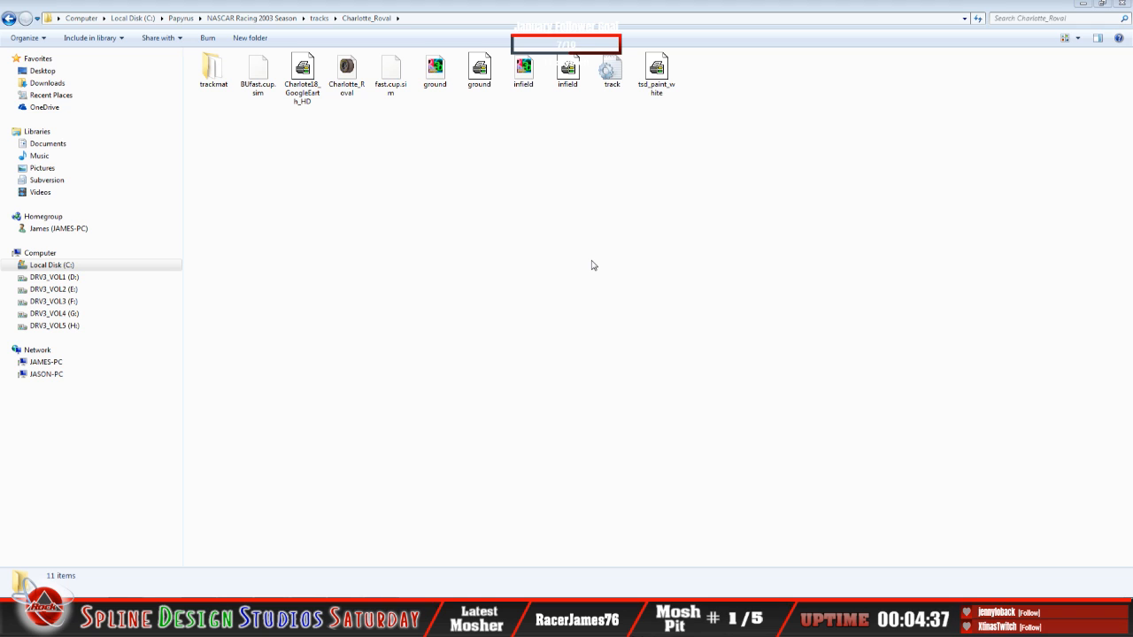
Open the Charlotte_Roval track configuration file and examine its general, grip, checkpoint, record and weather settings.
{"action": "left_click", "coordinate": [608, 82]}
{"action": "double_click", "coordinate": [608, 81]}
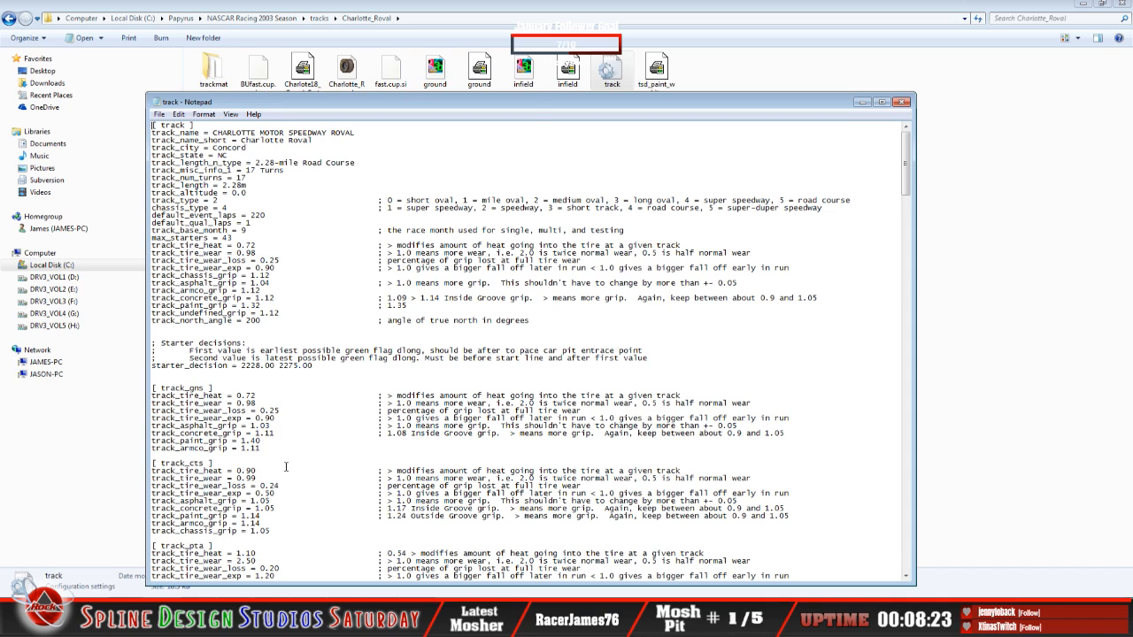
{"action": "scroll", "coordinate": [261, 419], "scroll_direction": "down", "scroll_amount": 2}
{"action": "scroll", "coordinate": [260, 420], "scroll_direction": "down", "scroll_amount": 6}
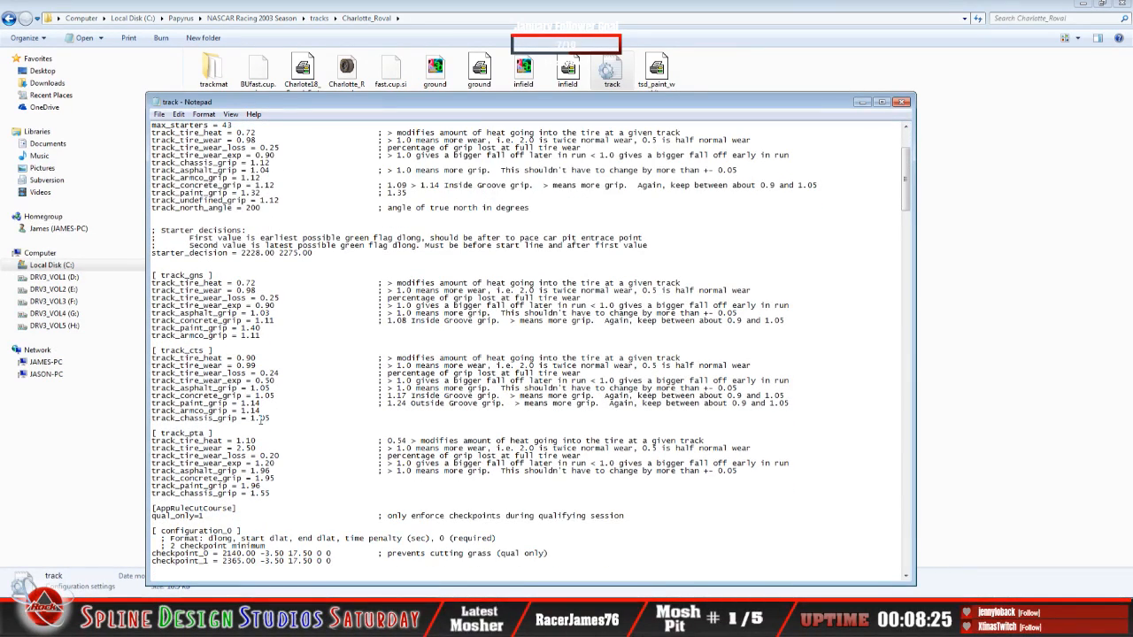
{"action": "scroll", "coordinate": [260, 420], "scroll_direction": "down", "scroll_amount": 4}
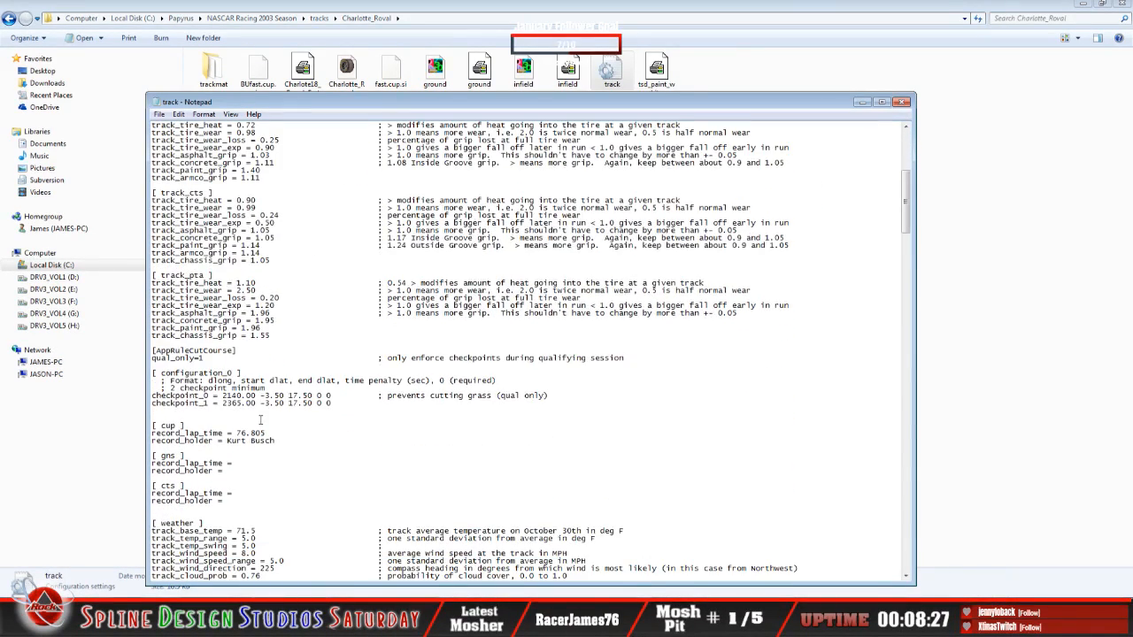
{"action": "scroll", "coordinate": [260, 420], "scroll_direction": "down", "scroll_amount": 5}
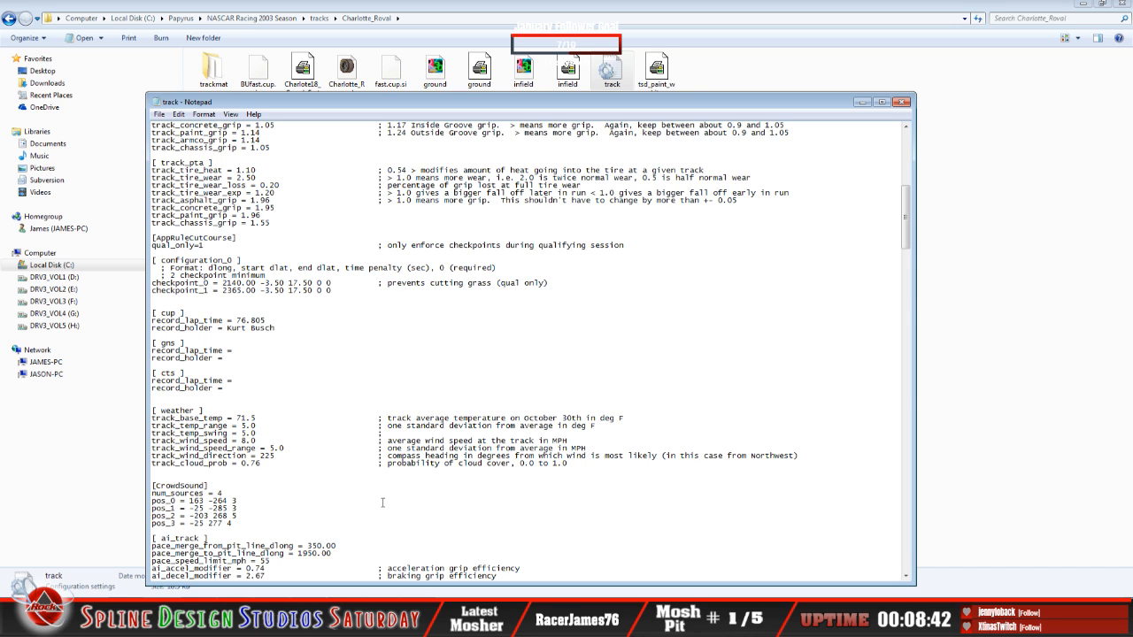
{"action": "scroll", "coordinate": [380, 465], "scroll_direction": "up", "scroll_amount": 4}
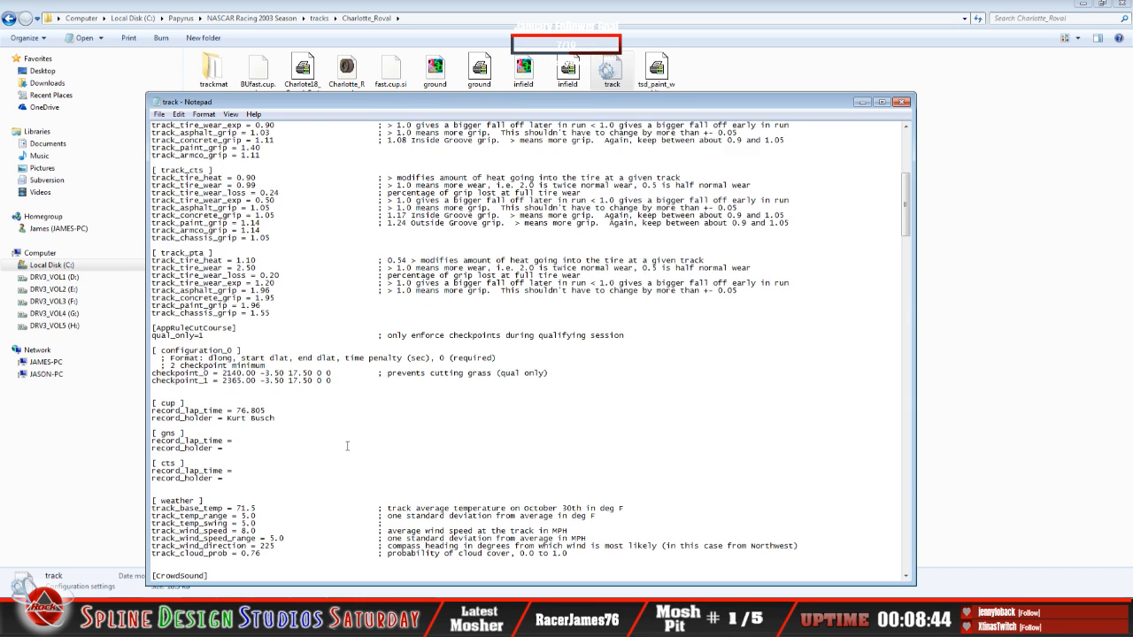
{"action": "scroll", "coordinate": [347, 445], "scroll_direction": "up", "scroll_amount": 12}
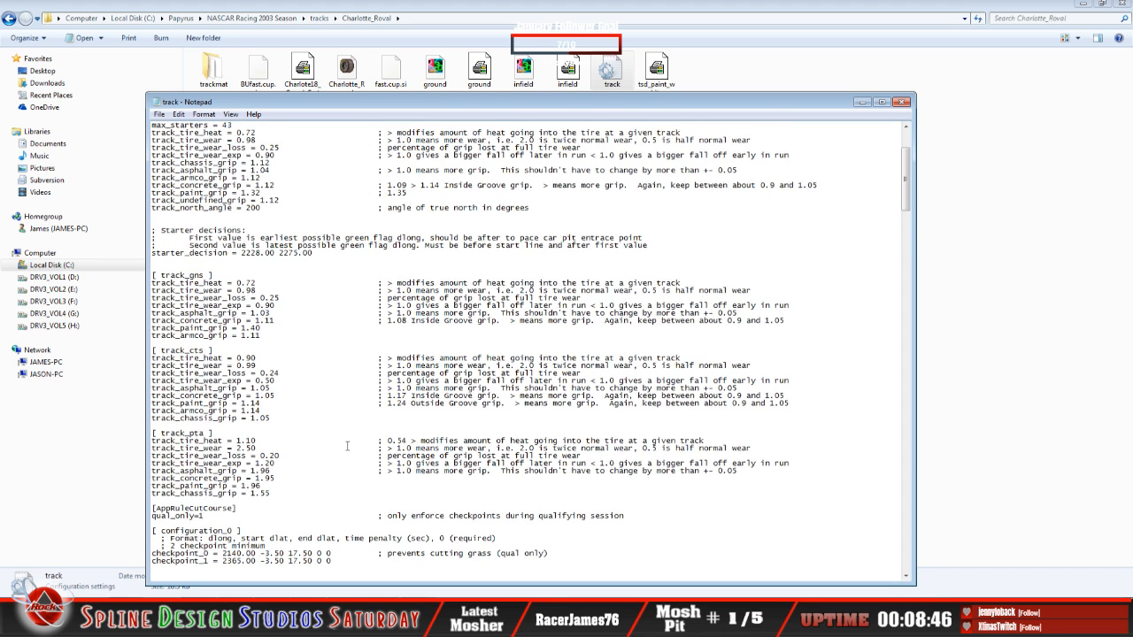
{"action": "scroll", "coordinate": [347, 446], "scroll_direction": "up", "scroll_amount": 1}
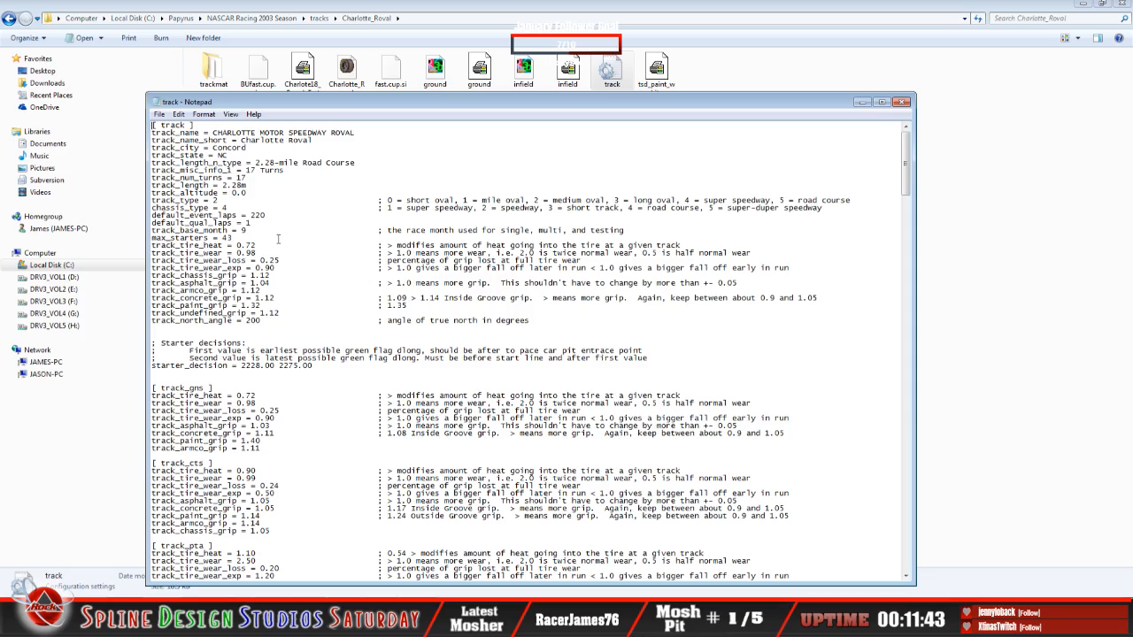
Examine the track file's AI, pit lane, pit stall and starting grid sections through to the SPCC named sections at the end.
{"action": "scroll", "coordinate": [278, 239], "scroll_direction": "down", "scroll_amount": 20}
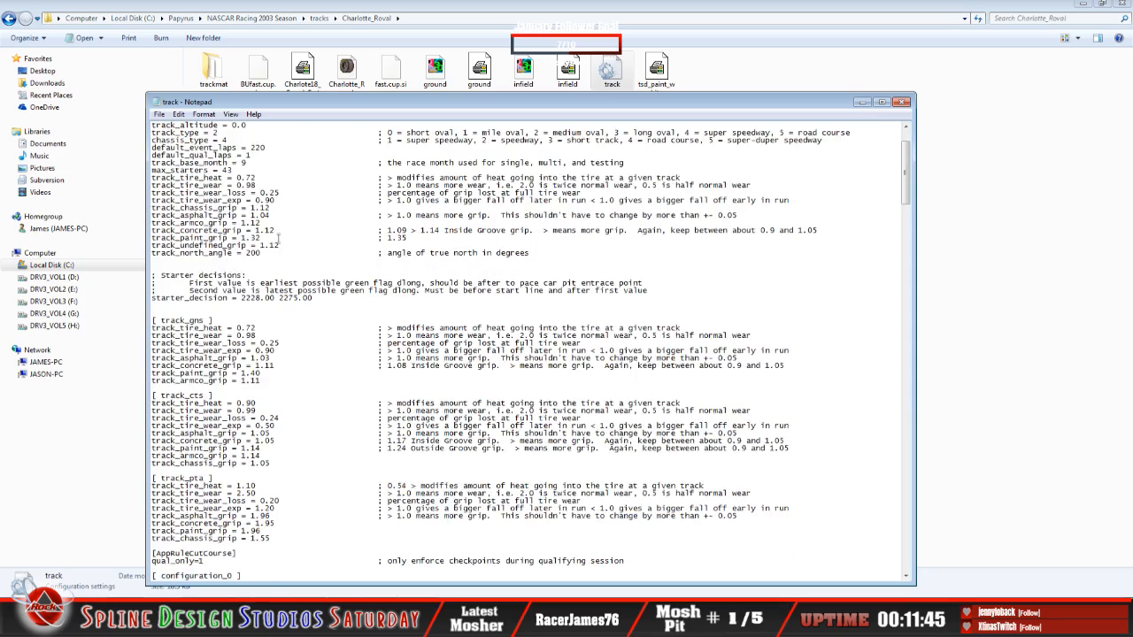
{"action": "scroll", "coordinate": [324, 342], "scroll_direction": "down", "scroll_amount": 20}
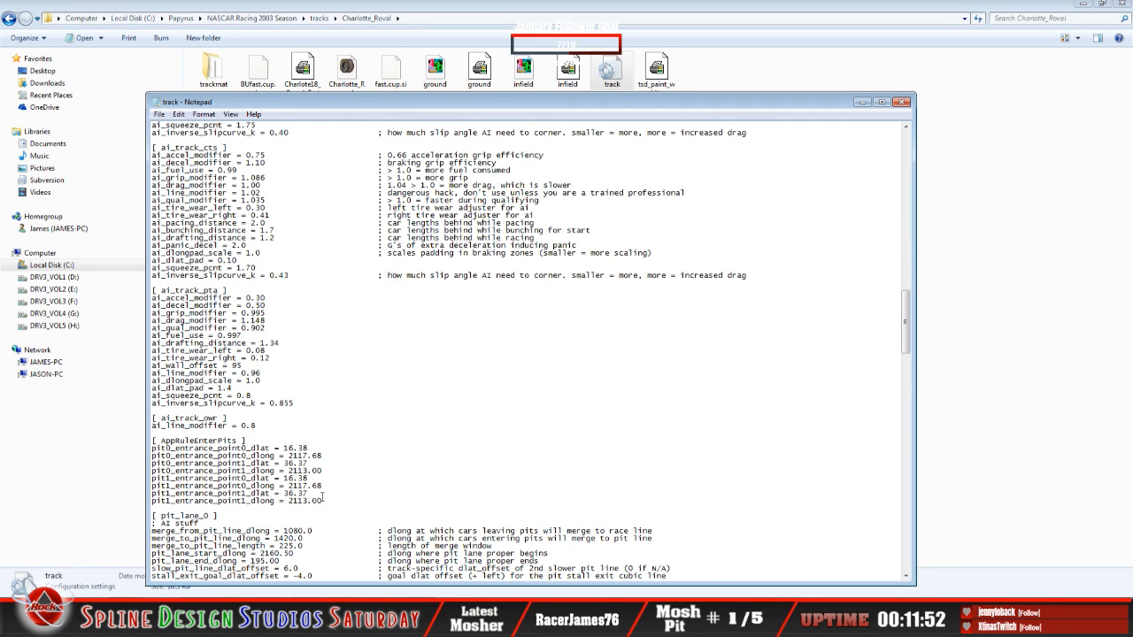
{"action": "scroll", "coordinate": [322, 497], "scroll_direction": "down", "scroll_amount": 12}
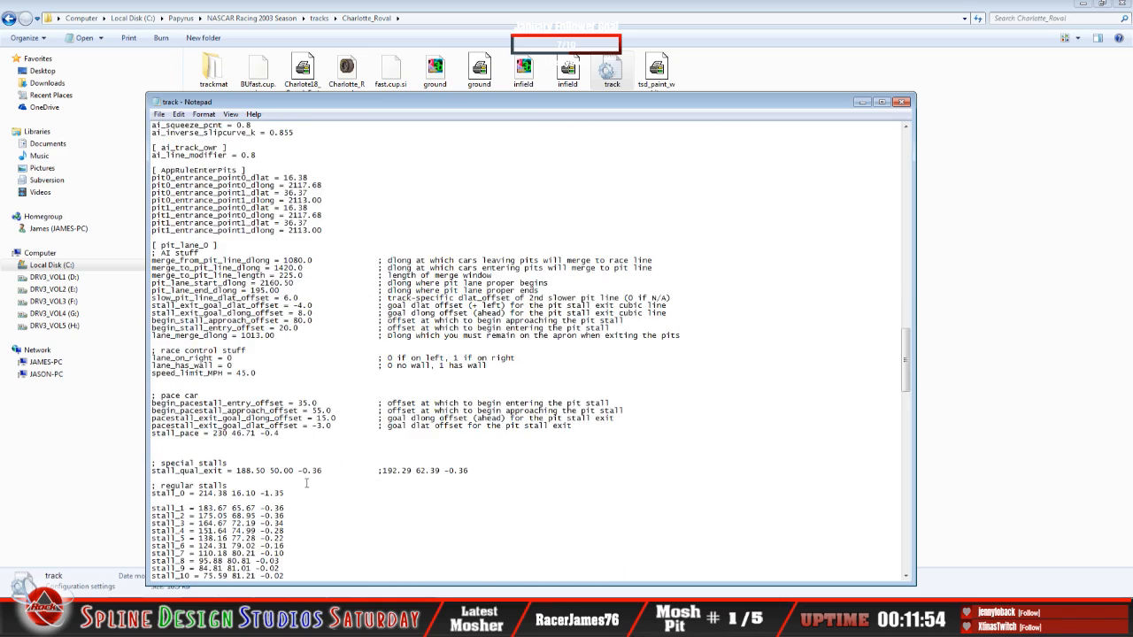
{"action": "scroll", "coordinate": [307, 483], "scroll_direction": "down", "scroll_amount": 17}
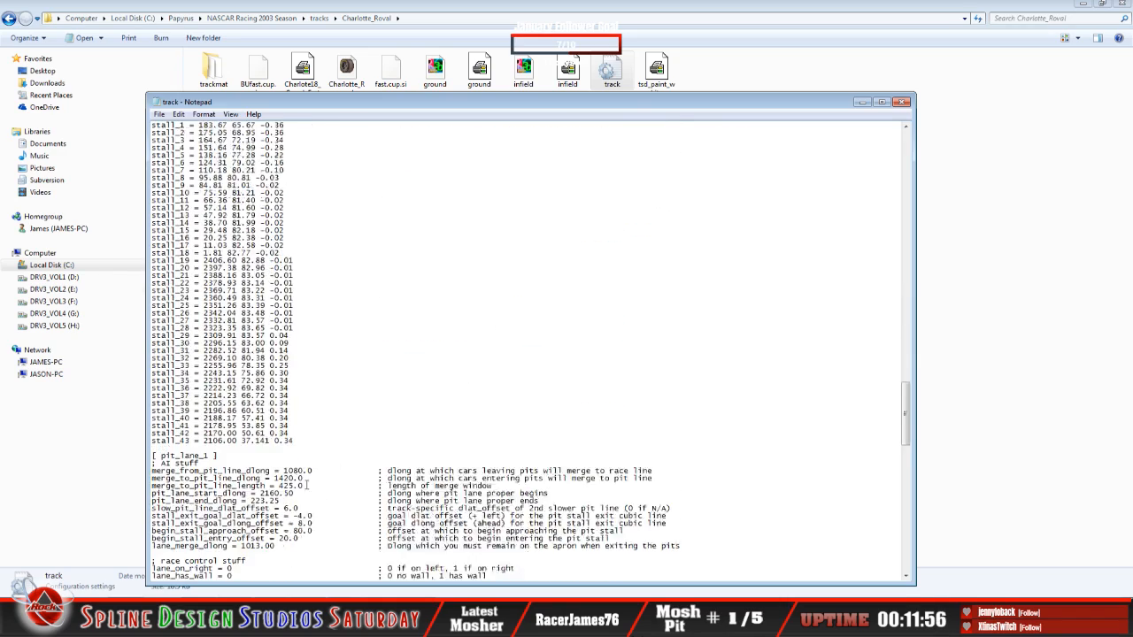
{"action": "scroll", "coordinate": [306, 485], "scroll_direction": "down", "scroll_amount": 11}
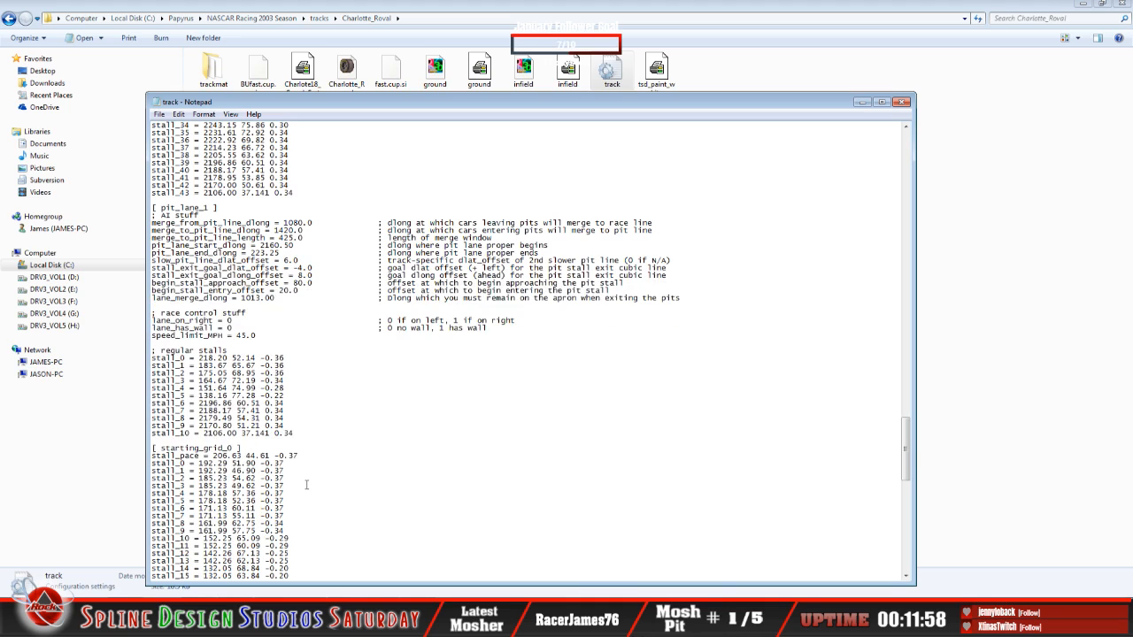
{"action": "scroll", "coordinate": [306, 485], "scroll_direction": "down", "scroll_amount": 20}
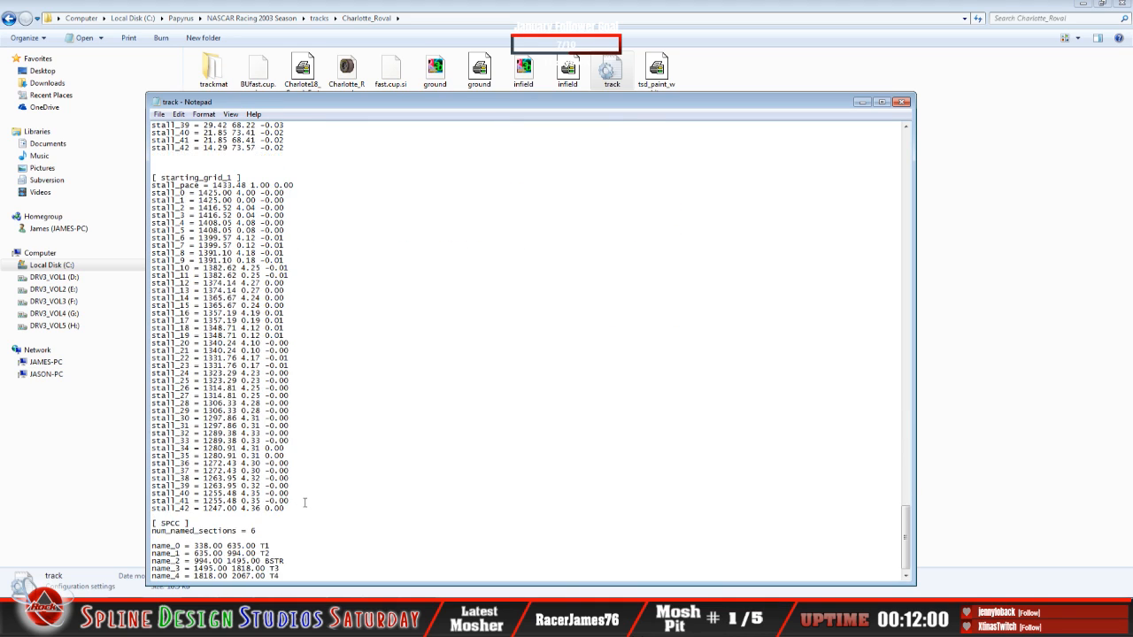
{"action": "scroll", "coordinate": [305, 502], "scroll_direction": "down", "scroll_amount": 1}
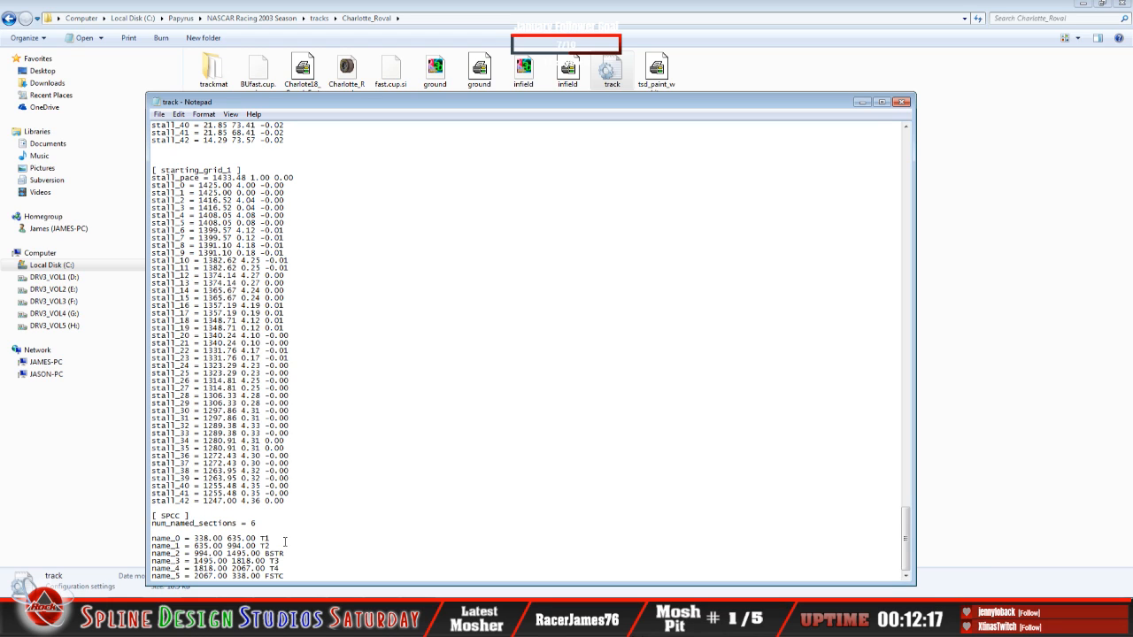
{"action": "left_click", "coordinate": [293, 576]}
Review the track file backwards from the starting grids through the pit lane and AI modifiers to the opening track section.
{"action": "scroll", "coordinate": [389, 527], "scroll_direction": "up", "scroll_amount": 20}
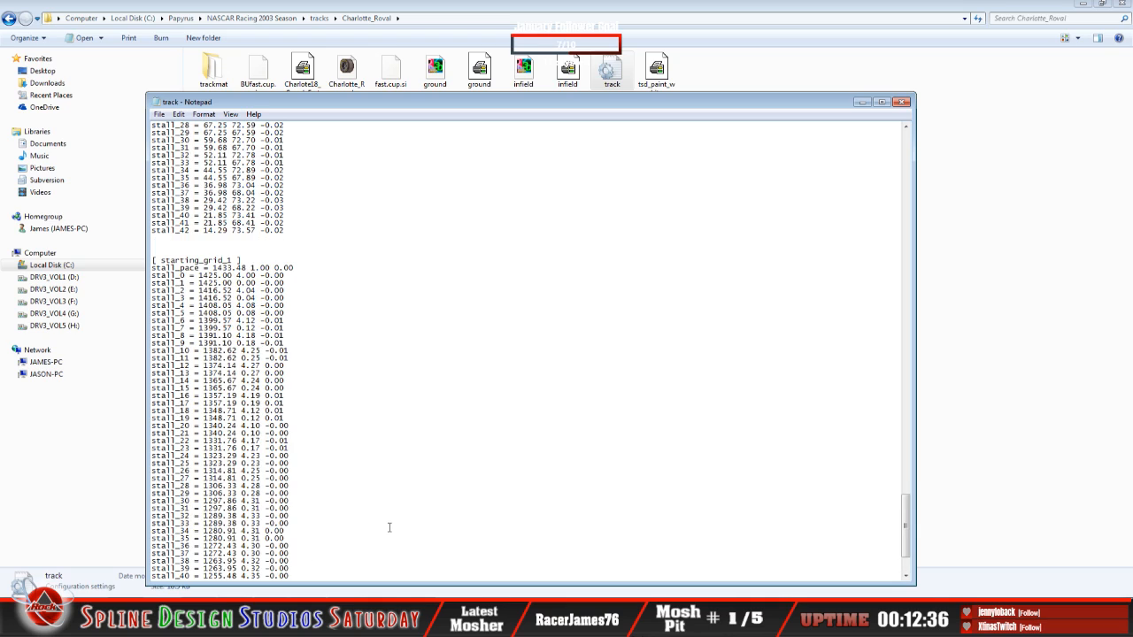
{"action": "scroll", "coordinate": [384, 515], "scroll_direction": "up", "scroll_amount": 20}
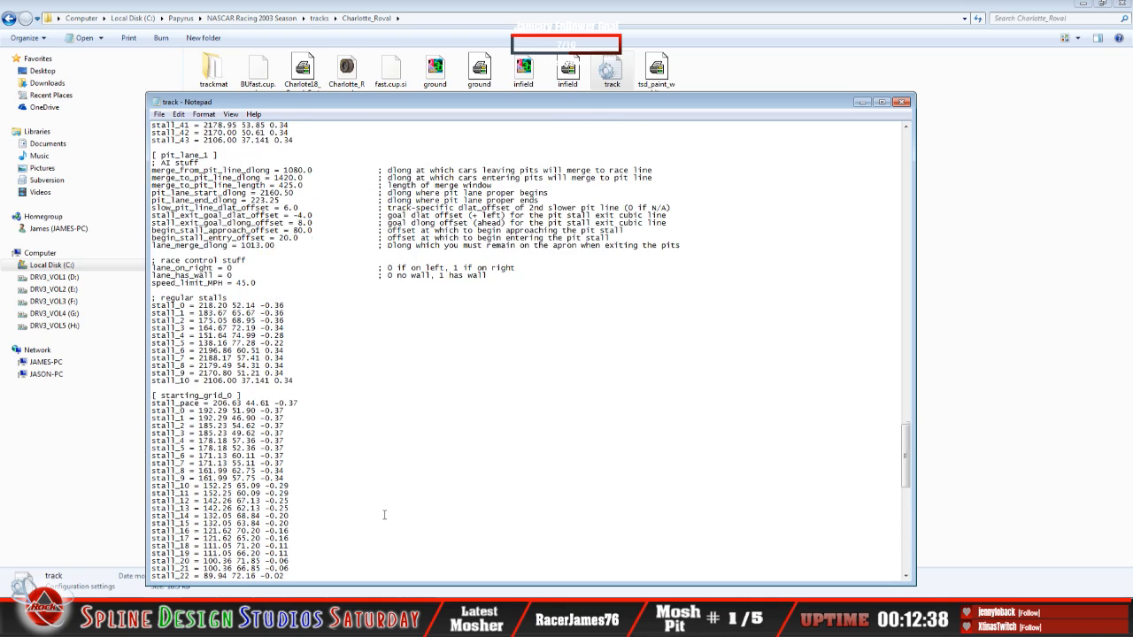
{"action": "scroll", "coordinate": [384, 514], "scroll_direction": "up", "scroll_amount": 20}
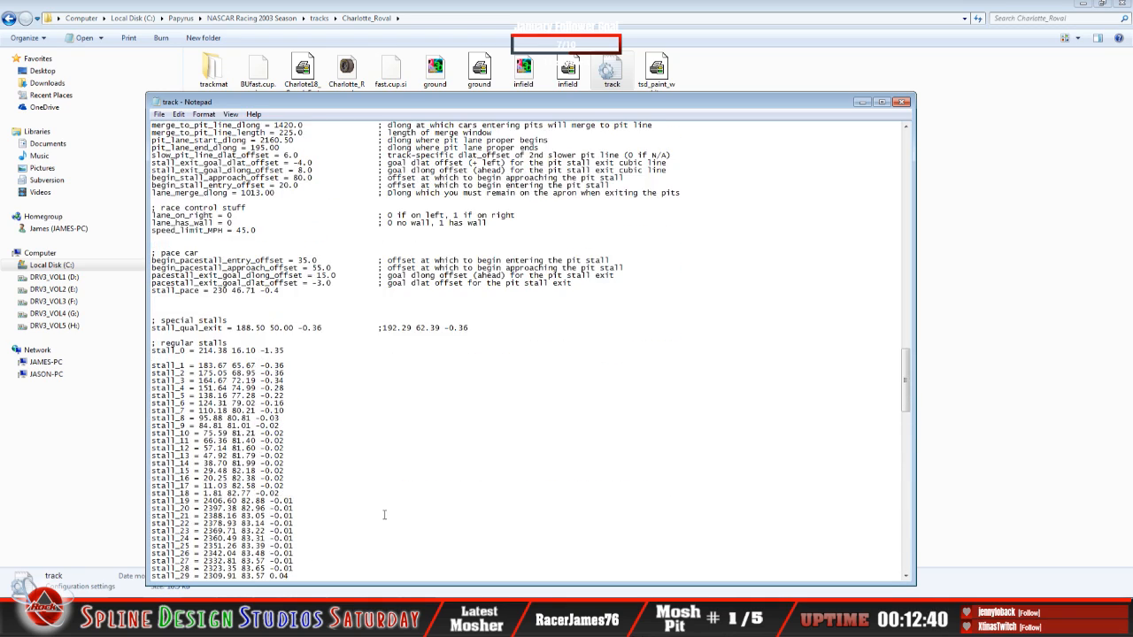
{"action": "scroll", "coordinate": [383, 513], "scroll_direction": "up", "scroll_amount": 3}
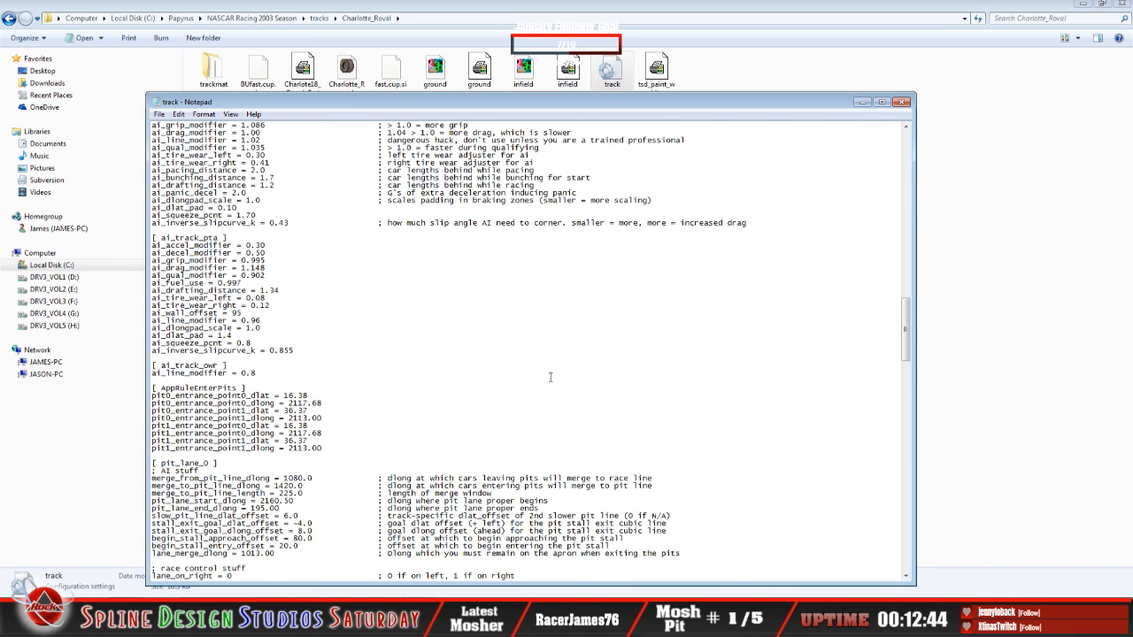
{"action": "scroll", "coordinate": [506, 397], "scroll_direction": "up", "scroll_amount": 10}
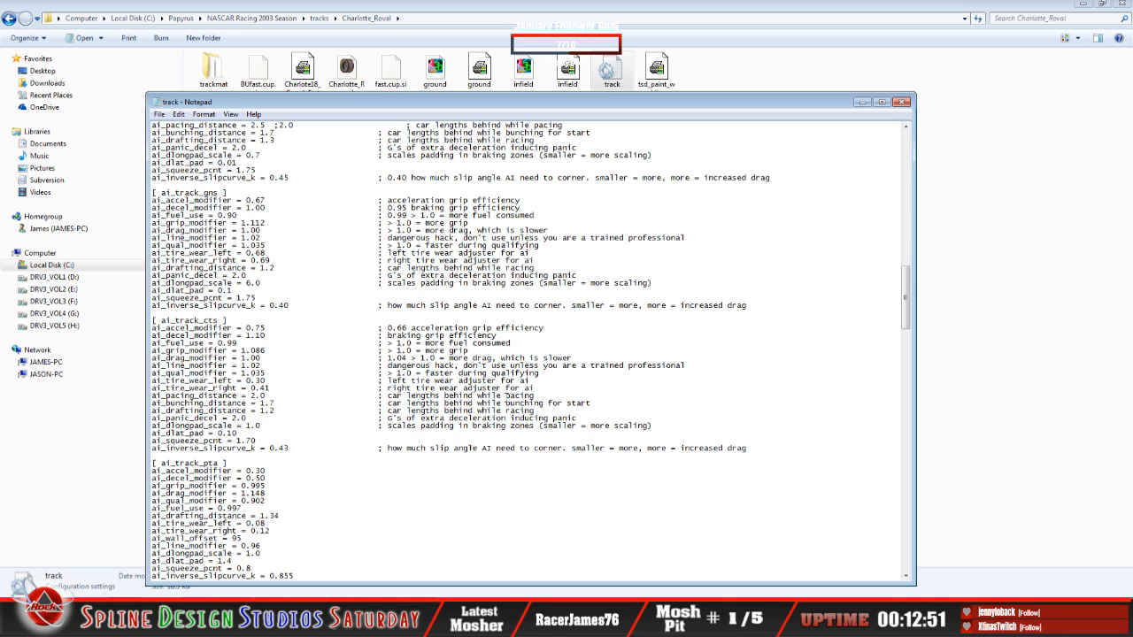
{"action": "scroll", "coordinate": [507, 398], "scroll_direction": "up", "scroll_amount": 10}
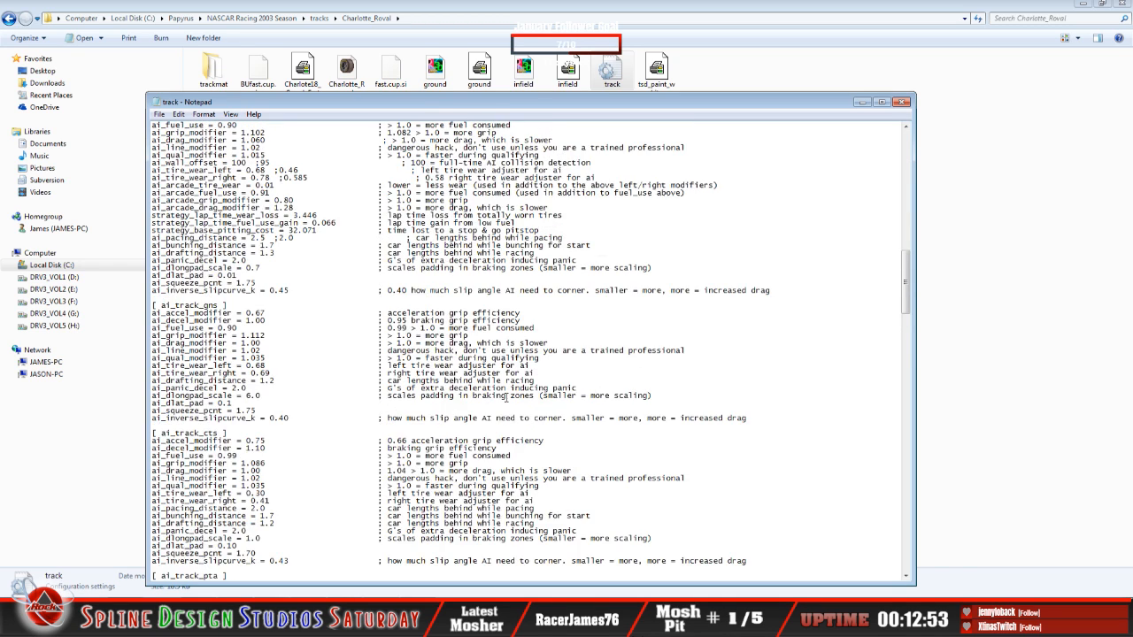
{"action": "scroll", "coordinate": [506, 398], "scroll_direction": "up", "scroll_amount": 9}
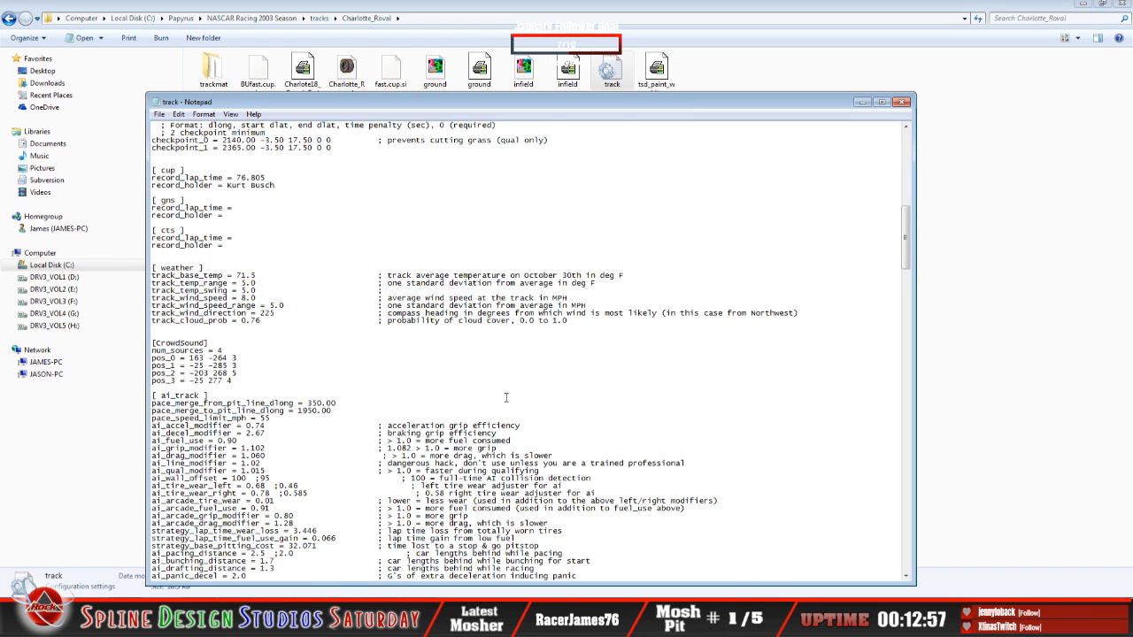
{"action": "scroll", "coordinate": [506, 399], "scroll_direction": "up", "scroll_amount": 9}
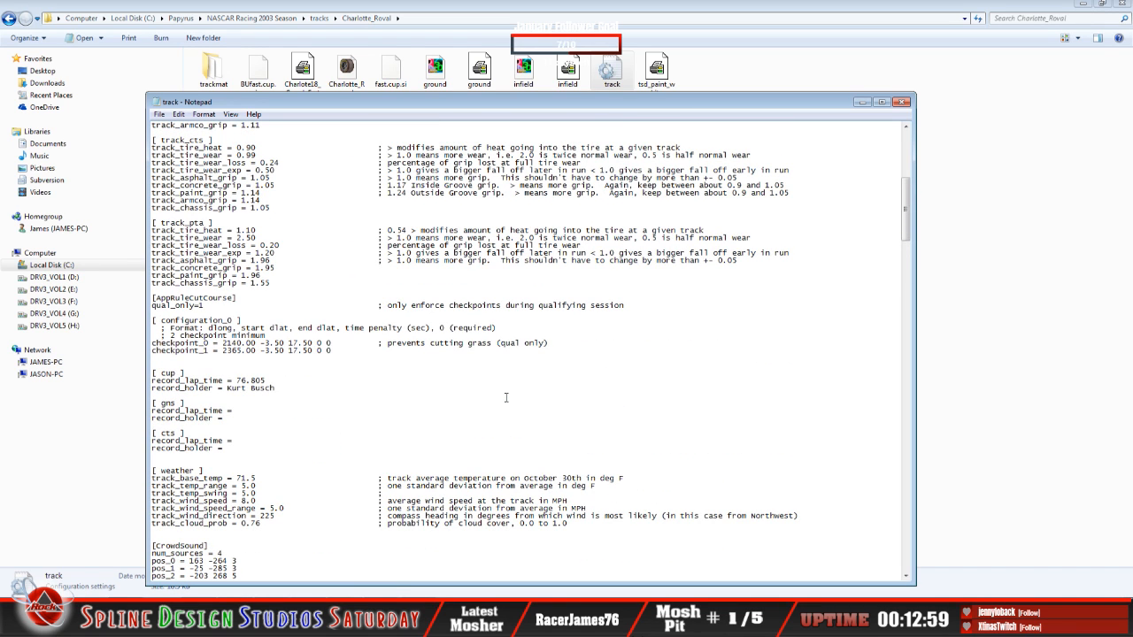
{"action": "scroll", "coordinate": [506, 398], "scroll_direction": "up", "scroll_amount": 14}
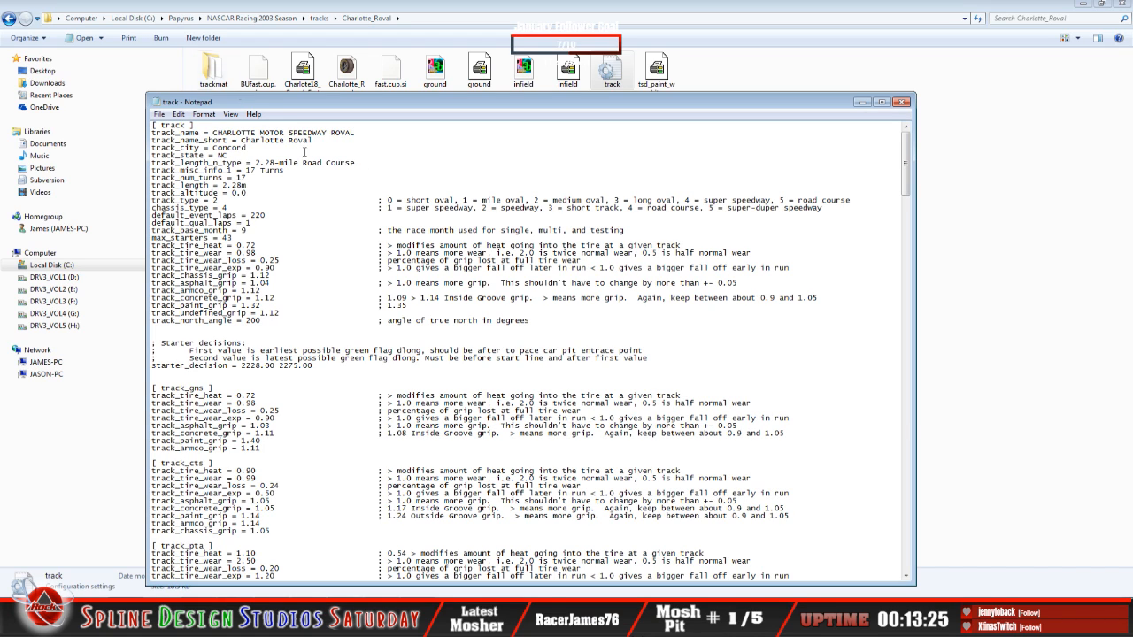
Close the track configuration file.
{"action": "left_click", "coordinate": [858, 107]}
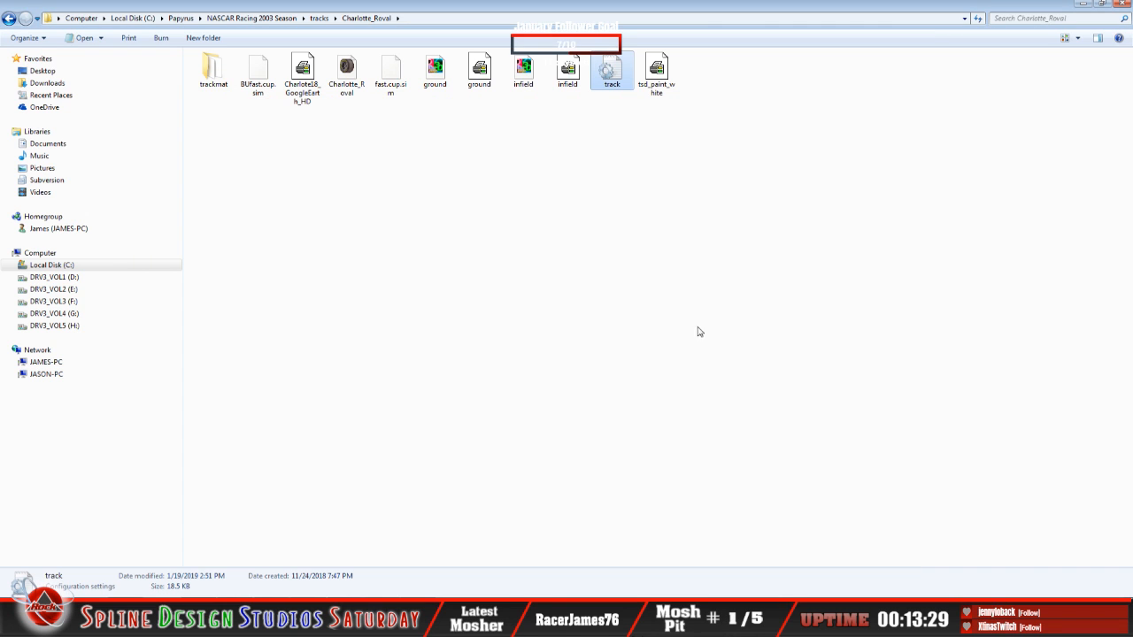
{"action": "key", "text": "alt+Tab"}
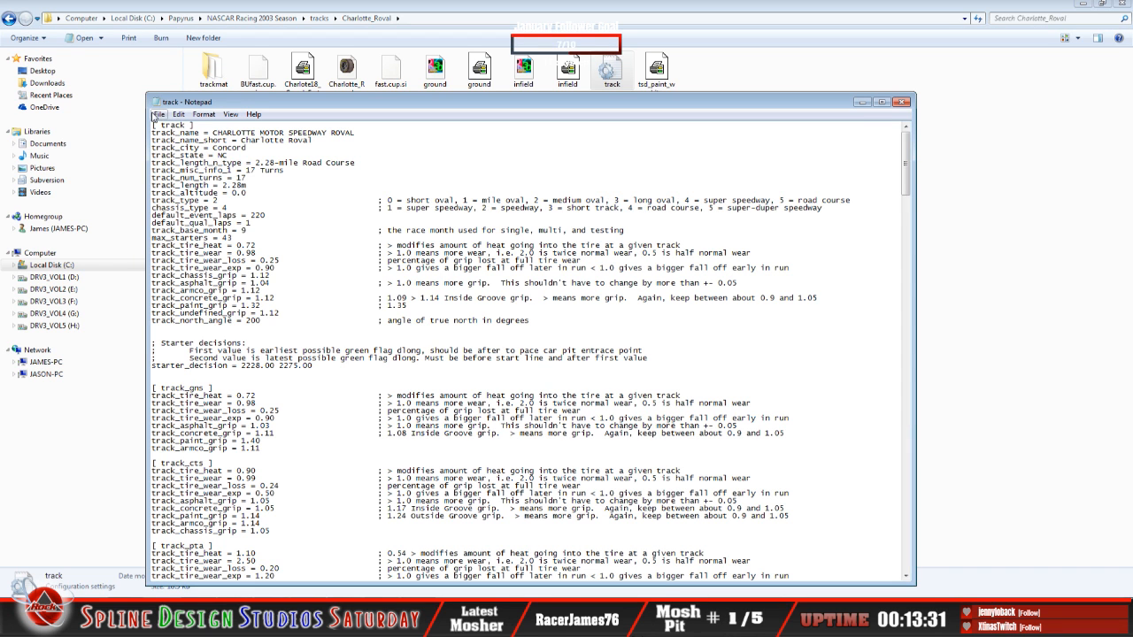
{"action": "left_click", "coordinate": [159, 115]}
{"action": "left_click", "coordinate": [195, 216]}
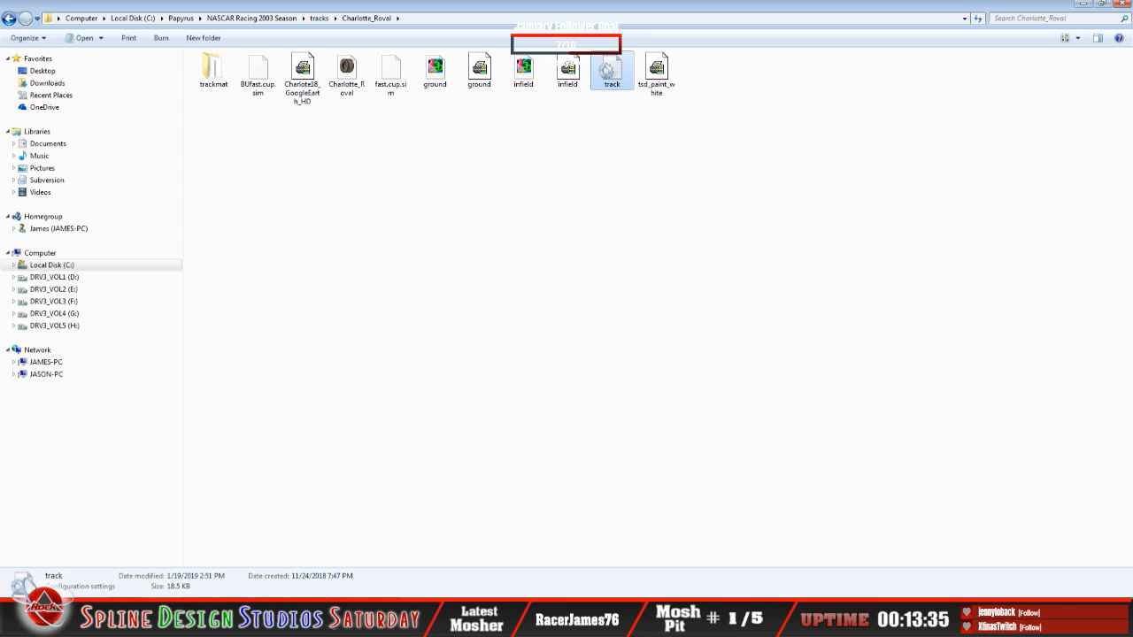
Open drive D: in a new window and go to NR2003 Track Edit\Track Projects\6 TRACKS\Charlotte_Roval.
{"action": "left_click", "coordinate": [49, 566]}
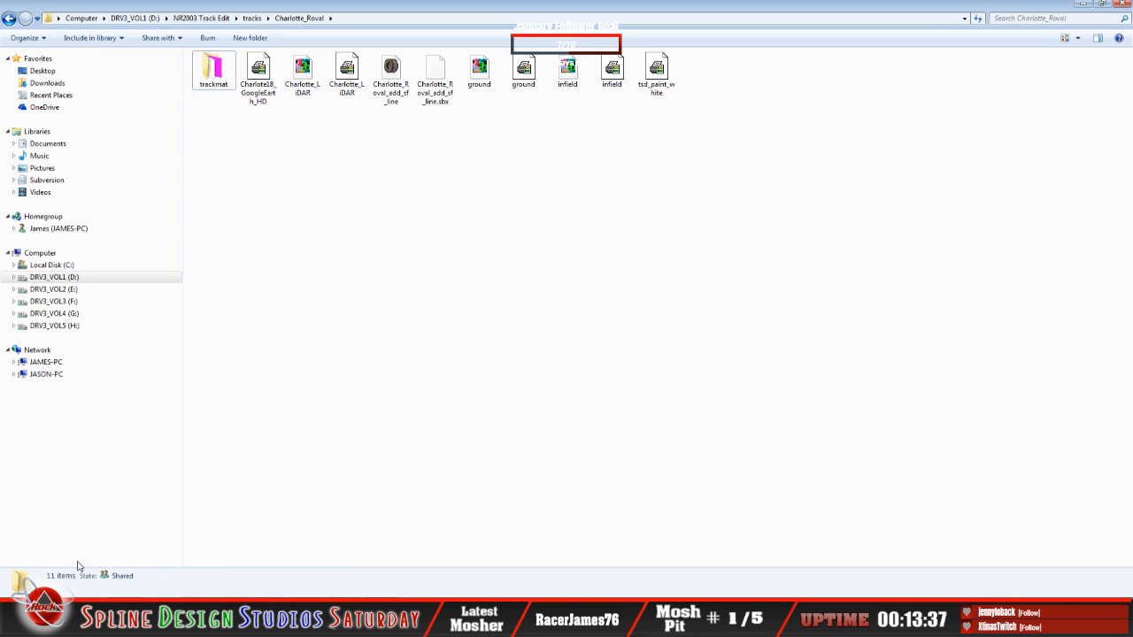
{"action": "right_click", "coordinate": [69, 277]}
{"action": "left_click", "coordinate": [115, 325]}
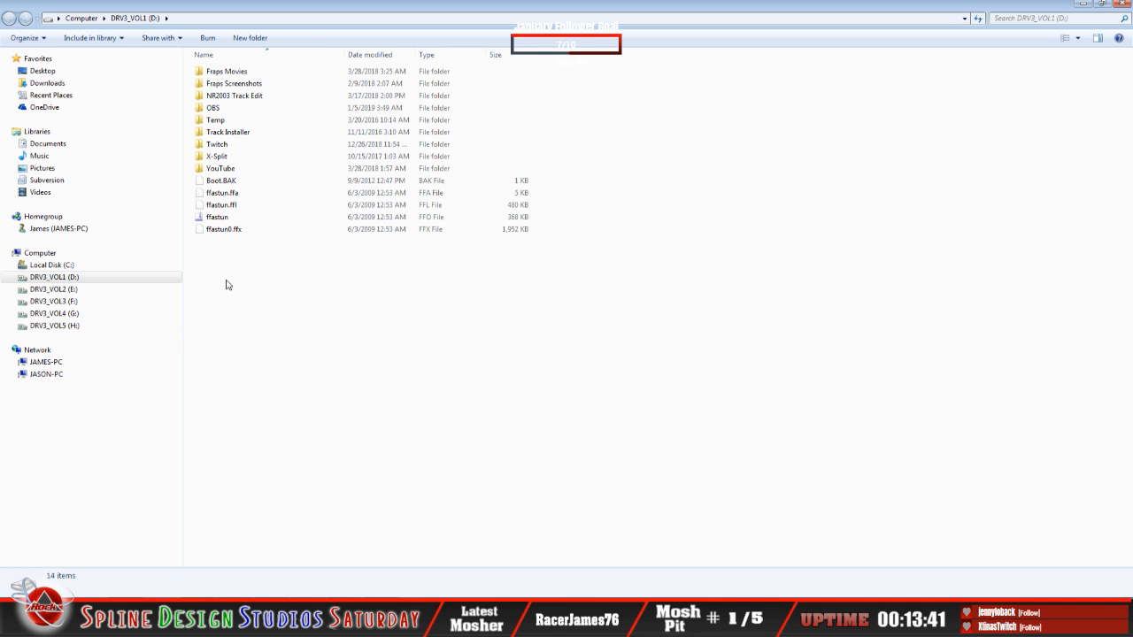
{"action": "double_click", "coordinate": [236, 97]}
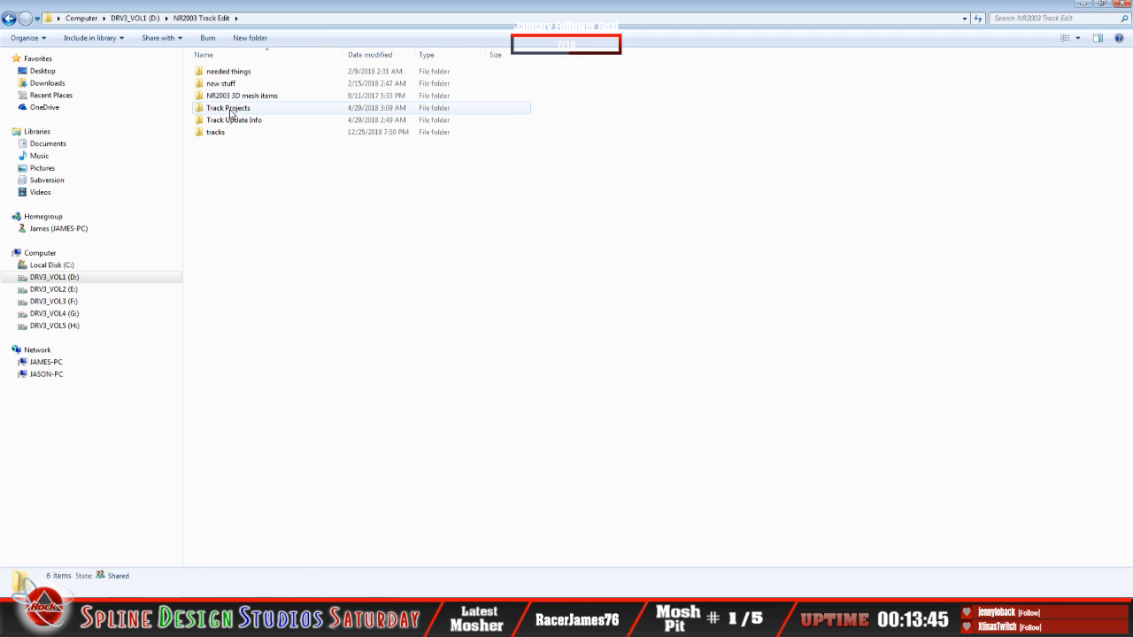
{"action": "double_click", "coordinate": [230, 113]}
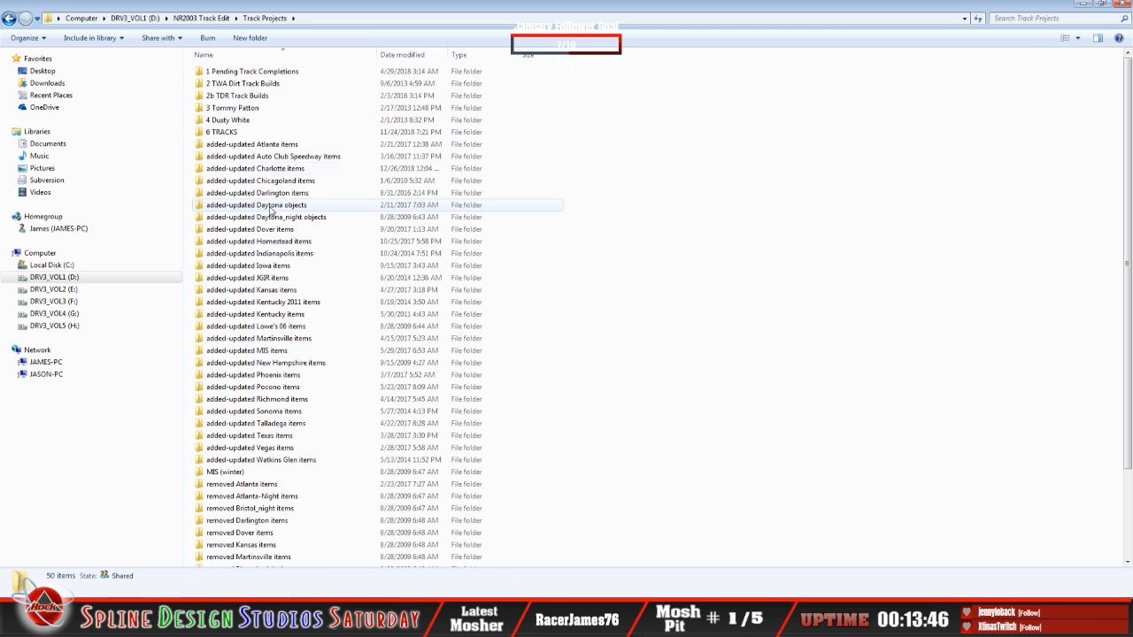
{"action": "double_click", "coordinate": [226, 132]}
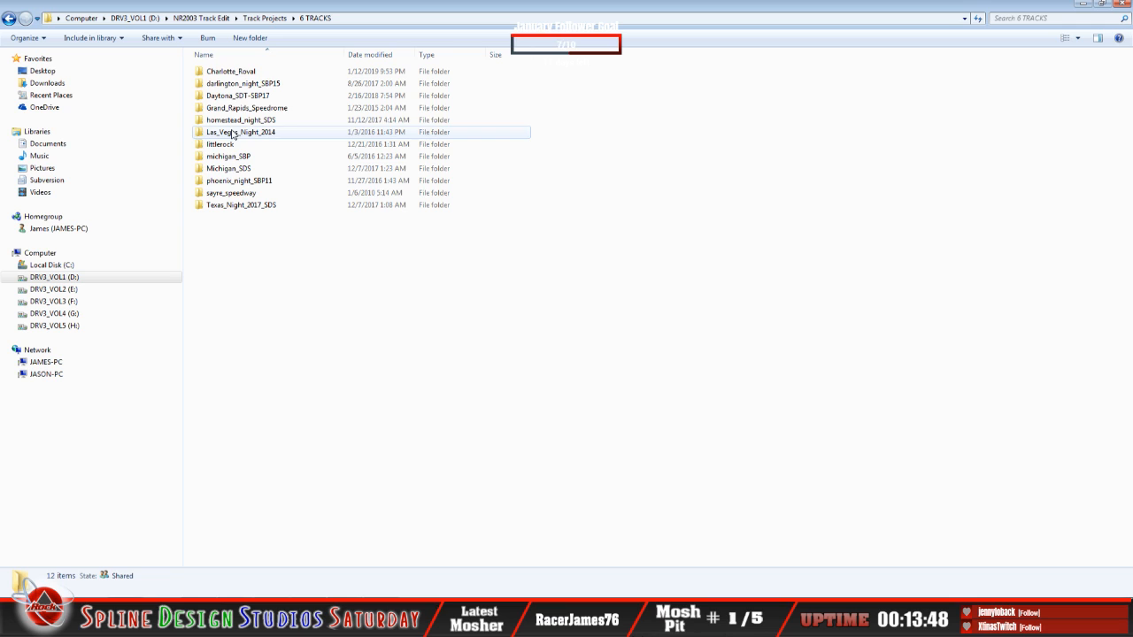
{"action": "double_click", "coordinate": [242, 79]}
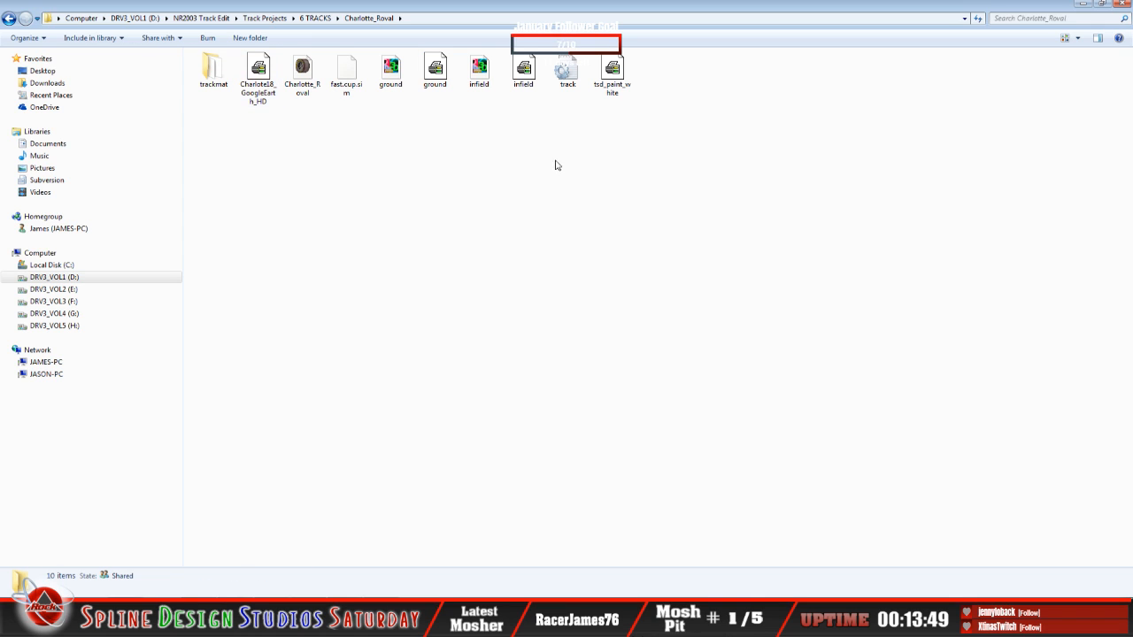
Open the track file in the 6 TRACKS copy of Charlotte_Roval, read its opening track section and close it.
{"action": "double_click", "coordinate": [564, 76]}
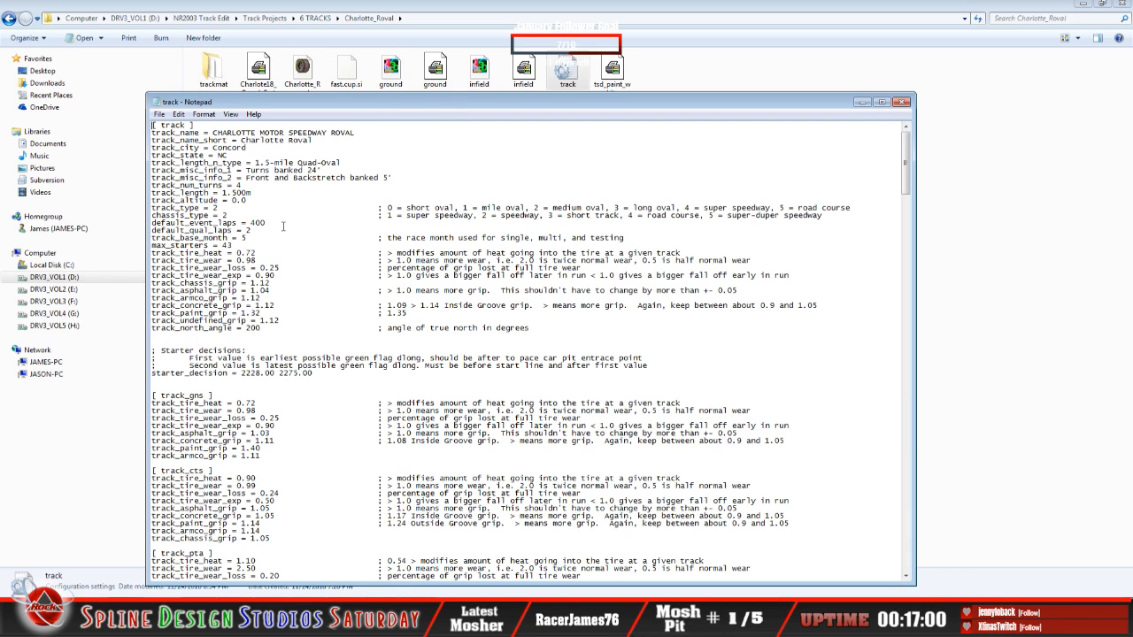
{"action": "left_click", "coordinate": [160, 114]}
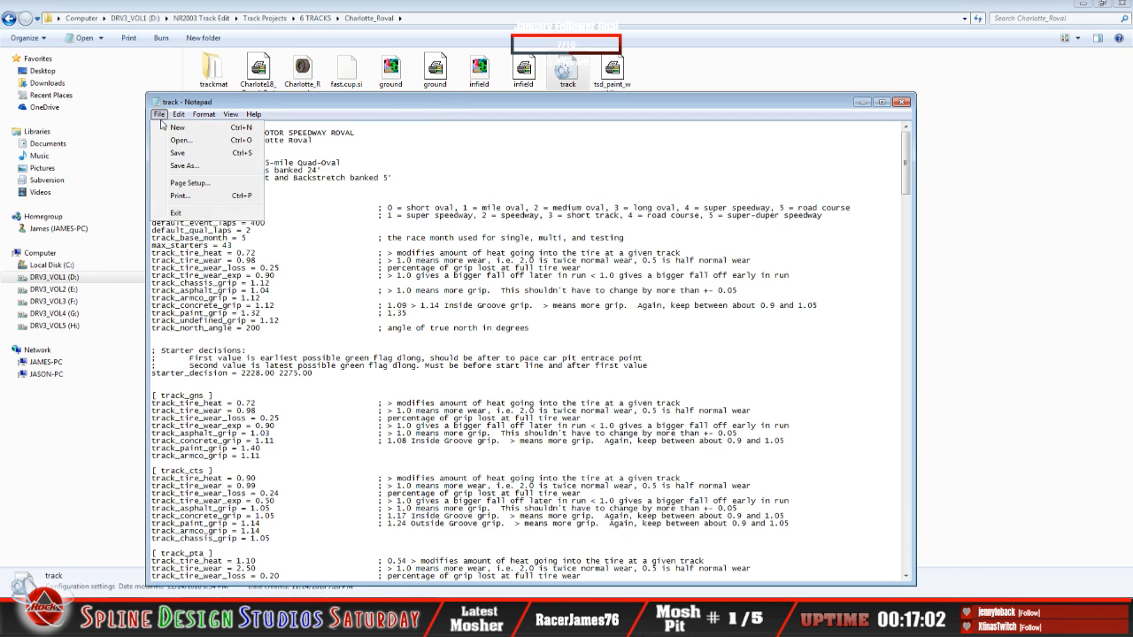
{"action": "left_click", "coordinate": [185, 229]}
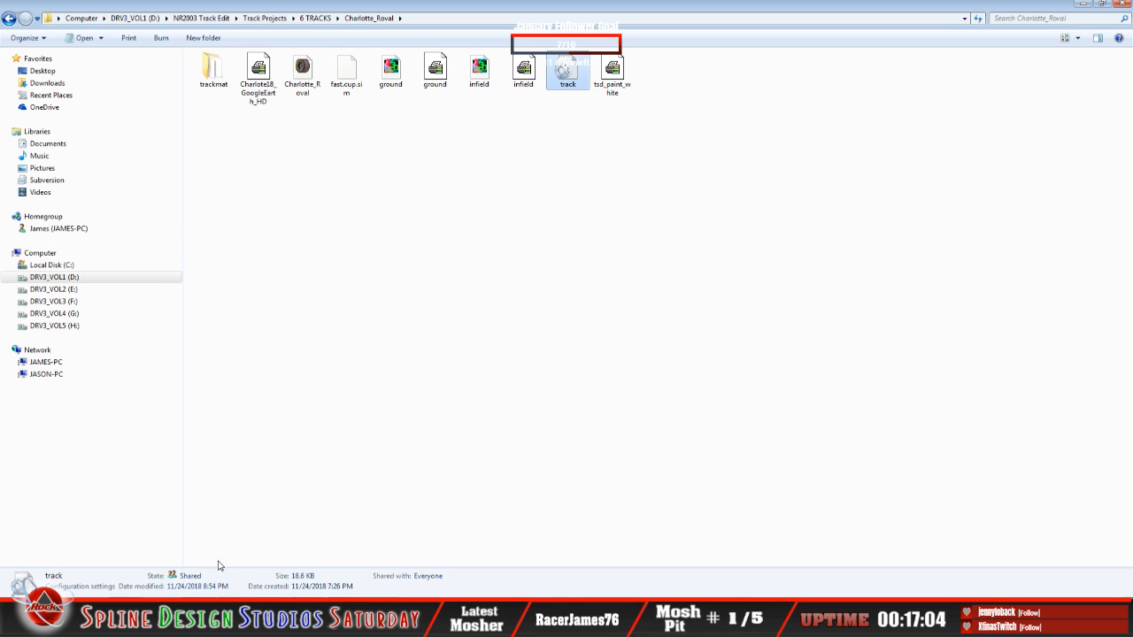
Minimize both drive D: Charlotte_Roval folder windows to get back to the NASCAR Racing 2003 Season copy of the track folder.
{"action": "left_click", "coordinate": [155, 619]}
{"action": "left_click", "coordinate": [56, 549]}
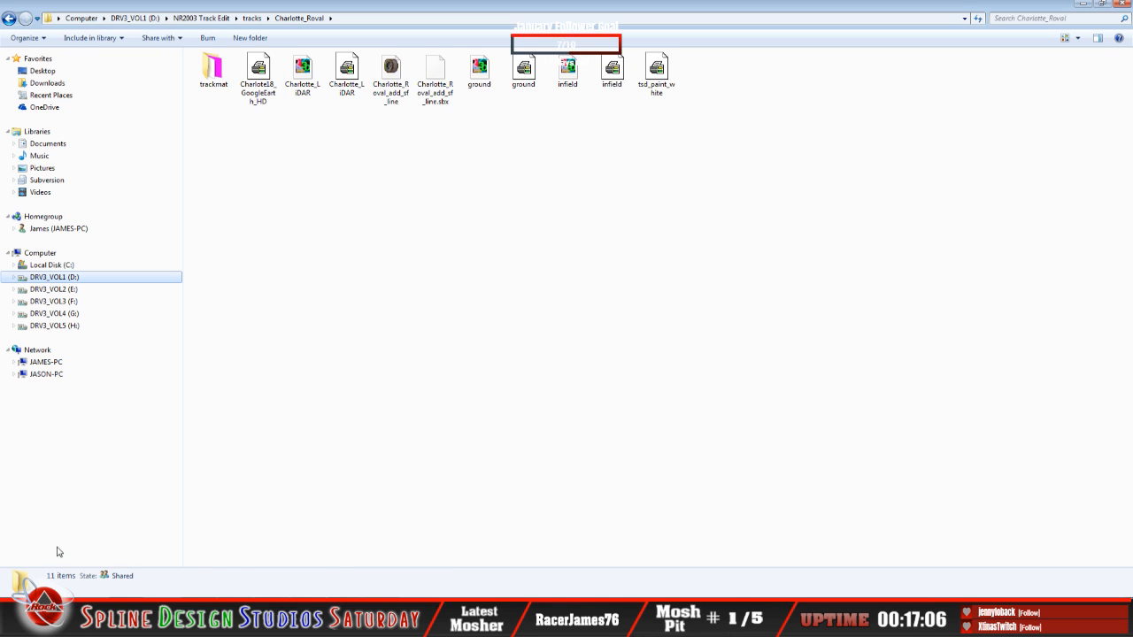
{"action": "left_click", "coordinate": [194, 620]}
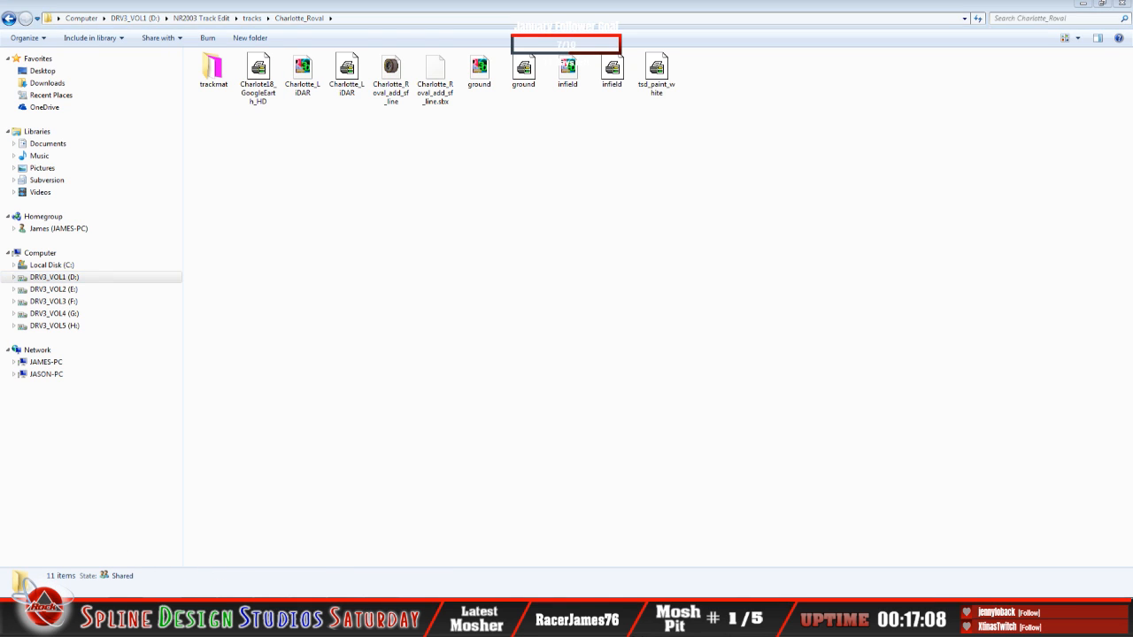
{"action": "left_click", "coordinate": [61, 584]}
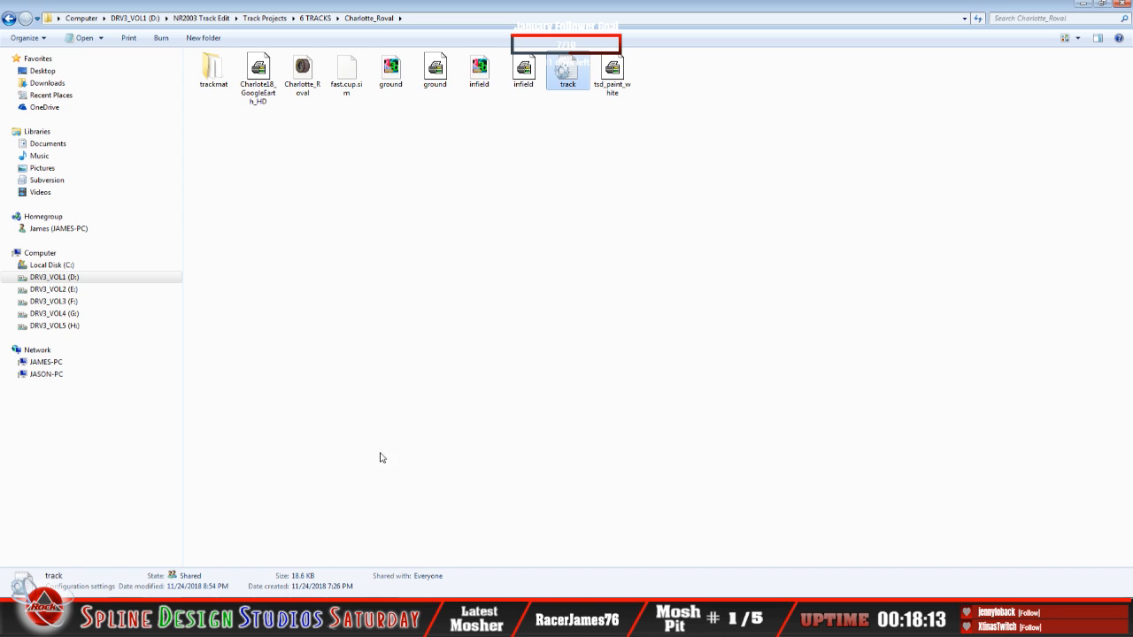
{"action": "left_click", "coordinate": [1079, 6]}
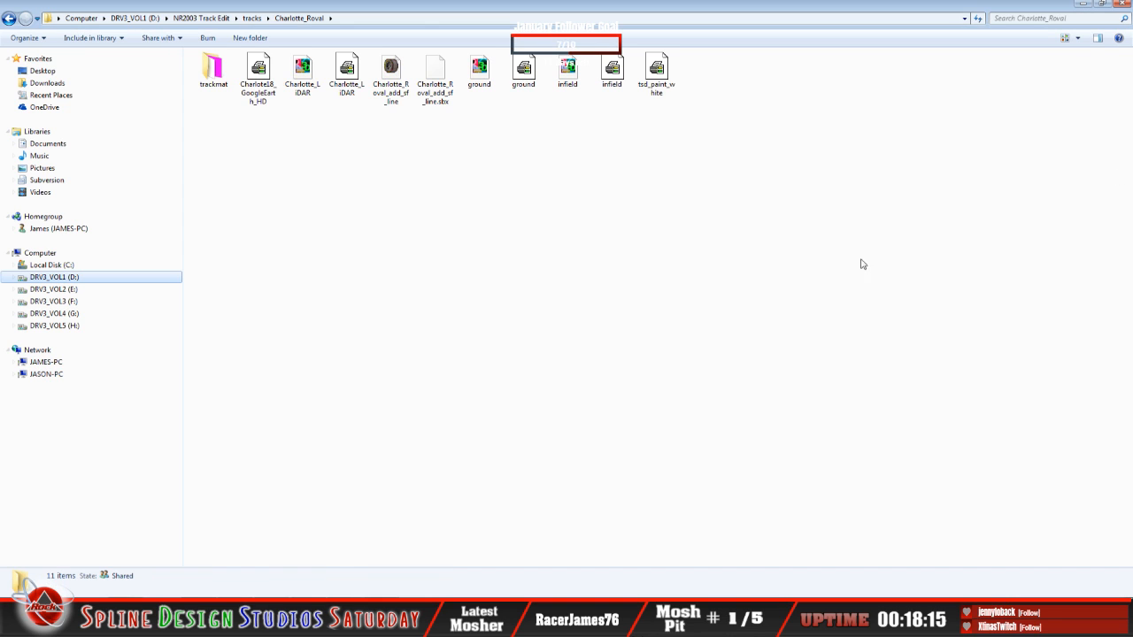
{"action": "left_click", "coordinate": [1082, 5]}
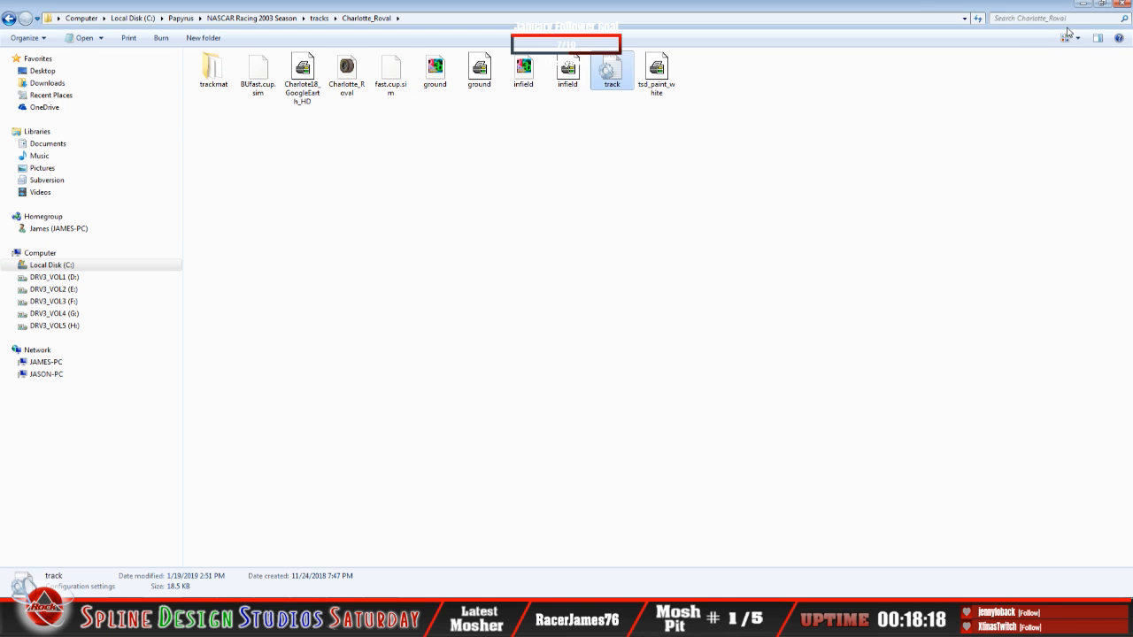
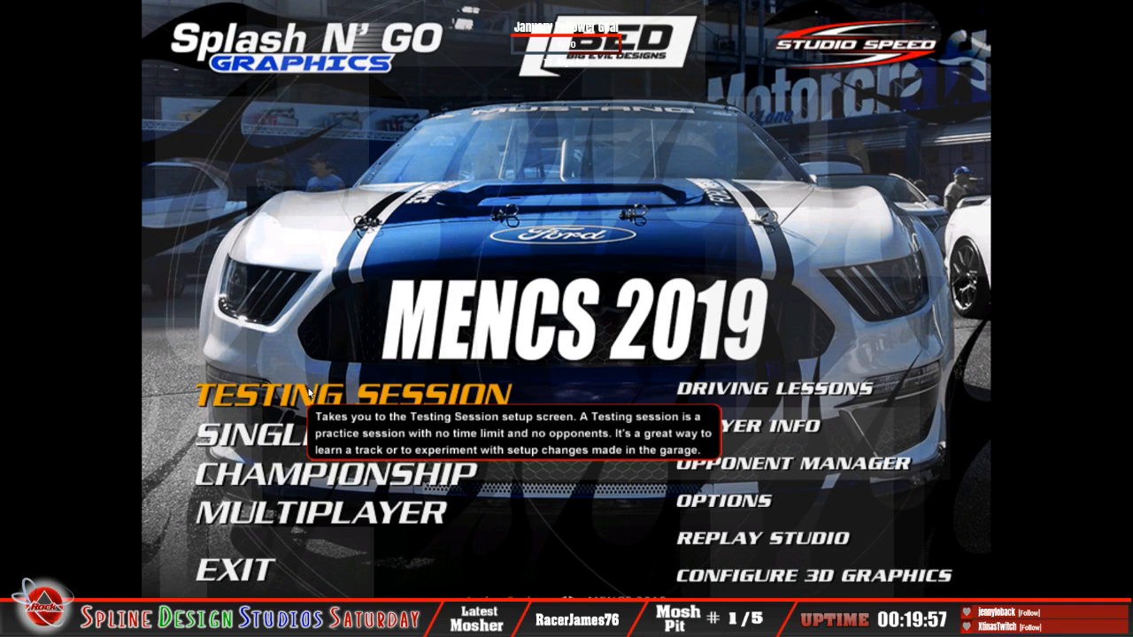
Start a testing session at Charlotte Roval and show its track info.
{"action": "left_click", "coordinate": [306, 394]}
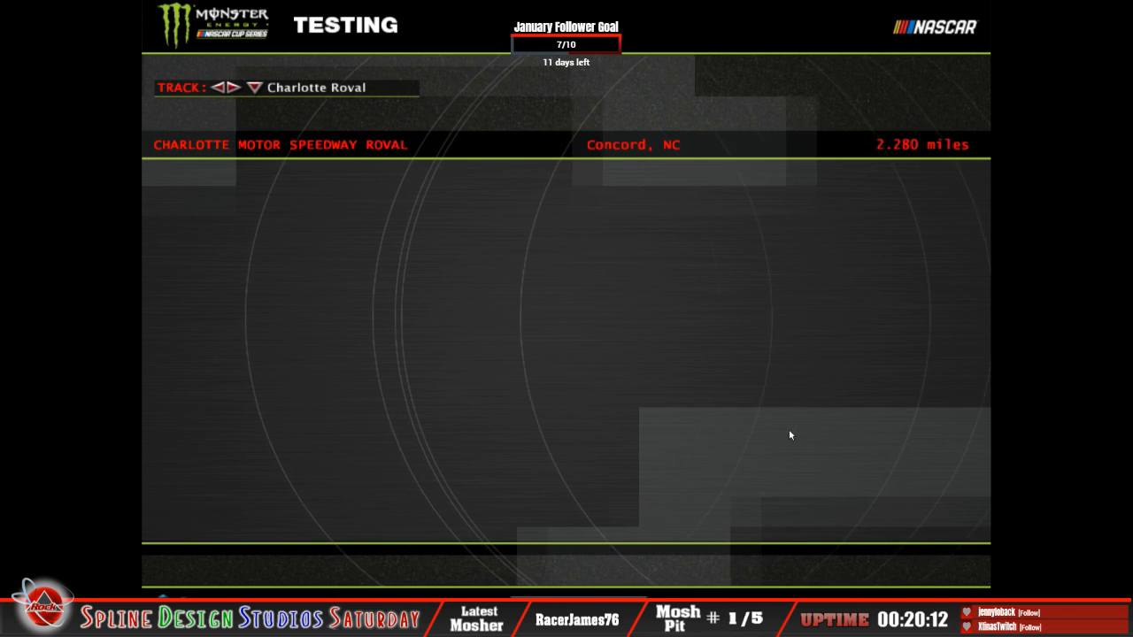
{"action": "left_click", "coordinate": [684, 546]}
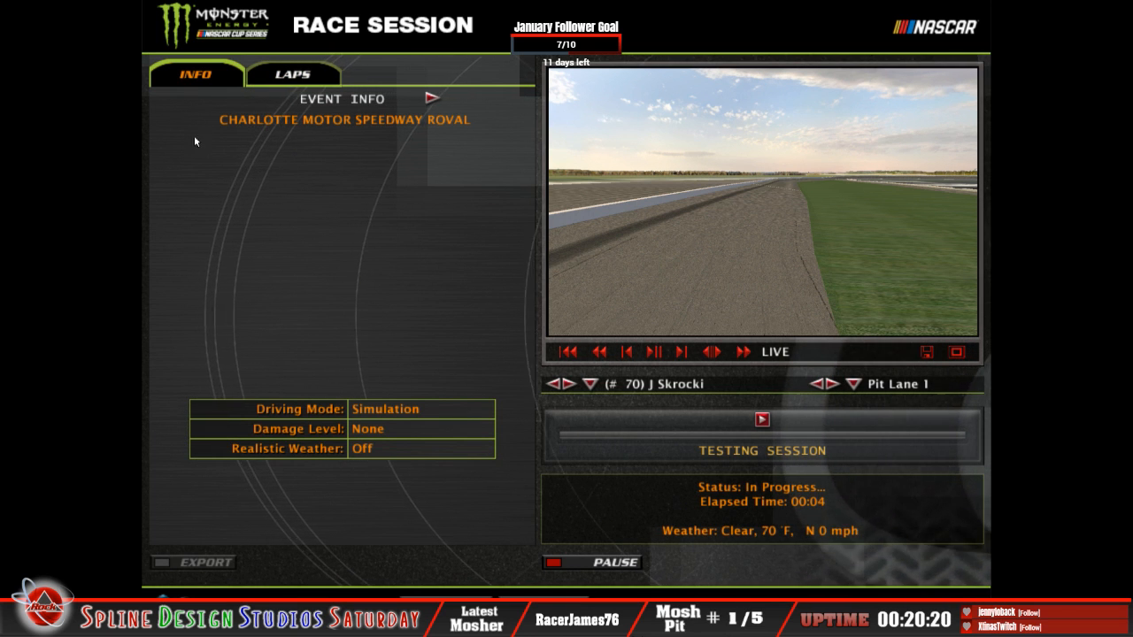
{"action": "left_click", "coordinate": [431, 98]}
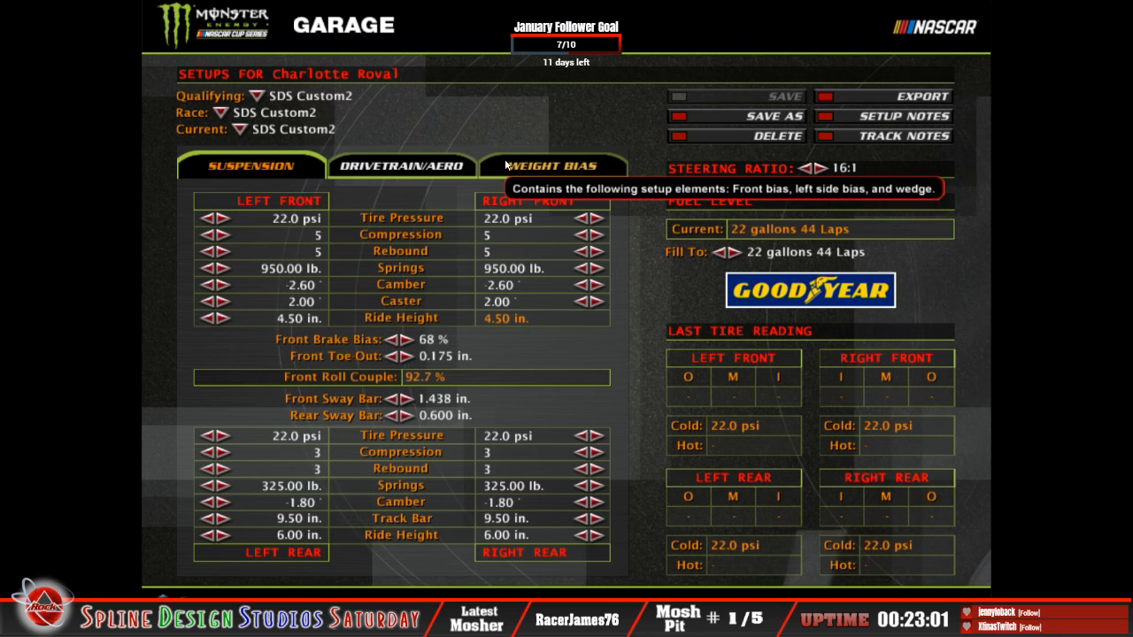
Check the drivetrain and aero setup for Charlotte Roval, including the transmission ratios, and leave the garage.
{"action": "left_click", "coordinate": [447, 166]}
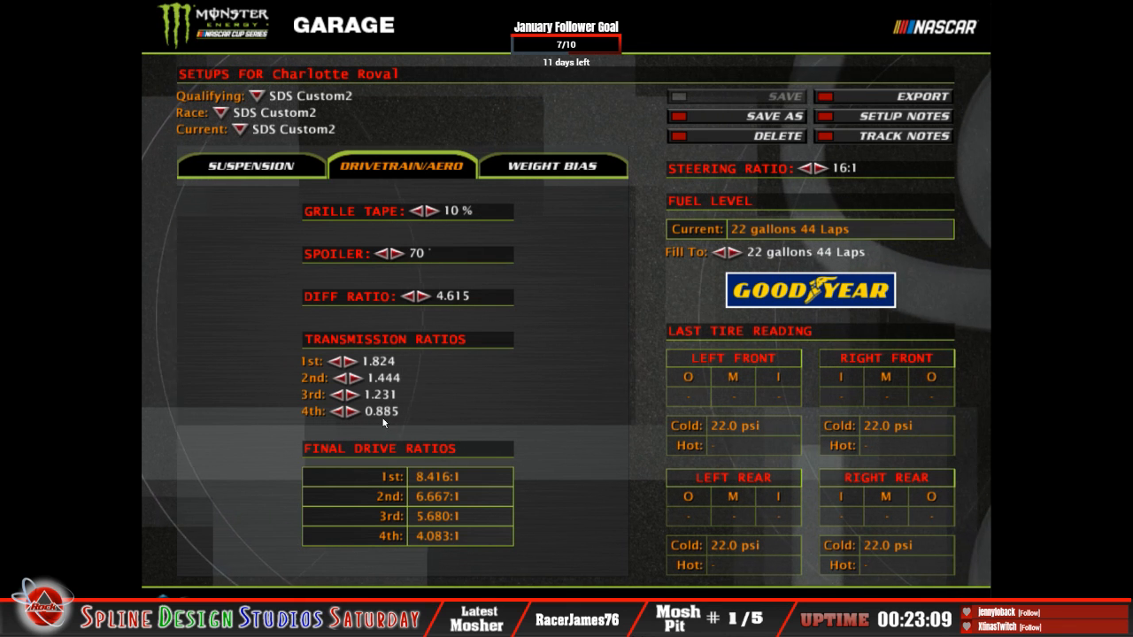
{"action": "mouse_move", "coordinate": [382, 420]}
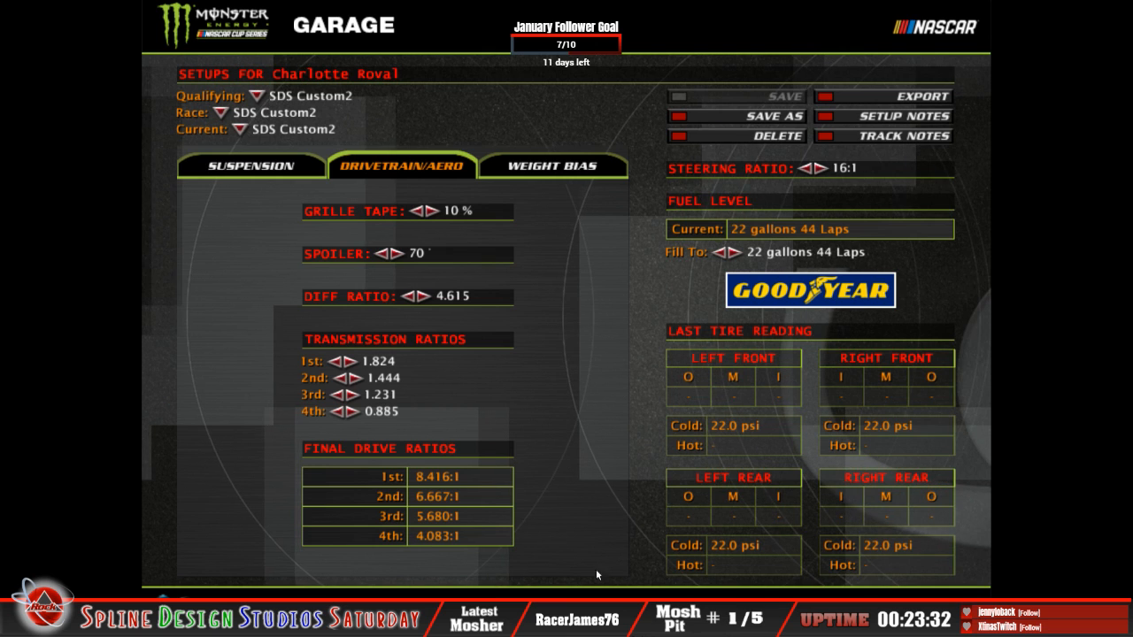
{"action": "key", "text": "Escape"}
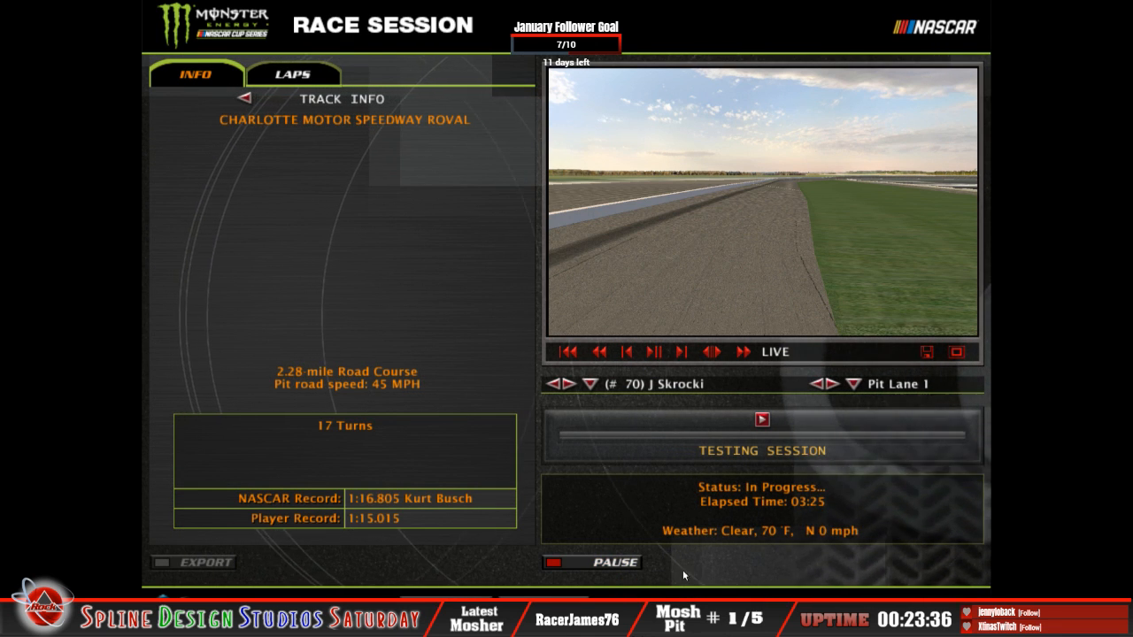
Test drive the Charlotte Roval, change the driving camera to the full cockpit view, and get out of the car.
{"action": "key", "text": "Return"}
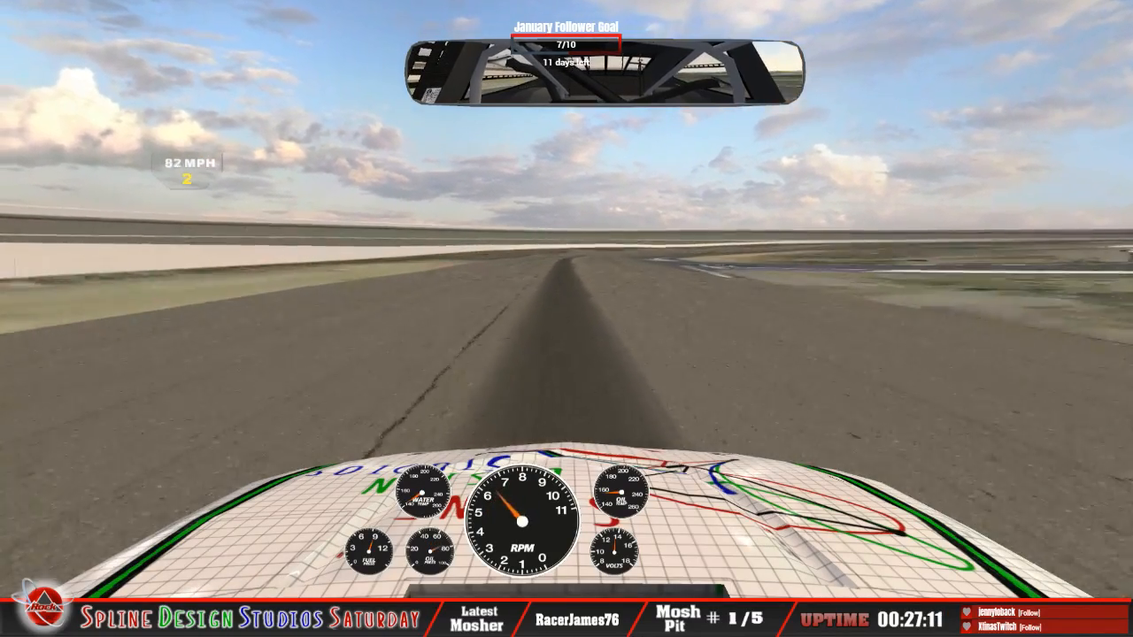
{"action": "key", "text": "c"}
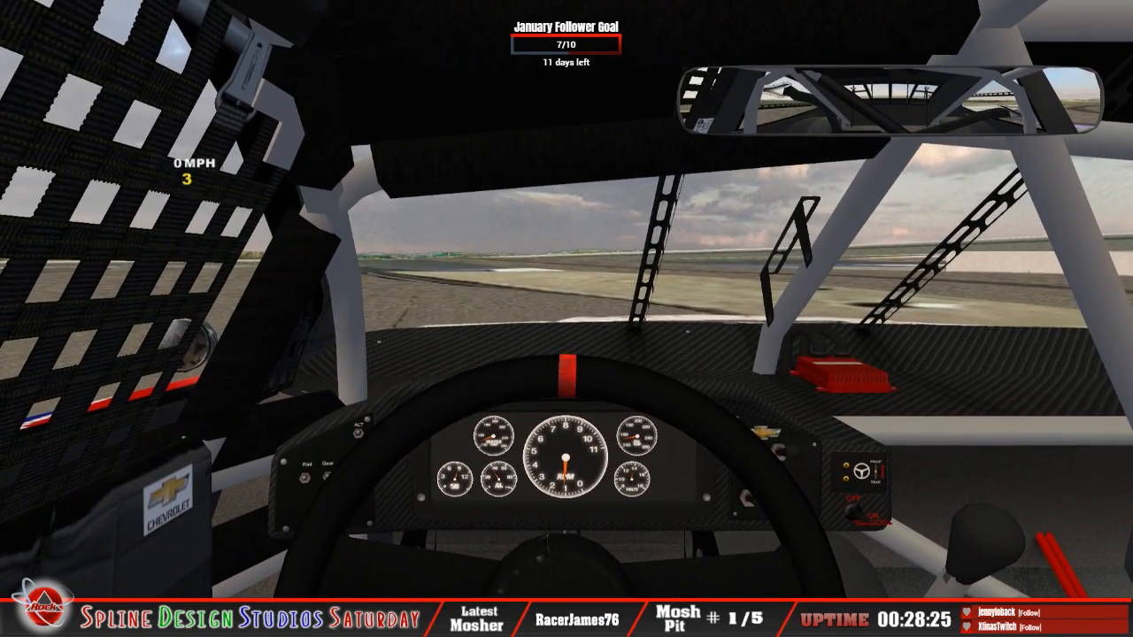
{"action": "key", "text": "Escape"}
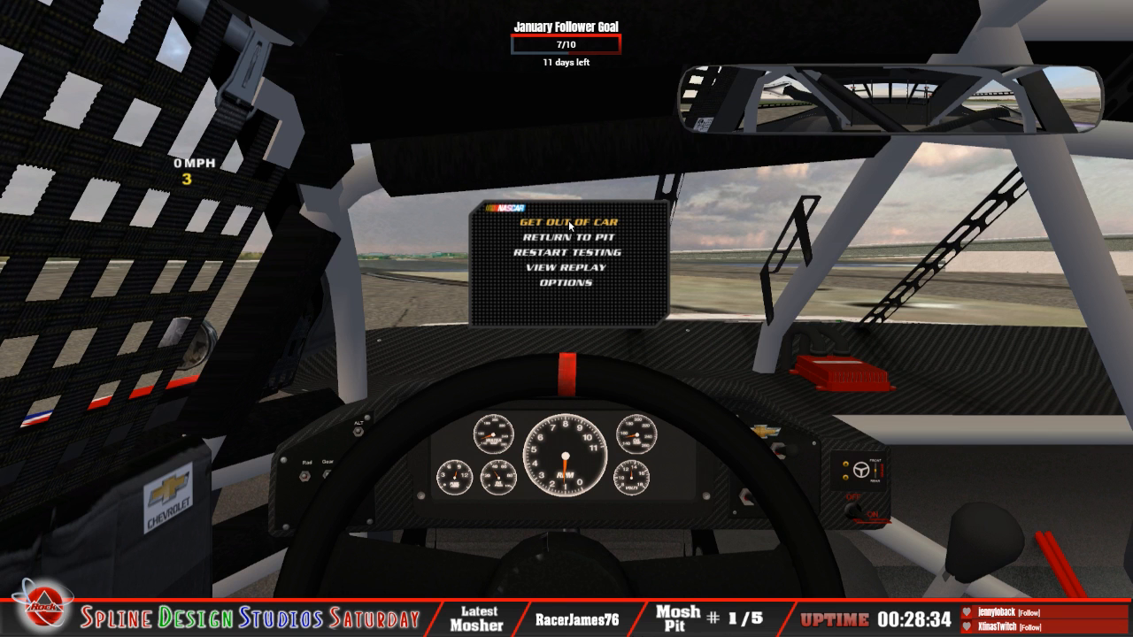
{"action": "left_click", "coordinate": [569, 224]}
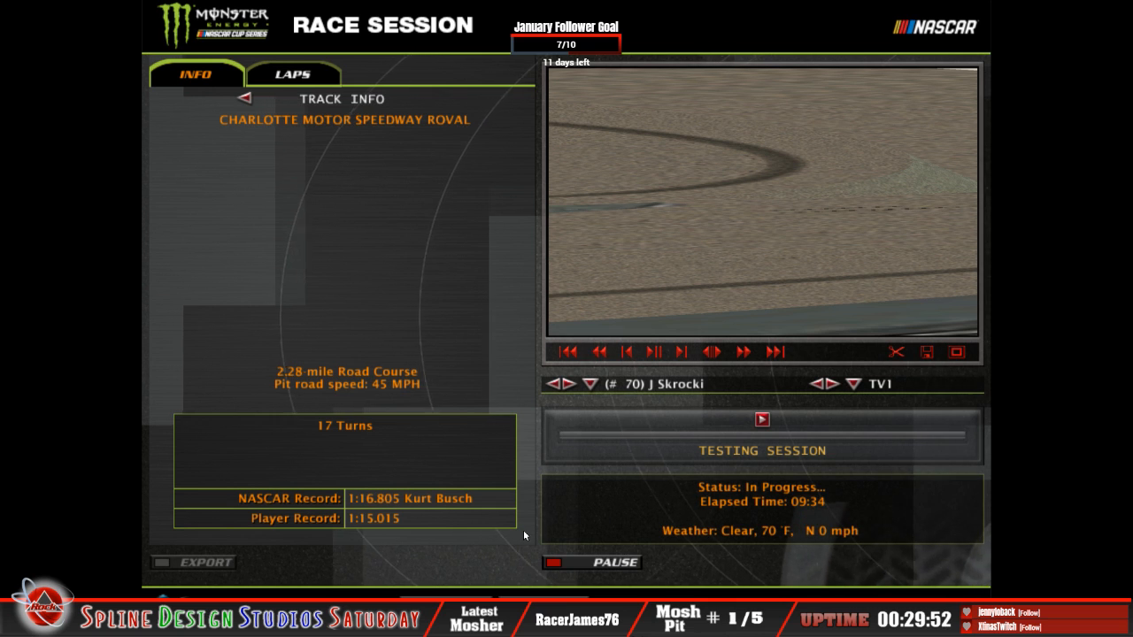
End the testing session and exit the game.
{"action": "key", "text": "Escape"}
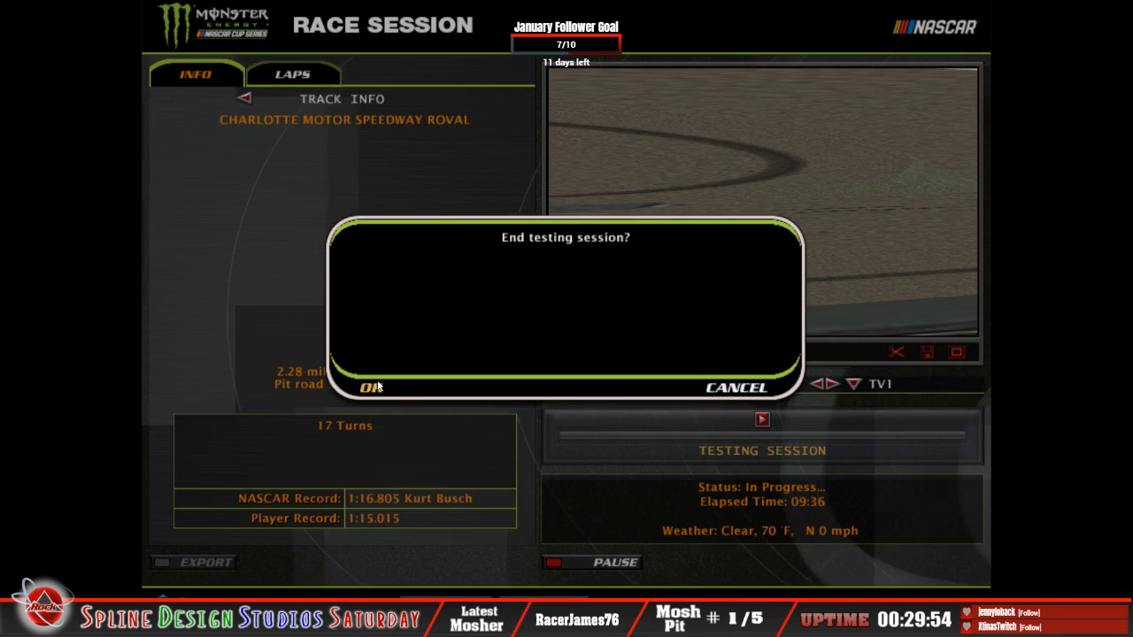
{"action": "key", "text": "Return"}
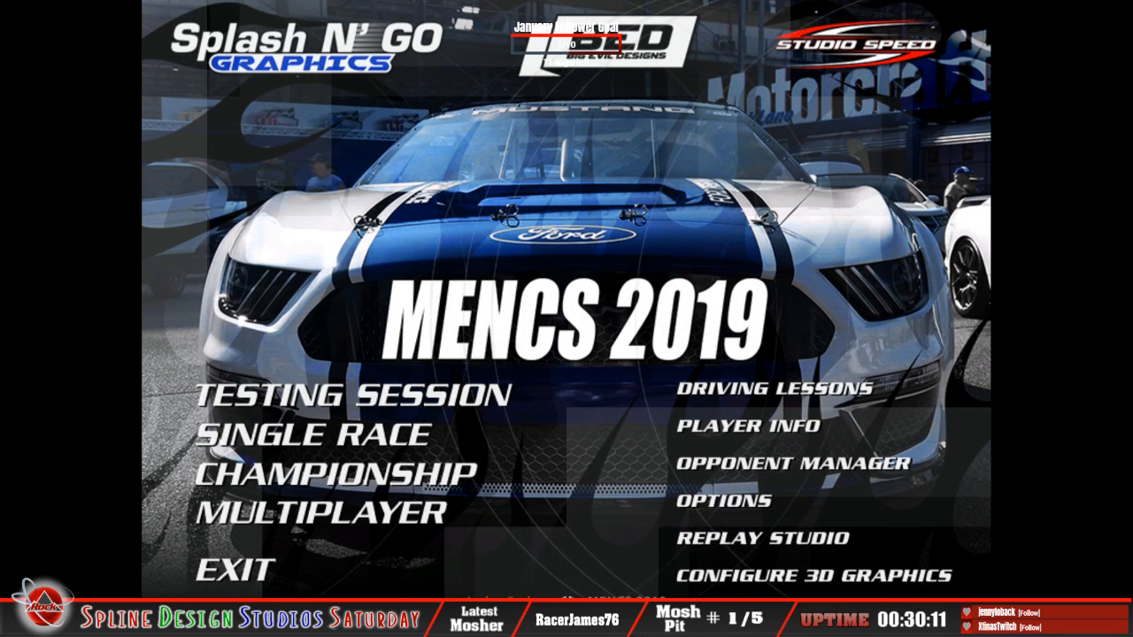
{"action": "left_click", "coordinate": [257, 569]}
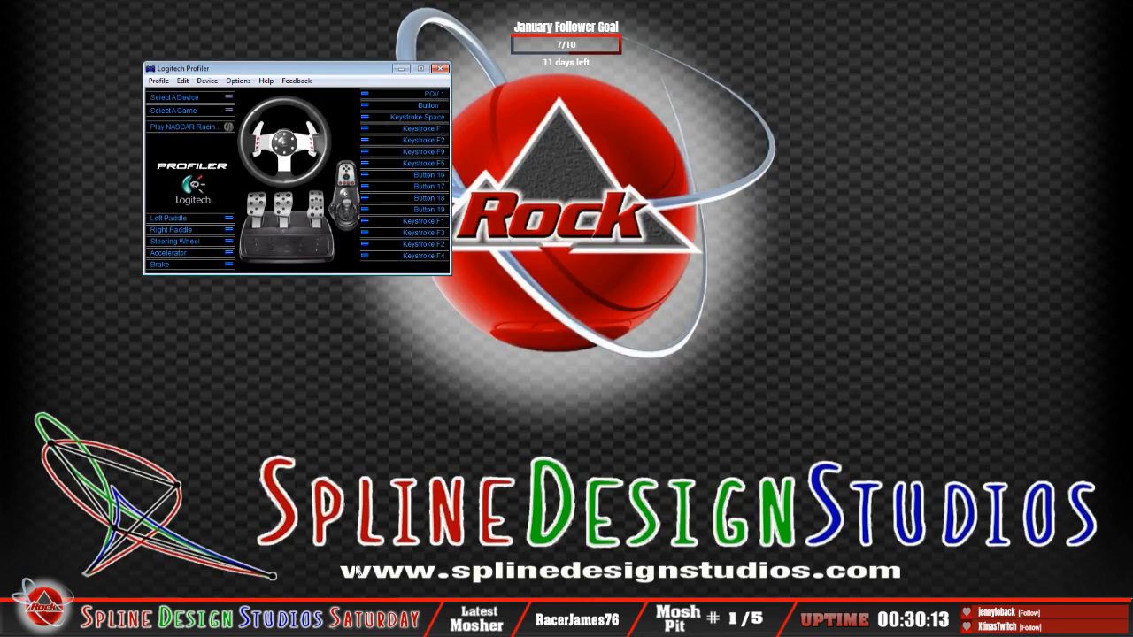
Hide the Logitech Profiler and launch Sandbox with its main track window maximized.
{"action": "left_click", "coordinate": [158, 81]}
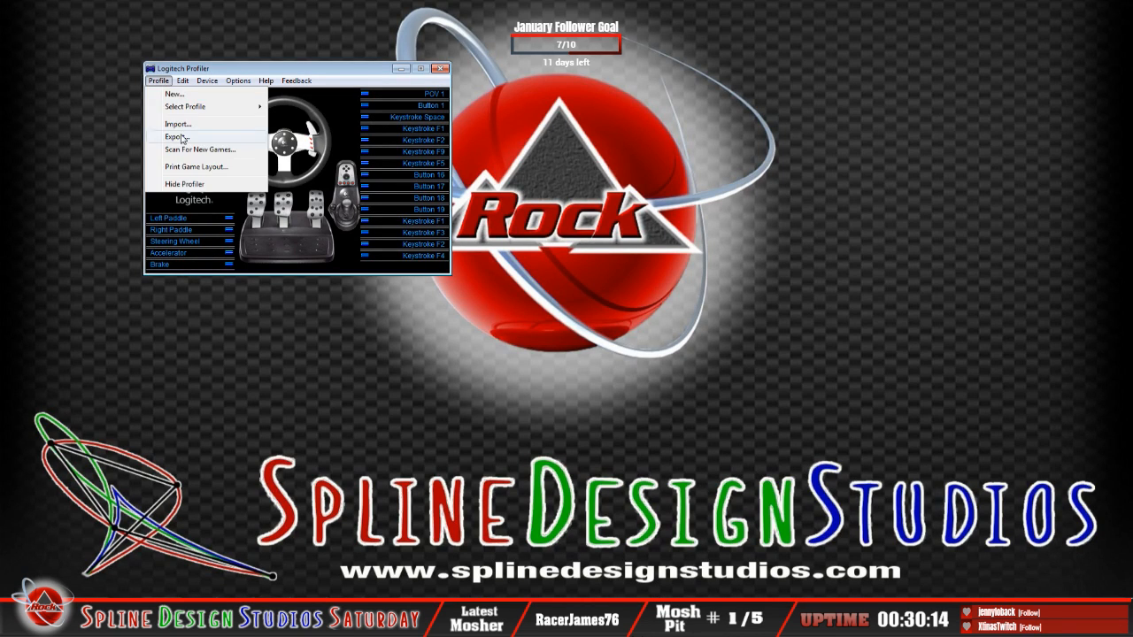
{"action": "left_click", "coordinate": [177, 189]}
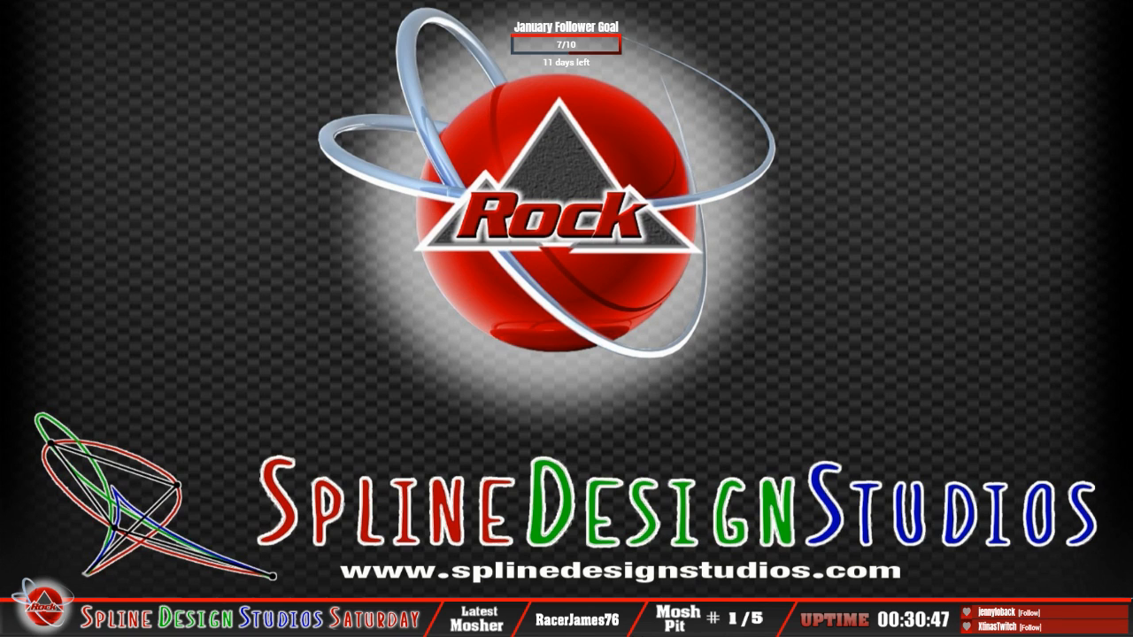
{"action": "left_click", "coordinate": [17, 620]}
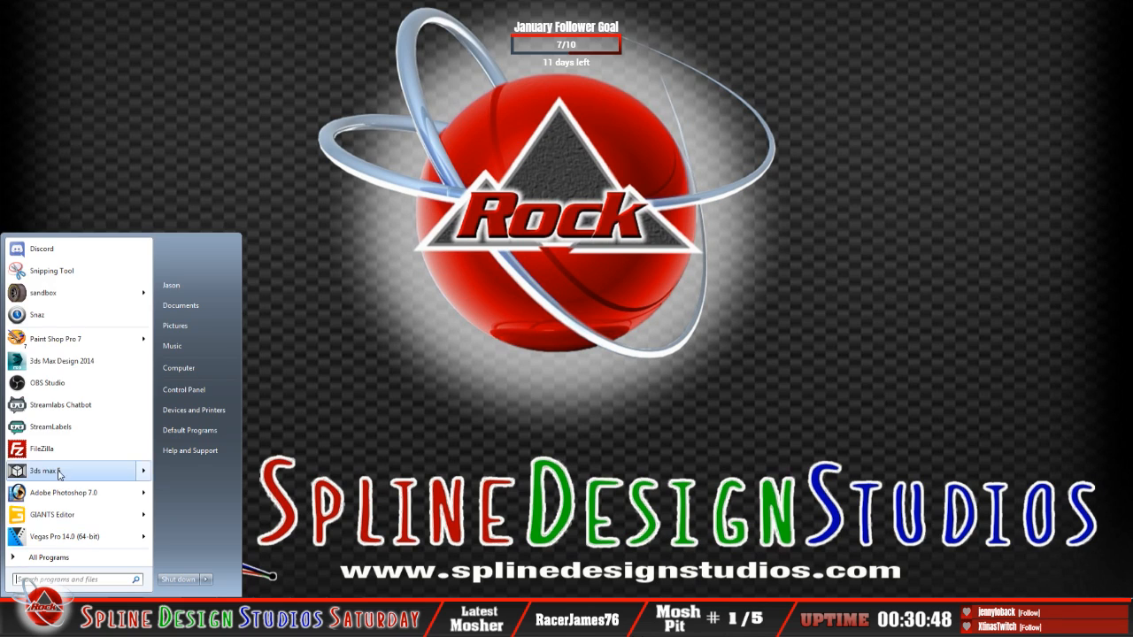
{"action": "left_click", "coordinate": [51, 292]}
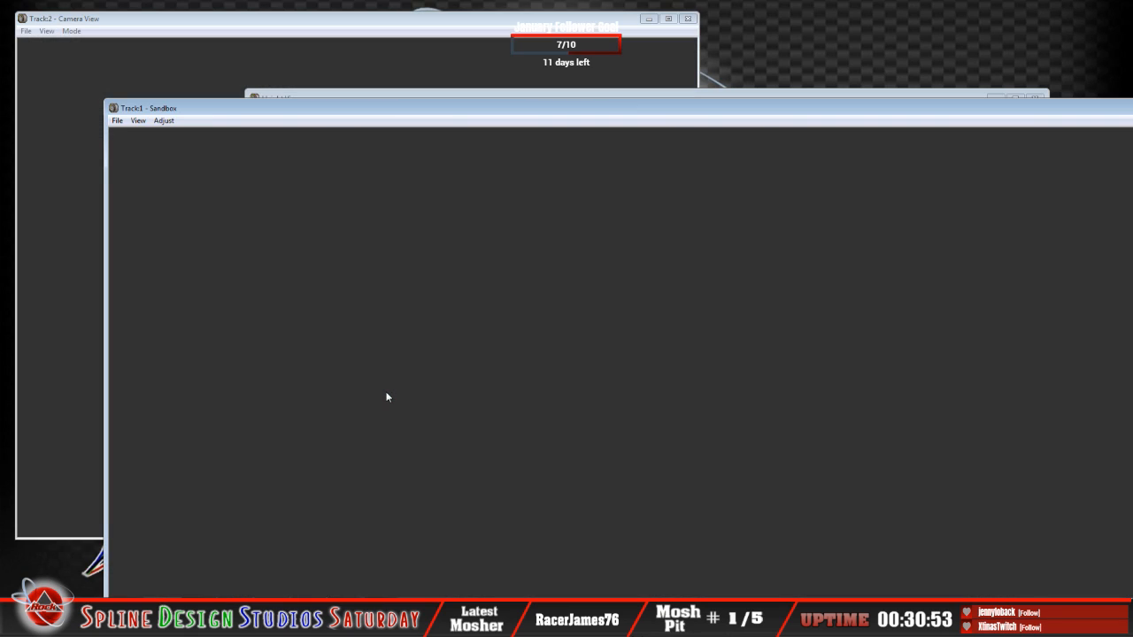
{"action": "double_click", "coordinate": [329, 113]}
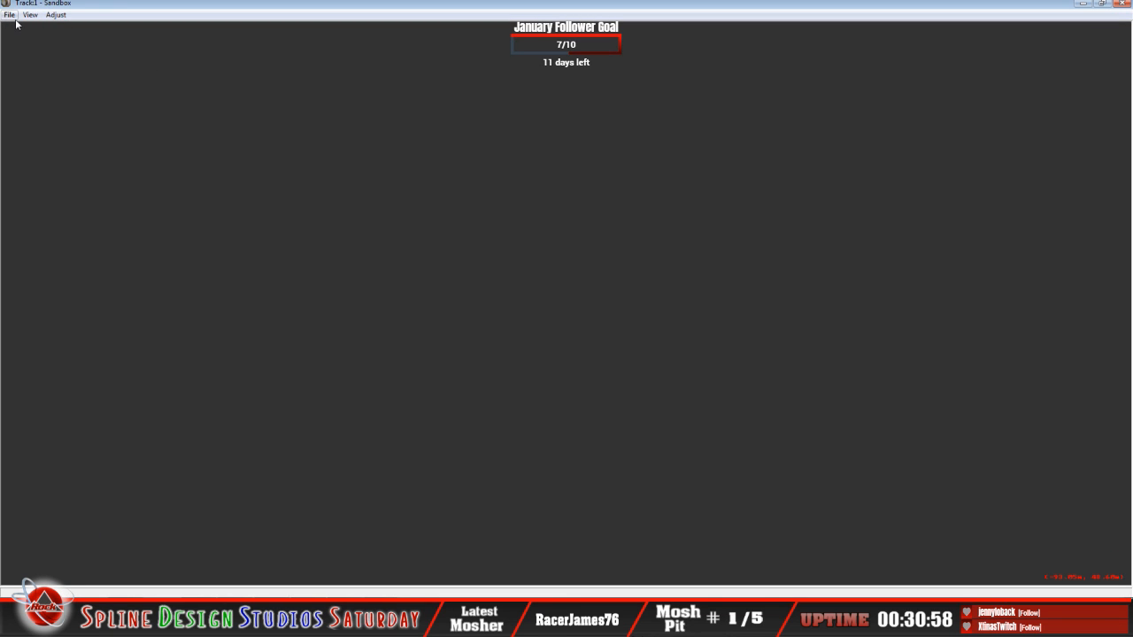
Open the track Charlotte_Roval_add_sf_line from the Charlotte_Roval folder.
{"action": "left_click", "coordinate": [8, 15]}
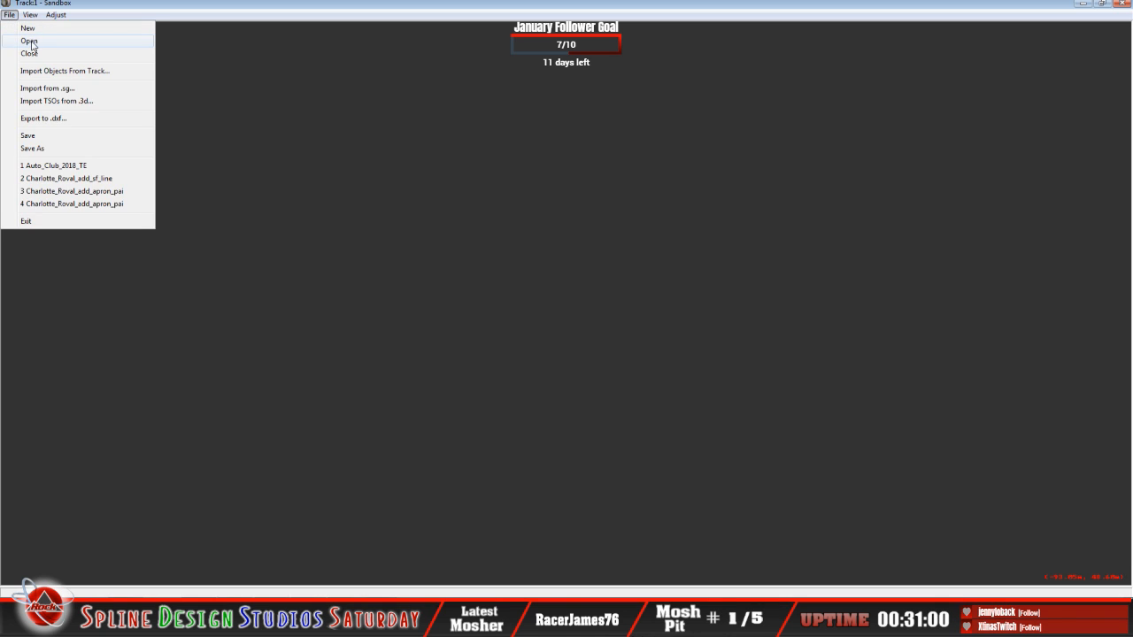
{"action": "left_click", "coordinate": [31, 37]}
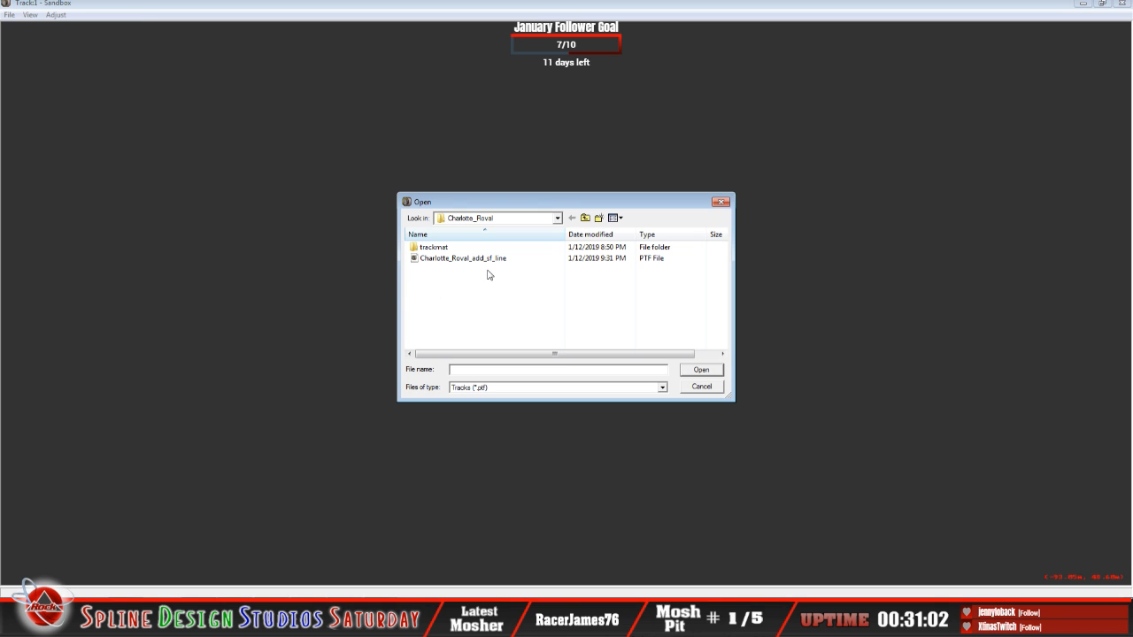
{"action": "left_click", "coordinate": [480, 259]}
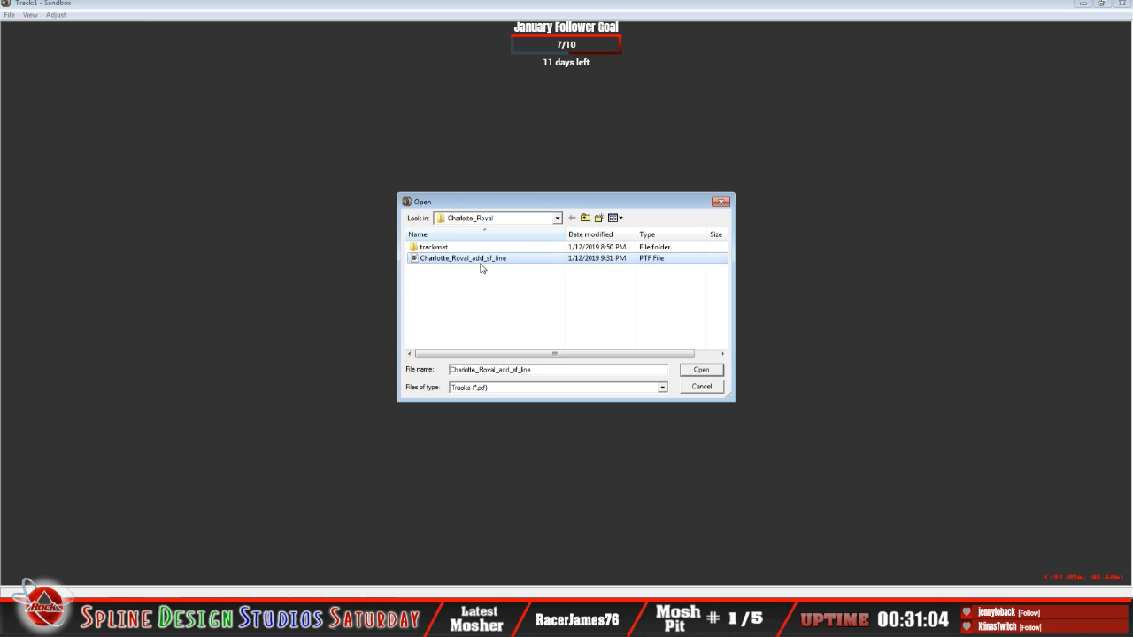
{"action": "left_click", "coordinate": [701, 369]}
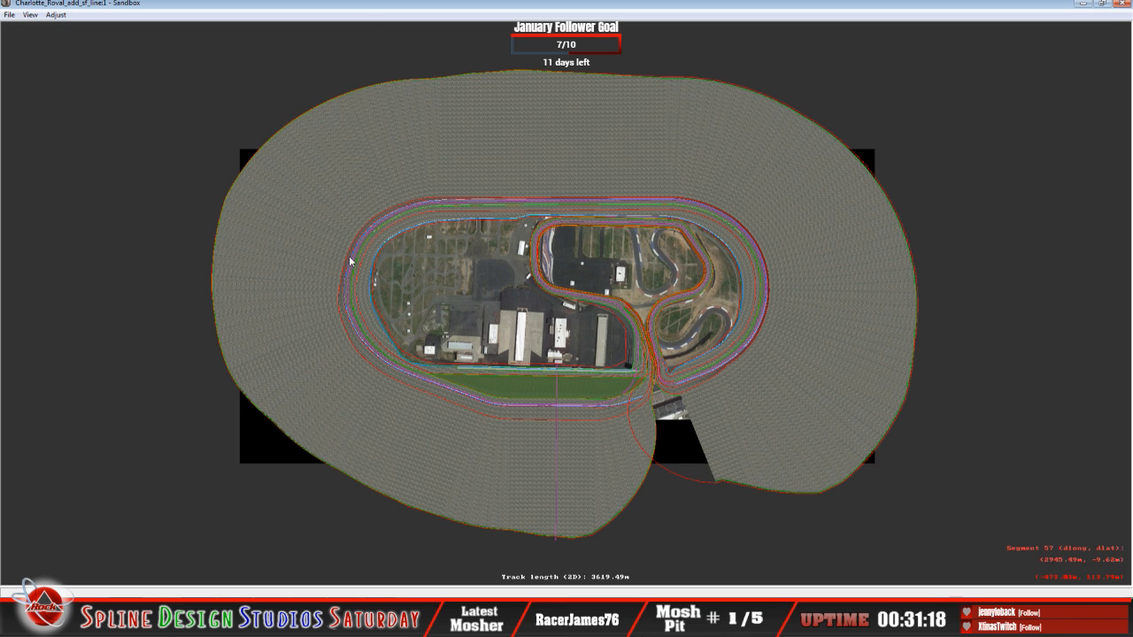
Turn off Draw World Underneath so the aerial background image shows beneath the track lines.
{"action": "scroll", "coordinate": [349, 262], "scroll_direction": "up", "scroll_amount": 5}
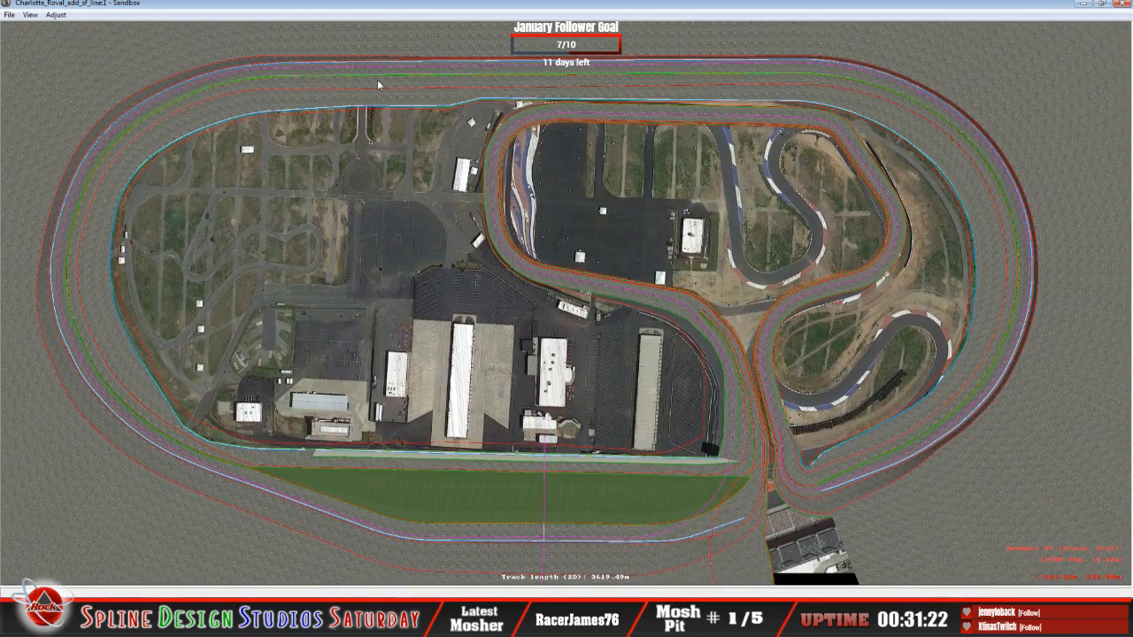
{"action": "scroll", "coordinate": [380, 81], "scroll_direction": "up", "scroll_amount": 1}
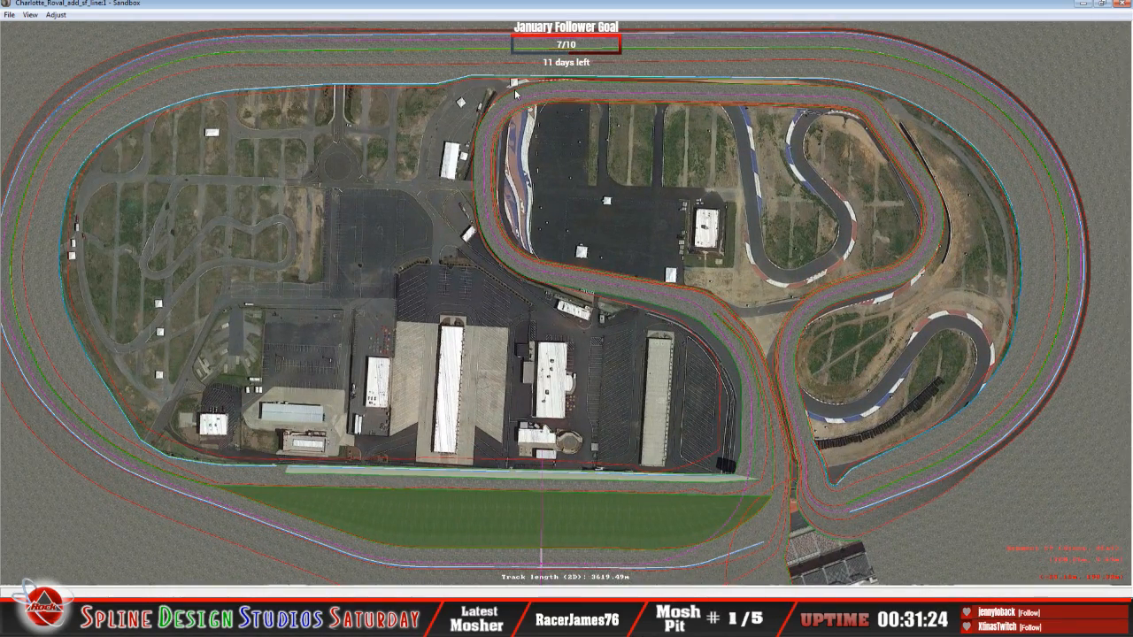
{"action": "right_click", "coordinate": [440, 103]}
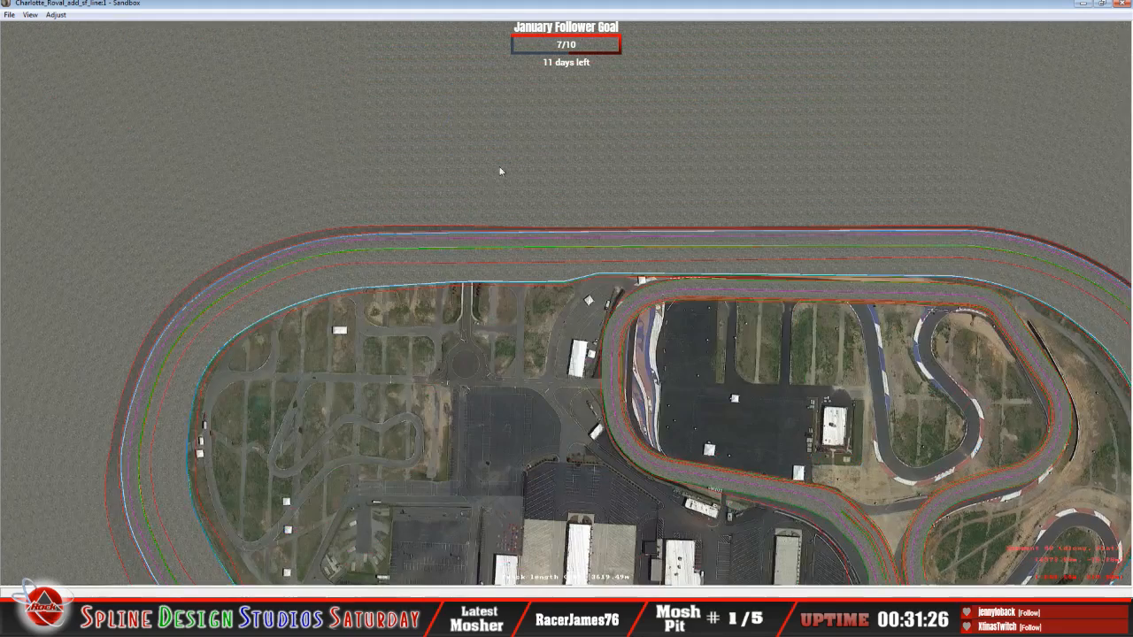
{"action": "left_click", "coordinate": [30, 14]}
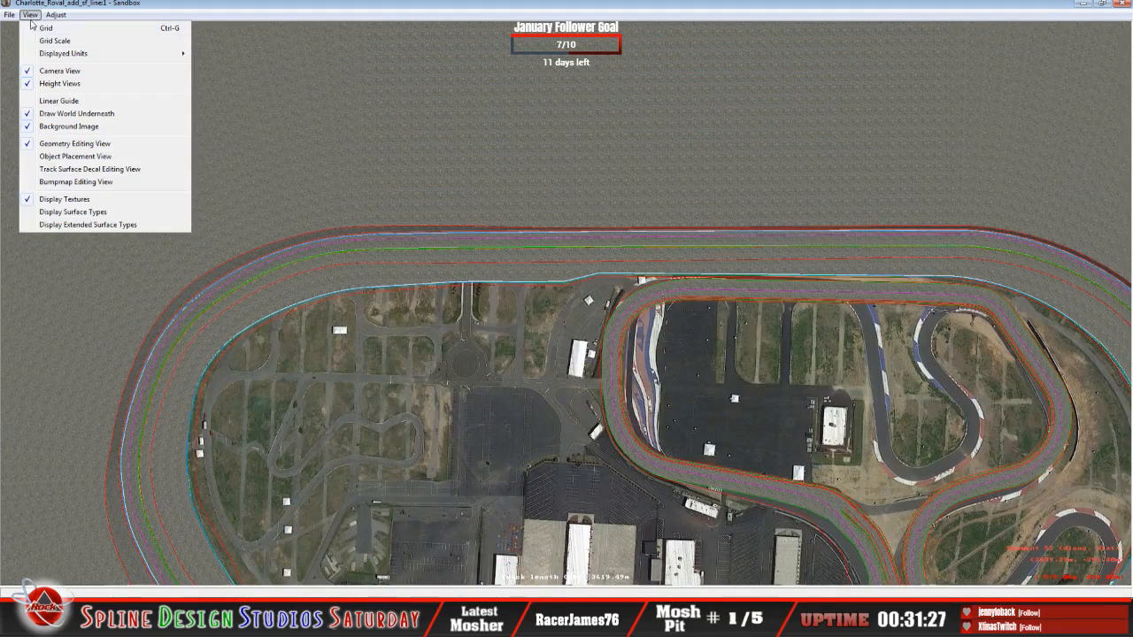
{"action": "left_click", "coordinate": [68, 113]}
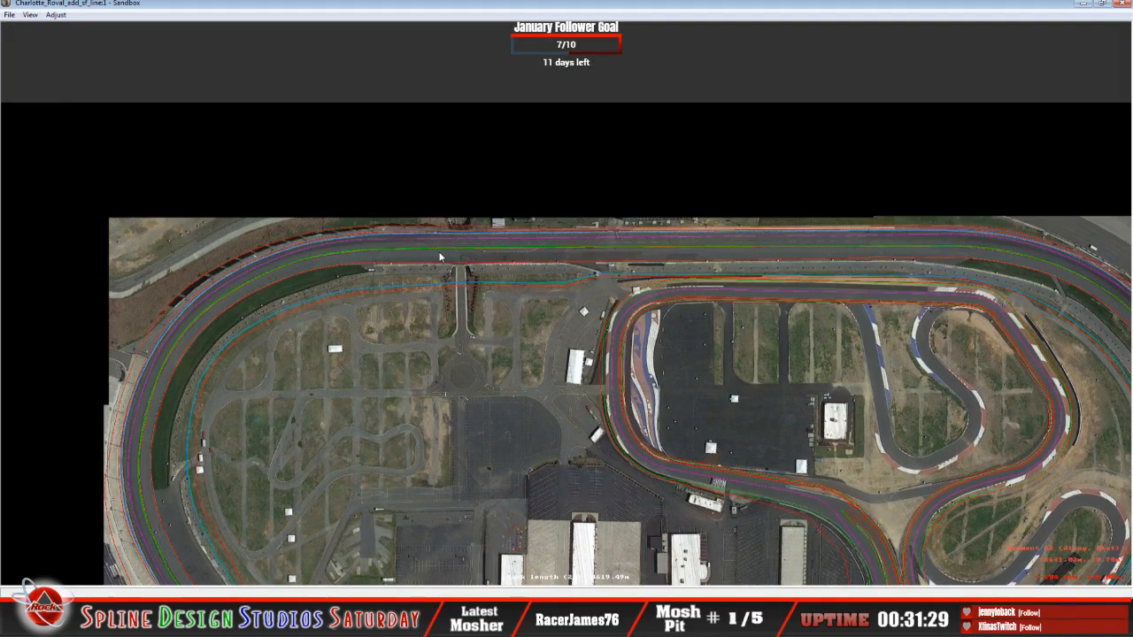
Select the short track segment crossing the frontstretch chicane, beside the Charlotte Motor Speedway infield grass.
{"action": "scroll", "coordinate": [440, 257], "scroll_direction": "up", "scroll_amount": 4}
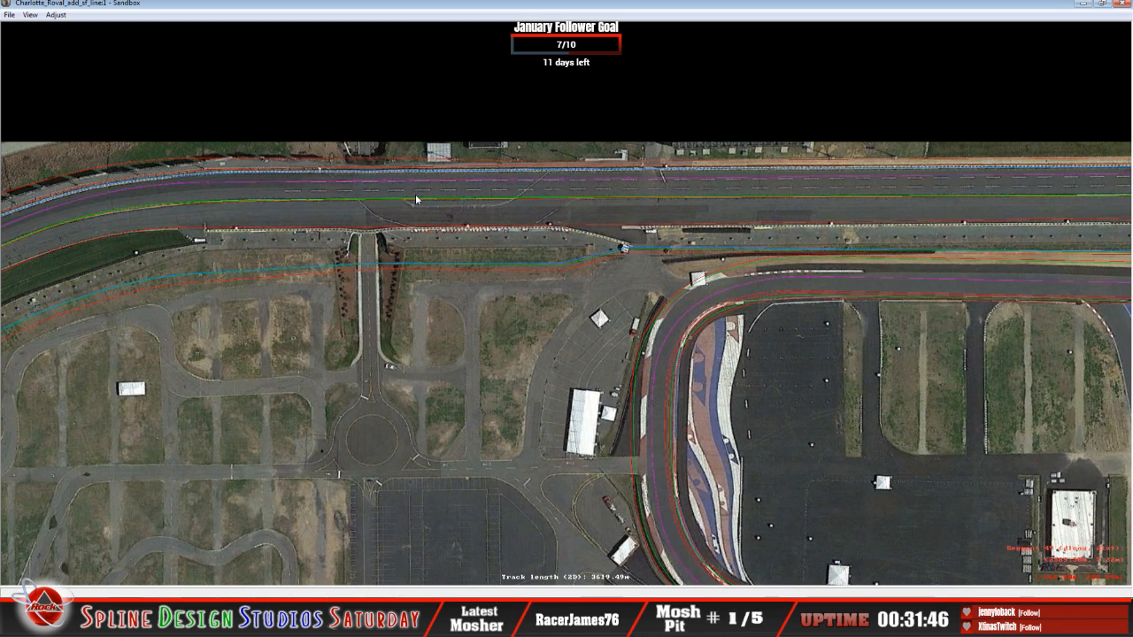
{"action": "right_click_drag", "start_coordinate": [415, 194], "coordinate": [527, 504]}
{"action": "right_click", "coordinate": [528, 510]}
{"action": "right_click", "coordinate": [580, 113]}
{"action": "left_click", "coordinate": [548, 287]}
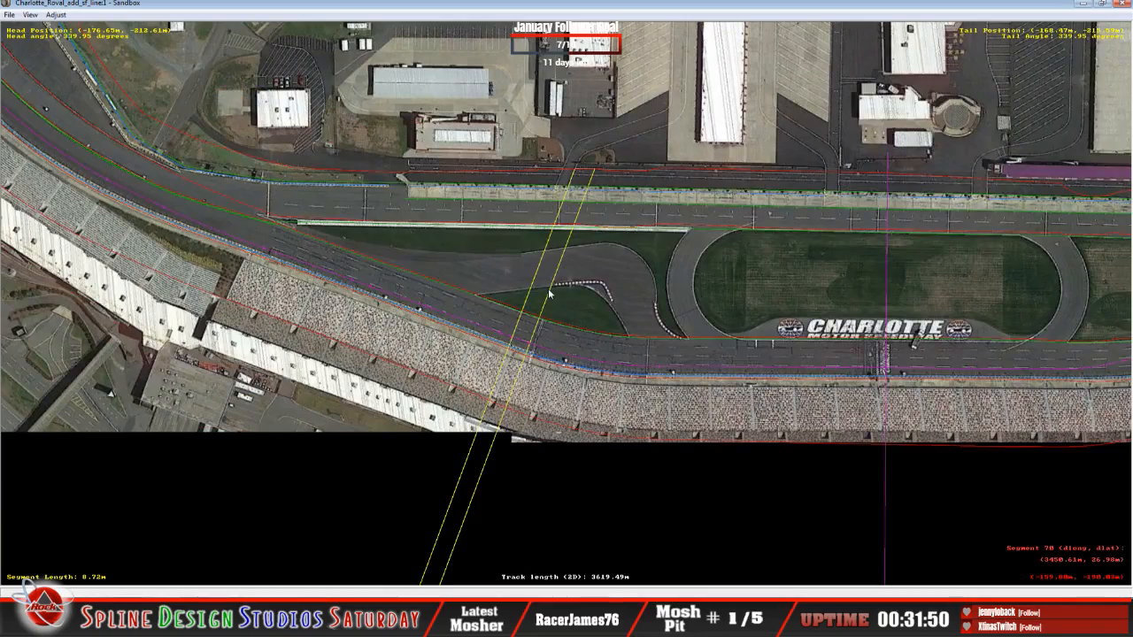
Examine the frontstretch segments around the chicane, finishing on the grass section of segment 65 near the end of the pit wall.
{"action": "left_click", "coordinate": [492, 277]}
{"action": "left_click", "coordinate": [416, 258]}
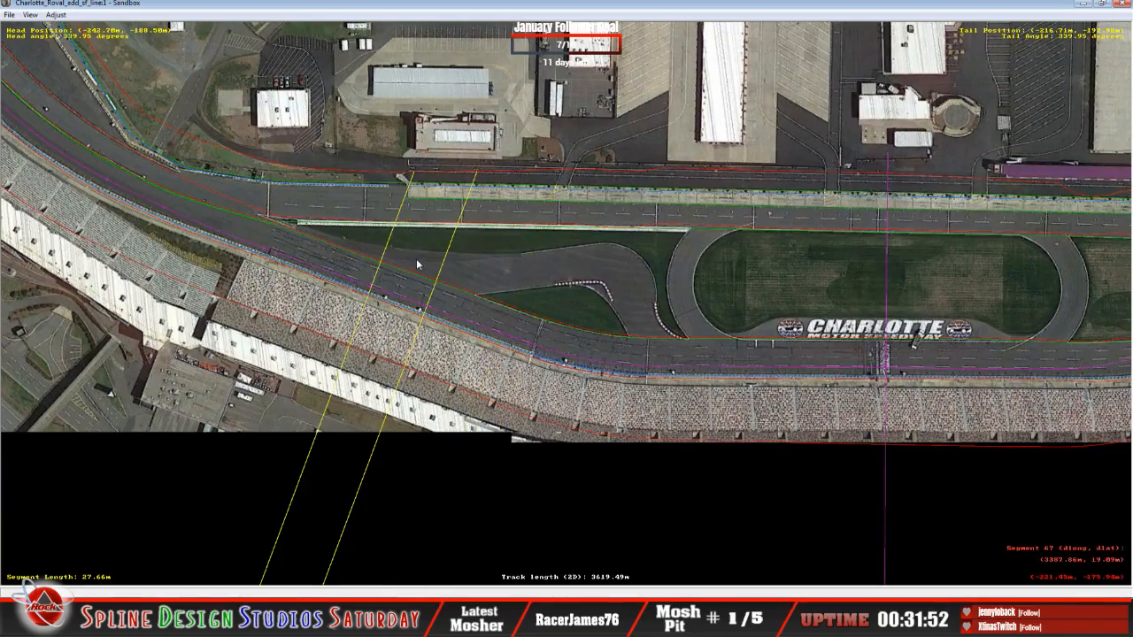
{"action": "left_click", "coordinate": [372, 253]}
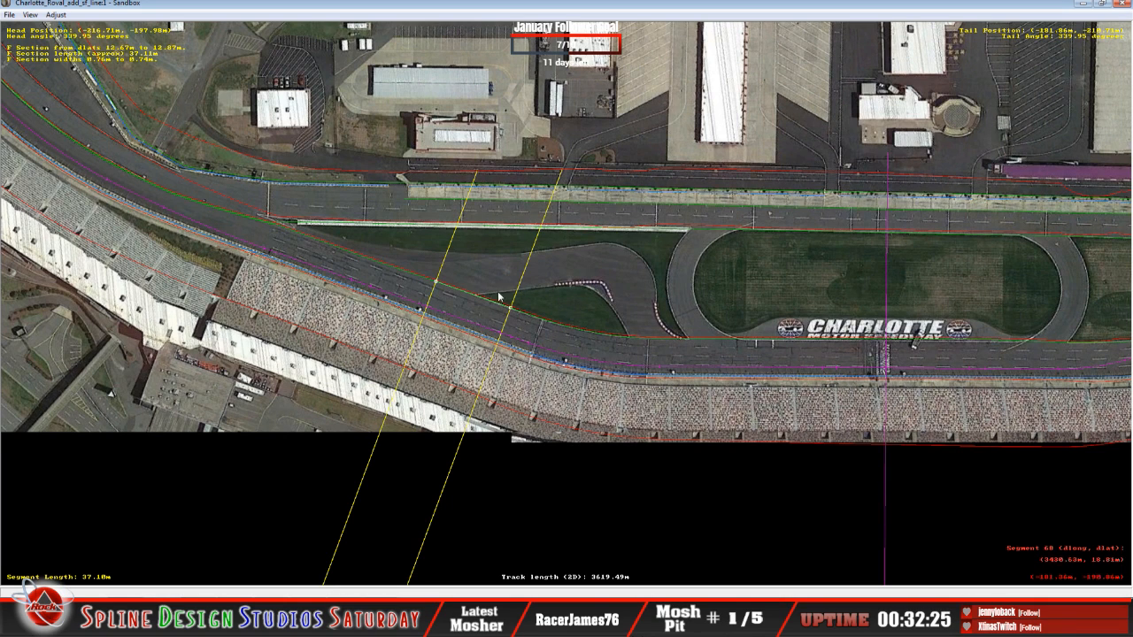
{"action": "left_click", "coordinate": [589, 296]}
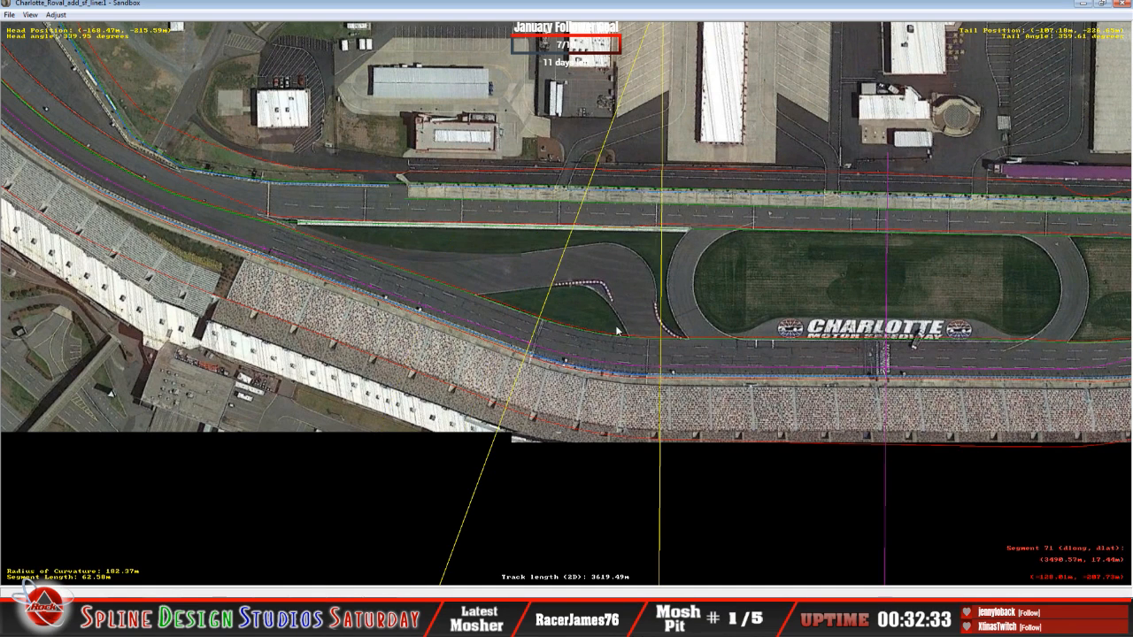
{"action": "left_click", "coordinate": [477, 286]}
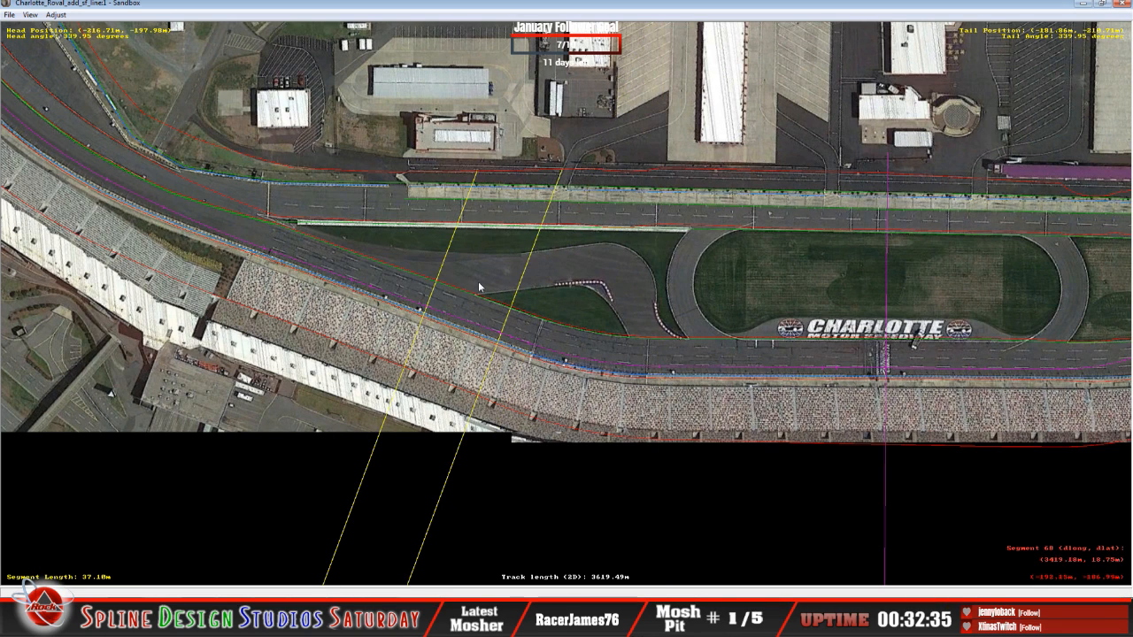
{"action": "left_click", "coordinate": [398, 255]}
{"action": "left_click", "coordinate": [359, 248]}
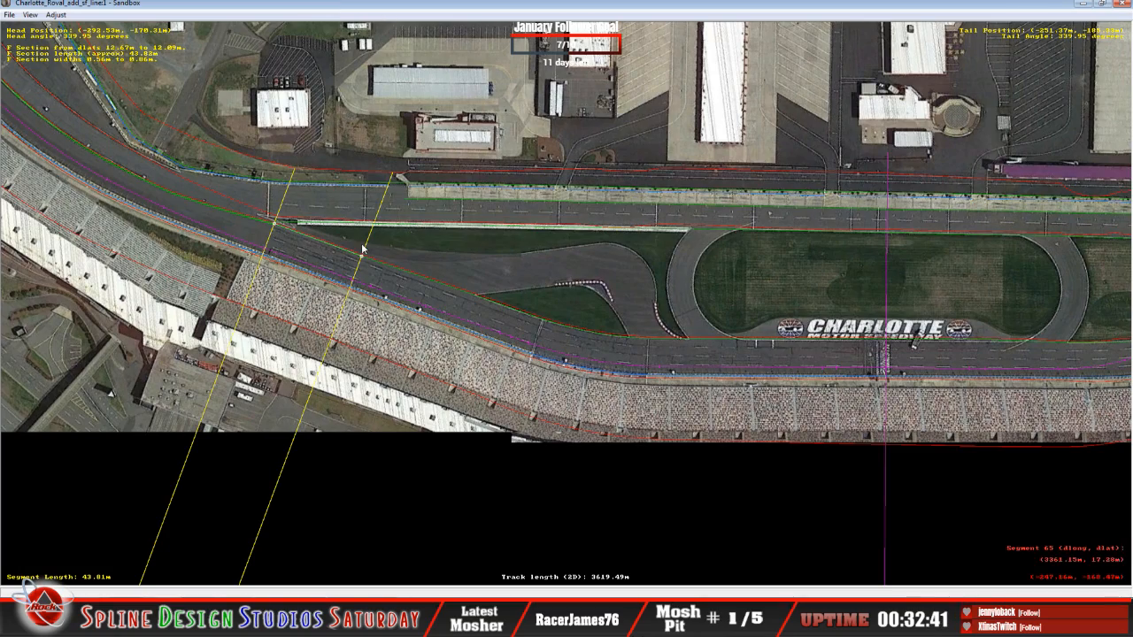
{"action": "scroll", "coordinate": [442, 329], "scroll_direction": "up", "scroll_amount": 3}
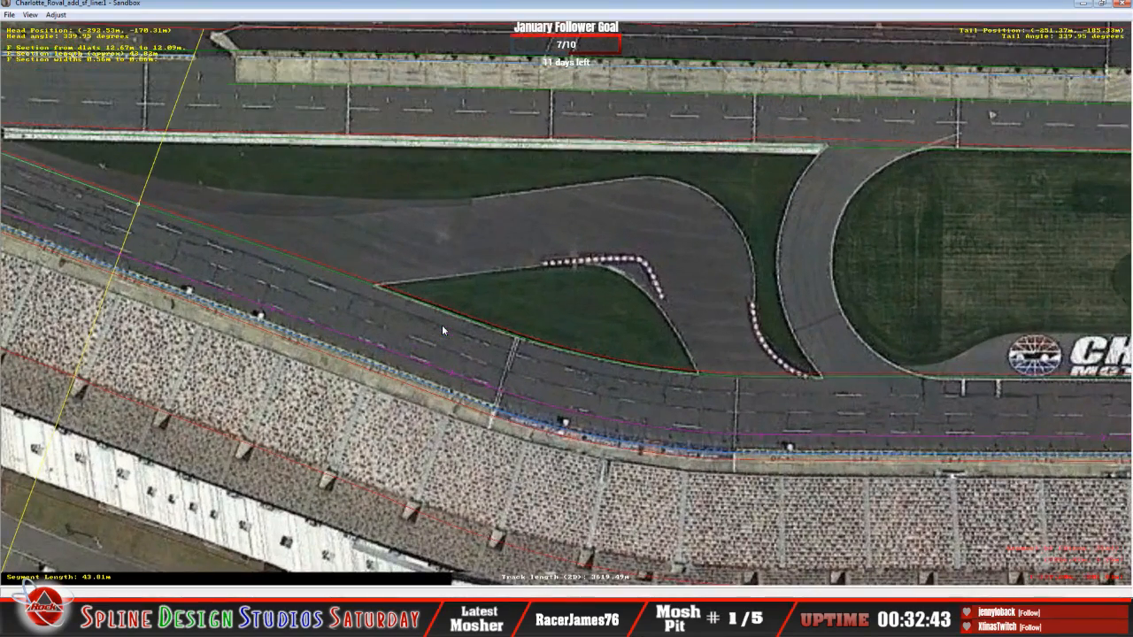
{"action": "scroll", "coordinate": [390, 252], "scroll_direction": "down", "scroll_amount": 3}
{"action": "scroll", "coordinate": [433, 266], "scroll_direction": "up", "scroll_amount": 2}
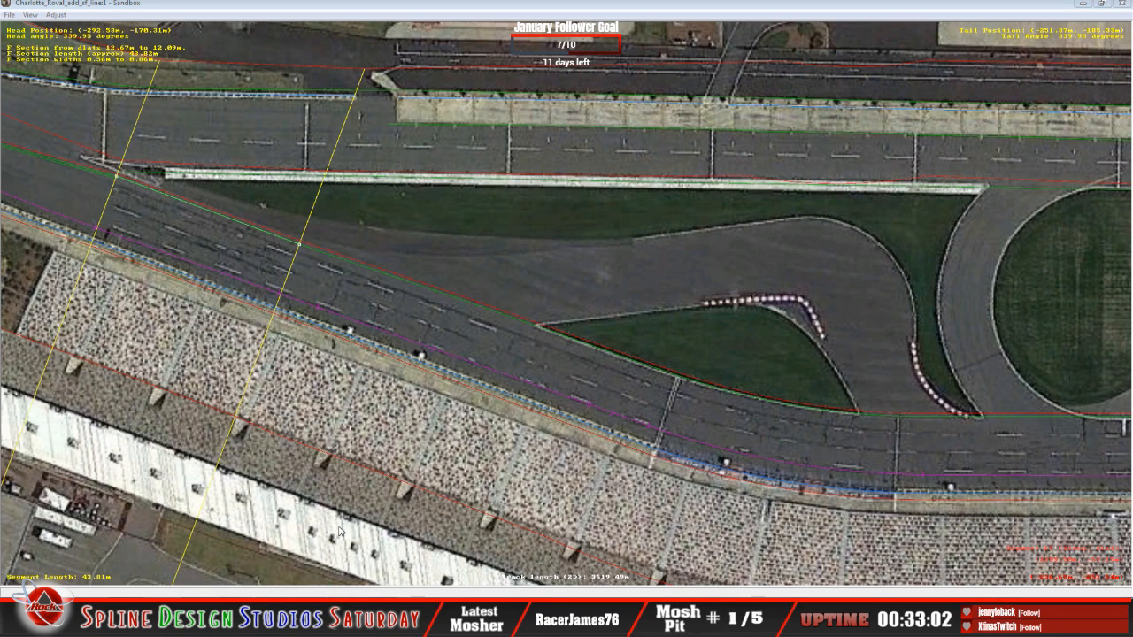
Unlock the materials in the F Section Properties of segment 65's grass section and review the material choices.
{"action": "key", "text": "p"}
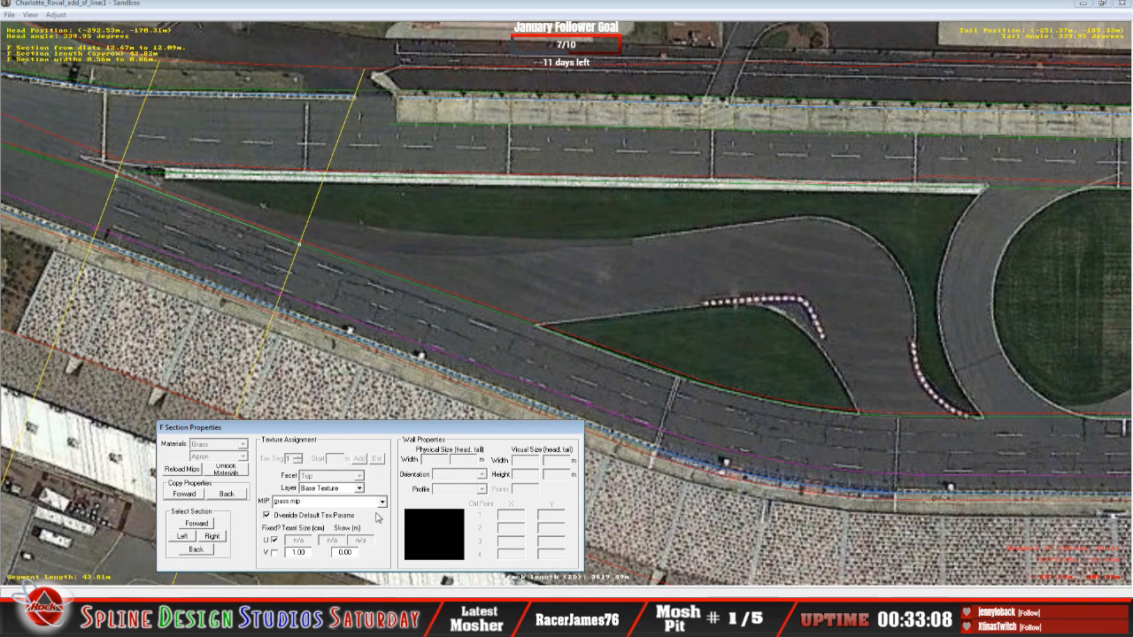
{"action": "left_click", "coordinate": [237, 473]}
{"action": "left_click", "coordinate": [242, 444]}
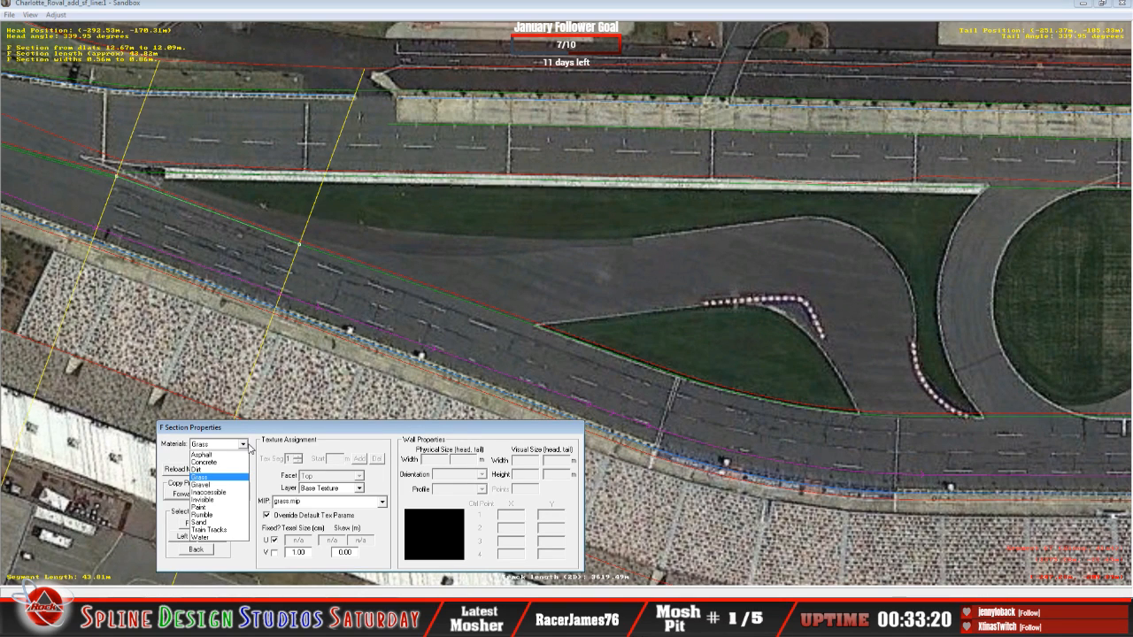
{"action": "left_click", "coordinate": [330, 430]}
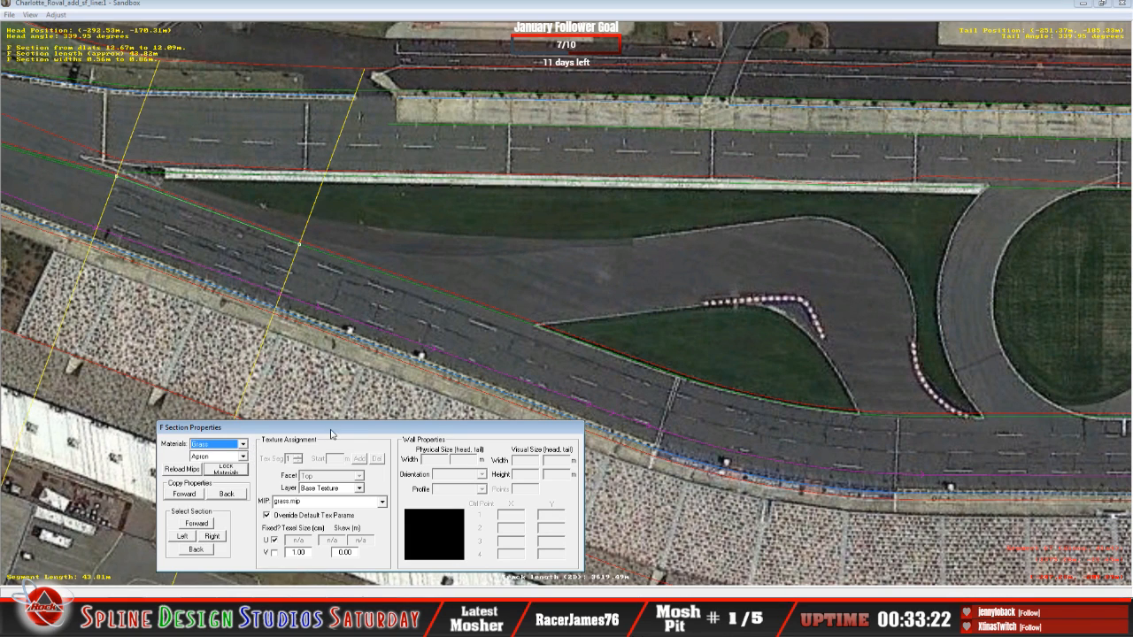
{"action": "left_click", "coordinate": [331, 7]}
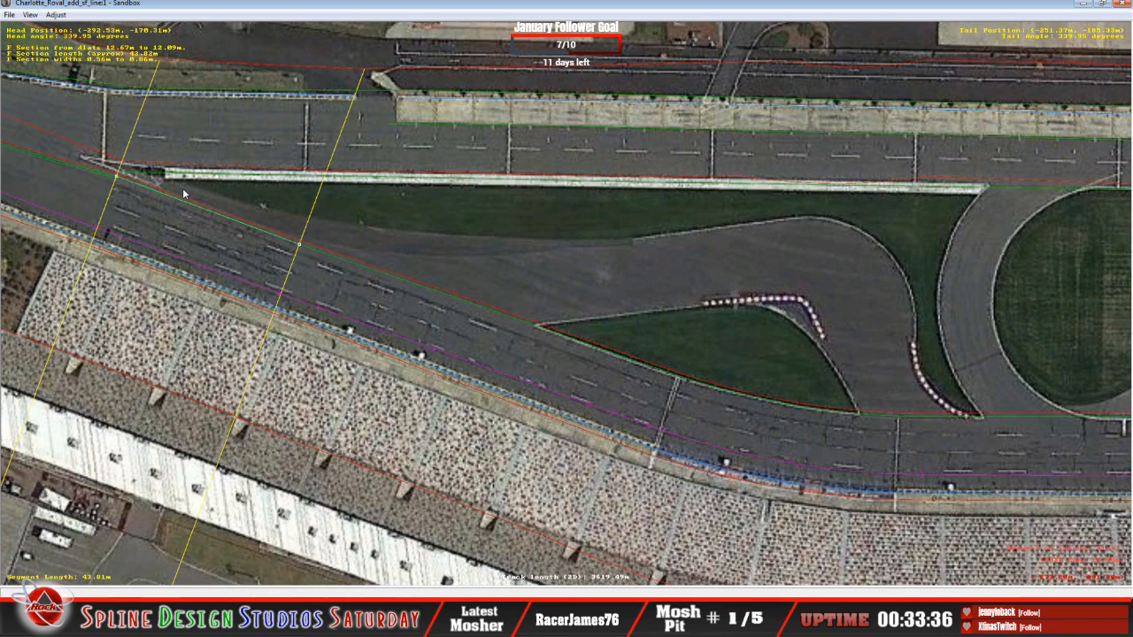
Insert an F section in segment 65 along the asphalt and grass boundary, running from dlat 13.42 m to 18.71 m.
{"action": "right_click", "coordinate": [232, 199]}
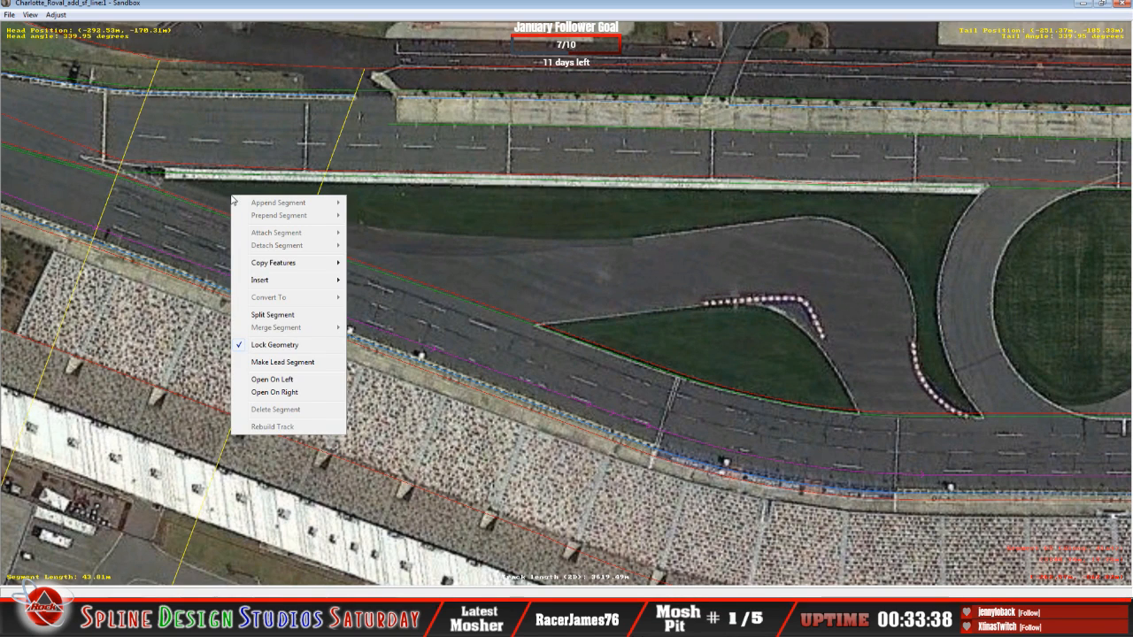
{"action": "mouse_move", "coordinate": [283, 280]}
{"action": "left_click", "coordinate": [379, 280]}
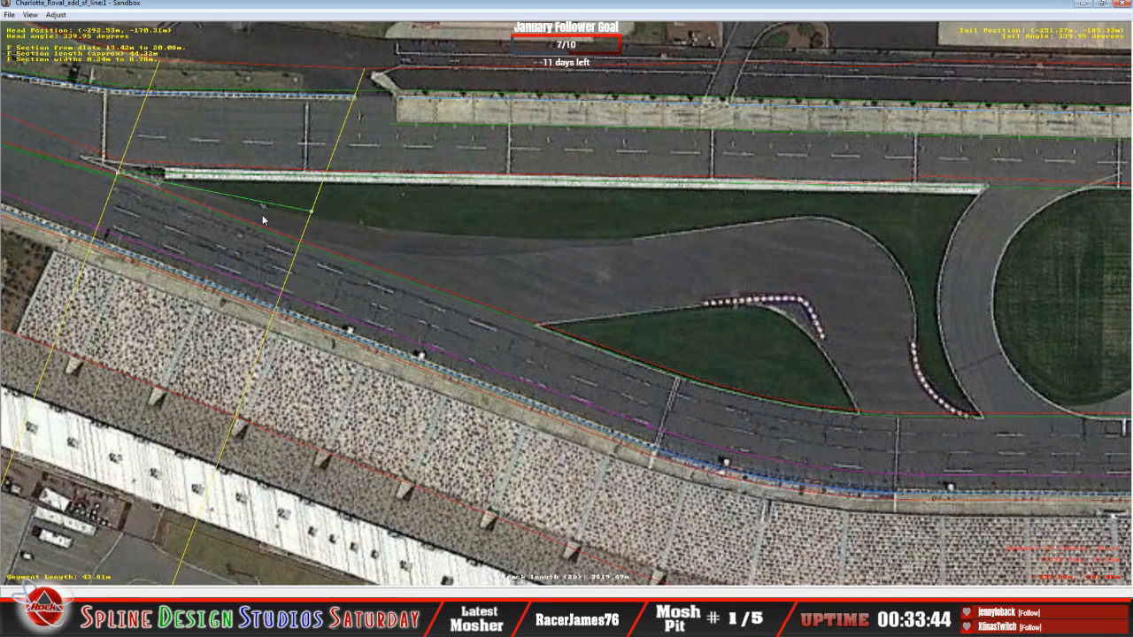
{"action": "scroll", "coordinate": [263, 219], "scroll_direction": "up", "scroll_amount": 3}
{"action": "left_click", "coordinate": [192, 127]}
{"action": "left_click", "coordinate": [166, 147]}
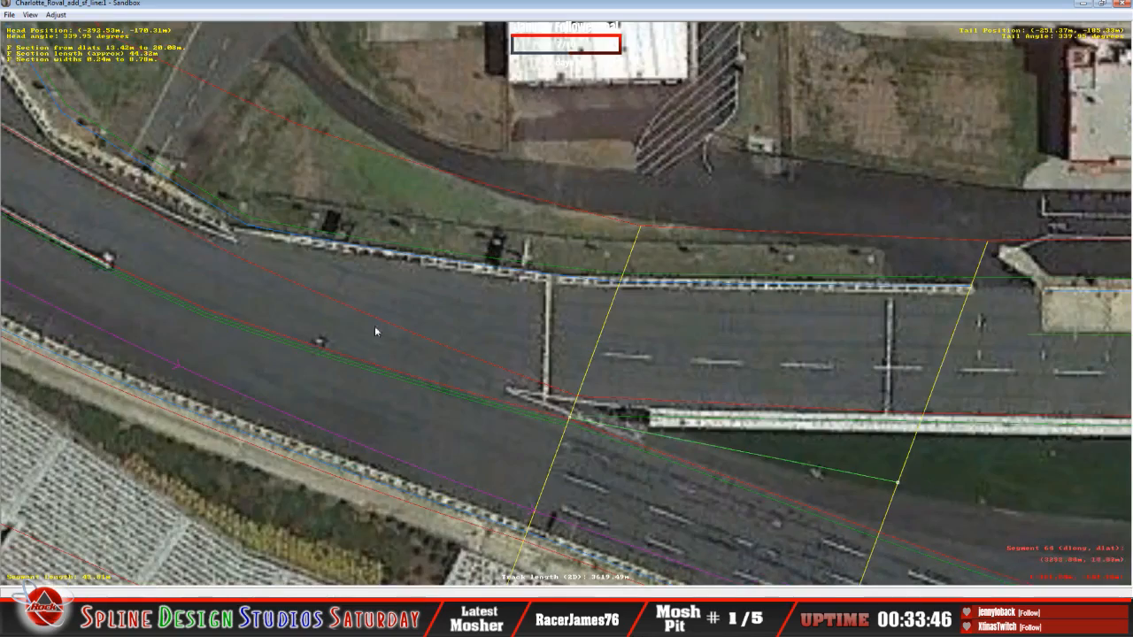
{"action": "left_click", "coordinate": [768, 438]}
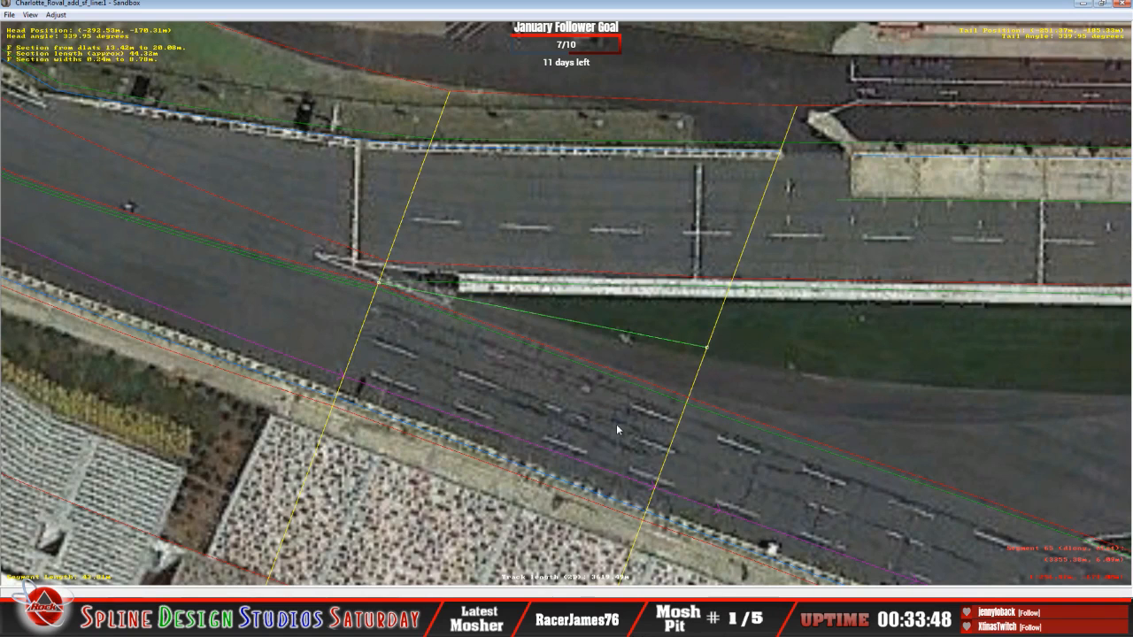
{"action": "scroll", "coordinate": [610, 421], "scroll_direction": "up", "scroll_amount": 1}
{"action": "scroll", "coordinate": [610, 422], "scroll_direction": "up", "scroll_amount": 1}
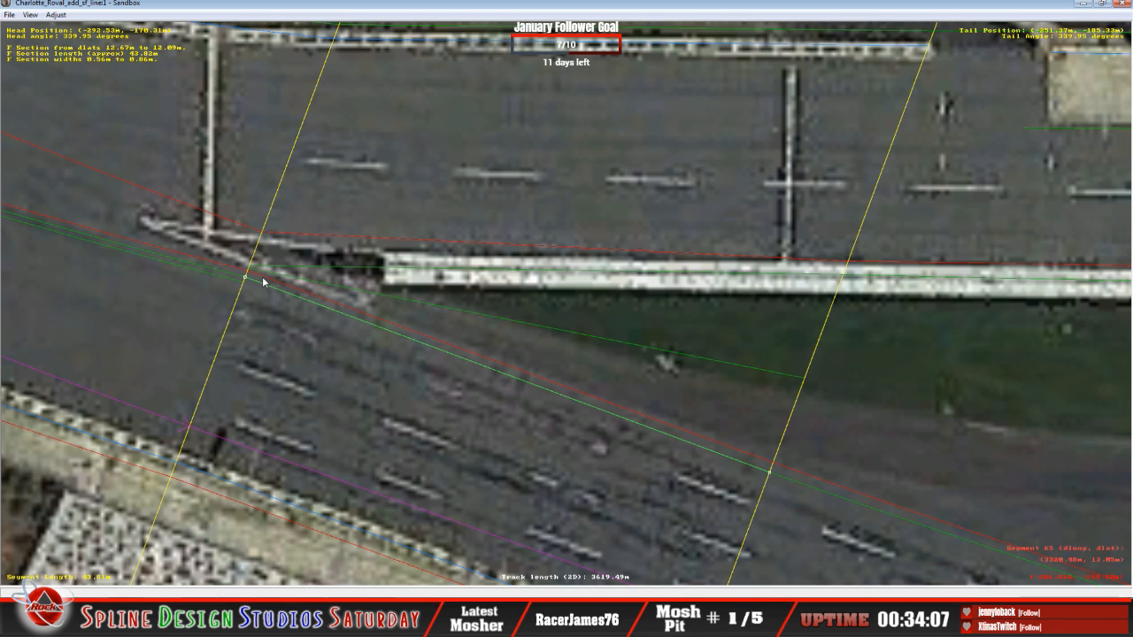
{"action": "left_click", "coordinate": [798, 397]}
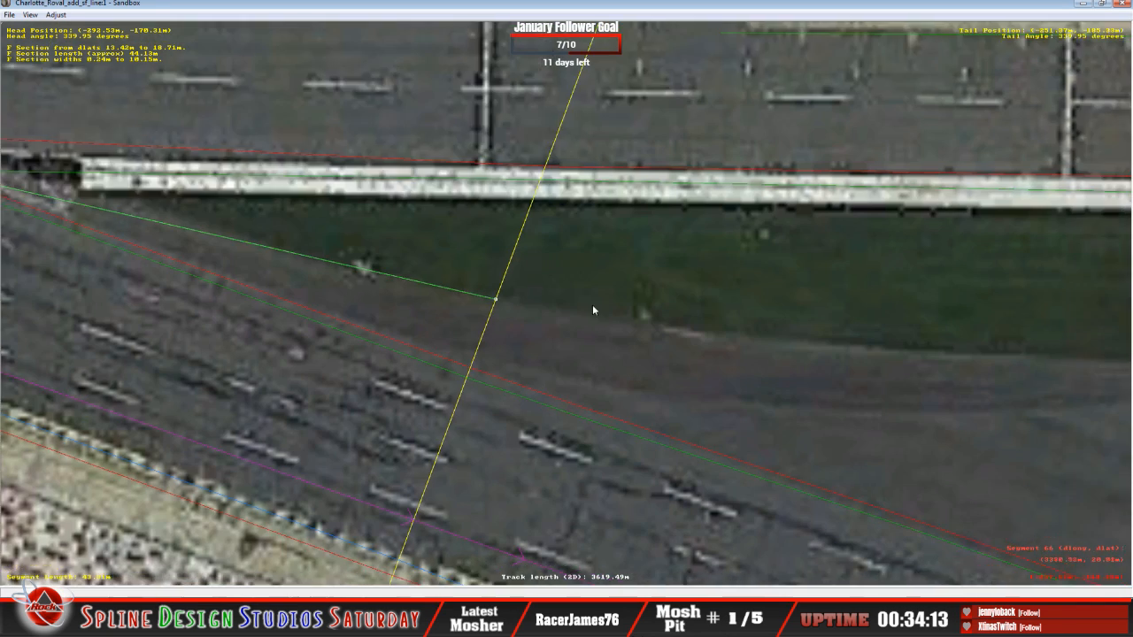
Insert an F section in segment 66 along the grass edge, with its ends at dlats 18.83 m and 20.27 m.
{"action": "right_click", "coordinate": [540, 305]}
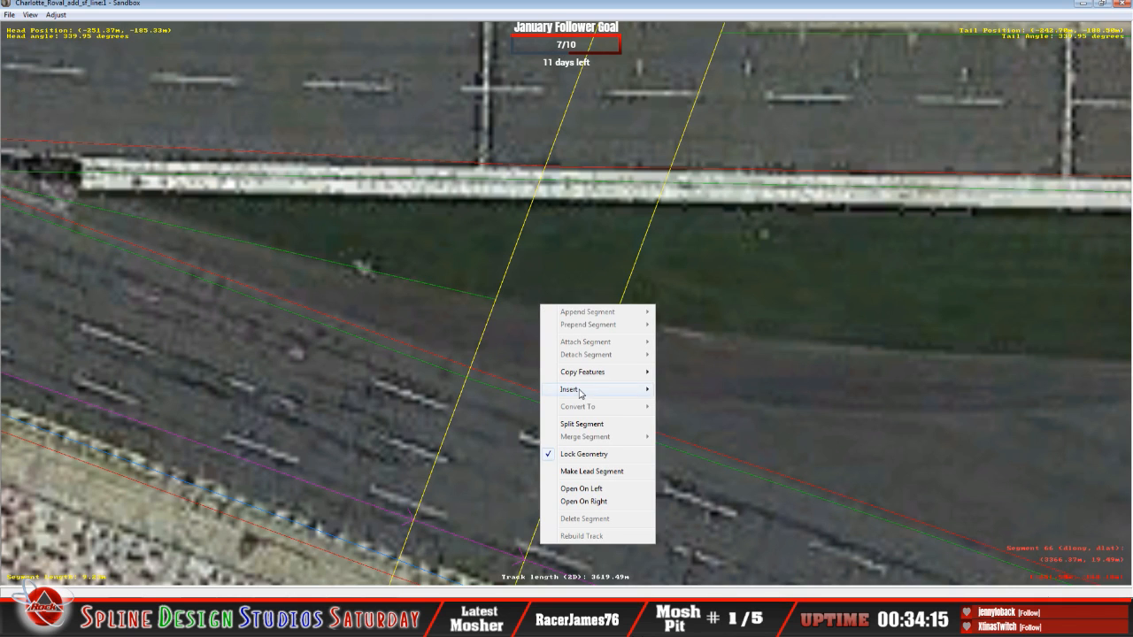
{"action": "mouse_move", "coordinate": [577, 391]}
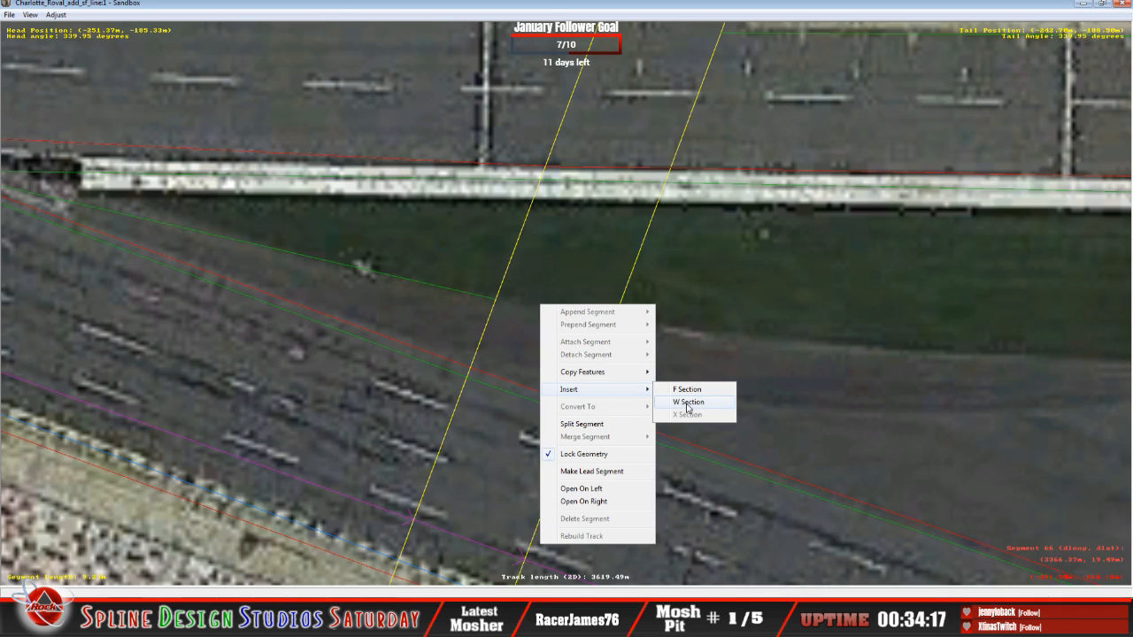
{"action": "left_click", "coordinate": [687, 389]}
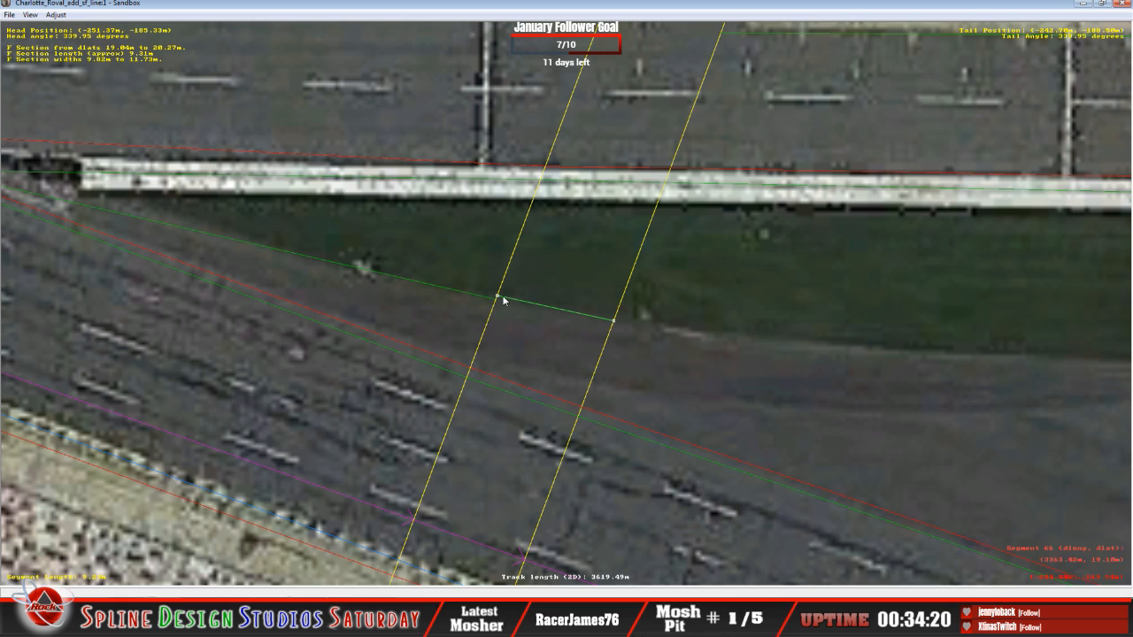
{"action": "left_click_drag", "start_coordinate": [496, 297], "coordinate": [497, 298]}
{"action": "scroll", "coordinate": [768, 337], "scroll_direction": "down", "scroll_amount": 4}
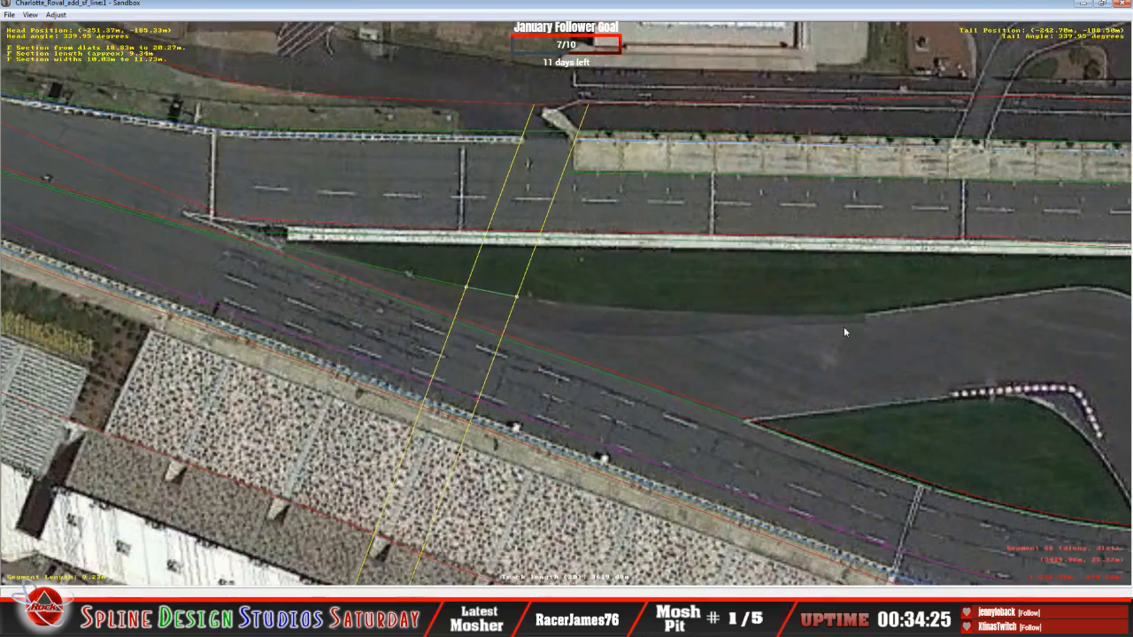
Insert an F section in segment 67 along the grass edge, placing its ends at dlats 20.37 m and 27.21 m.
{"action": "right_click", "coordinate": [861, 326]}
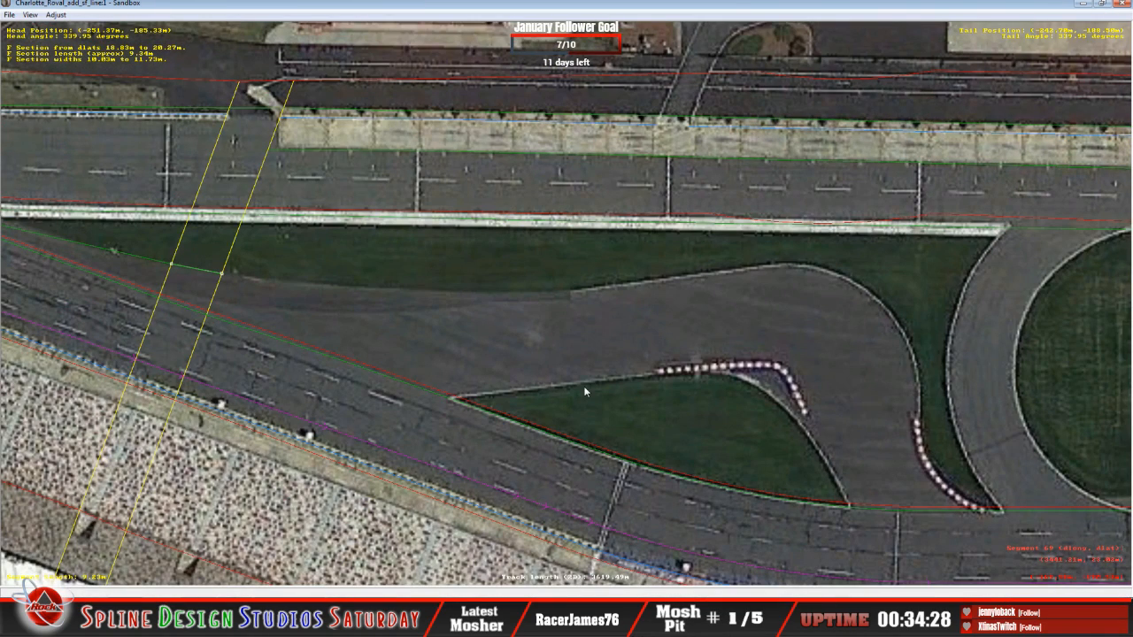
{"action": "right_click", "coordinate": [246, 269]}
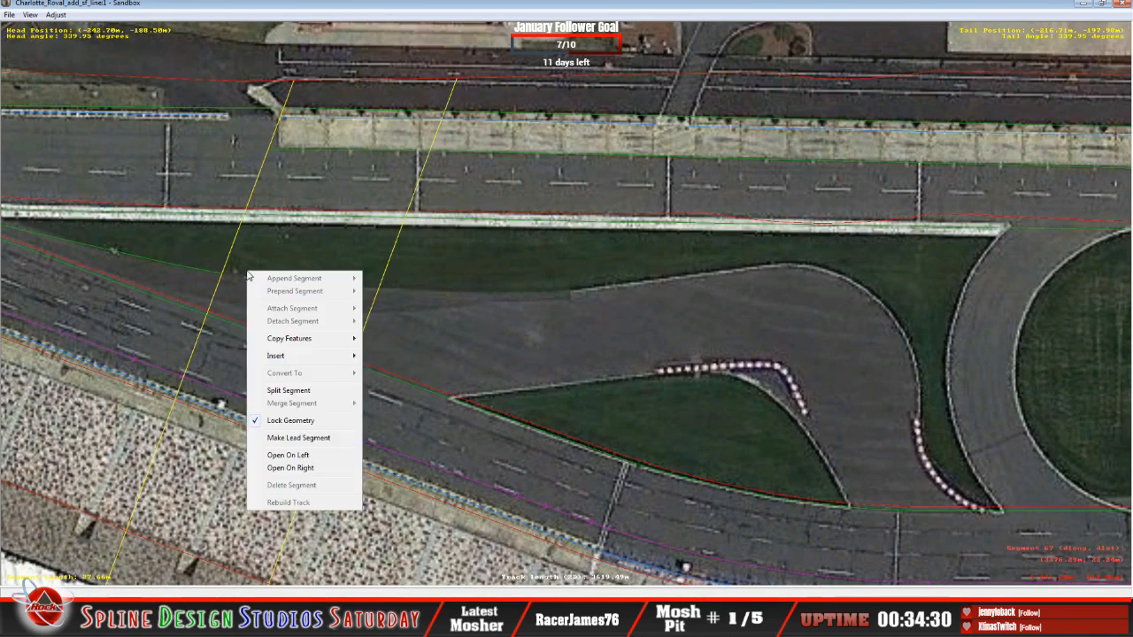
{"action": "mouse_move", "coordinate": [278, 356]}
{"action": "left_click", "coordinate": [397, 358]}
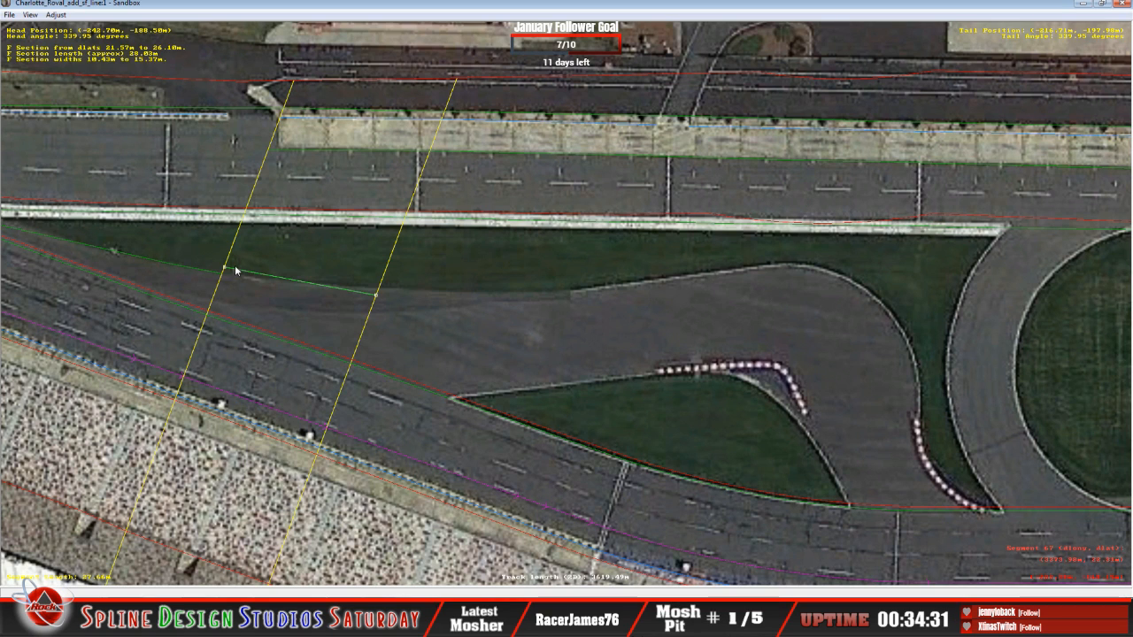
{"action": "left_click_drag", "start_coordinate": [226, 266], "coordinate": [222, 273]}
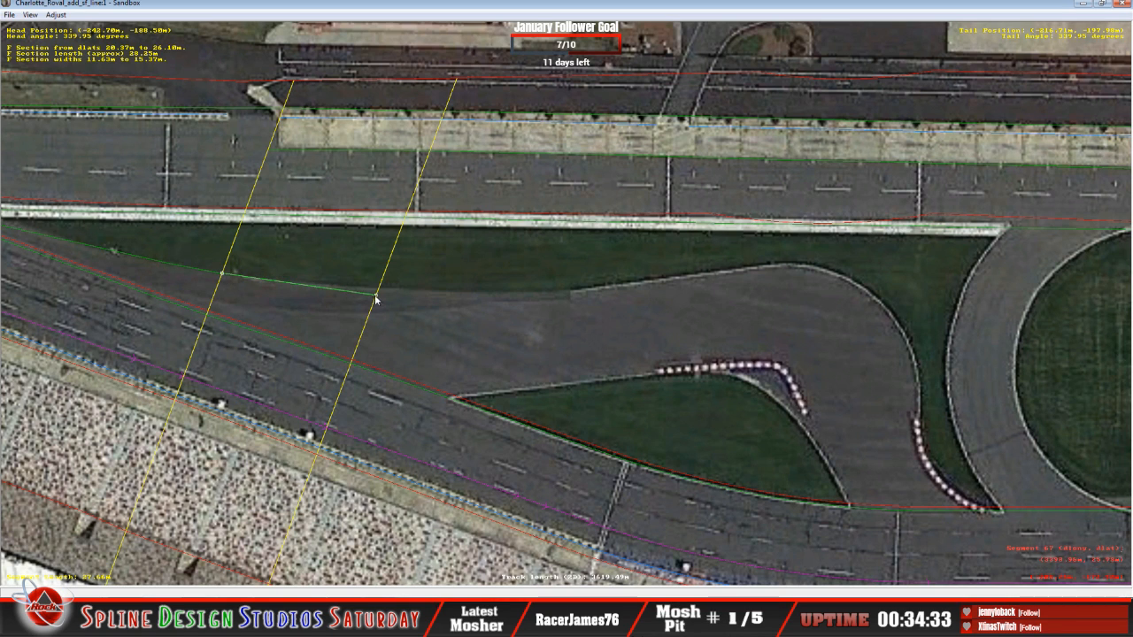
{"action": "left_click_drag", "start_coordinate": [376, 296], "coordinate": [378, 289]}
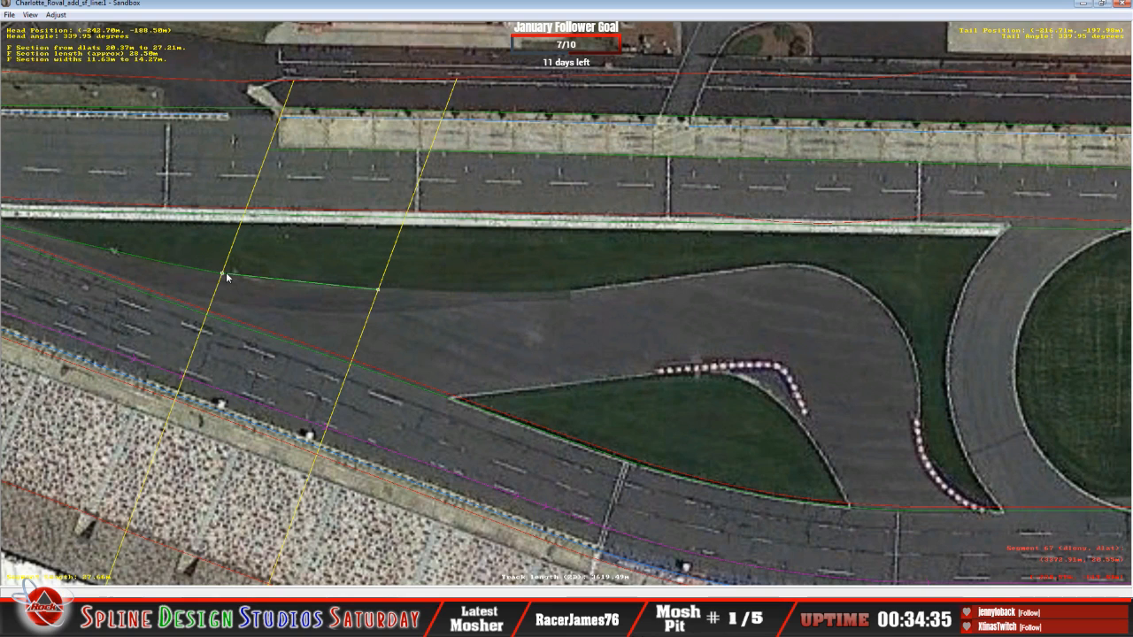
Fine-tune the start of segment 67's new F section to dlat 20.30 m, lining it up with the section in segment 66.
{"action": "left_click_drag", "start_coordinate": [227, 277], "coordinate": [223, 280]}
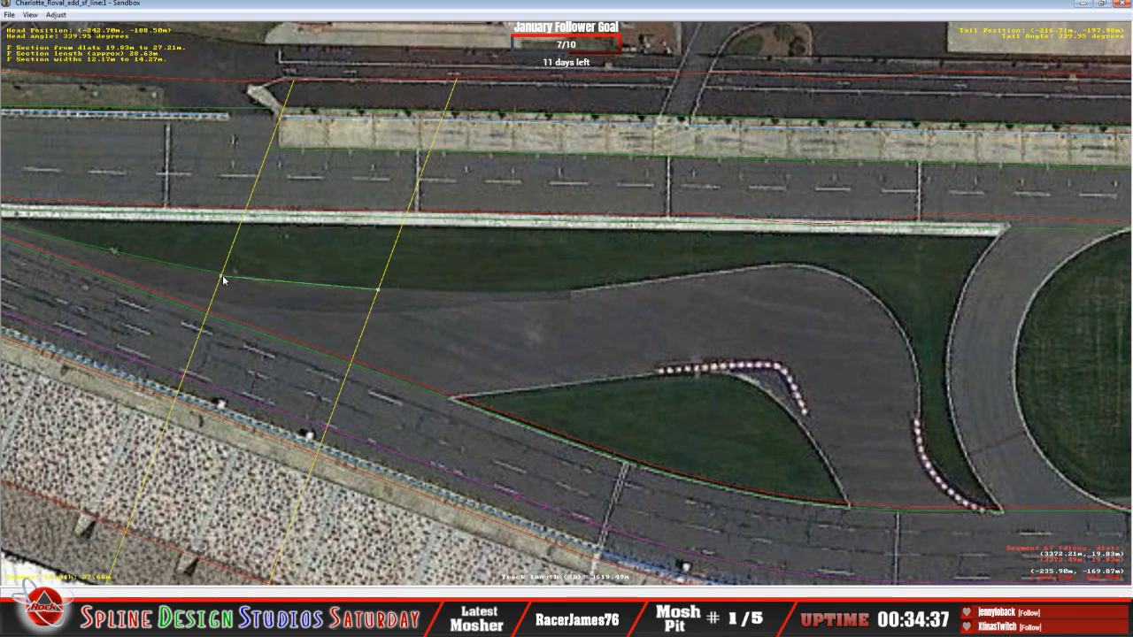
{"action": "key", "text": "Left"}
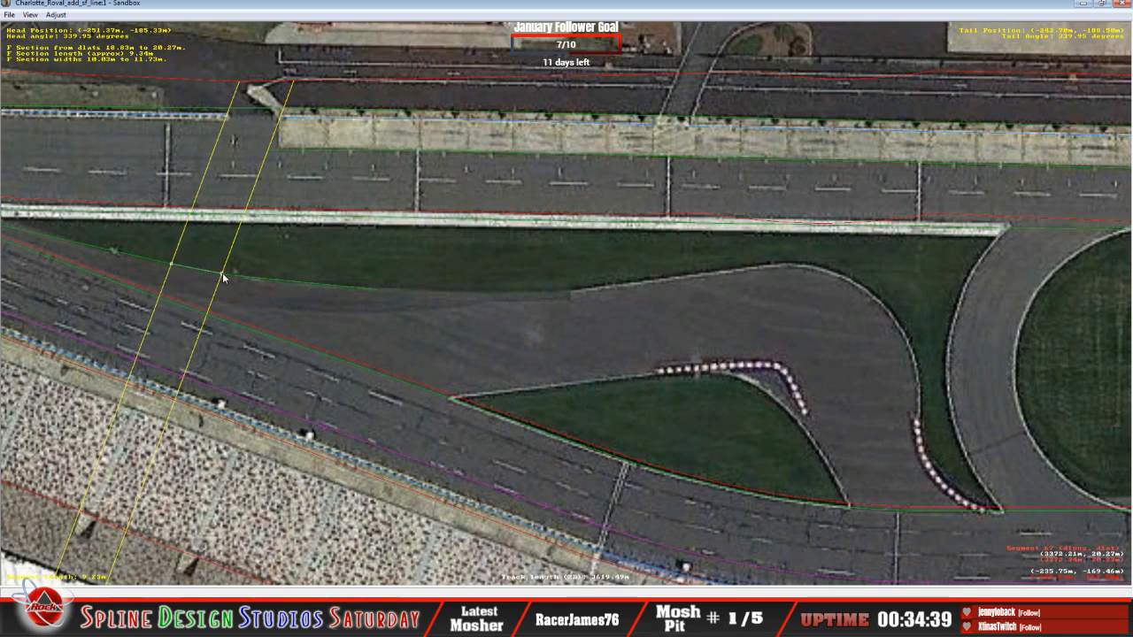
{"action": "key", "text": "Right"}
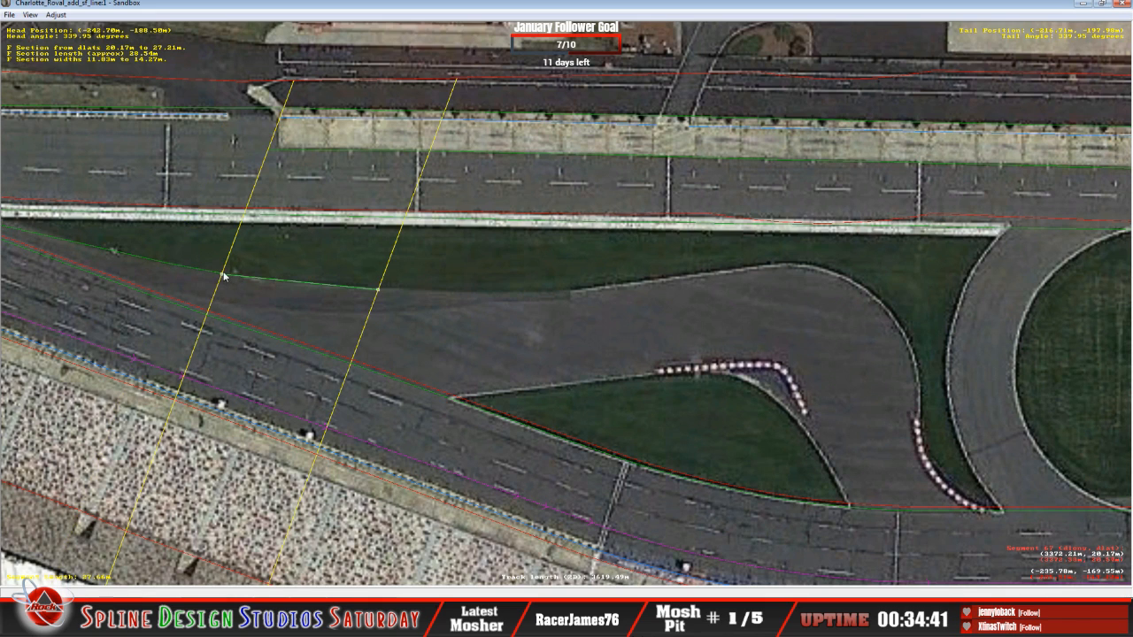
{"action": "left_click_drag", "start_coordinate": [224, 277], "coordinate": [225, 273]}
{"action": "key", "text": "Left"}
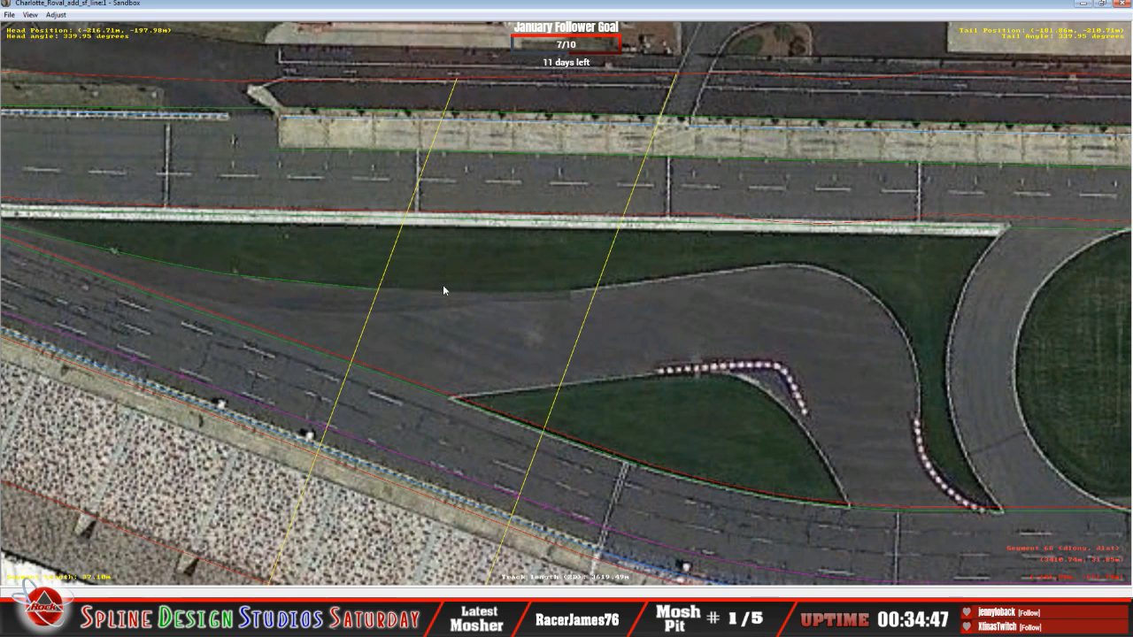
Insert an F section in segment 68 along the chicane's grass edge, with its ends at dlats 26.96 m and 39.43 m.
{"action": "right_click", "coordinate": [443, 284]}
{"action": "mouse_move", "coordinate": [478, 370]}
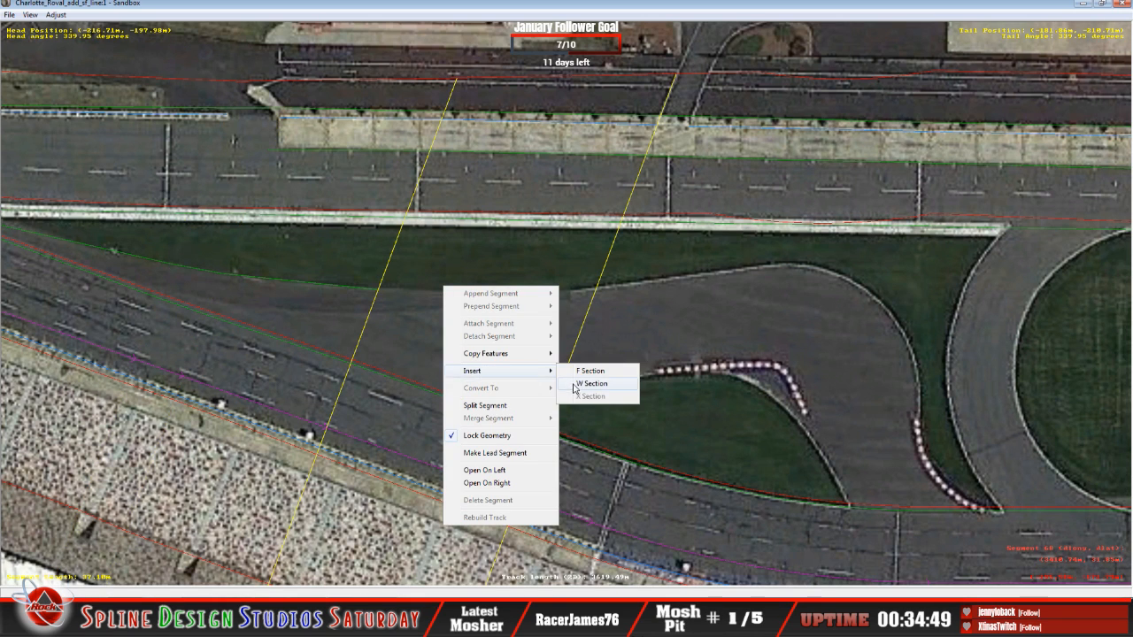
{"action": "left_click", "coordinate": [586, 371]}
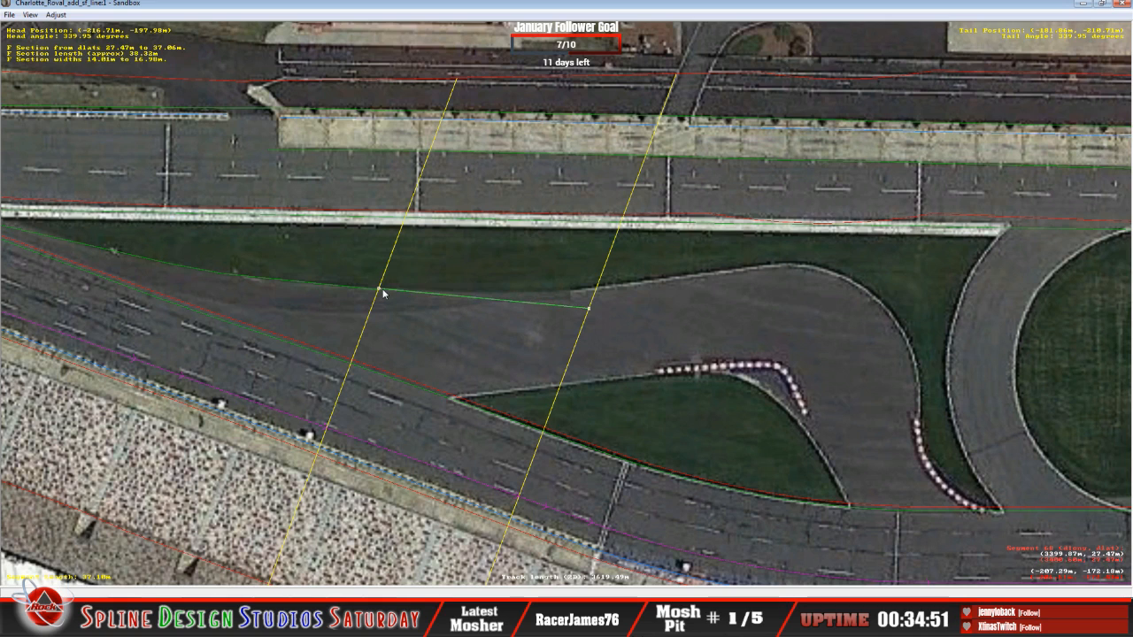
{"action": "left_click_drag", "start_coordinate": [382, 293], "coordinate": [385, 298]}
{"action": "left_click_drag", "start_coordinate": [591, 316], "coordinate": [592, 296]}
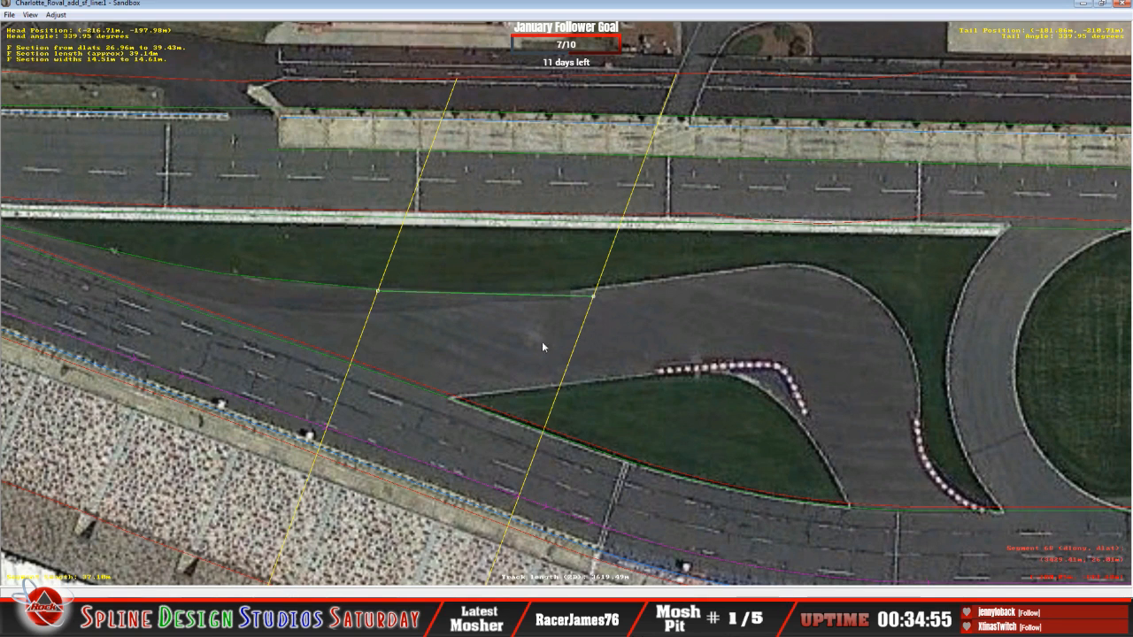
Move the ends of segment 68's F section to dlats 27.68 m and 41.36 m, matching segment 67's section end at 27.68 m.
{"action": "left_click_drag", "start_coordinate": [593, 299], "coordinate": [597, 287]}
{"action": "left_click_drag", "start_coordinate": [377, 295], "coordinate": [379, 287]}
{"action": "left_click", "coordinate": [375, 290]}
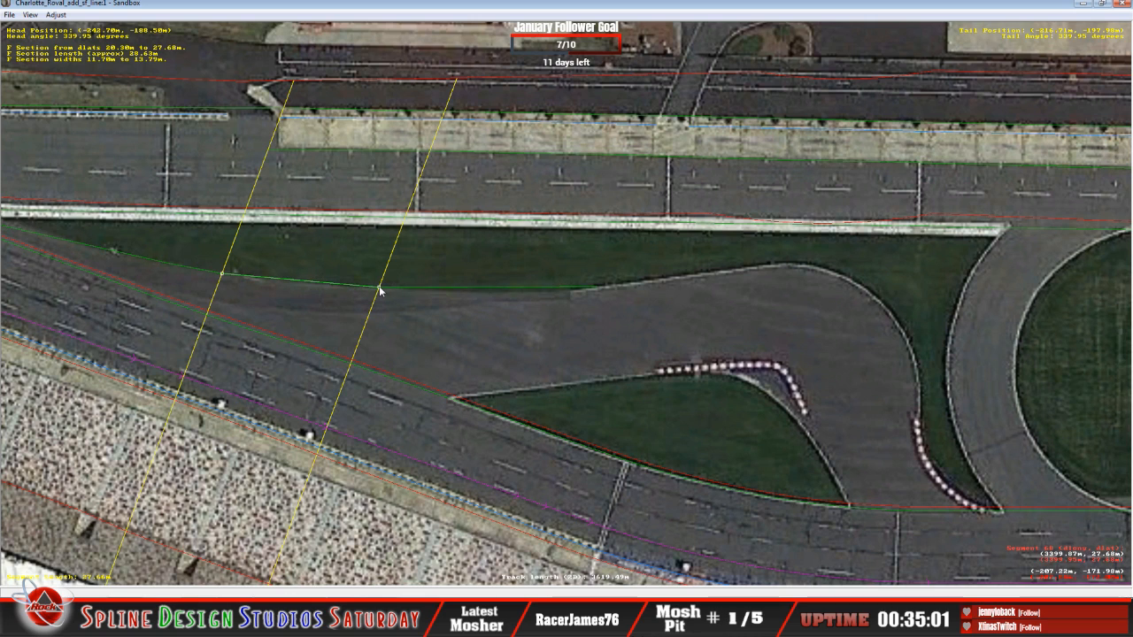
{"action": "left_click", "coordinate": [483, 296]}
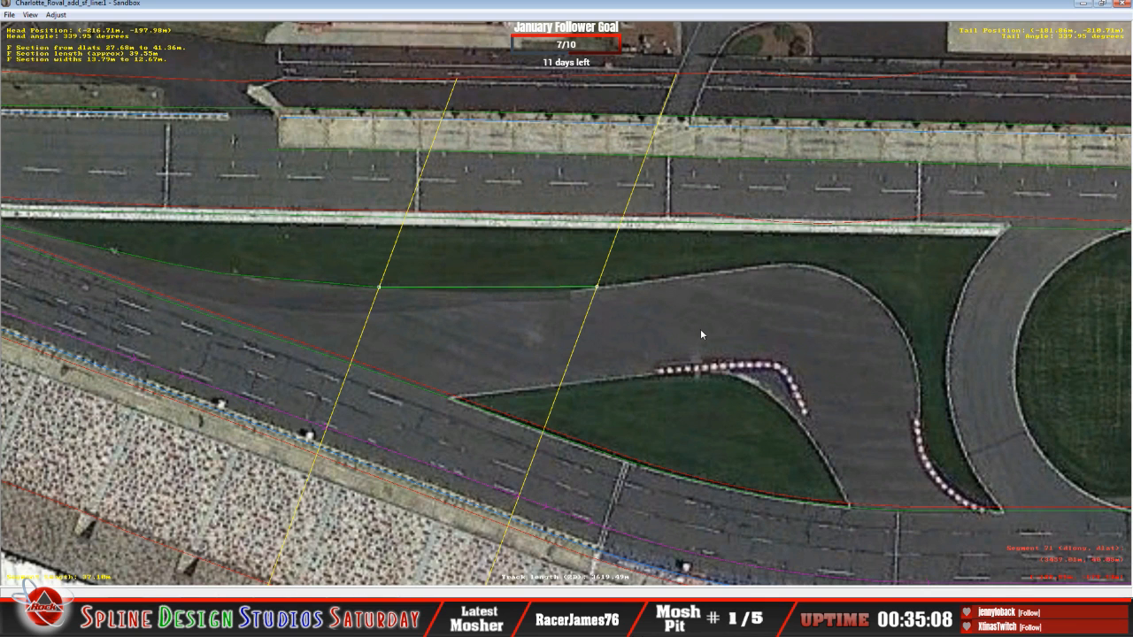
Insert an F section in segment 69 along the chicane's grass edge, with its ends at dlats 41.53 m and 44.56 m.
{"action": "right_click", "coordinate": [700, 330]}
{"action": "left_click", "coordinate": [499, 256]}
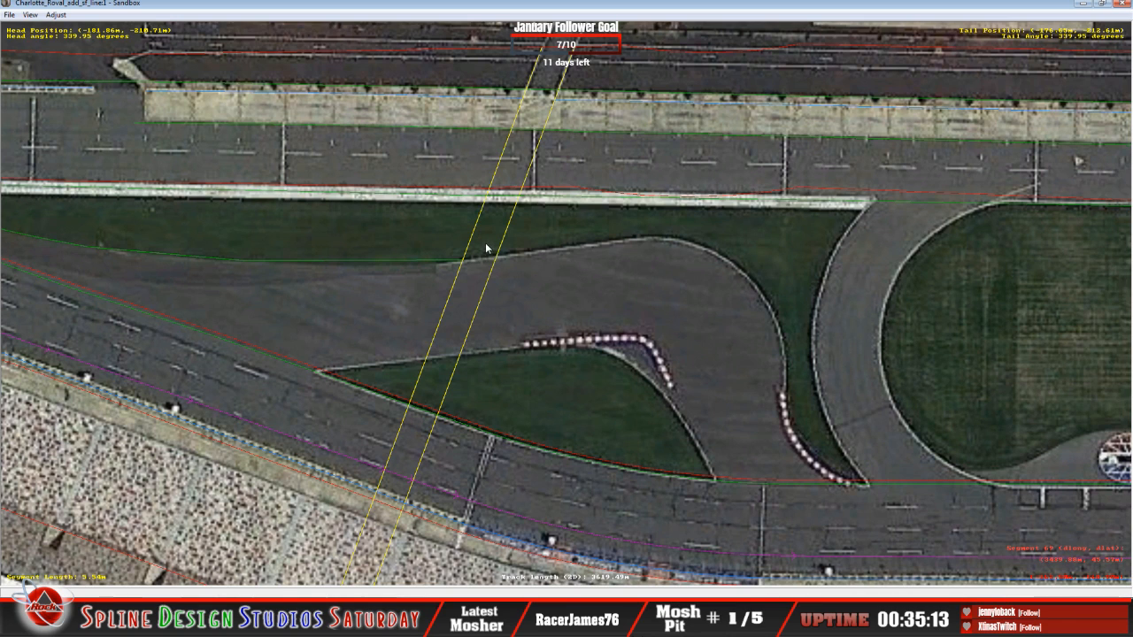
{"action": "right_click", "coordinate": [486, 249]}
{"action": "mouse_move", "coordinate": [540, 329]}
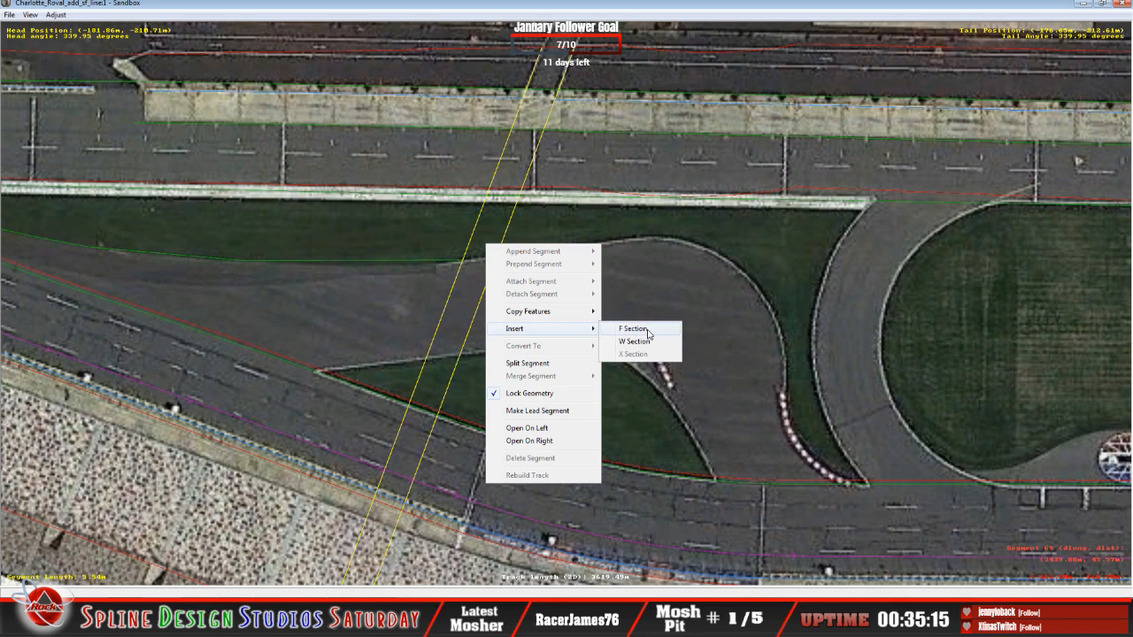
{"action": "left_click", "coordinate": [634, 329]}
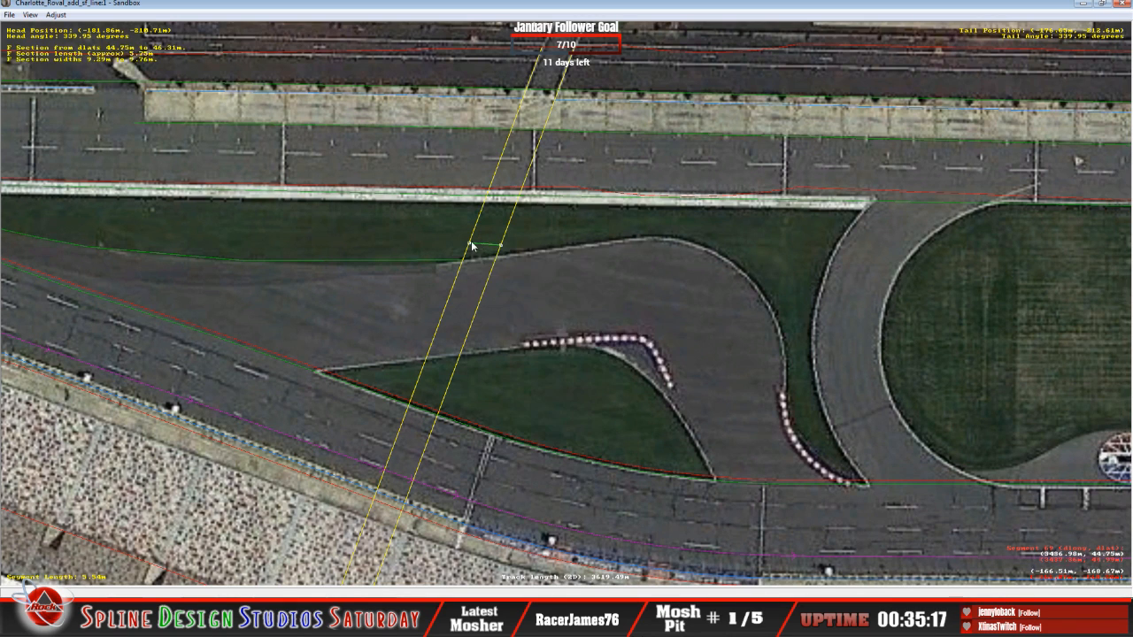
{"action": "left_click_drag", "start_coordinate": [469, 246], "coordinate": [463, 258]}
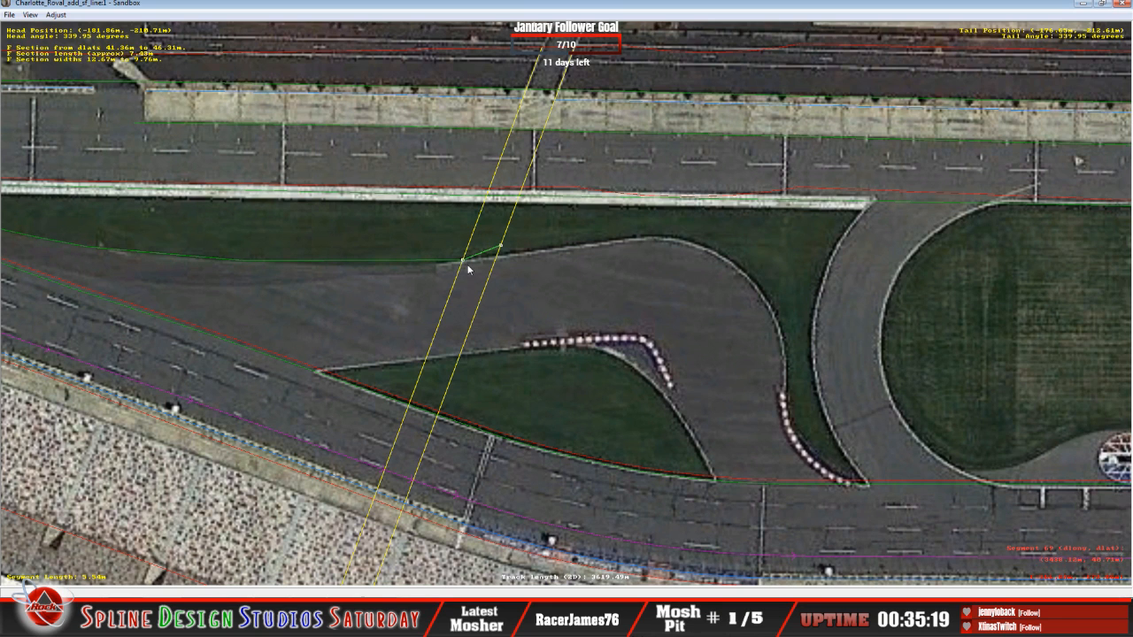
{"action": "scroll", "coordinate": [468, 268], "scroll_direction": "up", "scroll_amount": 2}
{"action": "left_click_drag", "start_coordinate": [410, 240], "coordinate": [410, 236]}
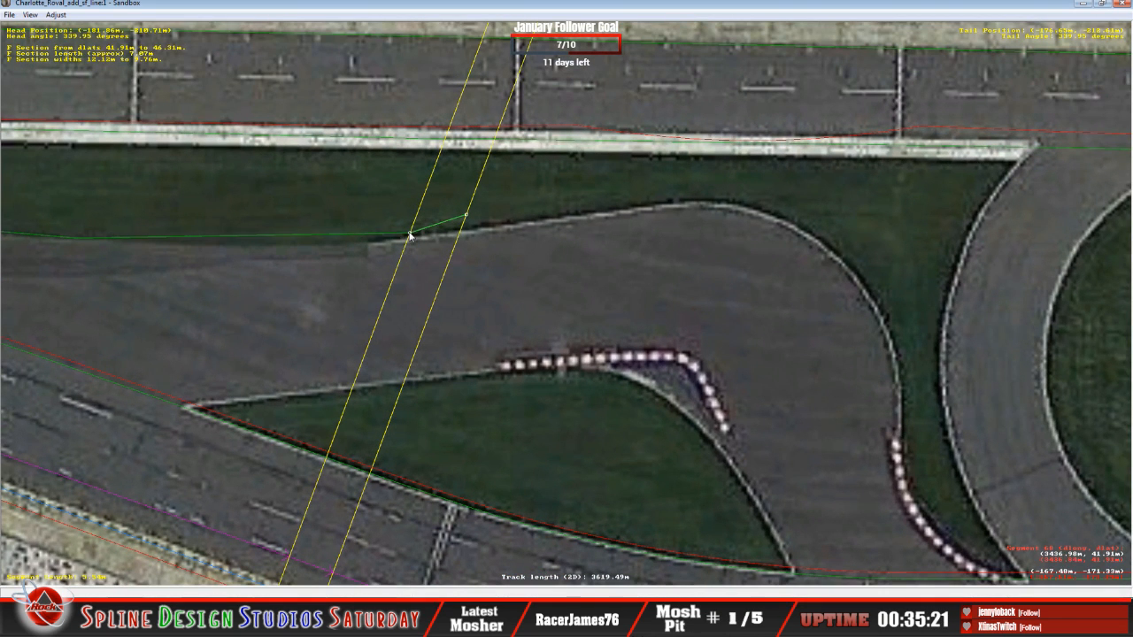
{"action": "mouse_move", "coordinate": [470, 215]}
{"action": "left_mouse_down"}
{"action": "mouse_move", "coordinate": [459, 221]}
{"action": "mouse_move", "coordinate": [467, 217]}
{"action": "mouse_move", "coordinate": [467, 230]}
{"action": "left_mouse_up"}
{"action": "left_click", "coordinate": [458, 218]}
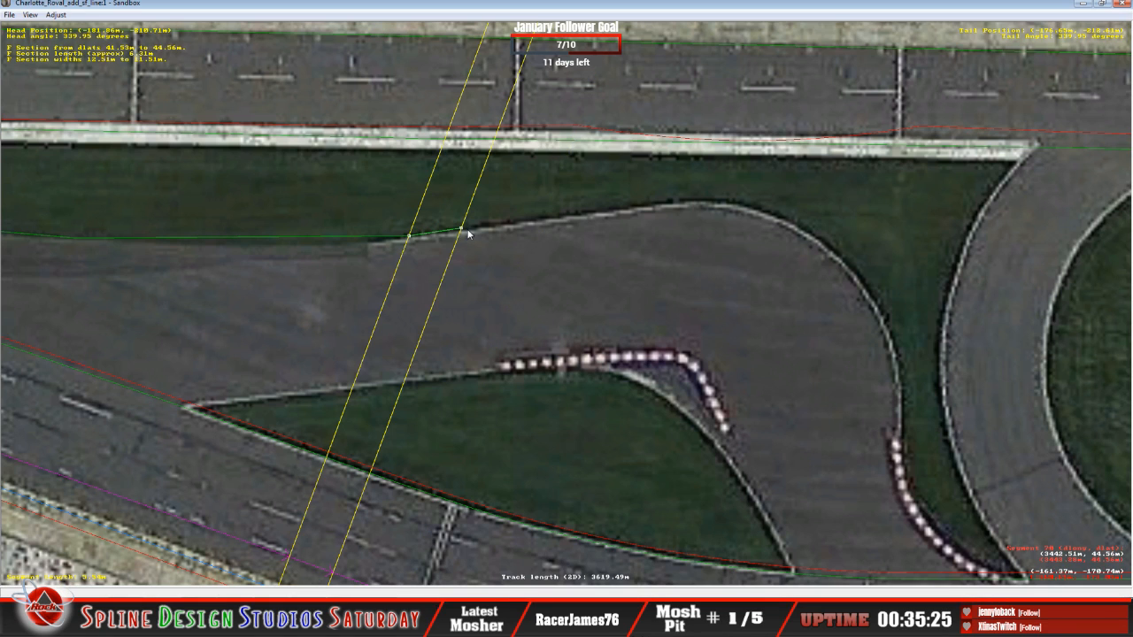
Insert an F section in segment 70 along the grass edge, starting at dlat 44.35 m.
{"action": "left_click", "coordinate": [507, 217]}
{"action": "right_click", "coordinate": [507, 216]}
{"action": "mouse_move", "coordinate": [534, 305]}
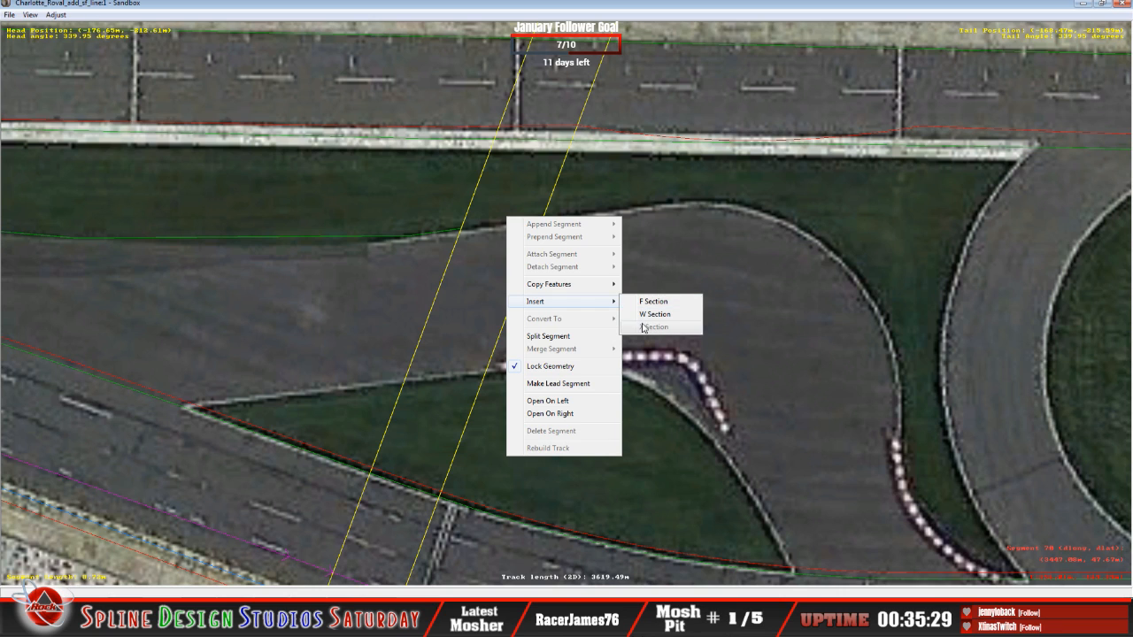
{"action": "left_click", "coordinate": [645, 302]}
{"action": "left_click_drag", "start_coordinate": [467, 222], "coordinate": [462, 233]}
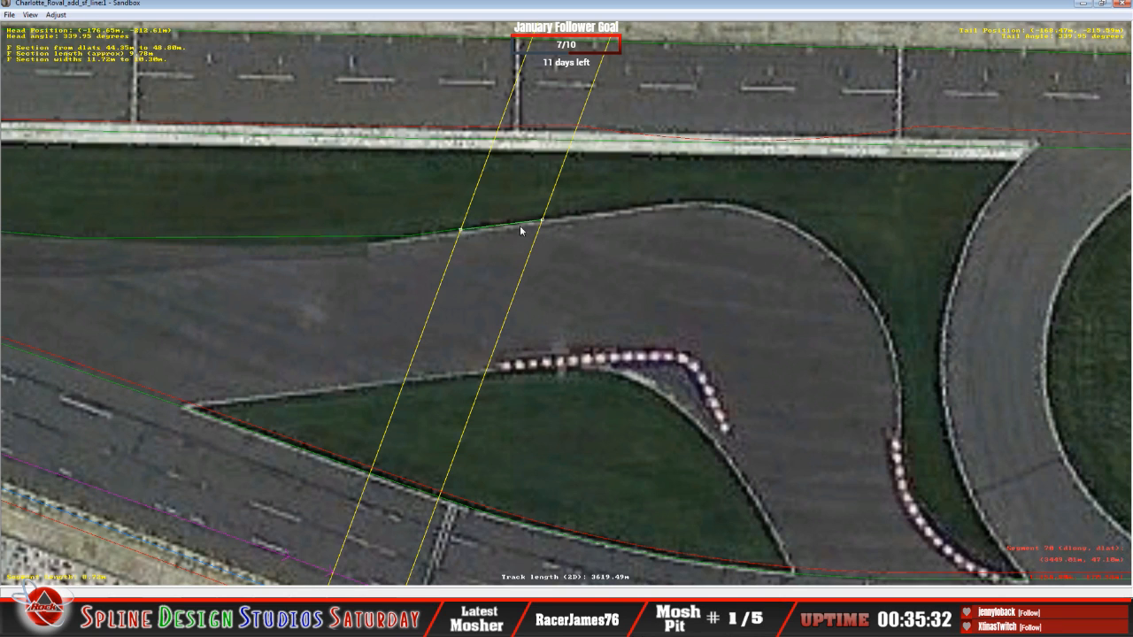
Fine-tune the joint between the F sections of segments 69 and 70 to dlat 44.36 m.
{"action": "left_click", "coordinate": [454, 234]}
{"action": "left_click_drag", "start_coordinate": [462, 231], "coordinate": [467, 233]}
{"action": "left_click", "coordinate": [465, 228]}
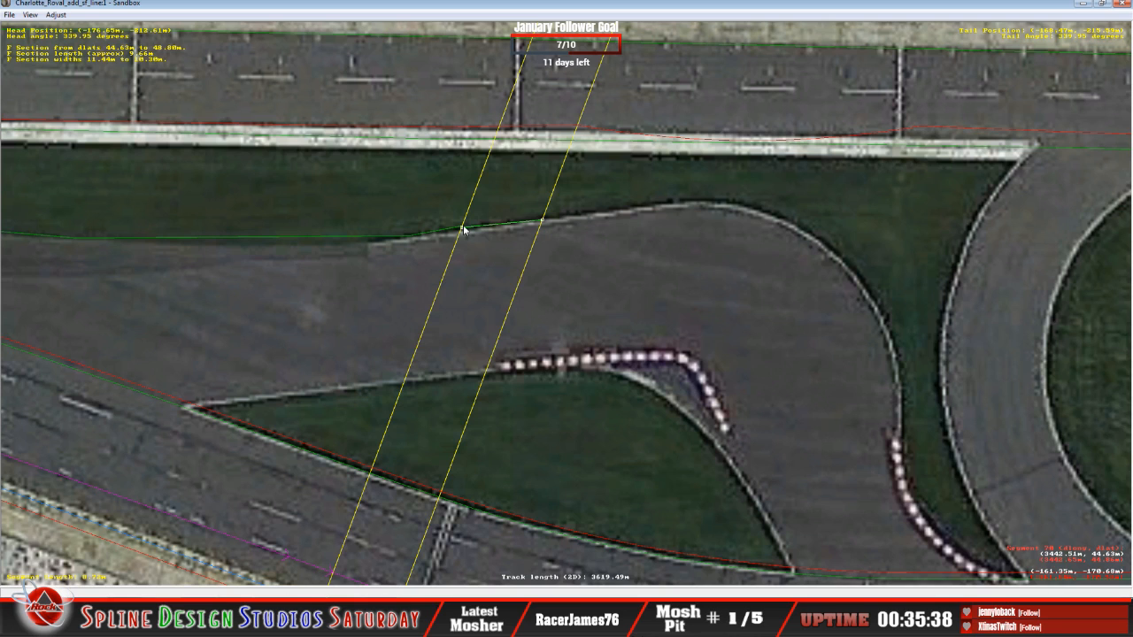
{"action": "left_click", "coordinate": [452, 231]}
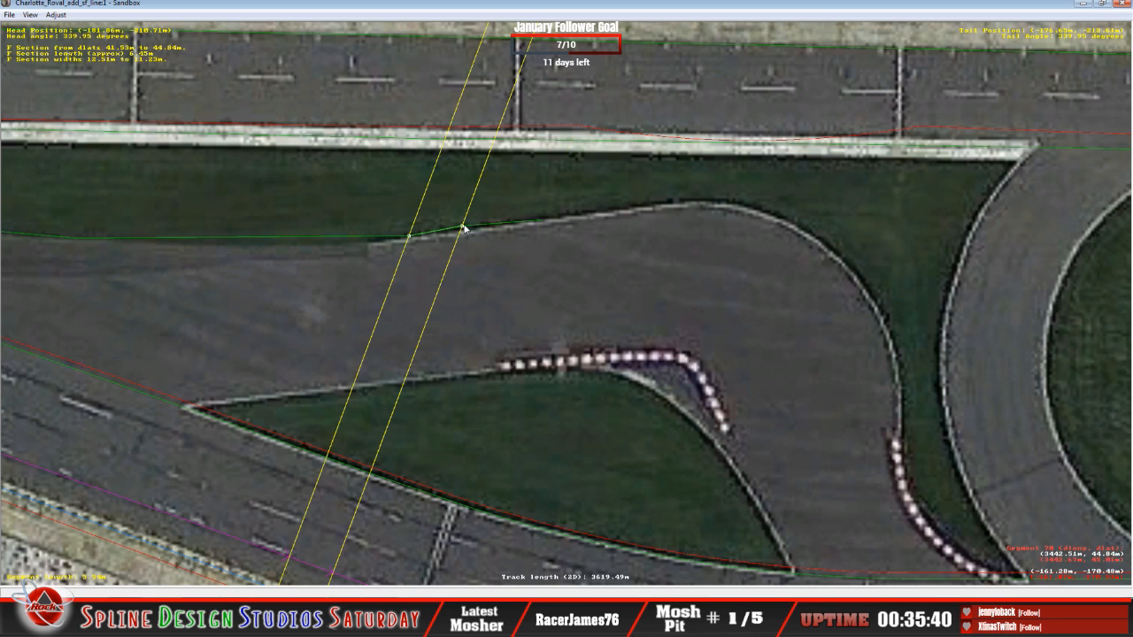
{"action": "left_click_drag", "start_coordinate": [463, 227], "coordinate": [466, 230]}
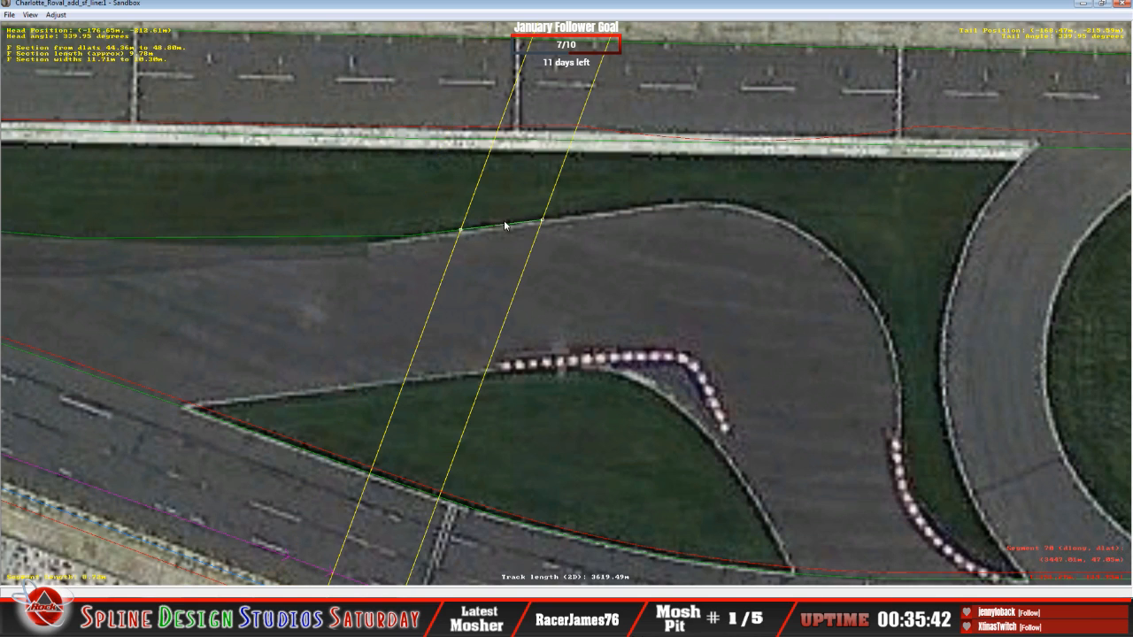
Insert an F section in segment 71 and move its start to dlat 49.05 m, joining it to segment 70's section.
{"action": "left_click", "coordinate": [583, 209]}
{"action": "right_click", "coordinate": [585, 209]}
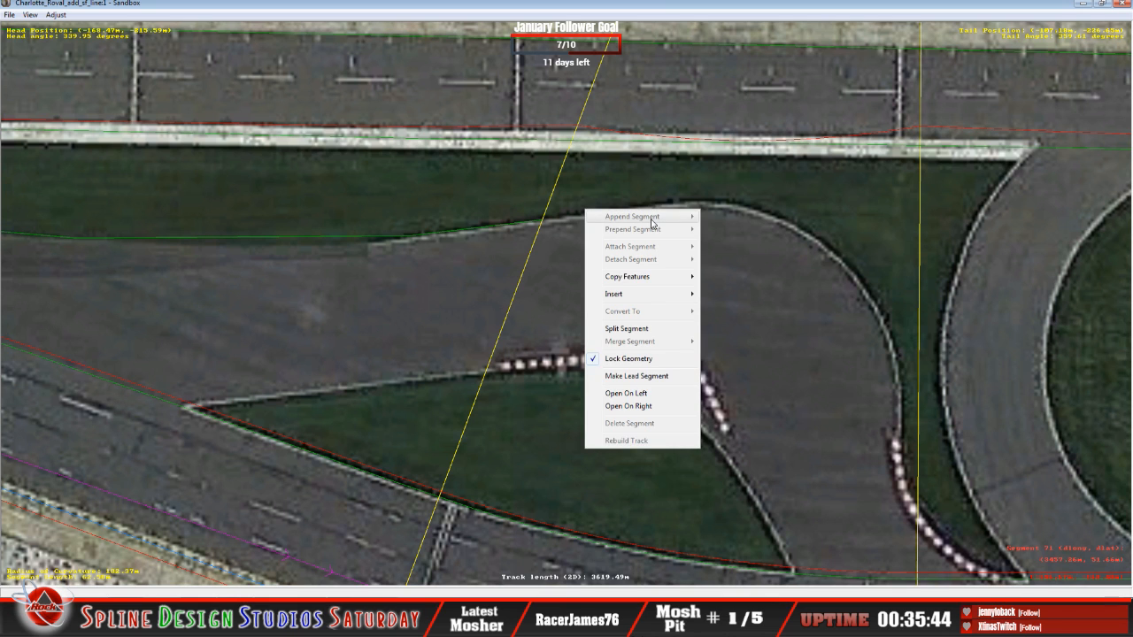
{"action": "left_click", "coordinate": [664, 12]}
{"action": "scroll", "coordinate": [665, 290], "scroll_direction": "down", "scroll_amount": 3}
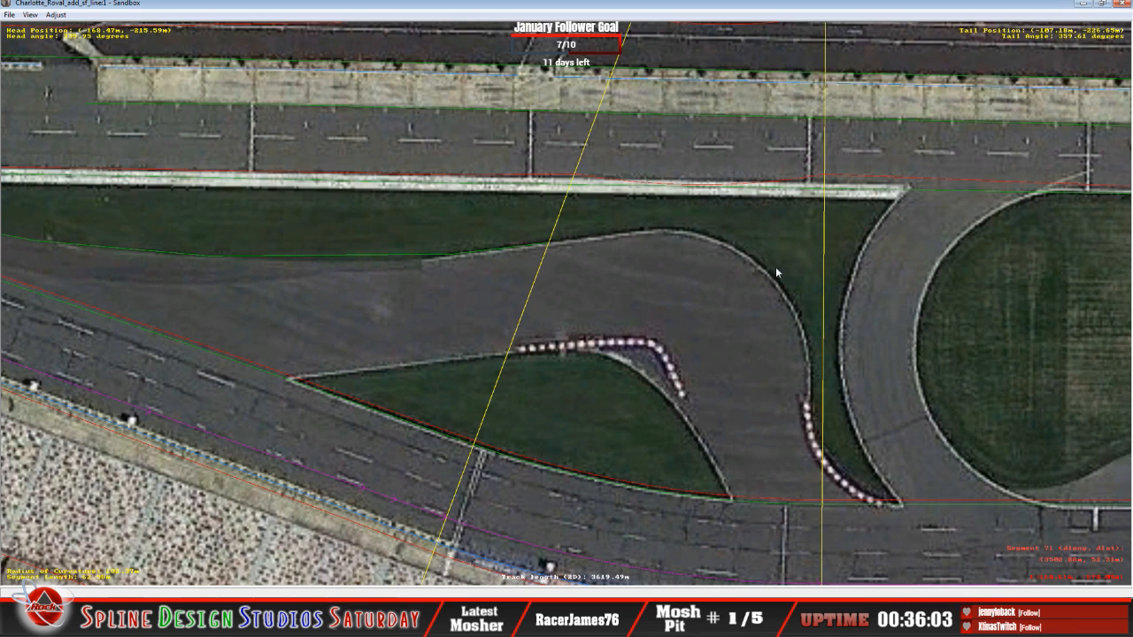
{"action": "right_click", "coordinate": [602, 230]}
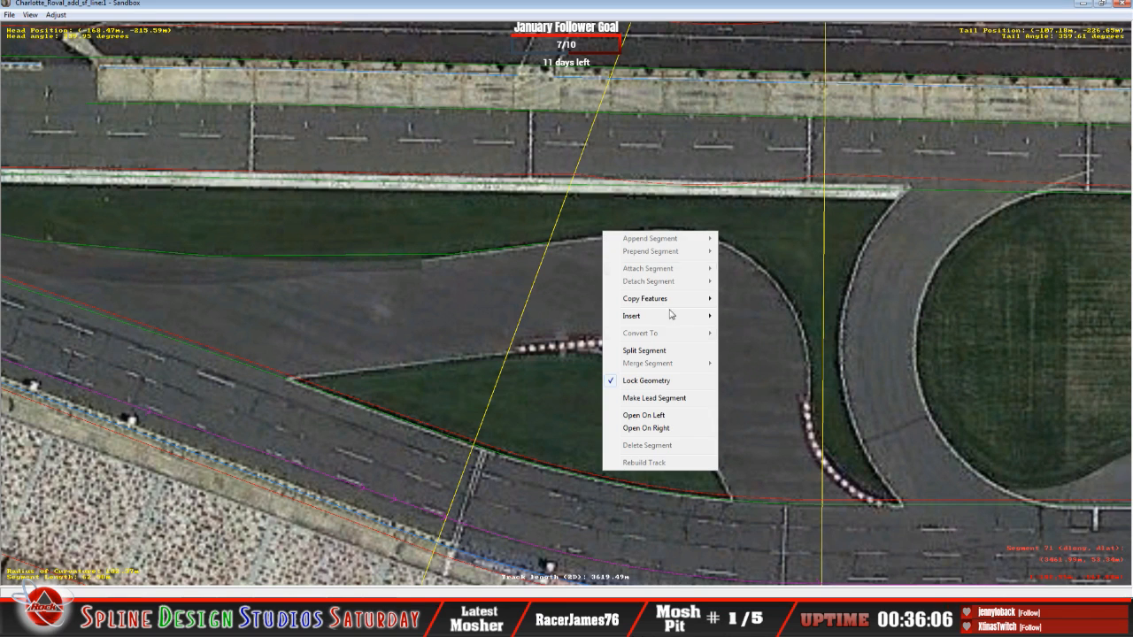
{"action": "mouse_move", "coordinate": [660, 314]}
{"action": "left_click", "coordinate": [758, 313]}
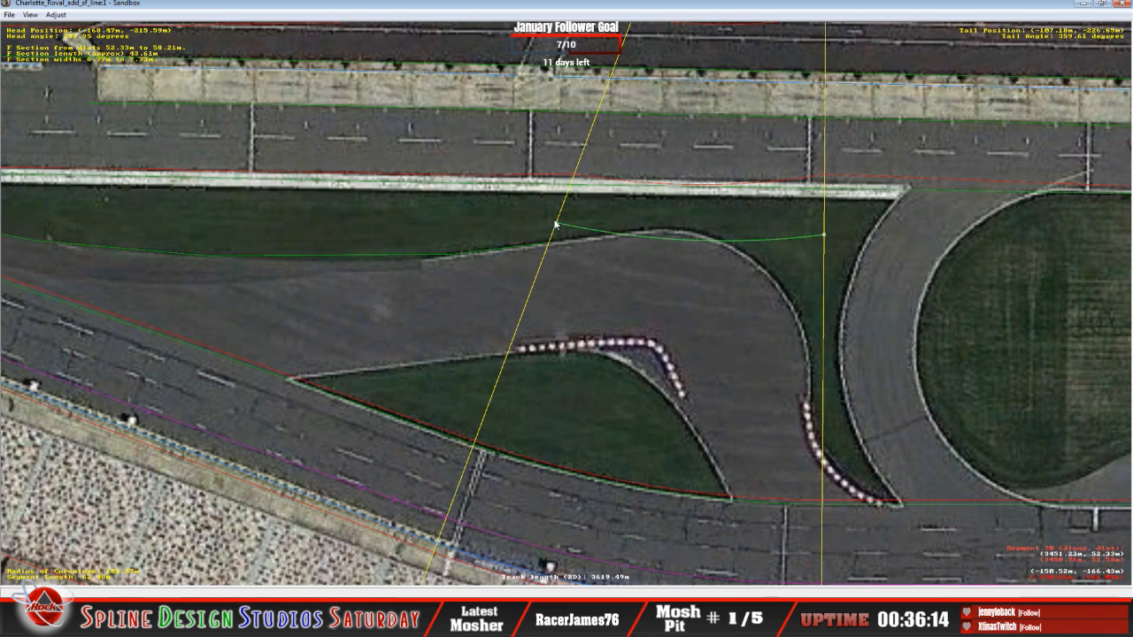
{"action": "left_click_drag", "start_coordinate": [555, 224], "coordinate": [549, 240]}
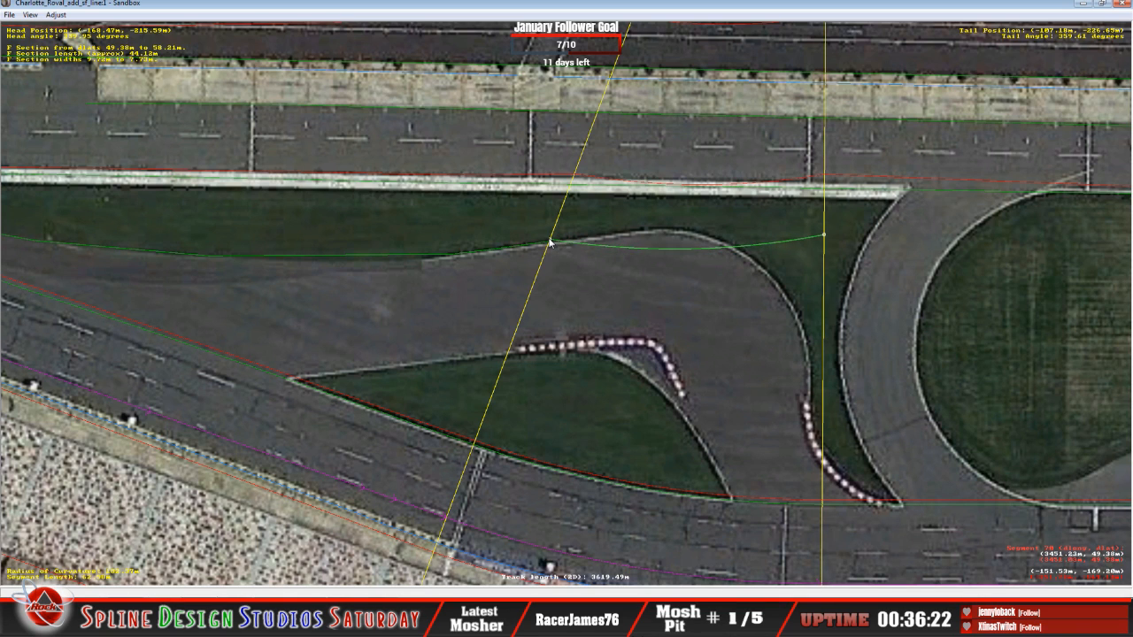
{"action": "left_click_drag", "start_coordinate": [549, 240], "coordinate": [548, 244]}
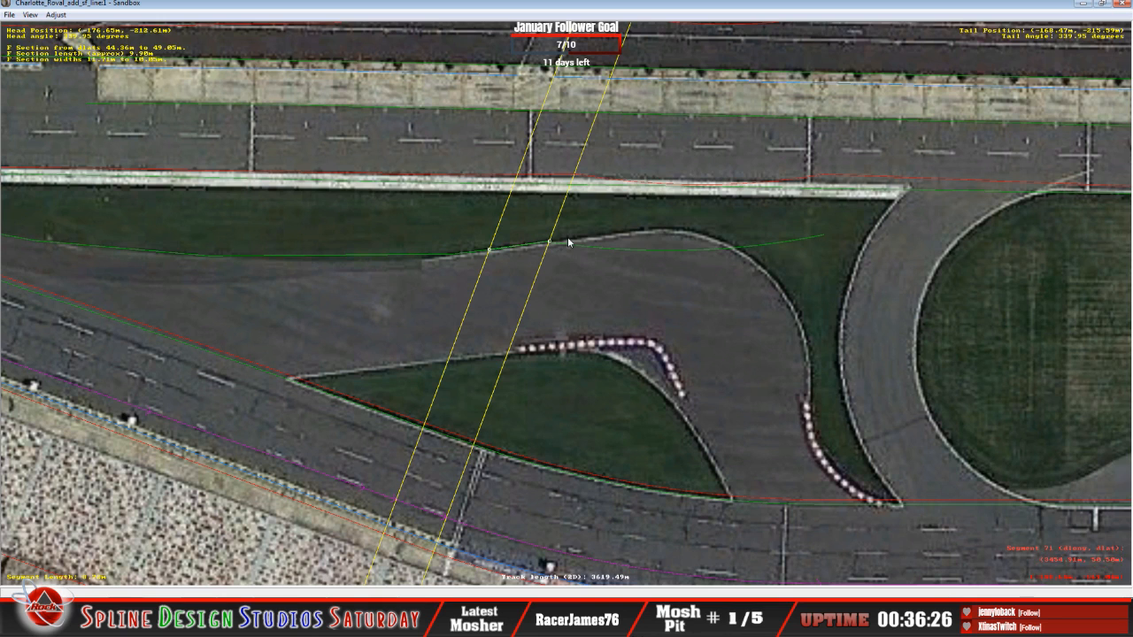
Realign the joint between the F sections of segments 70 and 71 with the grass edge at dlat 49.05 m.
{"action": "scroll", "coordinate": [550, 245], "scroll_direction": "up", "scroll_amount": 3}
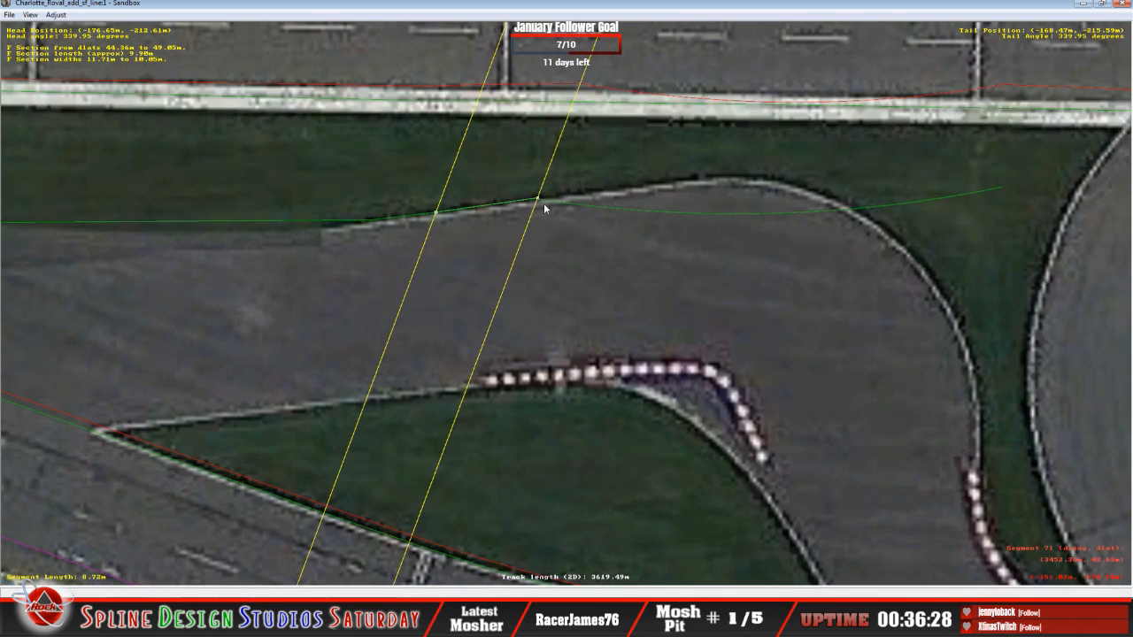
{"action": "left_click", "coordinate": [546, 202]}
{"action": "left_click_drag", "start_coordinate": [538, 199], "coordinate": [537, 200]}
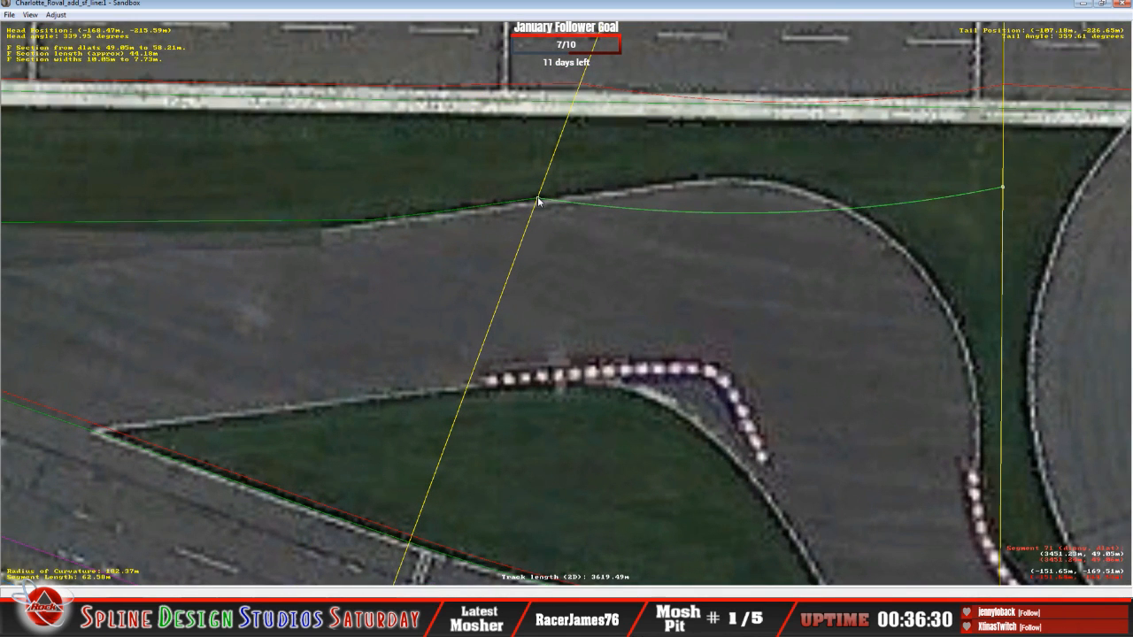
{"action": "left_click", "coordinate": [536, 202]}
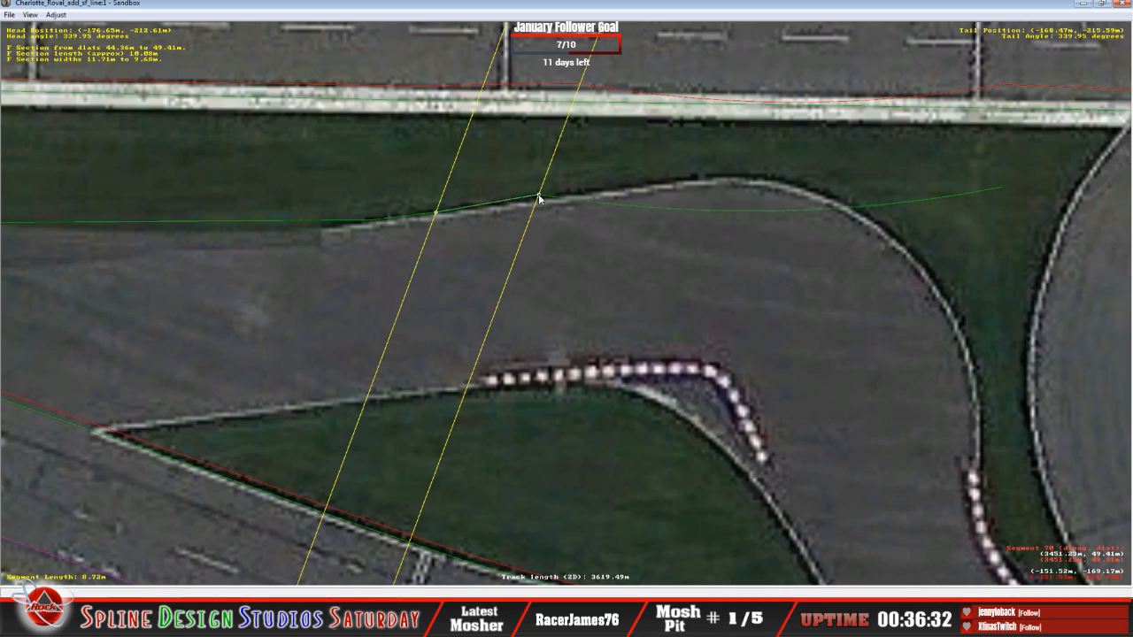
{"action": "left_click", "coordinate": [566, 204]}
Mark segment 71's F section as Euclidian and move its end to dlat 59.12 m.
{"action": "scroll", "coordinate": [645, 230], "scroll_direction": "down", "scroll_amount": 5}
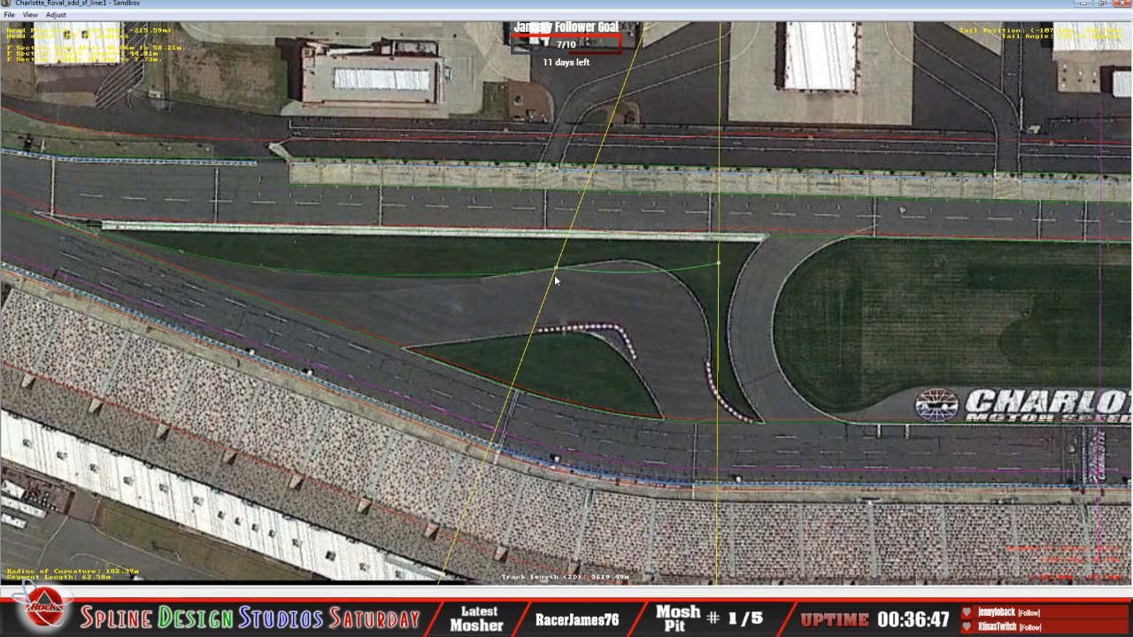
{"action": "right_click", "coordinate": [597, 270]}
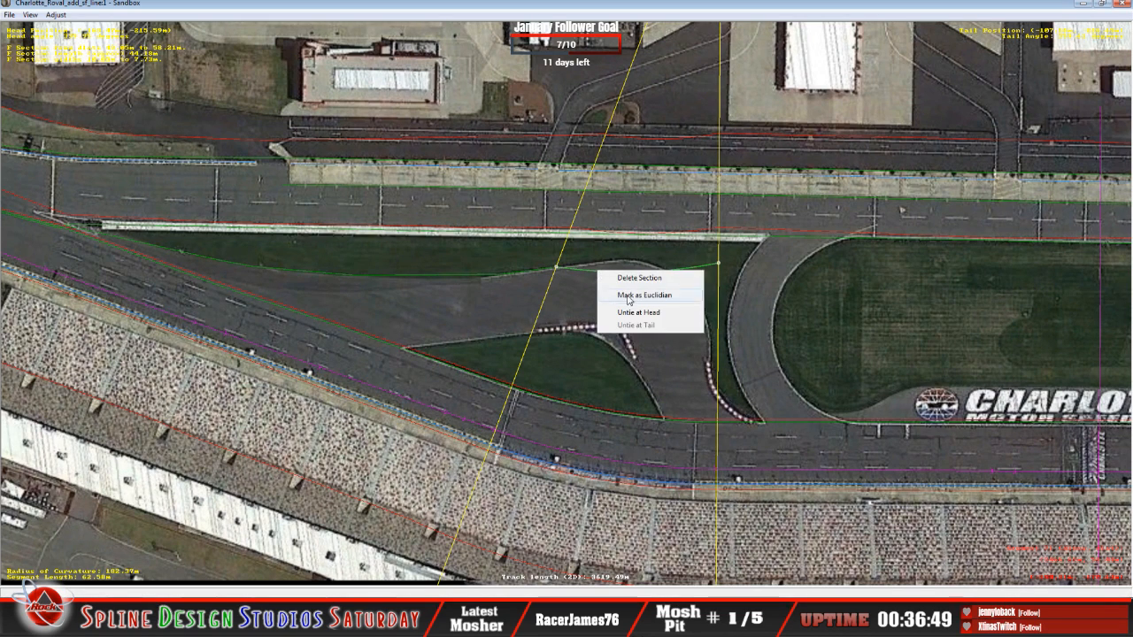
{"action": "left_click", "coordinate": [629, 298]}
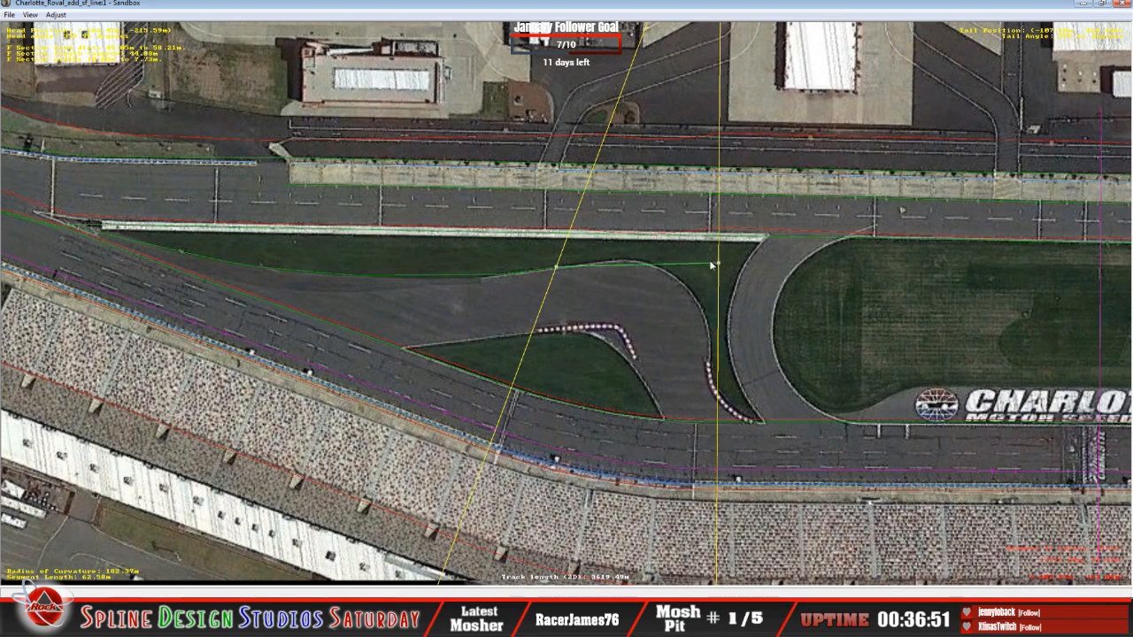
{"action": "left_click_drag", "start_coordinate": [718, 263], "coordinate": [715, 260]}
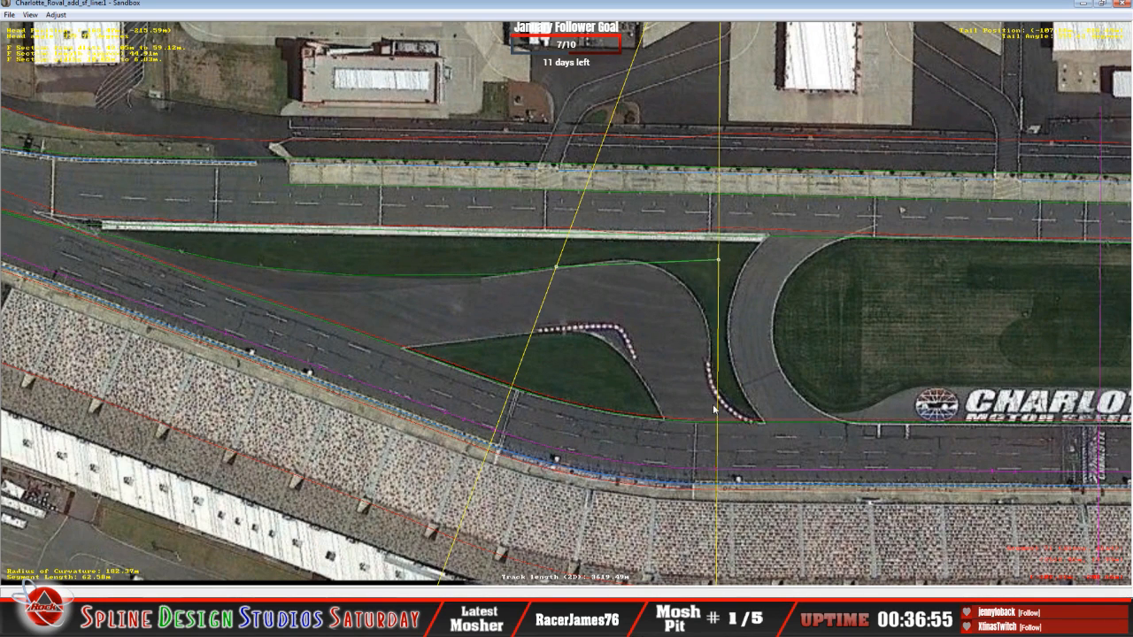
{"action": "left_click", "coordinate": [744, 285]}
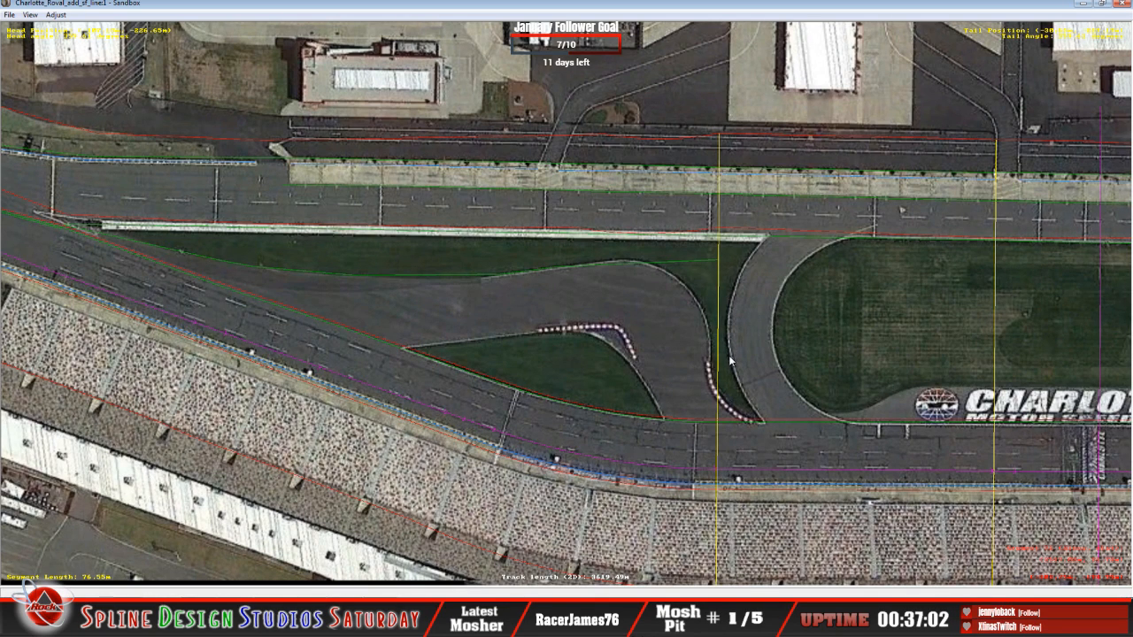
{"action": "scroll", "coordinate": [729, 358], "scroll_direction": "up", "scroll_amount": 1}
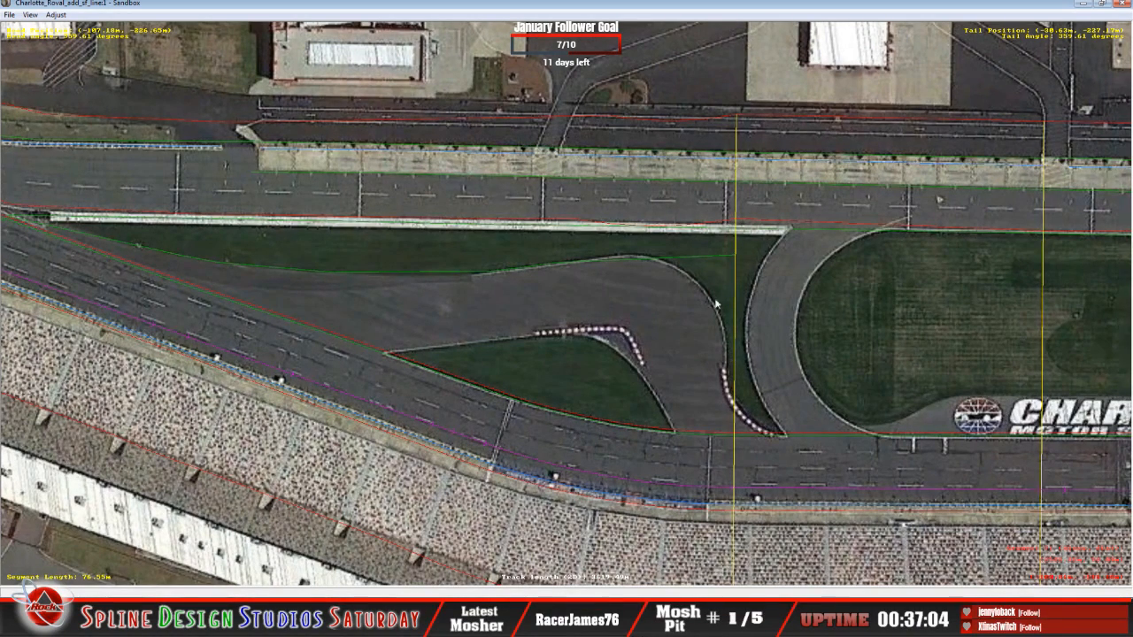
{"action": "left_click", "coordinate": [644, 290]}
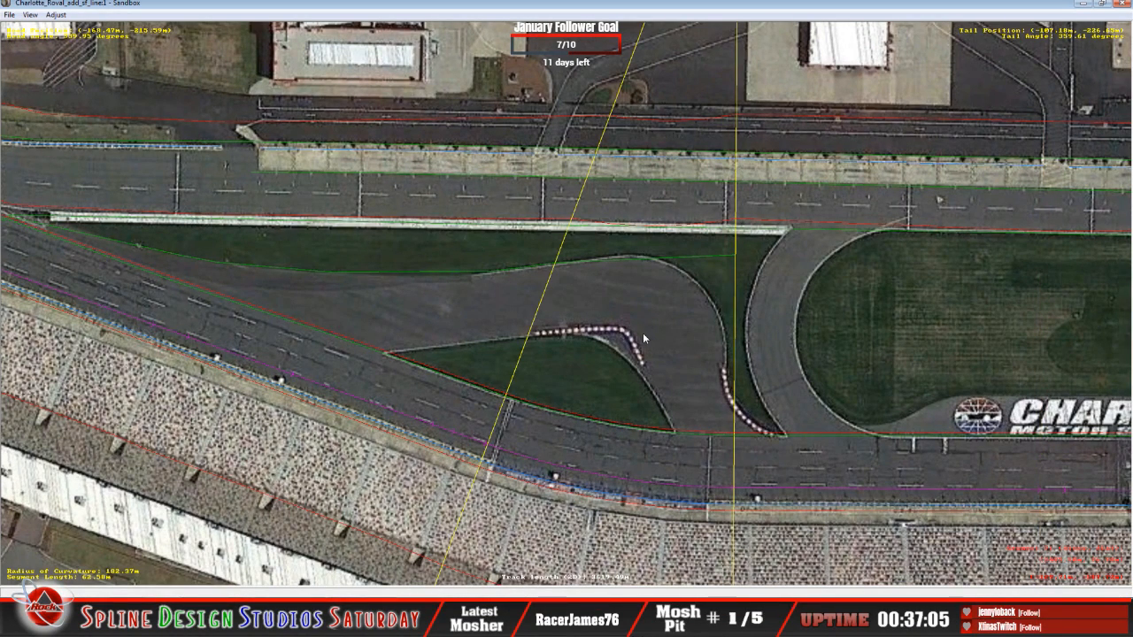
{"action": "left_click", "coordinate": [751, 349]}
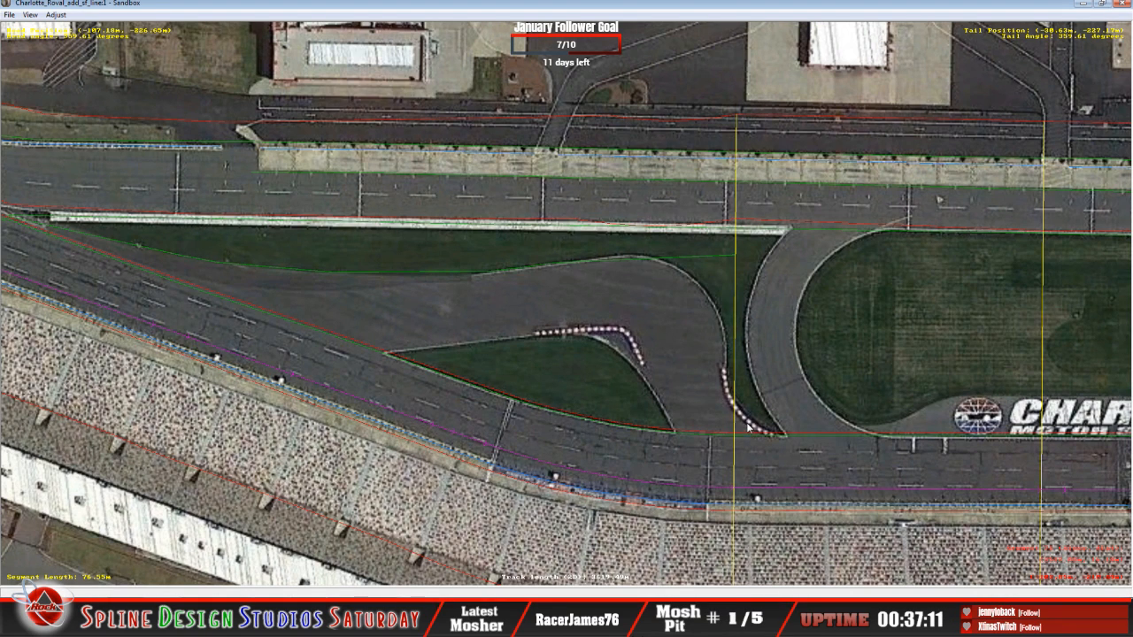
{"action": "left_click", "coordinate": [700, 257]}
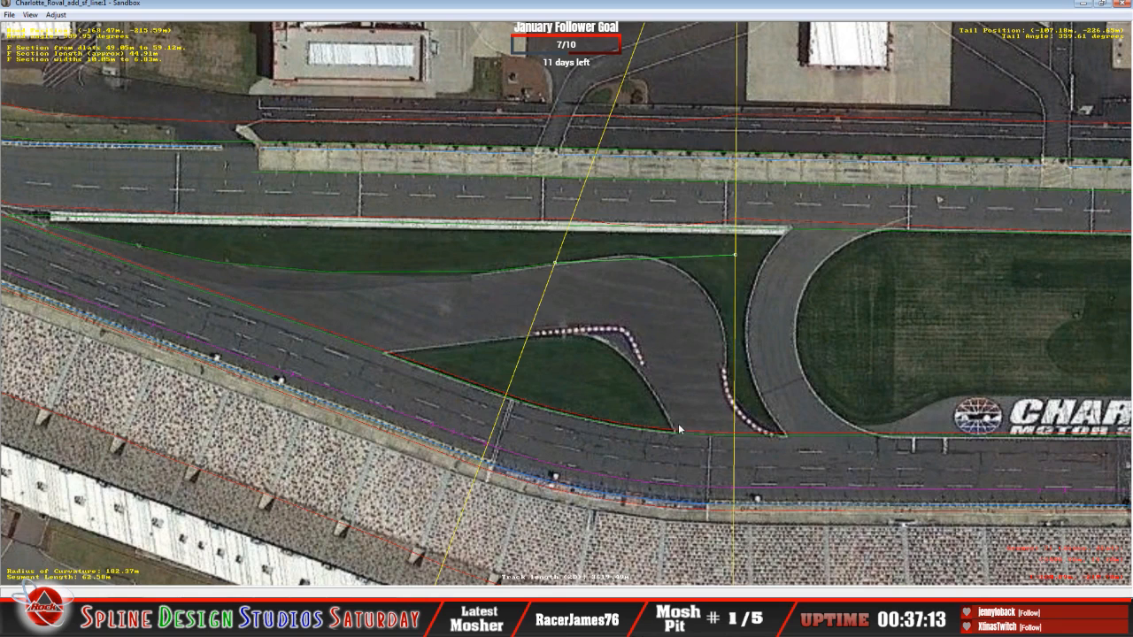
{"action": "left_click", "coordinate": [748, 434]}
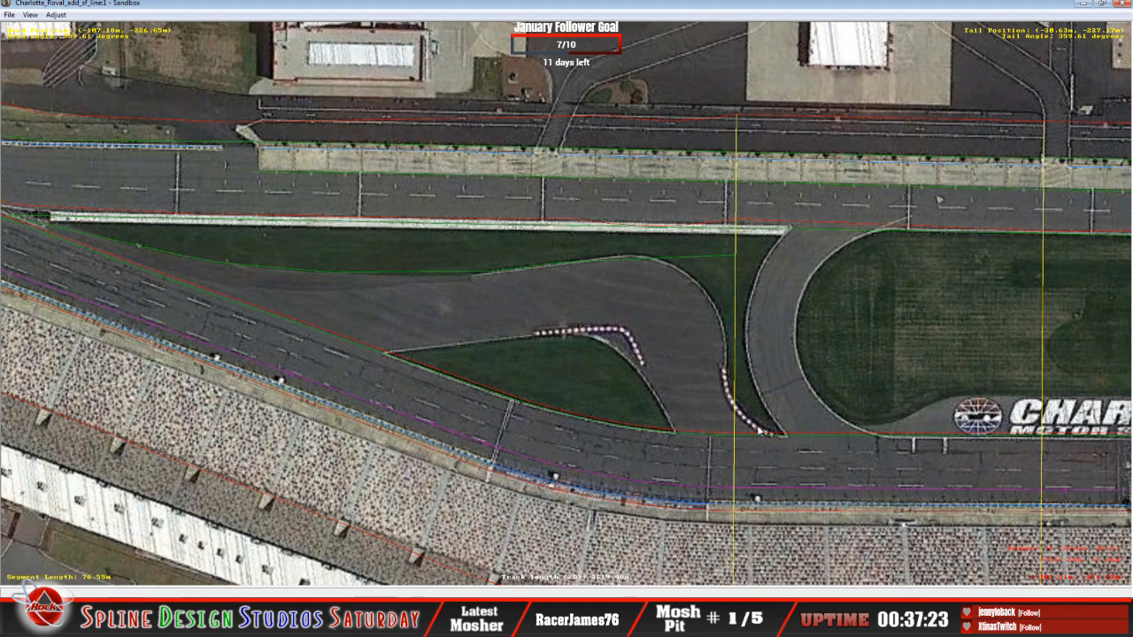
Insert another F section in segment 68 across the chicane asphalt, with its ends at dlats of about 15.0 m and 31.9 m.
{"action": "left_click", "coordinate": [517, 330]}
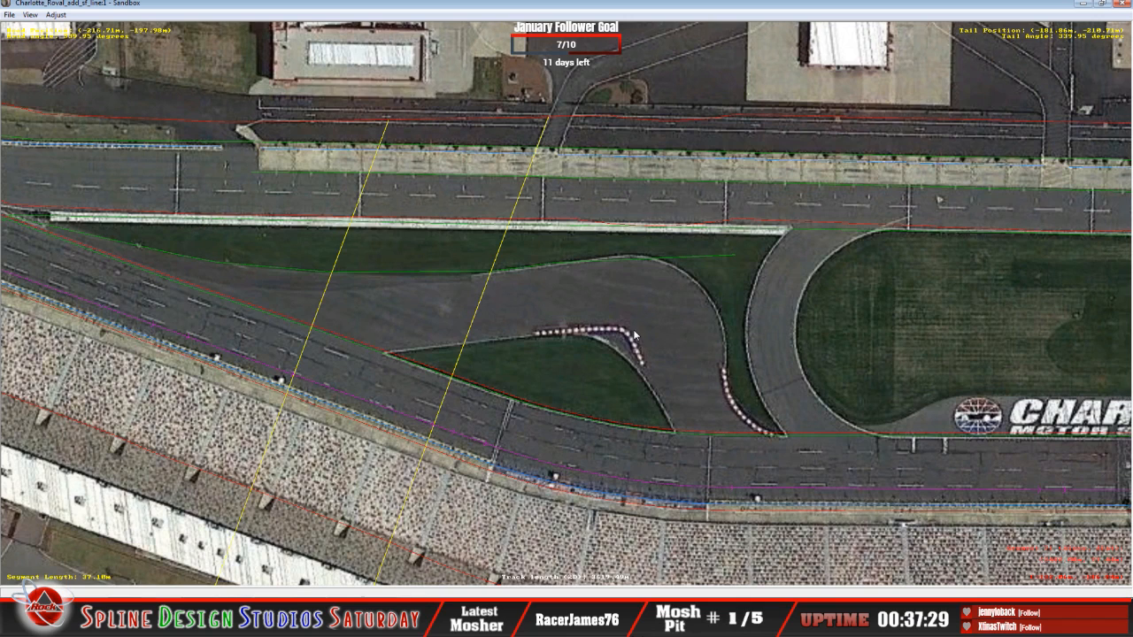
{"action": "right_click", "coordinate": [427, 335]}
{"action": "mouse_move", "coordinate": [522, 418]}
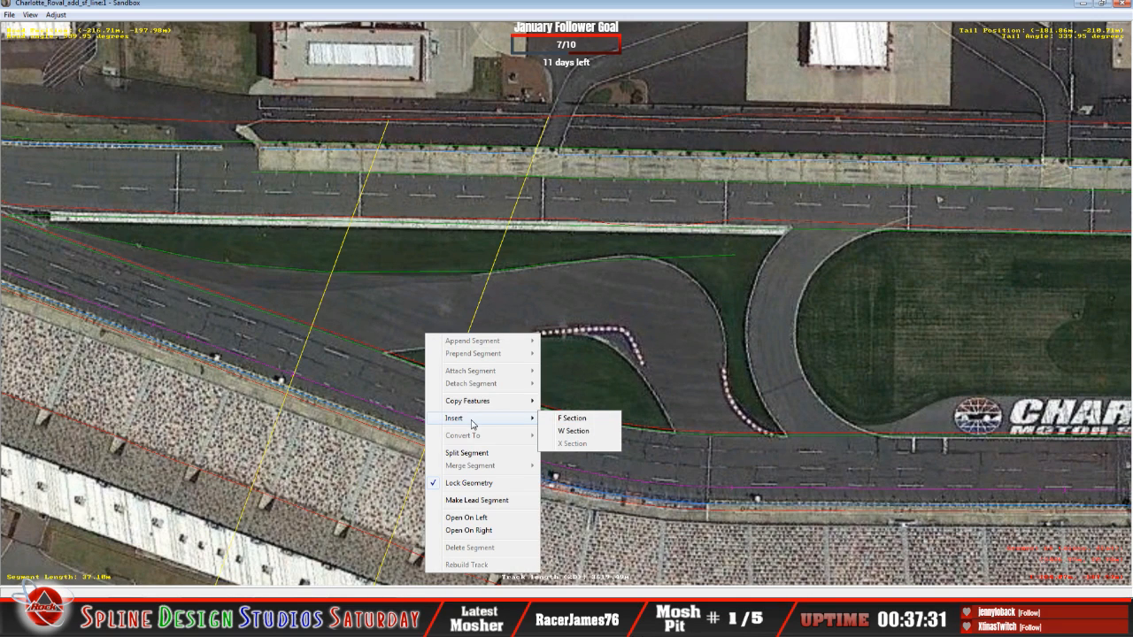
{"action": "left_click", "coordinate": [573, 419]}
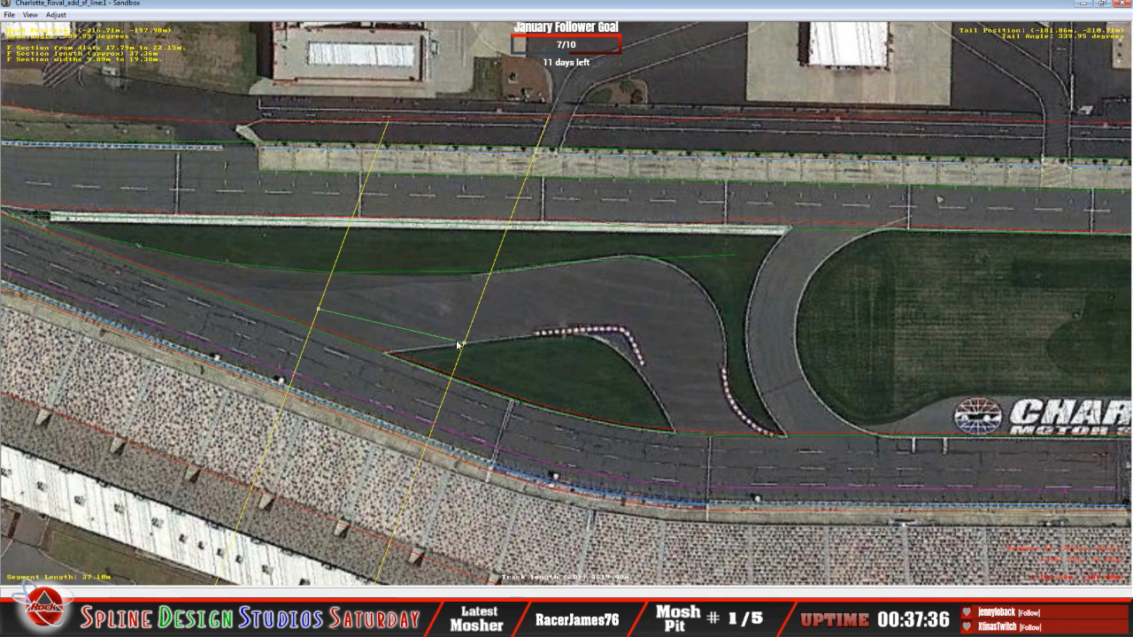
{"action": "left_click_drag", "start_coordinate": [463, 343], "coordinate": [478, 307]}
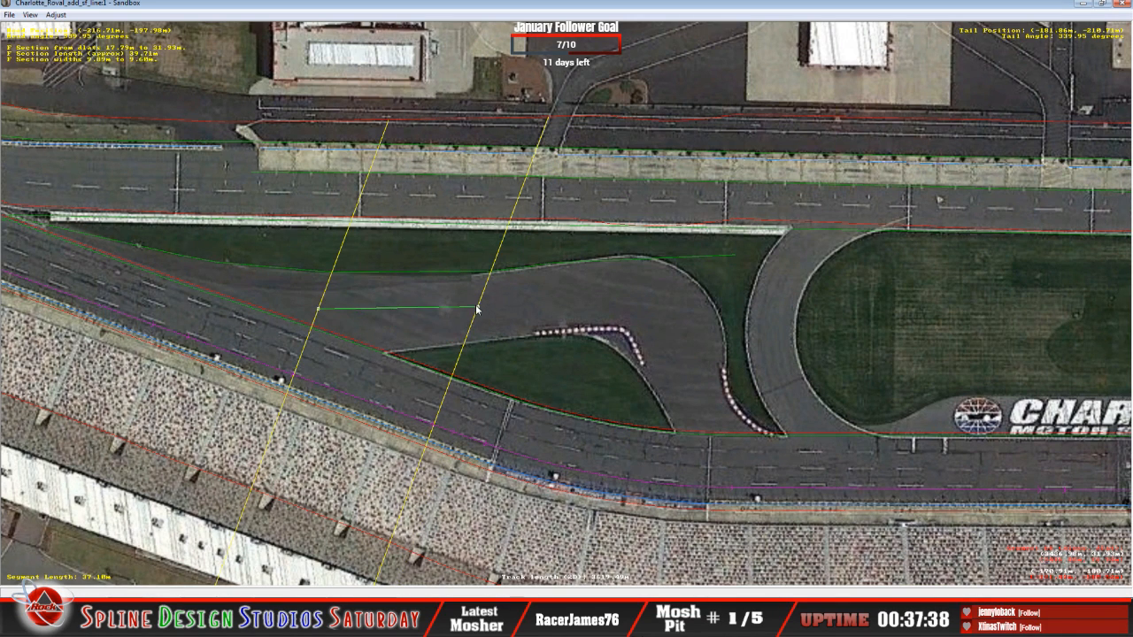
{"action": "left_click_drag", "start_coordinate": [319, 308], "coordinate": [322, 322]}
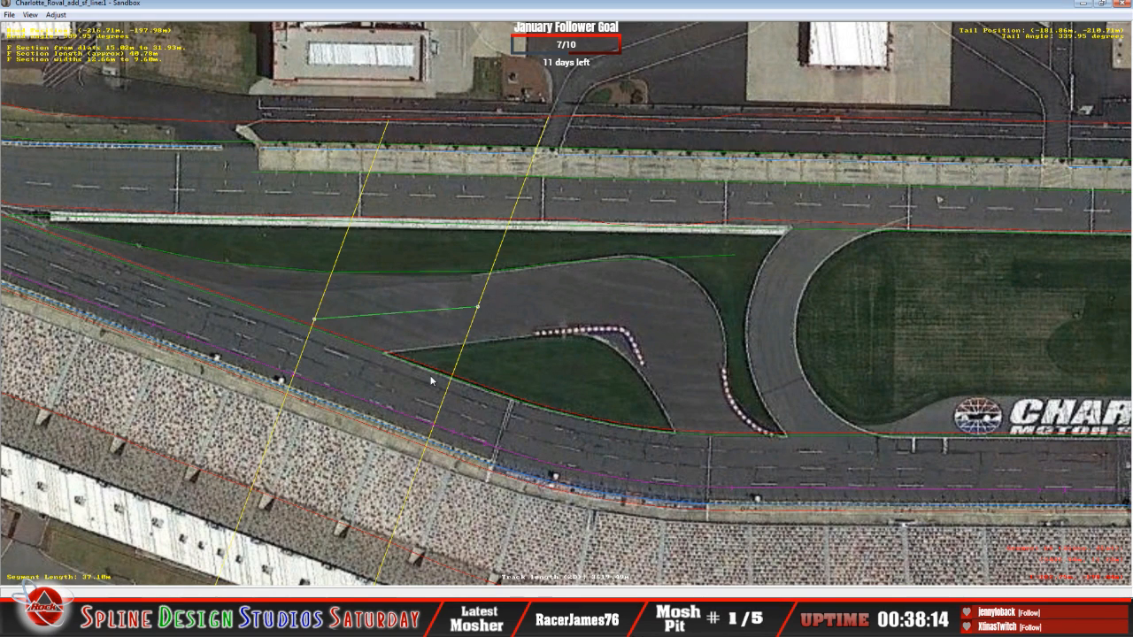
Delete the F section inserted across the chicane asphalt in segment 68.
{"action": "key", "text": "Delete"}
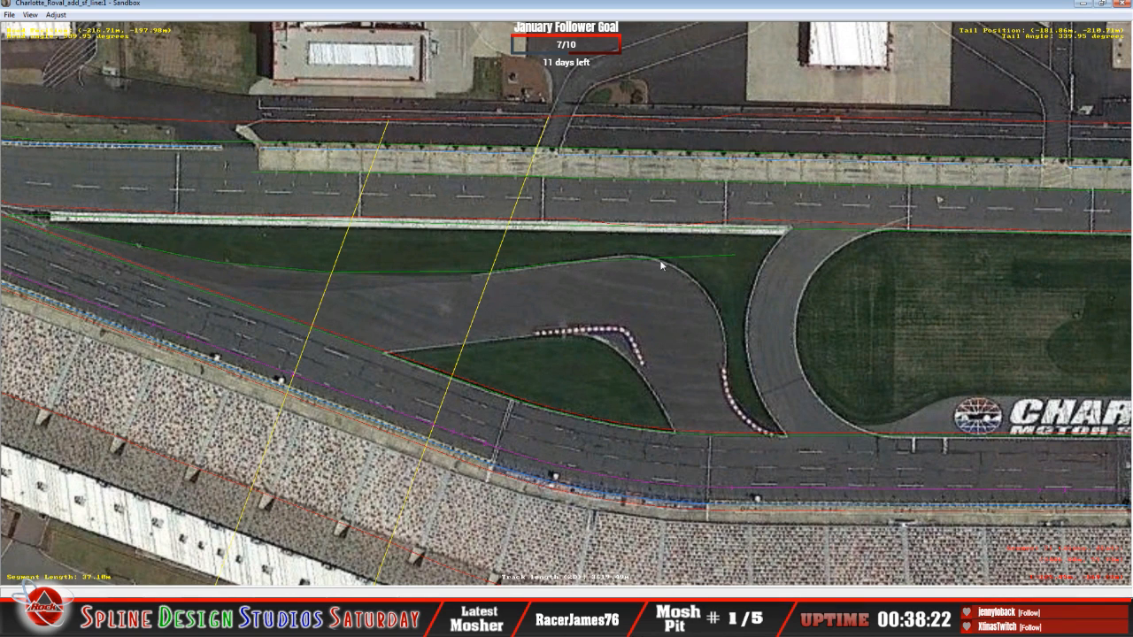
Look over the frontstretch segments from the chicane to the infield grass around the Charlotte Motor Speedway logo.
{"action": "left_click", "coordinate": [603, 400]}
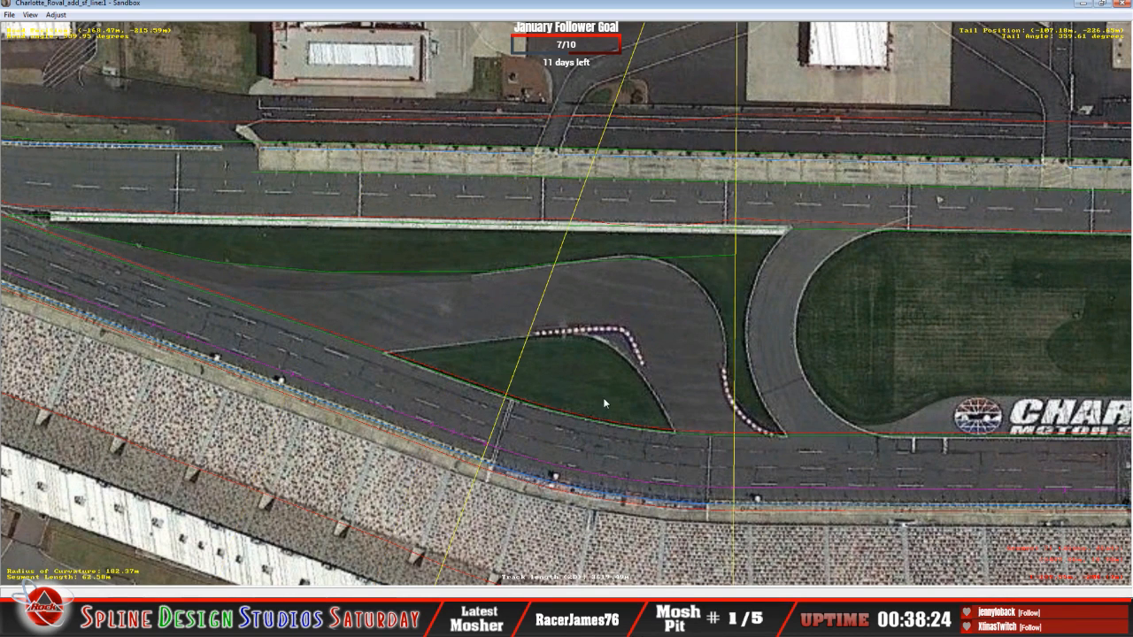
{"action": "left_click", "coordinate": [754, 410]}
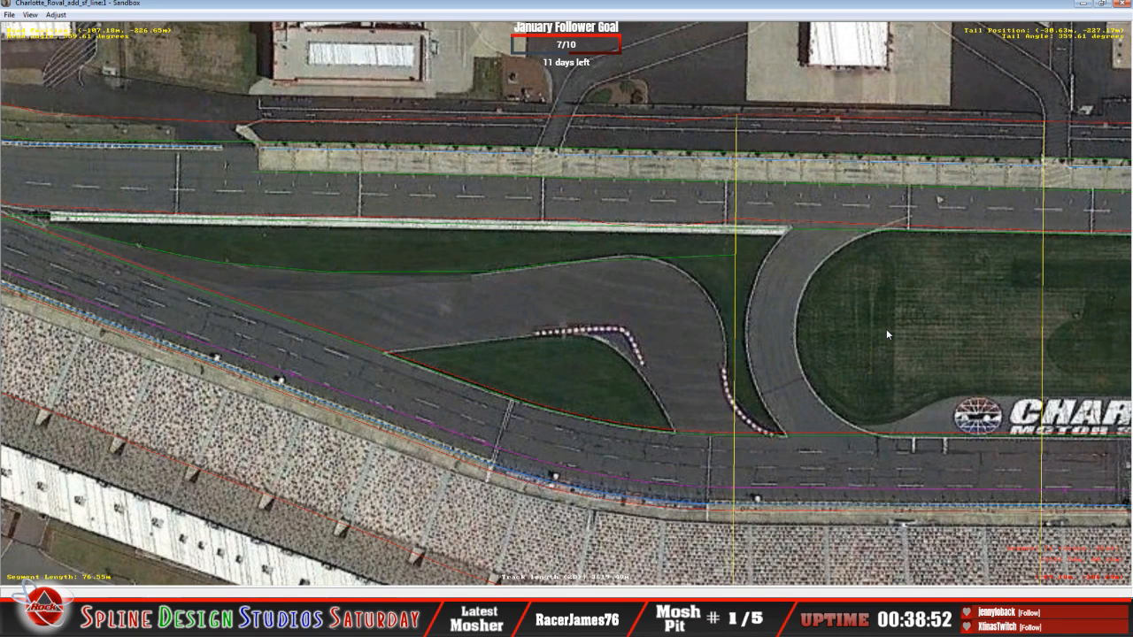
{"action": "left_click", "coordinate": [1041, 383]}
{"action": "left_click", "coordinate": [842, 272]}
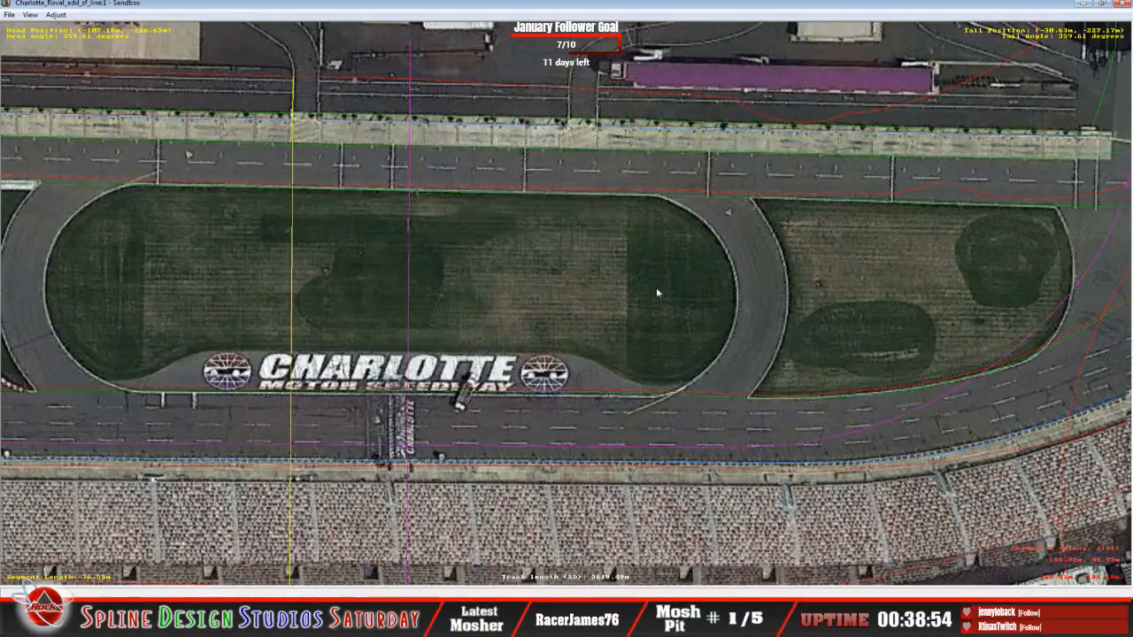
{"action": "left_click", "coordinate": [379, 274]}
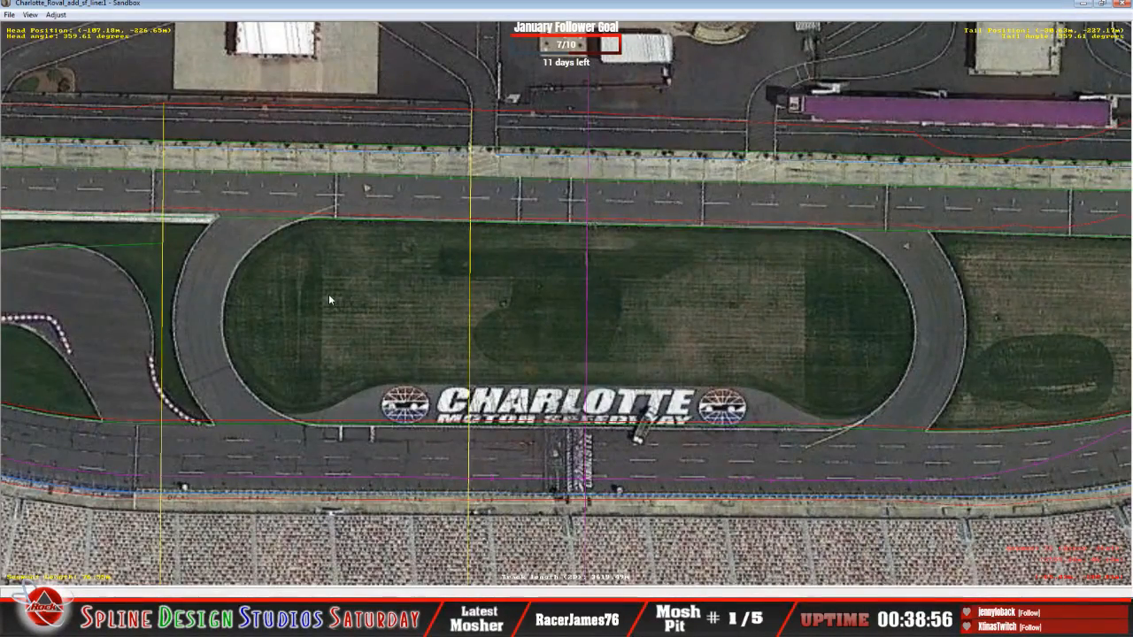
{"action": "left_click", "coordinate": [328, 294]}
{"action": "left_click", "coordinate": [328, 294]}
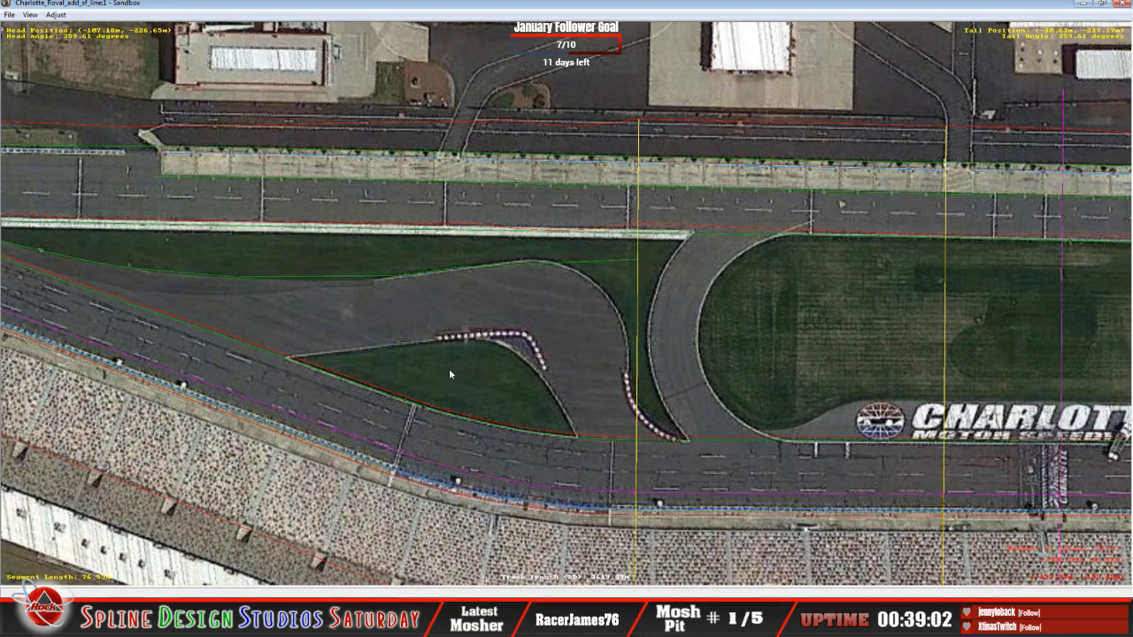
{"action": "right_click", "coordinate": [435, 352]}
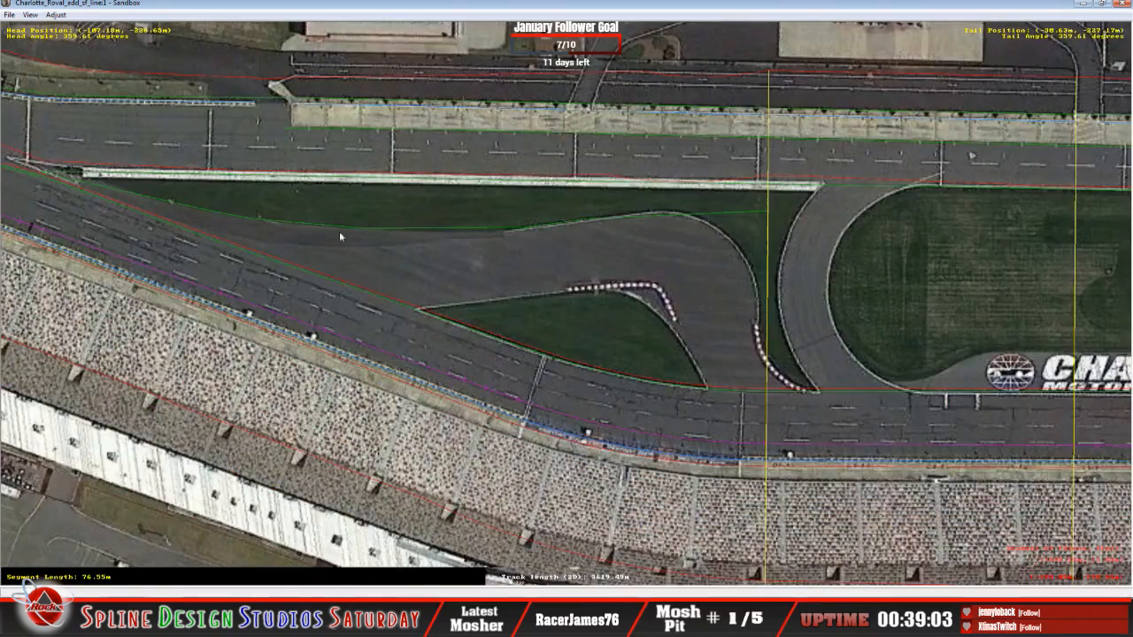
Set the narrow F section at the chicane entry, from dlat 12.67 m to 12.09 m, to Asphalt material and Racing Surface type.
{"action": "left_click", "coordinate": [135, 208]}
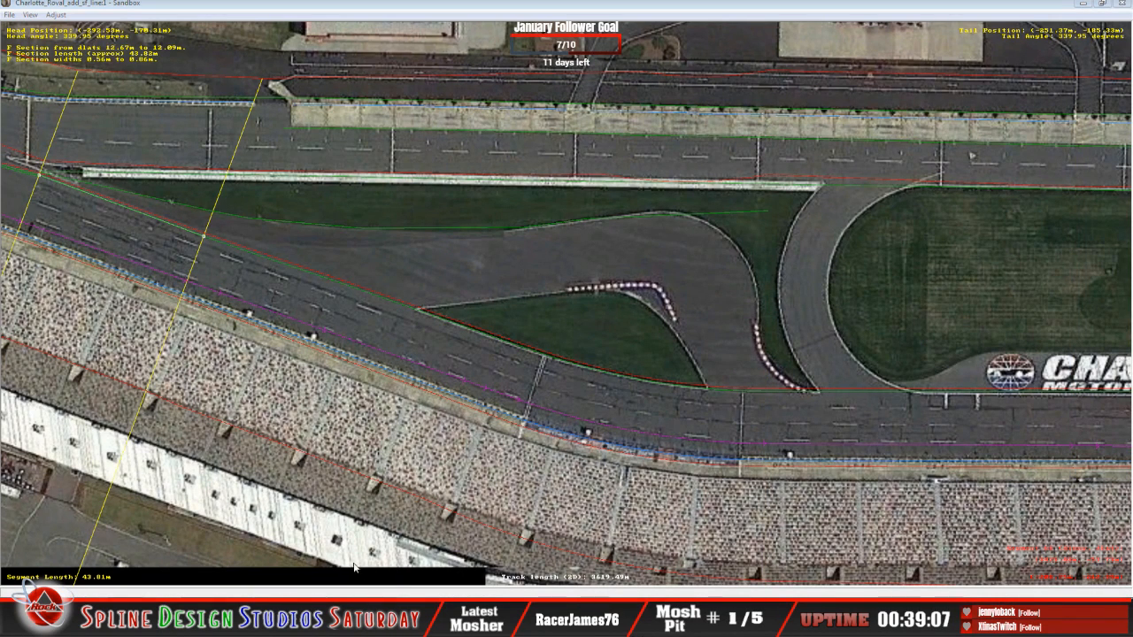
{"action": "left_click", "coordinate": [348, 525]}
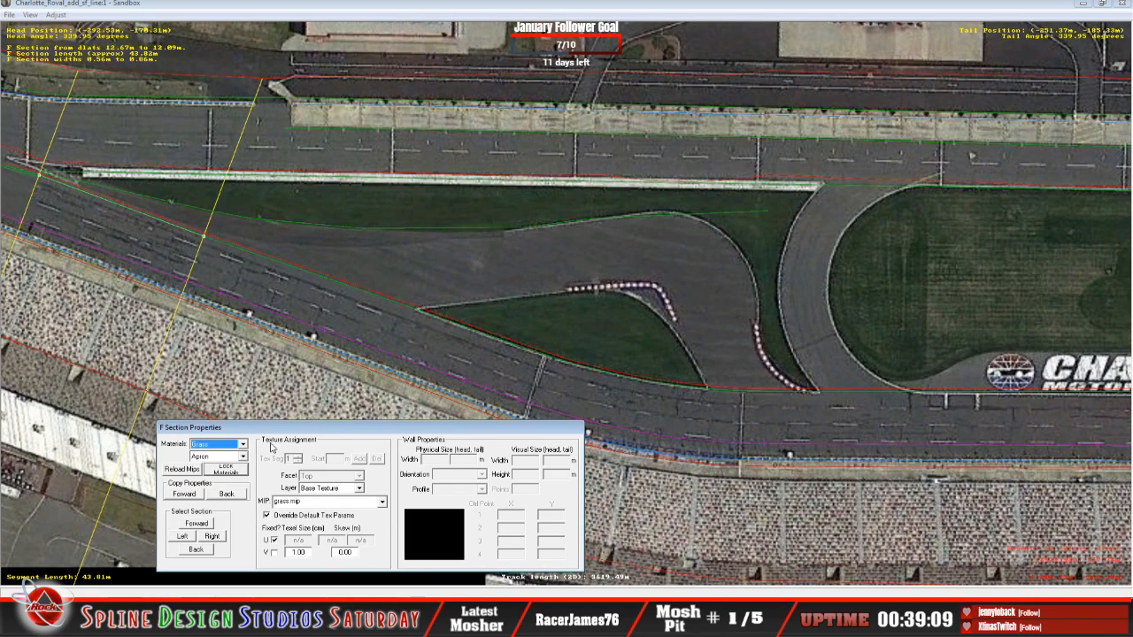
{"action": "left_click", "coordinate": [242, 444]}
{"action": "left_click", "coordinate": [237, 455]}
{"action": "left_click", "coordinate": [242, 457]}
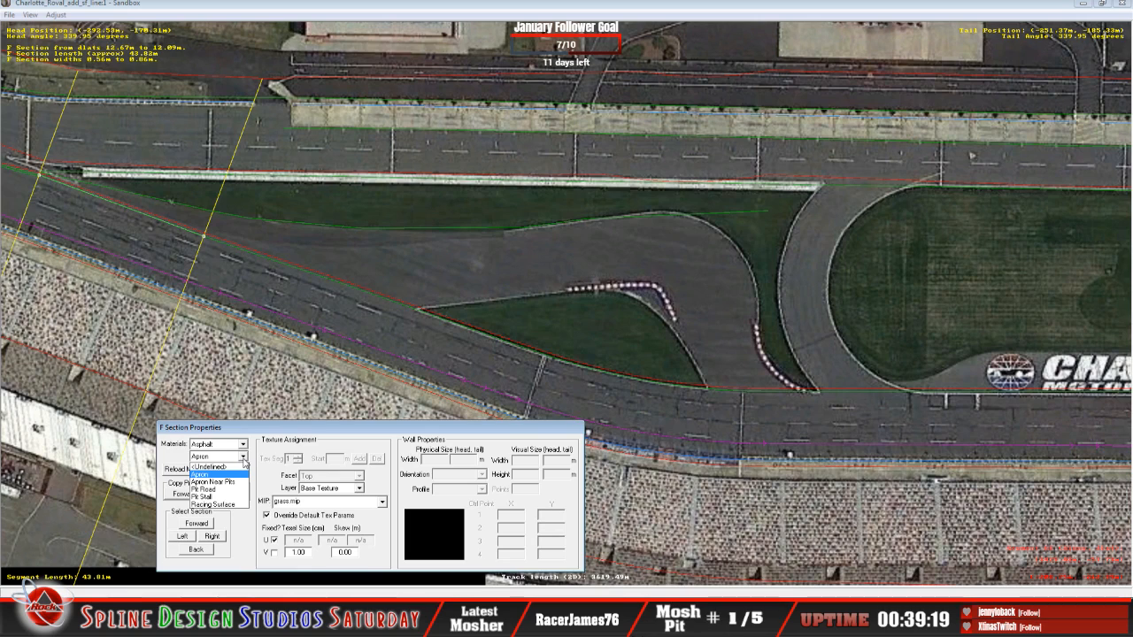
{"action": "left_click", "coordinate": [232, 503]}
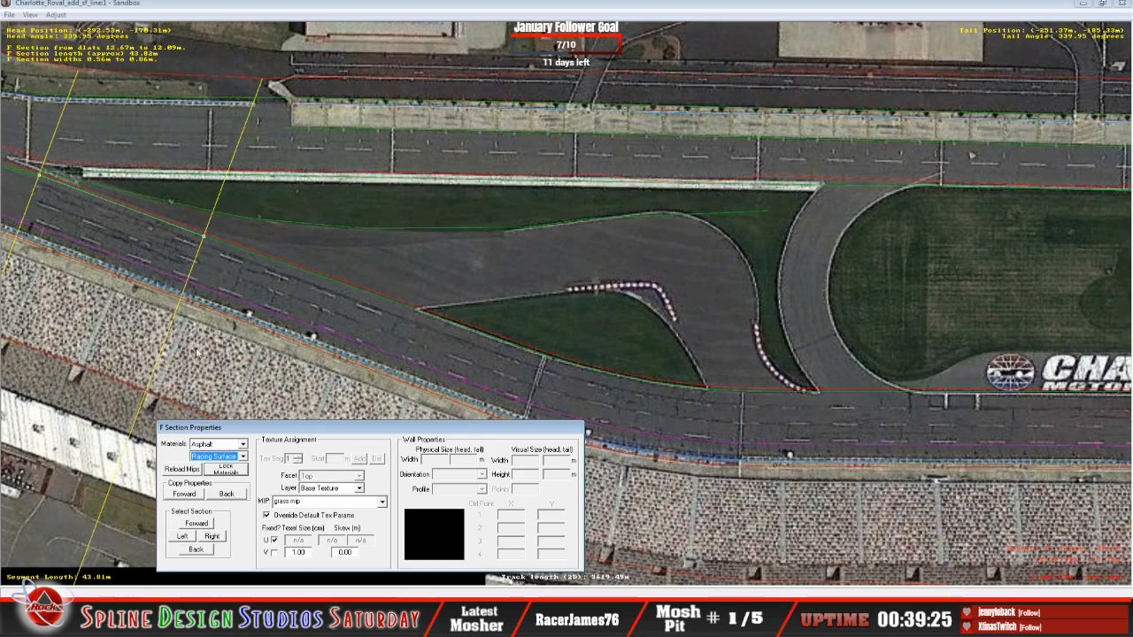
{"action": "key", "text": "Escape"}
Examine the F section boundaries along the inside edge of the frontstretch, from before the pit wall end to the chicane.
{"action": "scroll", "coordinate": [131, 180], "scroll_direction": "up", "scroll_amount": 5}
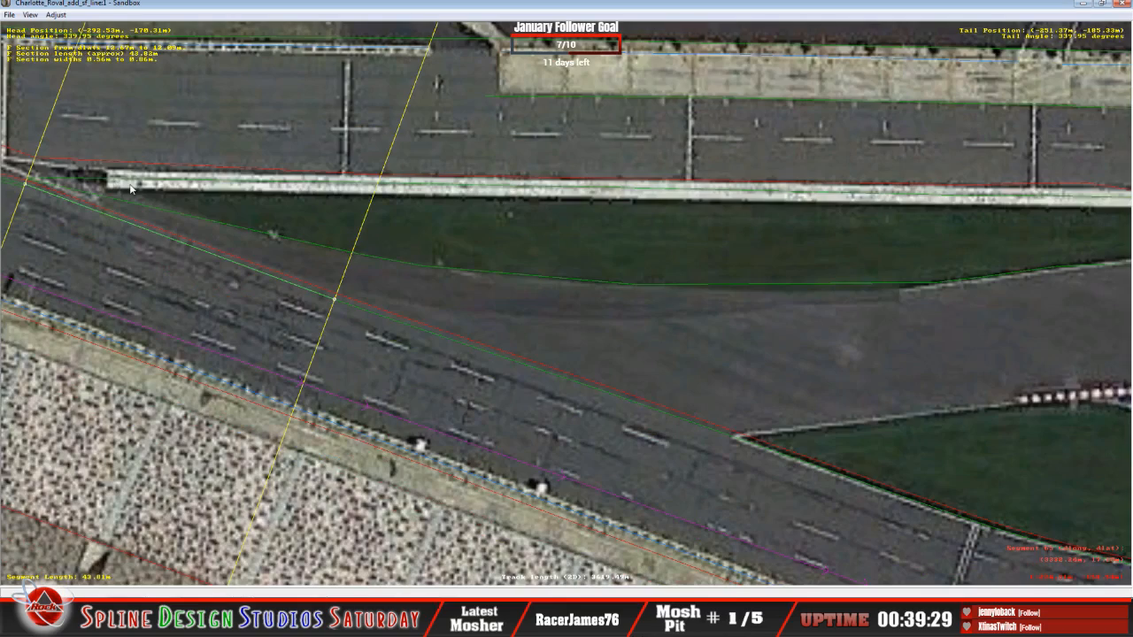
{"action": "right_click", "coordinate": [139, 243]}
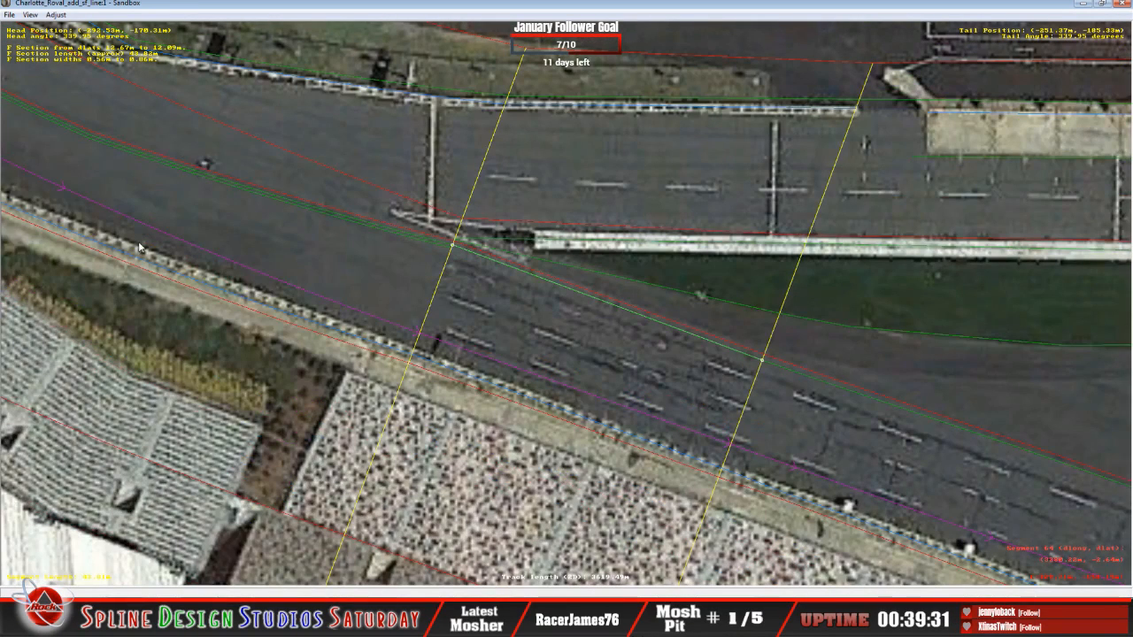
{"action": "right_click", "coordinate": [169, 155]}
{"action": "right_click", "coordinate": [824, 391]}
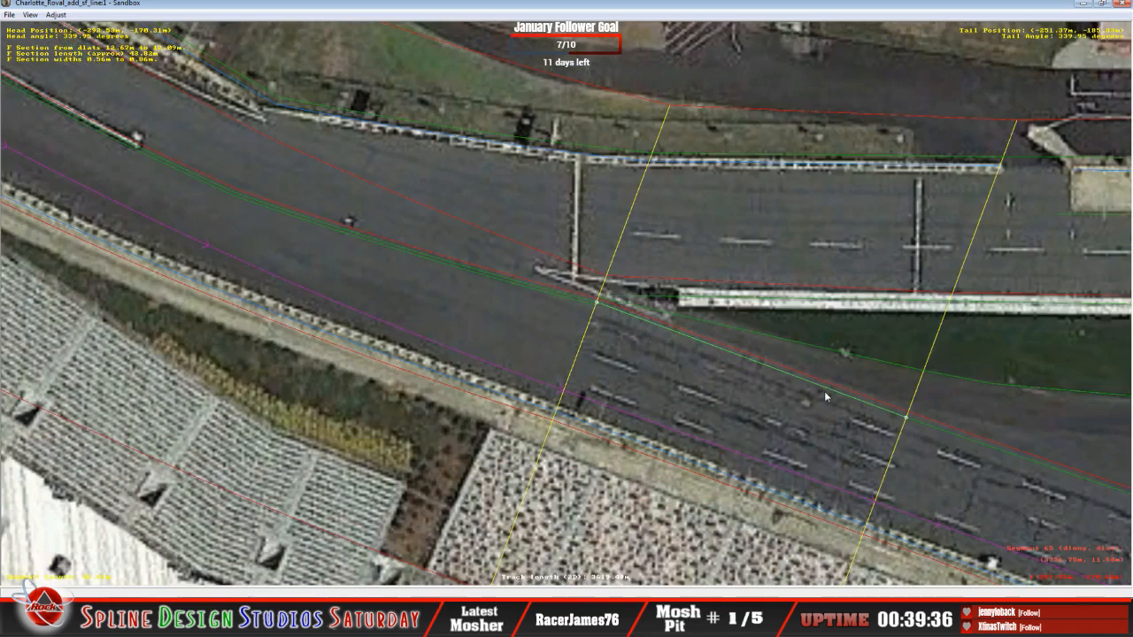
{"action": "right_click", "coordinate": [872, 413]}
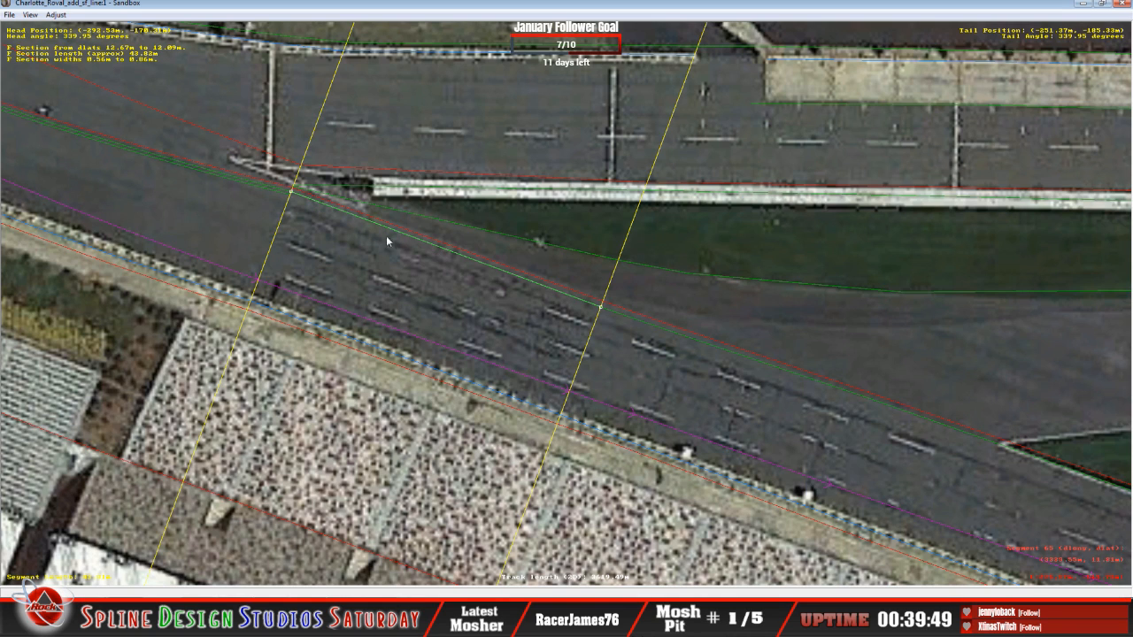
{"action": "left_click", "coordinate": [280, 193]}
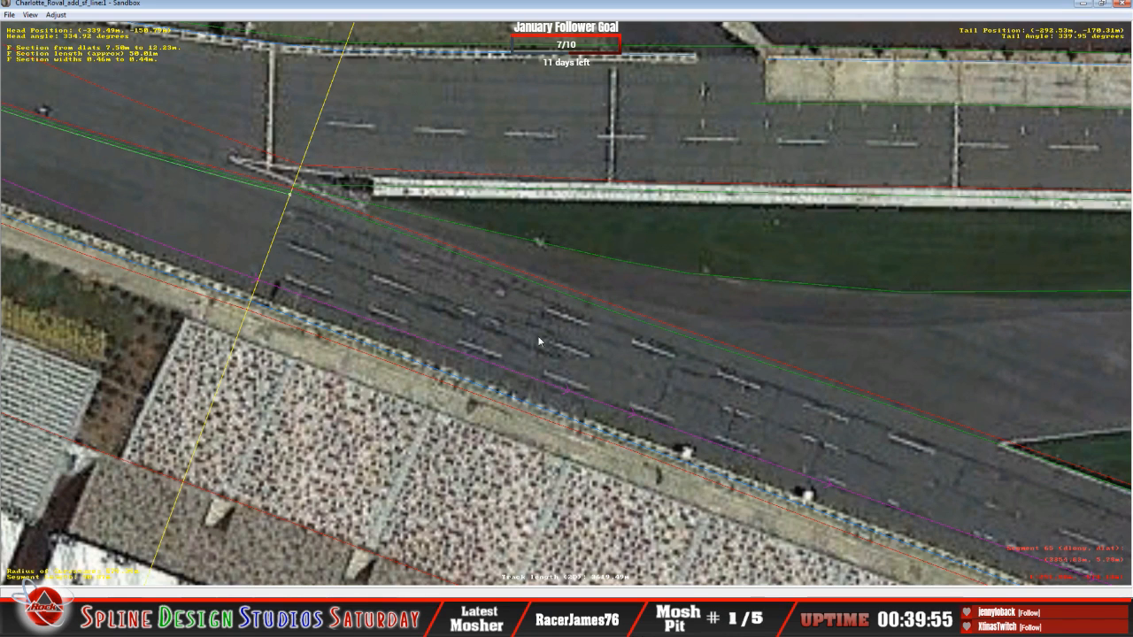
{"action": "scroll", "coordinate": [704, 337], "scroll_direction": "down", "scroll_amount": 2}
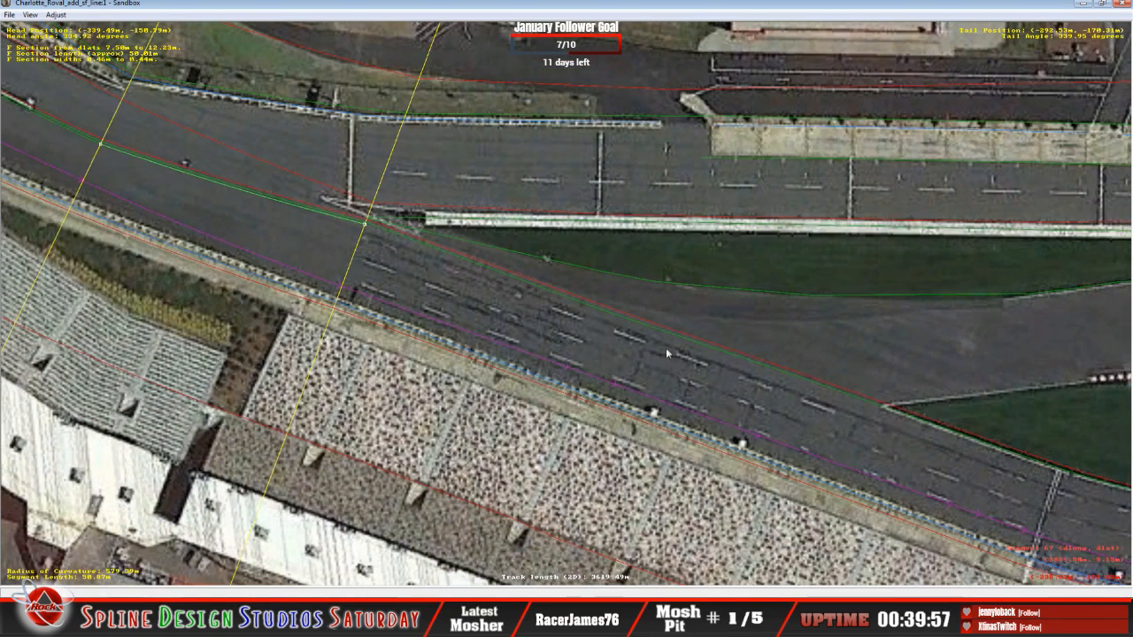
{"action": "right_click", "coordinate": [897, 312]}
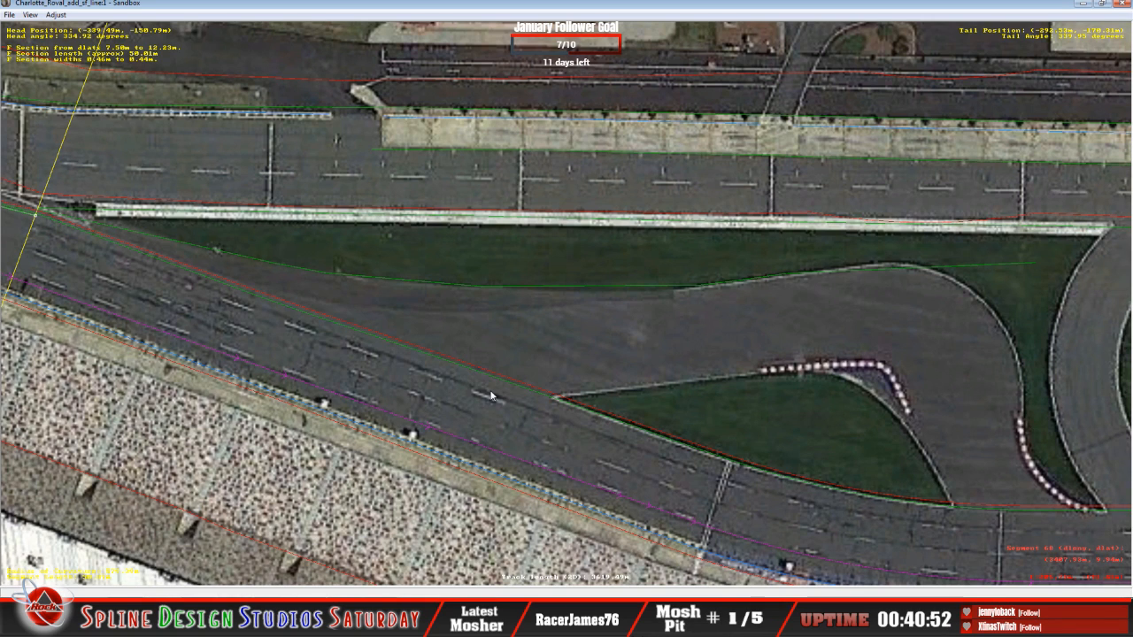
Set the short F section ahead of the chicane entry section, from dlat 12.09 m to 12.17 m, to Asphalt and Racing Surface.
{"action": "left_click", "coordinate": [94, 236]}
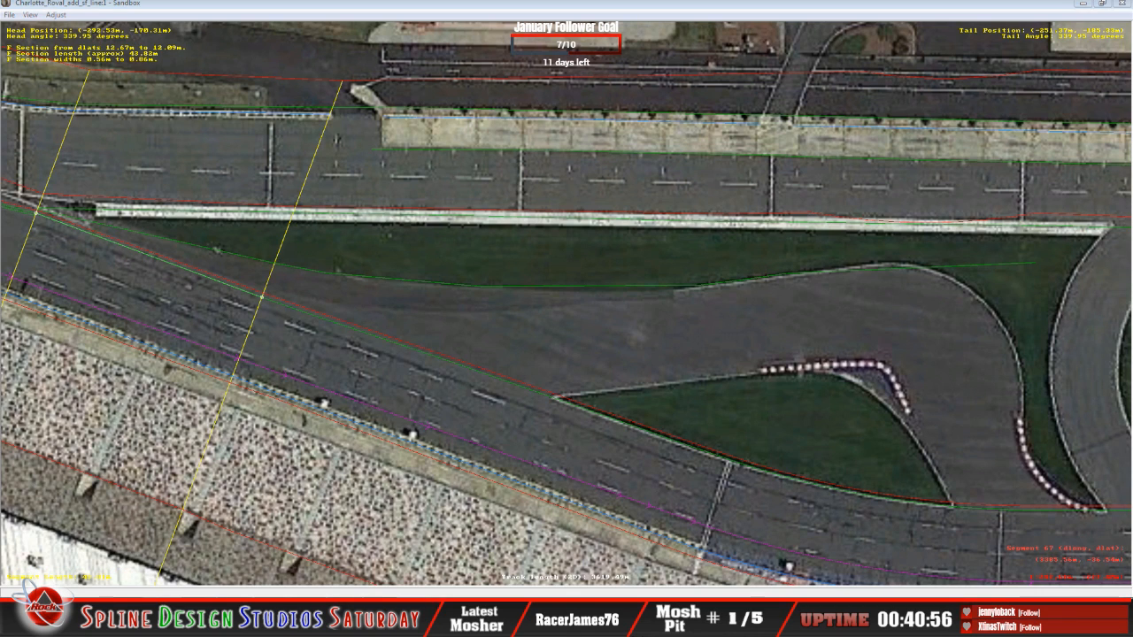
{"action": "key", "text": "p"}
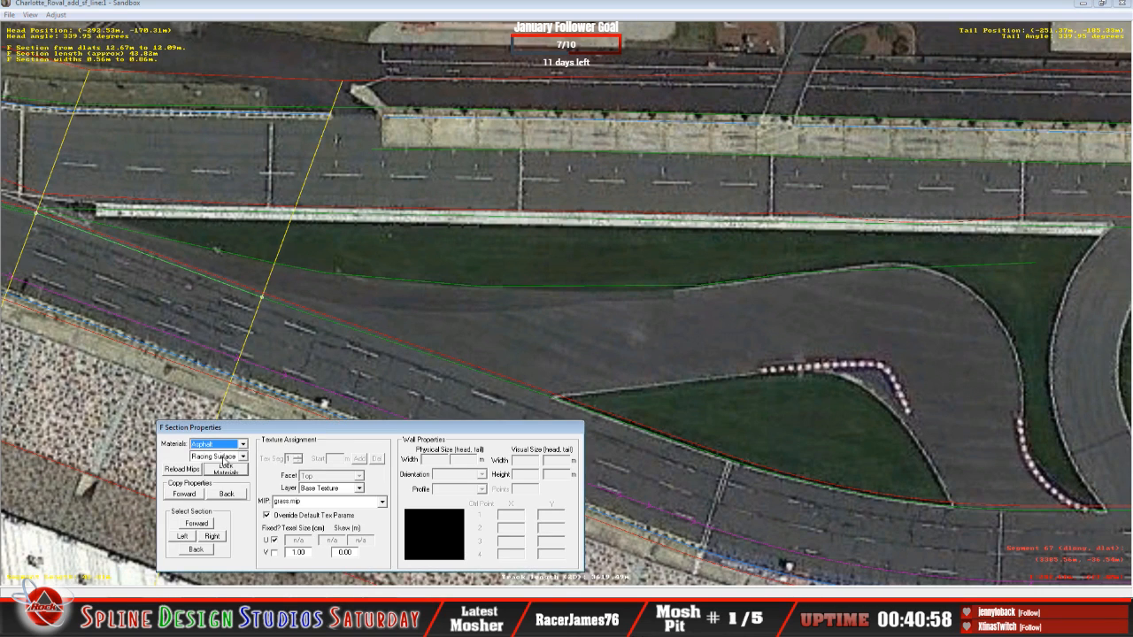
{"action": "left_click", "coordinate": [197, 524]}
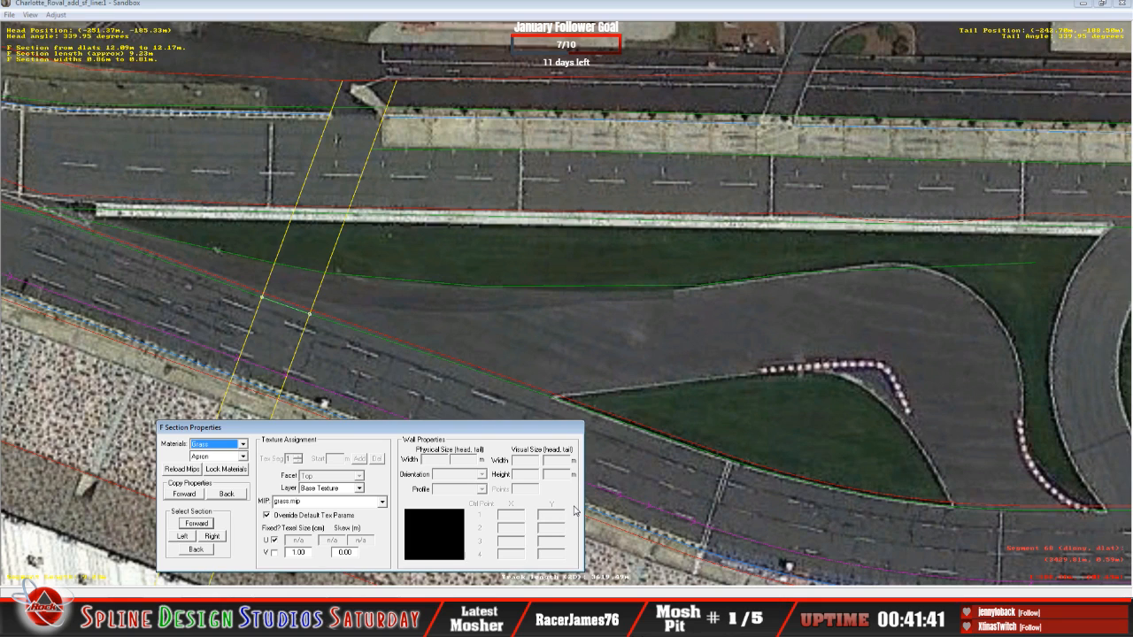
{"action": "left_click", "coordinate": [242, 447]}
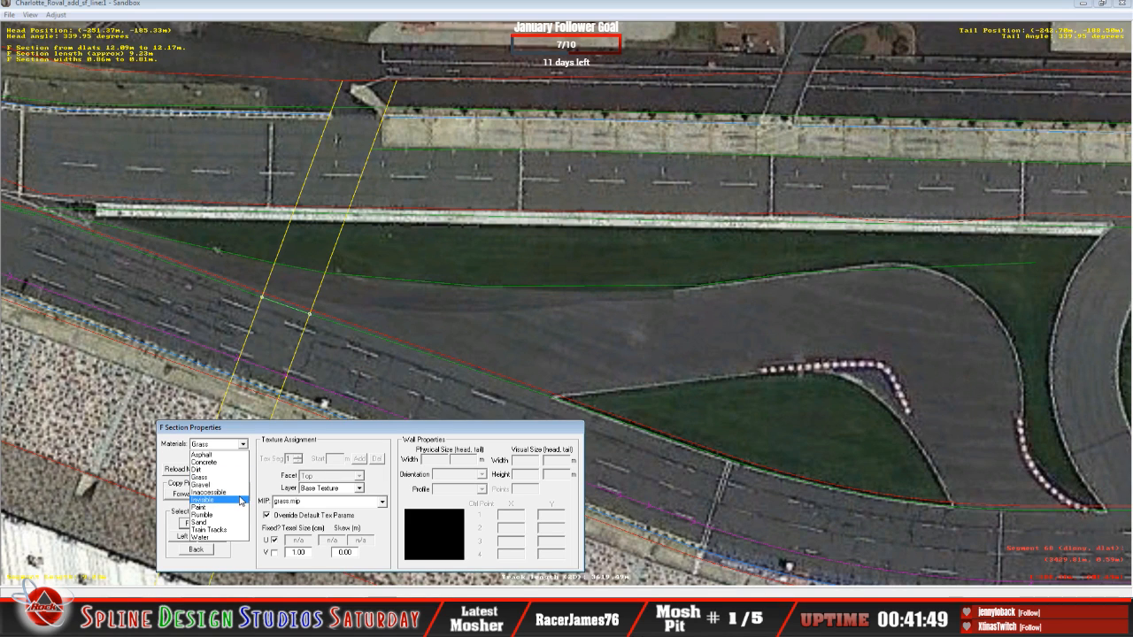
{"action": "left_click", "coordinate": [237, 455]}
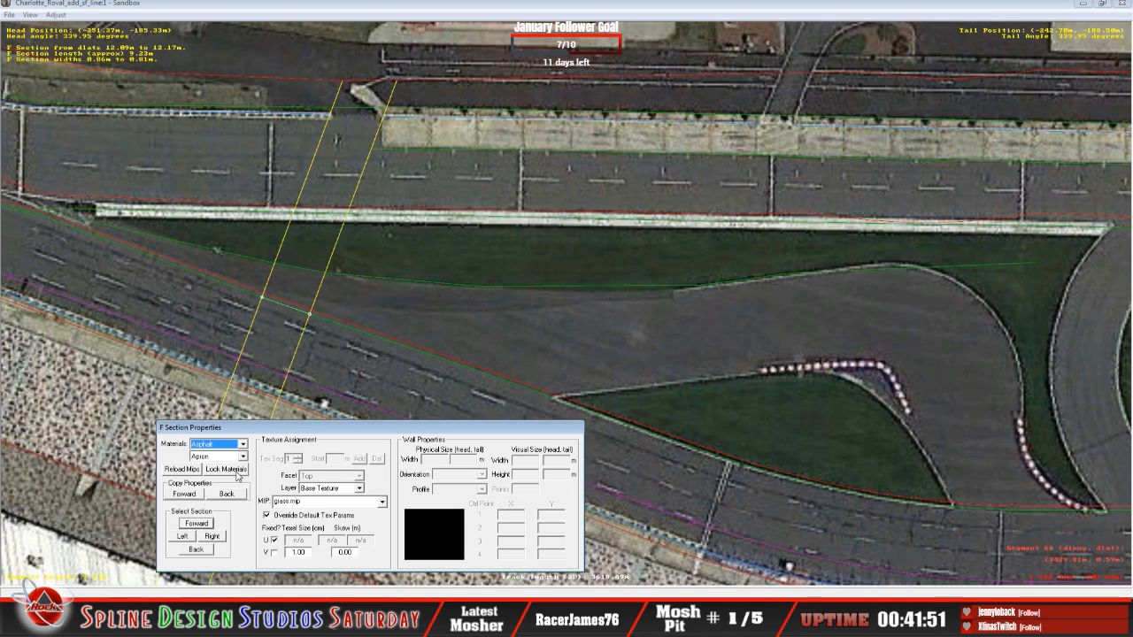
{"action": "left_click", "coordinate": [241, 457]}
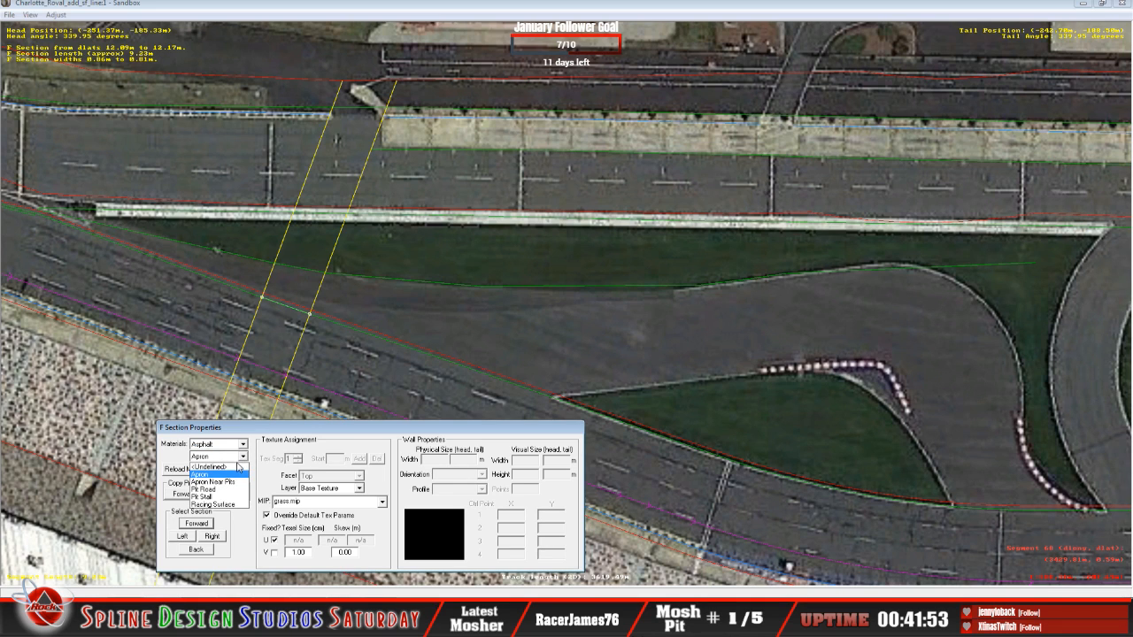
{"action": "left_click", "coordinate": [231, 505]}
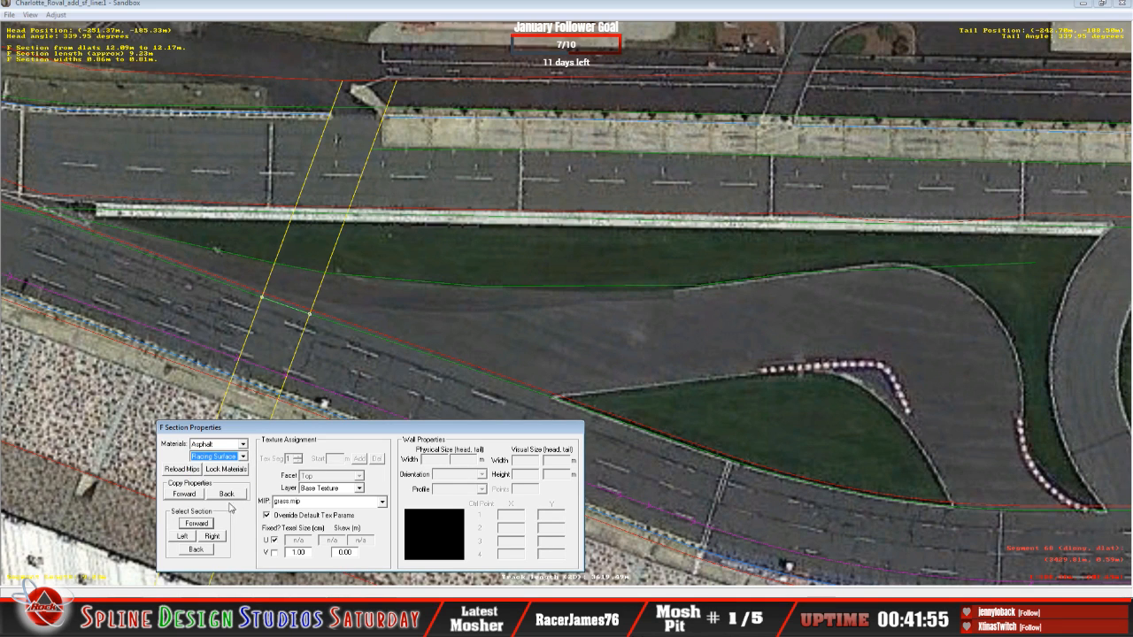
Move forward one F section, to dlats 12.17 m to 12.67 m, and set it to Asphalt and Racing Surface.
{"action": "left_click", "coordinate": [197, 524]}
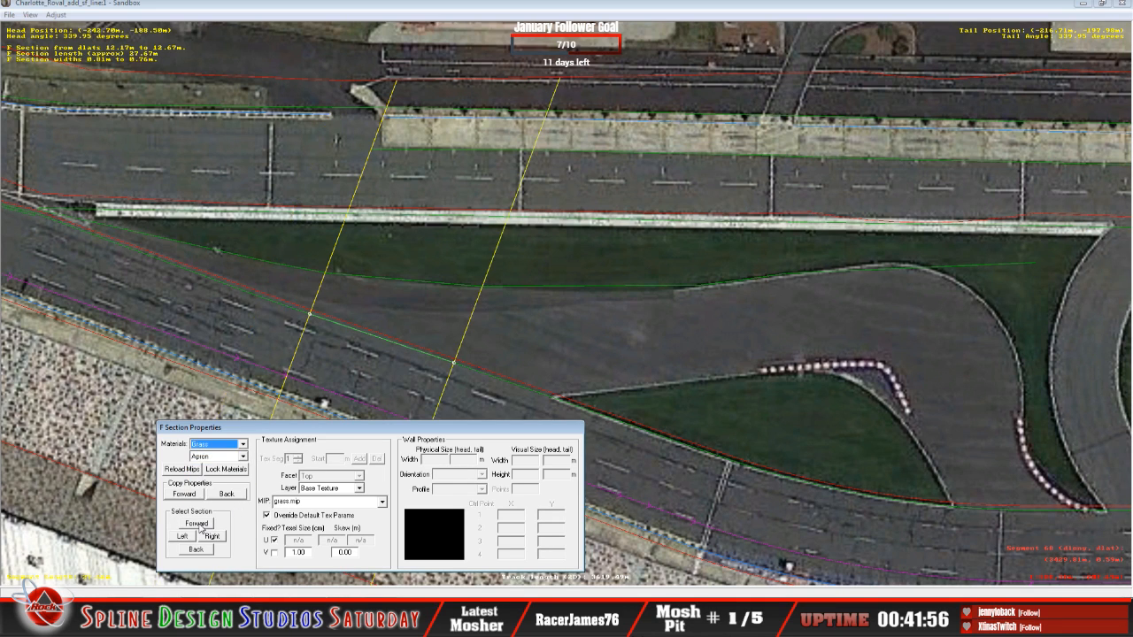
{"action": "left_click", "coordinate": [243, 444]}
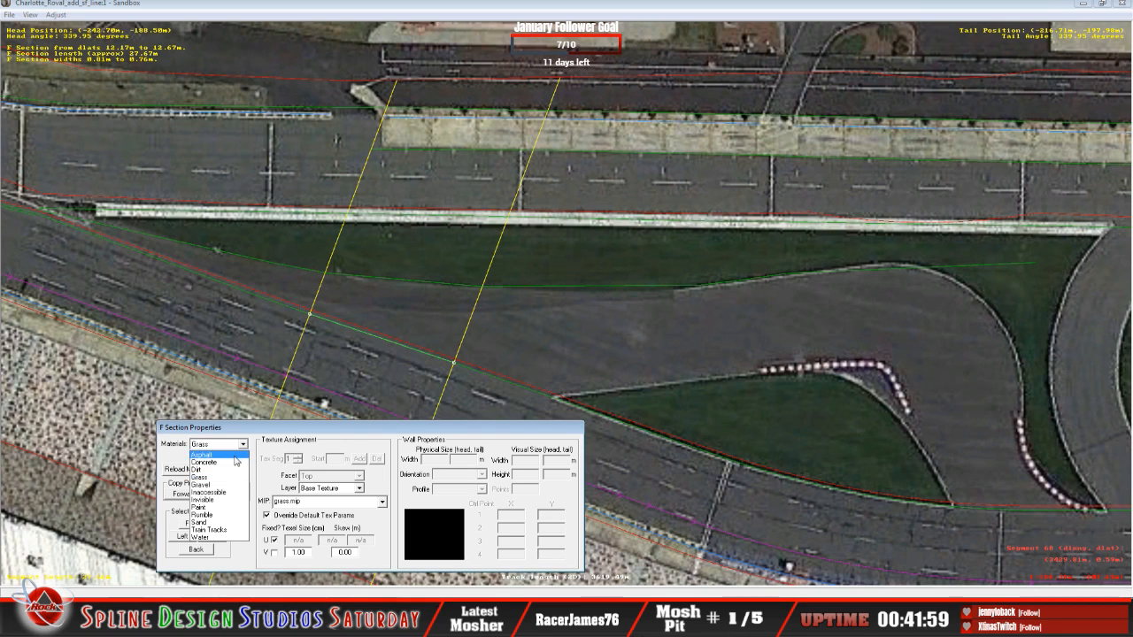
{"action": "left_click", "coordinate": [242, 455]}
{"action": "left_click", "coordinate": [243, 457]}
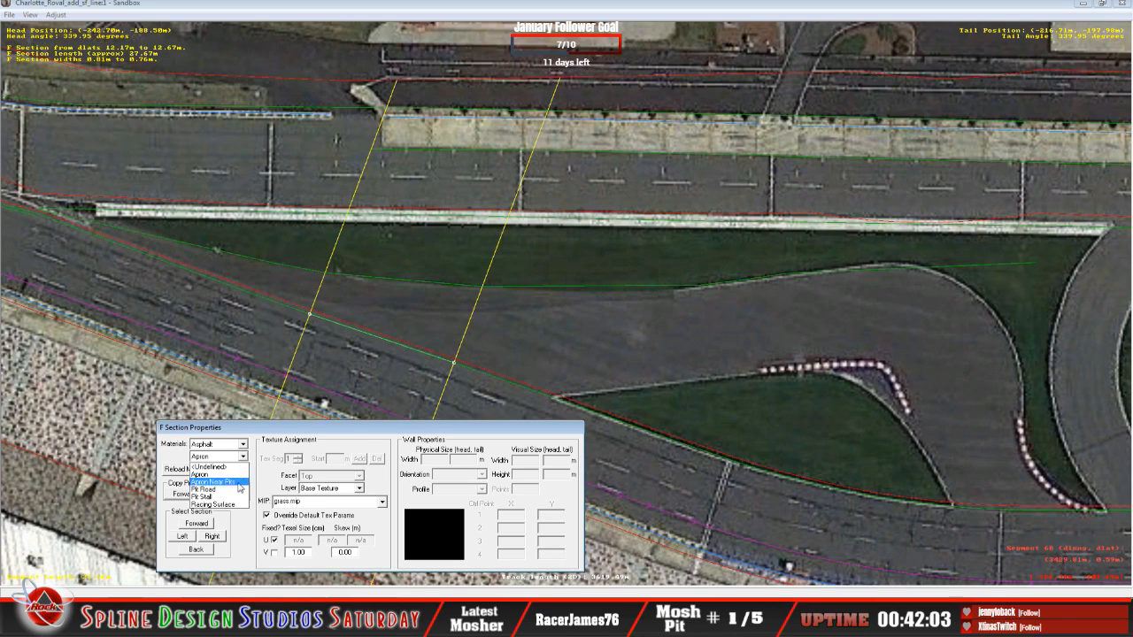
{"action": "left_click", "coordinate": [235, 505]}
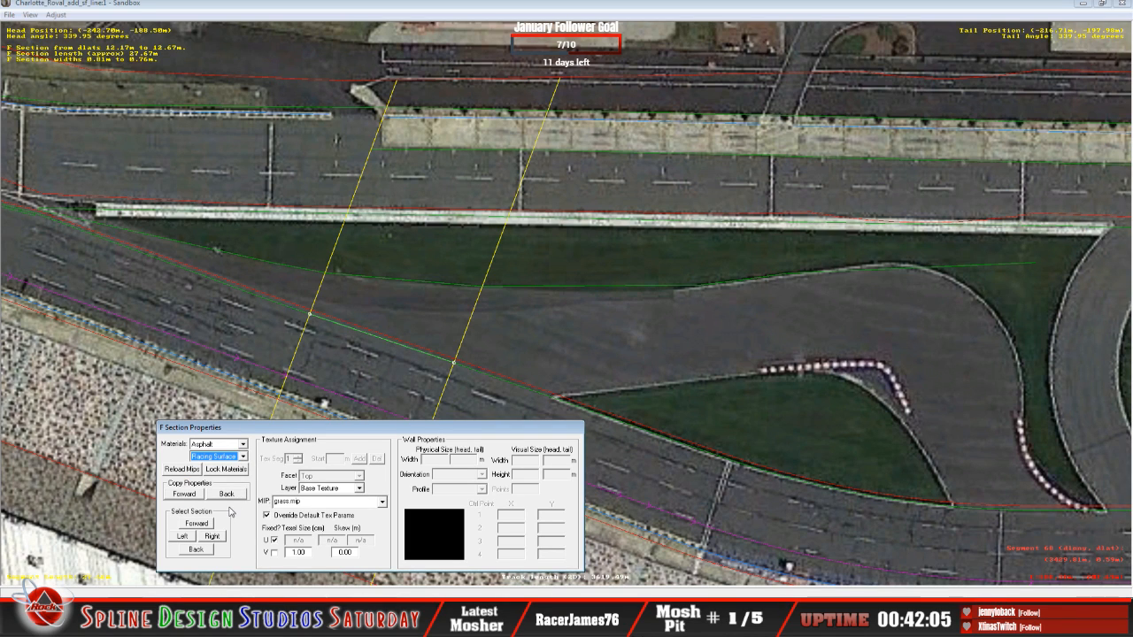
Set the following F section, beside the tip of the grass triangle, to Asphalt and Racing Surface, and select the next section forward.
{"action": "left_click", "coordinate": [199, 525]}
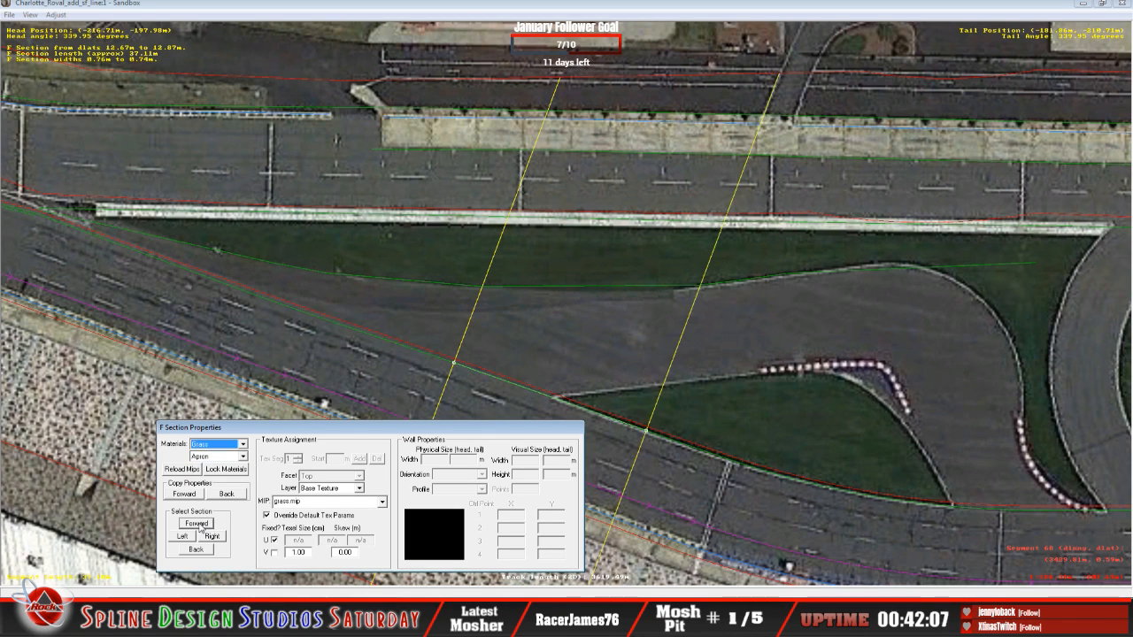
{"action": "left_click", "coordinate": [242, 444]}
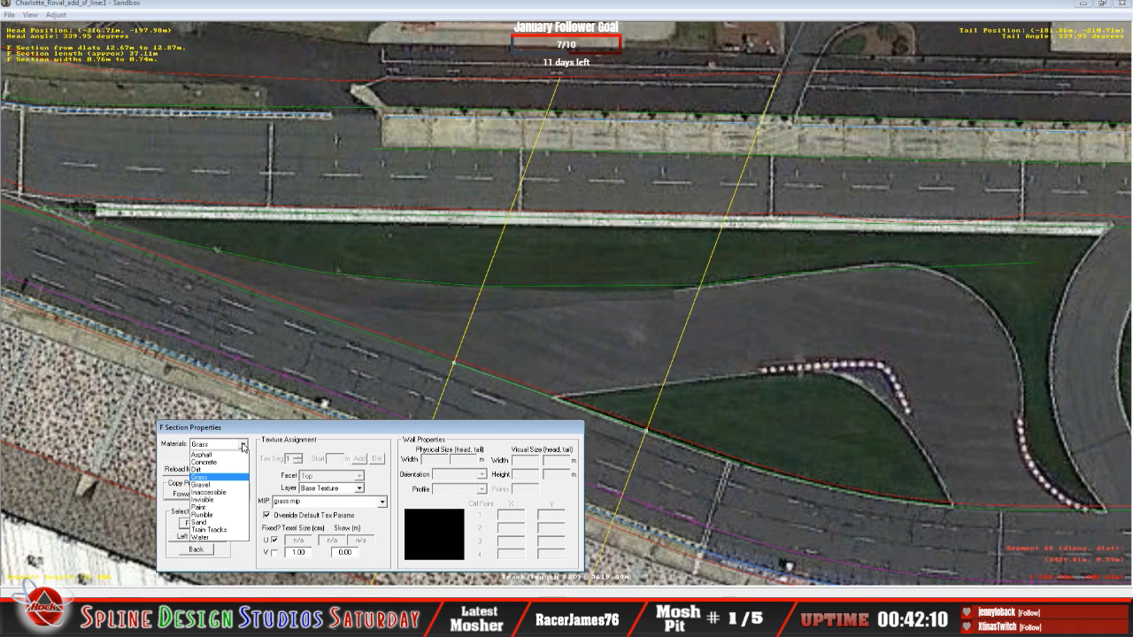
{"action": "left_click", "coordinate": [237, 454]}
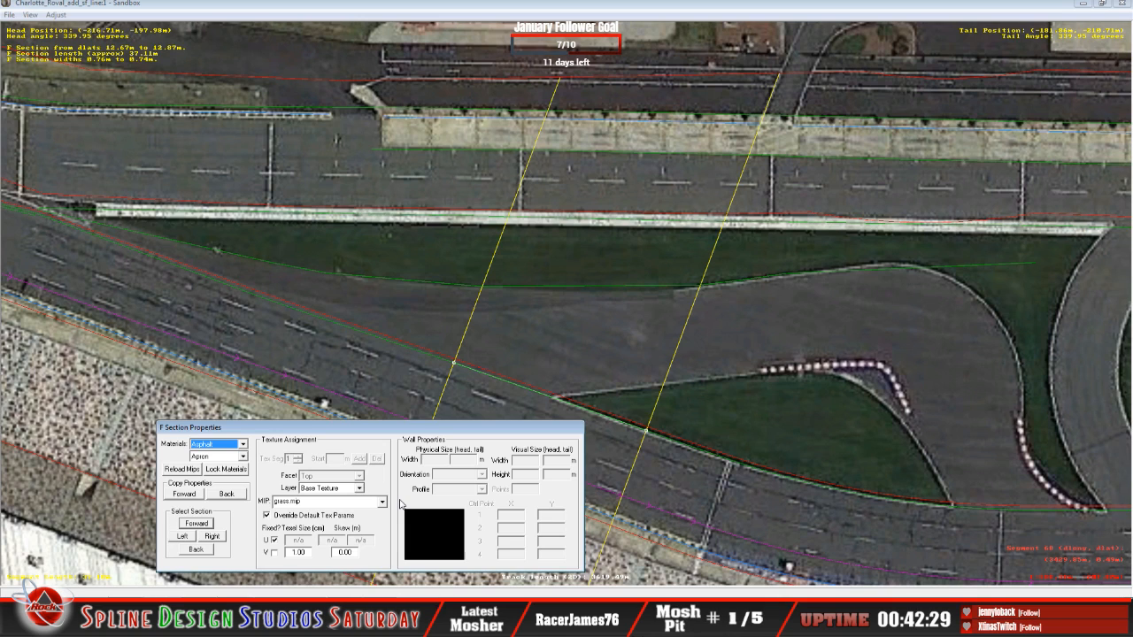
{"action": "left_click", "coordinate": [243, 456]}
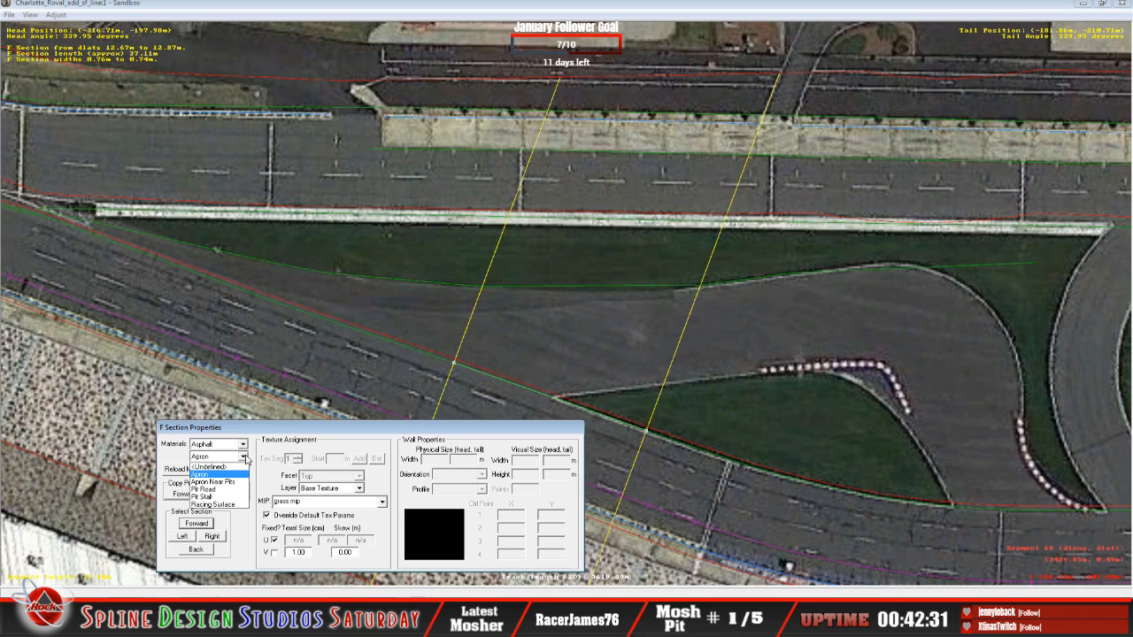
{"action": "left_click", "coordinate": [236, 504]}
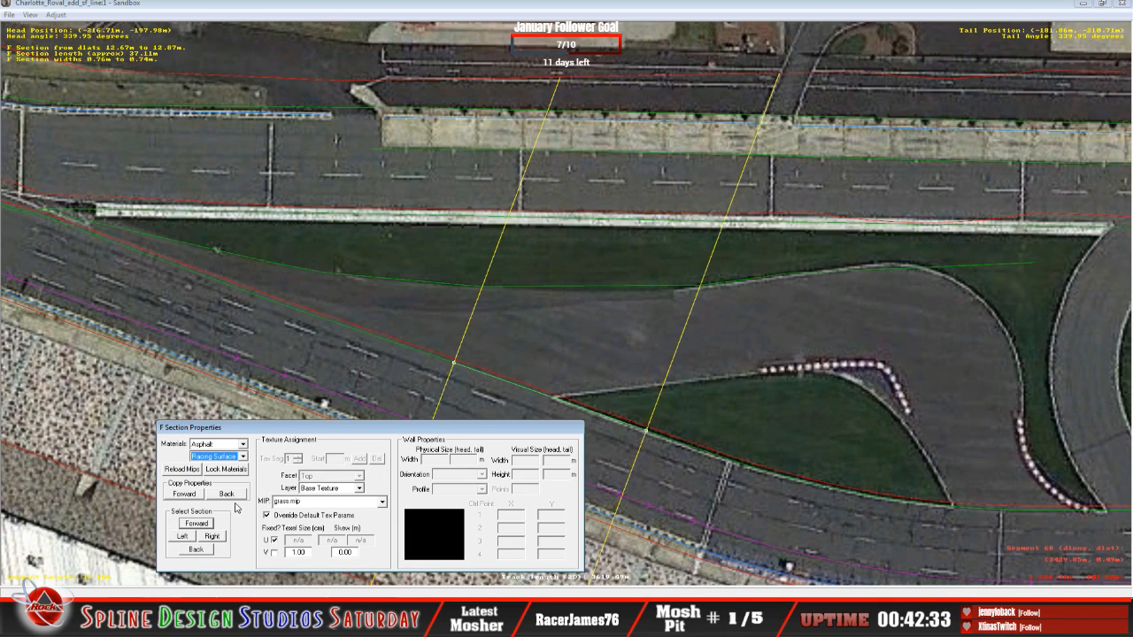
{"action": "left_click", "coordinate": [196, 523]}
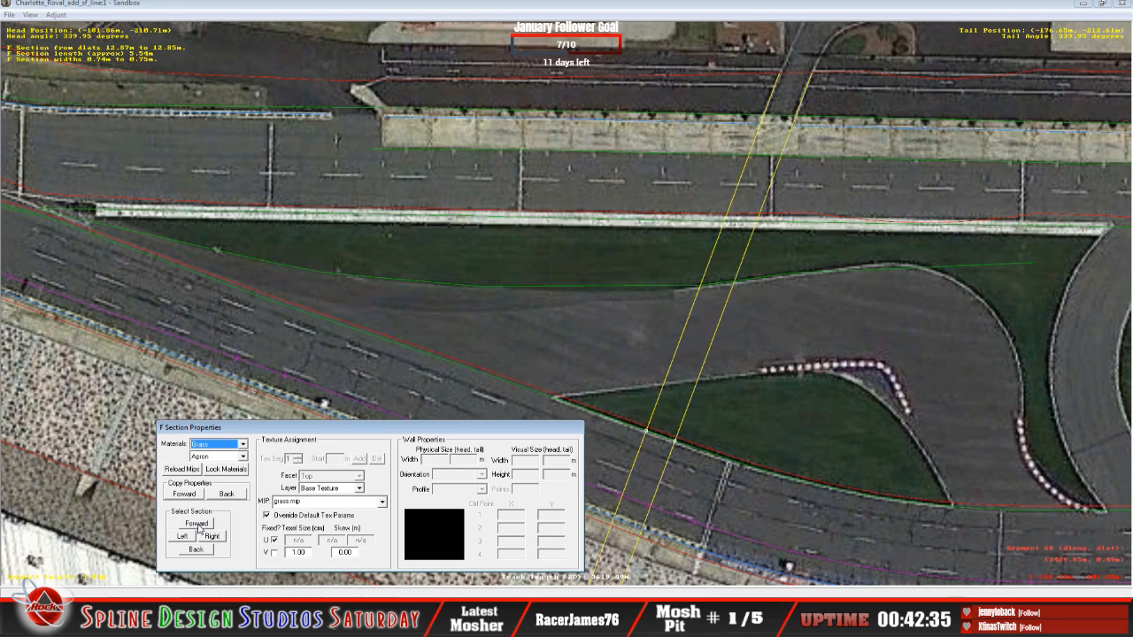
Set the selected F section, about 5.54 m long beside the grass triangle, to Asphalt and Racing Surface.
{"action": "left_click", "coordinate": [242, 443]}
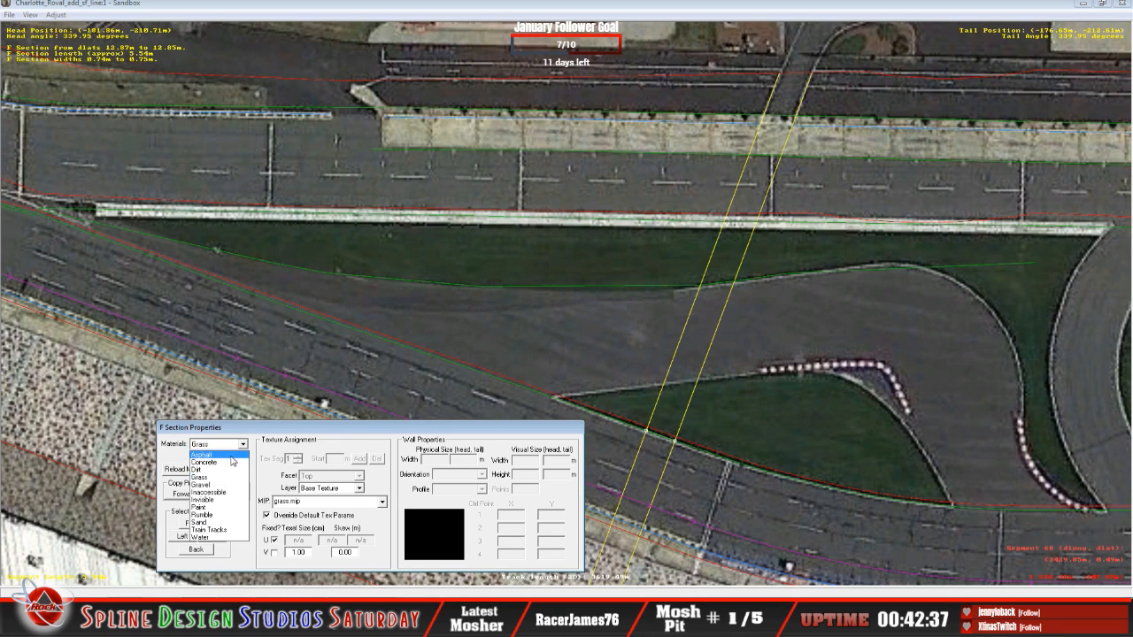
{"action": "left_click", "coordinate": [232, 466]}
{"action": "left_click", "coordinate": [241, 455]}
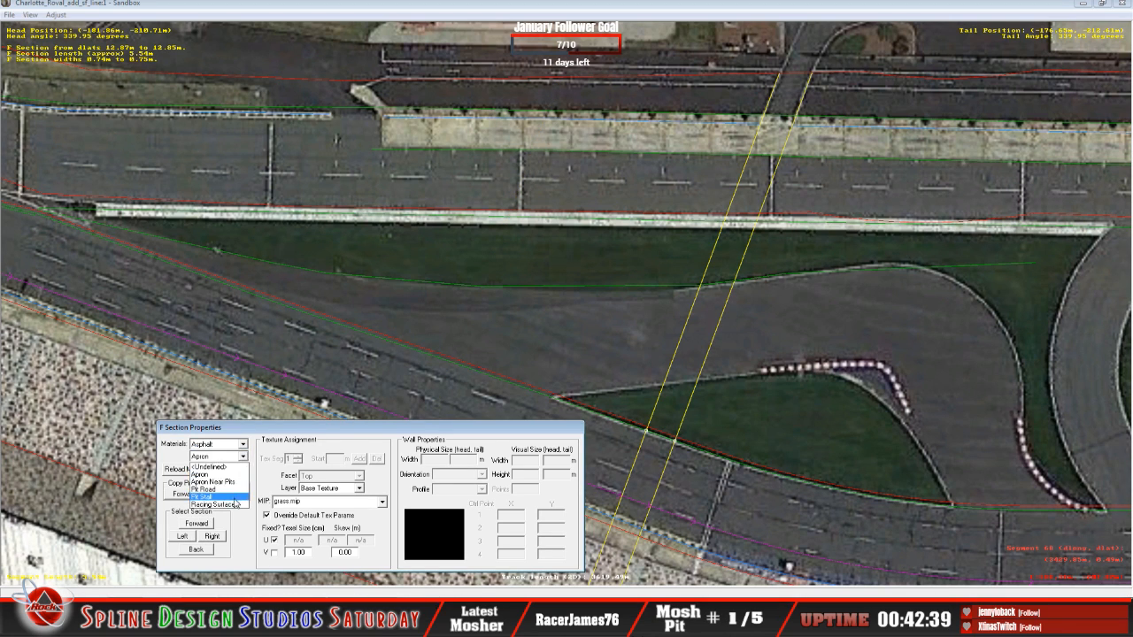
{"action": "left_click", "coordinate": [235, 505]}
Move forward to the 8.72 m F section ending at dlat 12.97 m and set it to Asphalt and Racing Surface.
{"action": "left_click", "coordinate": [202, 526]}
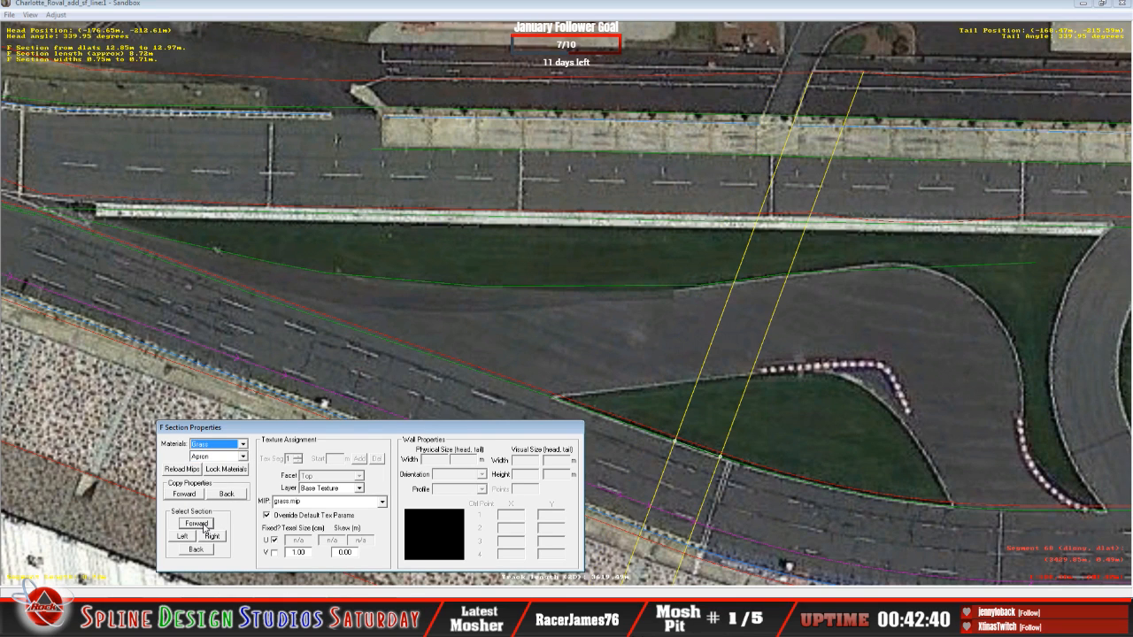
{"action": "left_click", "coordinate": [243, 444]}
{"action": "left_click", "coordinate": [237, 458]}
{"action": "left_click", "coordinate": [241, 457]}
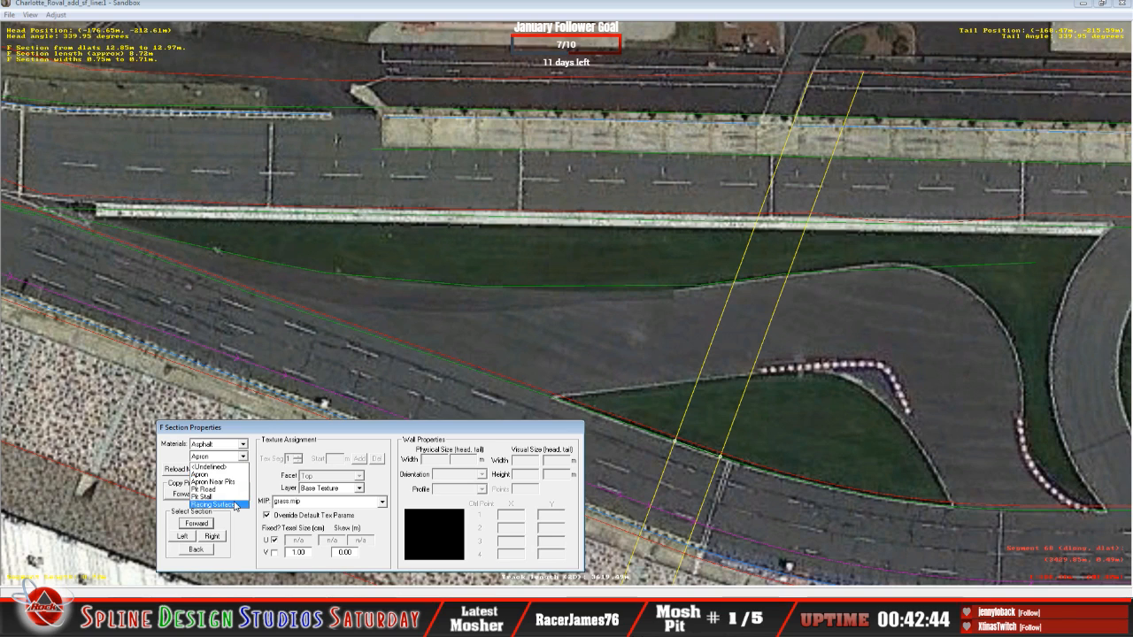
{"action": "left_click", "coordinate": [235, 505]}
Select the next F section forward, from dlat 12.97 m to 13.27 m, and set it to Asphalt and Racing Surface.
{"action": "left_click", "coordinate": [198, 523]}
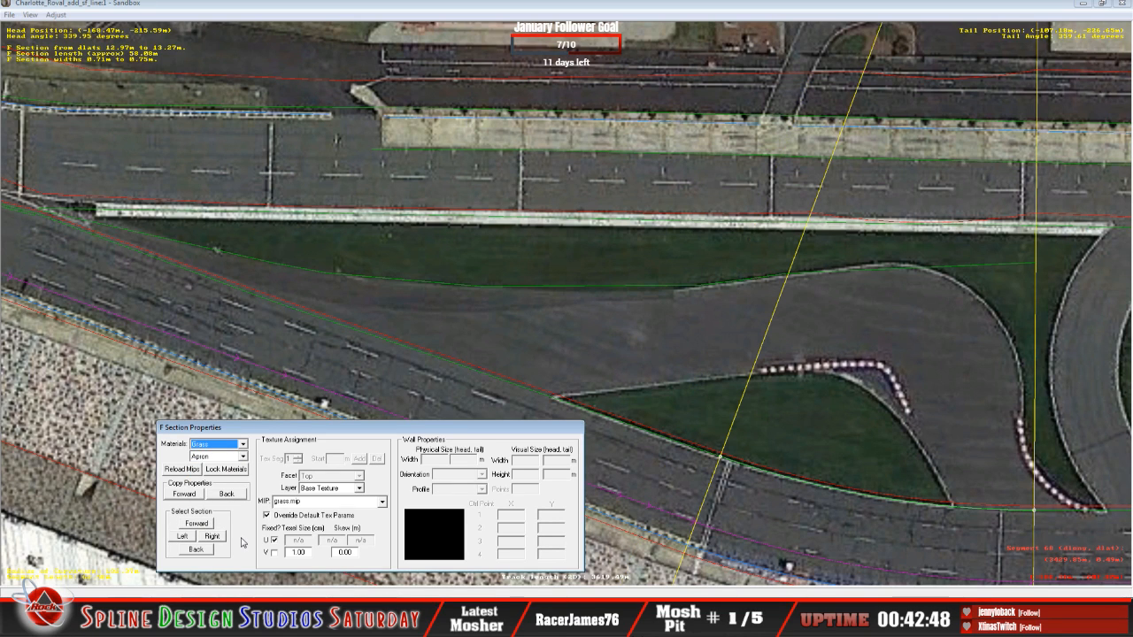
{"action": "left_click", "coordinate": [242, 444]}
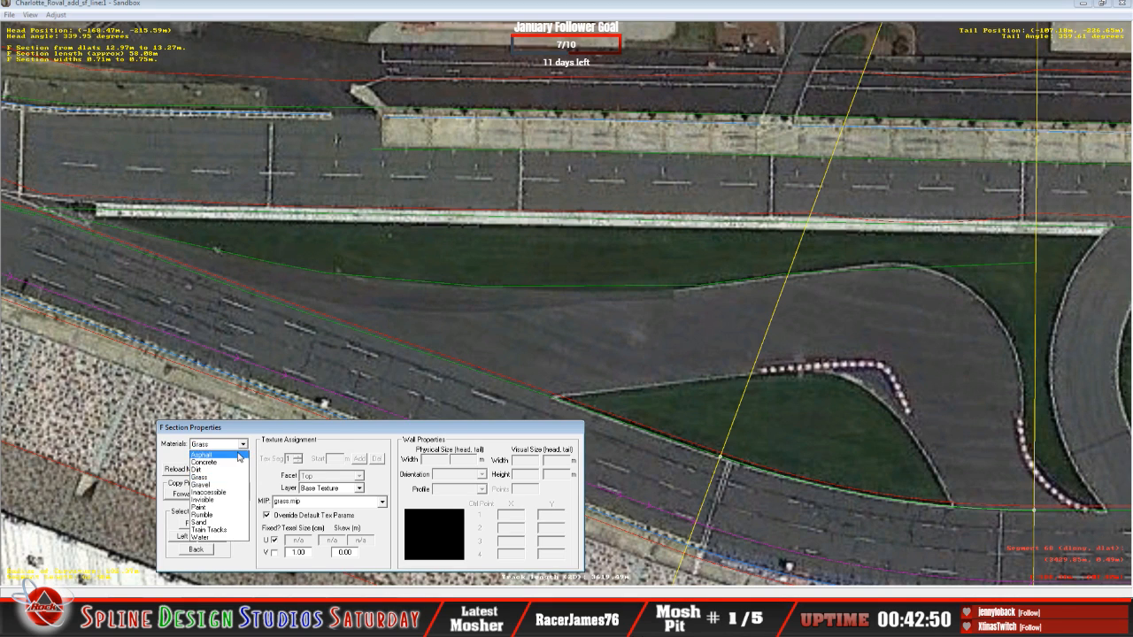
{"action": "left_click", "coordinate": [239, 460]}
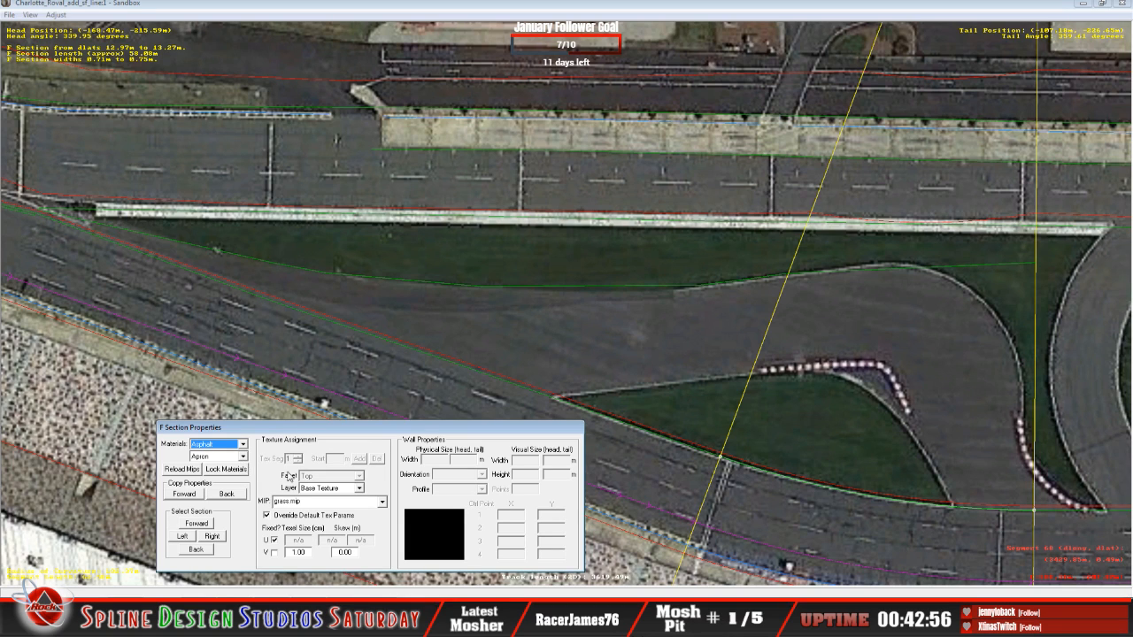
{"action": "left_click", "coordinate": [242, 457]}
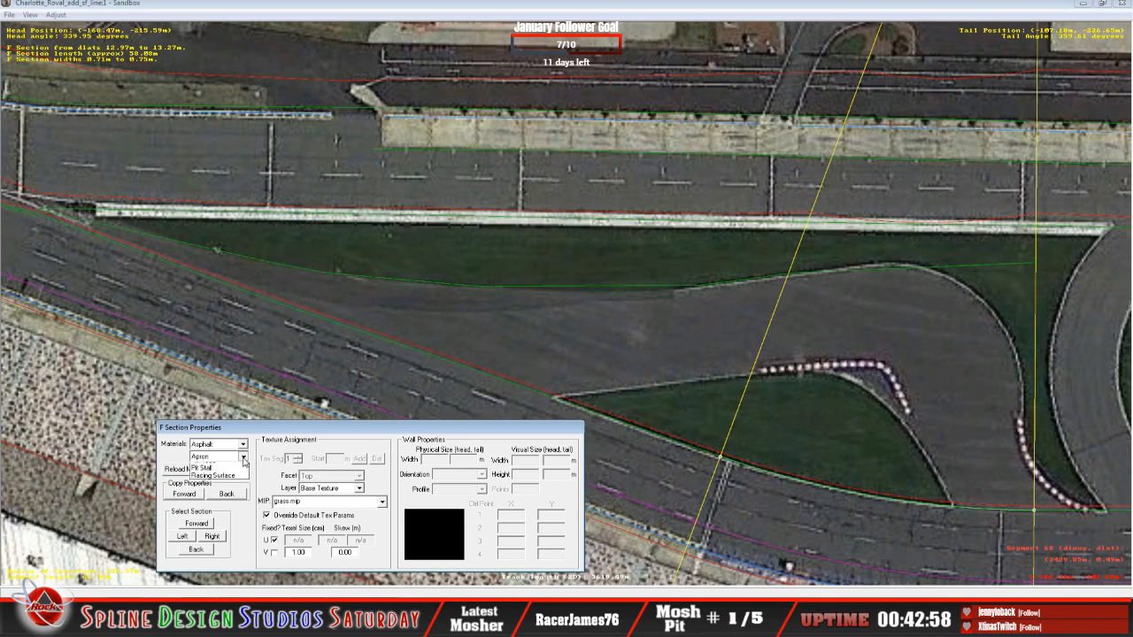
{"action": "left_click", "coordinate": [229, 508]}
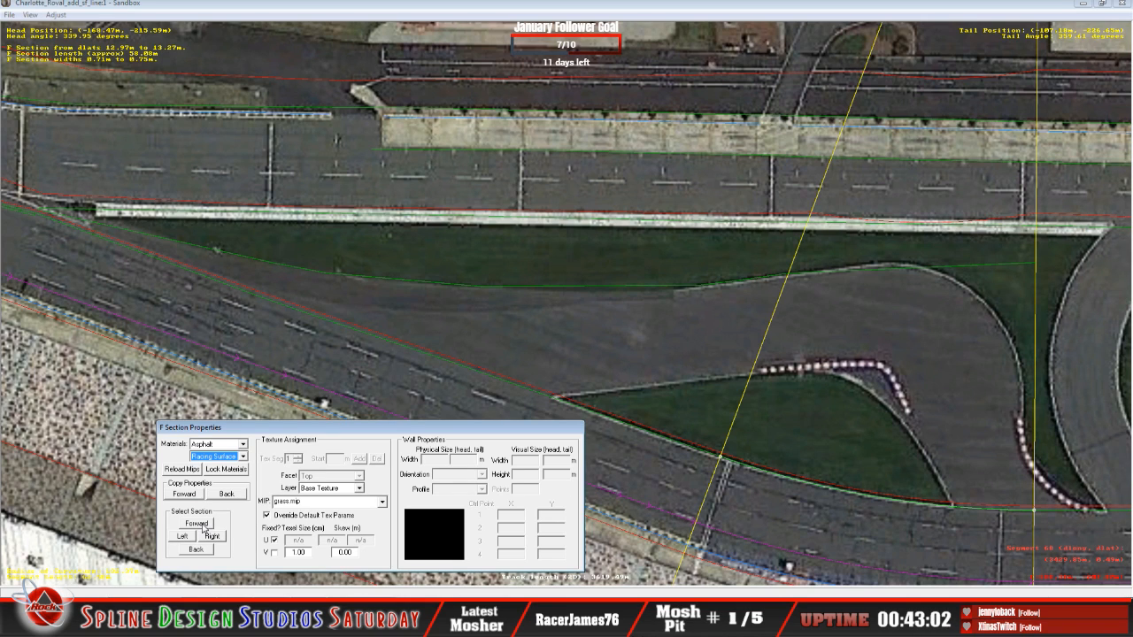
Insert an F section across the 76.55 m segment at the chicane exit, from dlat 22.38 m to 24.22 m.
{"action": "left_click", "coordinate": [203, 525]}
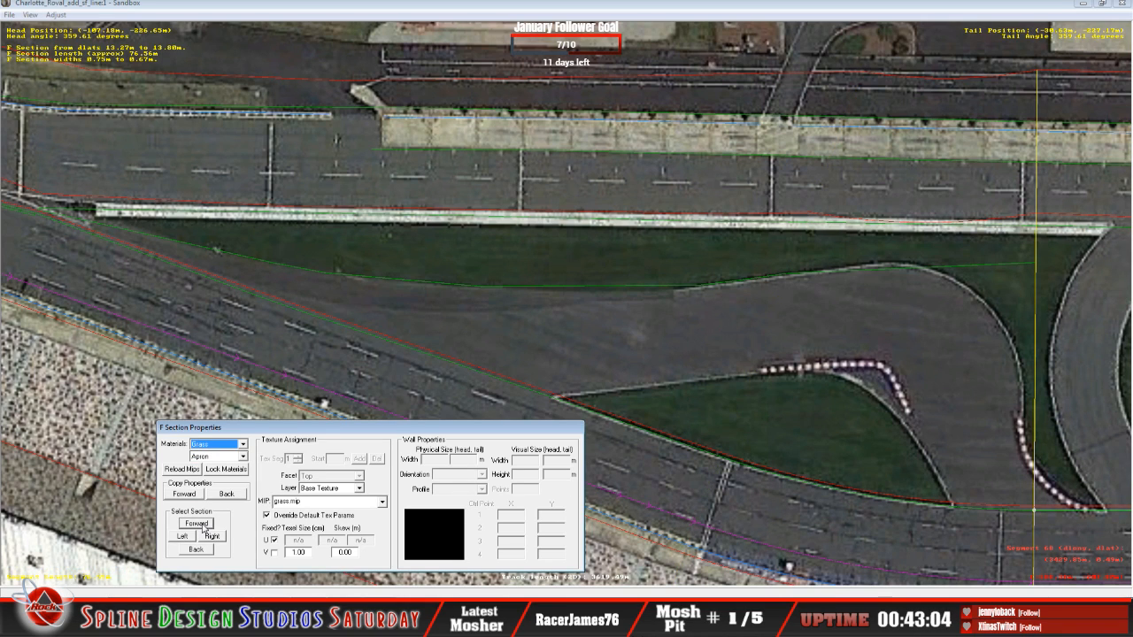
{"action": "left_click", "coordinate": [420, 9]}
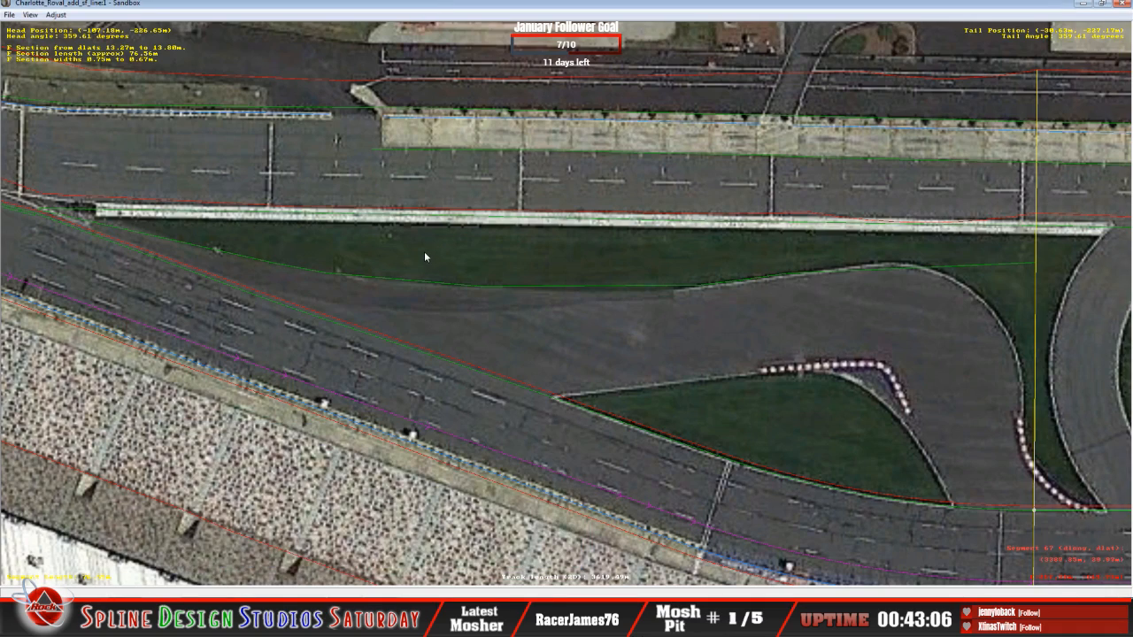
{"action": "right_click", "coordinate": [756, 340]}
{"action": "right_click", "coordinate": [791, 359]}
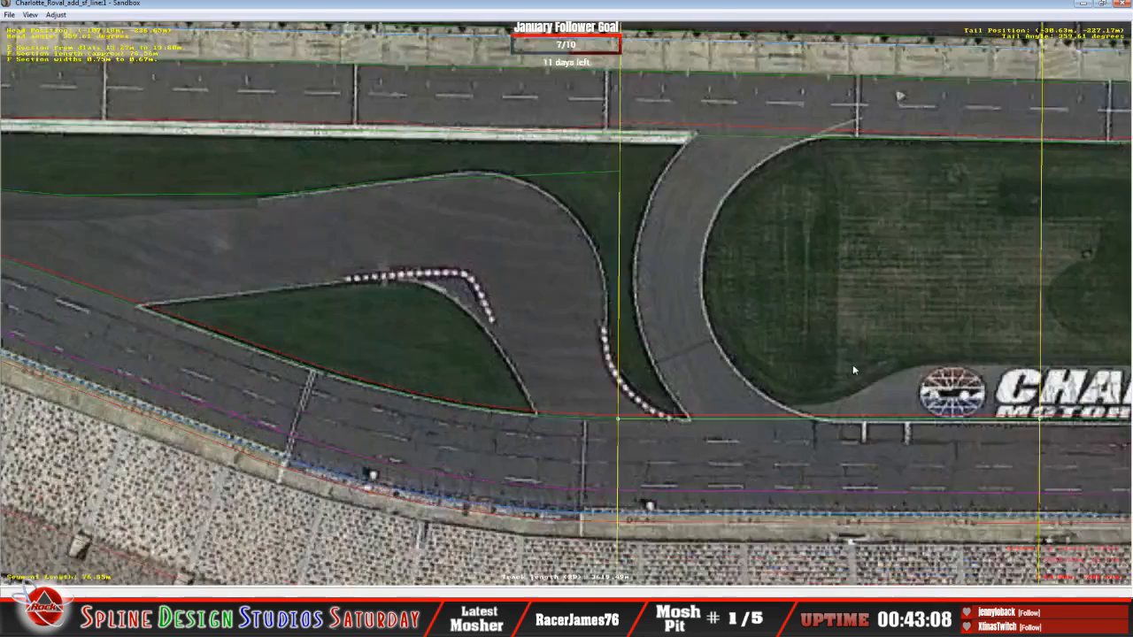
{"action": "right_click", "coordinate": [856, 368]}
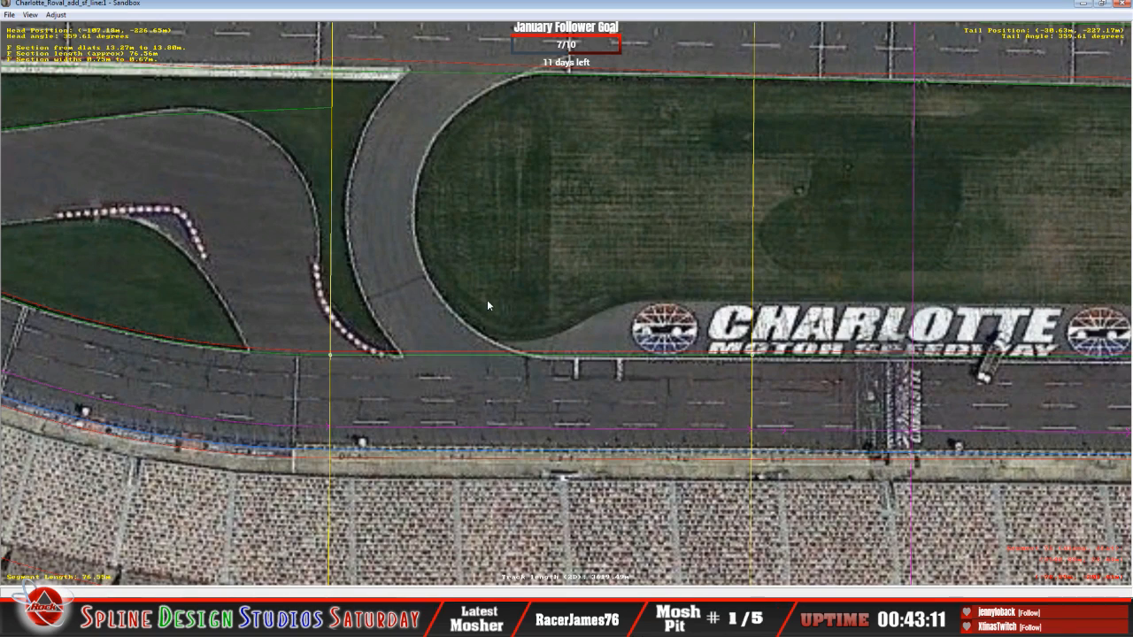
{"action": "scroll", "coordinate": [495, 295], "scroll_direction": "down", "scroll_amount": 2}
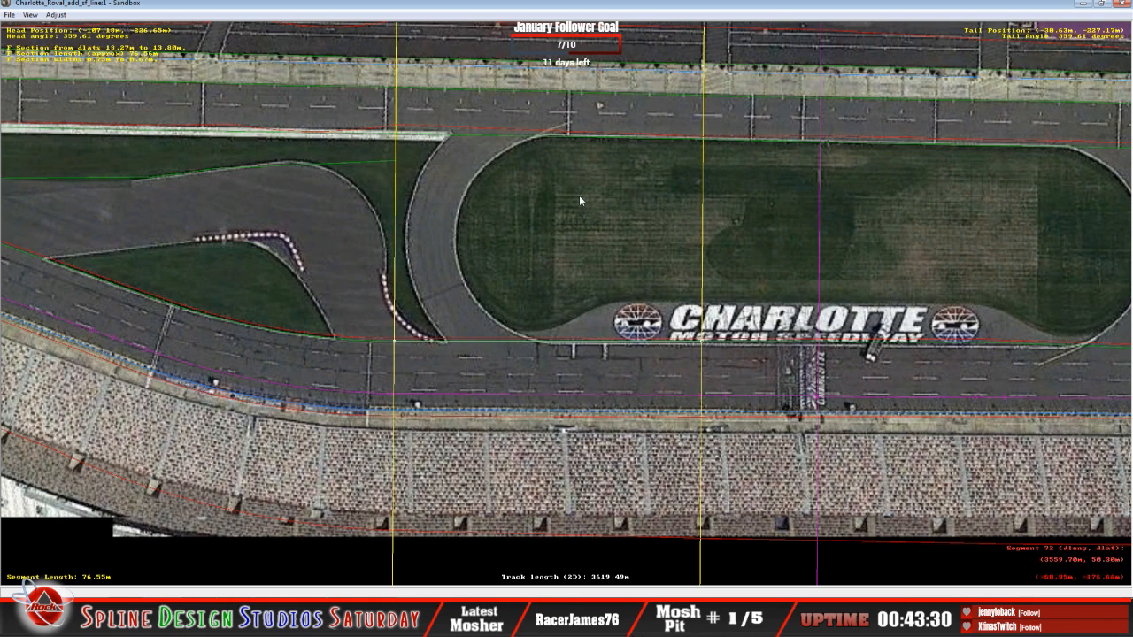
{"action": "right_click", "coordinate": [545, 258]}
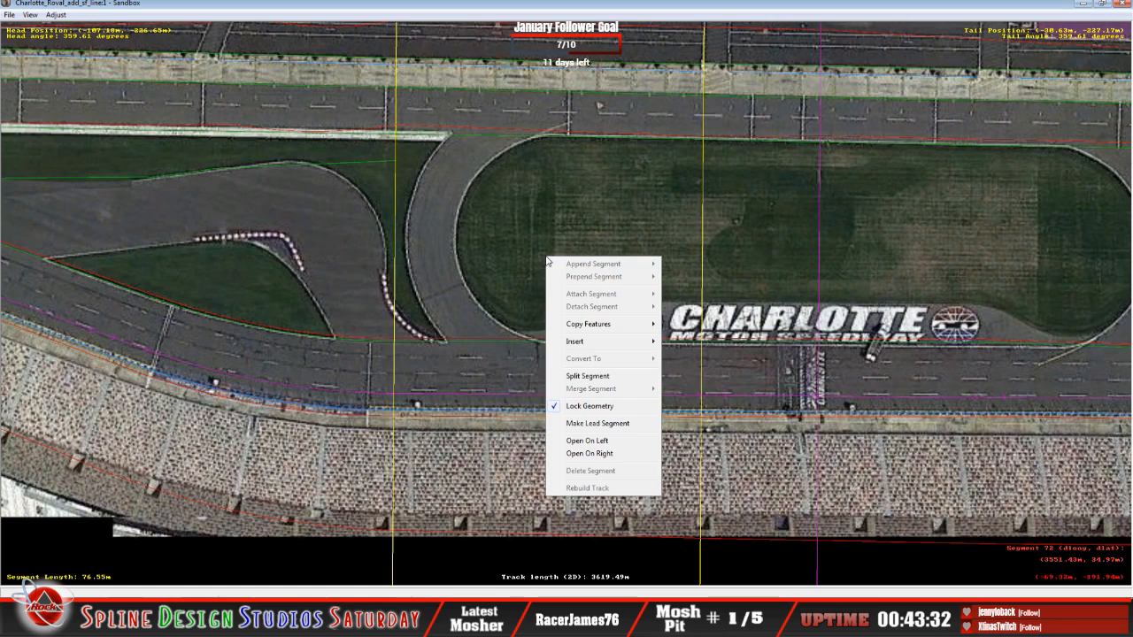
{"action": "mouse_move", "coordinate": [593, 344]}
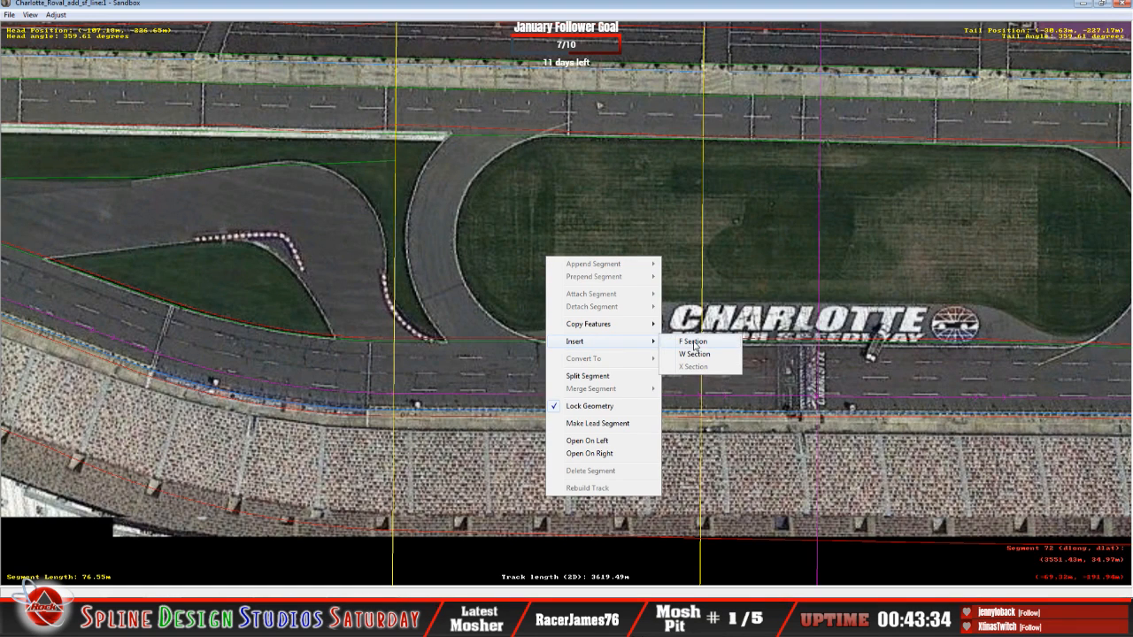
{"action": "left_click", "coordinate": [695, 344]}
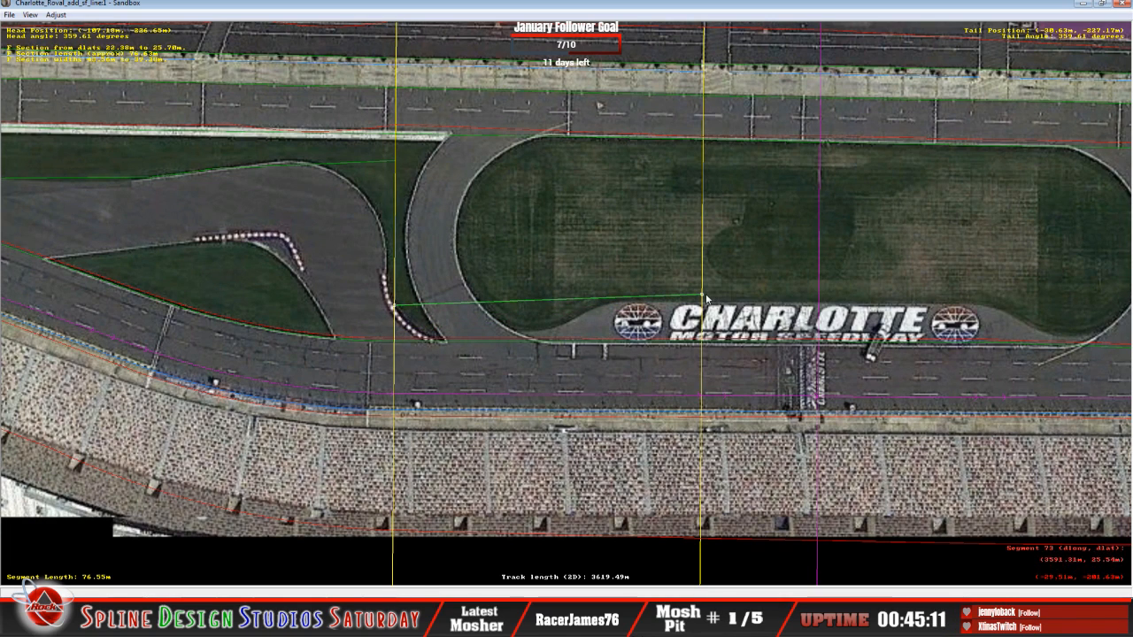
{"action": "left_click_drag", "start_coordinate": [703, 293], "coordinate": [702, 300]}
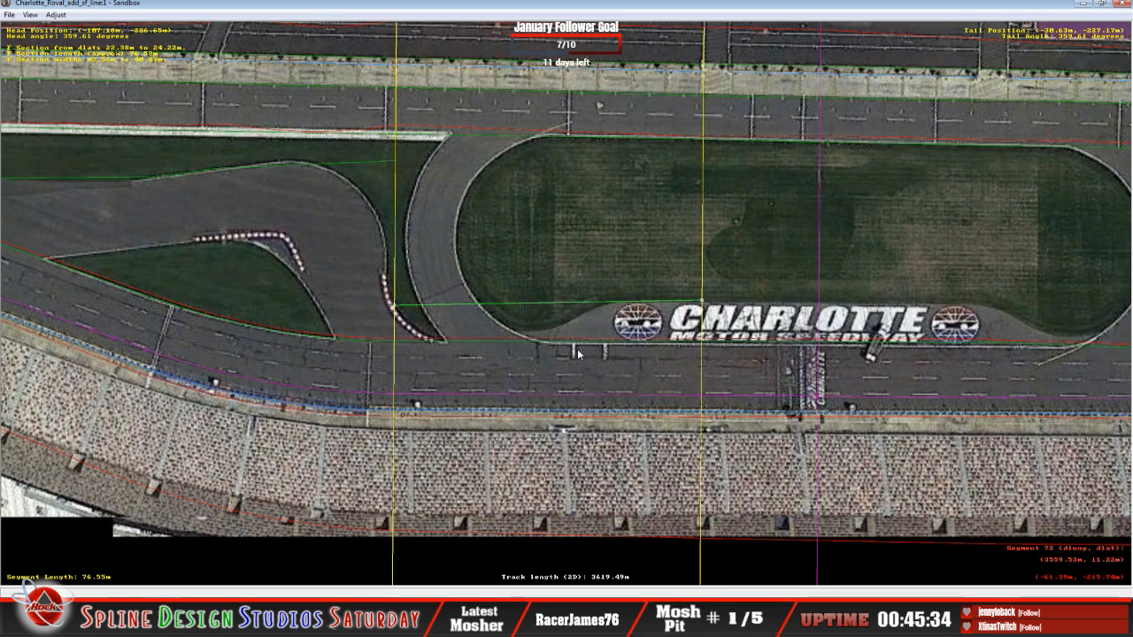
Examine the segments along the frontstretch infield, from the new F section past the start/finish line to the far end of the grass oval.
{"action": "left_click", "coordinate": [777, 298]}
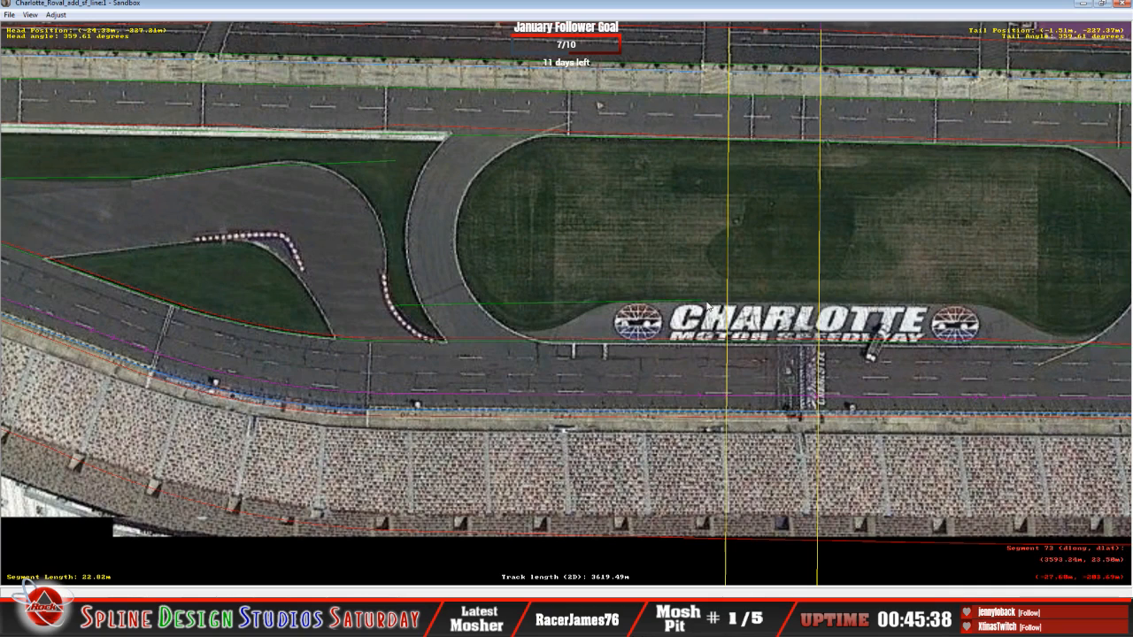
{"action": "right_click", "coordinate": [899, 302]}
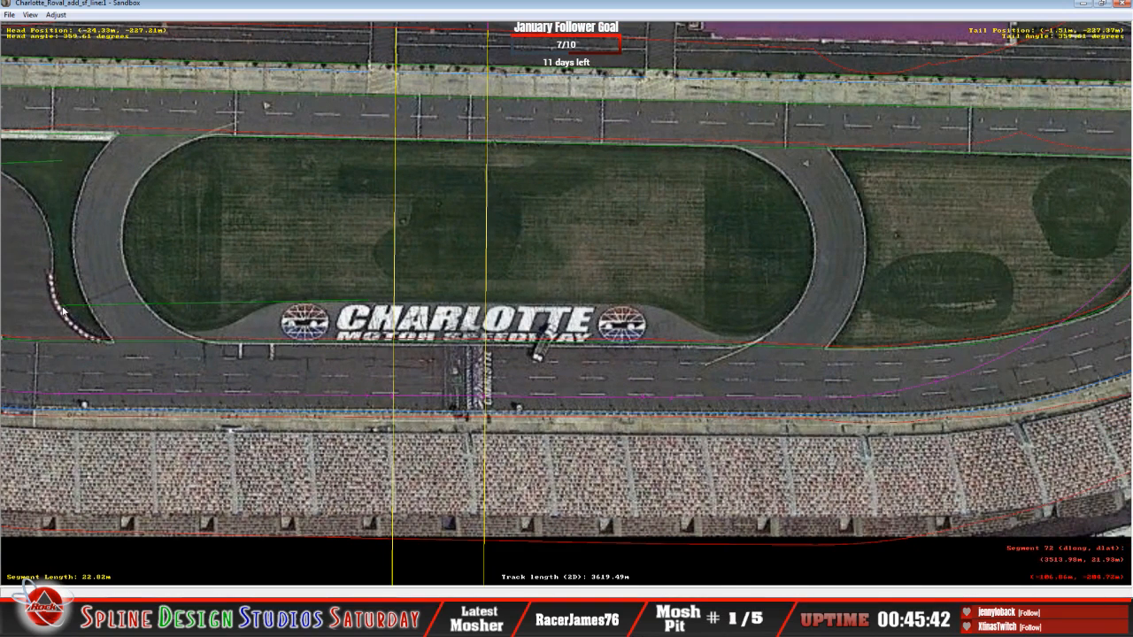
{"action": "left_click", "coordinate": [91, 306]}
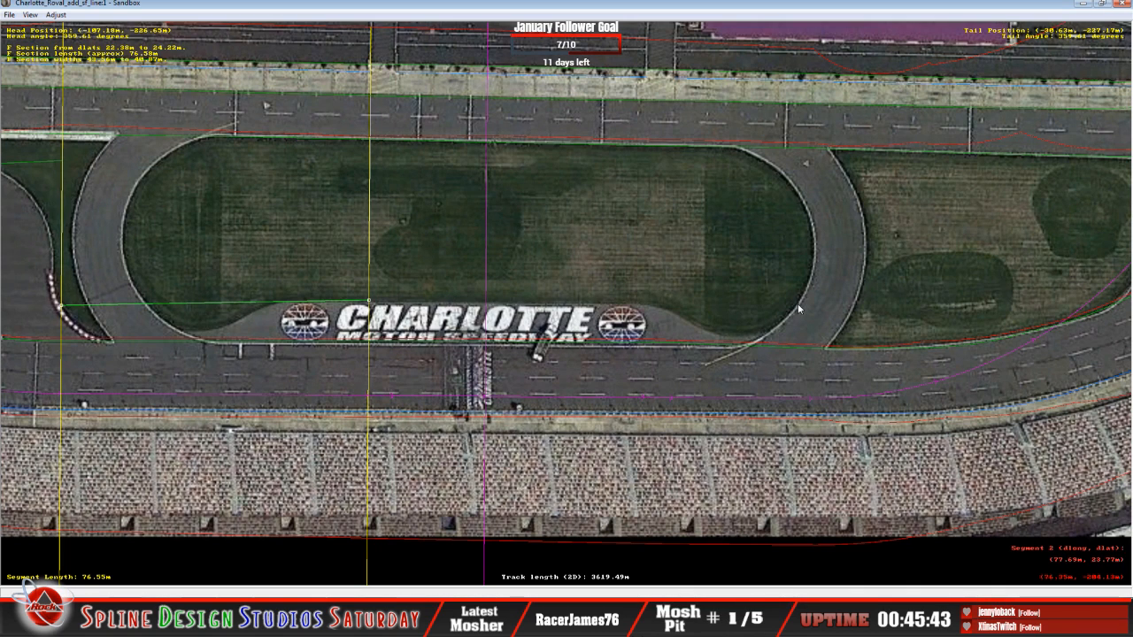
{"action": "left_click", "coordinate": [745, 303]}
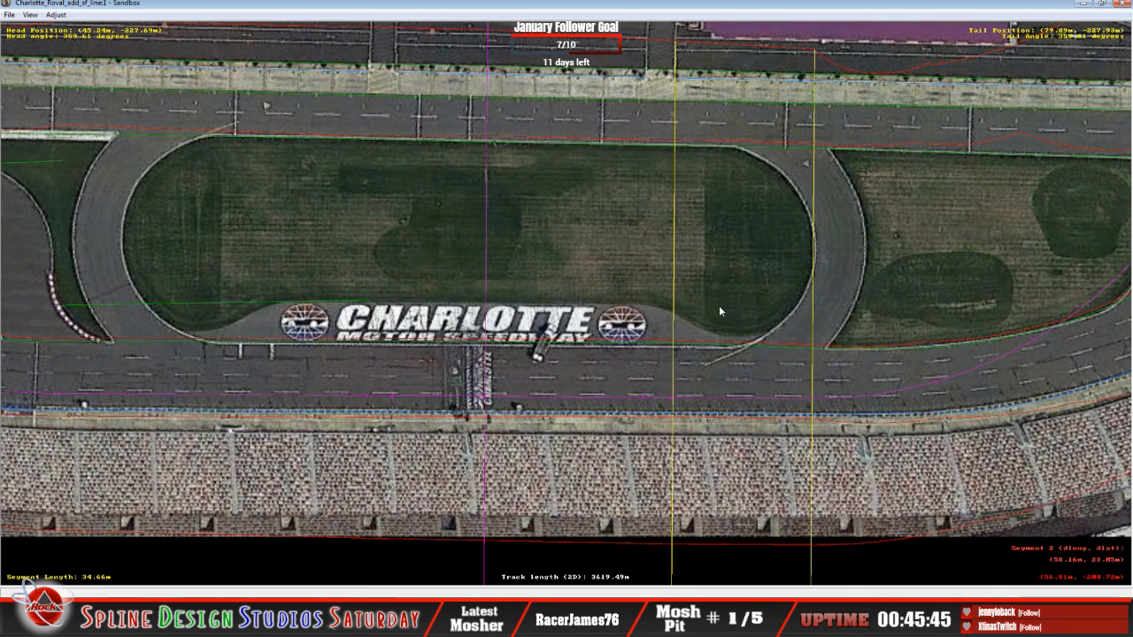
{"action": "left_click", "coordinate": [576, 310]}
{"action": "left_click", "coordinate": [424, 306]}
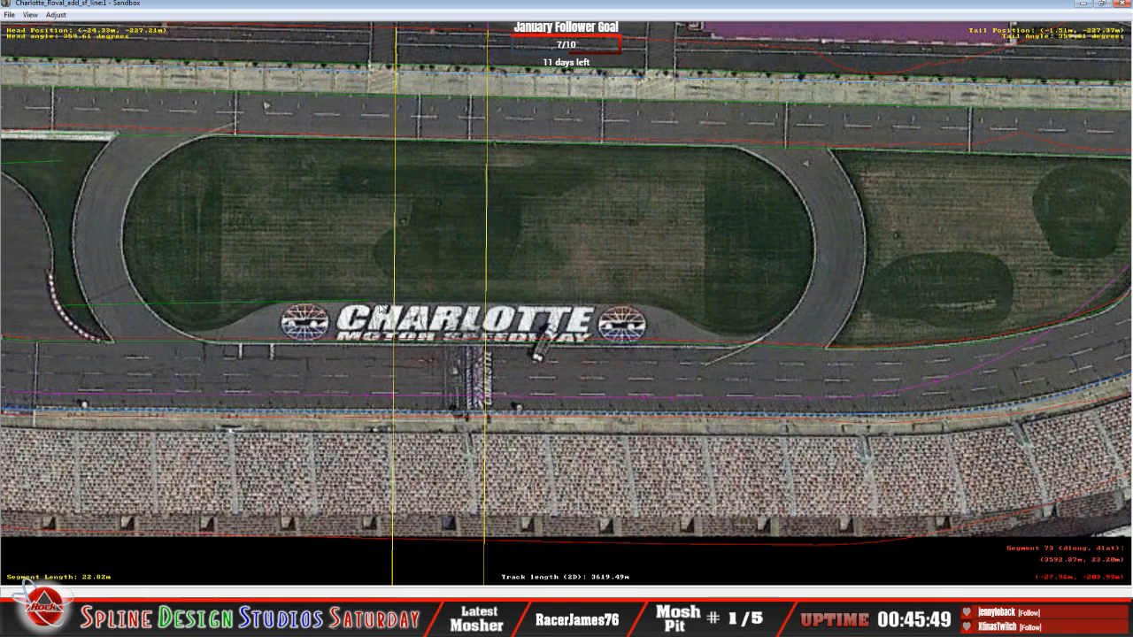
{"action": "left_click", "coordinate": [381, 309]}
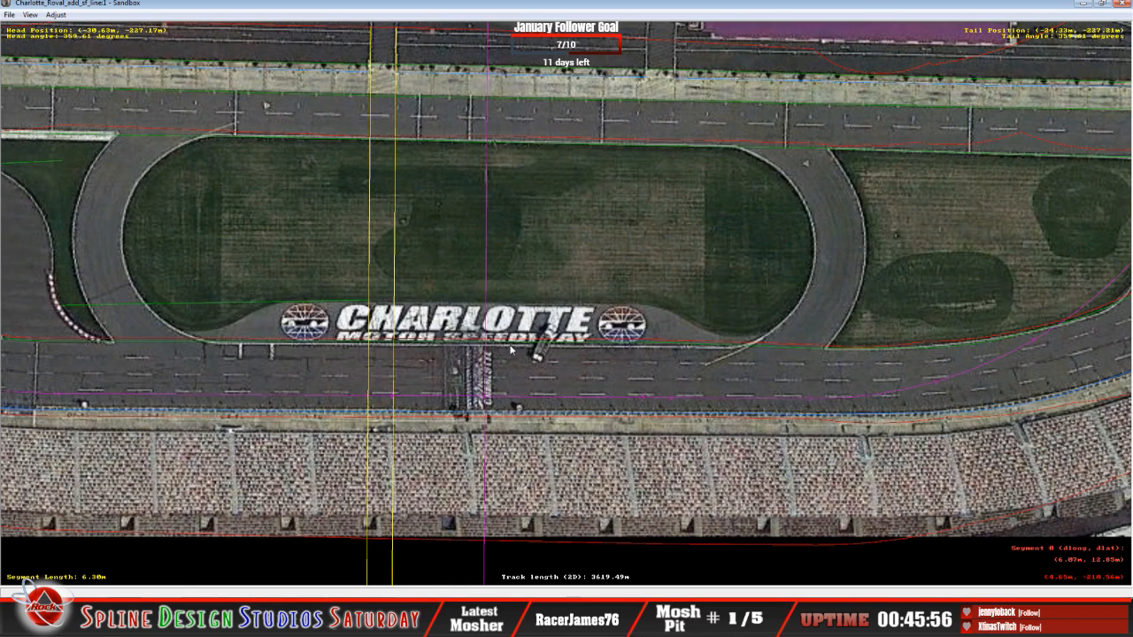
{"action": "right_click", "coordinate": [384, 326]}
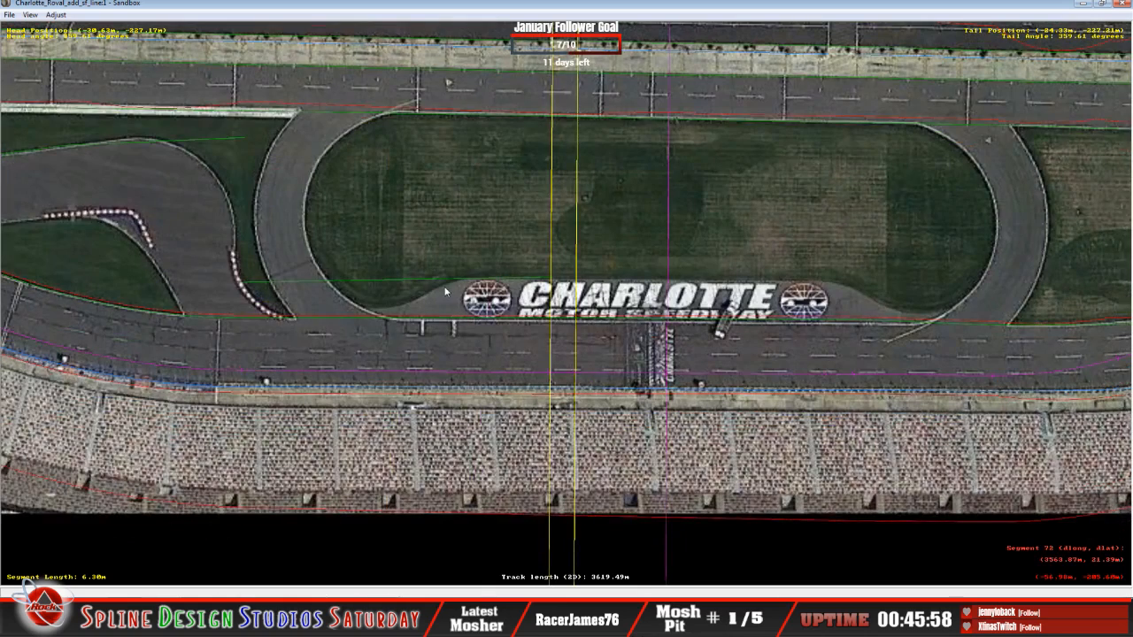
Set the F section along the track's inside edge at the chicane exit, dlat 13.27 m to 13.80 m, to Asphalt and Racing Surface.
{"action": "right_click", "coordinate": [277, 274]}
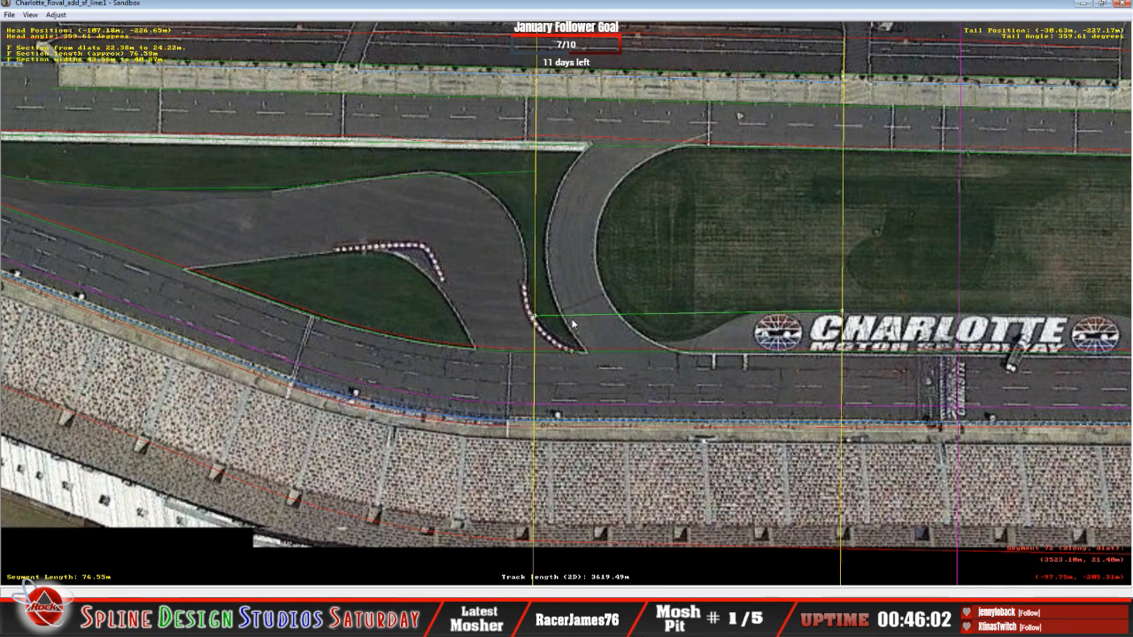
{"action": "left_click", "coordinate": [608, 354]}
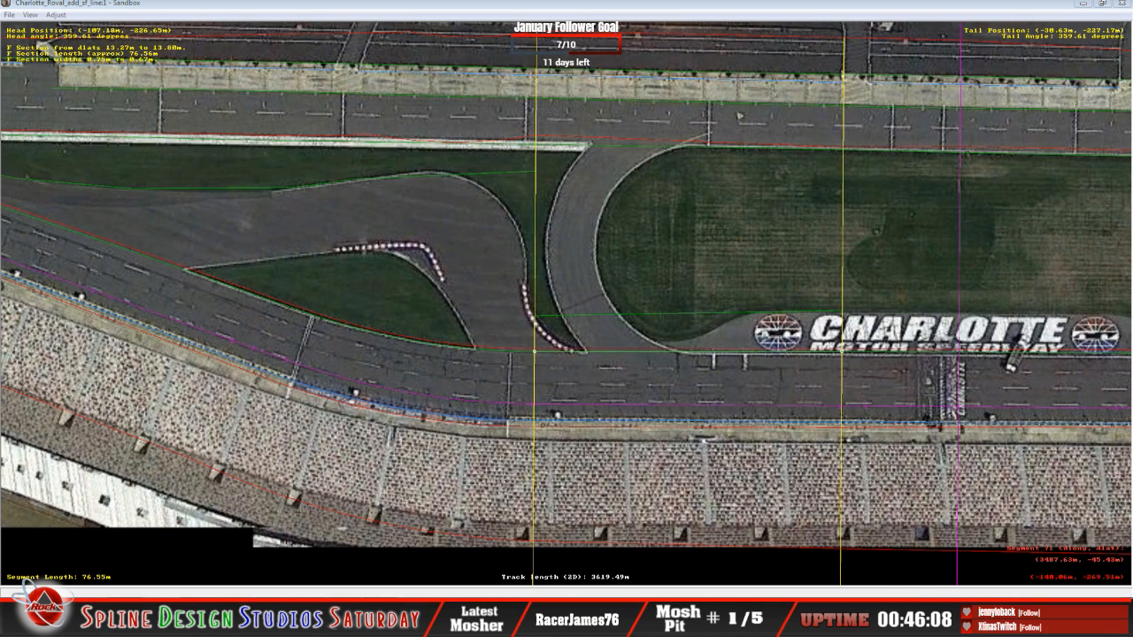
{"action": "key", "text": "f"}
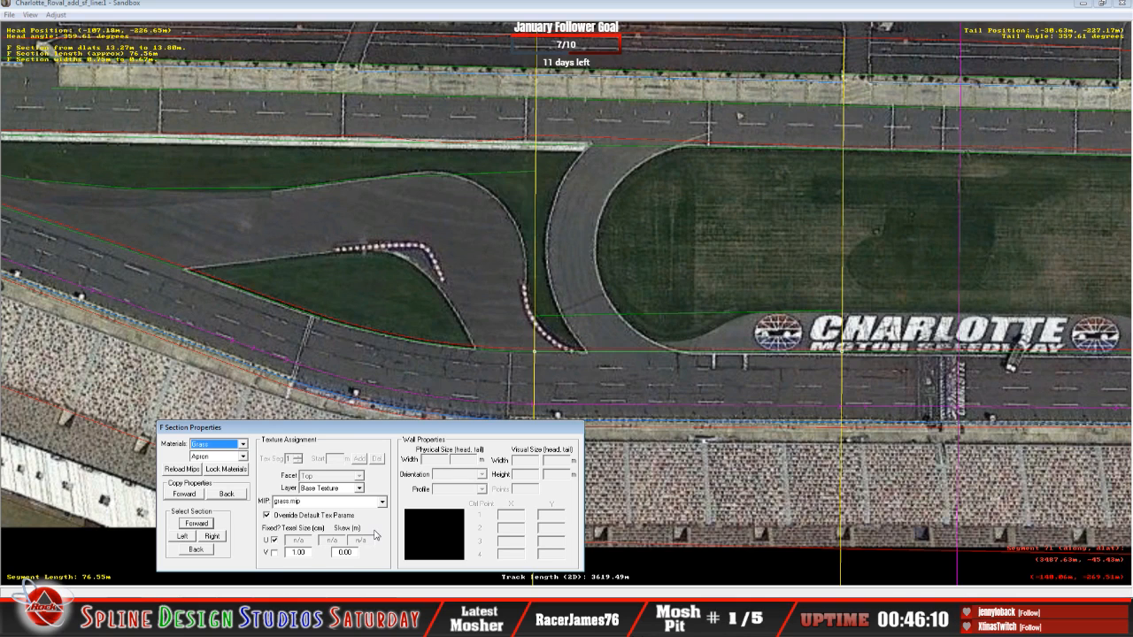
{"action": "left_click", "coordinate": [243, 443]}
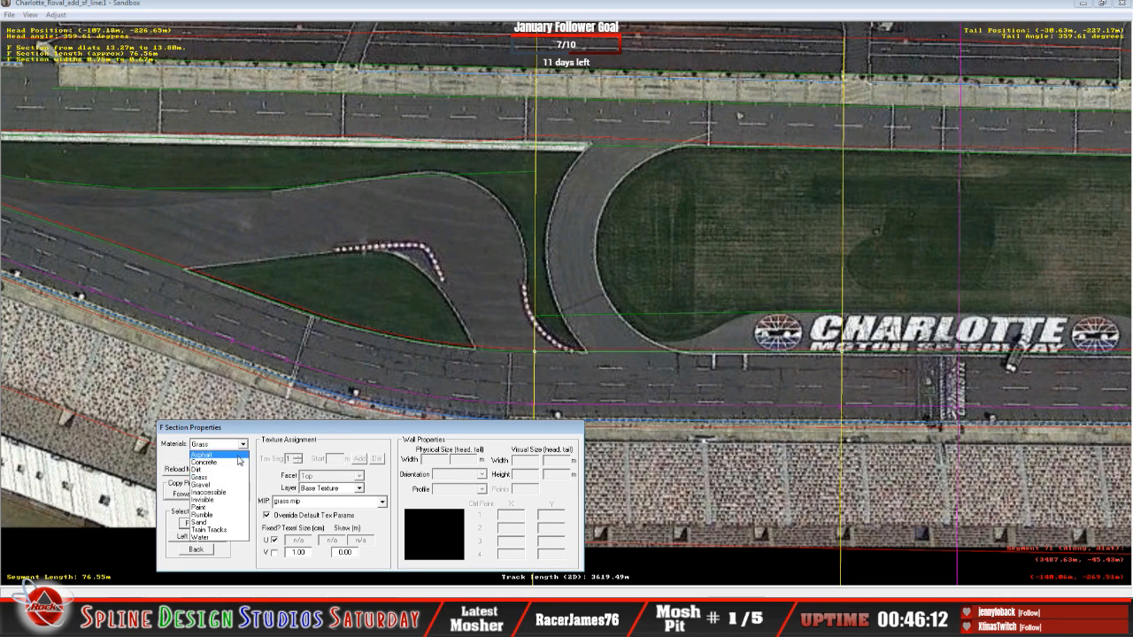
{"action": "left_click", "coordinate": [242, 469]}
{"action": "left_click", "coordinate": [243, 456]}
{"action": "left_click", "coordinate": [231, 507]}
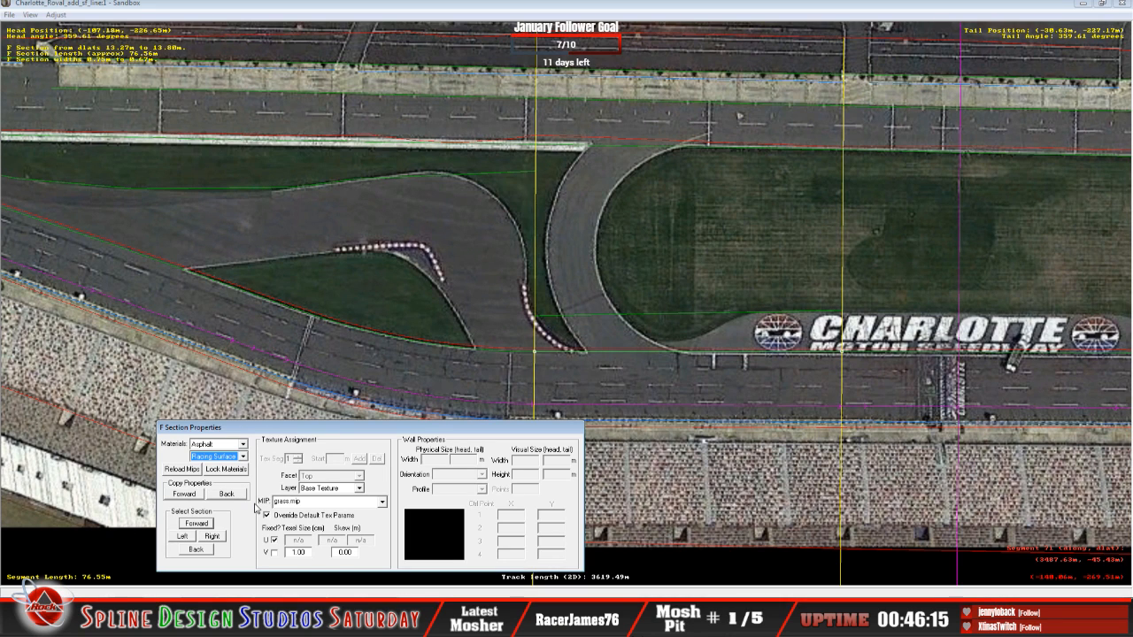
Select the newly inserted F section and check the surrounding surfaces with the world drawn underneath, restoring the aerial image view.
{"action": "left_click", "coordinate": [659, 312]}
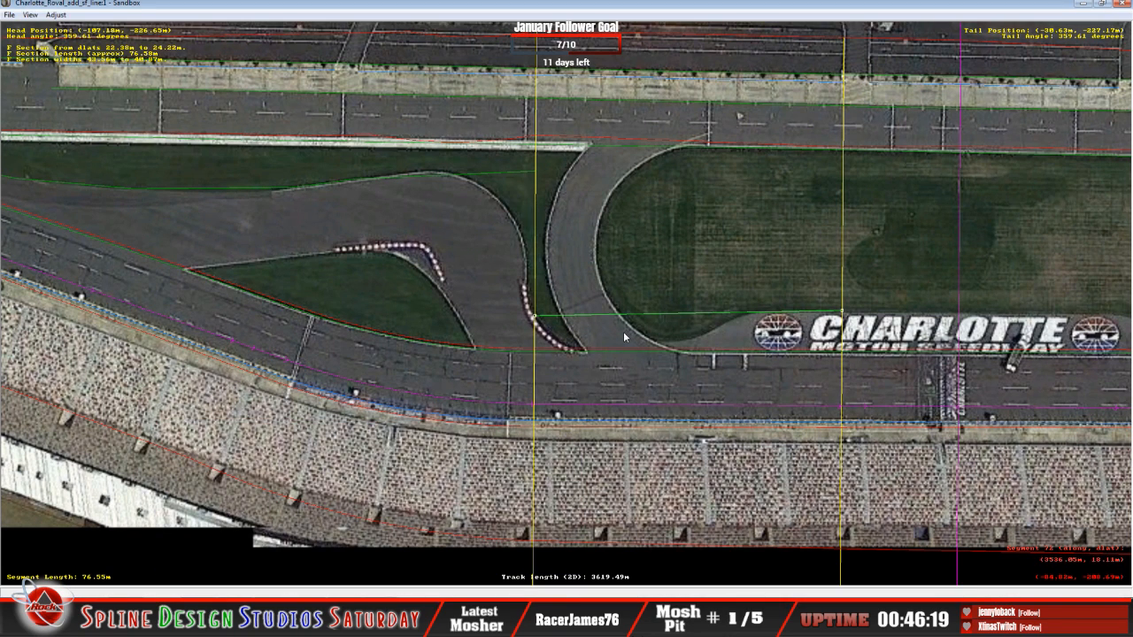
{"action": "left_click", "coordinate": [31, 15]}
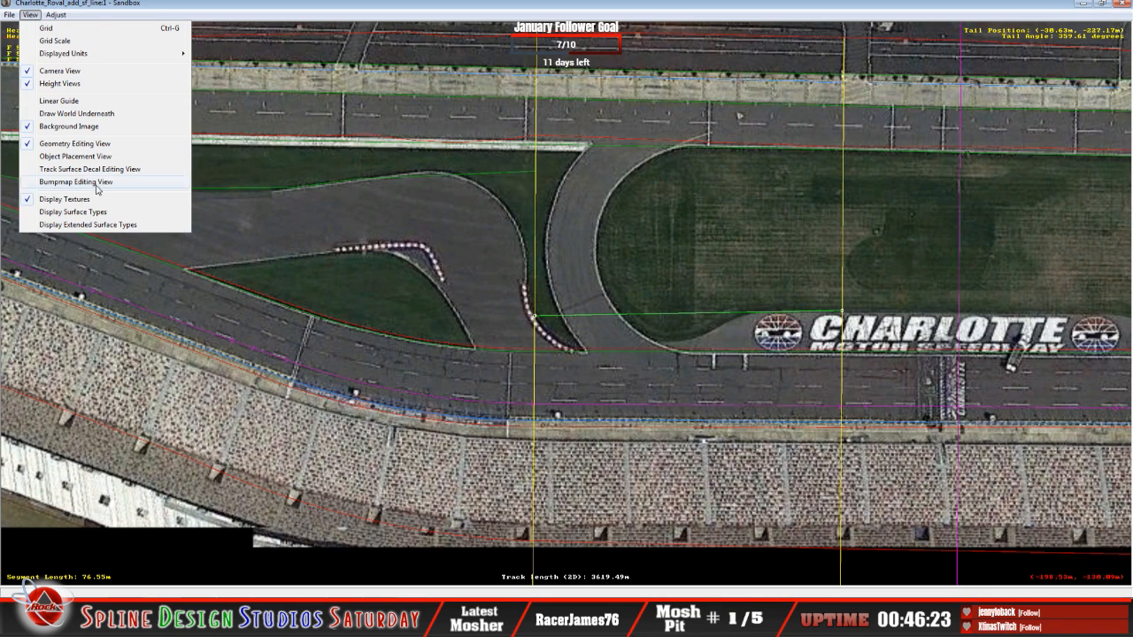
{"action": "left_click", "coordinate": [72, 115]}
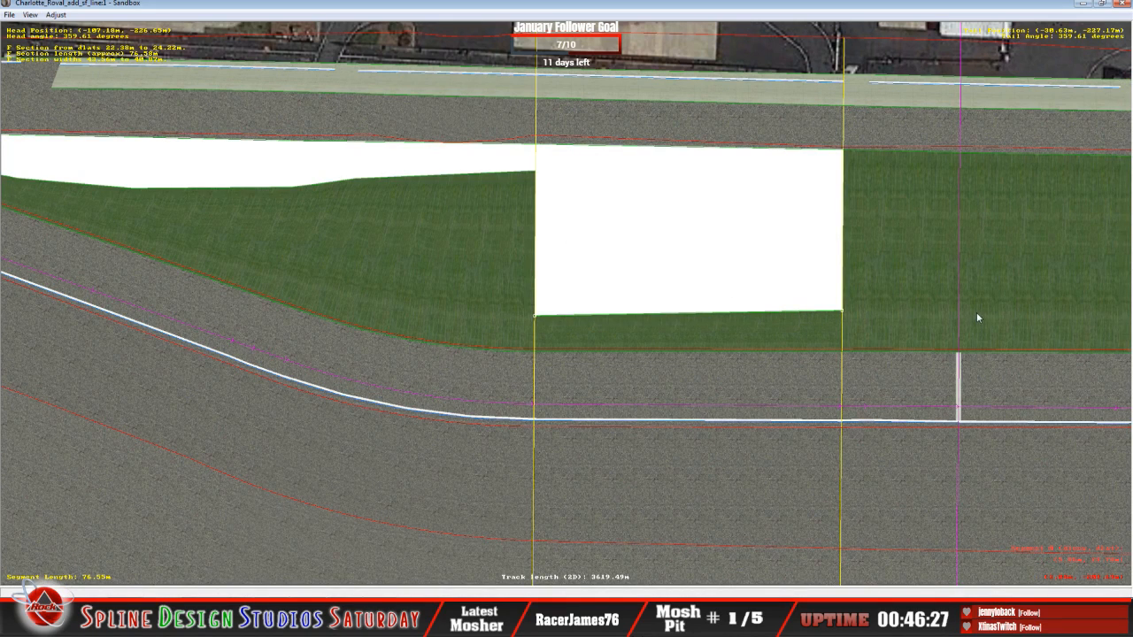
{"action": "left_click", "coordinate": [32, 15]}
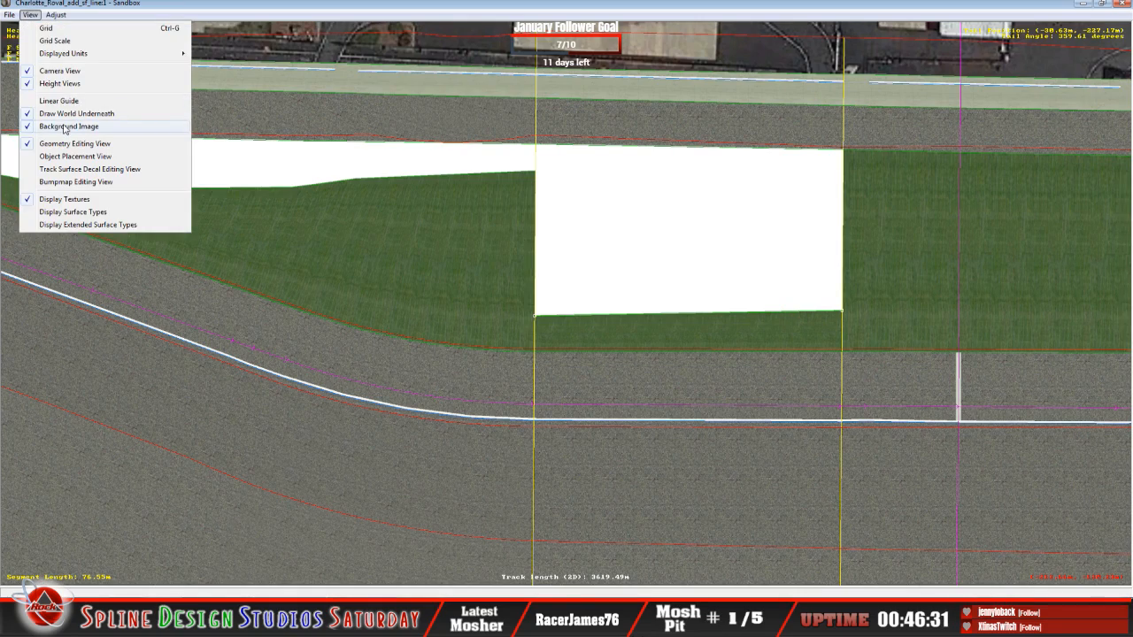
{"action": "left_click", "coordinate": [74, 113]}
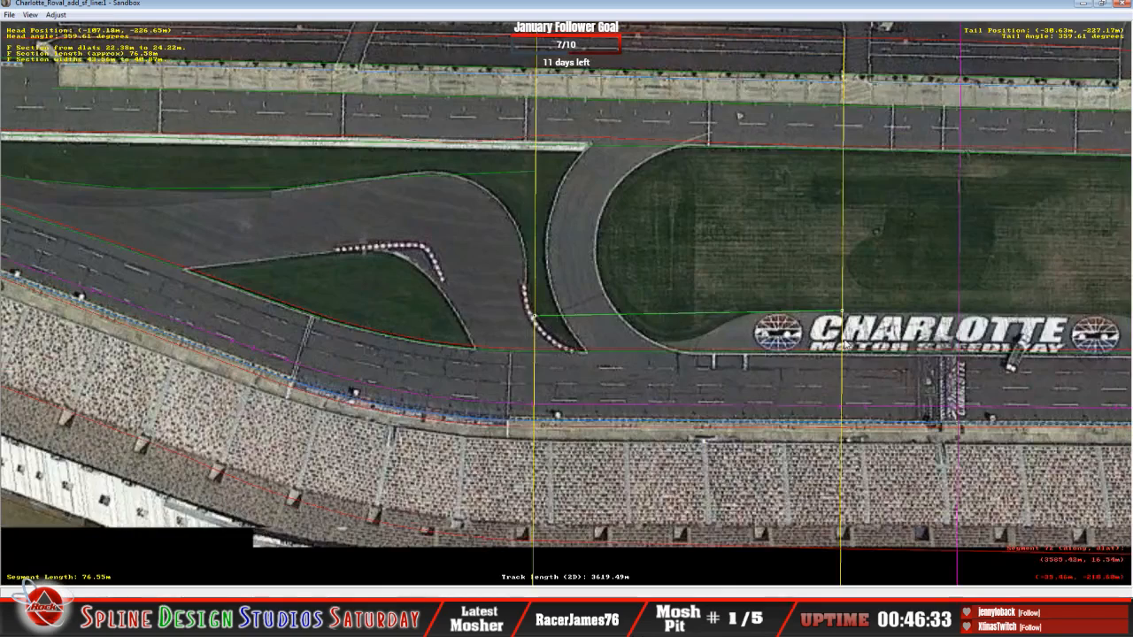
Insert an F section across the 6.30 m segment before the start/finish line, from dlat 24.22 m to 27.58 m.
{"action": "left_click", "coordinate": [842, 336]}
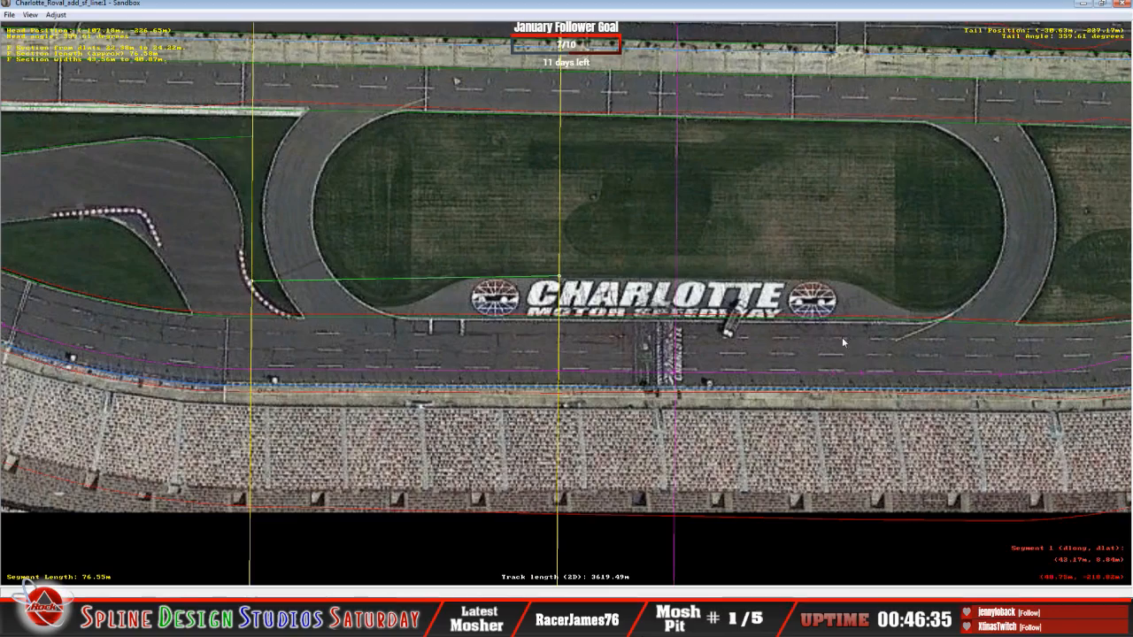
{"action": "left_click", "coordinate": [606, 281]}
{"action": "left_click", "coordinate": [563, 295]}
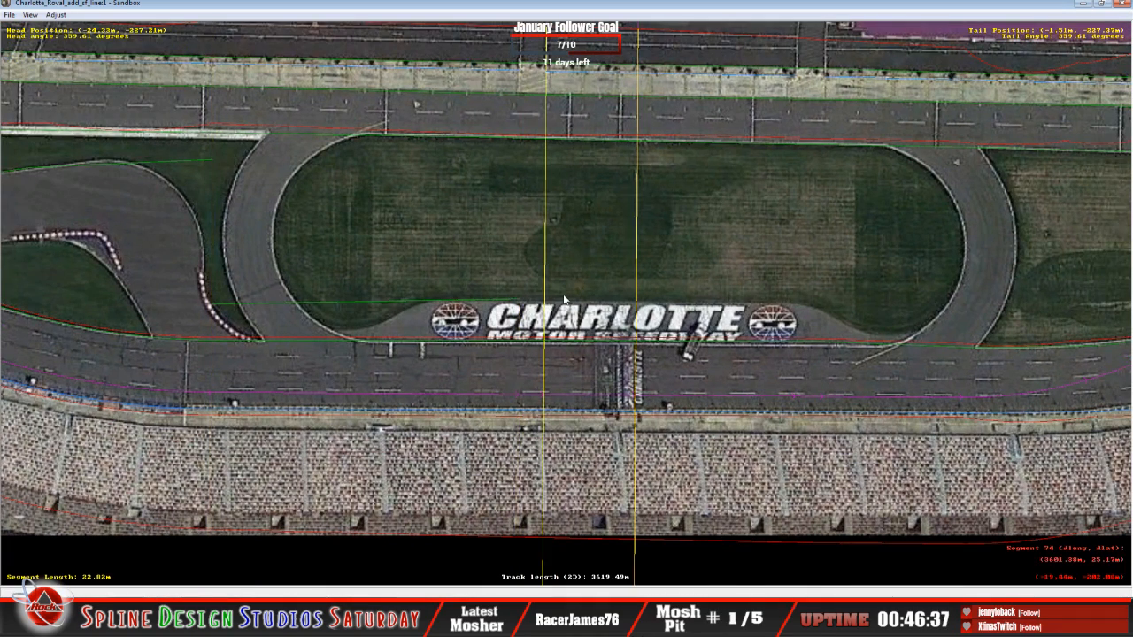
{"action": "left_click", "coordinate": [533, 295]}
{"action": "scroll", "coordinate": [530, 296], "scroll_direction": "up", "scroll_amount": 3}
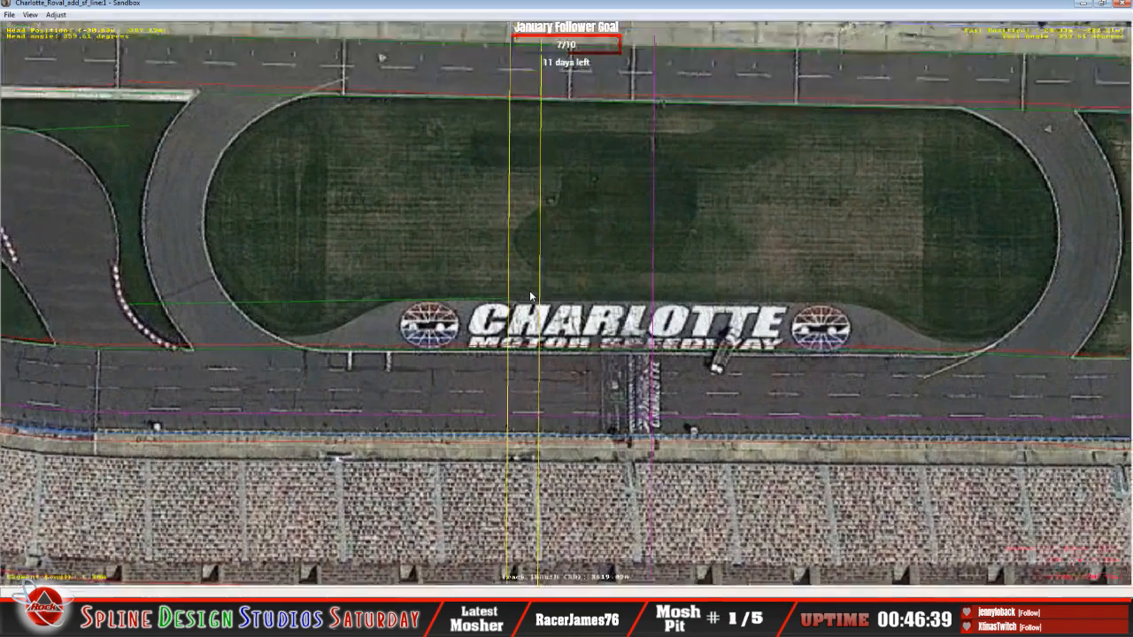
{"action": "right_click", "coordinate": [521, 280]}
{"action": "mouse_move", "coordinate": [550, 366]}
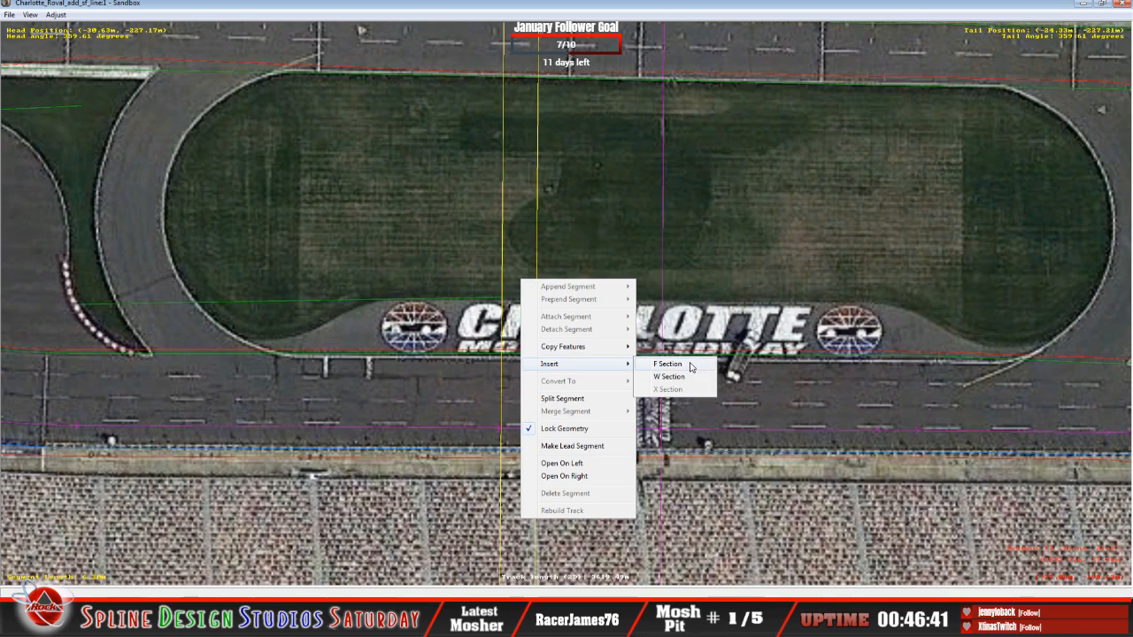
{"action": "left_click", "coordinate": [665, 364]}
{"action": "left_click_drag", "start_coordinate": [507, 279], "coordinate": [502, 297]}
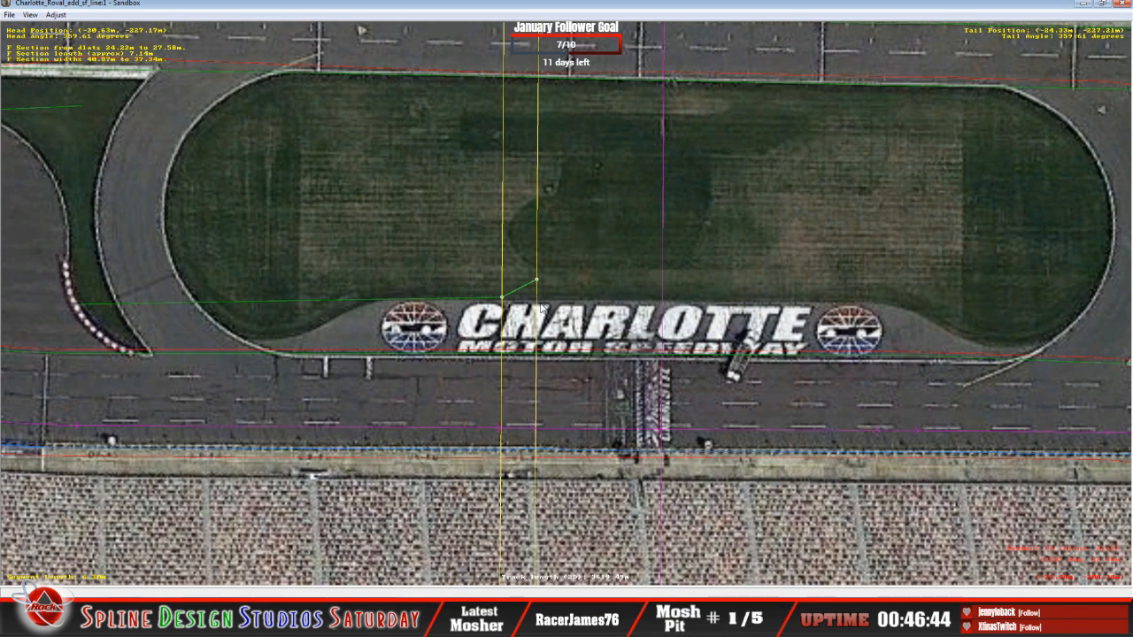
Lower the F section on the 6.30 m segment to the grass edge above the speedway lettering, dlat 24.02 m to 24.07 m.
{"action": "left_click", "coordinate": [1066, 339]}
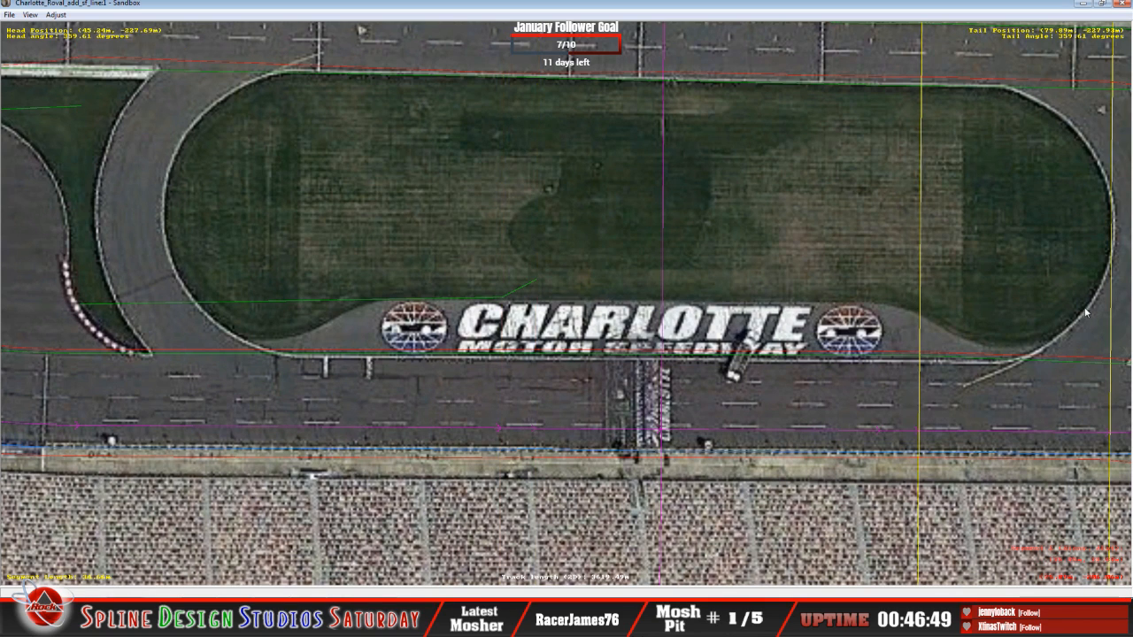
{"action": "left_click", "coordinate": [495, 301]}
{"action": "left_click", "coordinate": [519, 291]}
{"action": "scroll", "coordinate": [521, 293], "scroll_direction": "up", "scroll_amount": 3}
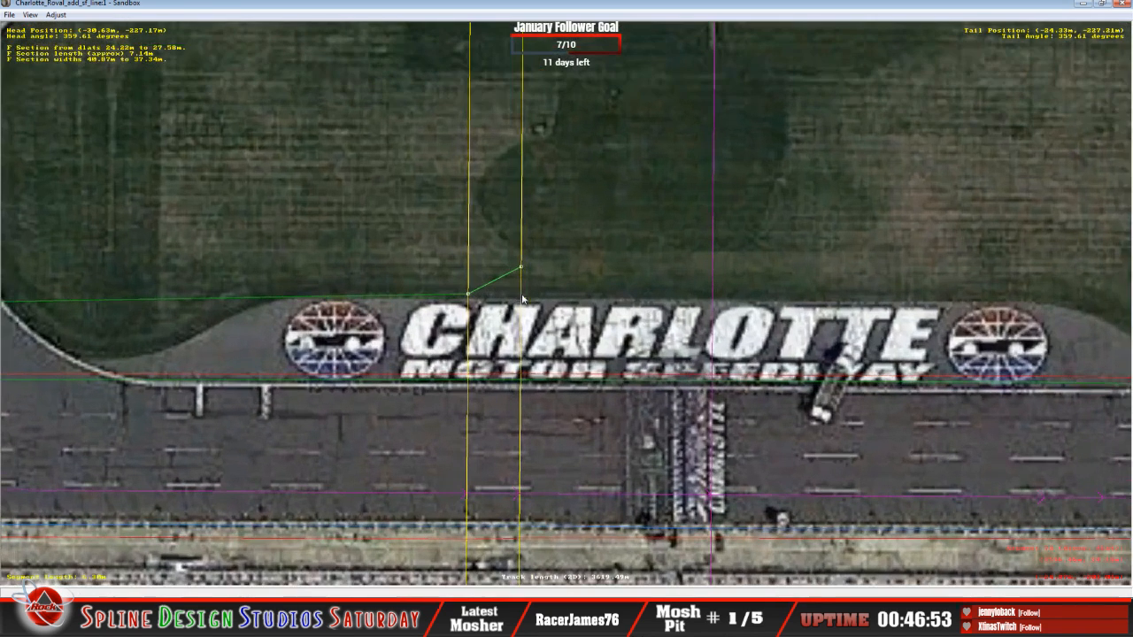
{"action": "left_click_drag", "start_coordinate": [520, 267], "coordinate": [467, 301]}
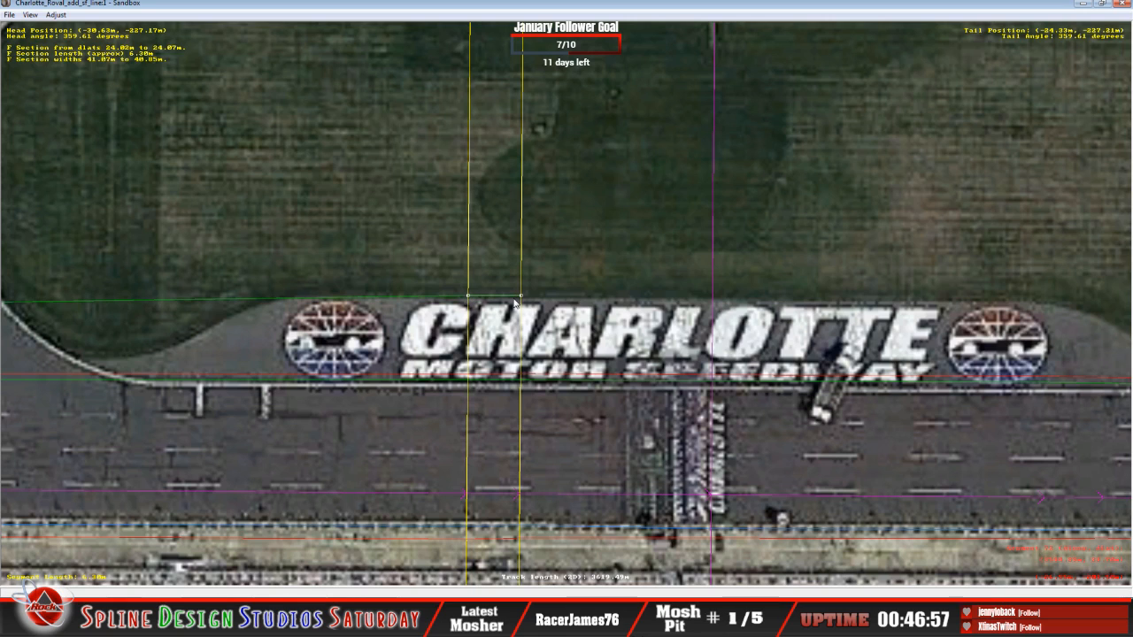
Insert an F section across the 22.82 m segment before the start/finish line and align it to dlat 24.07 m to 24.15 m.
{"action": "right_click", "coordinate": [568, 283]}
{"action": "mouse_move", "coordinate": [594, 376]}
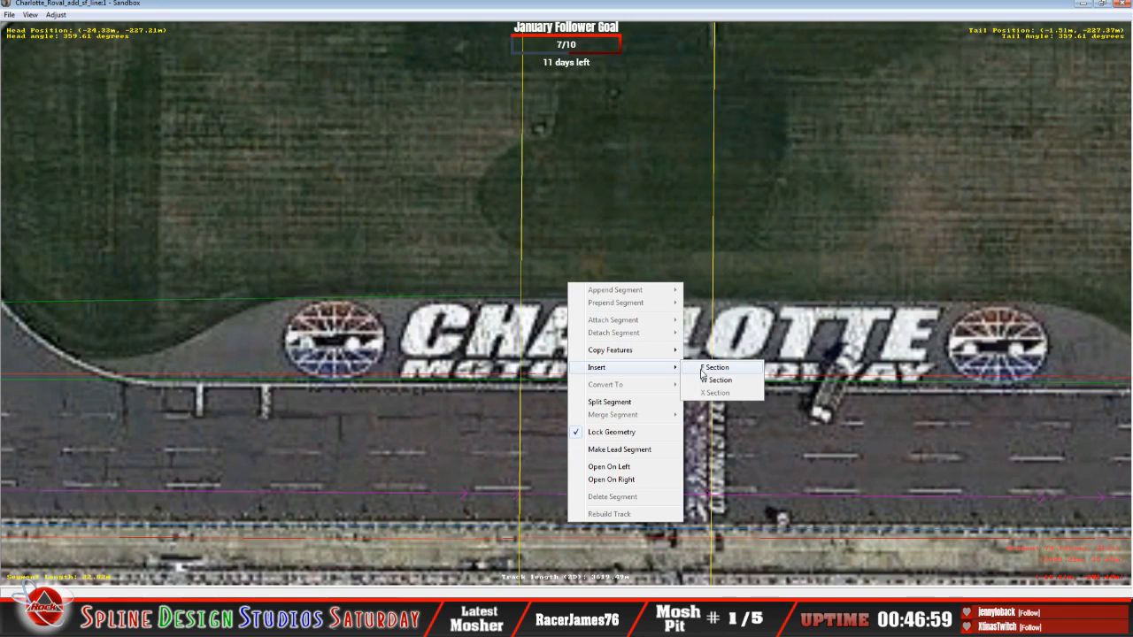
{"action": "left_click", "coordinate": [704, 368]}
{"action": "left_click_drag", "start_coordinate": [522, 282], "coordinate": [521, 296]}
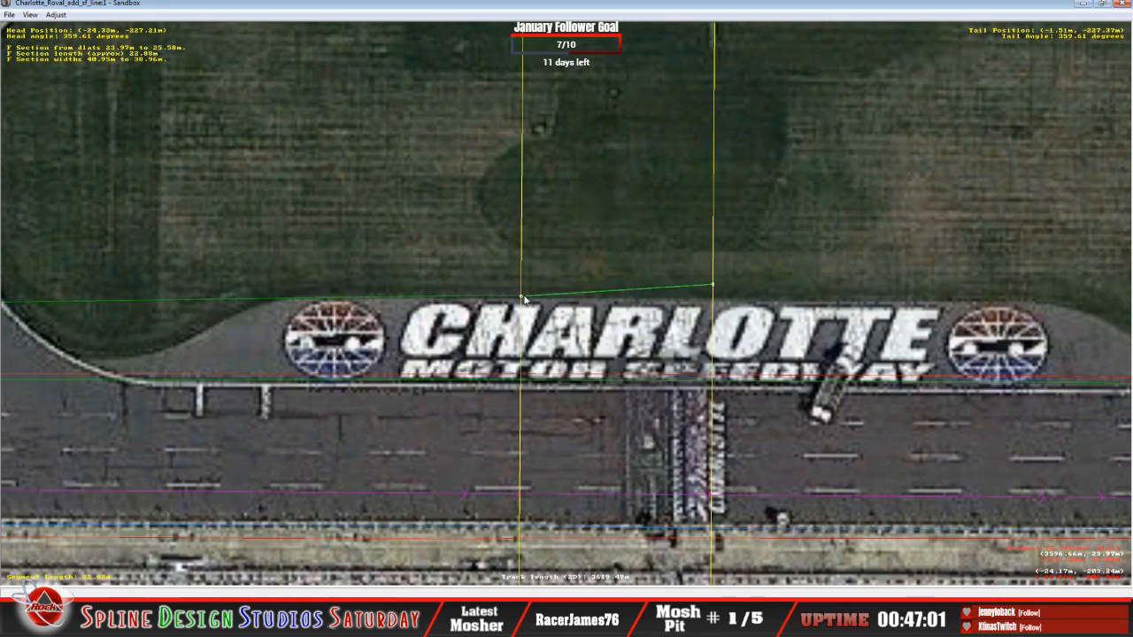
{"action": "left_click", "coordinate": [517, 296]}
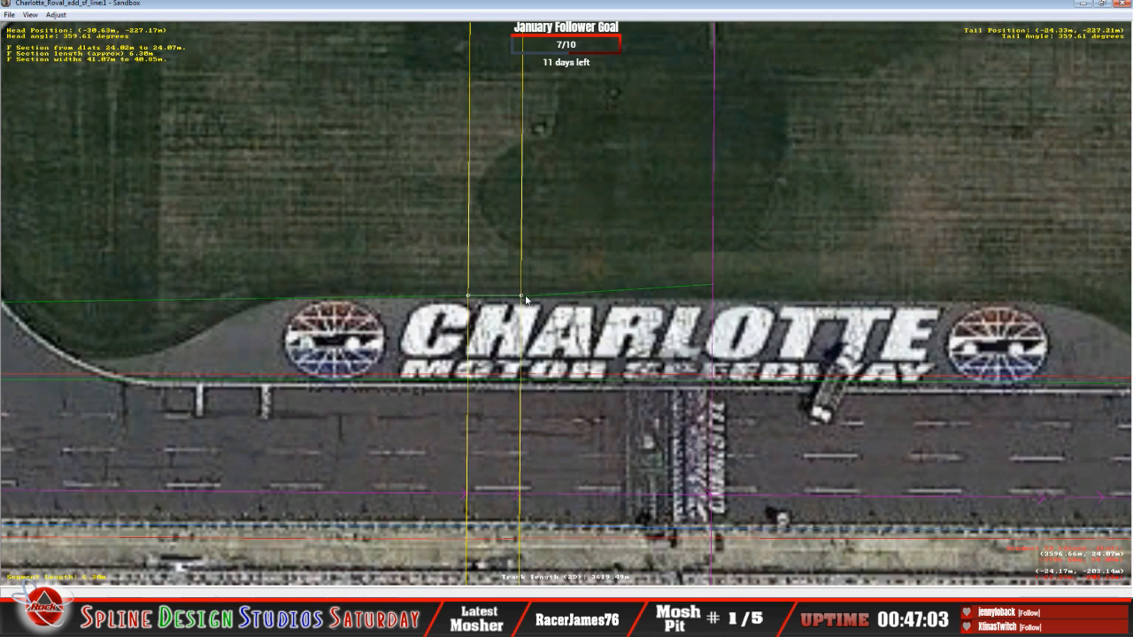
{"action": "left_click", "coordinate": [521, 297]}
{"action": "left_click", "coordinate": [518, 298]}
{"action": "left_click", "coordinate": [521, 298]}
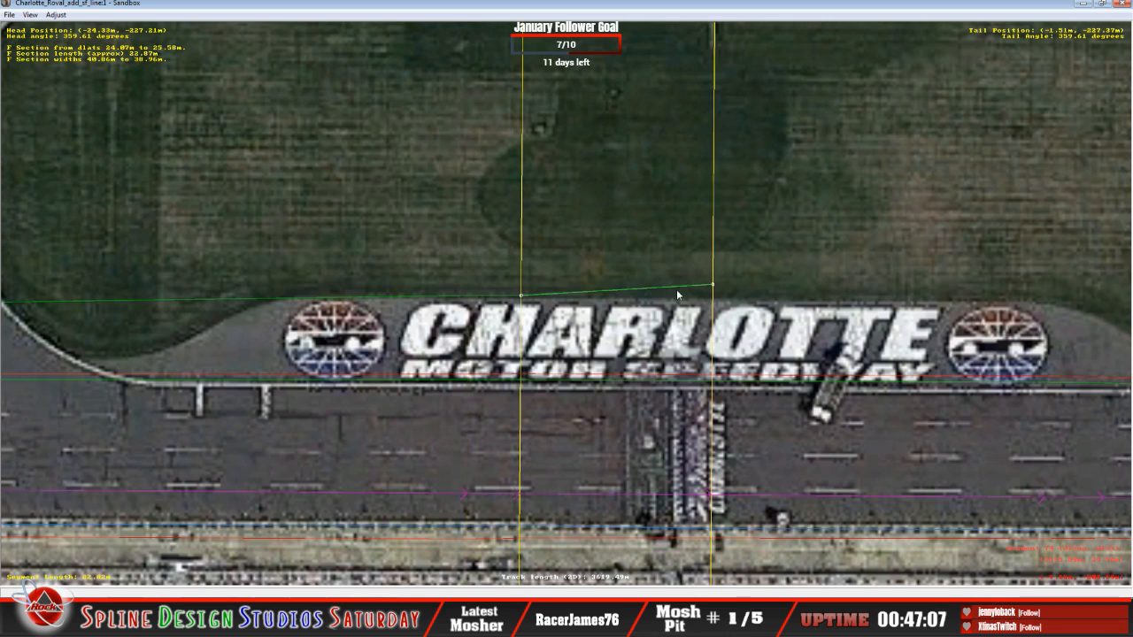
{"action": "left_click_drag", "start_coordinate": [714, 285], "coordinate": [713, 295]}
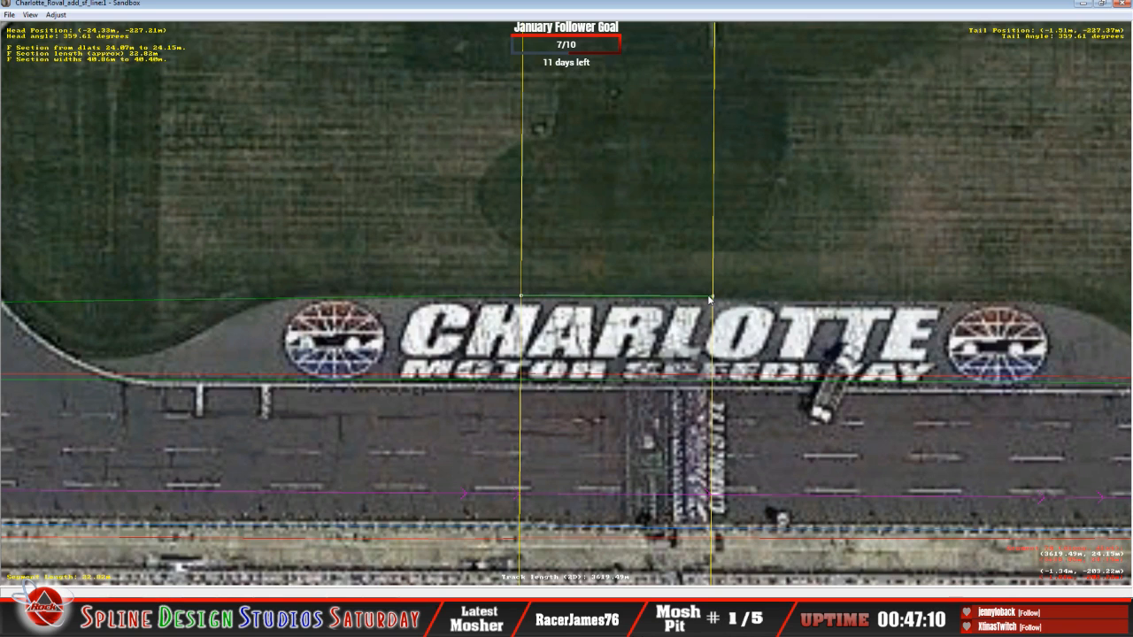
Insert an F section across the 39.72 m segment after the start/finish line and align it to dlat 24.15 m to 24.42 m.
{"action": "right_click", "coordinate": [762, 300]}
{"action": "left_click", "coordinate": [601, 299]}
{"action": "right_click", "coordinate": [578, 289]}
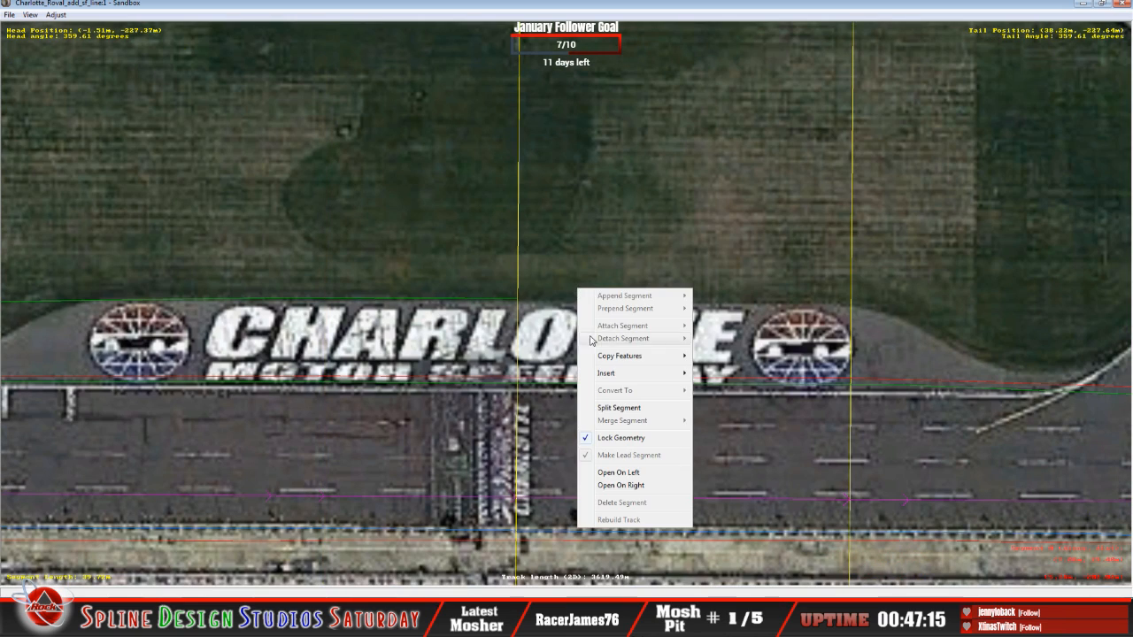
{"action": "mouse_move", "coordinate": [620, 373]}
{"action": "left_click", "coordinate": [723, 373]}
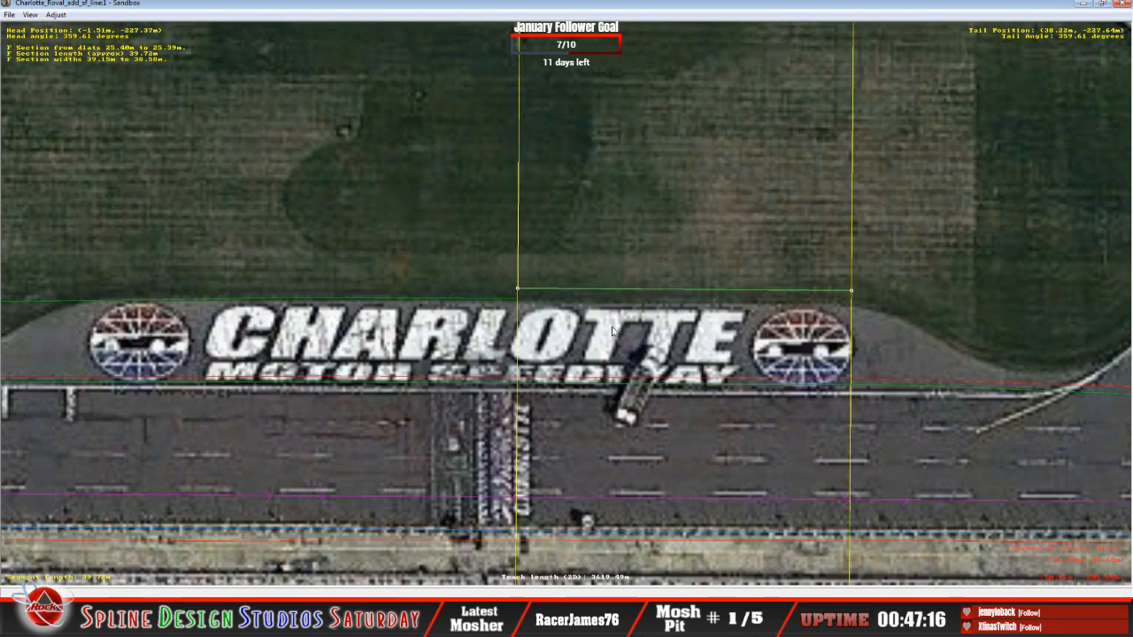
{"action": "left_click_drag", "start_coordinate": [520, 286], "coordinate": [521, 297]}
{"action": "left_click", "coordinate": [510, 299]}
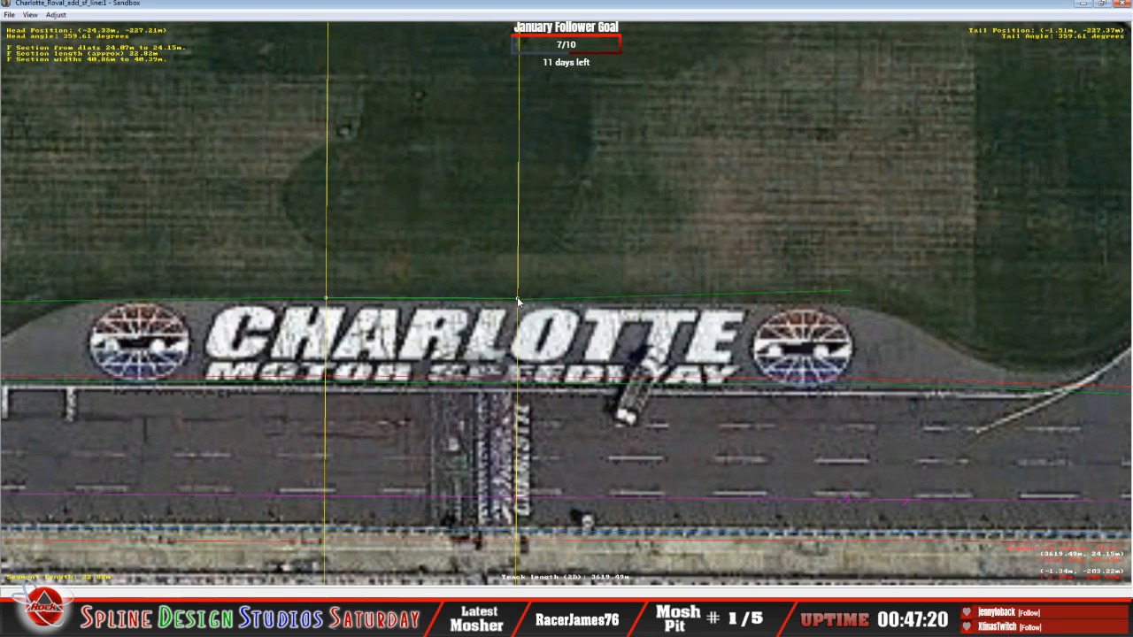
{"action": "left_click", "coordinate": [520, 302]}
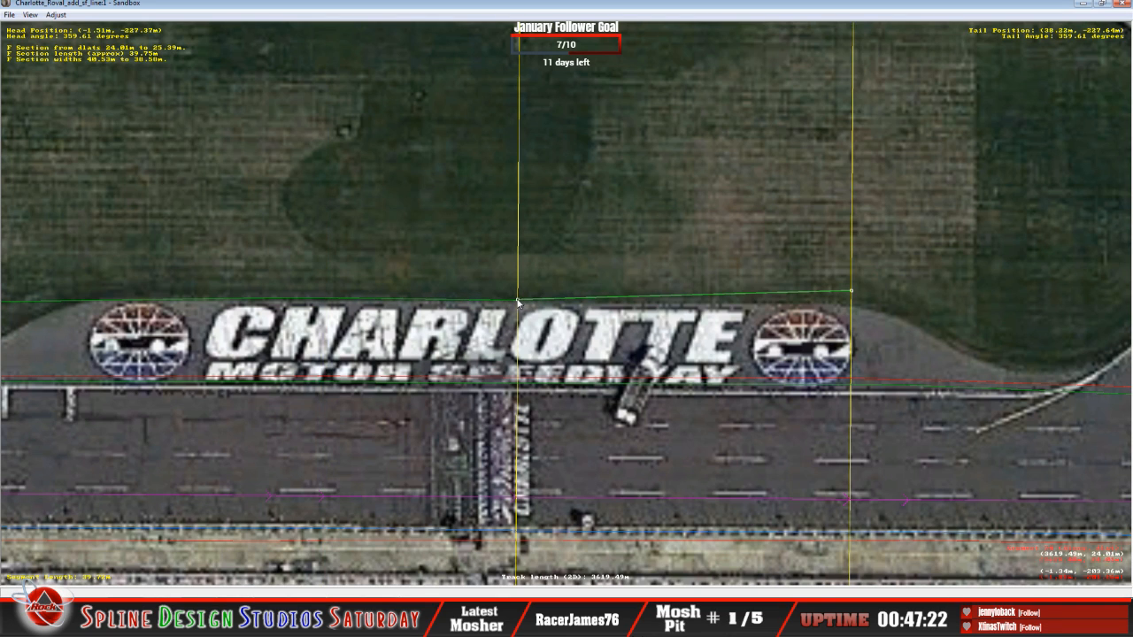
{"action": "left_click_drag", "start_coordinate": [517, 298], "coordinate": [517, 297]}
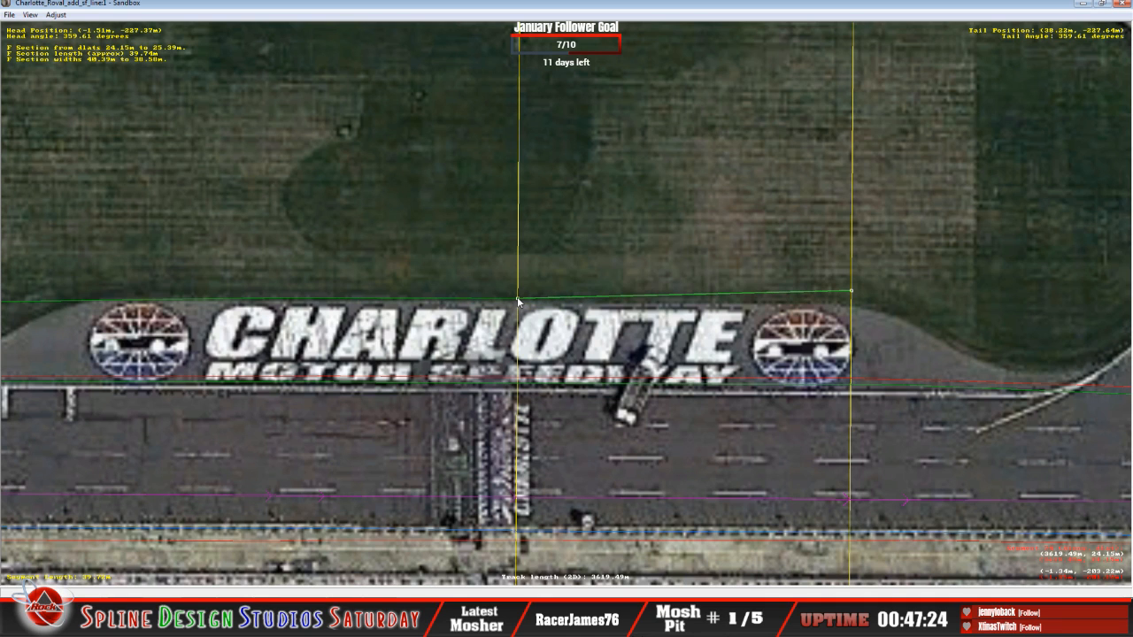
{"action": "right_click", "coordinate": [794, 302]}
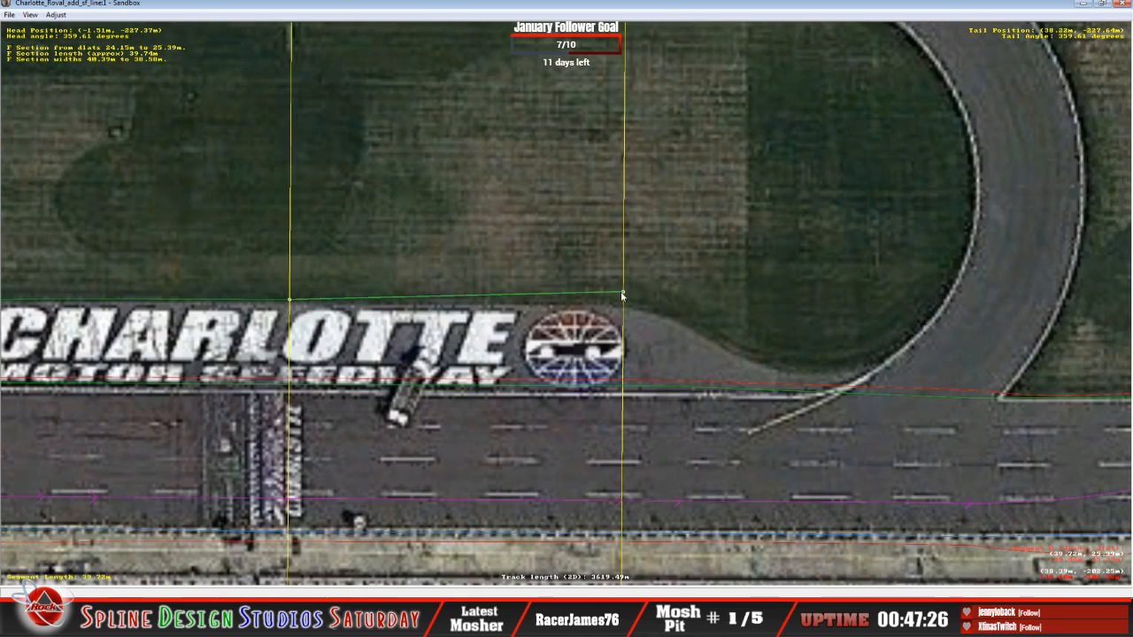
{"action": "left_click_drag", "start_coordinate": [623, 292], "coordinate": [623, 300]}
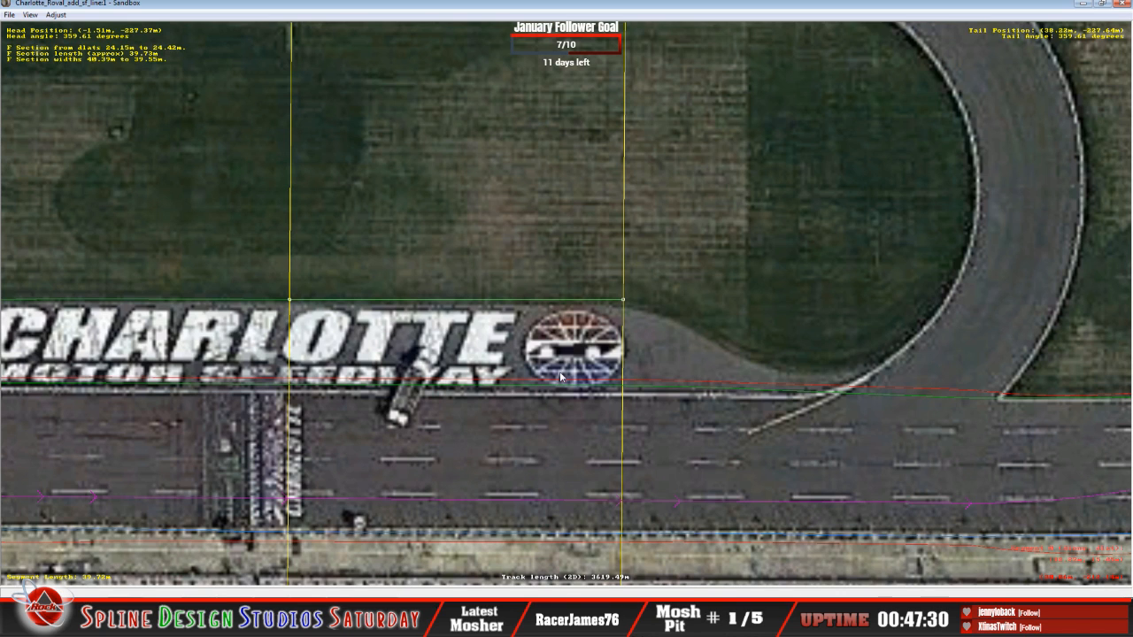
Insert an F section across the 7.02 m segment past the round logo, continuing from the previous section and lowering its end toward the grass edge.
{"action": "right_click", "coordinate": [634, 364]}
{"action": "right_click", "coordinate": [633, 243]}
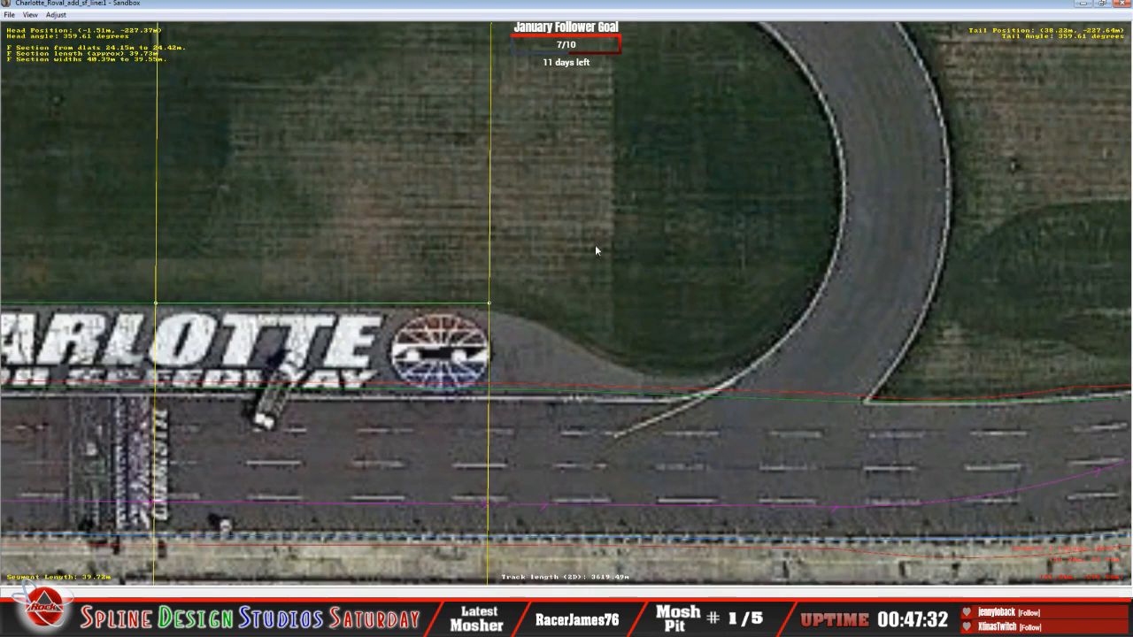
{"action": "left_click", "coordinate": [501, 309]}
{"action": "right_click", "coordinate": [505, 307]}
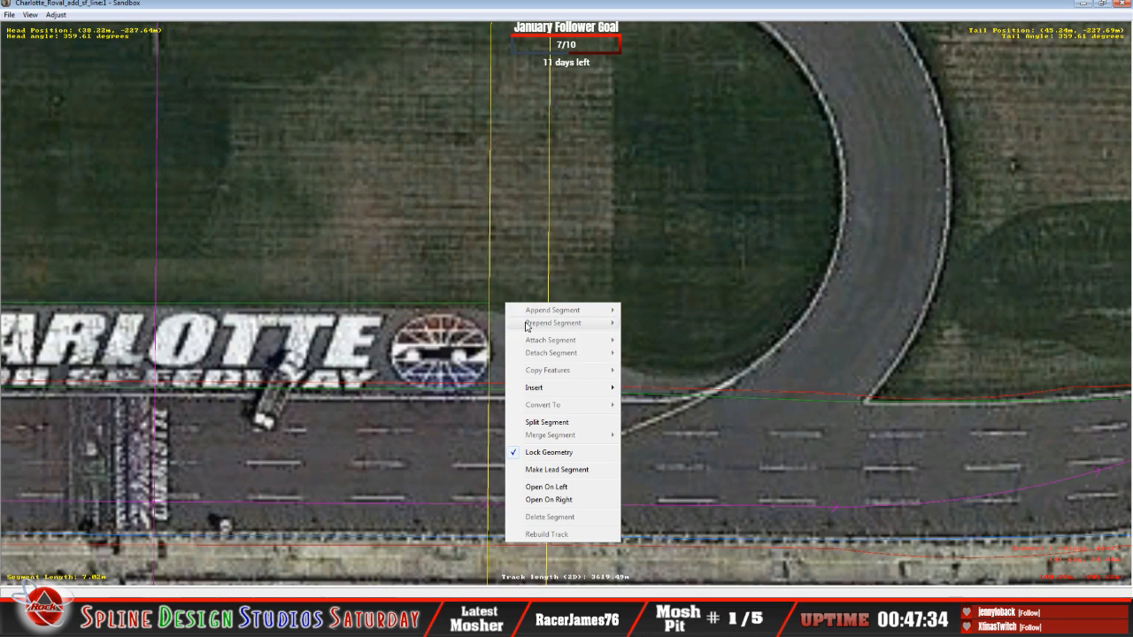
{"action": "mouse_move", "coordinate": [534, 392]}
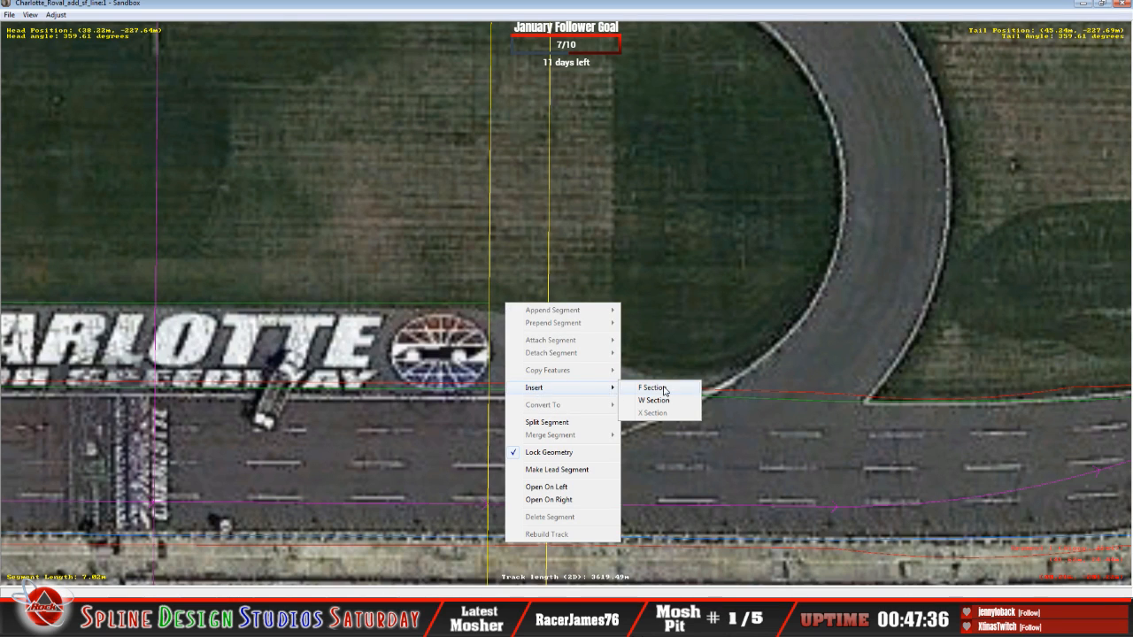
{"action": "left_click", "coordinate": [652, 387]}
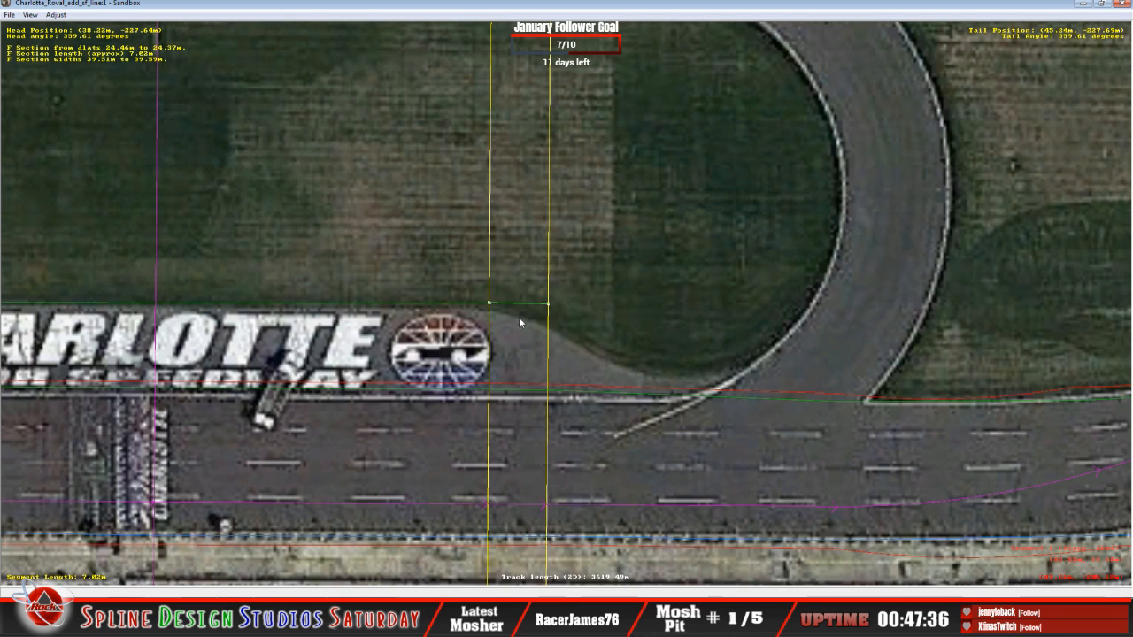
{"action": "left_click_drag", "start_coordinate": [490, 301], "coordinate": [476, 306]}
{"action": "left_click", "coordinate": [475, 307]}
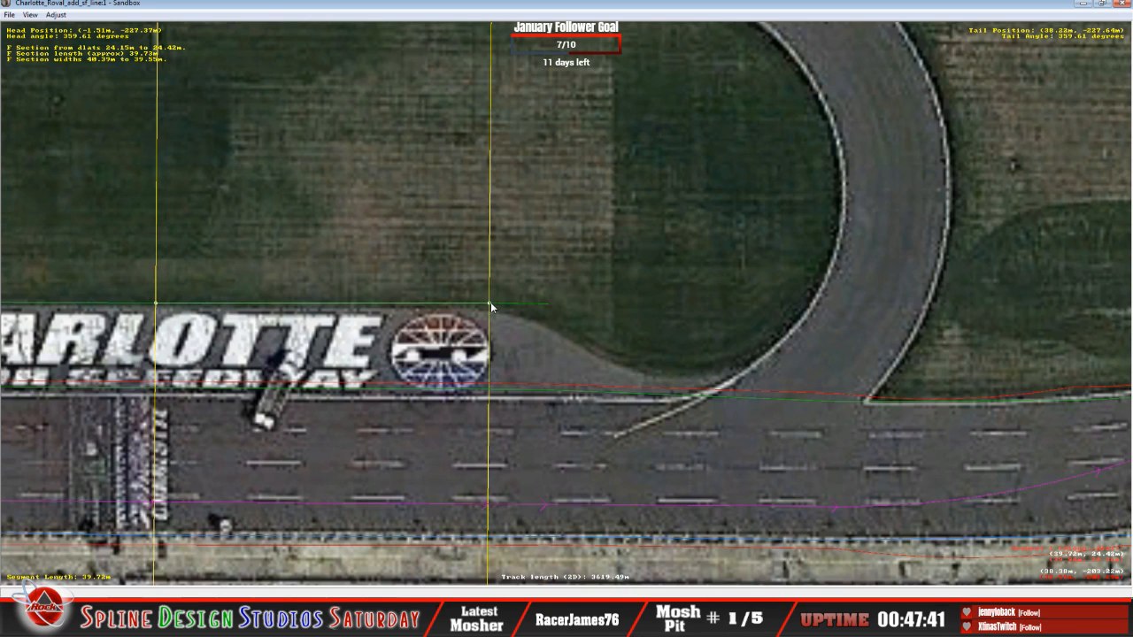
{"action": "left_click", "coordinate": [535, 309]}
{"action": "left_click_drag", "start_coordinate": [547, 305], "coordinate": [547, 318]}
Insert an F section across the 34.66 m segment at the far end of the grass oval, from dlat 22.82 m to 21.17 m.
{"action": "left_click", "coordinate": [592, 332]}
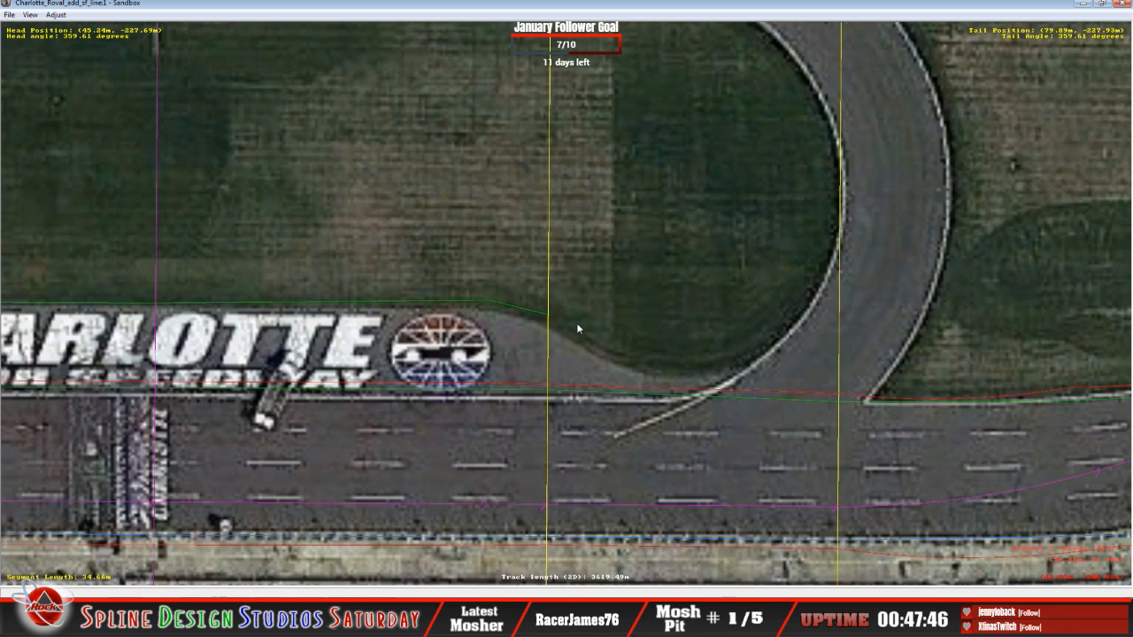
{"action": "right_click", "coordinate": [577, 326]}
{"action": "mouse_move", "coordinate": [625, 409]}
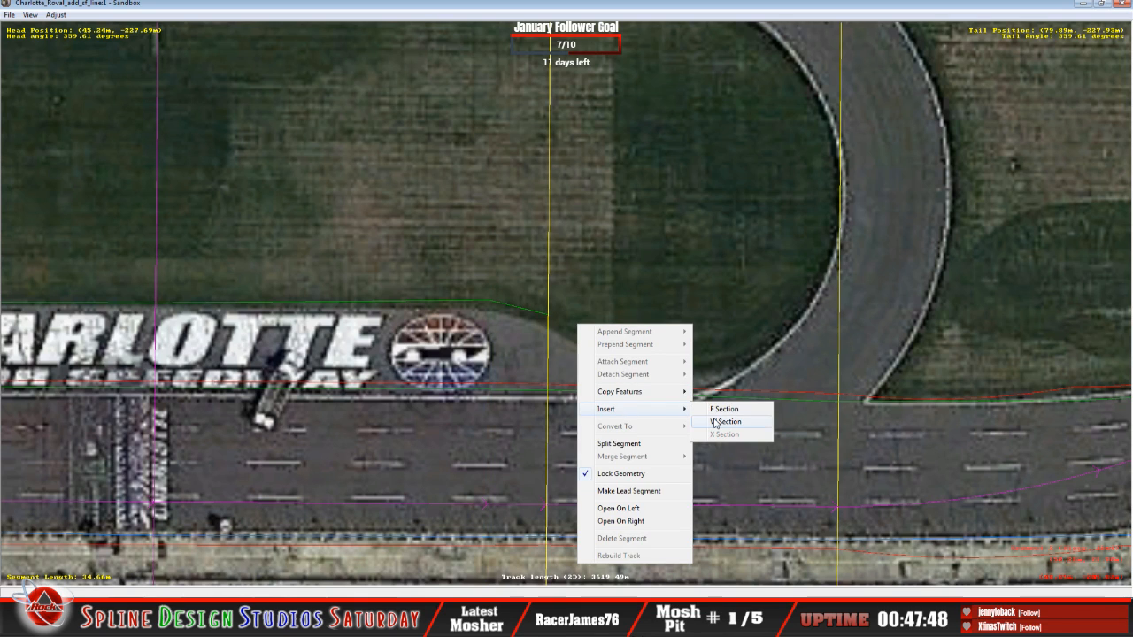
{"action": "left_click", "coordinate": [719, 409]}
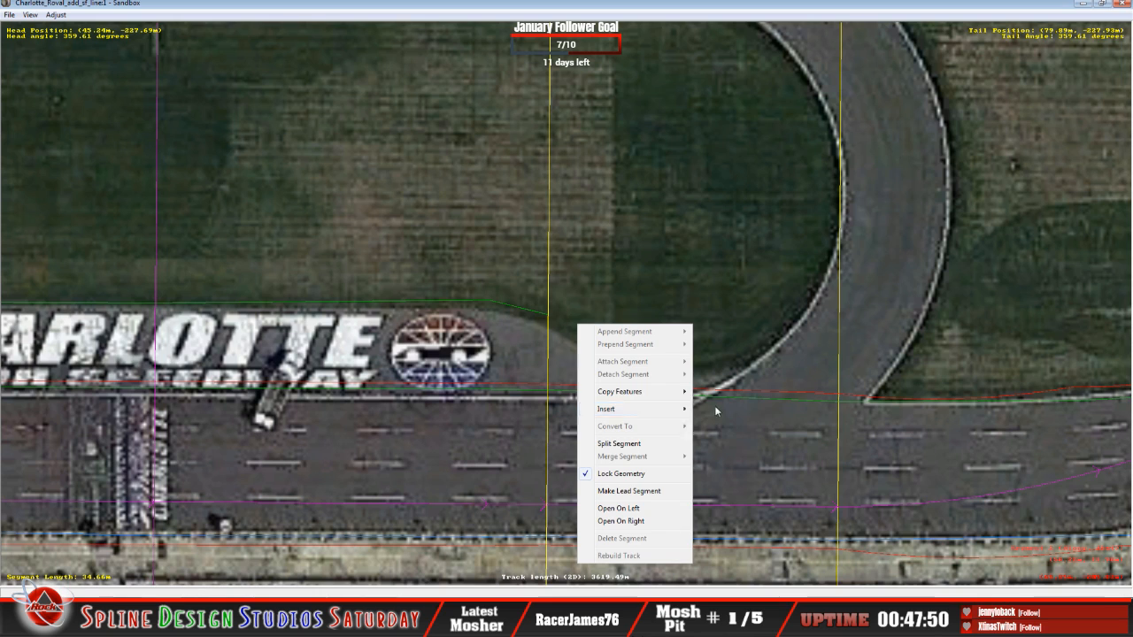
{"action": "left_click_drag", "start_coordinate": [550, 323], "coordinate": [549, 314]}
{"action": "left_click", "coordinate": [560, 319]}
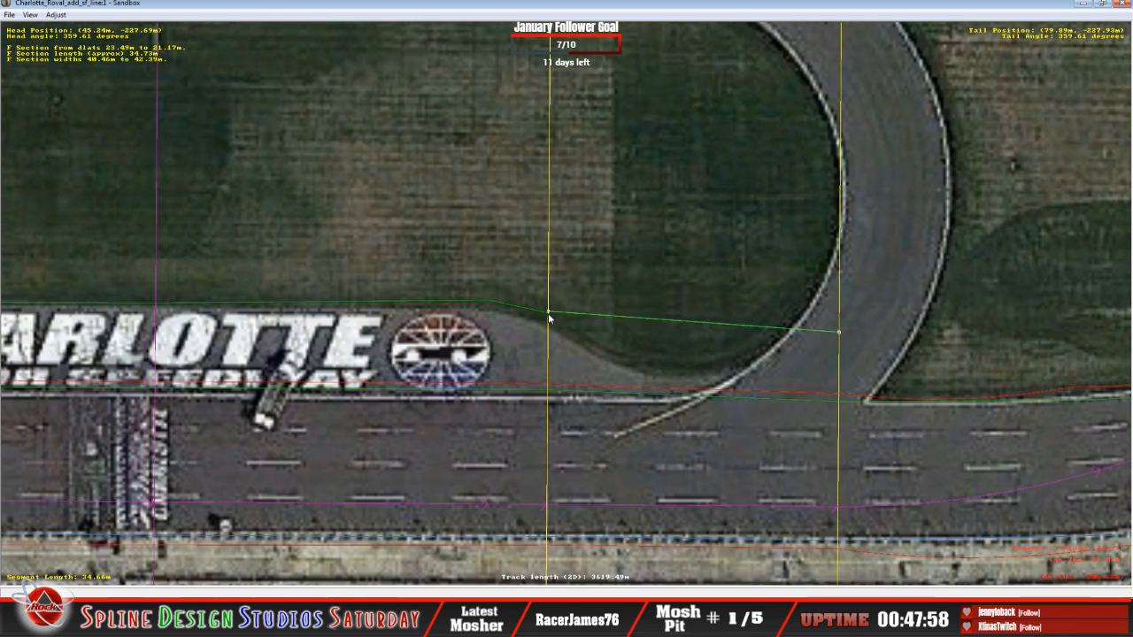
{"action": "scroll", "coordinate": [548, 314], "scroll_direction": "up", "scroll_amount": 2}
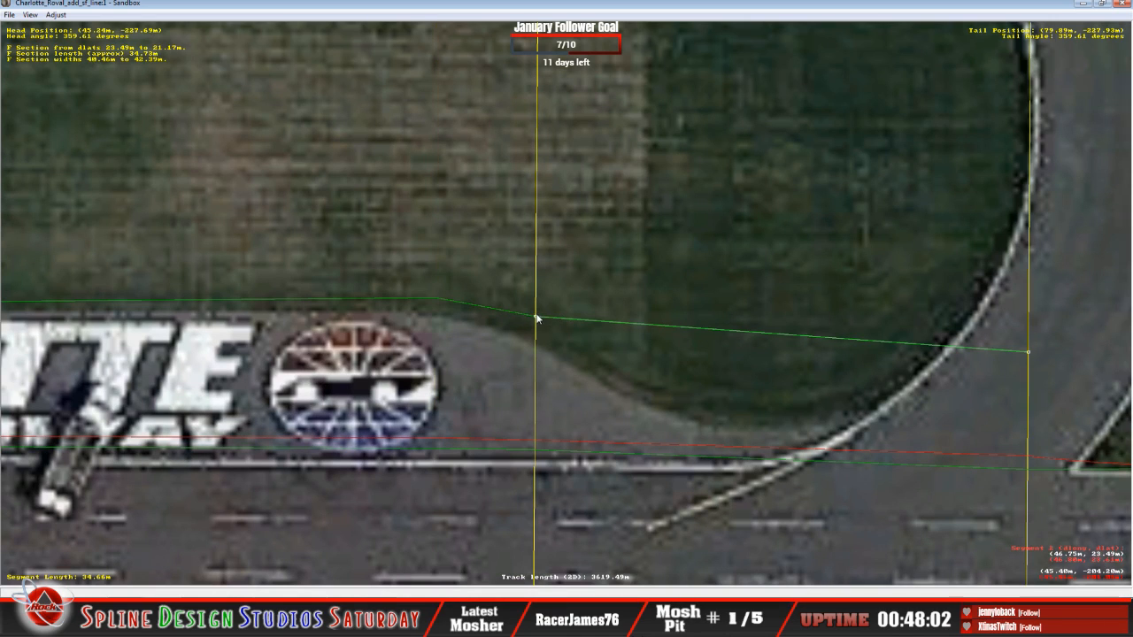
{"action": "left_click_drag", "start_coordinate": [536, 320], "coordinate": [534, 329]}
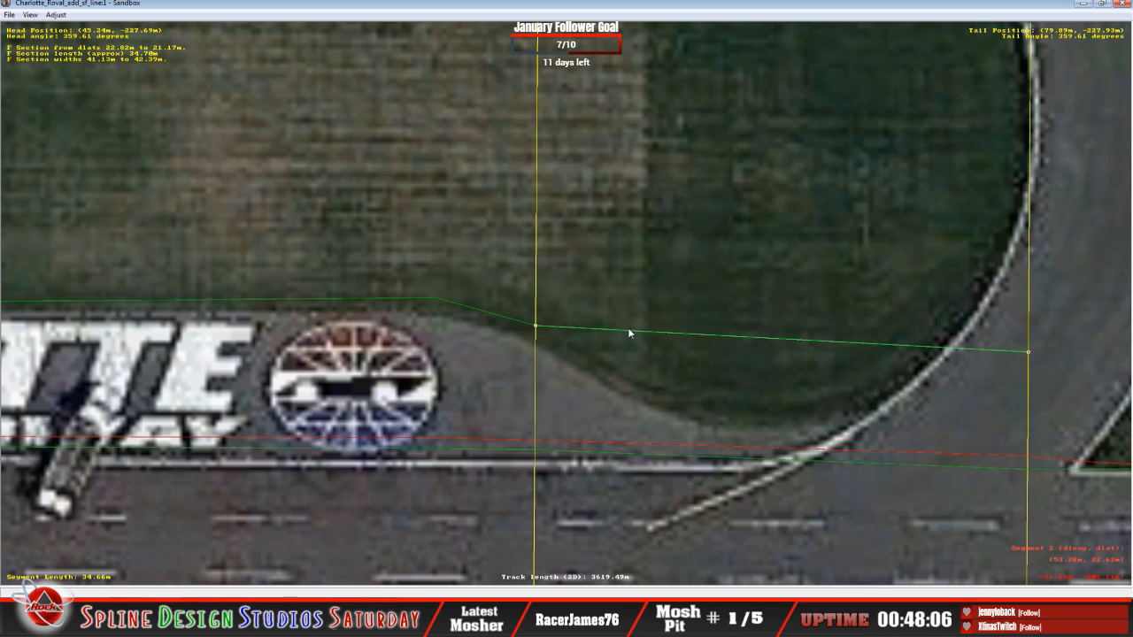
{"action": "right_click", "coordinate": [802, 357]}
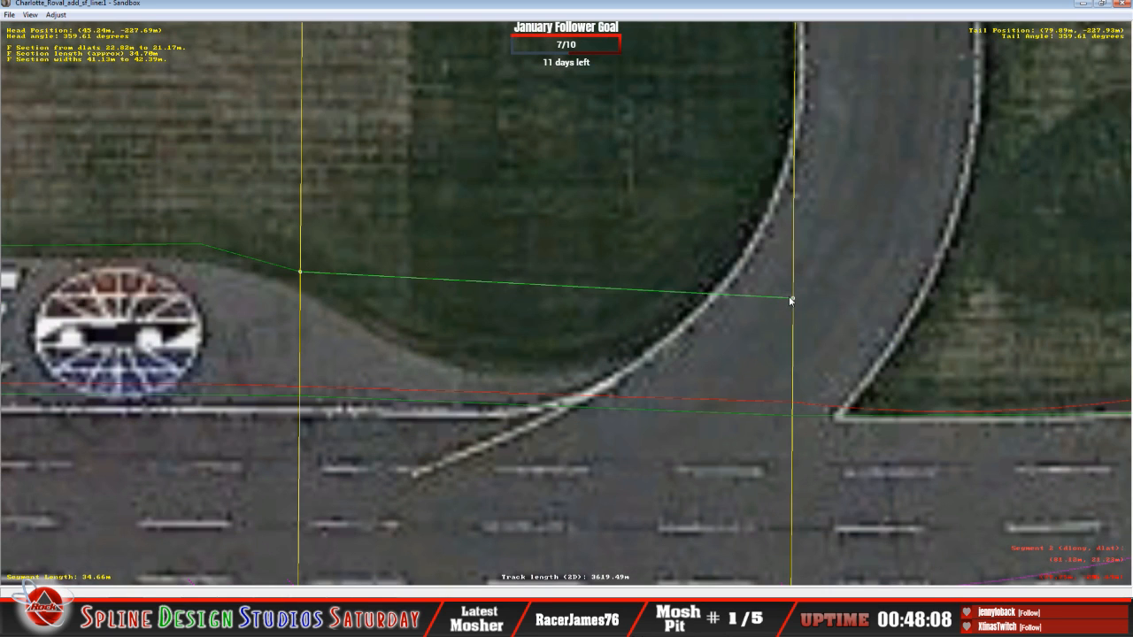
{"action": "scroll", "coordinate": [789, 296], "scroll_direction": "down", "scroll_amount": 2}
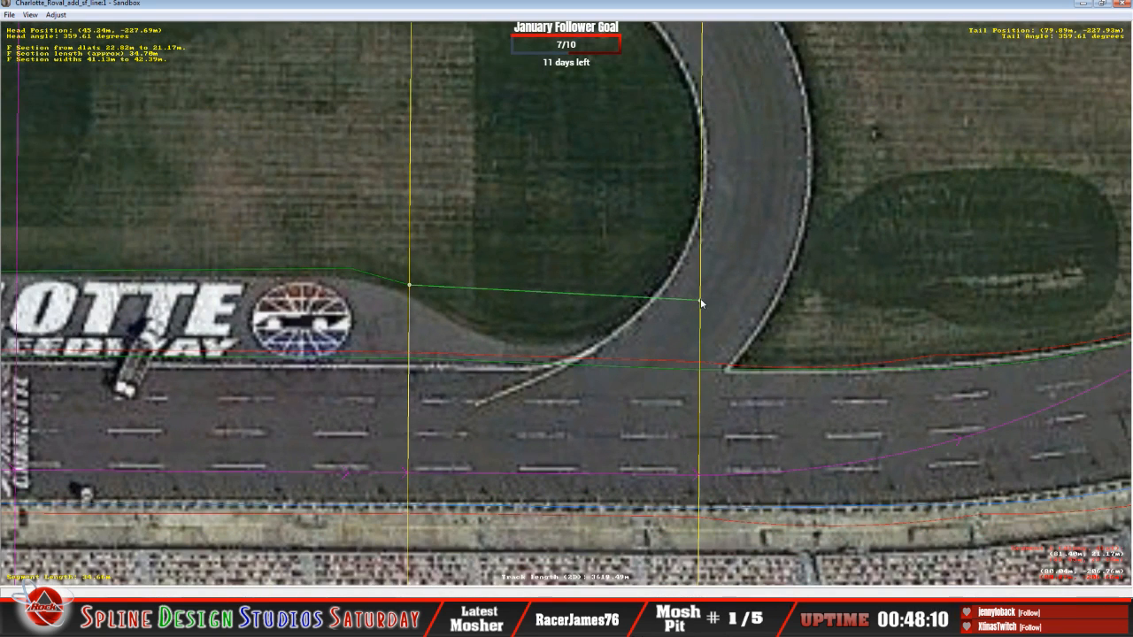
{"action": "mouse_move", "coordinate": [699, 301]}
{"action": "left_mouse_down"}
{"action": "mouse_move", "coordinate": [696, 325]}
{"action": "mouse_move", "coordinate": [698, 302]}
{"action": "left_mouse_up"}
Insert an F section across the 31.65 m curved segment, align it to dlat 21.06 m to 17.87 m, and mark it as Euclidian.
{"action": "left_click", "coordinate": [739, 298]}
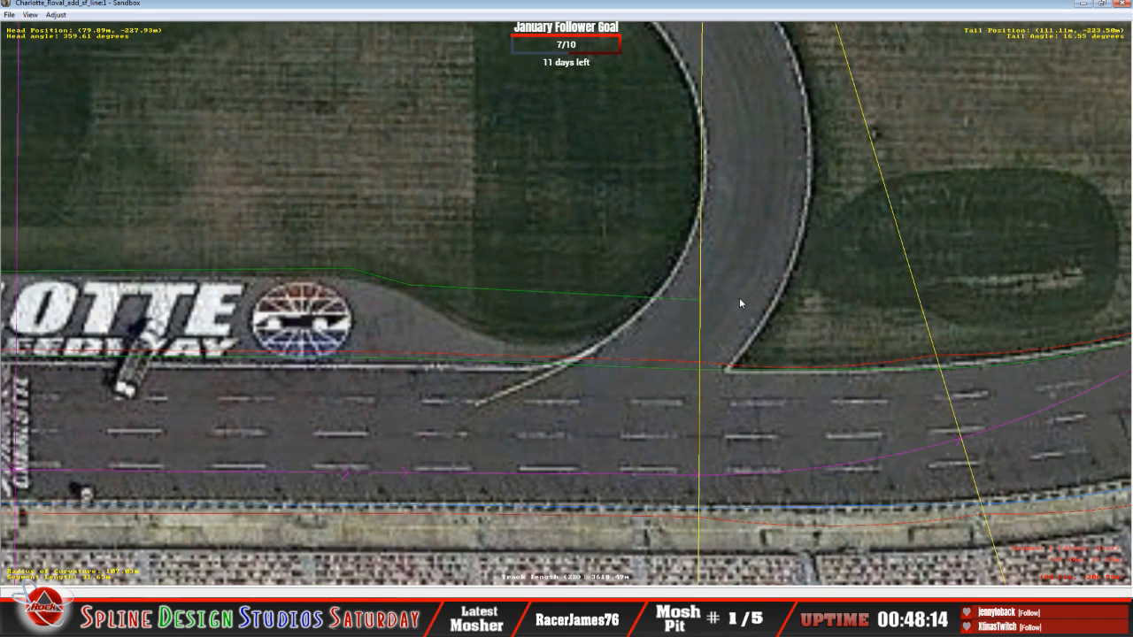
{"action": "right_click", "coordinate": [793, 298]}
{"action": "right_click", "coordinate": [506, 315]}
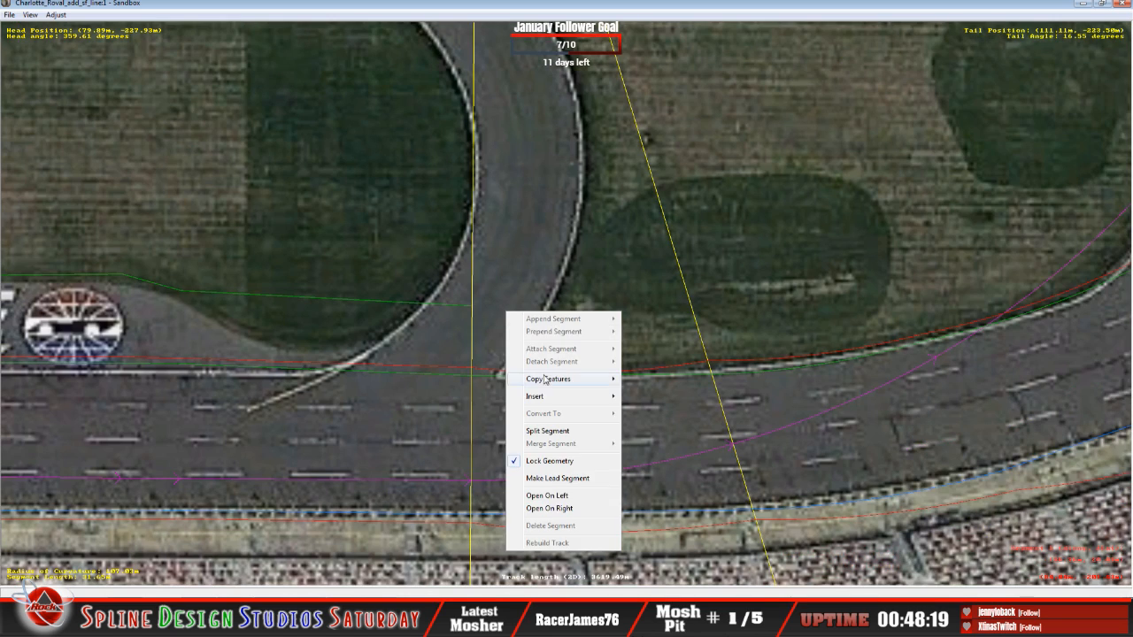
{"action": "mouse_move", "coordinate": [531, 395]}
{"action": "left_click", "coordinate": [659, 396]}
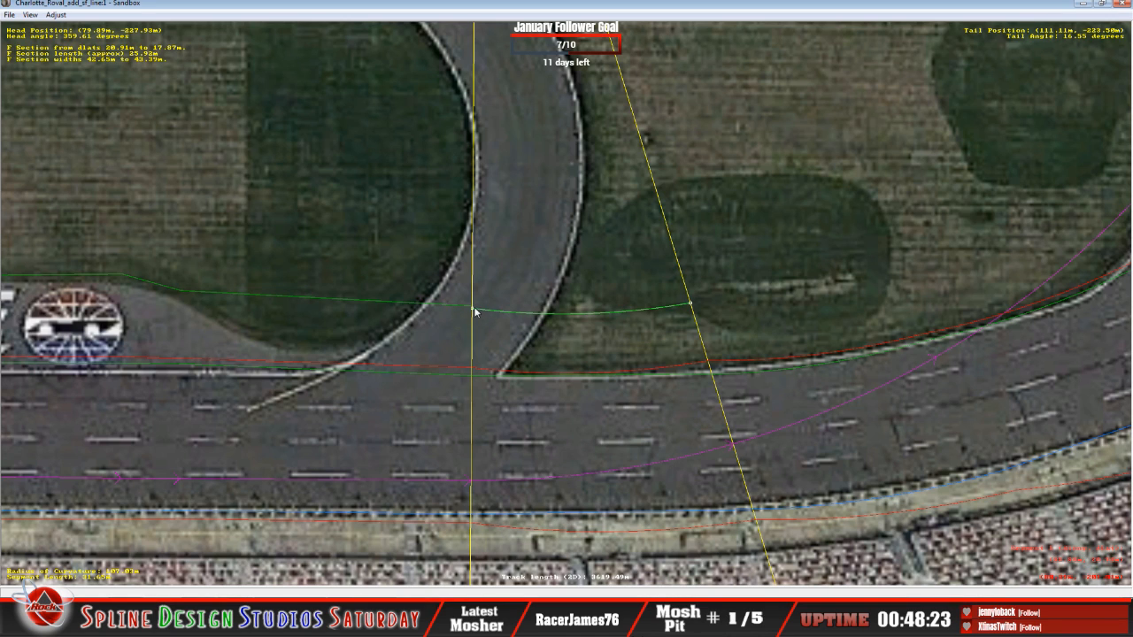
{"action": "left_click_drag", "start_coordinate": [474, 311], "coordinate": [472, 308]}
{"action": "right_click", "coordinate": [615, 311]}
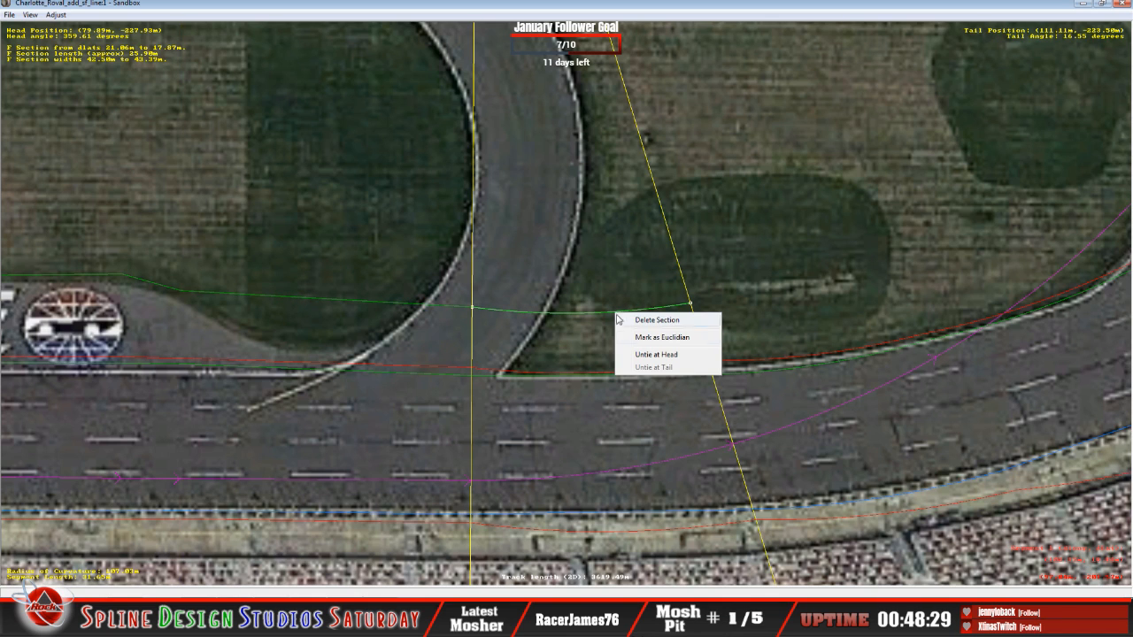
{"action": "left_click", "coordinate": [648, 338]}
{"action": "scroll", "coordinate": [666, 315], "scroll_direction": "down", "scroll_amount": 3}
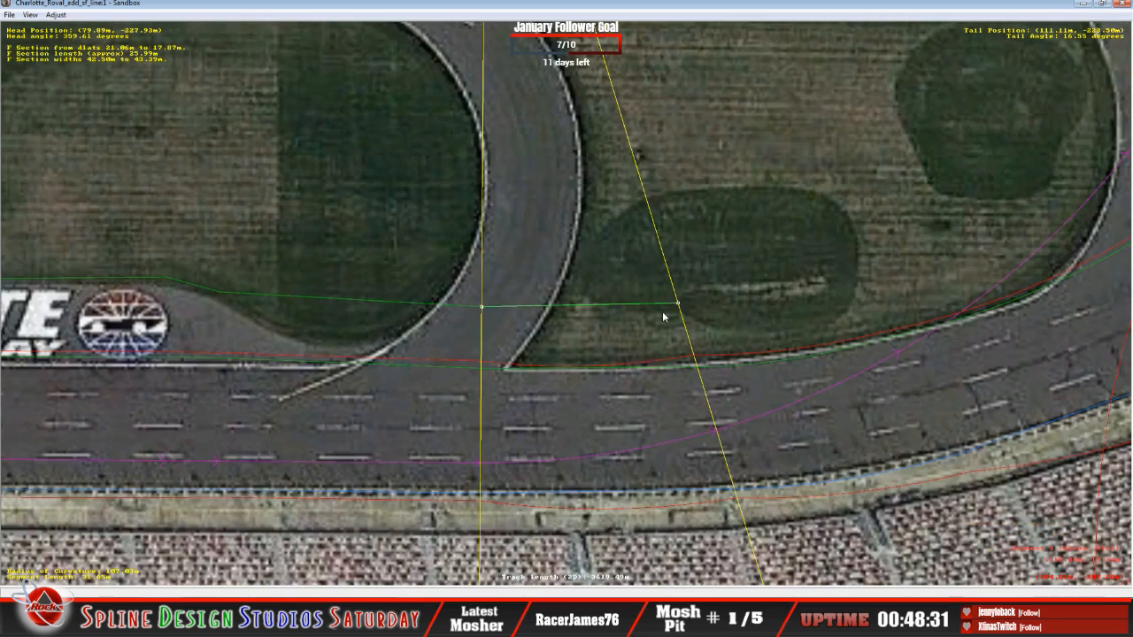
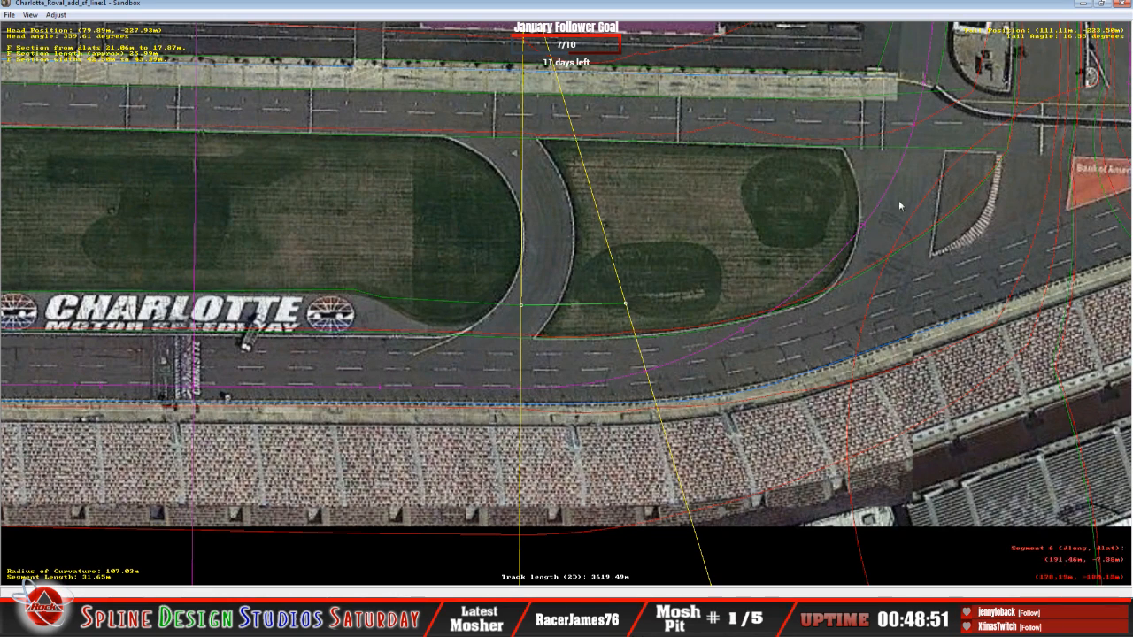
Examine the infield section surfaces with the world drawn underneath, hide it again, and inspect the existing sections around the paved chicane before the oval.
{"action": "left_click", "coordinate": [31, 17]}
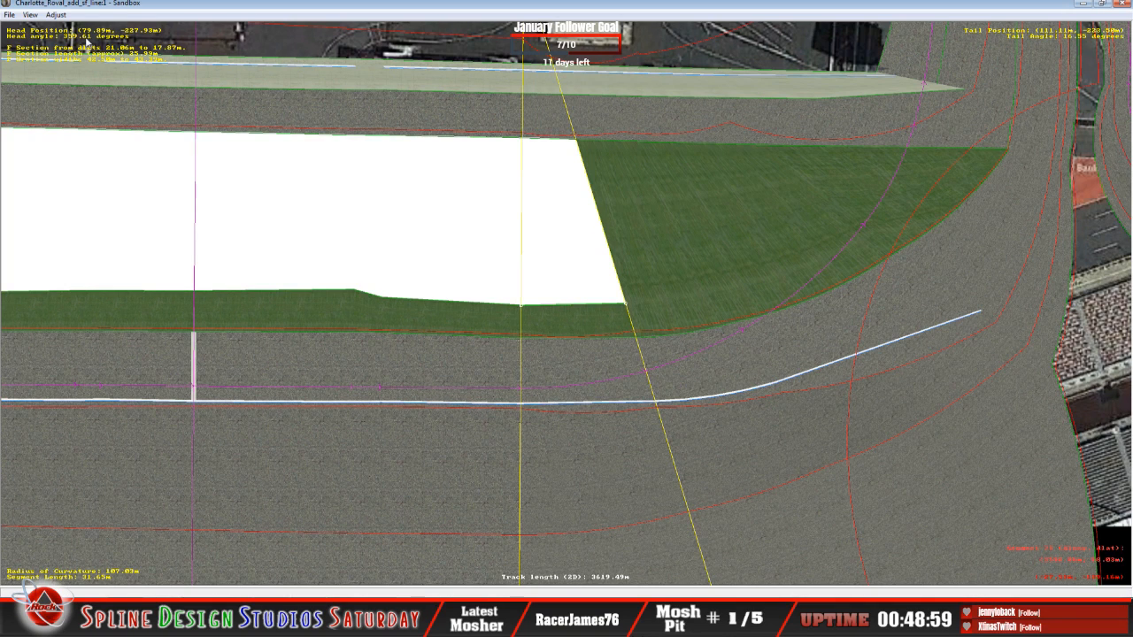
{"action": "left_click", "coordinate": [31, 15]}
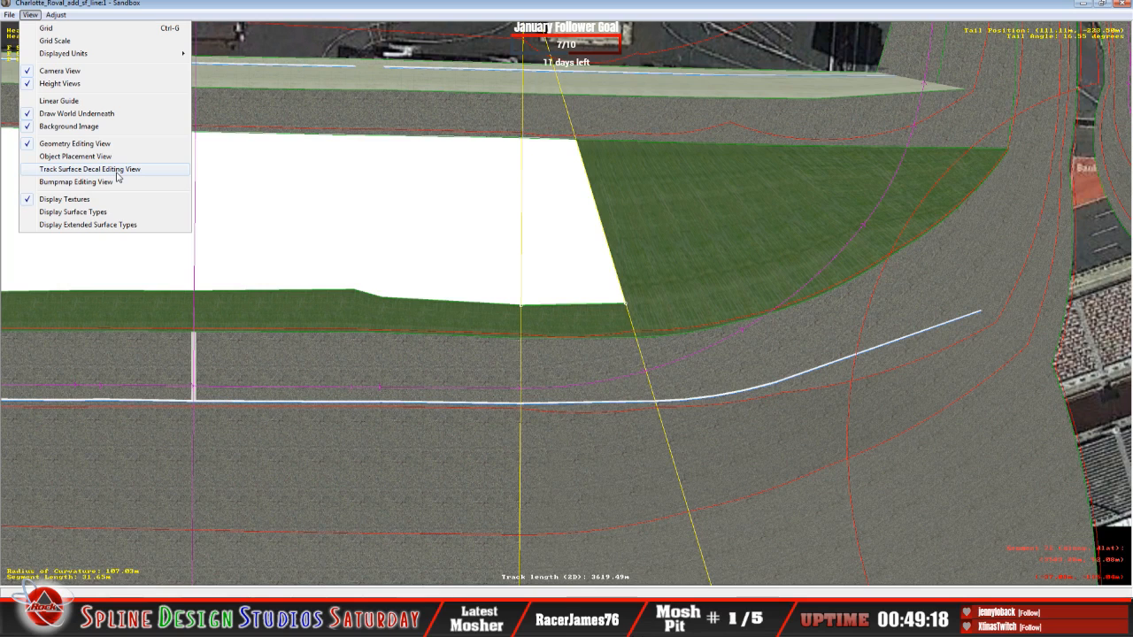
{"action": "left_click", "coordinate": [98, 113]}
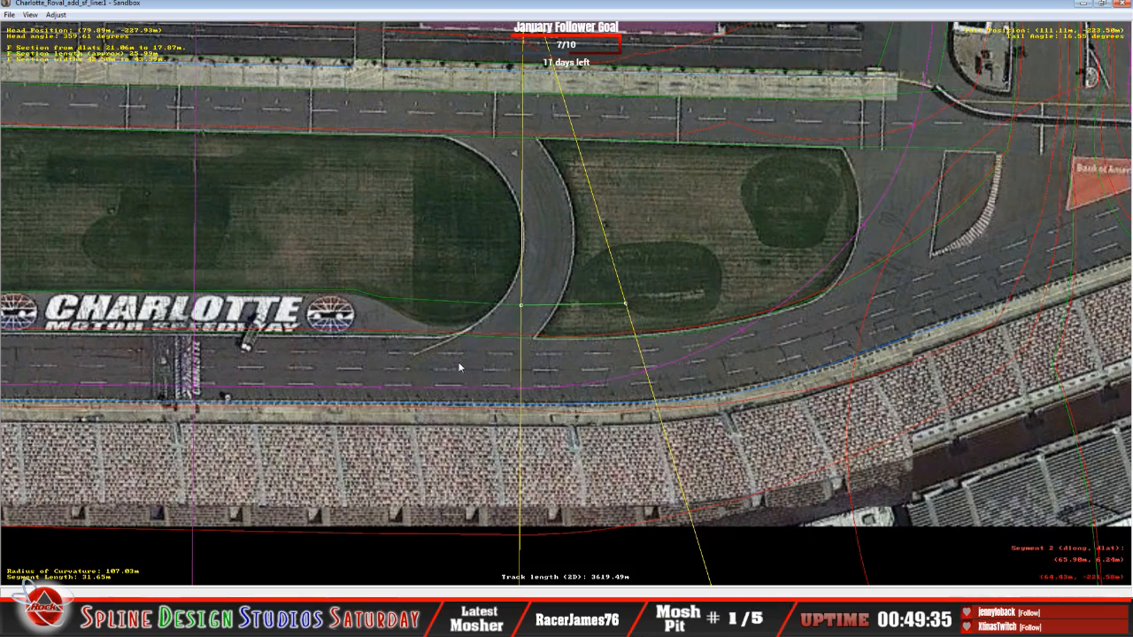
{"action": "left_click_drag", "start_coordinate": [88, 309], "coordinate": [396, 287]}
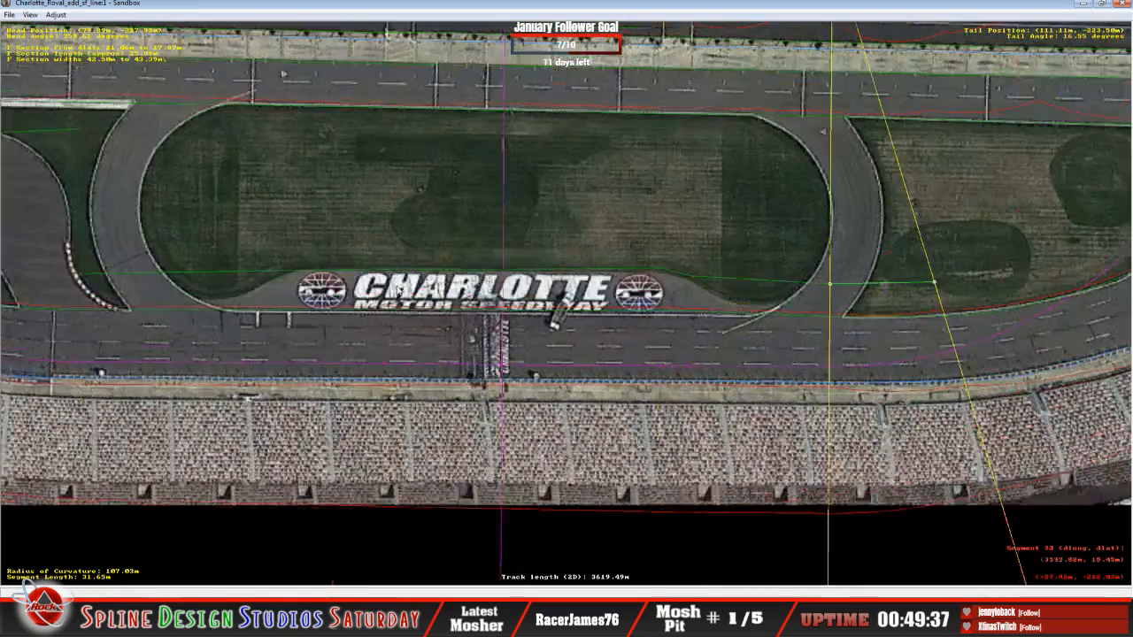
{"action": "right_click", "coordinate": [361, 287]}
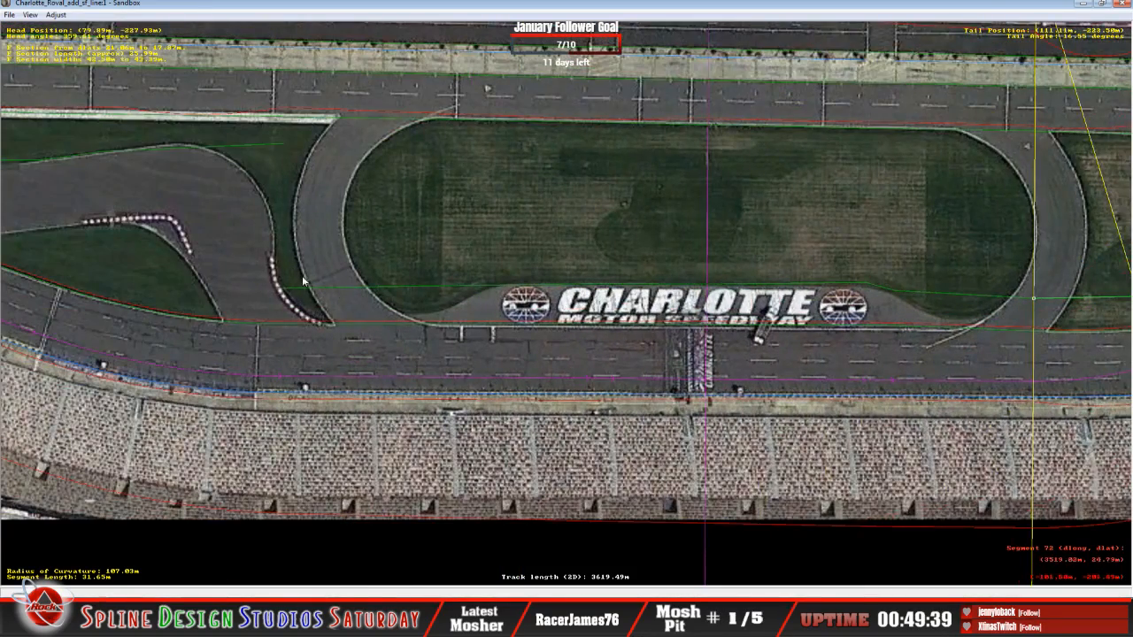
{"action": "right_click", "coordinate": [301, 247]}
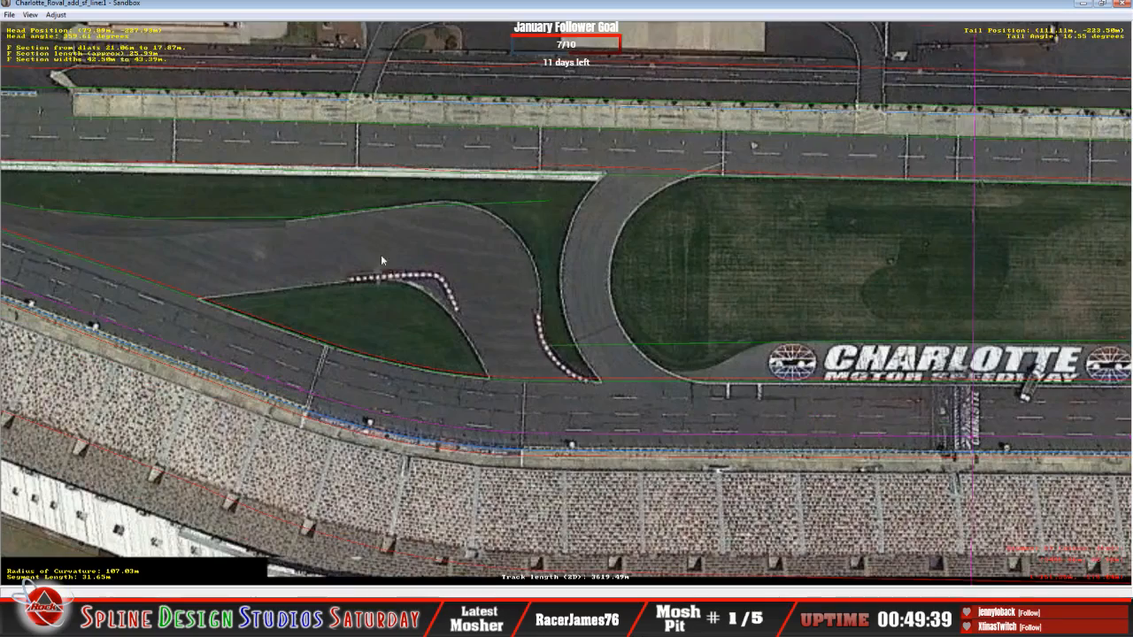
{"action": "right_click", "coordinate": [283, 234]}
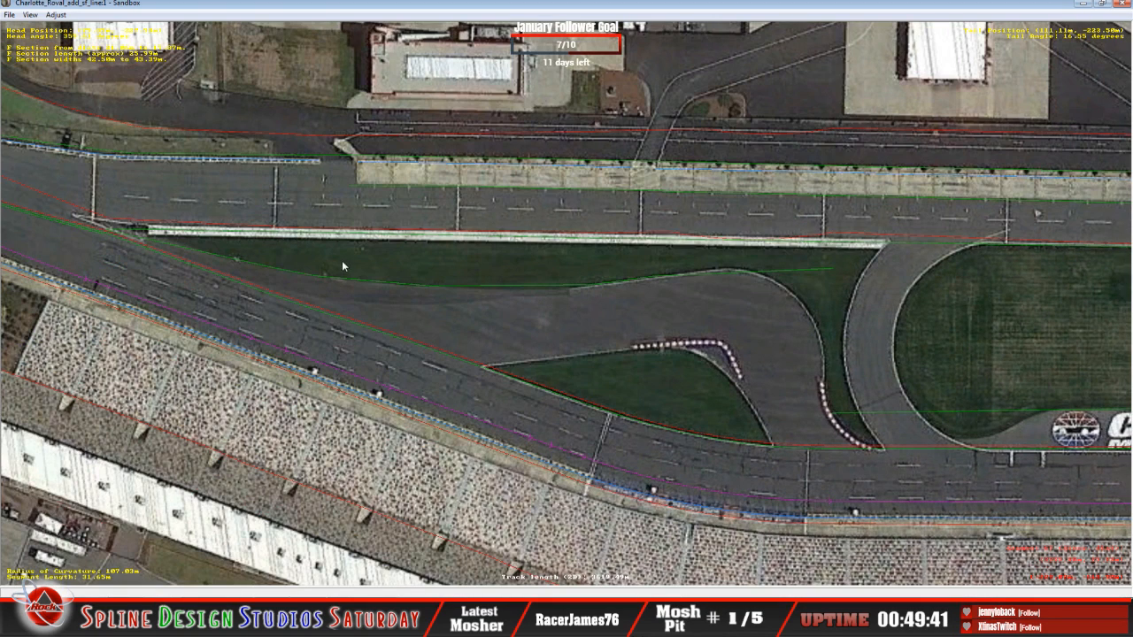
{"action": "left_click", "coordinate": [462, 363]}
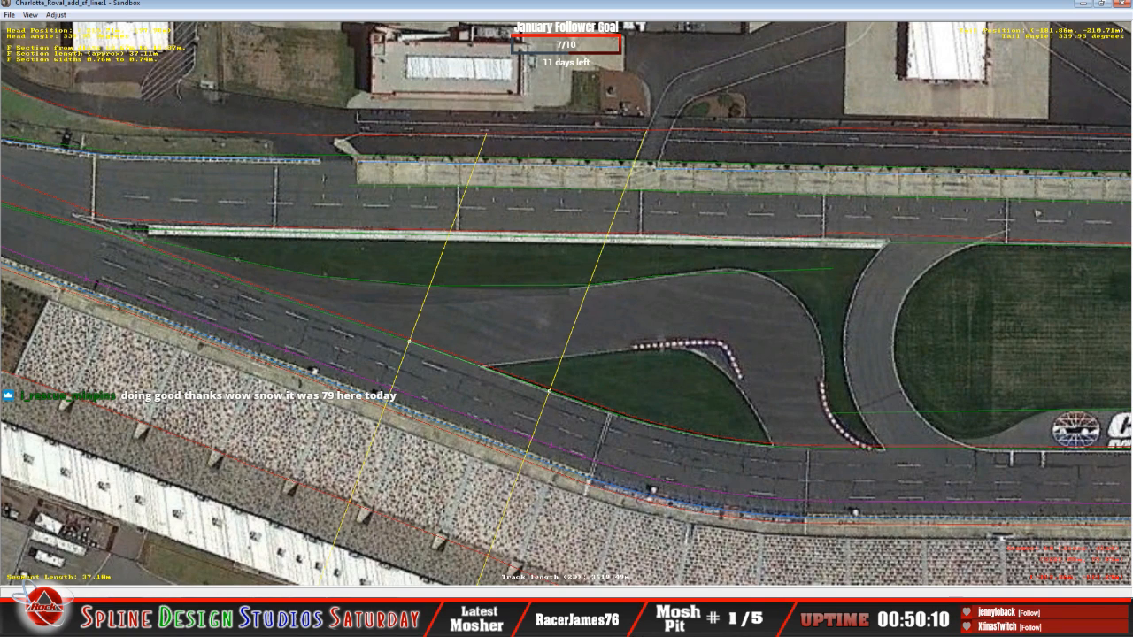
Switch to the ShowOff folder, run the ShowOff application despite the unknown publisher, close the folder window, and return to Sandbox.
{"action": "key", "text": "alt+Tab"}
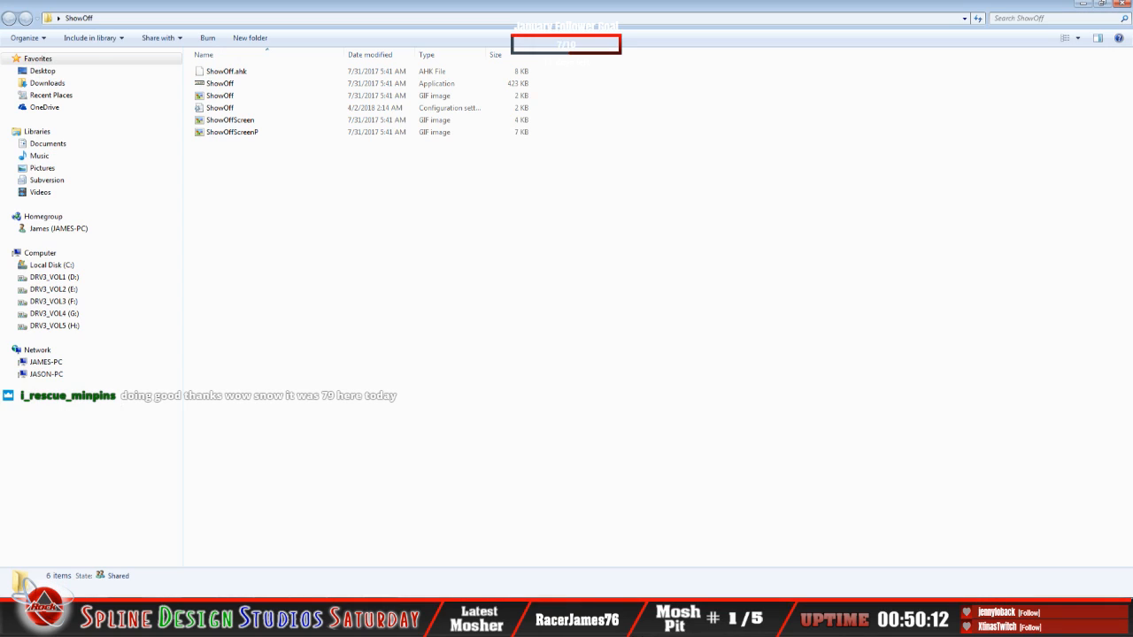
{"action": "key", "text": "Up"}
{"action": "key", "text": "Up"}
{"action": "key", "text": "Up"}
{"action": "key", "text": "Up"}
{"action": "key", "text": "Up"}
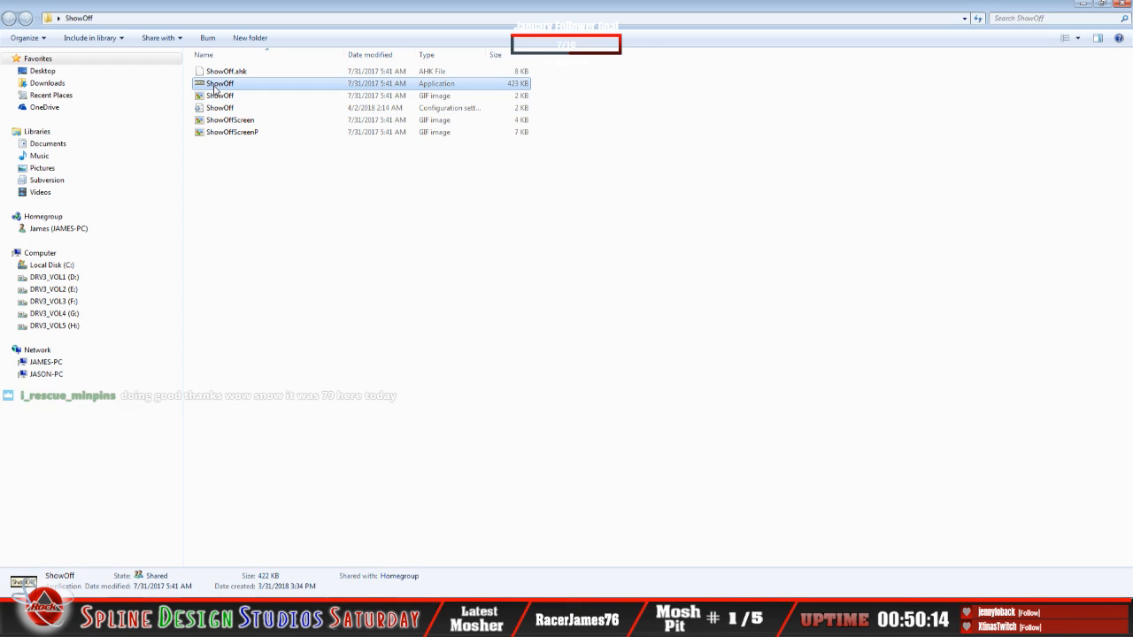
{"action": "key", "text": "Return"}
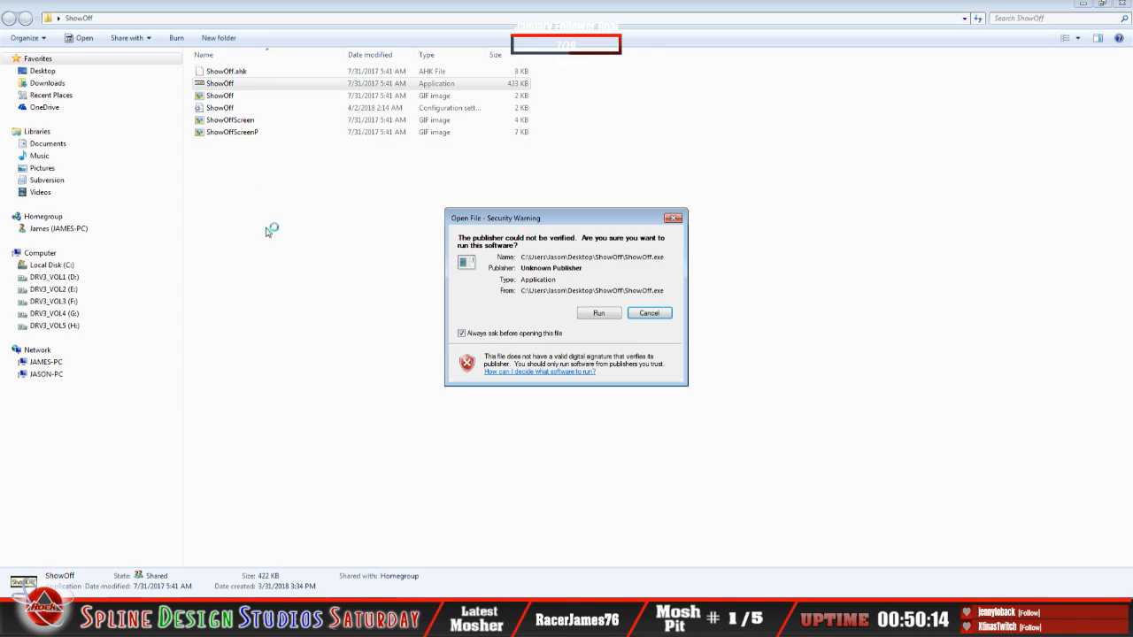
{"action": "left_click", "coordinate": [600, 313]}
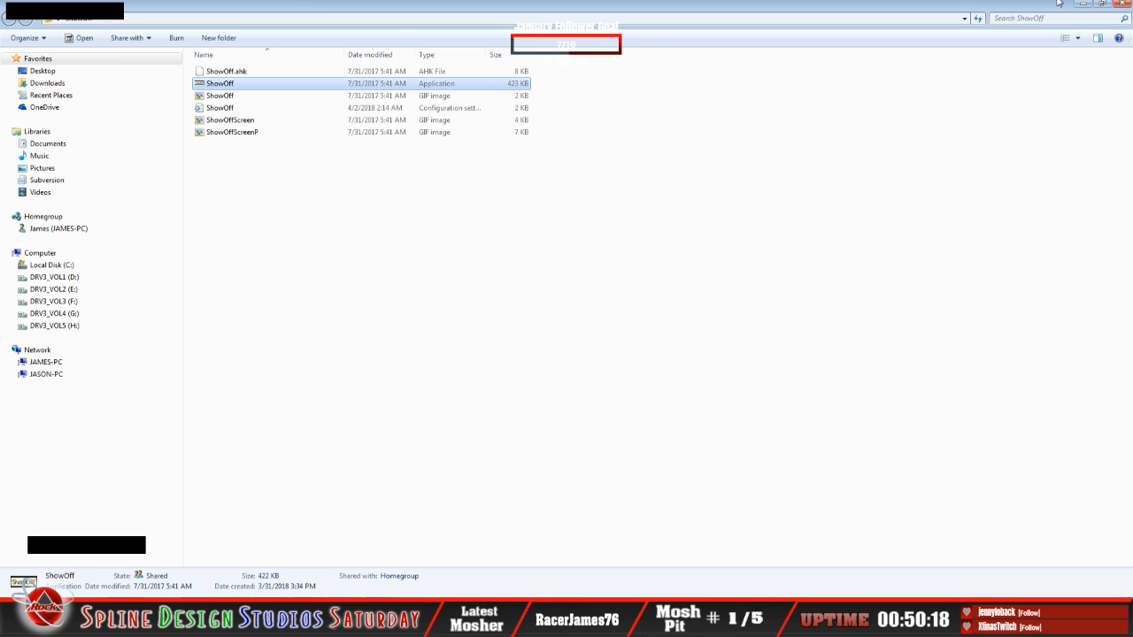
{"action": "left_click", "coordinate": [1120, 5]}
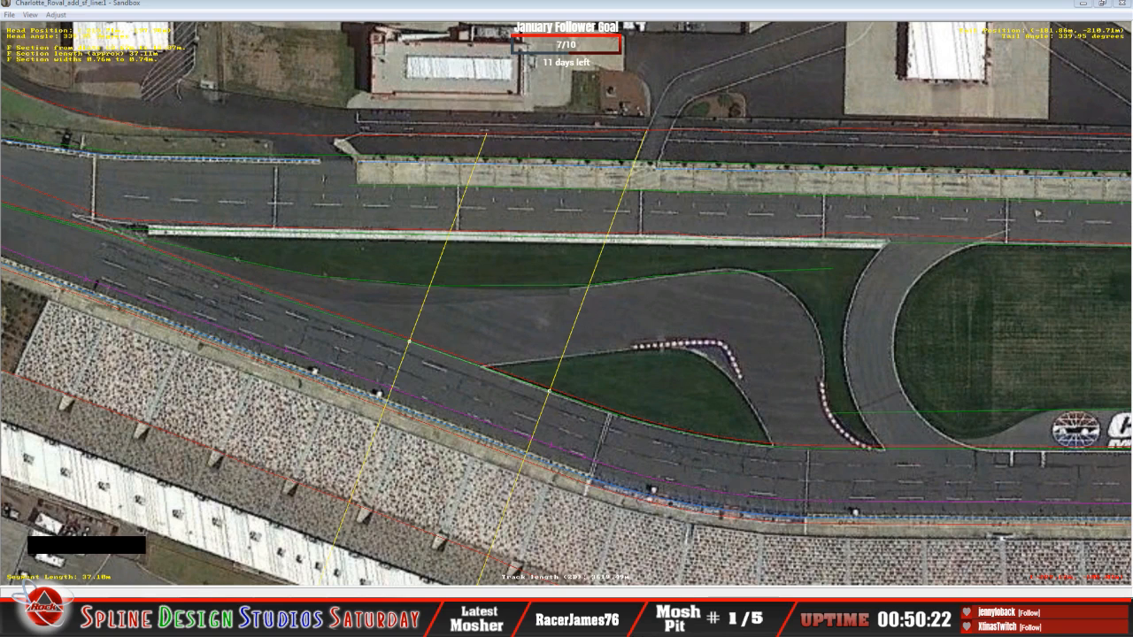
{"action": "left_click", "coordinate": [180, 559]}
Open the F section properties for the 37.10 m segment's section and review its grass texture settings.
{"action": "left_click", "coordinate": [509, 392]}
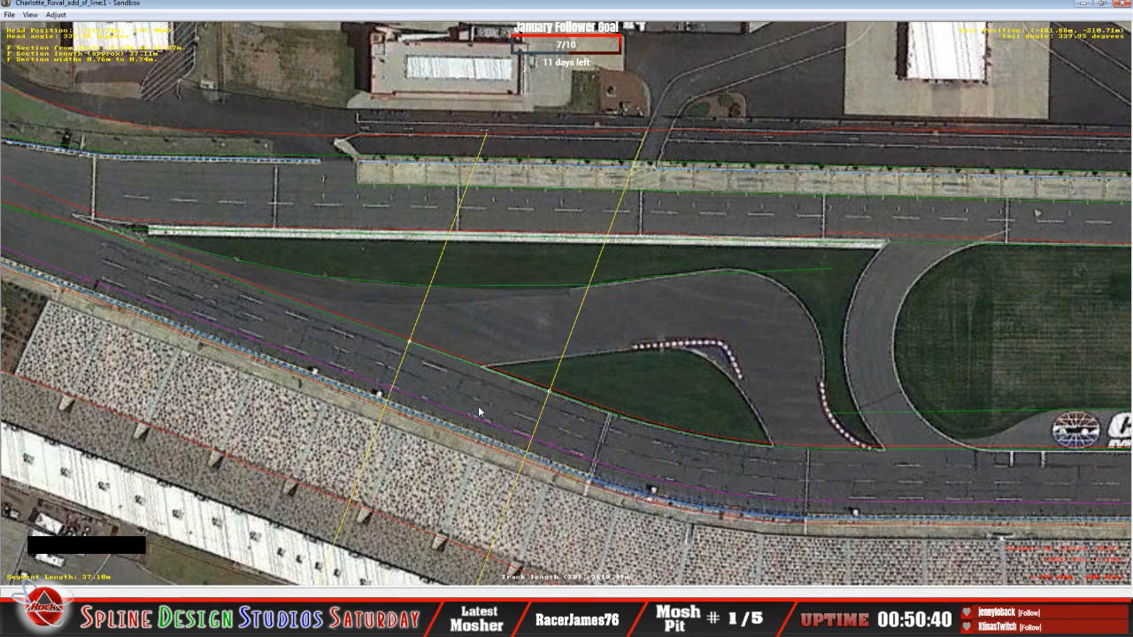
{"action": "left_click", "coordinate": [478, 408]}
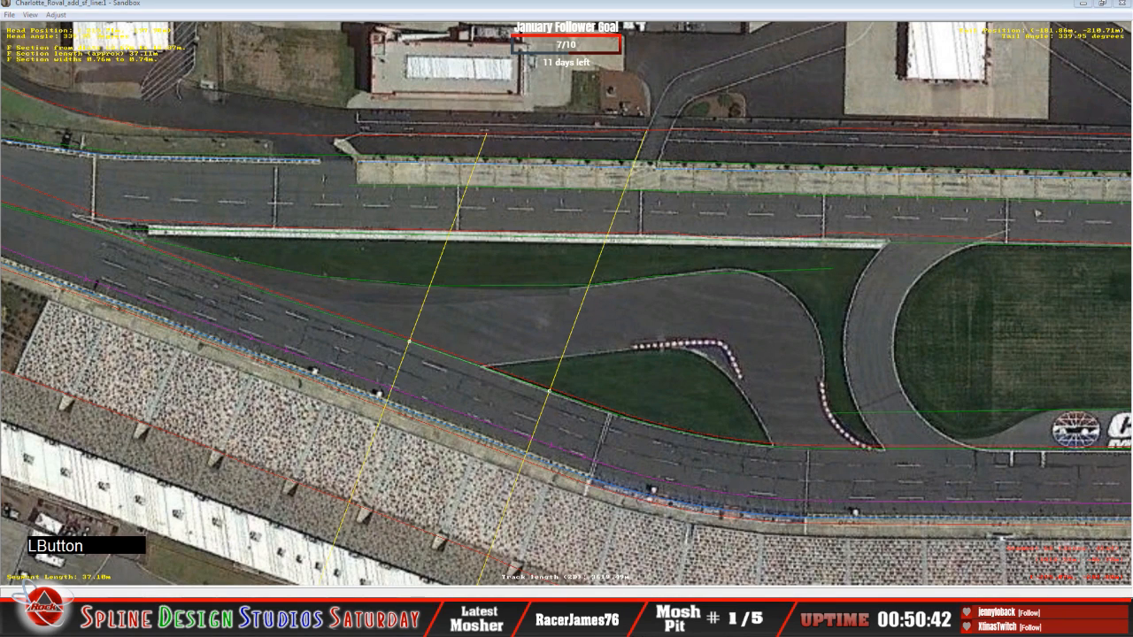
{"action": "double_click", "coordinate": [365, 521]}
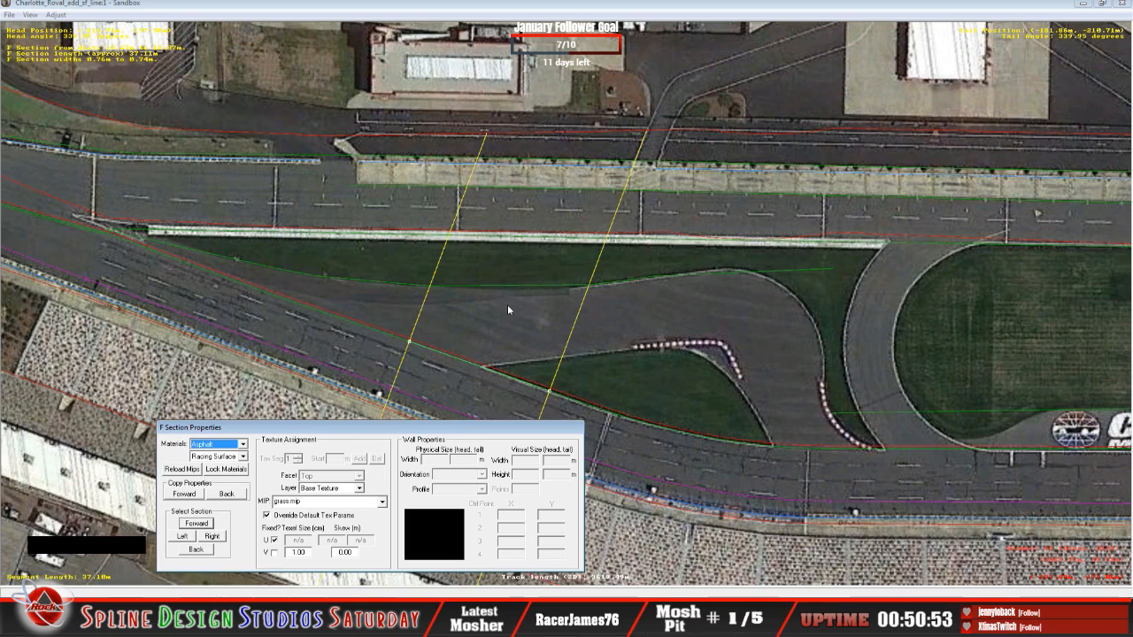
{"action": "left_click", "coordinate": [339, 552]}
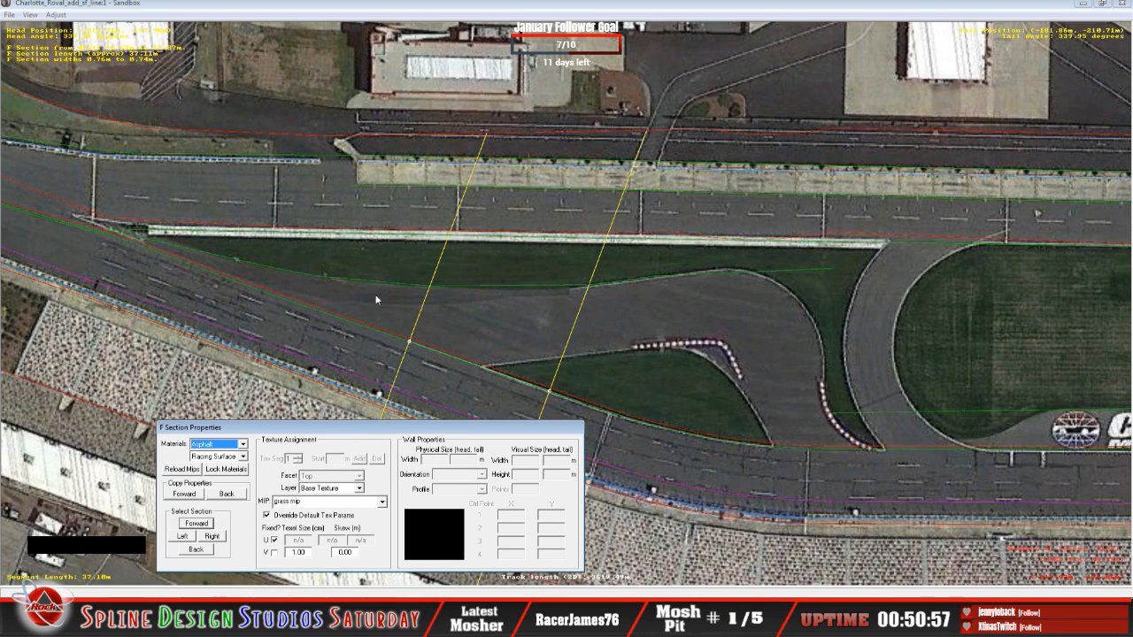
Select the F section on the 43.81 m segment at the grass wedge's narrow tip and show the world drawn underneath.
{"action": "left_click", "coordinate": [328, 274]}
{"action": "left_click", "coordinate": [280, 273]}
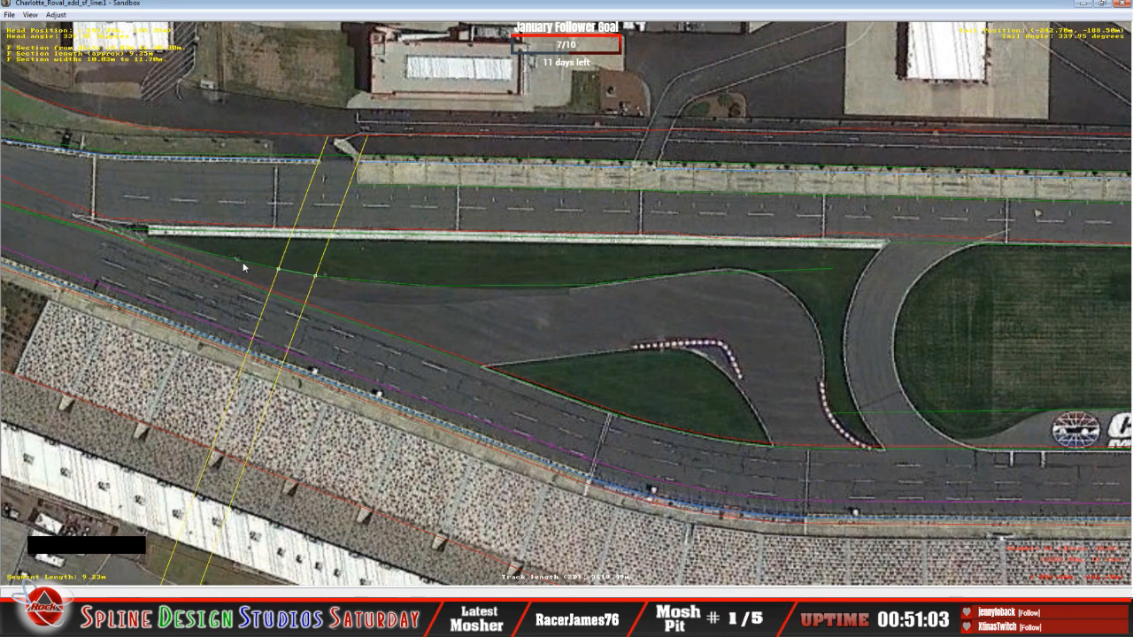
{"action": "left_click", "coordinate": [244, 265]}
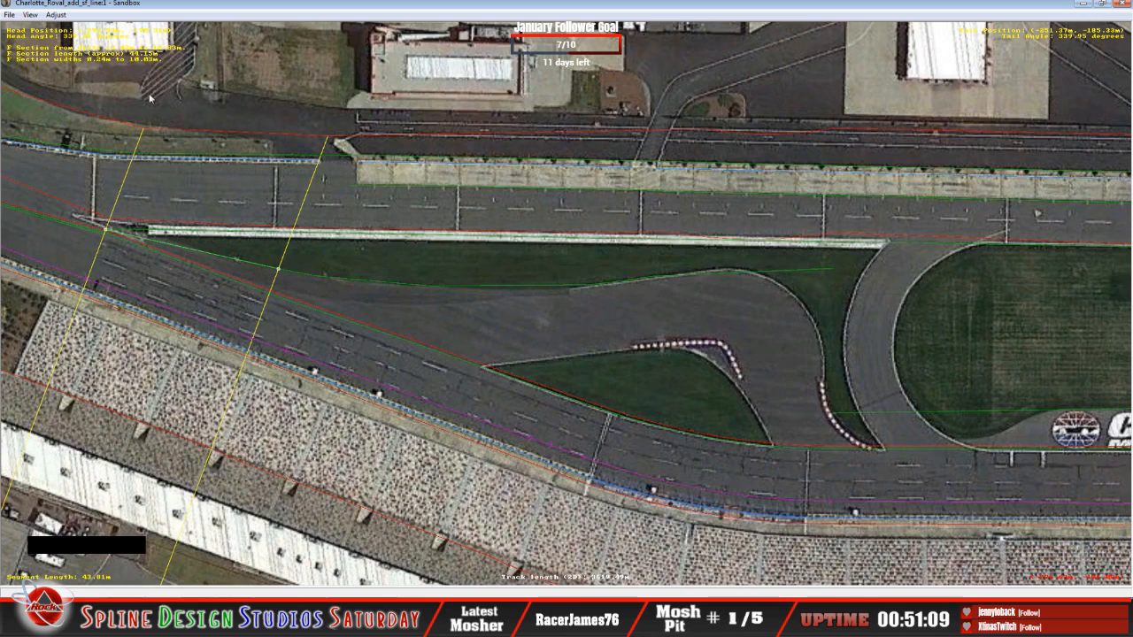
{"action": "left_click", "coordinate": [31, 15]}
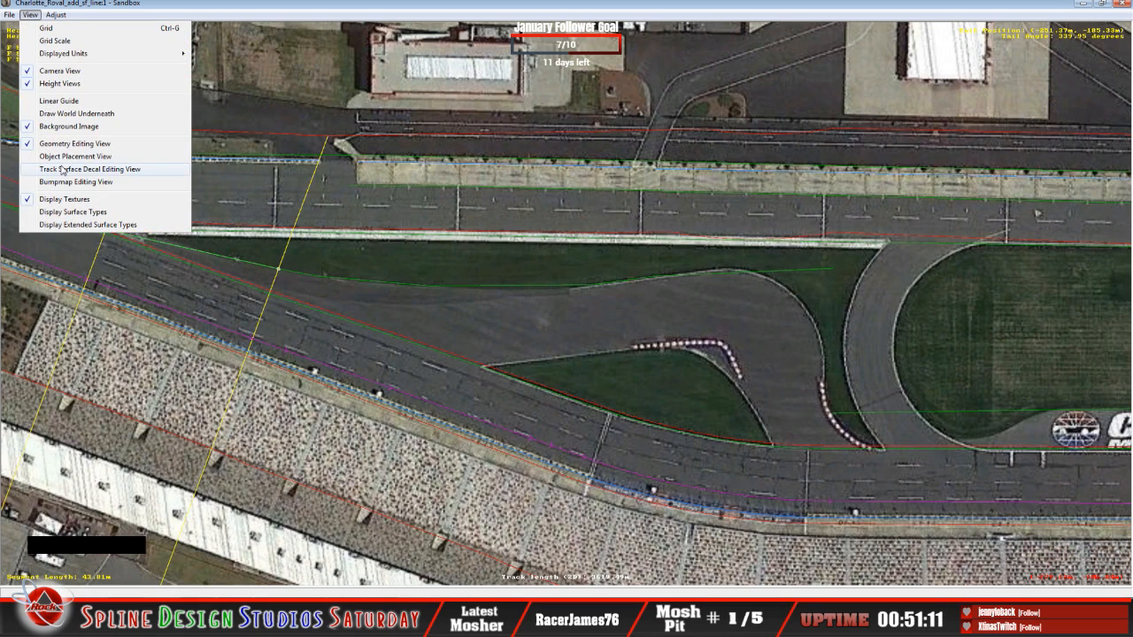
{"action": "left_click", "coordinate": [61, 113]}
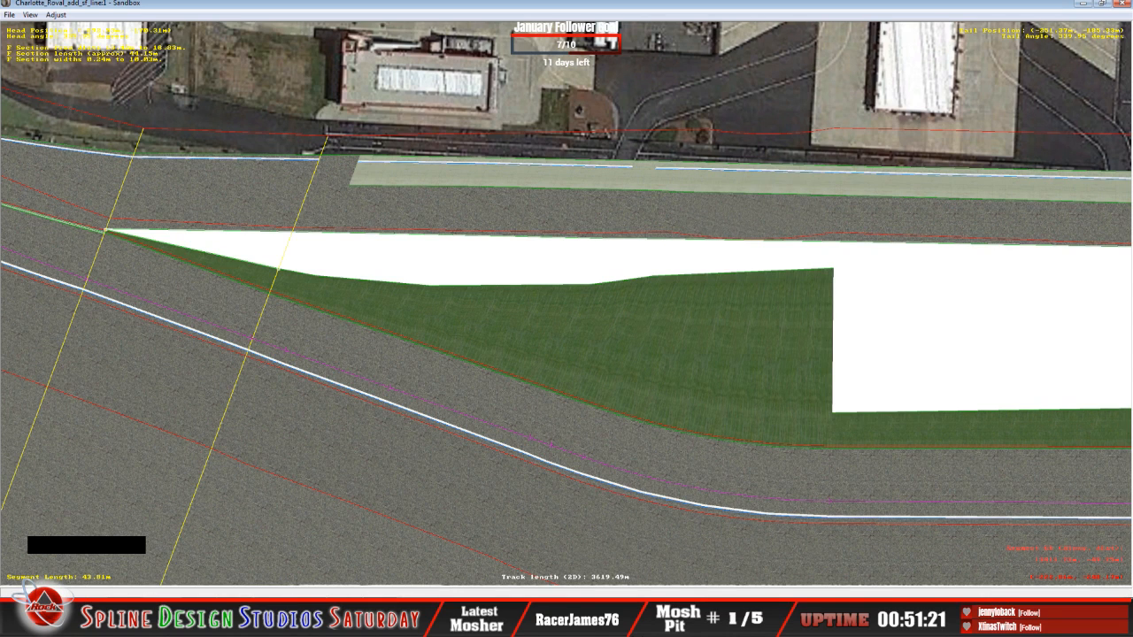
Assign grass.mip as the base texture of the selected F section at the wedge's narrow tip.
{"action": "left_click", "coordinate": [349, 529]}
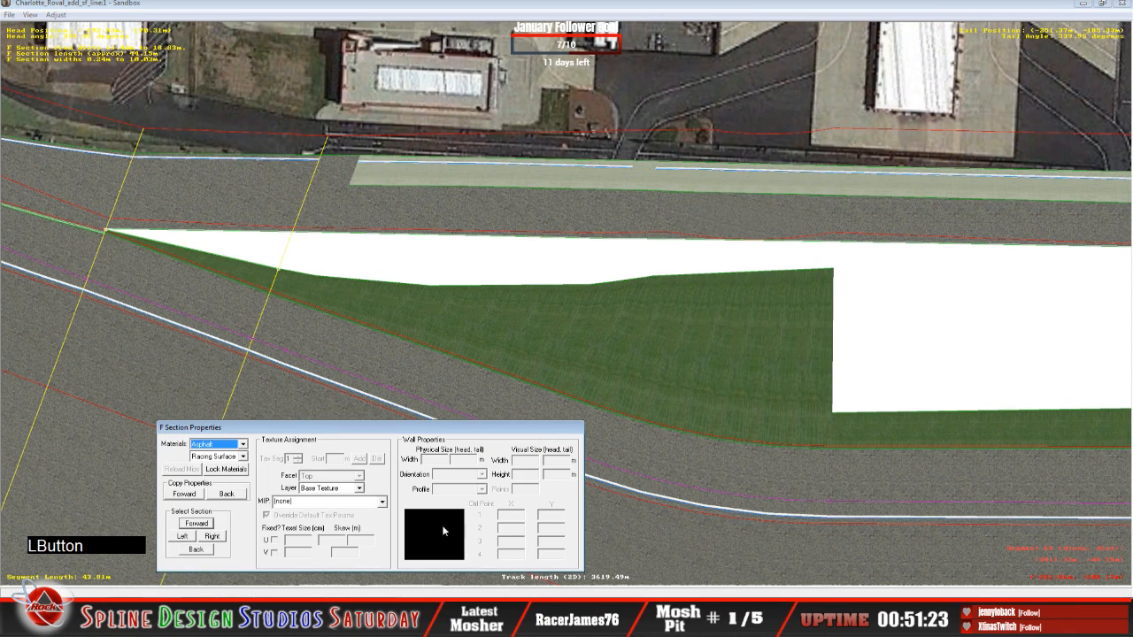
{"action": "left_click", "coordinate": [382, 502]}
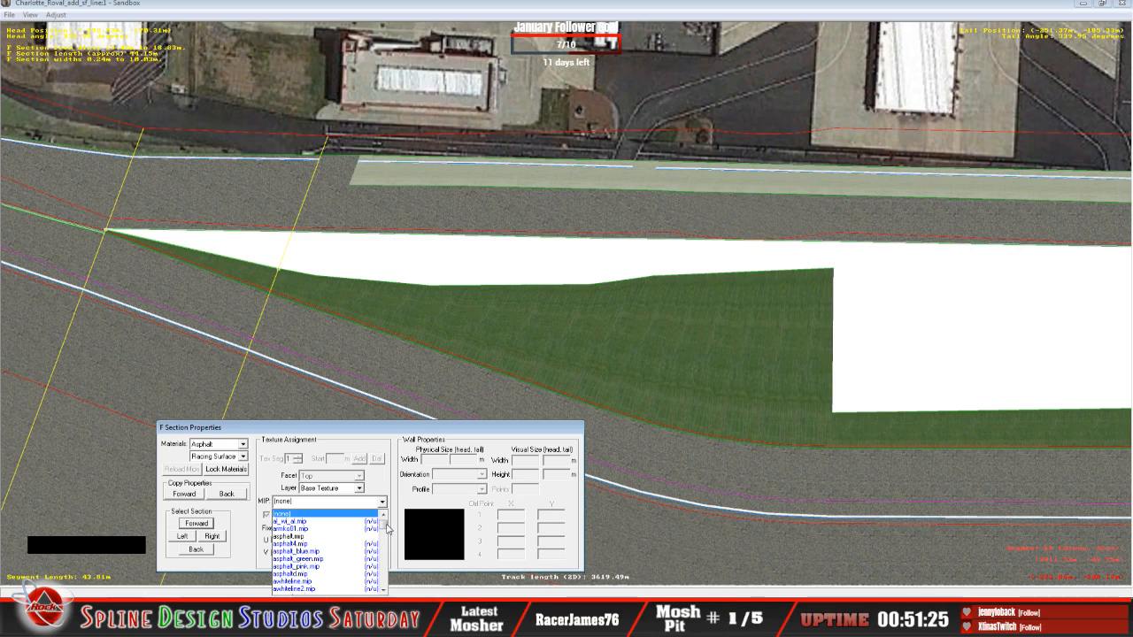
{"action": "left_click", "coordinate": [386, 540]}
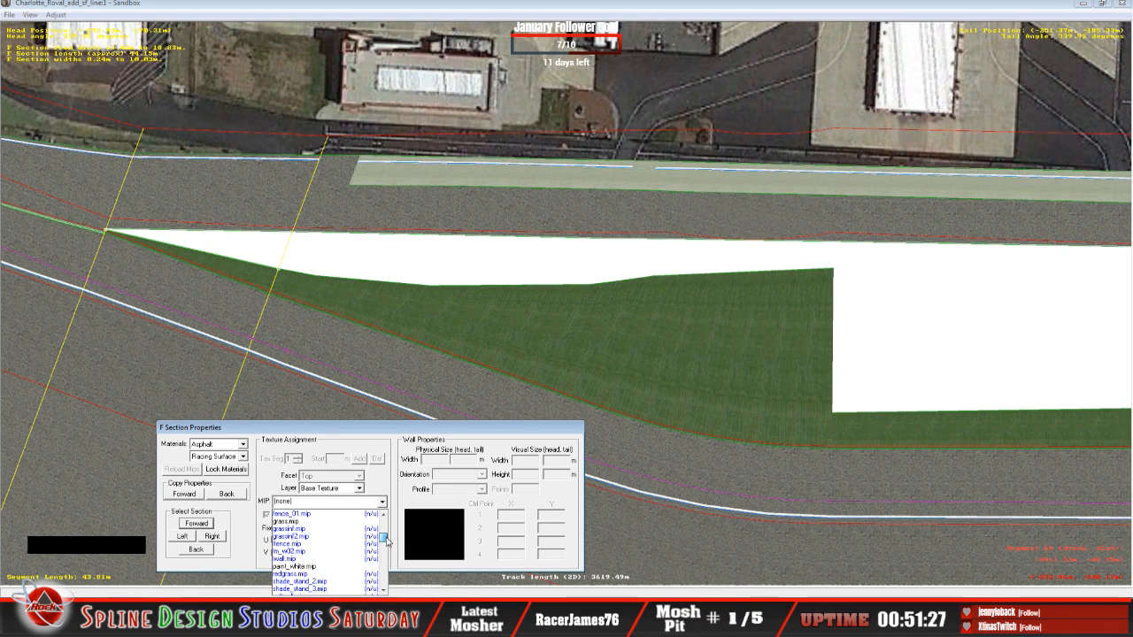
{"action": "left_click", "coordinate": [340, 521]}
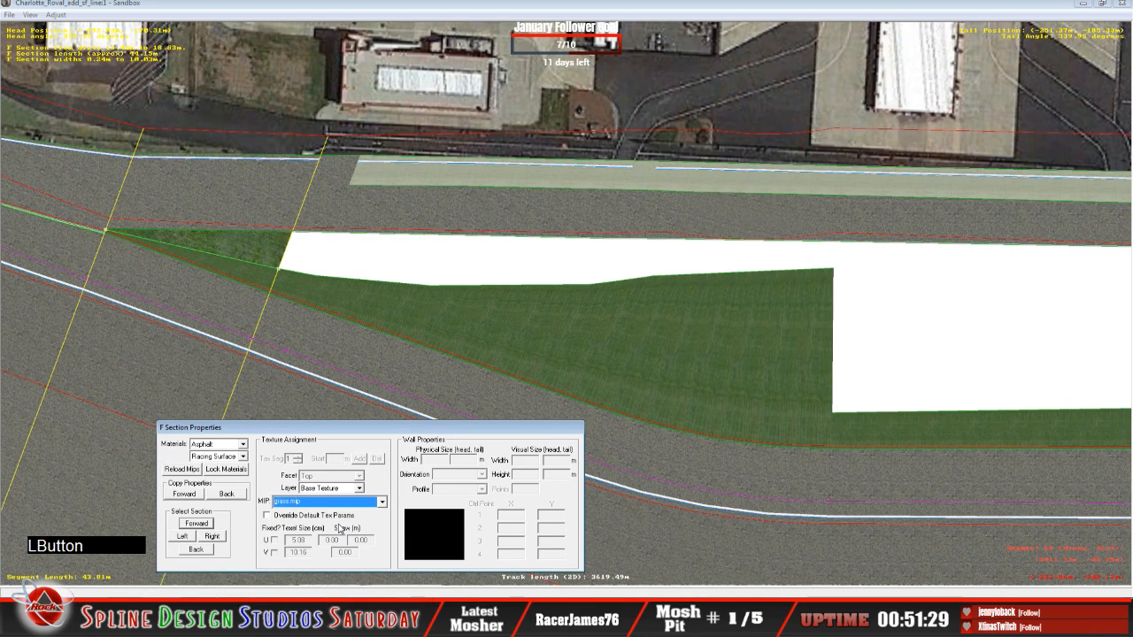
Override the section's default texture parameters, fix its U texel size, and set the V texel size to 1.00 cm.
{"action": "left_click", "coordinate": [267, 515]}
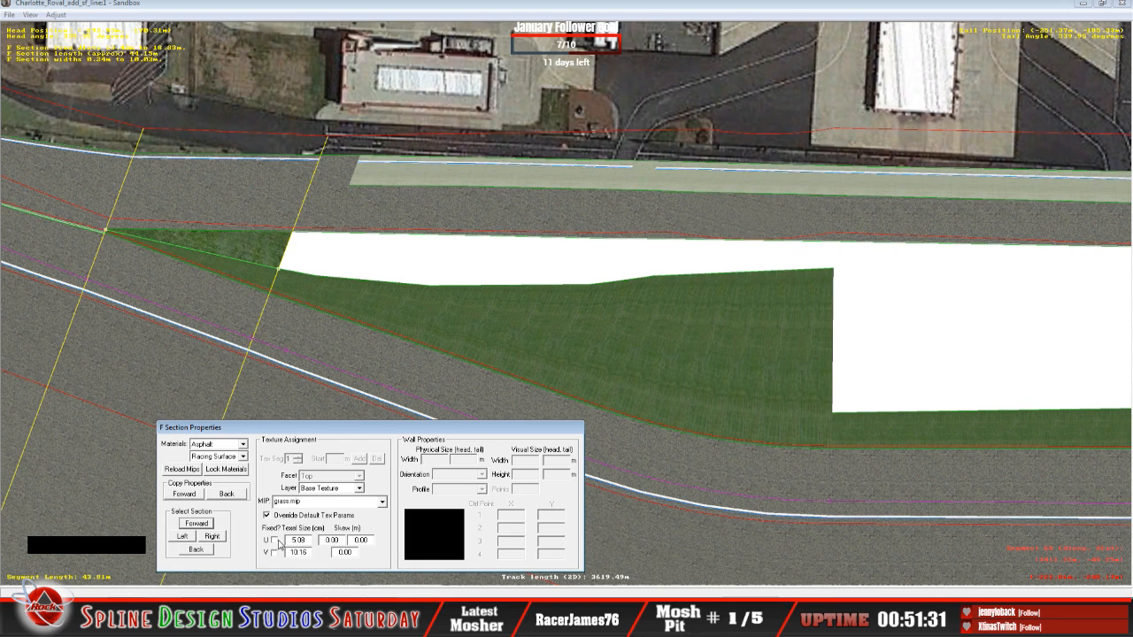
{"action": "left_click", "coordinate": [276, 541]}
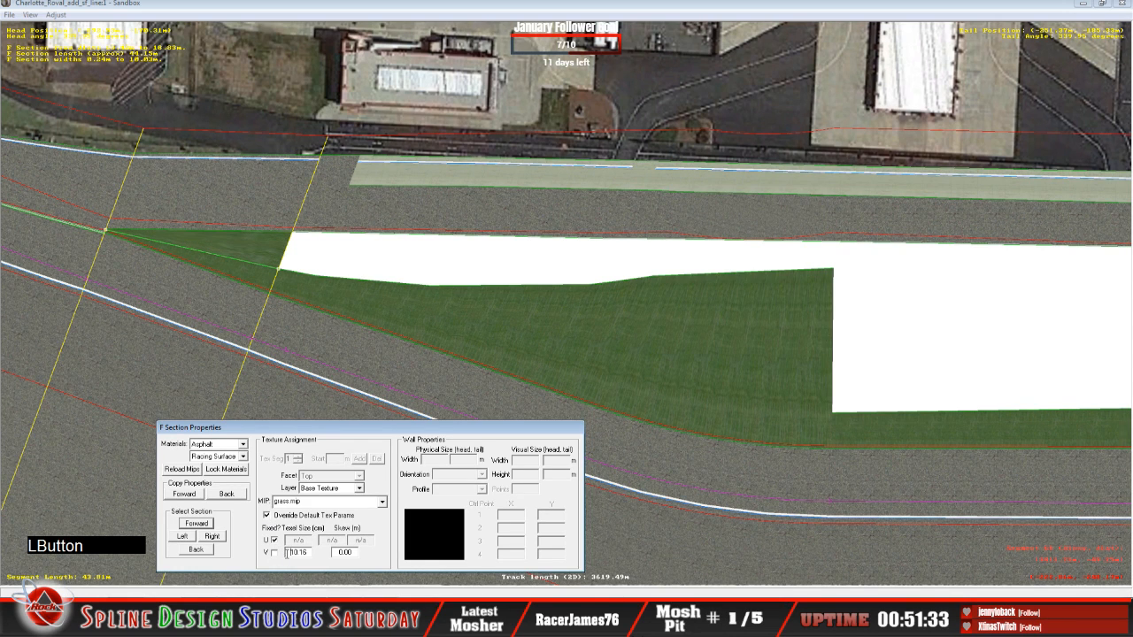
{"action": "key", "text": "Delete"}
{"action": "key", "text": "Delete"}
{"action": "key", "text": "Delete"}
{"action": "key", "text": "Delete"}
{"action": "key", "text": "Delete"}
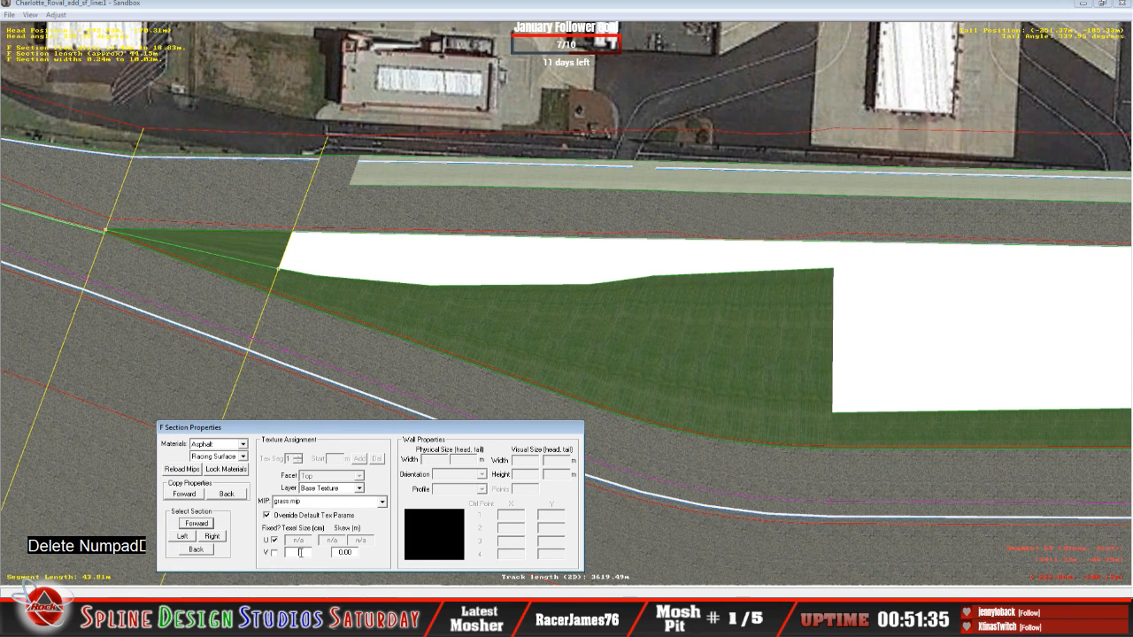
{"action": "type", "text": "1.00"}
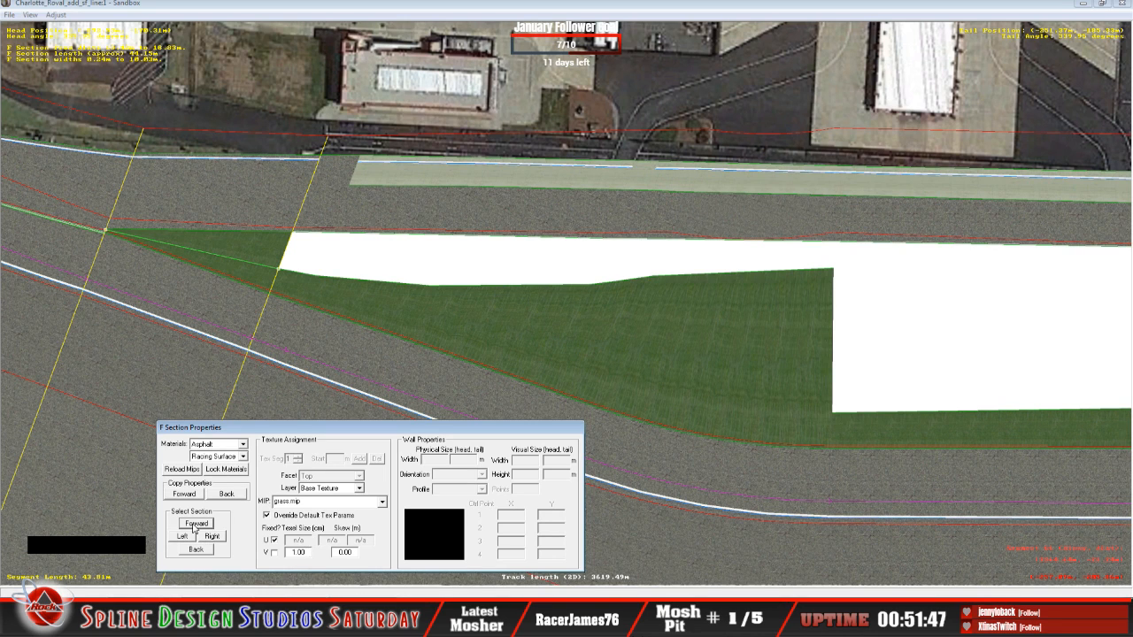
Select the next F section forward from the wedge's narrow tip, on the 9.23 m segment, and assign grass.mip as its base texture.
{"action": "left_click", "coordinate": [196, 525]}
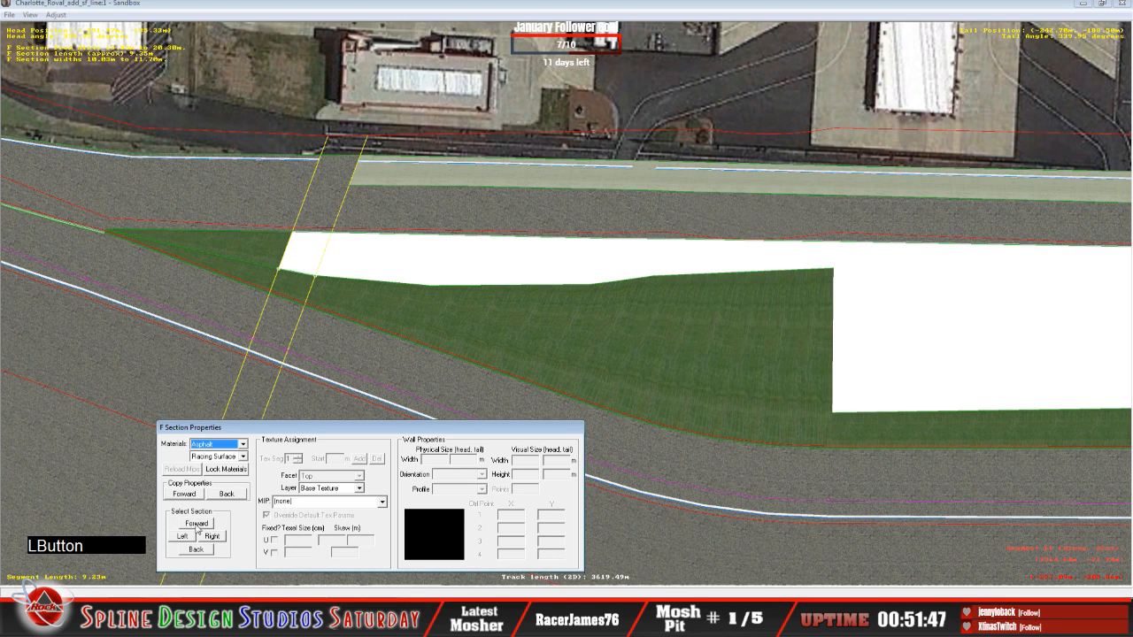
{"action": "left_click", "coordinate": [383, 502]}
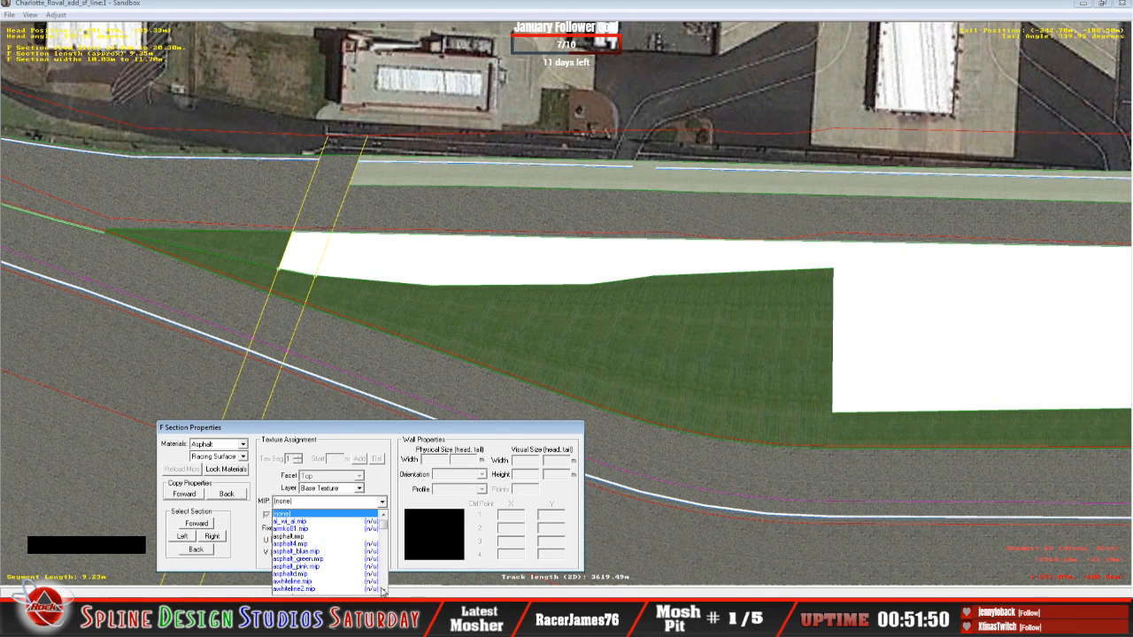
{"action": "left_click", "coordinate": [384, 590]}
{"action": "left_click", "coordinate": [384, 591]}
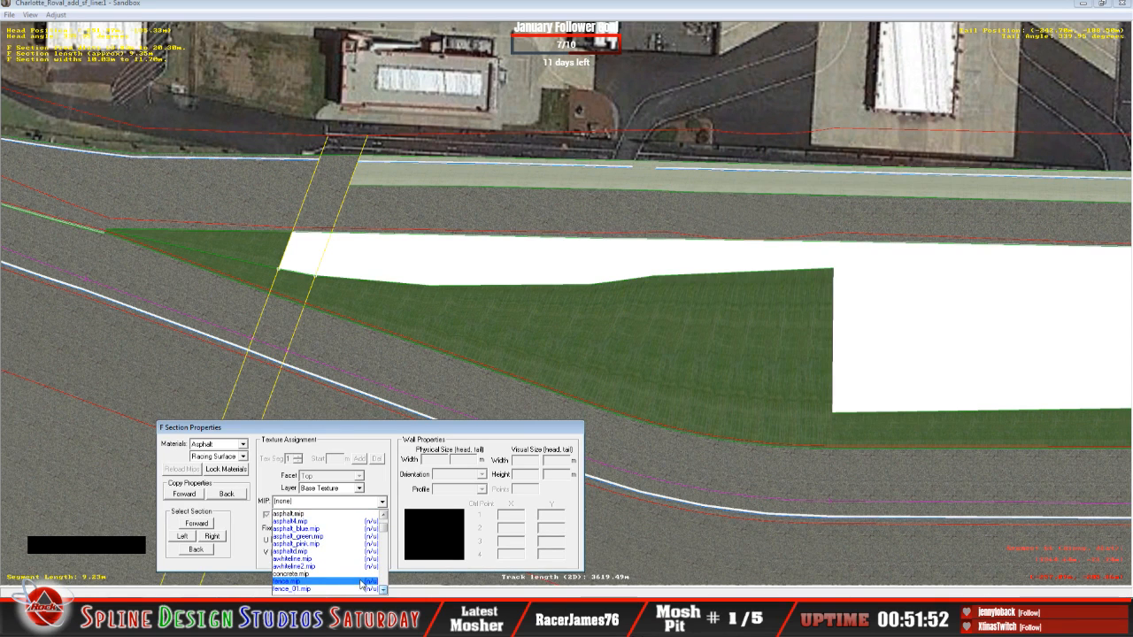
{"action": "left_click", "coordinate": [383, 591]}
{"action": "left_click", "coordinate": [384, 590]}
{"action": "left_click", "coordinate": [384, 590]}
{"action": "left_click", "coordinate": [383, 591]}
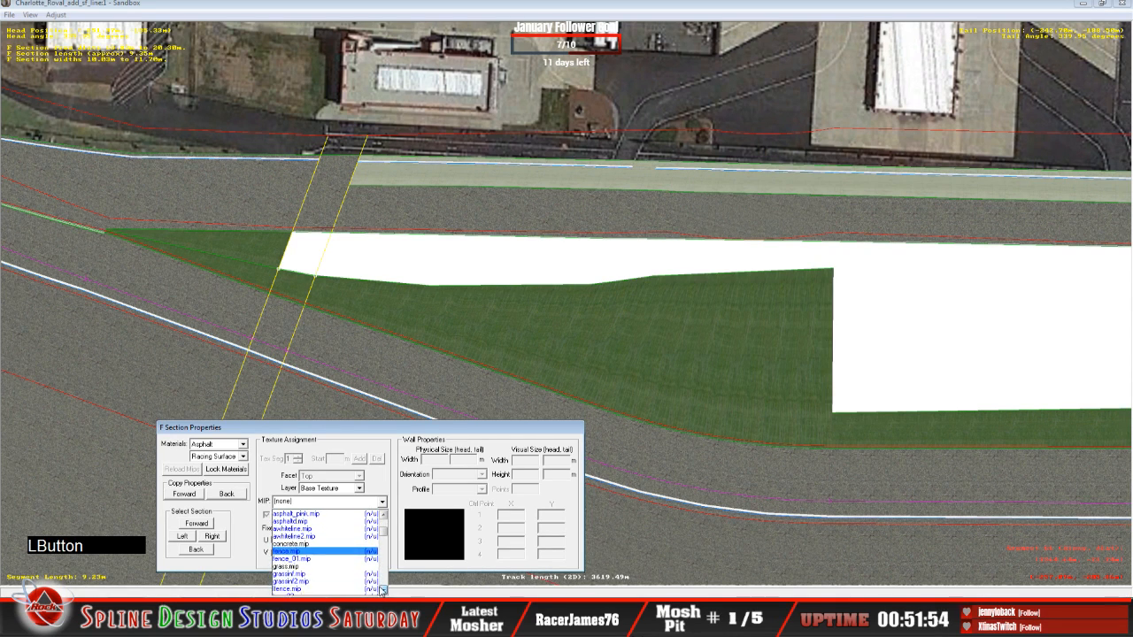
{"action": "left_click", "coordinate": [357, 568]}
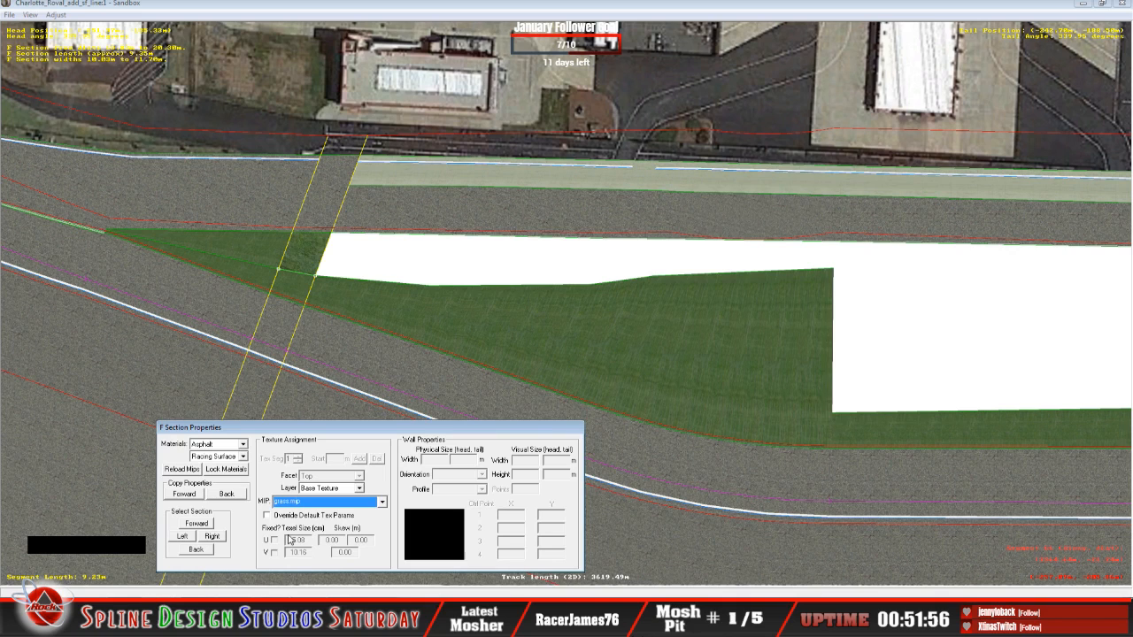
Override the 9.23 m segment section's default texture parameters, fix its U texel size, and set the V texel size to 1.00 cm.
{"action": "left_click", "coordinate": [274, 516]}
{"action": "left_click", "coordinate": [274, 540]}
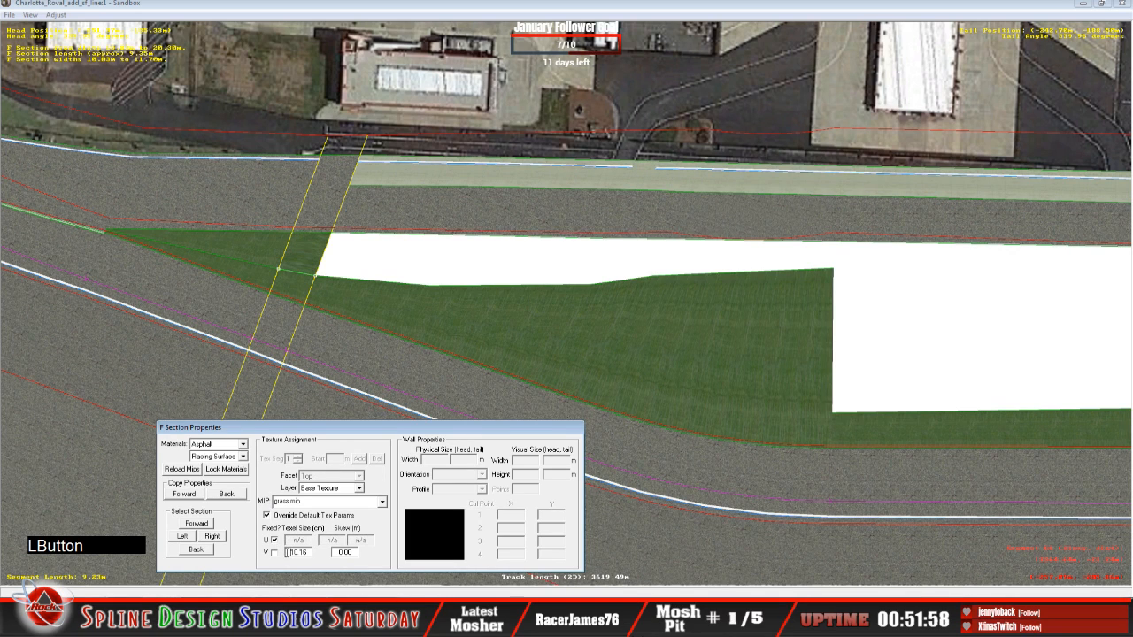
{"action": "key", "text": "Delete"}
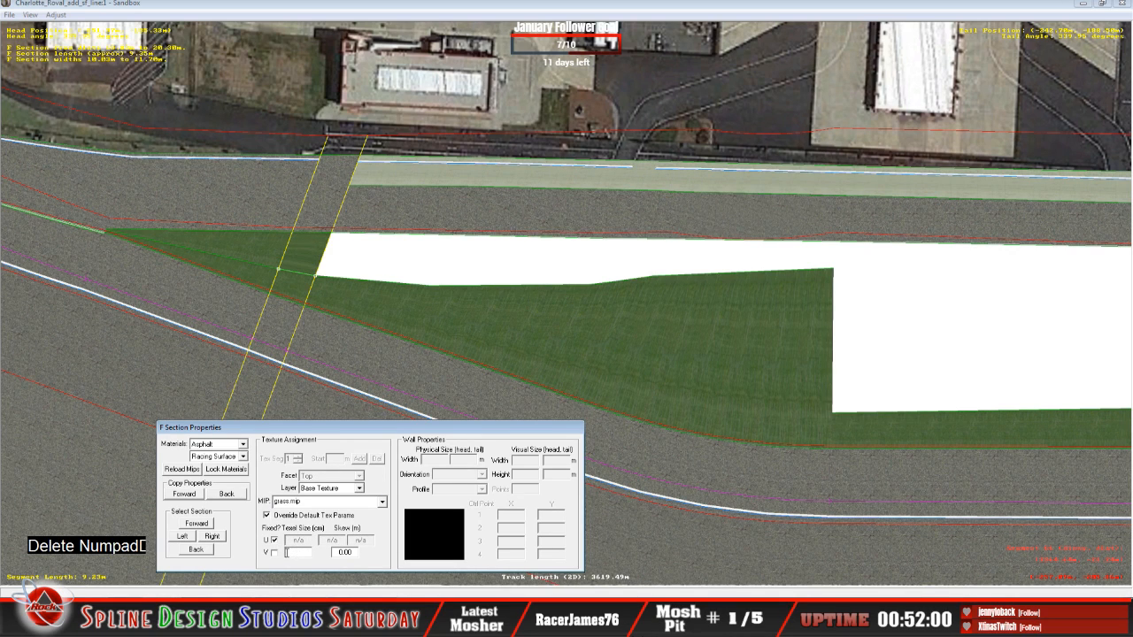
{"action": "type", "text": "1.00"}
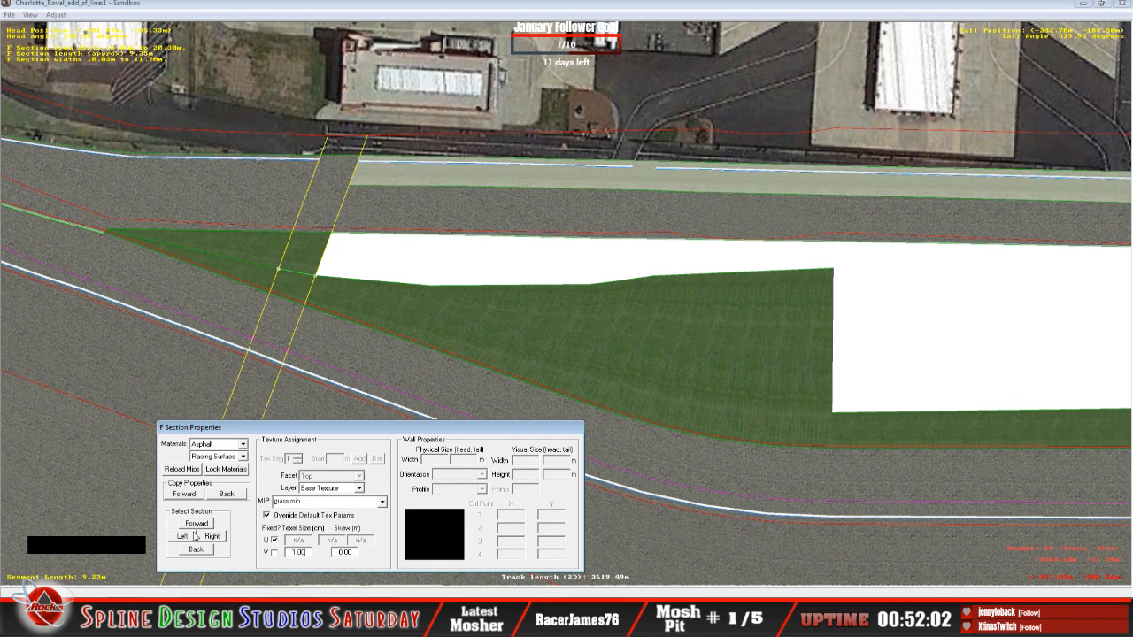
Move forward to the untextured F section on the 27.66 m segment and assign grass.mip as its base texture.
{"action": "left_click", "coordinate": [197, 524]}
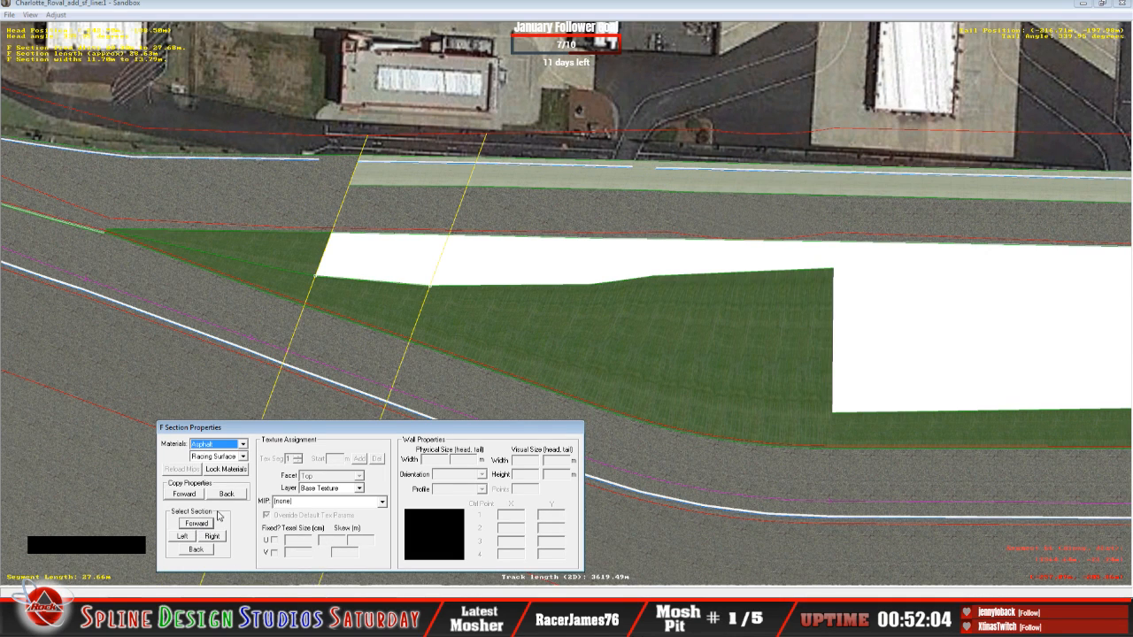
{"action": "left_click", "coordinate": [383, 502]}
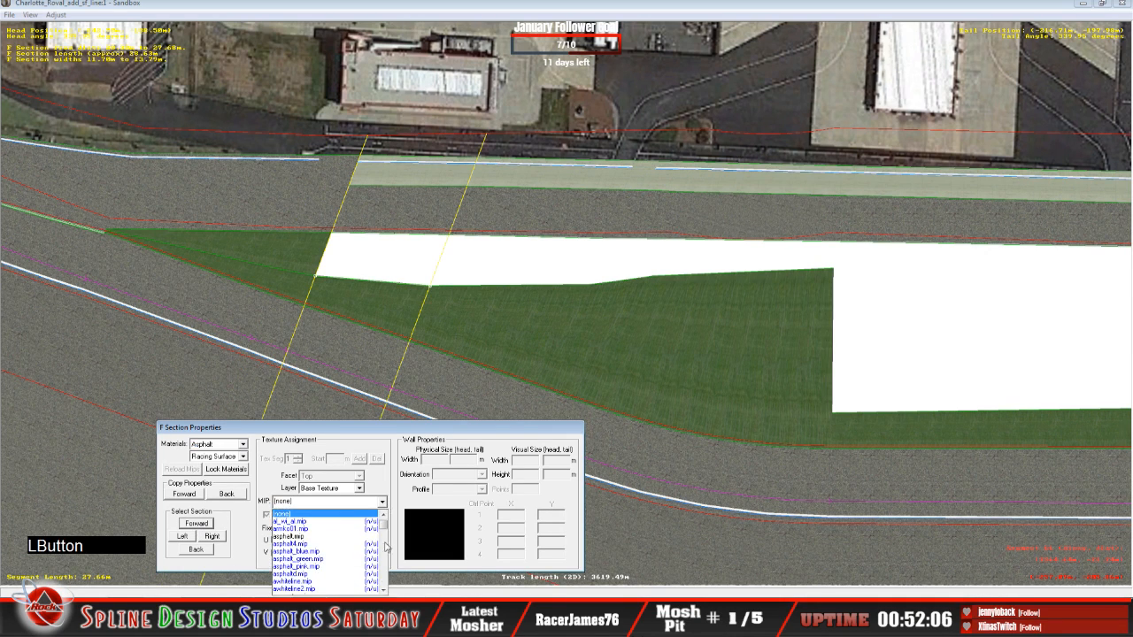
{"action": "left_click", "coordinate": [384, 547]}
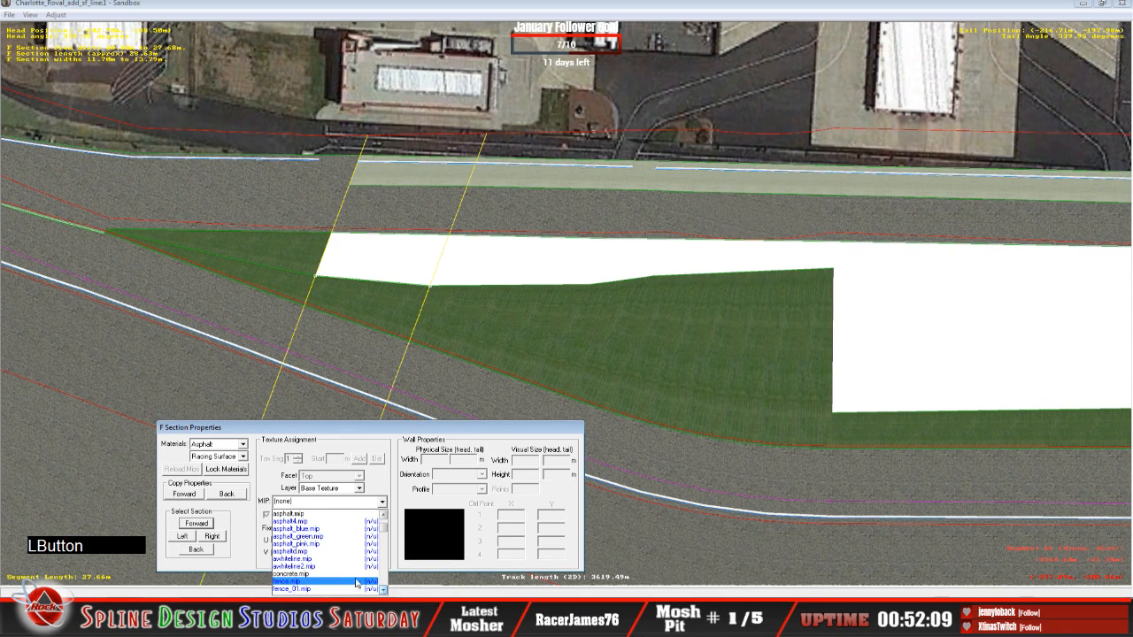
{"action": "left_click", "coordinate": [383, 589]}
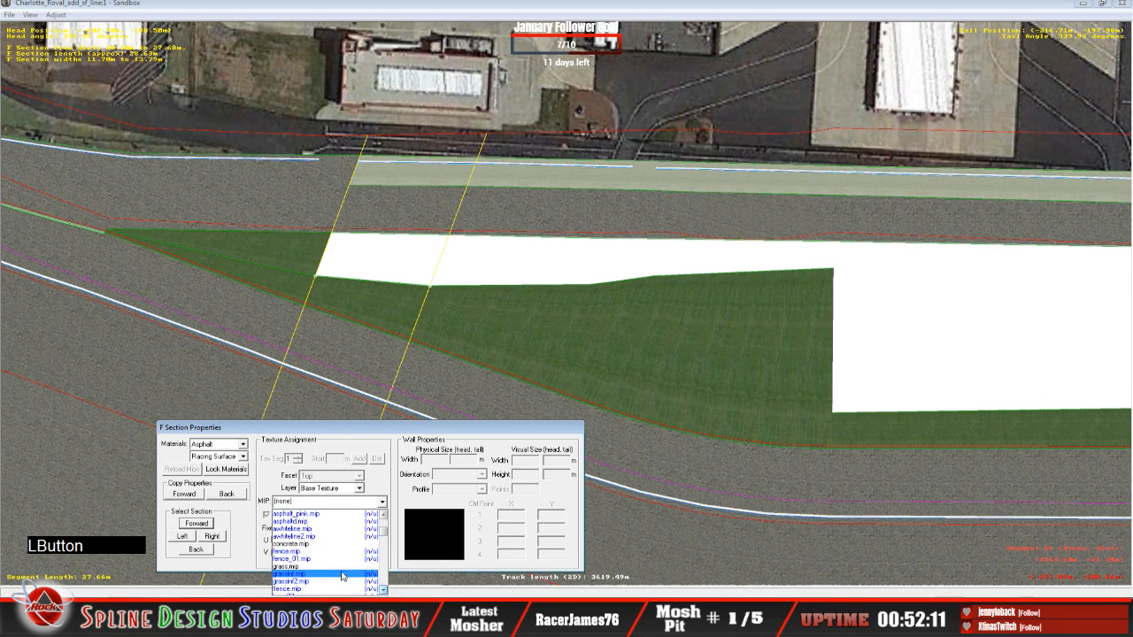
{"action": "left_click", "coordinate": [342, 574]}
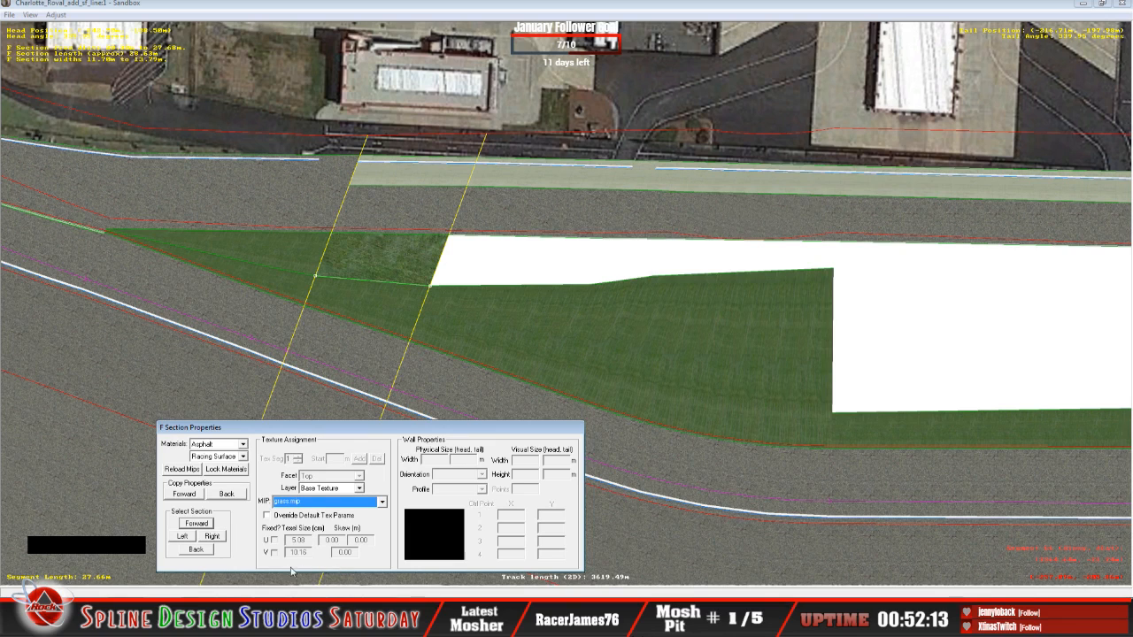
Override the 27.66 m segment section's default texture parameters, fix its U texel size, and set the V texel size to 1.00 cm.
{"action": "left_click", "coordinate": [278, 521]}
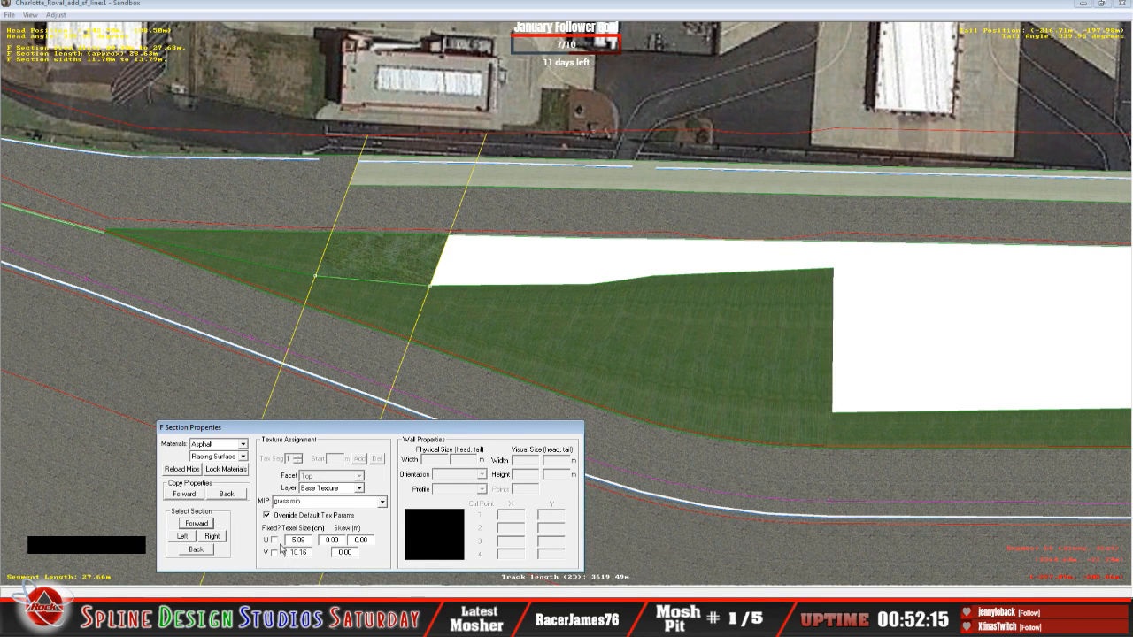
{"action": "left_click", "coordinate": [275, 540]}
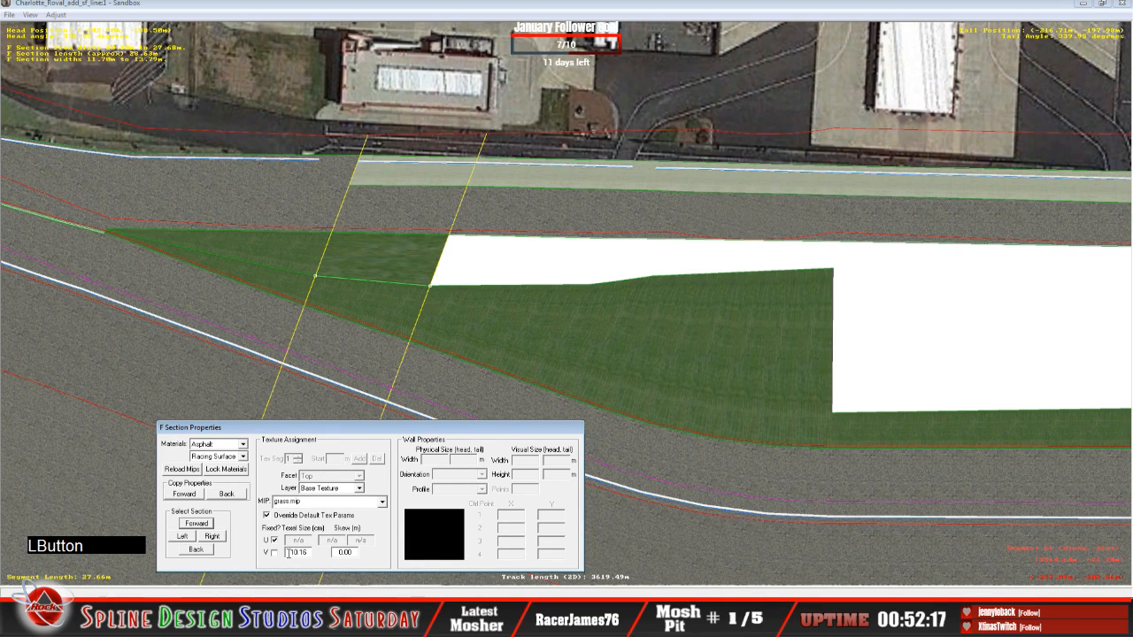
{"action": "key", "text": "Delete"}
{"action": "key", "text": "Delete"}
{"action": "key", "text": "Delete"}
{"action": "key", "text": "Delete"}
{"action": "key", "text": "Delete"}
{"action": "key", "text": "Delete"}
{"action": "type", "text": "1.00"}
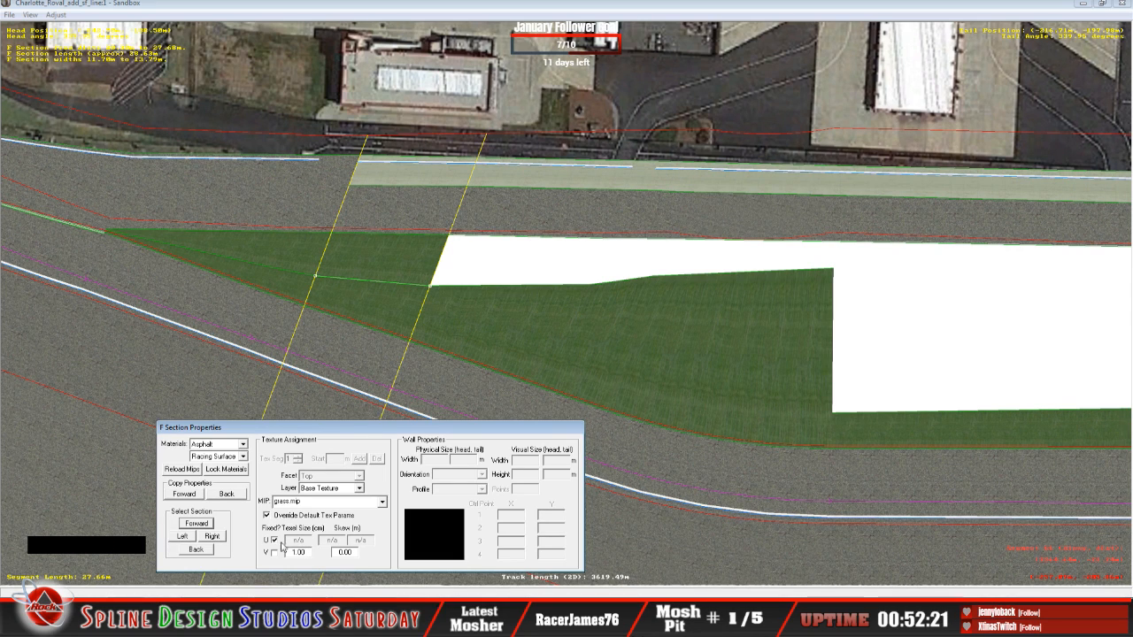
Move forward to the untextured F section on the 37.10 m segment and assign grass.mip as its base texture.
{"action": "left_click", "coordinate": [195, 525]}
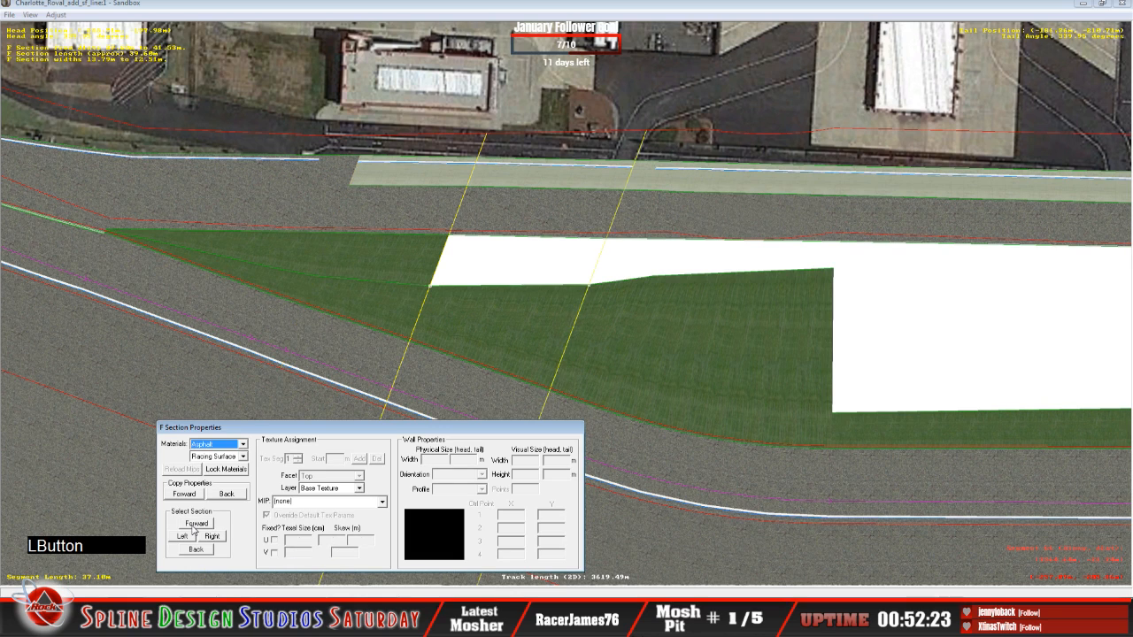
{"action": "left_click", "coordinate": [383, 502]}
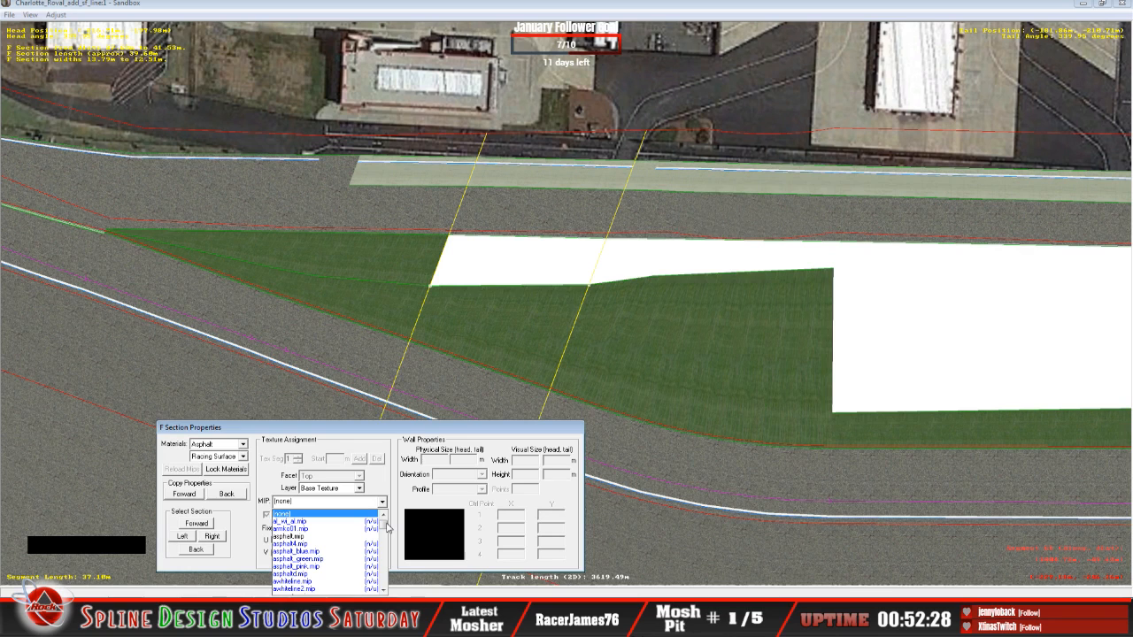
{"action": "left_click", "coordinate": [384, 591]}
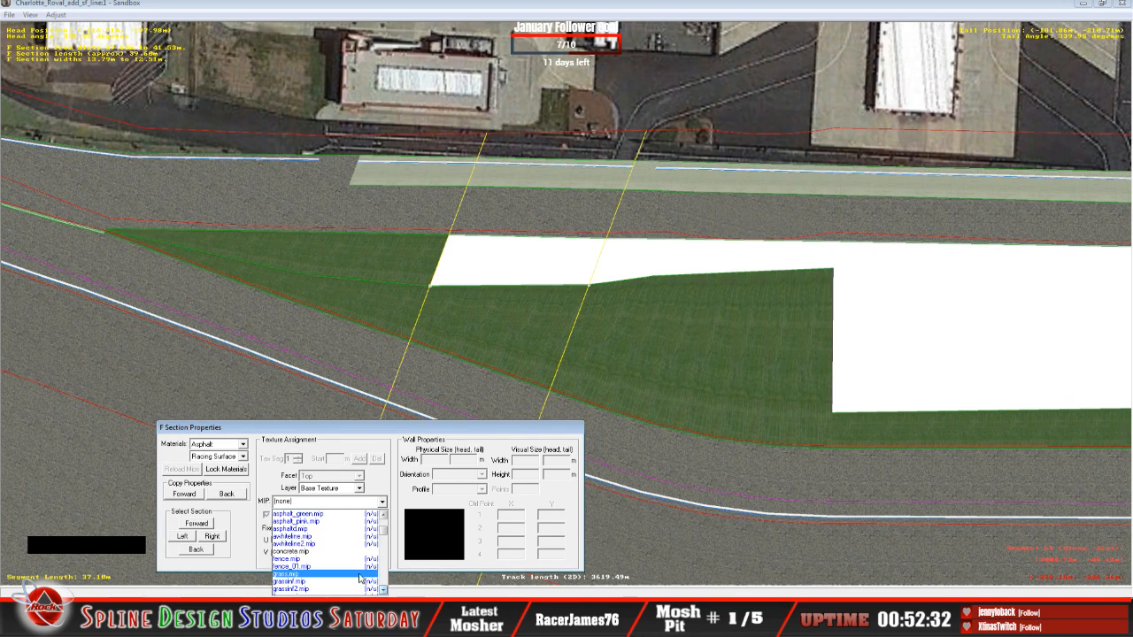
{"action": "left_click", "coordinate": [360, 577]}
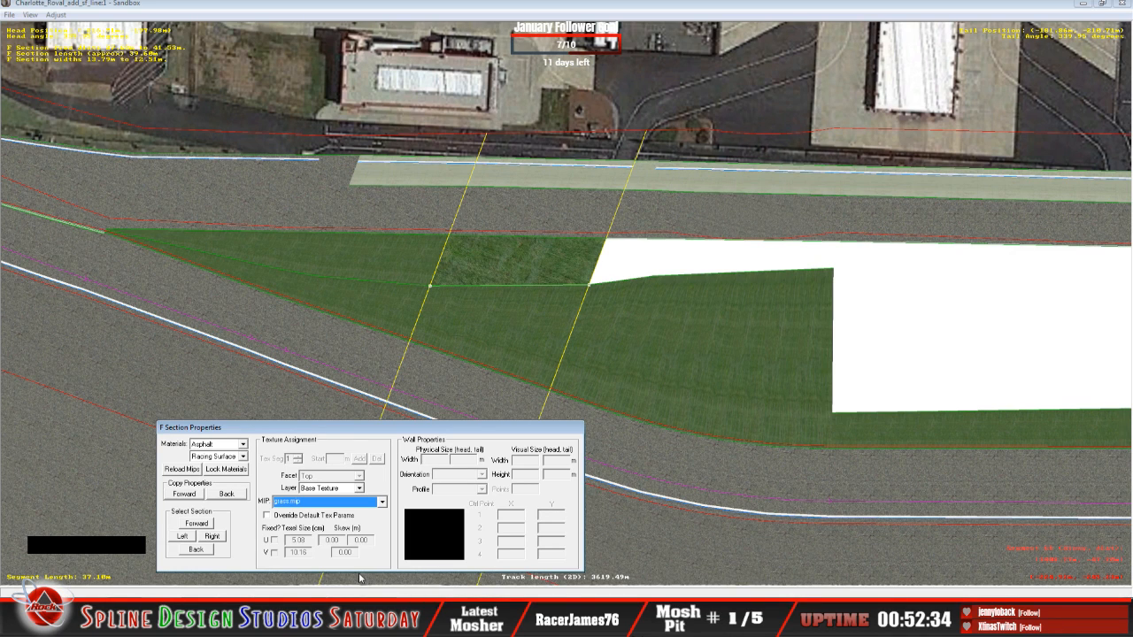
Override the 37.10 m segment section's default texture parameters, fix its U texel size, and set the V texel size to 1.00 cm.
{"action": "left_click", "coordinate": [267, 515]}
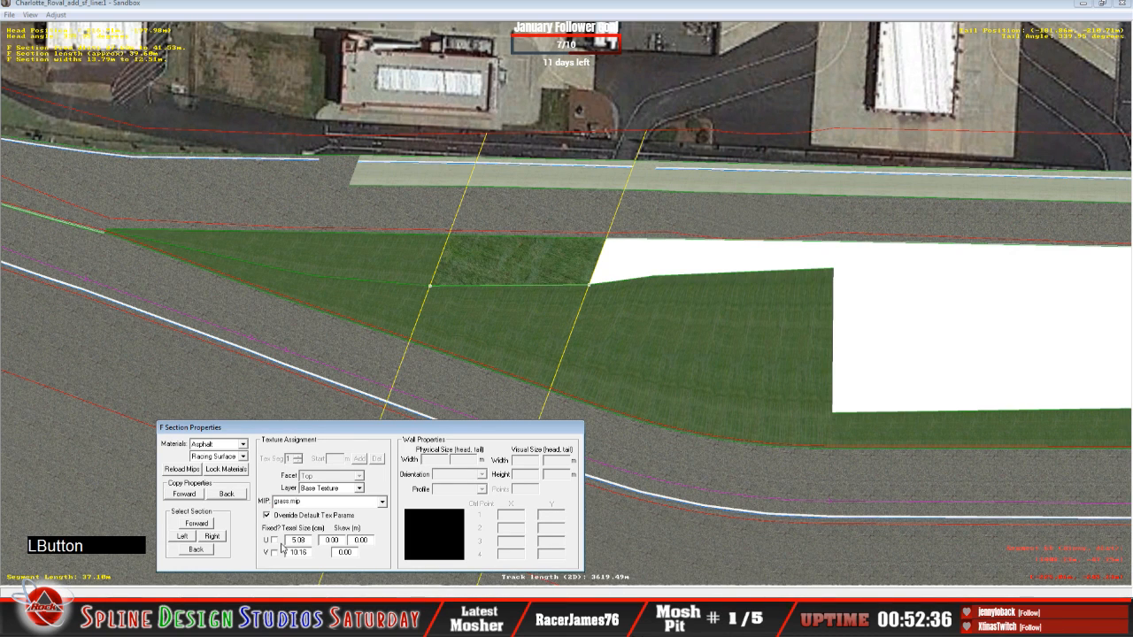
{"action": "left_click", "coordinate": [274, 540]}
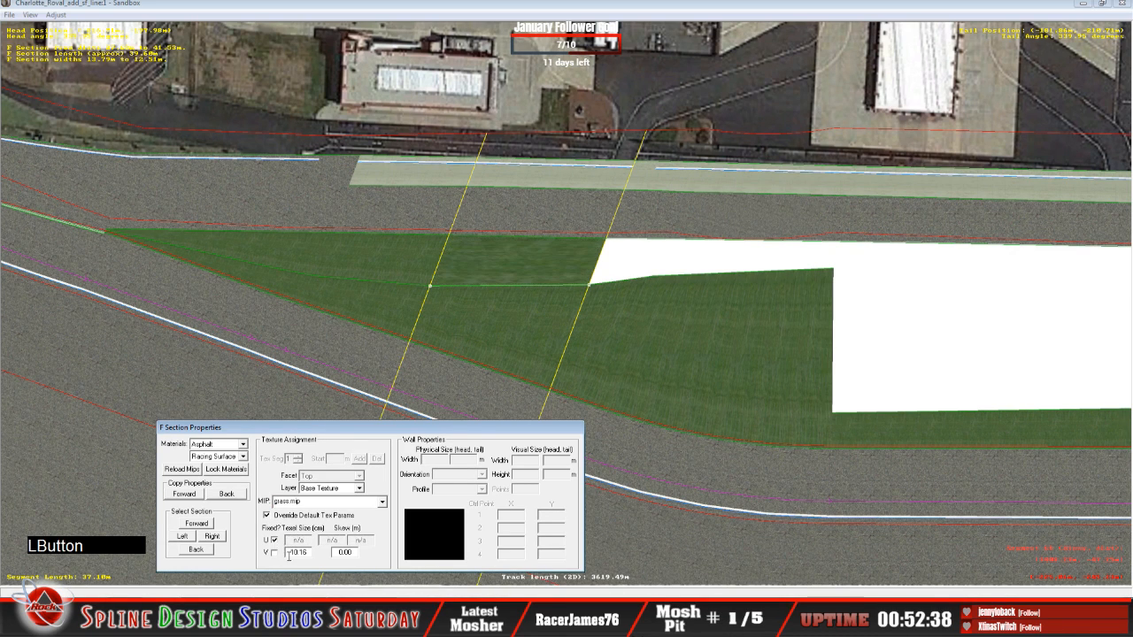
{"action": "left_click", "coordinate": [288, 553]}
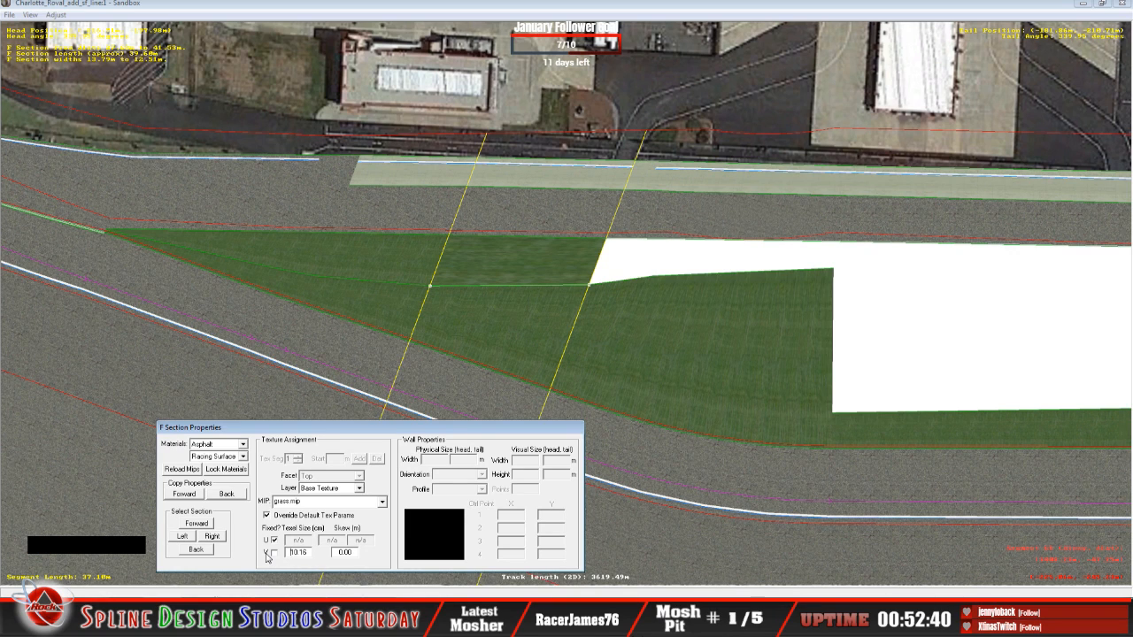
{"action": "key", "text": "Delete"}
{"action": "key", "text": "Delete"}
{"action": "key", "text": "Delete"}
{"action": "key", "text": "Delete"}
{"action": "key", "text": "Delete"}
{"action": "type", "text": "1.00"}
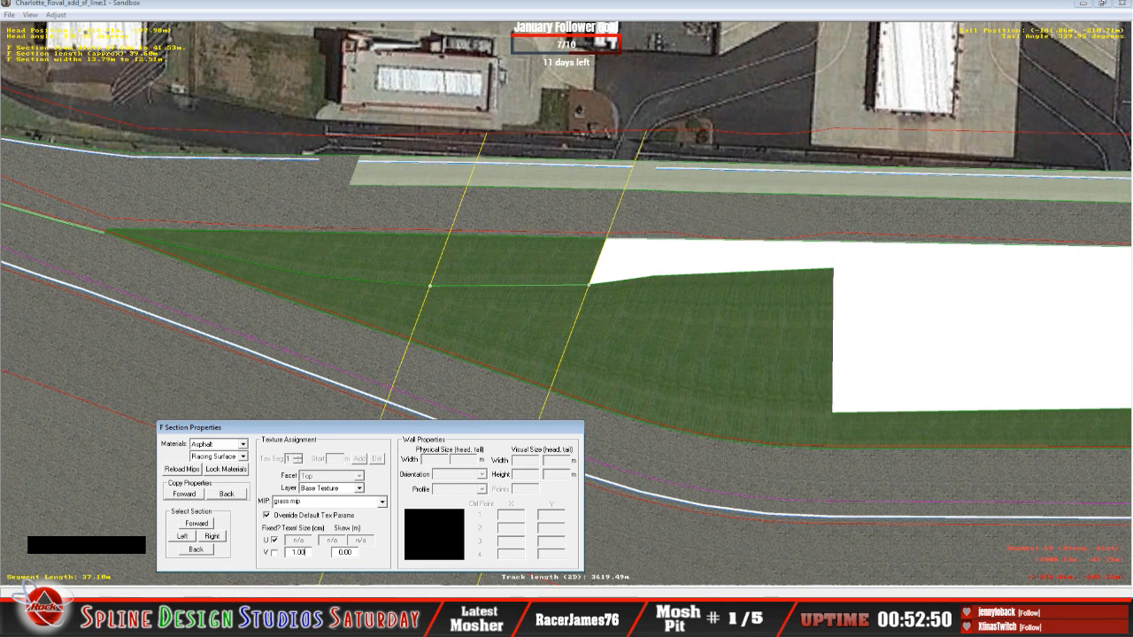
Move forward to the narrow untextured F section on the 5.54 m segment and assign grass.mip as its base texture.
{"action": "left_click", "coordinate": [201, 526]}
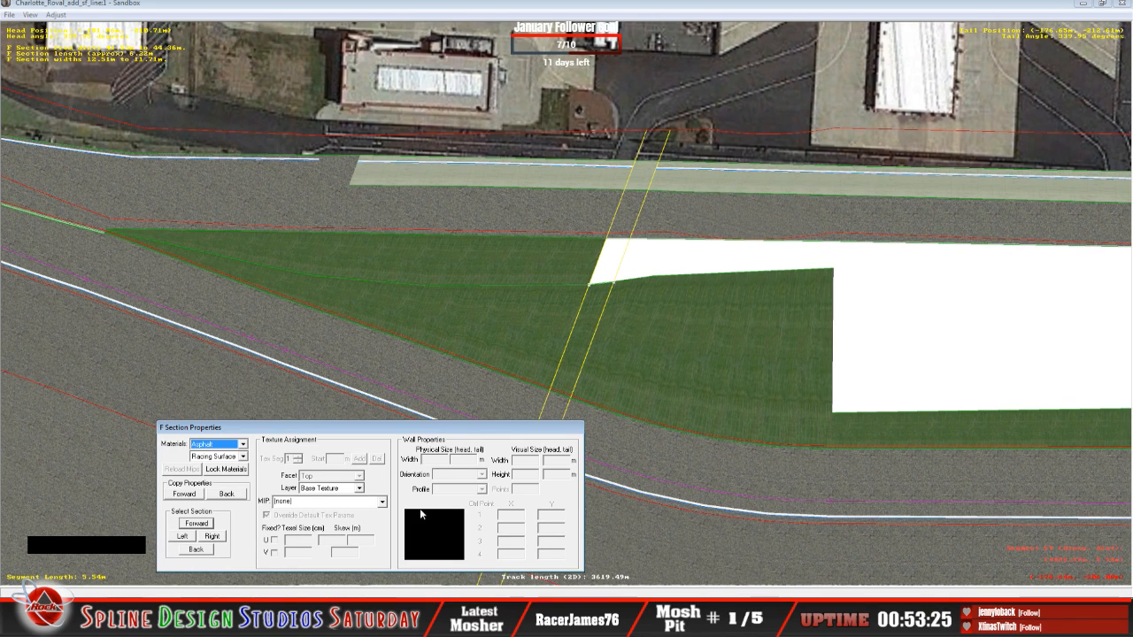
{"action": "left_click", "coordinate": [383, 503]}
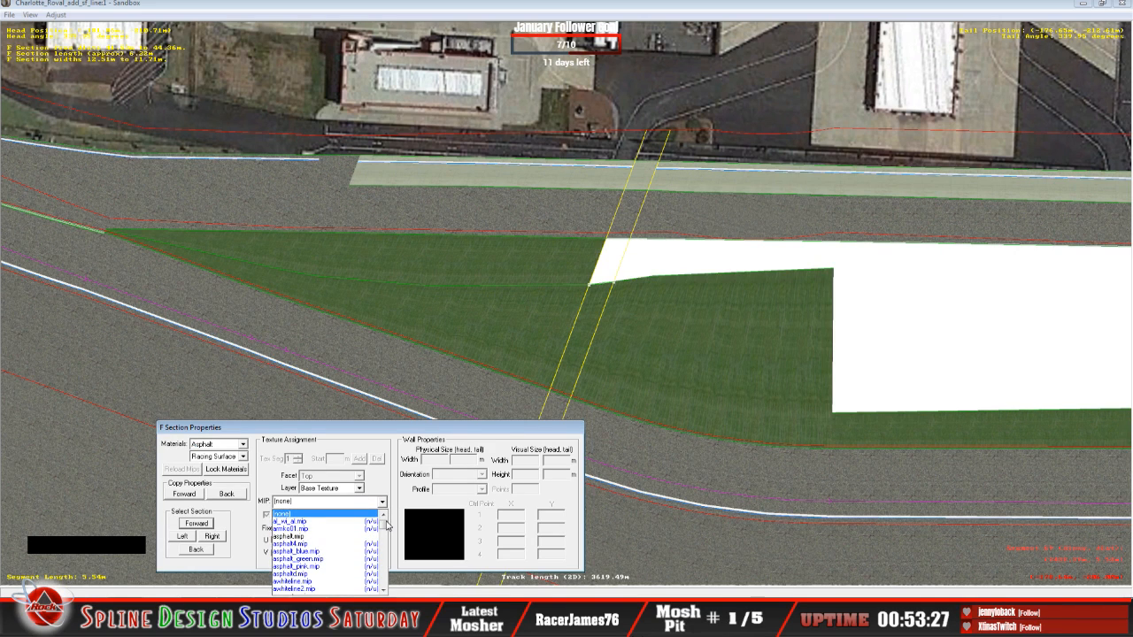
{"action": "left_click", "coordinate": [386, 535]}
{"action": "left_click_drag", "start_coordinate": [385, 531], "coordinate": [385, 538]}
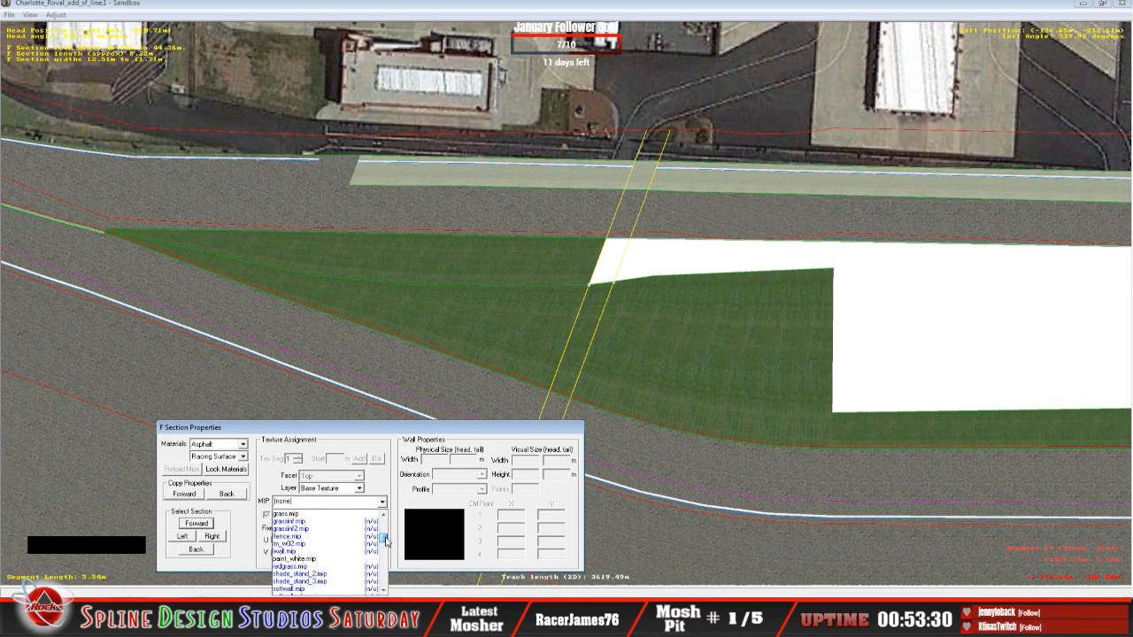
{"action": "left_click", "coordinate": [360, 514]}
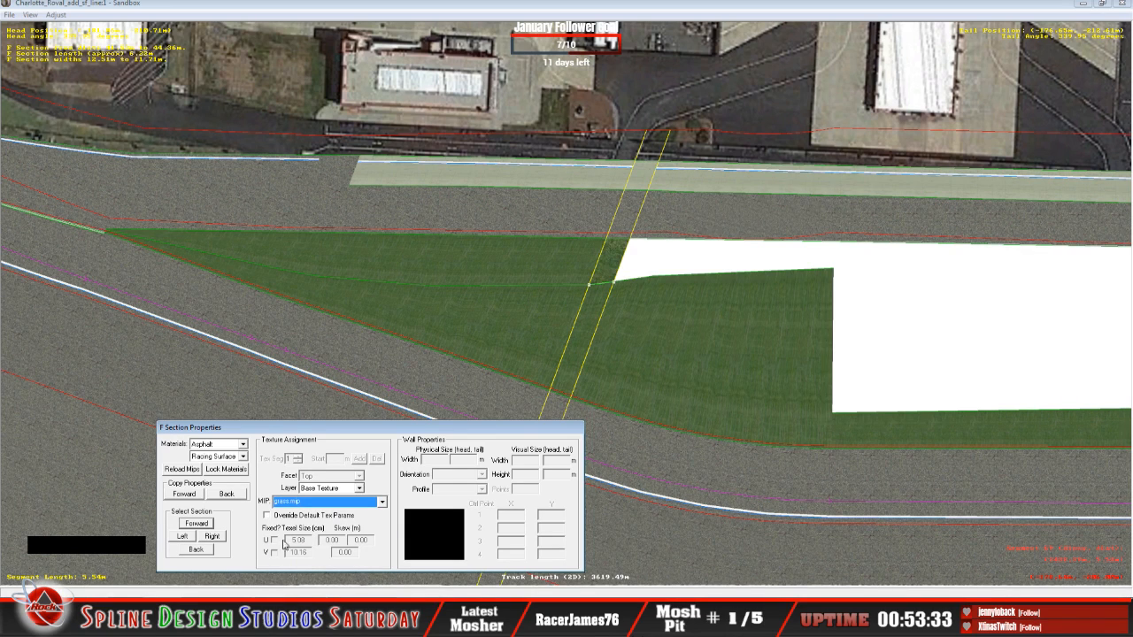
Override the 5.54 m segment section's default texture parameters, fix its U texel size, and set the V texel size to 1.0 cm.
{"action": "left_click", "coordinate": [266, 516]}
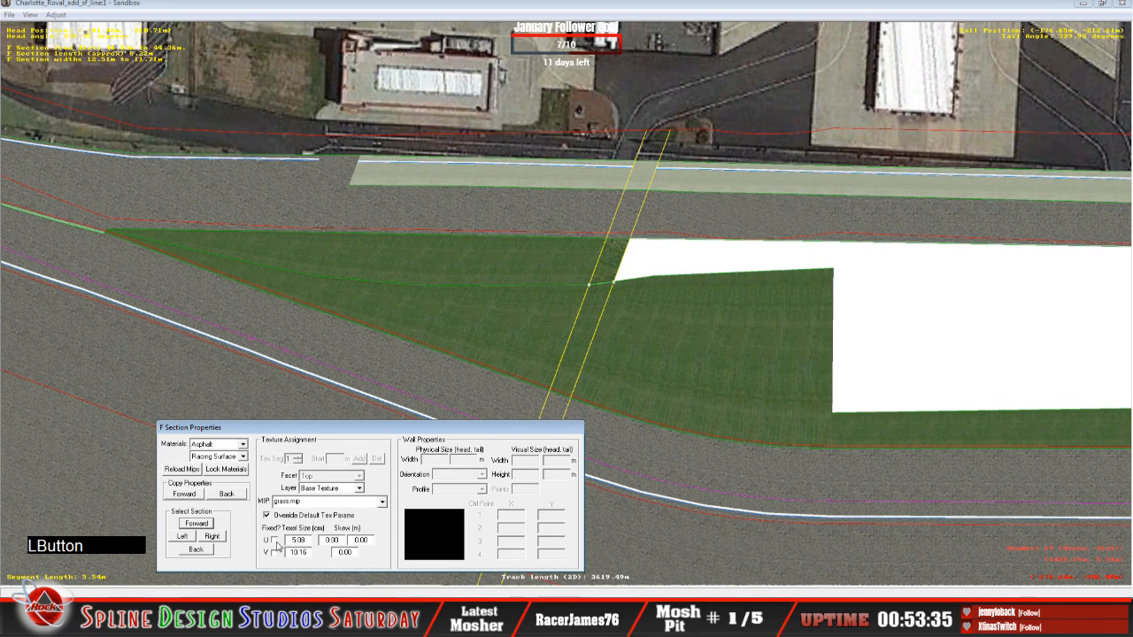
{"action": "left_click", "coordinate": [274, 540]}
{"action": "left_click", "coordinate": [287, 552]}
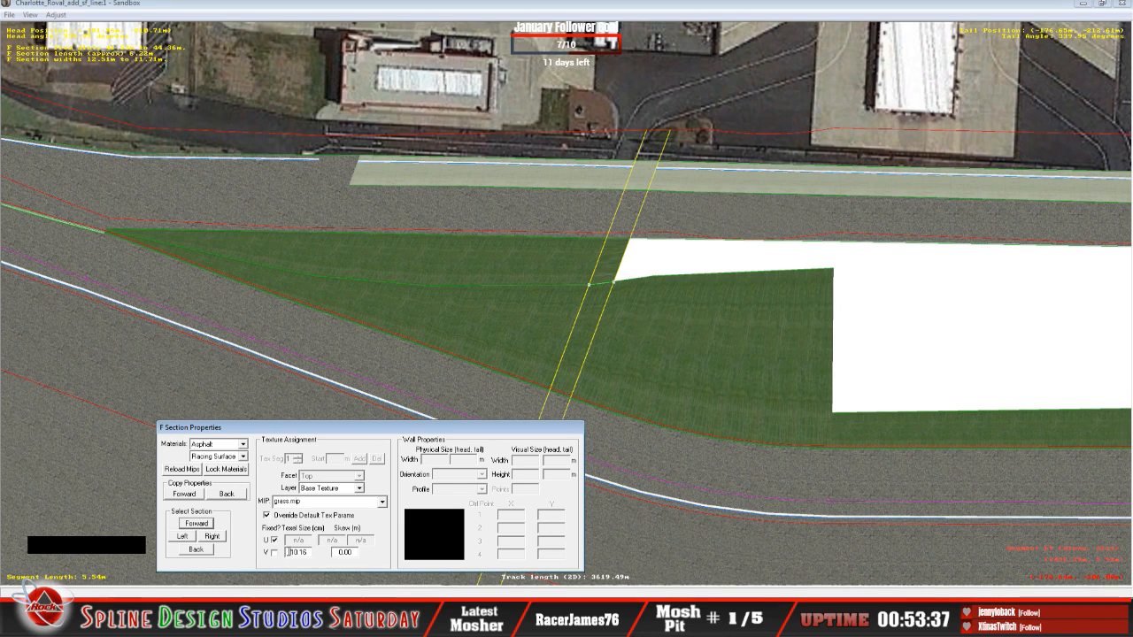
{"action": "key", "text": "Delete"}
{"action": "key", "text": "Delete"}
{"action": "key", "text": "Delete"}
{"action": "key", "text": "Delete"}
{"action": "key", "text": "Delete"}
{"action": "key", "text": "Delete"}
{"action": "type", "text": "1.0"}
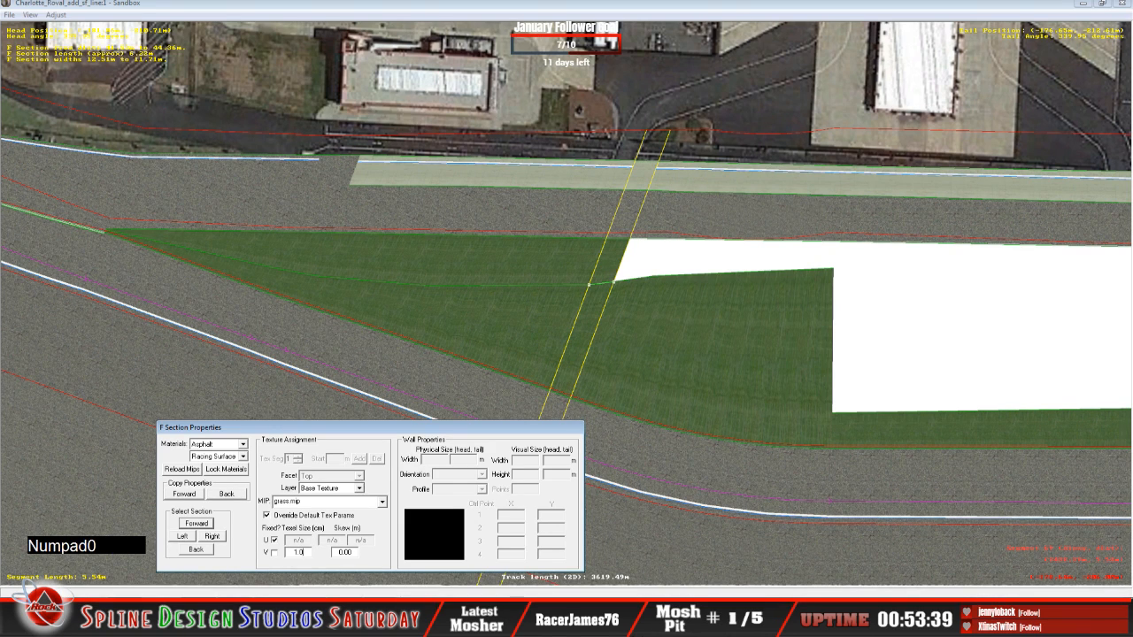
Move forward to the untextured F section on the 8.72 m segment and assign grass.mip as its base texture.
{"action": "left_click", "coordinate": [196, 524]}
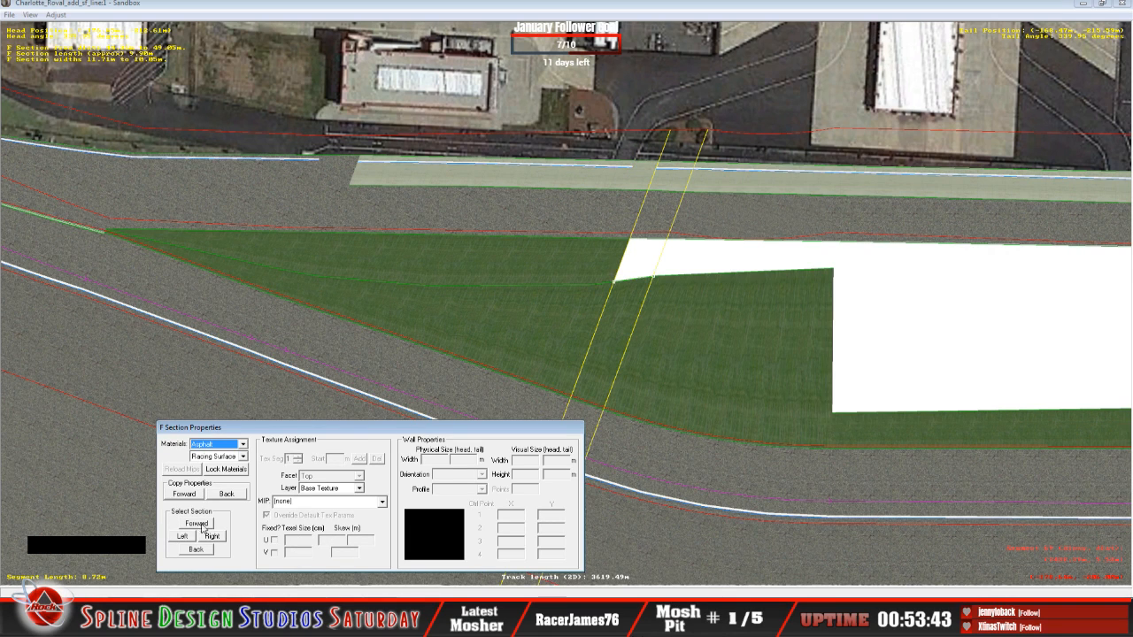
{"action": "left_click", "coordinate": [381, 502]}
{"action": "scroll", "coordinate": [387, 533], "scroll_direction": "down", "scroll_amount": 3}
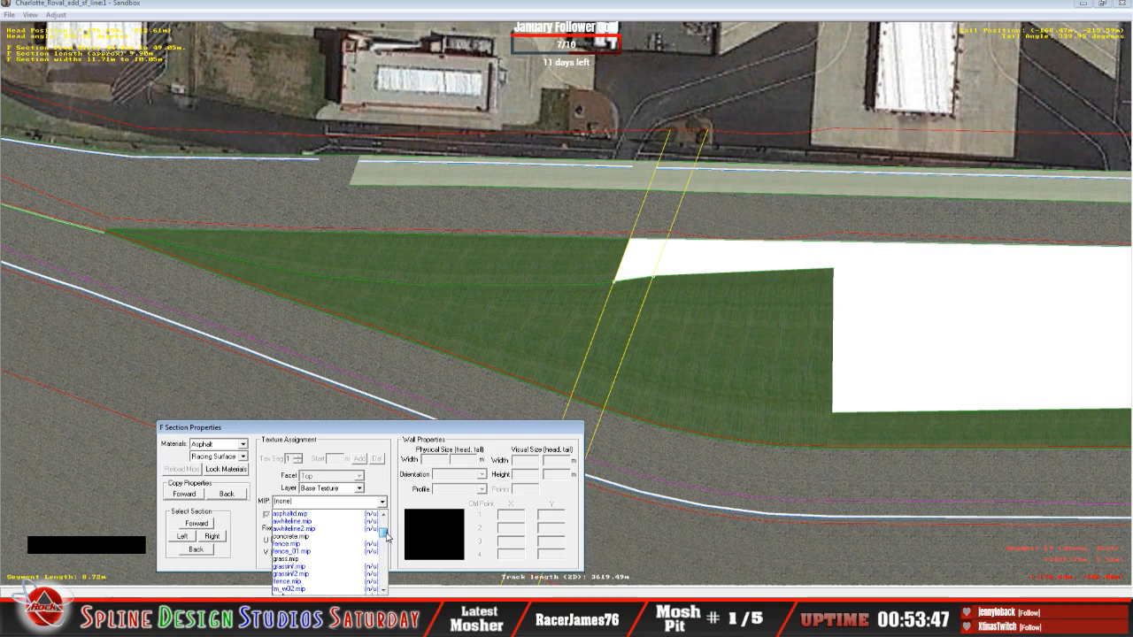
{"action": "left_click", "coordinate": [354, 560]}
Override the 8.72 m segment section's default texture parameters, fix its U texel size, and set the V texel size to 1.00 cm.
{"action": "left_click", "coordinate": [267, 515]}
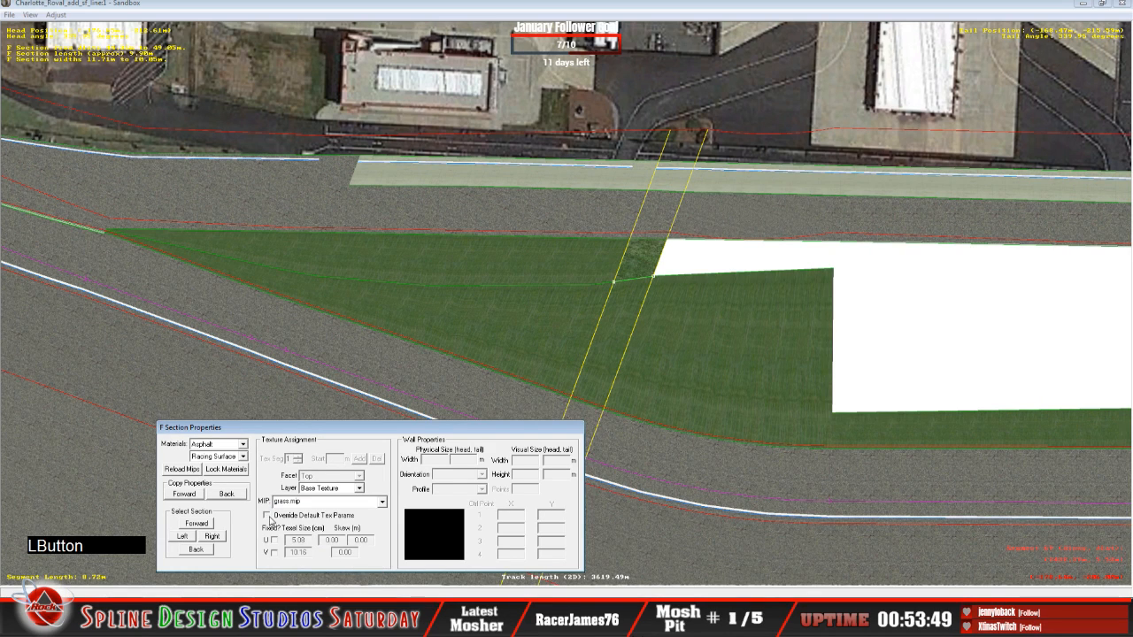
{"action": "left_click", "coordinate": [275, 540]}
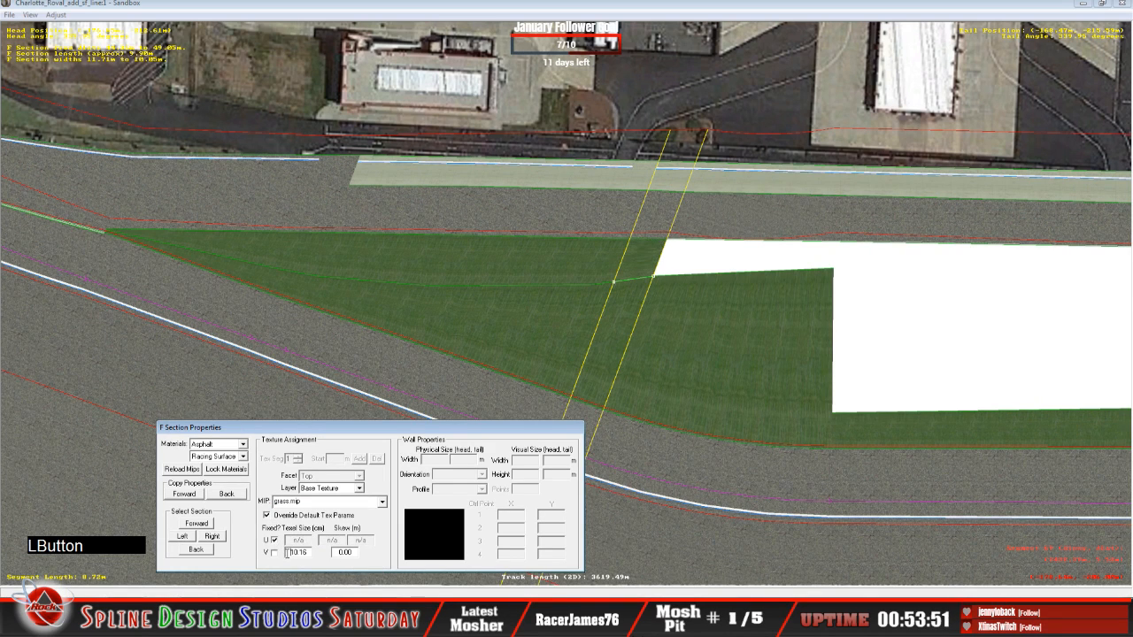
{"action": "key", "text": "Delete"}
{"action": "key", "text": "Delete"}
{"action": "key", "text": "Delete"}
{"action": "key", "text": "Delete"}
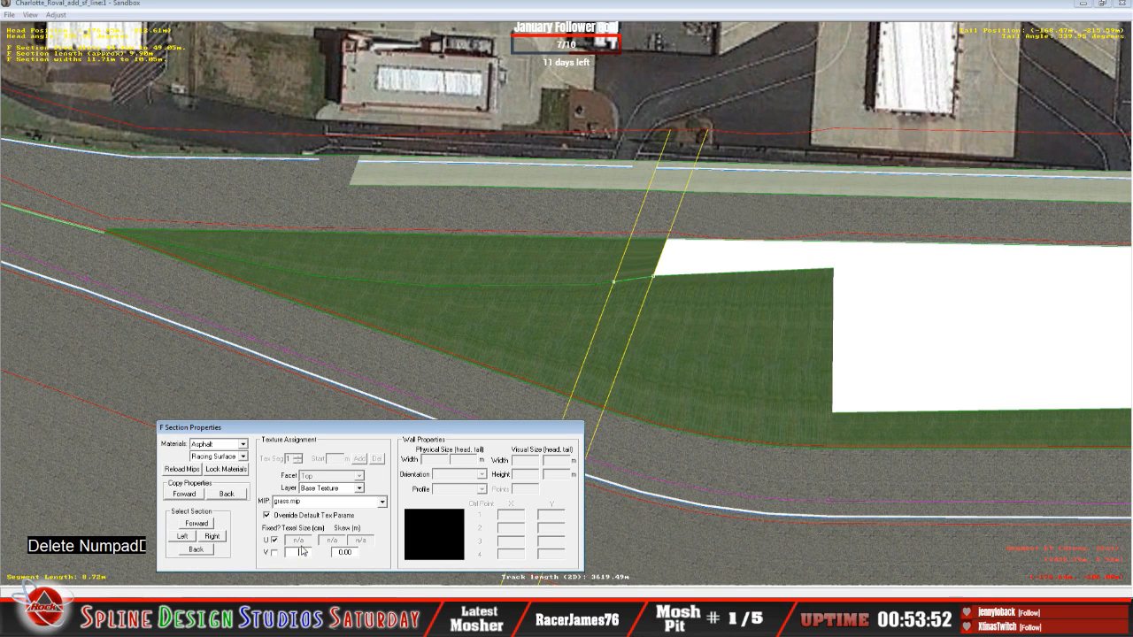
{"action": "type", "text": "1.00"}
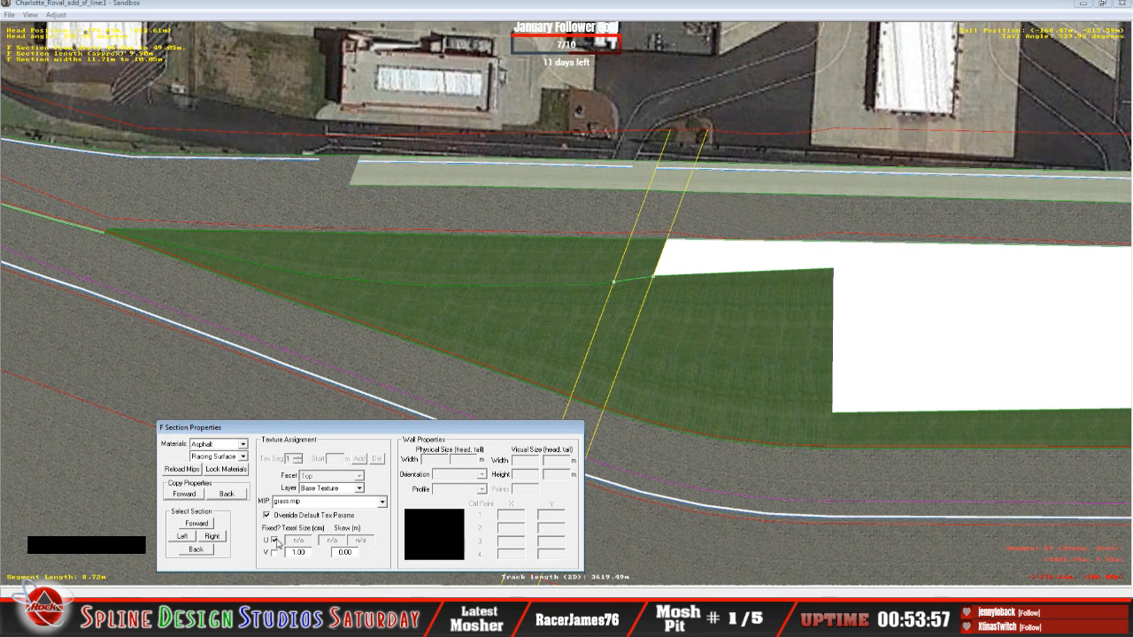
Move forward to the untextured F section on the 62.58 m segment and assign grass.mip as its base texture.
{"action": "left_click", "coordinate": [206, 527]}
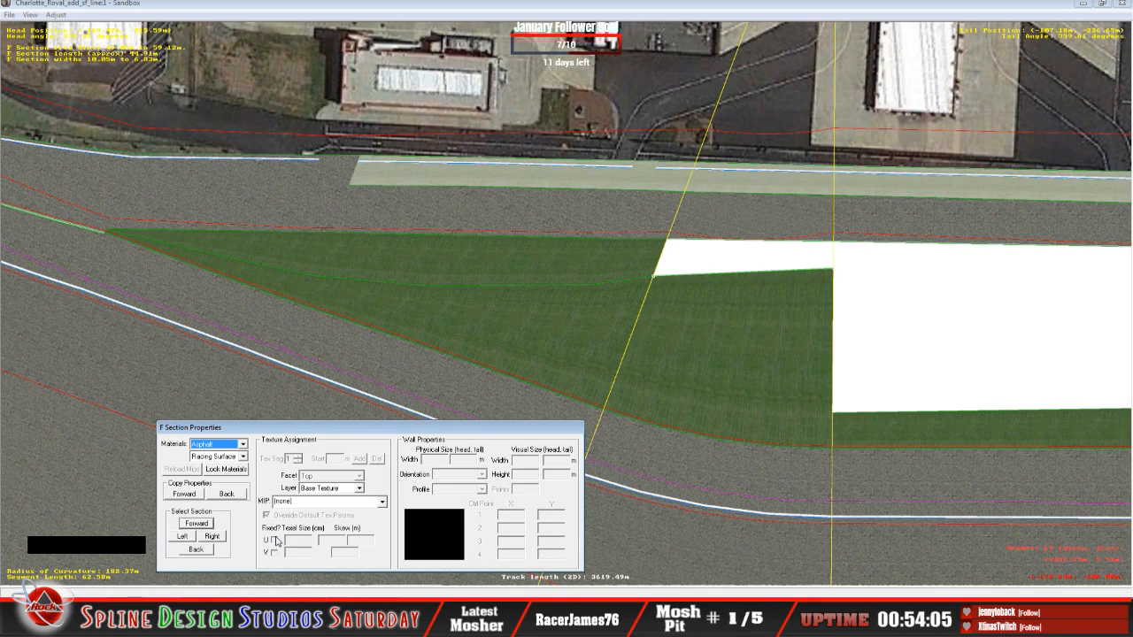
{"action": "left_click", "coordinate": [382, 501]}
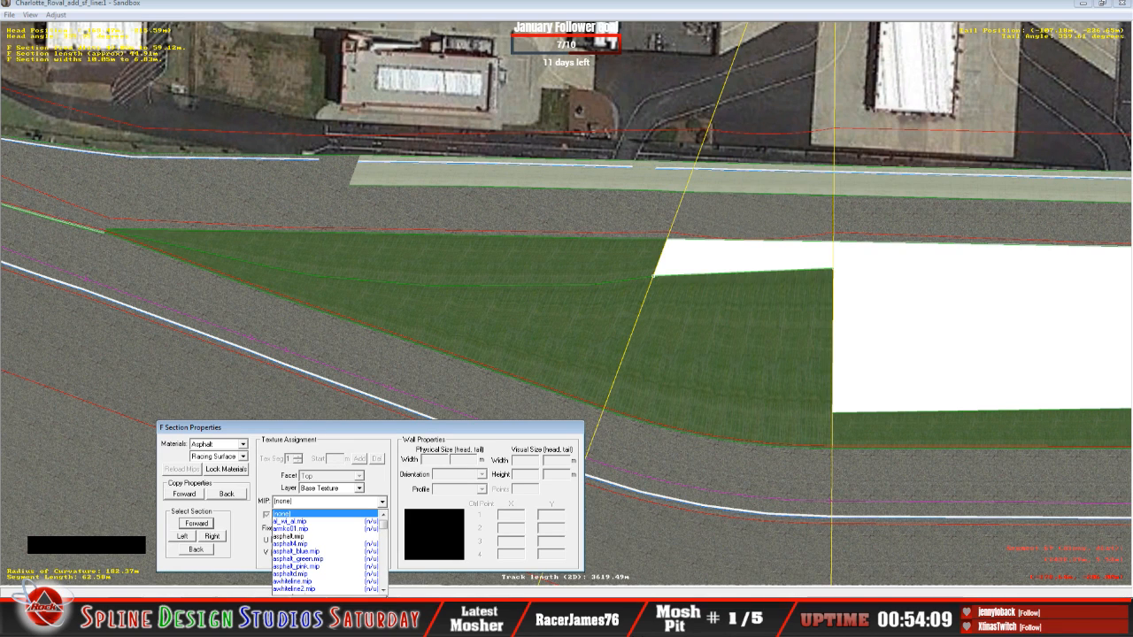
{"action": "left_click", "coordinate": [384, 590]}
{"action": "left_click", "coordinate": [383, 590]}
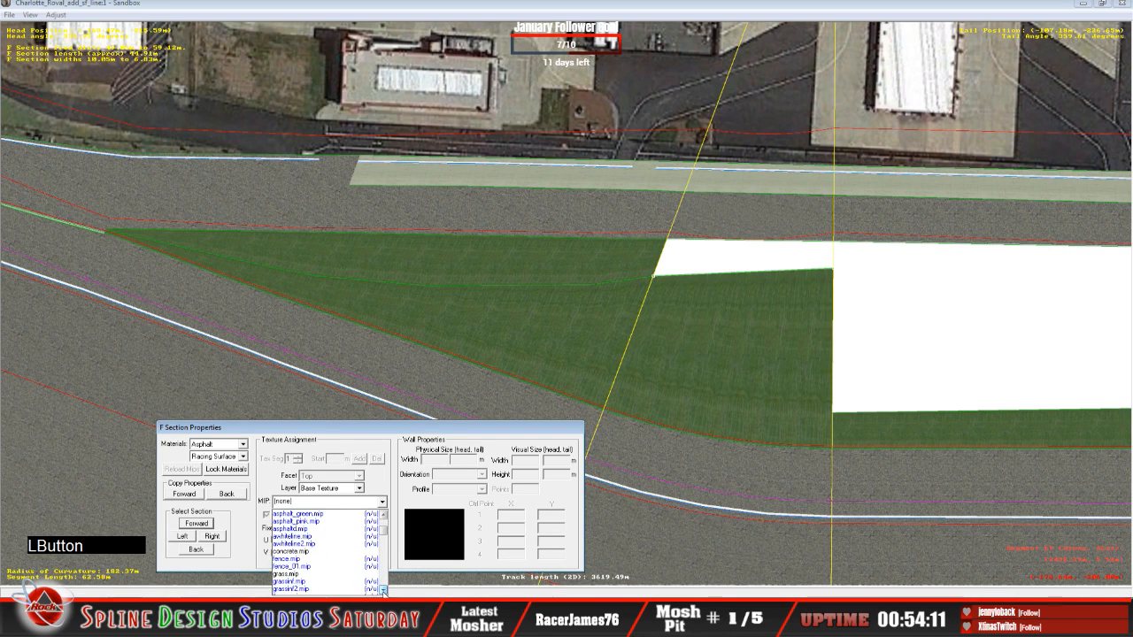
{"action": "left_click", "coordinate": [338, 579]}
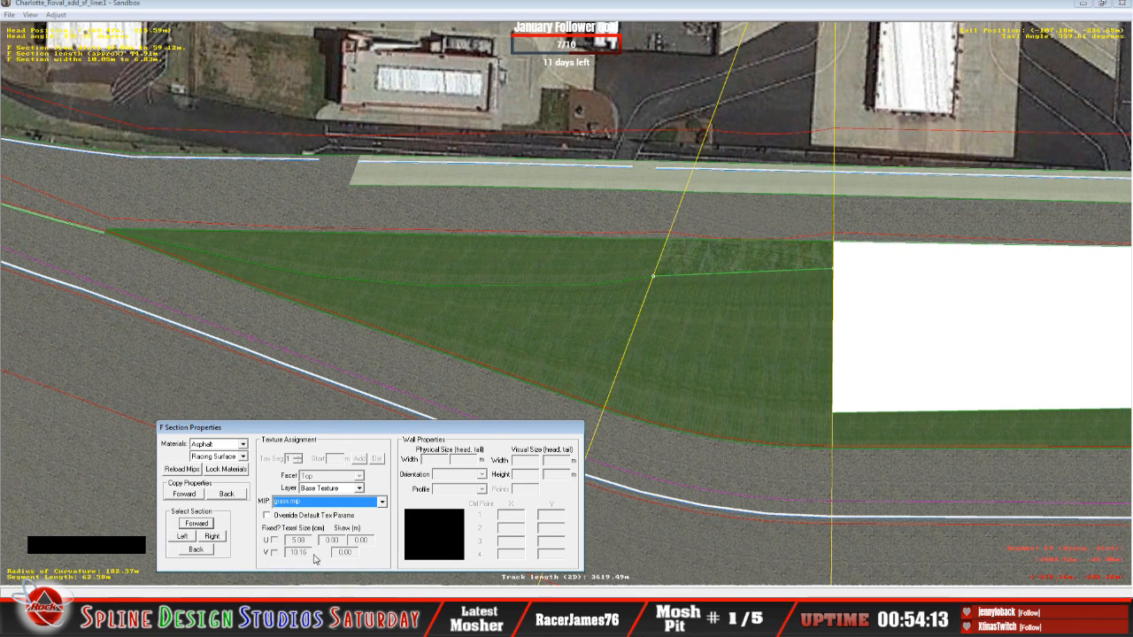
Override the 62.58 m segment section's default texture parameters, fix its U texel size, and set the V texel size to 1.00 cm.
{"action": "left_click", "coordinate": [267, 515]}
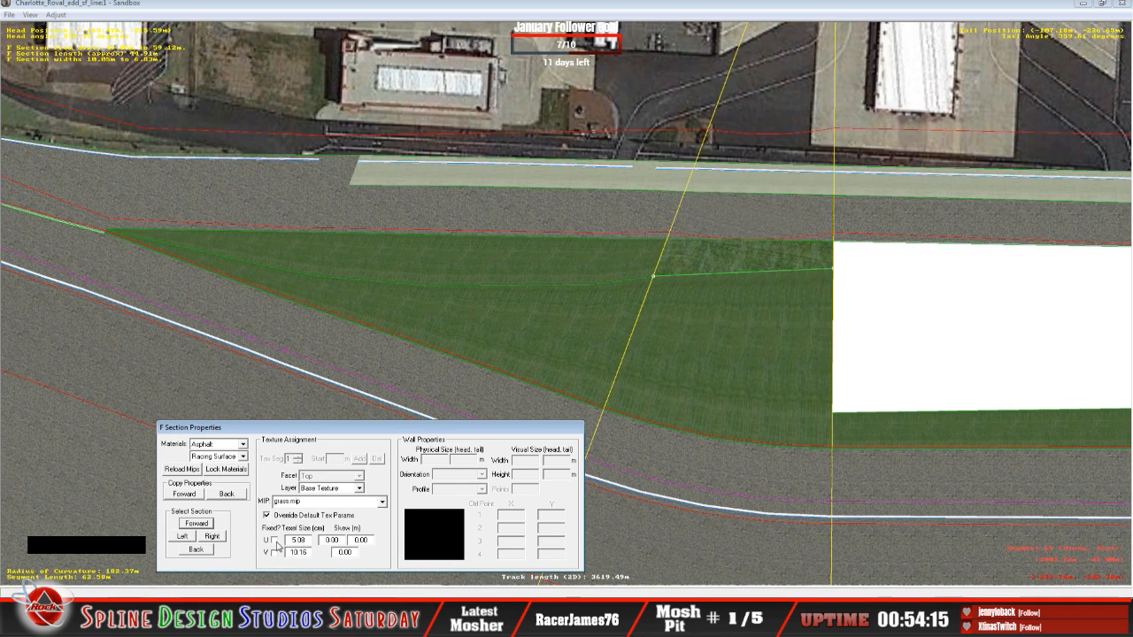
{"action": "left_click", "coordinate": [274, 540]}
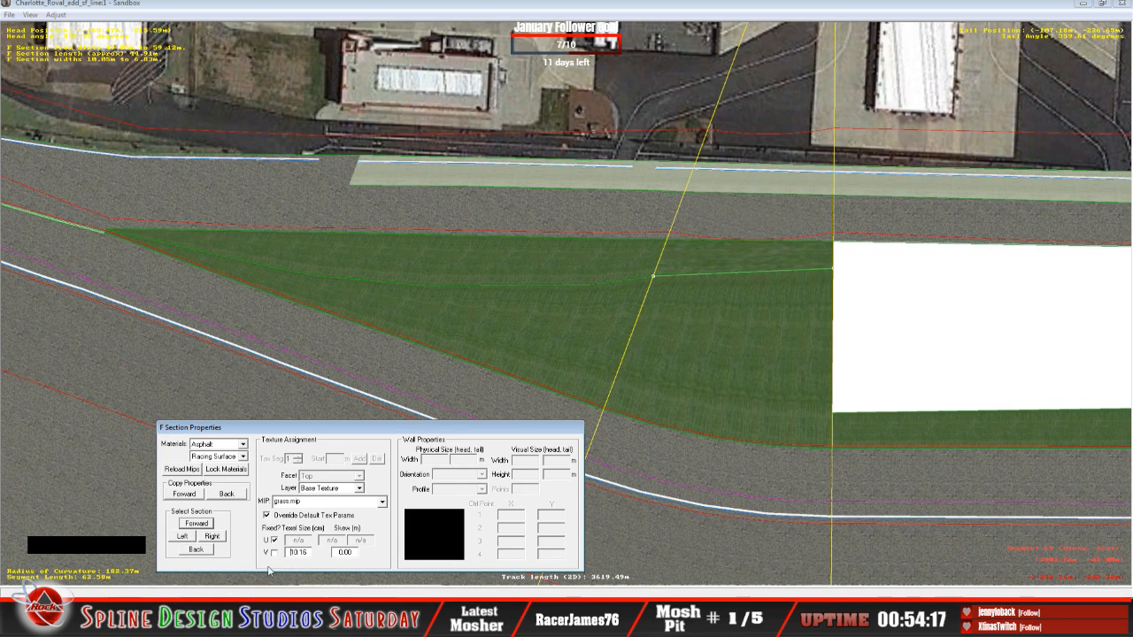
{"action": "key", "text": "Delete"}
{"action": "key", "text": "Delete"}
{"action": "key", "text": "Delete"}
{"action": "key", "text": "Delete"}
{"action": "key", "text": "Delete"}
{"action": "type", "text": "1.00"}
Turn off Draw World Underneath to check the infield on the aerial background image, and turn it back on.
{"action": "left_click", "coordinate": [86, 16]}
{"action": "left_click", "coordinate": [36, 16]}
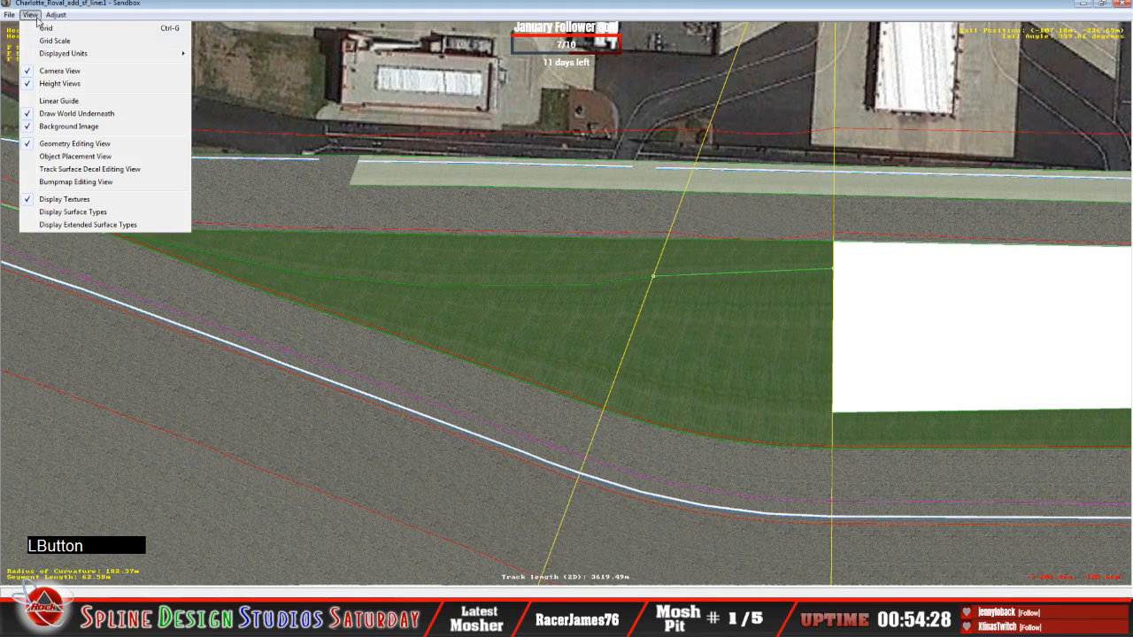
{"action": "left_click", "coordinate": [65, 113]}
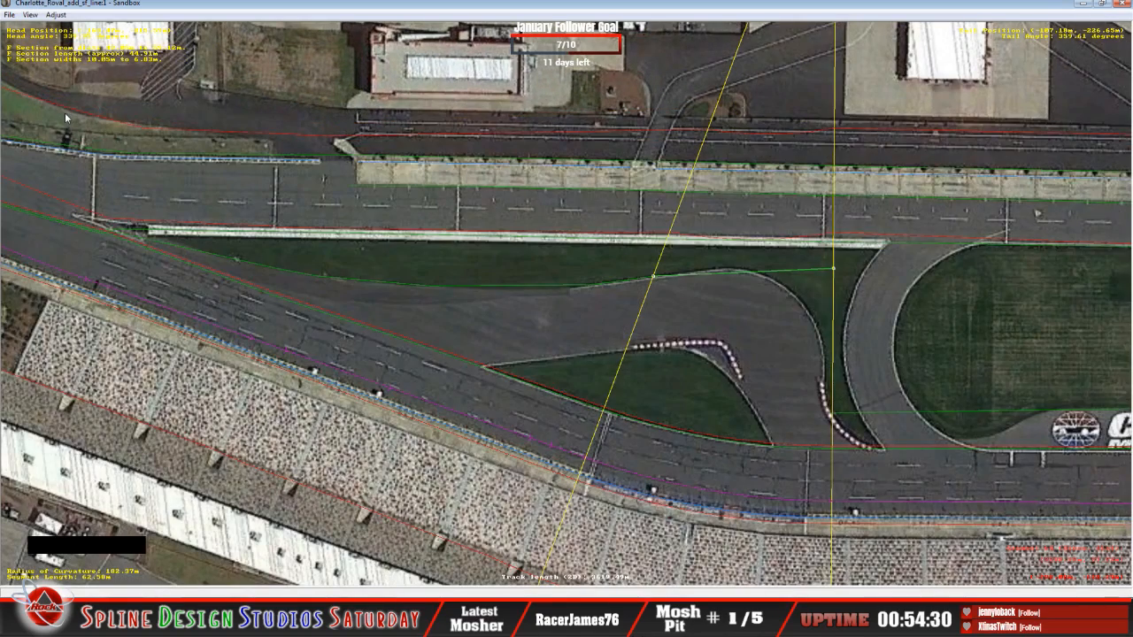
{"action": "left_click", "coordinate": [30, 15]}
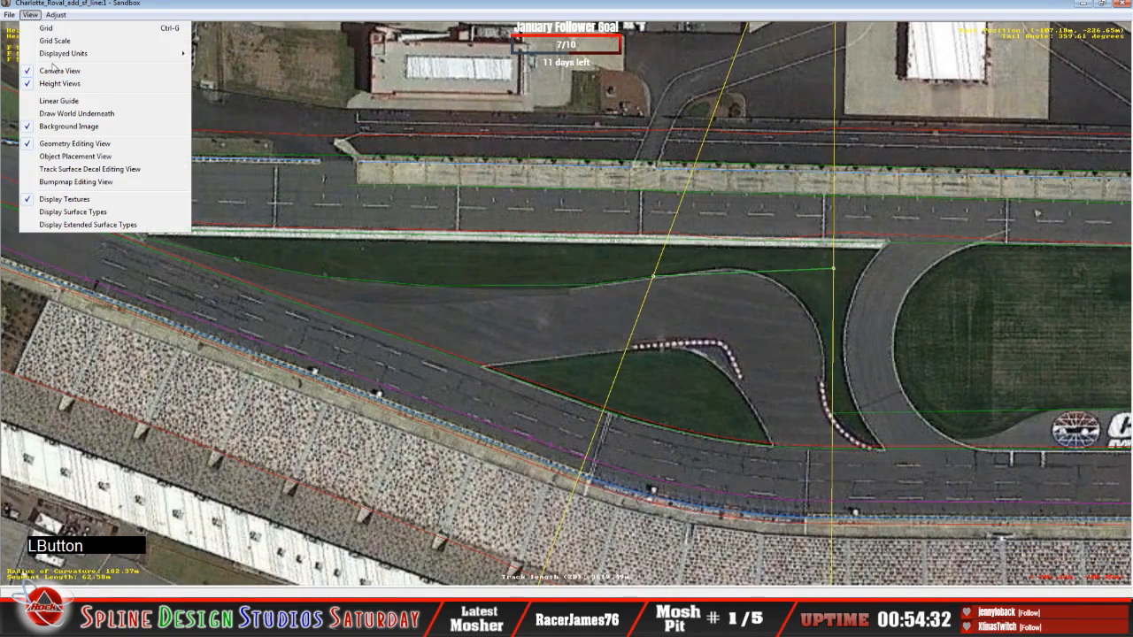
{"action": "left_click", "coordinate": [74, 114]}
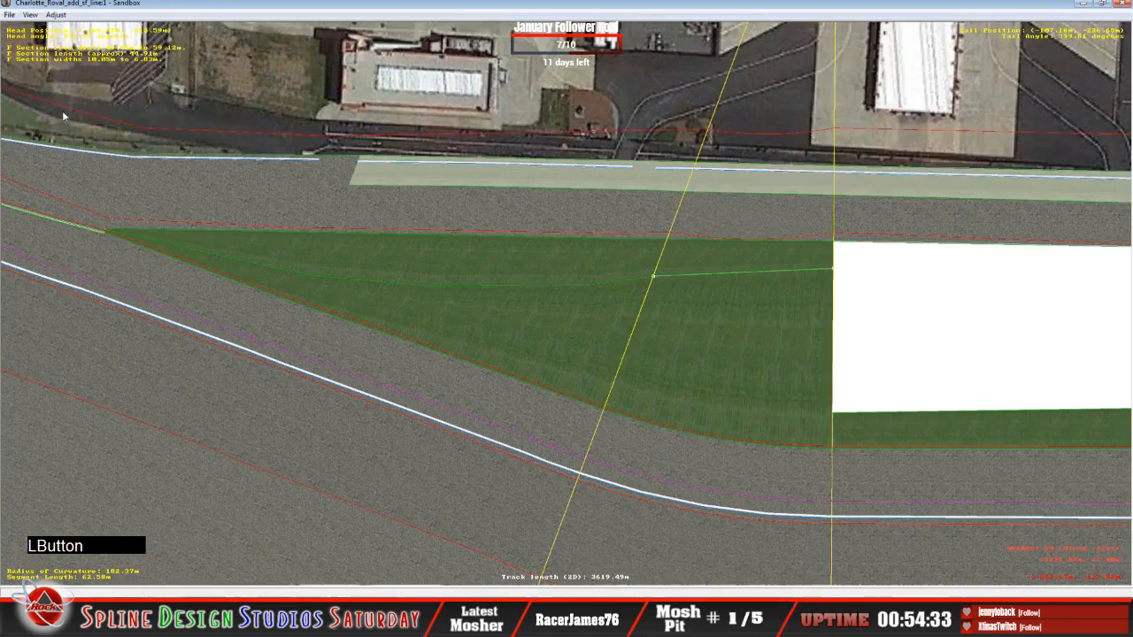
Compare the Extended Surface Types display with the Surface Types display across the frontstretch and infield.
{"action": "left_click", "coordinate": [35, 15]}
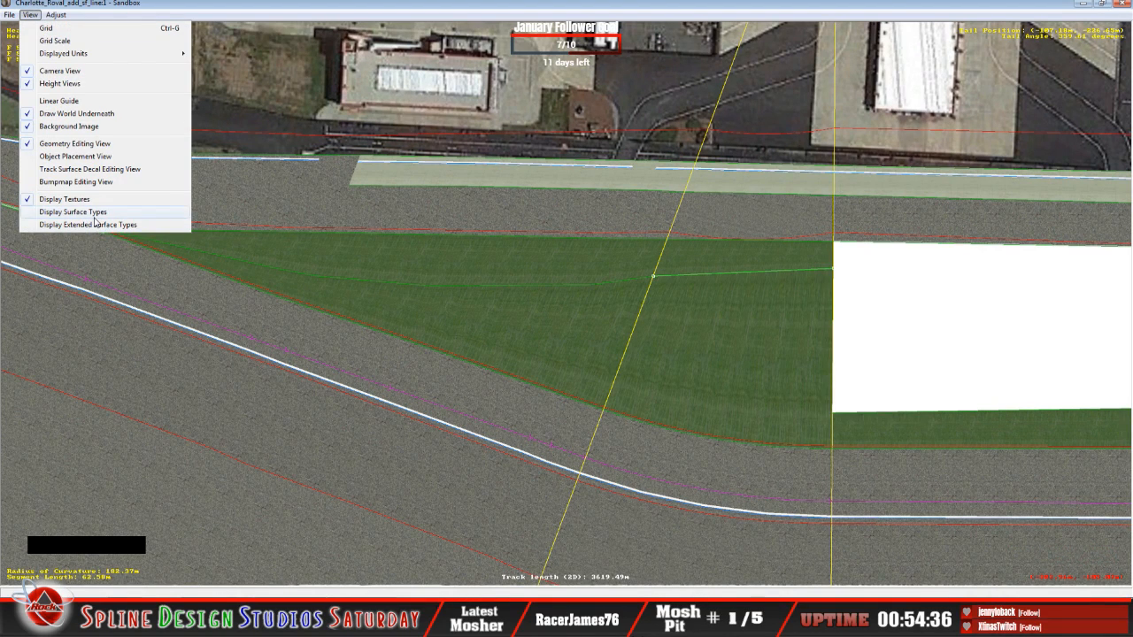
{"action": "left_click", "coordinate": [94, 224]}
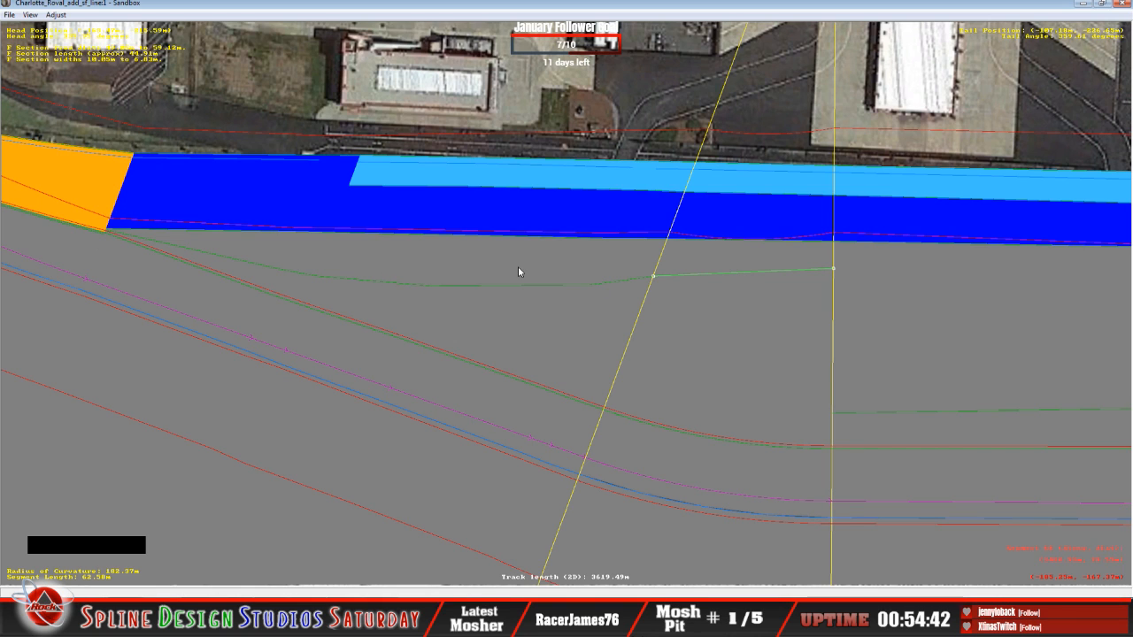
{"action": "left_click", "coordinate": [31, 15]}
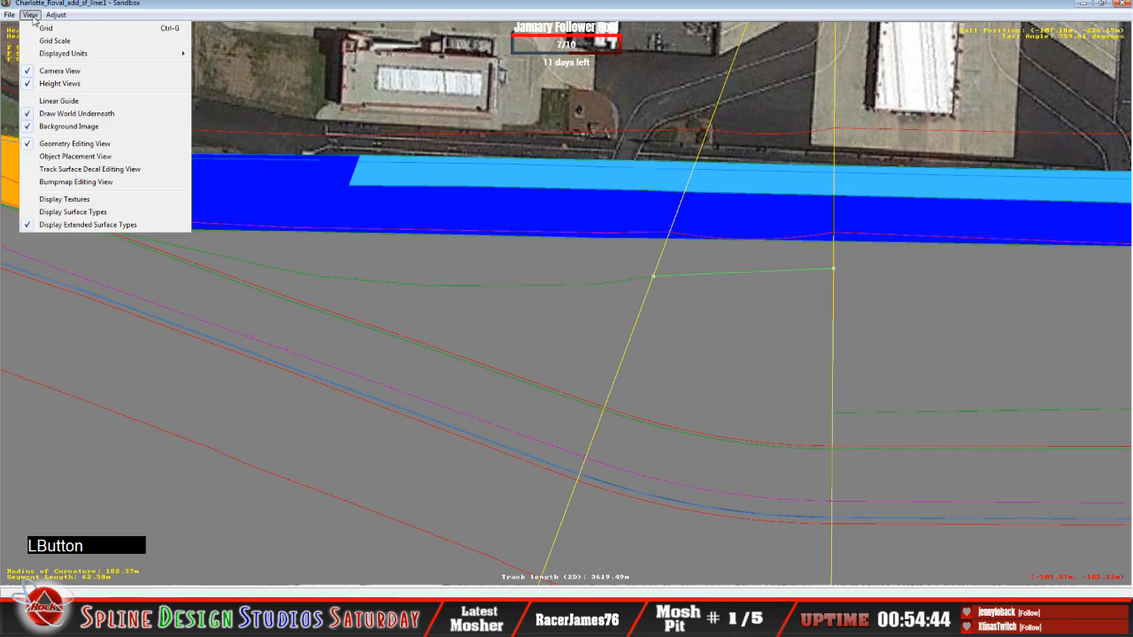
{"action": "left_click", "coordinate": [101, 213]}
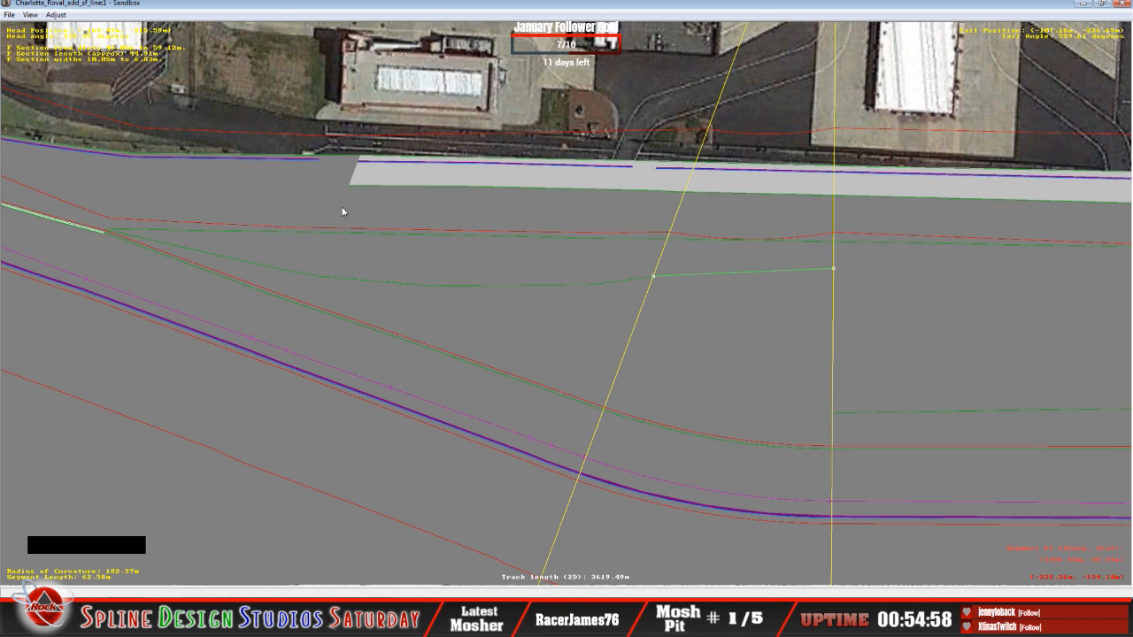
{"action": "left_click", "coordinate": [30, 15]}
{"action": "left_click", "coordinate": [91, 229]}
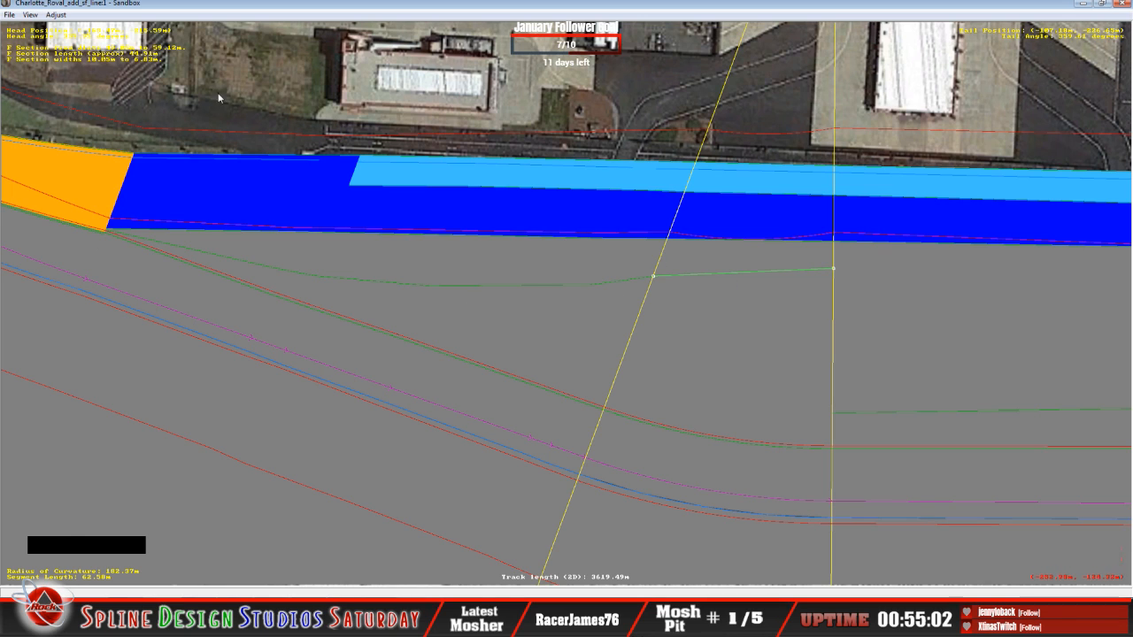
Reopen the F section properties and set the 62.58 m segment section's material to Grass, checking it against the preceding section.
{"action": "left_click", "coordinate": [380, 563]}
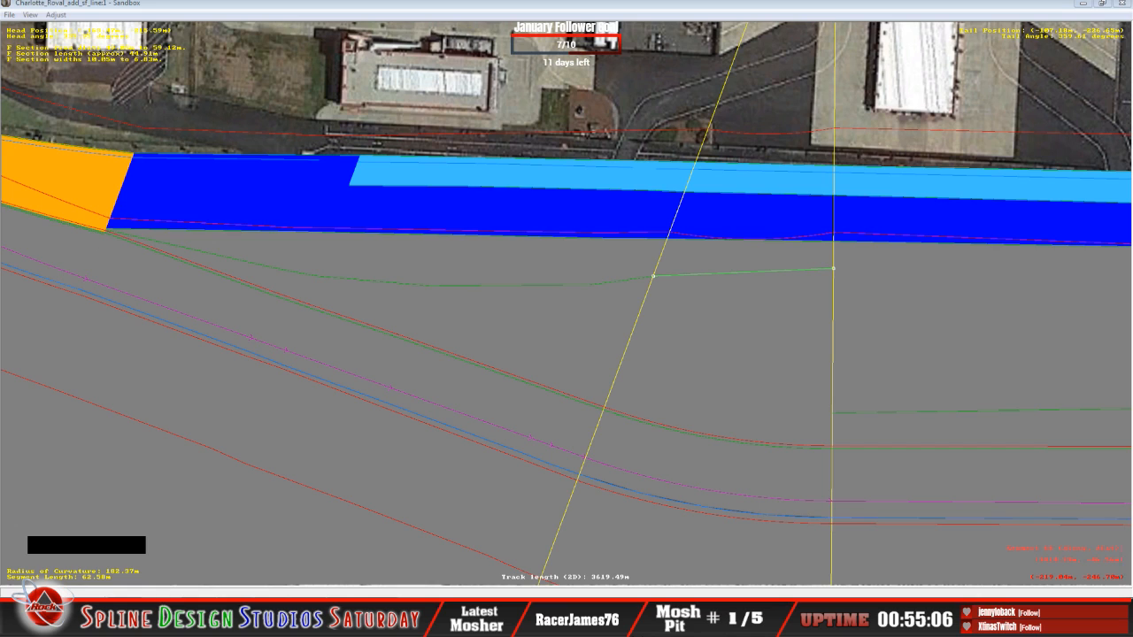
{"action": "left_click", "coordinate": [353, 537]}
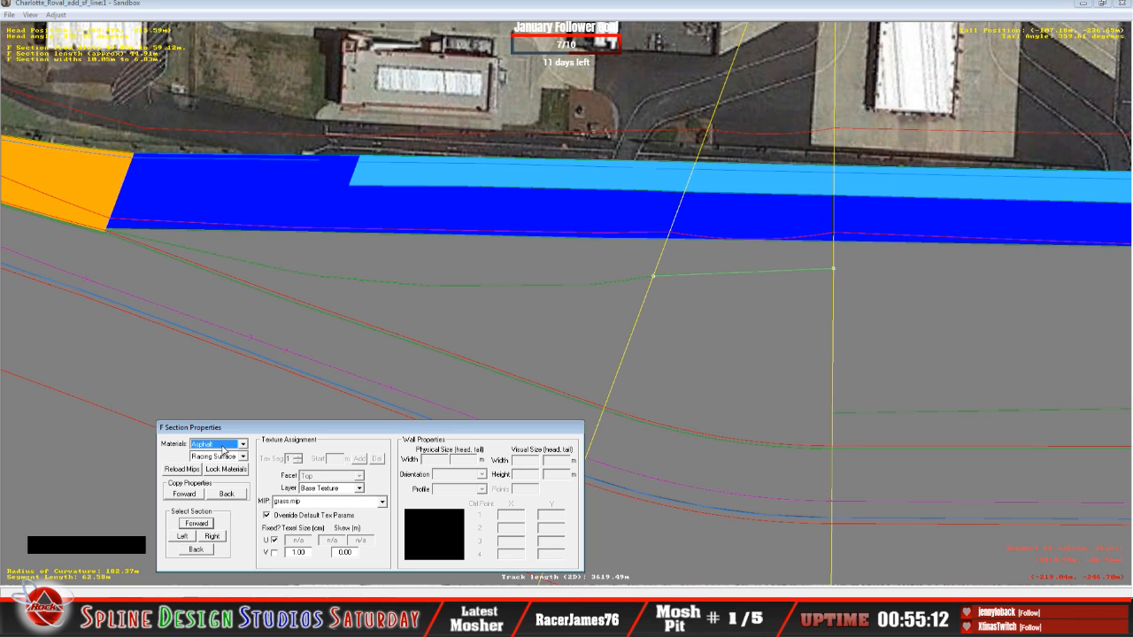
{"action": "left_click", "coordinate": [242, 444]}
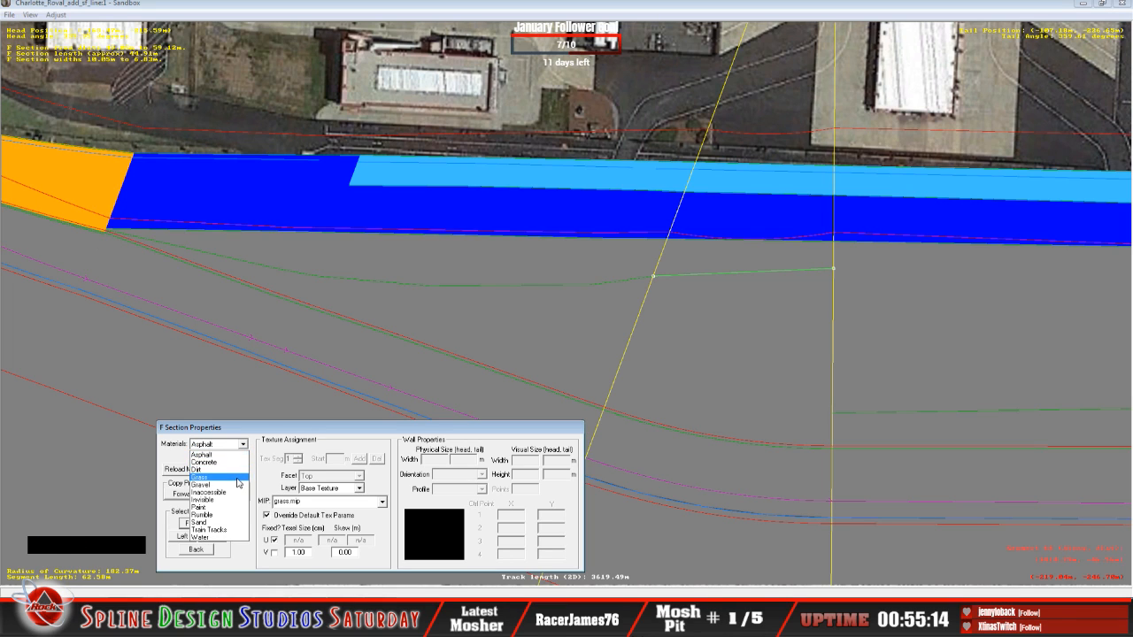
{"action": "left_click", "coordinate": [240, 477]}
{"action": "left_click", "coordinate": [196, 550]}
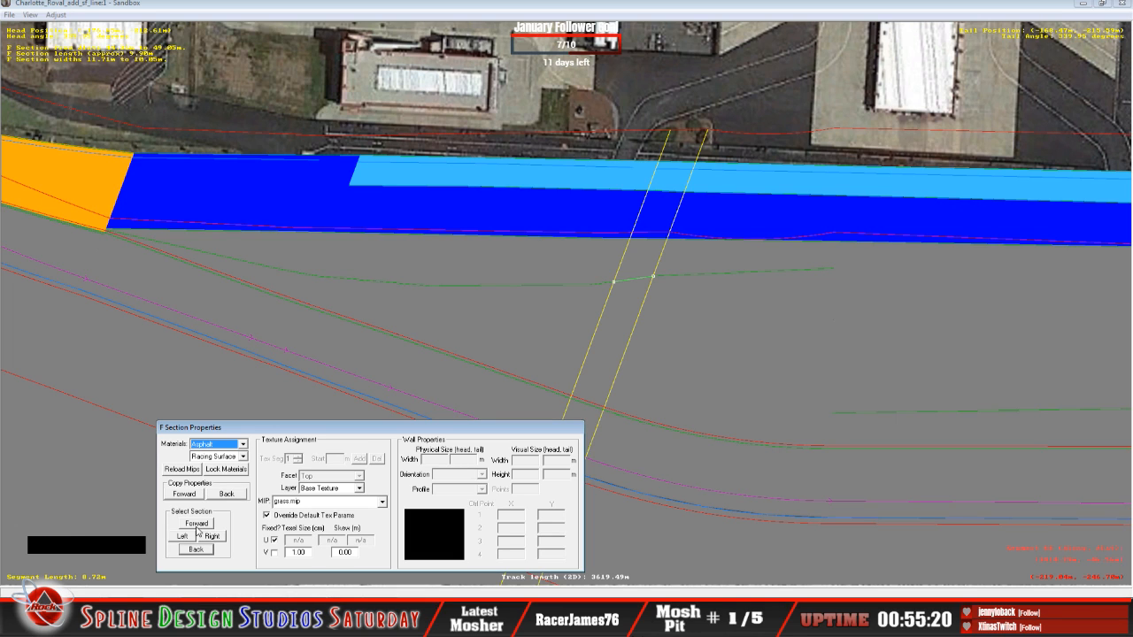
{"action": "left_click", "coordinate": [197, 524]}
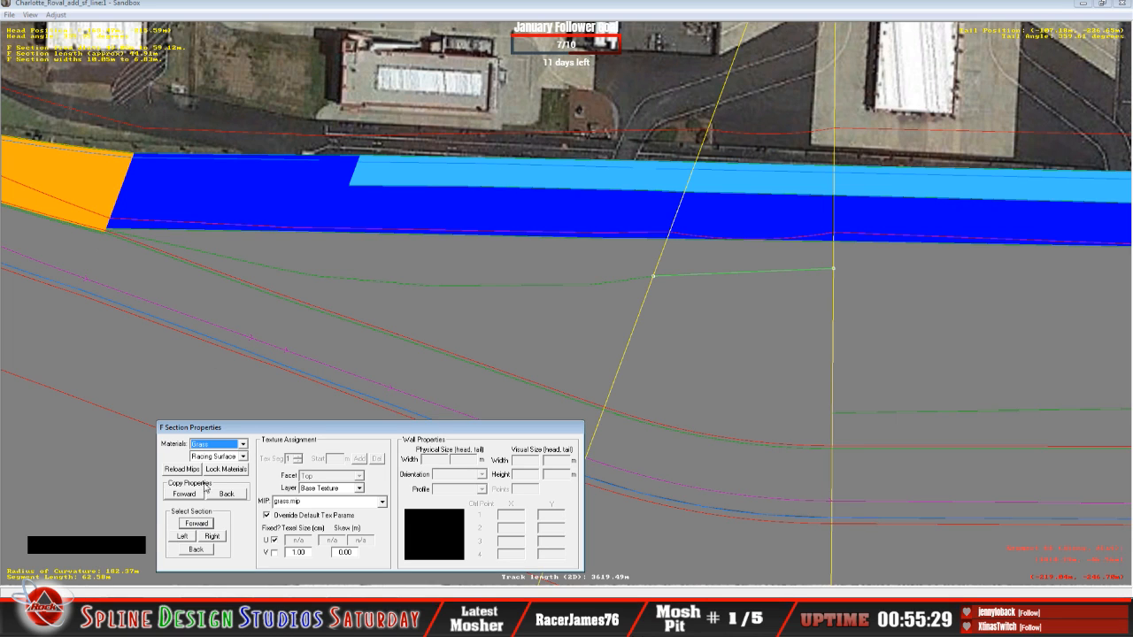
Switch the track view to Display Surface Types and reopen the F section properties for the 62.58 m segment section.
{"action": "left_click", "coordinate": [30, 15]}
{"action": "left_click", "coordinate": [52, 212]}
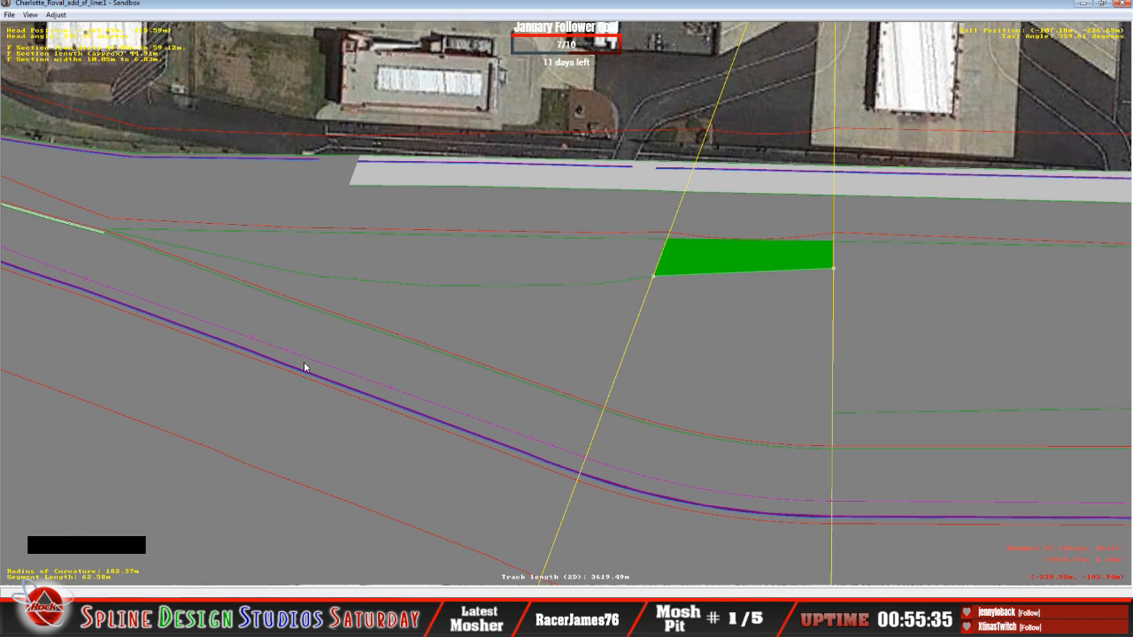
{"action": "left_click", "coordinate": [359, 577]}
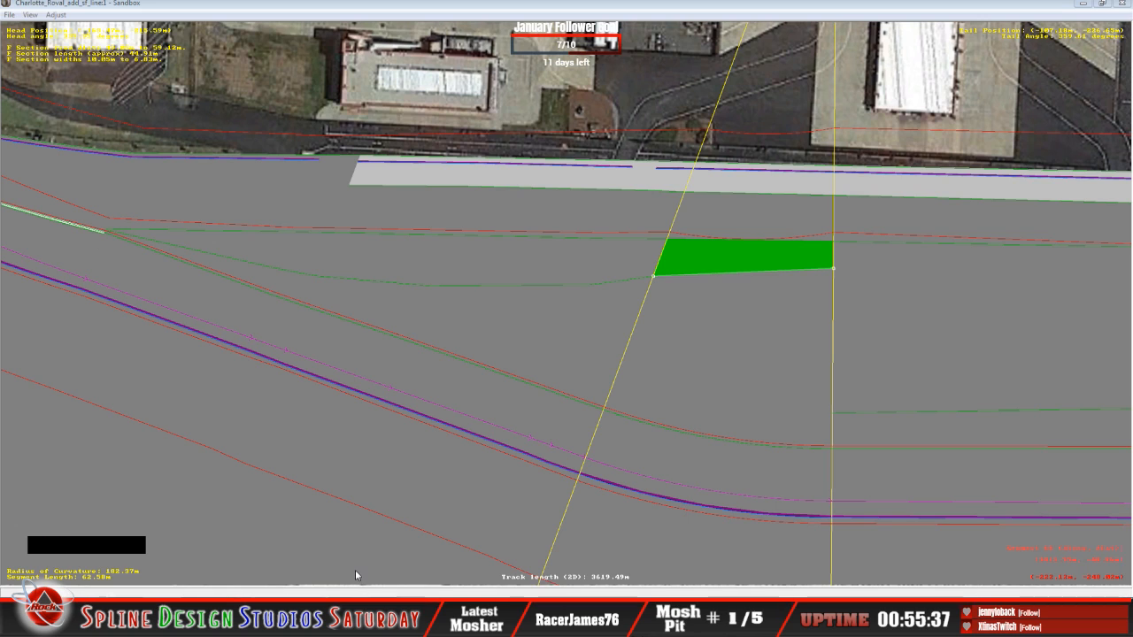
{"action": "left_click", "coordinate": [357, 531]}
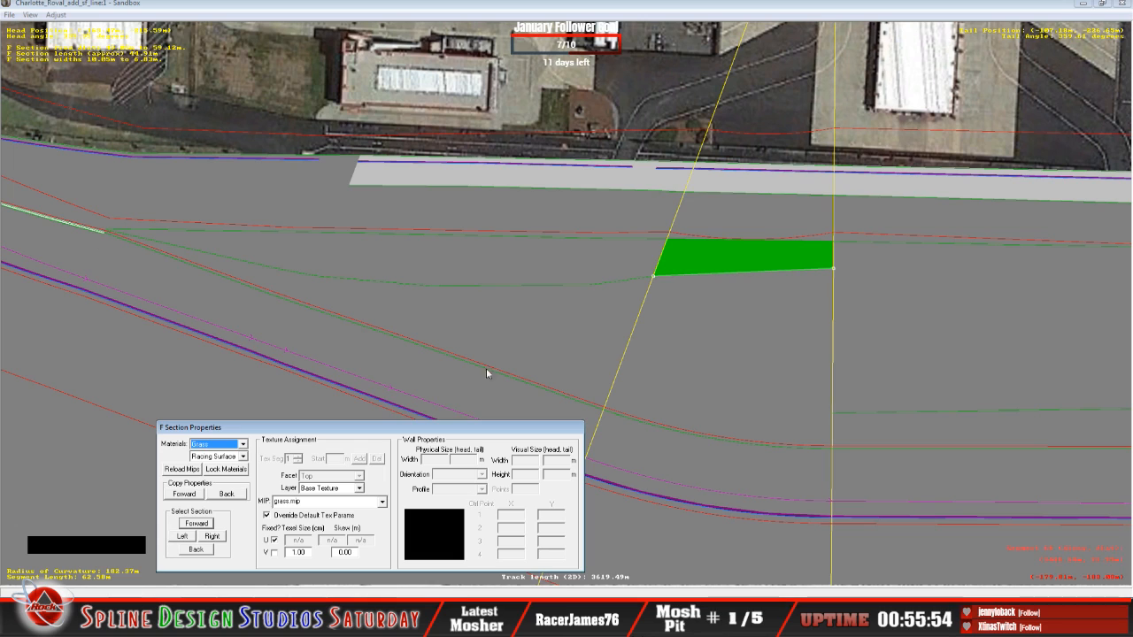
Move back to the F section on the 8.72 m segment and set its material to Grass.
{"action": "left_click", "coordinate": [195, 550]}
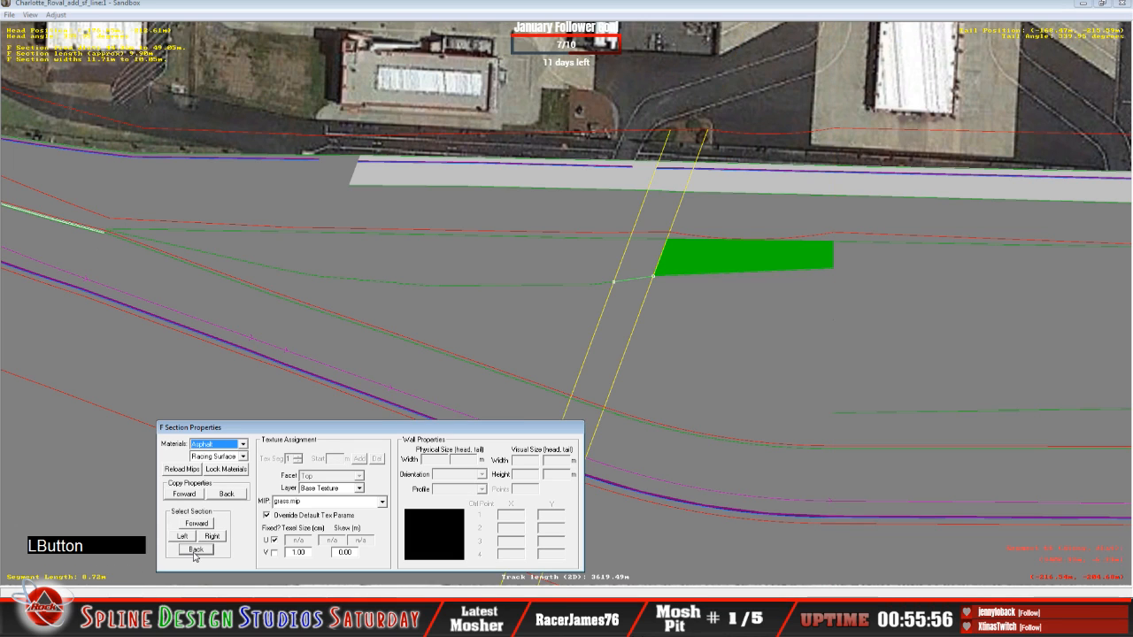
{"action": "left_click", "coordinate": [242, 446]}
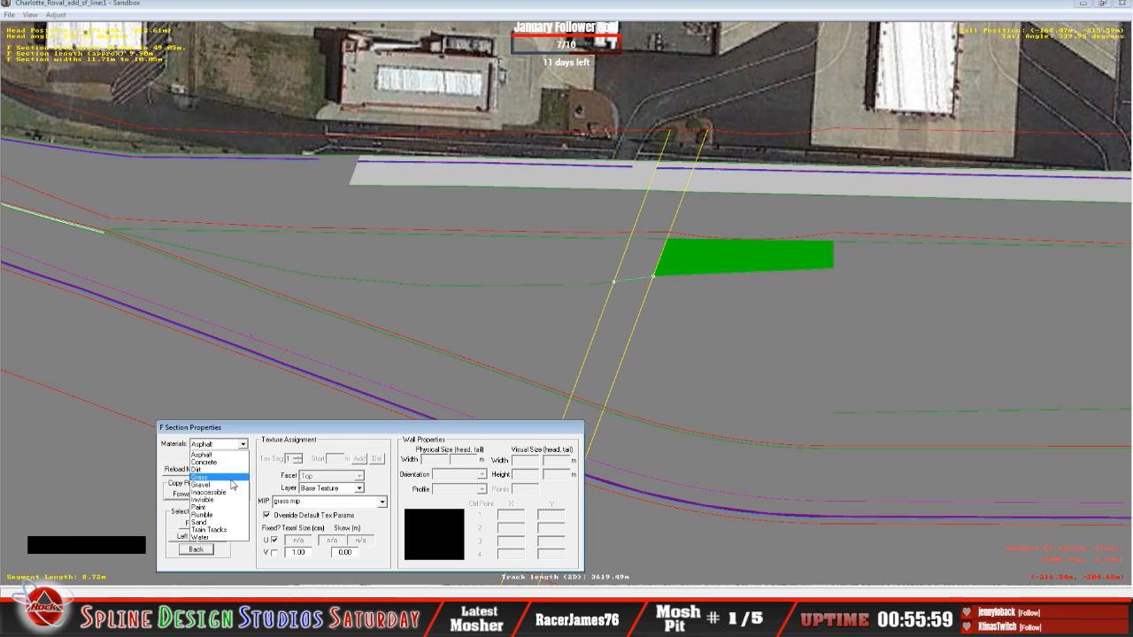
{"action": "left_click", "coordinate": [232, 478]}
Move back to the narrow F section on the 5.54 m segment and set its material to Grass.
{"action": "left_click", "coordinate": [196, 549]}
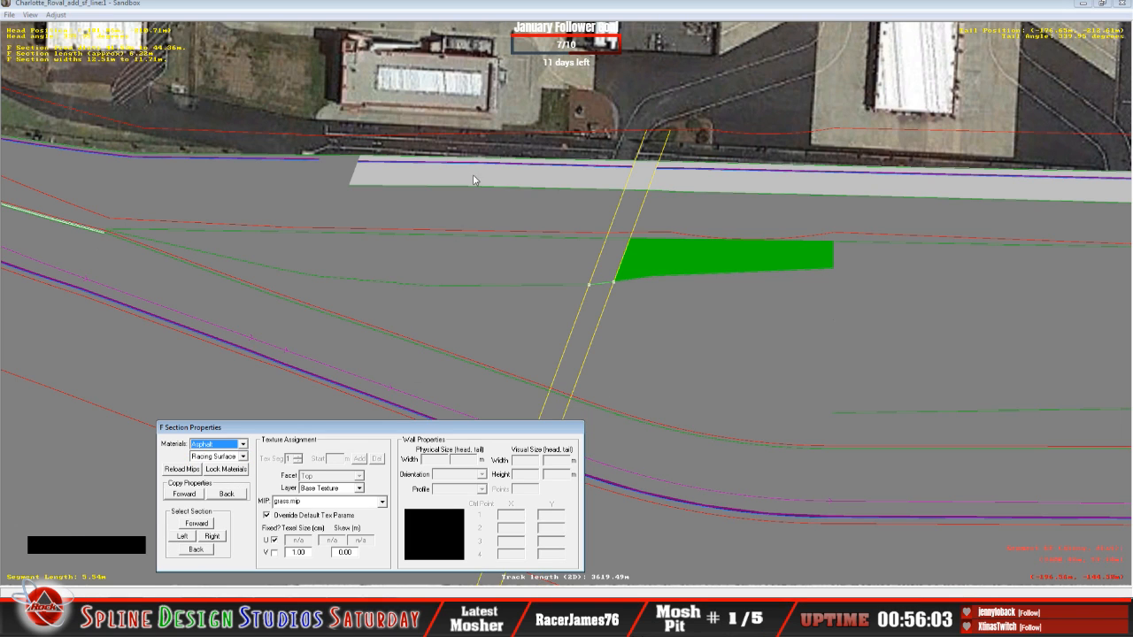
{"action": "left_click", "coordinate": [242, 443]}
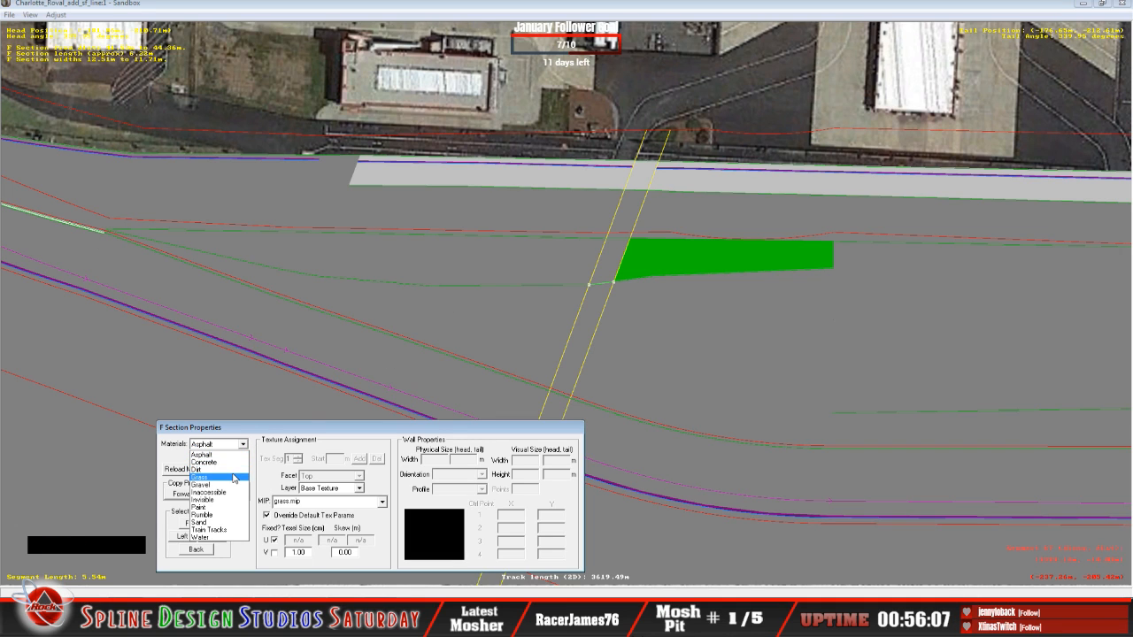
{"action": "left_click", "coordinate": [233, 477]}
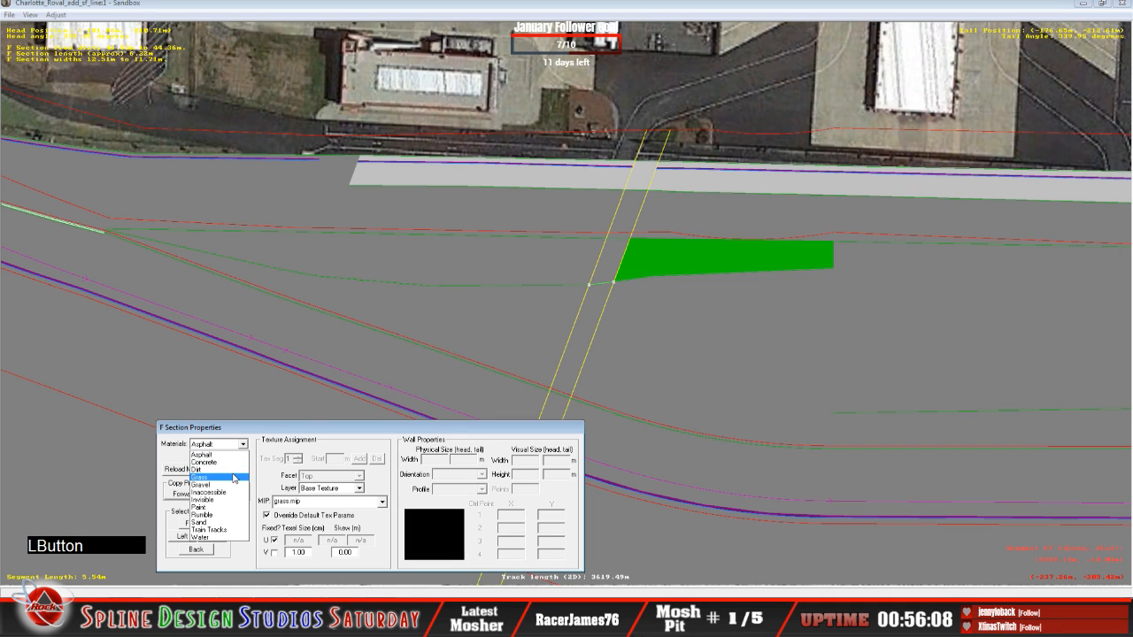
Move back to the 37.10 m segment section, set its material to Grass, and select the preceding 27.66 m segment section.
{"action": "left_click", "coordinate": [199, 550]}
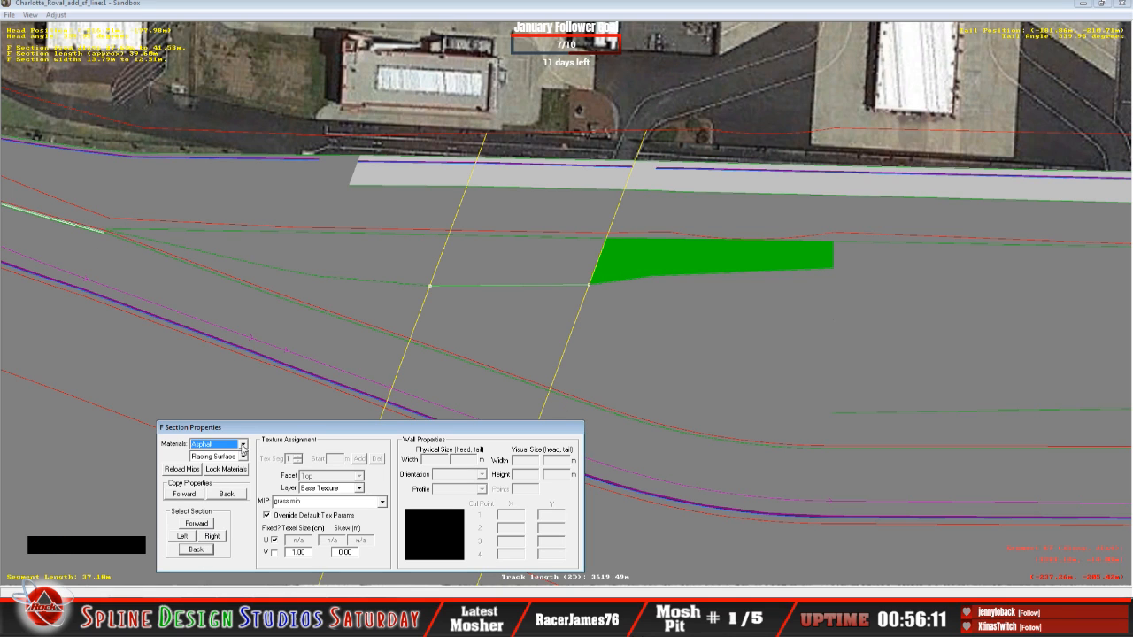
{"action": "left_click", "coordinate": [242, 444]}
{"action": "left_click", "coordinate": [203, 477]}
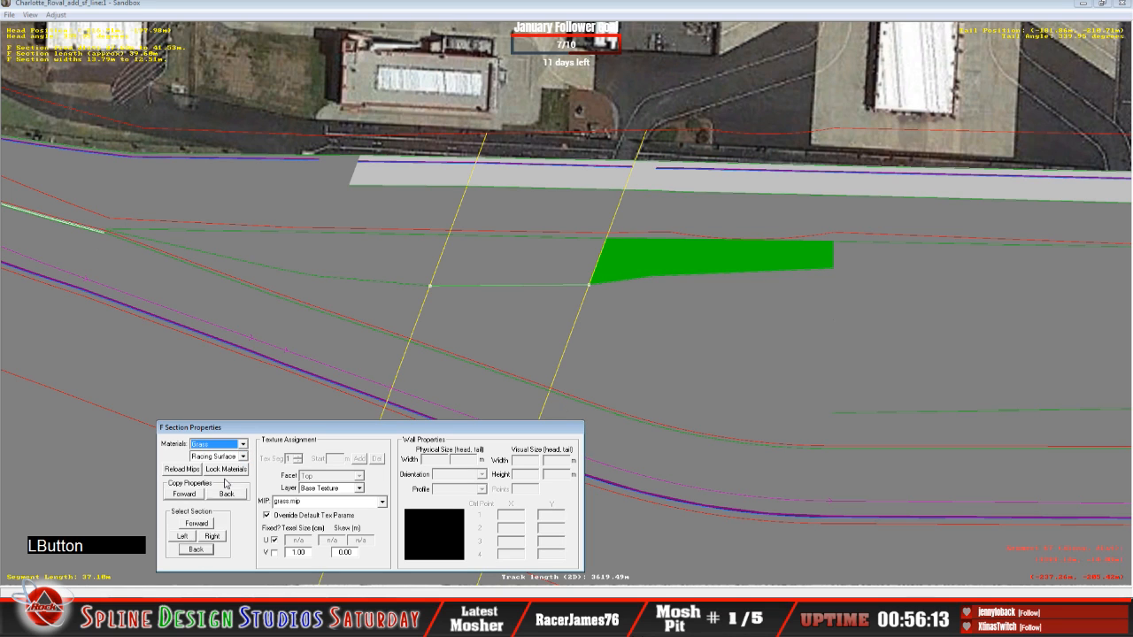
{"action": "left_click", "coordinate": [196, 550]}
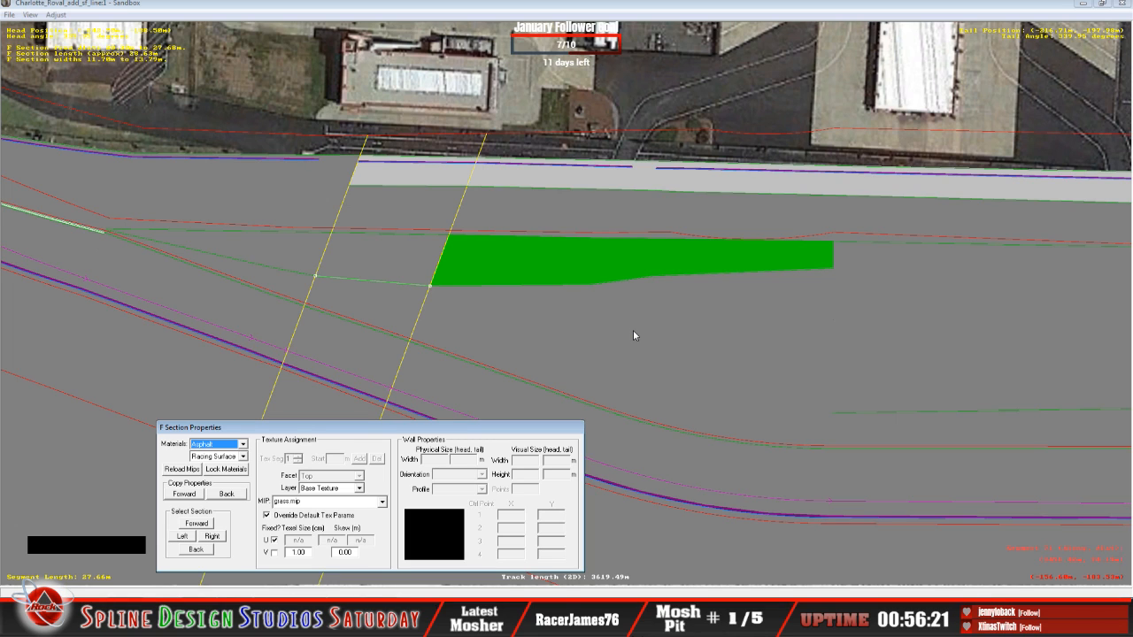
Set the material to Grass for the F section on the 27.66 m segment and the preceding one on the 9.23 m segment.
{"action": "left_click", "coordinate": [242, 444]}
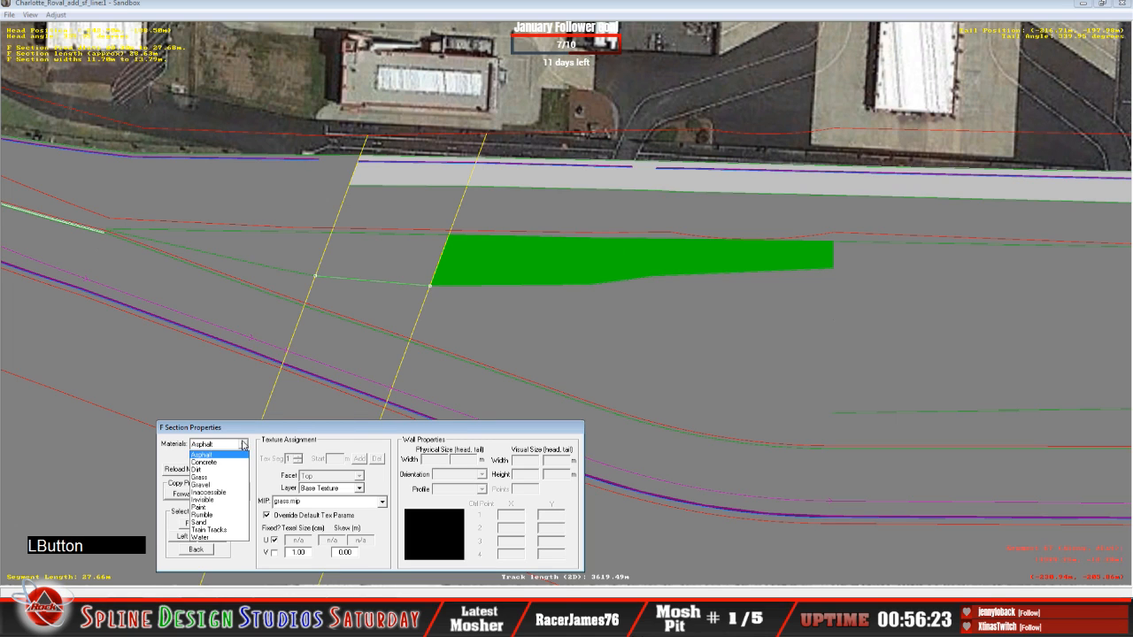
{"action": "left_click", "coordinate": [235, 478]}
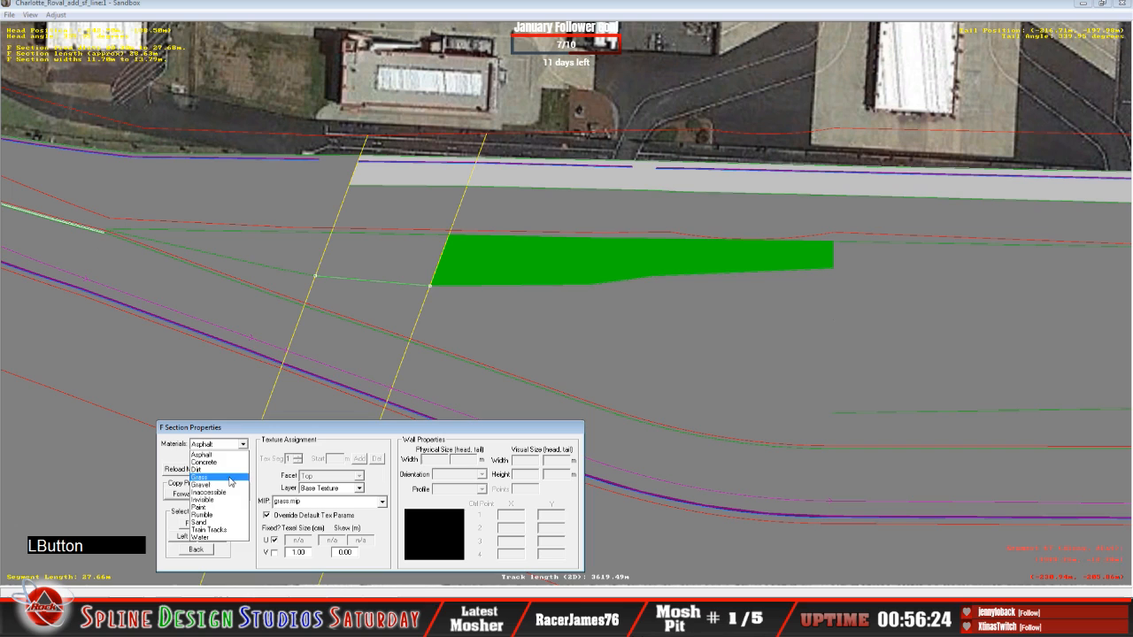
{"action": "left_click", "coordinate": [198, 552]}
{"action": "left_click", "coordinate": [243, 443]}
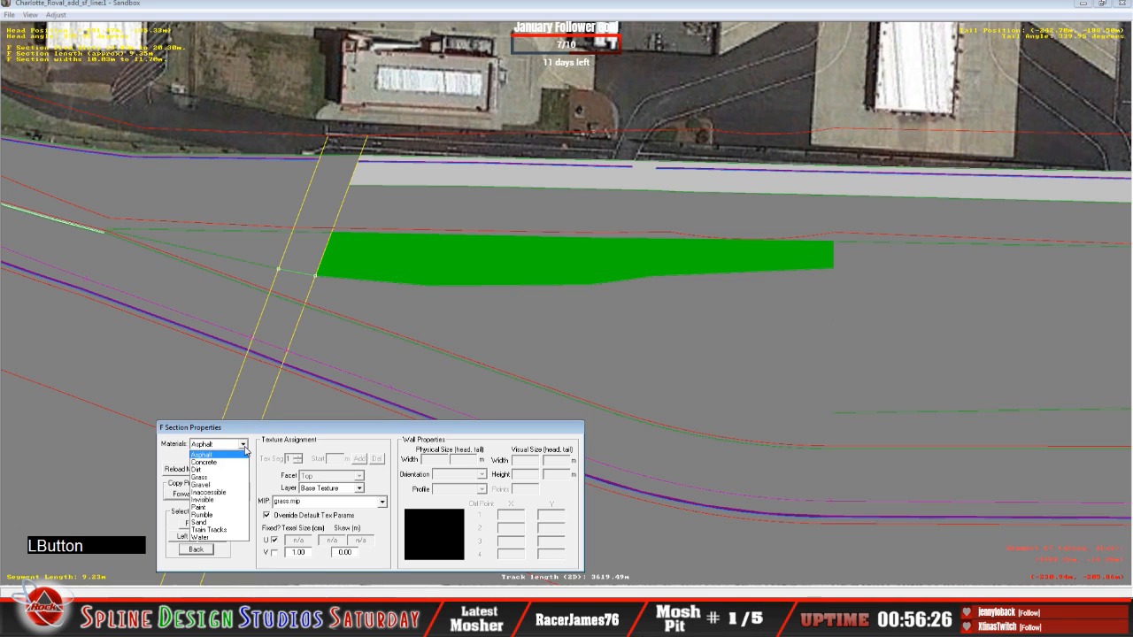
{"action": "left_click", "coordinate": [234, 478]}
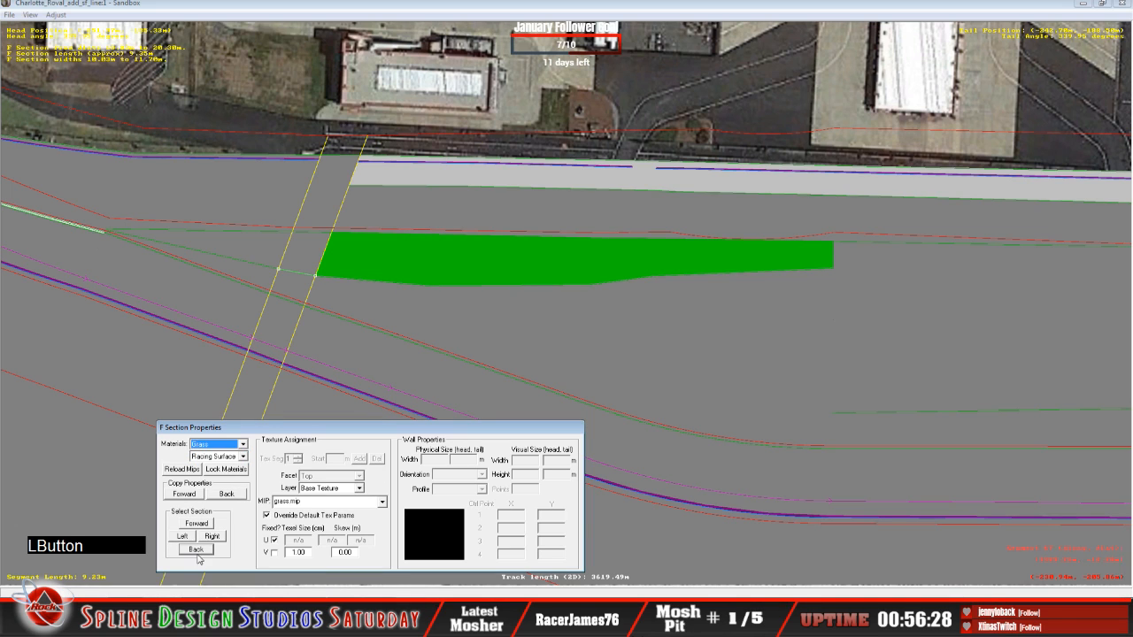
Move back to the F section on the 43.81 m segment, set its material to Grass, and select the preceding section.
{"action": "left_click", "coordinate": [198, 555]}
{"action": "left_click", "coordinate": [243, 444]}
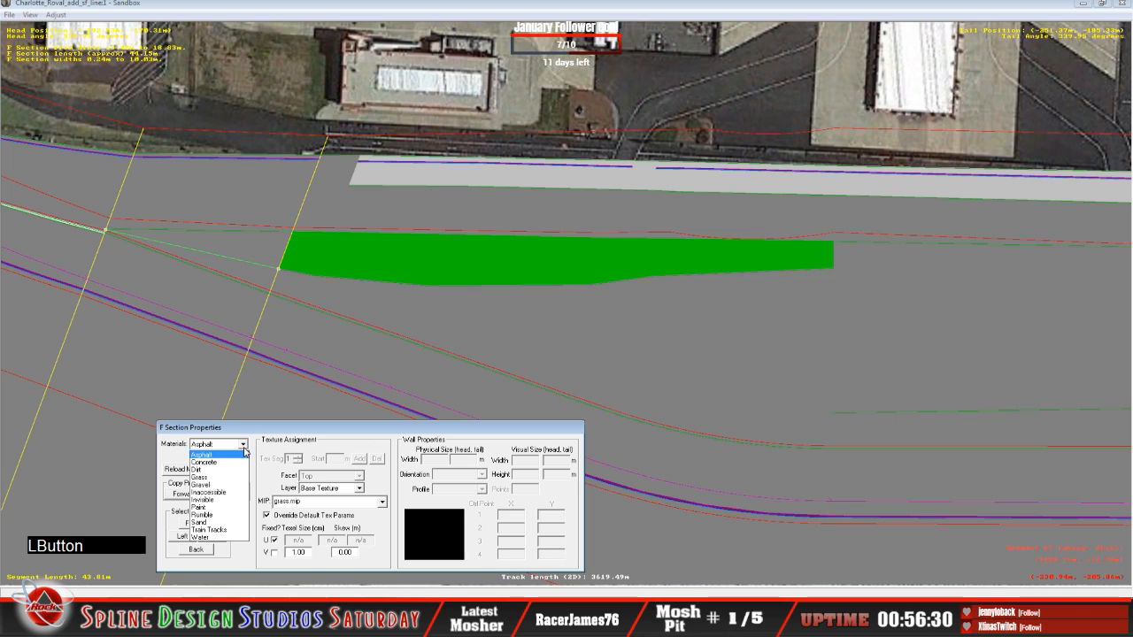
{"action": "left_click", "coordinate": [232, 477]}
{"action": "left_click", "coordinate": [195, 548]}
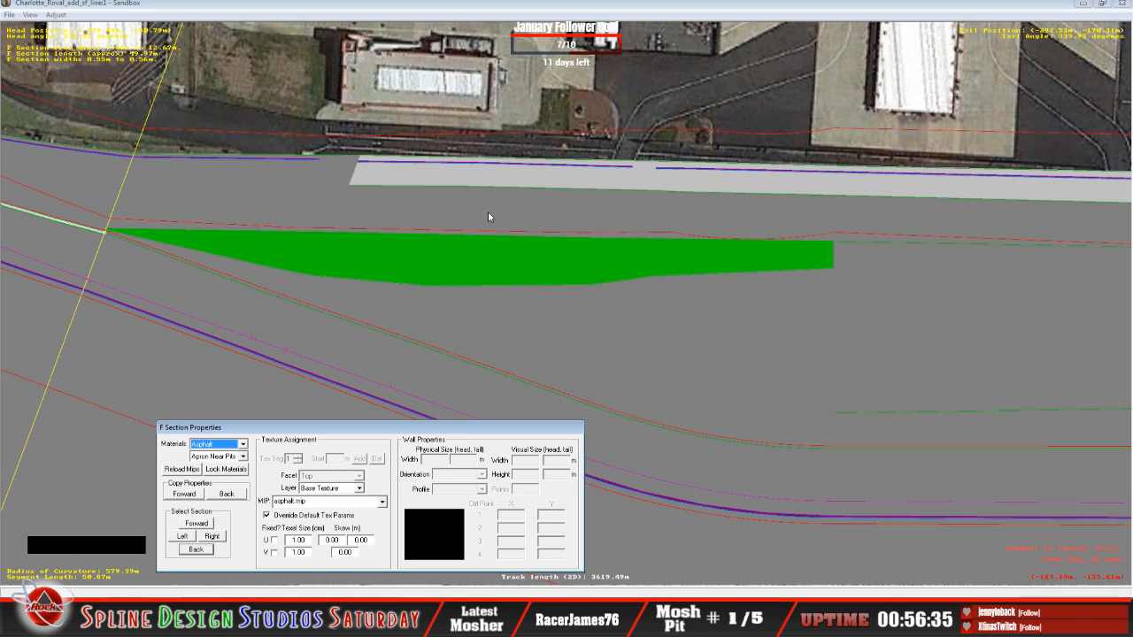
Switch the track view to Display Textures and toggle Draw World Underneath off and on to compare the grass with the aerial image.
{"action": "left_click", "coordinate": [30, 15]}
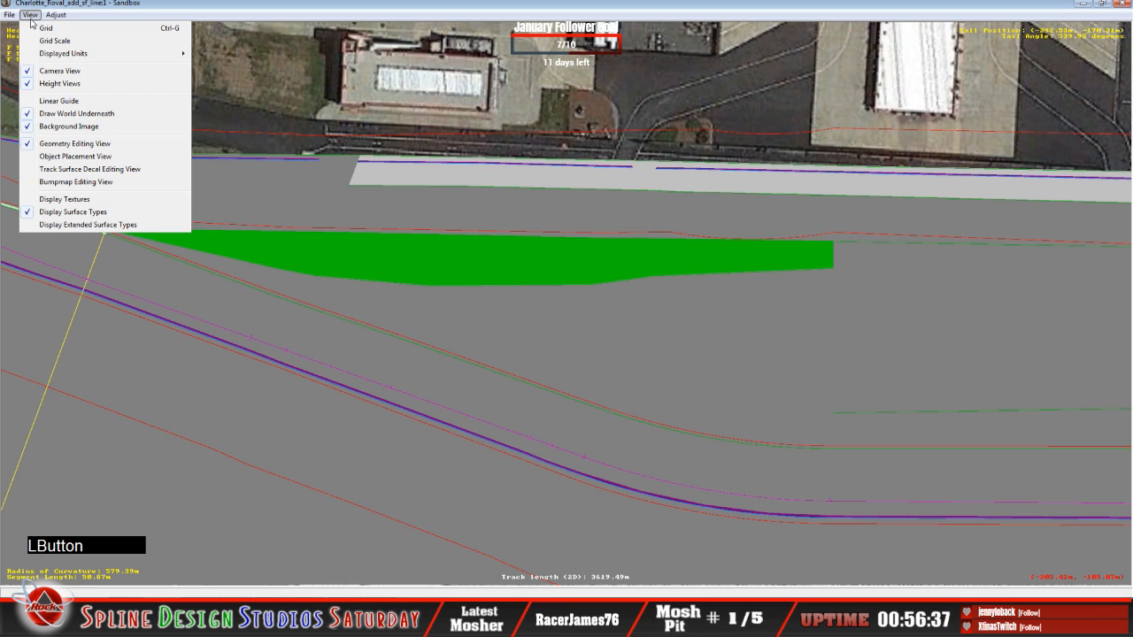
{"action": "left_click", "coordinate": [64, 199]}
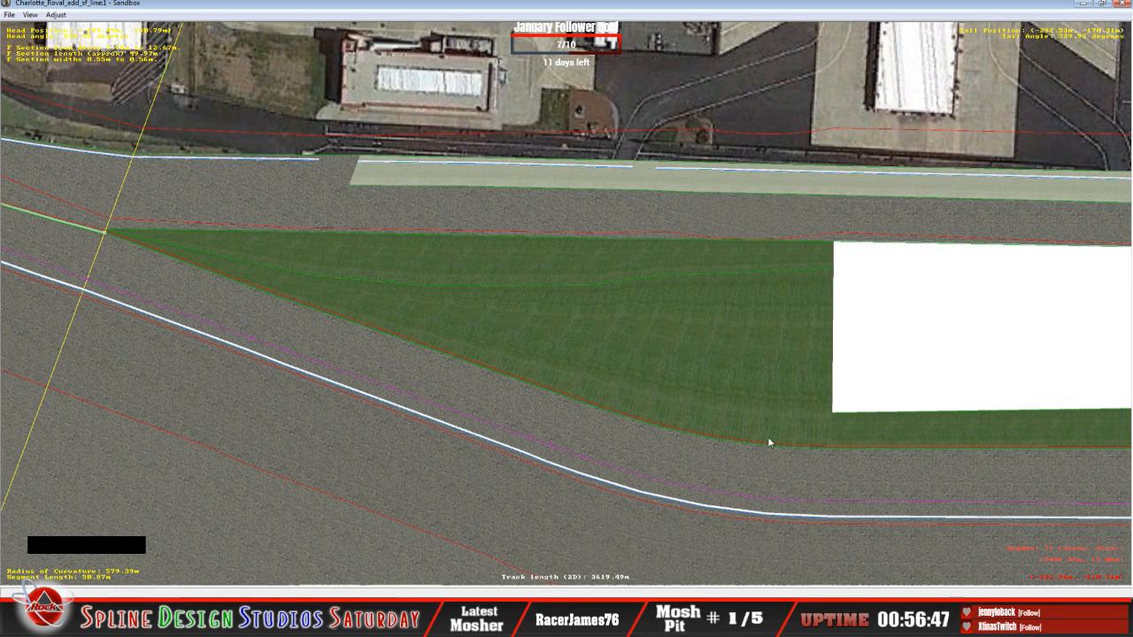
{"action": "left_click", "coordinate": [28, 17]}
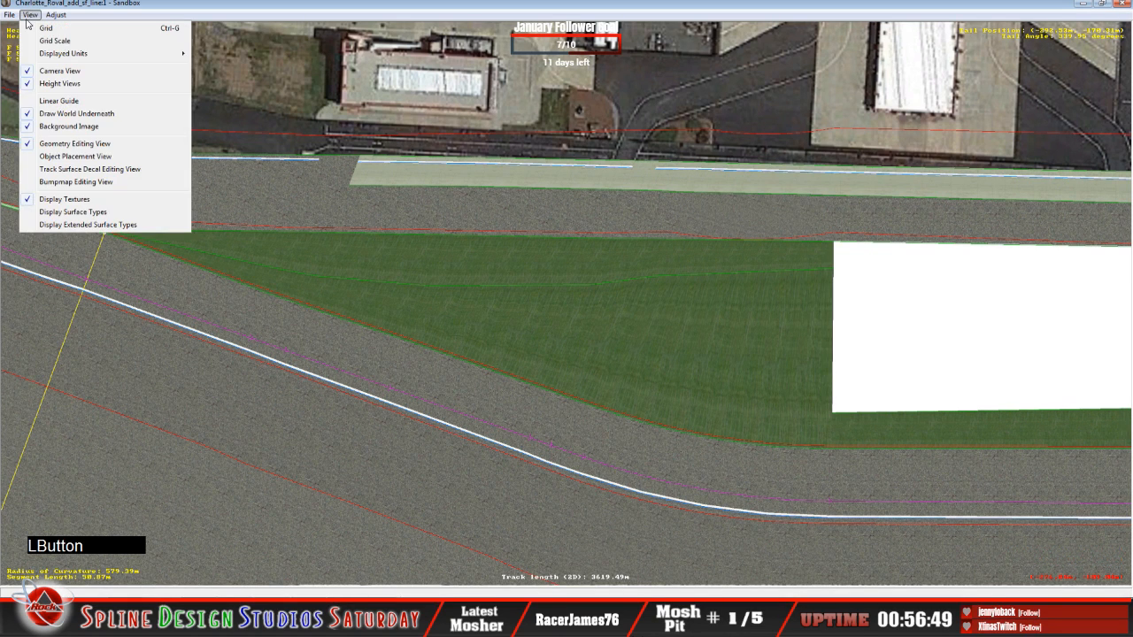
{"action": "left_click", "coordinate": [72, 114]}
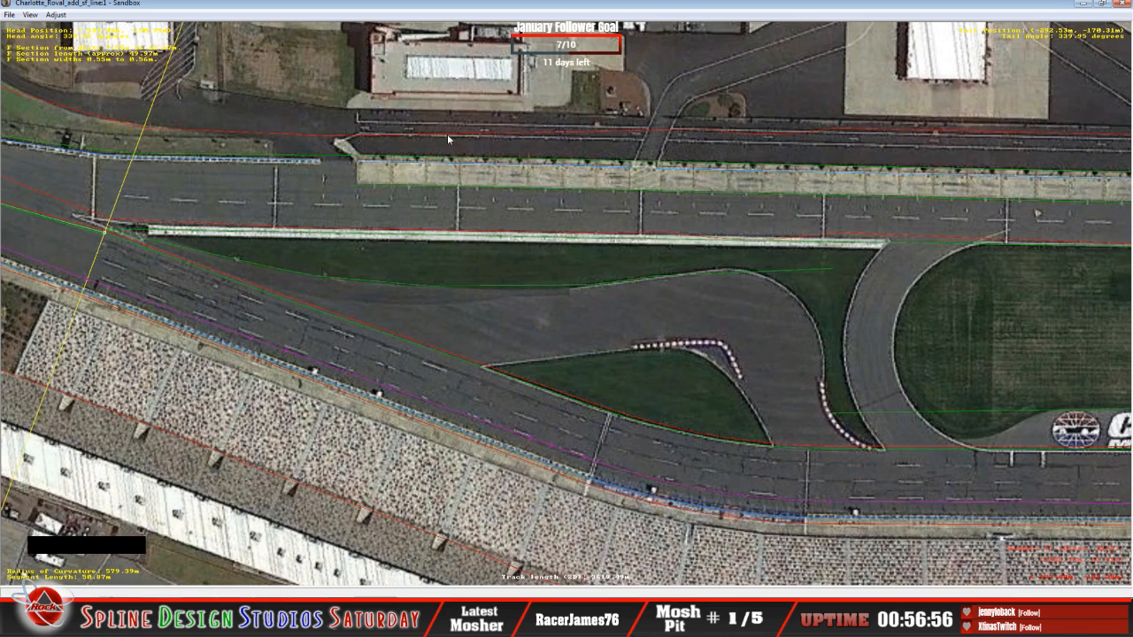
{"action": "left_click", "coordinate": [29, 16]}
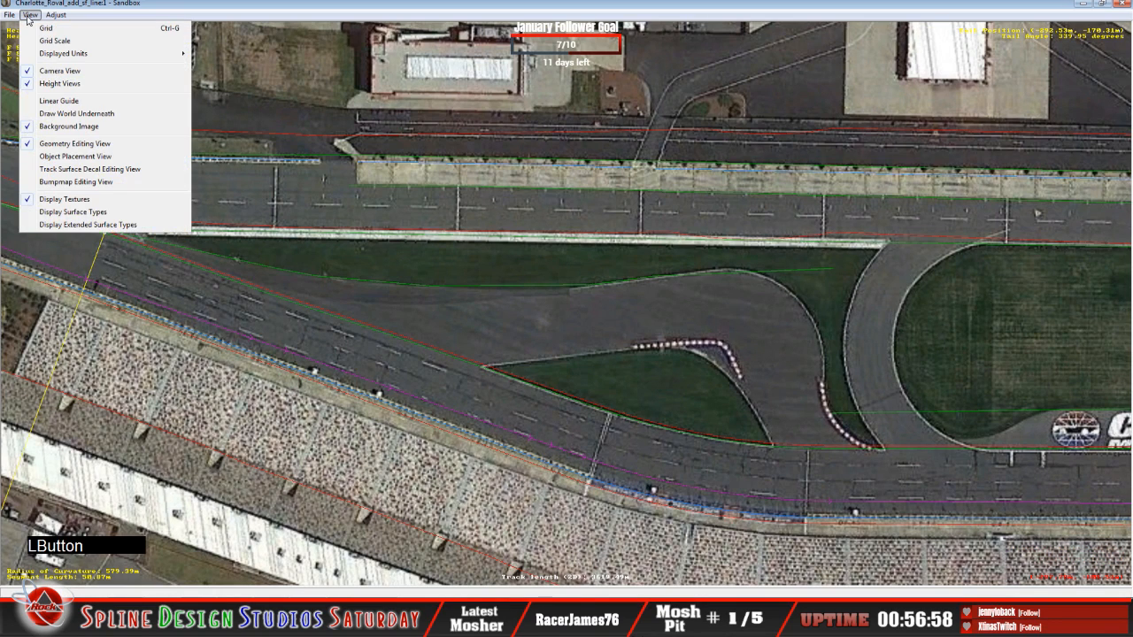
{"action": "left_click", "coordinate": [89, 113]}
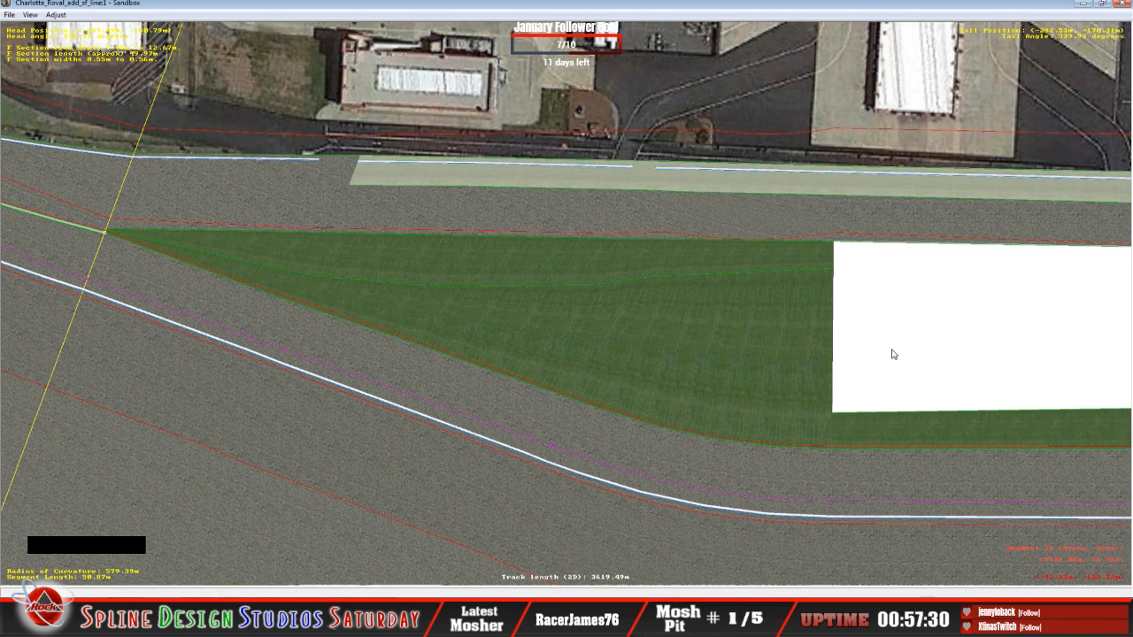
Open the F section properties for the lower infield grass strip on the 76.55 m segment and switch the view to Display Surface Types.
{"action": "right_click", "coordinate": [925, 344]}
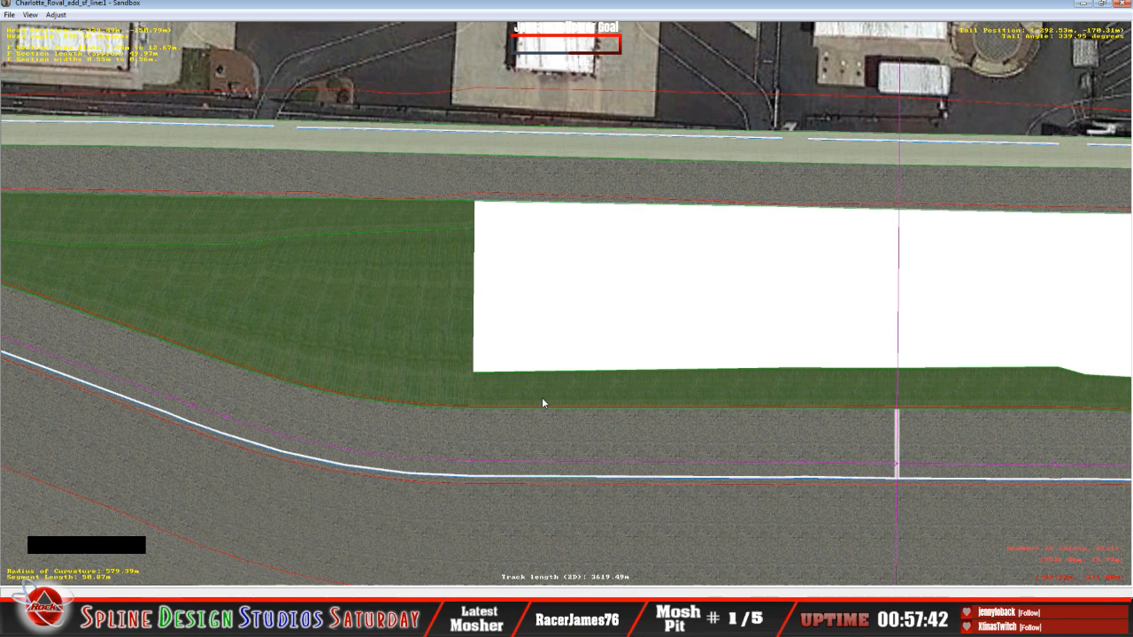
{"action": "left_click", "coordinate": [498, 410]}
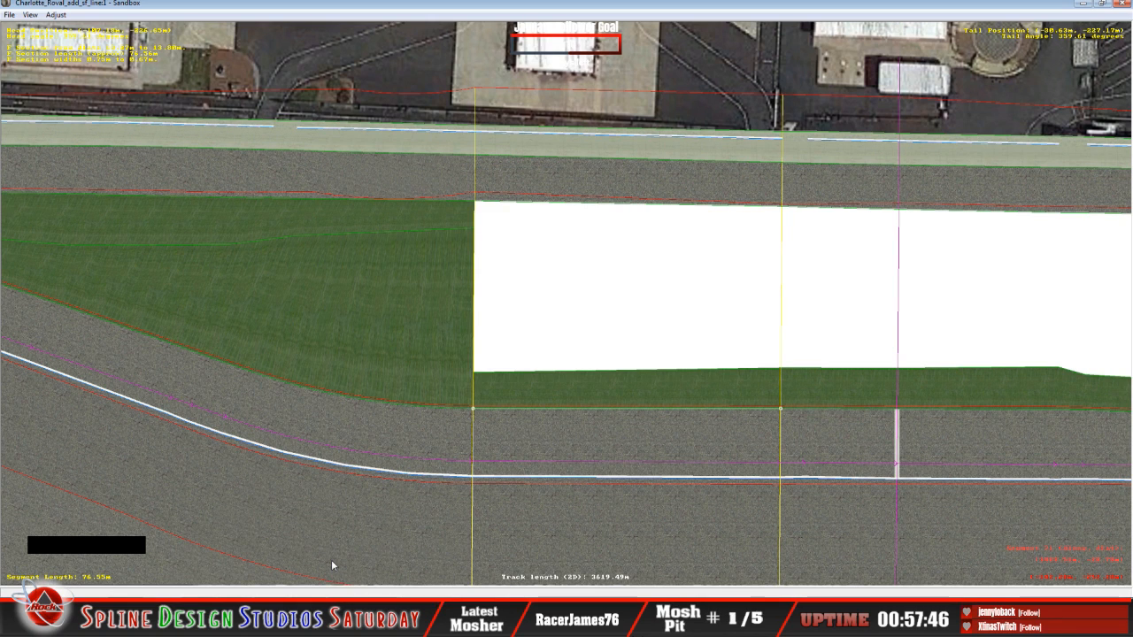
{"action": "left_click", "coordinate": [329, 591]}
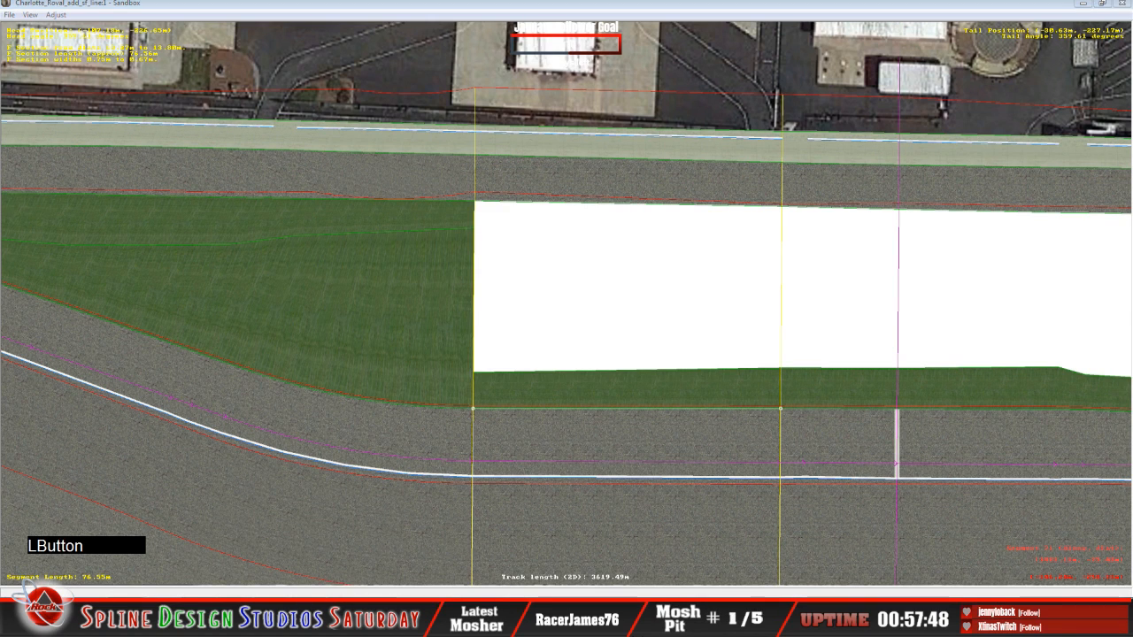
{"action": "left_click", "coordinate": [355, 531]}
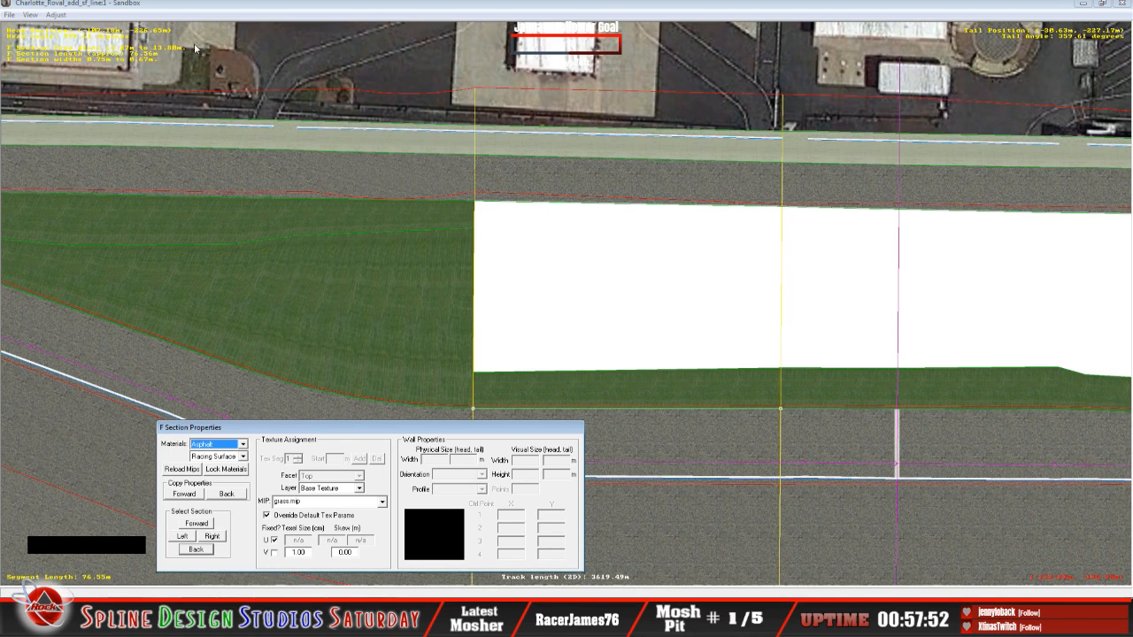
{"action": "left_click", "coordinate": [29, 15]}
{"action": "left_click", "coordinate": [63, 214]}
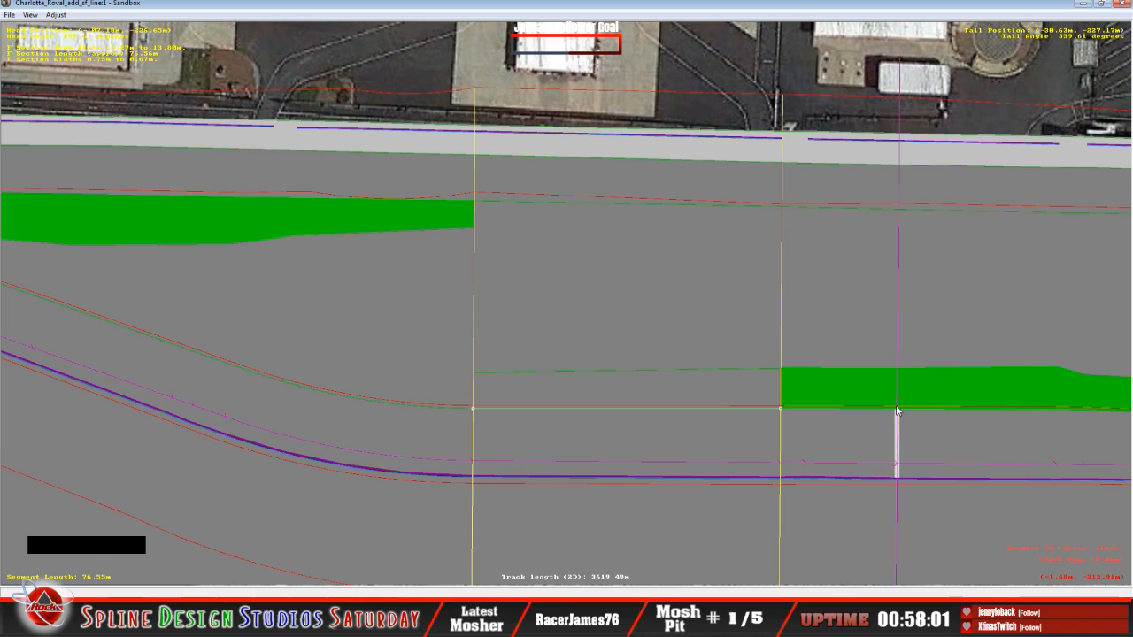
{"action": "key", "text": "c"}
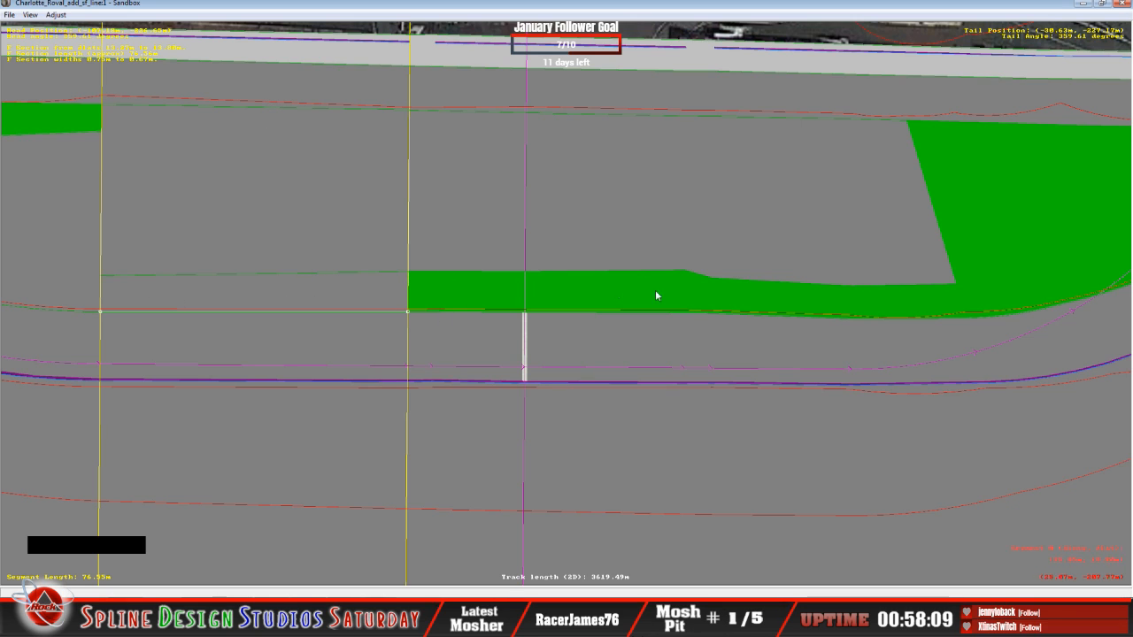
Set the material of the short 6.30 m grass section before the start/finish line to Asphalt.
{"action": "left_click", "coordinate": [434, 314]}
{"action": "left_click", "coordinate": [417, 313]}
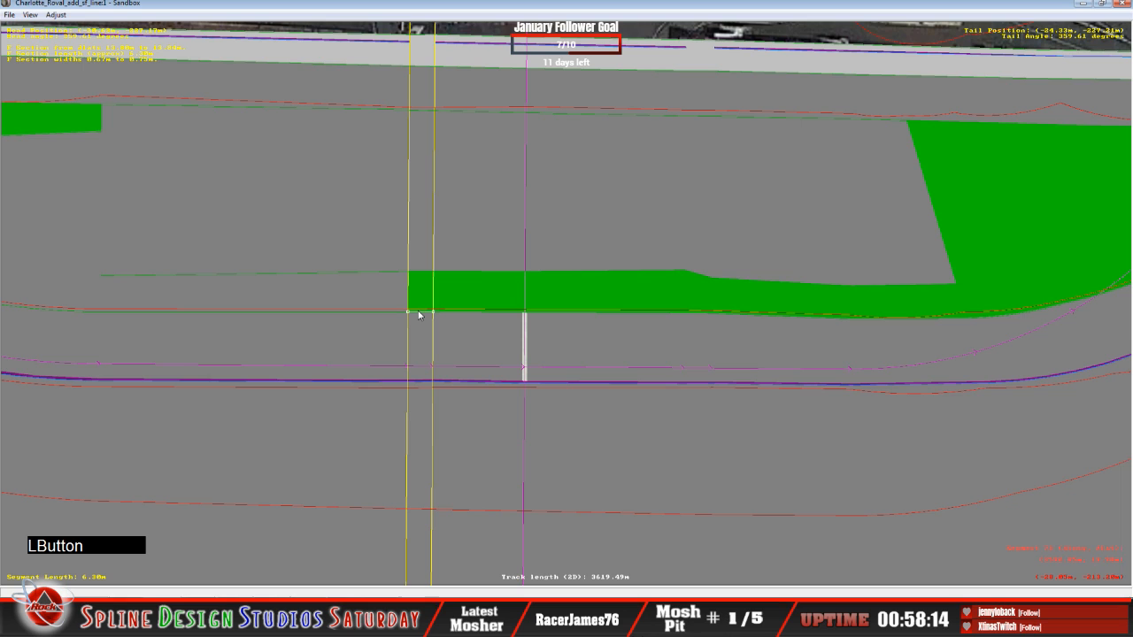
{"action": "double_click", "coordinate": [334, 526]}
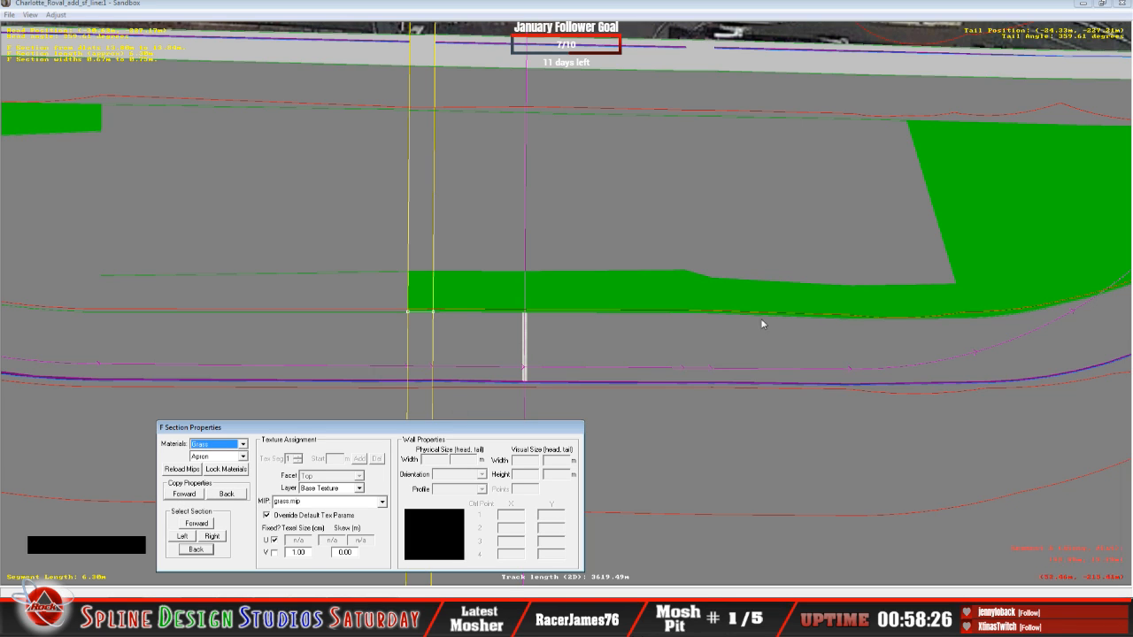
{"action": "left_click", "coordinate": [243, 445]}
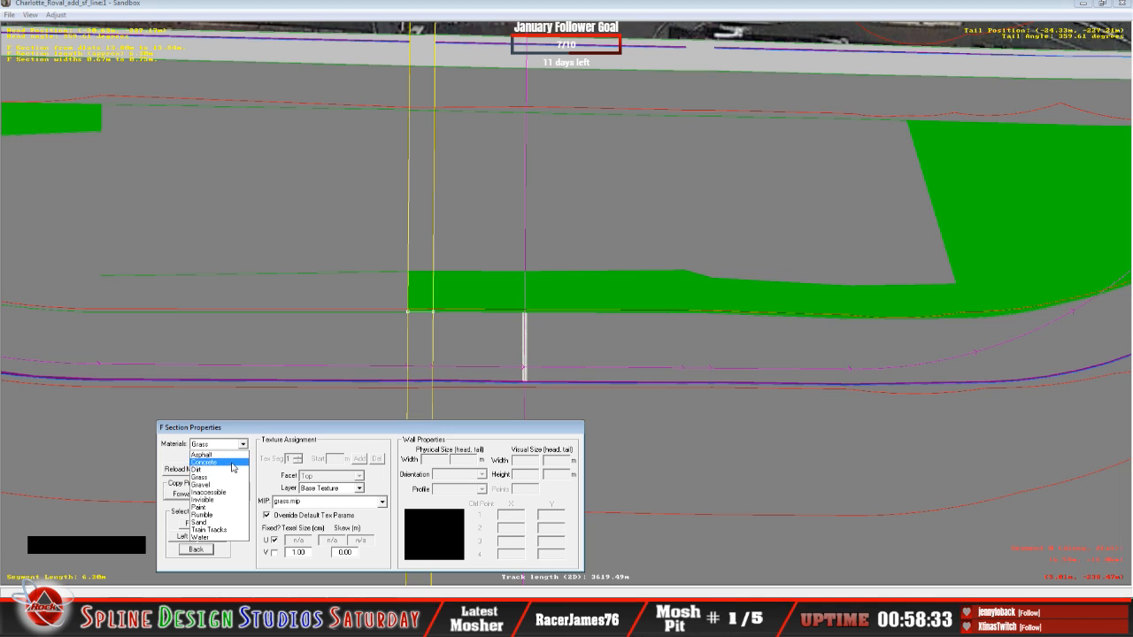
{"action": "left_click", "coordinate": [235, 455]}
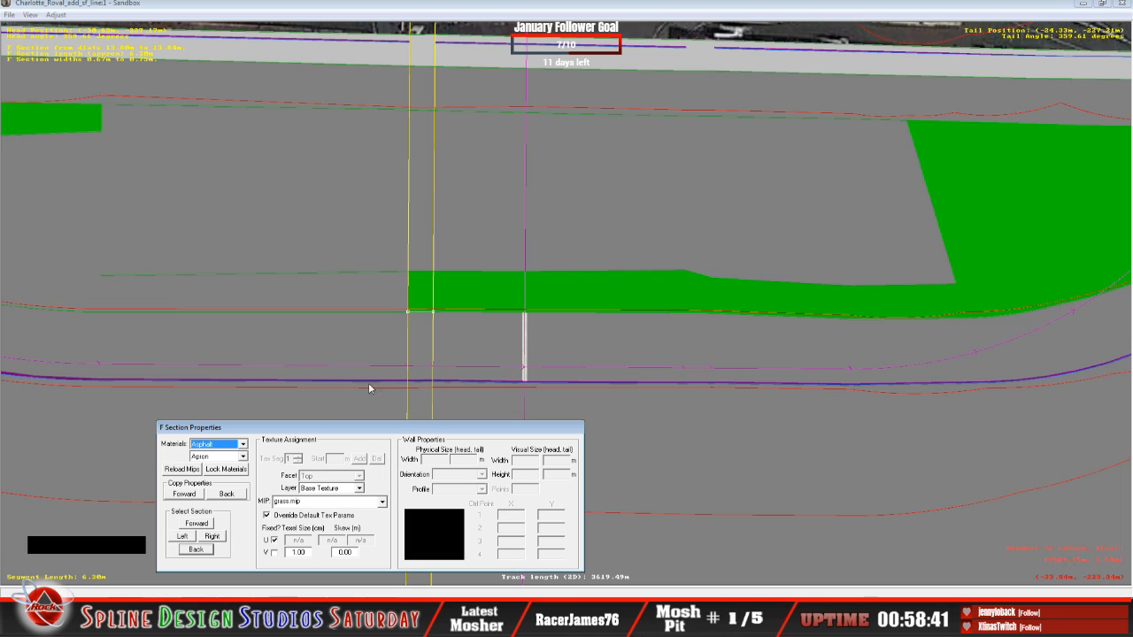
Check the preceding section's material, then set the grass section directly before the start/finish line to Asphalt.
{"action": "left_click", "coordinate": [203, 550]}
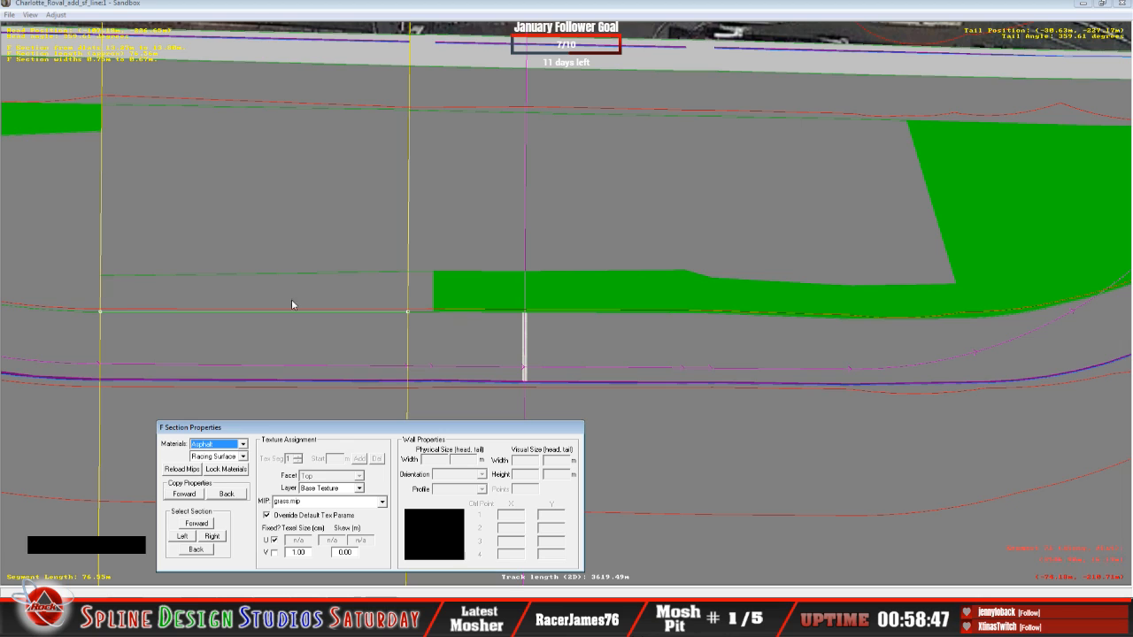
{"action": "left_click", "coordinate": [198, 523]}
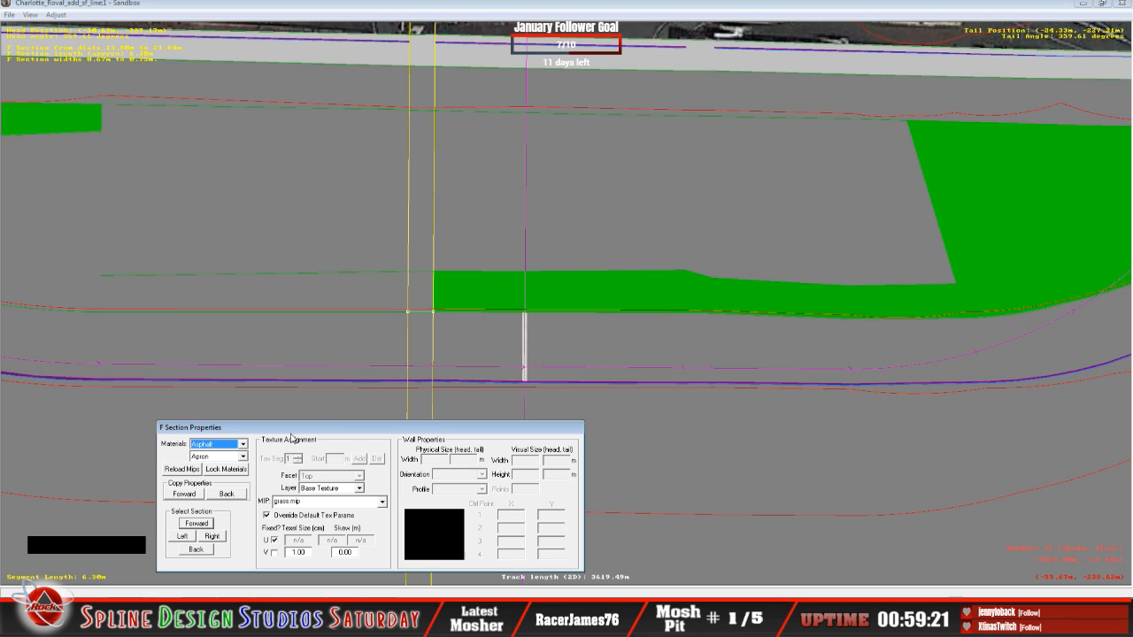
{"action": "left_click", "coordinate": [198, 527]}
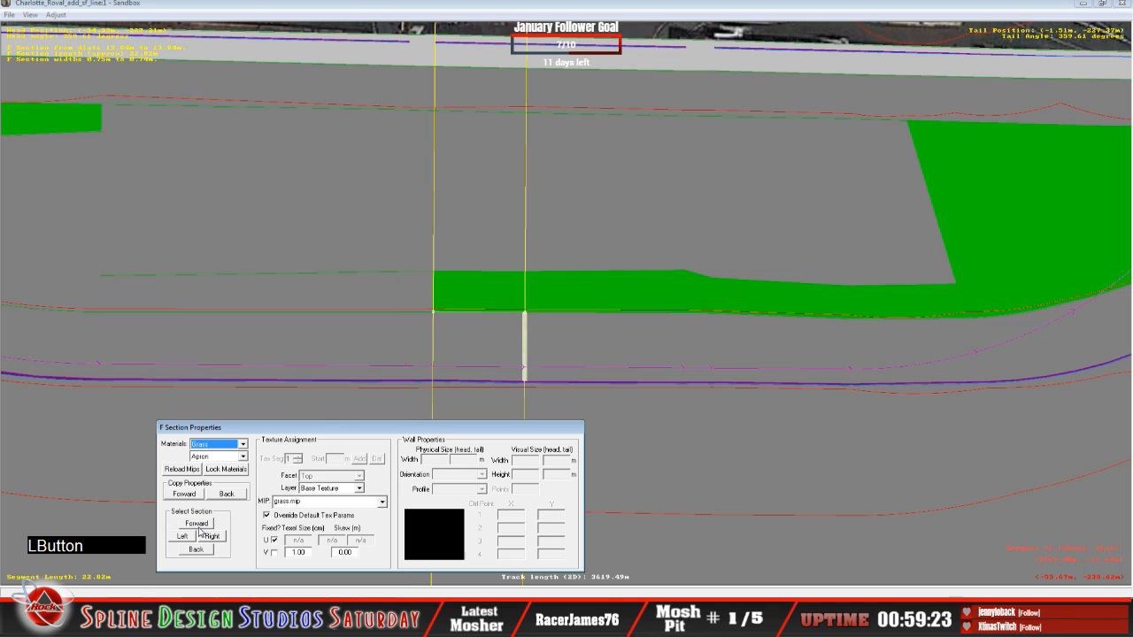
{"action": "left_click", "coordinate": [244, 447]}
{"action": "left_click", "coordinate": [236, 454]}
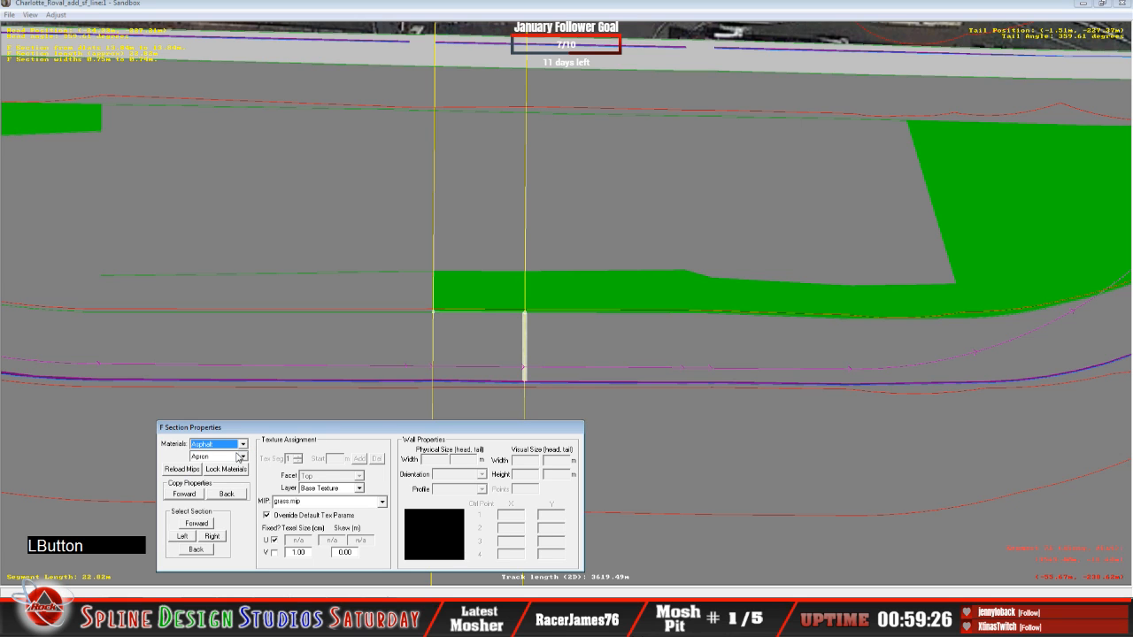
Set the material of the first two grass sections past the start/finish line to Asphalt.
{"action": "left_click", "coordinate": [198, 528]}
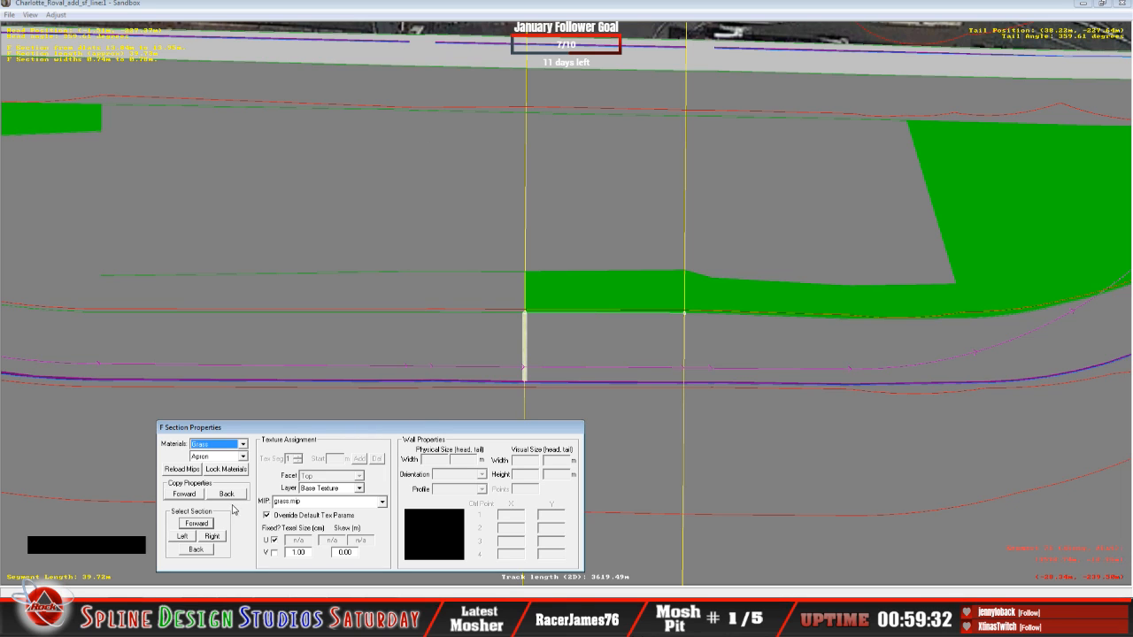
{"action": "left_click", "coordinate": [243, 444]}
{"action": "left_click", "coordinate": [212, 456]}
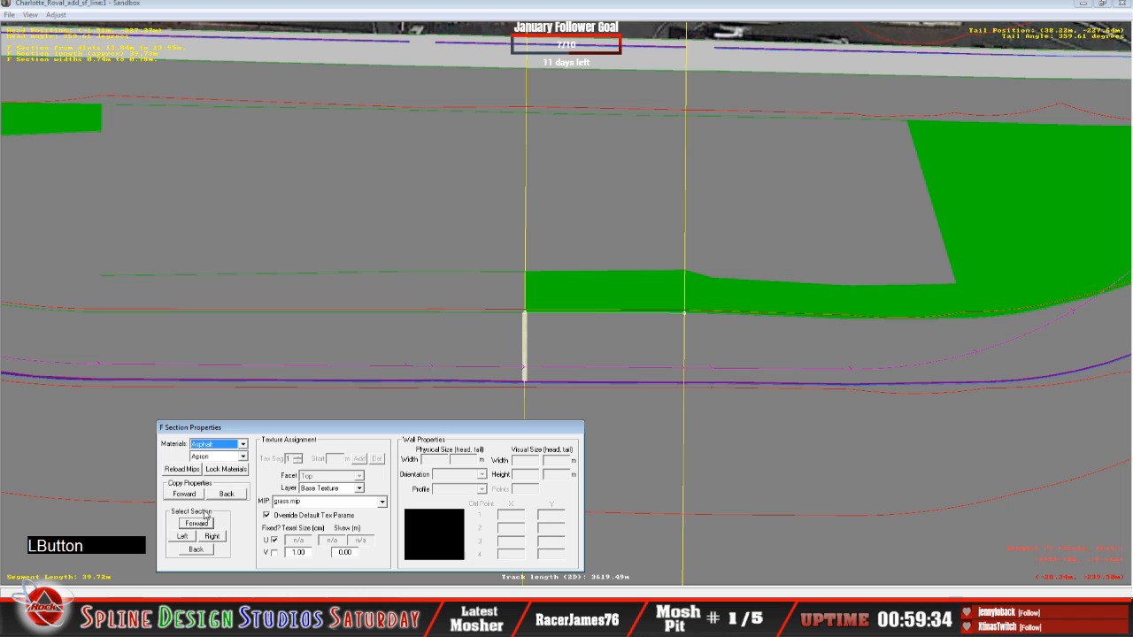
{"action": "left_click", "coordinate": [196, 523]}
{"action": "left_click", "coordinate": [243, 445]}
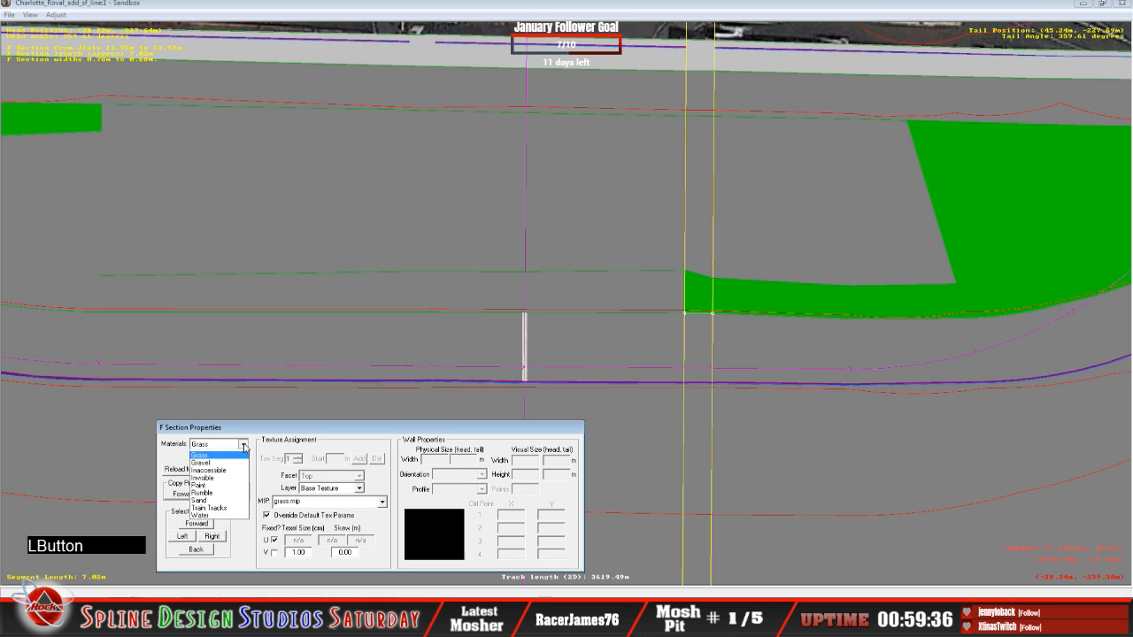
{"action": "left_click", "coordinate": [236, 456]}
Set the 34.66 m and 31.65 m grass sections leading into the curve to Asphalt and select the section after them.
{"action": "left_click", "coordinate": [196, 523]}
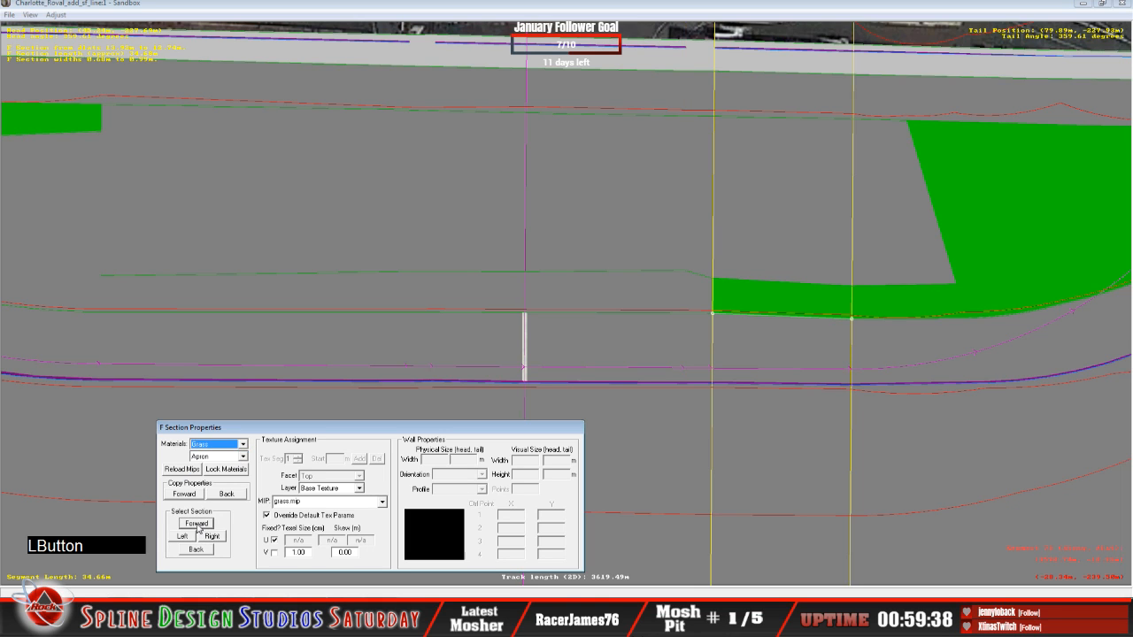
{"action": "left_click", "coordinate": [242, 444]}
{"action": "left_click", "coordinate": [210, 514]}
{"action": "left_click", "coordinate": [197, 523]}
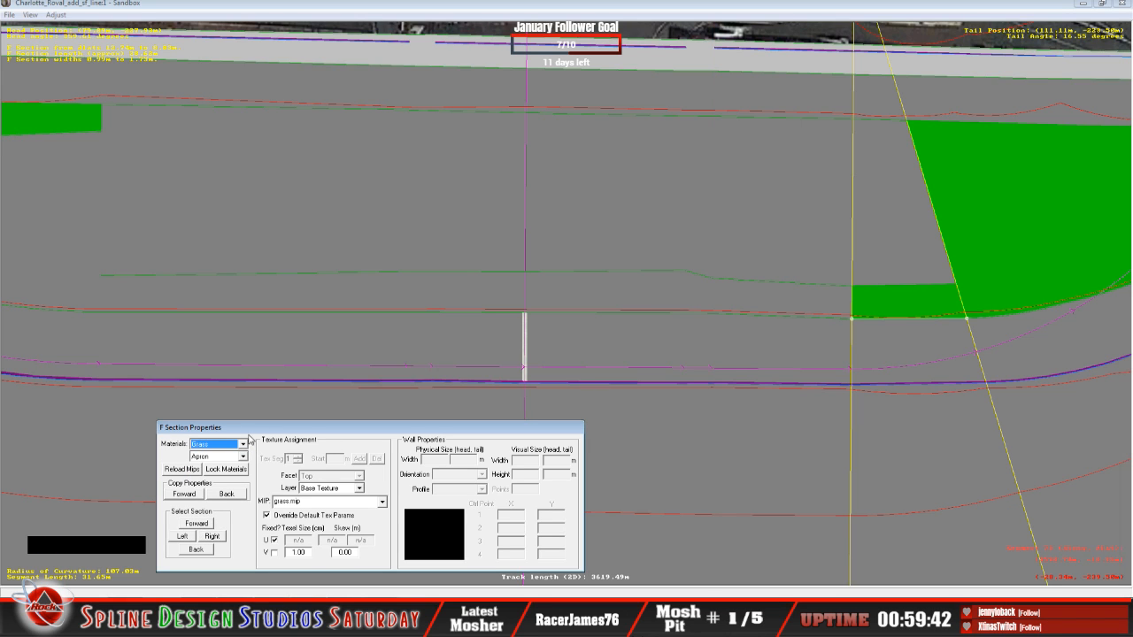
{"action": "left_click", "coordinate": [243, 445]}
{"action": "left_click", "coordinate": [221, 456]}
{"action": "left_click", "coordinate": [199, 524]}
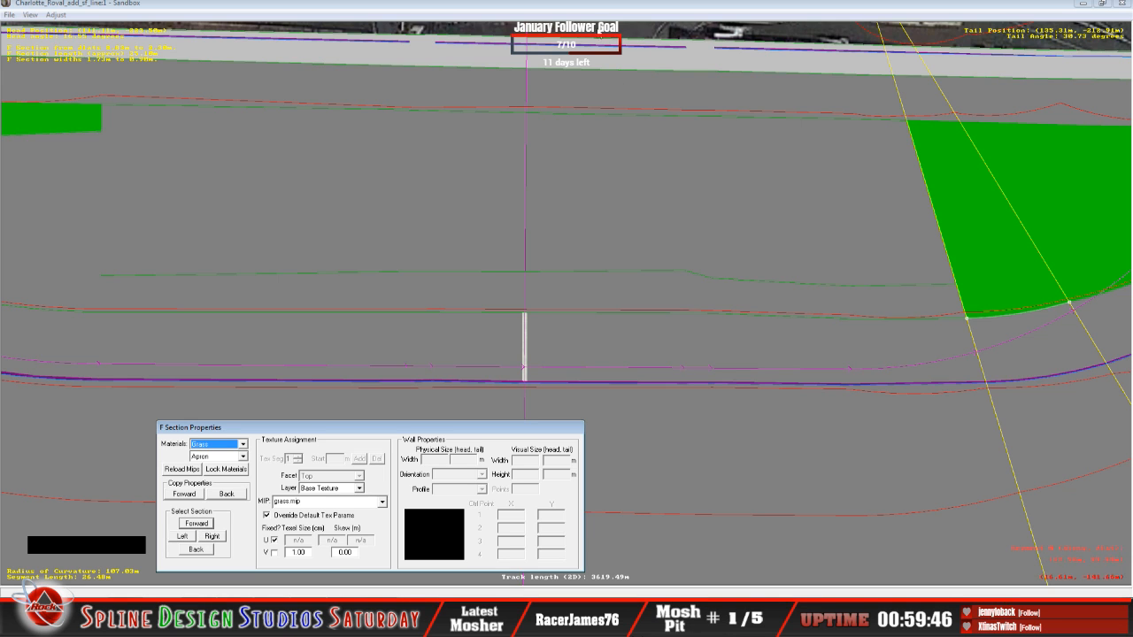
{"action": "left_click", "coordinate": [511, 151]}
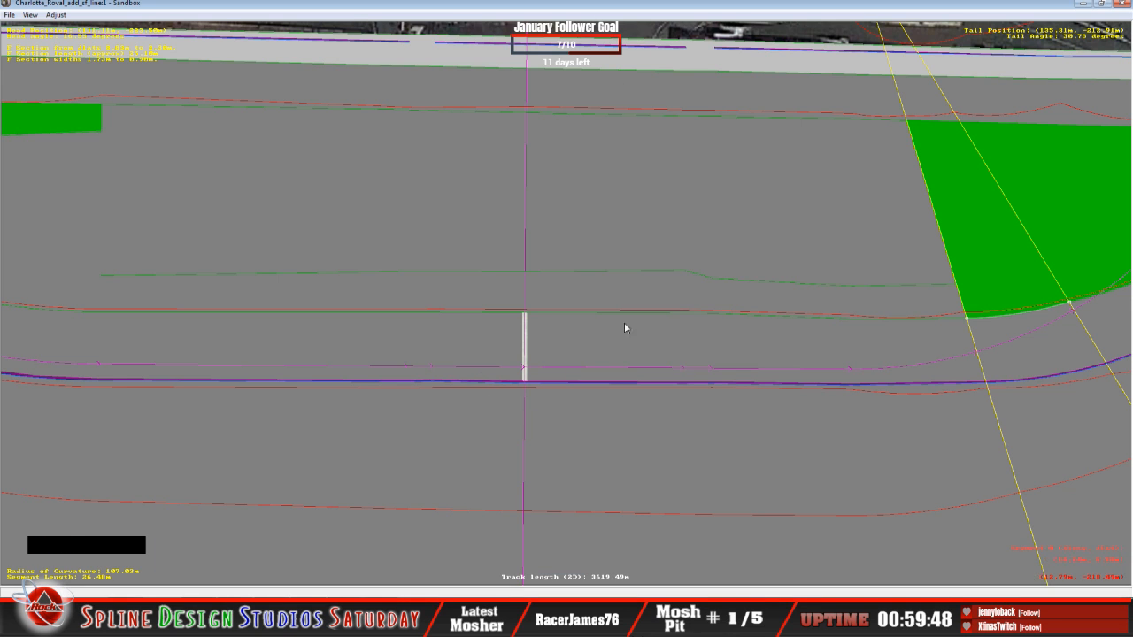
Display the track textures and turn off drawing the world underneath to reveal the aerial background image.
{"action": "key", "text": "c"}
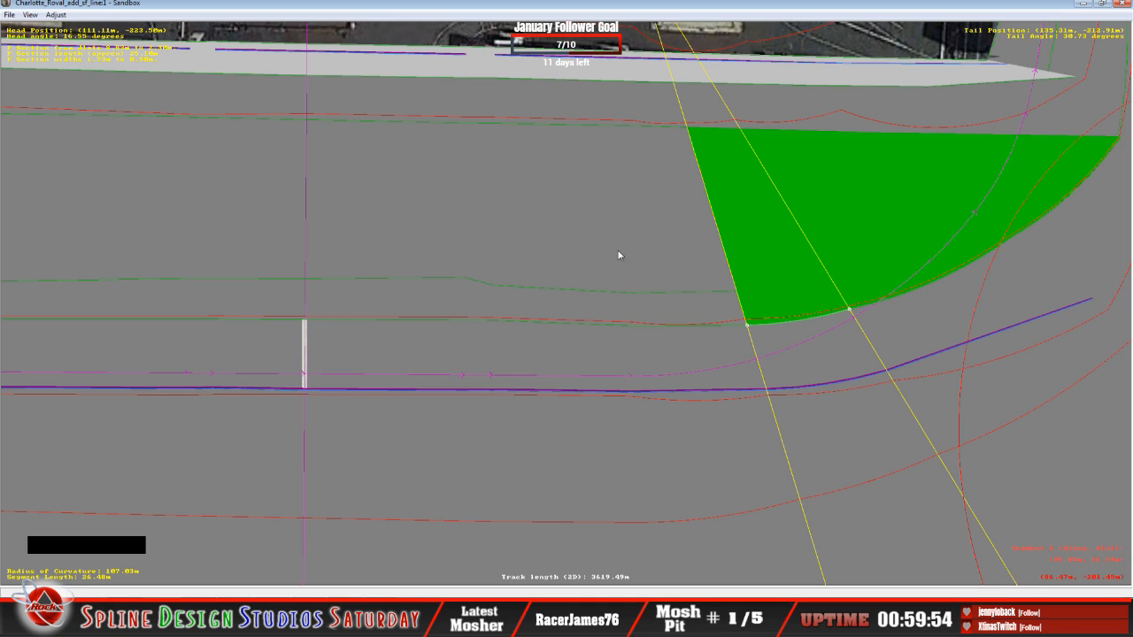
{"action": "left_click", "coordinate": [30, 15]}
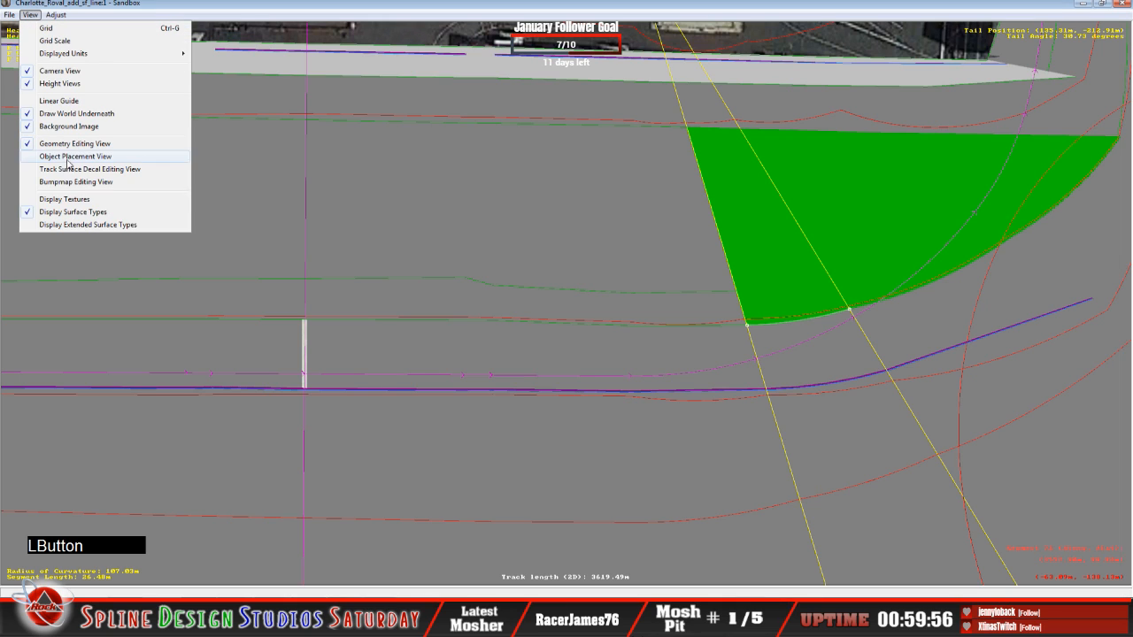
{"action": "left_click", "coordinate": [65, 199]}
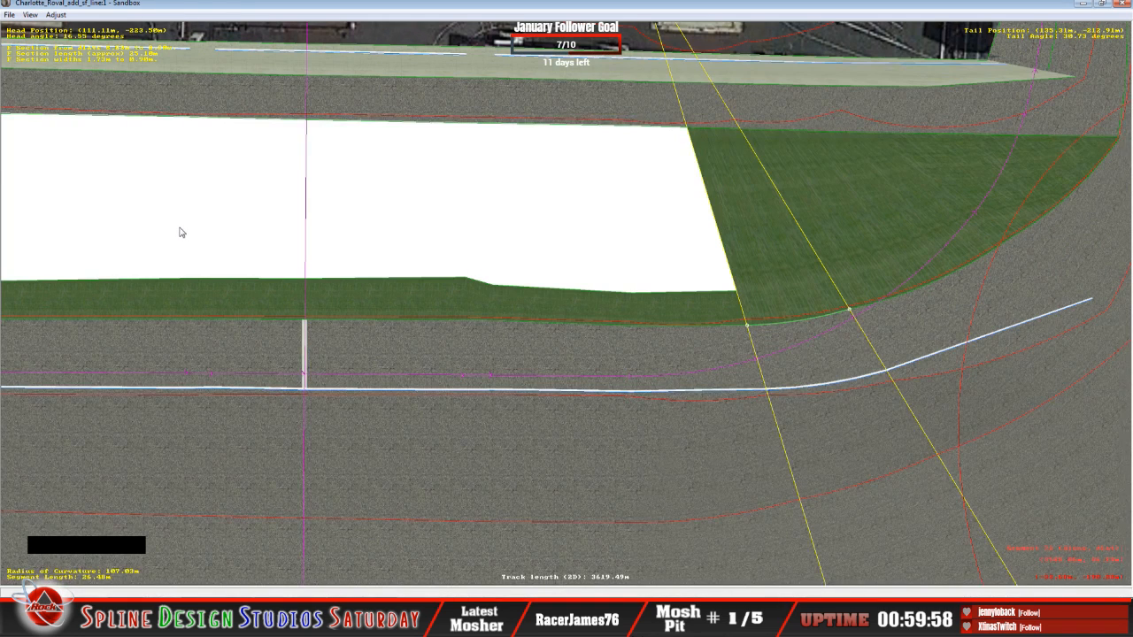
{"action": "left_click", "coordinate": [30, 15]}
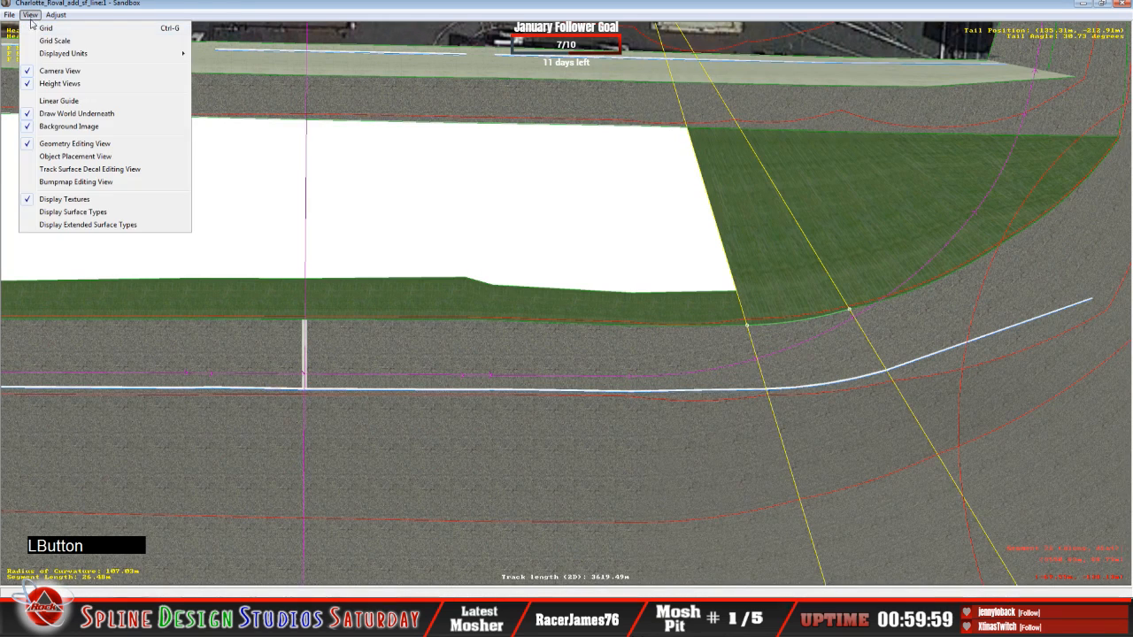
{"action": "left_click", "coordinate": [55, 113]}
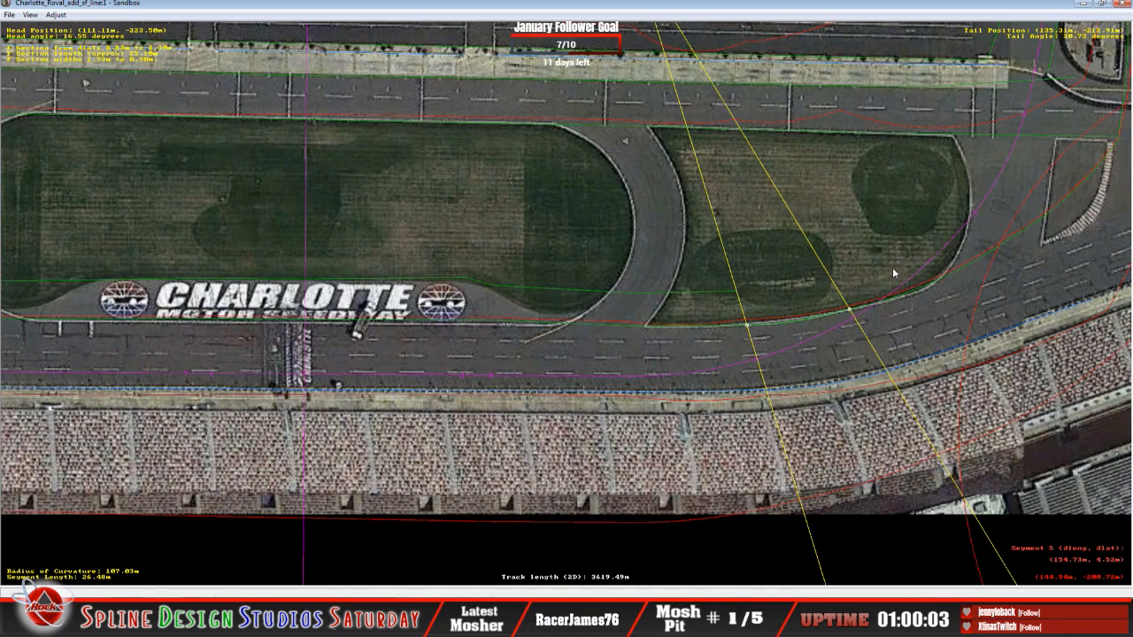
Select the boundary sections at the curved end of the infield grass in turn to compare them with the aerial image.
{"action": "key", "text": "c"}
{"action": "left_click", "coordinate": [657, 290]}
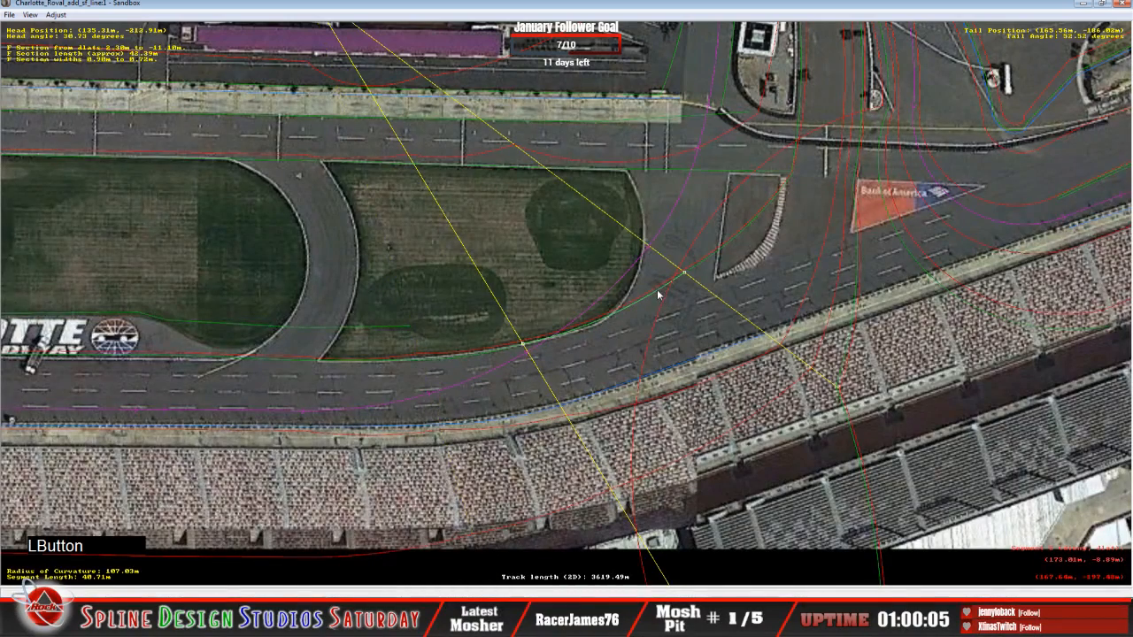
{"action": "left_click", "coordinate": [723, 255]}
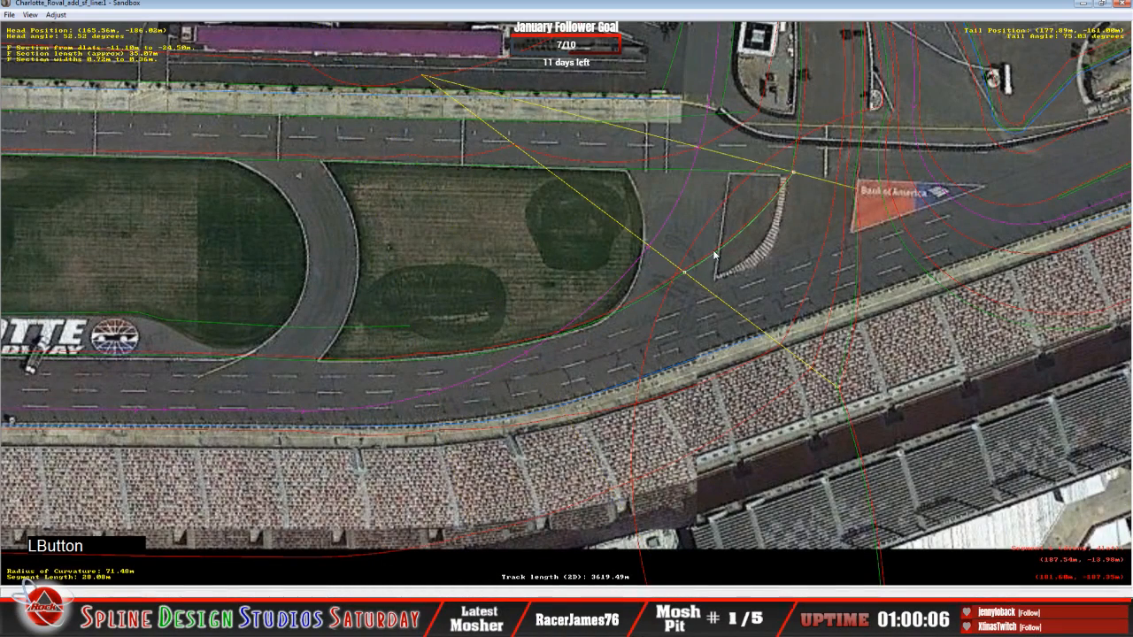
{"action": "left_click", "coordinate": [668, 289]}
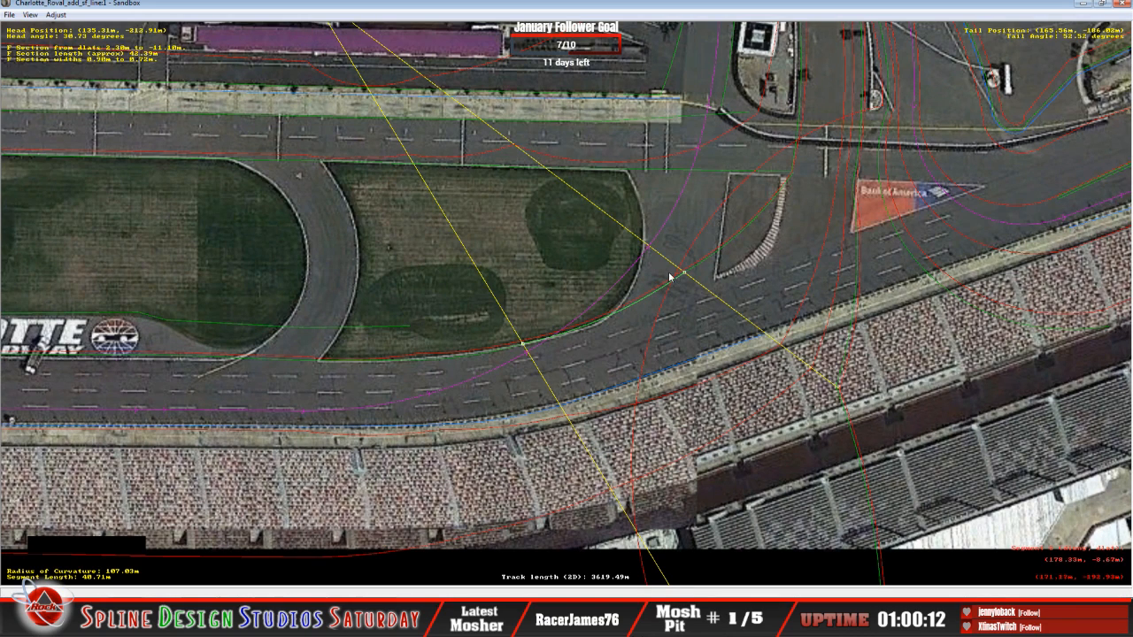
{"action": "left_click", "coordinate": [714, 261]}
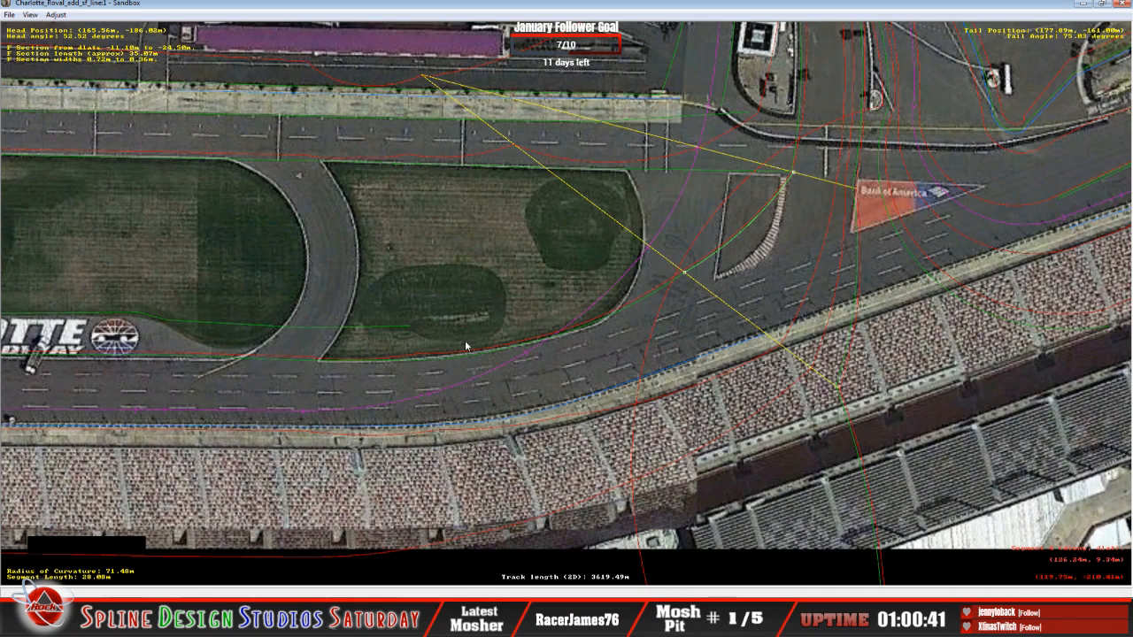
Examine the front straight, infield and turn entry on the aerial background image against the section lines.
{"action": "key", "text": "x"}
{"action": "key", "text": "x"}
{"action": "key", "text": "x"}
{"action": "key", "text": "x"}
{"action": "key", "text": "x"}
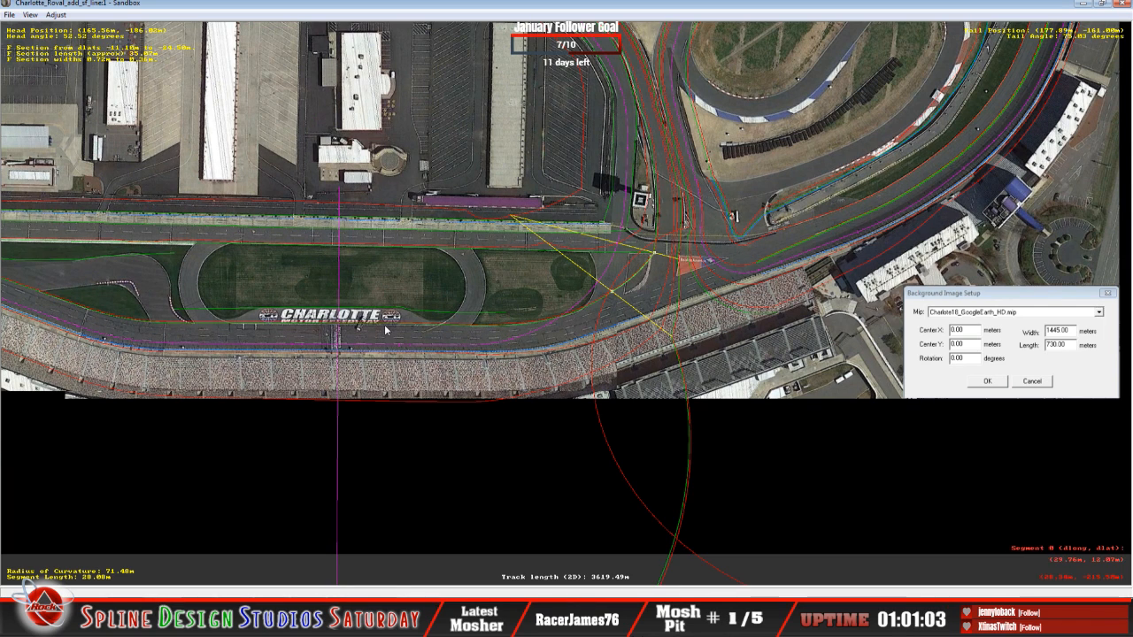
{"action": "key", "text": "z"}
{"action": "key", "text": "x"}
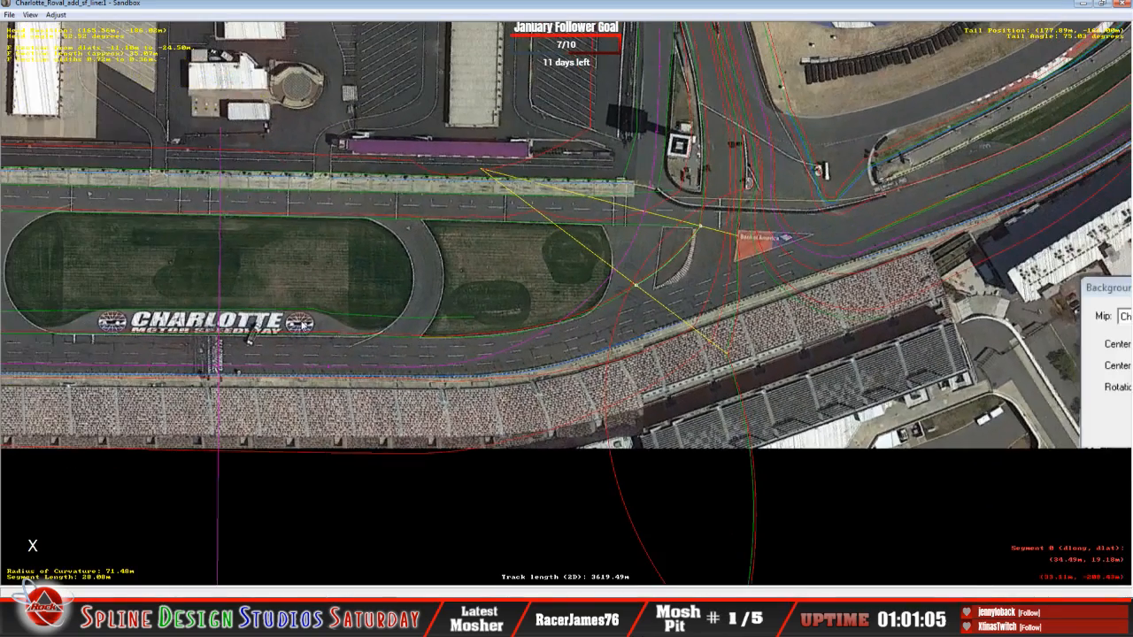
{"action": "key", "text": "c"}
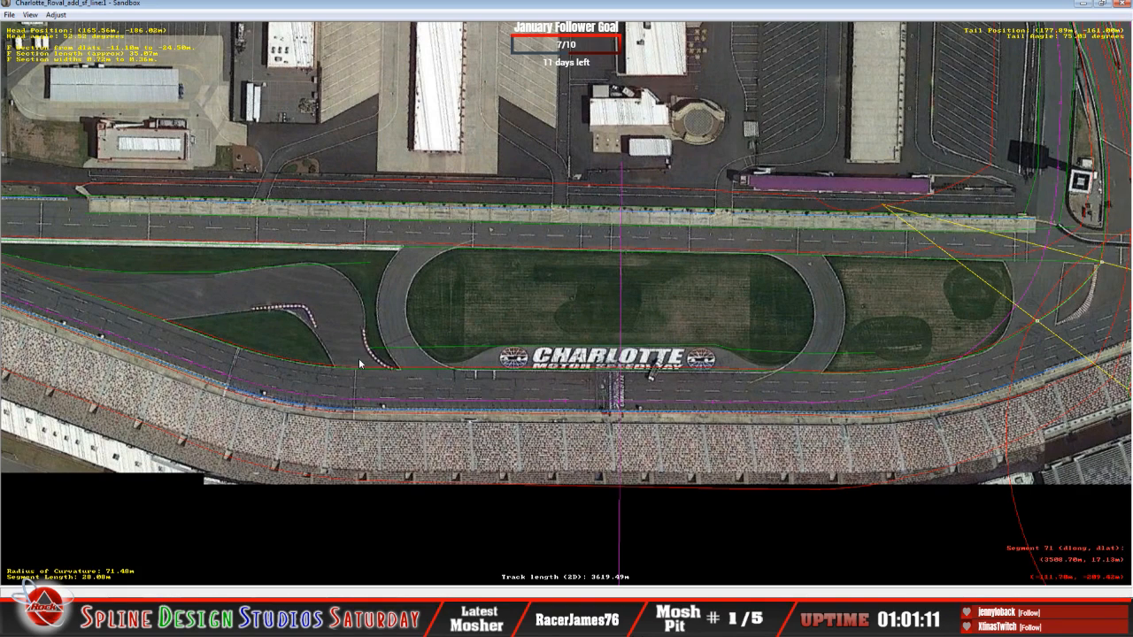
{"action": "key", "text": "c"}
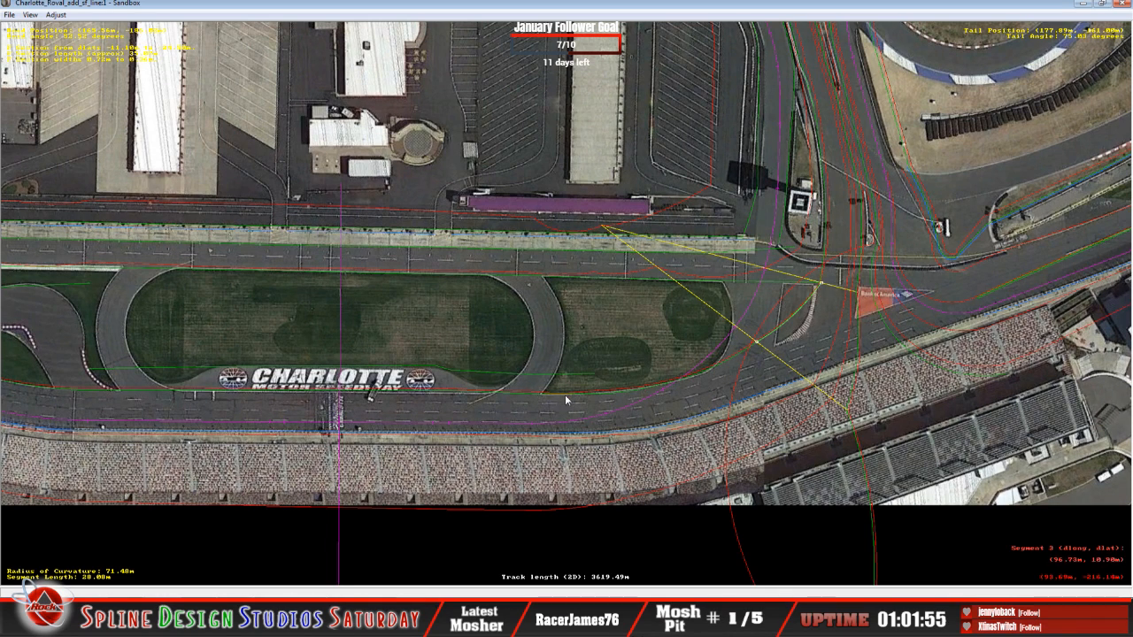
Inspect the properties of the 28.08 m curve section beyond the infield grass and of the section before it.
{"action": "left_click", "coordinate": [614, 366]}
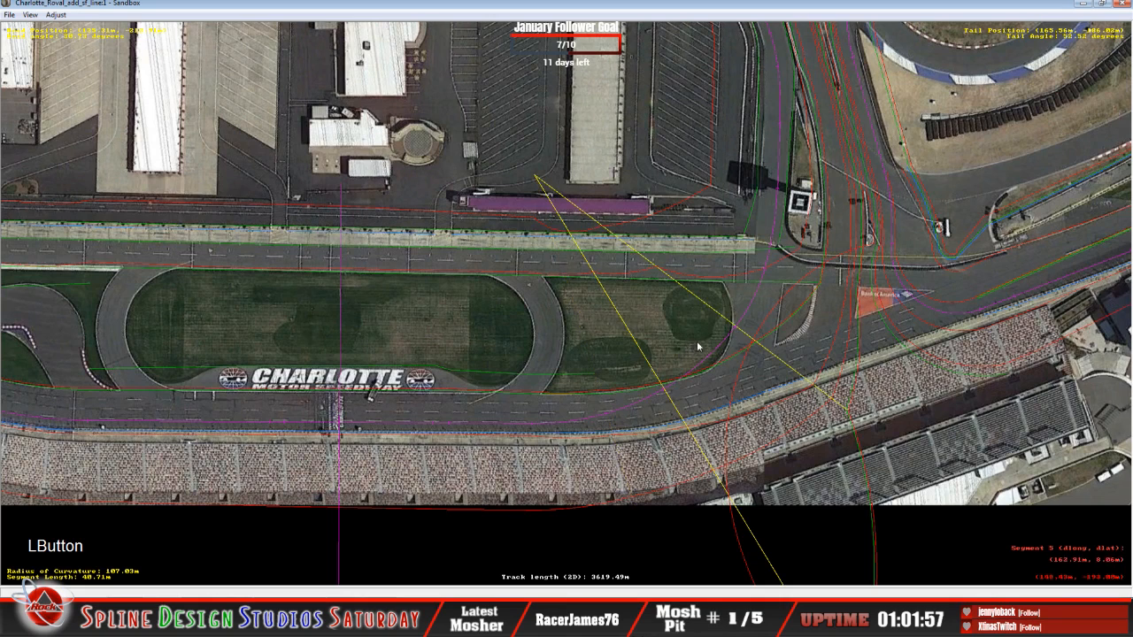
{"action": "left_click", "coordinate": [767, 342]}
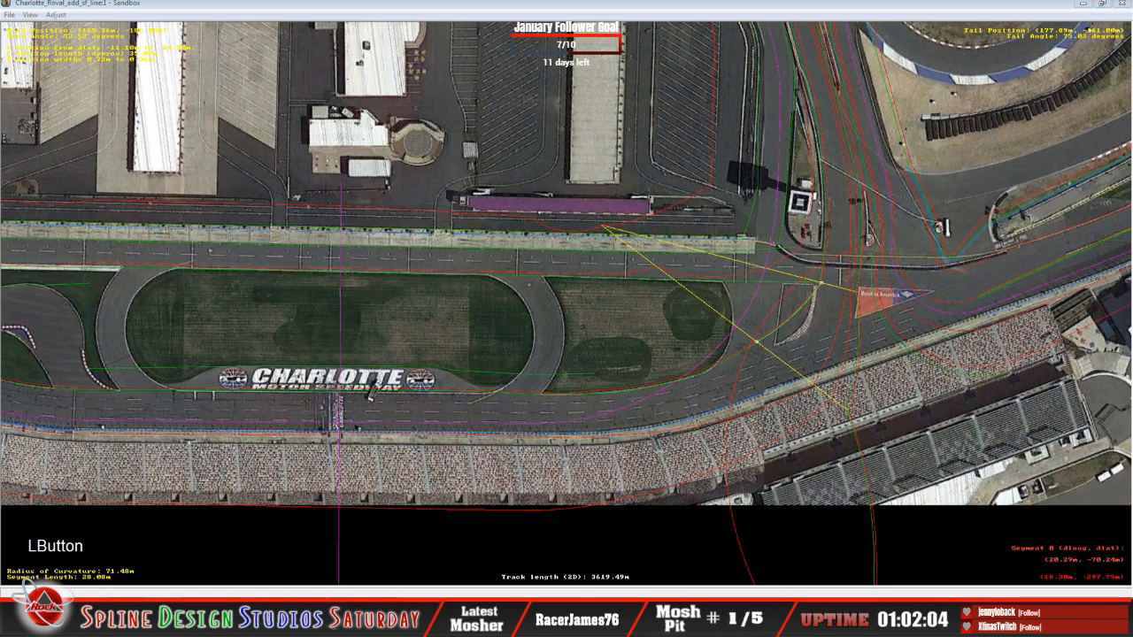
{"action": "left_click", "coordinate": [674, 370]}
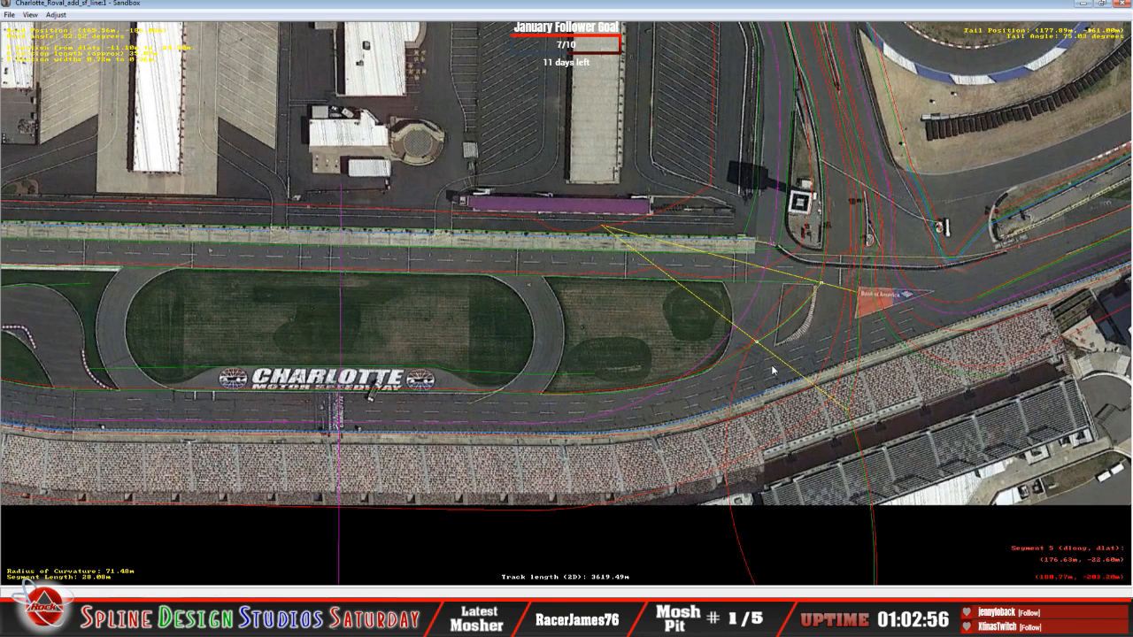
{"action": "left_click", "coordinate": [416, 591]}
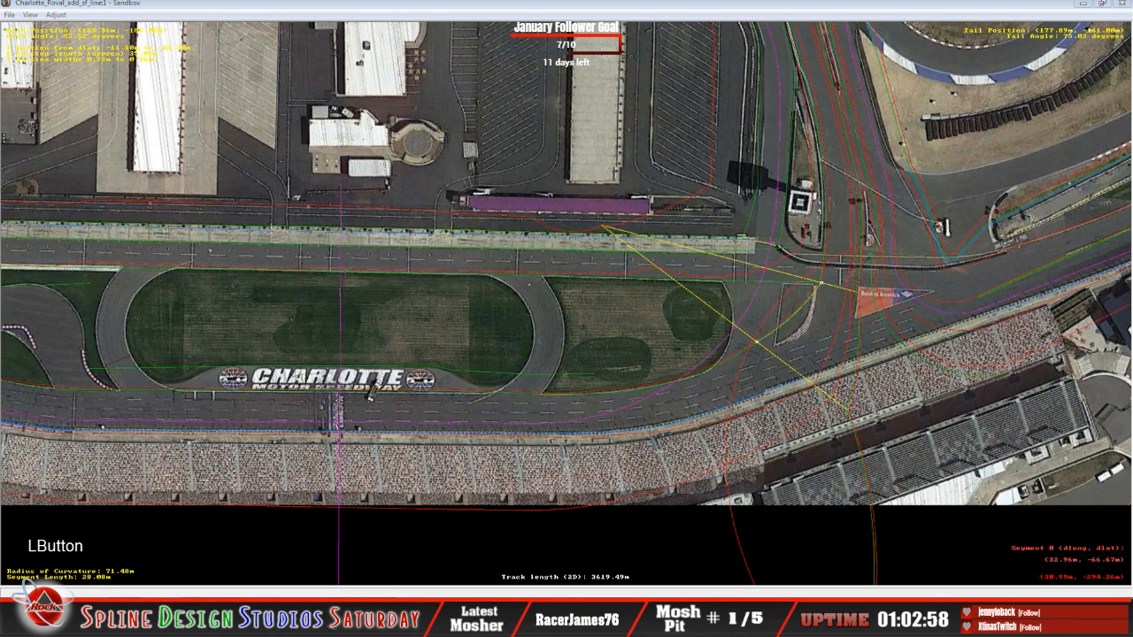
{"action": "left_click", "coordinate": [241, 444]}
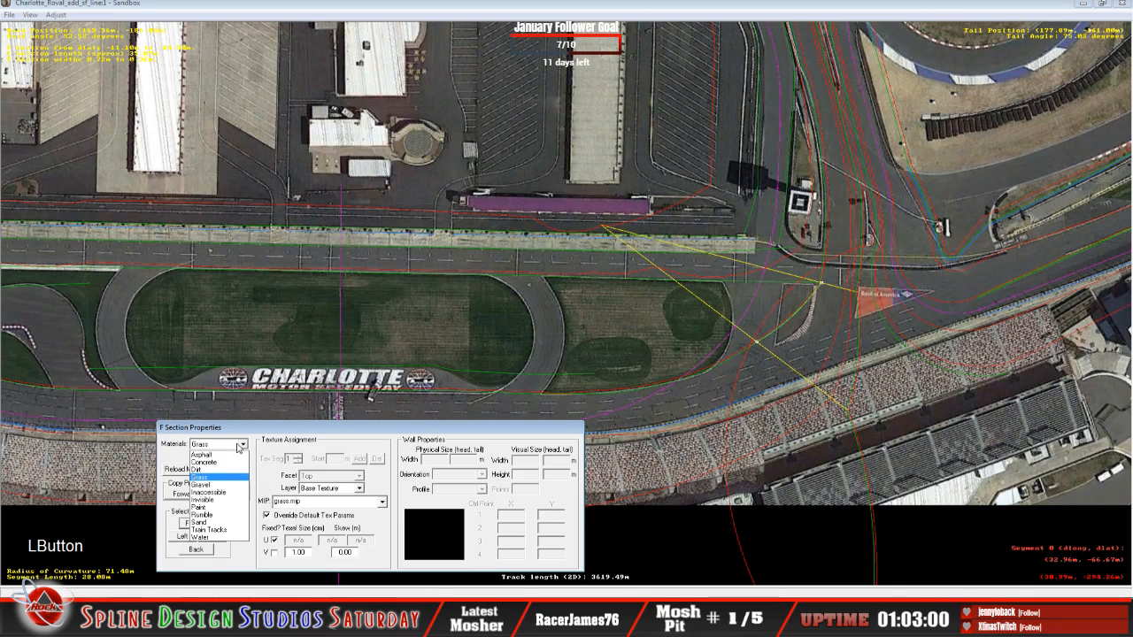
{"action": "key", "text": "Escape"}
{"action": "left_click", "coordinate": [195, 549]}
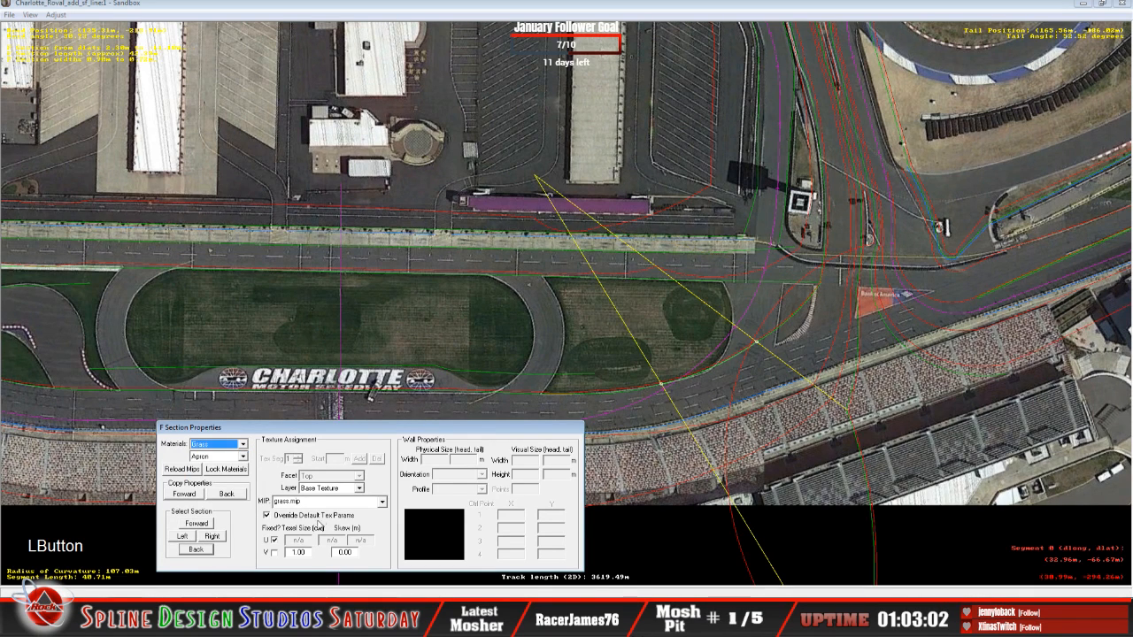
Display the surface types and turn on drawing the world underneath.
{"action": "left_click", "coordinate": [32, 16]}
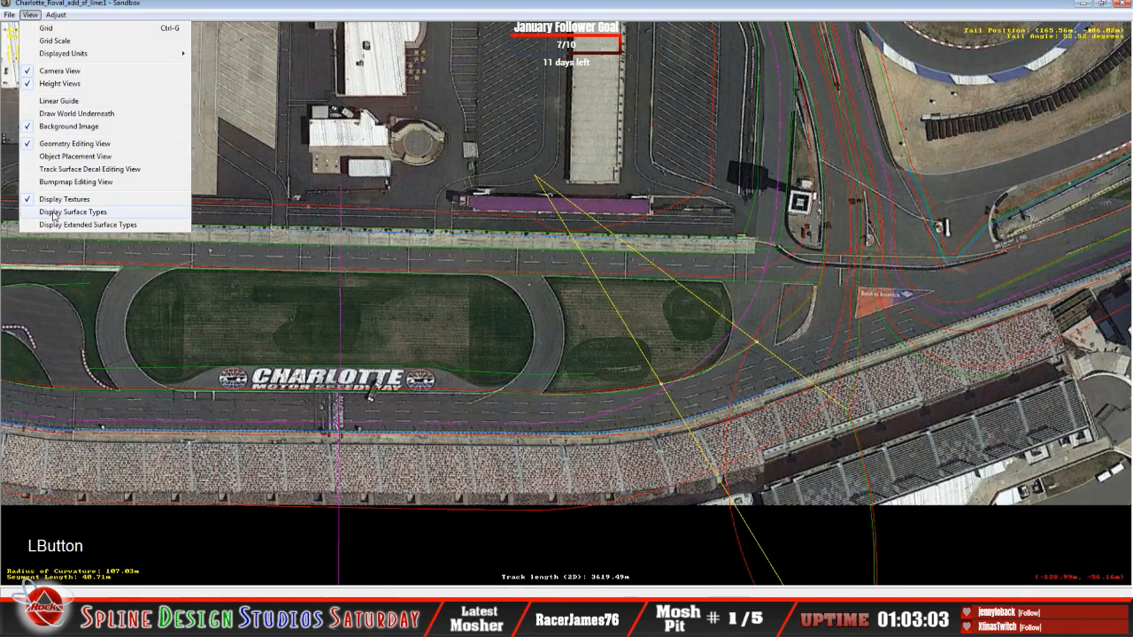
{"action": "left_click", "coordinate": [88, 207]}
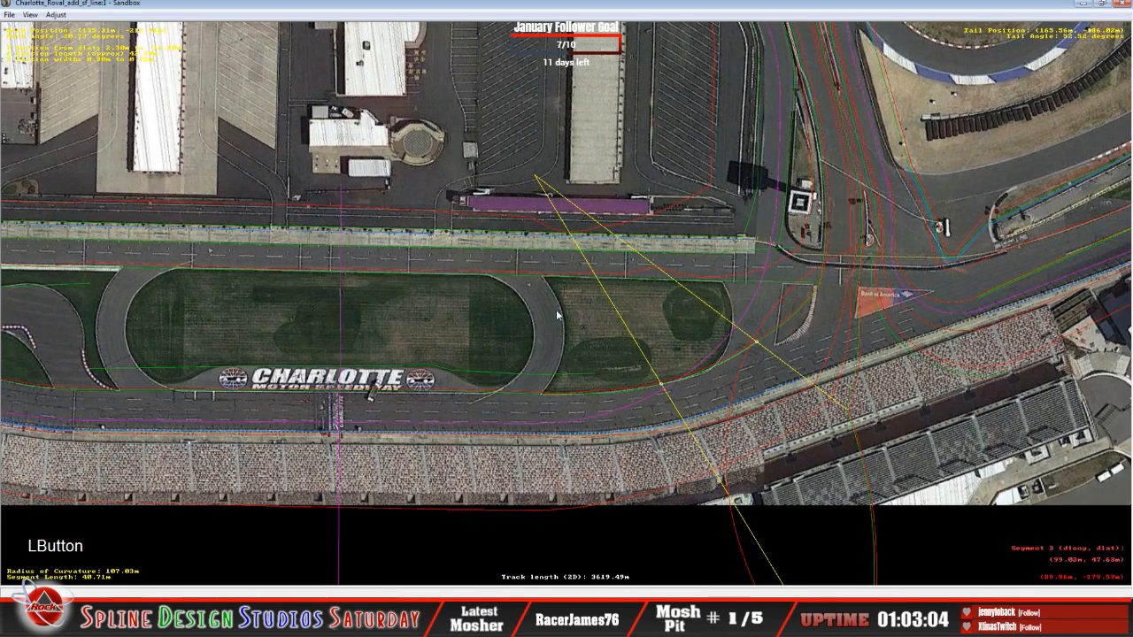
{"action": "left_click", "coordinate": [30, 15]}
{"action": "left_click", "coordinate": [76, 114]}
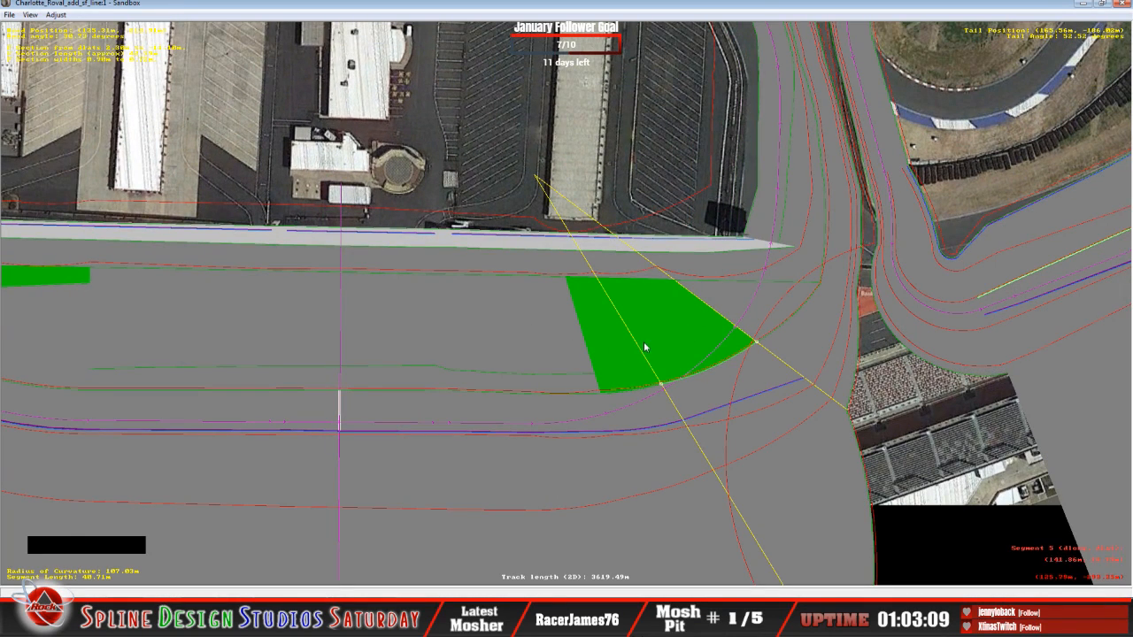
Assign the grass.mip texture to the infield section just before the green area at the curved end.
{"action": "left_click", "coordinate": [576, 377]}
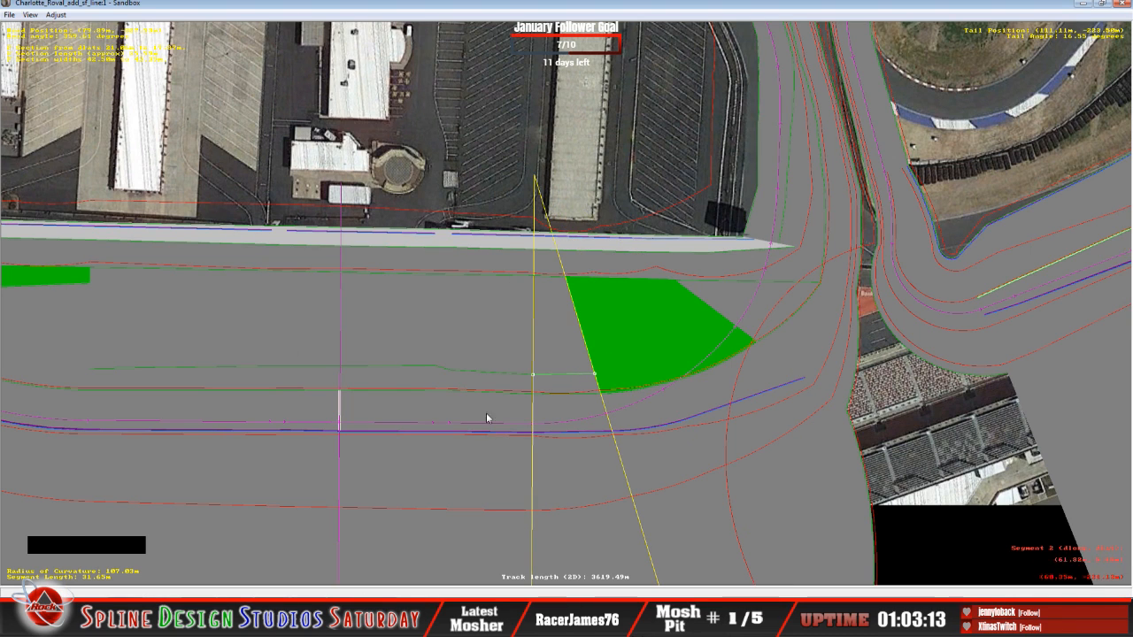
{"action": "left_click", "coordinate": [358, 611]}
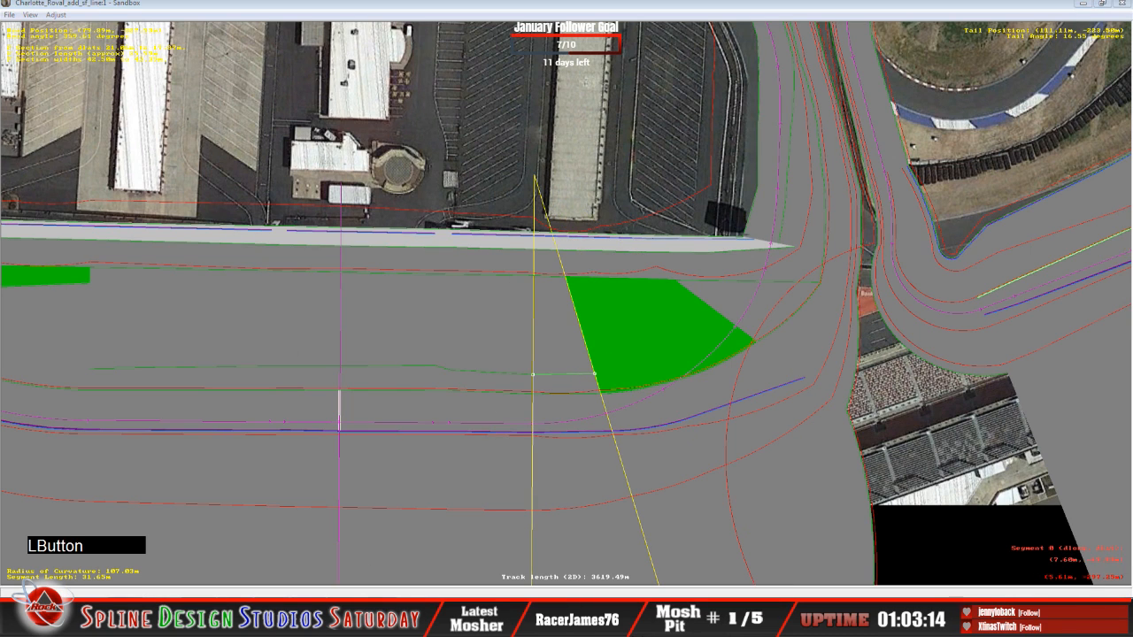
{"action": "double_click", "coordinate": [348, 527]}
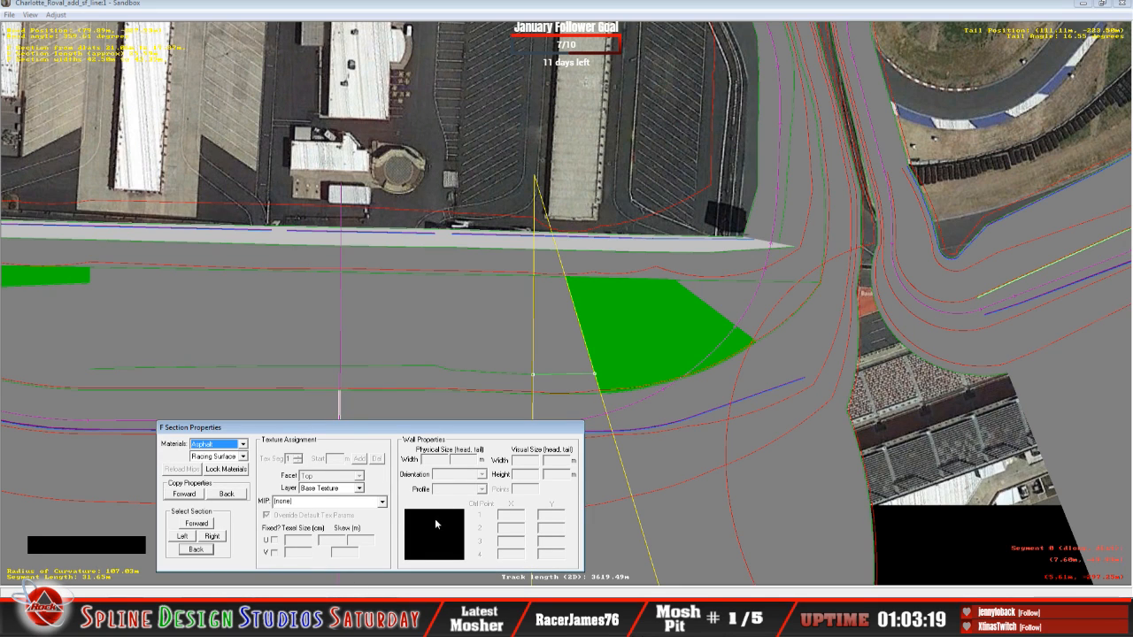
{"action": "left_click", "coordinate": [382, 502]}
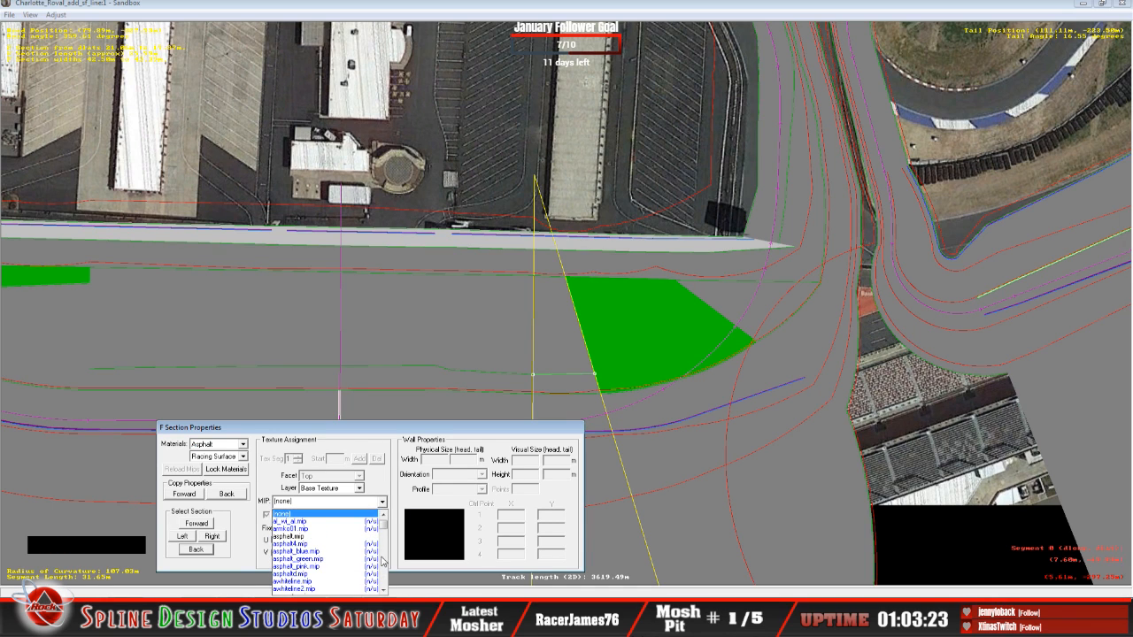
{"action": "left_click", "coordinate": [383, 591]}
{"action": "left_click", "coordinate": [383, 590]}
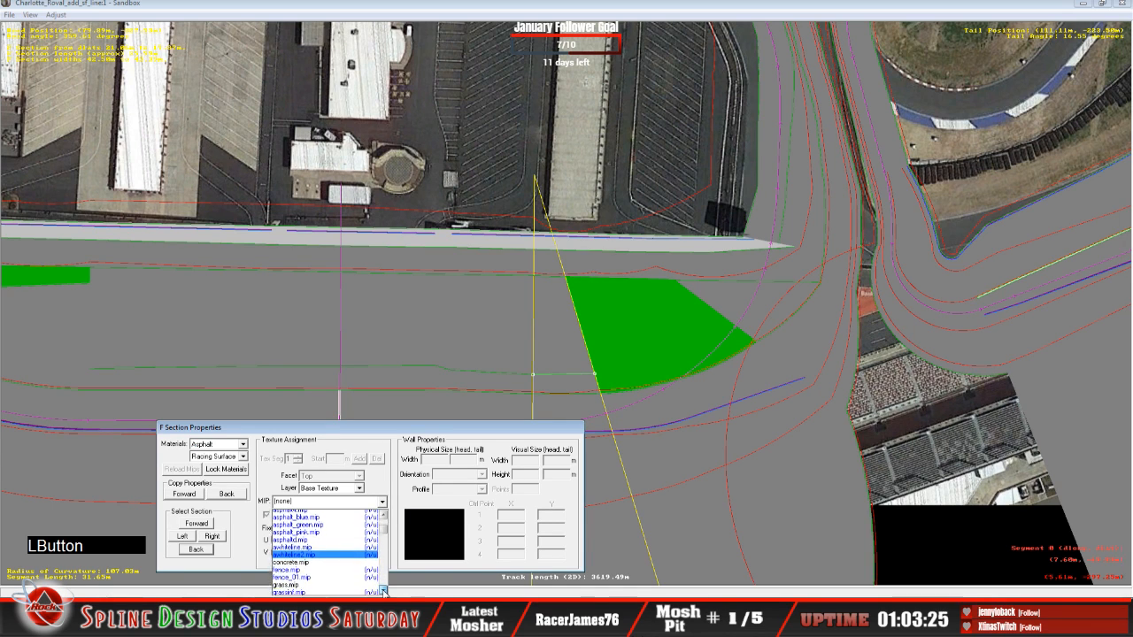
{"action": "left_click", "coordinate": [349, 581]}
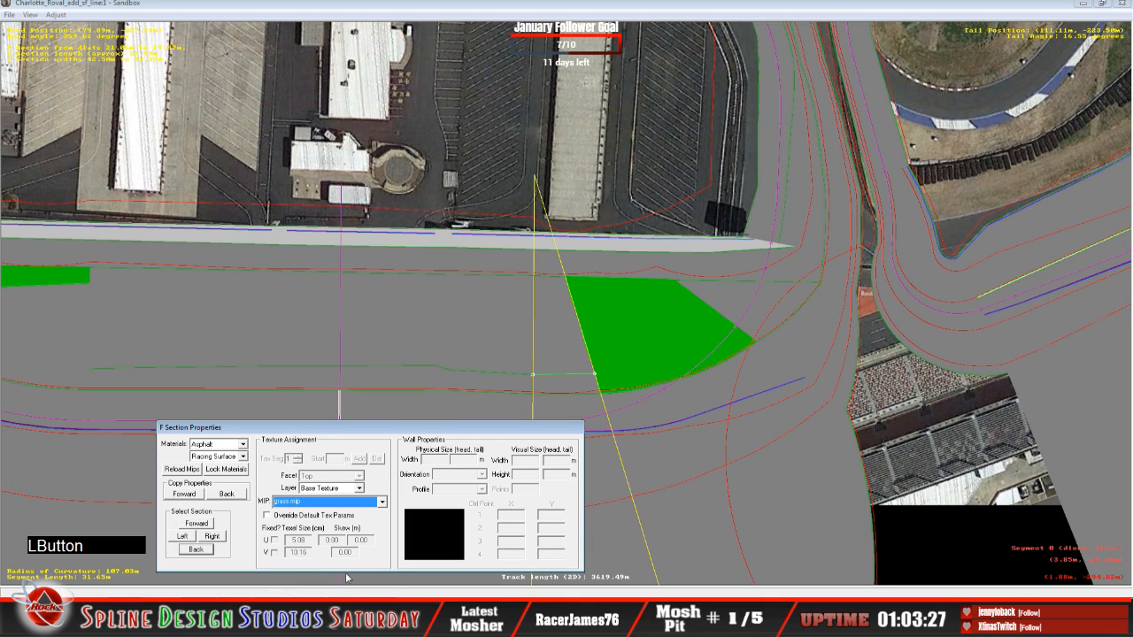
Override that section's default texture parameters with U fixed and a V texel size of 1.00, and set its material to Grass.
{"action": "left_click", "coordinate": [267, 515]}
{"action": "left_click", "coordinate": [275, 540]}
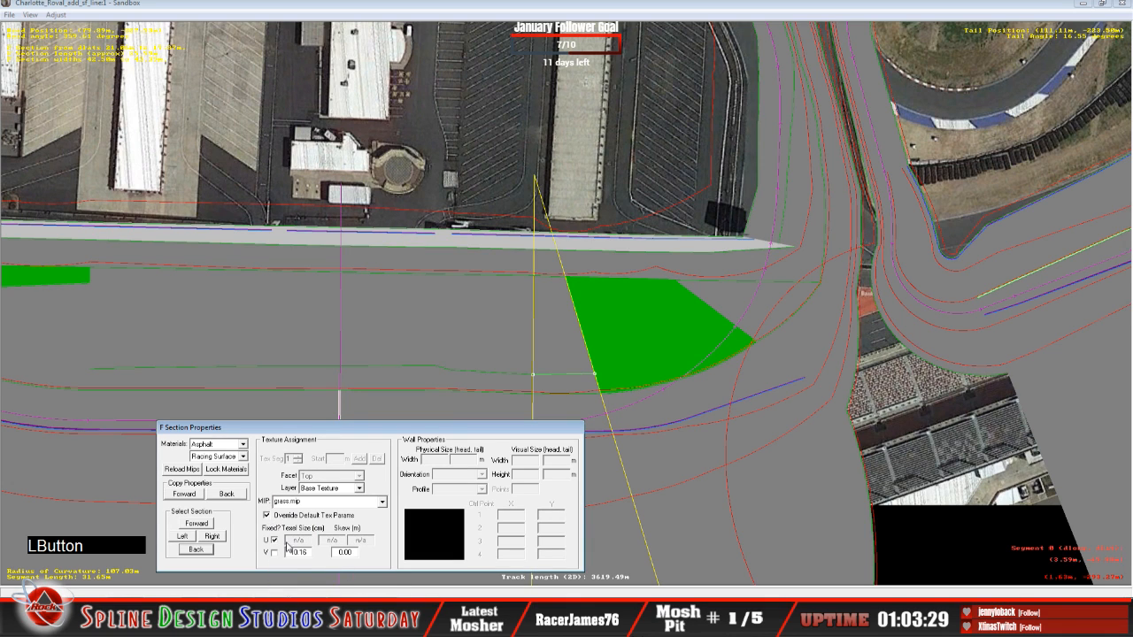
{"action": "left_click", "coordinate": [294, 552]}
{"action": "key", "text": "Delete"}
{"action": "key", "text": "Delete"}
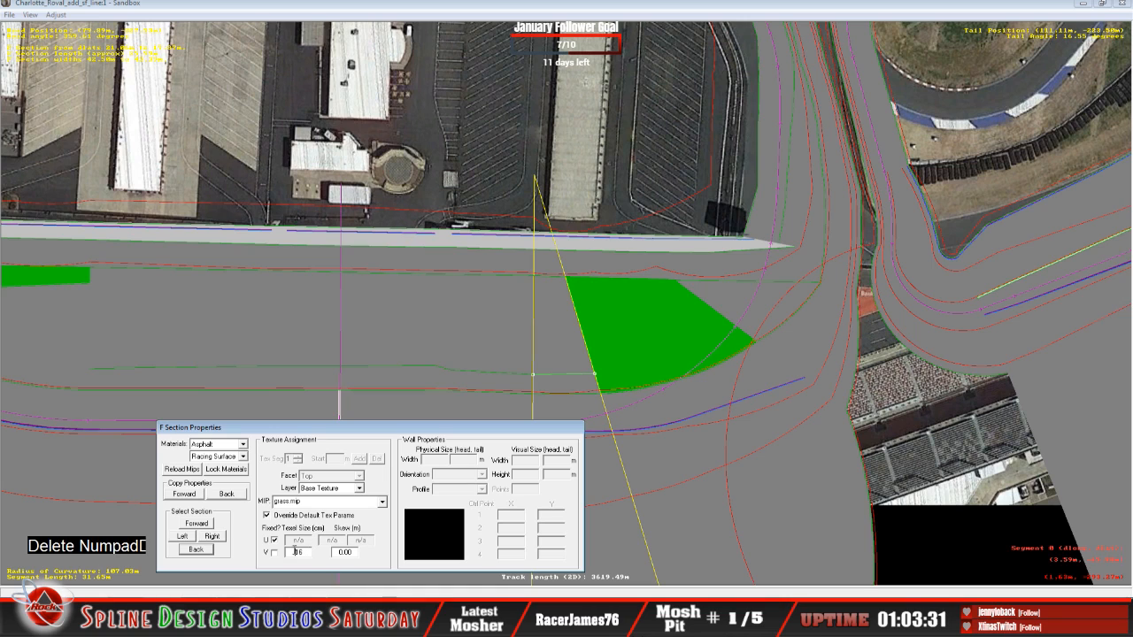
{"action": "type", "text": "1.0"}
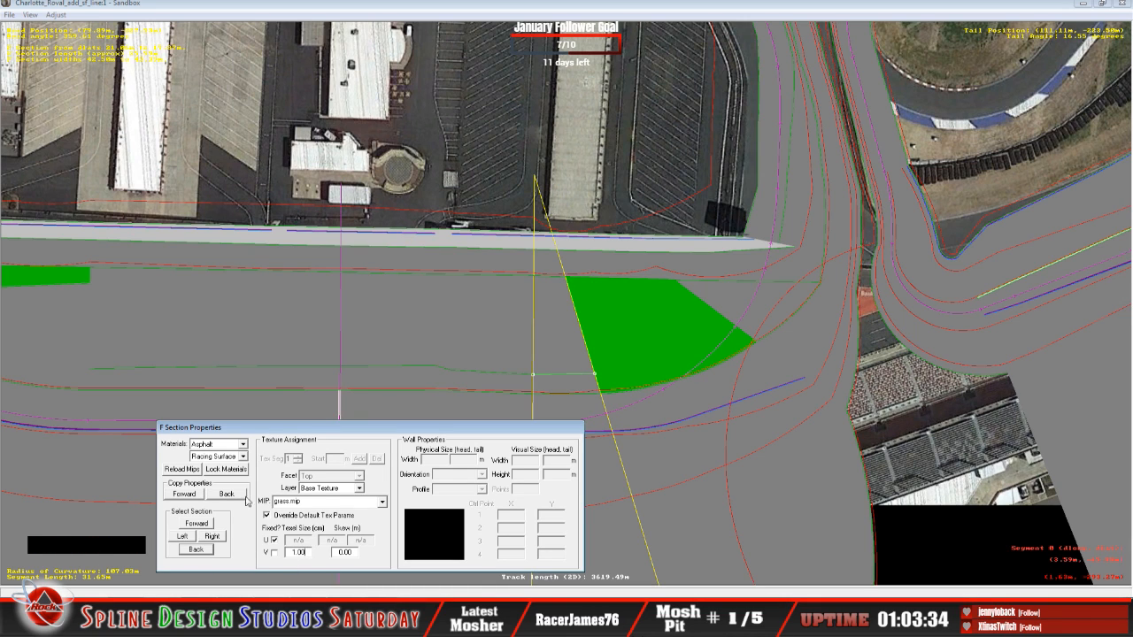
{"action": "left_click", "coordinate": [243, 444]}
{"action": "left_click", "coordinate": [230, 481]}
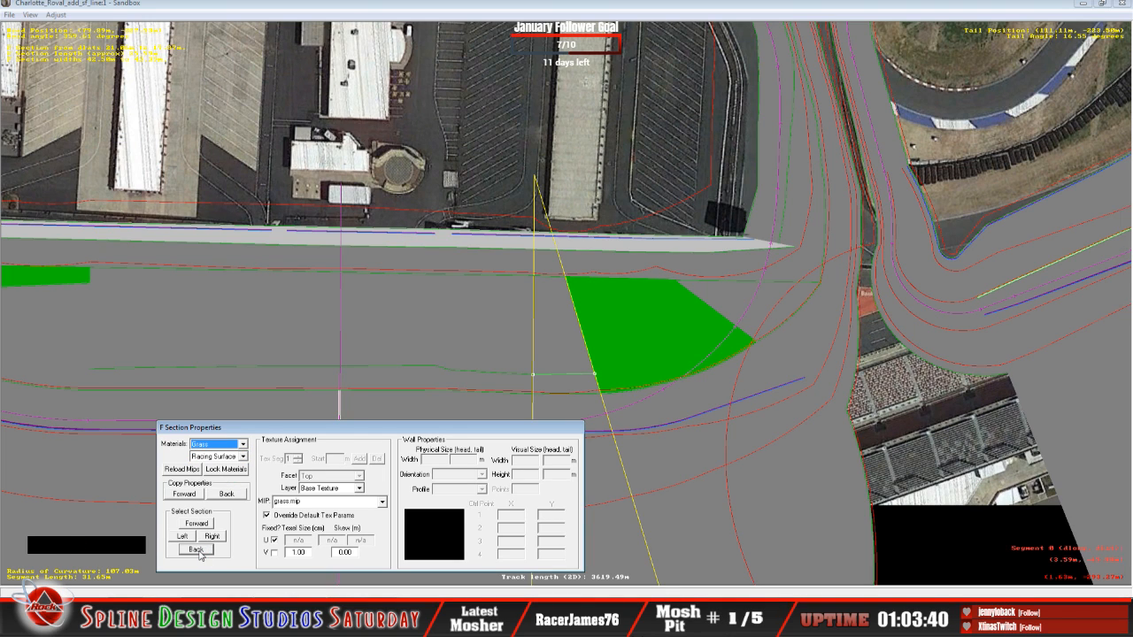
Copy the grass section's properties backward through six consecutive infield sections along the front straight, accepting each mismatched destination.
{"action": "left_click", "coordinate": [228, 494]}
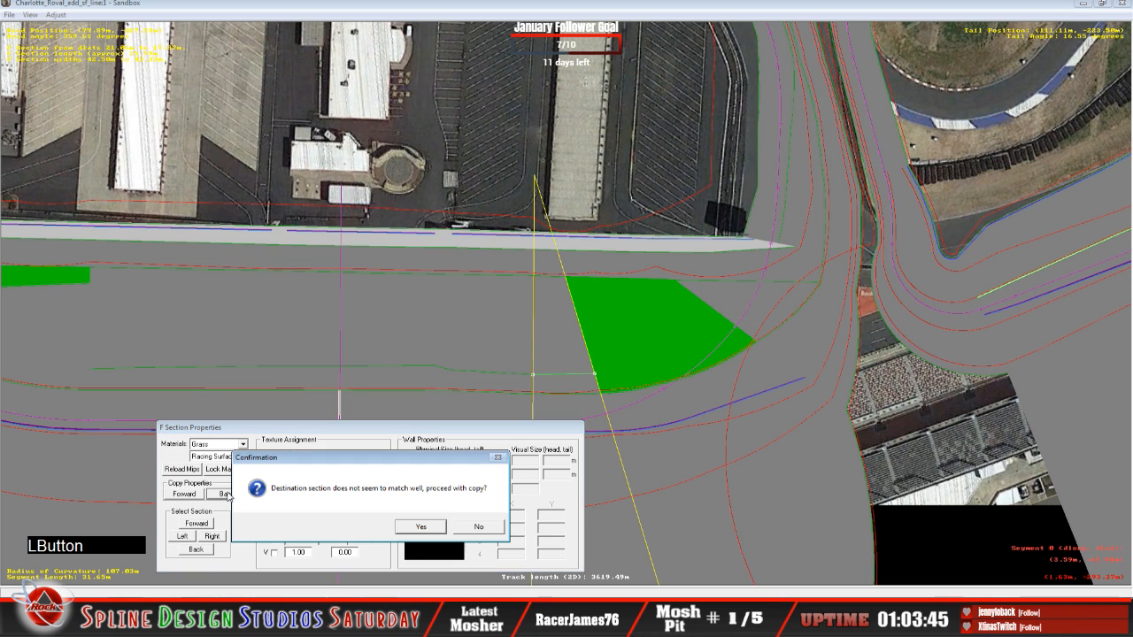
{"action": "left_click", "coordinate": [419, 527]}
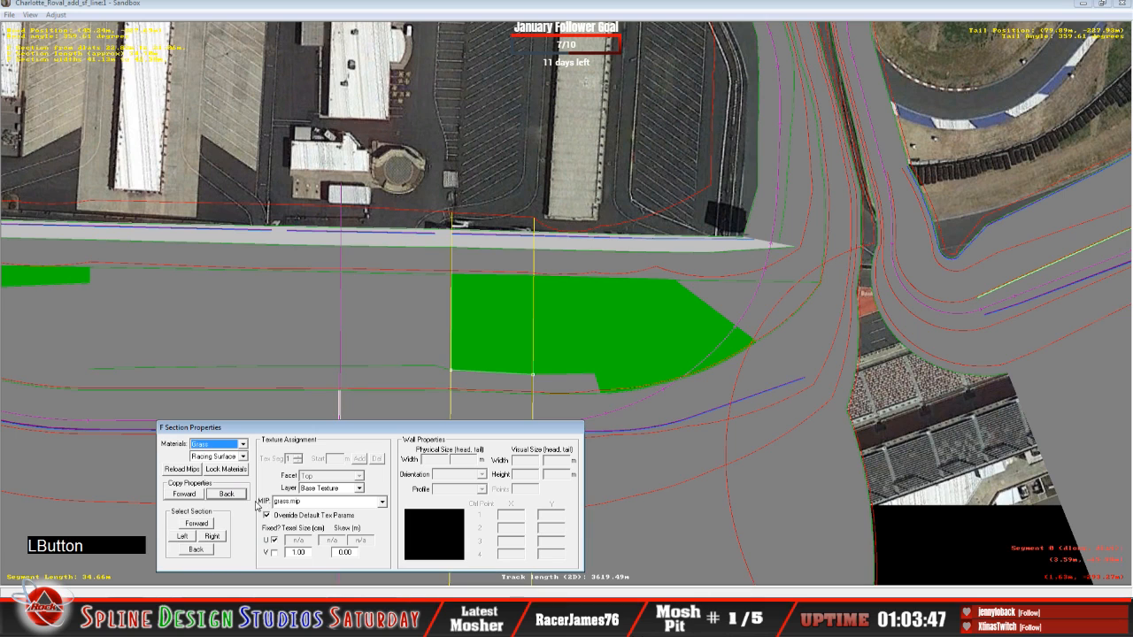
{"action": "left_click", "coordinate": [233, 495]}
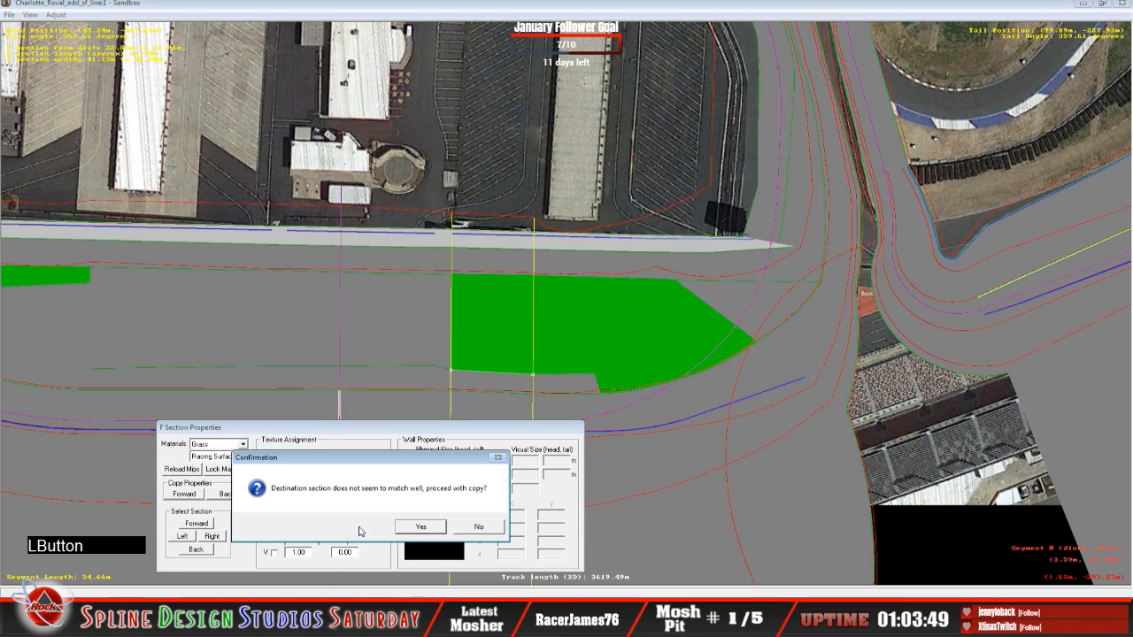
{"action": "left_click", "coordinate": [420, 529]}
{"action": "left_click", "coordinate": [228, 493]}
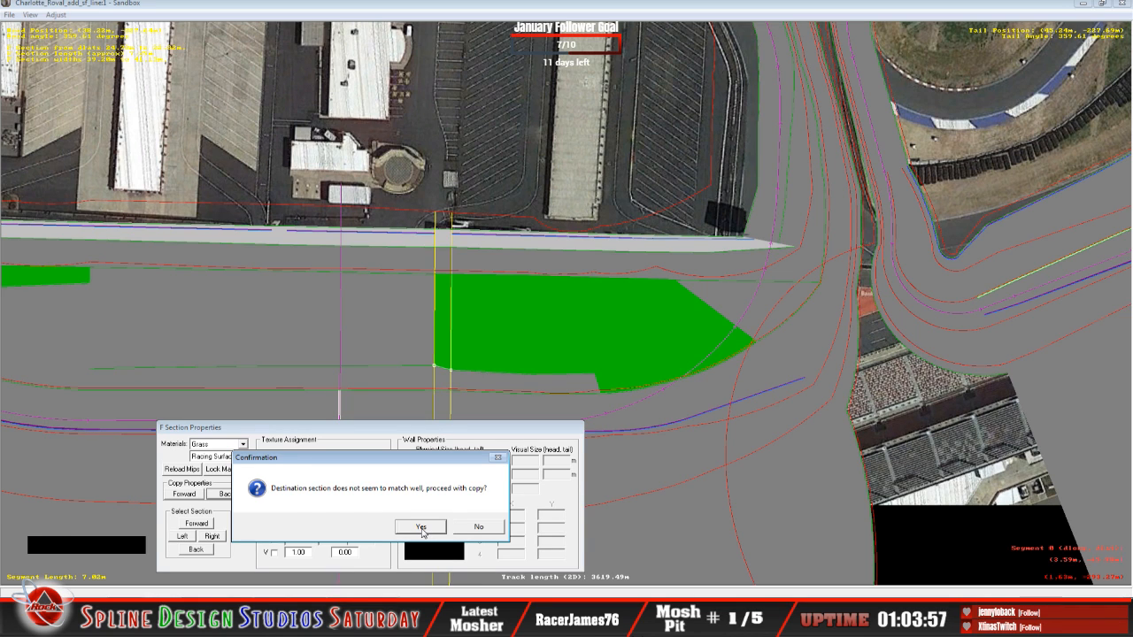
{"action": "left_click", "coordinate": [421, 527]}
{"action": "left_click", "coordinate": [235, 498]}
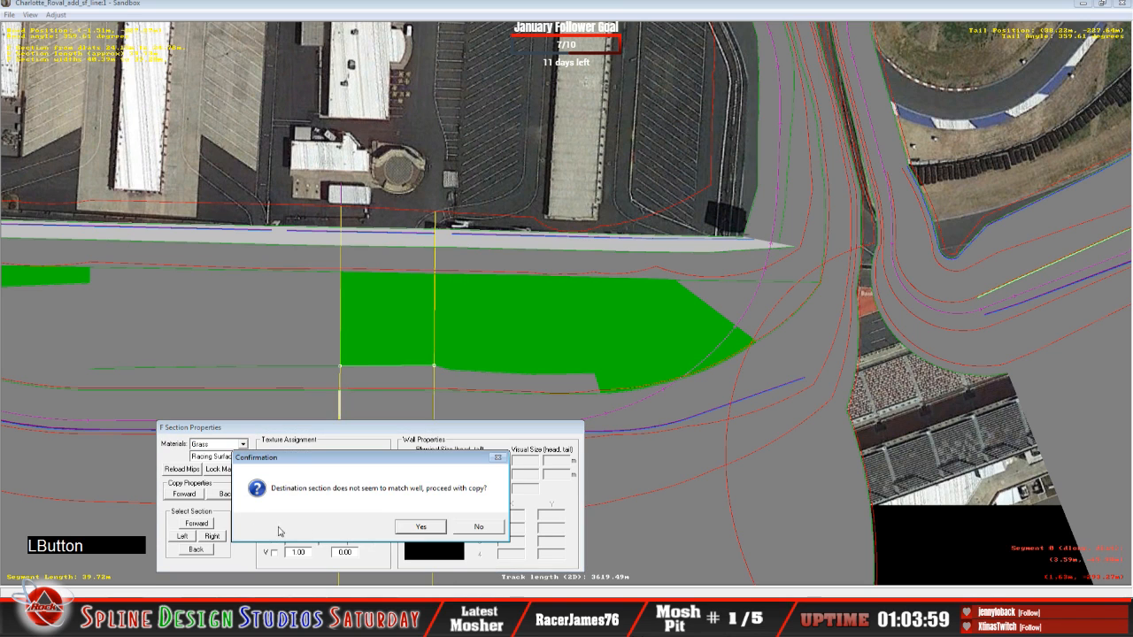
{"action": "left_click", "coordinate": [423, 529]}
{"action": "left_click", "coordinate": [234, 498]}
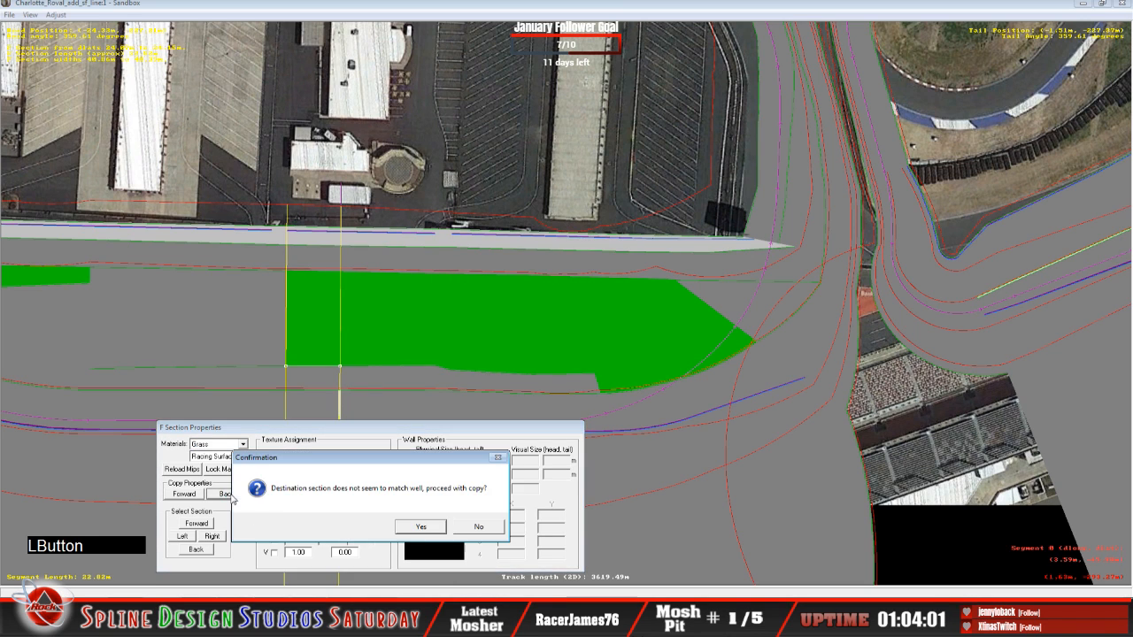
{"action": "left_click", "coordinate": [424, 529]}
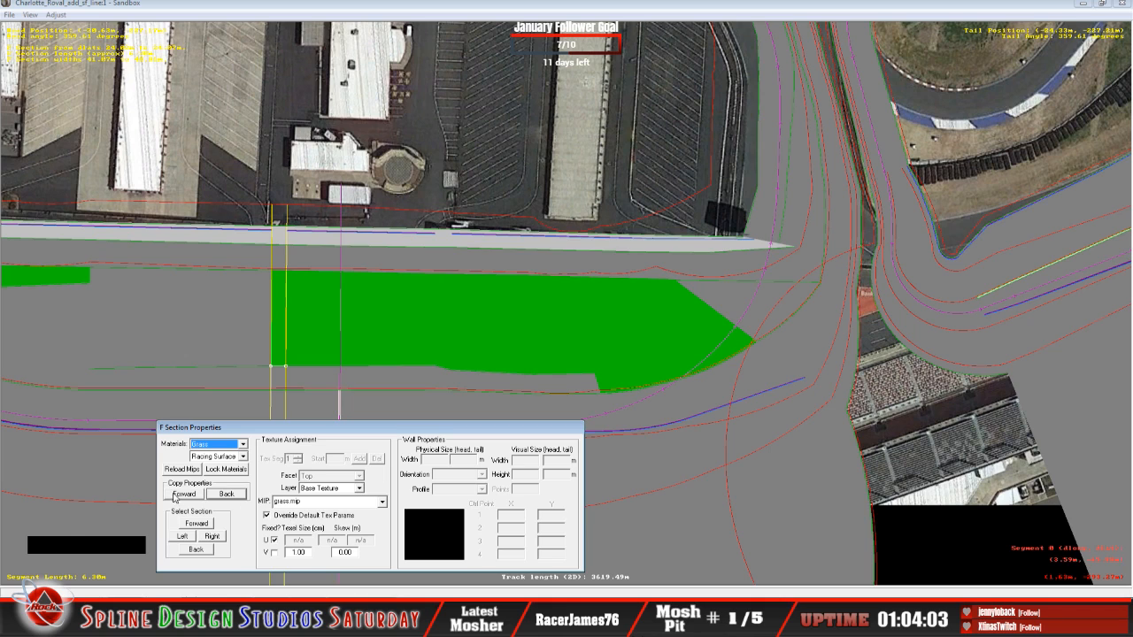
{"action": "left_click", "coordinate": [225, 497]}
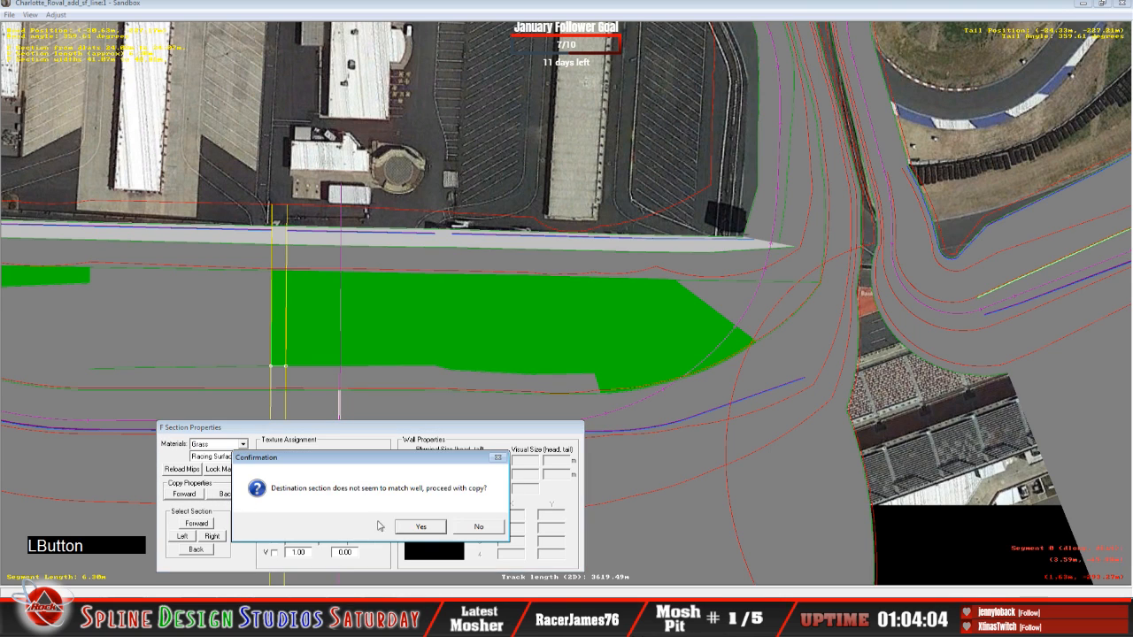
{"action": "left_click", "coordinate": [422, 528]}
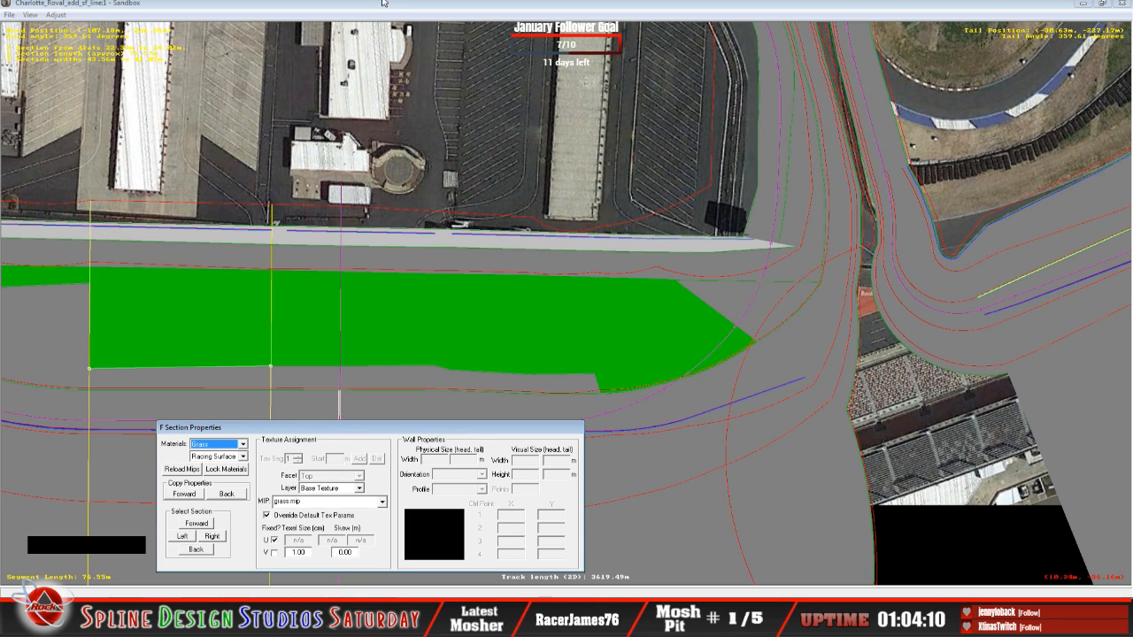
Close the section properties and display the track textures instead of the surface types.
{"action": "left_click", "coordinate": [368, 376]}
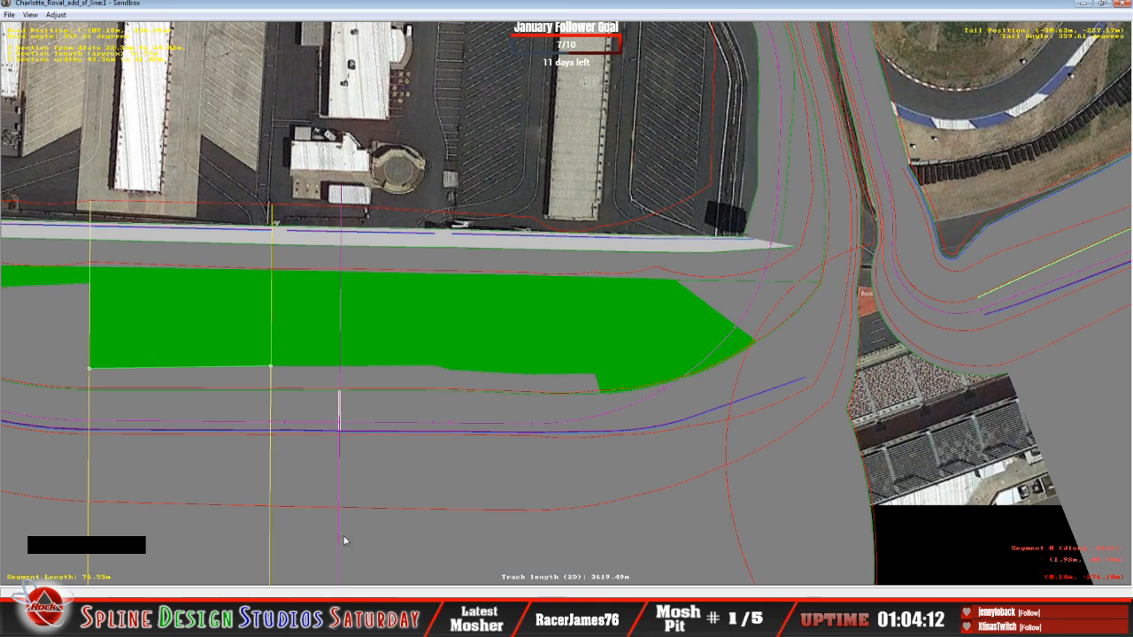
{"action": "key", "text": "c"}
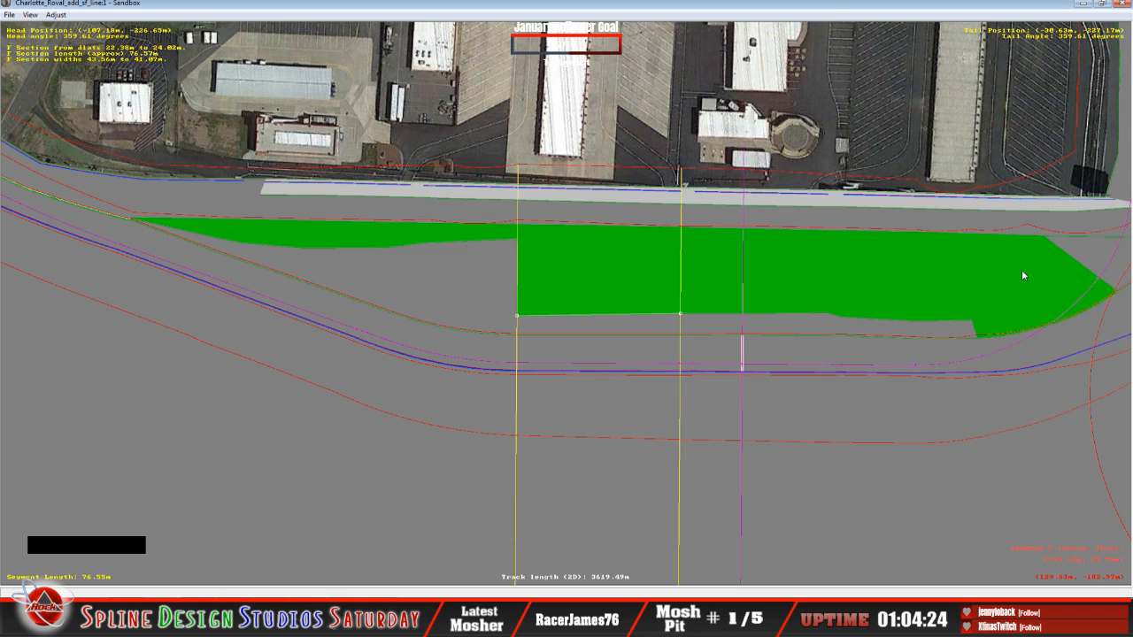
{"action": "key", "text": "c"}
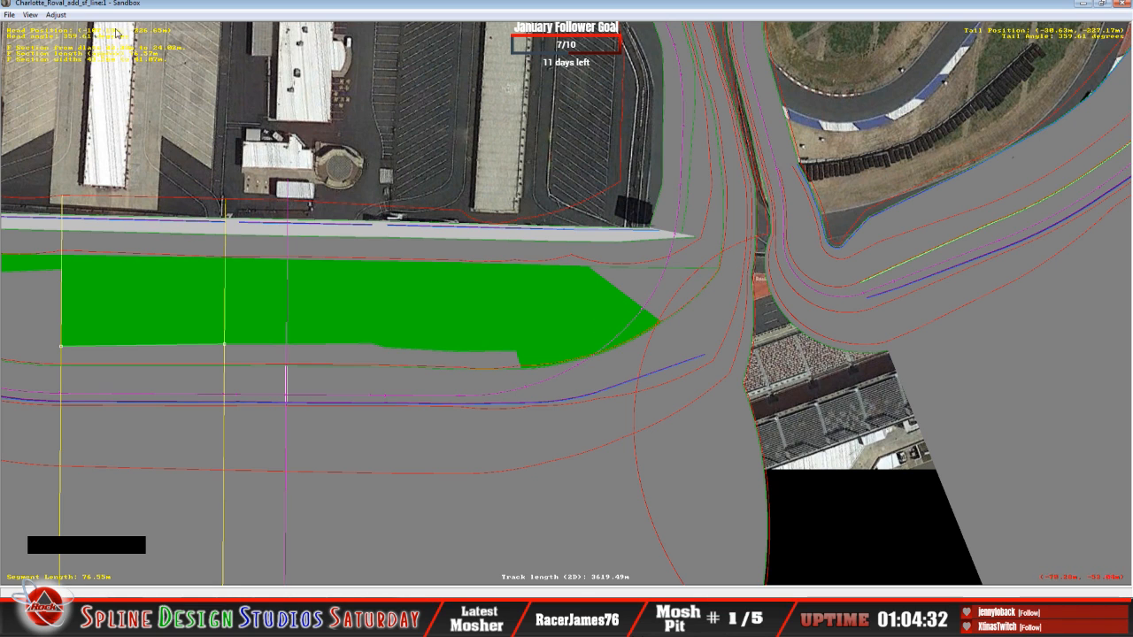
{"action": "left_click", "coordinate": [30, 15]}
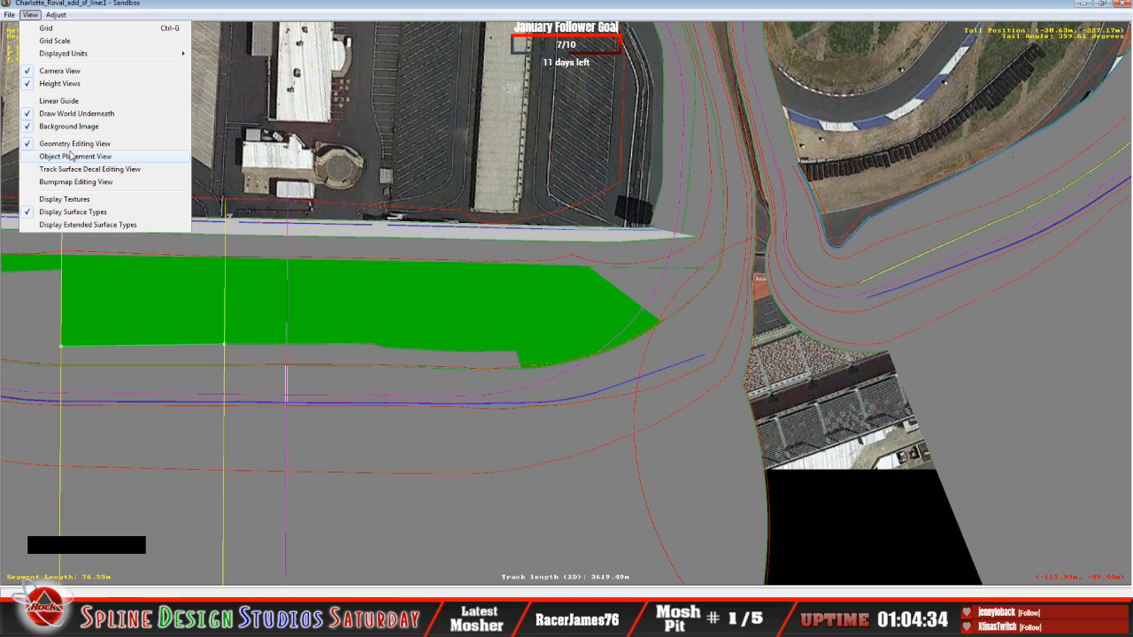
{"action": "left_click", "coordinate": [64, 200]}
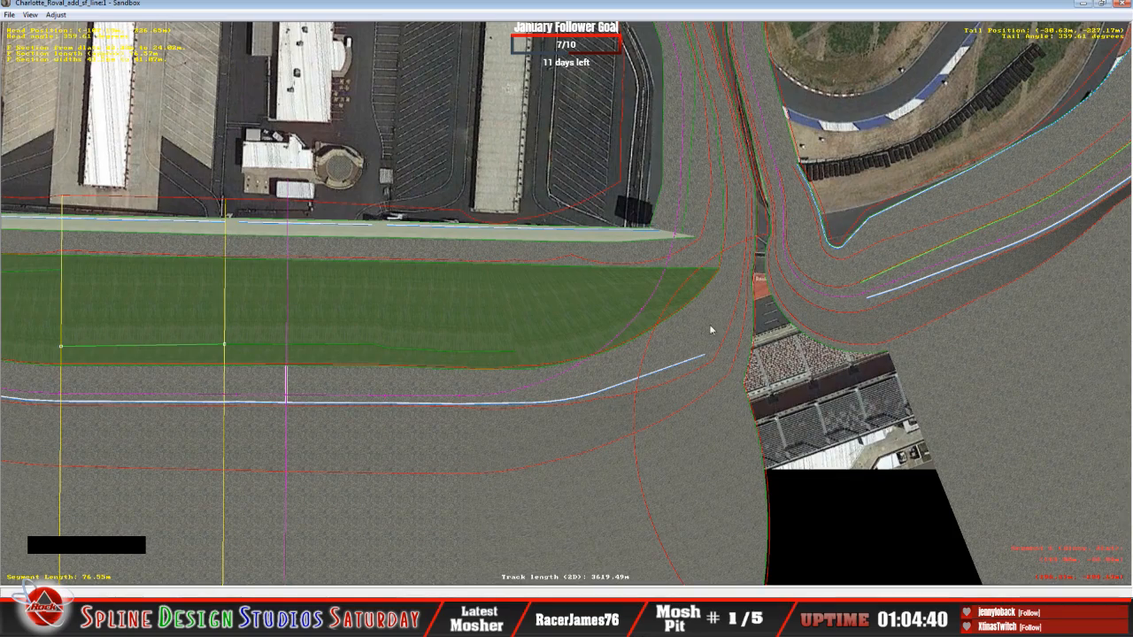
Change the texture of the curve section at the tip of the infield grass to asphalt.mip.
{"action": "key", "text": "z"}
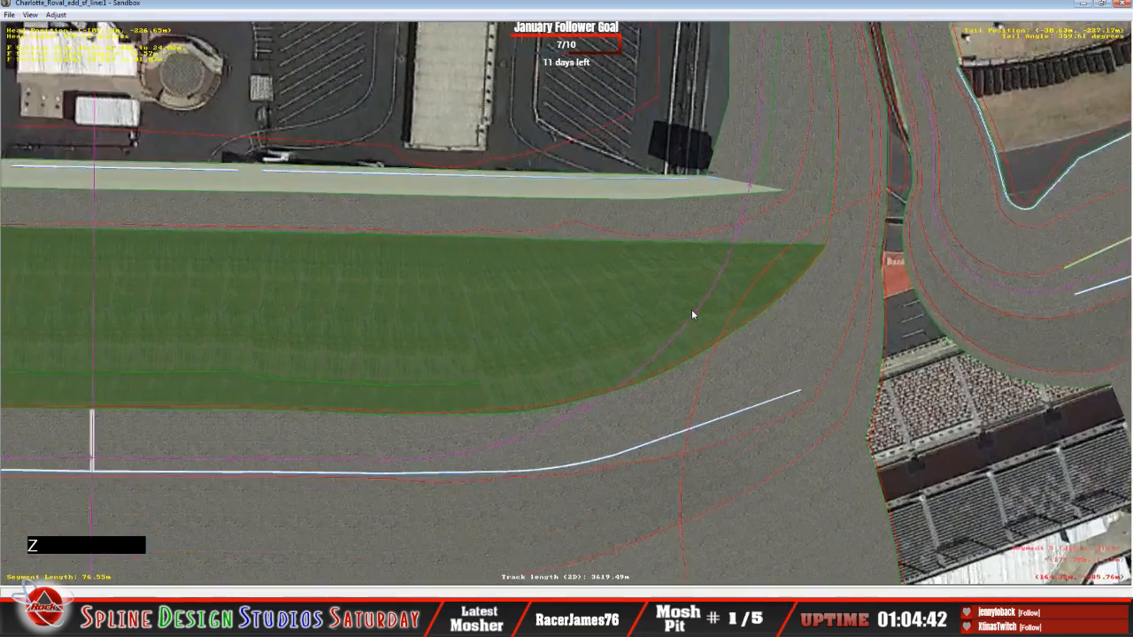
{"action": "left_click", "coordinate": [793, 310]}
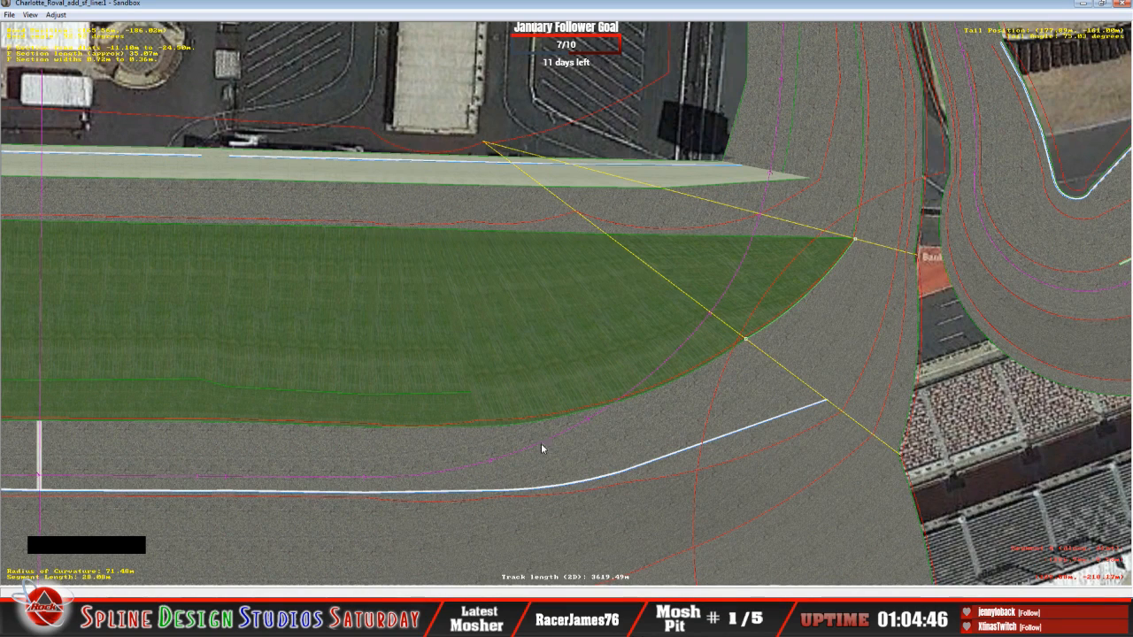
{"action": "left_click", "coordinate": [221, 619]}
{"action": "left_click", "coordinate": [379, 570]}
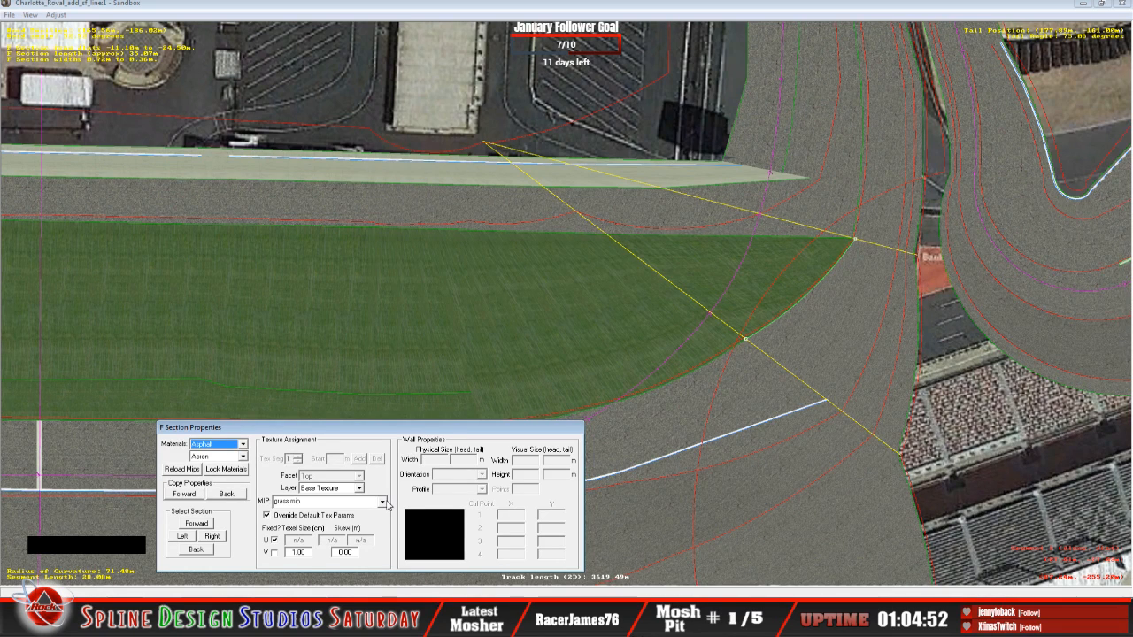
{"action": "left_click", "coordinate": [384, 502]}
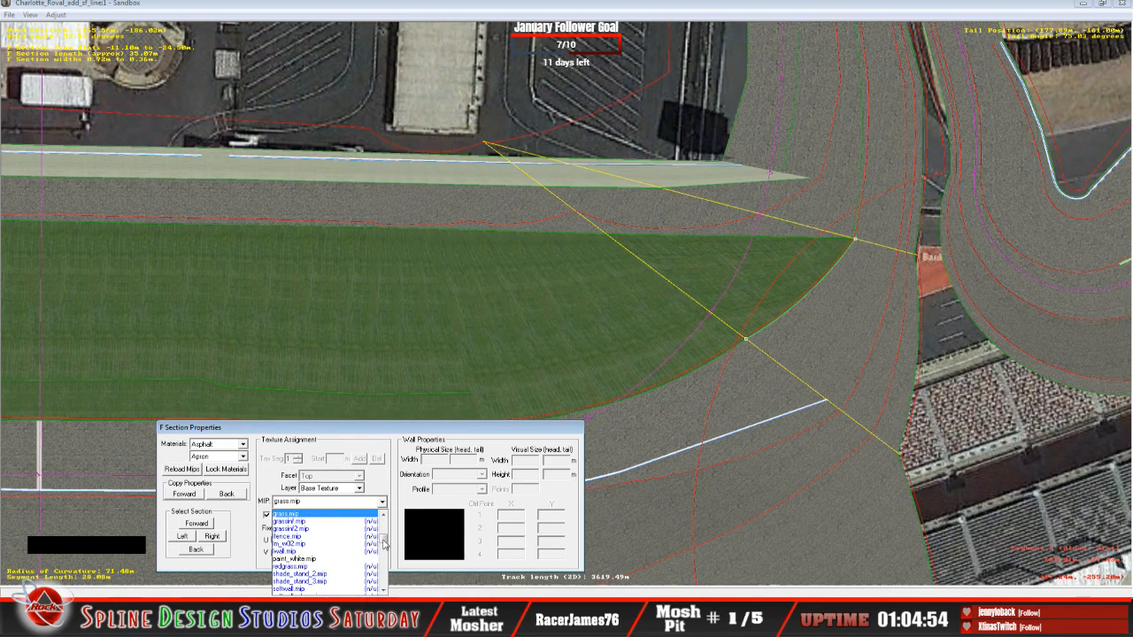
{"action": "left_click_drag", "start_coordinate": [384, 537], "coordinate": [384, 522]}
{"action": "left_click", "coordinate": [357, 537]}
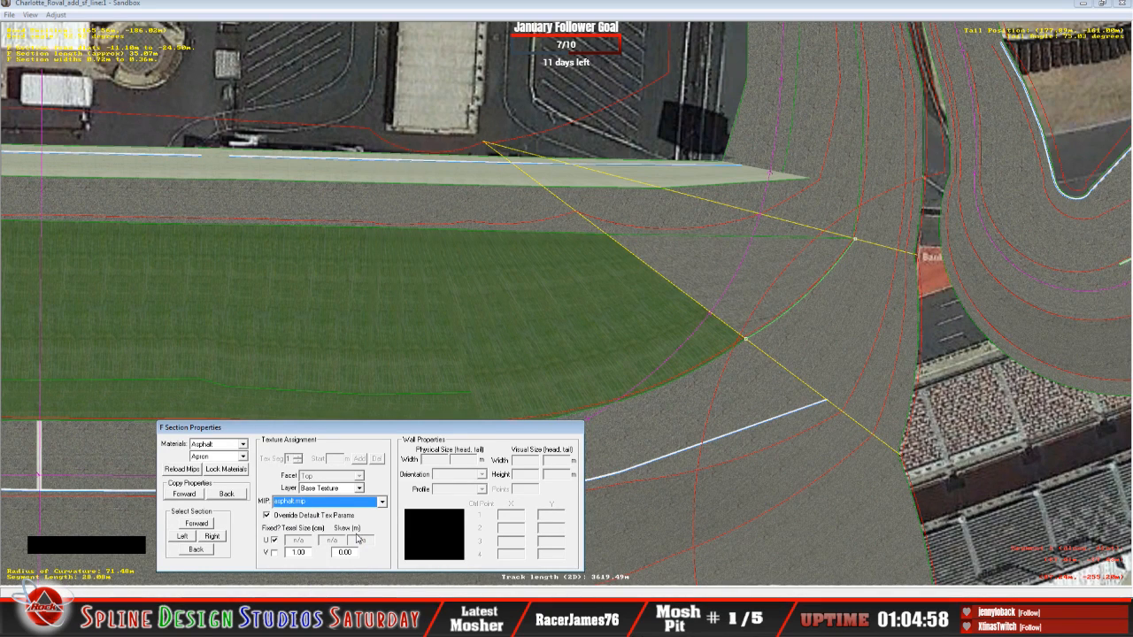
{"action": "left_click", "coordinate": [479, 10]}
Reopen the properties of the curve section at the tip of the infield grass.
{"action": "key", "text": "x"}
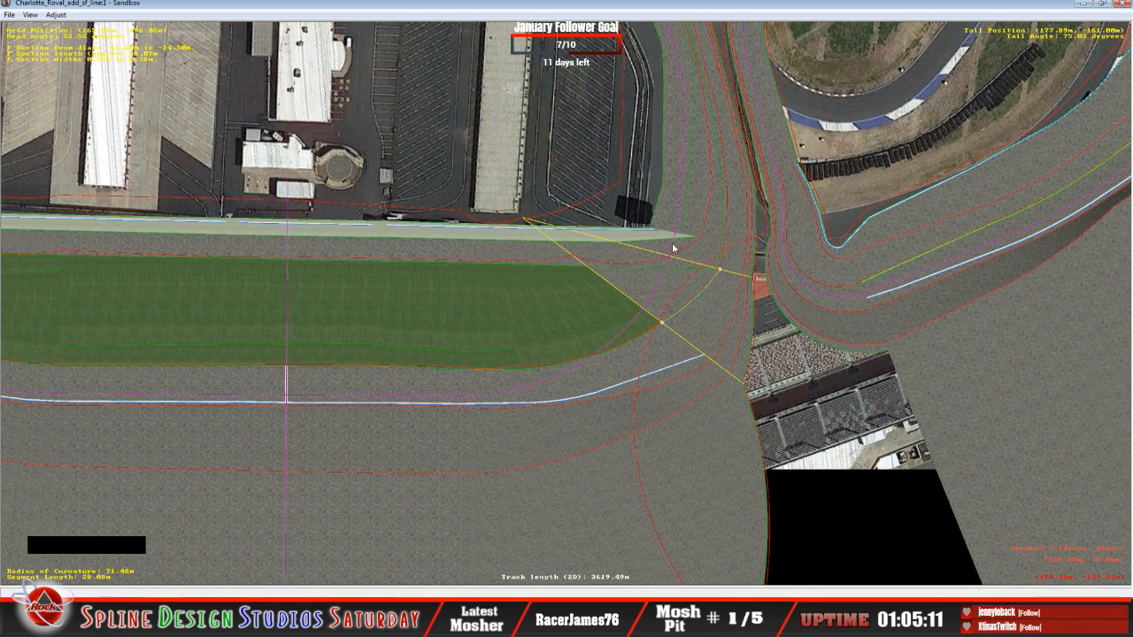
{"action": "left_click", "coordinate": [372, 620]}
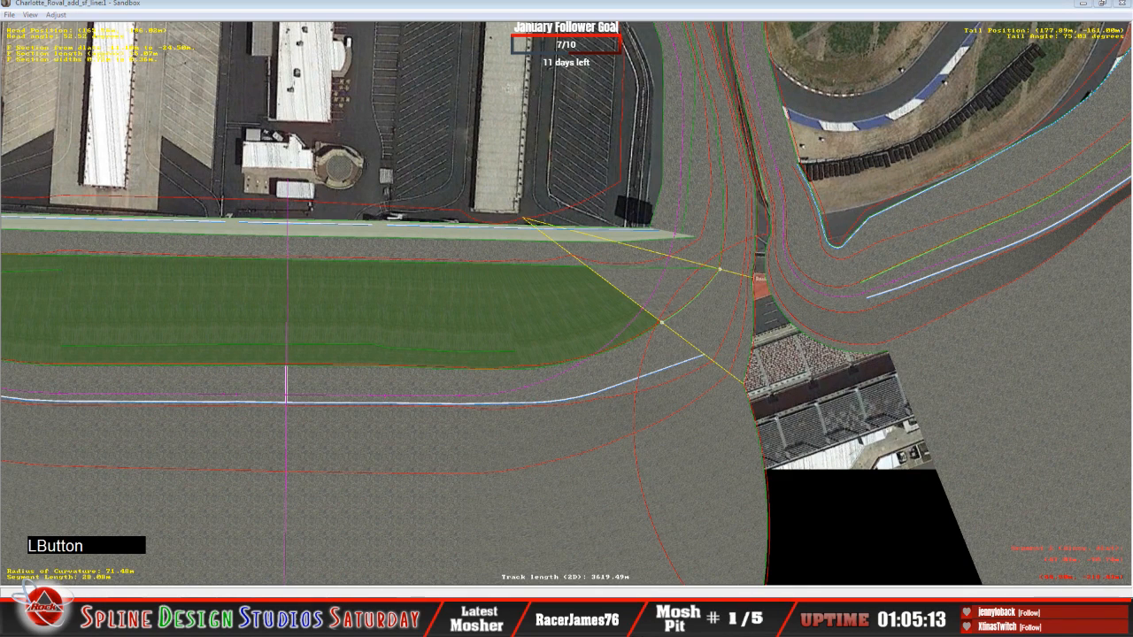
{"action": "left_click", "coordinate": [349, 528]}
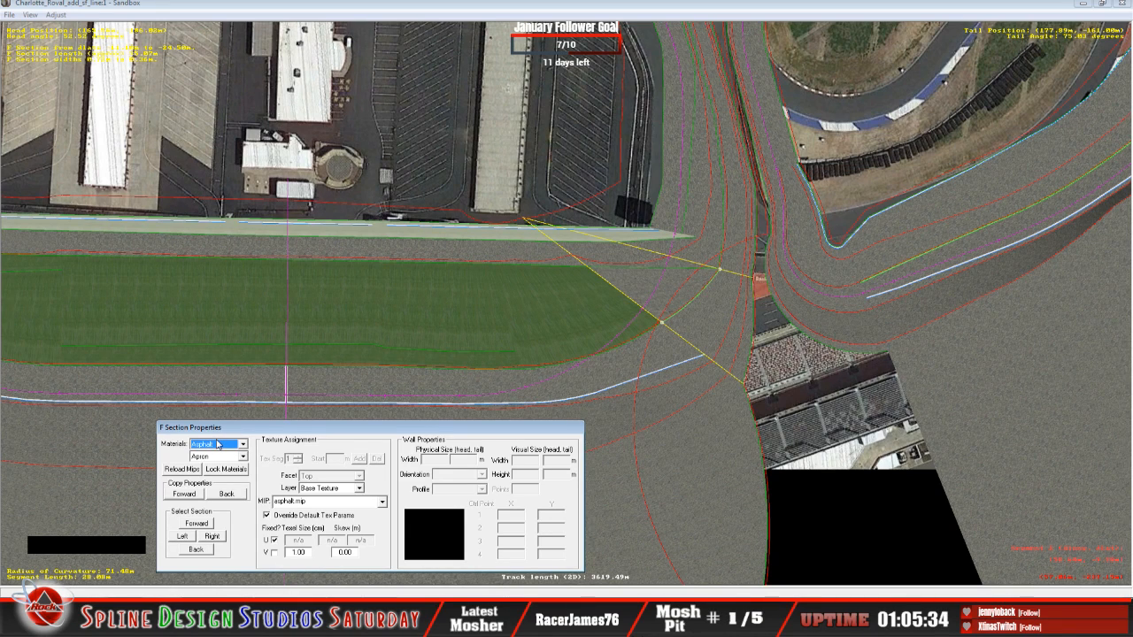
Display the surface types and set the asphalt curve section at the tip of the infield grass to Racing Surface.
{"action": "left_click", "coordinate": [242, 444]}
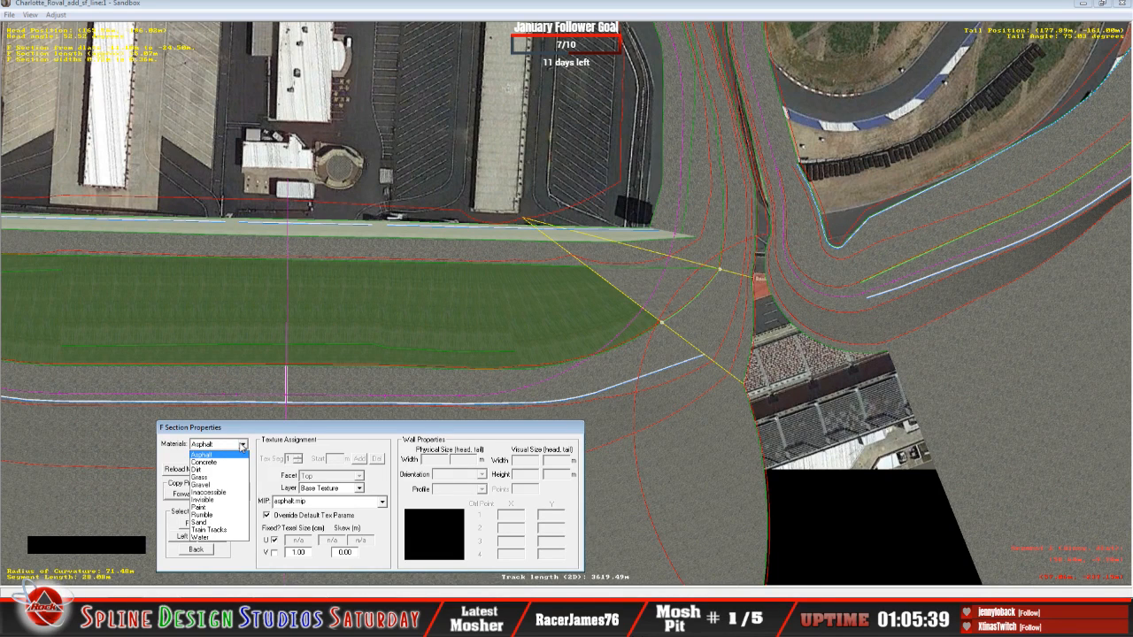
{"action": "left_click", "coordinate": [242, 446]}
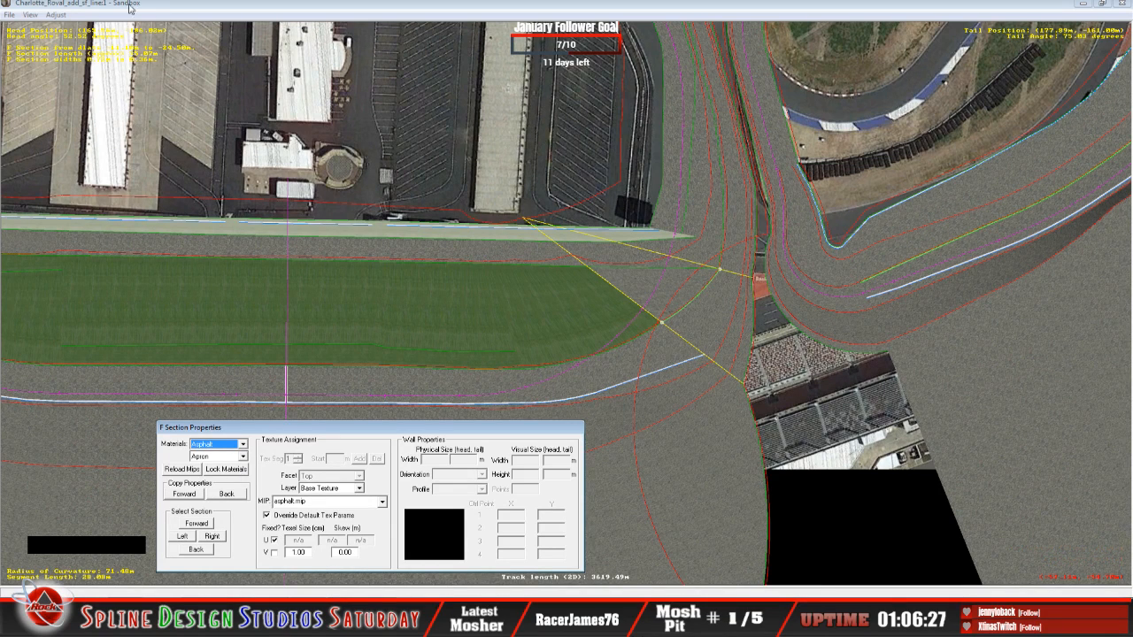
{"action": "left_click", "coordinate": [32, 16]}
{"action": "left_click", "coordinate": [60, 227]}
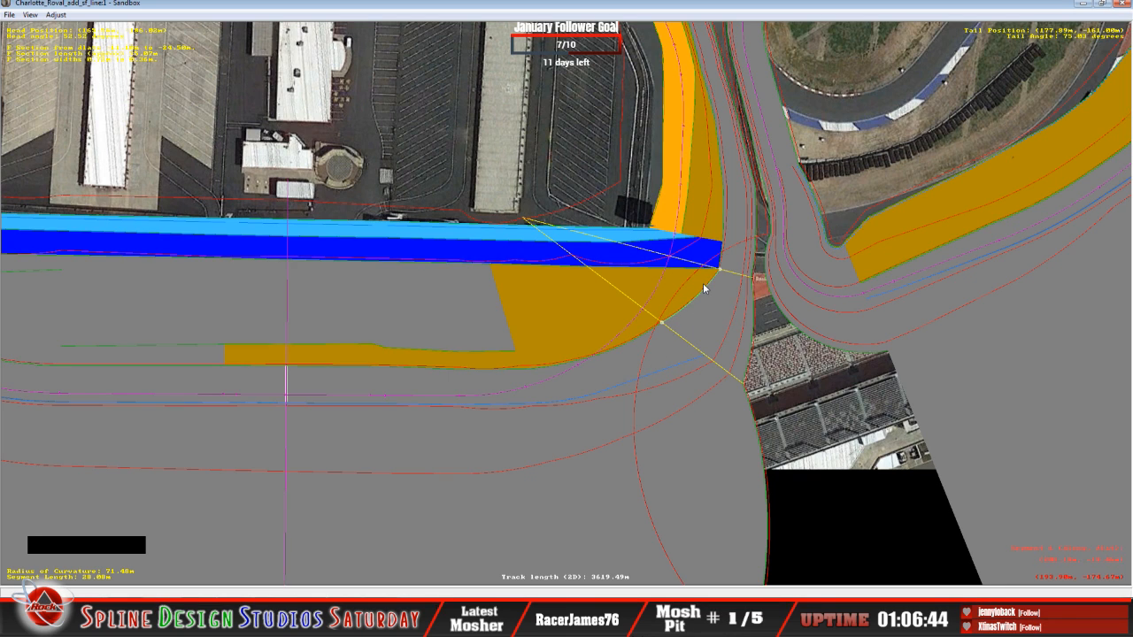
{"action": "left_click", "coordinate": [317, 566]}
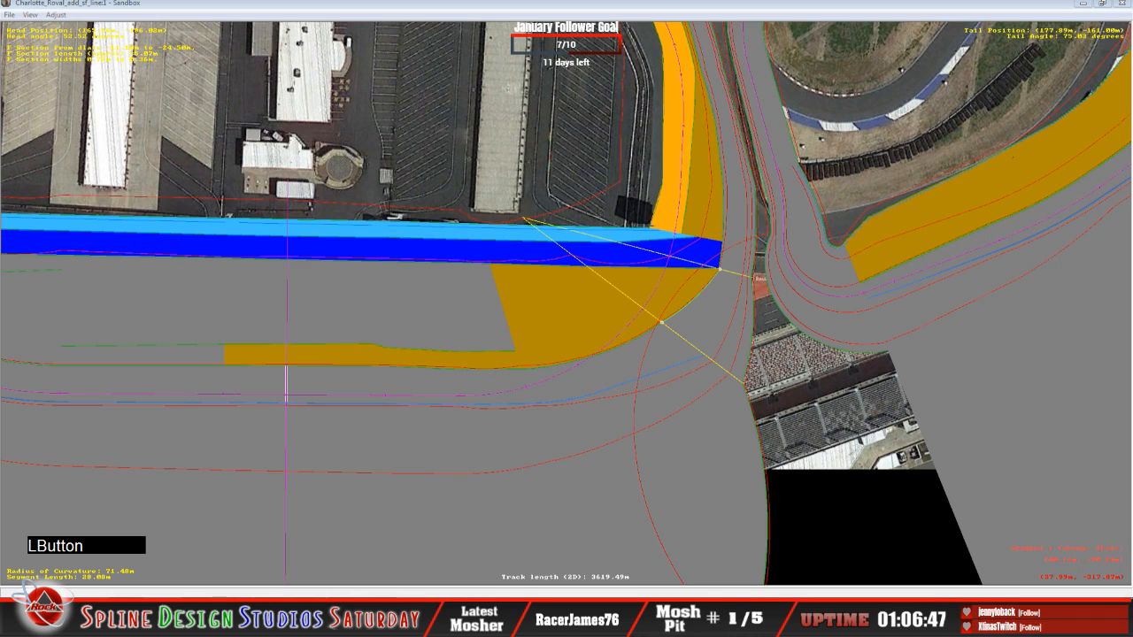
{"action": "left_click", "coordinate": [354, 529]}
{"action": "left_click", "coordinate": [243, 445]}
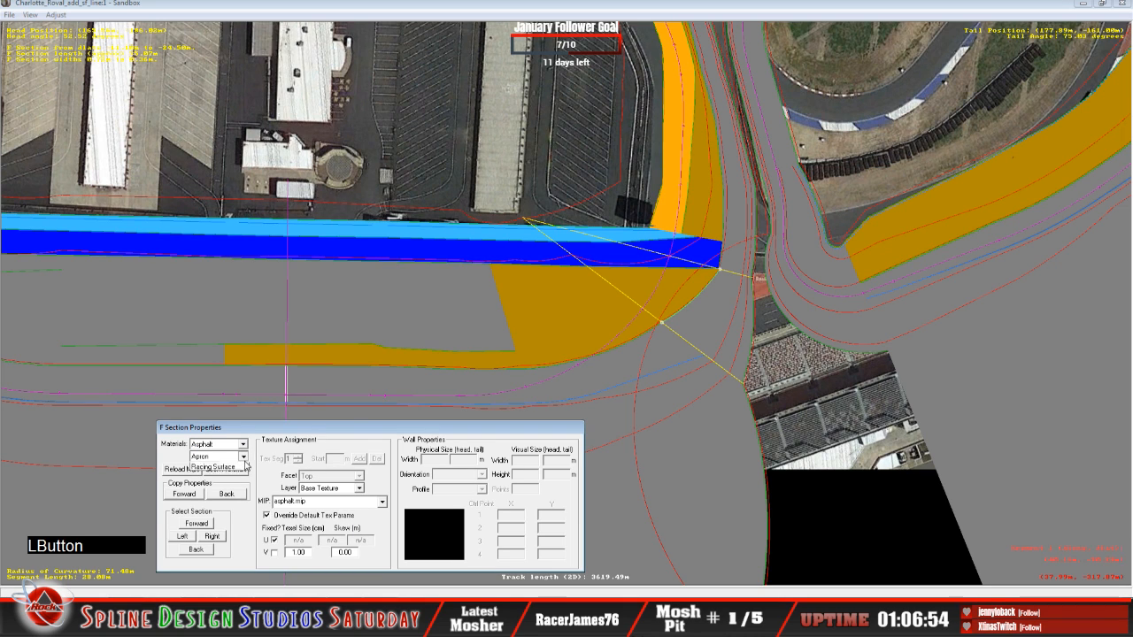
{"action": "left_click", "coordinate": [233, 503]}
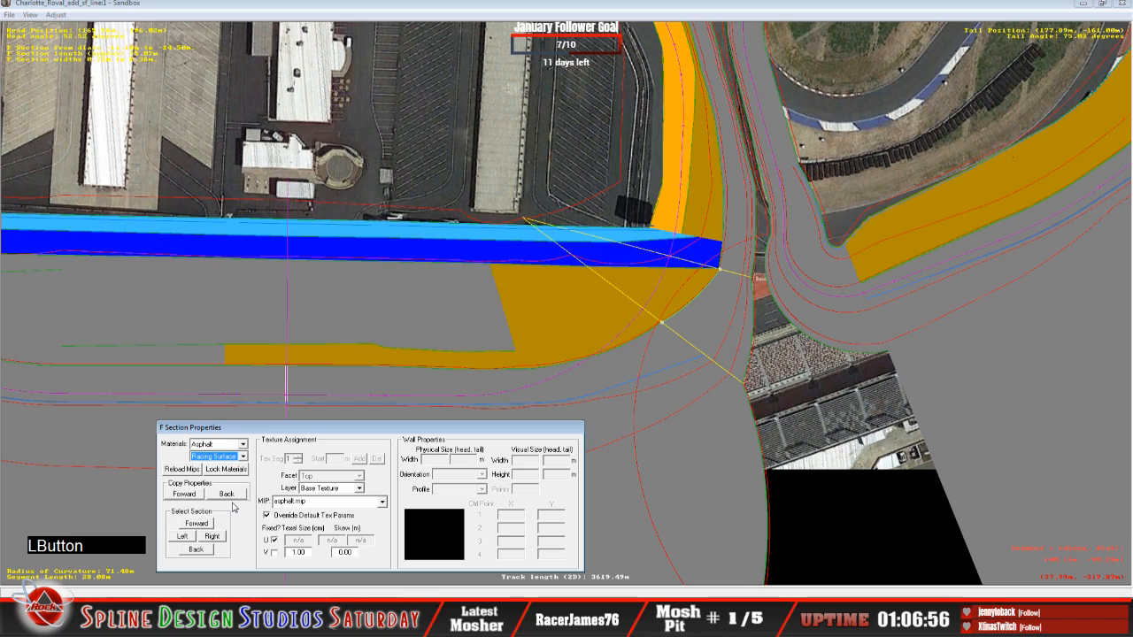
Go back three sections from the infield tip and set the first section of the narrow asphalt strip to Racing Surface.
{"action": "left_click", "coordinate": [210, 550]}
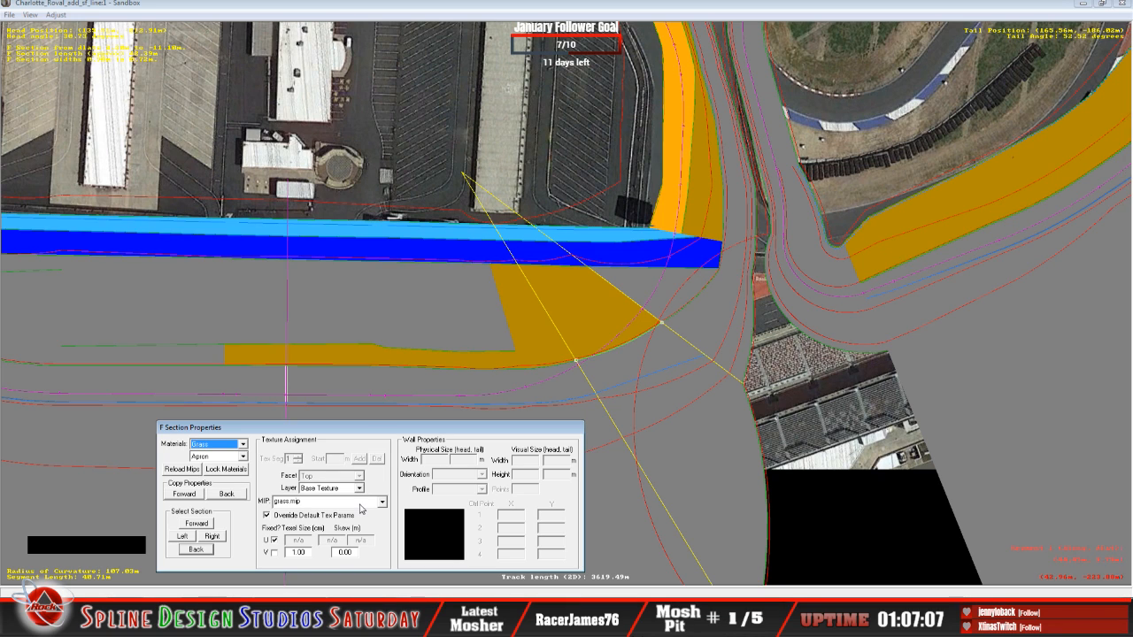
{"action": "left_click", "coordinate": [196, 550]}
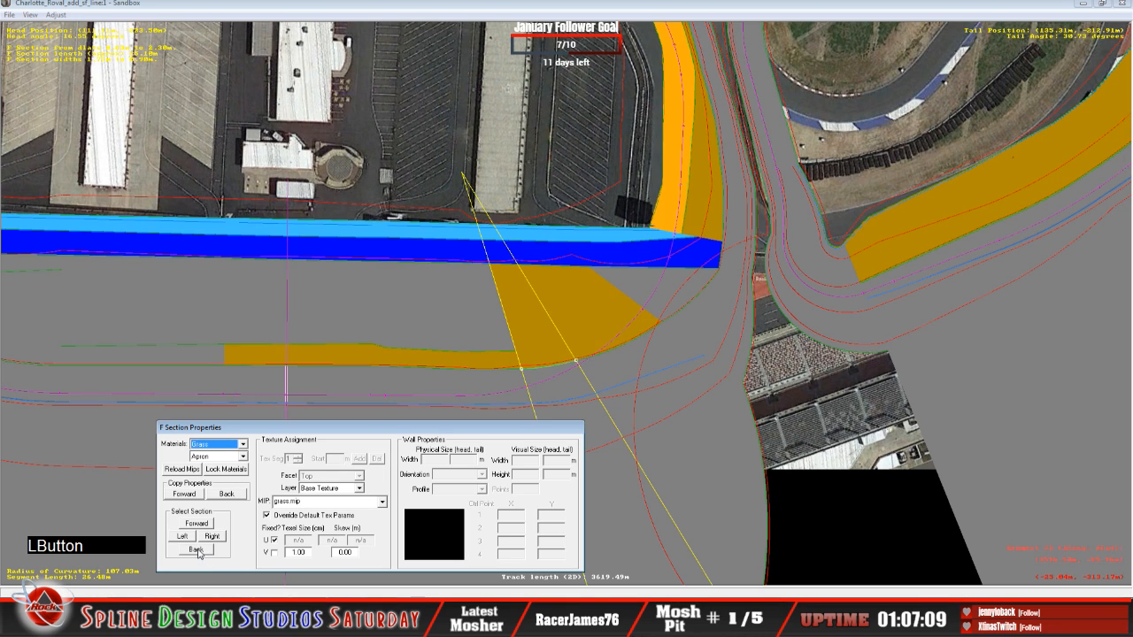
{"action": "left_click", "coordinate": [197, 550]}
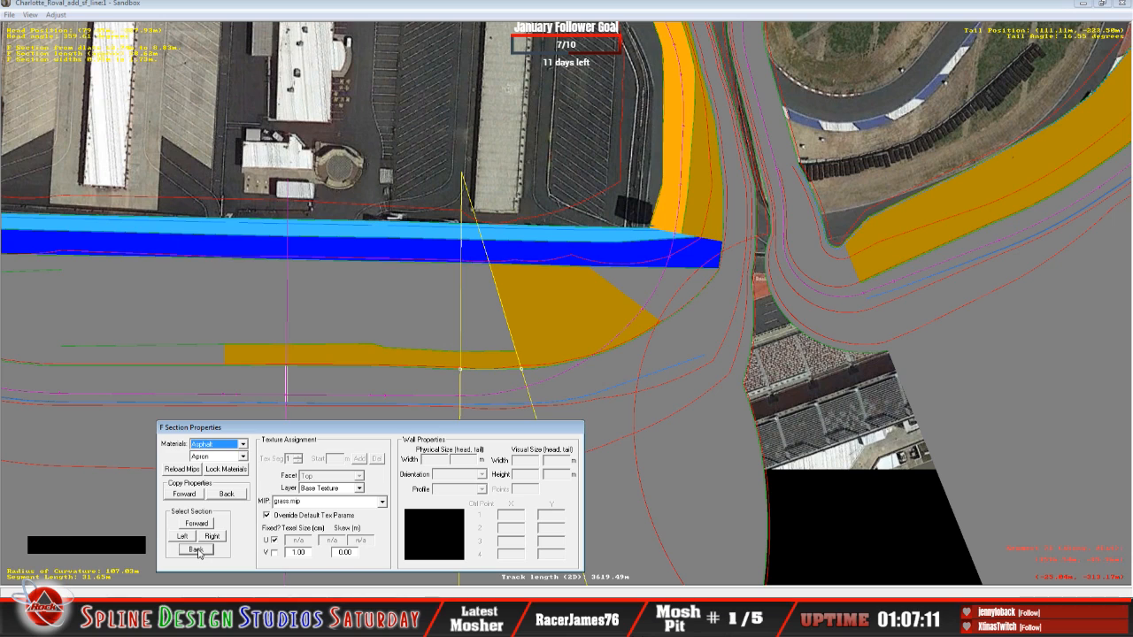
{"action": "left_click", "coordinate": [243, 456]}
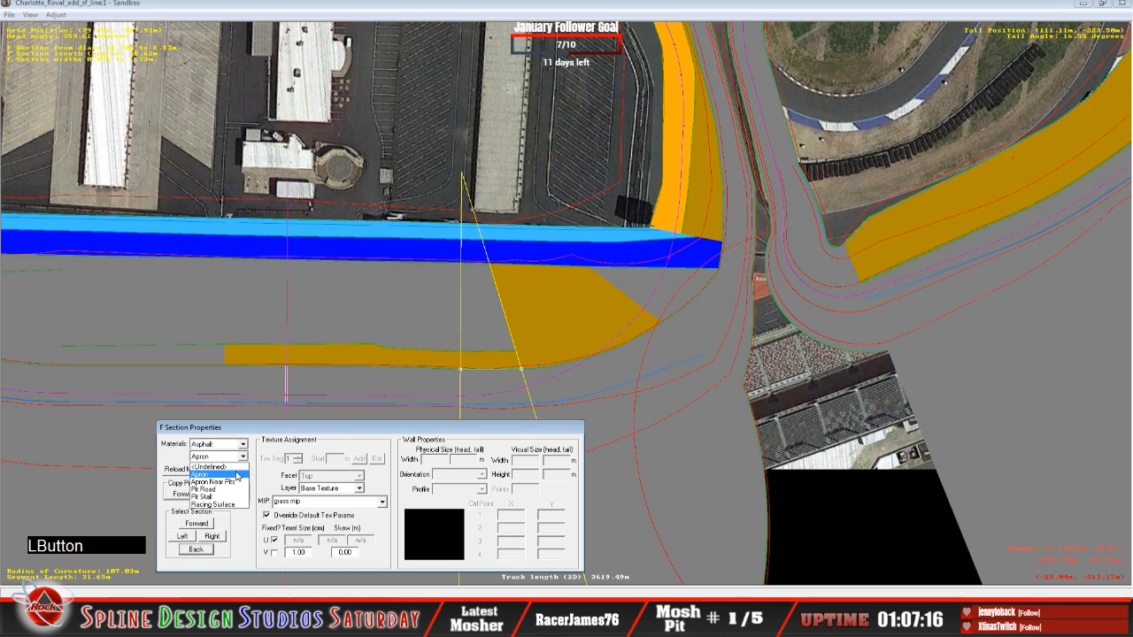
{"action": "left_click", "coordinate": [236, 475]}
Change the next three sections back along the narrow asphalt strip from Apron to Racing Surface.
{"action": "left_click", "coordinate": [196, 549]}
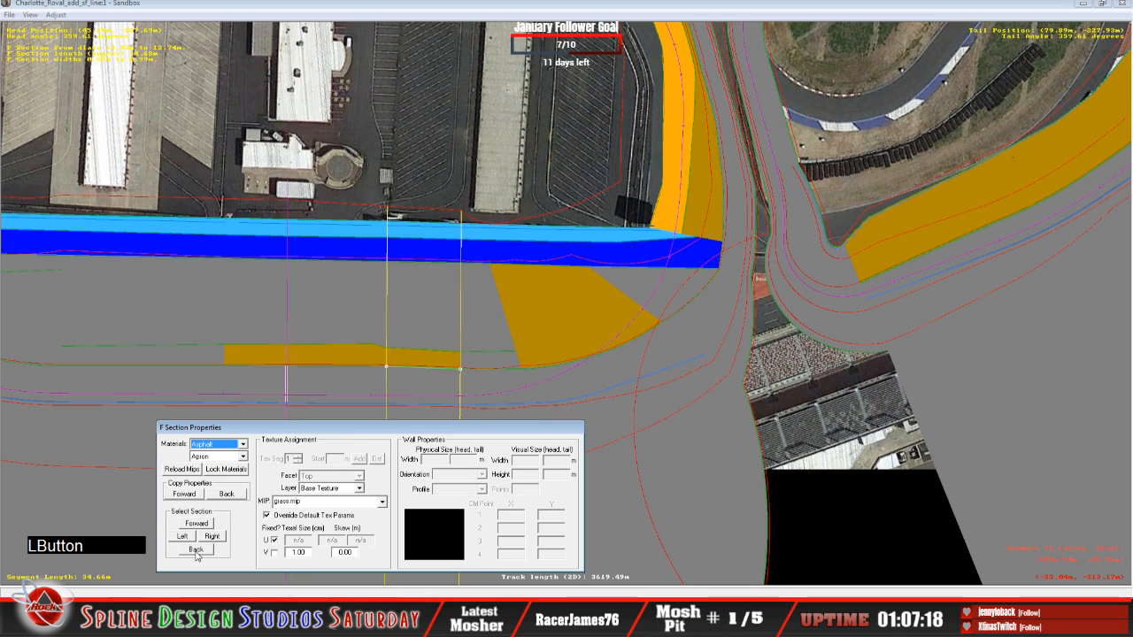
{"action": "left_click", "coordinate": [243, 457]}
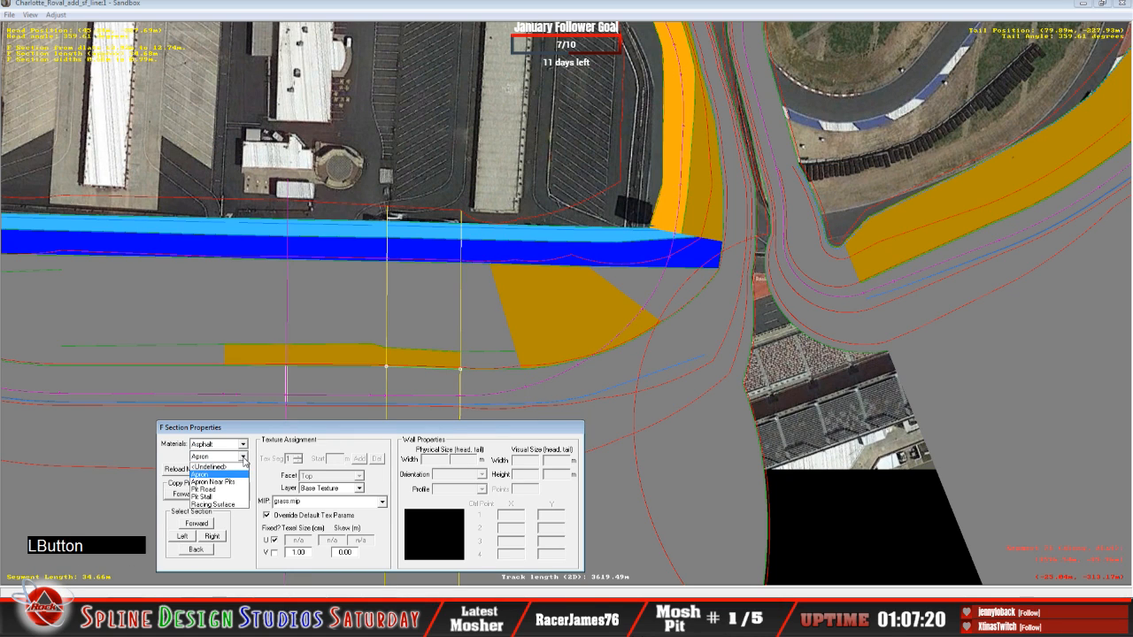
{"action": "left_click", "coordinate": [237, 505]}
{"action": "left_click", "coordinate": [195, 550]}
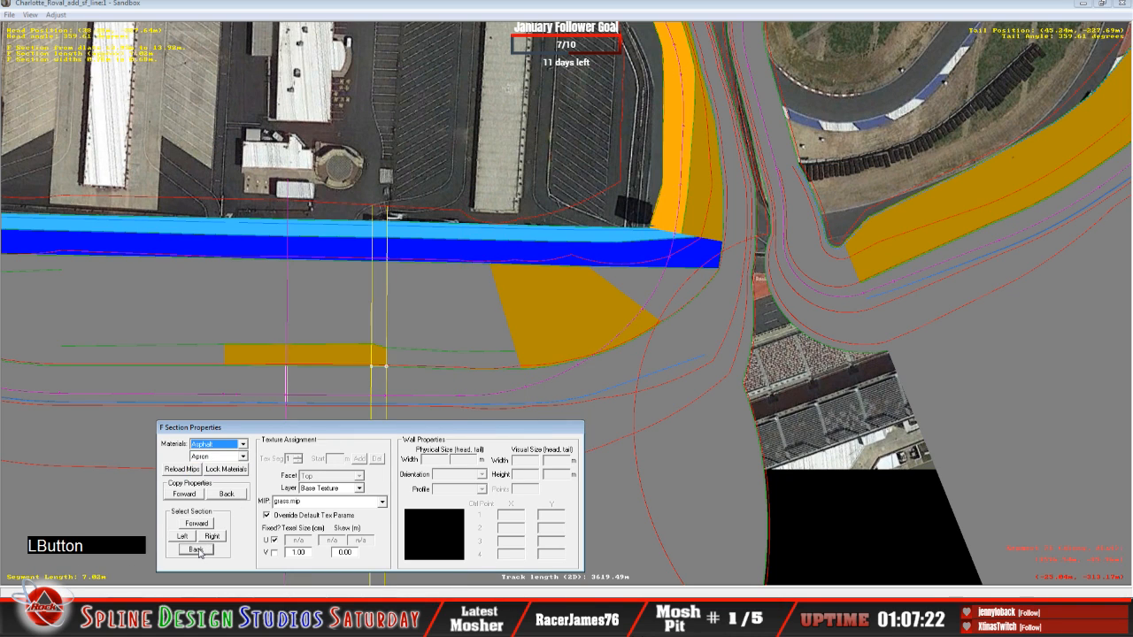
{"action": "left_click", "coordinate": [242, 457]}
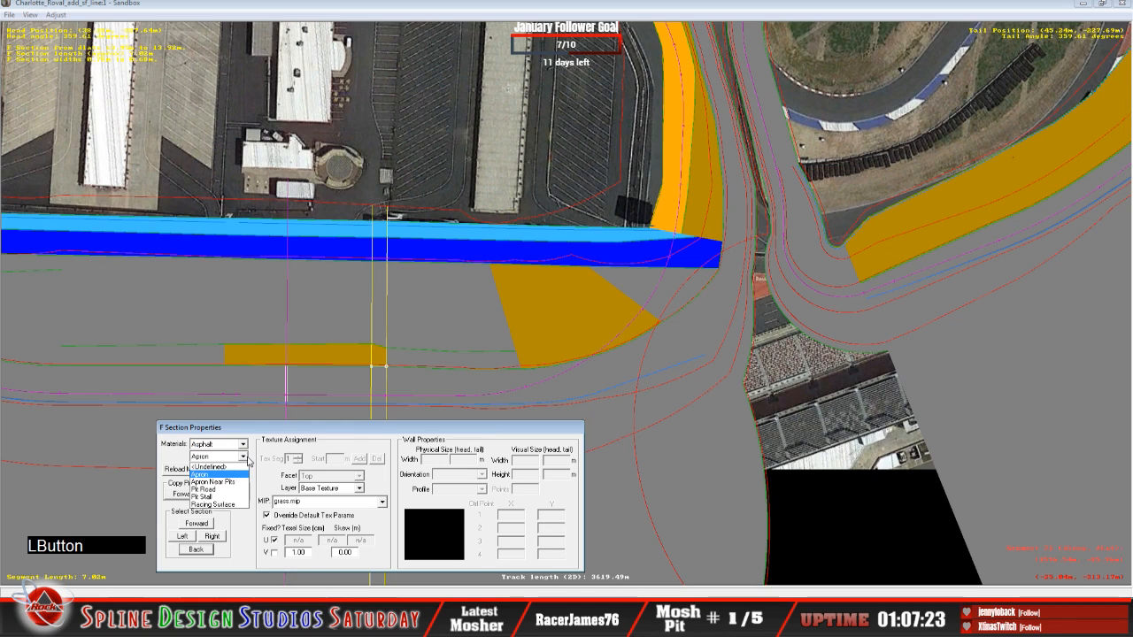
{"action": "left_click", "coordinate": [229, 504]}
{"action": "left_click", "coordinate": [207, 551]}
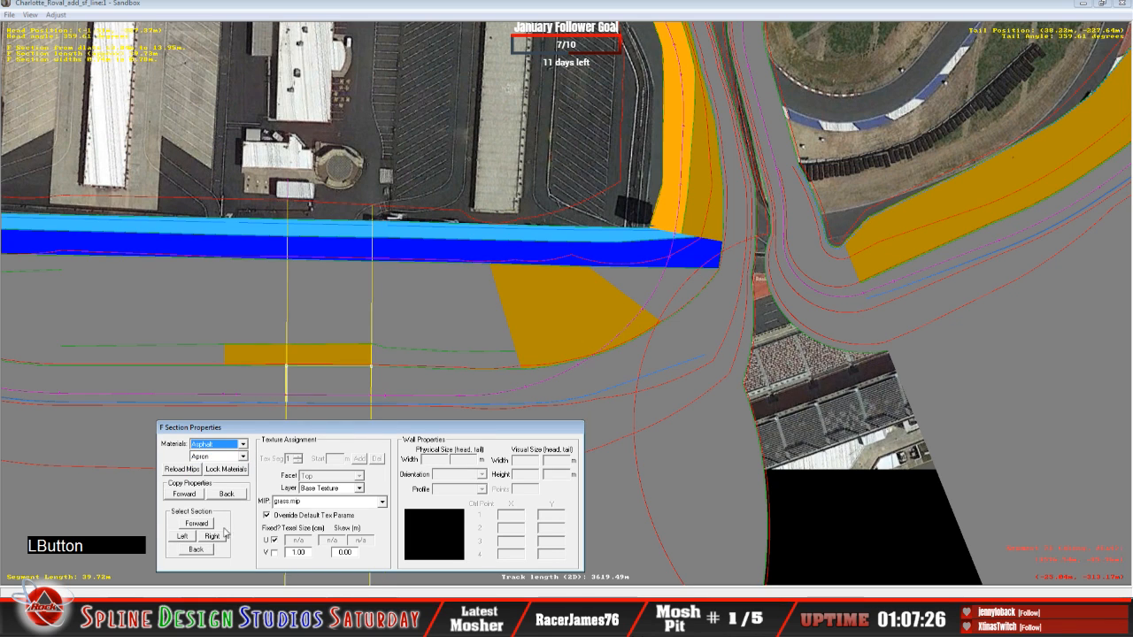
{"action": "left_click", "coordinate": [242, 457]}
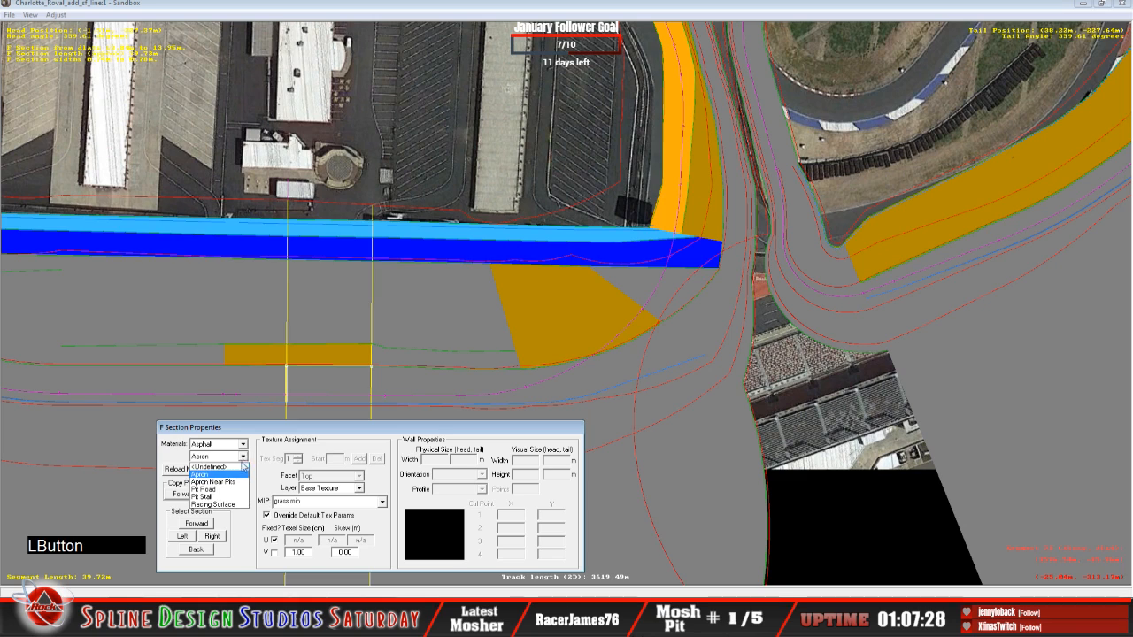
{"action": "left_click", "coordinate": [237, 504]}
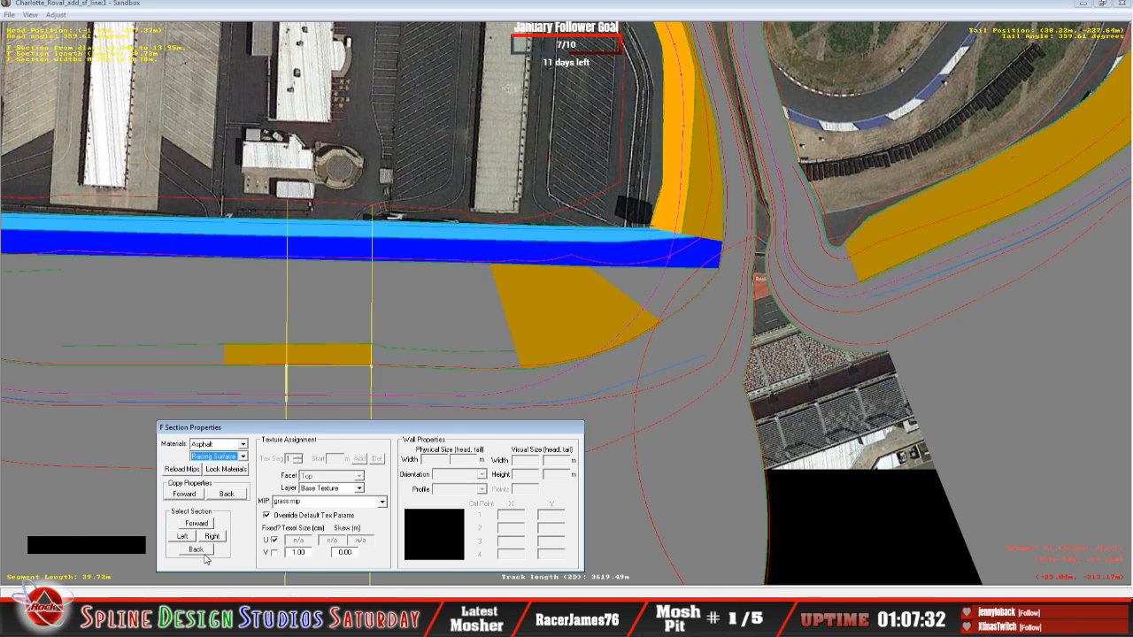
Set the last two Apron sections at the far end of the narrow asphalt strip to Racing Surface.
{"action": "left_click", "coordinate": [206, 556]}
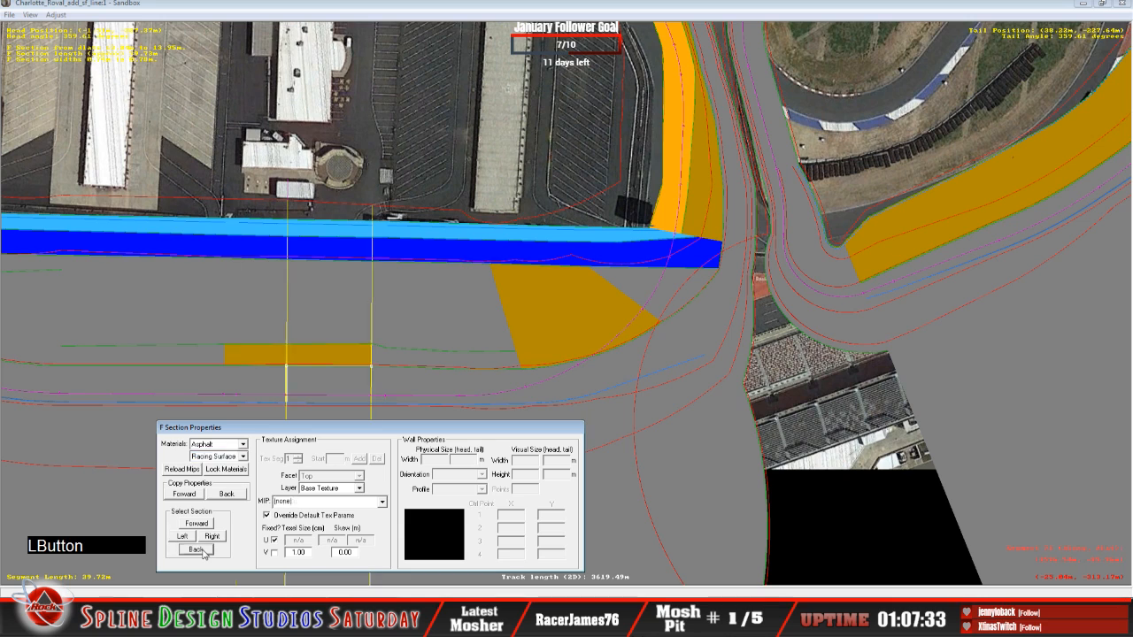
{"action": "left_click", "coordinate": [244, 456]}
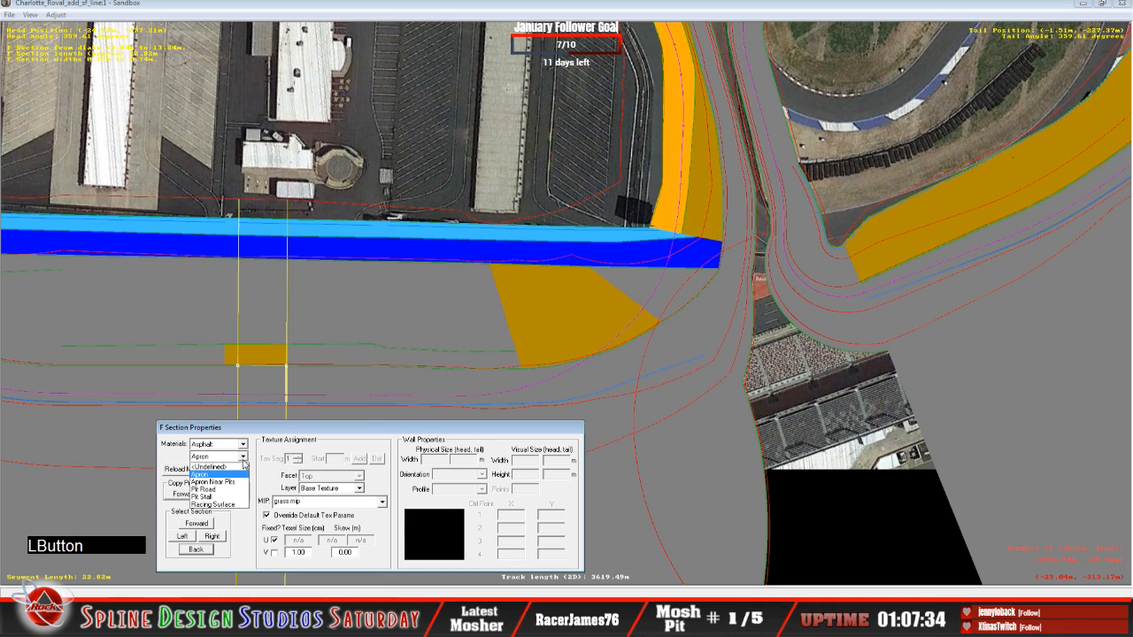
{"action": "left_click", "coordinate": [212, 503]}
{"action": "left_click", "coordinate": [197, 550]}
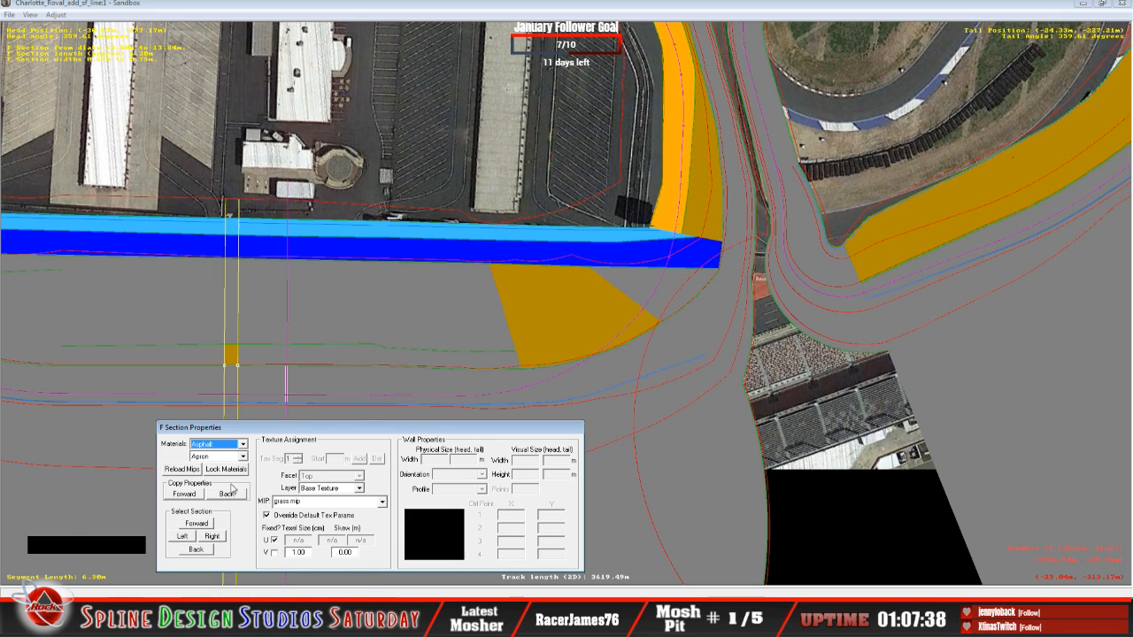
{"action": "left_click", "coordinate": [244, 457]}
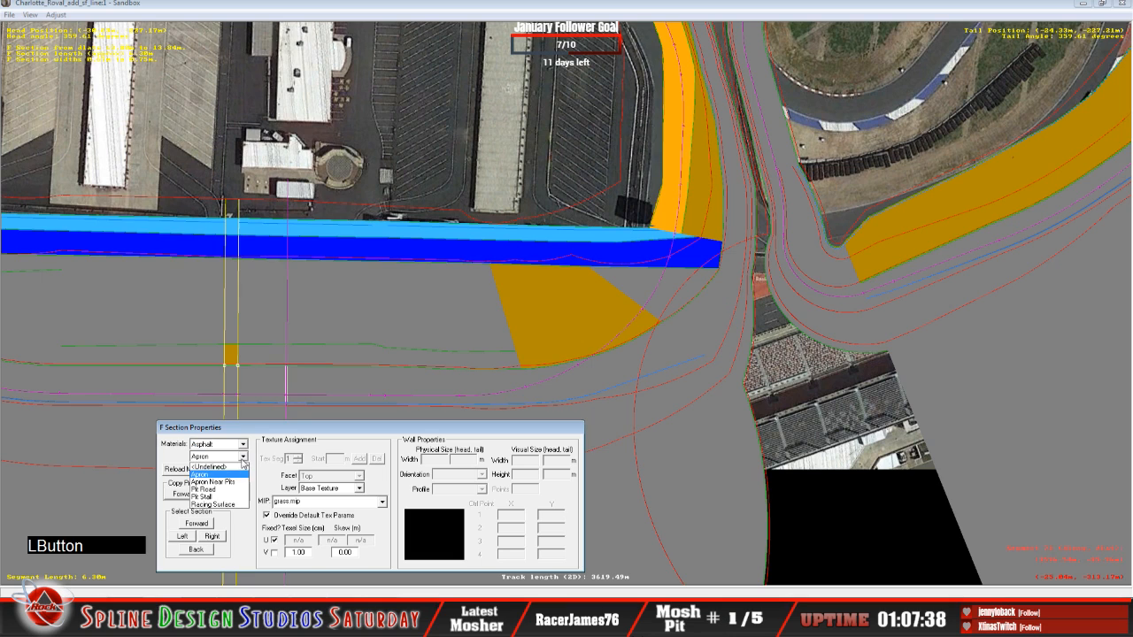
{"action": "left_click", "coordinate": [212, 504]}
{"action": "left_click", "coordinate": [202, 550]}
Select the wide infield grass section next to the existing apron area and set its surface type to Apron.
{"action": "left_click", "coordinate": [498, 347]}
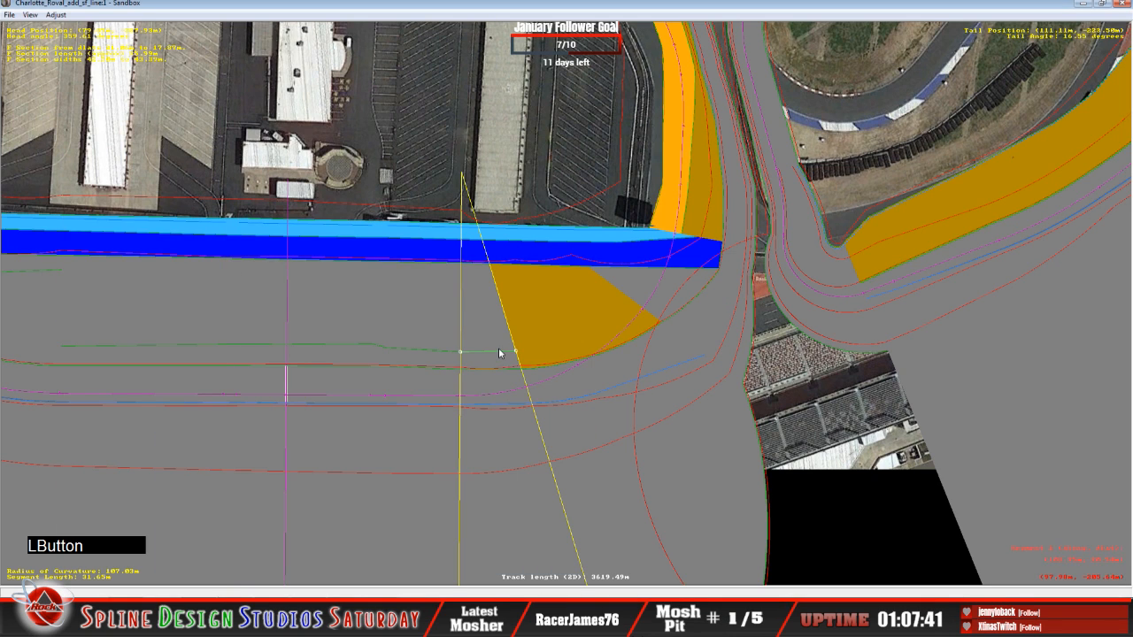
{"action": "left_click", "coordinate": [239, 619]}
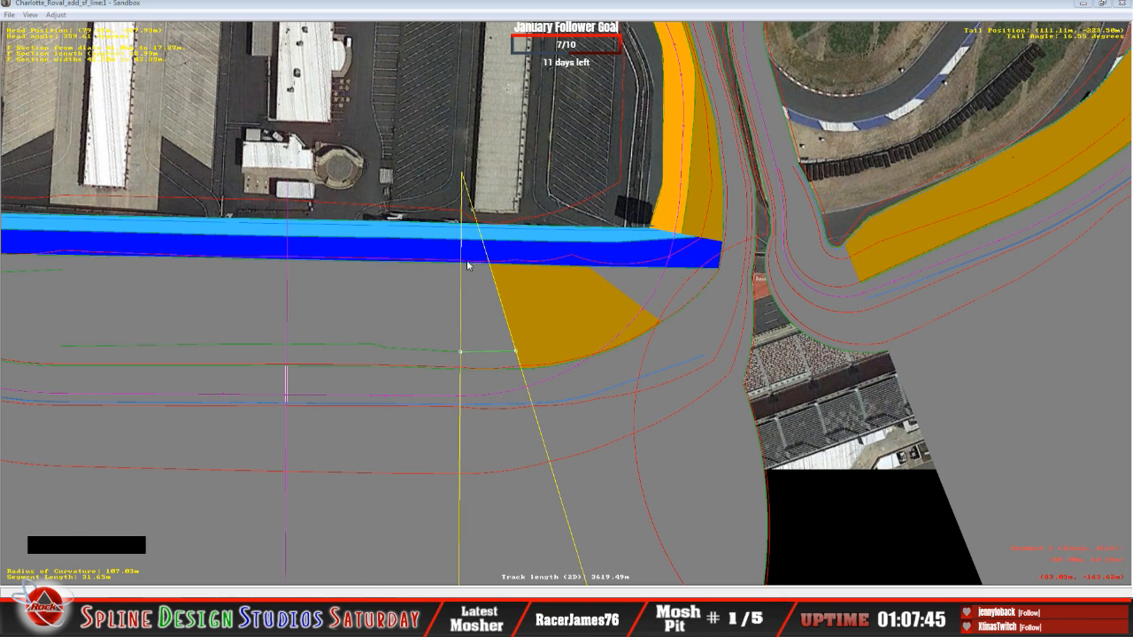
{"action": "left_click", "coordinate": [377, 529]}
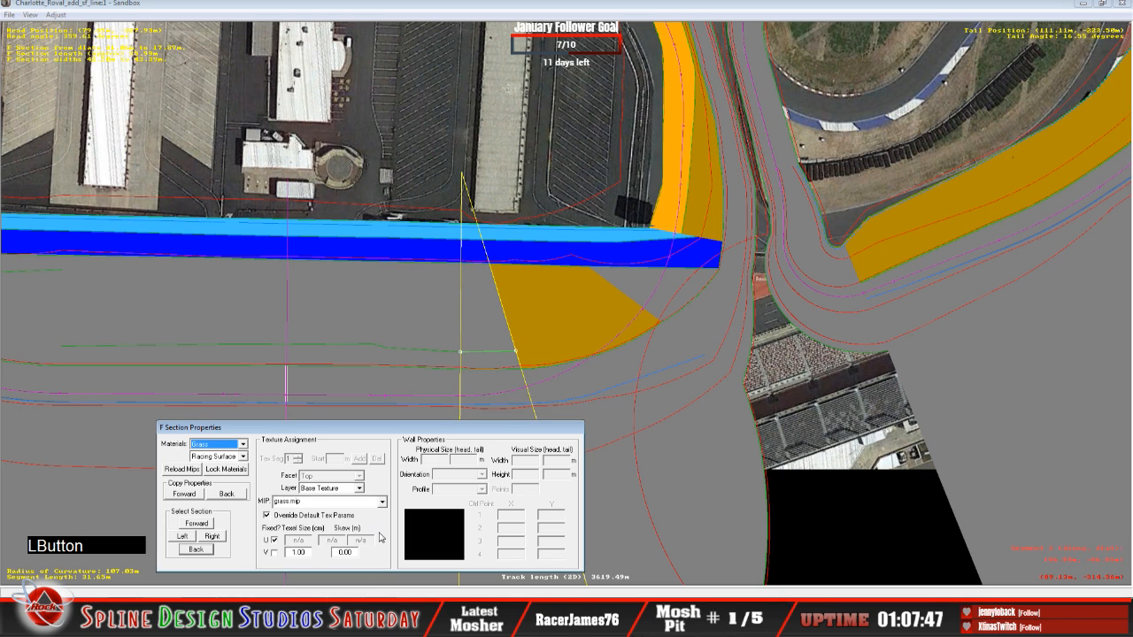
{"action": "left_click", "coordinate": [242, 457]}
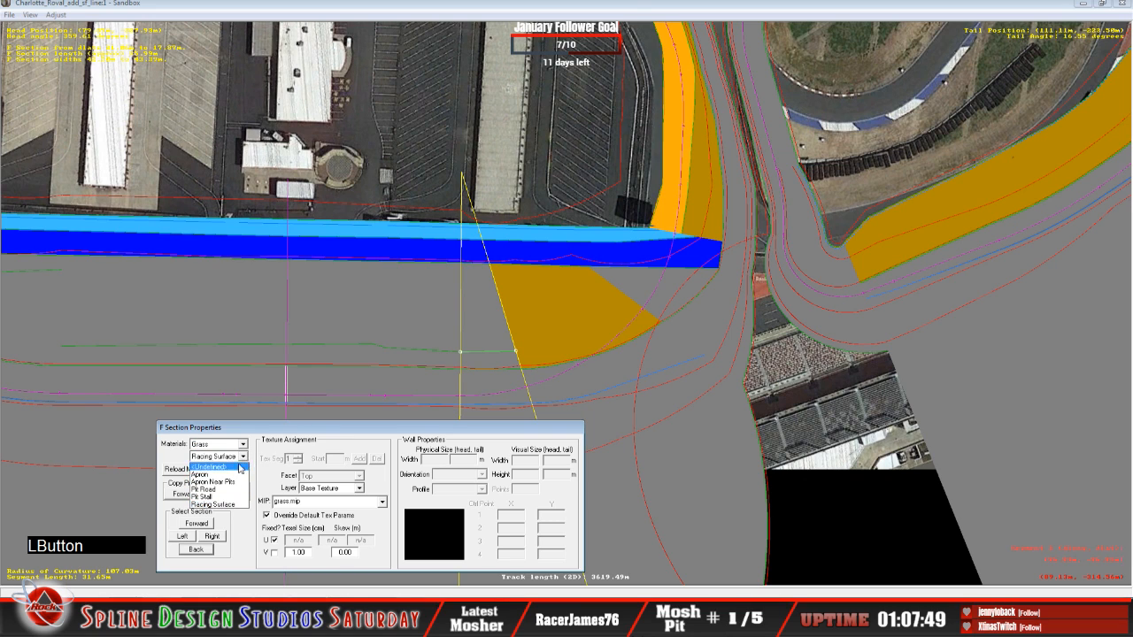
{"action": "left_click", "coordinate": [237, 478]}
Set the surface type of the next infield grass section back to Apron, keeping its Grass material.
{"action": "left_click", "coordinate": [196, 549]}
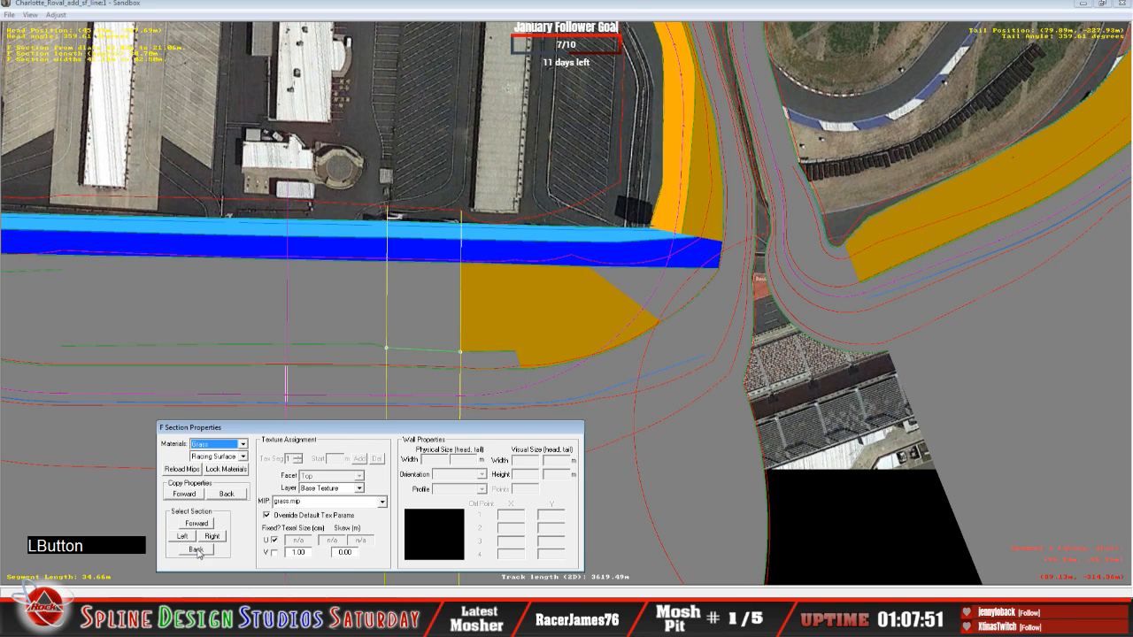
{"action": "left_click", "coordinate": [242, 445]}
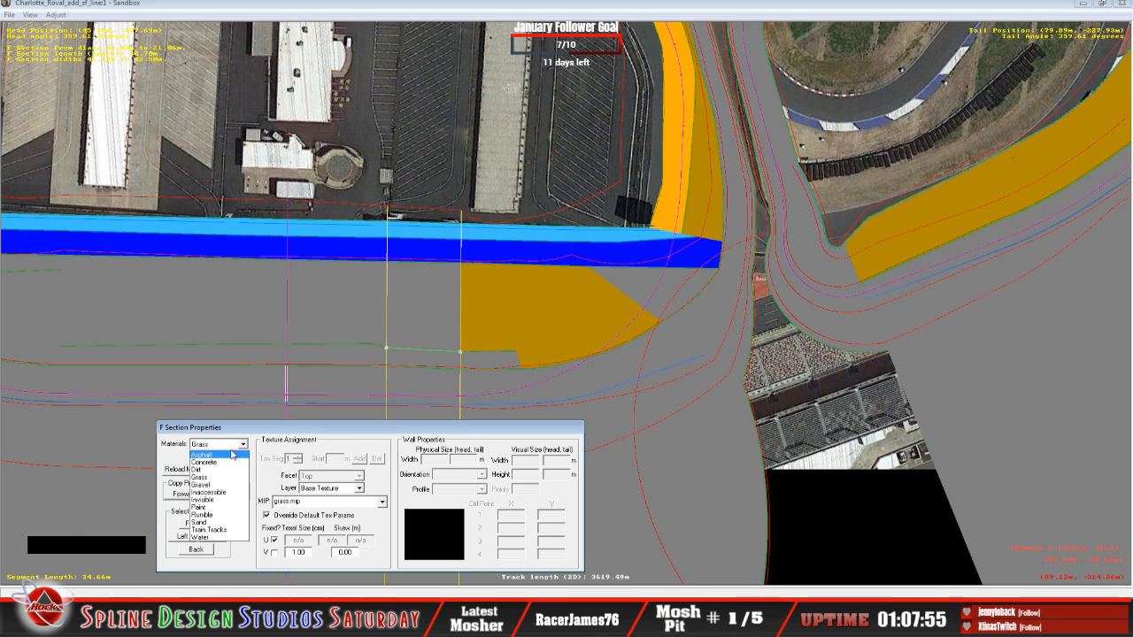
{"action": "left_click", "coordinate": [254, 470]}
{"action": "left_click", "coordinate": [242, 457]}
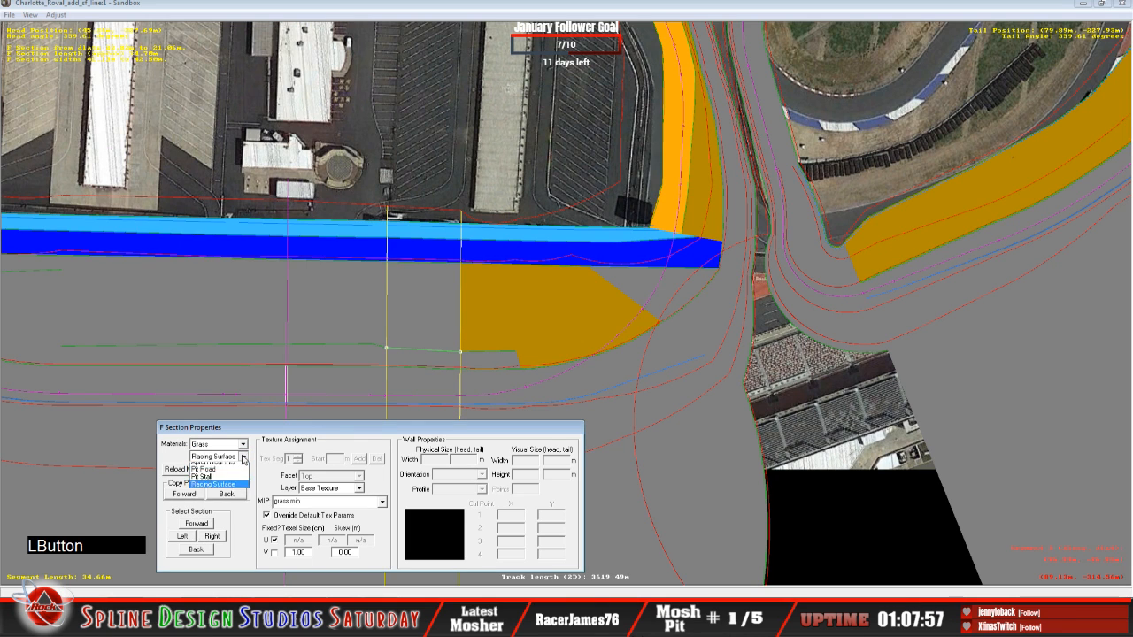
{"action": "left_click", "coordinate": [228, 473]}
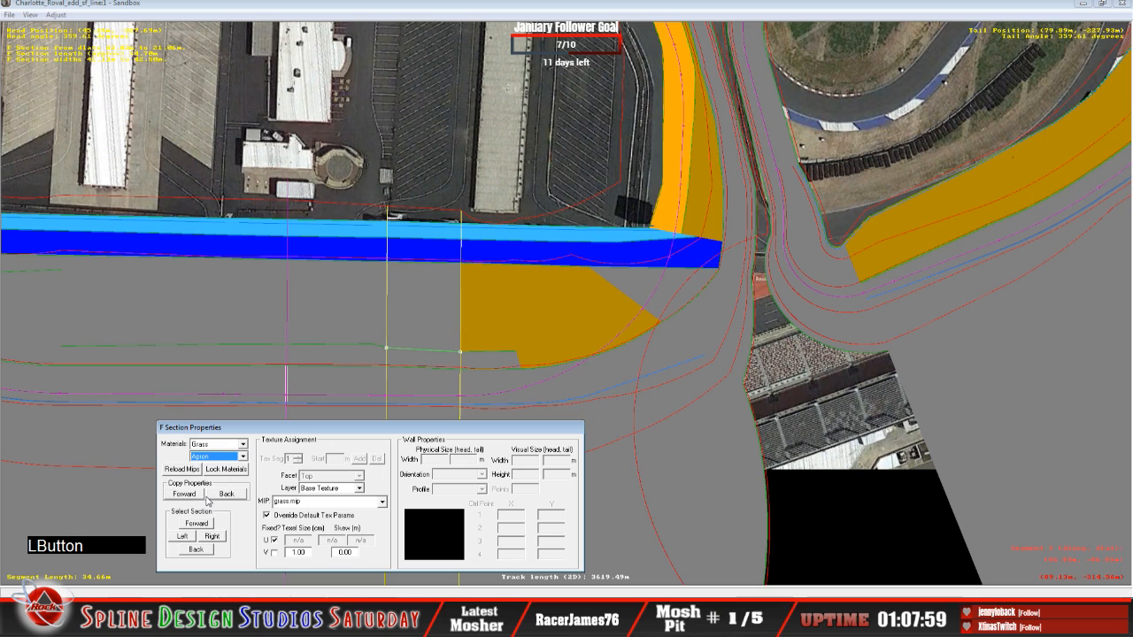
Copy the Grass and Apron properties of that section backward through the next five infield grass sections, and close the section properties.
{"action": "left_click", "coordinate": [200, 549]}
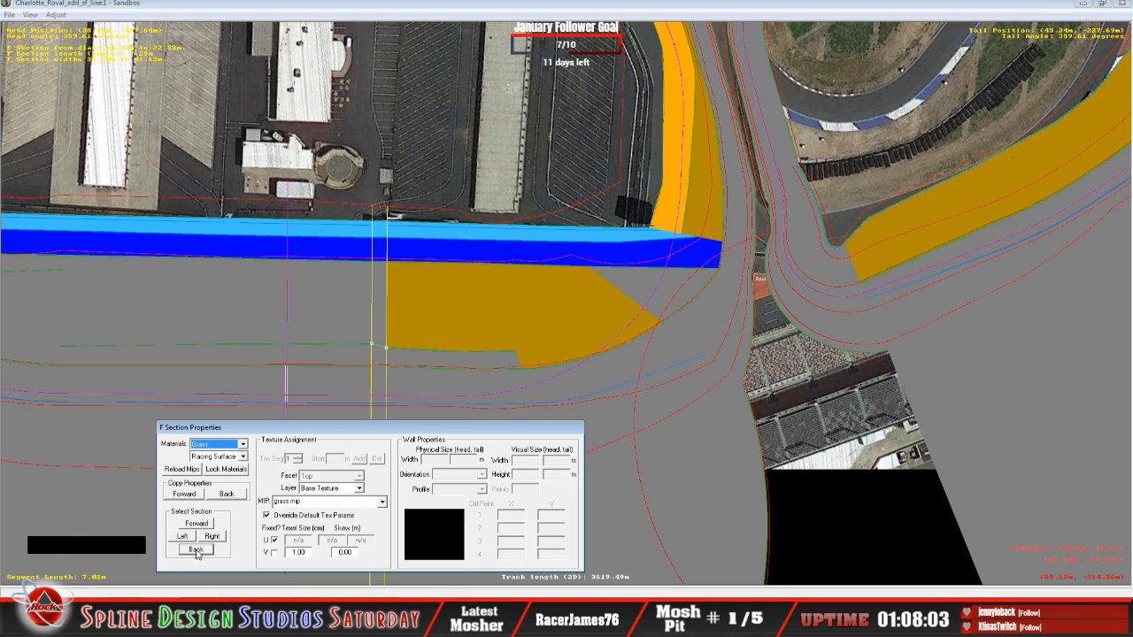
{"action": "left_click", "coordinate": [197, 524]}
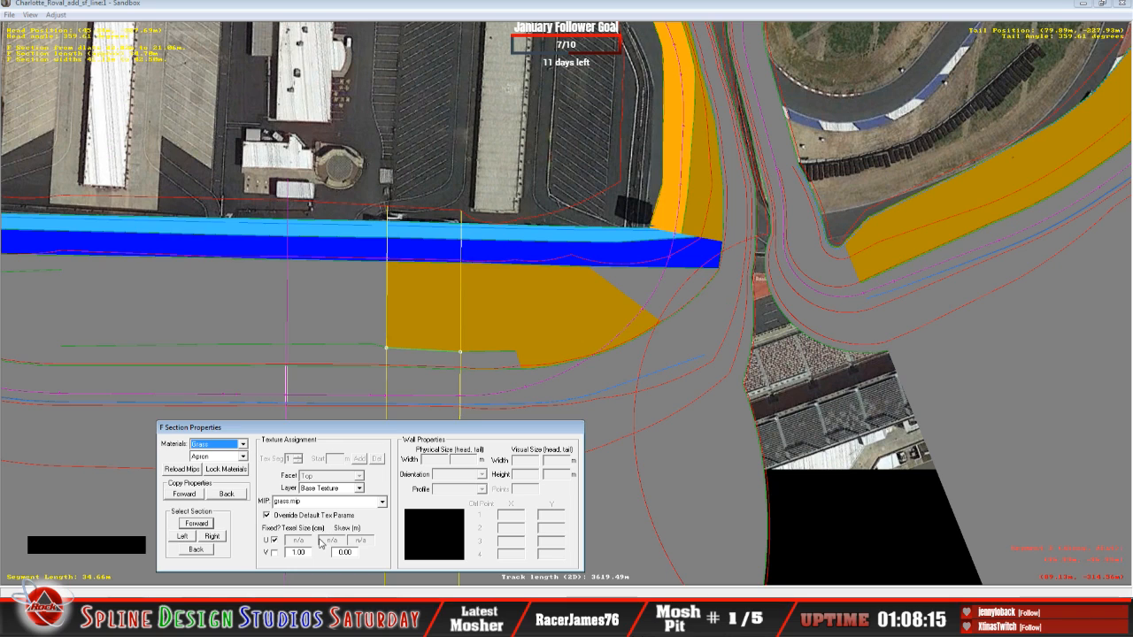
{"action": "left_click", "coordinate": [227, 493]}
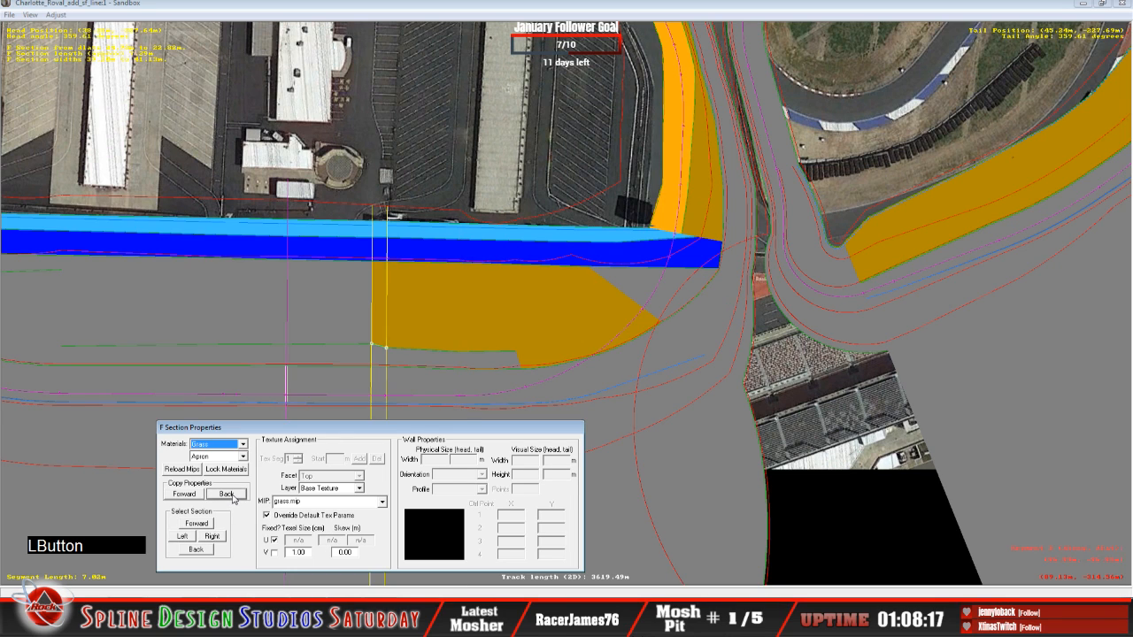
{"action": "left_click", "coordinate": [233, 497]}
{"action": "left_click", "coordinate": [234, 497]}
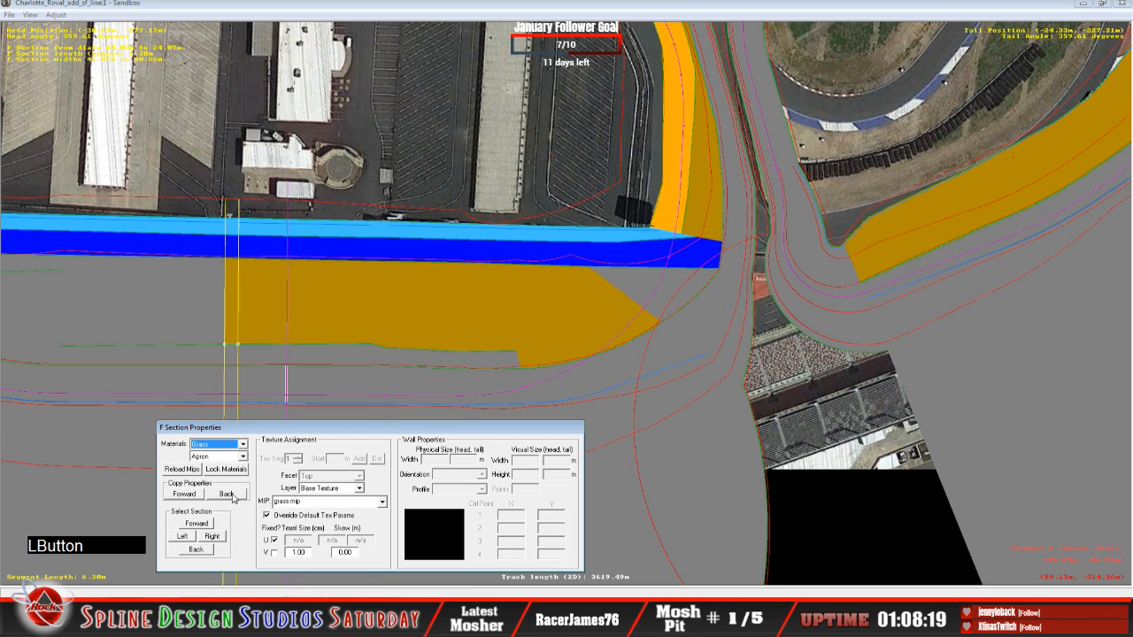
{"action": "left_click", "coordinate": [234, 498]}
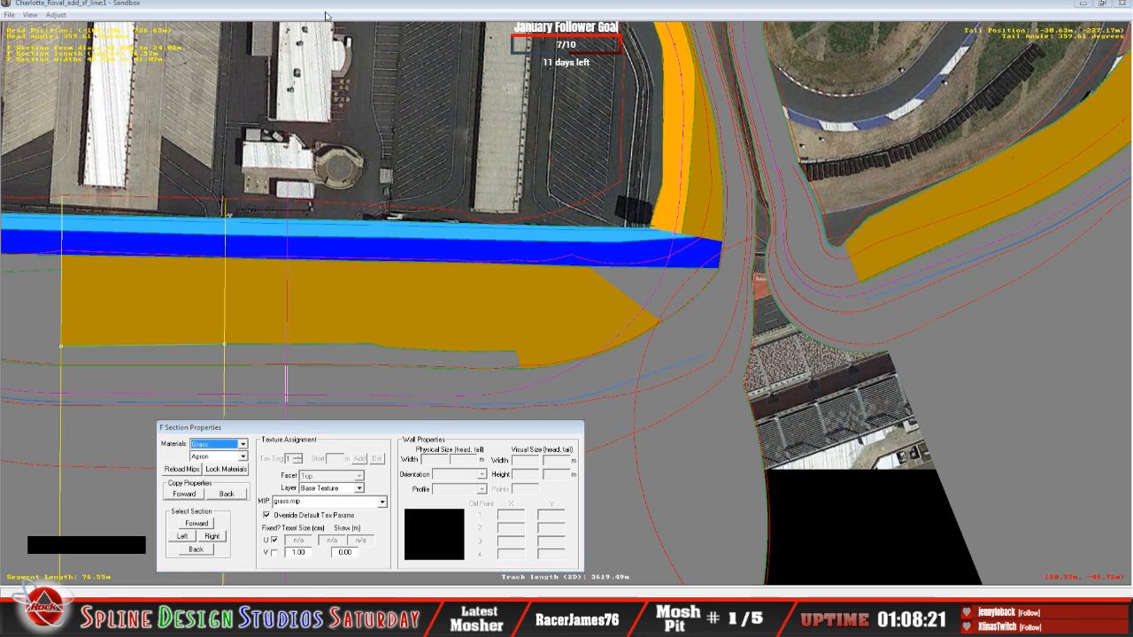
{"action": "key", "text": "f"}
{"action": "key", "text": "c"}
{"action": "key", "text": "c"}
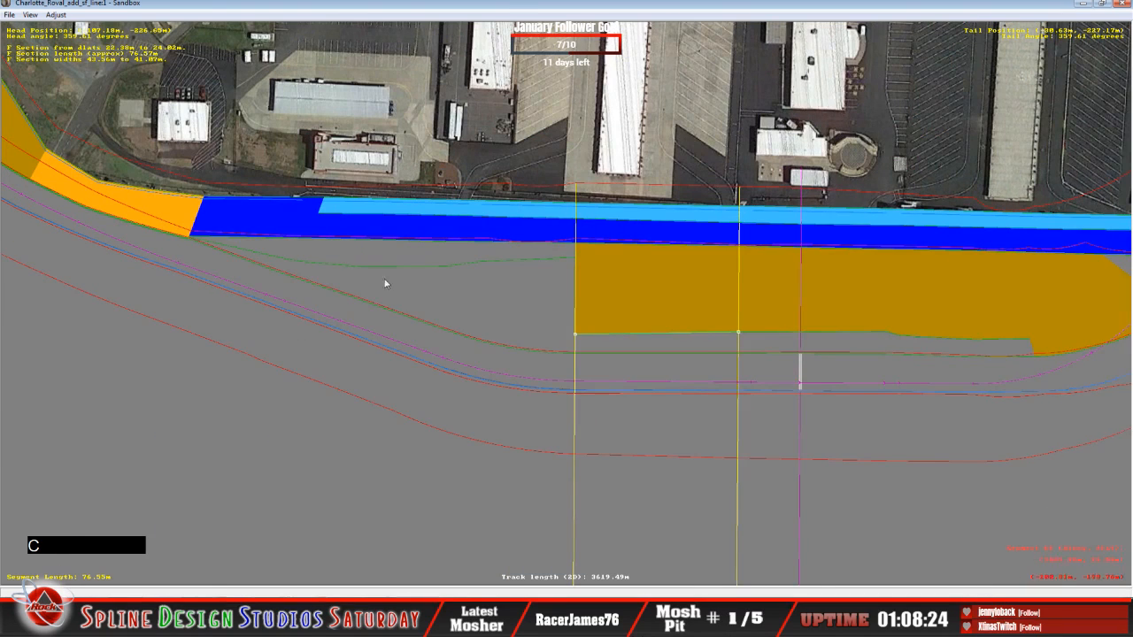
Select the narrower infield grass section adjoining the wide Apron area and set its surface type to Apron.
{"action": "left_click", "coordinate": [571, 260]}
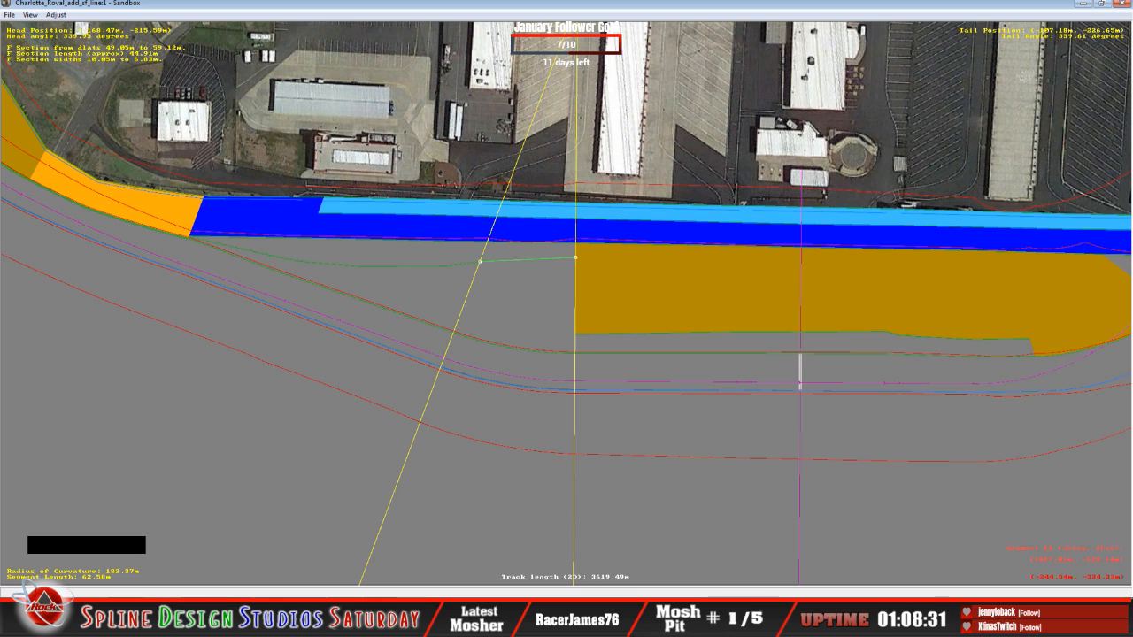
{"action": "left_click", "coordinate": [363, 535]}
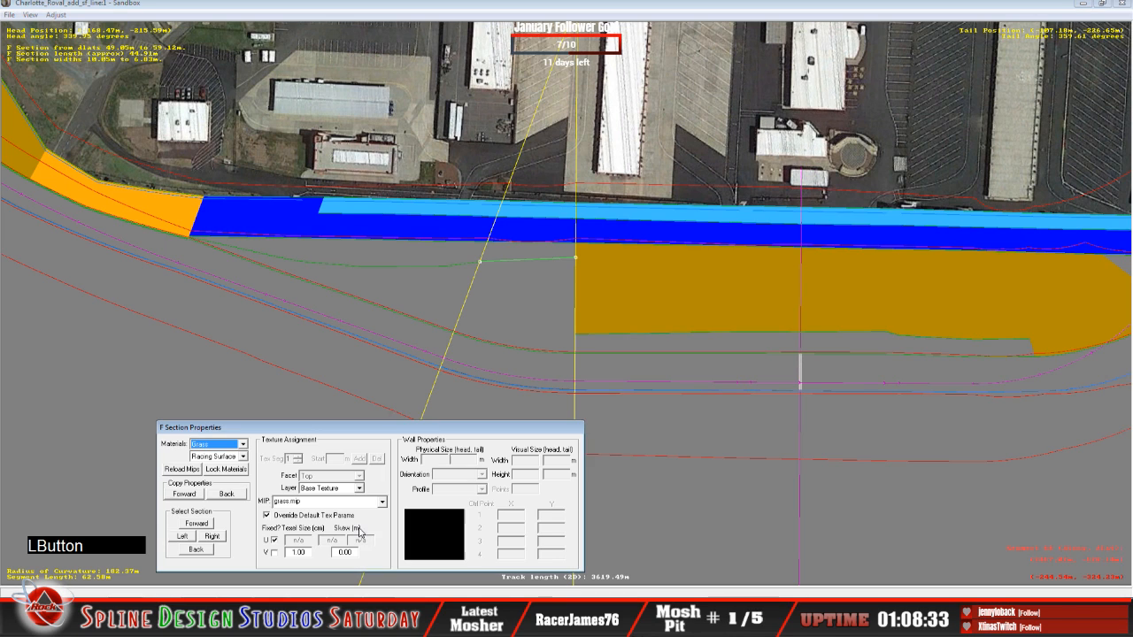
{"action": "left_click", "coordinate": [242, 456]}
{"action": "left_click", "coordinate": [237, 476]}
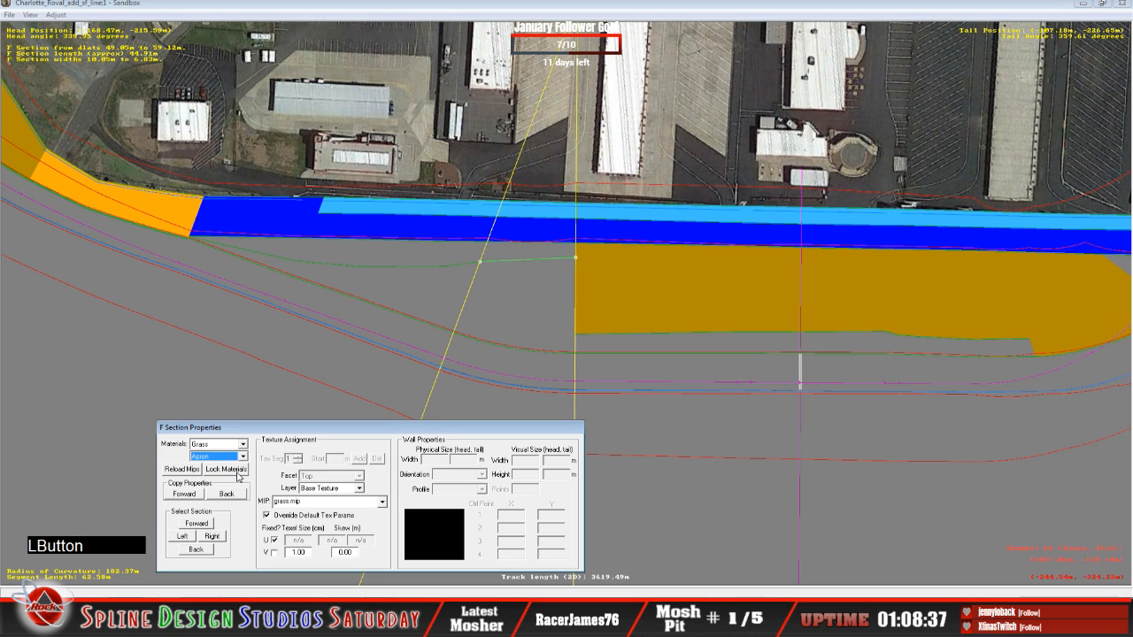
Set the surface type of the two short grass sections directly behind that section to Apron.
{"action": "left_click", "coordinate": [196, 550]}
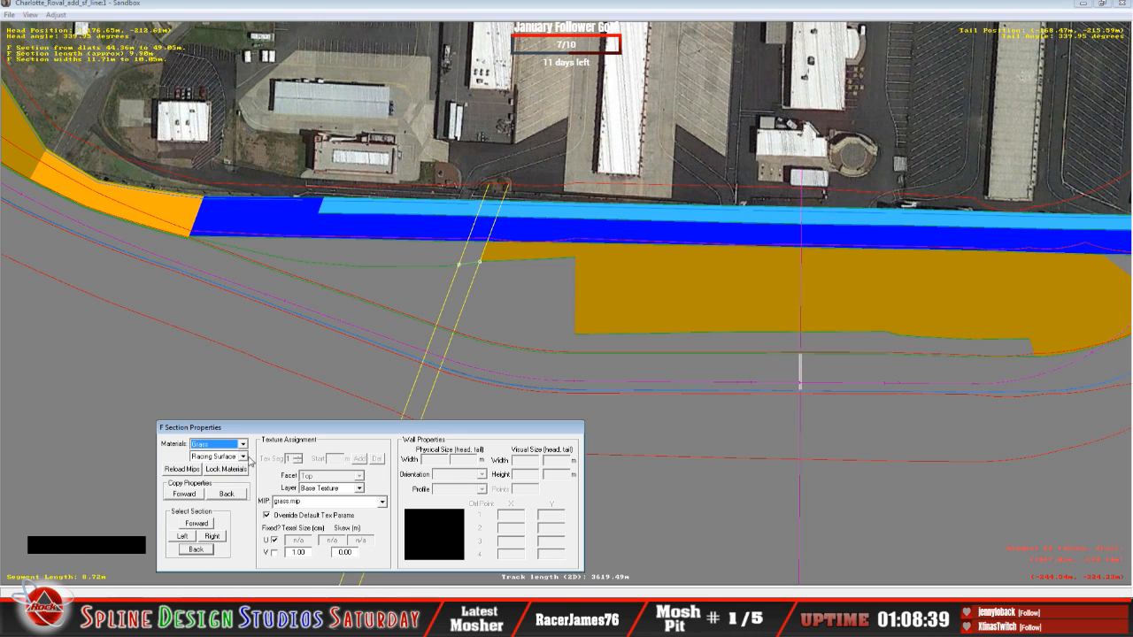
{"action": "left_click", "coordinate": [243, 456]}
{"action": "left_click", "coordinate": [212, 467]}
{"action": "left_click", "coordinate": [195, 551]}
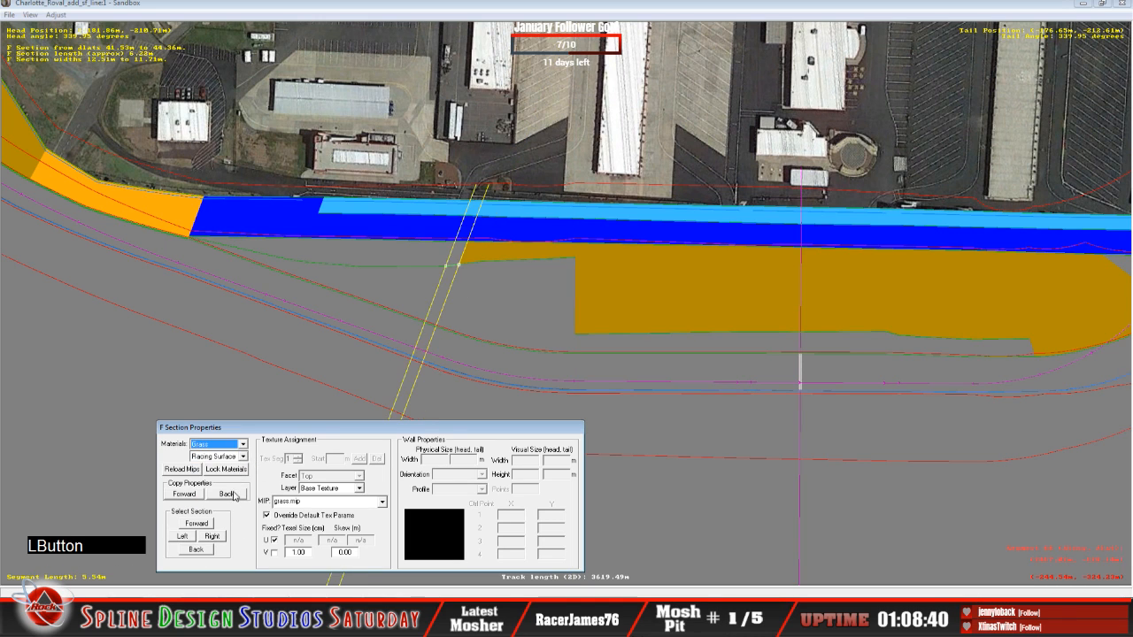
{"action": "left_click", "coordinate": [243, 456]}
{"action": "left_click", "coordinate": [237, 479]}
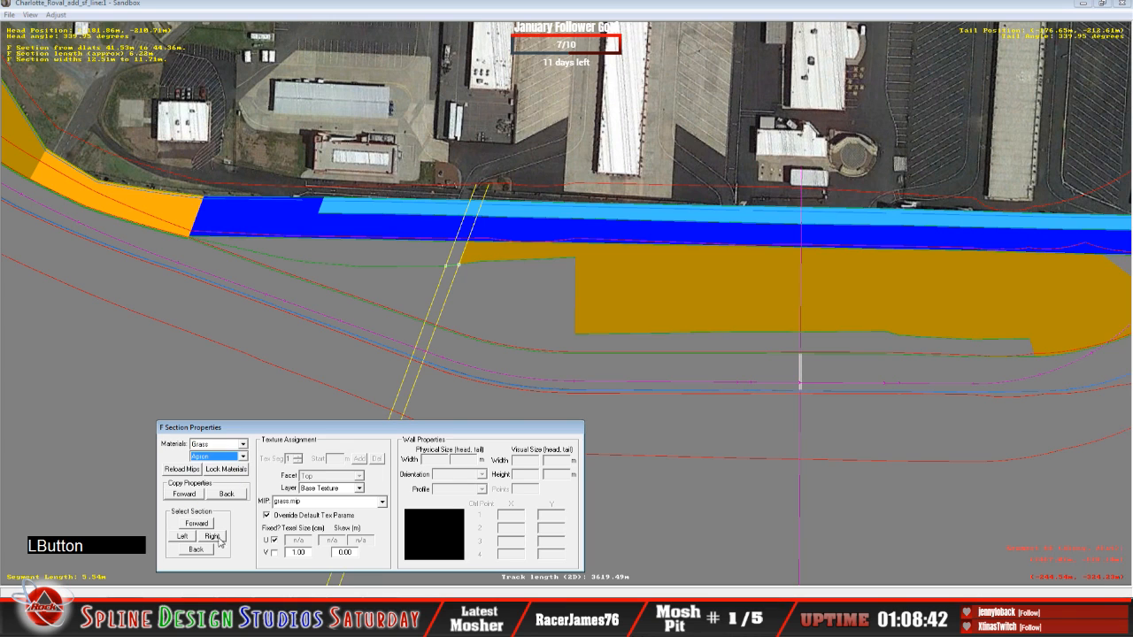
Continue backward along the narrow grass strip and set its next two longer sections to Apron.
{"action": "left_click", "coordinate": [196, 549]}
{"action": "left_click", "coordinate": [243, 456]}
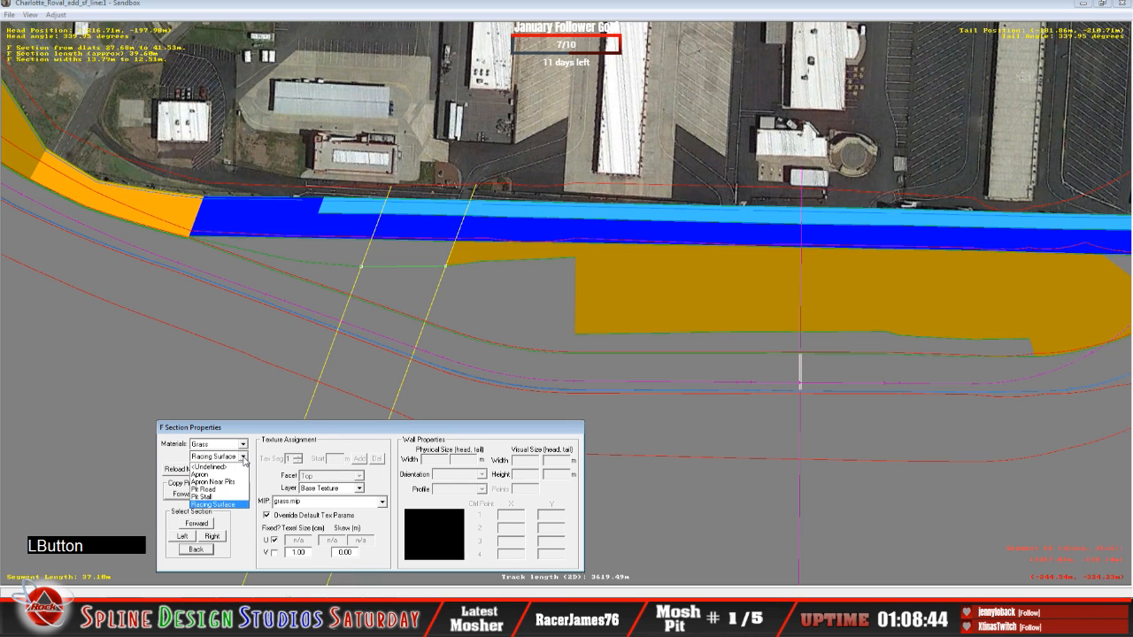
{"action": "left_click", "coordinate": [212, 468]}
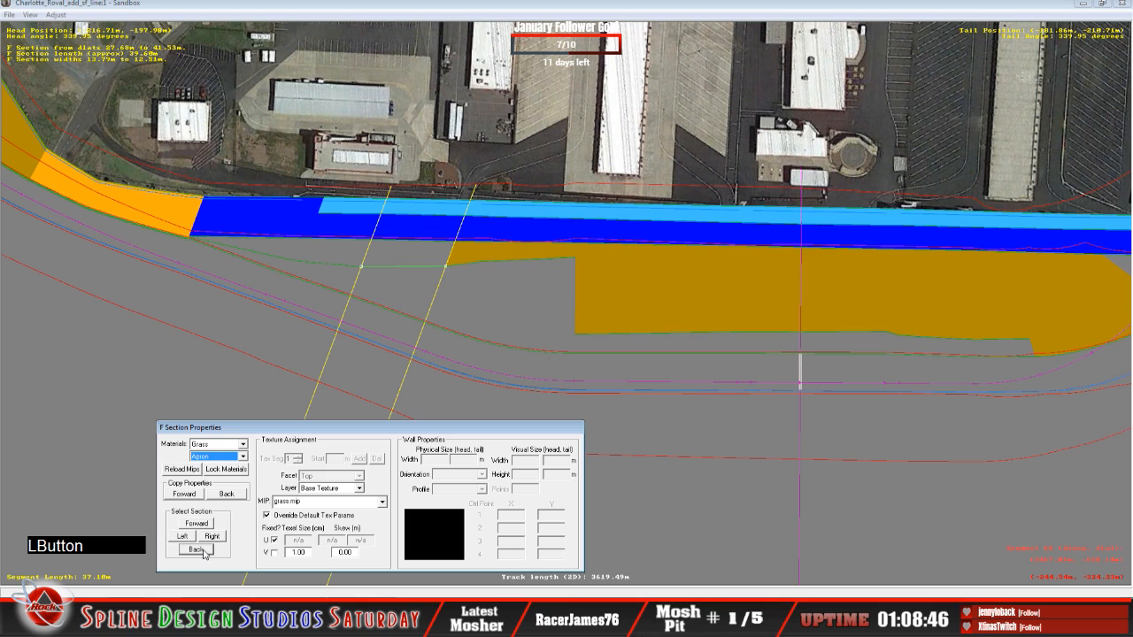
{"action": "left_click", "coordinate": [197, 550]}
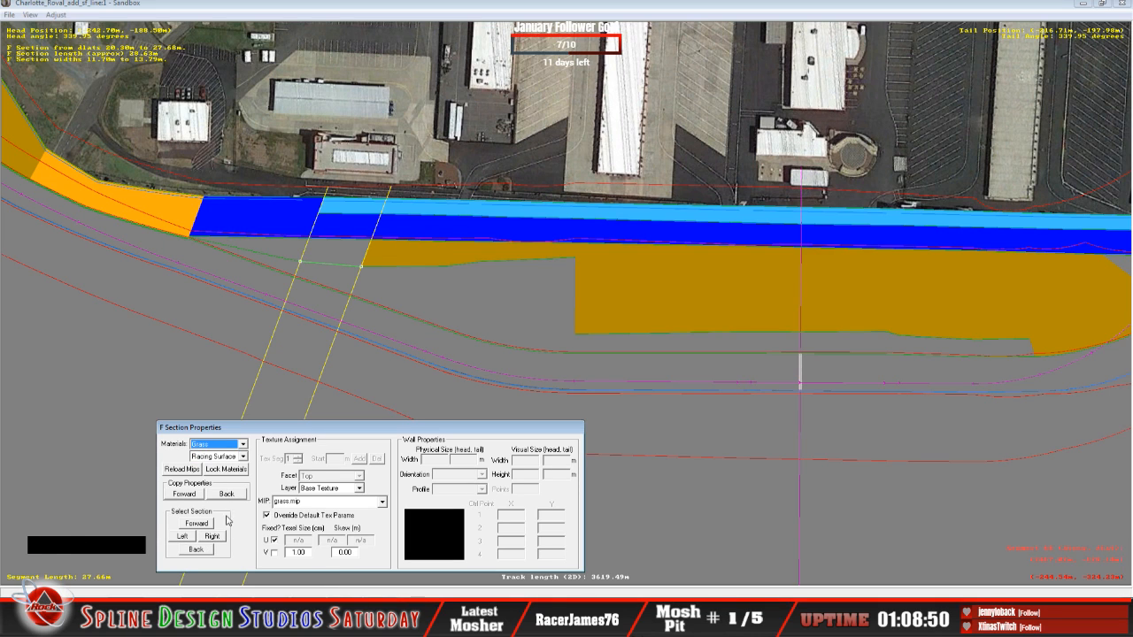
{"action": "left_click", "coordinate": [243, 456]}
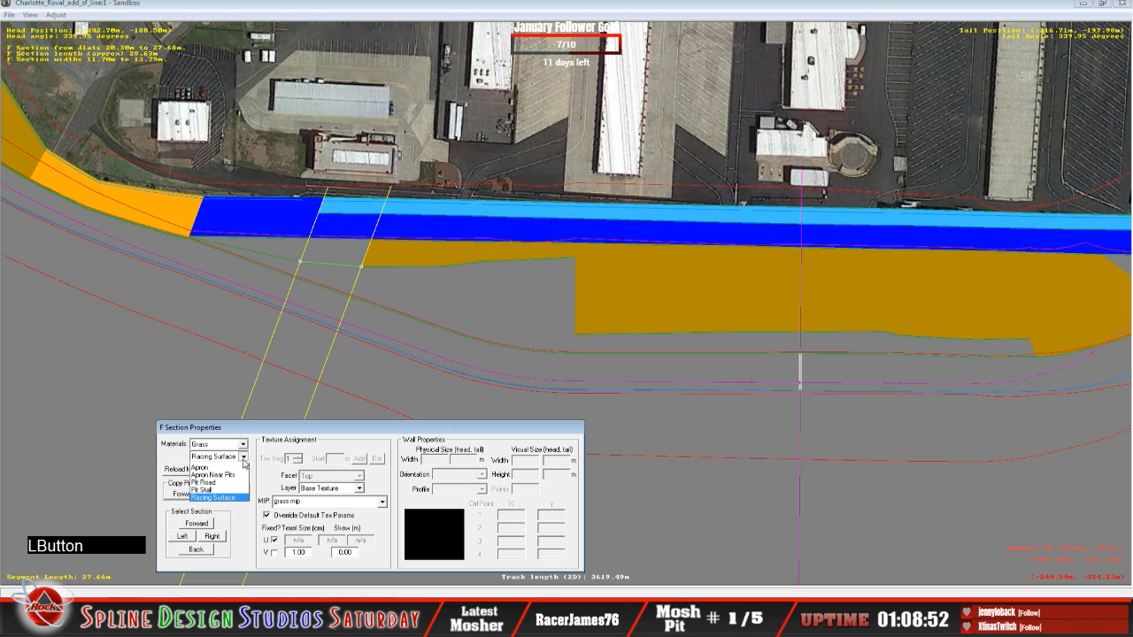
{"action": "left_click", "coordinate": [214, 537]}
Set the final two grass sections at the tapering end of the strip to Apron and move on to the adjoining asphalt section.
{"action": "left_click", "coordinate": [196, 549]}
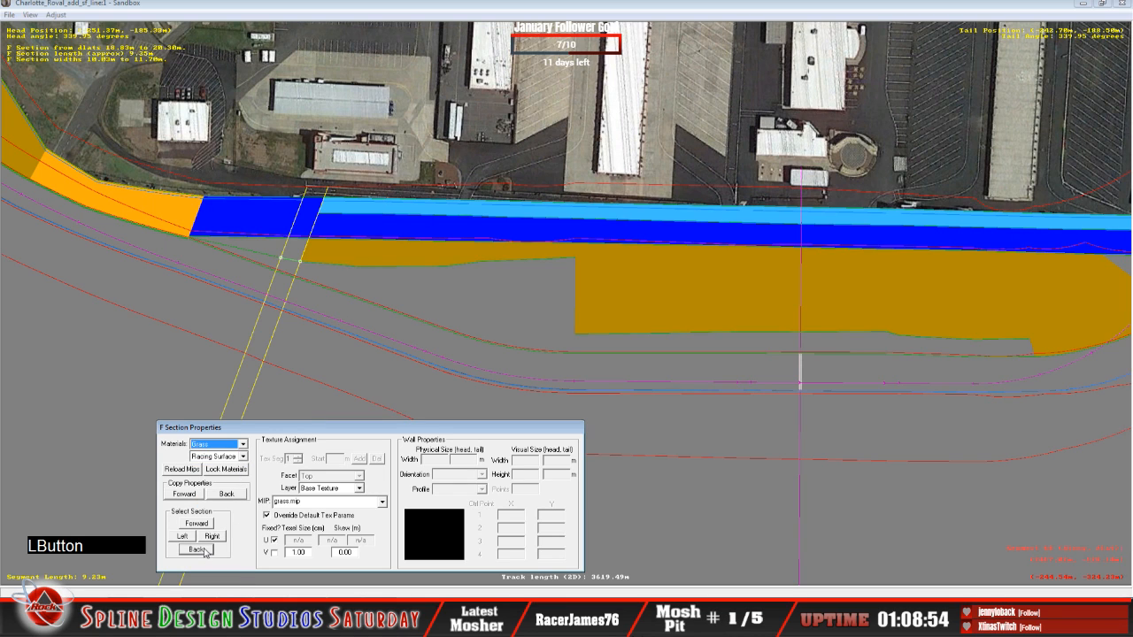
{"action": "left_click", "coordinate": [243, 457]}
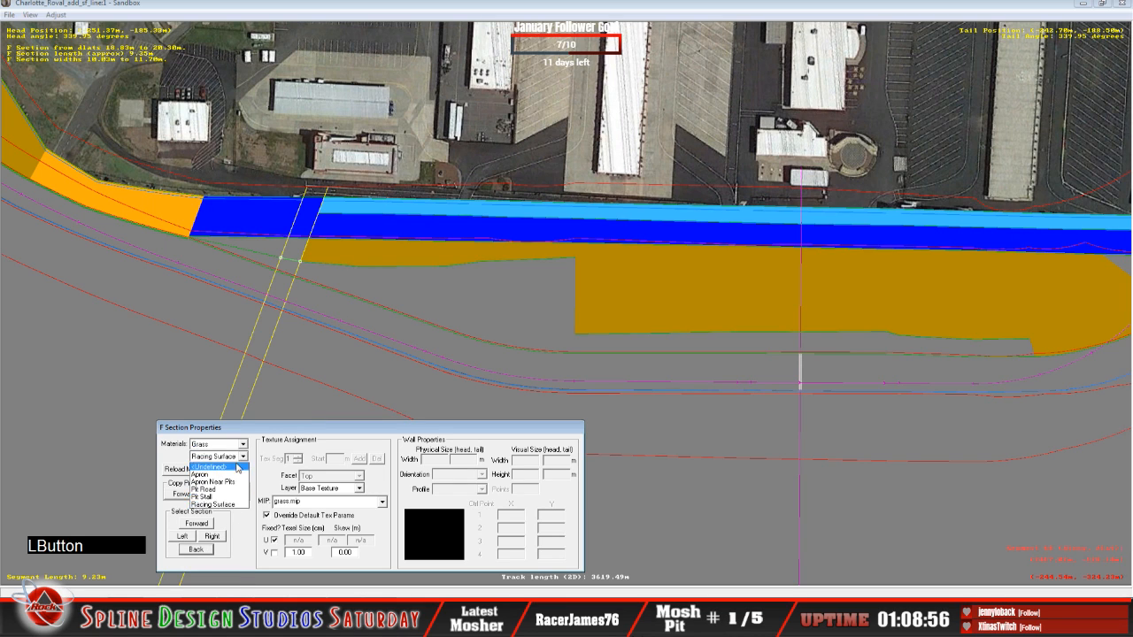
{"action": "left_click", "coordinate": [229, 474]}
{"action": "left_click", "coordinate": [197, 551]}
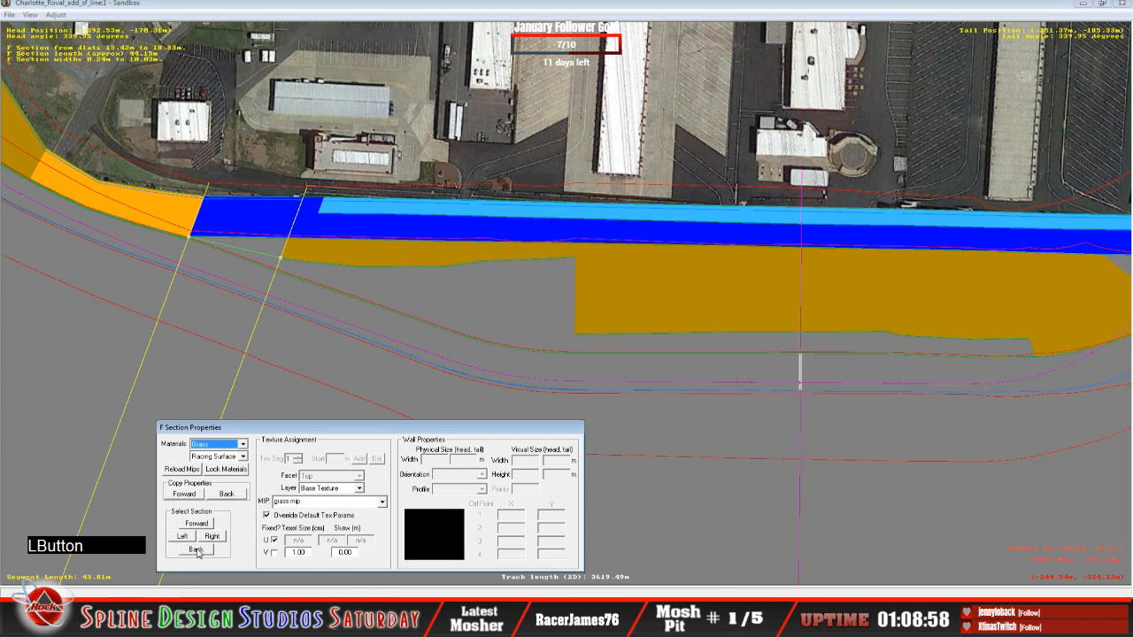
{"action": "left_click", "coordinate": [243, 456]}
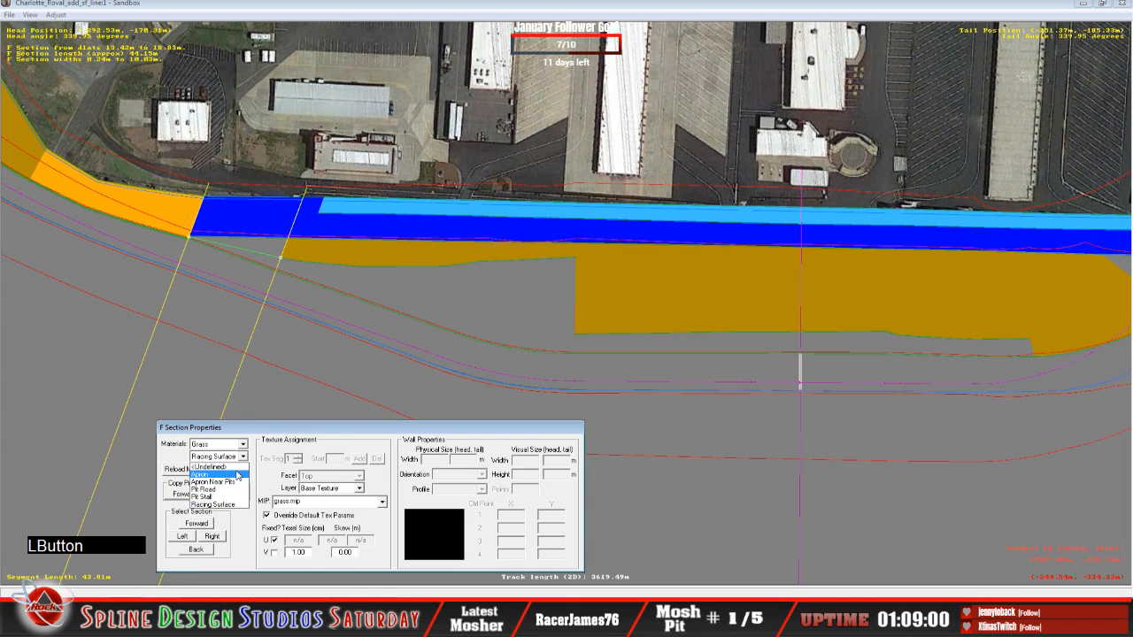
{"action": "left_click", "coordinate": [237, 473]}
{"action": "left_click", "coordinate": [195, 550]}
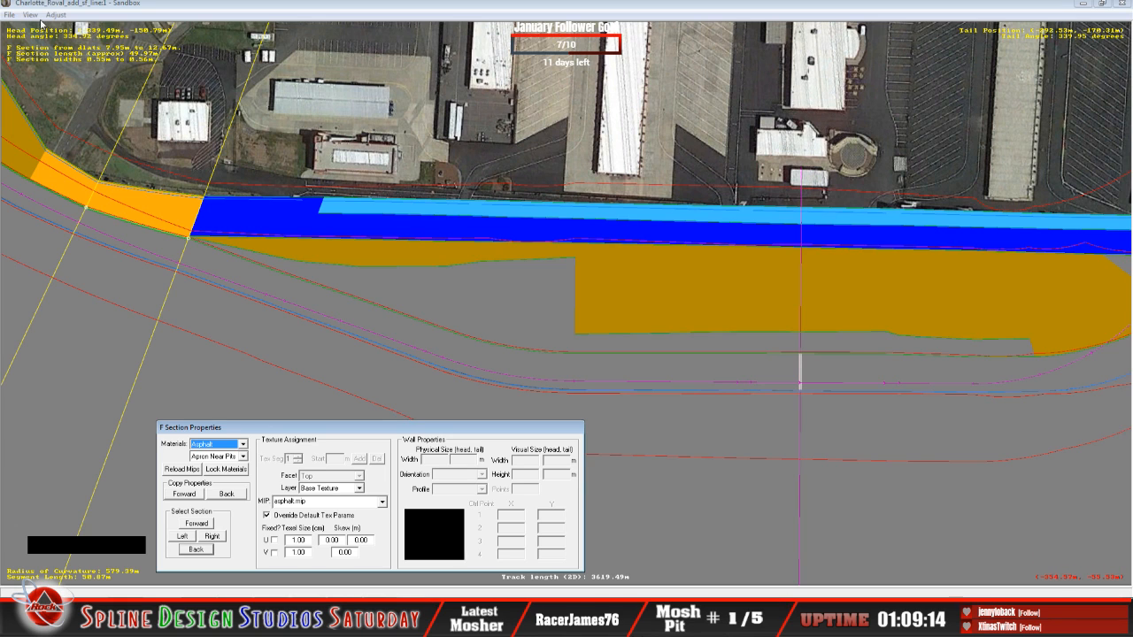
Check the infield in the Surface Types display, and return to the Extended Surface Types display.
{"action": "left_click", "coordinate": [34, 17]}
{"action": "left_click", "coordinate": [79, 224]}
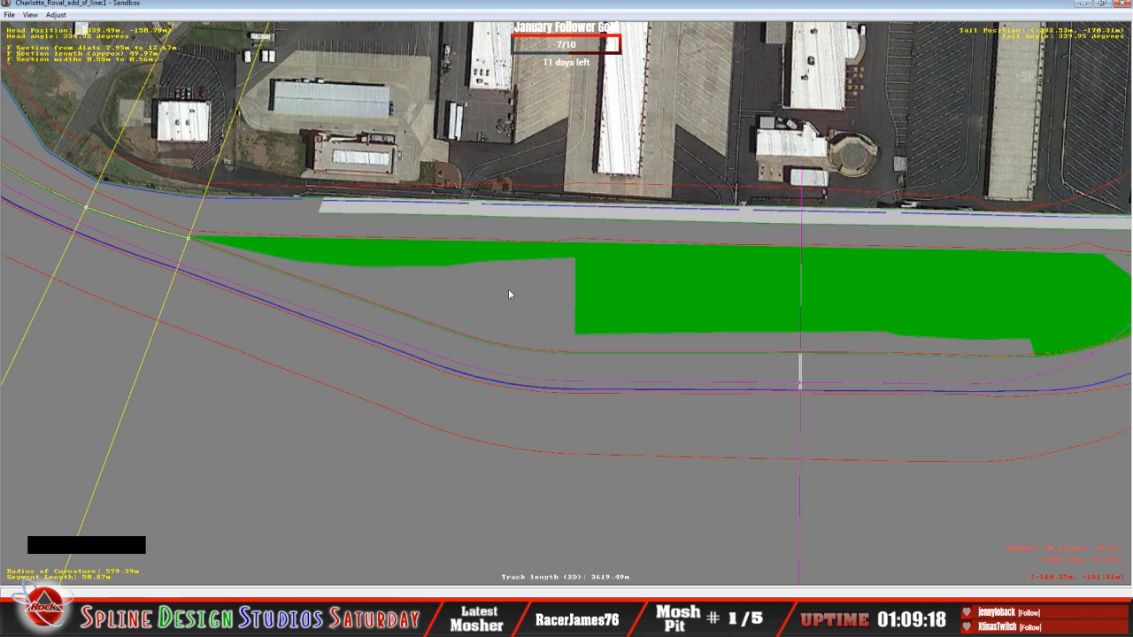
{"action": "left_click", "coordinate": [34, 17]}
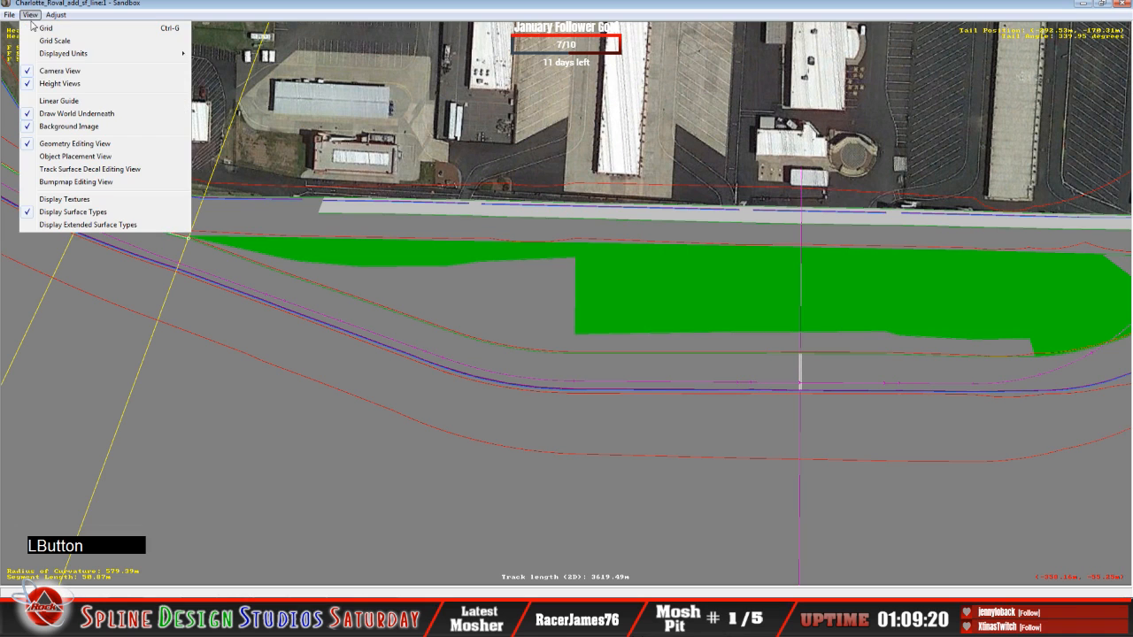
{"action": "left_click", "coordinate": [70, 224]}
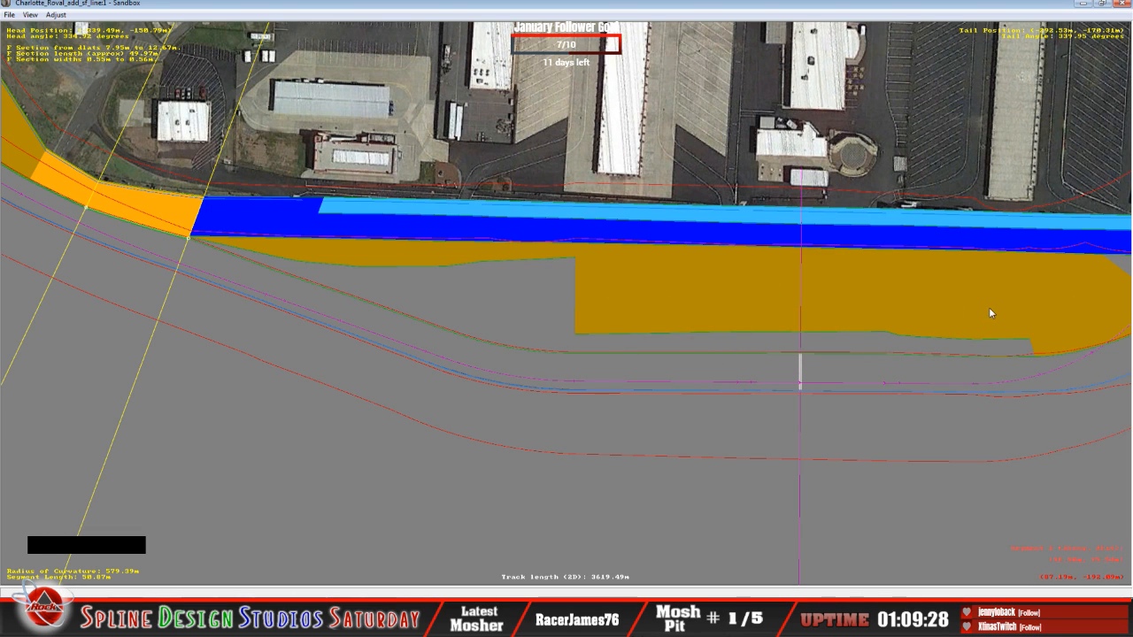
Display the surface types and examine the whole infield grass area and the corner at its pointed end.
{"action": "key", "text": "c"}
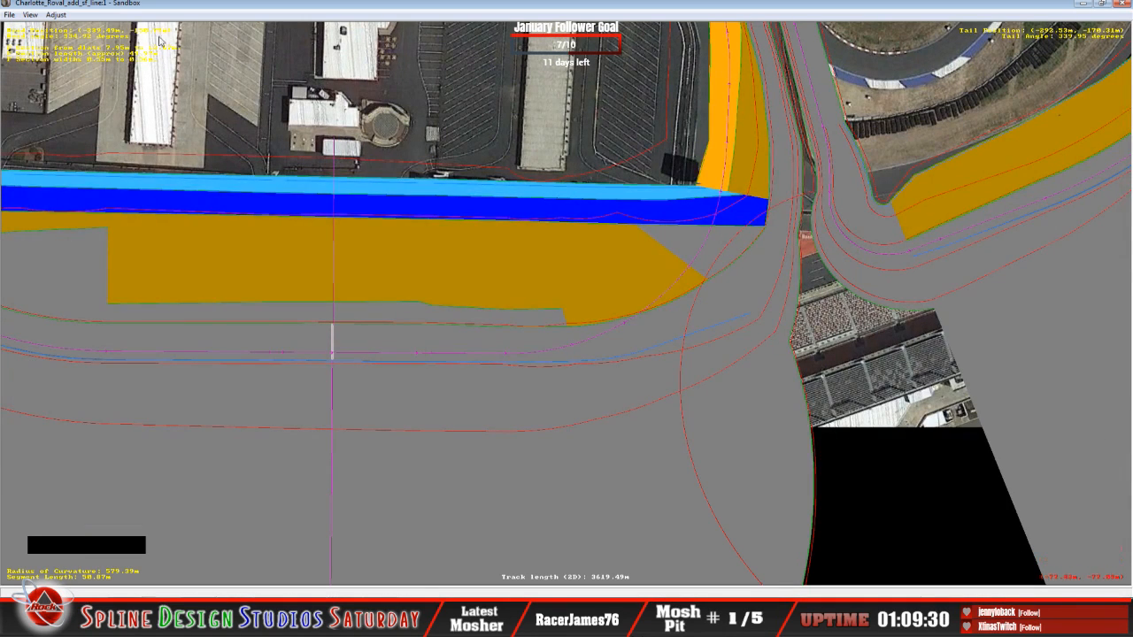
{"action": "left_click", "coordinate": [10, 15]}
{"action": "mouse_move", "coordinate": [30, 15]}
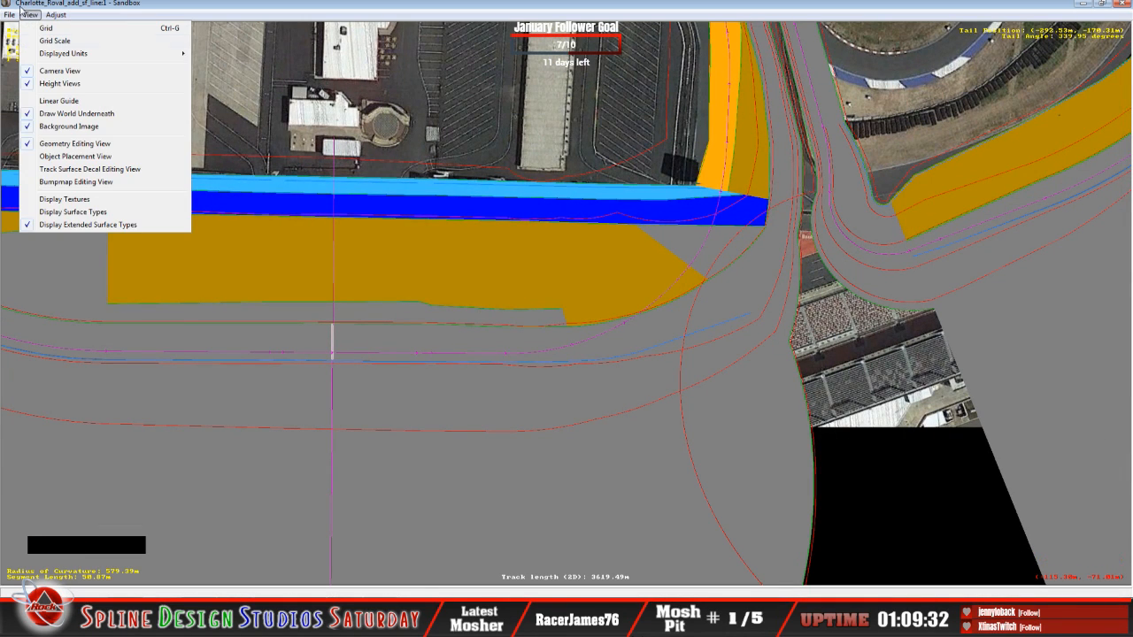
{"action": "left_click", "coordinate": [69, 210]}
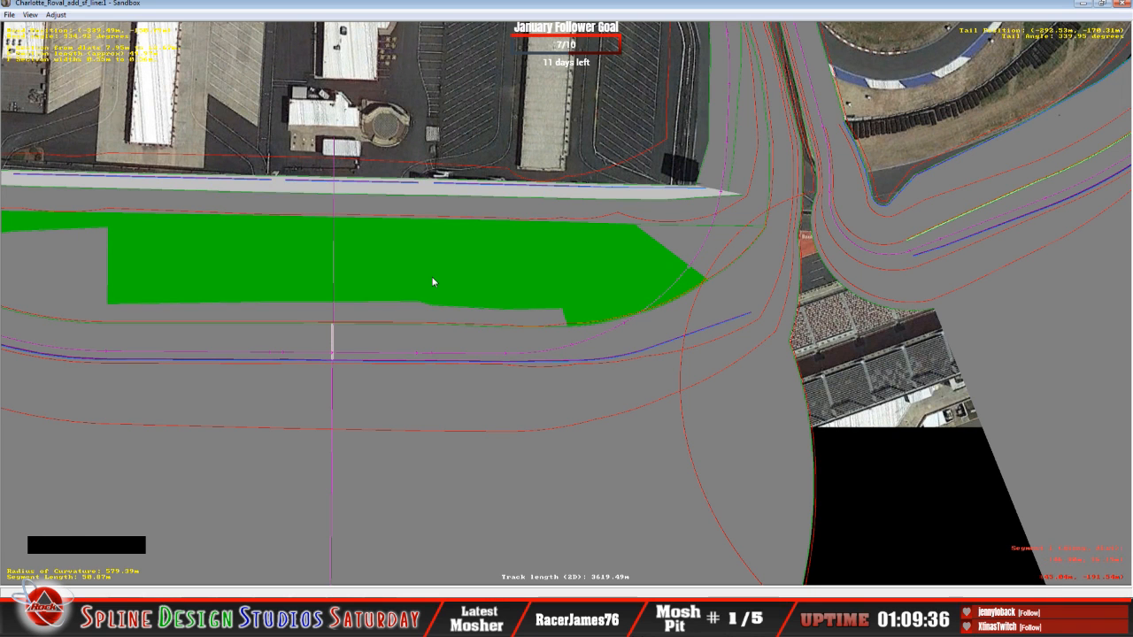
{"action": "key", "text": "c"}
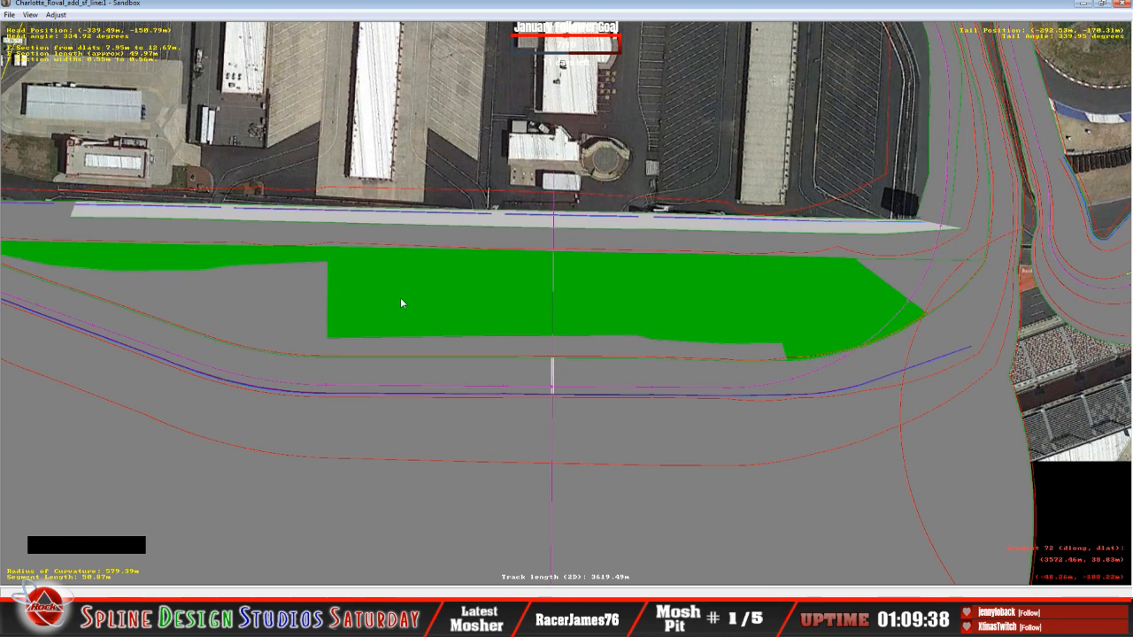
{"action": "key", "text": "c"}
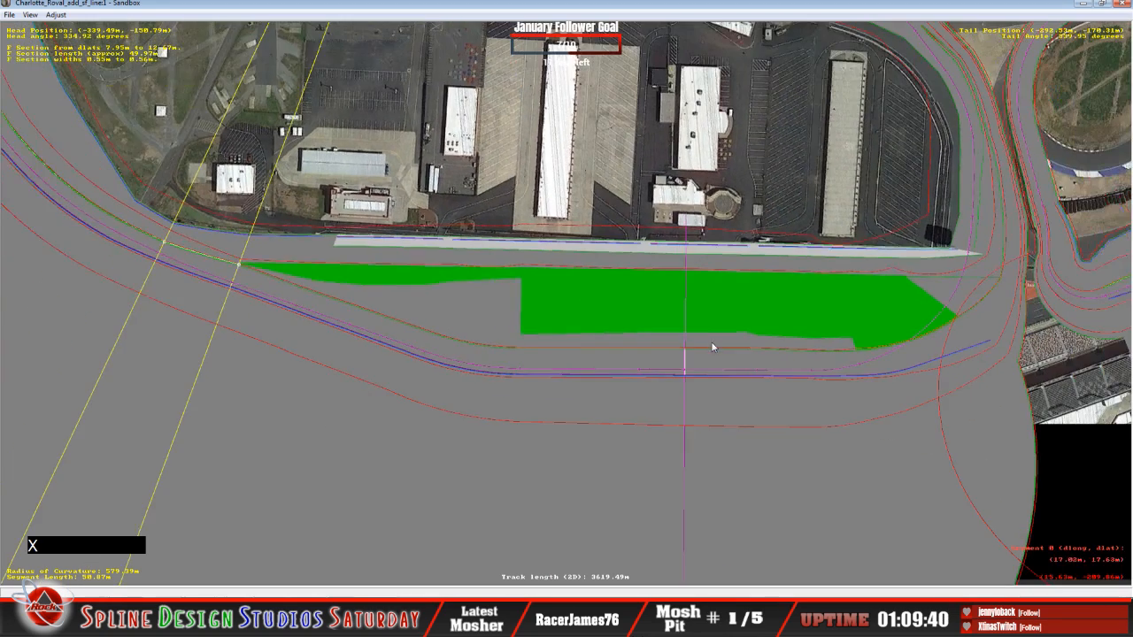
{"action": "key", "text": "x"}
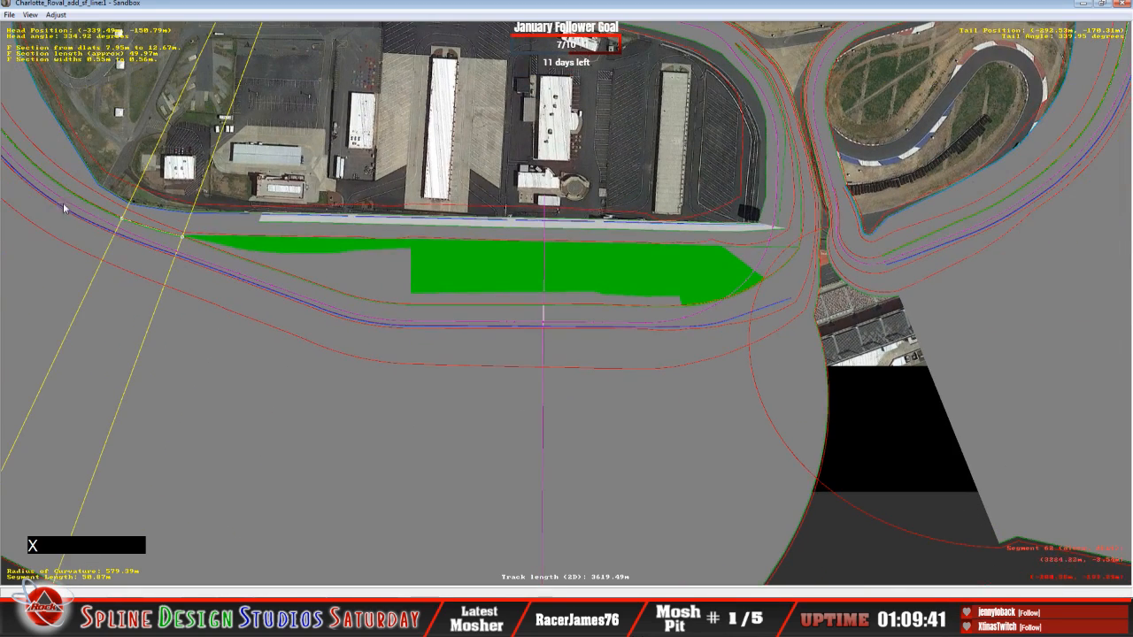
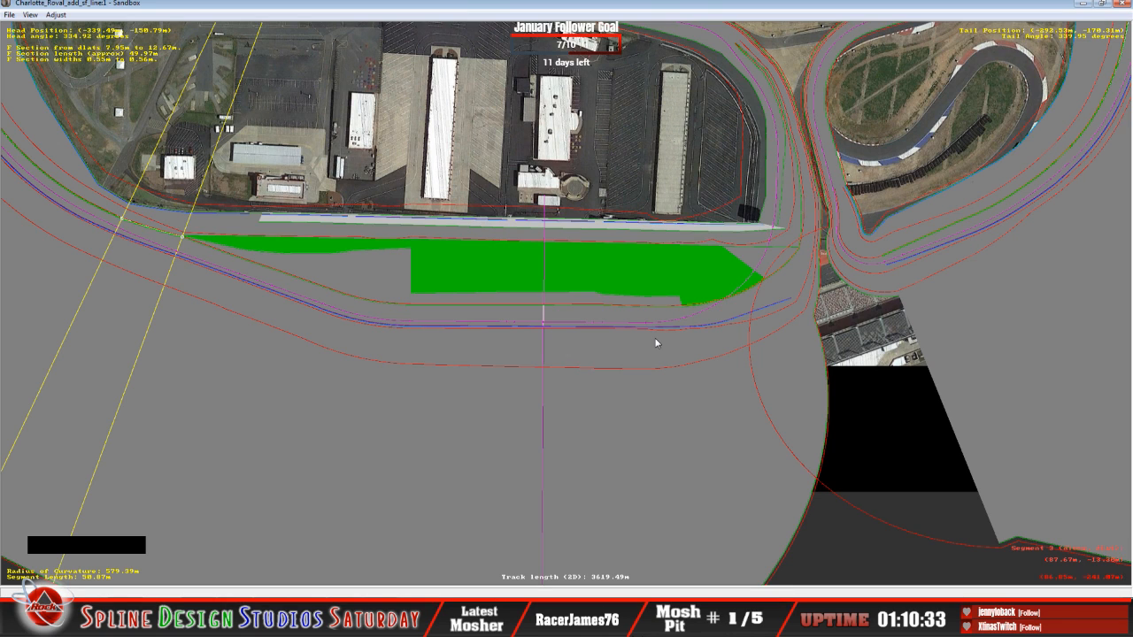
Display the textures and examine the grass and asphalt around the pointed end of the infield.
{"action": "left_click", "coordinate": [30, 14]}
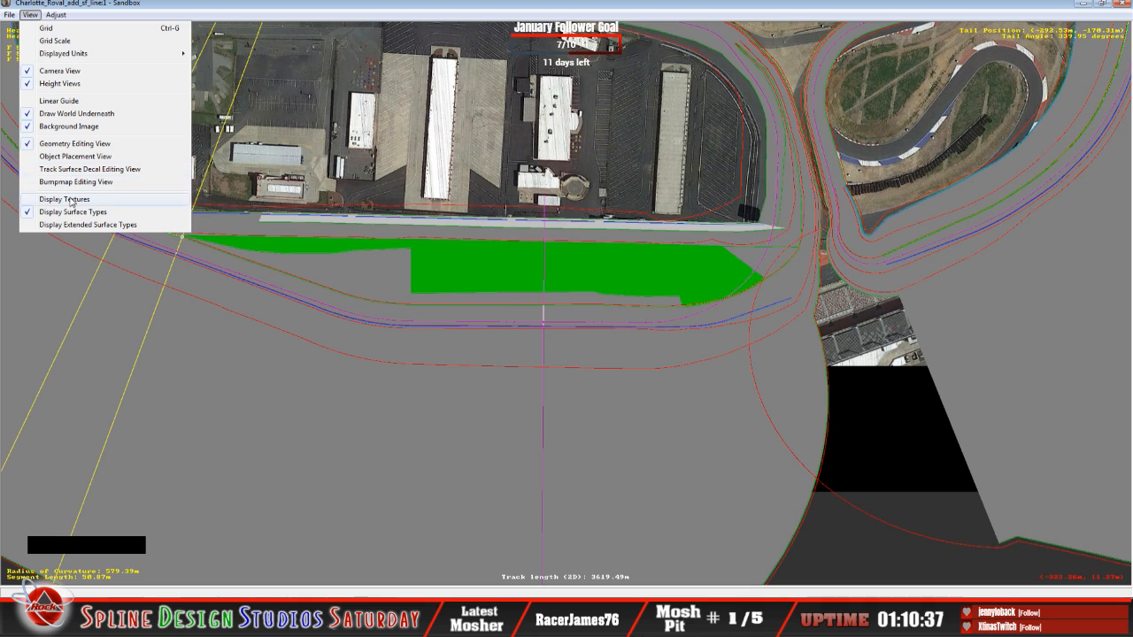
{"action": "left_click", "coordinate": [65, 198]}
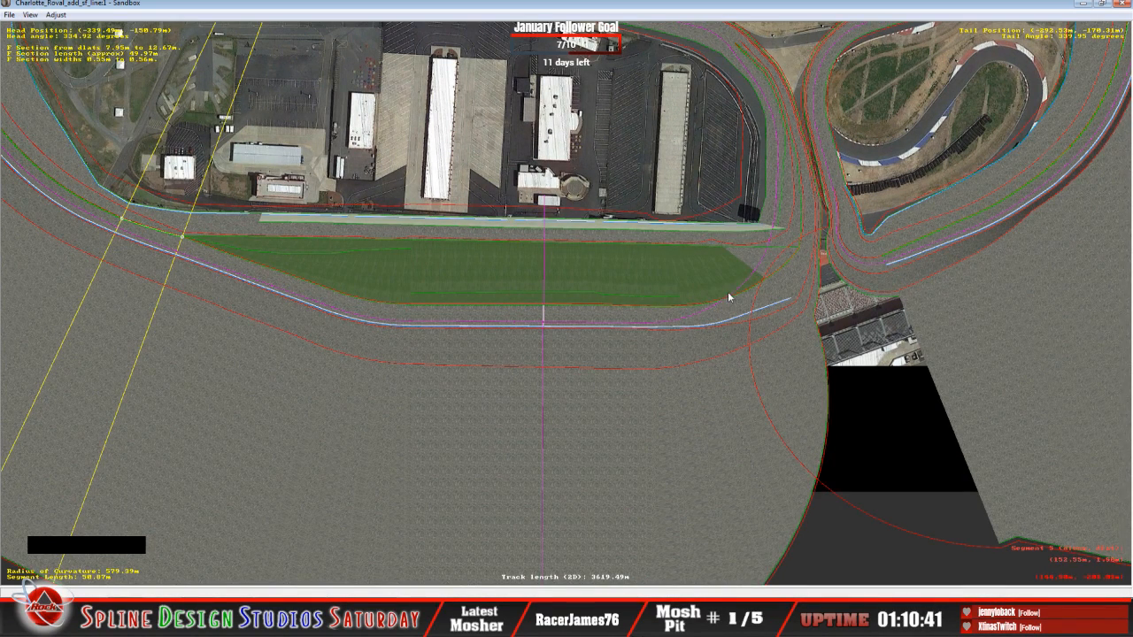
{"action": "key", "text": "z"}
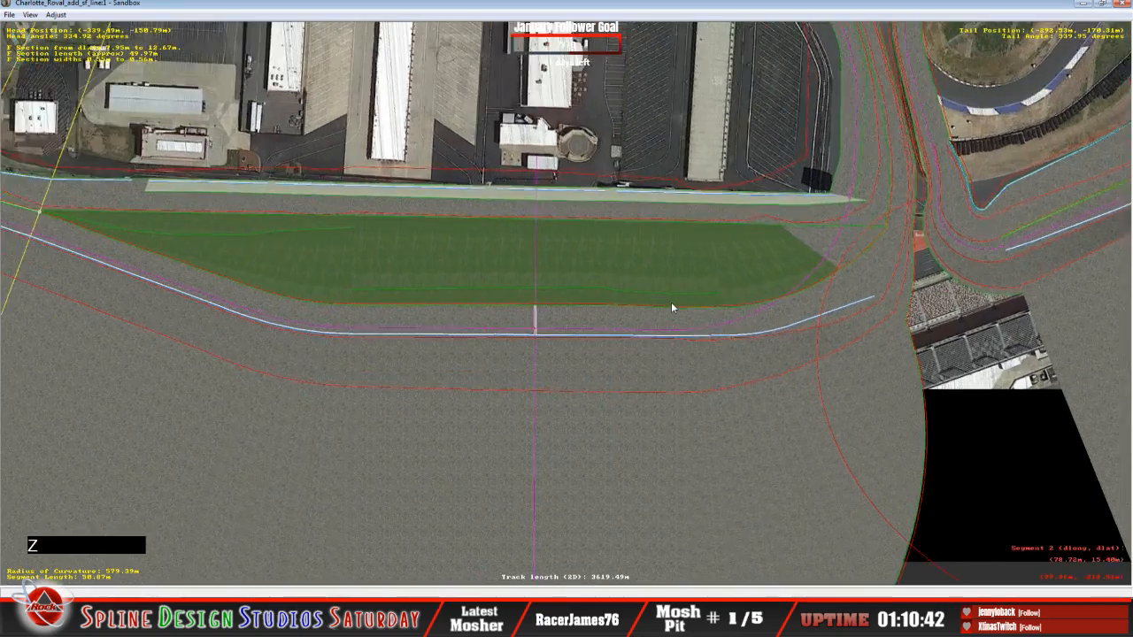
{"action": "key", "text": "c"}
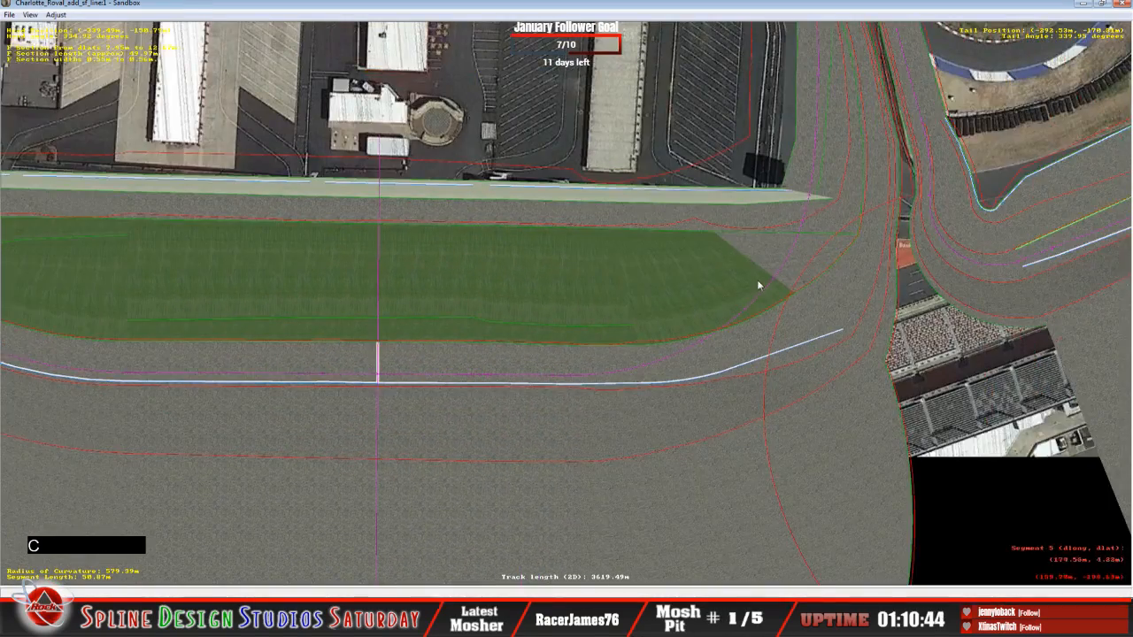
{"action": "key", "text": "c"}
Inspect the properties of the Pit Road asphalt section between the pointed end of the infield grass and the corner.
{"action": "left_click", "coordinate": [623, 300]}
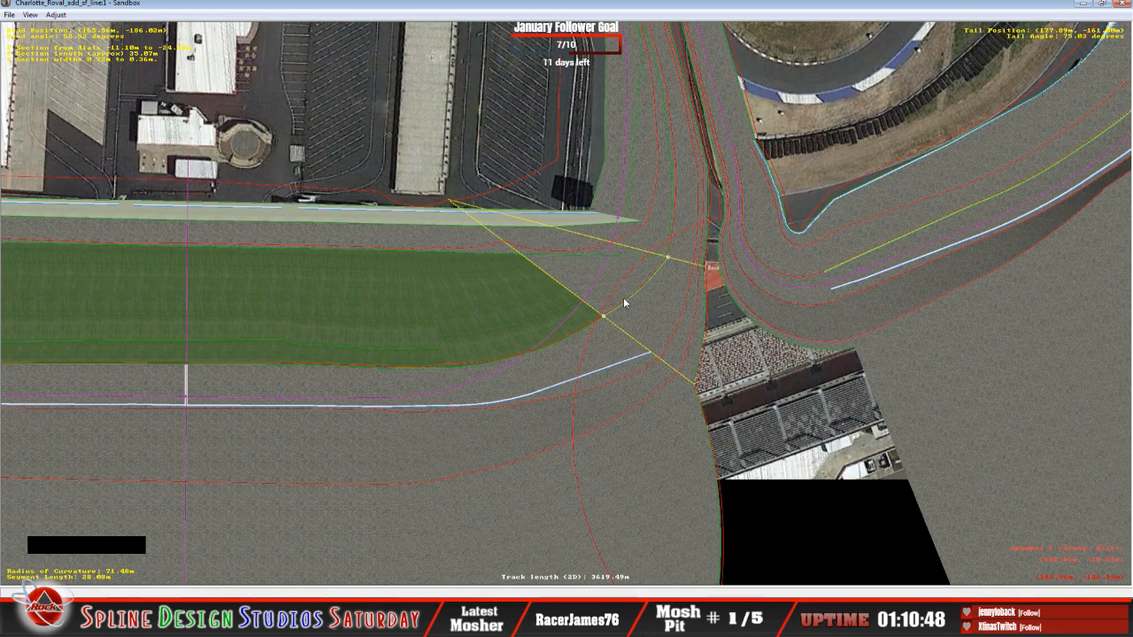
{"action": "left_click", "coordinate": [586, 256]}
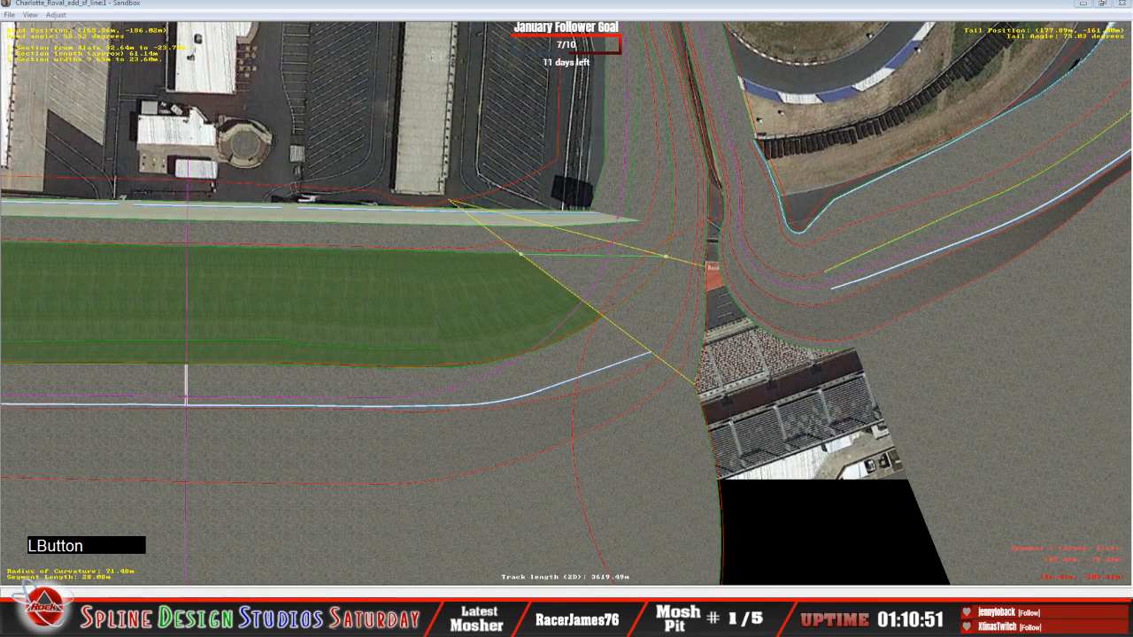
{"action": "left_click", "coordinate": [349, 535]}
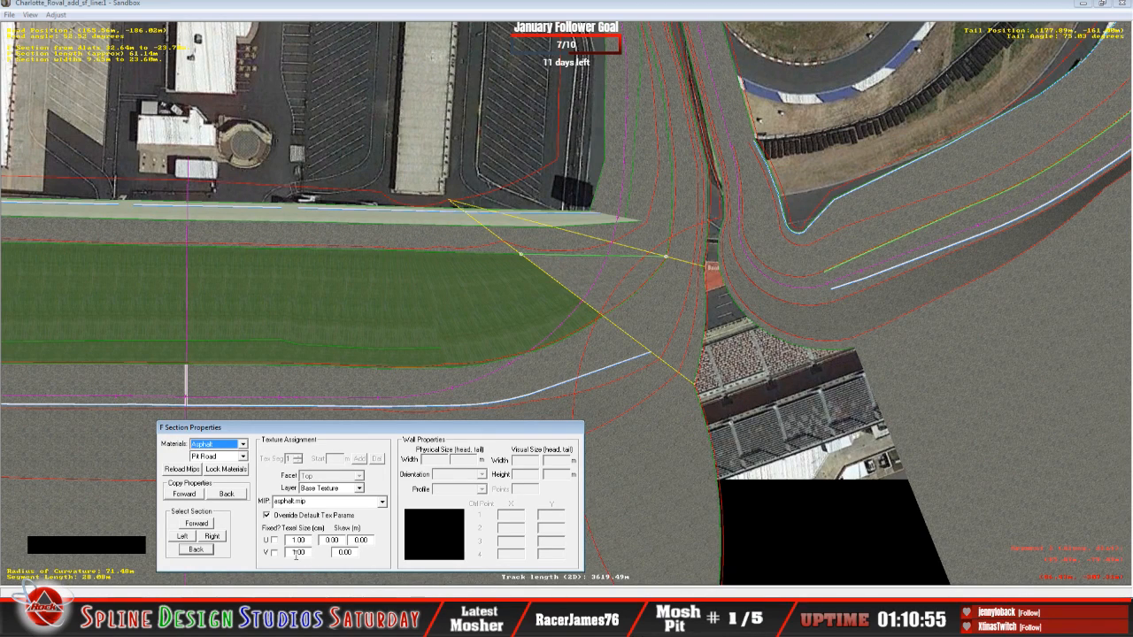
Unfix the U direction of the narrow curved Racing Surface section extending from the grass tip and set its U texel size to 1.00 cm.
{"action": "left_click", "coordinate": [636, 295]}
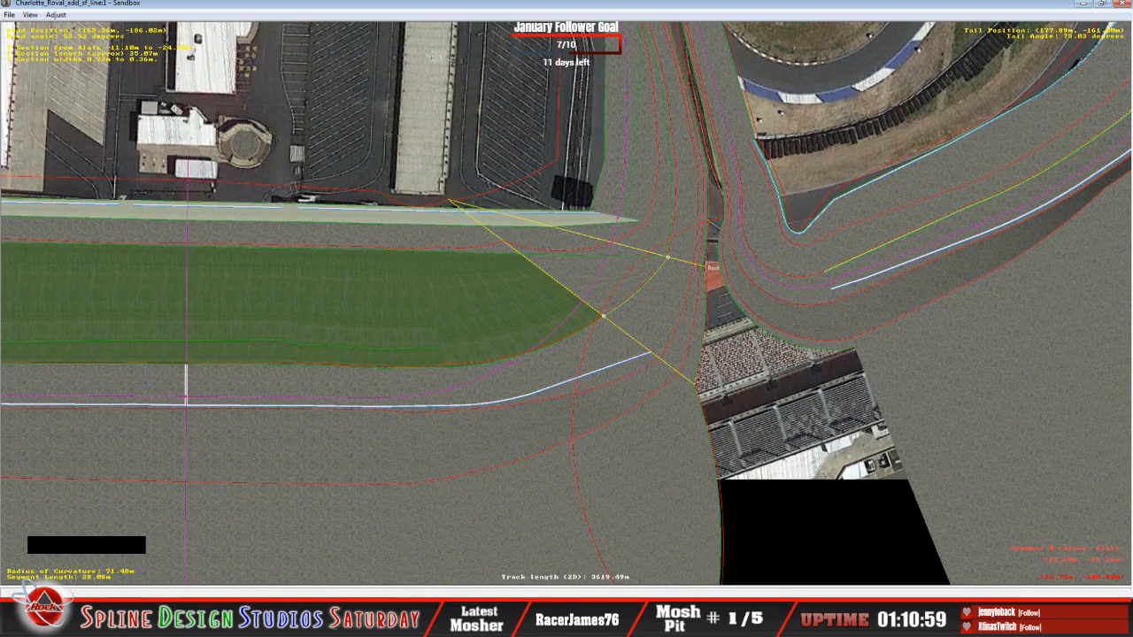
{"action": "left_click", "coordinate": [342, 529]}
{"action": "left_click", "coordinate": [274, 541]}
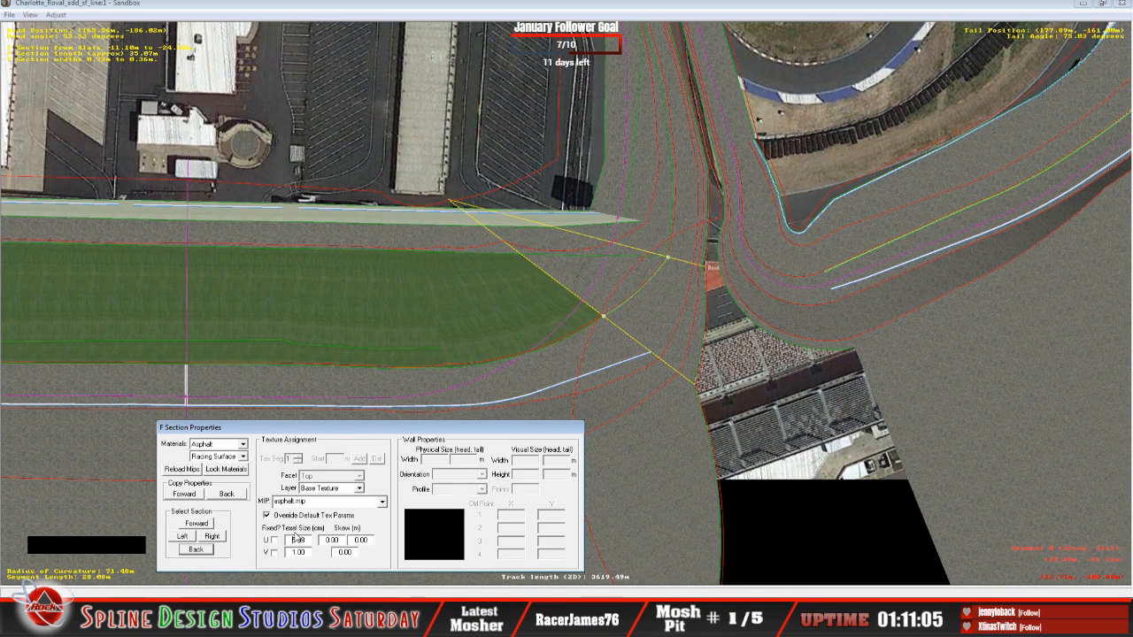
{"action": "key", "text": "Delete"}
{"action": "type", "text": "1.00"}
{"action": "left_click", "coordinate": [479, 342]}
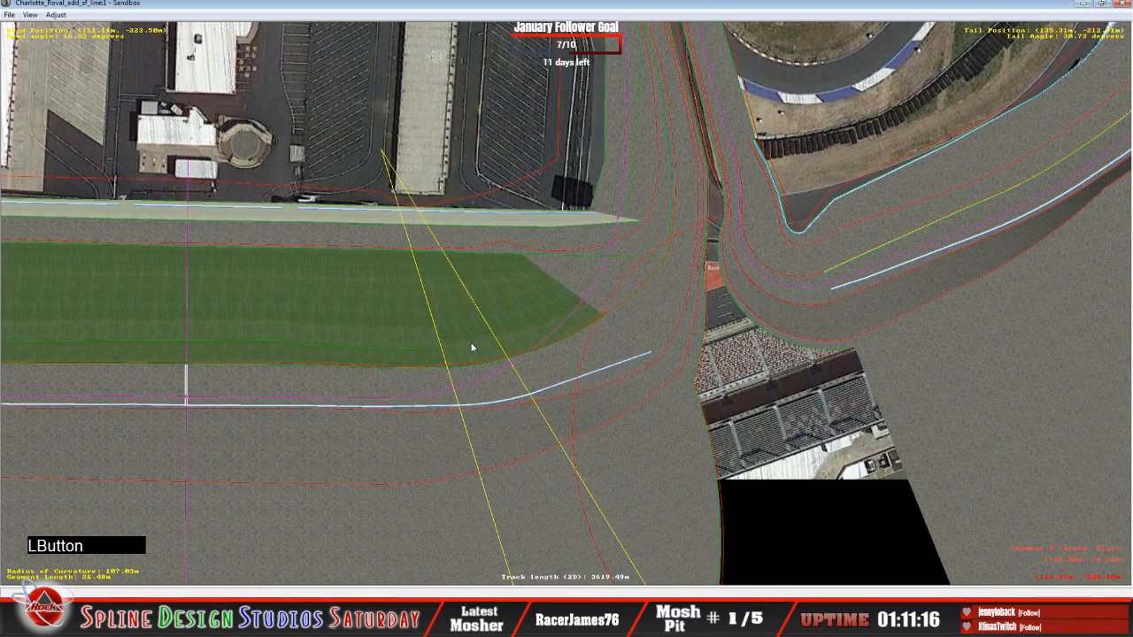
Insert an F section in the short curved segment near the infield grass's pointed end and place its head edge at a lateral offset of about 18.47 m.
{"action": "right_click", "coordinate": [472, 348]}
{"action": "mouse_move", "coordinate": [540, 429]}
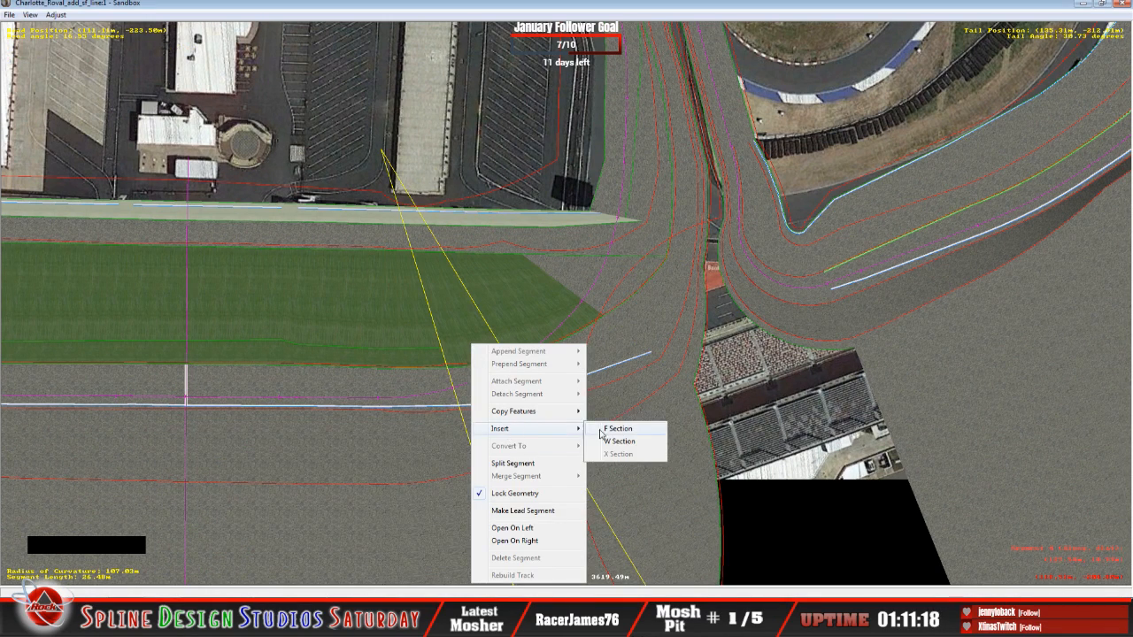
{"action": "left_click", "coordinate": [606, 430]}
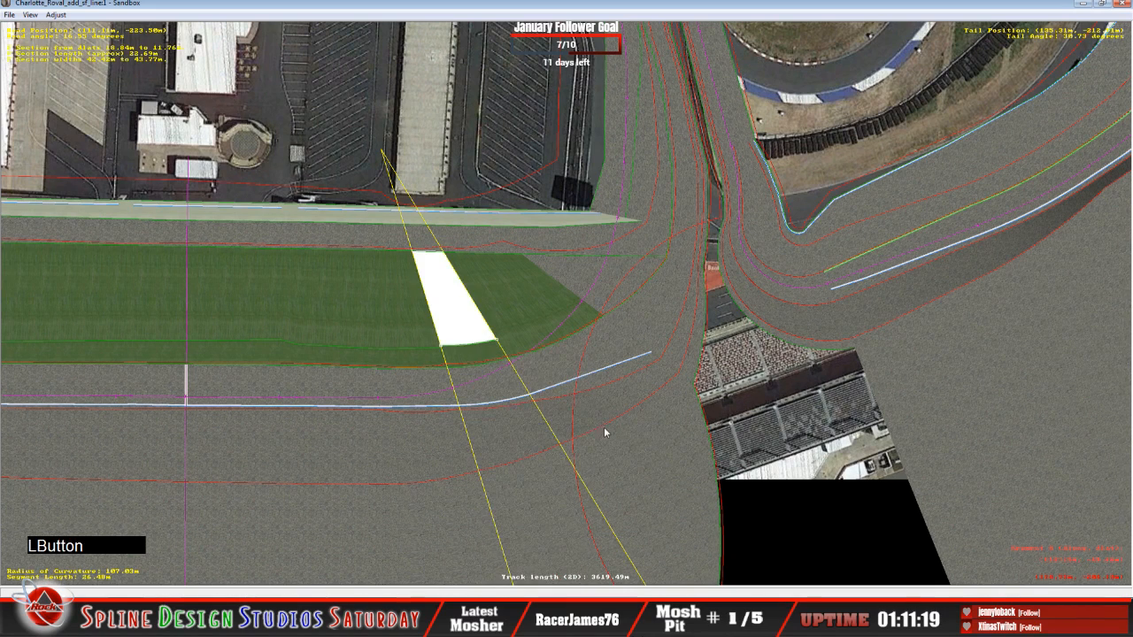
{"action": "left_click", "coordinate": [442, 347]}
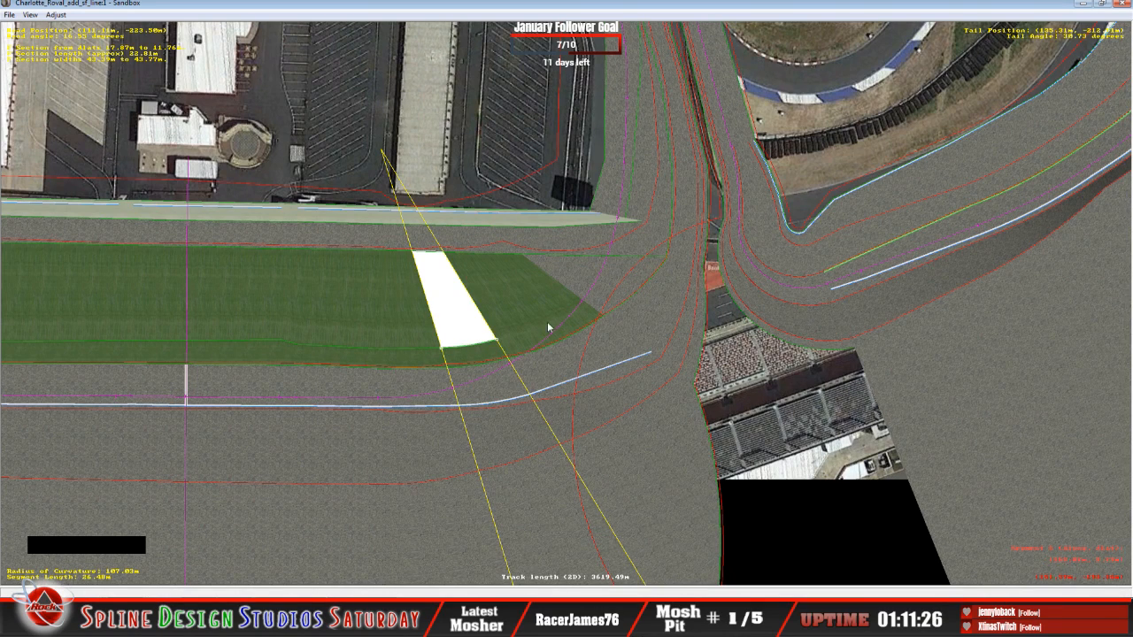
{"action": "left_click", "coordinate": [441, 347]}
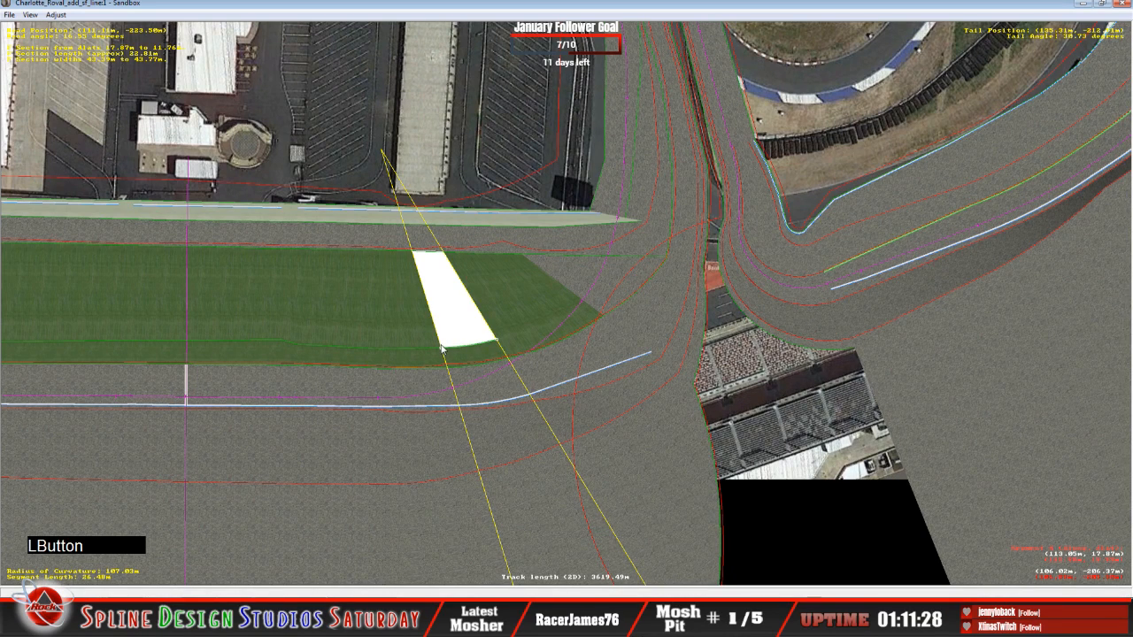
{"action": "left_click_drag", "start_coordinate": [441, 348], "coordinate": [442, 350]}
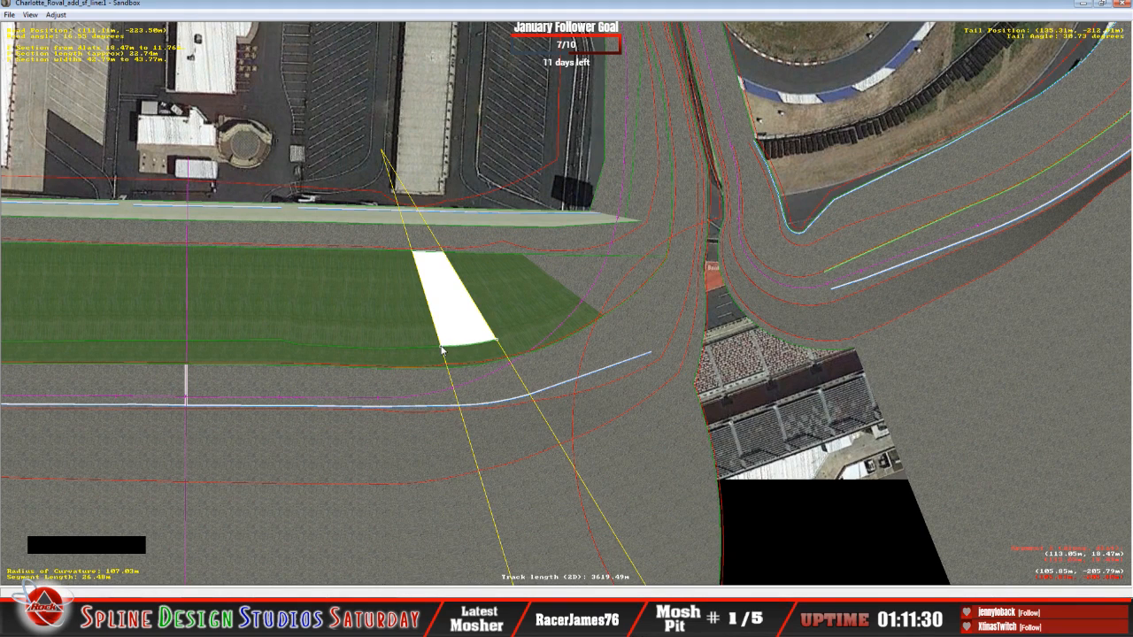
Insert an F section in the next segment up to the grass tip and place its tail edge at about -1.65 m lateral offset.
{"action": "right_click", "coordinate": [517, 333]}
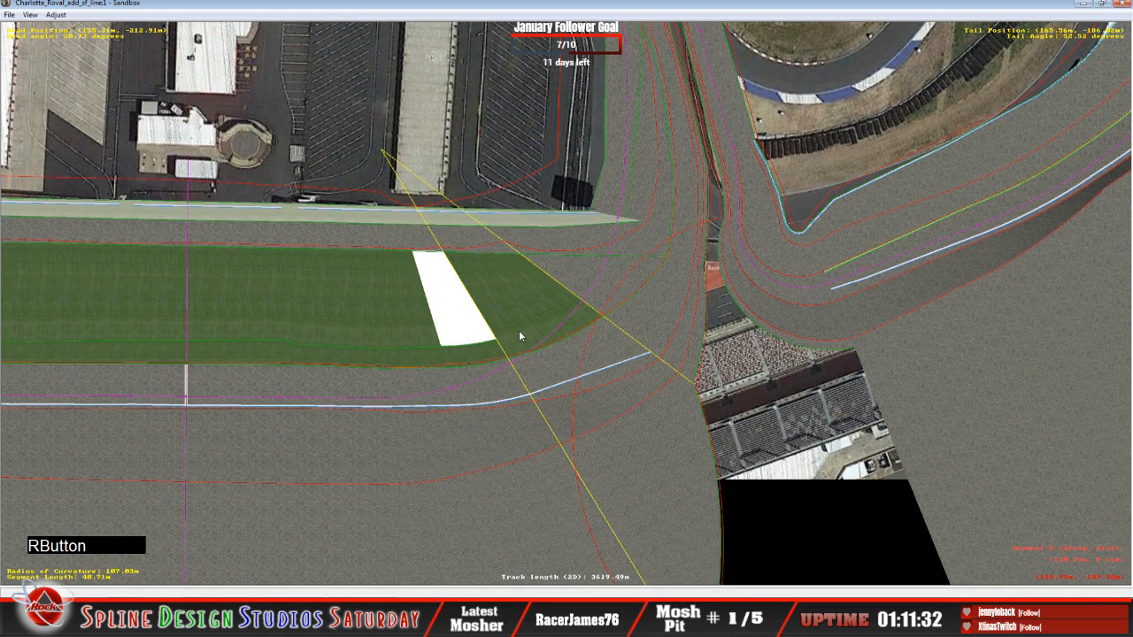
{"action": "mouse_move", "coordinate": [576, 416]}
{"action": "left_click", "coordinate": [655, 421]}
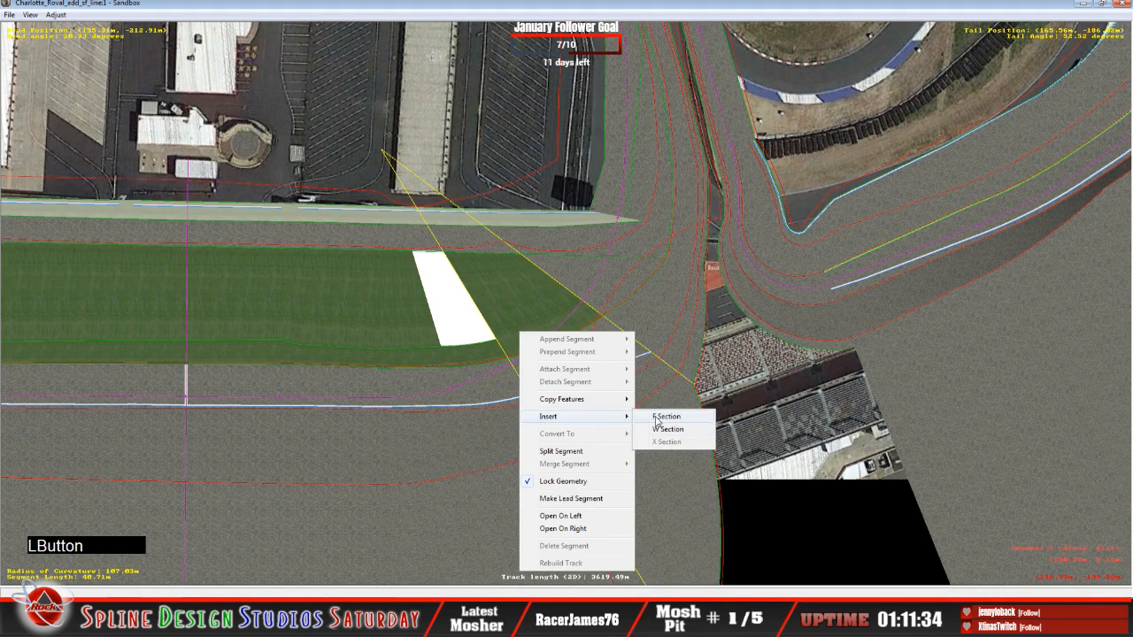
{"action": "left_click_drag", "start_coordinate": [498, 334], "coordinate": [496, 336]}
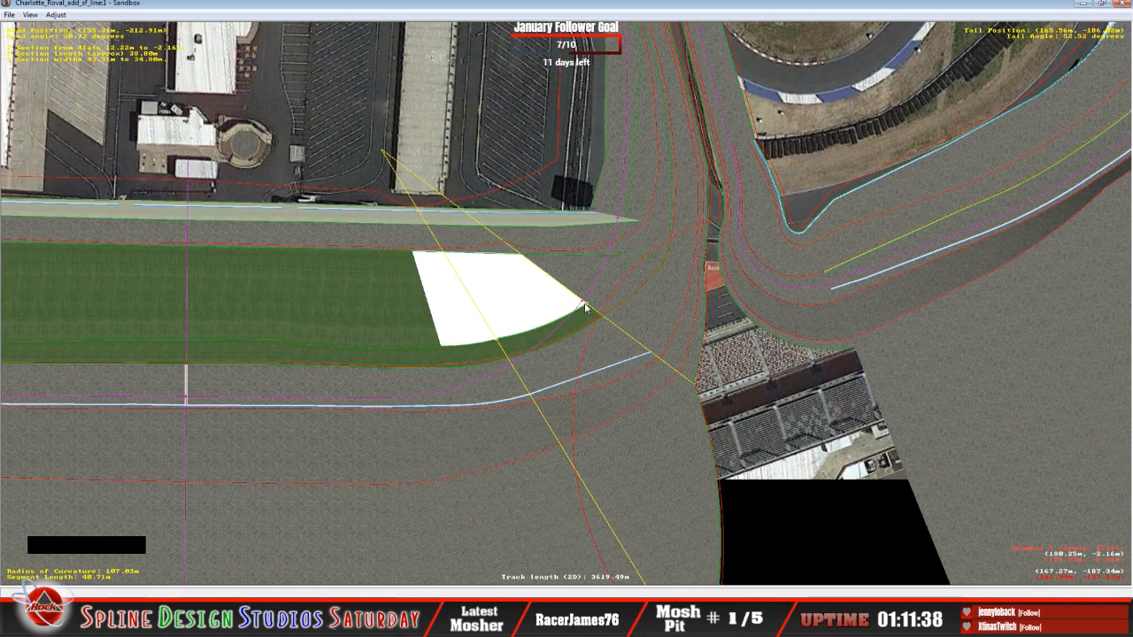
{"action": "left_click_drag", "start_coordinate": [585, 304], "coordinate": [583, 302]}
Shift the edge point where the existing infield grass meets the first new section to a lateral offset of about 18.88 m.
{"action": "left_click", "coordinate": [440, 350]}
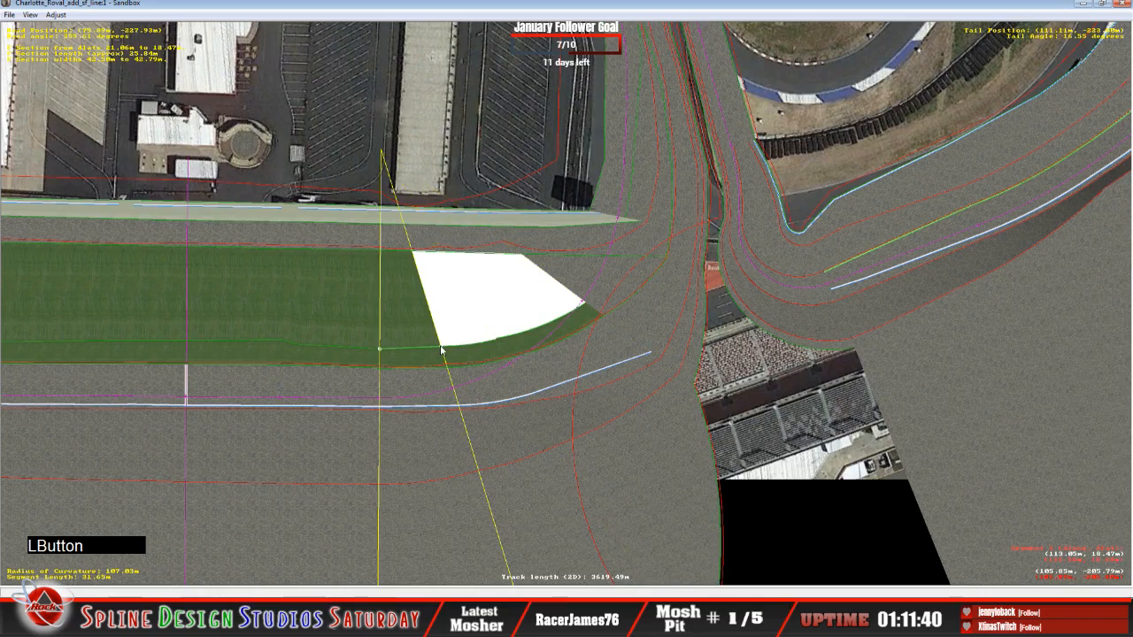
{"action": "left_click_drag", "start_coordinate": [442, 344], "coordinate": [442, 352]}
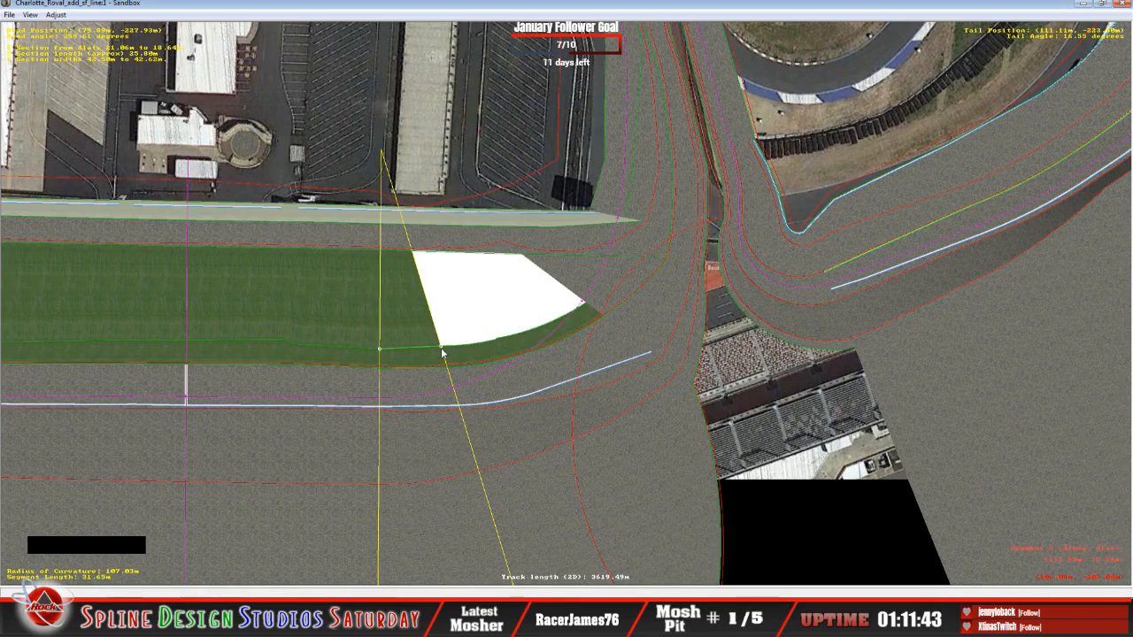
{"action": "scroll", "coordinate": [442, 352], "scroll_direction": "up", "scroll_amount": 3}
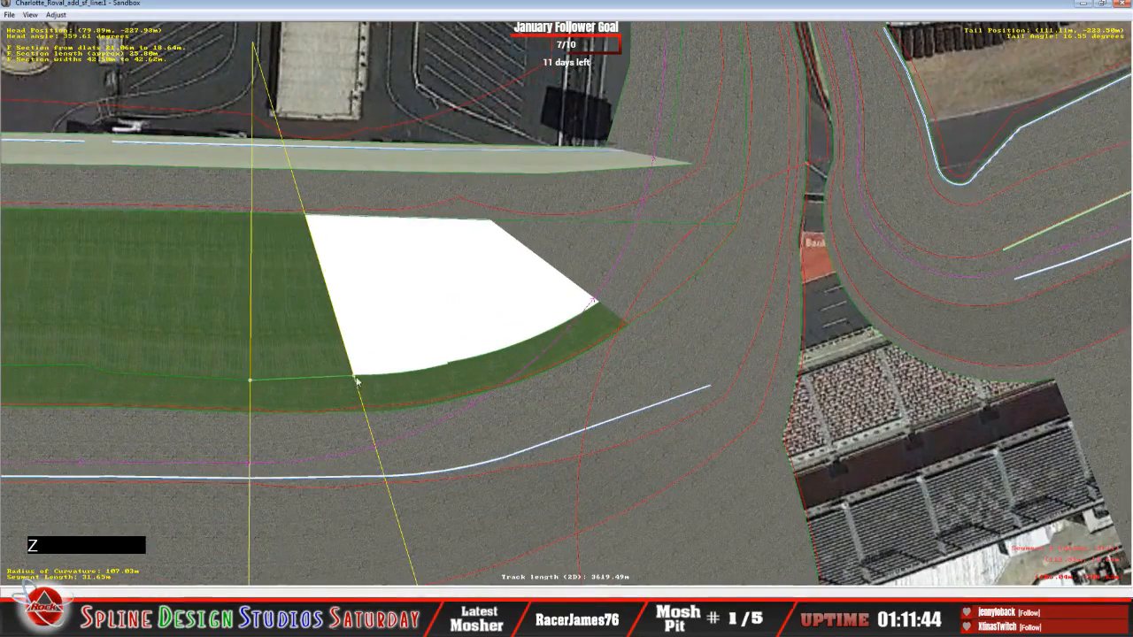
{"action": "left_click_drag", "start_coordinate": [353, 374], "coordinate": [354, 376]}
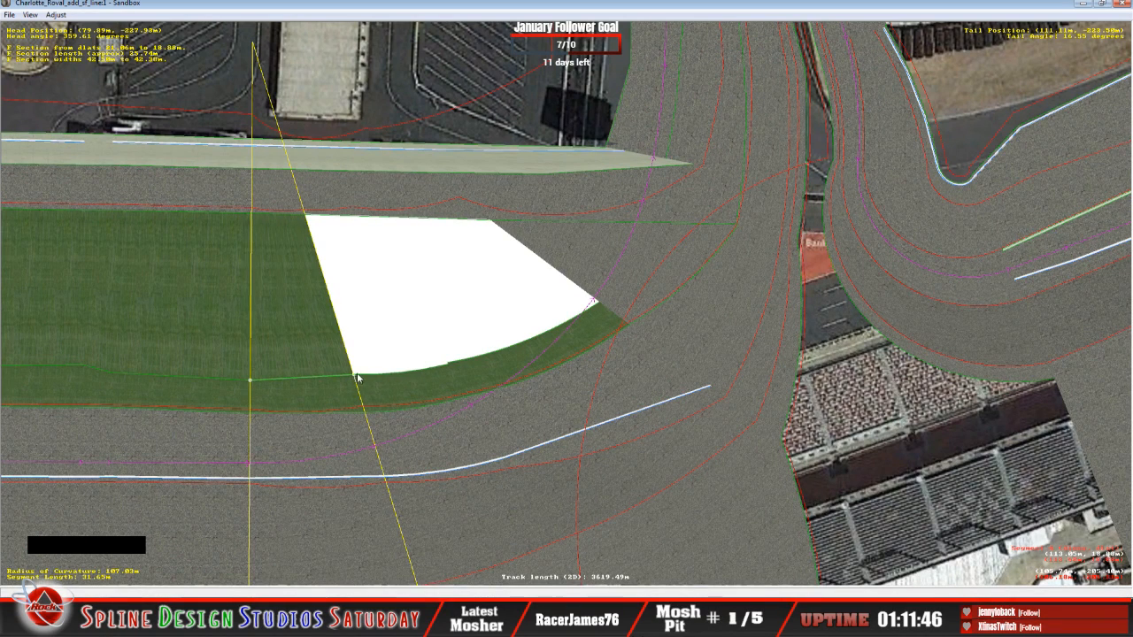
Adjust the edge point shared by the two new sections to a lateral offset of about 11.62 m, smoothing the curve.
{"action": "left_click", "coordinate": [447, 363]}
{"action": "left_click", "coordinate": [449, 366]}
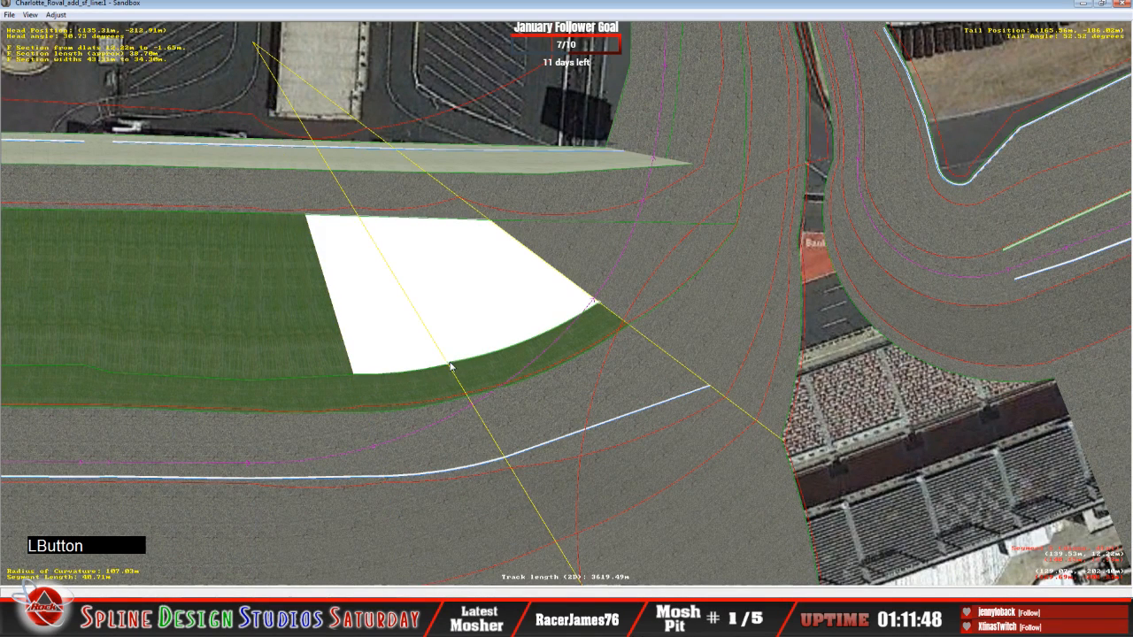
{"action": "left_click", "coordinate": [451, 366]}
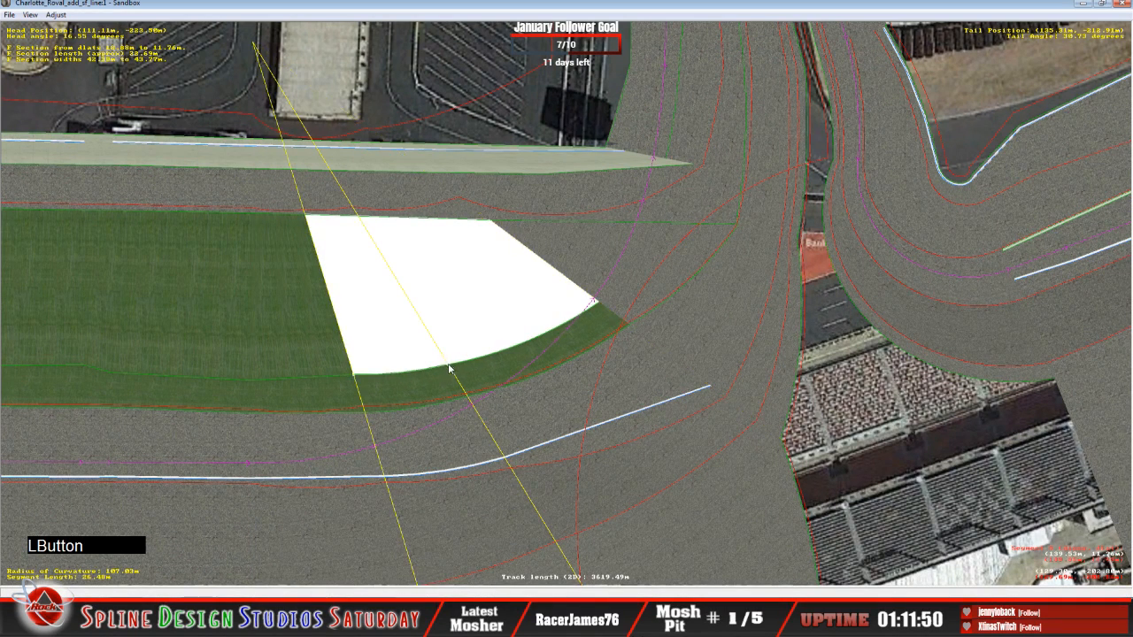
{"action": "left_click", "coordinate": [448, 368]}
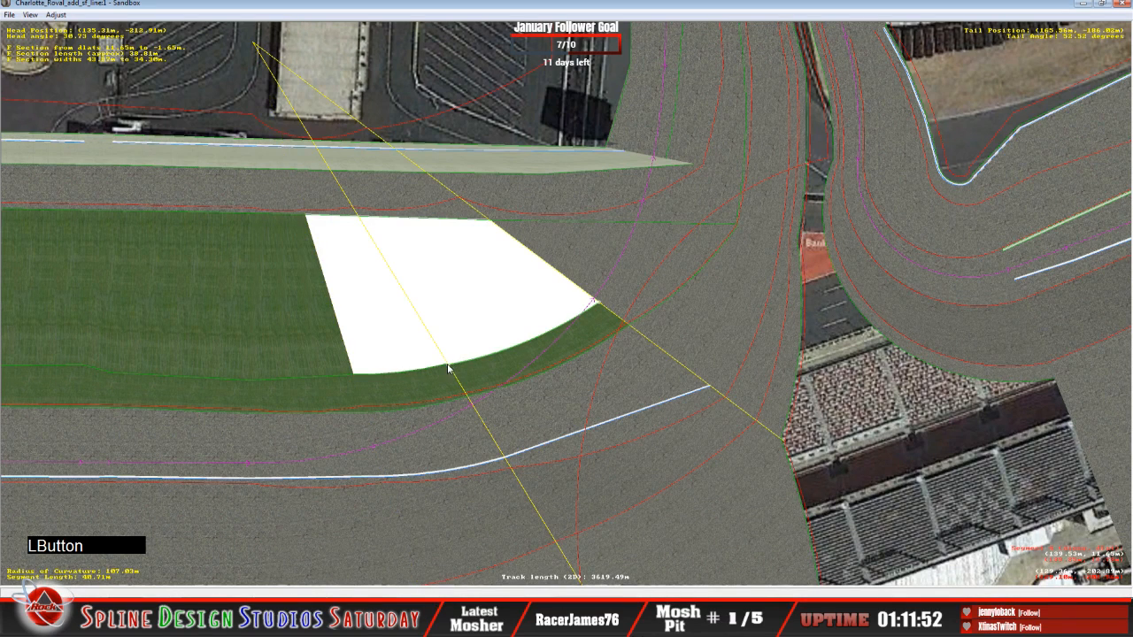
{"action": "left_click", "coordinate": [449, 368]}
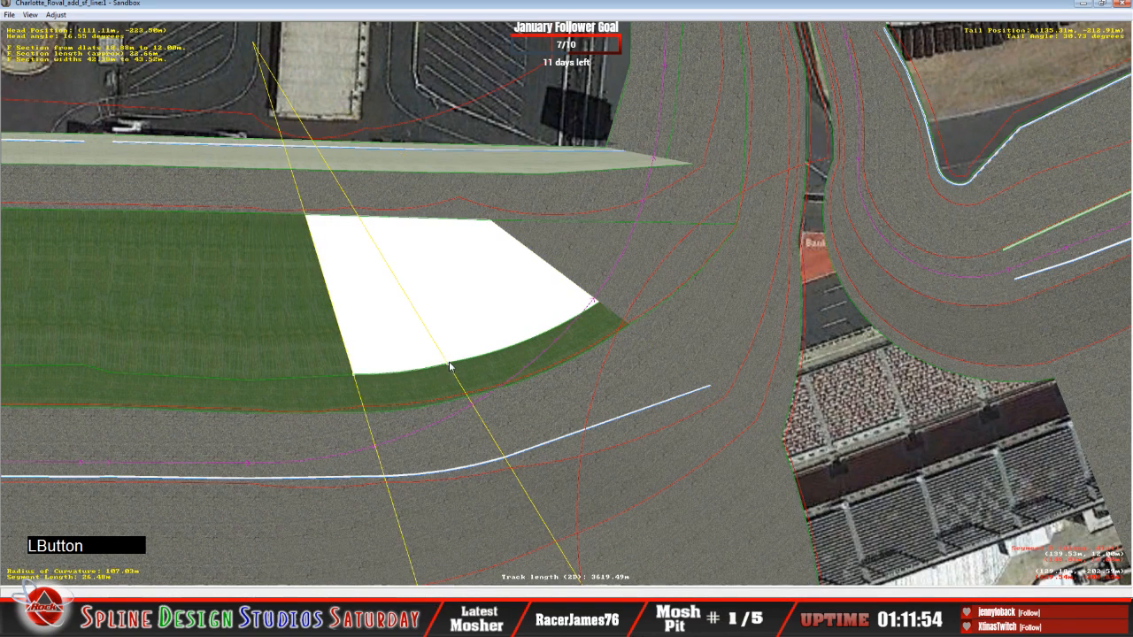
{"action": "left_click", "coordinate": [460, 365]}
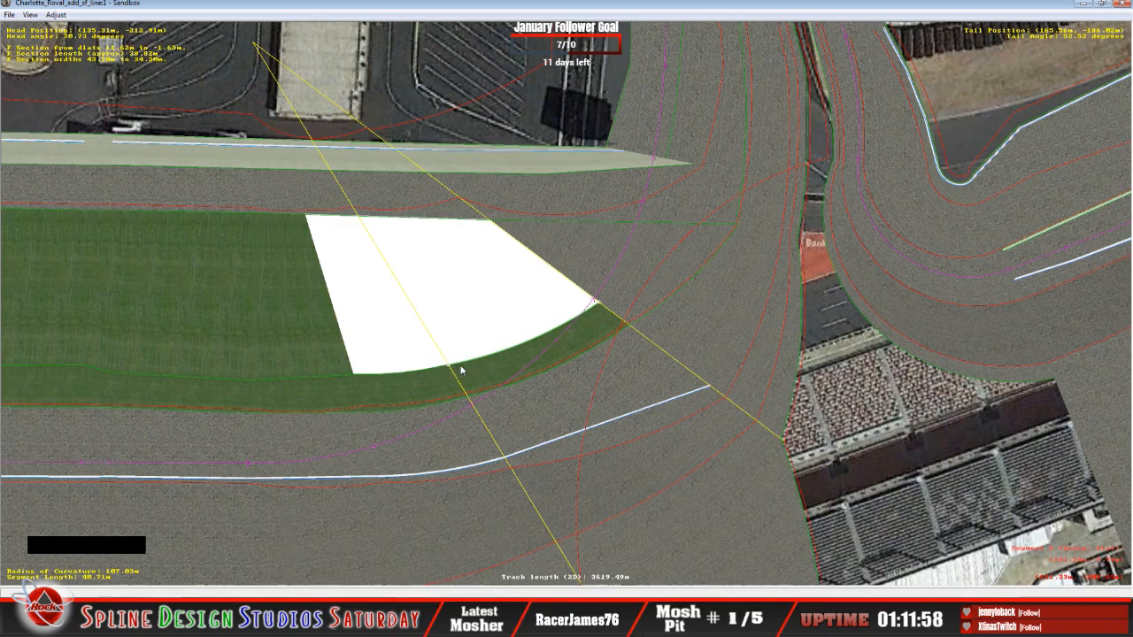
Examine the far straight's inner edge along the infield and return to the blank sections at the grass tip.
{"action": "scroll", "coordinate": [461, 370], "scroll_direction": "down", "scroll_amount": 3}
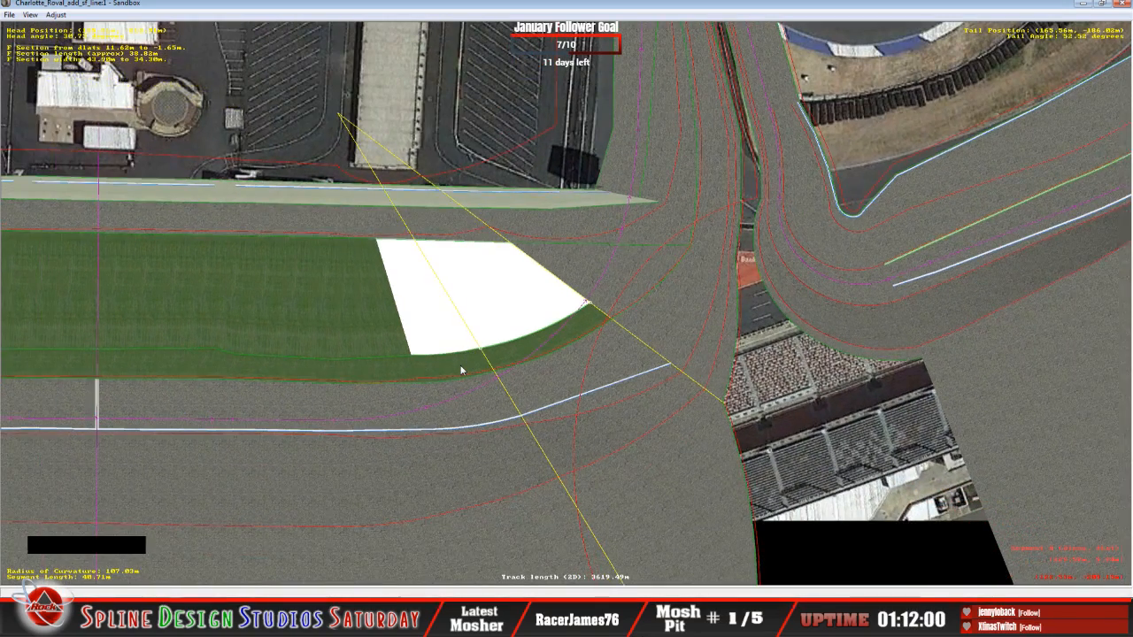
{"action": "key", "text": "x"}
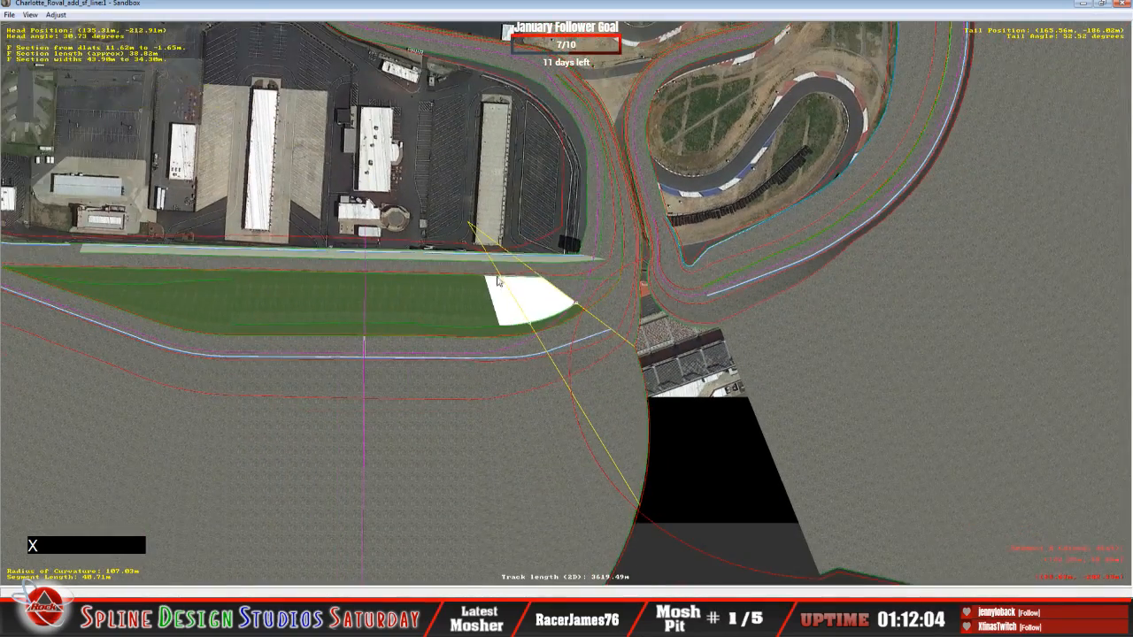
{"action": "key", "text": "c"}
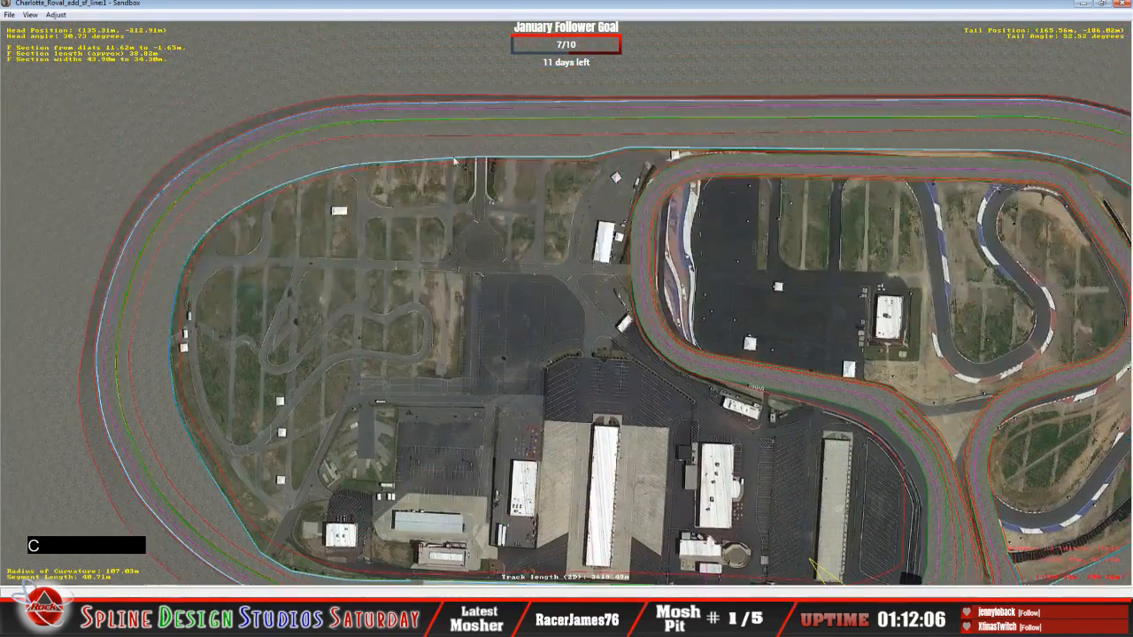
{"action": "left_click_drag", "start_coordinate": [446, 157], "coordinate": [506, 152]}
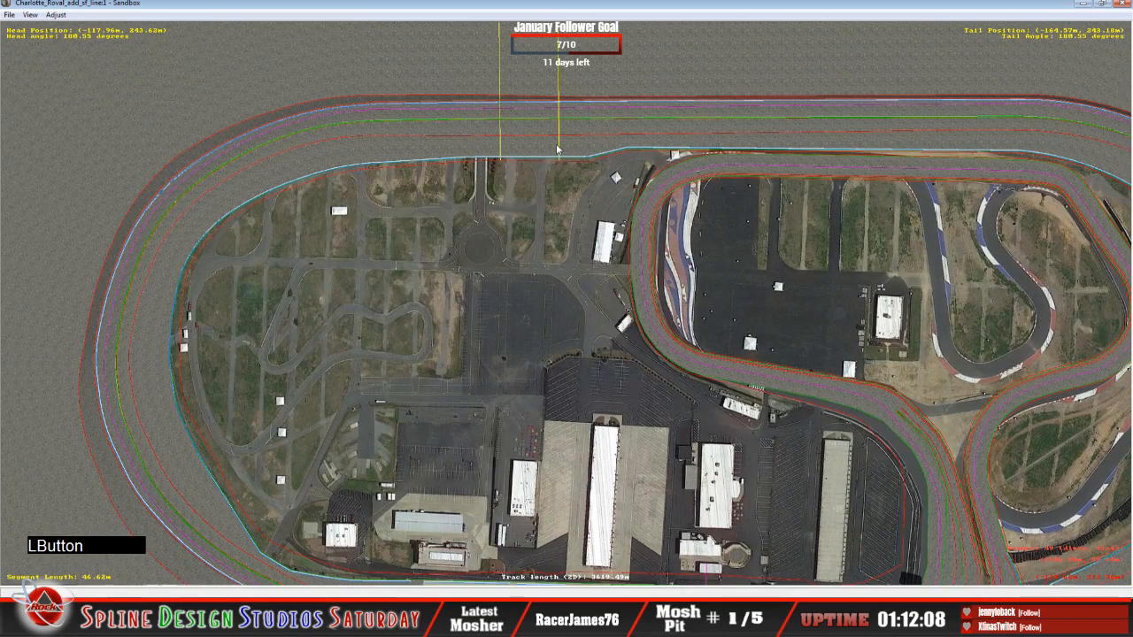
{"action": "left_click", "coordinate": [581, 141]}
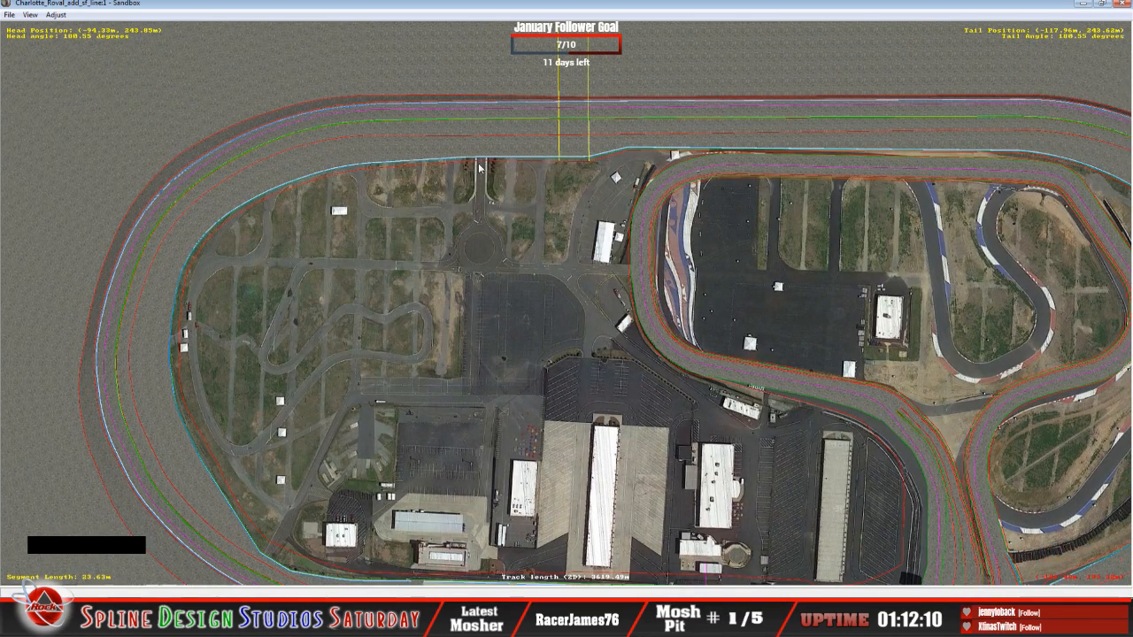
{"action": "key", "text": "c"}
{"action": "key", "text": "c"}
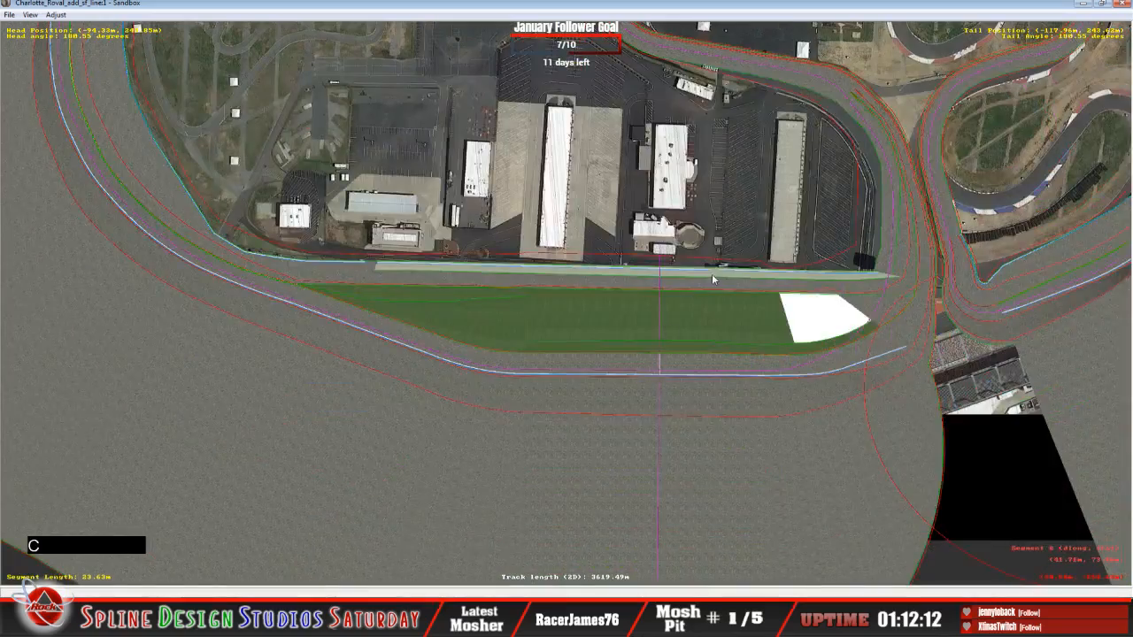
{"action": "key", "text": "c"}
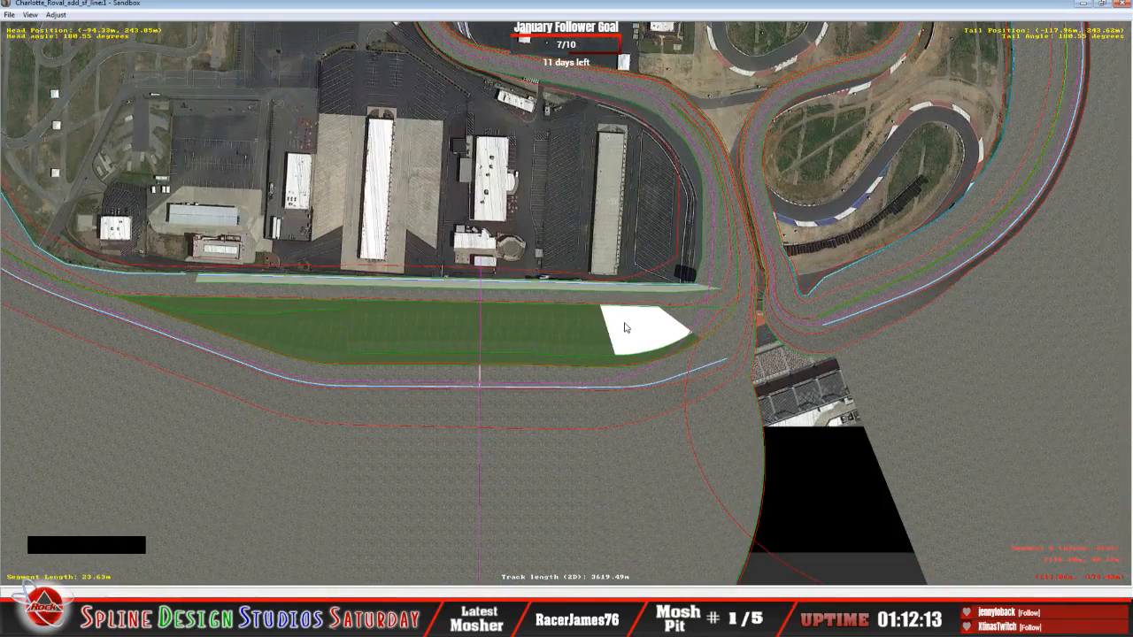
{"action": "key", "text": "z"}
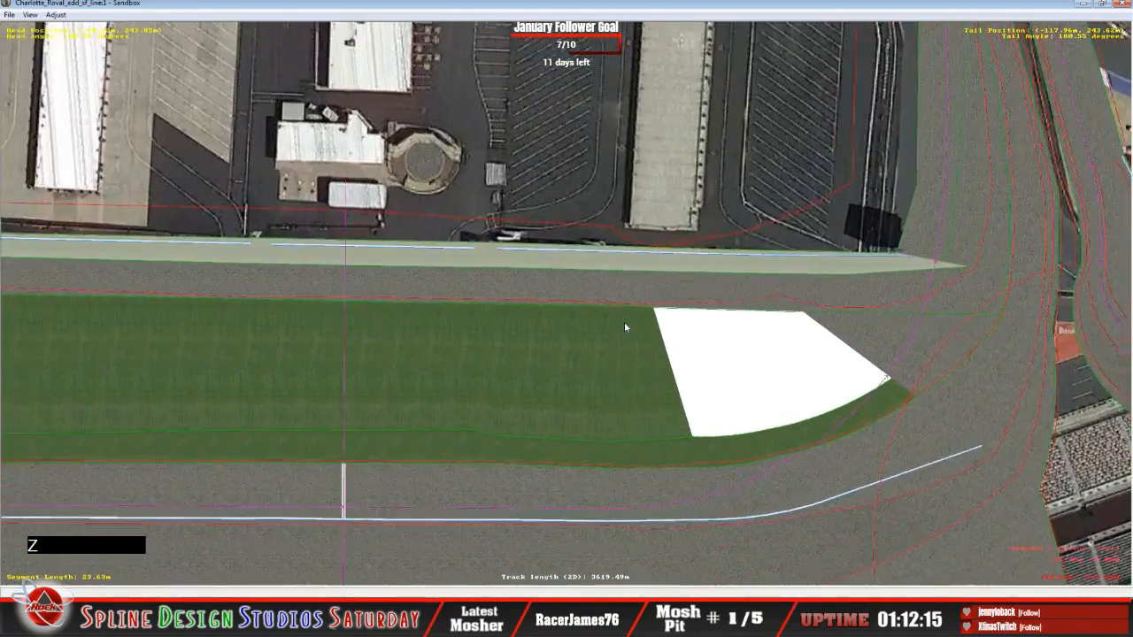
{"action": "key", "text": "c"}
{"action": "key", "text": "c"}
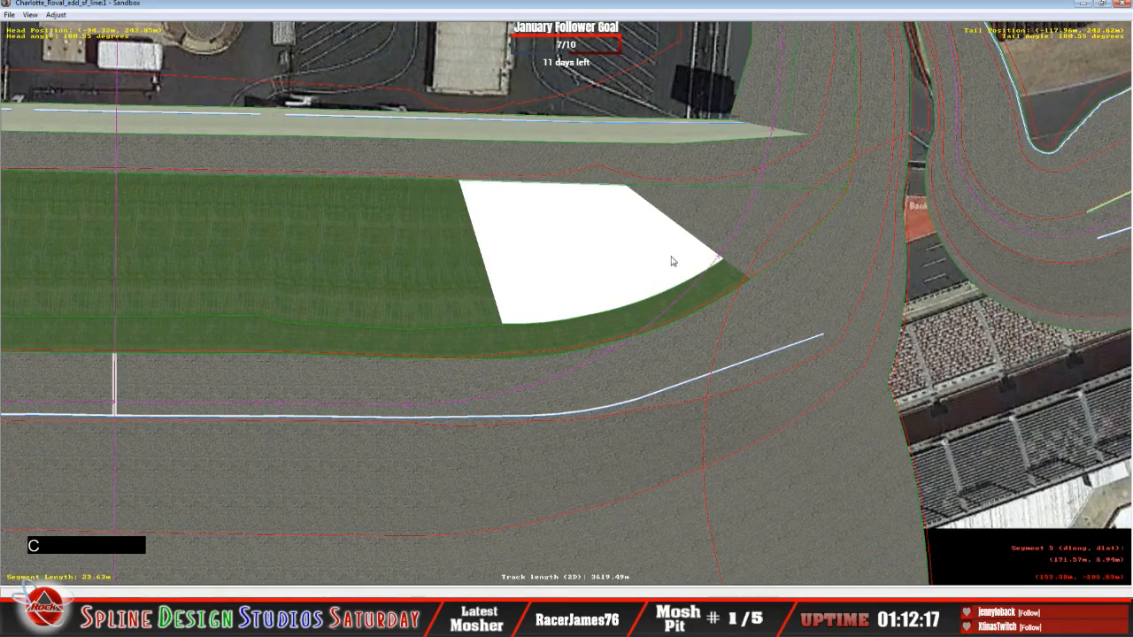
{"action": "key", "text": "c"}
Copy the Grass, Apron and grass.mip properties forward from the existing grass section to both new sections, accepting the mismatch.
{"action": "left_click", "coordinate": [406, 372]}
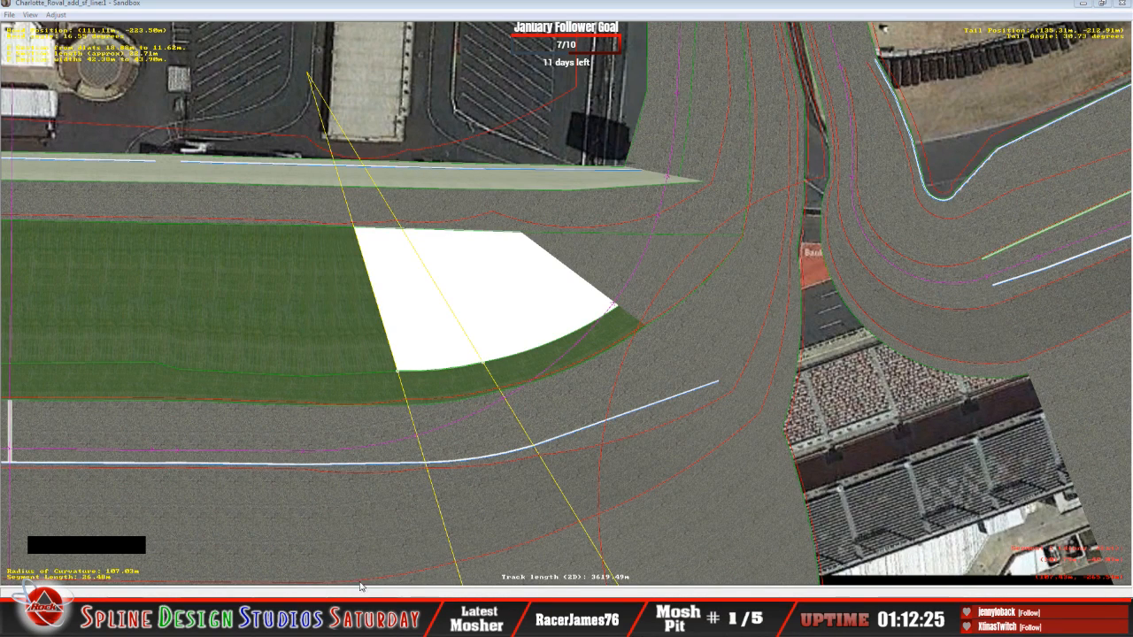
{"action": "left_click", "coordinate": [355, 531]}
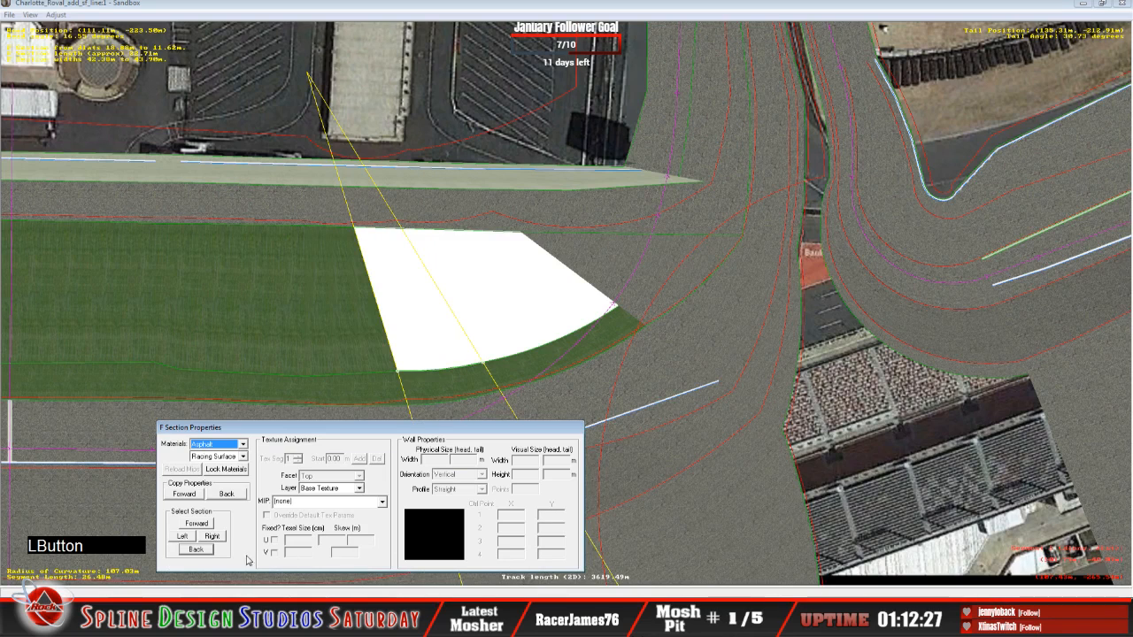
{"action": "left_click", "coordinate": [201, 548]}
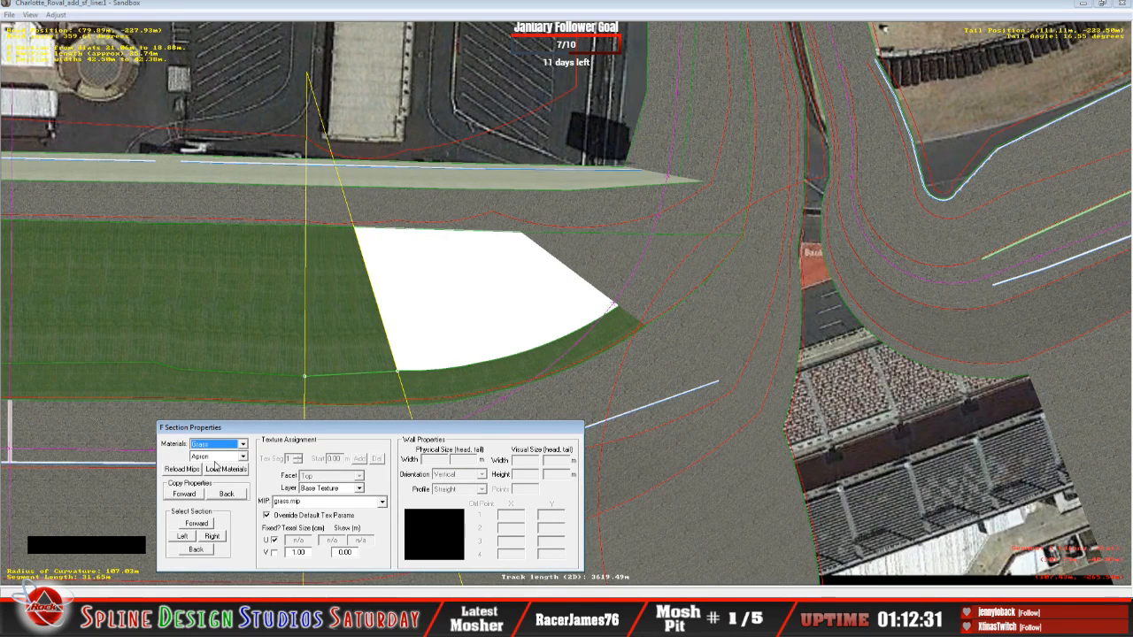
{"action": "left_click", "coordinate": [185, 495]}
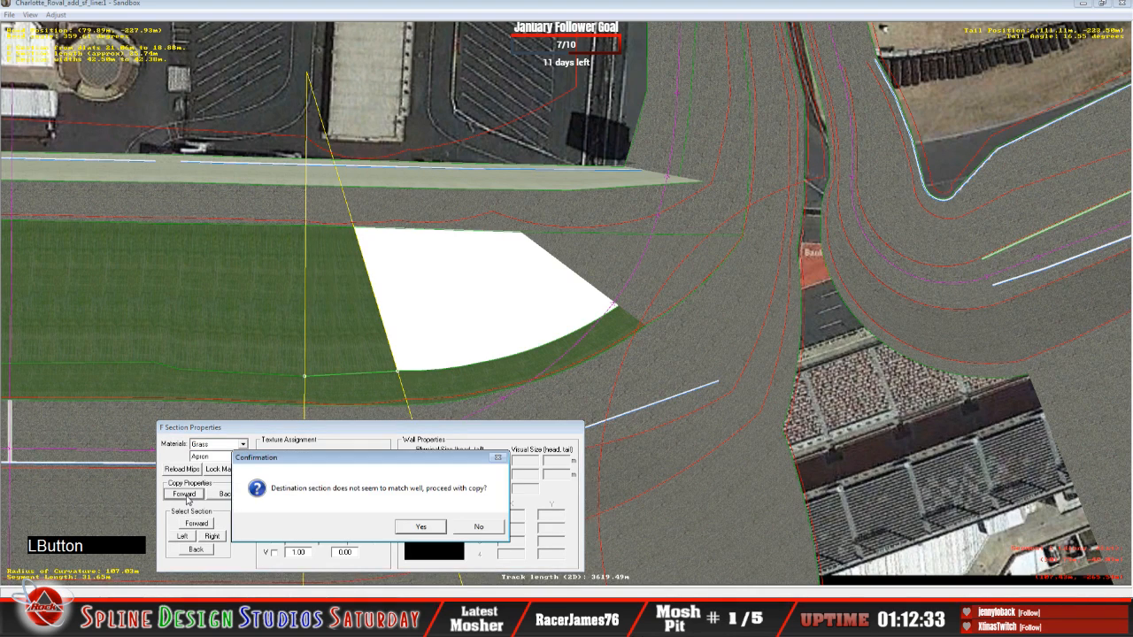
{"action": "left_click", "coordinate": [416, 527]}
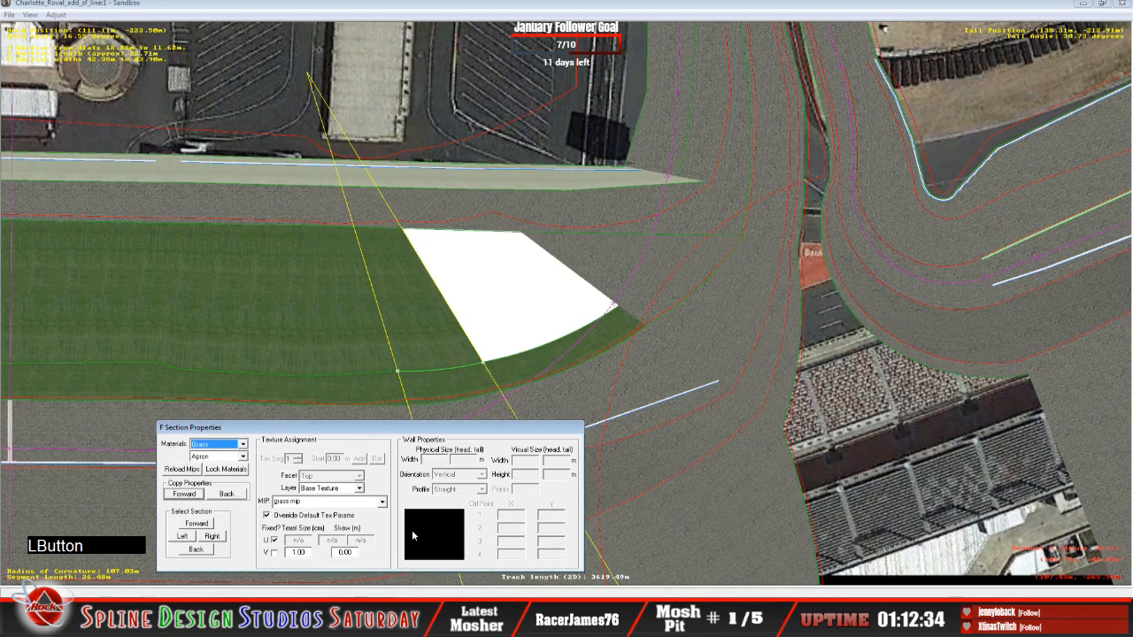
{"action": "left_click", "coordinate": [198, 529]}
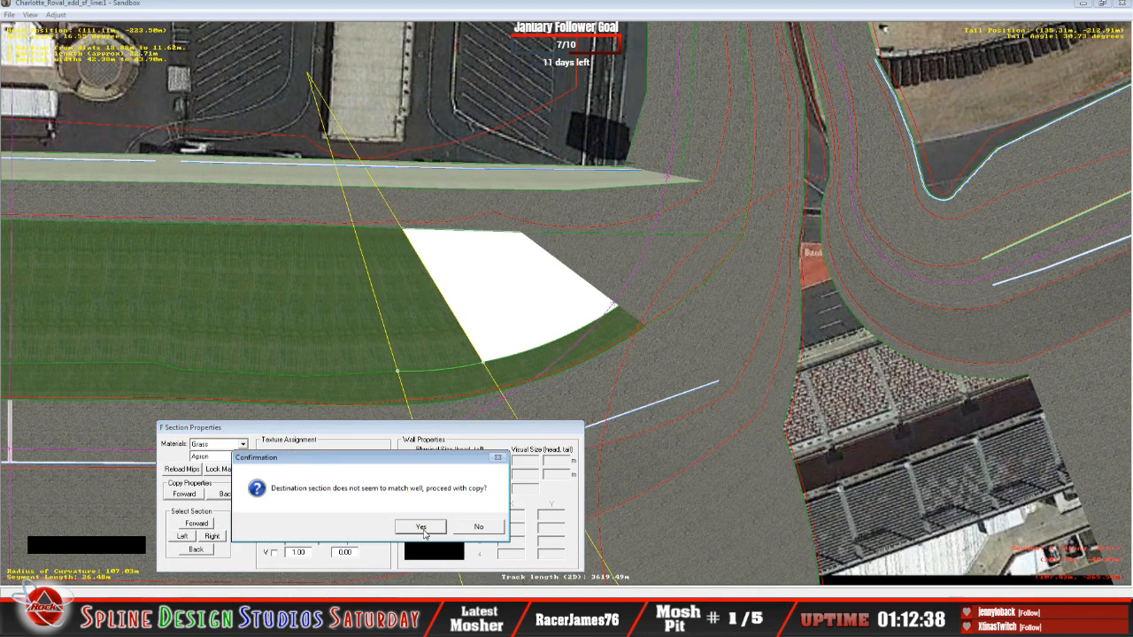
{"action": "left_click", "coordinate": [413, 523]}
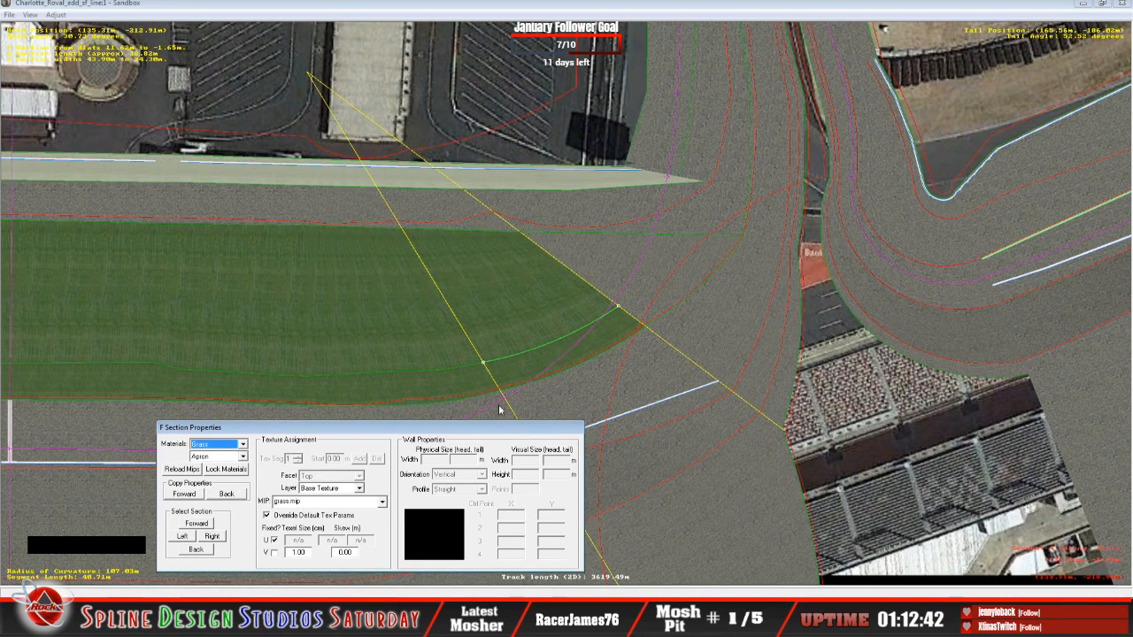
Display surface types and copy the Asphalt, Racing Surface properties forward from the section below the grass to the next two outer-curve sections.
{"action": "left_click", "coordinate": [30, 15]}
{"action": "left_click", "coordinate": [52, 213]}
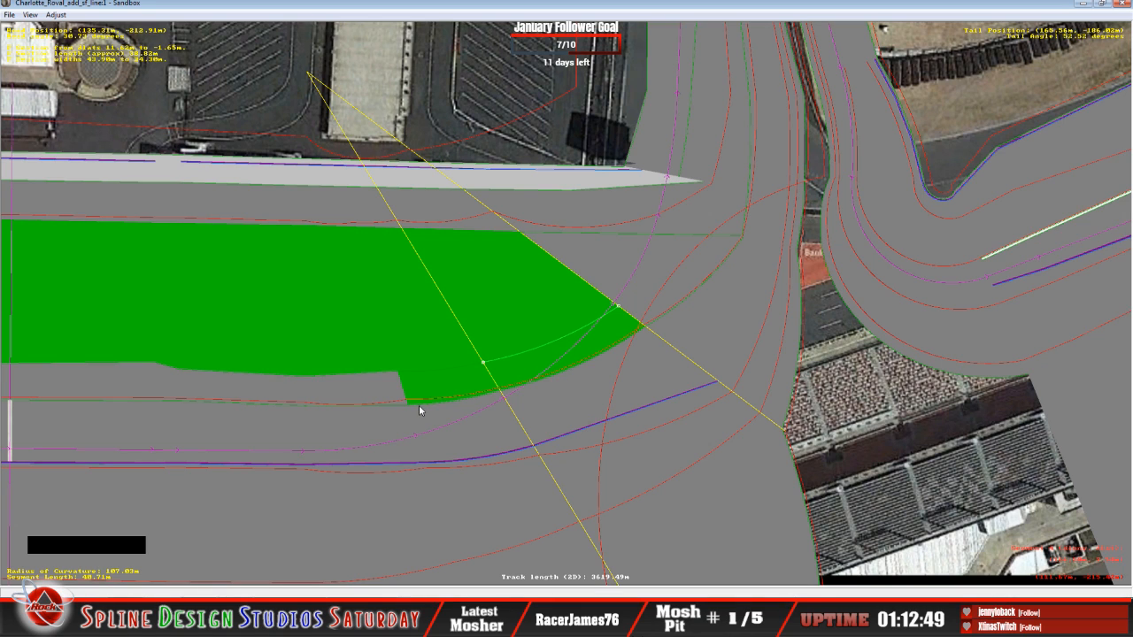
{"action": "left_click", "coordinate": [386, 405]}
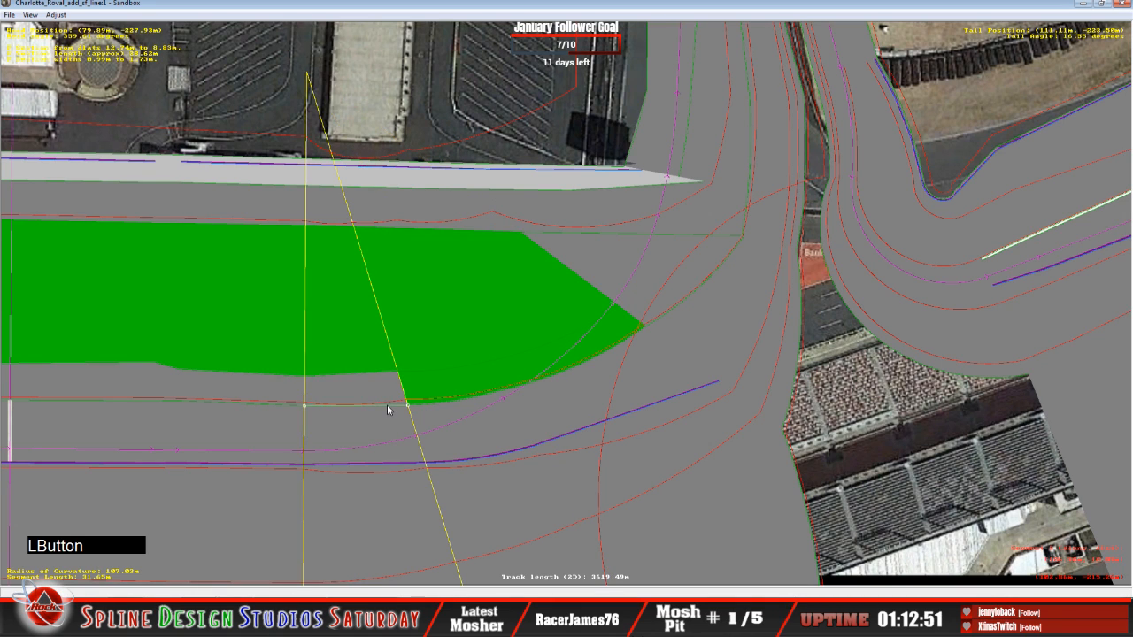
{"action": "left_click", "coordinate": [329, 619]}
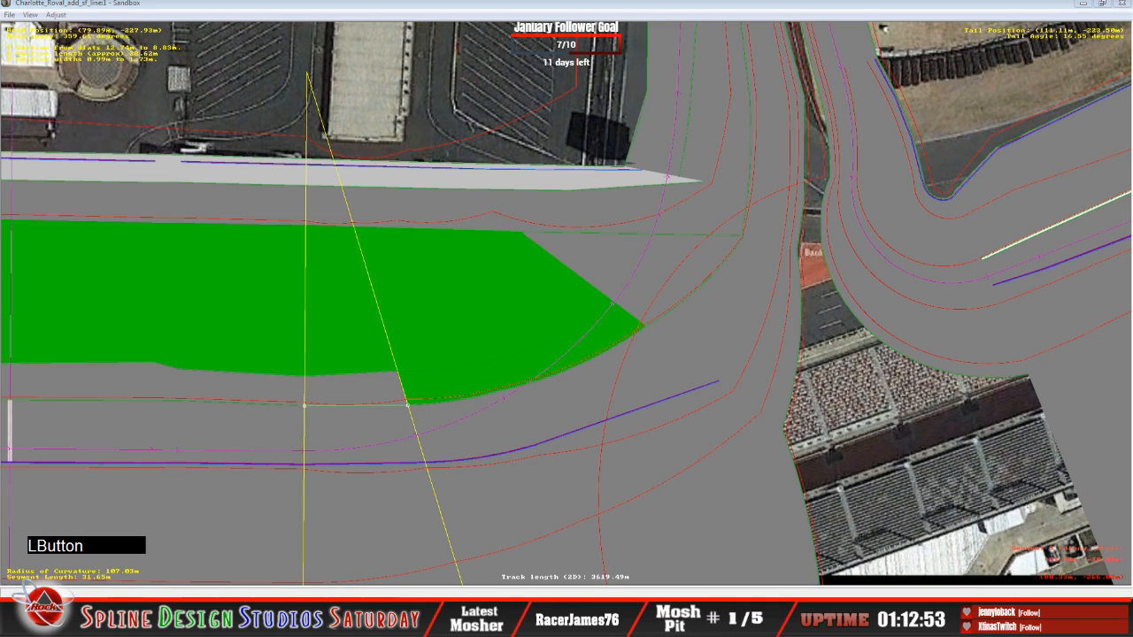
{"action": "right_click", "coordinate": [344, 535]}
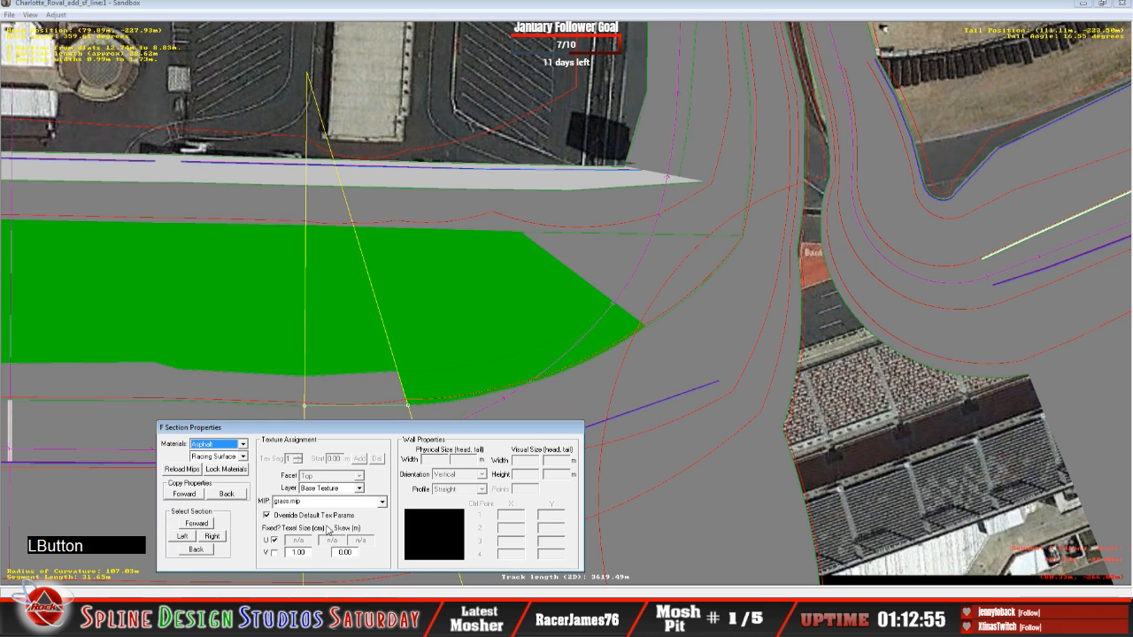
{"action": "left_click", "coordinate": [185, 496]}
{"action": "left_click", "coordinate": [417, 530]}
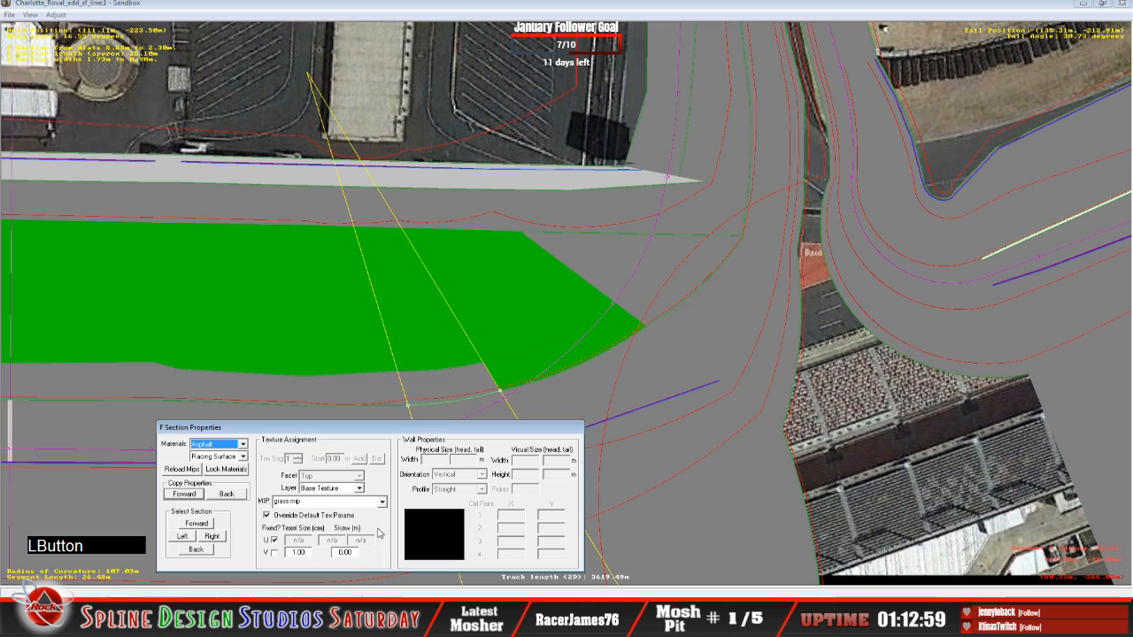
{"action": "left_click", "coordinate": [190, 495]}
{"action": "left_click", "coordinate": [418, 527]}
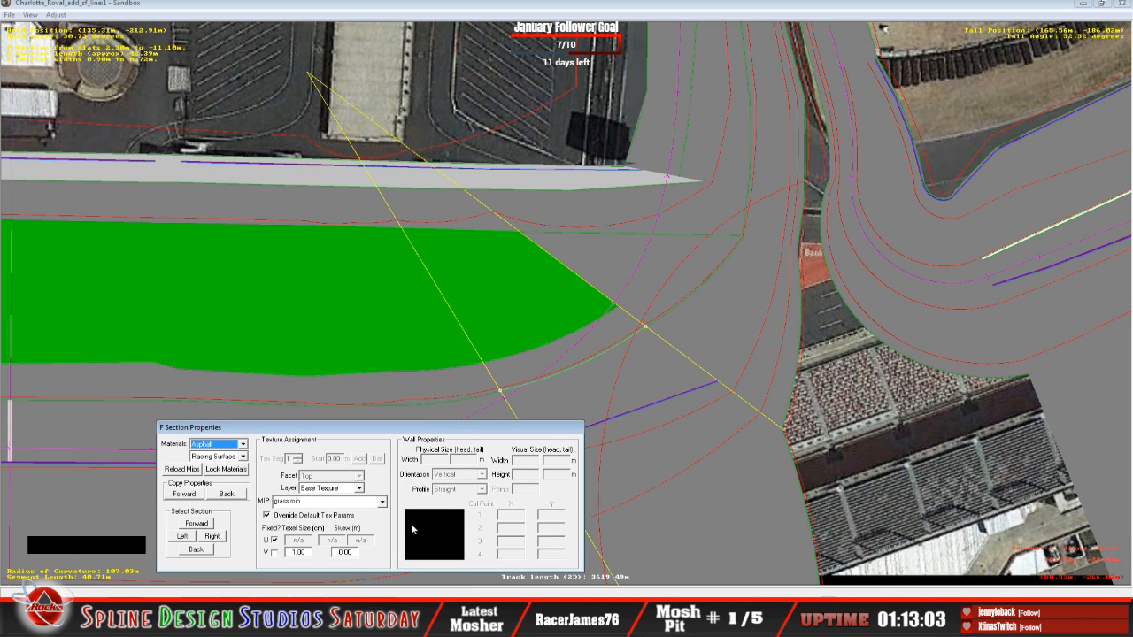
Display extended surface types and examine the infield grass and the strip beside it along the front straight.
{"action": "left_click", "coordinate": [320, 14]}
{"action": "left_click", "coordinate": [29, 15]}
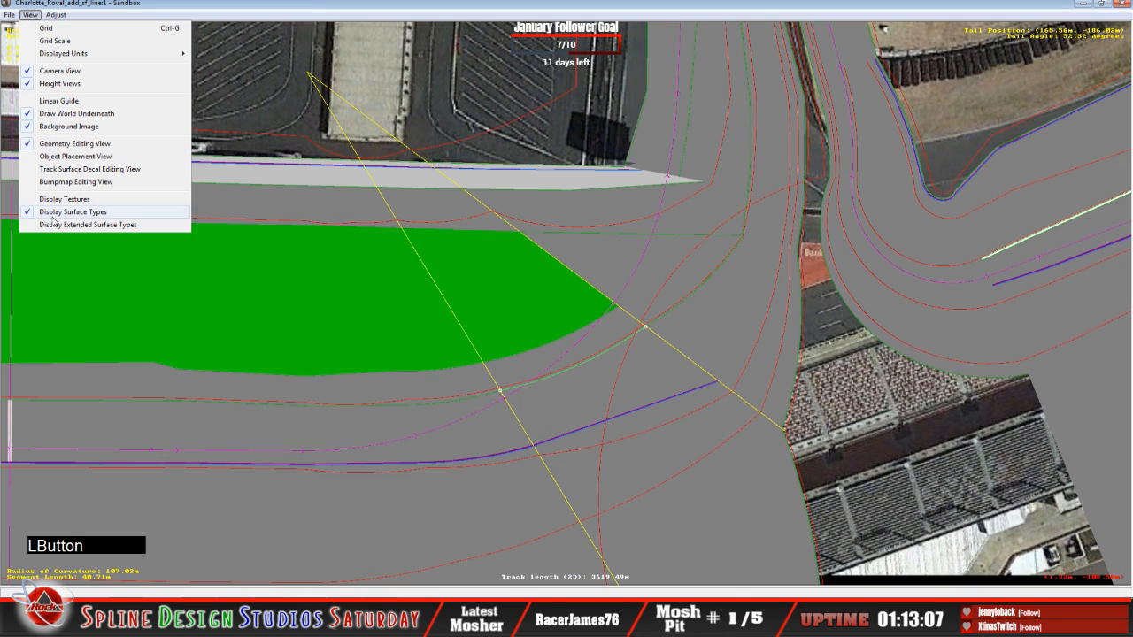
{"action": "left_click", "coordinate": [89, 224]}
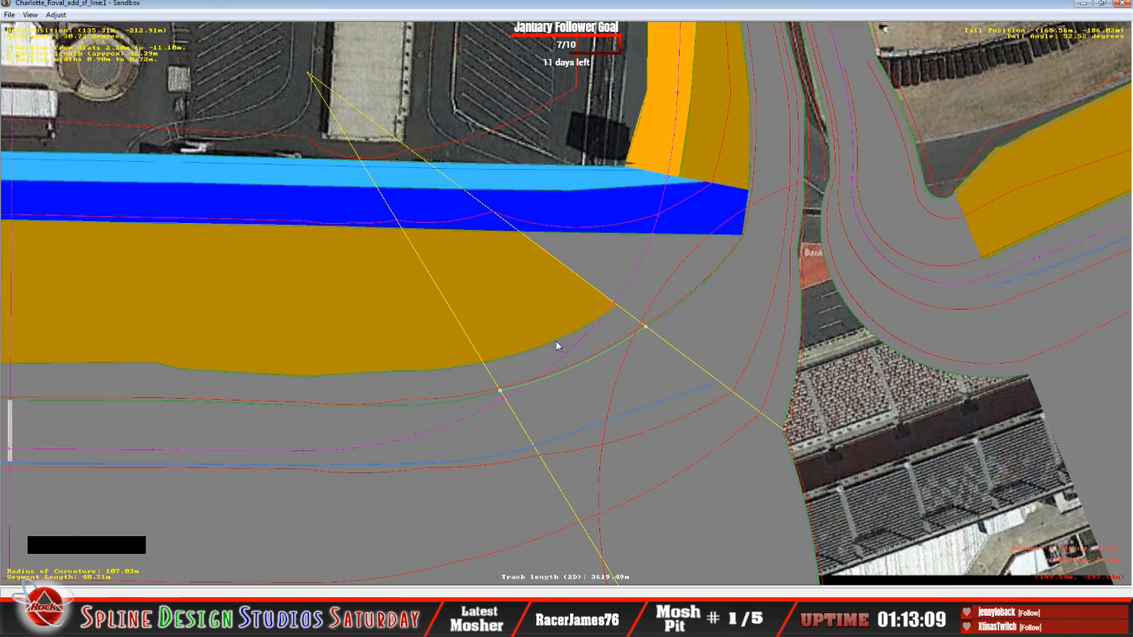
{"action": "key", "text": "x"}
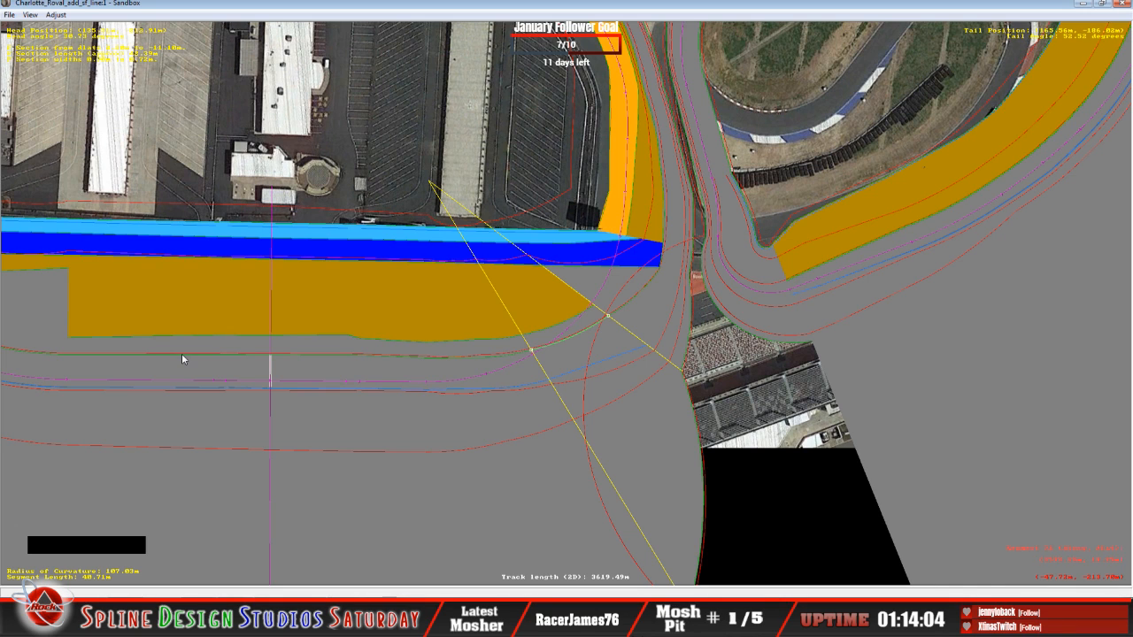
{"action": "key", "text": "z"}
{"action": "key", "text": "c"}
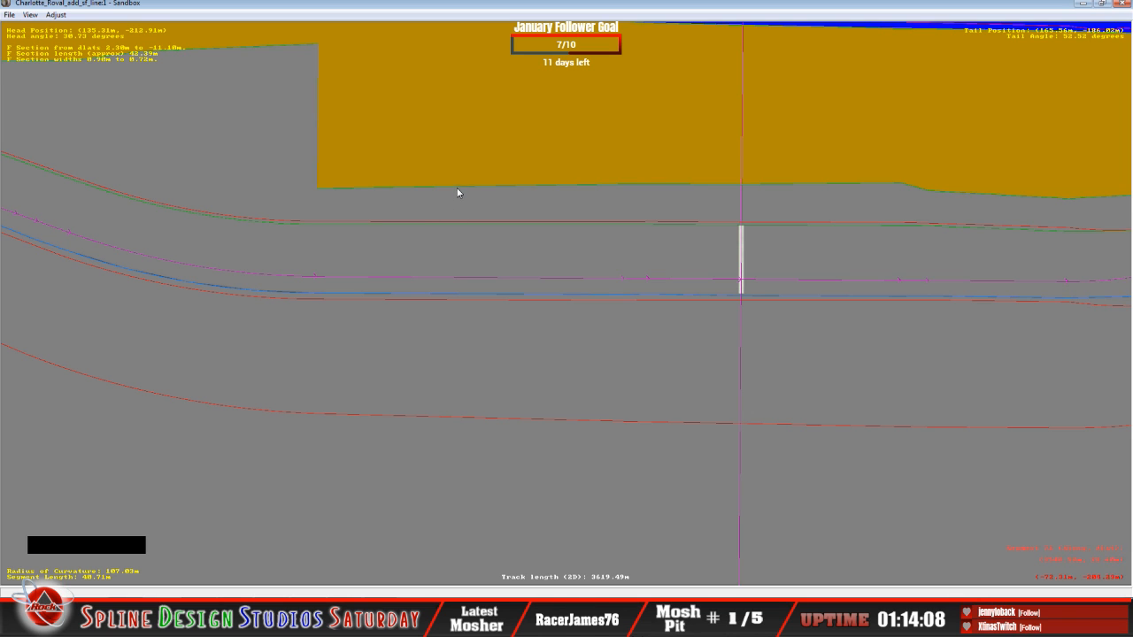
{"action": "key", "text": "c"}
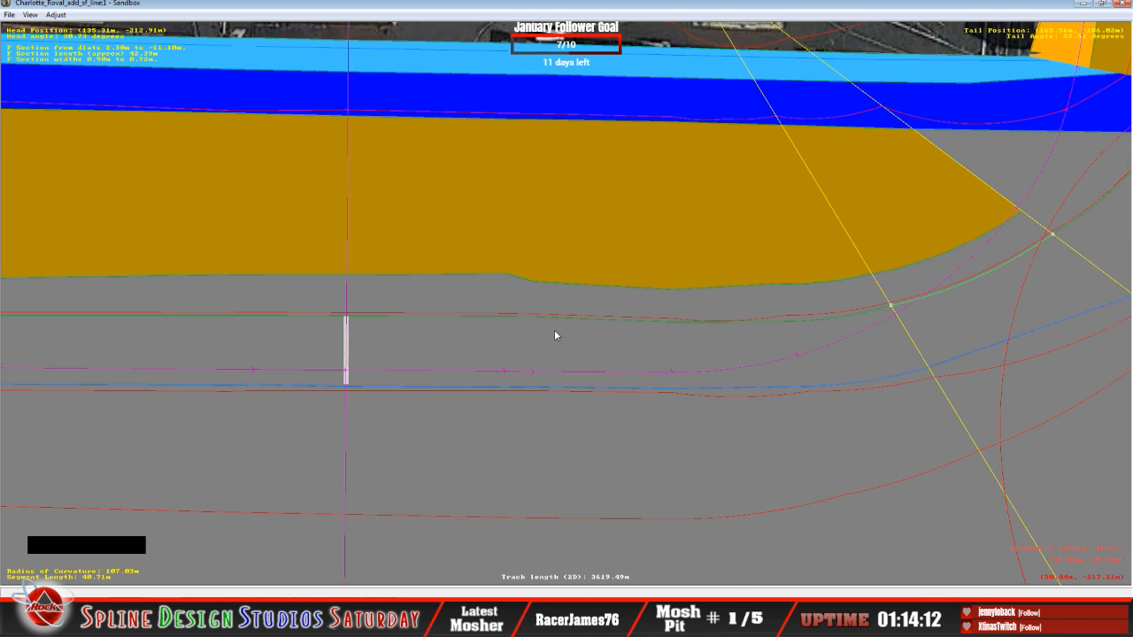
{"action": "key", "text": "c"}
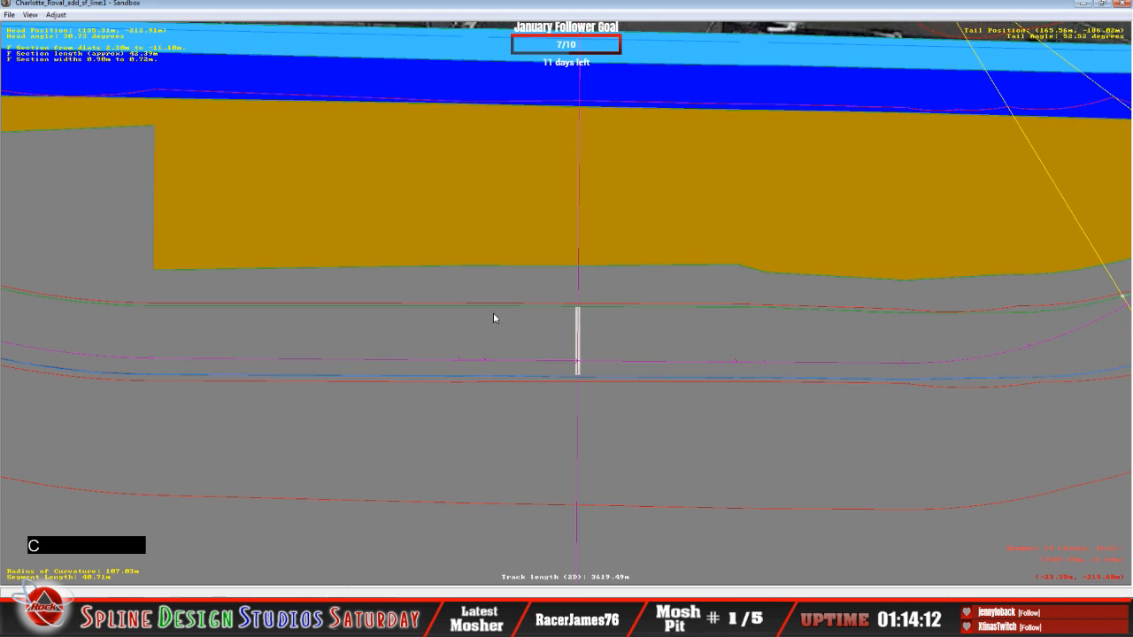
Hide the drawn world surfaces and examine the aerial image of the front straight, infield grass and whole circuit.
{"action": "left_click", "coordinate": [30, 15]}
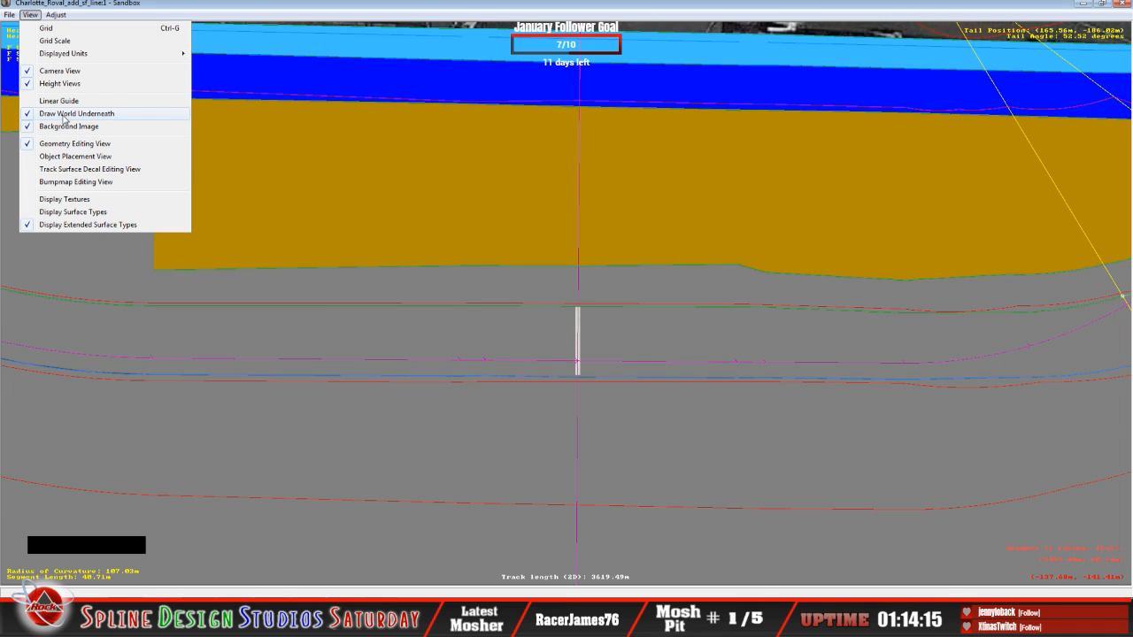
{"action": "left_click", "coordinate": [61, 115]}
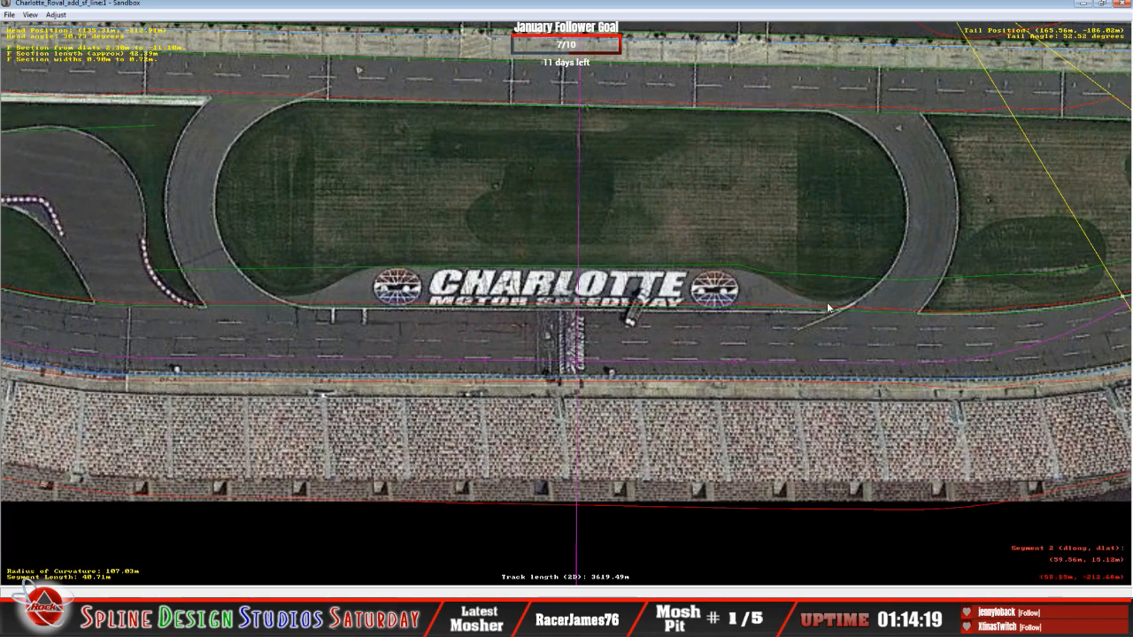
{"action": "key", "text": "c"}
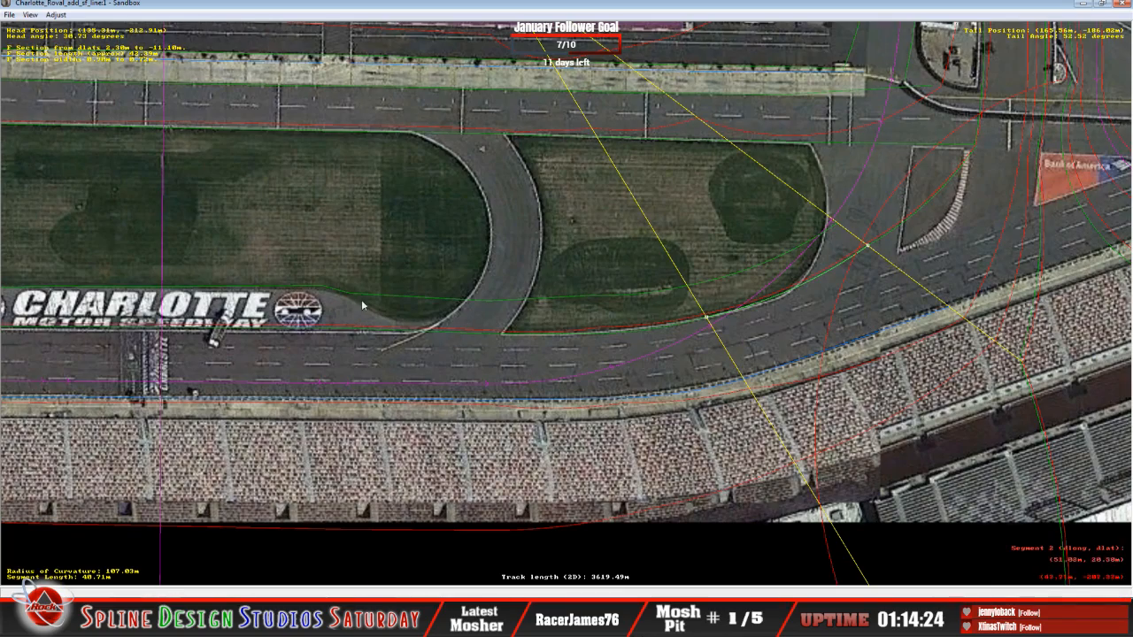
{"action": "key", "text": "c"}
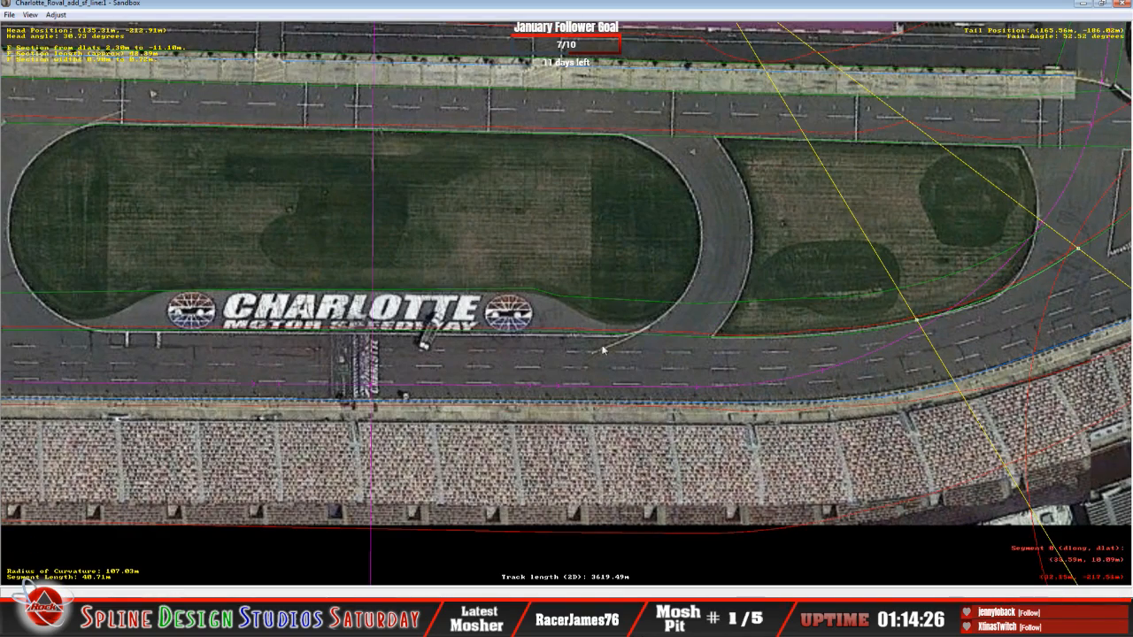
{"action": "key", "text": "c"}
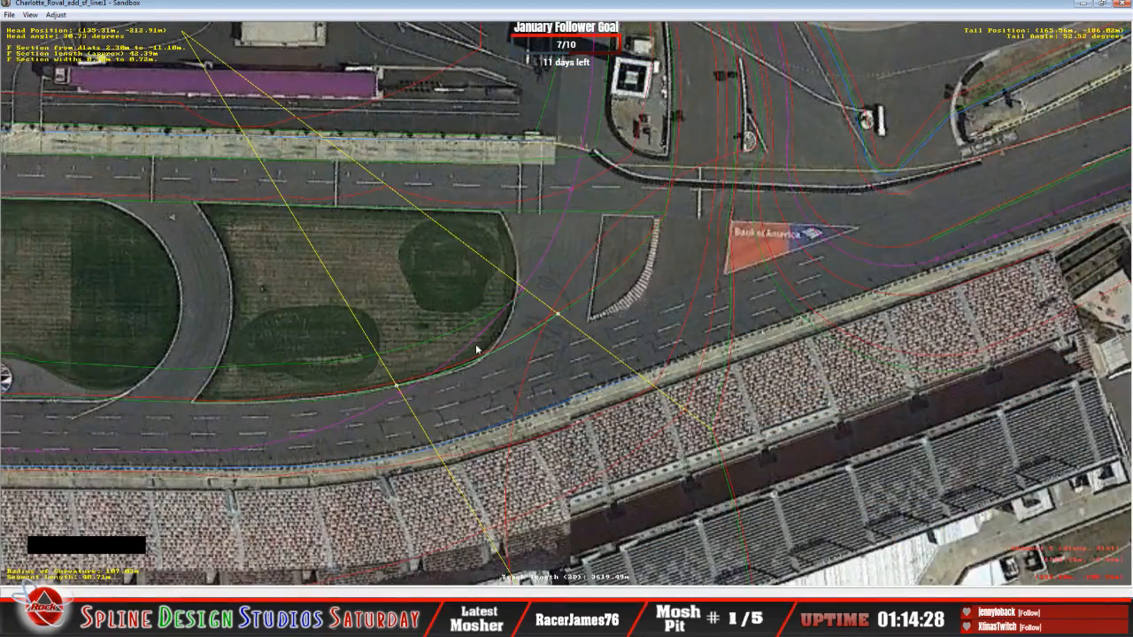
{"action": "key", "text": "c"}
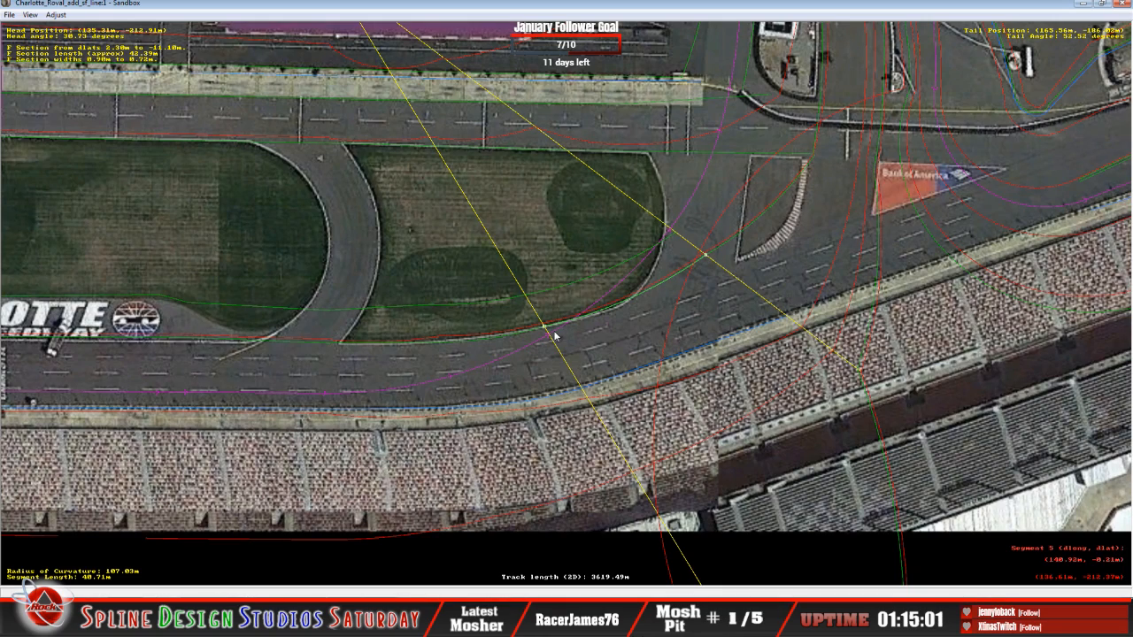
{"action": "scroll", "coordinate": [576, 300], "scroll_direction": "down", "scroll_amount": 3}
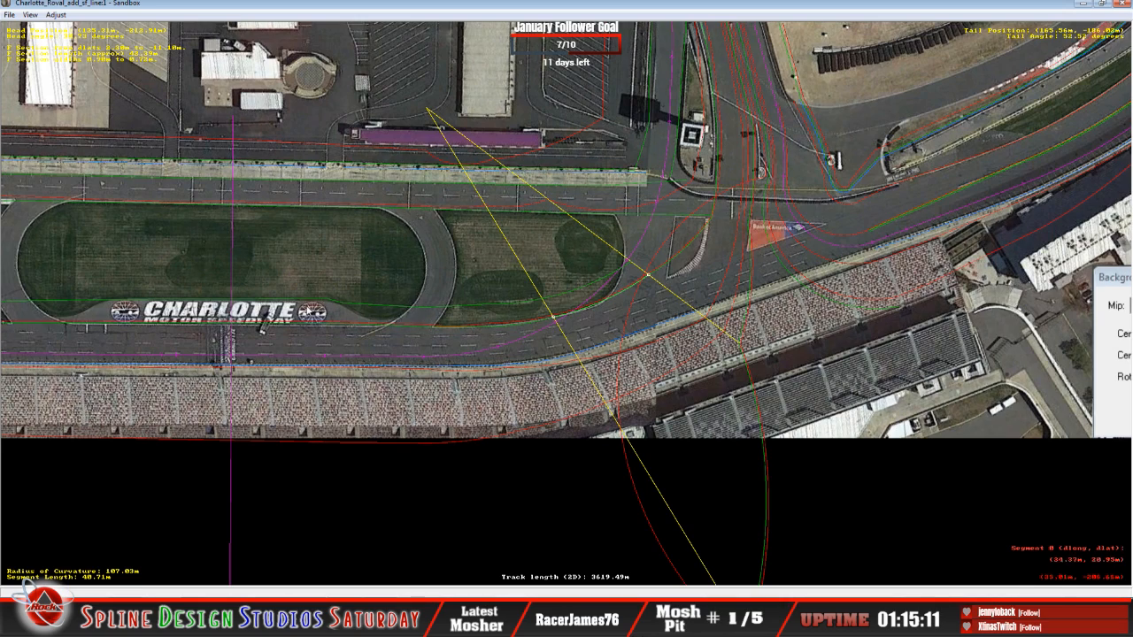
{"action": "key", "text": "c"}
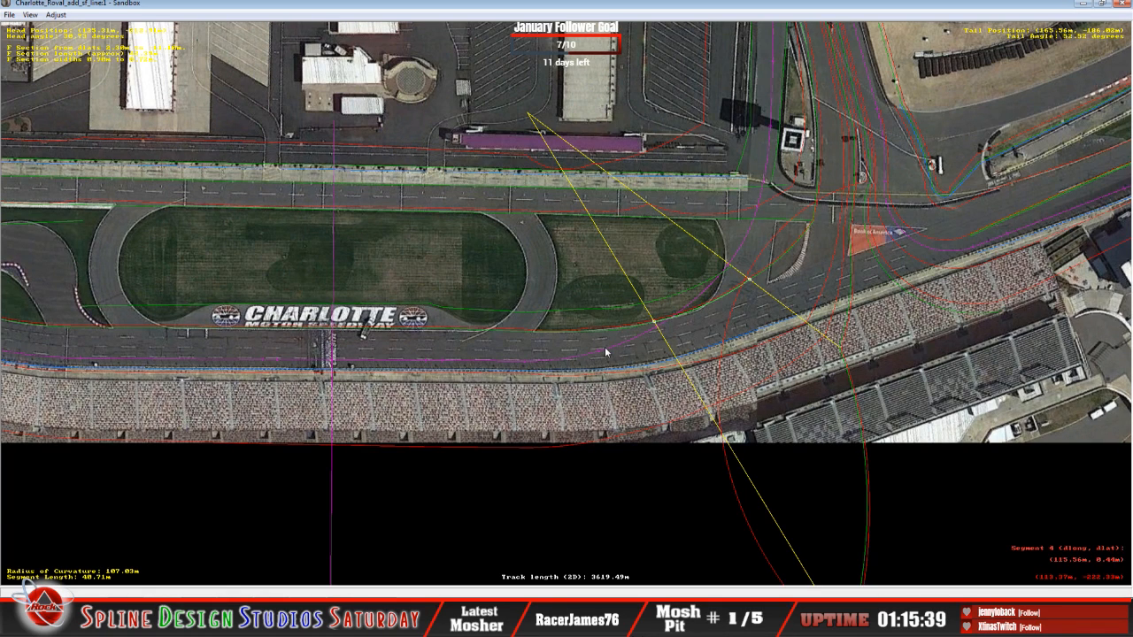
{"action": "key", "text": "c"}
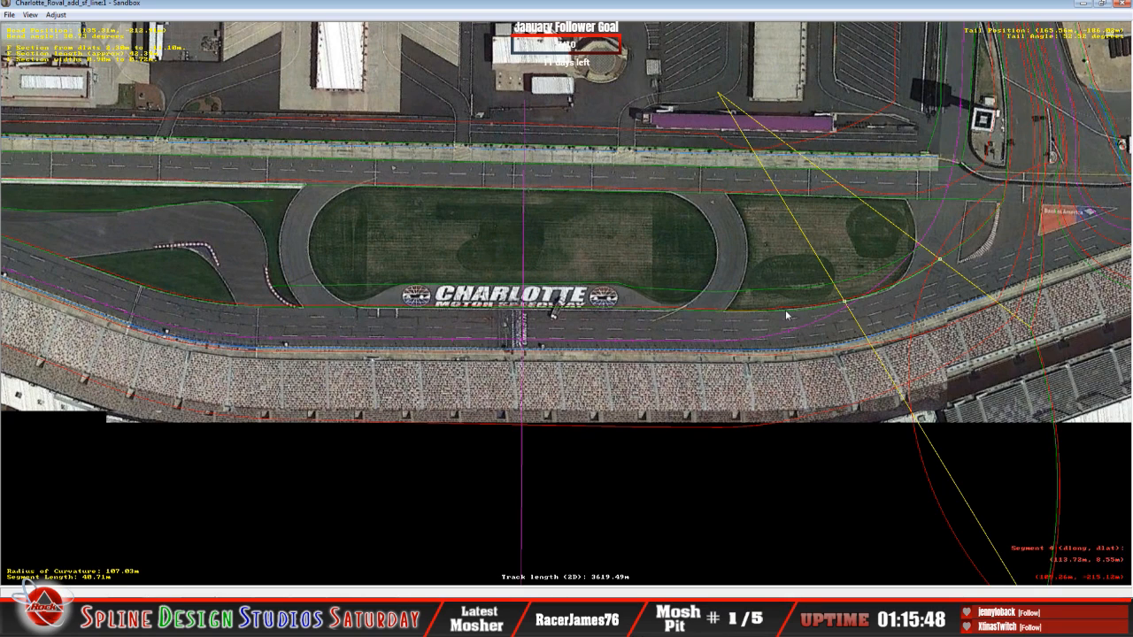
{"action": "key", "text": "c"}
{"action": "key", "text": "c"}
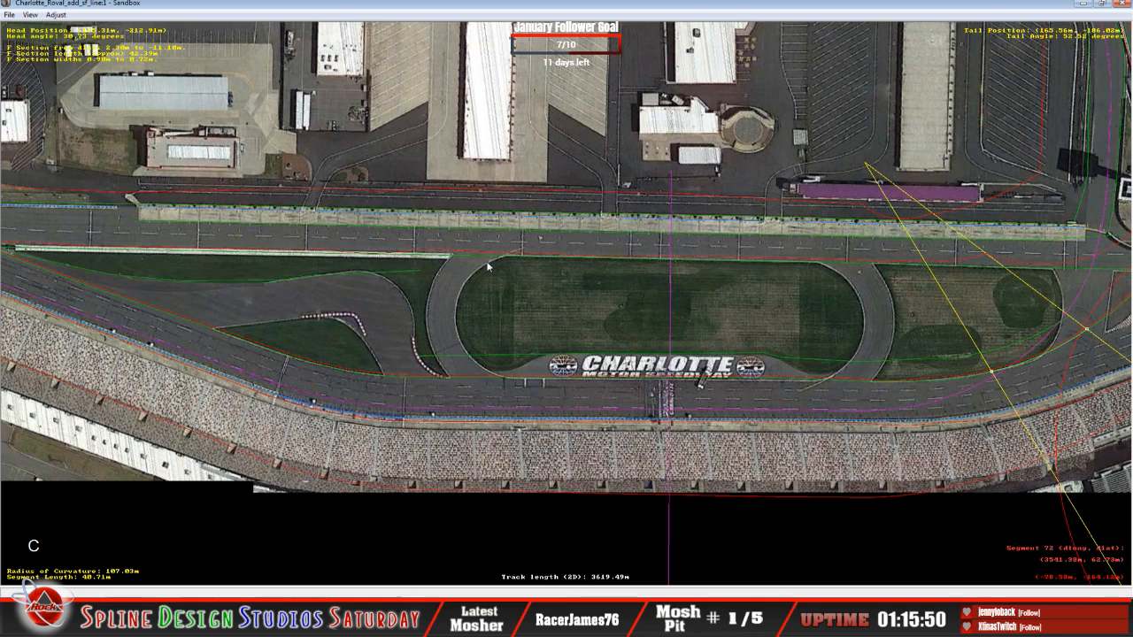
{"action": "key", "text": "x"}
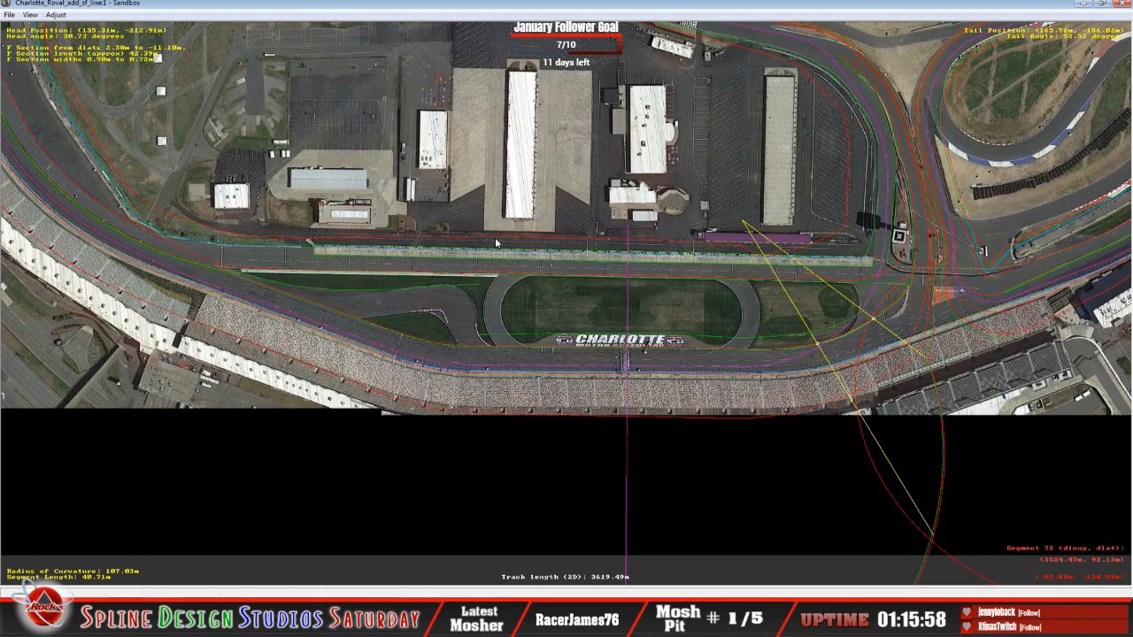
{"action": "key", "text": "x"}
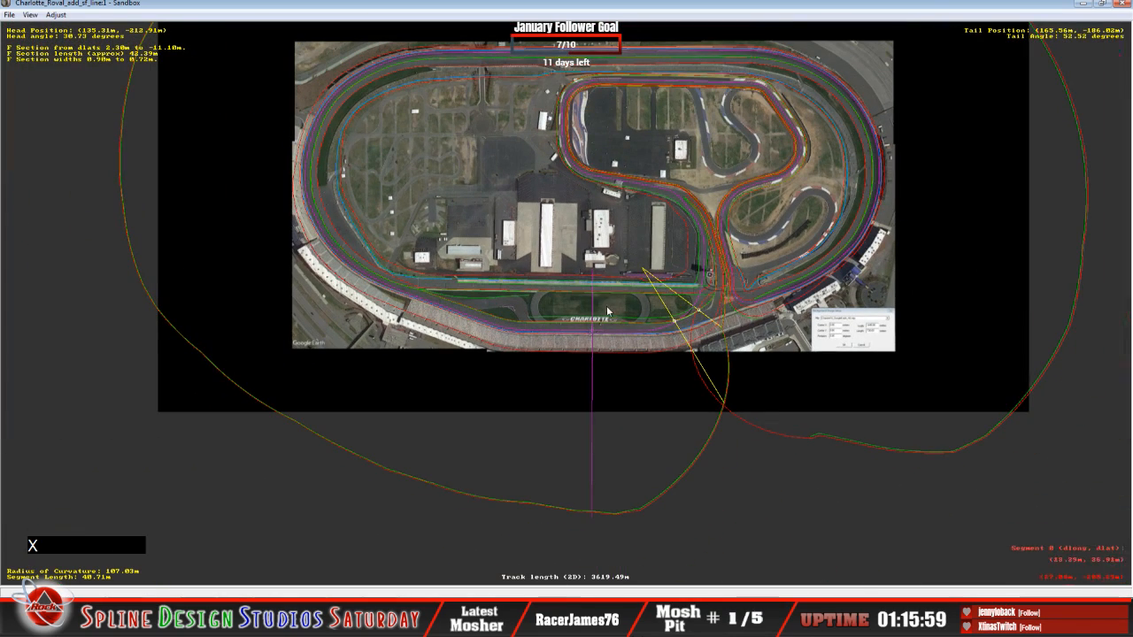
Draw the world surfaces again and display their textures to examine the whole track.
{"action": "left_click", "coordinate": [30, 15]}
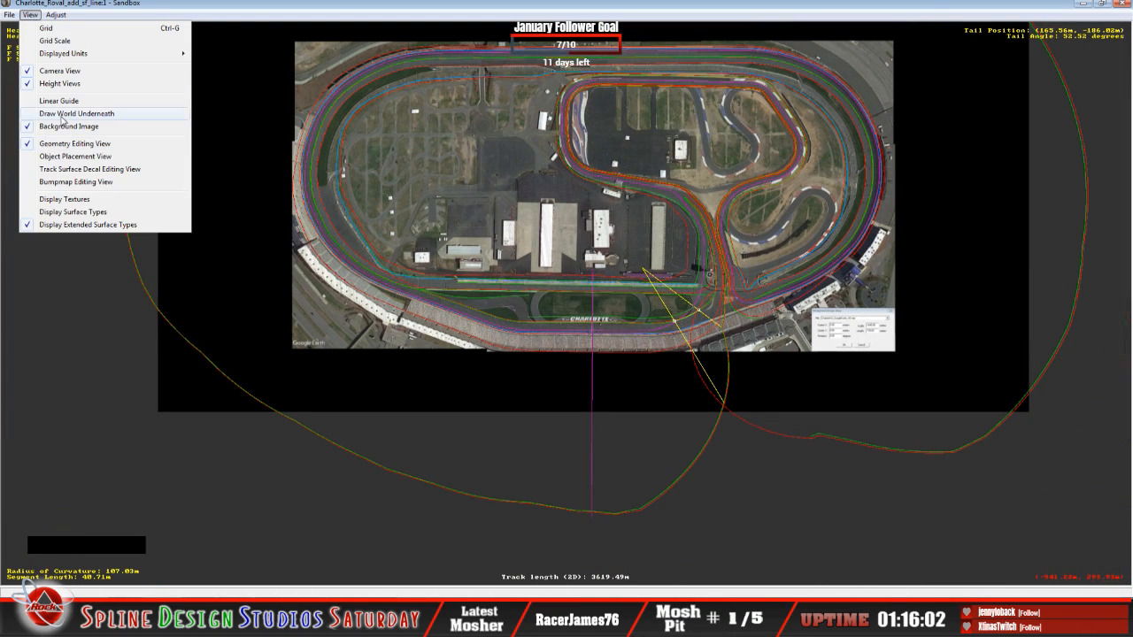
{"action": "left_click", "coordinate": [64, 115]}
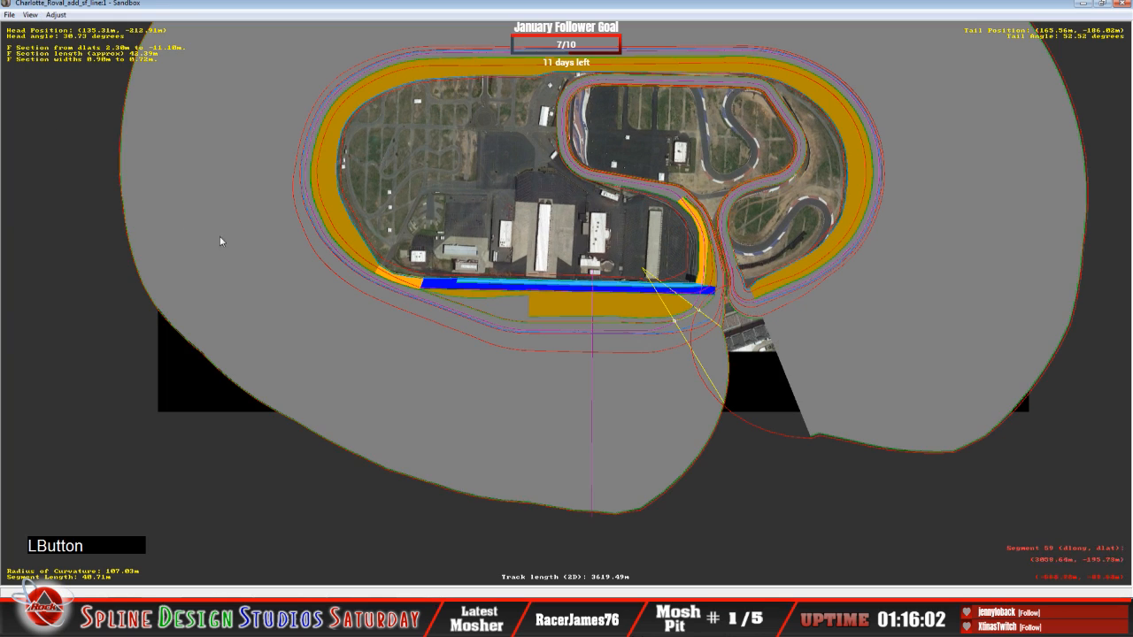
{"action": "left_click", "coordinate": [30, 14]}
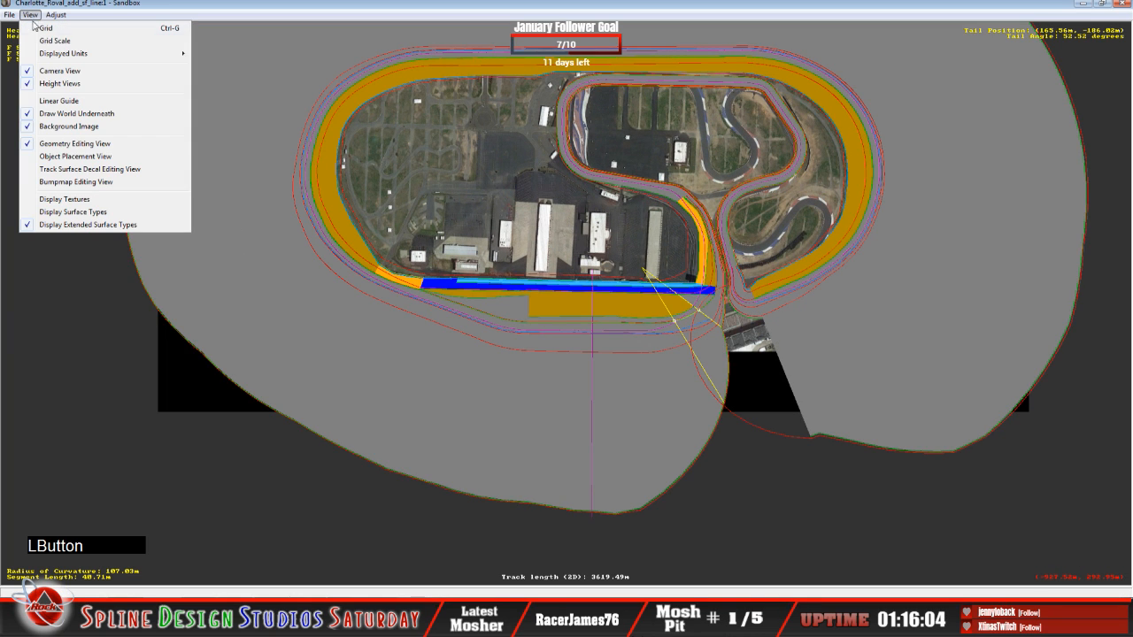
{"action": "left_click", "coordinate": [69, 200]}
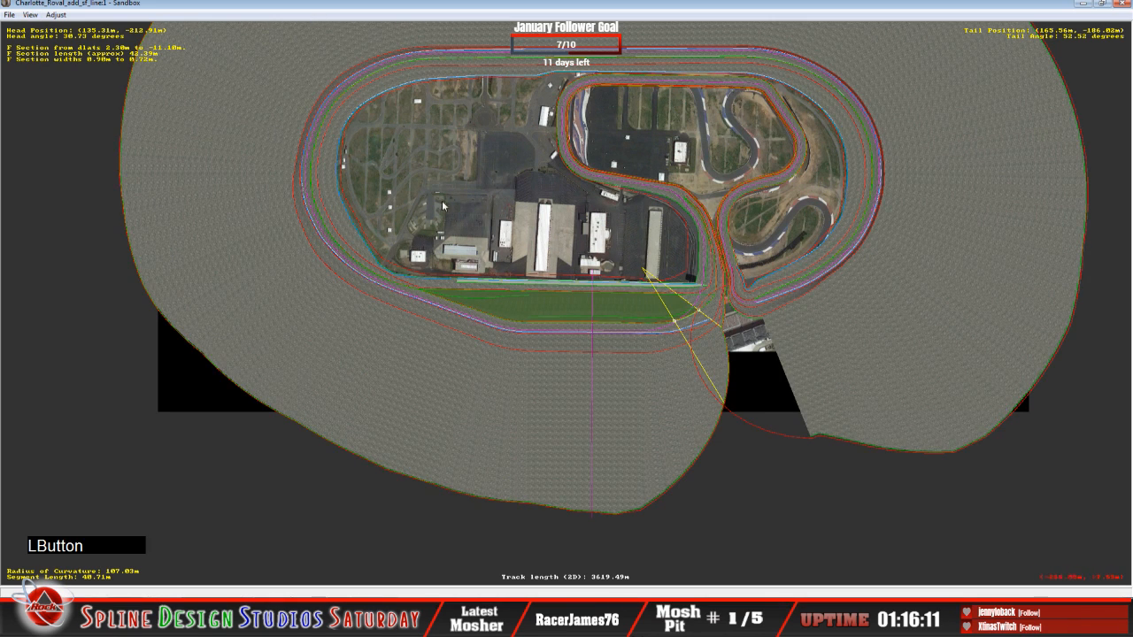
{"action": "key", "text": "c"}
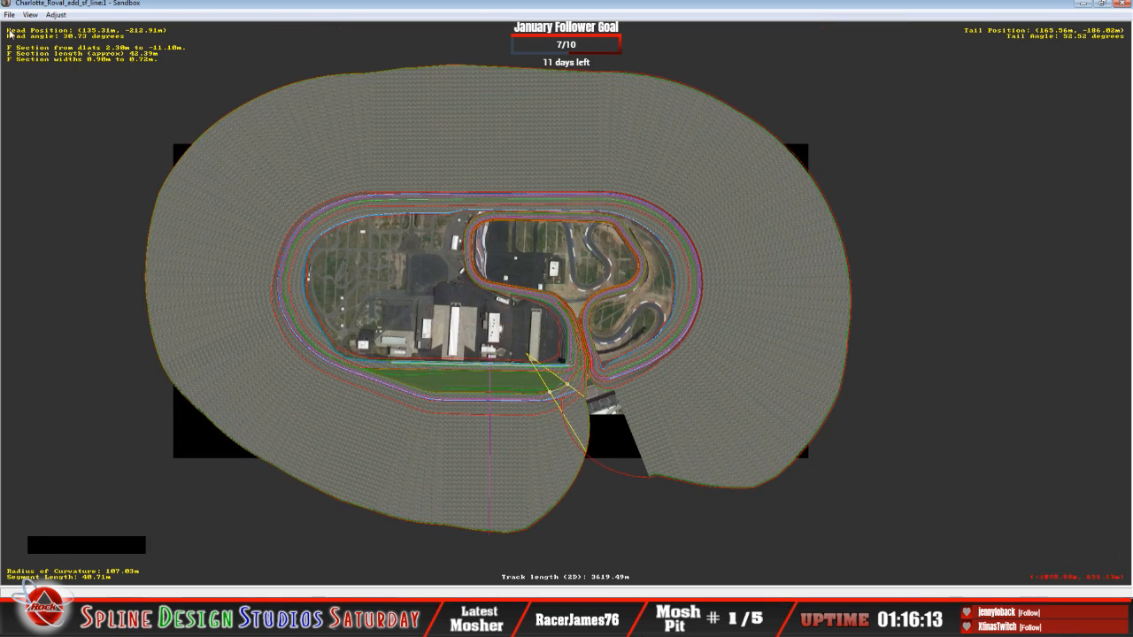
Save the track as a new version named Charlotte_Roval_adj_frt_strch in the Charlotte_Roval folder.
{"action": "left_click", "coordinate": [9, 14]}
{"action": "left_click", "coordinate": [42, 151]}
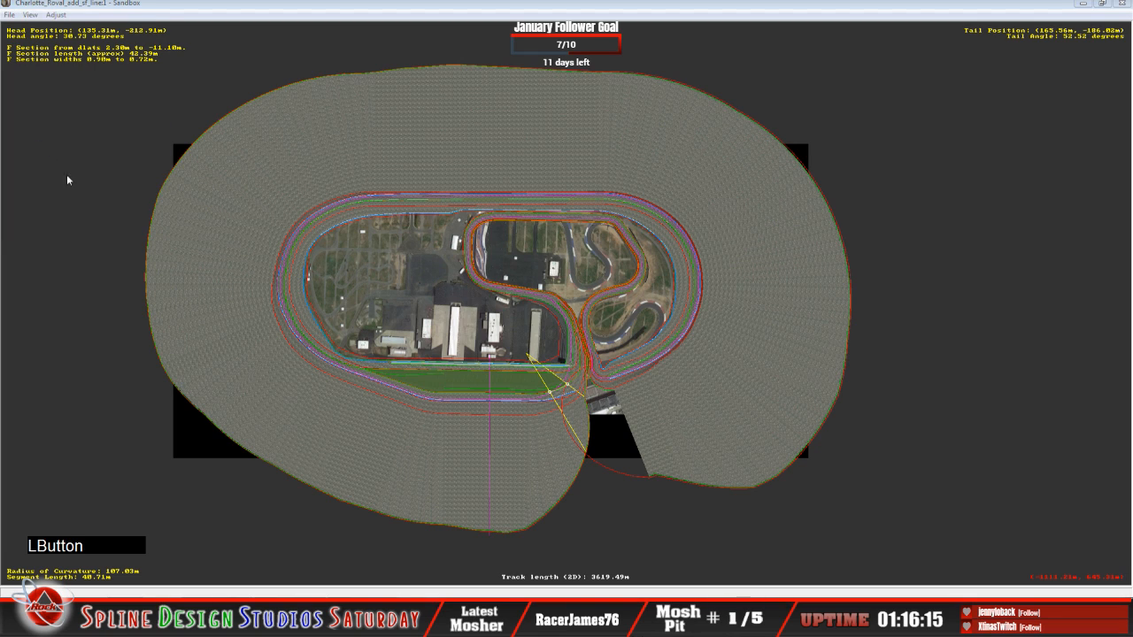
{"action": "left_click", "coordinate": [553, 371]}
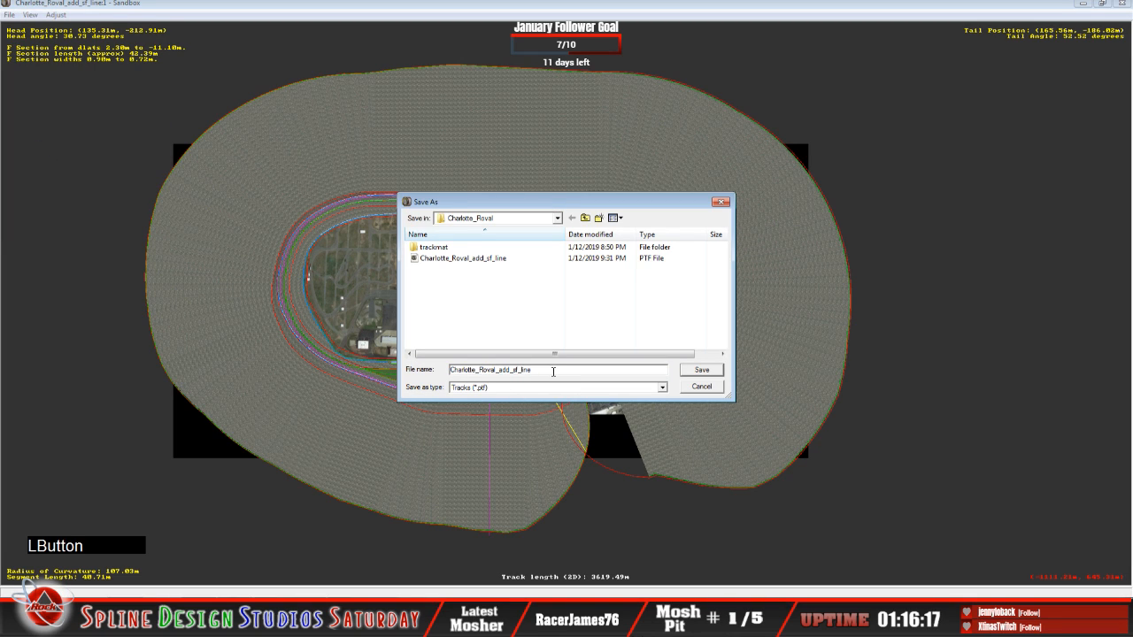
{"action": "key", "text": "BackSpace"}
{"action": "key", "text": "BackSpace"}
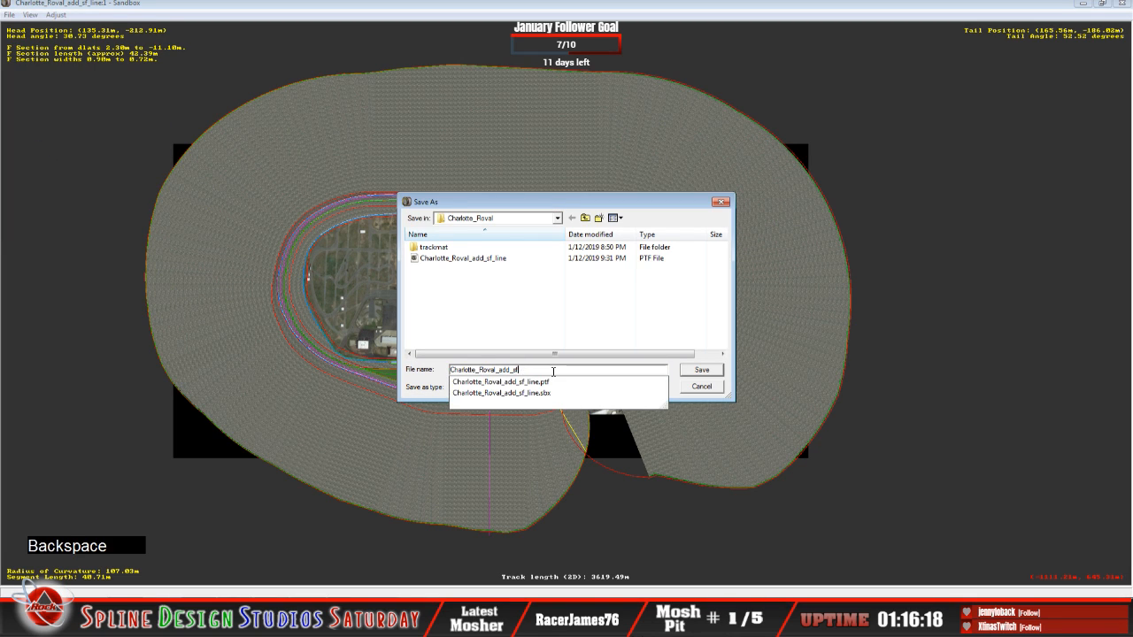
{"action": "key", "text": "BackSpace"}
{"action": "key", "text": "BackSpace"}
{"action": "key", "text": "BackSpace"}
{"action": "key", "text": "BackSpace"}
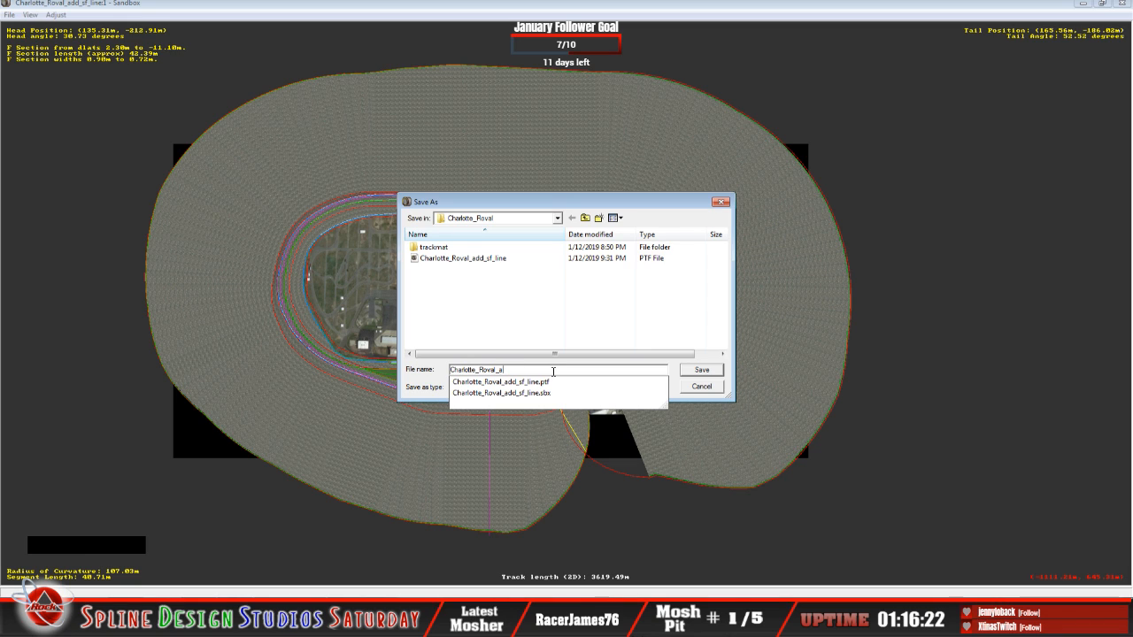
{"action": "type", "text": "d"}
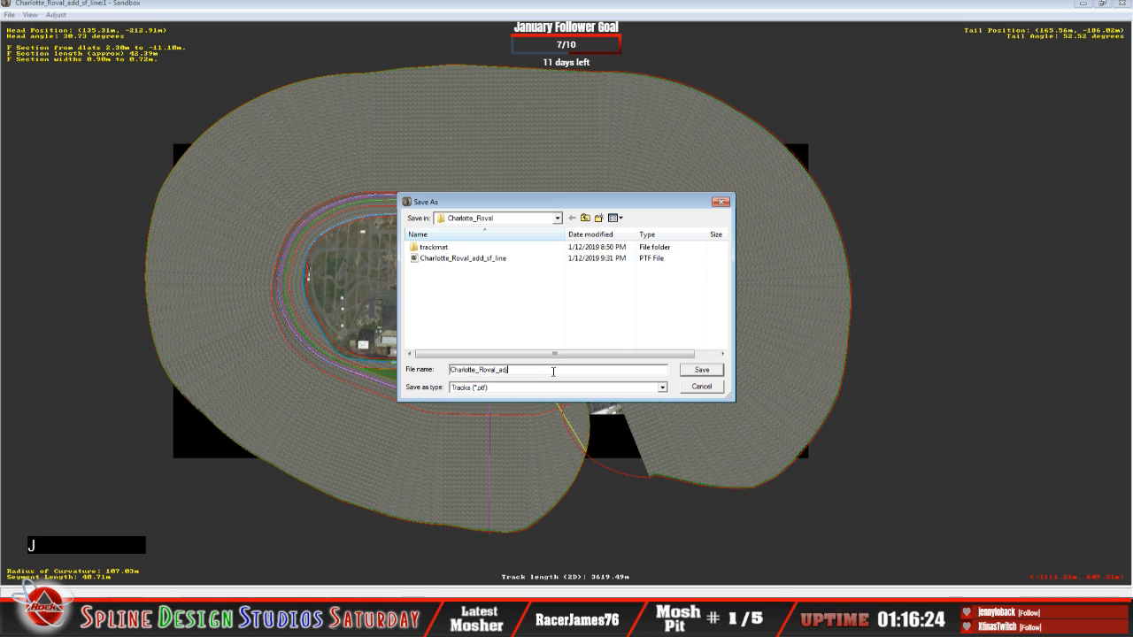
{"action": "type", "text": "j"}
{"action": "key", "text": "shift"}
{"action": "type", "text": "fnl_str"}
{"action": "type", "text": "ch"}
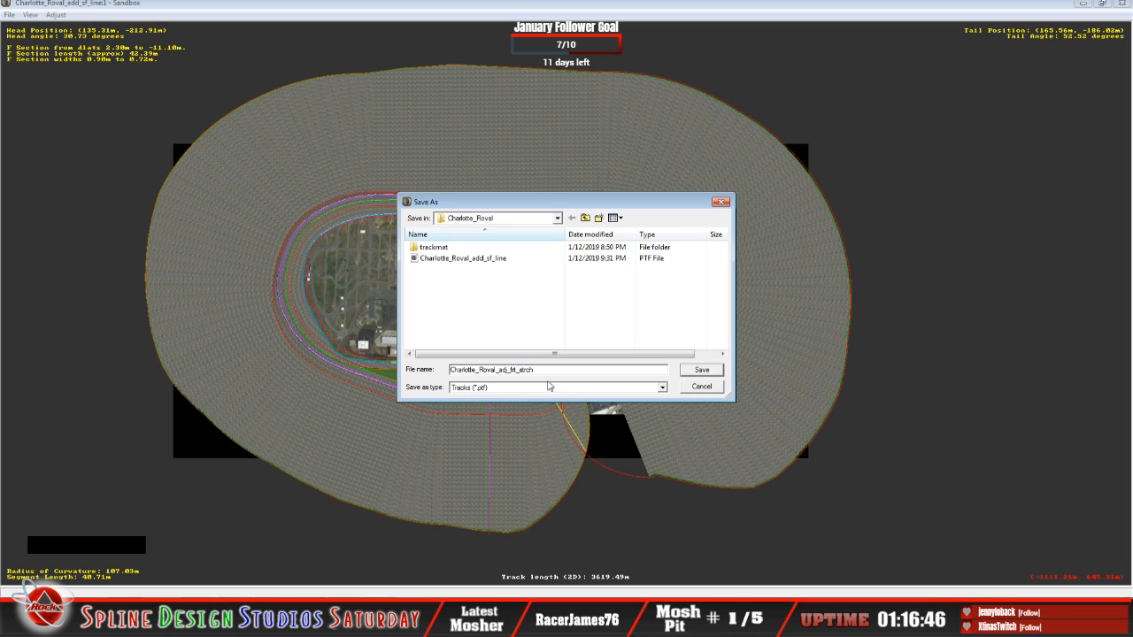
{"action": "left_click", "coordinate": [699, 373]}
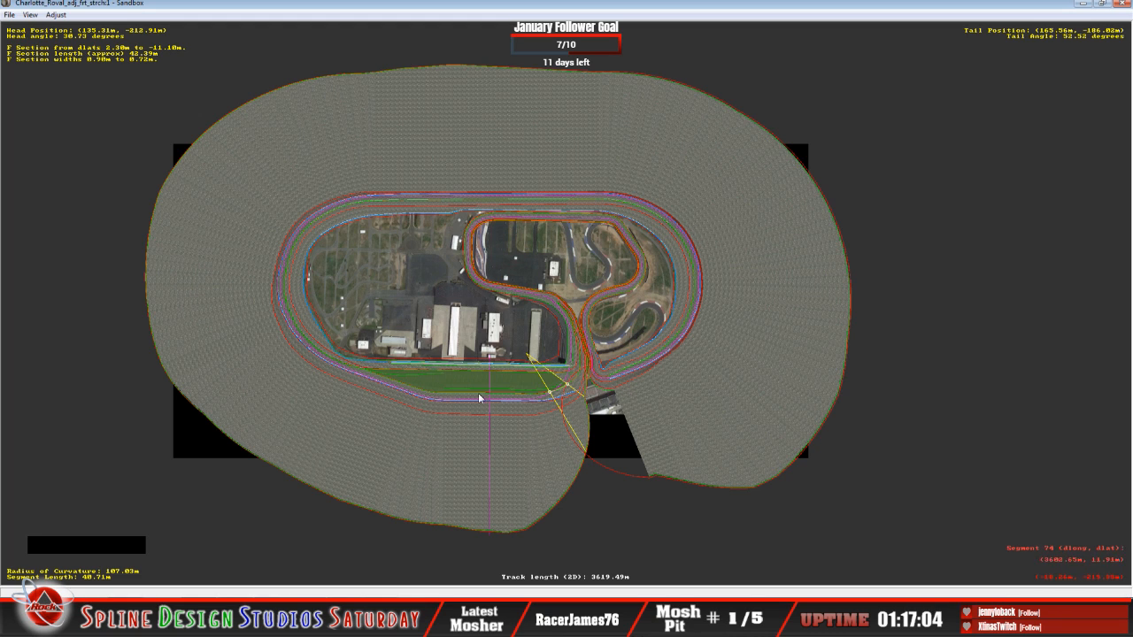
Switch to Windows Explorer, check the saved Charlotte_Roval_adj_frt_strch file in the Charlotte_Roval folder, and return to Sandbox.
{"action": "left_click", "coordinate": [358, 382]}
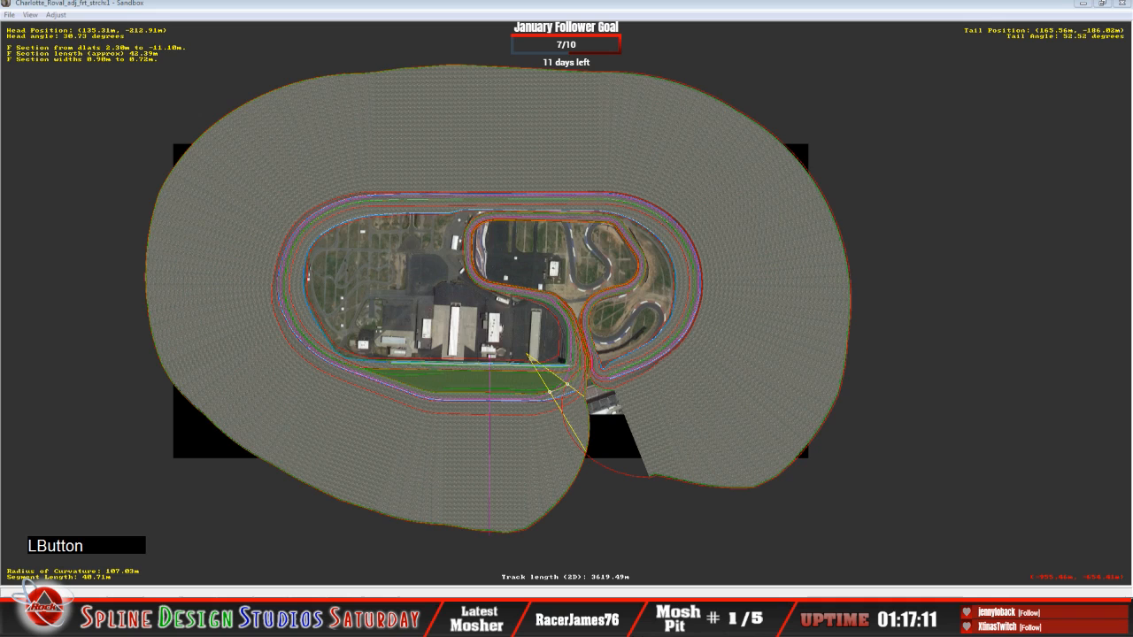
{"action": "left_click", "coordinate": [60, 555]}
{"action": "left_click", "coordinate": [479, 78]}
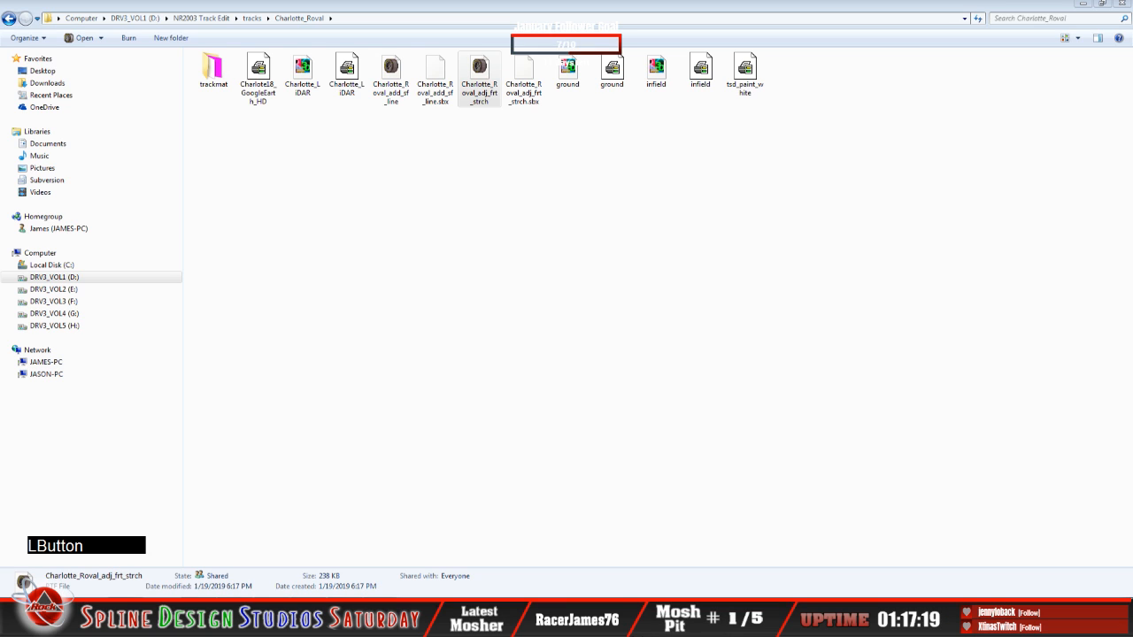
{"action": "left_click", "coordinate": [401, 589]}
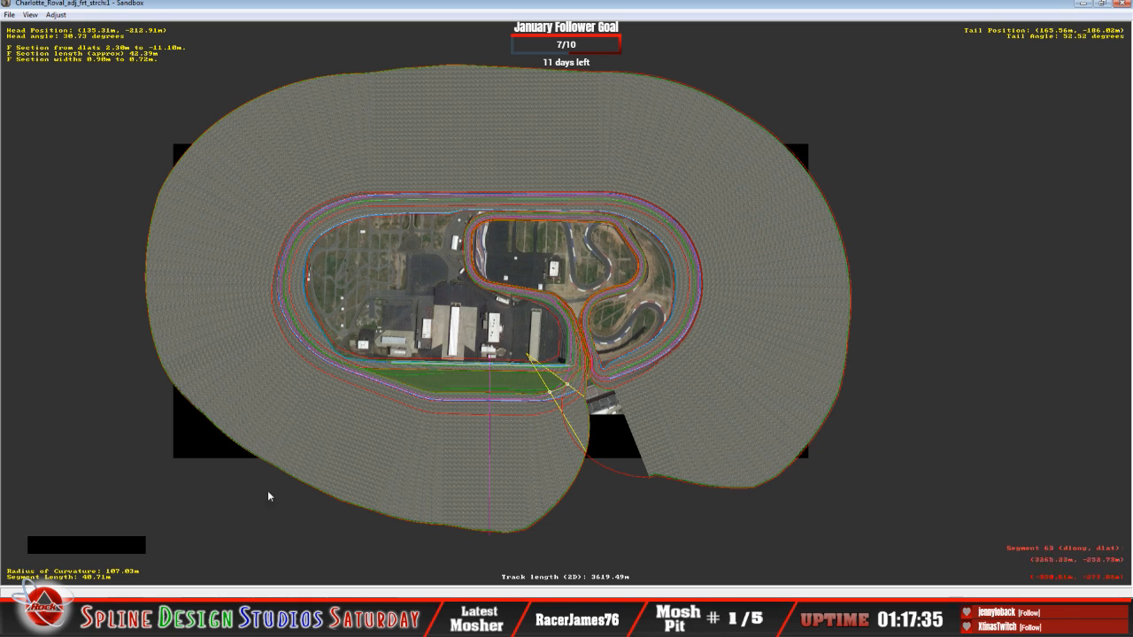
Switch to Windows Explorer and open the Charlotte_Night_SRA folder within 2 Third-Party Tracks, 6 Sim Racing Association.
{"action": "left_click", "coordinate": [150, 611]}
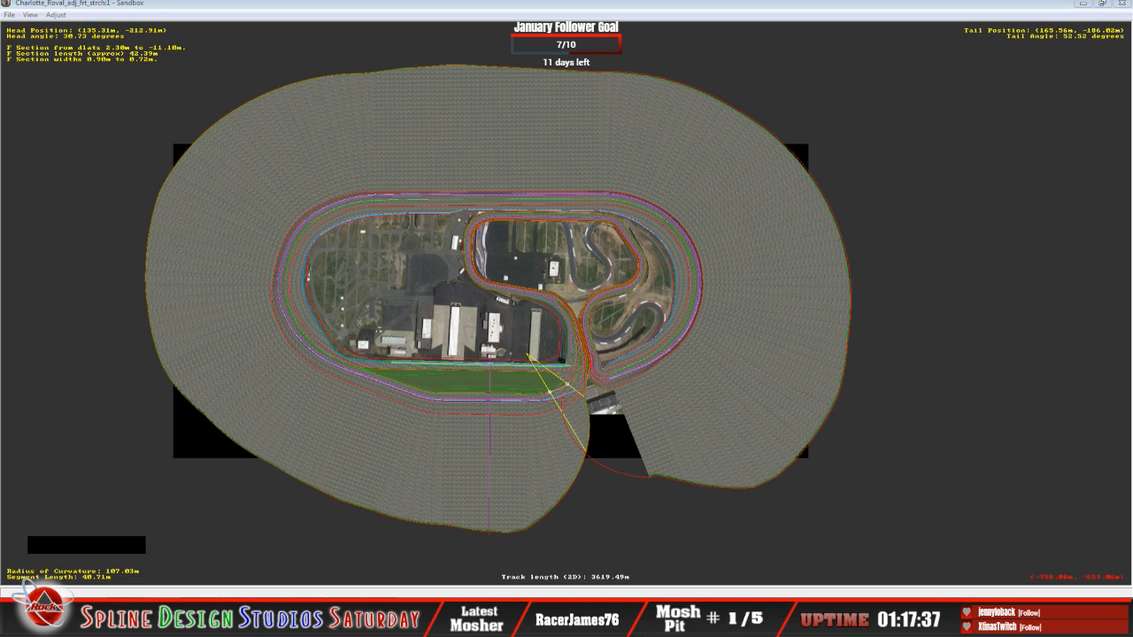
{"action": "left_click", "coordinate": [54, 568]}
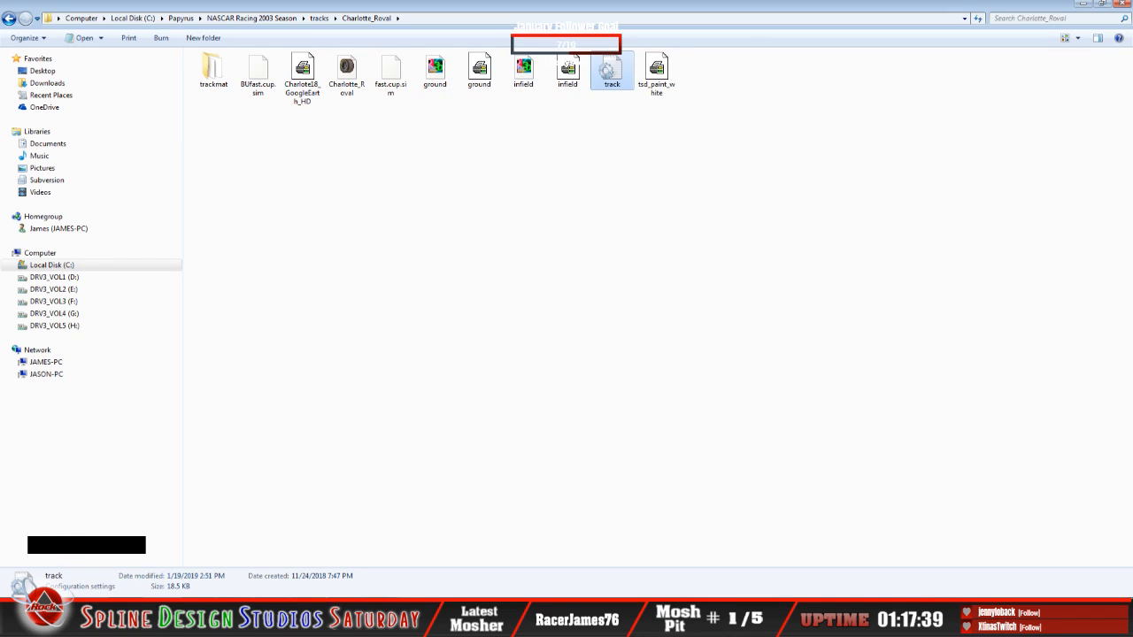
{"action": "left_click", "coordinate": [58, 580]}
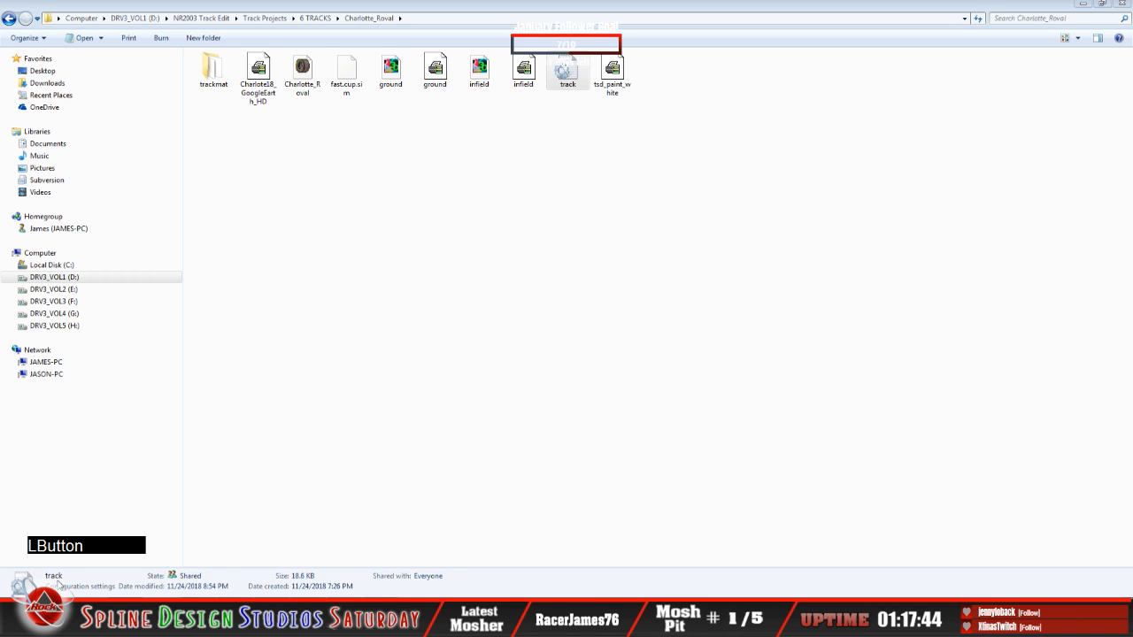
{"action": "left_click", "coordinate": [60, 553]}
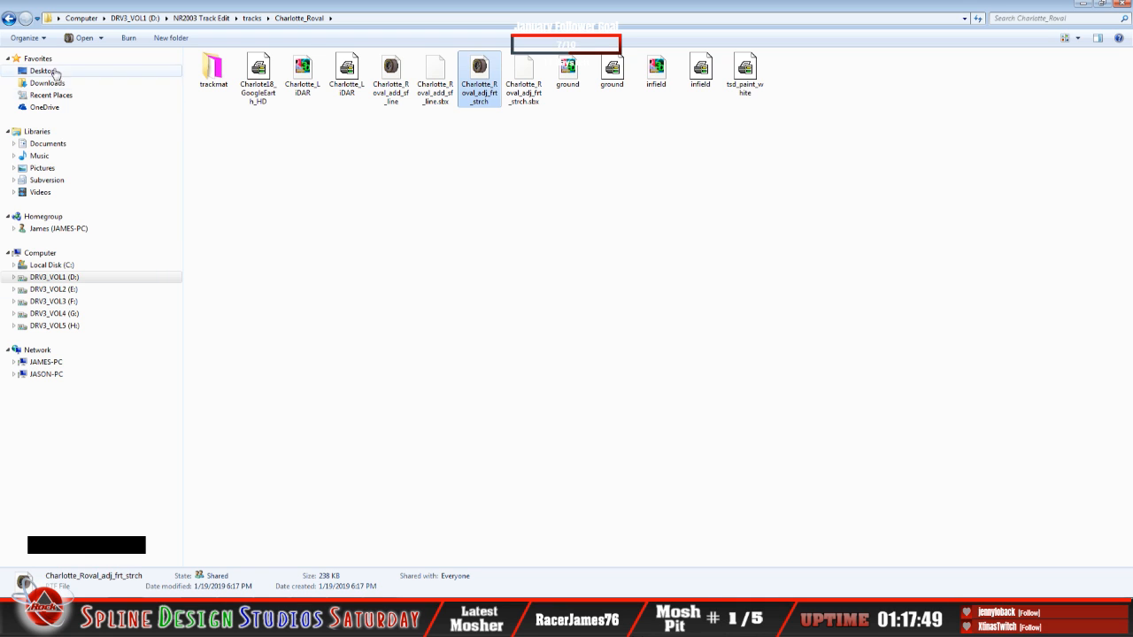
{"action": "left_click", "coordinate": [10, 20]}
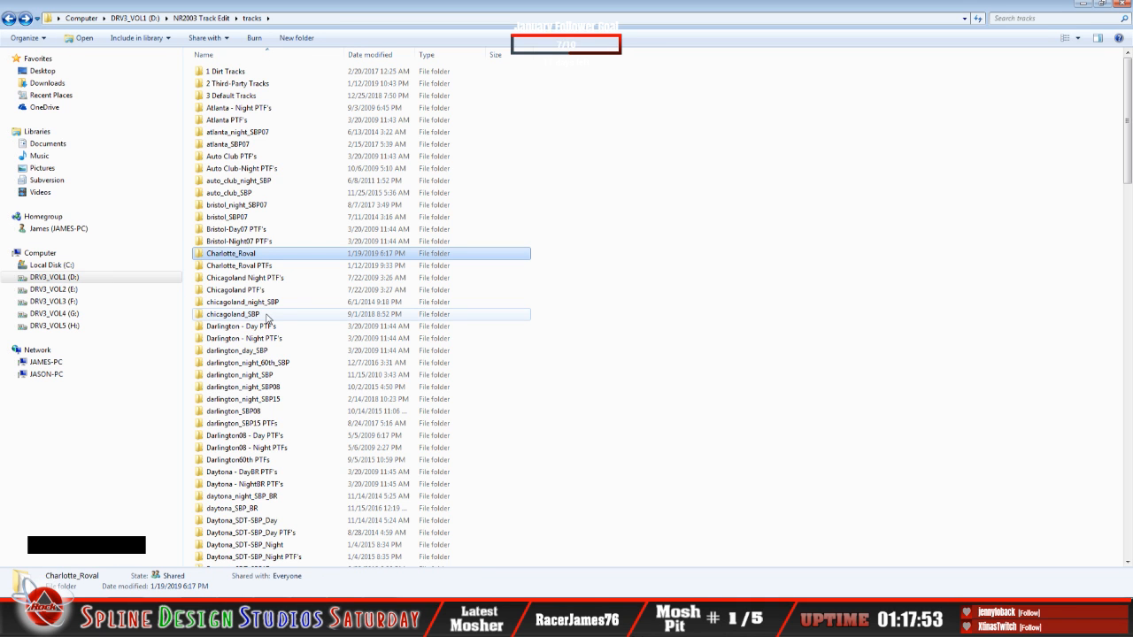
{"action": "double_click", "coordinate": [238, 83]}
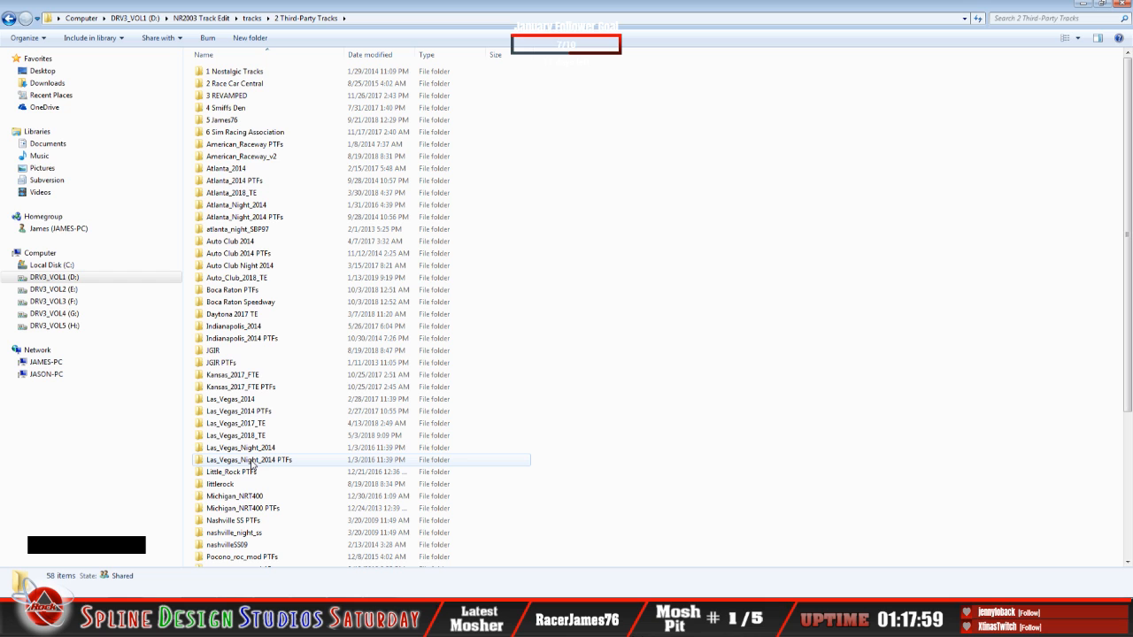
{"action": "double_click", "coordinate": [239, 131]}
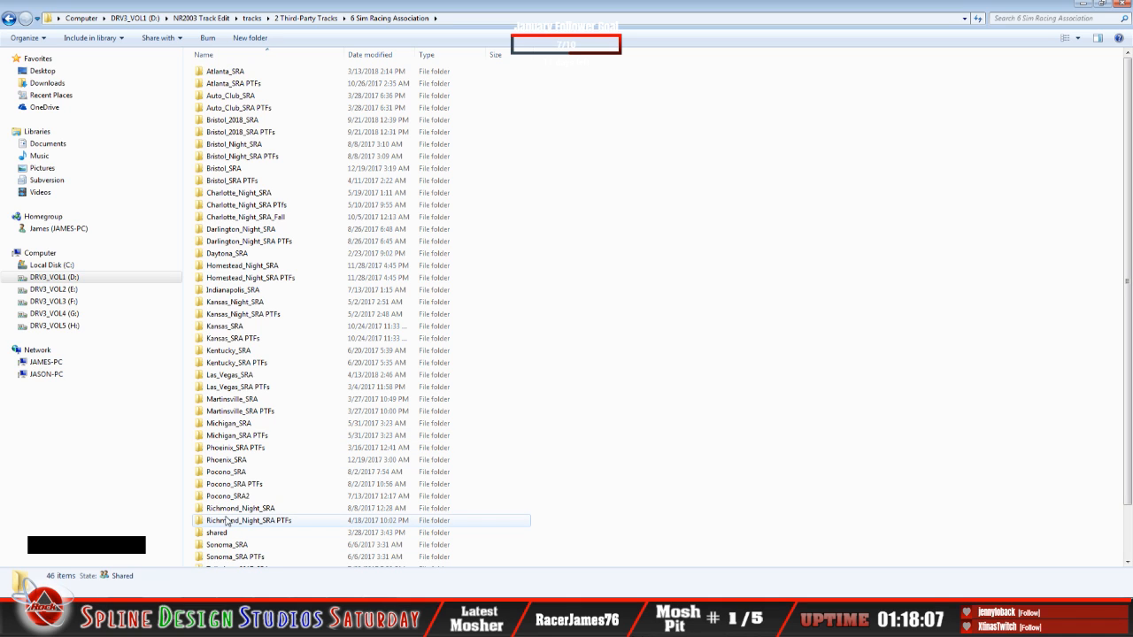
{"action": "left_click", "coordinate": [239, 196]}
{"action": "double_click", "coordinate": [239, 197]}
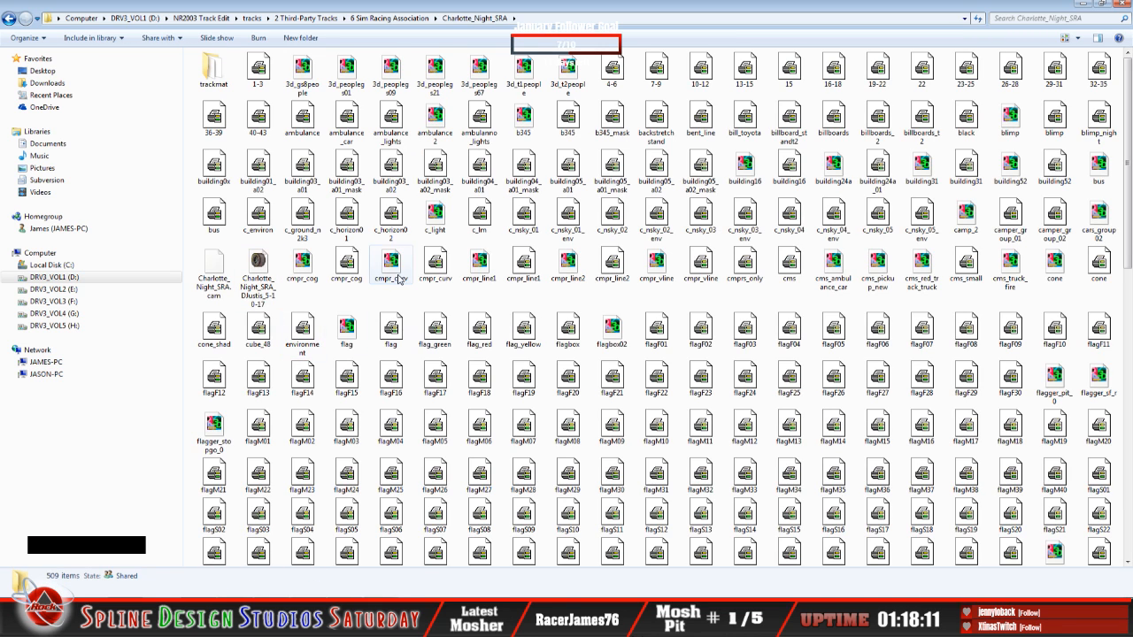
Open the cone object in 3DSimED3, examine the model, and close 3DSimED3.
{"action": "left_click", "coordinate": [390, 264]}
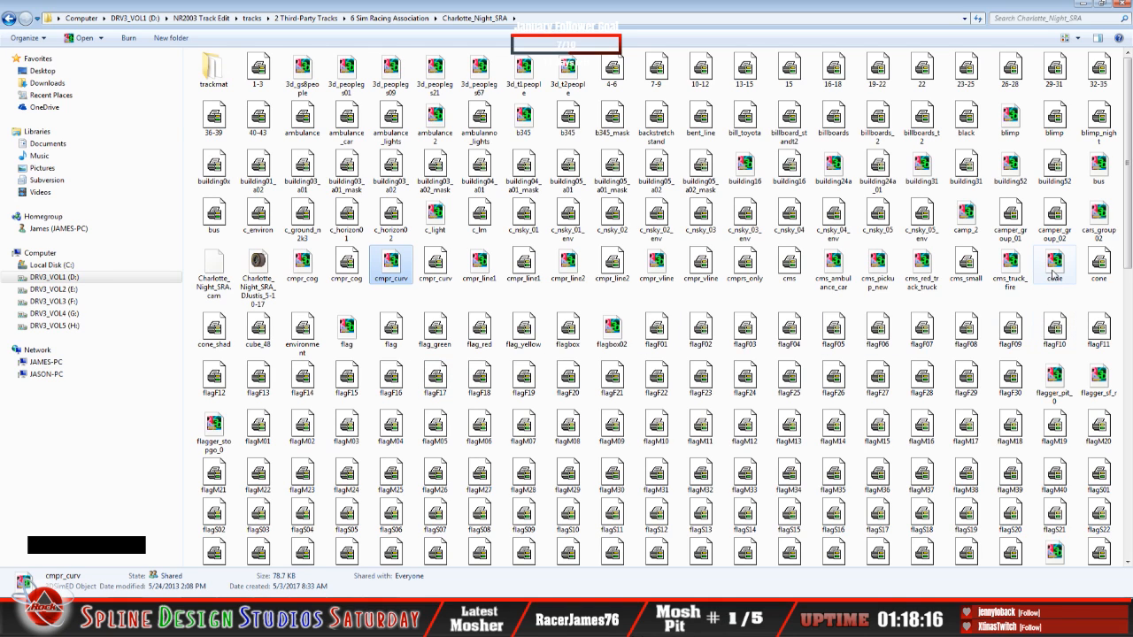
{"action": "left_click", "coordinate": [1053, 270]}
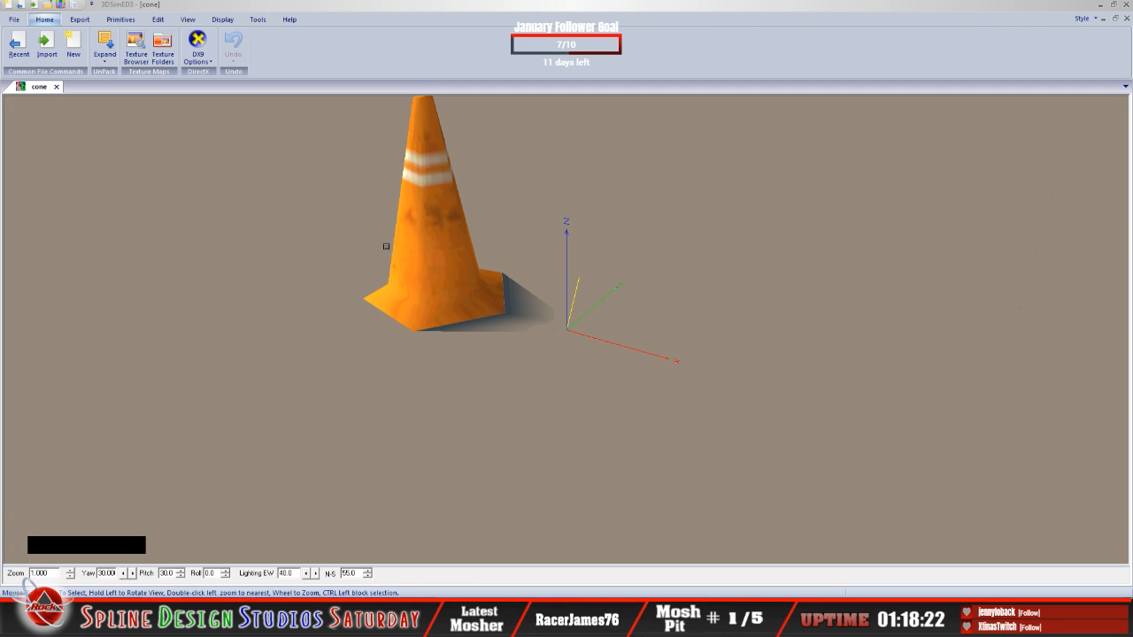
{"action": "middle_click", "coordinate": [446, 268]}
{"action": "scroll", "coordinate": [445, 268], "scroll_direction": "down", "scroll_amount": 7}
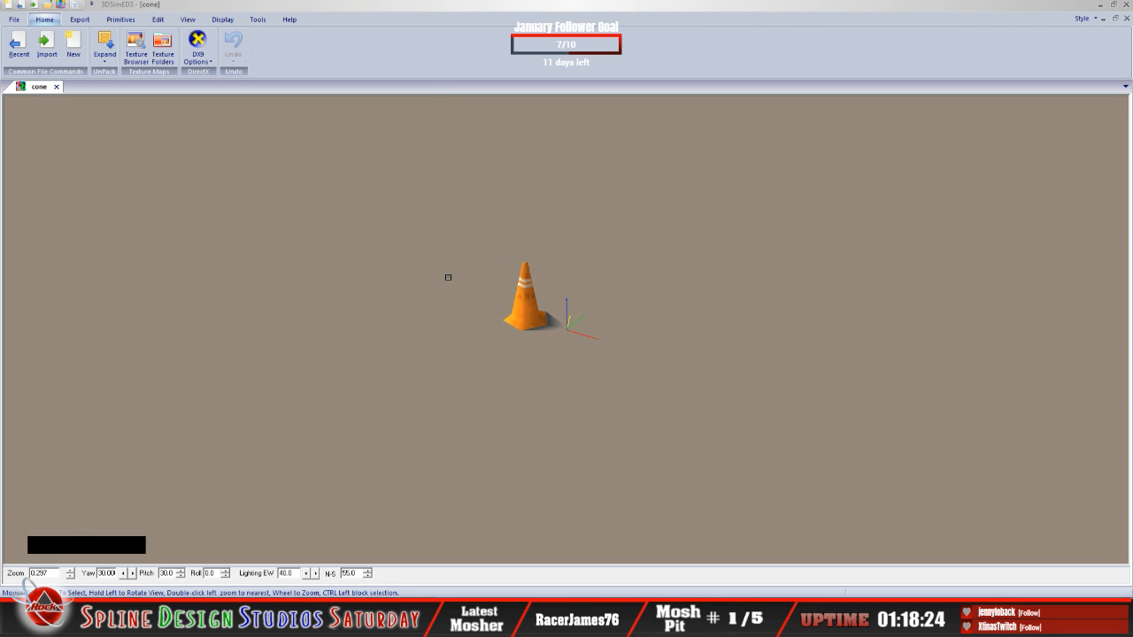
{"action": "left_click", "coordinate": [14, 21]}
{"action": "left_click", "coordinate": [259, 340]}
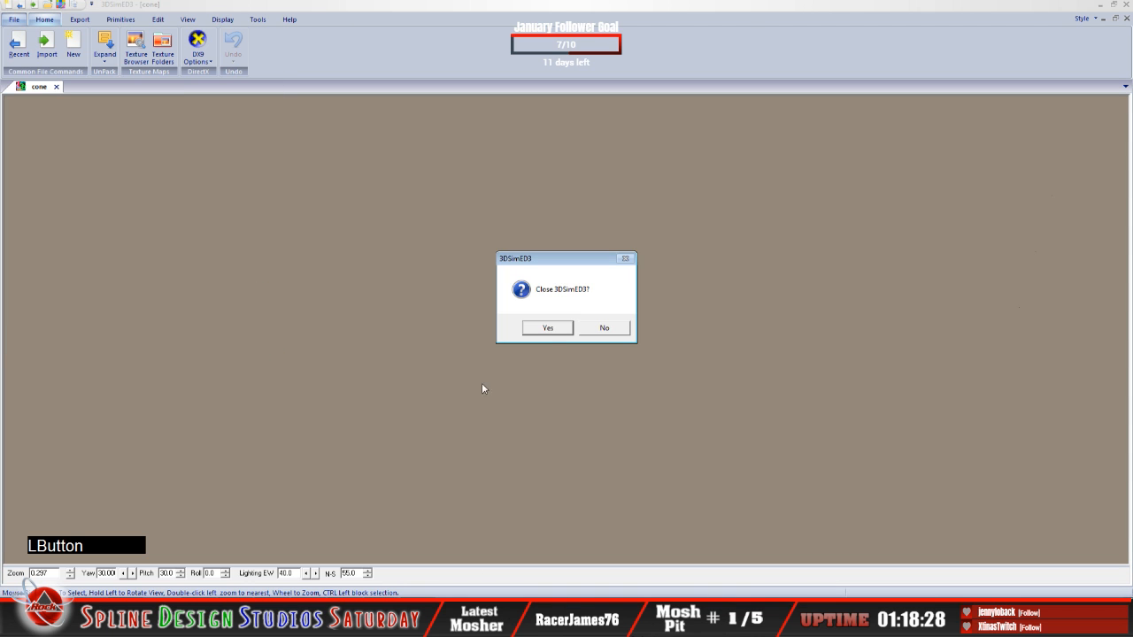
{"action": "left_click", "coordinate": [548, 328]}
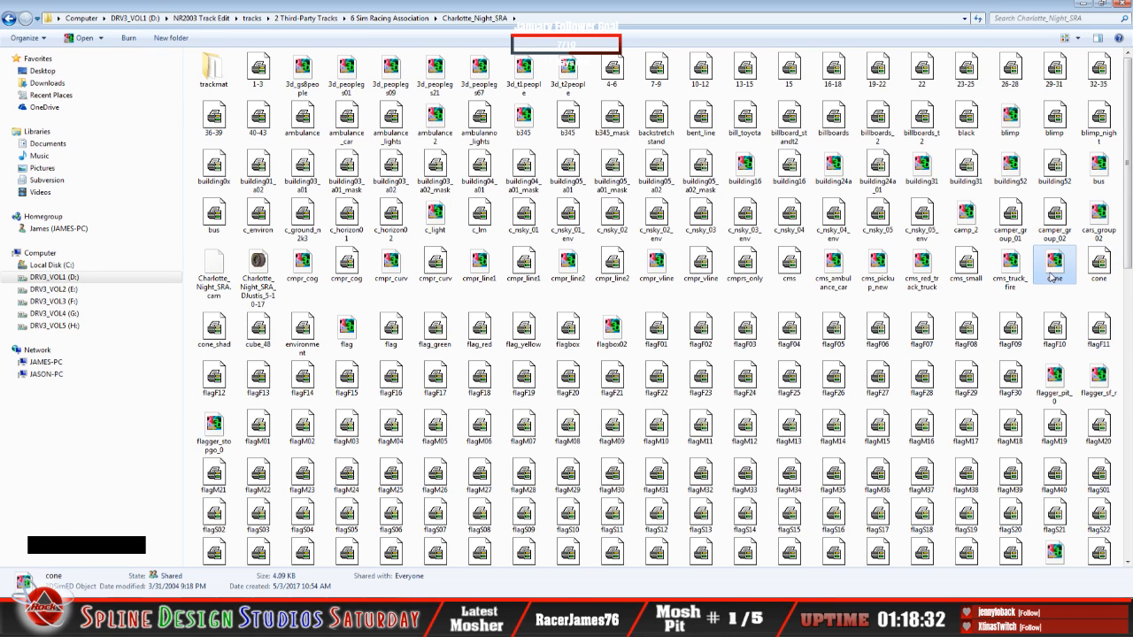
Copy the cone object, its cone texture and the cone_shad file from the Charlotte_Night_SRA folder.
{"action": "left_click", "coordinate": [1098, 264], "text": "ctrl"}
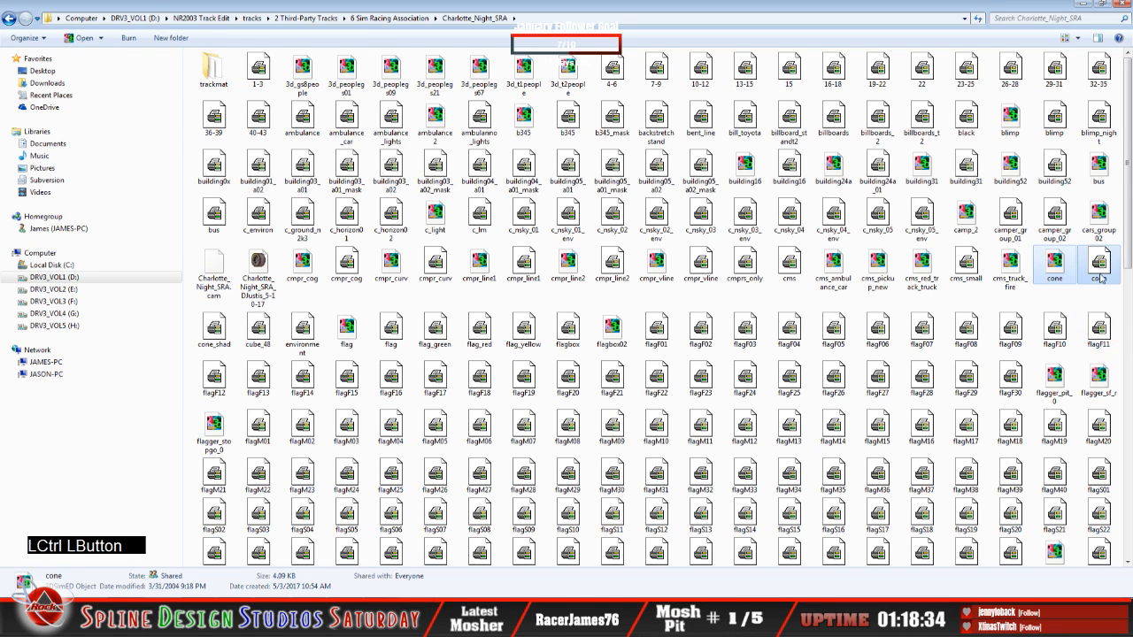
{"action": "left_click", "coordinate": [215, 332], "text": "ctrl"}
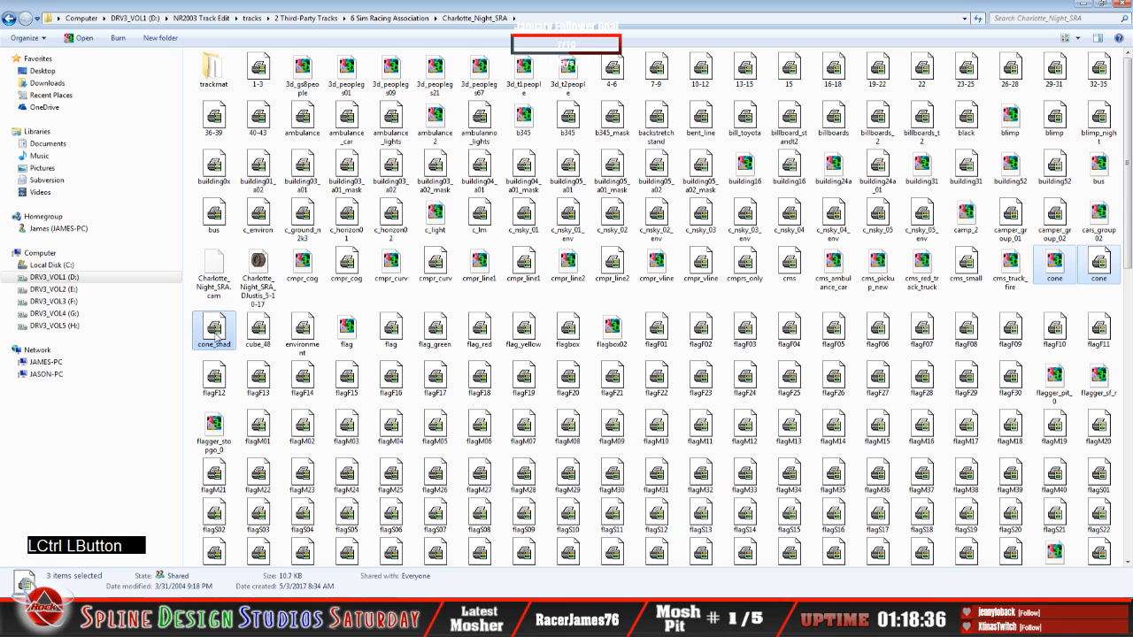
{"action": "right_click", "coordinate": [216, 335]}
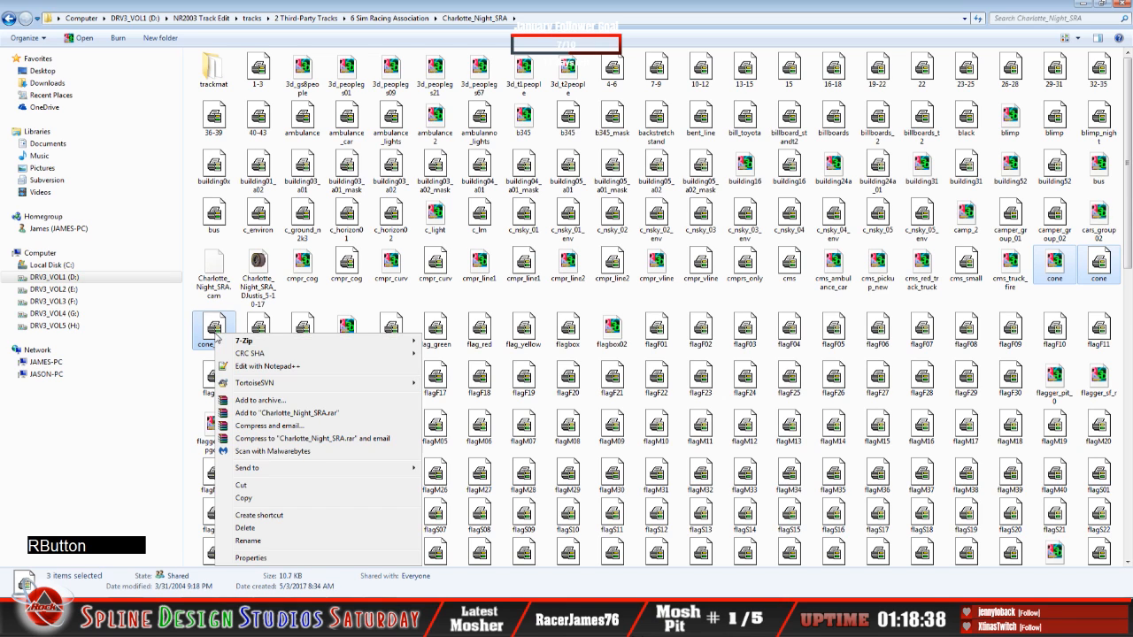
{"action": "left_click", "coordinate": [244, 497]}
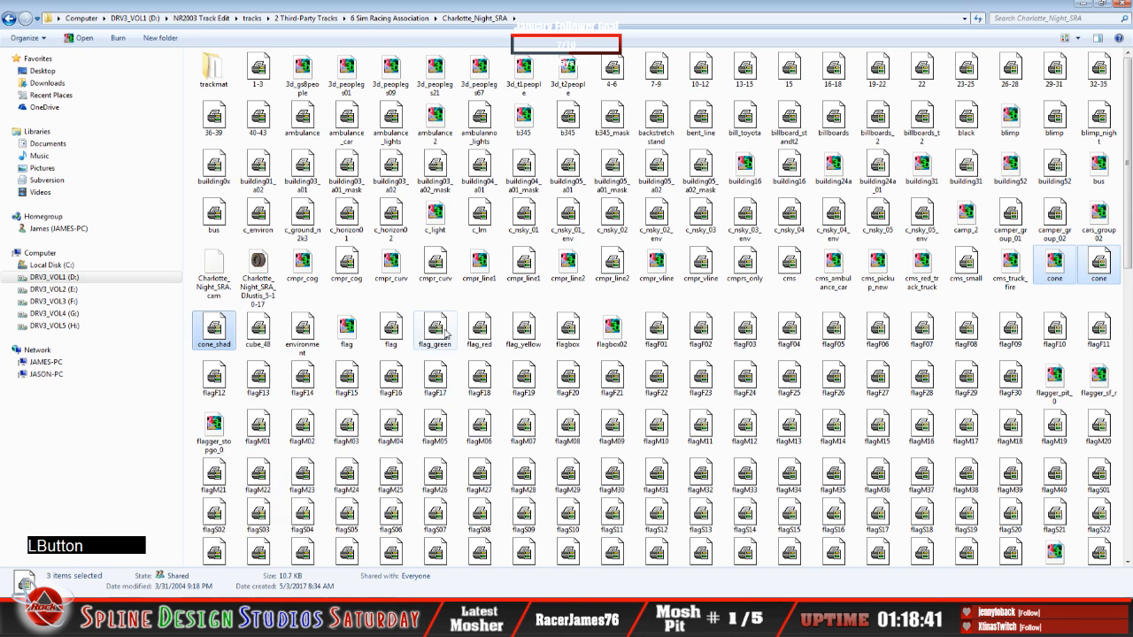
{"action": "left_click", "coordinate": [429, 301]}
Paste the copied cone files into the Charlotte_Roval folder under tracks.
{"action": "left_click", "coordinate": [9, 19]}
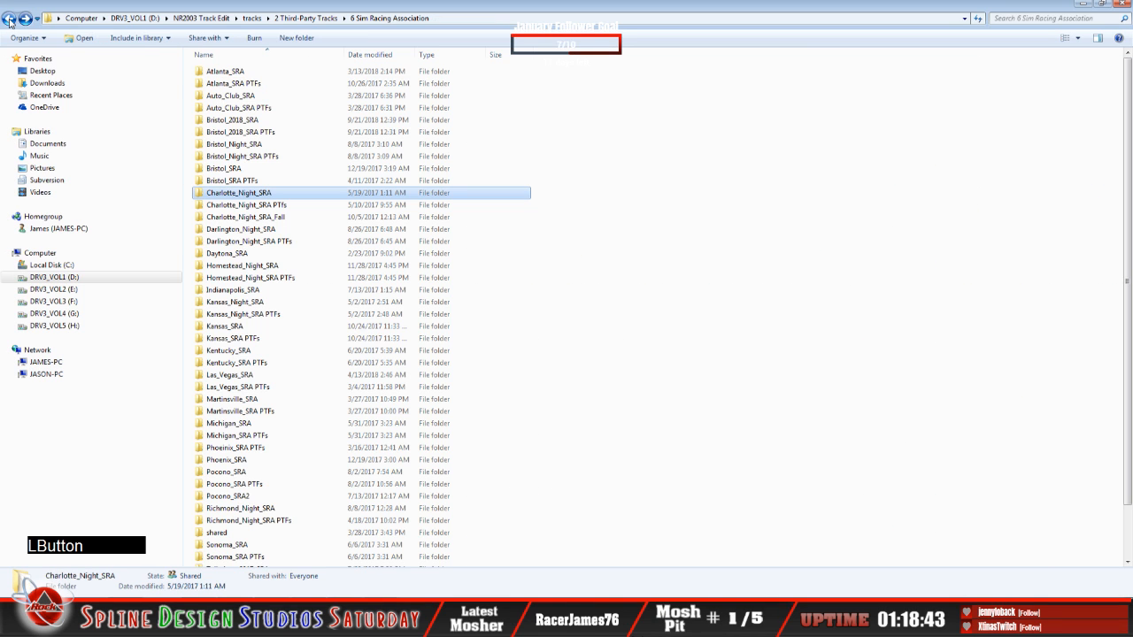
{"action": "left_click", "coordinate": [9, 19]}
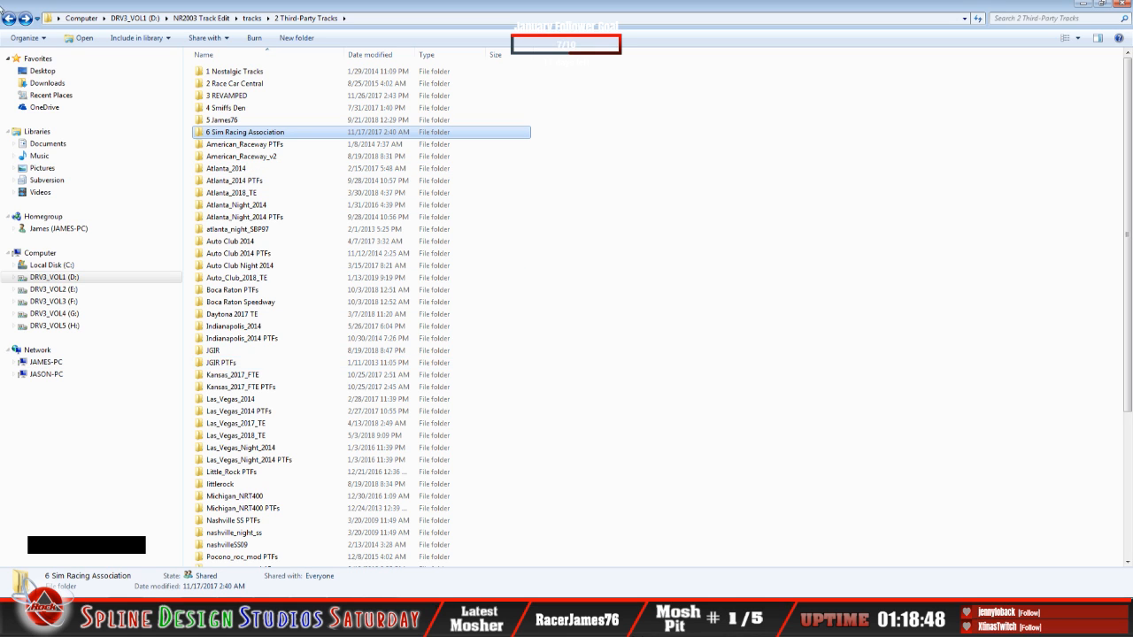
{"action": "left_click", "coordinate": [9, 18]}
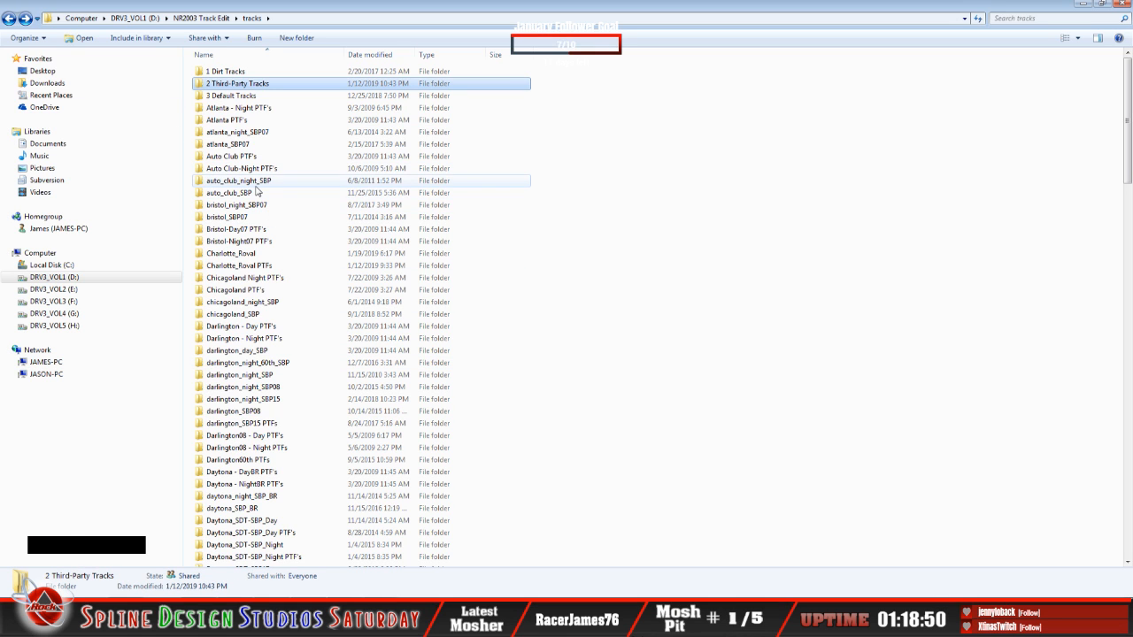
{"action": "double_click", "coordinate": [240, 256]}
{"action": "right_click", "coordinate": [407, 240]}
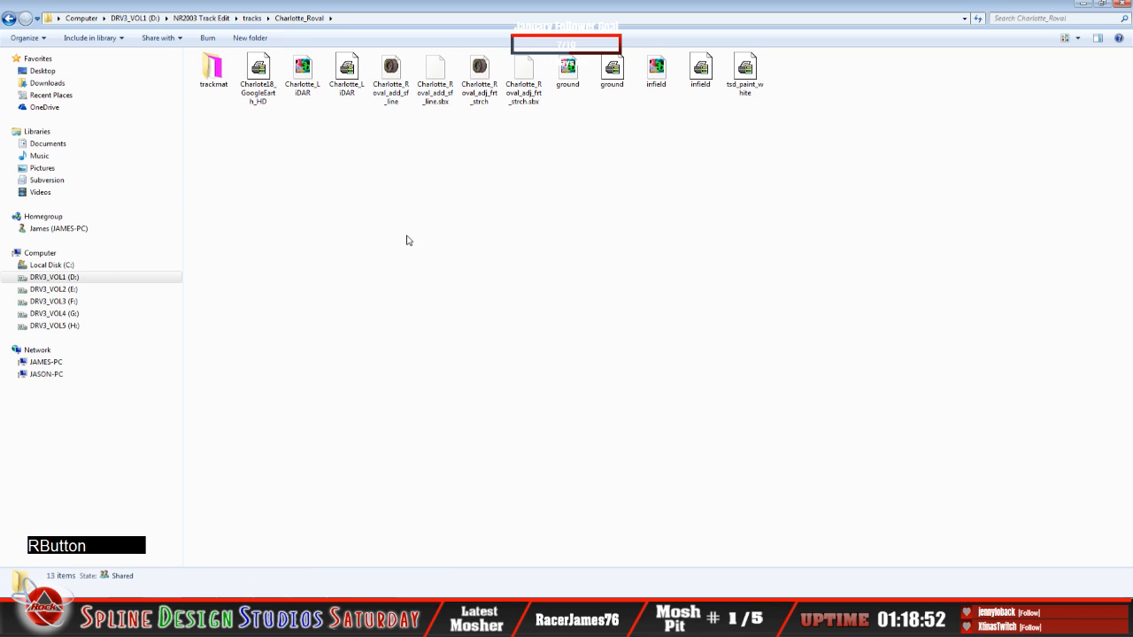
{"action": "left_click", "coordinate": [433, 318]}
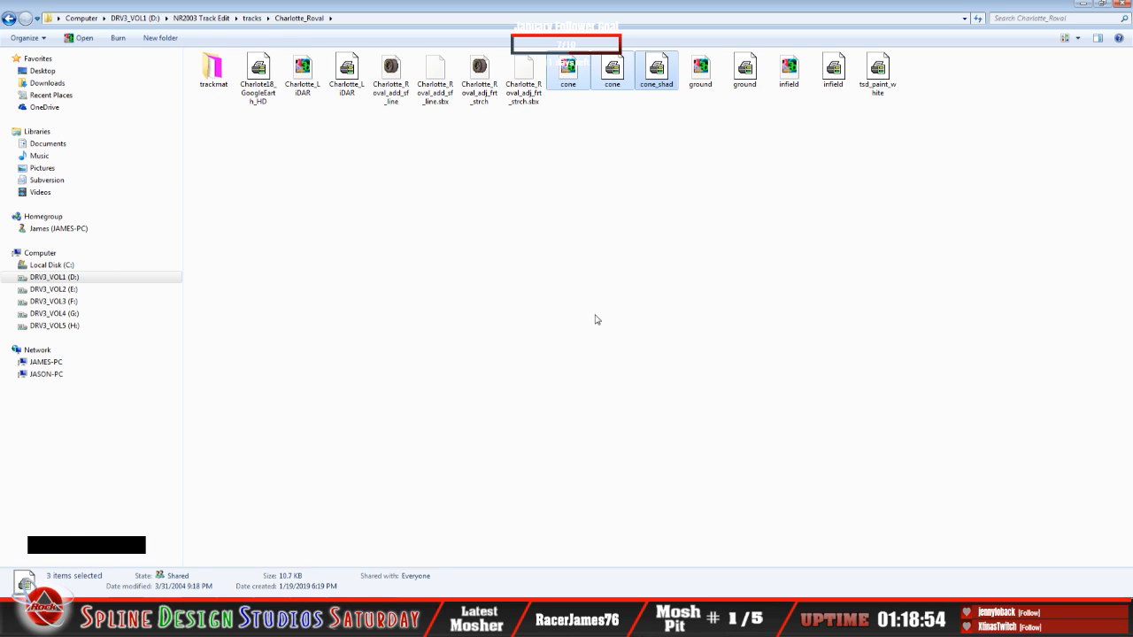
{"action": "left_click", "coordinate": [588, 266]}
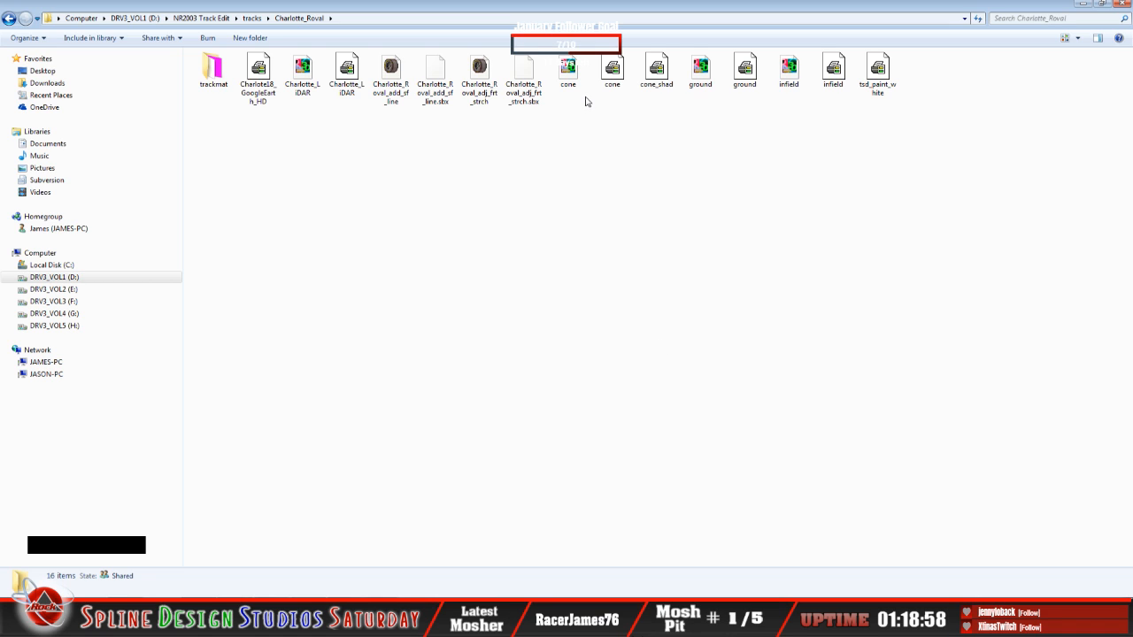
Switch back to Sandbox and open the track side object view with its properties.
{"action": "left_click", "coordinate": [404, 586]}
{"action": "left_click", "coordinate": [29, 16]}
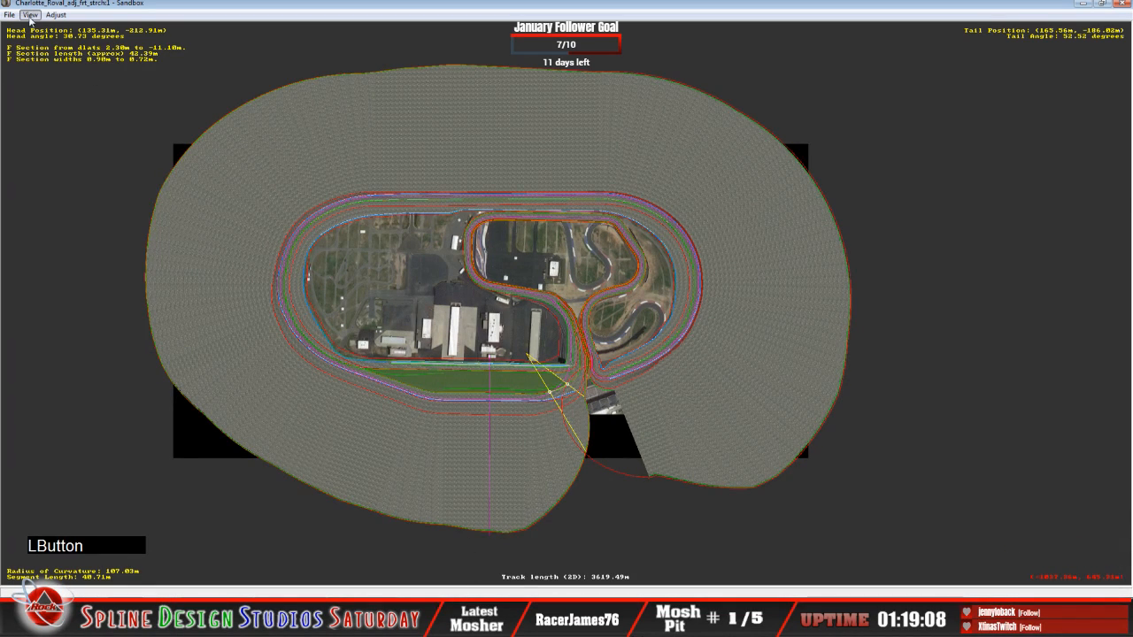
{"action": "left_click", "coordinate": [92, 157]}
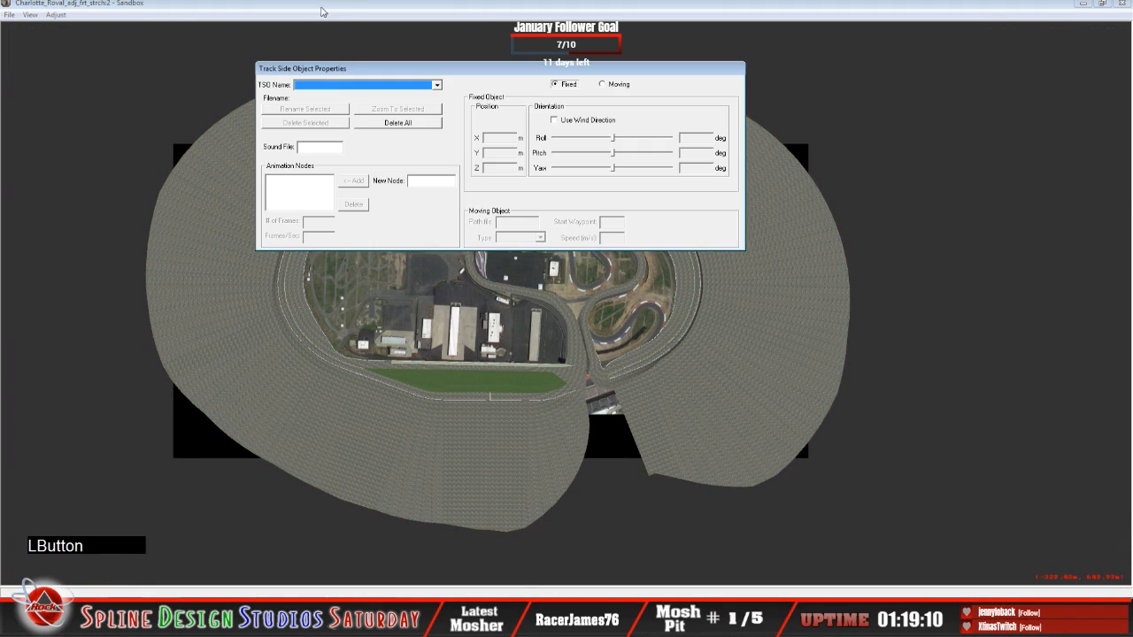
Add cone.3do as a trackside object on the infield grass near the western end of the front straight.
{"action": "left_click", "coordinate": [323, 12]}
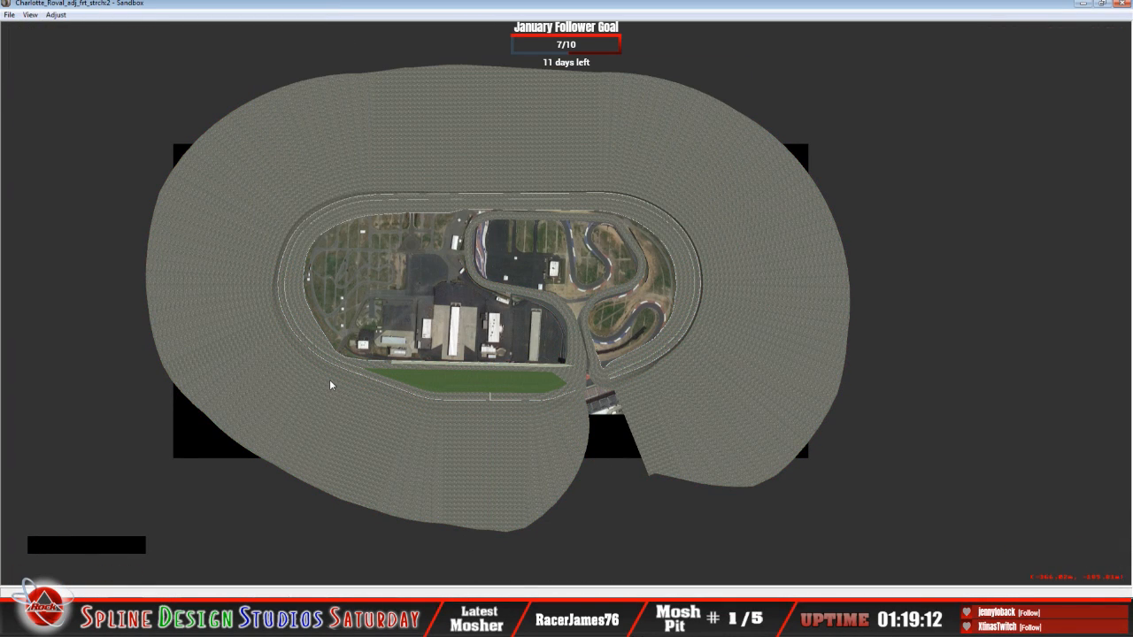
{"action": "key", "text": "z"}
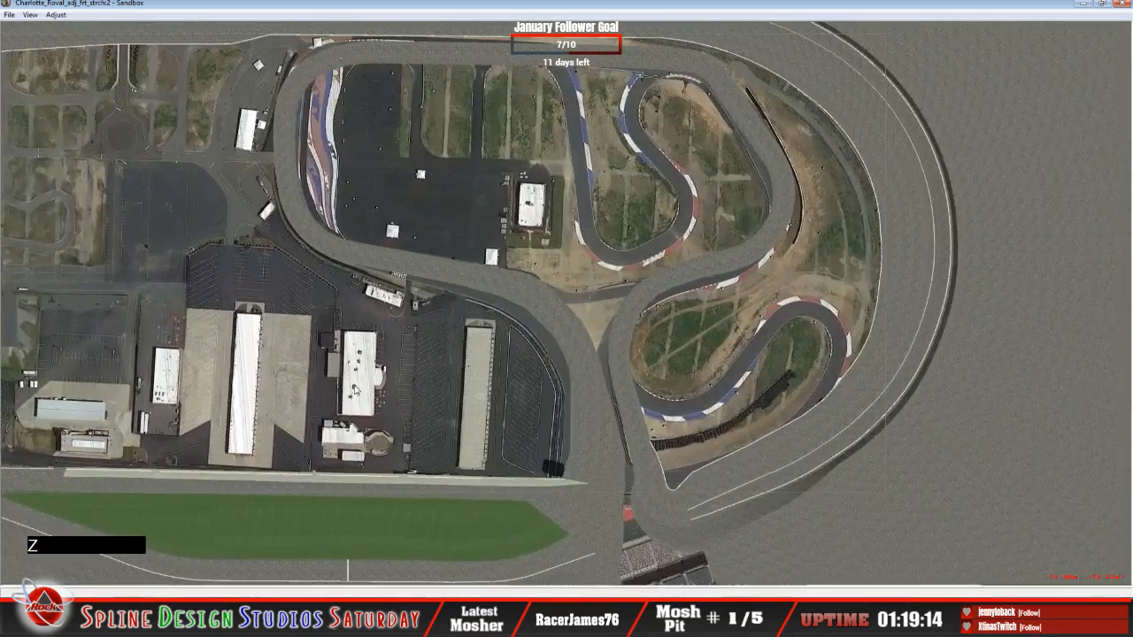
{"action": "key", "text": "c"}
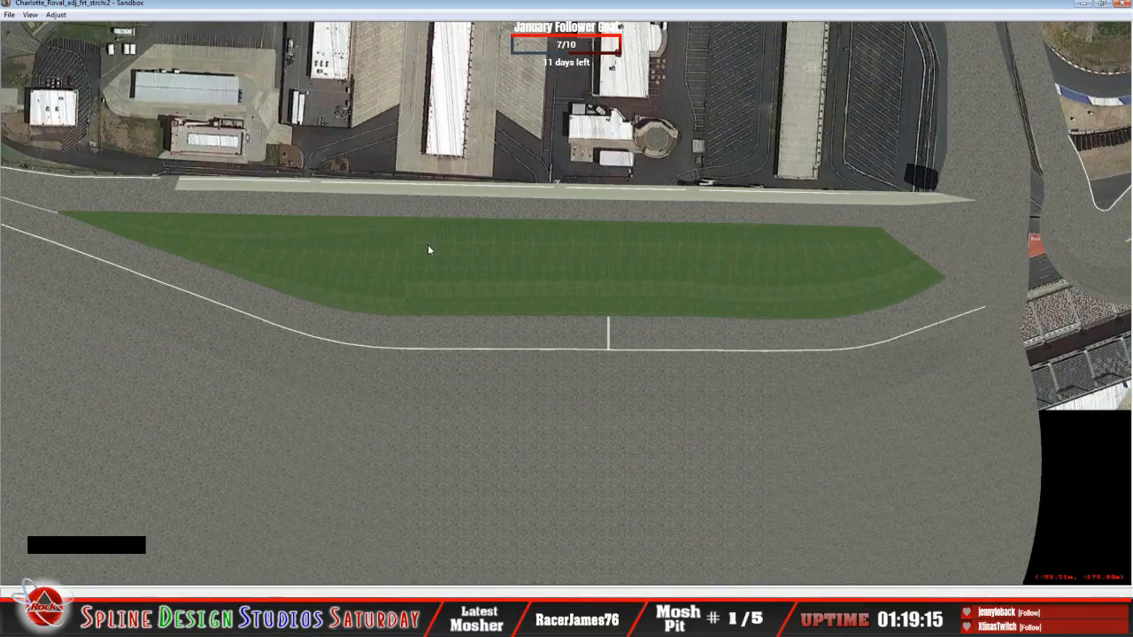
{"action": "key", "text": "z"}
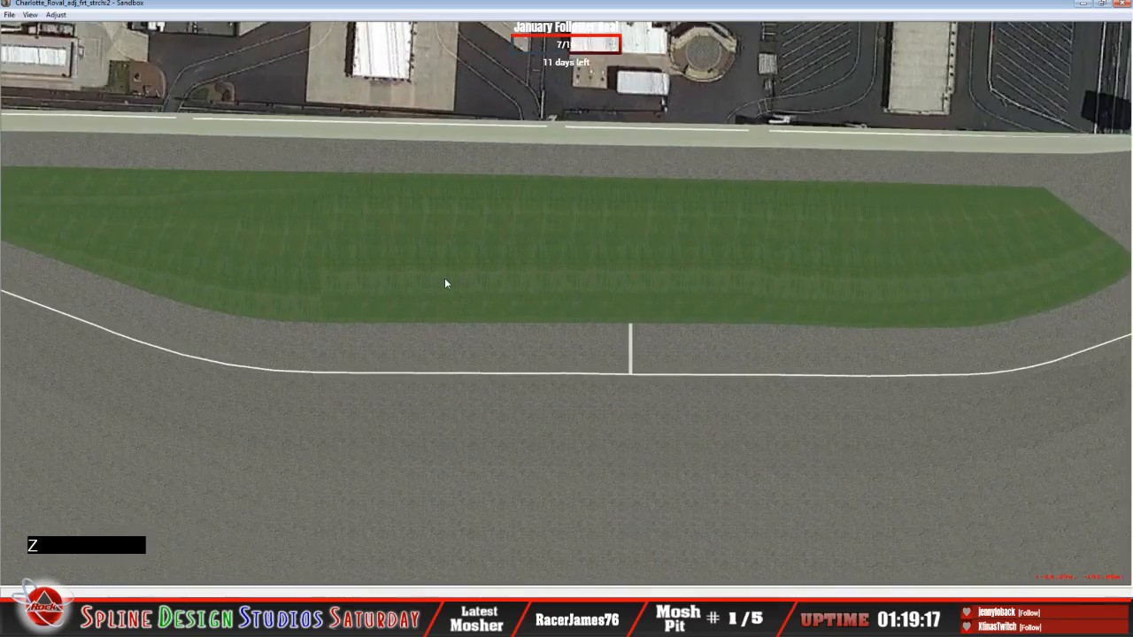
{"action": "key", "text": "c"}
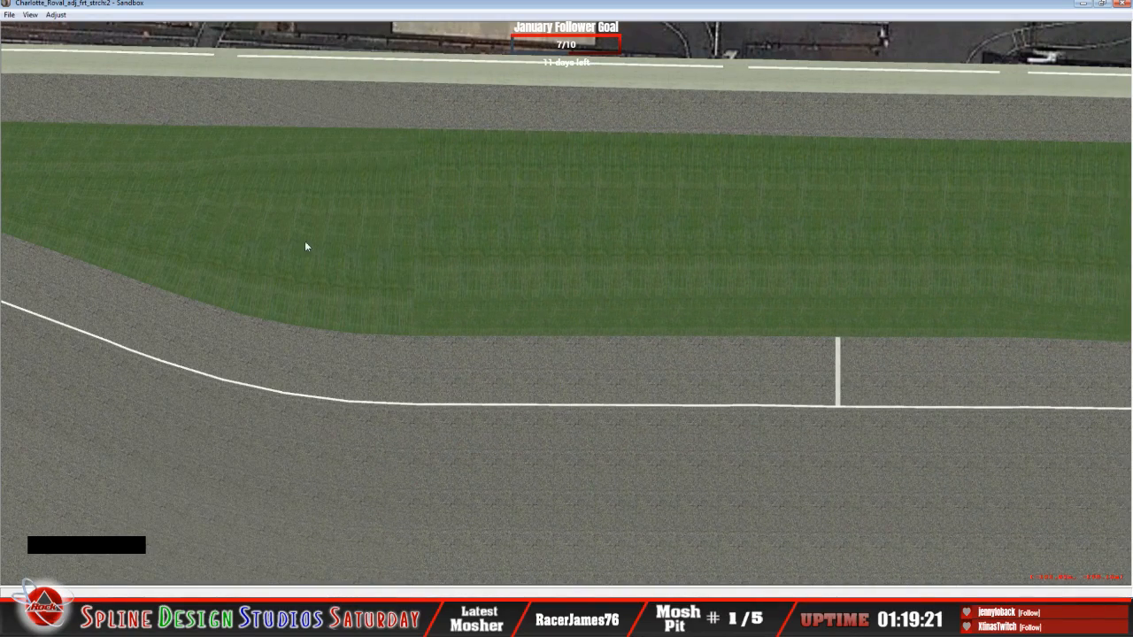
{"action": "key", "text": "c"}
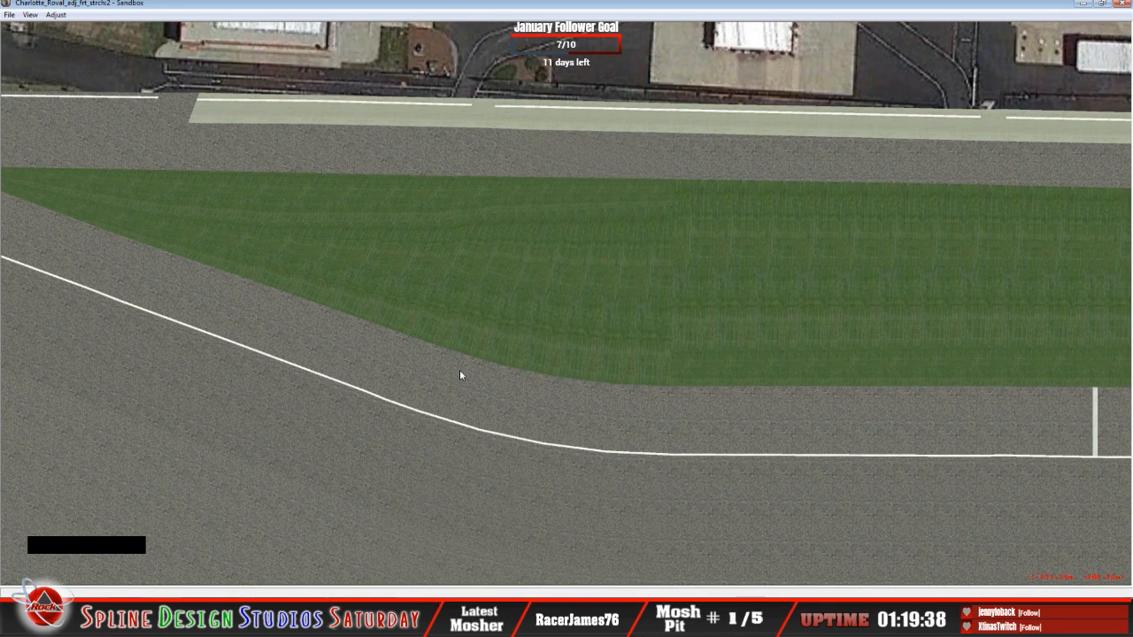
{"action": "right_click", "coordinate": [474, 327]}
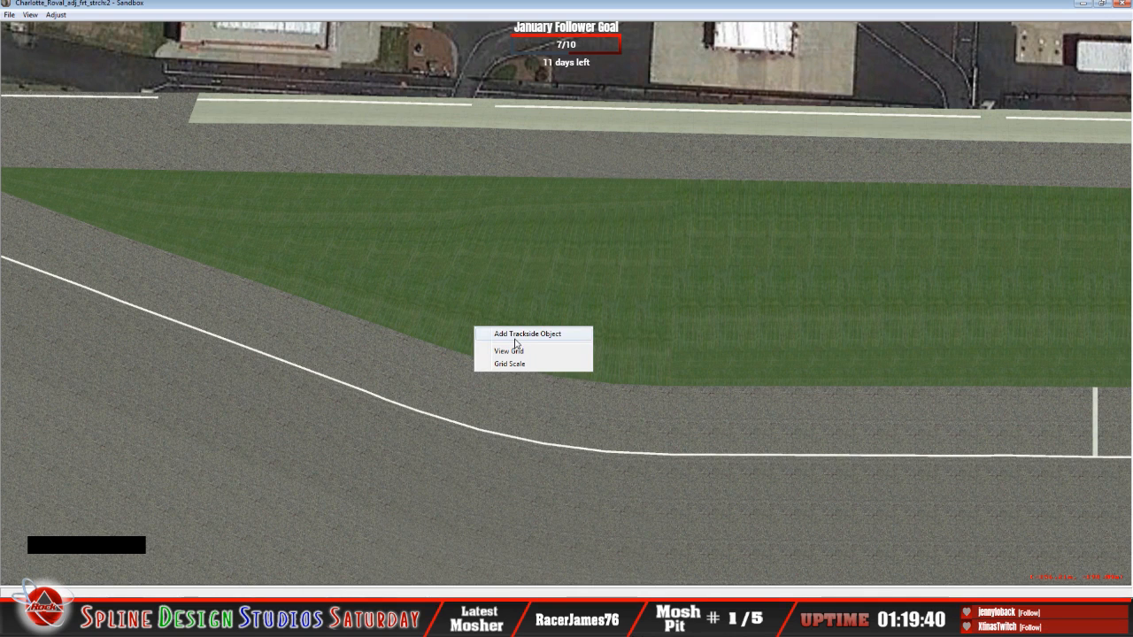
{"action": "left_click", "coordinate": [516, 334]}
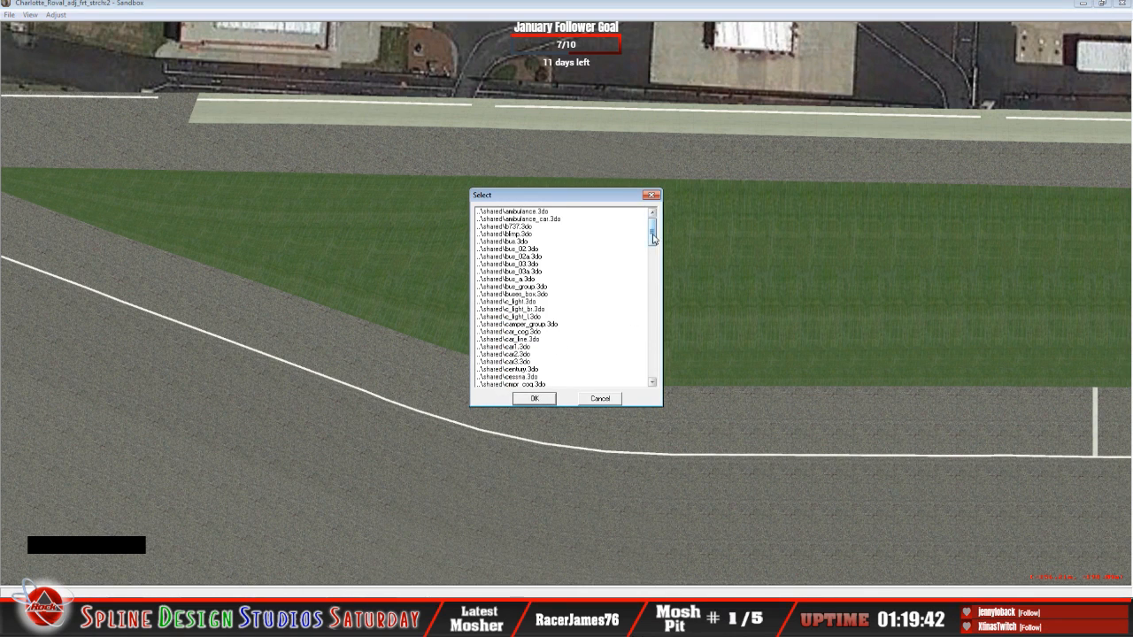
{"action": "left_click_drag", "start_coordinate": [652, 232], "coordinate": [652, 380]}
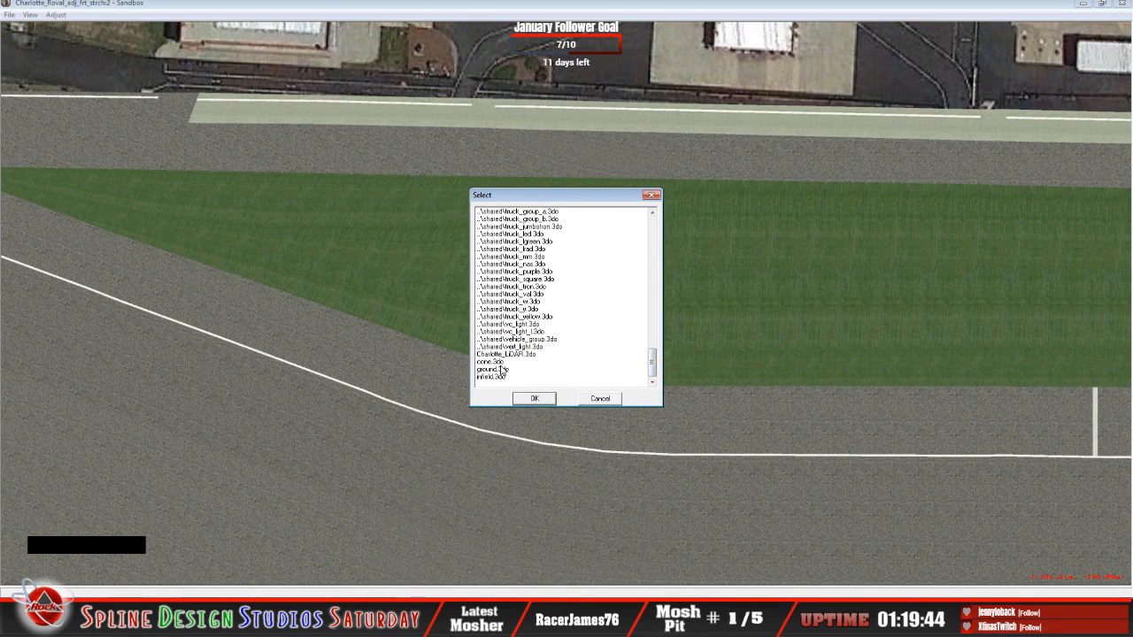
{"action": "left_click", "coordinate": [501, 362]}
{"action": "left_click", "coordinate": [534, 399]}
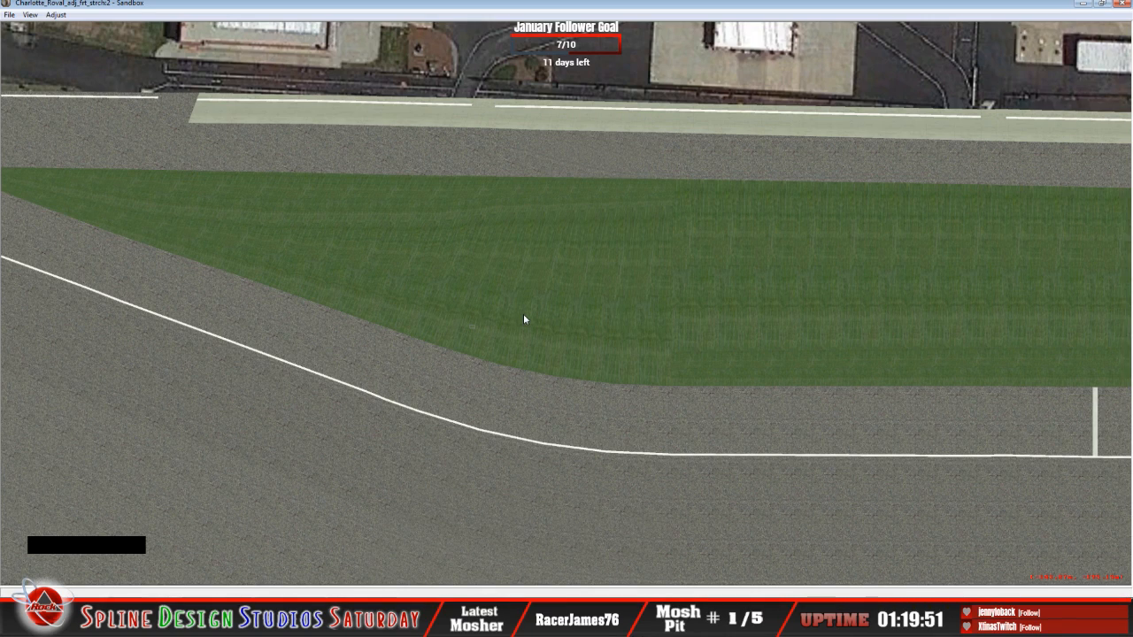
Select the added cone on the infield grass and examine its placement from above.
{"action": "key", "text": "z"}
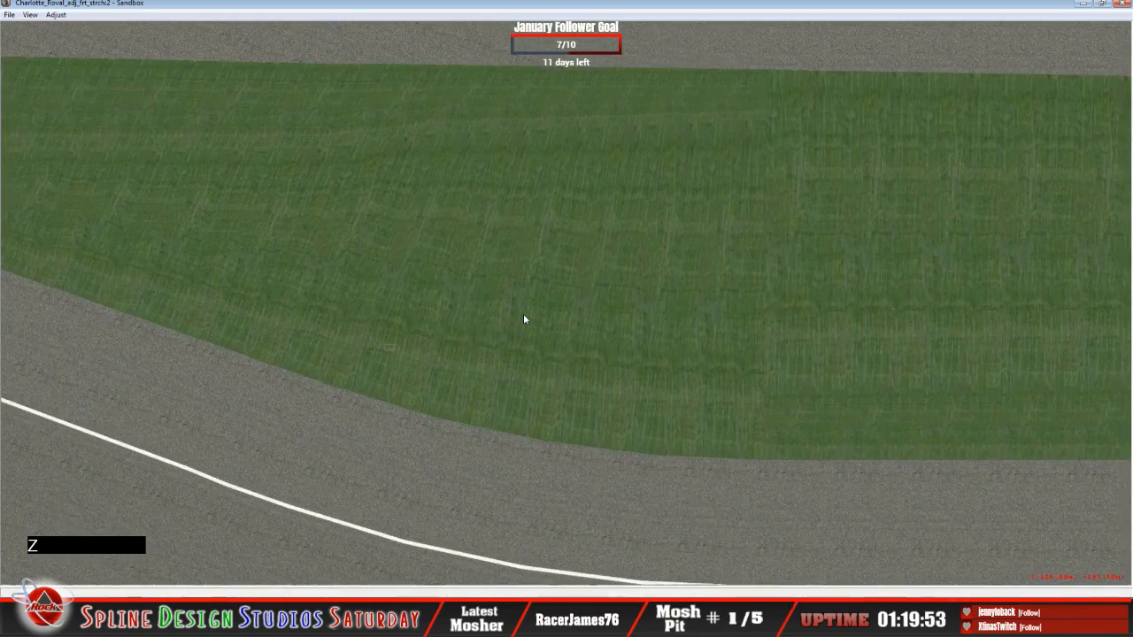
{"action": "left_click", "coordinate": [372, 357]}
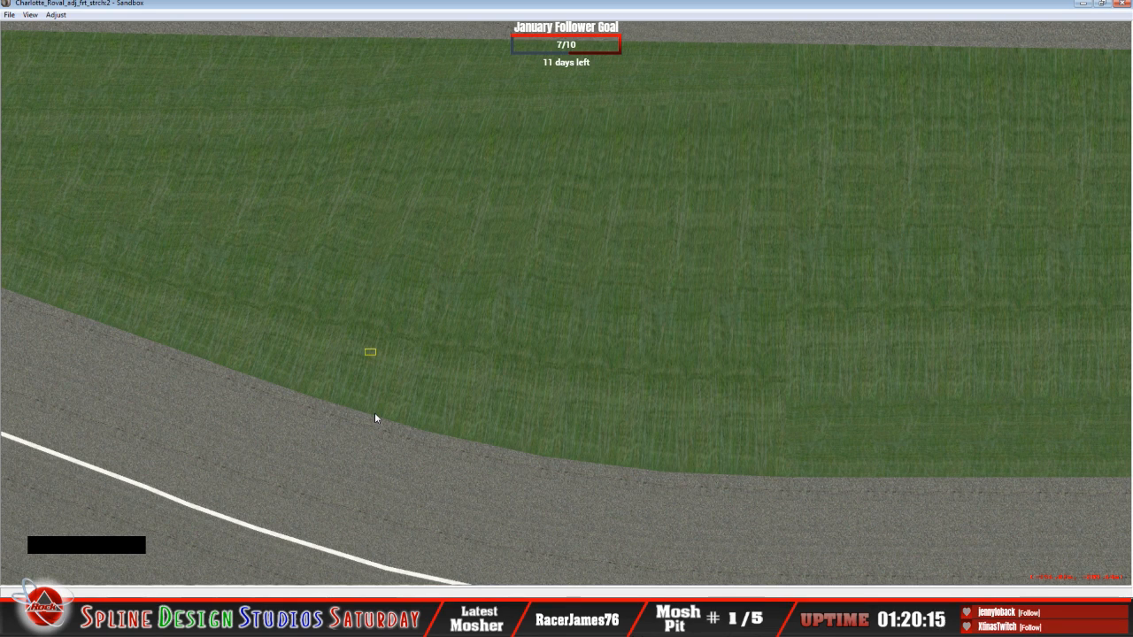
{"action": "key", "text": "x"}
{"action": "key", "text": "x"}
{"action": "key", "text": "x"}
{"action": "key", "text": "x"}
{"action": "key", "text": "x"}
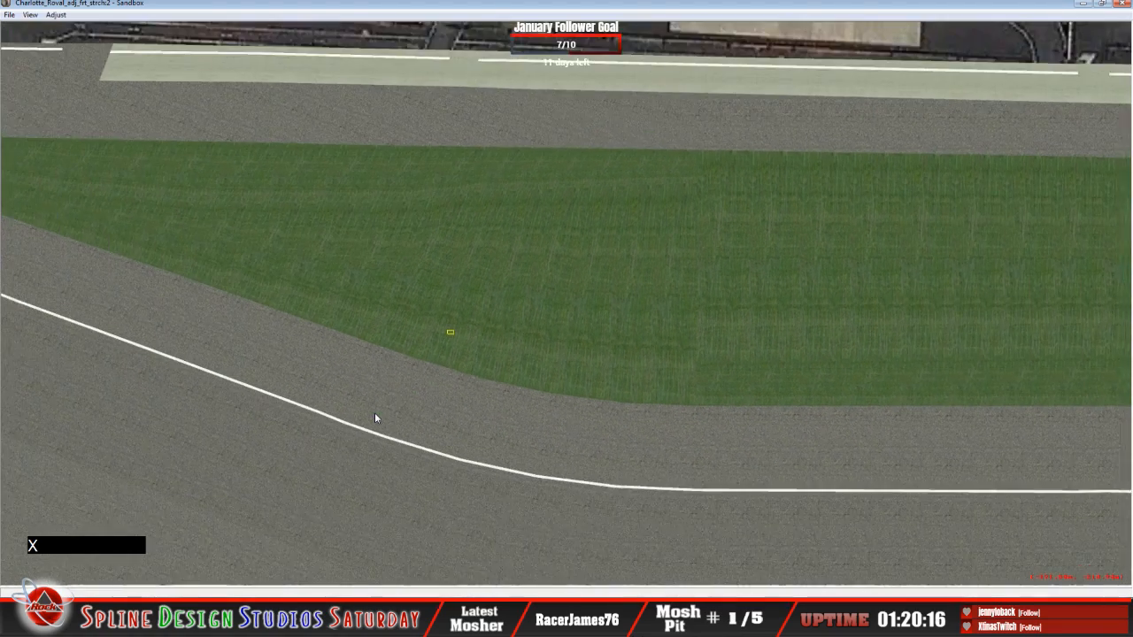
{"action": "key", "text": "x"}
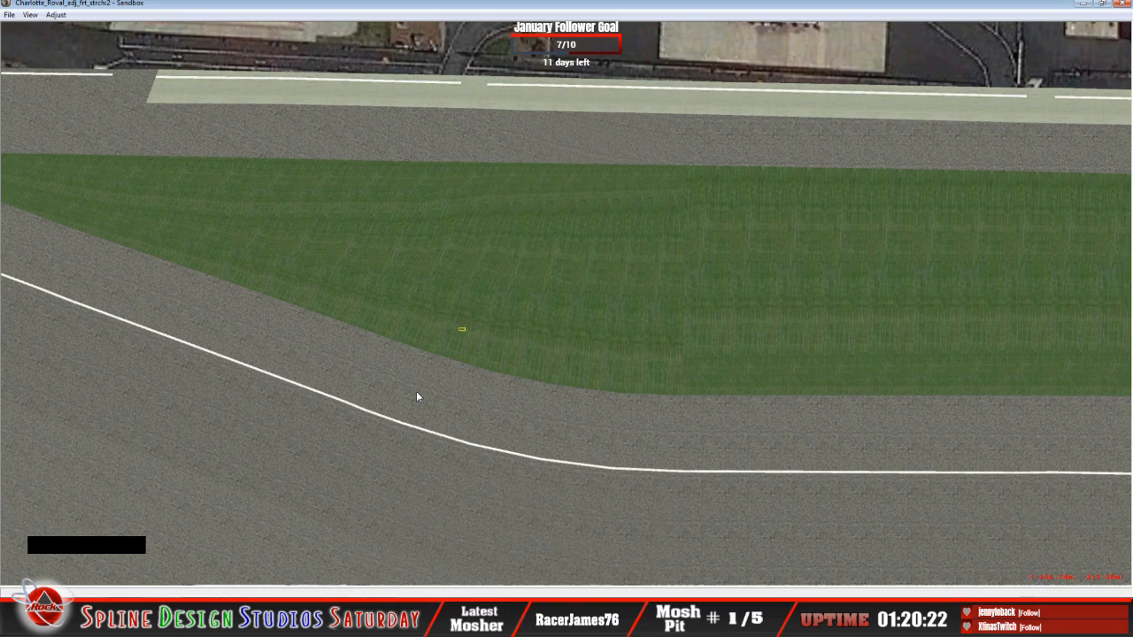
{"action": "key", "text": "z"}
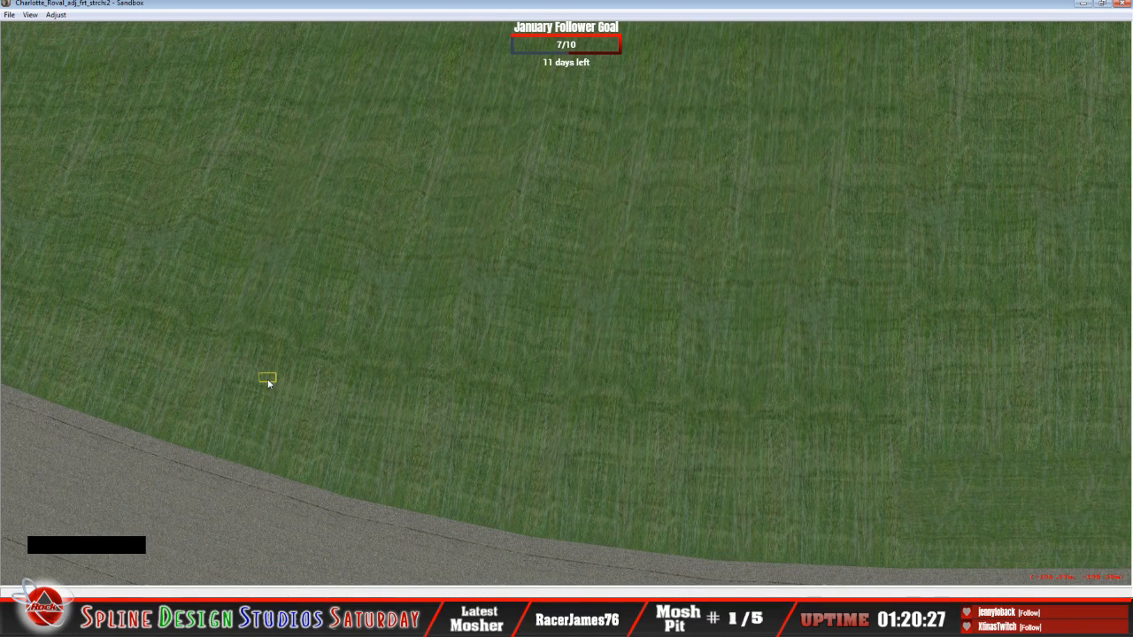
{"action": "mouse_move", "coordinate": [268, 381]}
{"action": "left_mouse_down"}
{"action": "mouse_move", "coordinate": [418, 271]}
{"action": "mouse_move", "coordinate": [471, 257]}
{"action": "left_mouse_up"}
Switch to the Camera View and fly over to the selected cone to inspect it in 3D.
{"action": "left_click", "coordinate": [397, 588]}
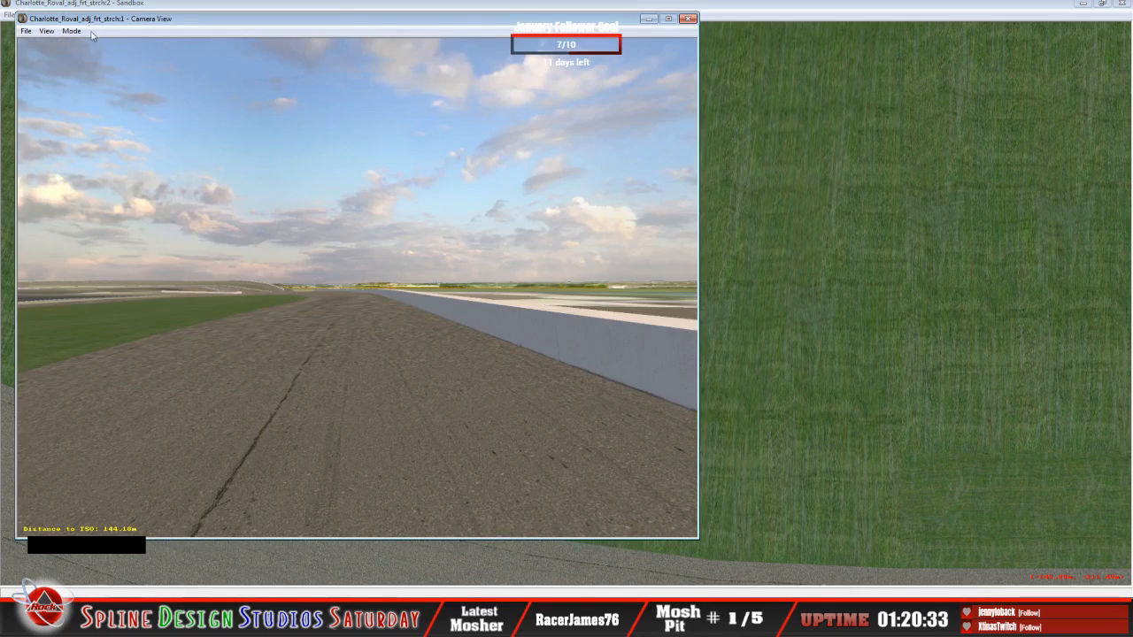
{"action": "left_click", "coordinate": [73, 31]}
{"action": "left_click", "coordinate": [81, 45]}
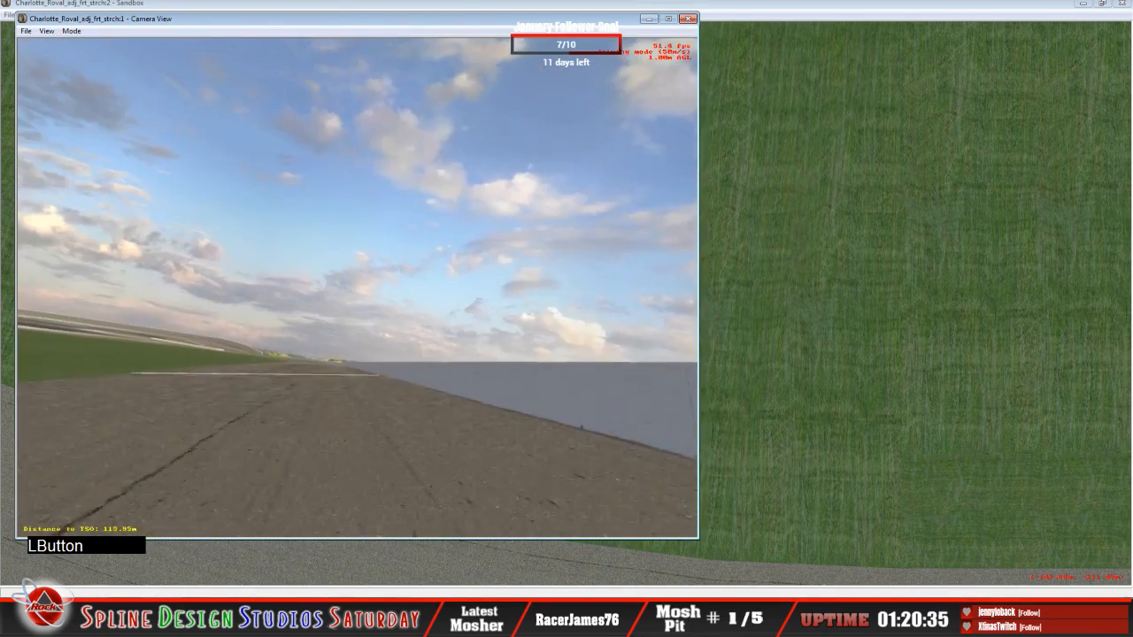
{"action": "key", "text": "space"}
{"action": "key", "text": "space"}
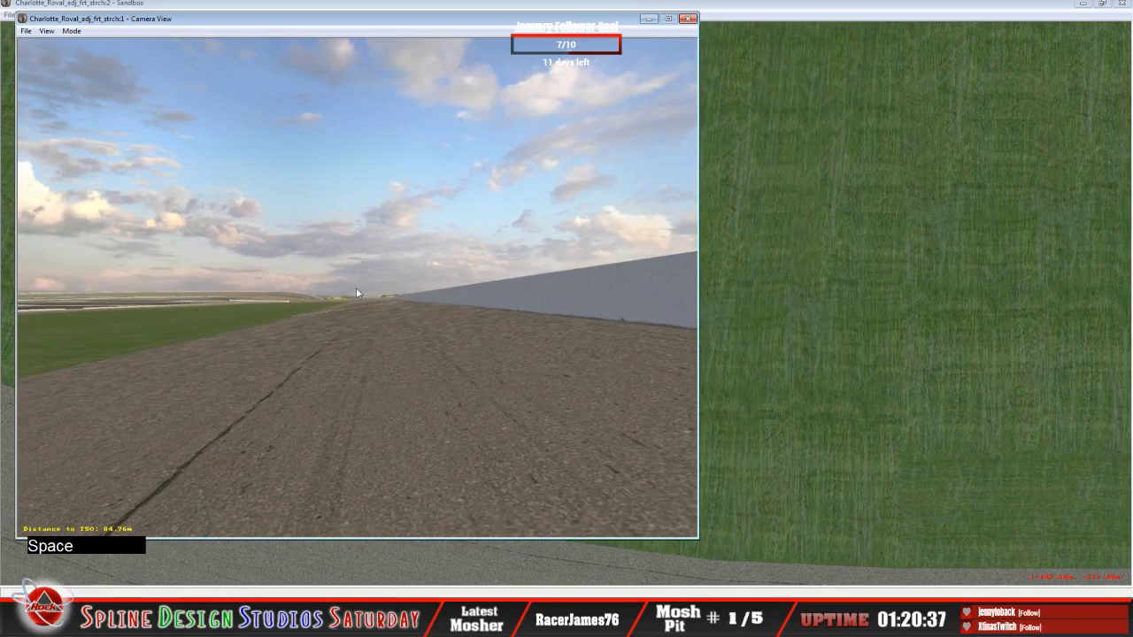
{"action": "left_click", "coordinate": [71, 31]}
{"action": "left_click", "coordinate": [90, 57]}
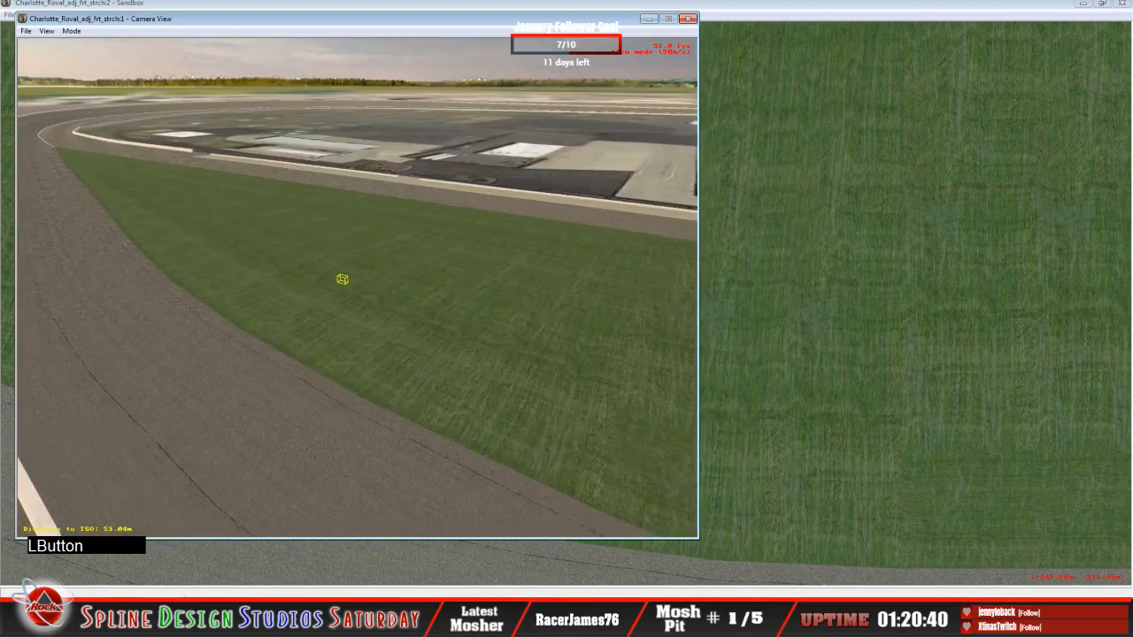
{"action": "right_click", "coordinate": [357, 288]}
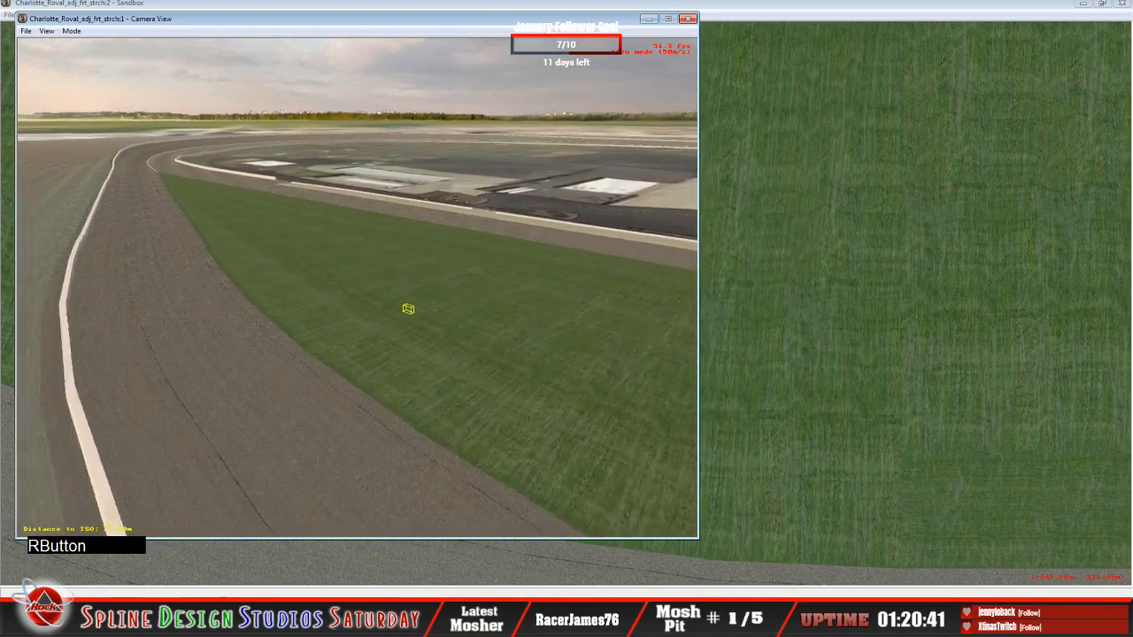
{"action": "left_click", "coordinate": [357, 288]}
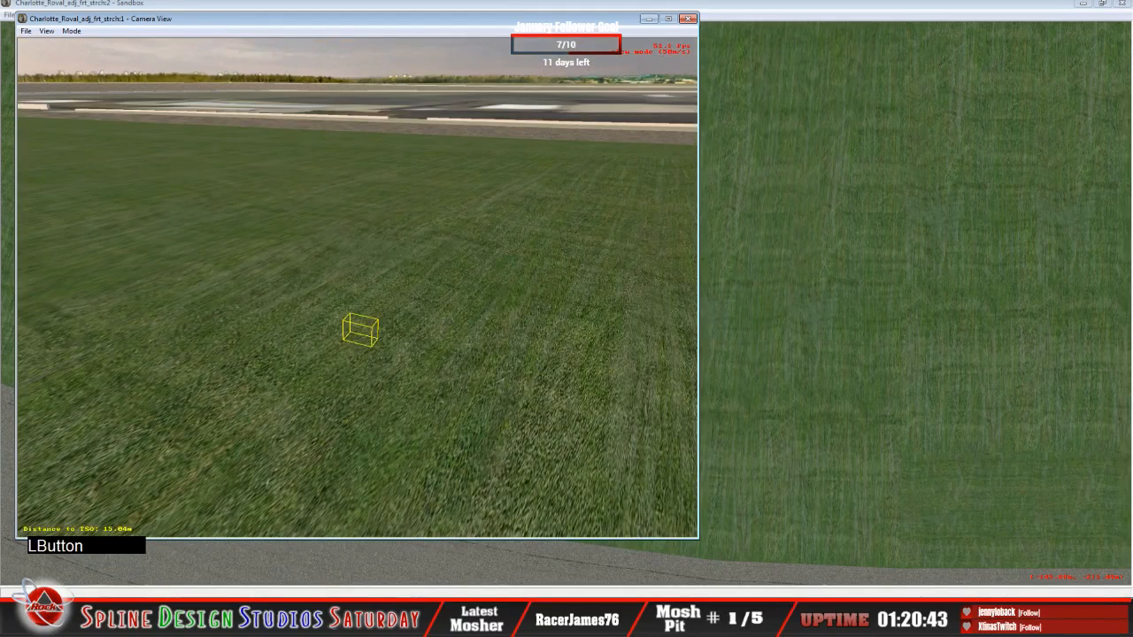
{"action": "key", "text": "space"}
Set the cone's Z position to 3.00 m in the track side object properties.
{"action": "left_click", "coordinate": [372, 617]}
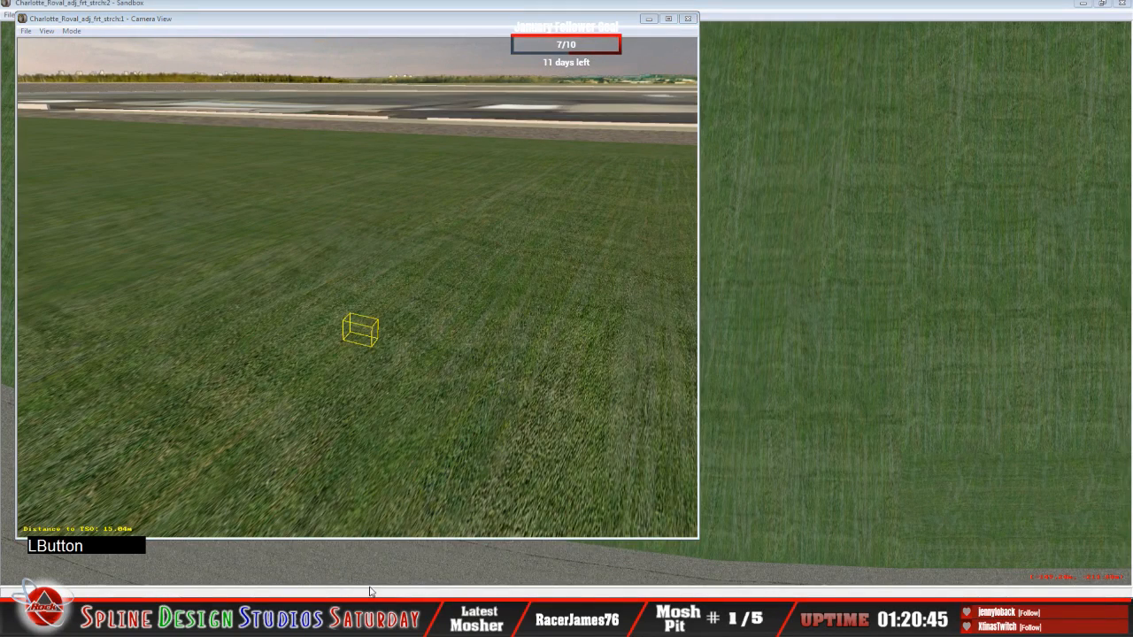
{"action": "left_click", "coordinate": [372, 590]}
{"action": "left_click", "coordinate": [563, 85]}
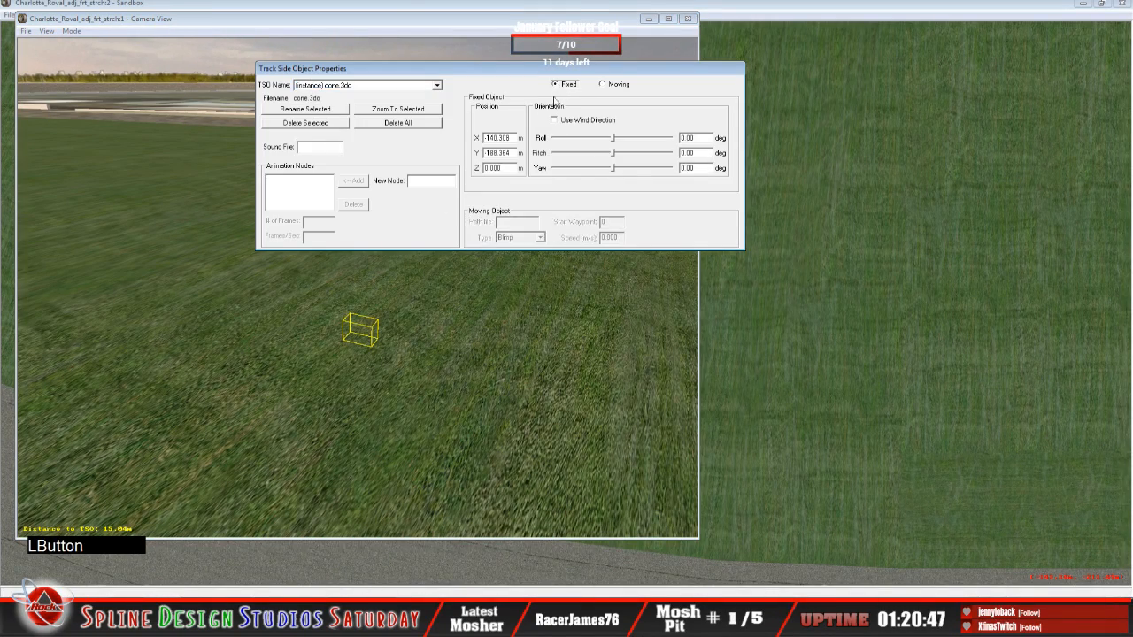
{"action": "key", "text": "BackSpace"}
{"action": "key", "text": "BackSpace"}
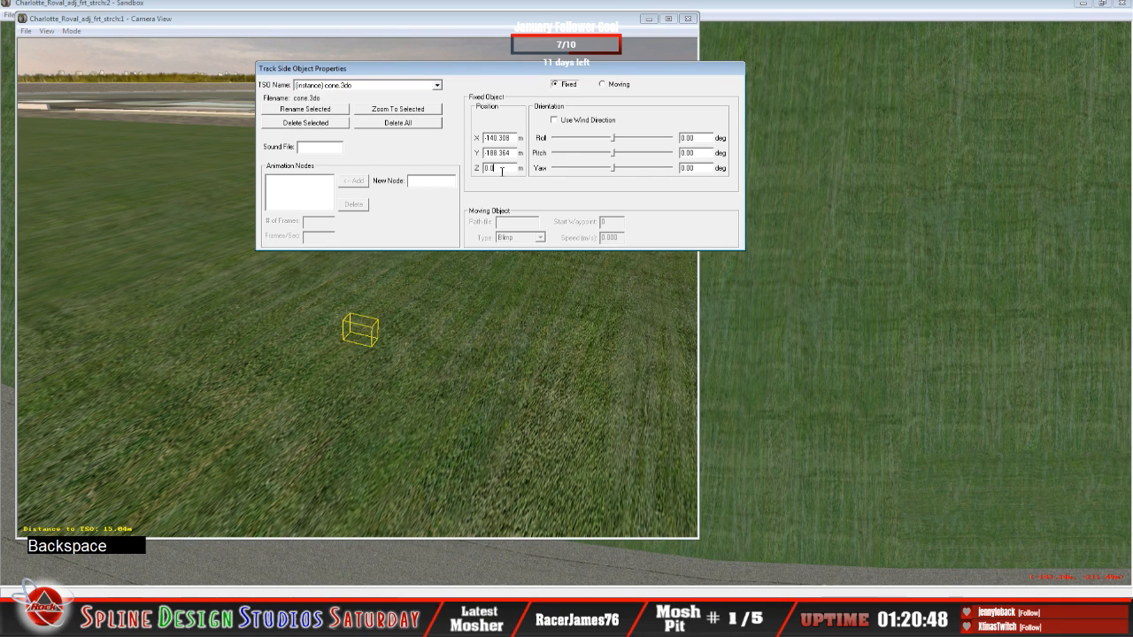
{"action": "type", "text": "3"}
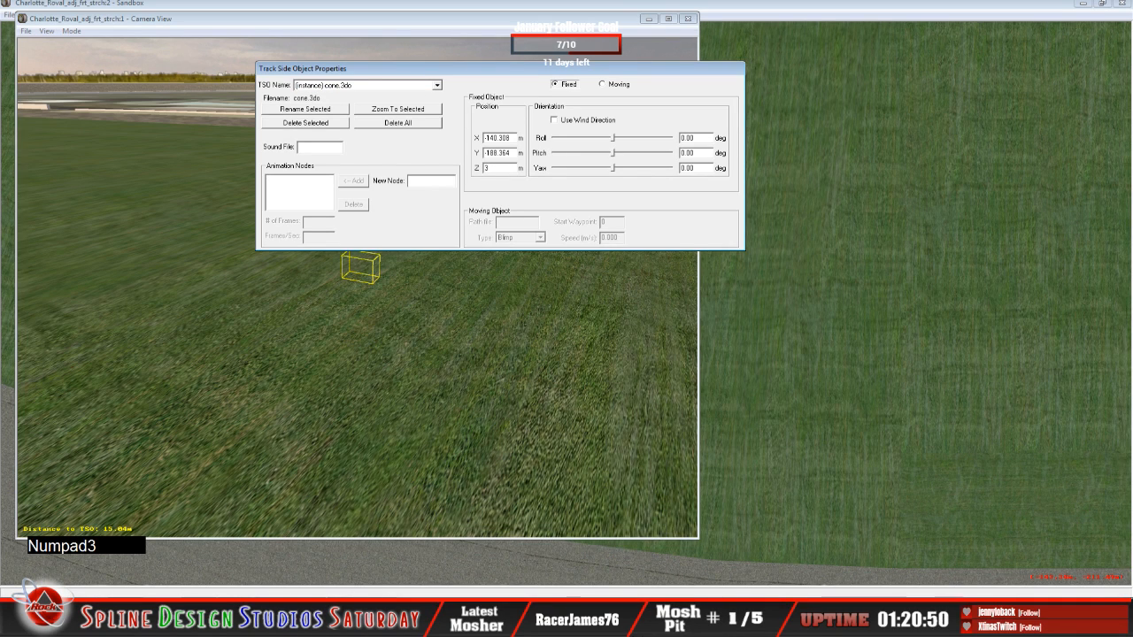
{"action": "type", "text": ".00"}
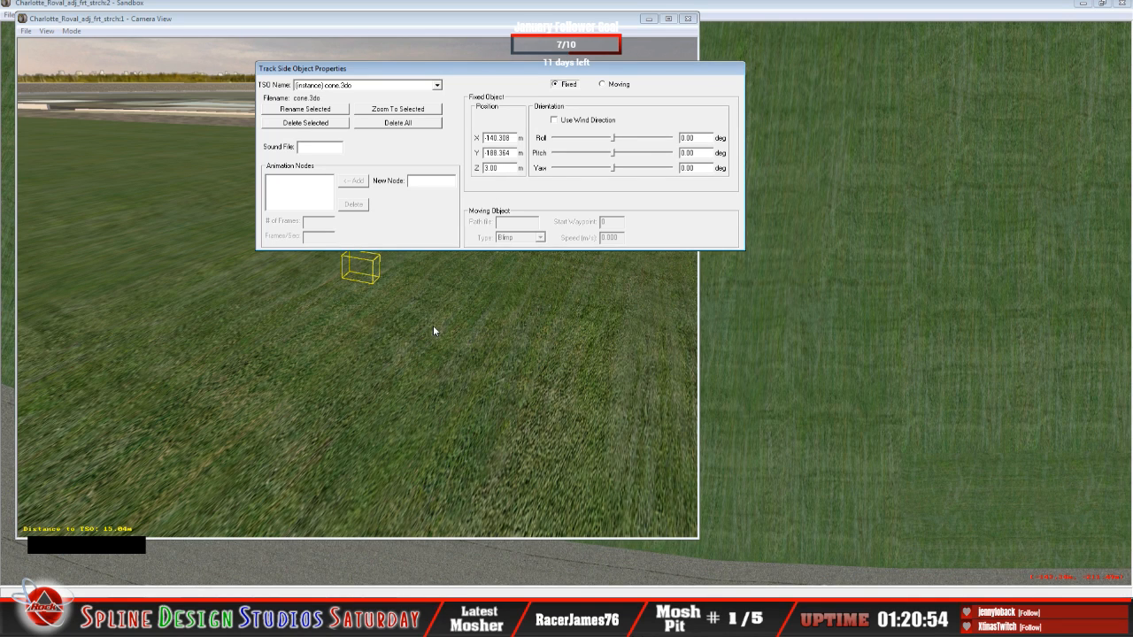
Raise the cone to a Z position of 5 m.
{"action": "key", "text": "BackSpace"}
{"action": "key", "text": "BackSpace"}
{"action": "key", "text": "BackSpace"}
{"action": "key", "text": "BackSpace"}
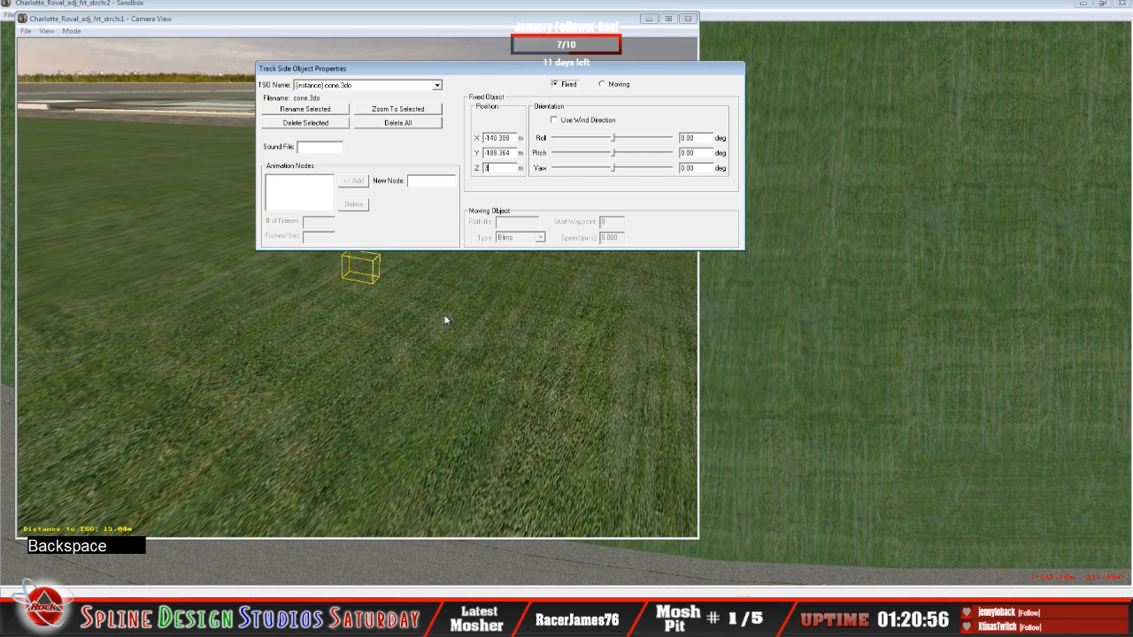
{"action": "type", "text": "5"}
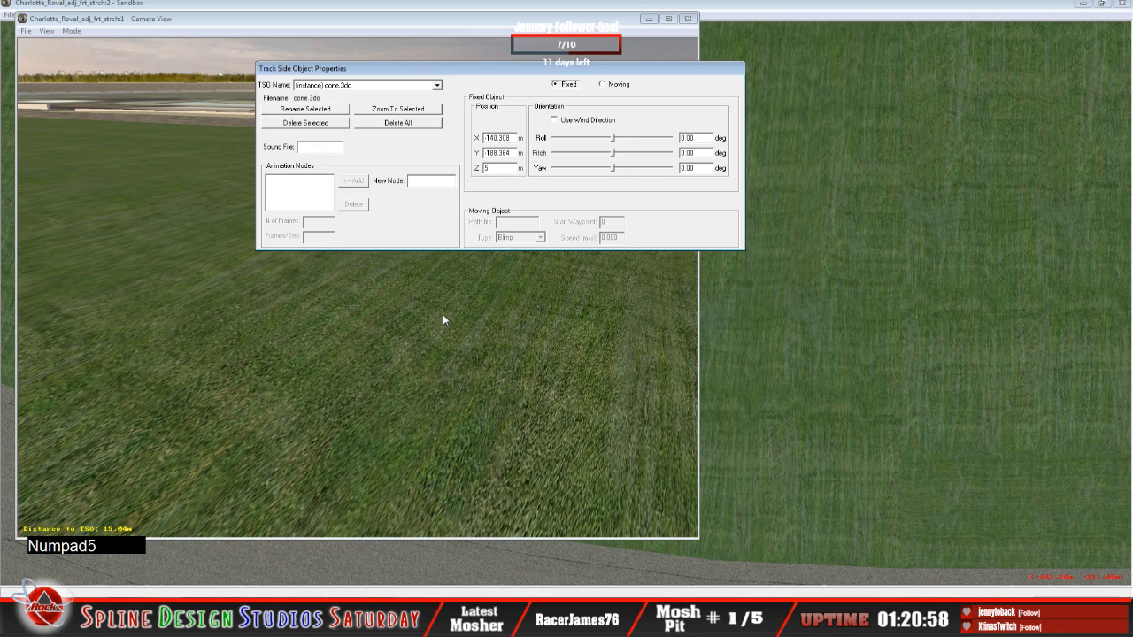
Fly closer to the cone in the Camera View to check its height against the grass.
{"action": "left_click", "coordinate": [300, 386]}
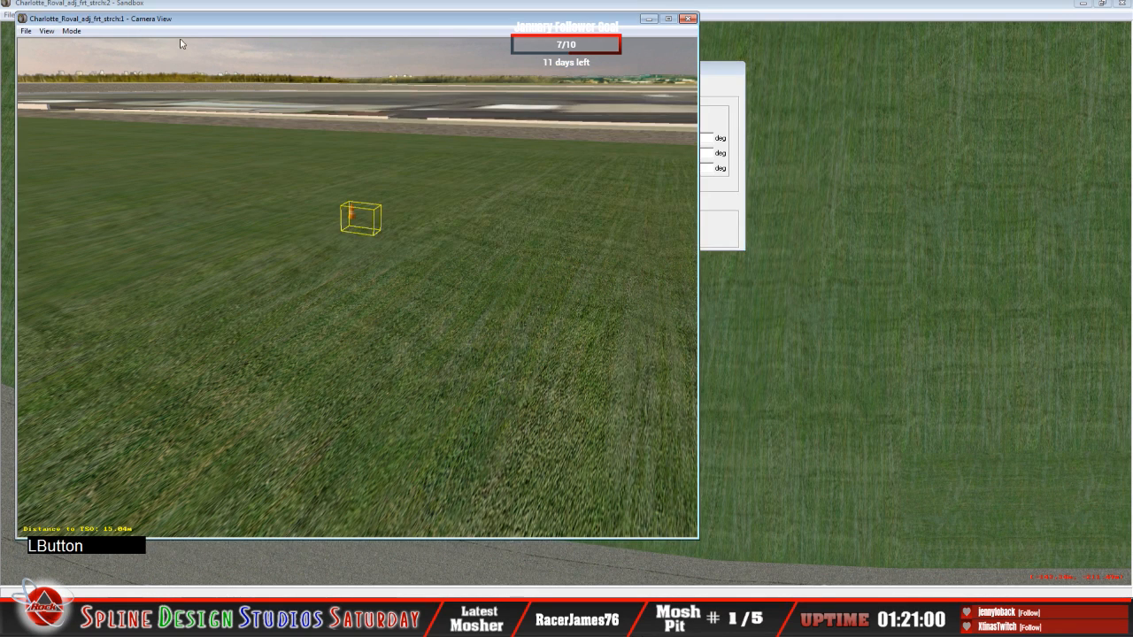
{"action": "left_click", "coordinate": [71, 30]}
{"action": "left_click", "coordinate": [104, 58]}
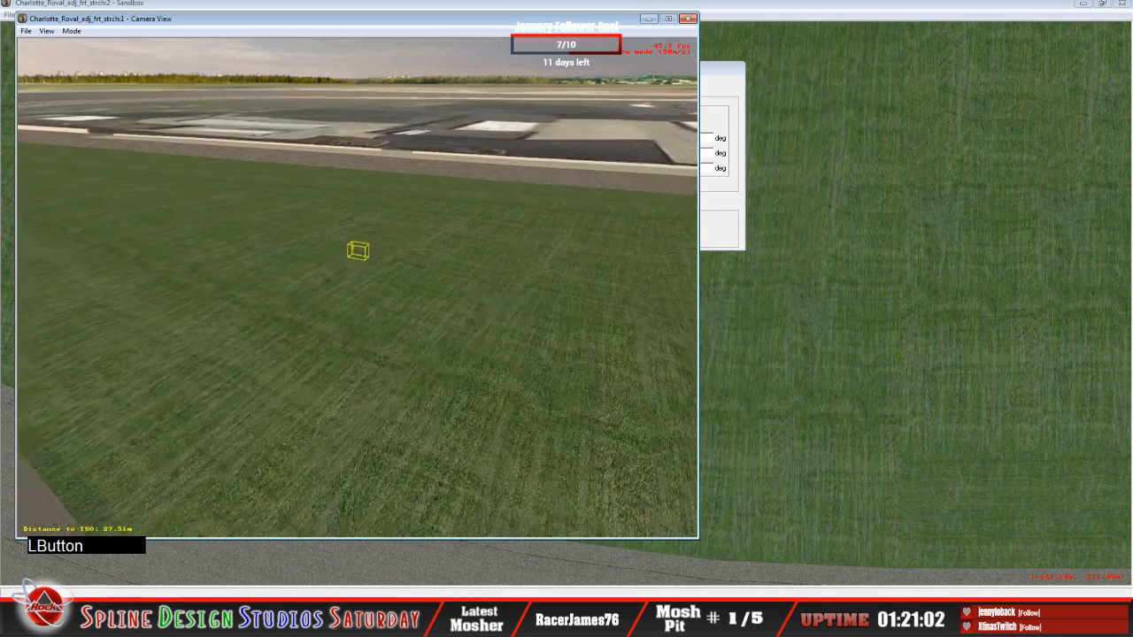
{"action": "right_click_drag", "start_coordinate": [357, 287], "coordinate": [358, 256]}
{"action": "left_click_drag", "start_coordinate": [357, 257], "coordinate": [358, 266]}
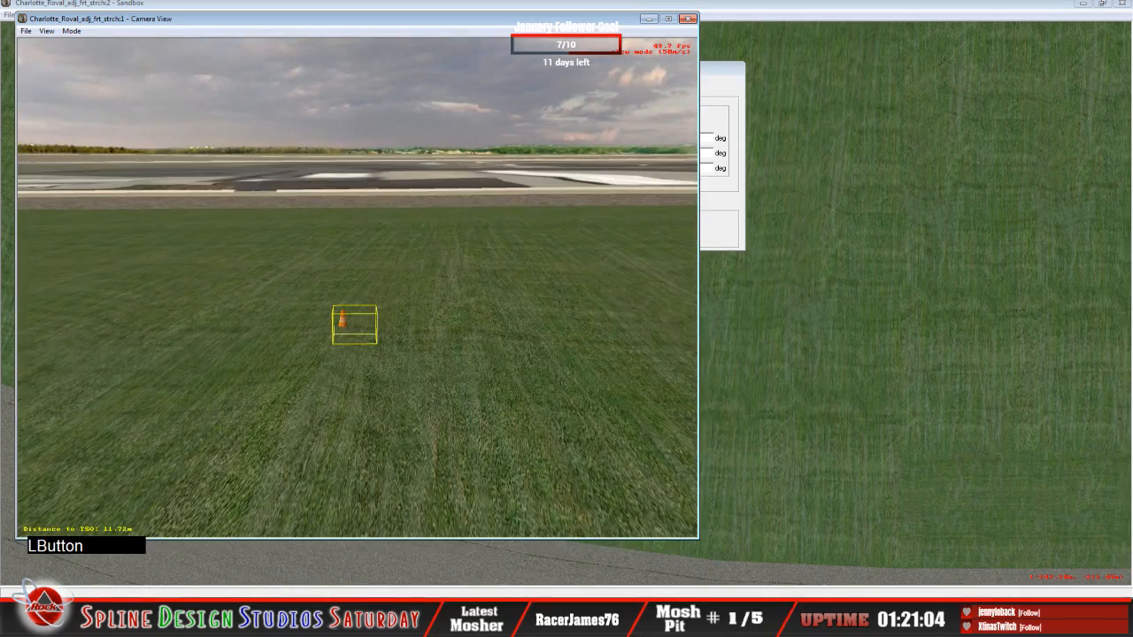
{"action": "key", "text": "space"}
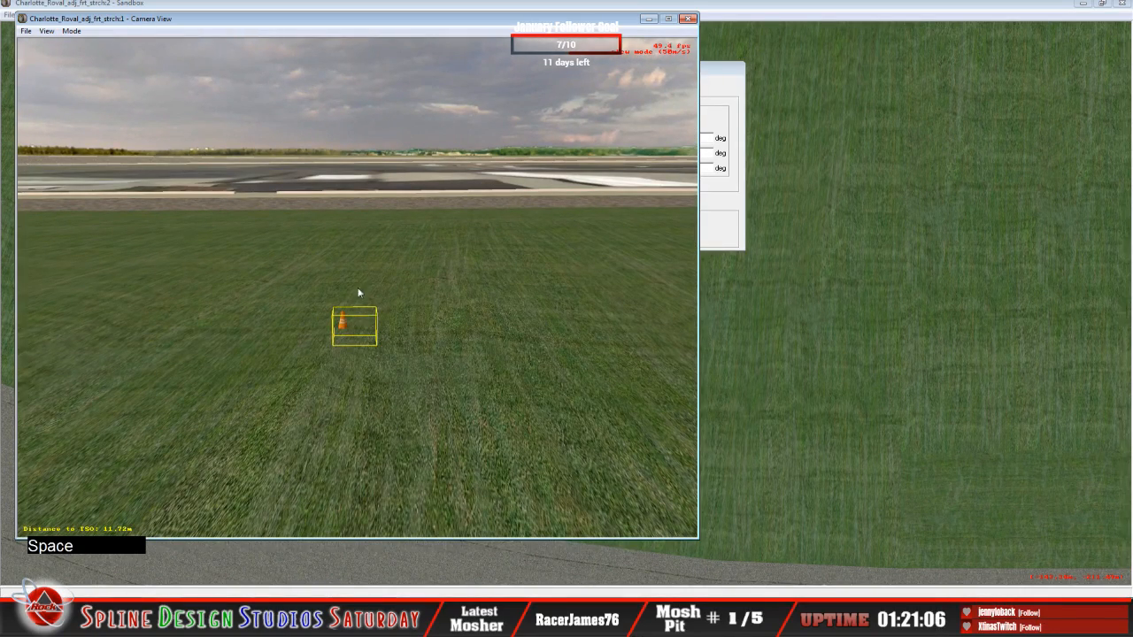
Set the cone's Z position to 5.500 m in its track side object properties.
{"action": "left_click", "coordinate": [714, 106]}
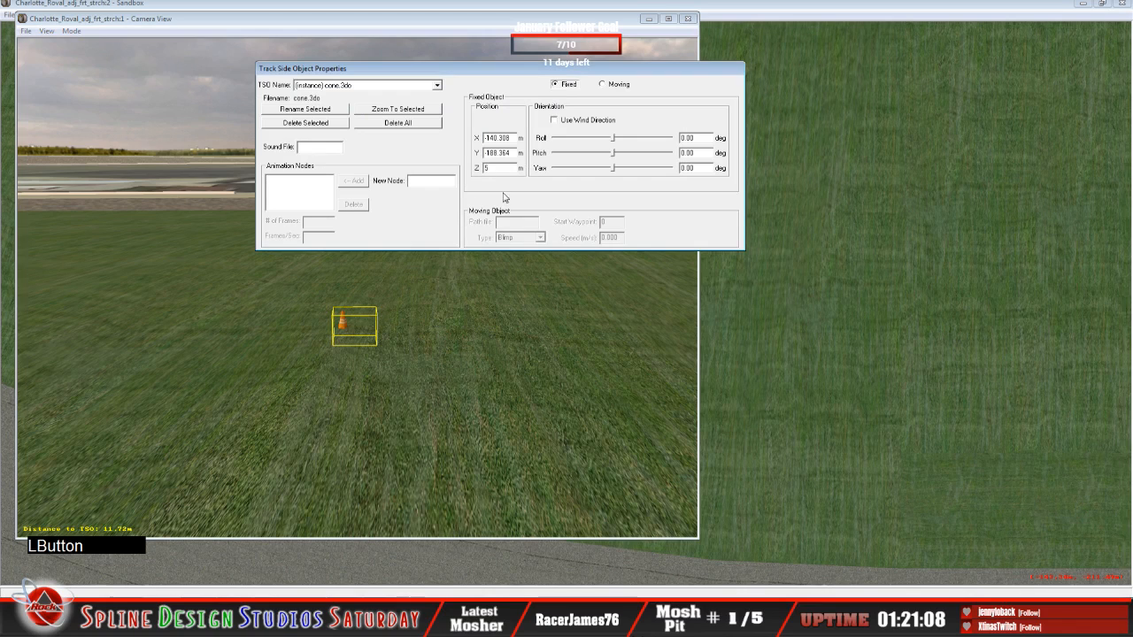
{"action": "left_click", "coordinate": [506, 171]}
{"action": "type", "text": "5.5"}
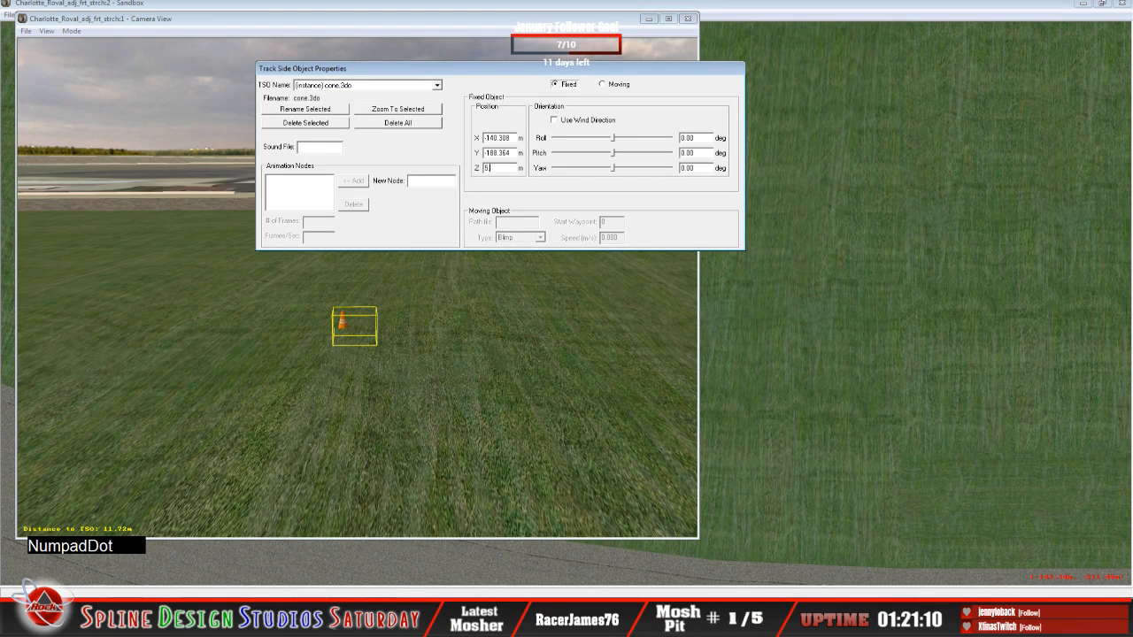
{"action": "type", "text": "00"}
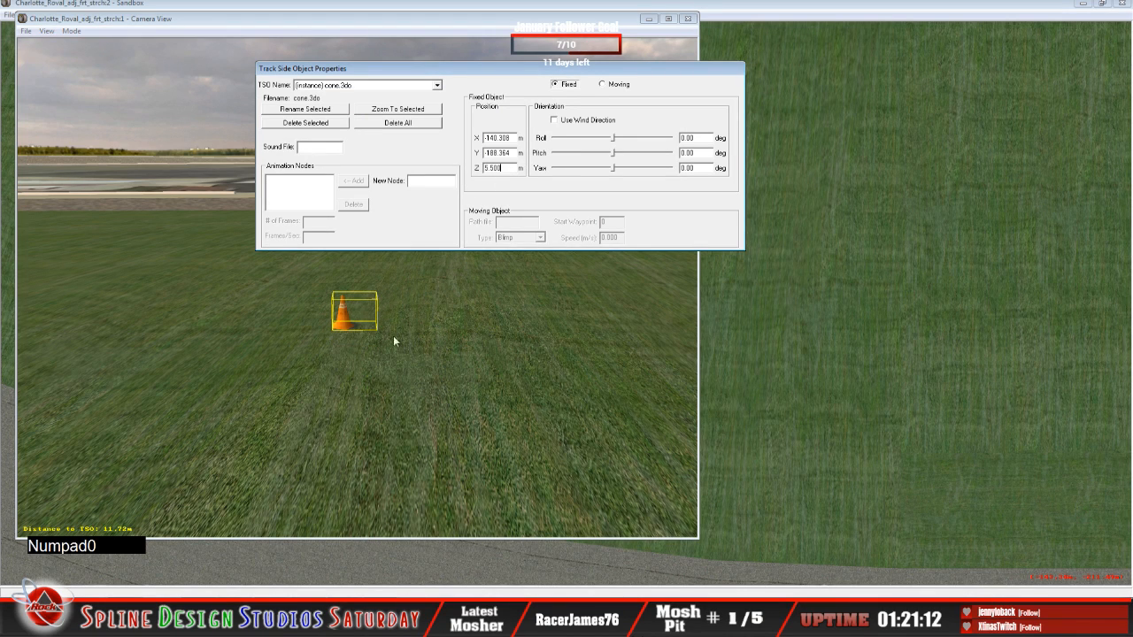
Fly around the cone in the Camera View to check its height on the grass, and return to the overhead view.
{"action": "left_click", "coordinate": [402, 365]}
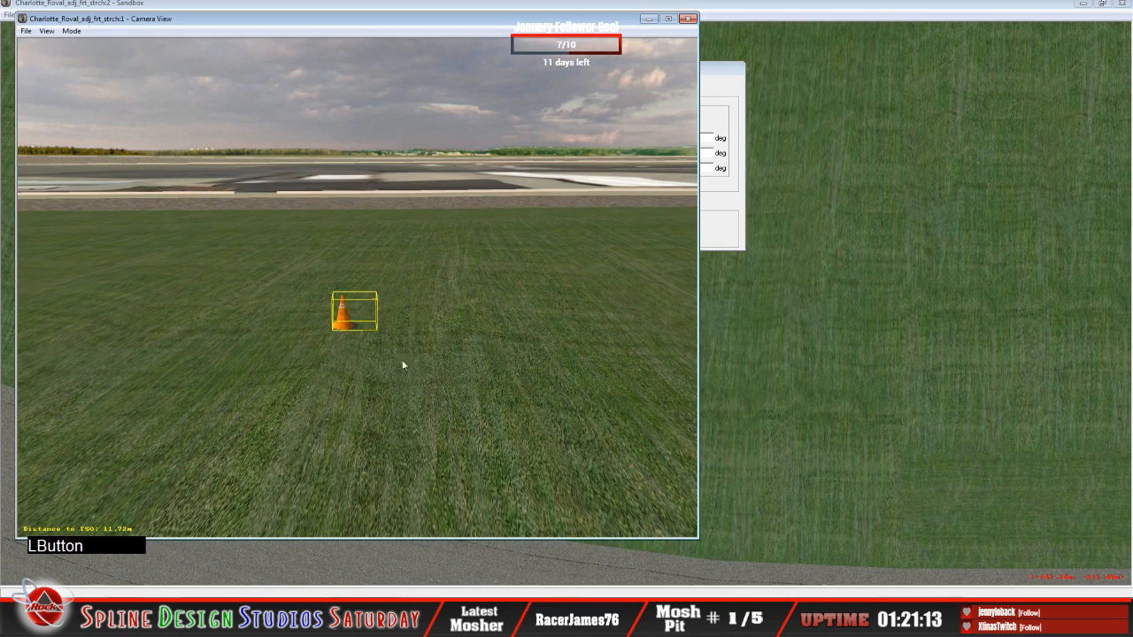
{"action": "left_click", "coordinate": [71, 31]}
{"action": "left_click", "coordinate": [84, 54]}
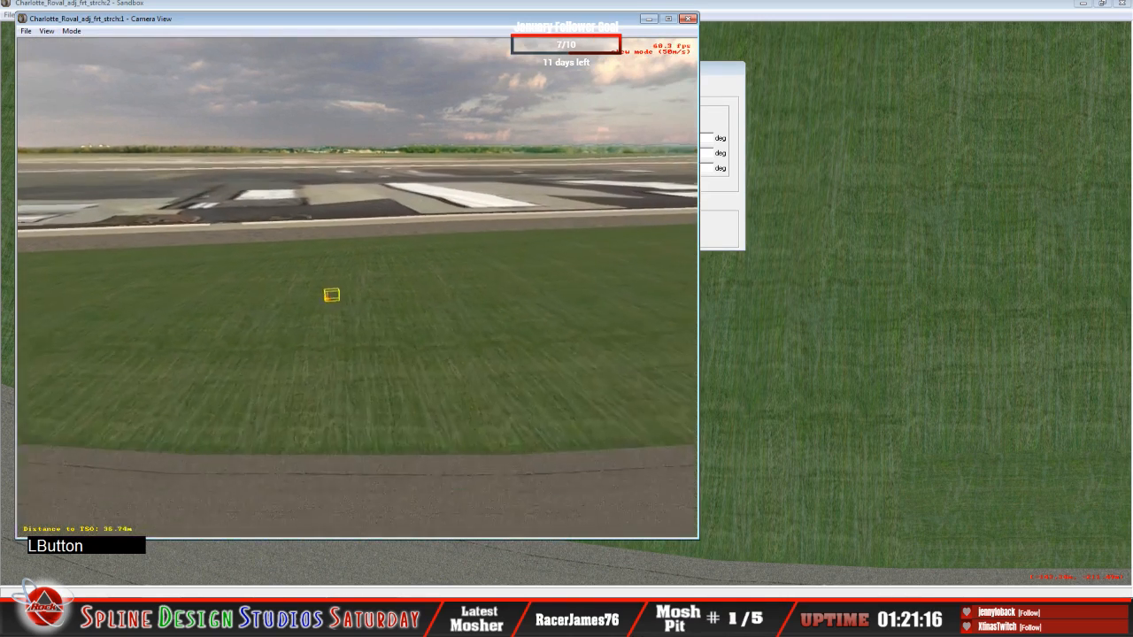
{"action": "right_click", "coordinate": [357, 288]}
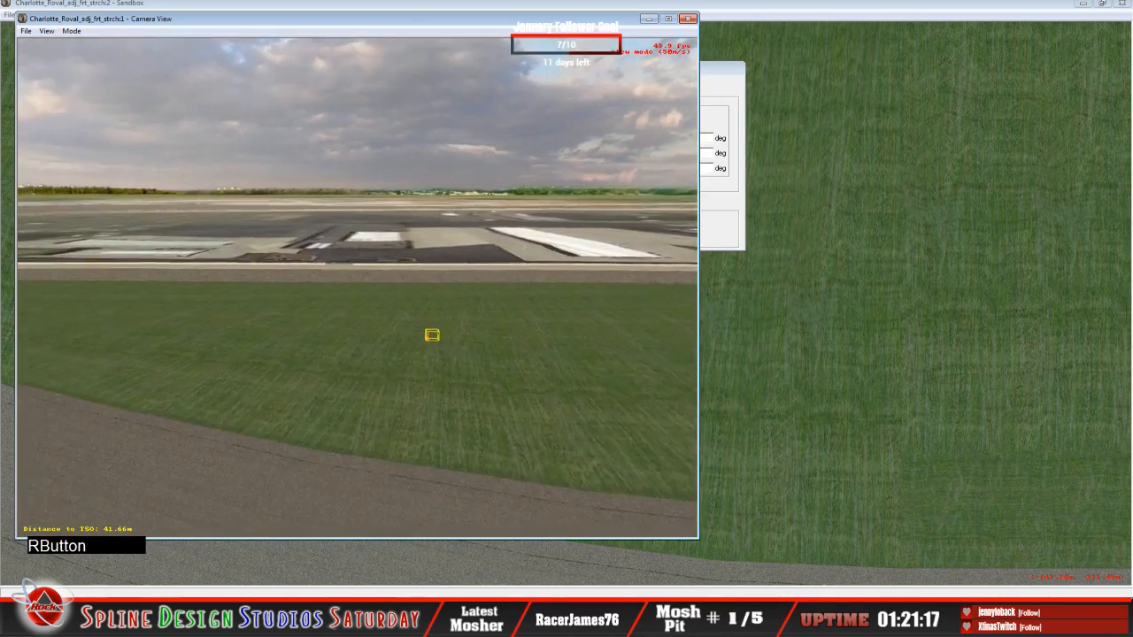
{"action": "left_click", "coordinate": [357, 287]}
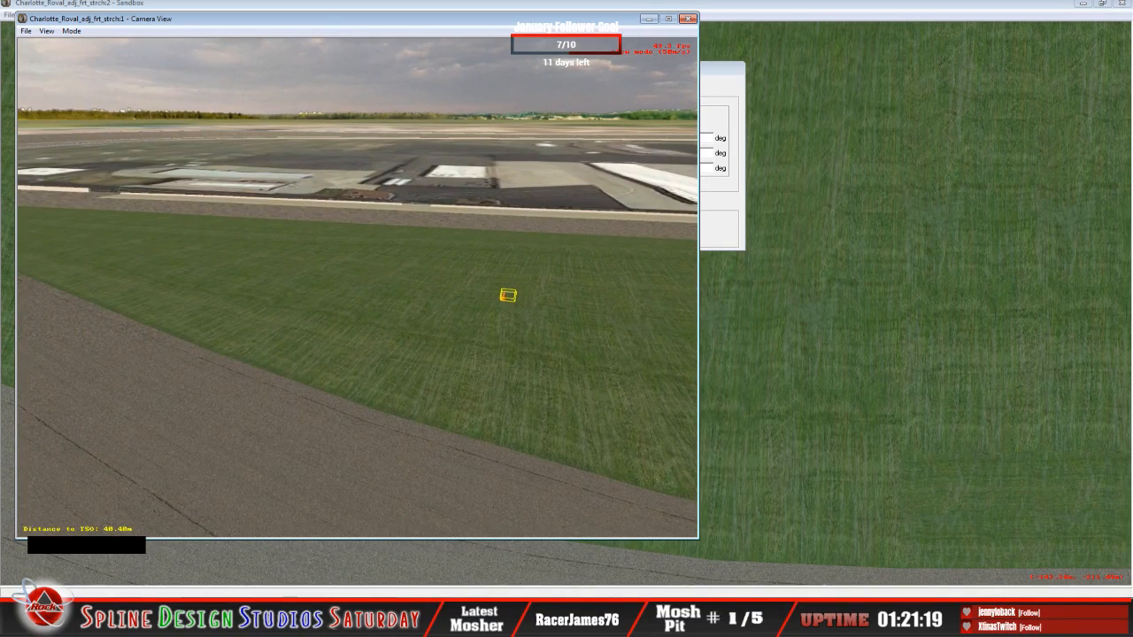
{"action": "key", "text": "space"}
{"action": "left_click", "coordinate": [736, 15]}
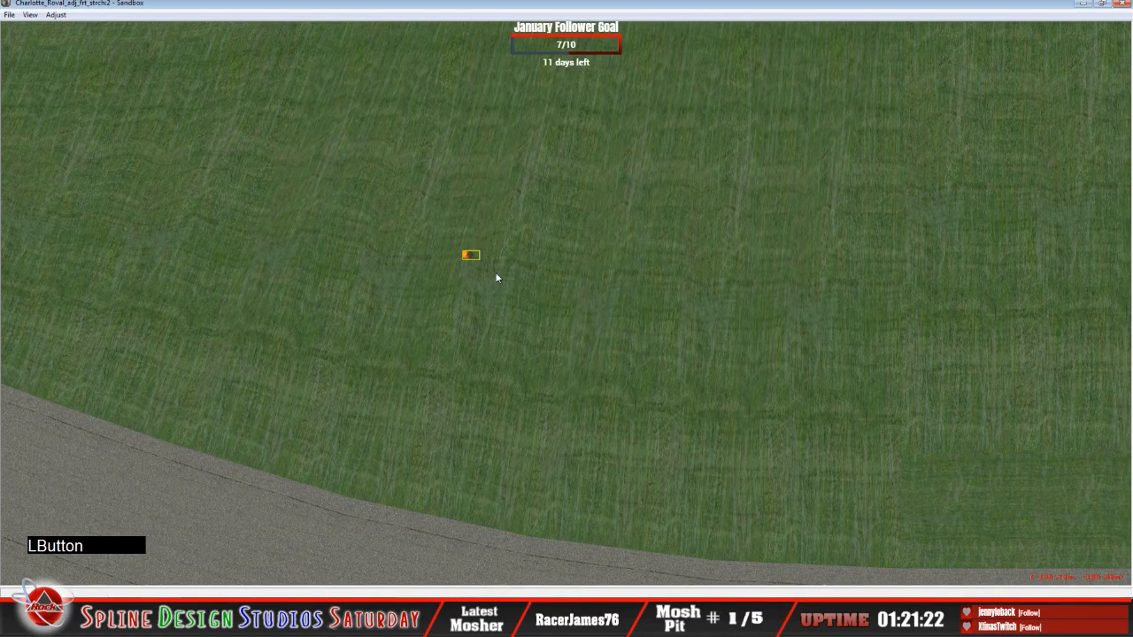
Deselect the cone, switch to the Geometry Editing View and hide the world underneath to examine the barrier layout on the background image.
{"action": "left_click", "coordinate": [30, 15]}
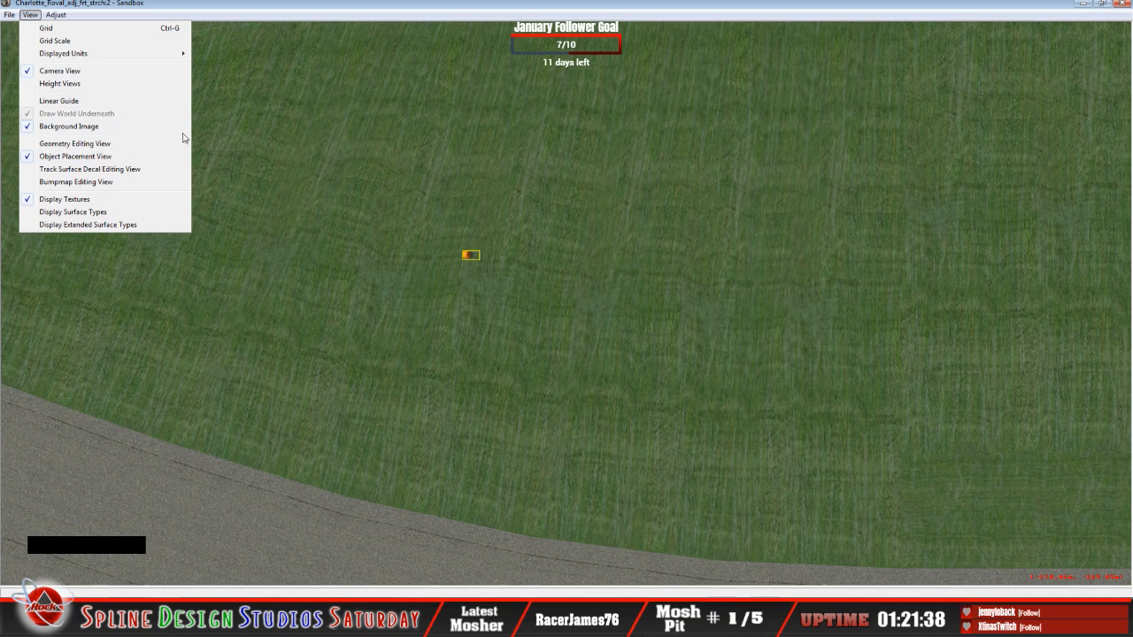
{"action": "left_click", "coordinate": [330, 18]}
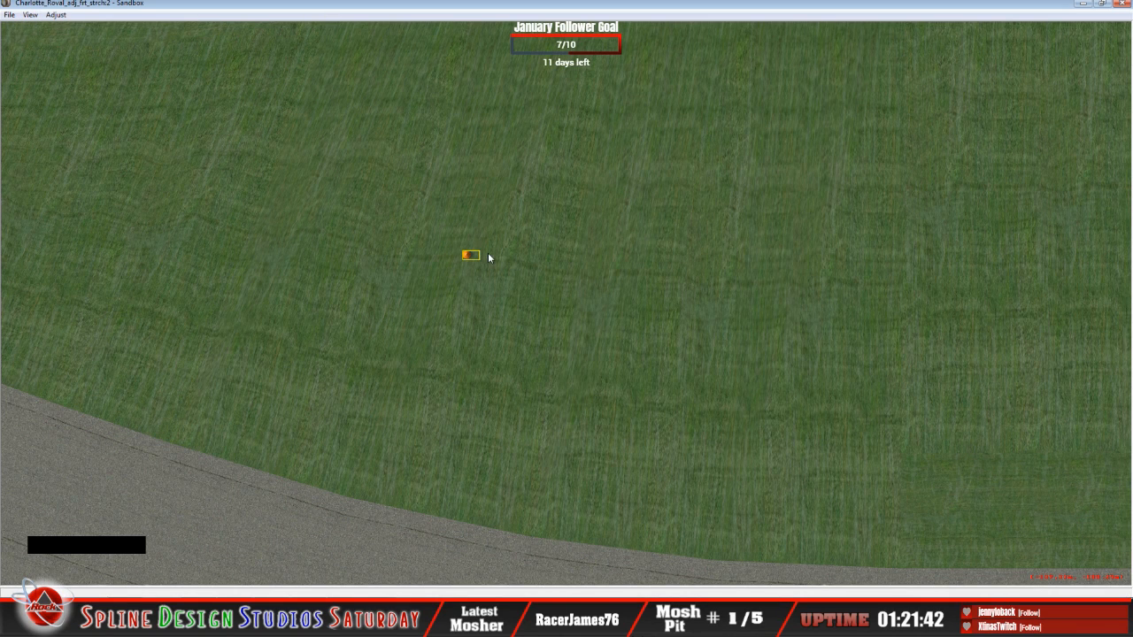
{"action": "left_click", "coordinate": [437, 341]}
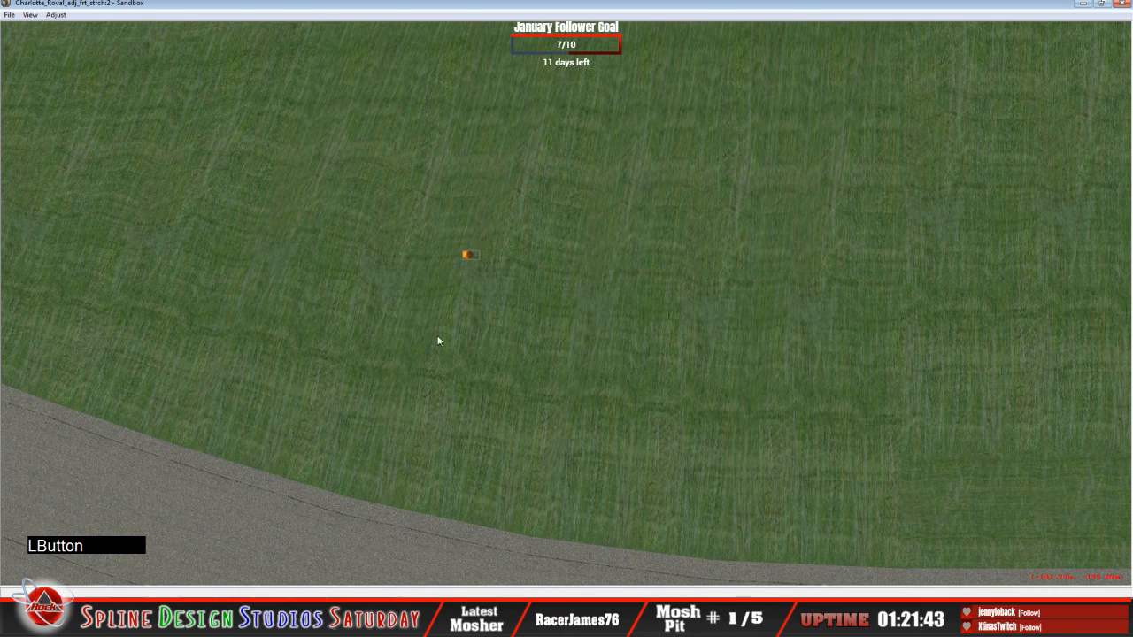
{"action": "left_click", "coordinate": [30, 15]}
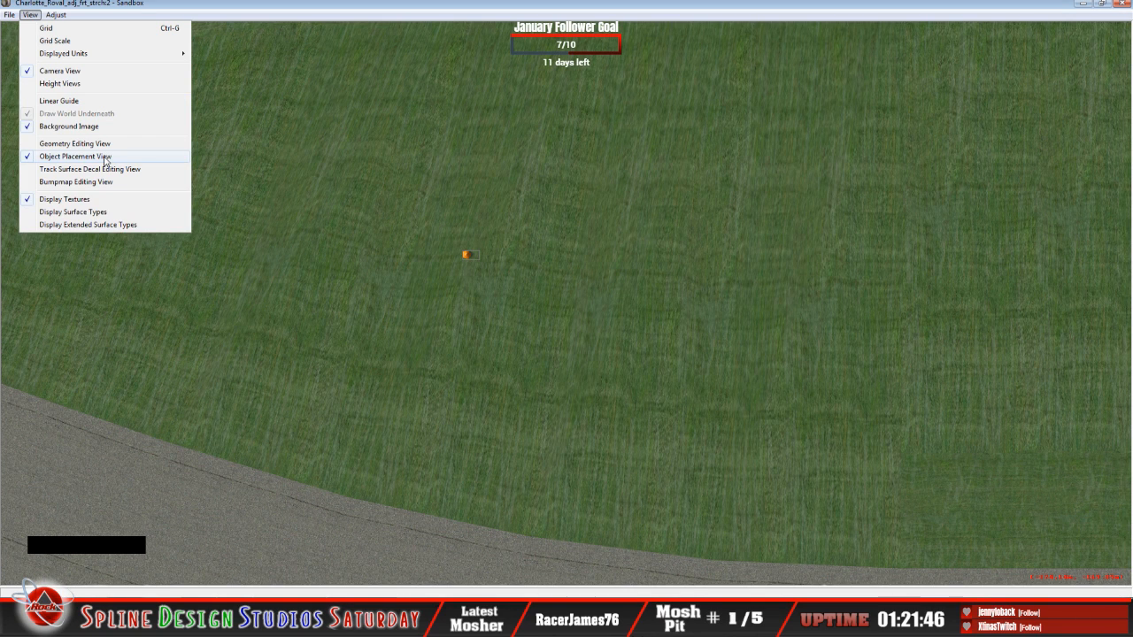
{"action": "left_click", "coordinate": [74, 144]}
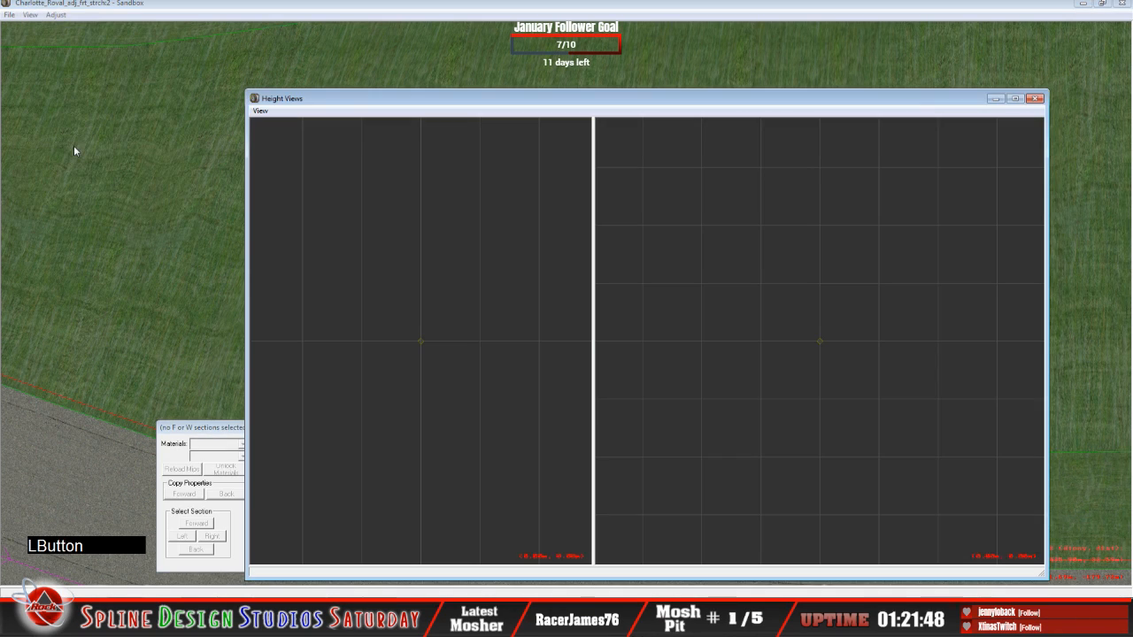
{"action": "left_click", "coordinate": [349, 11]}
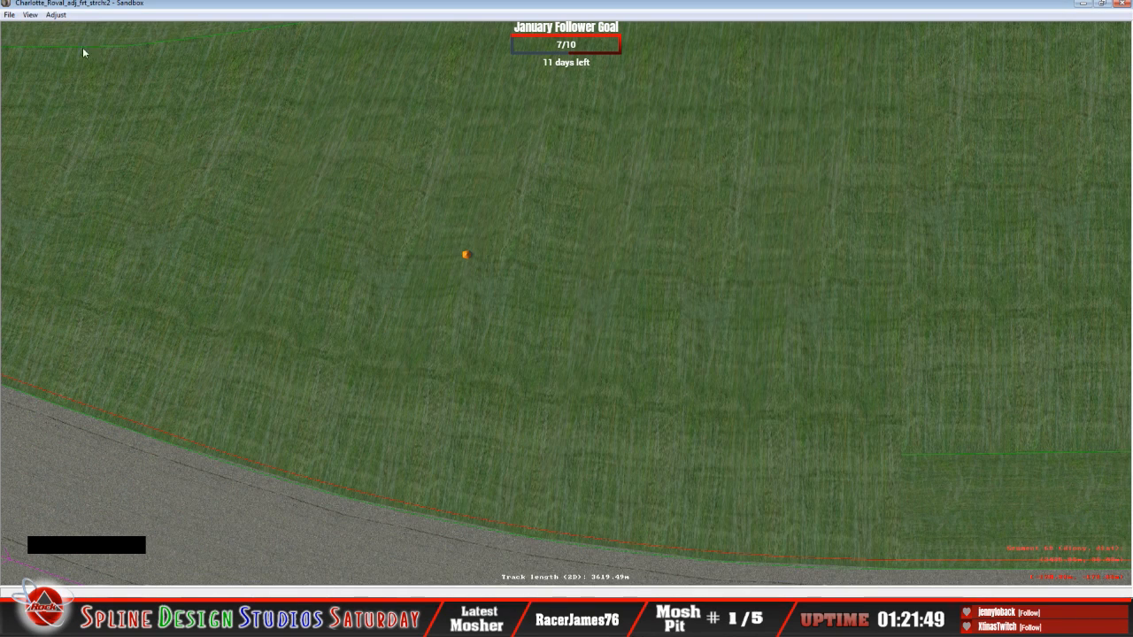
{"action": "left_click", "coordinate": [30, 16]}
{"action": "left_click", "coordinate": [71, 110]}
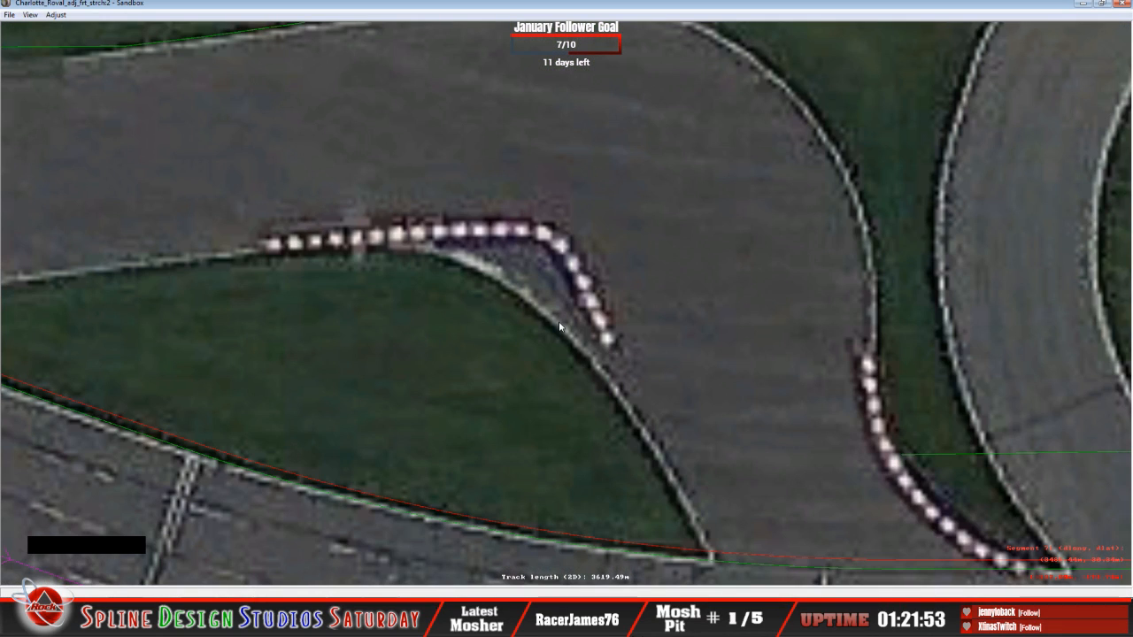
{"action": "key", "text": "z"}
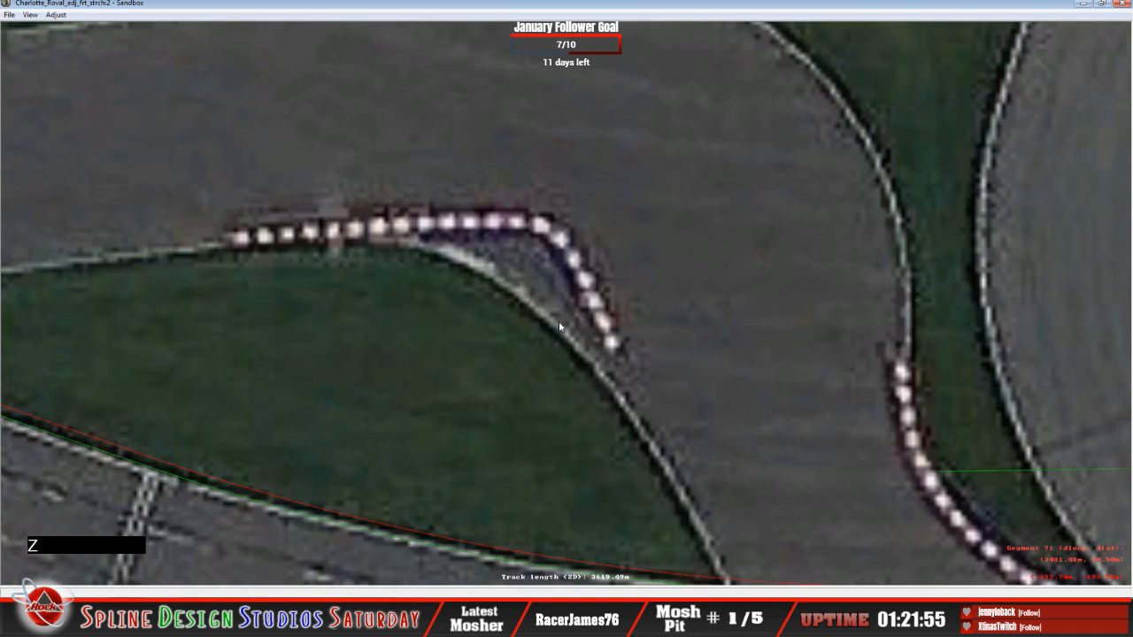
{"action": "key", "text": "x"}
{"action": "key", "text": "x"}
{"action": "key", "text": "x"}
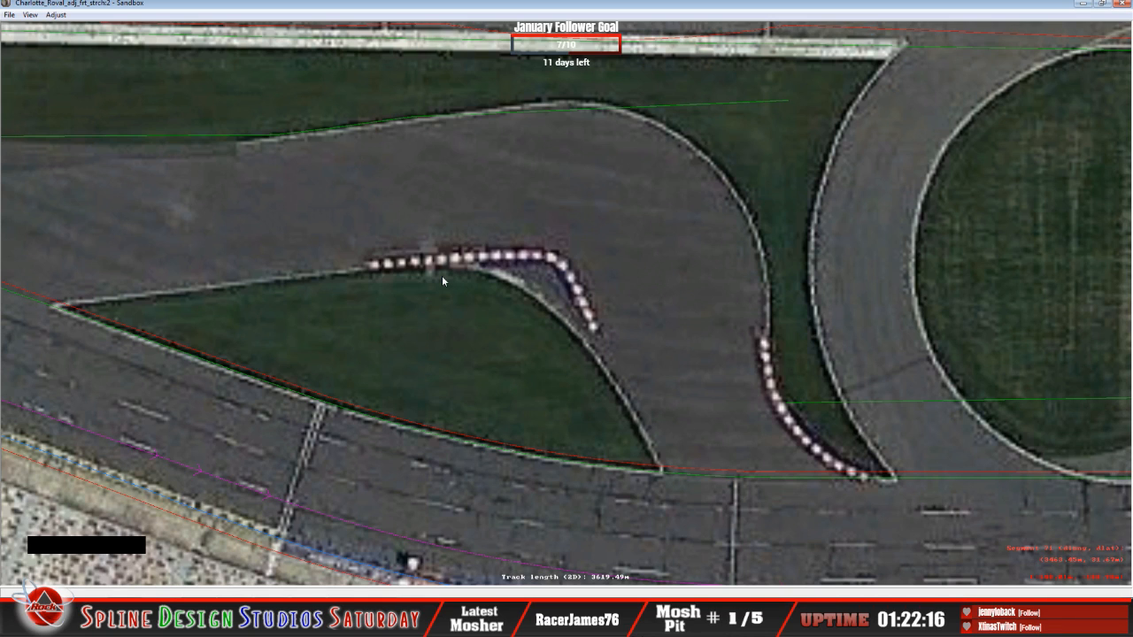
Switch to the Object Placement View and examine the cone's location on the infield grass.
{"action": "left_click", "coordinate": [30, 14]}
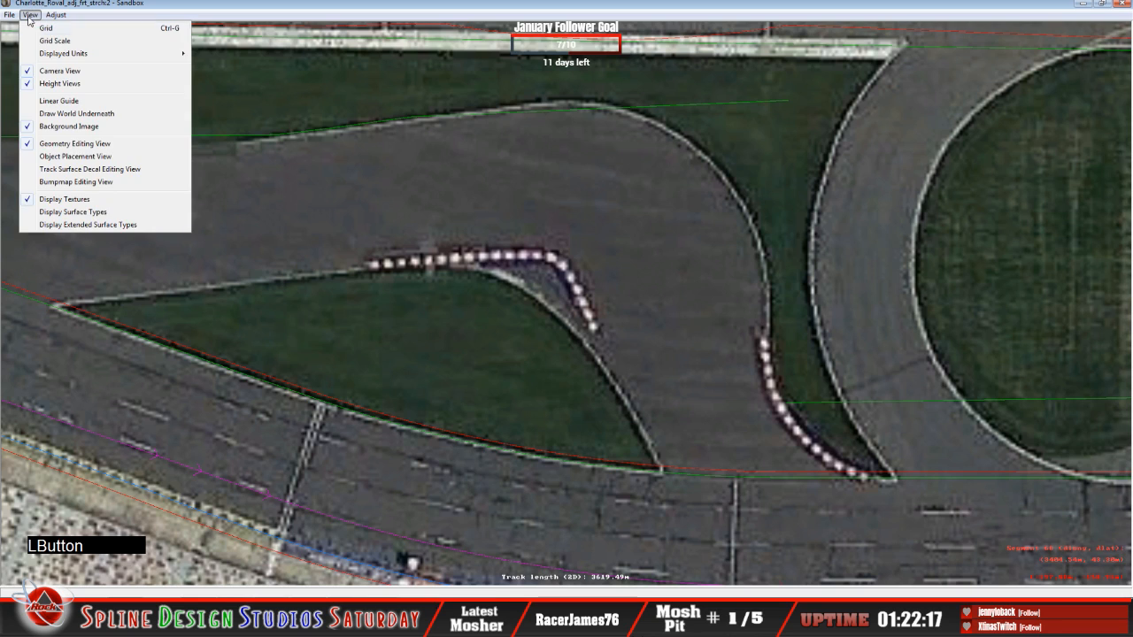
{"action": "left_click", "coordinate": [79, 158]}
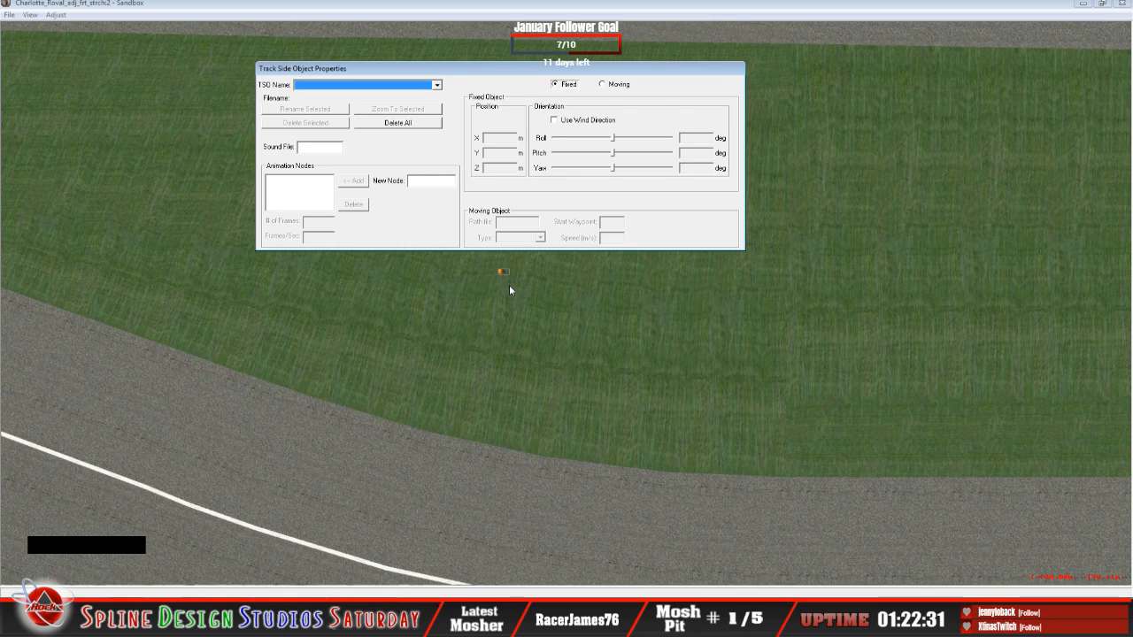
{"action": "left_click", "coordinate": [389, 18]}
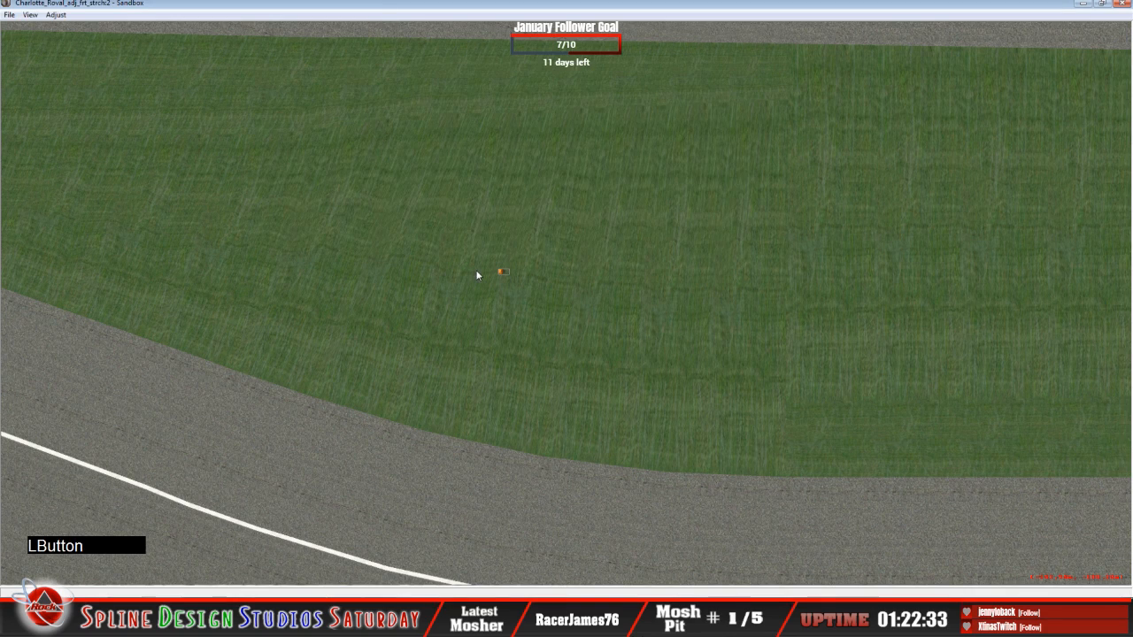
{"action": "key", "text": "x"}
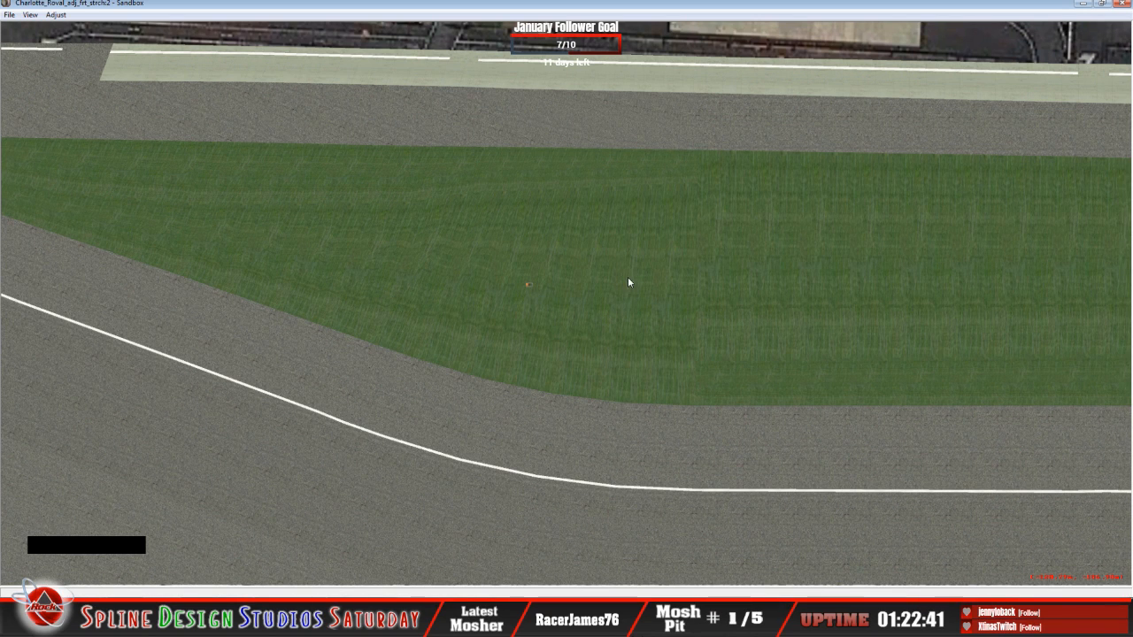
{"action": "key", "text": "z"}
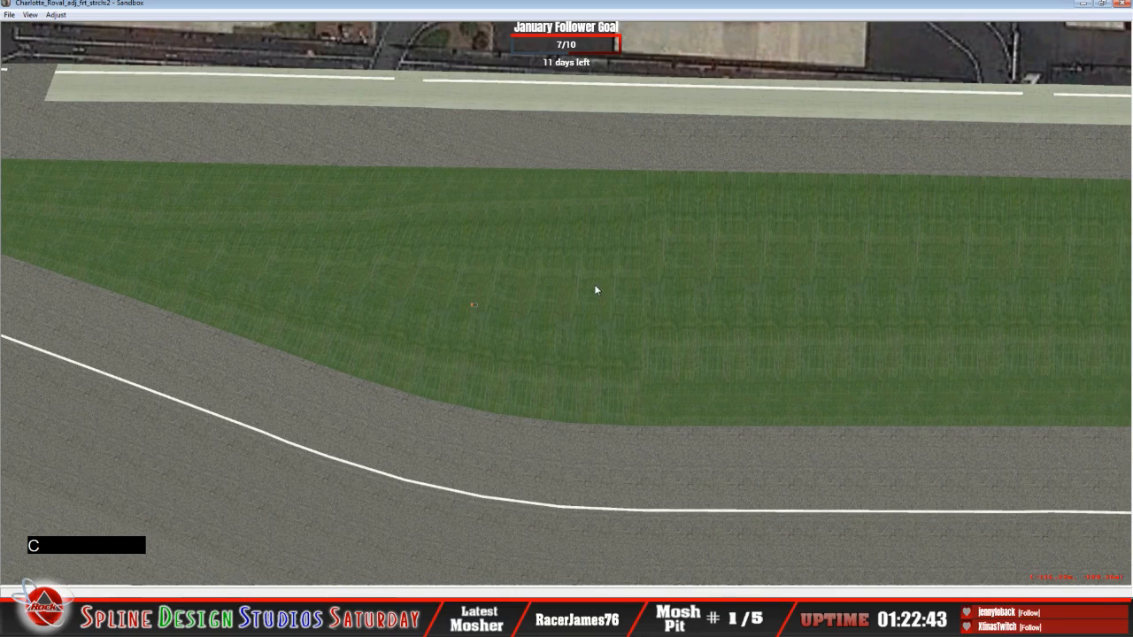
{"action": "key", "text": "z"}
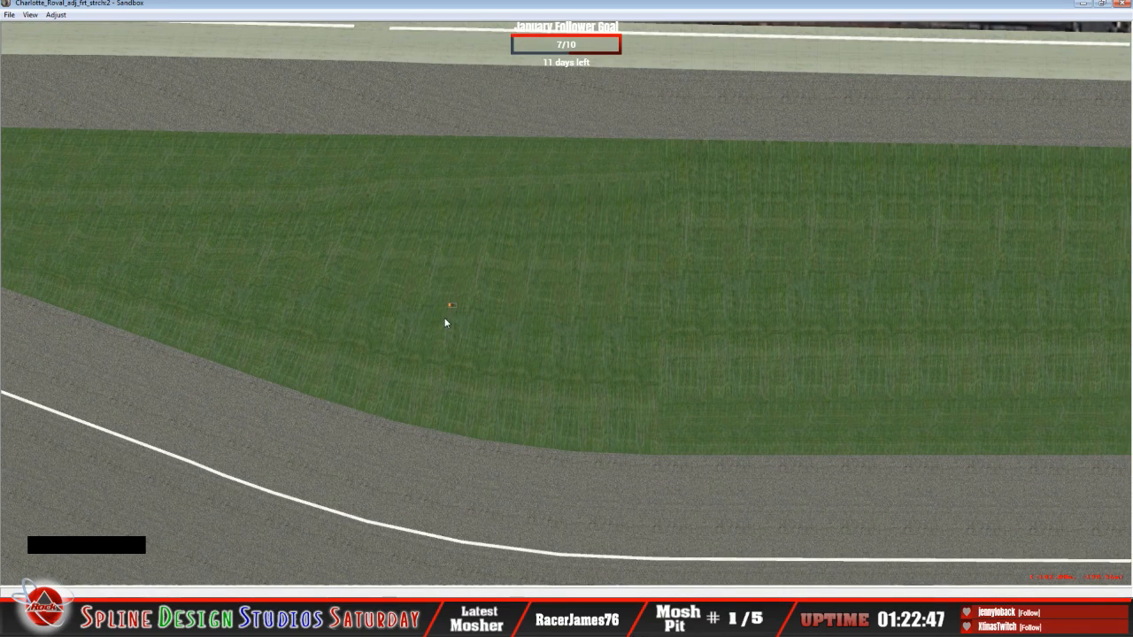
{"action": "key", "text": "z"}
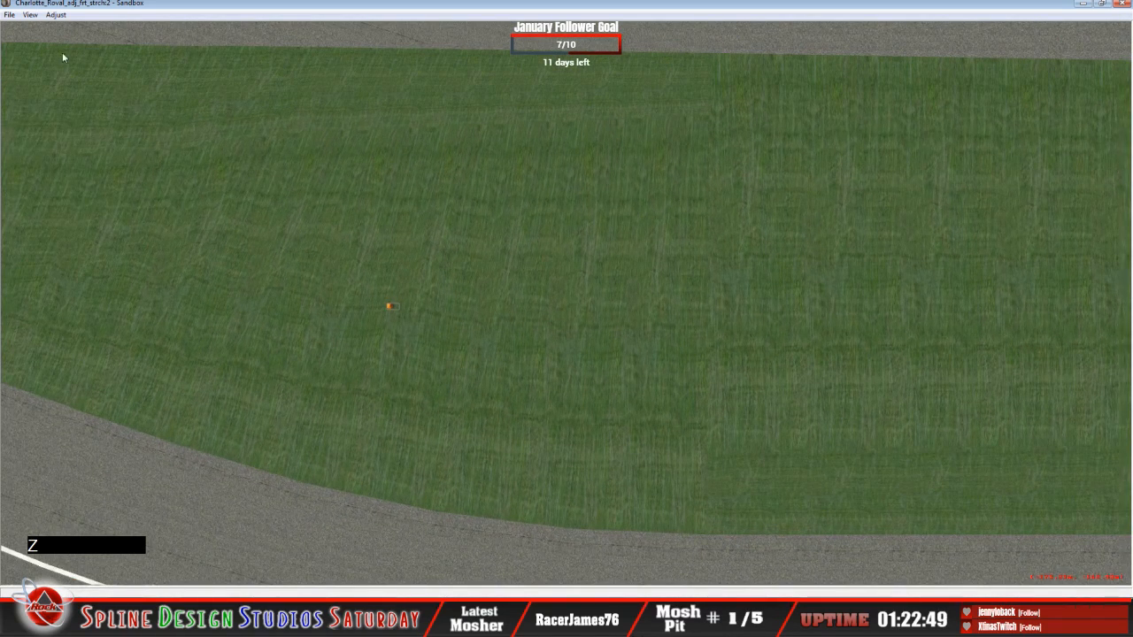
Return to the Geometry Editing View and draw the world underneath the geometry.
{"action": "left_click", "coordinate": [31, 15]}
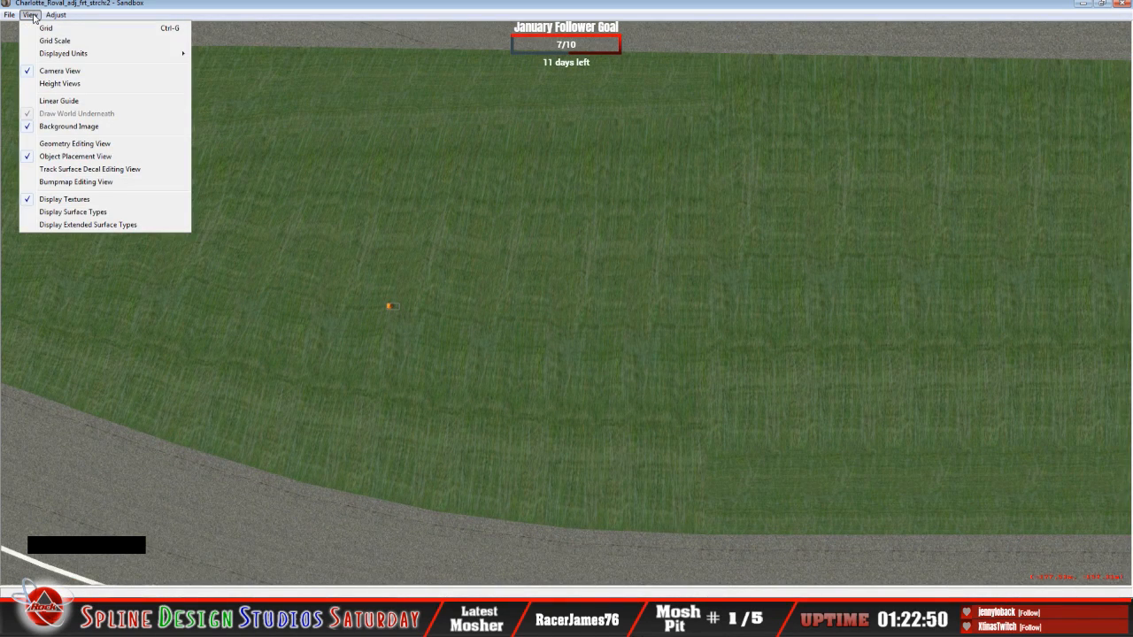
{"action": "left_click", "coordinate": [98, 144]}
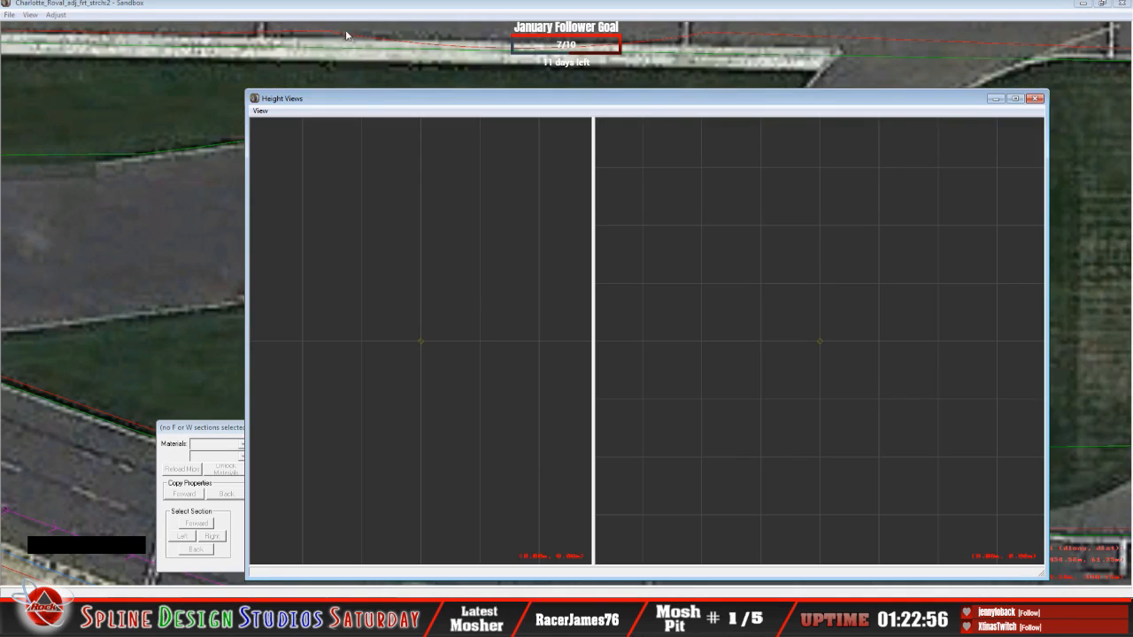
{"action": "left_click", "coordinate": [326, 6]}
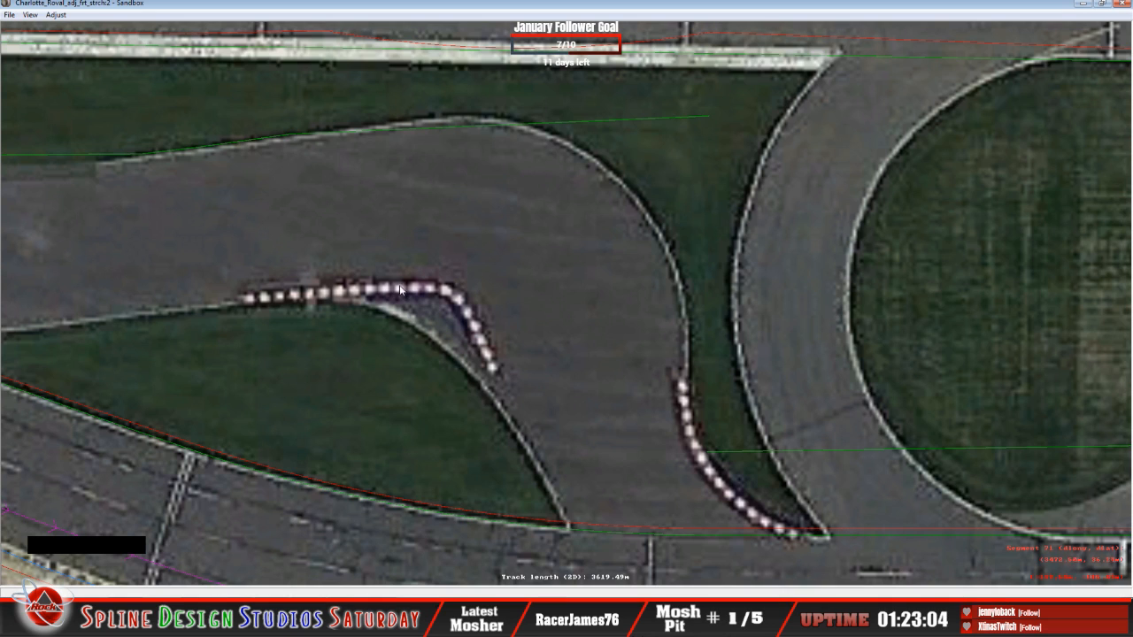
{"action": "left_click", "coordinate": [30, 15]}
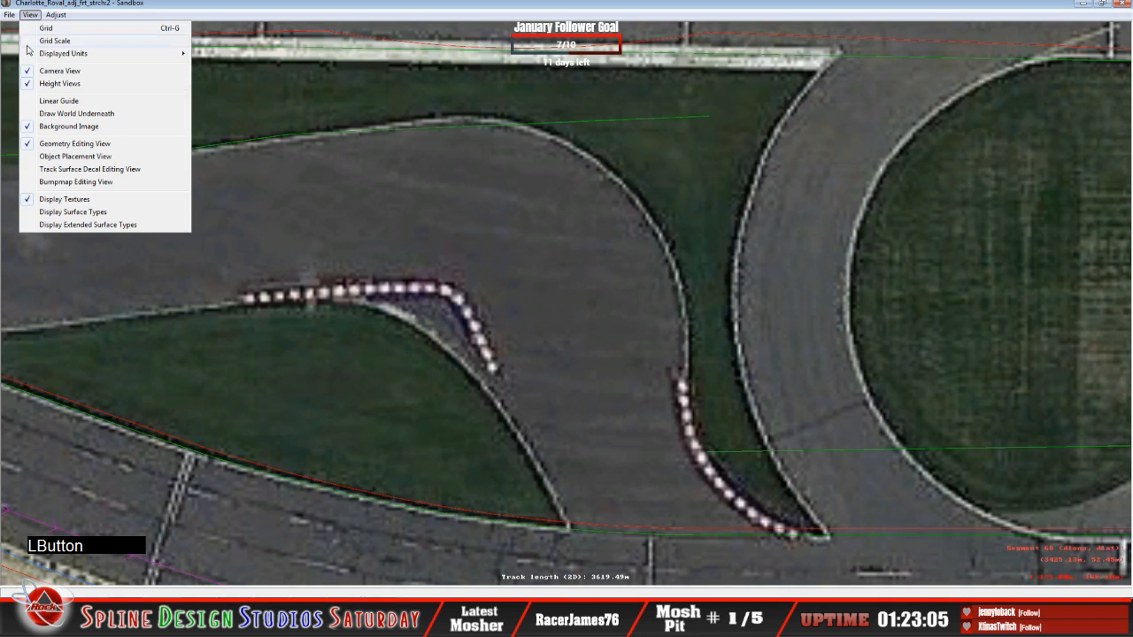
{"action": "left_click", "coordinate": [71, 114]}
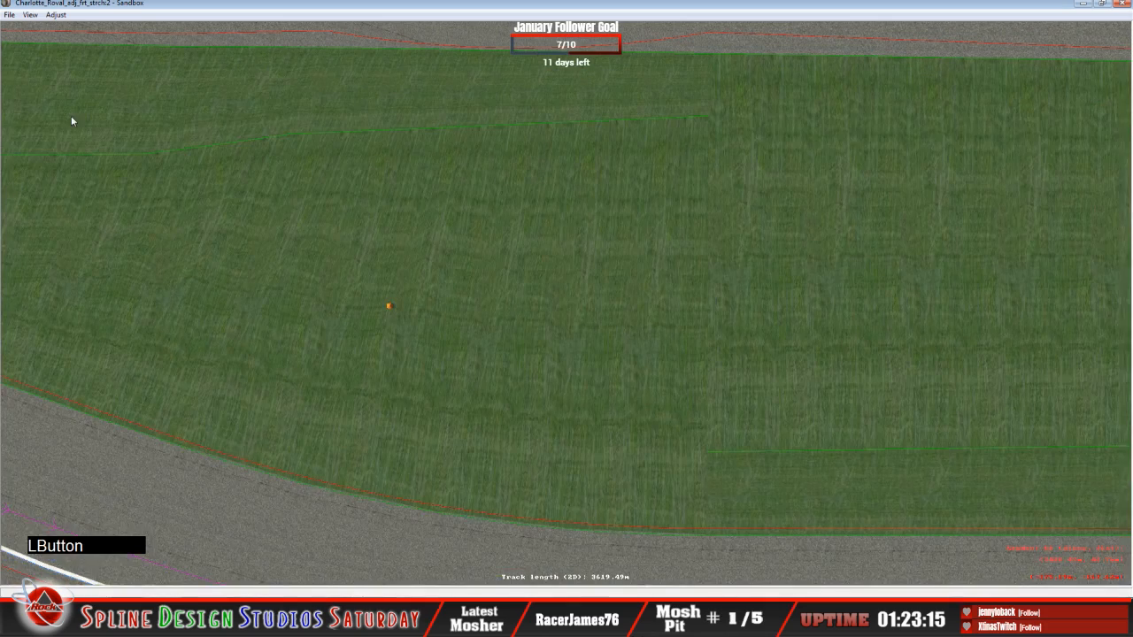
{"action": "left_click", "coordinate": [29, 15]}
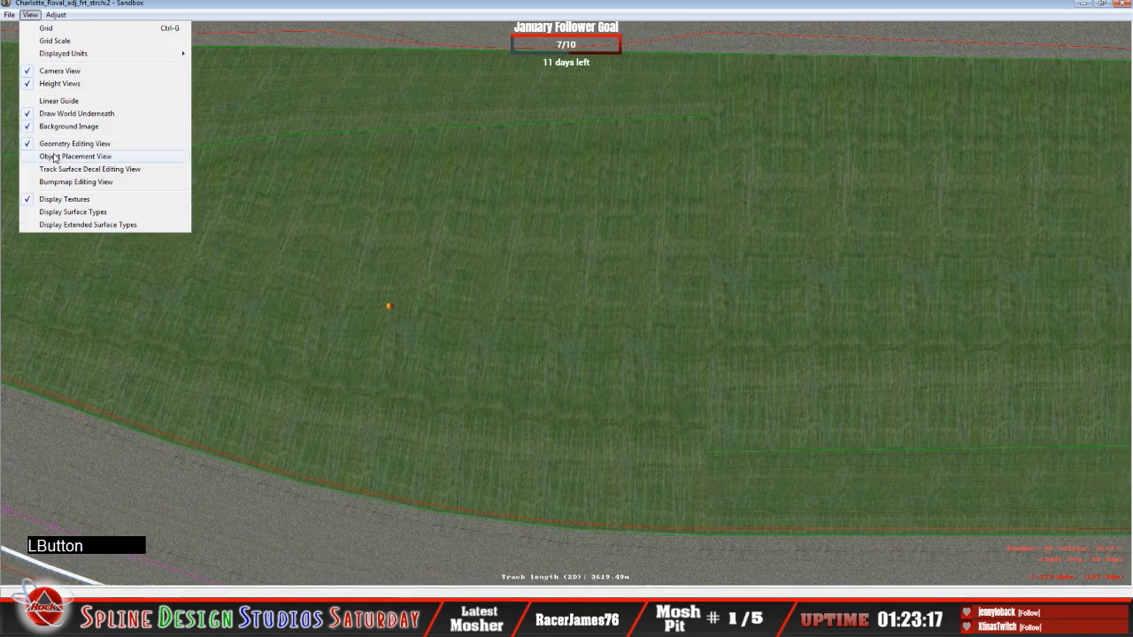
{"action": "left_click", "coordinate": [219, 53]}
Turn on the Linear Guide for the whole front straight area.
{"action": "key", "text": "z"}
{"action": "key", "text": "x"}
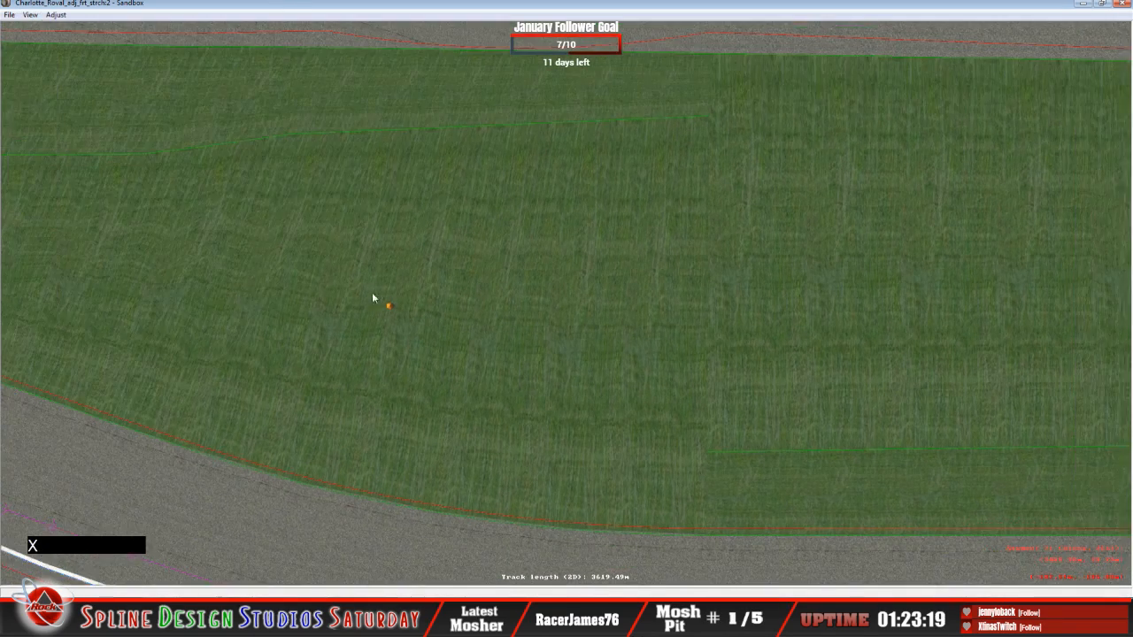
{"action": "key", "text": "x"}
{"action": "scroll", "coordinate": [545, 303], "scroll_direction": "down", "scroll_amount": 2}
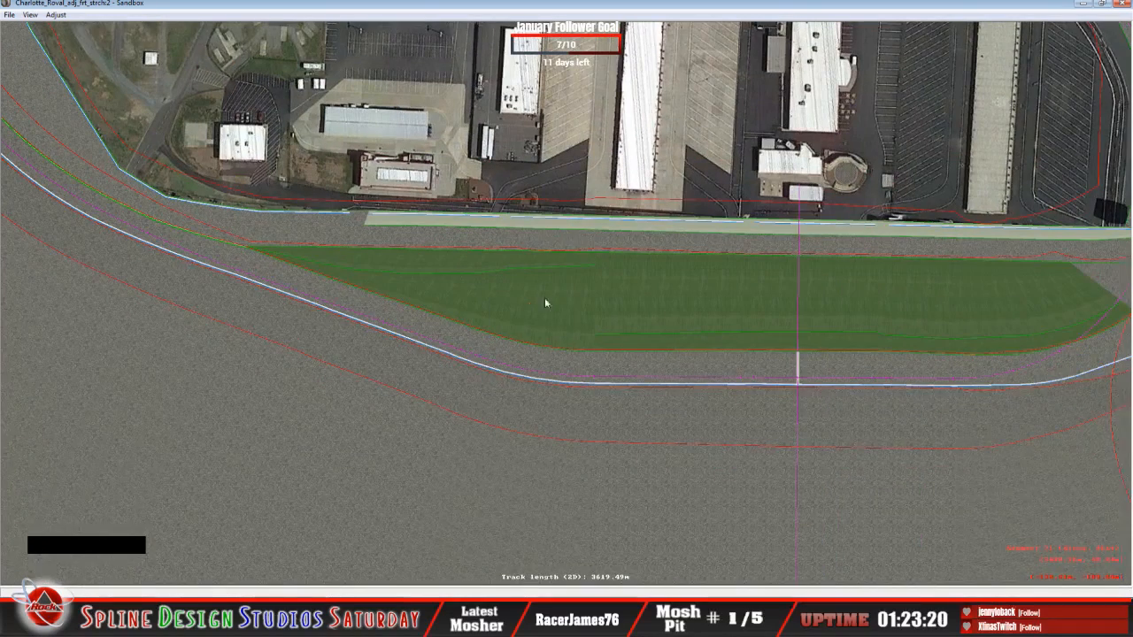
{"action": "left_click", "coordinate": [29, 15]}
{"action": "left_click", "coordinate": [57, 102]}
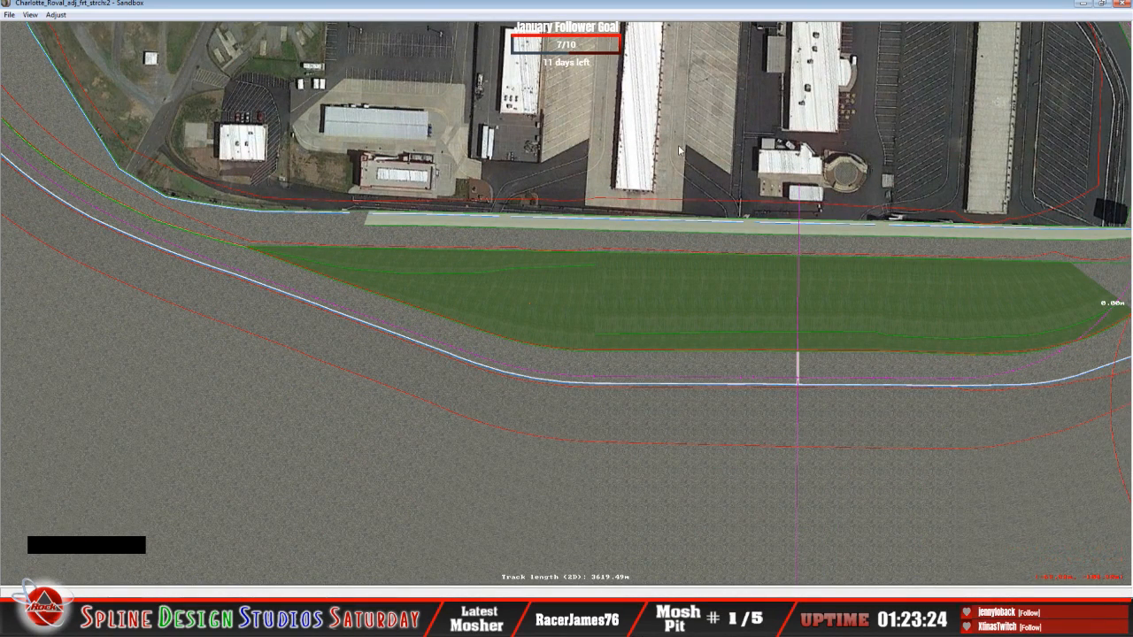
Lay out the linear guide, about 89 m long, among the infield buildings just above the pit lane.
{"action": "key", "text": "c"}
{"action": "key", "text": "c"}
{"action": "key", "text": "c"}
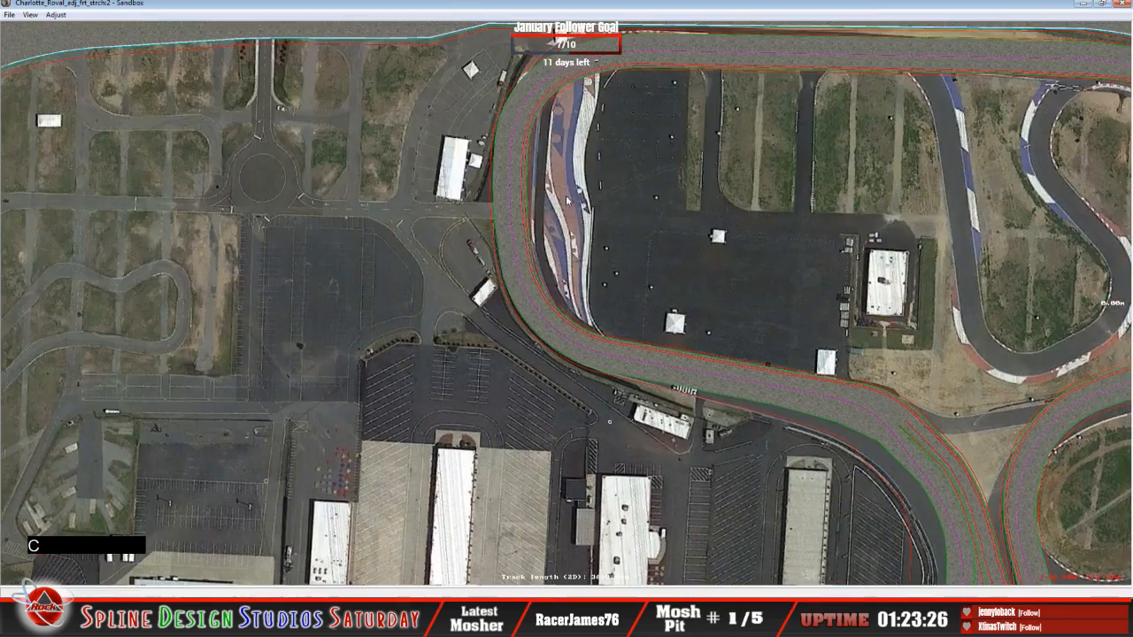
{"action": "key", "text": "c"}
{"action": "key", "text": "c"}
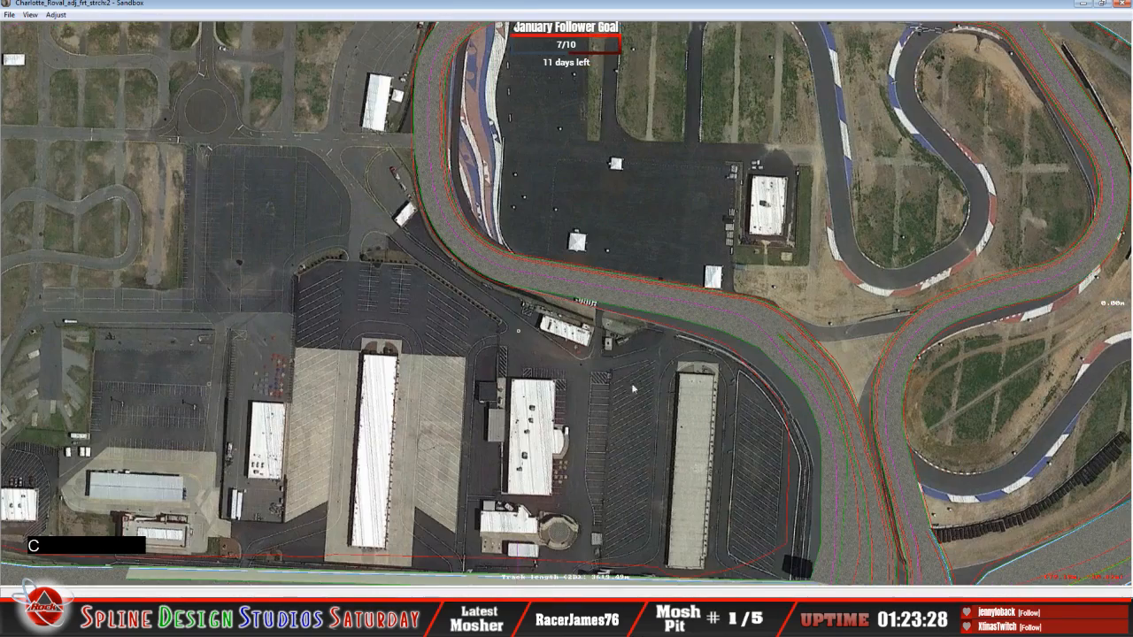
{"action": "key", "text": "x"}
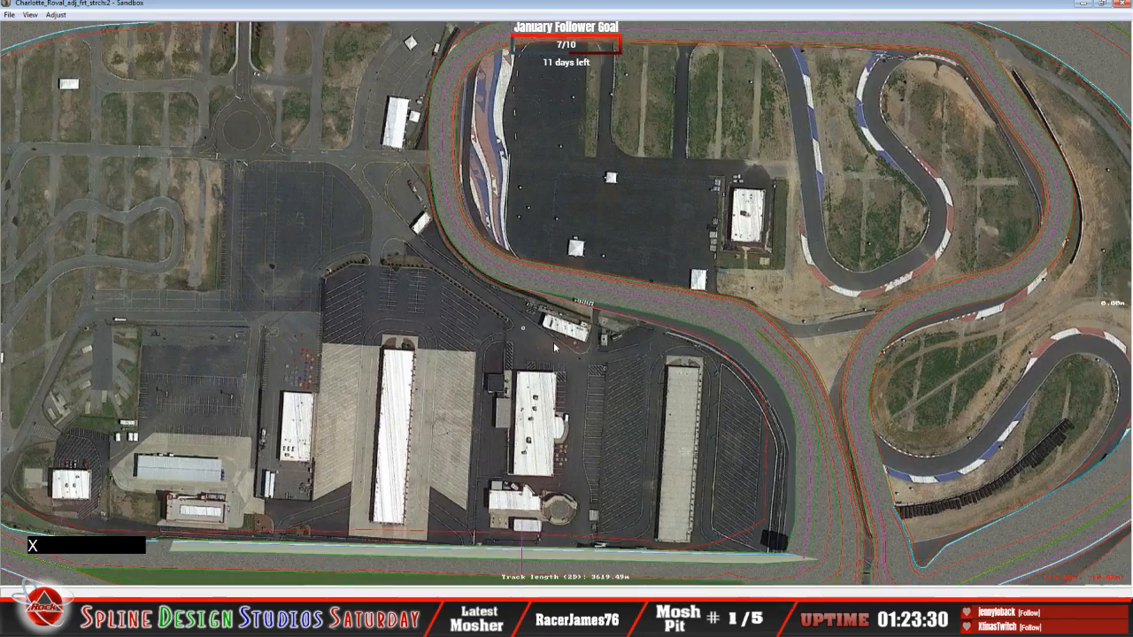
{"action": "key", "text": "x"}
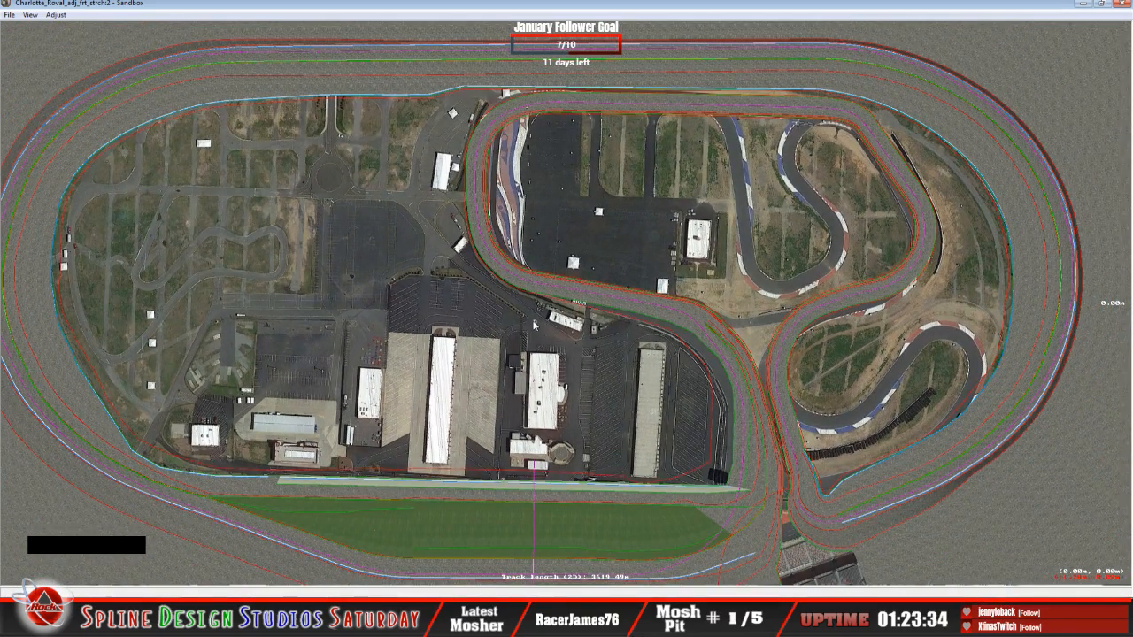
{"action": "left_click_drag", "start_coordinate": [534, 322], "coordinate": [391, 456]}
{"action": "key", "text": "z"}
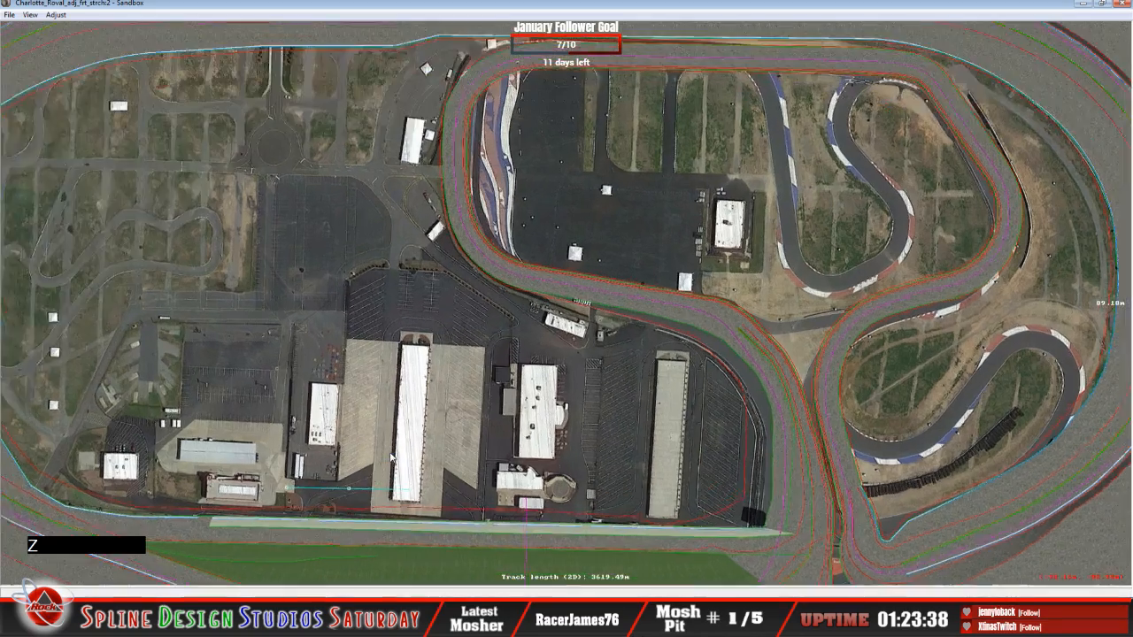
Move the linear guide onto the infield grass at the cone and shorten it to about 9 m, starting at the cone.
{"action": "key", "text": "c"}
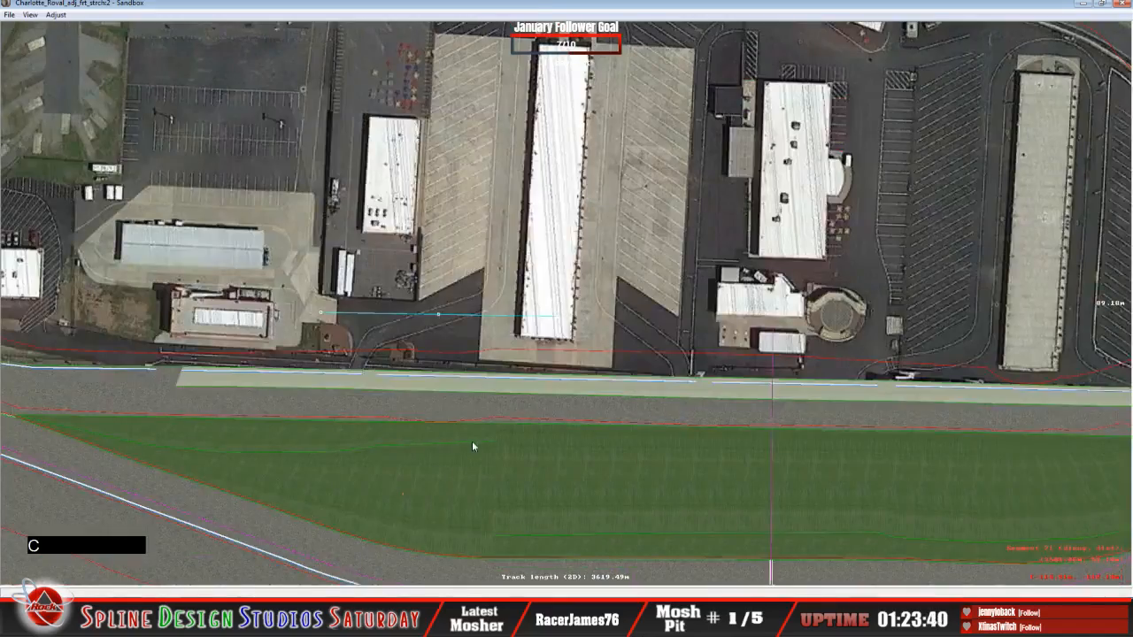
{"action": "key", "text": "z"}
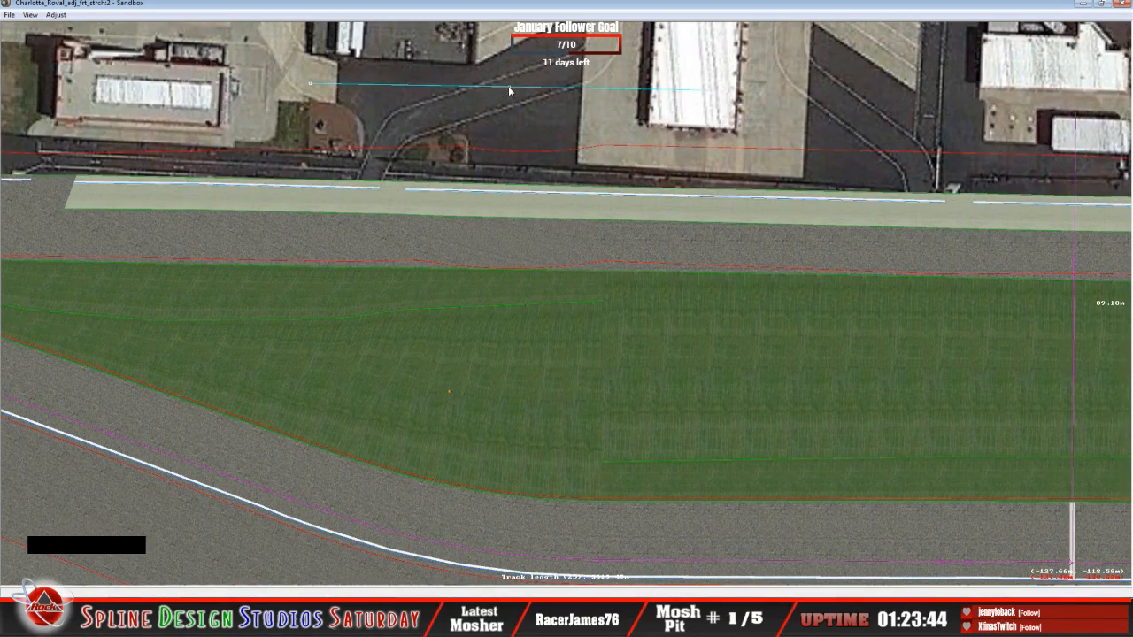
{"action": "left_click_drag", "start_coordinate": [509, 89], "coordinate": [450, 391]}
{"action": "key", "text": "z"}
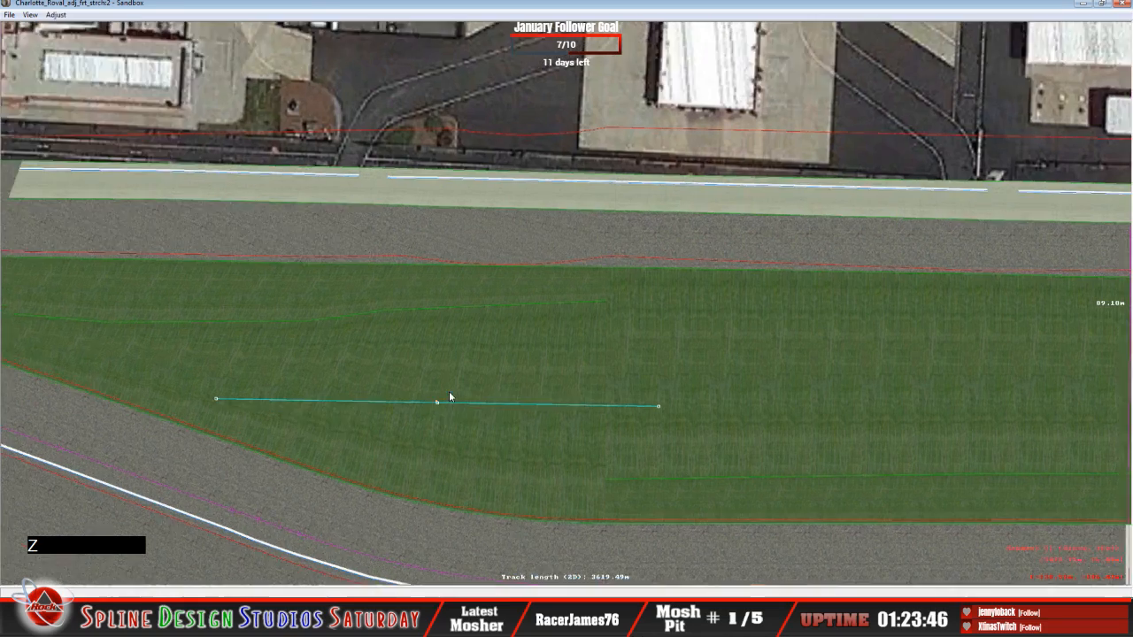
{"action": "key", "text": "c"}
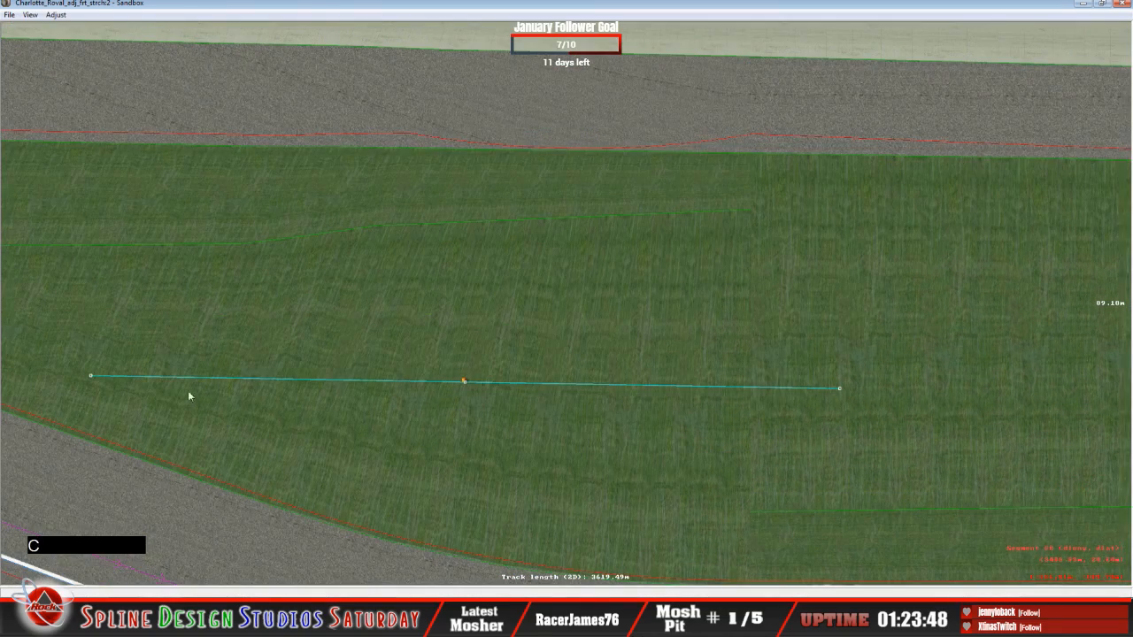
{"action": "left_click_drag", "start_coordinate": [91, 376], "coordinate": [462, 384]}
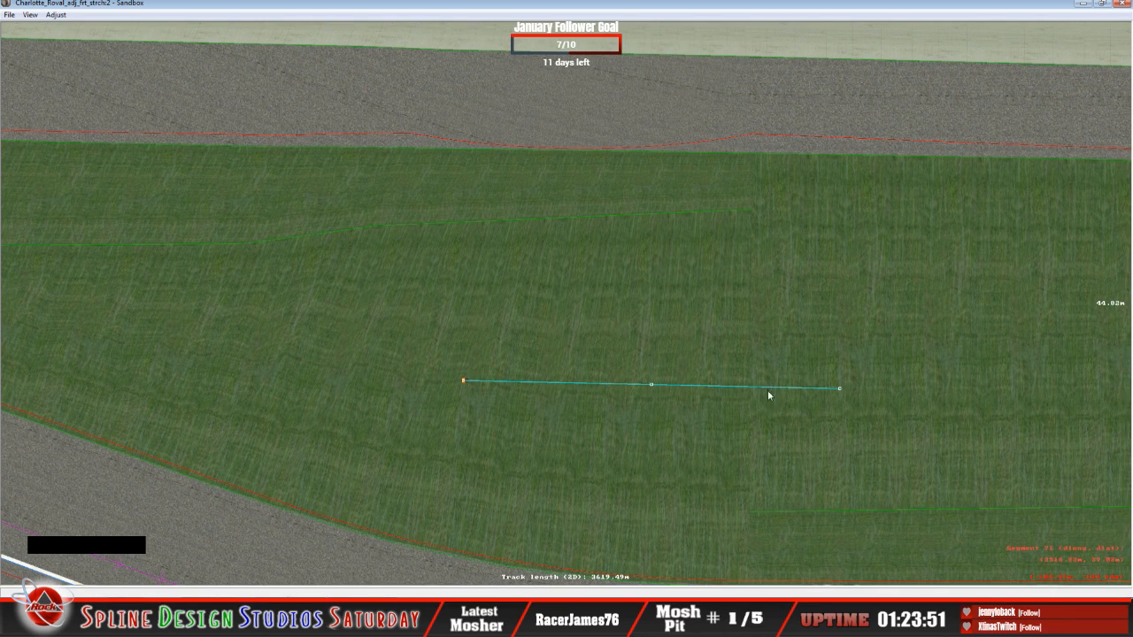
{"action": "left_click_drag", "start_coordinate": [839, 386], "coordinate": [544, 379]}
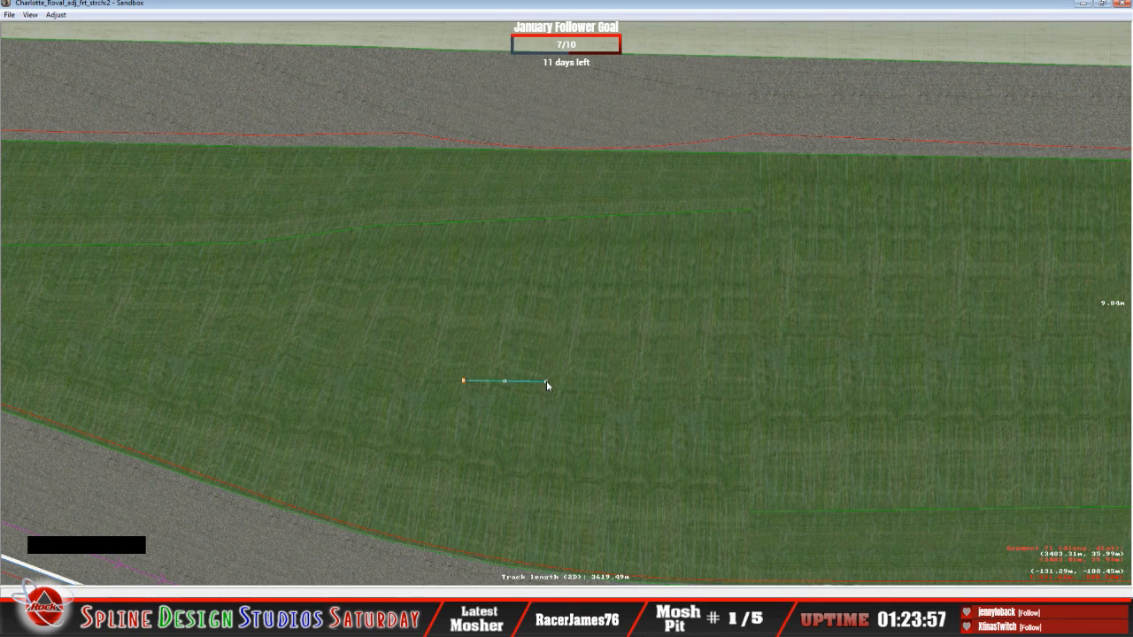
Hide the world underneath and lay the linear guide, about 42 m long, along the grass wedge's upper white line from its pointed tip.
{"action": "left_click", "coordinate": [30, 15]}
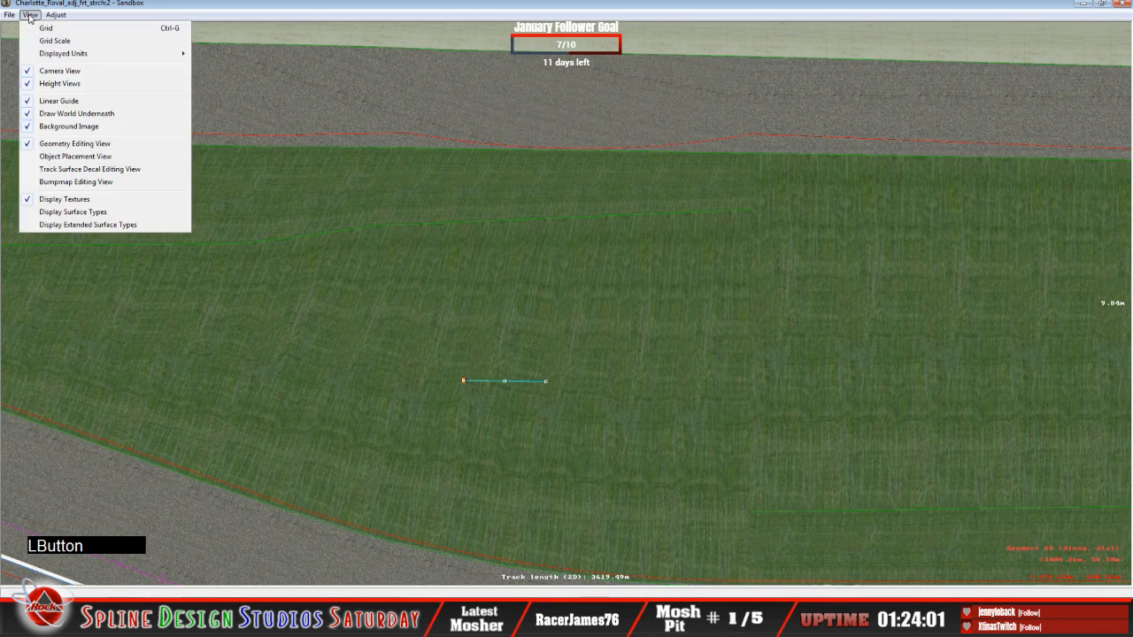
{"action": "left_click", "coordinate": [79, 115]}
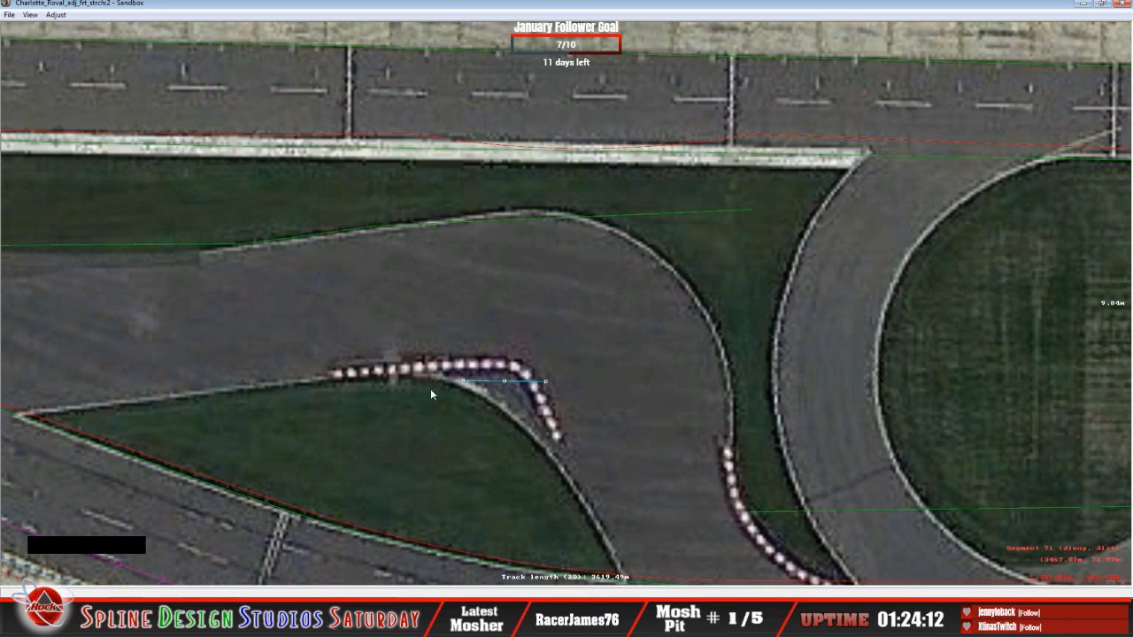
{"action": "left_click_drag", "start_coordinate": [503, 381], "coordinate": [76, 415]}
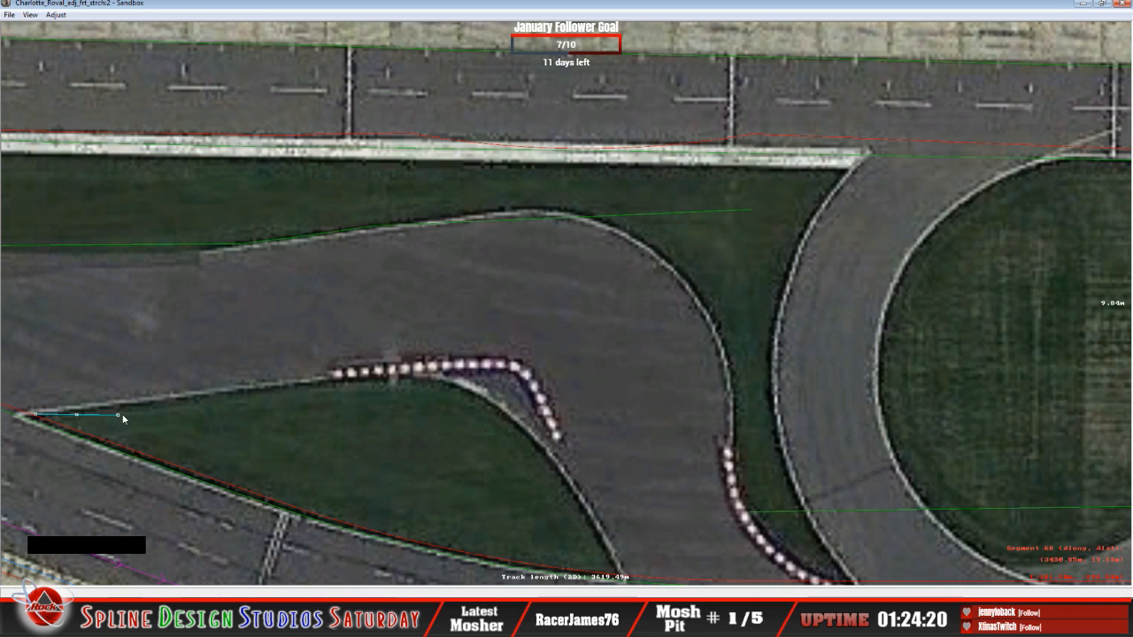
{"action": "left_click_drag", "start_coordinate": [118, 414], "coordinate": [385, 371]}
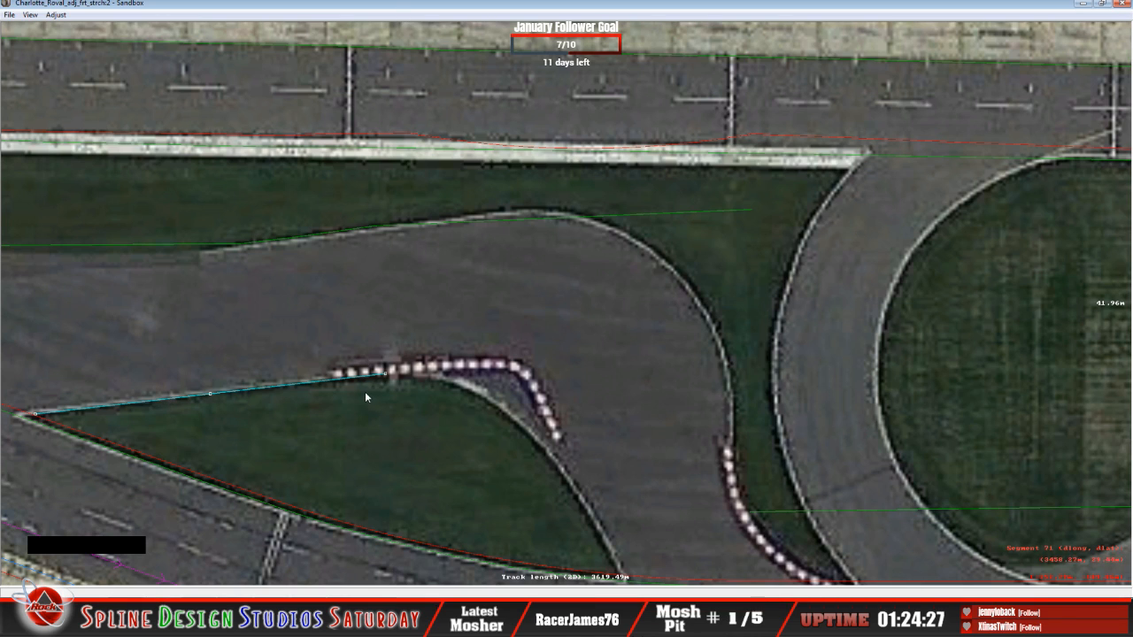
{"action": "right_click", "coordinate": [407, 398]}
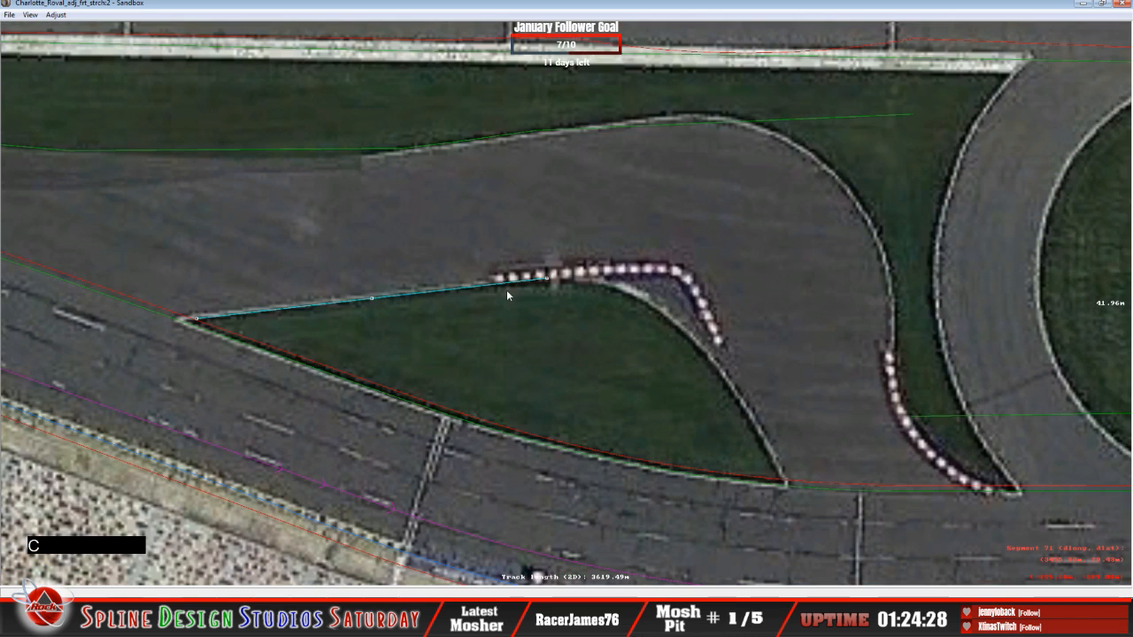
Draw the world underneath the geometry again around the repositioned guide.
{"action": "left_click", "coordinate": [30, 15]}
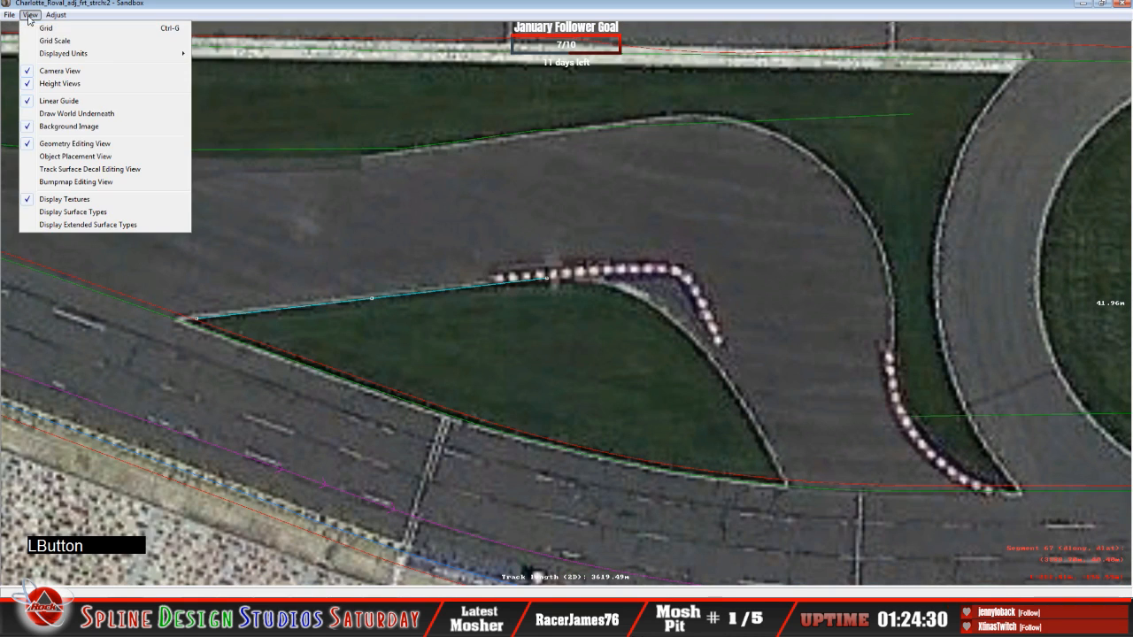
{"action": "left_click", "coordinate": [72, 115]}
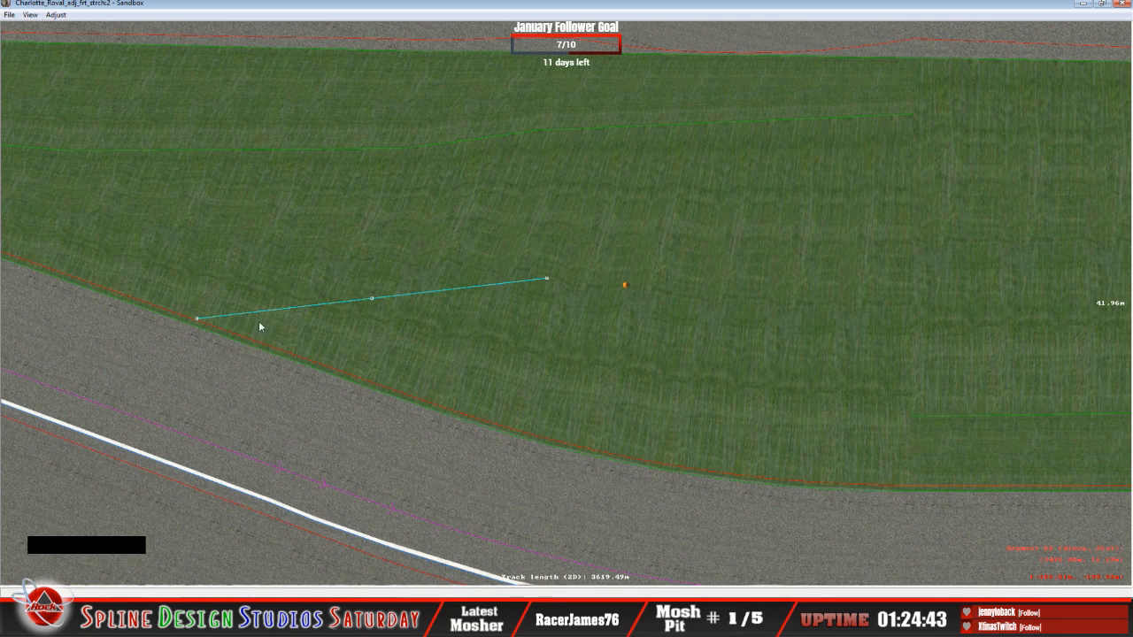
{"action": "left_click", "coordinate": [196, 319]}
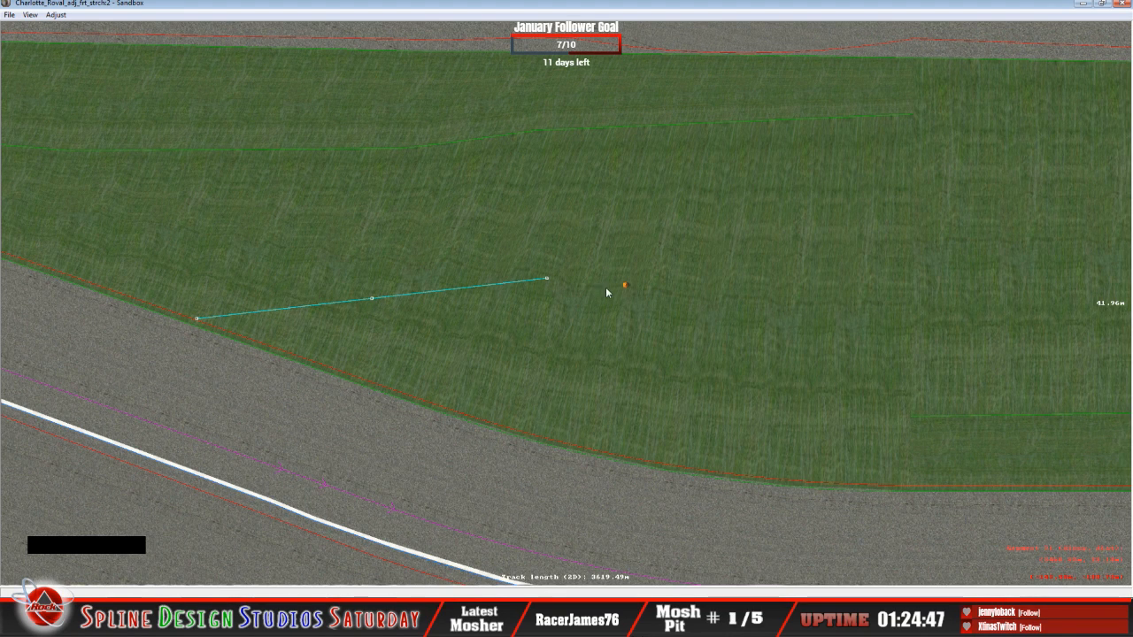
Switch to the Object Placement View and move the existing cone to the guide's starting end at the track edge.
{"action": "left_click", "coordinate": [30, 15]}
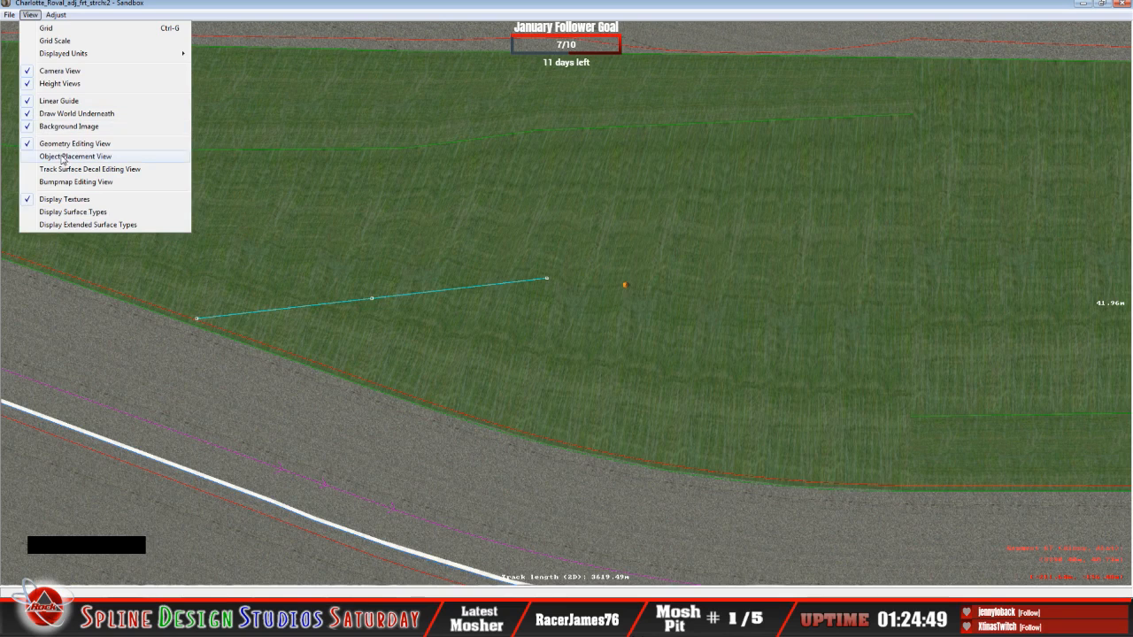
{"action": "left_click", "coordinate": [66, 158]}
{"action": "left_click", "coordinate": [626, 286]}
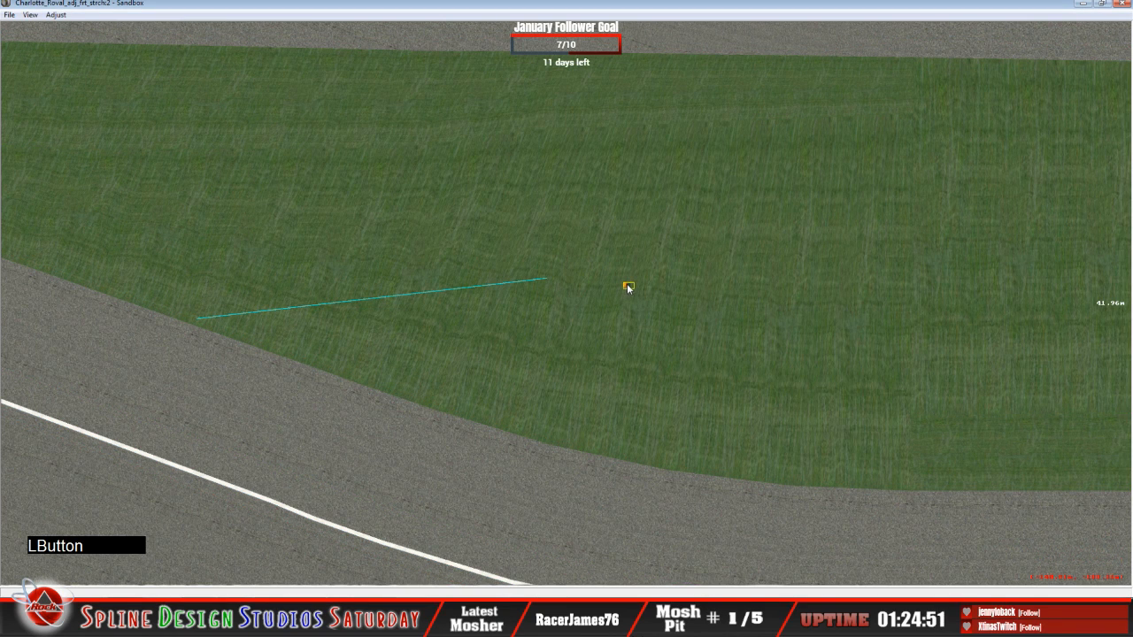
{"action": "left_click_drag", "start_coordinate": [627, 285], "coordinate": [199, 320]}
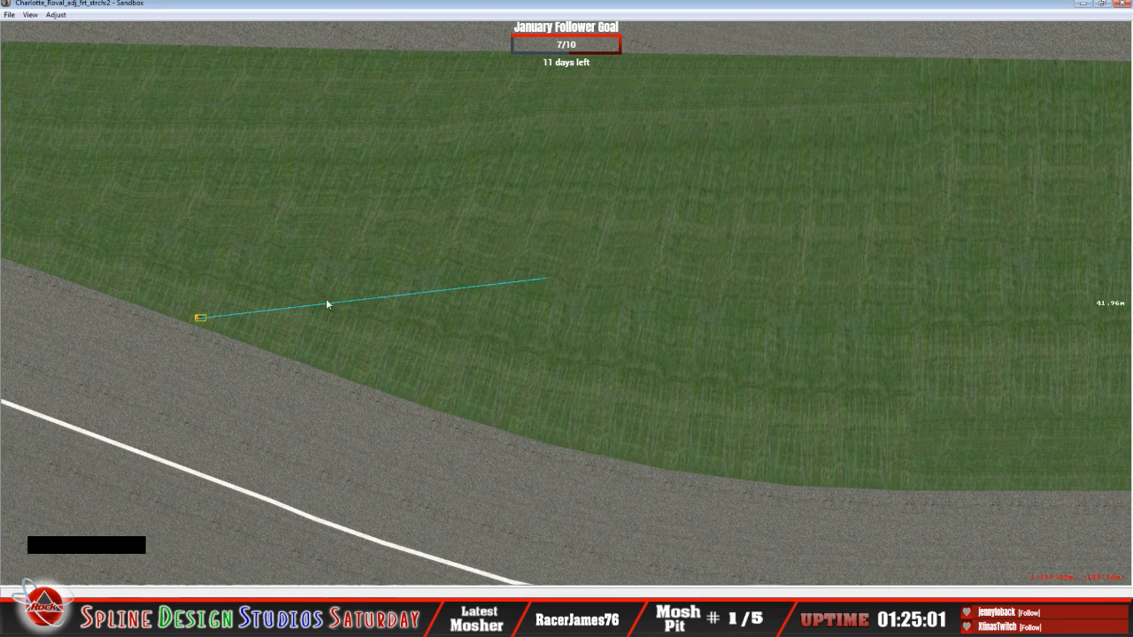
Add a cone.3do trackside object near the guide's middle and place it on the line at about X -168, Y -190 m.
{"action": "right_click", "coordinate": [405, 303]}
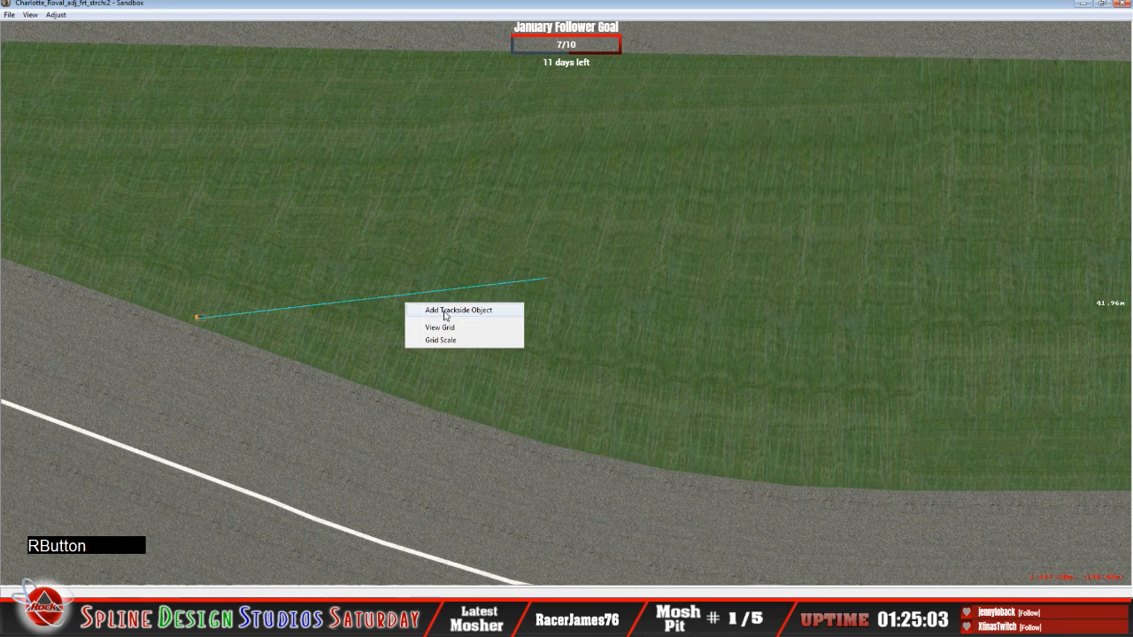
{"action": "left_click", "coordinate": [447, 311]}
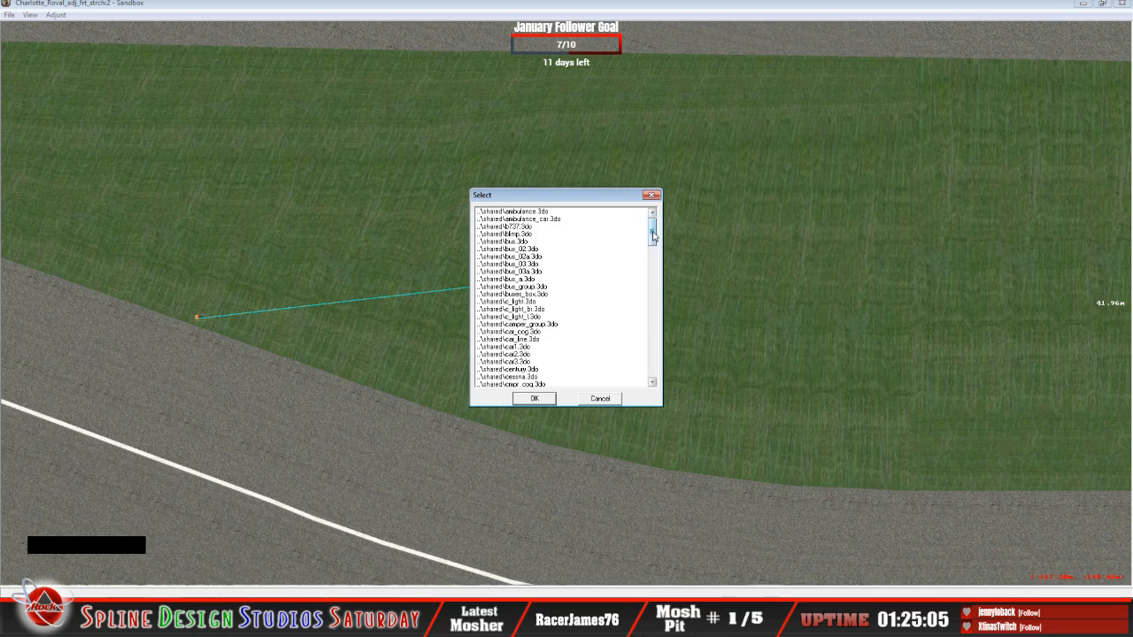
{"action": "left_click_drag", "start_coordinate": [652, 232], "coordinate": [653, 364]}
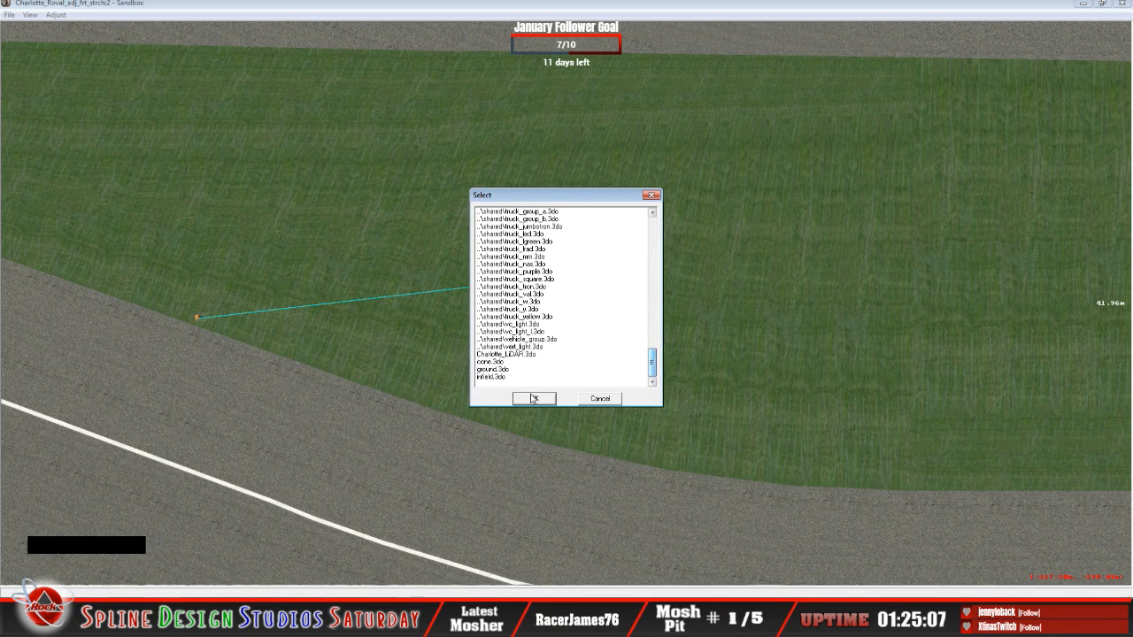
{"action": "left_click", "coordinate": [501, 362]}
{"action": "left_click", "coordinate": [533, 398]}
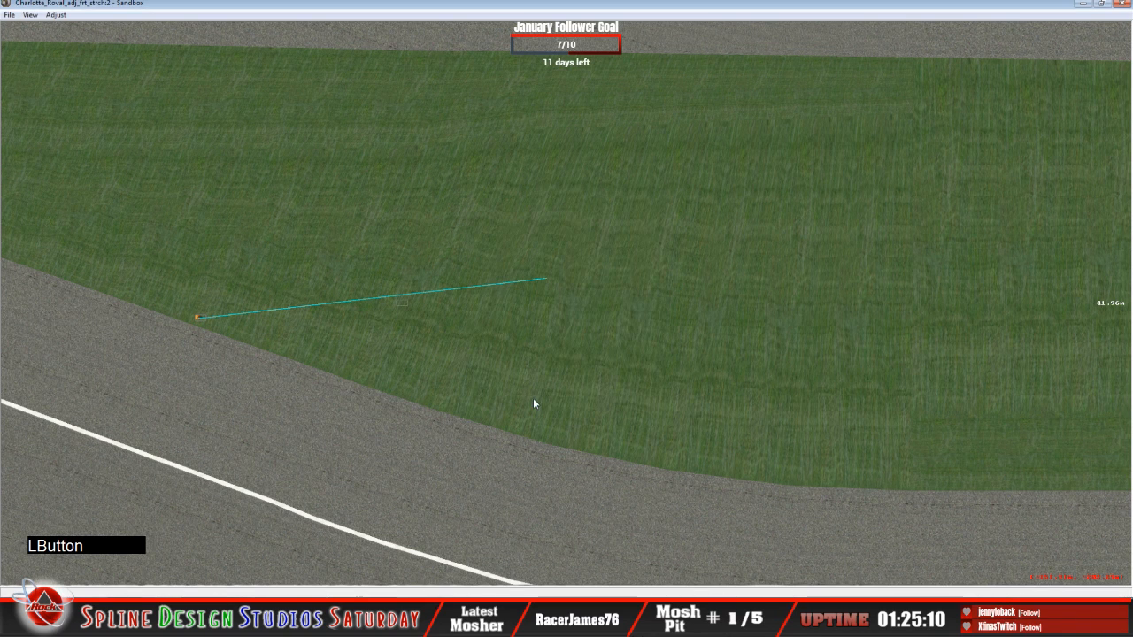
{"action": "left_click", "coordinate": [397, 300]}
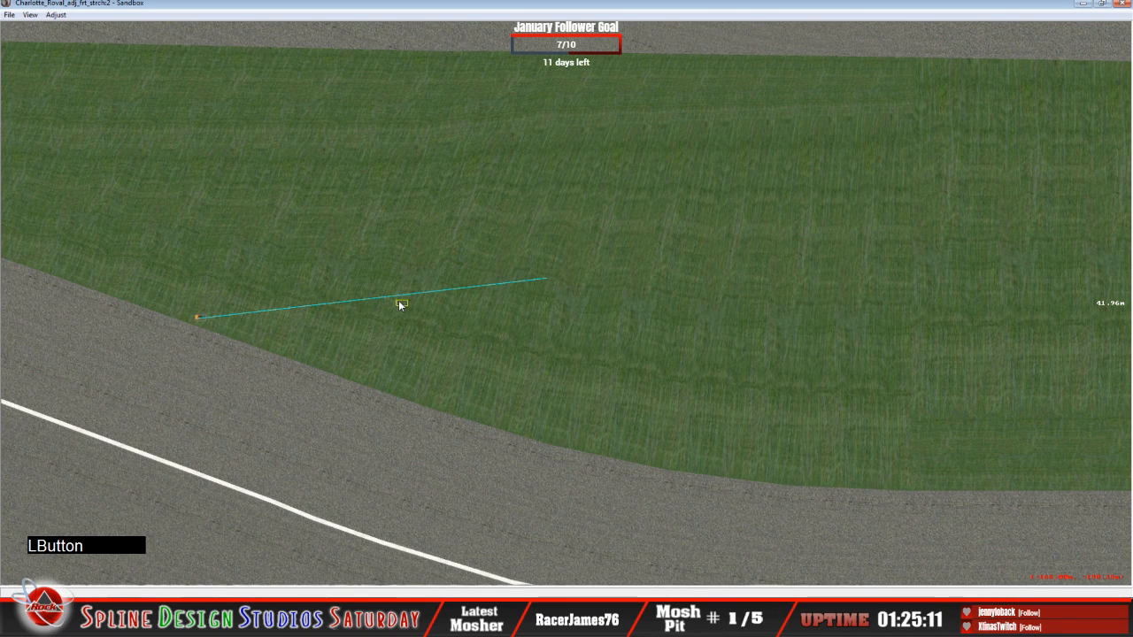
Make the middle cone a fixed object with Z 5.500 m and nudge it into line with the guide.
{"action": "left_click", "coordinate": [200, 317]}
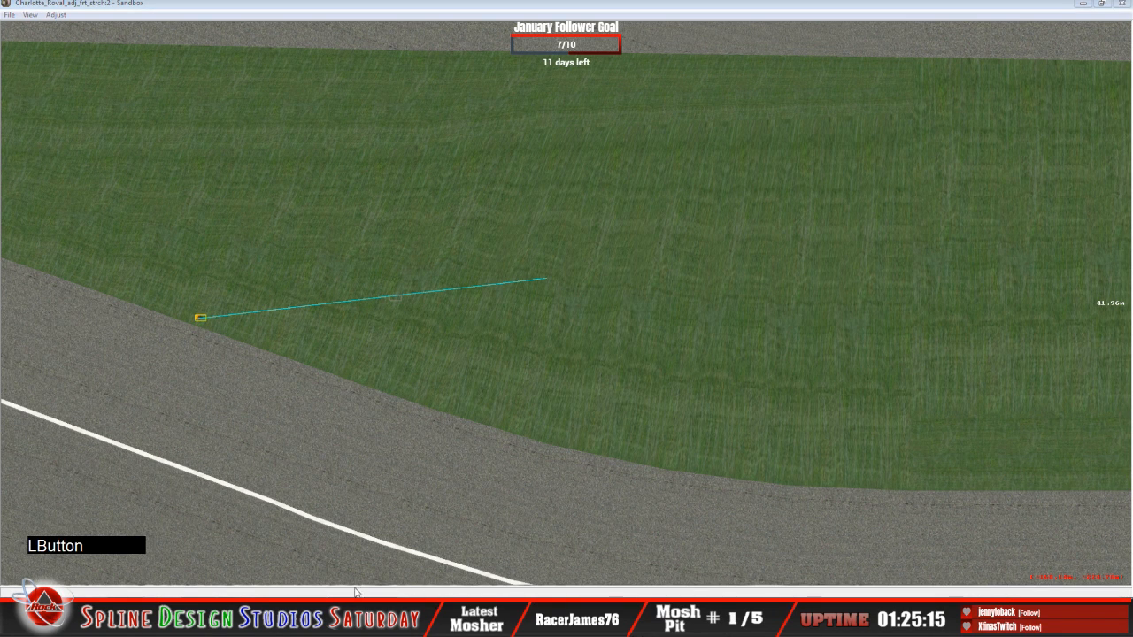
{"action": "left_click", "coordinate": [395, 299]}
{"action": "left_click", "coordinate": [558, 85]}
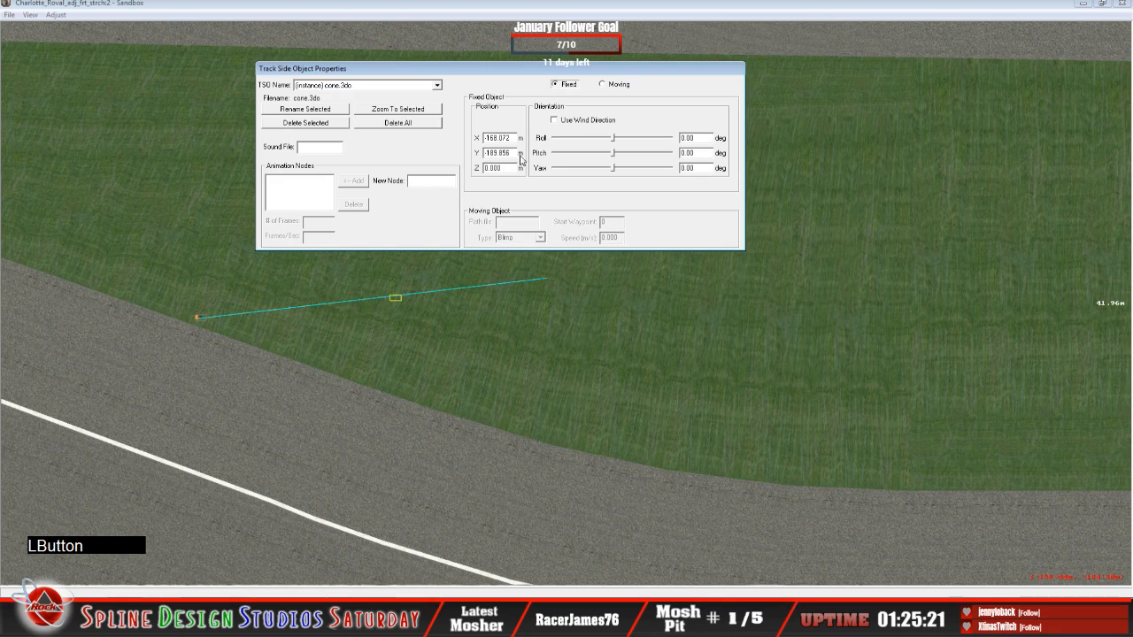
{"action": "key", "text": "BackSpace"}
{"action": "key", "text": "BackSpace"}
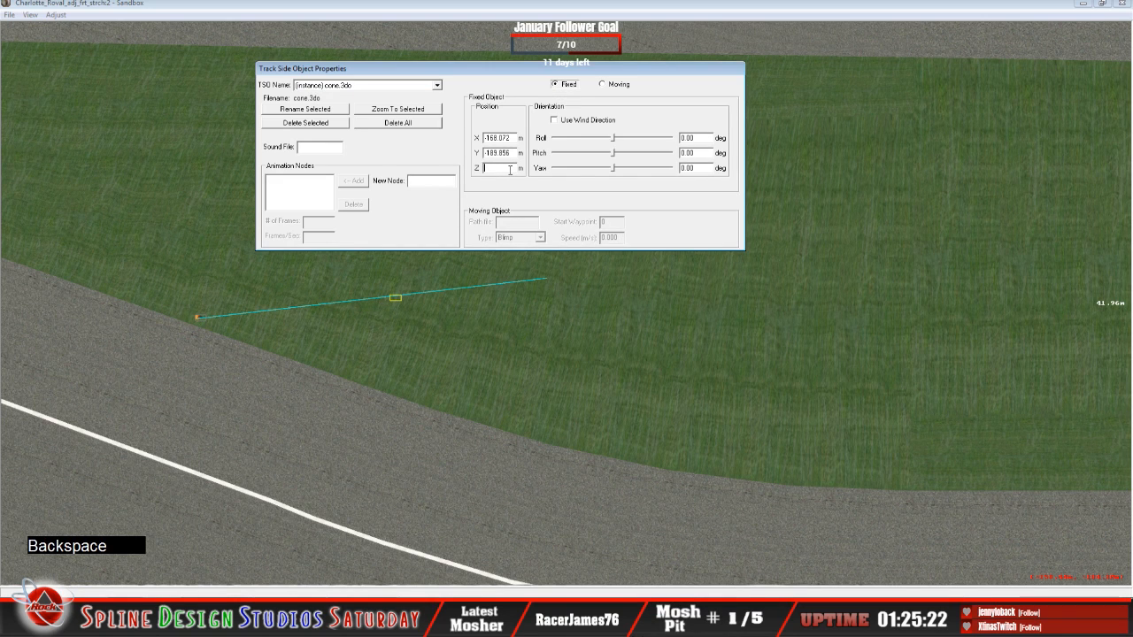
{"action": "type", "text": "5.5"}
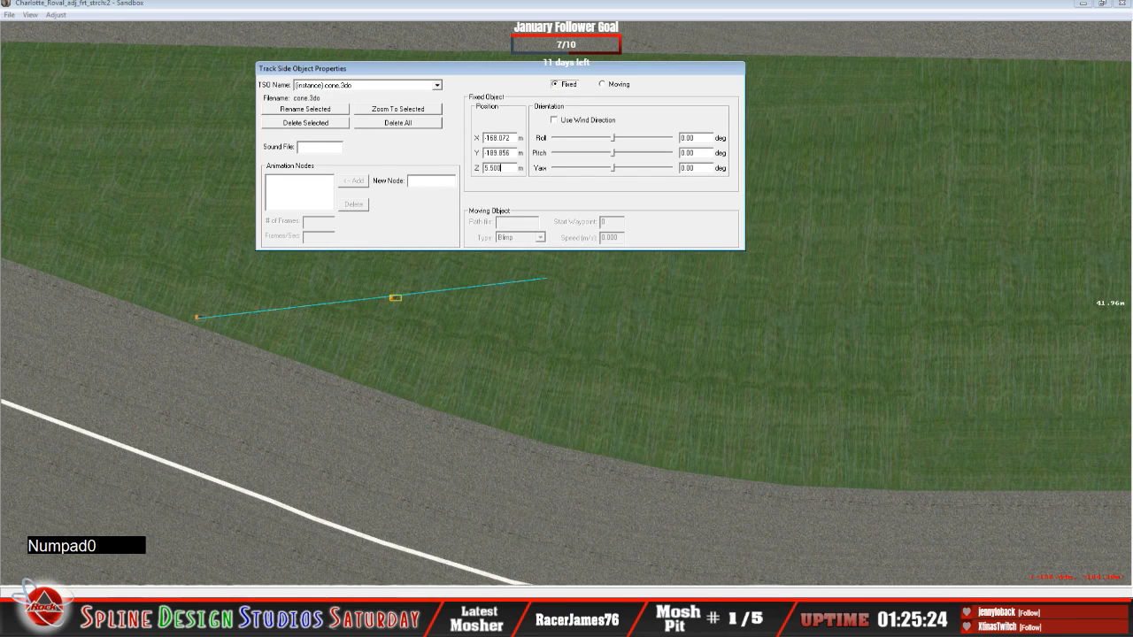
{"action": "left_click", "coordinate": [391, 296]}
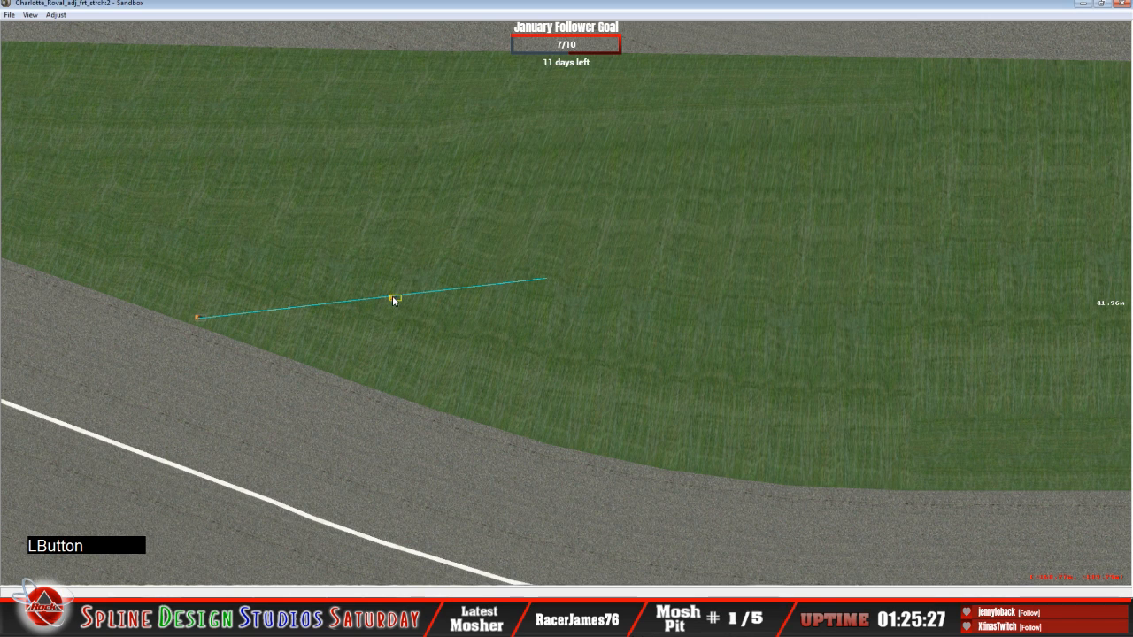
{"action": "left_click", "coordinate": [392, 568]}
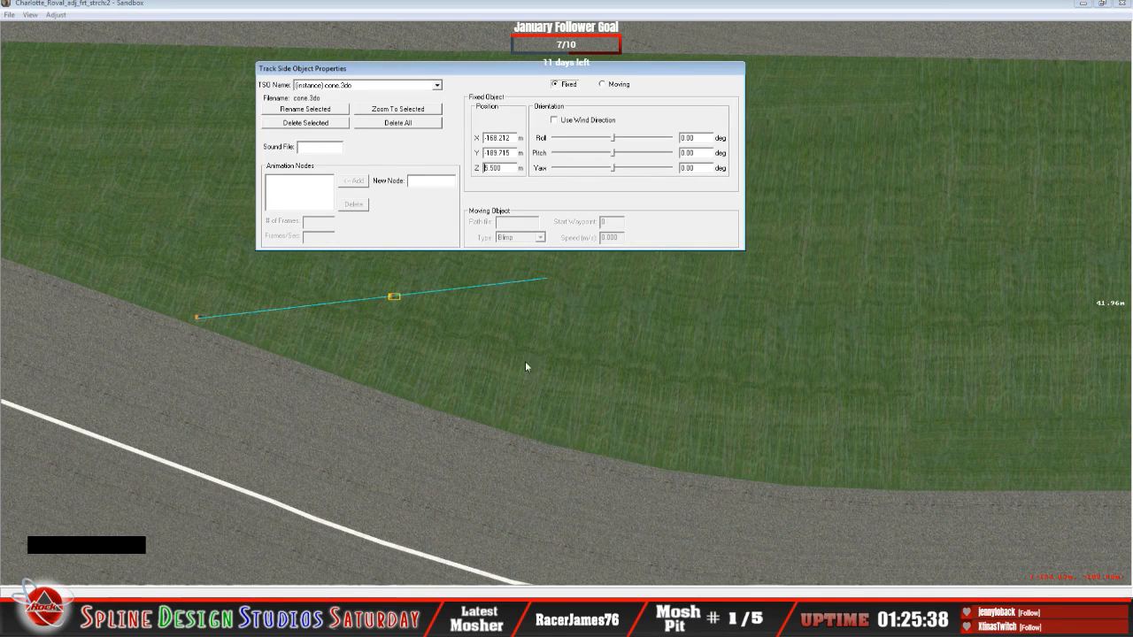
Add another cone.3do trackside object and place it on the guide's far end, at about X -150, Y -187 m.
{"action": "right_click", "coordinate": [556, 305]}
{"action": "left_click", "coordinate": [586, 310]}
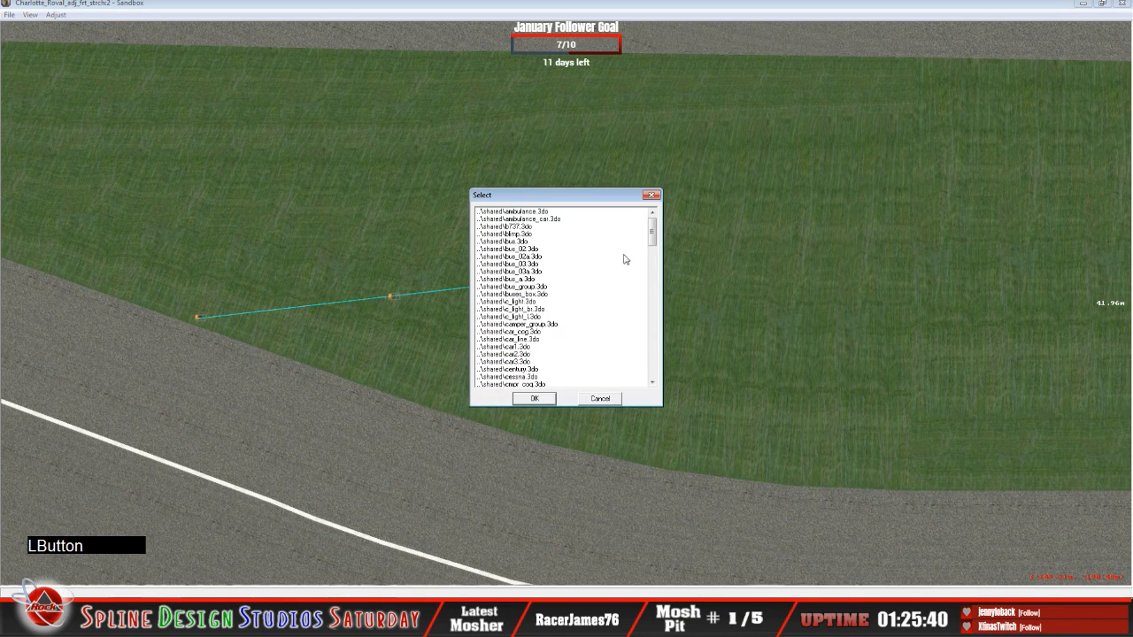
{"action": "left_click_drag", "start_coordinate": [655, 237], "coordinate": [644, 395]}
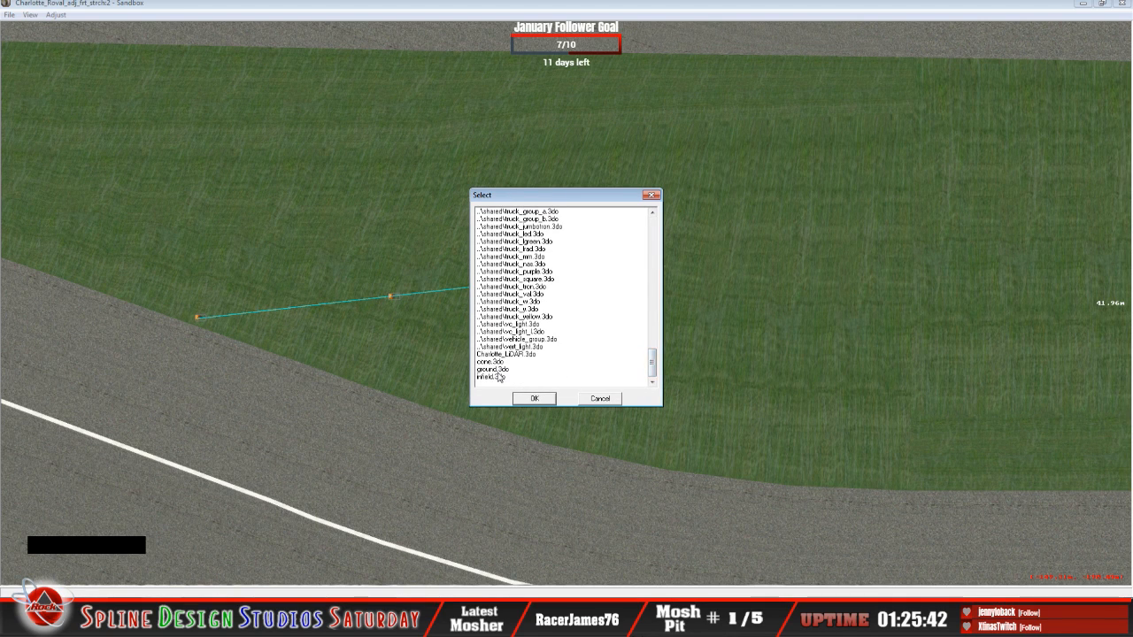
{"action": "left_click", "coordinate": [530, 382]}
{"action": "left_click", "coordinate": [535, 398]}
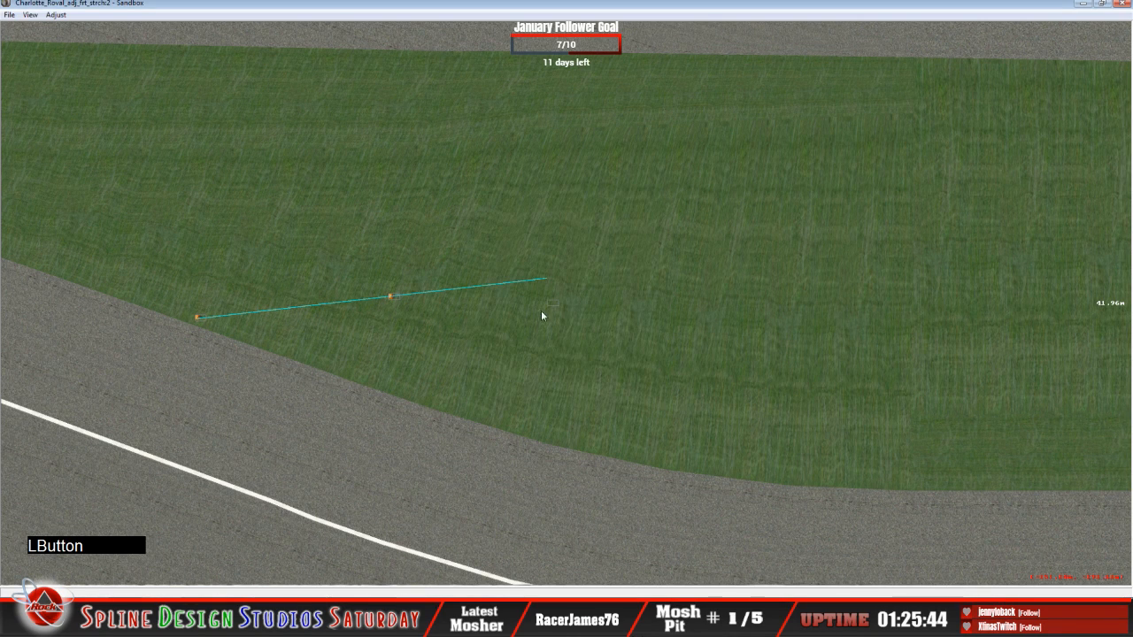
{"action": "left_click_drag", "start_coordinate": [552, 304], "coordinate": [545, 278]}
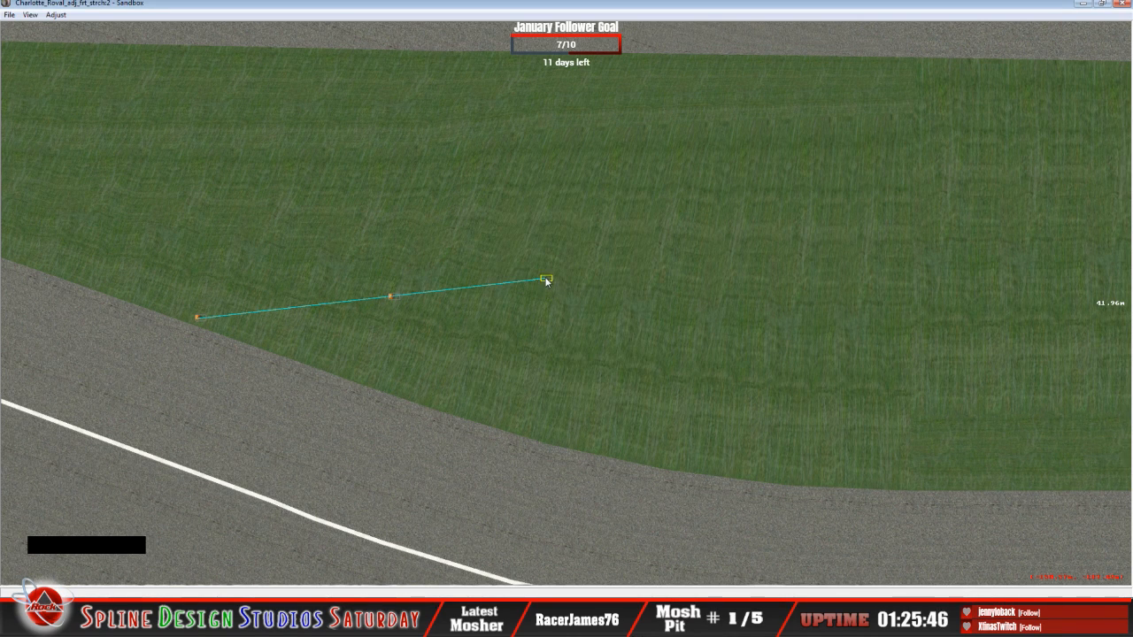
Make the cone at the guide's far end a fixed object and set its Z position to 5.500 m.
{"action": "left_click", "coordinate": [381, 611]}
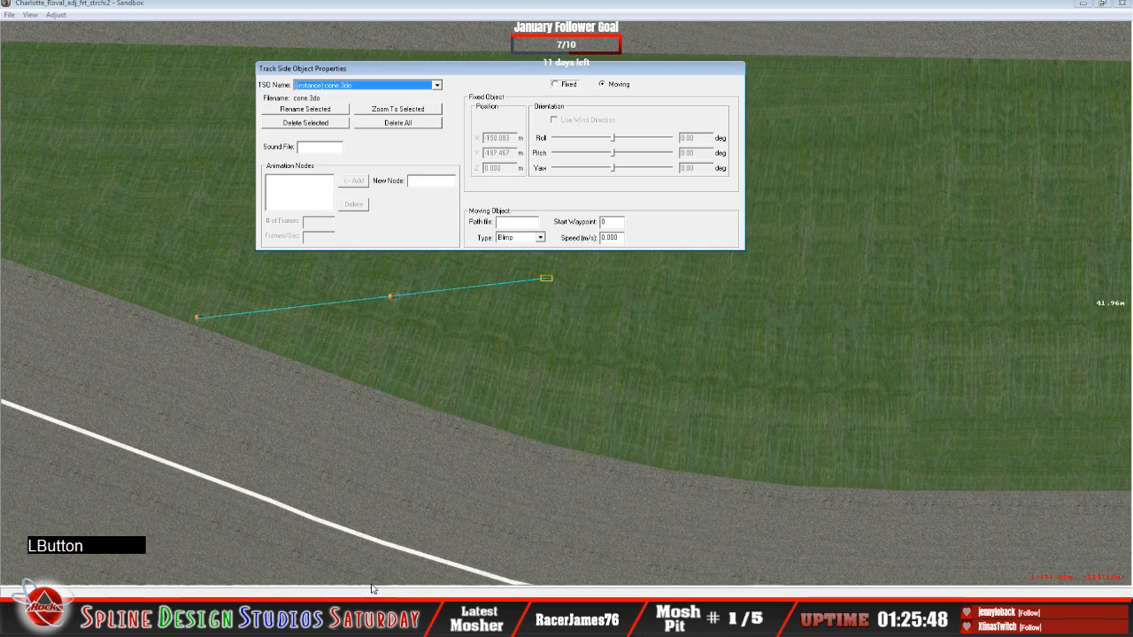
{"action": "left_click", "coordinate": [554, 84]}
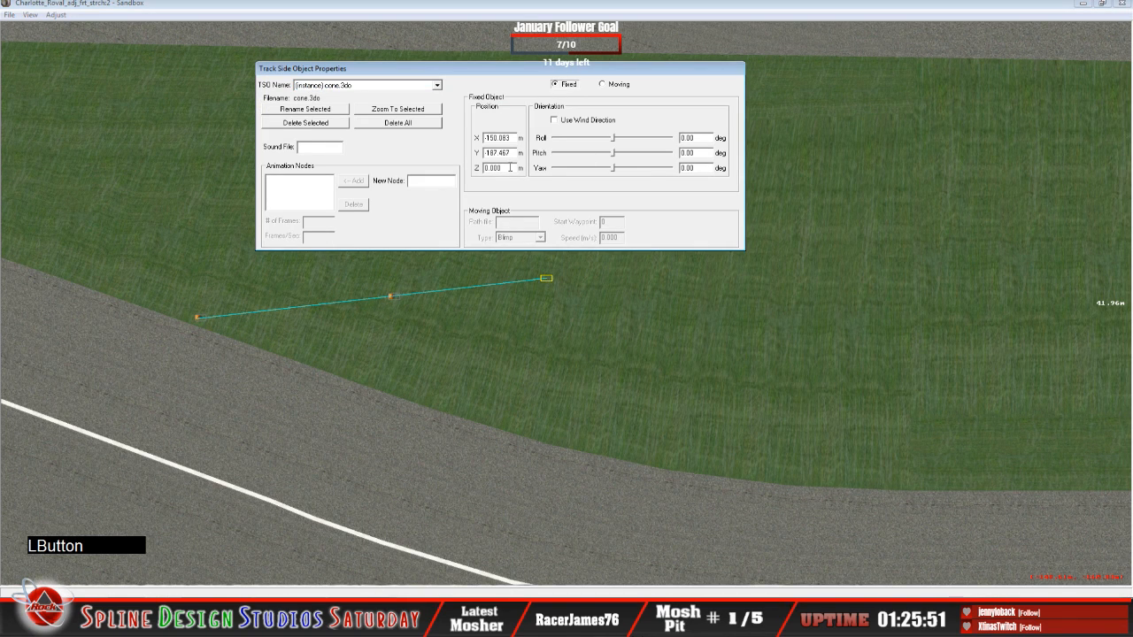
{"action": "key", "text": "BackSpace"}
{"action": "key", "text": "BackSpace"}
{"action": "key", "text": "BackSpace"}
{"action": "key", "text": "BackSpace"}
{"action": "key", "text": "BackSpace"}
{"action": "type", "text": "5.500"}
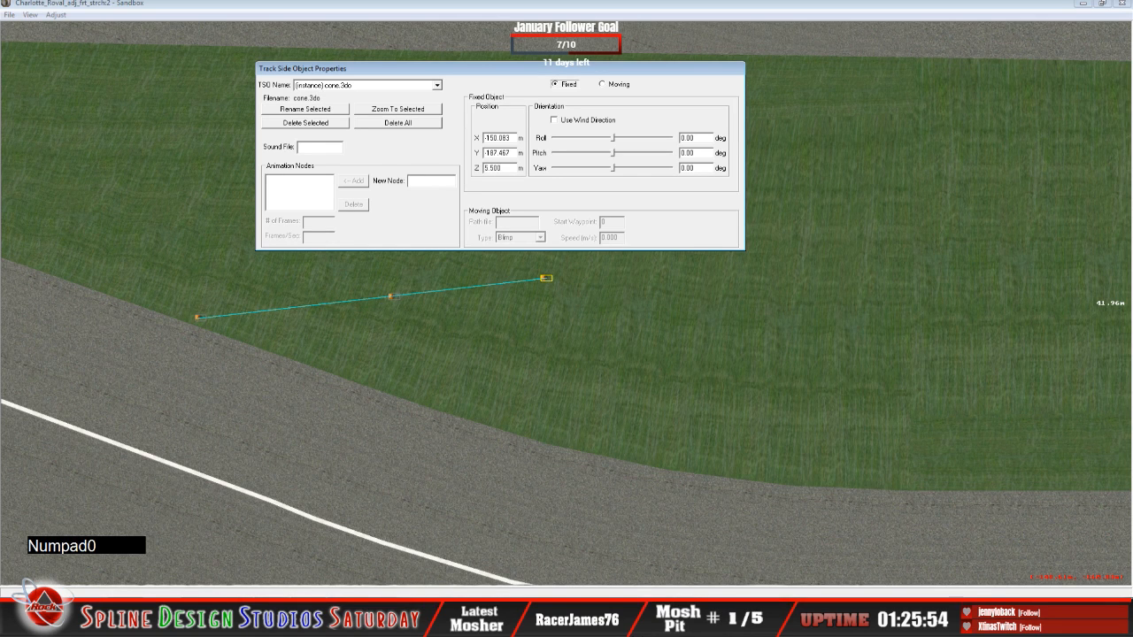
Deselect the far-end cone, then show the background image in the geometry editing view without the world drawn underneath.
{"action": "left_click", "coordinate": [535, 285]}
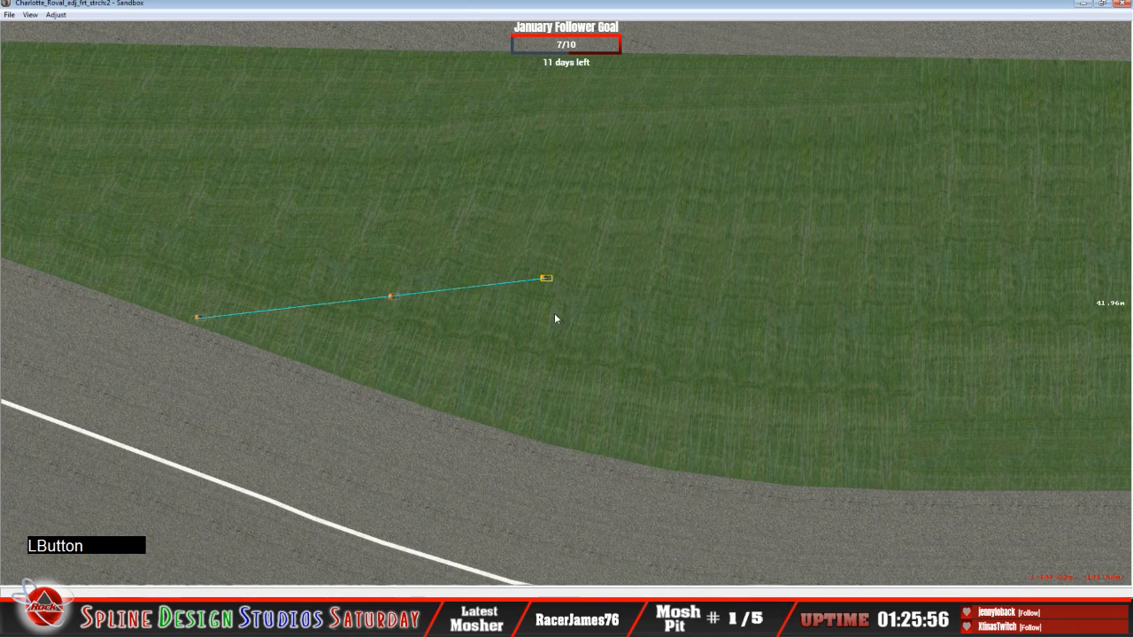
{"action": "left_click", "coordinate": [544, 317]}
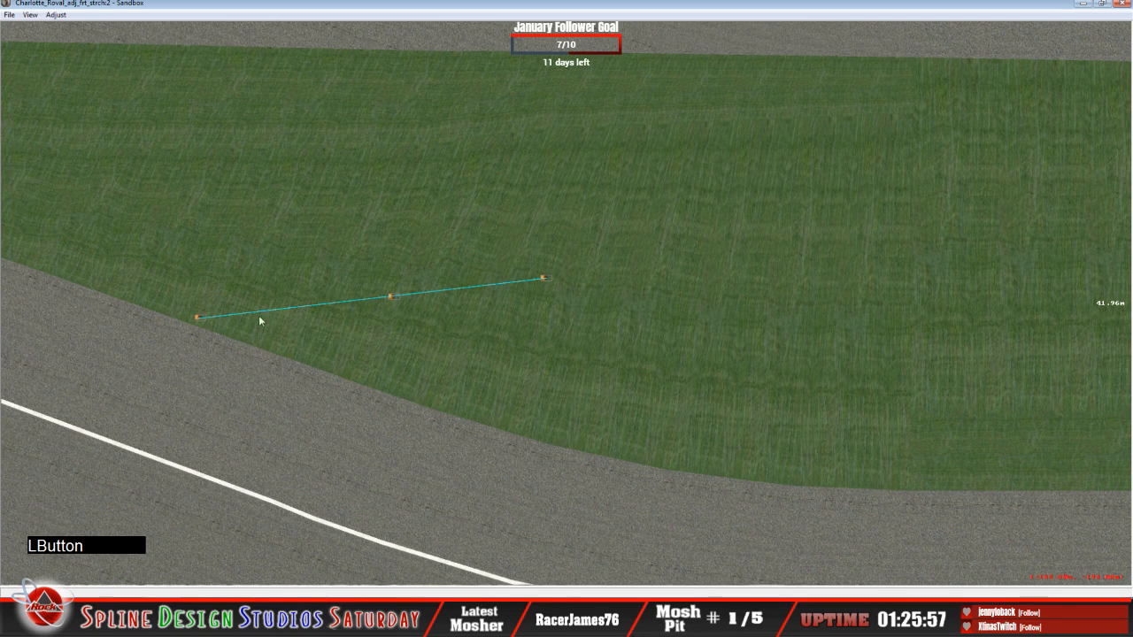
{"action": "left_click", "coordinate": [29, 14]}
{"action": "left_click", "coordinate": [62, 80]}
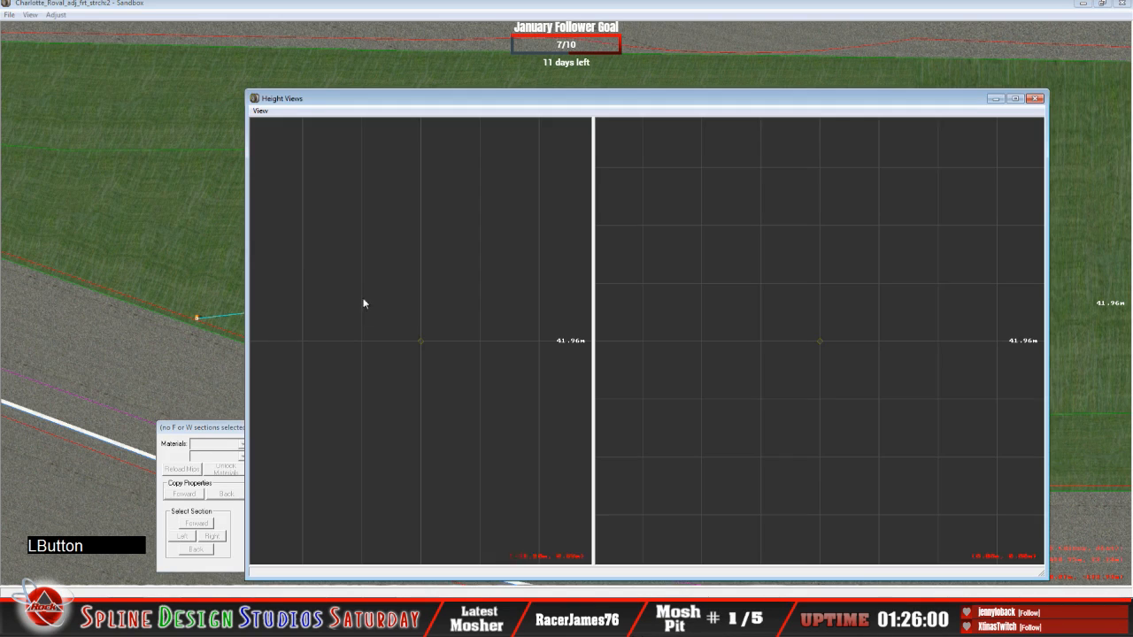
{"action": "left_click", "coordinate": [339, 10]}
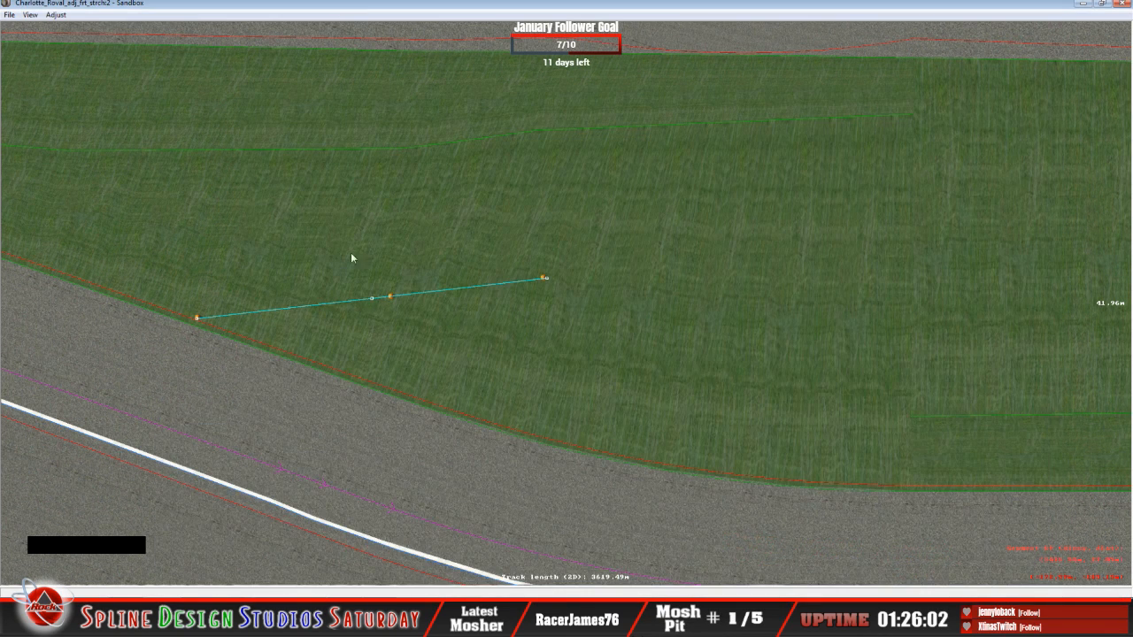
{"action": "left_click", "coordinate": [30, 14]}
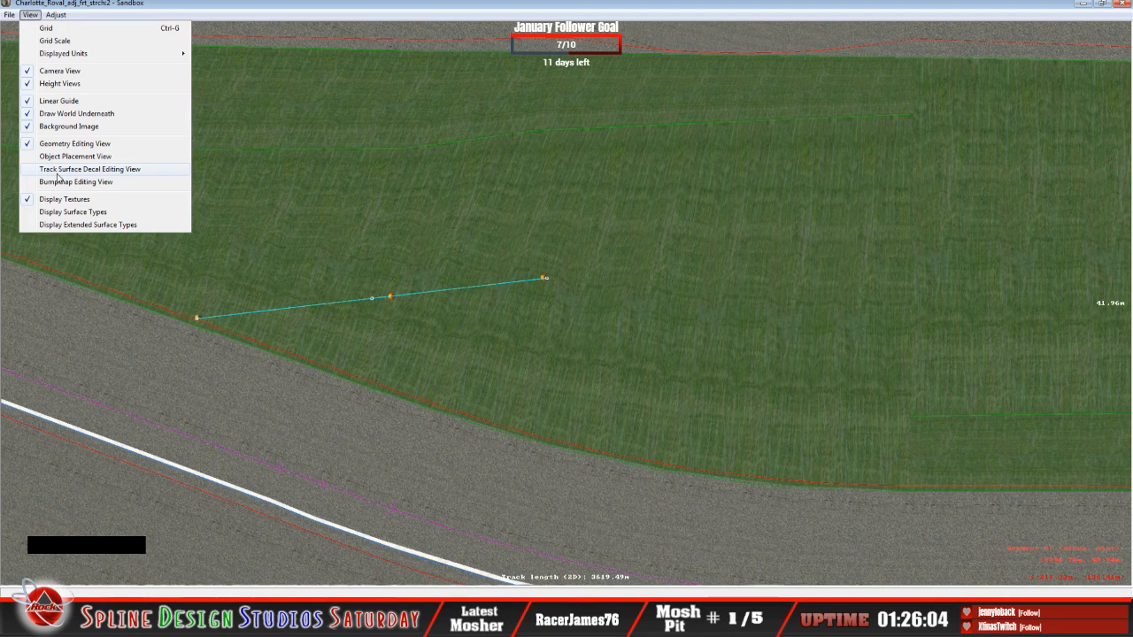
{"action": "left_click", "coordinate": [71, 126]}
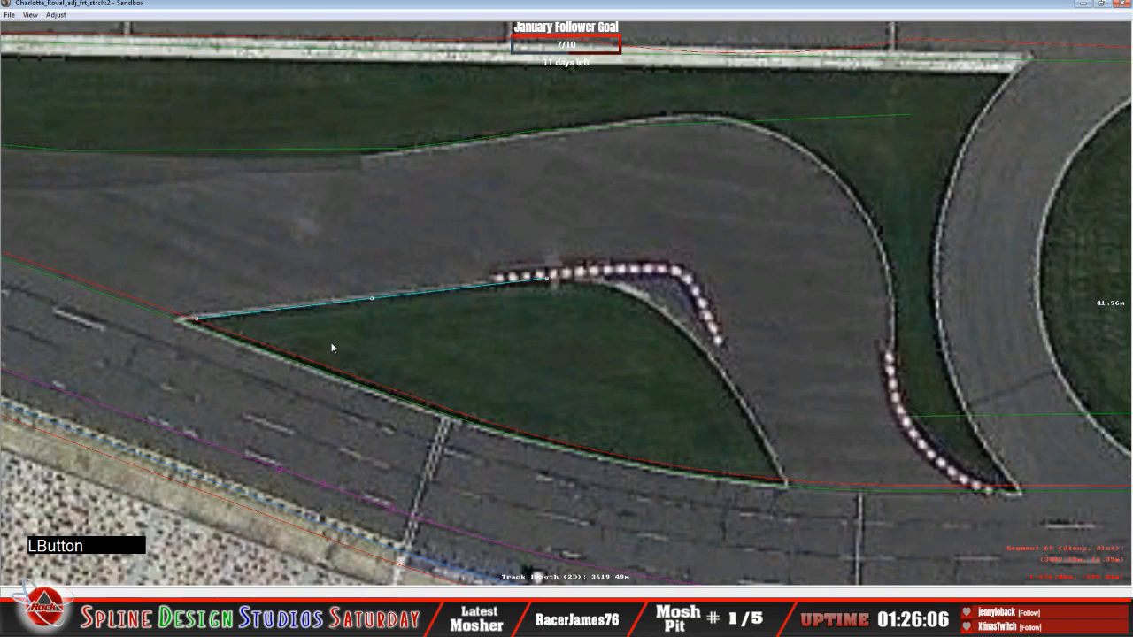
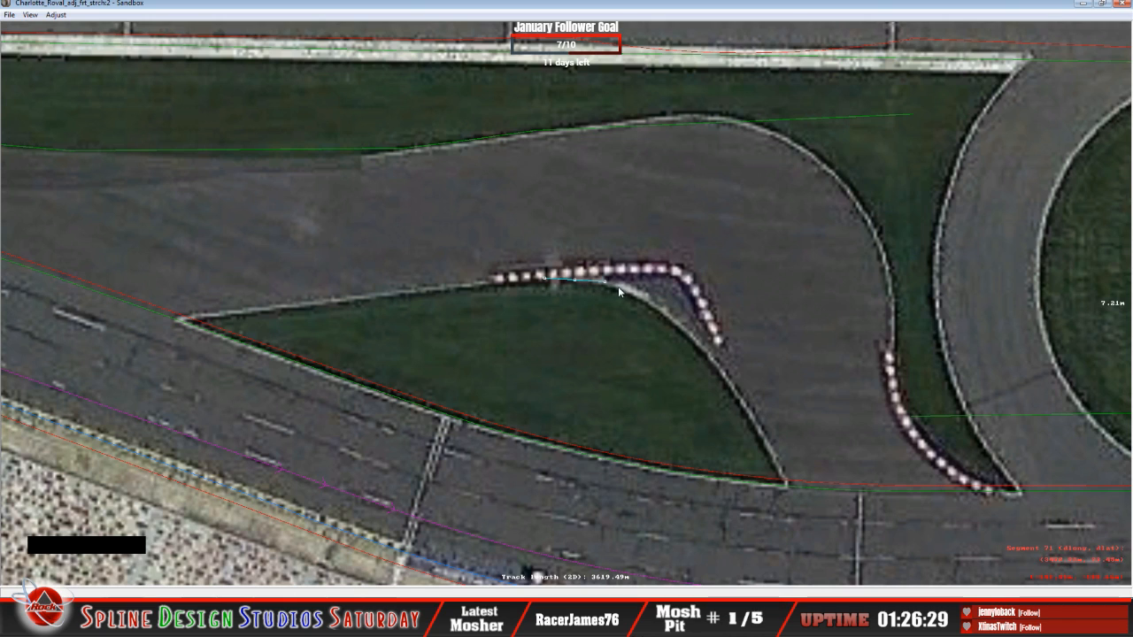
Return to the object placement view and add a cone.3do trackside object at the short guide's far end, about X -143, Y -188 m.
{"action": "left_click", "coordinate": [31, 15]}
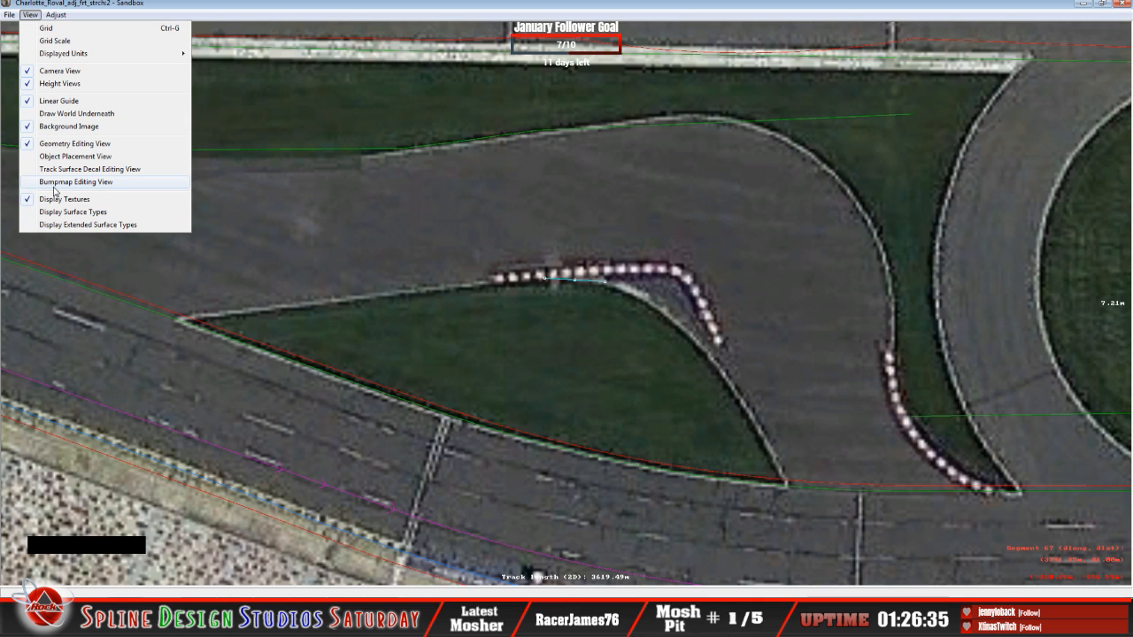
{"action": "left_click", "coordinate": [62, 157]}
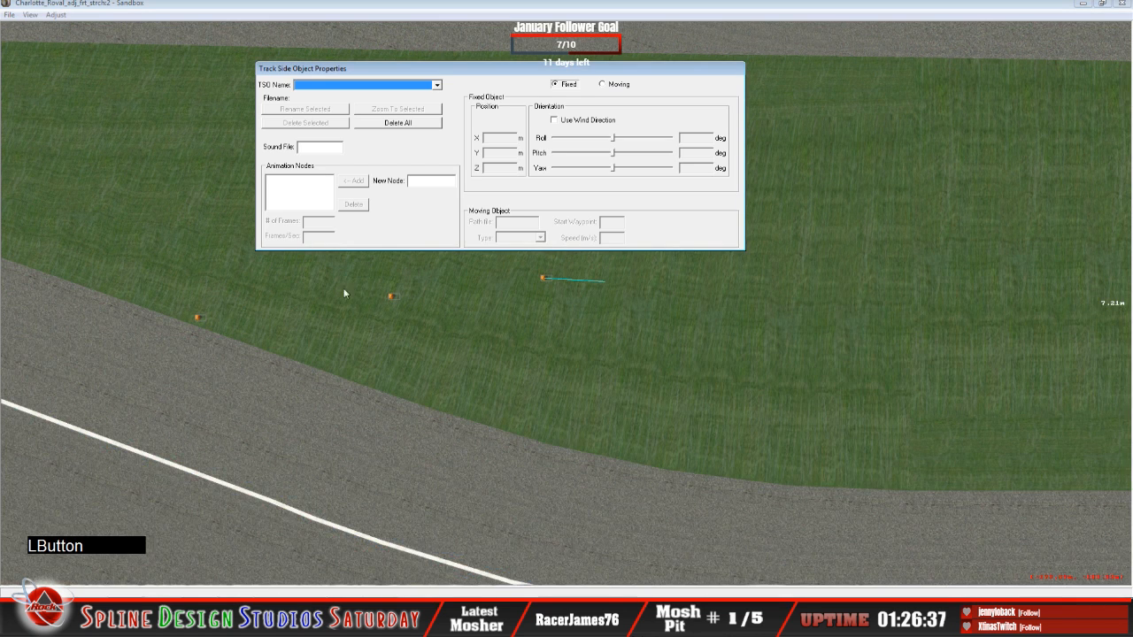
{"action": "left_click", "coordinate": [595, 306]}
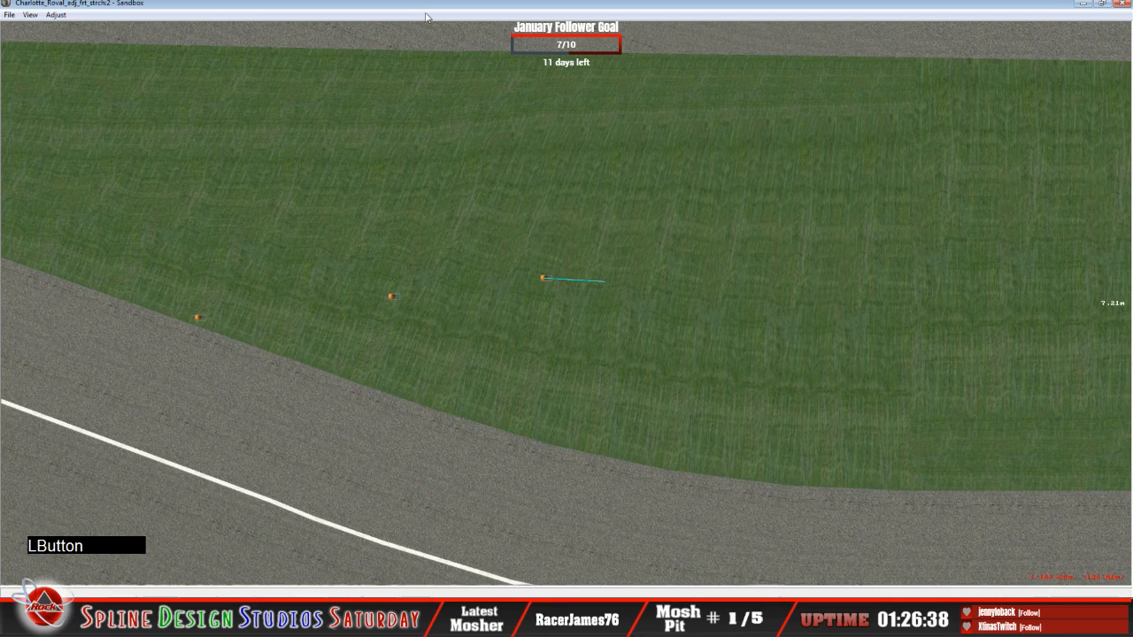
{"action": "right_click", "coordinate": [607, 307]}
{"action": "left_click", "coordinate": [614, 310]}
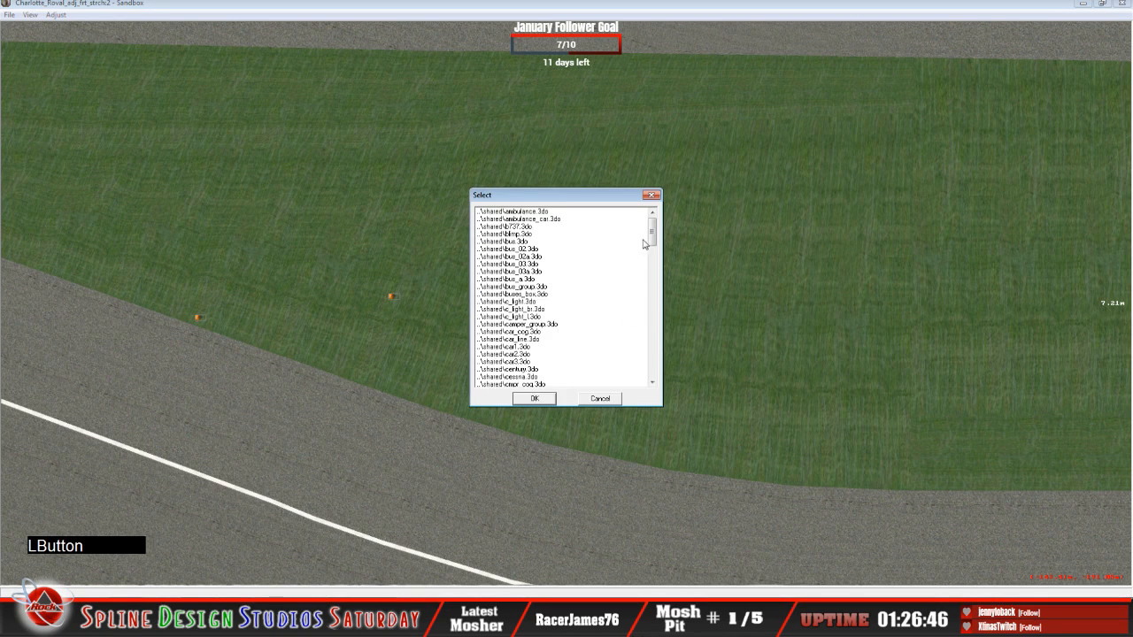
{"action": "left_click_drag", "start_coordinate": [652, 232], "coordinate": [652, 363]}
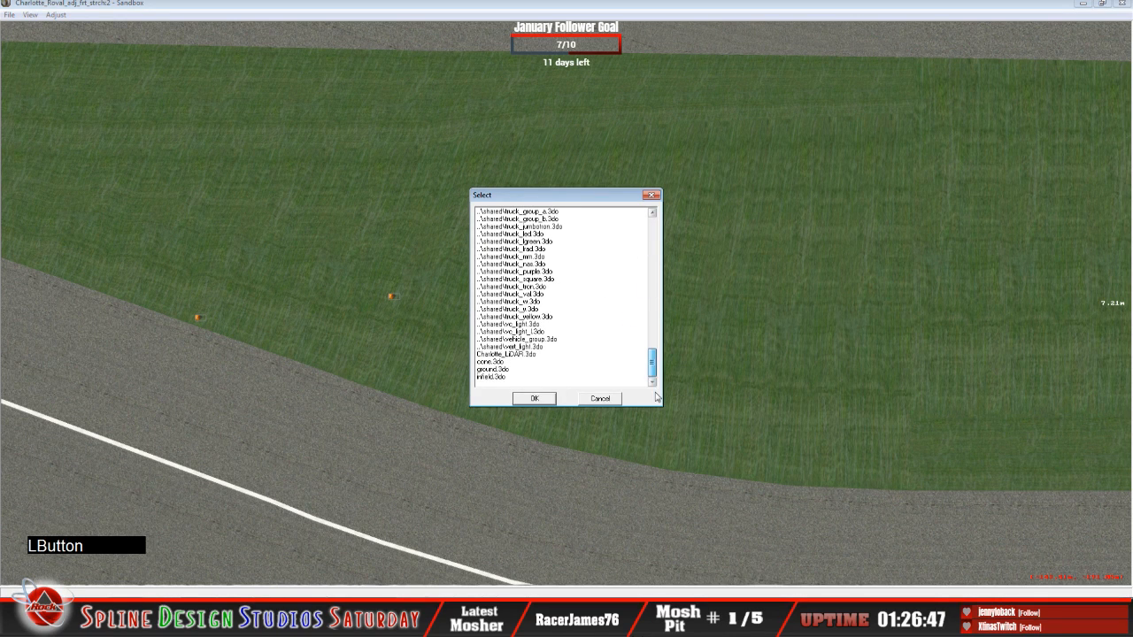
{"action": "left_click", "coordinate": [494, 363]}
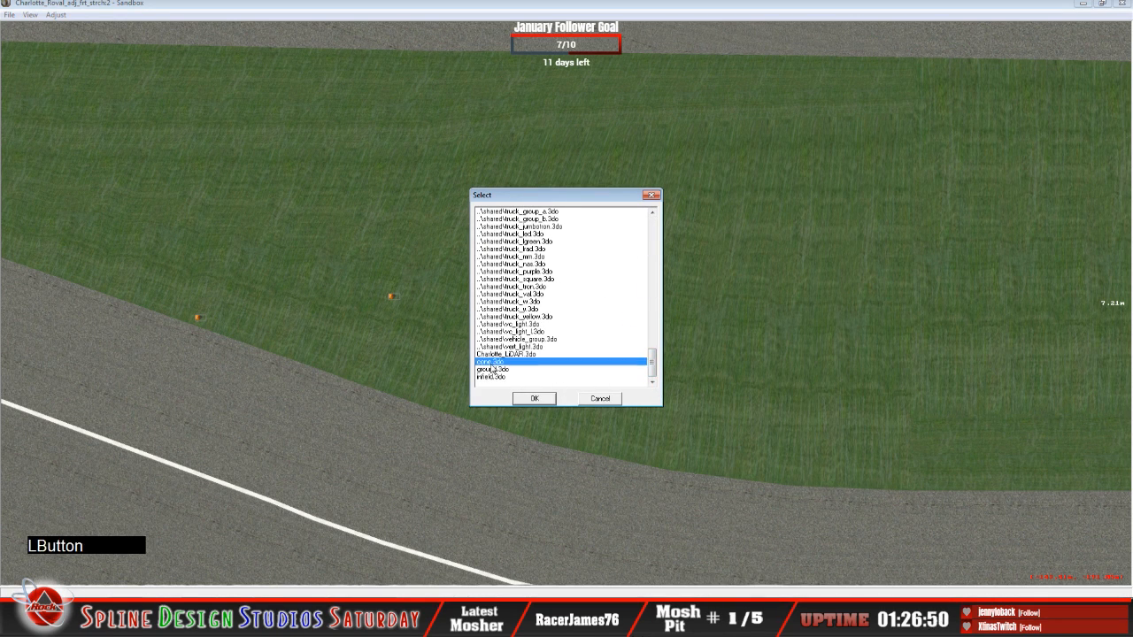
{"action": "left_click", "coordinate": [535, 399]}
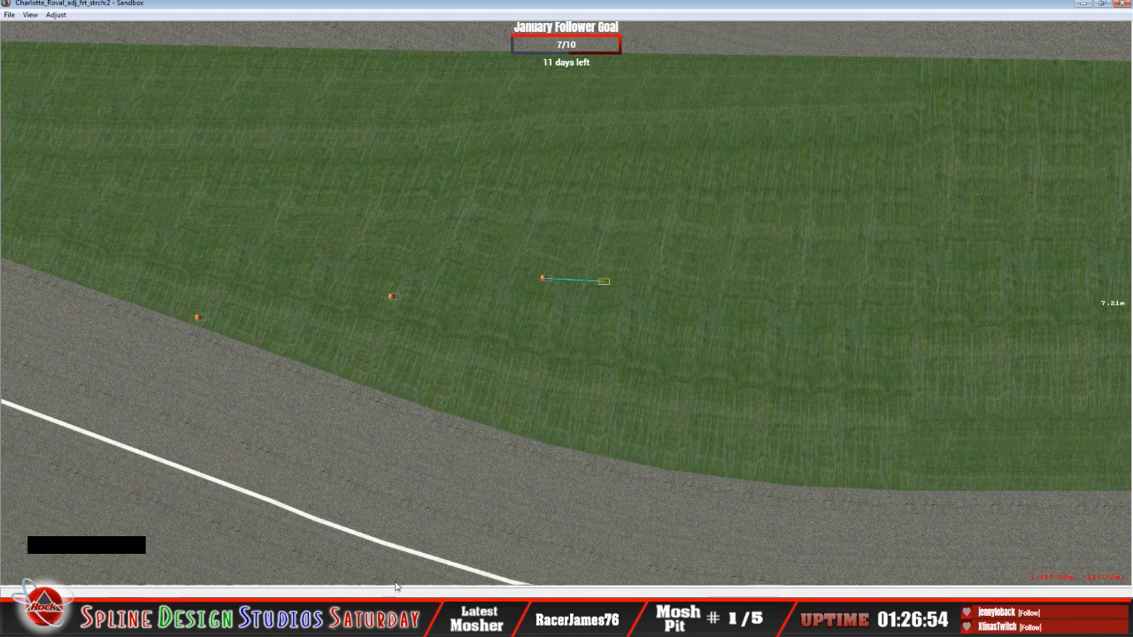
Make the newly added cone a fixed object and set its Z position to 5.500 m.
{"action": "left_click", "coordinate": [602, 281]}
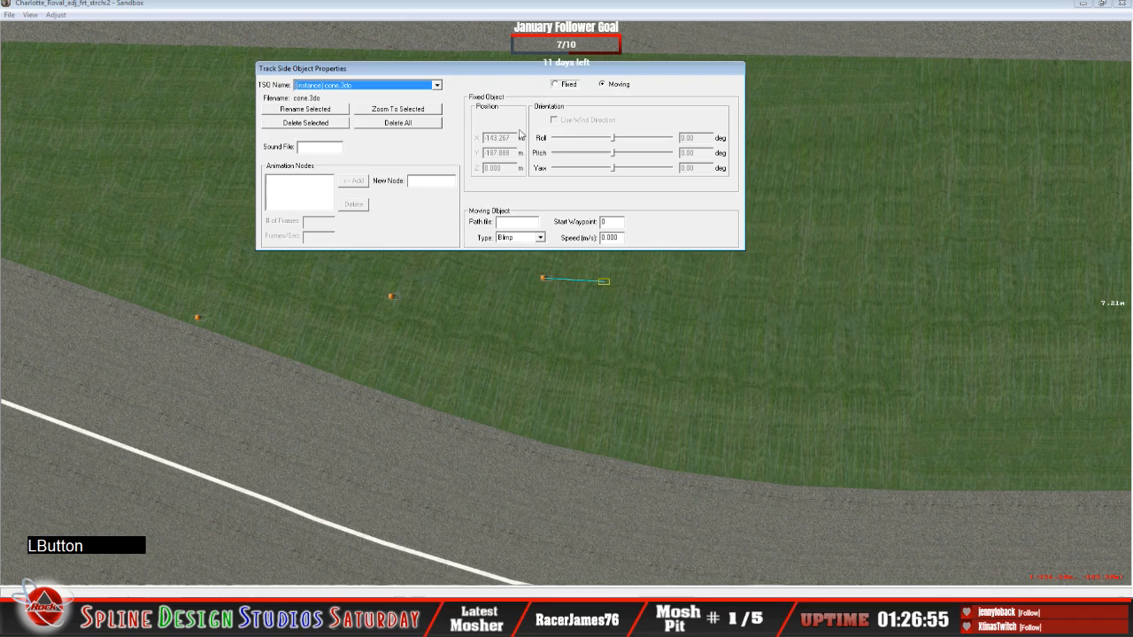
{"action": "left_click", "coordinate": [565, 85]}
{"action": "key", "text": "BackSpace"}
{"action": "key", "text": "BackSpace"}
{"action": "key", "text": "BackSpace"}
{"action": "key", "text": "BackSpace"}
{"action": "key", "text": "BackSpace"}
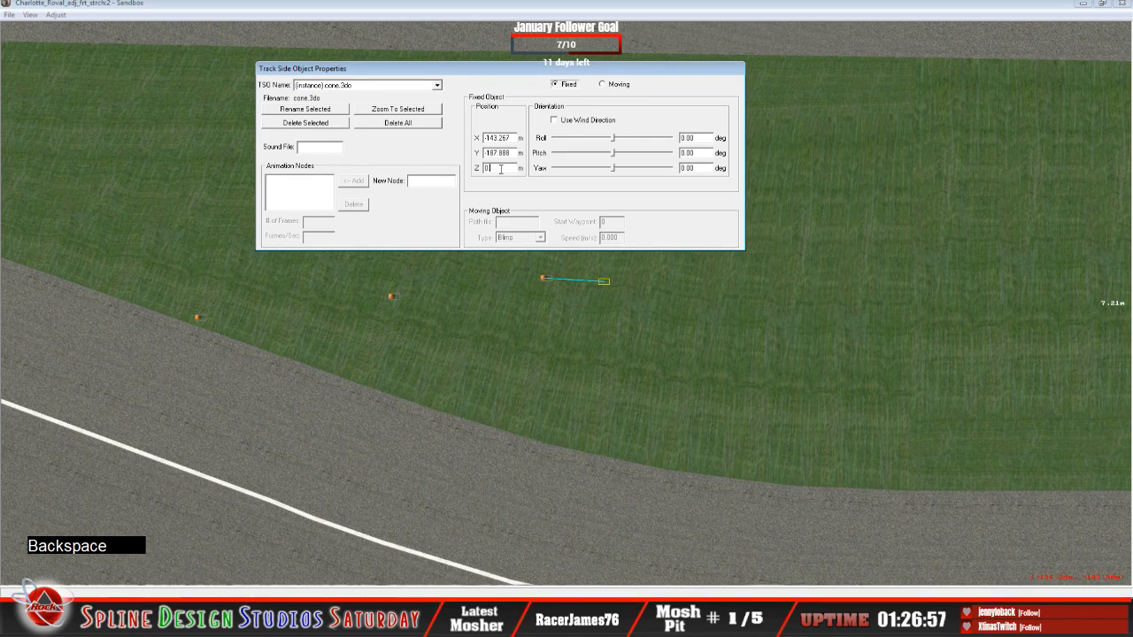
{"action": "type", "text": "5.500"}
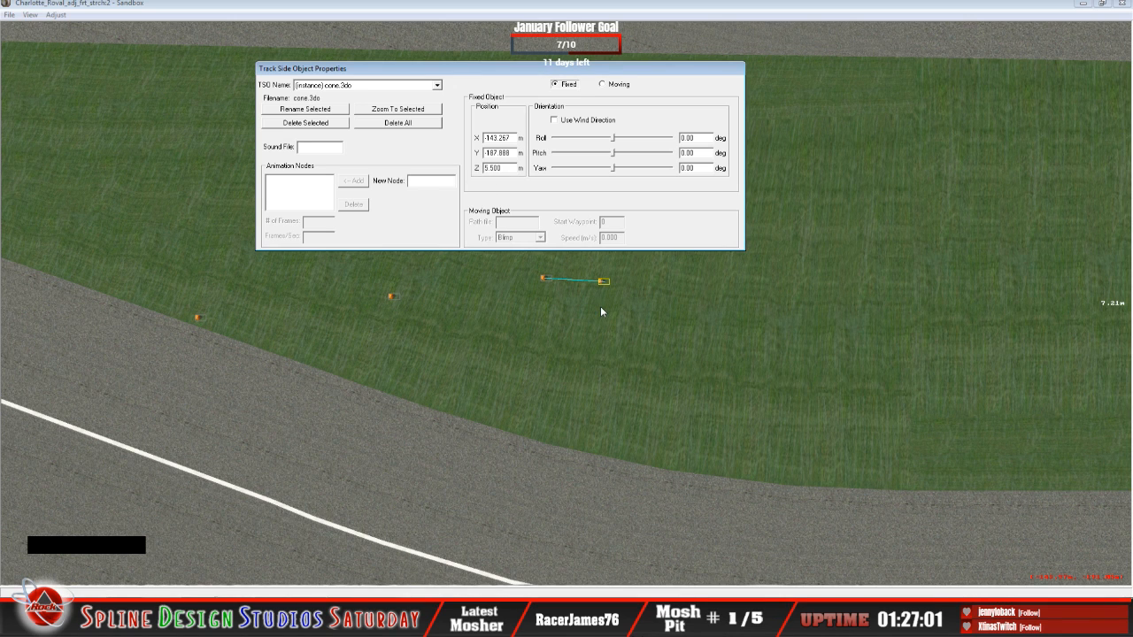
{"action": "left_click", "coordinate": [346, 28]}
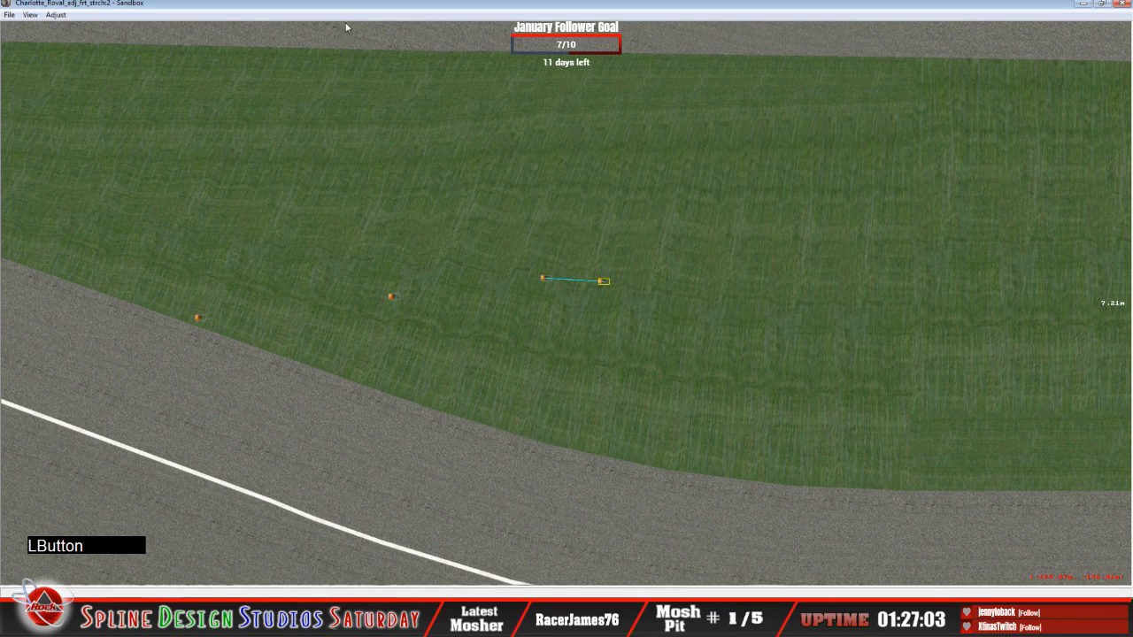
In the geometry editing view, realign the linear guide from the newest cone's spot along the curving infield edge, about 8.45 m long.
{"action": "left_click", "coordinate": [32, 15]}
{"action": "left_click", "coordinate": [55, 141]}
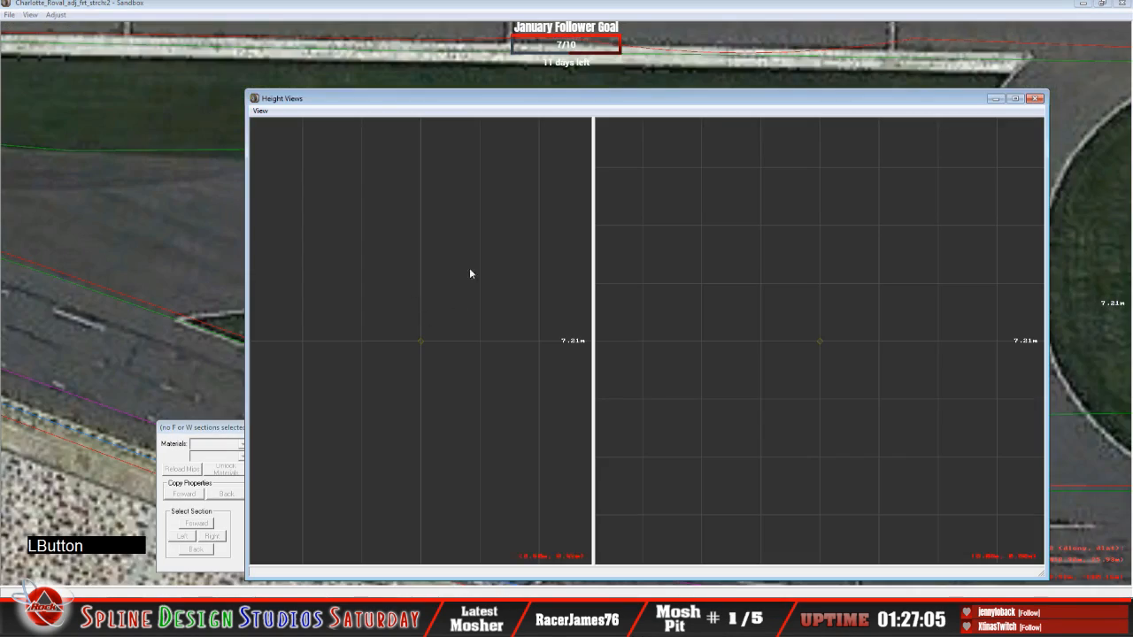
{"action": "left_click", "coordinate": [426, 9]}
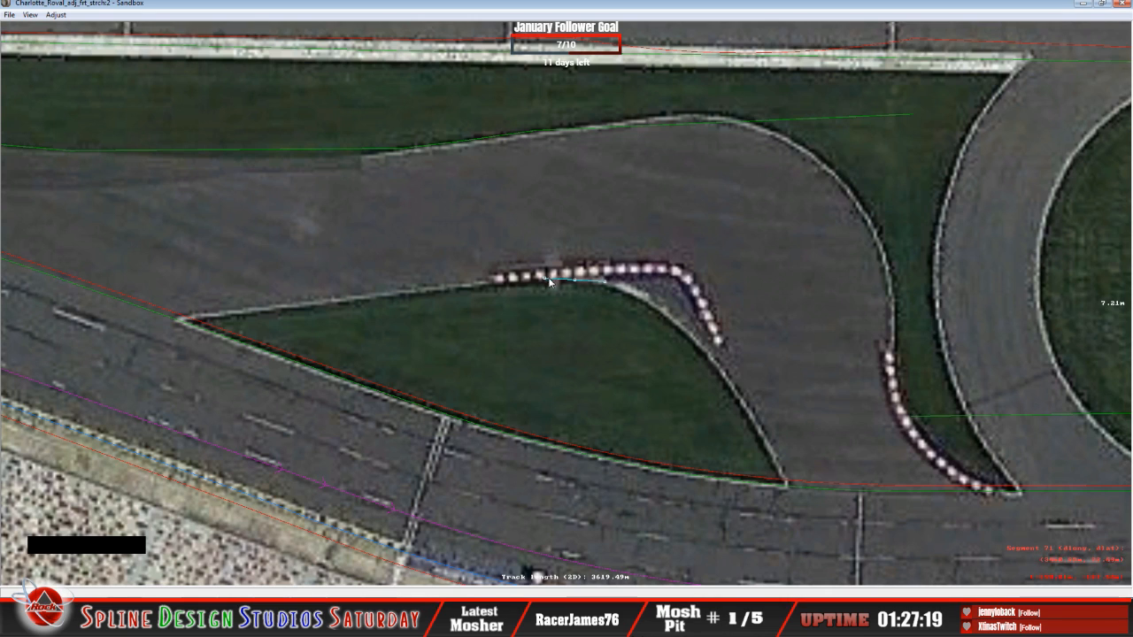
{"action": "left_click", "coordinate": [601, 281]}
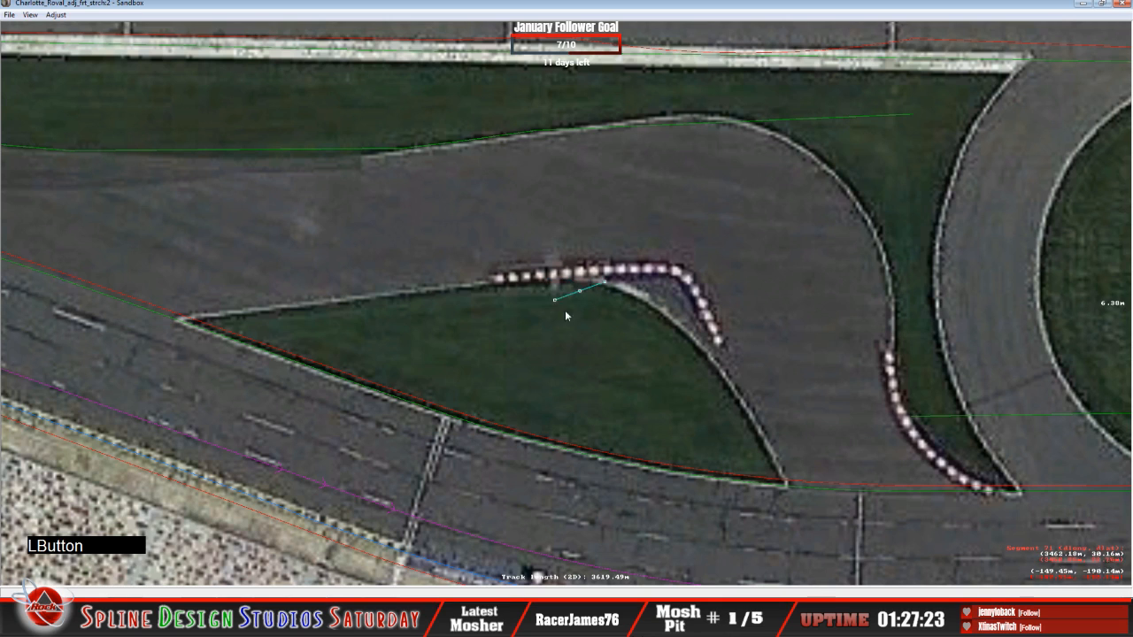
{"action": "left_click", "coordinate": [669, 312]}
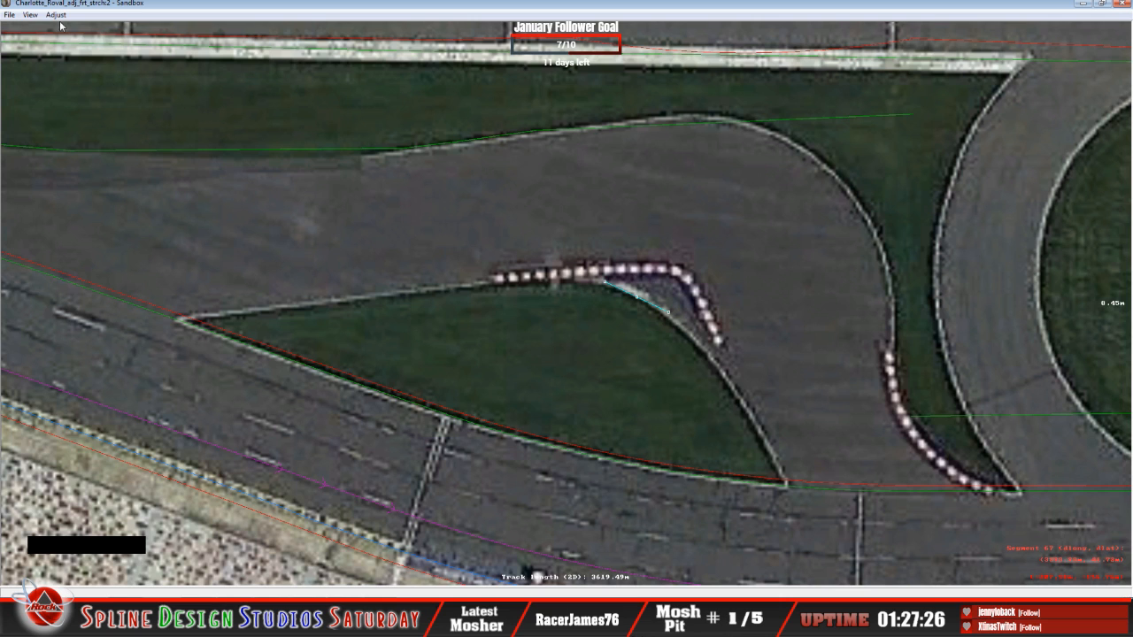
Switch to the object placement view and add a cone.3do trackside object at the far end of the guide line.
{"action": "left_click", "coordinate": [30, 14]}
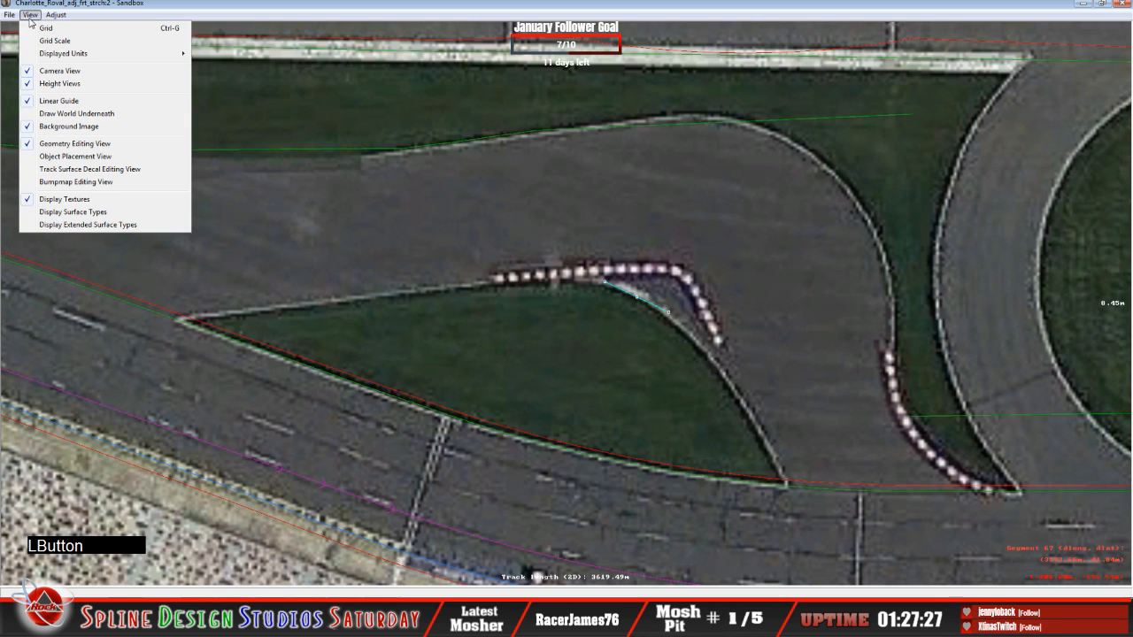
{"action": "left_click", "coordinate": [44, 156]}
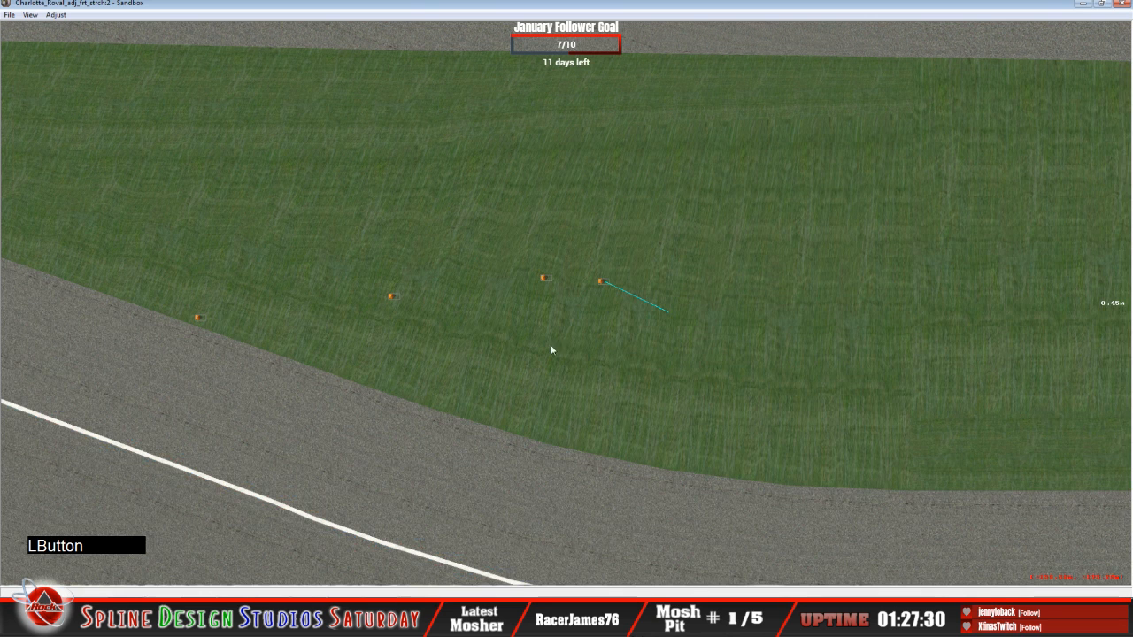
{"action": "right_click", "coordinate": [666, 316]}
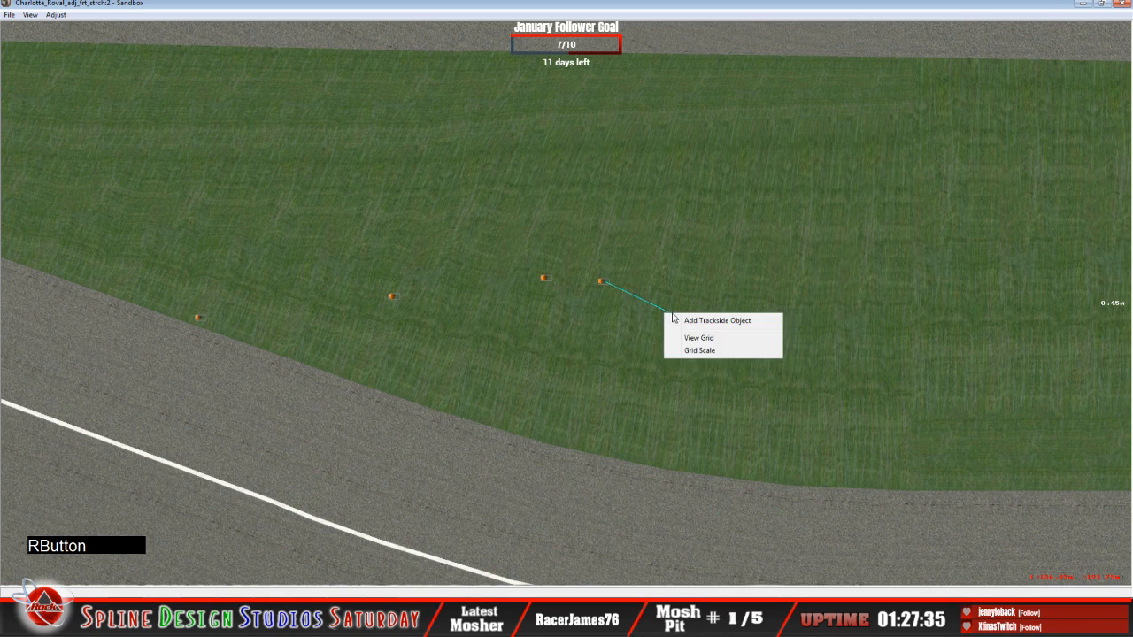
{"action": "left_click", "coordinate": [684, 320]}
{"action": "left_click_drag", "start_coordinate": [652, 228], "coordinate": [651, 365]}
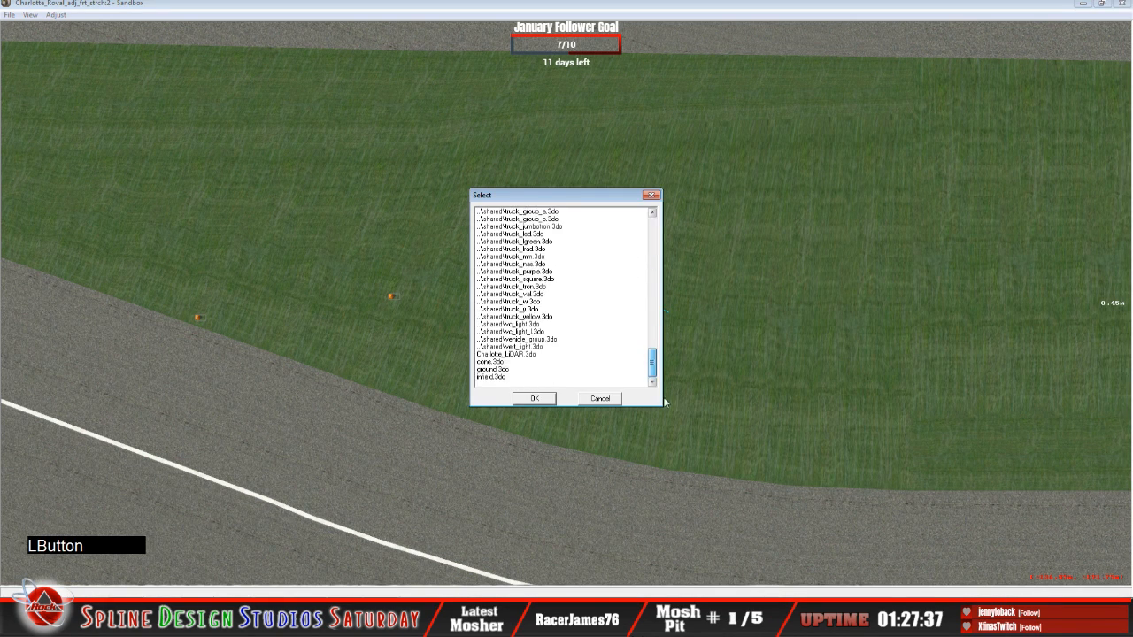
{"action": "left_click", "coordinate": [500, 363]}
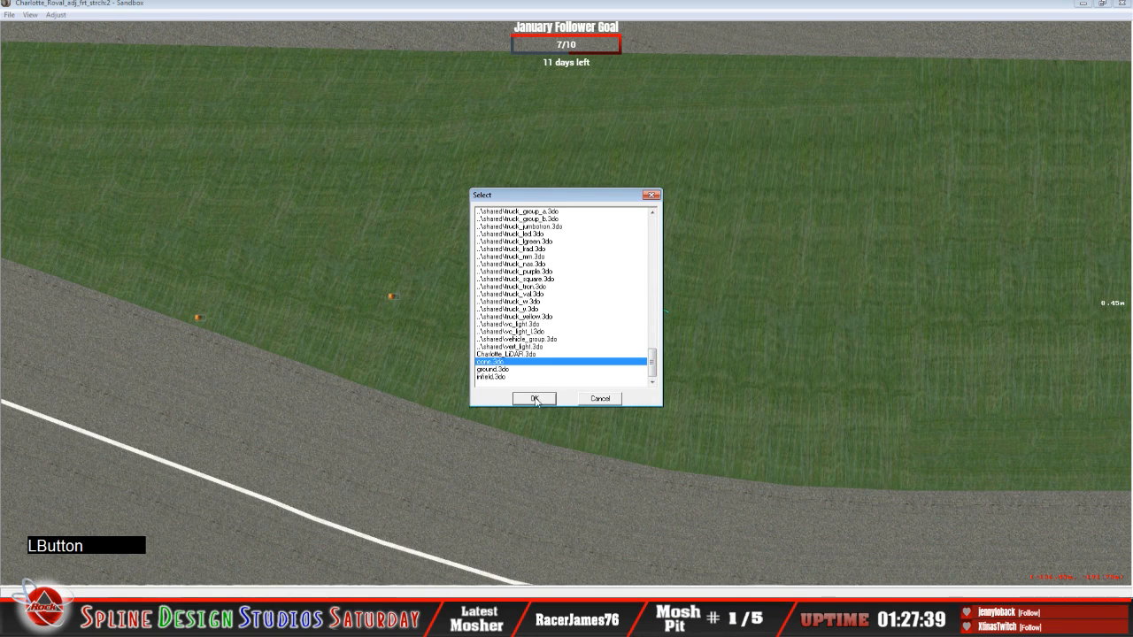
{"action": "left_click", "coordinate": [534, 398]}
{"action": "left_click_drag", "start_coordinate": [661, 314], "coordinate": [669, 314]}
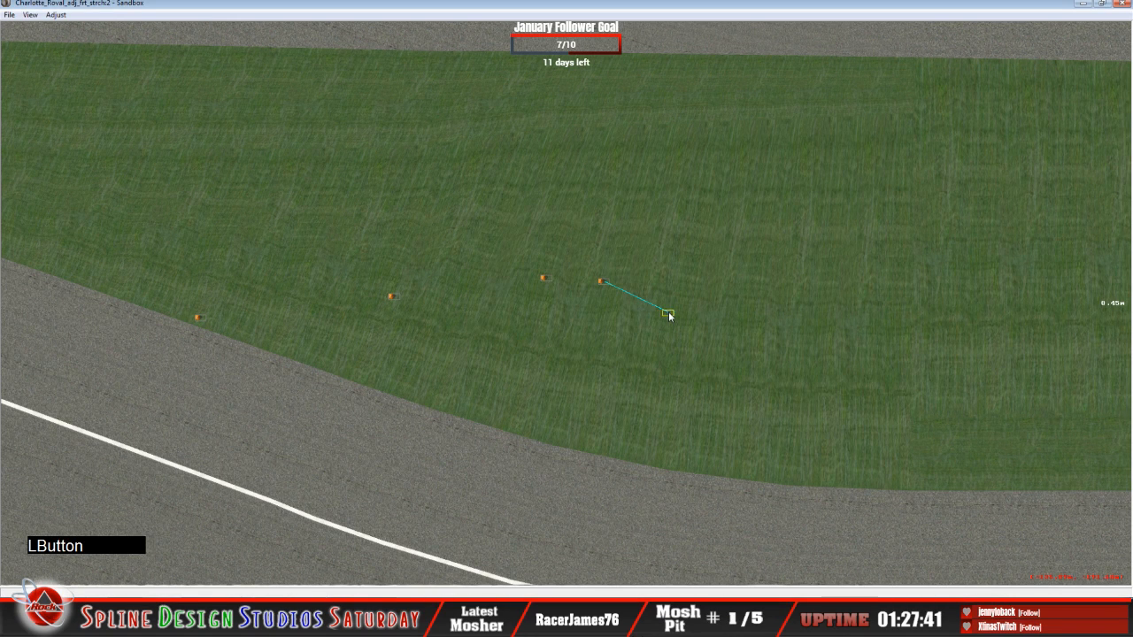
Make the new cone a fixed object and set its Z position to 5.500 m.
{"action": "left_click", "coordinate": [373, 614]}
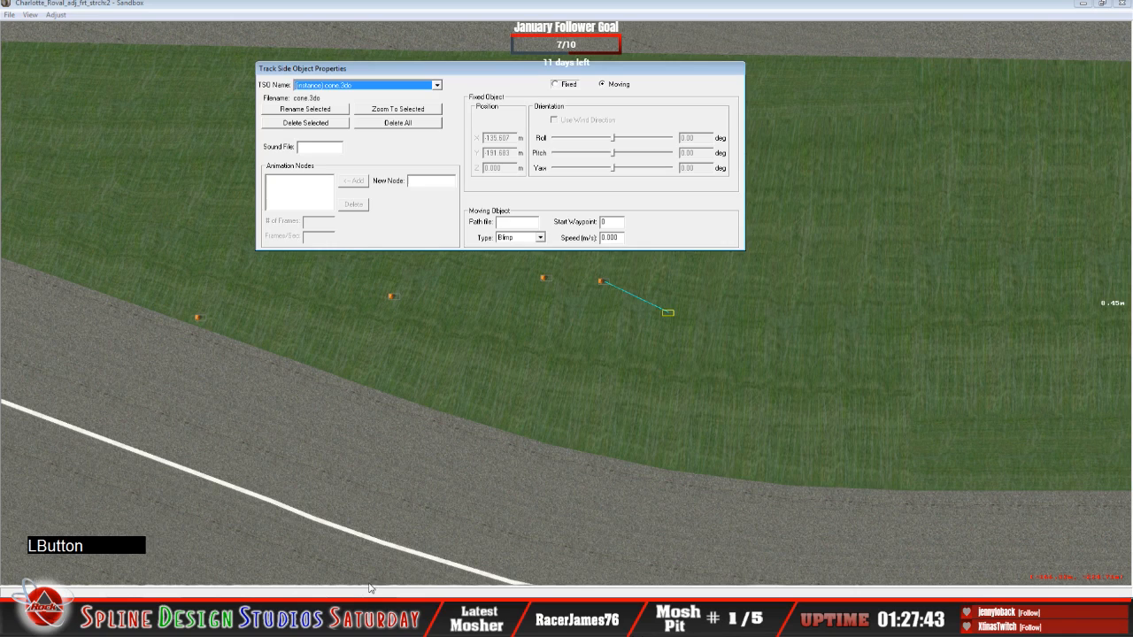
{"action": "left_click", "coordinate": [555, 84]}
{"action": "left_click", "coordinate": [516, 169]}
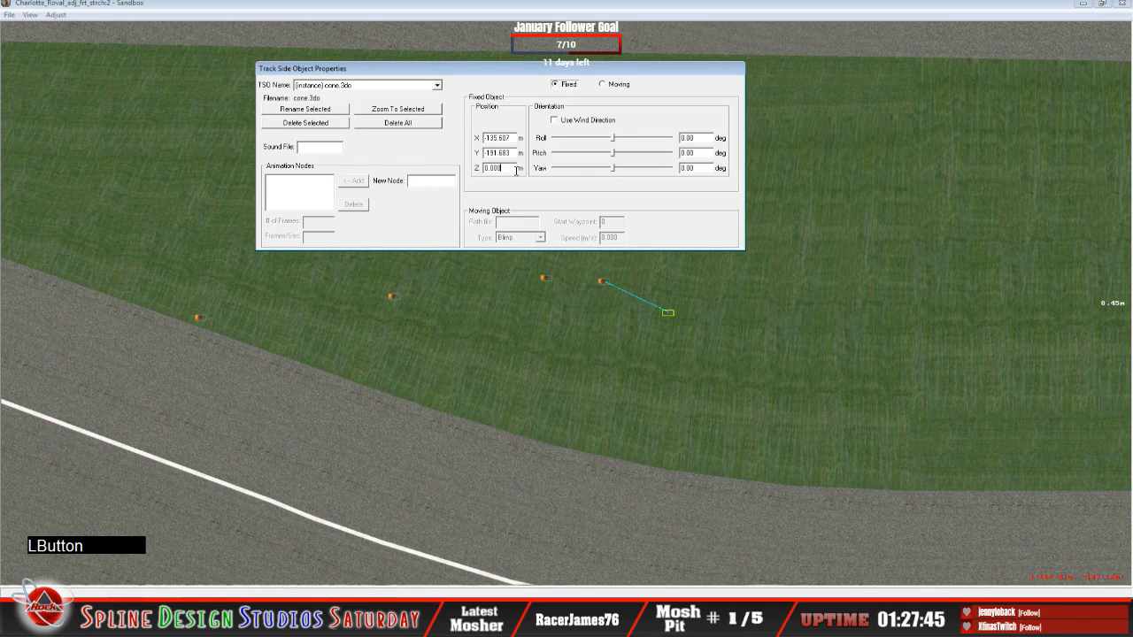
{"action": "key", "text": "BackSpace"}
{"action": "key", "text": "BackSpace"}
{"action": "key", "text": "BackSpace"}
{"action": "key", "text": "BackSpace"}
{"action": "key", "text": "BackSpace"}
{"action": "type", "text": "5"}
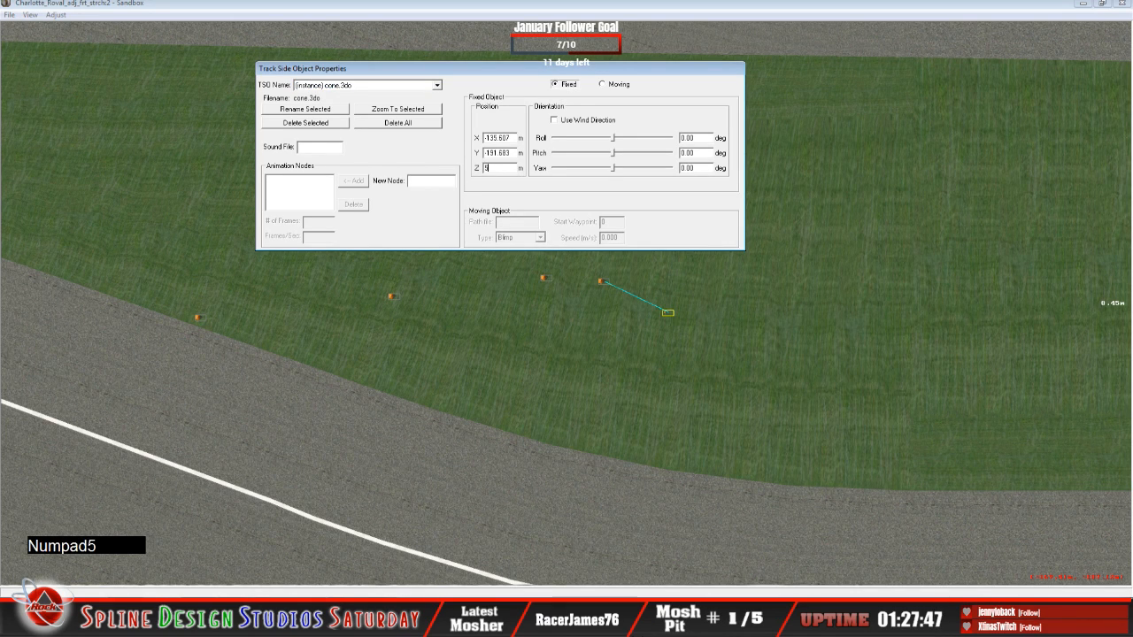
{"action": "type", "text": ".500"}
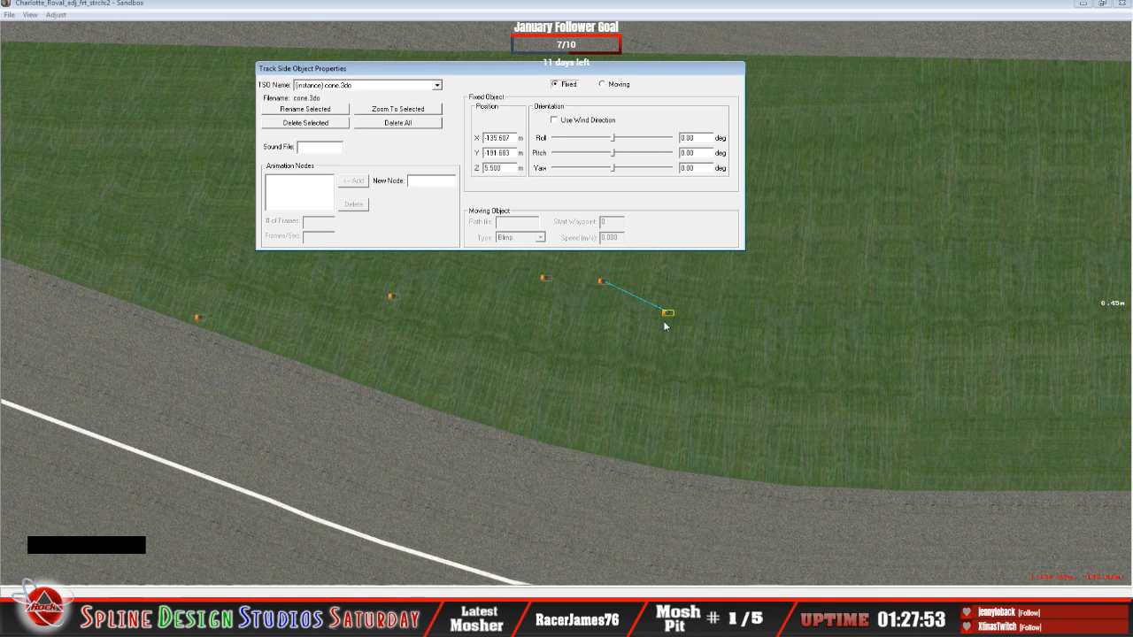
{"action": "left_click", "coordinate": [631, 325]}
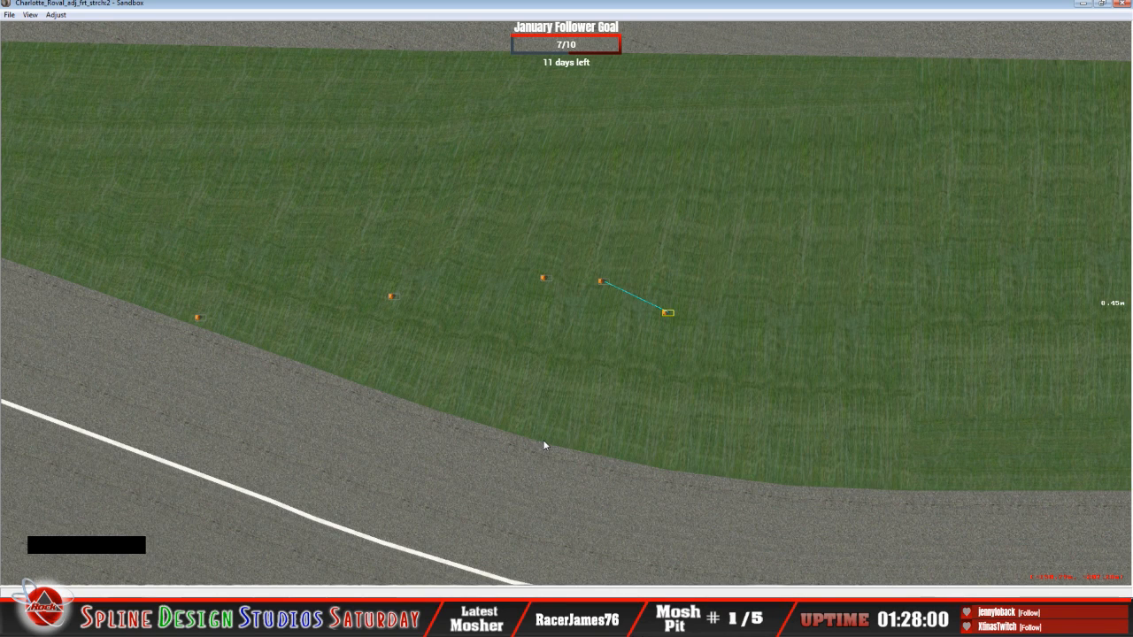
Return to the geometry editing view and draw a linear guide about 14 m long from the newest cone's location along the grass island's curved edge.
{"action": "left_click", "coordinate": [396, 17]}
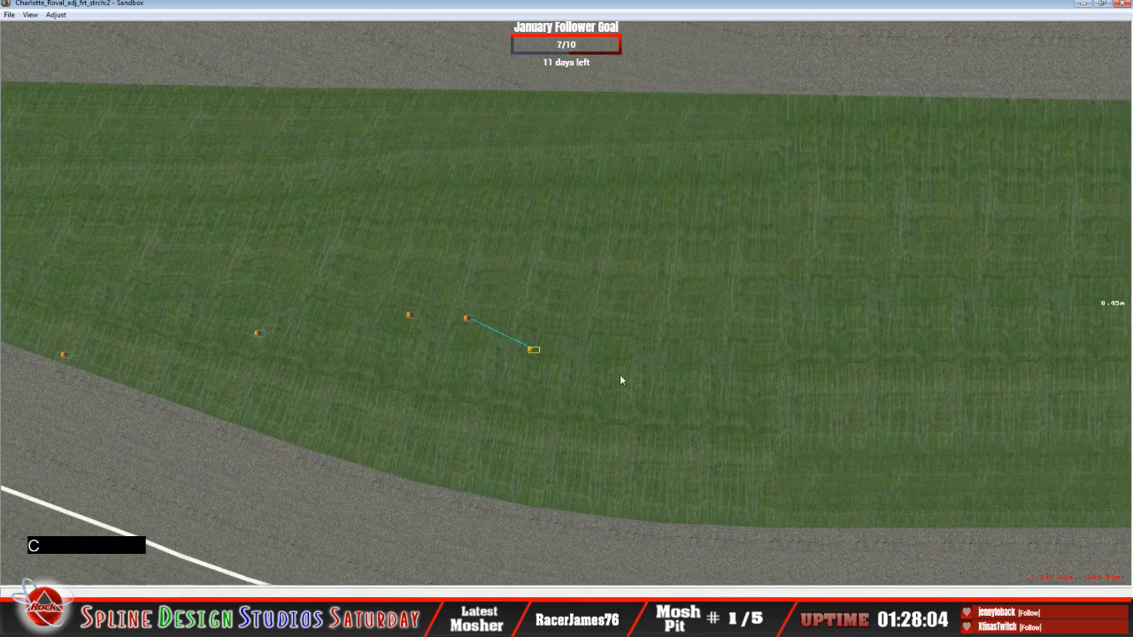
{"action": "key", "text": "c"}
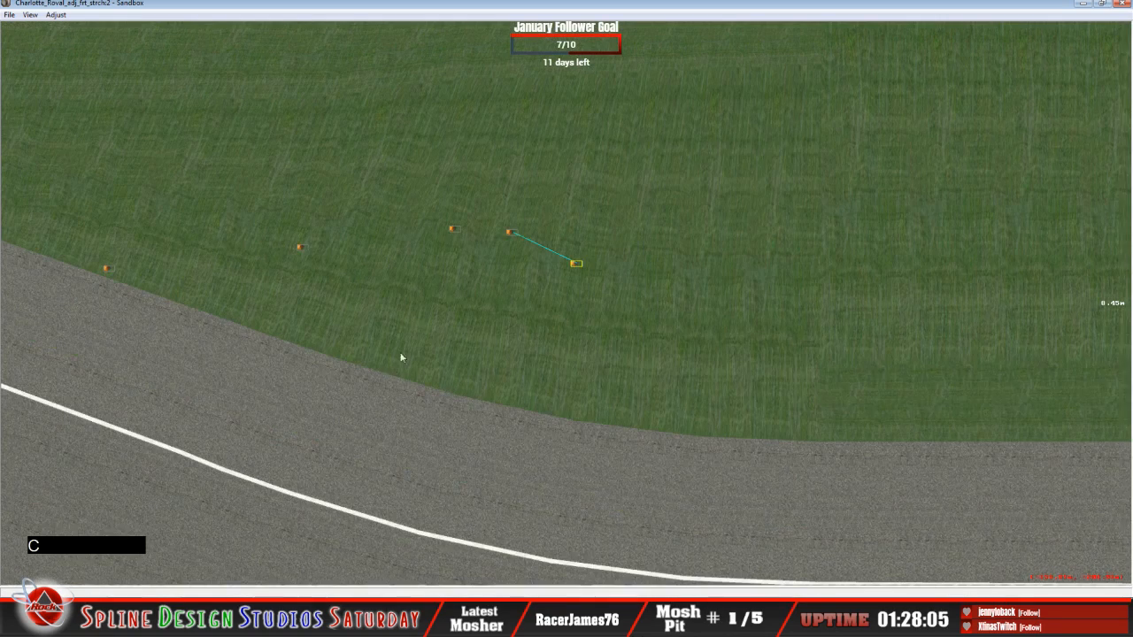
{"action": "left_click", "coordinate": [27, 17]}
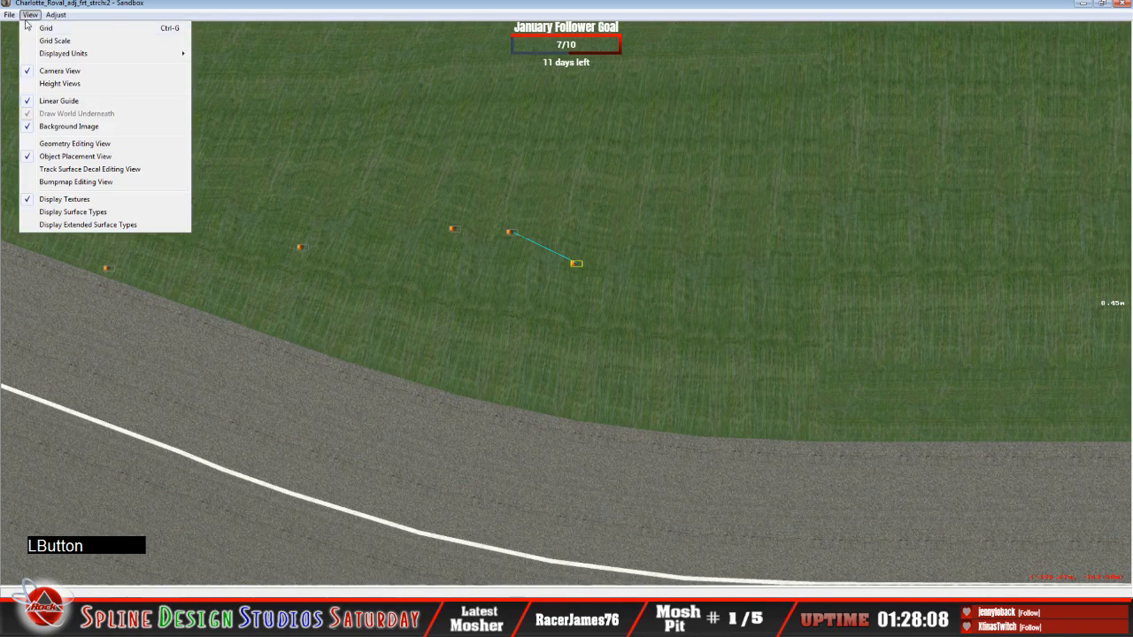
{"action": "left_click", "coordinate": [69, 145]}
{"action": "left_click", "coordinate": [415, 10]}
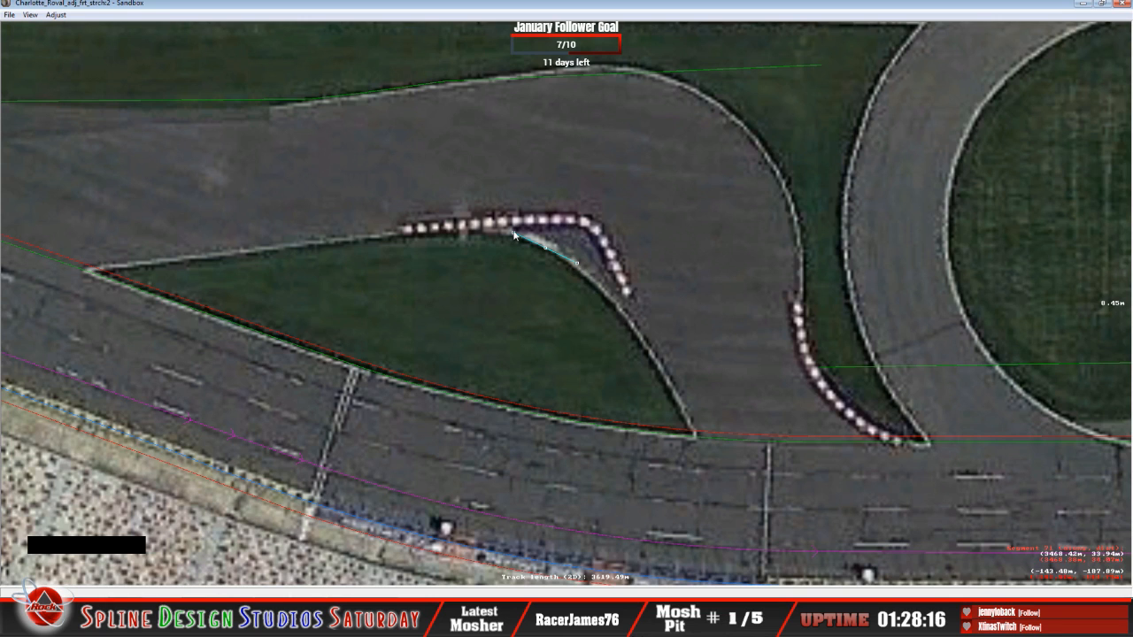
{"action": "left_click_drag", "start_coordinate": [513, 232], "coordinate": [649, 355]}
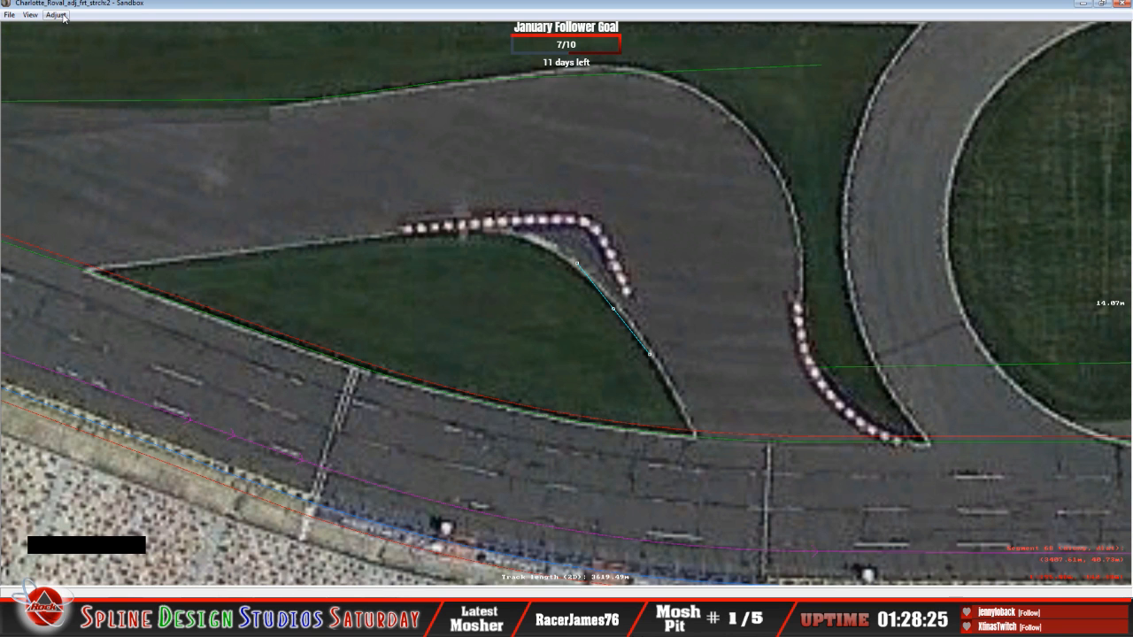
Switch to the object placement view and add another cone.3do at the end of the 14.07 m guide line.
{"action": "left_click", "coordinate": [30, 15]}
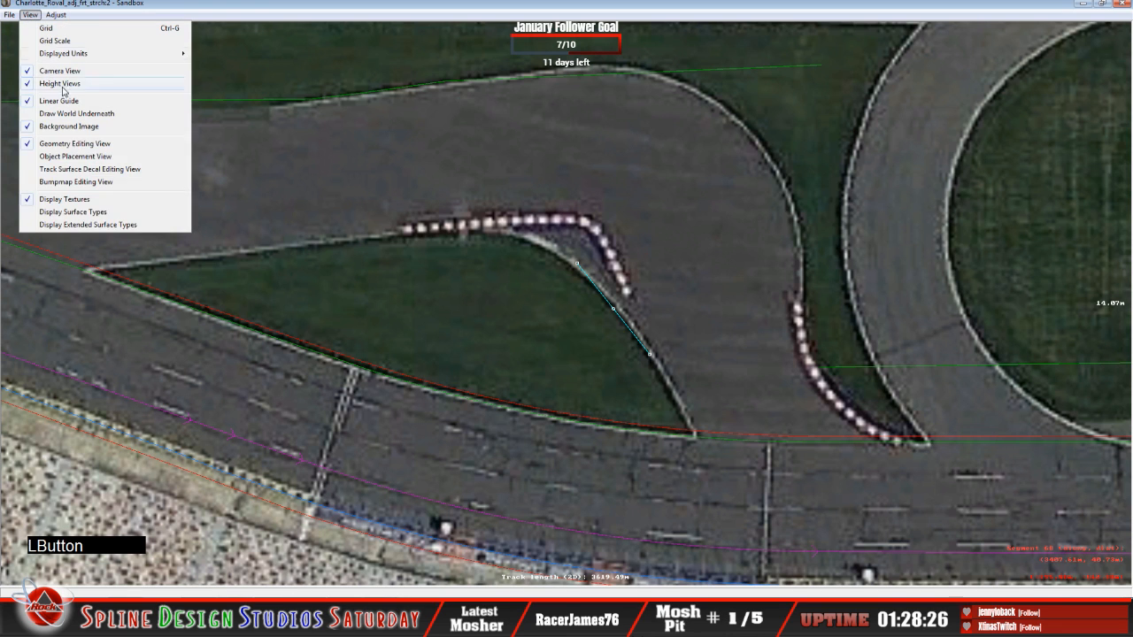
{"action": "left_click", "coordinate": [76, 157]}
{"action": "right_click", "coordinate": [650, 358]}
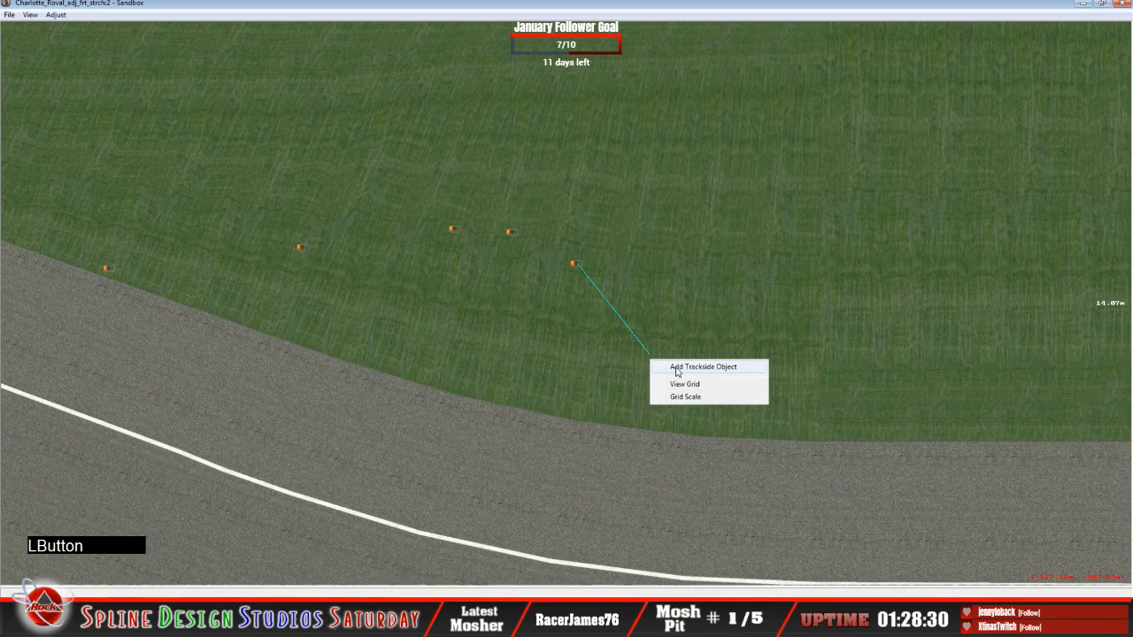
{"action": "left_click", "coordinate": [676, 372]}
{"action": "left_click_drag", "start_coordinate": [652, 226], "coordinate": [652, 363]}
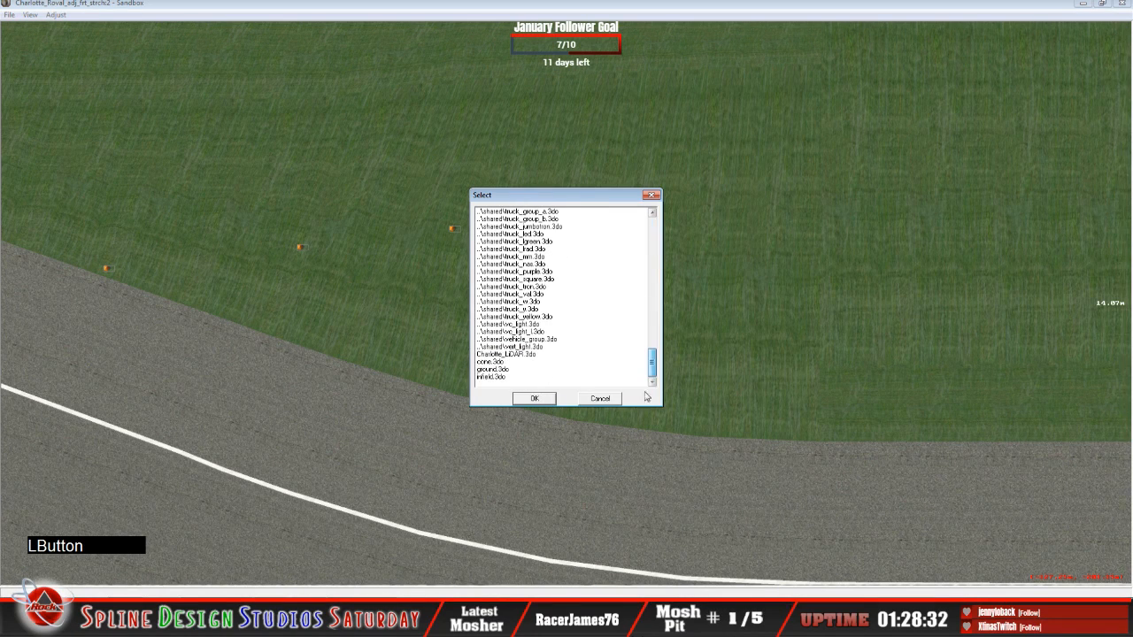
{"action": "left_click", "coordinate": [501, 376]}
{"action": "left_click", "coordinate": [535, 398]}
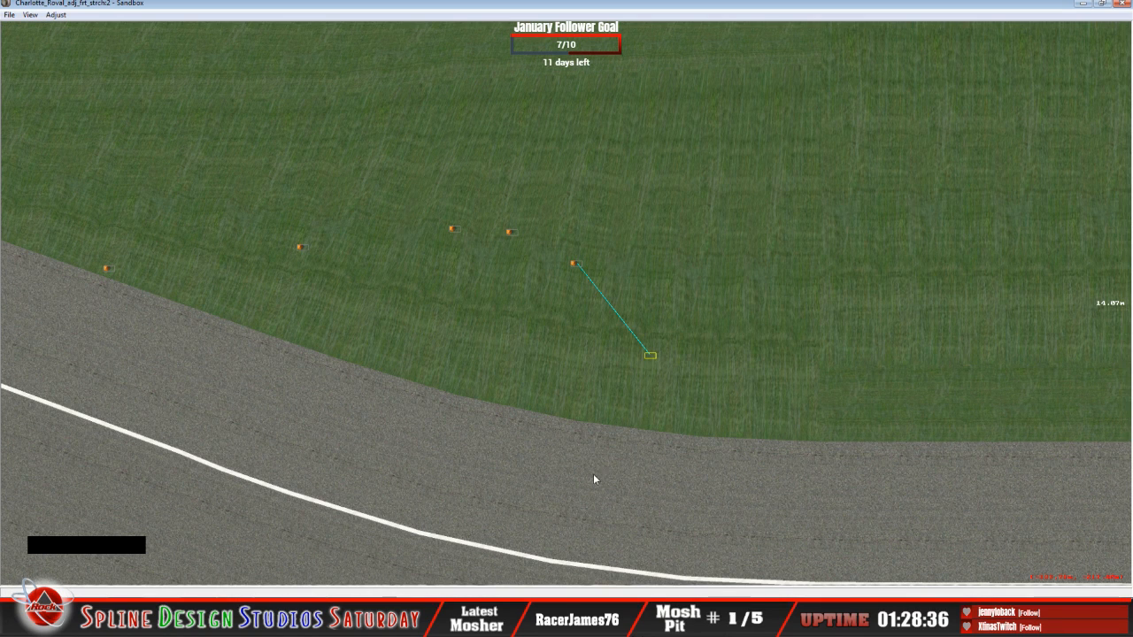
Set the cone at the 14.07 m guide's end to fixed, with a Z position of 5.500 m.
{"action": "left_click", "coordinate": [354, 581]}
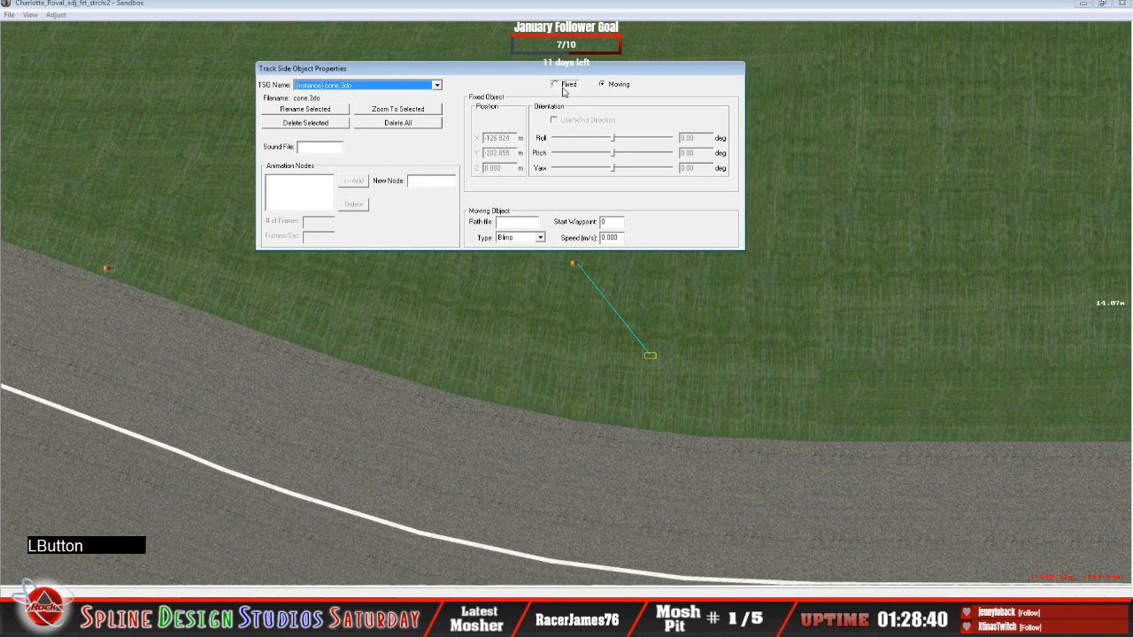
{"action": "left_click", "coordinate": [555, 84]}
{"action": "left_click", "coordinate": [510, 167]}
{"action": "key", "text": "BackSpace"}
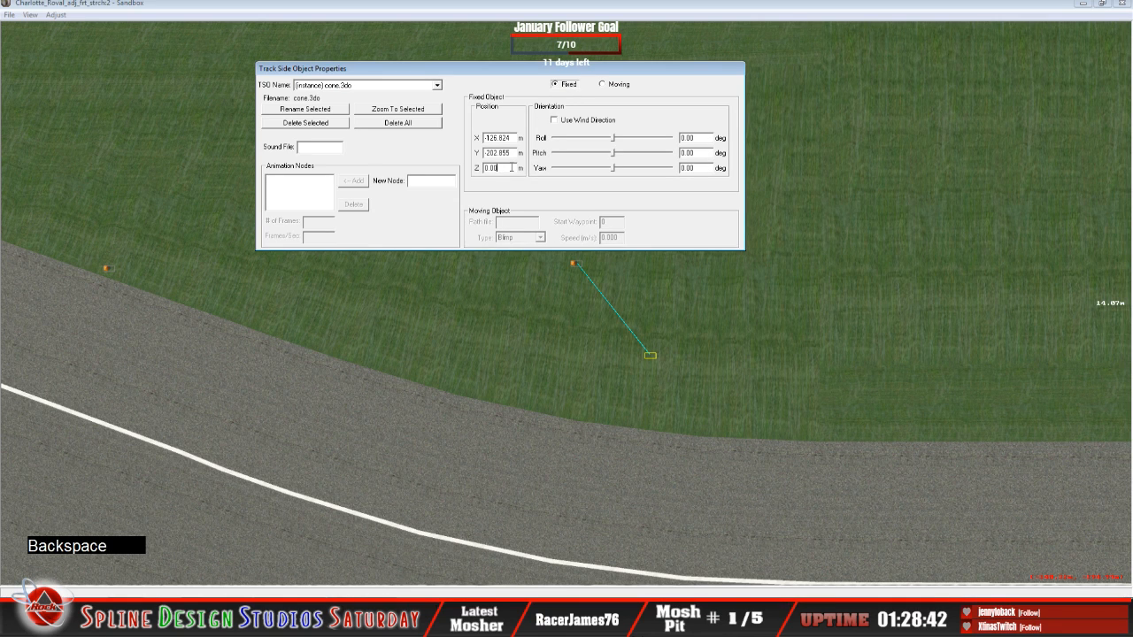
{"action": "type", "text": "5.50"}
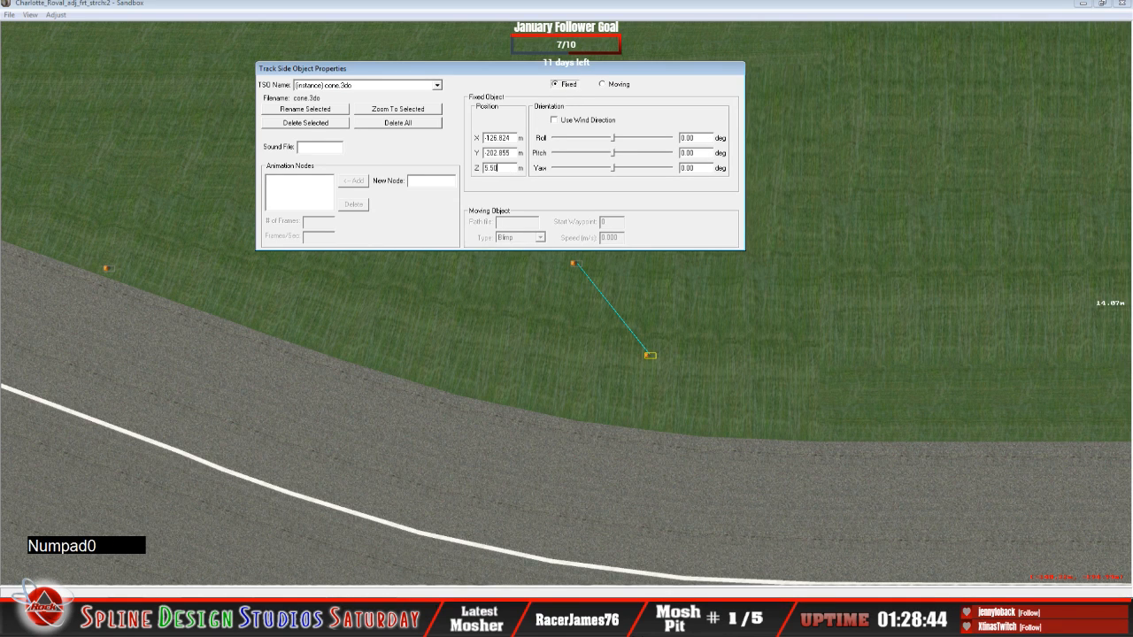
{"action": "type", "text": "0"}
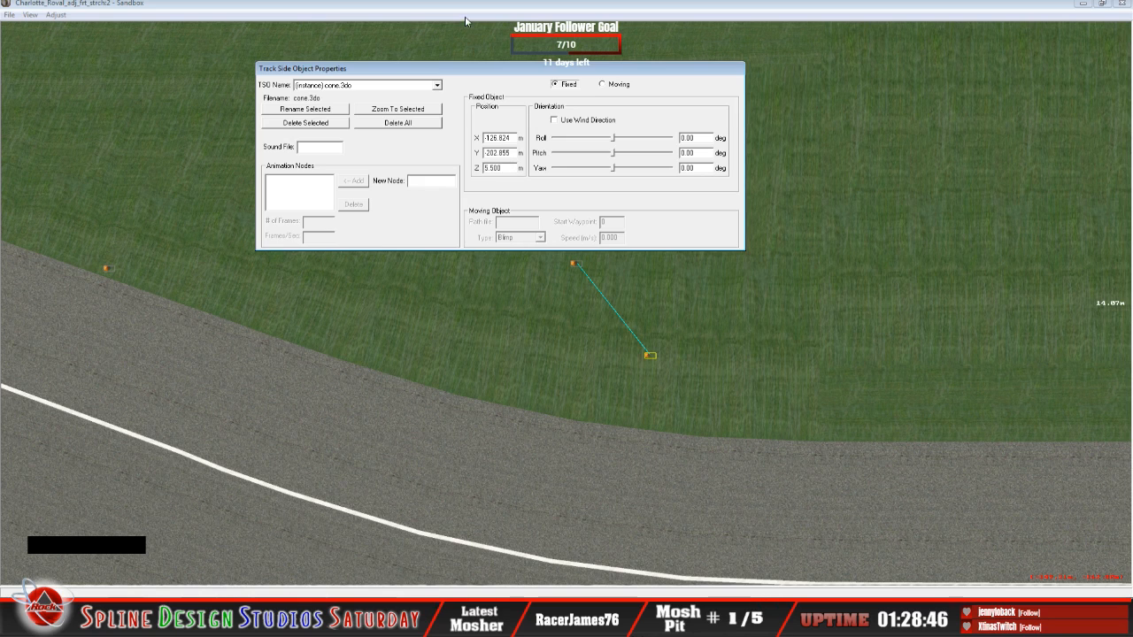
{"action": "left_click", "coordinate": [476, 293]}
Examine the row of placed cones on the grass from several angles in the 3D camera view.
{"action": "left_click", "coordinate": [407, 596]}
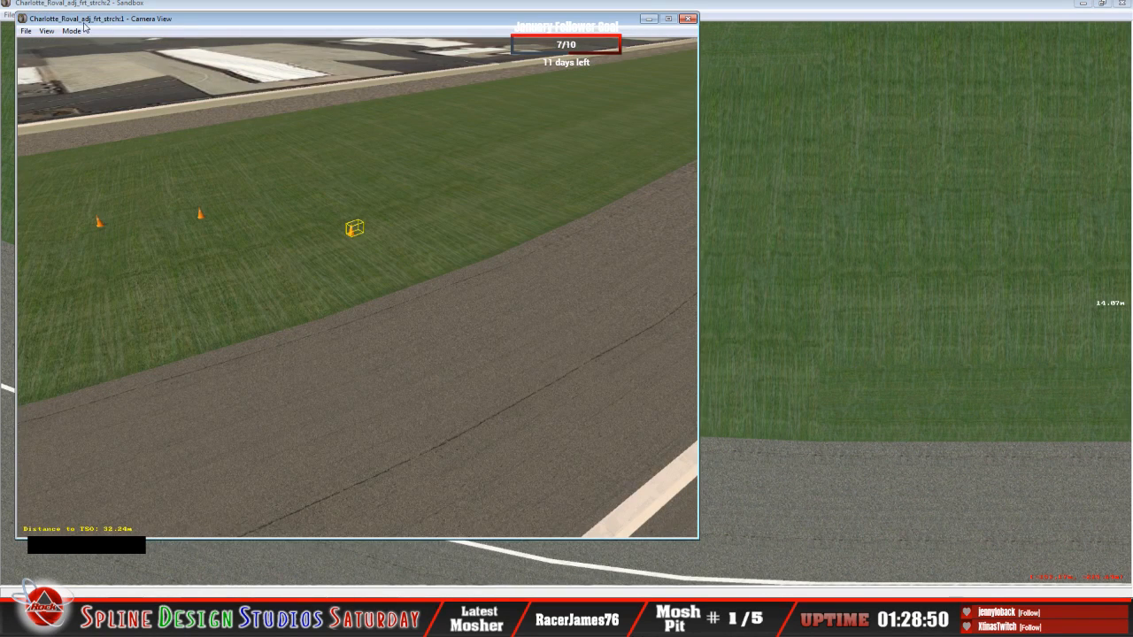
{"action": "left_click", "coordinate": [70, 31]}
{"action": "left_click", "coordinate": [96, 55]}
{"action": "right_click", "coordinate": [358, 287]}
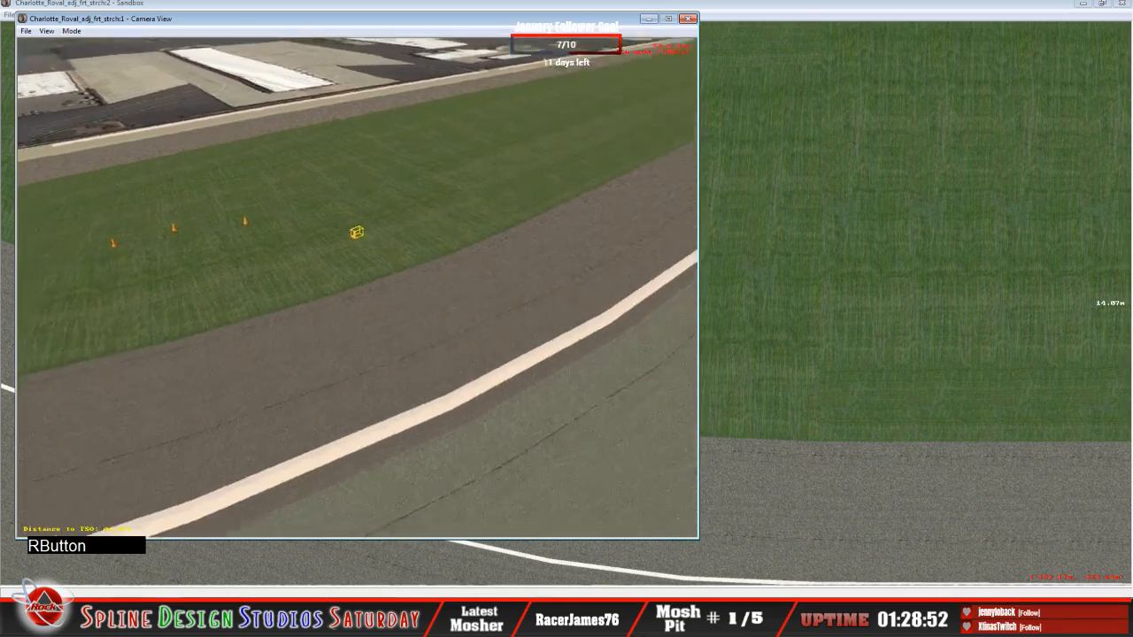
{"action": "left_click", "coordinate": [357, 287]}
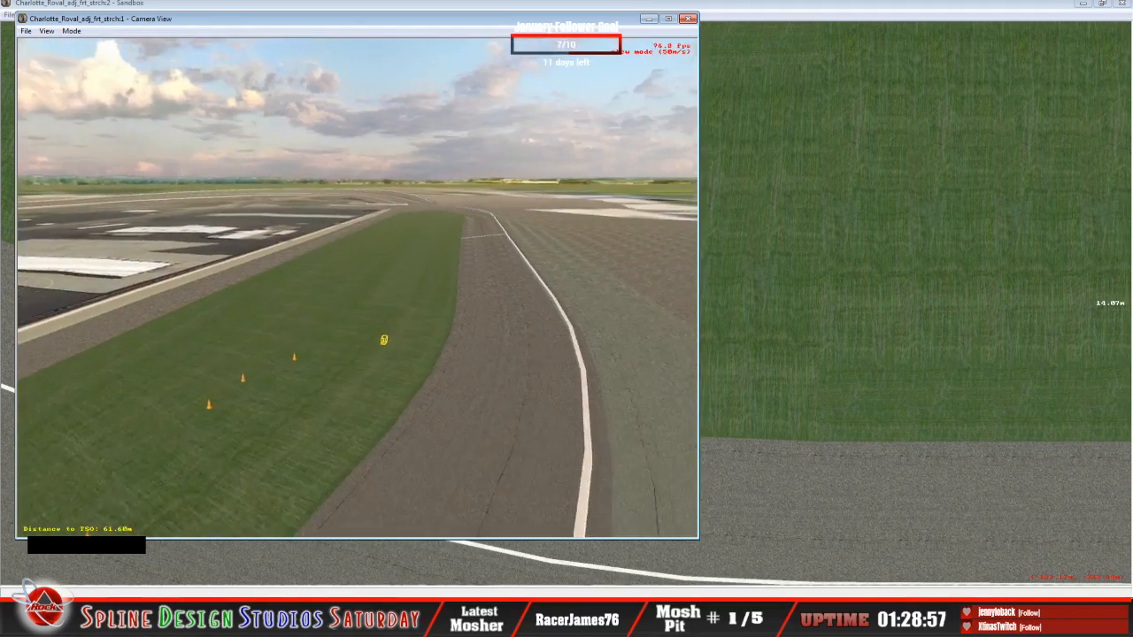
{"action": "right_click", "coordinate": [358, 287]}
{"action": "left_click", "coordinate": [358, 288]}
{"action": "key", "text": "space"}
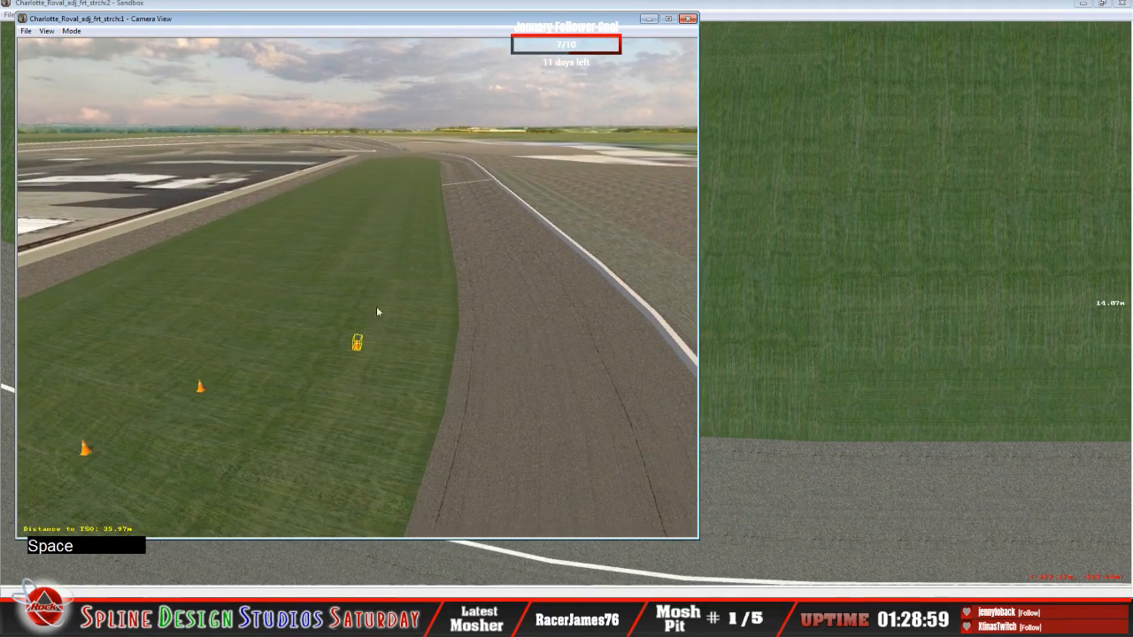
{"action": "left_click", "coordinate": [785, 84]}
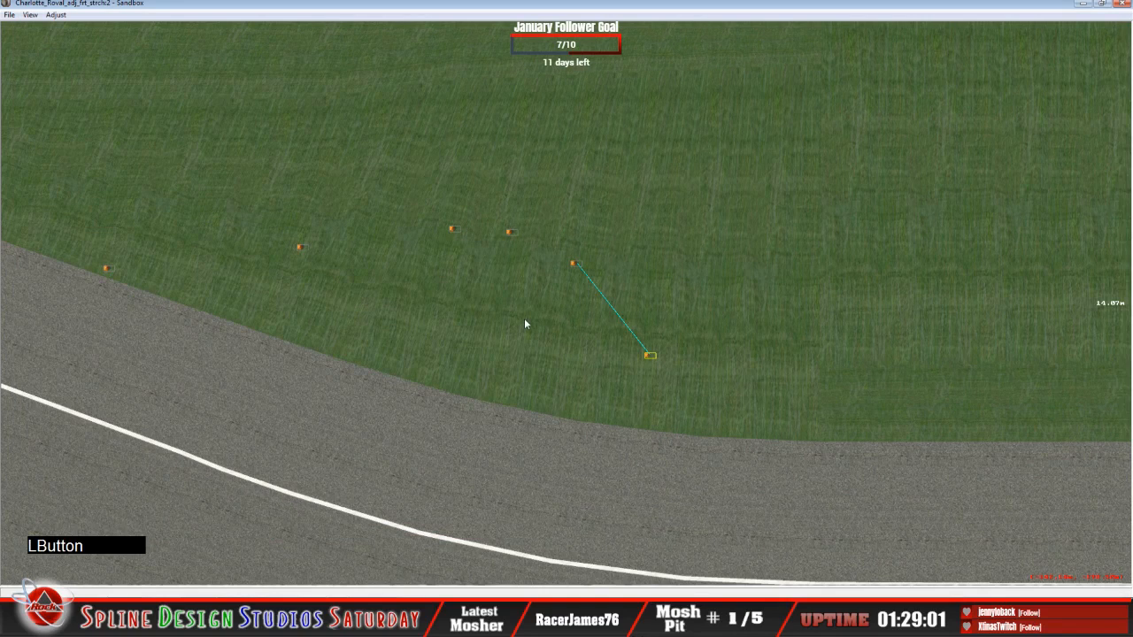
In the geometry editing view, draw a linear guide about 11.4 m long from the last cone's location to the grass island's corner at the track edge.
{"action": "left_click", "coordinate": [30, 14]}
{"action": "left_click", "coordinate": [68, 150]}
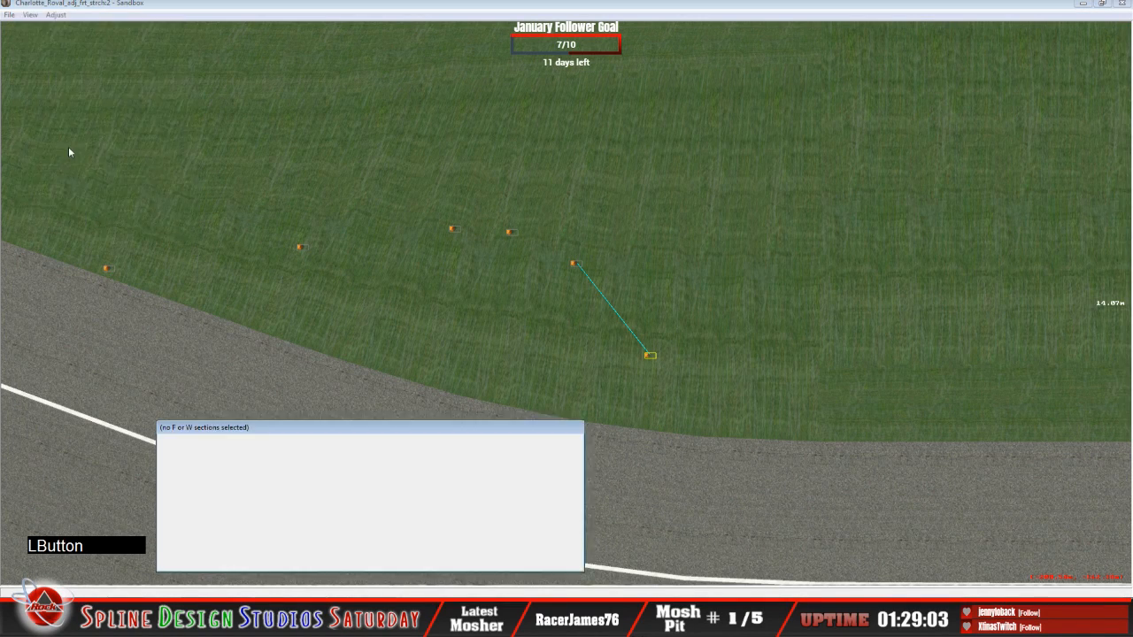
{"action": "left_click", "coordinate": [472, 7]}
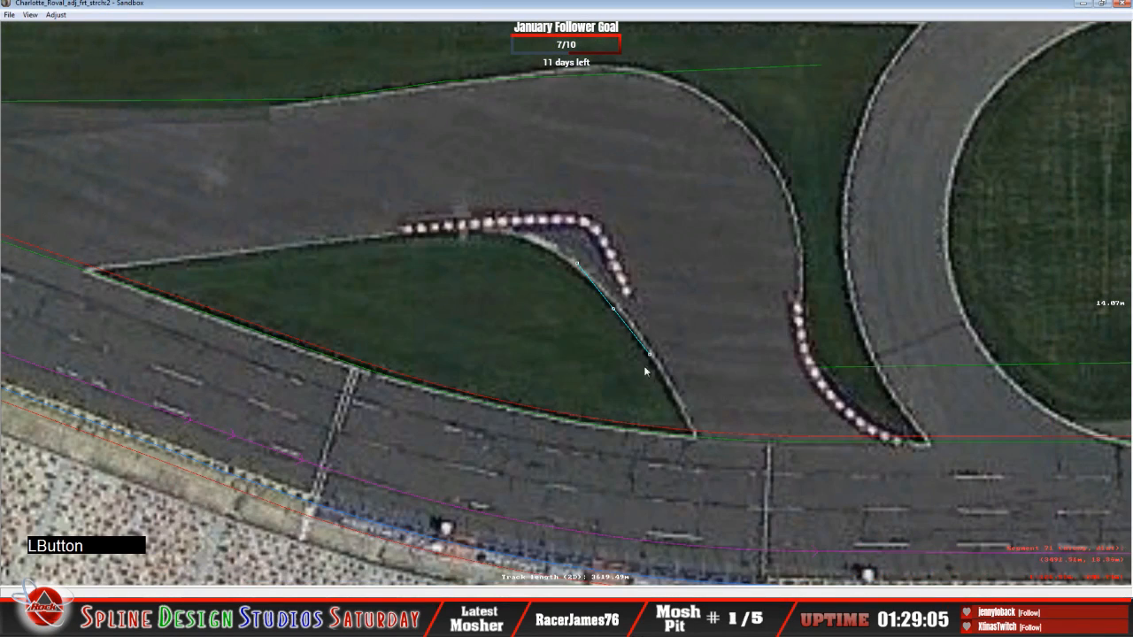
{"action": "left_click_drag", "start_coordinate": [578, 264], "coordinate": [696, 434]}
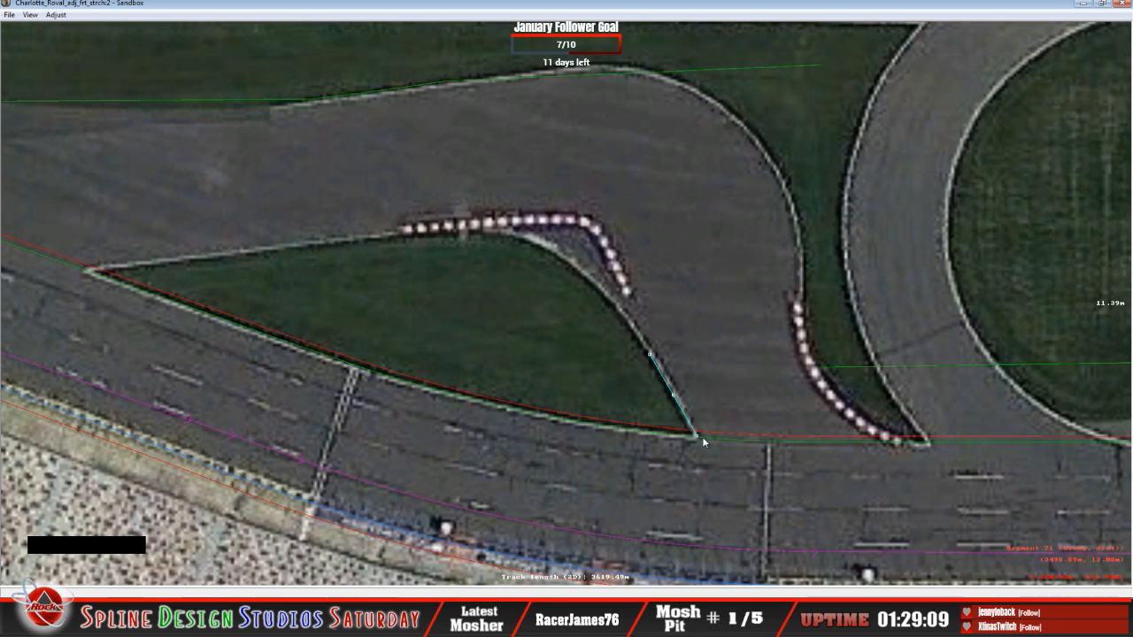
Switch to the object placement view and add cone.3do at the 11.39 m guide line's end on the track edge.
{"action": "left_click", "coordinate": [30, 15]}
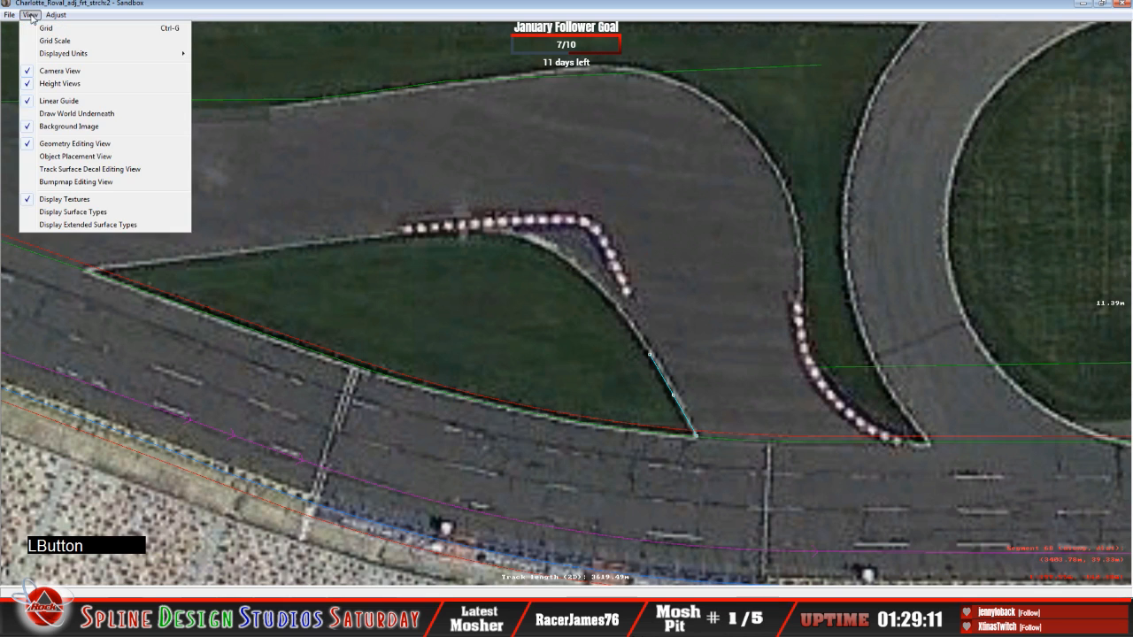
{"action": "left_click", "coordinate": [76, 157]}
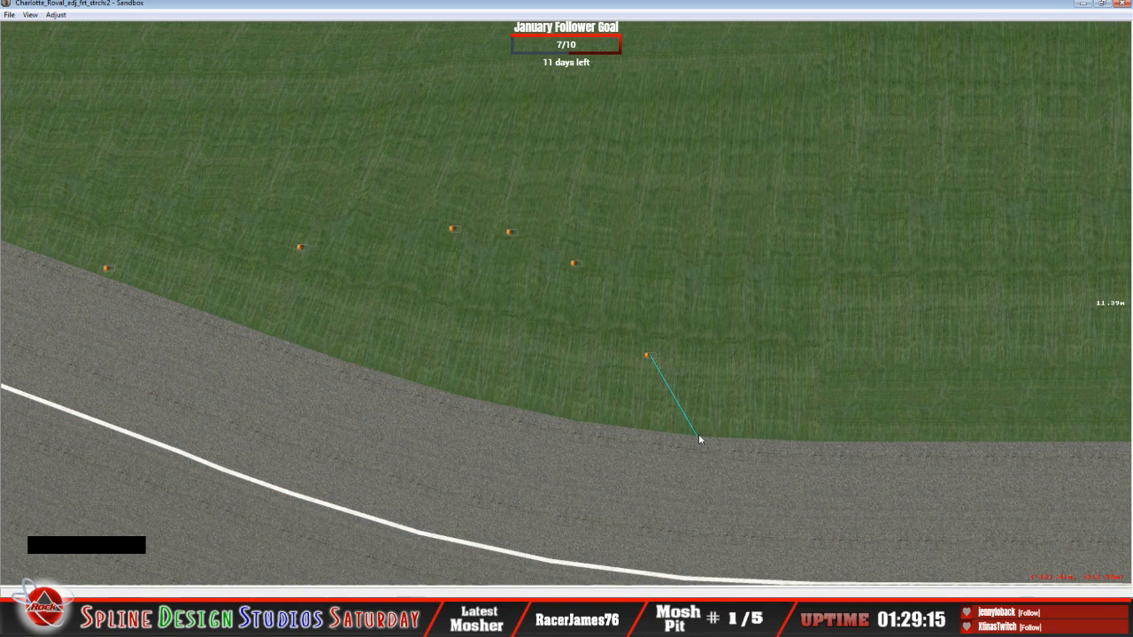
{"action": "right_click", "coordinate": [698, 438]}
{"action": "left_click", "coordinate": [734, 442]}
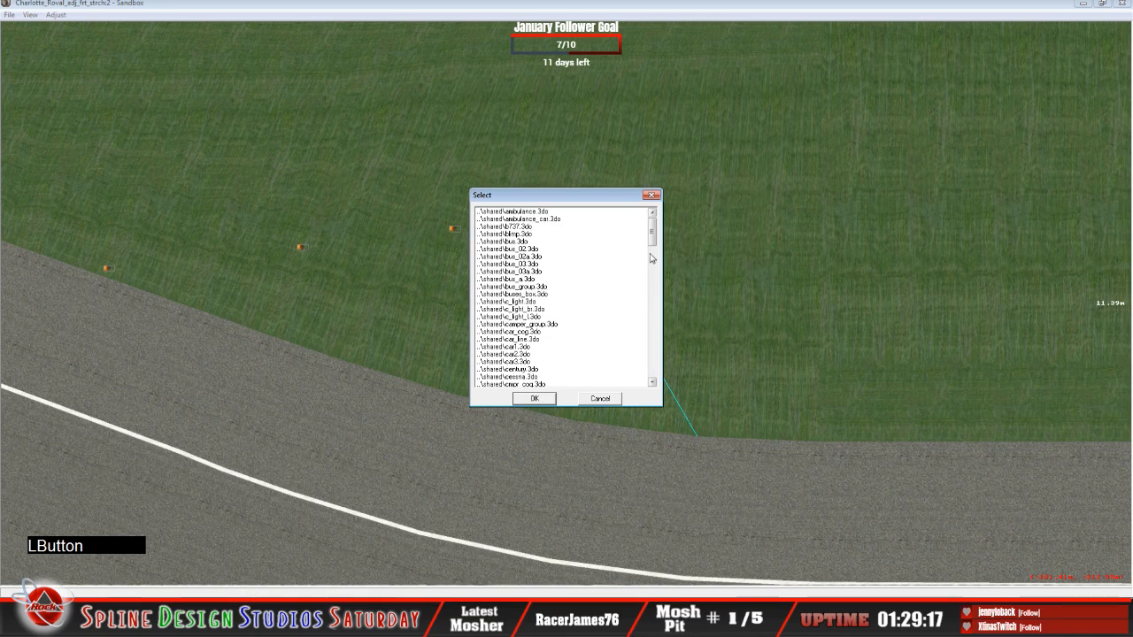
{"action": "left_click_drag", "start_coordinate": [651, 258], "coordinate": [651, 358]}
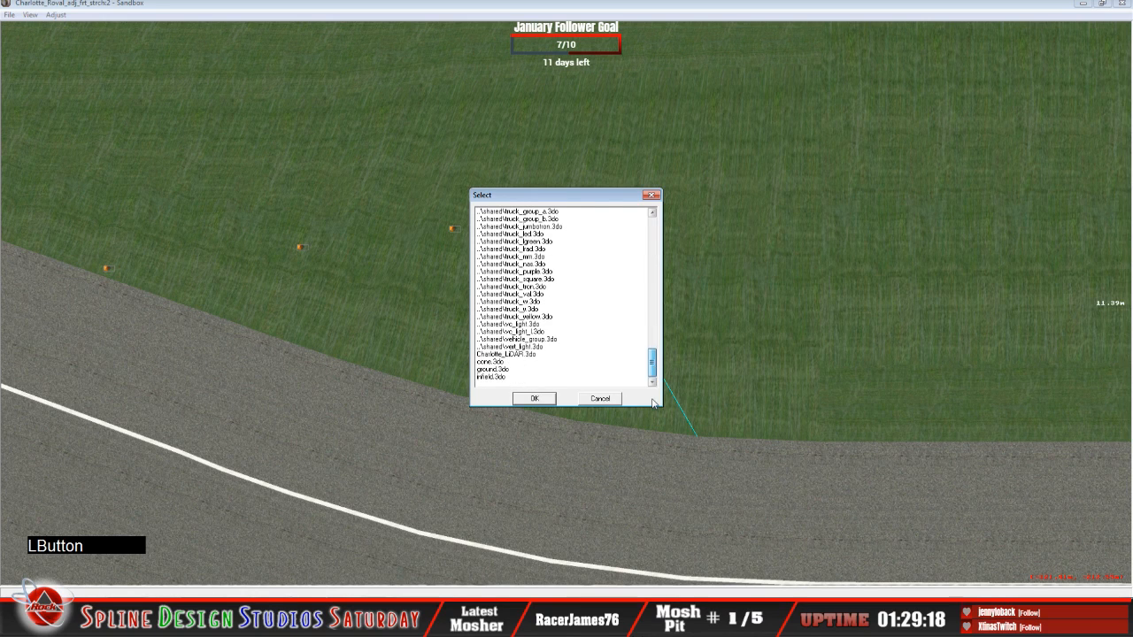
{"action": "left_click", "coordinate": [496, 362]}
{"action": "left_click", "coordinate": [535, 399]}
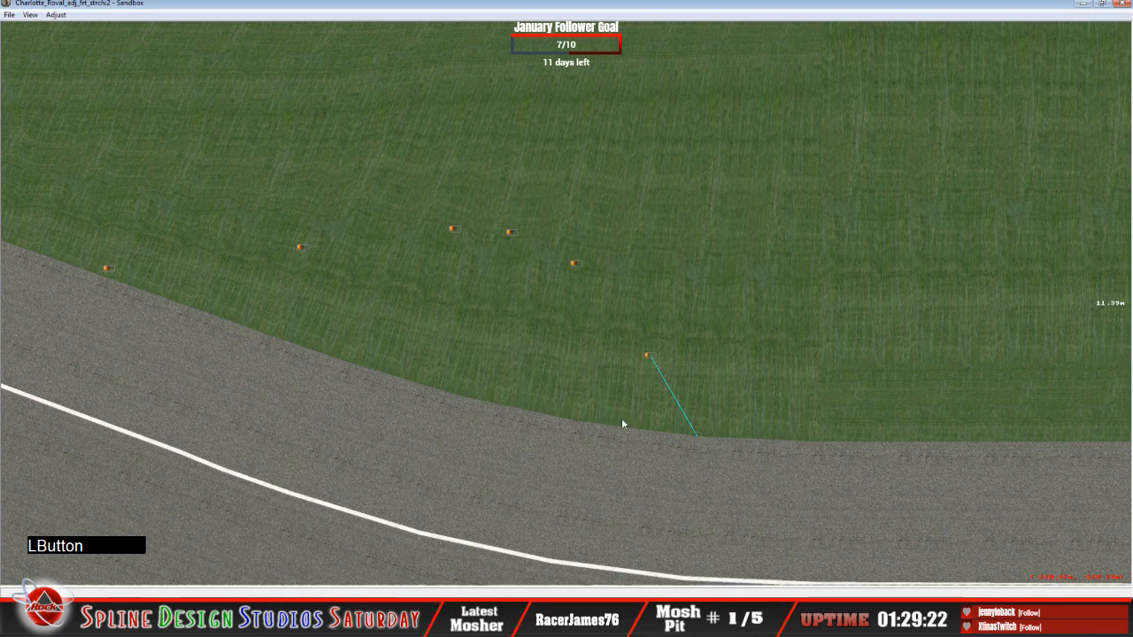
{"action": "left_click", "coordinate": [693, 440]}
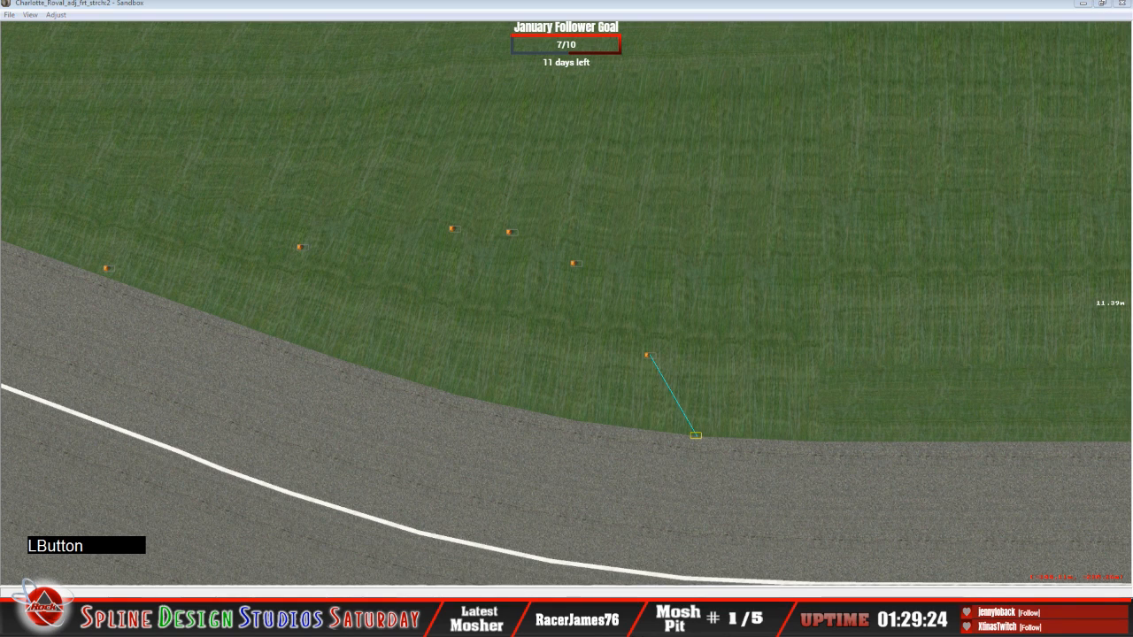
Set the cone at the track-edge corner to fixed, with a Z position of 5.500 m.
{"action": "left_click", "coordinate": [376, 592]}
{"action": "left_click", "coordinate": [566, 84]}
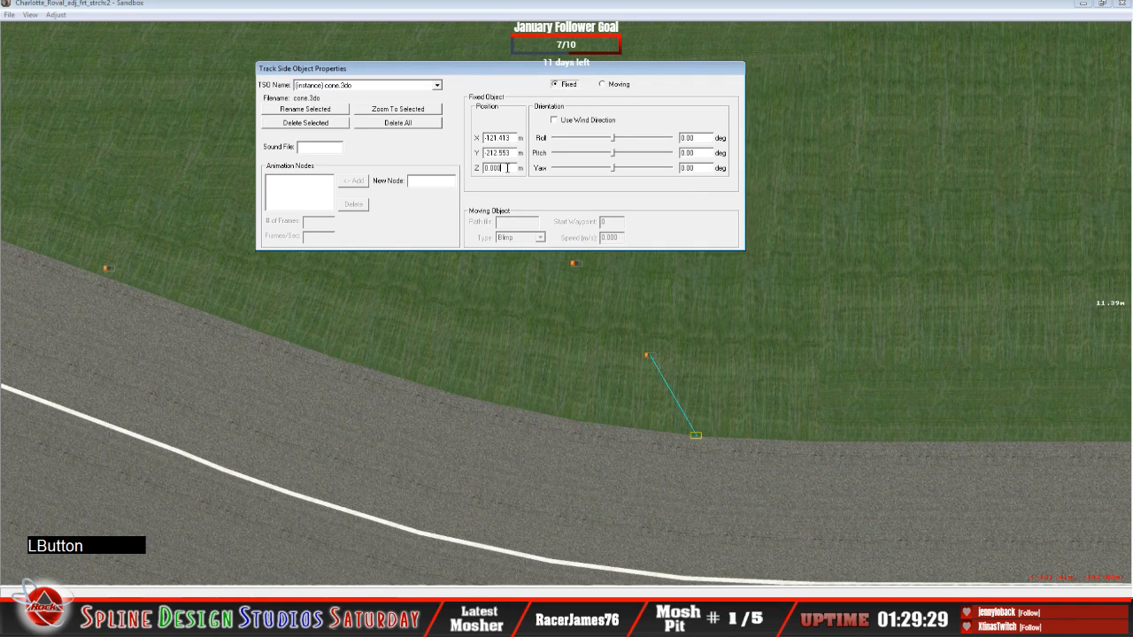
{"action": "key", "text": "BackSpace"}
{"action": "type", "text": "5"}
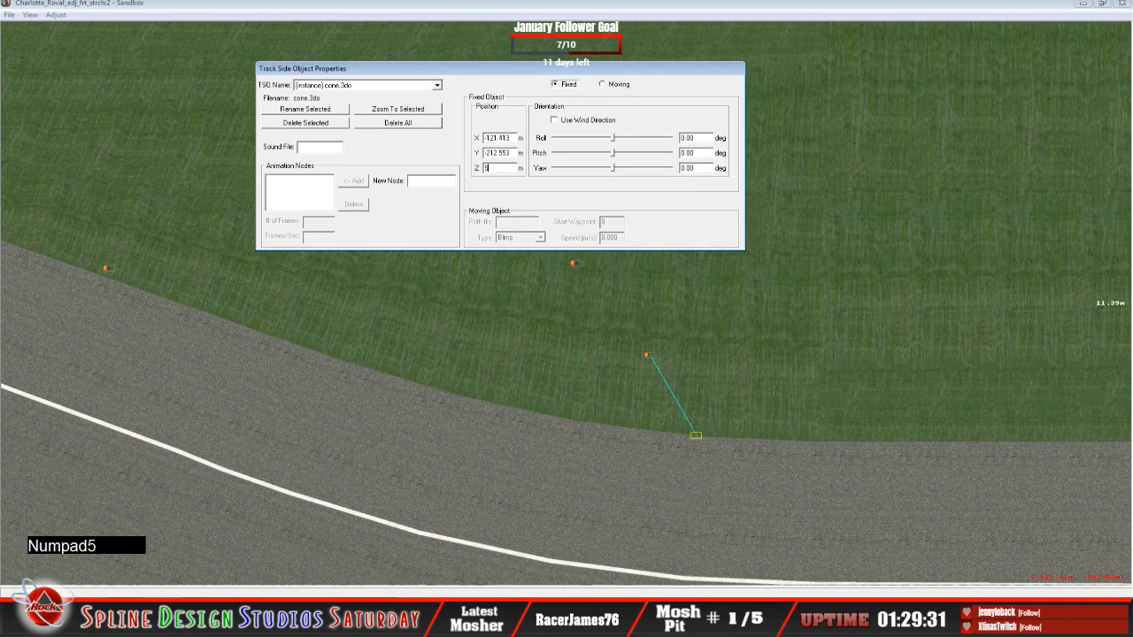
{"action": "type", "text": ".500"}
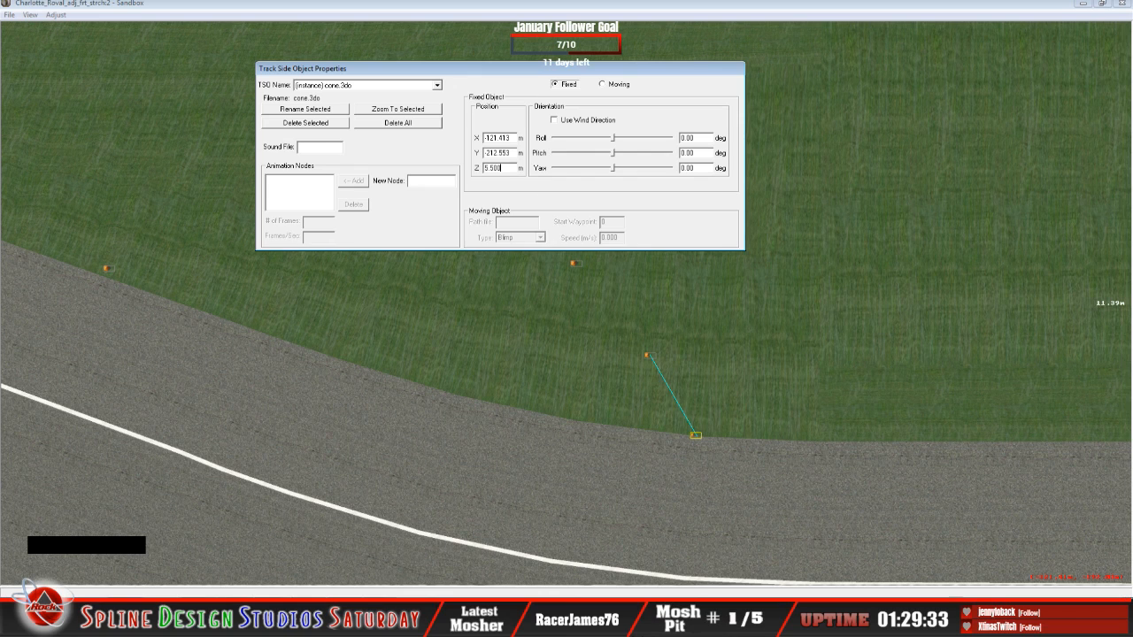
{"action": "left_click", "coordinate": [489, 23]}
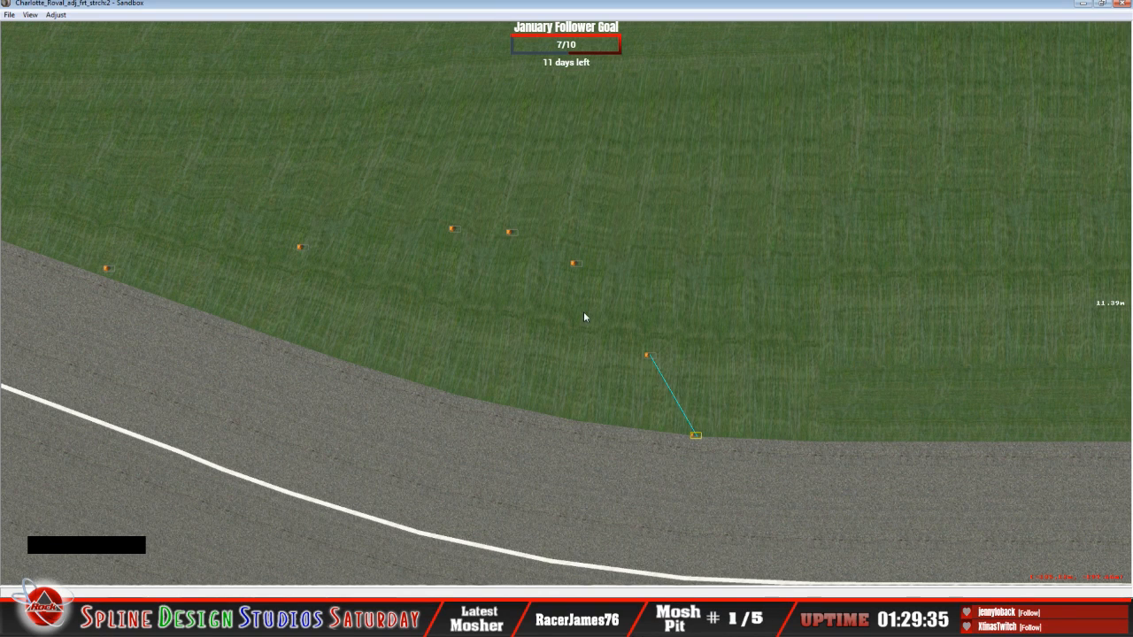
In the geometry editing view, move the linear guide to the upper grass strip's narrow end and stretch it about 40.6 m along the grass edge.
{"action": "key", "text": "c"}
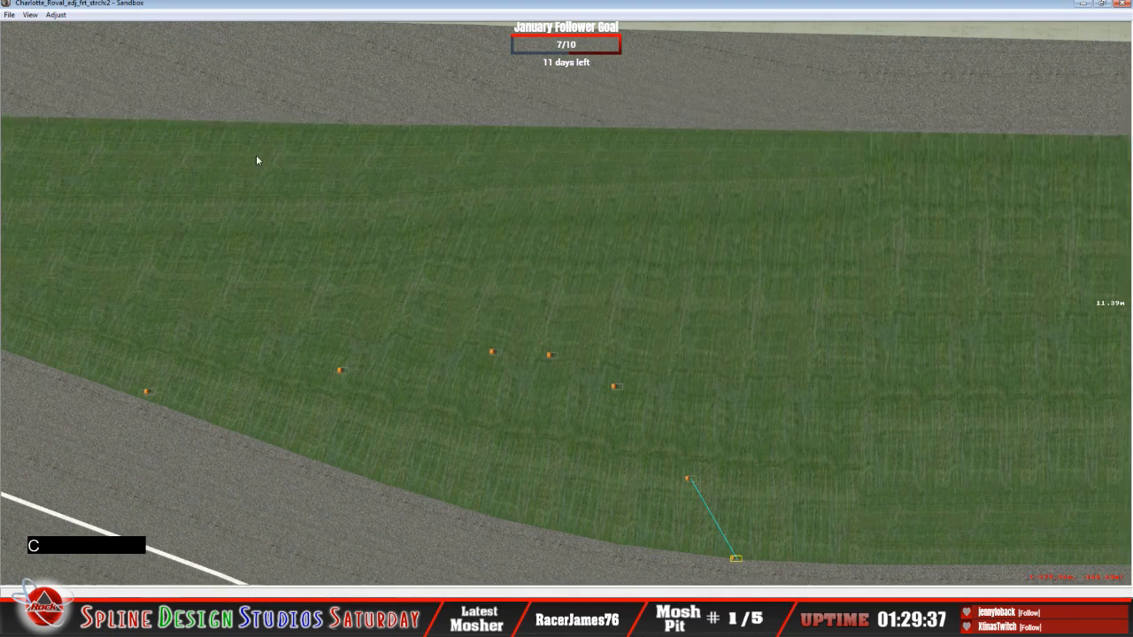
{"action": "left_click", "coordinate": [30, 15]}
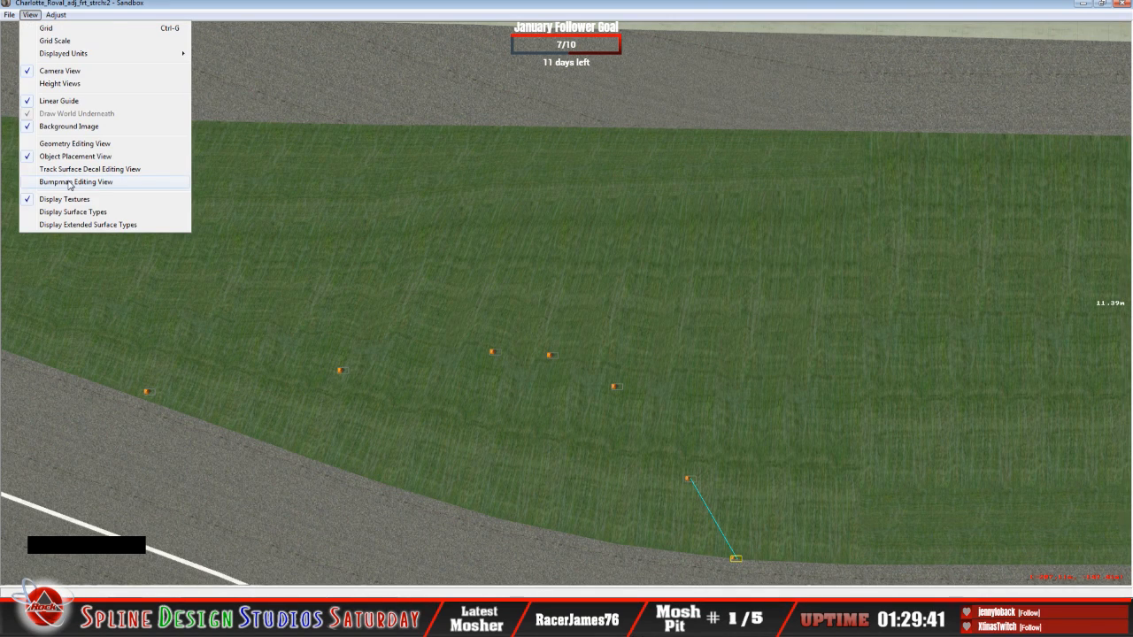
{"action": "left_click", "coordinate": [60, 84]}
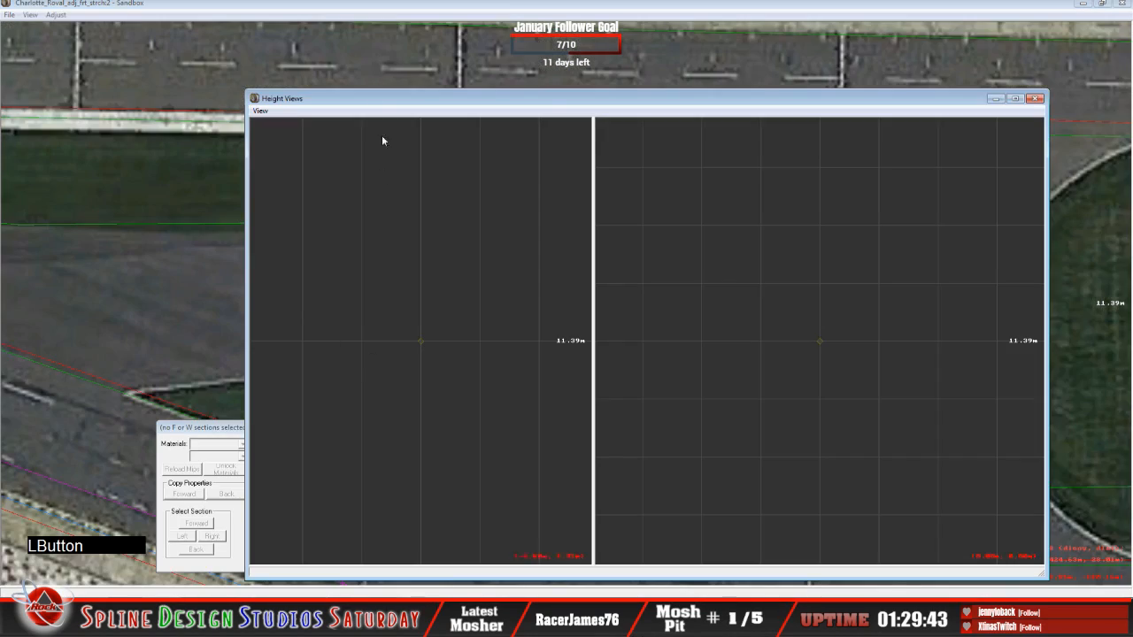
{"action": "left_click", "coordinate": [372, 10]}
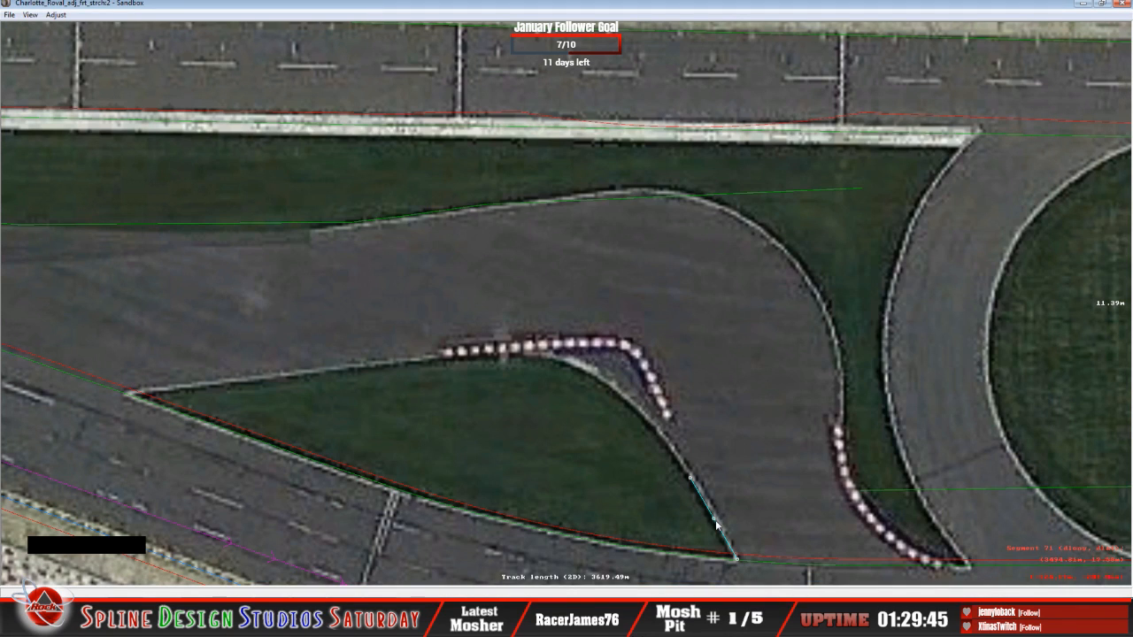
{"action": "left_click_drag", "start_coordinate": [717, 524], "coordinate": [203, 286]}
{"action": "key", "text": "c"}
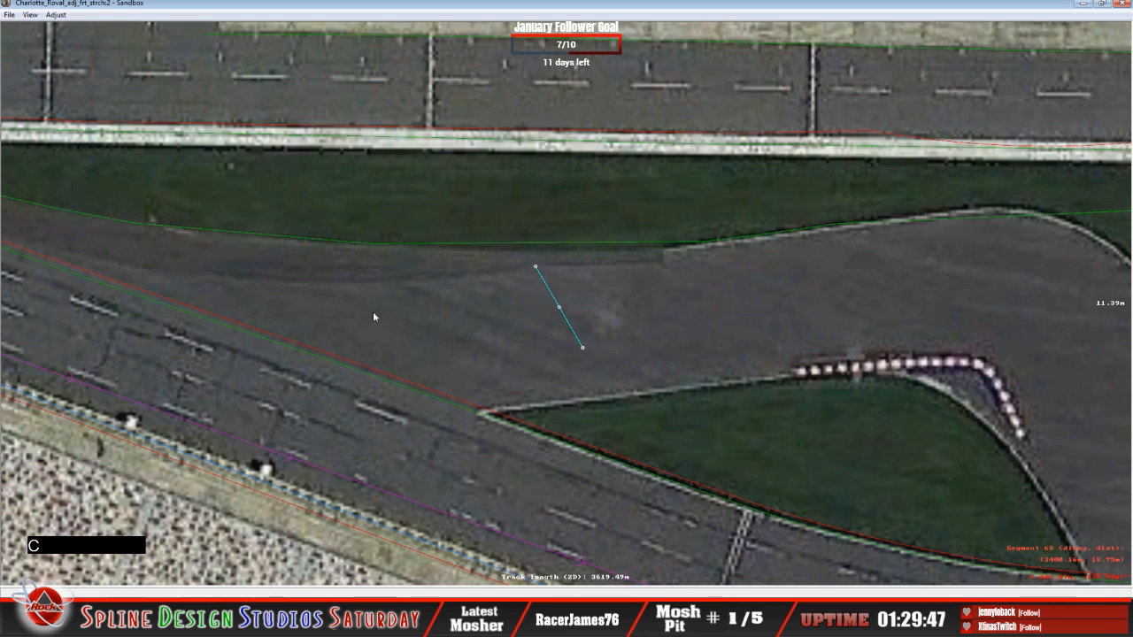
{"action": "left_click_drag", "start_coordinate": [559, 308], "coordinate": [208, 261]}
{"action": "key", "text": "c"}
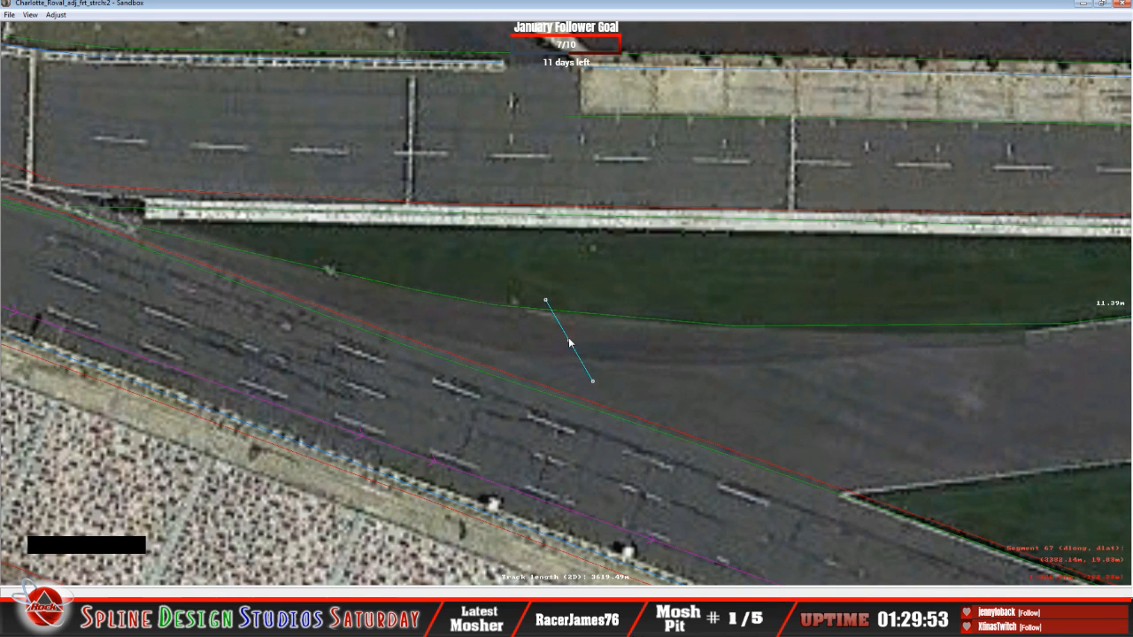
{"action": "left_click_drag", "start_coordinate": [569, 340], "coordinate": [171, 272]}
{"action": "mouse_move", "coordinate": [196, 311]}
{"action": "left_mouse_down"}
{"action": "mouse_move", "coordinate": [265, 275]}
{"action": "mouse_move", "coordinate": [477, 304]}
{"action": "left_mouse_up"}
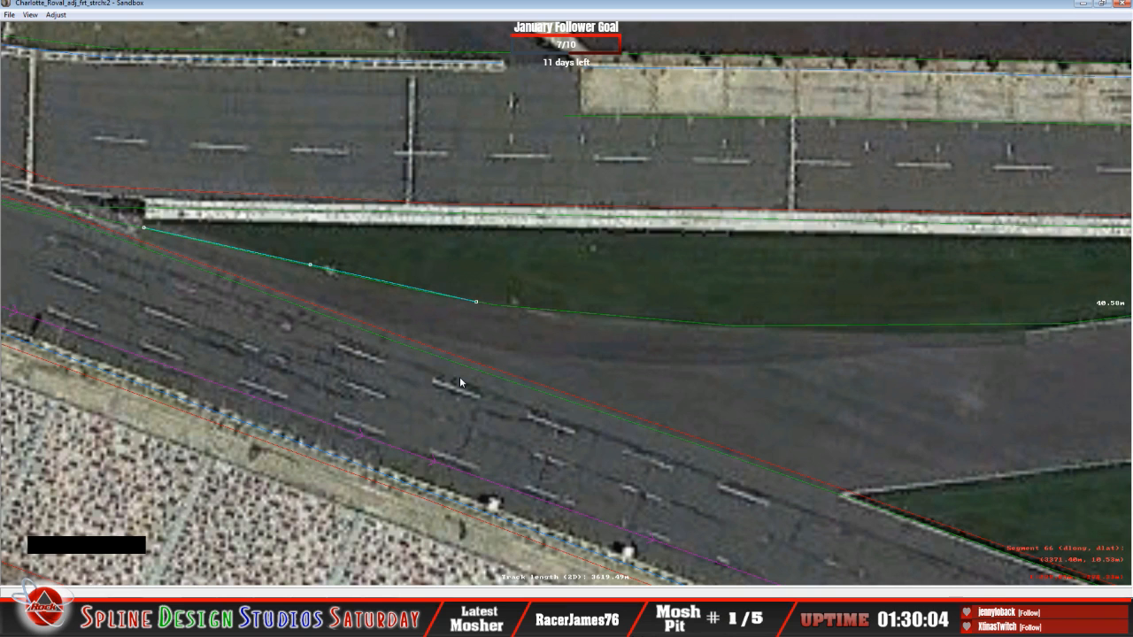
{"action": "key", "text": "c"}
{"action": "key", "text": "c"}
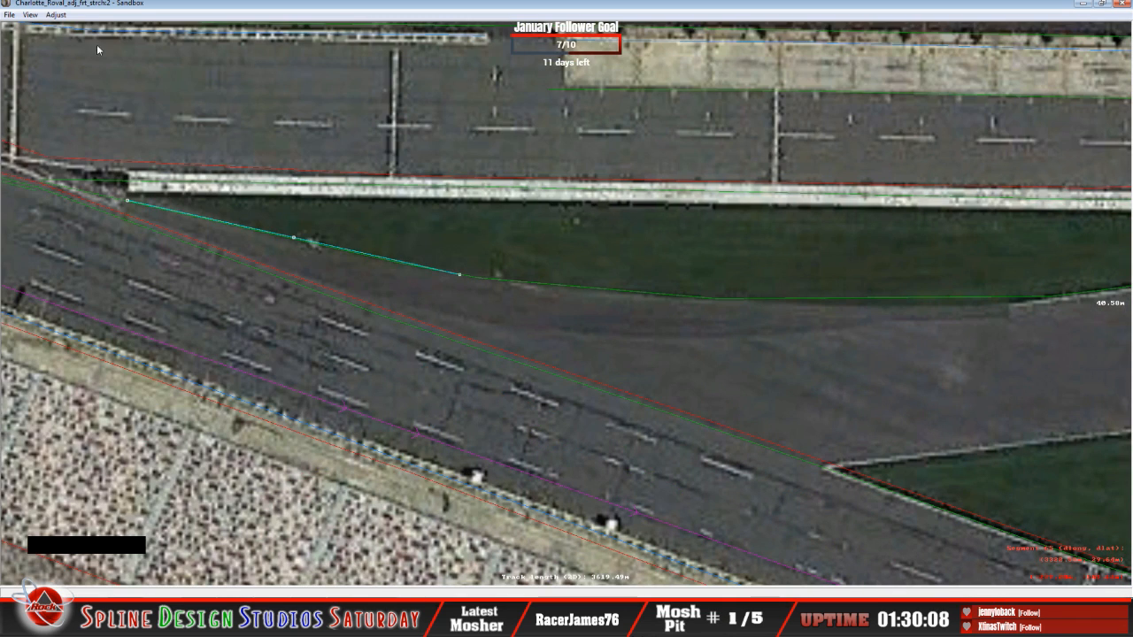
{"action": "left_click", "coordinate": [29, 15]}
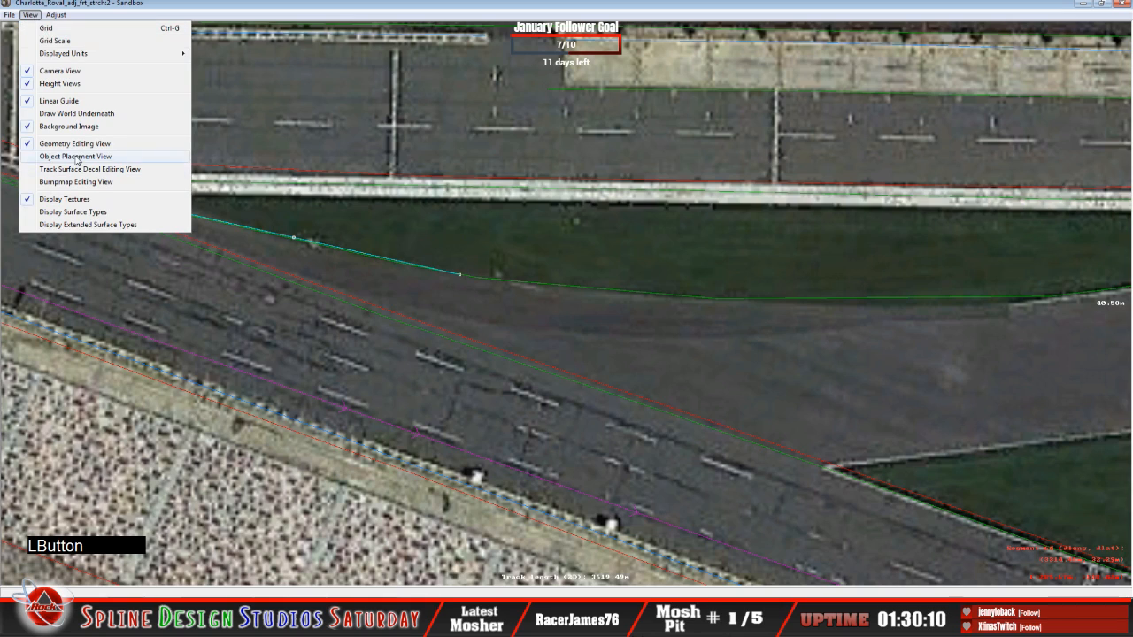
{"action": "left_click", "coordinate": [77, 161]}
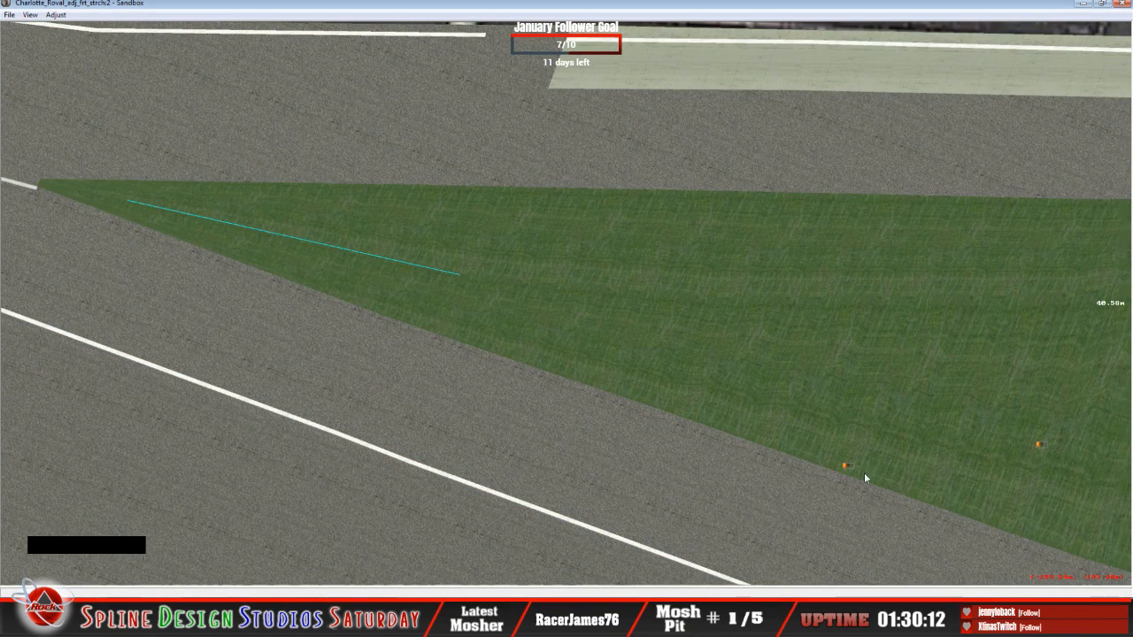
{"action": "left_click", "coordinate": [30, 15]}
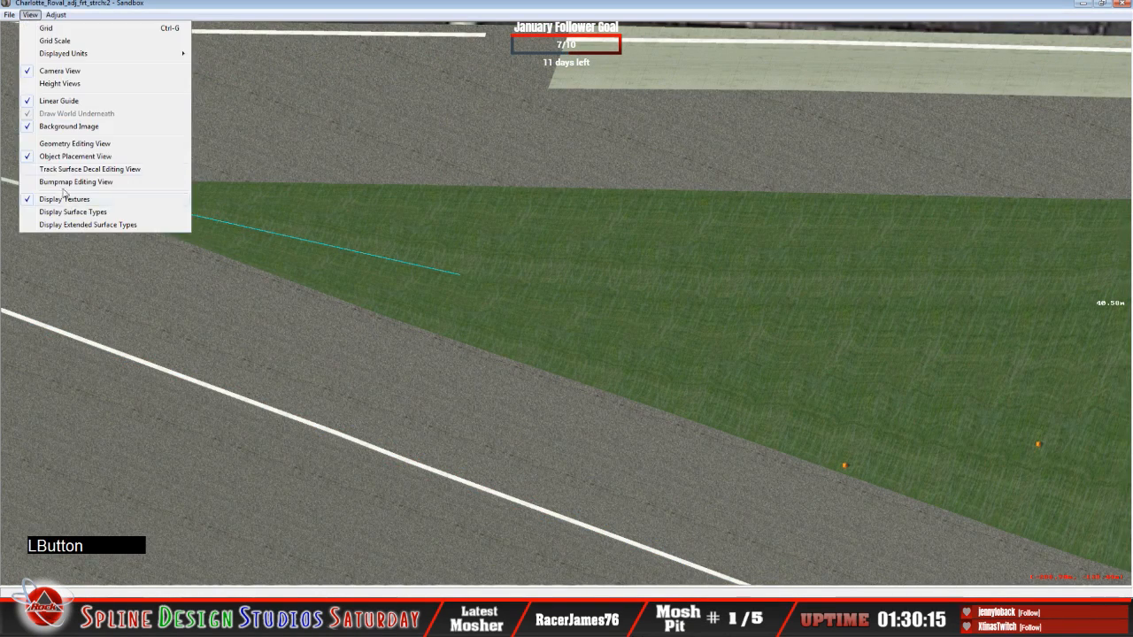
{"action": "left_click", "coordinate": [68, 145]}
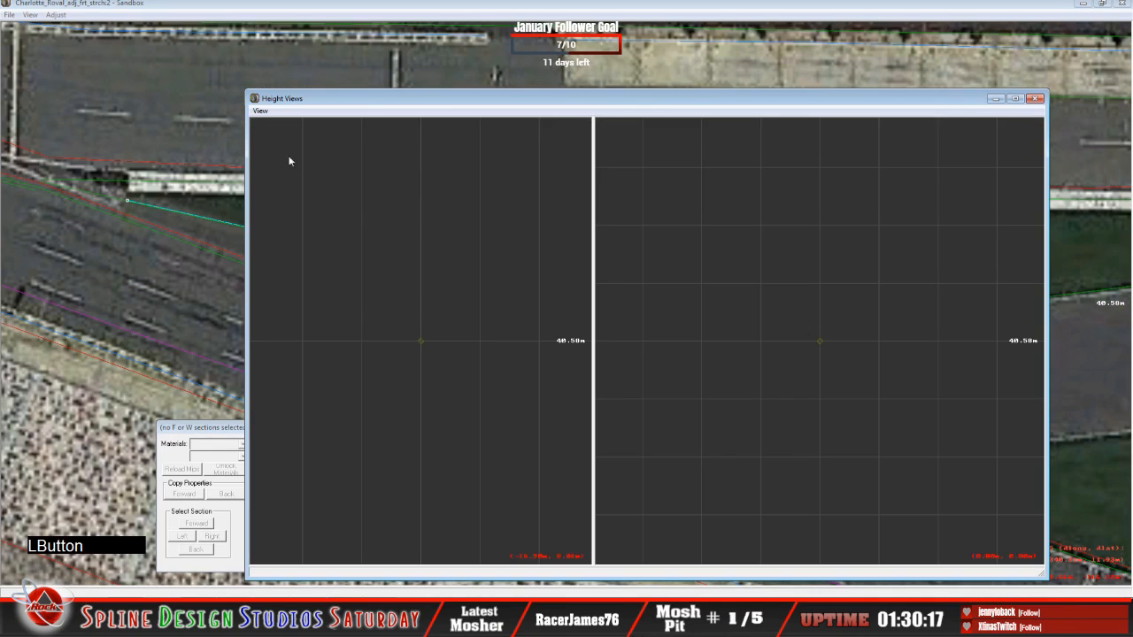
{"action": "left_click", "coordinate": [273, 18]}
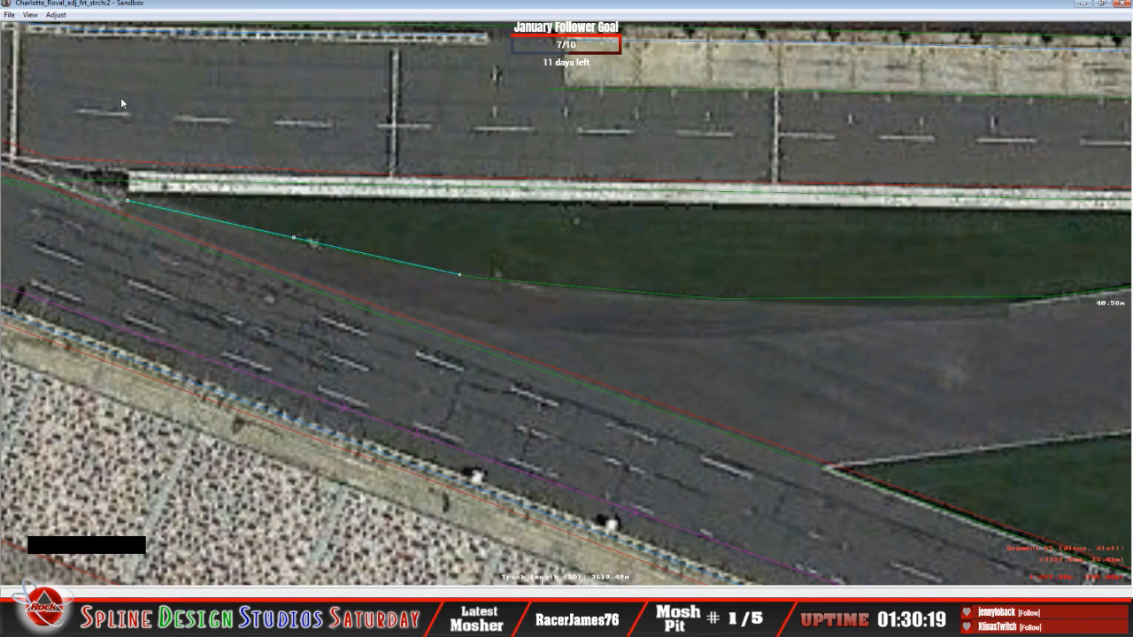
Switch to the object placement view and add cone.3do at the 40.58 m guide's end nearest the grass strip's narrow tip.
{"action": "left_click", "coordinate": [29, 15]}
{"action": "left_click", "coordinate": [61, 160]}
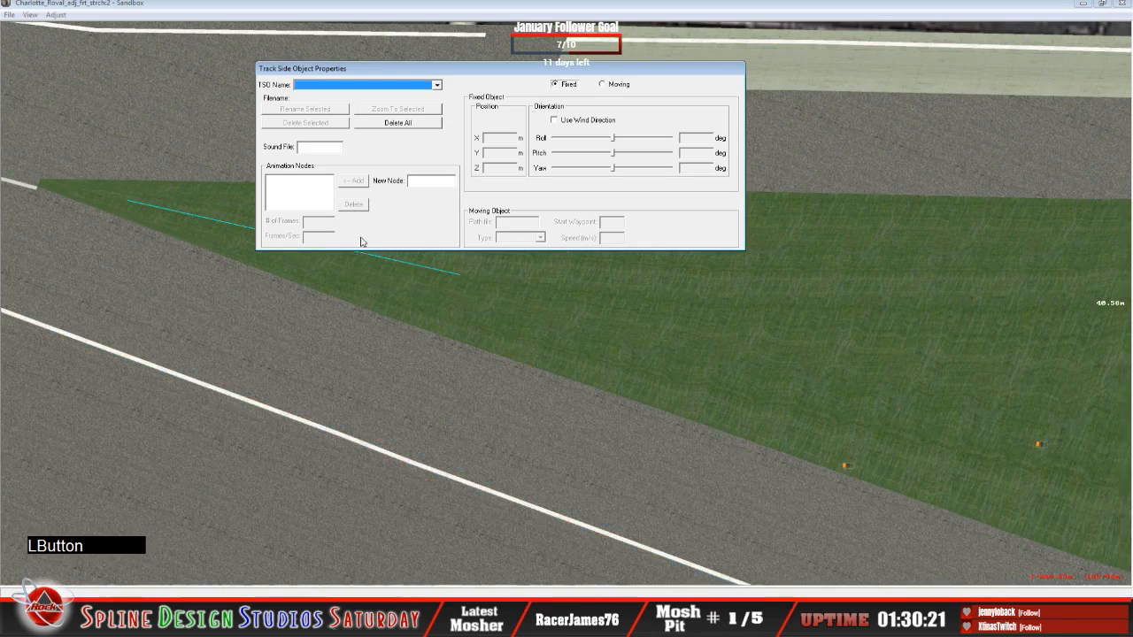
{"action": "left_click", "coordinate": [213, 113]}
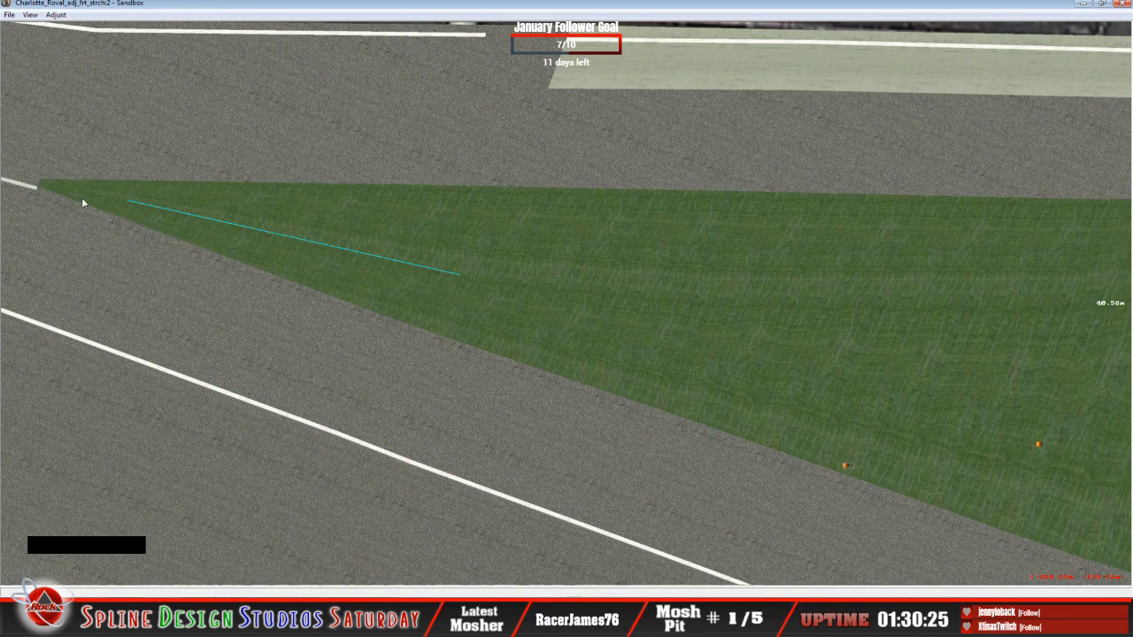
{"action": "right_click", "coordinate": [104, 200]}
{"action": "left_click", "coordinate": [150, 209]}
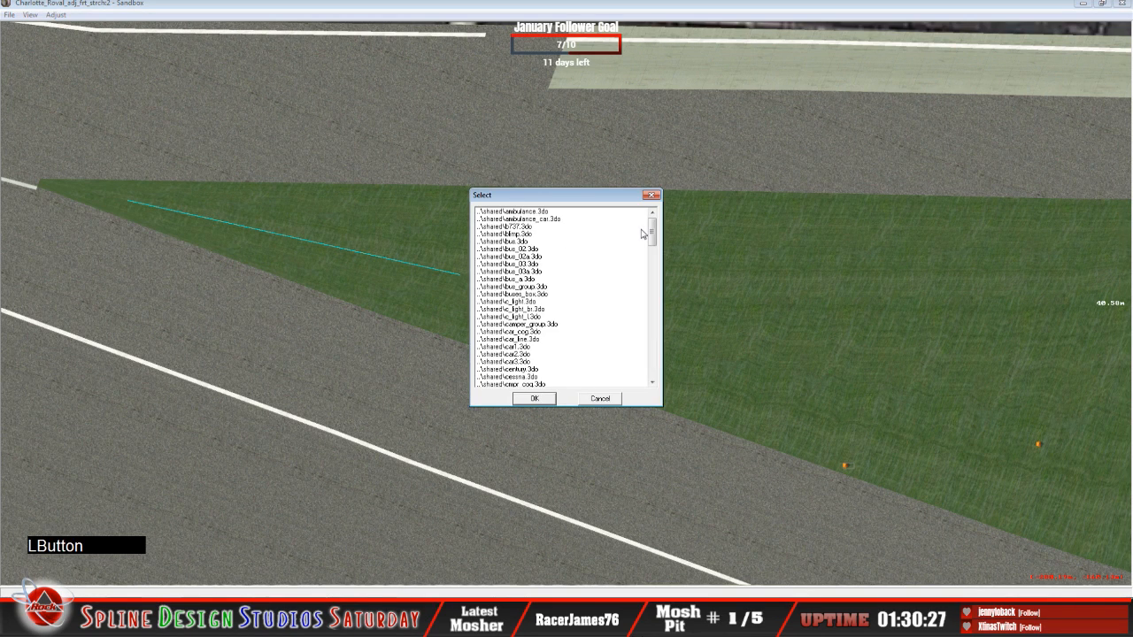
{"action": "left_click_drag", "start_coordinate": [652, 233], "coordinate": [659, 382]}
{"action": "left_click", "coordinate": [502, 362]}
{"action": "left_click", "coordinate": [535, 399]}
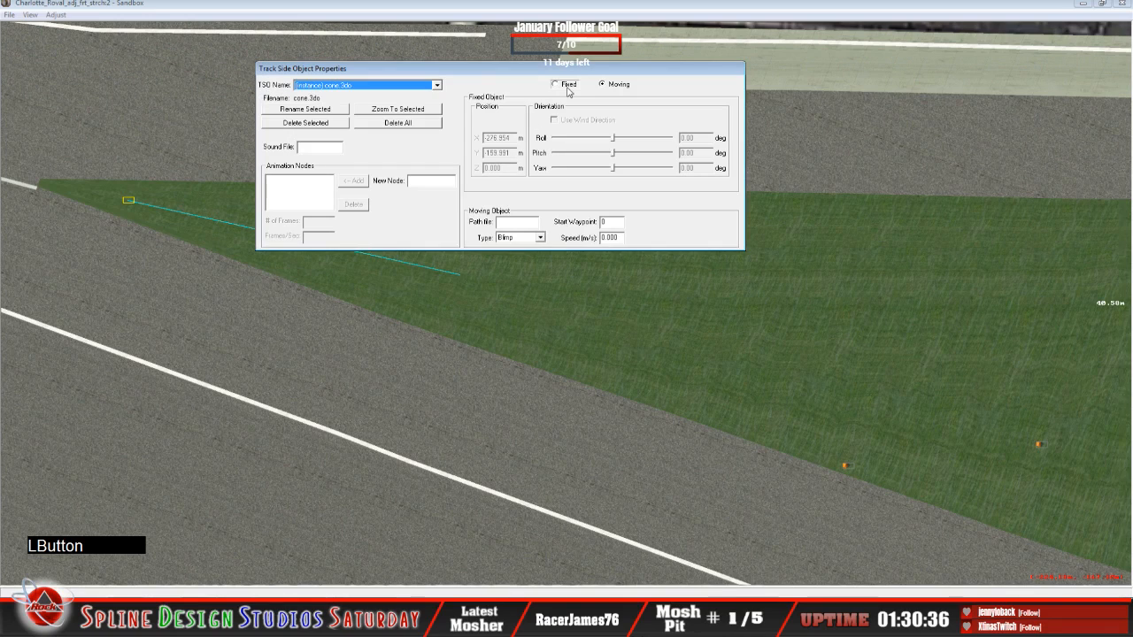
Make the cone near the grass strip's narrow tip a fixed object with a Z position of 5.500 m.
{"action": "left_click", "coordinate": [512, 164]}
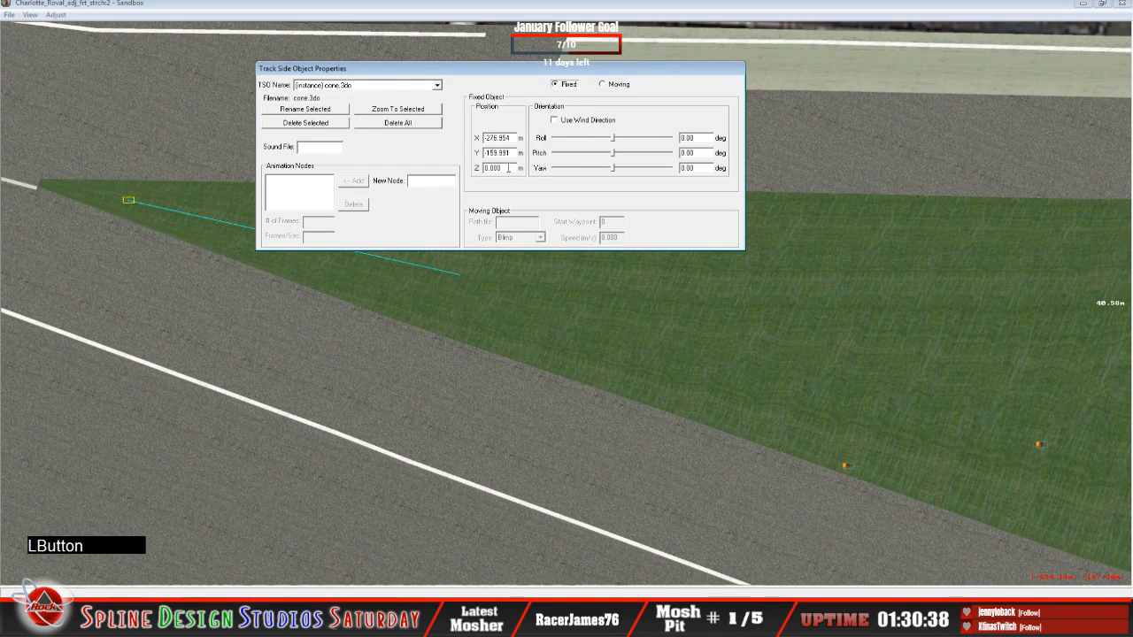
{"action": "key", "text": "BackSpace"}
{"action": "key", "text": "BackSpace"}
{"action": "key", "text": "BackSpace"}
{"action": "key", "text": "BackSpace"}
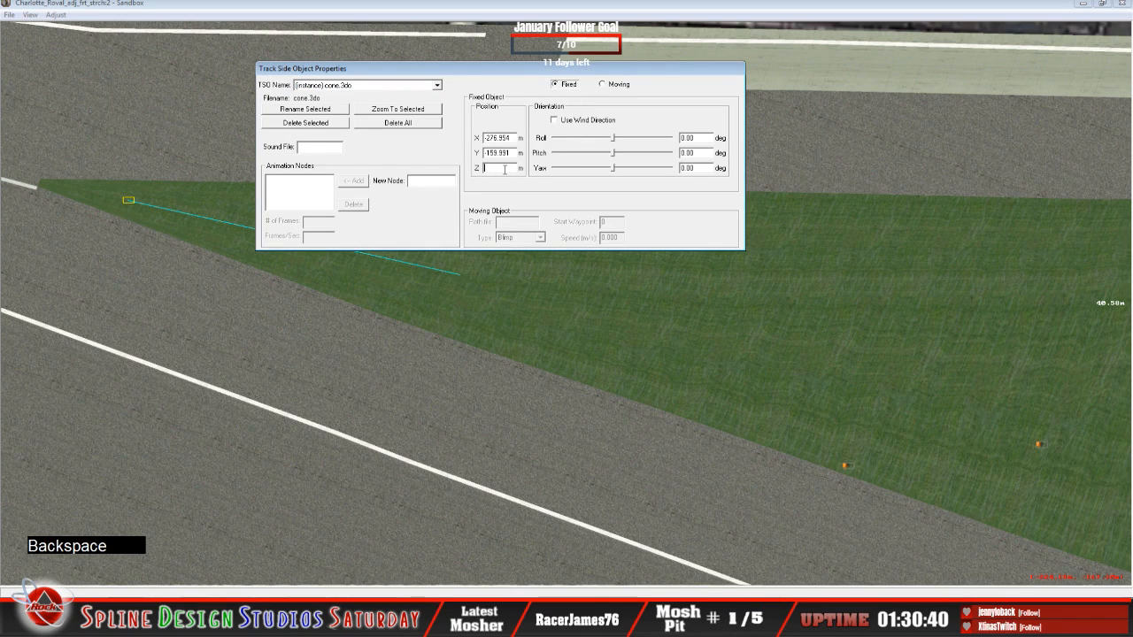
{"action": "type", "text": "5."}
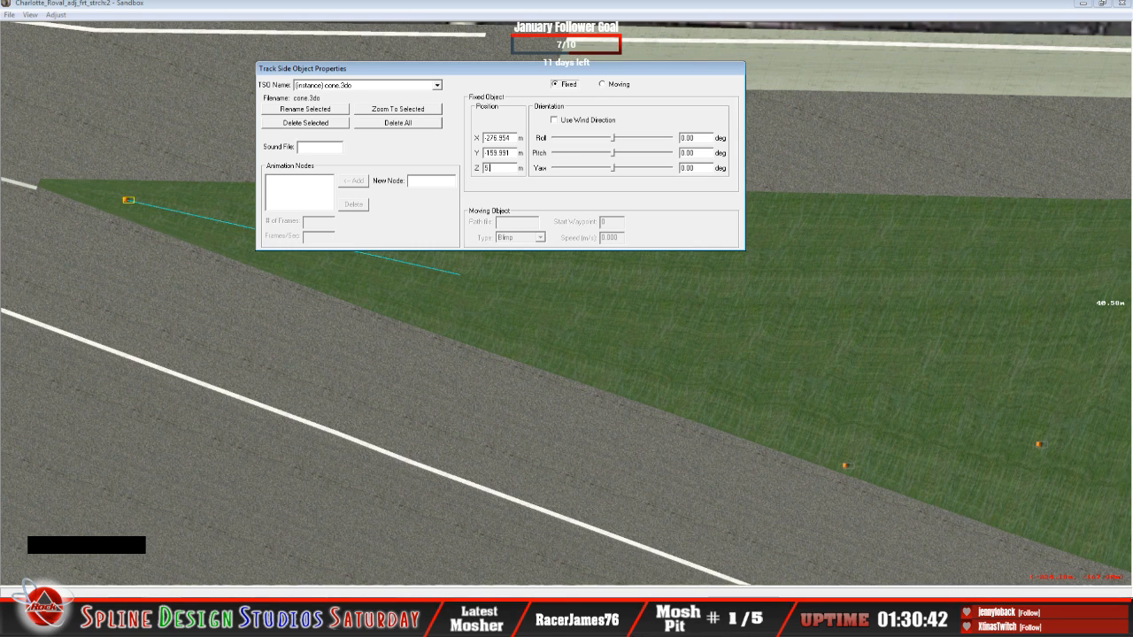
{"action": "type", "text": "500"}
{"action": "left_click", "coordinate": [369, 22]}
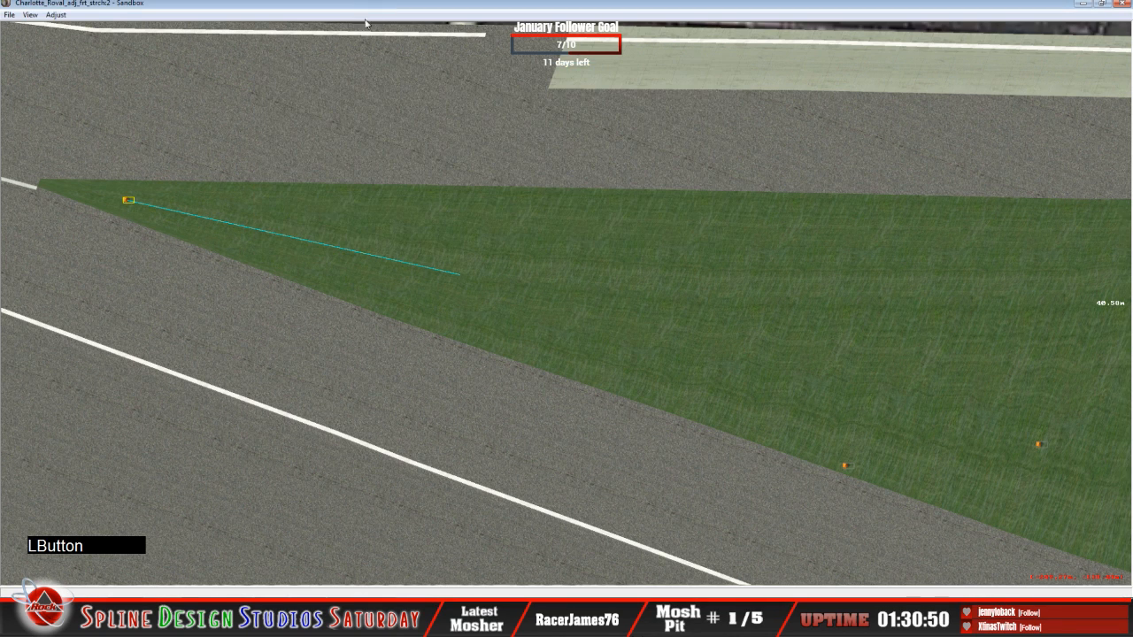
Add another cone.3do at the midpoint of the 40.58 m linear guide on the grass strip.
{"action": "right_click", "coordinate": [295, 235]}
{"action": "left_click", "coordinate": [326, 239]}
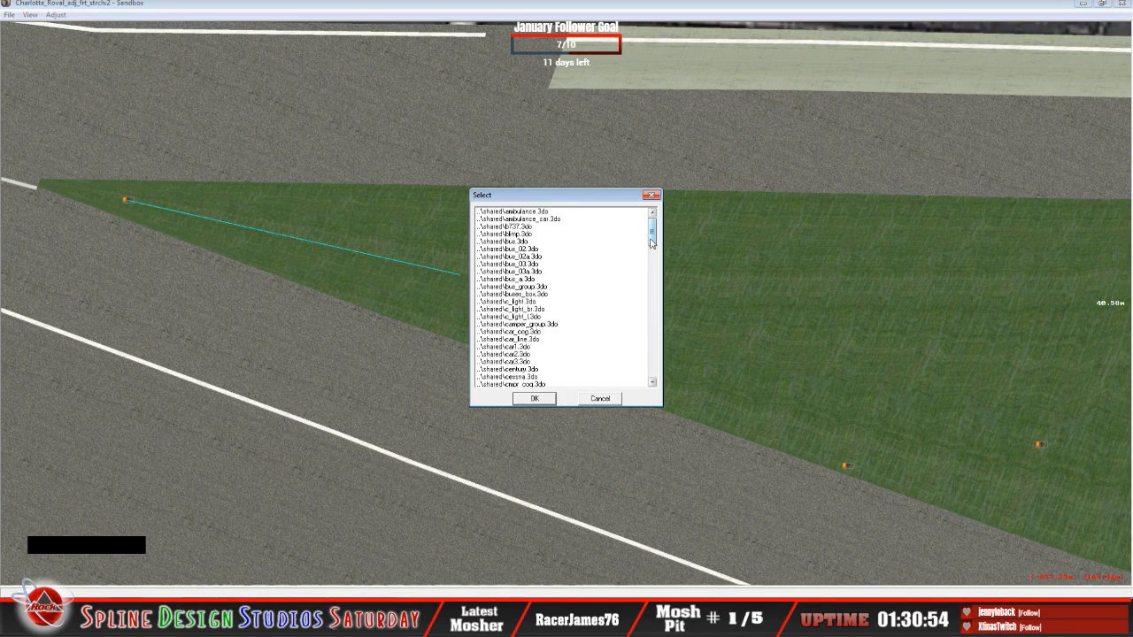
{"action": "left_click_drag", "start_coordinate": [651, 232], "coordinate": [659, 397]}
{"action": "left_click", "coordinate": [530, 369]}
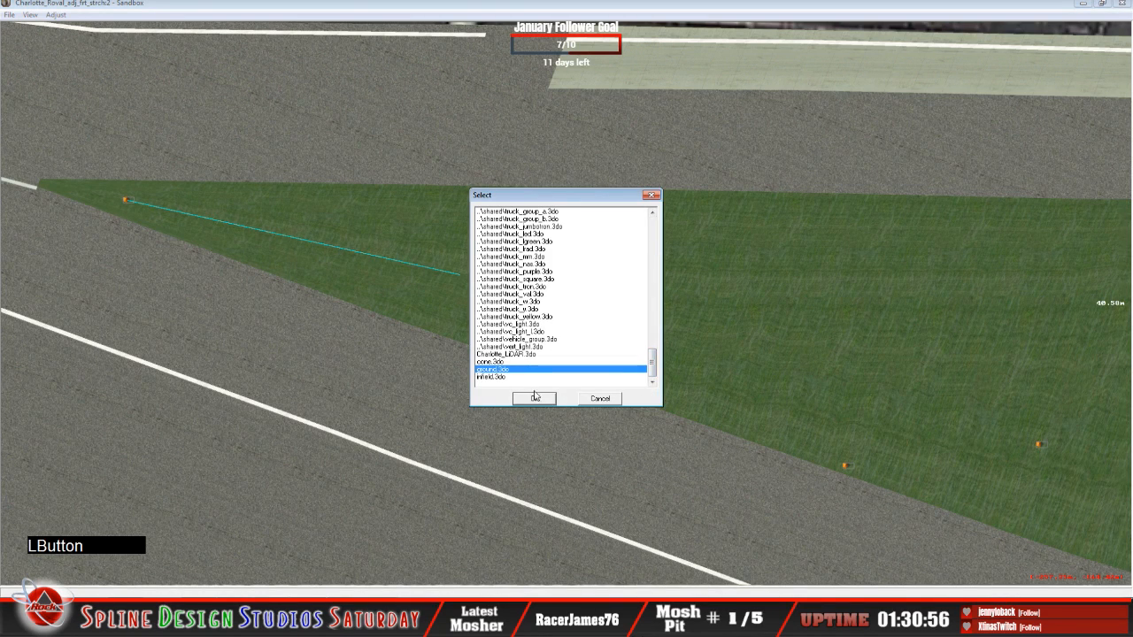
{"action": "left_click", "coordinate": [535, 399]}
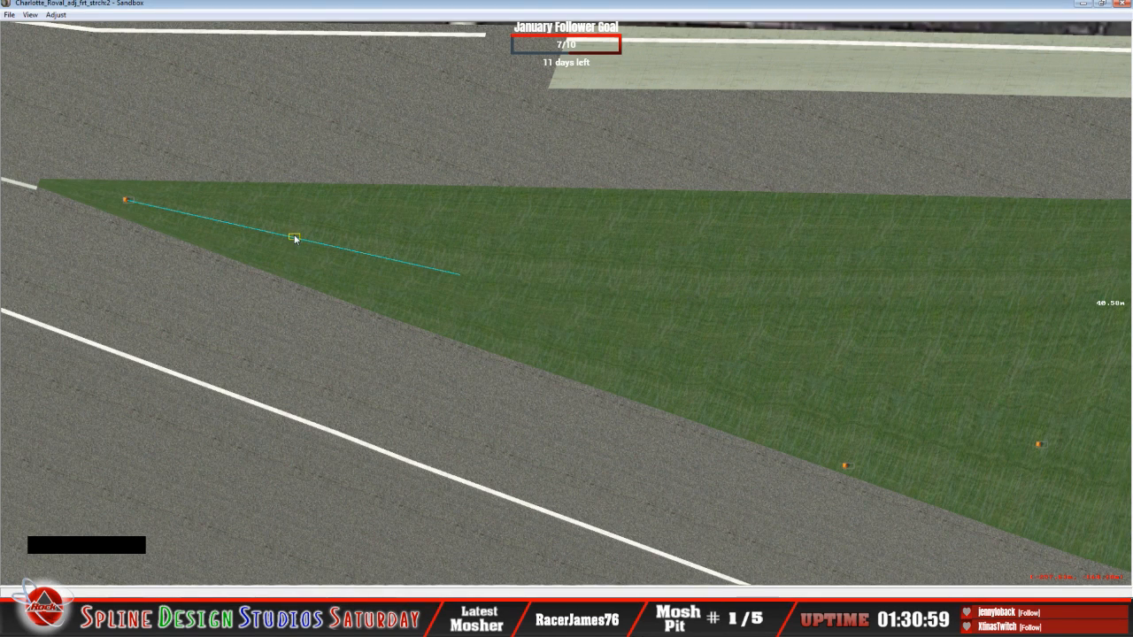
Make the cone at the guide's midpoint a fixed object with a Z position of 5.500 m.
{"action": "left_click", "coordinate": [385, 620]}
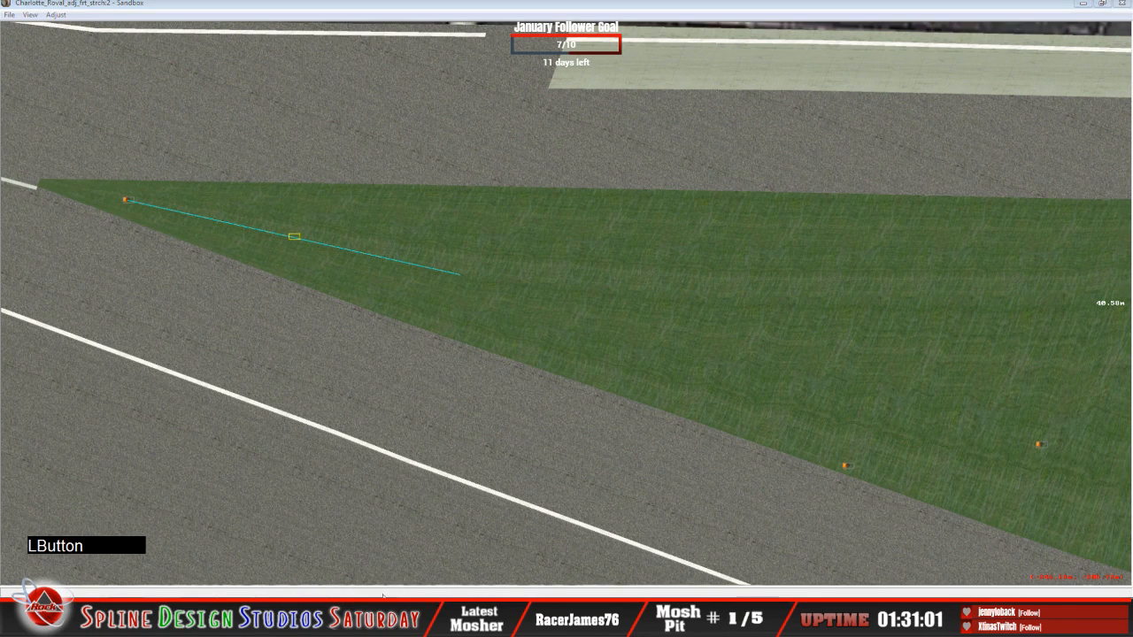
{"action": "left_click", "coordinate": [394, 587]}
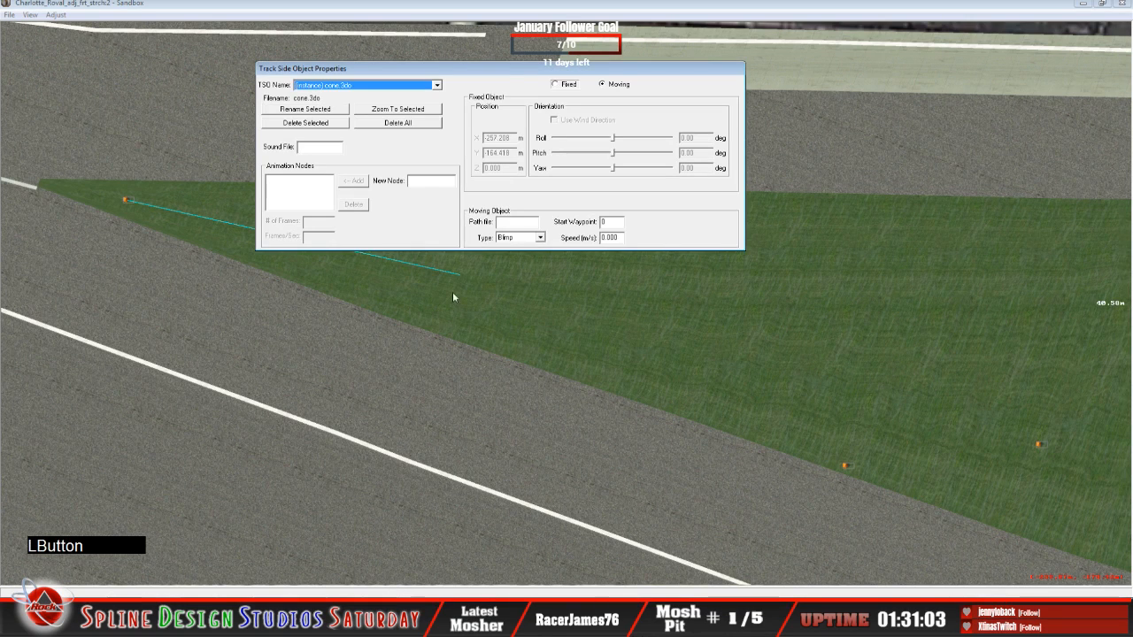
{"action": "left_click", "coordinate": [566, 84]}
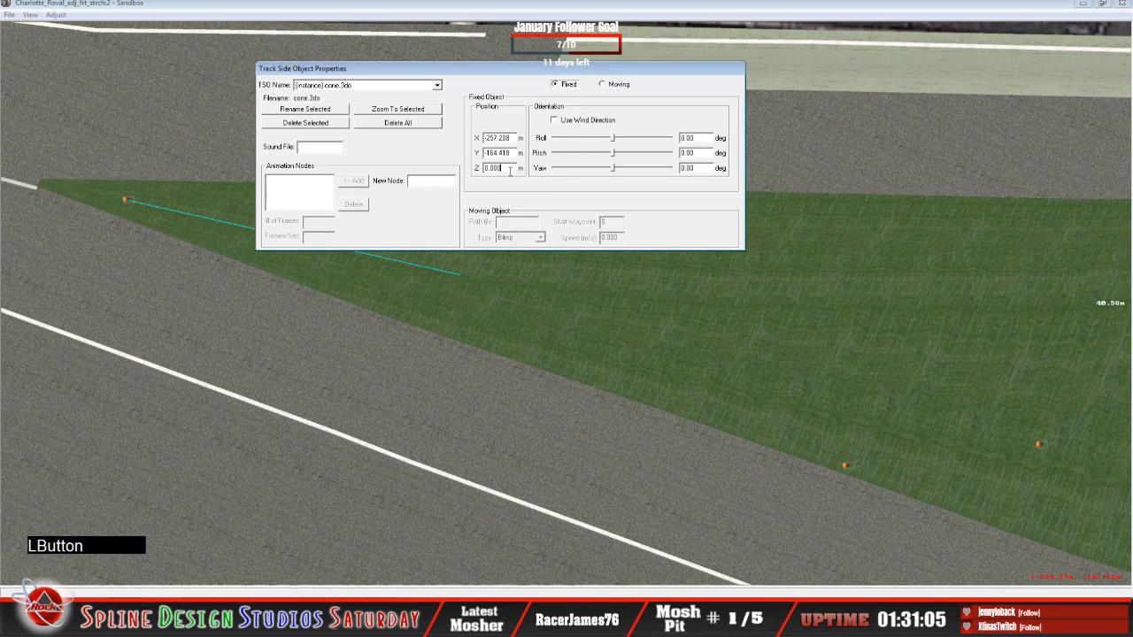
{"action": "key", "text": "BackSpace"}
{"action": "key", "text": "BackSpace"}
{"action": "key", "text": "BackSpace"}
{"action": "key", "text": "BackSpace"}
{"action": "key", "text": "BackSpace"}
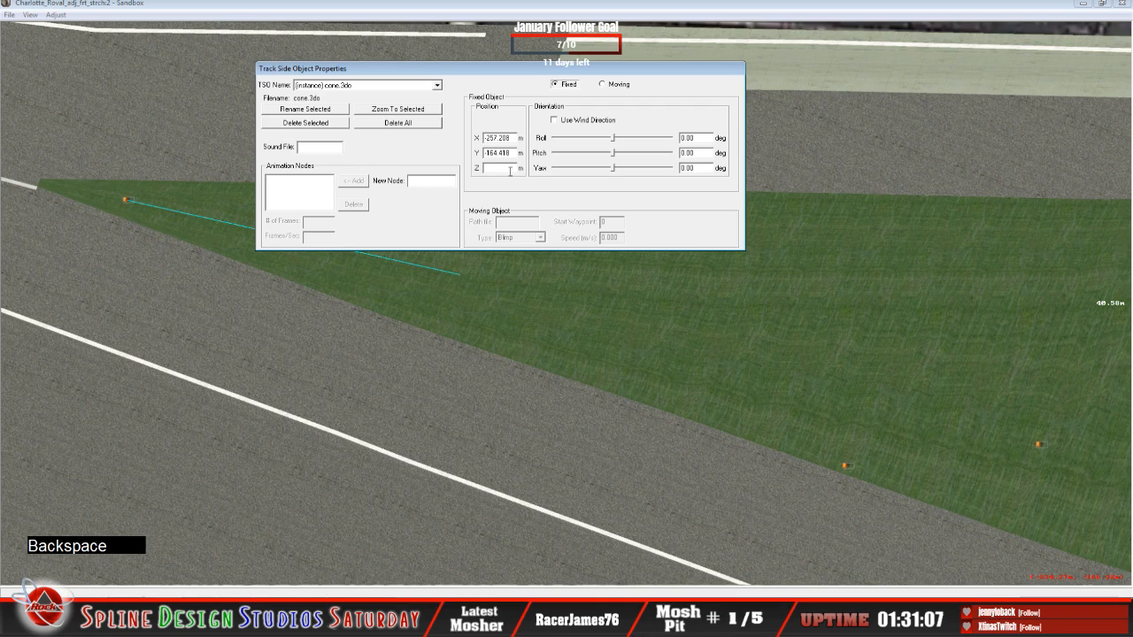
{"action": "type", "text": "5.50"}
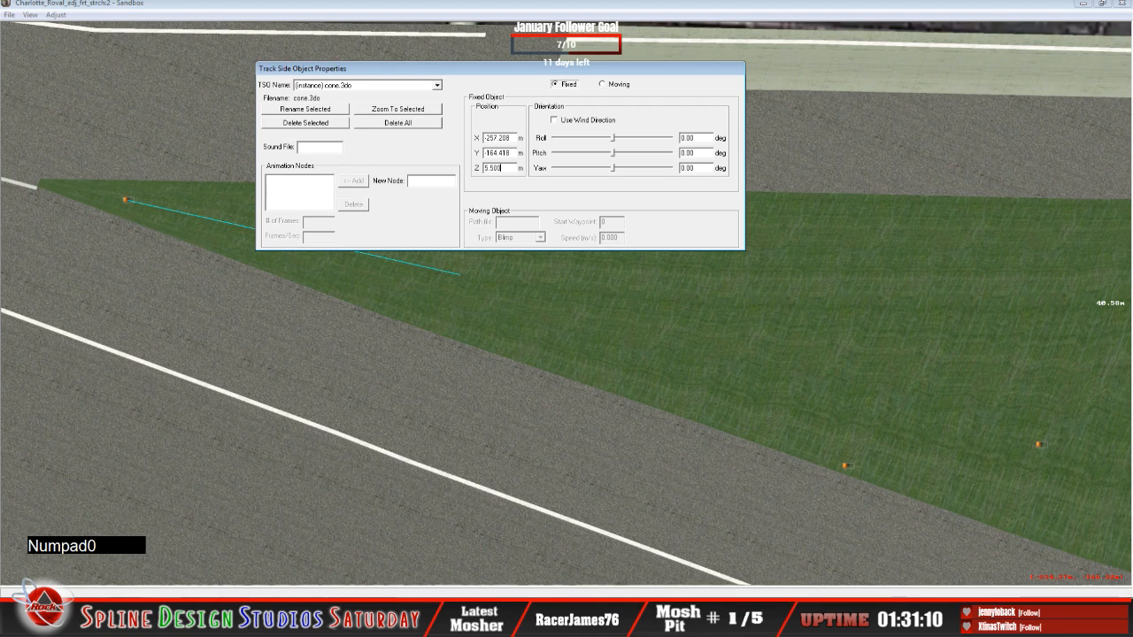
{"action": "left_click", "coordinate": [448, 13]}
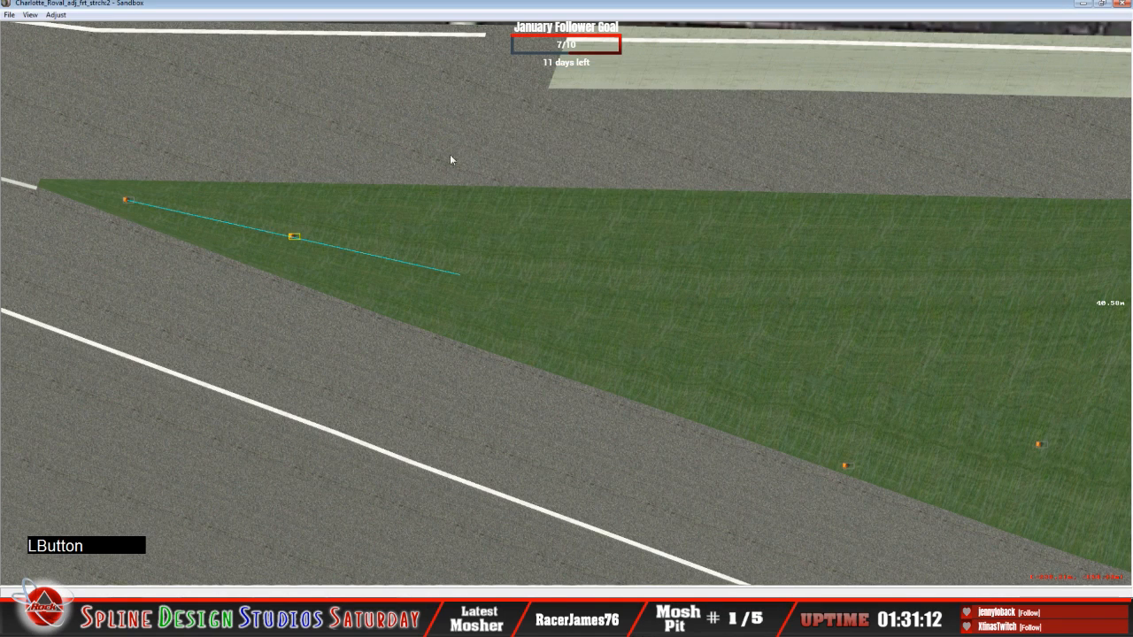
Add a further cone.3do at the linear guide's far end, away from the grass strip's narrow tip.
{"action": "right_click", "coordinate": [467, 279]}
{"action": "left_click", "coordinate": [482, 283]}
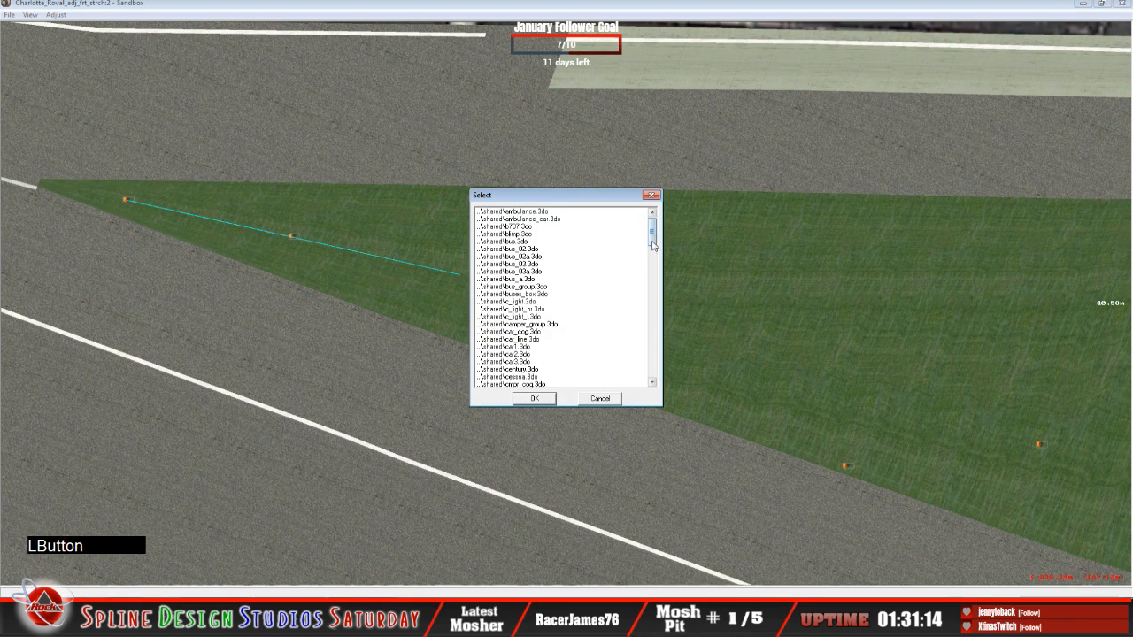
{"action": "scroll", "coordinate": [657, 256], "scroll_direction": "down", "scroll_amount": 1}
{"action": "left_click_drag", "start_coordinate": [657, 257], "coordinate": [669, 385]}
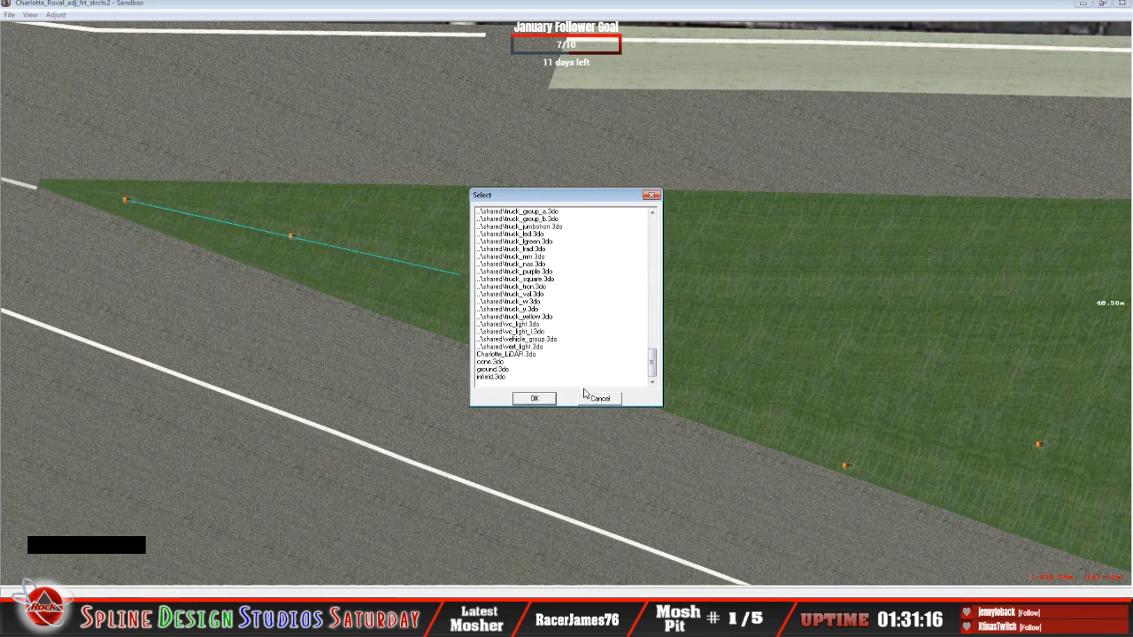
{"action": "left_click", "coordinate": [492, 362]}
{"action": "left_click", "coordinate": [541, 399]}
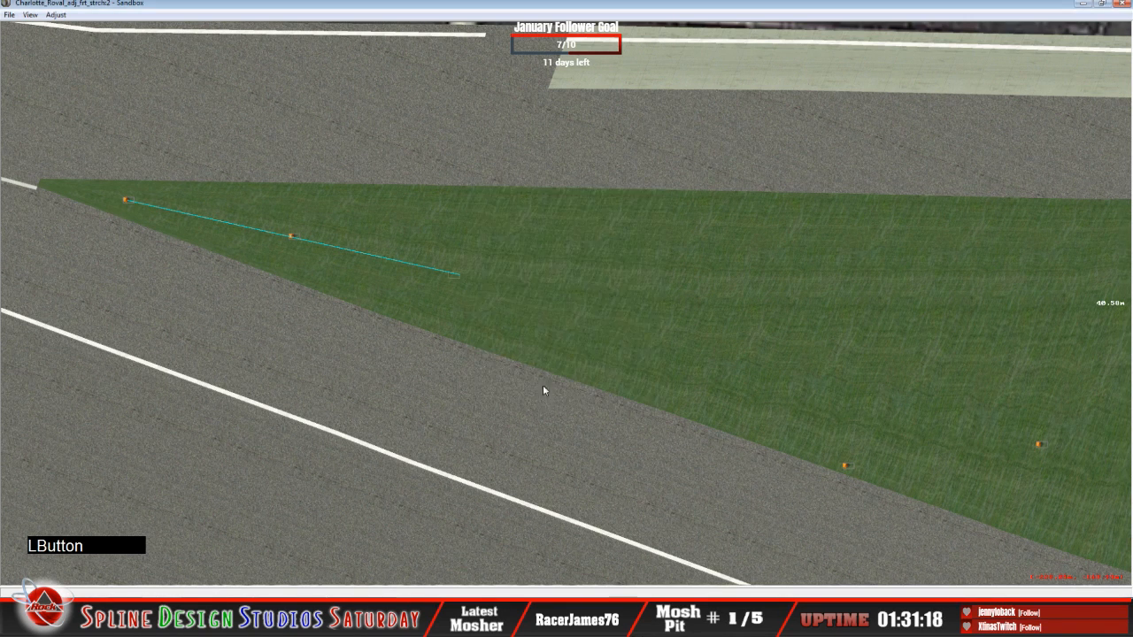
Make the cone at the guide's far end a fixed object with a Z position of 5.500 m.
{"action": "double_click", "coordinate": [457, 275]}
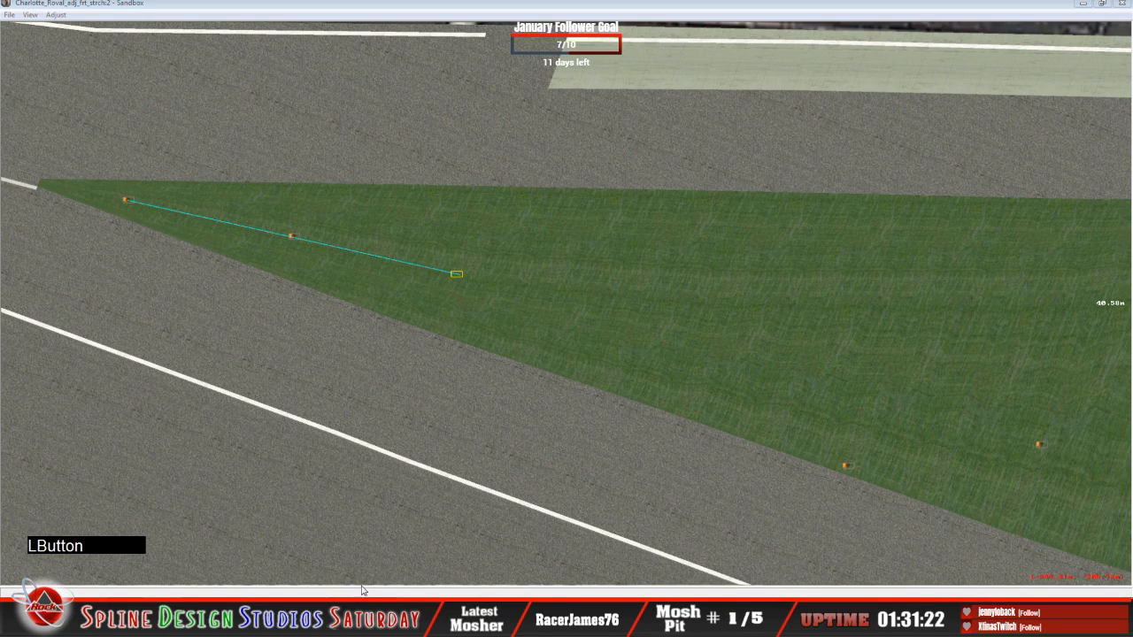
{"action": "left_click", "coordinate": [558, 84]}
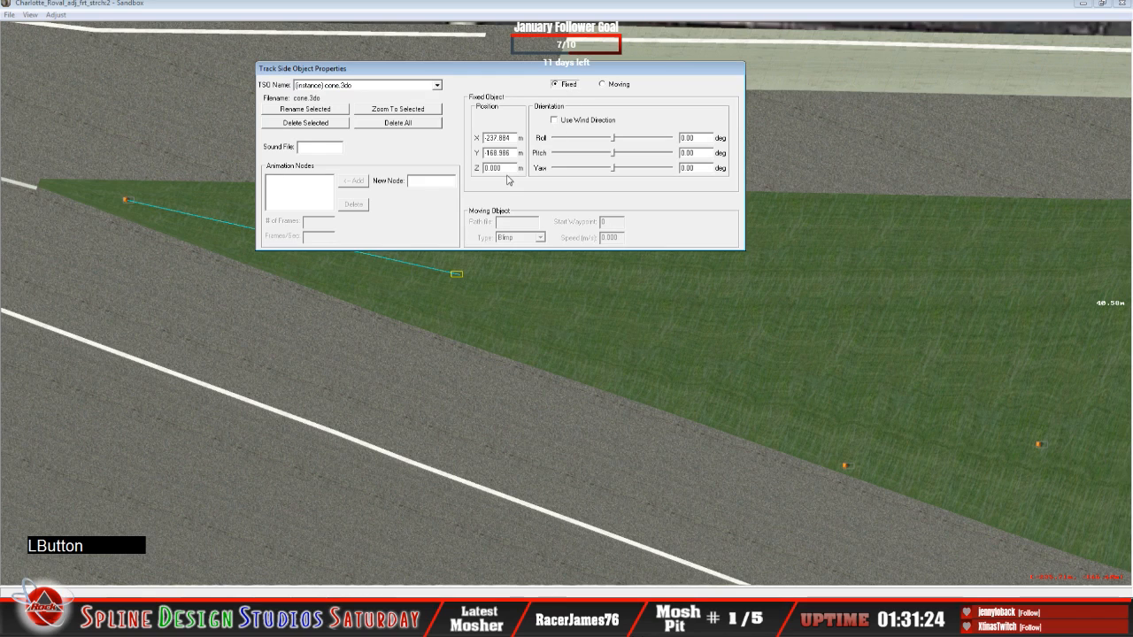
{"action": "key", "text": "BackSpace"}
{"action": "key", "text": "BackSpace"}
{"action": "key", "text": "BackSpace"}
{"action": "key", "text": "BackSpace"}
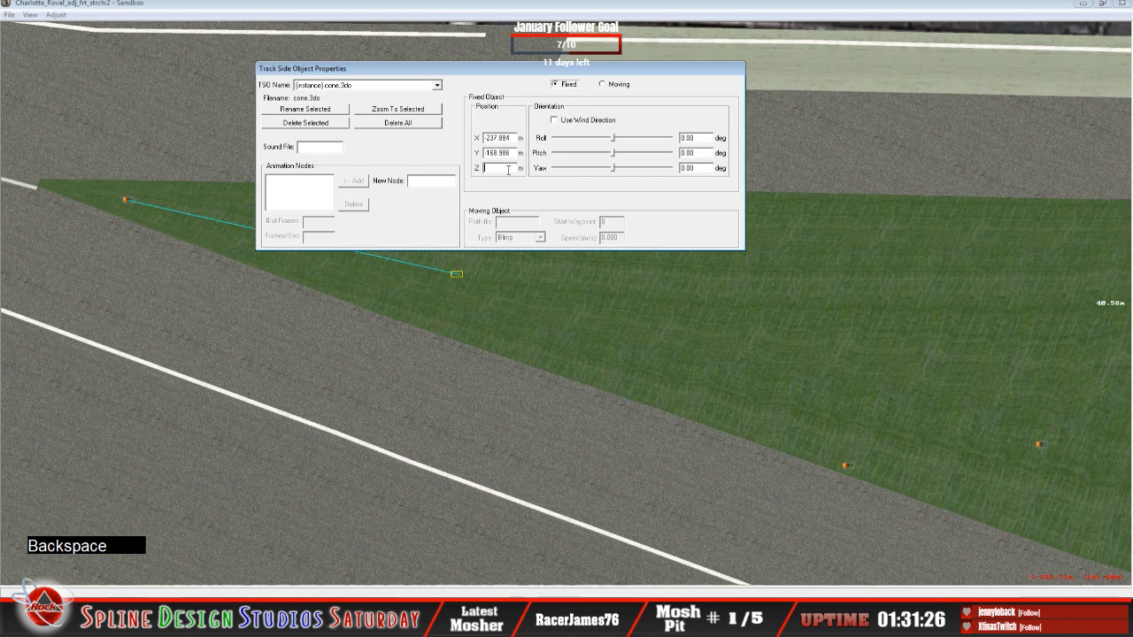
{"action": "type", "text": "5.5"}
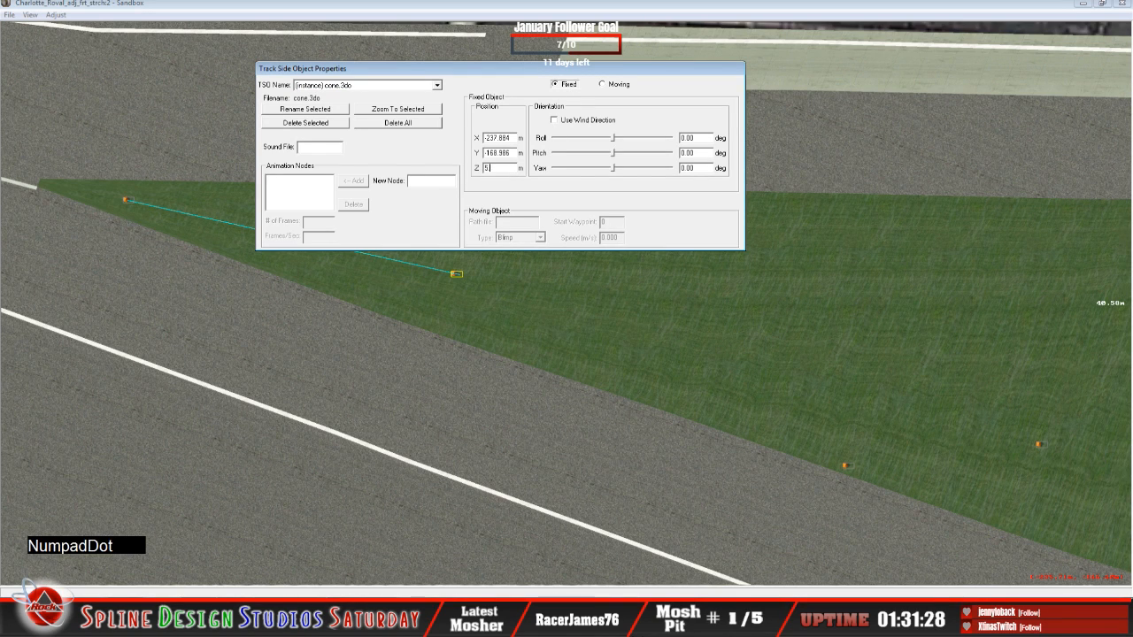
{"action": "type", "text": "00"}
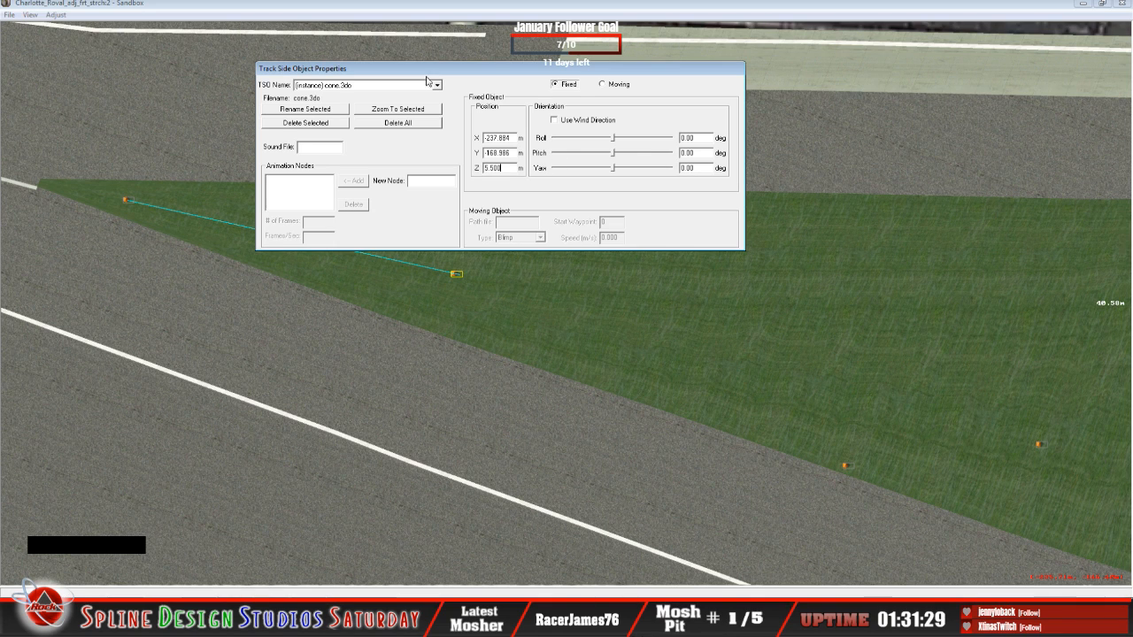
{"action": "left_click", "coordinate": [496, 405]}
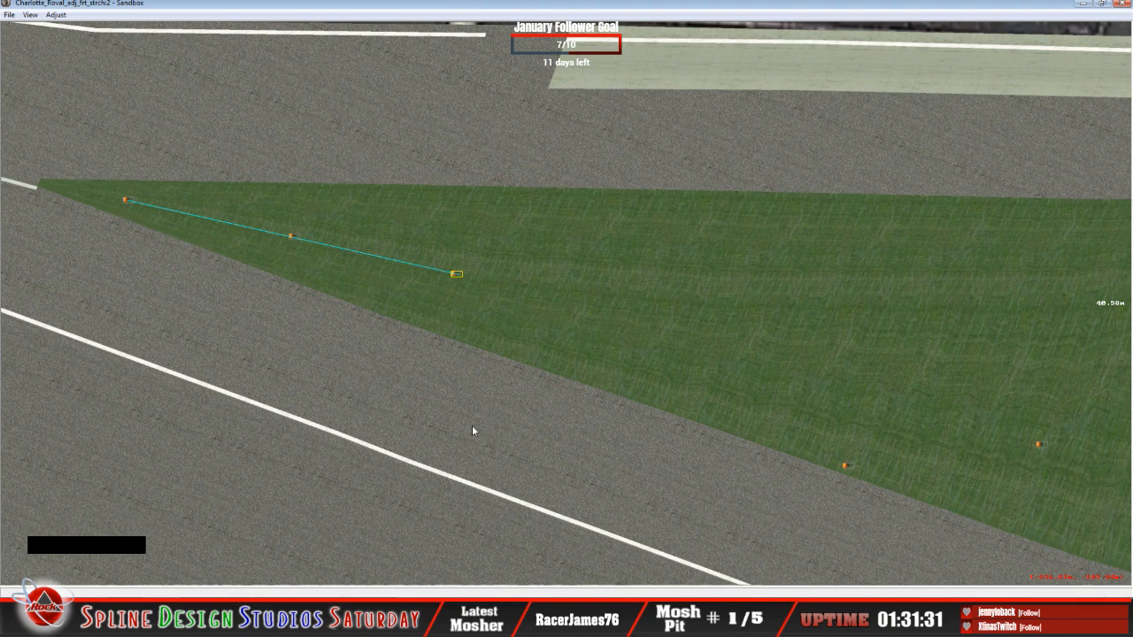
In the geometry editing view, move the linear guide onward along the upper grass edge past the third cone, and return to the object placement view.
{"action": "key", "text": "c"}
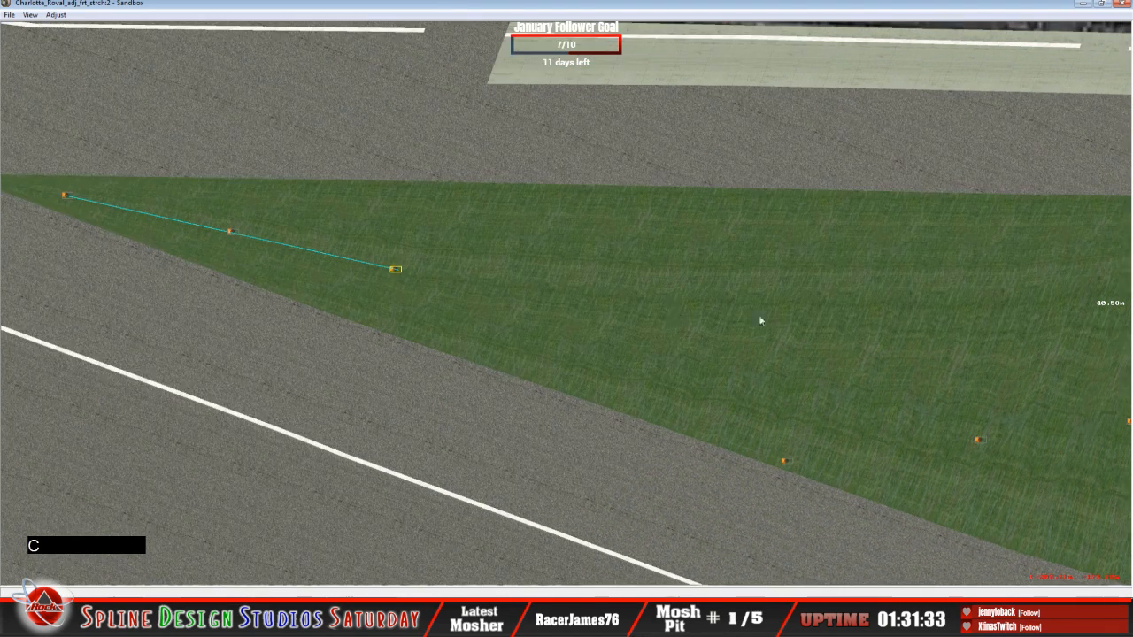
{"action": "key", "text": "c"}
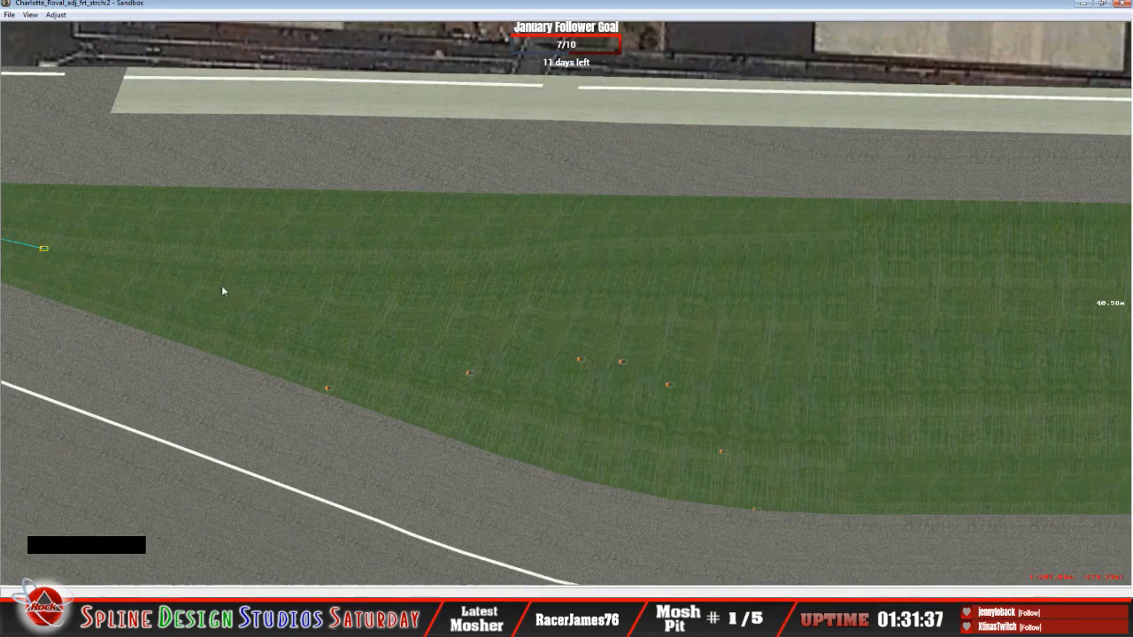
{"action": "key", "text": "c"}
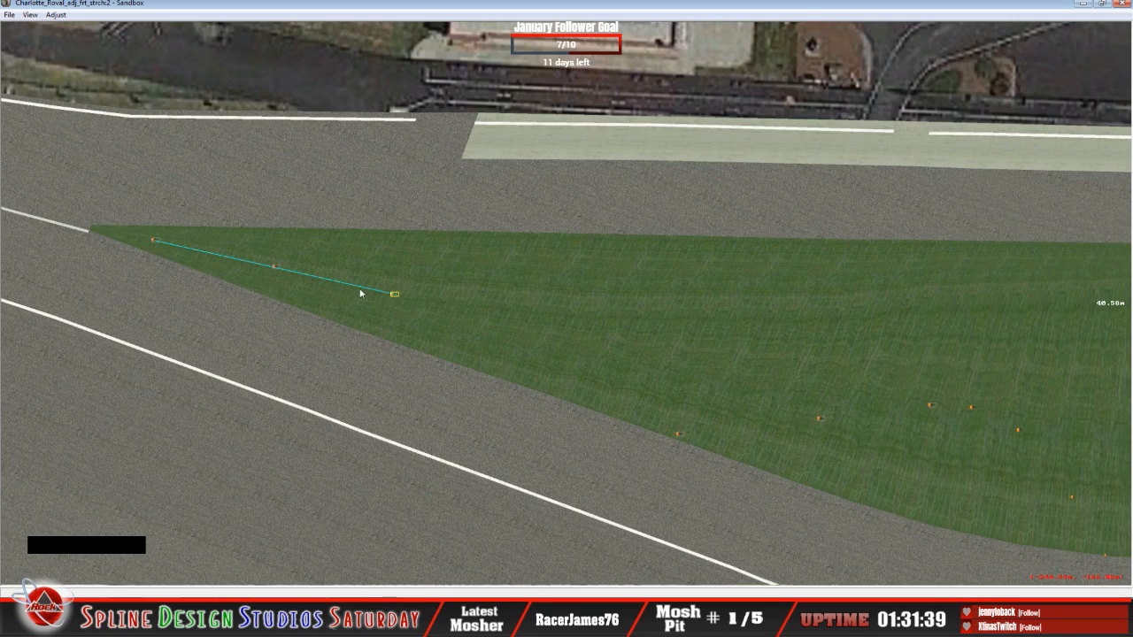
{"action": "left_click", "coordinate": [29, 15]}
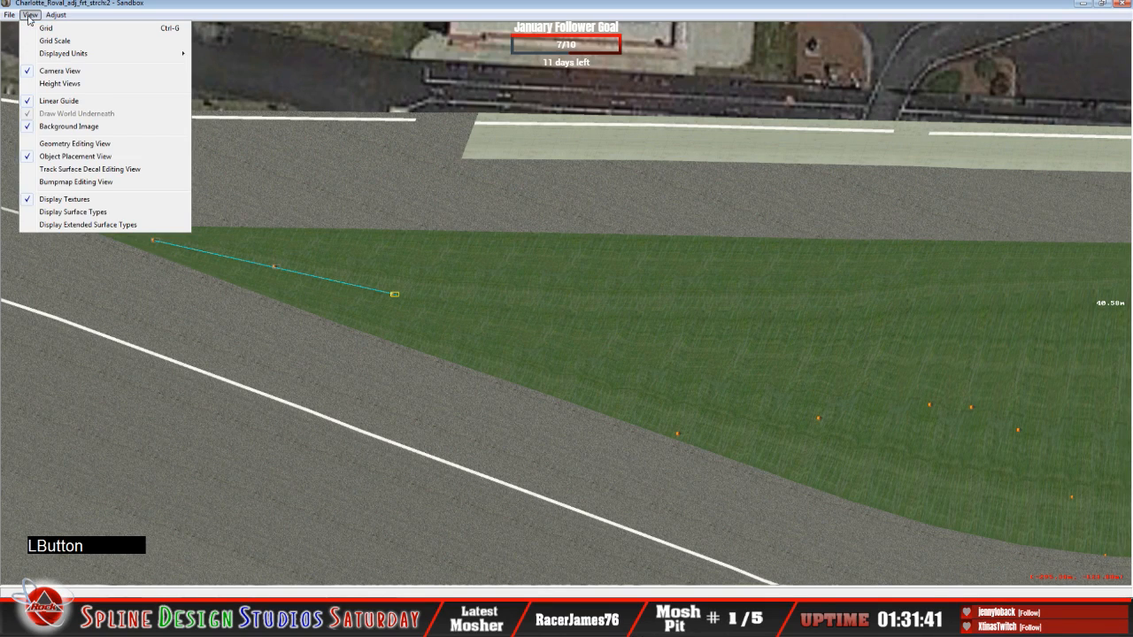
{"action": "left_click", "coordinate": [65, 146]}
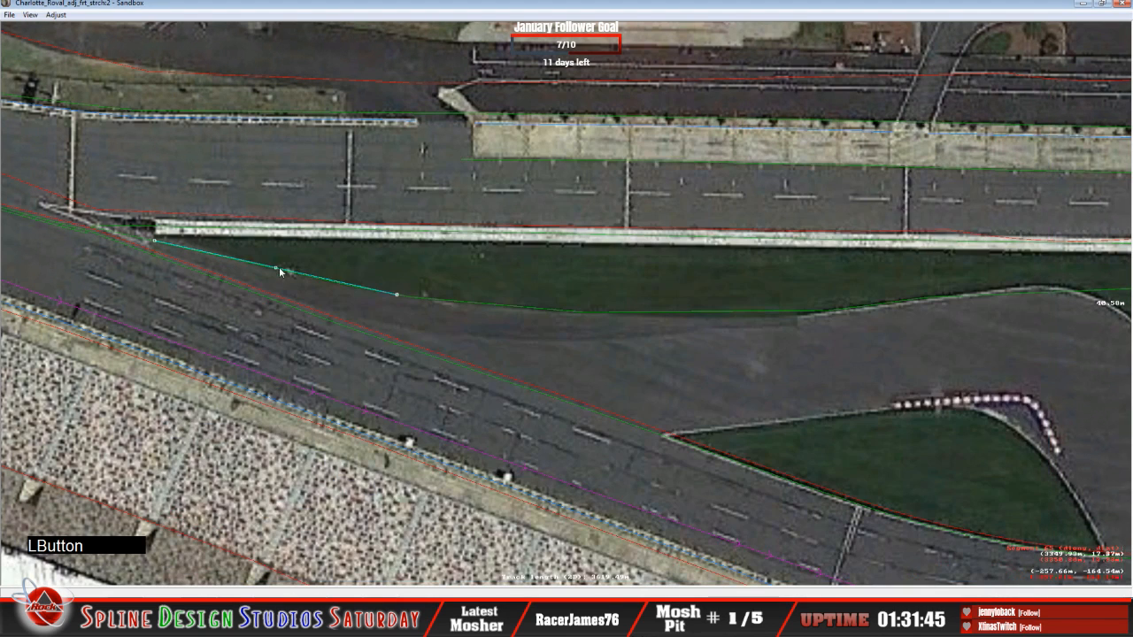
{"action": "left_click_drag", "start_coordinate": [275, 265], "coordinate": [532, 327]}
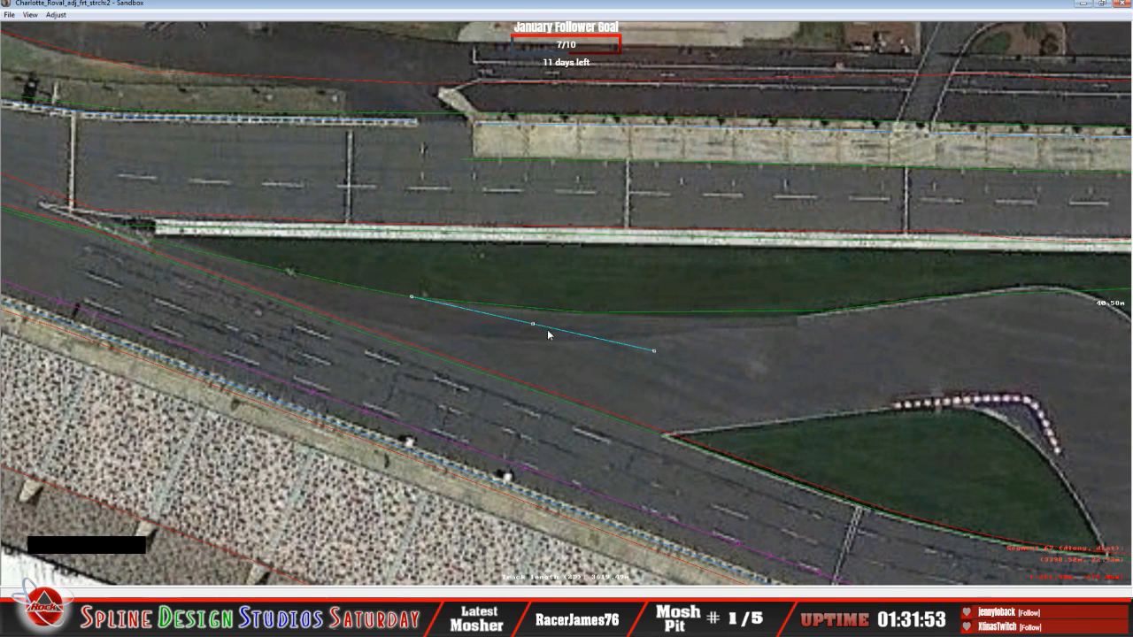
{"action": "left_click", "coordinate": [30, 15]}
{"action": "left_click", "coordinate": [55, 157]}
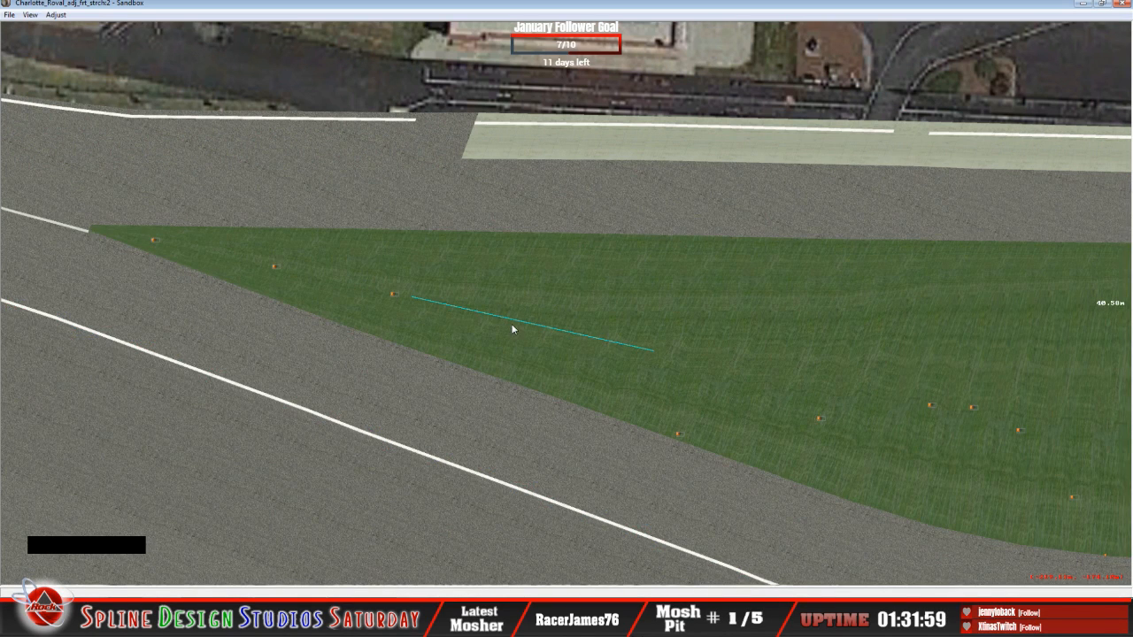
Shift the linear guide back in the geometry editing view so its start meets the third cone, and check it in the object placement view.
{"action": "left_click", "coordinate": [30, 15]}
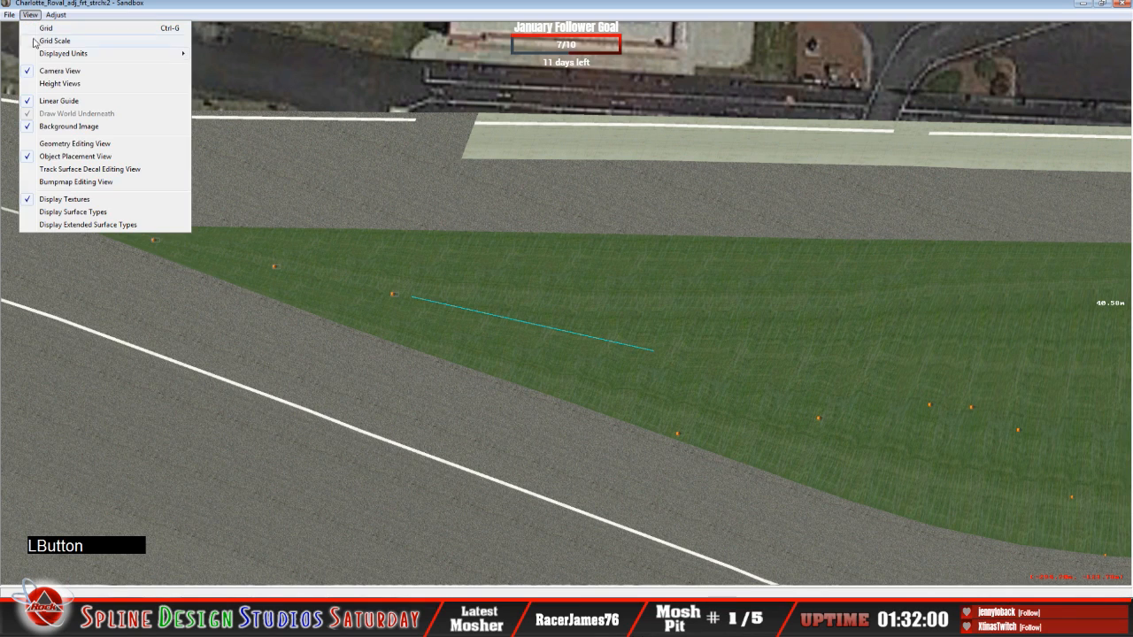
{"action": "left_click", "coordinate": [62, 167]}
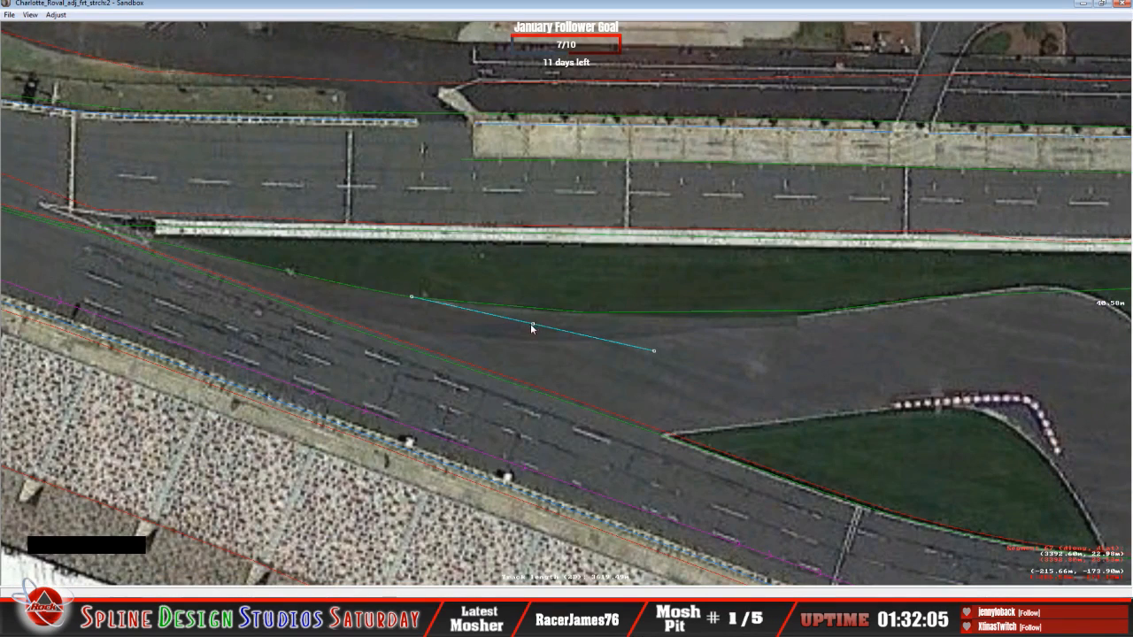
{"action": "left_click_drag", "start_coordinate": [531, 323], "coordinate": [515, 319]}
{"action": "left_click", "coordinate": [31, 15]}
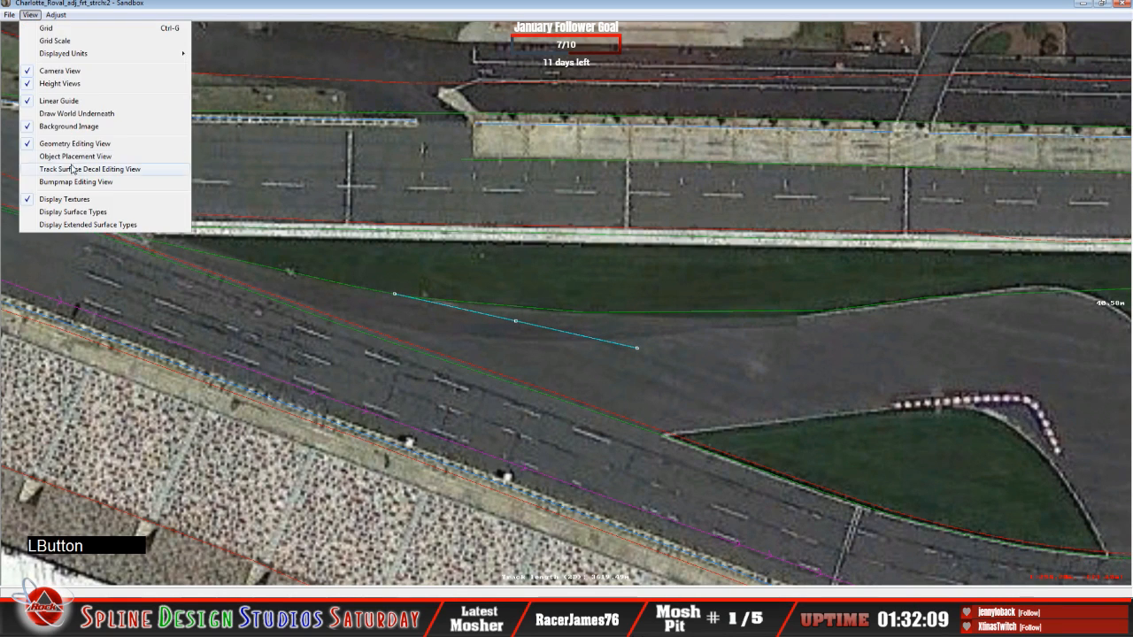
{"action": "left_click", "coordinate": [64, 165]}
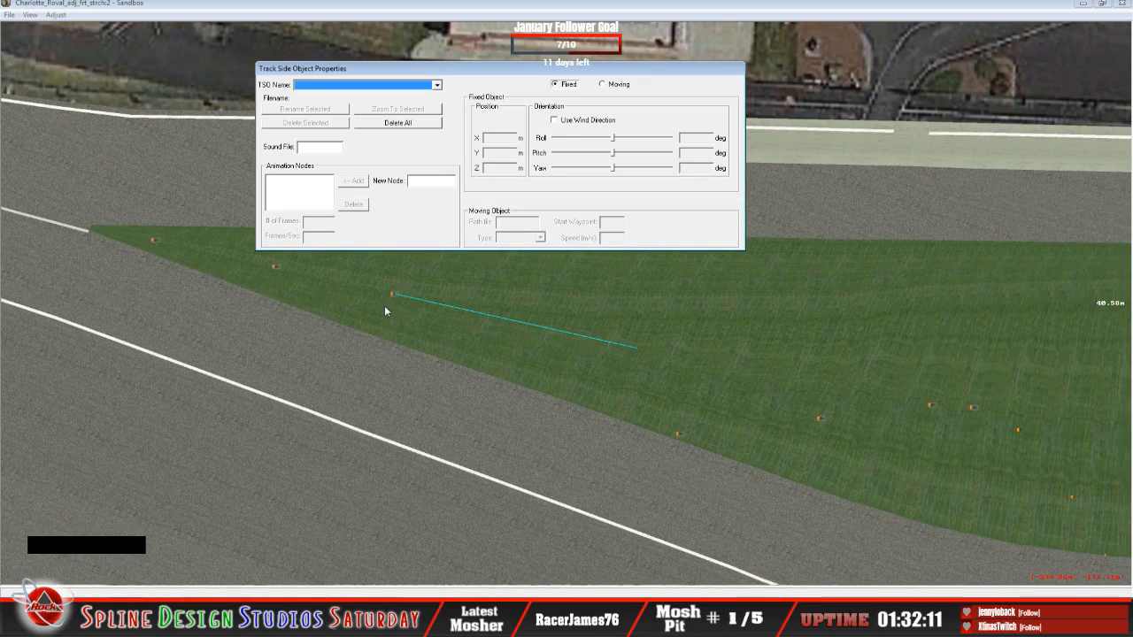
Hide the height views in the geometry editing view, nudge the linear guide slightly toward the strip's narrow tip, and recheck it against the third cone.
{"action": "left_click", "coordinate": [30, 15]}
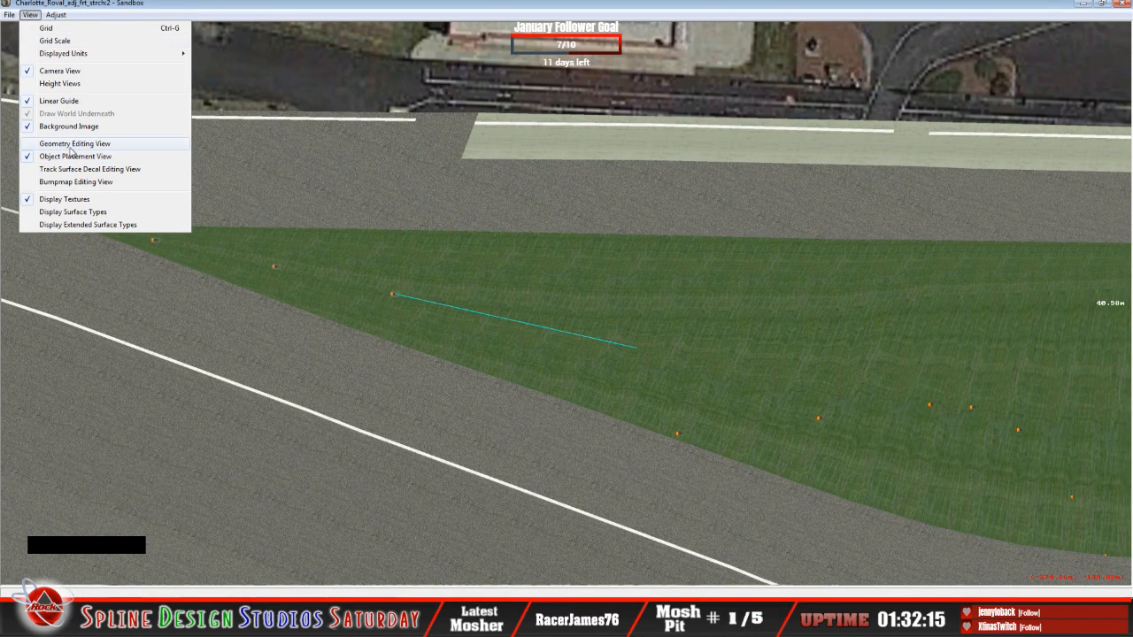
{"action": "left_click", "coordinate": [70, 146]}
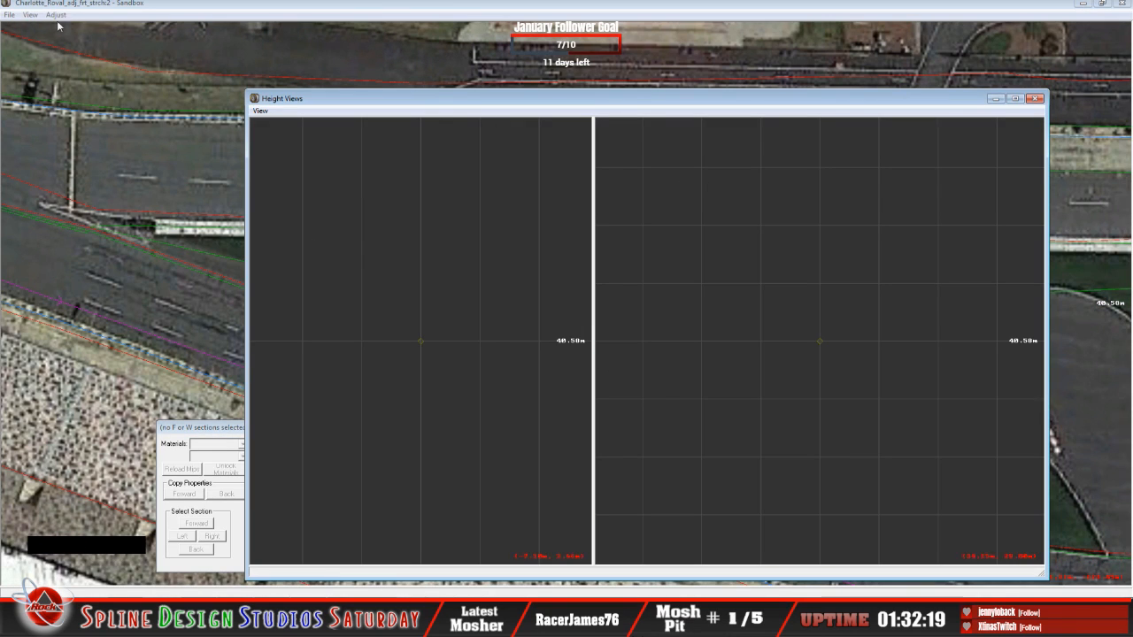
{"action": "left_click", "coordinate": [31, 15]}
{"action": "left_click", "coordinate": [45, 83]}
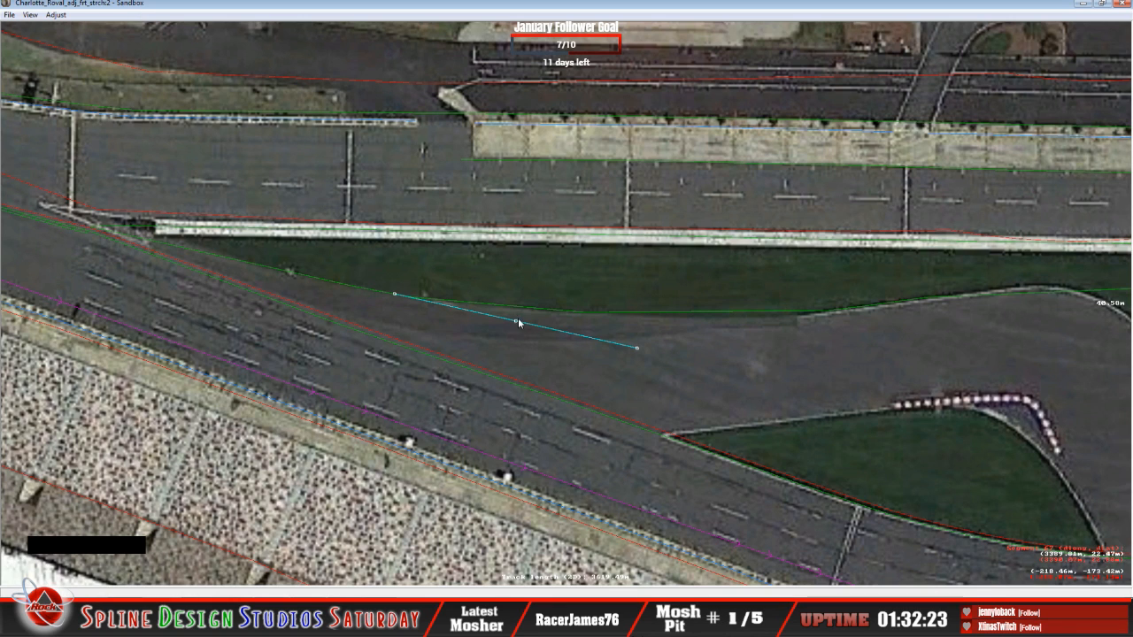
{"action": "left_click_drag", "start_coordinate": [514, 318], "coordinate": [508, 319]}
{"action": "left_click", "coordinate": [31, 15]}
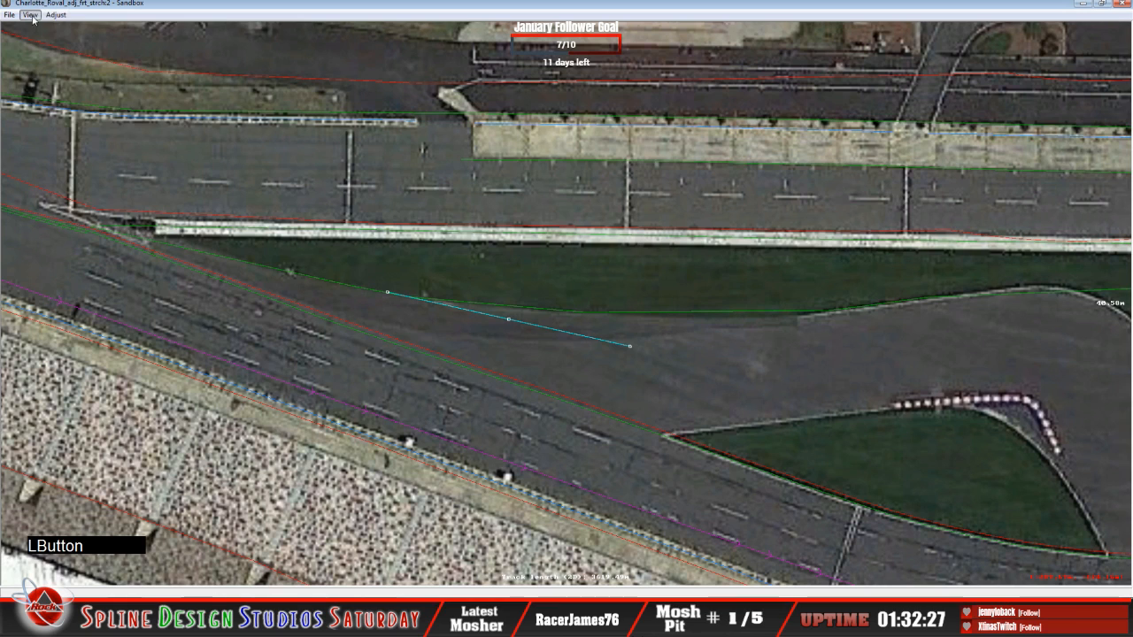
{"action": "left_click", "coordinate": [80, 156]}
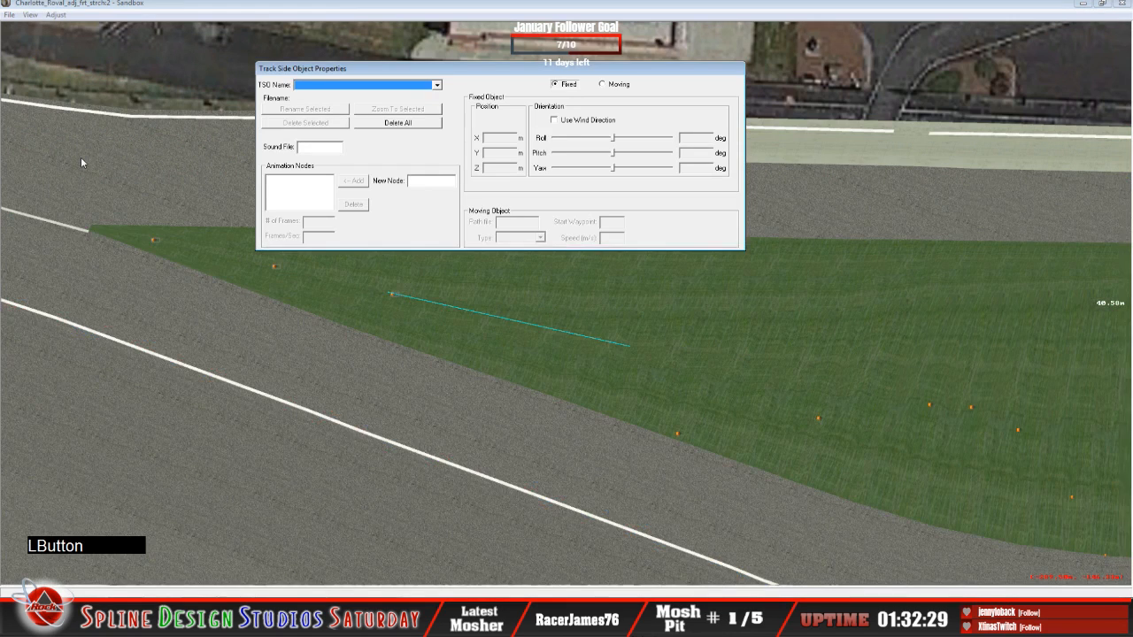
In the geometry editing view, nudge the linear guide slightly so its start meets the third cone, and check it in the object placement view.
{"action": "left_click", "coordinate": [28, 16]}
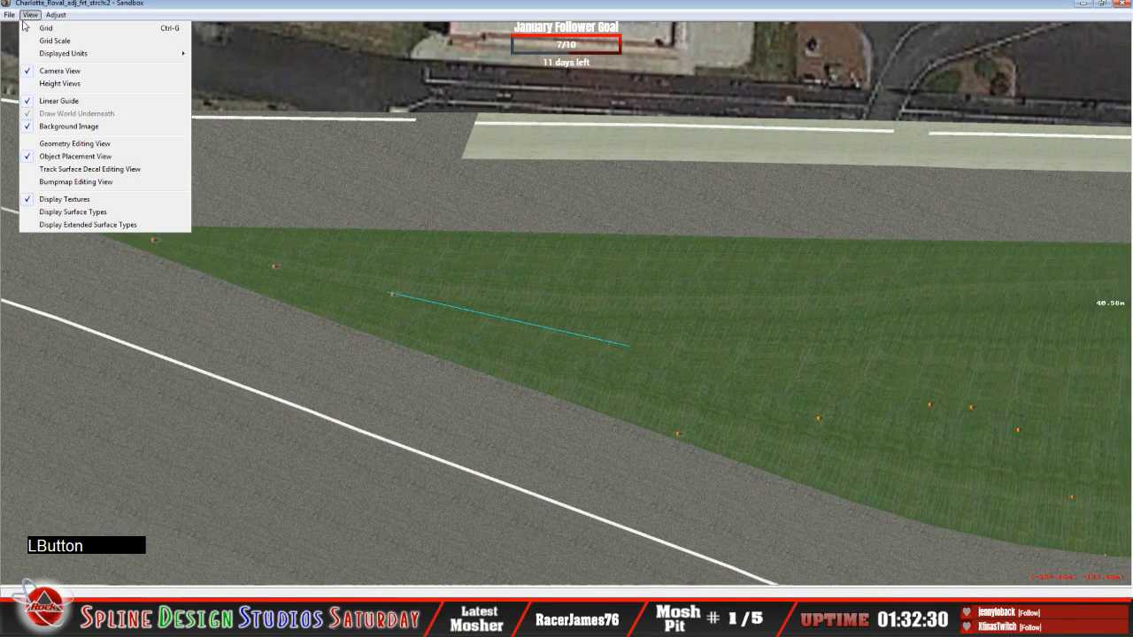
{"action": "left_click", "coordinate": [74, 144]}
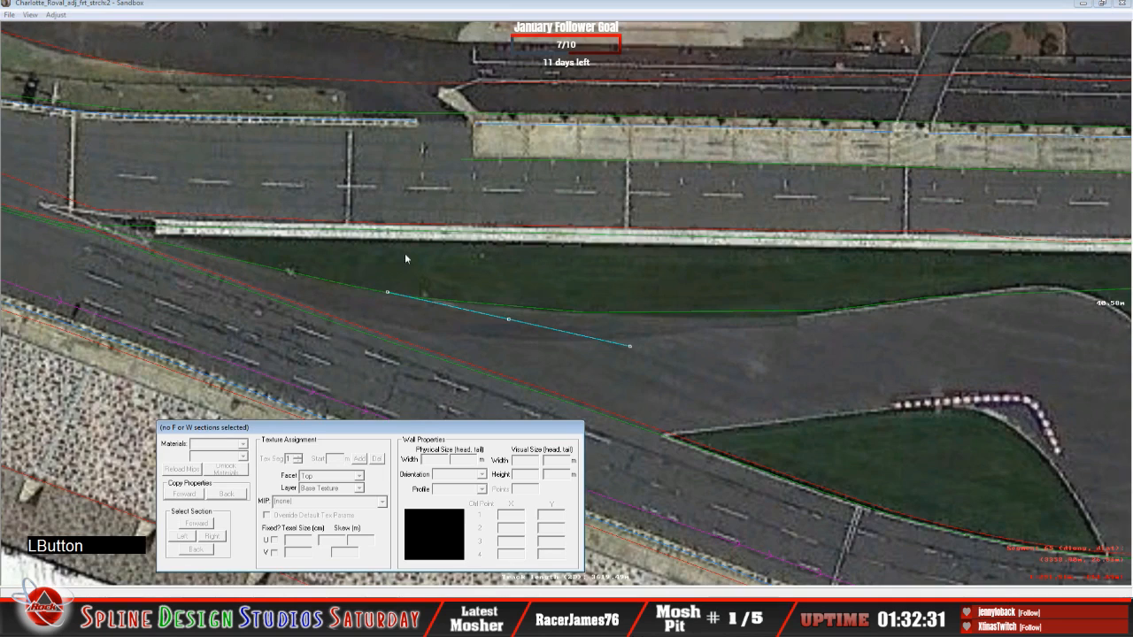
{"action": "left_click", "coordinate": [510, 320]}
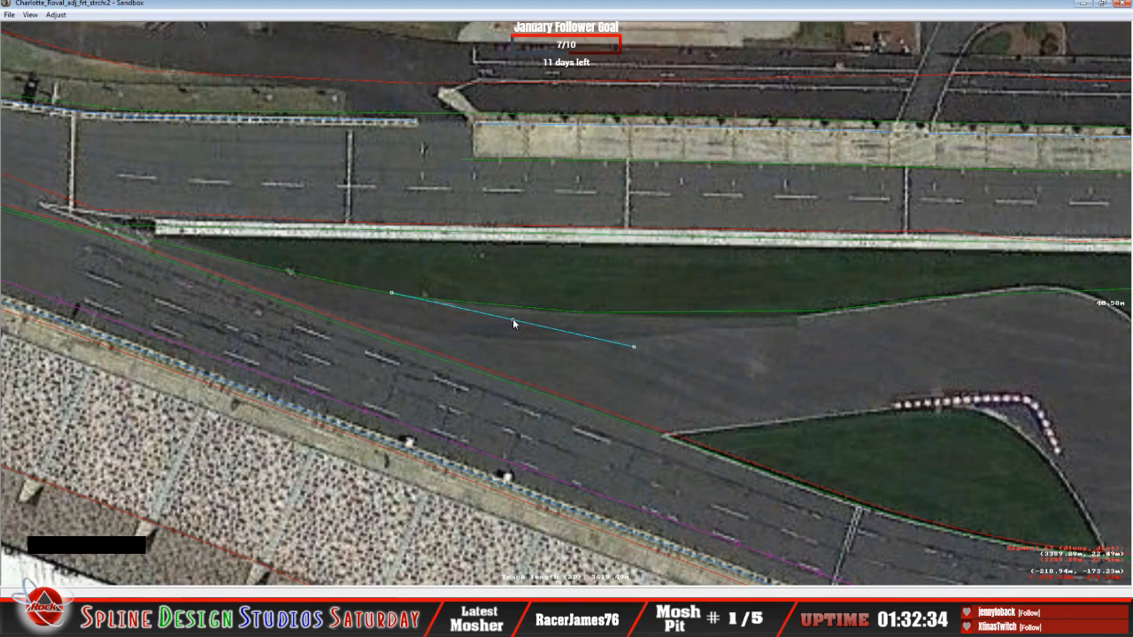
{"action": "left_click", "coordinate": [30, 15]}
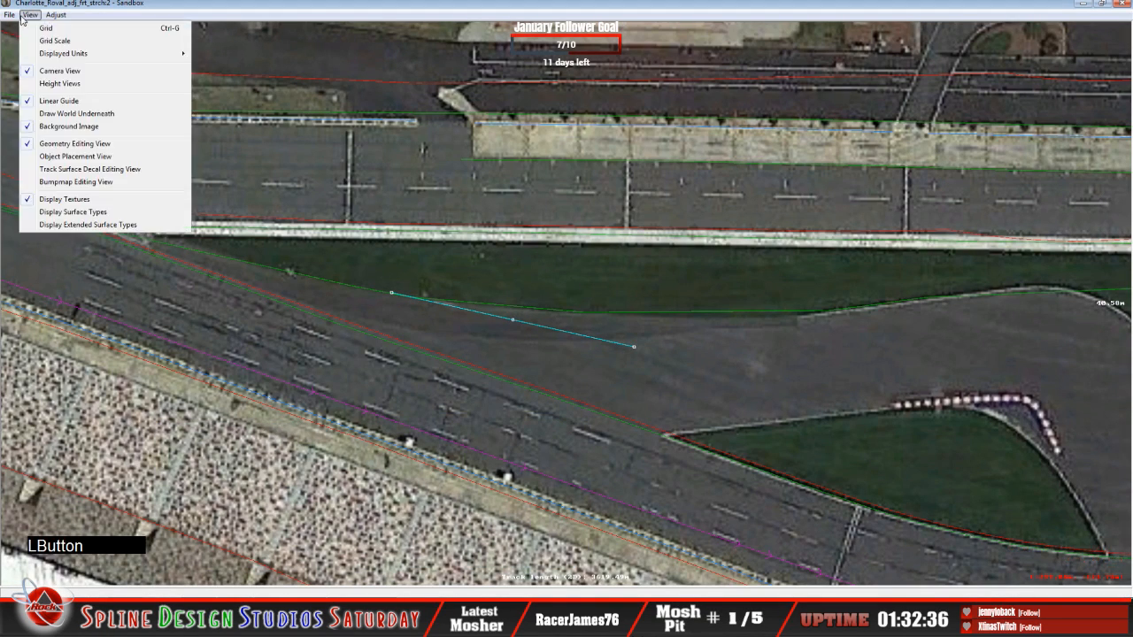
{"action": "left_click", "coordinate": [71, 157]}
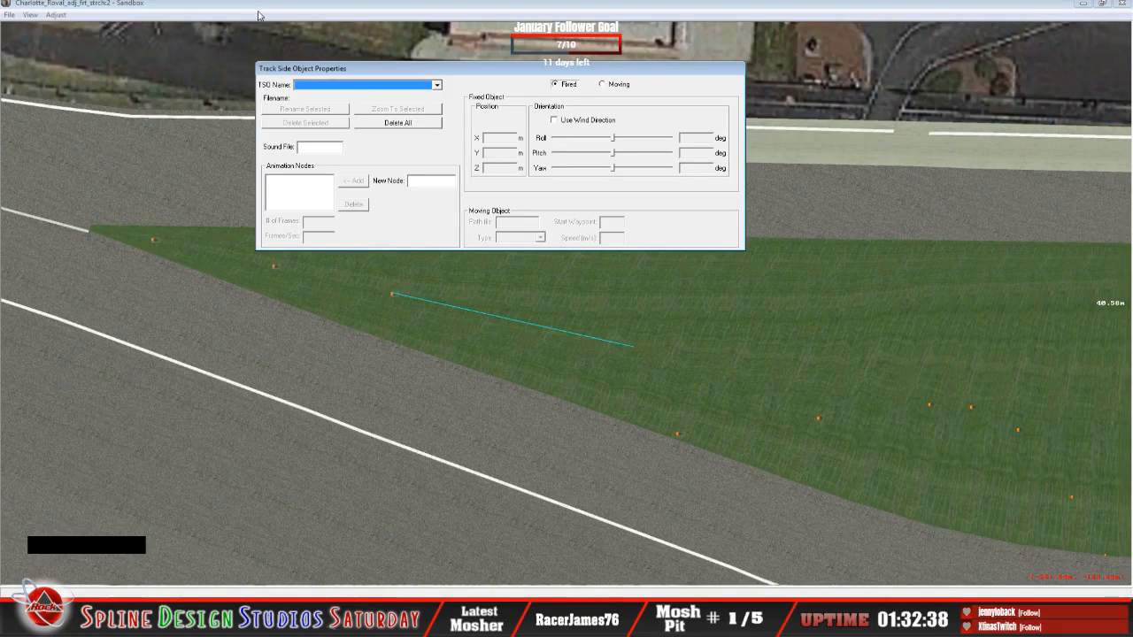
{"action": "left_click", "coordinate": [277, 158]}
{"action": "key", "text": "z"}
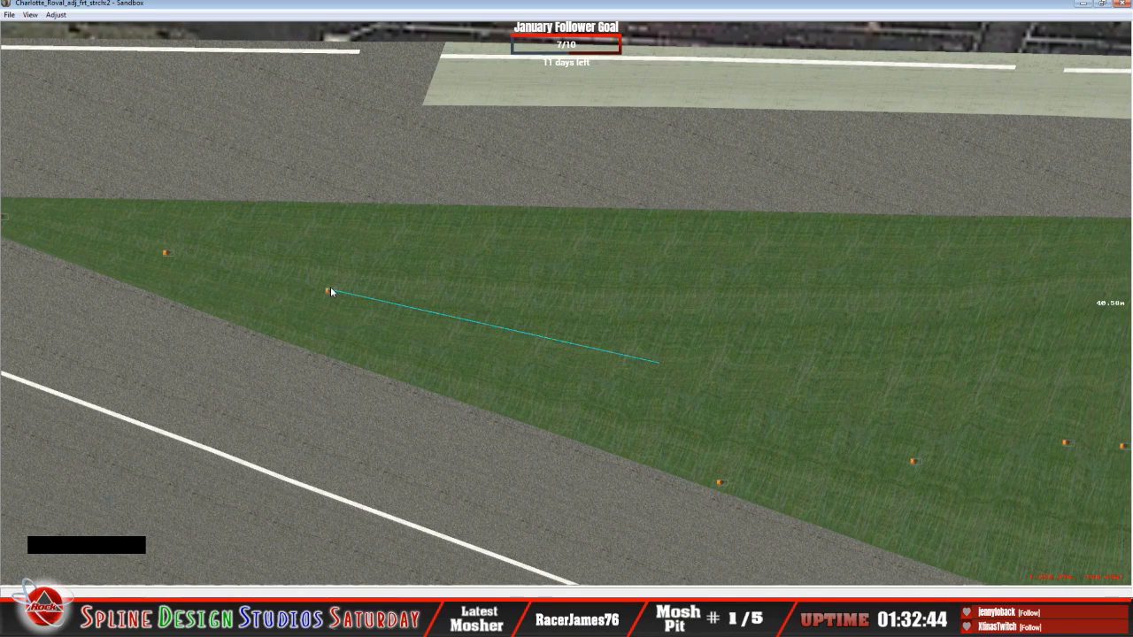
In the geometry editing view, pull the guide's far end onto the upper grass edge, making it about 31 m long, and return to object placement.
{"action": "left_click", "coordinate": [31, 16]}
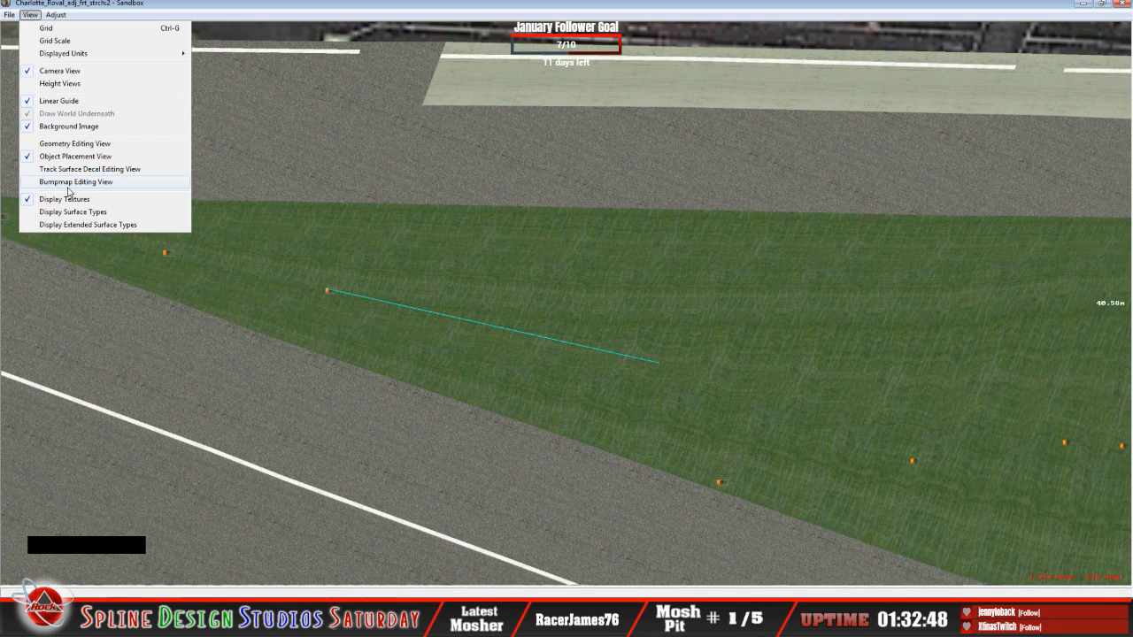
{"action": "left_click", "coordinate": [53, 145]}
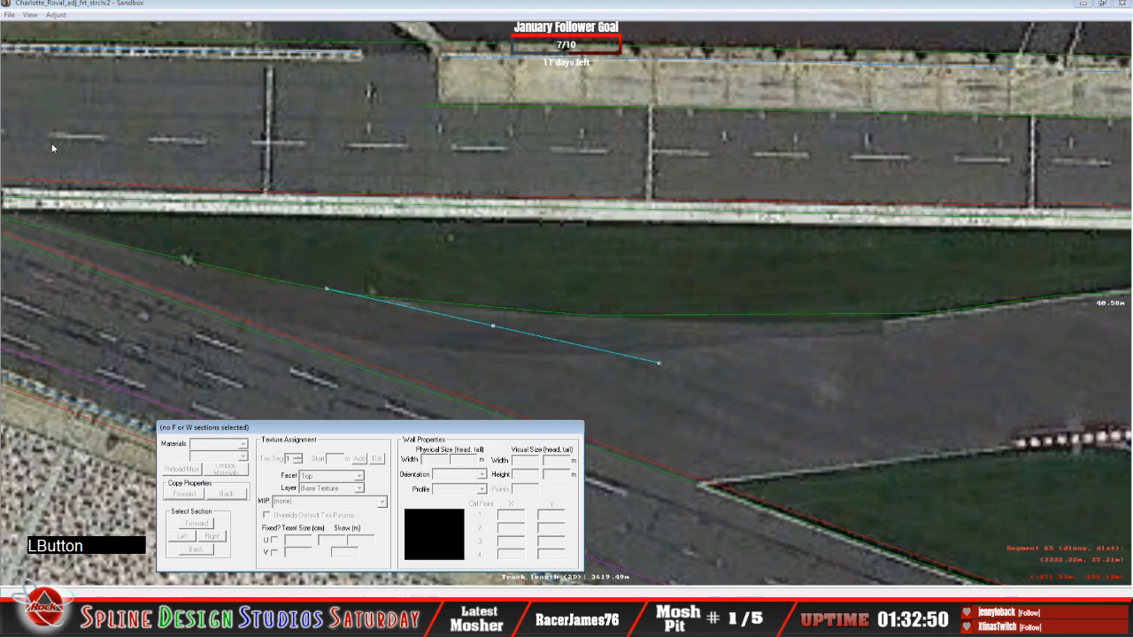
{"action": "left_click_drag", "start_coordinate": [658, 363], "coordinate": [593, 317]}
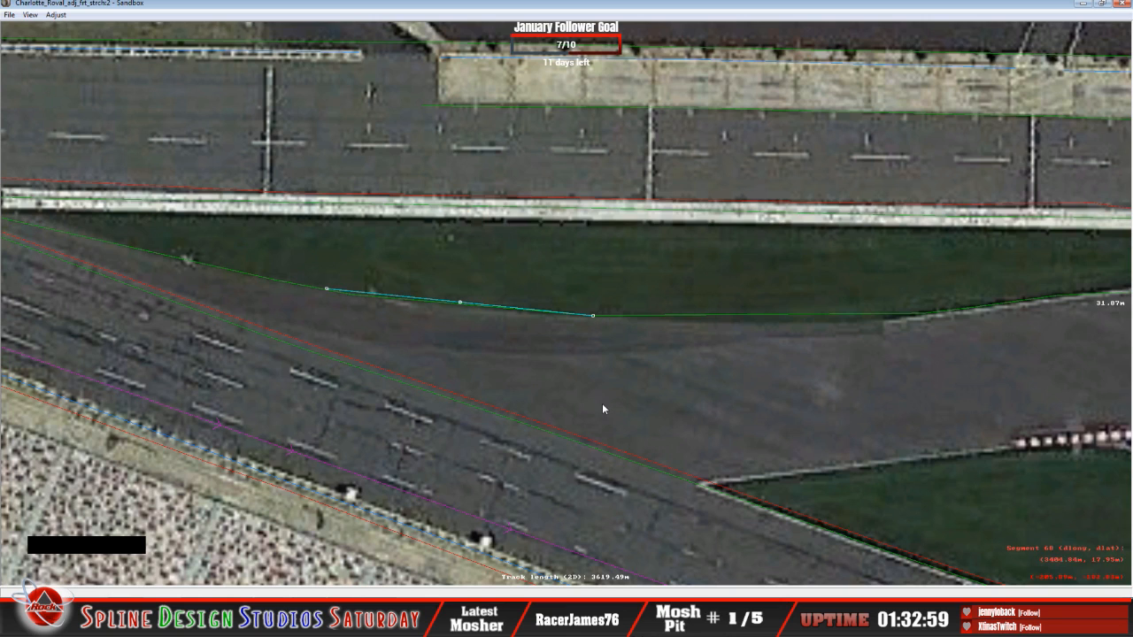
{"action": "left_click", "coordinate": [30, 14]}
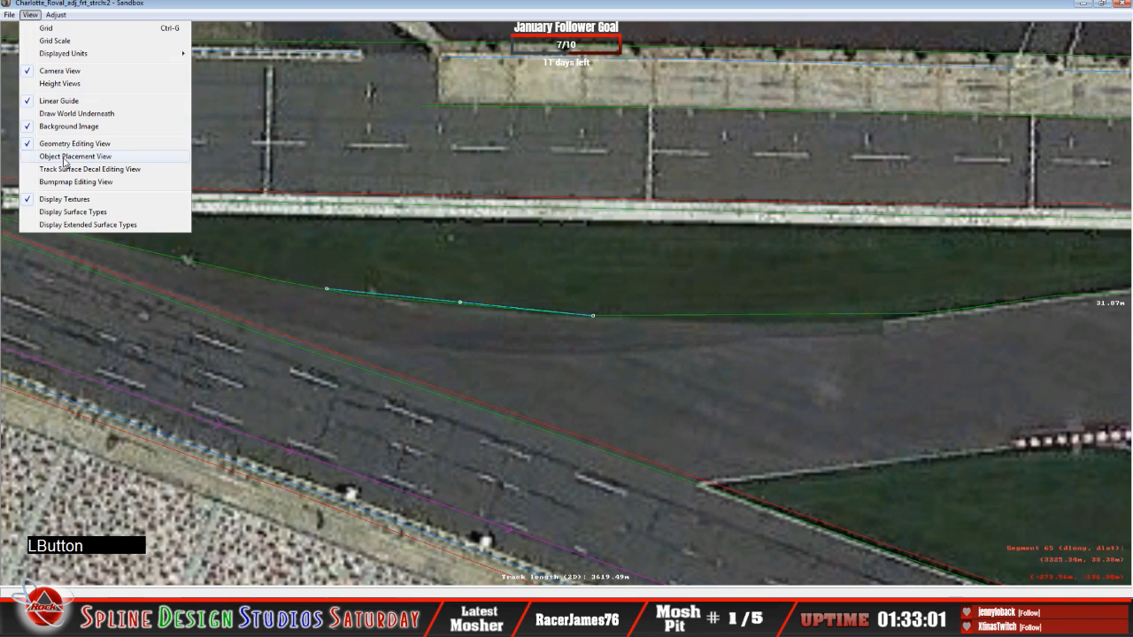
{"action": "left_click", "coordinate": [63, 157]}
Add a cone.3do trackside object at the midpoint of the linear guide.
{"action": "right_click", "coordinate": [457, 302]}
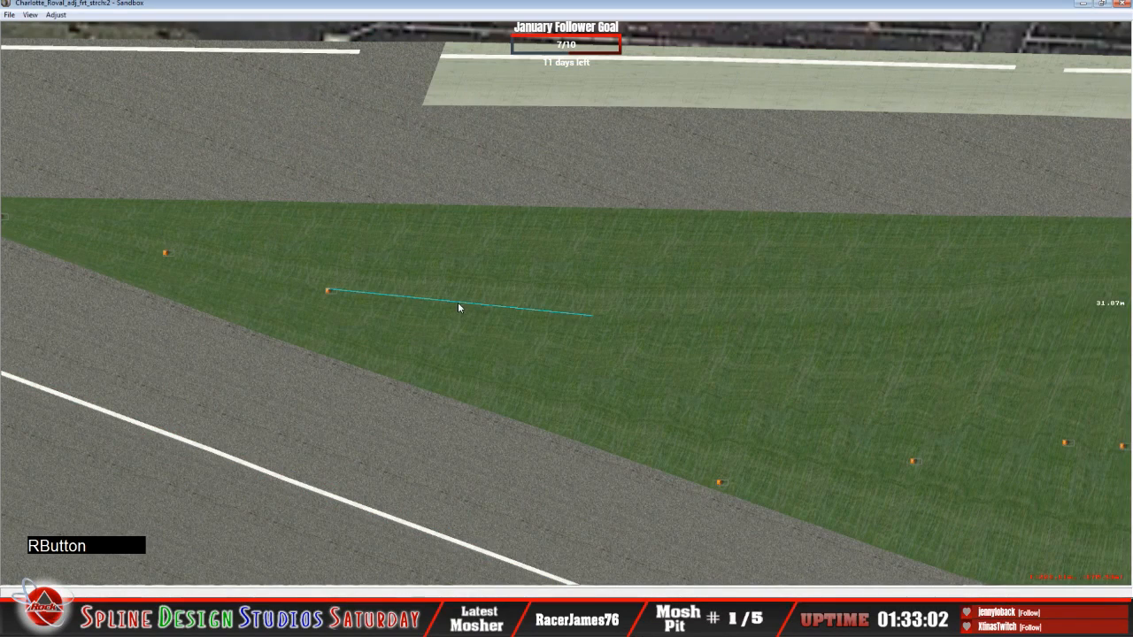
{"action": "left_click", "coordinate": [488, 313]}
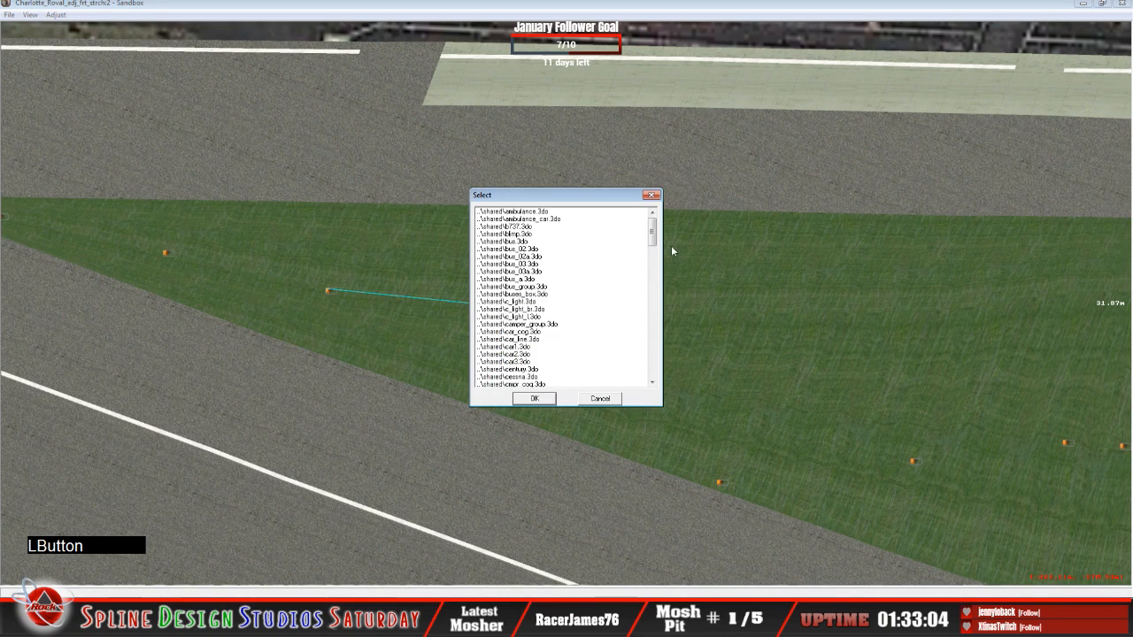
{"action": "left_click_drag", "start_coordinate": [651, 233], "coordinate": [651, 363]}
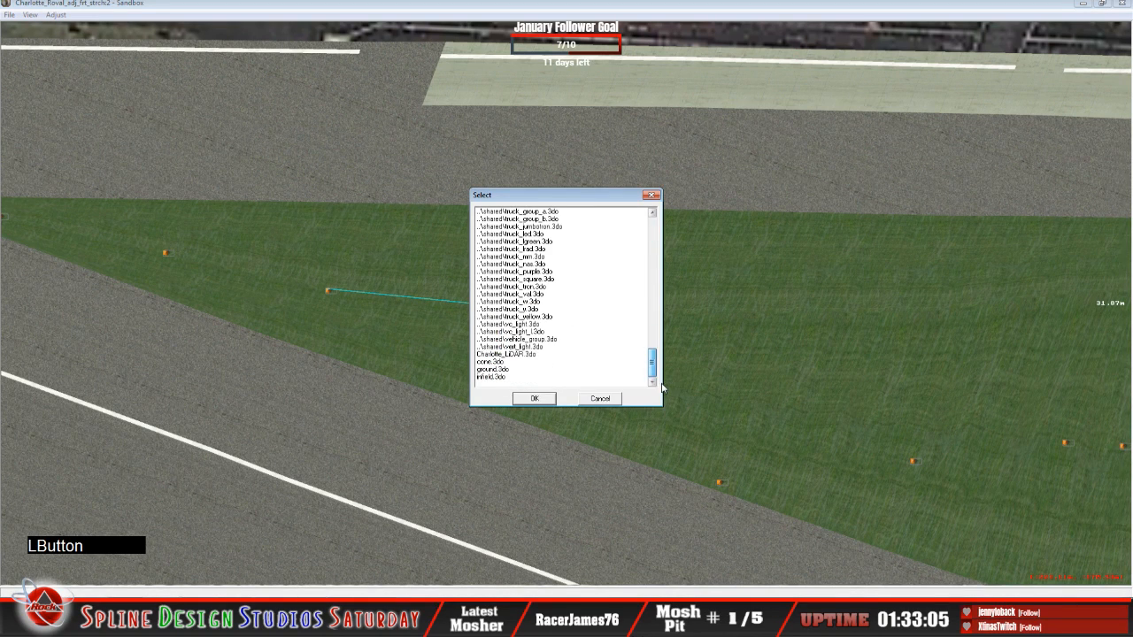
{"action": "left_click", "coordinate": [505, 362]}
{"action": "left_click", "coordinate": [535, 399]}
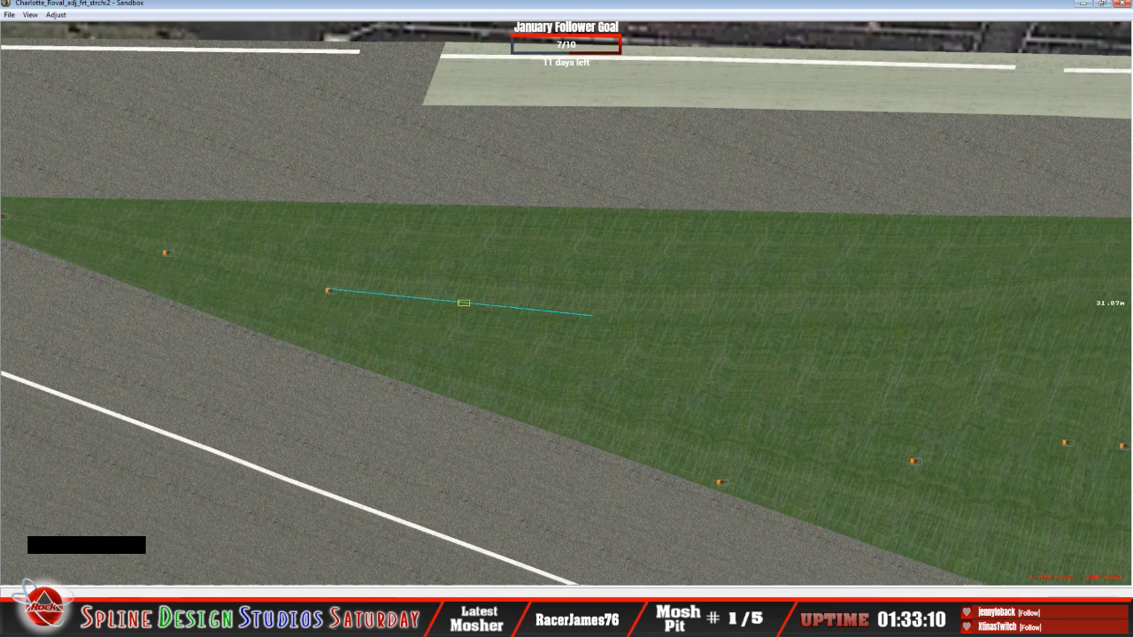
Make the cone at the guide's midpoint a fixed object with a Z position of 5.500 m.
{"action": "left_click", "coordinate": [592, 314]}
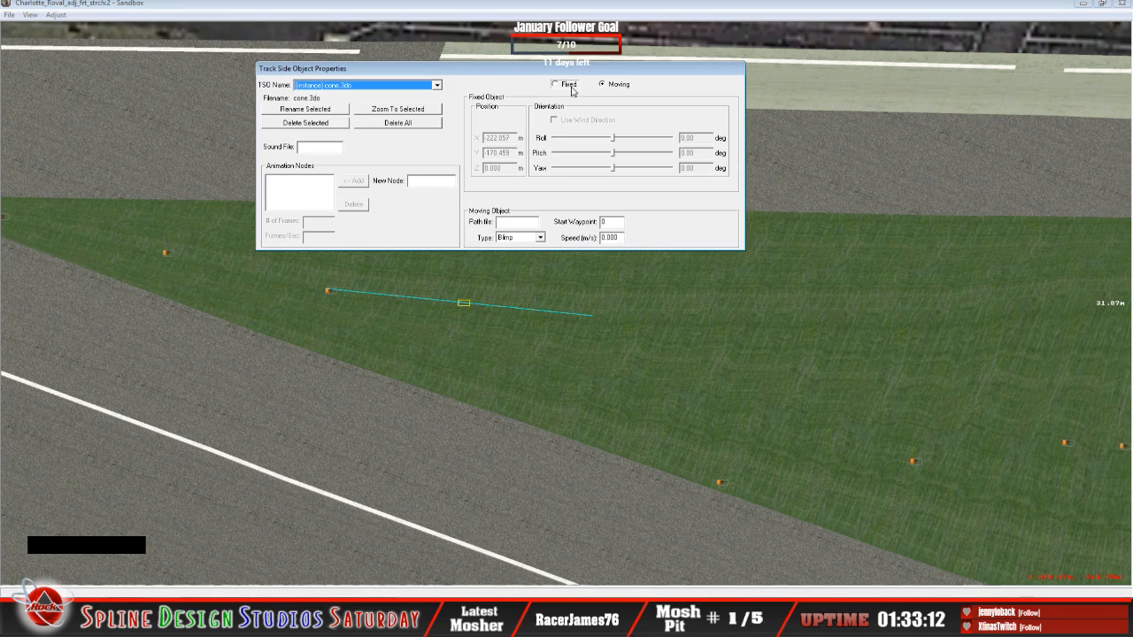
{"action": "left_click", "coordinate": [556, 85]}
{"action": "key", "text": "BackSpace"}
{"action": "key", "text": "BackSpace"}
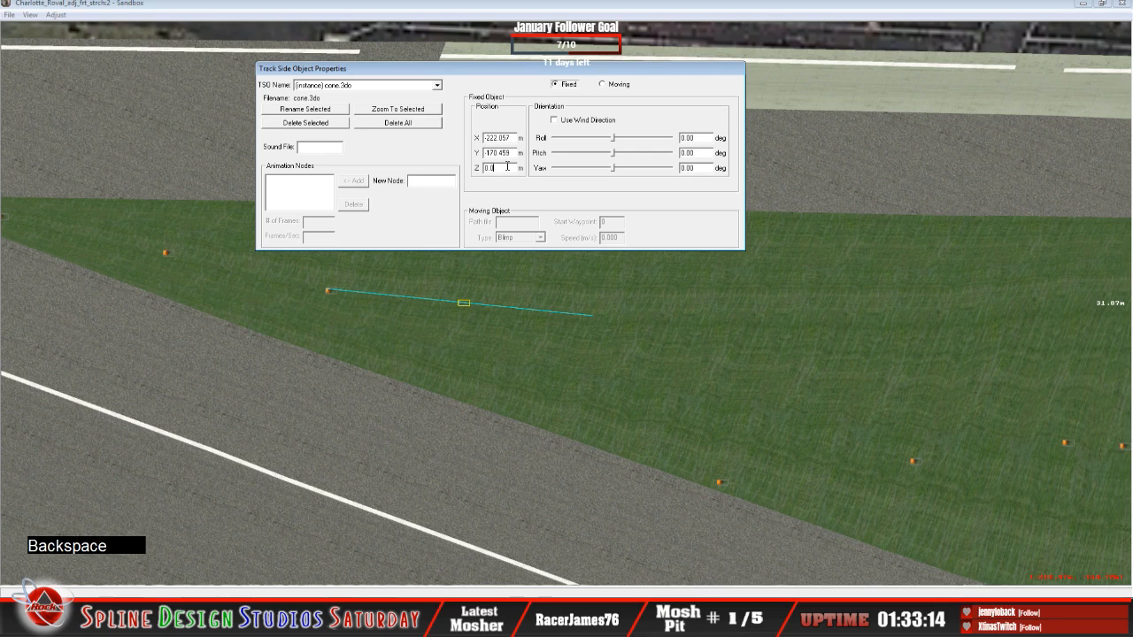
{"action": "type", "text": "5.50"}
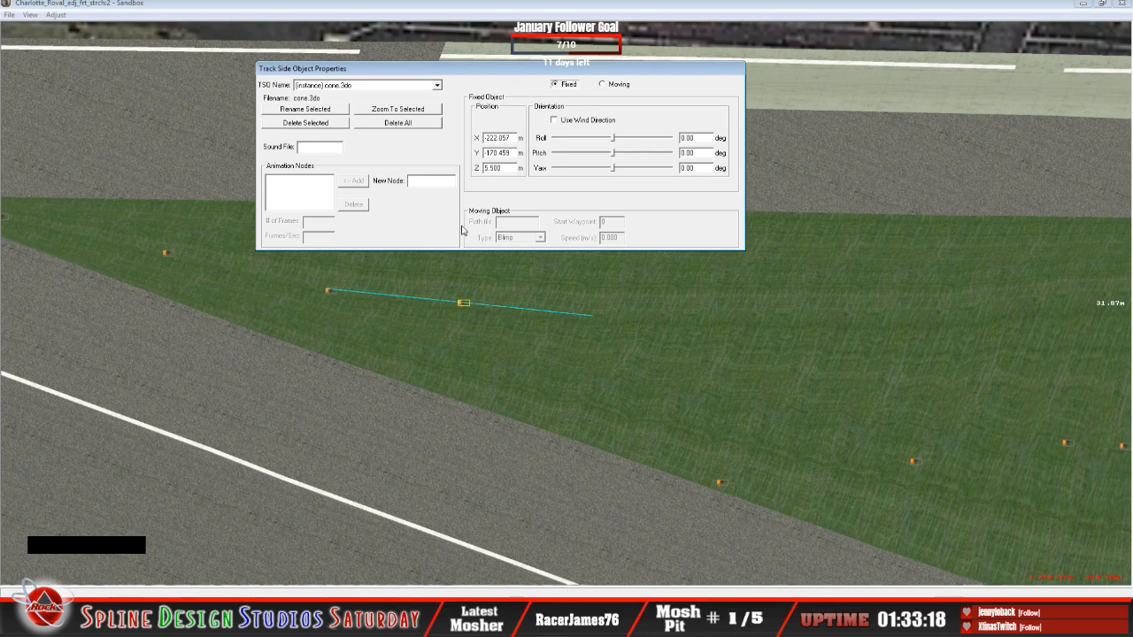
Add a cone.3do trackside object at the far end of the linear guide.
{"action": "right_click", "coordinate": [589, 318]}
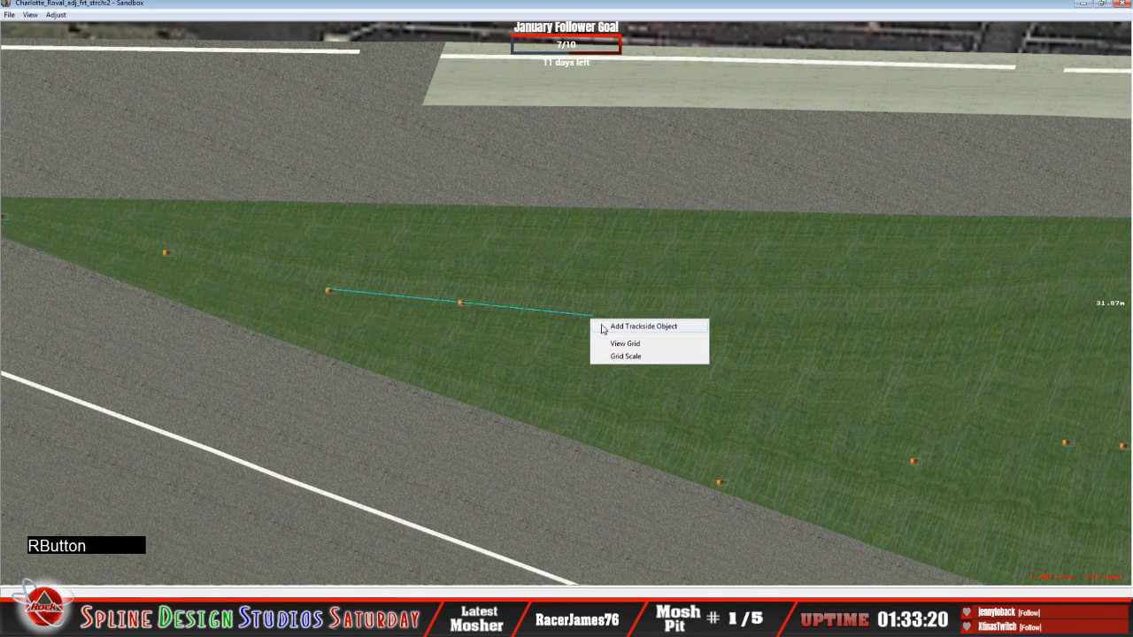
{"action": "left_click", "coordinate": [635, 328]}
{"action": "left_click_drag", "start_coordinate": [653, 232], "coordinate": [657, 393]}
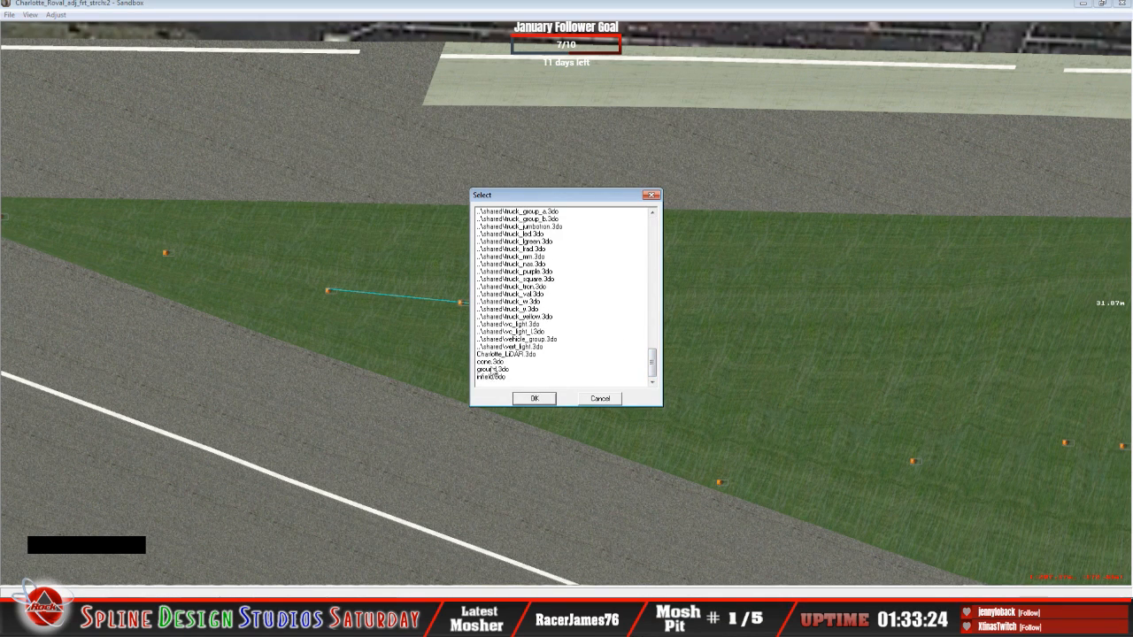
{"action": "left_click", "coordinate": [494, 363]}
{"action": "left_click", "coordinate": [535, 398]}
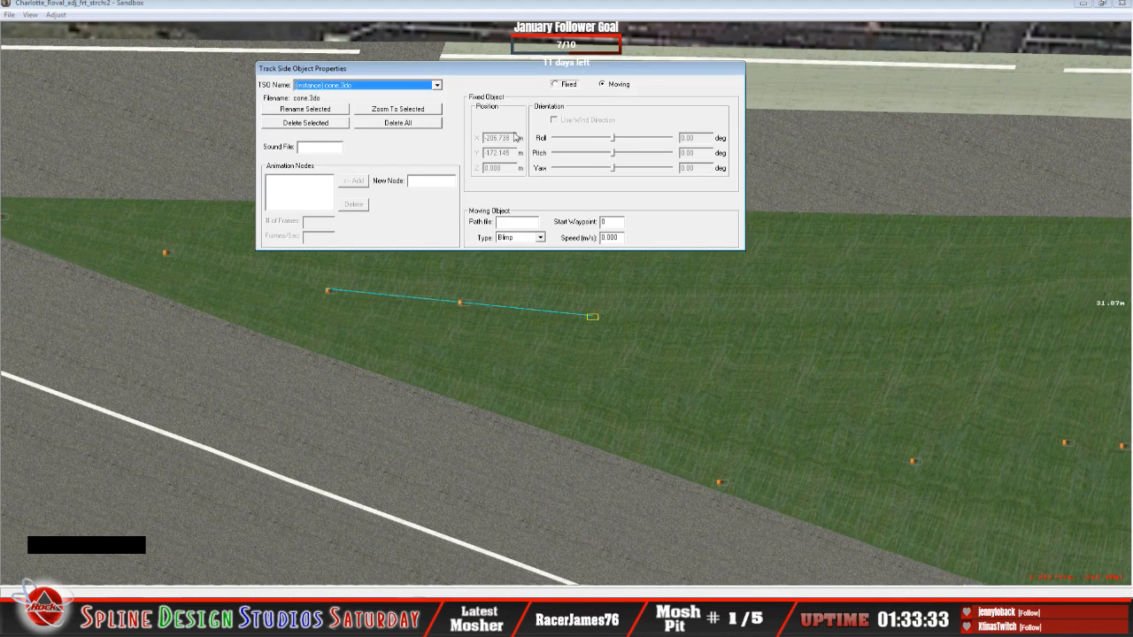
Make the new cone at the guide's far end a fixed object with a Z position of 5.500 m.
{"action": "left_click", "coordinate": [561, 84]}
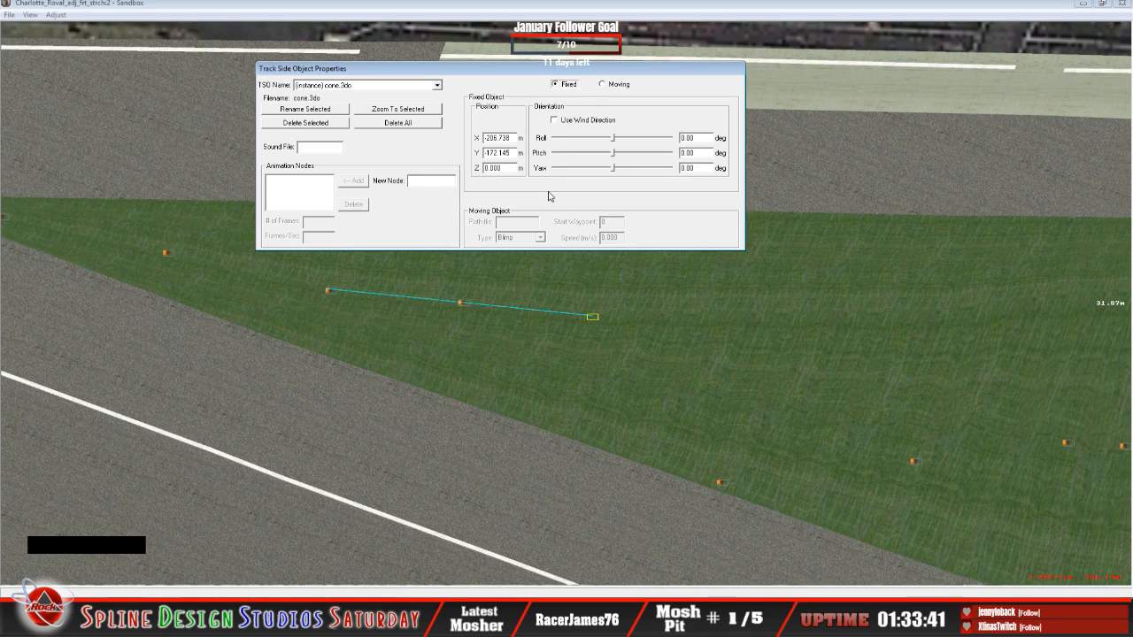
{"action": "left_click", "coordinate": [508, 167]}
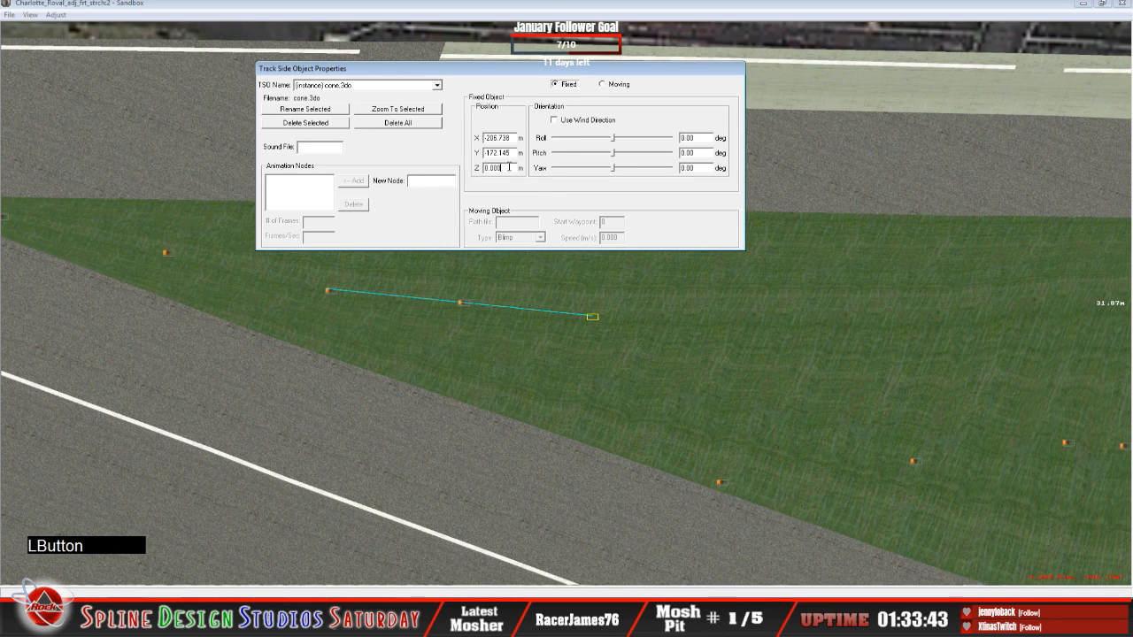
{"action": "key", "text": "BackSpace"}
{"action": "key", "text": "BackSpace"}
{"action": "key", "text": "BackSpace"}
{"action": "key", "text": "BackSpace"}
{"action": "key", "text": "BackSpace"}
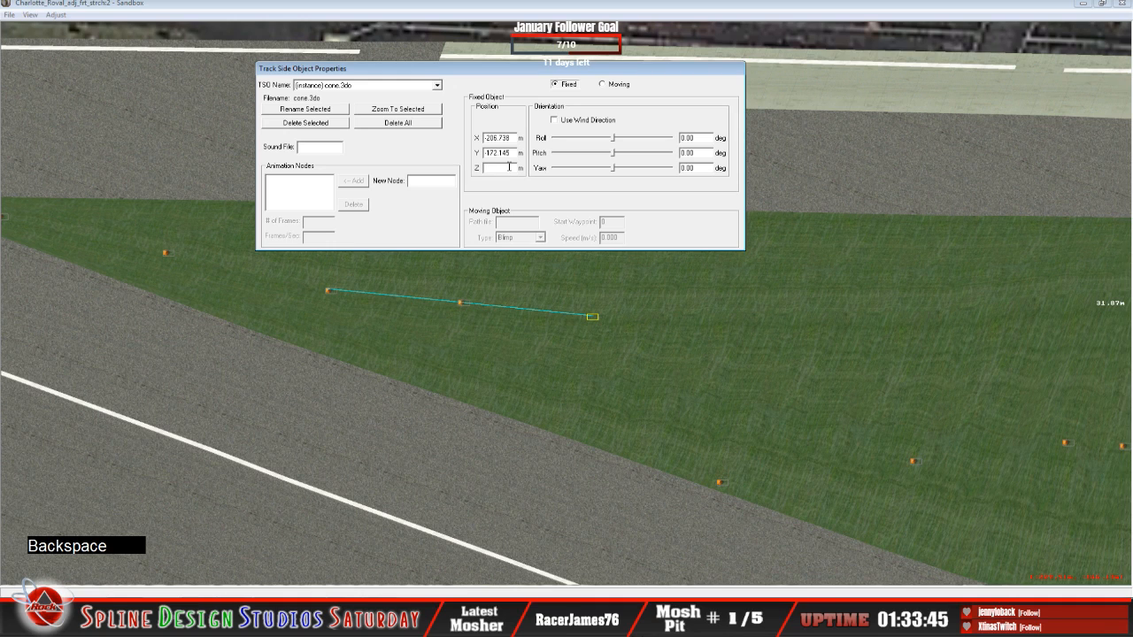
{"action": "type", "text": "5.50"}
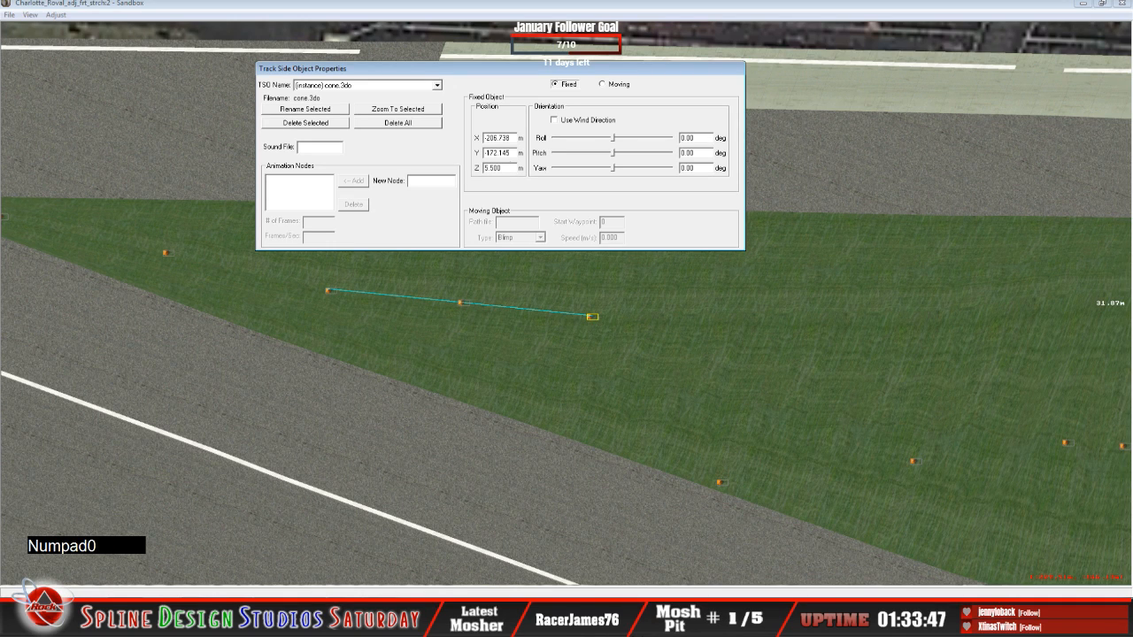
{"action": "left_click", "coordinate": [511, 25]}
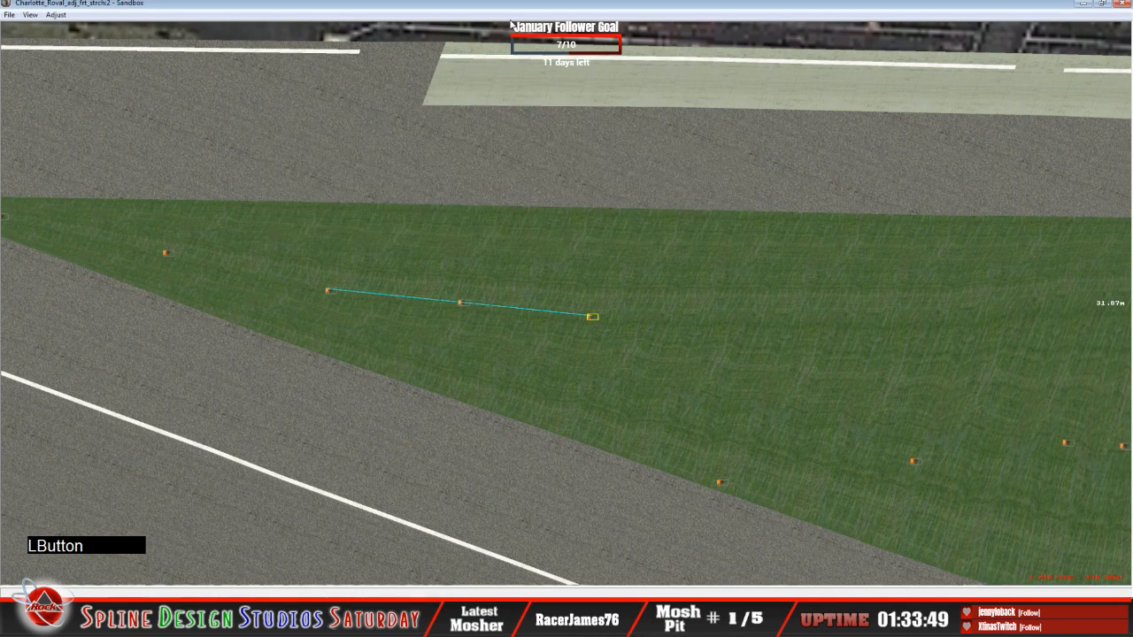
In the geometry editing view, swing the guide onward from the newest cone along the grass edge, about 40 m long, and return to object placement.
{"action": "left_click", "coordinate": [30, 15]}
{"action": "left_click", "coordinate": [58, 145]}
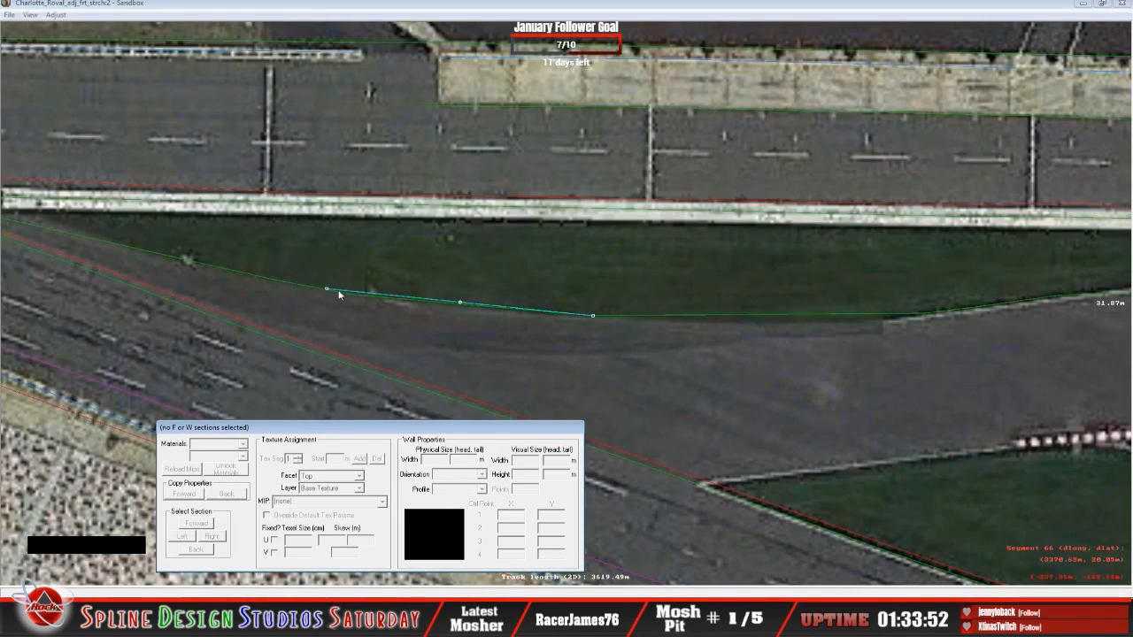
{"action": "left_click_drag", "start_coordinate": [326, 286], "coordinate": [925, 314]}
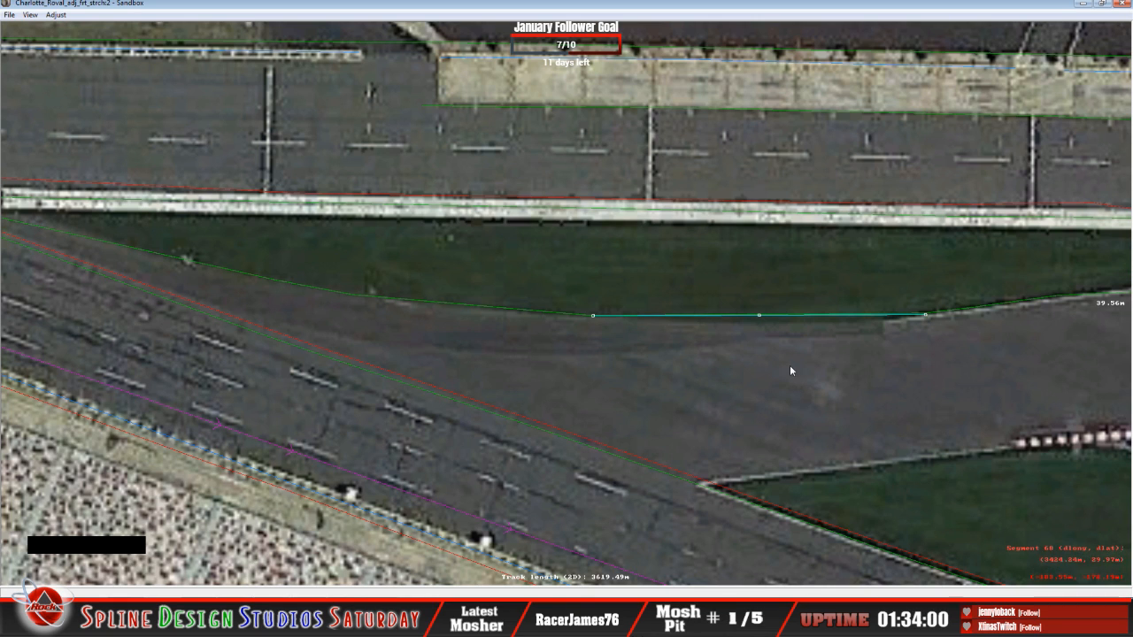
{"action": "key", "text": "c"}
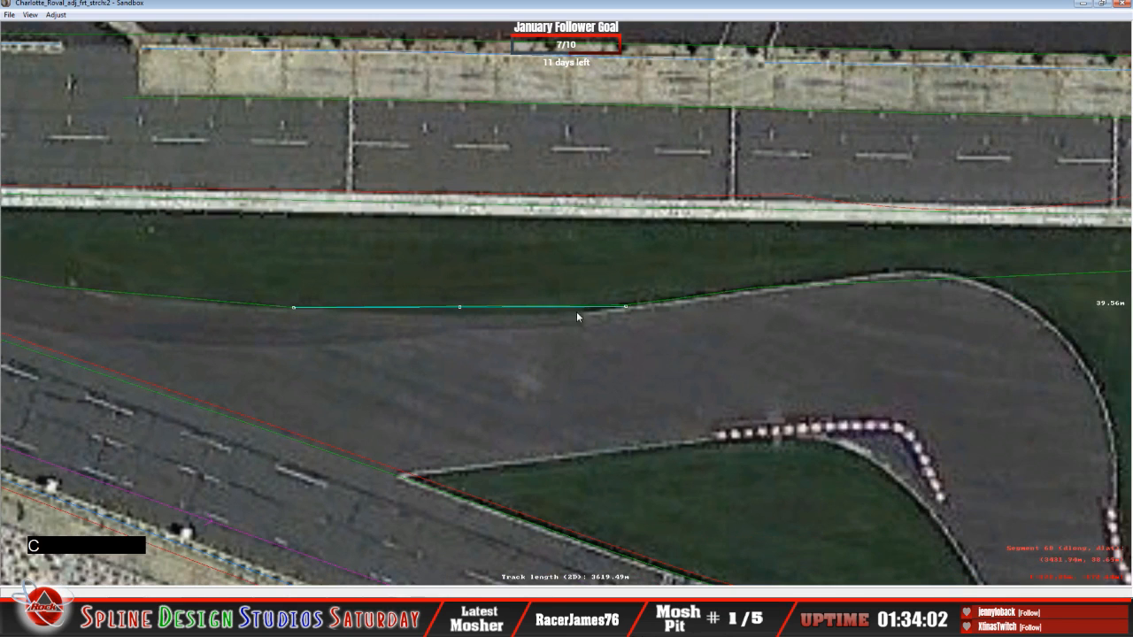
{"action": "left_click", "coordinate": [30, 15]}
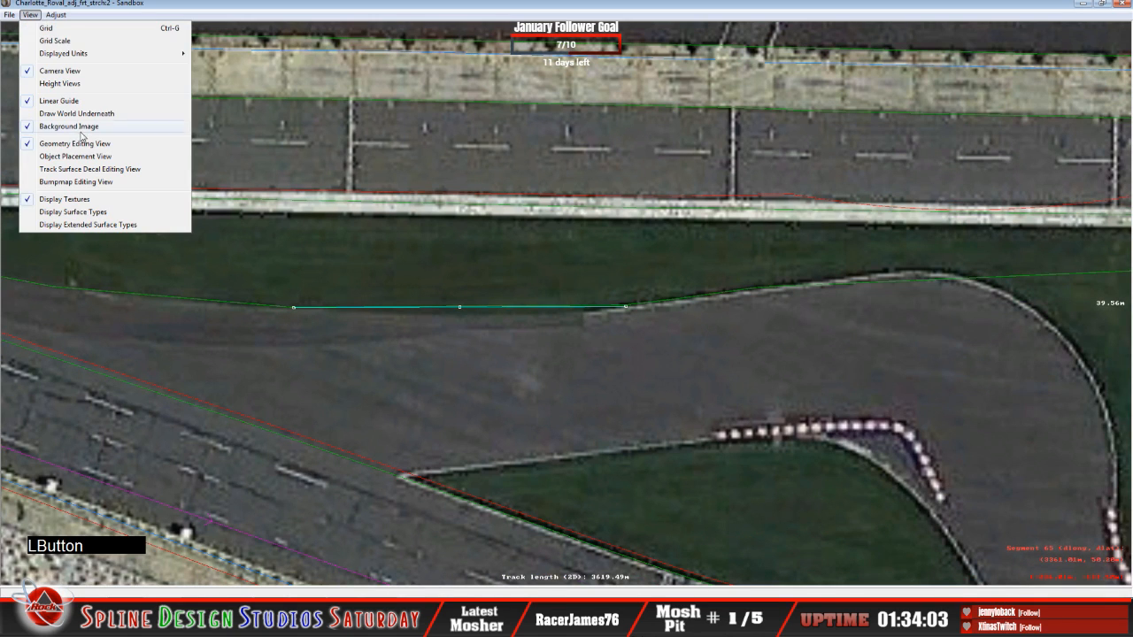
{"action": "left_click", "coordinate": [72, 157]}
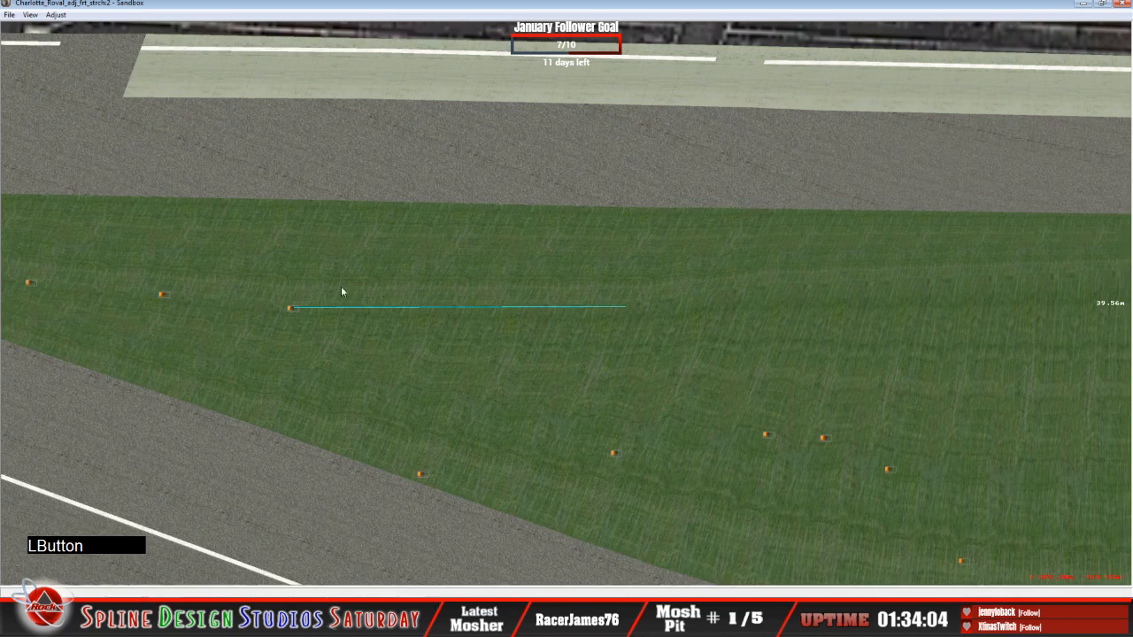
Add a cone.3do trackside object on the guide, positioned just past its midpoint, and open the cone's object properties.
{"action": "right_click", "coordinate": [450, 310]}
{"action": "left_click", "coordinate": [467, 314]}
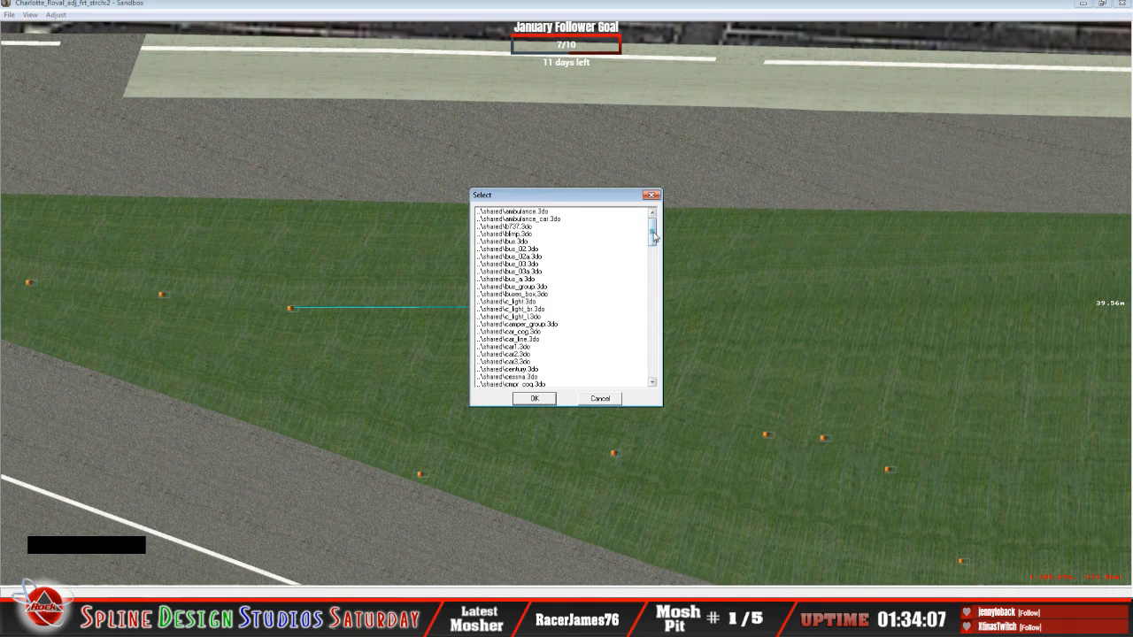
{"action": "left_click_drag", "start_coordinate": [652, 228], "coordinate": [652, 363]}
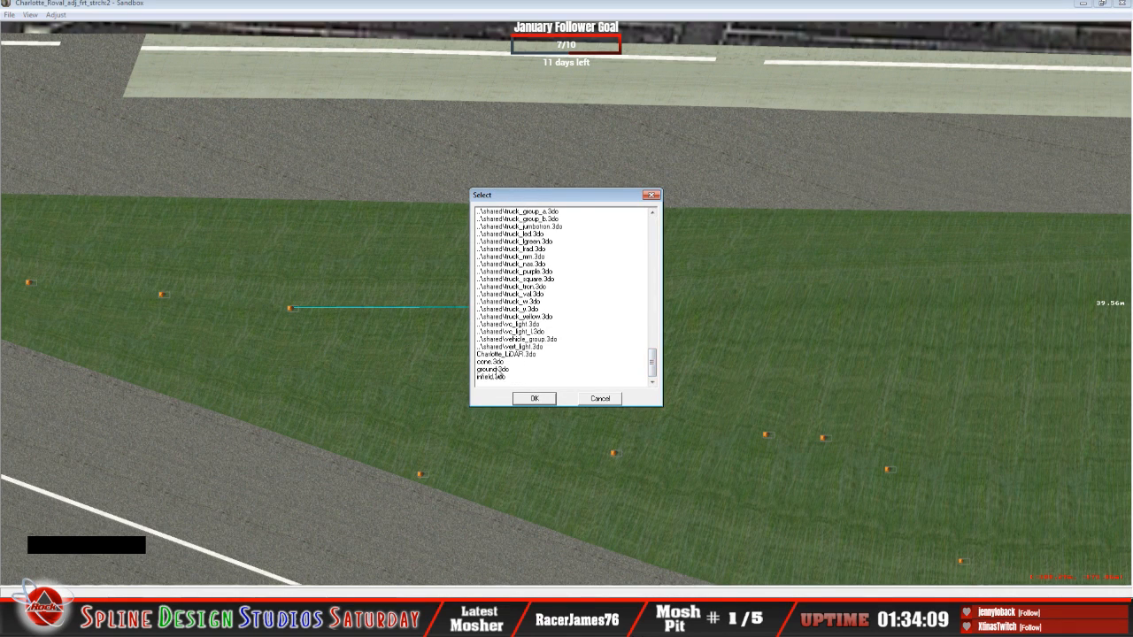
{"action": "left_click", "coordinate": [500, 365]}
{"action": "left_click", "coordinate": [534, 398]}
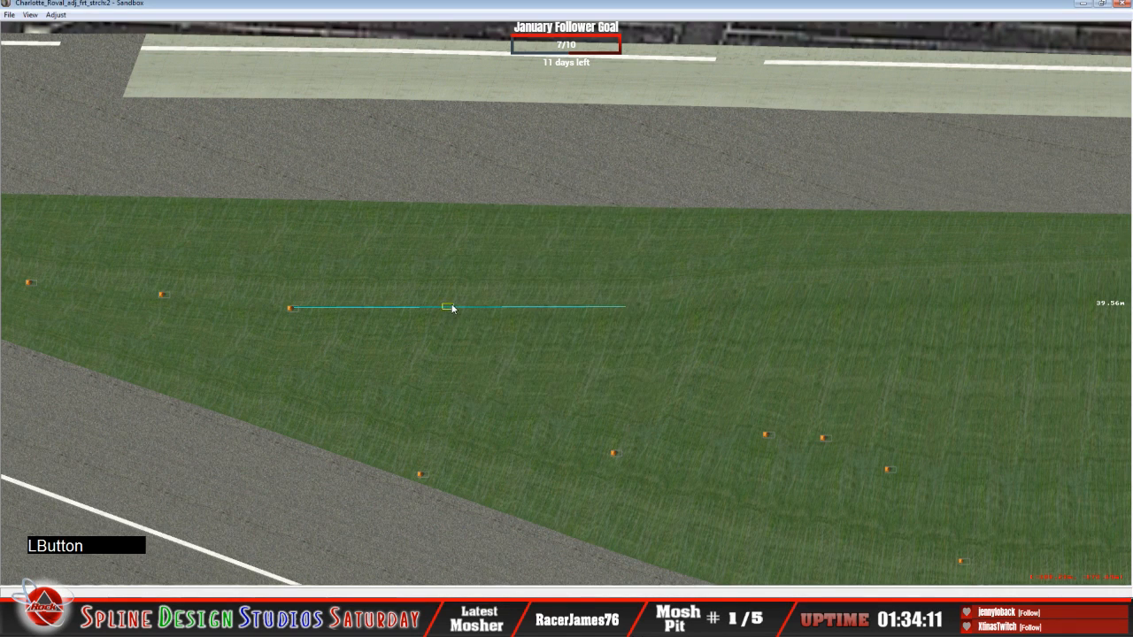
{"action": "left_click_drag", "start_coordinate": [453, 308], "coordinate": [477, 308]}
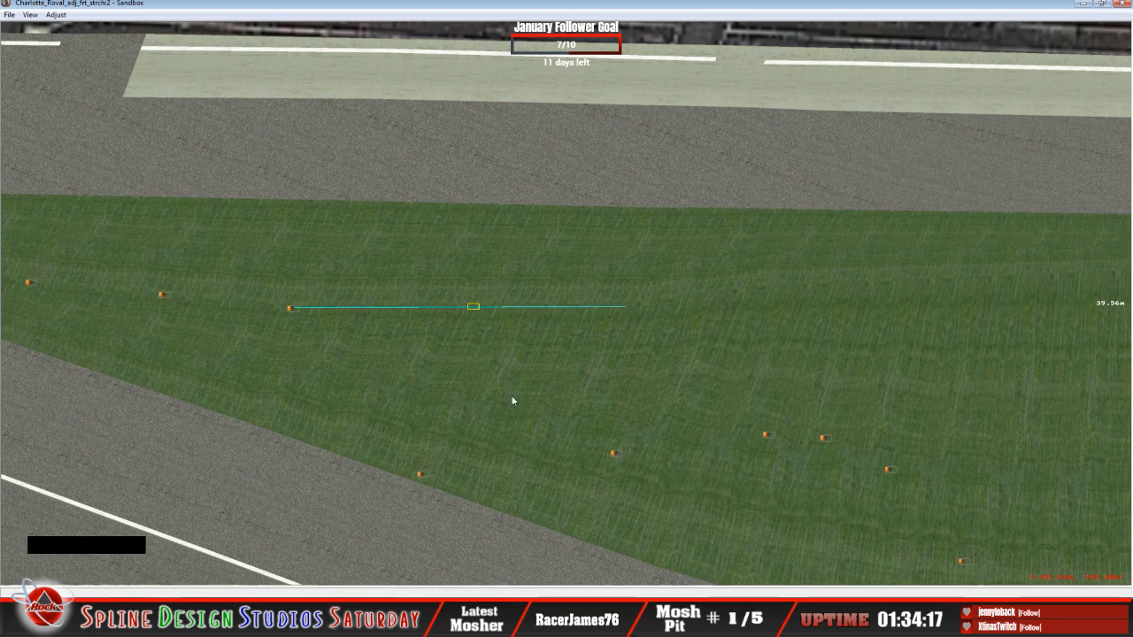
{"action": "left_click", "coordinate": [376, 611]}
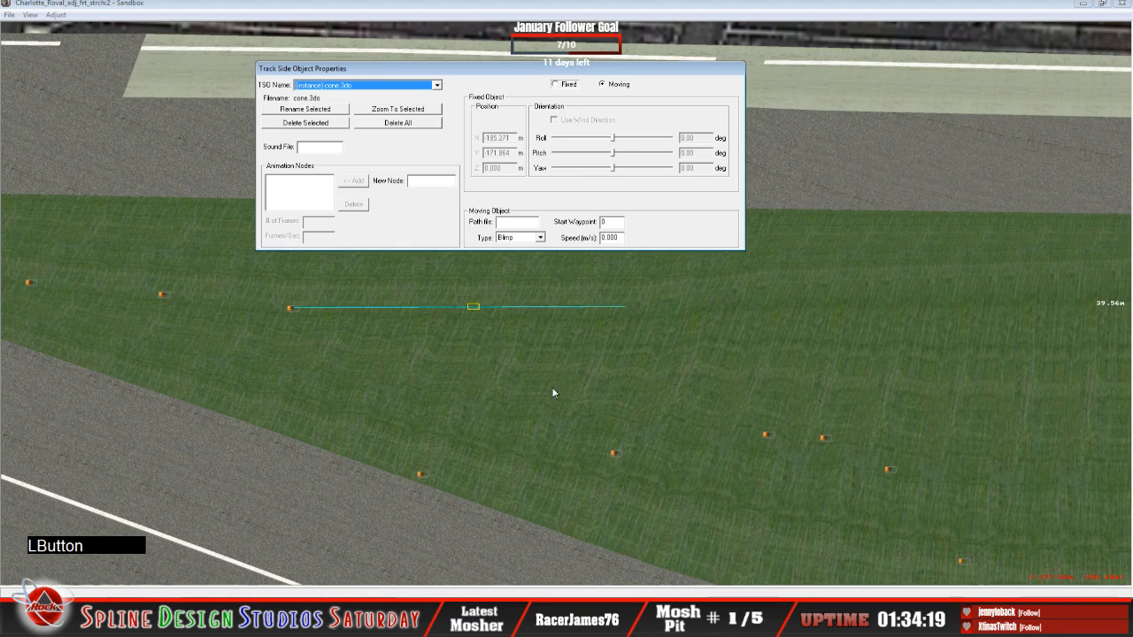
Make the new cone just past the guide's midpoint a fixed object with a Z position of 5.500 m.
{"action": "left_click", "coordinate": [567, 84]}
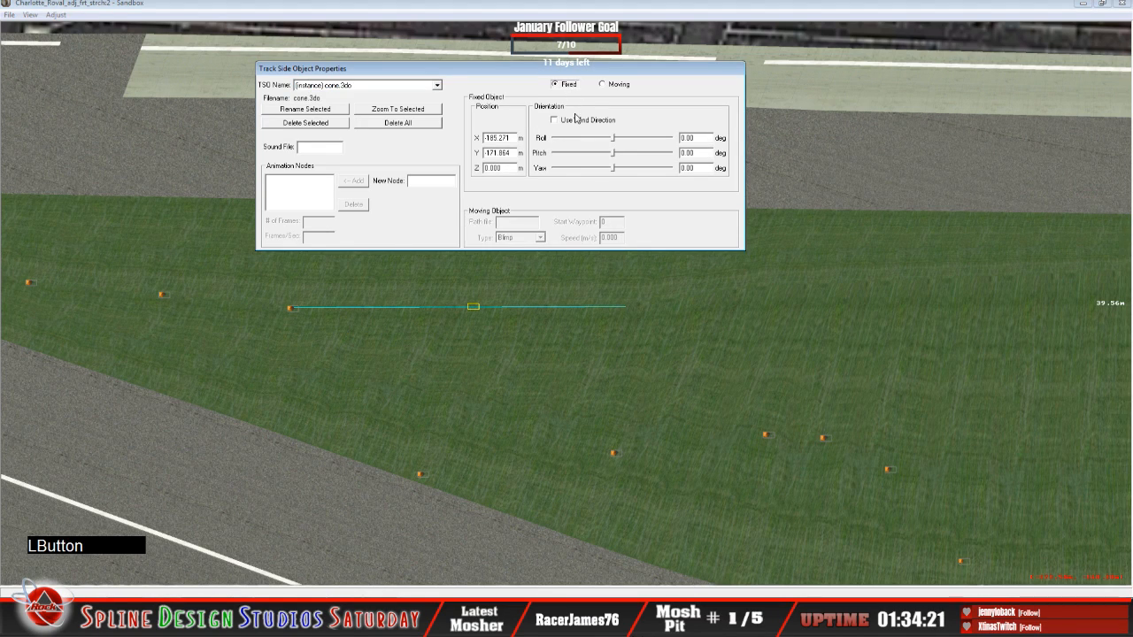
{"action": "left_click", "coordinate": [508, 168]}
{"action": "key", "text": "BackSpace"}
{"action": "key", "text": "BackSpace"}
{"action": "key", "text": "BackSpace"}
{"action": "key", "text": "BackSpace"}
{"action": "key", "text": "BackSpace"}
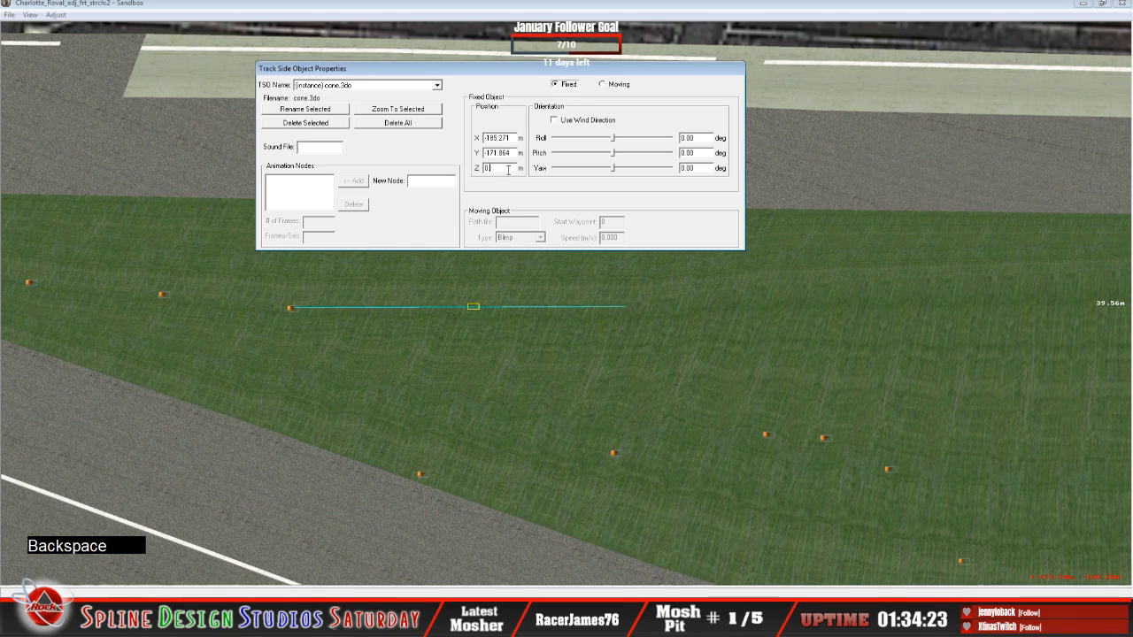
{"action": "type", "text": "5.5"}
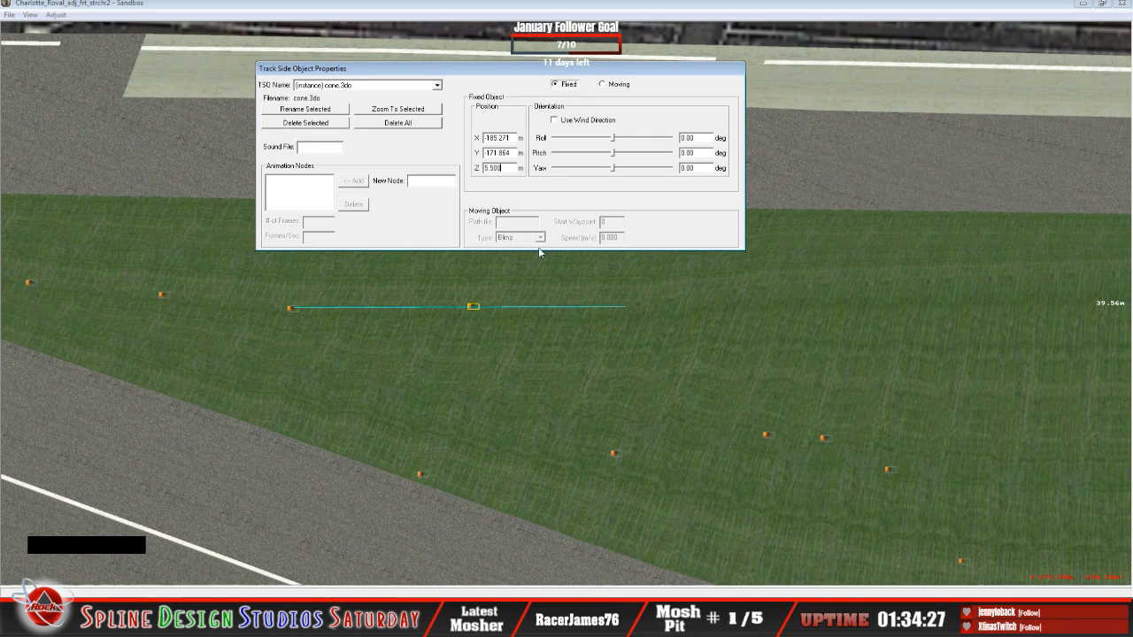
Add a cone.3do trackside object at the far end of the roughly 40 m linear guide.
{"action": "right_click", "coordinate": [625, 307]}
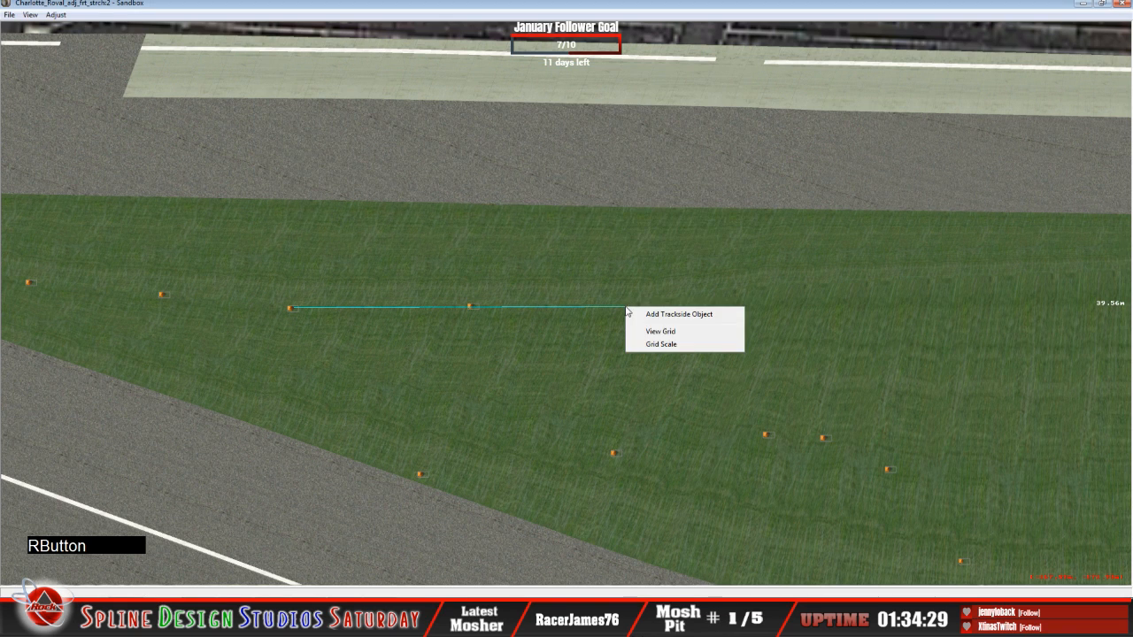
{"action": "left_click", "coordinate": [650, 311]}
{"action": "left_click_drag", "start_coordinate": [651, 224], "coordinate": [651, 382]}
{"action": "left_click", "coordinate": [517, 363]}
{"action": "left_click", "coordinate": [534, 400]}
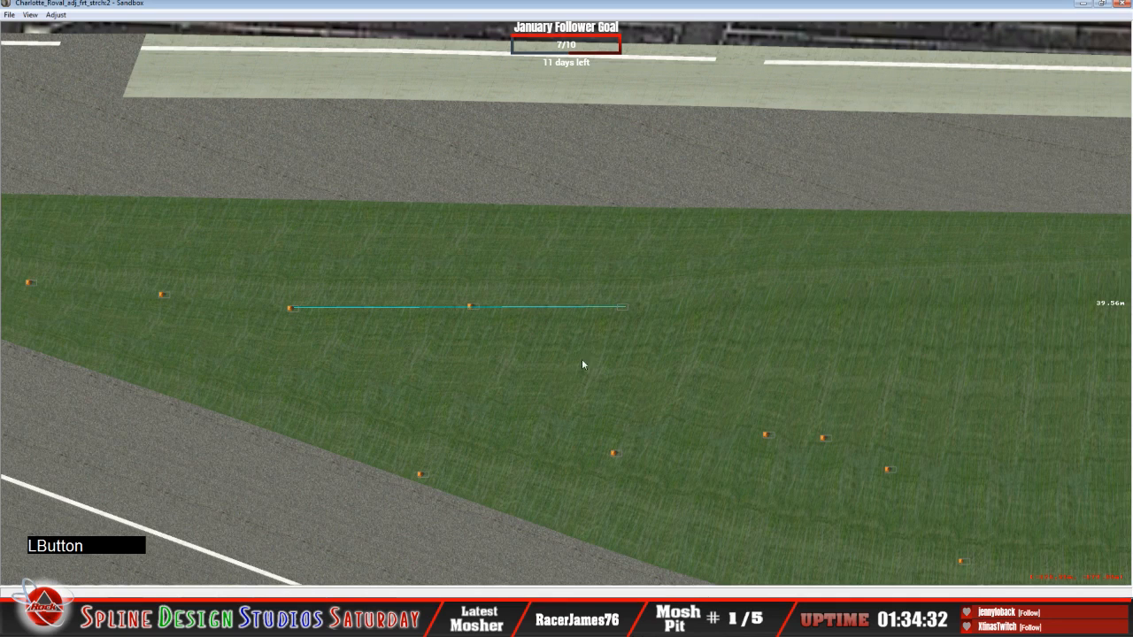
Make the guide's end cone a fixed object with a Z position of 5.500 m and nudge it onto the guide's endpoint.
{"action": "double_click", "coordinate": [622, 307]}
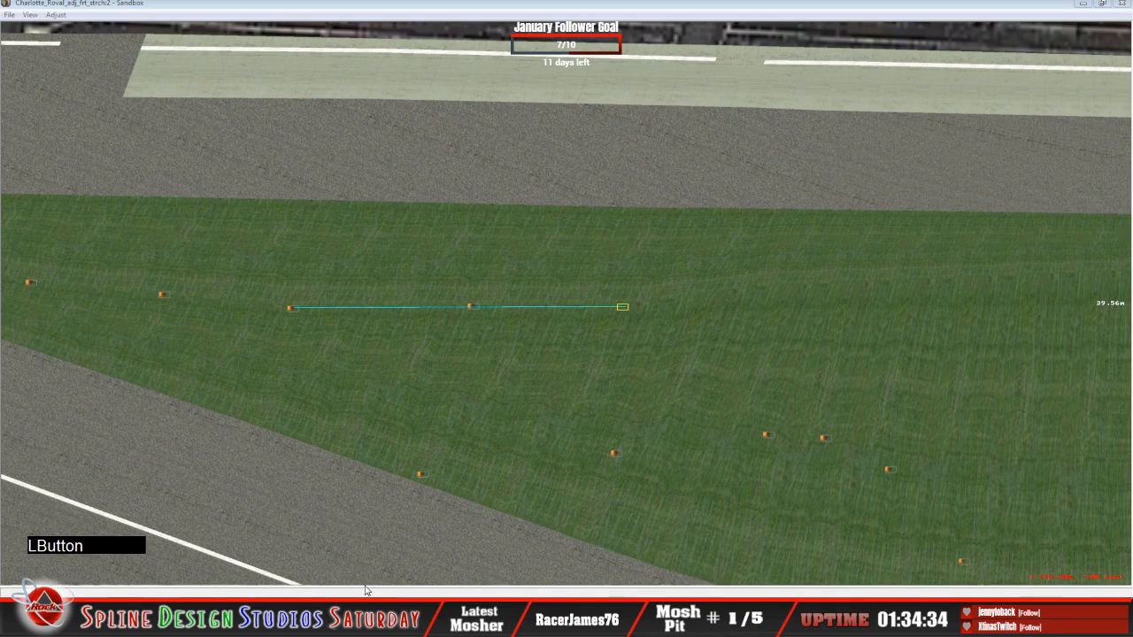
{"action": "left_click", "coordinate": [554, 85]}
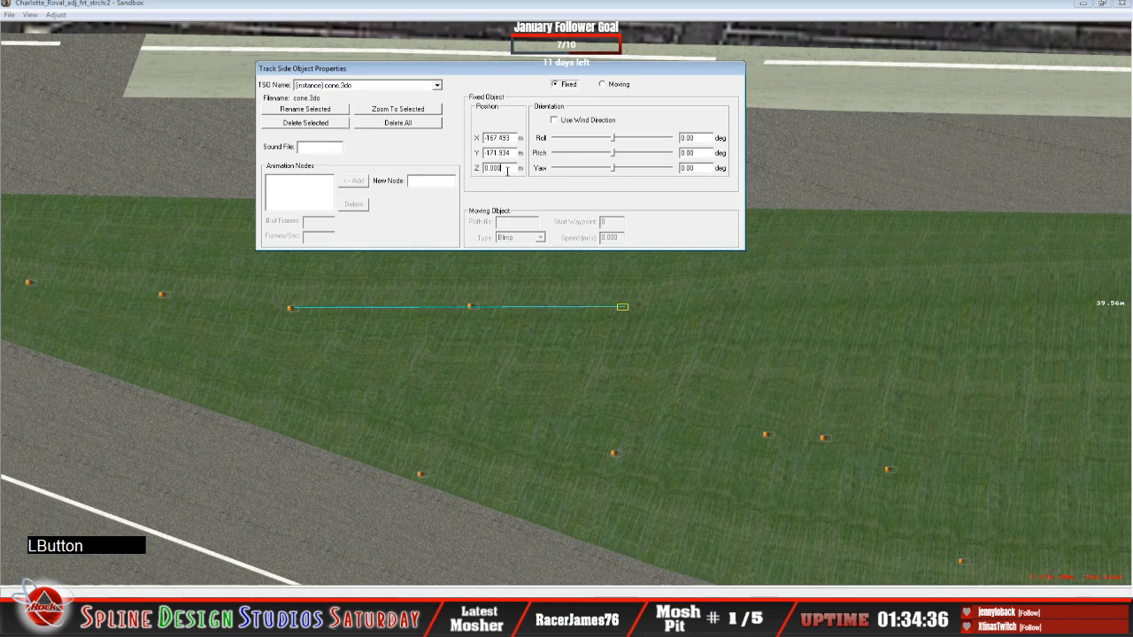
{"action": "key", "text": "BackSpace"}
{"action": "key", "text": "BackSpace"}
{"action": "key", "text": "BackSpace"}
{"action": "key", "text": "BackSpace"}
{"action": "type", "text": "5.5"}
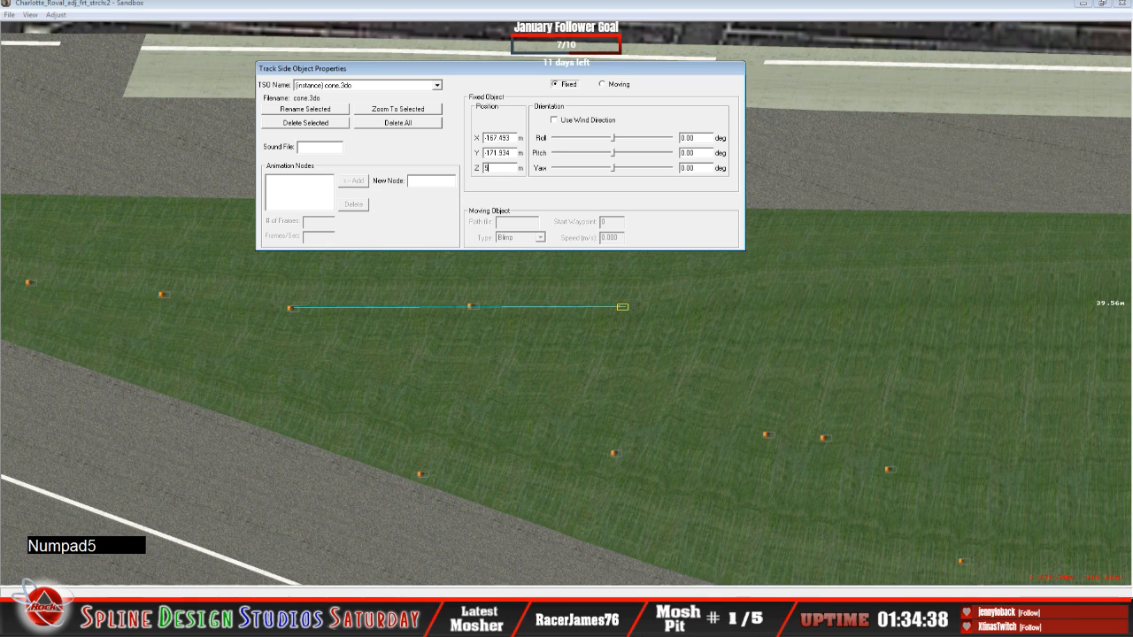
{"action": "left_click", "coordinate": [510, 7]}
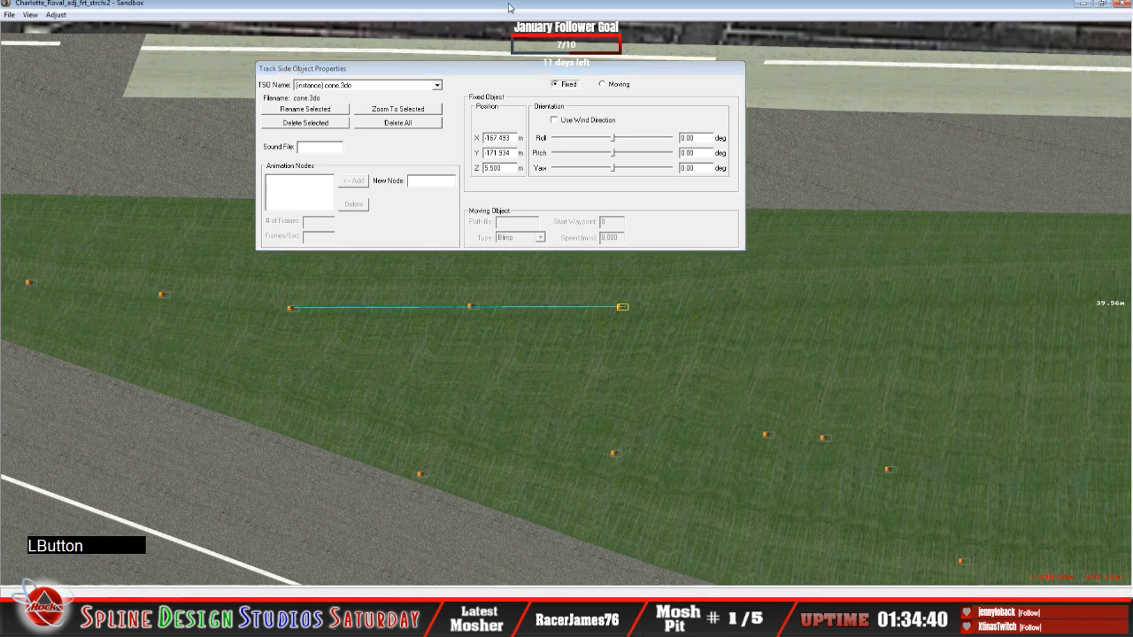
{"action": "left_click_drag", "start_coordinate": [622, 309], "coordinate": [626, 308]}
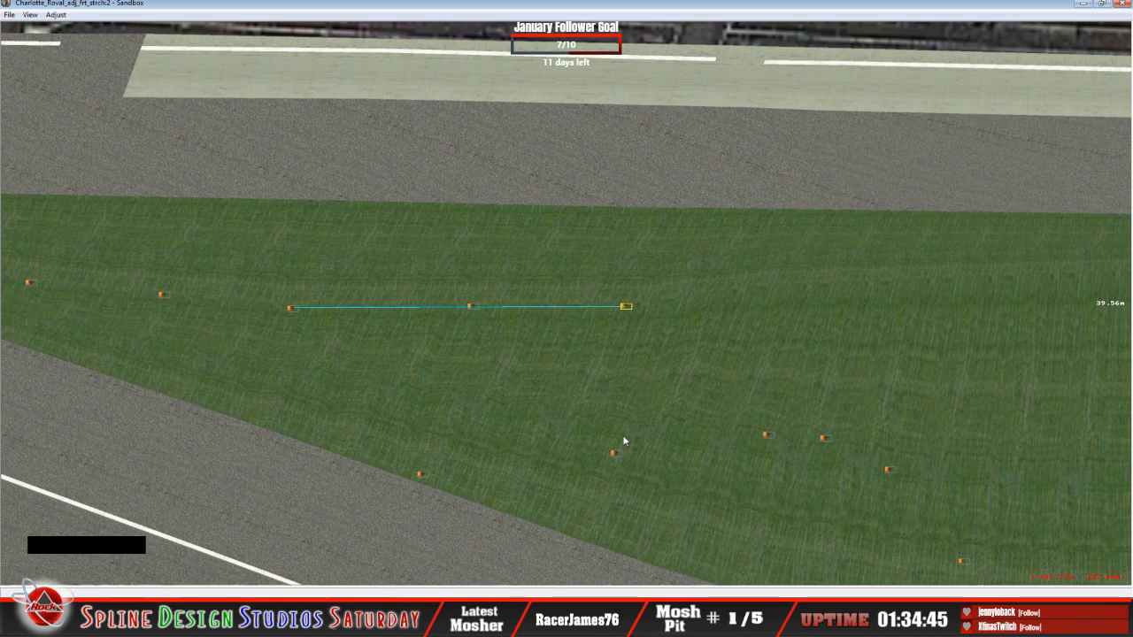
In the geometry editing view, swing the guide onward from the newest cone along the grass edge, about 33 m long, and return to object placement.
{"action": "left_click", "coordinate": [31, 15]}
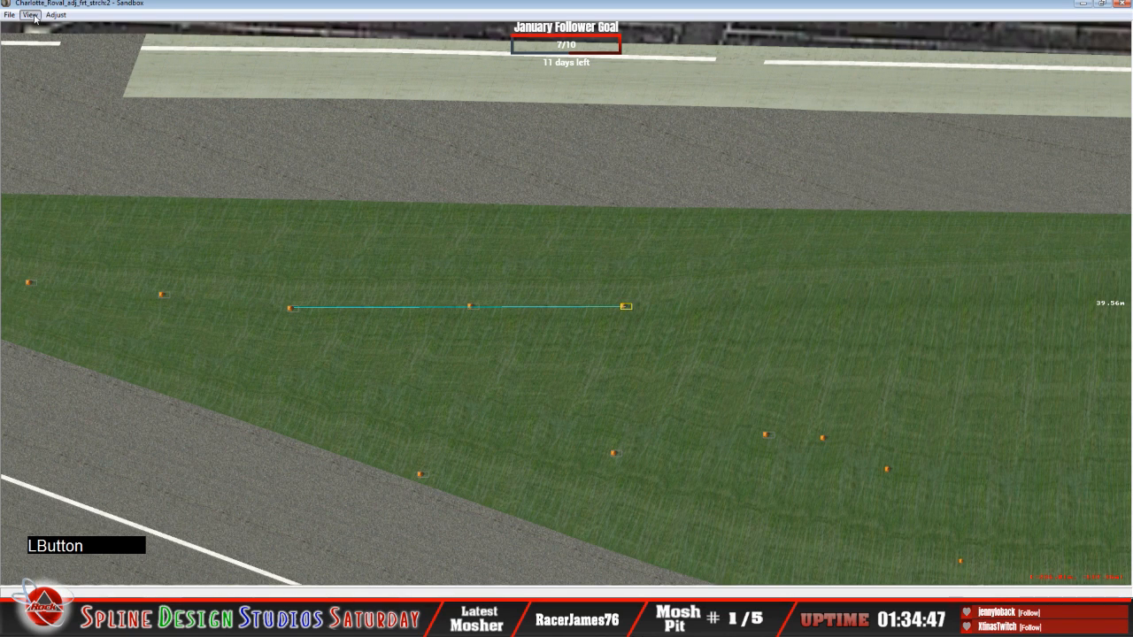
{"action": "left_click", "coordinate": [59, 147]}
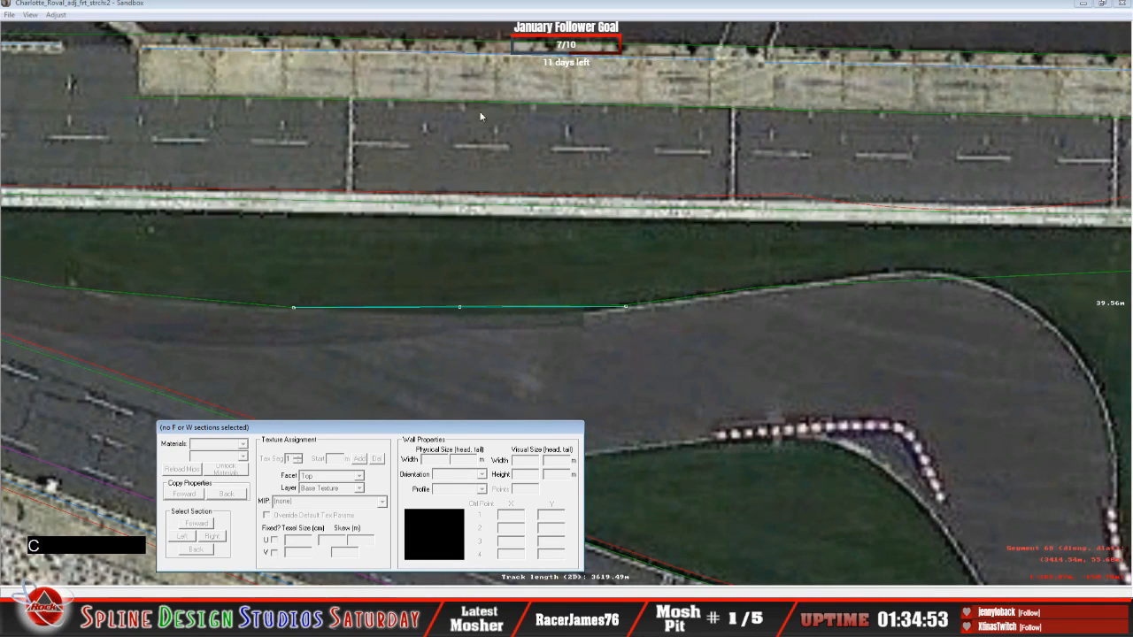
{"action": "left_click", "coordinate": [454, 237]}
{"action": "key", "text": "c"}
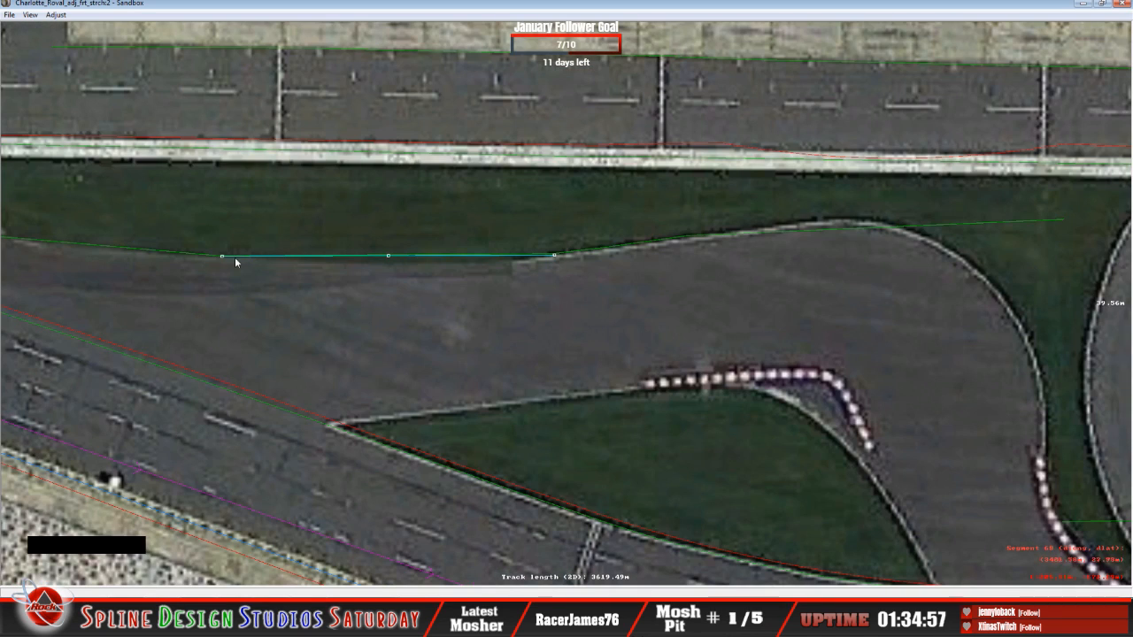
{"action": "left_click_drag", "start_coordinate": [222, 256], "coordinate": [824, 221]}
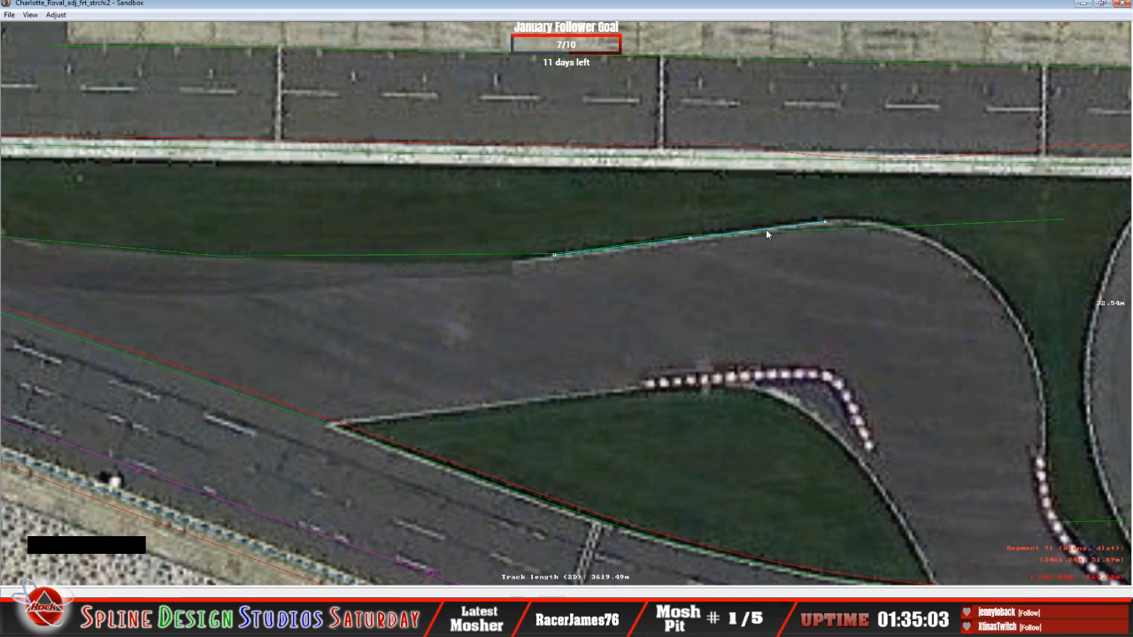
{"action": "key", "text": "c"}
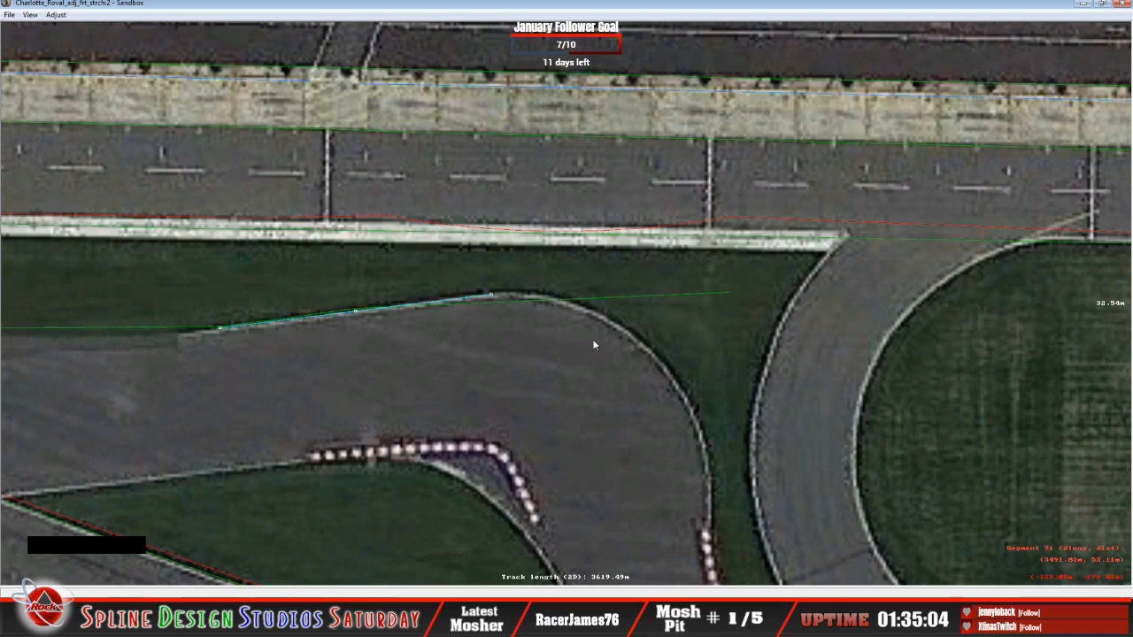
{"action": "left_click", "coordinate": [31, 14]}
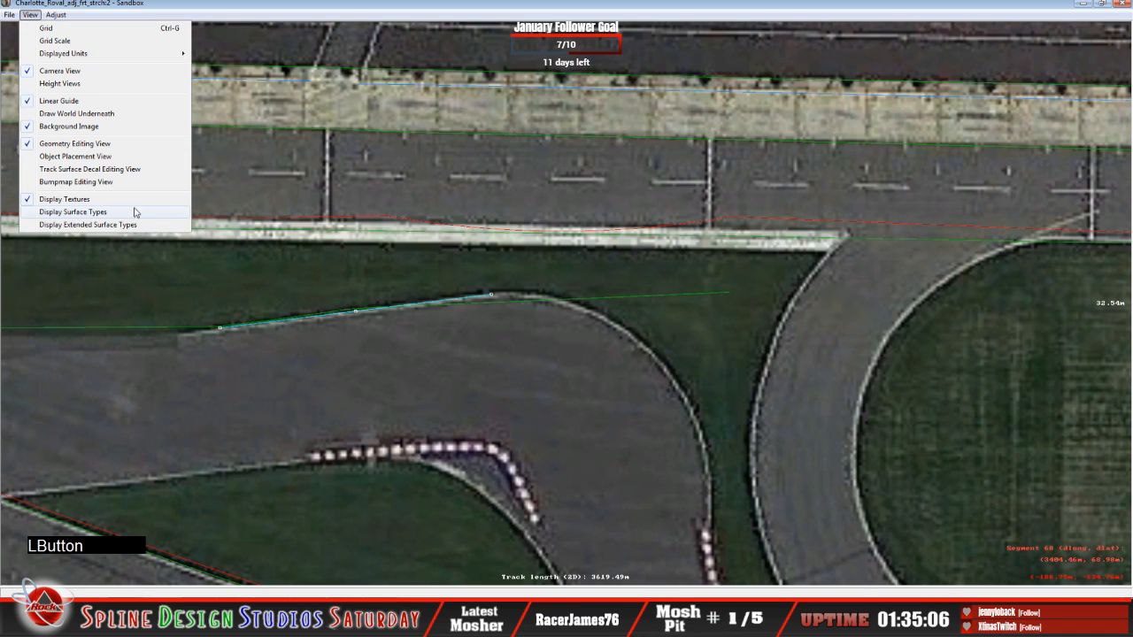
{"action": "left_click", "coordinate": [88, 157]}
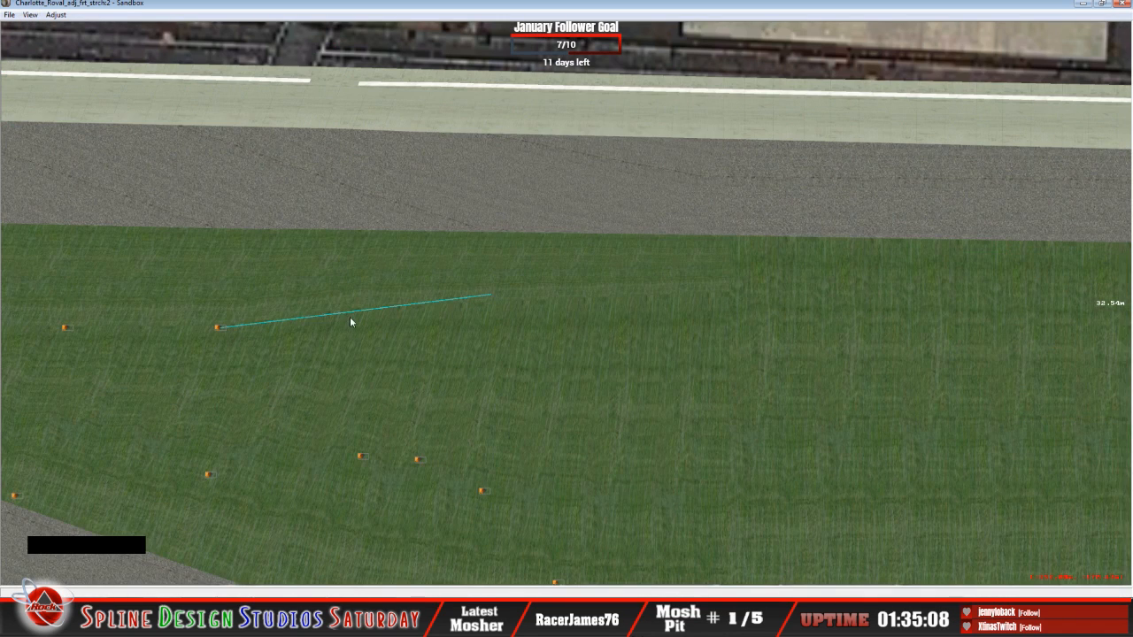
Add a cone.3do trackside object at the midpoint of the repositioned linear guide.
{"action": "right_click", "coordinate": [351, 311]}
{"action": "left_click", "coordinate": [381, 318]}
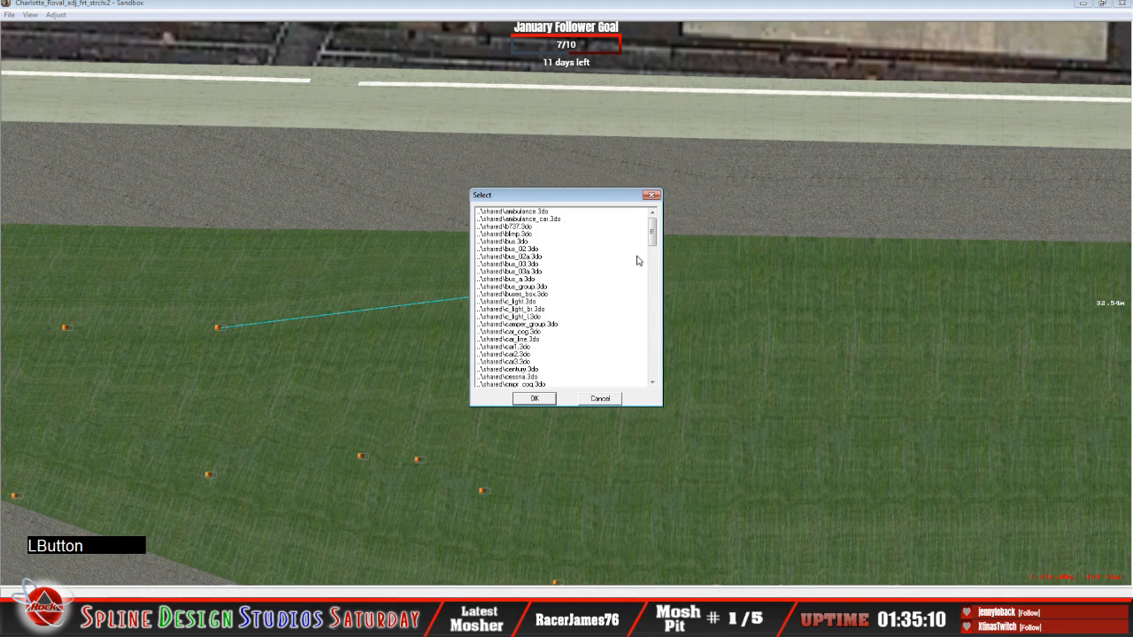
{"action": "left_click_drag", "start_coordinate": [652, 232], "coordinate": [659, 396]}
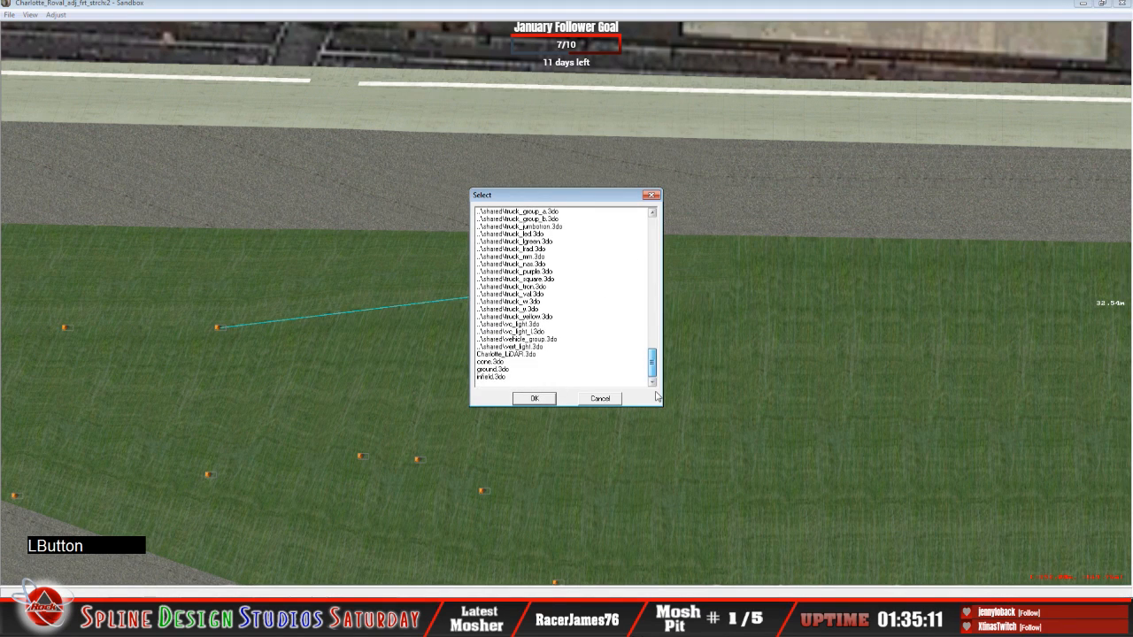
{"action": "left_click", "coordinate": [497, 377]}
{"action": "left_click", "coordinate": [534, 398]}
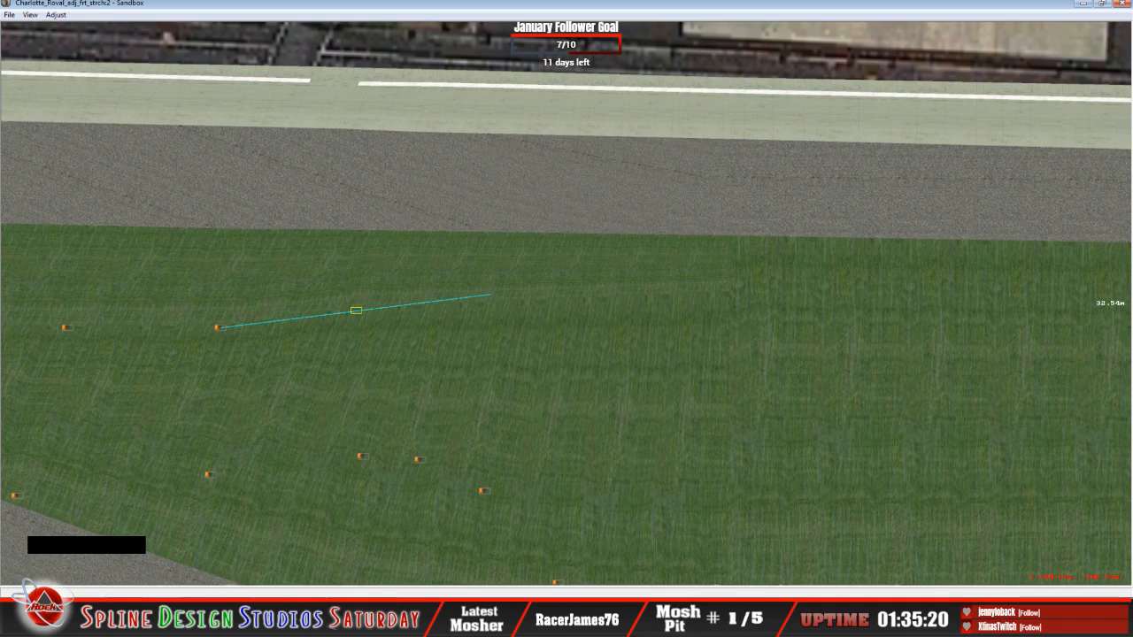
Make the cone at the guide's midpoint a fixed object with a Z position of 5.500 m.
{"action": "left_click", "coordinate": [357, 311]}
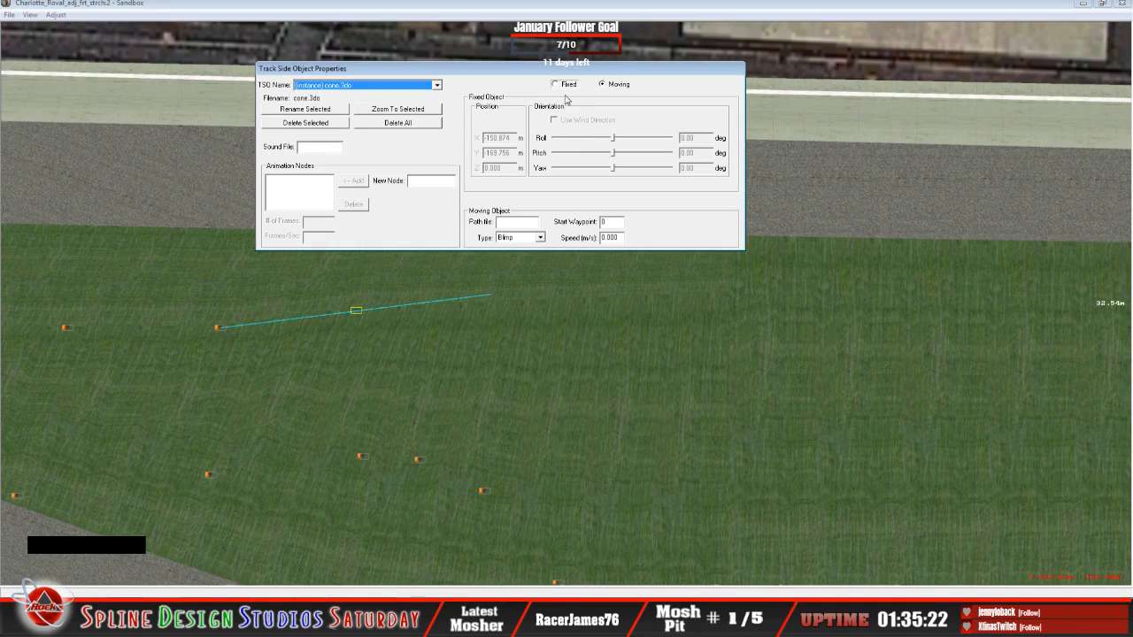
{"action": "left_click", "coordinate": [564, 85]}
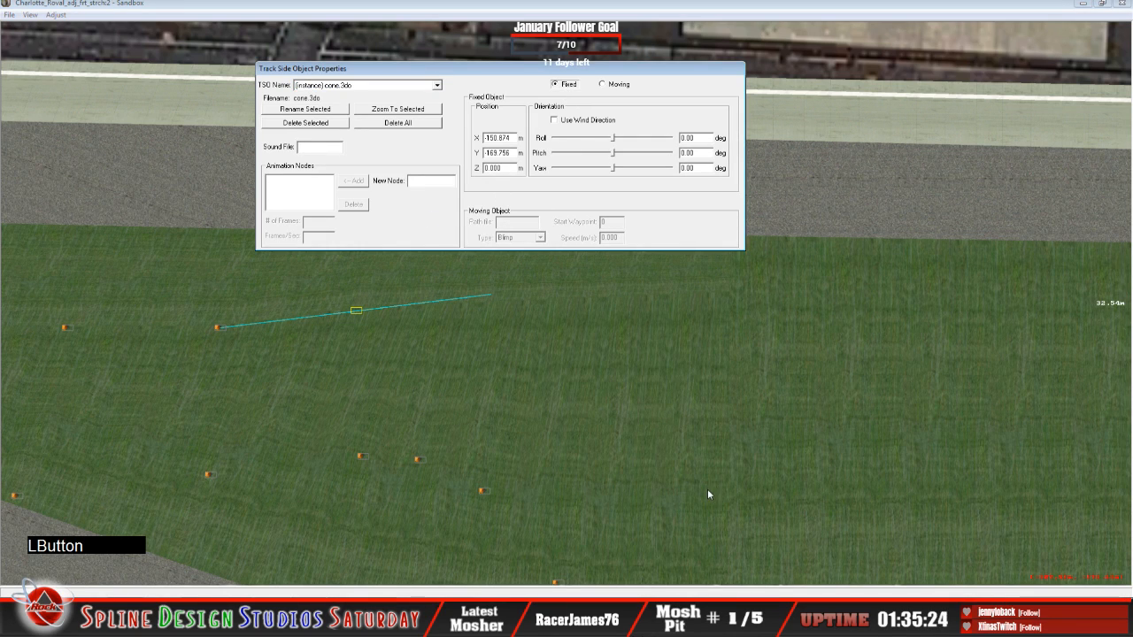
{"action": "key", "text": "BackSpace"}
{"action": "key", "text": "BackSpace"}
{"action": "key", "text": "BackSpace"}
{"action": "key", "text": "BackSpace"}
{"action": "key", "text": "BackSpace"}
{"action": "type", "text": "5.50"}
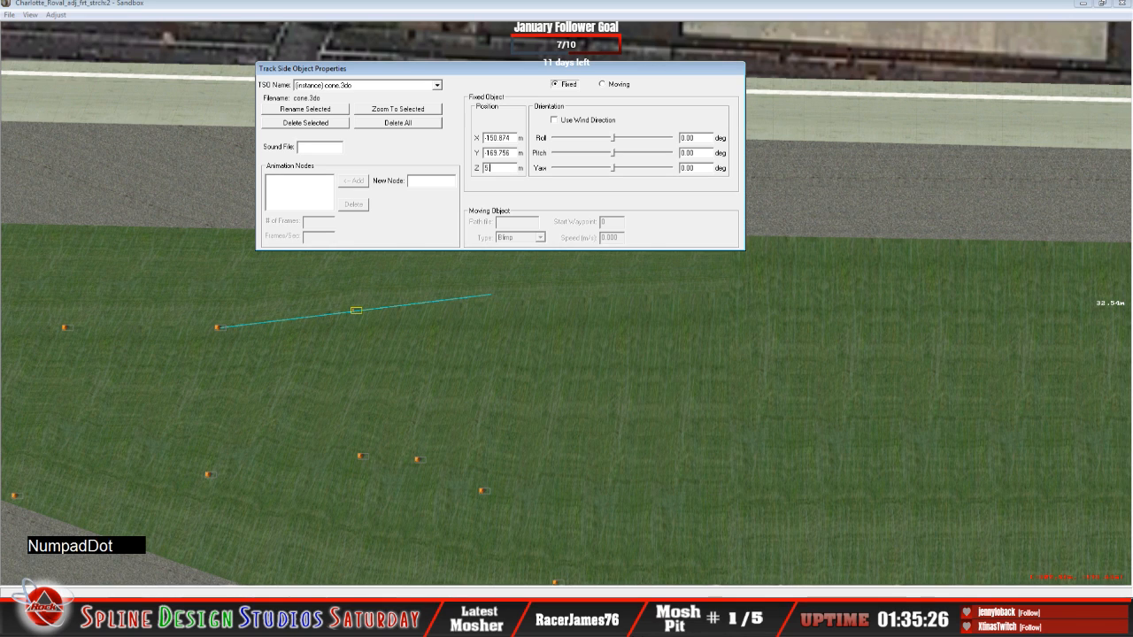
{"action": "type", "text": "0"}
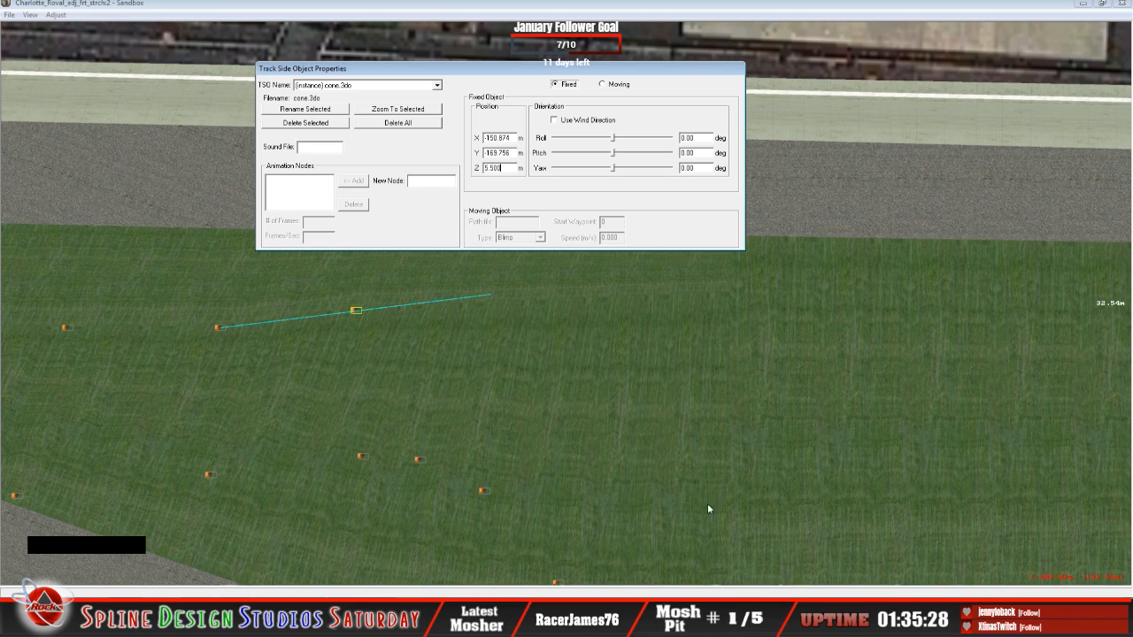
Add another cone.3do trackside object and position it on the far end of the linear guide.
{"action": "right_click", "coordinate": [513, 297]}
{"action": "left_click", "coordinate": [535, 299]}
{"action": "left_click_drag", "start_coordinate": [652, 234], "coordinate": [650, 390]}
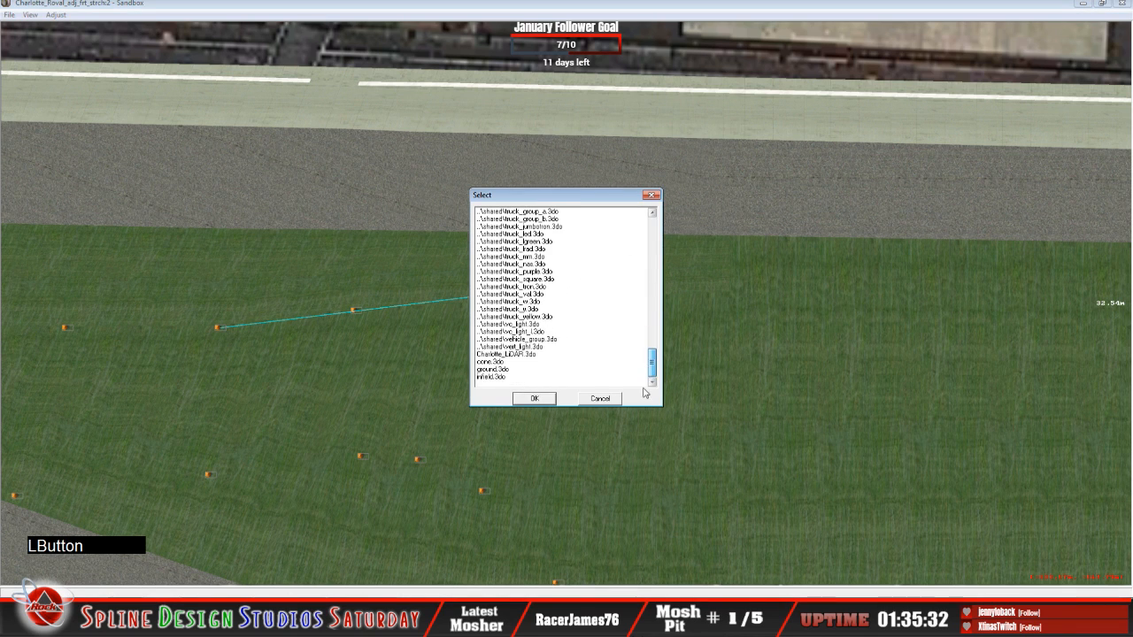
{"action": "left_click", "coordinate": [500, 361]}
{"action": "left_click", "coordinate": [532, 398]}
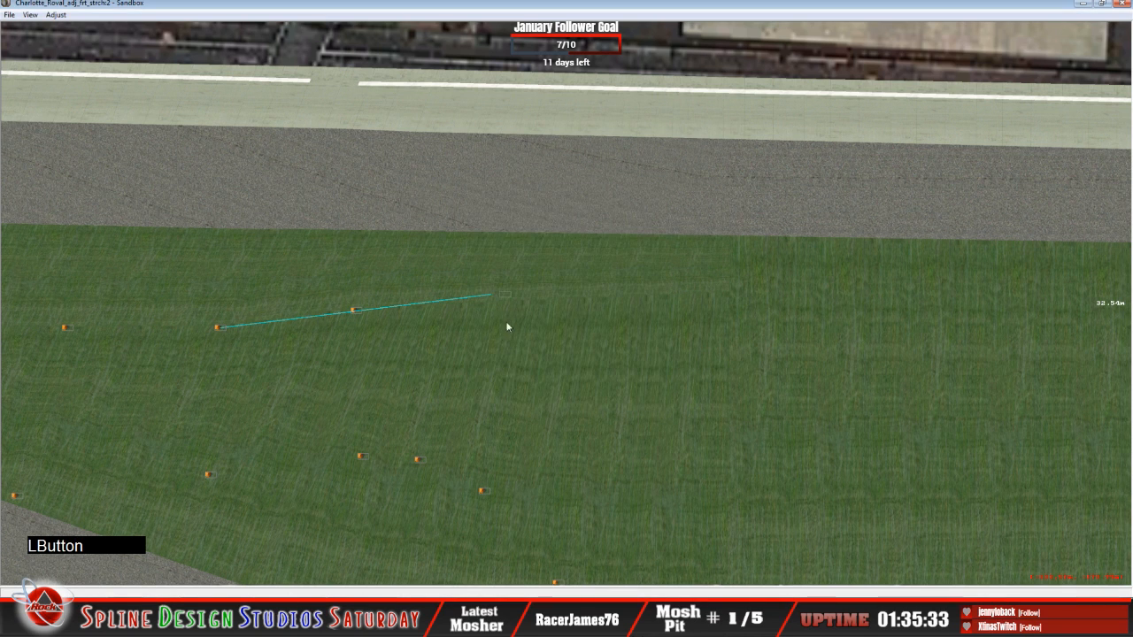
{"action": "left_click_drag", "start_coordinate": [483, 297], "coordinate": [494, 297]}
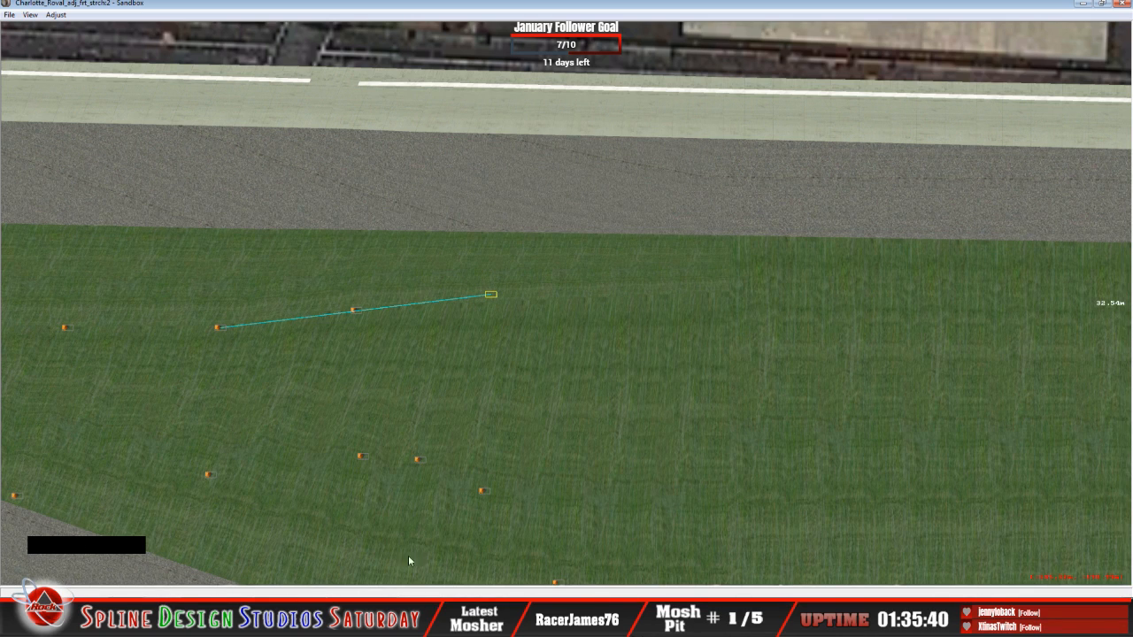
Make the cone at the guide's far end a fixed object with a Z position of 5.500 m and adjust its placement slightly.
{"action": "left_click", "coordinate": [377, 598]}
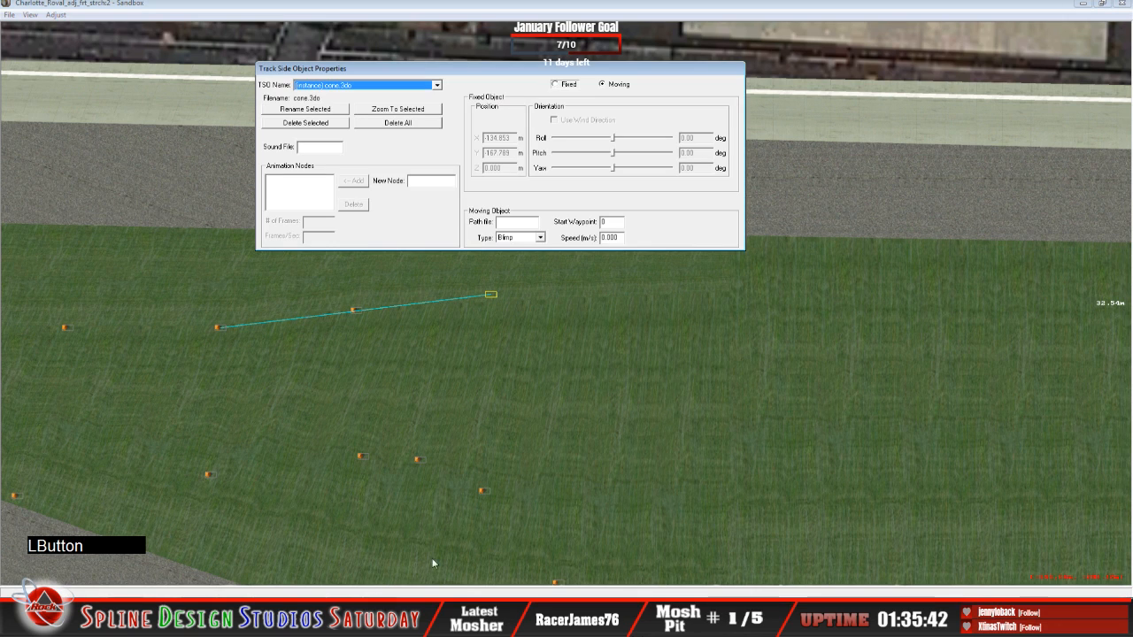
{"action": "left_click", "coordinate": [568, 86]}
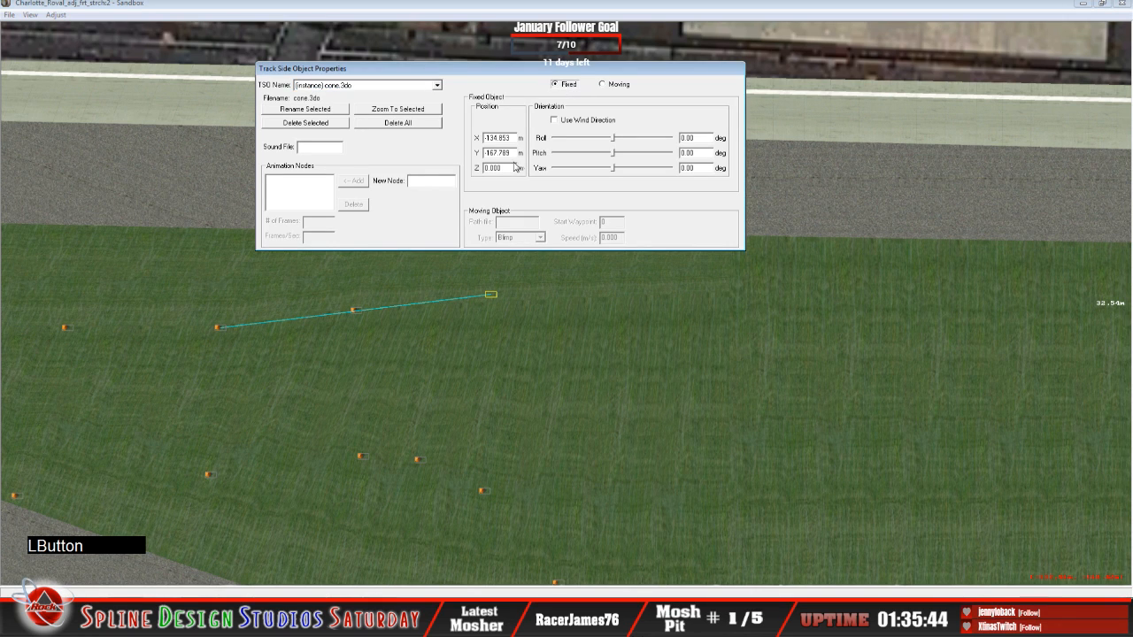
{"action": "key", "text": "BackSpace"}
{"action": "key", "text": "BackSpace"}
{"action": "key", "text": "BackSpace"}
{"action": "key", "text": "BackSpace"}
{"action": "key", "text": "BackSpace"}
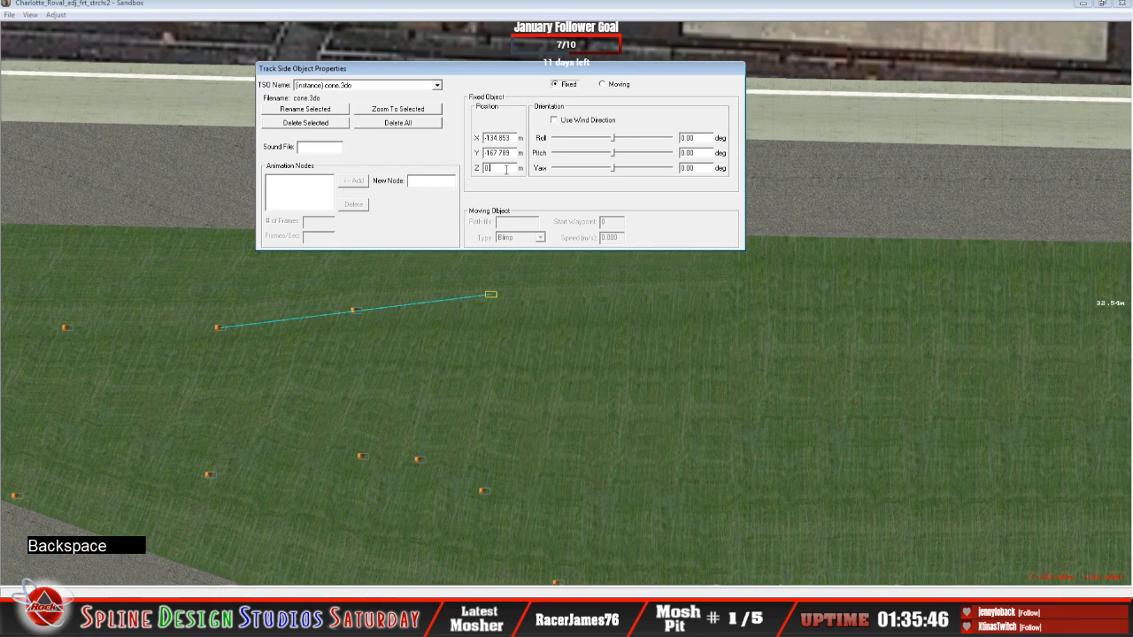
{"action": "type", "text": "5.5"}
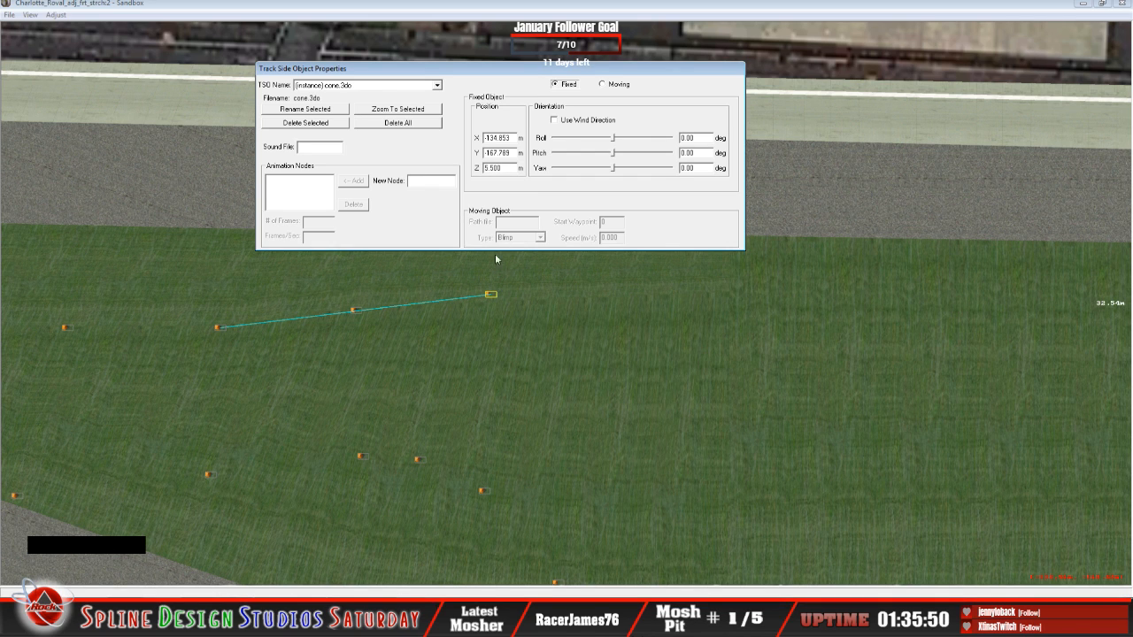
{"action": "left_click", "coordinate": [492, 298]}
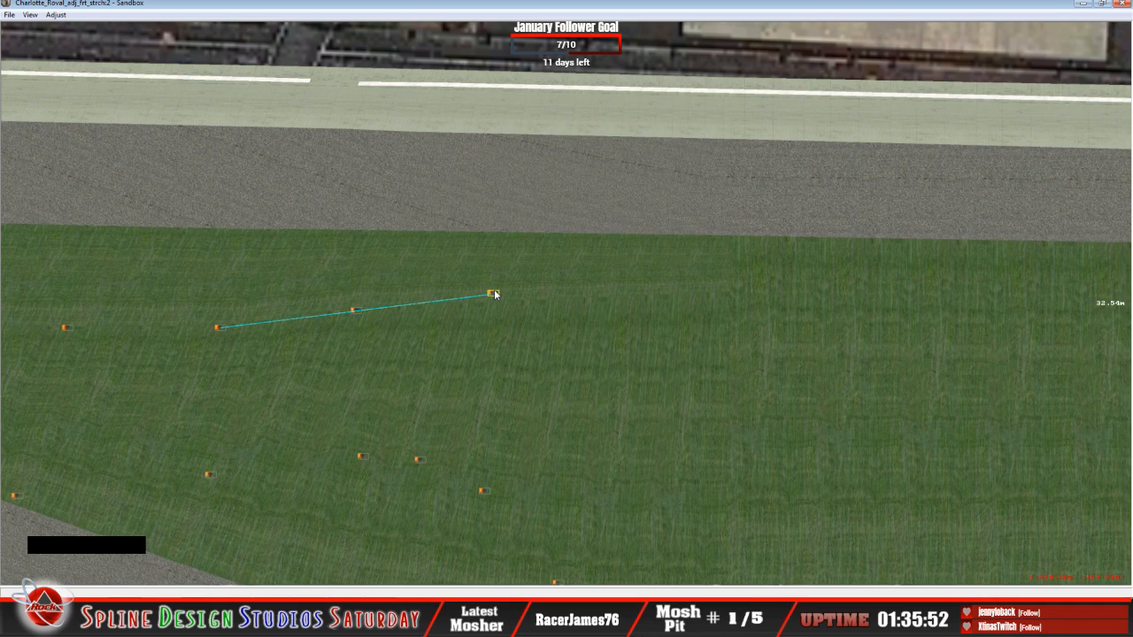
In the geometry editing view, swing the guide onward from the newest cone to the start of the grass edge's curve, about 11 m long.
{"action": "left_click", "coordinate": [30, 15]}
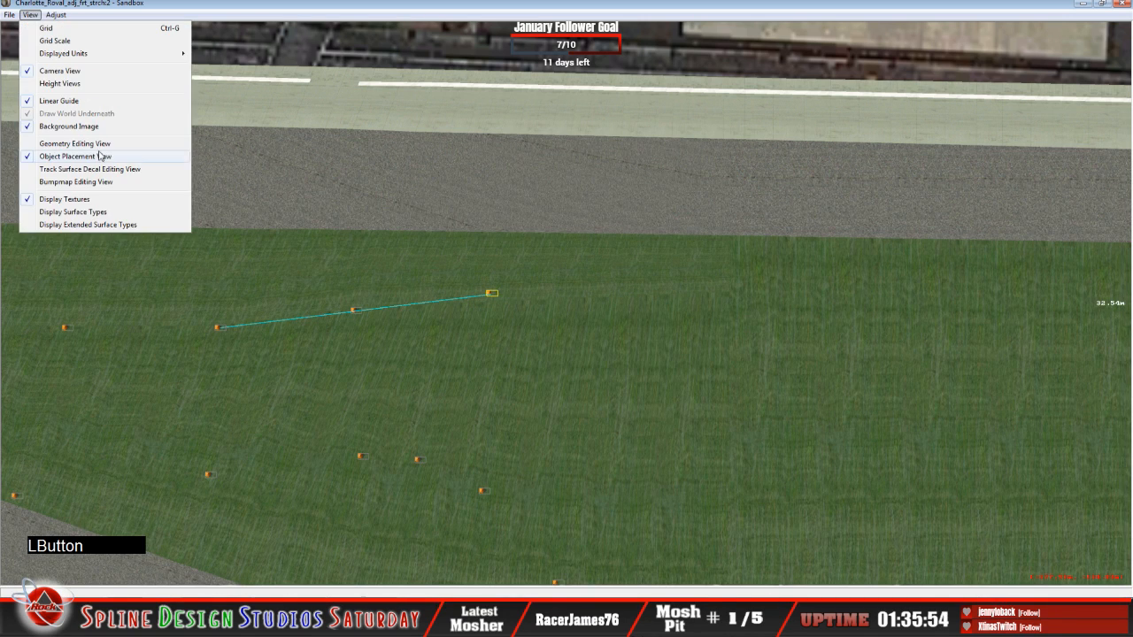
{"action": "left_click", "coordinate": [82, 145]}
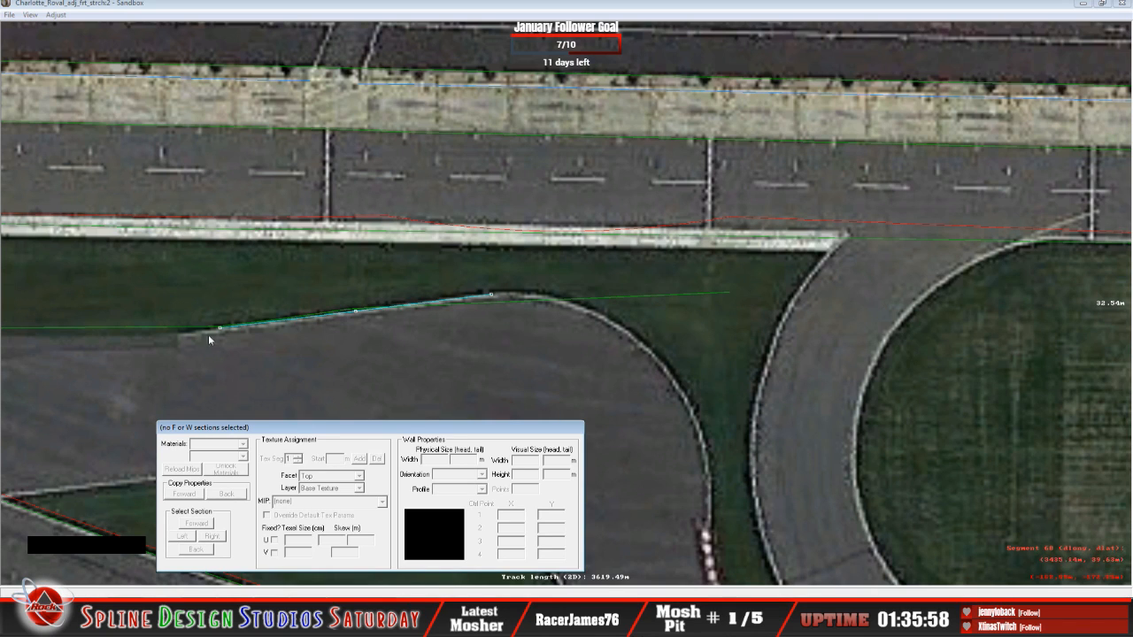
{"action": "left_click_drag", "start_coordinate": [221, 327], "coordinate": [606, 315]}
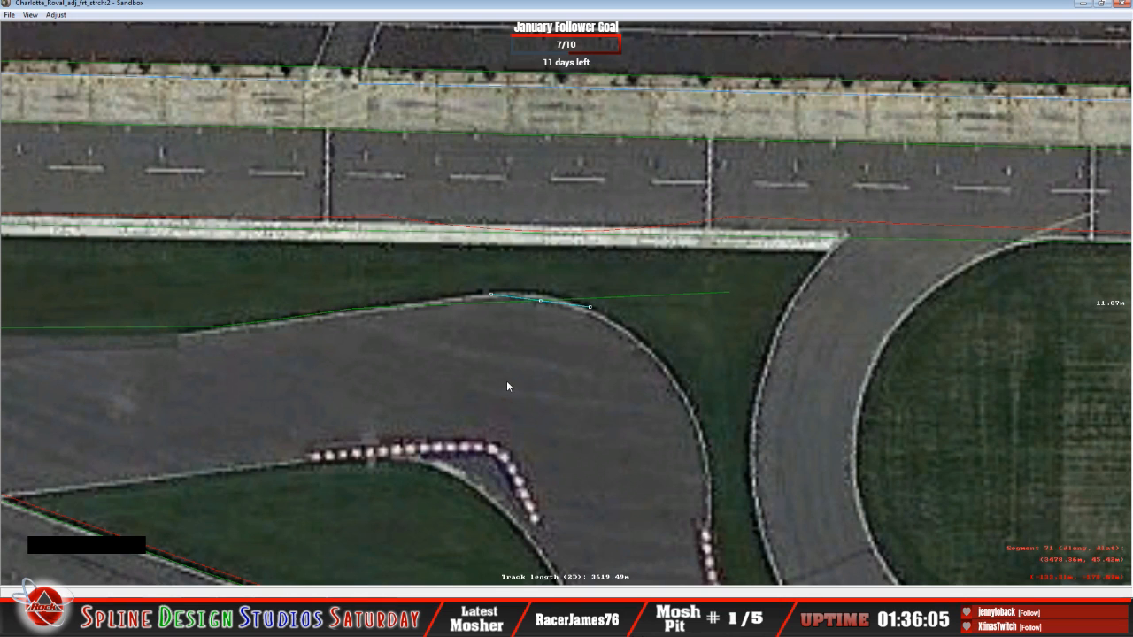
Switch back to the trackside object view and add a cone.3do object at the midpoint of the repositioned guide.
{"action": "left_click", "coordinate": [30, 15]}
{"action": "left_click", "coordinate": [60, 158]}
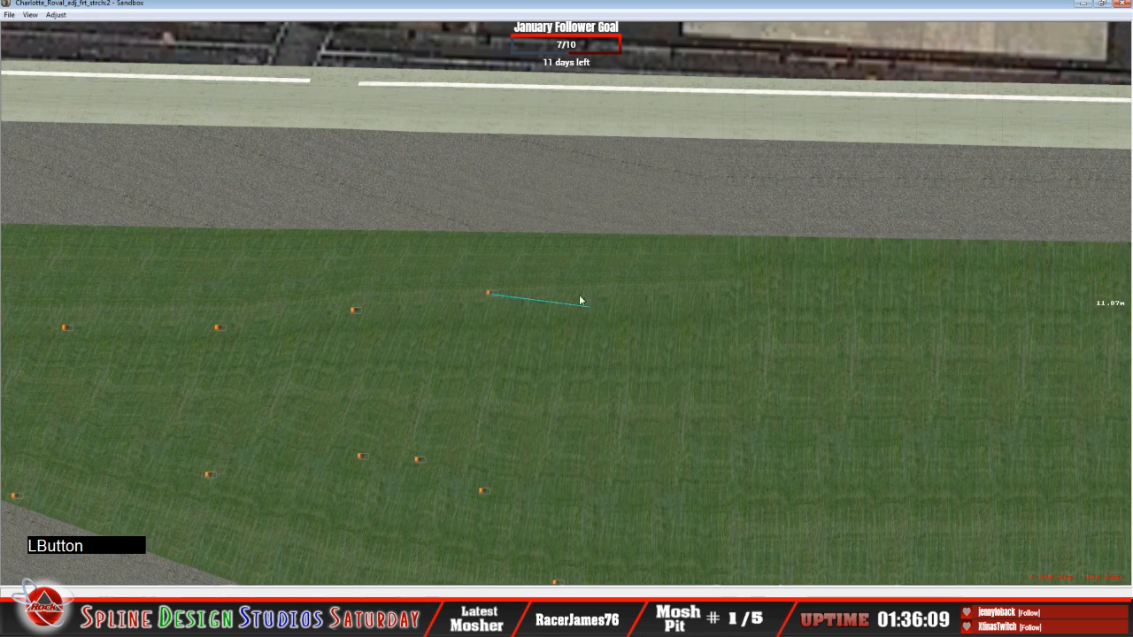
{"action": "right_click", "coordinate": [535, 297]}
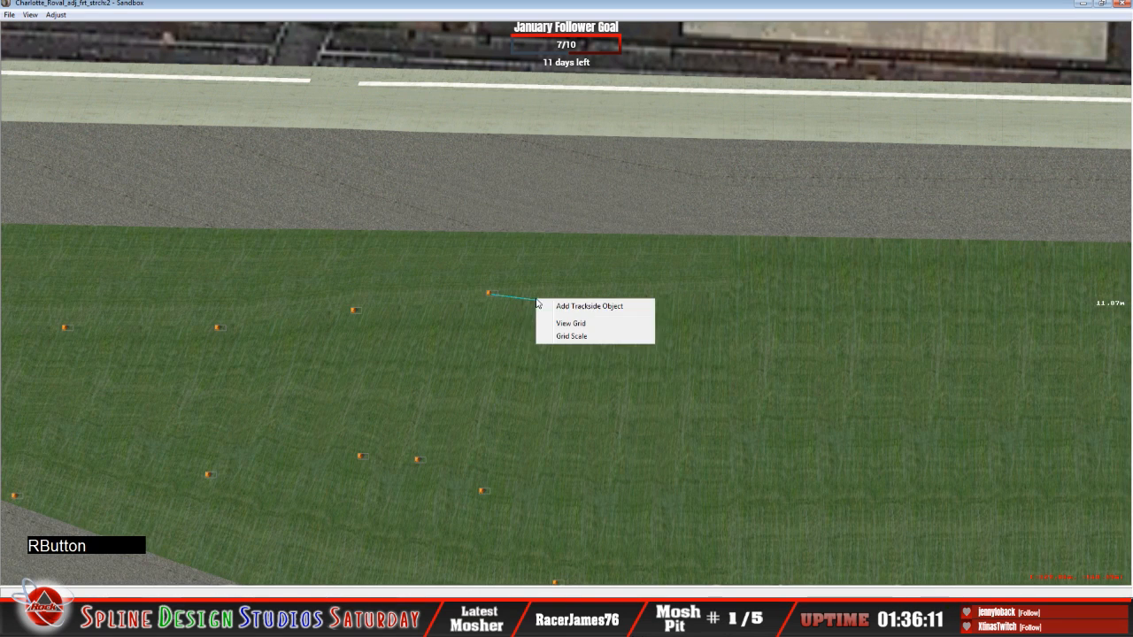
{"action": "left_click", "coordinate": [633, 307]}
{"action": "left_click_drag", "start_coordinate": [653, 231], "coordinate": [652, 374]}
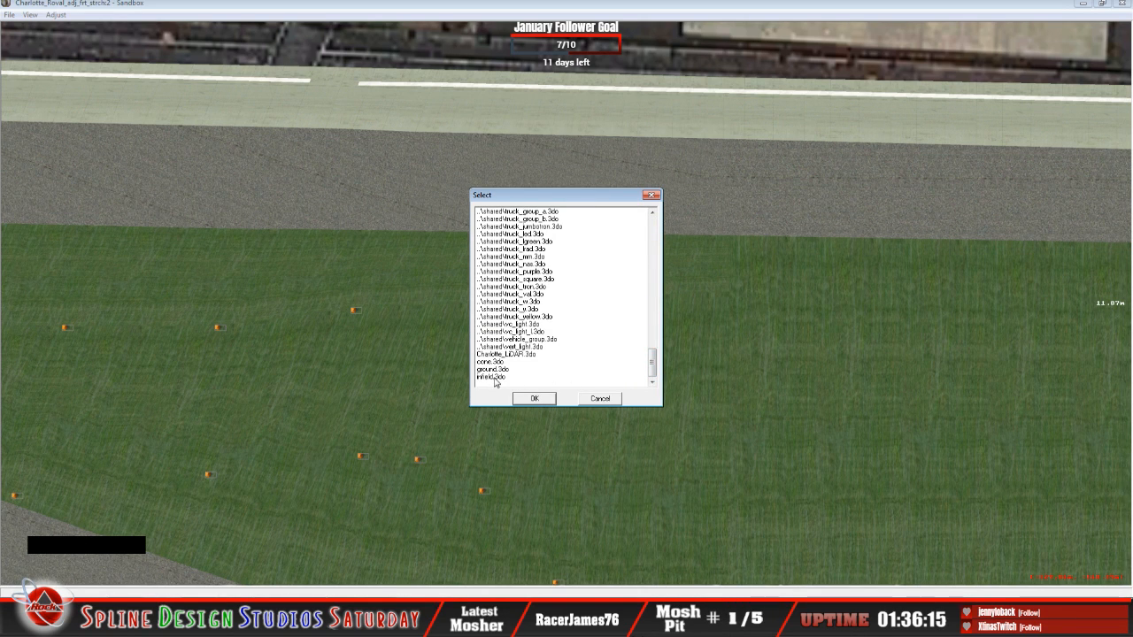
{"action": "left_click", "coordinate": [492, 361]}
{"action": "left_click", "coordinate": [535, 399]}
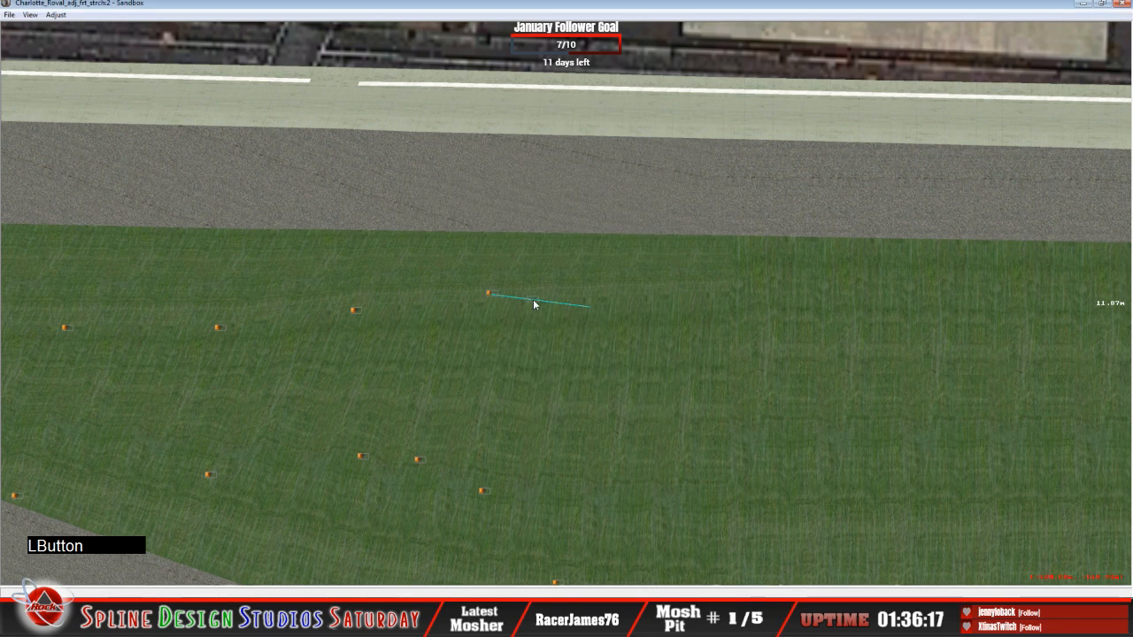
{"action": "left_click", "coordinate": [538, 302]}
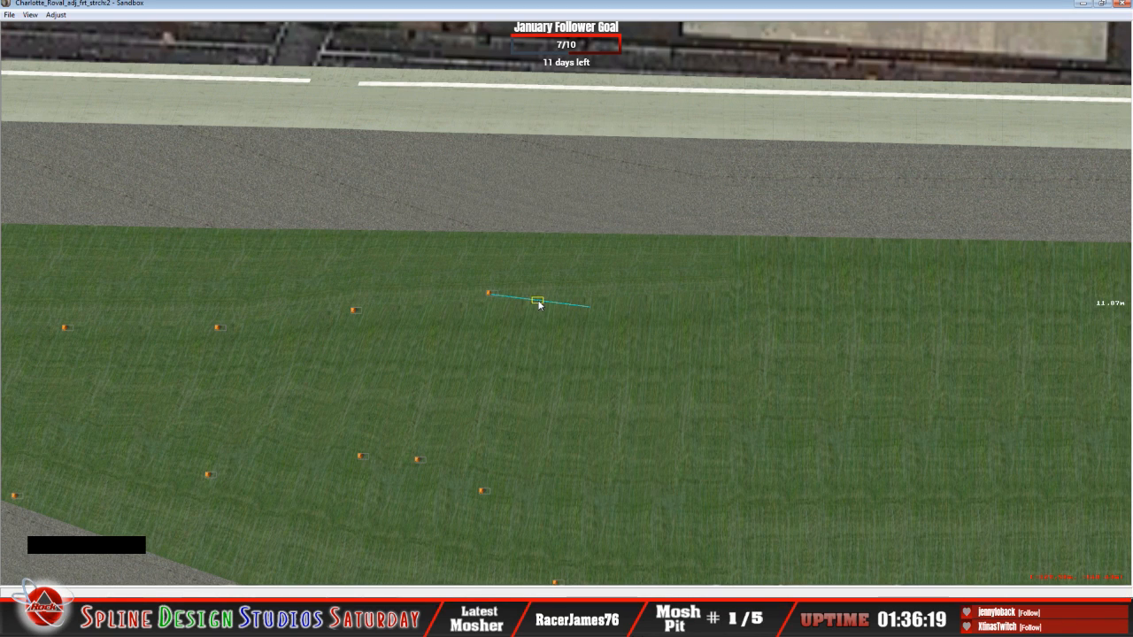
Make the new cone at the guide's midpoint a fixed object with a Z position of 5.500 m.
{"action": "left_click", "coordinate": [361, 618]}
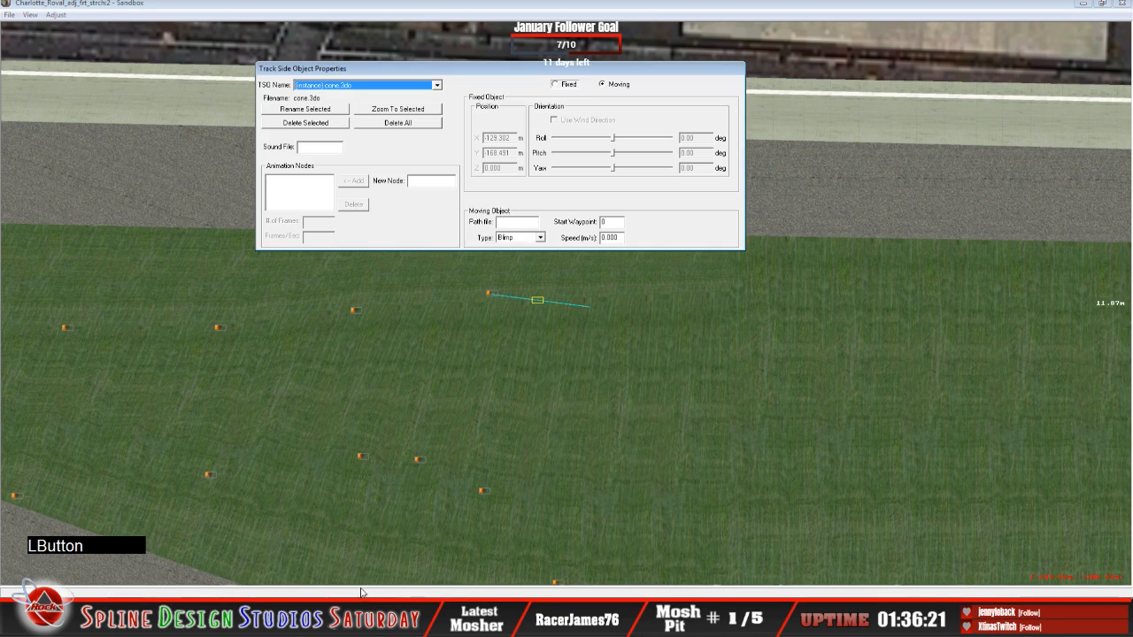
{"action": "left_click", "coordinate": [554, 84]}
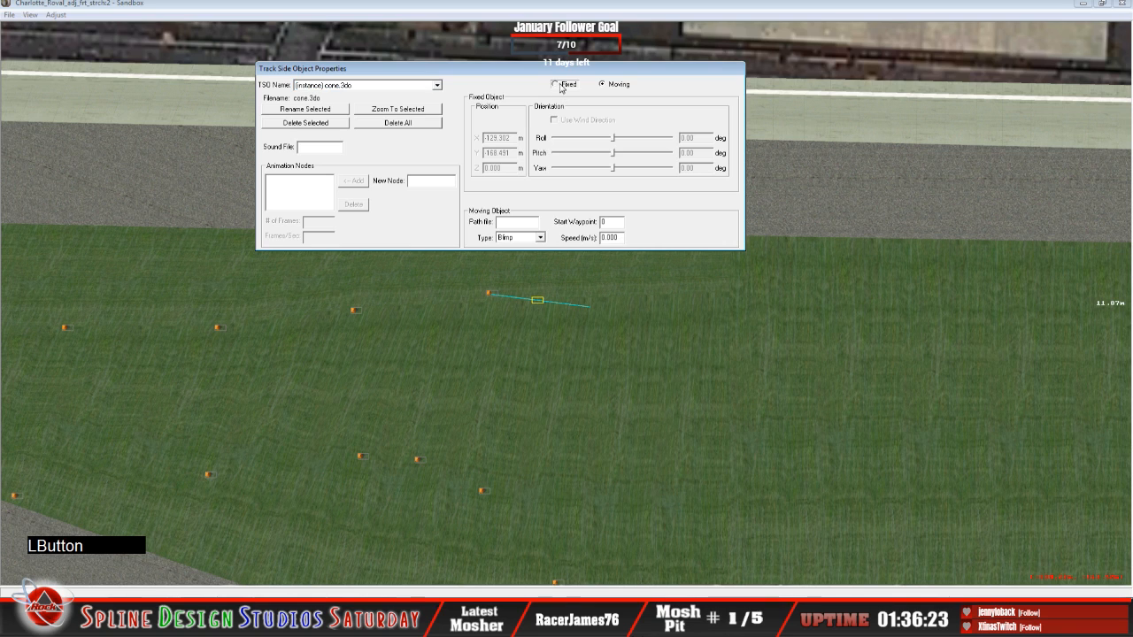
{"action": "left_click", "coordinate": [511, 168]}
{"action": "key", "text": "BackSpace"}
{"action": "key", "text": "BackSpace"}
{"action": "key", "text": "BackSpace"}
{"action": "key", "text": "BackSpace"}
{"action": "key", "text": "BackSpace"}
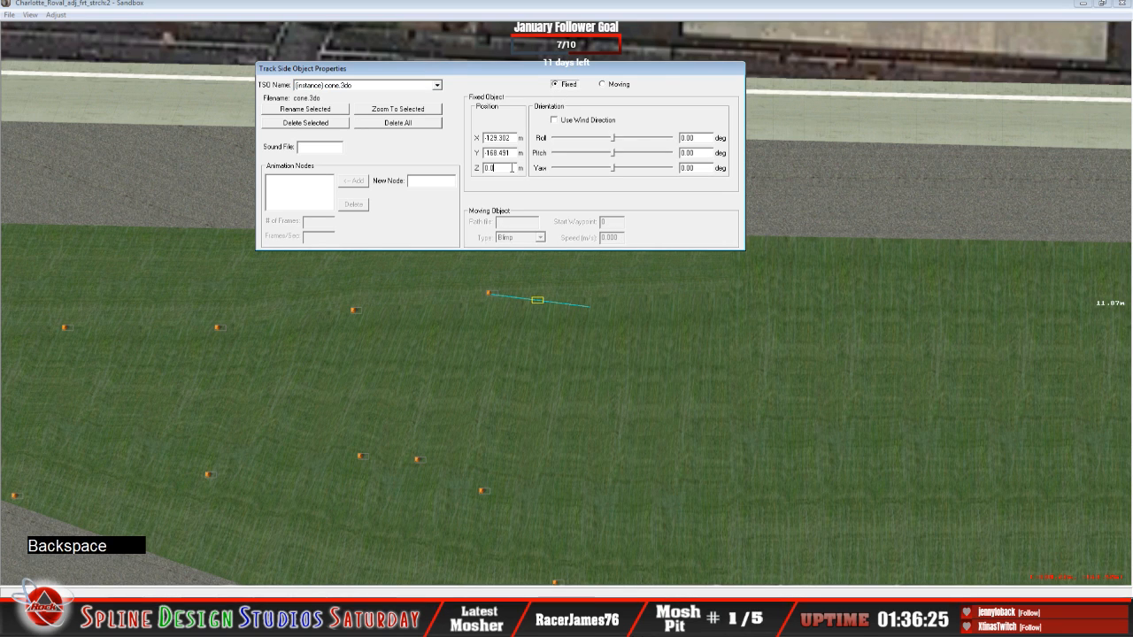
{"action": "type", "text": "5.5"}
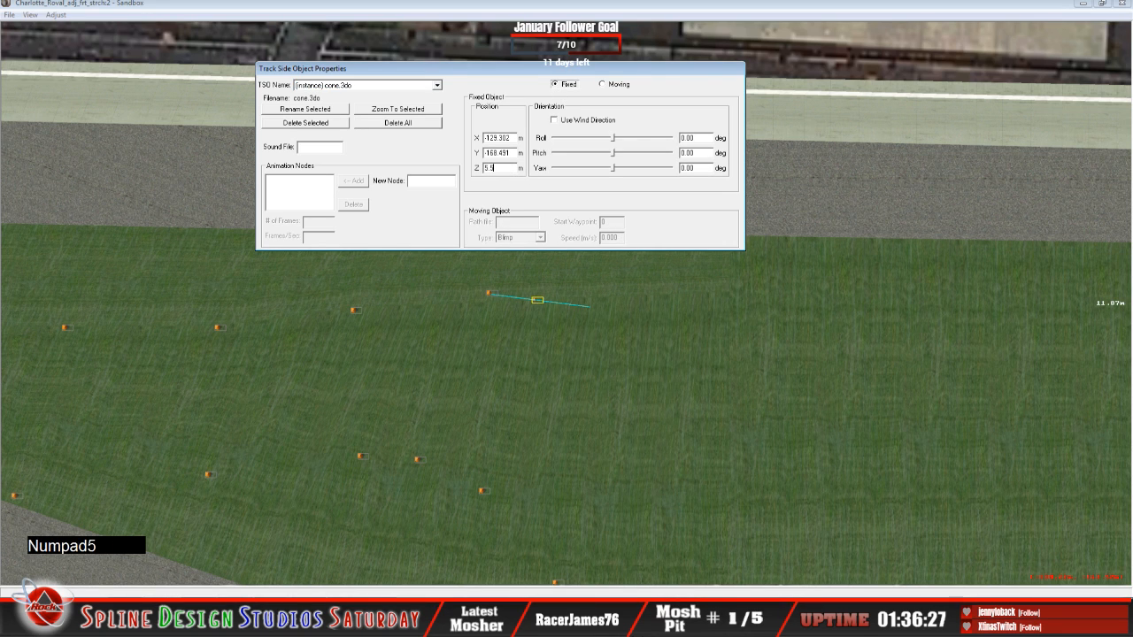
{"action": "type", "text": "00"}
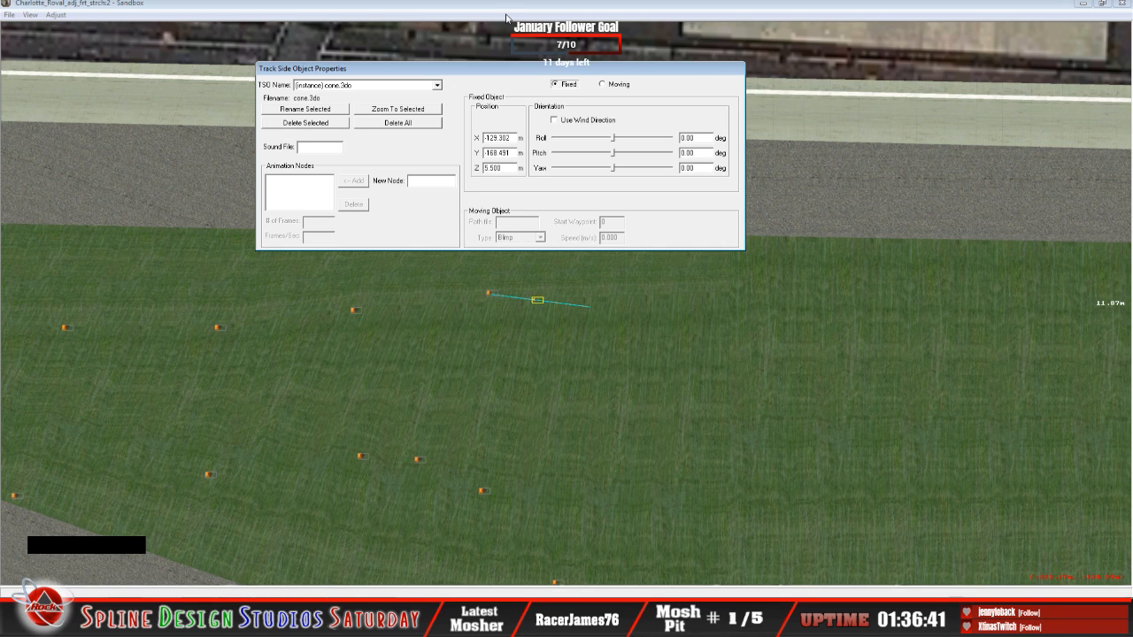
Add another cone.3do trackside object at the far end of the linear guide.
{"action": "left_click", "coordinate": [686, 377]}
{"action": "right_click", "coordinate": [599, 315]}
{"action": "left_click", "coordinate": [633, 324]}
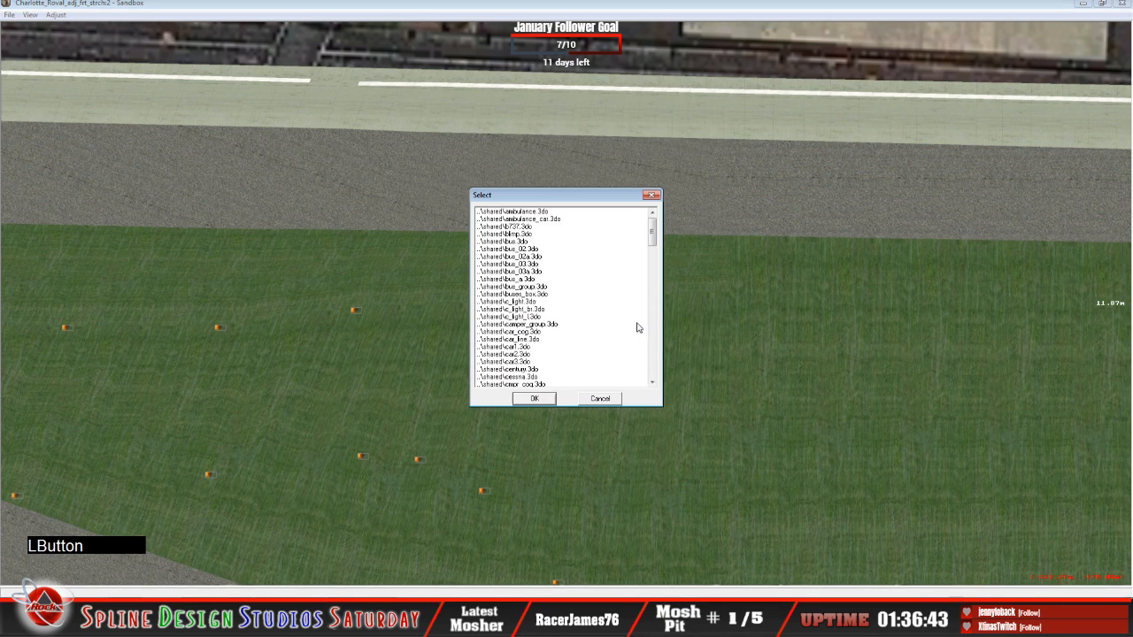
{"action": "left_click_drag", "start_coordinate": [654, 232], "coordinate": [653, 361]}
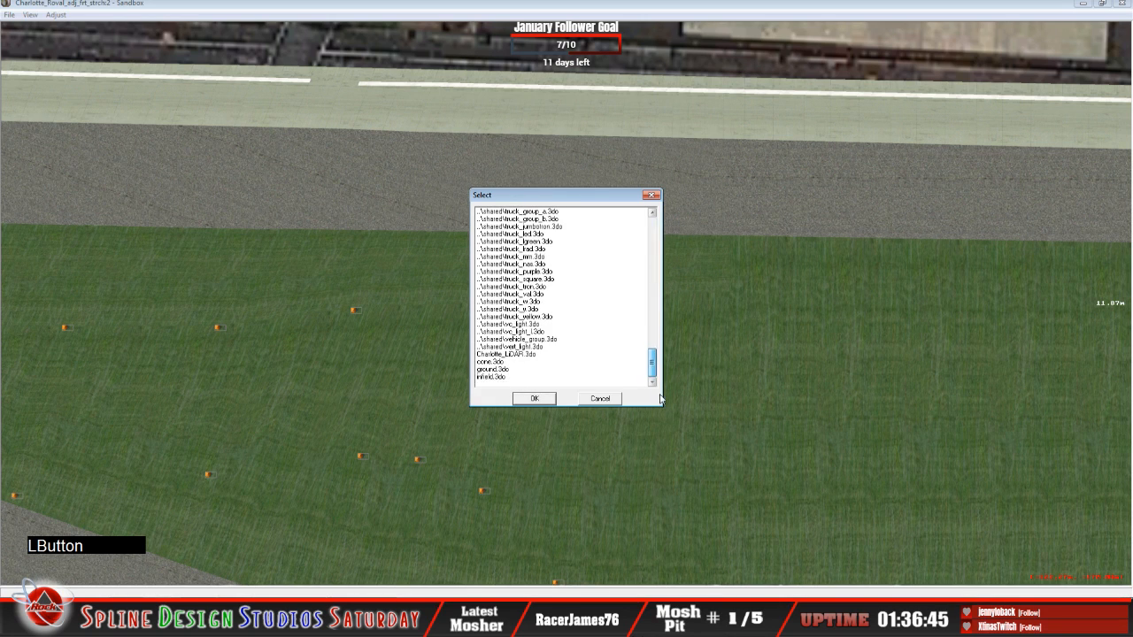
{"action": "left_click", "coordinate": [509, 361]}
{"action": "left_click", "coordinate": [534, 399]}
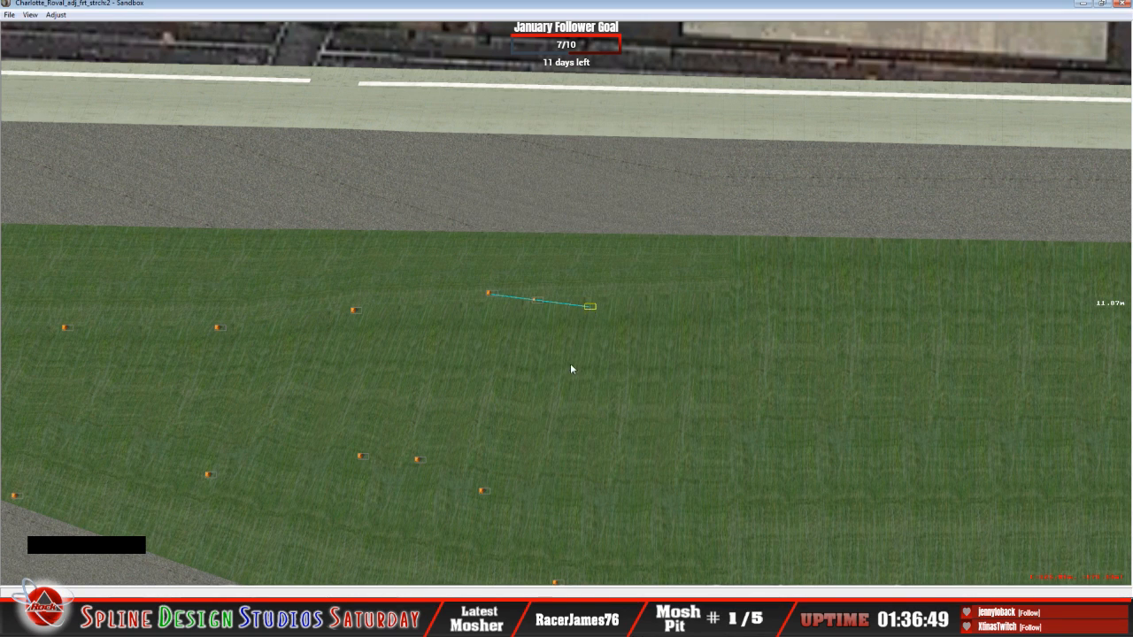
Select the midpoint cone and fly around the infield in the camera view to examine how the cones line up along the grass.
{"action": "left_click", "coordinate": [537, 300]}
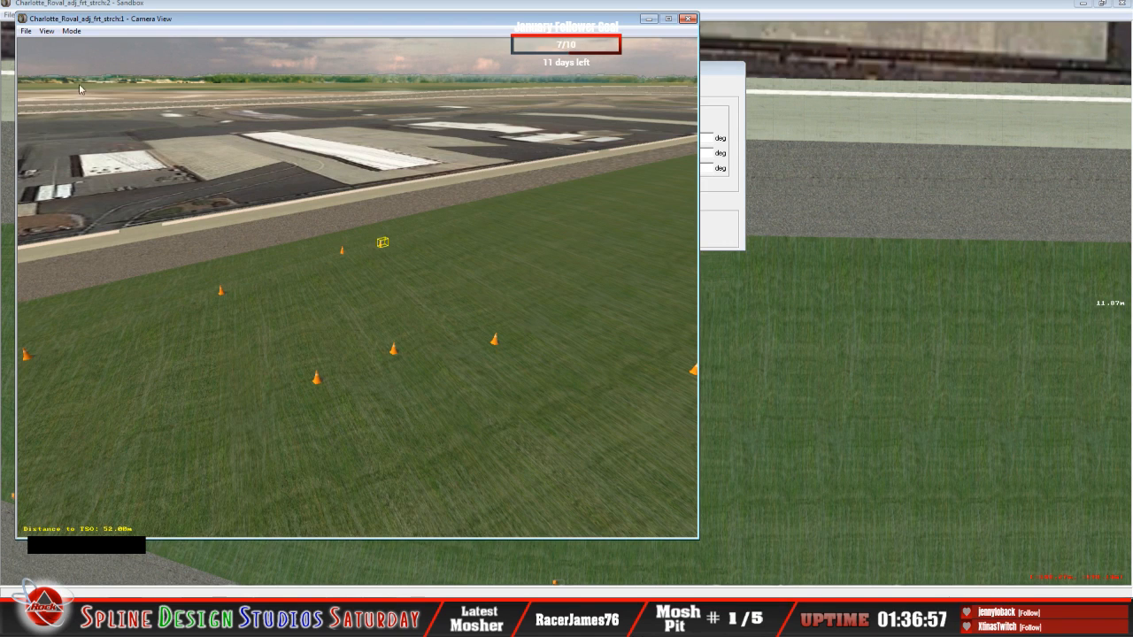
{"action": "left_click", "coordinate": [72, 31]}
{"action": "left_click", "coordinate": [87, 57]}
{"action": "right_click_drag", "start_coordinate": [358, 288], "coordinate": [358, 239]}
{"action": "left_click_drag", "start_coordinate": [358, 287], "coordinate": [275, 279]}
{"action": "right_click_drag", "start_coordinate": [358, 288], "coordinate": [222, 221]}
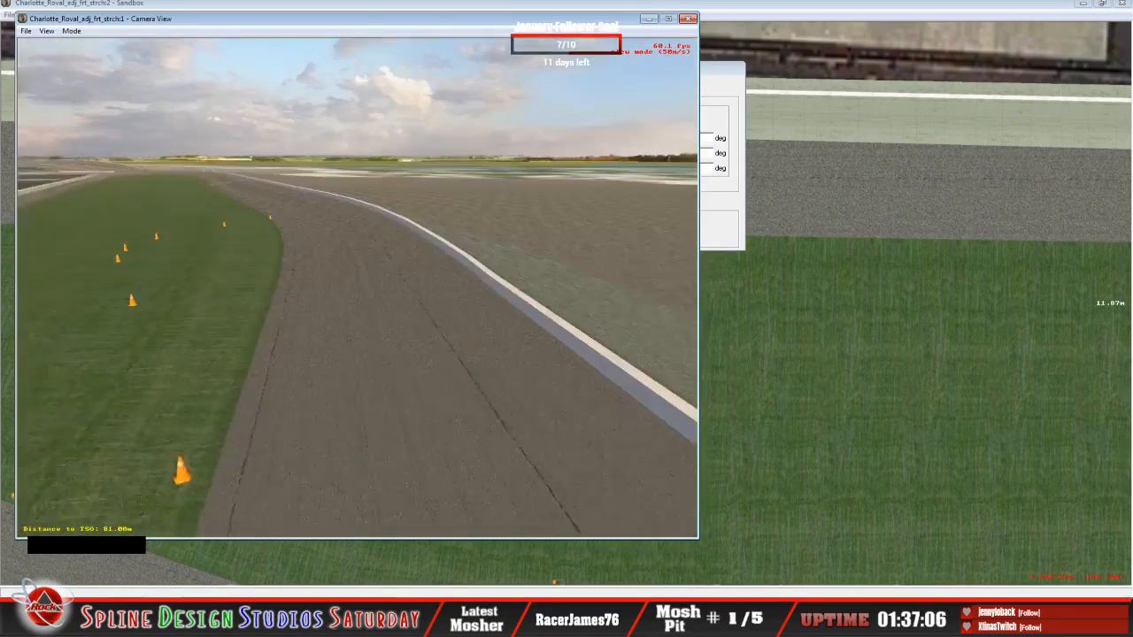
{"action": "left_click_drag", "start_coordinate": [358, 288], "coordinate": [301, 354]}
{"action": "right_click_drag", "start_coordinate": [357, 288], "coordinate": [372, 239]}
{"action": "left_click_drag", "start_coordinate": [358, 288], "coordinate": [389, 371]}
{"action": "right_click_drag", "start_coordinate": [357, 288], "coordinate": [343, 232]}
{"action": "left_click_drag", "start_coordinate": [358, 288], "coordinate": [398, 345]}
{"action": "right_click_drag", "start_coordinate": [358, 288], "coordinate": [357, 221]}
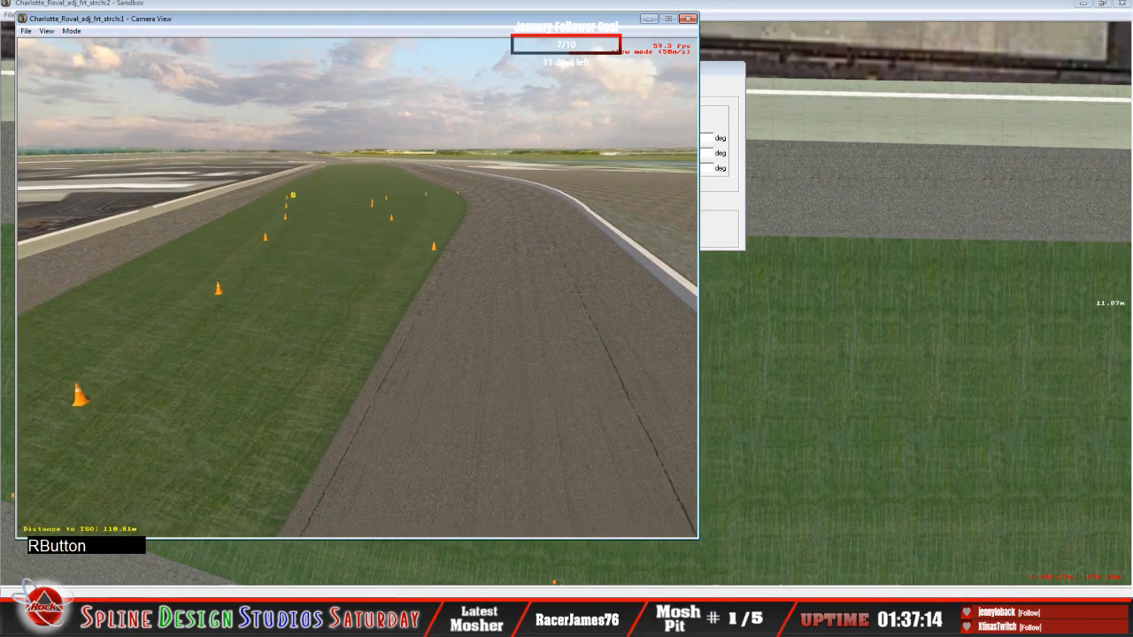
{"action": "left_click_drag", "start_coordinate": [357, 288], "coordinate": [357, 239]}
{"action": "right_click_drag", "start_coordinate": [357, 288], "coordinate": [372, 416]}
{"action": "left_click_drag", "start_coordinate": [357, 287], "coordinate": [357, 381]}
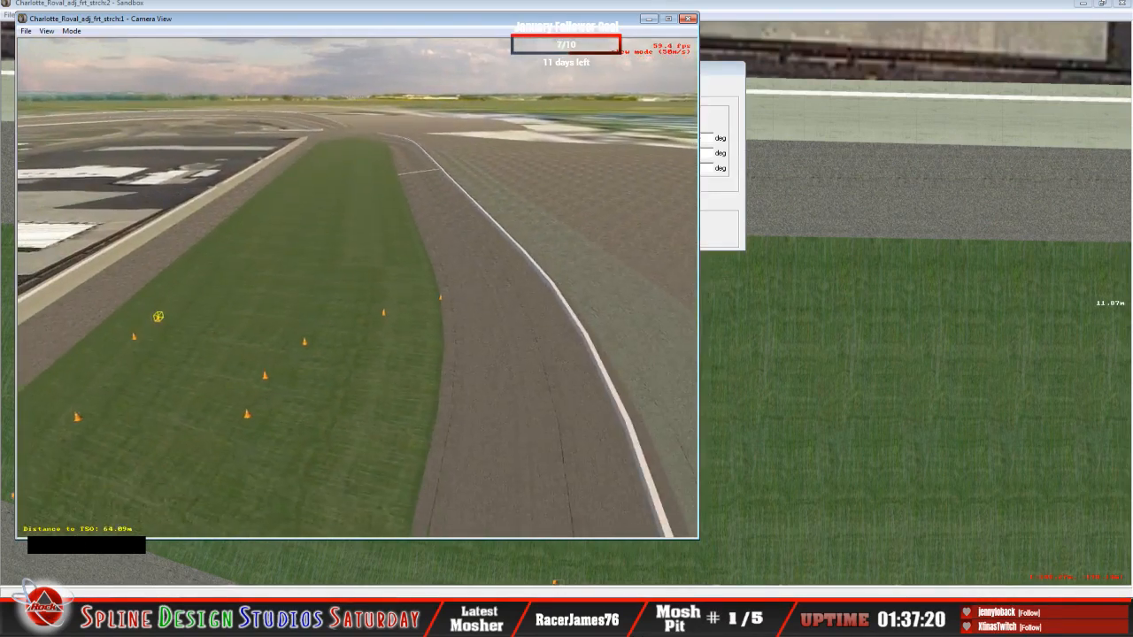
{"action": "right_click_drag", "start_coordinate": [357, 288], "coordinate": [274, 275]}
{"action": "left_click_drag", "start_coordinate": [358, 288], "coordinate": [357, 329]}
{"action": "key", "text": "space"}
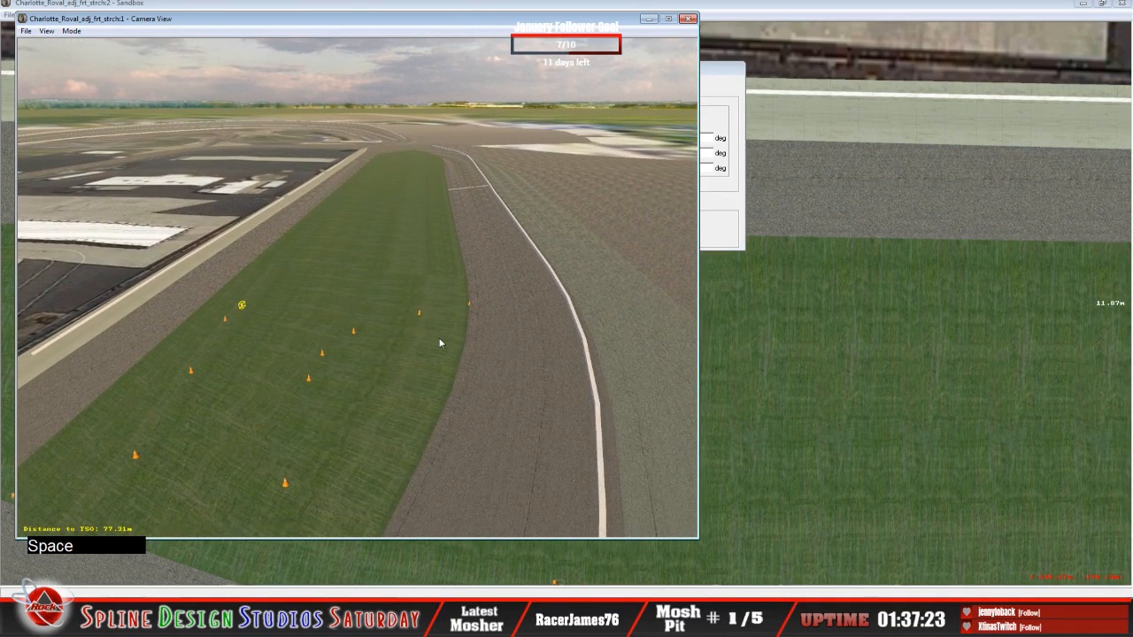
In the overhead view, make the cone at the guide's far end a fixed object with a Z position of 5.500 m.
{"action": "left_click", "coordinate": [727, 8]}
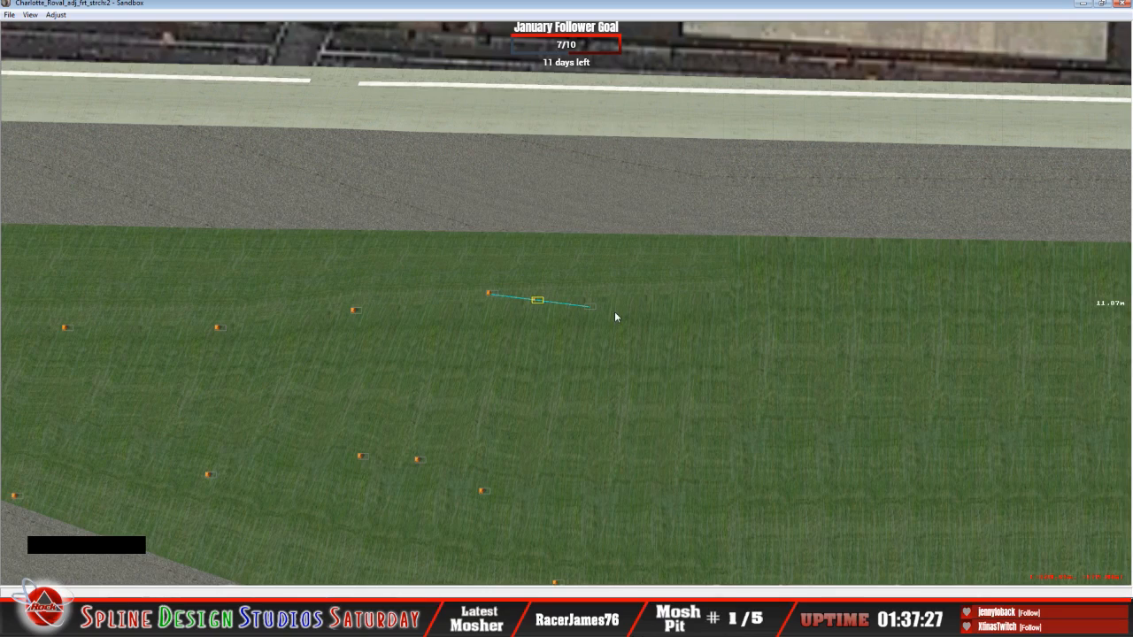
{"action": "key", "text": "z"}
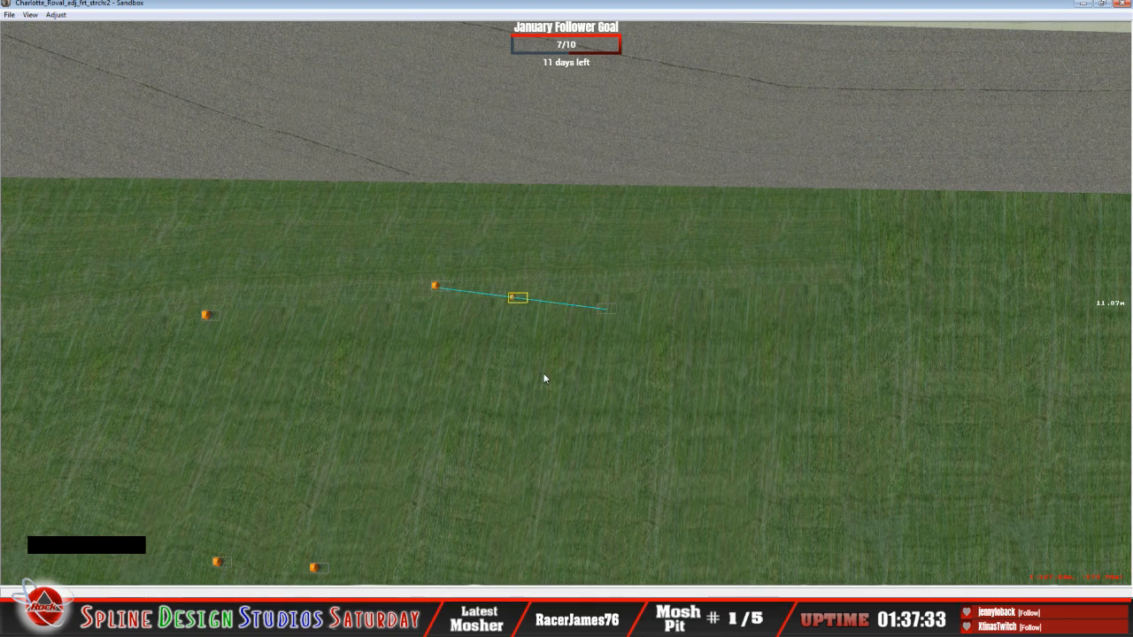
{"action": "key", "text": "c"}
{"action": "left_click", "coordinate": [524, 254]}
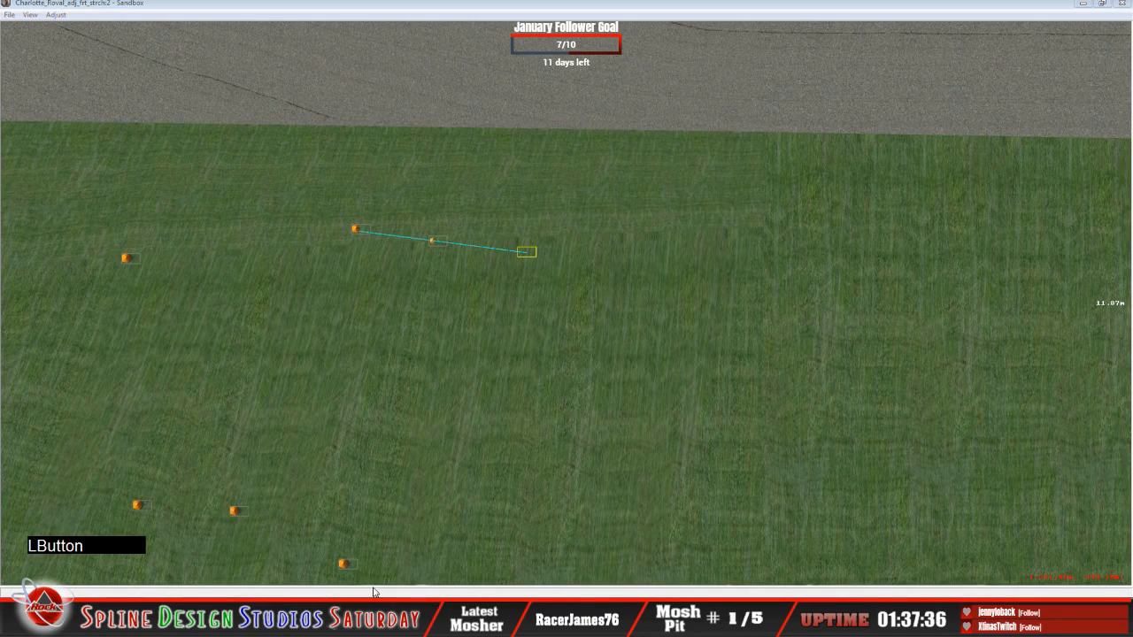
{"action": "double_click", "coordinate": [527, 253]}
{"action": "left_click", "coordinate": [558, 86]}
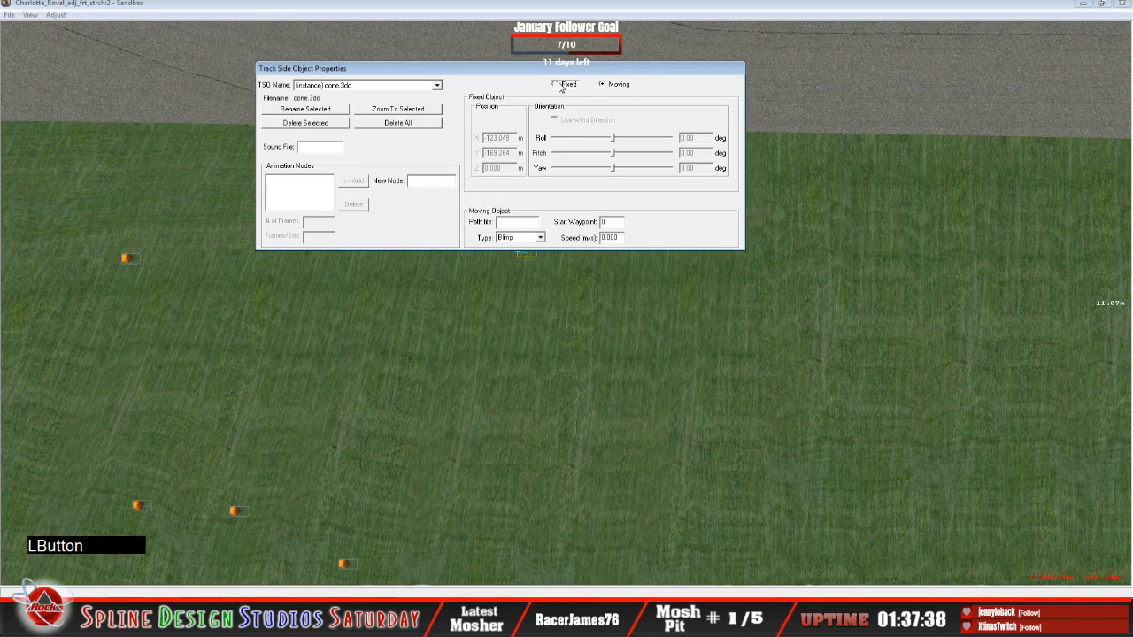
{"action": "left_click", "coordinate": [510, 169]}
{"action": "key", "text": "BackSpace"}
{"action": "key", "text": "BackSpace"}
{"action": "key", "text": "BackSpace"}
{"action": "key", "text": "BackSpace"}
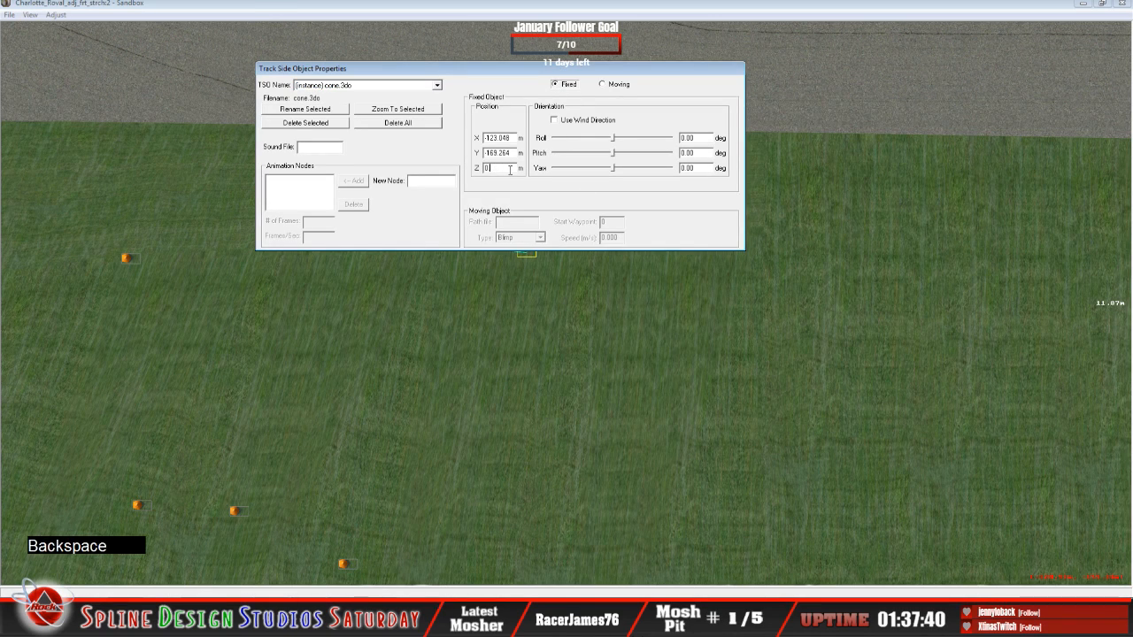
{"action": "key", "text": "BackSpace"}
{"action": "type", "text": "5.5"}
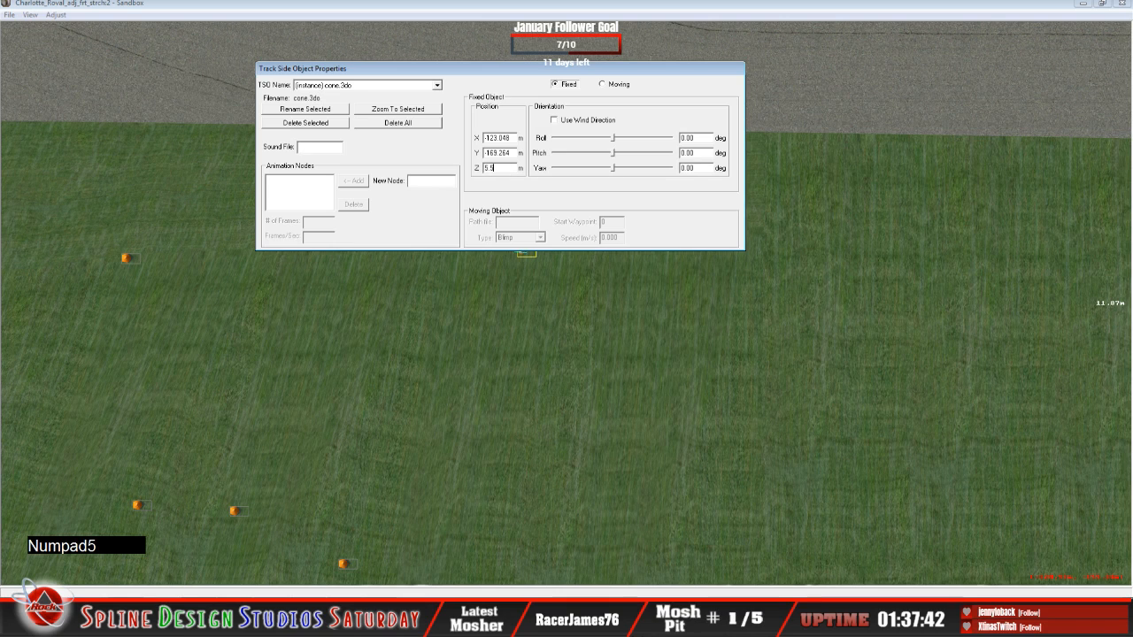
{"action": "type", "text": "00"}
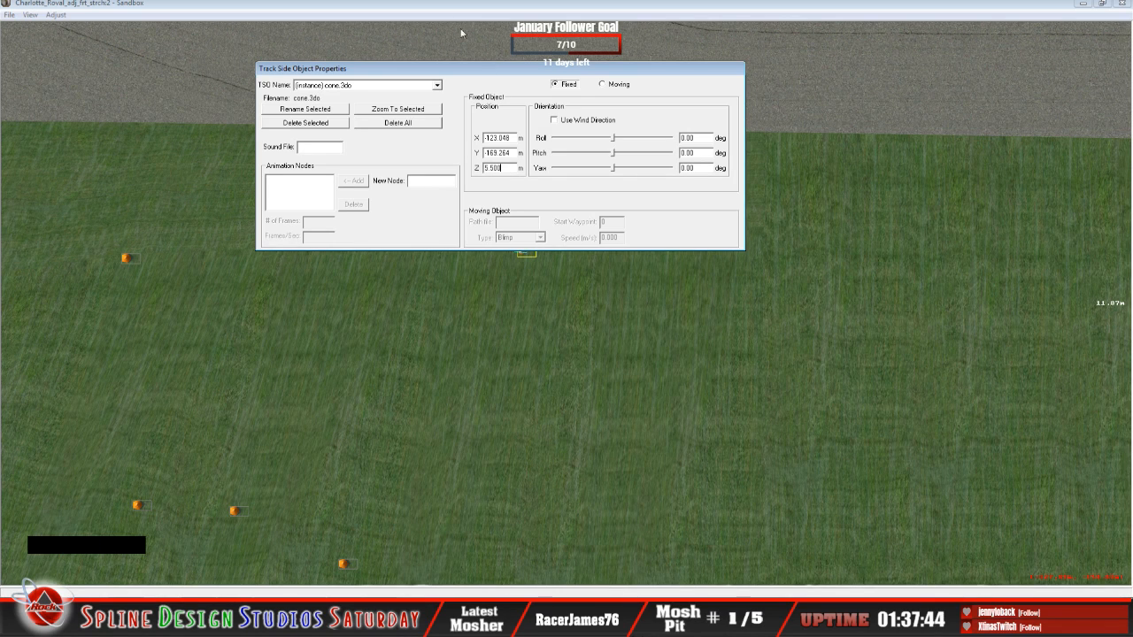
{"action": "left_click", "coordinate": [502, 130]}
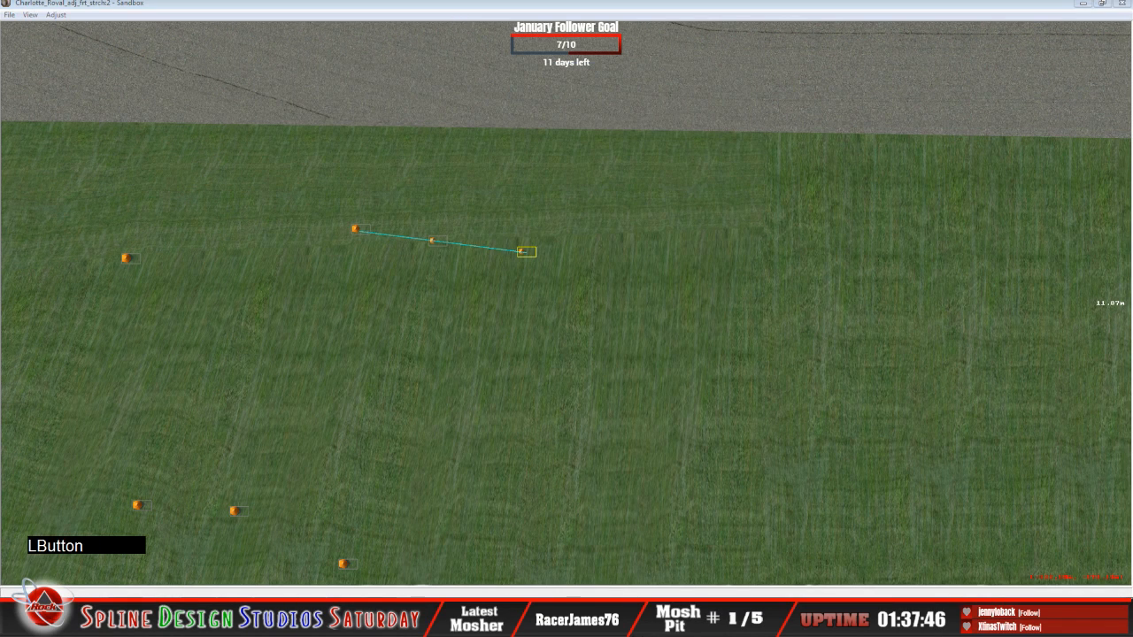
Examine the newest cone up close in the camera view and review the whole cone layout from overhead.
{"action": "left_click", "coordinate": [404, 547]}
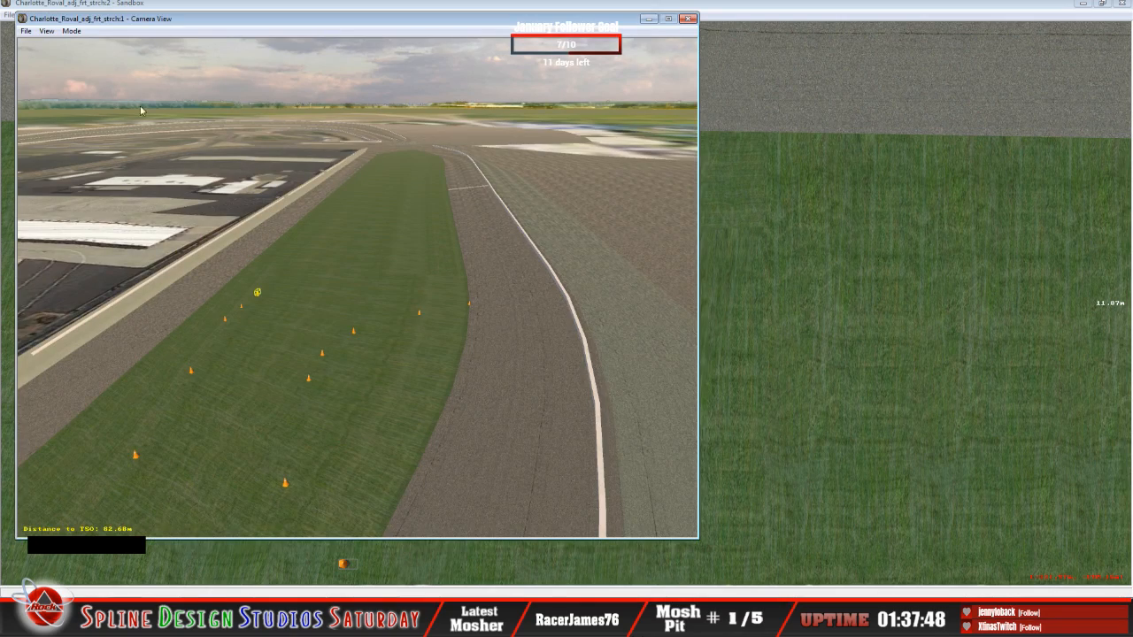
{"action": "left_click", "coordinate": [77, 31]}
{"action": "left_click", "coordinate": [89, 57]}
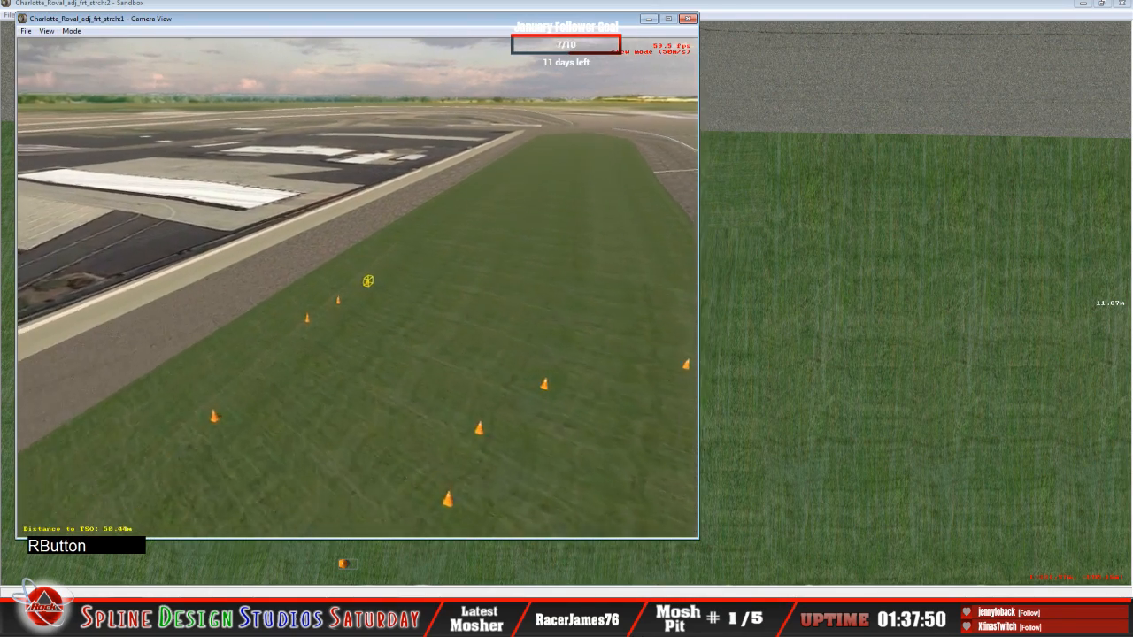
{"action": "left_click", "coordinate": [357, 287]}
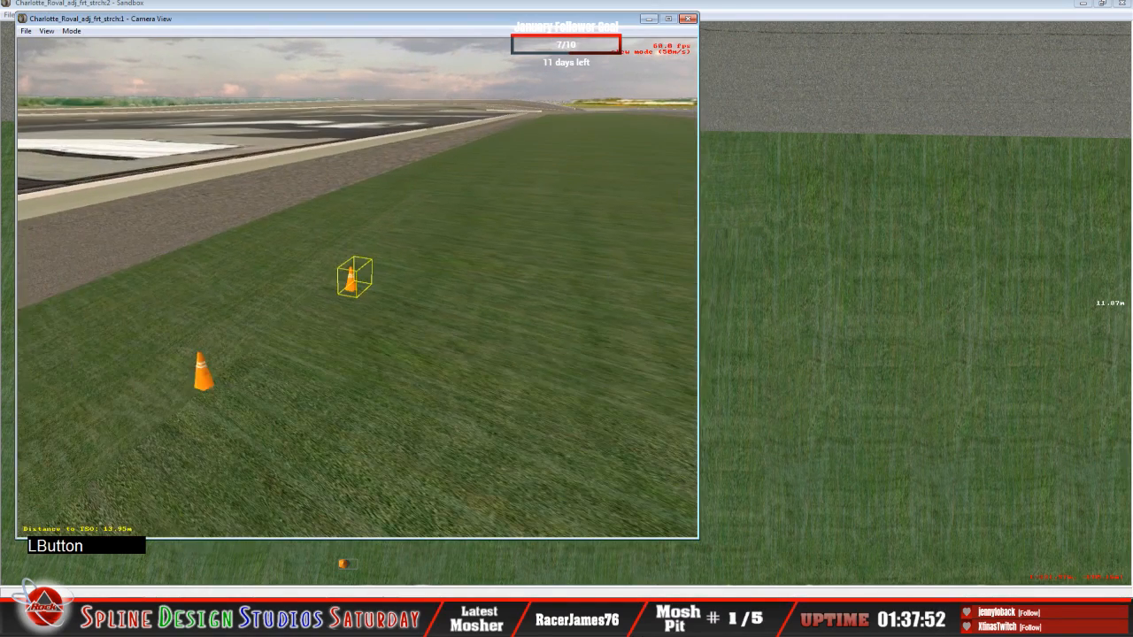
{"action": "key", "text": "space"}
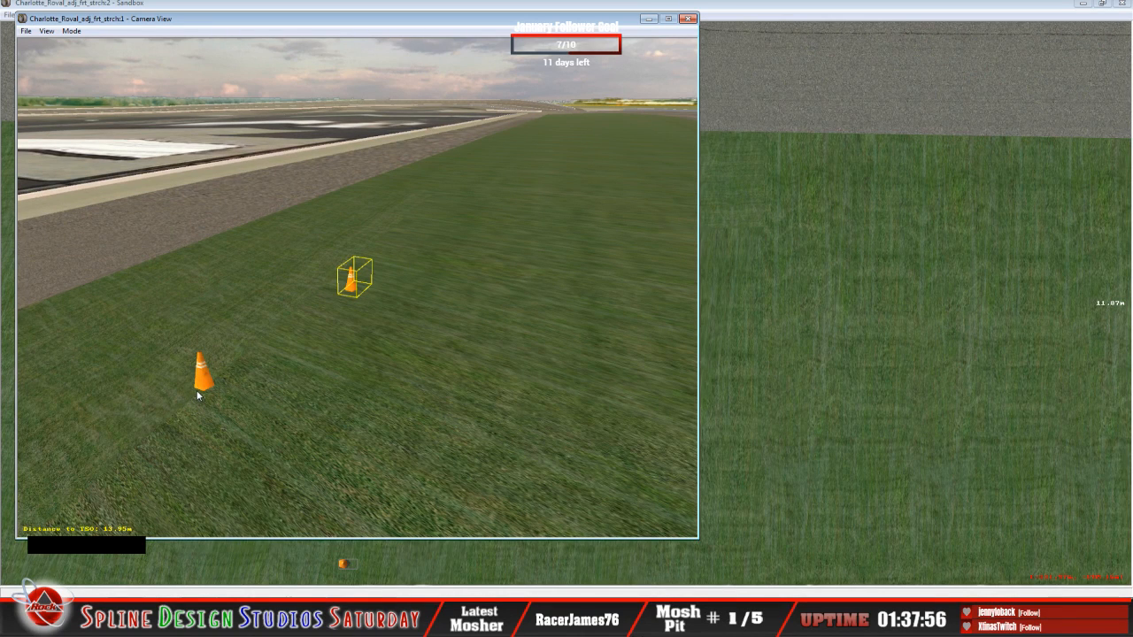
{"action": "key", "text": "x"}
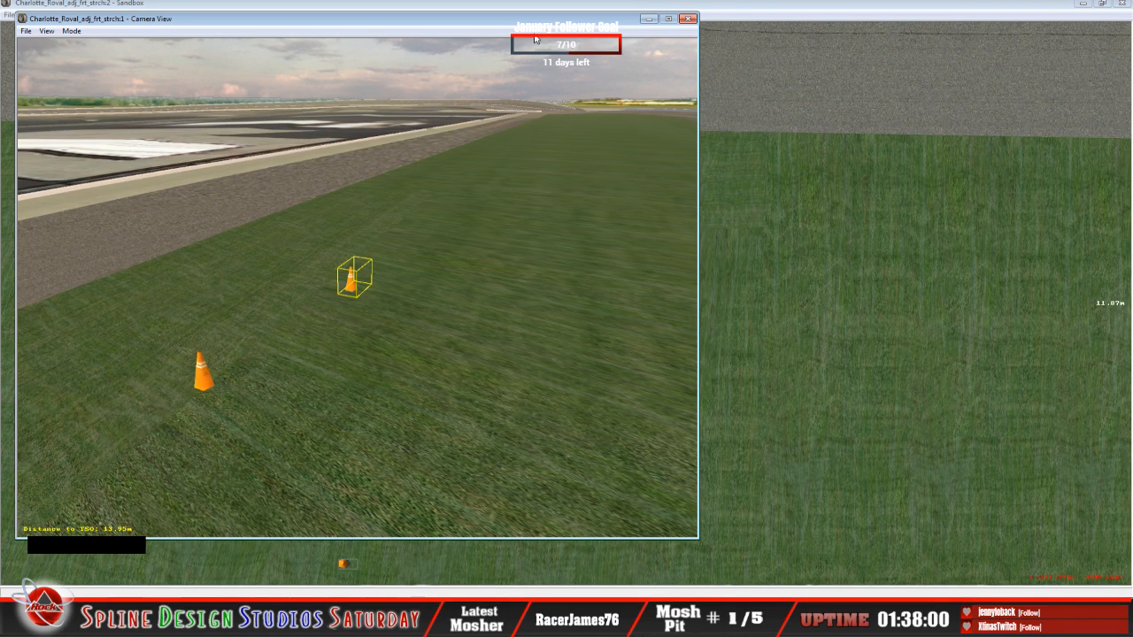
{"action": "left_click", "coordinate": [756, 35]}
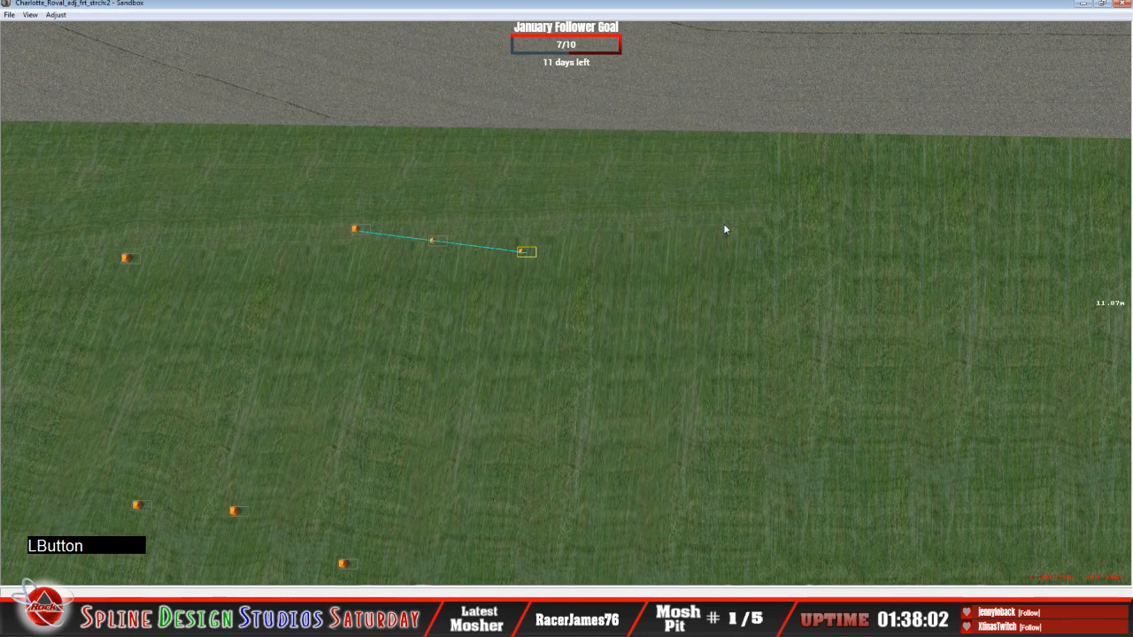
{"action": "key", "text": "c"}
{"action": "key", "text": "c"}
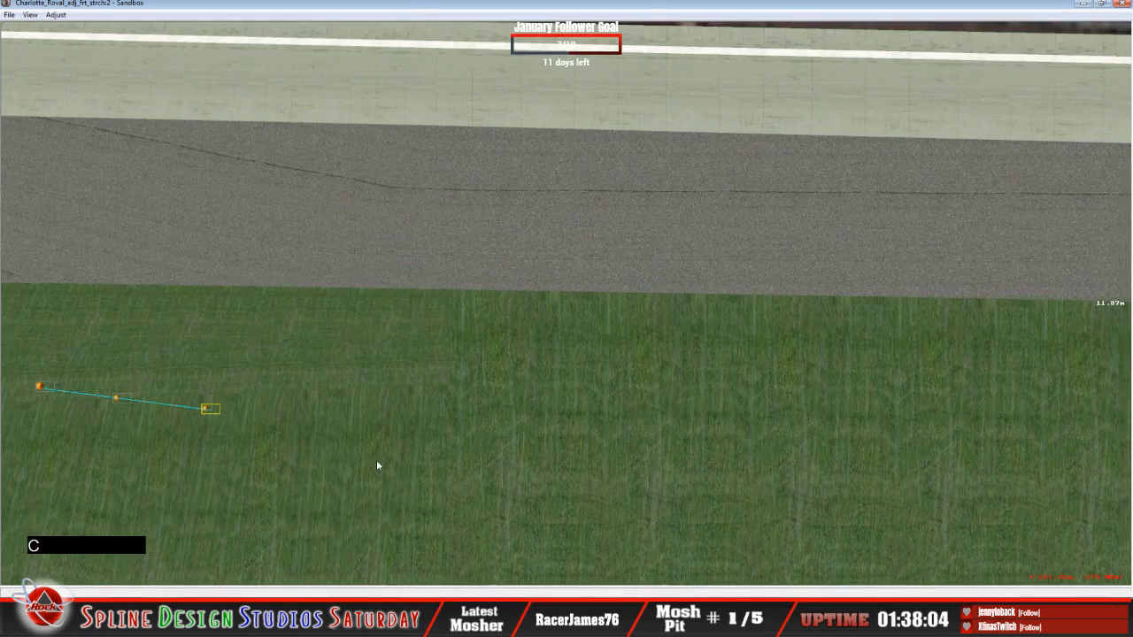
{"action": "key", "text": "c"}
{"action": "key", "text": "x"}
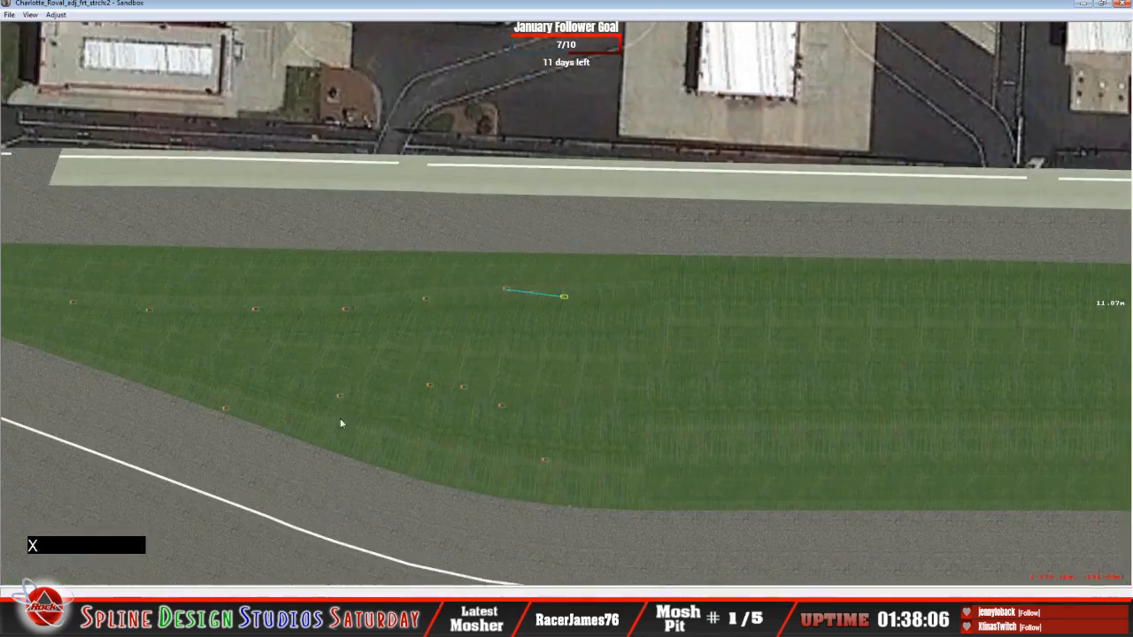
{"action": "key", "text": "c"}
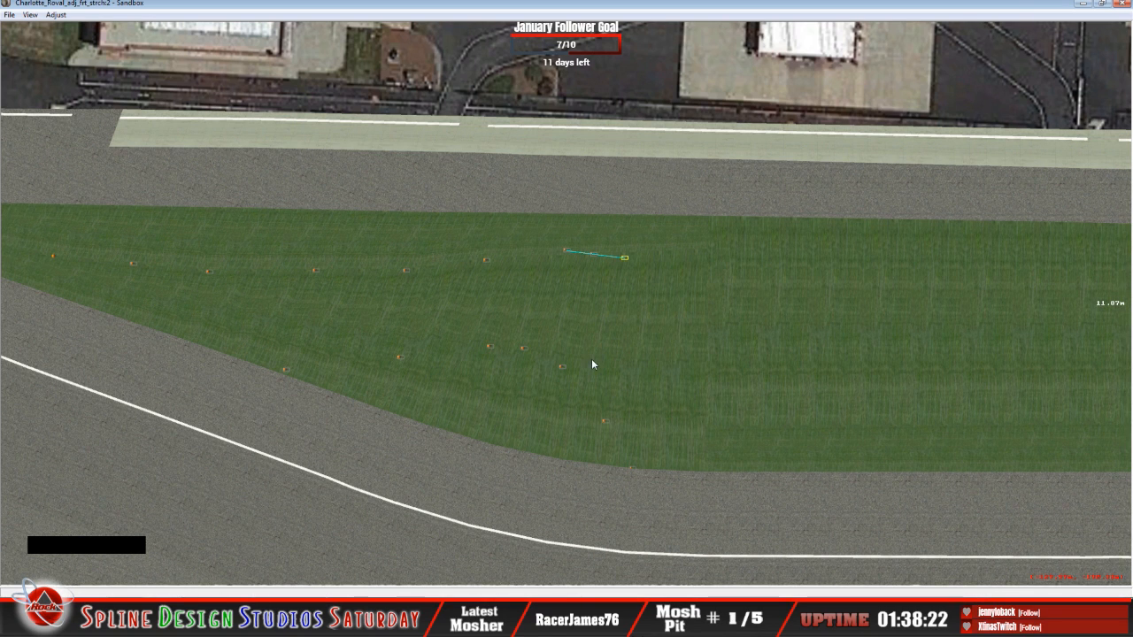
In the geometry editing view, move the linear guide to the next stretch of the curved infield grass edge, about 9.37 m long.
{"action": "key", "text": "c"}
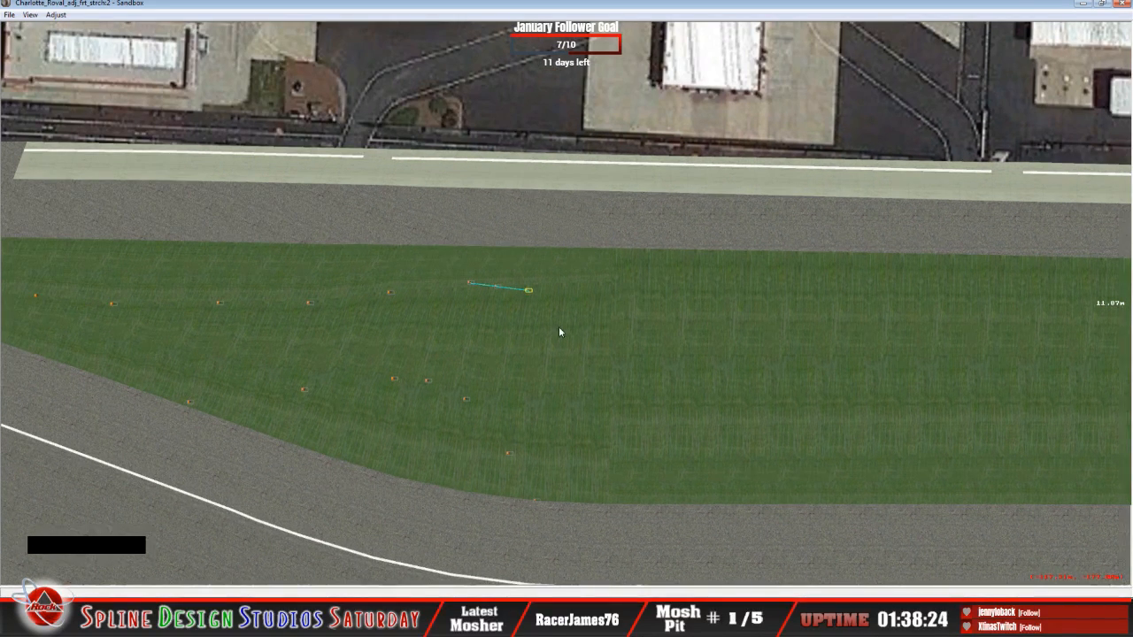
{"action": "key", "text": "z"}
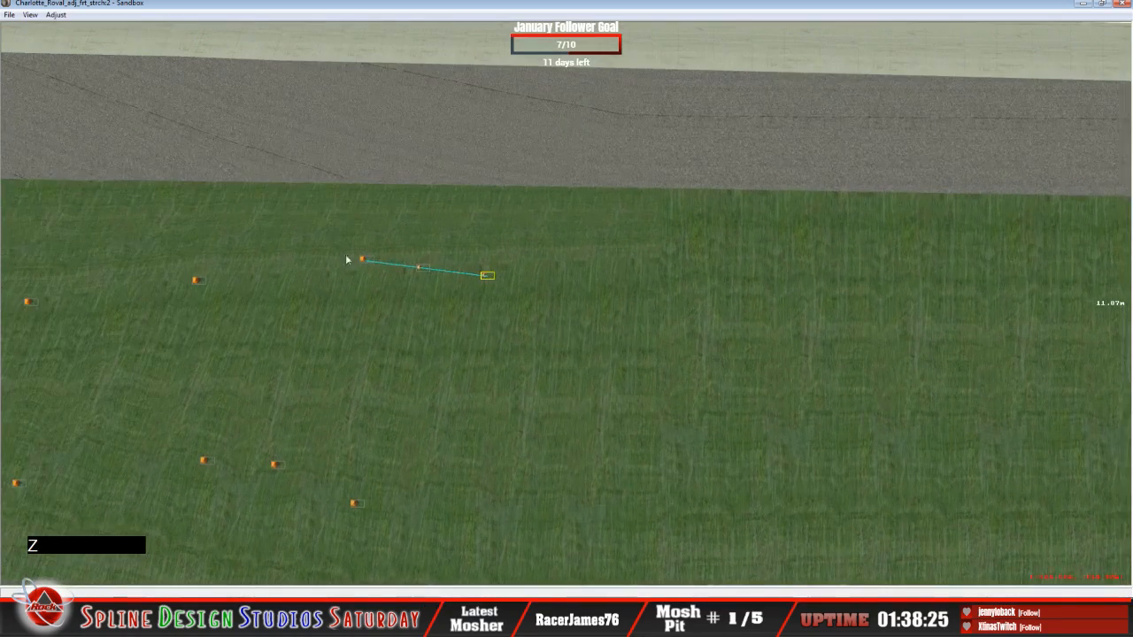
{"action": "left_click", "coordinate": [31, 15]}
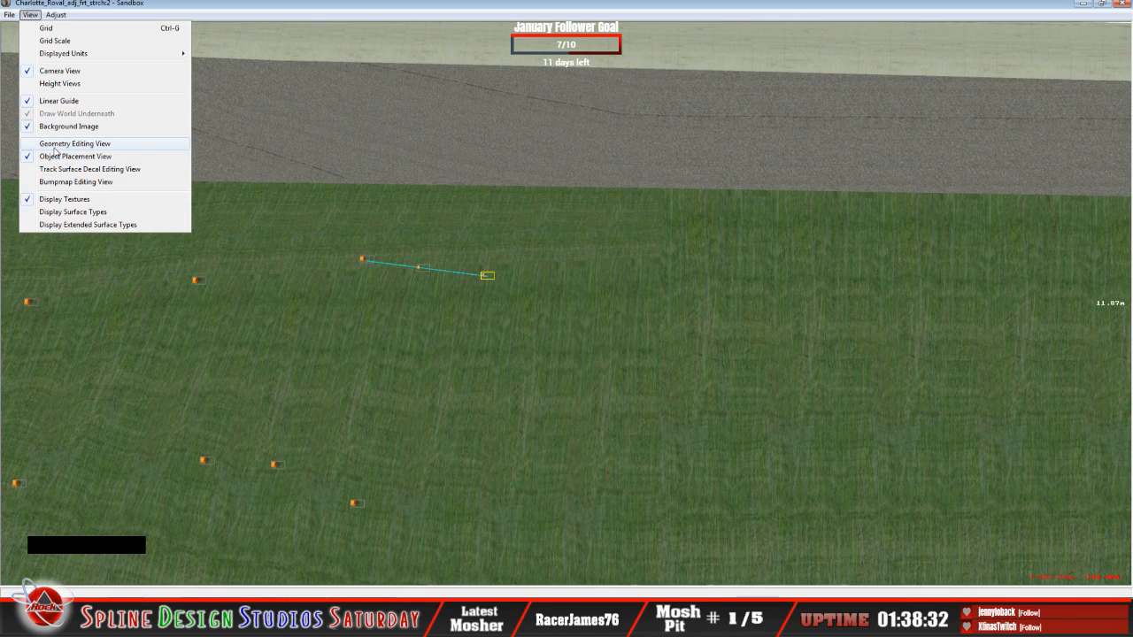
{"action": "left_click", "coordinate": [57, 144]}
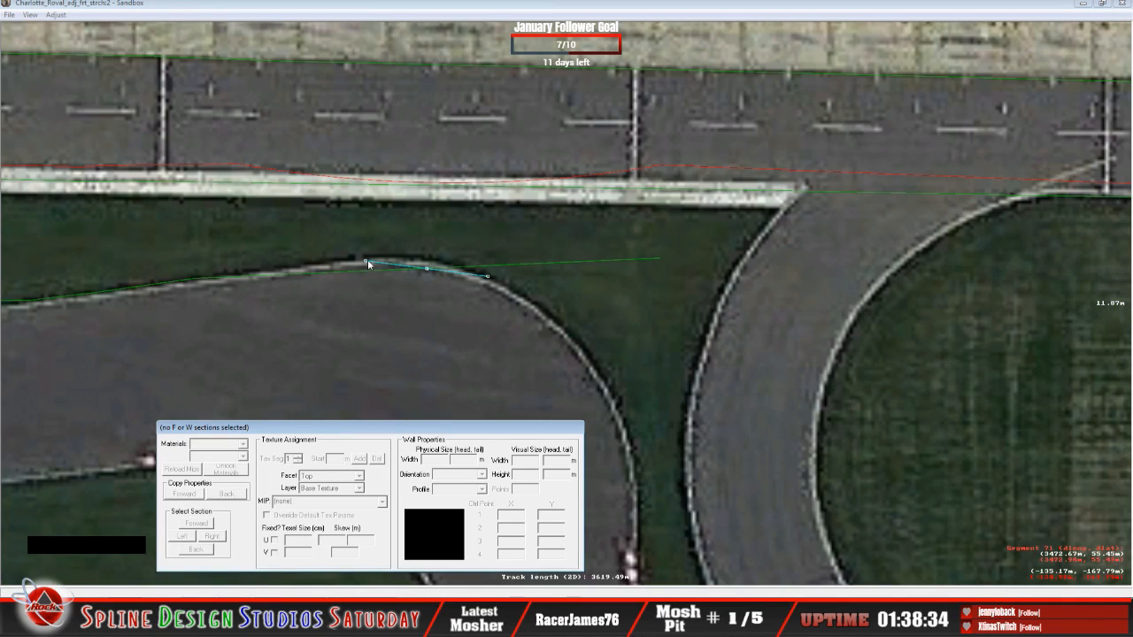
{"action": "left_click_drag", "start_coordinate": [365, 261], "coordinate": [568, 335]}
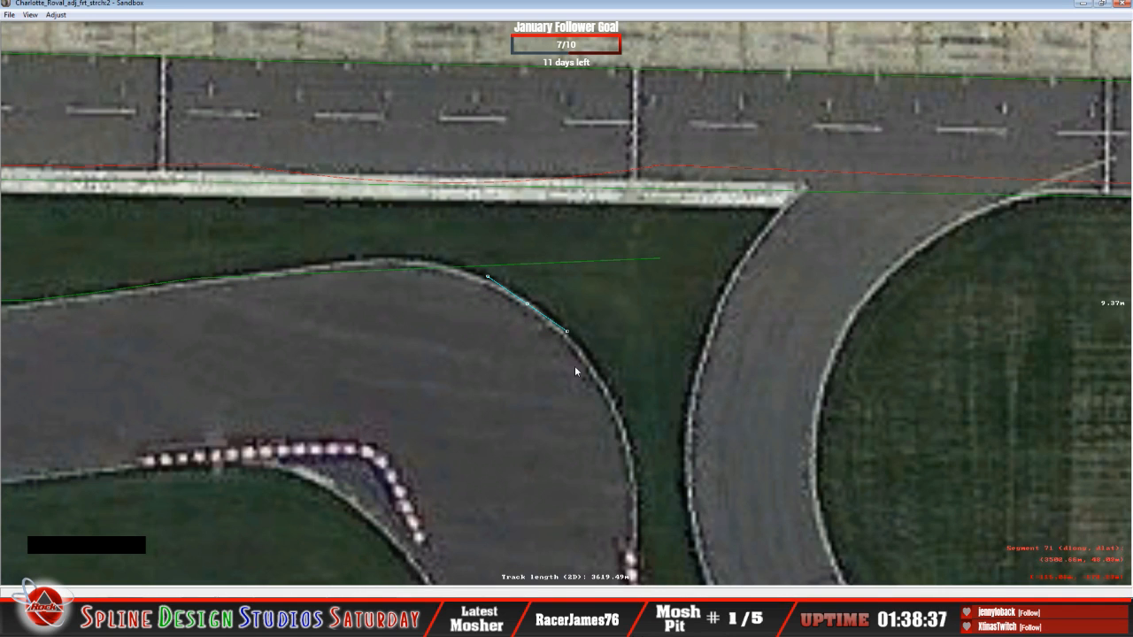
Back in the object placement view, add a cone.3do trackside object and position it at the far end of the linear guide.
{"action": "left_click", "coordinate": [30, 15]}
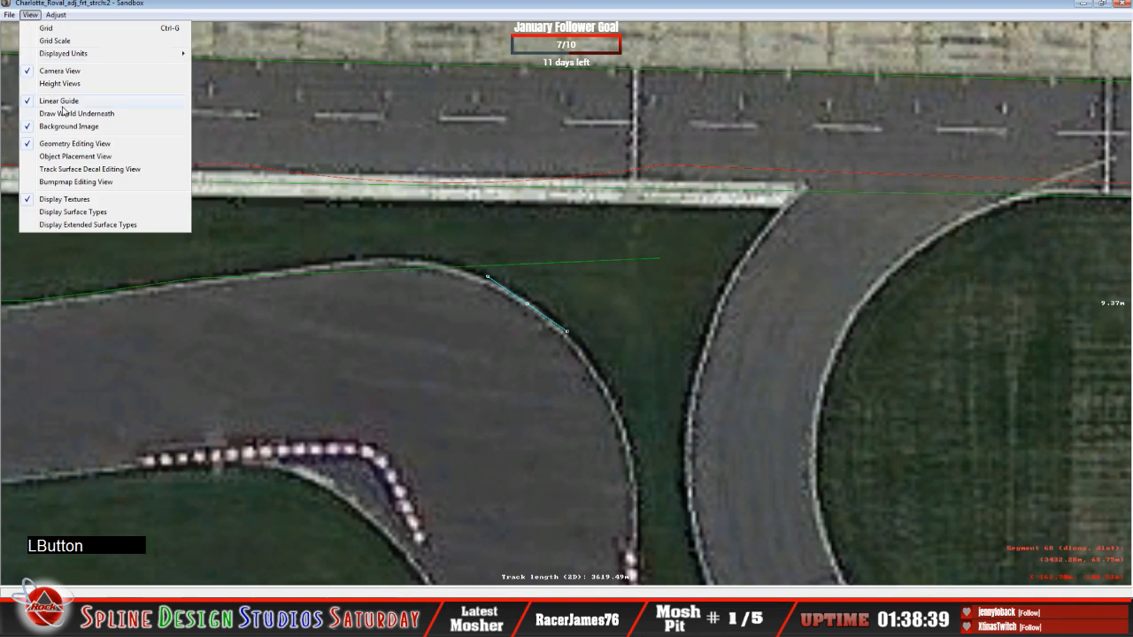
{"action": "left_click", "coordinate": [79, 162]}
{"action": "right_click", "coordinate": [518, 299]}
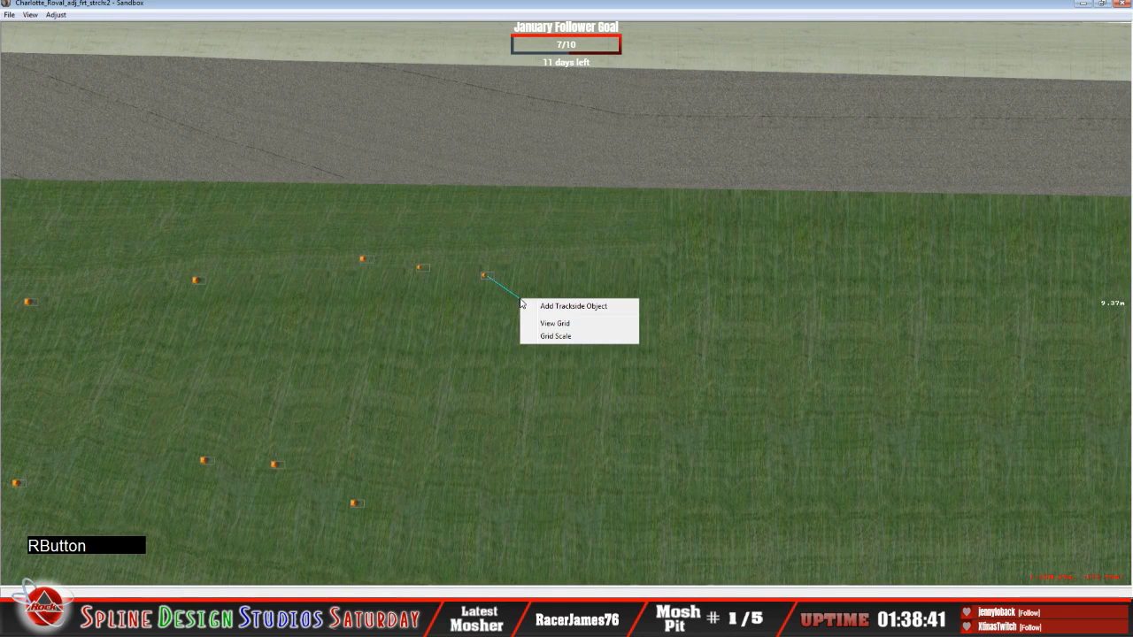
{"action": "left_click", "coordinate": [531, 307]}
{"action": "left_click_drag", "start_coordinate": [653, 225], "coordinate": [652, 364]}
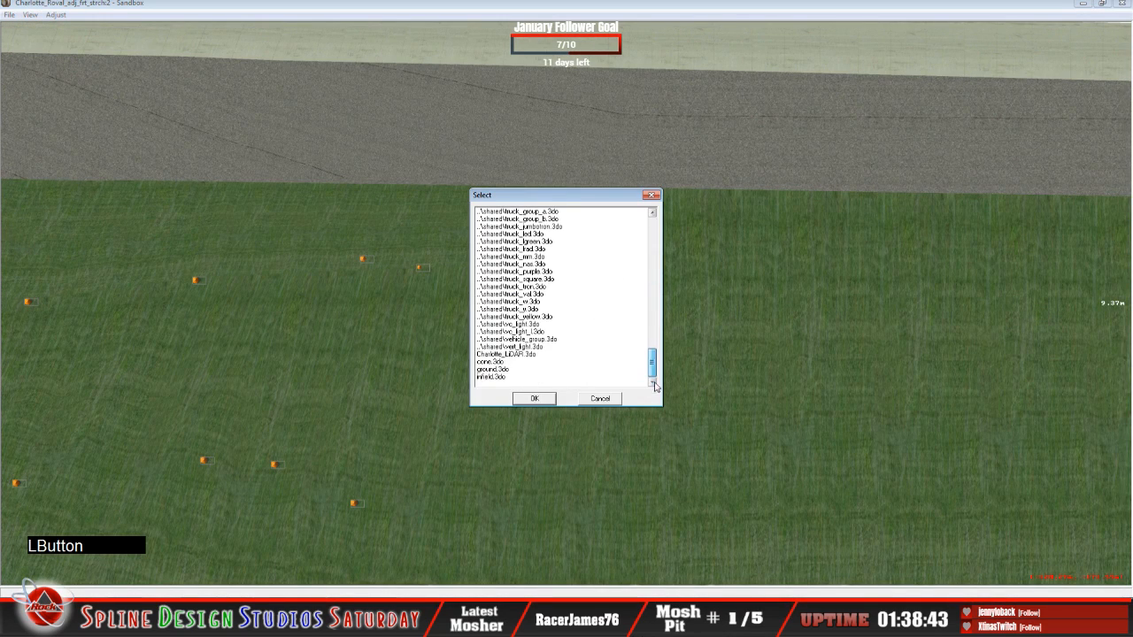
{"action": "left_click", "coordinate": [510, 377]}
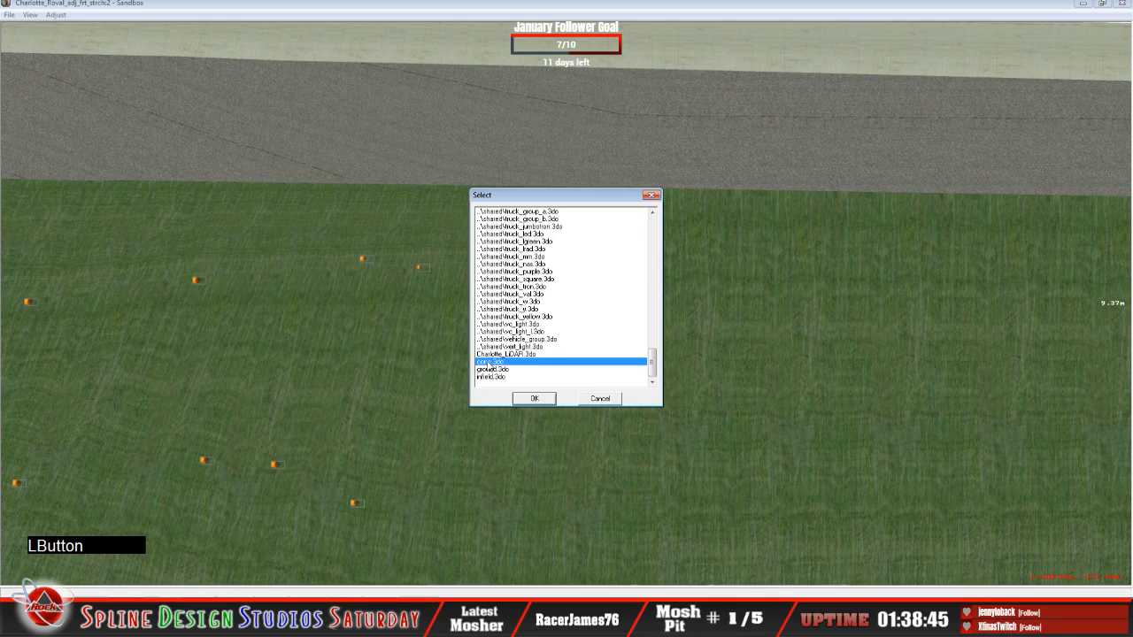
{"action": "left_click", "coordinate": [547, 400]}
{"action": "left_click_drag", "start_coordinate": [519, 300], "coordinate": [573, 332]}
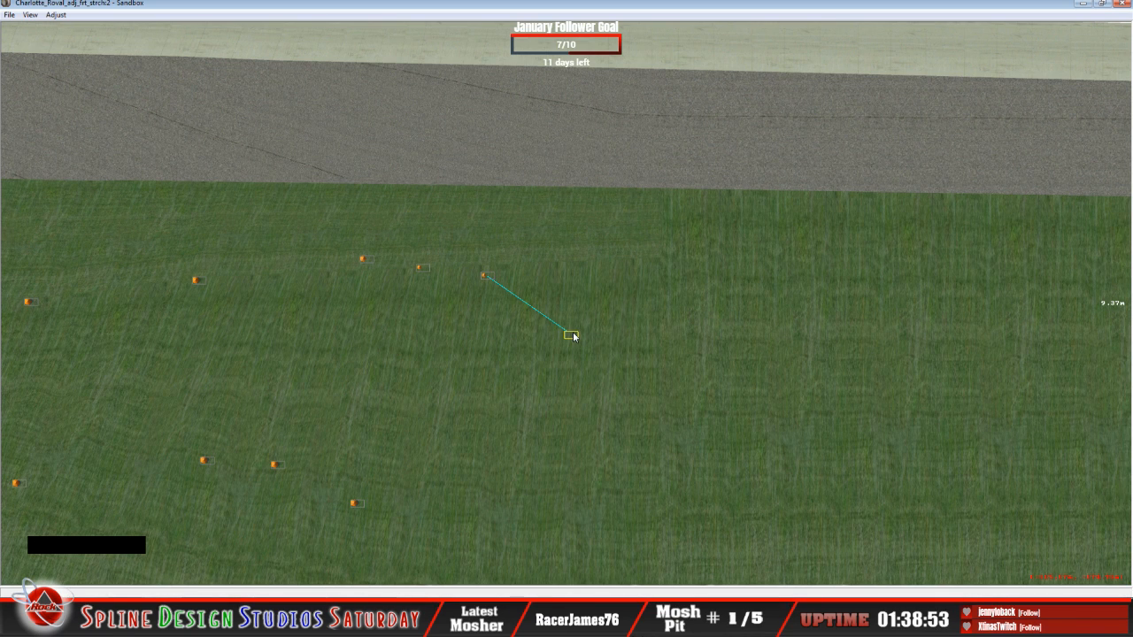
Make the newly added cone a fixed object with a Z position of 5.500 m.
{"action": "left_click", "coordinate": [382, 604]}
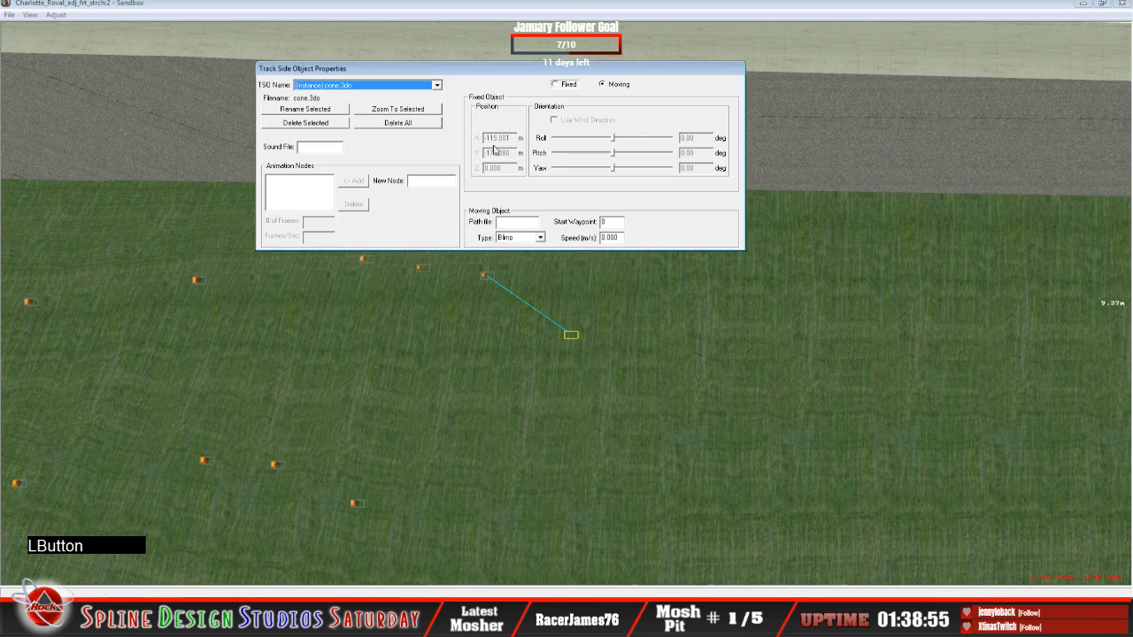
{"action": "left_click", "coordinate": [566, 85]}
{"action": "left_click", "coordinate": [510, 168]}
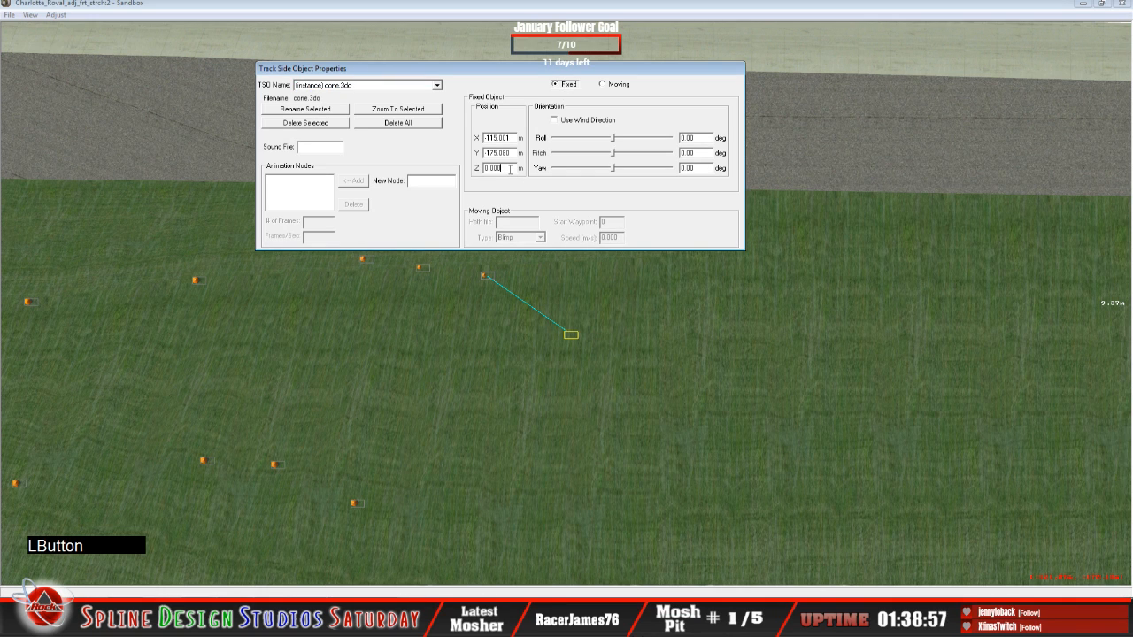
{"action": "key", "text": "BackSpace"}
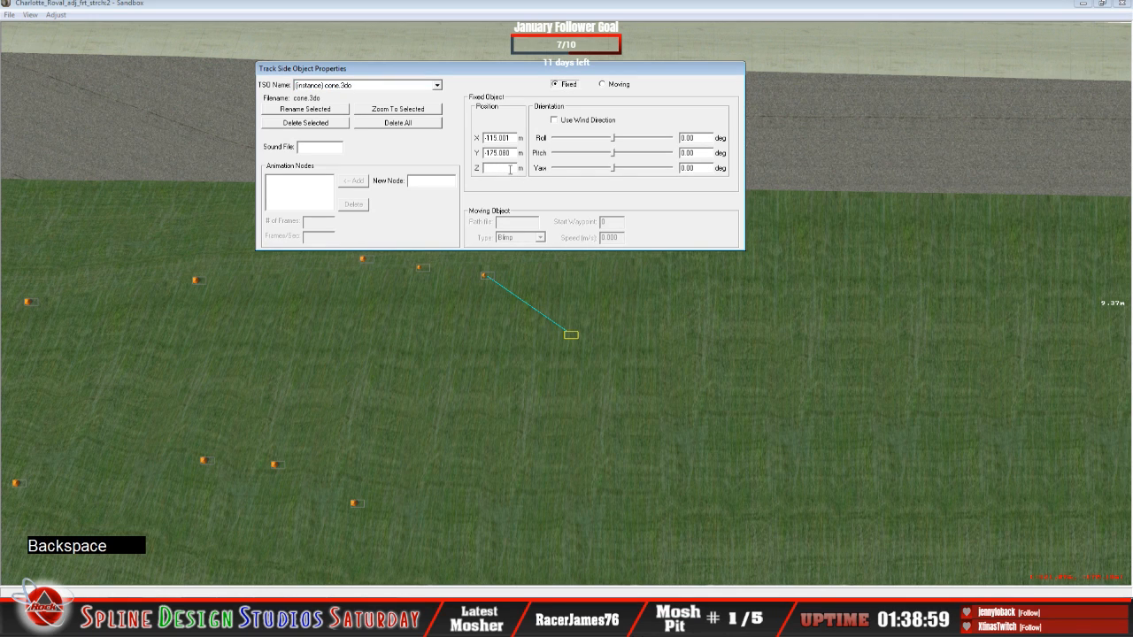
{"action": "type", "text": "5.500"}
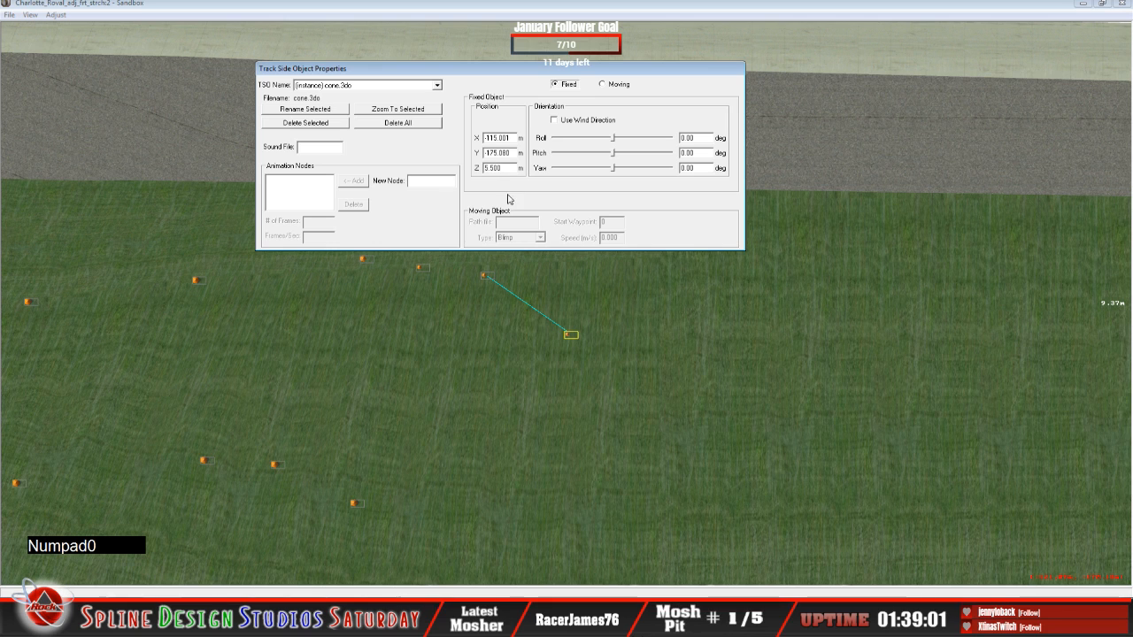
Check the new cone in the camera view and, from overhead, nudge the cone before the guide's start slightly toward the asphalt.
{"action": "left_click", "coordinate": [372, 611]}
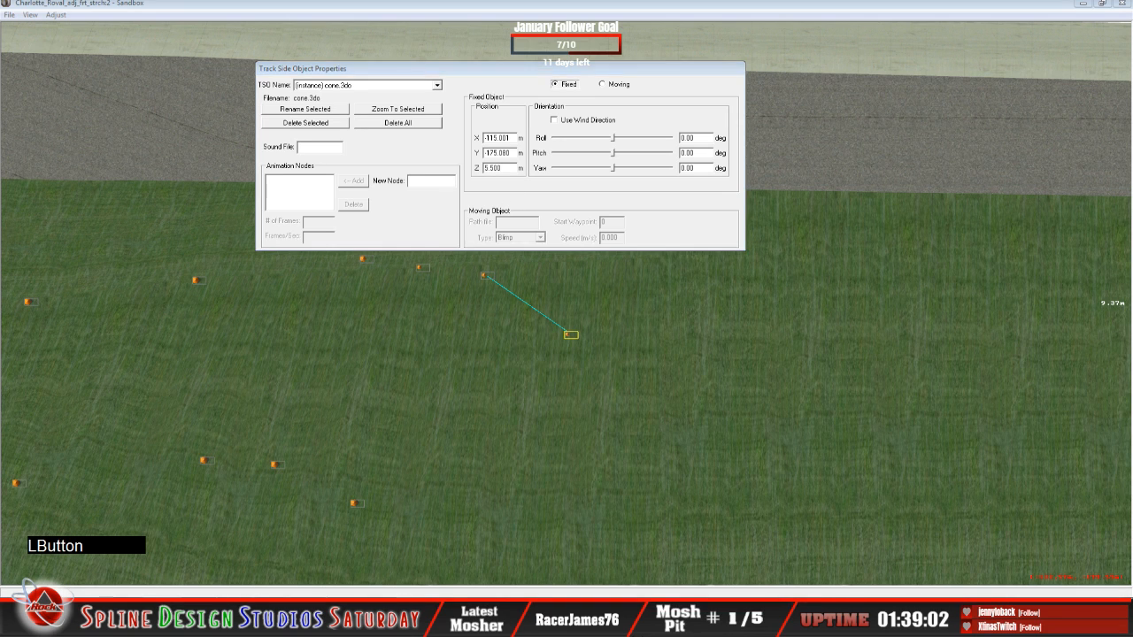
{"action": "left_click", "coordinate": [393, 564]}
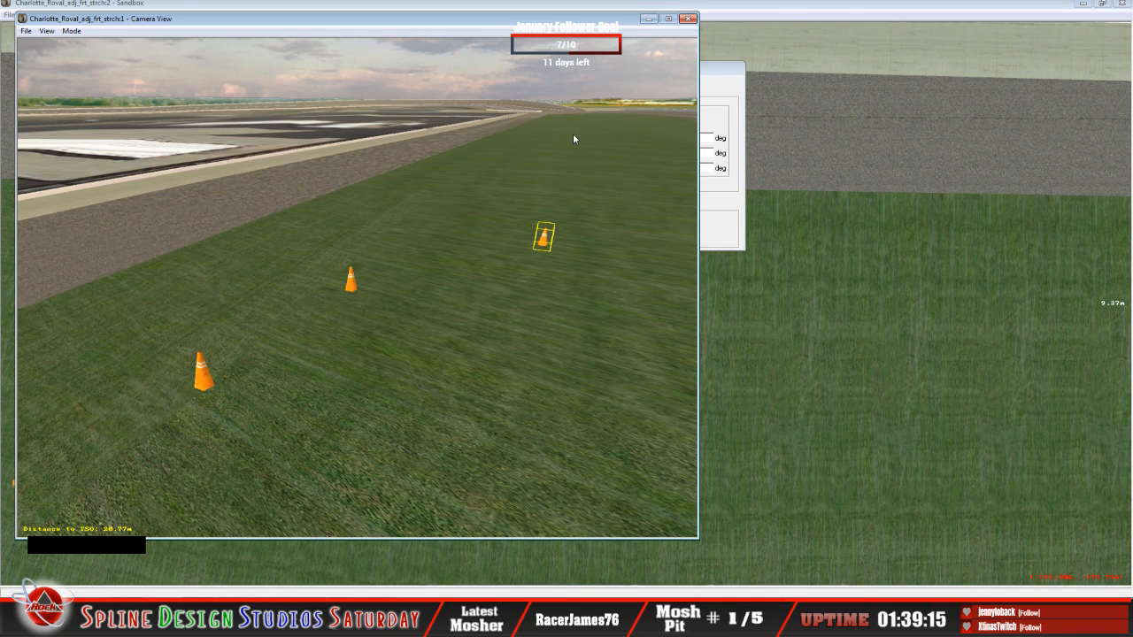
{"action": "left_click", "coordinate": [777, 11]}
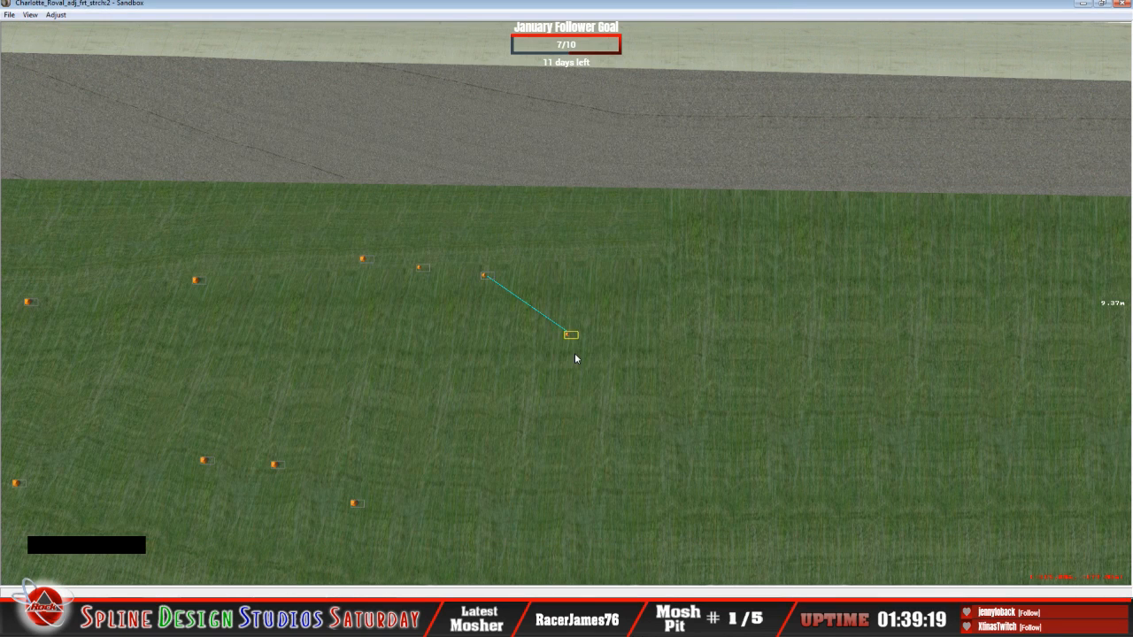
{"action": "left_click", "coordinate": [421, 267]}
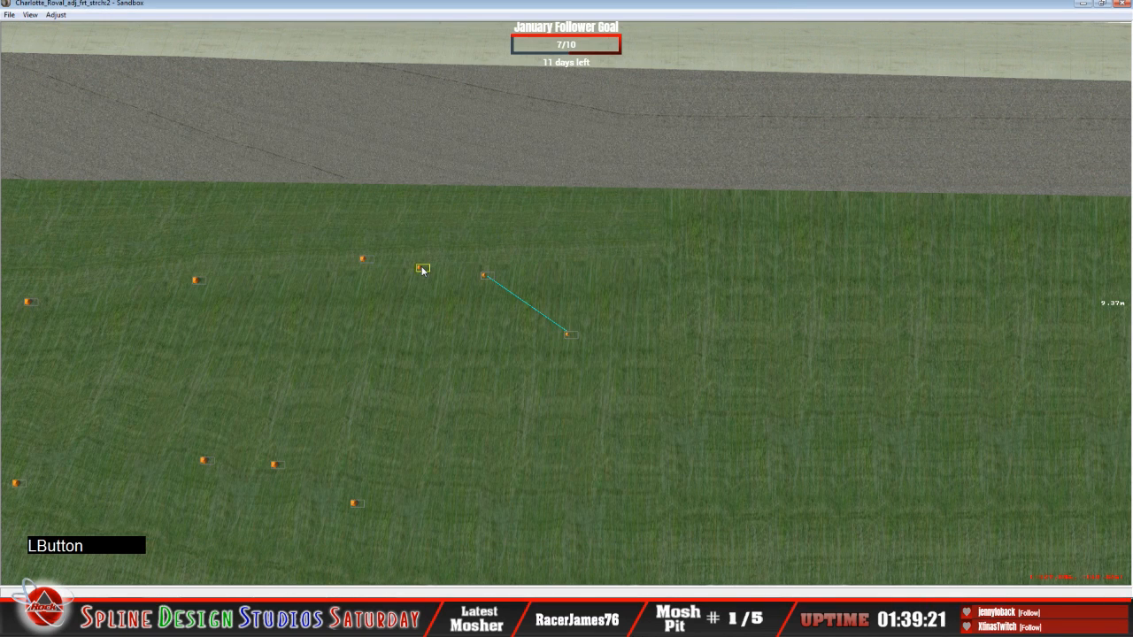
{"action": "left_click_drag", "start_coordinate": [422, 266], "coordinate": [423, 264]}
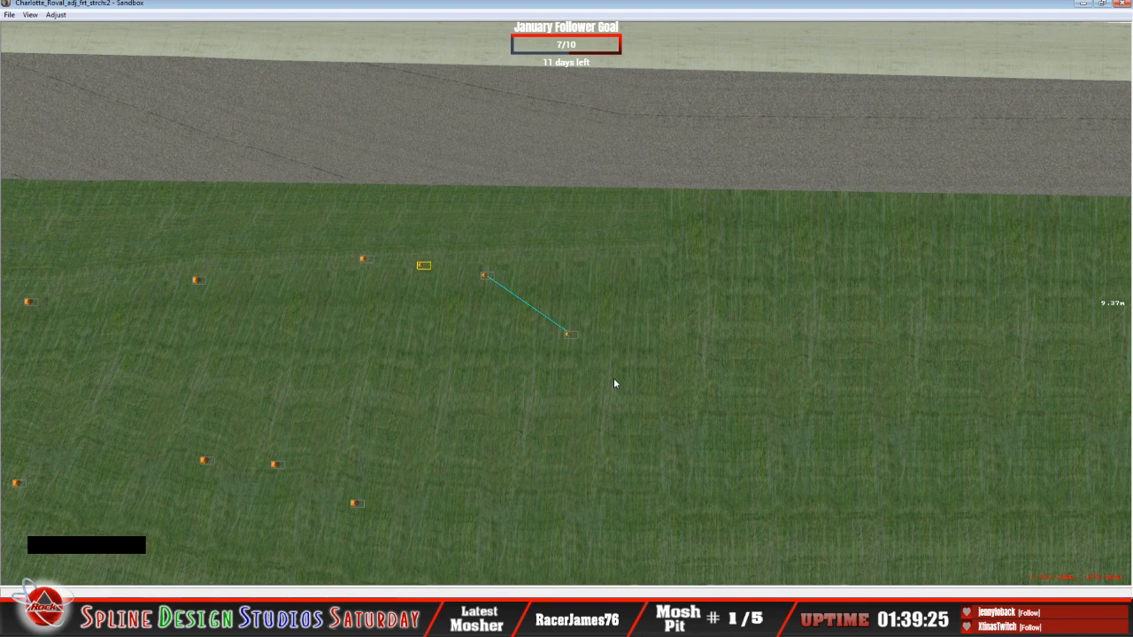
Over the aerial background image, shift the linear guide one stretch further along the grass curve, about 10.44 m long.
{"action": "key", "text": "c"}
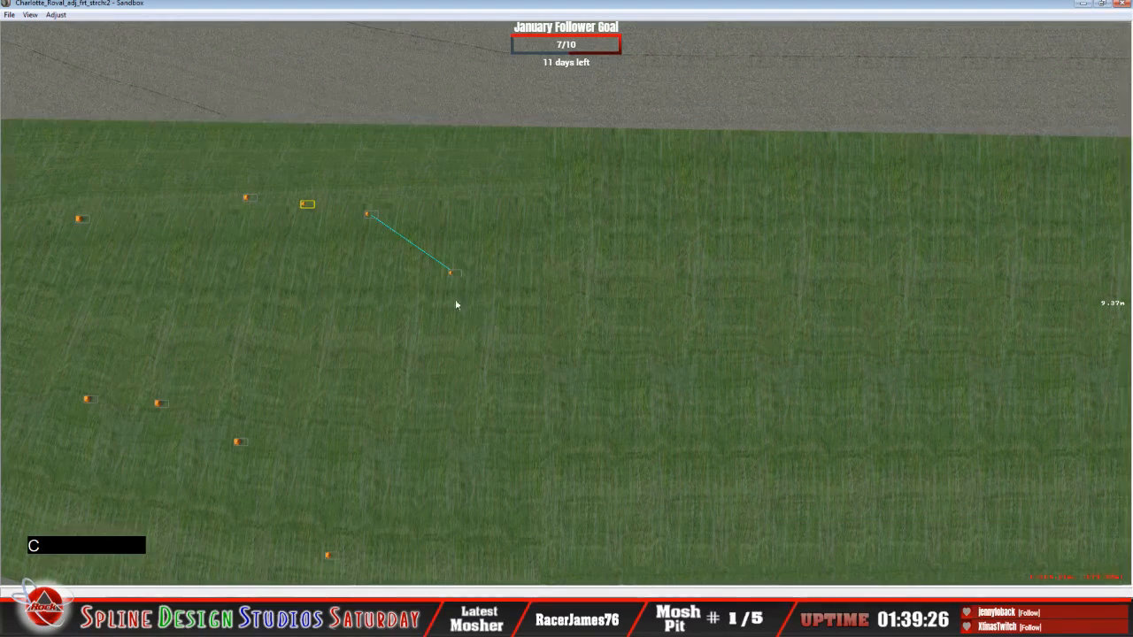
{"action": "left_click", "coordinate": [31, 15]}
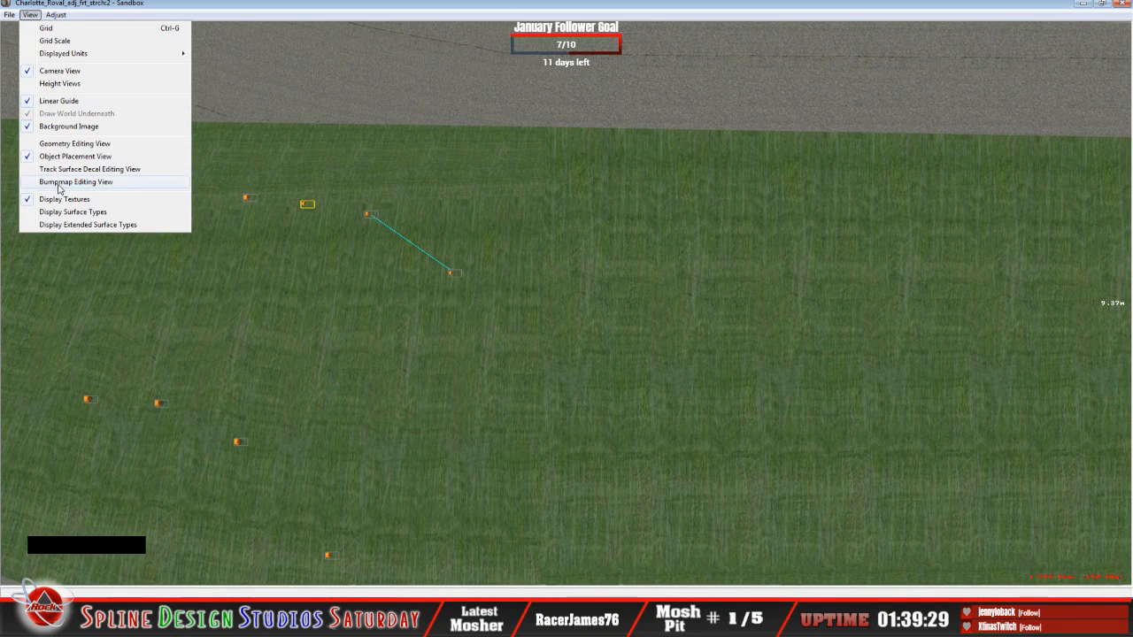
{"action": "left_click", "coordinate": [59, 144]}
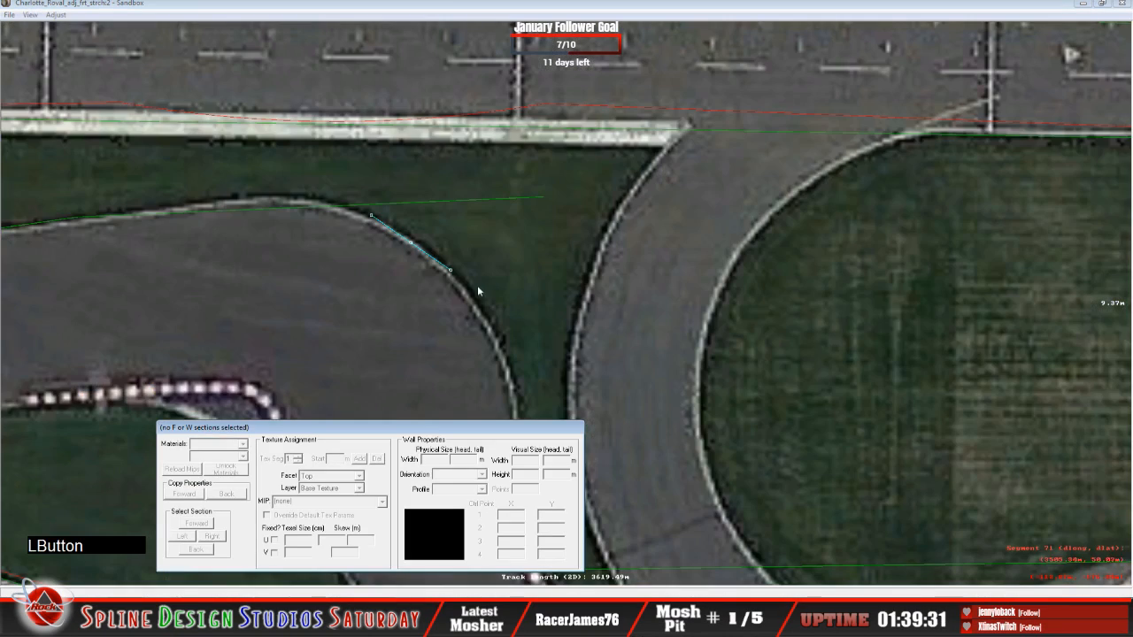
{"action": "left_click_drag", "start_coordinate": [372, 214], "coordinate": [505, 365]}
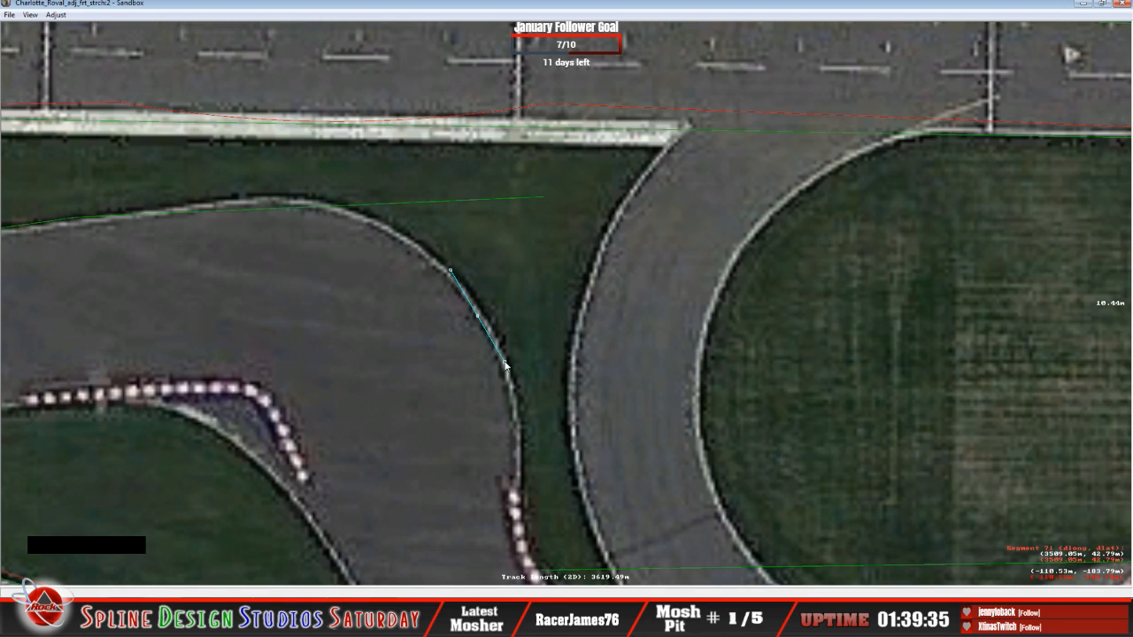
Return to object placement and place another cone.3do trackside object at the far end of the repositioned guide.
{"action": "left_click", "coordinate": [30, 15]}
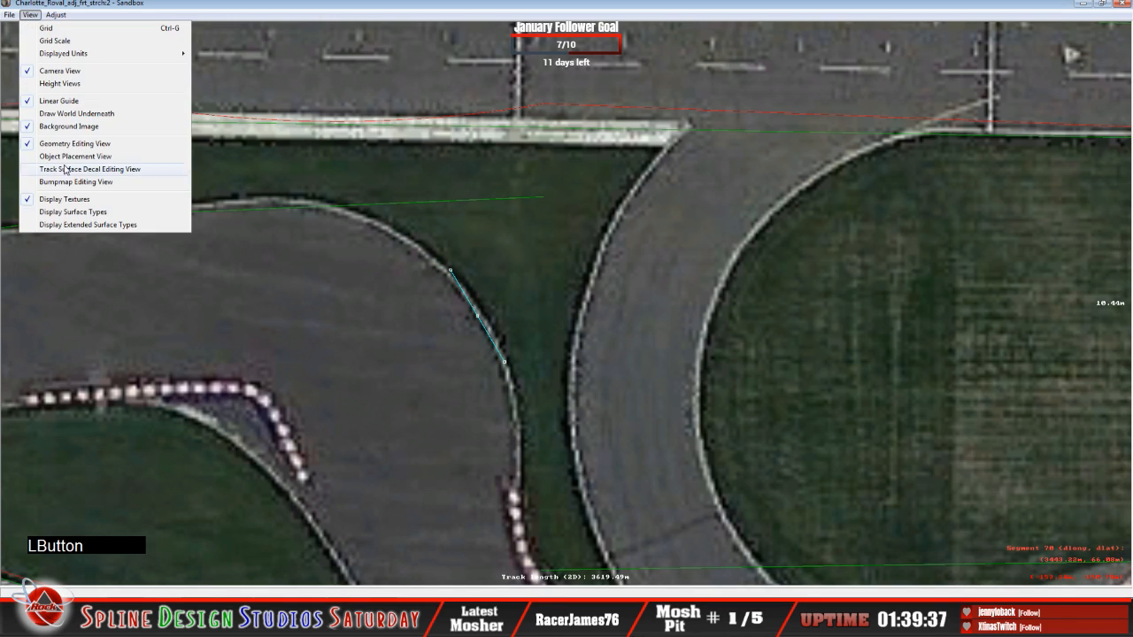
{"action": "left_click", "coordinate": [65, 169]}
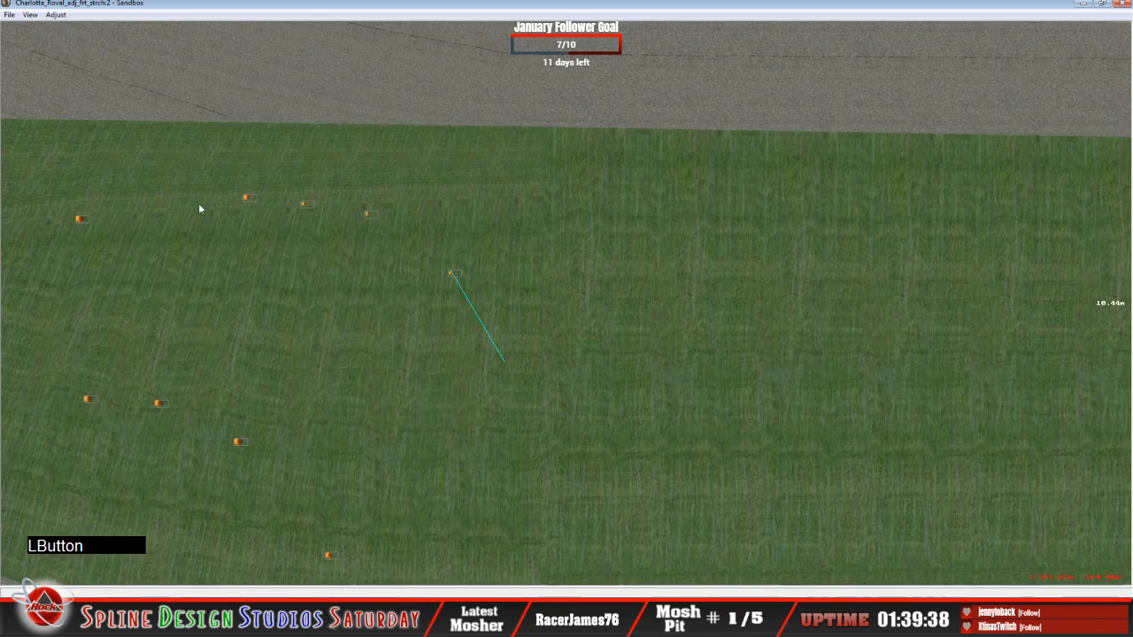
{"action": "right_click", "coordinate": [503, 358]}
{"action": "left_click", "coordinate": [531, 362]}
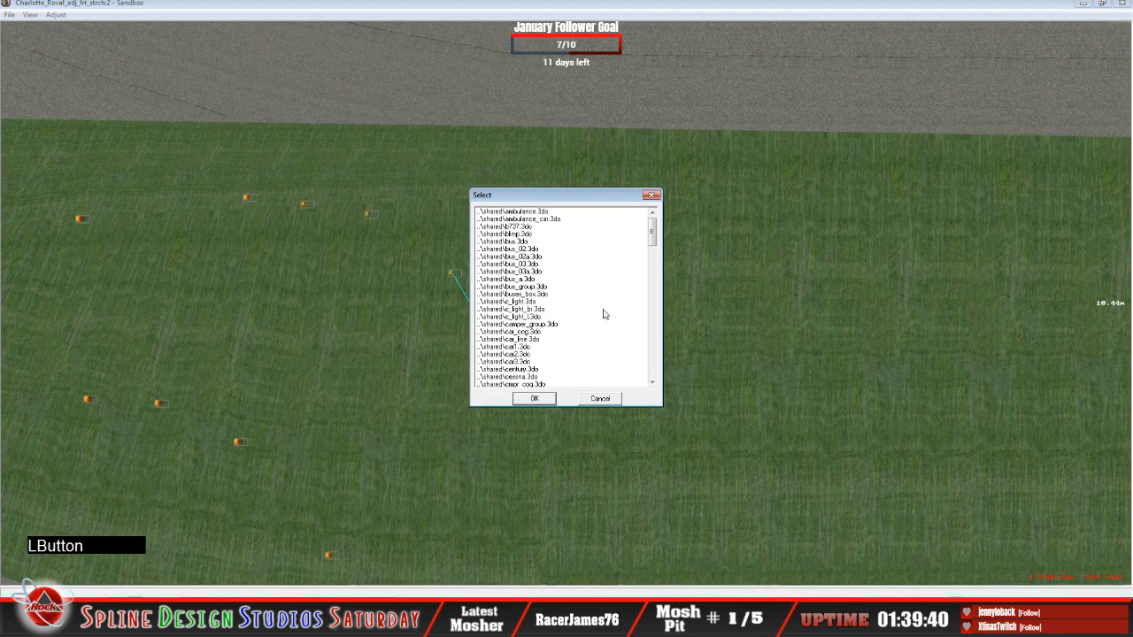
{"action": "left_click_drag", "start_coordinate": [652, 232], "coordinate": [653, 380]}
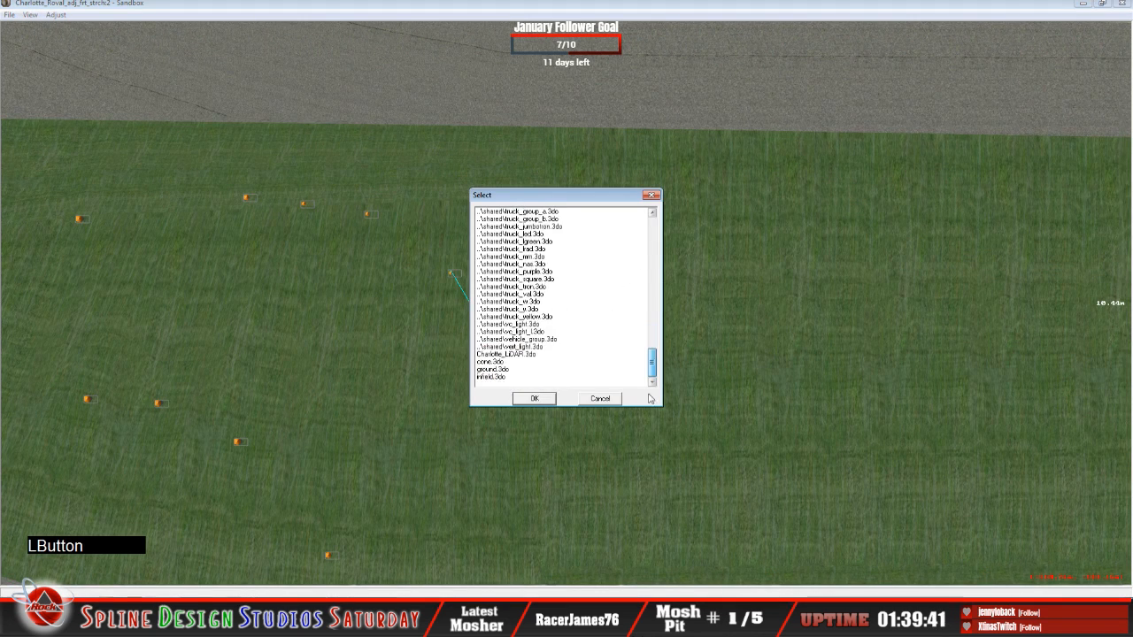
{"action": "left_click", "coordinate": [499, 362]}
{"action": "left_click", "coordinate": [529, 398]}
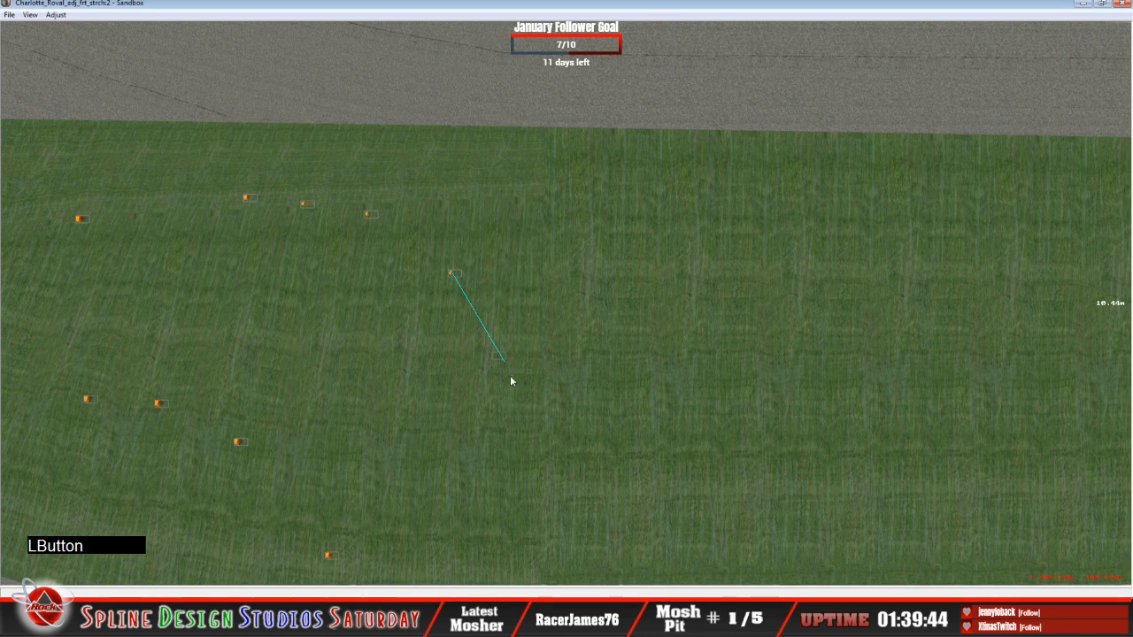
{"action": "left_click_drag", "start_coordinate": [500, 356], "coordinate": [505, 359]}
Set the cone at the 10.44 m guide's far end to fixed, with a Z position of 5.500 m.
{"action": "left_click", "coordinate": [369, 591]}
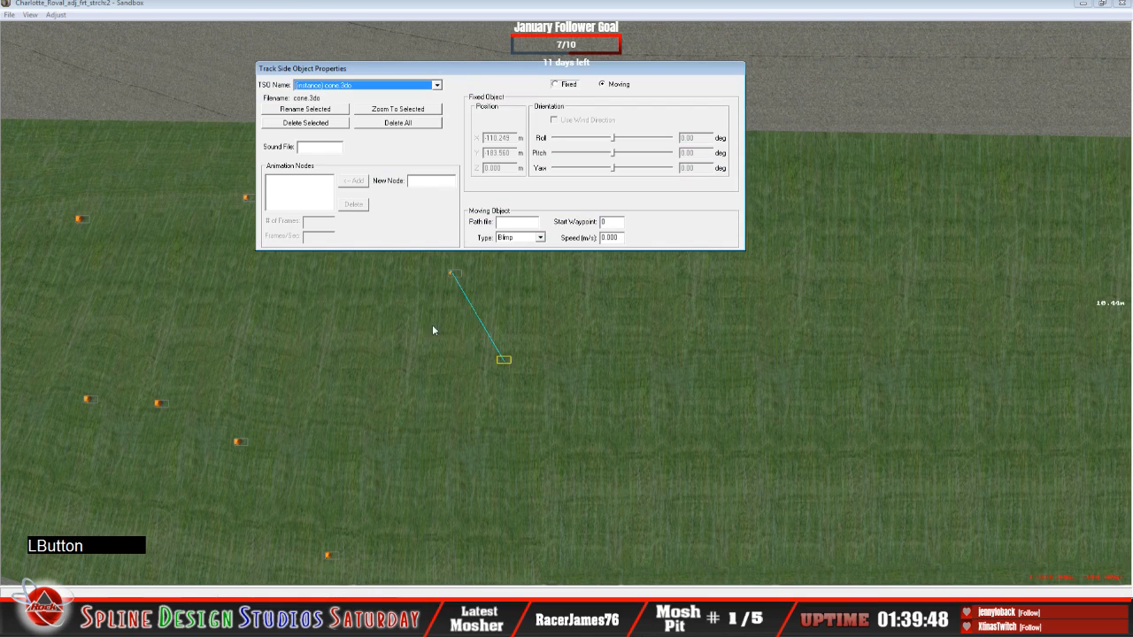
{"action": "left_click", "coordinate": [564, 85]}
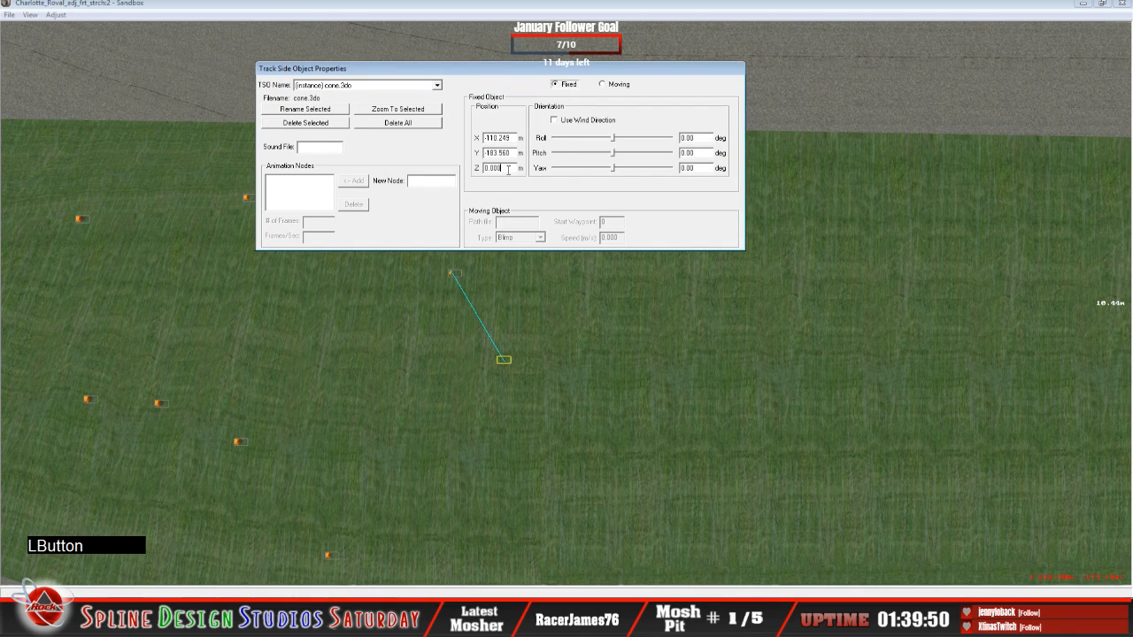
{"action": "key", "text": "BackSpace"}
{"action": "type", "text": "5.500"}
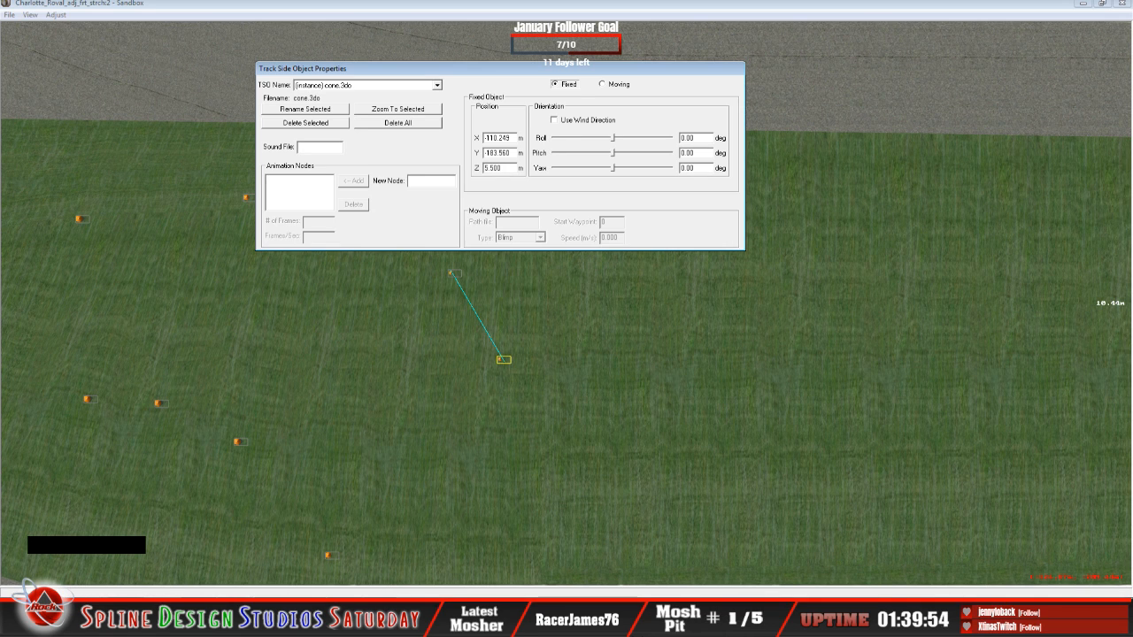
Fly closer to the cones in the camera view to examine how they line up along the grass curve.
{"action": "left_click", "coordinate": [381, 591]}
{"action": "left_click", "coordinate": [391, 554]}
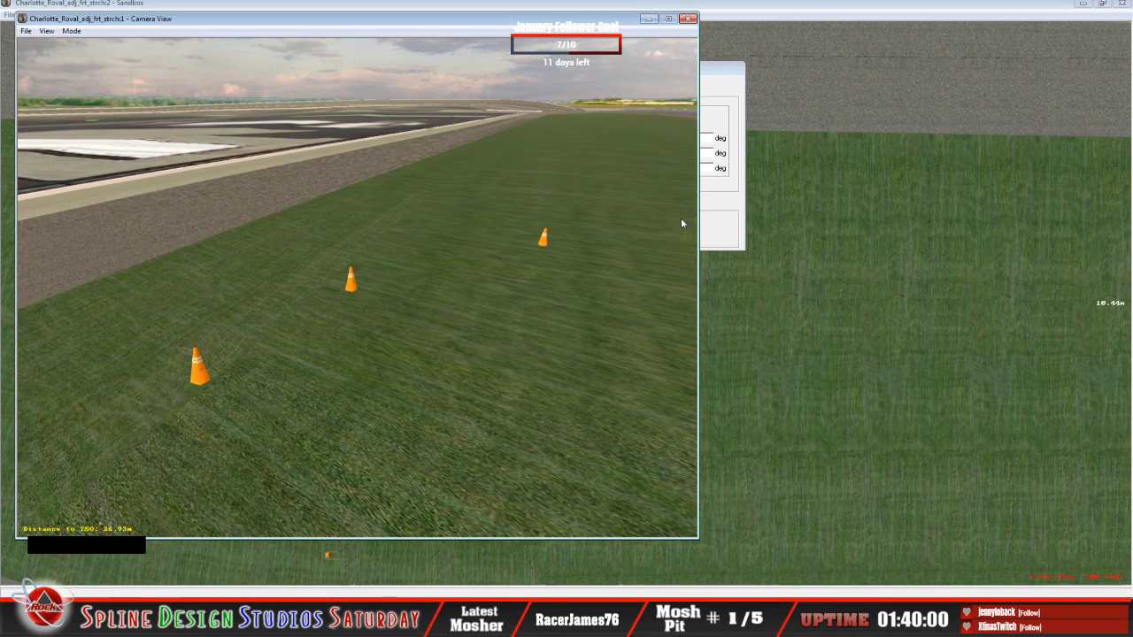
{"action": "left_click", "coordinate": [70, 30]}
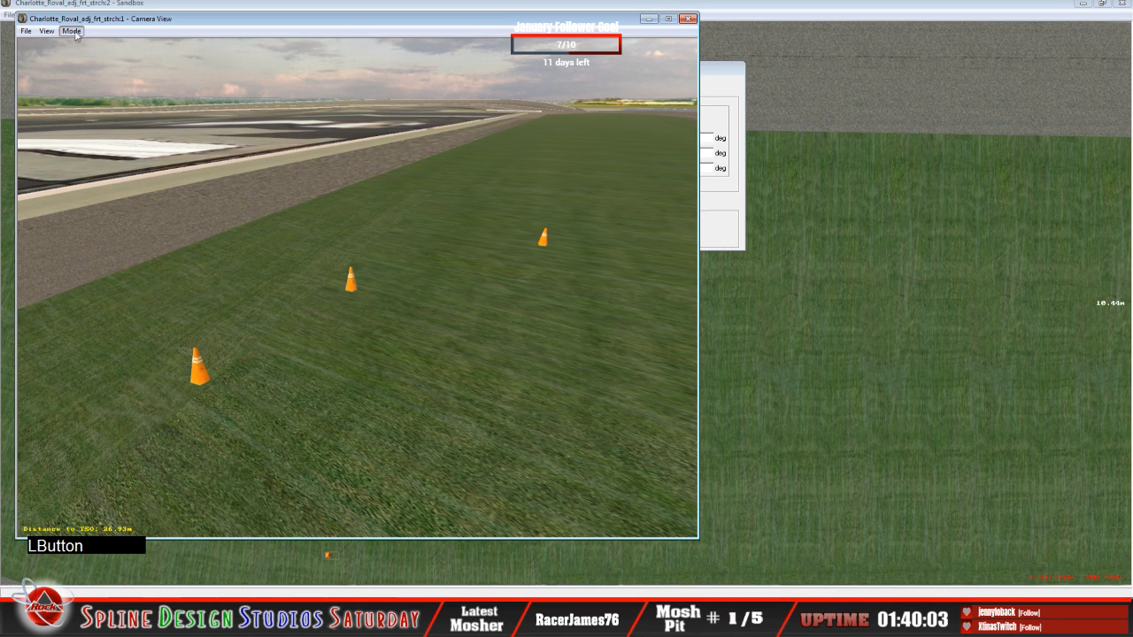
{"action": "left_click", "coordinate": [92, 59]}
{"action": "right_click_drag", "start_coordinate": [357, 287], "coordinate": [372, 261]}
{"action": "left_click_drag", "start_coordinate": [371, 261], "coordinate": [346, 261]}
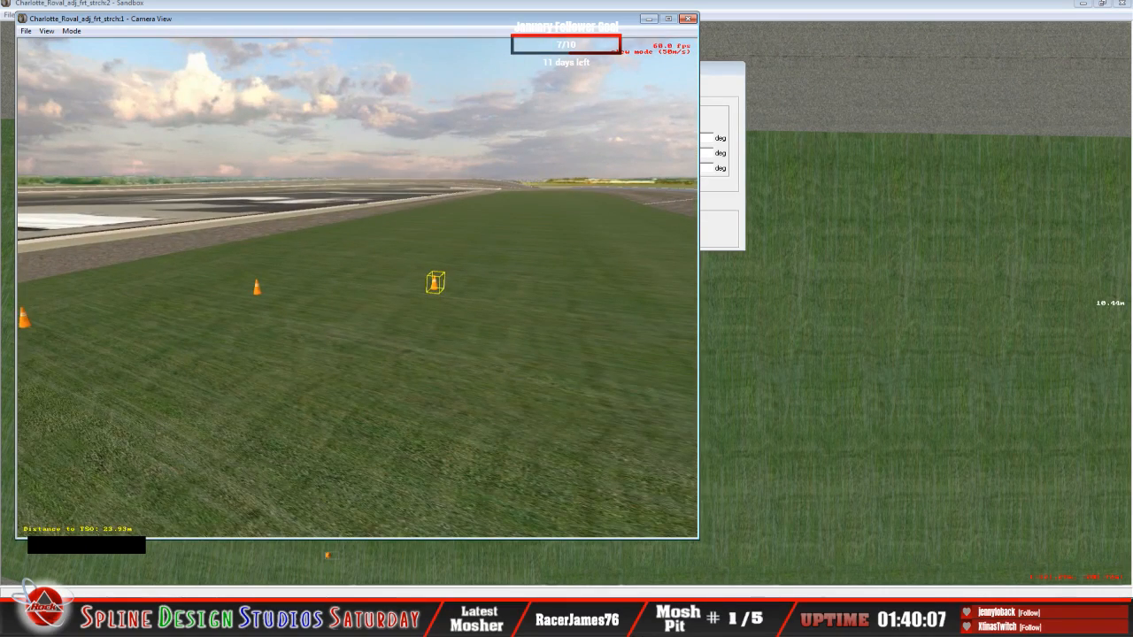
{"action": "key", "text": "space"}
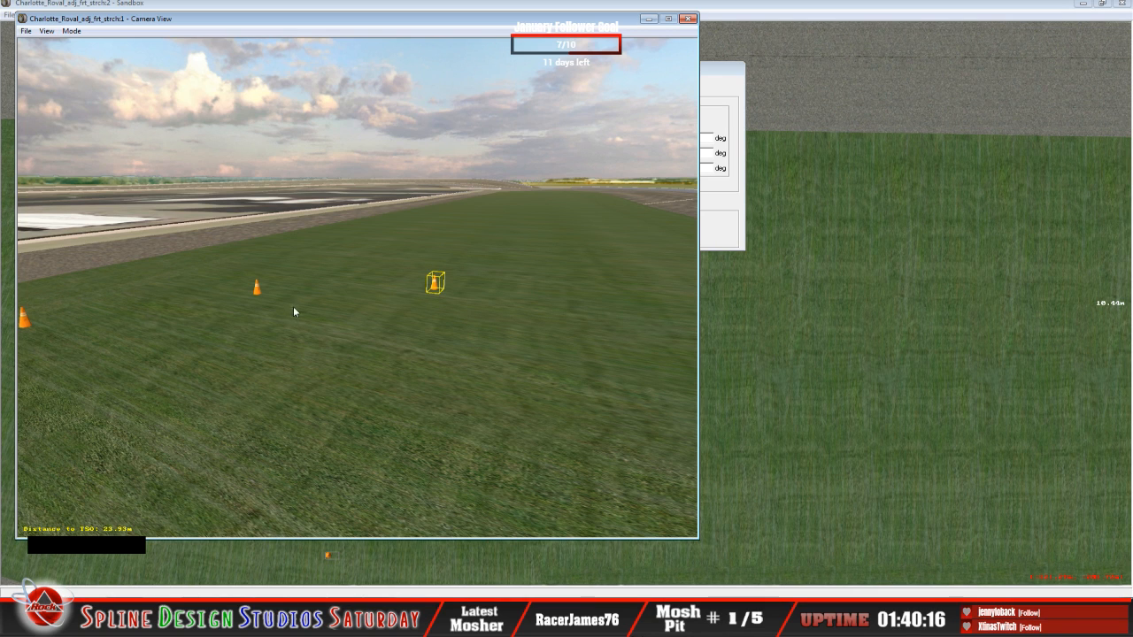
Check the guide against the grass edge on the aerial image, and nudge the newest cone onto the guide's far end in object placement.
{"action": "left_click", "coordinate": [790, 28]}
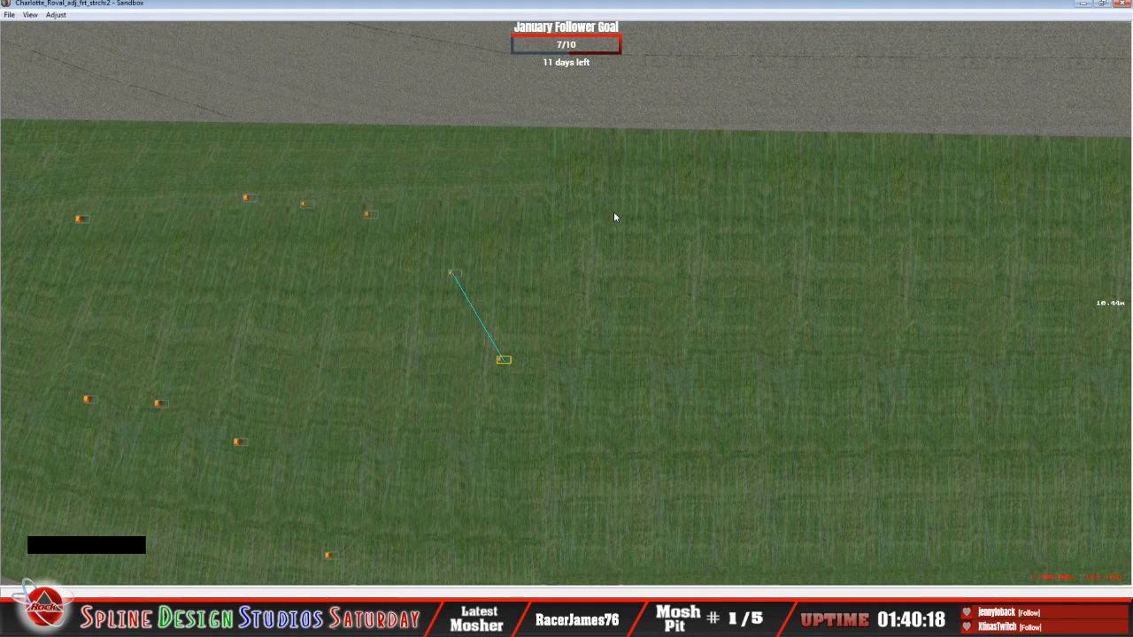
{"action": "left_click", "coordinate": [30, 15]}
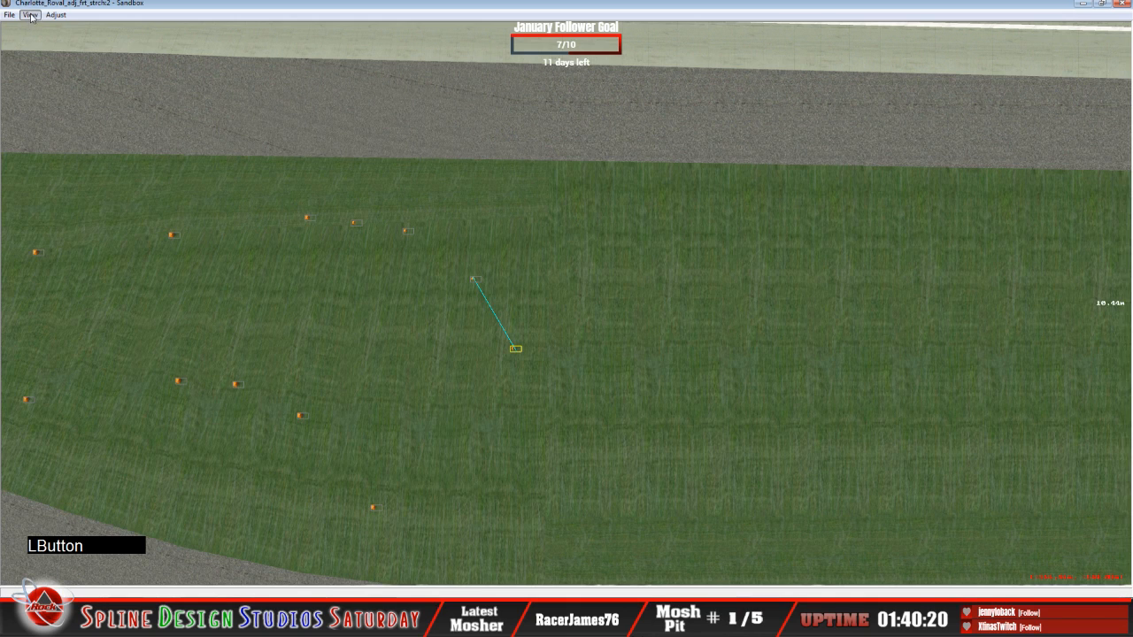
{"action": "left_click", "coordinate": [78, 145]}
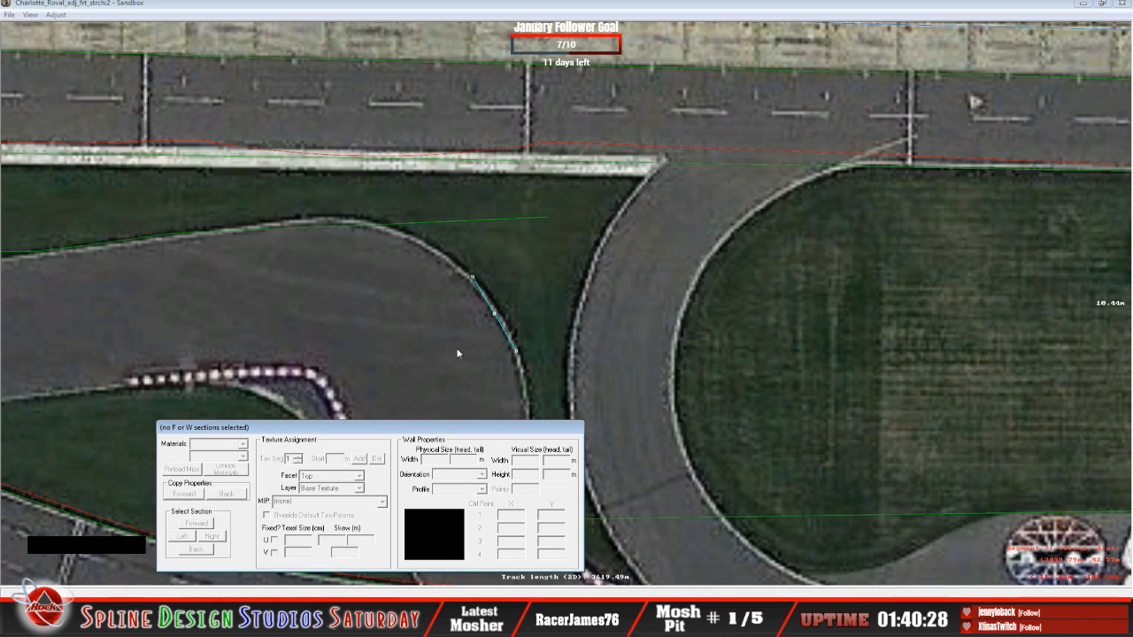
{"action": "left_click", "coordinate": [394, 16]}
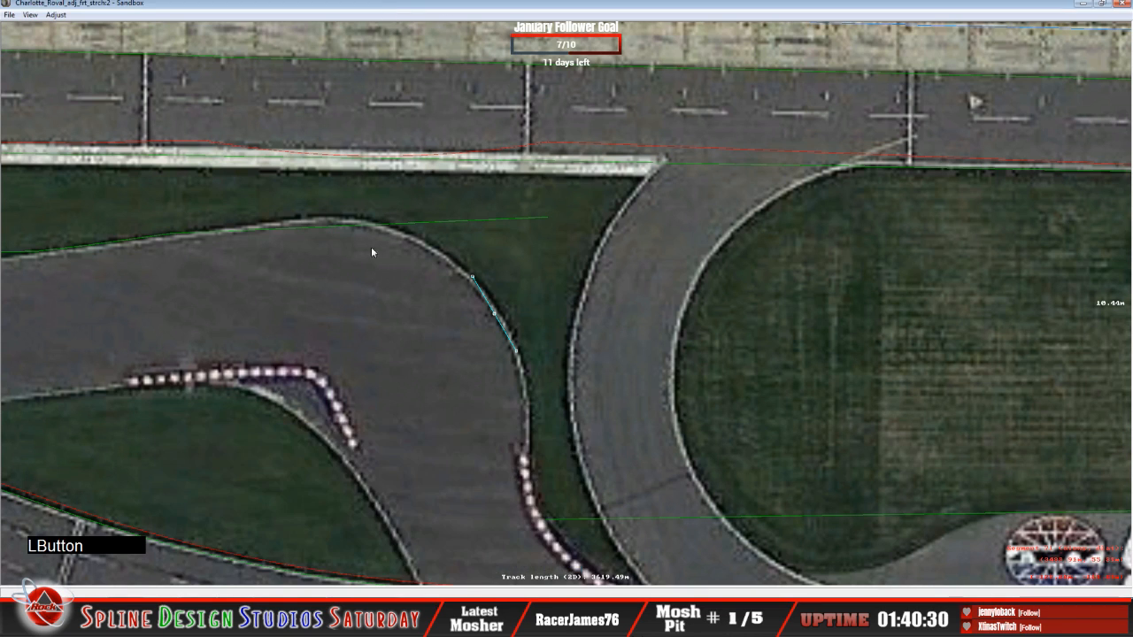
{"action": "key", "text": "z"}
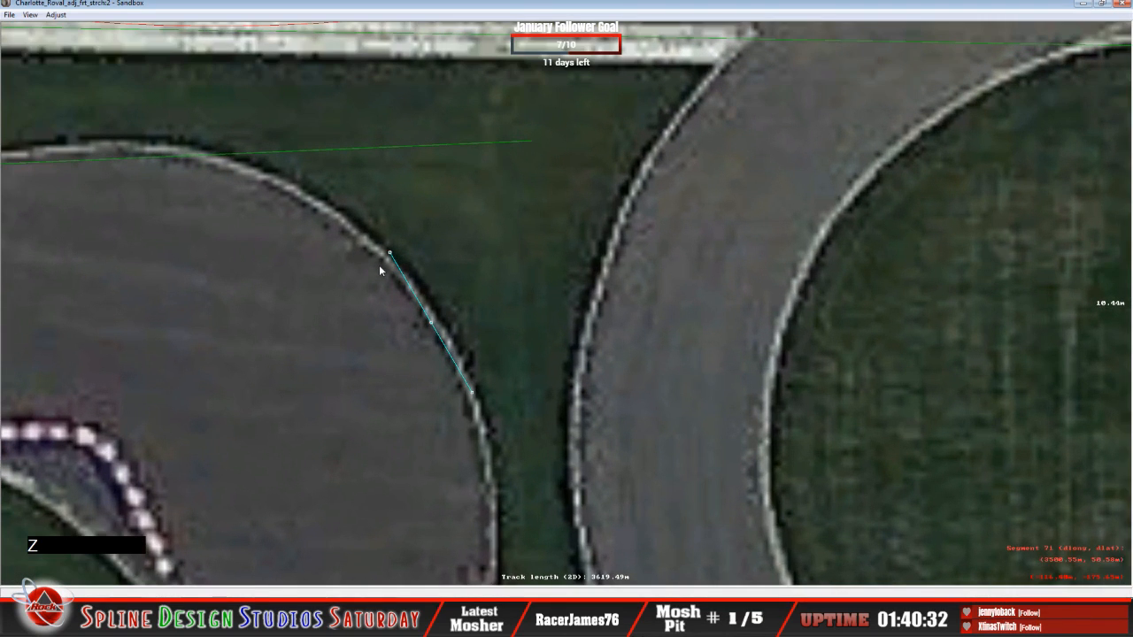
{"action": "key", "text": "c"}
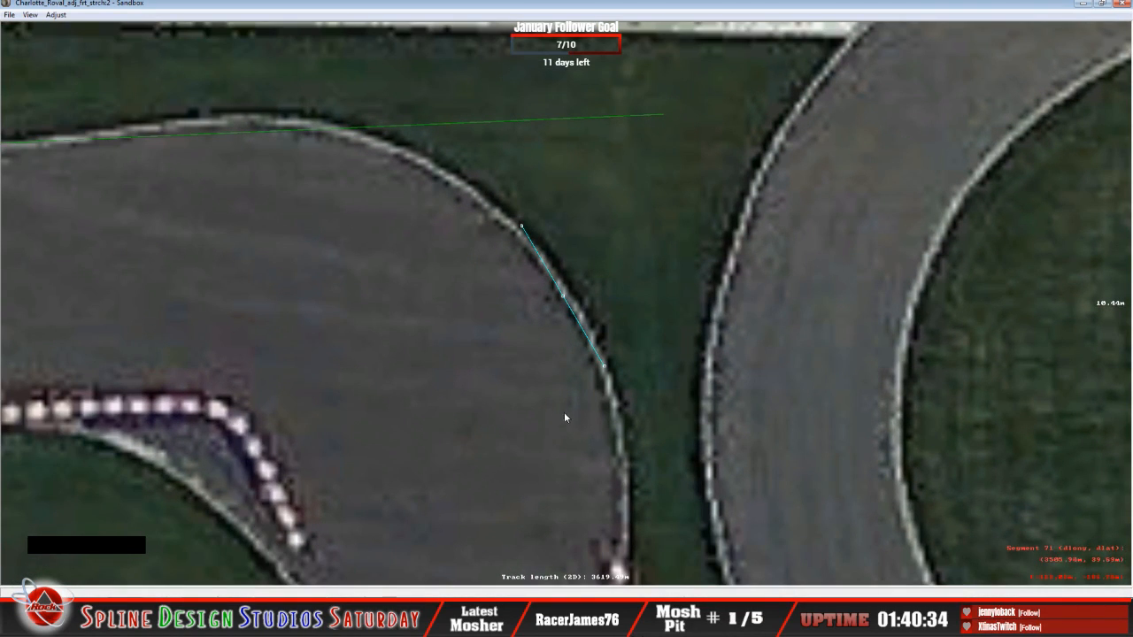
{"action": "key", "text": "c"}
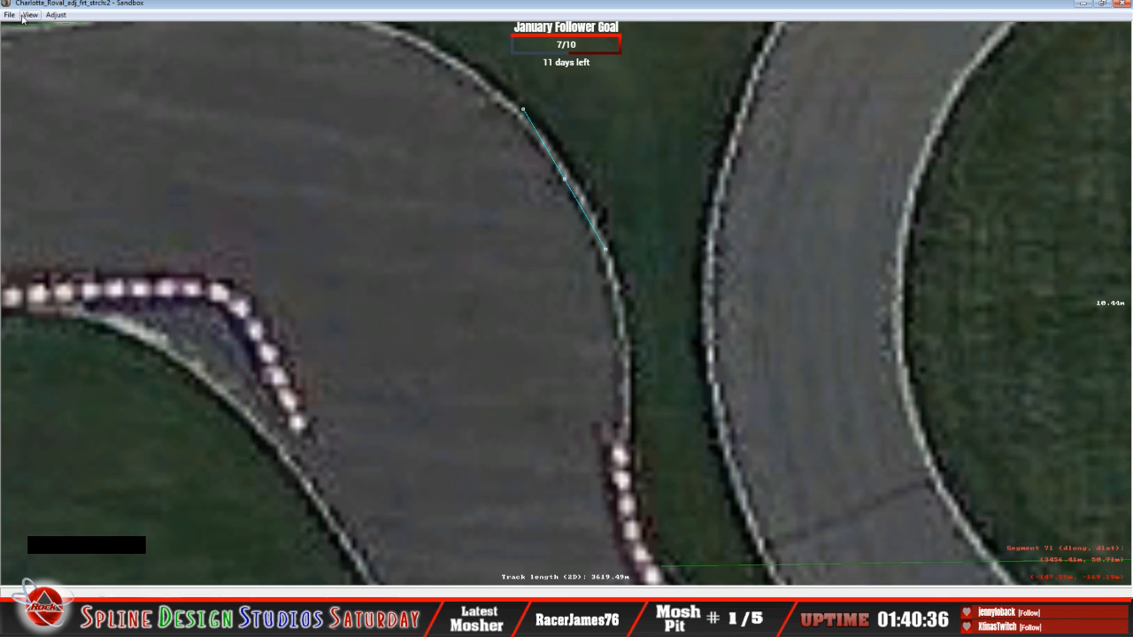
{"action": "left_click", "coordinate": [30, 14]}
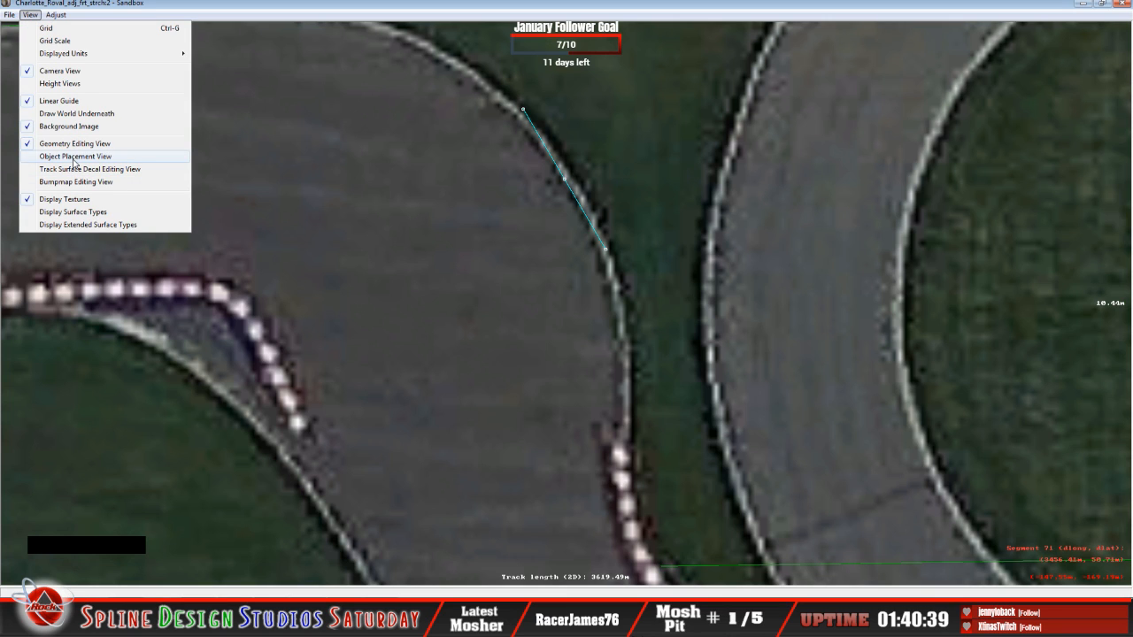
{"action": "left_click", "coordinate": [74, 161]}
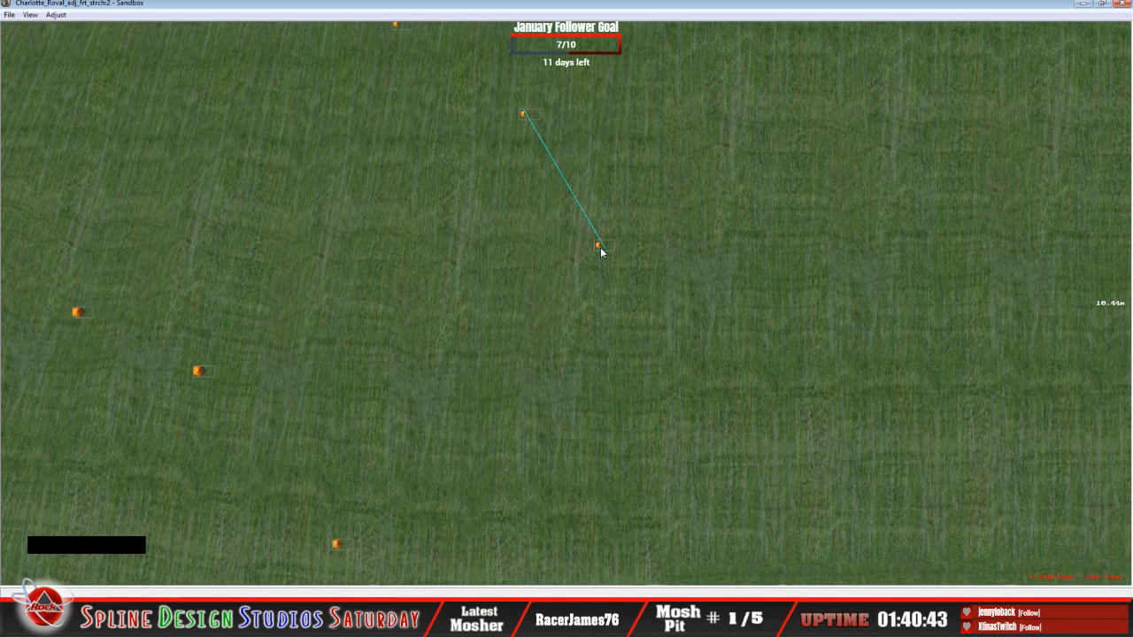
{"action": "left_click_drag", "start_coordinate": [600, 247], "coordinate": [607, 251]}
Over the aerial background image, shift the linear guide one stretch further down the grass edge to the first white kerb marker, about 13.42 m long.
{"action": "left_click", "coordinate": [30, 15]}
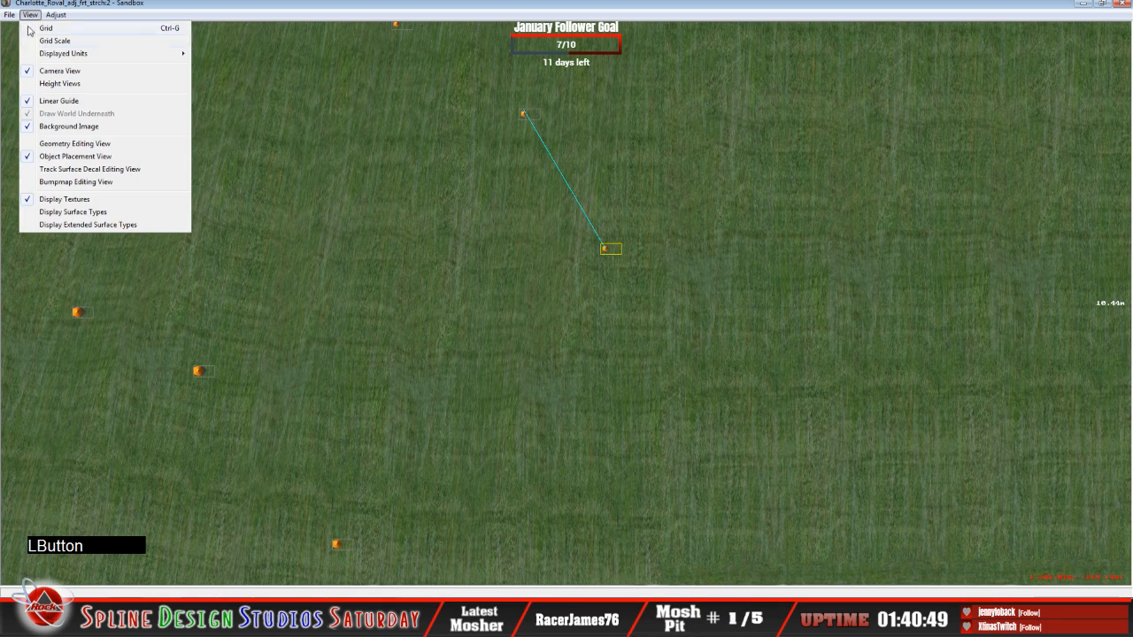
{"action": "left_click", "coordinate": [71, 145]}
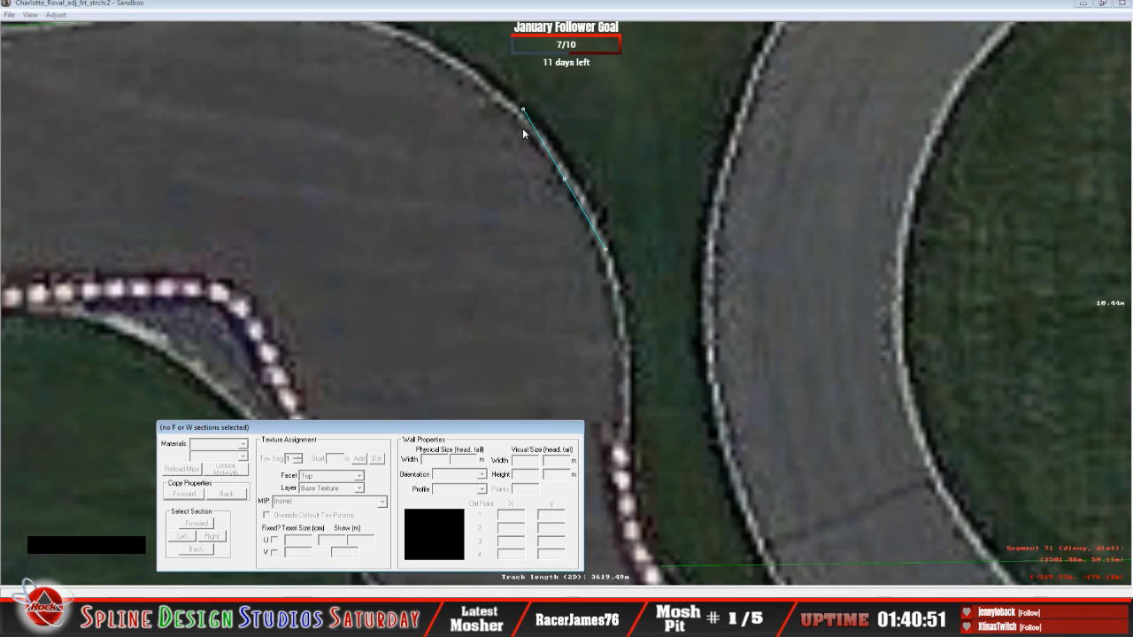
{"action": "left_click_drag", "start_coordinate": [523, 110], "coordinate": [630, 454]}
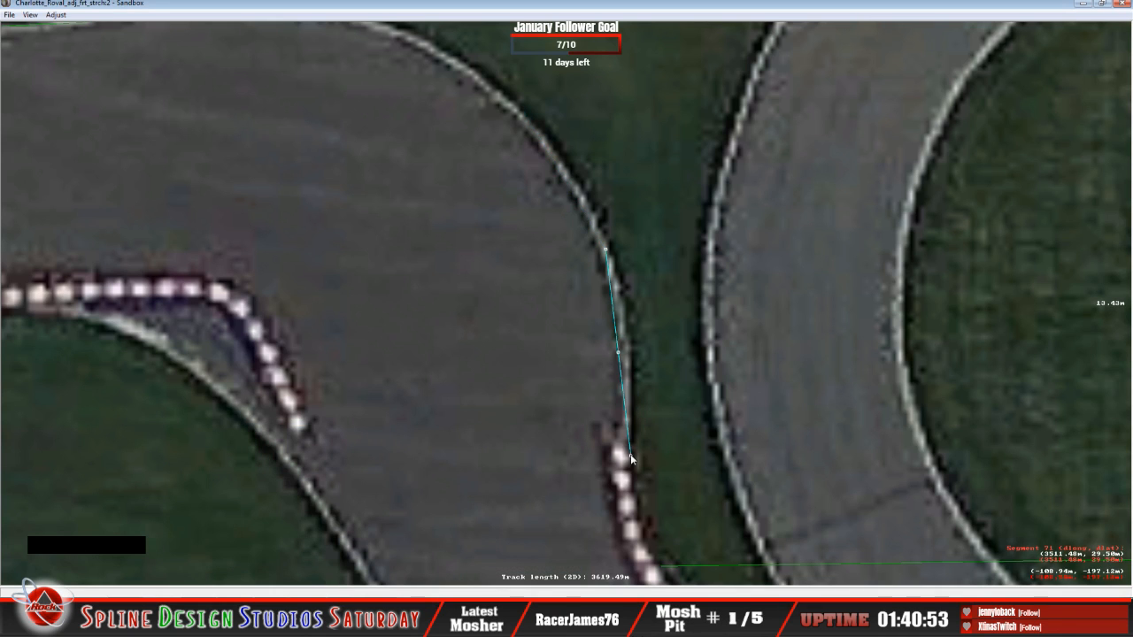
{"action": "key", "text": "c"}
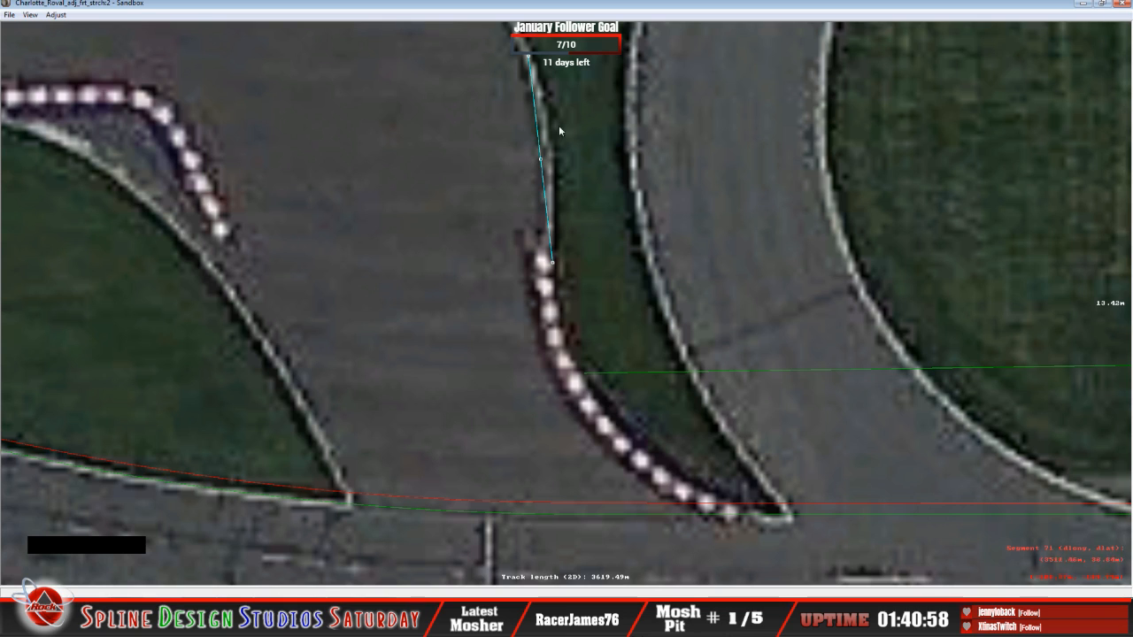
{"action": "left_click", "coordinate": [553, 262]}
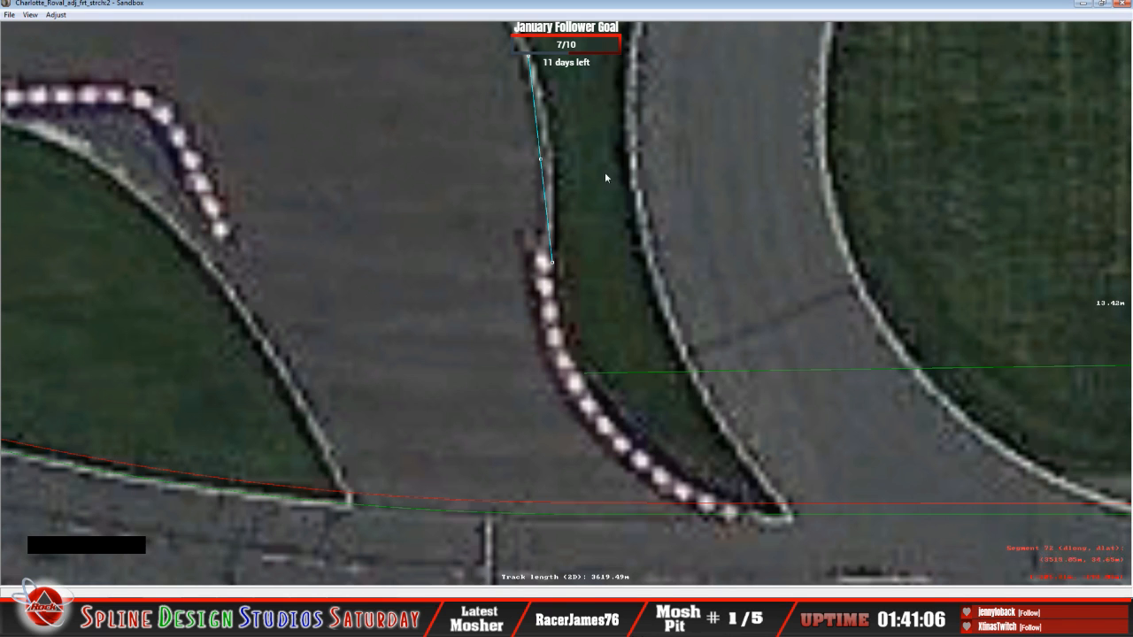
{"action": "key", "text": "c"}
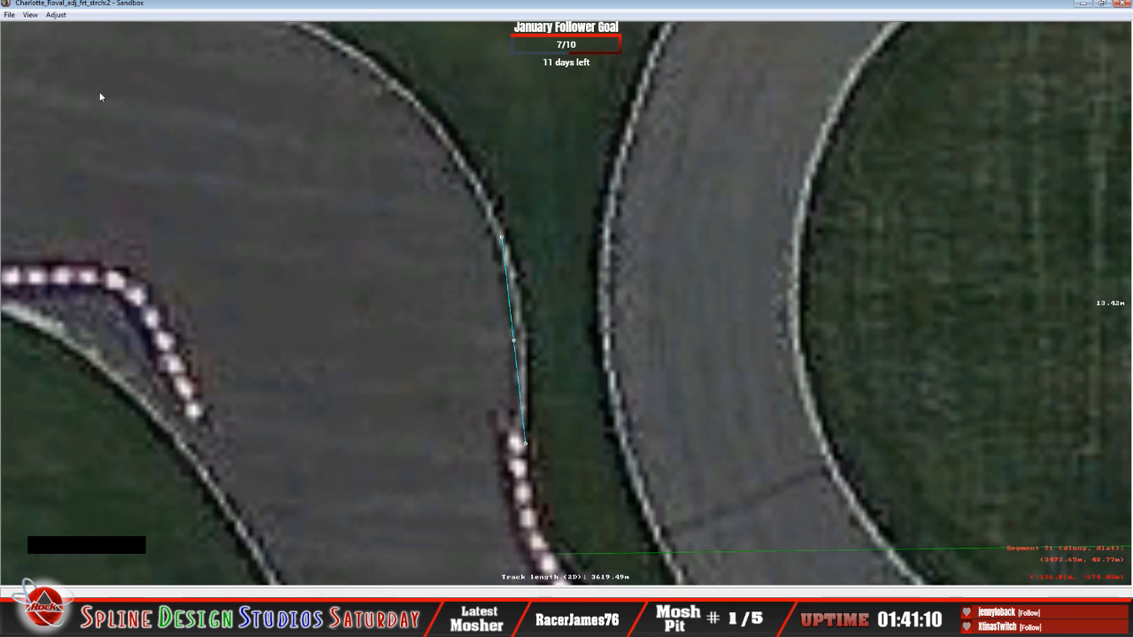
Return to object placement and place a cone.3do trackside object at the far end of the 13.42 m guide.
{"action": "left_click", "coordinate": [29, 15]}
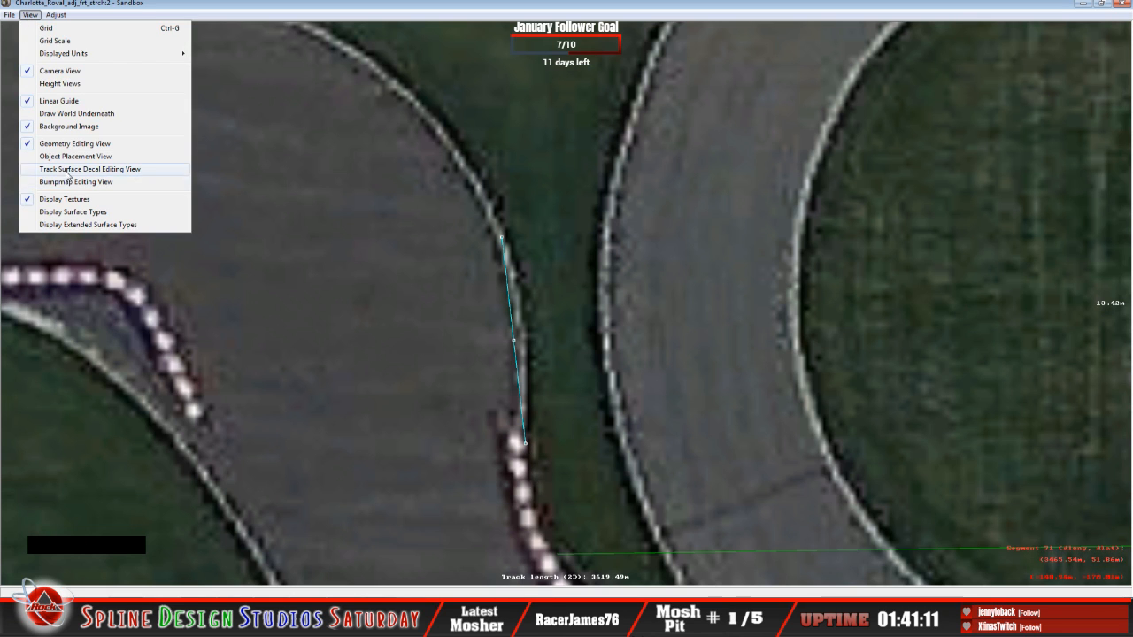
{"action": "left_click", "coordinate": [61, 162]}
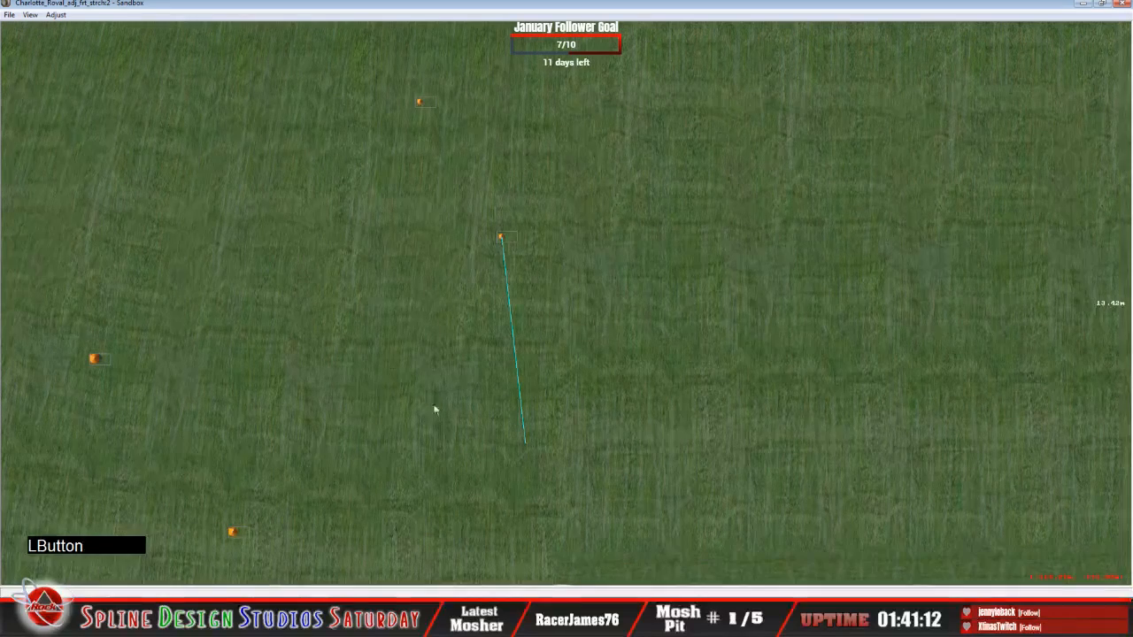
{"action": "right_click", "coordinate": [526, 447]}
{"action": "left_click", "coordinate": [550, 448]}
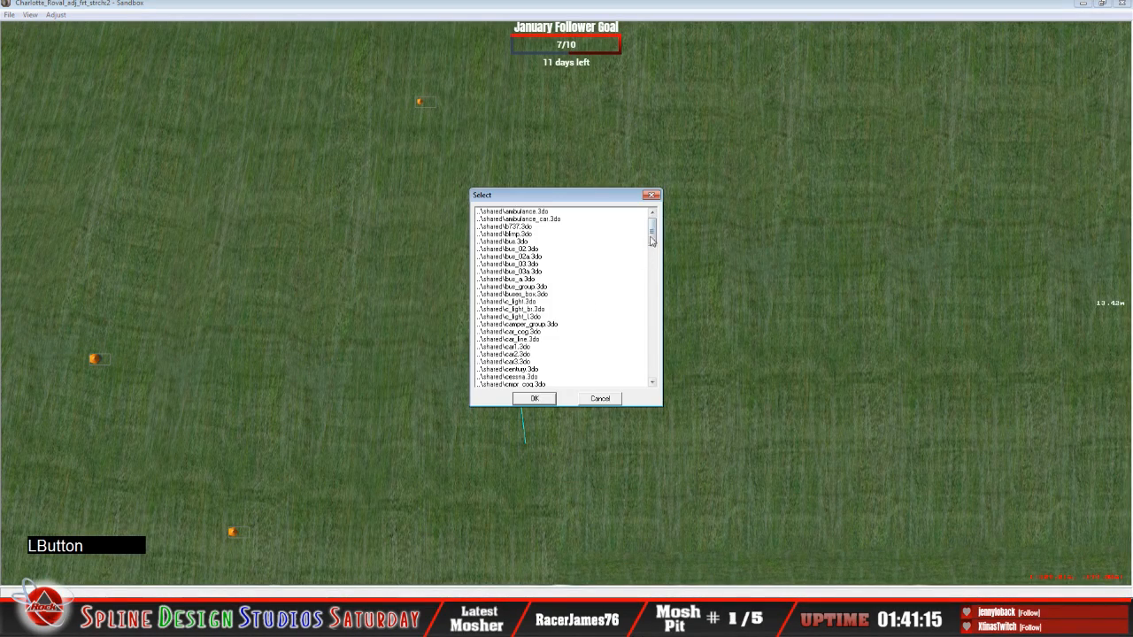
{"action": "left_click_drag", "start_coordinate": [652, 238], "coordinate": [652, 363]}
{"action": "left_click", "coordinate": [501, 365]}
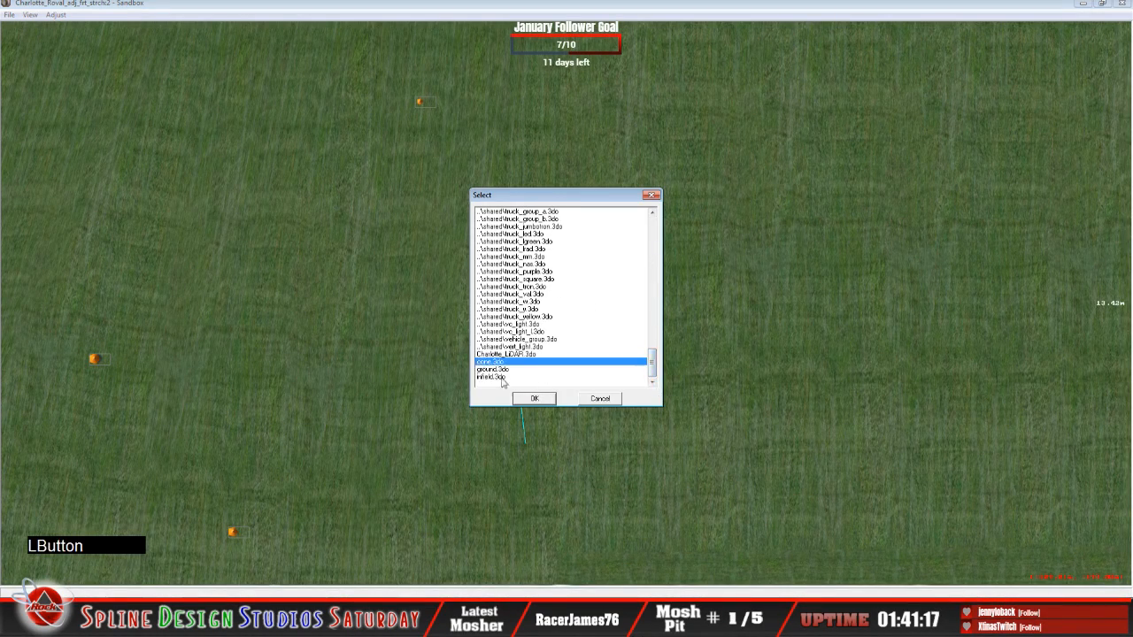
{"action": "left_click", "coordinate": [535, 398]}
{"action": "left_click", "coordinate": [528, 443]}
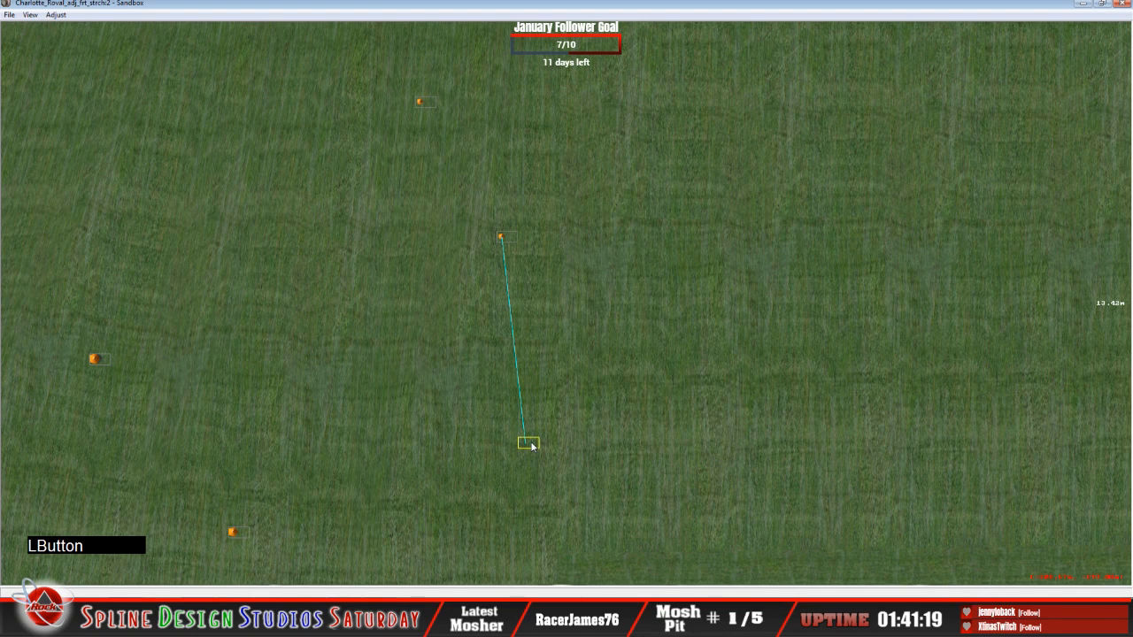
Set the new cone to fixed with a Z position of 5.50 m, and nudge it onto the guide's far end.
{"action": "left_click", "coordinate": [380, 618]}
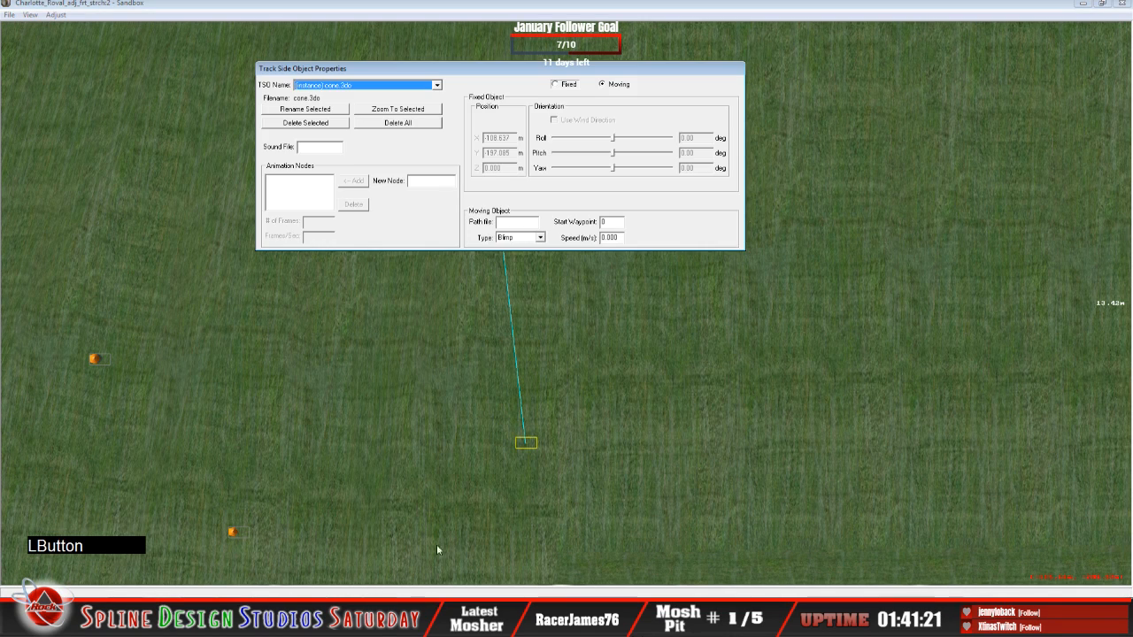
{"action": "left_click", "coordinate": [554, 84]}
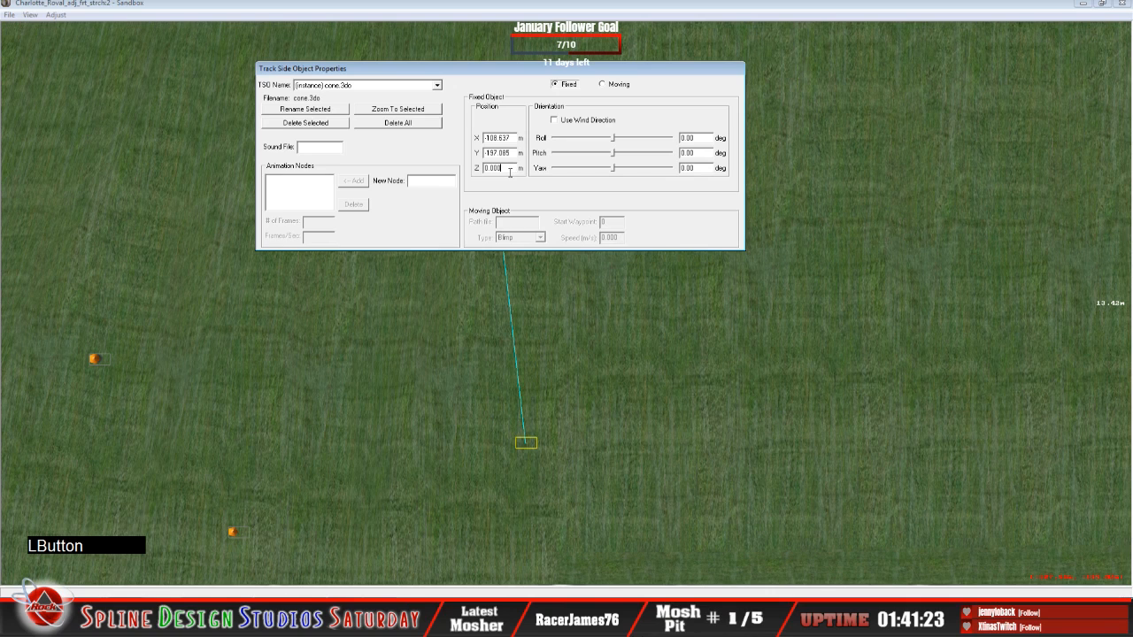
{"action": "key", "text": "BackSpace"}
{"action": "key", "text": "BackSpace"}
{"action": "key", "text": "BackSpace"}
{"action": "key", "text": "BackSpace"}
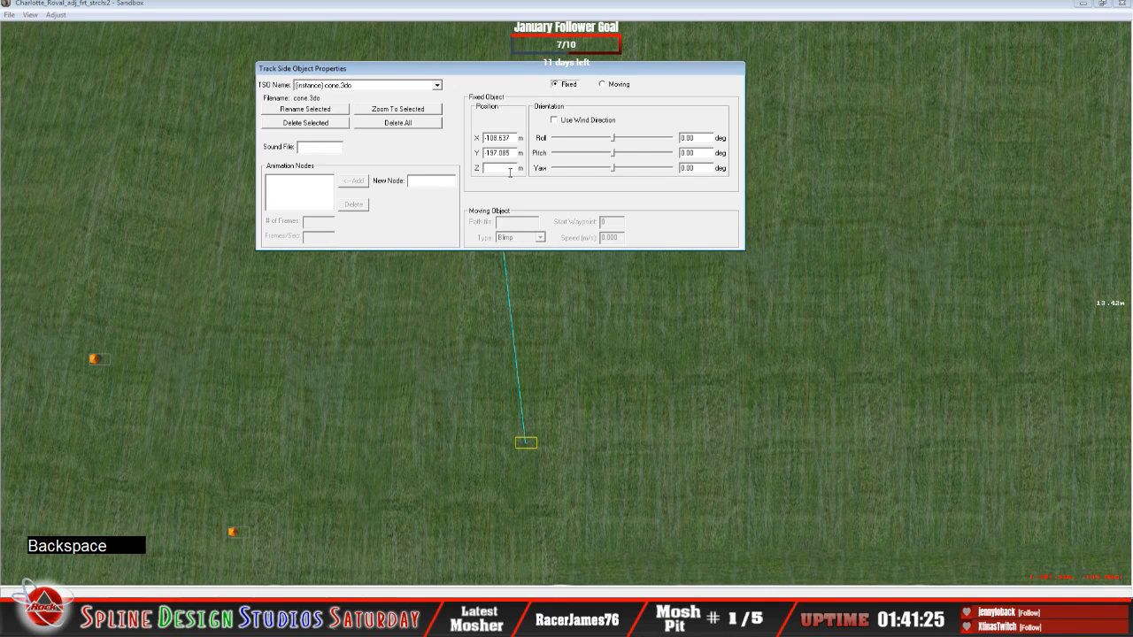
{"action": "type", "text": "5.50"}
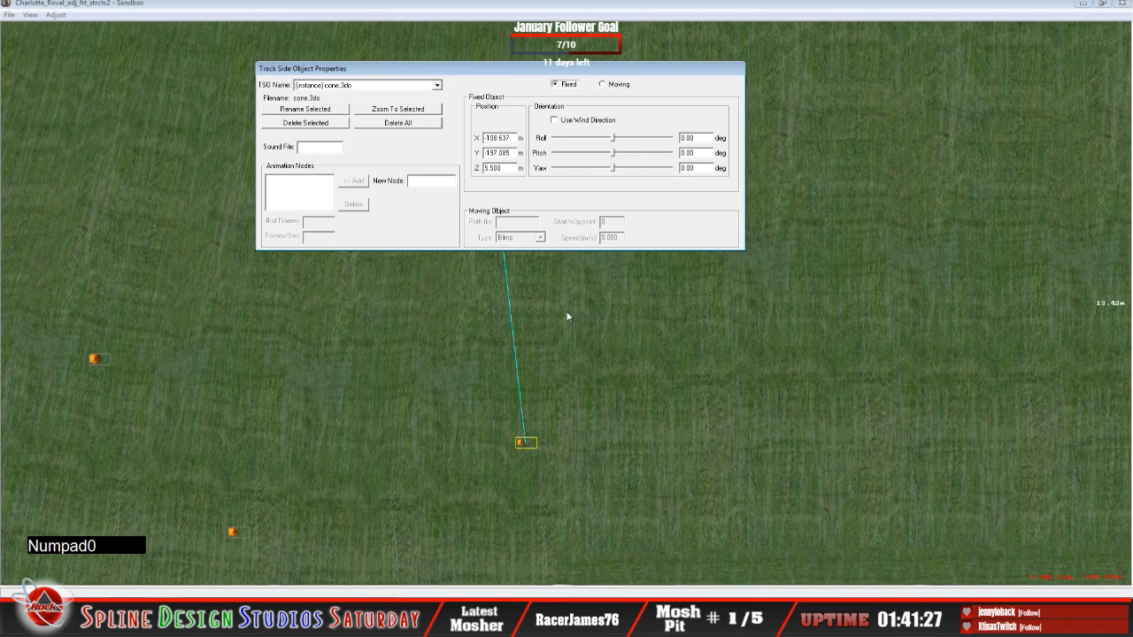
{"action": "left_click", "coordinate": [531, 445]}
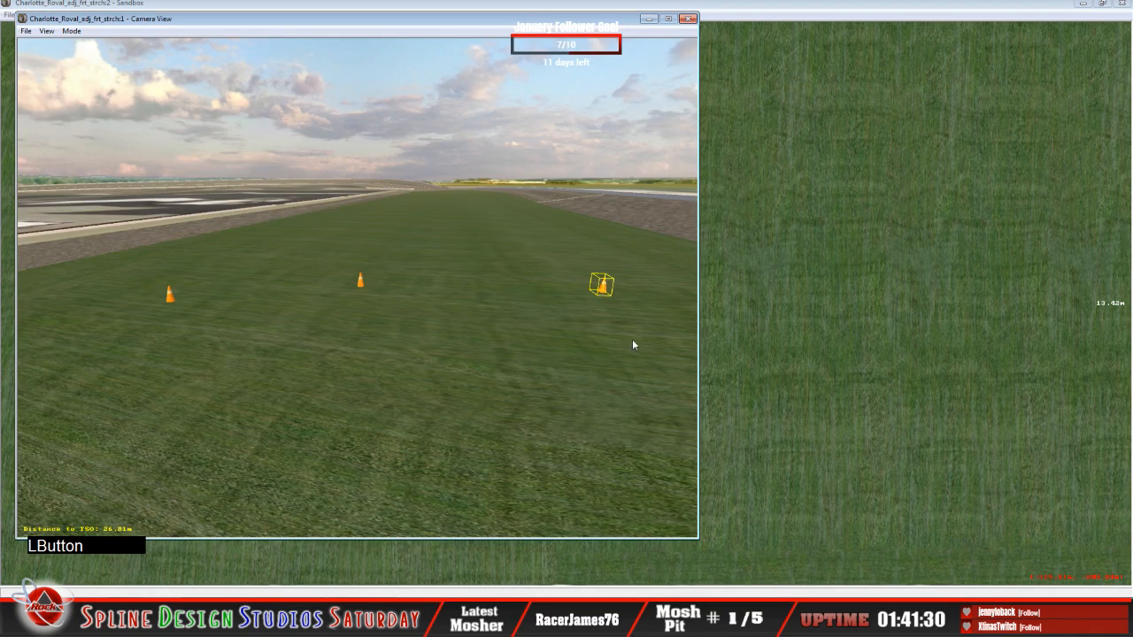
Fly around the cones in the camera view to examine the outlined grass edge from several angles.
{"action": "left_click", "coordinate": [76, 32]}
{"action": "left_click", "coordinate": [93, 57]}
{"action": "right_click_drag", "start_coordinate": [357, 287], "coordinate": [441, 295]}
{"action": "left_click_drag", "start_coordinate": [357, 288], "coordinate": [265, 310]}
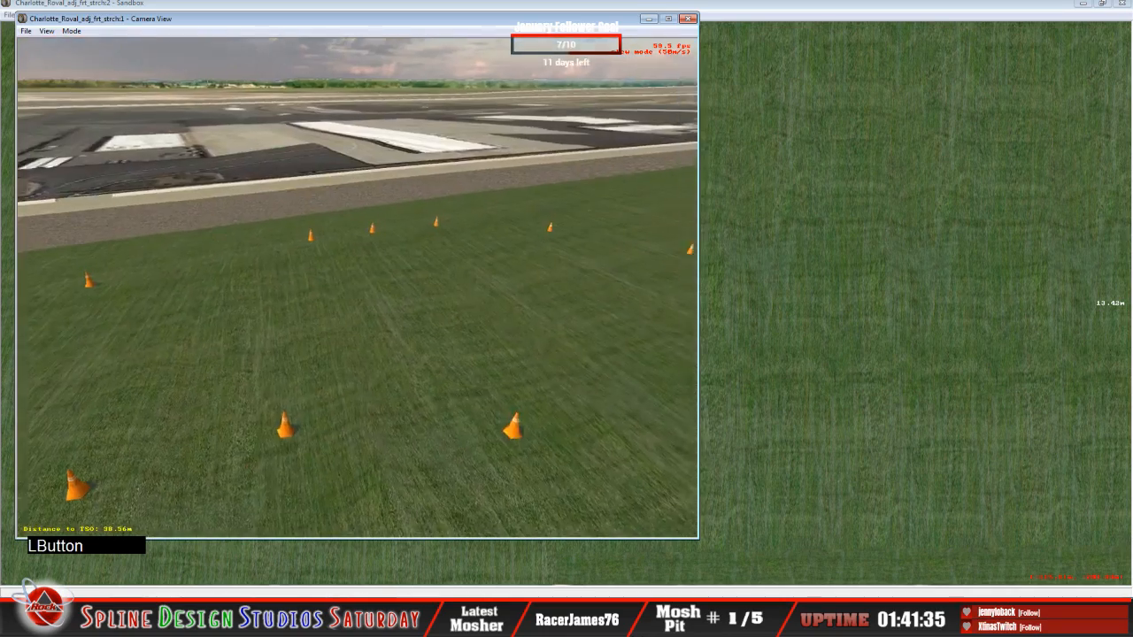
{"action": "right_click_drag", "start_coordinate": [358, 287], "coordinate": [371, 279]}
{"action": "mouse_move", "coordinate": [358, 288]}
{"action": "left_mouse_down"}
{"action": "mouse_move", "coordinate": [345, 292]}
{"action": "mouse_move", "coordinate": [514, 292]}
{"action": "mouse_move", "coordinate": [363, 288]}
{"action": "left_mouse_up"}
{"action": "right_click_drag", "start_coordinate": [357, 287], "coordinate": [327, 303]}
{"action": "key", "text": "space"}
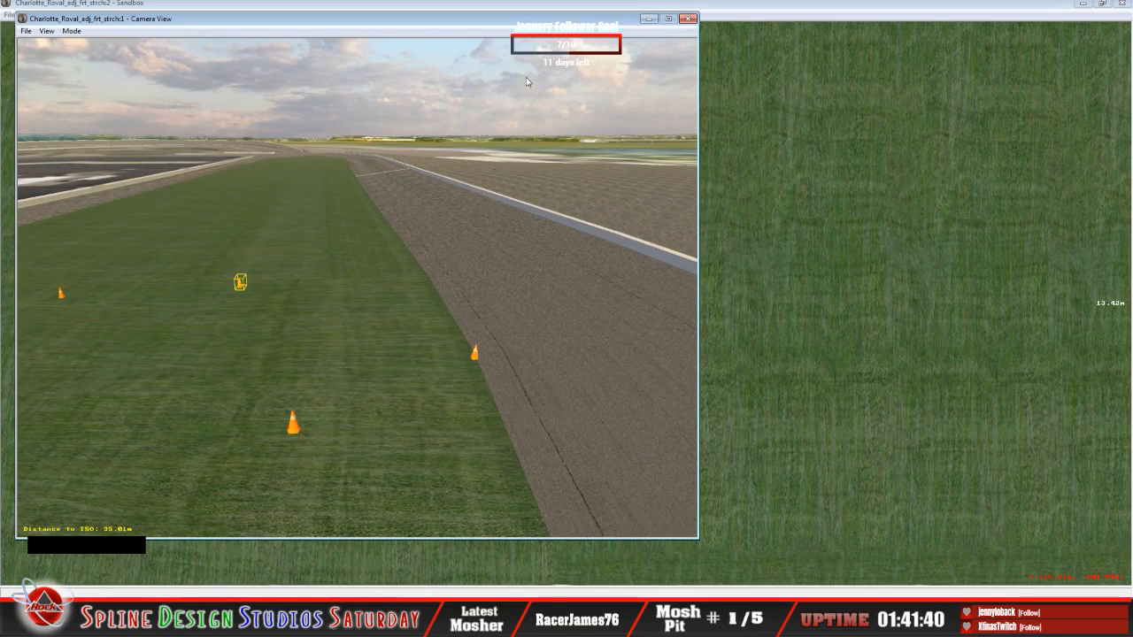
Over the aerial background image, move the linear guide to the next stretch along the curved row of white markers, about 9.26 m long.
{"action": "left_click", "coordinate": [721, 10]}
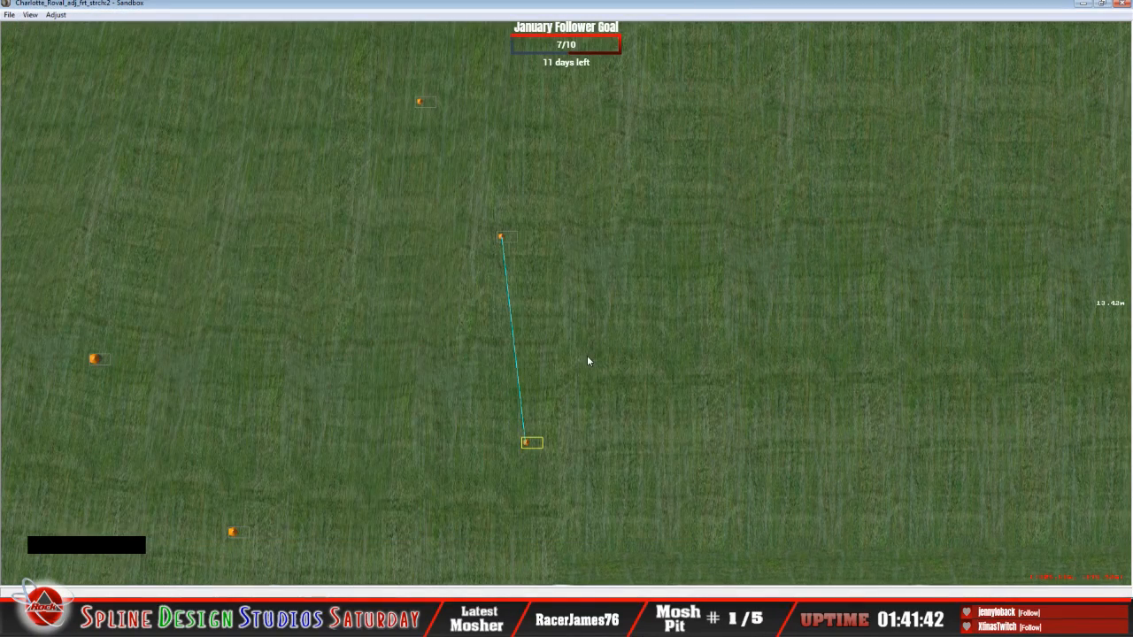
{"action": "key", "text": "c"}
{"action": "key", "text": "c"}
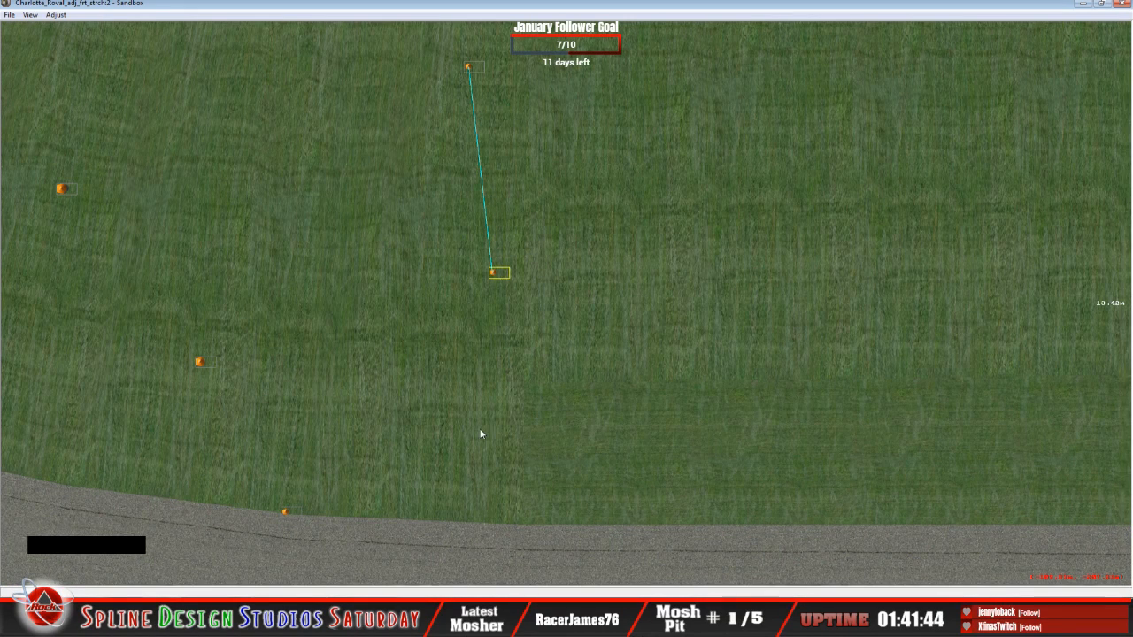
{"action": "left_click", "coordinate": [30, 15]}
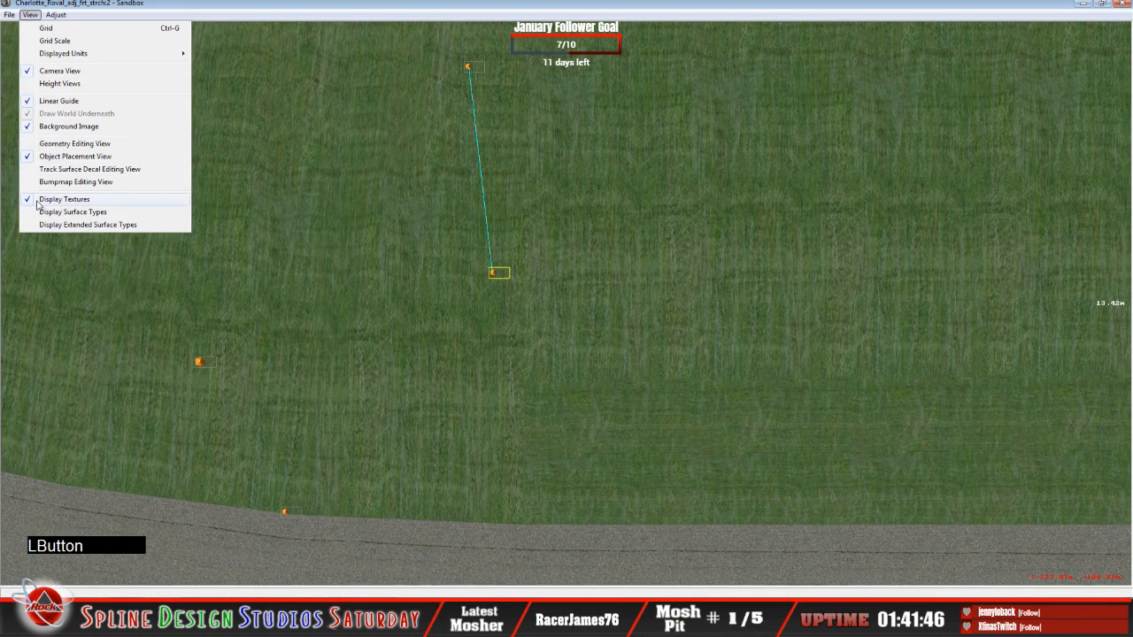
{"action": "left_click", "coordinate": [72, 143]}
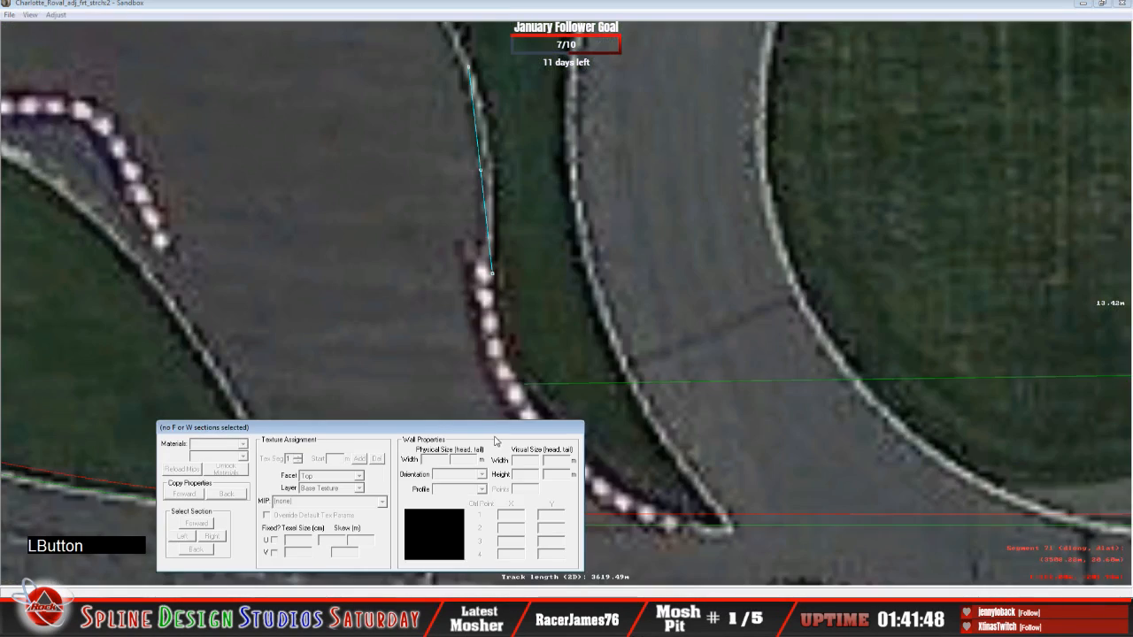
{"action": "left_click", "coordinate": [462, 68]}
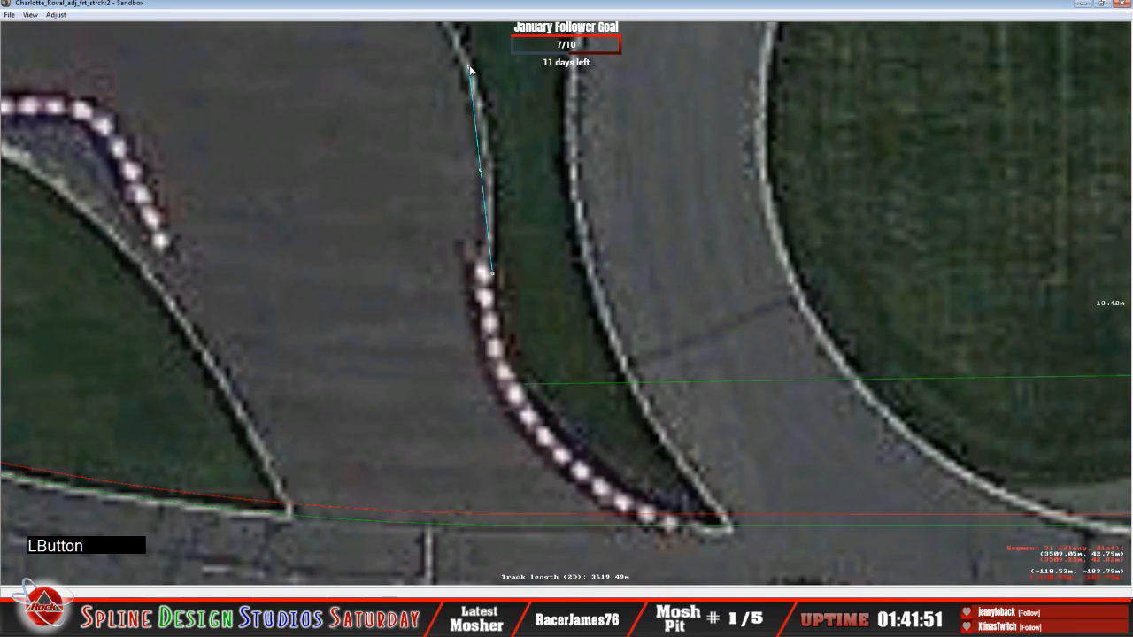
{"action": "left_click_drag", "start_coordinate": [468, 68], "coordinate": [518, 422]}
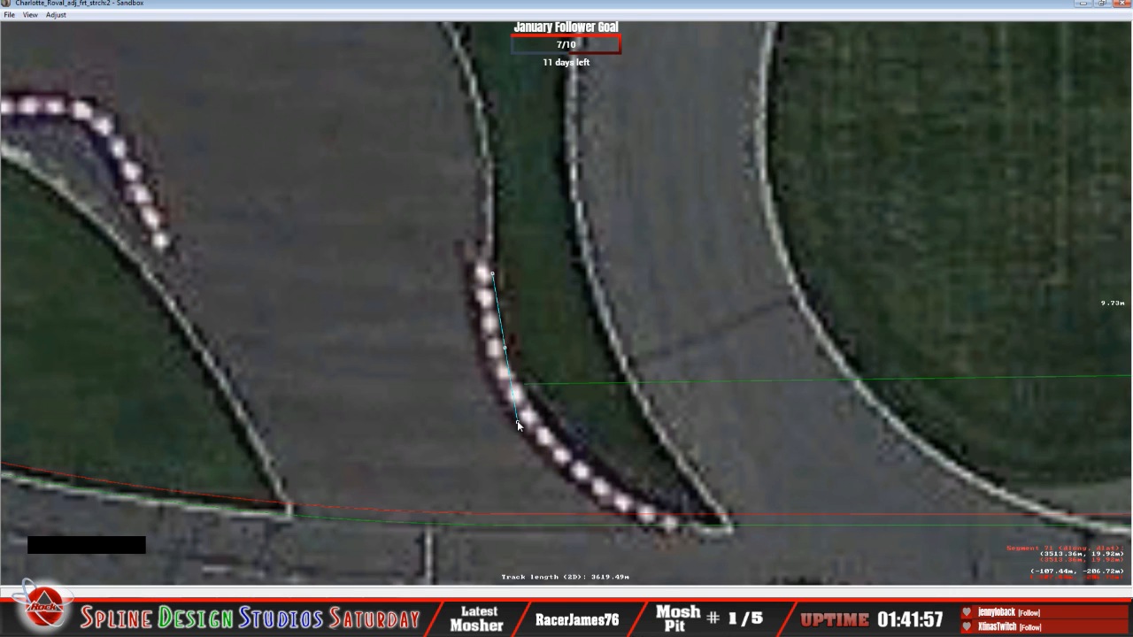
{"action": "left_click_drag", "start_coordinate": [518, 424], "coordinate": [524, 417]}
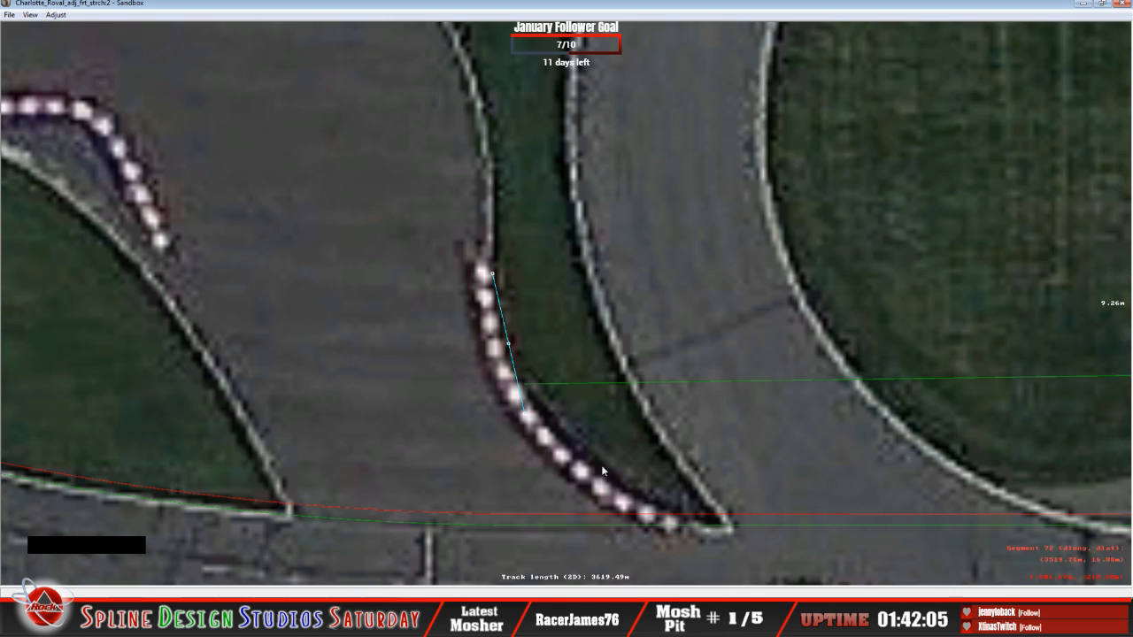
Return to object placement and place a cone.3do trackside object at the far end of the 9.26 m guide.
{"action": "left_click", "coordinate": [30, 16]}
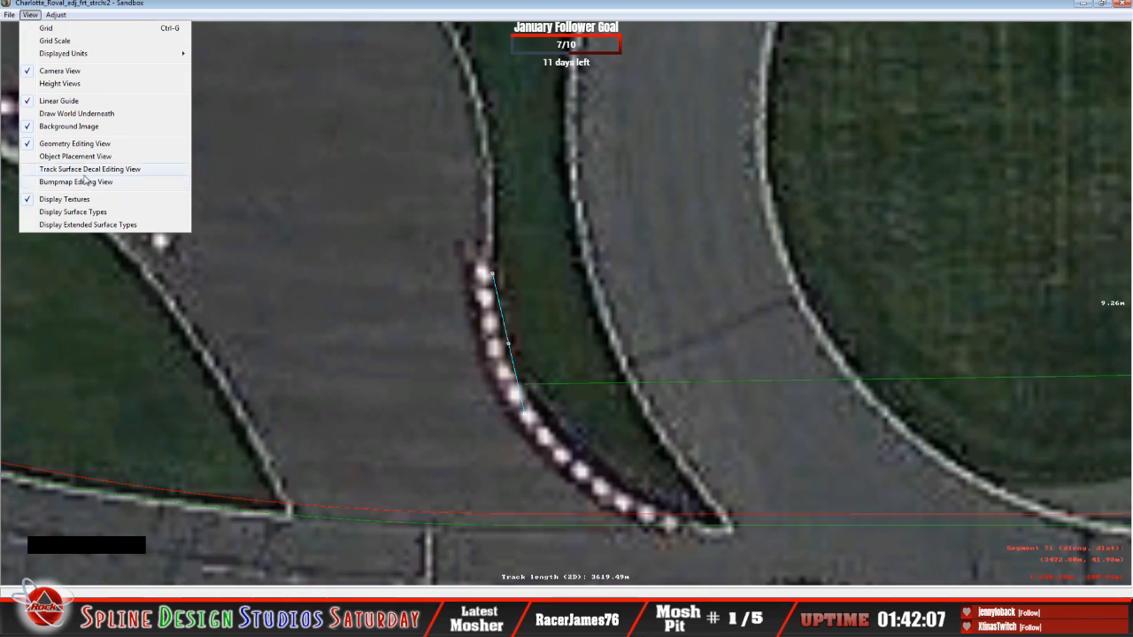
{"action": "left_click", "coordinate": [78, 157]}
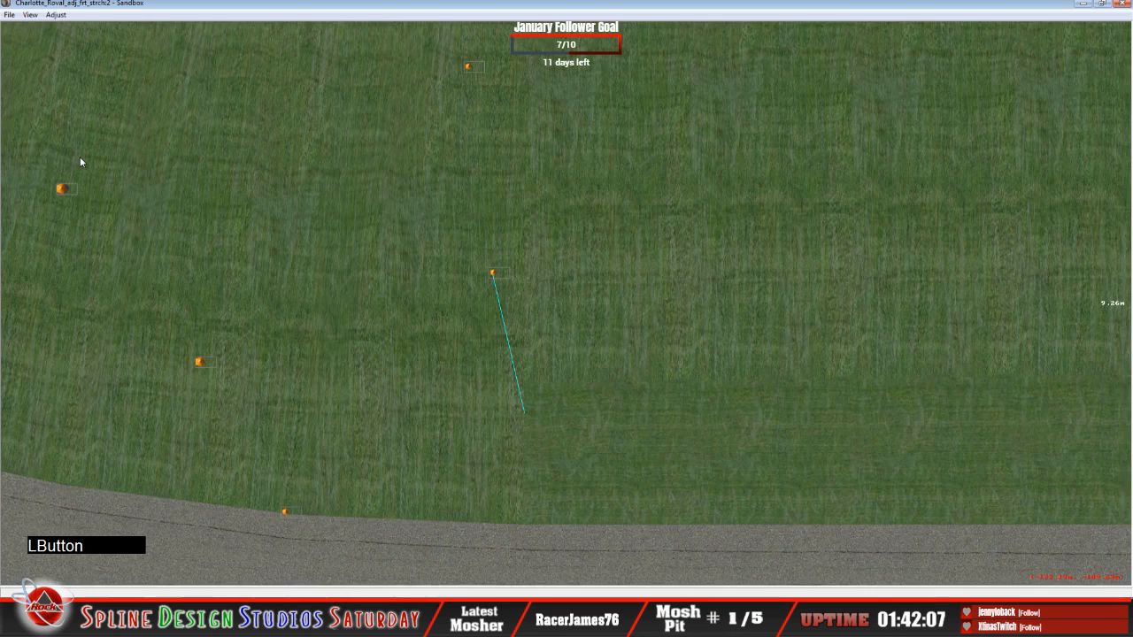
{"action": "right_click", "coordinate": [533, 419]}
{"action": "left_click", "coordinate": [549, 427]}
{"action": "scroll", "coordinate": [636, 283], "scroll_direction": "down", "scroll_amount": 15}
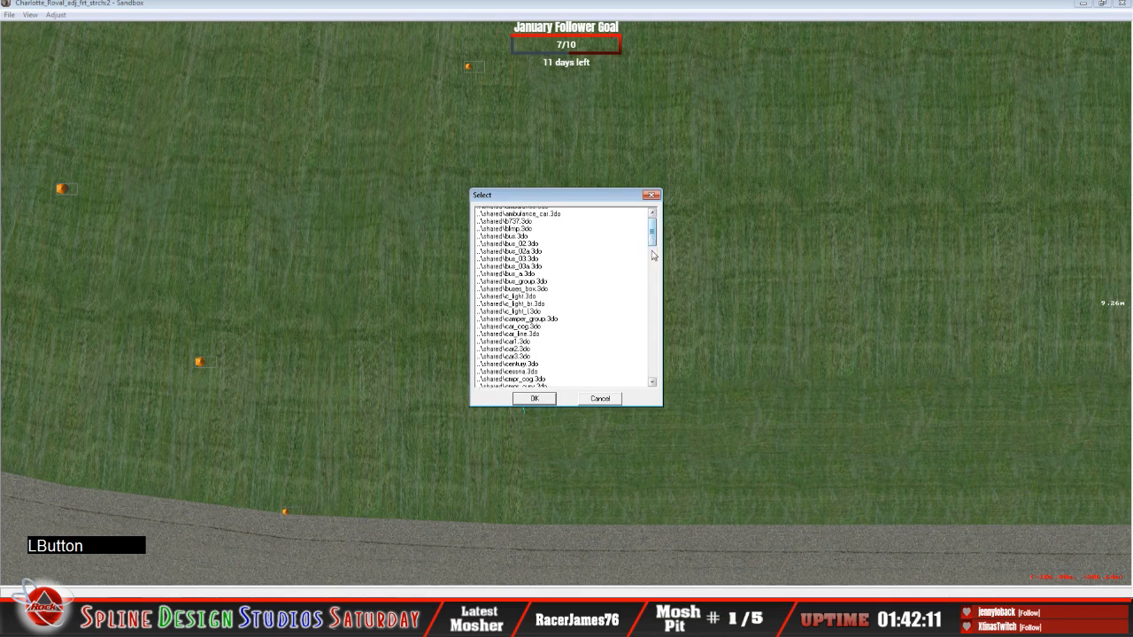
{"action": "left_click", "coordinate": [500, 362]}
{"action": "left_click", "coordinate": [535, 398]}
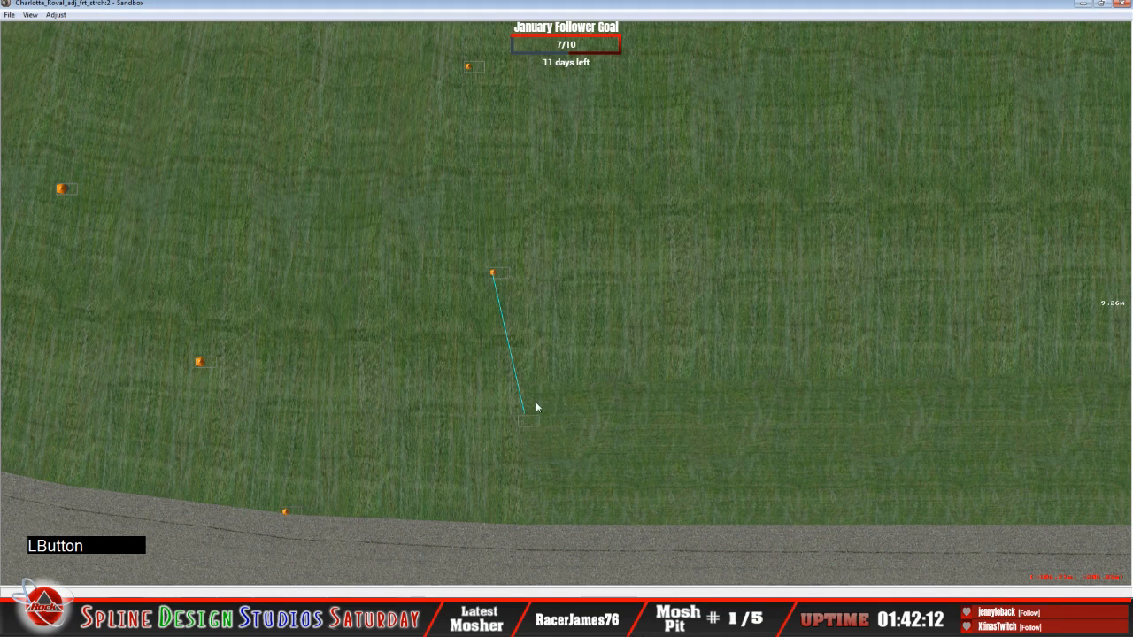
{"action": "left_click_drag", "start_coordinate": [527, 422], "coordinate": [526, 415]}
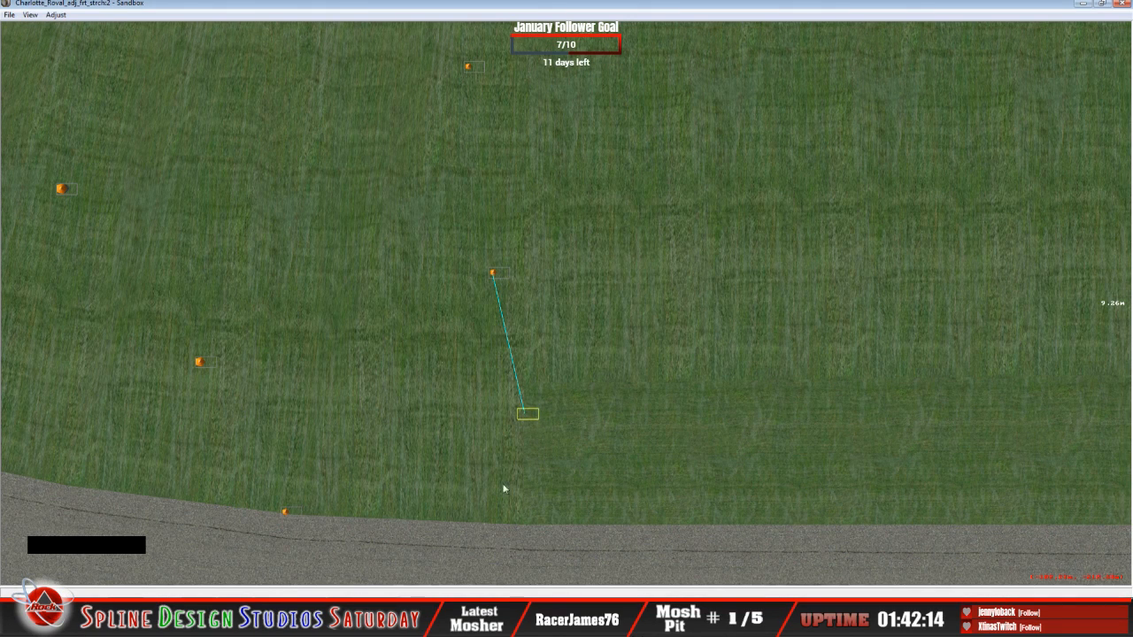
Make the cone at the 9.26 m guide's end fixed with a Z position of 5.500 m, and nudge it onto the guide's tip.
{"action": "left_click", "coordinate": [385, 593]}
{"action": "left_click", "coordinate": [385, 584]}
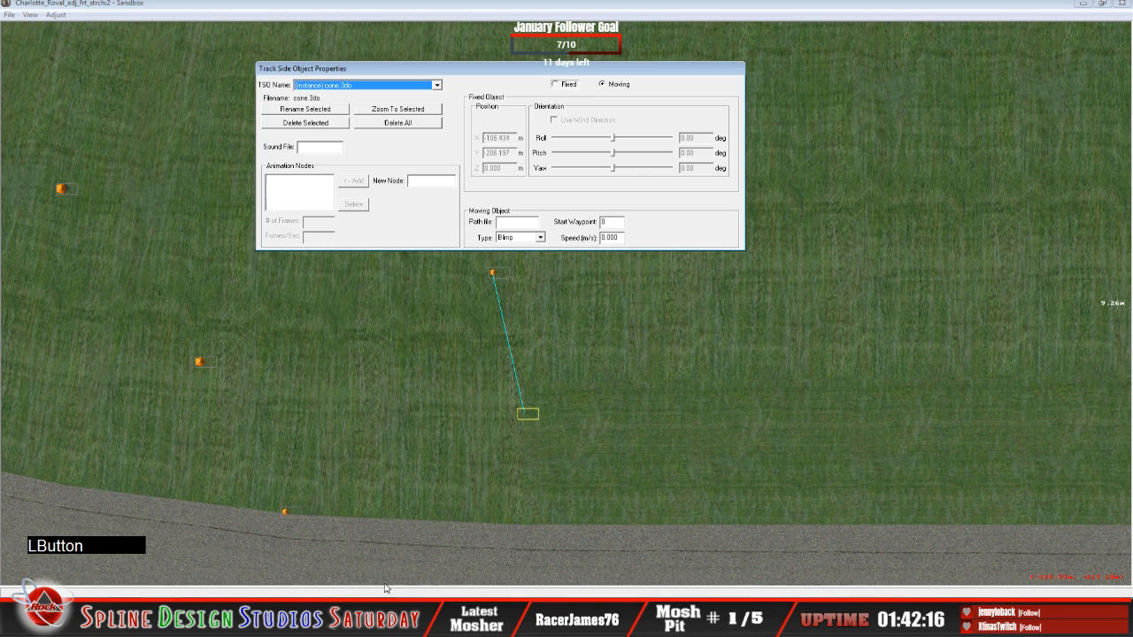
{"action": "left_click", "coordinate": [557, 85]}
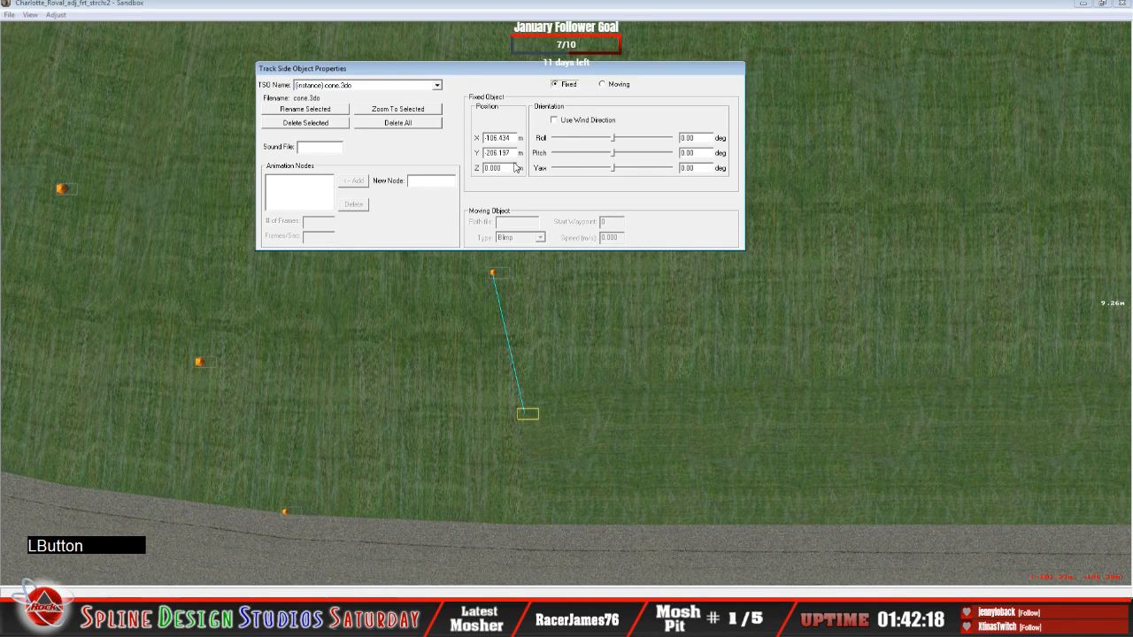
{"action": "key", "text": "BackSpace"}
{"action": "key", "text": "BackSpace"}
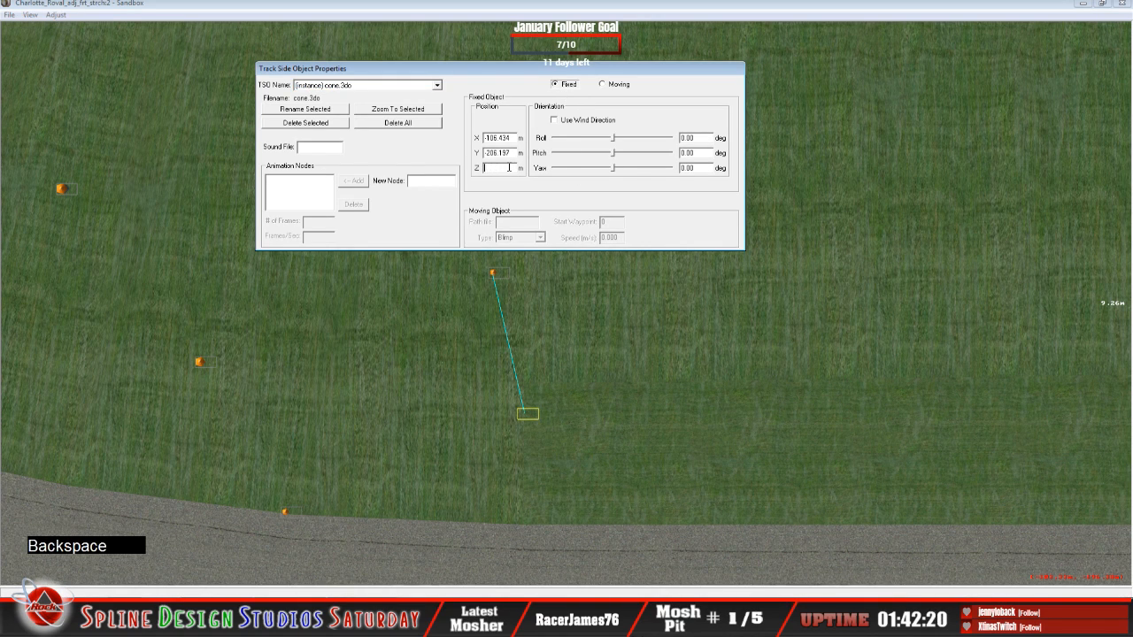
{"action": "type", "text": "5.5"}
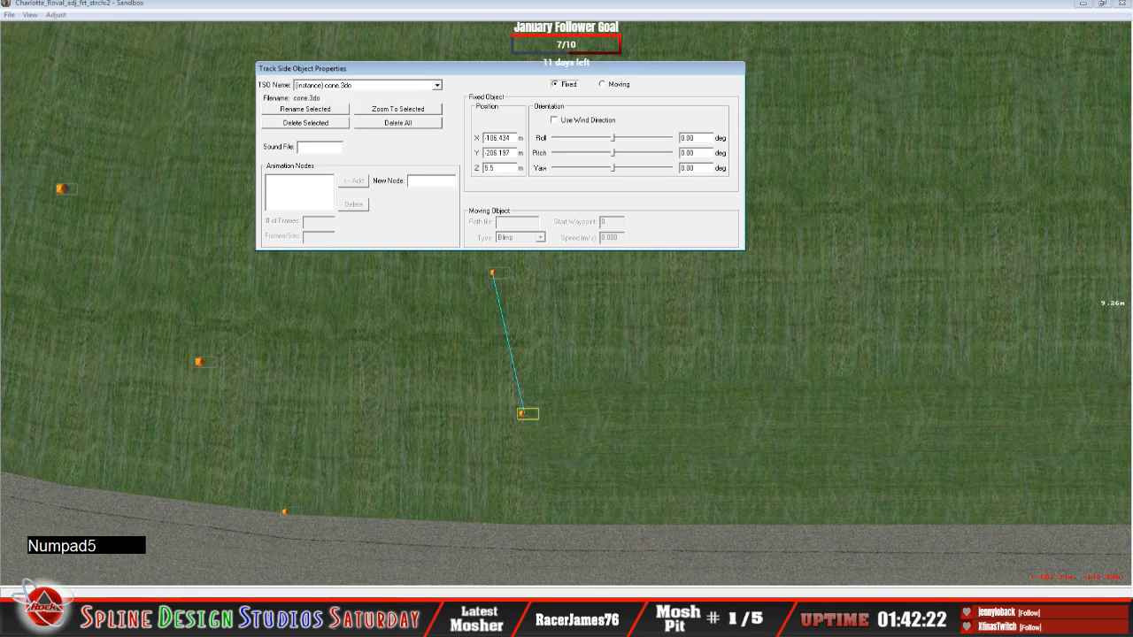
{"action": "type", "text": "00"}
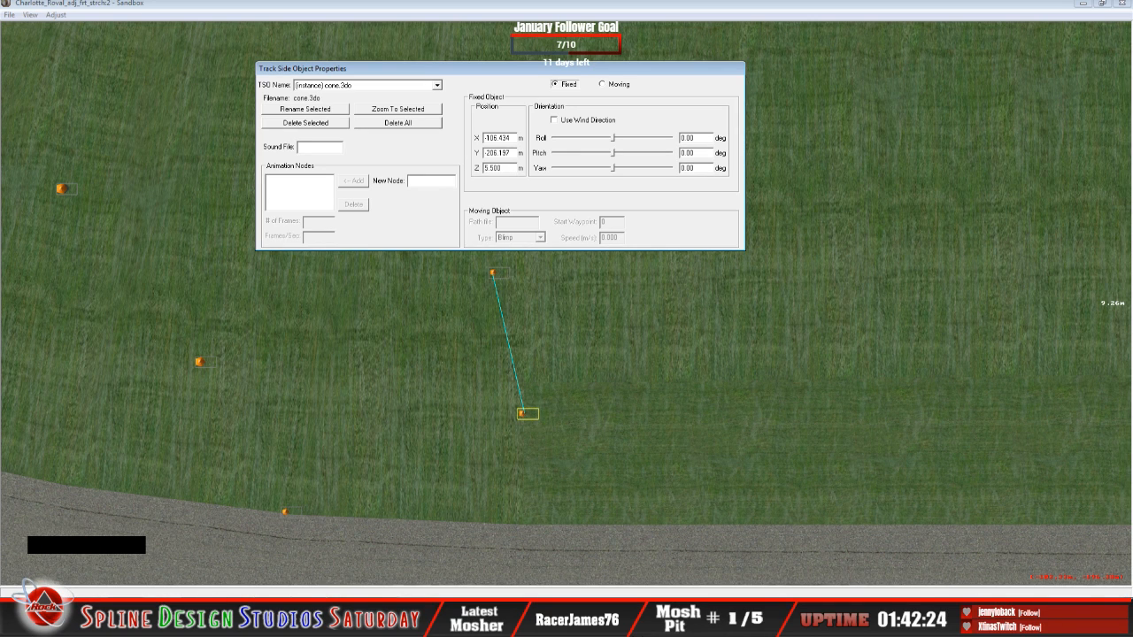
{"action": "left_click", "coordinate": [531, 416]}
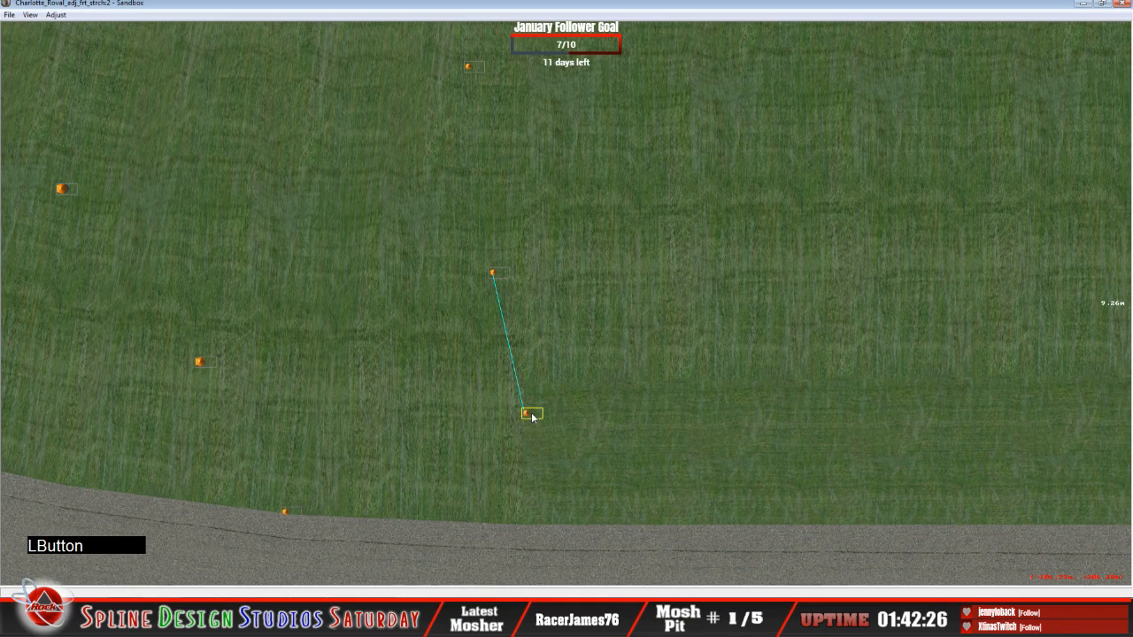
Over the aerial background image, move the linear guide to the last stretch of white markers by the track edge, about 10.55 m long.
{"action": "left_click", "coordinate": [30, 15]}
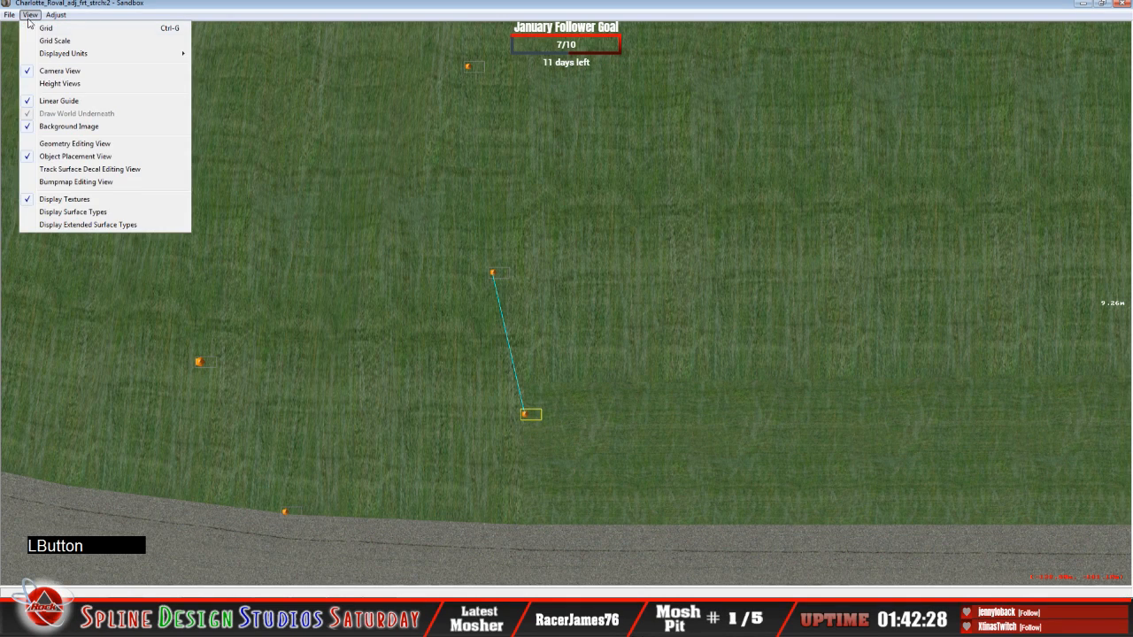
{"action": "left_click", "coordinate": [53, 152]}
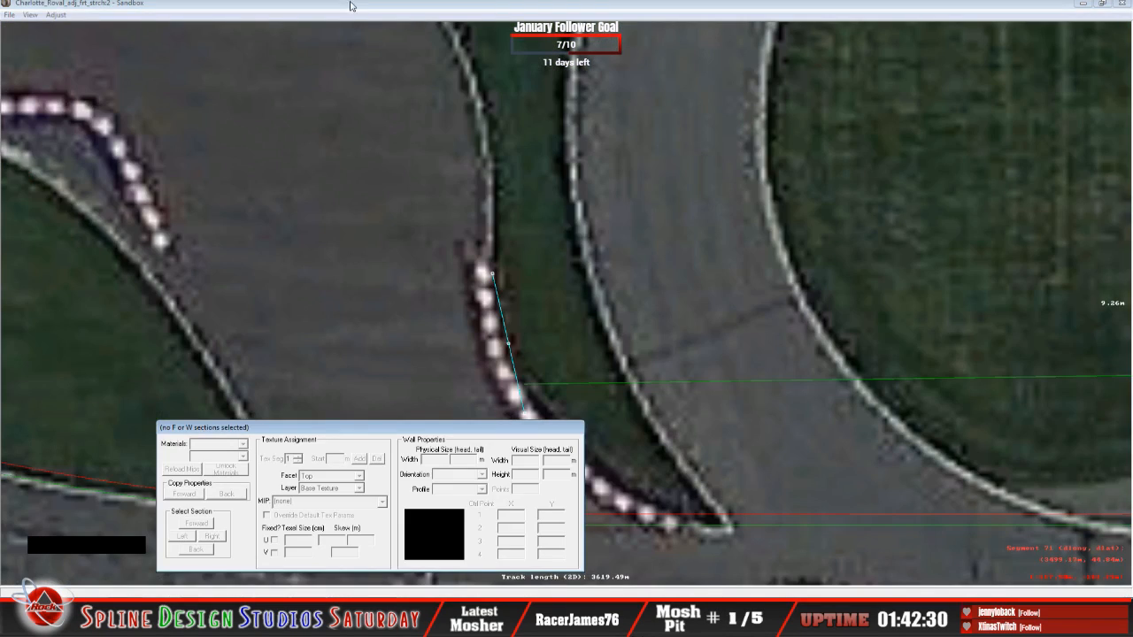
{"action": "left_click", "coordinate": [510, 406]}
{"action": "left_click_drag", "start_coordinate": [492, 273], "coordinate": [651, 517]}
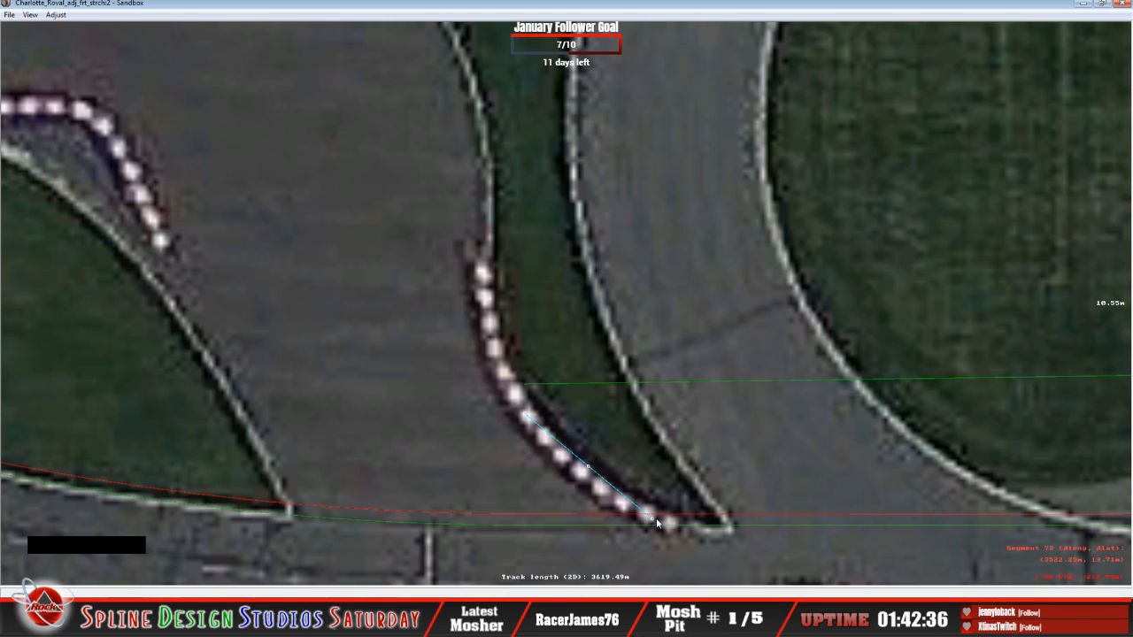
Switch back to object placement and add a cone.3do trackside object at the far end of the 10.55 m guide.
{"action": "left_click", "coordinate": [29, 15]}
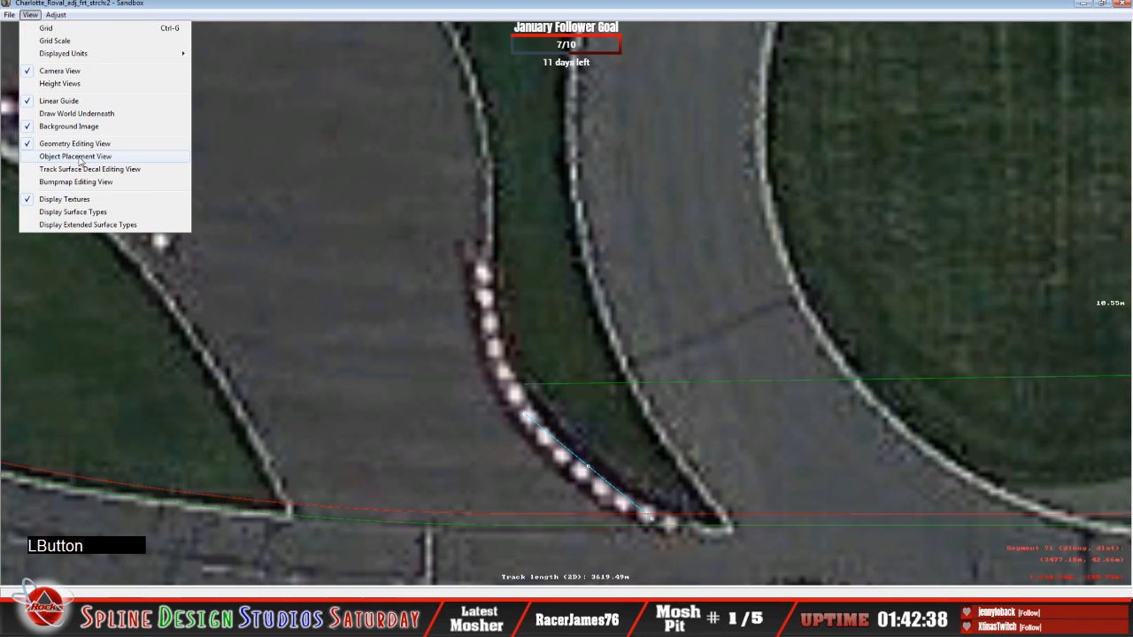
{"action": "left_click", "coordinate": [71, 156]}
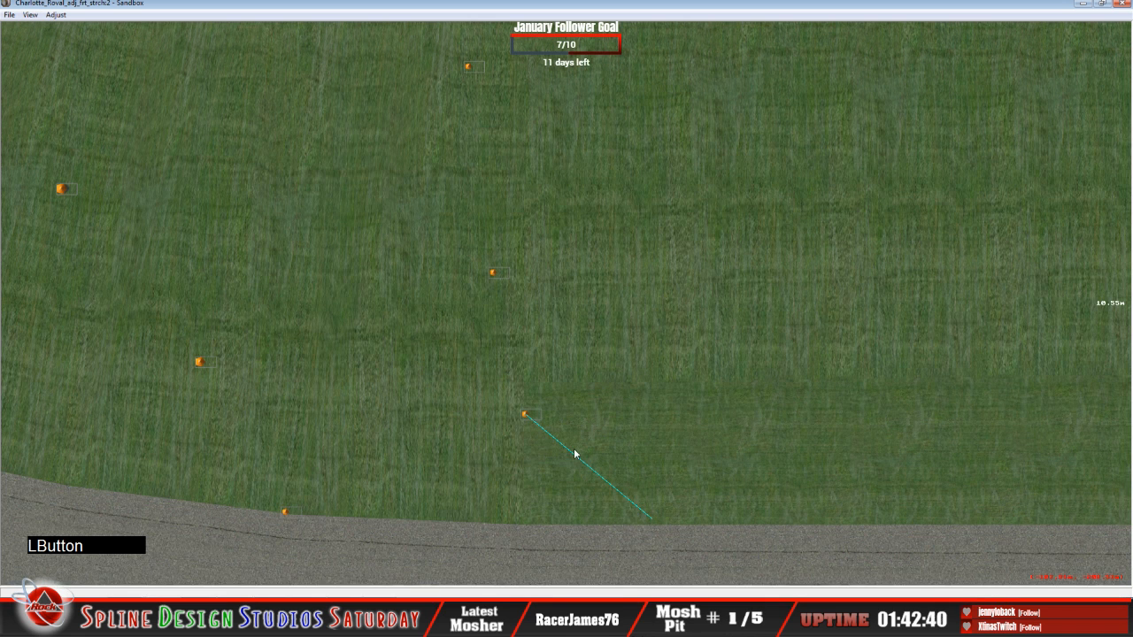
{"action": "right_click", "coordinate": [655, 522]}
{"action": "left_click", "coordinate": [686, 523]}
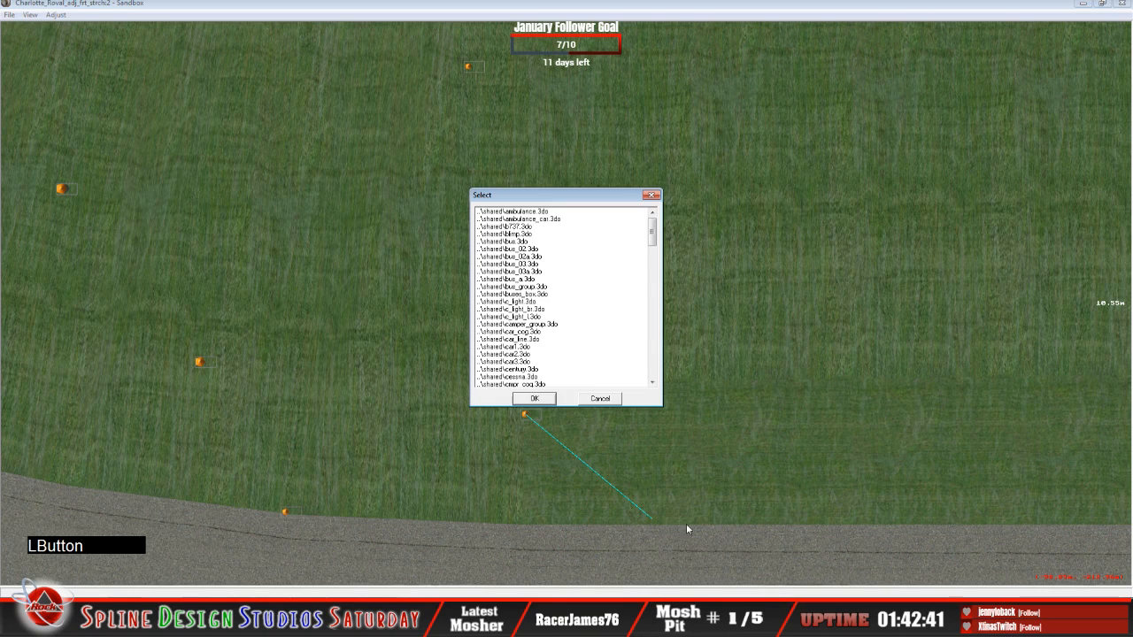
{"action": "left_click_drag", "start_coordinate": [652, 231], "coordinate": [652, 370]}
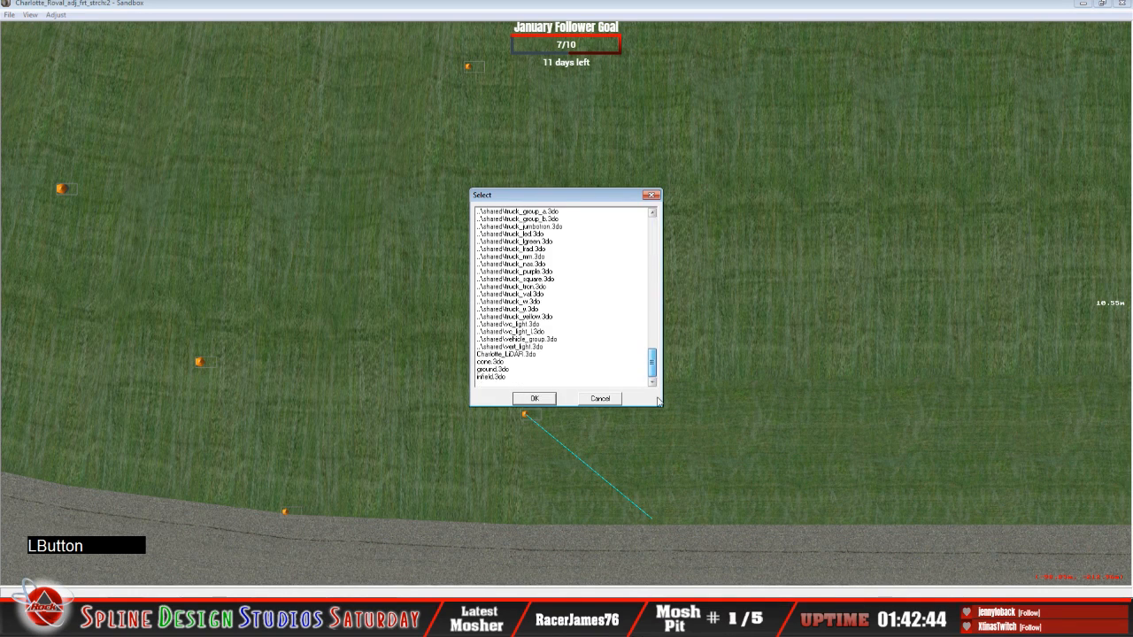
{"action": "left_click", "coordinate": [492, 362]}
{"action": "left_click", "coordinate": [544, 400]}
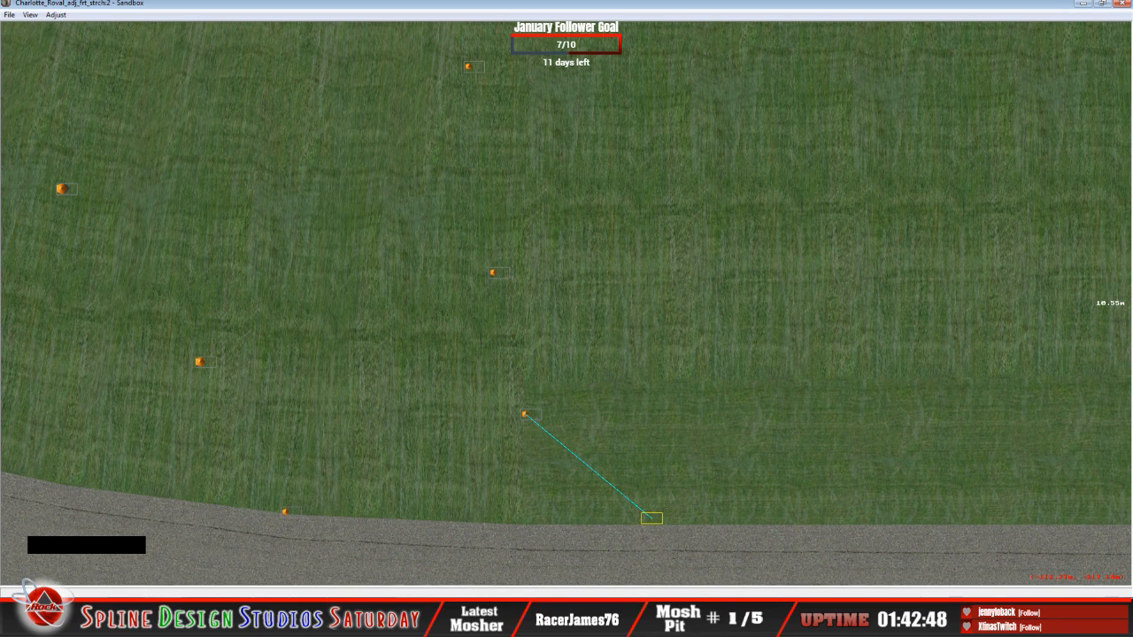
Set the cone beside the track edge to fixed with a Z position of 5.50 m, and nudge it onto the guide's far end.
{"action": "left_click", "coordinate": [652, 518]}
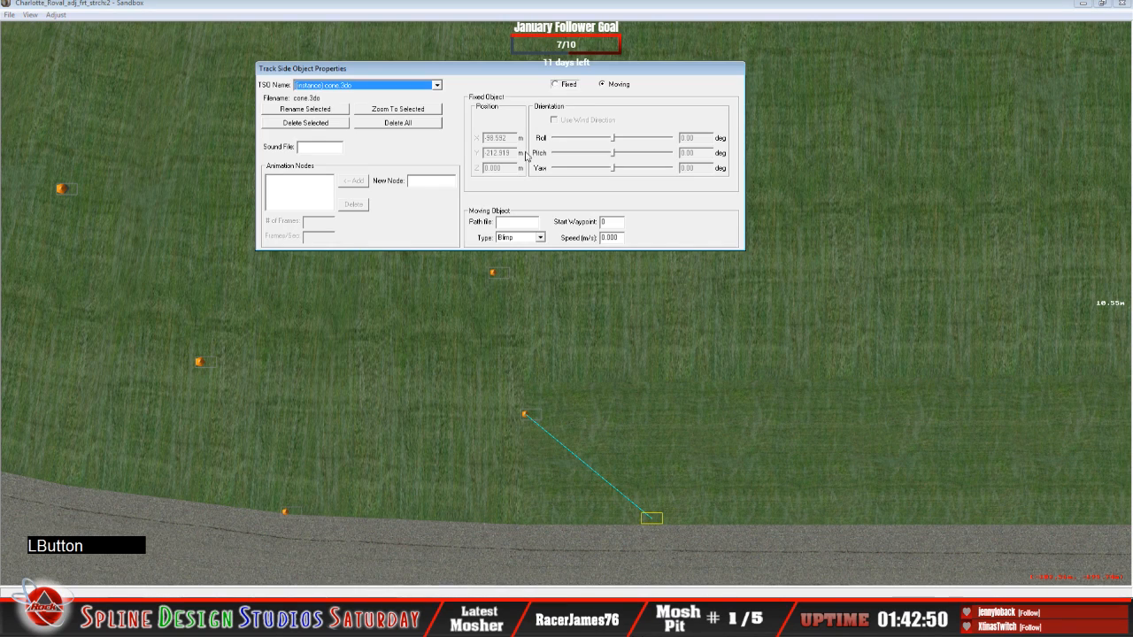
{"action": "left_click", "coordinate": [555, 84]}
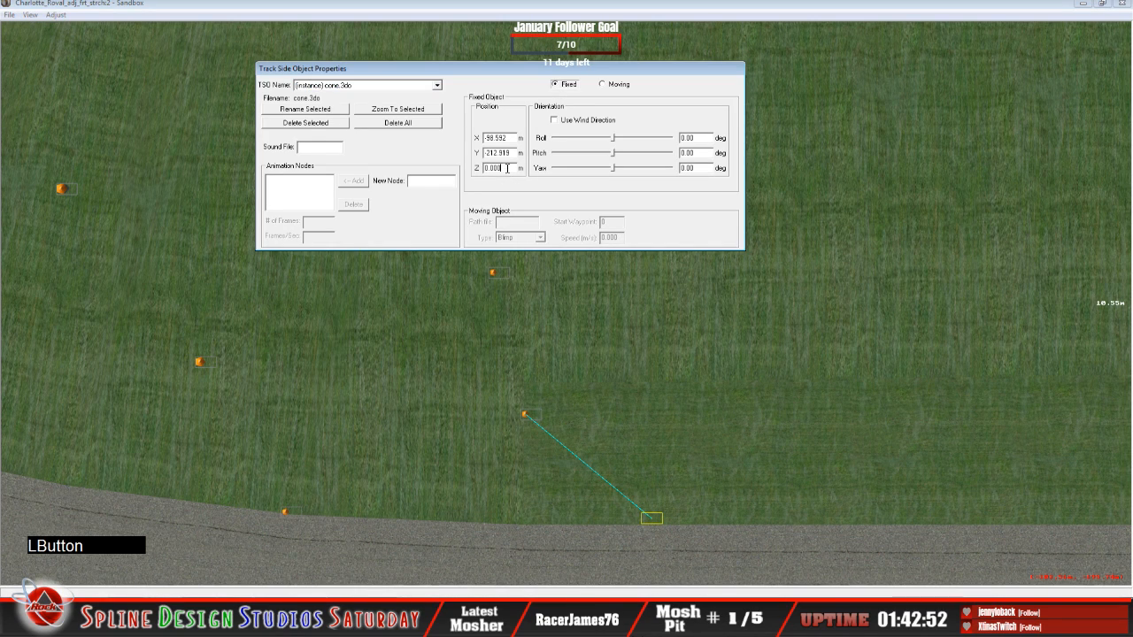
{"action": "key", "text": "BackSpace"}
{"action": "key", "text": "BackSpace"}
{"action": "key", "text": "BackSpace"}
{"action": "key", "text": "BackSpace"}
{"action": "key", "text": "BackSpace"}
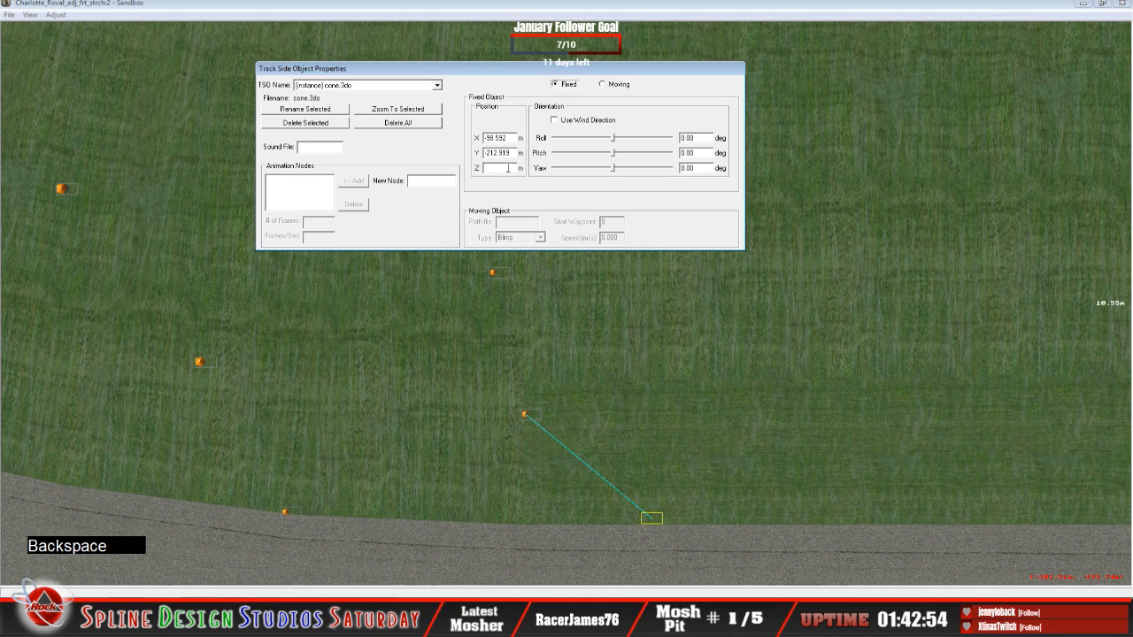
{"action": "type", "text": "5.50"}
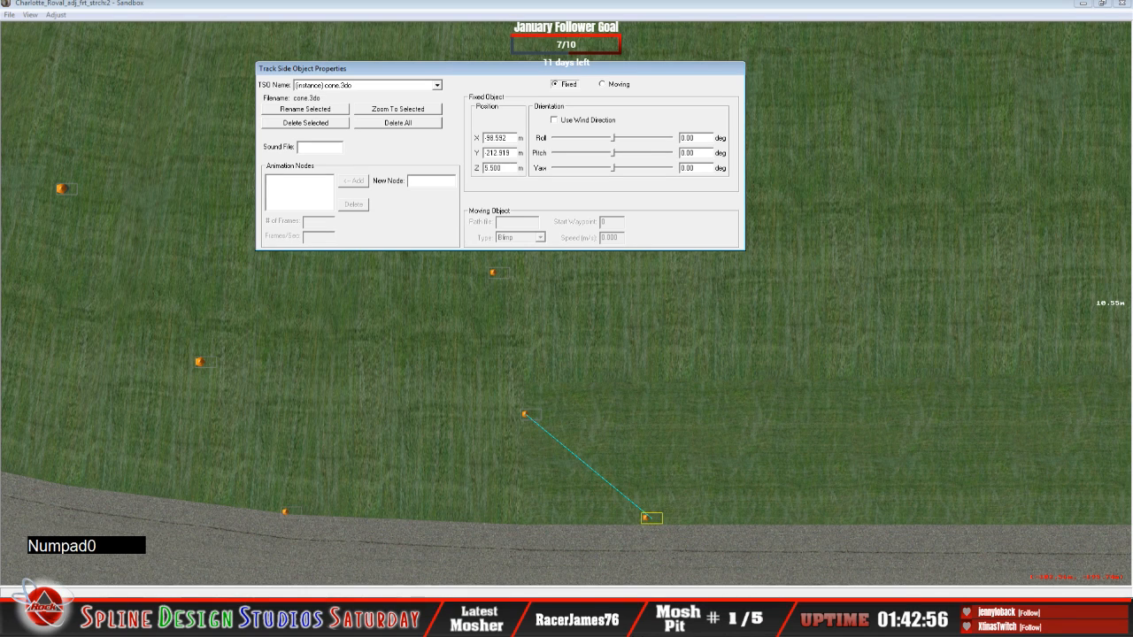
{"action": "left_click_drag", "start_coordinate": [653, 516], "coordinate": [658, 518]}
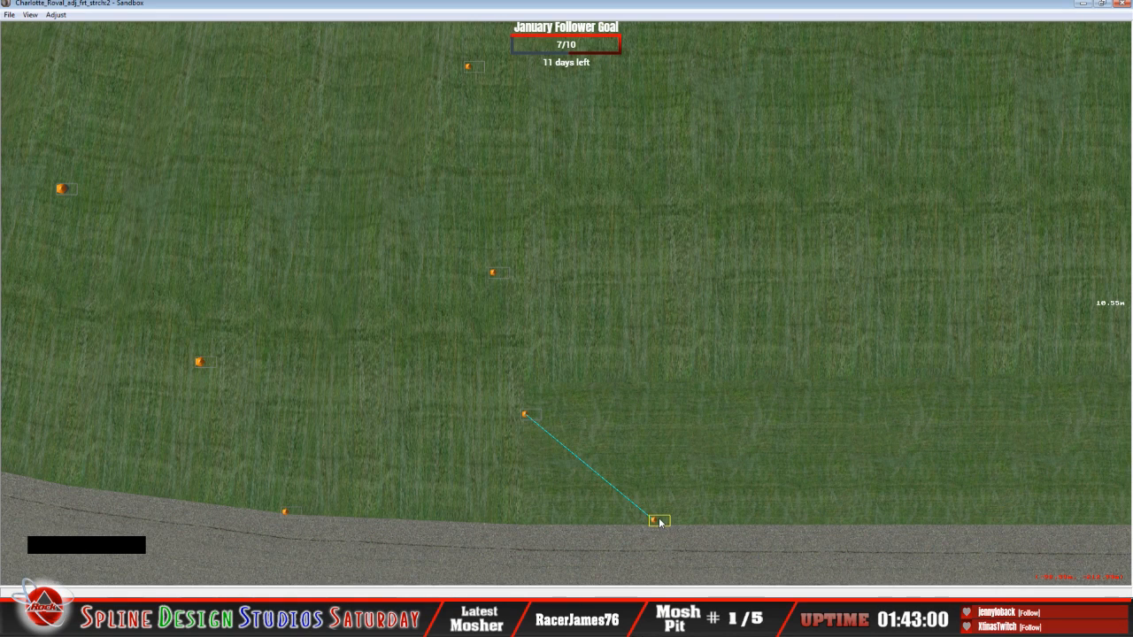
Fly through the camera view in slew mode to examine the newest cone and the full cone outline from above.
{"action": "left_click", "coordinate": [406, 612]}
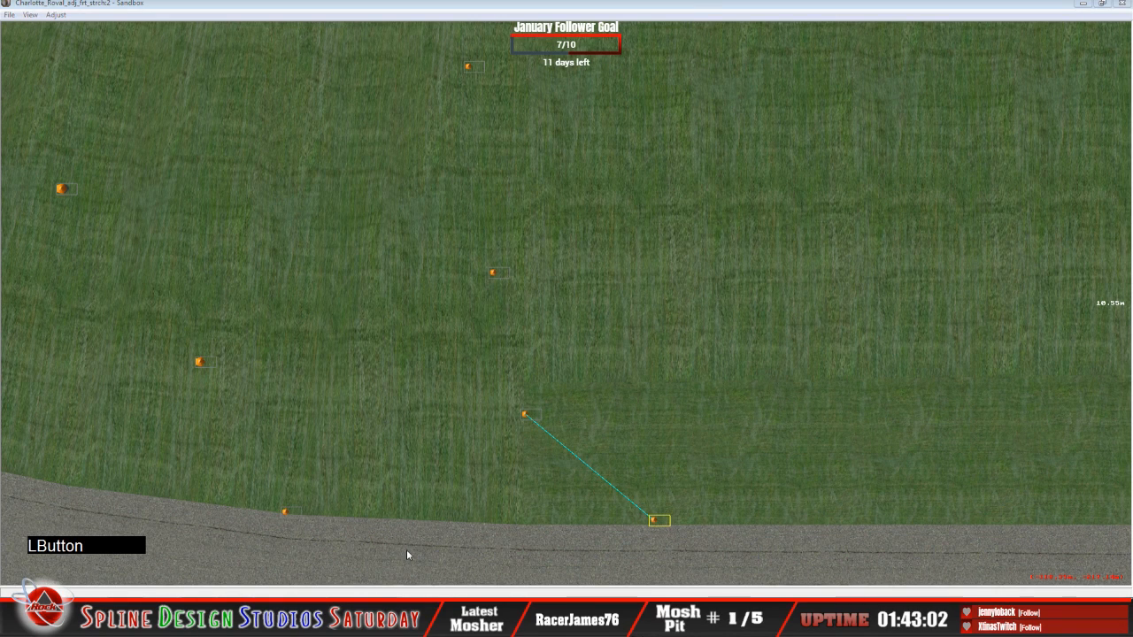
{"action": "left_click", "coordinate": [406, 549]}
{"action": "left_click", "coordinate": [71, 32]}
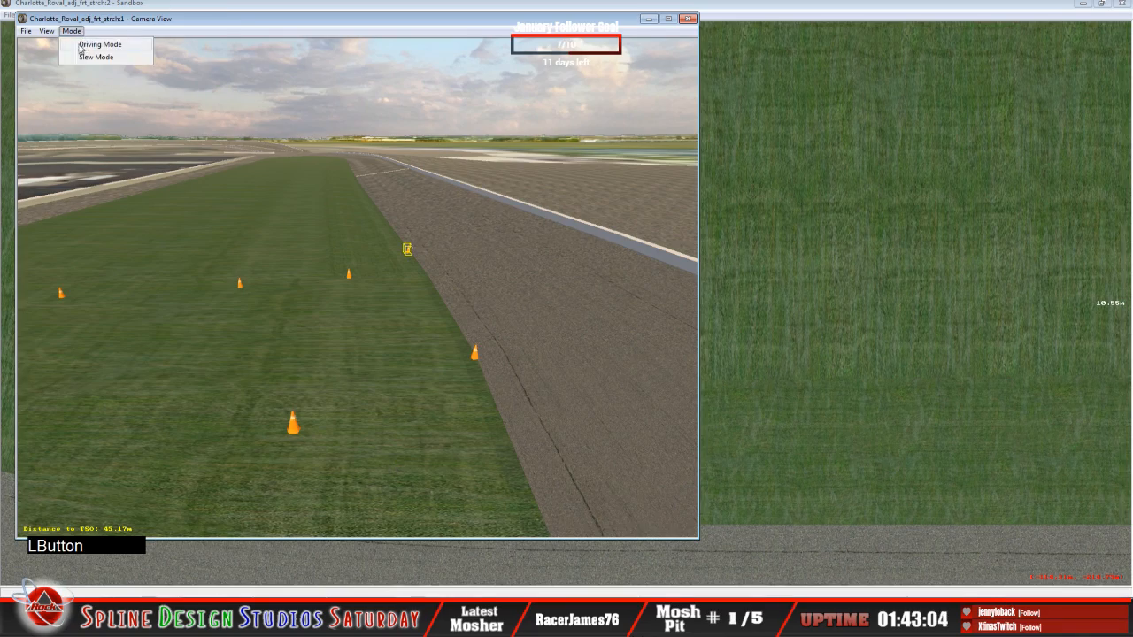
{"action": "left_click", "coordinate": [88, 56]}
{"action": "right_click_drag", "start_coordinate": [357, 288], "coordinate": [369, 256]}
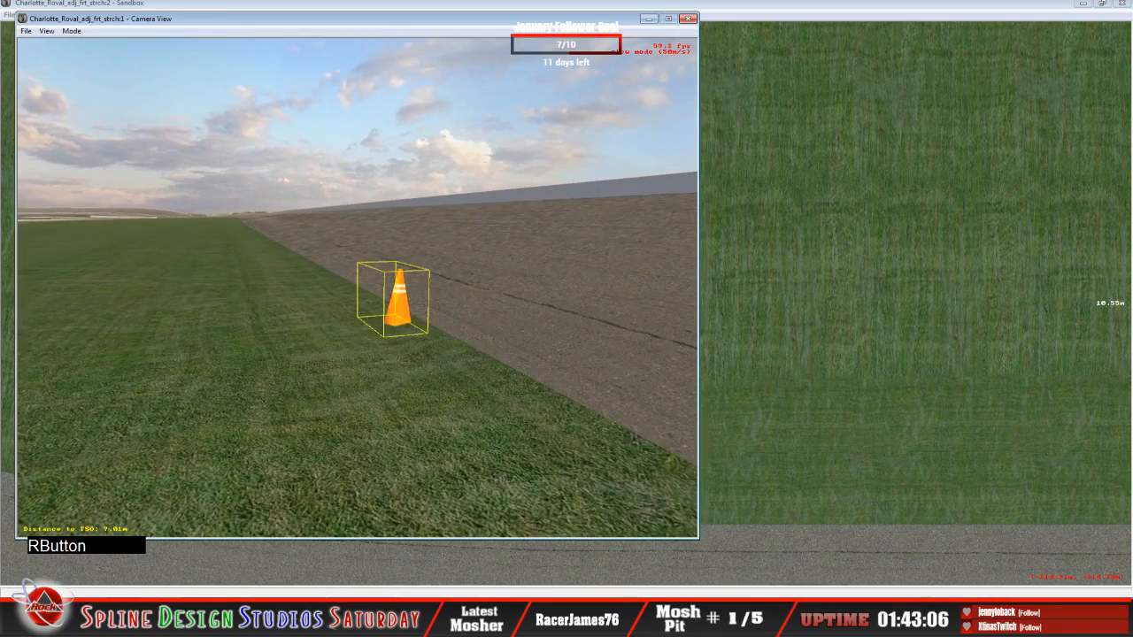
{"action": "left_click_drag", "start_coordinate": [357, 288], "coordinate": [358, 398]}
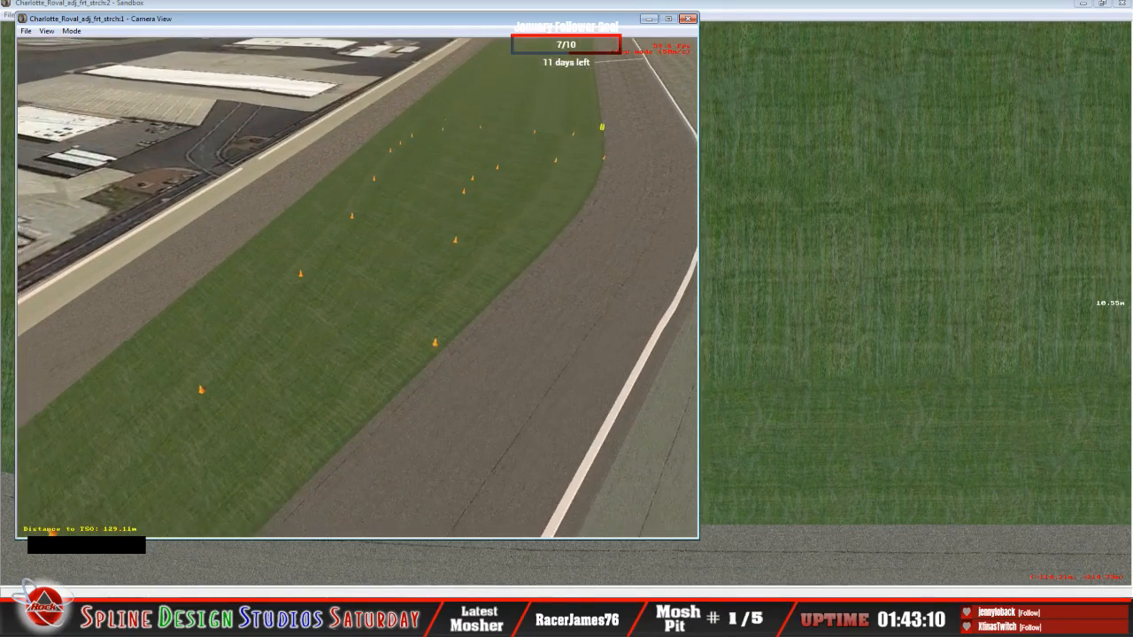
{"action": "key", "text": "space"}
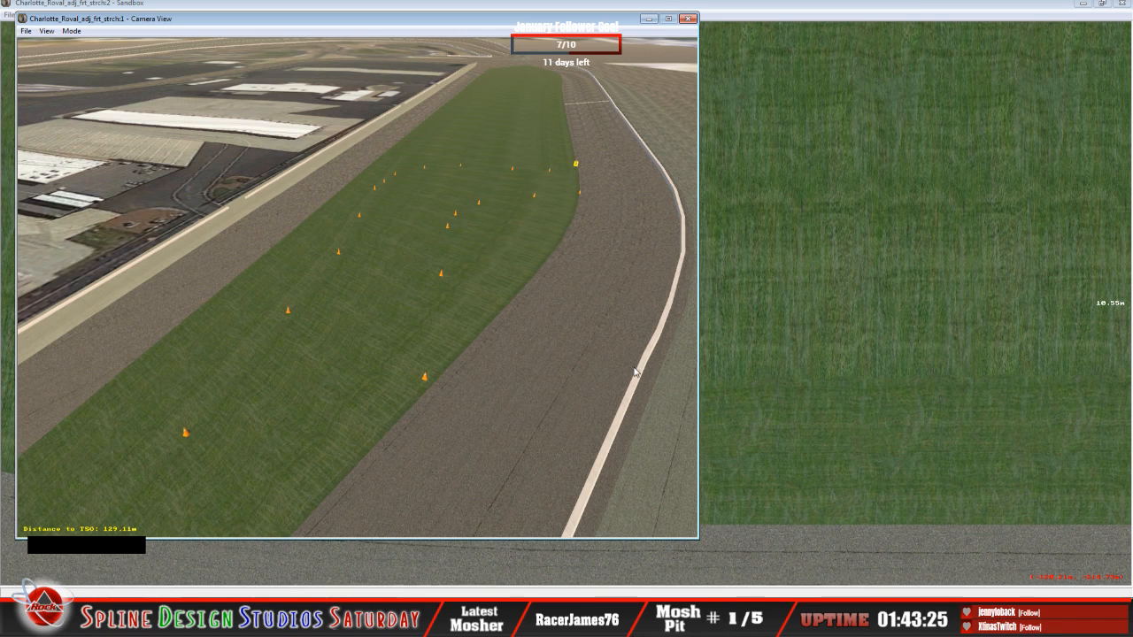
Return to the overhead track view and switch to geometry editing over the aerial background image.
{"action": "left_click", "coordinate": [742, 38]}
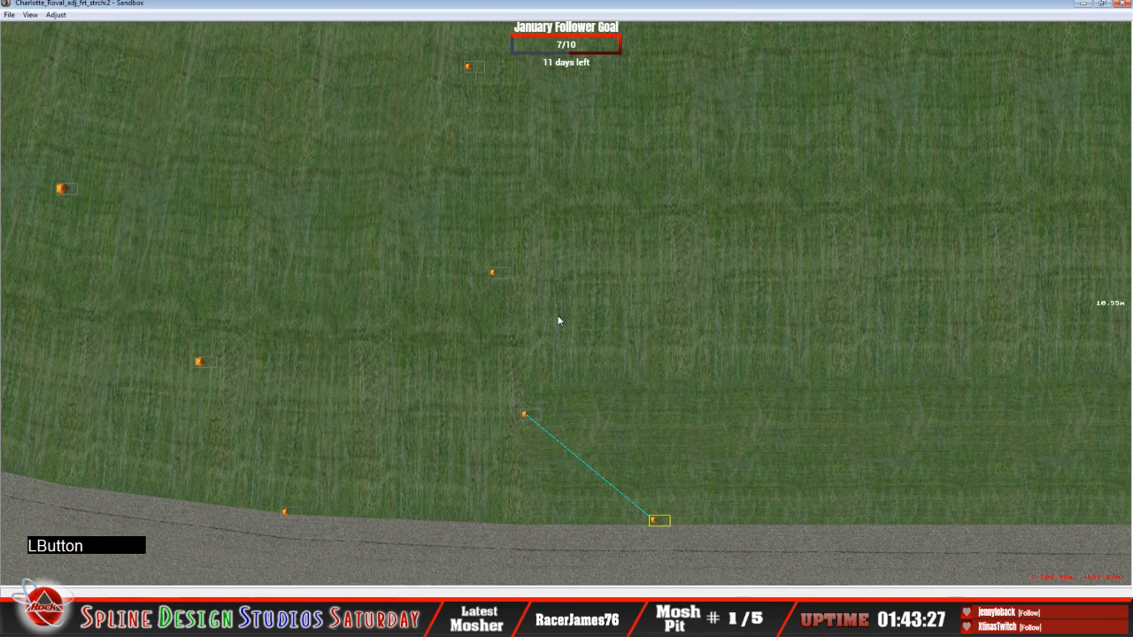
{"action": "scroll", "coordinate": [559, 320], "scroll_direction": "down", "scroll_amount": 5}
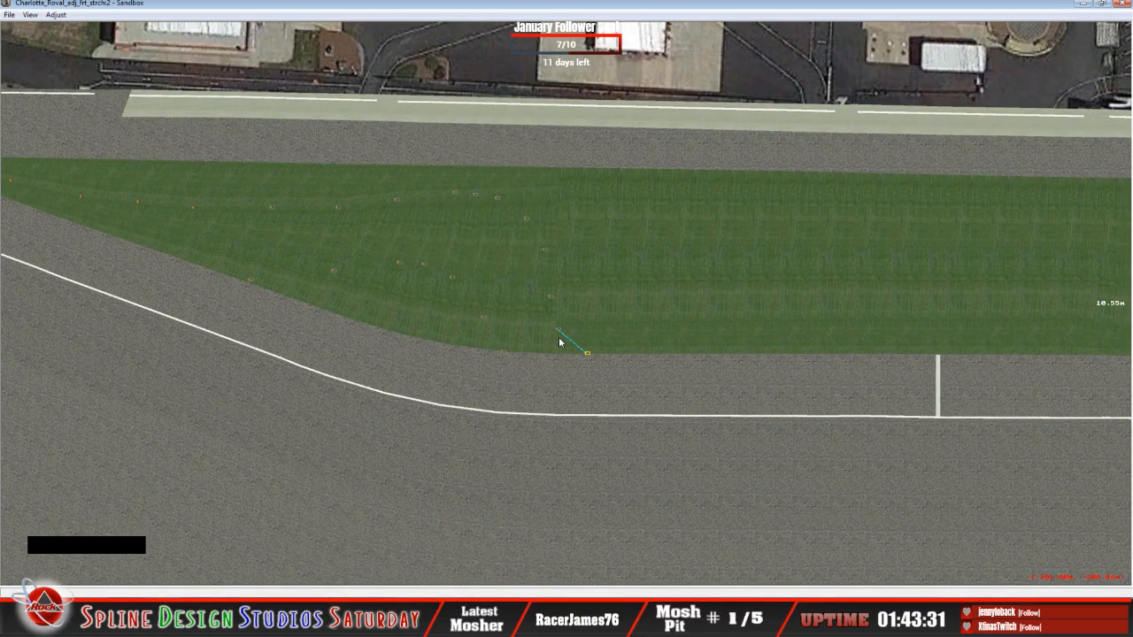
{"action": "left_click", "coordinate": [30, 15]}
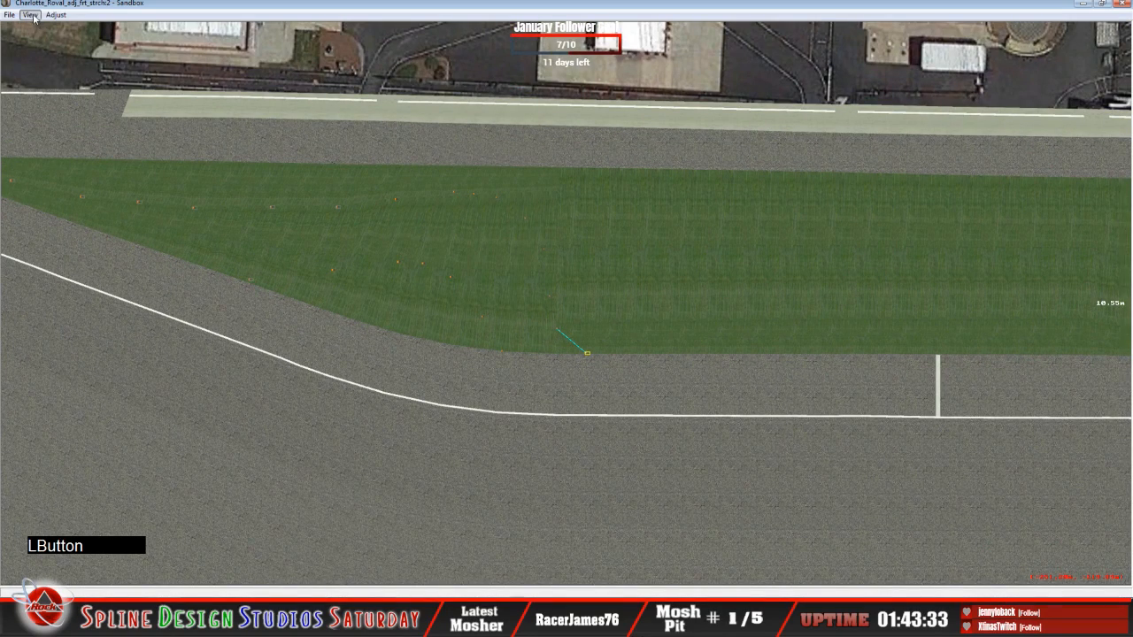
{"action": "left_click", "coordinate": [55, 145]}
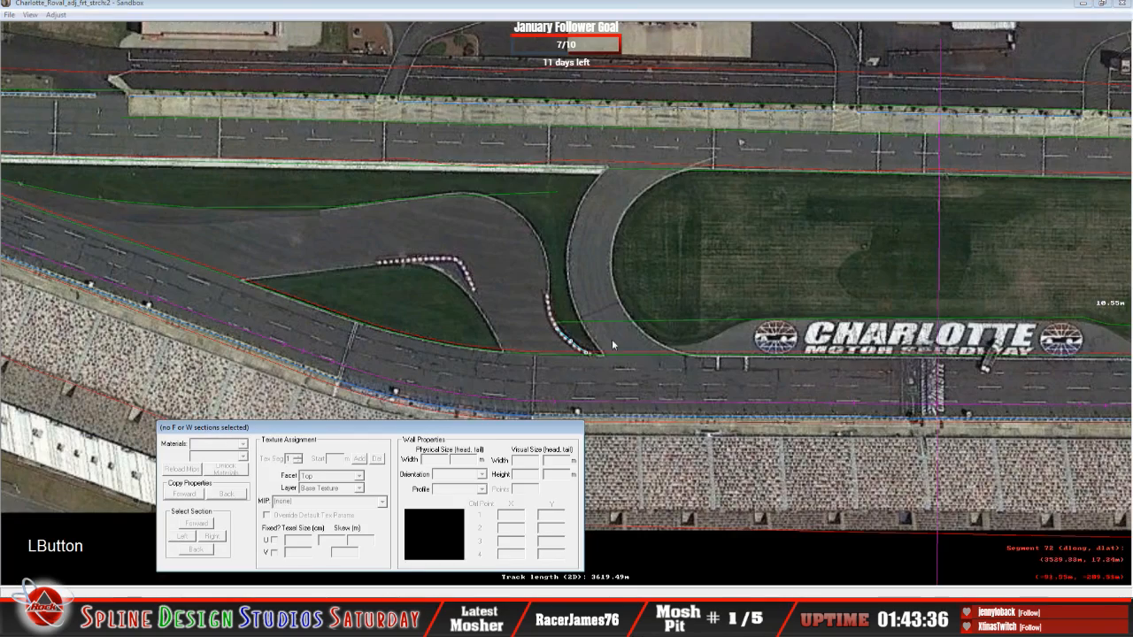
Carry the linear guide from the cone-marked grass across the infield to the inner wall at the start of the back straight.
{"action": "left_click_drag", "start_coordinate": [571, 340], "coordinate": [414, 63]}
{"action": "key", "text": "c"}
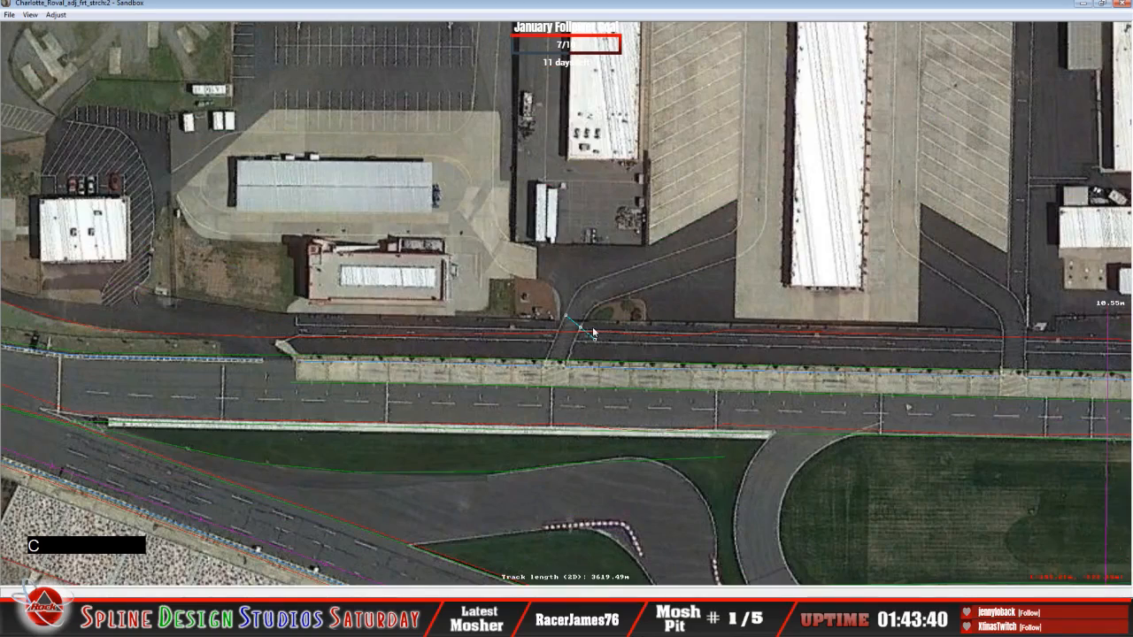
{"action": "left_click_drag", "start_coordinate": [582, 325], "coordinate": [351, 105]}
{"action": "key", "text": "c"}
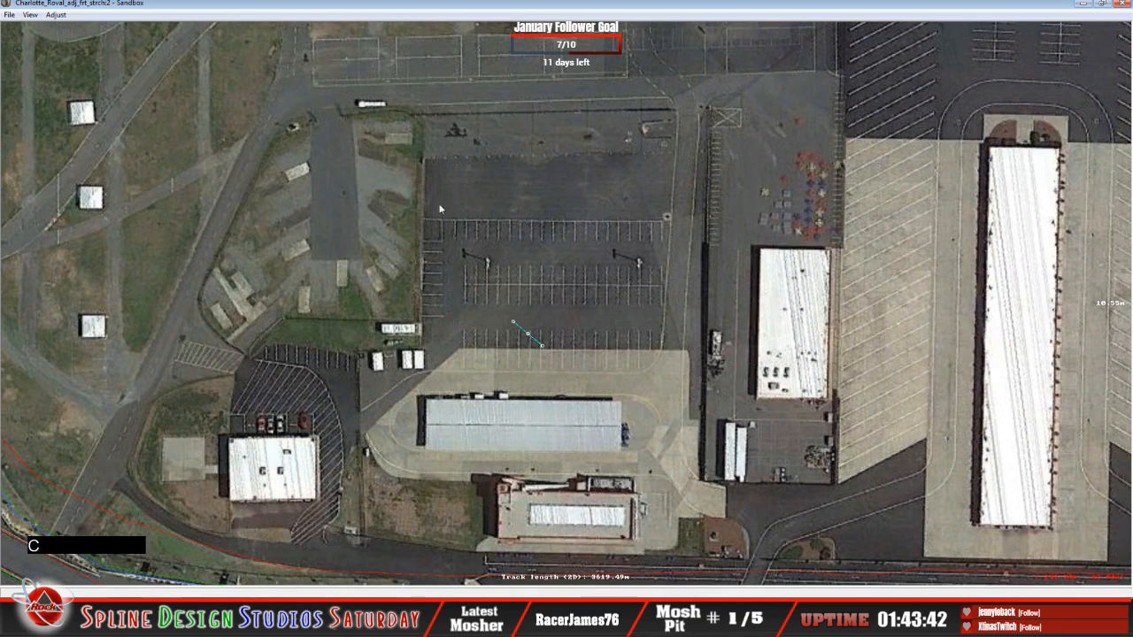
{"action": "left_click_drag", "start_coordinate": [527, 333], "coordinate": [349, 58]}
{"action": "key", "text": "c"}
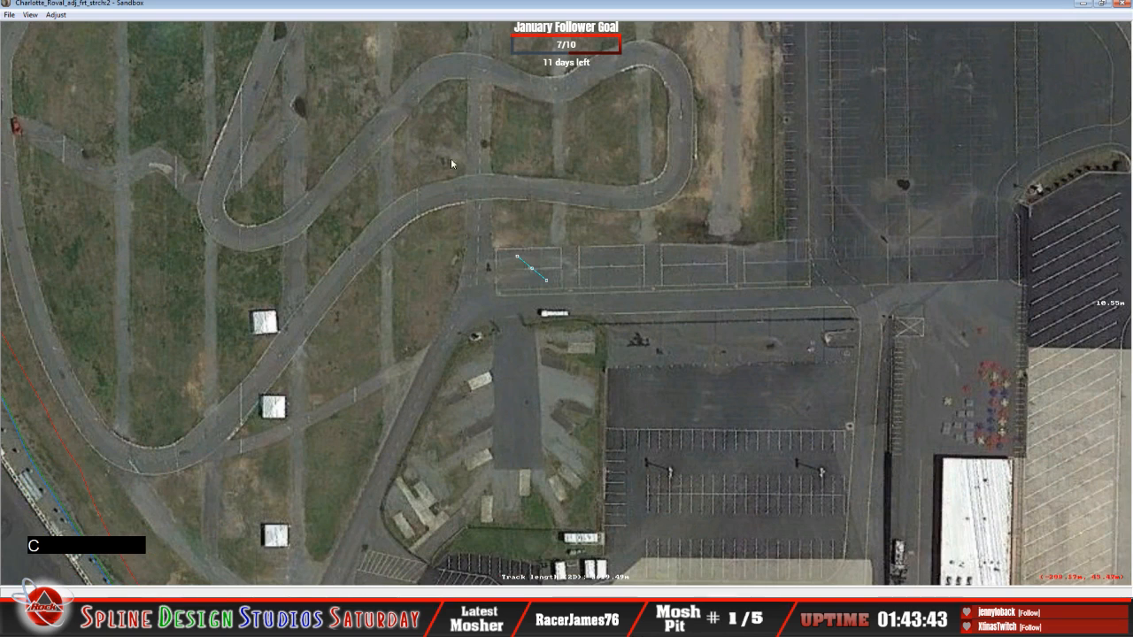
{"action": "left_click_drag", "start_coordinate": [531, 270], "coordinate": [470, 55]}
{"action": "key", "text": "c"}
{"action": "key", "text": "c"}
{"action": "left_click_drag", "start_coordinate": [522, 239], "coordinate": [511, 102]}
{"action": "key", "text": "c"}
{"action": "key", "text": "c"}
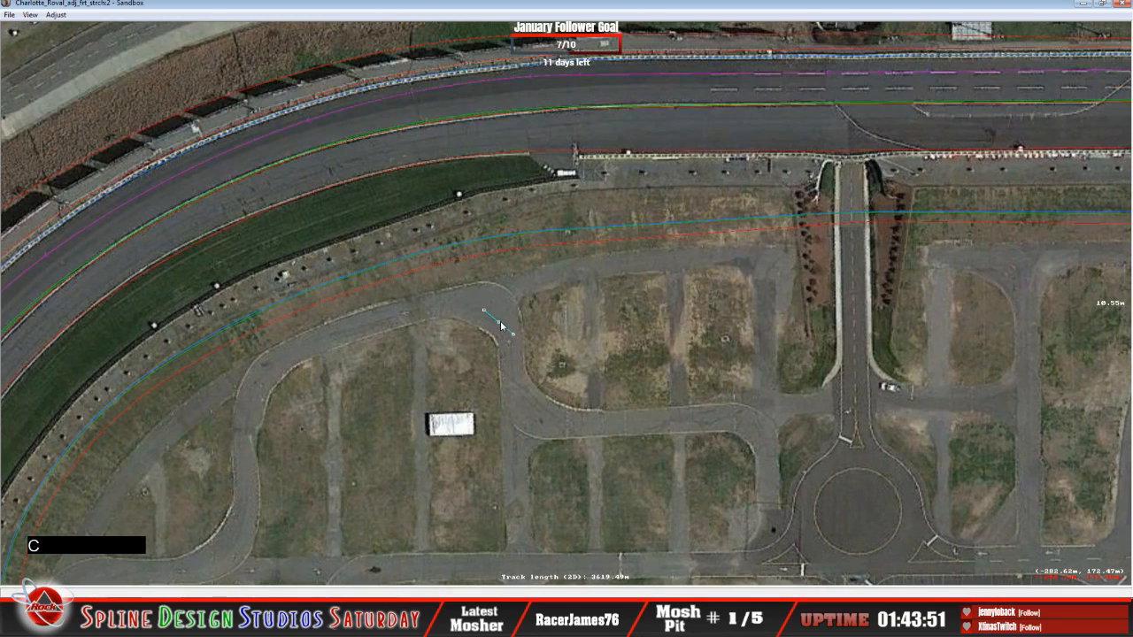
{"action": "left_click_drag", "start_coordinate": [498, 323], "coordinate": [579, 152]}
{"action": "key", "text": "c"}
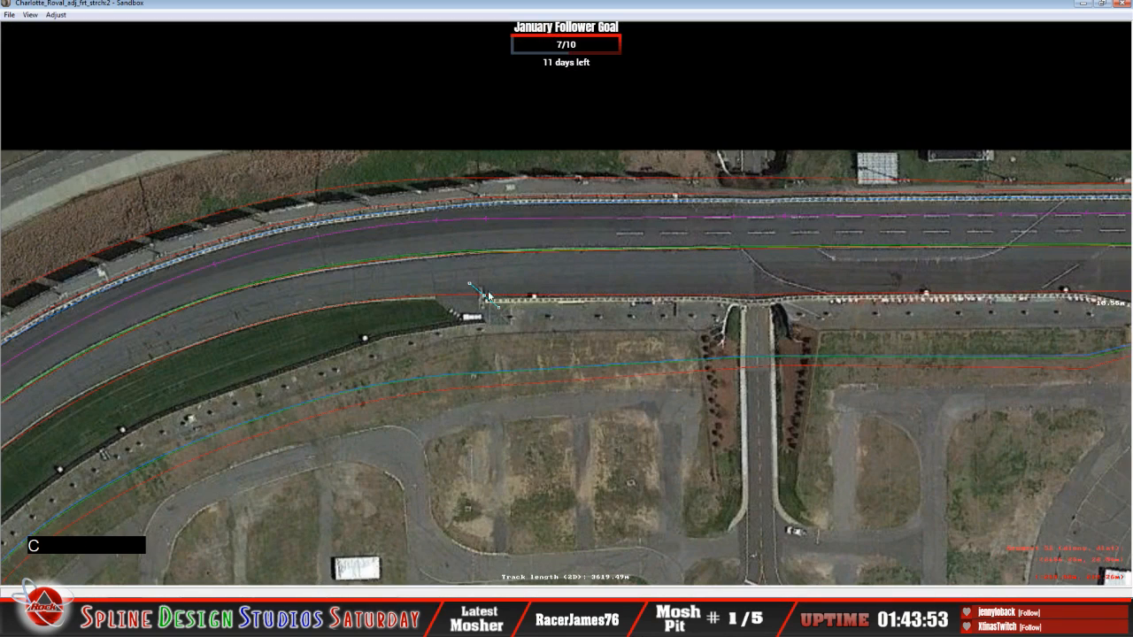
Lay the linear guide along the curved white line on the back straight, beside the infield access road.
{"action": "left_click_drag", "start_coordinate": [487, 298], "coordinate": [602, 280]}
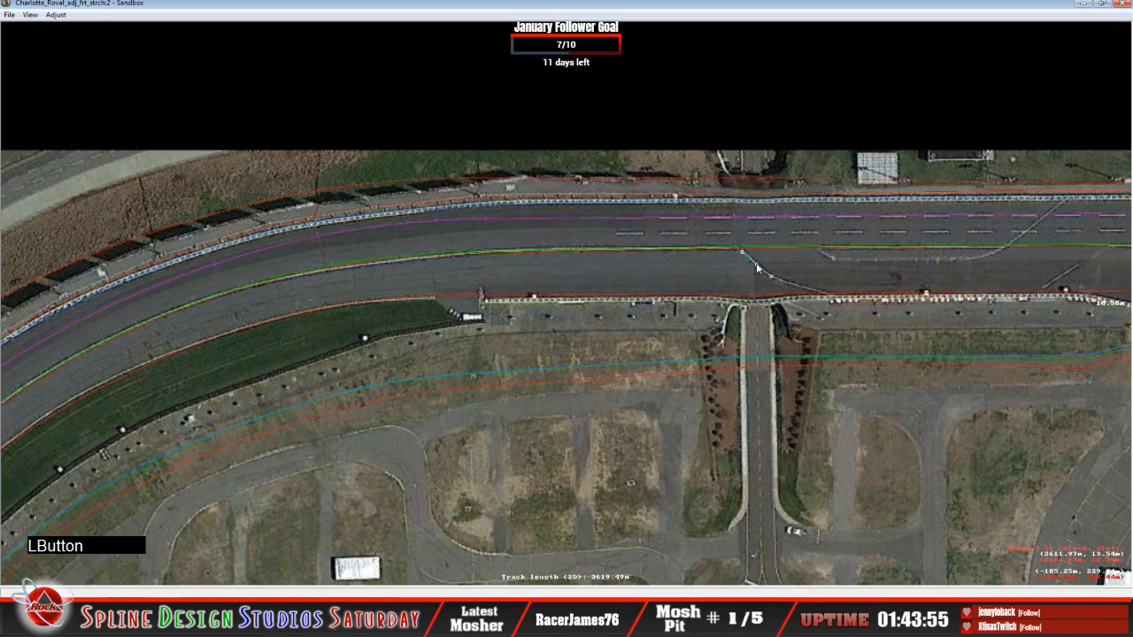
{"action": "left_click_drag", "start_coordinate": [756, 262], "coordinate": [756, 262]}
{"action": "key", "text": "c"}
{"action": "key", "text": "c"}
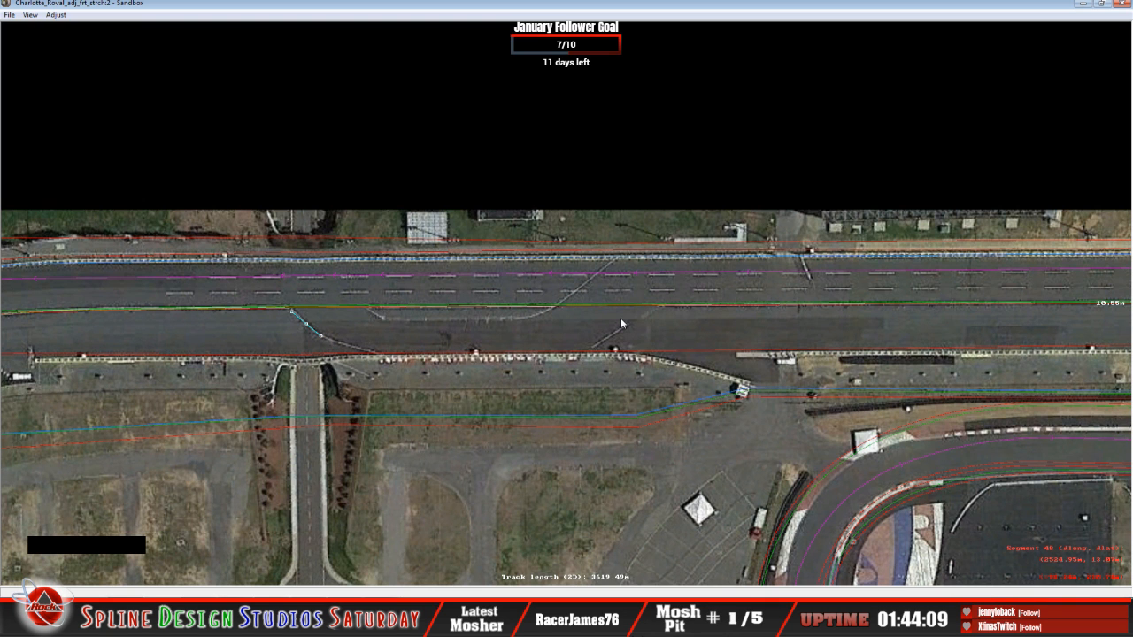
{"action": "key", "text": "z"}
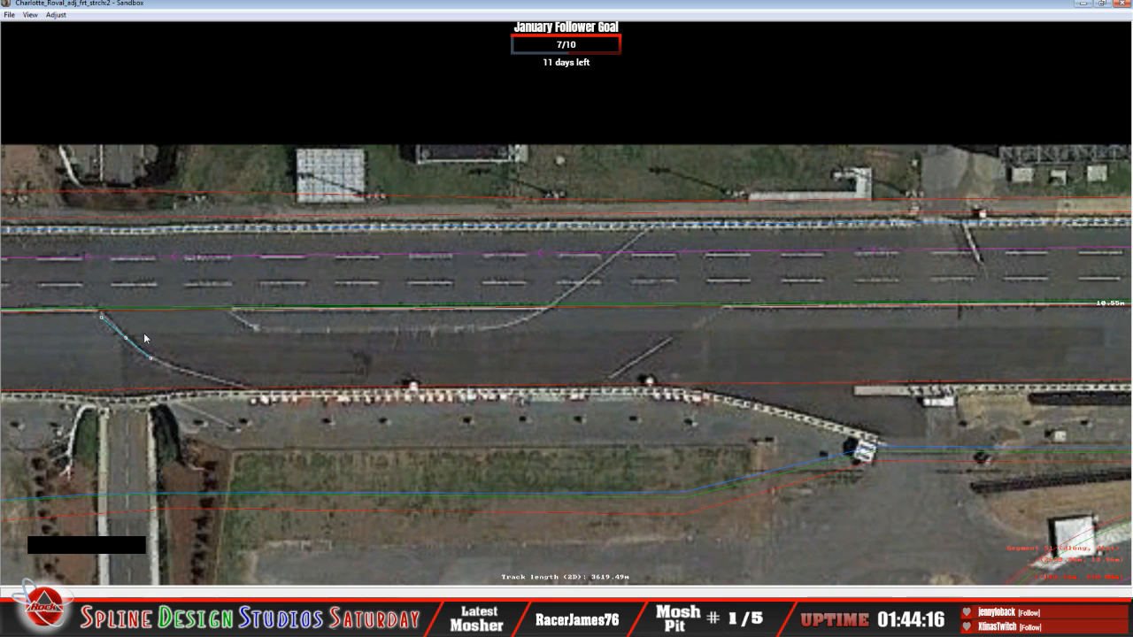
{"action": "key", "text": "x"}
{"action": "key", "text": "z"}
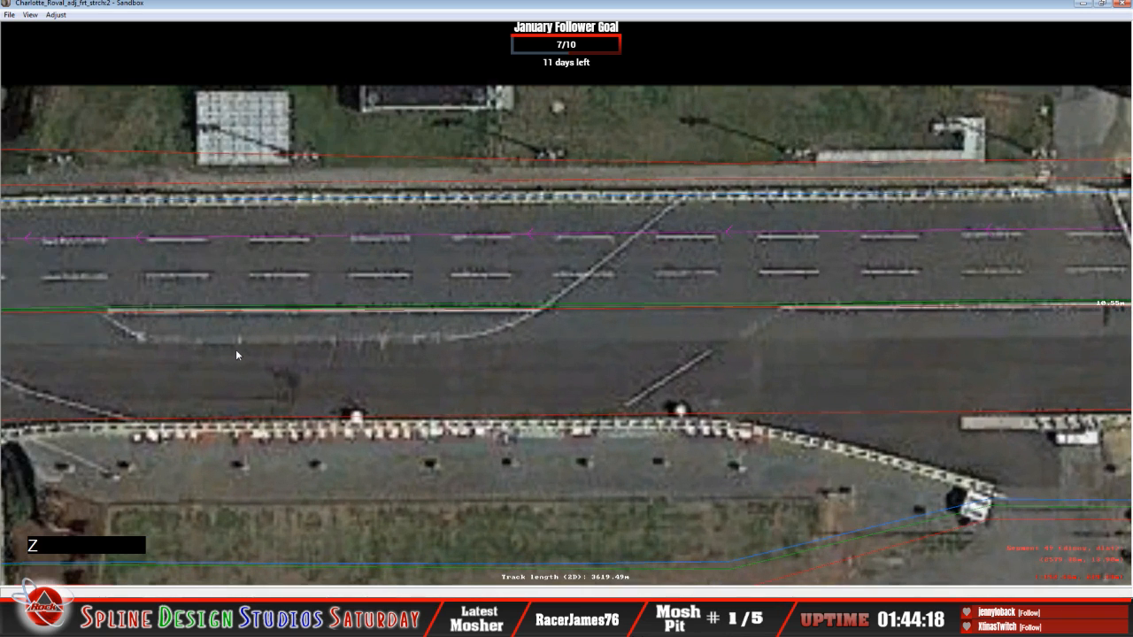
{"action": "key", "text": "c"}
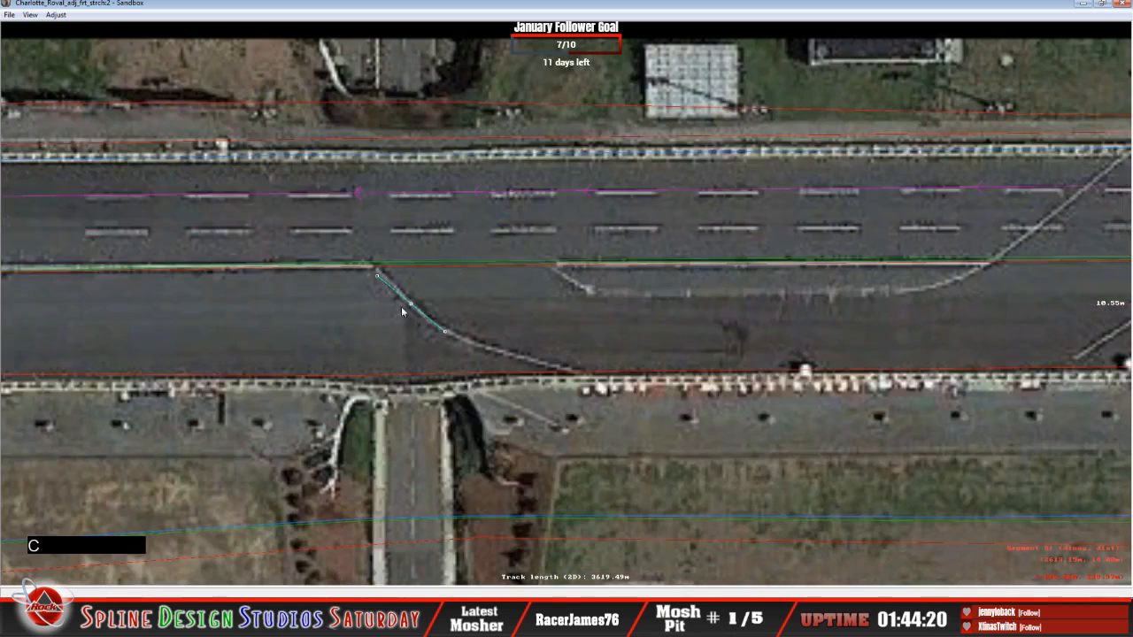
Move the linear guide along the back straight so one end sits where the diagonal white line meets the outer wall.
{"action": "left_click_drag", "start_coordinate": [411, 304], "coordinate": [858, 281]}
{"action": "key", "text": "c"}
{"action": "key", "text": "c"}
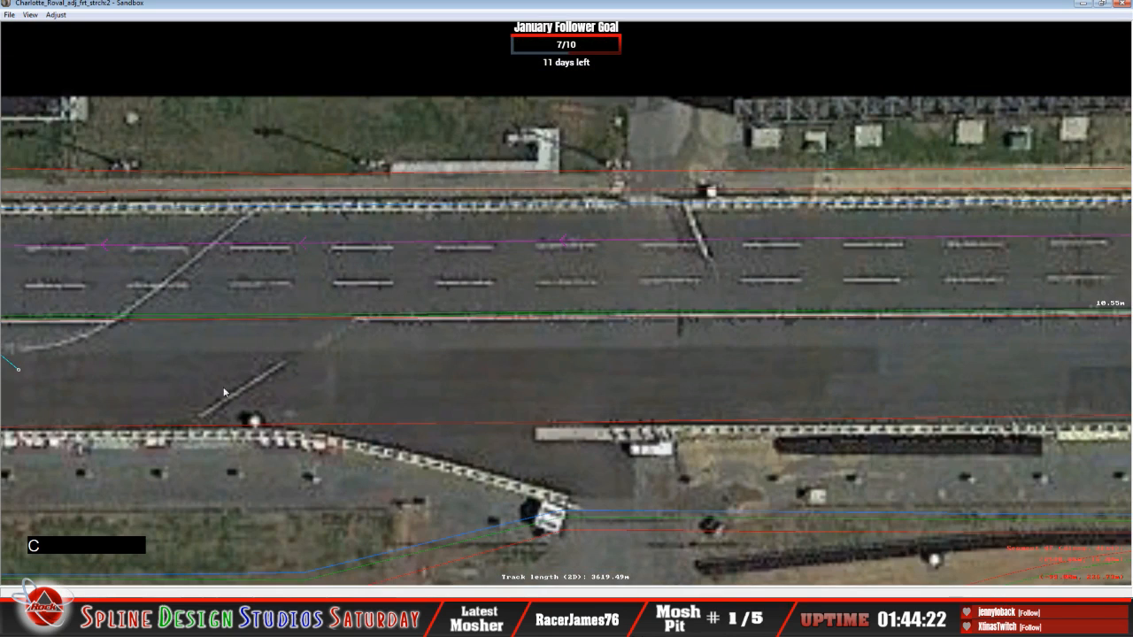
{"action": "key", "text": "c"}
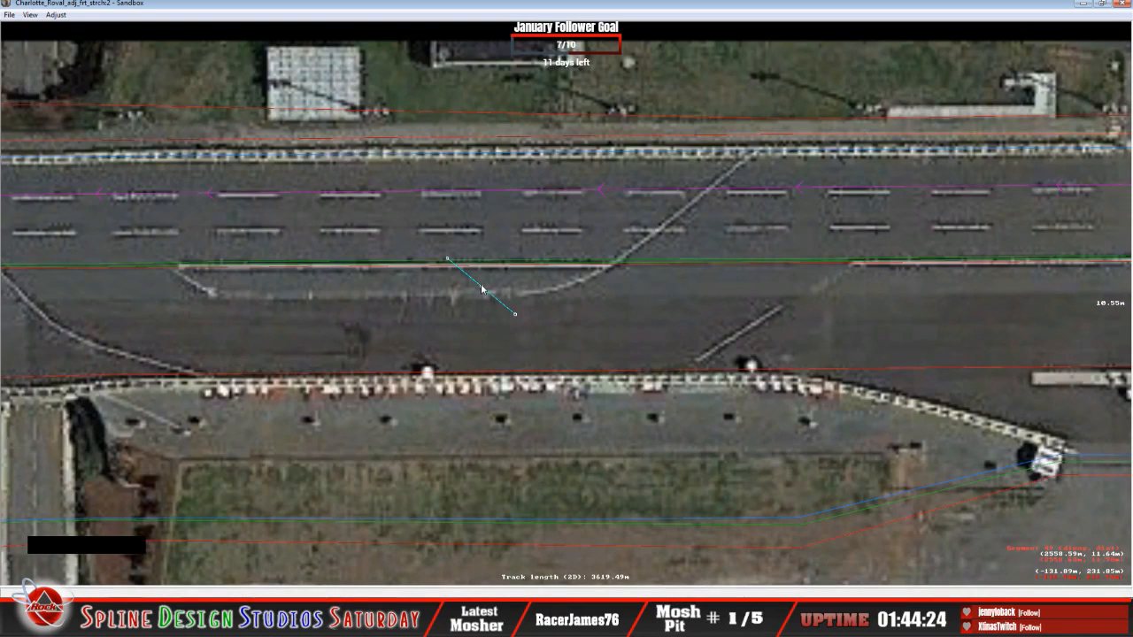
{"action": "left_click_drag", "start_coordinate": [483, 292], "coordinate": [745, 243]}
{"action": "key", "text": "c"}
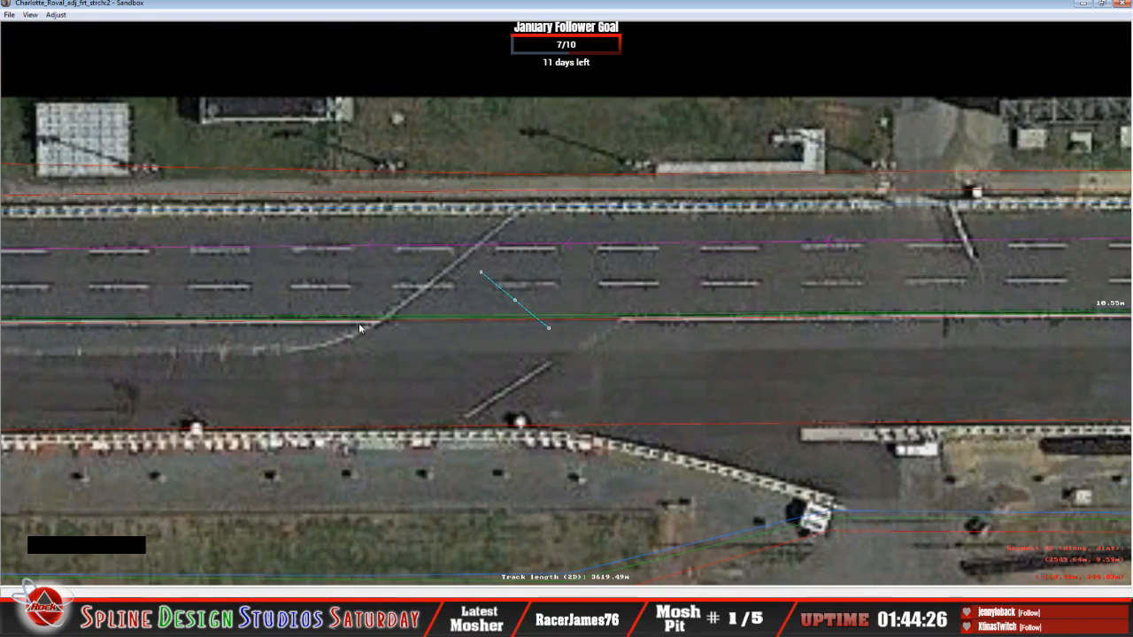
{"action": "left_click_drag", "start_coordinate": [514, 300], "coordinate": [551, 244]}
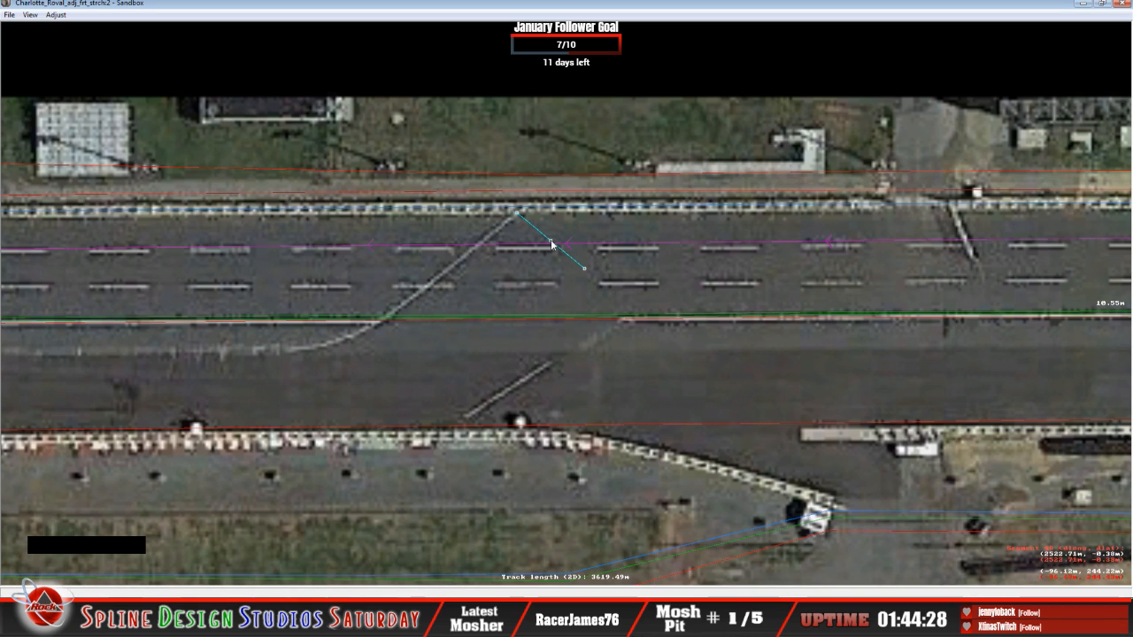
Stretch the guide's free end along the diagonal white line to where it begins to curve, about 23.39 m long.
{"action": "left_click", "coordinate": [580, 266]}
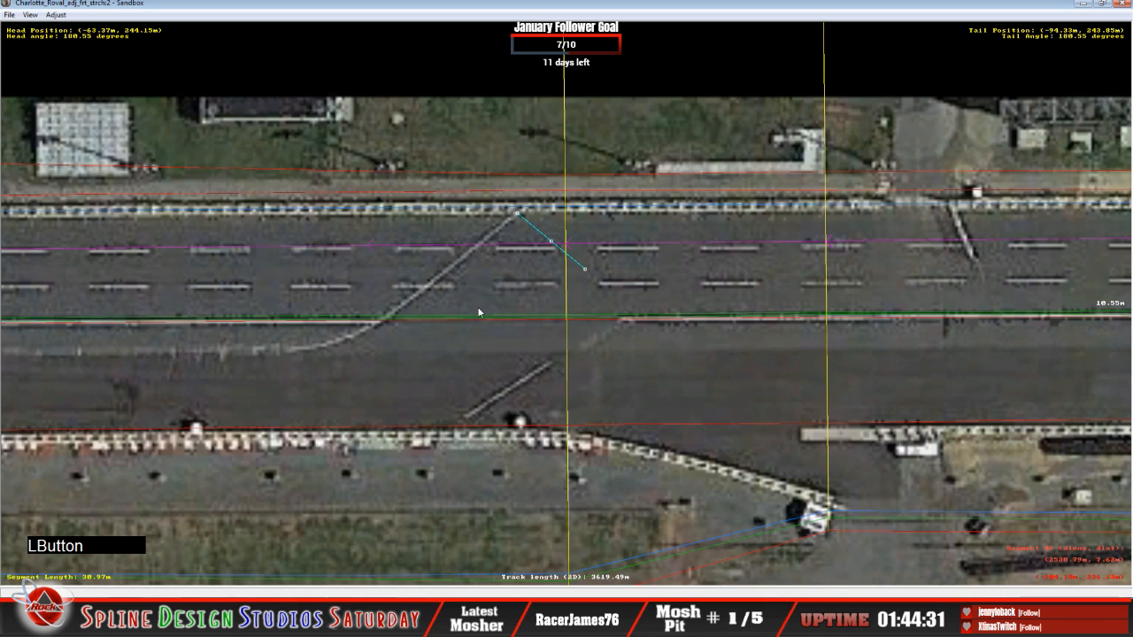
{"action": "left_click", "coordinate": [586, 270]}
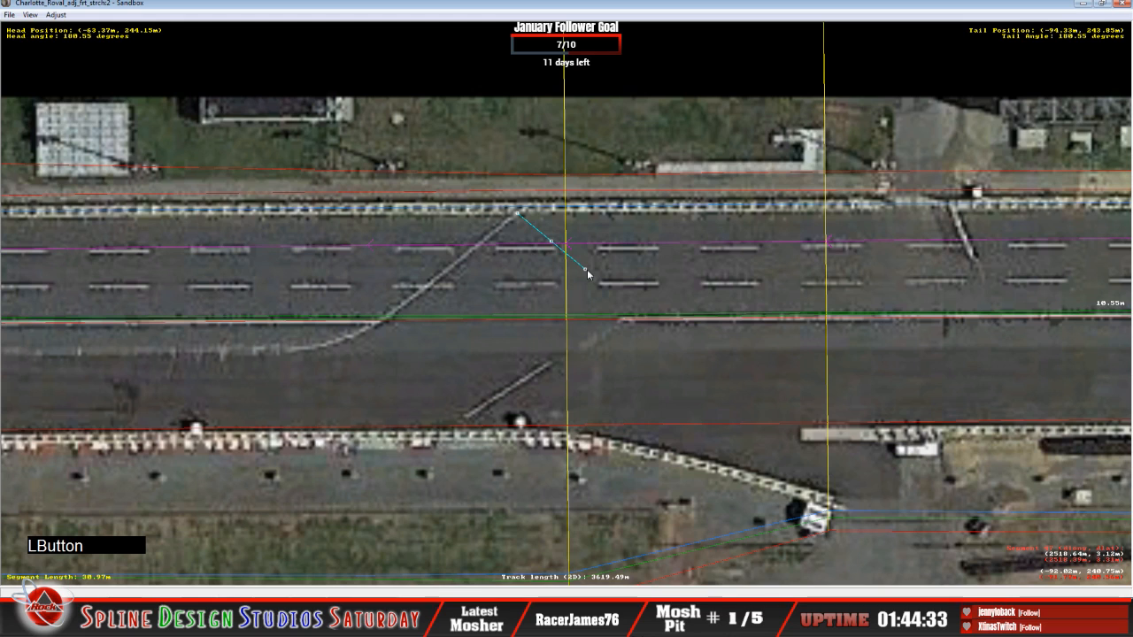
{"action": "left_click_drag", "start_coordinate": [586, 269], "coordinate": [362, 332]}
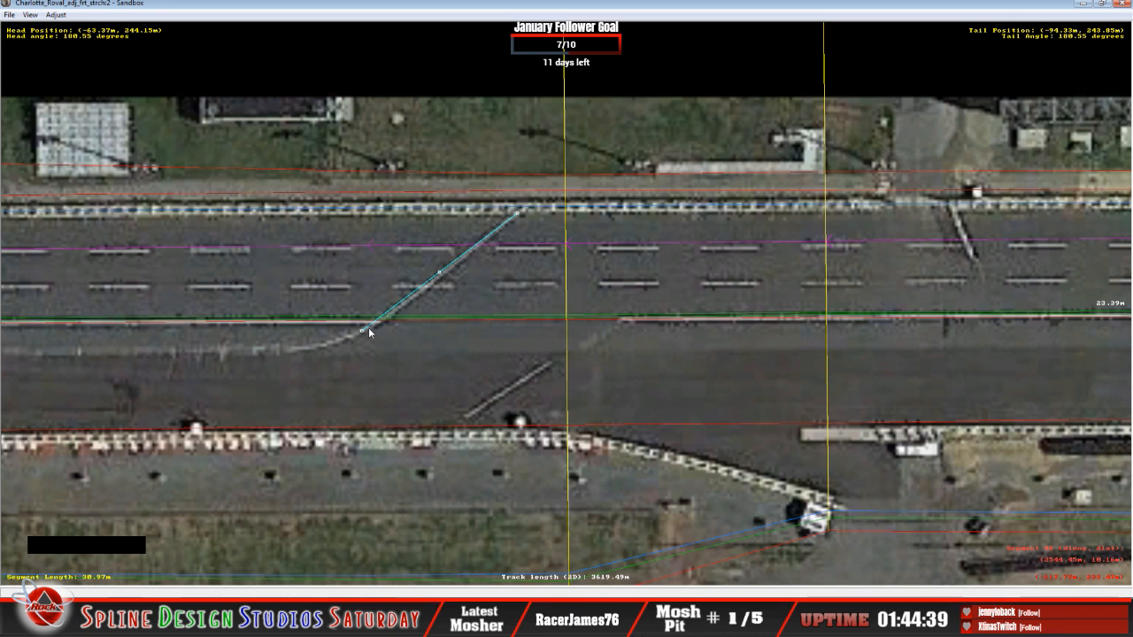
{"action": "left_click", "coordinate": [361, 12]}
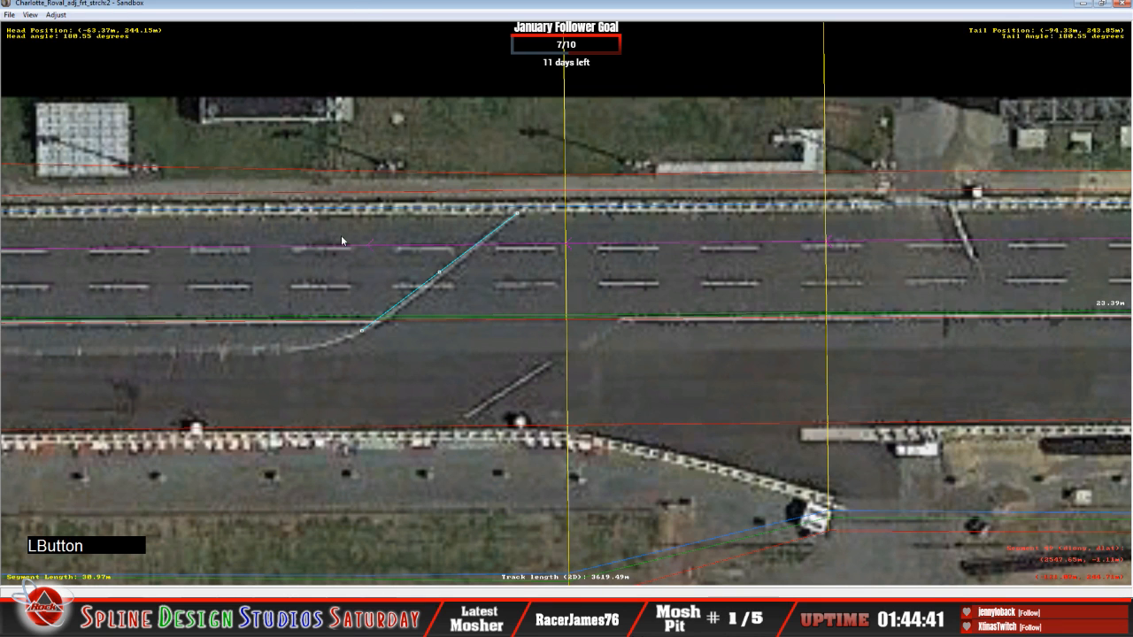
Switch to object placement and add a cone.3do trackside object at the guide's outer-wall end.
{"action": "key", "text": "z"}
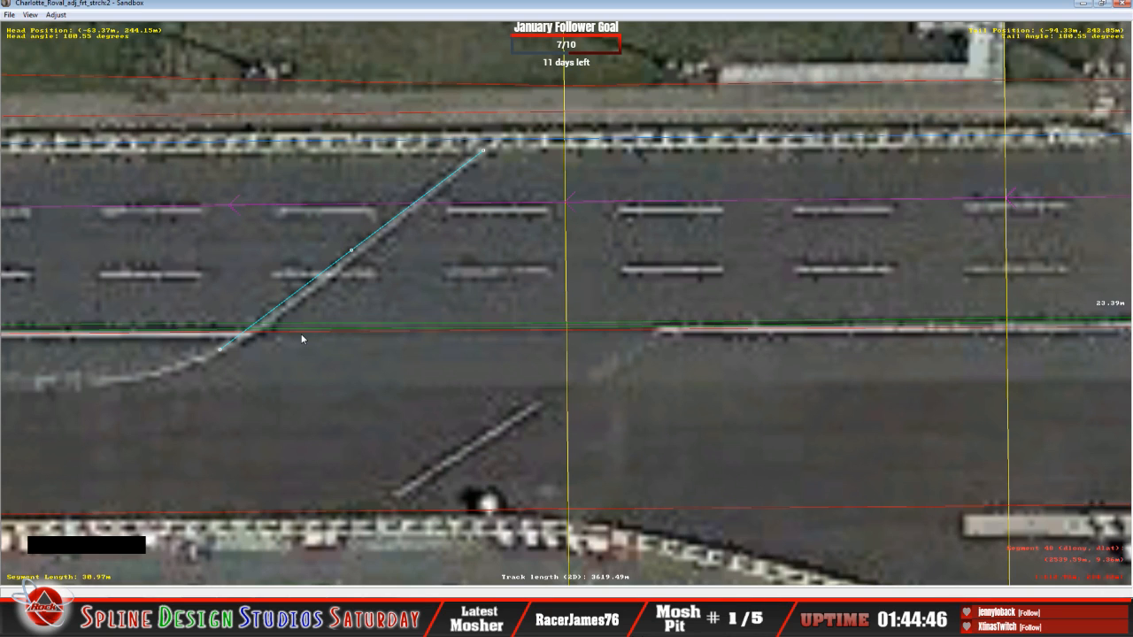
{"action": "left_click", "coordinate": [29, 15]}
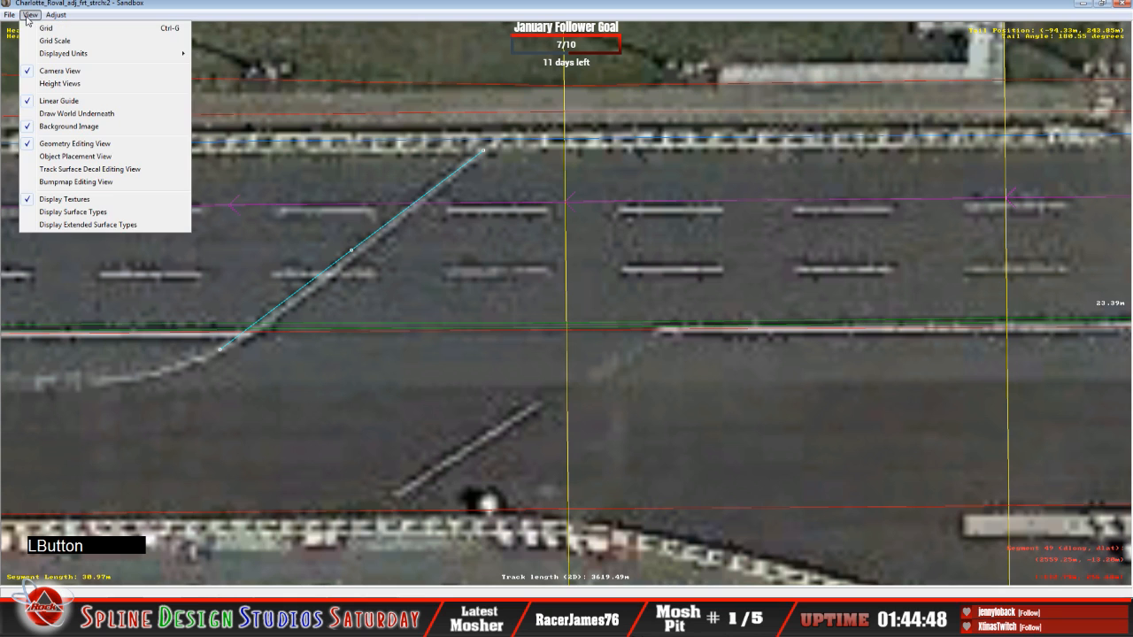
{"action": "left_click", "coordinate": [54, 157]}
{"action": "right_click", "coordinate": [479, 156]}
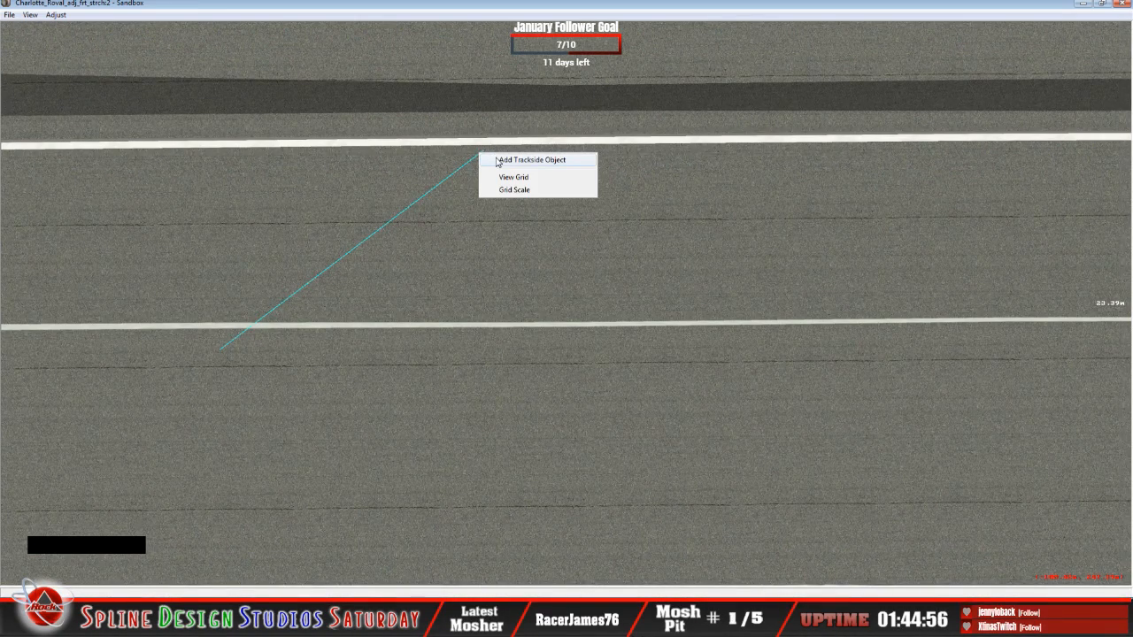
{"action": "left_click", "coordinate": [496, 159]}
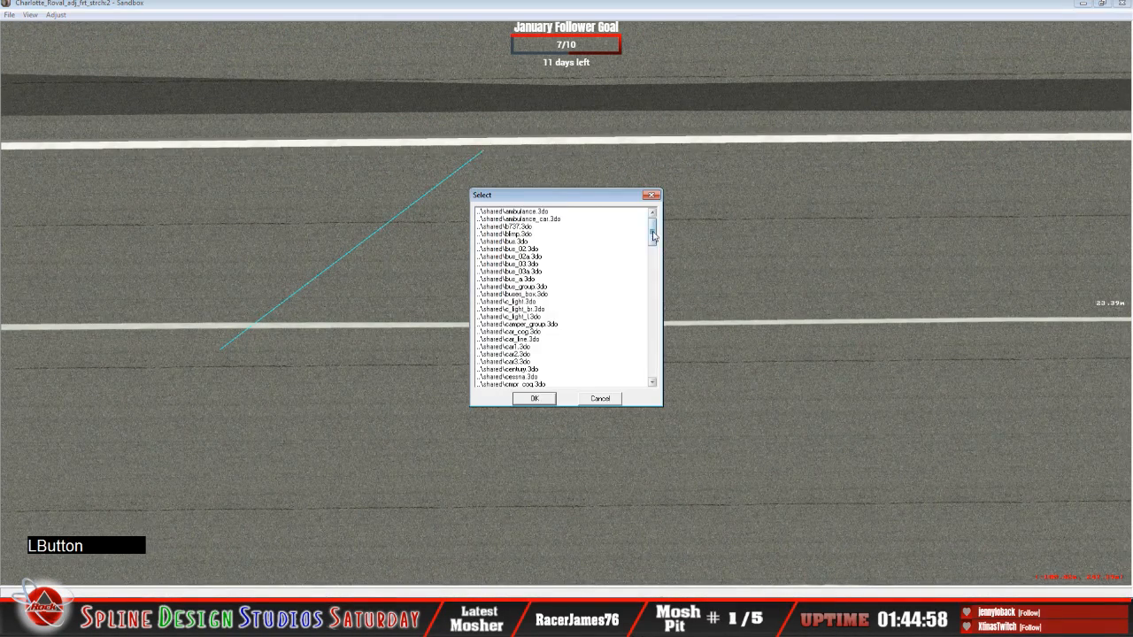
{"action": "left_click_drag", "start_coordinate": [652, 233], "coordinate": [677, 393]}
{"action": "left_click", "coordinate": [503, 362]}
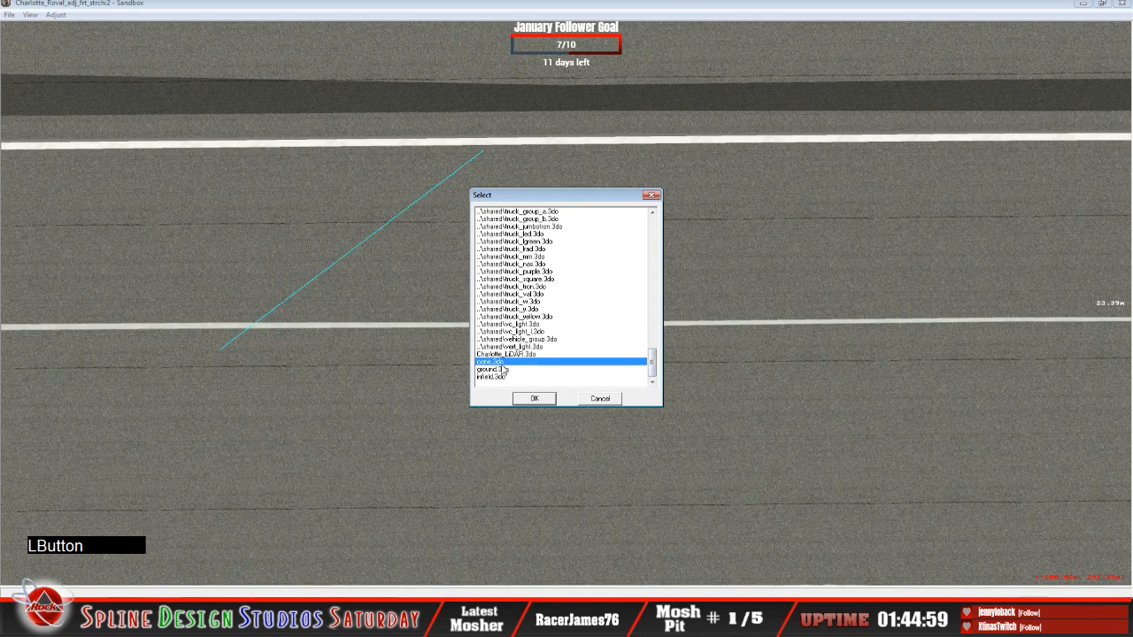
{"action": "left_click", "coordinate": [534, 398]}
{"action": "left_click", "coordinate": [480, 154]}
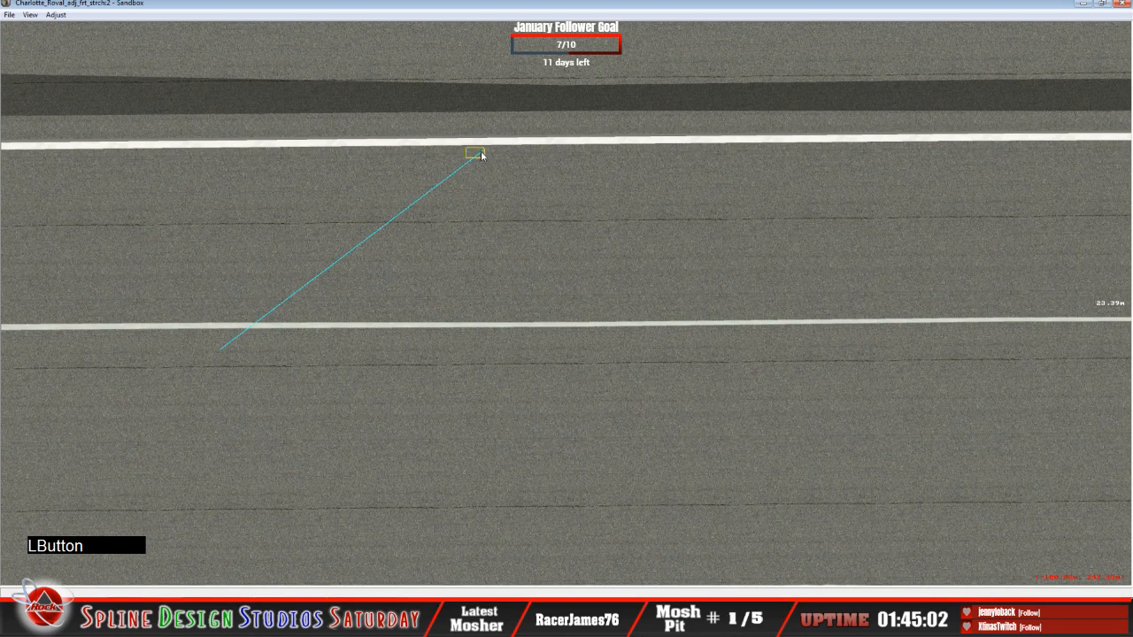
Set the new cone by the outer wall to fixed with a Z position of 7.00 m, and close its properties.
{"action": "left_click", "coordinate": [384, 595]}
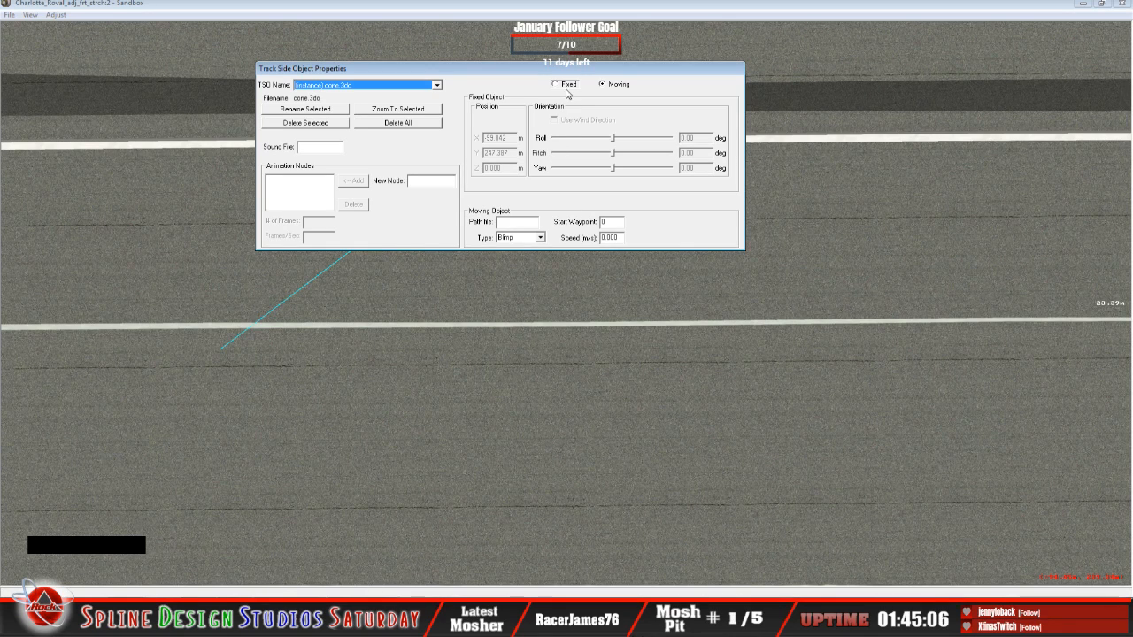
{"action": "left_click", "coordinate": [567, 86]}
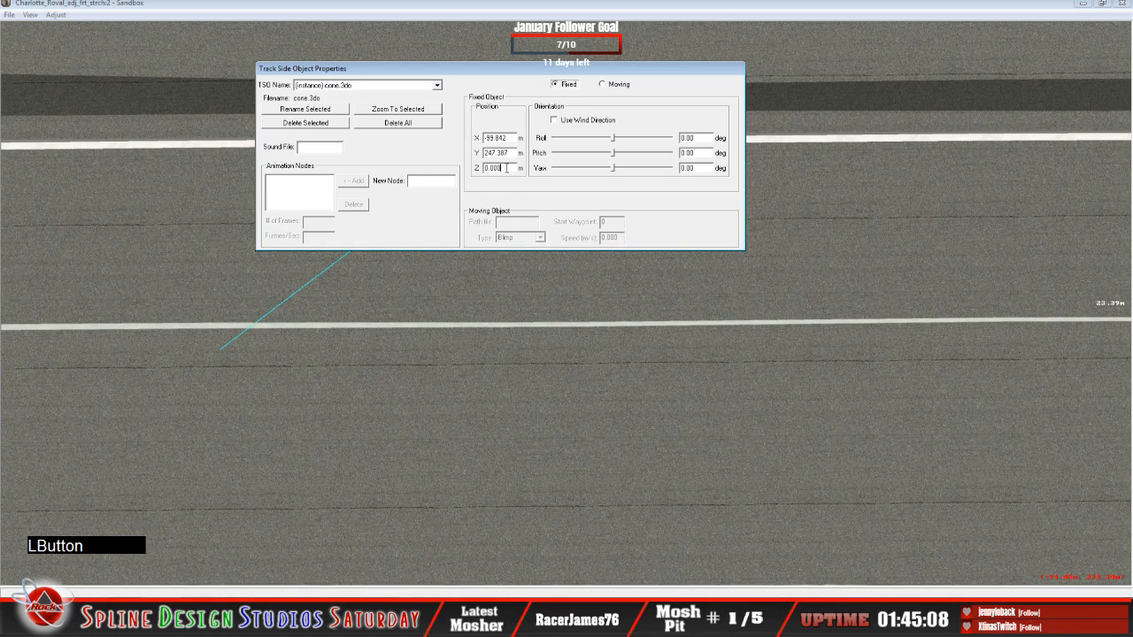
{"action": "key", "text": "BackSpace"}
{"action": "key", "text": "BackSpace"}
{"action": "key", "text": "BackSpace"}
{"action": "key", "text": "BackSpace"}
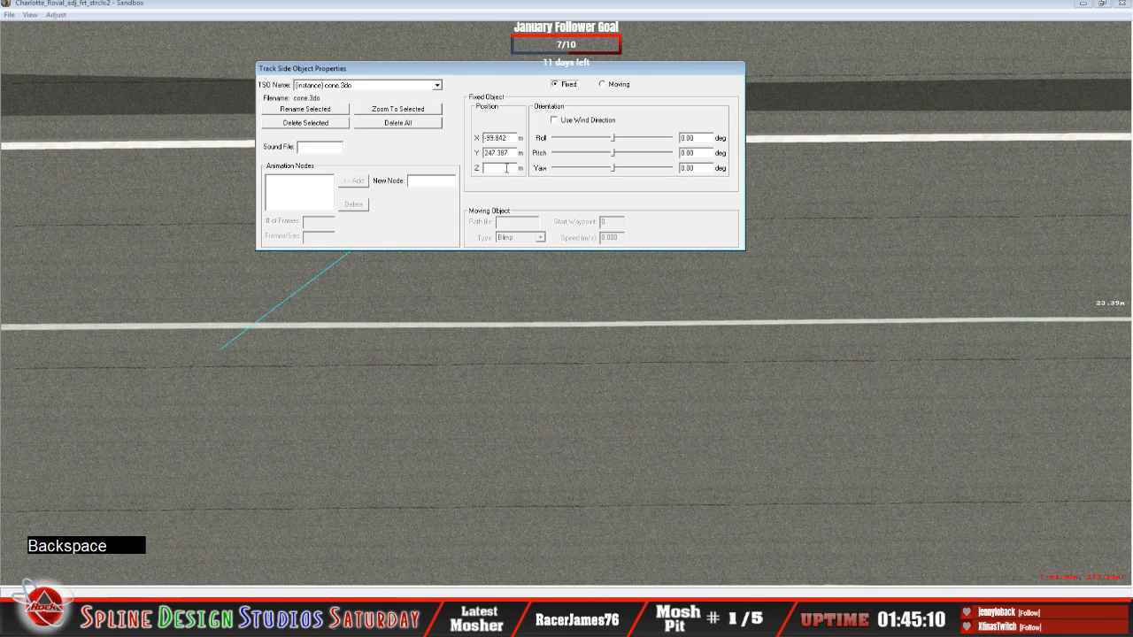
{"action": "type", "text": "7.0"}
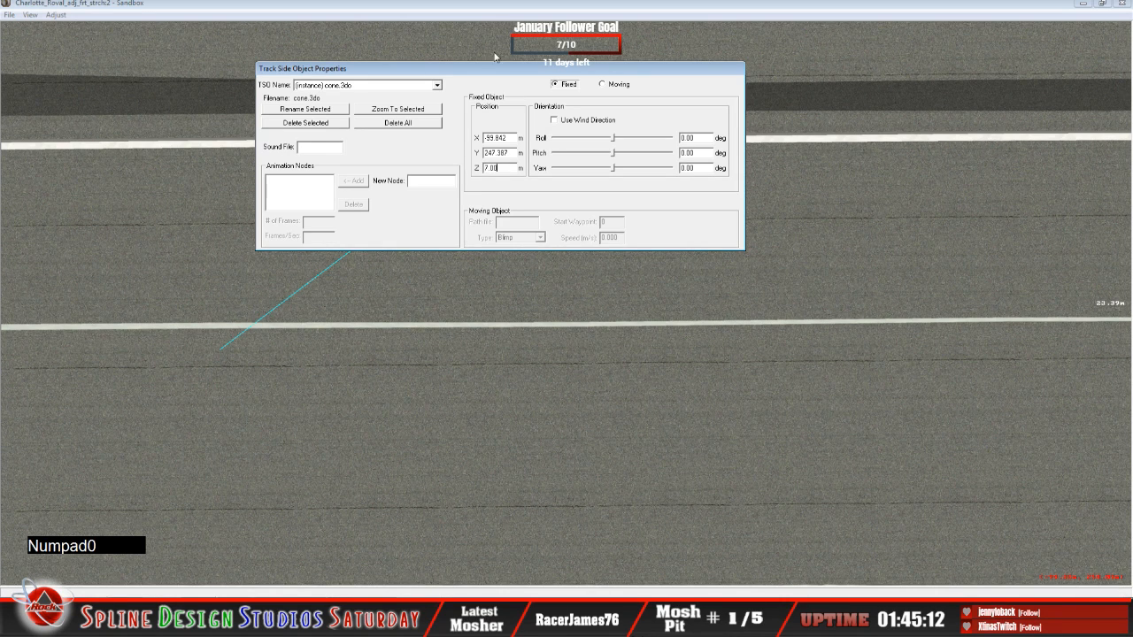
{"action": "left_click", "coordinate": [480, 13]}
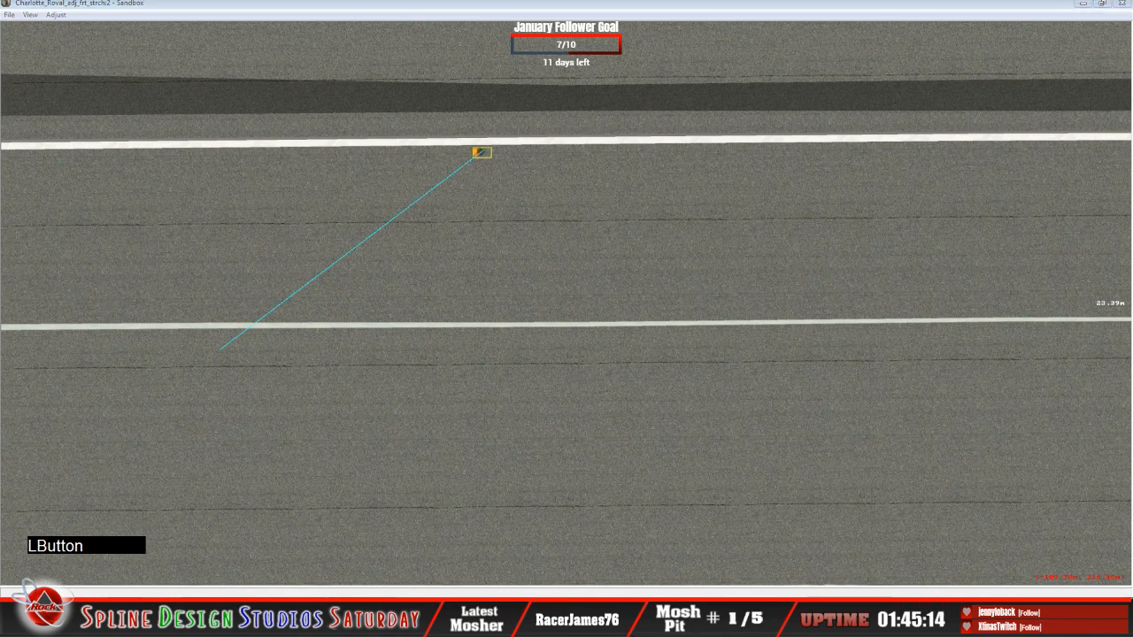
Fly the camera view over to the new cone by the outer wall and examine its height relative to the track surface.
{"action": "left_click", "coordinate": [403, 543]}
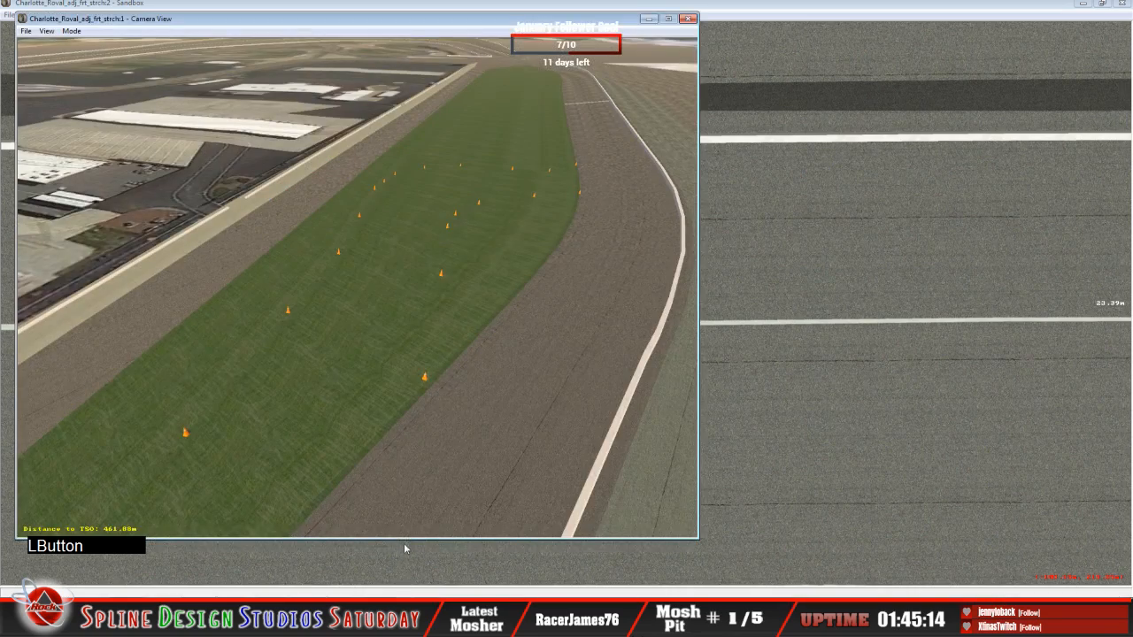
{"action": "left_click", "coordinate": [73, 32]}
{"action": "left_click", "coordinate": [84, 56]}
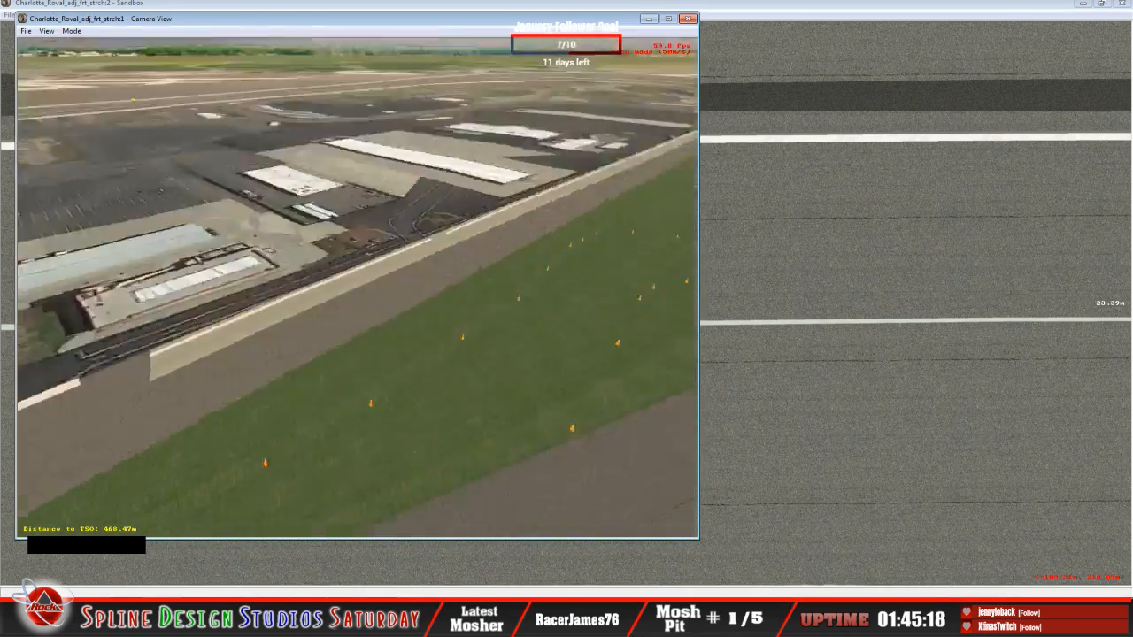
{"action": "right_click_drag", "start_coordinate": [357, 288], "coordinate": [309, 248]}
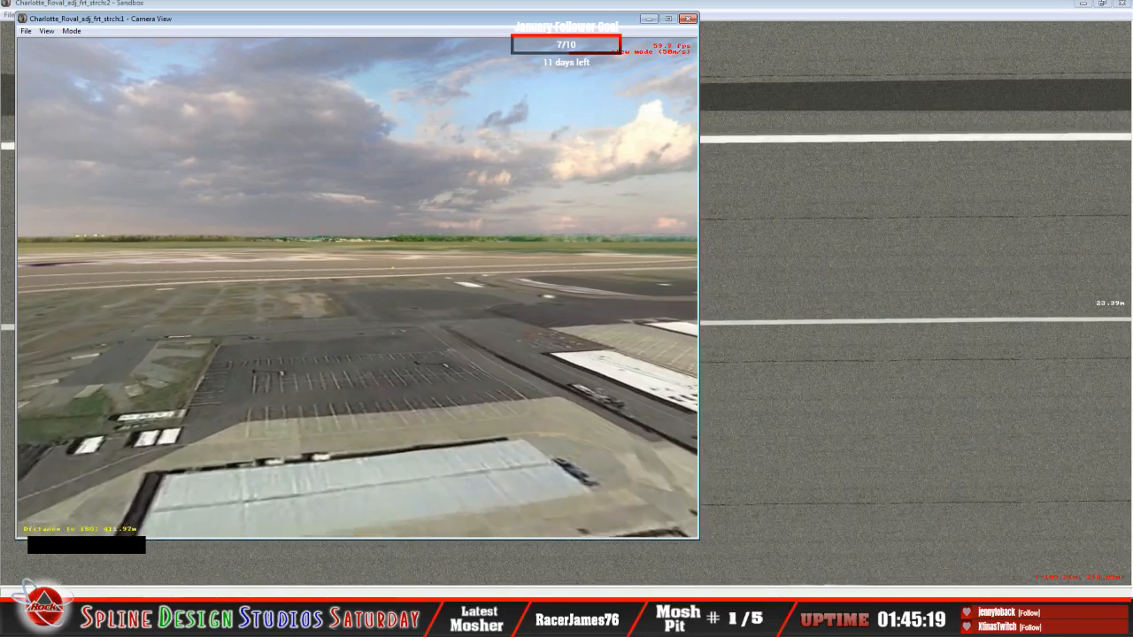
{"action": "key", "text": "w"}
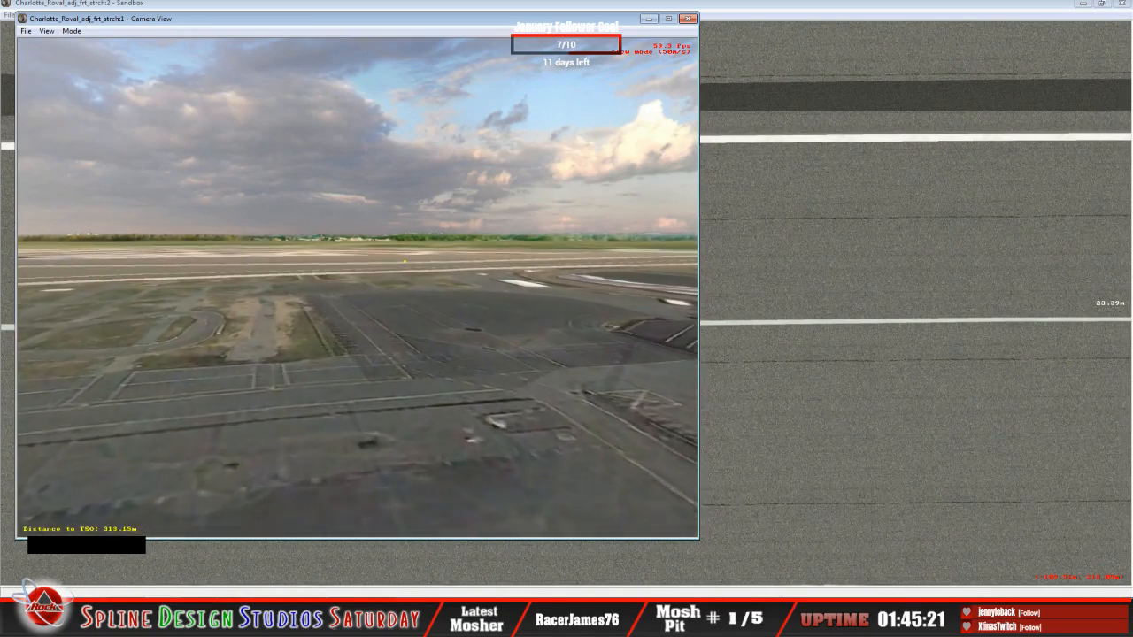
{"action": "key", "text": "KP_Add"}
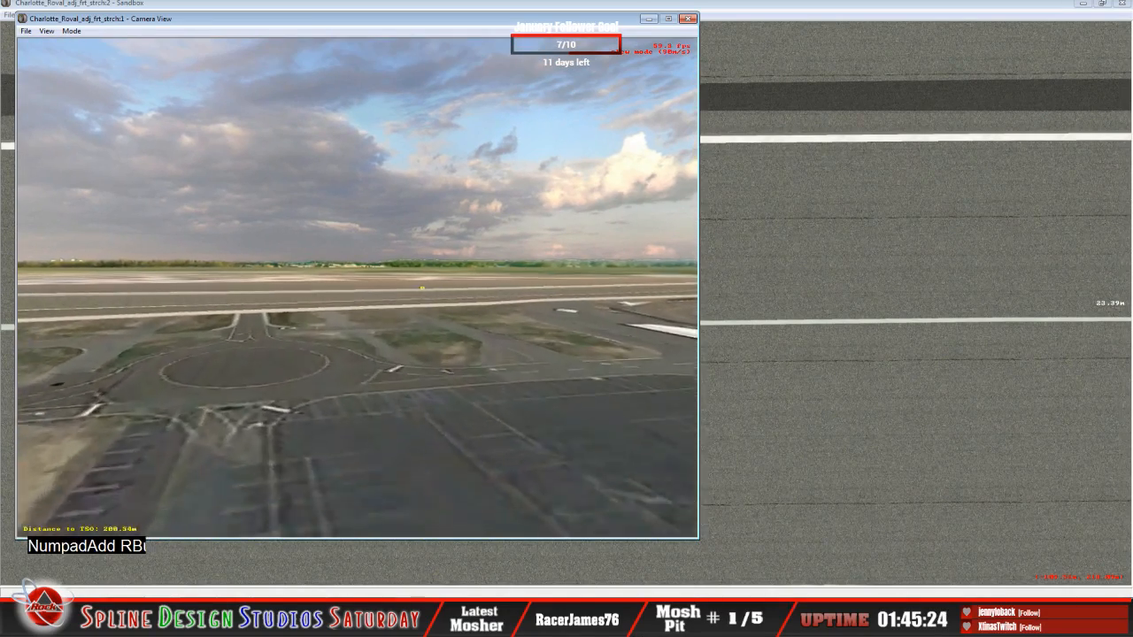
{"action": "right_click_drag", "start_coordinate": [357, 287], "coordinate": [274, 434]}
{"action": "left_click_drag", "start_coordinate": [358, 287], "coordinate": [357, 336]}
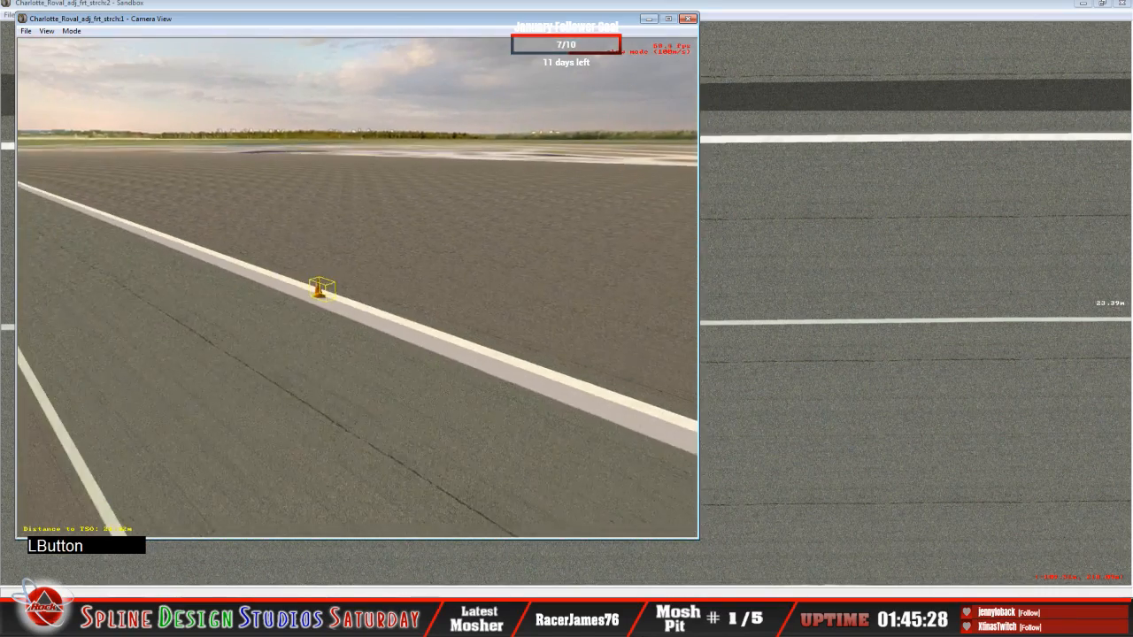
{"action": "right_click_drag", "start_coordinate": [357, 287], "coordinate": [359, 239]}
{"action": "left_click_drag", "start_coordinate": [357, 288], "coordinate": [357, 319]}
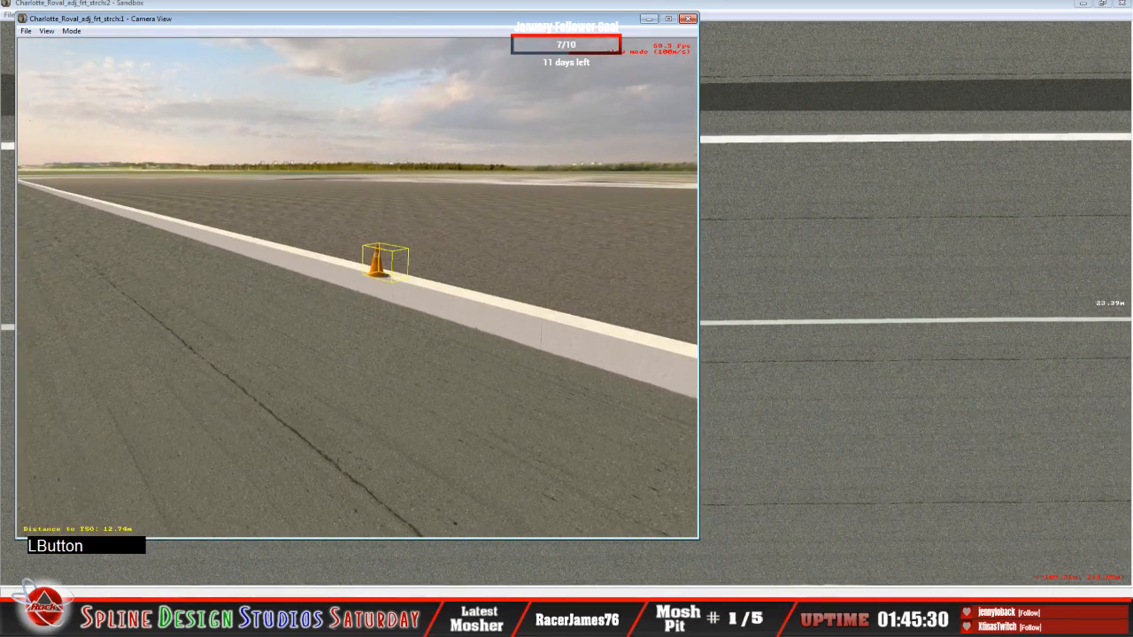
{"action": "key", "text": "space"}
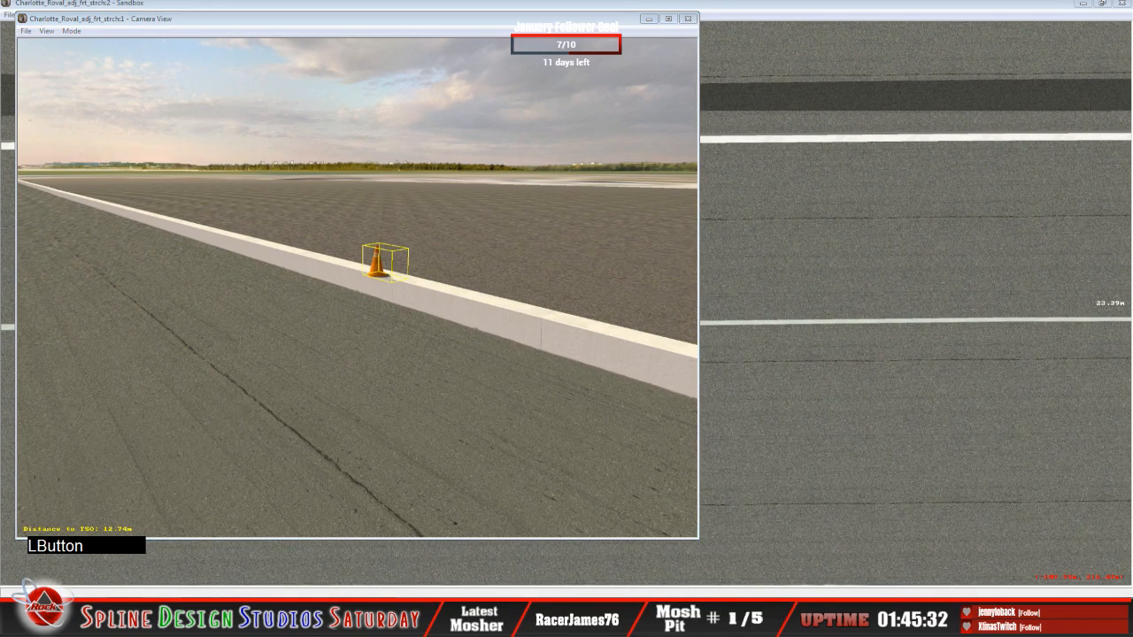
Set the Z position of the cone by the outer wall to 5.7 m.
{"action": "left_click", "coordinate": [357, 593]}
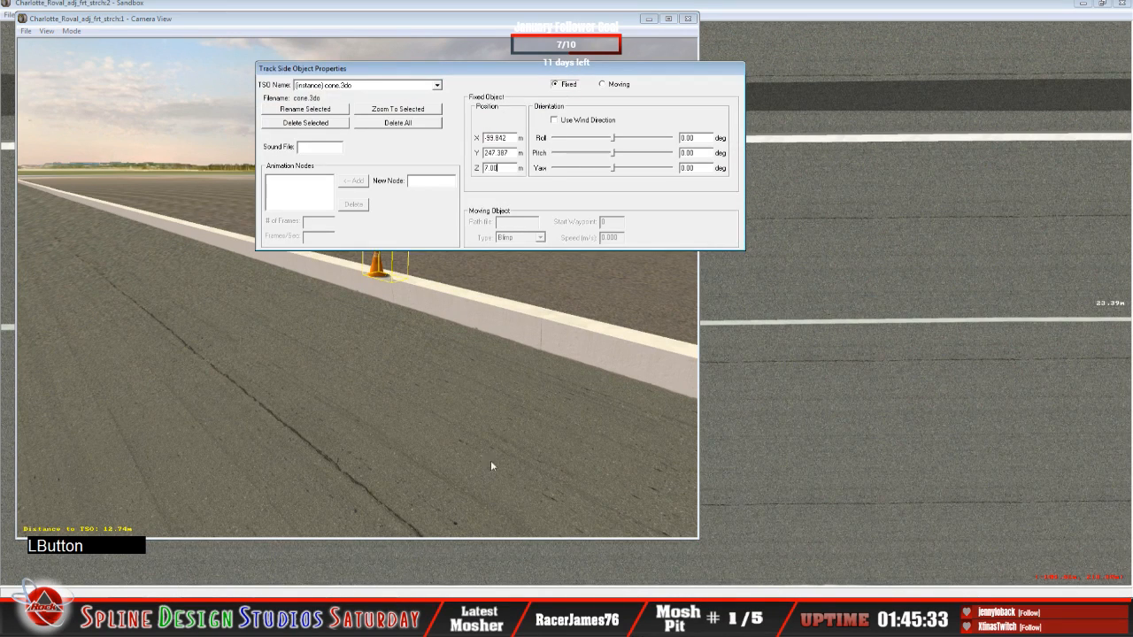
{"action": "left_click", "coordinate": [503, 167]}
{"action": "key", "text": "BackSpace"}
{"action": "key", "text": "BackSpace"}
{"action": "key", "text": "BackSpace"}
{"action": "key", "text": "BackSpace"}
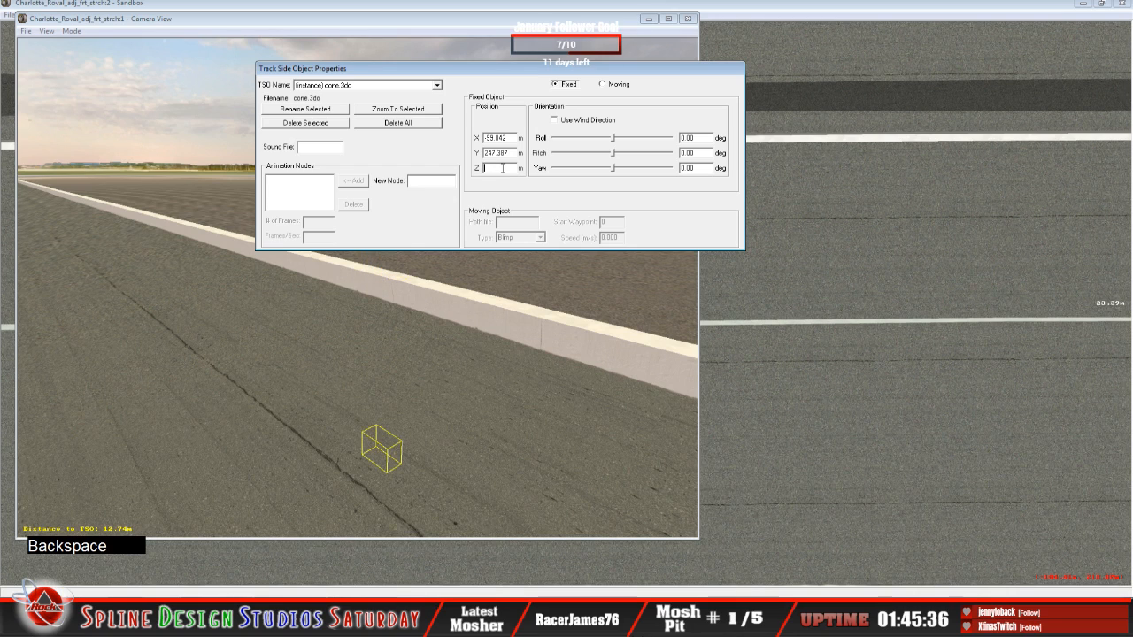
{"action": "type", "text": "6"}
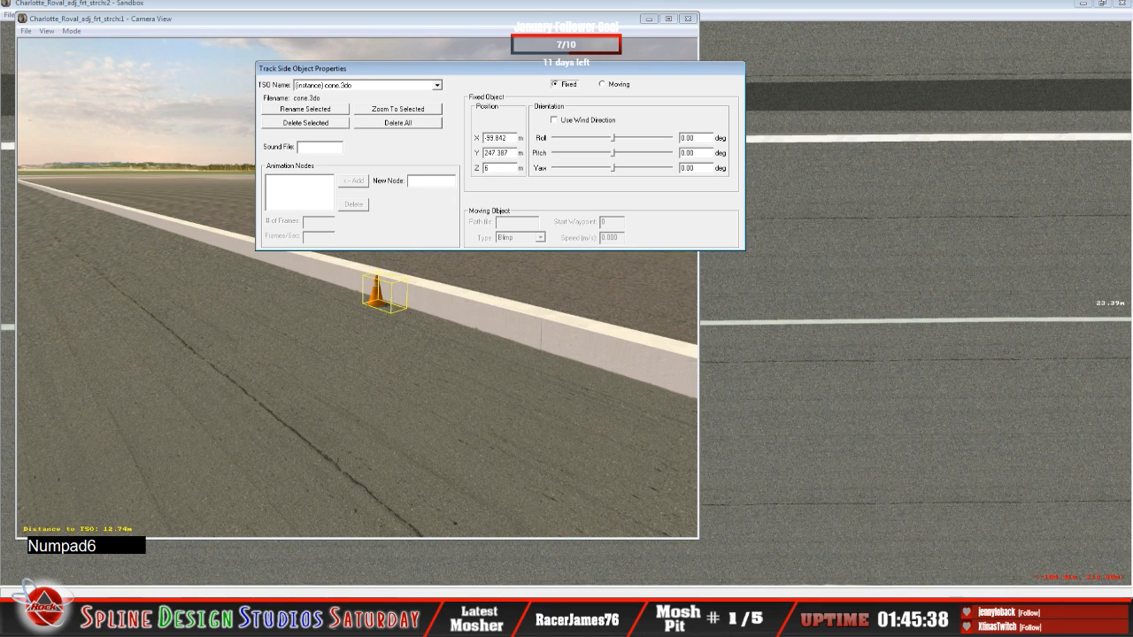
{"action": "key", "text": "BackSpace"}
{"action": "type", "text": "5."}
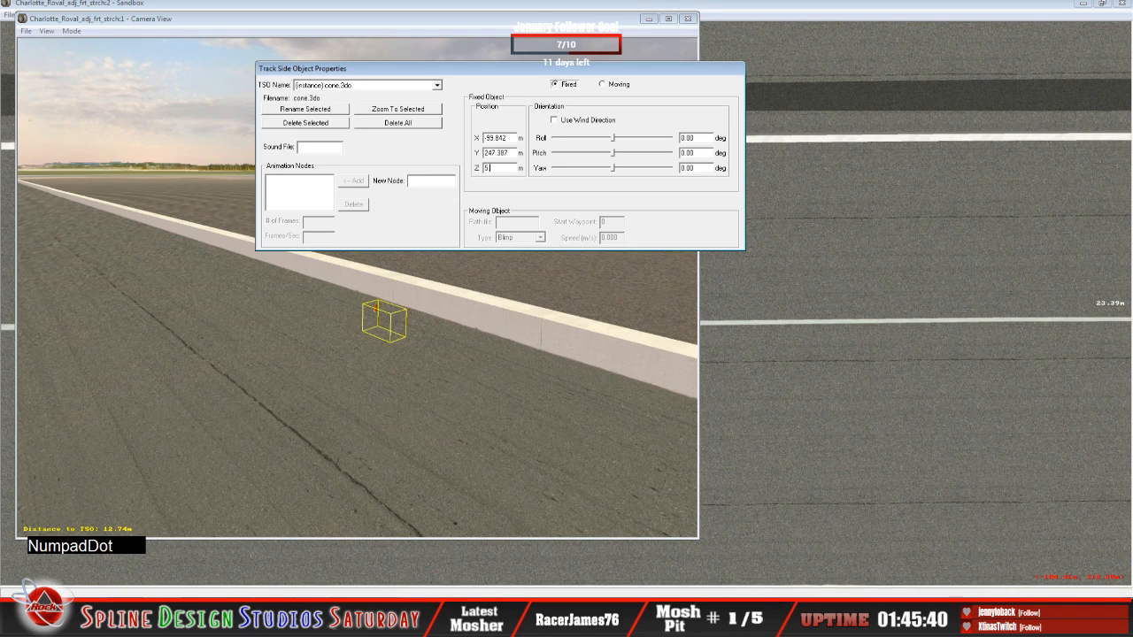
{"action": "type", "text": "7"}
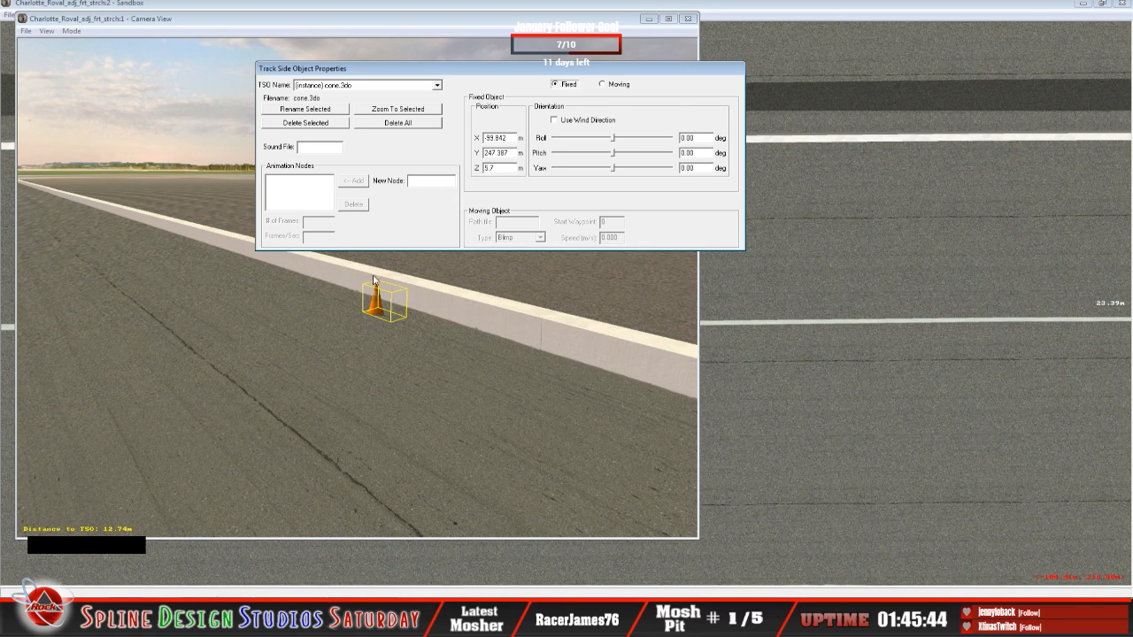
Fly around the cone by the outer wall to examine how it sits on the asphalt and against the wall.
{"action": "left_click", "coordinate": [270, 294]}
{"action": "left_click", "coordinate": [71, 31]}
{"action": "left_click", "coordinate": [78, 56]}
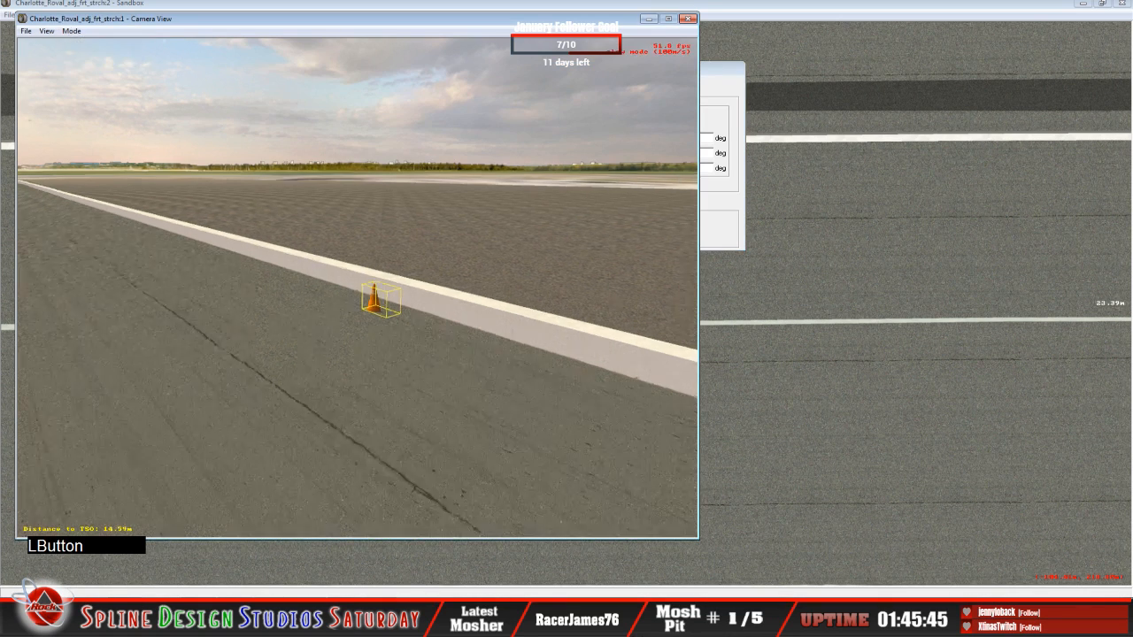
{"action": "right_click_drag", "start_coordinate": [357, 288], "coordinate": [328, 288]}
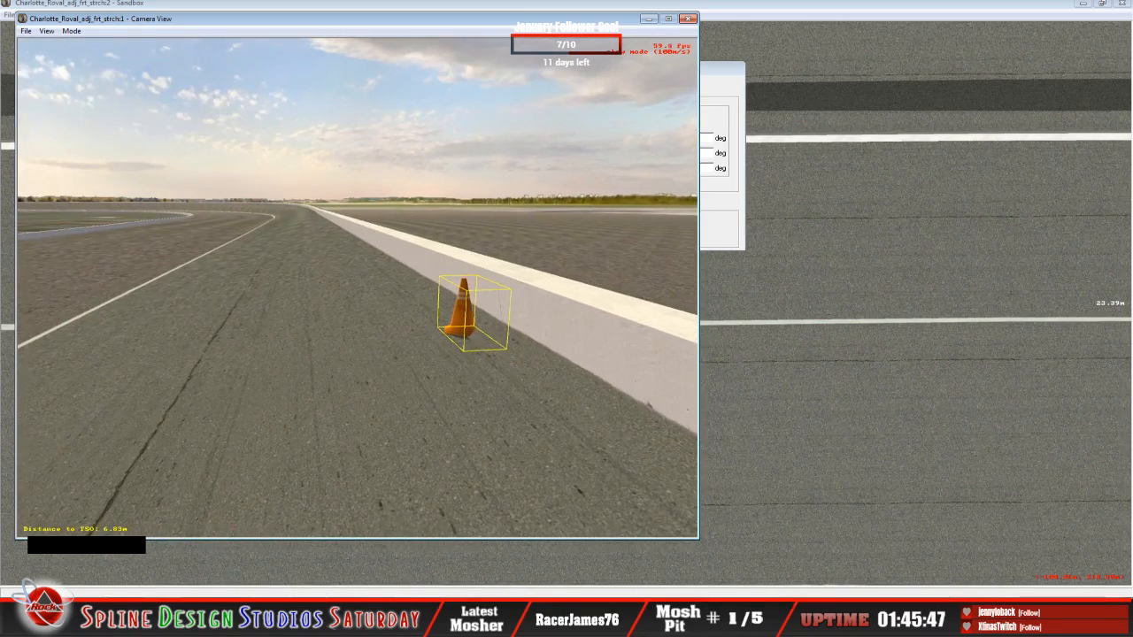
{"action": "left_click_drag", "start_coordinate": [357, 288], "coordinate": [328, 328]}
{"action": "right_click_drag", "start_coordinate": [358, 289], "coordinate": [389, 289]}
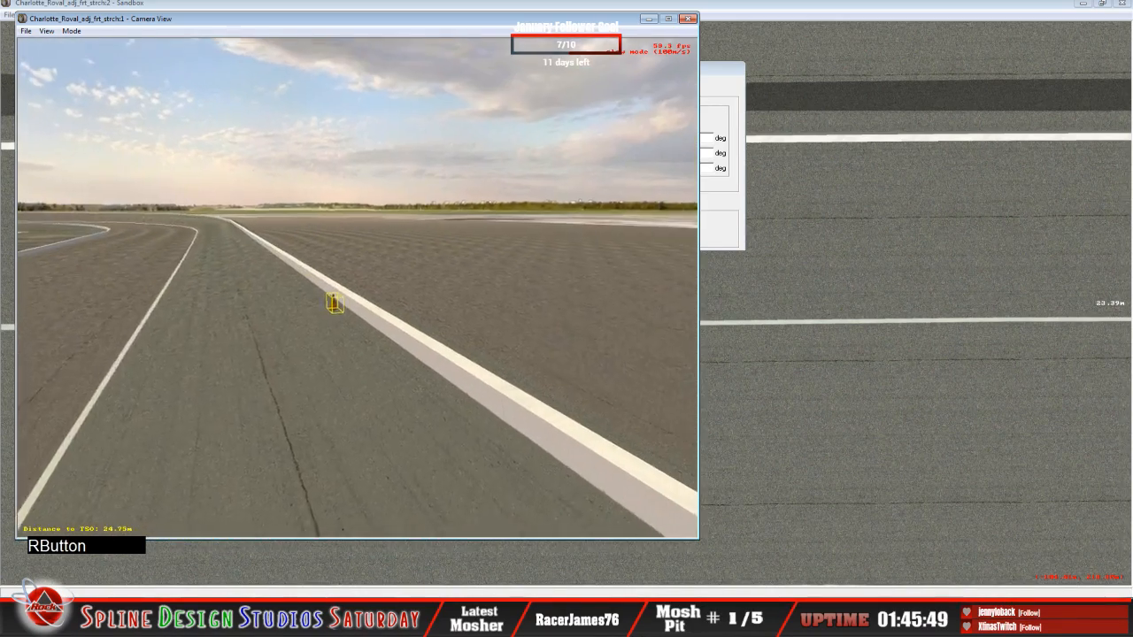
{"action": "left_click_drag", "start_coordinate": [358, 289], "coordinate": [336, 305]}
{"action": "key", "text": "space"}
Nudge the cone onto the guide's outer-wall end in the overhead view, and add another cone.3do object midway along the guide.
{"action": "left_click", "coordinate": [727, 46]}
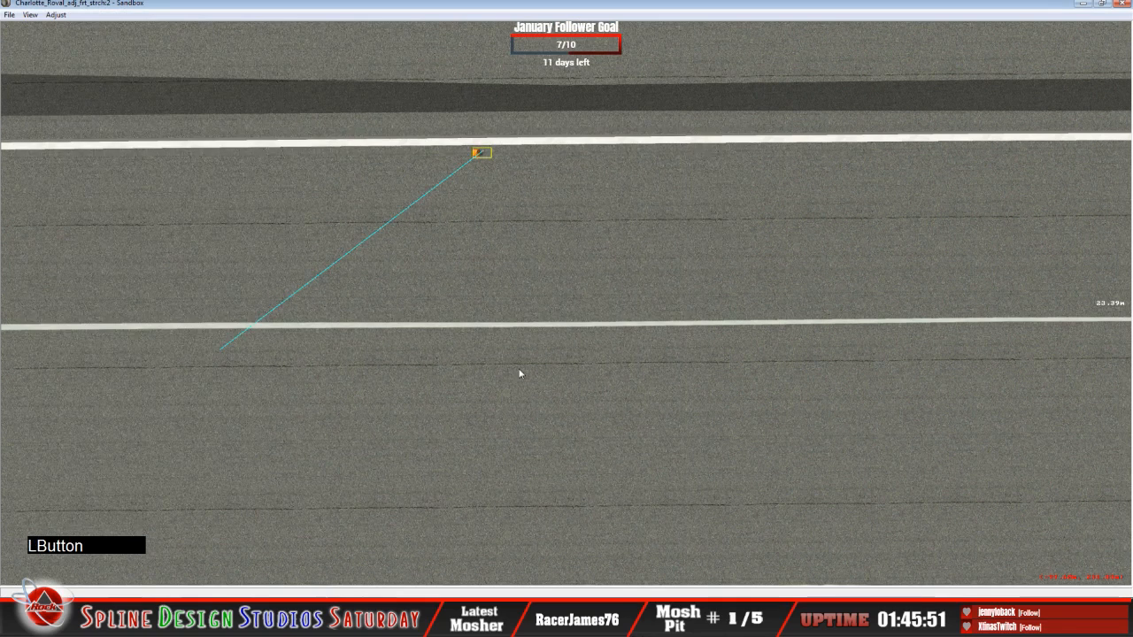
{"action": "left_click_drag", "start_coordinate": [486, 155], "coordinate": [485, 154]}
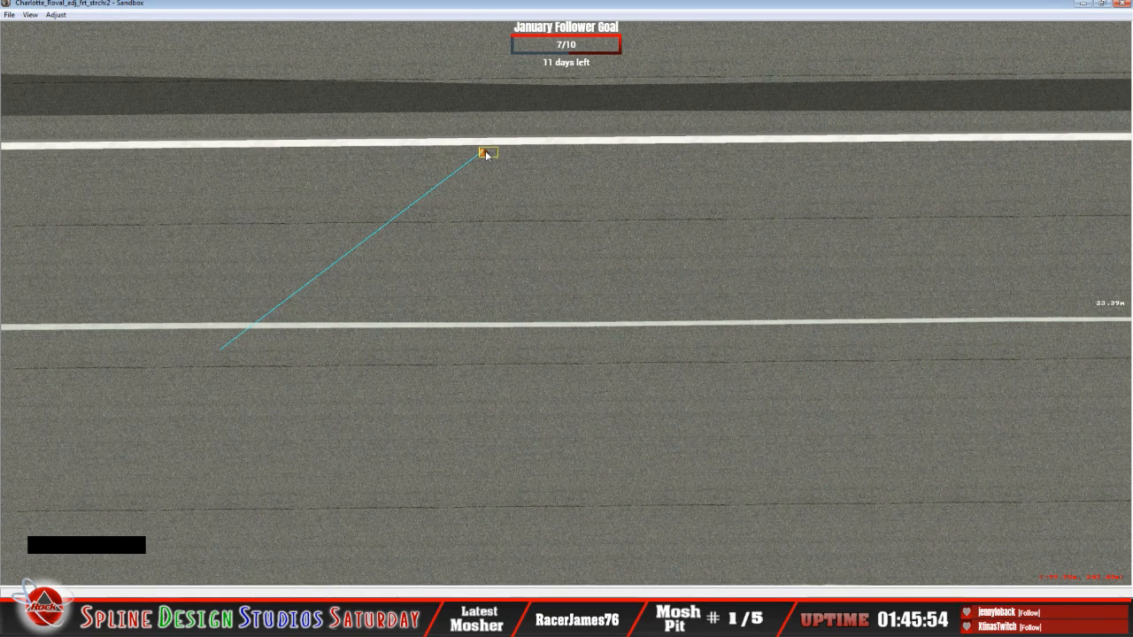
{"action": "right_click", "coordinate": [358, 248]}
{"action": "left_click", "coordinate": [389, 251]}
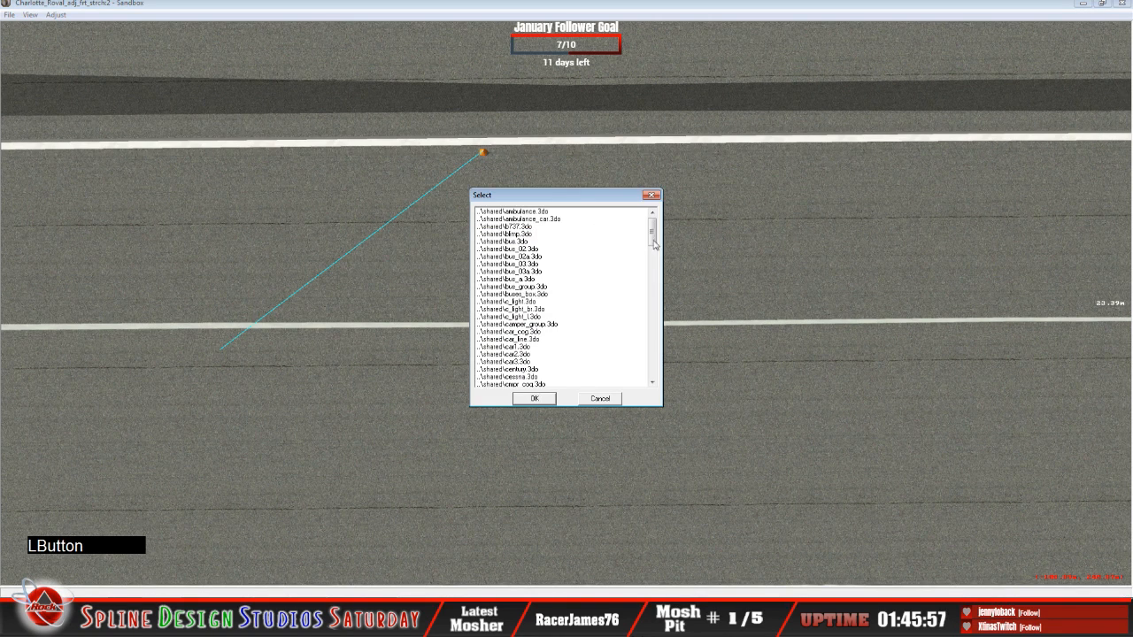
{"action": "left_click_drag", "start_coordinate": [654, 240], "coordinate": [653, 372]}
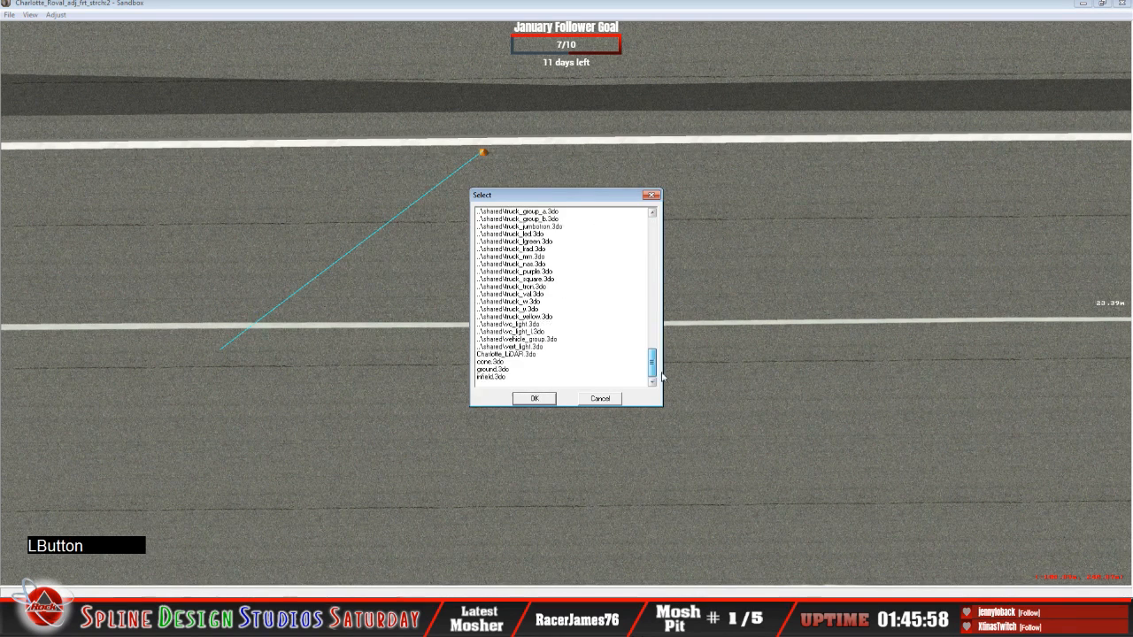
{"action": "left_click", "coordinate": [492, 369]}
{"action": "left_click", "coordinate": [534, 399]}
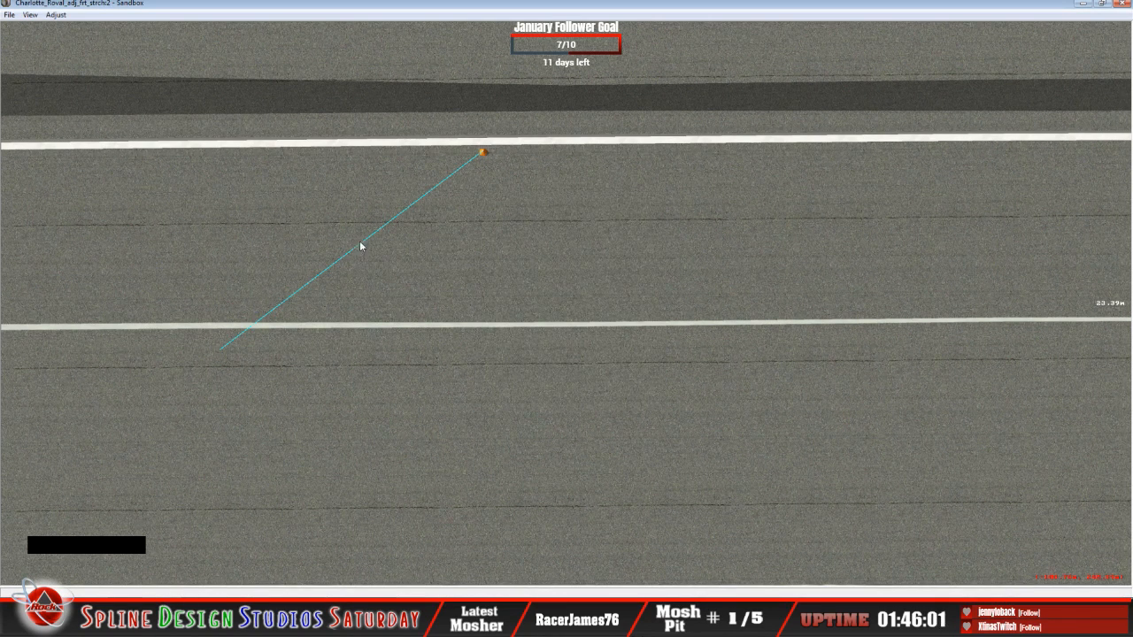
{"action": "left_click", "coordinate": [359, 246]}
Set the cone midway along the guide to fixed with a Z position of 5.70 m, and nudge it onto the guide line.
{"action": "left_click", "coordinate": [361, 594]}
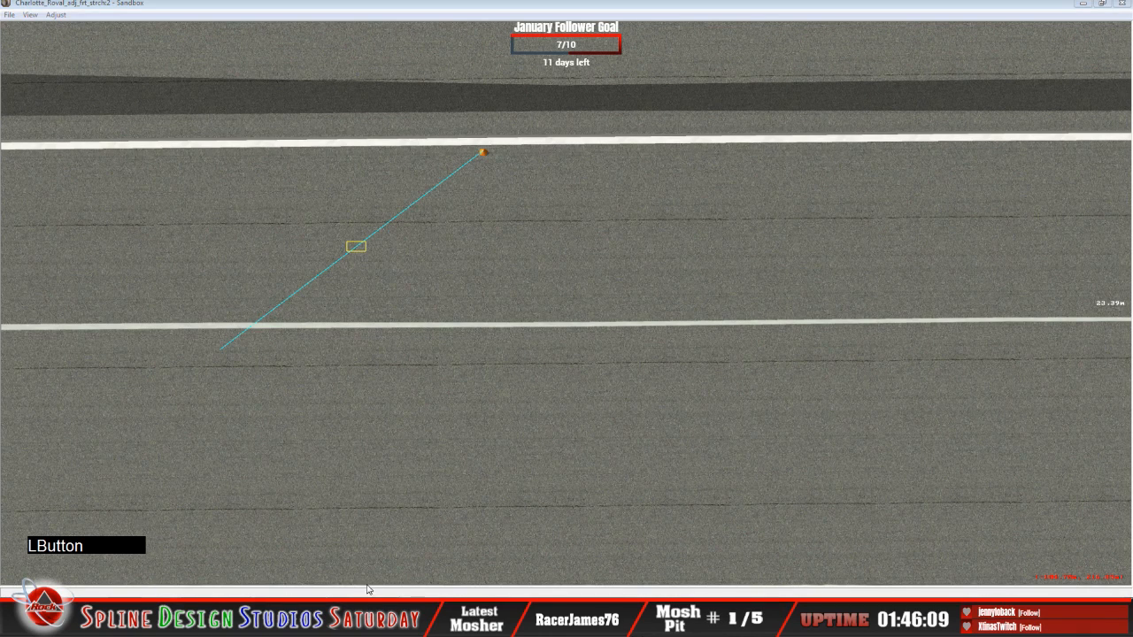
{"action": "left_click", "coordinate": [555, 84]}
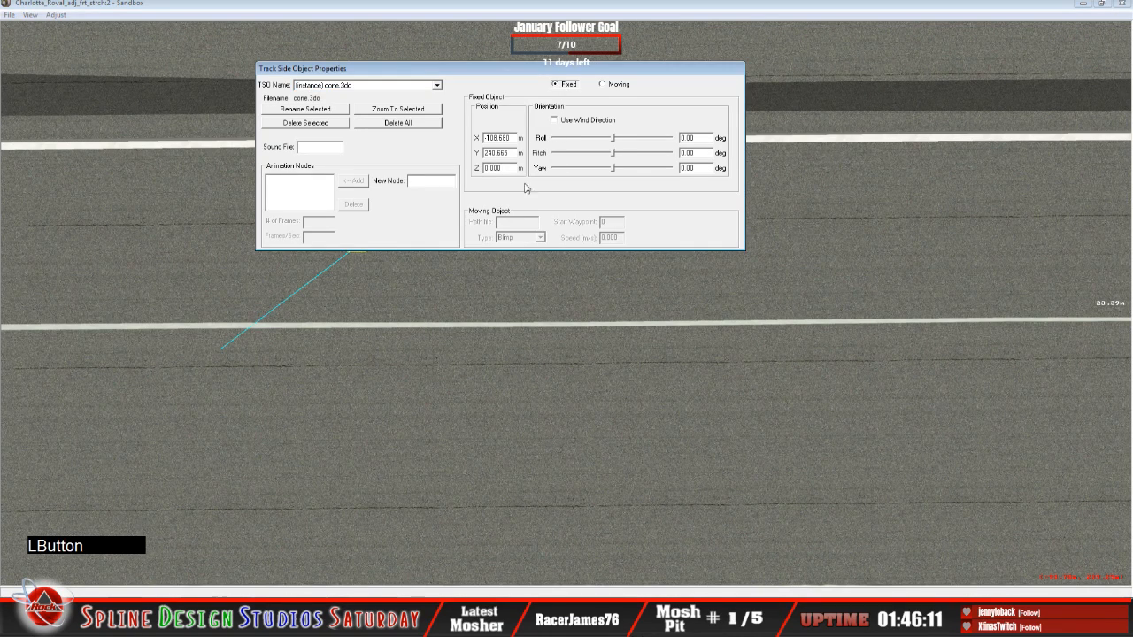
{"action": "key", "text": "BackSpace"}
{"action": "key", "text": "BackSpace"}
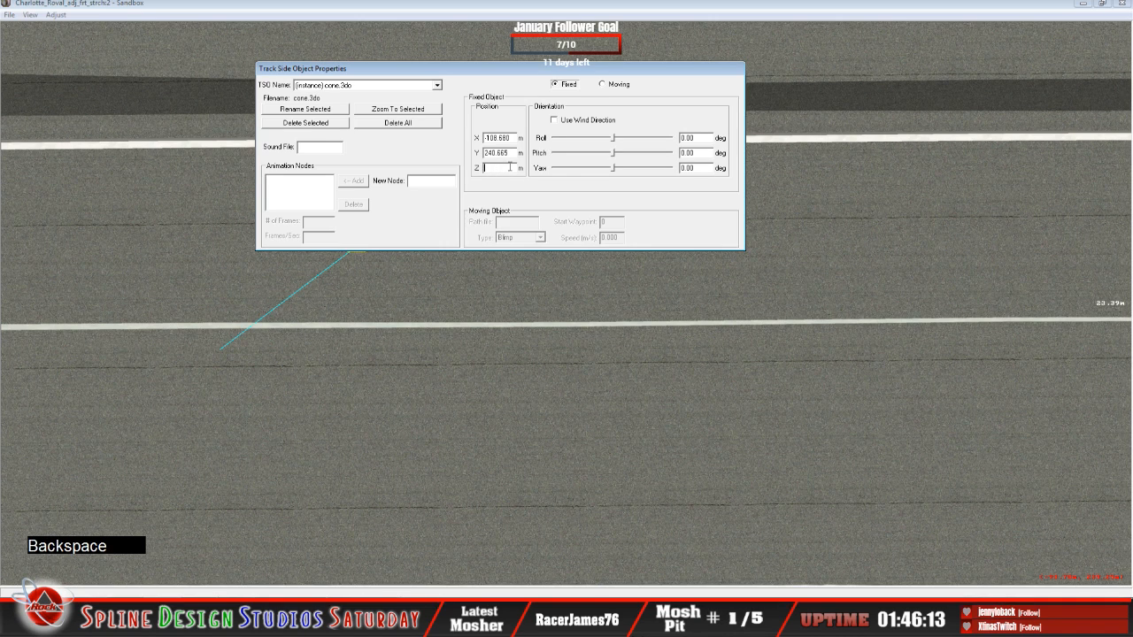
{"action": "type", "text": "5.7"}
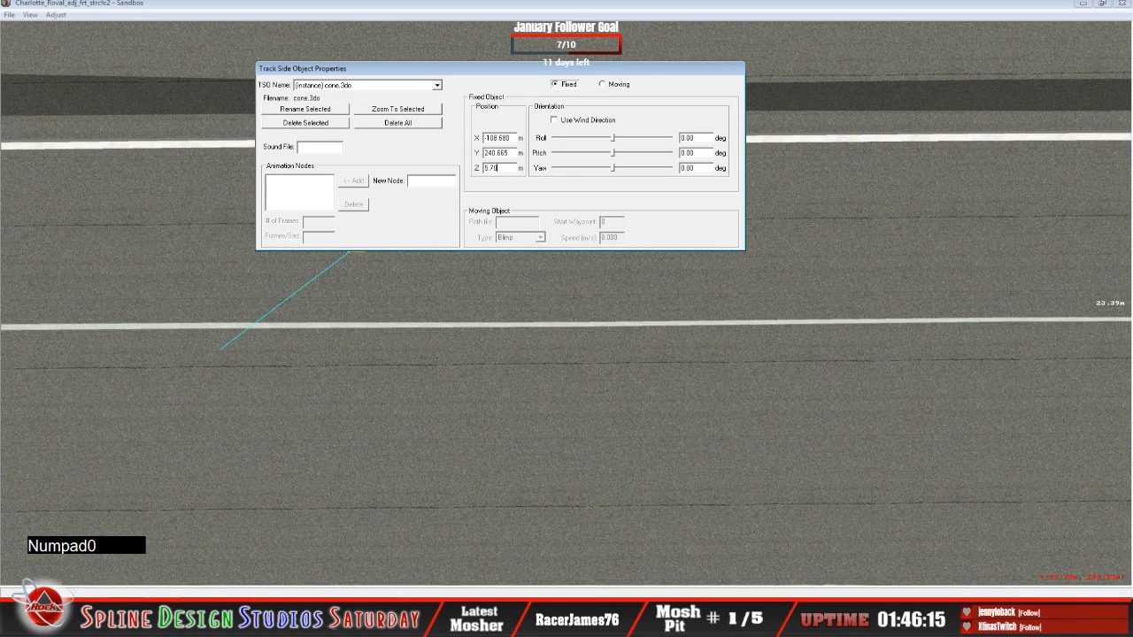
{"action": "left_click", "coordinate": [515, 13]}
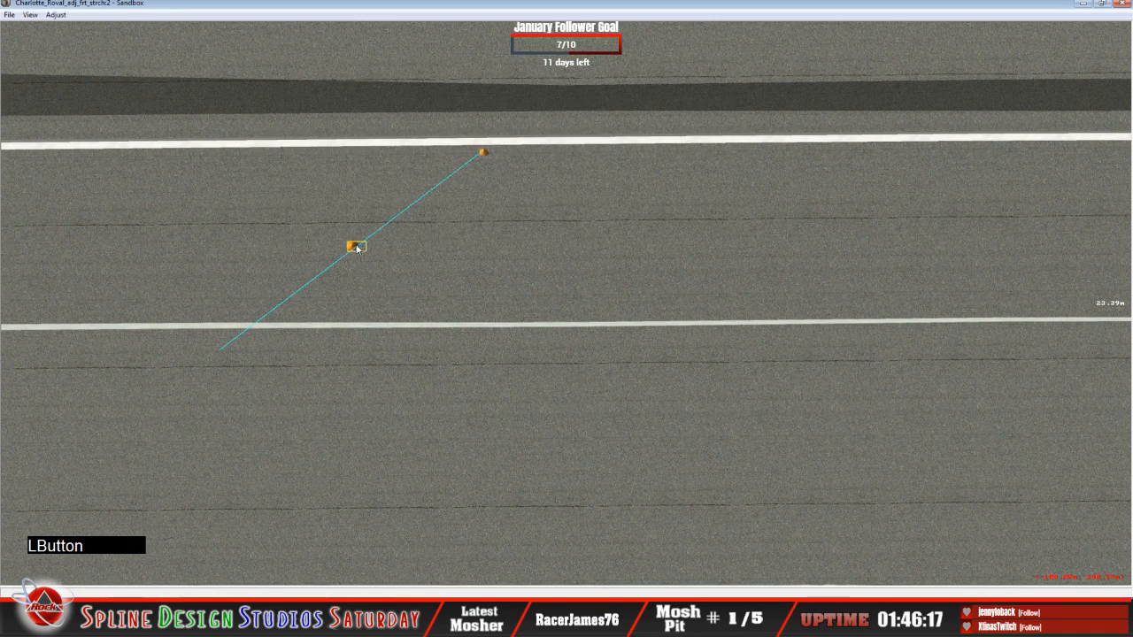
{"action": "left_click_drag", "start_coordinate": [356, 249], "coordinate": [367, 247]}
Fly the camera to the midway cone to examine its height on the asphalt, and return to the overhead view.
{"action": "left_click", "coordinate": [376, 588]}
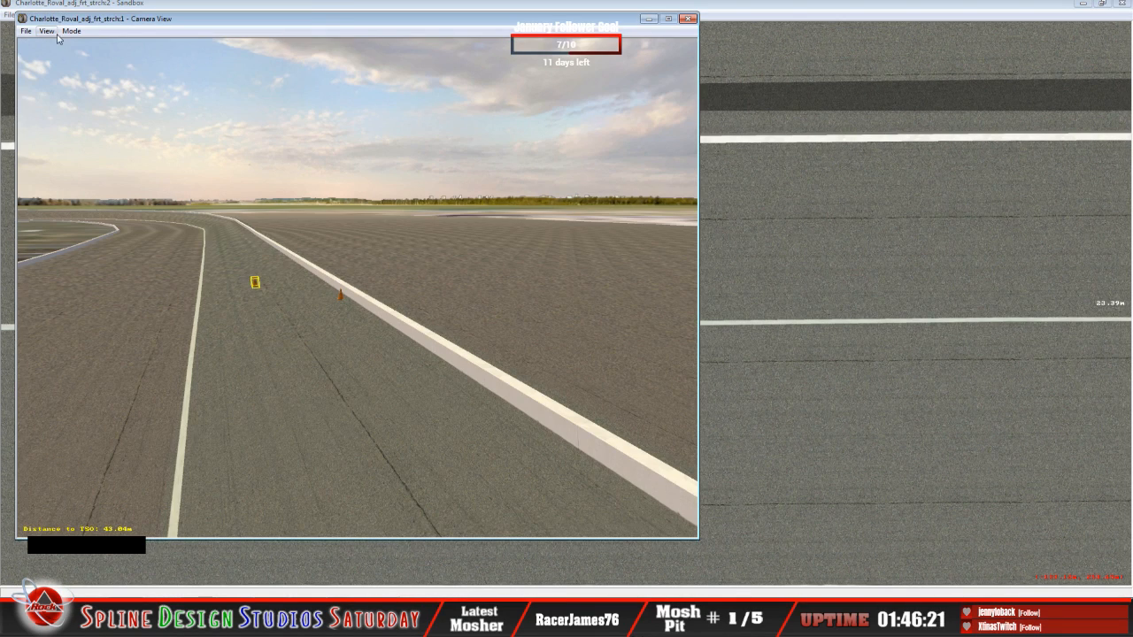
{"action": "left_click", "coordinate": [71, 31]}
{"action": "left_click", "coordinate": [94, 57]}
{"action": "right_click", "coordinate": [357, 287]}
{"action": "left_click", "coordinate": [357, 286]}
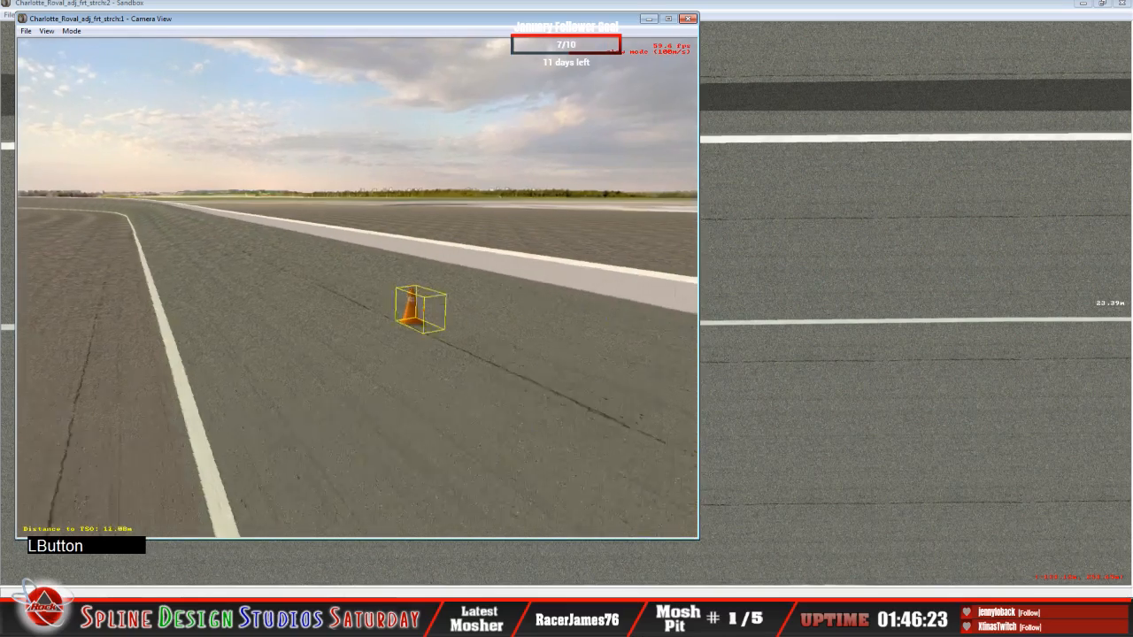
{"action": "right_click", "coordinate": [356, 287]}
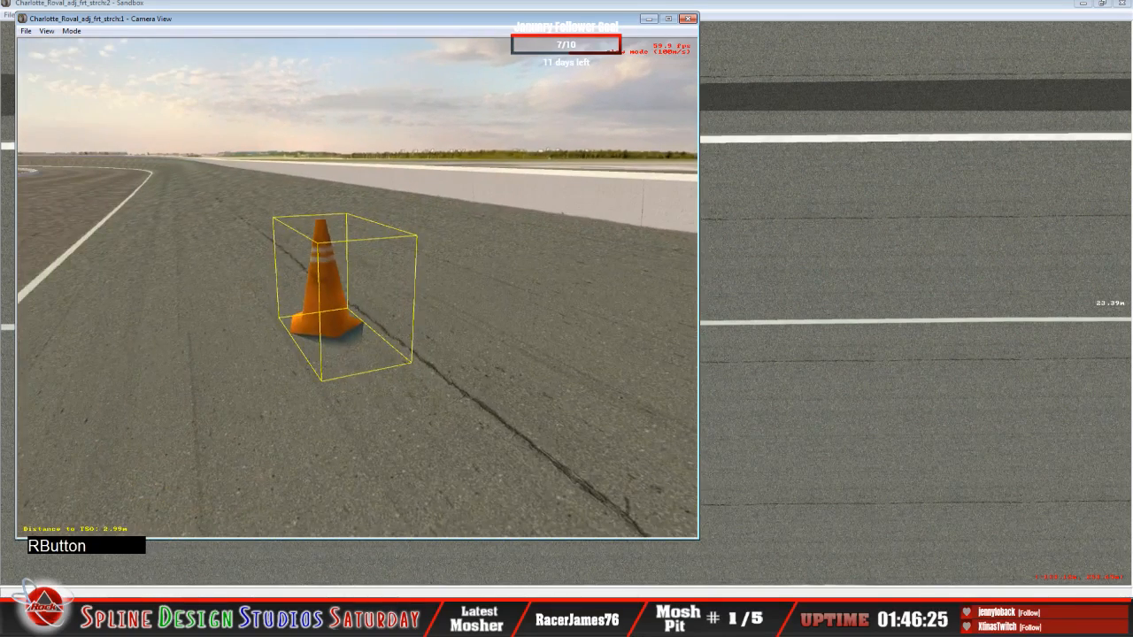
{"action": "left_click", "coordinate": [358, 287]}
{"action": "key", "text": "space"}
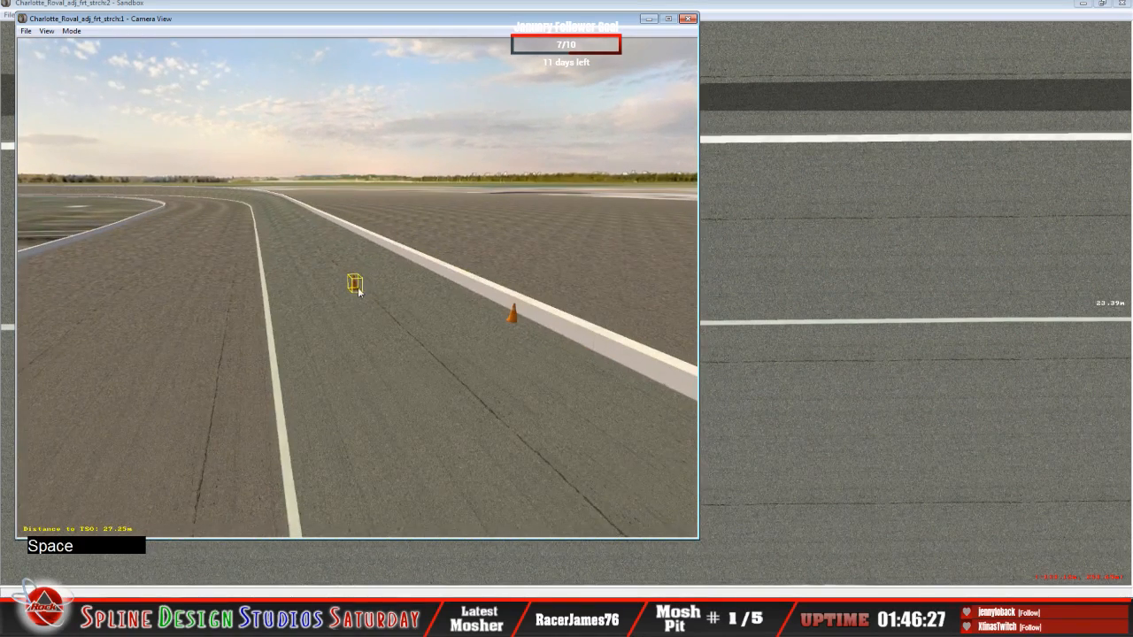
{"action": "left_click", "coordinate": [738, 18]}
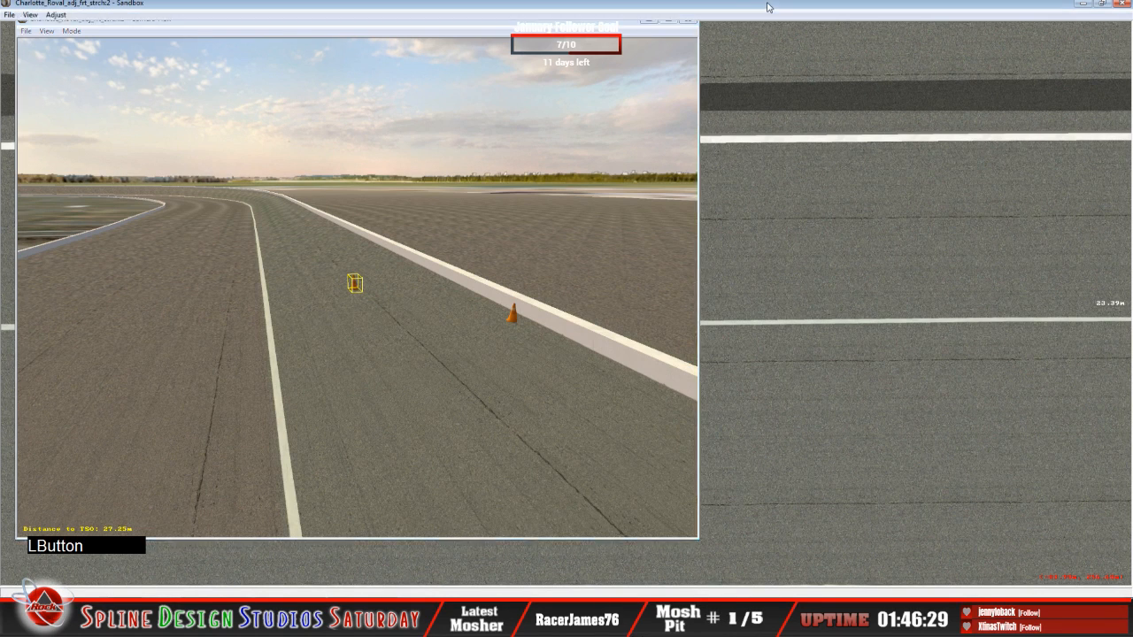
Add a cone.3do track side object at the lower end of the cyan line, just below the white line.
{"action": "left_click_drag", "start_coordinate": [365, 247], "coordinate": [365, 247]}
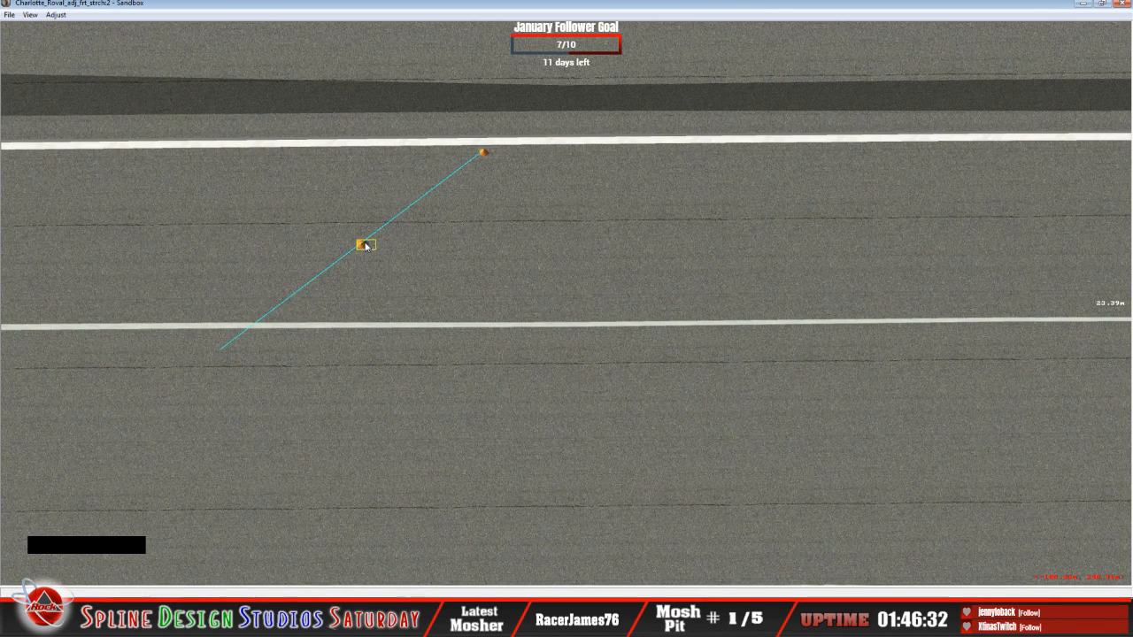
{"action": "right_click", "coordinate": [221, 346]}
{"action": "left_click", "coordinate": [237, 355]}
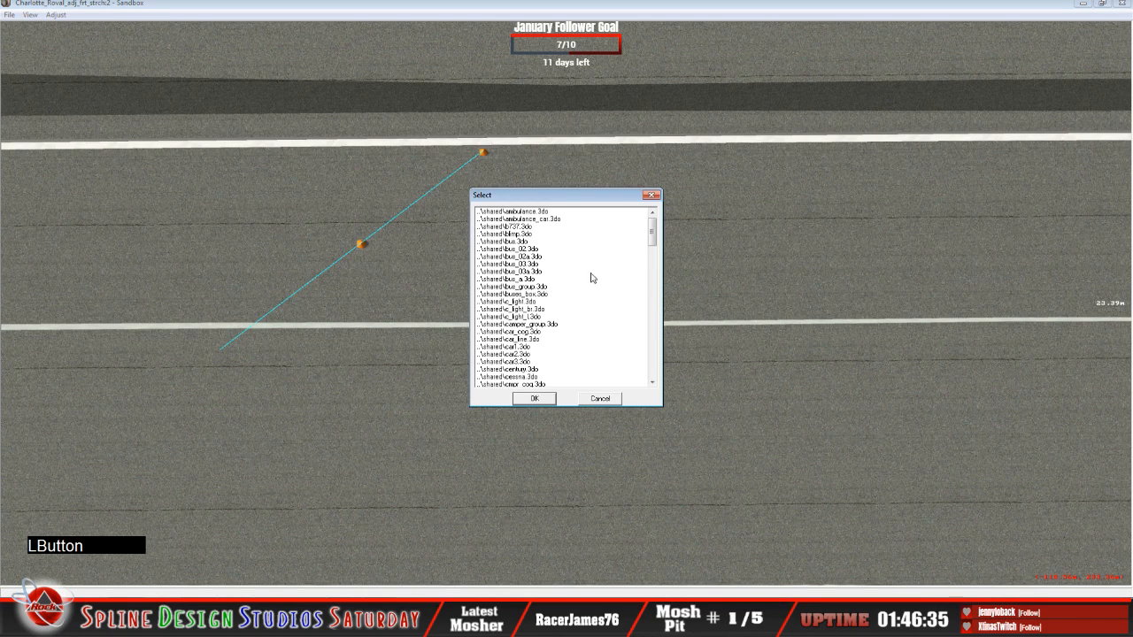
{"action": "left_click_drag", "start_coordinate": [653, 232], "coordinate": [652, 365]}
{"action": "left_click", "coordinate": [501, 369]}
{"action": "left_click", "coordinate": [524, 400]}
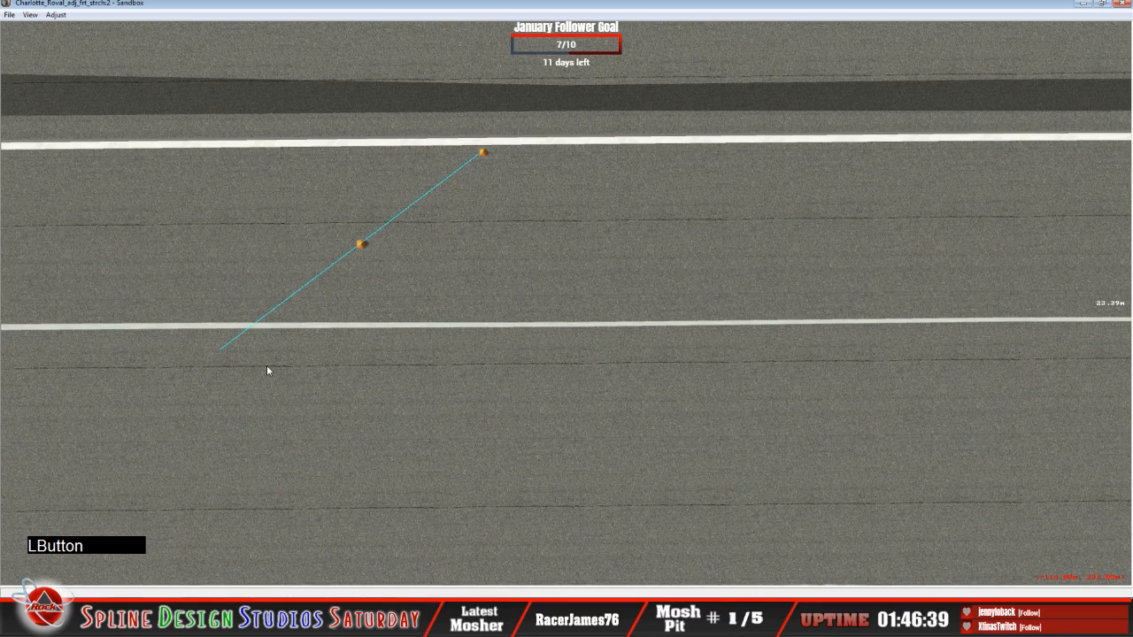
{"action": "left_click", "coordinate": [220, 350]}
Make the newly added cone a fixed object and set its Z position to 5.700 m.
{"action": "left_click", "coordinate": [368, 611]}
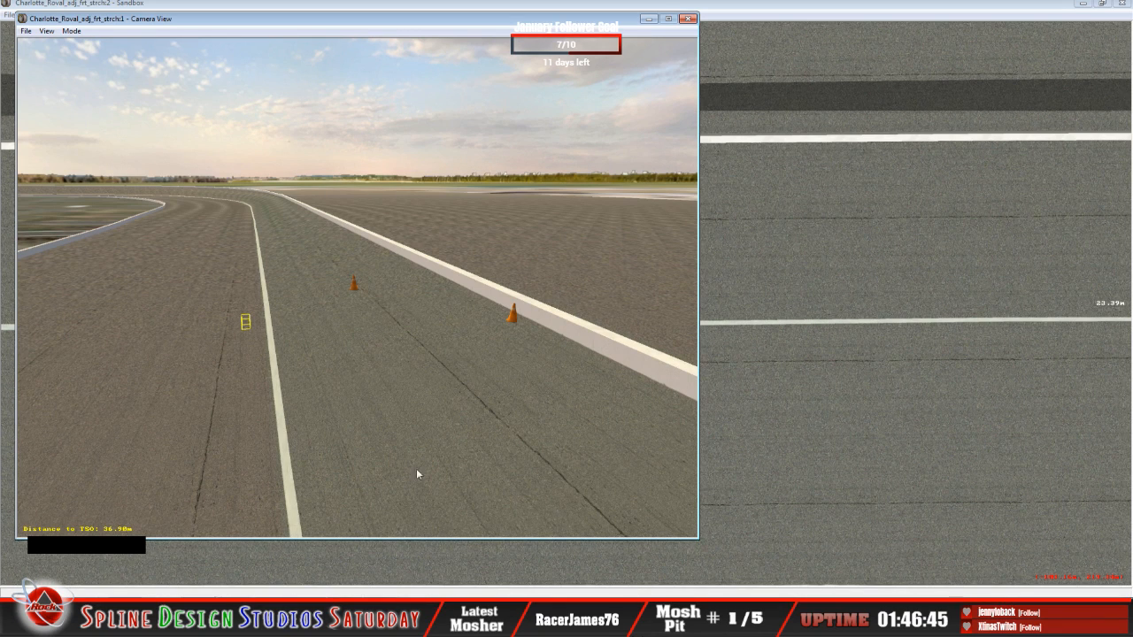
{"action": "left_click", "coordinate": [380, 591]}
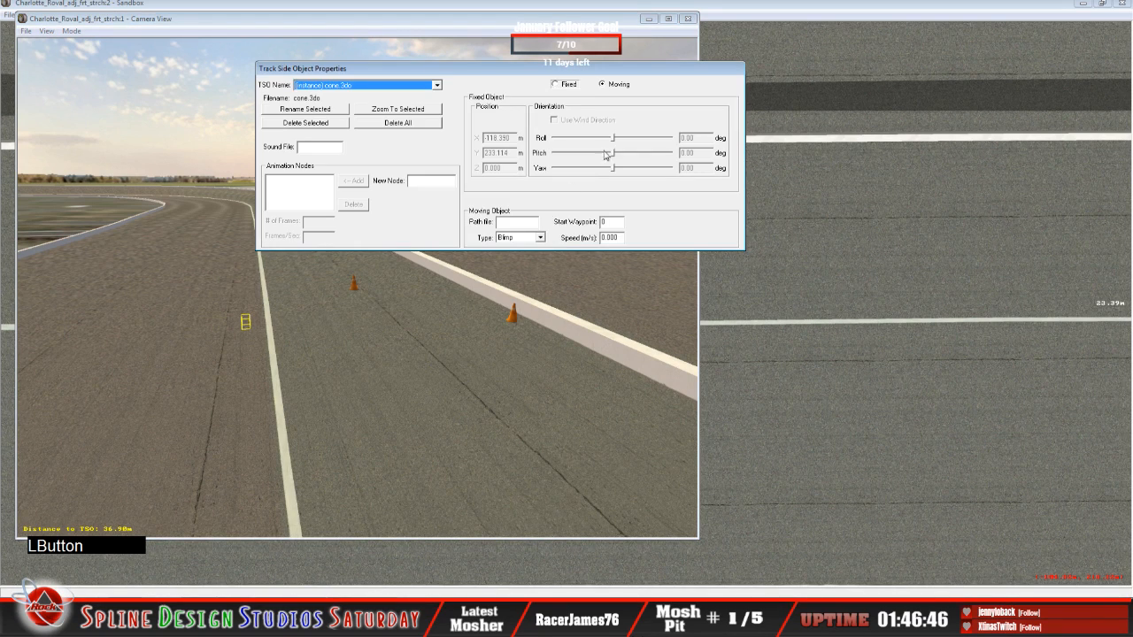
{"action": "left_click", "coordinate": [555, 84]}
{"action": "left_click", "coordinate": [507, 168]}
{"action": "key", "text": "BackSpace"}
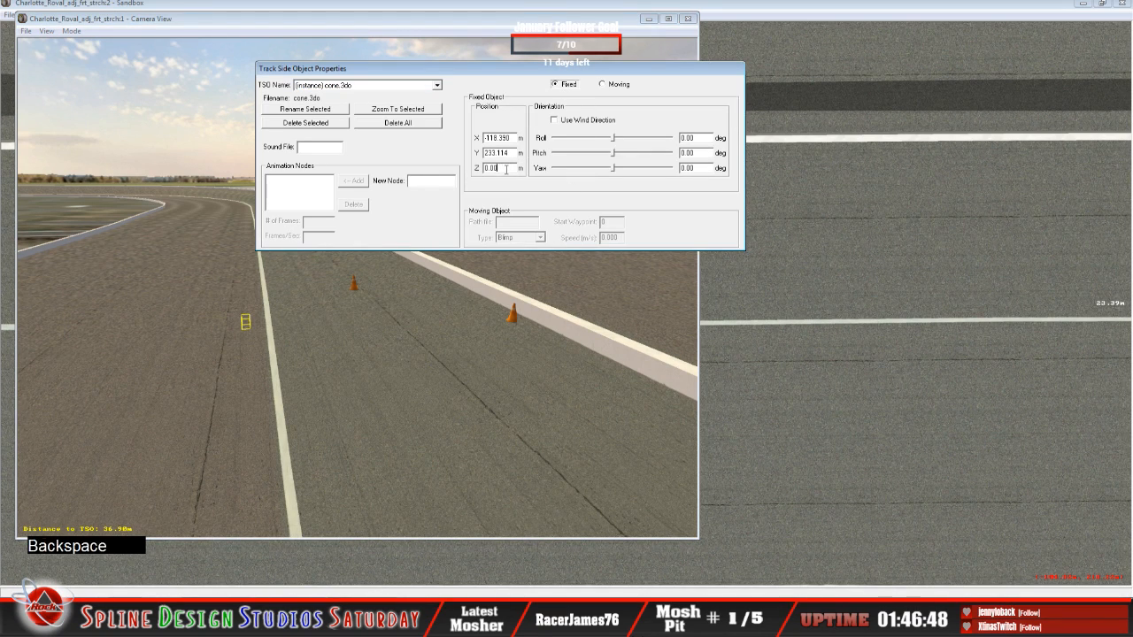
{"action": "key", "text": "BackSpace"}
{"action": "type", "text": "5.7"}
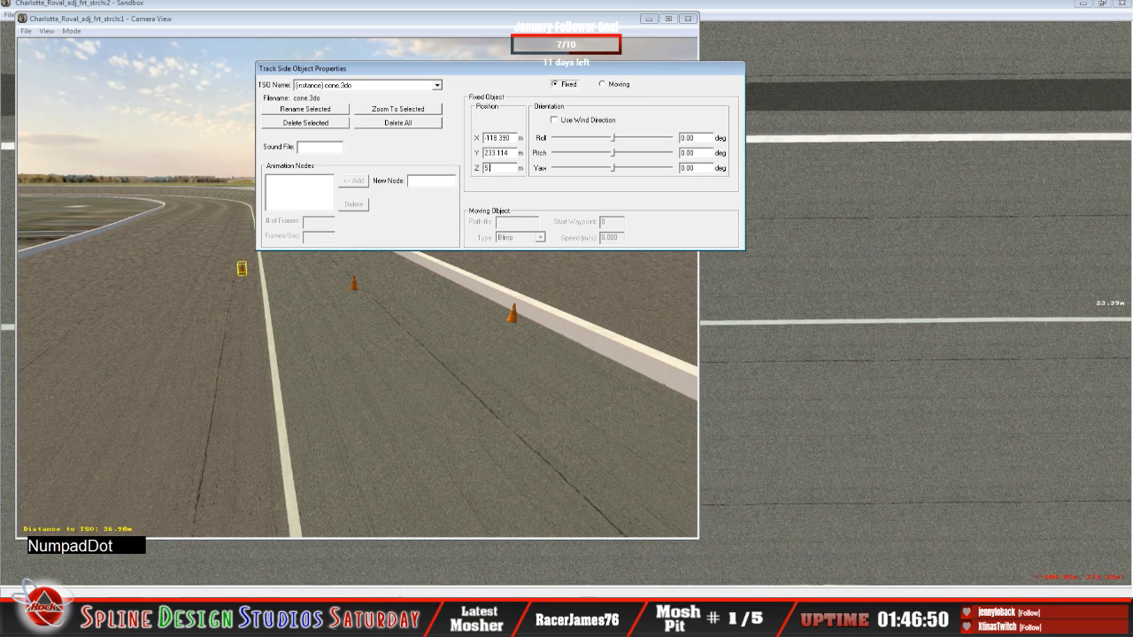
{"action": "type", "text": "00"}
{"action": "left_click", "coordinate": [394, 322]}
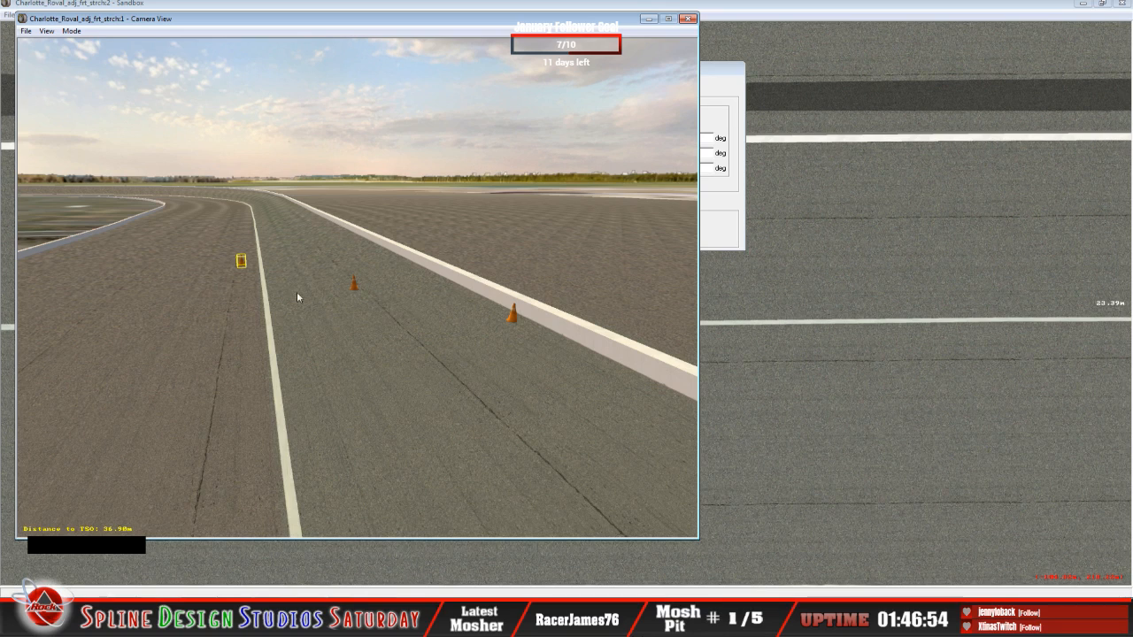
Lower the new cone onto the track surface, trying Z positions of 4, 3 and 3.5 m and settling on 3.2 m.
{"action": "left_click", "coordinate": [71, 31]}
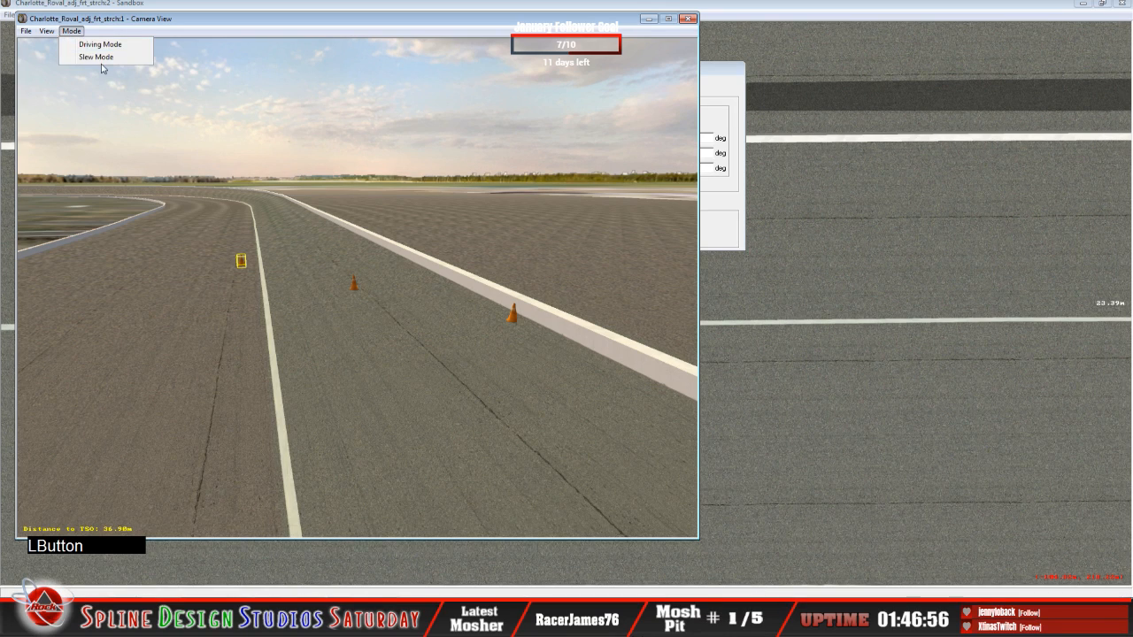
{"action": "left_click", "coordinate": [100, 58]}
{"action": "right_click_drag", "start_coordinate": [358, 288], "coordinate": [357, 252]}
{"action": "left_click_drag", "start_coordinate": [358, 287], "coordinate": [266, 283]}
{"action": "right_click_drag", "start_coordinate": [358, 287], "coordinate": [358, 225]}
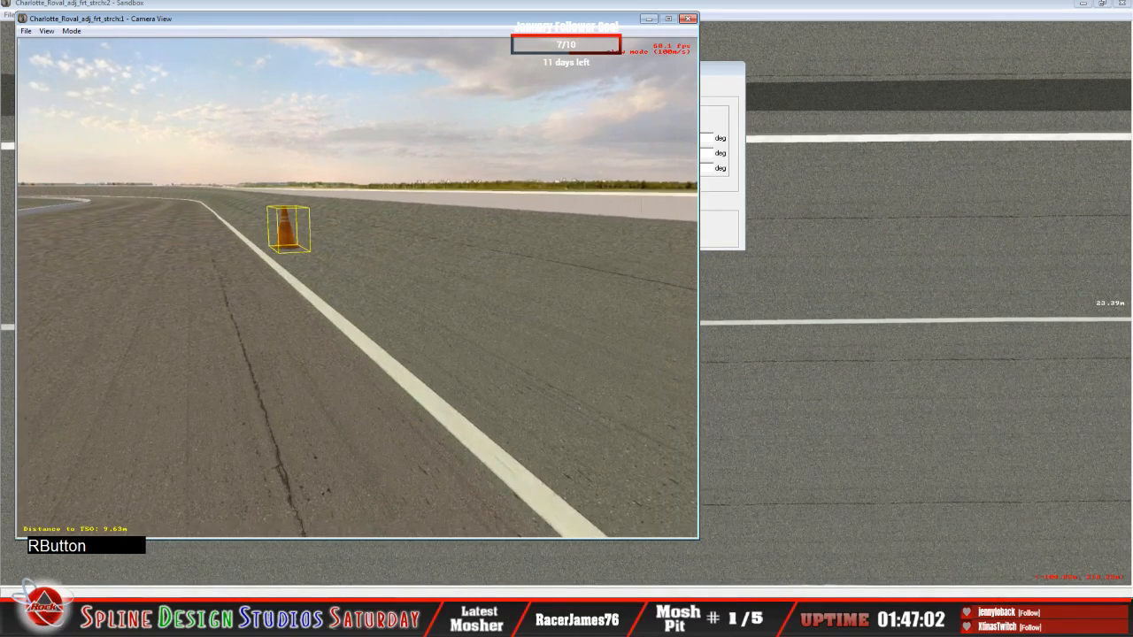
{"action": "key", "text": "space"}
{"action": "left_click", "coordinate": [709, 208]}
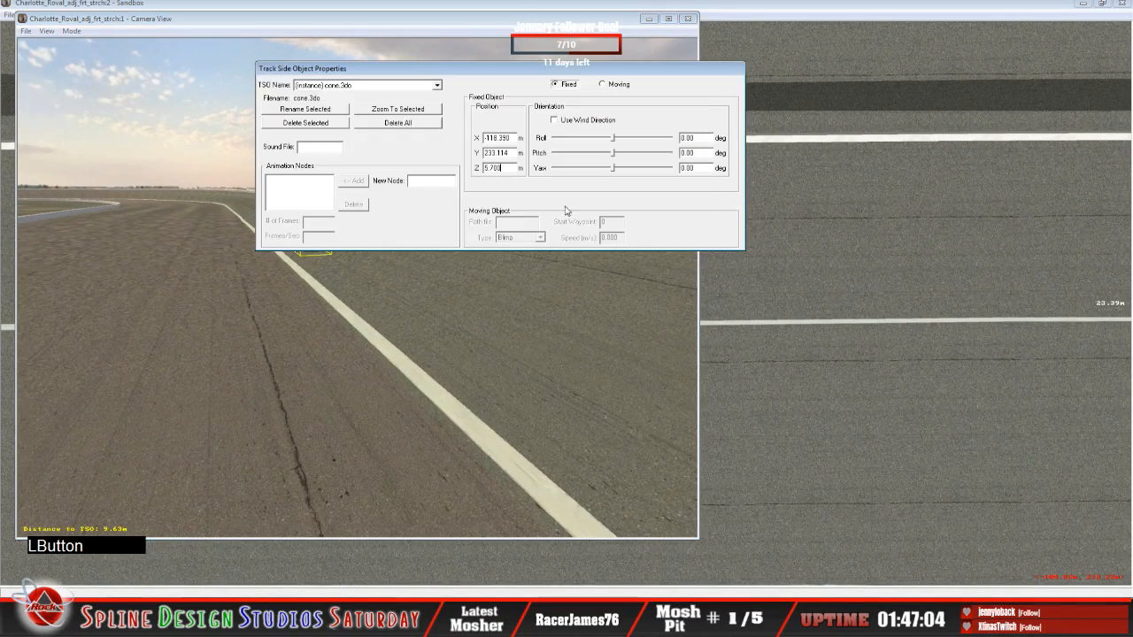
{"action": "left_click", "coordinate": [507, 168]}
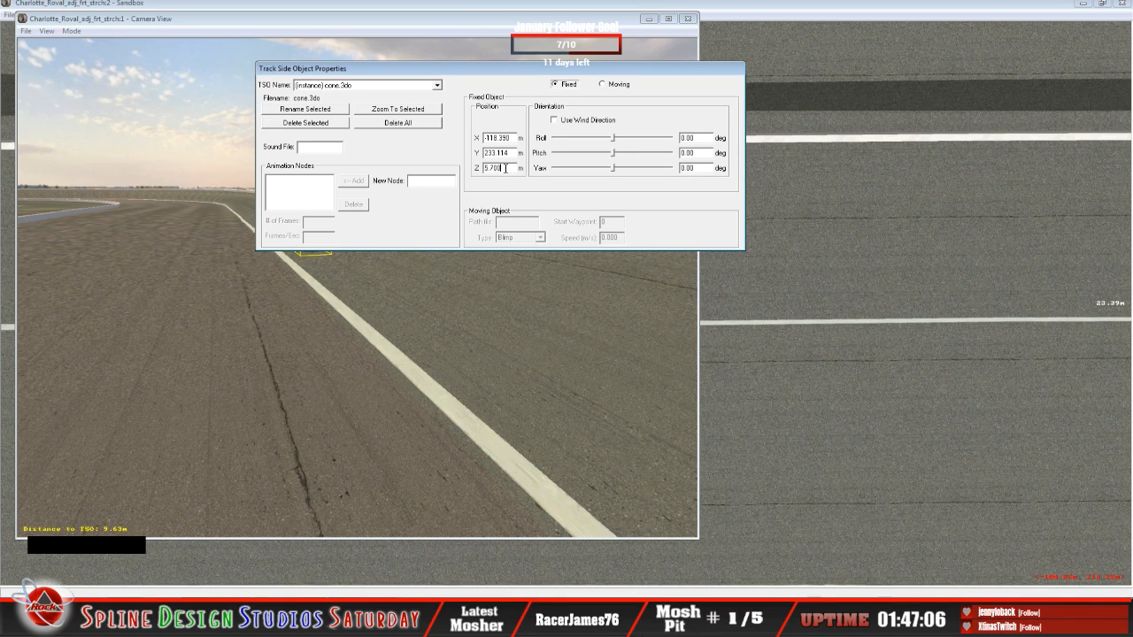
{"action": "key", "text": "BackSpace"}
{"action": "key", "text": "BackSpace"}
{"action": "key", "text": "BackSpace"}
{"action": "key", "text": "BackSpace"}
{"action": "type", "text": "."}
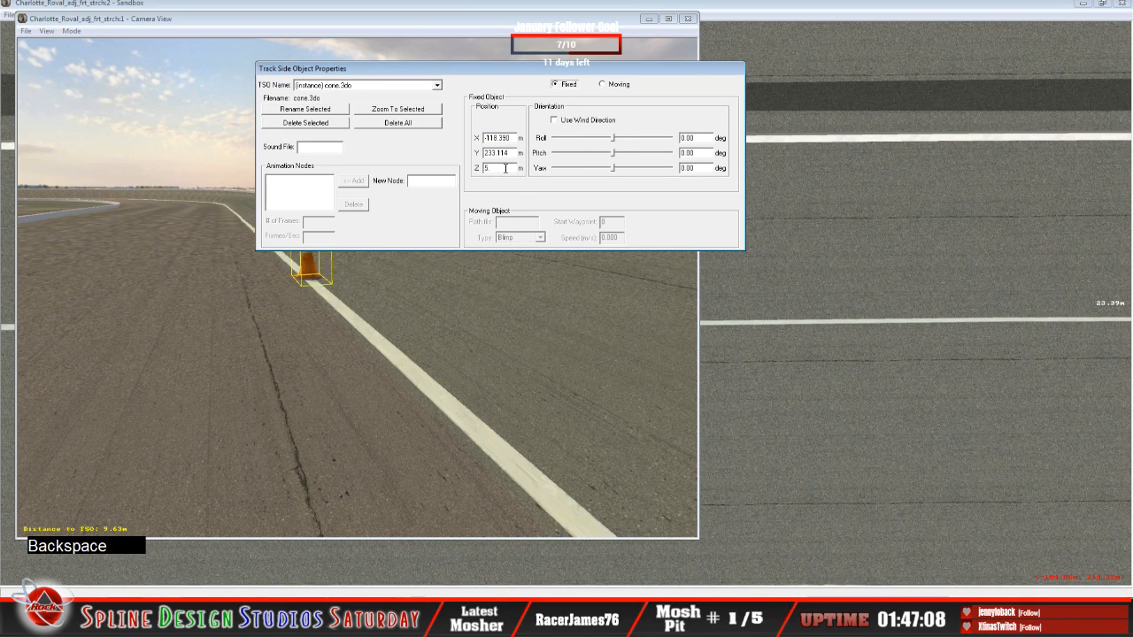
{"action": "key", "text": "BackSpace"}
{"action": "type", "text": "4"}
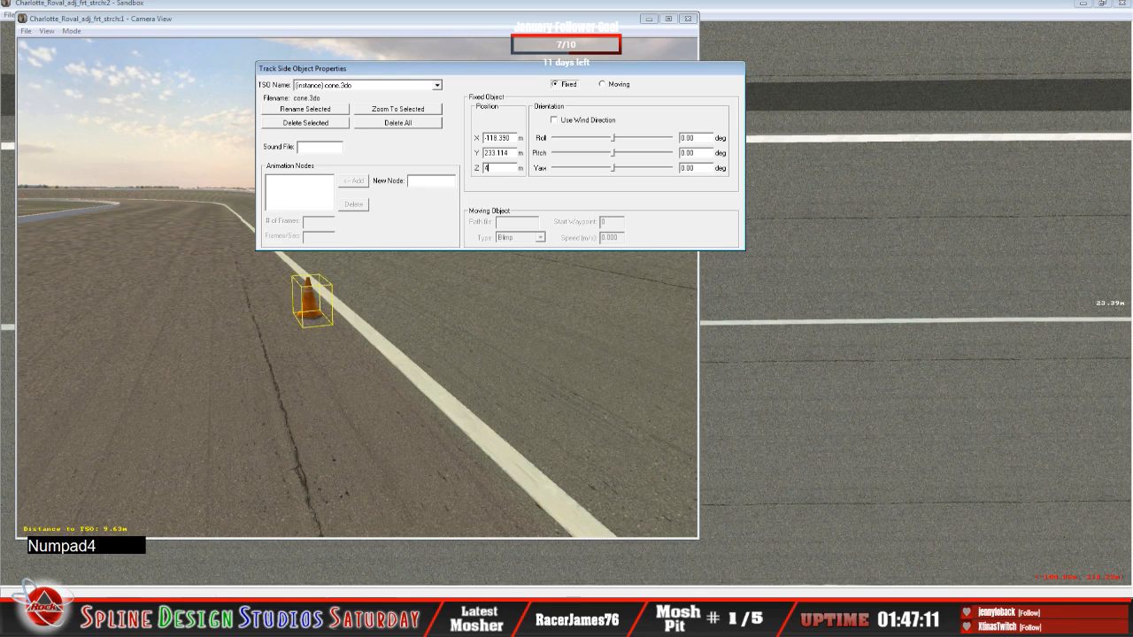
{"action": "key", "text": "BackSpace"}
{"action": "type", "text": "3"}
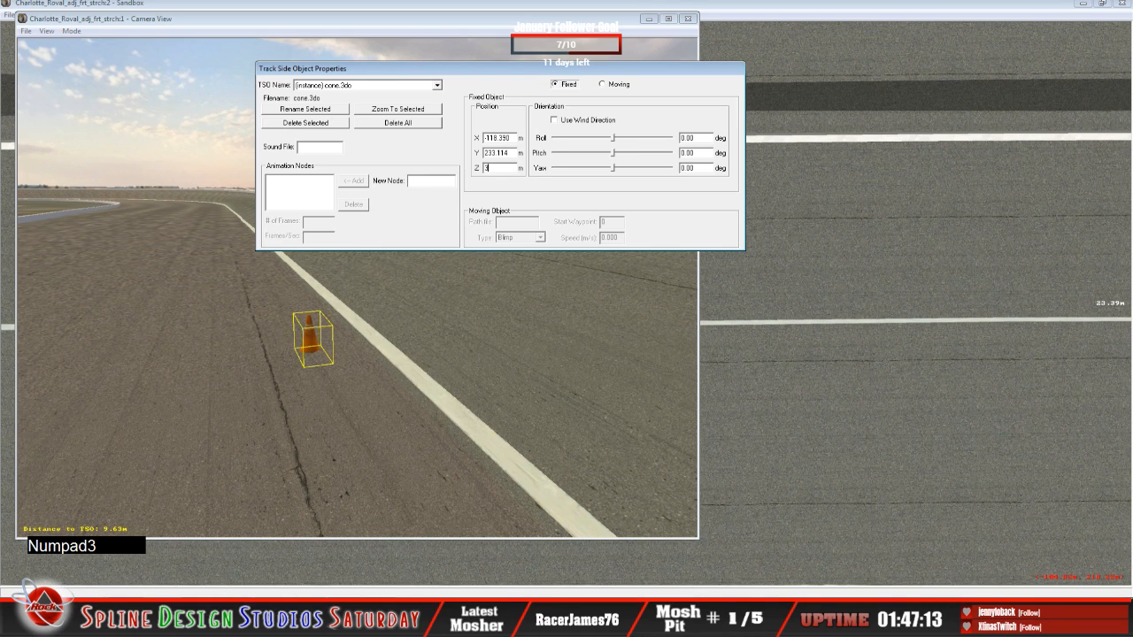
{"action": "type", "text": ".5"}
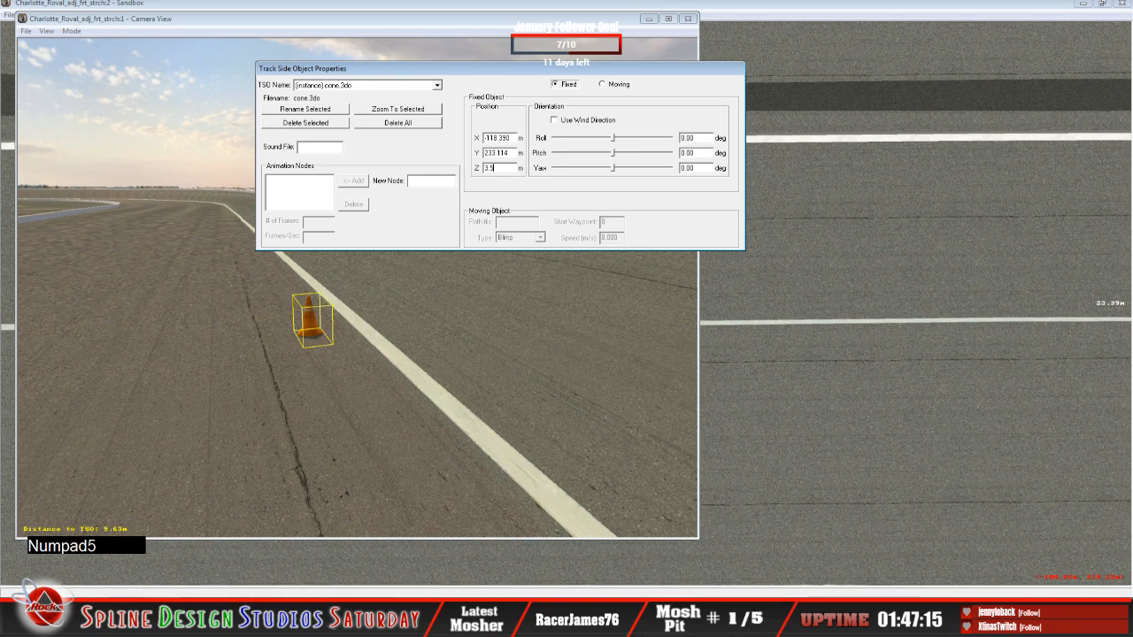
{"action": "key", "text": "BackSpace"}
{"action": "type", "text": "2"}
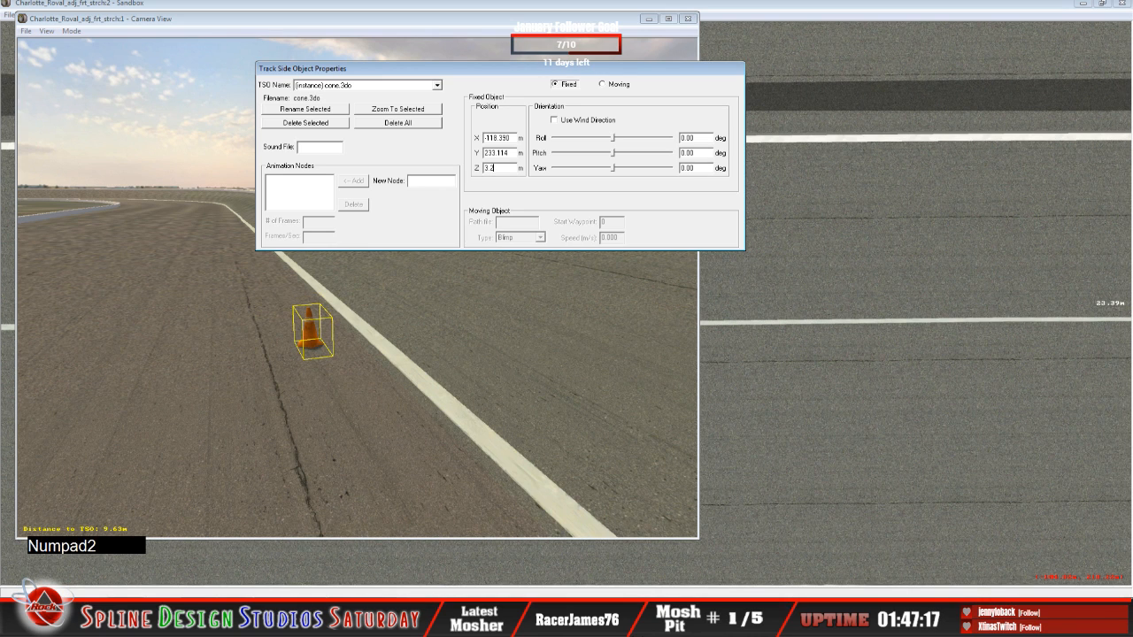
Fly around the three cones in slew mode to compare their heights against the track surface.
{"action": "left_click", "coordinate": [324, 378]}
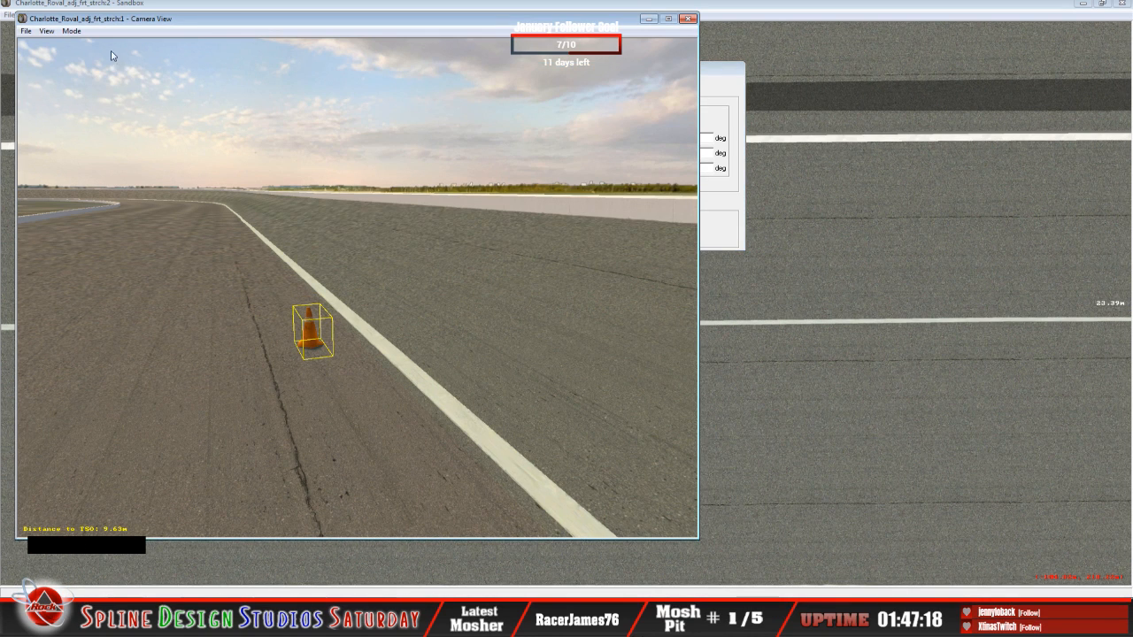
{"action": "left_click", "coordinate": [71, 31]}
{"action": "left_click", "coordinate": [84, 56]}
{"action": "key", "text": "space"}
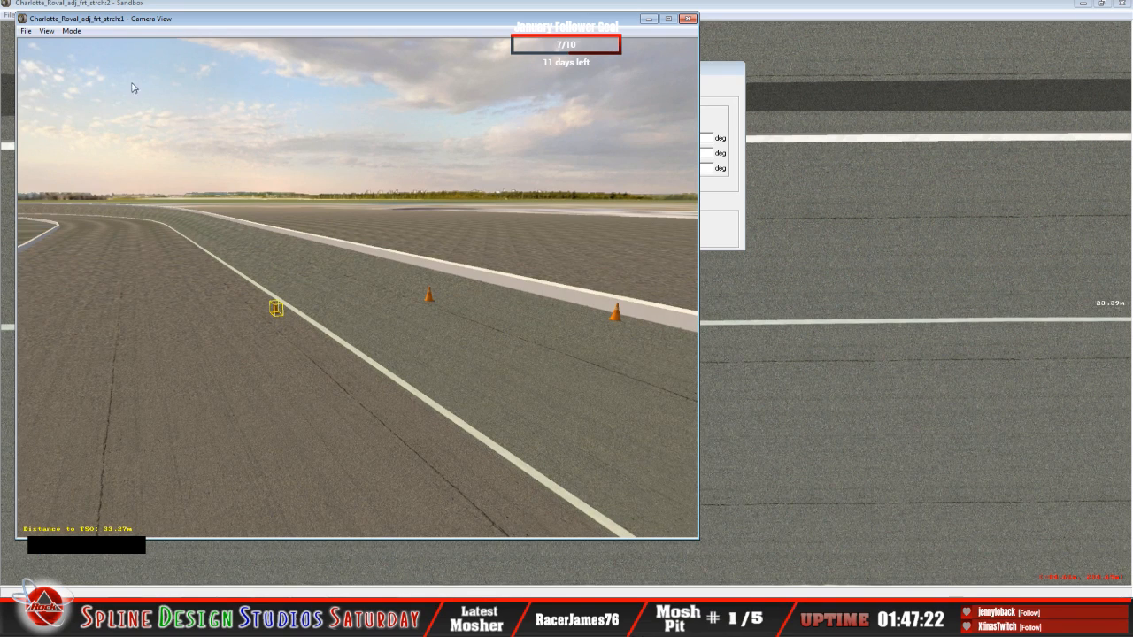
{"action": "left_click", "coordinate": [70, 32]}
{"action": "left_click", "coordinate": [85, 56]}
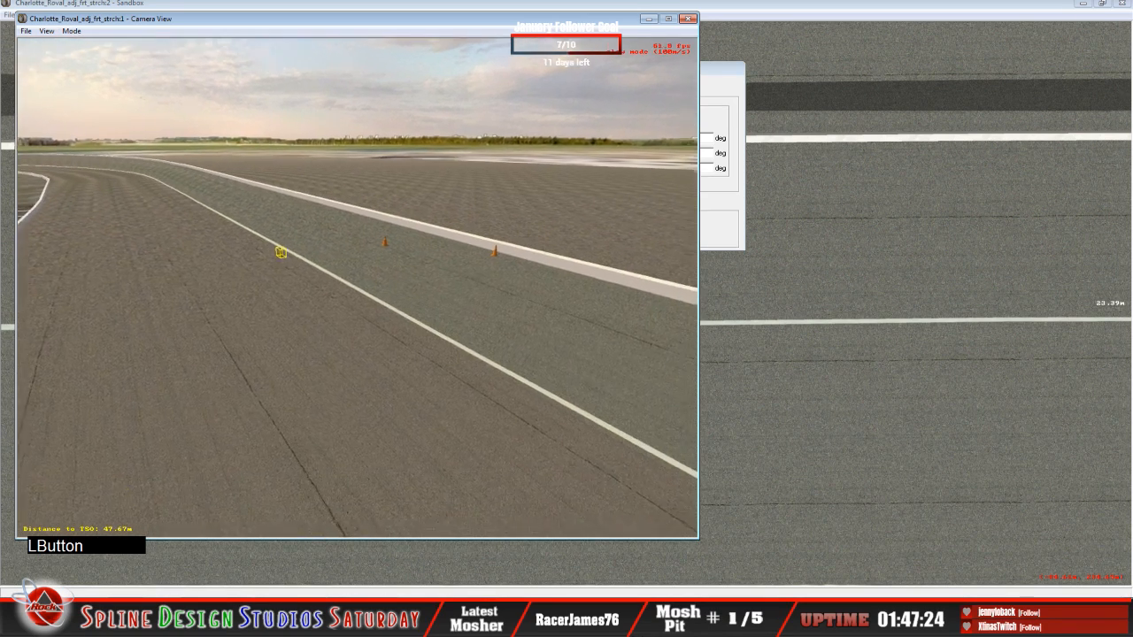
{"action": "right_click", "coordinate": [357, 288]}
{"action": "left_click", "coordinate": [357, 288]}
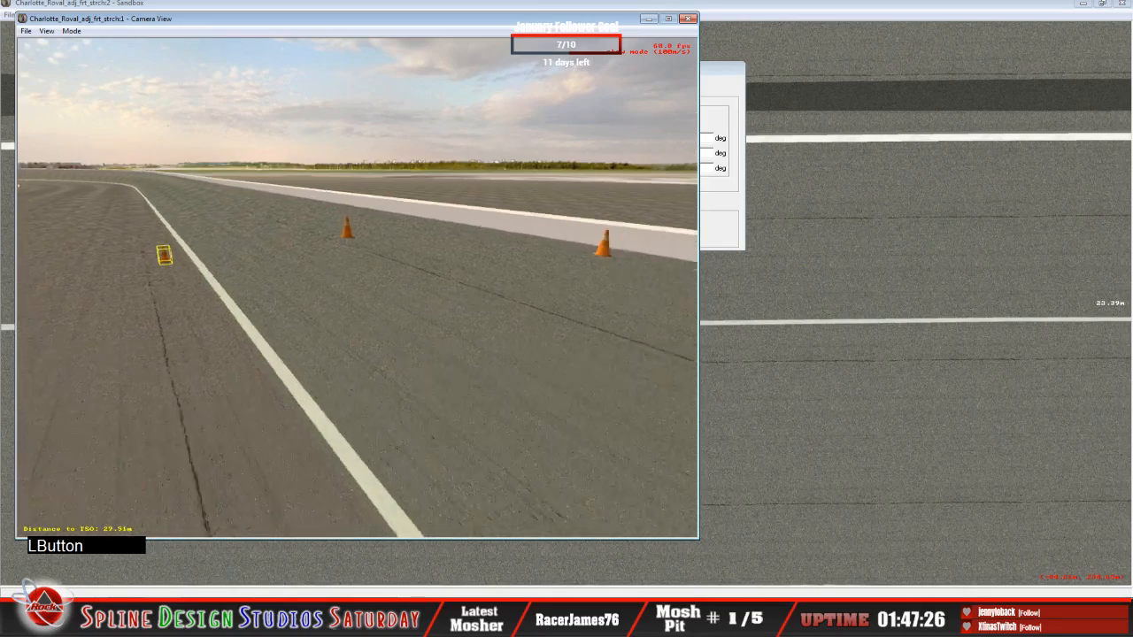
{"action": "right_click", "coordinate": [359, 293]}
{"action": "left_click", "coordinate": [358, 292]}
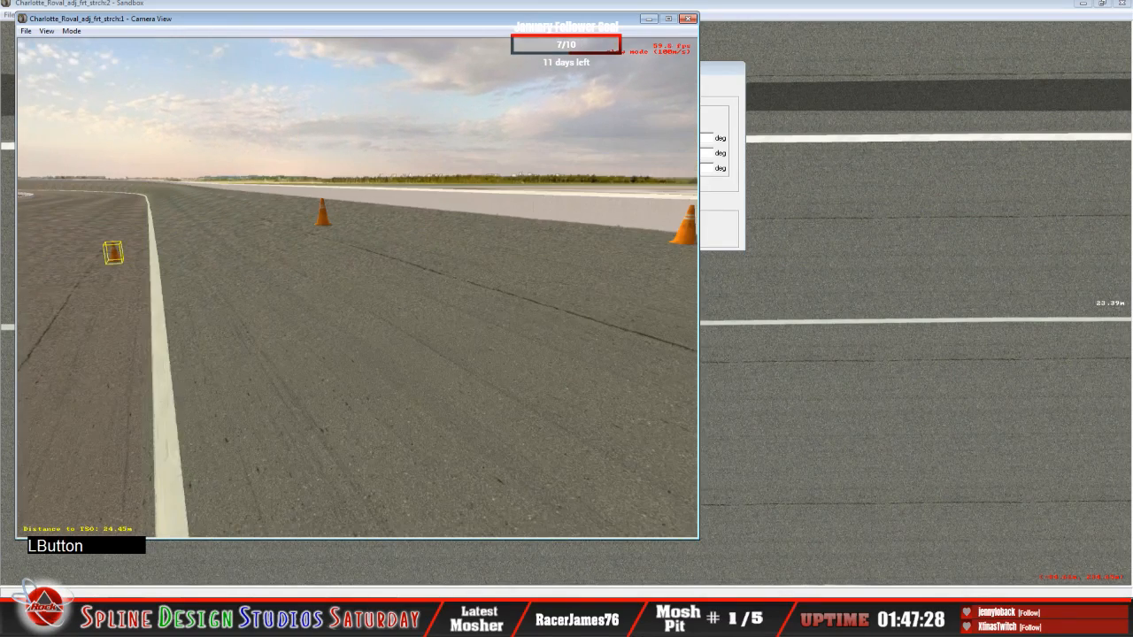
{"action": "key", "text": "space"}
Lower the middle cone on the cyan line by setting its Z position to 4.500 m.
{"action": "left_click", "coordinate": [766, 13]}
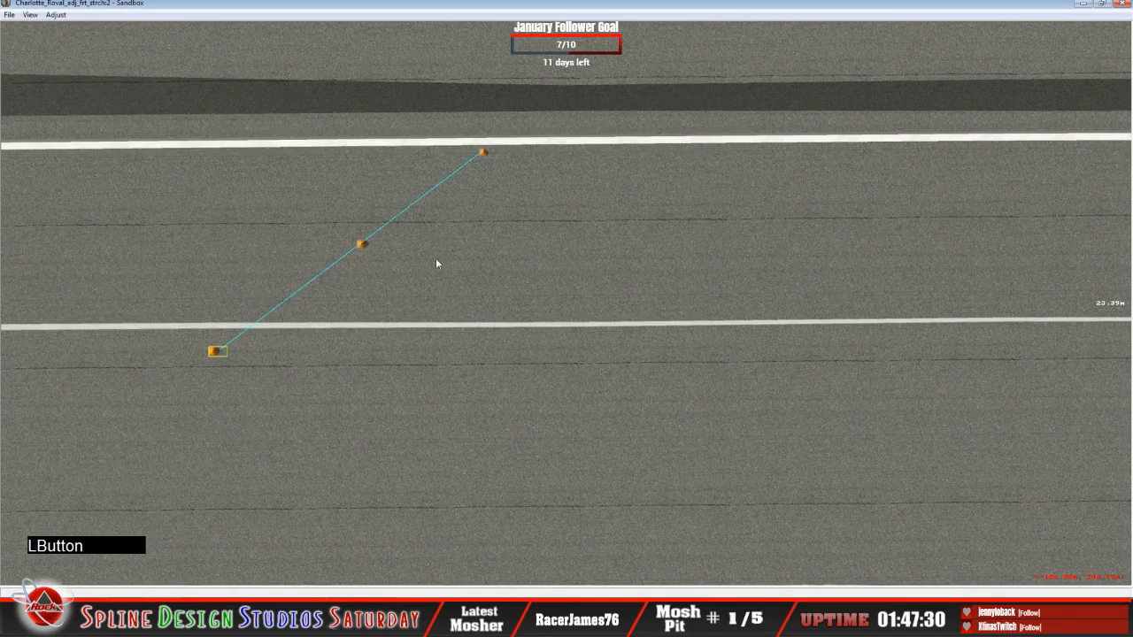
{"action": "left_click", "coordinate": [363, 245]}
{"action": "left_click", "coordinate": [388, 620]}
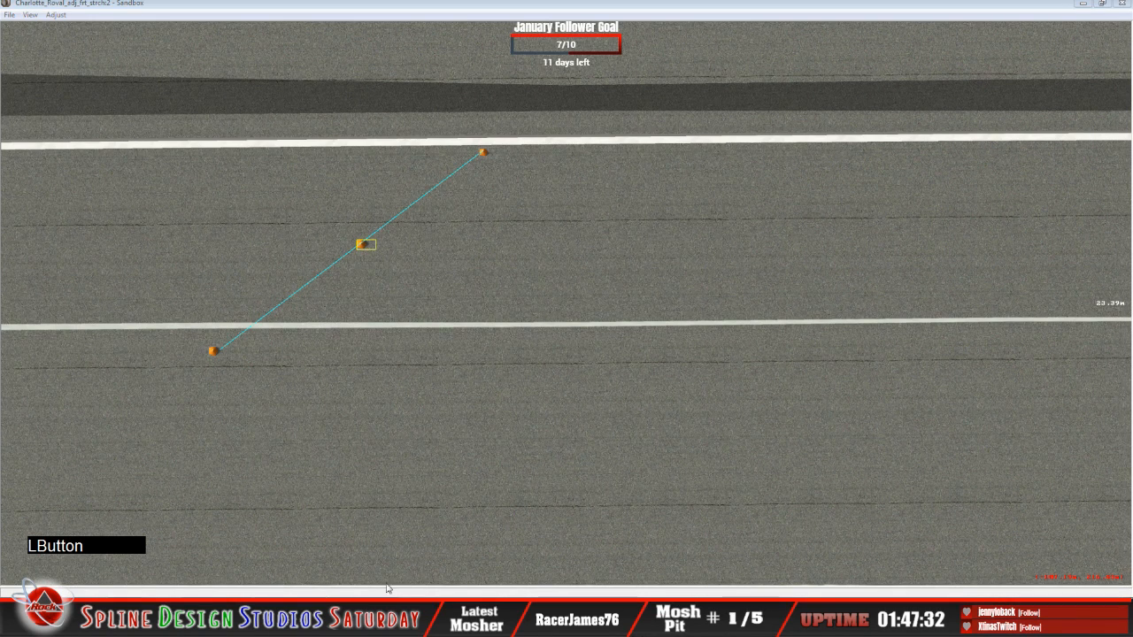
{"action": "left_click", "coordinate": [385, 549]}
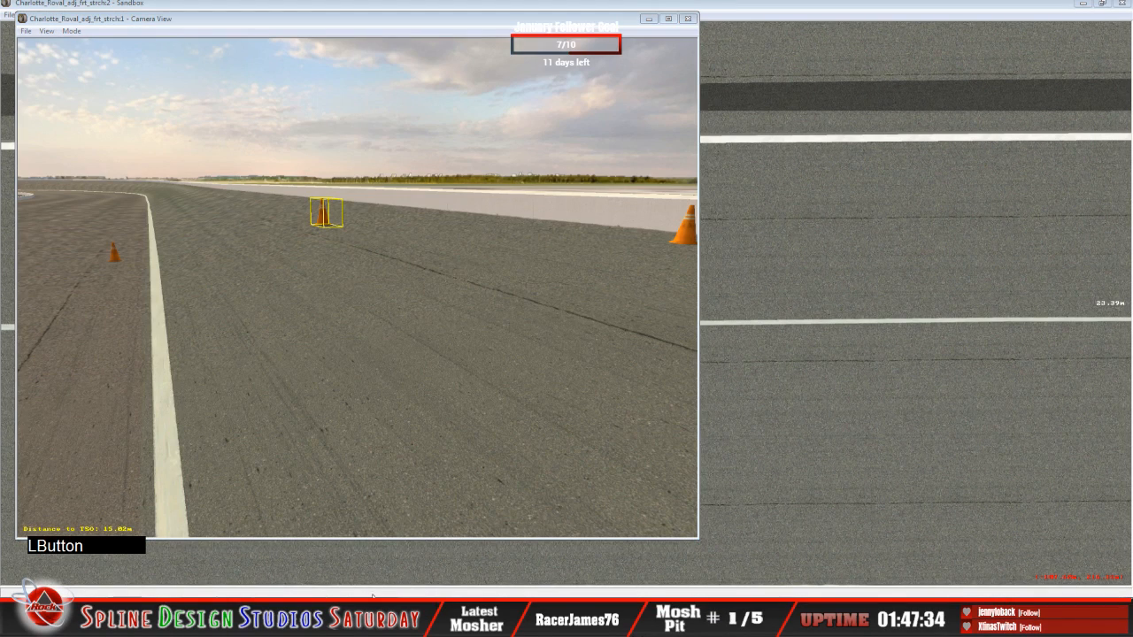
{"action": "left_click_drag", "start_coordinate": [462, 73], "coordinate": [482, 335]}
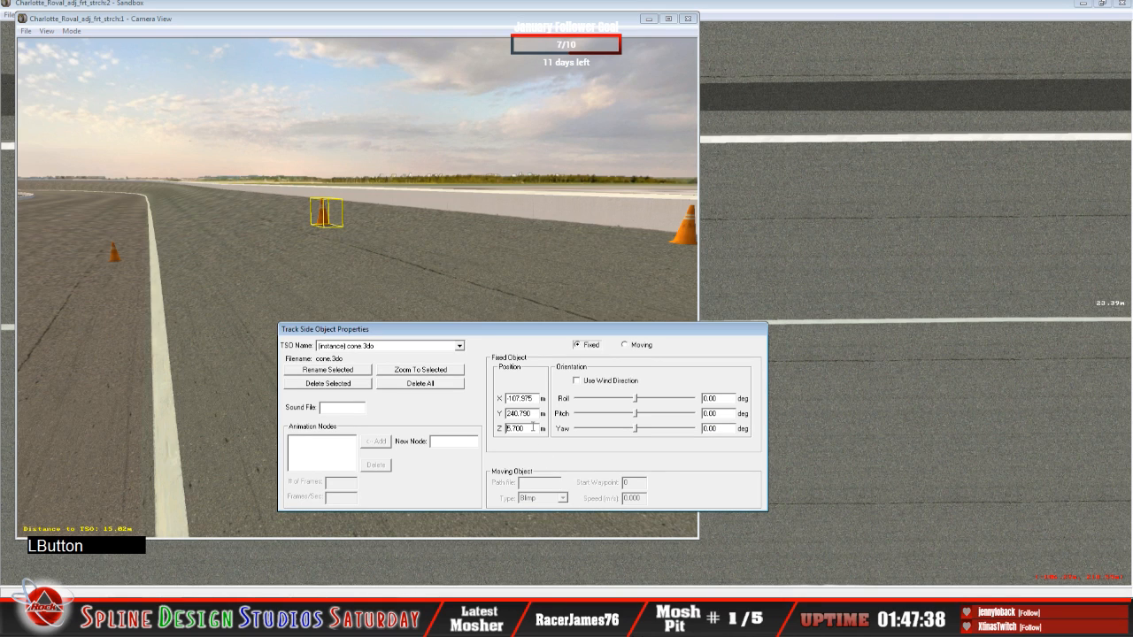
{"action": "key", "text": "BackSpace"}
{"action": "key", "text": "BackSpace"}
{"action": "key", "text": "BackSpace"}
{"action": "key", "text": "BackSpace"}
{"action": "key", "text": "BackSpace"}
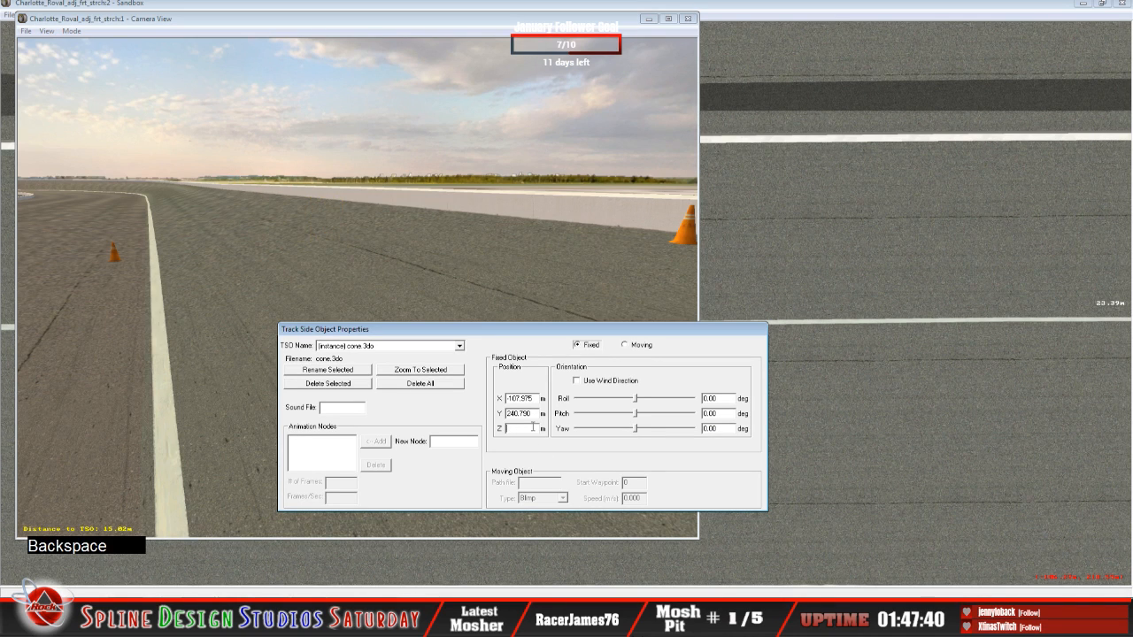
{"action": "type", "text": "4"}
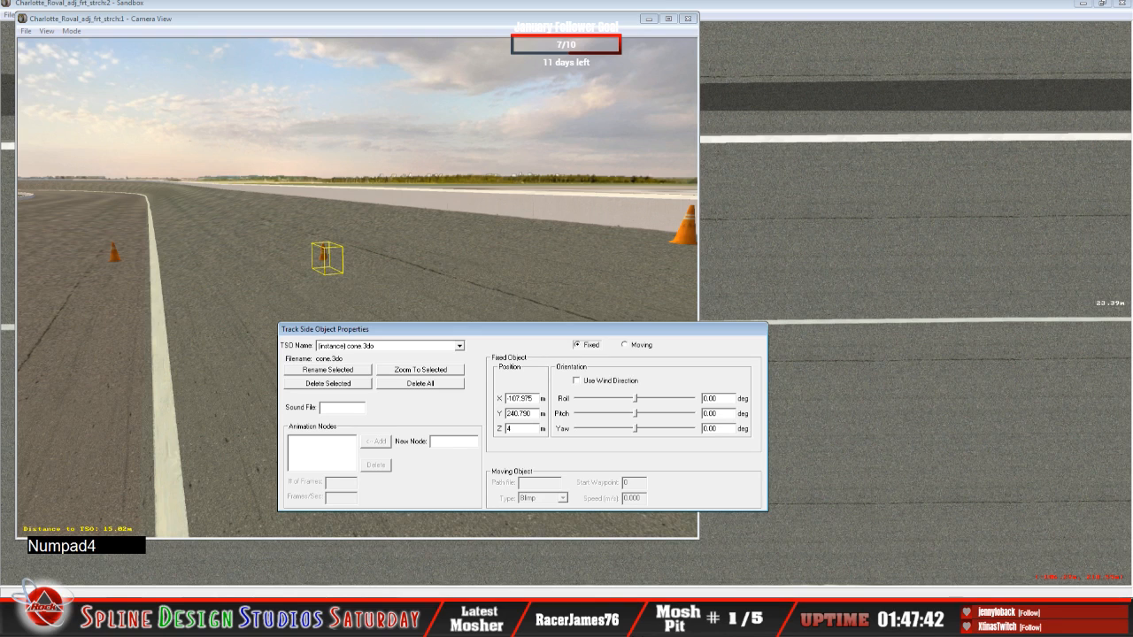
{"action": "type", "text": ".5"}
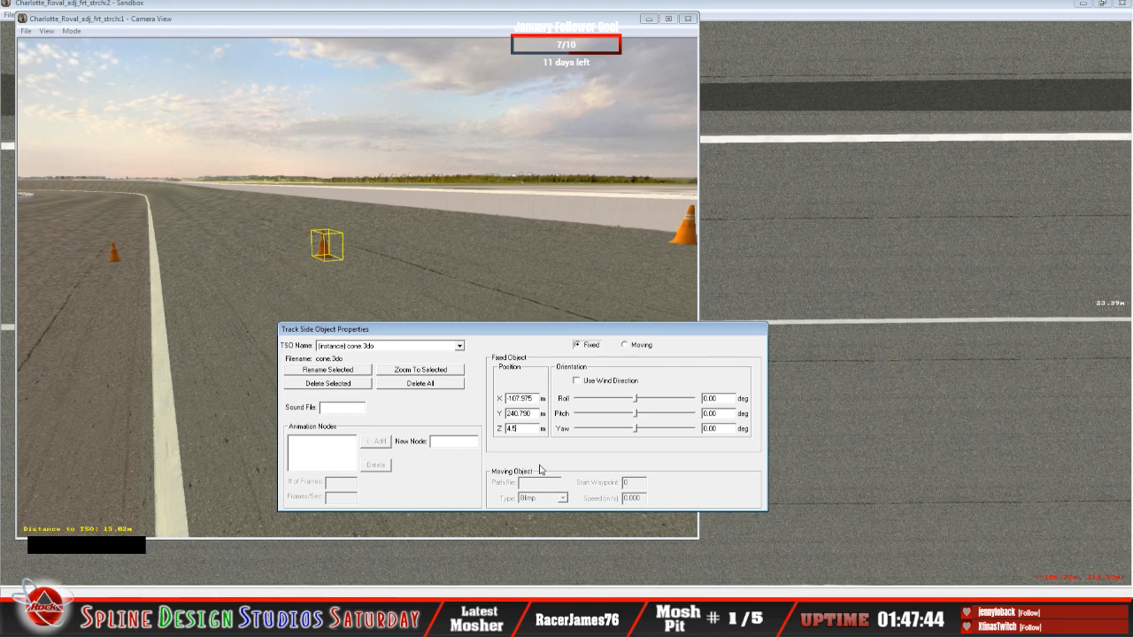
{"action": "type", "text": "00"}
Fly along the straight and past the pit wall in slew mode to check the lowered middle cone against its neighbours.
{"action": "left_click", "coordinate": [308, 305]}
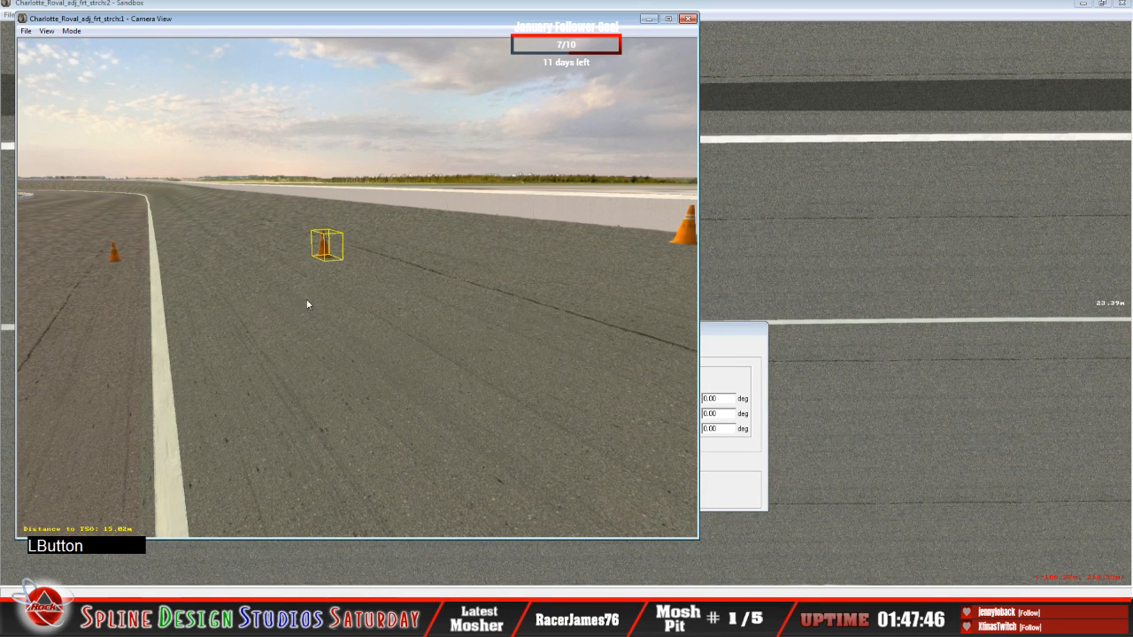
{"action": "left_click", "coordinate": [71, 31]}
{"action": "left_click", "coordinate": [92, 56]}
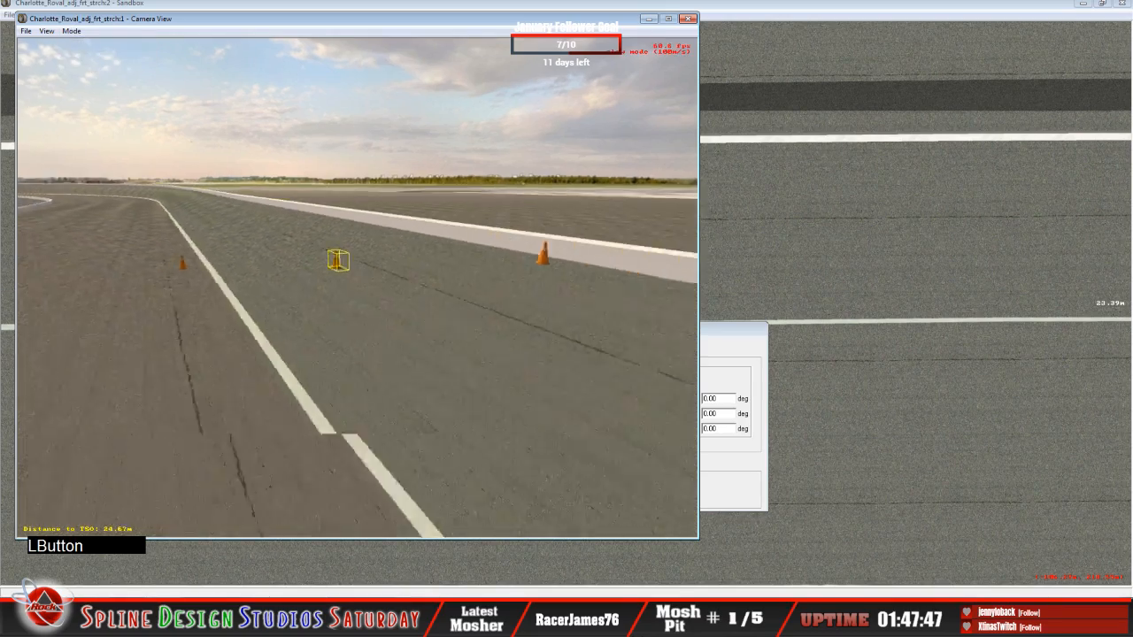
{"action": "right_click", "coordinate": [358, 287]}
{"action": "left_click", "coordinate": [357, 288]}
{"action": "right_click", "coordinate": [358, 288]}
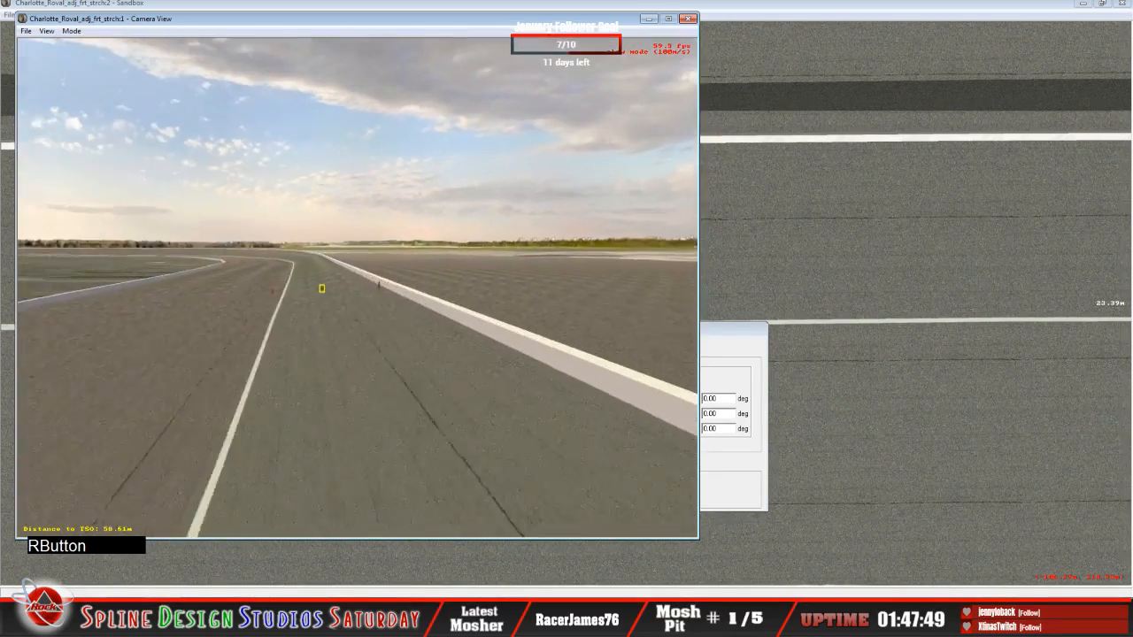
{"action": "right_click", "coordinate": [357, 288]}
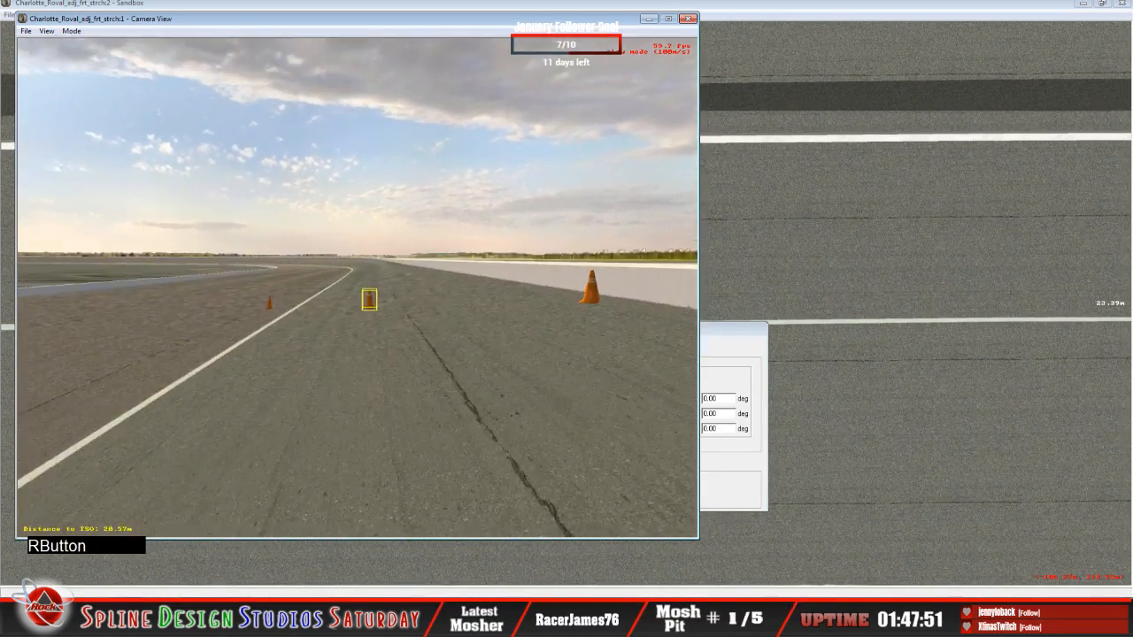
{"action": "left_click", "coordinate": [358, 287]}
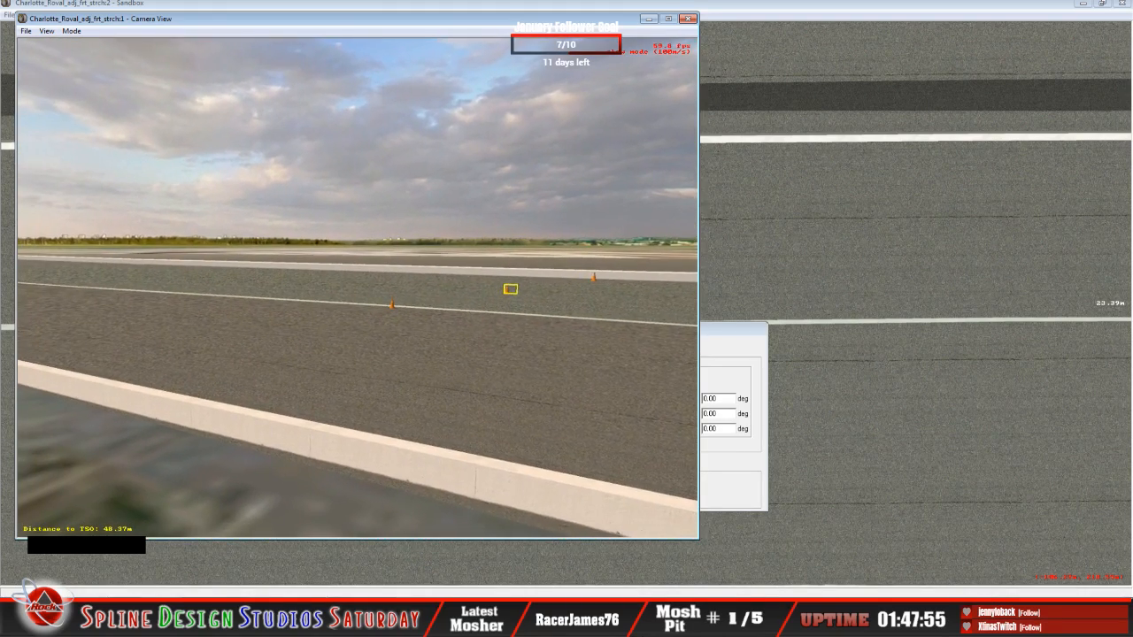
{"action": "key", "text": "KP_Subtract"}
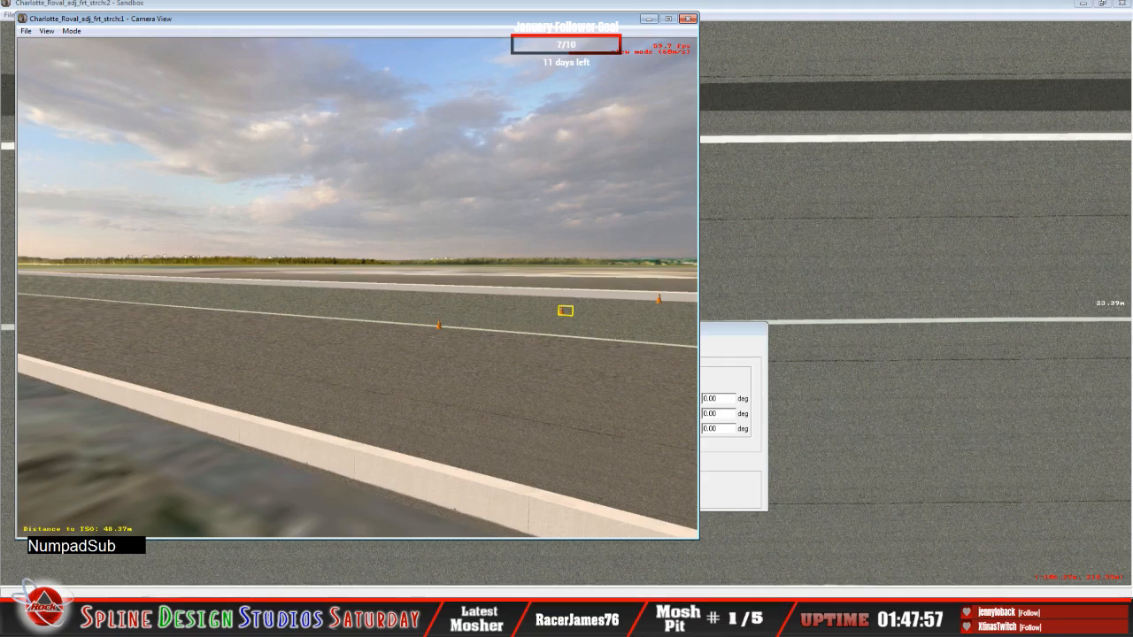
{"action": "right_click", "coordinate": [357, 287]}
{"action": "left_click", "coordinate": [358, 288]}
{"action": "right_click", "coordinate": [357, 288]}
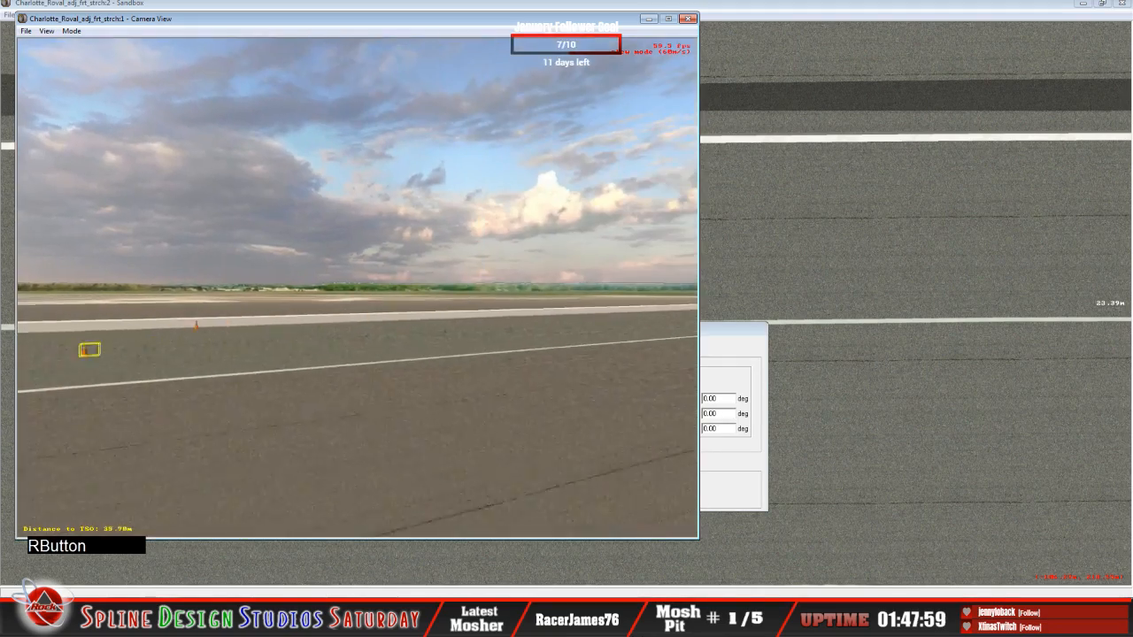
{"action": "left_click", "coordinate": [358, 288]}
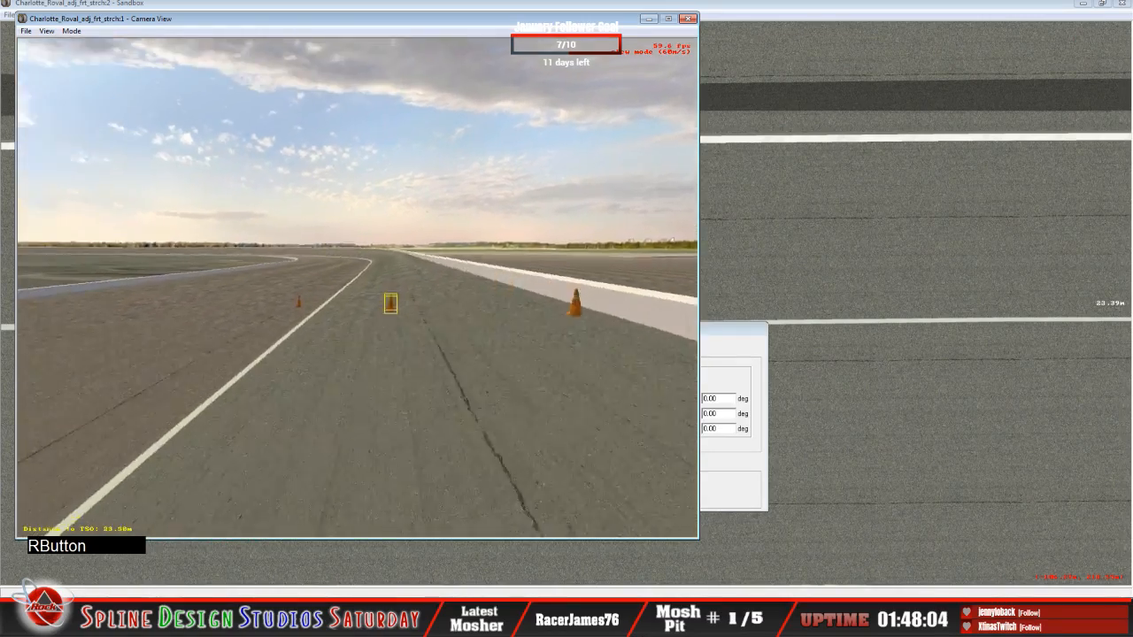
{"action": "left_click_drag", "start_coordinate": [358, 288], "coordinate": [358, 345]}
{"action": "right_click_drag", "start_coordinate": [358, 288], "coordinate": [371, 341]}
{"action": "key", "text": "space"}
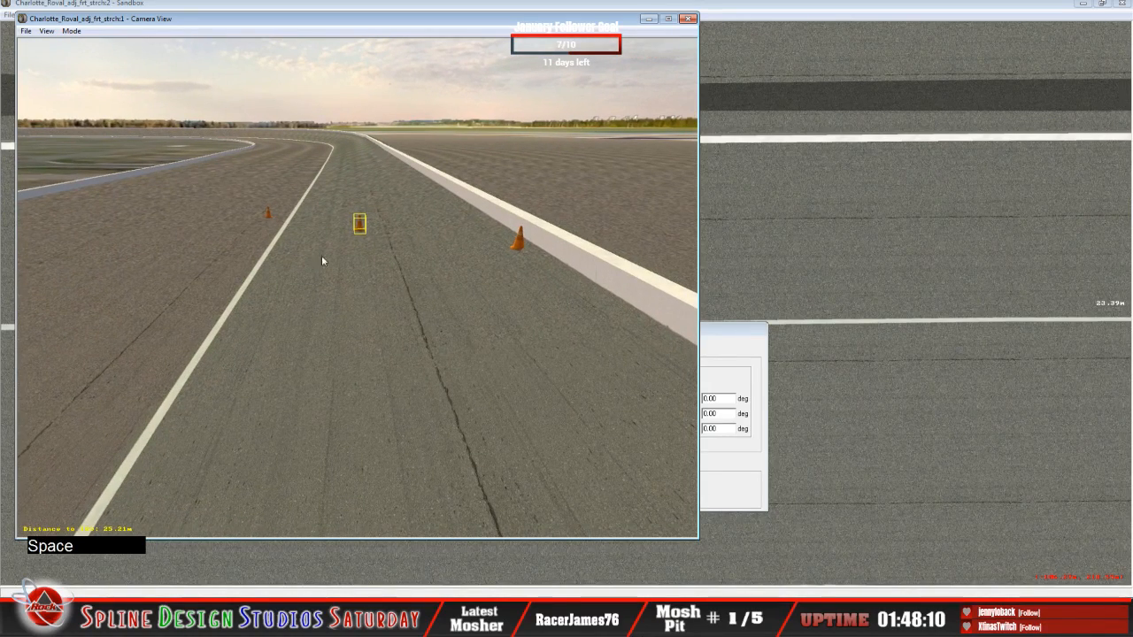
In the geometry editing view, redraw the linear guide about 6.9 m long from its lower end along the painted line's curve.
{"action": "left_click", "coordinate": [746, 38]}
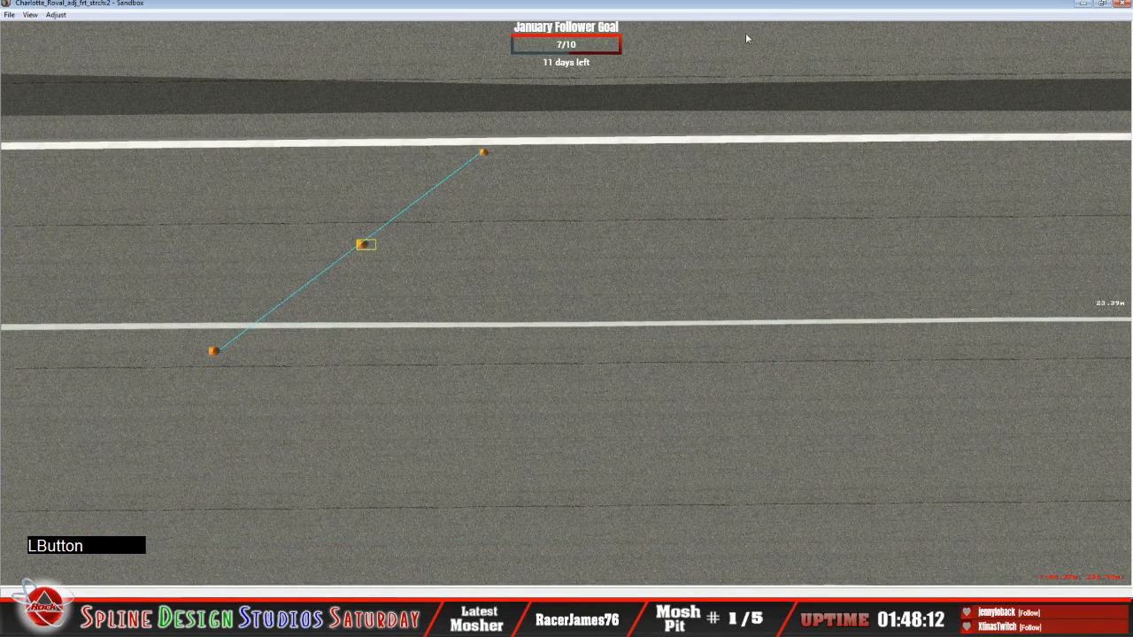
{"action": "left_click", "coordinate": [30, 15]}
{"action": "left_click", "coordinate": [74, 143]}
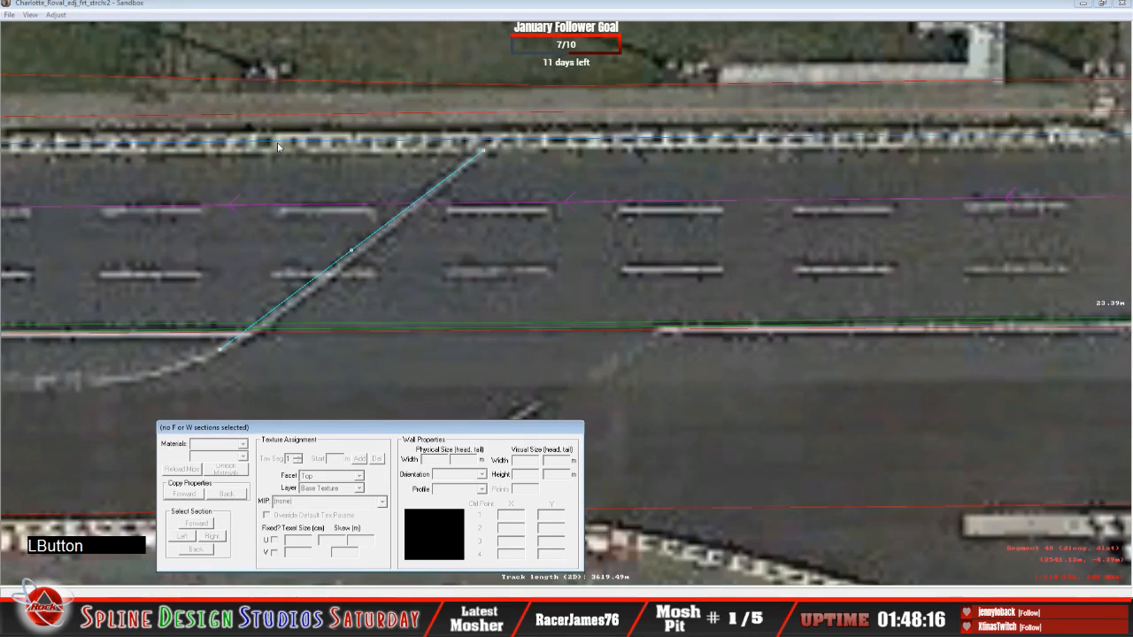
{"action": "left_click", "coordinate": [327, 155]}
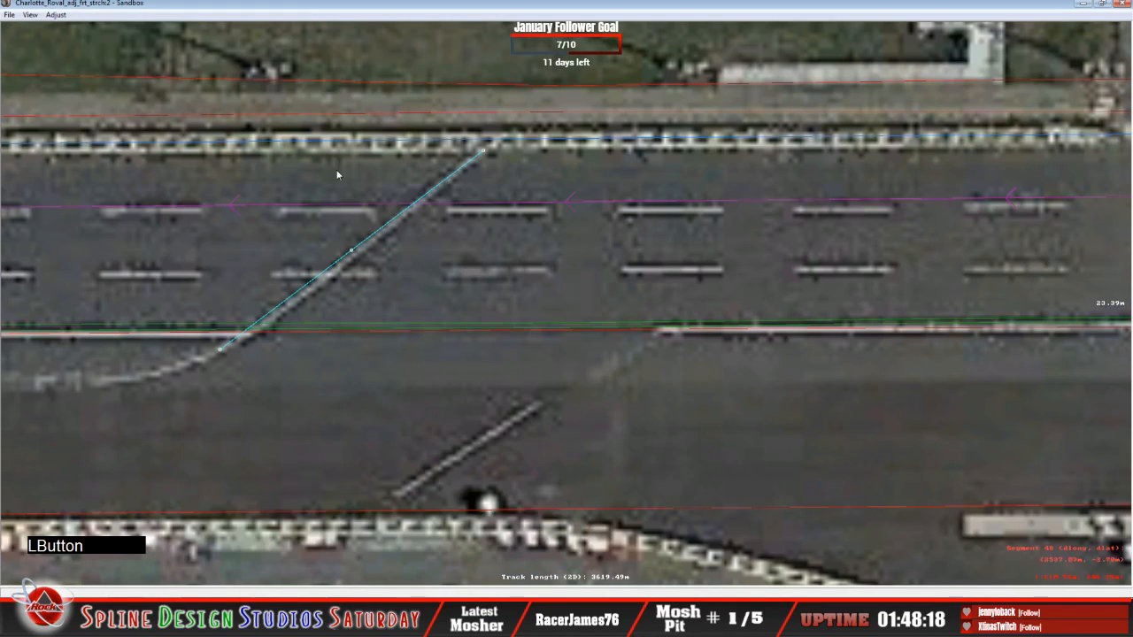
{"action": "key", "text": "c"}
{"action": "key", "text": "c"}
{"action": "key", "text": "c"}
{"action": "key", "text": "c"}
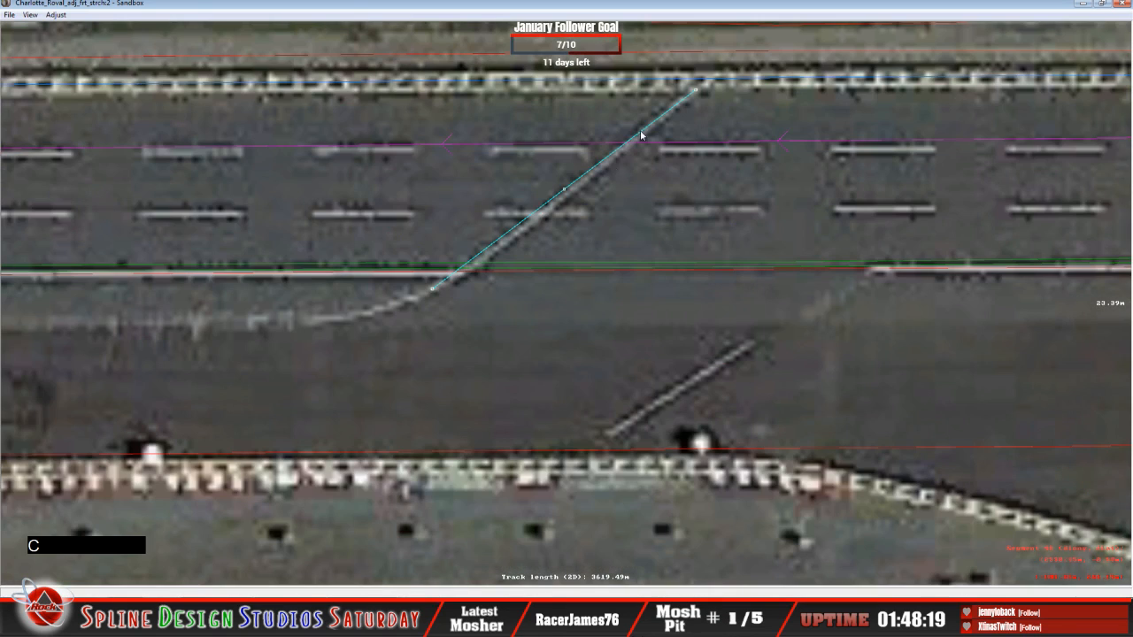
{"action": "left_click_drag", "start_coordinate": [694, 93], "coordinate": [338, 324]}
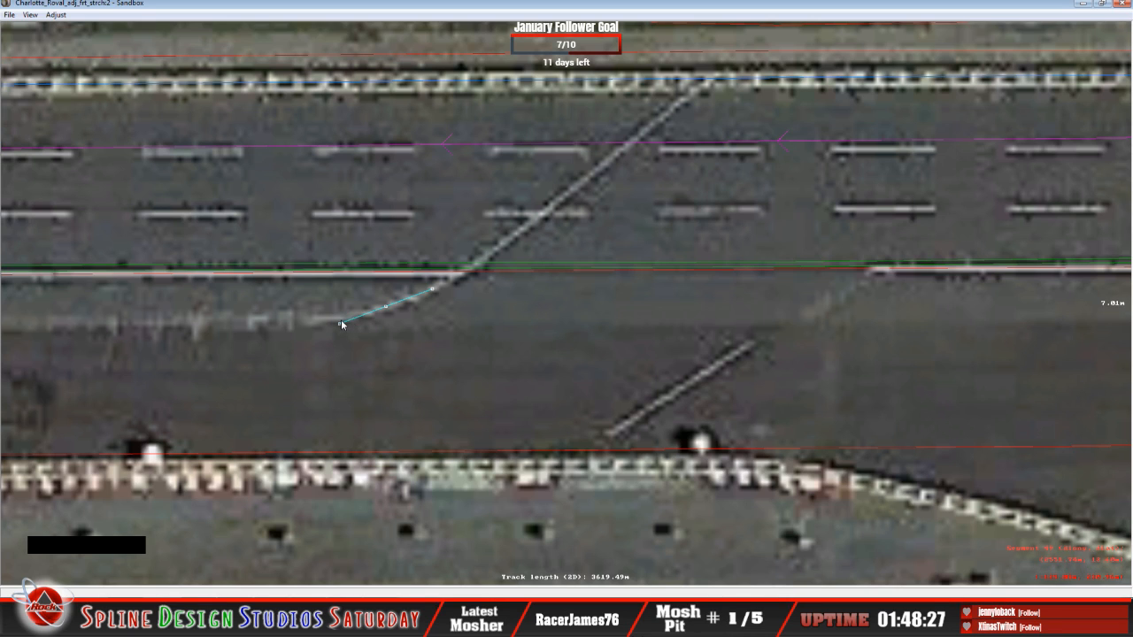
{"action": "left_click", "coordinate": [339, 321]}
{"action": "left_click", "coordinate": [339, 320]}
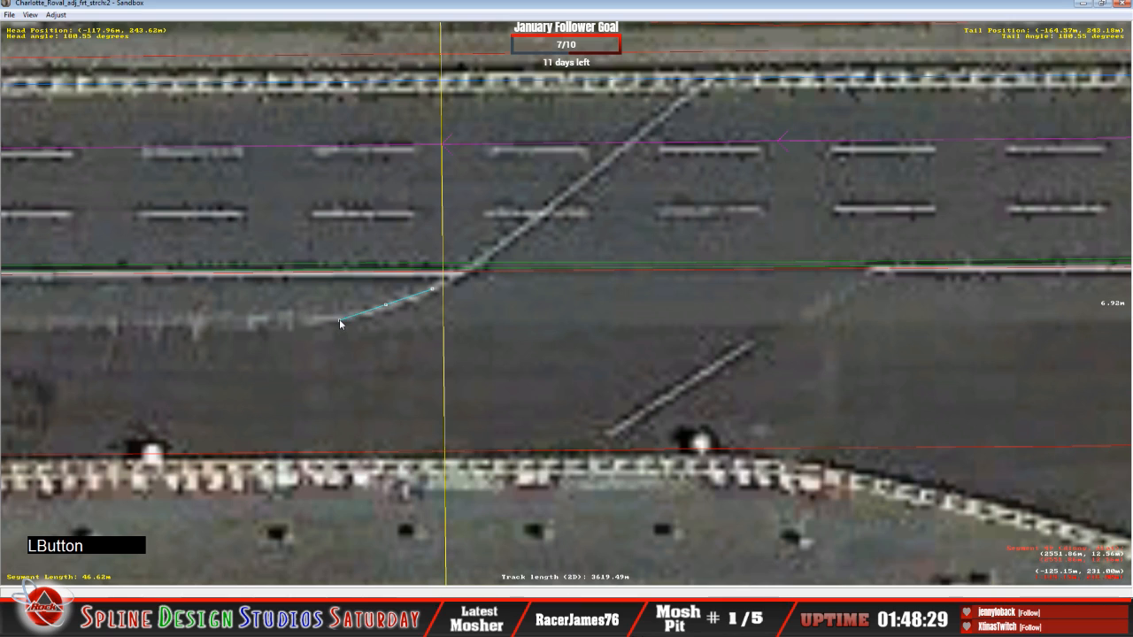
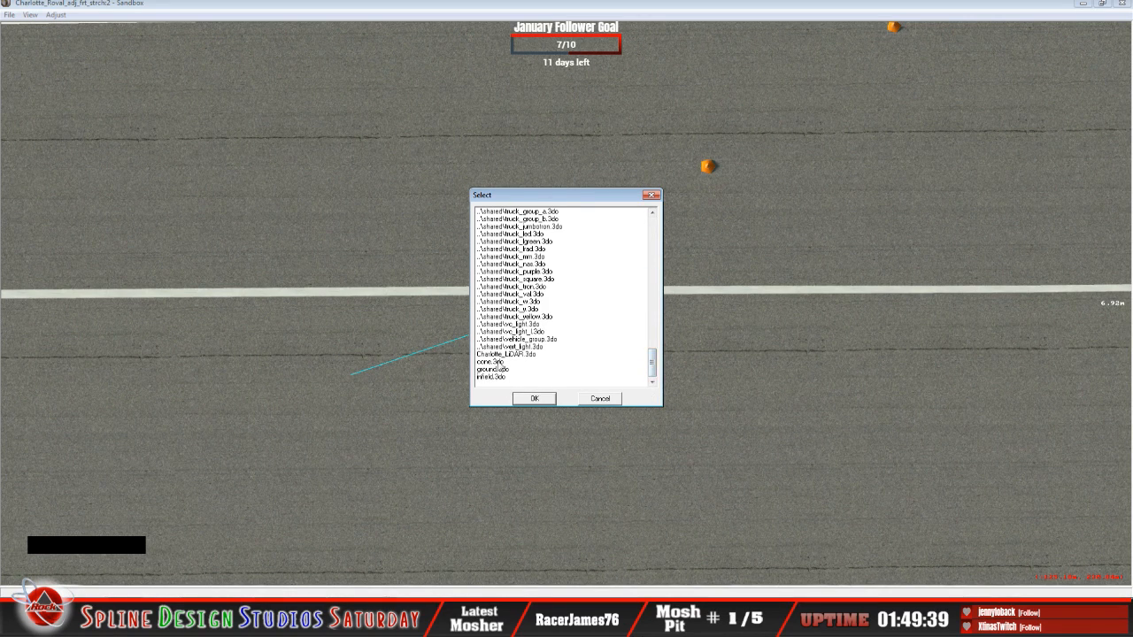
Add cone.3do at the free end of the guide as a fixed object and set its Z position to 3.200 m.
{"action": "left_click", "coordinate": [500, 362]}
{"action": "left_click", "coordinate": [529, 398]}
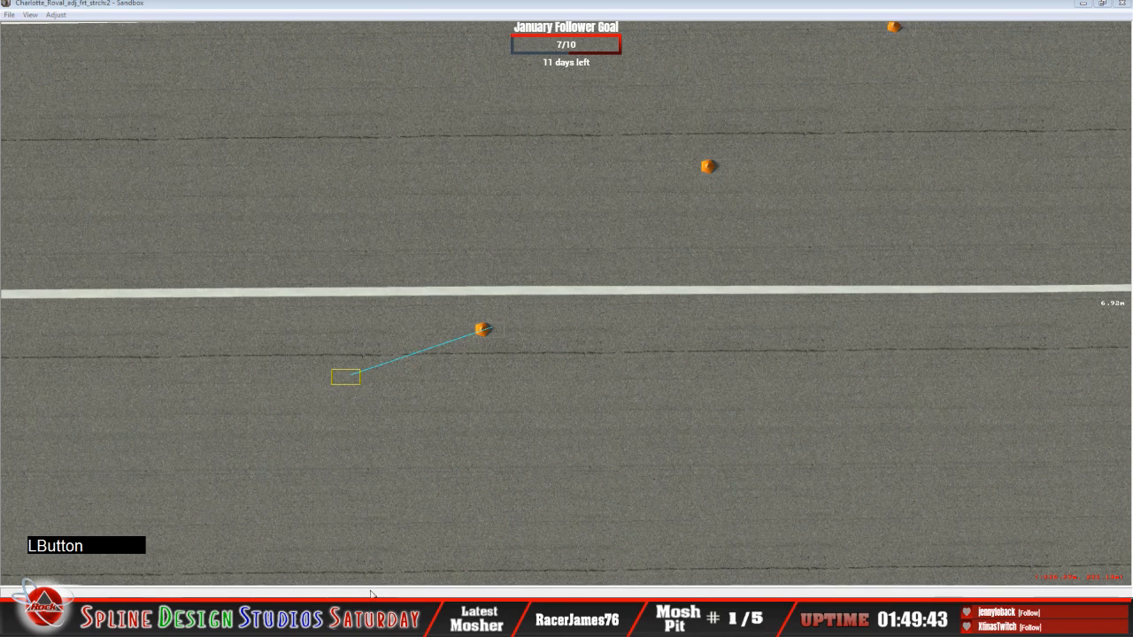
{"action": "left_click", "coordinate": [577, 344]}
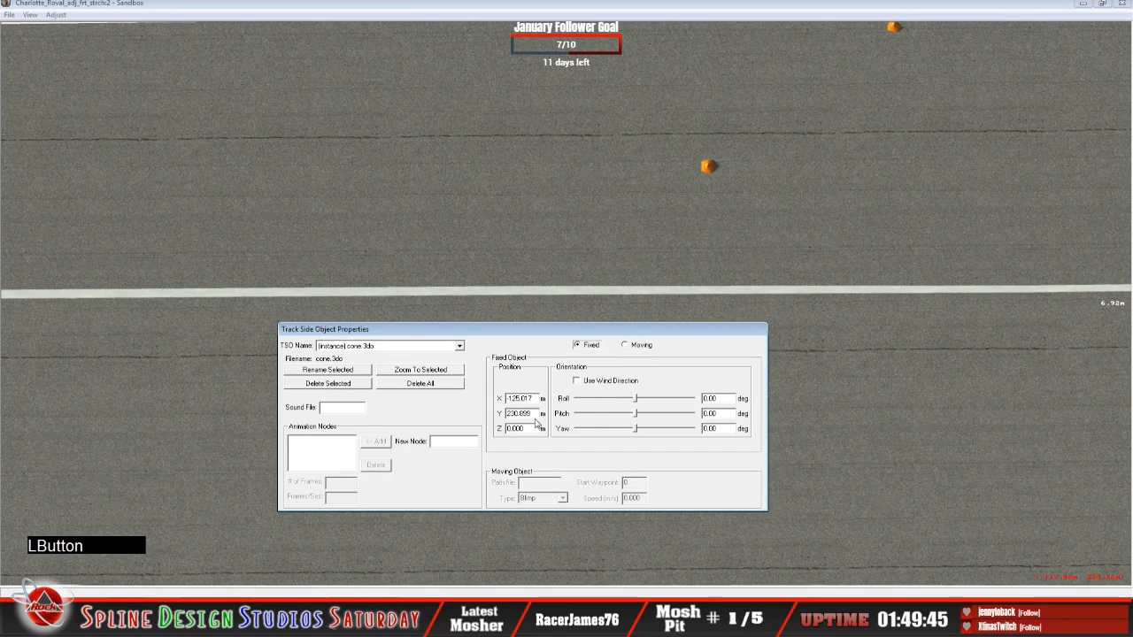
{"action": "key", "text": "BackSpace"}
{"action": "key", "text": "BackSpace"}
{"action": "key", "text": "BackSpace"}
{"action": "key", "text": "BackSpace"}
{"action": "key", "text": "BackSpace"}
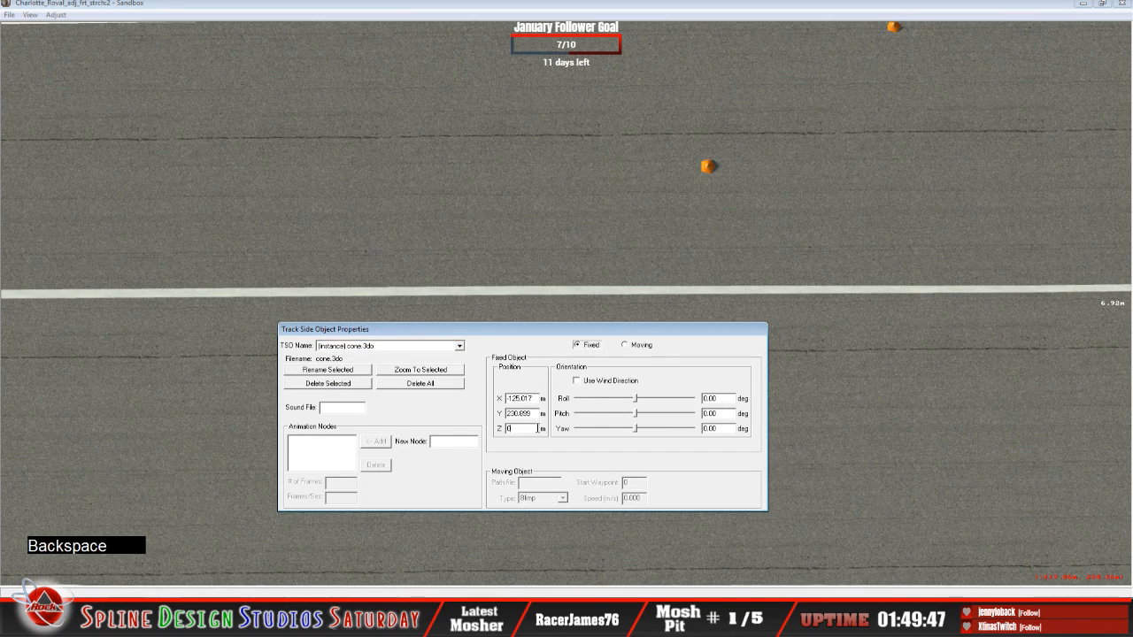
{"action": "type", "text": "3.200"}
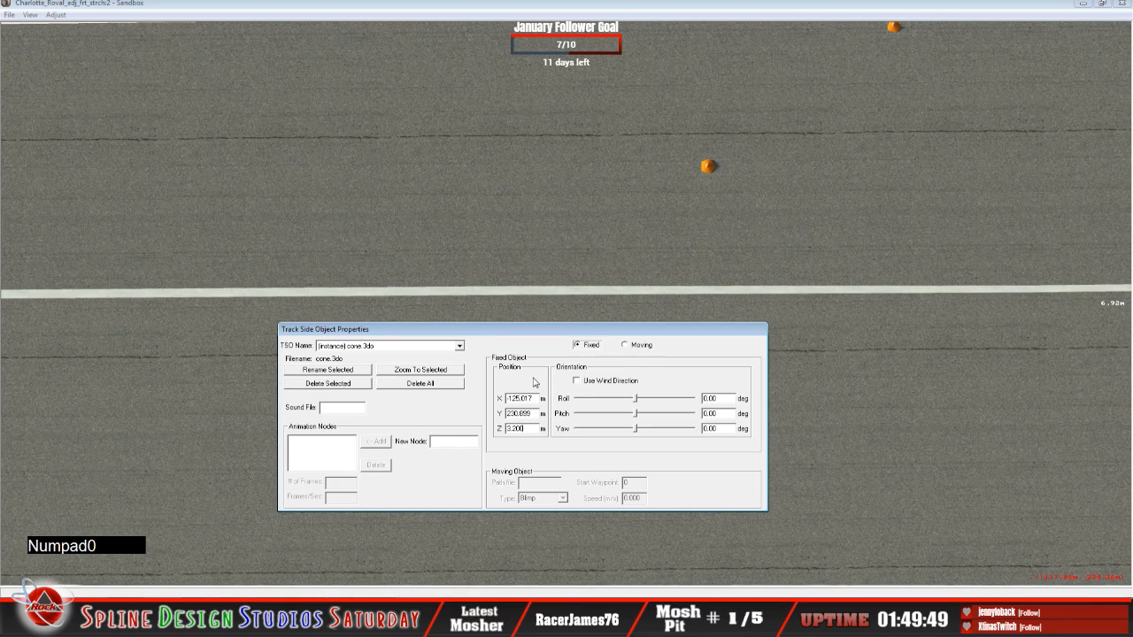
{"action": "left_click", "coordinate": [431, 28]}
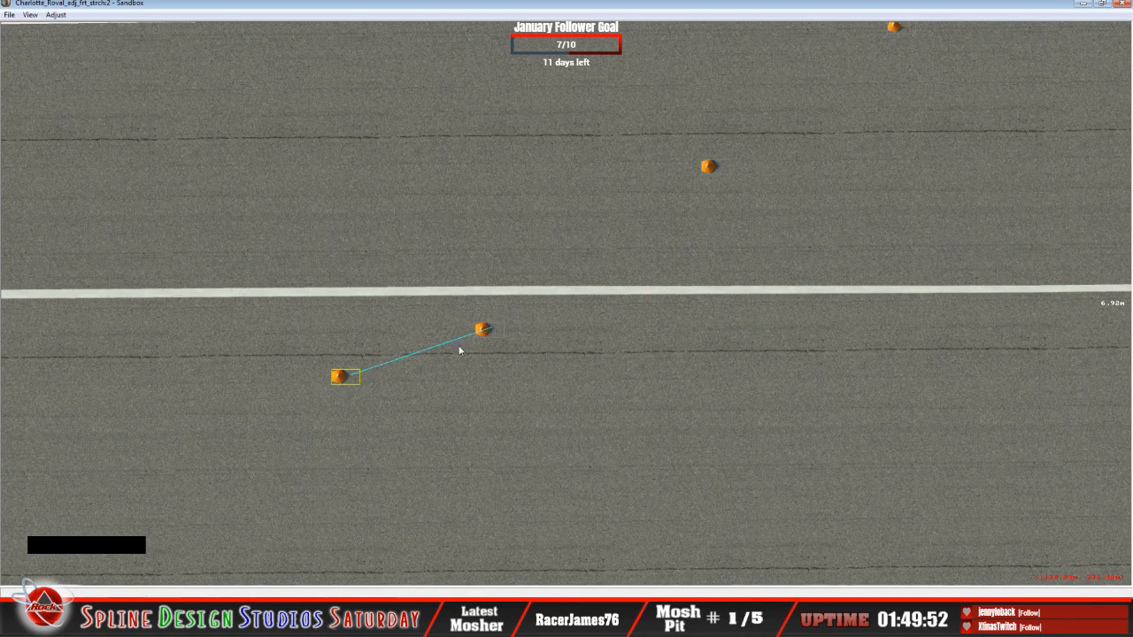
Check the position values of the cone at the guide's upper end and shift the new cone onto the guide's lower end.
{"action": "left_click", "coordinate": [485, 330]}
{"action": "left_click", "coordinate": [380, 618]}
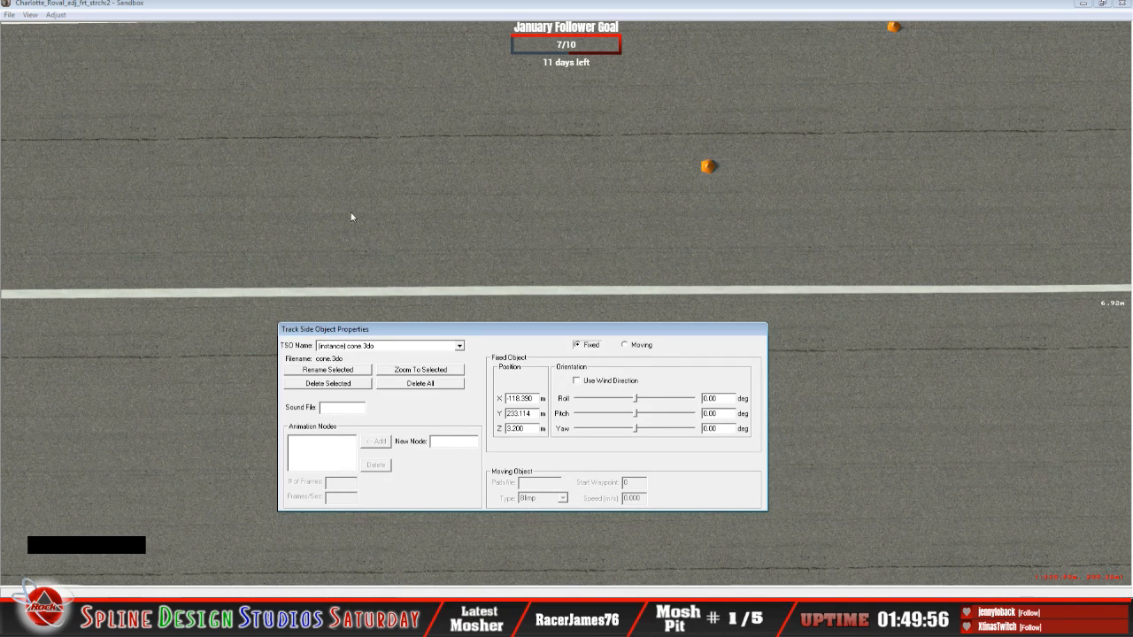
{"action": "left_click", "coordinate": [358, 22]}
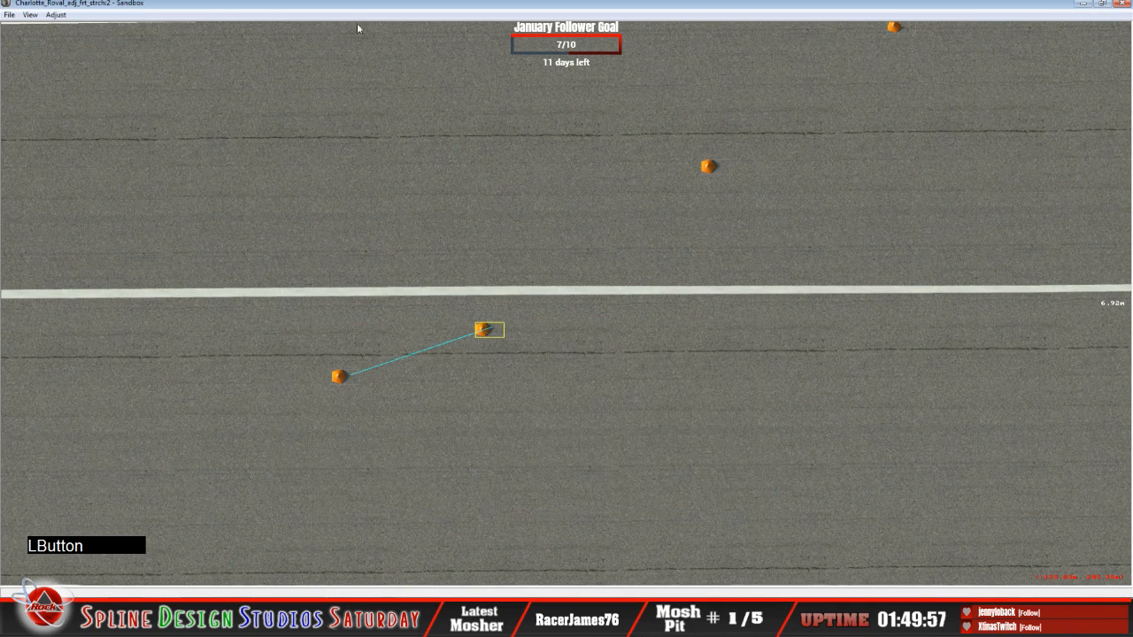
{"action": "left_click", "coordinate": [340, 377]}
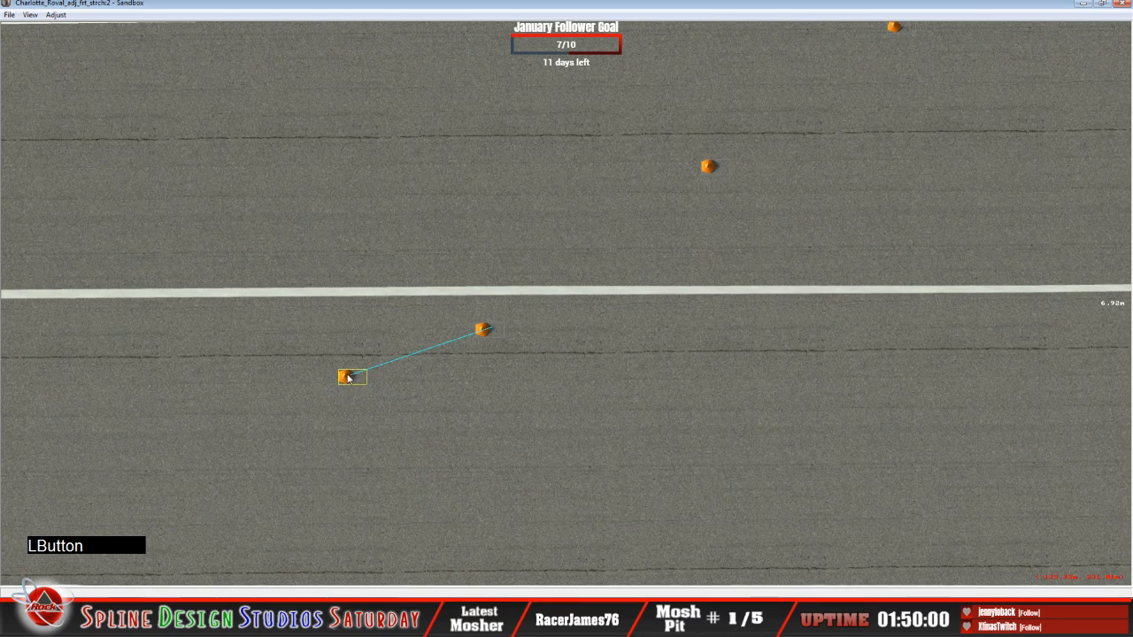
Inspect the new cone up close in slew mode to judge how it sits on the track surface, then close the camera view.
{"action": "left_click", "coordinate": [368, 618]}
{"action": "left_click", "coordinate": [404, 549]}
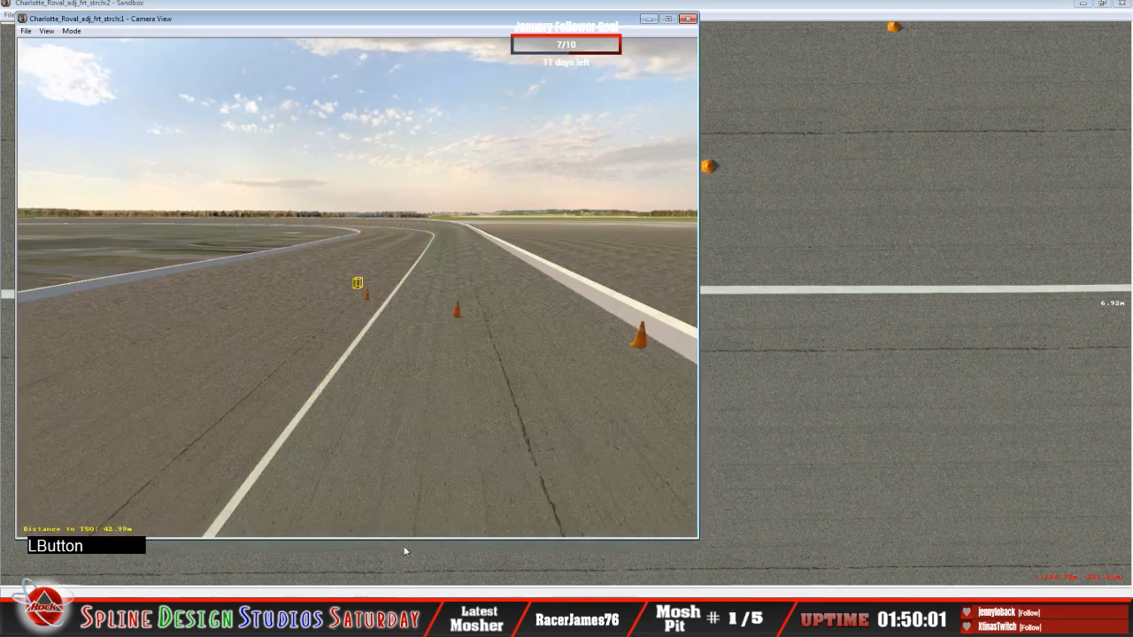
{"action": "left_click", "coordinate": [71, 31]}
{"action": "left_click", "coordinate": [91, 55]}
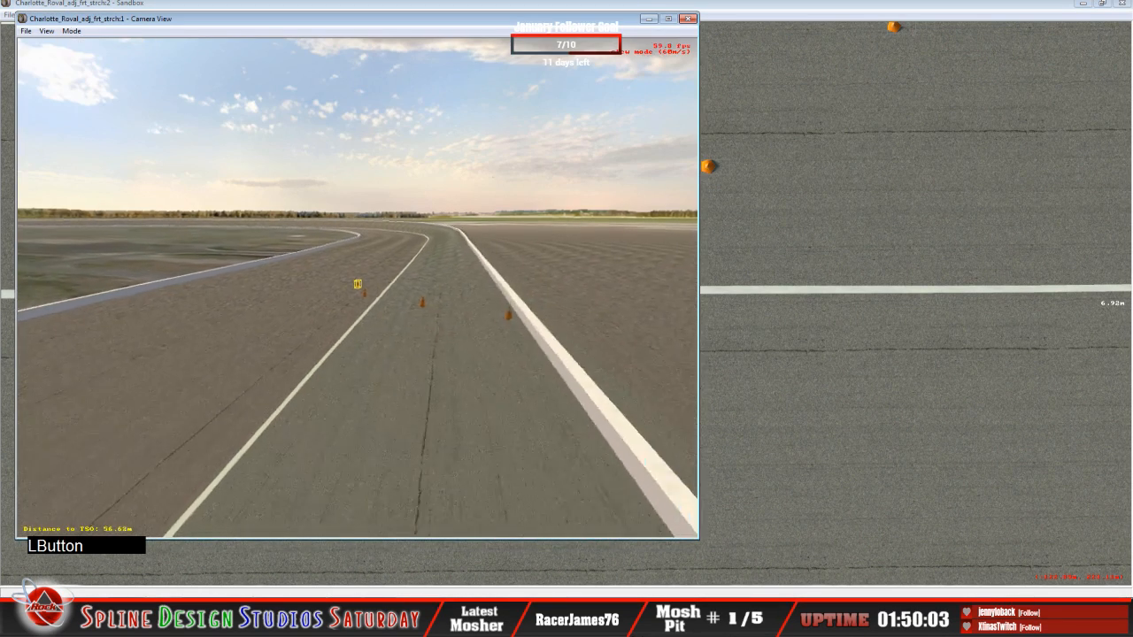
{"action": "key", "text": "space"}
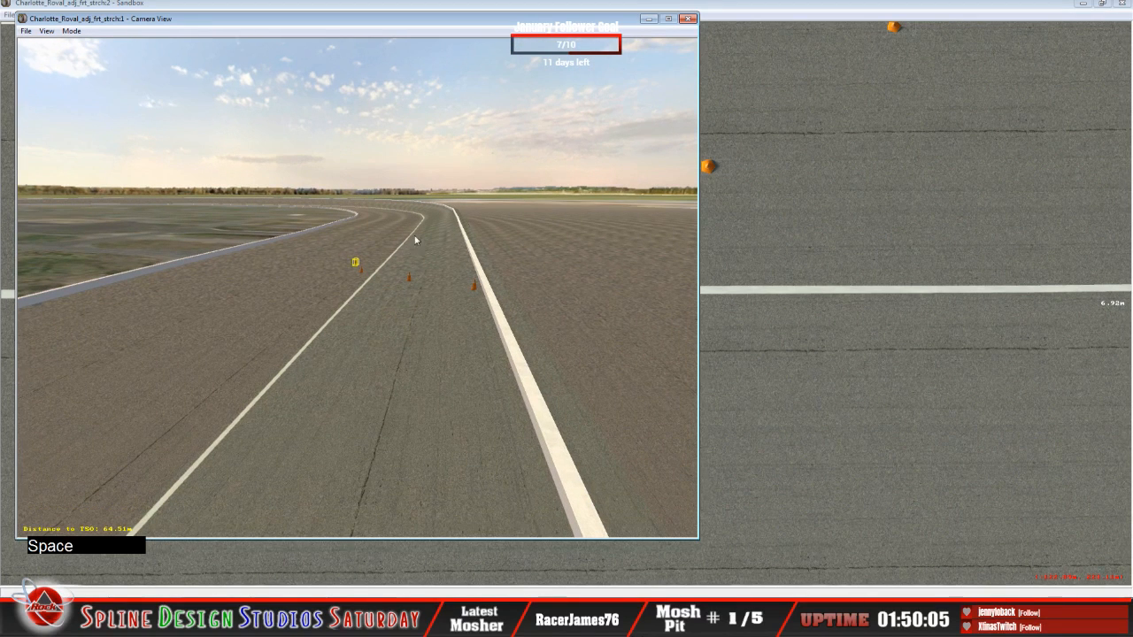
{"action": "left_click", "coordinate": [71, 31]}
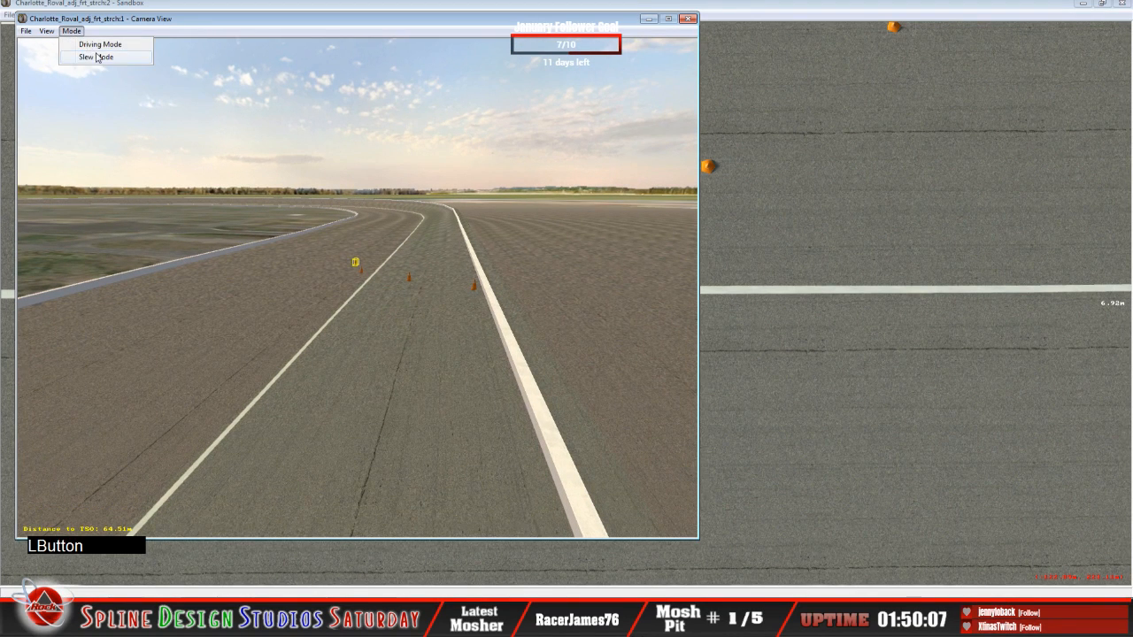
{"action": "left_click", "coordinate": [93, 55]}
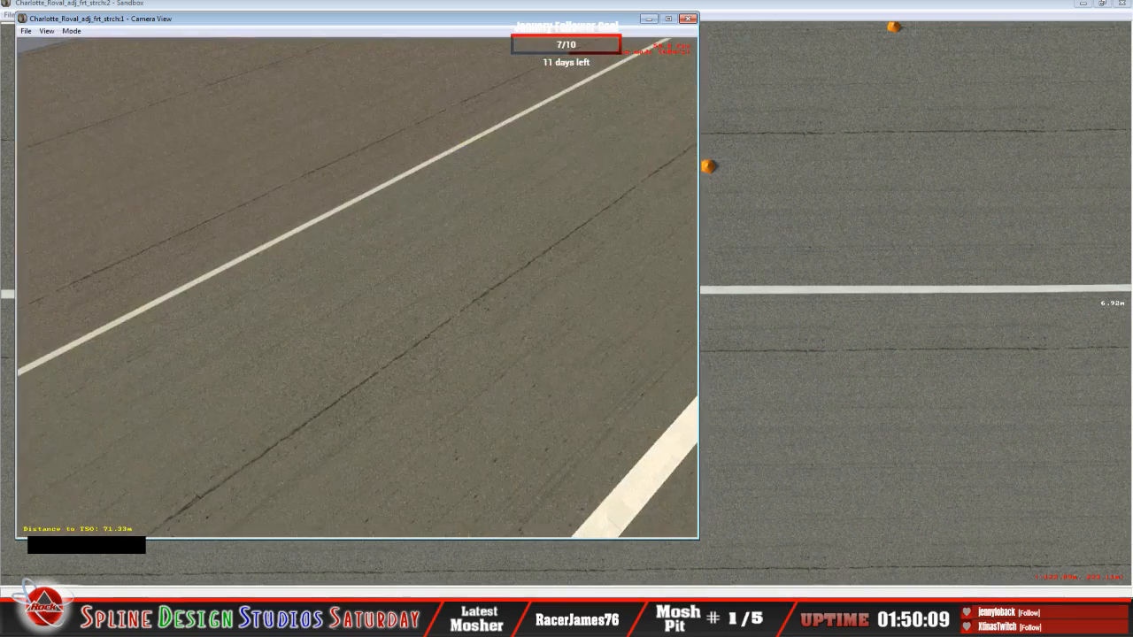
{"action": "mouse_move", "coordinate": [358, 288]}
{"action": "right_mouse_down"}
{"action": "mouse_move", "coordinate": [357, 274]}
{"action": "mouse_move", "coordinate": [367, 304]}
{"action": "mouse_move", "coordinate": [345, 288]}
{"action": "mouse_move", "coordinate": [357, 288]}
{"action": "right_mouse_up"}
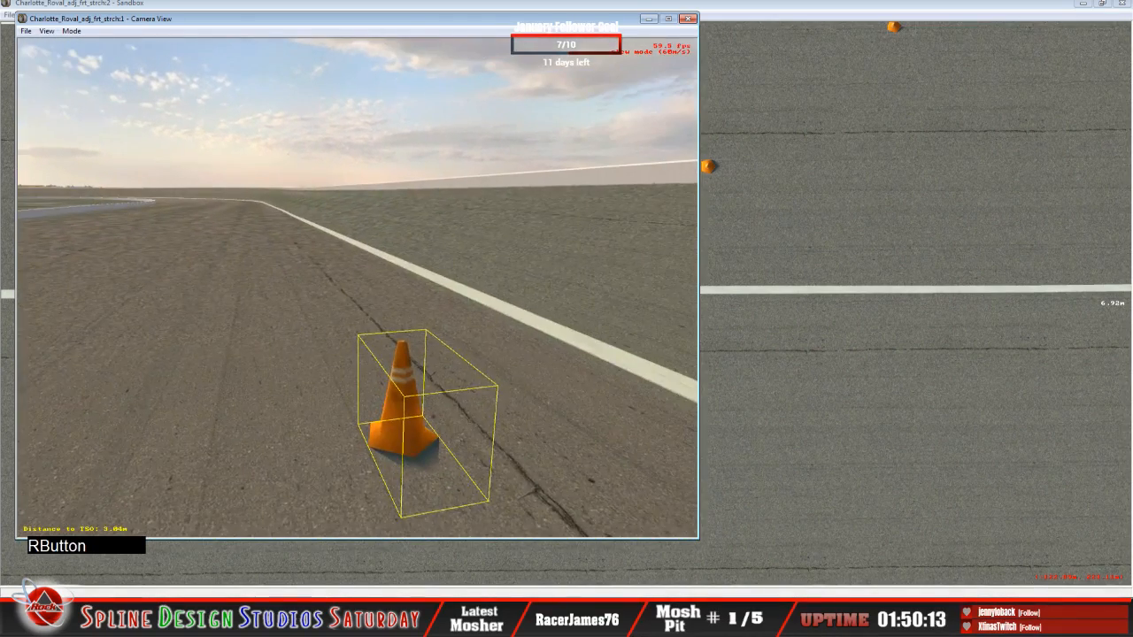
{"action": "left_click_drag", "start_coordinate": [358, 287], "coordinate": [367, 296]}
{"action": "right_click_drag", "start_coordinate": [358, 287], "coordinate": [358, 305]}
{"action": "left_click_drag", "start_coordinate": [358, 305], "coordinate": [390, 296]}
{"action": "key", "text": "space"}
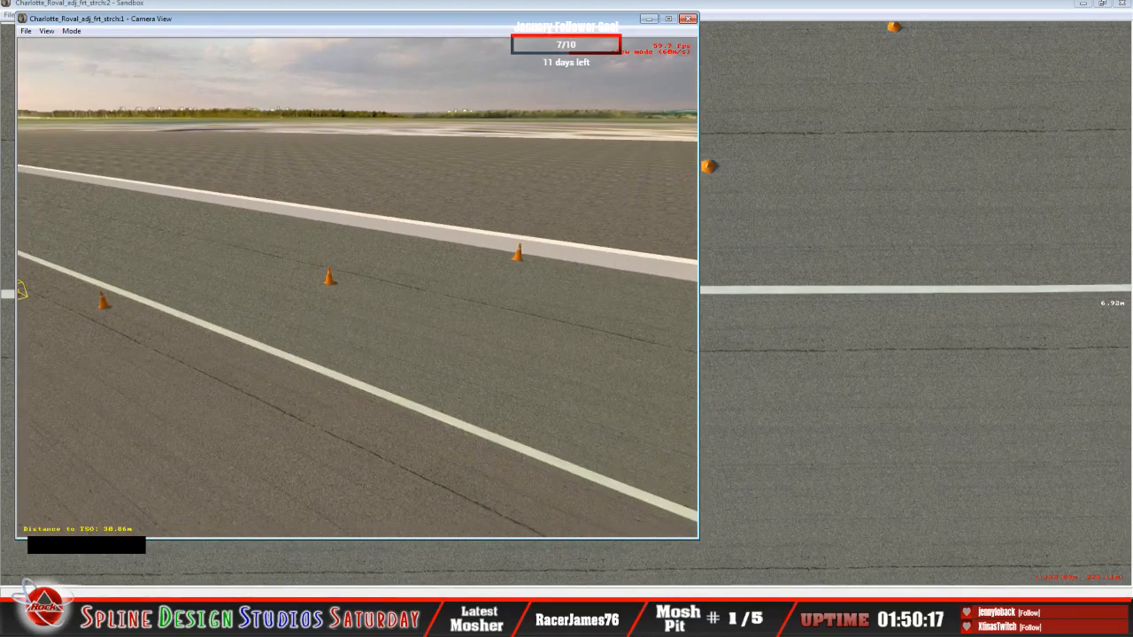
{"action": "left_click", "coordinate": [687, 19]}
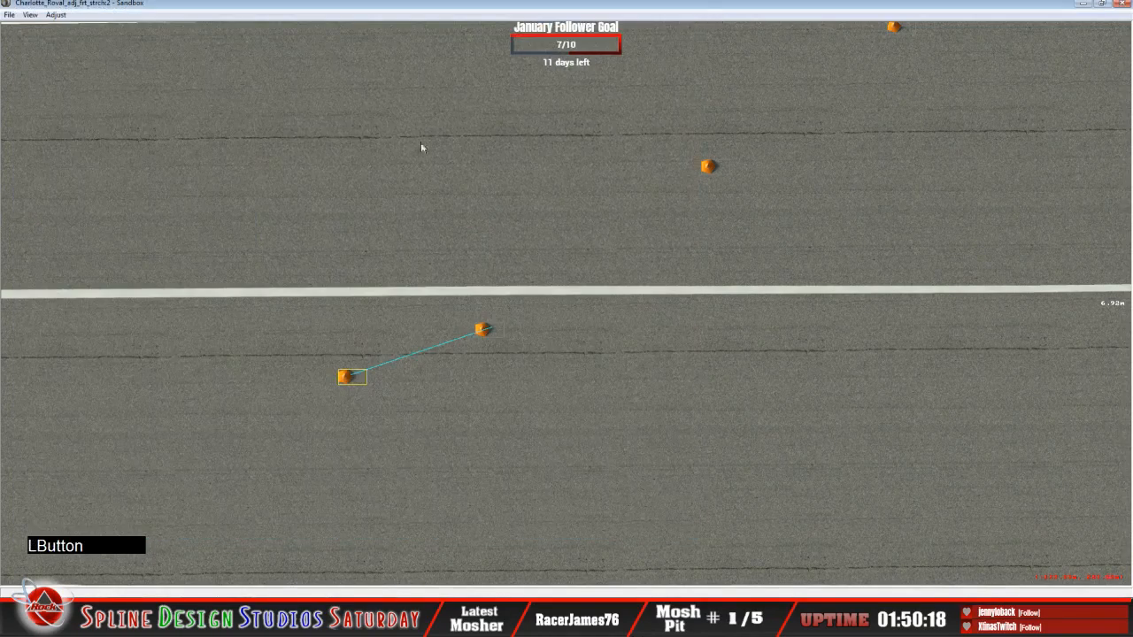
Switch to the geometry editing view and select the track section where the solid white line resumes beyond the painted diagonal.
{"action": "left_click", "coordinate": [30, 15]}
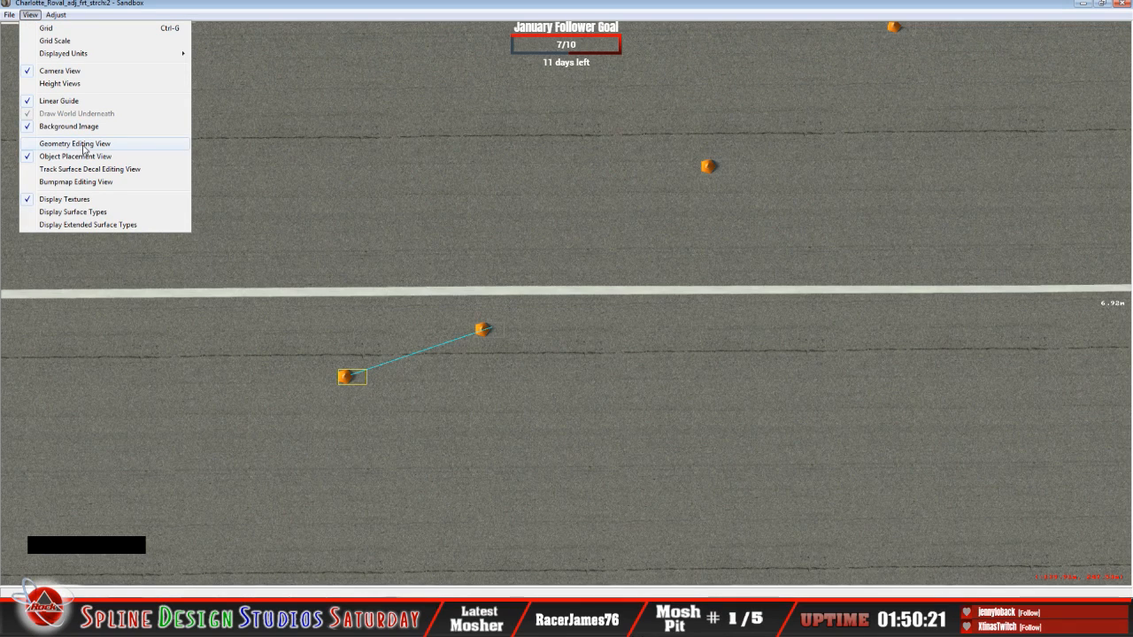
{"action": "left_click", "coordinate": [82, 145]}
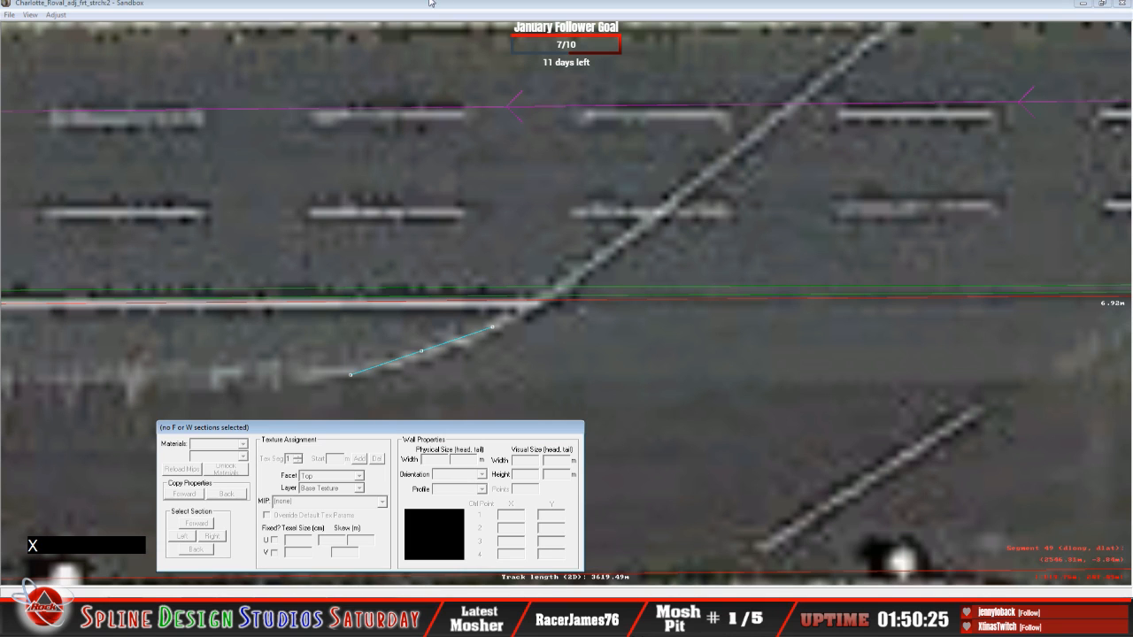
{"action": "left_click", "coordinate": [428, 90]}
{"action": "key", "text": "x"}
{"action": "key", "text": "x"}
{"action": "key", "text": "x"}
{"action": "key", "text": "x"}
{"action": "key", "text": "x"}
{"action": "key", "text": "x"}
{"action": "key", "text": "x"}
{"action": "key", "text": "x"}
{"action": "key", "text": "x"}
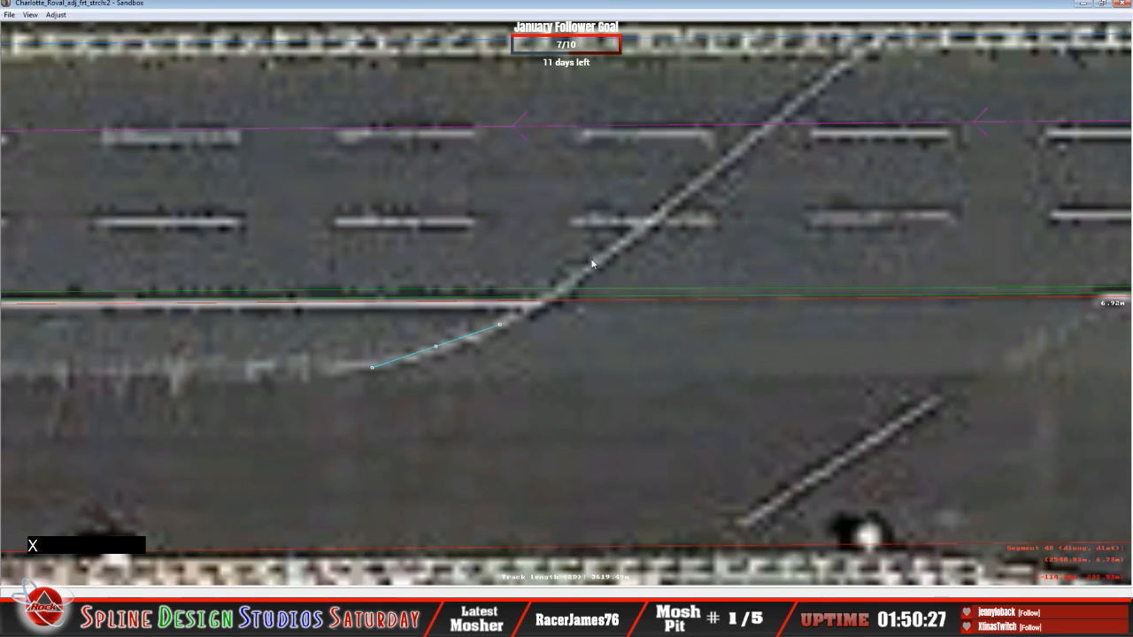
{"action": "key", "text": "c"}
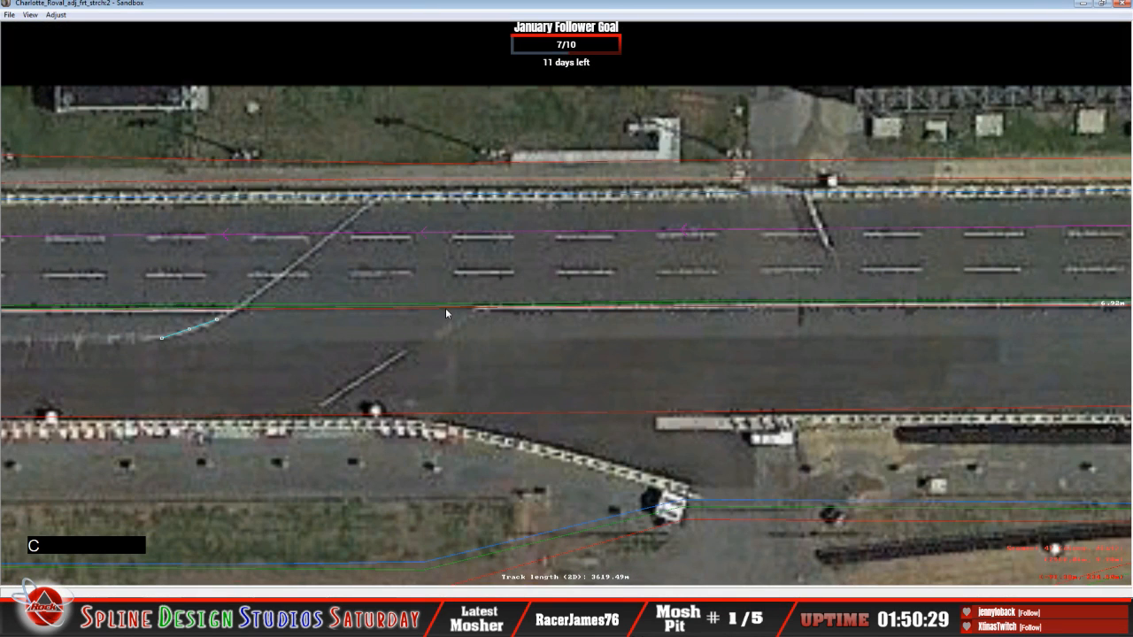
{"action": "left_click", "coordinate": [470, 306]}
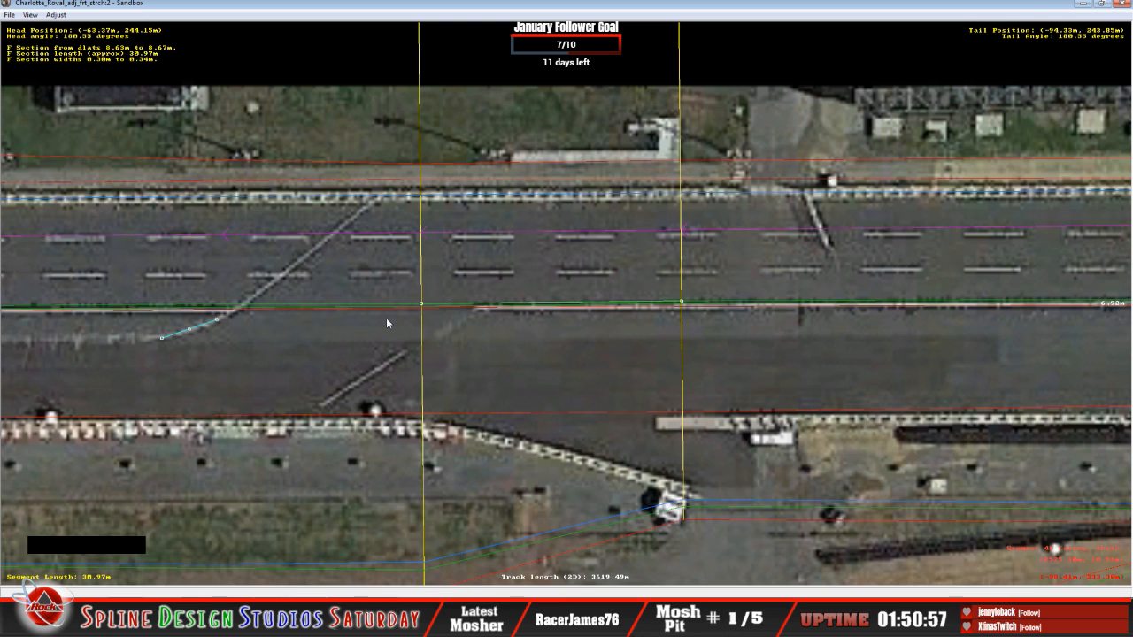
Examine the painted markings on the aerial image around the selected section and the gap in the solid white line.
{"action": "left_click", "coordinate": [371, 19]}
{"action": "key", "text": "z"}
{"action": "key", "text": "z"}
{"action": "key", "text": "z"}
{"action": "key", "text": "z"}
{"action": "key", "text": "z"}
{"action": "key", "text": "z"}
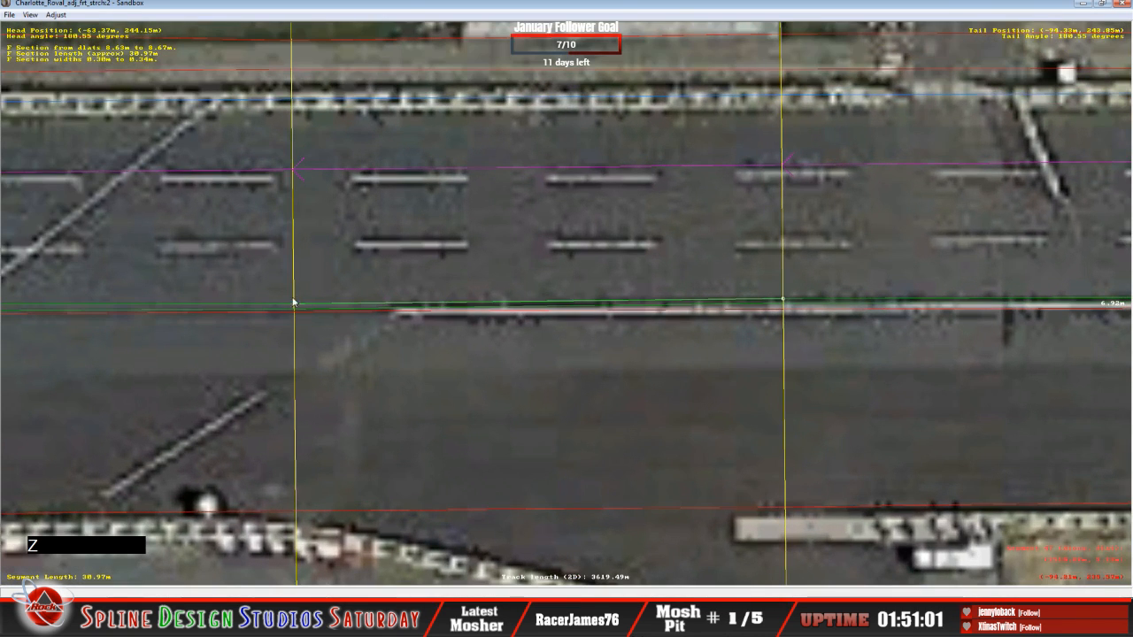
{"action": "key", "text": "c"}
{"action": "key", "text": "x"}
{"action": "key", "text": "x"}
{"action": "key", "text": "x"}
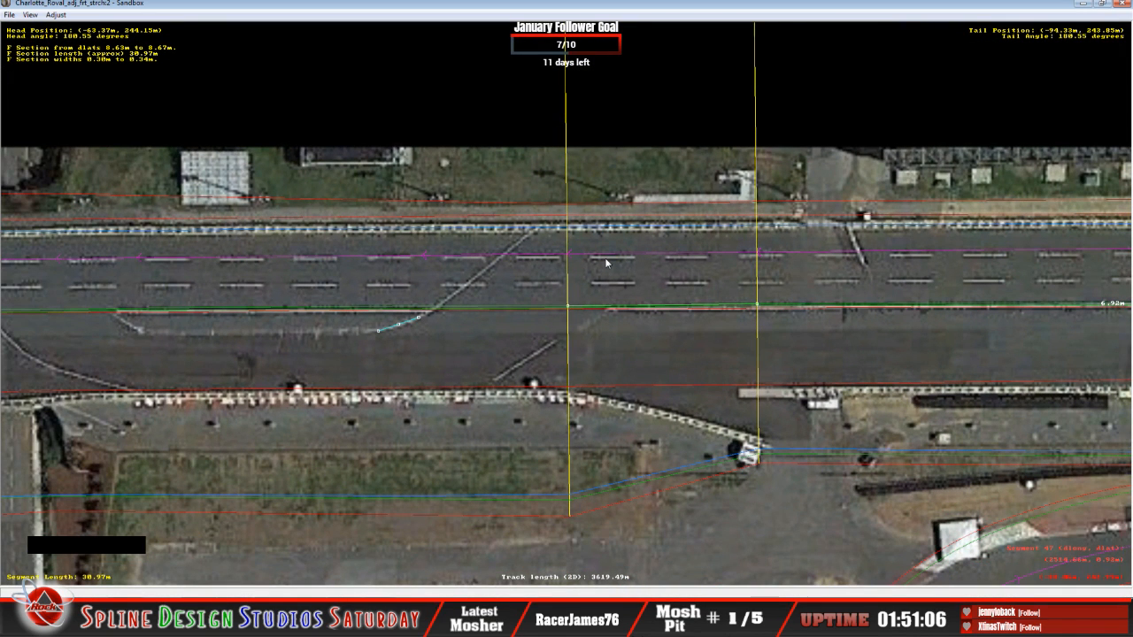
{"action": "key", "text": "z"}
{"action": "key", "text": "z"}
{"action": "key", "text": "z"}
{"action": "key", "text": "z"}
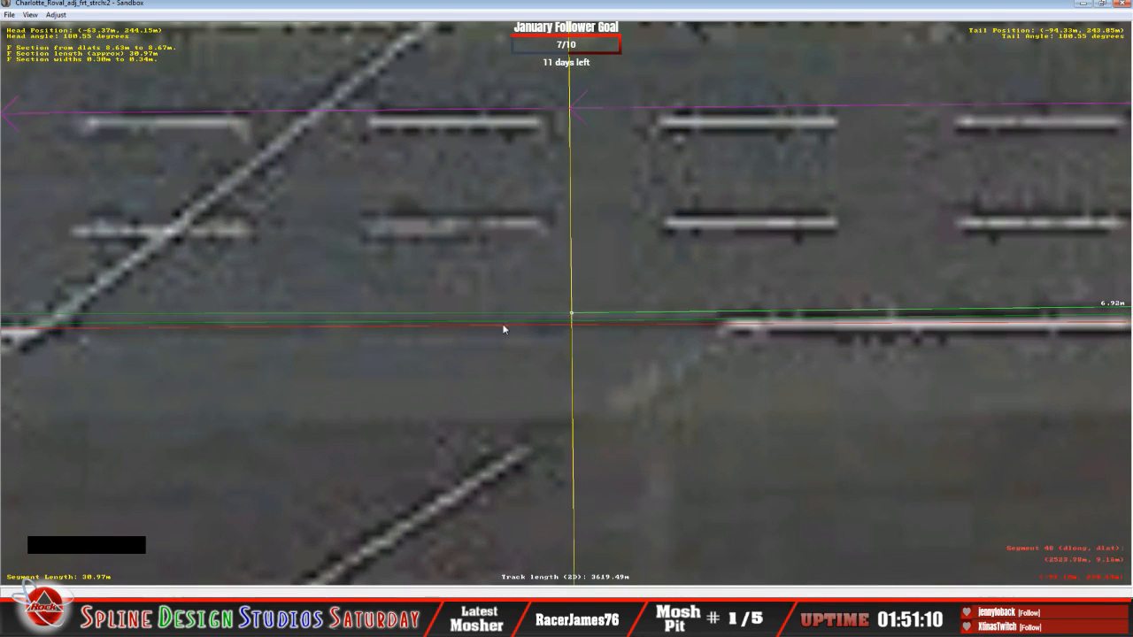
Redraw the linear guide about 38.5 m long from the curve's lower end along the faded painted line to its far bend.
{"action": "key", "text": "c"}
{"action": "key", "text": "c"}
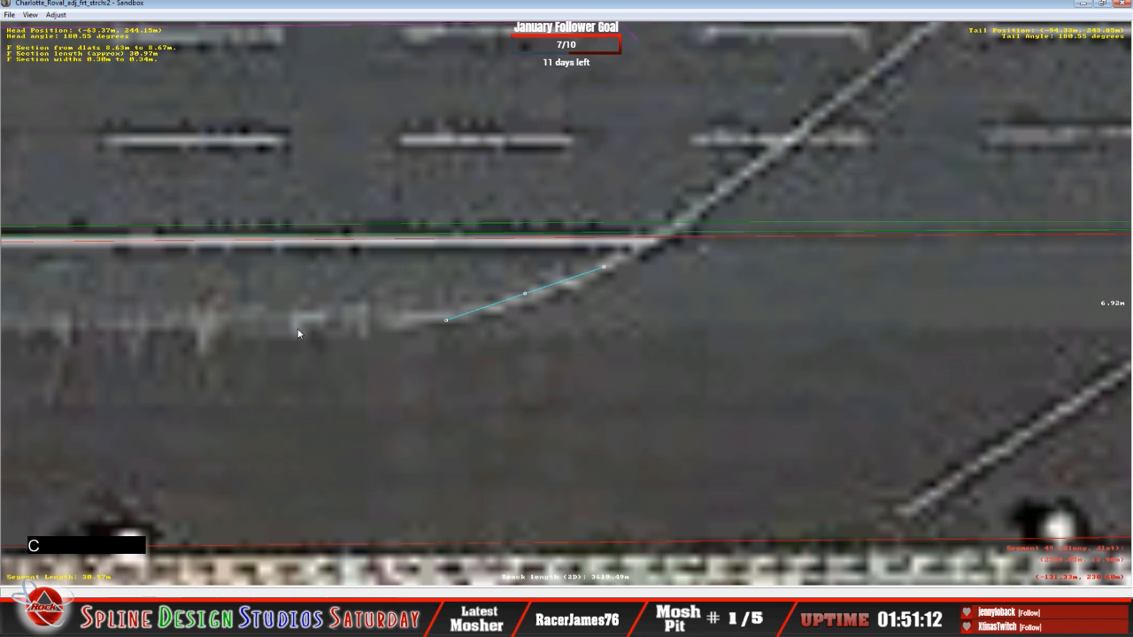
{"action": "key", "text": "x"}
{"action": "key", "text": "x"}
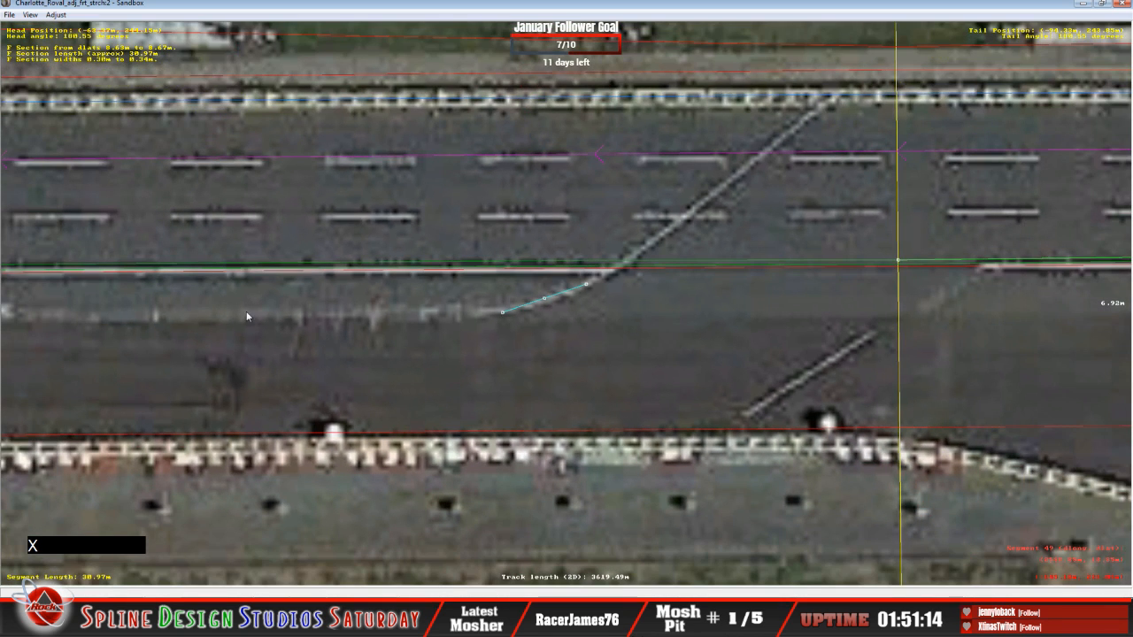
{"action": "key", "text": "c"}
{"action": "key", "text": "c"}
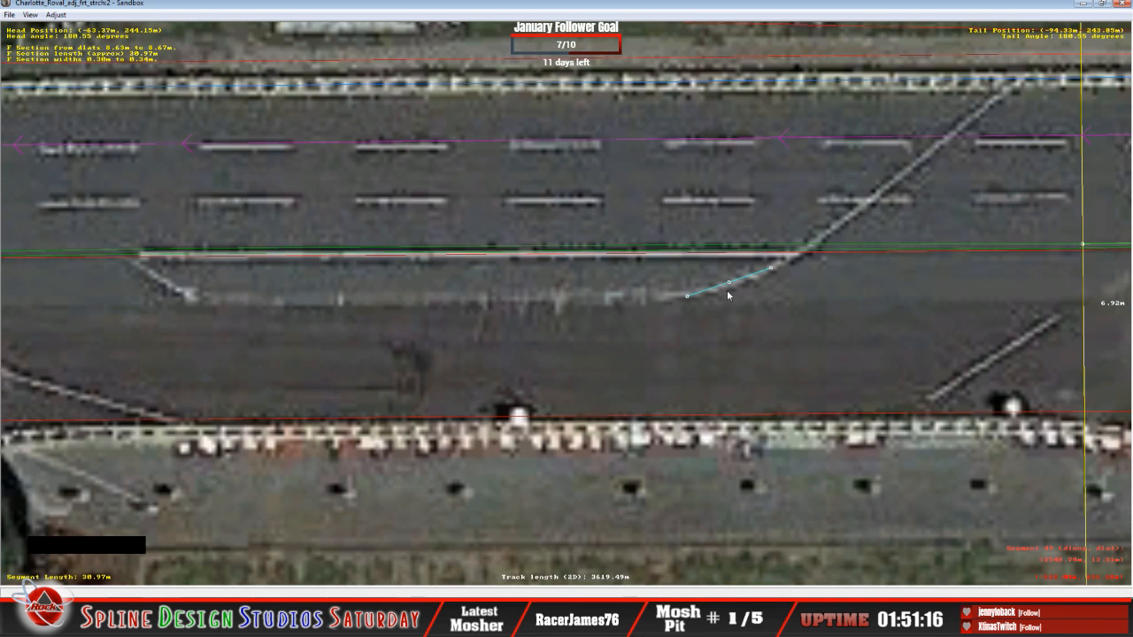
{"action": "left_click_drag", "start_coordinate": [766, 276], "coordinate": [193, 295]}
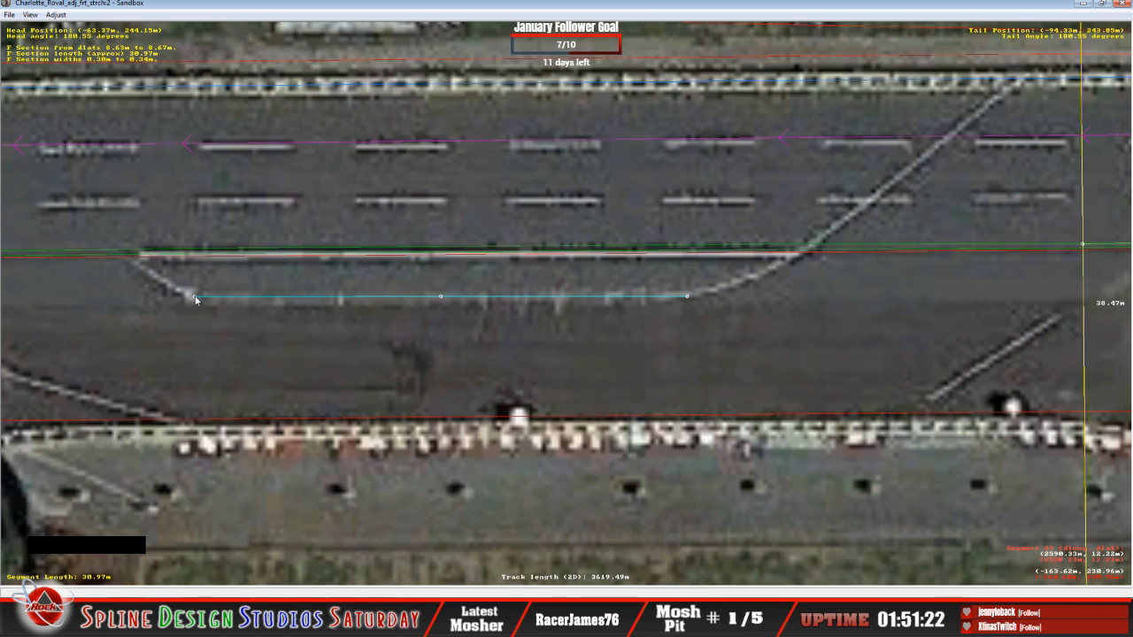
In the object placement view, add cone.3do at the middle of the guide.
{"action": "left_click", "coordinate": [24, 15]}
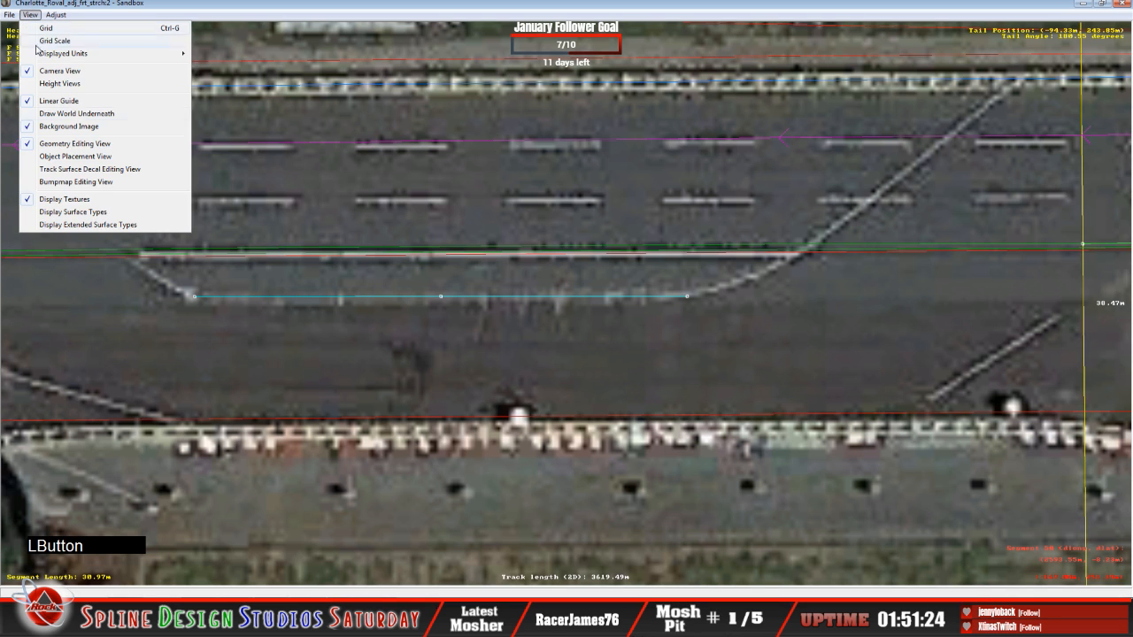
{"action": "left_click", "coordinate": [73, 160]}
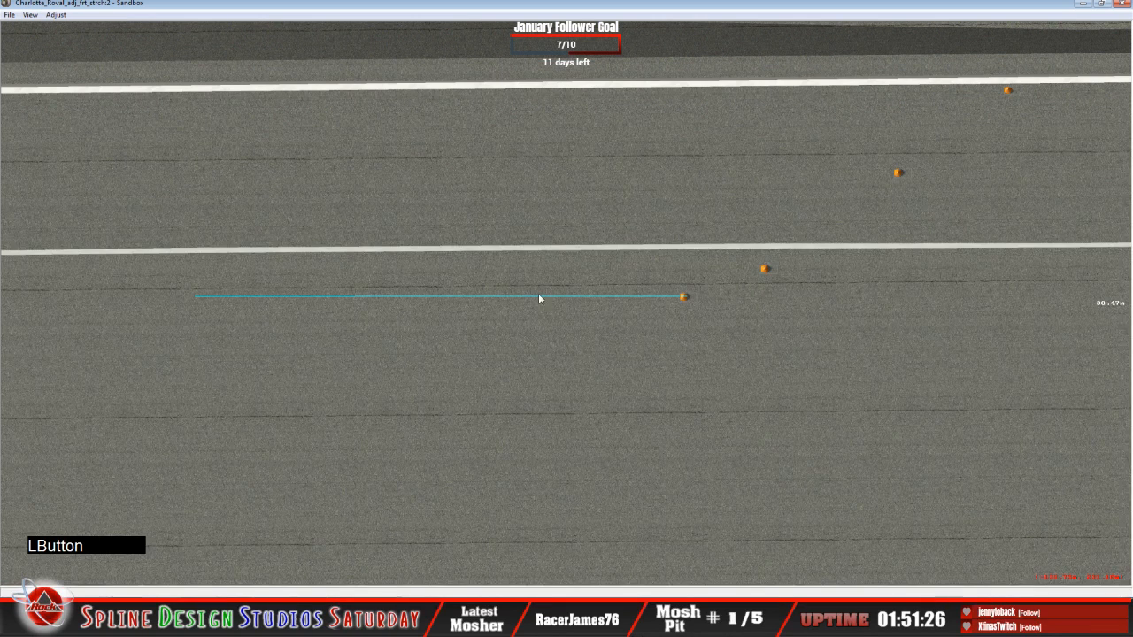
{"action": "right_click", "coordinate": [440, 298]}
{"action": "left_click", "coordinate": [475, 304]}
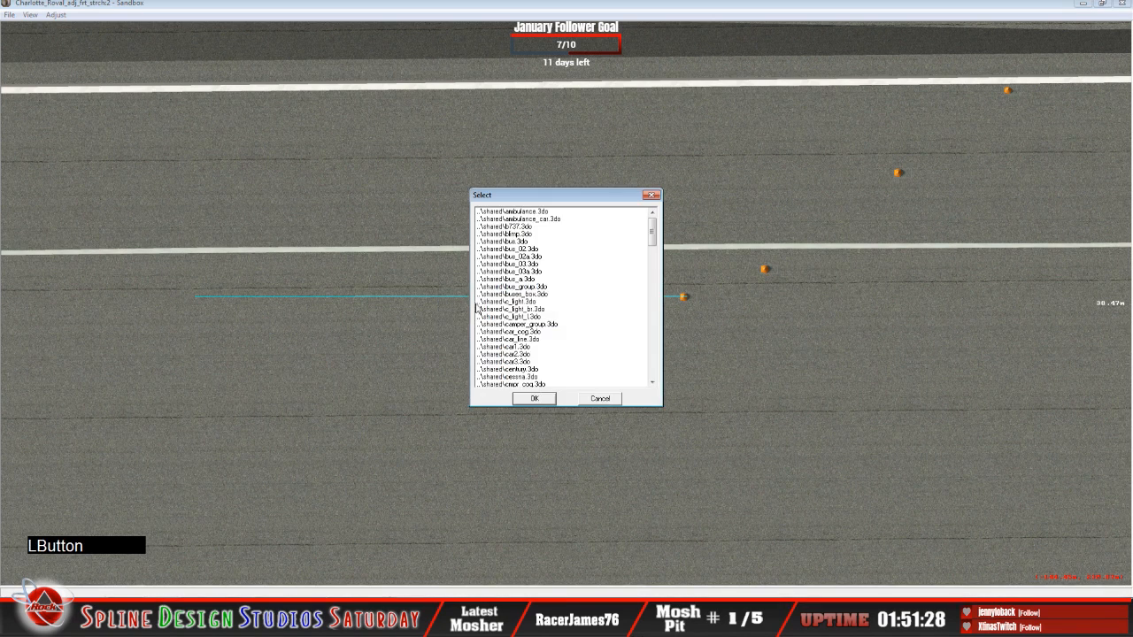
{"action": "left_click_drag", "start_coordinate": [650, 232], "coordinate": [648, 388]}
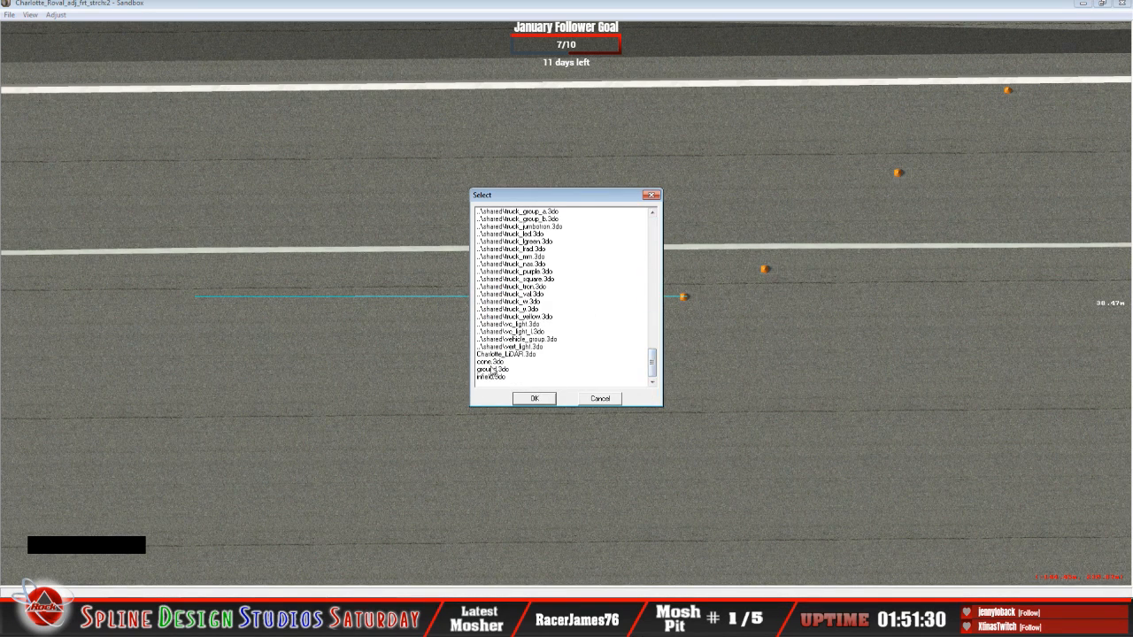
{"action": "double_click", "coordinate": [474, 361]}
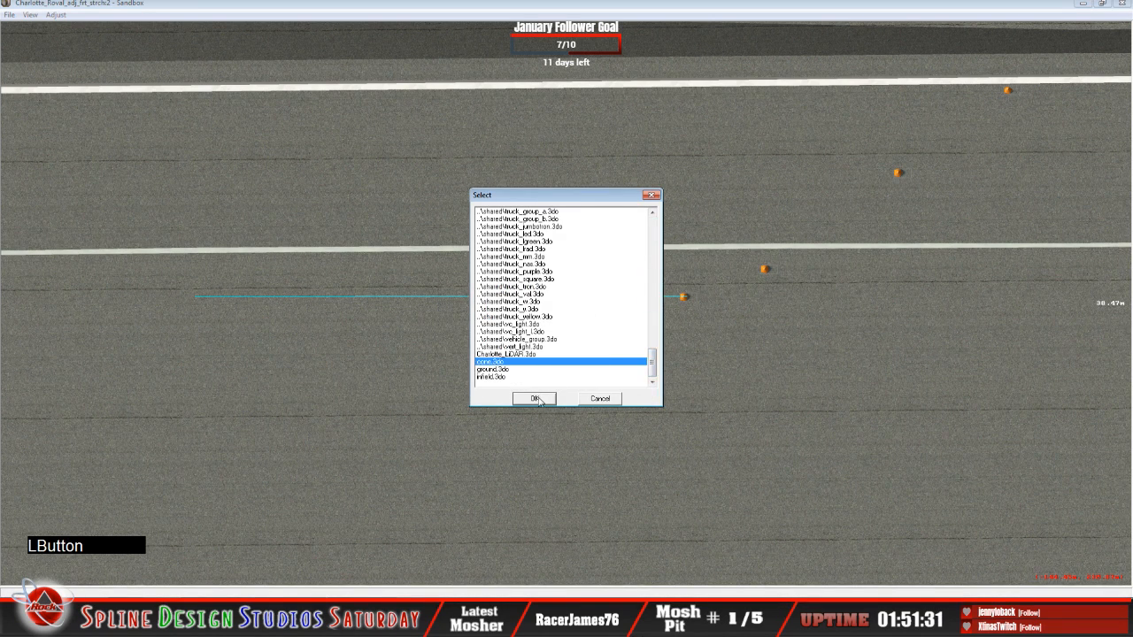
{"action": "left_click", "coordinate": [443, 302]}
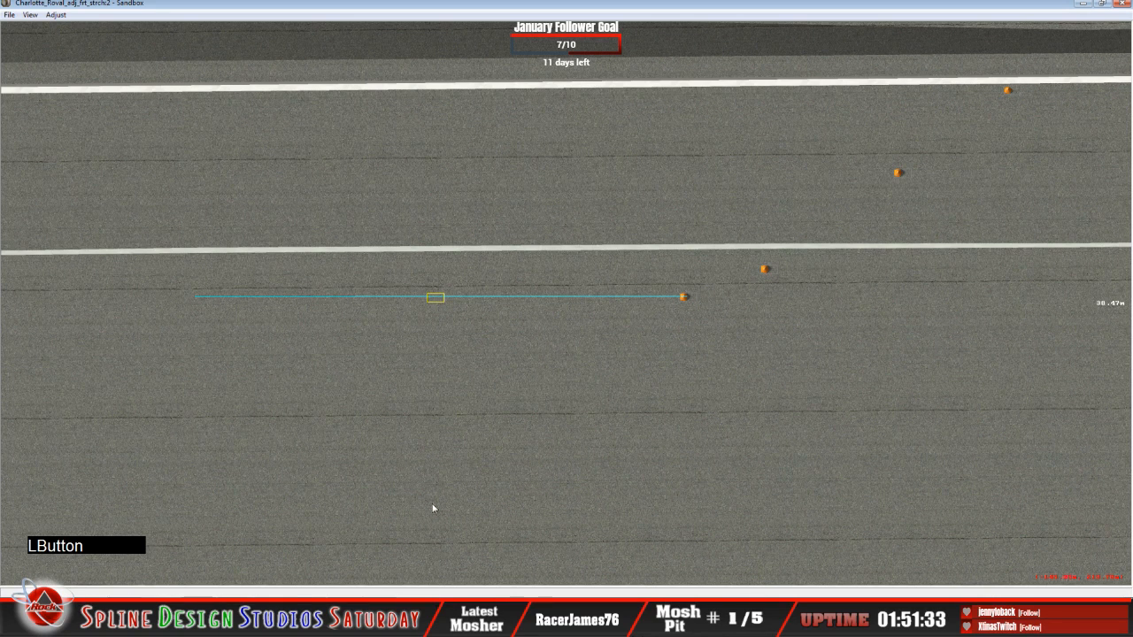
Make the cone at the guide's middle a fixed object and set its Z position to 3.200 m.
{"action": "left_click", "coordinate": [375, 595]}
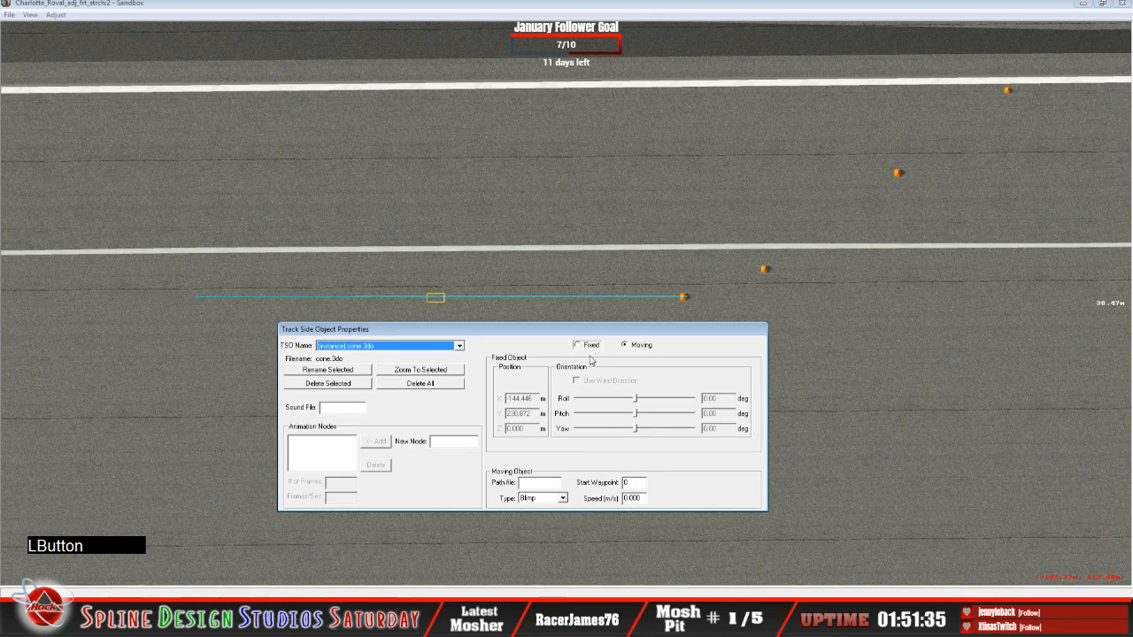
{"action": "left_click", "coordinate": [578, 345]}
{"action": "left_click", "coordinate": [529, 431]}
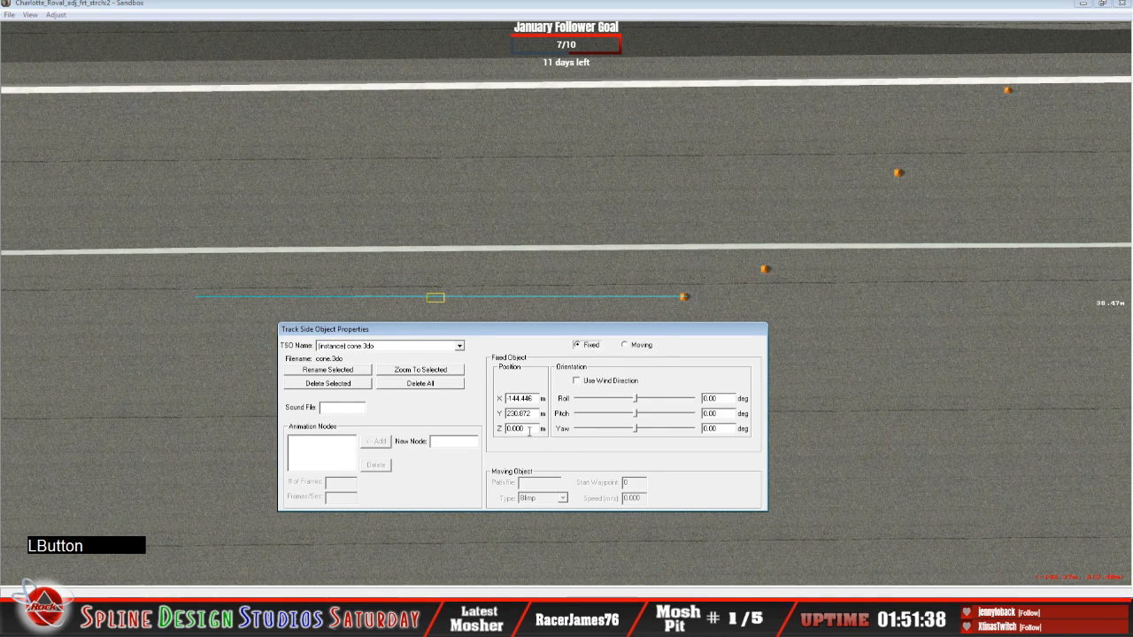
{"action": "key", "text": "BackSpace"}
{"action": "key", "text": "BackSpace"}
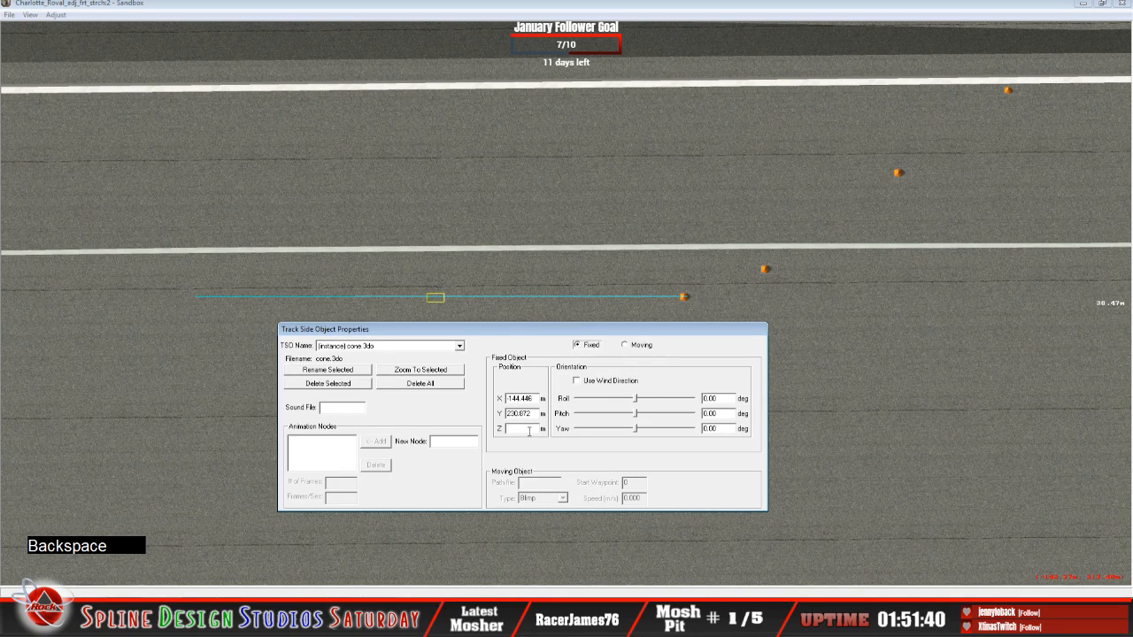
{"action": "type", "text": "3.200"}
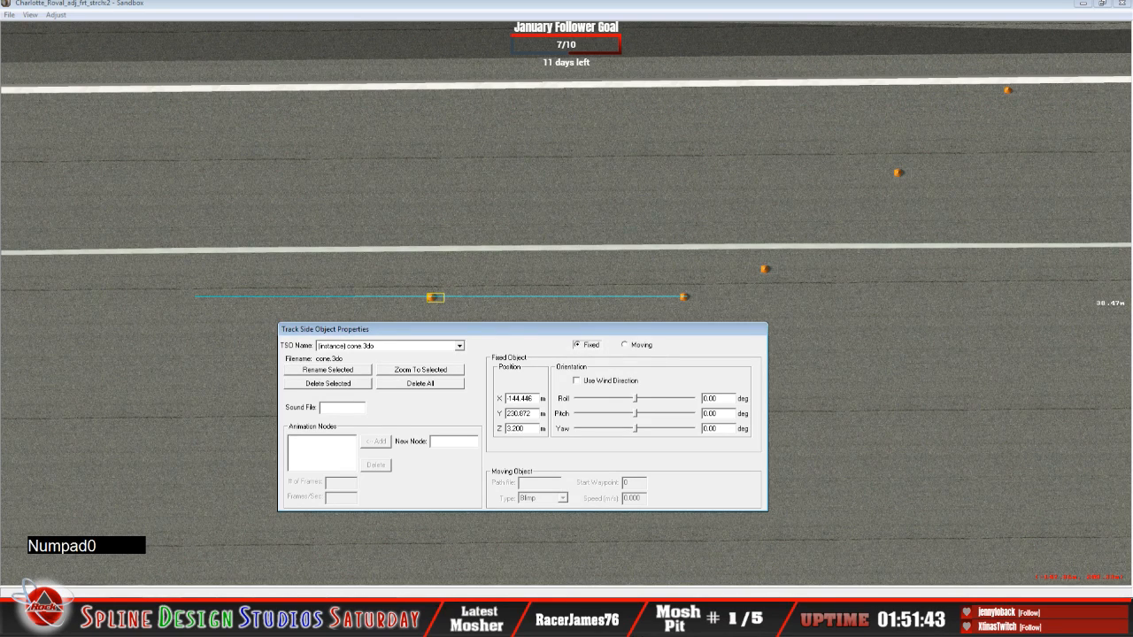
Inspect the cone at the guide's middle in the camera view to judge its height on the track, then return to object placement.
{"action": "left_click", "coordinate": [409, 550]}
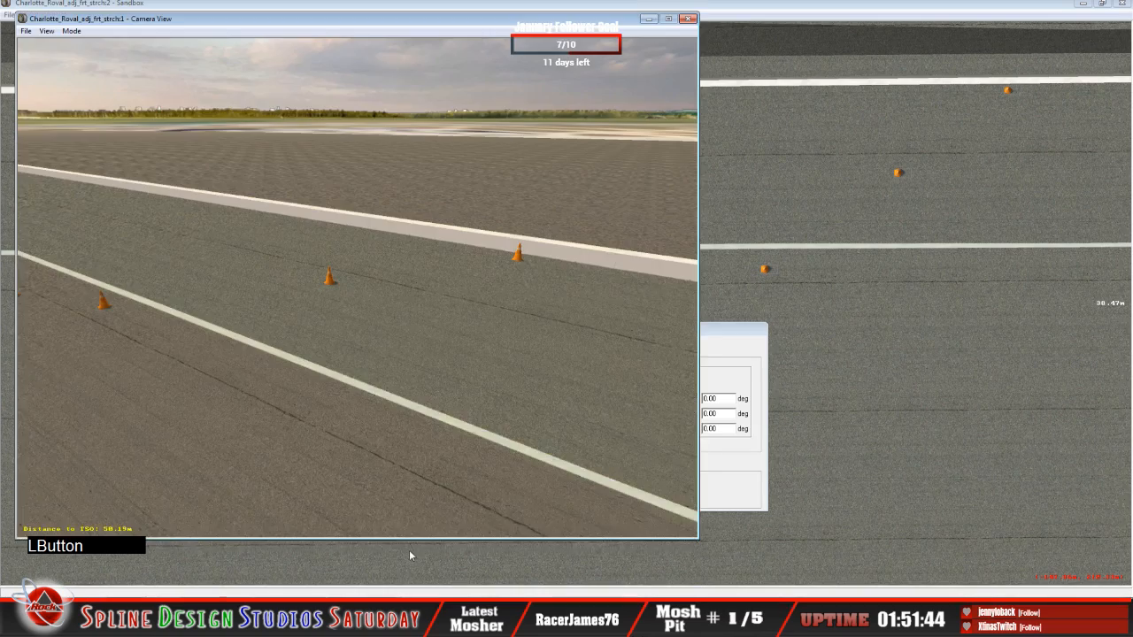
{"action": "left_click", "coordinate": [72, 32]}
{"action": "left_click", "coordinate": [89, 56]}
{"action": "left_click_drag", "start_coordinate": [357, 287], "coordinate": [356, 337]}
{"action": "right_click_drag", "start_coordinate": [357, 287], "coordinate": [357, 217]}
{"action": "left_click_drag", "start_coordinate": [357, 288], "coordinate": [381, 380]}
{"action": "right_click_drag", "start_coordinate": [357, 288], "coordinate": [275, 257]}
{"action": "key", "text": "space"}
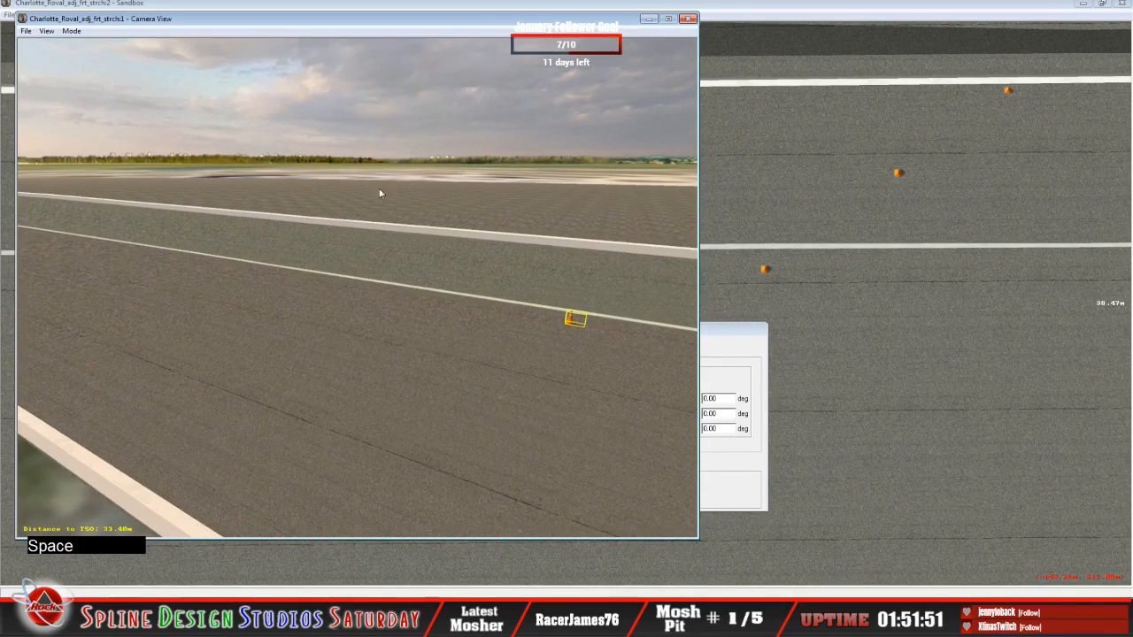
{"action": "left_click", "coordinate": [767, 39]}
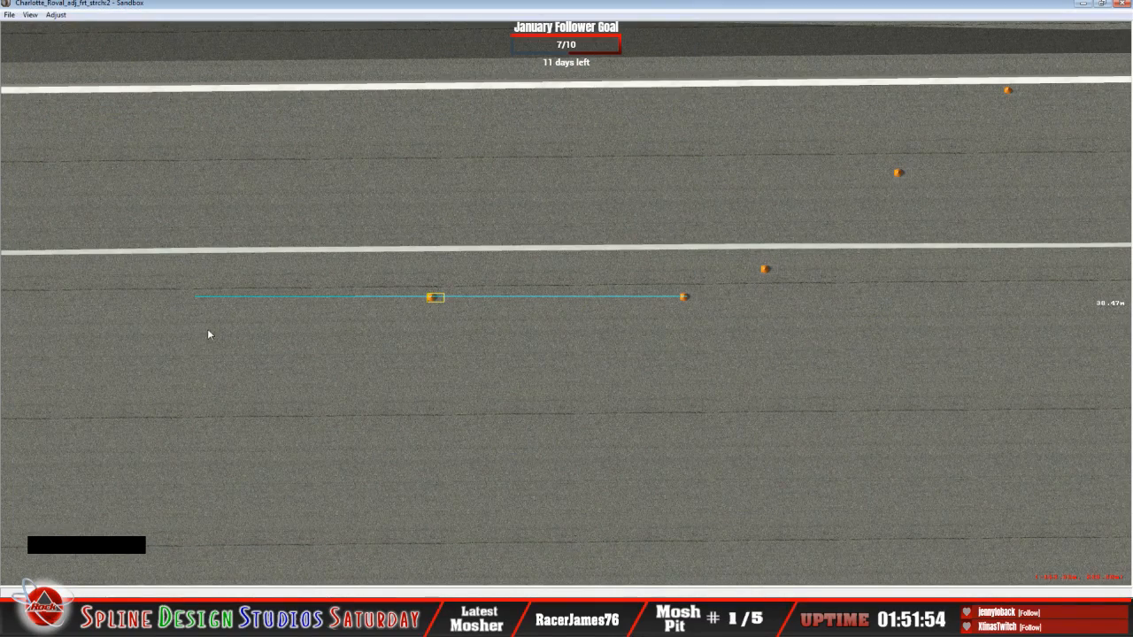
Add another cone.3do and position it at the free far end of the 38.47 m guide.
{"action": "right_click", "coordinate": [184, 299]}
{"action": "left_click", "coordinate": [206, 306]}
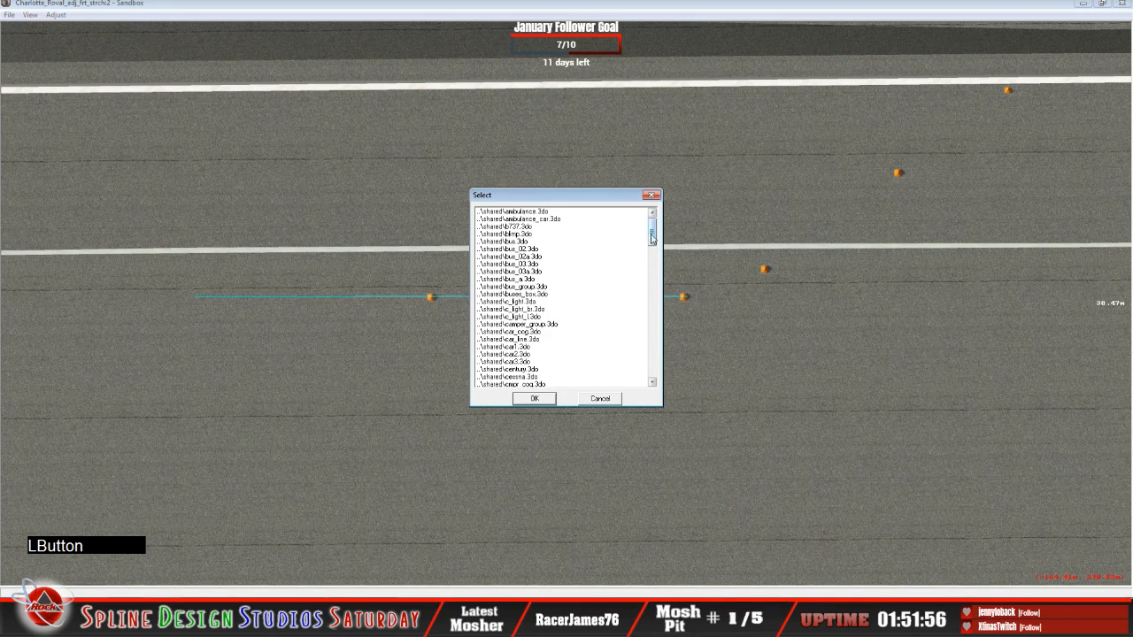
{"action": "scroll", "coordinate": [553, 354], "scroll_direction": "down", "scroll_amount": 10}
{"action": "left_click", "coordinate": [496, 361]}
{"action": "left_click", "coordinate": [534, 398]}
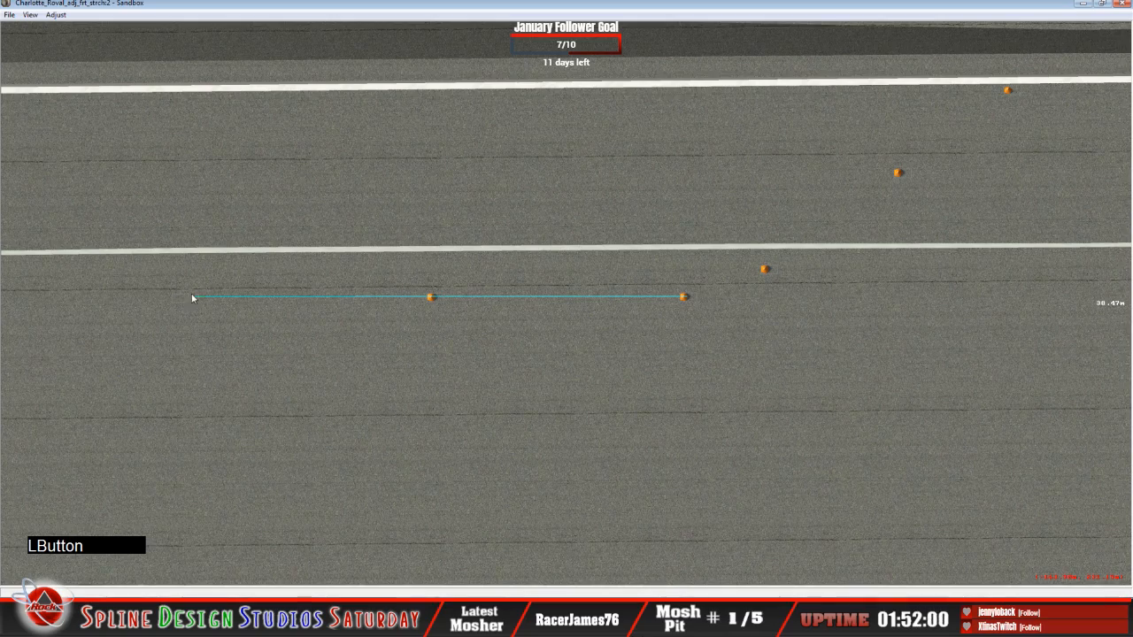
{"action": "key", "text": "z"}
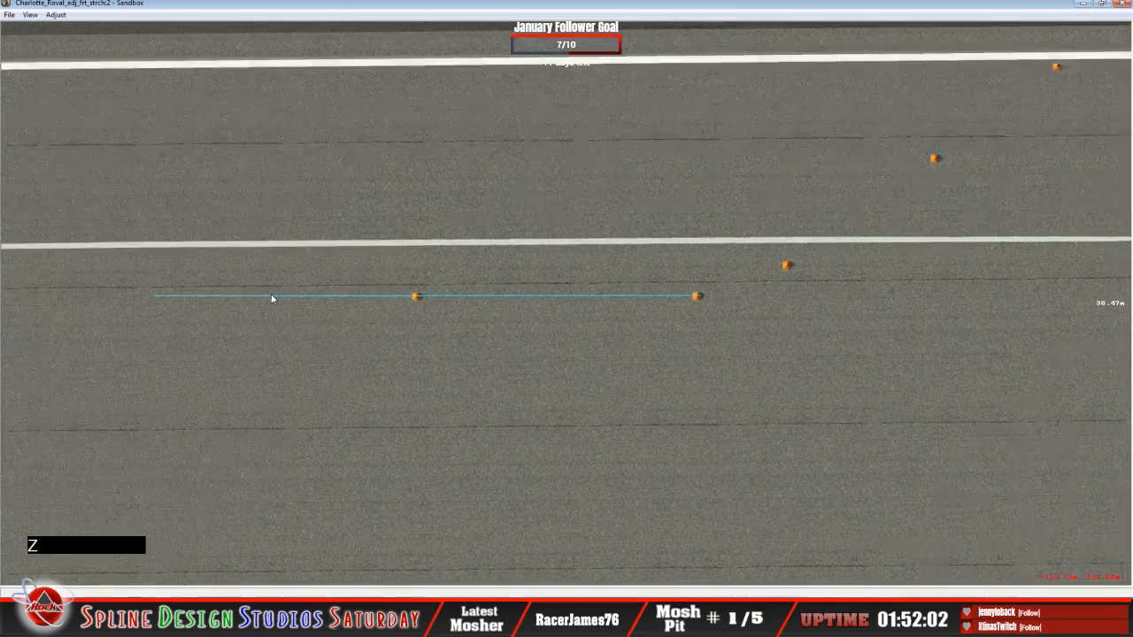
{"action": "key", "text": "c"}
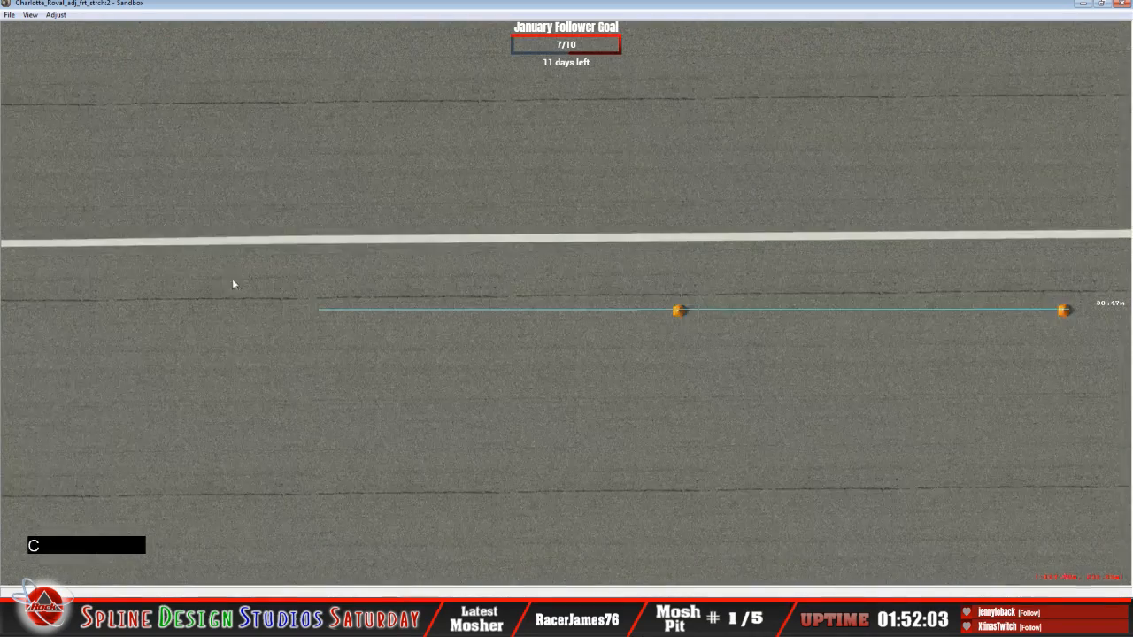
{"action": "left_click", "coordinate": [305, 310]}
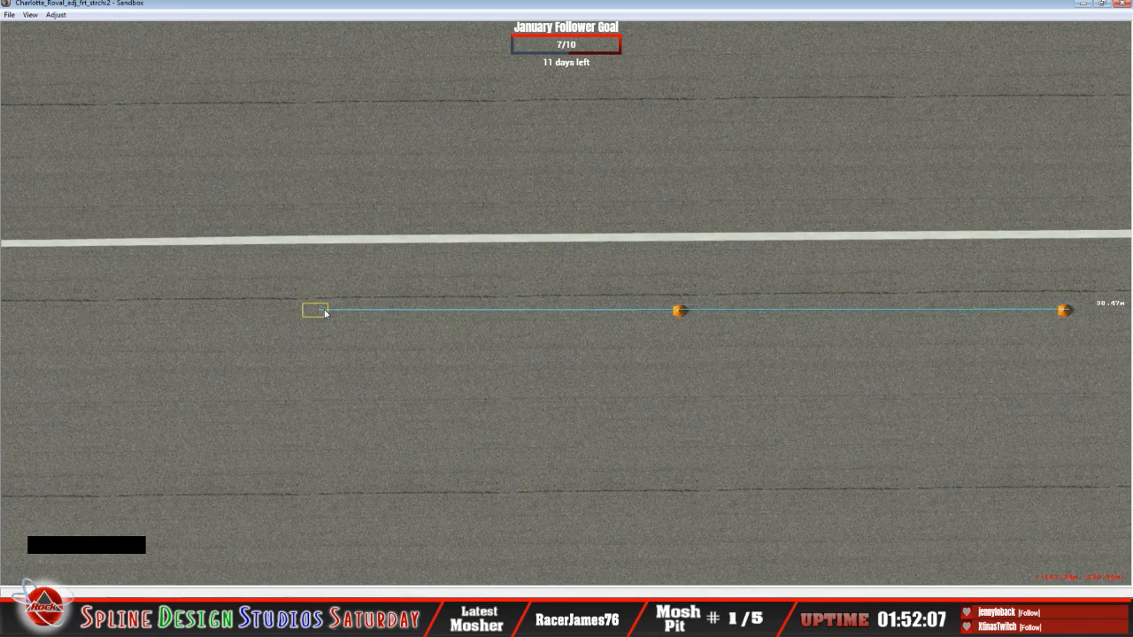
{"action": "left_click", "coordinate": [325, 313]}
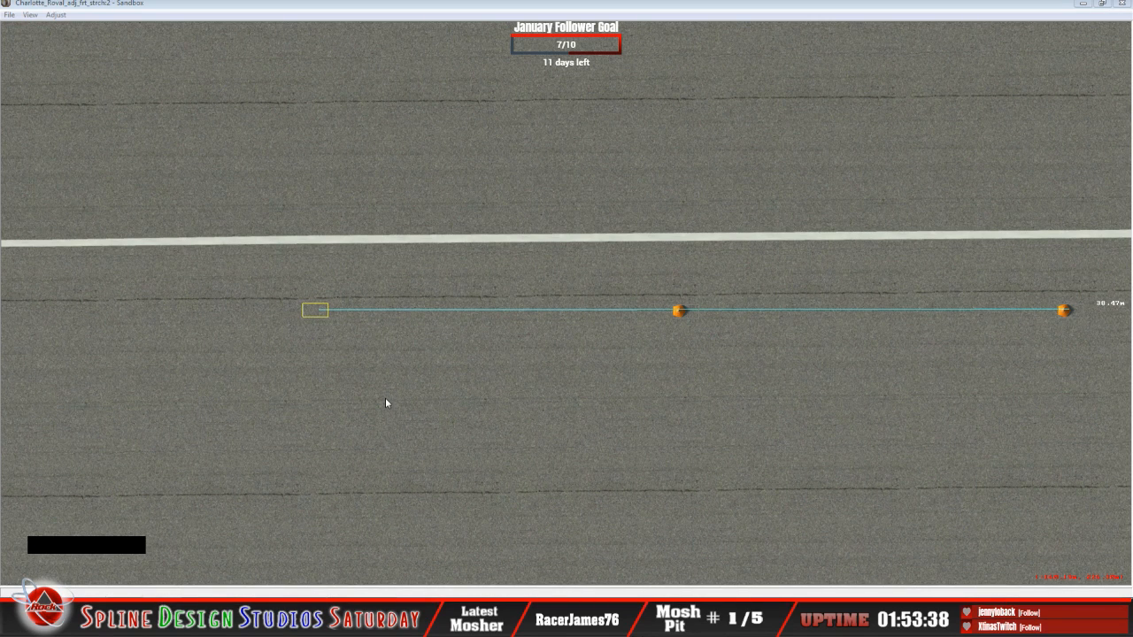
Make the cone at the guide's far end a fixed object and set its Z position to 3.200 m.
{"action": "left_click", "coordinate": [344, 586]}
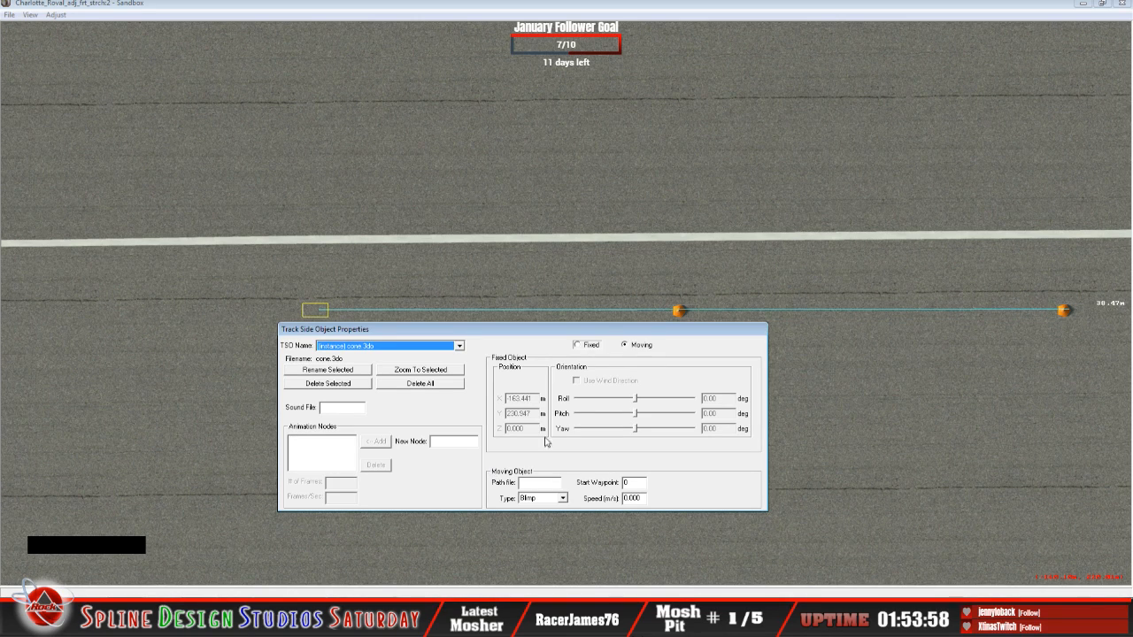
{"action": "left_click", "coordinate": [592, 347]}
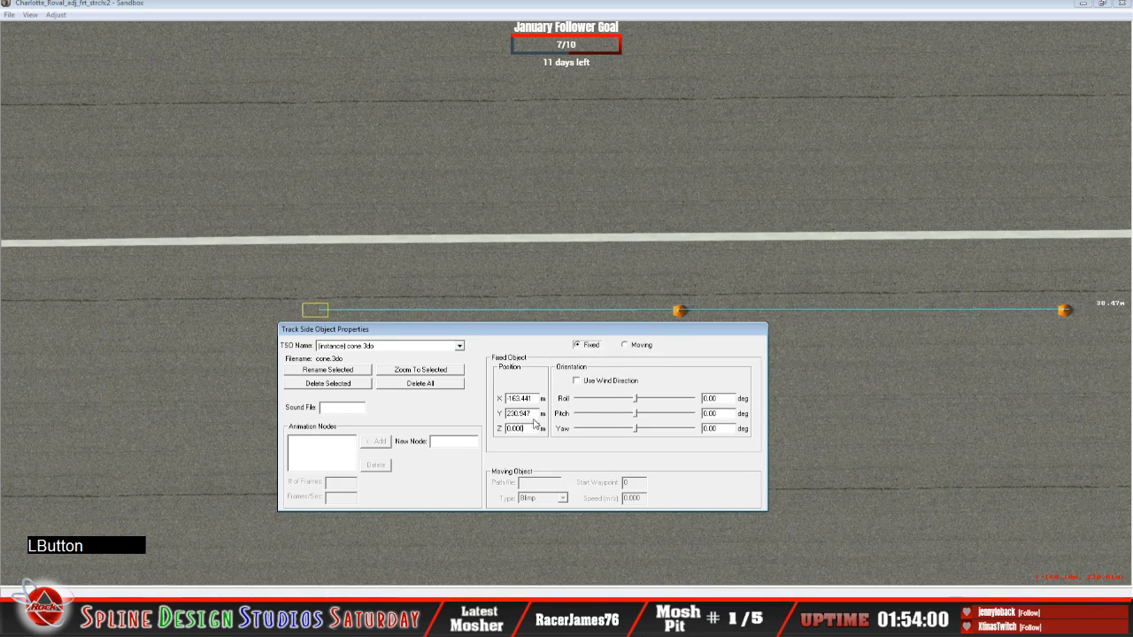
{"action": "key", "text": "BackSpace"}
{"action": "key", "text": "BackSpace"}
{"action": "key", "text": "BackSpace"}
{"action": "key", "text": "BackSpace"}
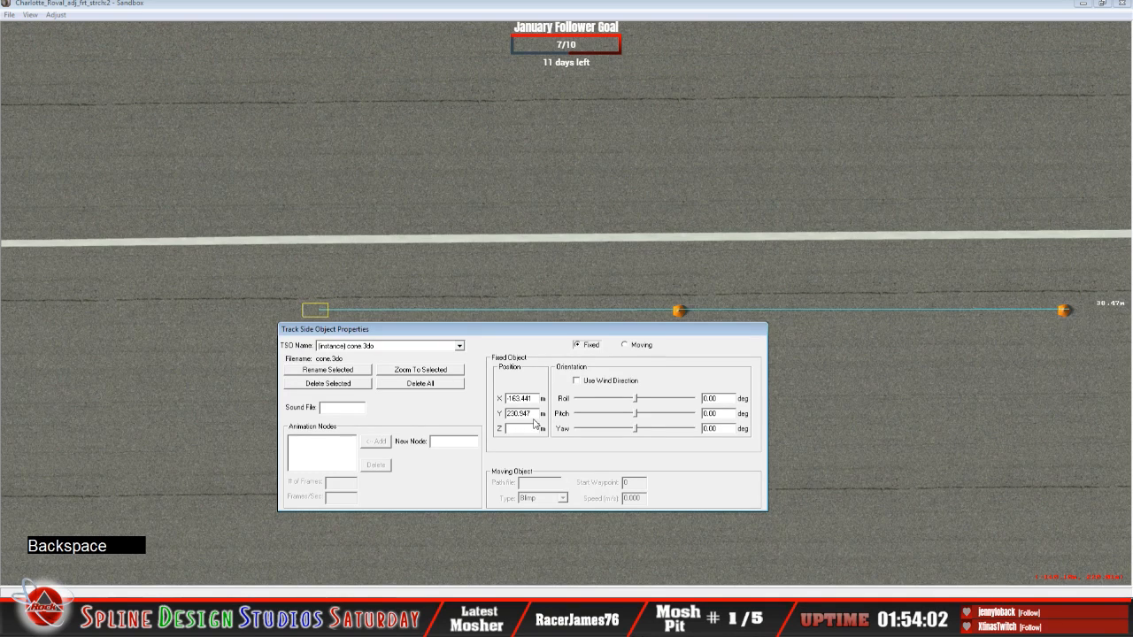
{"action": "type", "text": "3.200"}
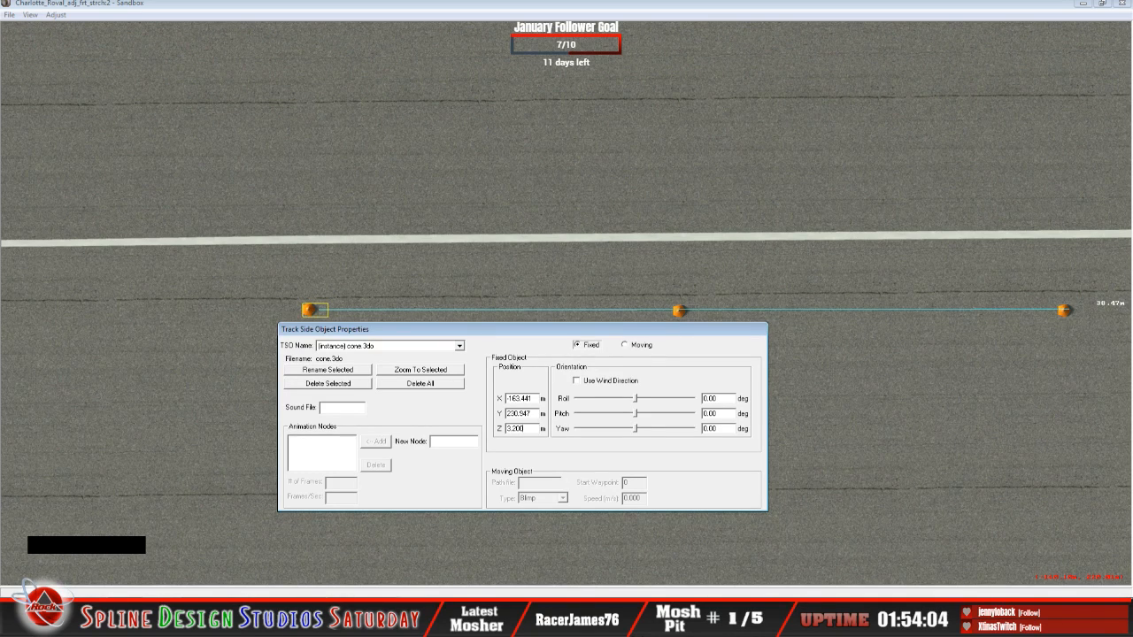
Switch to the geometry editing view and swing the guide's far end to the white line along the short painted diagonal, about 6.5 m long.
{"action": "left_click", "coordinate": [514, 86]}
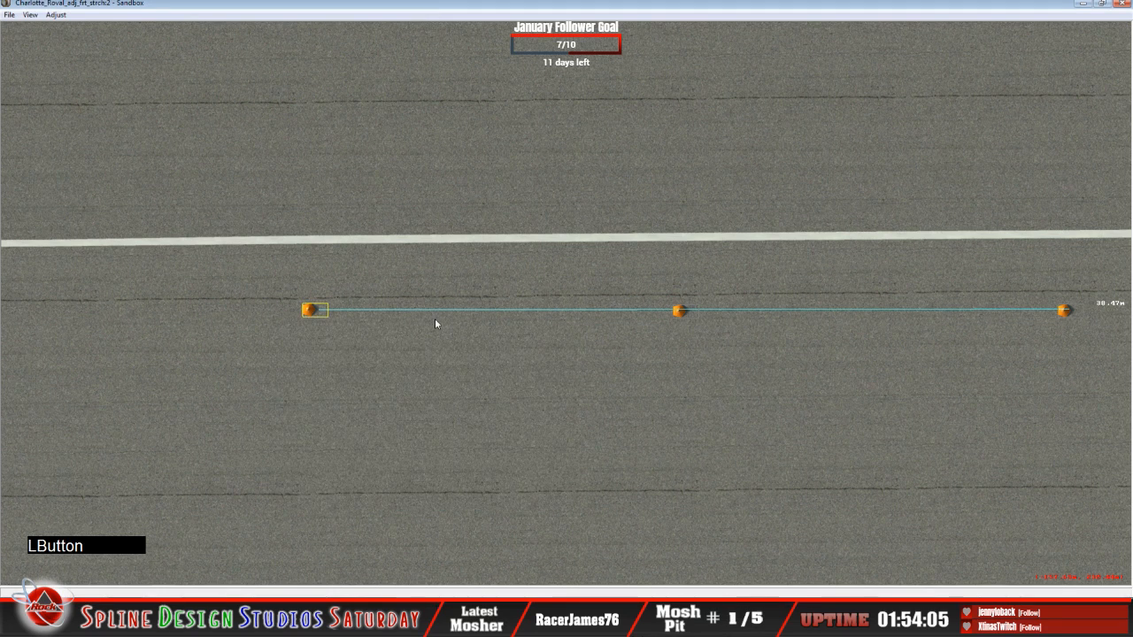
{"action": "left_click", "coordinate": [30, 15]}
{"action": "left_click", "coordinate": [74, 143]}
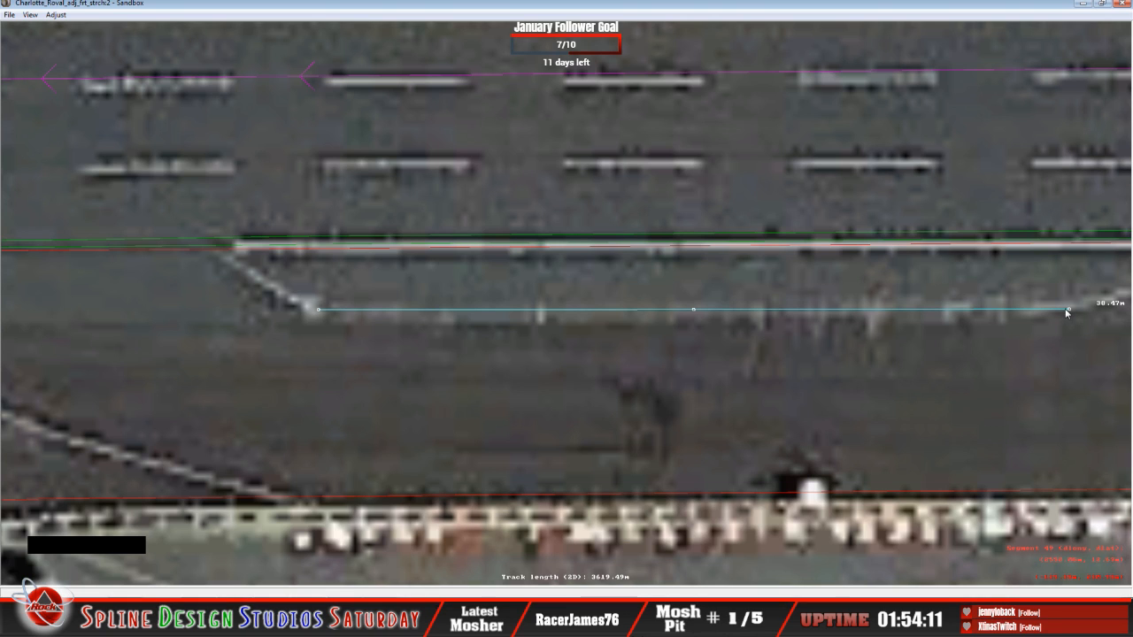
{"action": "left_click_drag", "start_coordinate": [1067, 310], "coordinate": [209, 244]}
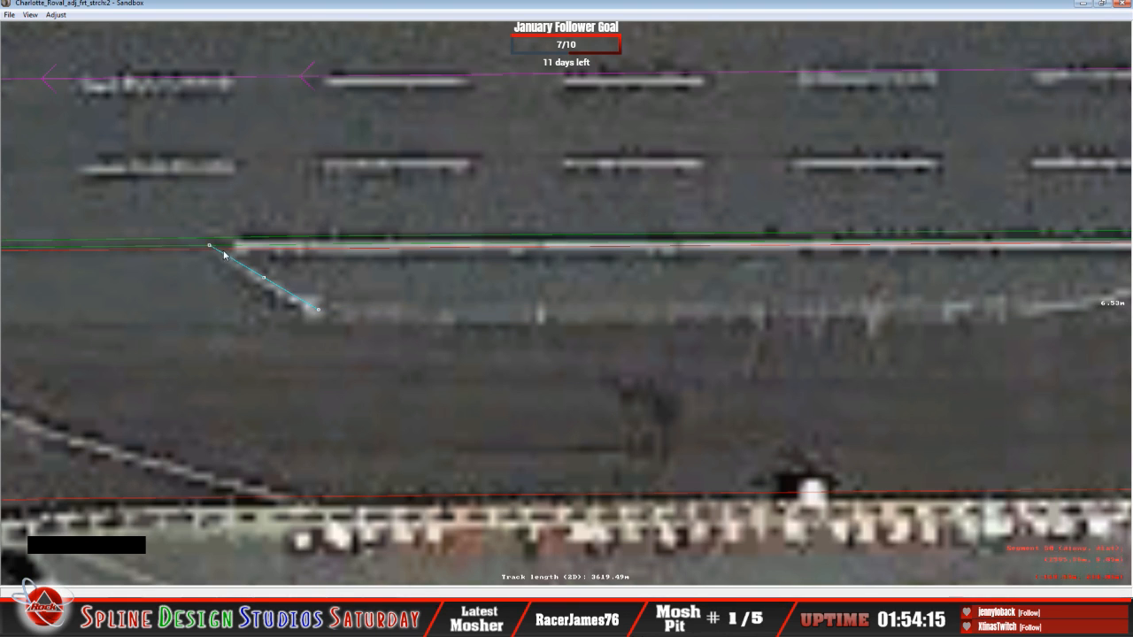
{"action": "key", "text": "x"}
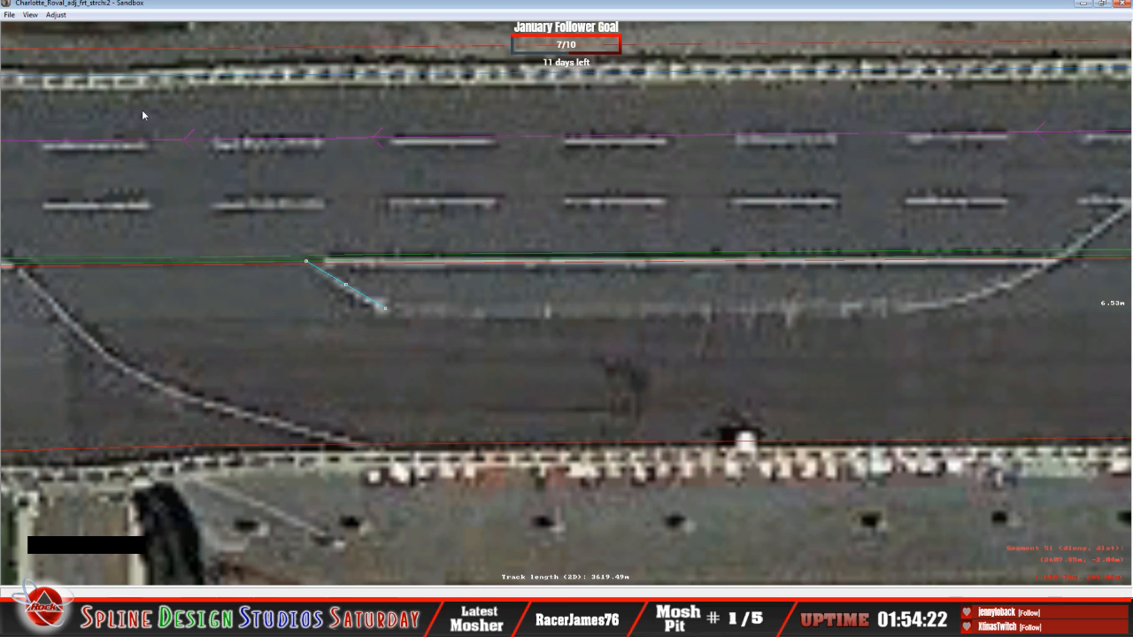
Switch to the object placement view and add a cone.3do at the guide's end on the white line.
{"action": "left_click", "coordinate": [30, 15]}
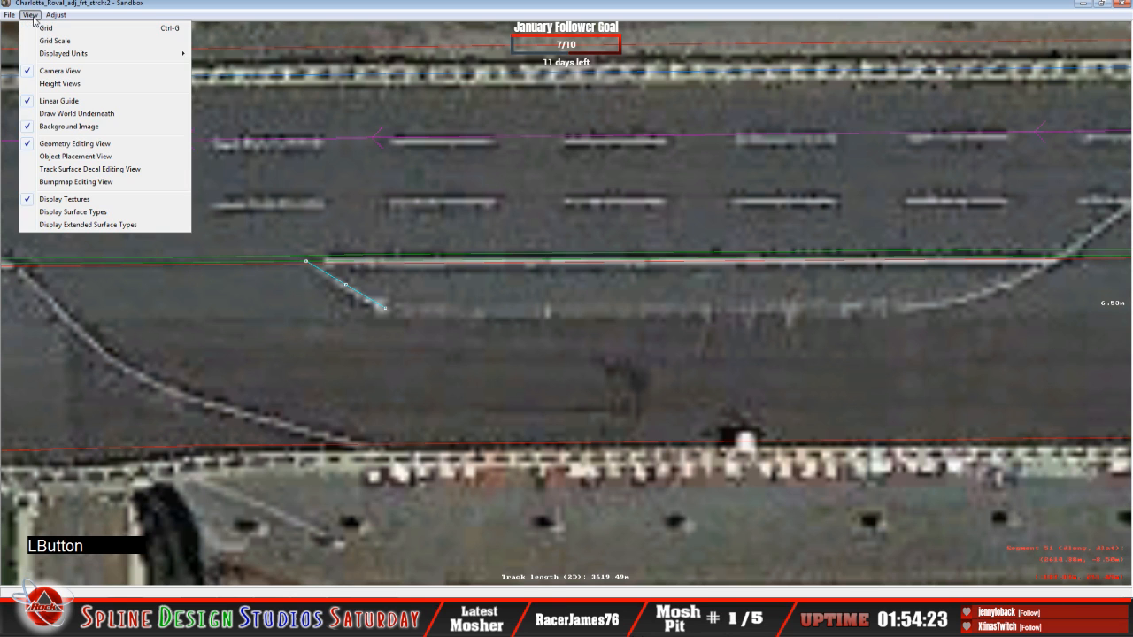
{"action": "left_click", "coordinate": [63, 157]}
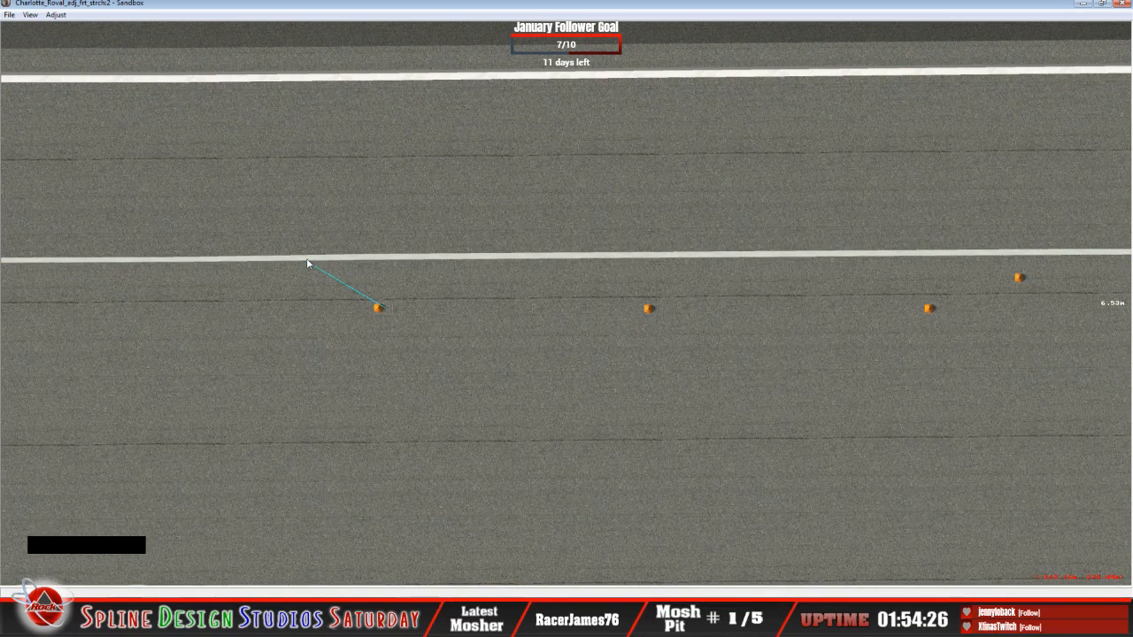
{"action": "right_click", "coordinate": [304, 260]}
{"action": "left_click", "coordinate": [359, 264]}
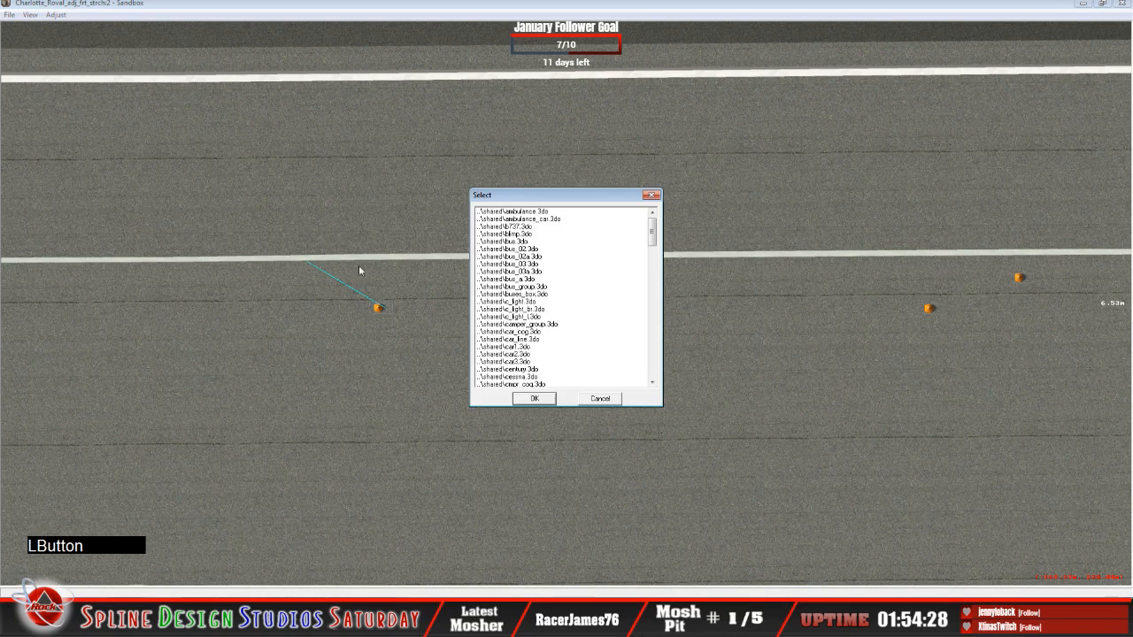
{"action": "left_click_drag", "start_coordinate": [655, 240], "coordinate": [673, 398]}
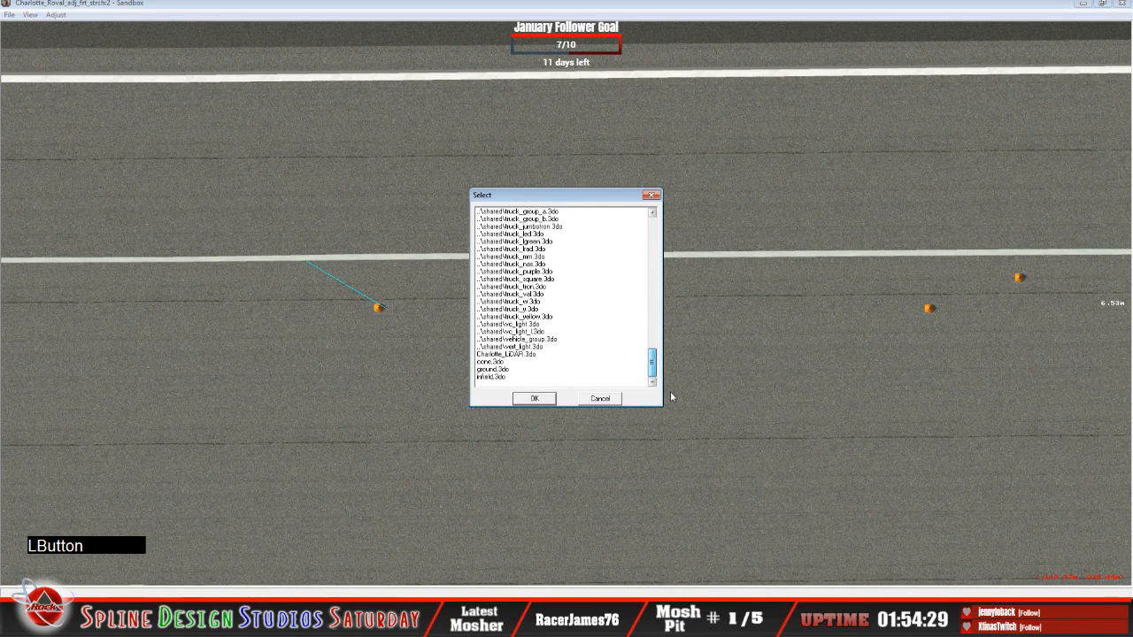
{"action": "left_click", "coordinate": [500, 377]}
{"action": "left_click", "coordinate": [534, 398]}
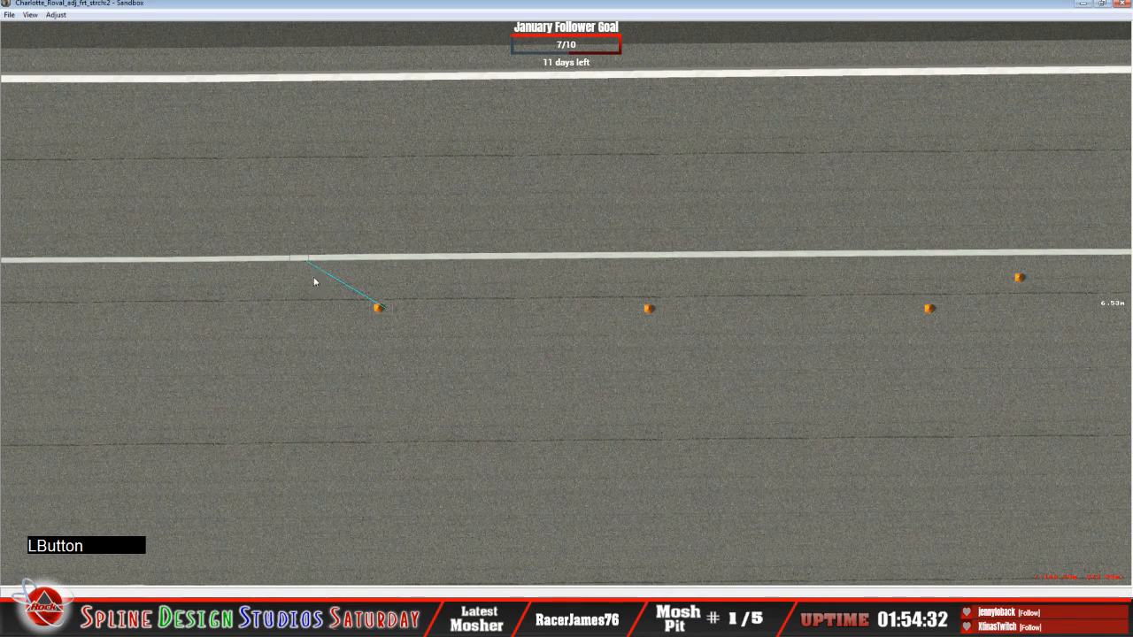
Make the new cone on the white line a fixed object, set its Z position to 3.200 m and nudge it onto the guide's end.
{"action": "left_click", "coordinate": [381, 606]}
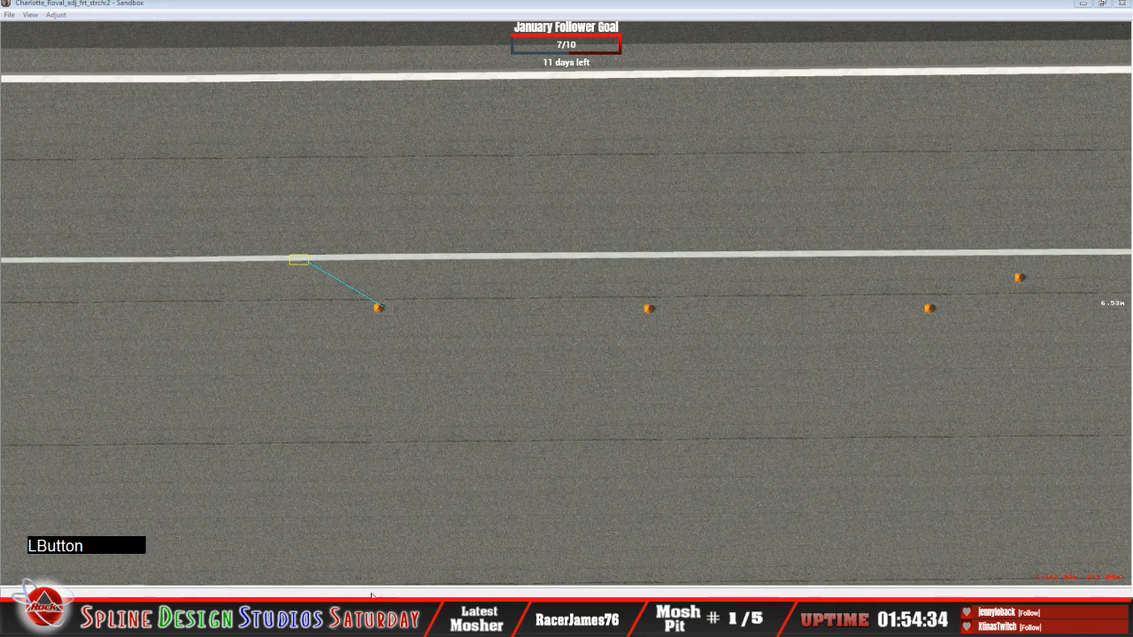
{"action": "left_click", "coordinate": [577, 344]}
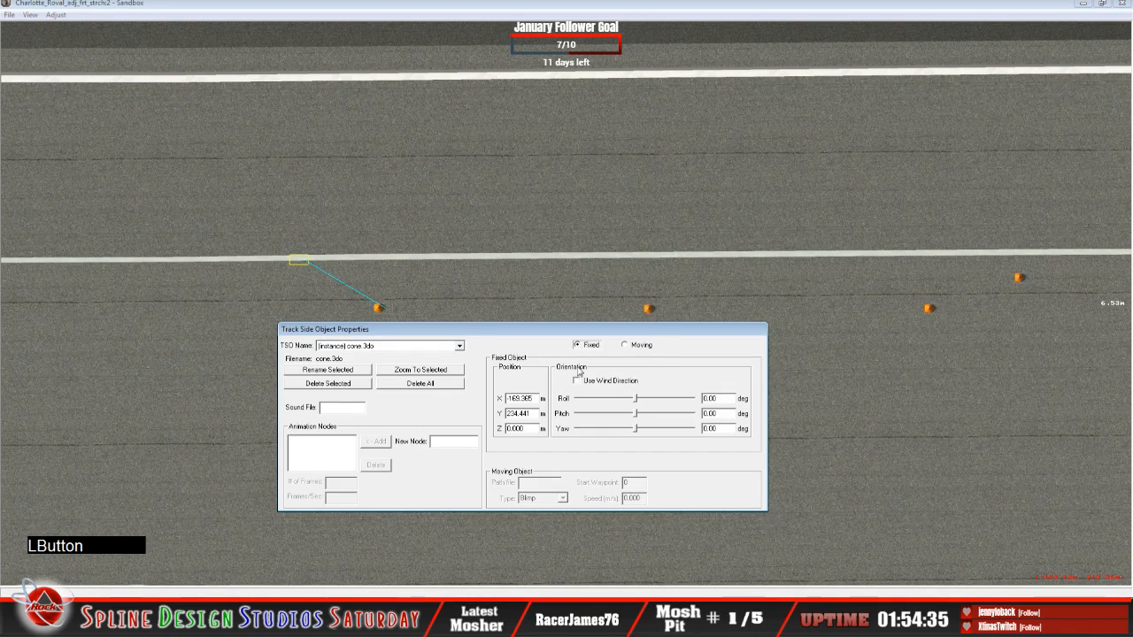
{"action": "key", "text": "BackSpace"}
{"action": "key", "text": "BackSpace"}
{"action": "key", "text": "BackSpace"}
{"action": "key", "text": "BackSpace"}
{"action": "key", "text": "BackSpace"}
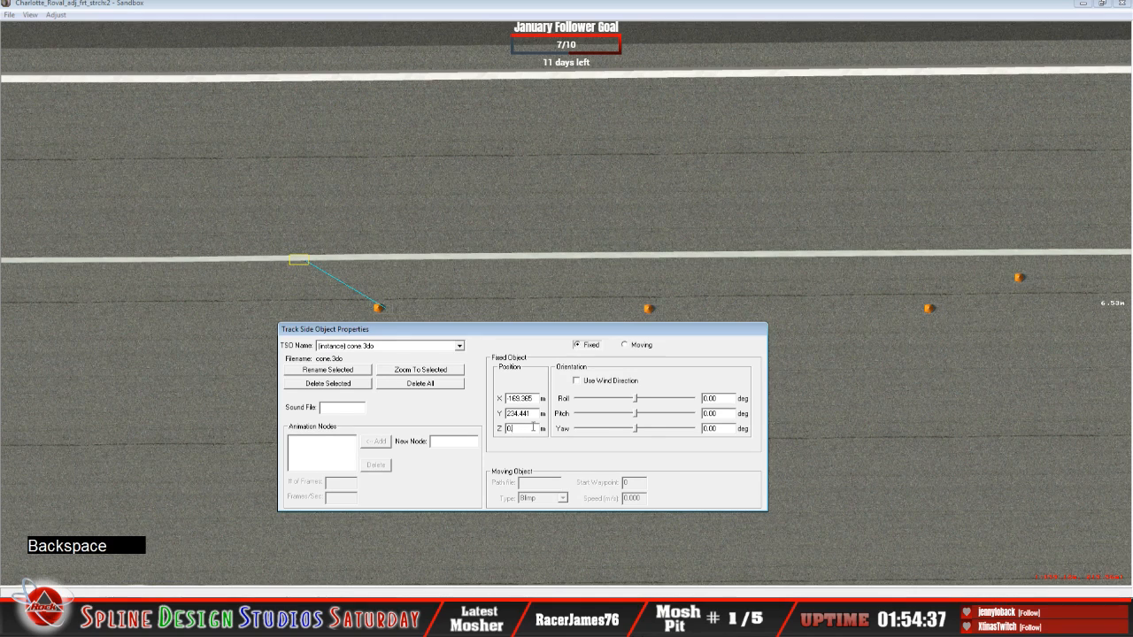
{"action": "type", "text": "3.200"}
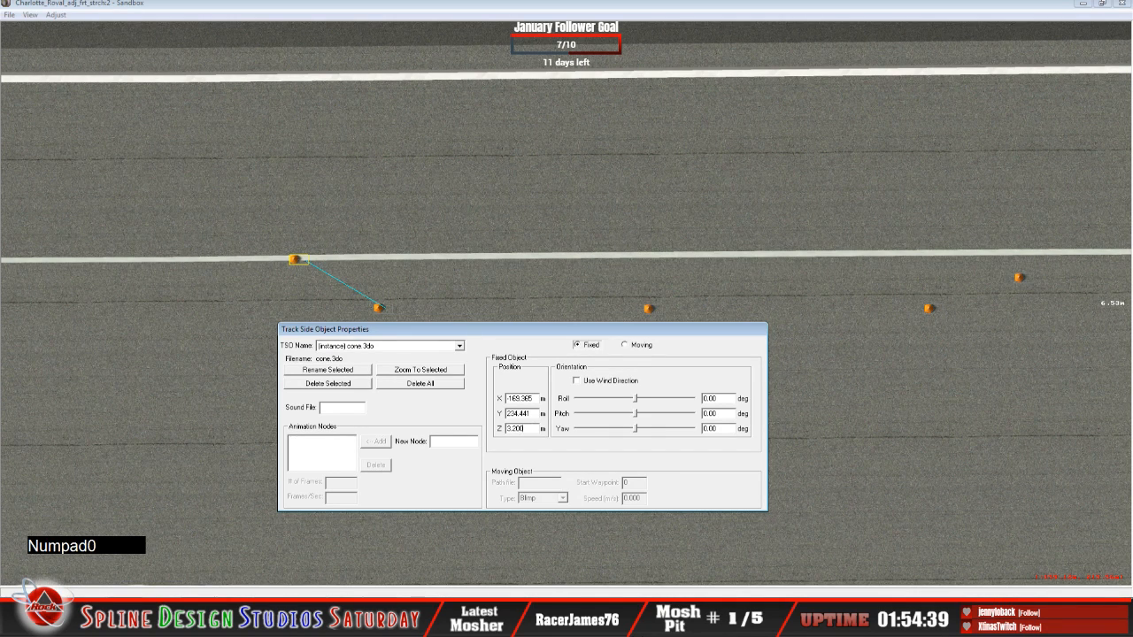
{"action": "left_click_drag", "start_coordinate": [295, 261], "coordinate": [301, 258]}
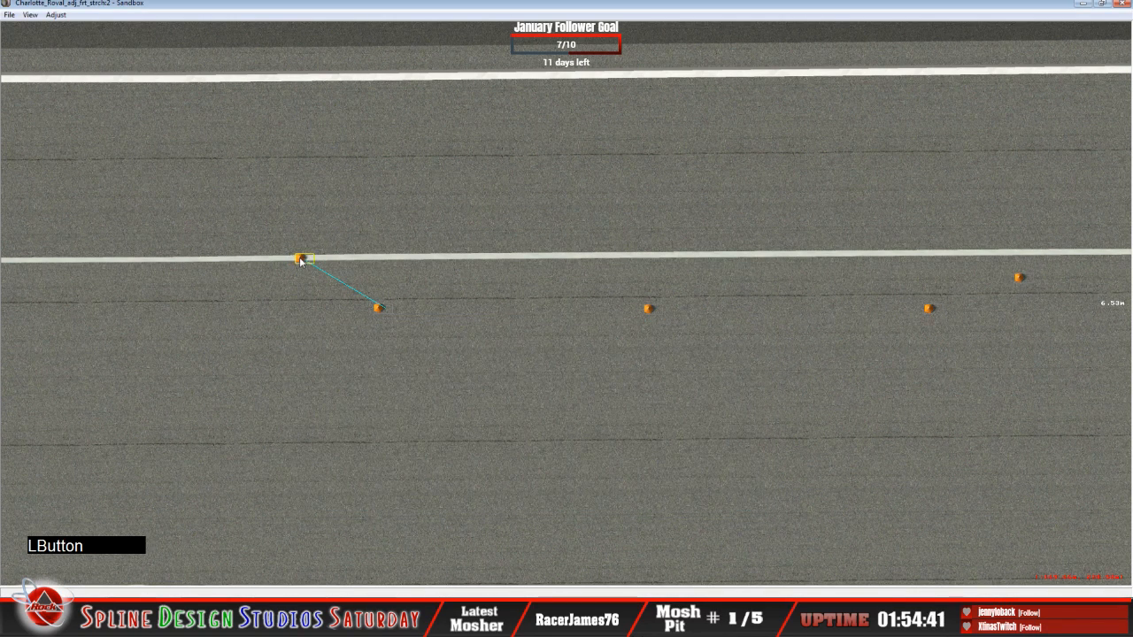
Inspect the row of cones on the track in the camera view, then return to object placement.
{"action": "left_click", "coordinate": [399, 557]}
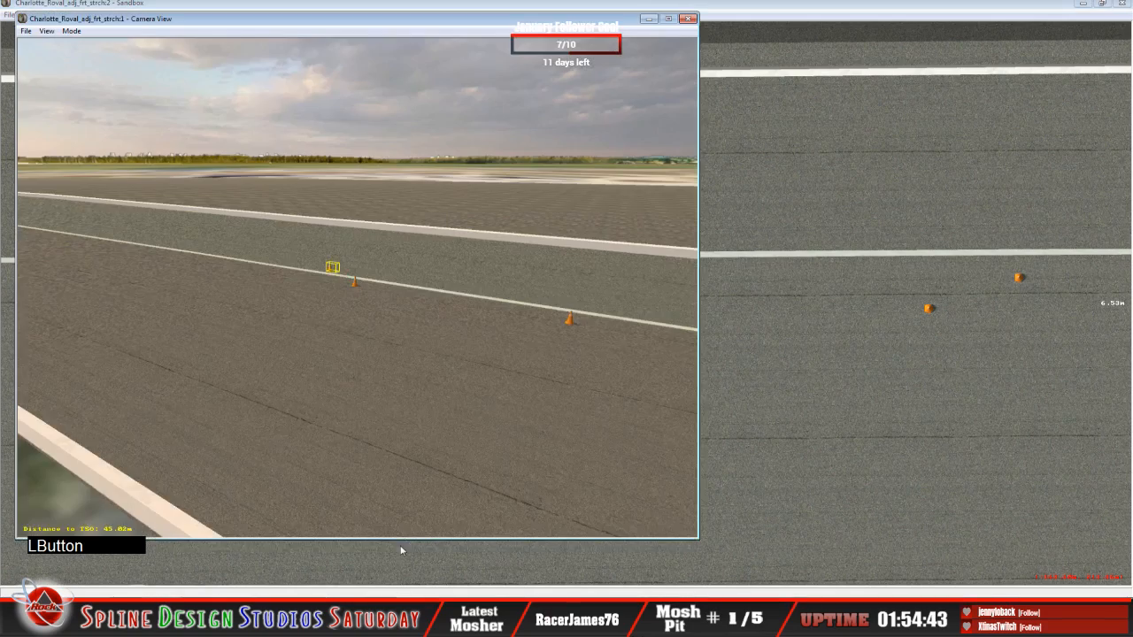
{"action": "left_click", "coordinate": [78, 32]}
{"action": "left_click", "coordinate": [89, 59]}
{"action": "mouse_move", "coordinate": [357, 288]}
{"action": "right_mouse_down"}
{"action": "mouse_move", "coordinate": [357, 274]}
{"action": "mouse_move", "coordinate": [357, 301]}
{"action": "right_mouse_up"}
{"action": "mouse_move", "coordinate": [358, 287]}
{"action": "left_mouse_down"}
{"action": "mouse_move", "coordinate": [425, 283]}
{"action": "mouse_move", "coordinate": [372, 288]}
{"action": "left_mouse_up"}
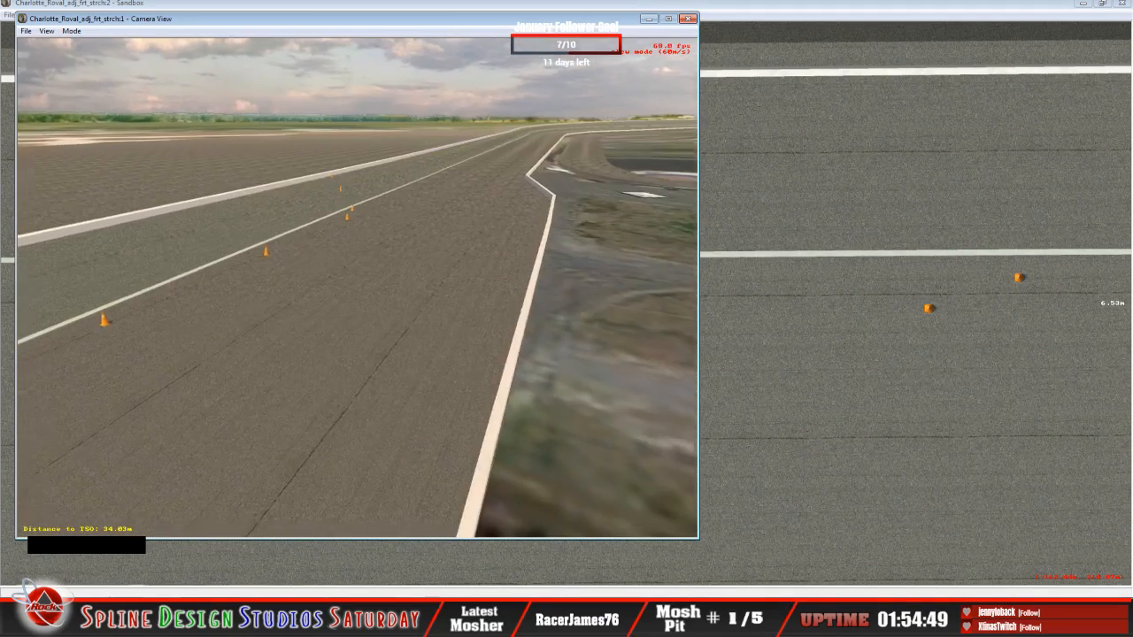
{"action": "key", "text": "space"}
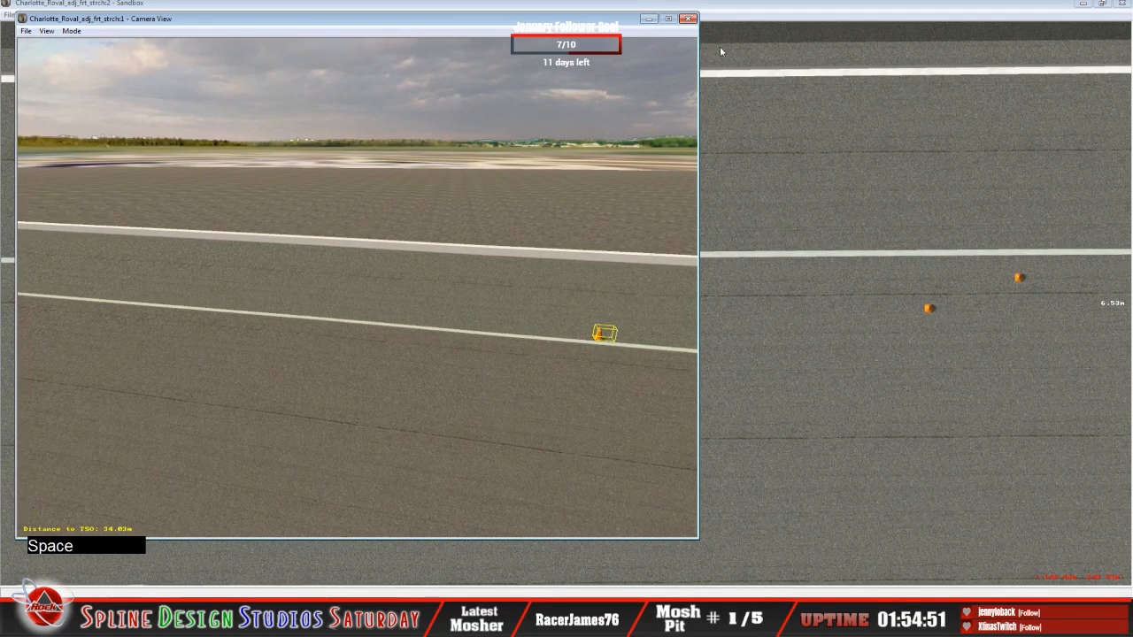
{"action": "left_click", "coordinate": [734, 19]}
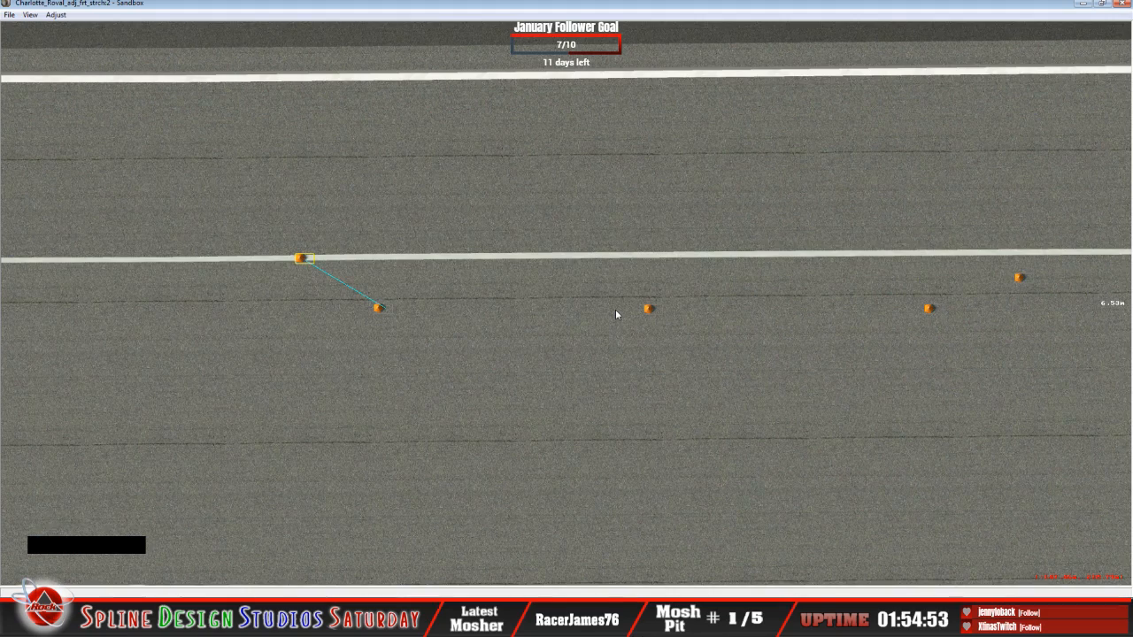
Switch to the geometry editing view to show the aerial image and dismiss the section properties.
{"action": "key", "text": "x"}
{"action": "key", "text": "c"}
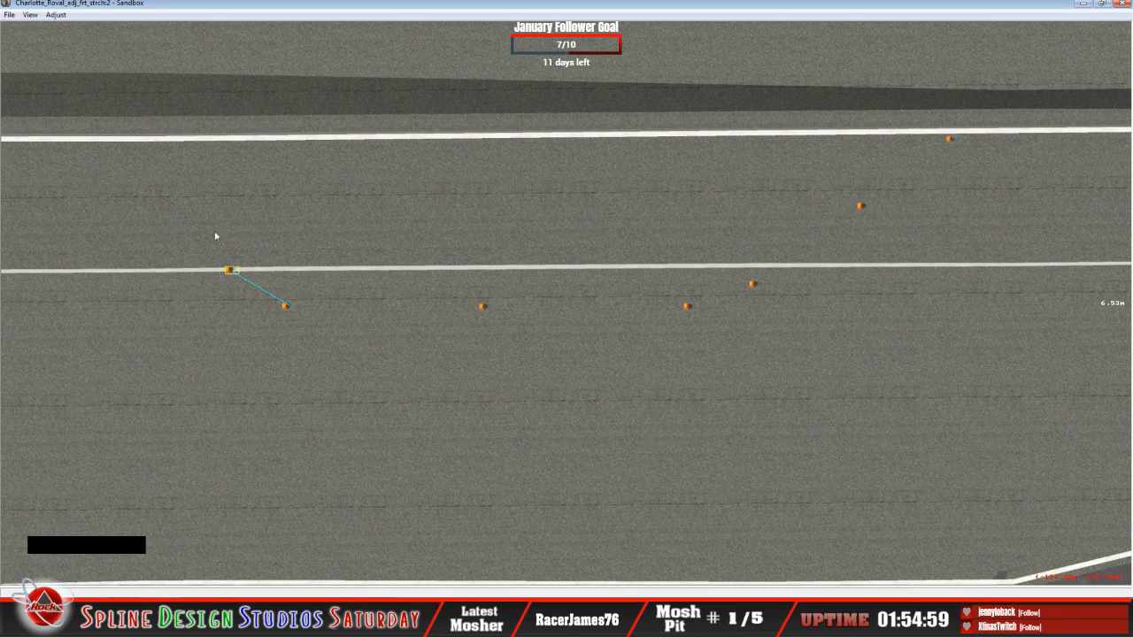
{"action": "key", "text": "c"}
{"action": "left_click", "coordinate": [32, 16]}
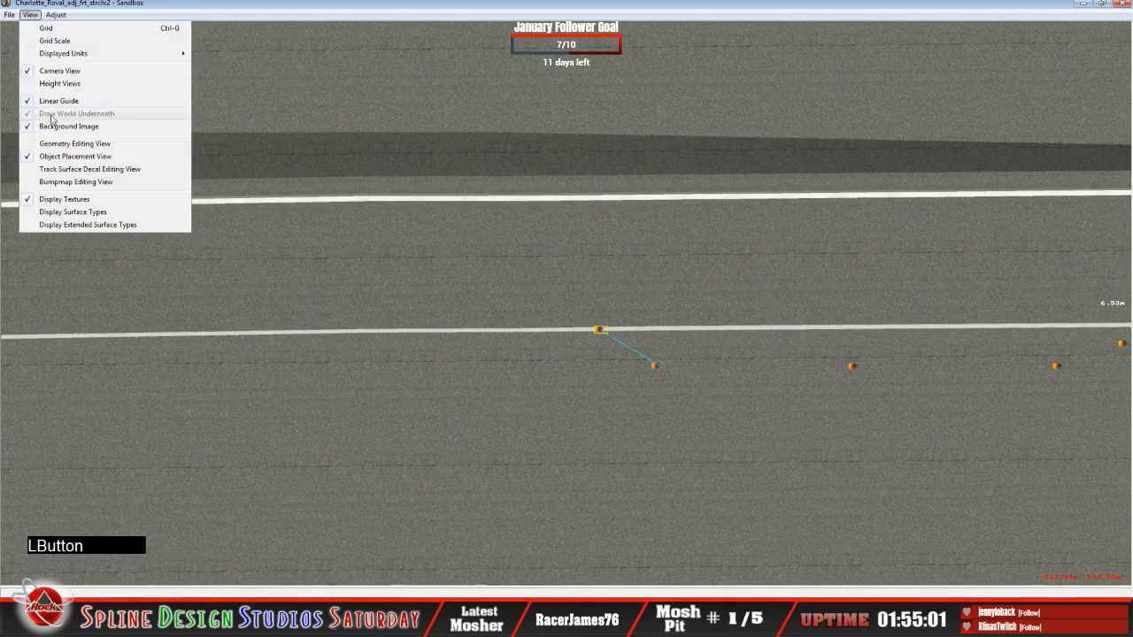
{"action": "left_click", "coordinate": [62, 149]}
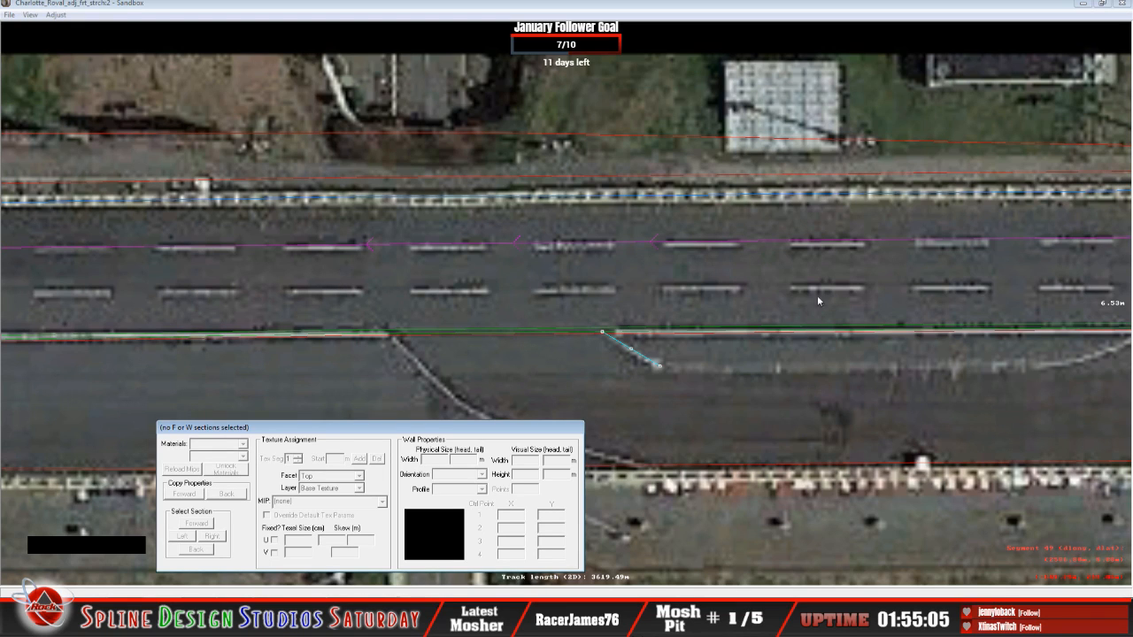
{"action": "left_click", "coordinate": [535, 13]}
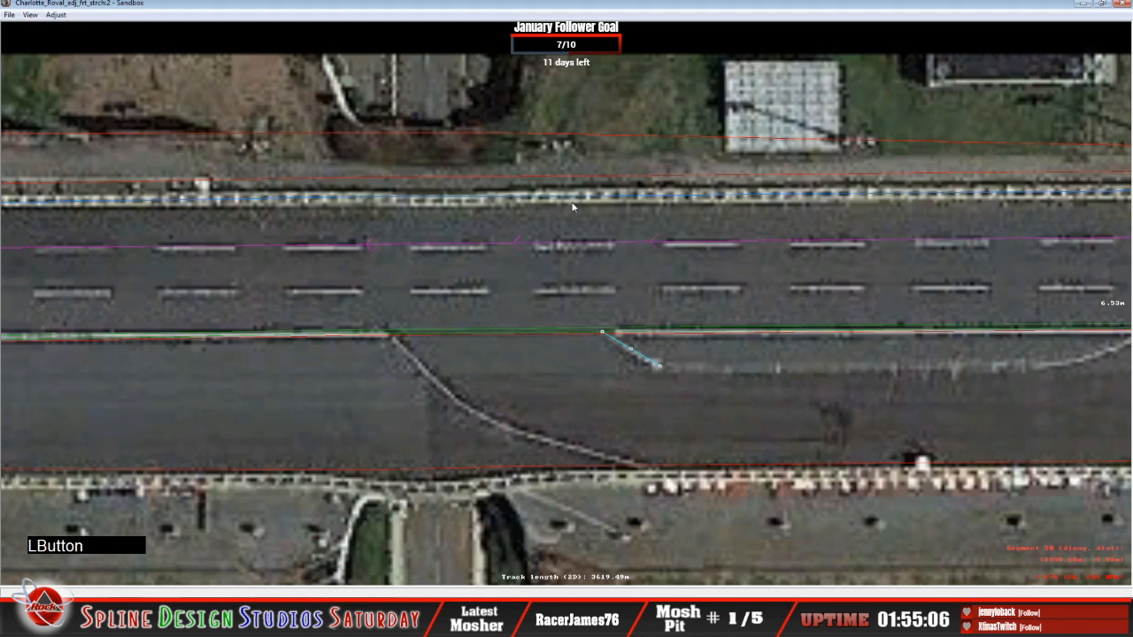
Examine the aerial image along the front straight for the remaining painted lines that need cones.
{"action": "key", "text": "c"}
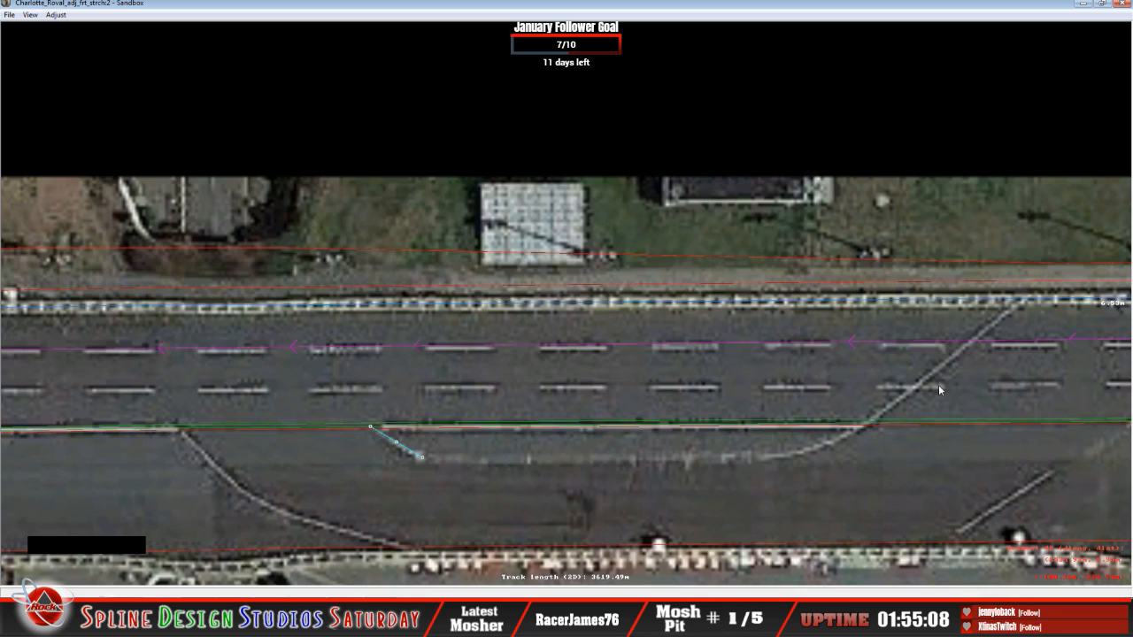
{"action": "key", "text": "c"}
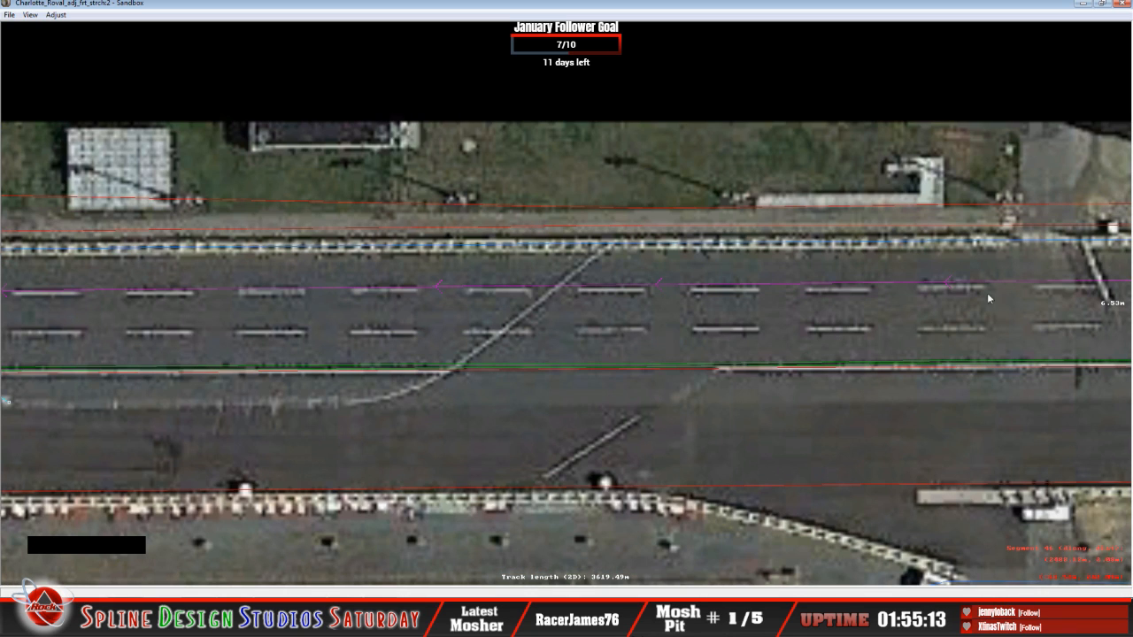
{"action": "key", "text": "c"}
{"action": "key", "text": "c"}
{"action": "key", "text": "c"}
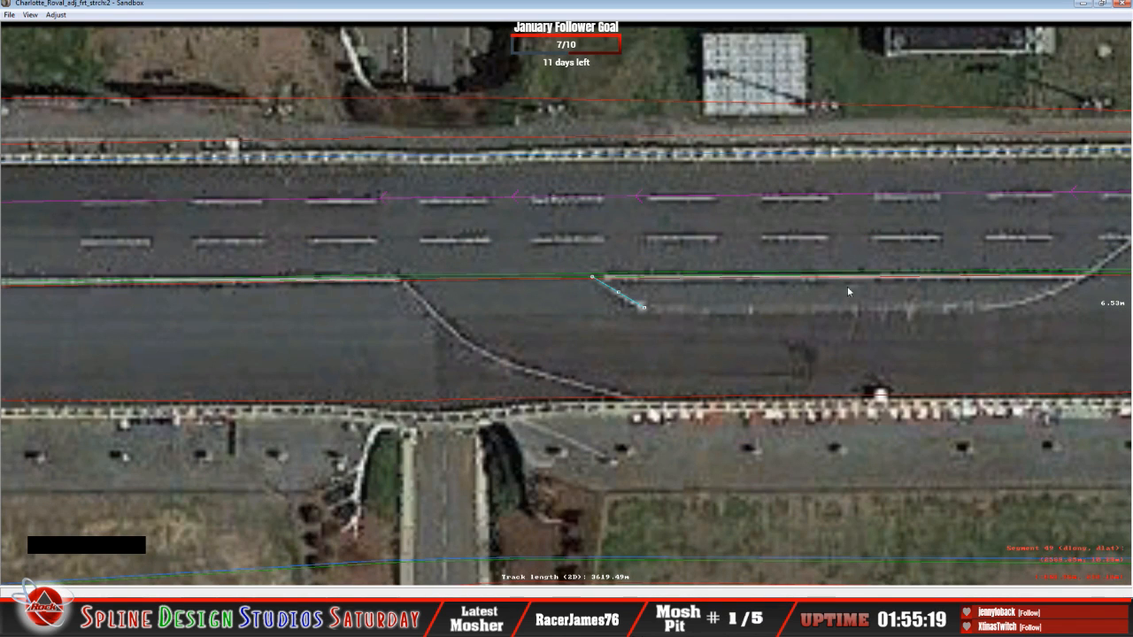
{"action": "key", "text": "c"}
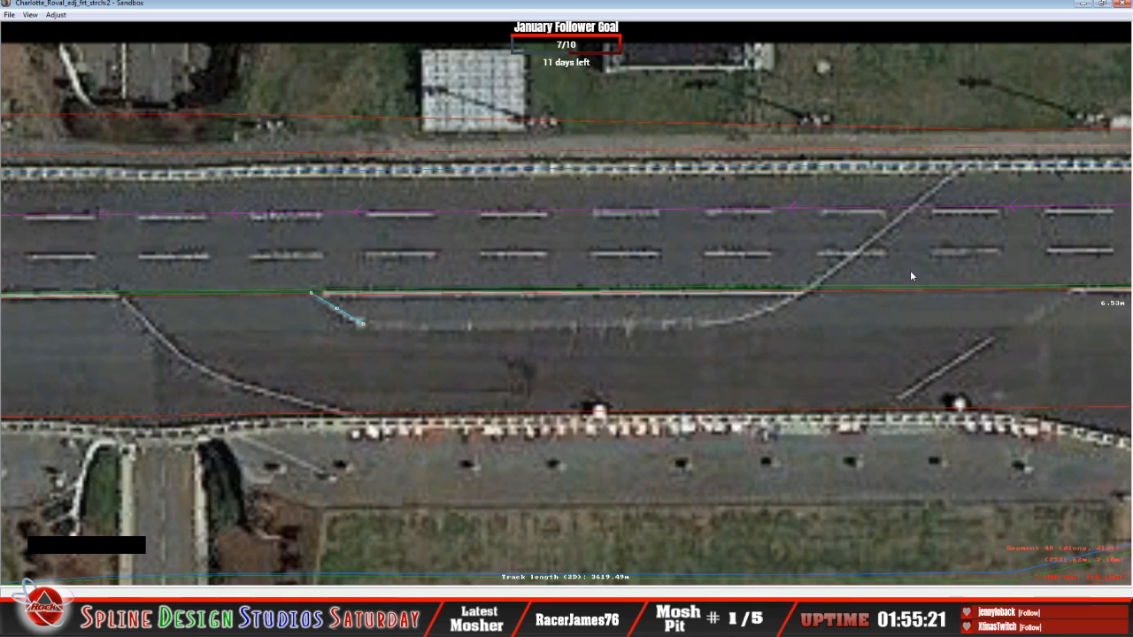
{"action": "key", "text": "c"}
{"action": "key", "text": "c"}
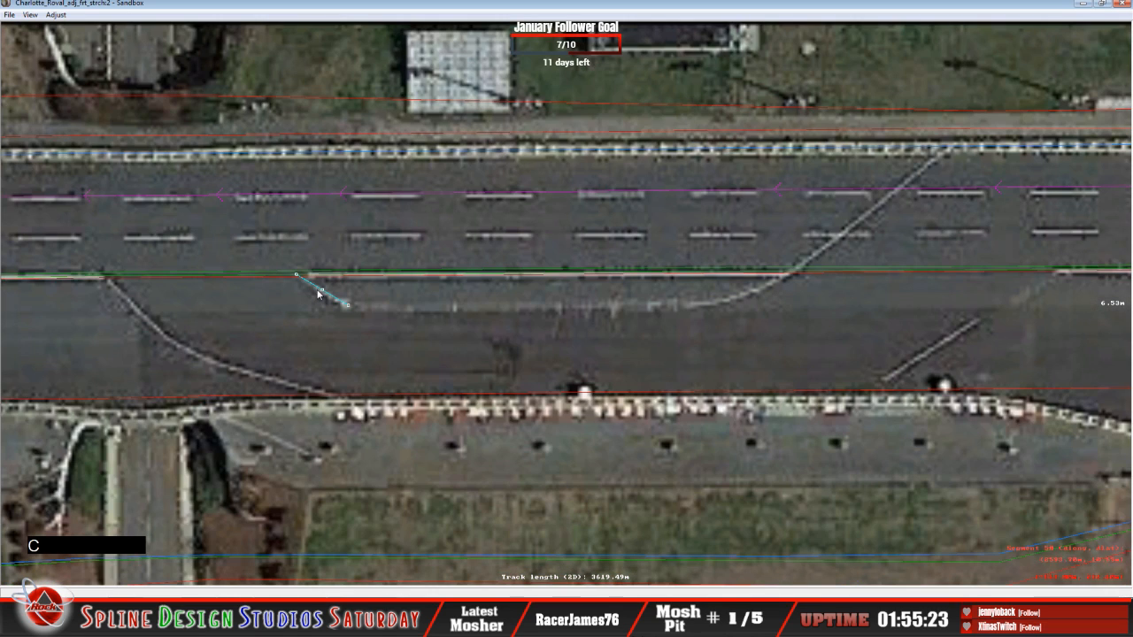
Move the guide to the start of the next white line and stretch it along the diagonal toward the lower wall, about 22.7 m long.
{"action": "left_click", "coordinate": [810, 314]}
{"action": "key", "text": "c"}
{"action": "key", "text": "c"}
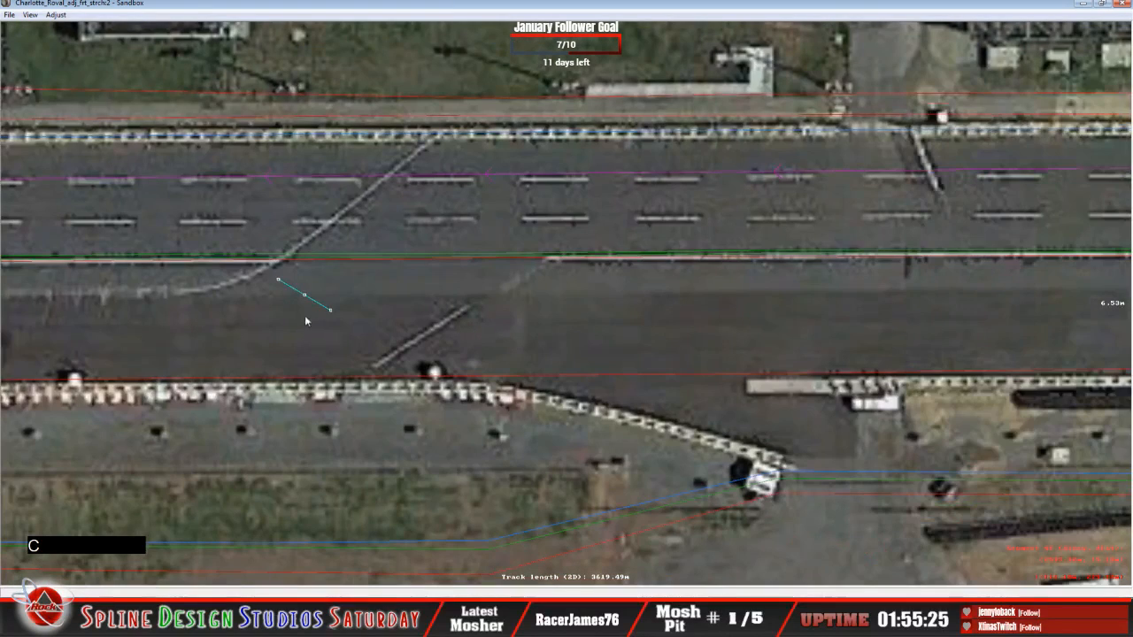
{"action": "left_click", "coordinate": [476, 297]}
{"action": "left_click", "coordinate": [517, 245]}
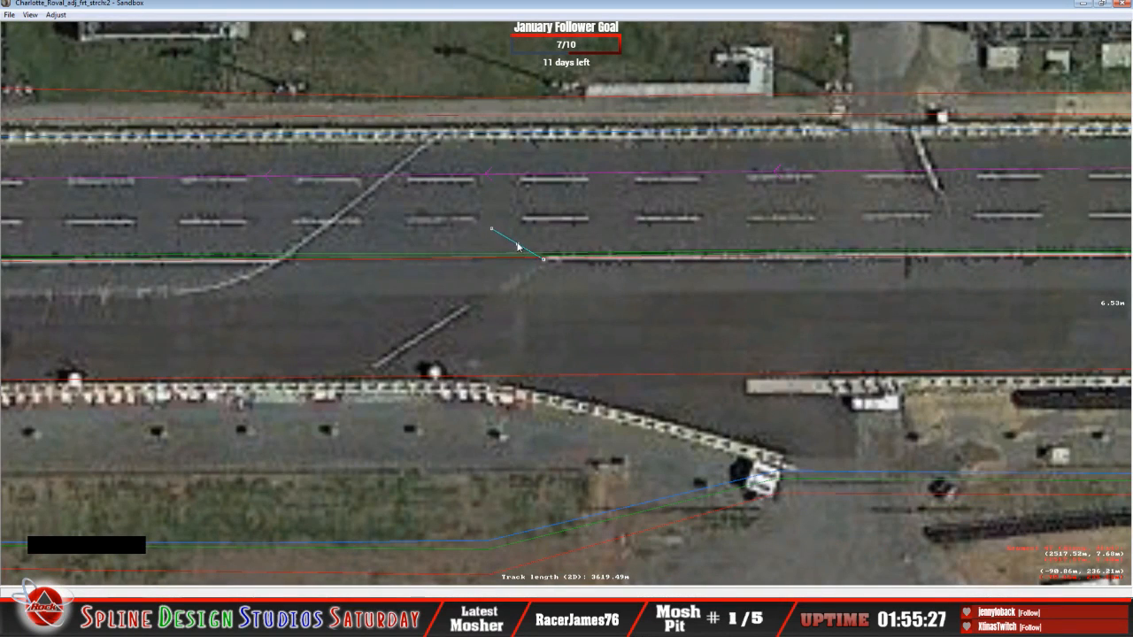
{"action": "left_click", "coordinate": [486, 227]}
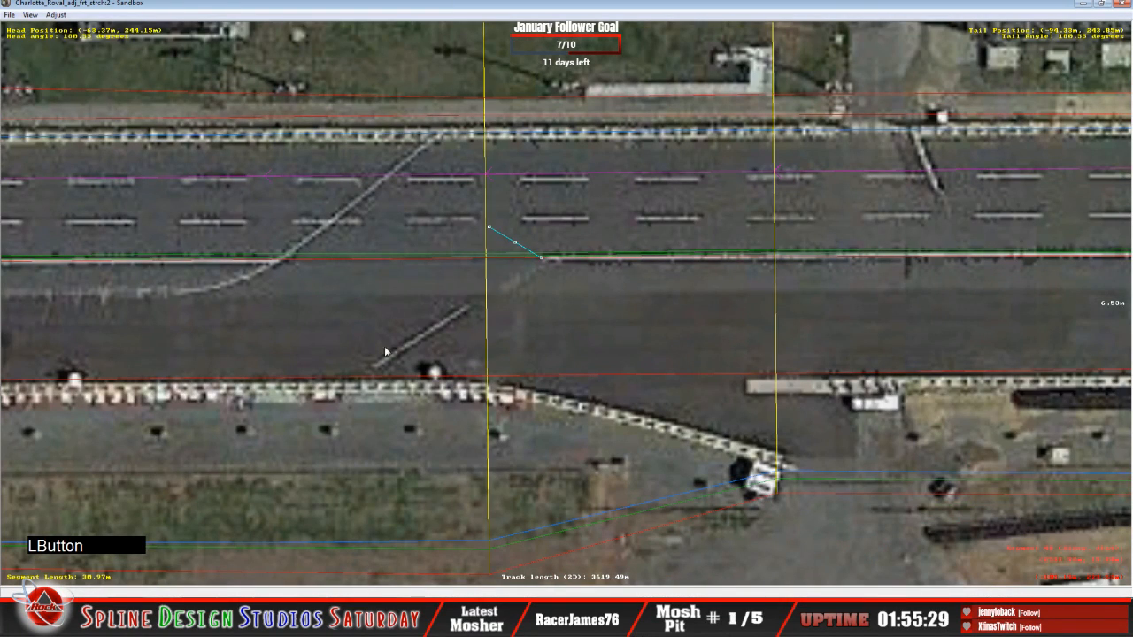
{"action": "left_click_drag", "start_coordinate": [486, 230], "coordinate": [365, 373]}
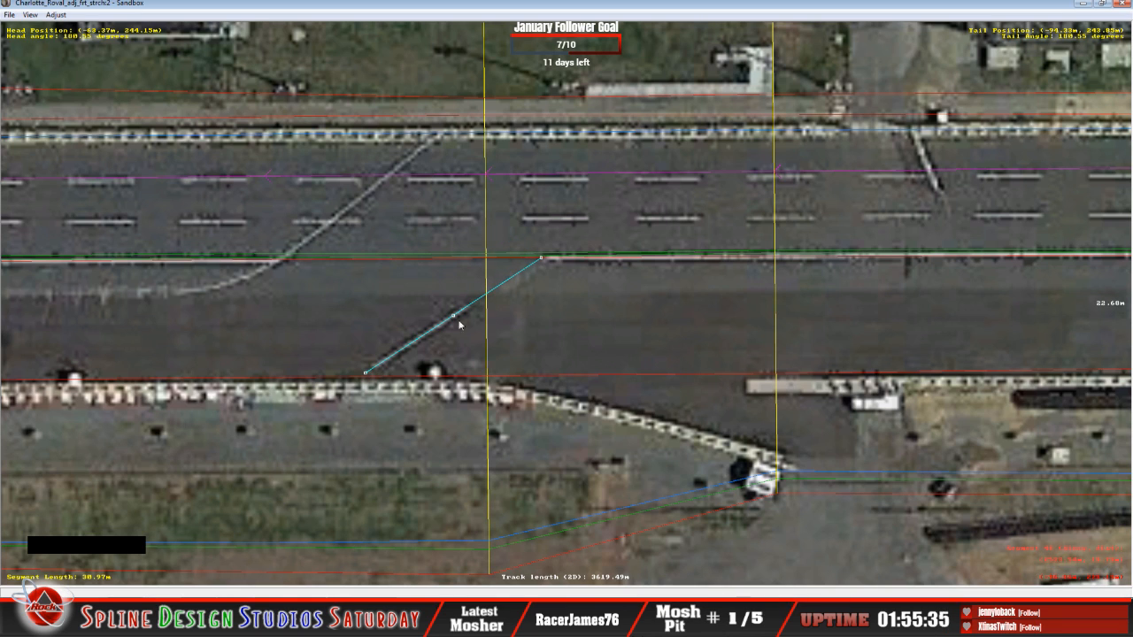
{"action": "key", "text": "z"}
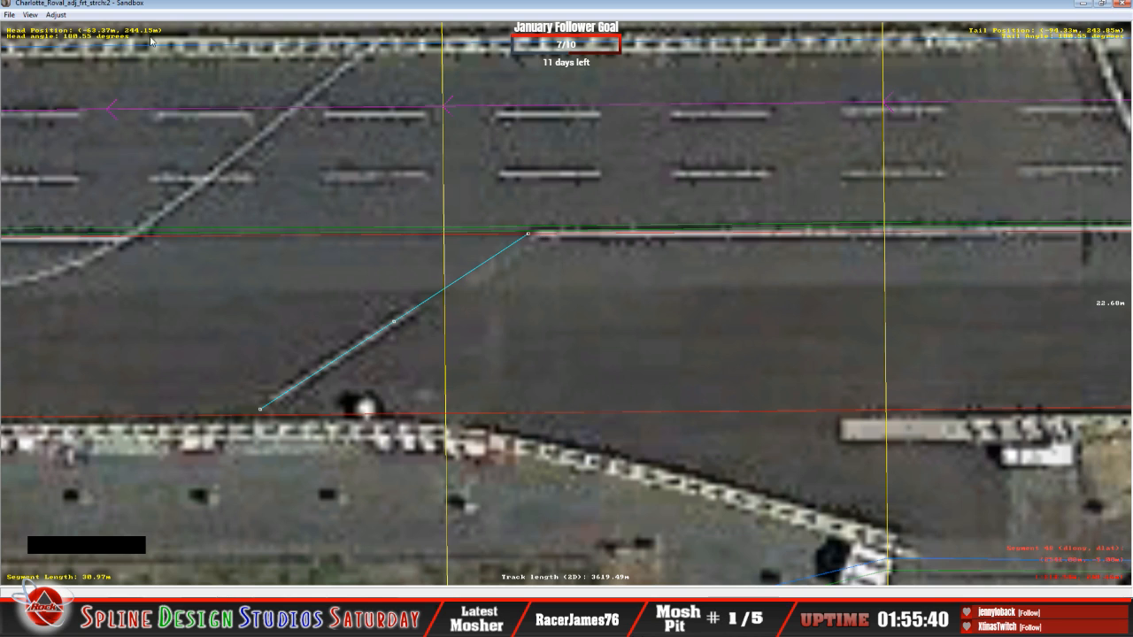
Switch to the object placement view and add a cone.3do at the diagonal guide's upper end on the white line.
{"action": "left_click", "coordinate": [32, 15]}
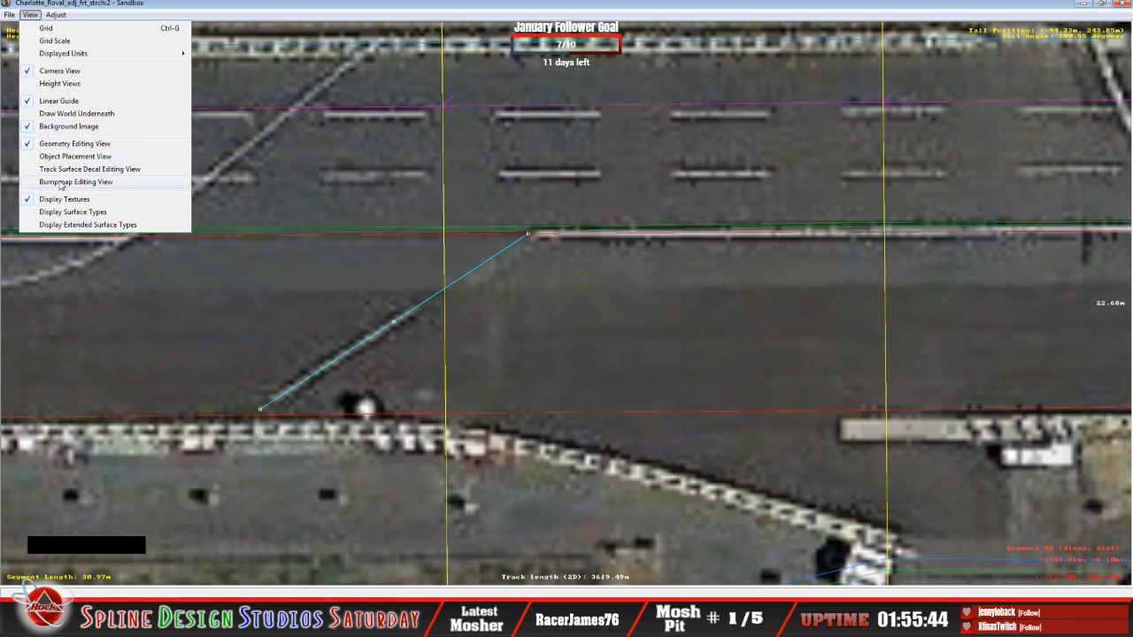
{"action": "left_click", "coordinate": [85, 168]}
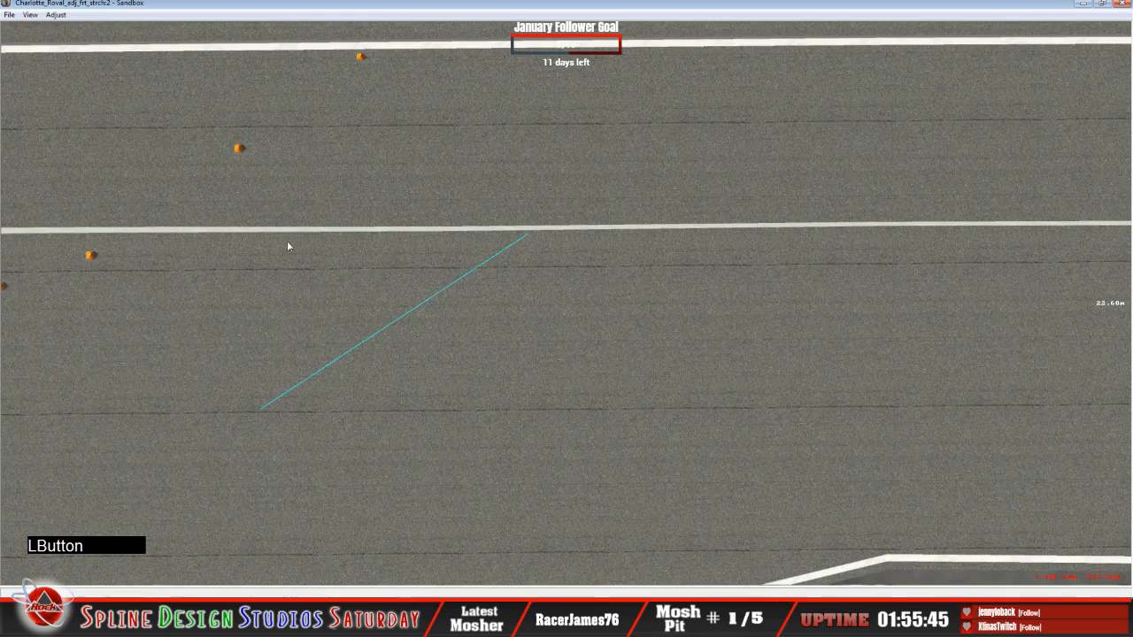
{"action": "right_click", "coordinate": [528, 231]}
{"action": "left_click", "coordinate": [558, 236]}
{"action": "left_click_drag", "start_coordinate": [652, 229], "coordinate": [653, 358]}
{"action": "left_click", "coordinate": [501, 368]}
{"action": "left_click", "coordinate": [534, 398]}
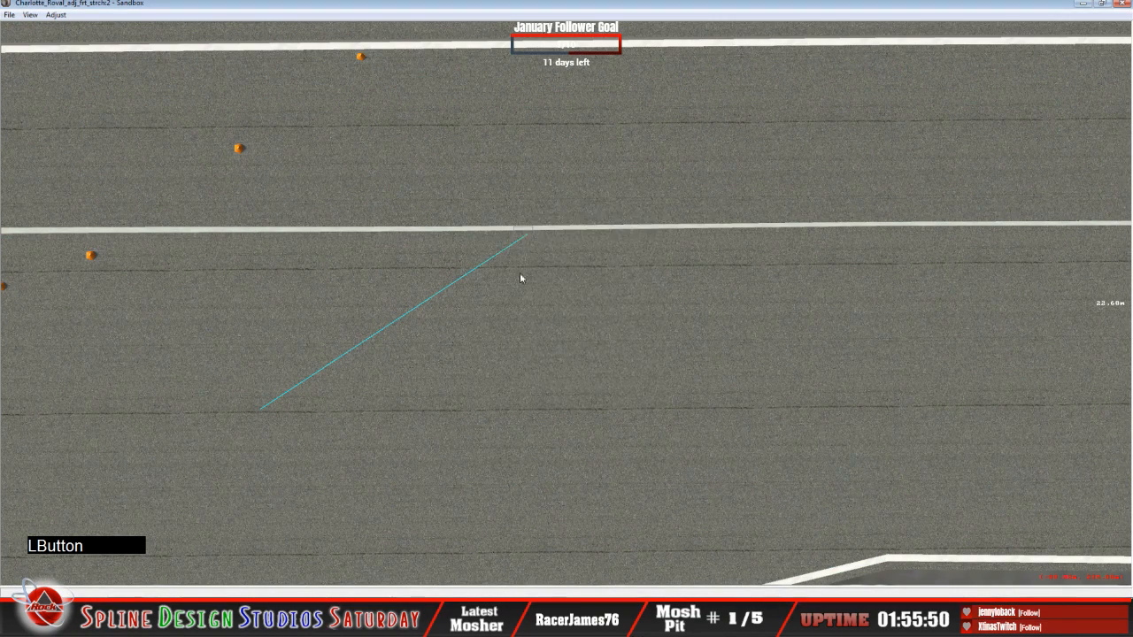
Make the cone at the diagonal guide's upper end fixed with Z 3.200 m and align it with the guide's end.
{"action": "left_click", "coordinate": [525, 233]}
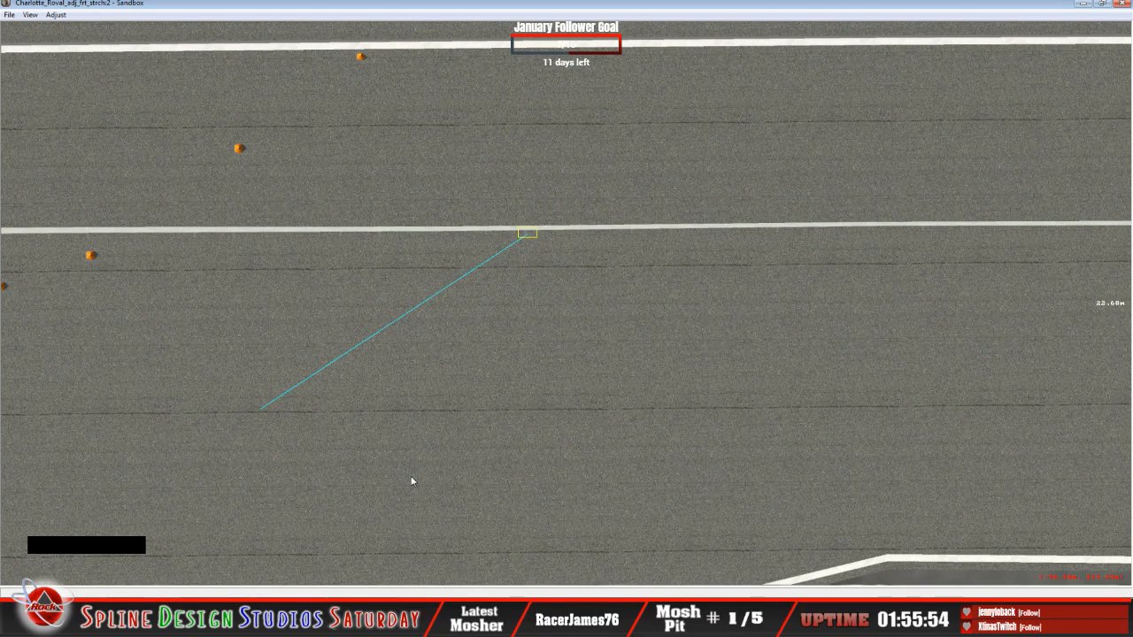
{"action": "left_click", "coordinate": [385, 596]}
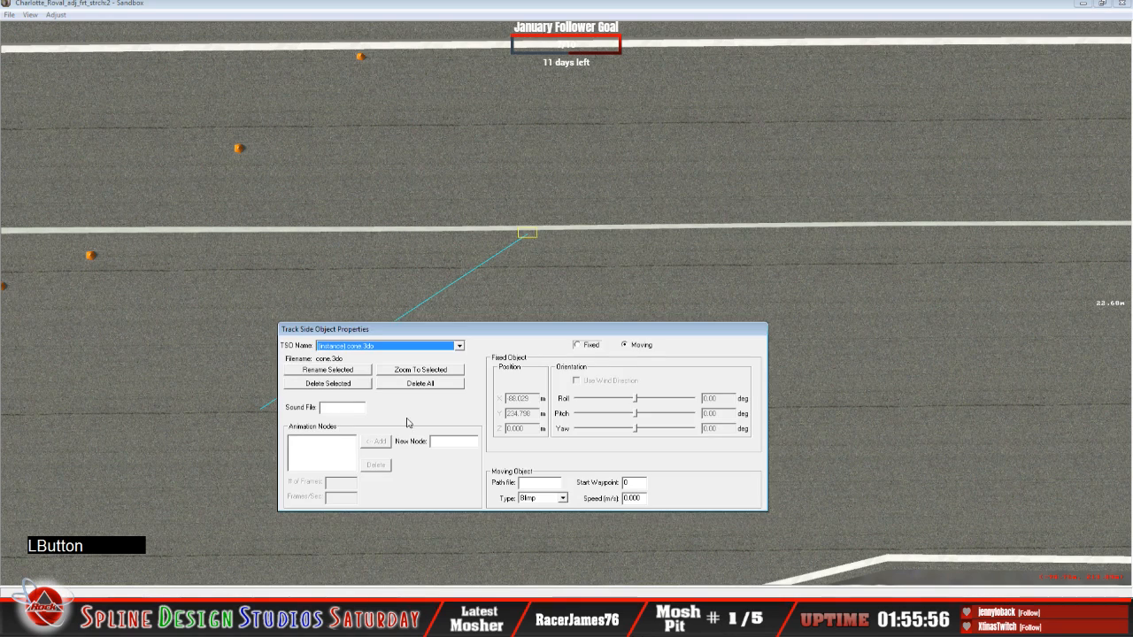
{"action": "left_click", "coordinate": [591, 346]}
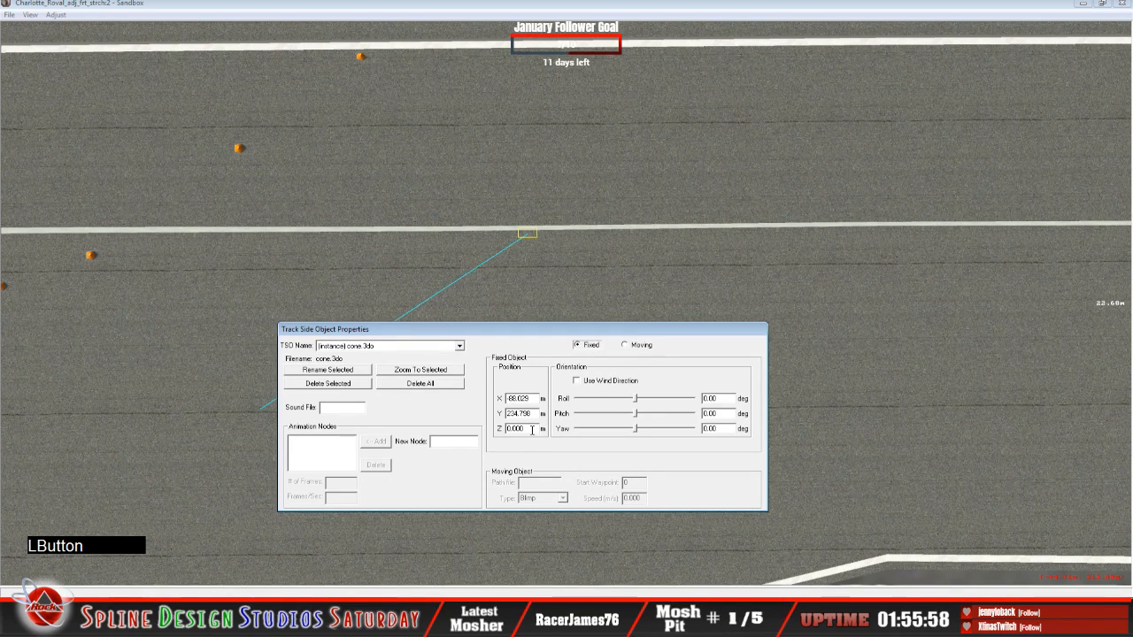
{"action": "key", "text": "BackSpace"}
{"action": "type", "text": "3."}
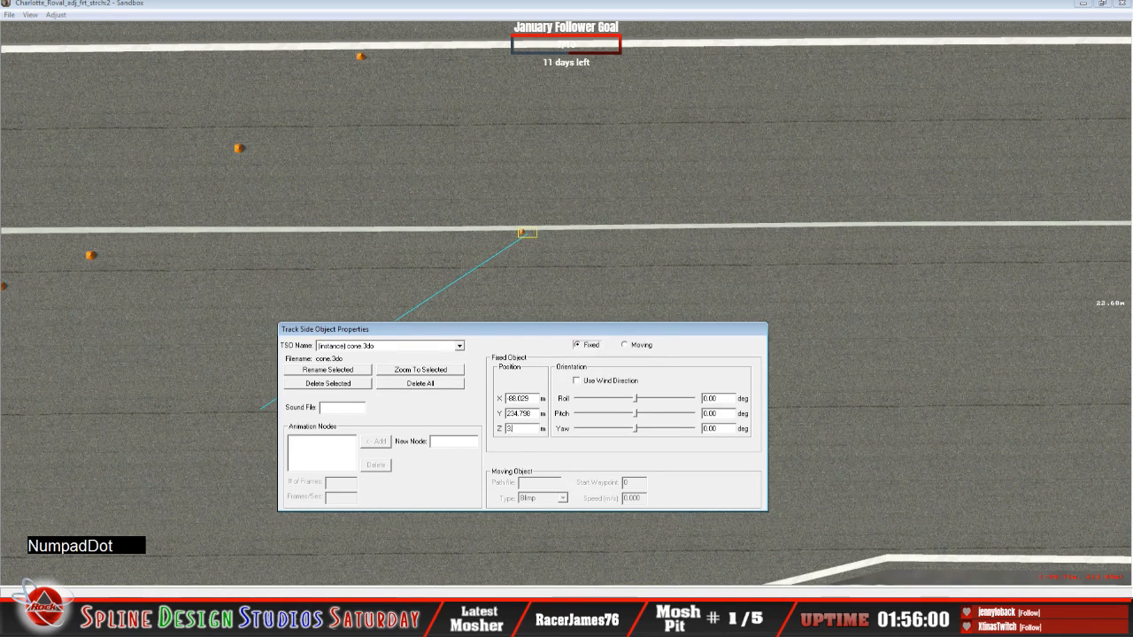
{"action": "type", "text": "200"}
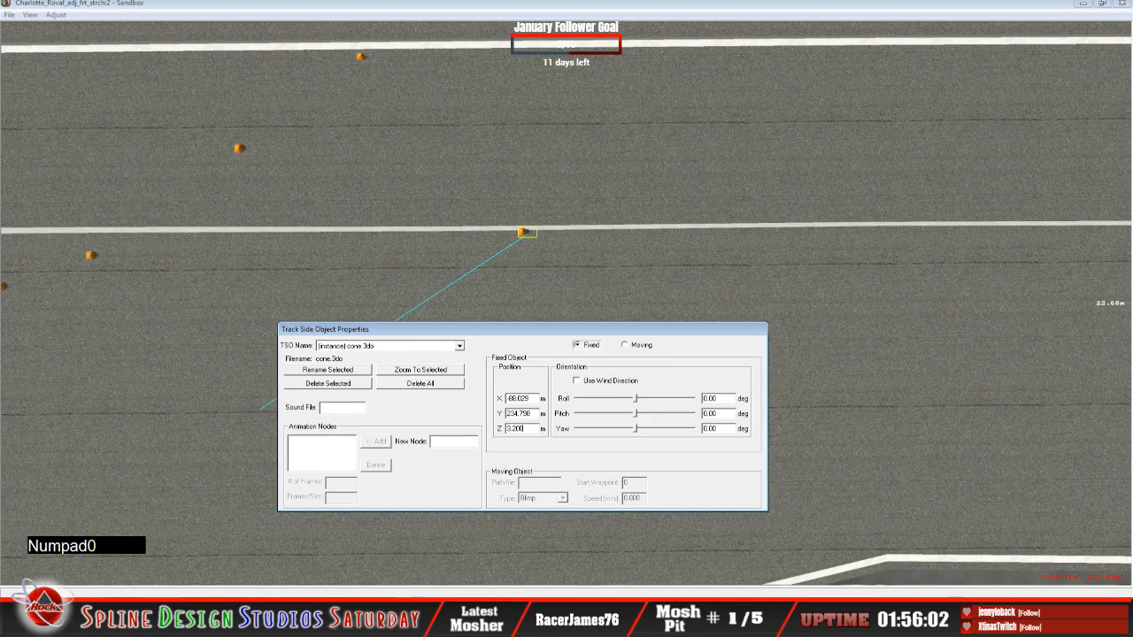
{"action": "left_click_drag", "start_coordinate": [524, 233], "coordinate": [532, 232]}
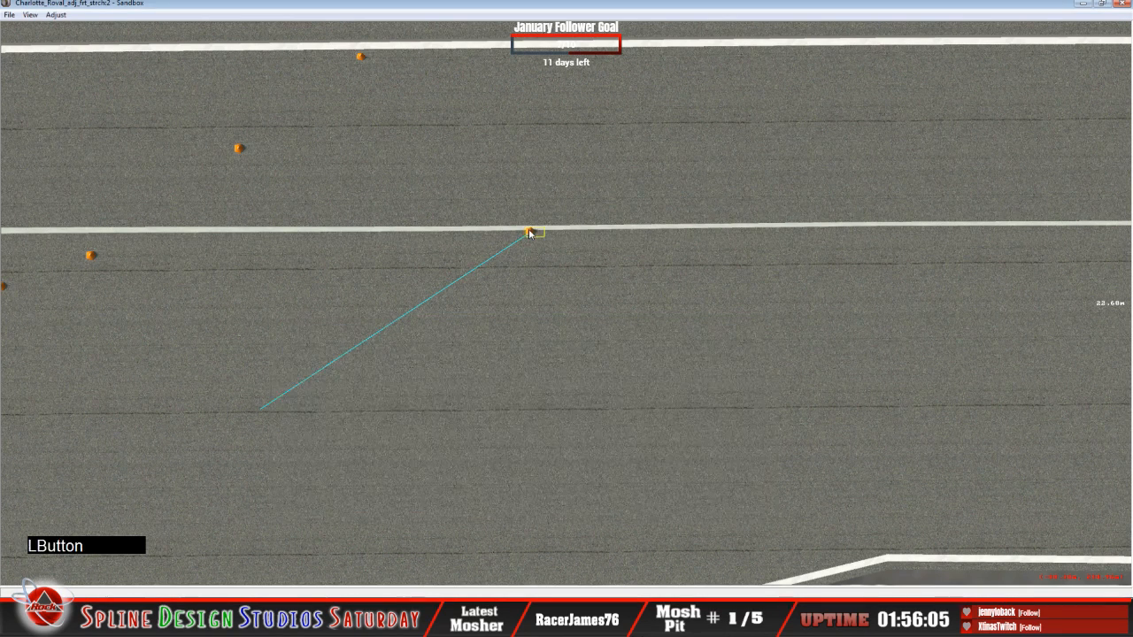
Inspect the cone on the white line in the 3D camera view to check how it sits, and return to the overhead view.
{"action": "left_click", "coordinate": [403, 611]}
{"action": "left_click", "coordinate": [399, 564]}
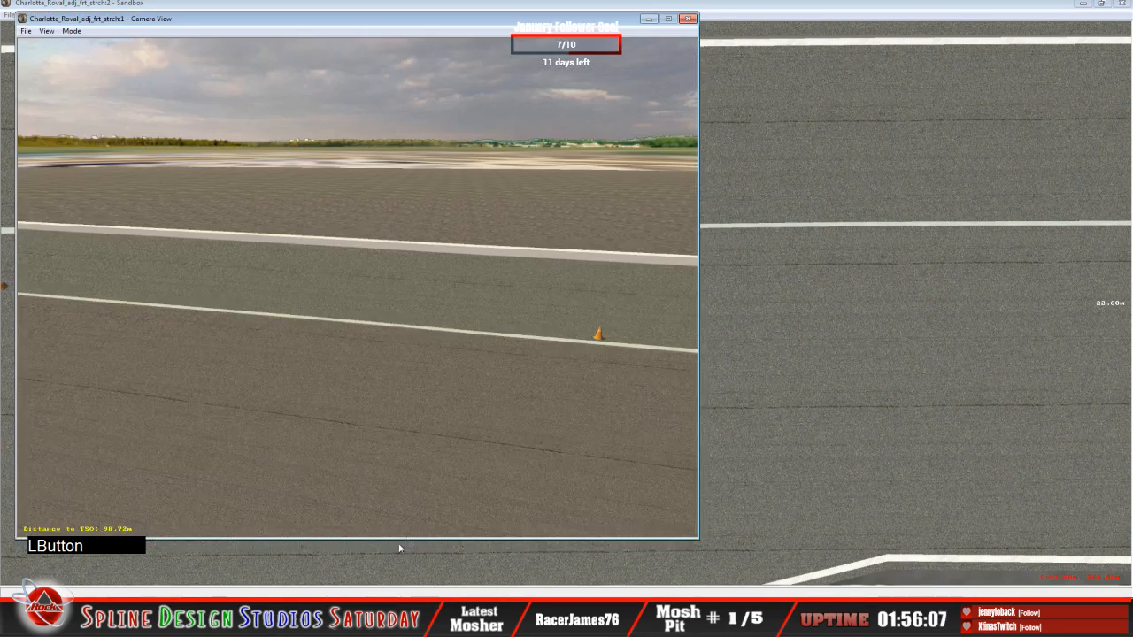
{"action": "left_click", "coordinate": [70, 31]}
{"action": "left_click", "coordinate": [89, 54]}
{"action": "left_click_drag", "start_coordinate": [357, 288], "coordinate": [416, 275]}
{"action": "right_click_drag", "start_coordinate": [416, 274], "coordinate": [513, 261]}
{"action": "left_click_drag", "start_coordinate": [358, 288], "coordinate": [358, 354]}
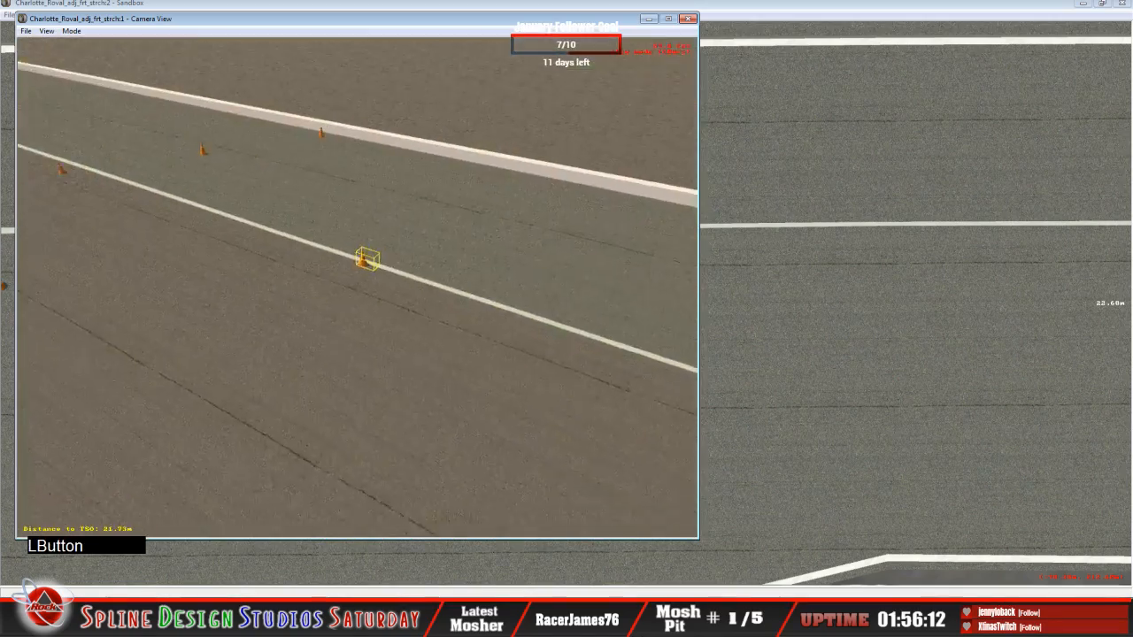
{"action": "right_click_drag", "start_coordinate": [358, 354], "coordinate": [292, 230]}
{"action": "left_click_drag", "start_coordinate": [357, 288], "coordinate": [357, 389]}
{"action": "mouse_move", "coordinate": [358, 287]}
{"action": "right_mouse_down"}
{"action": "mouse_move", "coordinate": [424, 288]}
{"action": "mouse_move", "coordinate": [336, 288]}
{"action": "mouse_move", "coordinate": [357, 265]}
{"action": "right_mouse_up"}
{"action": "left_click_drag", "start_coordinate": [358, 265], "coordinate": [416, 310]}
{"action": "right_click_drag", "start_coordinate": [416, 310], "coordinate": [424, 319]}
{"action": "key", "text": "space"}
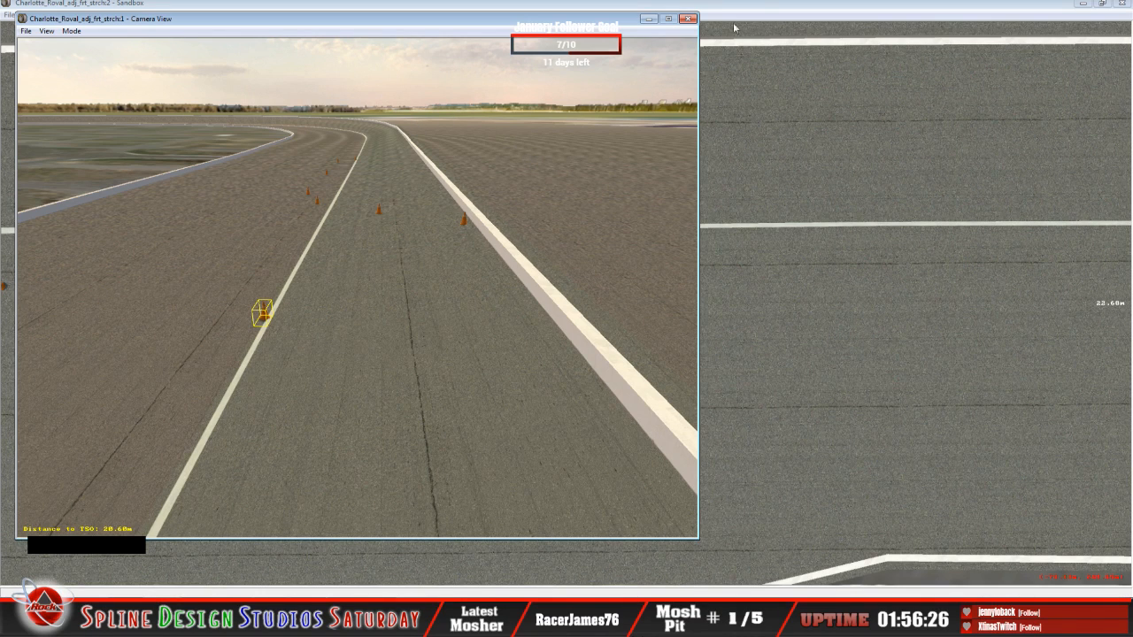
{"action": "left_click", "coordinate": [763, 13]}
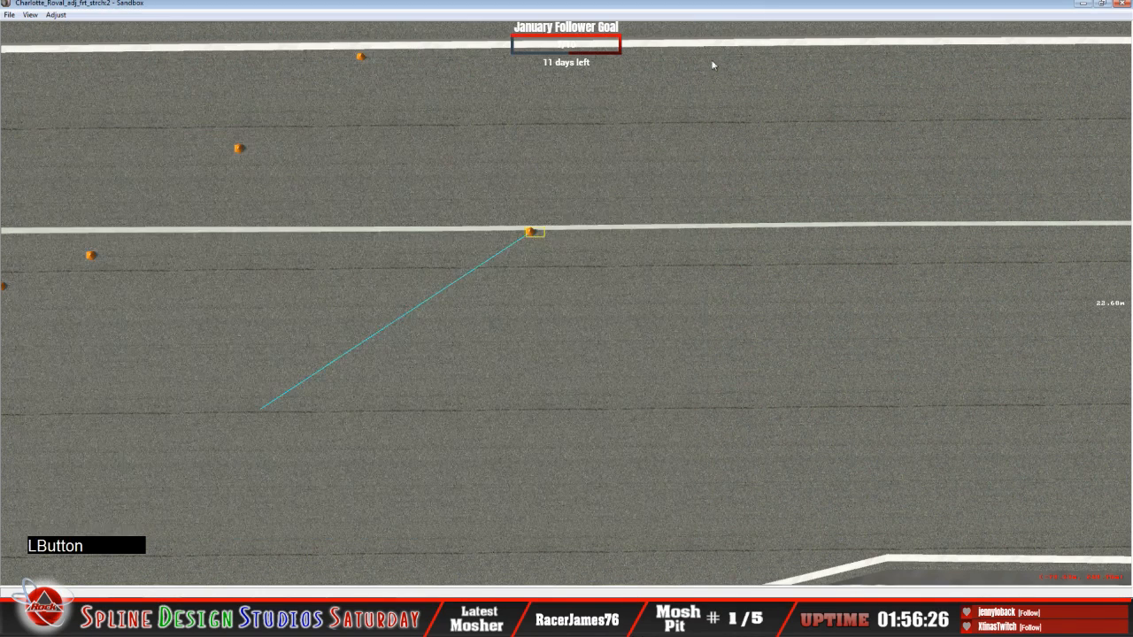
Add a cone.3do trackside object near the middle of the diagonal guide.
{"action": "right_click", "coordinate": [376, 336]}
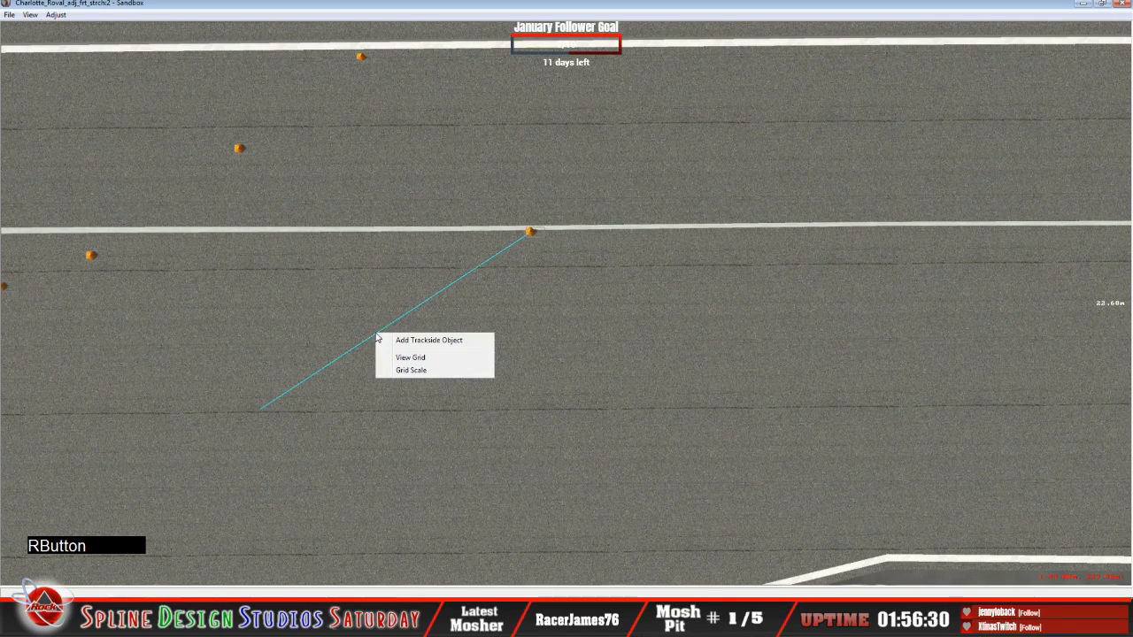
{"action": "left_click", "coordinate": [396, 340]}
{"action": "left_click_drag", "start_coordinate": [652, 234], "coordinate": [652, 359]}
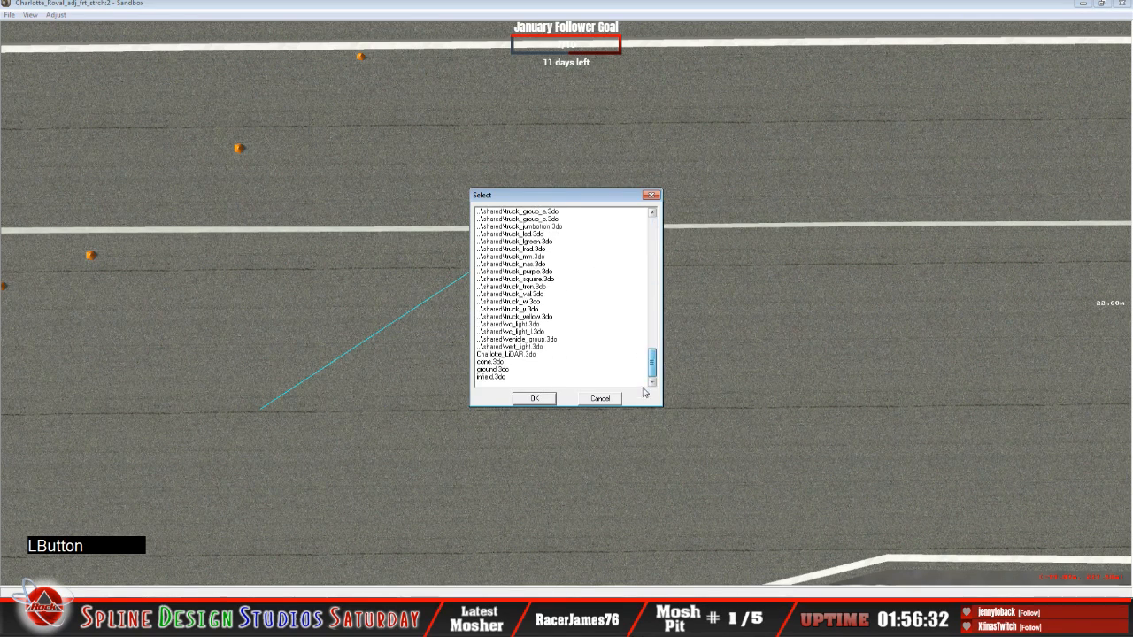
{"action": "left_click", "coordinate": [496, 362]}
{"action": "left_click", "coordinate": [534, 399]}
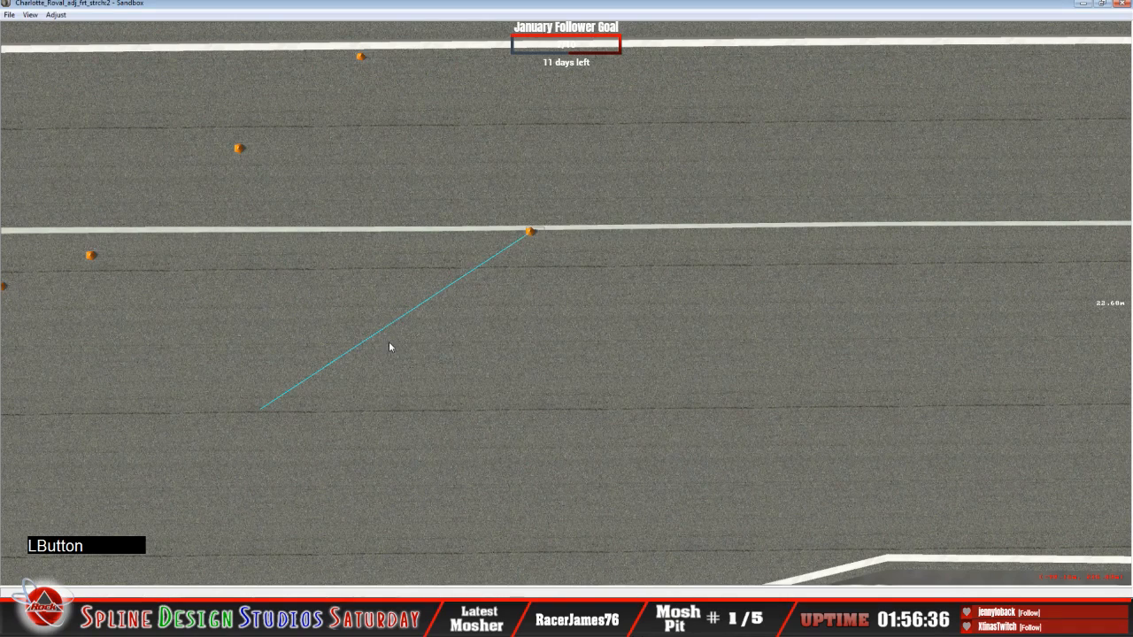
Make the new mid-guide cone fixed with Z 3.200 m and shift it exactly onto the guide line.
{"action": "key", "text": "z"}
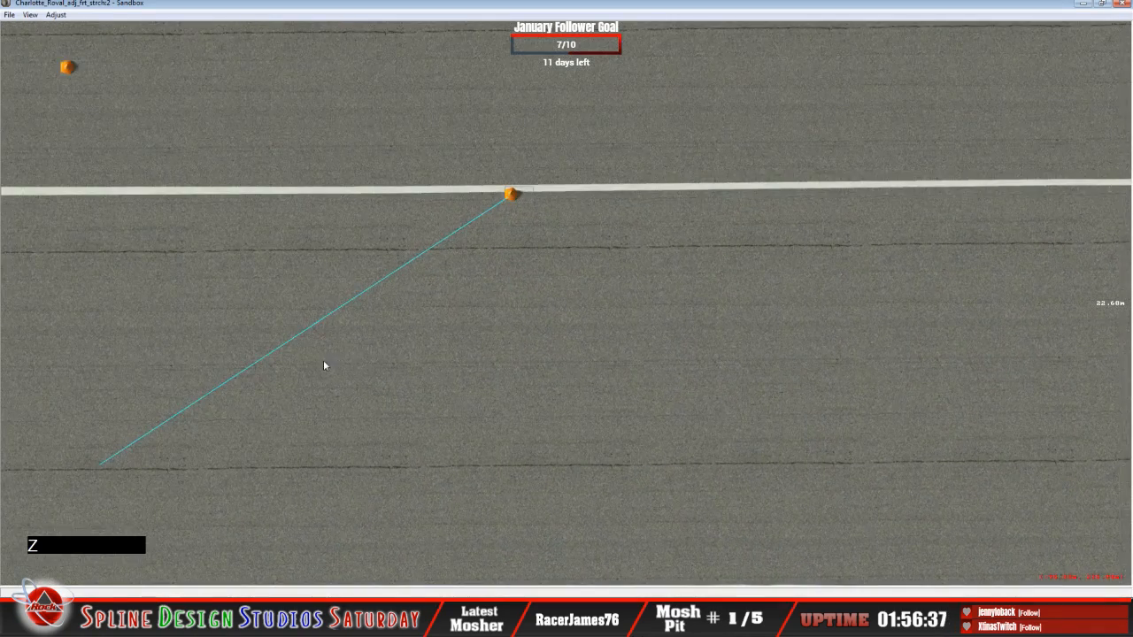
{"action": "left_click", "coordinate": [278, 350]}
{"action": "left_click", "coordinate": [372, 614]}
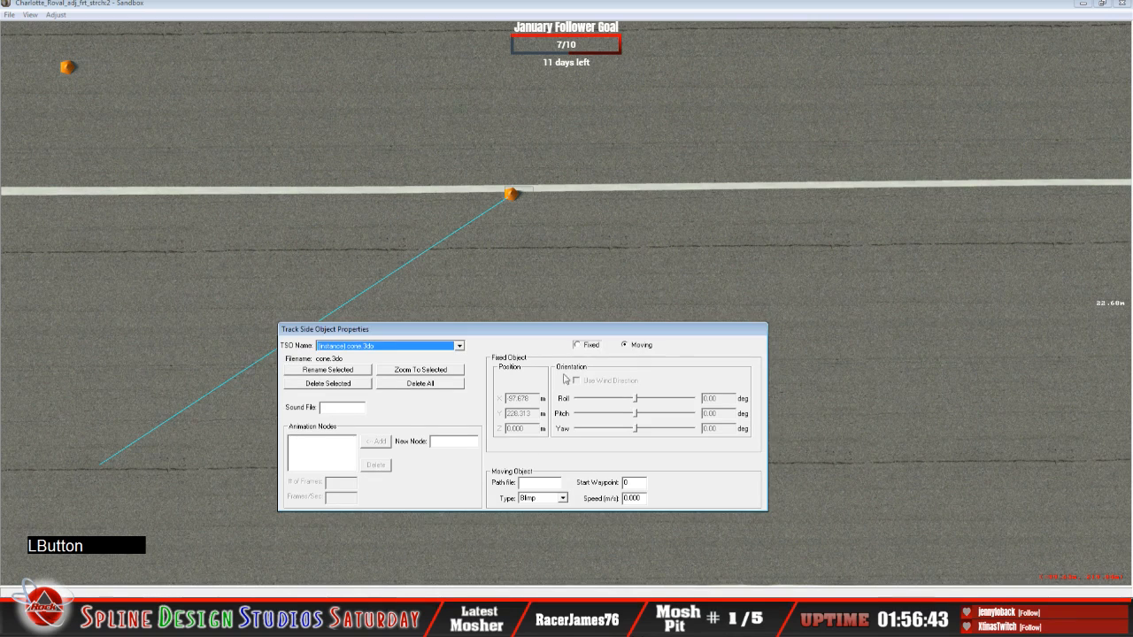
{"action": "left_click", "coordinate": [578, 345]}
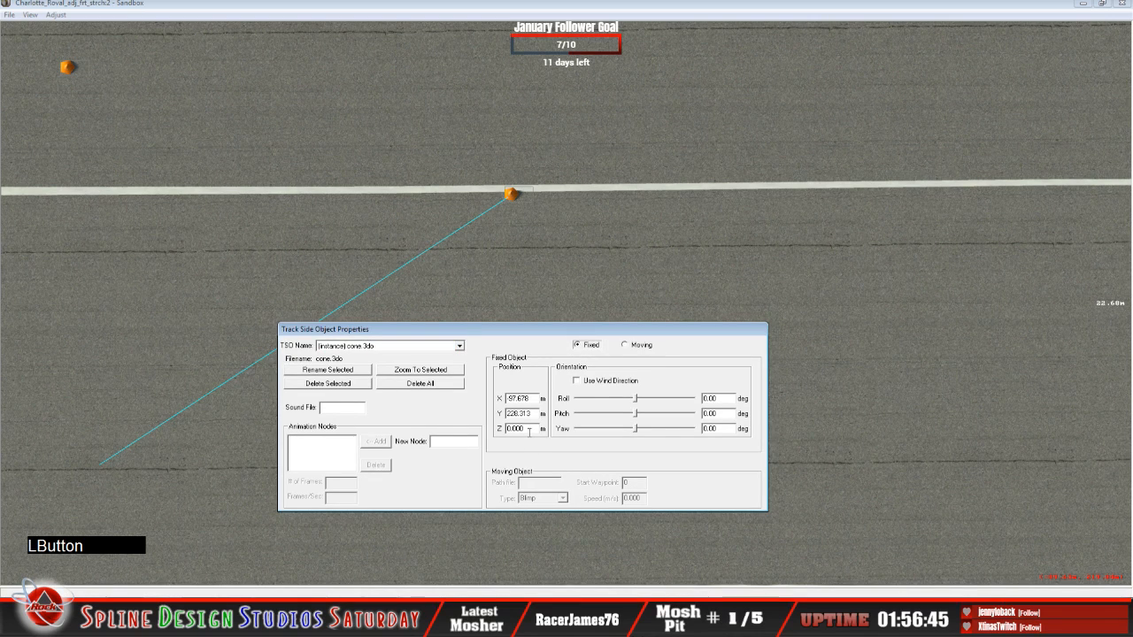
{"action": "key", "text": "BackSpace"}
{"action": "key", "text": "BackSpace"}
{"action": "key", "text": "BackSpace"}
{"action": "key", "text": "BackSpace"}
{"action": "key", "text": "BackSpace"}
{"action": "type", "text": "3.20"}
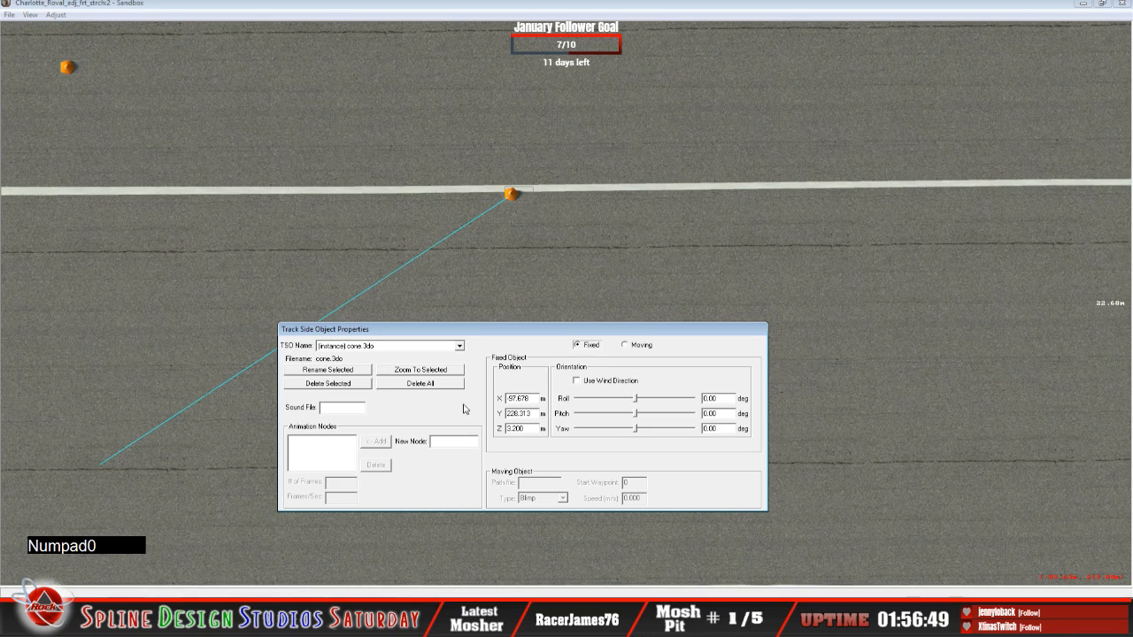
{"action": "left_click", "coordinate": [406, 10]}
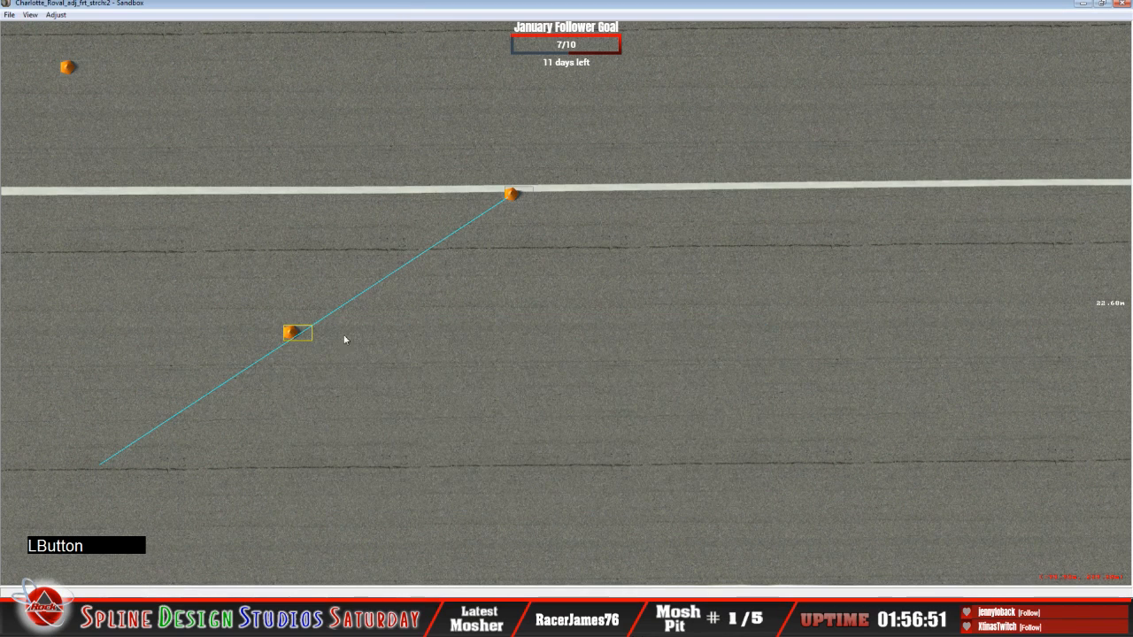
{"action": "left_click", "coordinate": [299, 335]}
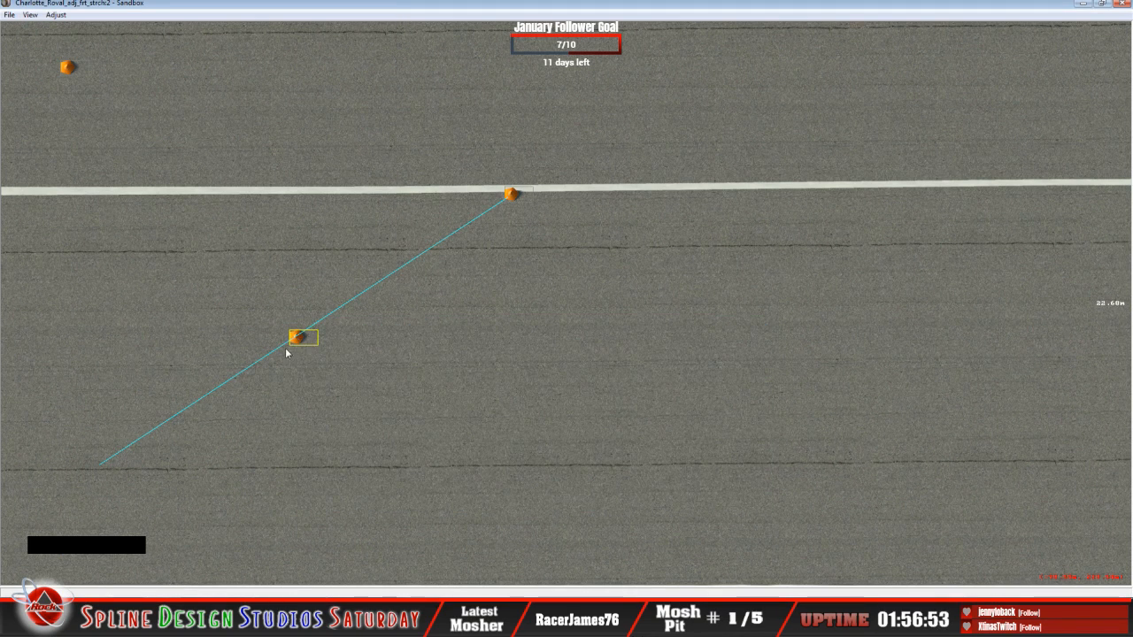
{"action": "key", "text": "x"}
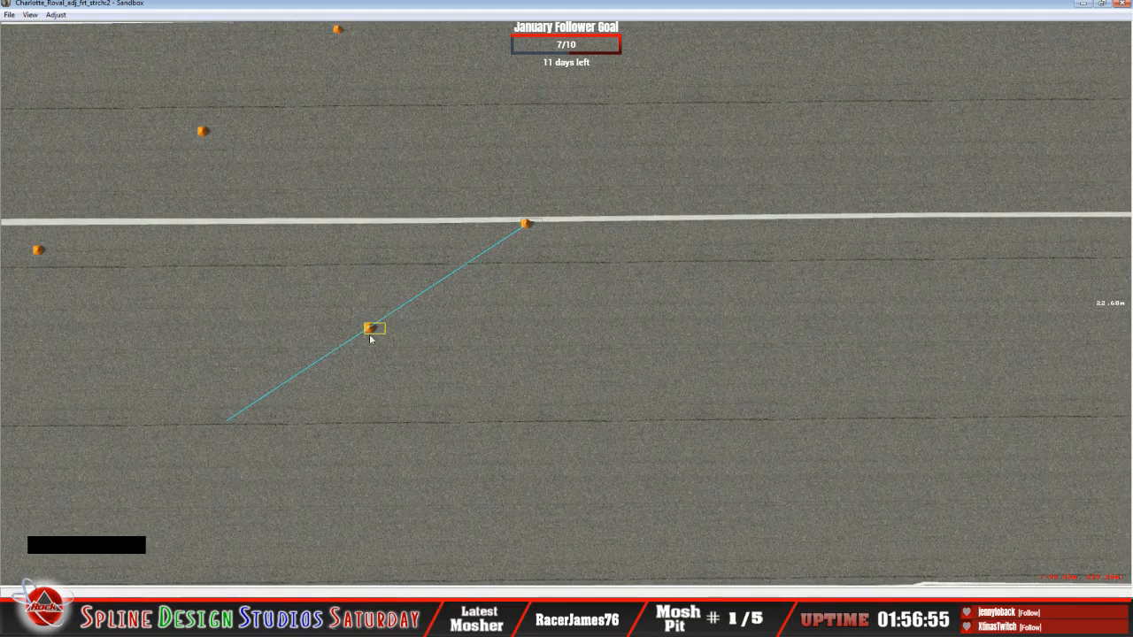
{"action": "right_click", "coordinate": [426, 335]}
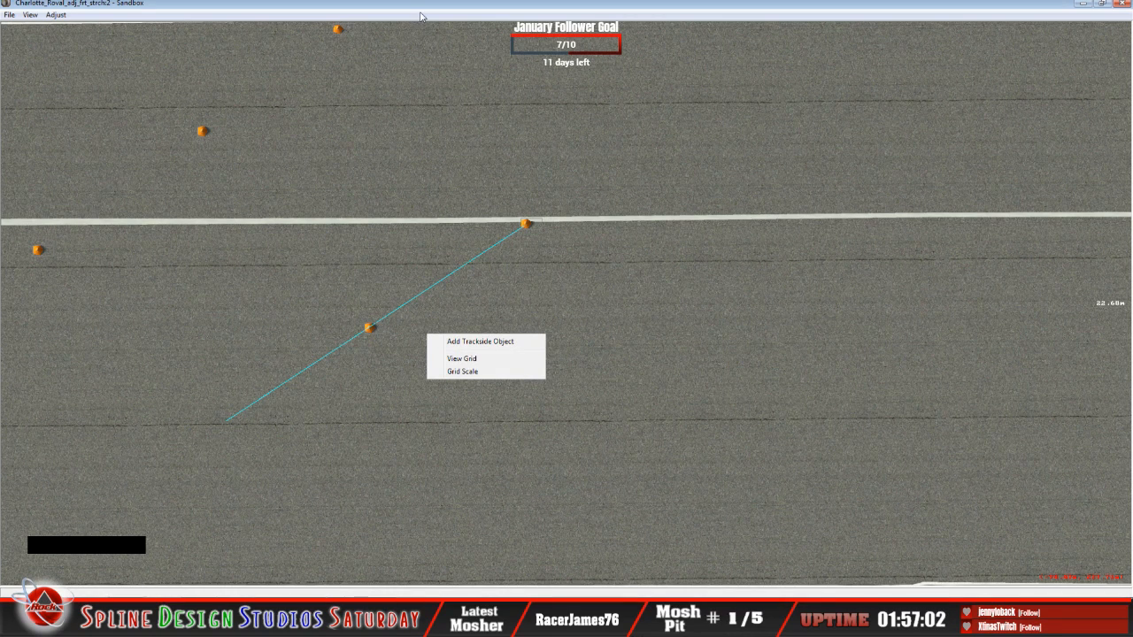
{"action": "left_click", "coordinate": [502, 130]}
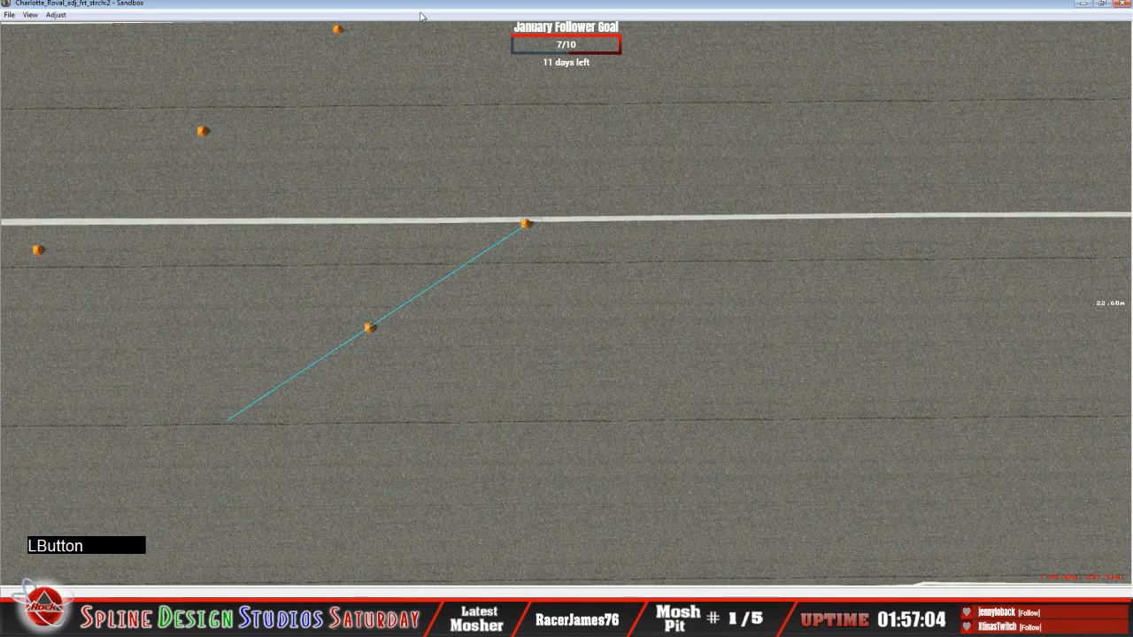
{"action": "key", "text": "z"}
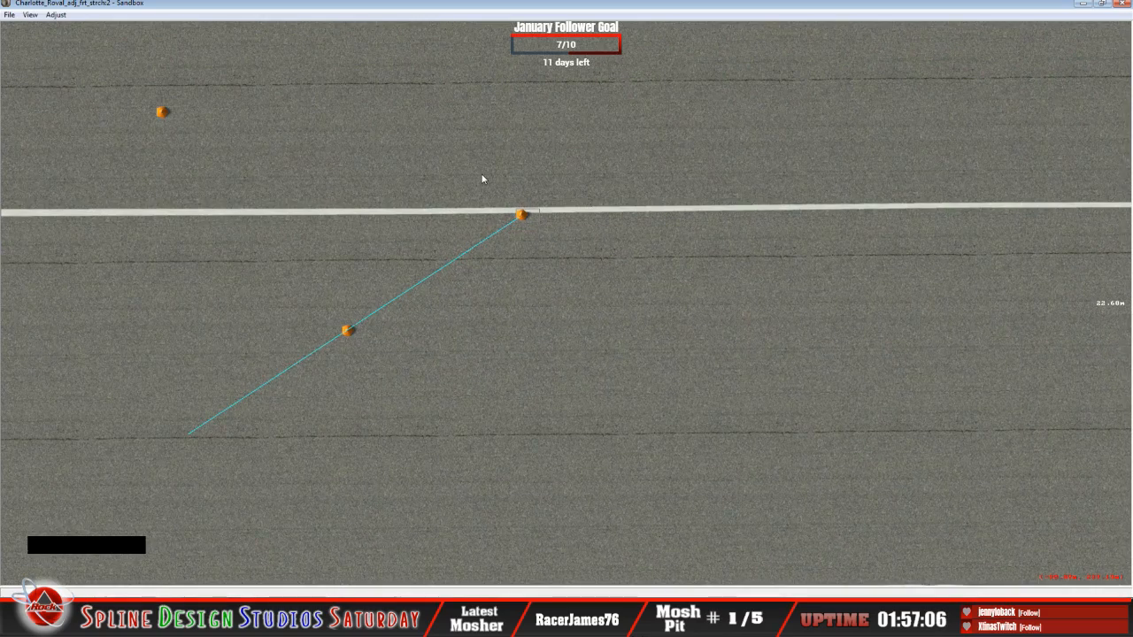
{"action": "key", "text": "x"}
{"action": "key", "text": "x"}
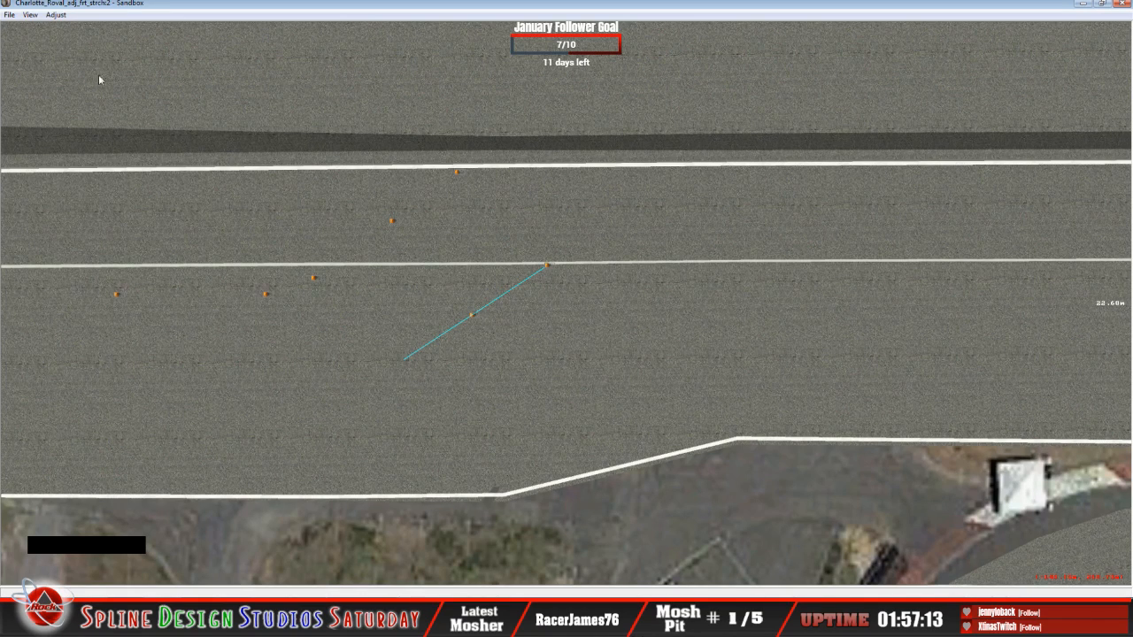
Switch to the geometry editing view and examine the aerial image along the front straight around the diagonal guide and painted lines.
{"action": "left_click", "coordinate": [31, 15]}
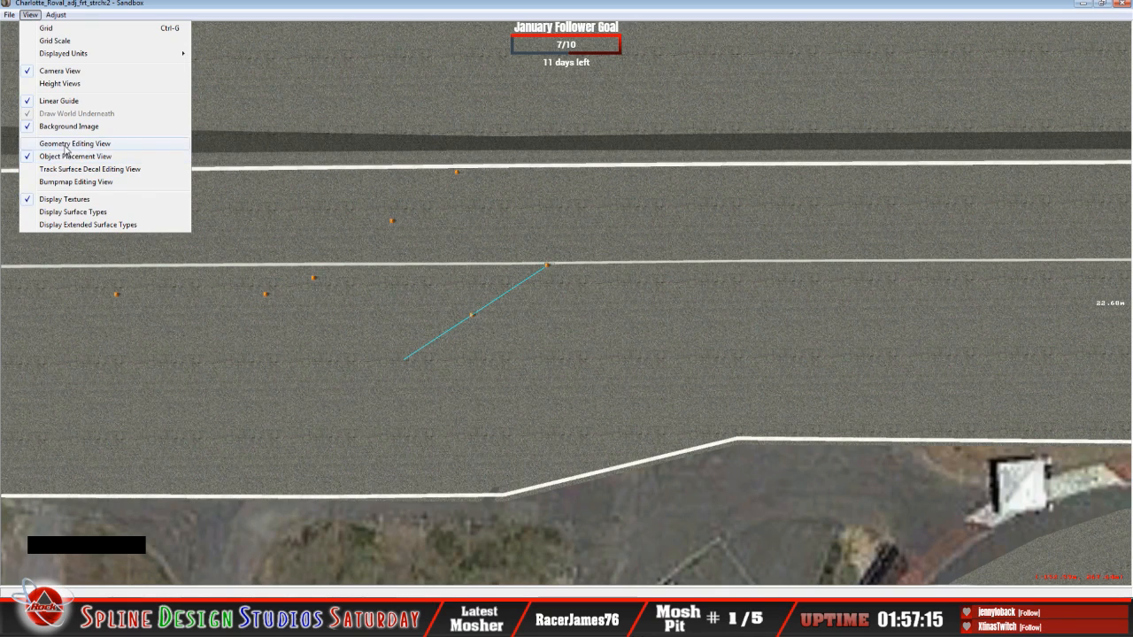
{"action": "left_click", "coordinate": [65, 145]}
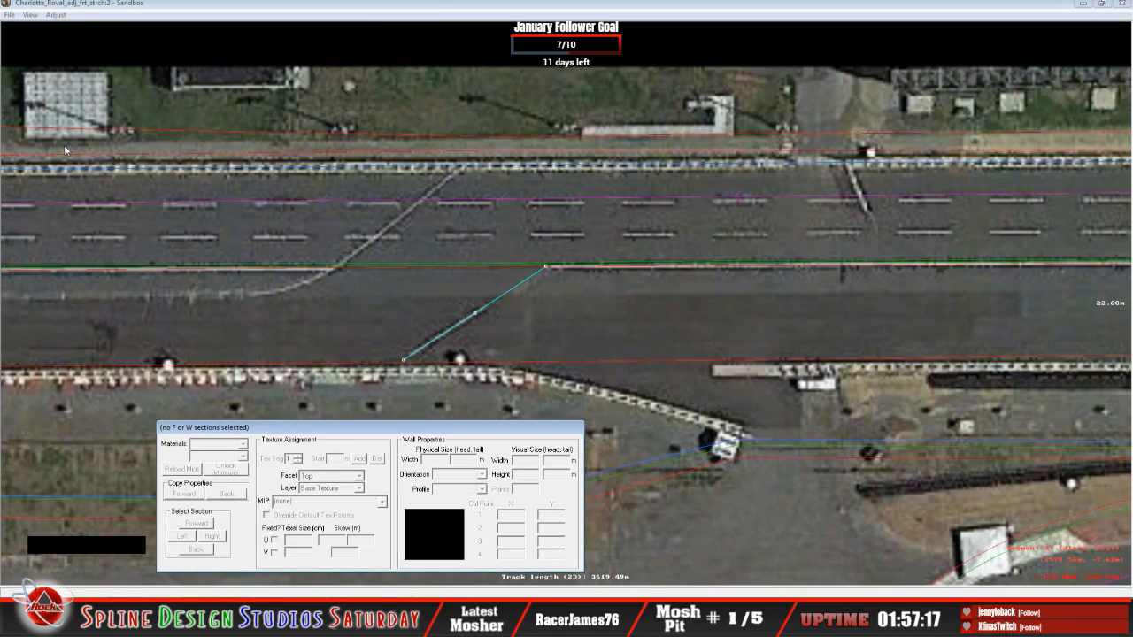
{"action": "left_click", "coordinate": [321, 10]}
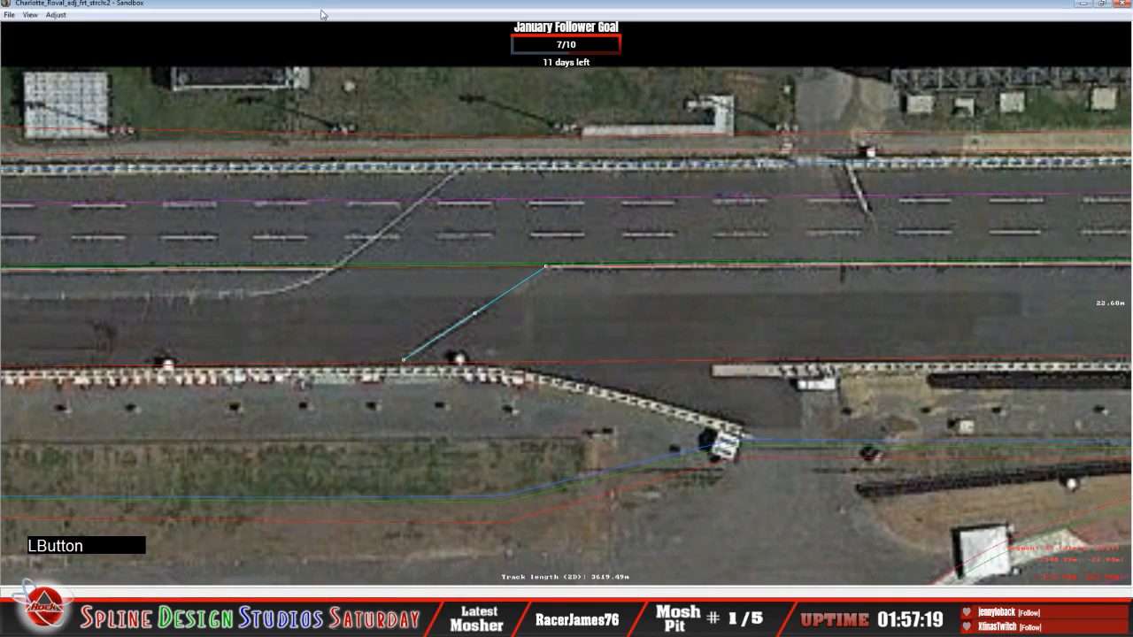
{"action": "key", "text": "x"}
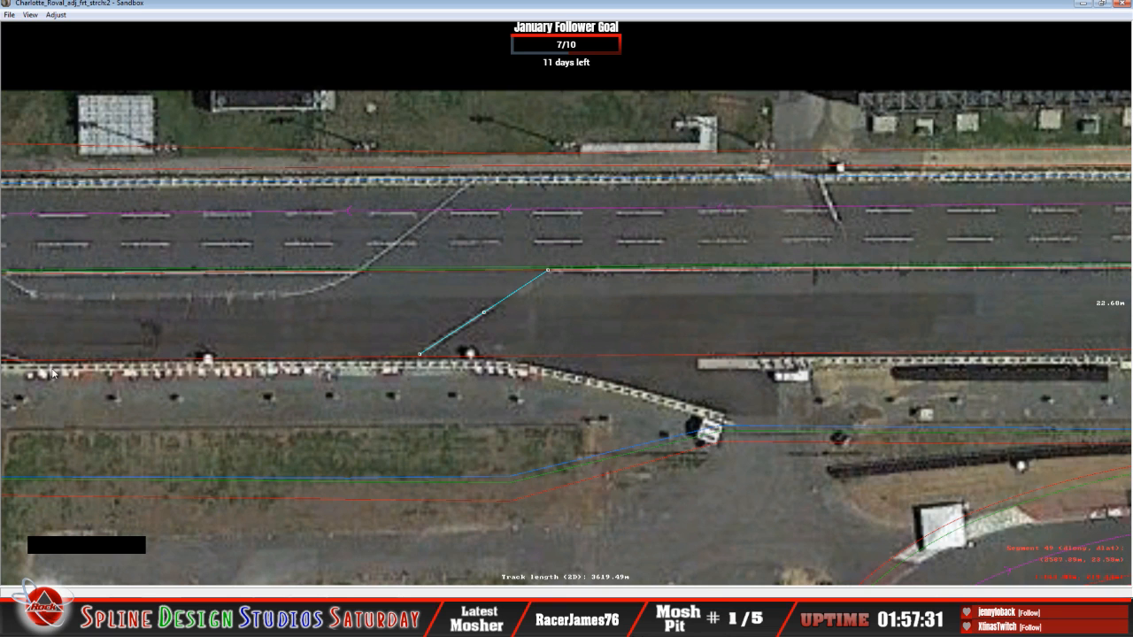
{"action": "key", "text": "c"}
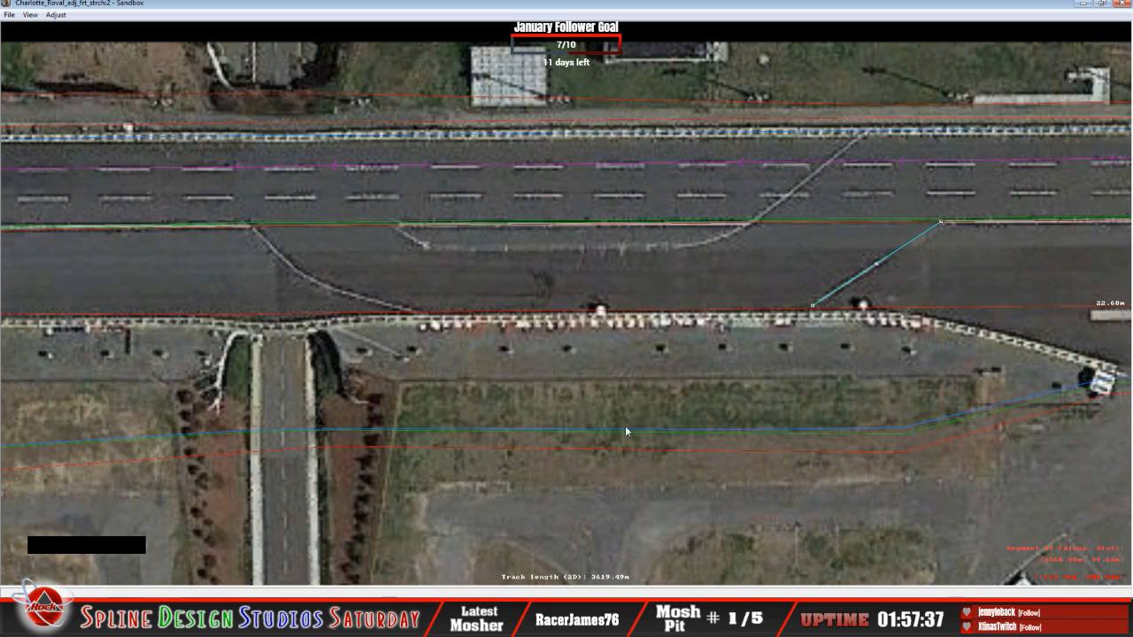
{"action": "key", "text": "c"}
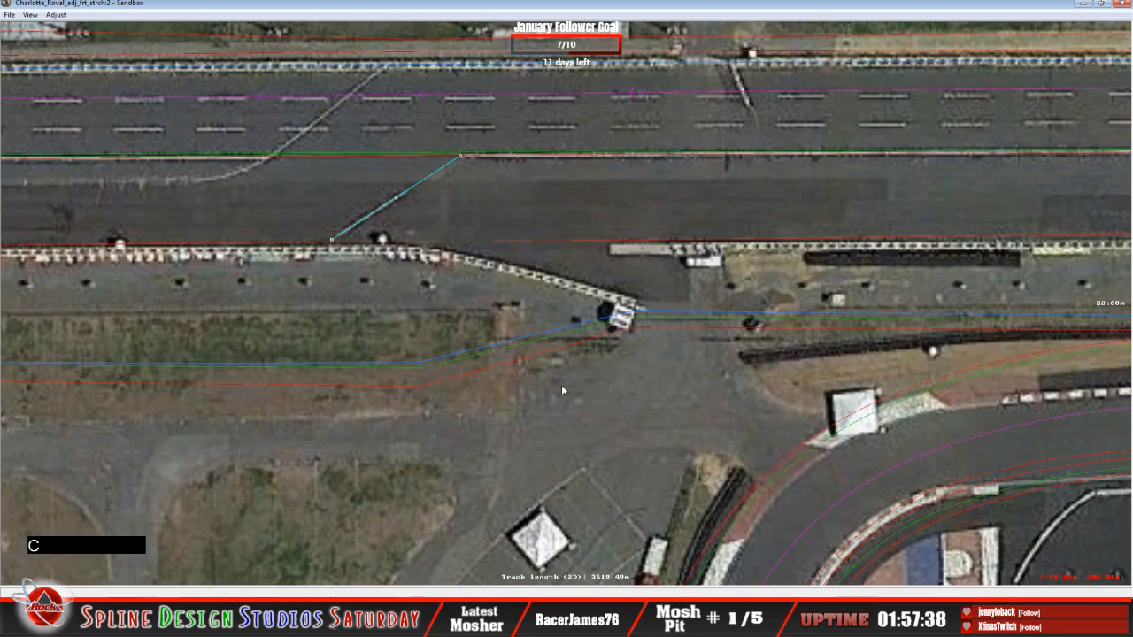
{"action": "key", "text": "c"}
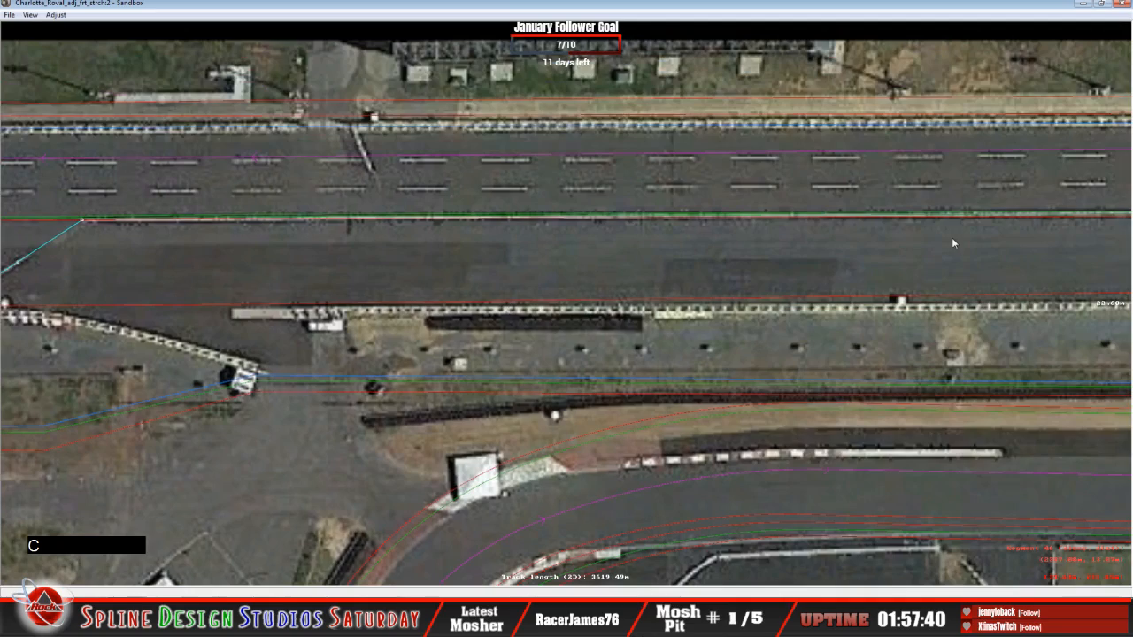
{"action": "key", "text": "c"}
{"action": "key", "text": "c"}
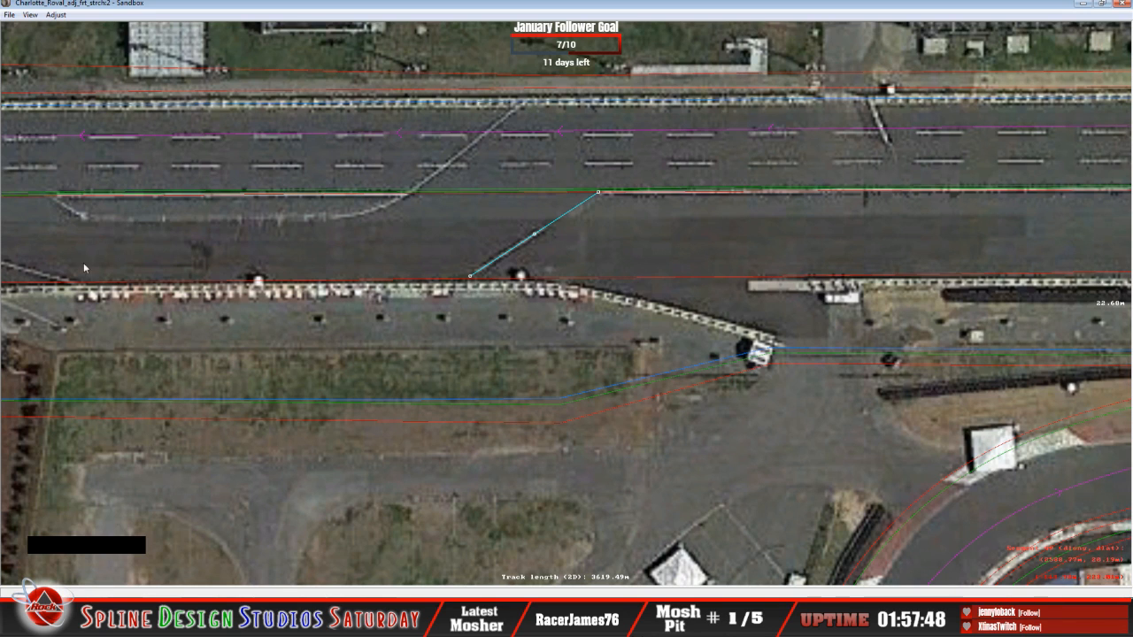
Return to the object placement view and dismiss the trackside object properties.
{"action": "left_click", "coordinate": [30, 14]}
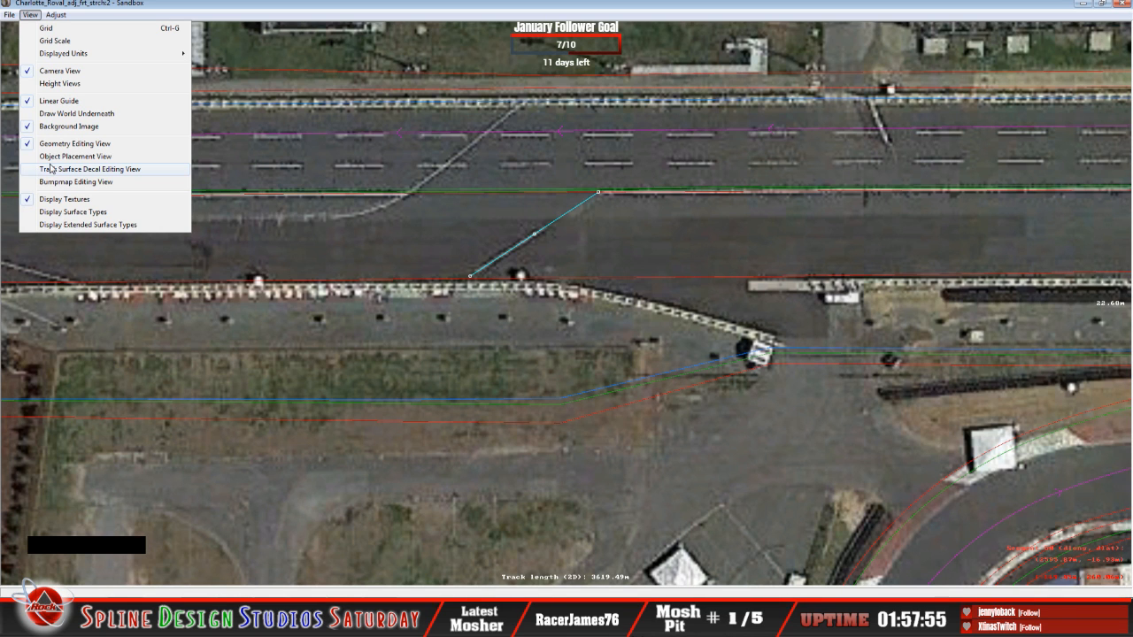
{"action": "left_click", "coordinate": [44, 156]}
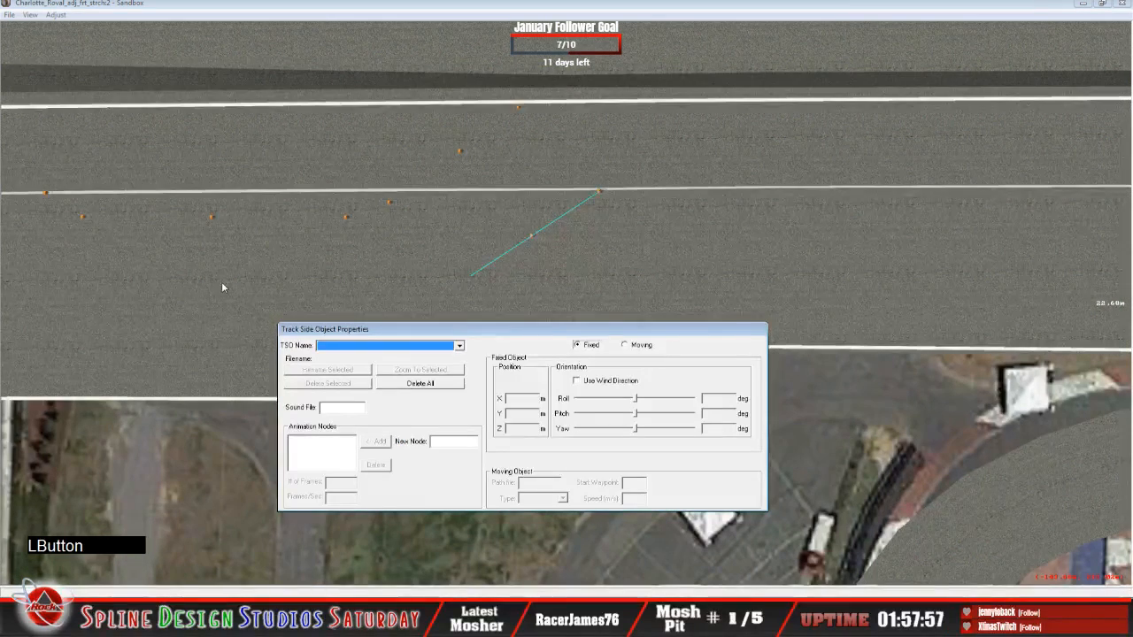
{"action": "left_click", "coordinate": [383, 19]}
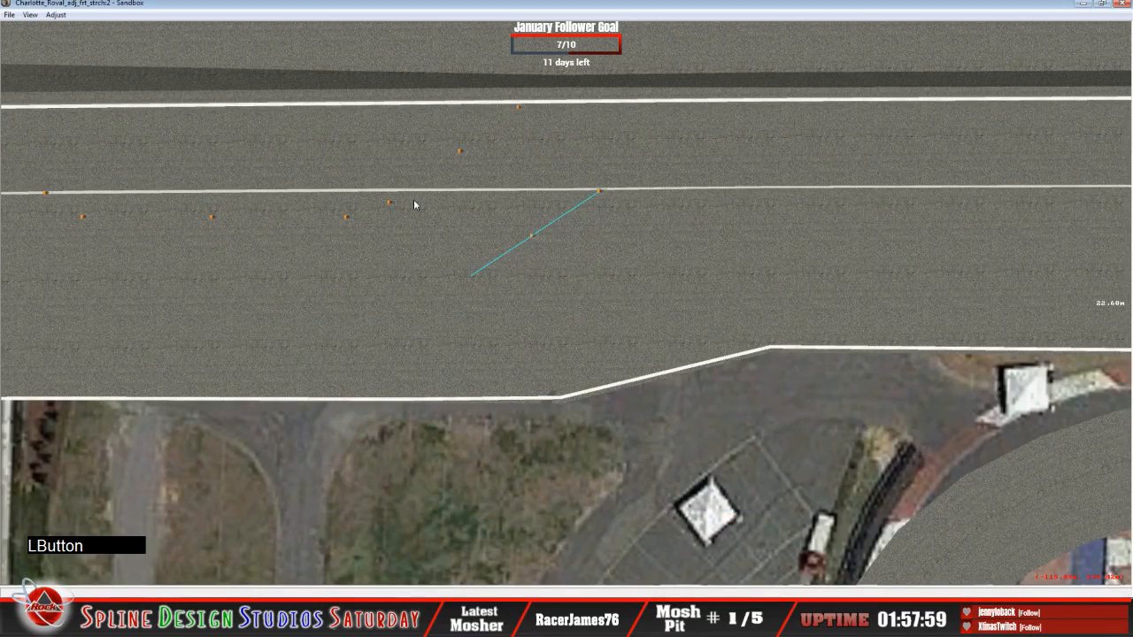
Add a cone.3do trackside object at the free lower end of the diagonal guide.
{"action": "key", "text": "z"}
{"action": "key", "text": "c"}
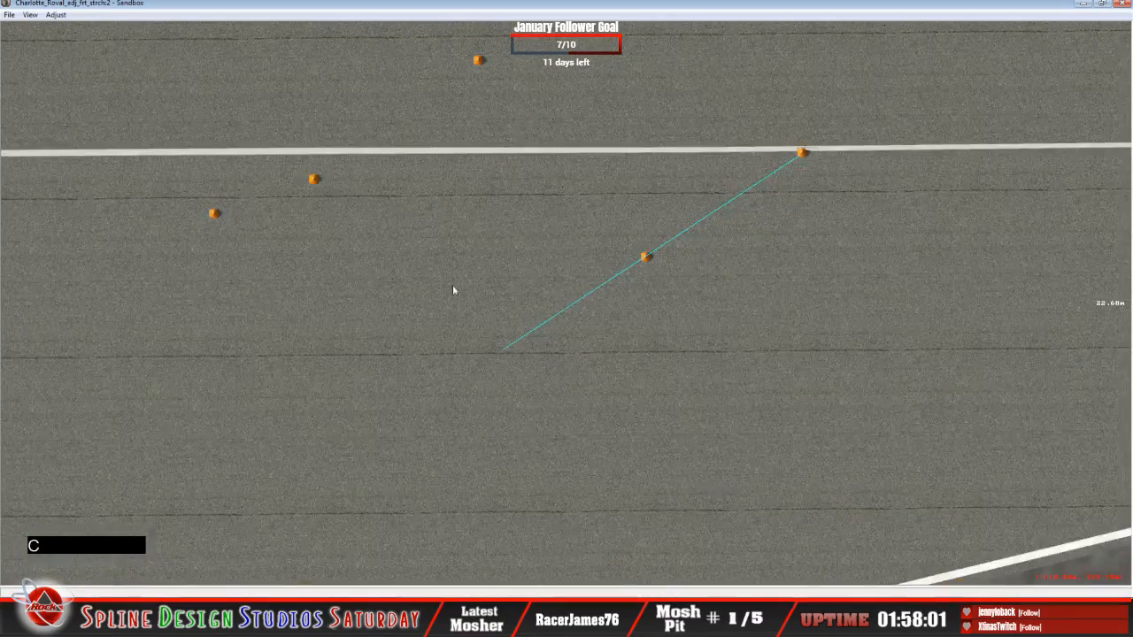
{"action": "right_click", "coordinate": [500, 354]}
{"action": "left_click", "coordinate": [535, 362]}
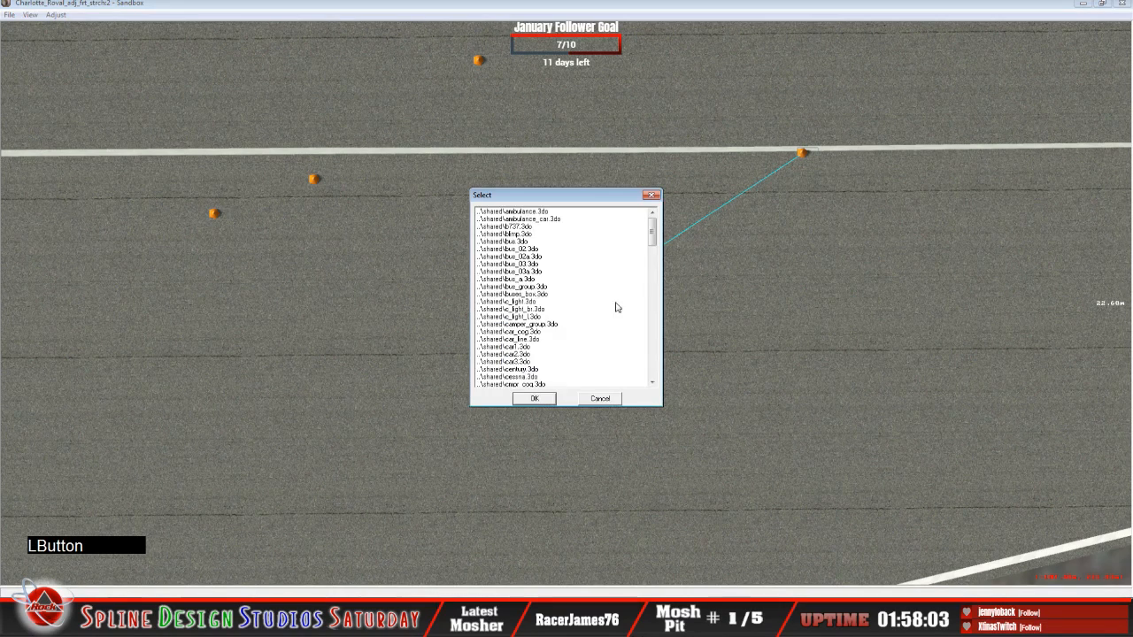
{"action": "left_click_drag", "start_coordinate": [651, 234], "coordinate": [652, 363]}
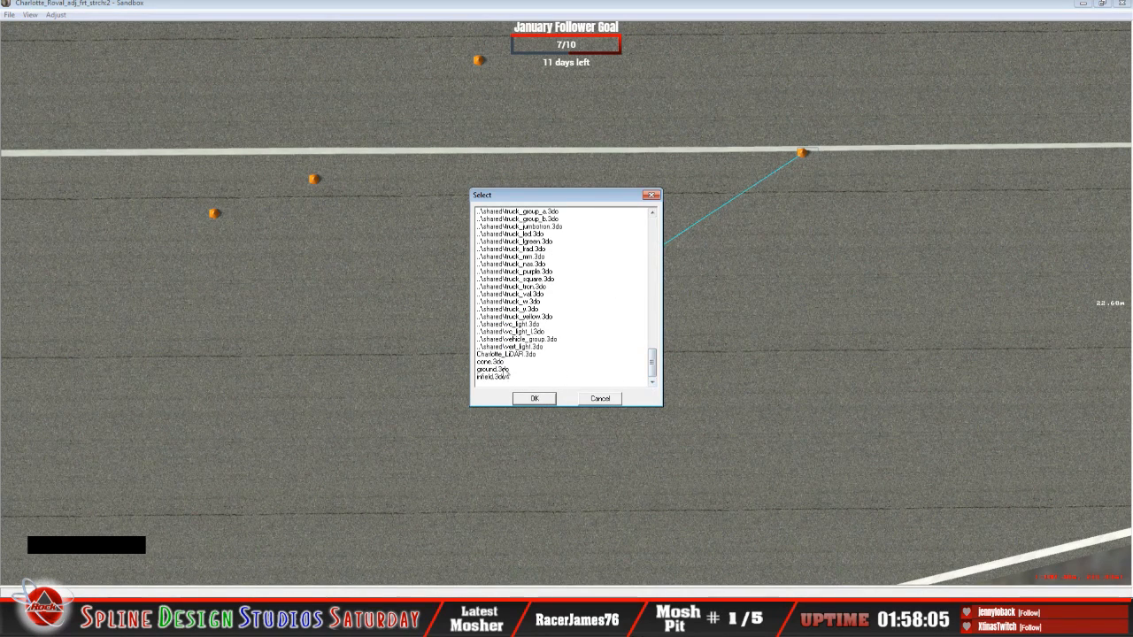
{"action": "left_click", "coordinate": [500, 362]}
{"action": "double_click", "coordinate": [500, 362]}
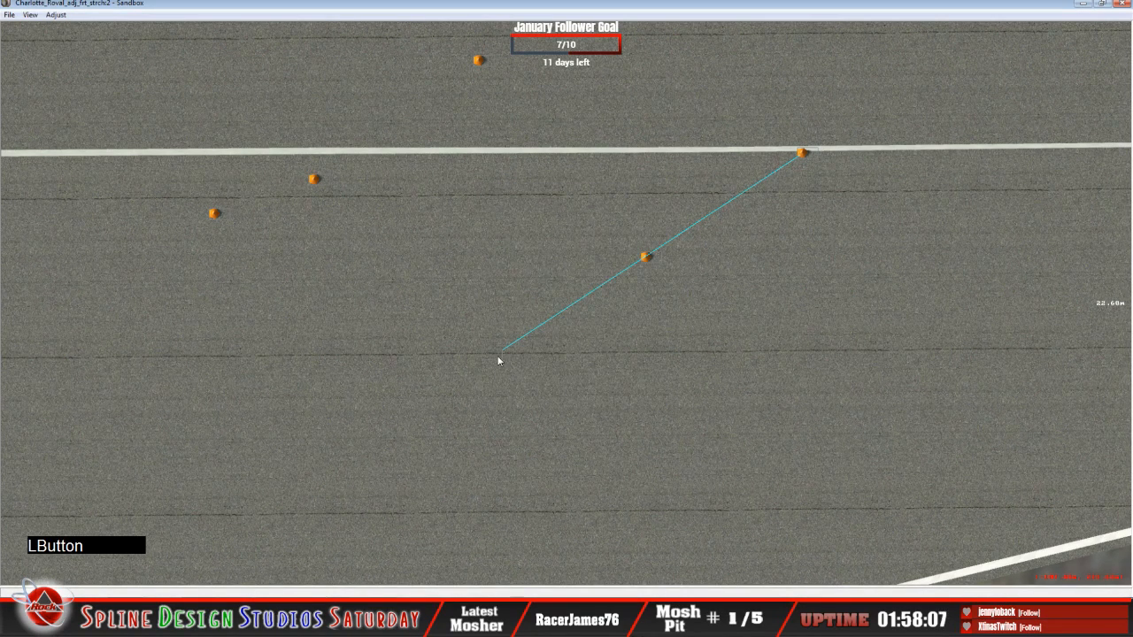
Make the new cone fixed with Z 3.2 m and shift it onto the lower end of the diagonal guide.
{"action": "left_click_drag", "start_coordinate": [500, 356], "coordinate": [508, 353]}
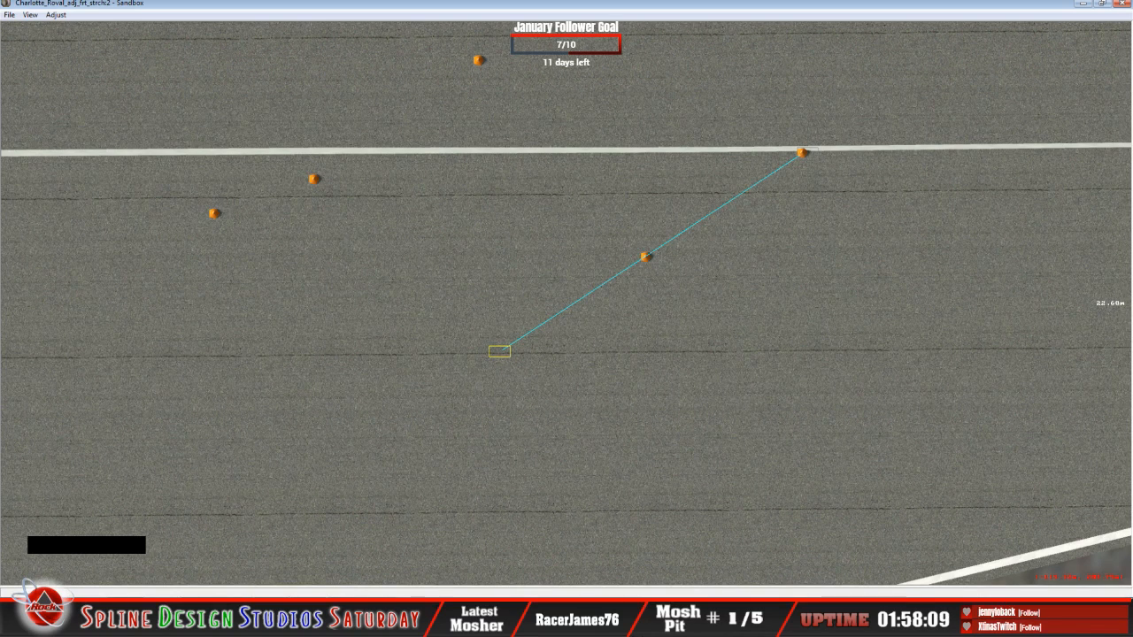
{"action": "double_click", "coordinate": [508, 353]}
{"action": "left_click", "coordinate": [577, 344]}
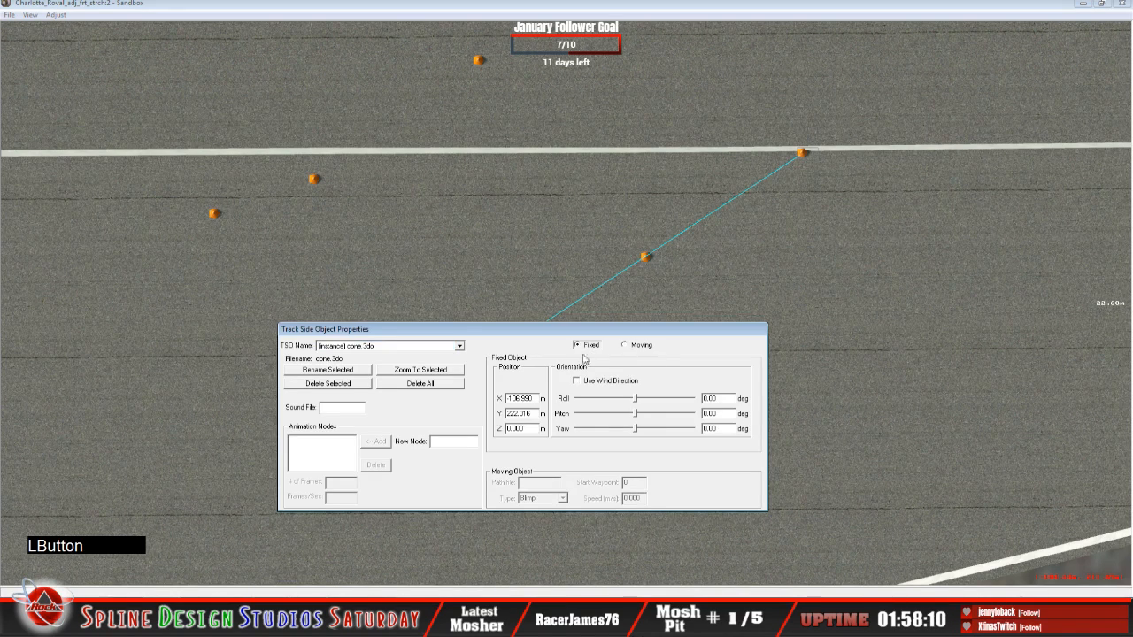
{"action": "key", "text": "BackSpace"}
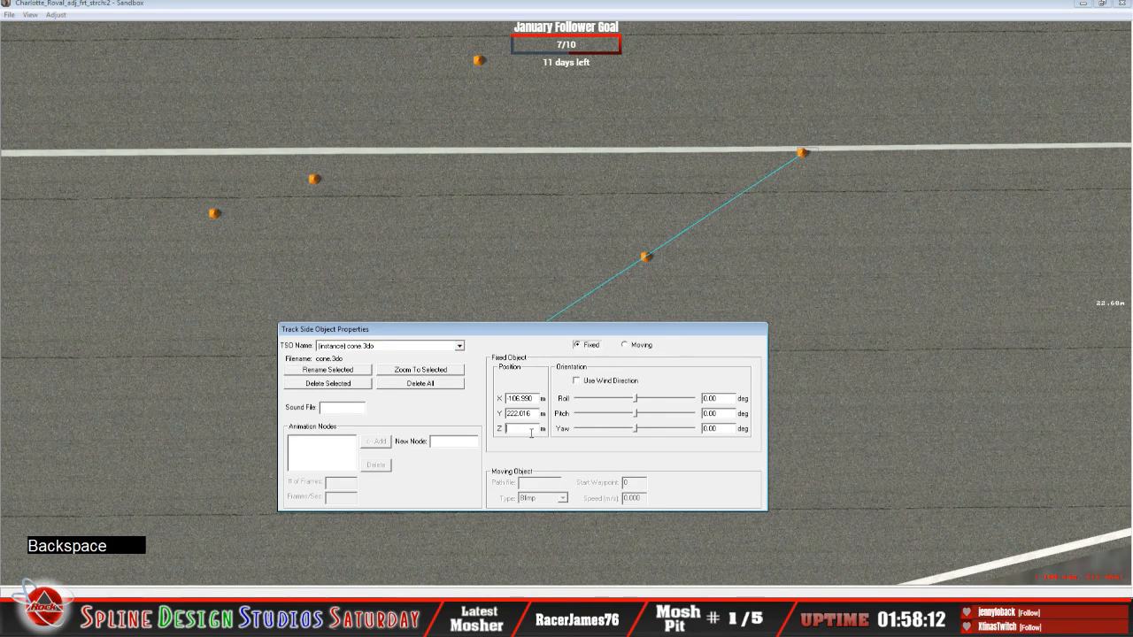
{"action": "type", "text": "3.20"}
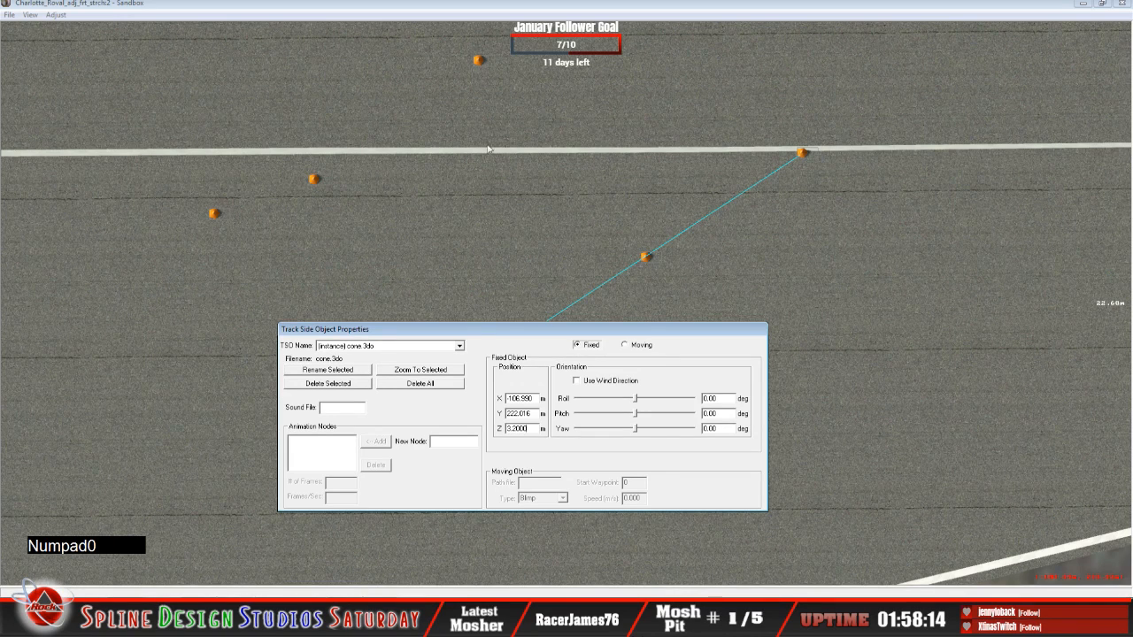
{"action": "left_click", "coordinate": [445, 433]}
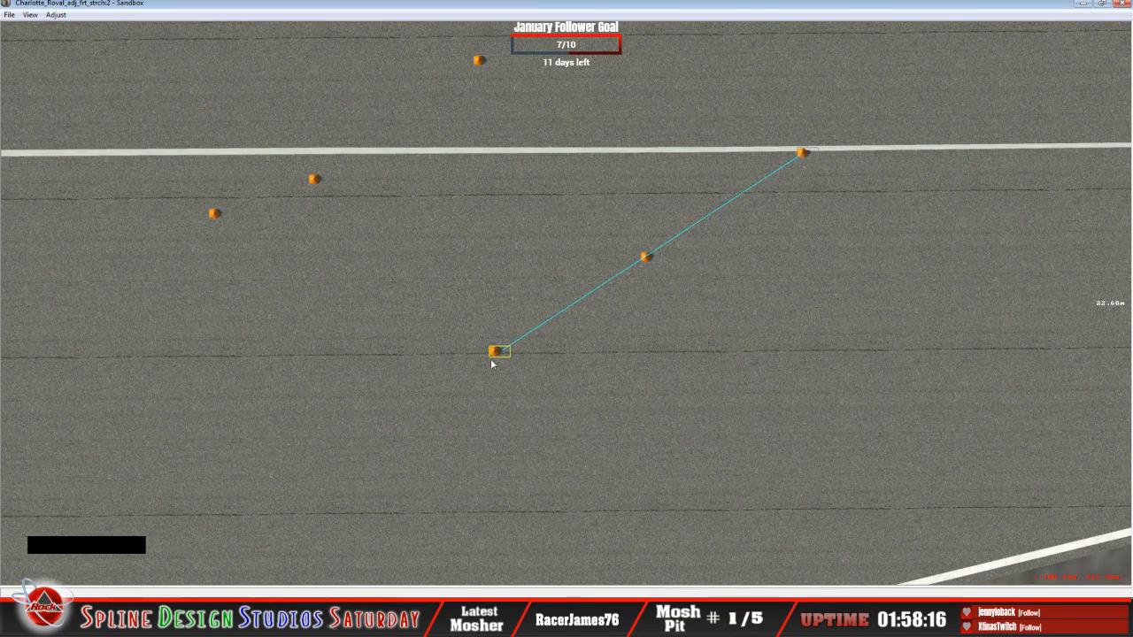
{"action": "left_click_drag", "start_coordinate": [497, 352], "coordinate": [500, 355]}
Fly around the newly placed cone in the camera view to check how it sits on the track surface.
{"action": "left_click", "coordinate": [408, 610]}
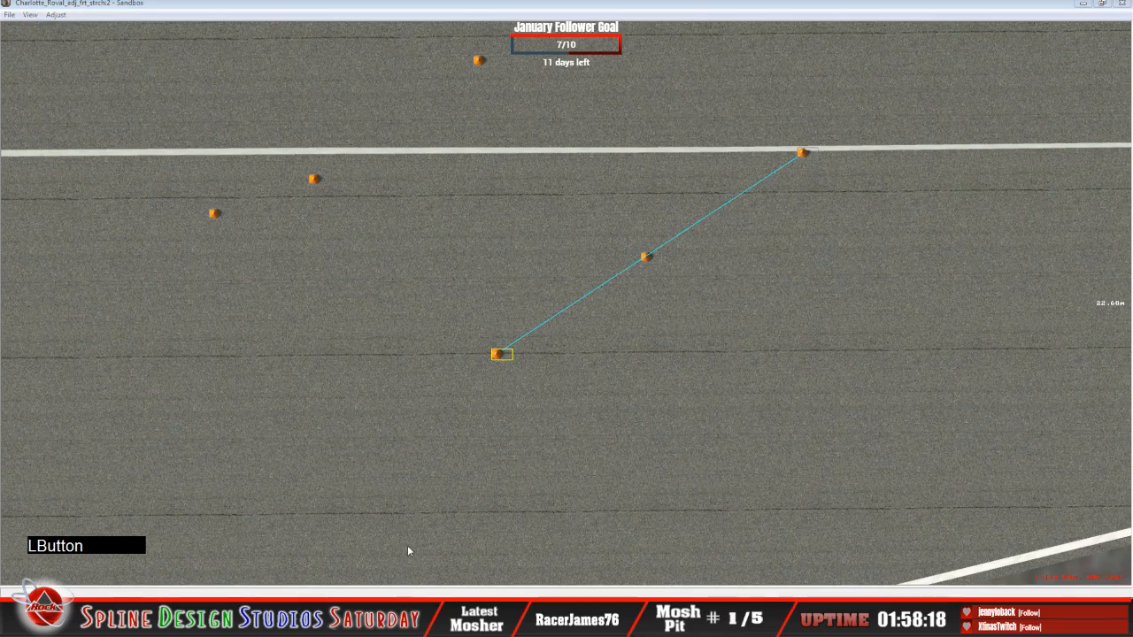
{"action": "left_click", "coordinate": [72, 31]}
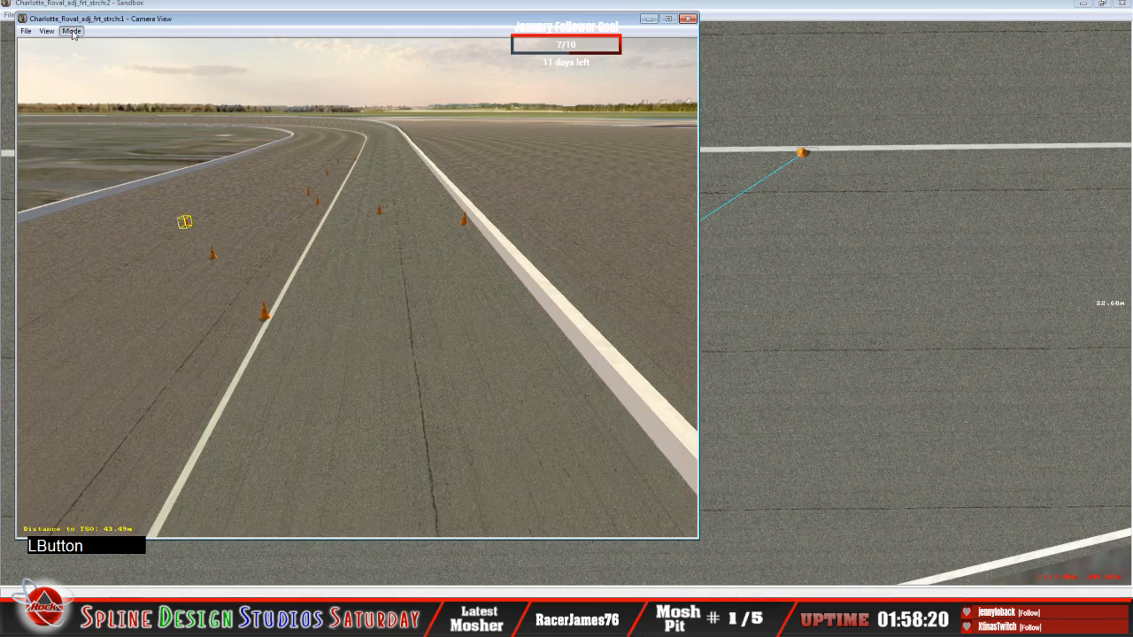
{"action": "left_click", "coordinate": [91, 59]}
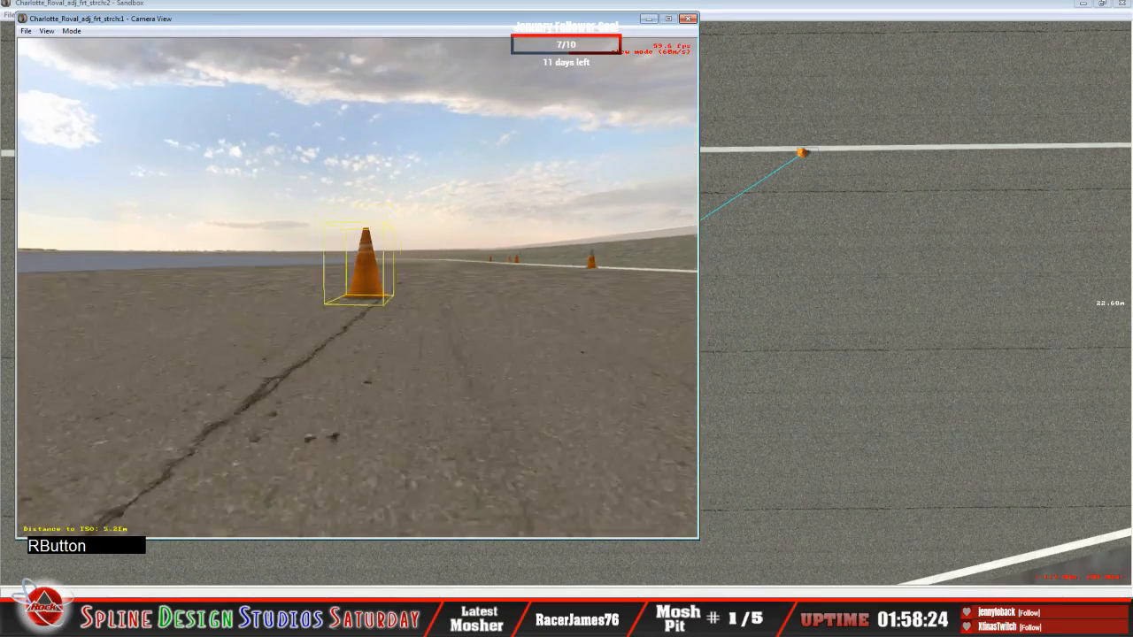
{"action": "left_click", "coordinate": [358, 287]}
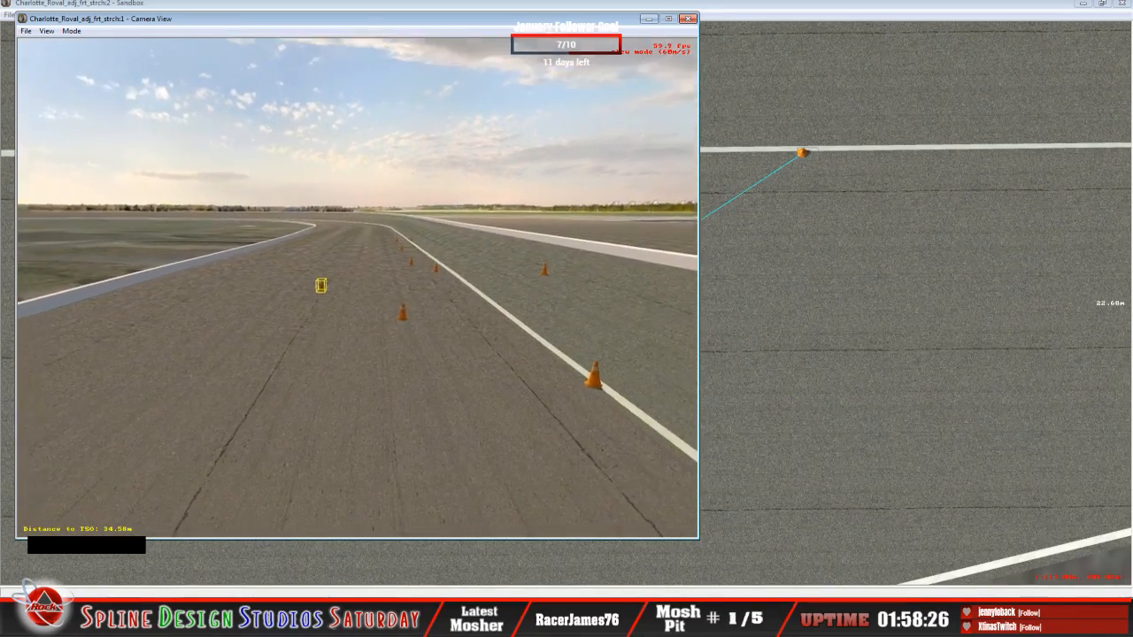
{"action": "right_click", "coordinate": [345, 309]}
{"action": "left_click", "coordinate": [344, 309]}
{"action": "key", "text": "space"}
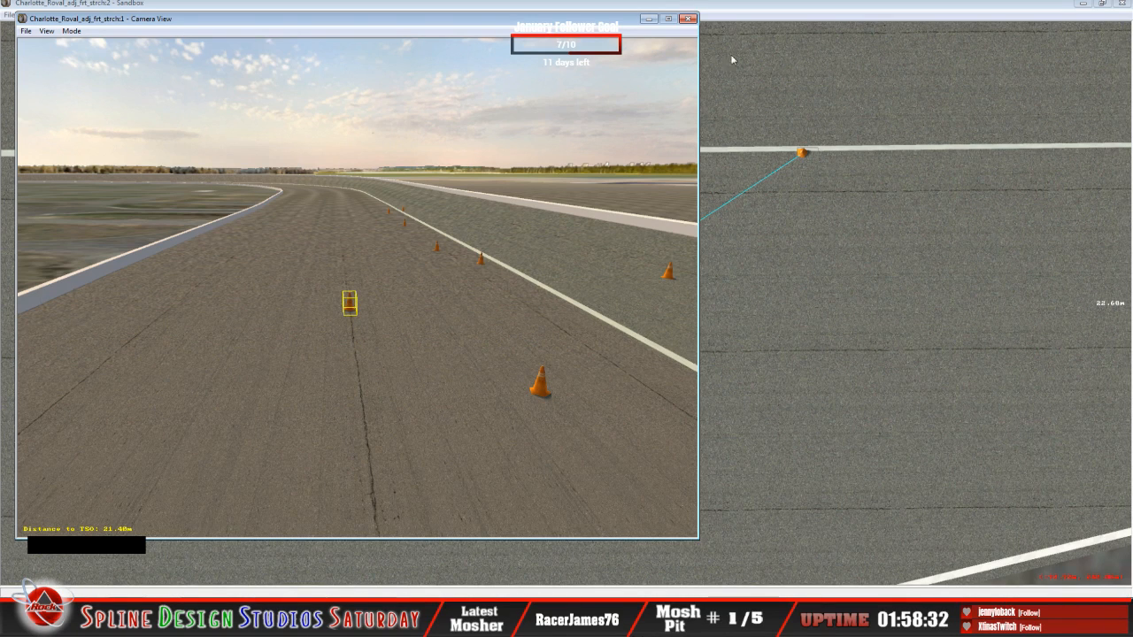
{"action": "left_click", "coordinate": [773, 14]}
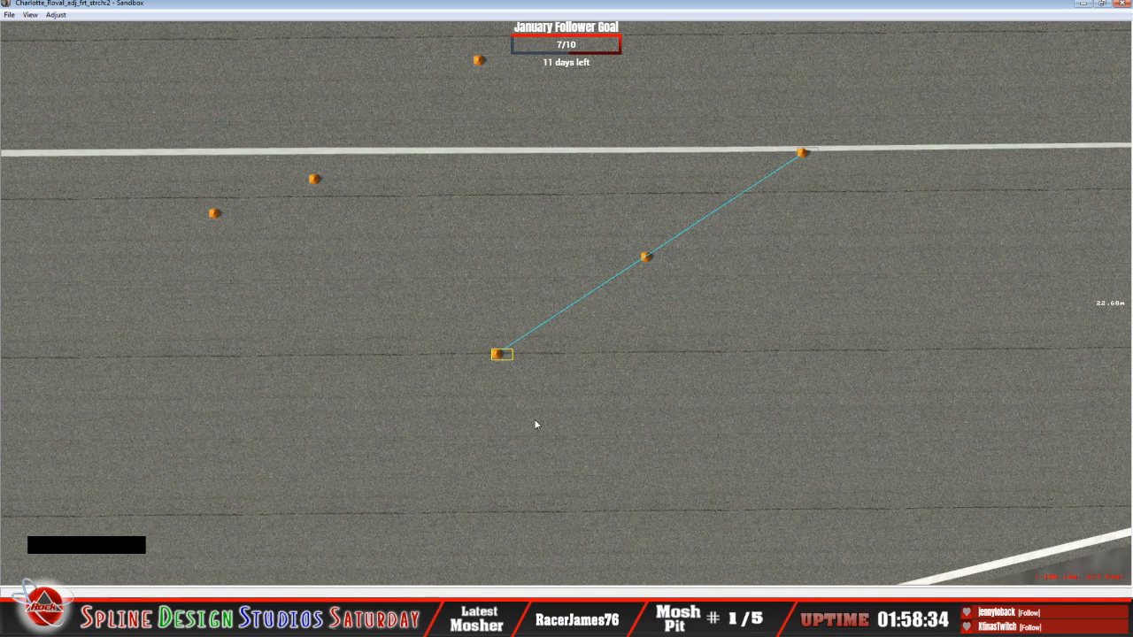
In the geometry editing view, swing the guide's upper end down along the wall to the curved painted line, about 57 m long.
{"action": "left_click", "coordinate": [31, 15]}
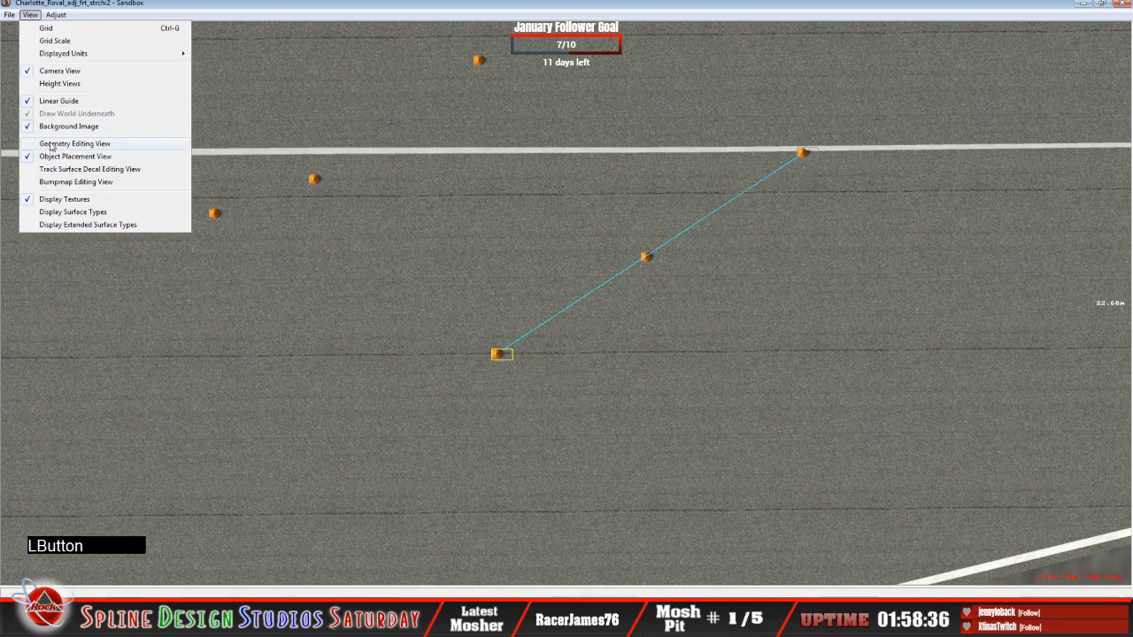
{"action": "left_click", "coordinate": [62, 154]}
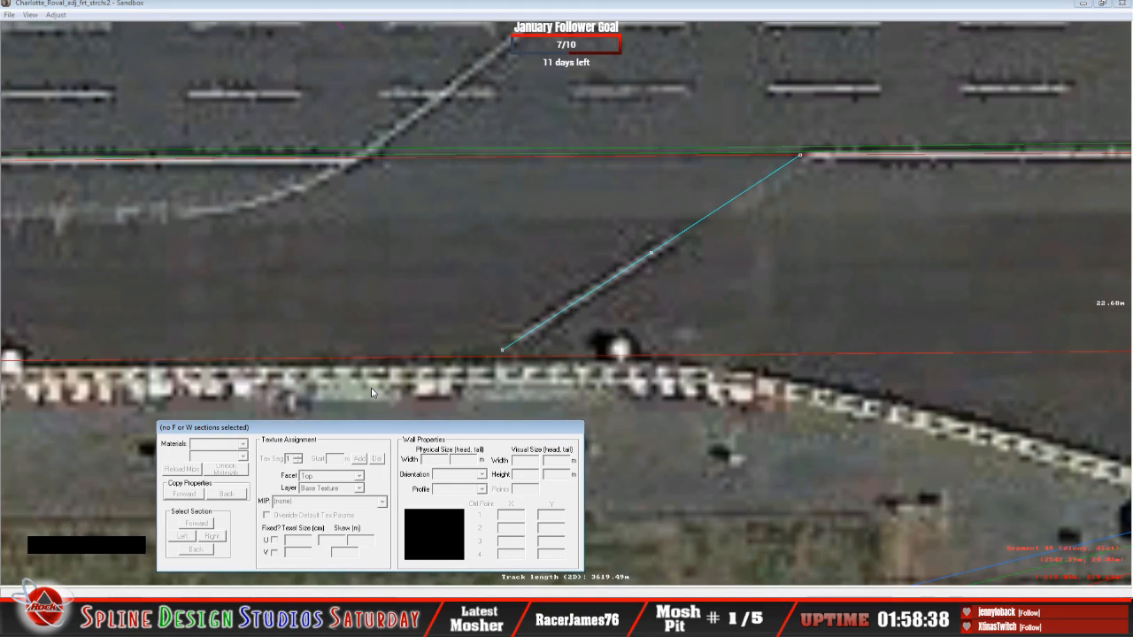
{"action": "left_click", "coordinate": [314, 4]}
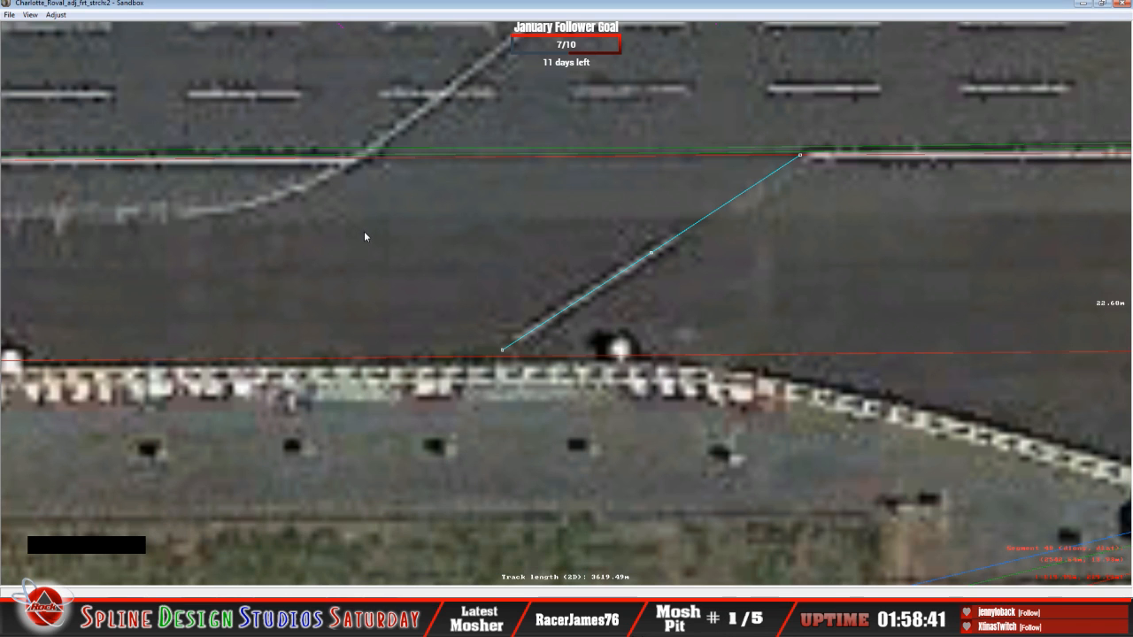
{"action": "key", "text": "c"}
{"action": "scroll", "coordinate": [689, 424], "scroll_direction": "down", "scroll_amount": 4}
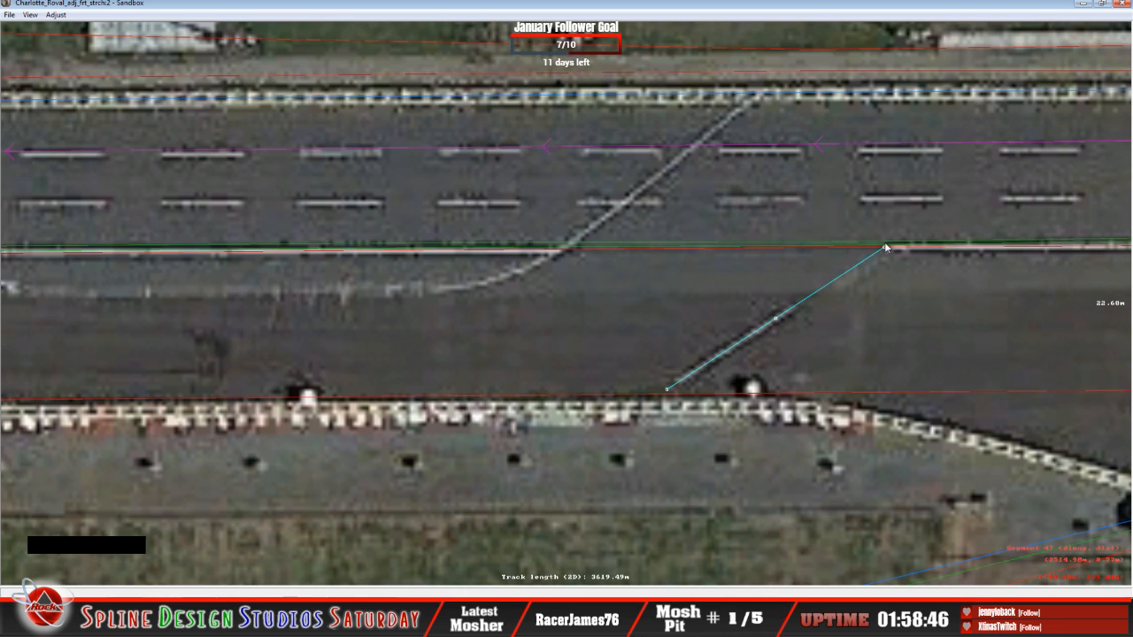
{"action": "left_click_drag", "start_coordinate": [884, 246], "coordinate": [106, 399]}
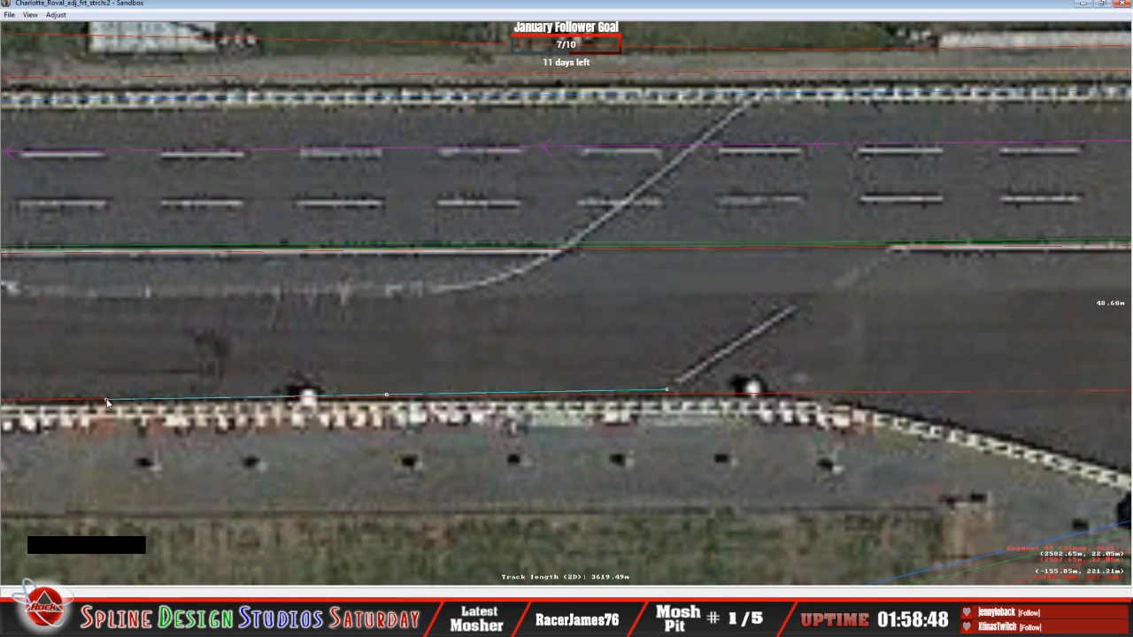
{"action": "key", "text": "c"}
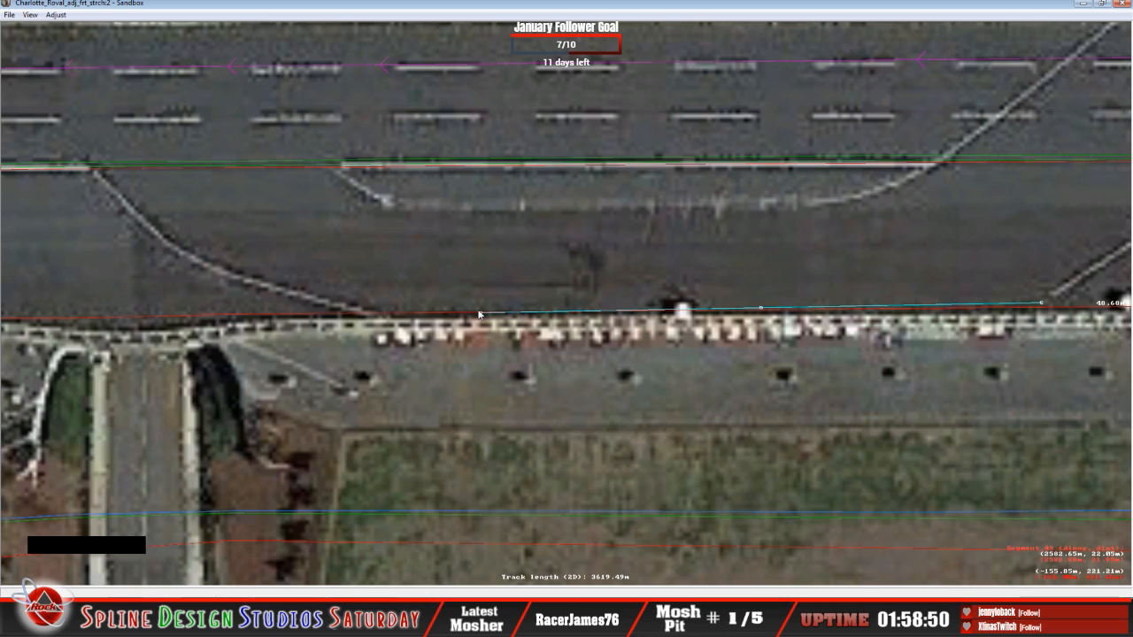
{"action": "left_click_drag", "start_coordinate": [479, 313], "coordinate": [379, 316]}
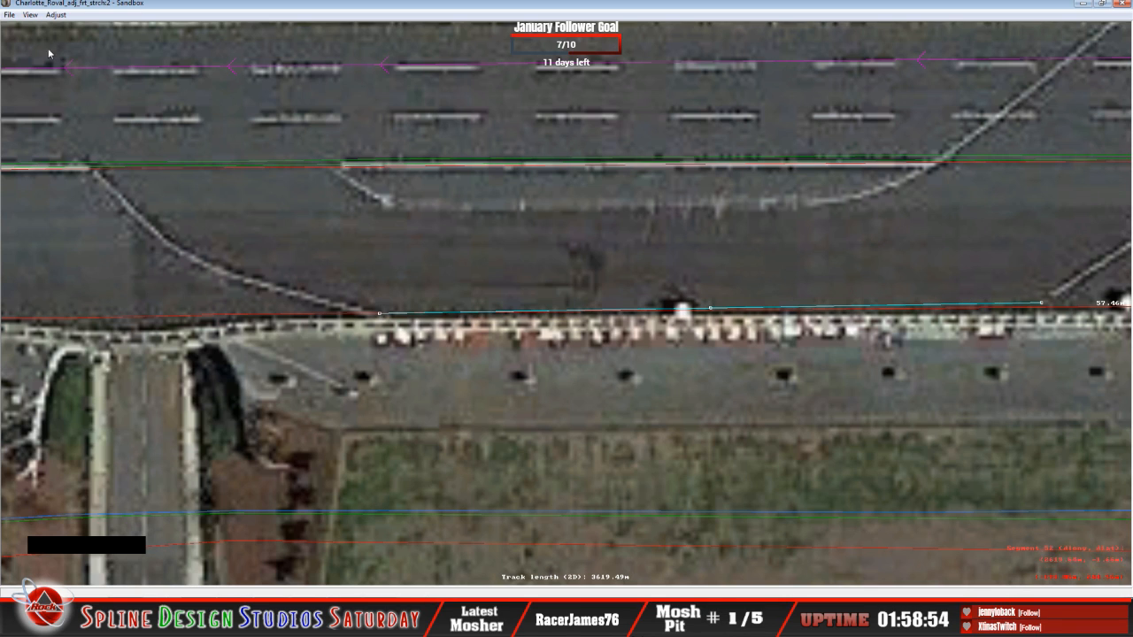
Return to the object placement view with the new guide along the wall in sight.
{"action": "left_click", "coordinate": [29, 14]}
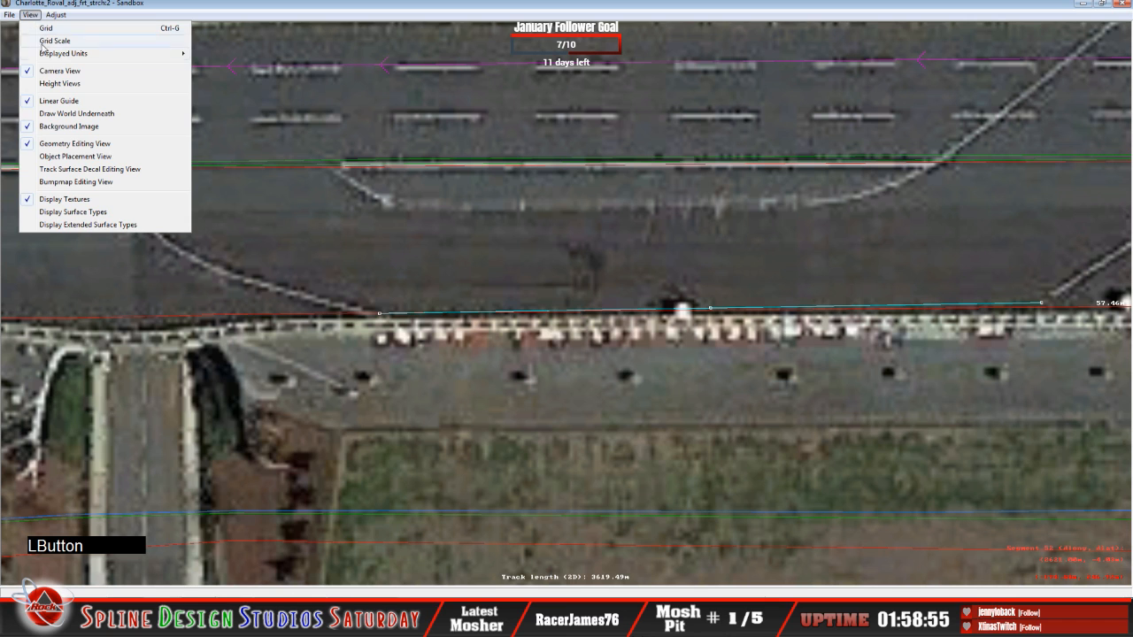
{"action": "left_click", "coordinate": [71, 157]}
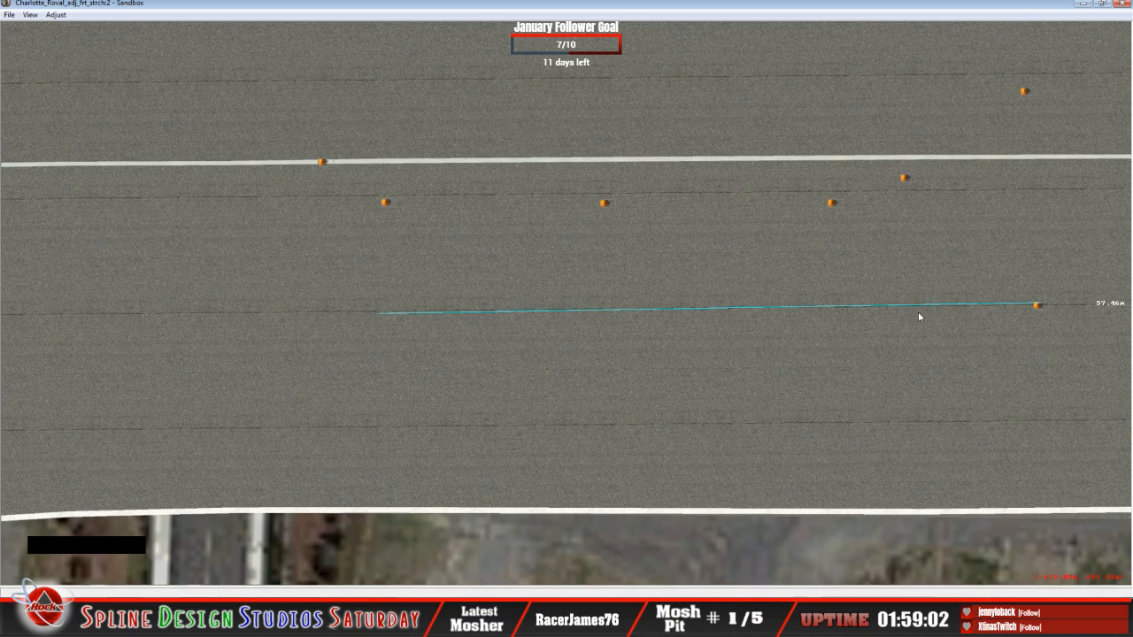
{"action": "key", "text": "c"}
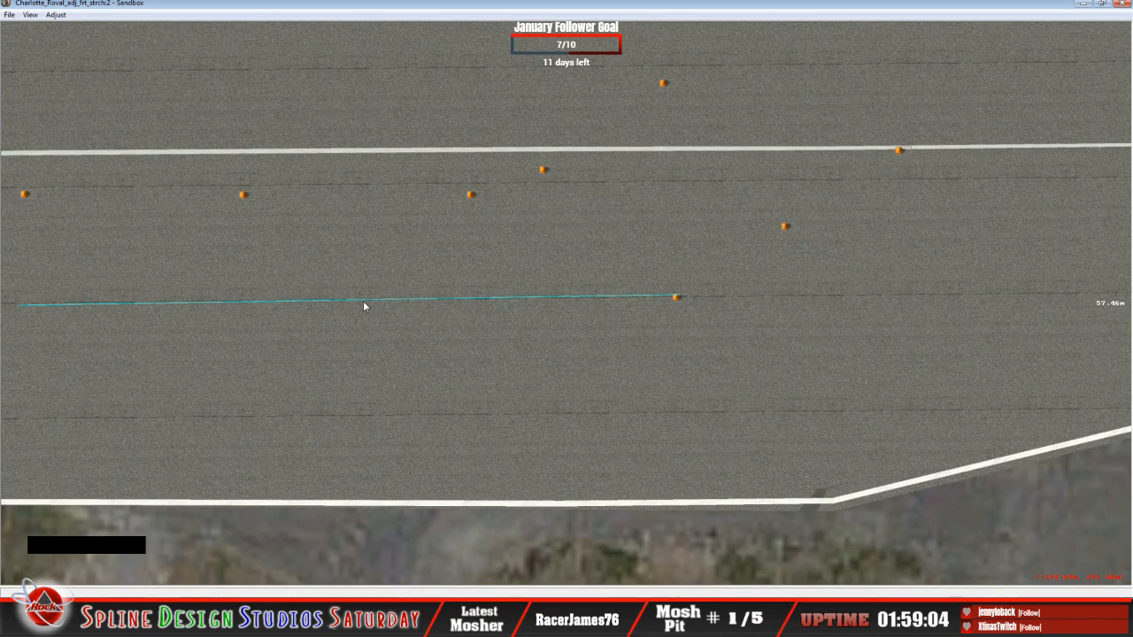
{"action": "left_click", "coordinate": [30, 14]}
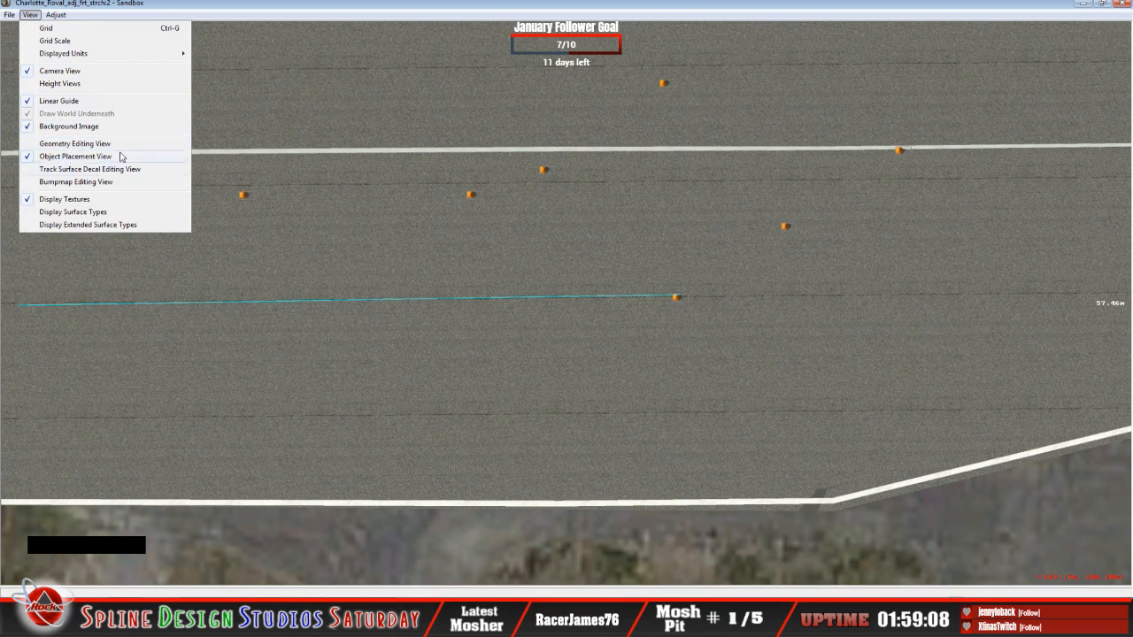
{"action": "left_click", "coordinate": [247, 15]}
{"action": "right_click", "coordinate": [329, 307]}
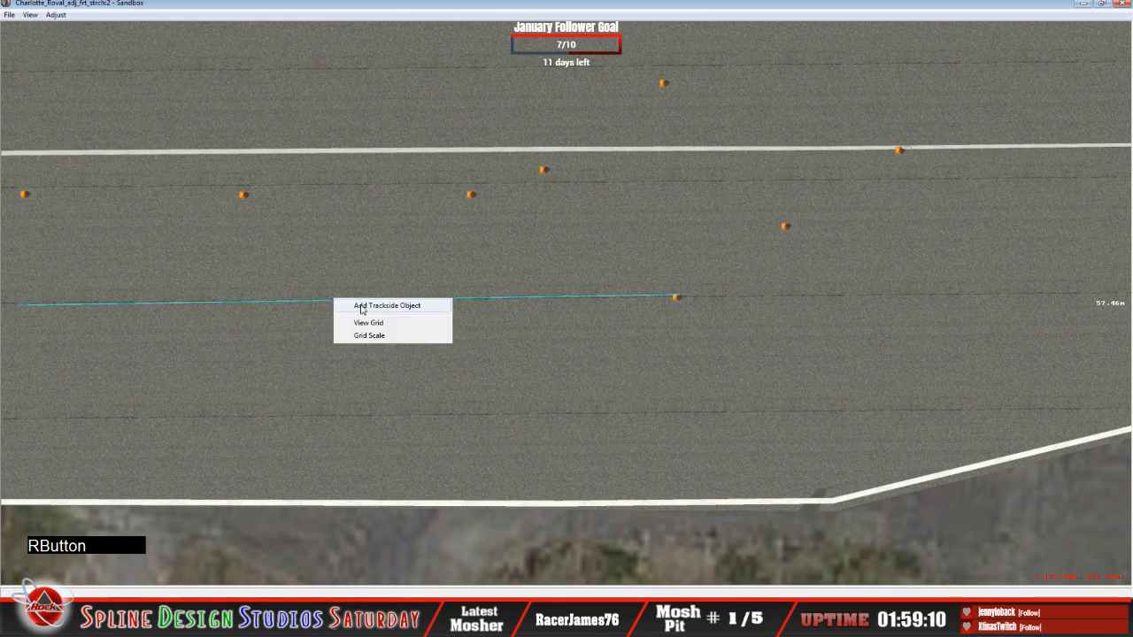
{"action": "left_click", "coordinate": [363, 310]}
{"action": "left_click_drag", "start_coordinate": [654, 237], "coordinate": [672, 404]}
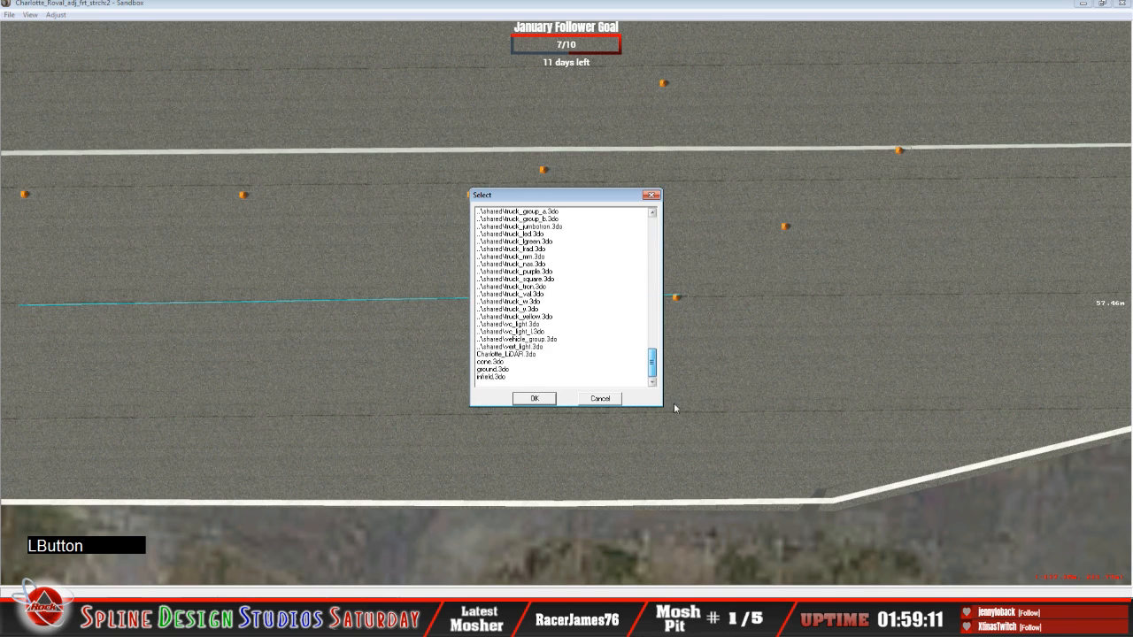
{"action": "left_click", "coordinate": [505, 354]}
{"action": "left_click", "coordinate": [532, 399]}
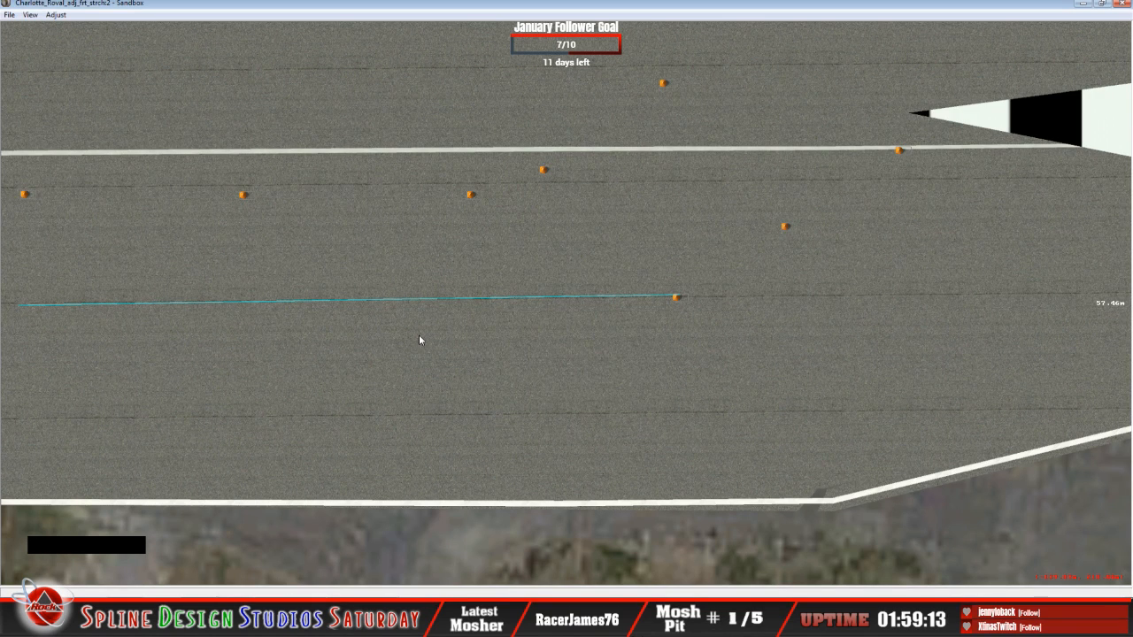
{"action": "left_click", "coordinate": [1040, 128]}
{"action": "key", "text": "x"}
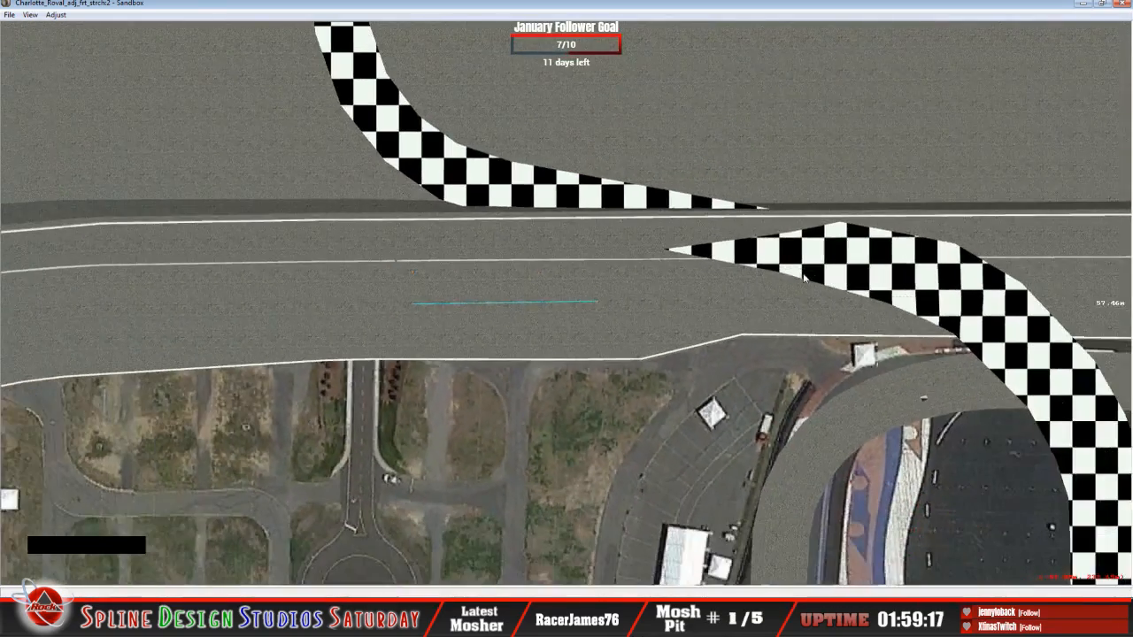
{"action": "key", "text": "x"}
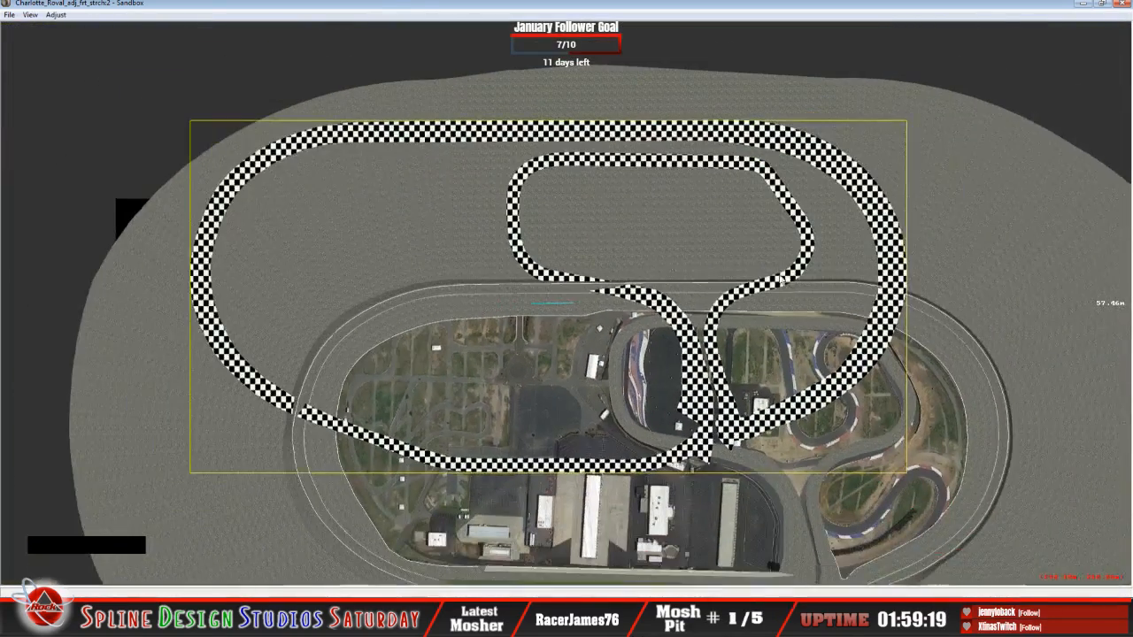
{"action": "key", "text": "Delete"}
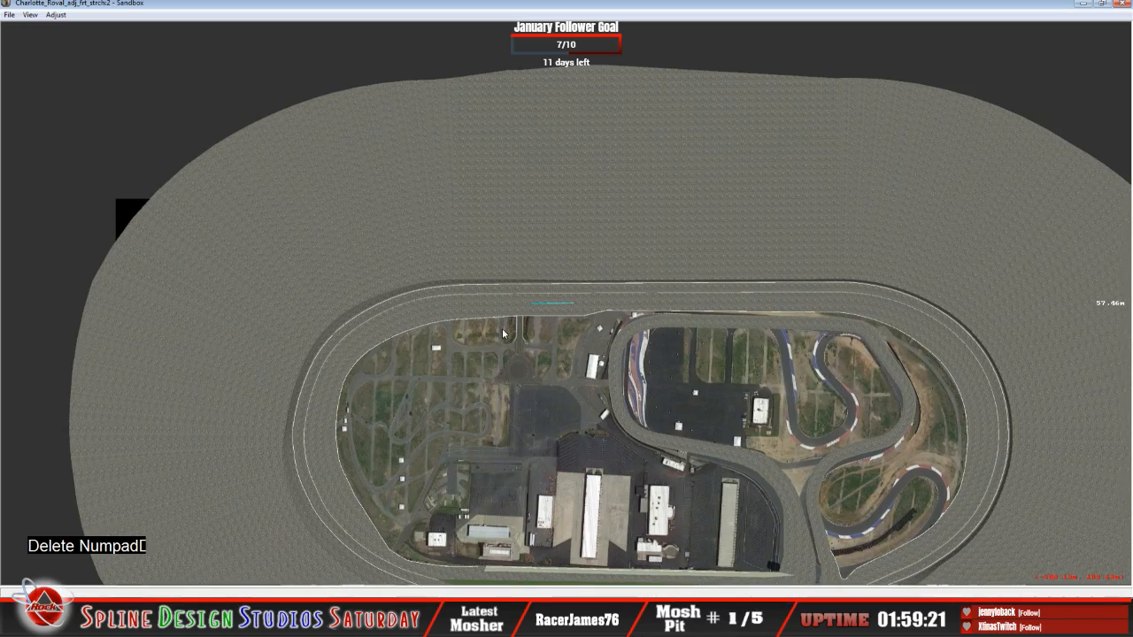
Add a cone.3do object just beside the wall-side guide, short of the cone at the guide's right end.
{"action": "key", "text": "z"}
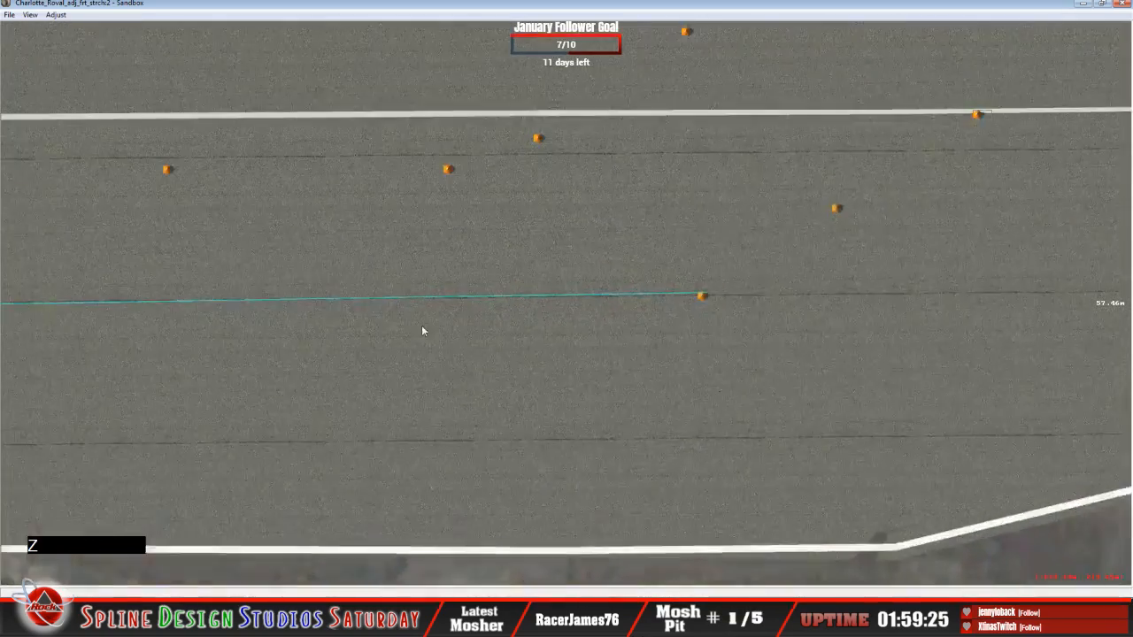
{"action": "right_click", "coordinate": [331, 313]}
{"action": "left_click", "coordinate": [372, 316]}
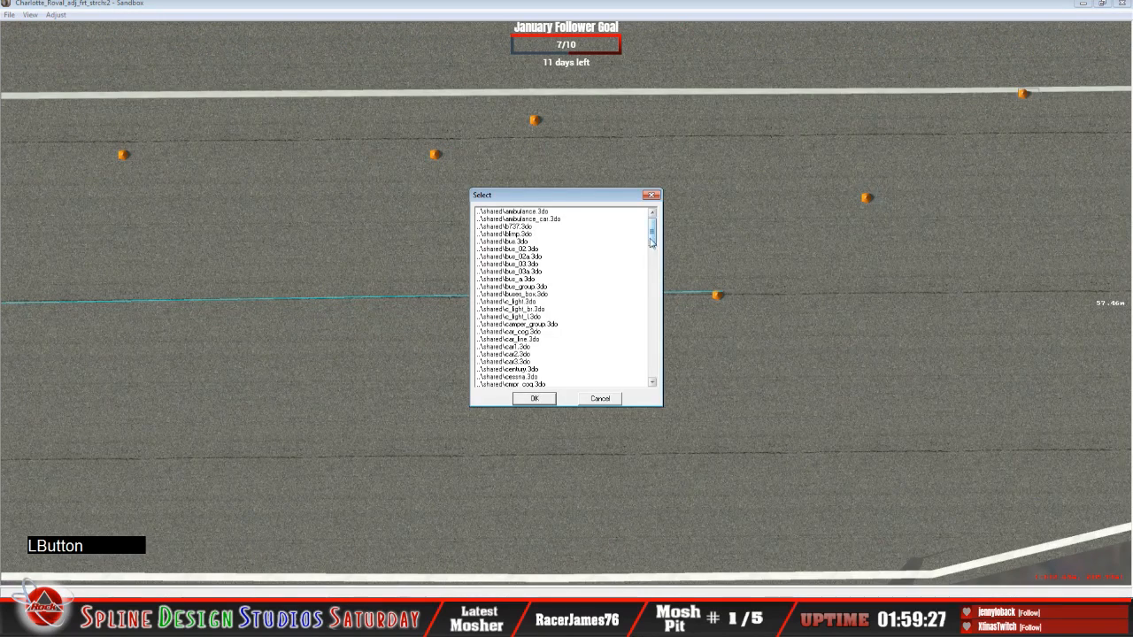
{"action": "left_click_drag", "start_coordinate": [652, 222], "coordinate": [652, 367]}
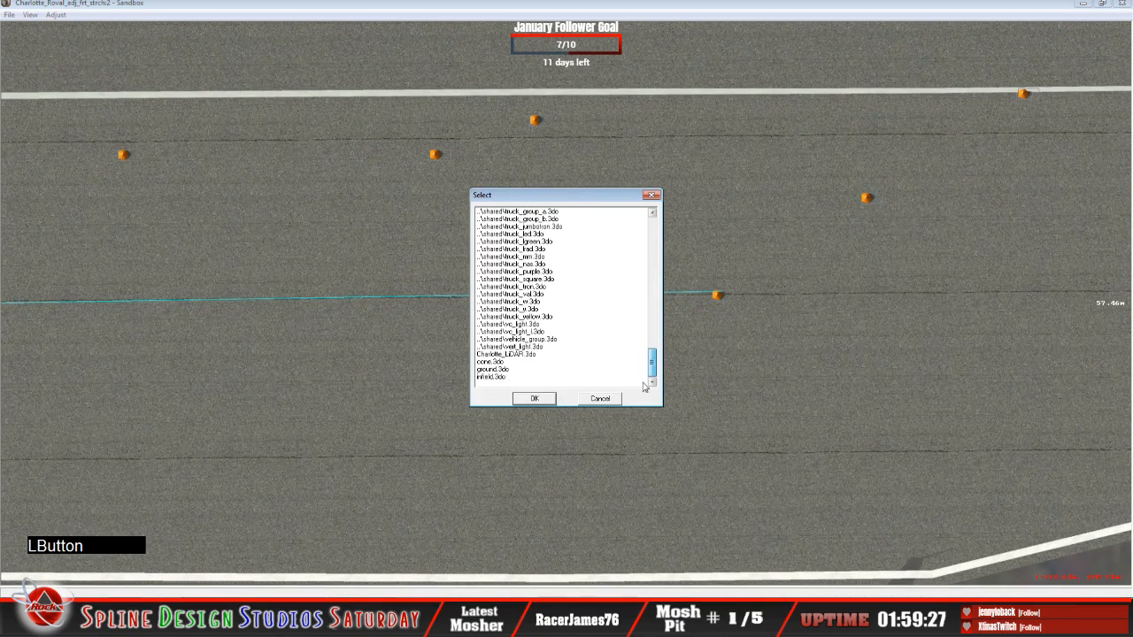
{"action": "left_click", "coordinate": [492, 369]}
{"action": "left_click", "coordinate": [535, 399]}
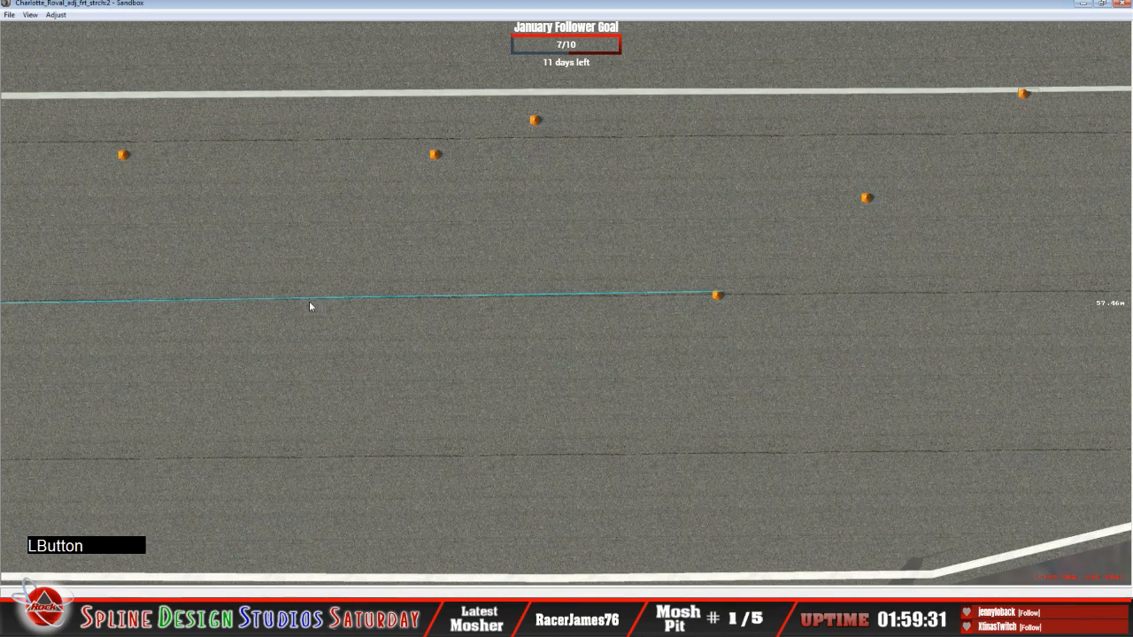
Search along the wall-side guide for the newly added cone and try to select it.
{"action": "left_click", "coordinate": [377, 300]}
{"action": "key", "text": "z"}
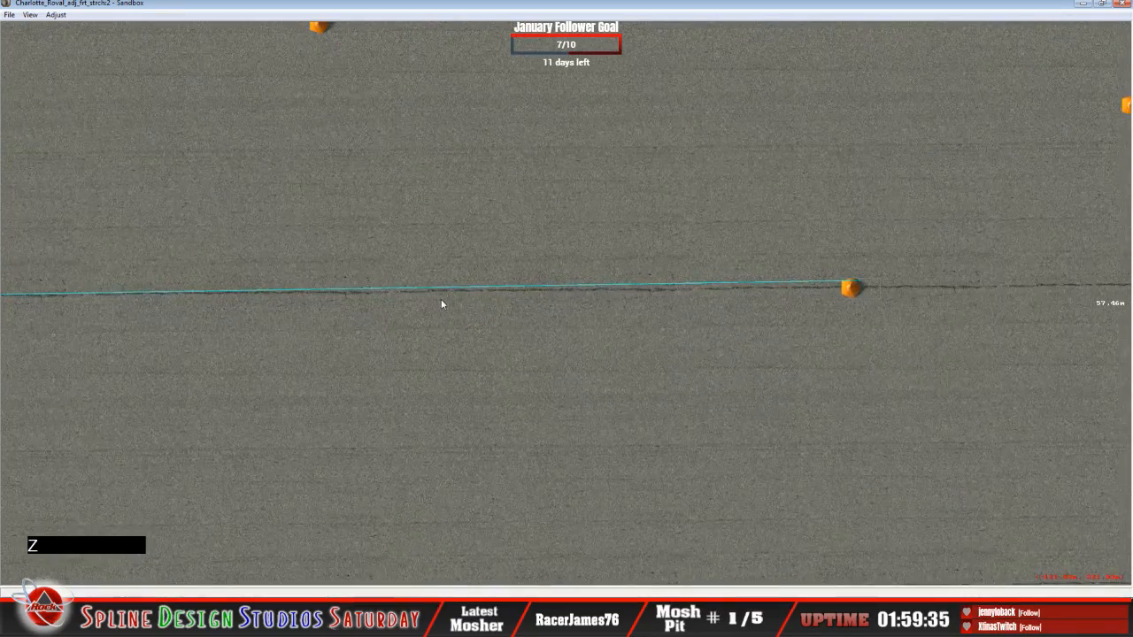
{"action": "left_click", "coordinate": [415, 289]}
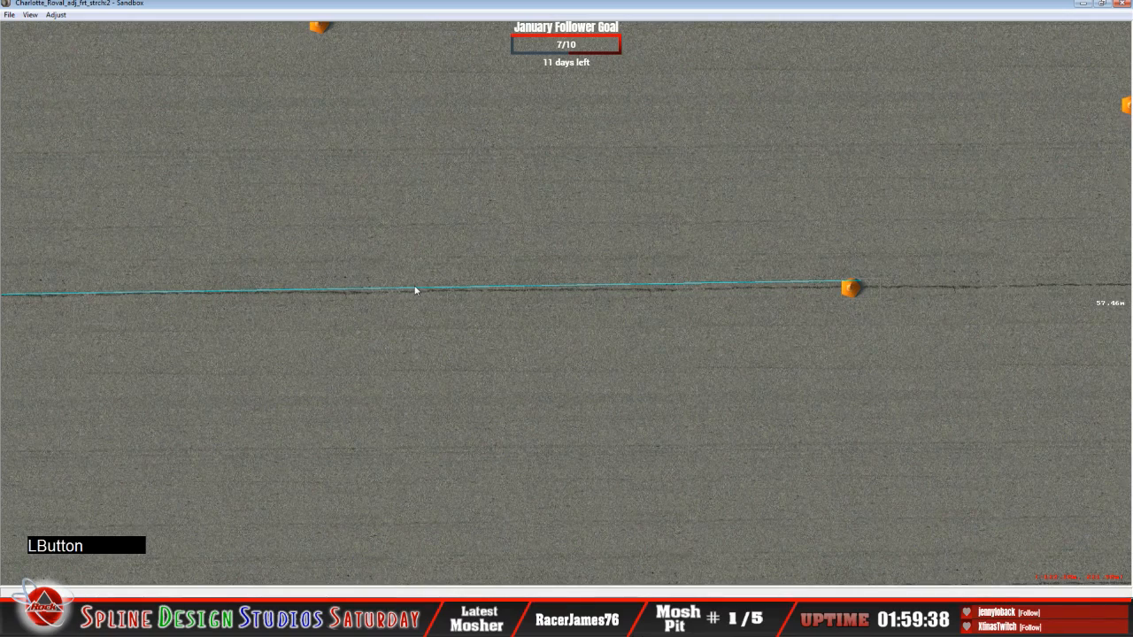
{"action": "key", "text": "z"}
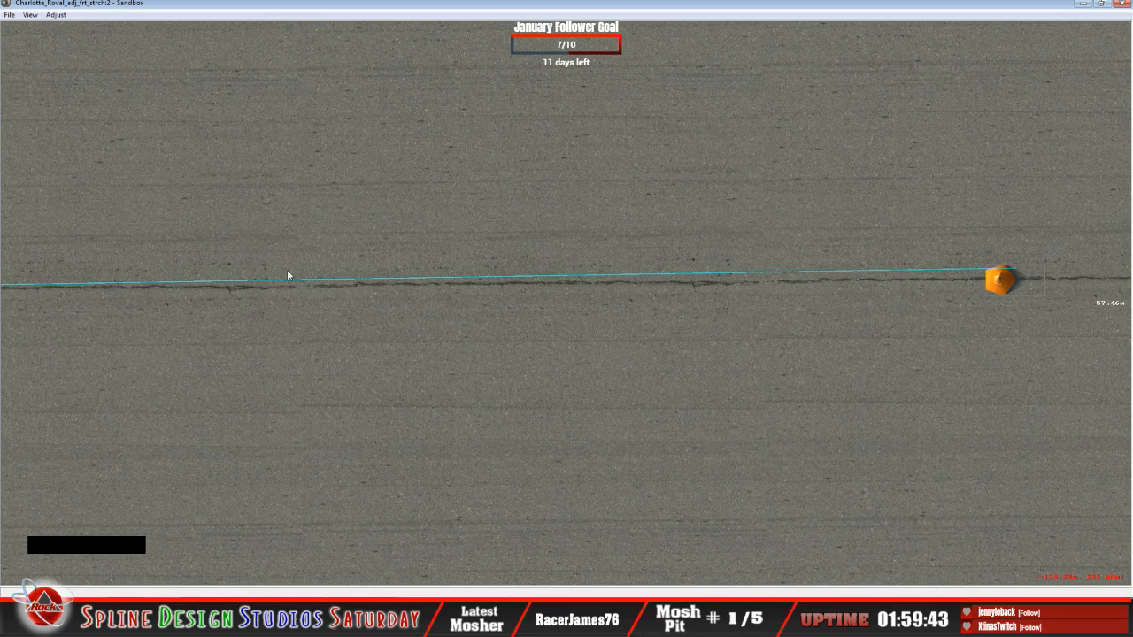
{"action": "left_click", "coordinate": [267, 281]}
{"action": "key", "text": "x"}
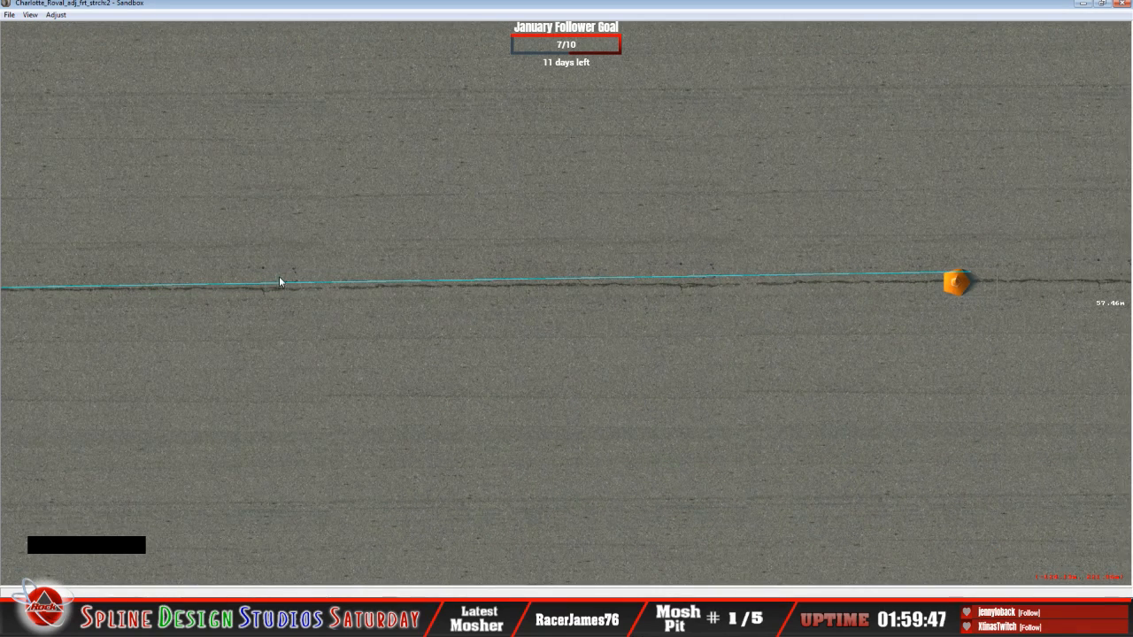
{"action": "key", "text": "c"}
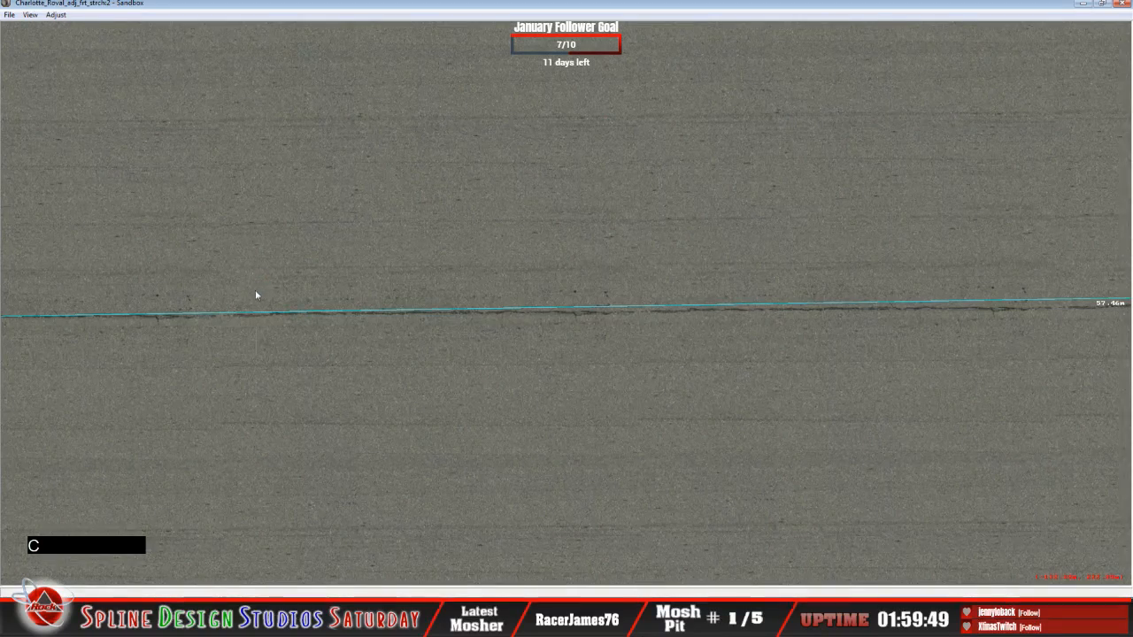
{"action": "key", "text": "c"}
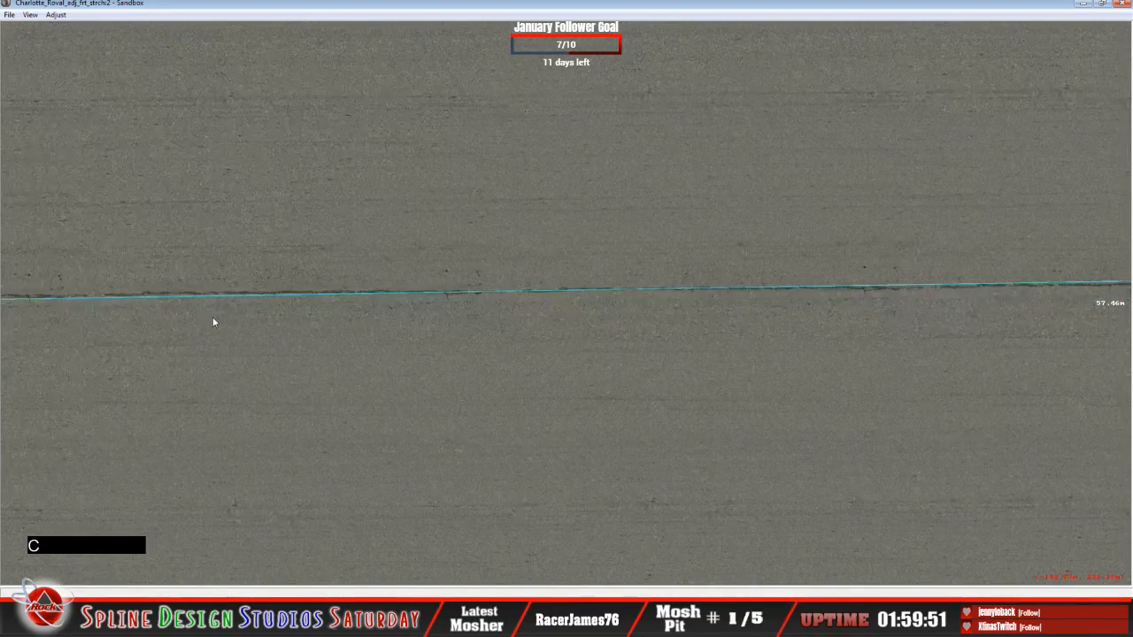
{"action": "key", "text": "c"}
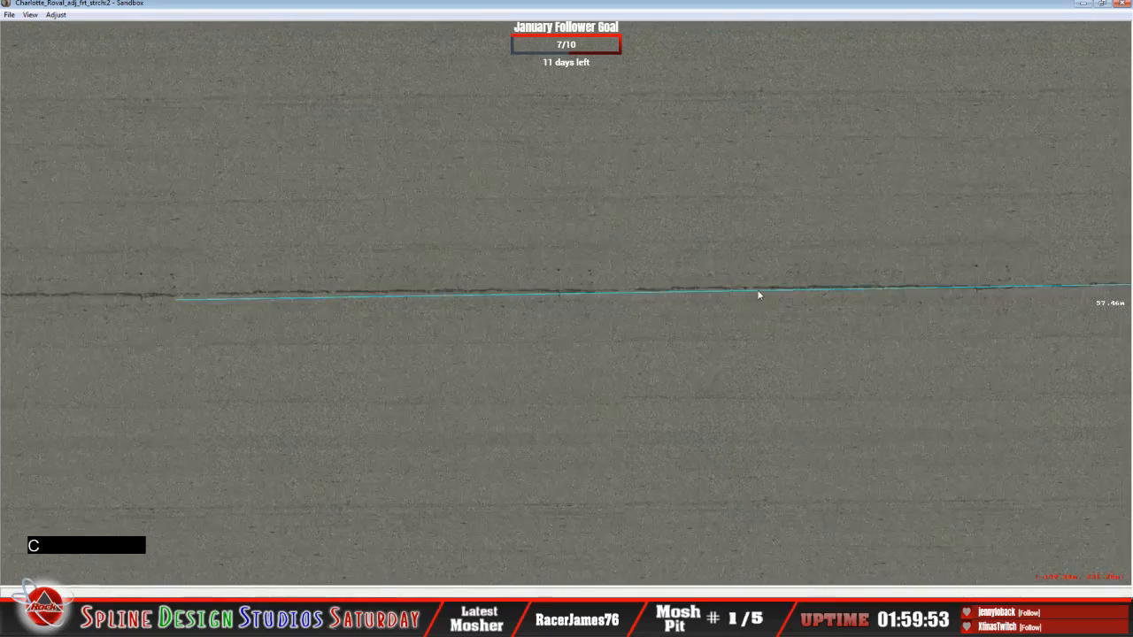
{"action": "key", "text": "c"}
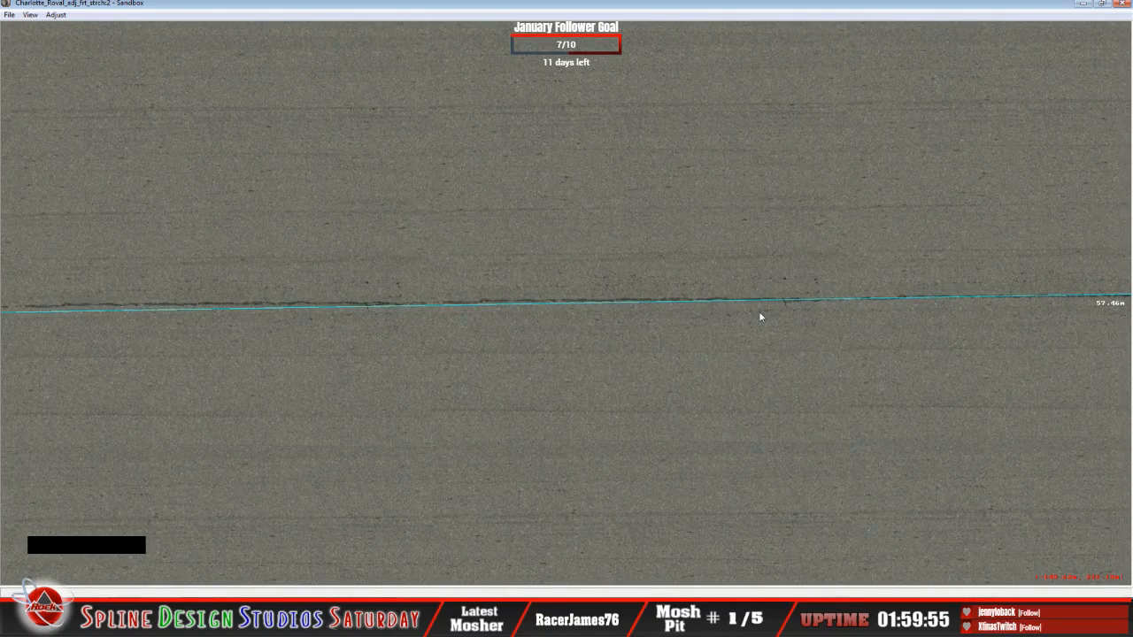
{"action": "key", "text": "c"}
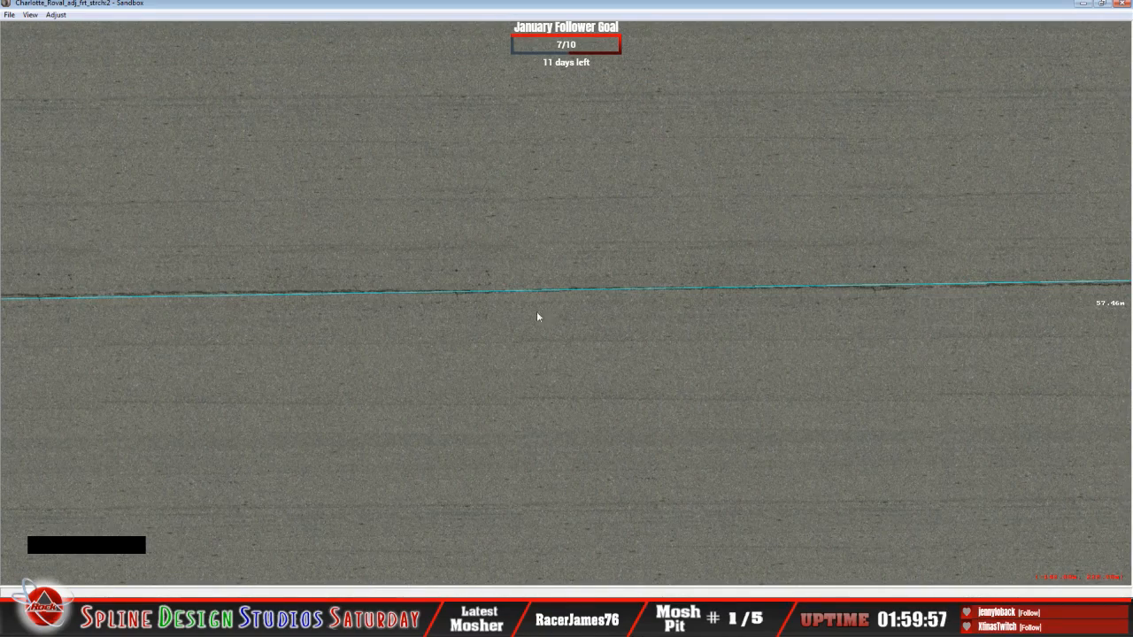
{"action": "left_click", "coordinate": [488, 285]}
Nudge the existing cone at the guide's right end slightly up onto the guide line.
{"action": "key", "text": "c"}
{"action": "key", "text": "c"}
{"action": "key", "text": "c"}
{"action": "key", "text": "c"}
{"action": "key", "text": "c"}
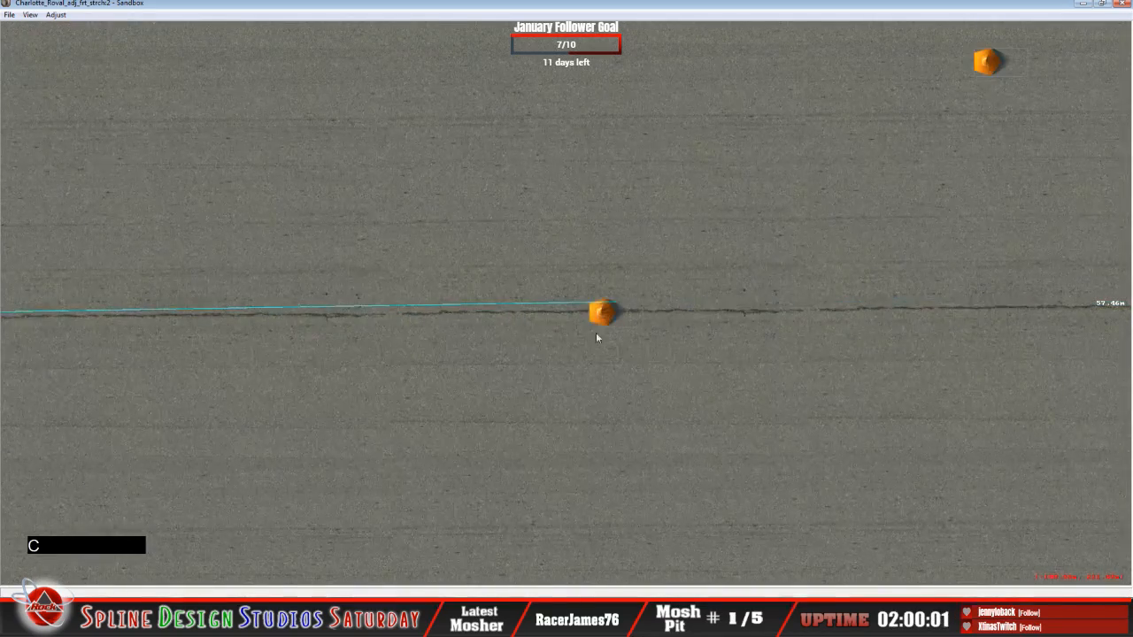
{"action": "left_click_drag", "start_coordinate": [604, 313], "coordinate": [611, 307]}
Move the newly added cone along the wall-side guide to its middle, centred on the line.
{"action": "key", "text": "c"}
{"action": "key", "text": "c"}
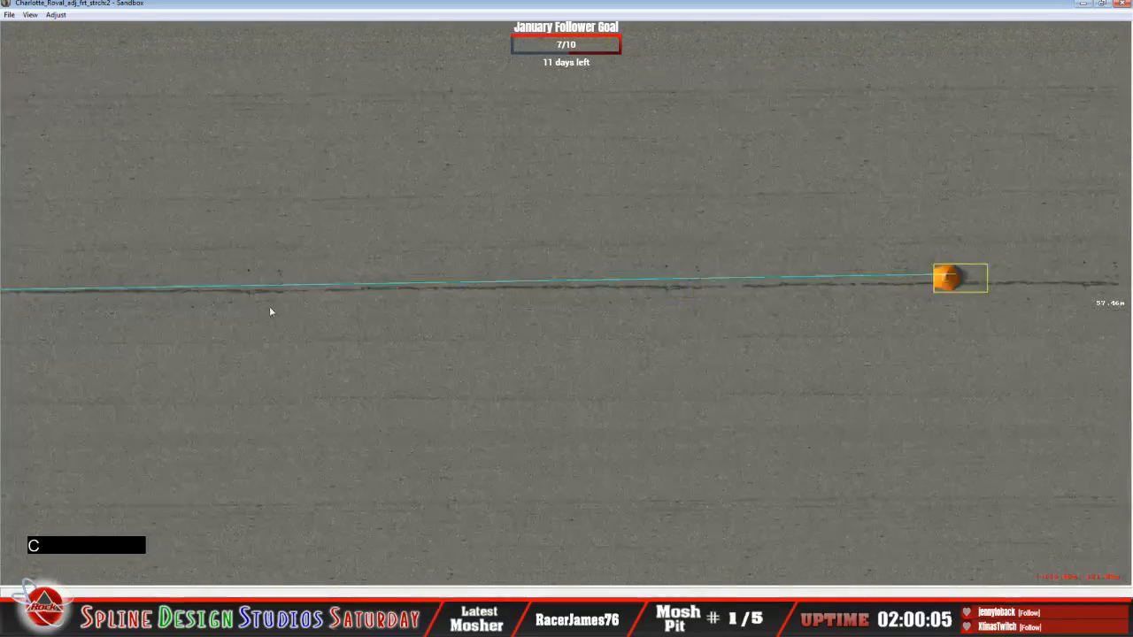
{"action": "key", "text": "c"}
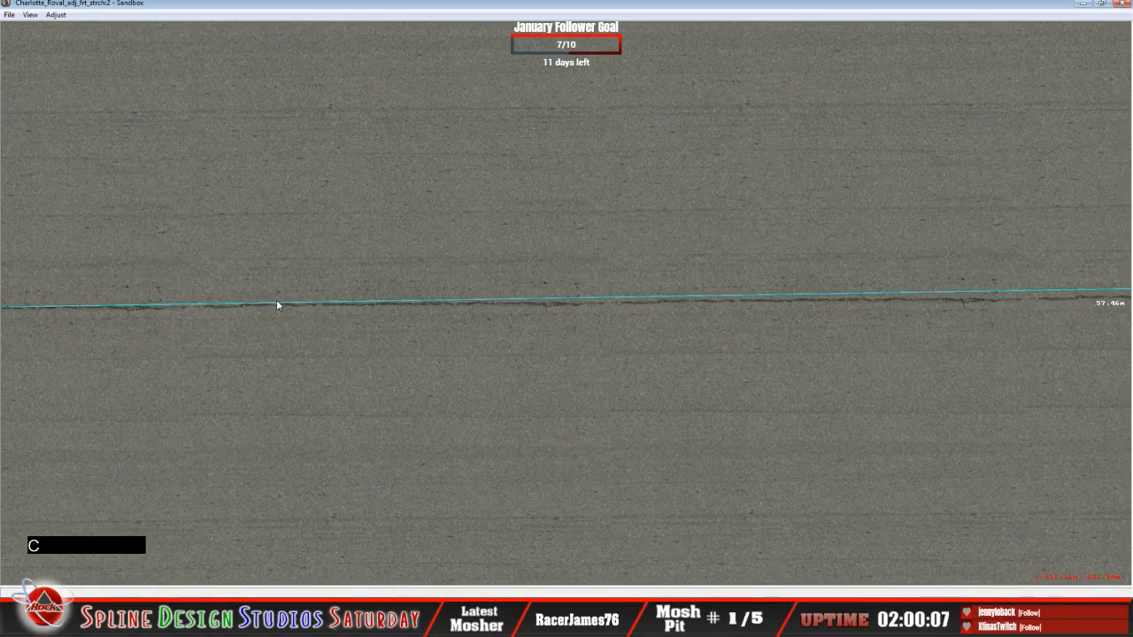
{"action": "left_click_drag", "start_coordinate": [194, 335], "coordinate": [245, 311]}
{"action": "key", "text": "c"}
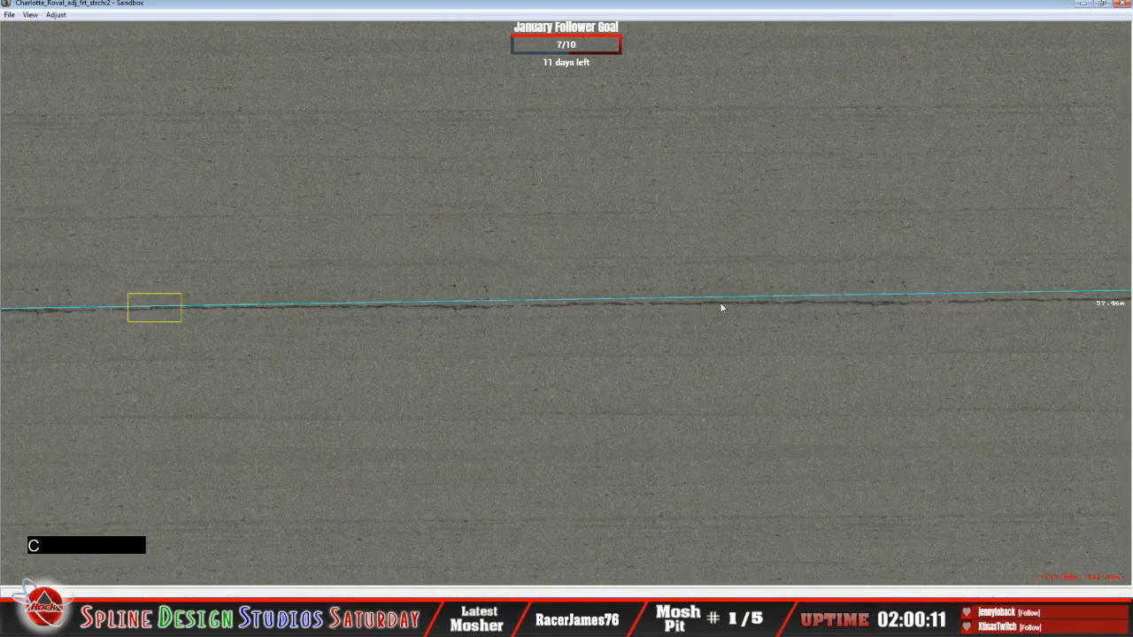
{"action": "key", "text": "x"}
{"action": "key", "text": "c"}
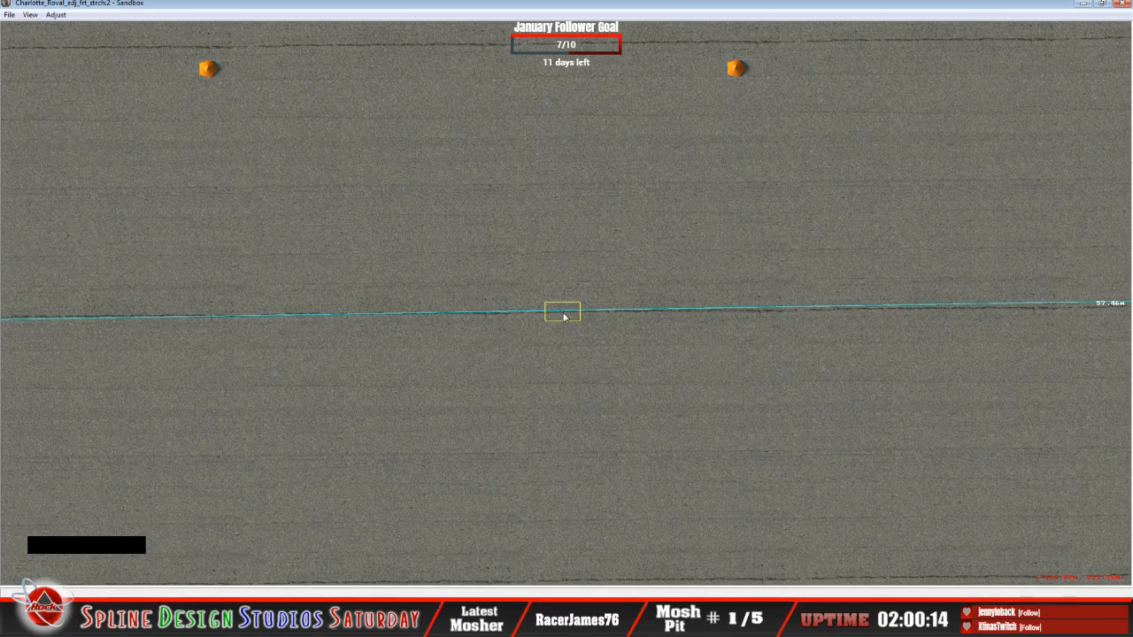
{"action": "key", "text": "c"}
{"action": "key", "text": "c"}
{"action": "key", "text": "c"}
{"action": "key", "text": "c"}
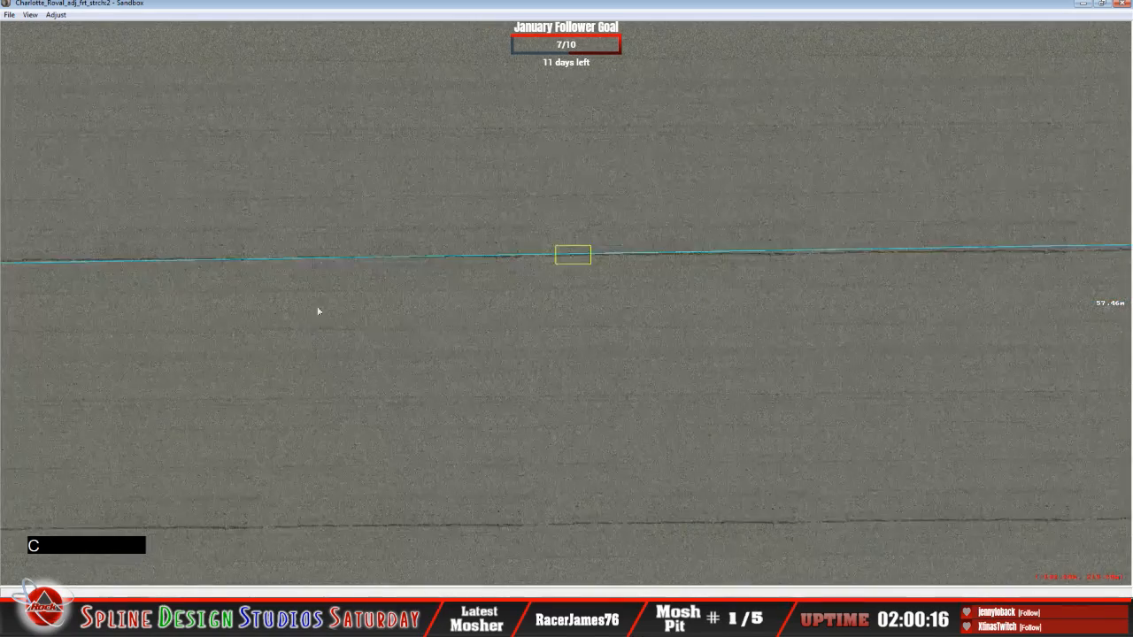
{"action": "left_click_drag", "start_coordinate": [569, 258], "coordinate": [560, 260]}
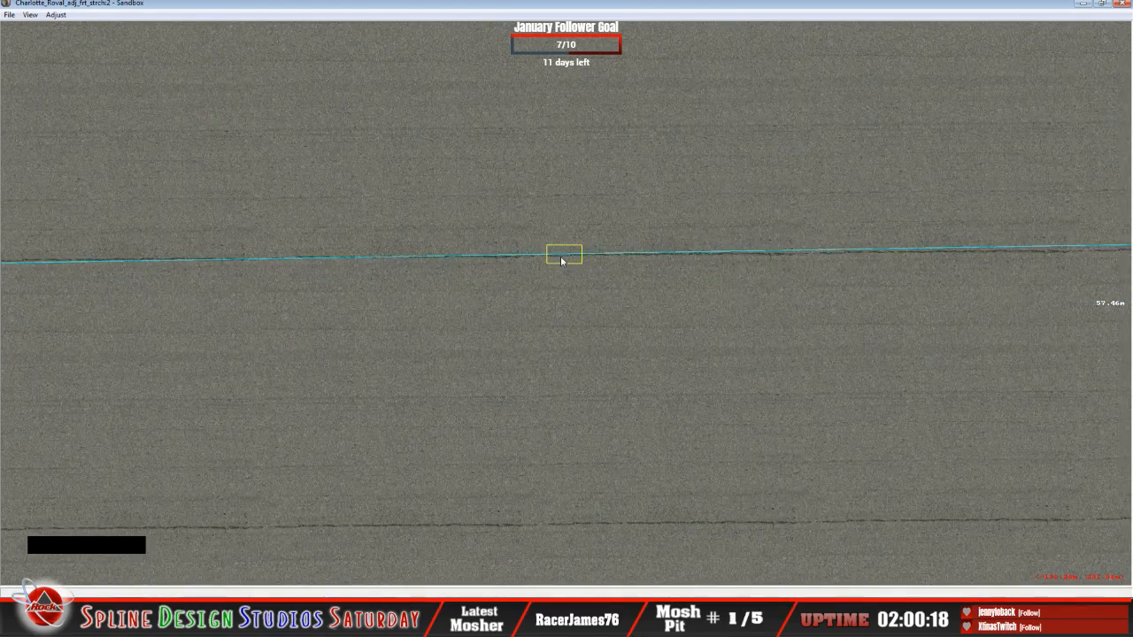
Make the cone at the guide's middle a fixed object with Z 3.2 m.
{"action": "left_click", "coordinate": [382, 609]}
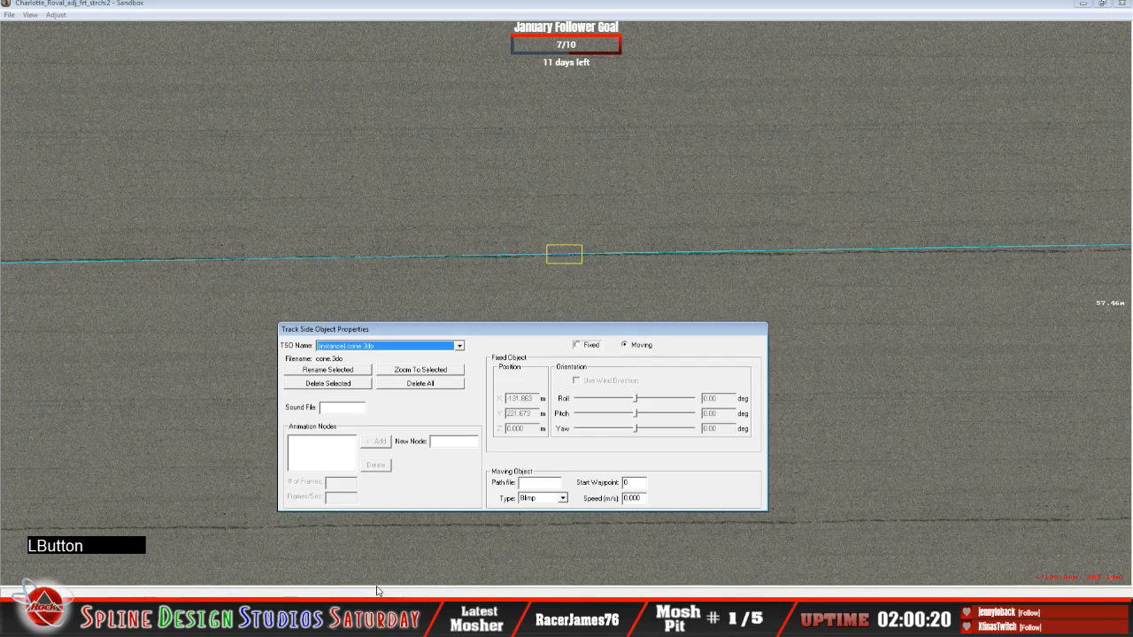
{"action": "left_click", "coordinate": [587, 345]}
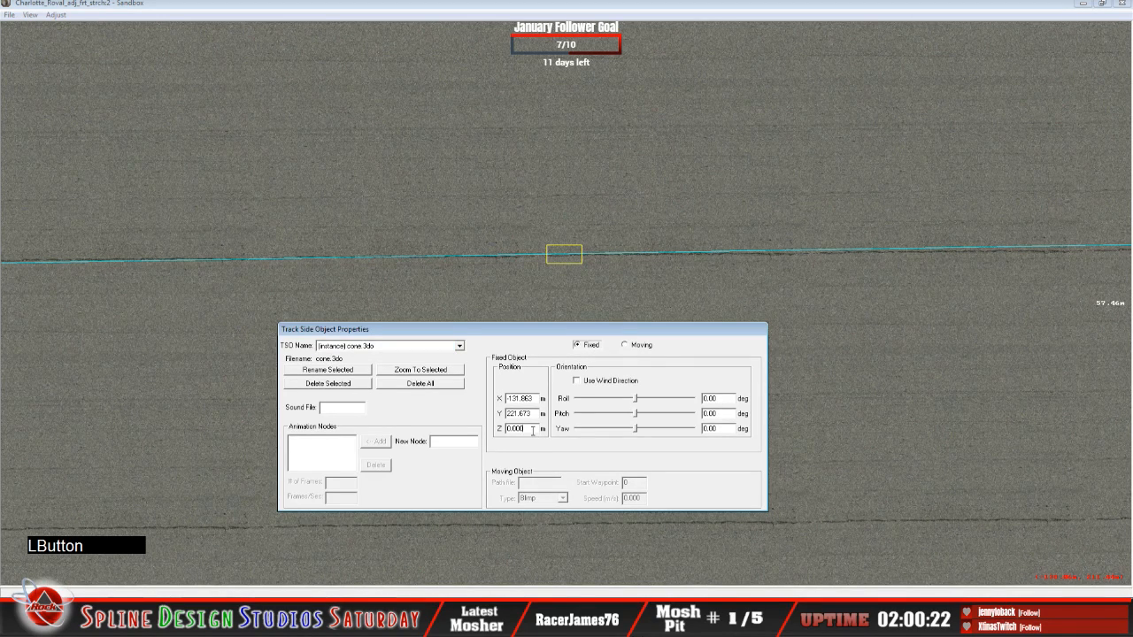
{"action": "key", "text": "BackSpace"}
{"action": "key", "text": "BackSpace"}
{"action": "key", "text": "BackSpace"}
{"action": "key", "text": "BackSpace"}
{"action": "key", "text": "BackSpace"}
{"action": "type", "text": "3.2"}
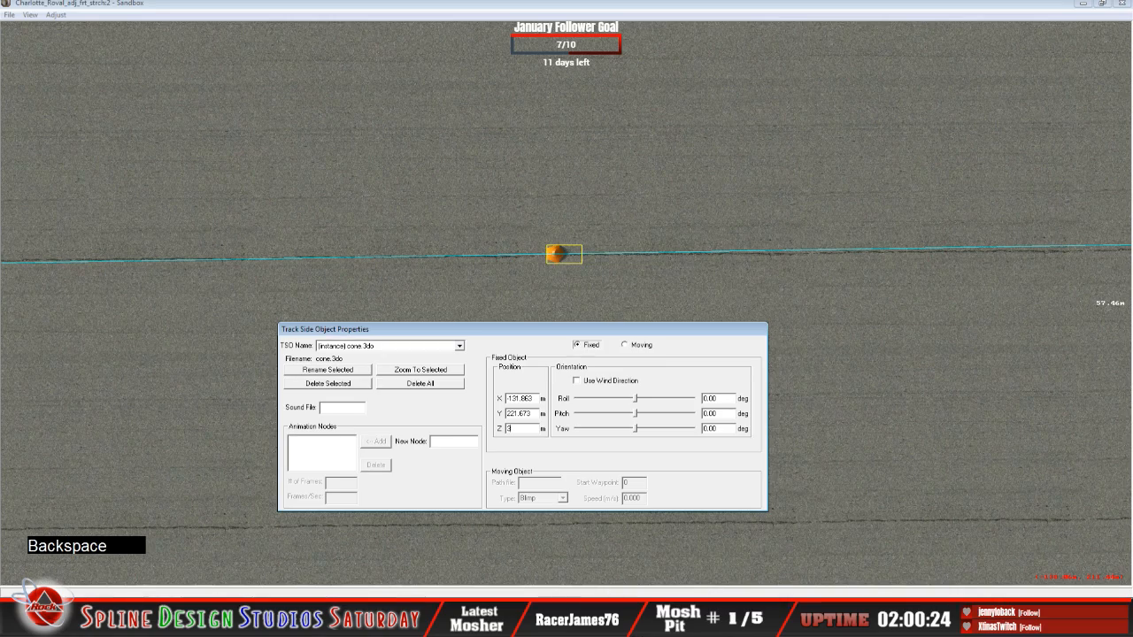
{"action": "left_click", "coordinate": [364, 20]}
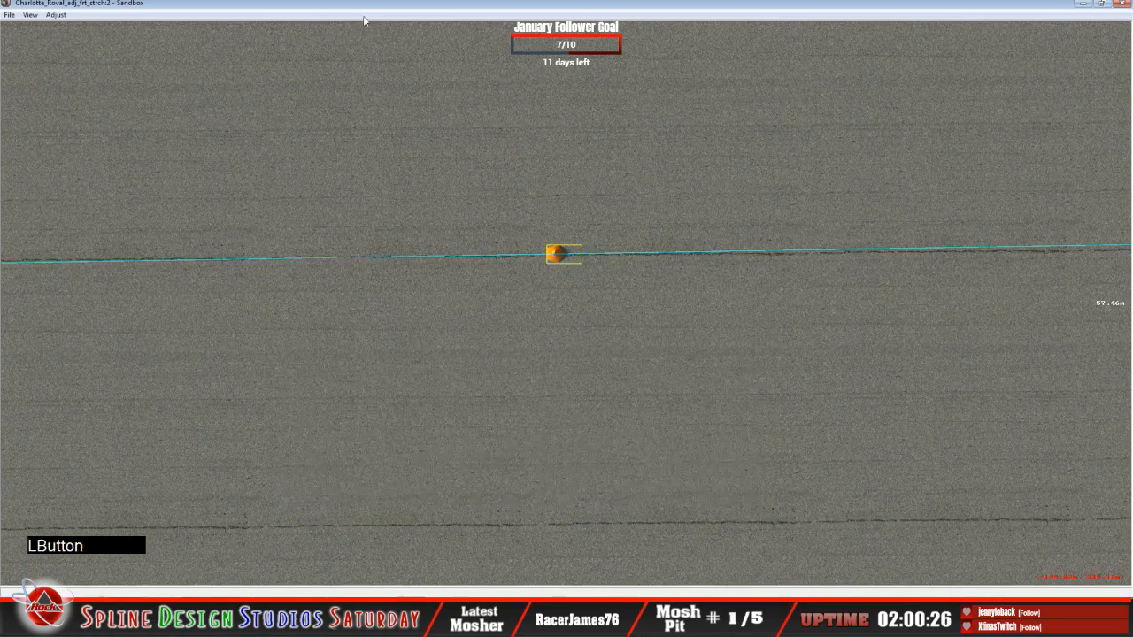
Add another cone.3do object and position it at the left end of the wall-side guide.
{"action": "key", "text": "c"}
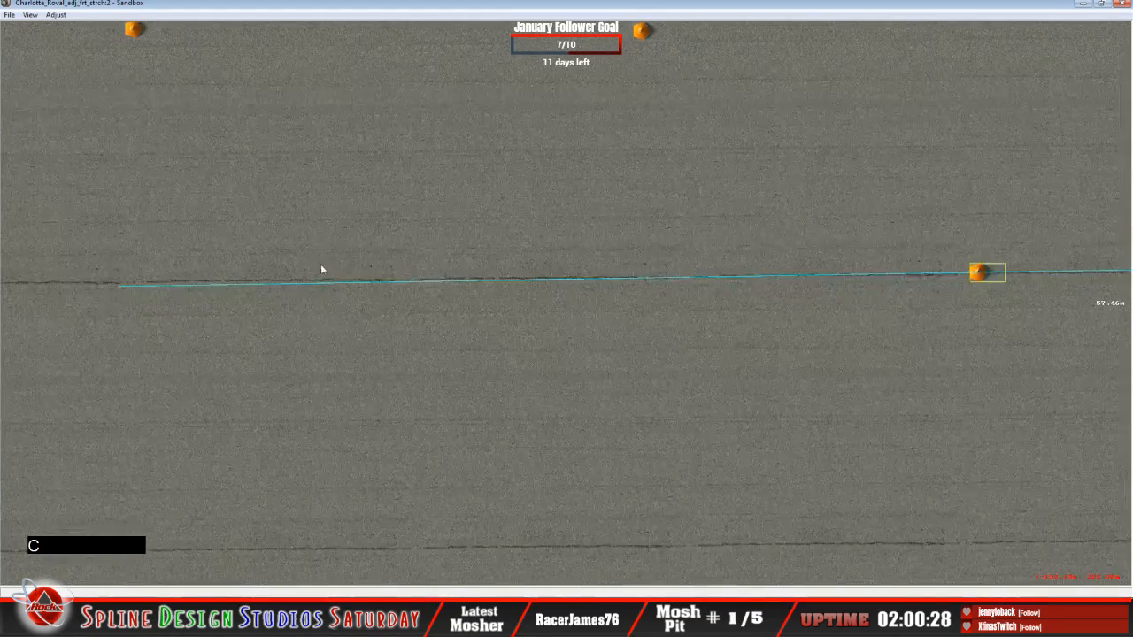
{"action": "right_click", "coordinate": [392, 320]}
{"action": "left_click", "coordinate": [415, 322]}
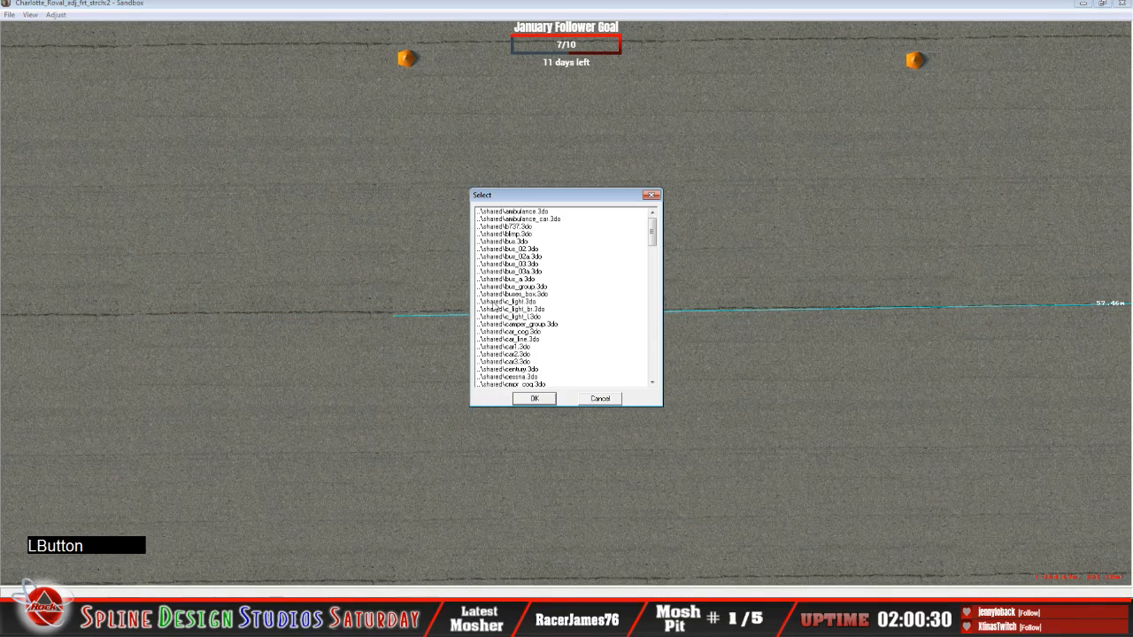
{"action": "left_click_drag", "start_coordinate": [652, 232], "coordinate": [655, 378]}
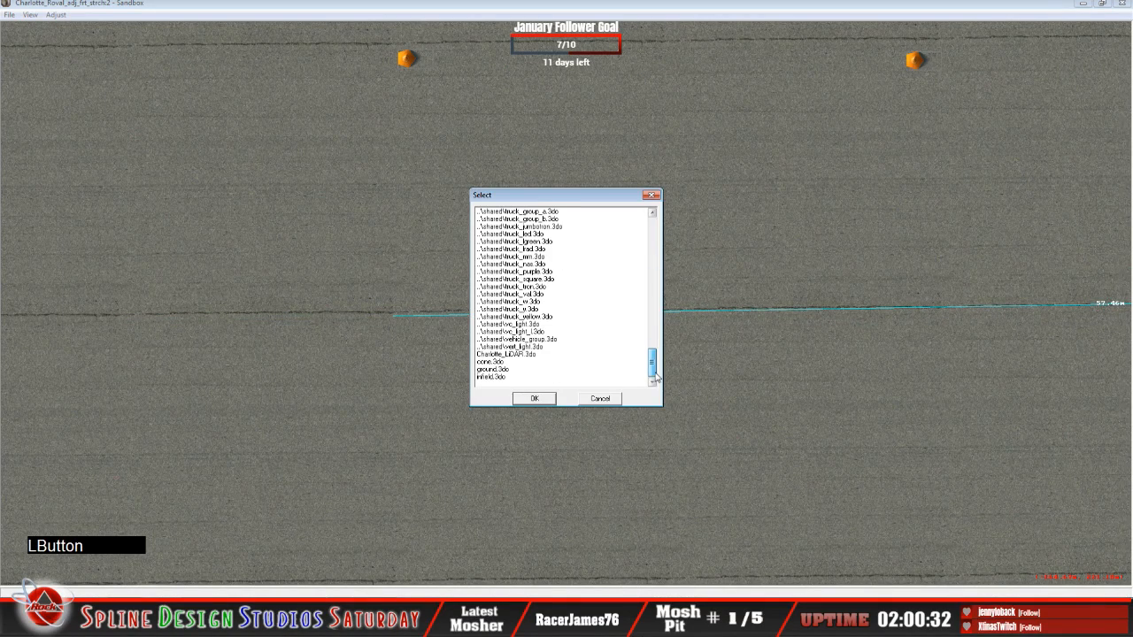
{"action": "left_click", "coordinate": [505, 366]}
{"action": "left_click", "coordinate": [535, 398]}
{"action": "left_click_drag", "start_coordinate": [384, 319], "coordinate": [385, 316]}
Make the cone at the guide's left end a fixed object with Z 3.2 m.
{"action": "left_click", "coordinate": [376, 620]}
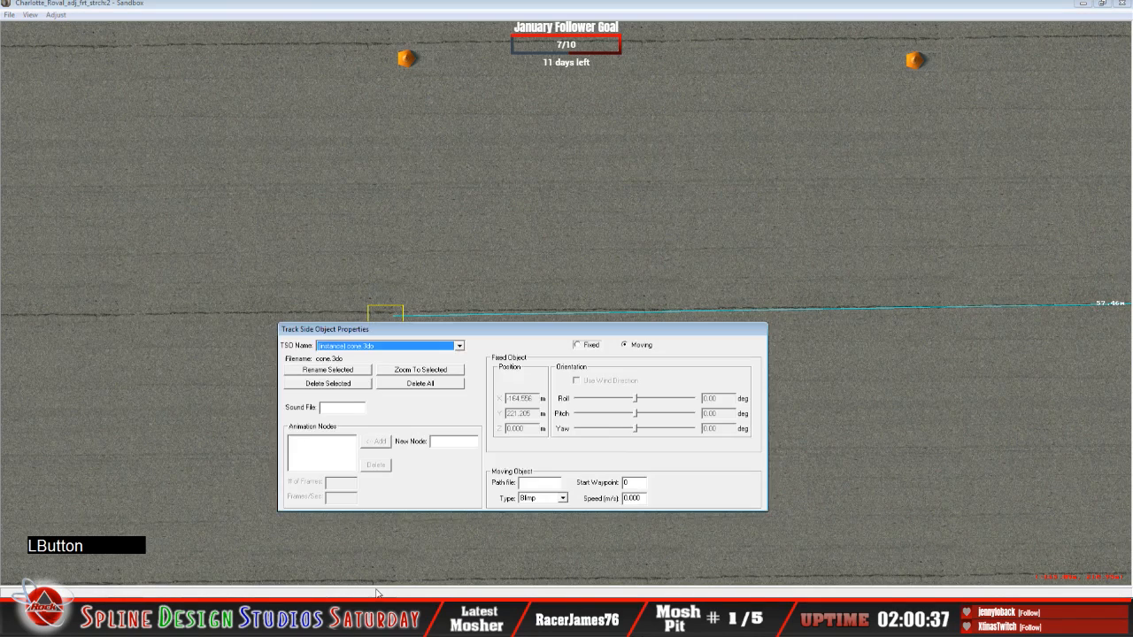
{"action": "left_click", "coordinate": [589, 345]}
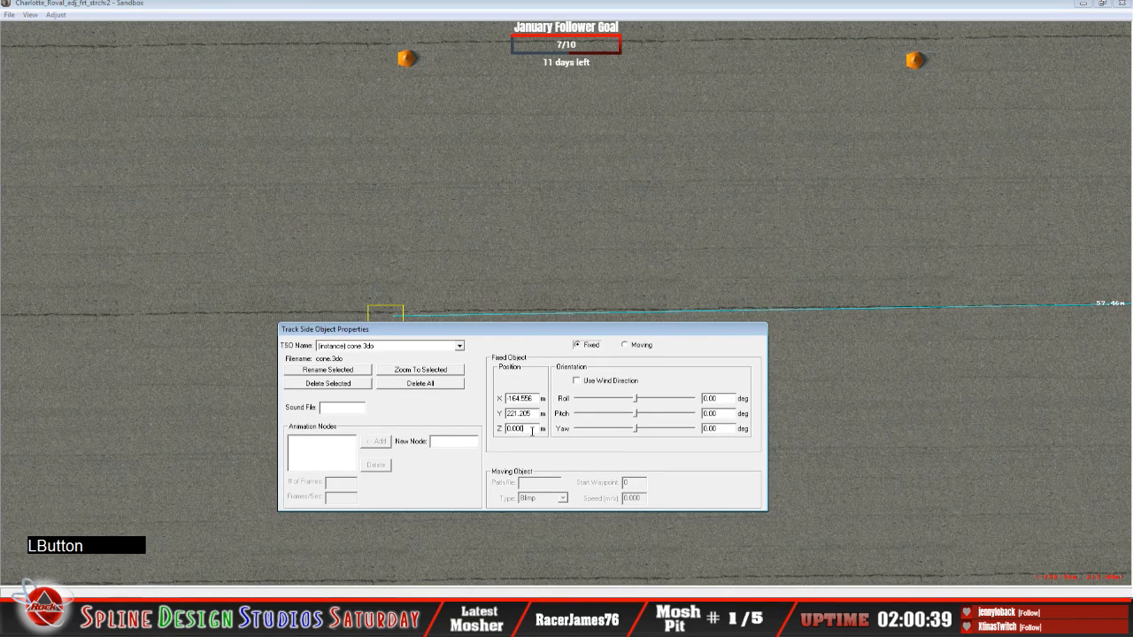
{"action": "key", "text": "BackSpace"}
{"action": "key", "text": "BackSpace"}
{"action": "key", "text": "BackSpace"}
{"action": "key", "text": "BackSpace"}
{"action": "key", "text": "BackSpace"}
{"action": "type", "text": "3.2"}
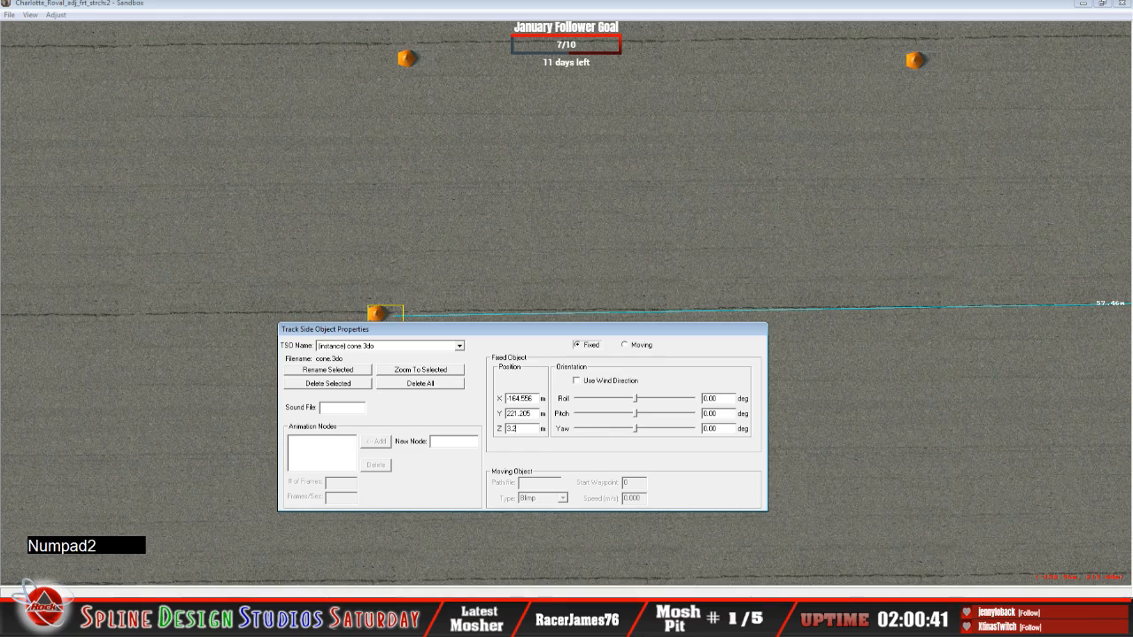
{"action": "left_click", "coordinate": [465, 75]}
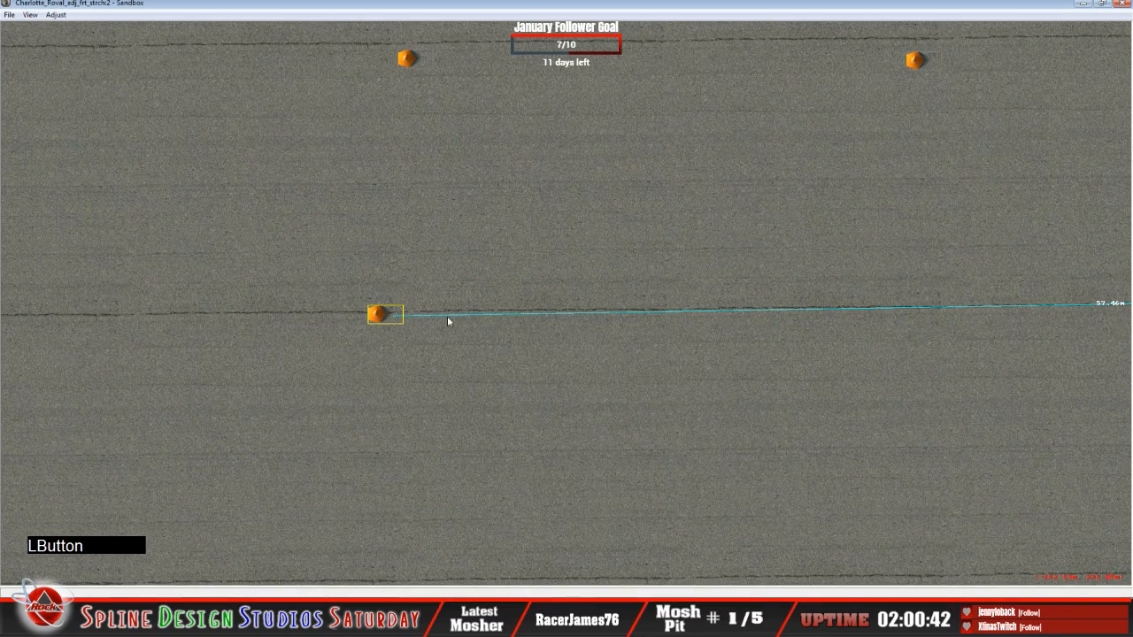
In the geometry editing view, swing the guide's right end over to the bend of the curved painted line, about 18 m long.
{"action": "key", "text": "x"}
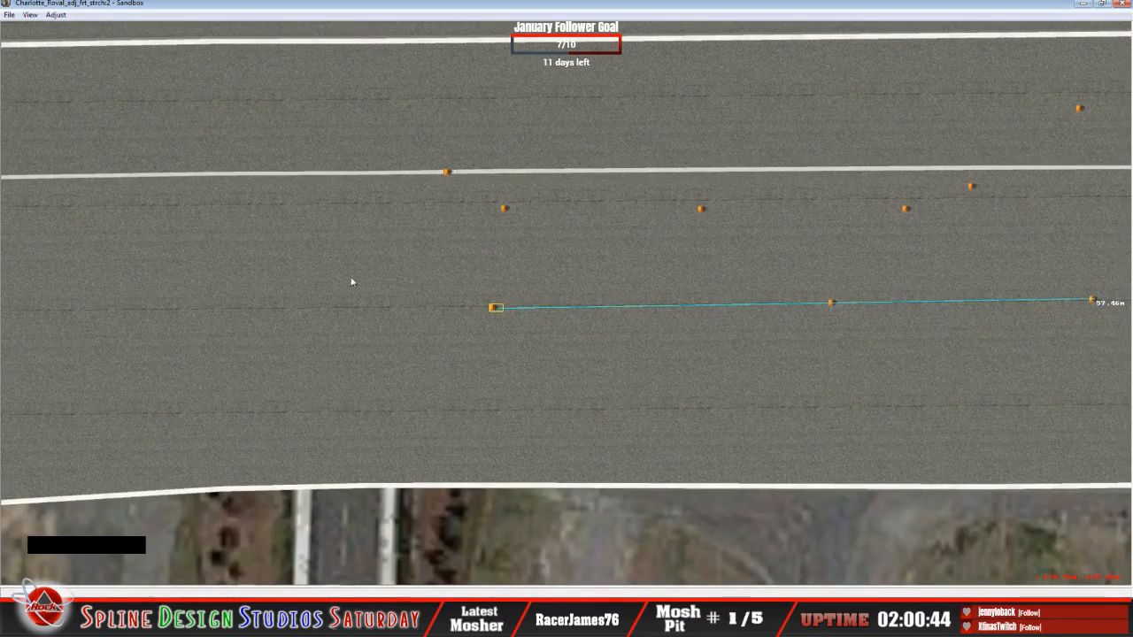
{"action": "left_click", "coordinate": [30, 14]}
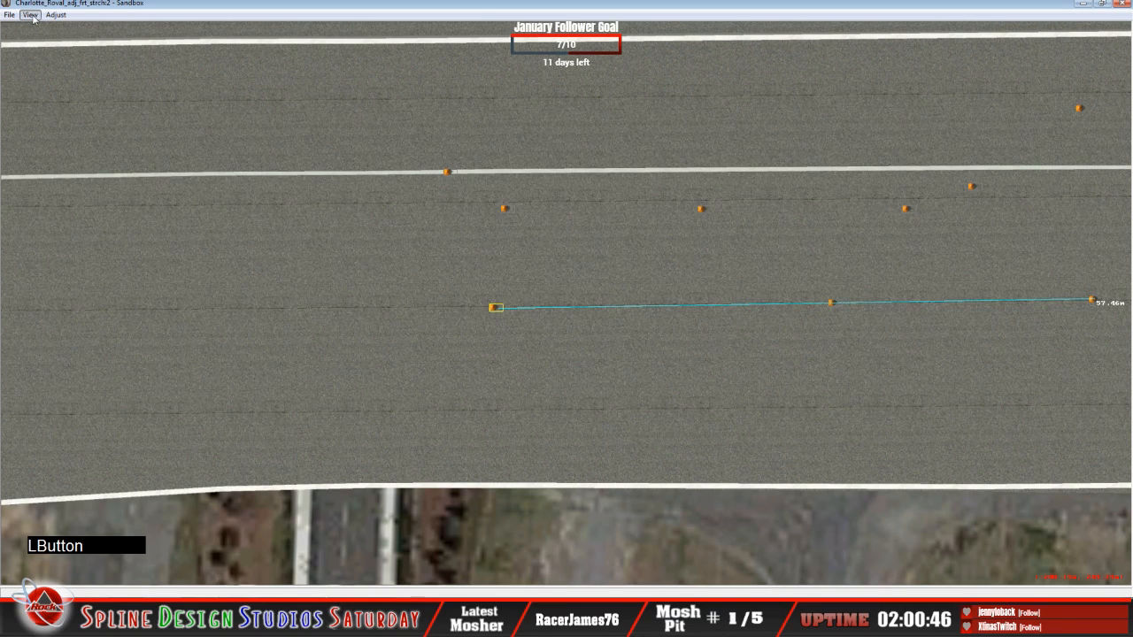
{"action": "left_click", "coordinate": [62, 145]}
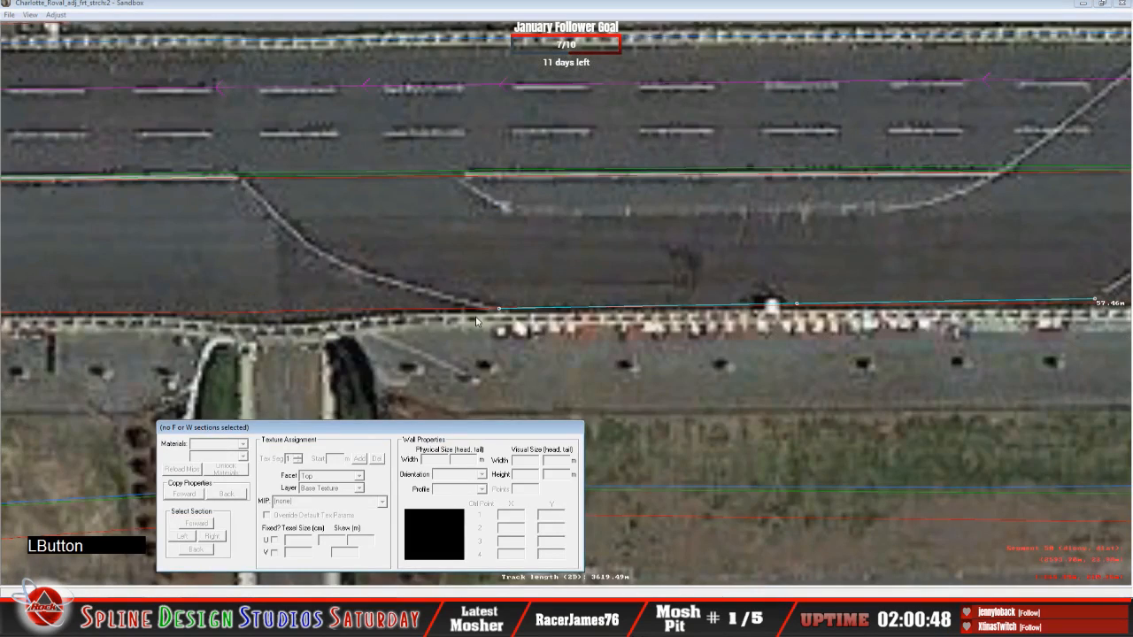
{"action": "left_click_drag", "start_coordinate": [1099, 304], "coordinate": [317, 260]}
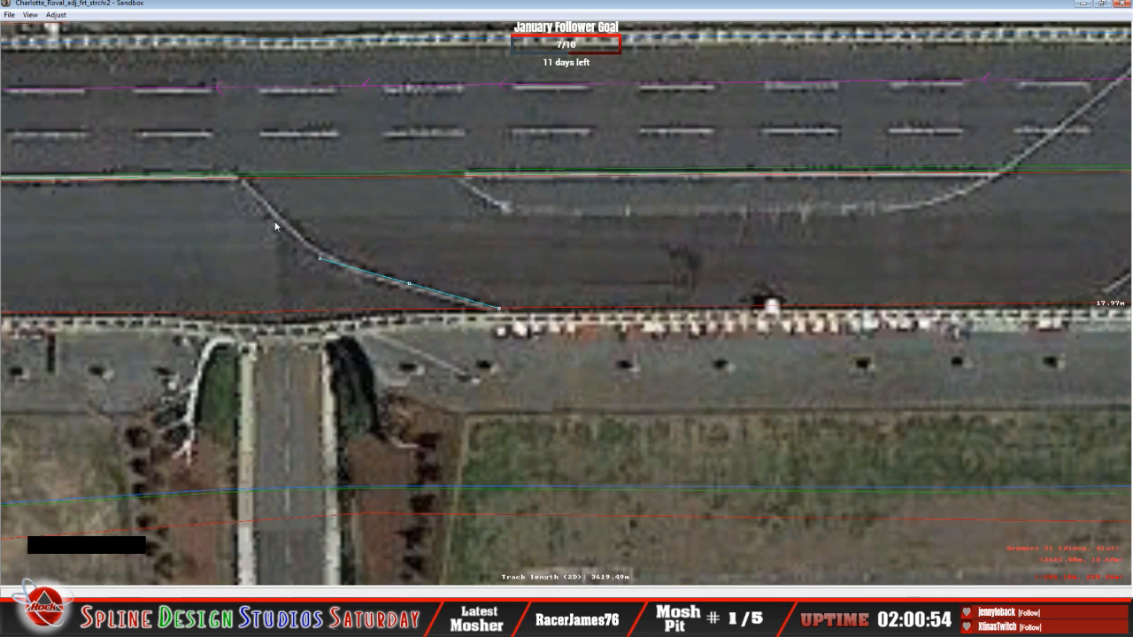
Return to the object placement view and add a cone.3do object at the middle of the guide.
{"action": "left_click", "coordinate": [30, 14]}
{"action": "left_click", "coordinate": [70, 157]}
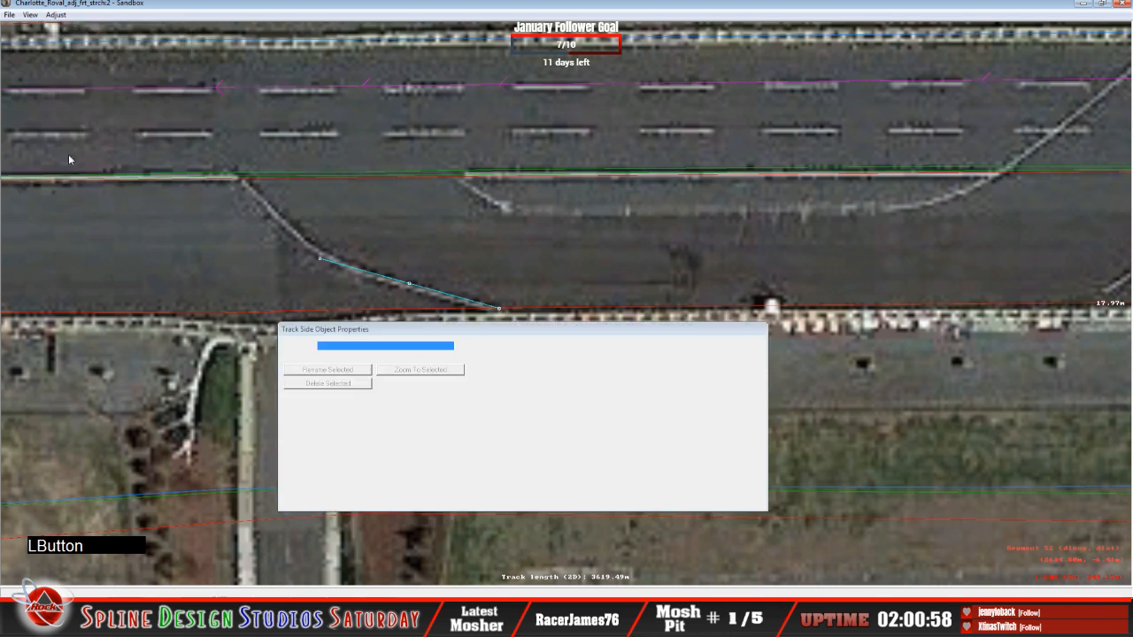
{"action": "right_click", "coordinate": [405, 283]}
{"action": "left_click", "coordinate": [435, 291]}
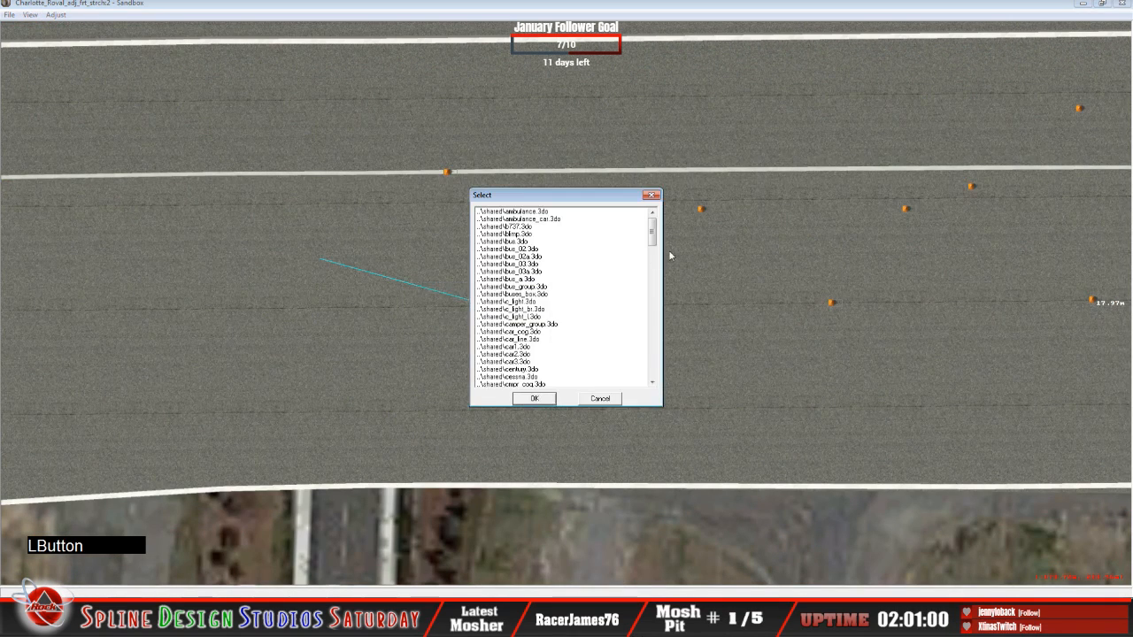
{"action": "left_click_drag", "start_coordinate": [652, 233], "coordinate": [652, 381]}
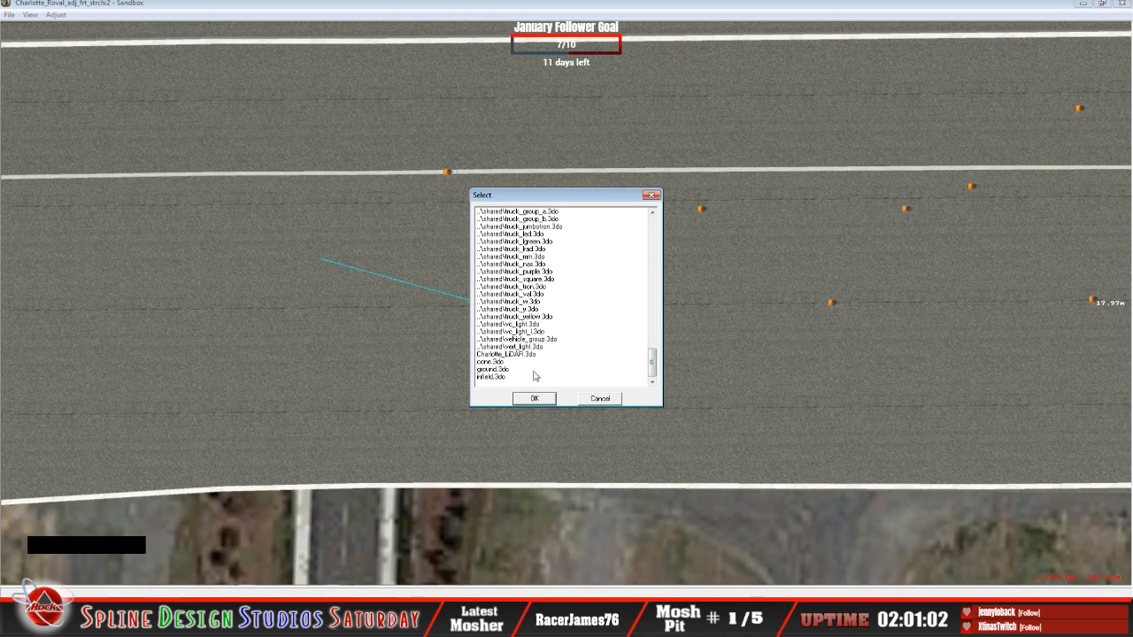
{"action": "left_click", "coordinate": [493, 362]}
{"action": "left_click", "coordinate": [535, 398]}
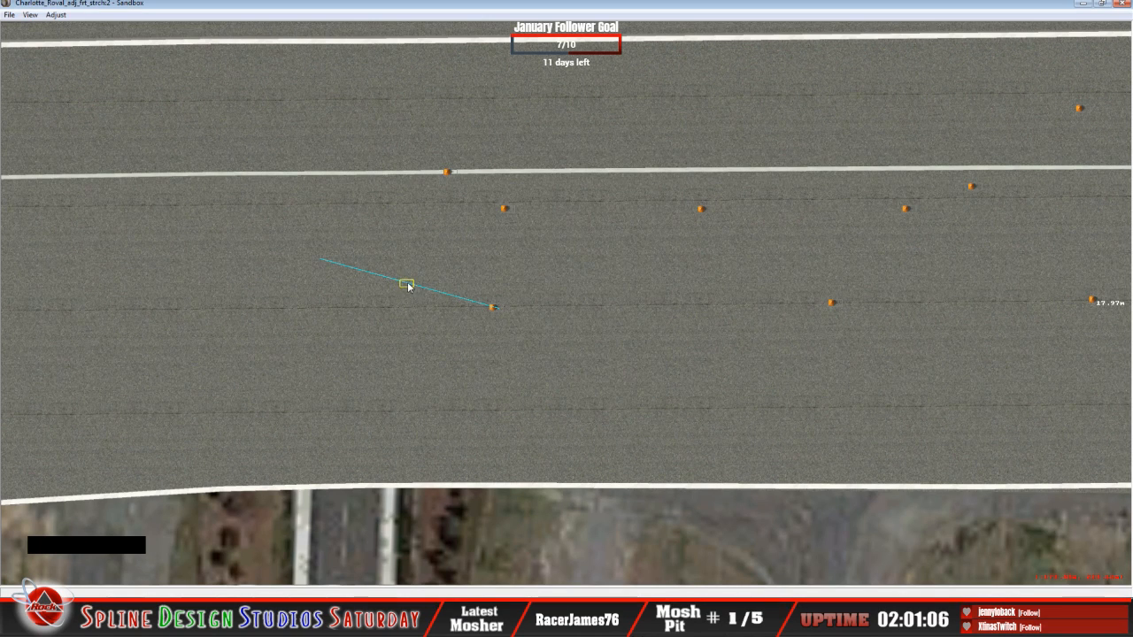
Make the cone at the middle of the guide a fixed object with Z 3.200 m.
{"action": "left_click", "coordinate": [388, 547]}
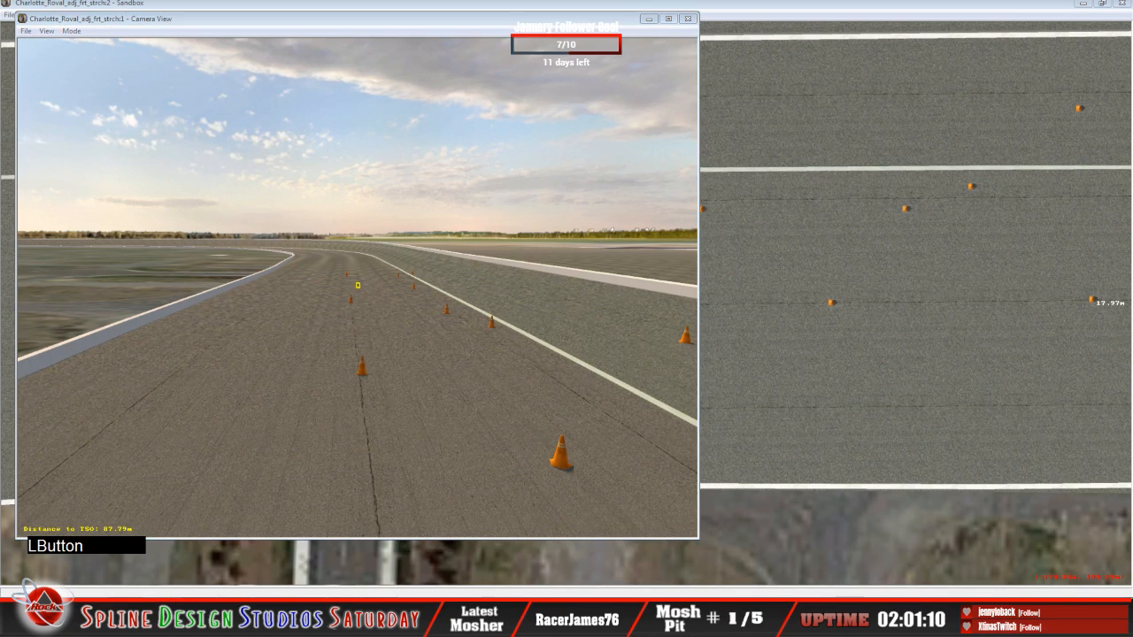
{"action": "left_click", "coordinate": [385, 570]}
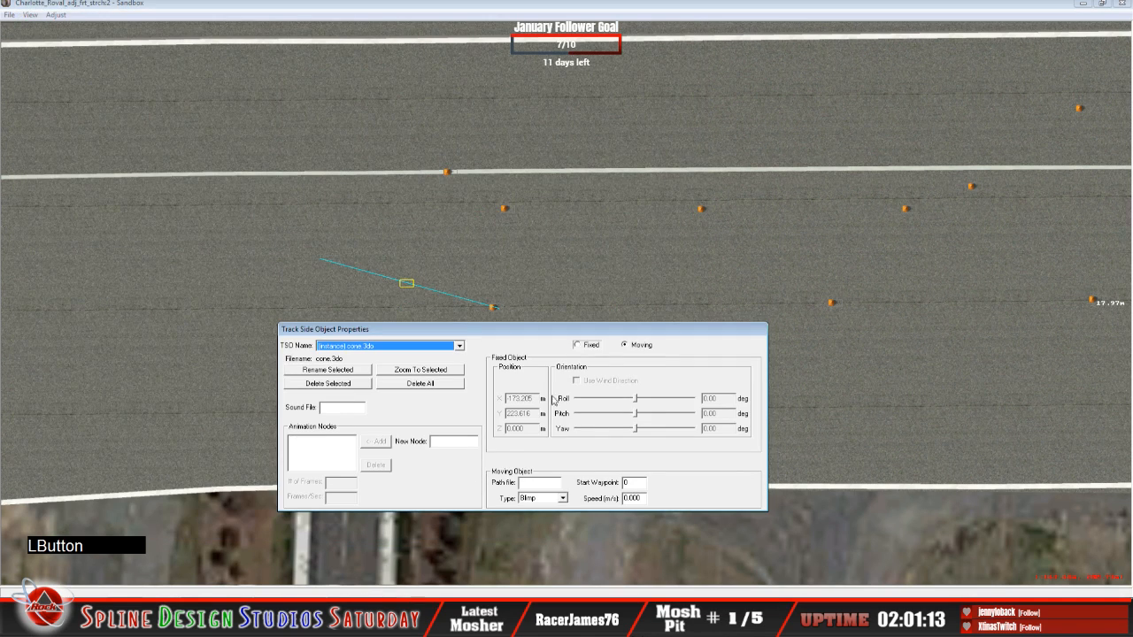
{"action": "left_click", "coordinate": [577, 344]}
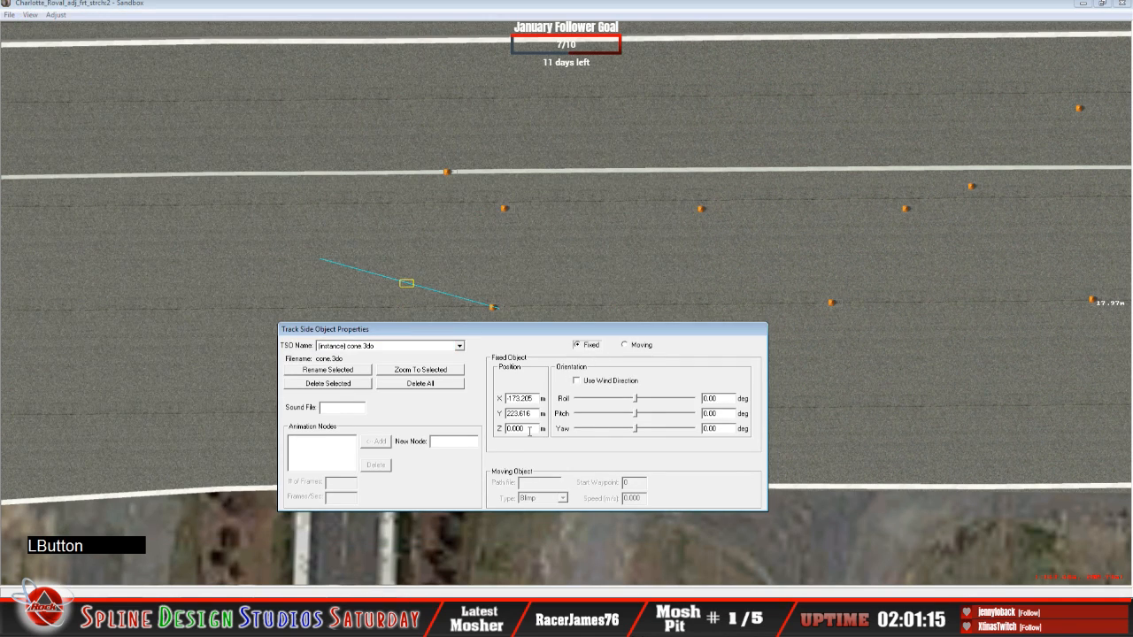
{"action": "key", "text": "BackSpace"}
{"action": "key", "text": "BackSpace"}
{"action": "key", "text": "BackSpace"}
{"action": "key", "text": "BackSpace"}
{"action": "key", "text": "BackSpace"}
{"action": "type", "text": "3.2"}
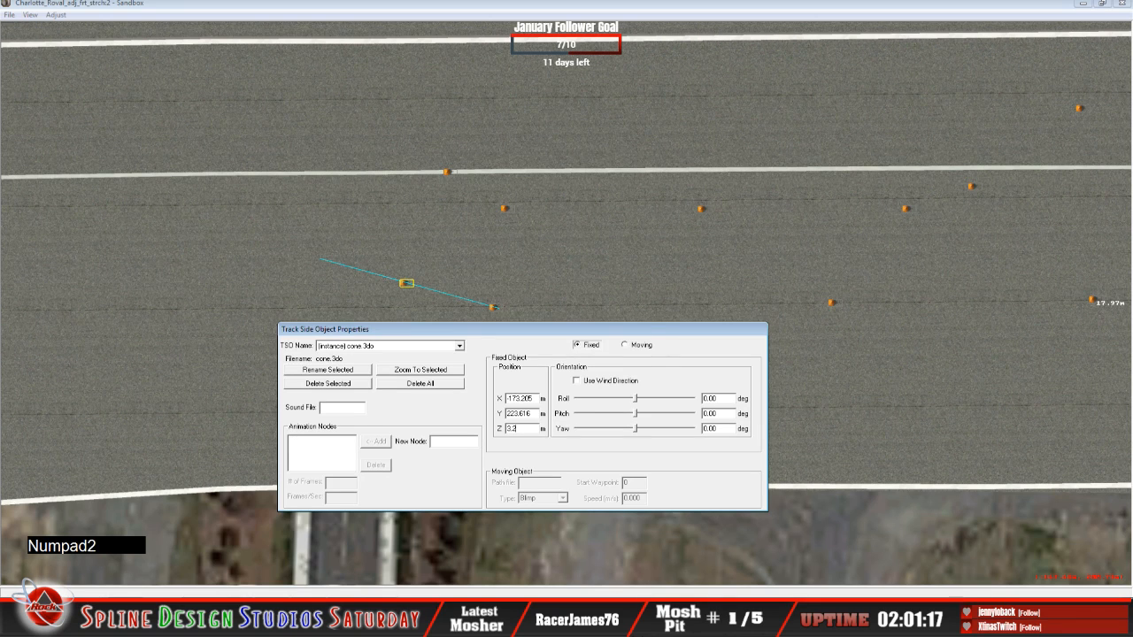
{"action": "type", "text": "00"}
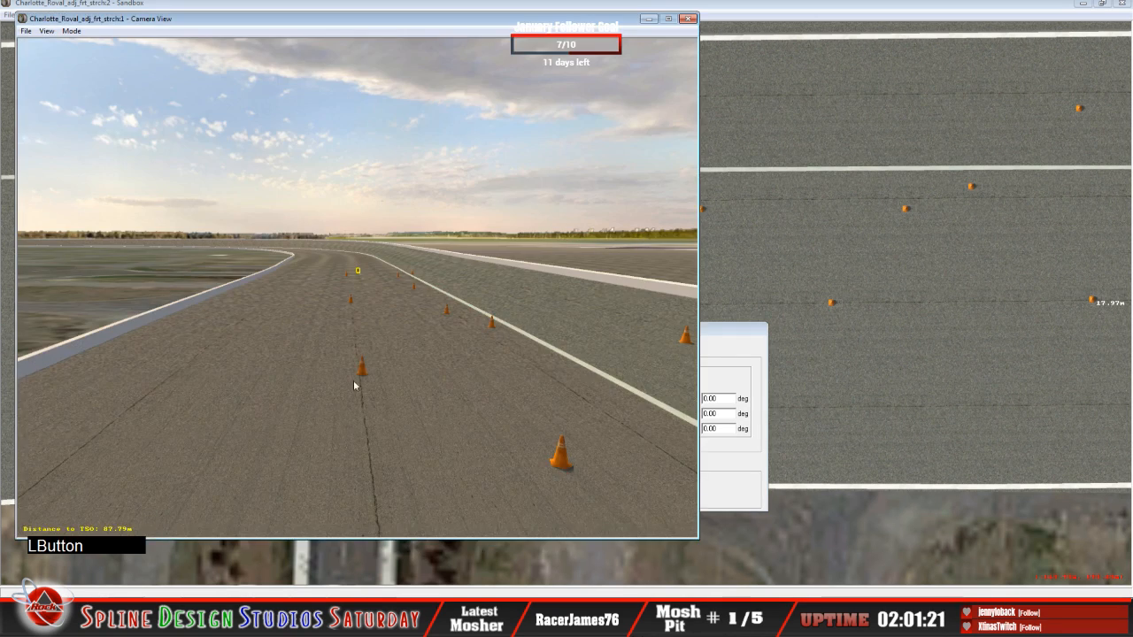
Fly through the camera view to examine how the new cone sits on the track and lines up with the others.
{"action": "left_click", "coordinate": [71, 31]}
{"action": "left_click", "coordinate": [89, 55]}
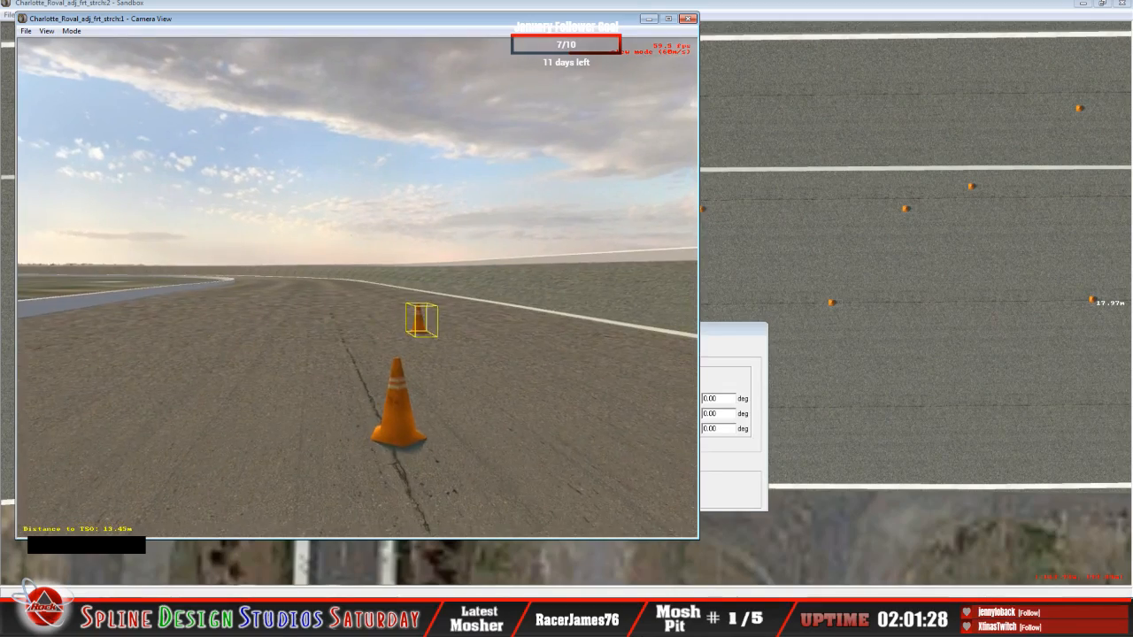
{"action": "left_click_drag", "start_coordinate": [358, 287], "coordinate": [358, 288]}
{"action": "right_click_drag", "start_coordinate": [358, 288], "coordinate": [357, 288]}
{"action": "left_click_drag", "start_coordinate": [358, 287], "coordinate": [389, 283]}
{"action": "right_click_drag", "start_coordinate": [358, 288], "coordinate": [407, 301]}
{"action": "left_click_drag", "start_coordinate": [357, 288], "coordinate": [372, 327]}
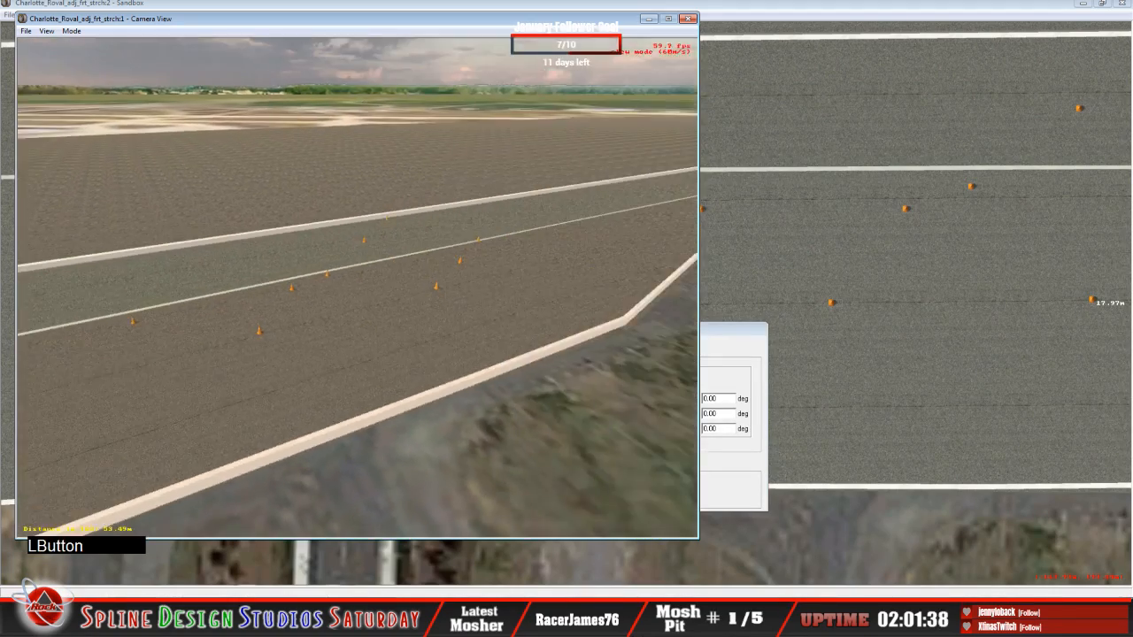
{"action": "right_click_drag", "start_coordinate": [358, 288], "coordinate": [248, 244]}
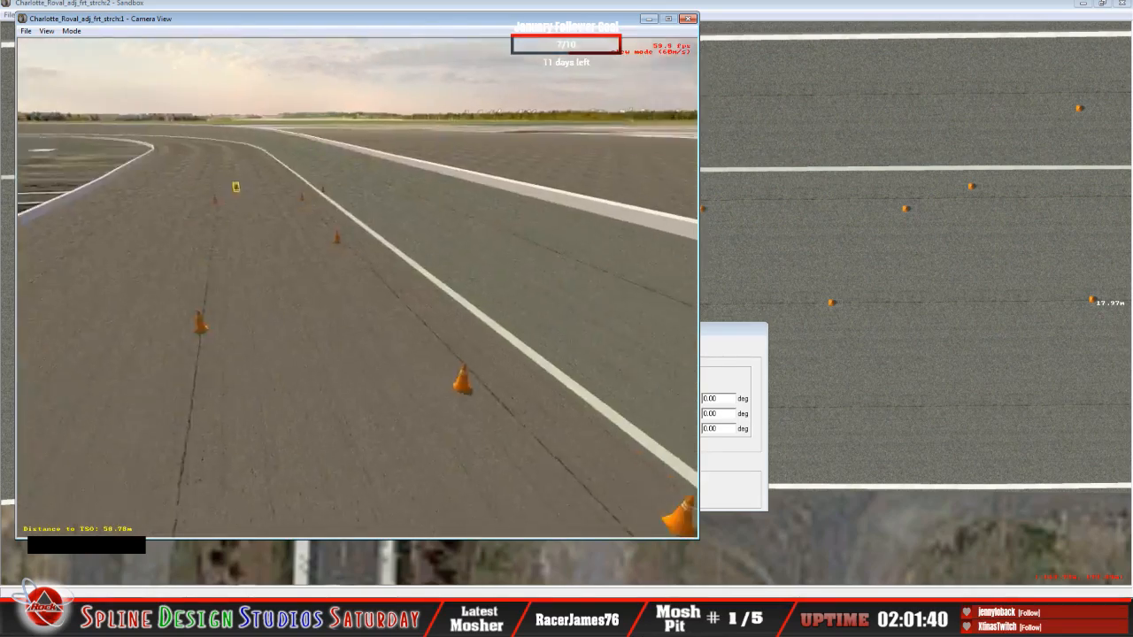
{"action": "mouse_move", "coordinate": [358, 288]}
{"action": "left_mouse_down"}
{"action": "mouse_move", "coordinate": [292, 287]}
{"action": "mouse_move", "coordinate": [367, 292]}
{"action": "left_mouse_up"}
{"action": "right_click_drag", "start_coordinate": [367, 292], "coordinate": [464, 337]}
{"action": "left_click_drag", "start_coordinate": [464, 337], "coordinate": [213, 314]}
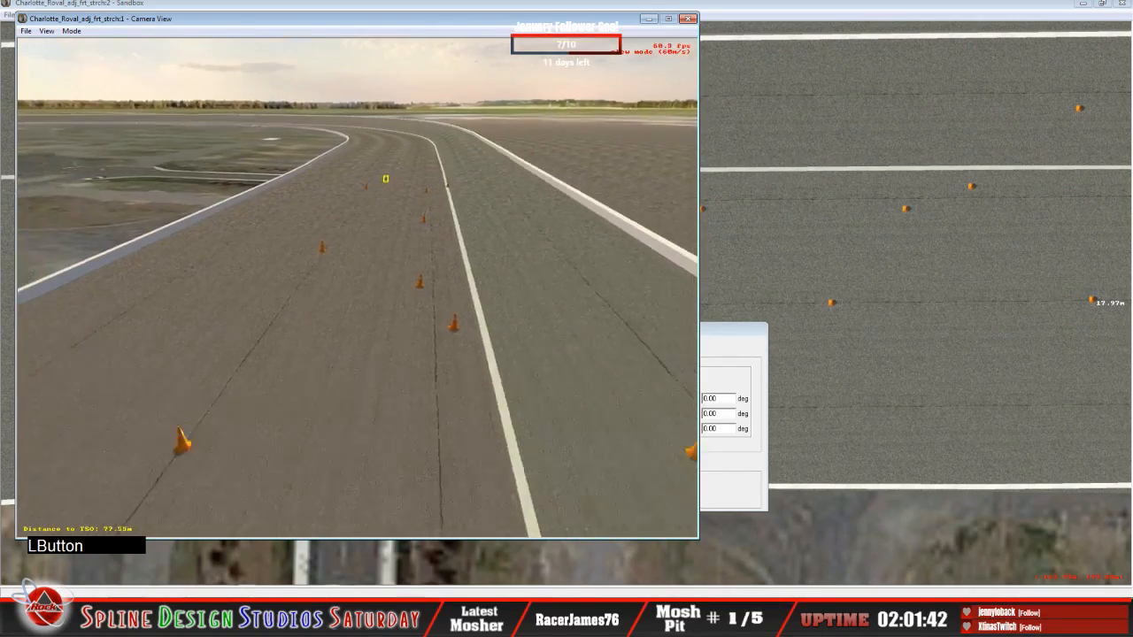
{"action": "left_click_drag", "start_coordinate": [357, 288], "coordinate": [321, 309]}
{"action": "key", "text": "space"}
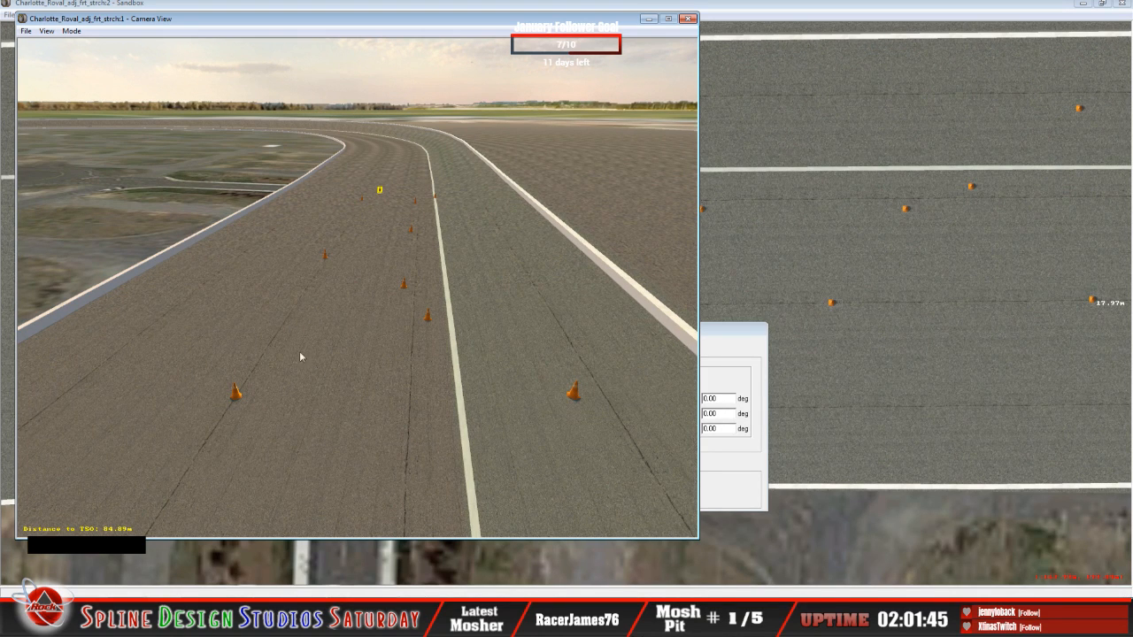
Examine the whole cone layout in the camera view from farther back along the straight.
{"action": "left_click", "coordinate": [70, 31]}
{"action": "left_click", "coordinate": [88, 56]}
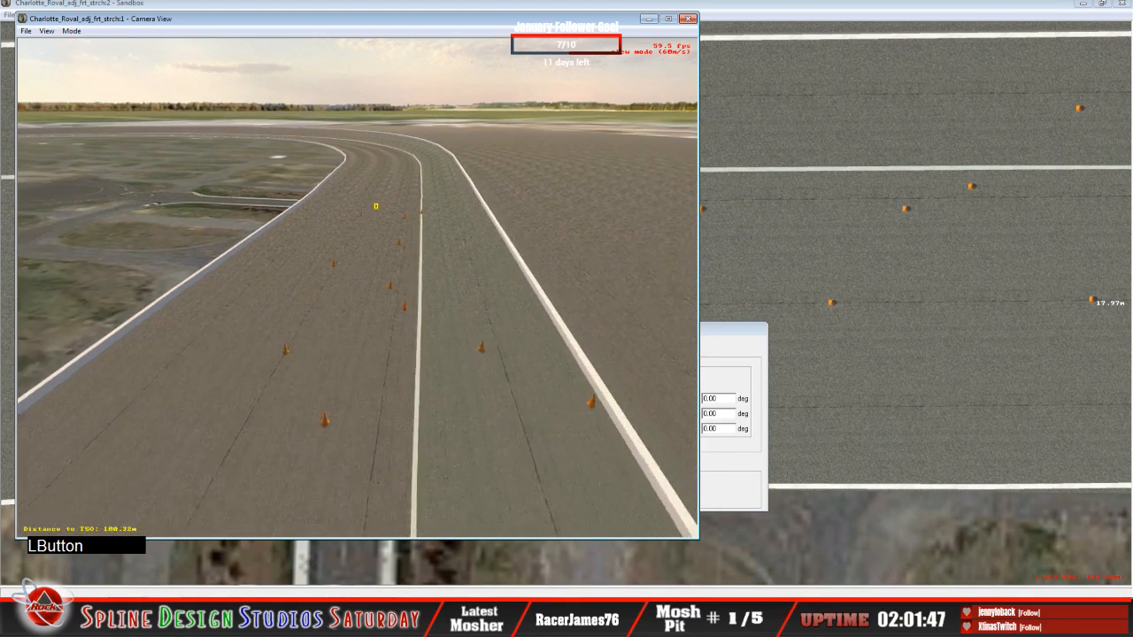
{"action": "right_click_drag", "start_coordinate": [357, 288], "coordinate": [292, 284]}
{"action": "left_click_drag", "start_coordinate": [292, 283], "coordinate": [380, 310]}
{"action": "right_click_drag", "start_coordinate": [381, 310], "coordinate": [389, 256]}
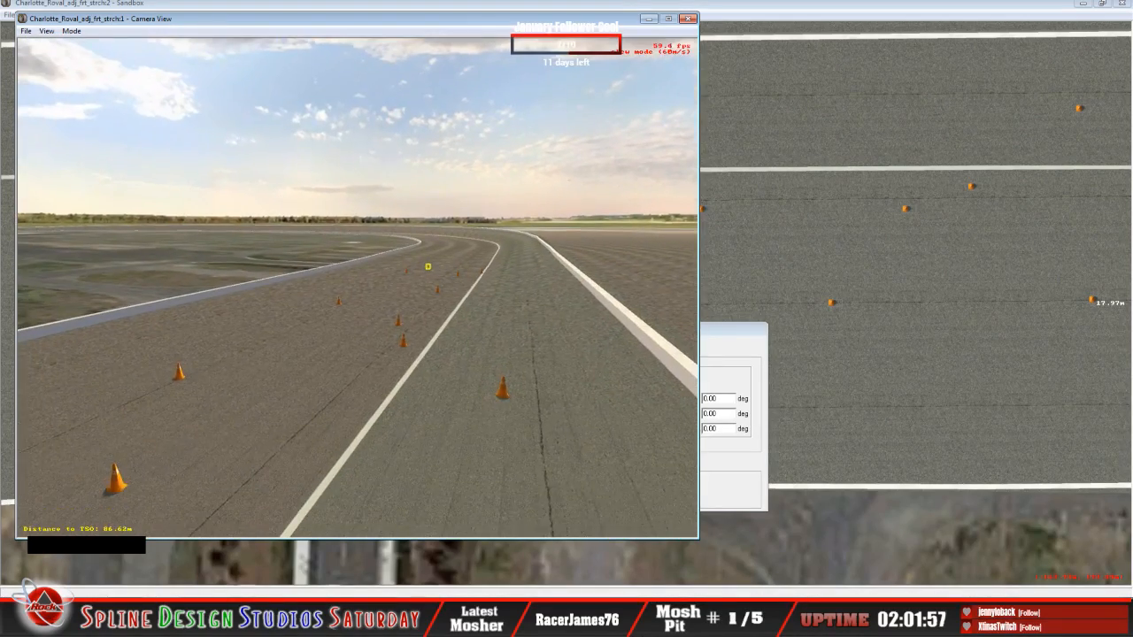
{"action": "mouse_move", "coordinate": [389, 266]}
{"action": "left_mouse_down"}
{"action": "mouse_move", "coordinate": [328, 309]}
{"action": "mouse_move", "coordinate": [424, 269]}
{"action": "mouse_move", "coordinate": [398, 274]}
{"action": "left_mouse_up"}
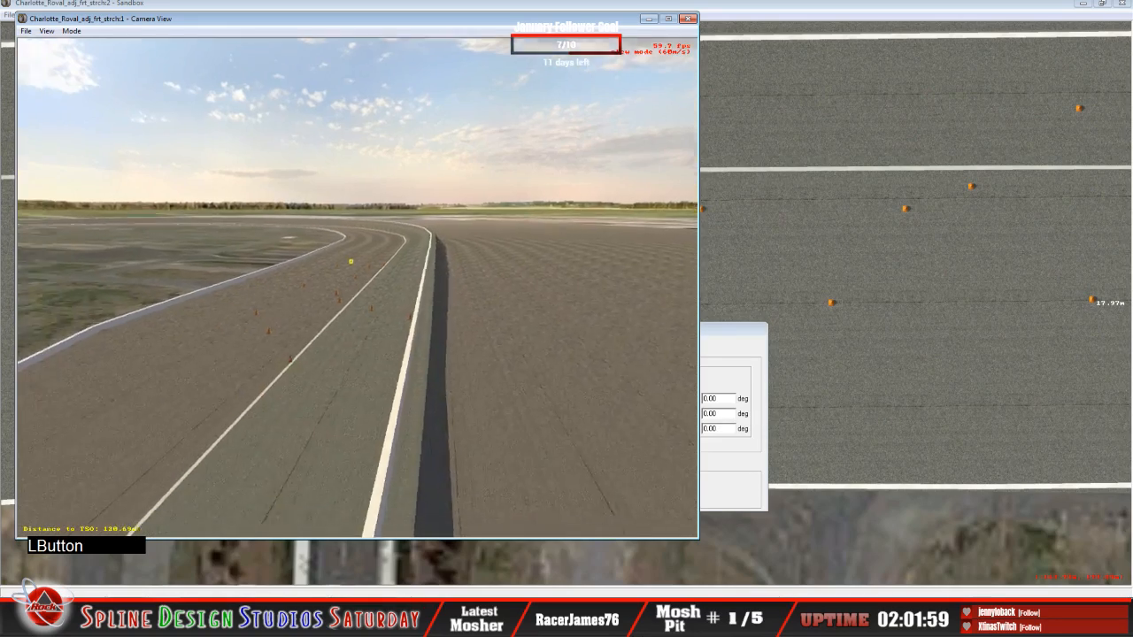
{"action": "right_click_drag", "start_coordinate": [398, 274], "coordinate": [362, 310]}
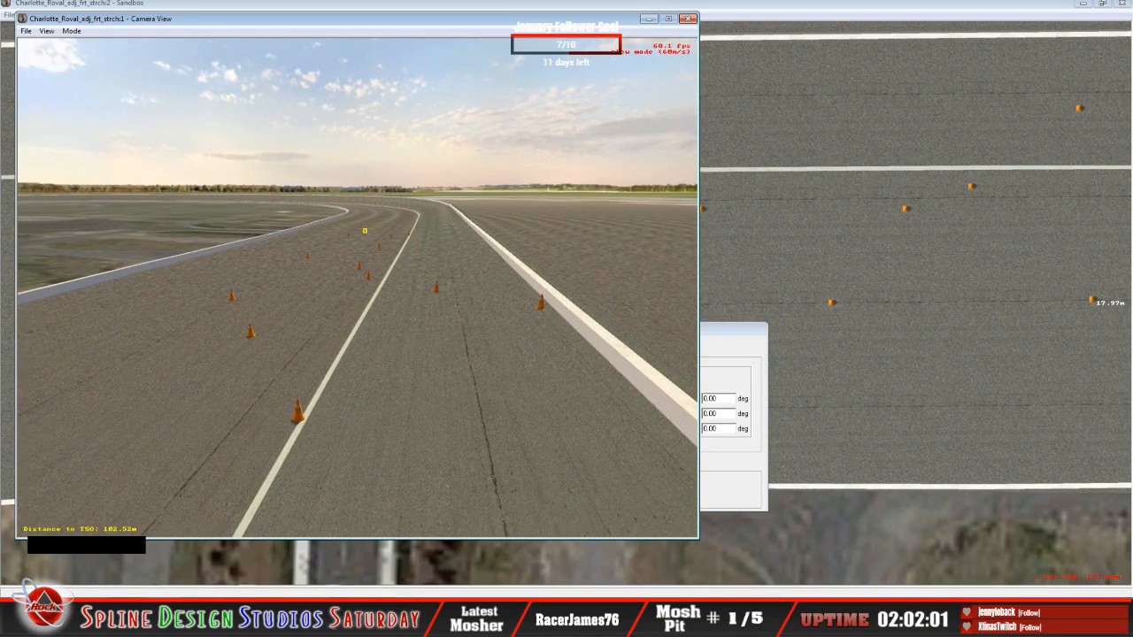
{"action": "key", "text": "space"}
{"action": "left_click", "coordinate": [736, 14]}
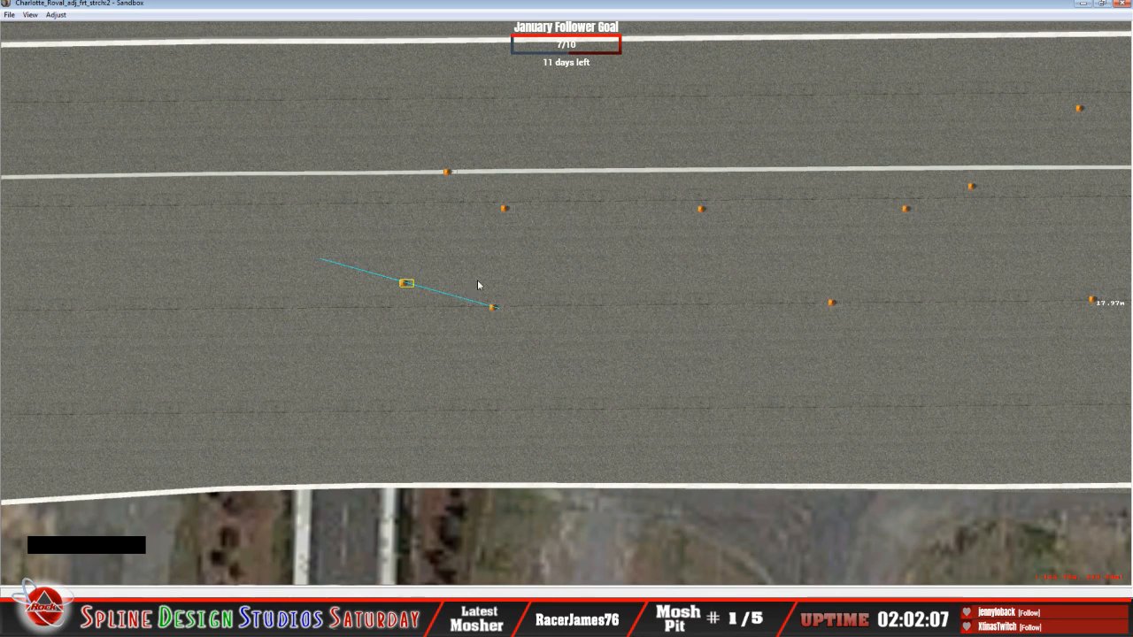
Add another cone.3do object at the guide's left end, at the bend of the curved painted line.
{"action": "right_click", "coordinate": [323, 262]}
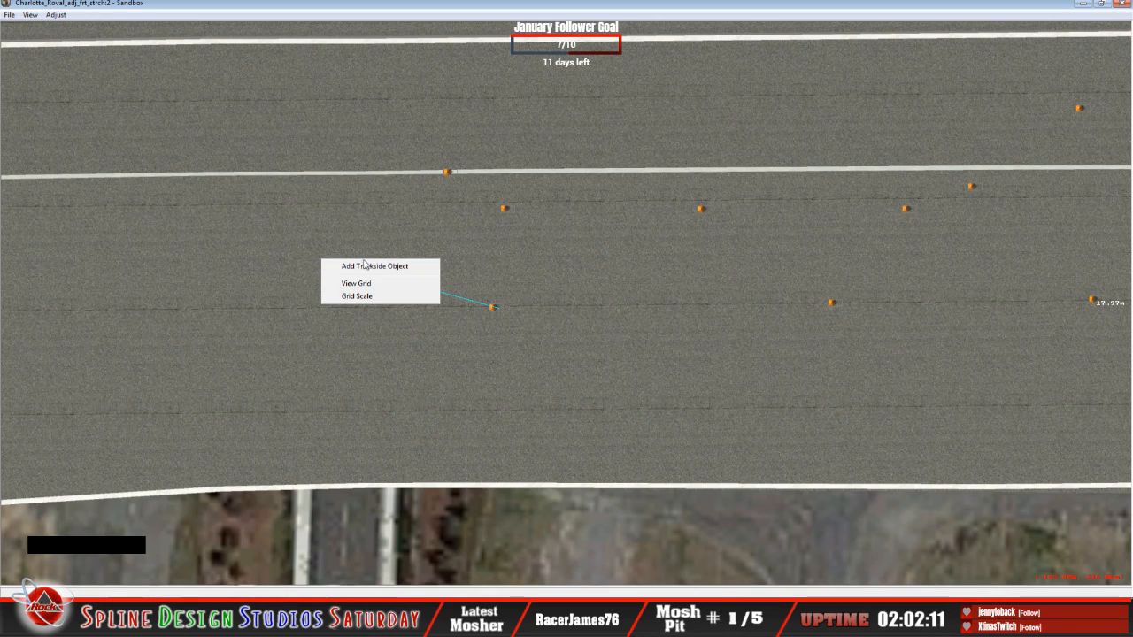
{"action": "left_click", "coordinate": [363, 264]}
{"action": "left_click_drag", "start_coordinate": [658, 237], "coordinate": [655, 383]}
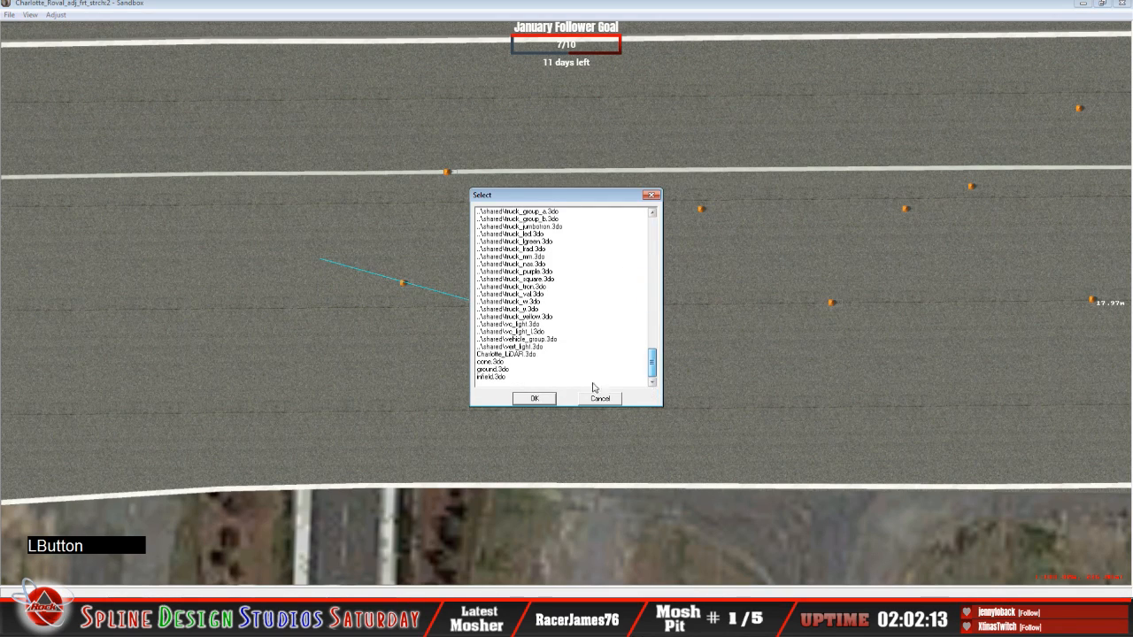
{"action": "left_click", "coordinate": [499, 369]}
{"action": "left_click", "coordinate": [535, 398]}
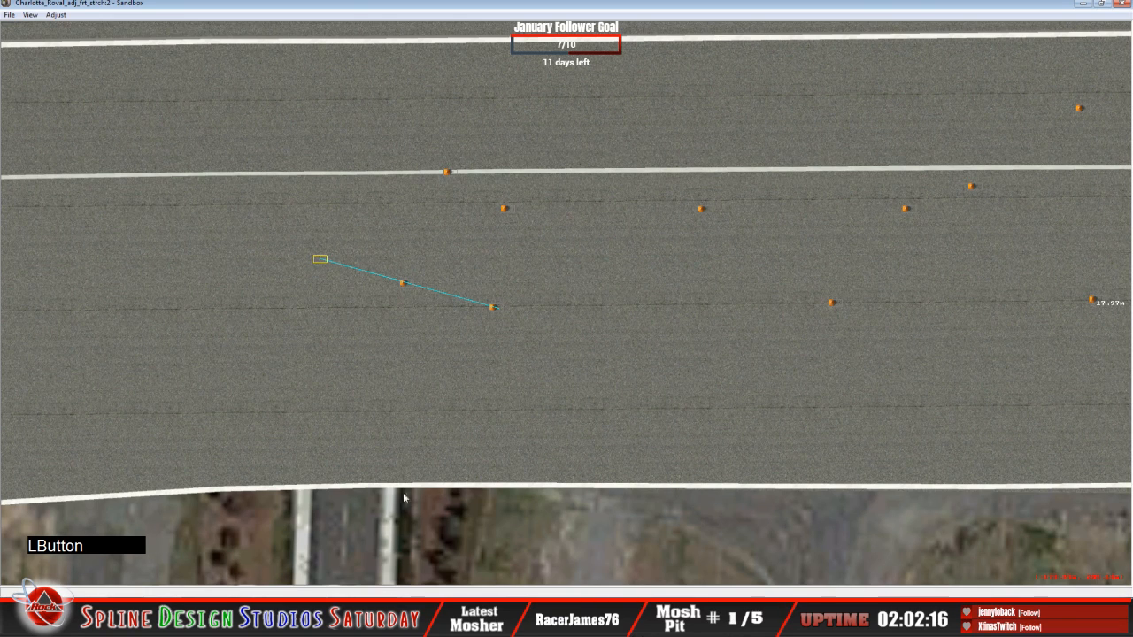
Make the cone at the bend a fixed object with Z 3.200 m and nudge it onto the guide's end.
{"action": "left_click", "coordinate": [375, 616]}
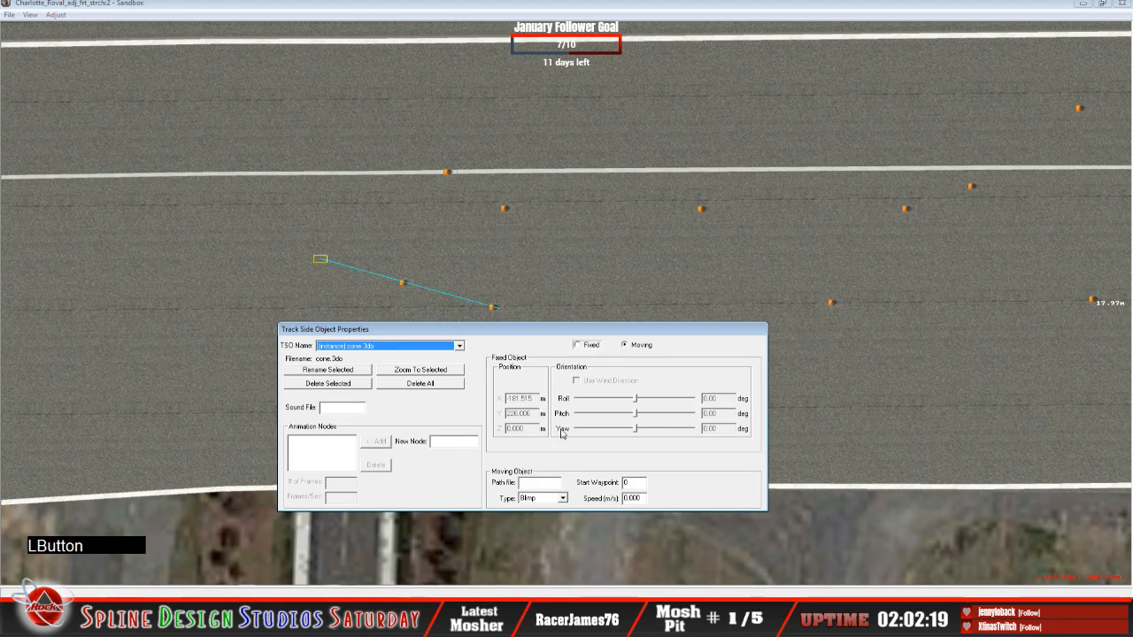
{"action": "left_click", "coordinate": [588, 346]}
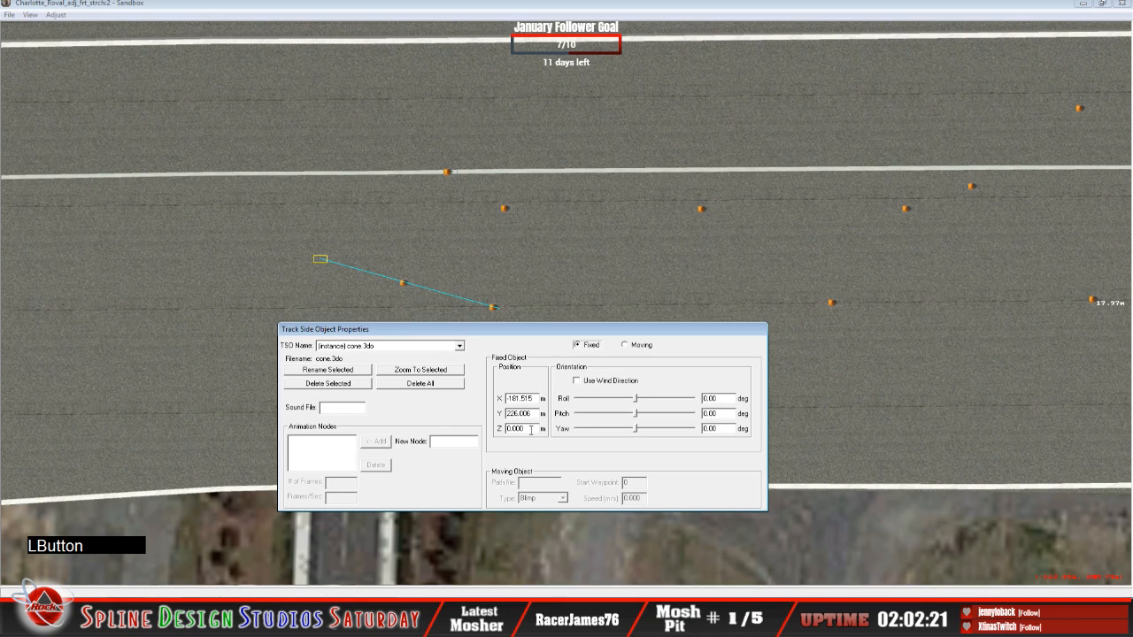
{"action": "key", "text": "BackSpace"}
{"action": "key", "text": "BackSpace"}
{"action": "key", "text": "BackSpace"}
{"action": "key", "text": "BackSpace"}
{"action": "type", "text": "3.200"}
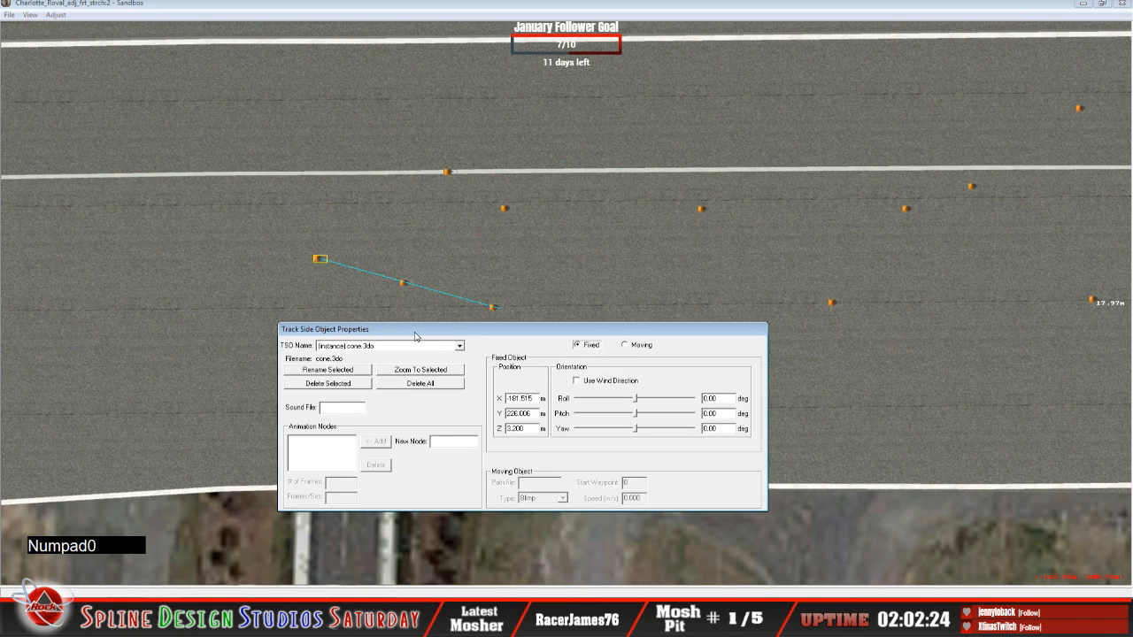
{"action": "left_click", "coordinate": [315, 263]}
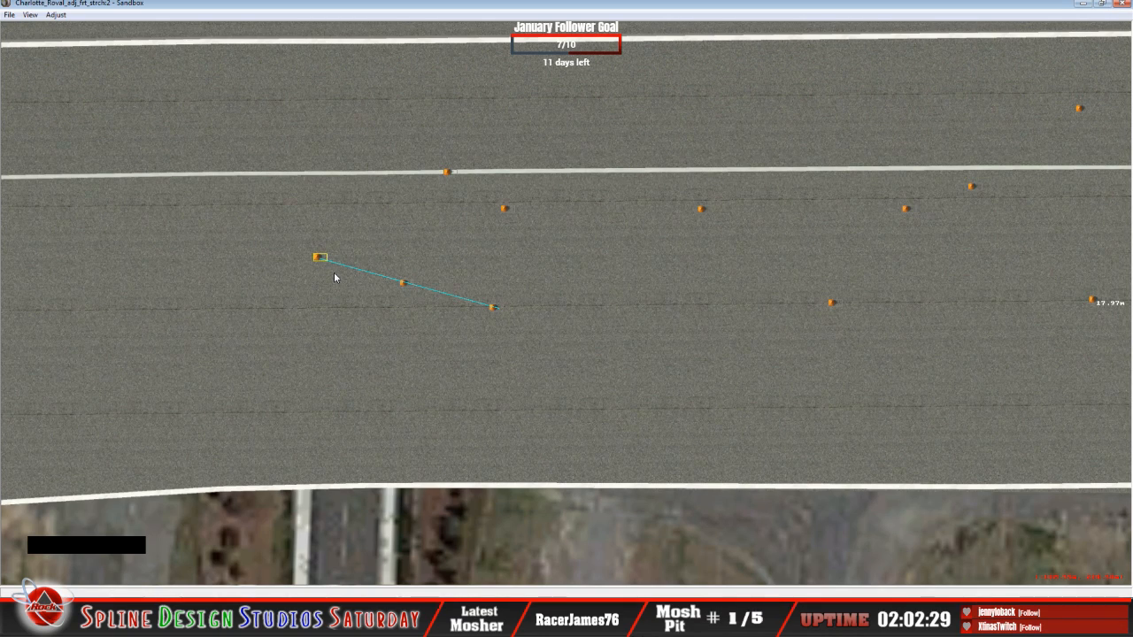
In the geometry editing view, swing the guide's right end up to where the curved line meets the white line, about 11 m long.
{"action": "key", "text": "z"}
{"action": "key", "text": "c"}
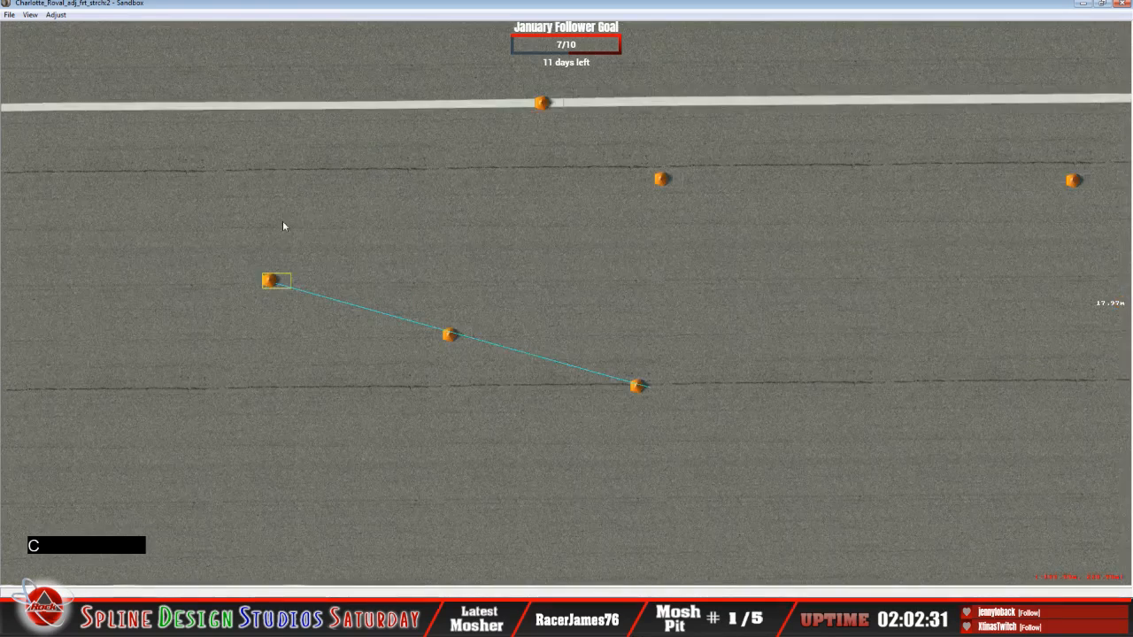
{"action": "left_click", "coordinate": [30, 15]}
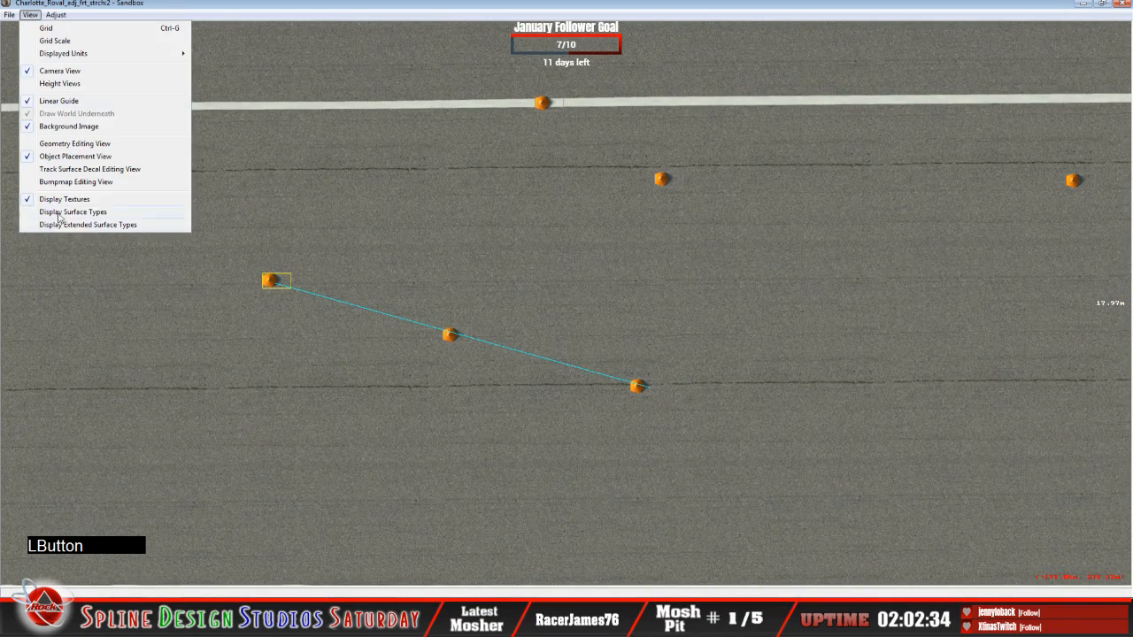
{"action": "left_click", "coordinate": [59, 146]}
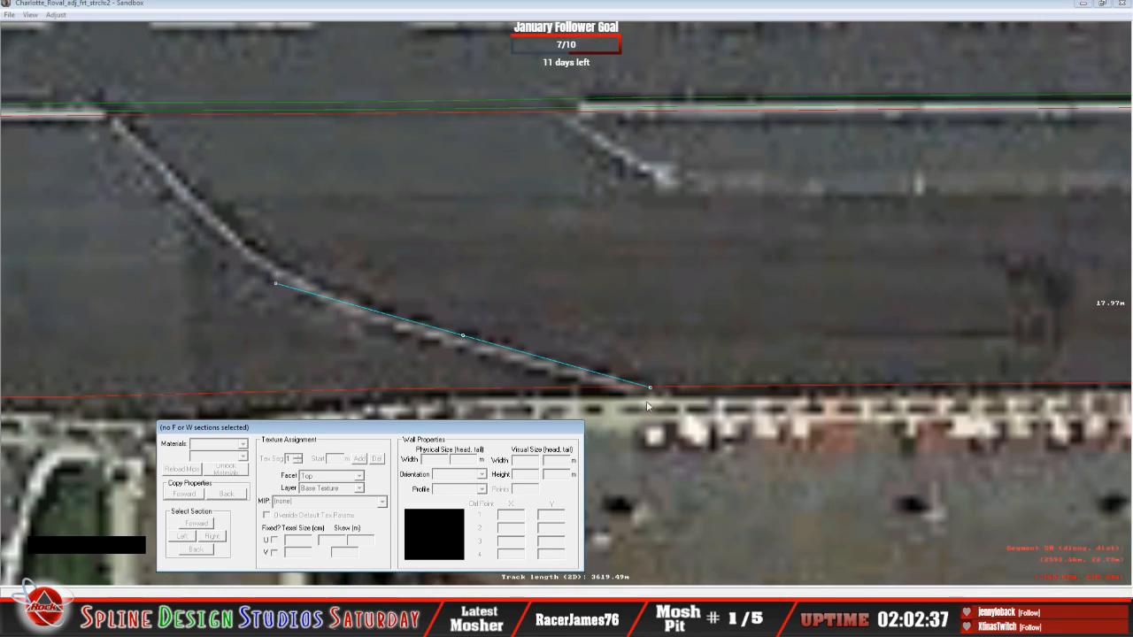
{"action": "left_click_drag", "start_coordinate": [651, 388], "coordinate": [98, 110]}
{"action": "key", "text": "c"}
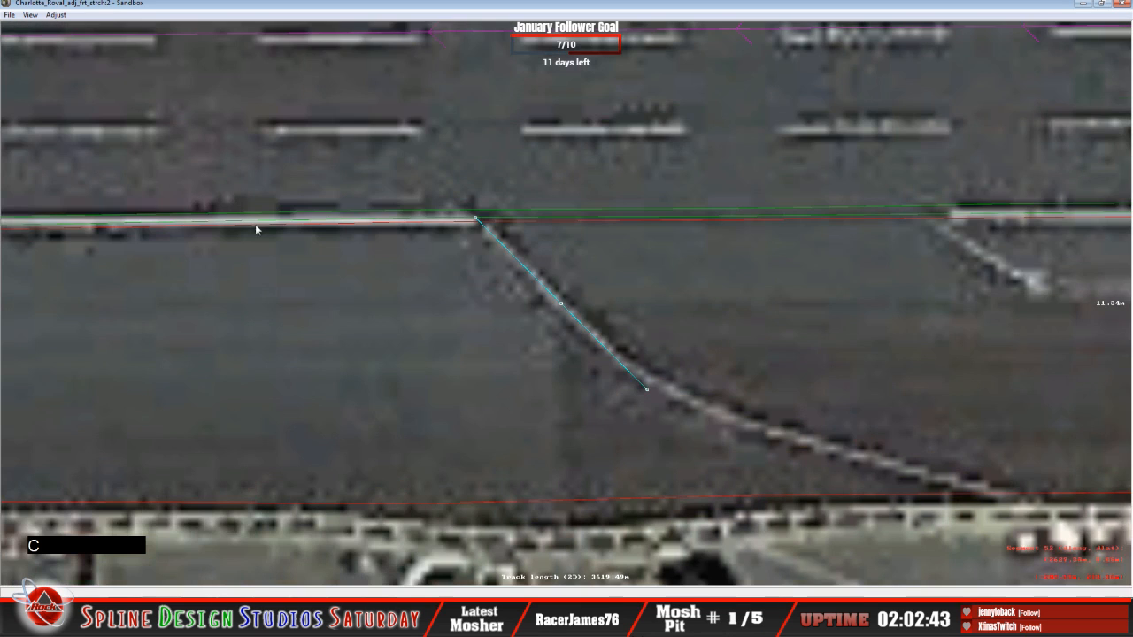
Return to the object placement view, add a cone.3do object at the guide's upper end and adjust its position on the white line.
{"action": "left_click", "coordinate": [30, 15]}
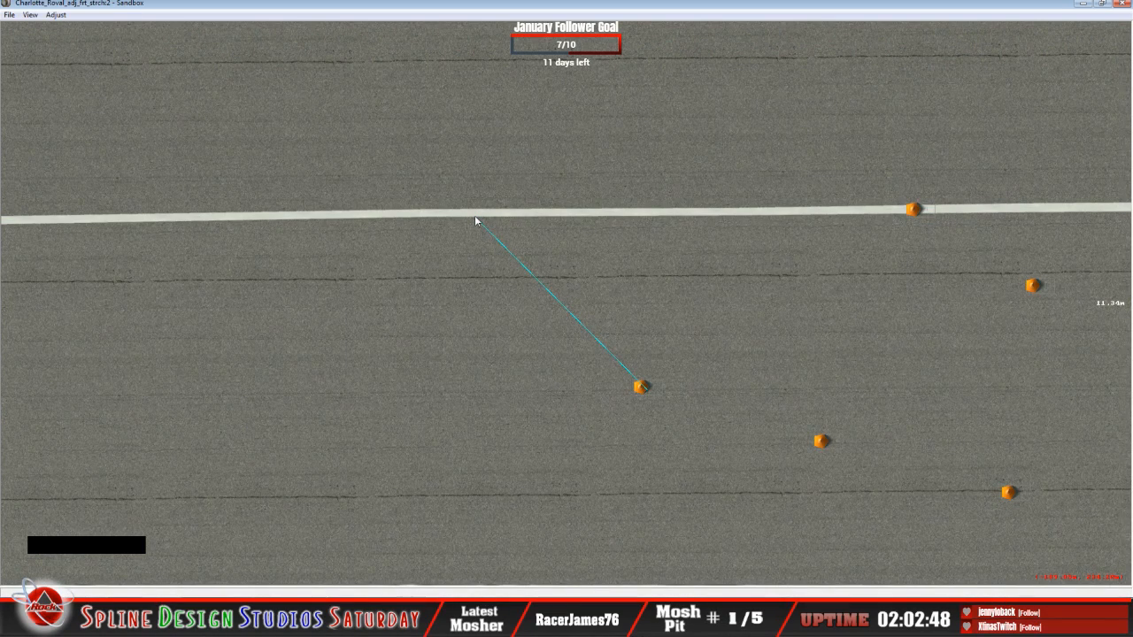
{"action": "right_click", "coordinate": [475, 218]}
{"action": "left_click", "coordinate": [505, 223]}
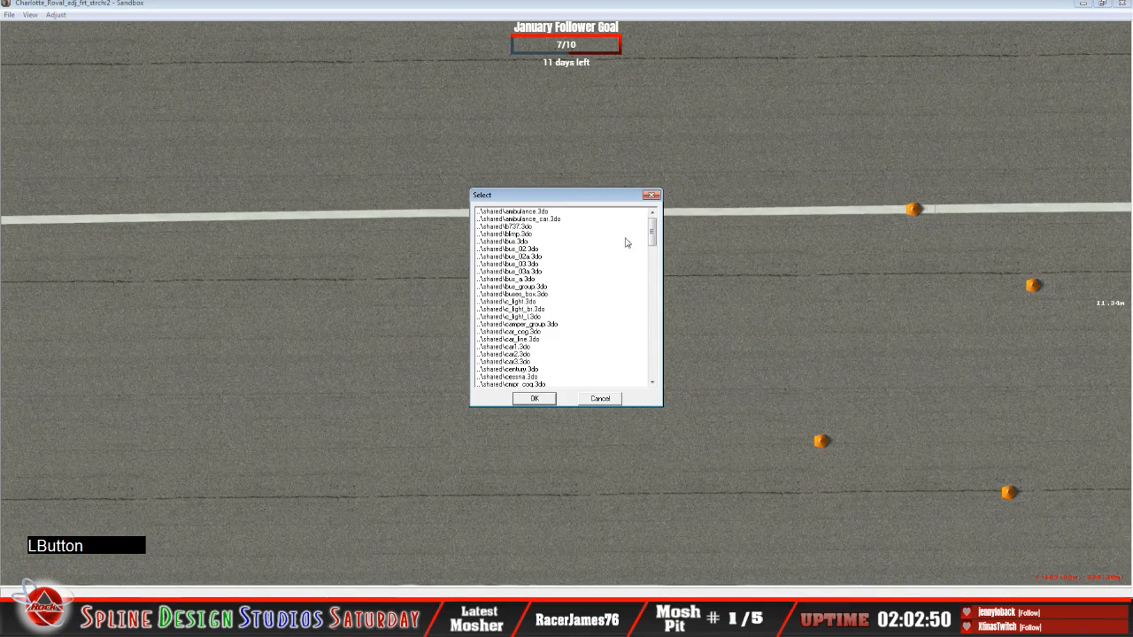
{"action": "left_click_drag", "start_coordinate": [653, 230], "coordinate": [652, 358]}
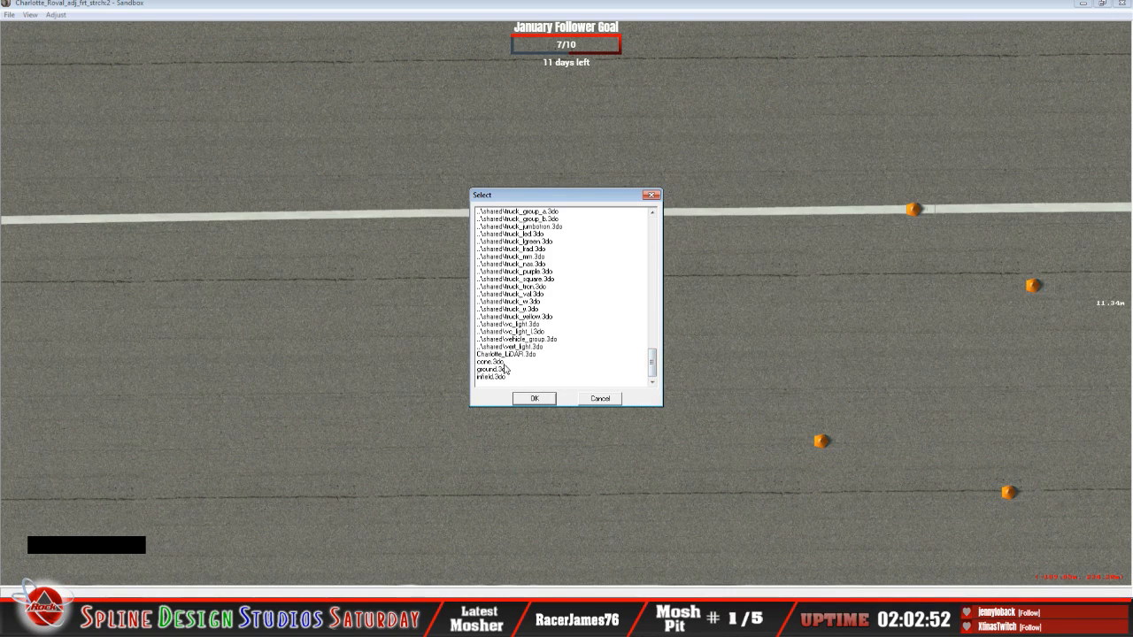
{"action": "left_click", "coordinate": [501, 362]}
{"action": "left_click", "coordinate": [534, 399]}
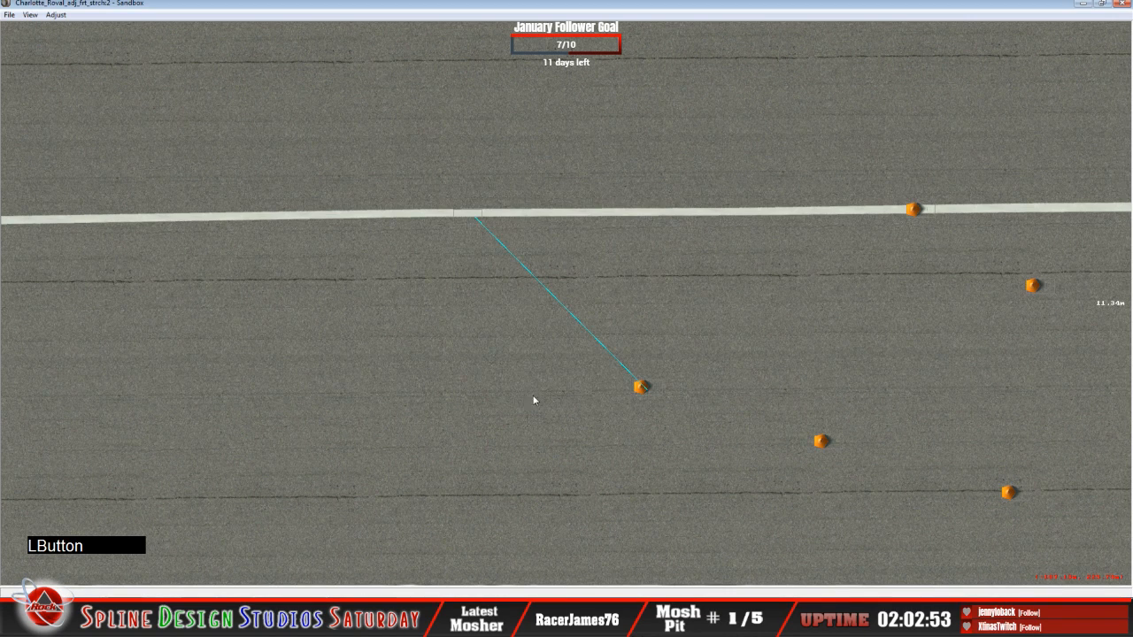
{"action": "left_click", "coordinate": [473, 217]}
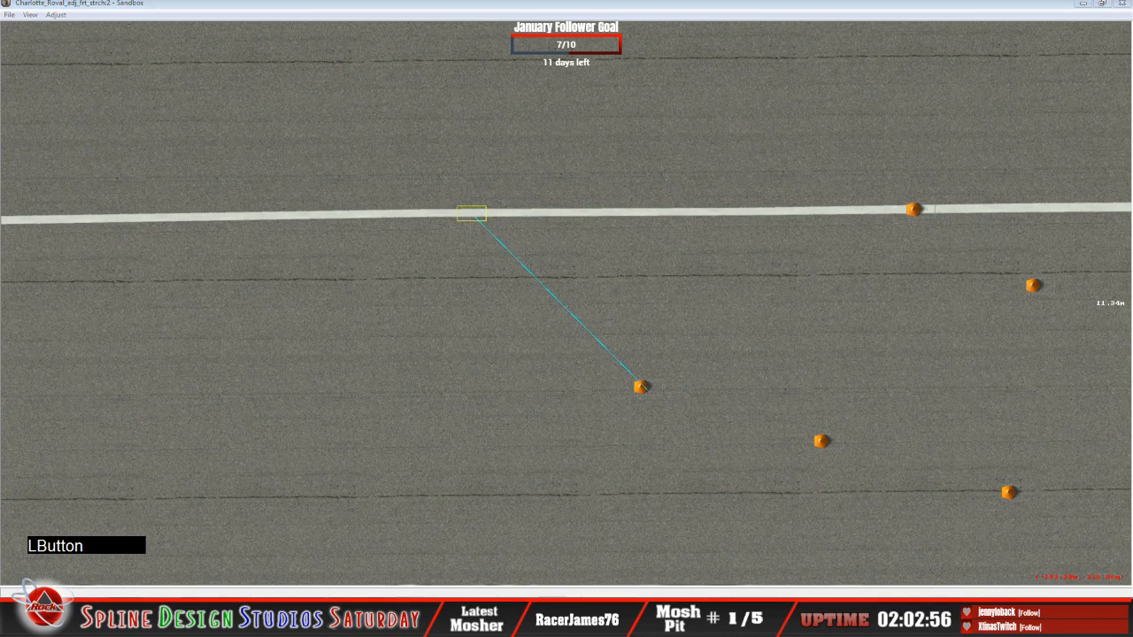
Make the cone at the guide's upper end a fixed object with Z 3.200 m and nudge it onto the guide's end.
{"action": "left_click", "coordinate": [387, 584]}
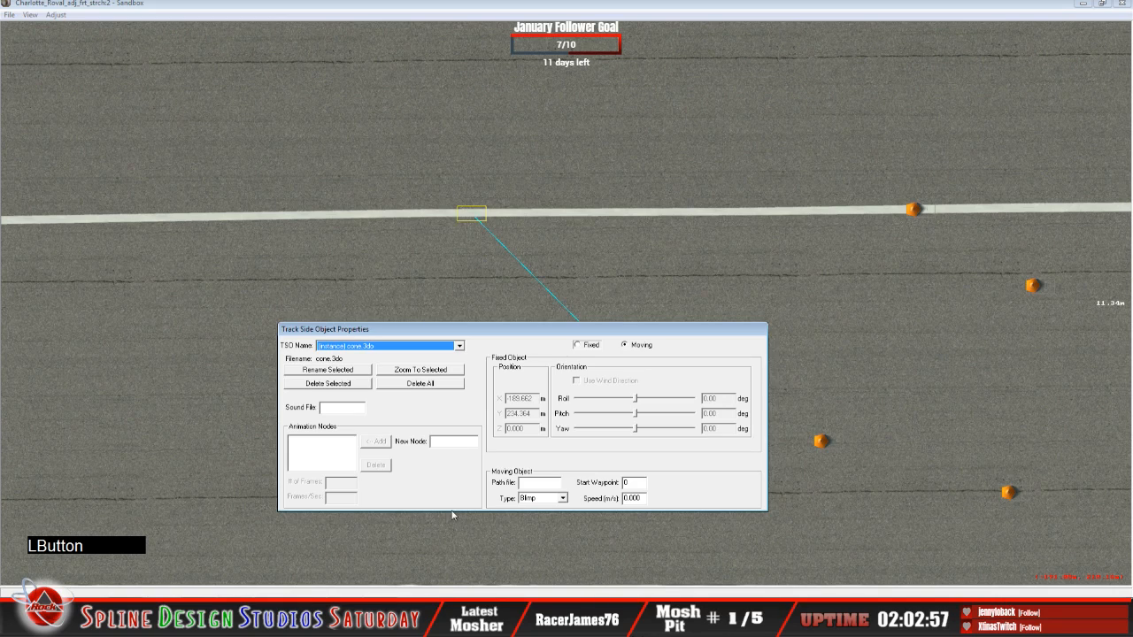
{"action": "left_click", "coordinate": [584, 350]}
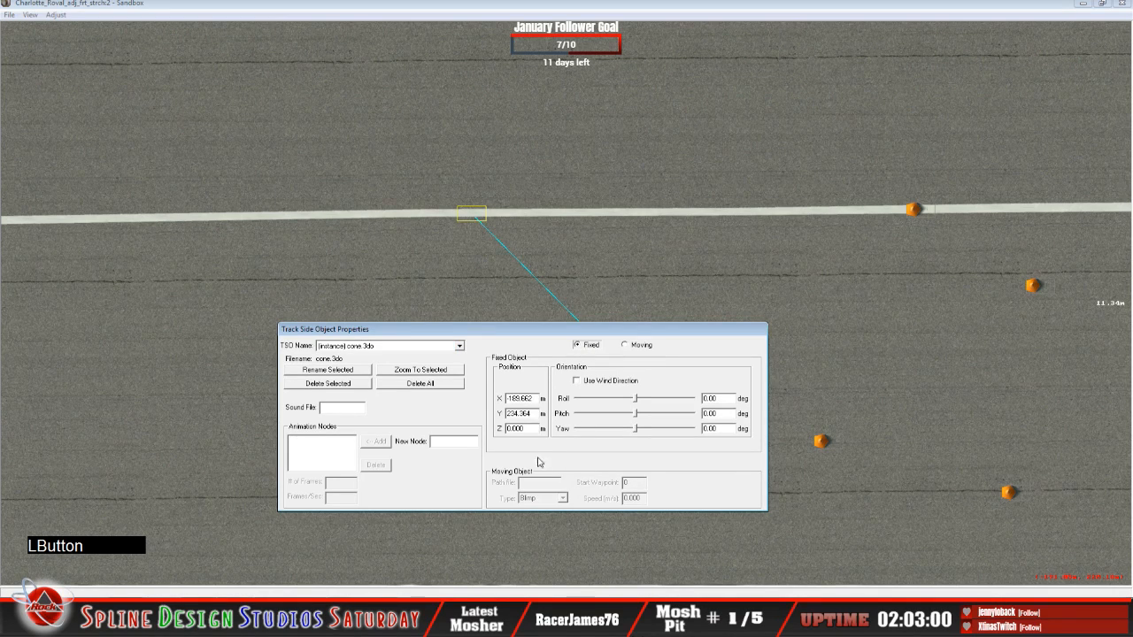
{"action": "key", "text": "BackSpace"}
{"action": "key", "text": "BackSpace"}
{"action": "key", "text": "BackSpace"}
{"action": "key", "text": "BackSpace"}
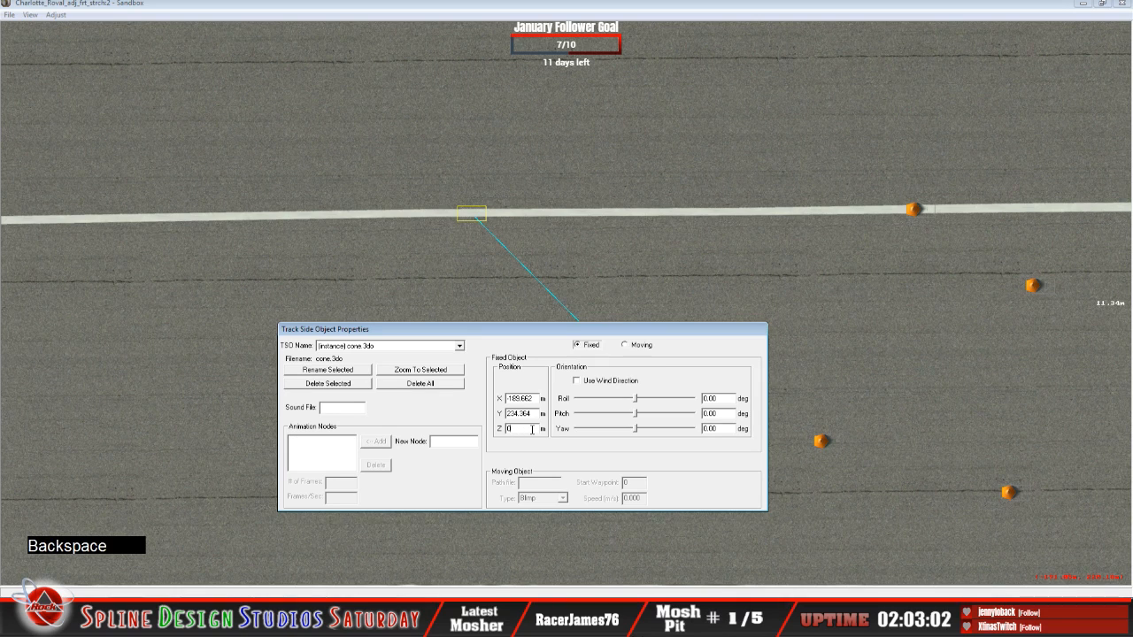
{"action": "type", "text": "3.200"}
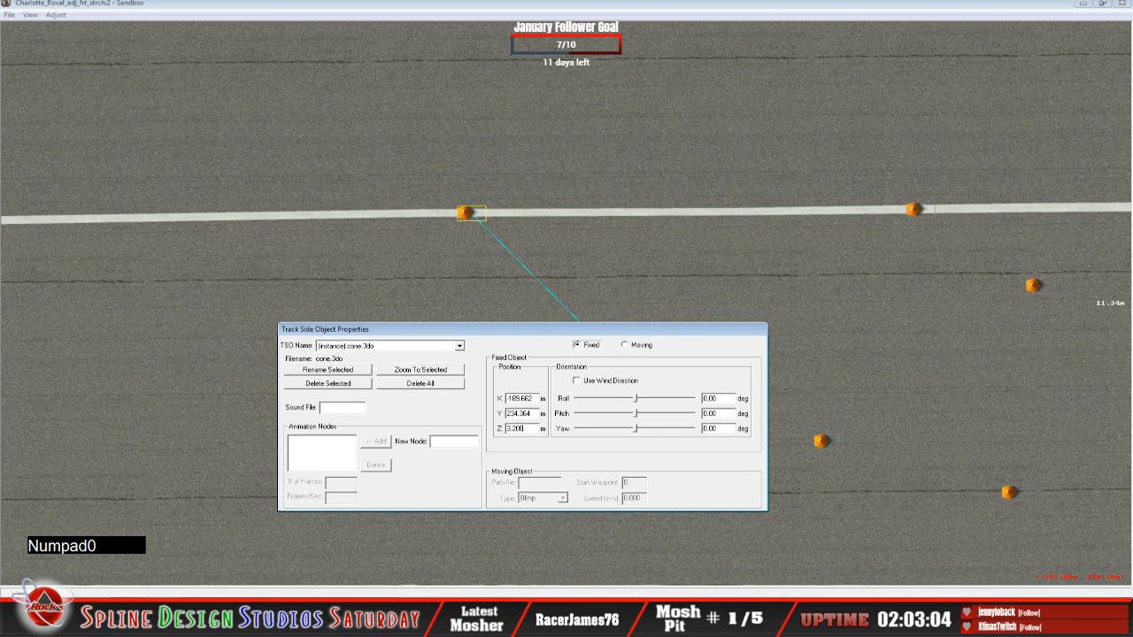
{"action": "left_click", "coordinate": [463, 219]}
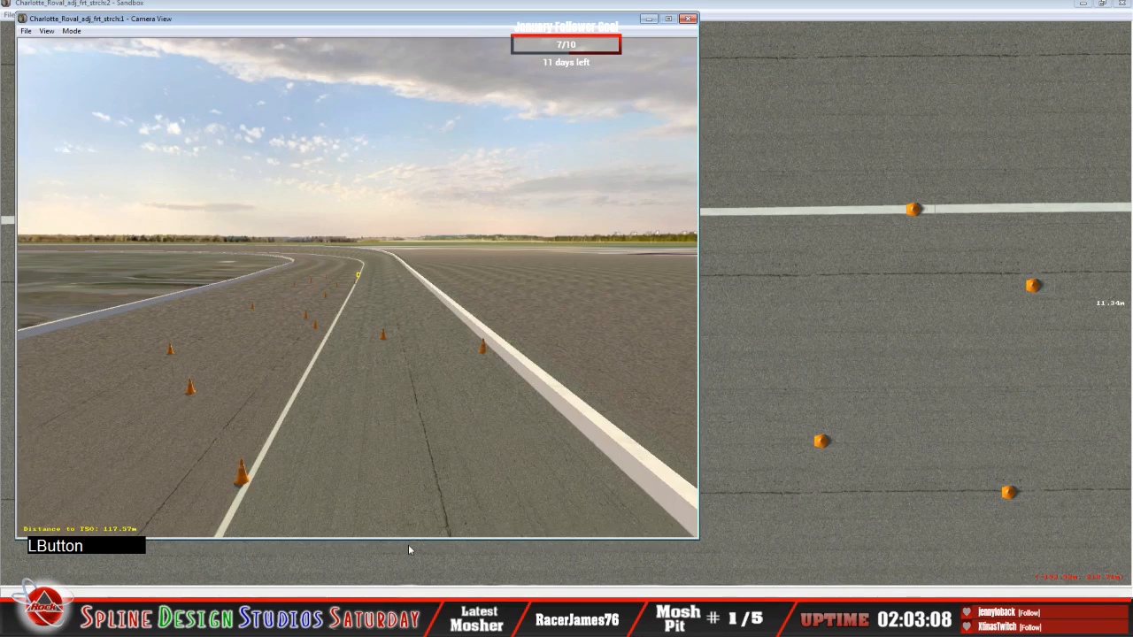
In the camera view, fly around the front straight in Slew Mode to examine how the cones sit along the painted lines.
{"action": "left_click", "coordinate": [75, 33]}
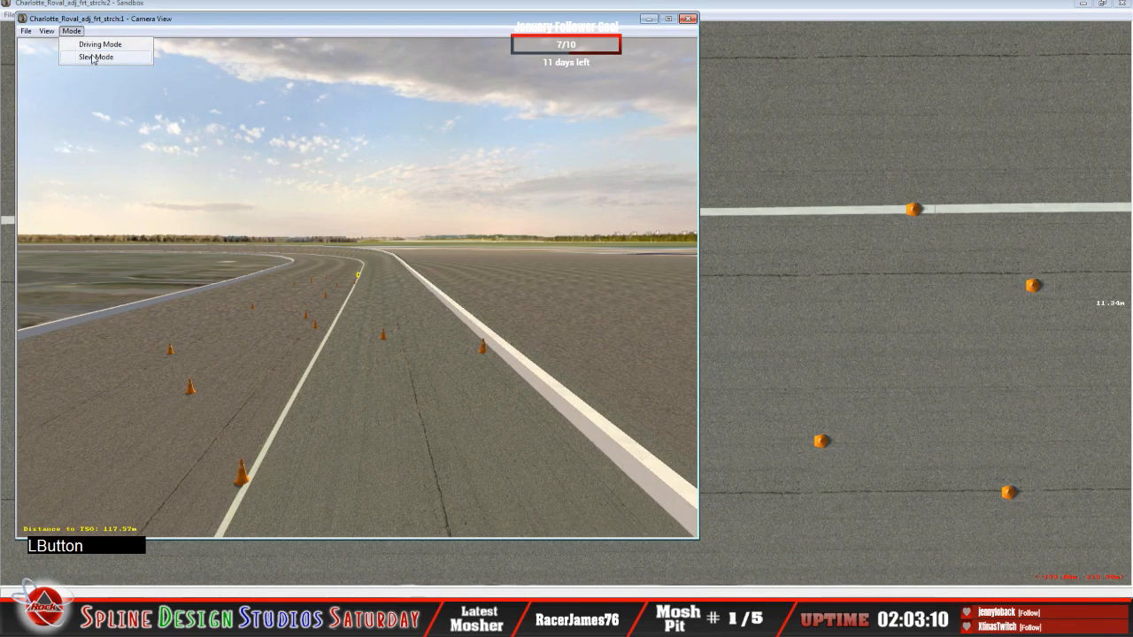
{"action": "left_click", "coordinate": [89, 55]}
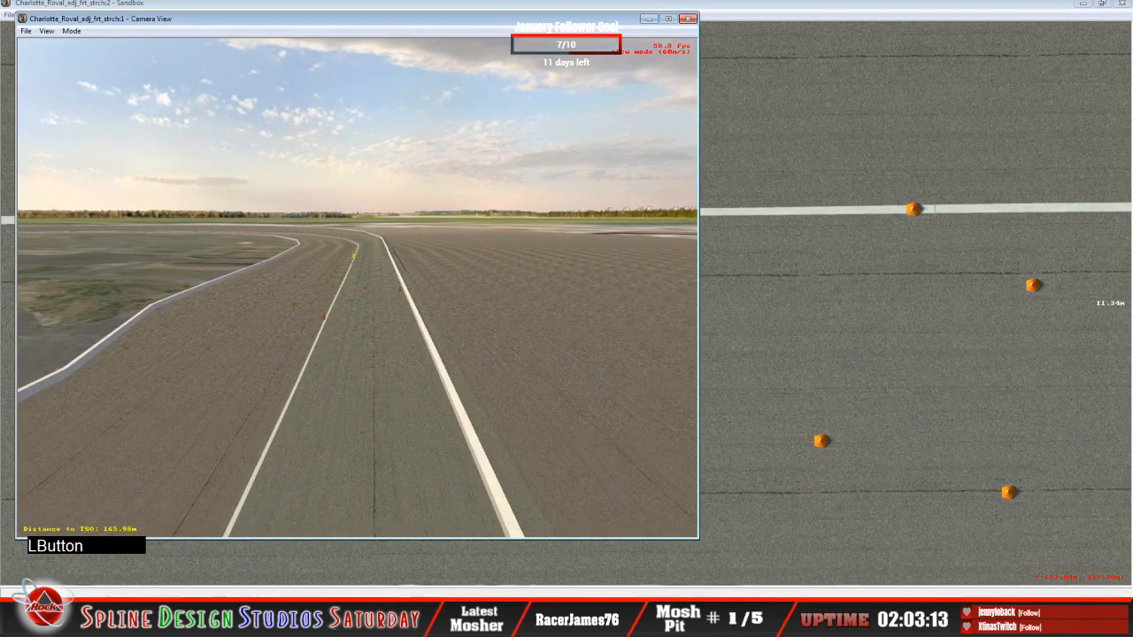
{"action": "right_click_drag", "start_coordinate": [358, 287], "coordinate": [238, 283]}
{"action": "right_click_drag", "start_coordinate": [414, 277], "coordinate": [387, 339]}
{"action": "left_click_drag", "start_coordinate": [386, 339], "coordinate": [306, 264]}
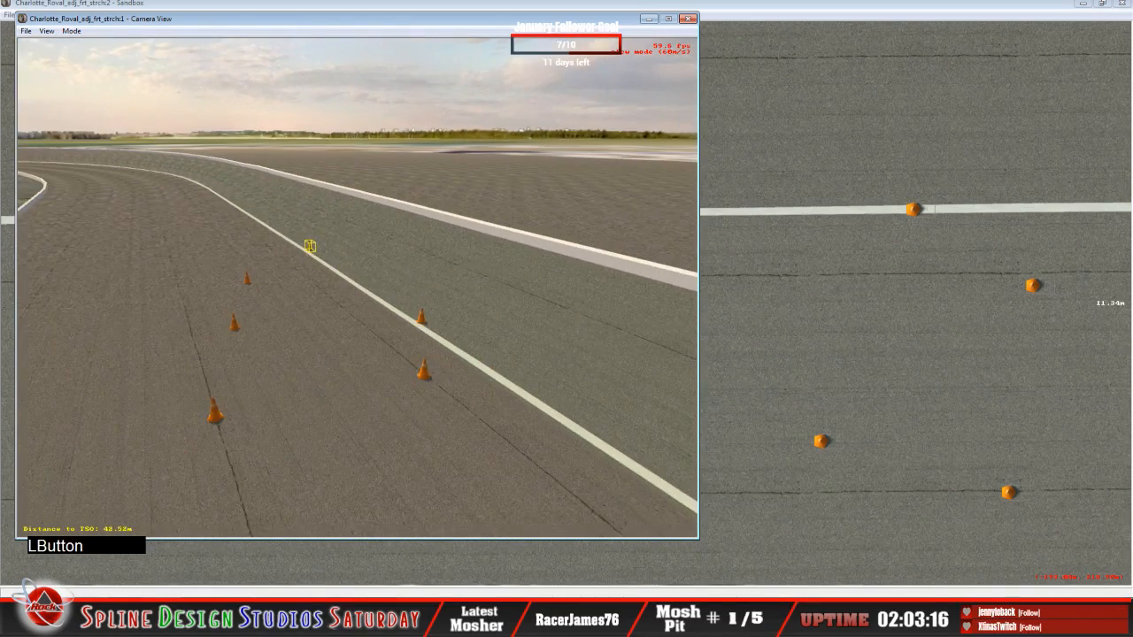
{"action": "key", "text": "space"}
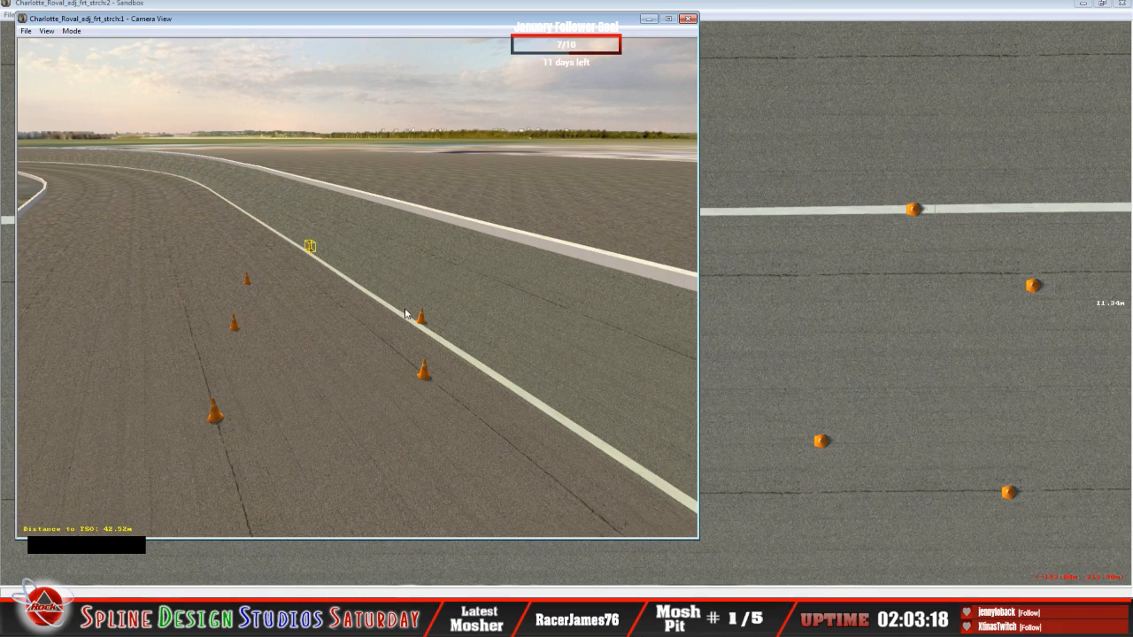
{"action": "left_click", "coordinate": [70, 31]}
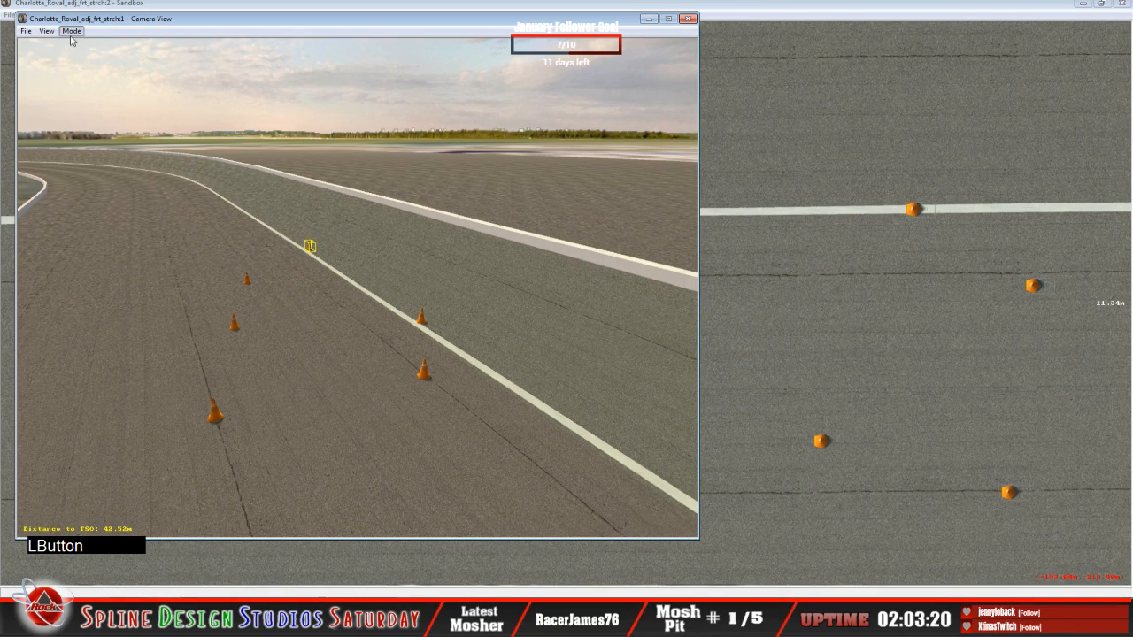
{"action": "left_click", "coordinate": [84, 55]}
{"action": "left_click_drag", "start_coordinate": [358, 287], "coordinate": [531, 288]}
{"action": "right_click_drag", "start_coordinate": [357, 288], "coordinate": [301, 288]}
{"action": "left_click_drag", "start_coordinate": [358, 288], "coordinate": [212, 336]}
{"action": "key", "text": "space"}
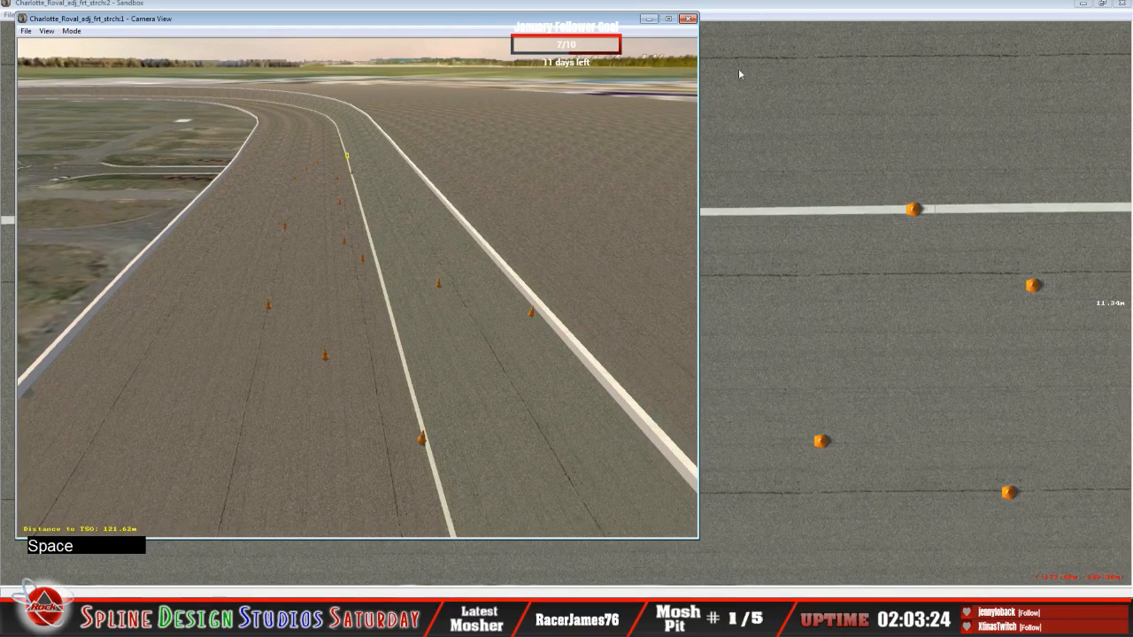
{"action": "left_click", "coordinate": [768, 10]}
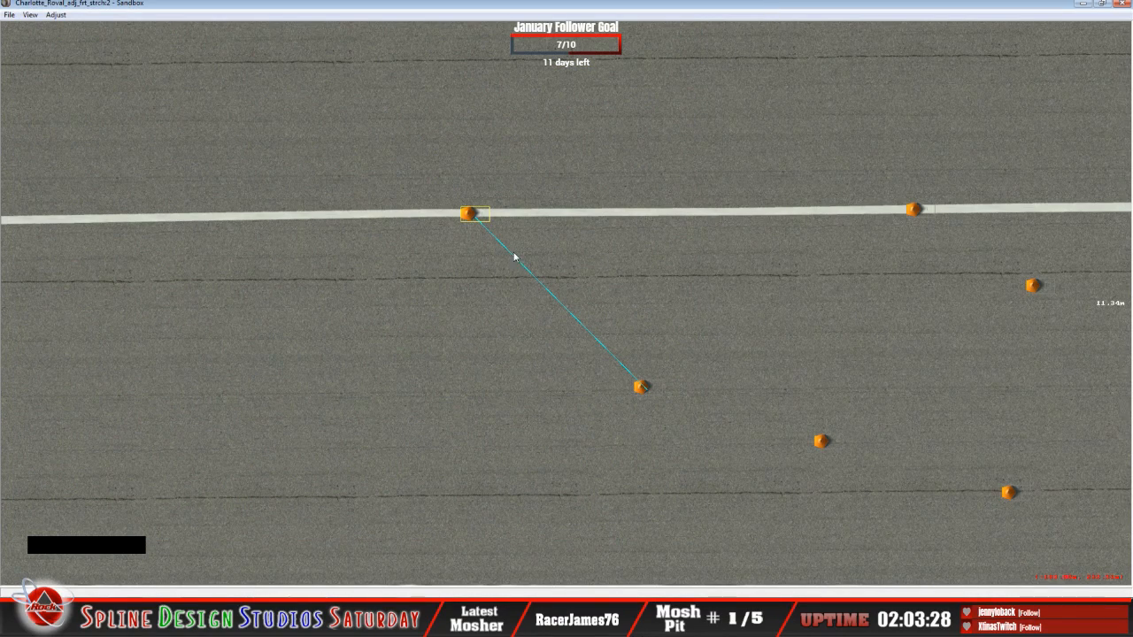
In the geometry editing view, inspect the texture options of the paint section at the white line's gap near the short diagonal.
{"action": "left_click", "coordinate": [30, 16]}
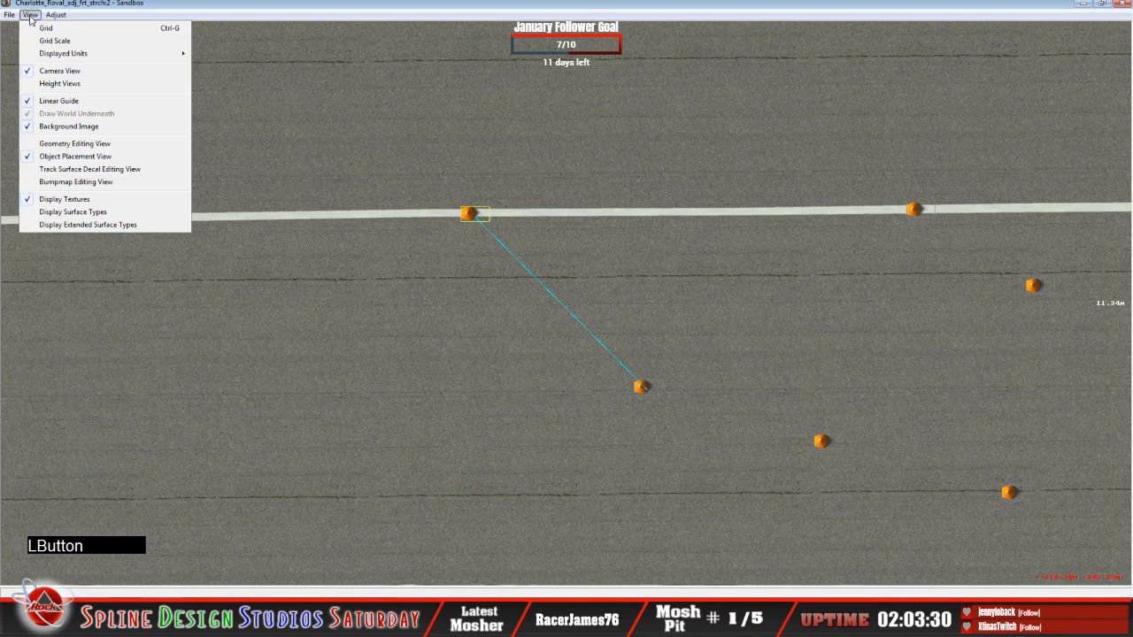
{"action": "left_click", "coordinate": [58, 145]}
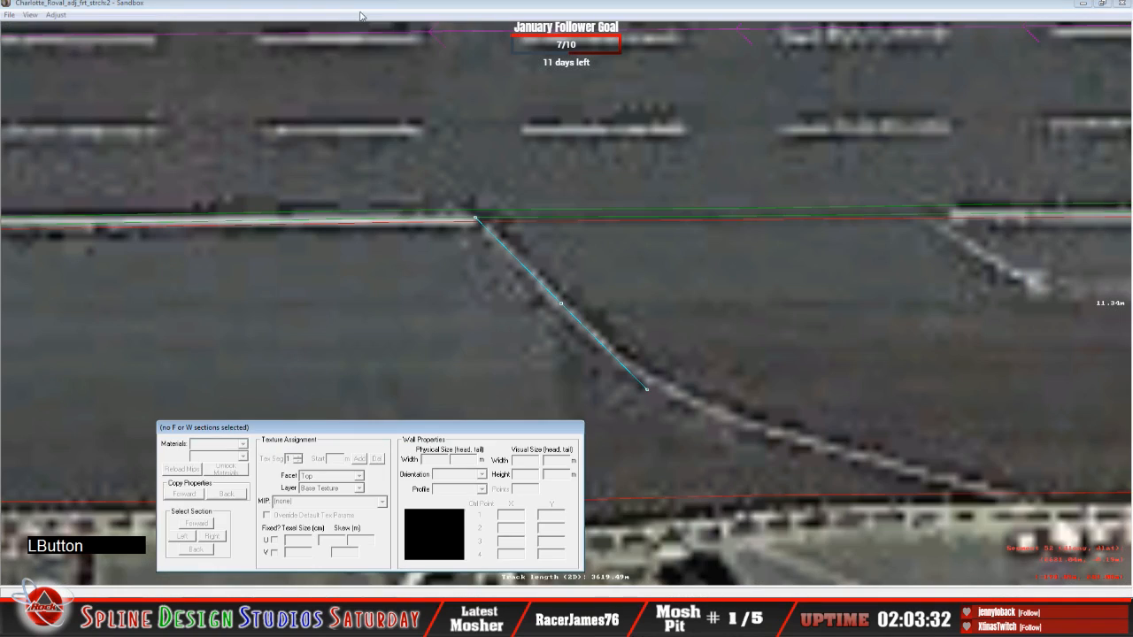
{"action": "key", "text": "c"}
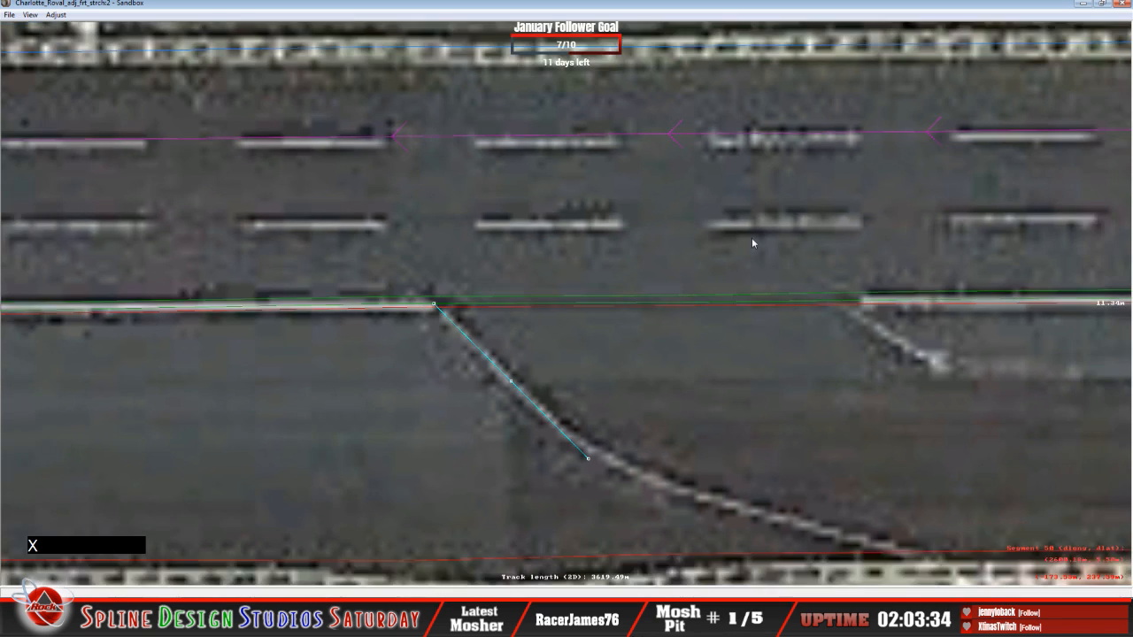
{"action": "key", "text": "c"}
{"action": "key", "text": "c"}
{"action": "key", "text": "c"}
{"action": "key", "text": "c"}
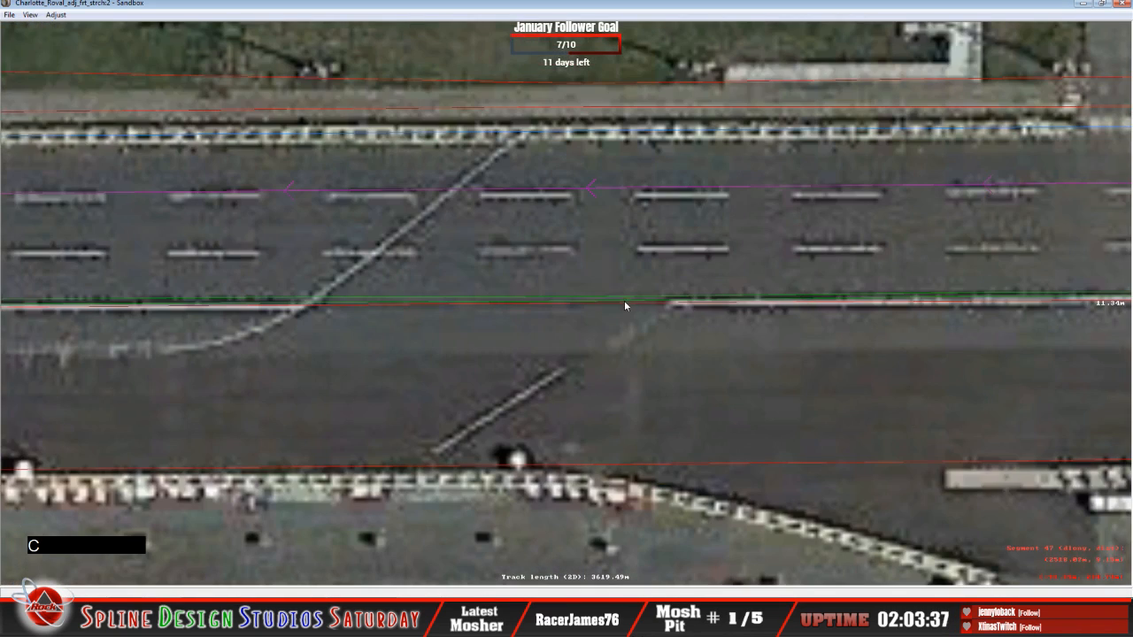
{"action": "left_click", "coordinate": [623, 299]}
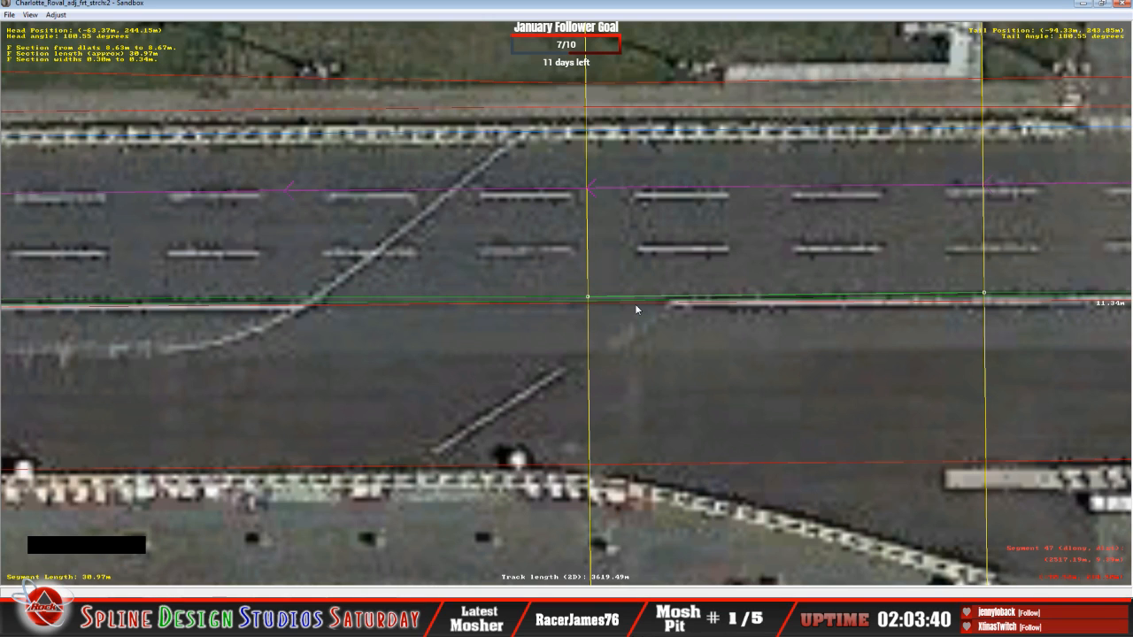
{"action": "left_click", "coordinate": [394, 571]}
{"action": "left_click", "coordinate": [381, 595]}
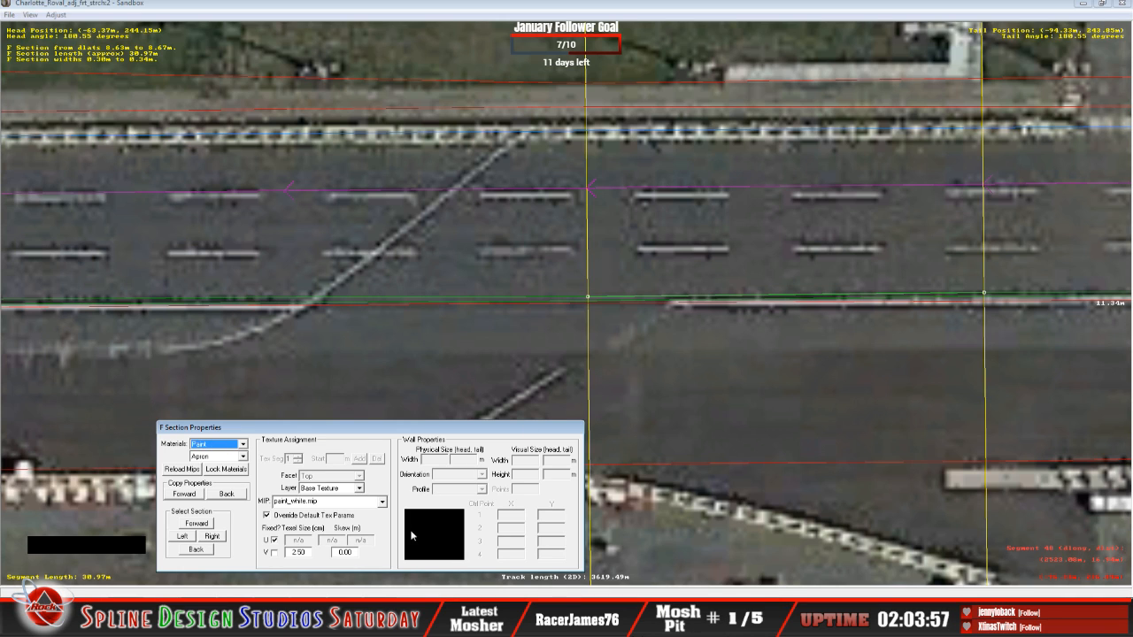
{"action": "left_click", "coordinate": [385, 502]}
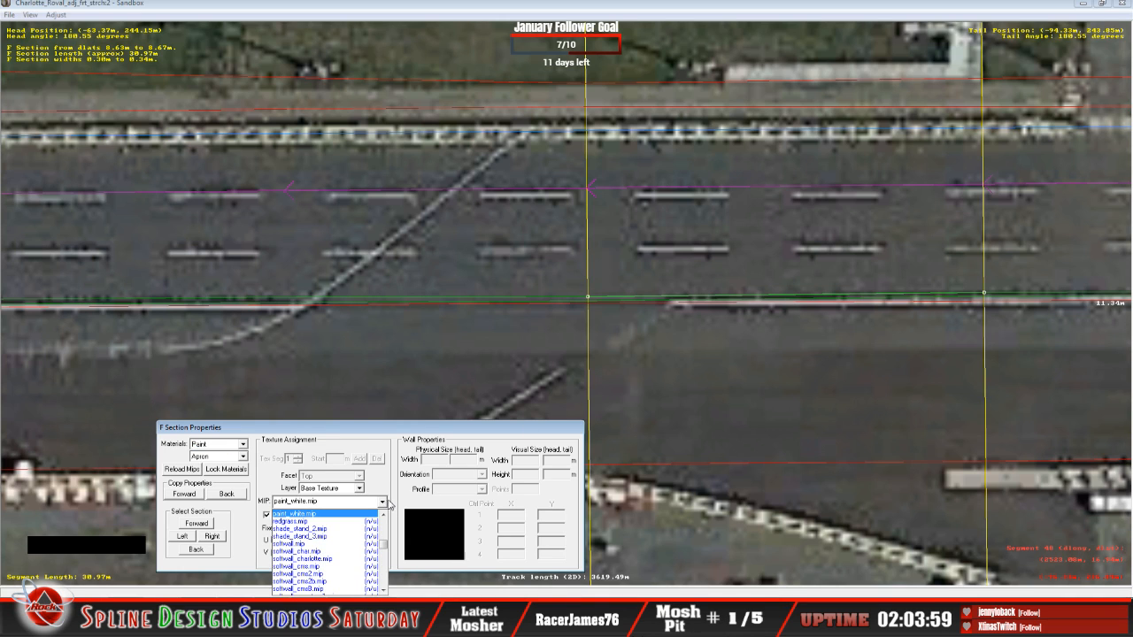
{"action": "left_click", "coordinate": [406, 502]}
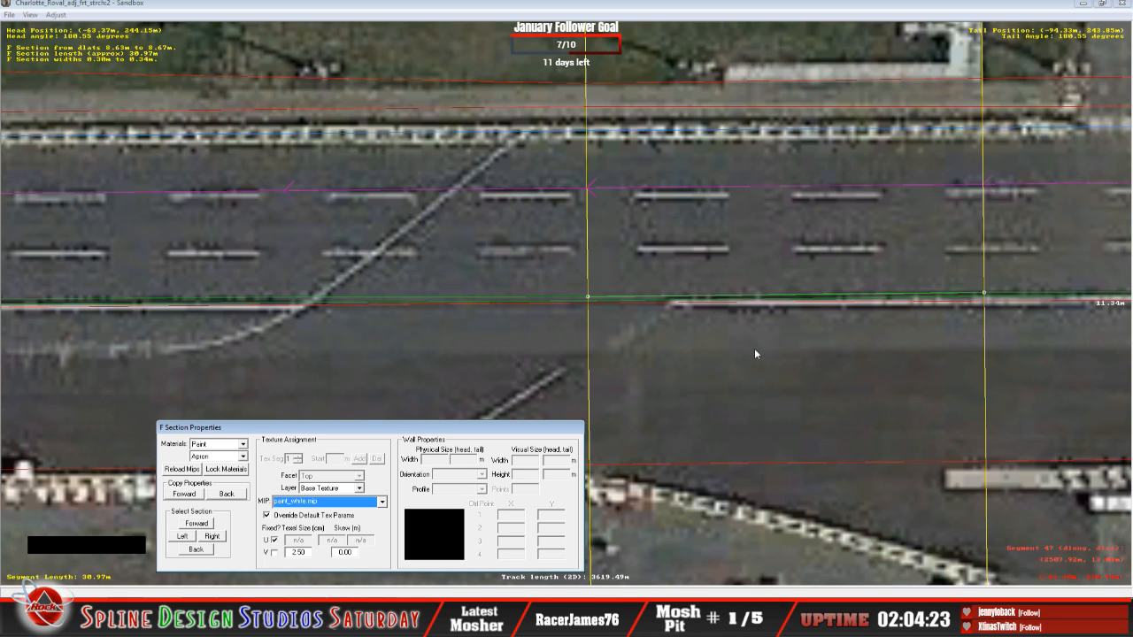
Delete that paint section and the adjoining one extending to the long diagonal, where the aerial image has no continuous line.
{"action": "key", "text": "Delete"}
{"action": "left_click", "coordinate": [667, 335]}
{"action": "key", "text": "Delete"}
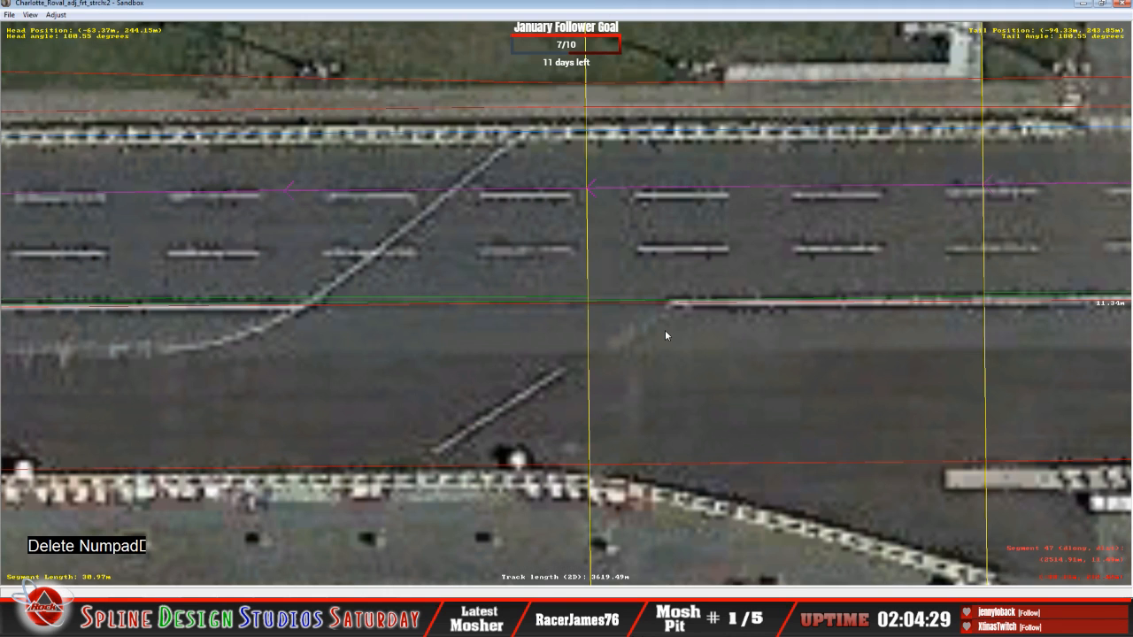
{"action": "left_click", "coordinate": [492, 297]}
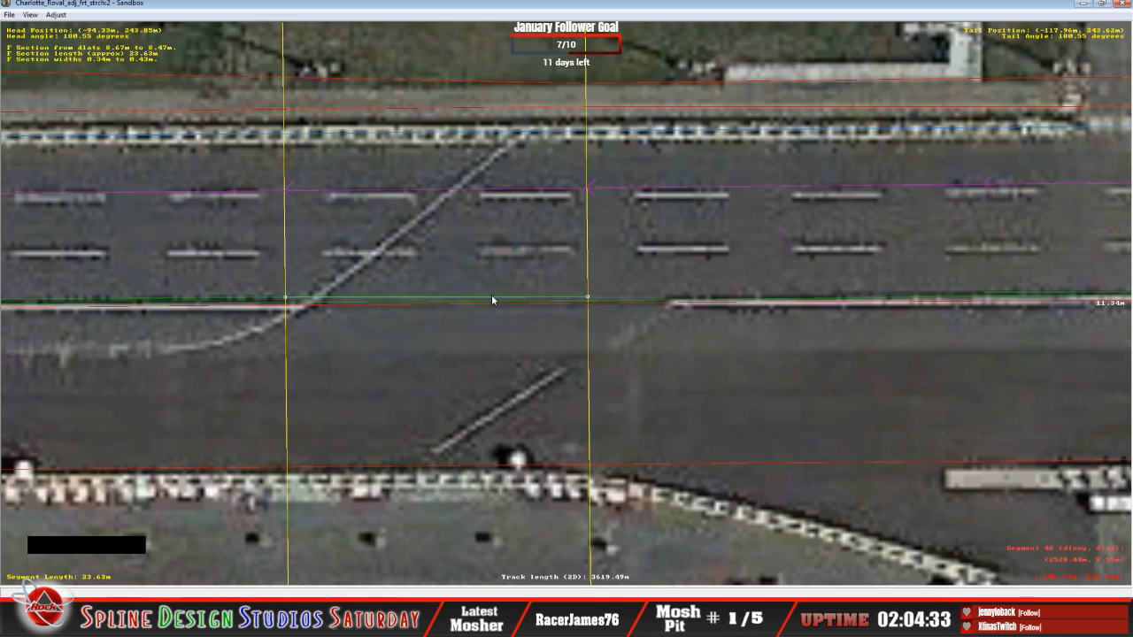
{"action": "key", "text": "Delete"}
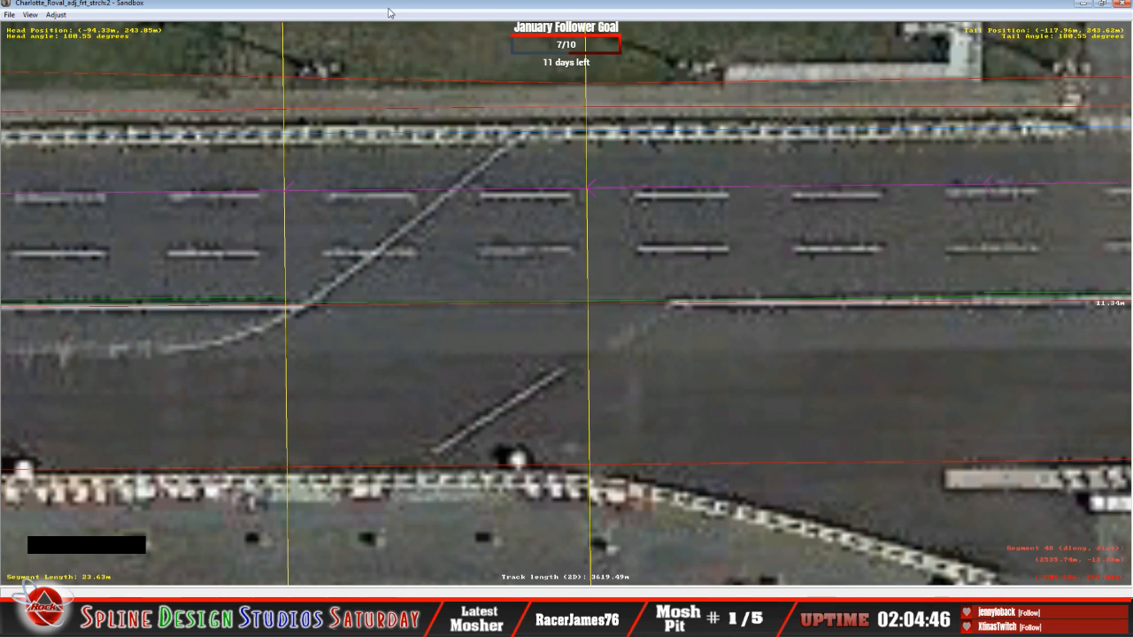
Delete the two paint sections spanning the white line's gap above the curved line, and check the line in the camera view.
{"action": "left_click", "coordinate": [432, 190]}
{"action": "key", "text": "c"}
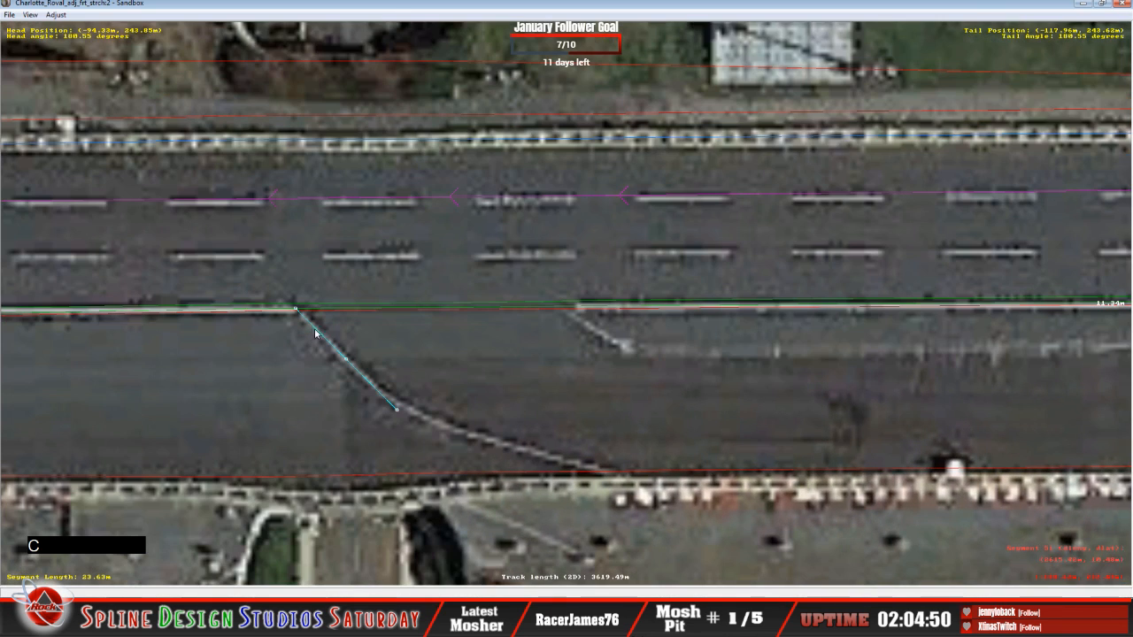
{"action": "left_click", "coordinate": [374, 306]}
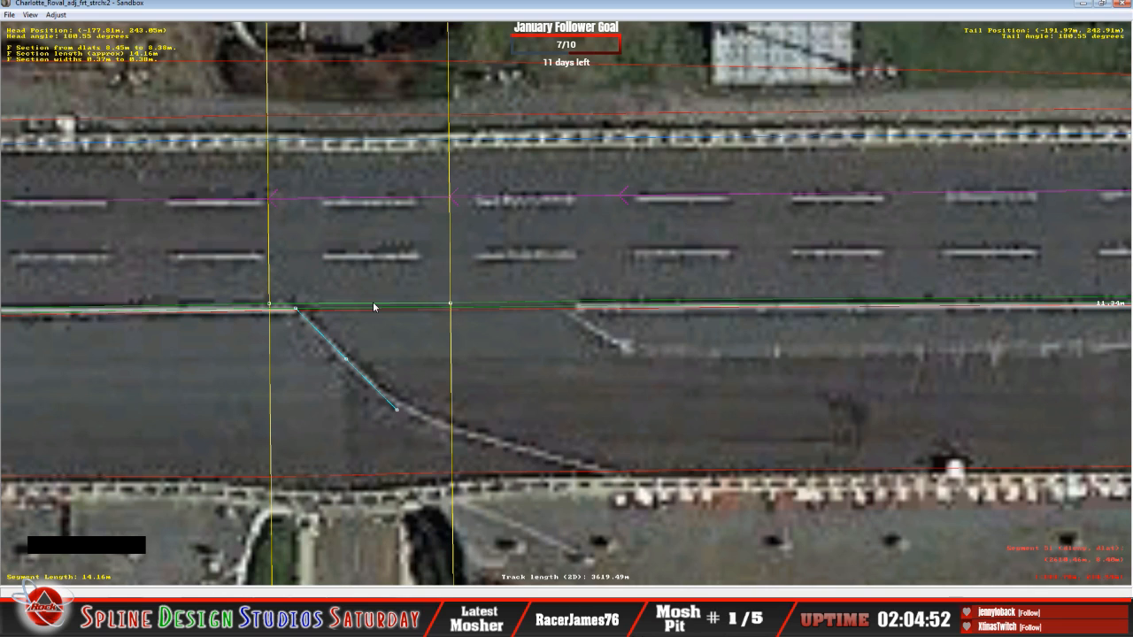
{"action": "key", "text": "Delete"}
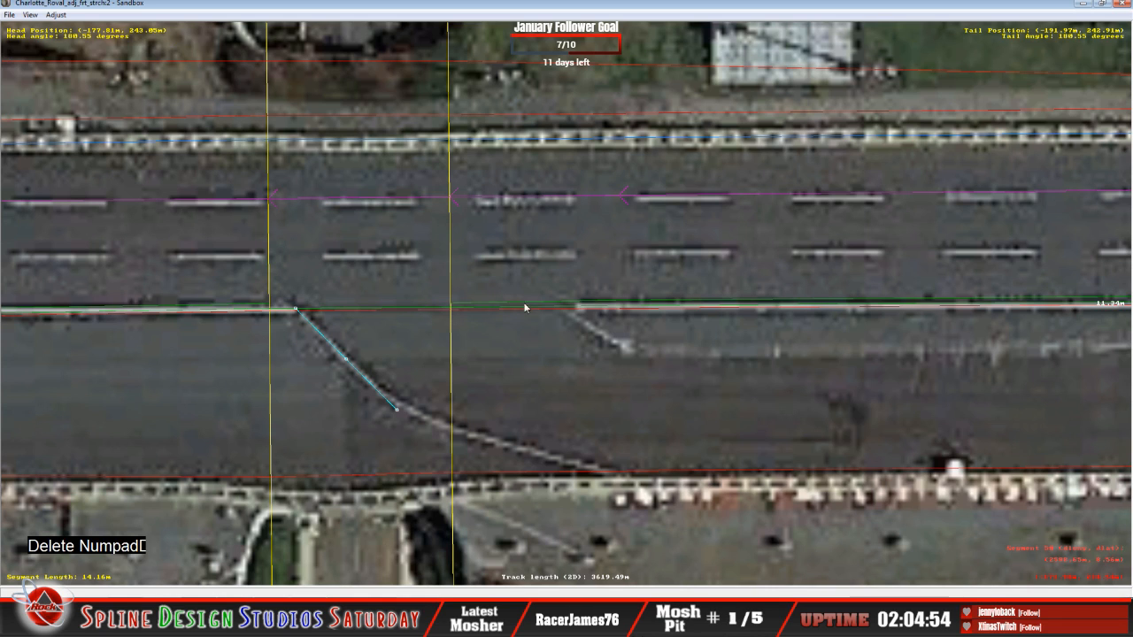
{"action": "left_click", "coordinate": [528, 304]}
{"action": "key", "text": "Delete"}
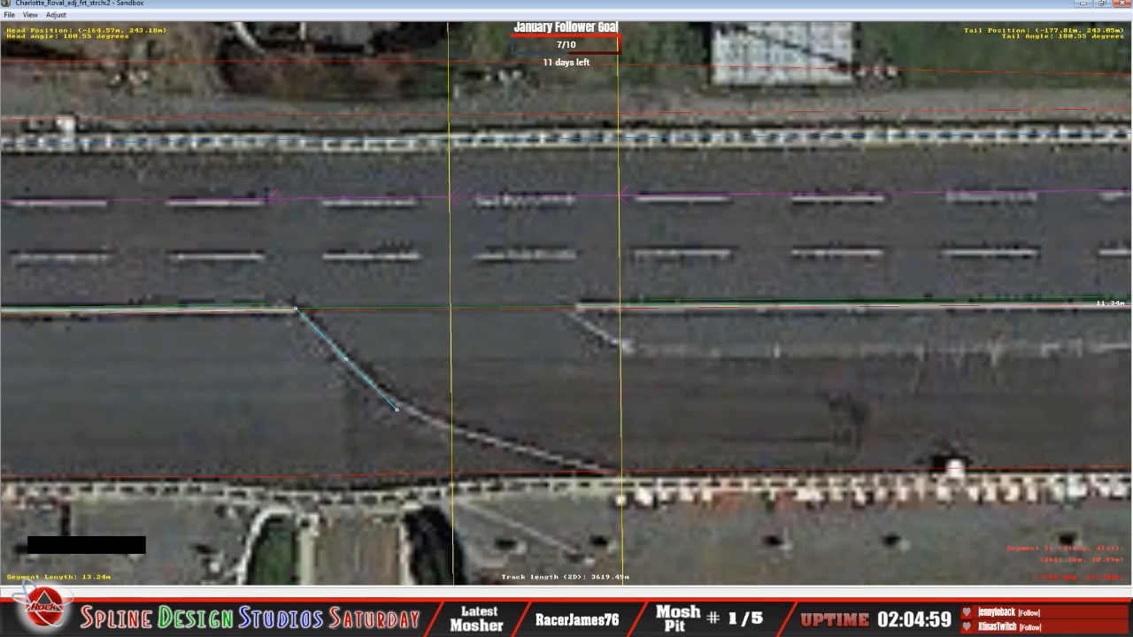
{"action": "left_click", "coordinate": [395, 547]}
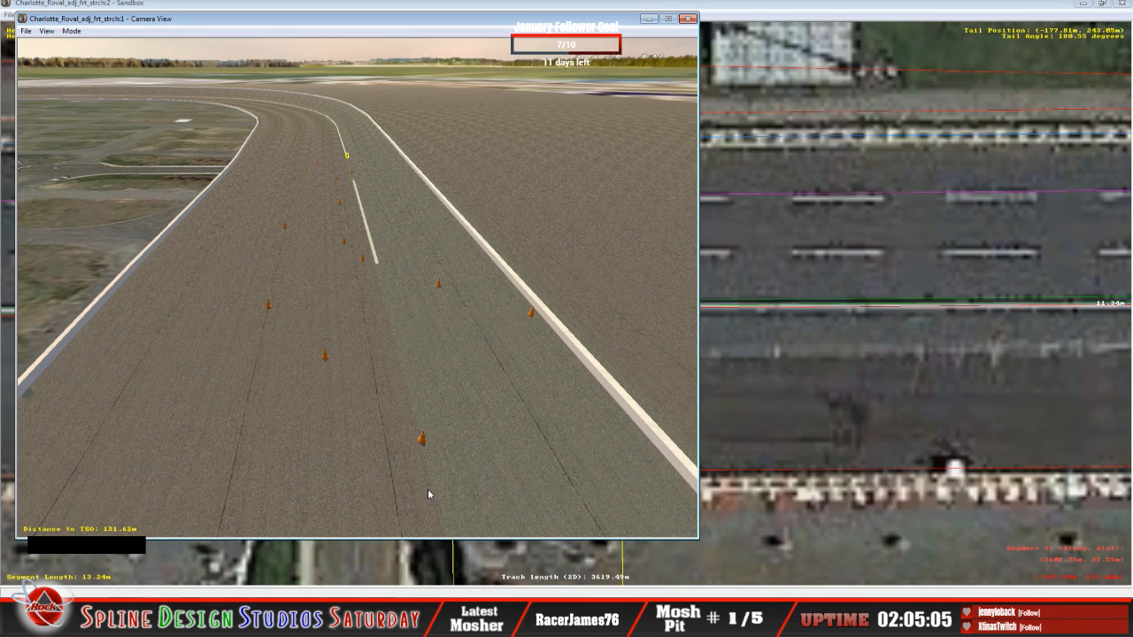
{"action": "left_click", "coordinate": [728, 6]}
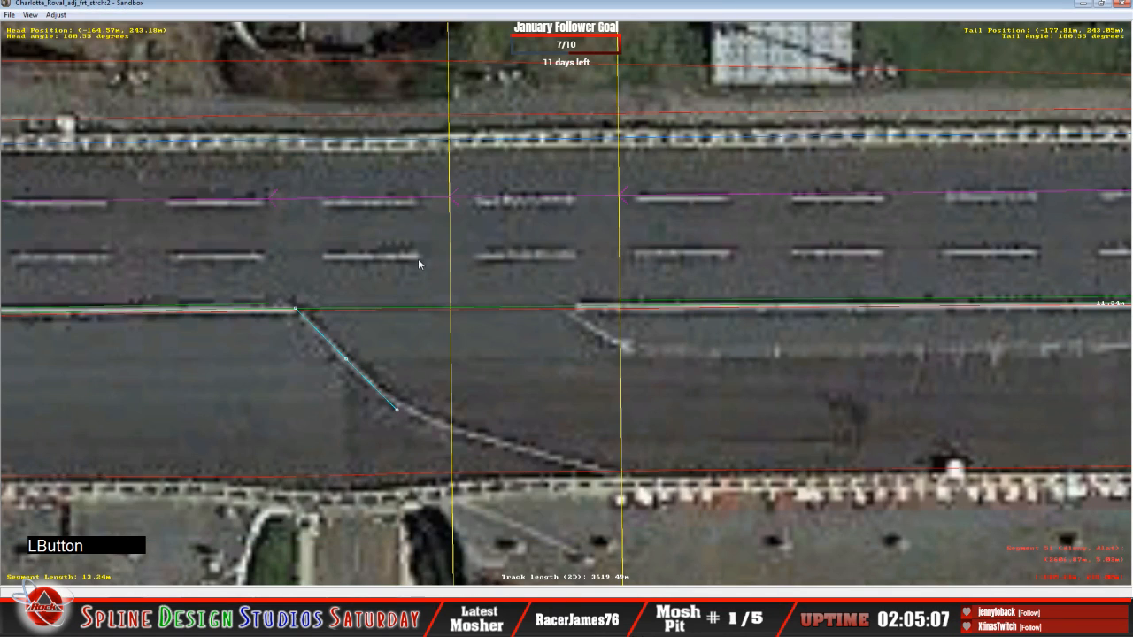
Show the whole track with the world drawn underneath the geometry.
{"action": "key", "text": "x"}
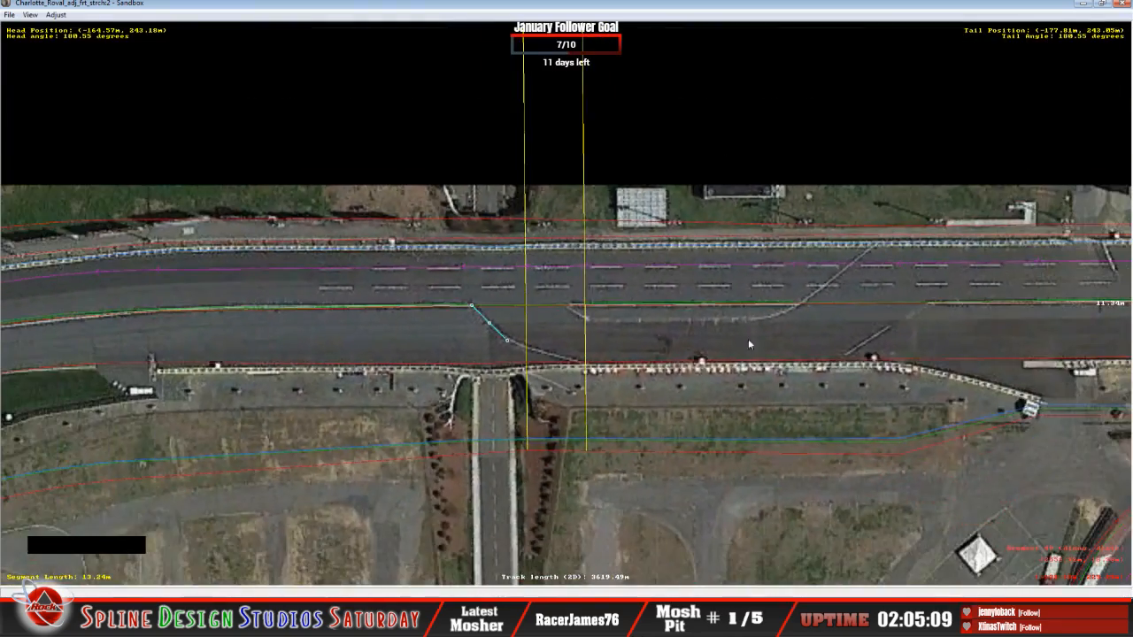
{"action": "key", "text": "c"}
{"action": "key", "text": "x"}
{"action": "key", "text": "x"}
{"action": "key", "text": "x"}
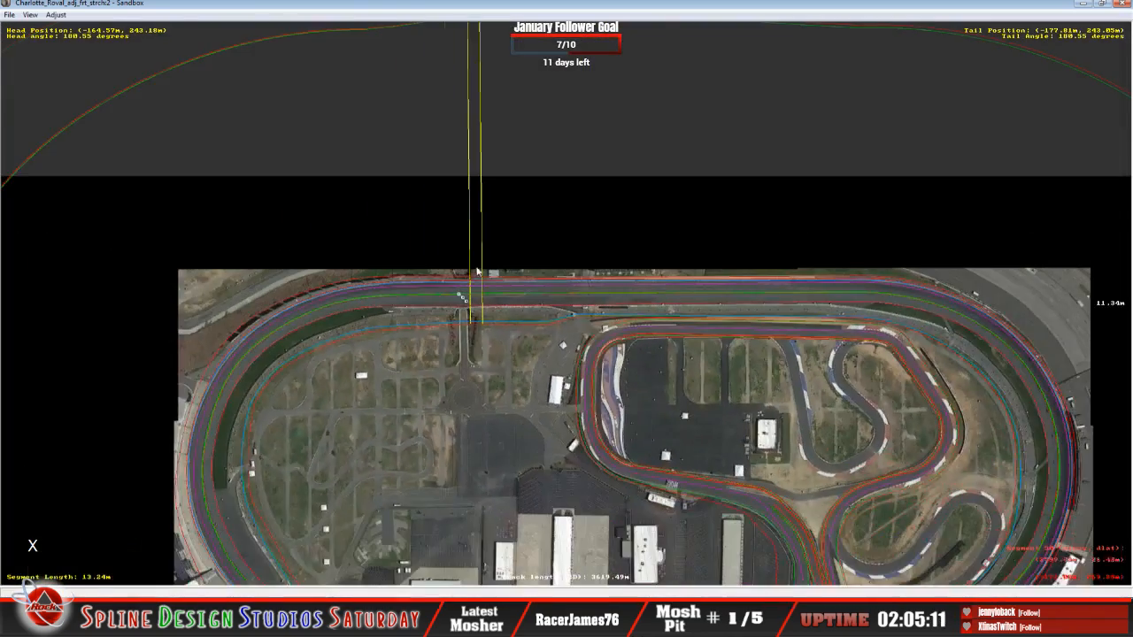
{"action": "key", "text": "x"}
{"action": "left_click", "coordinate": [30, 15]}
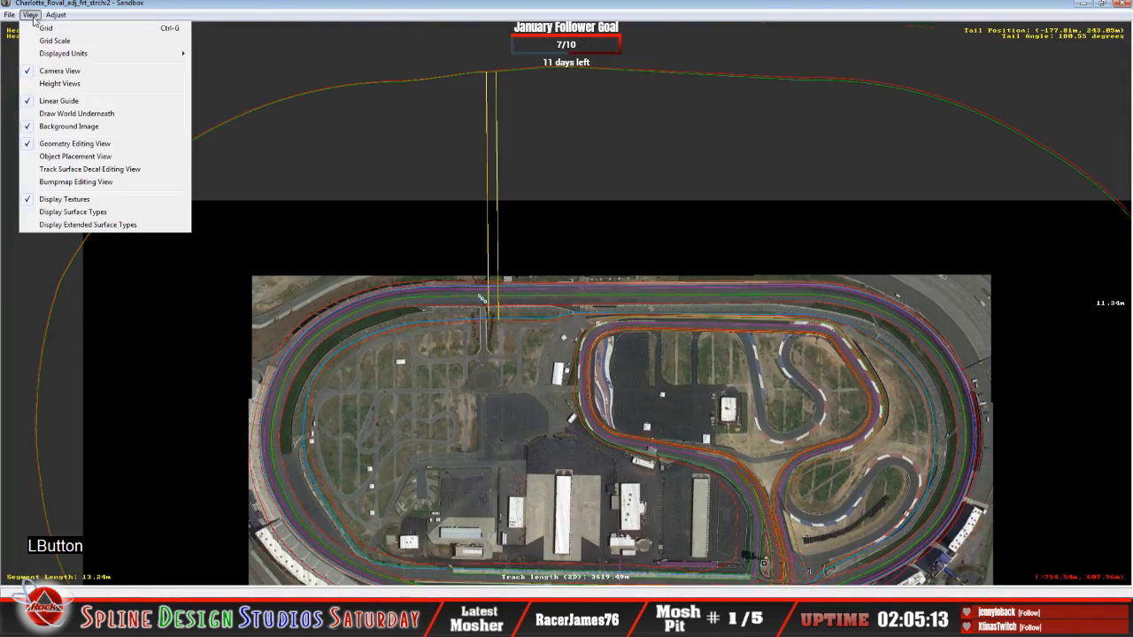
{"action": "left_click", "coordinate": [88, 113]}
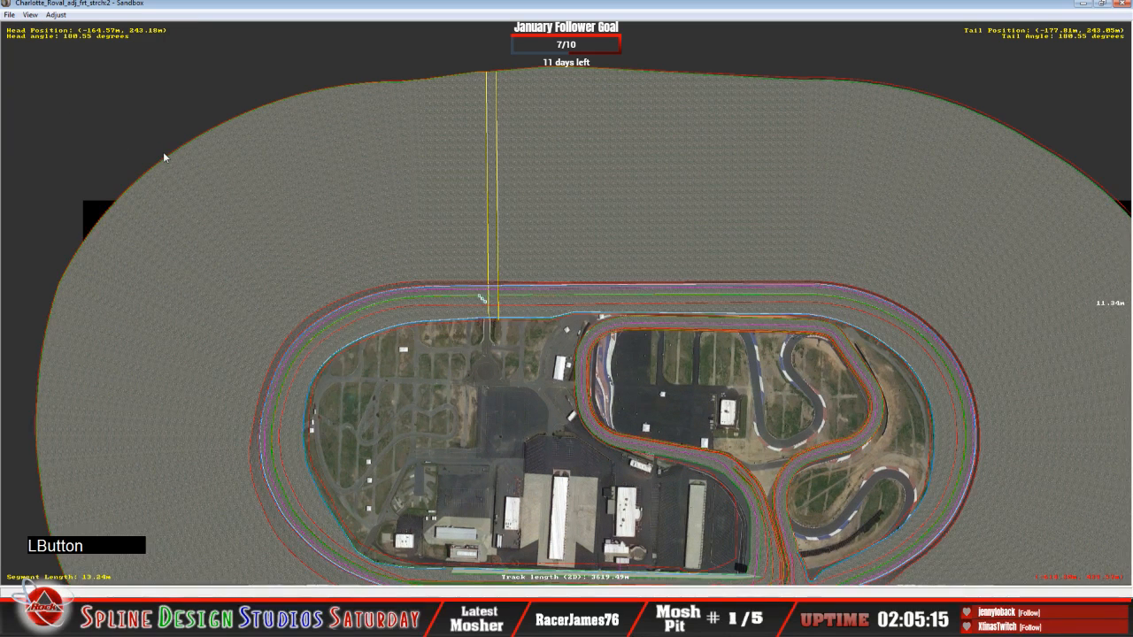
Save the track under the new name Charlotte_Roval_define_chicanes in the Charlotte_Roval folder.
{"action": "left_click", "coordinate": [10, 15]}
{"action": "left_click", "coordinate": [32, 149]}
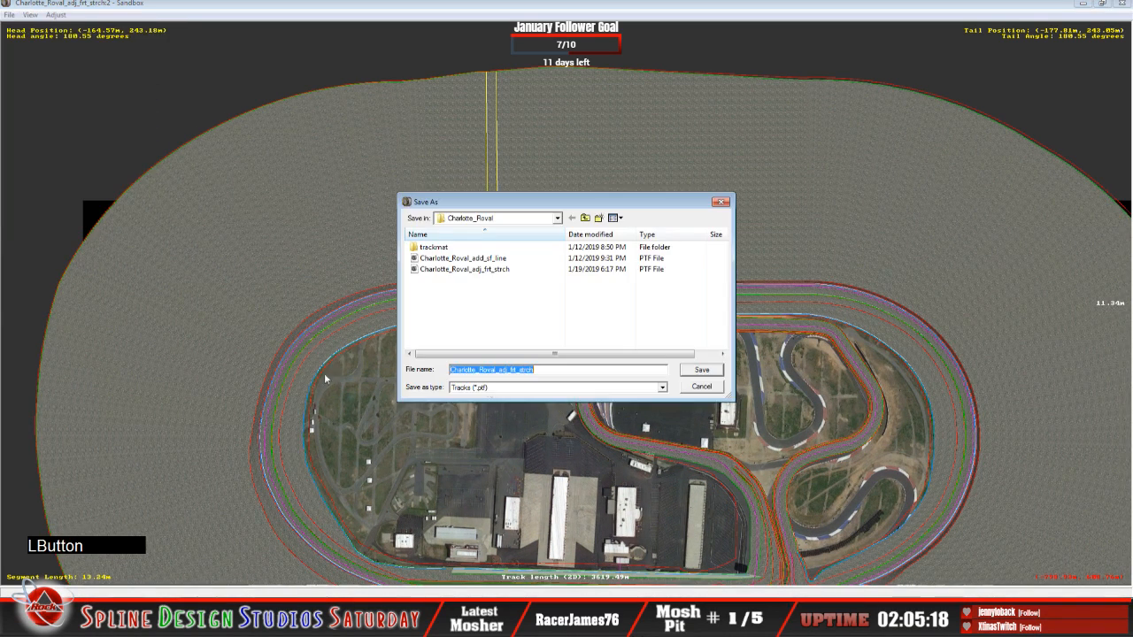
{"action": "left_click", "coordinate": [576, 370]}
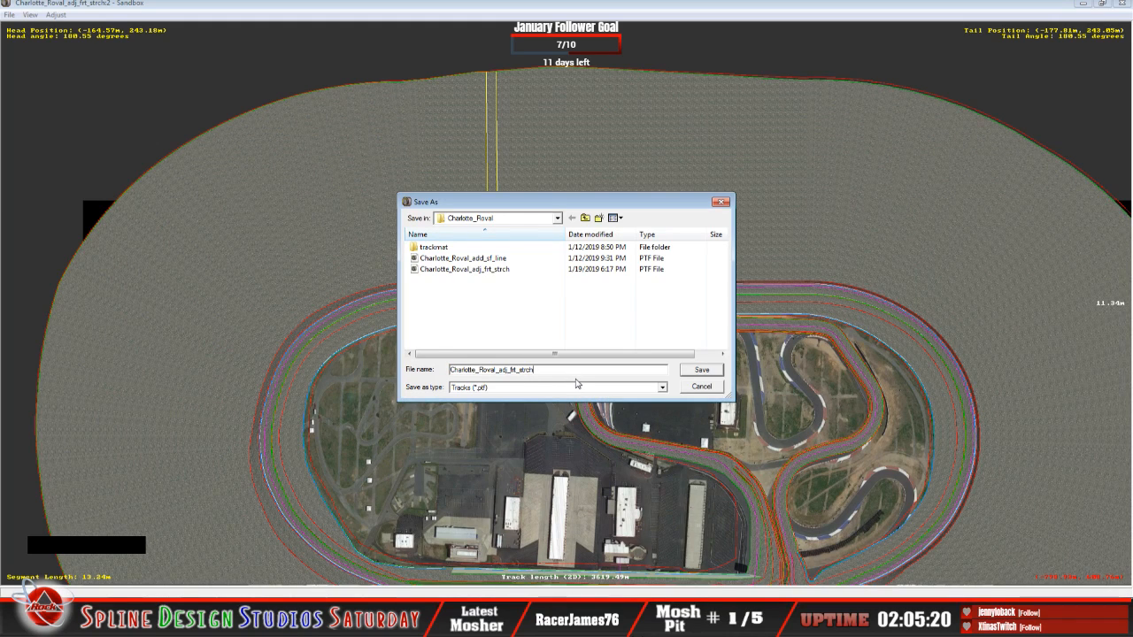
{"action": "key", "text": "BackSpace"}
{"action": "key", "text": "BackSpace"}
{"action": "key", "text": "BackSpace"}
{"action": "key", "text": "BackSpace"}
{"action": "key", "text": "BackSpace"}
{"action": "key", "text": "BackSpace"}
{"action": "key", "text": "BackSpace"}
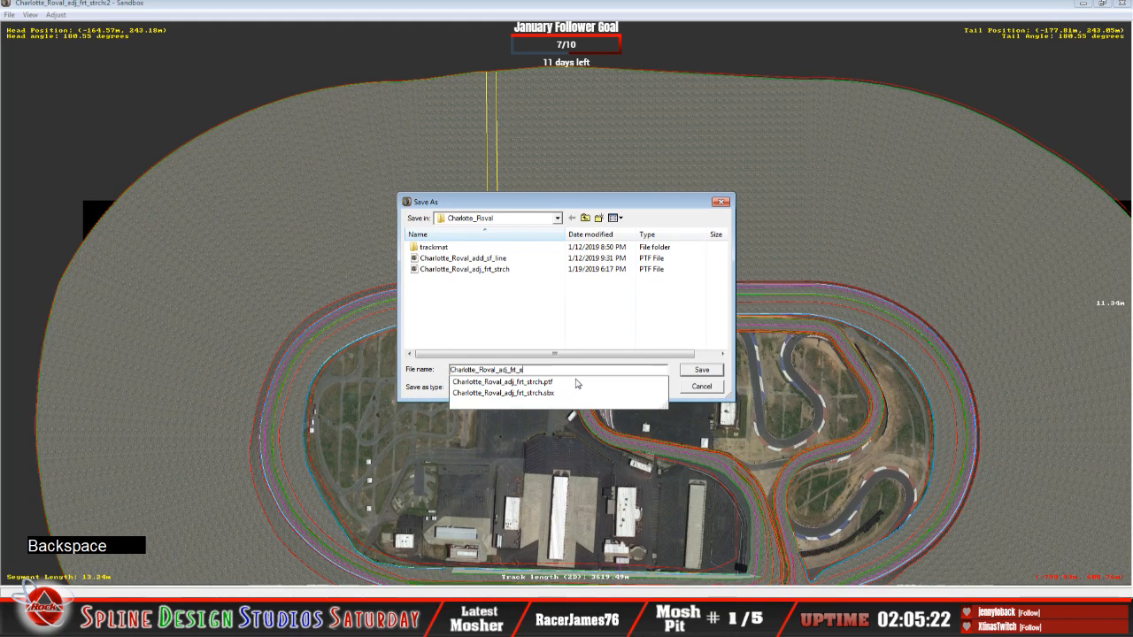
{"action": "key", "text": "BackSpace"}
{"action": "key", "text": "BackSpace"}
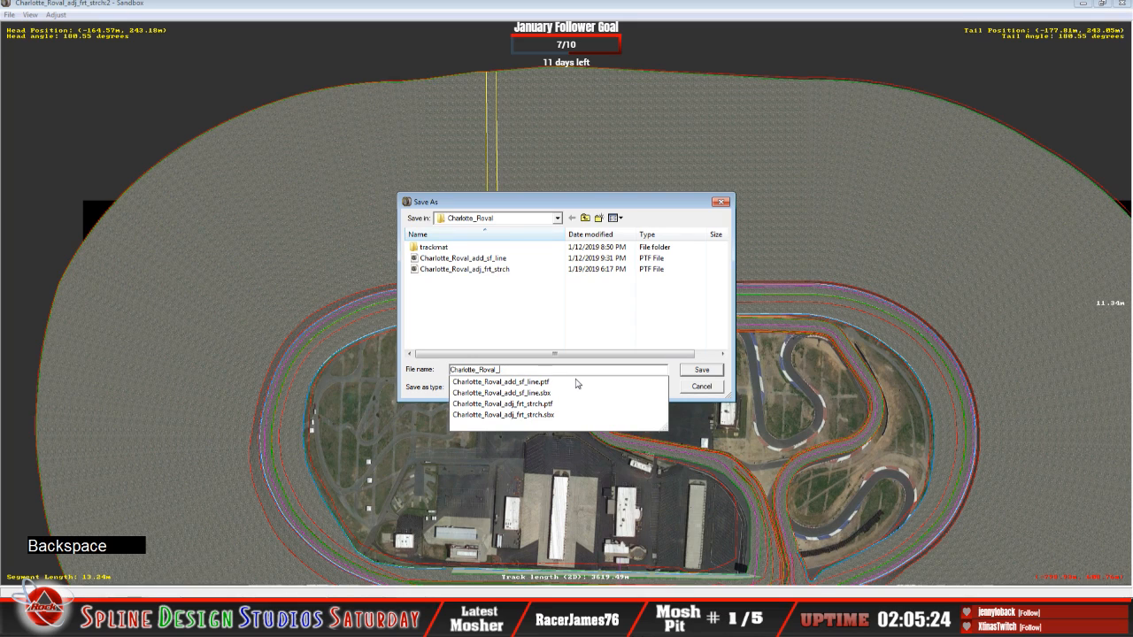
{"action": "type", "text": "define"}
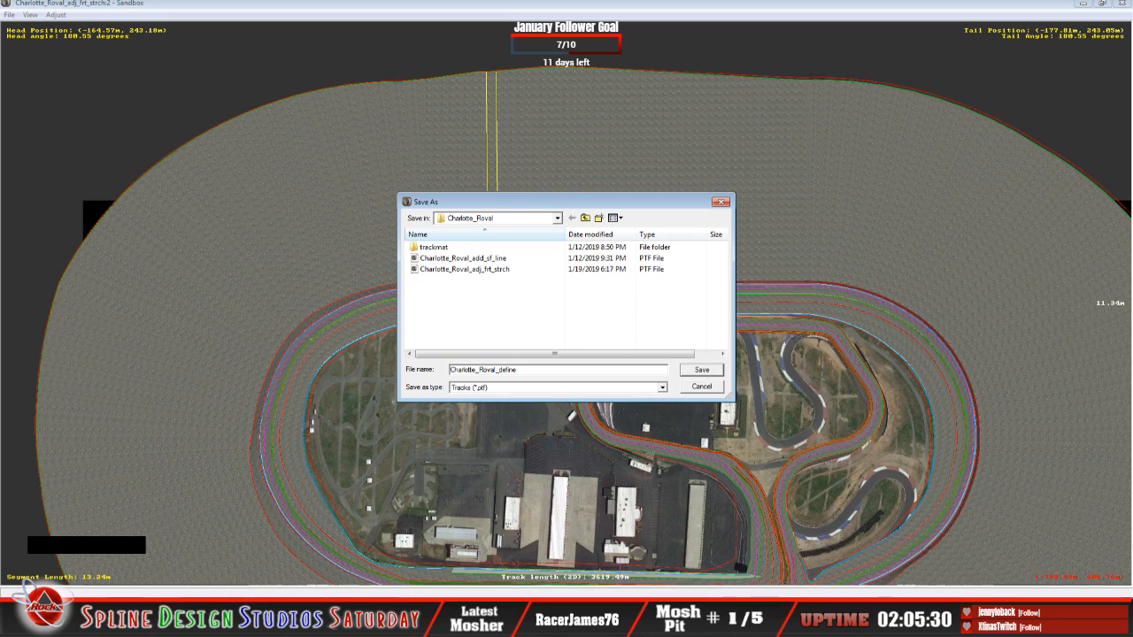
{"action": "type", "text": "_chi"}
{"action": "type", "text": "canes"}
{"action": "left_click", "coordinate": [701, 370]}
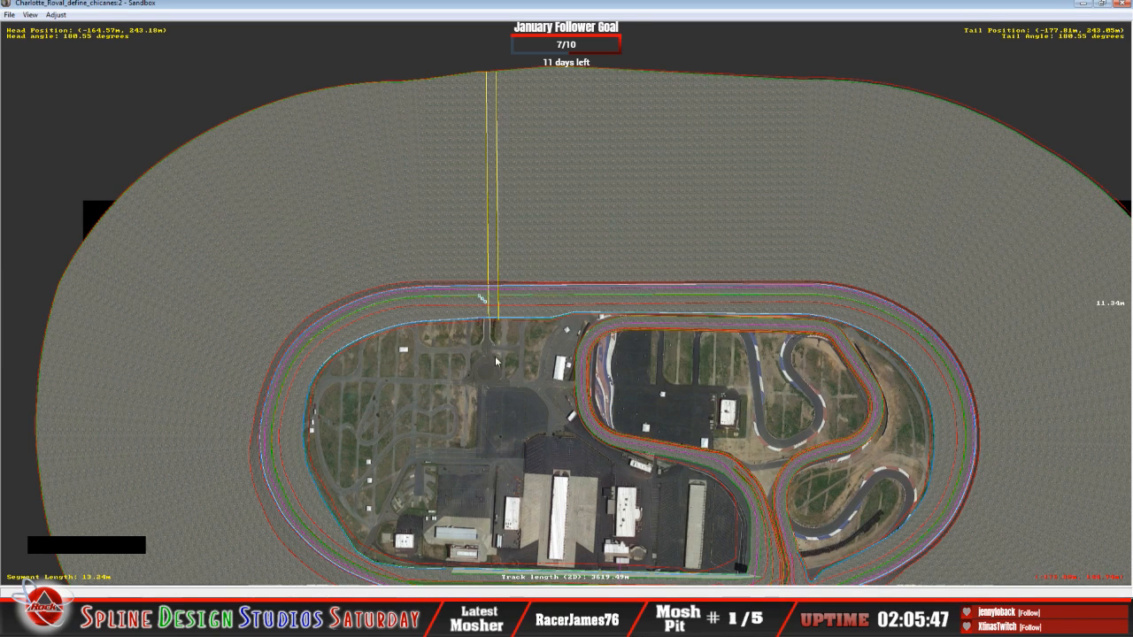
Switch to the Charlotte_Roval folder in Windows Explorer, inspect the Charlotte_Roval_define_chicanes and tsd_paint_white files, and return to Sandbox.
{"action": "key", "text": "c"}
{"action": "key", "text": "c"}
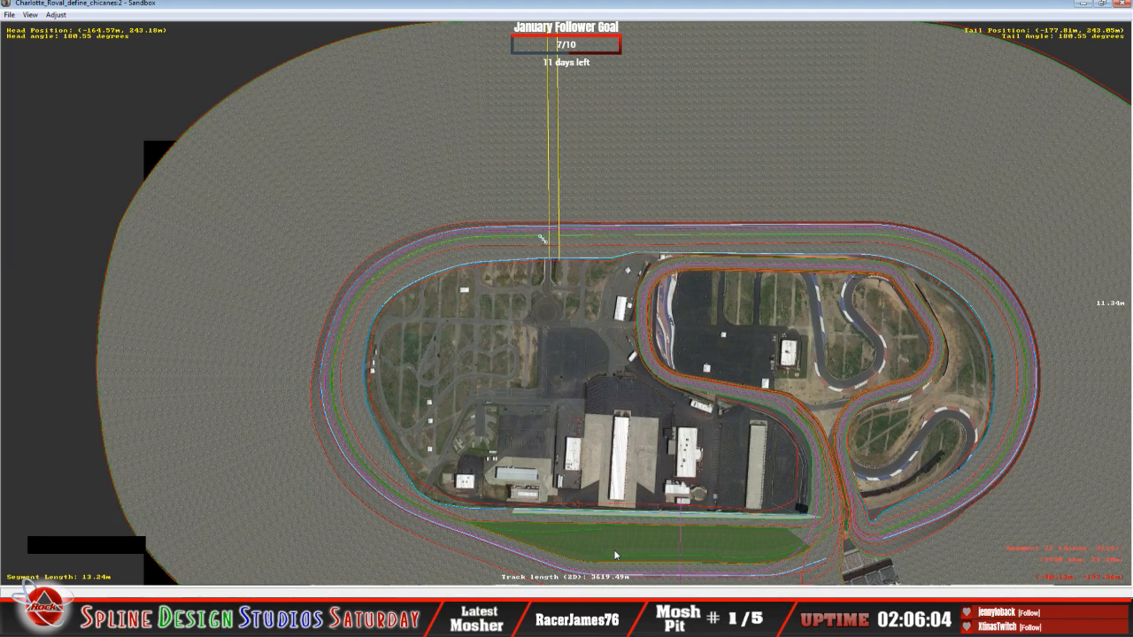
{"action": "left_click", "coordinate": [87, 619]}
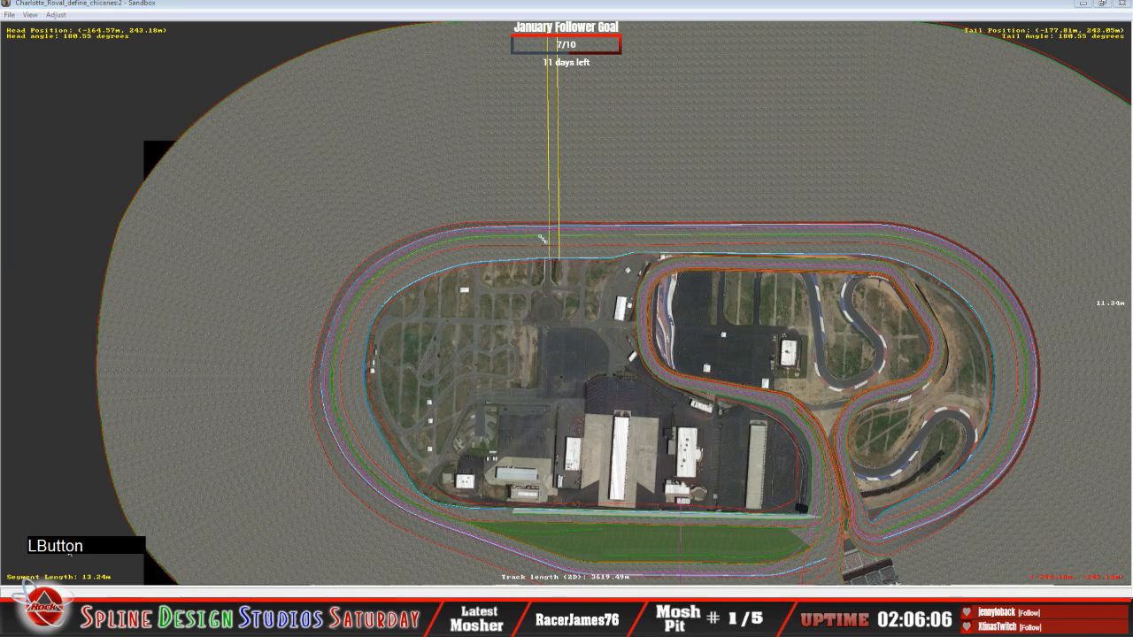
{"action": "left_click", "coordinate": [97, 549]}
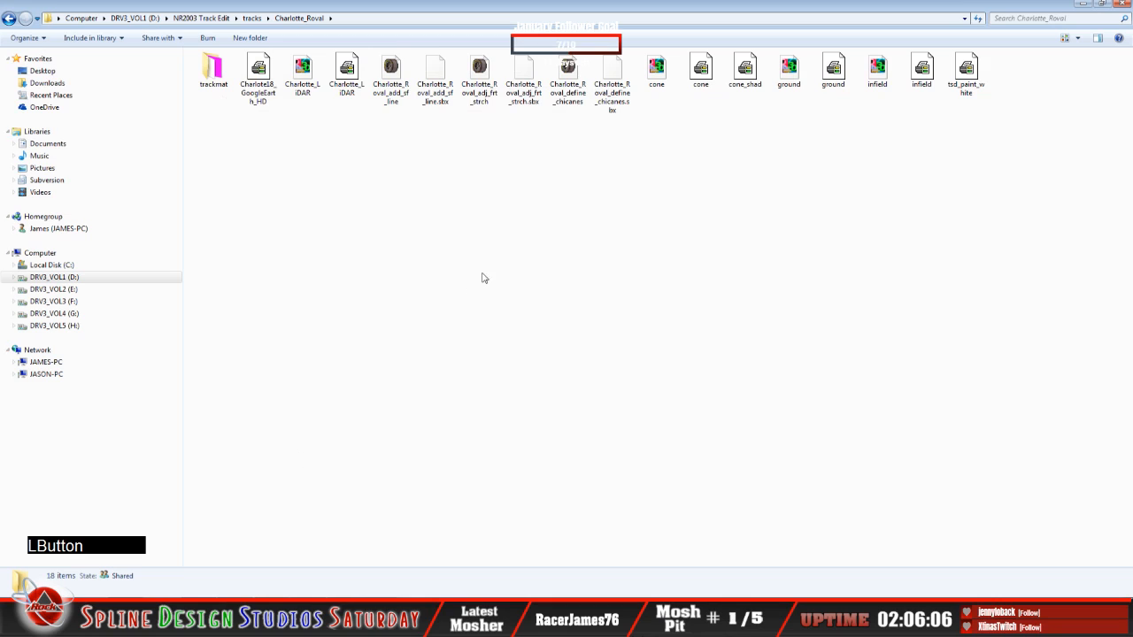
{"action": "left_click", "coordinate": [567, 102]}
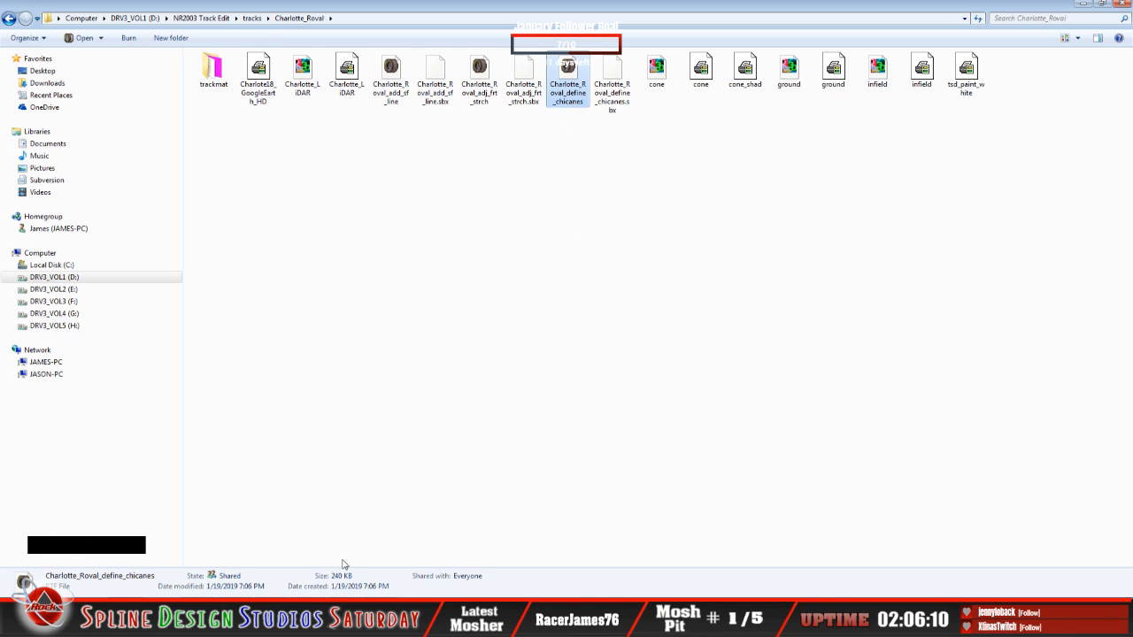
{"action": "left_click", "coordinate": [86, 619]}
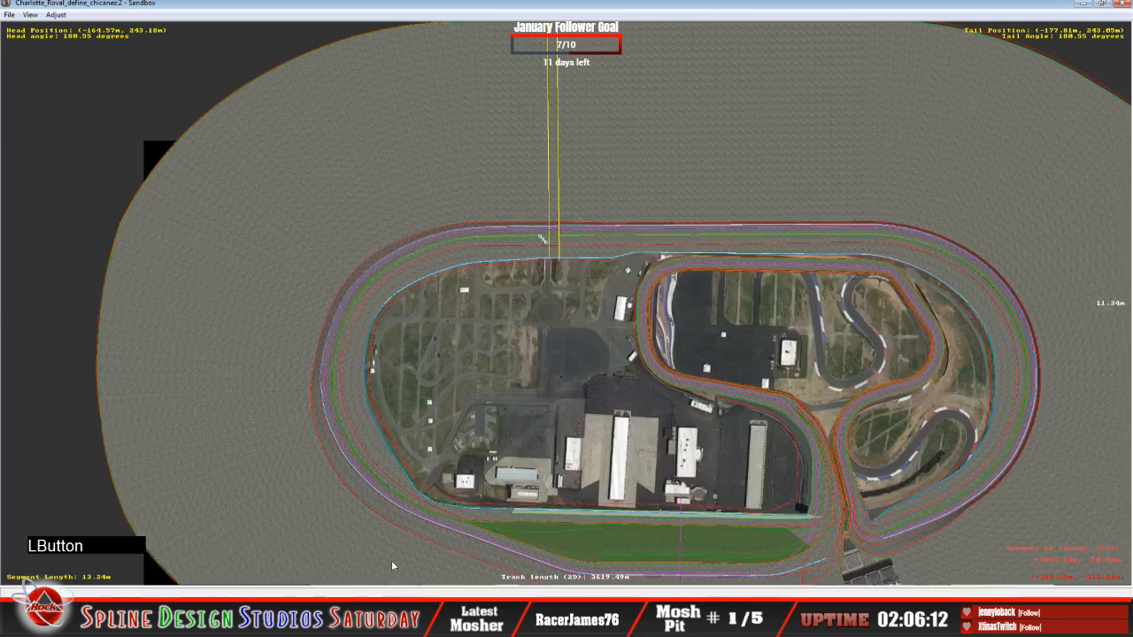
{"action": "left_click", "coordinate": [87, 619]}
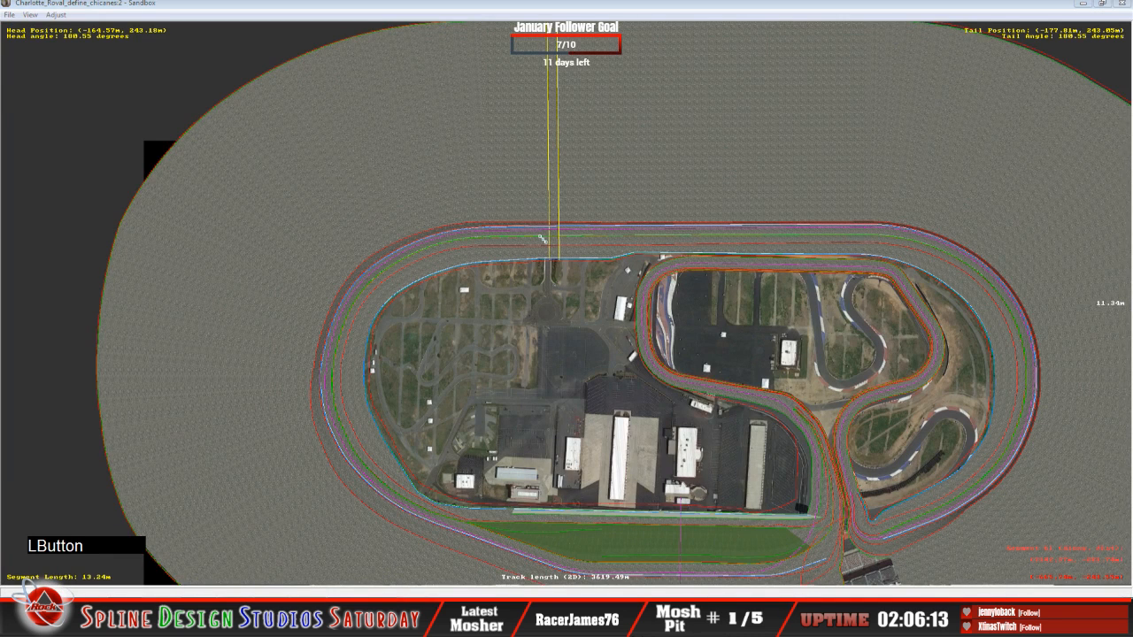
{"action": "left_click", "coordinate": [58, 553]}
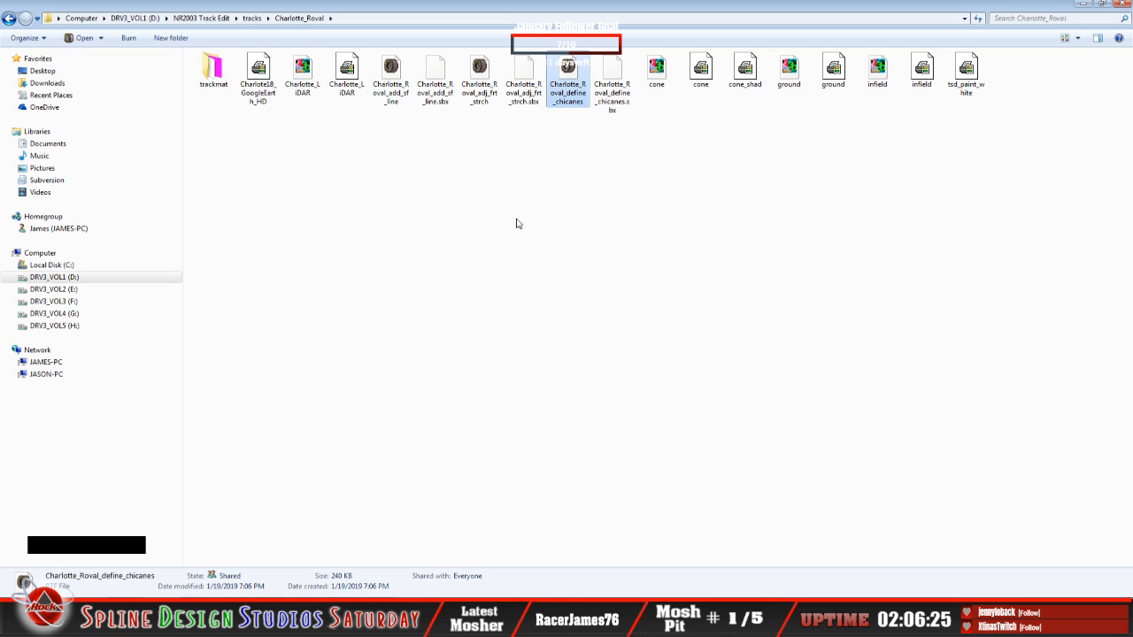
{"action": "left_click", "coordinate": [956, 85]}
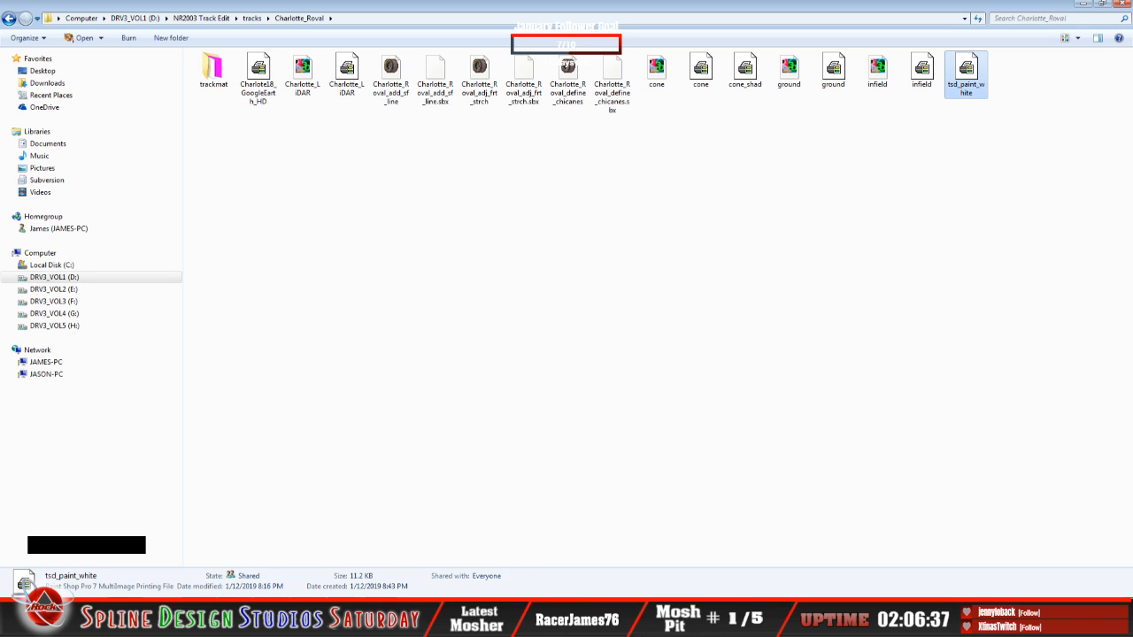
{"action": "left_click", "coordinate": [411, 617]}
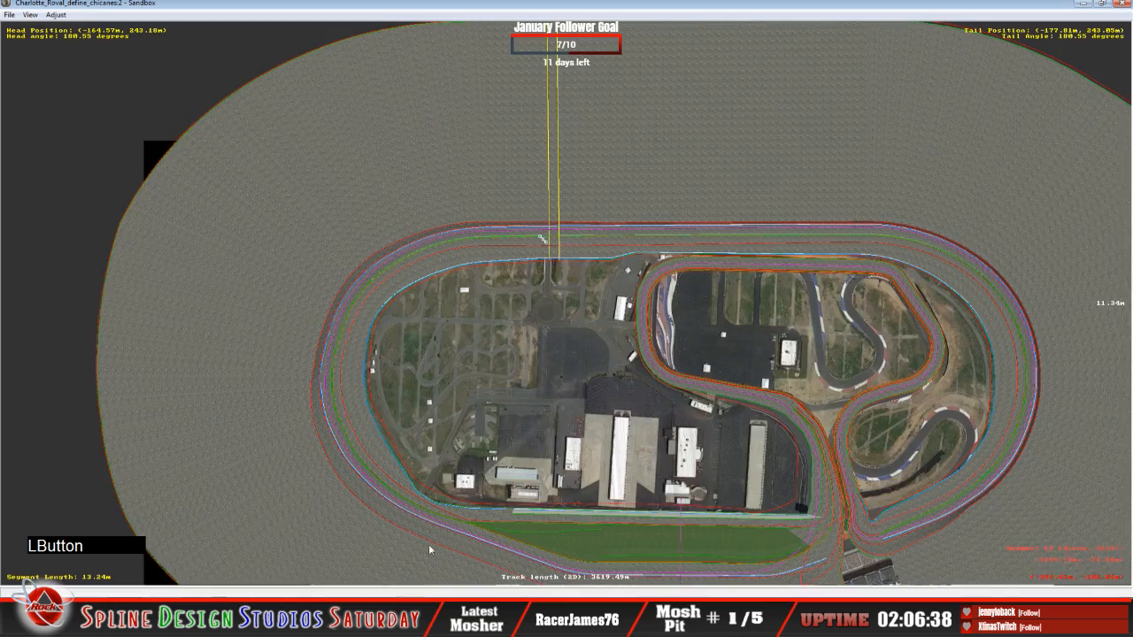
In the track surface decal editing view, examine the straight's middle white line where it resumes beyond the cones.
{"action": "left_click", "coordinate": [478, 18]}
{"action": "key", "text": "z"}
{"action": "key", "text": "z"}
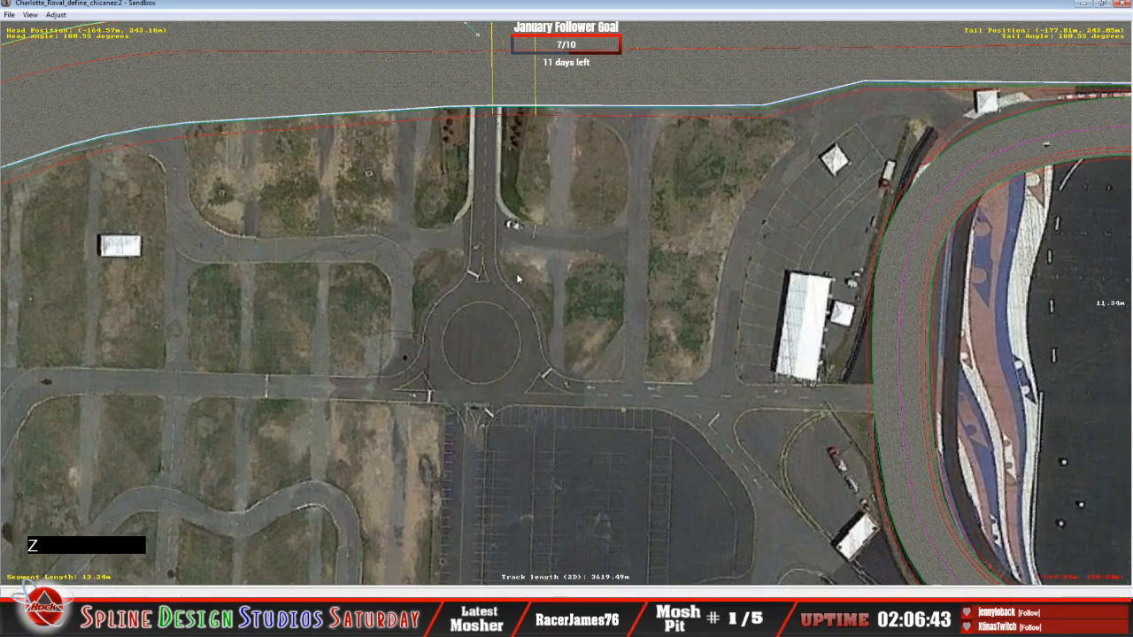
{"action": "key", "text": "c"}
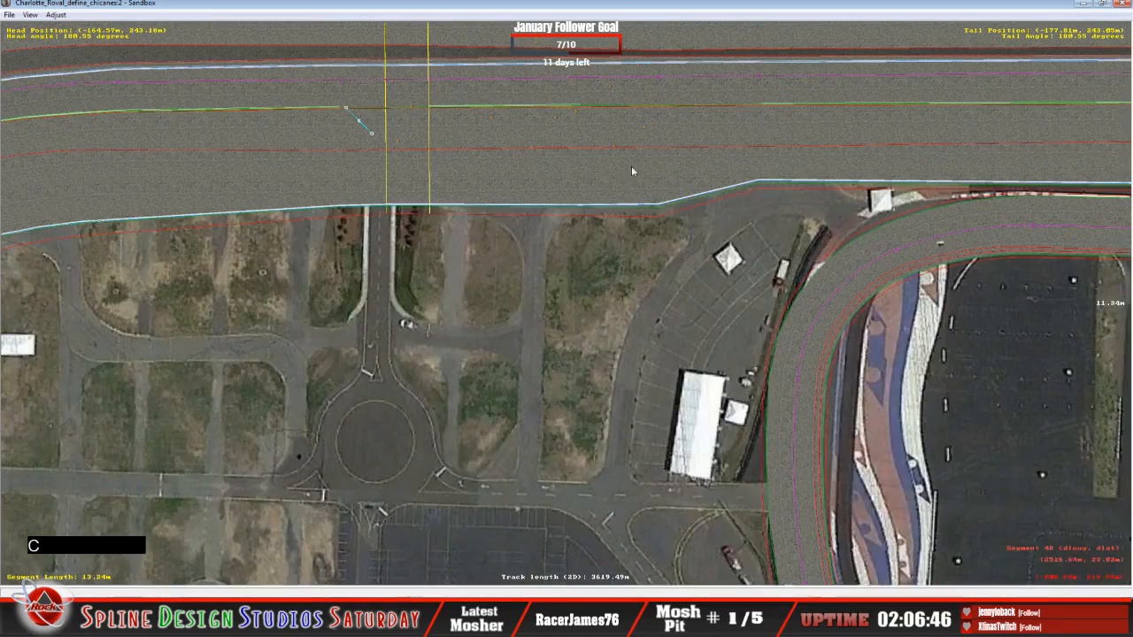
{"action": "key", "text": "c"}
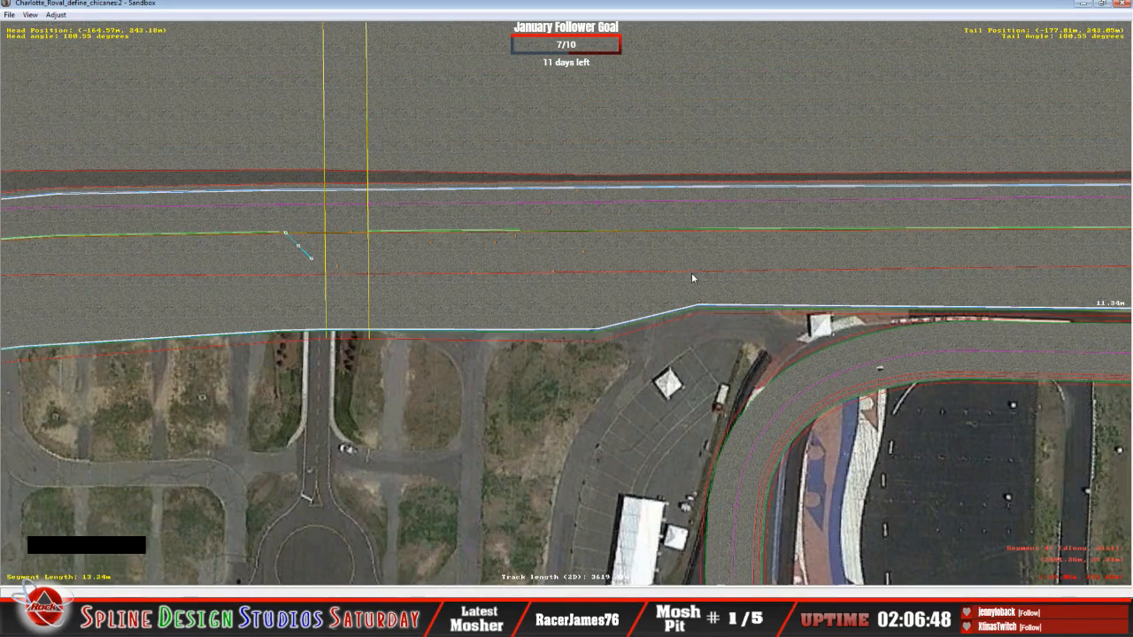
{"action": "key", "text": "c"}
{"action": "left_click", "coordinate": [31, 15]}
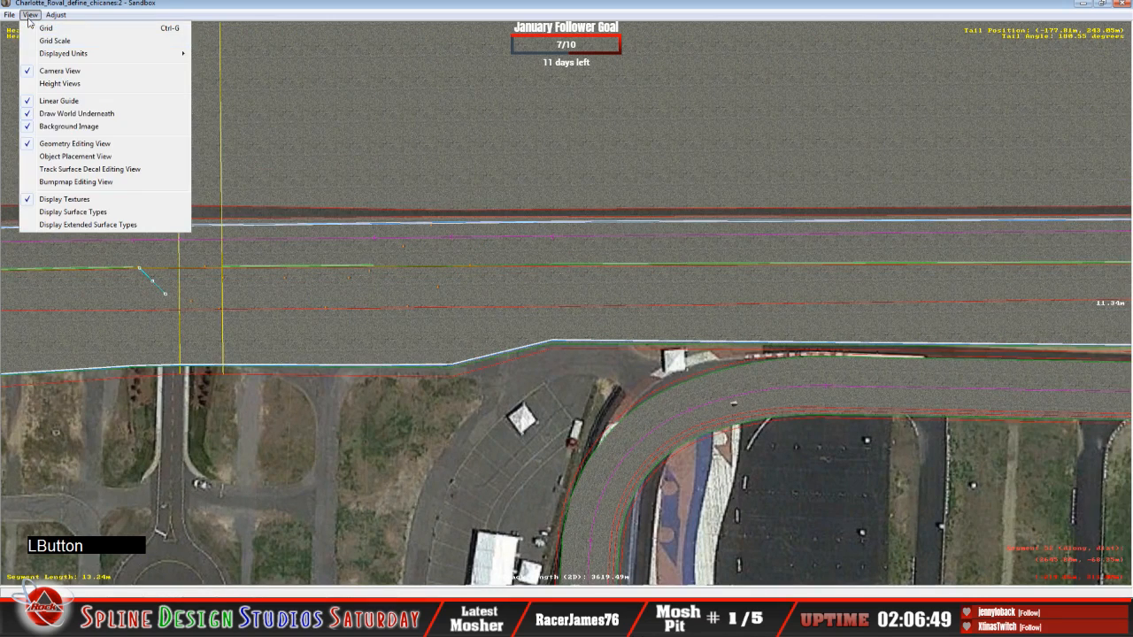
{"action": "left_click", "coordinate": [78, 169]}
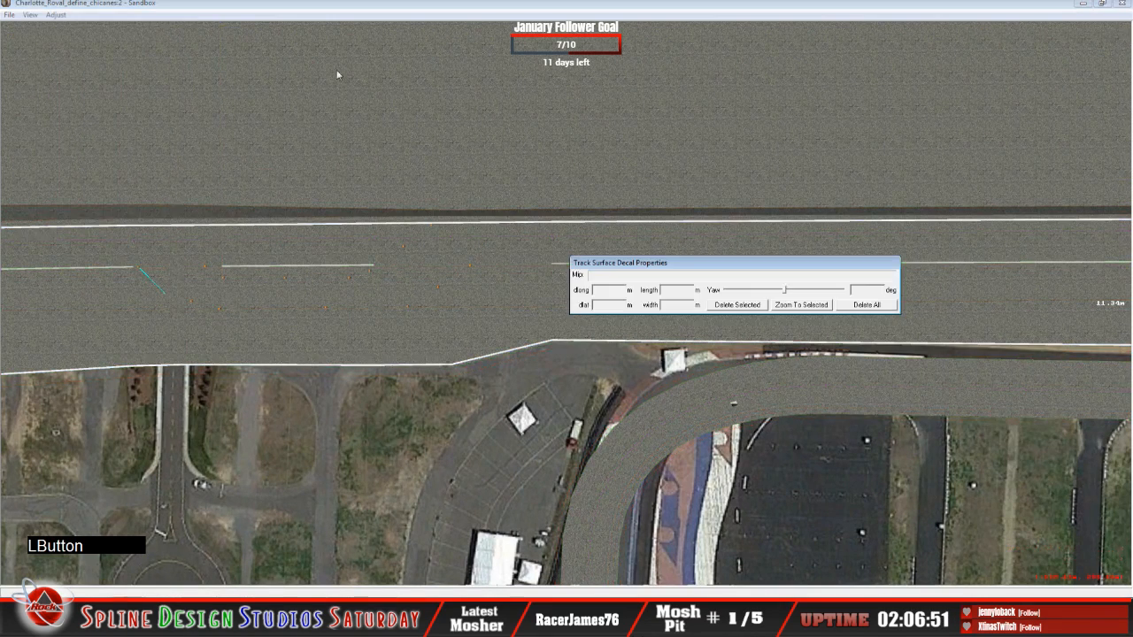
{"action": "key", "text": "z"}
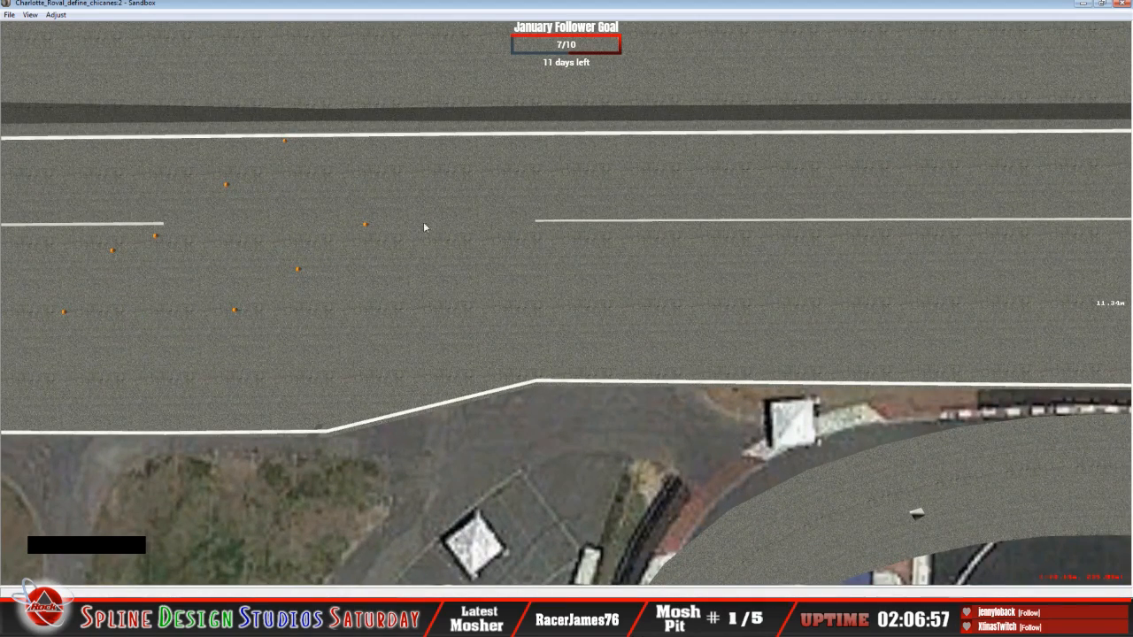
{"action": "key", "text": "z"}
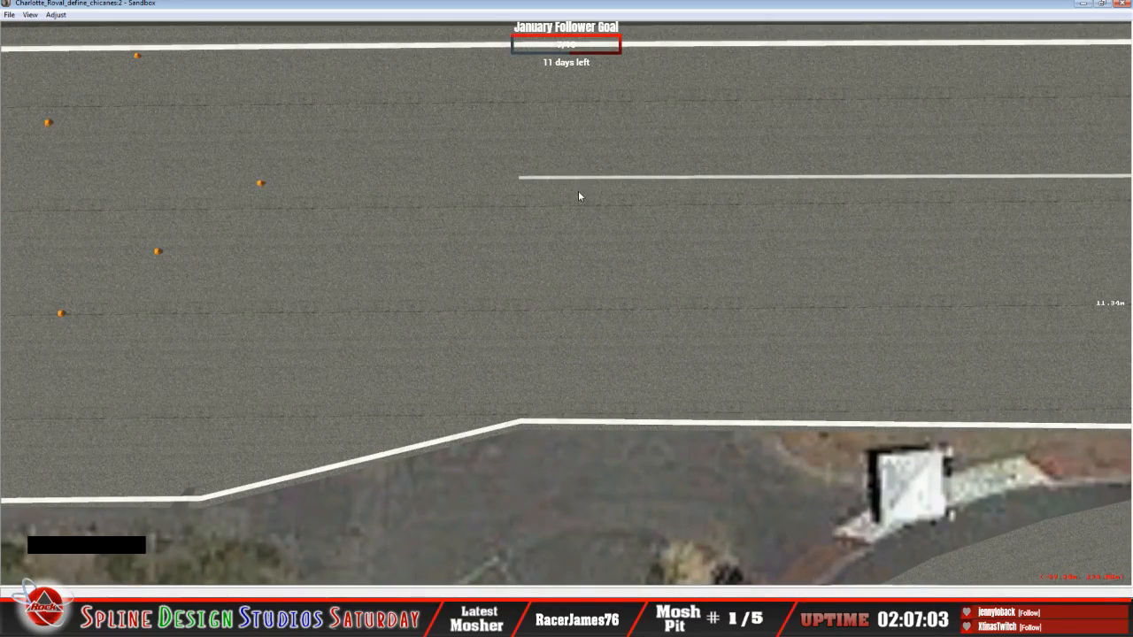
{"action": "key", "text": "z"}
{"action": "key", "text": "c"}
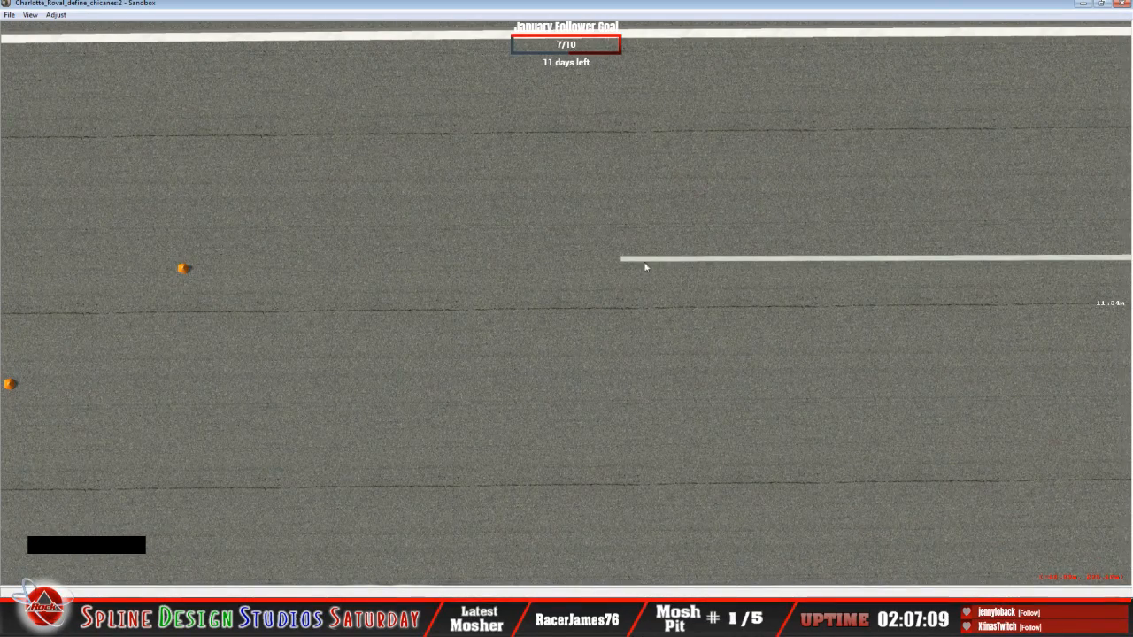
In the geometry editing view, narrow the middle white line's paint section to 0.25 m at its end by the gap.
{"action": "left_click", "coordinate": [30, 15]}
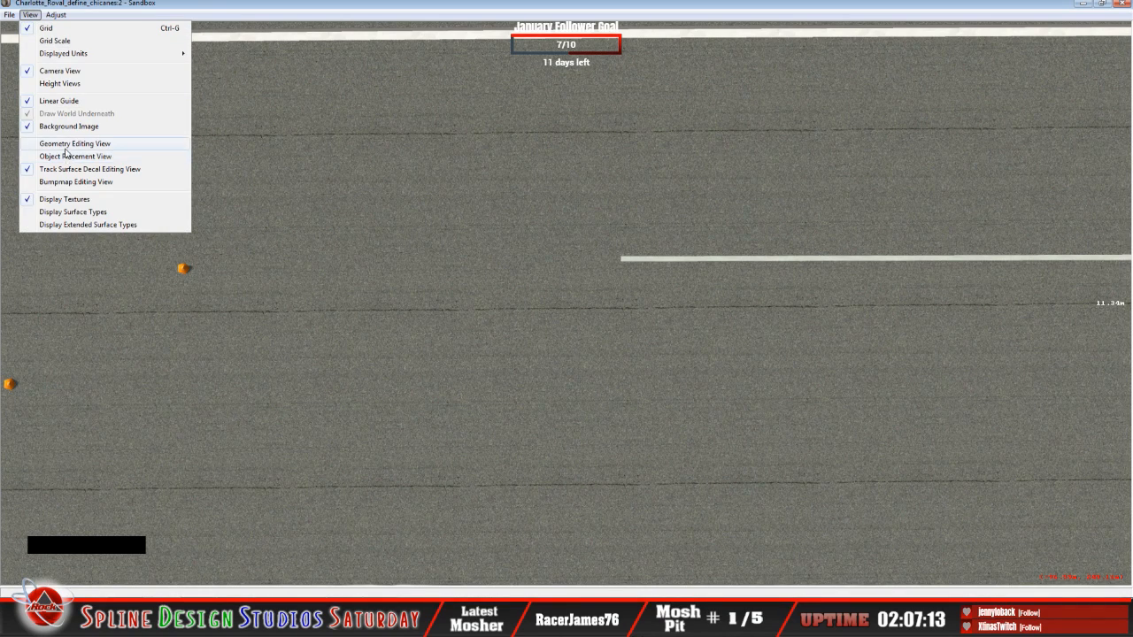
{"action": "left_click", "coordinate": [67, 156]}
{"action": "left_click", "coordinate": [622, 259]}
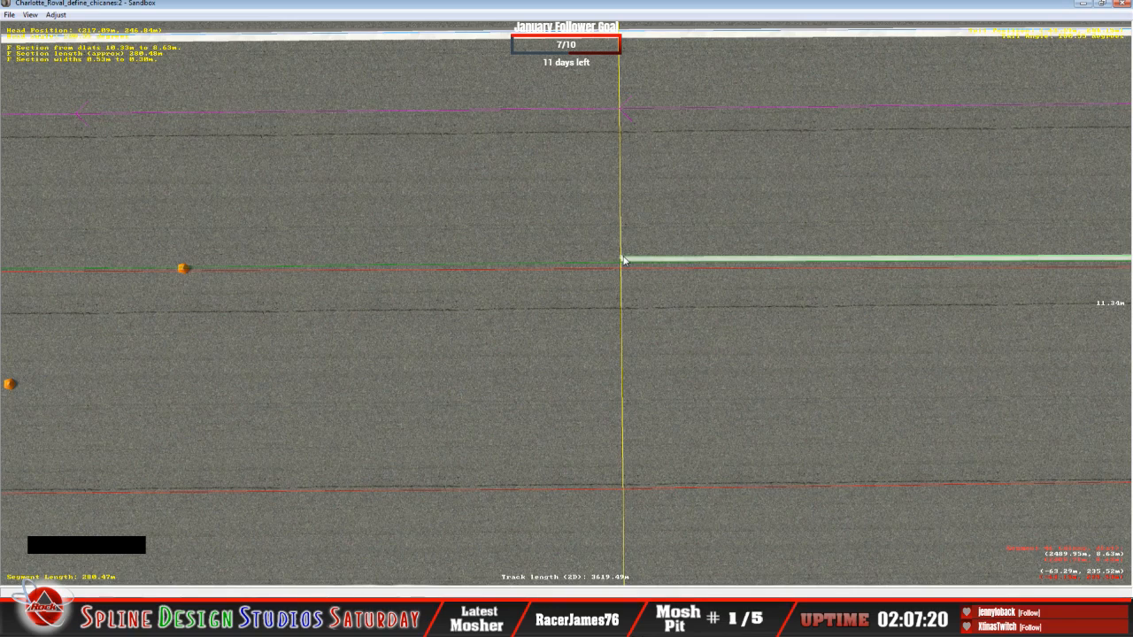
{"action": "left_click", "coordinate": [622, 259]}
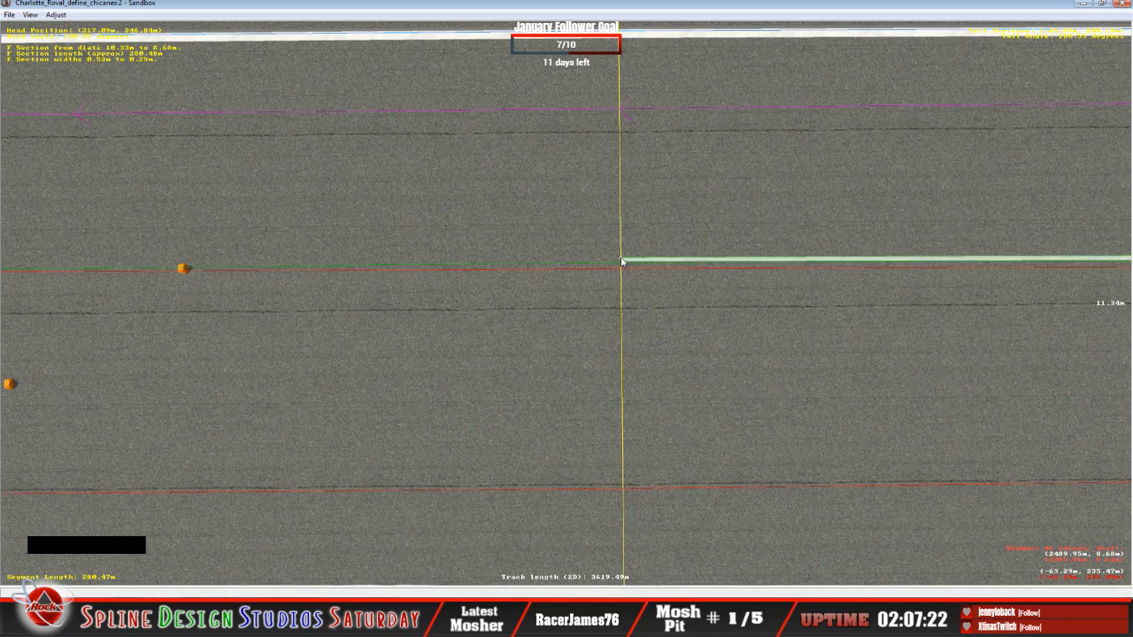
Narrow the opposite end of the same paint section to 0.26 m by moving its edge point.
{"action": "key", "text": "c"}
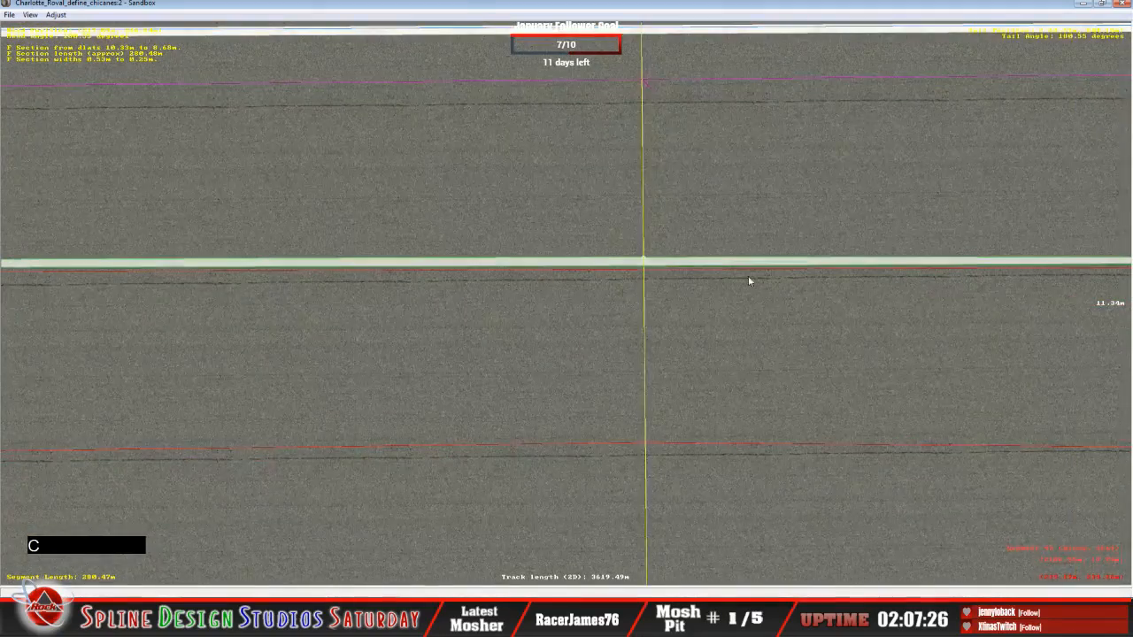
{"action": "left_click", "coordinate": [644, 261]}
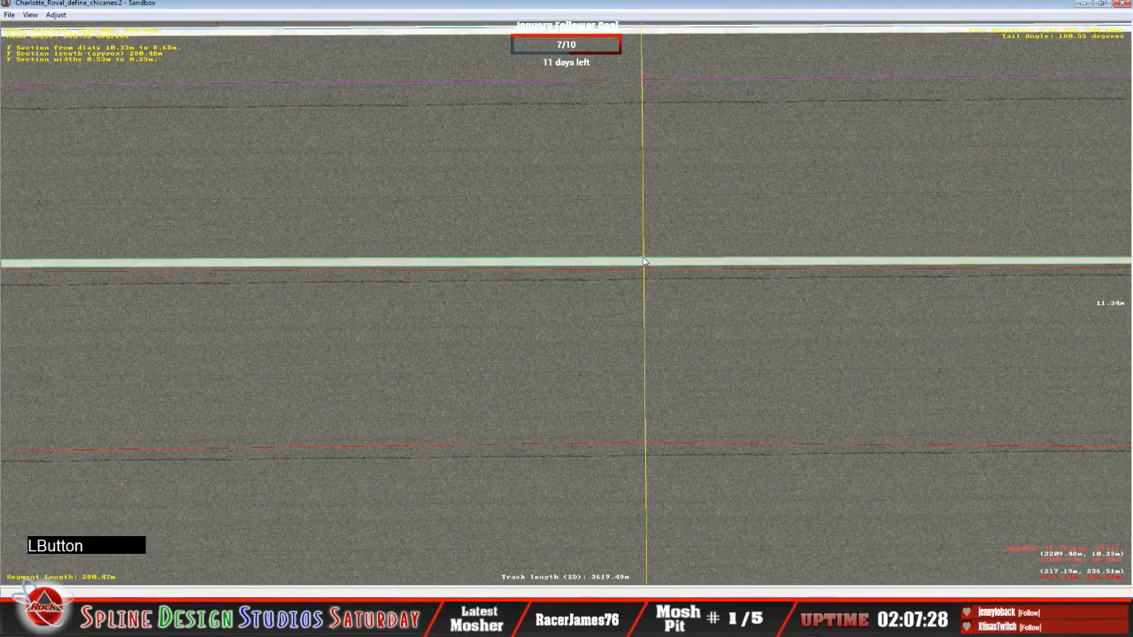
{"action": "left_click_drag", "start_coordinate": [643, 259], "coordinate": [643, 261]}
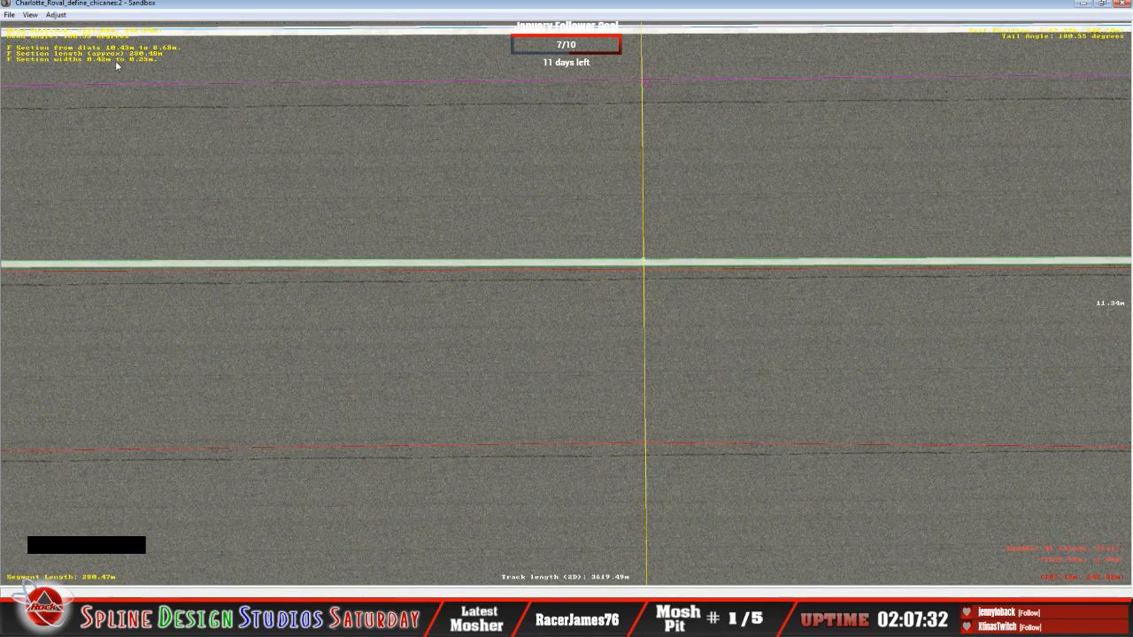
{"action": "left_click", "coordinate": [645, 261]}
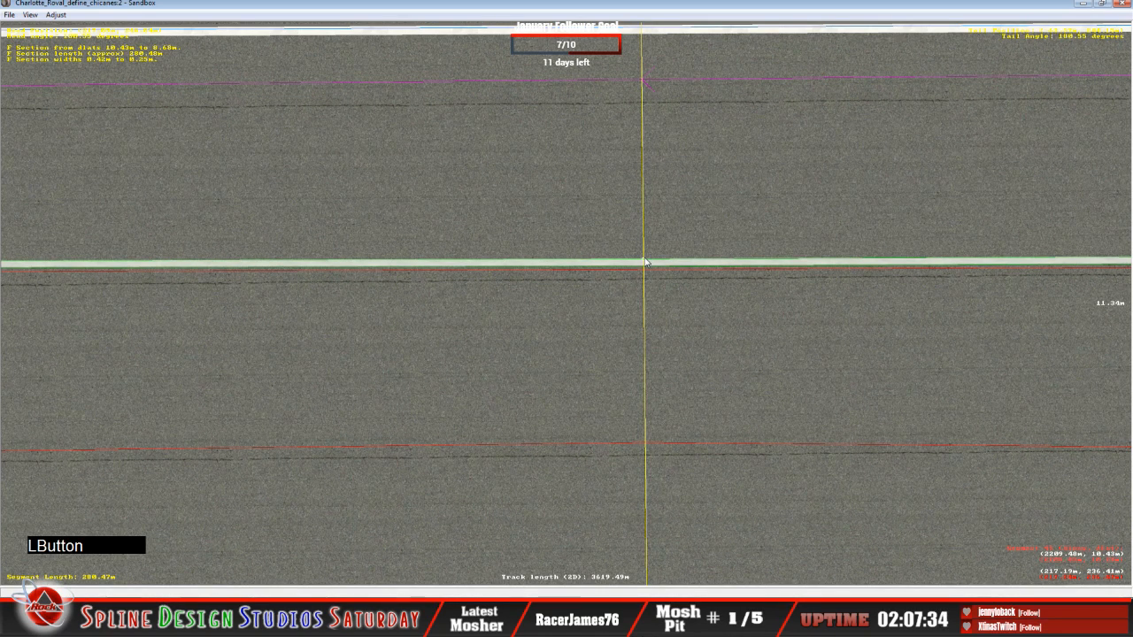
{"action": "left_click_drag", "start_coordinate": [645, 261], "coordinate": [645, 263]}
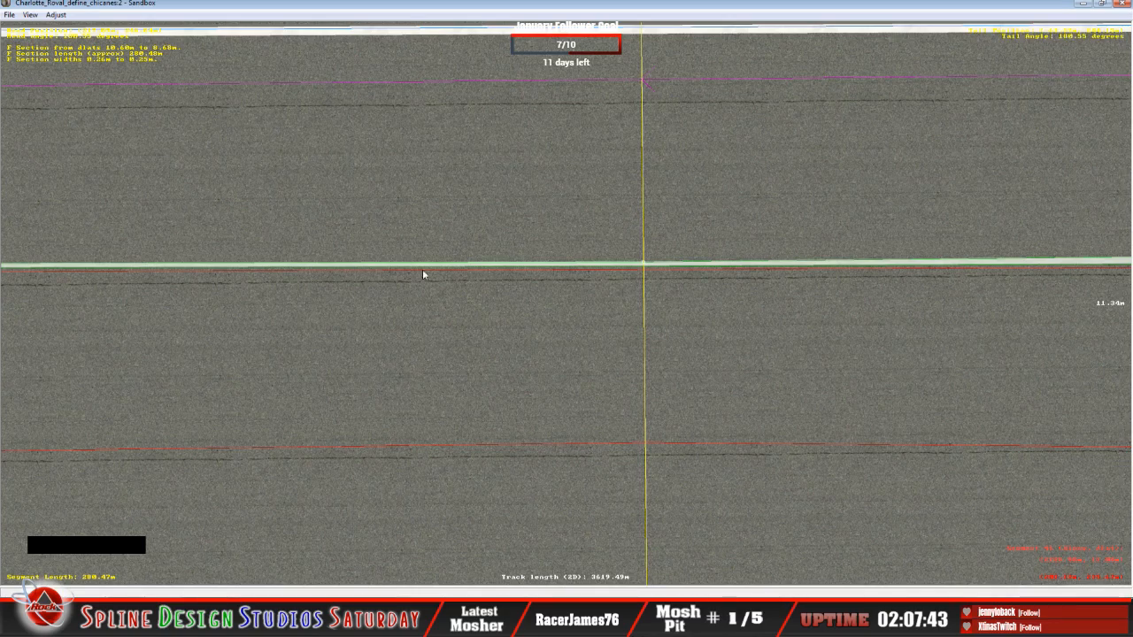
In the track surface decal editing view, add a tsd_paint_white.mip decal between the middle cone and the end of the middle white line.
{"action": "key", "text": "c"}
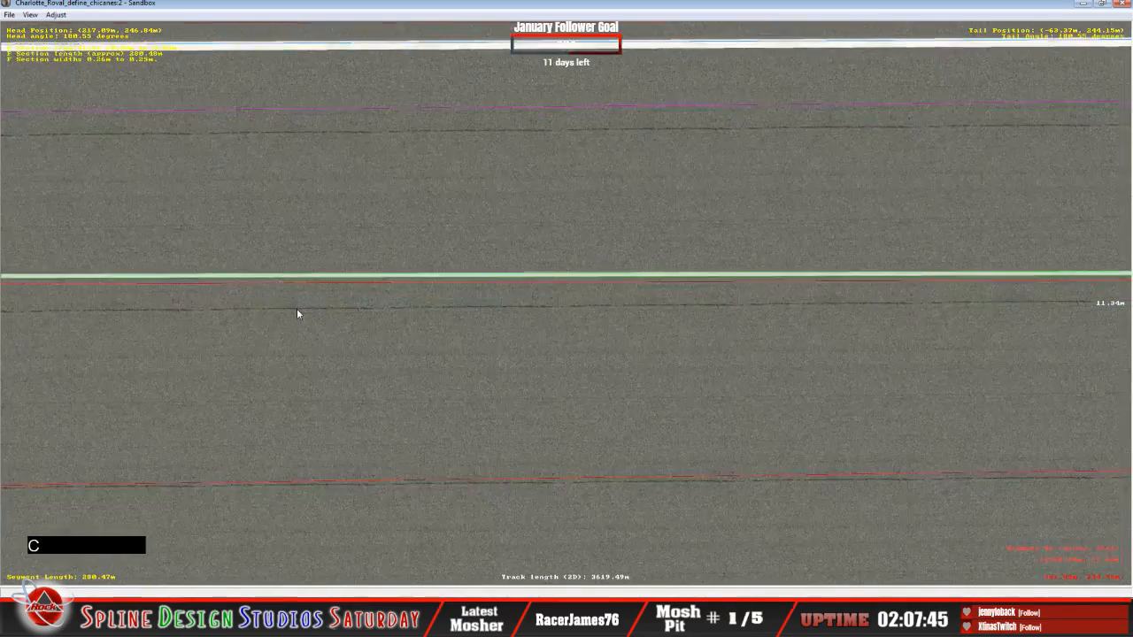
{"action": "key", "text": "c"}
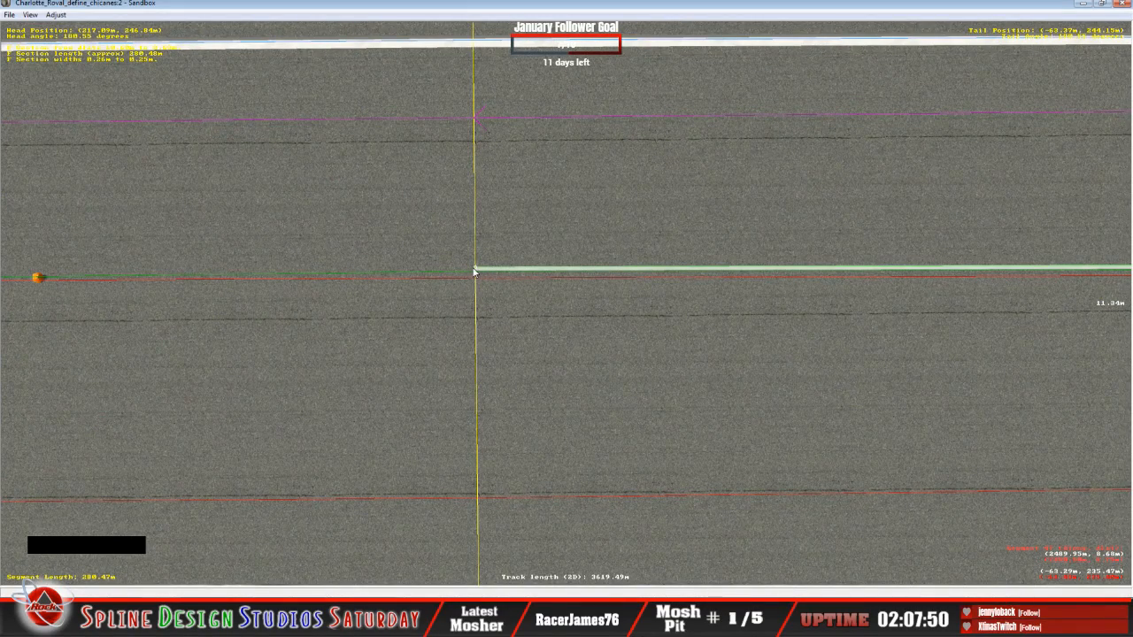
{"action": "key", "text": "c"}
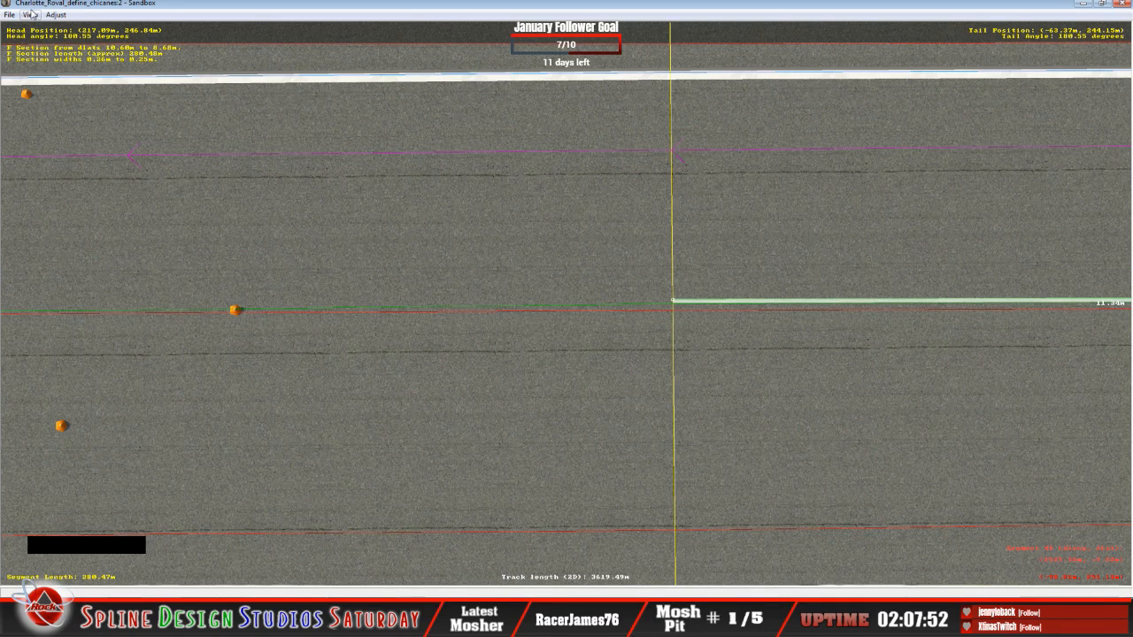
{"action": "left_click", "coordinate": [30, 15]}
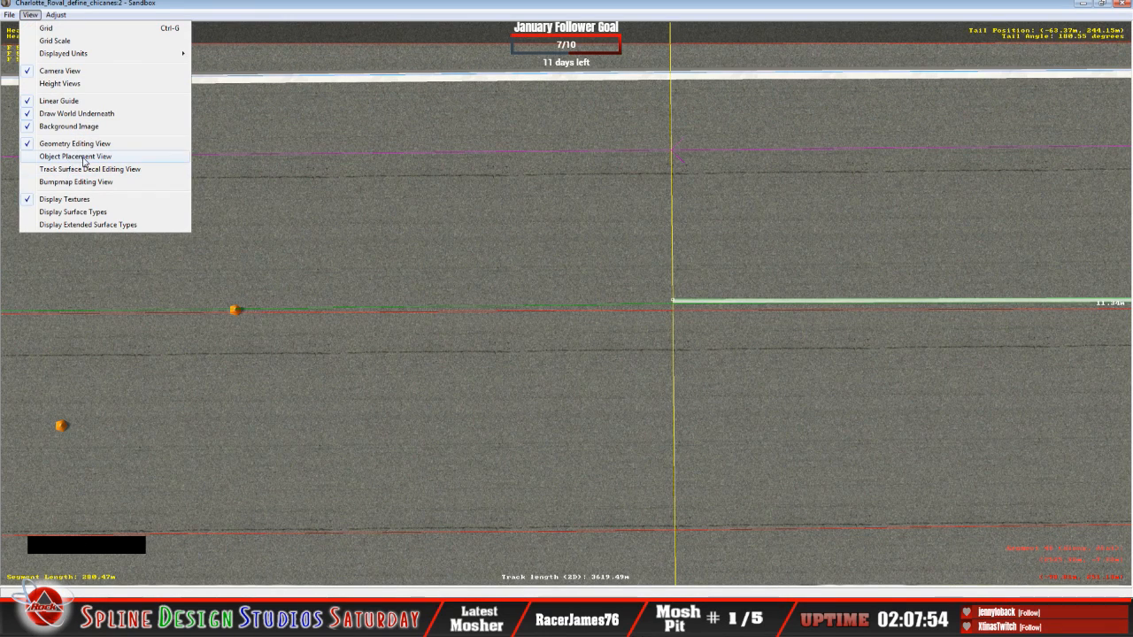
{"action": "left_click", "coordinate": [82, 169]}
{"action": "left_click", "coordinate": [373, 279]}
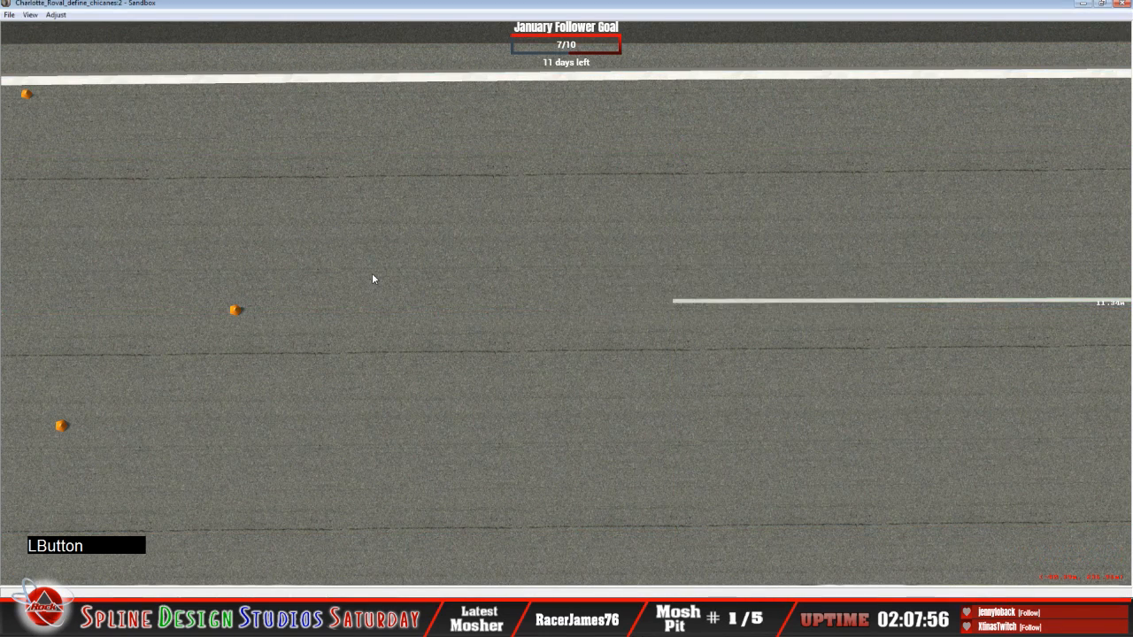
{"action": "right_click", "coordinate": [381, 297]}
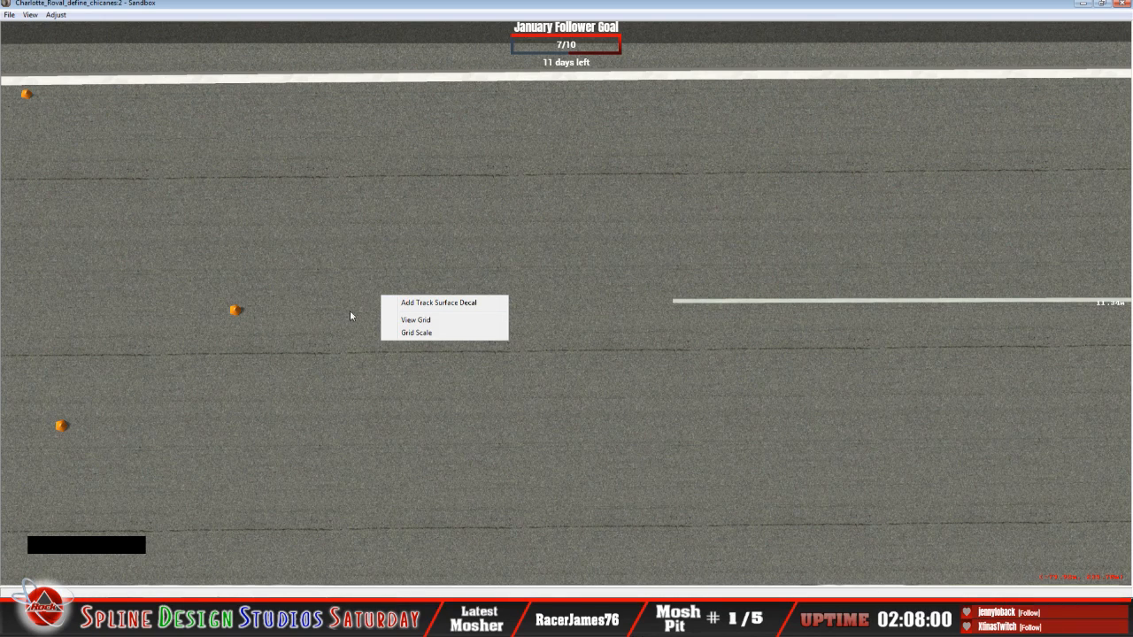
{"action": "left_click", "coordinate": [434, 304]}
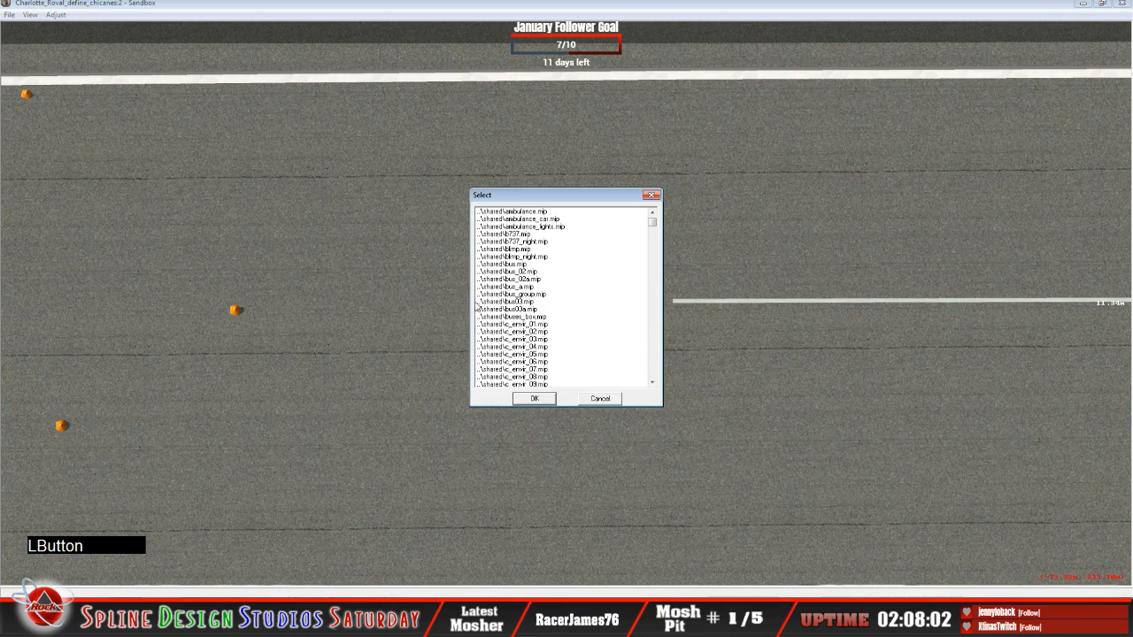
{"action": "left_click_drag", "start_coordinate": [650, 227], "coordinate": [673, 393]}
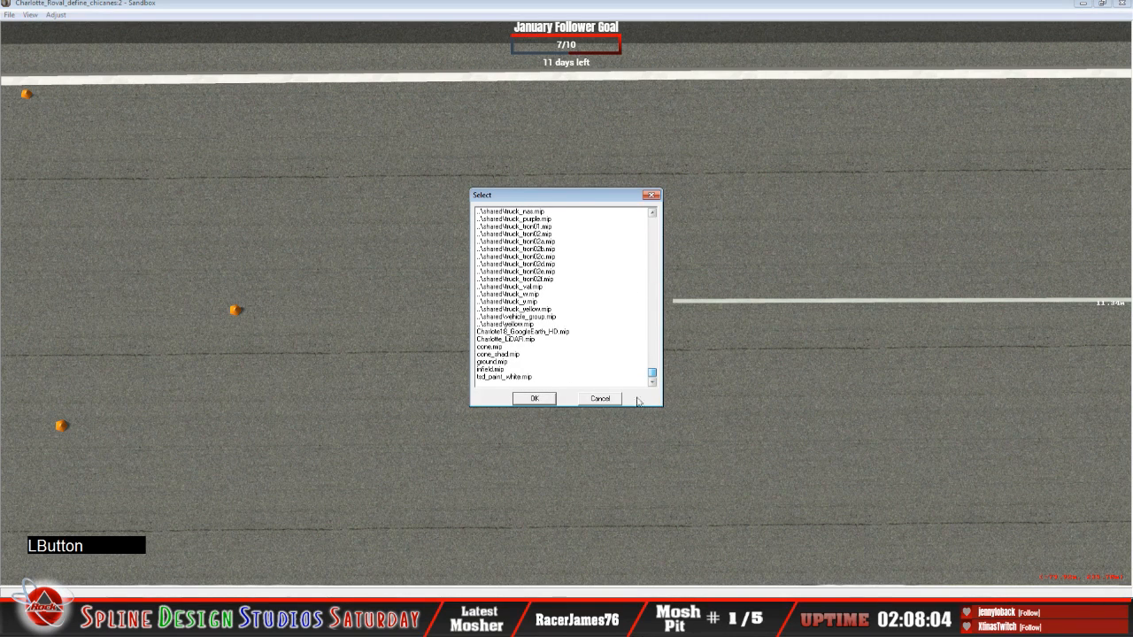
{"action": "left_click", "coordinate": [506, 378]}
{"action": "left_click", "coordinate": [535, 398]}
{"action": "left_click", "coordinate": [383, 296]}
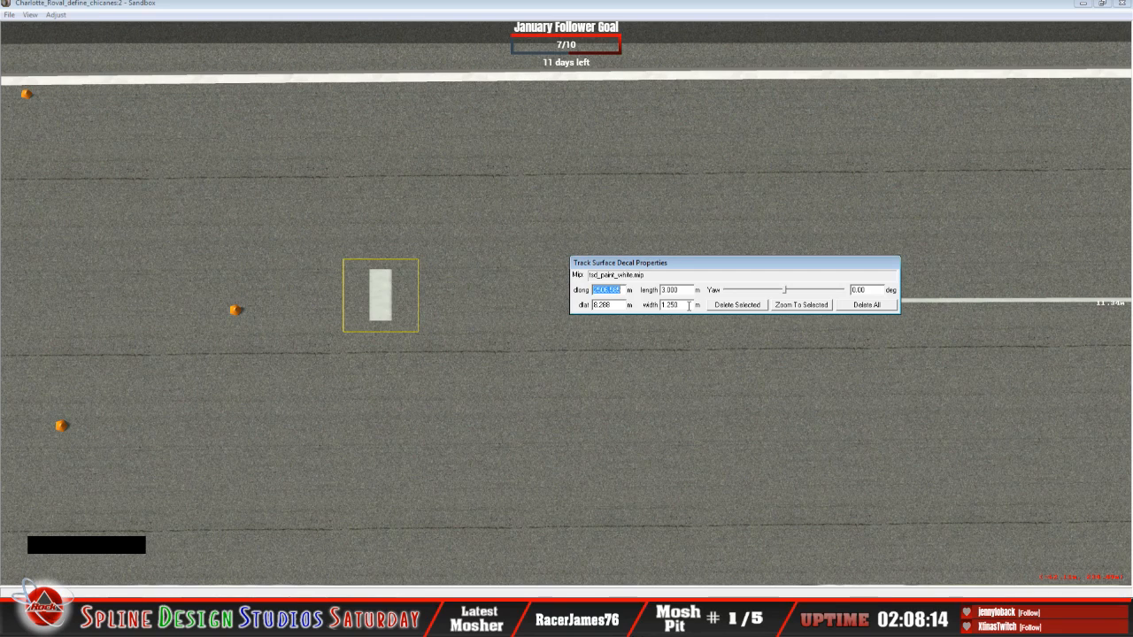
Set the new white paint decal's width to 0.250 m.
{"action": "left_click", "coordinate": [688, 305]}
{"action": "left_click", "coordinate": [663, 304]}
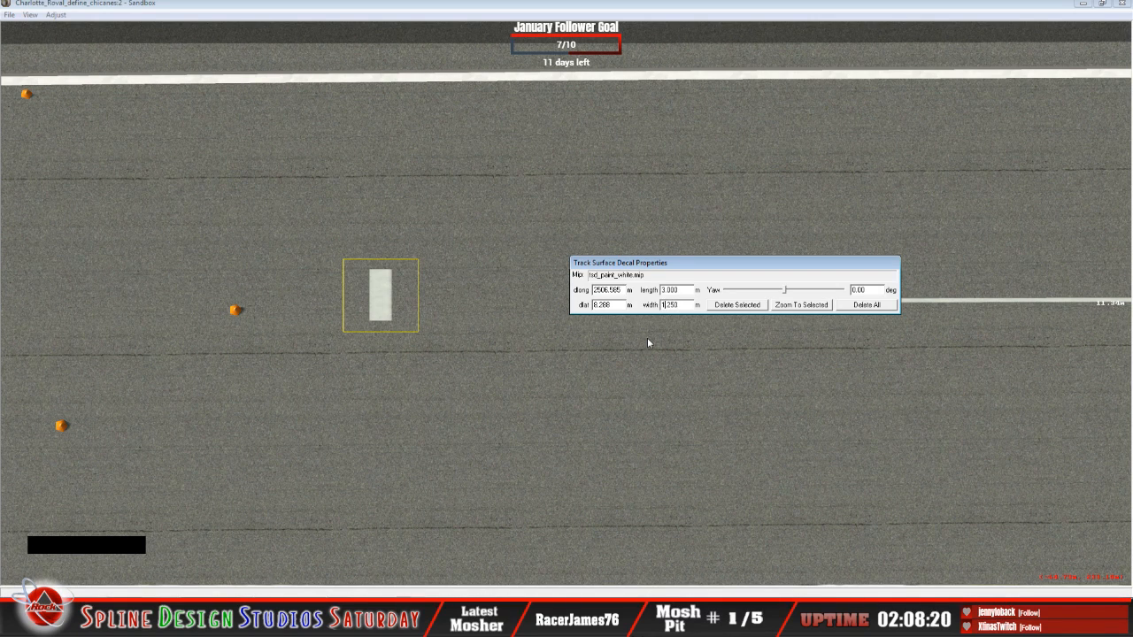
{"action": "key", "text": "BackSpace"}
{"action": "key", "text": "BackSpace"}
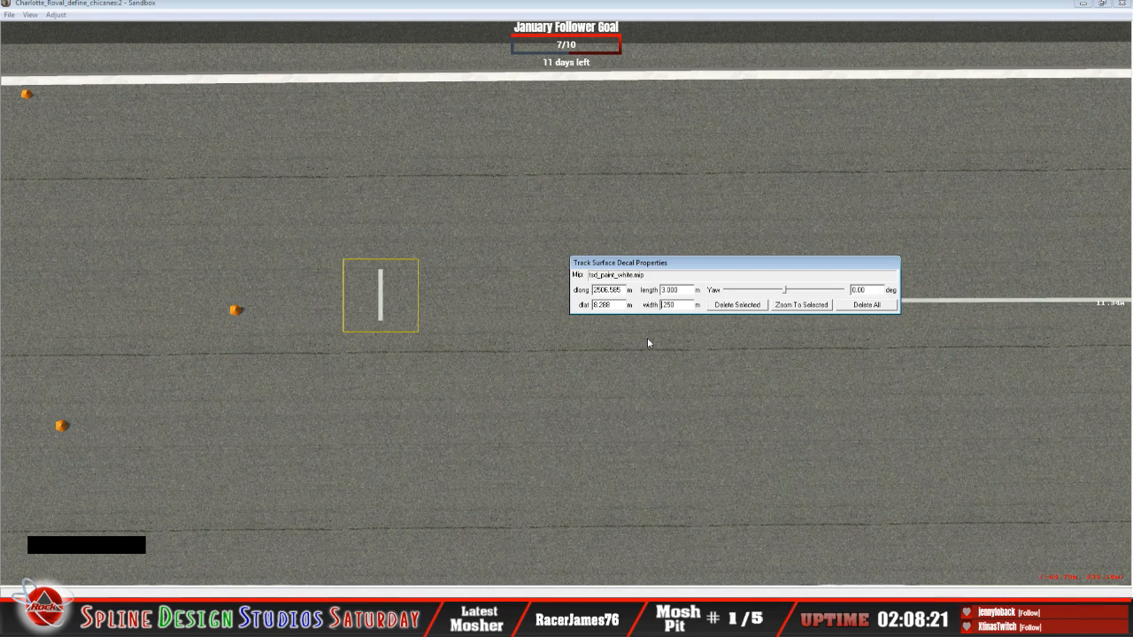
{"action": "type", "text": "0"}
Rotate the white paint decal to a yaw of 90.00 degrees so it runs along the straight.
{"action": "left_click_drag", "start_coordinate": [704, 269], "coordinate": [680, 184]}
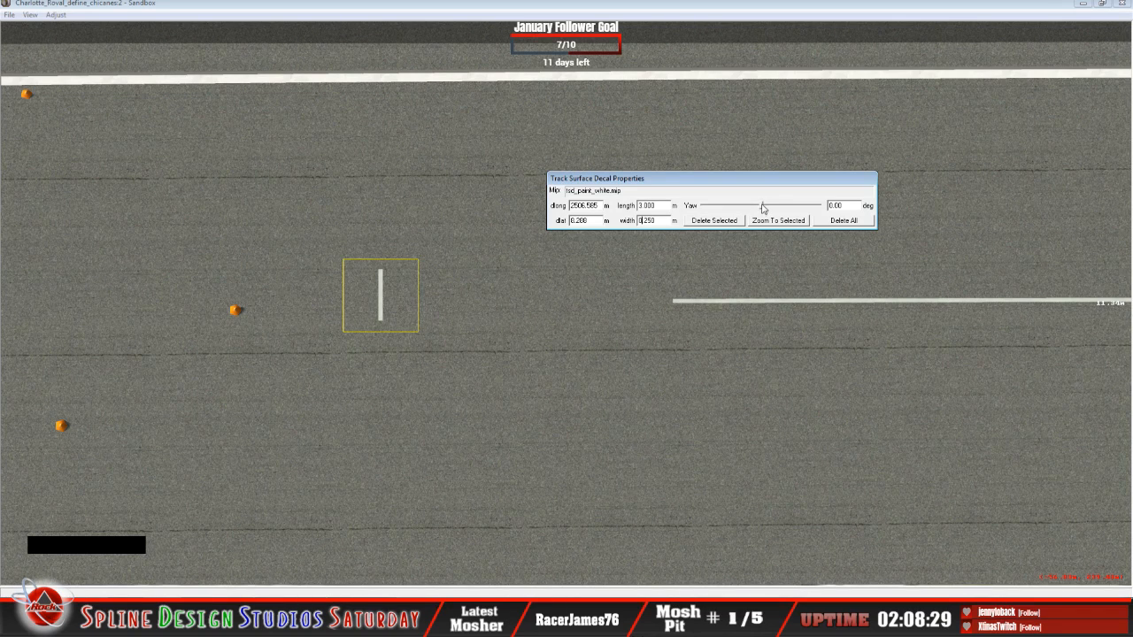
{"action": "left_click_drag", "start_coordinate": [762, 205], "coordinate": [793, 209]}
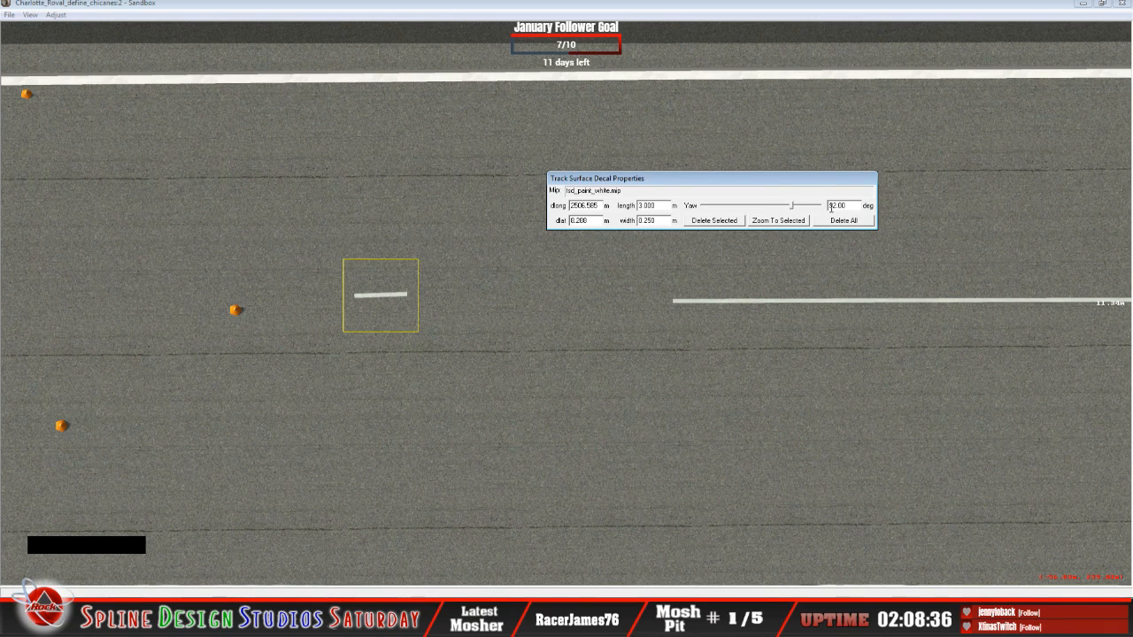
{"action": "left_click", "coordinate": [832, 207]}
{"action": "key", "text": "Delete"}
{"action": "type", "text": "0"}
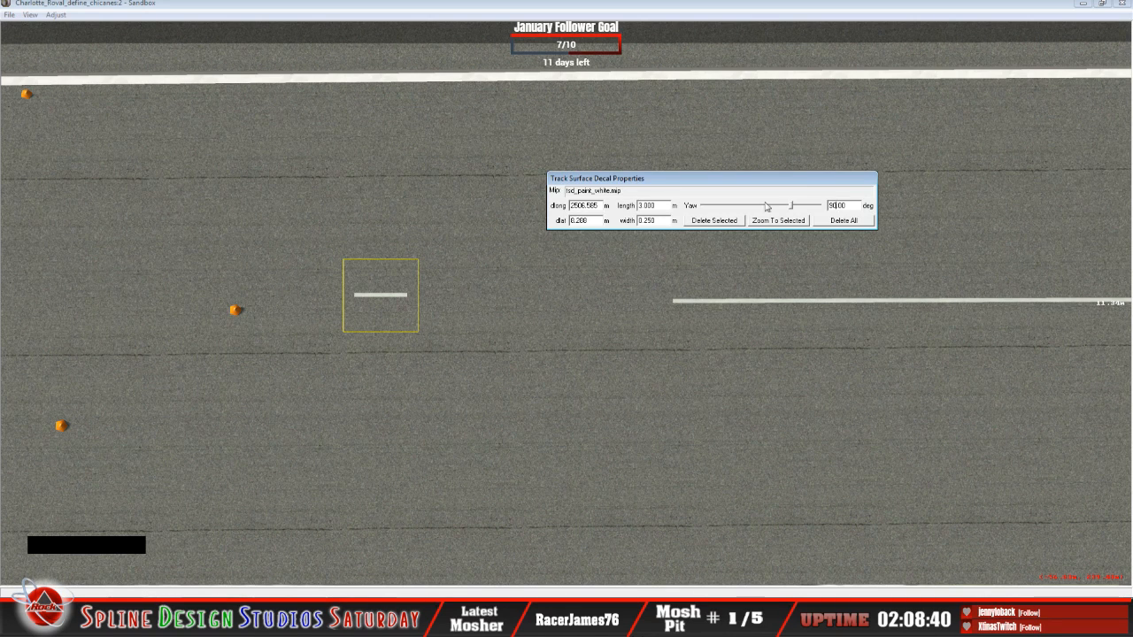
Move the decal beside the middle white line's end and set its length to 10.000 m.
{"action": "mouse_move", "coordinate": [386, 299]}
{"action": "left_mouse_down"}
{"action": "mouse_move", "coordinate": [604, 314]}
{"action": "mouse_move", "coordinate": [647, 306]}
{"action": "left_mouse_up"}
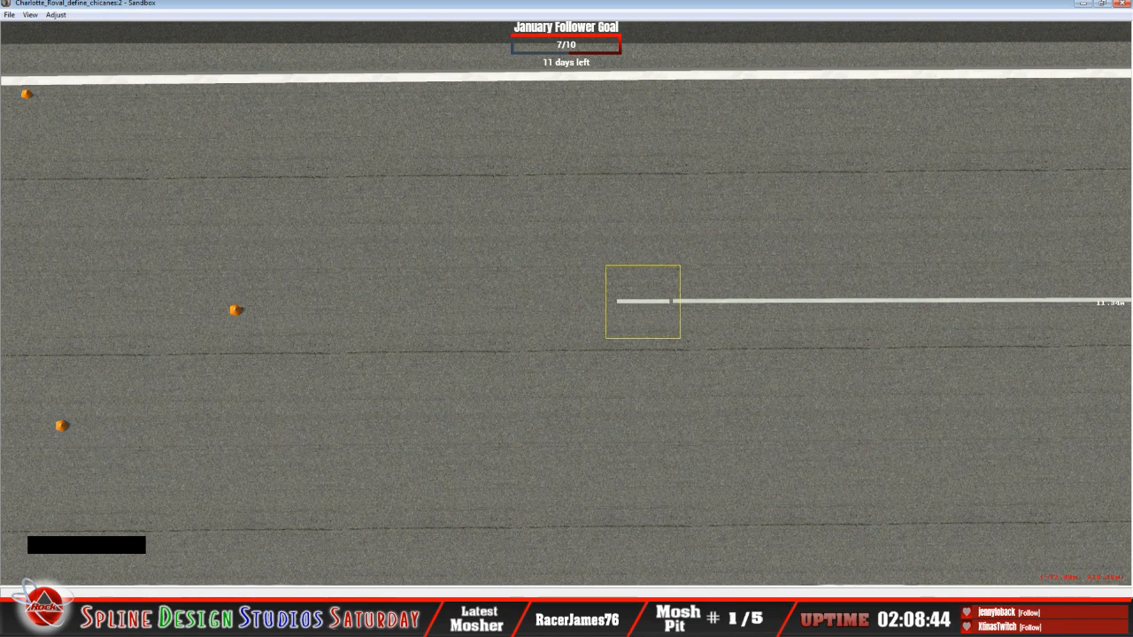
{"action": "left_click", "coordinate": [414, 605]}
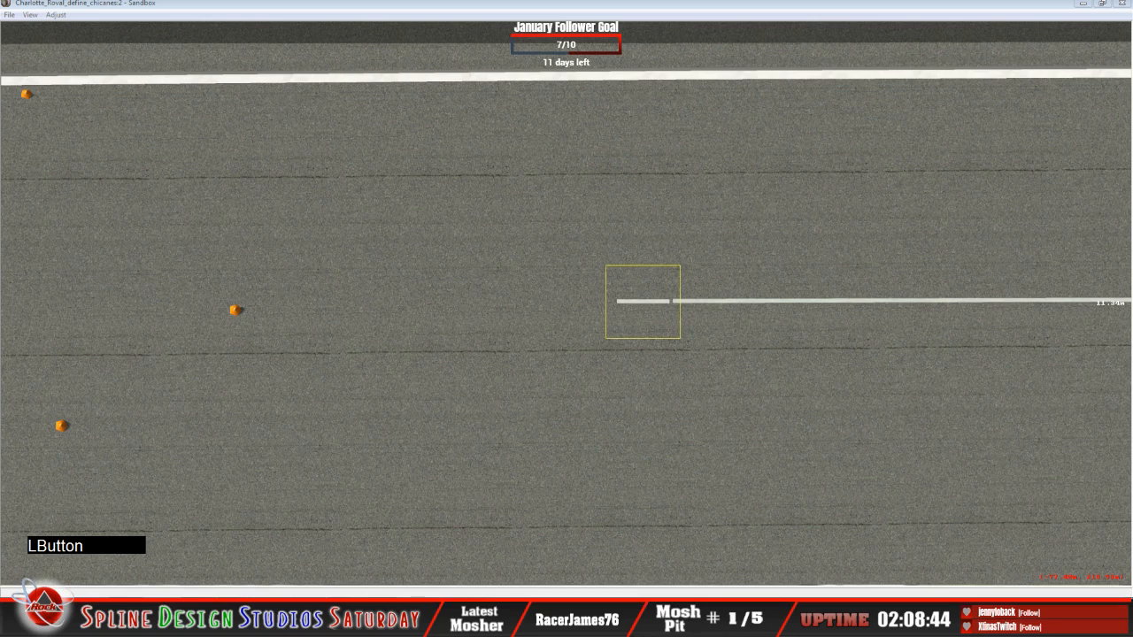
{"action": "left_click", "coordinate": [371, 580]}
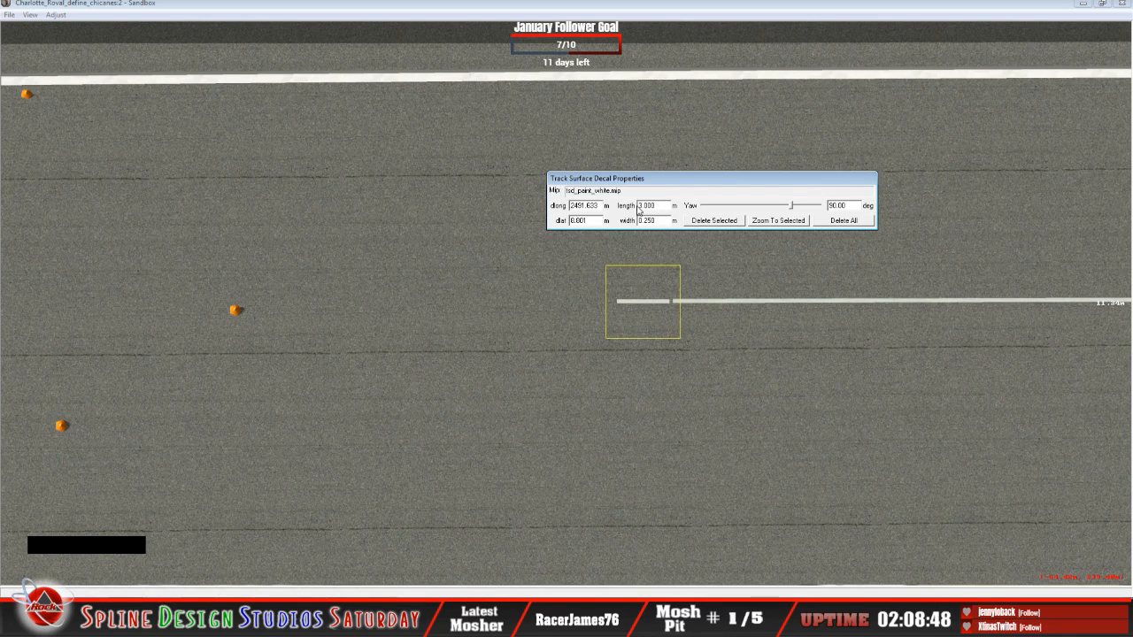
{"action": "key", "text": "Delete"}
{"action": "key", "text": "Delete"}
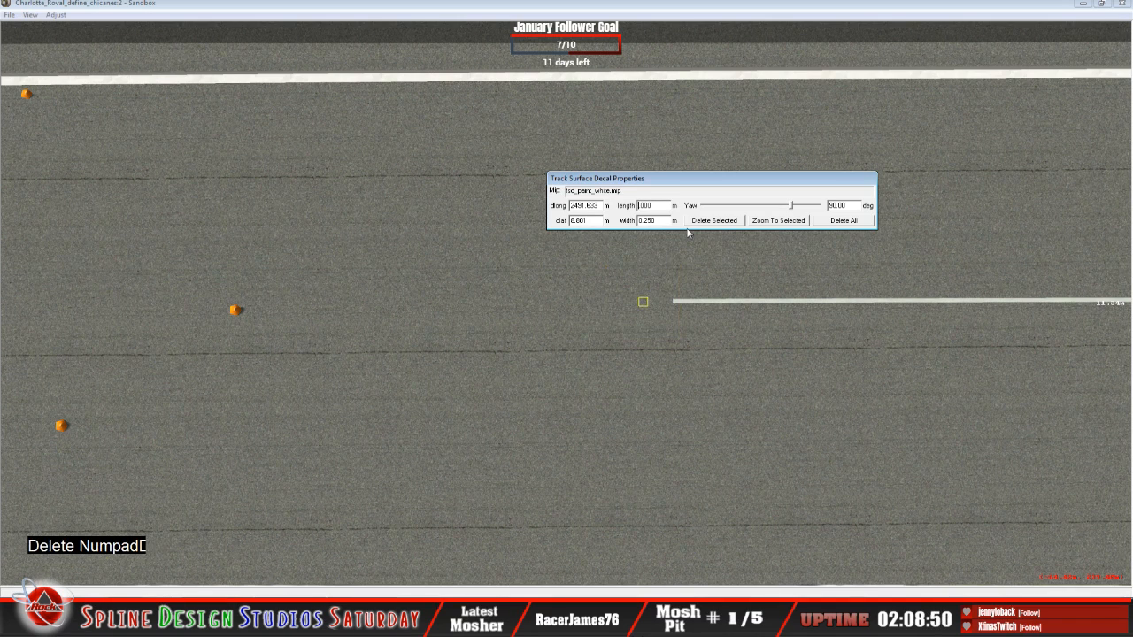
{"action": "type", "text": "10"}
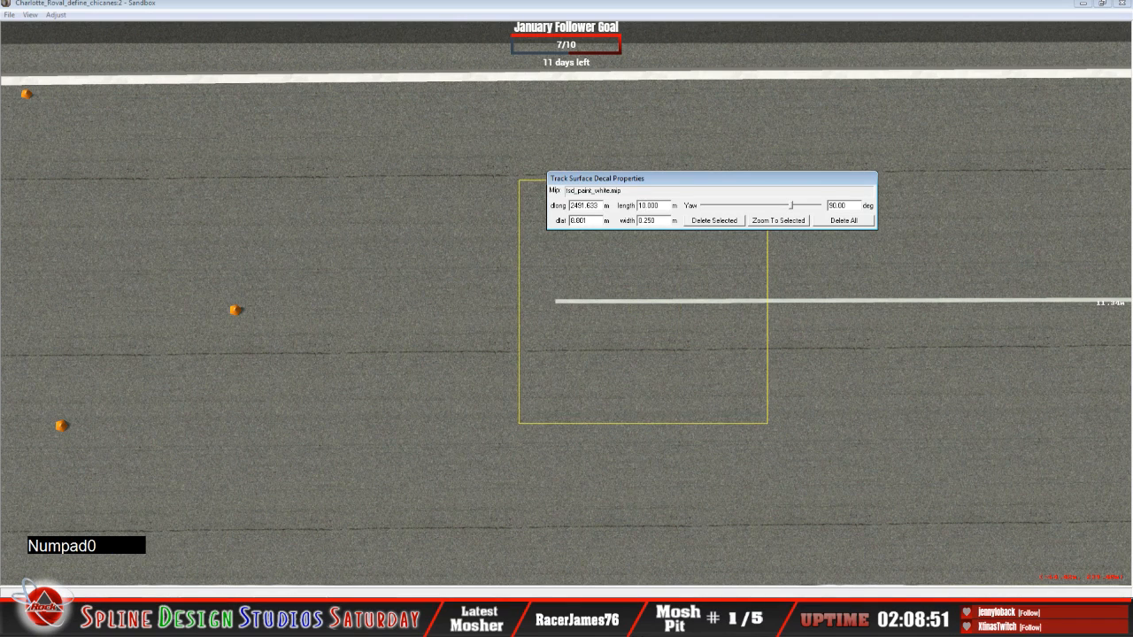
Move the decal into the gap between the cone and the middle white line, and extend its length to 25.000 m.
{"action": "left_click_drag", "start_coordinate": [687, 305], "coordinate": [522, 309]}
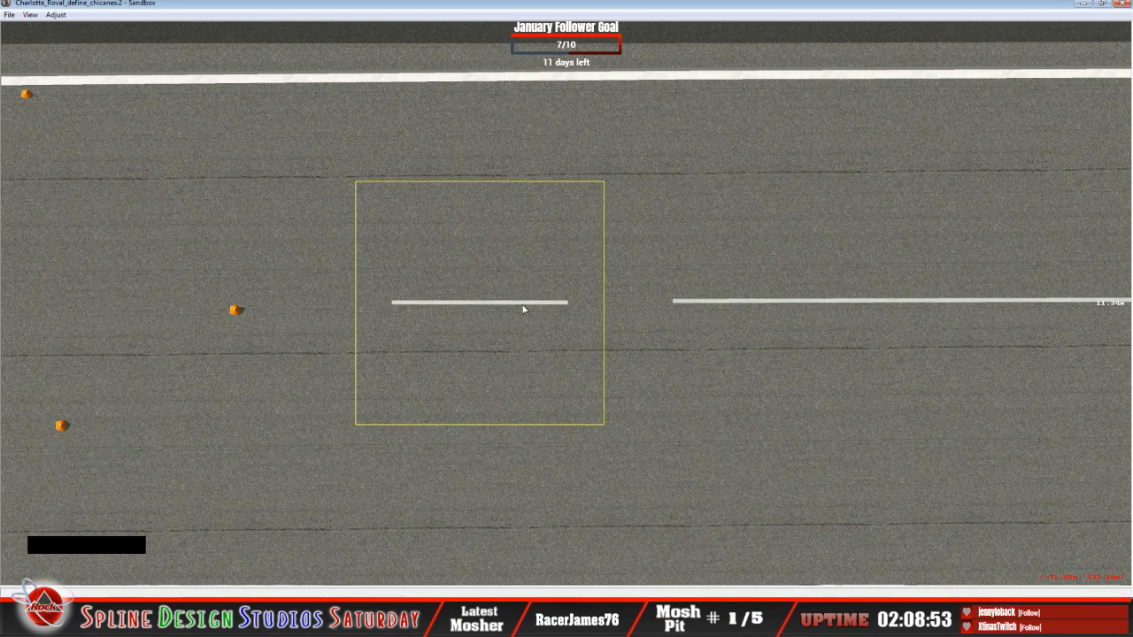
{"action": "left_click", "coordinate": [373, 593]}
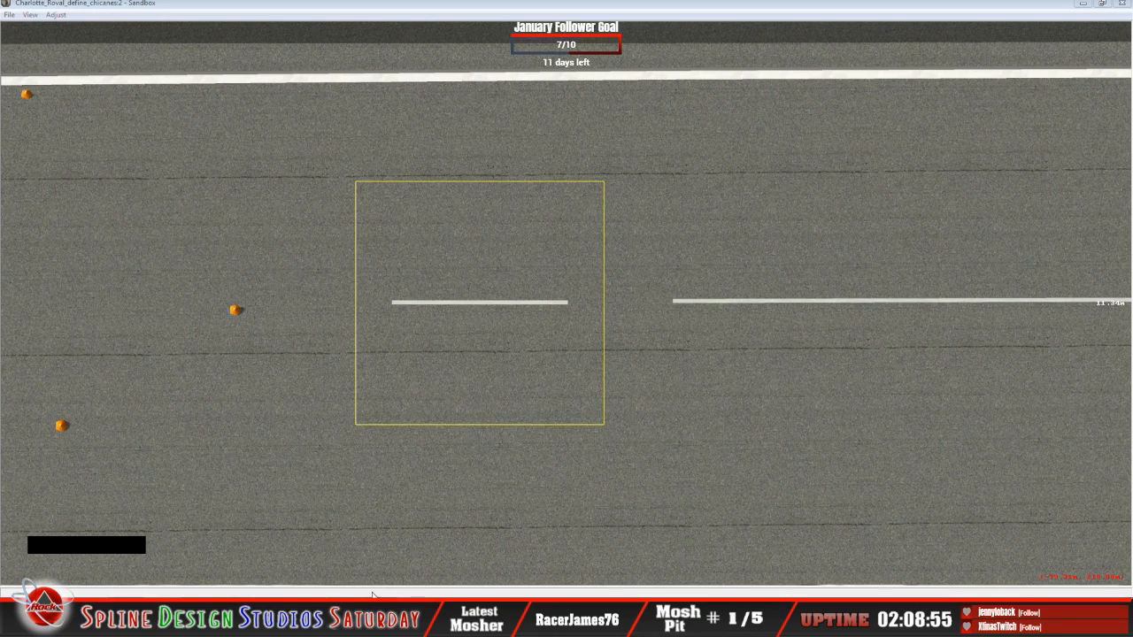
{"action": "left_click", "coordinate": [676, 292]}
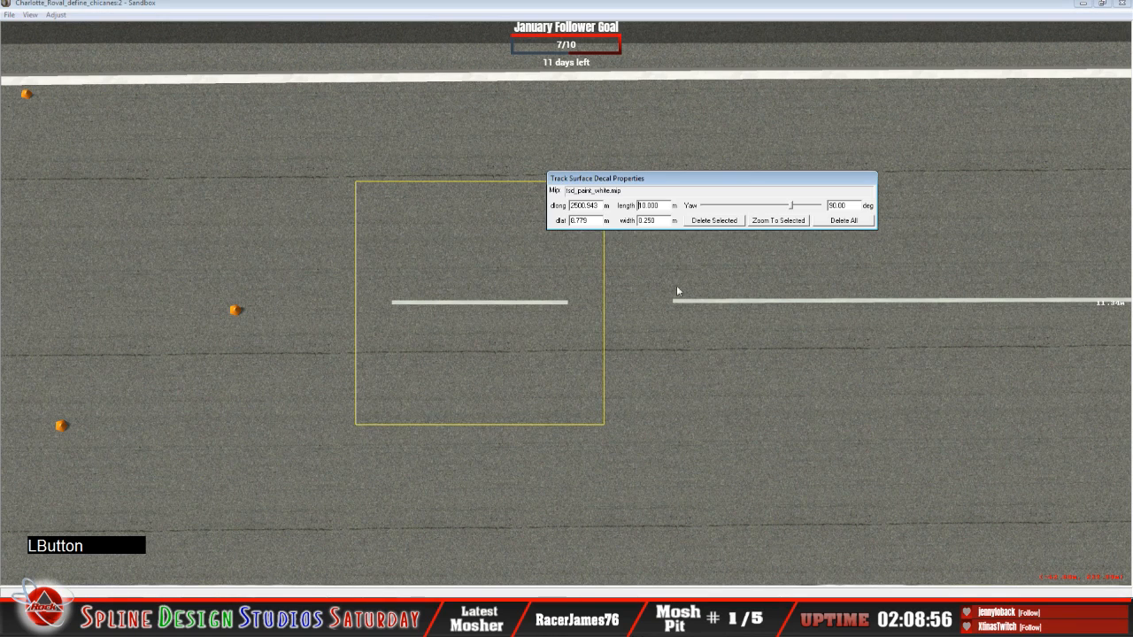
{"action": "left_click", "coordinate": [645, 205]}
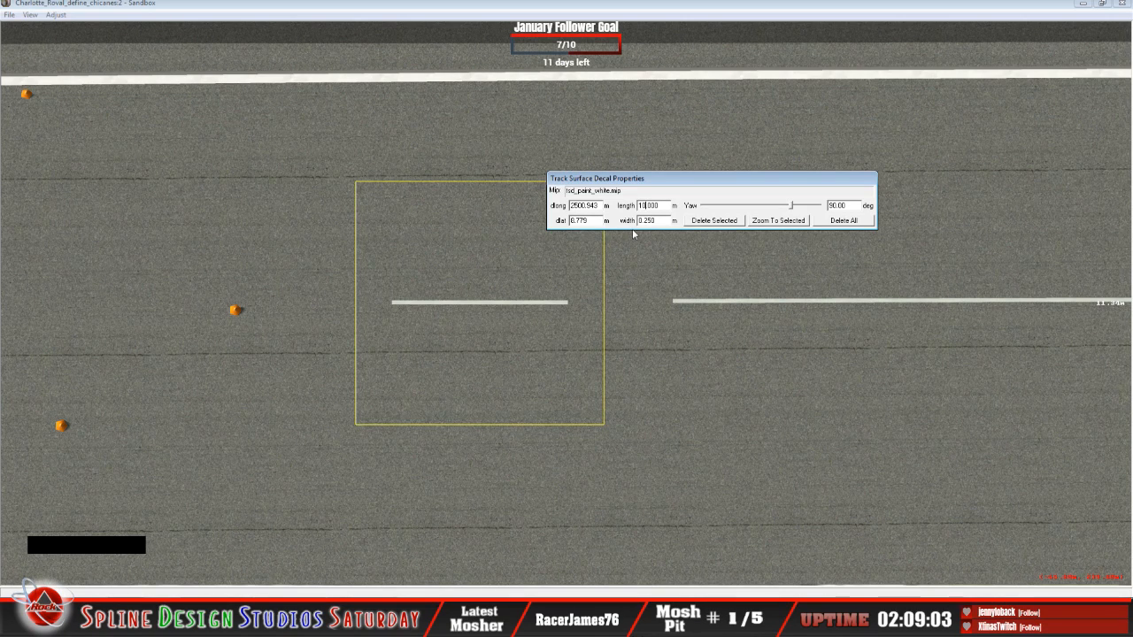
{"action": "key", "text": "BackSpace"}
{"action": "type", "text": "5"}
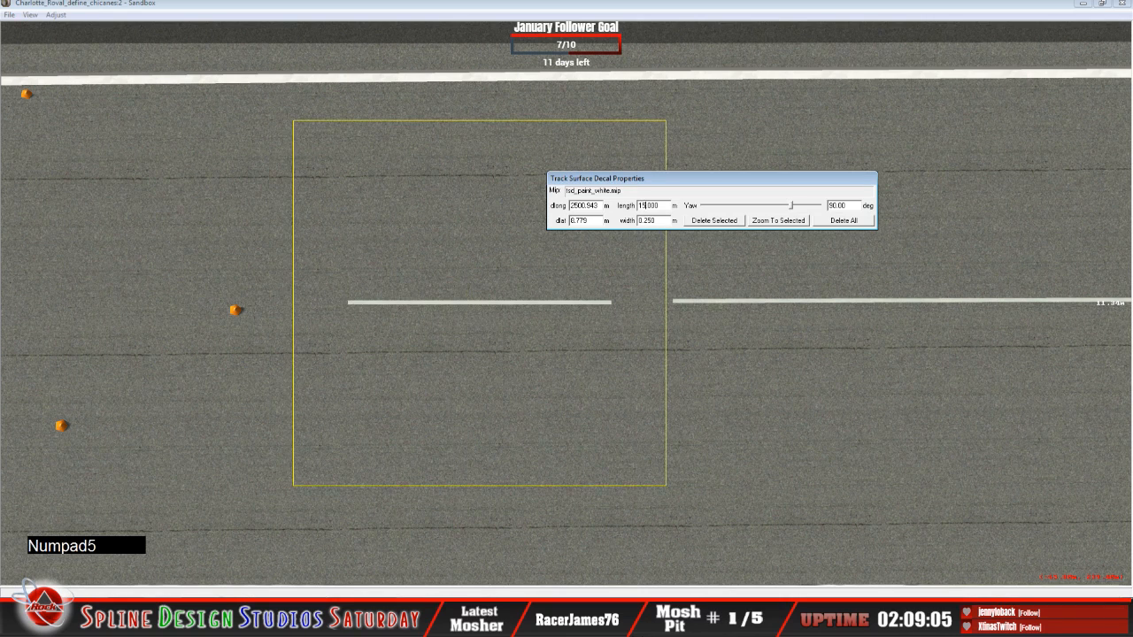
{"action": "key", "text": "BackSpace"}
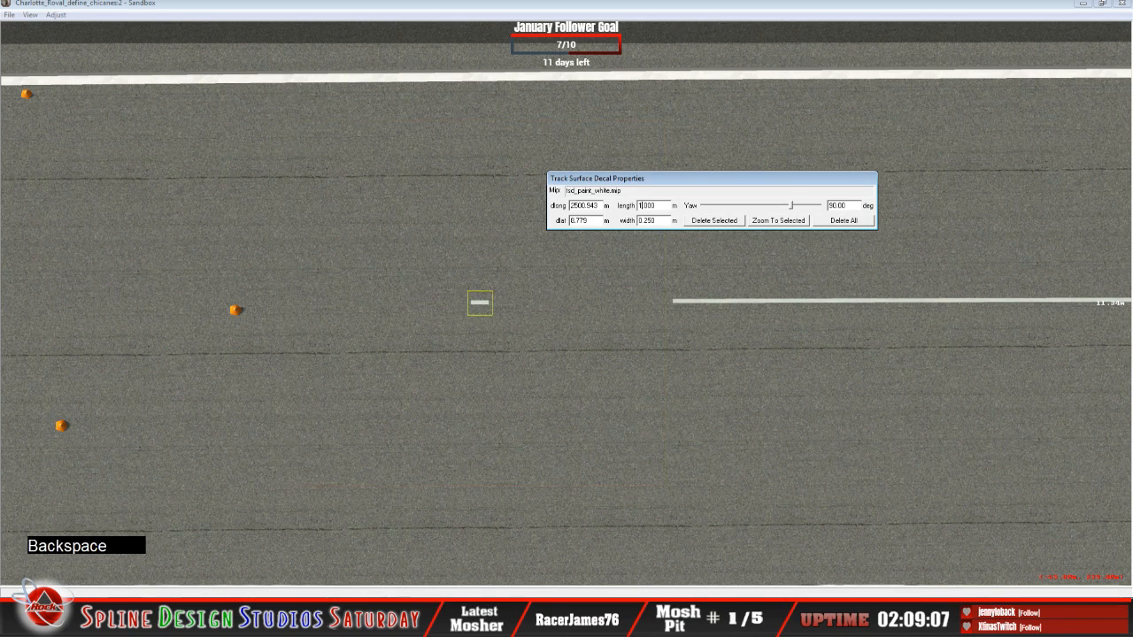
{"action": "key", "text": "BackSpace"}
{"action": "type", "text": "20"}
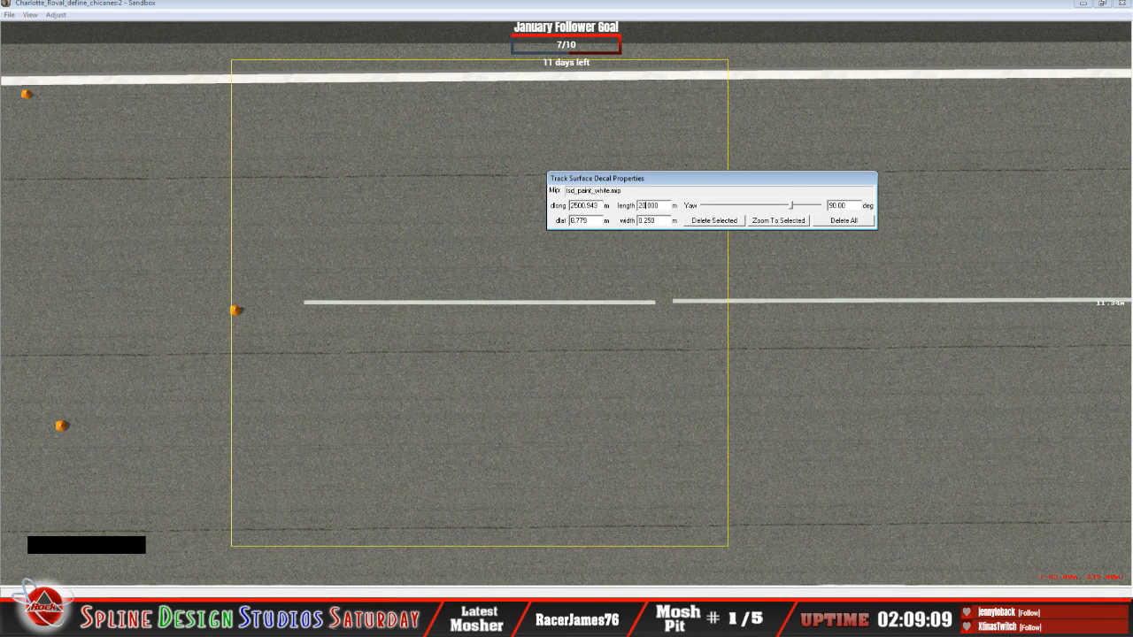
{"action": "key", "text": "BackSpace"}
{"action": "type", "text": "5"}
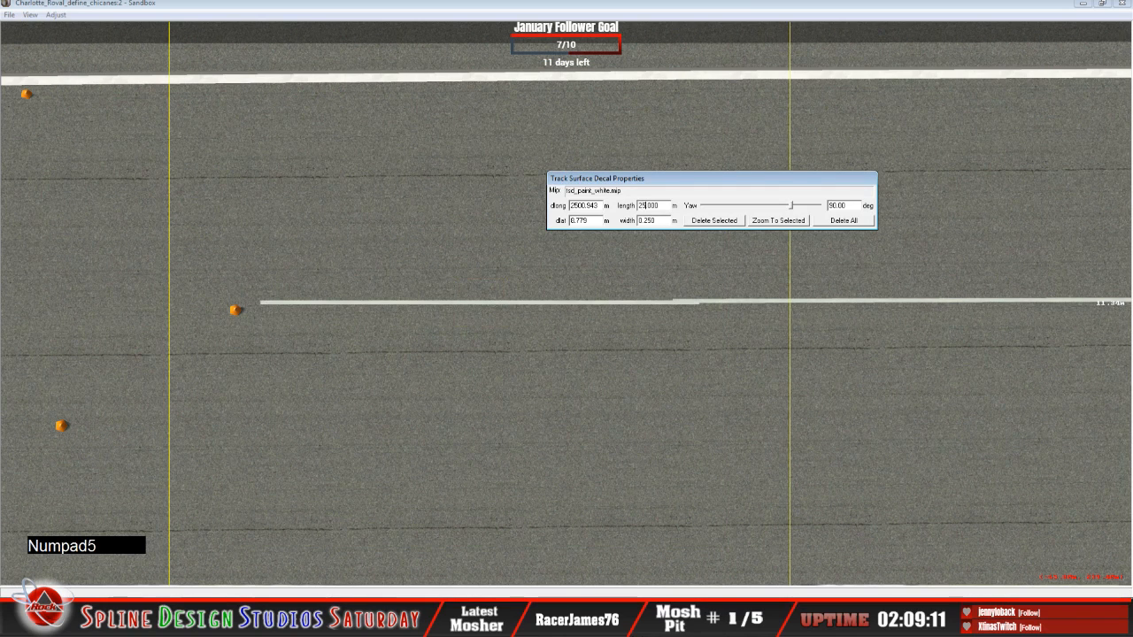
{"action": "left_click_drag", "start_coordinate": [523, 305], "coordinate": [503, 306]}
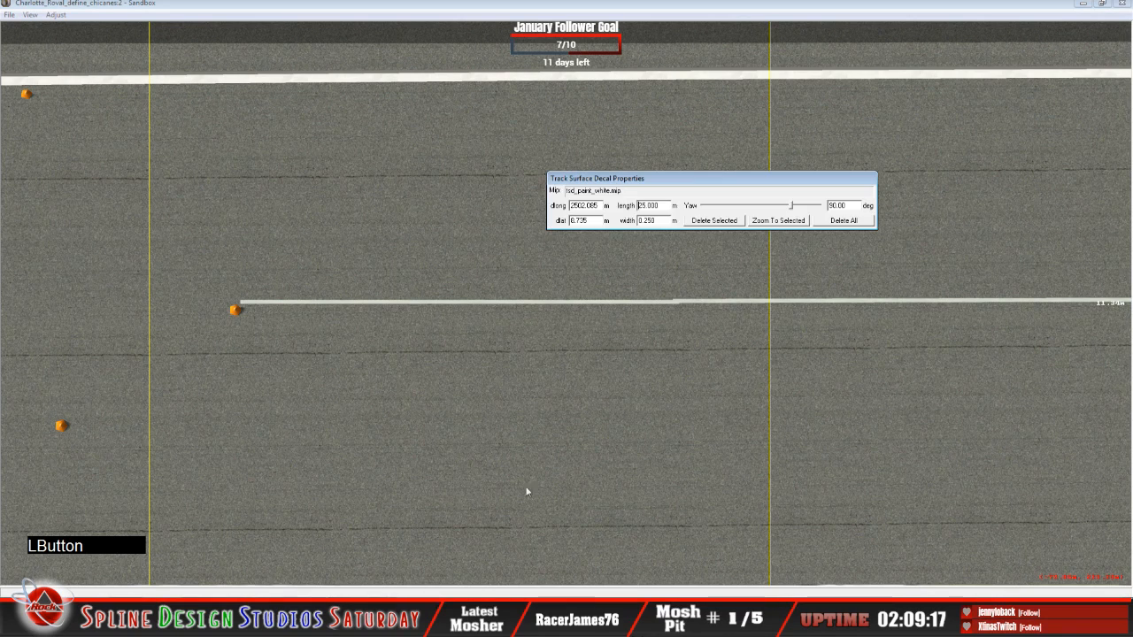
Set the decal's length to 24.000 m, align it flush with the middle white line's end, and bring up the camera view.
{"action": "left_click", "coordinate": [644, 205]}
{"action": "type", "text": "3"}
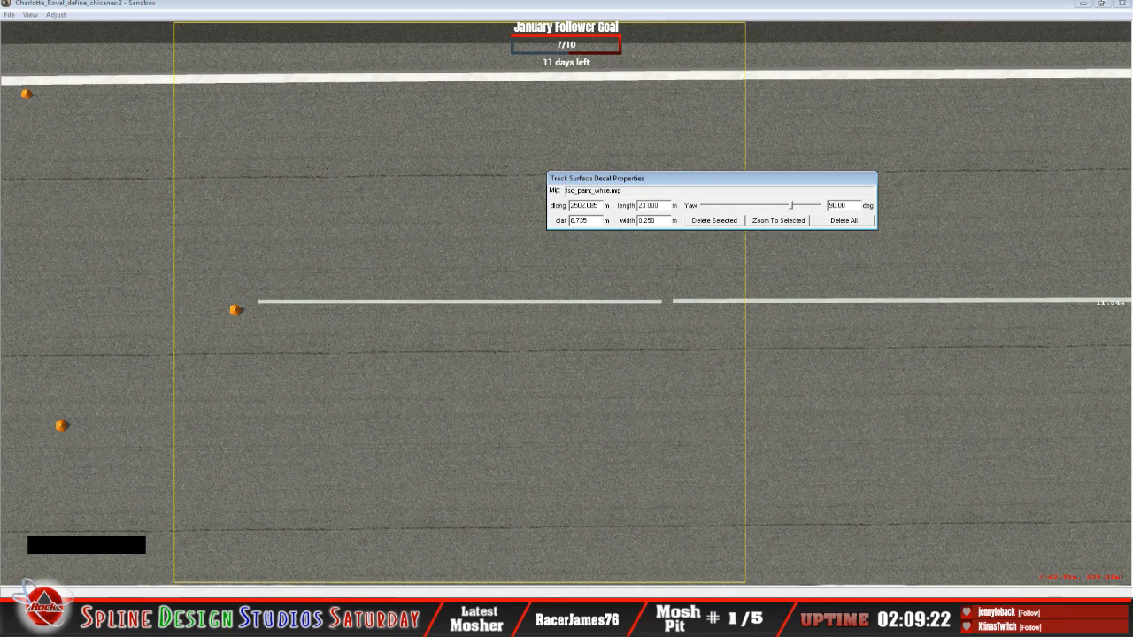
{"action": "key", "text": "BackSpace"}
{"action": "type", "text": "4"}
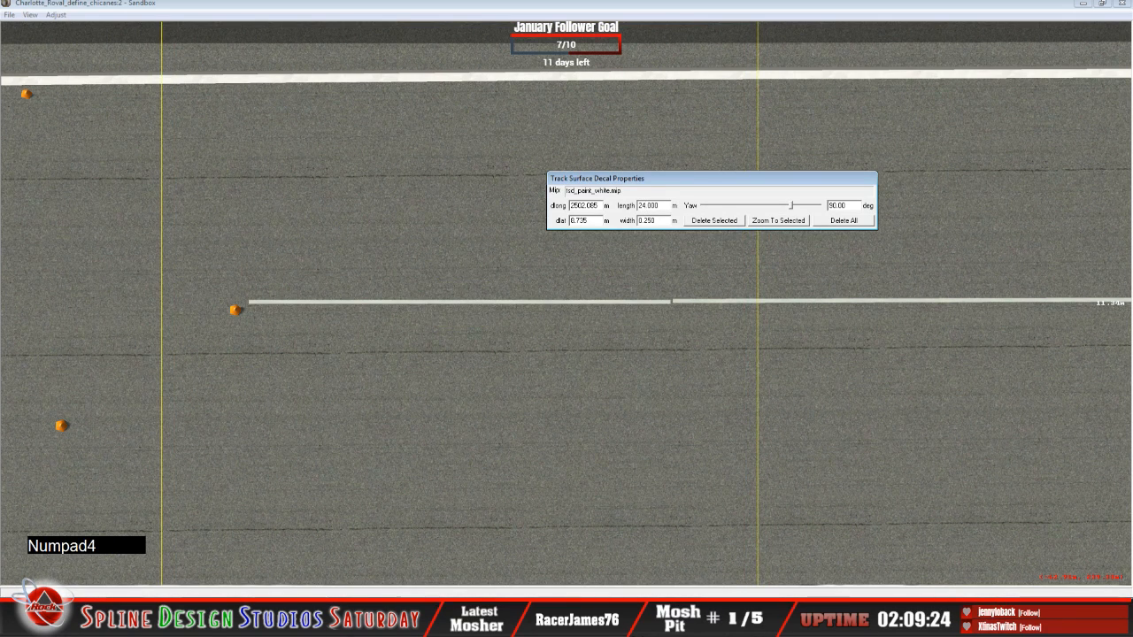
{"action": "left_click", "coordinate": [500, 305]}
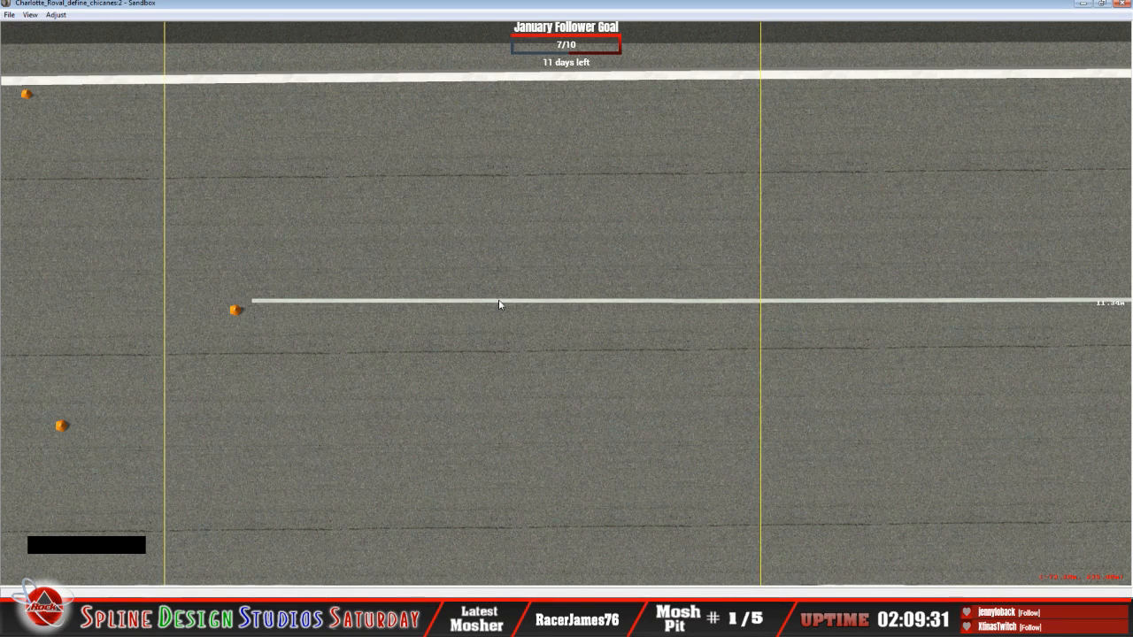
{"action": "left_click", "coordinate": [395, 549]}
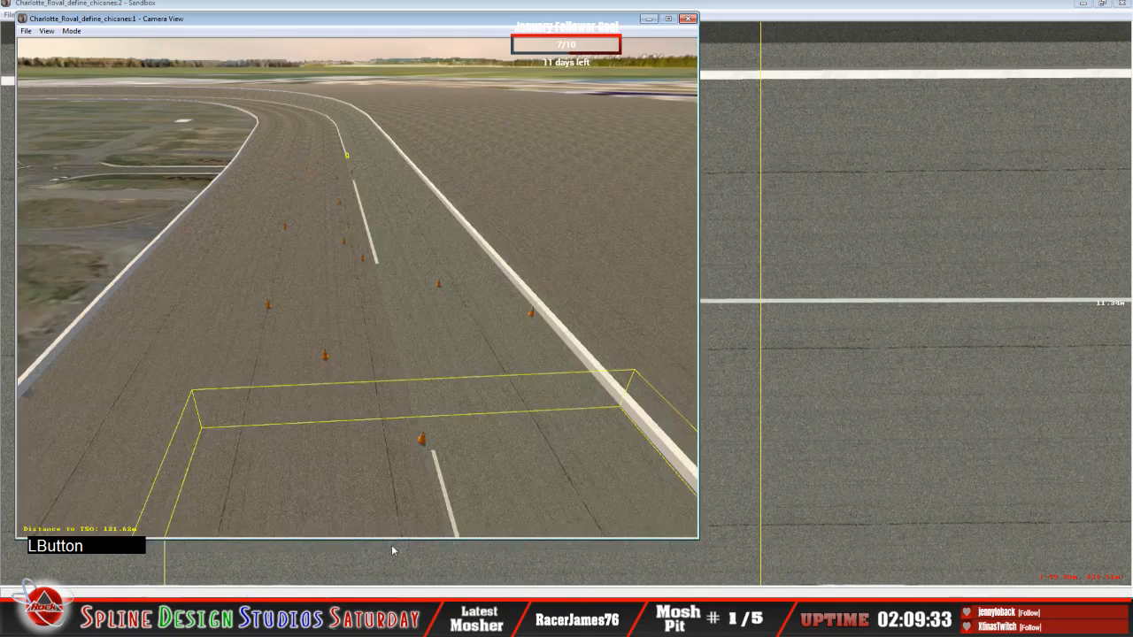
Fly the camera in slew mode down to the white centre line and examine the joint between its two decals.
{"action": "left_click", "coordinate": [82, 35]}
{"action": "left_click", "coordinate": [82, 57]}
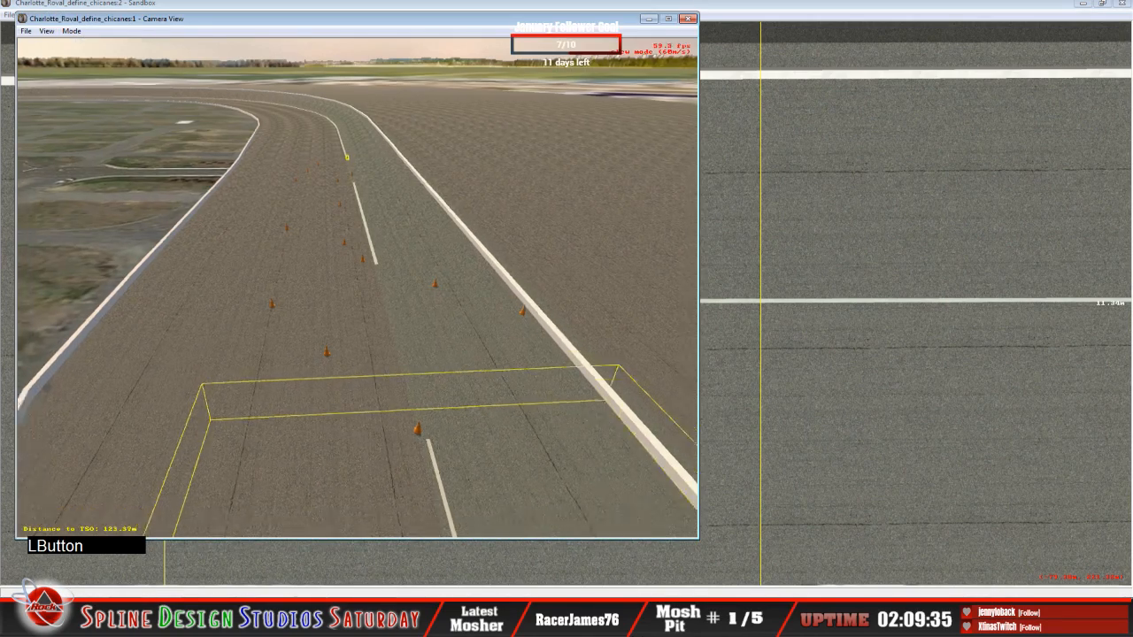
{"action": "right_click", "coordinate": [356, 288]}
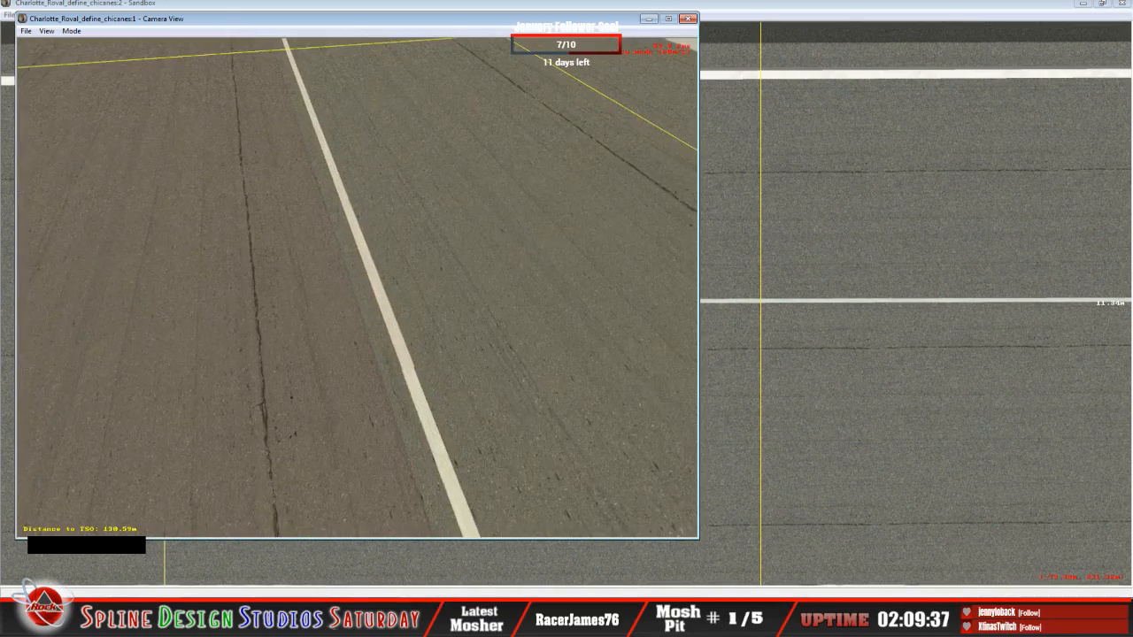
{"action": "left_click", "coordinate": [356, 288]}
{"action": "right_click", "coordinate": [356, 288]}
{"action": "right_click", "coordinate": [357, 288]}
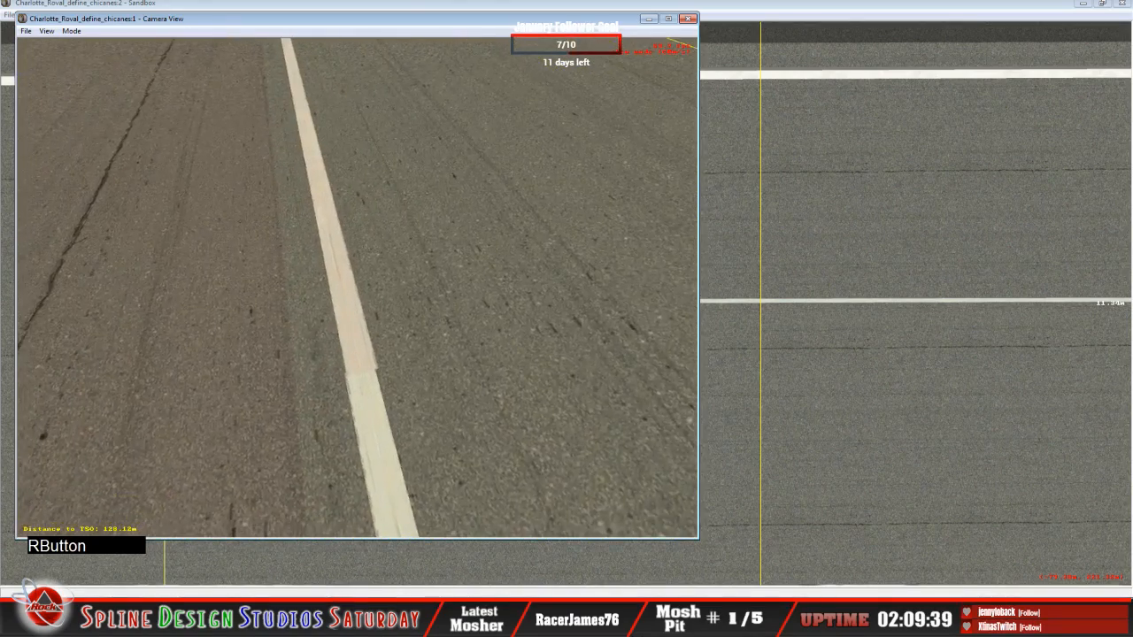
{"action": "right_click", "coordinate": [357, 287]}
{"action": "left_click", "coordinate": [357, 287]}
{"action": "right_click", "coordinate": [357, 288]}
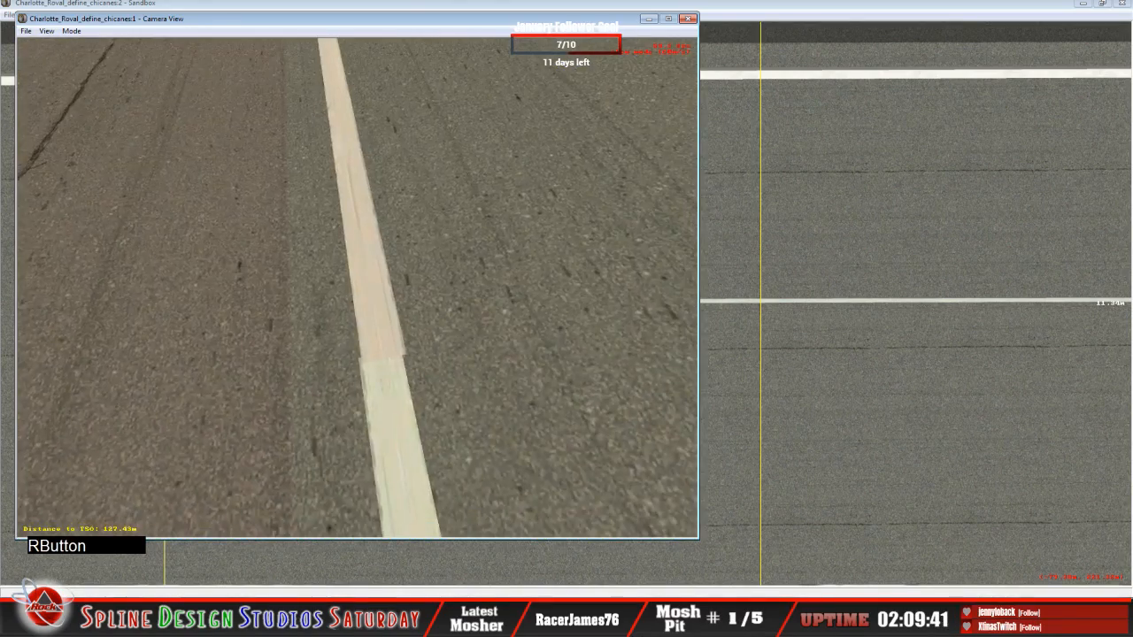
{"action": "left_click", "coordinate": [356, 288]}
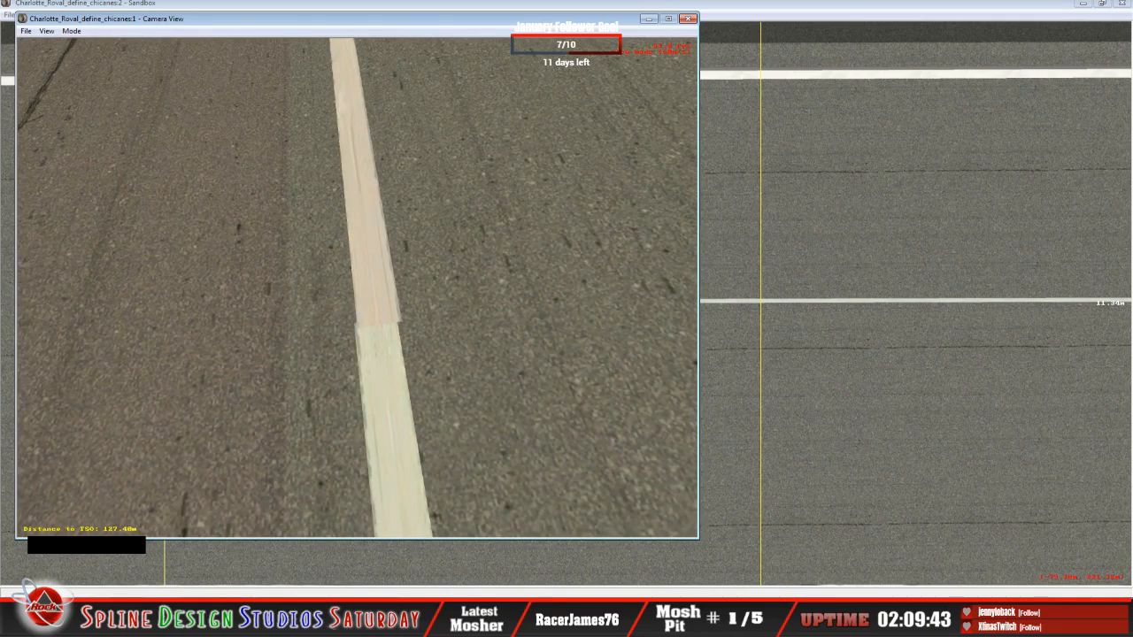
{"action": "left_click", "coordinate": [357, 288]}
{"action": "right_click", "coordinate": [356, 287]}
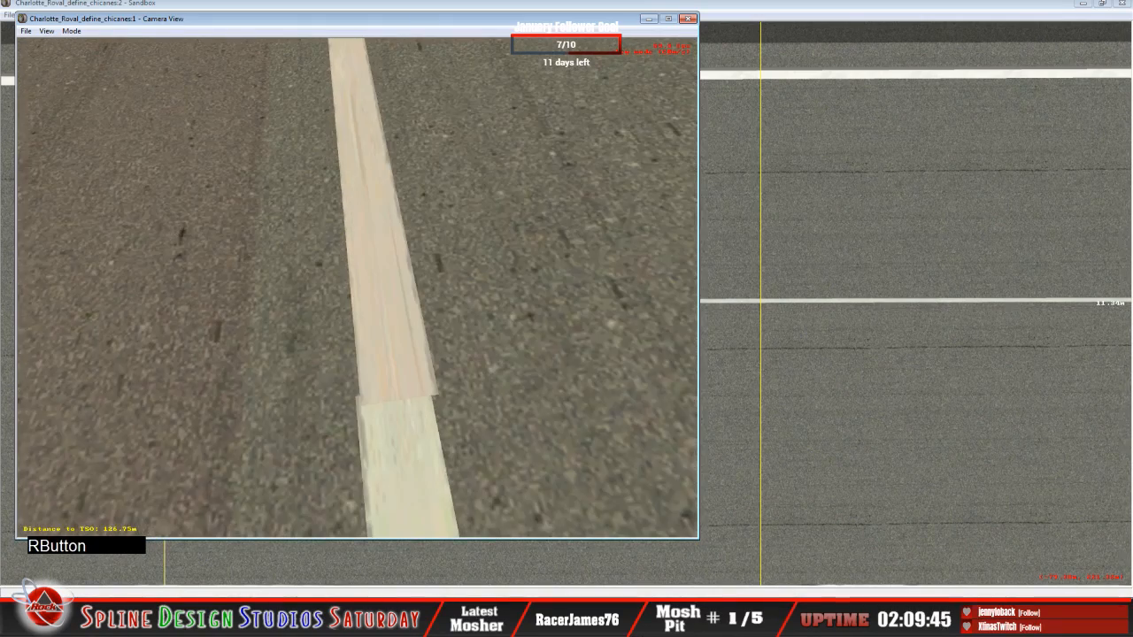
{"action": "left_click", "coordinate": [356, 288]}
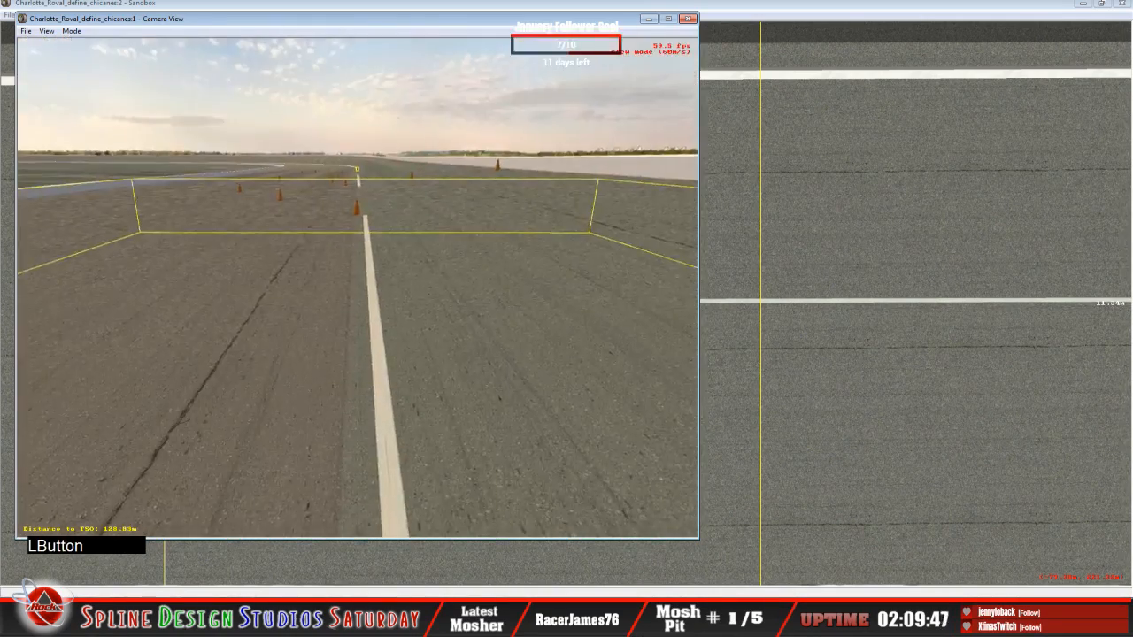
{"action": "right_click_drag", "start_coordinate": [356, 288], "coordinate": [357, 333]}
{"action": "key", "text": "space"}
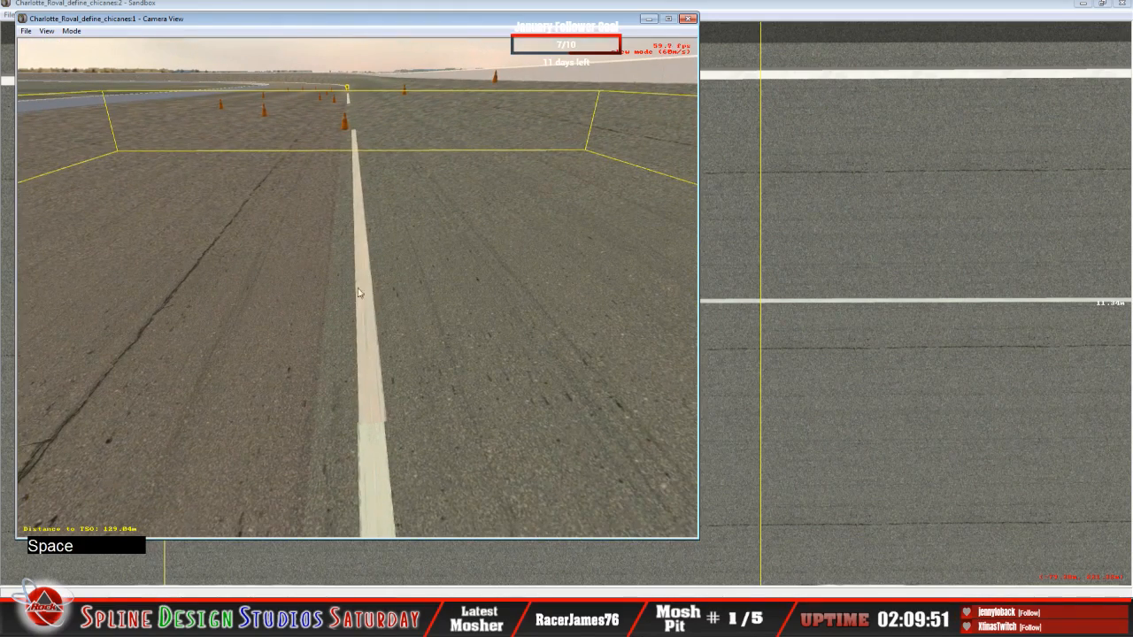
Return to slew mode and inspect the decal joint in close-up from almost directly above.
{"action": "left_click", "coordinate": [364, 618]}
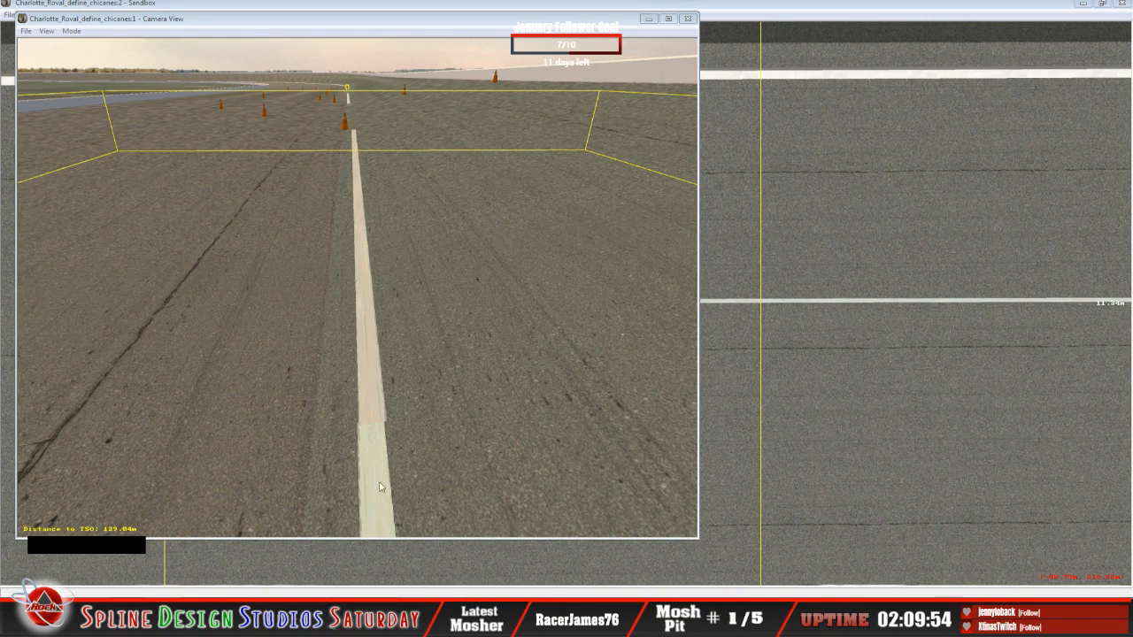
{"action": "left_click", "coordinate": [71, 31]}
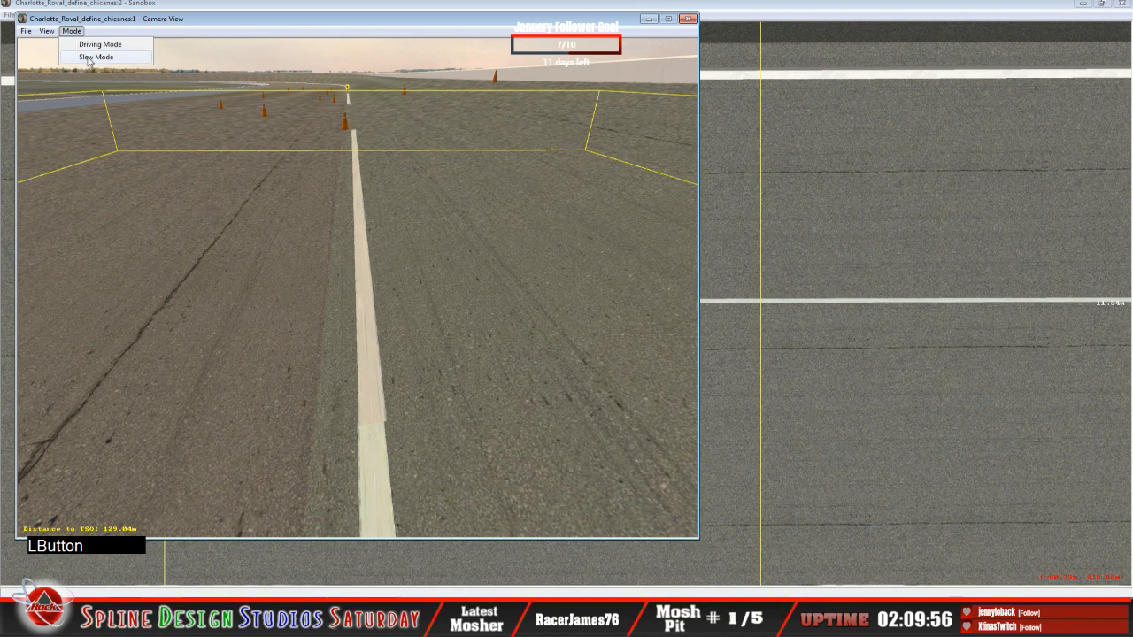
{"action": "left_click", "coordinate": [88, 57]}
{"action": "right_click", "coordinate": [357, 288]}
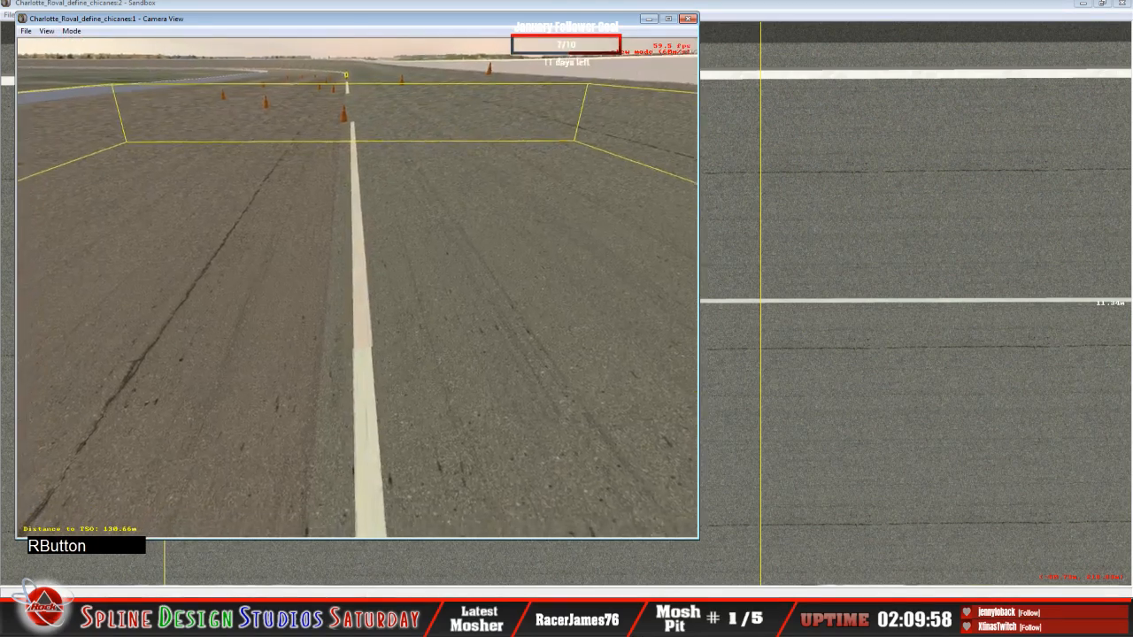
{"action": "right_click_drag", "start_coordinate": [357, 287], "coordinate": [358, 287]}
{"action": "left_click_drag", "start_coordinate": [358, 287], "coordinate": [358, 288]}
{"action": "right_click_drag", "start_coordinate": [357, 288], "coordinate": [360, 293]}
{"action": "key", "text": "space"}
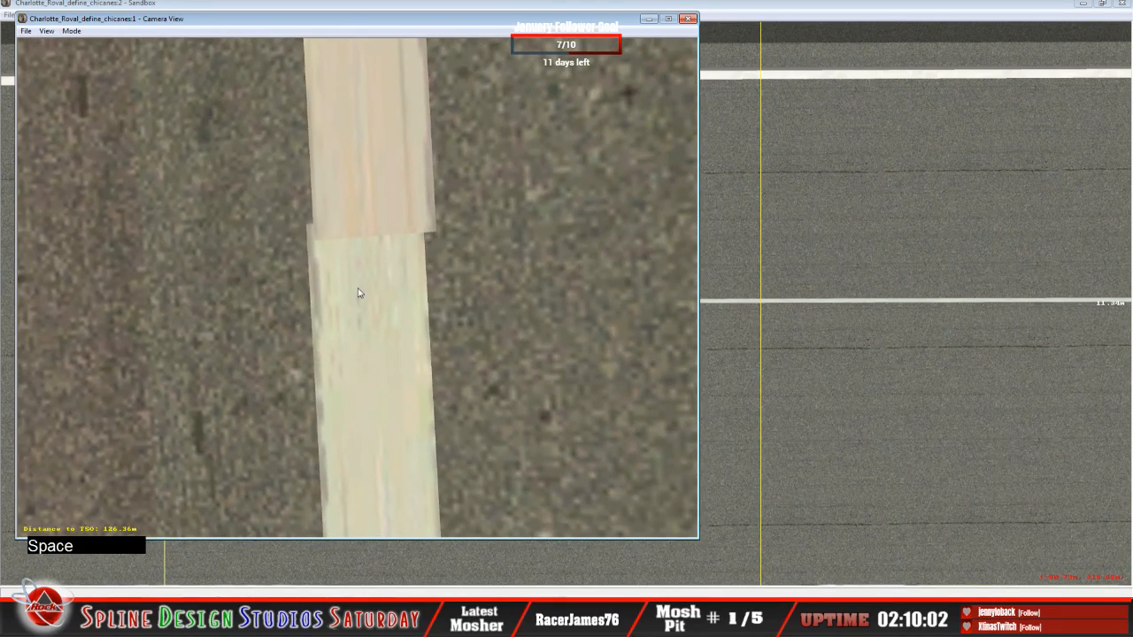
Shift the selected white paint decal along the track by setting its dlong to 2501.945 m.
{"action": "left_click", "coordinate": [336, 585]}
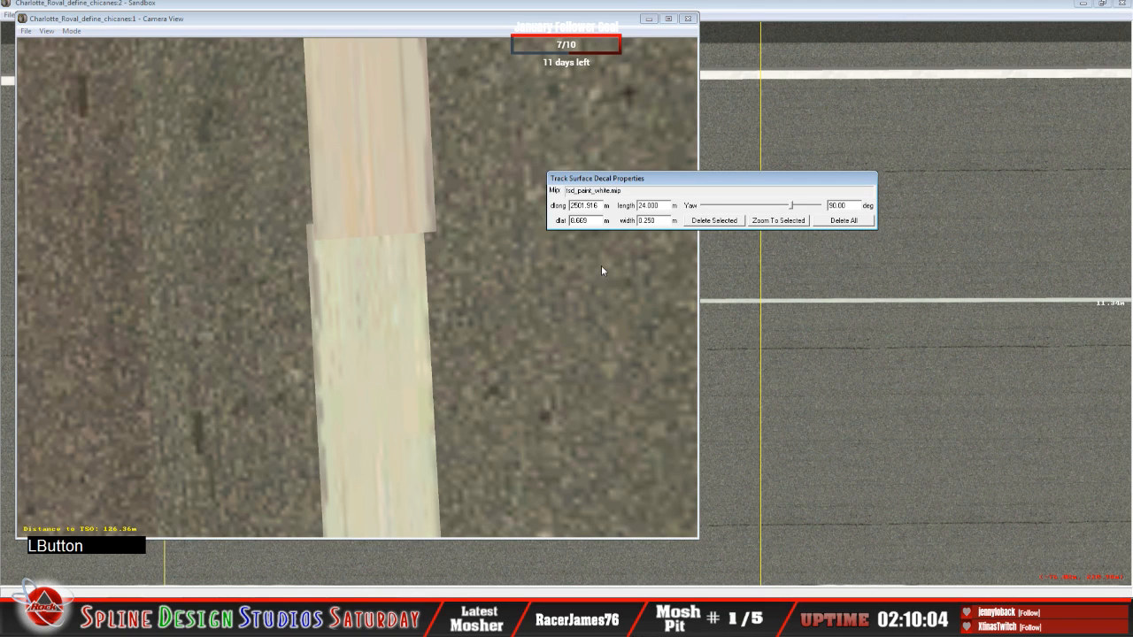
{"action": "left_click", "coordinate": [598, 205]}
{"action": "key", "text": "BackSpace"}
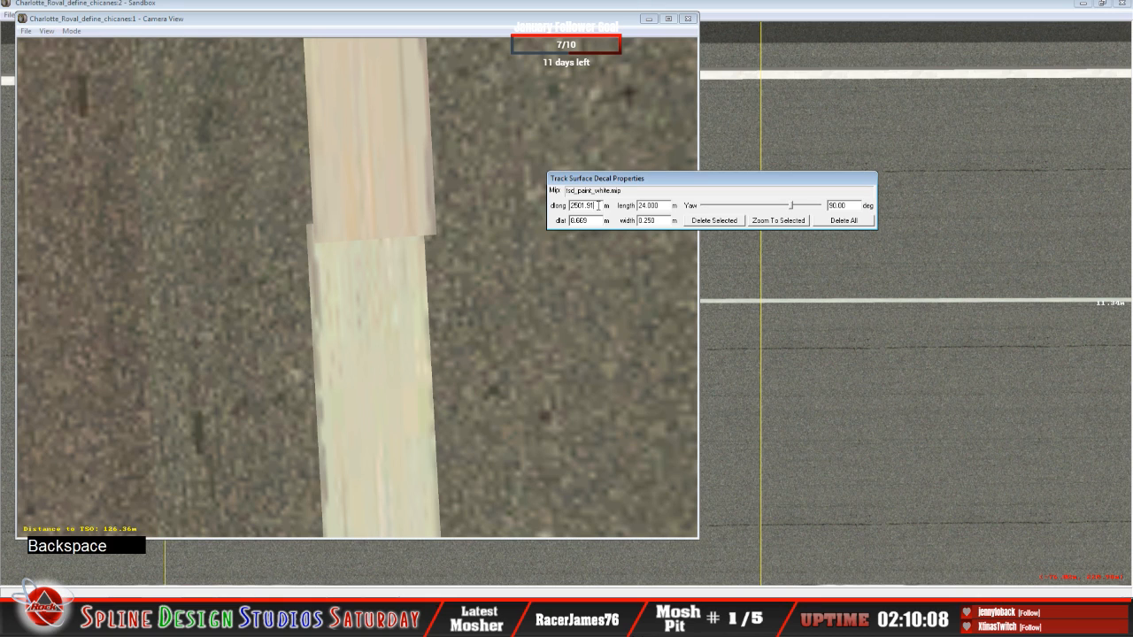
{"action": "key", "text": "BackSpace"}
{"action": "type", "text": "2"}
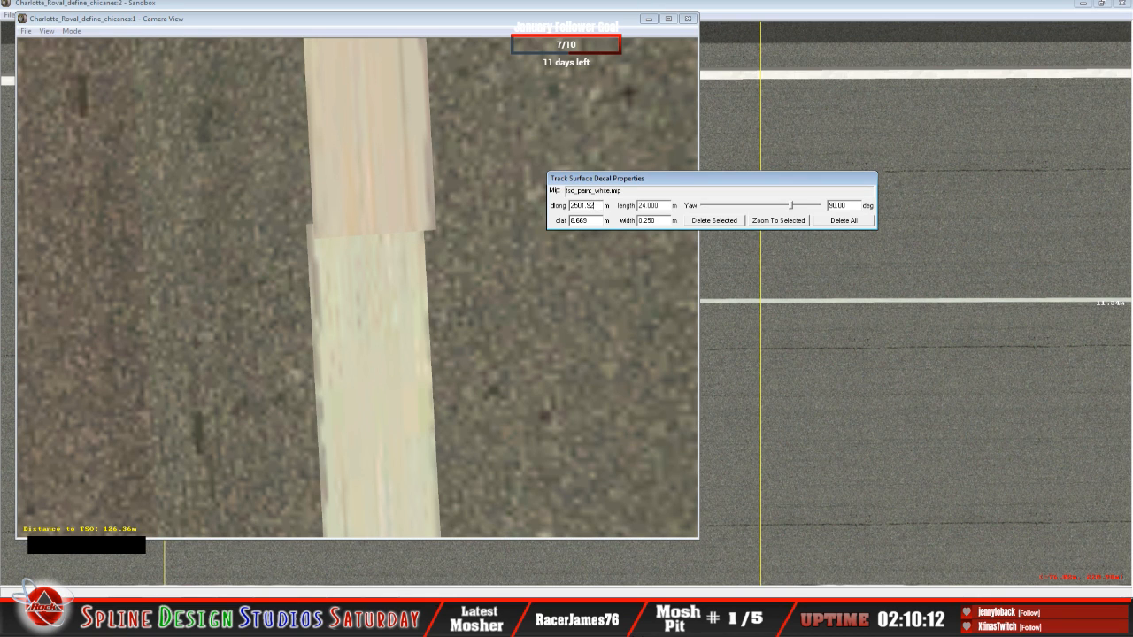
{"action": "key", "text": "BackSpace"}
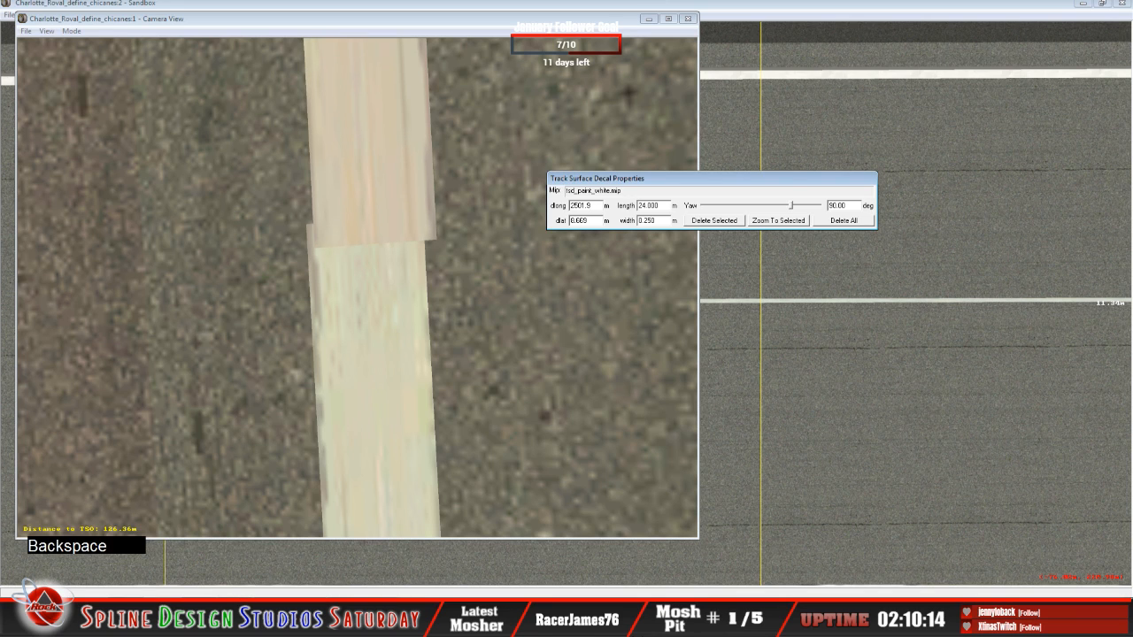
{"action": "type", "text": "3"}
{"action": "key", "text": "BackSpace"}
{"action": "type", "text": "4"}
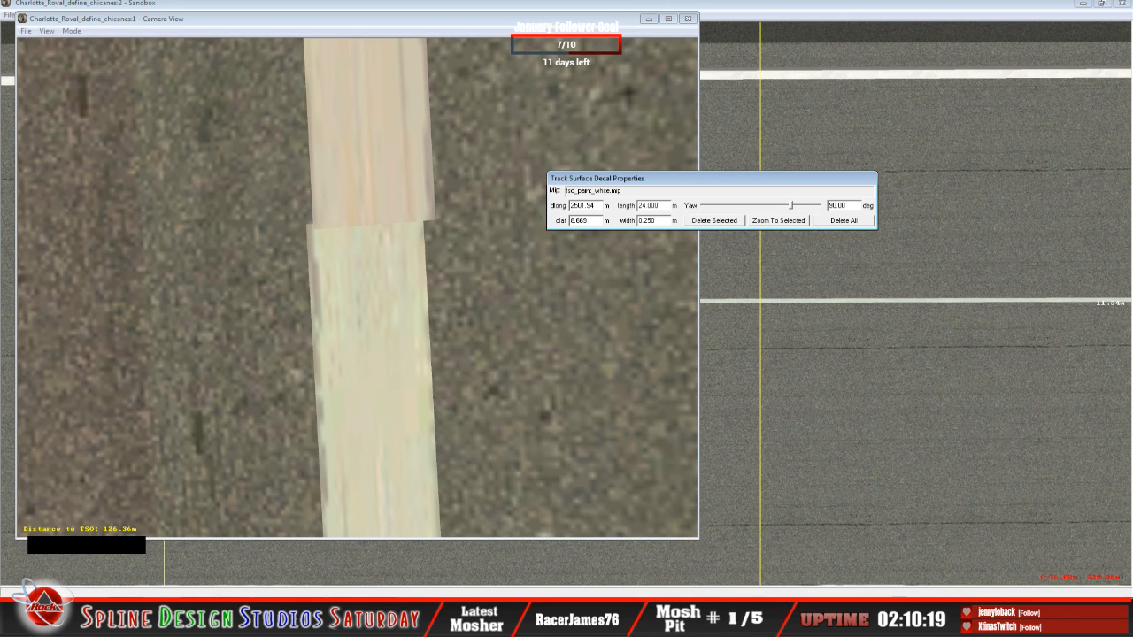
{"action": "type", "text": "5"}
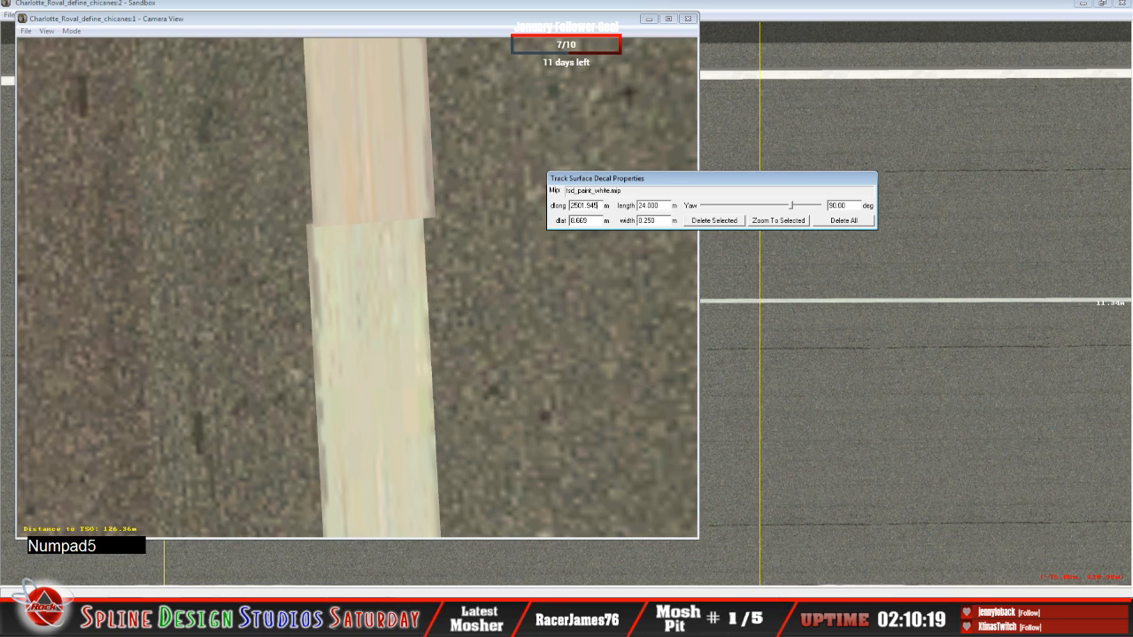
Line the white paint decal up sideways with the adjoining line by fine-tuning its dlat to 0.685 m.
{"action": "left_click", "coordinate": [593, 220]}
{"action": "key", "text": "BackSpace"}
{"action": "key", "text": "BackSpace"}
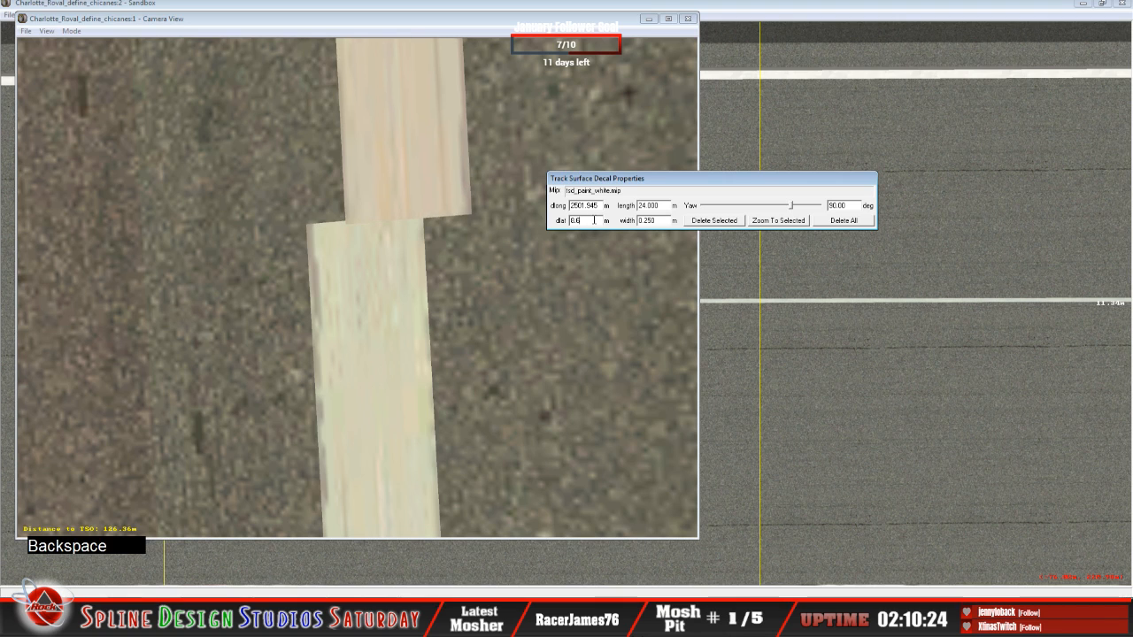
{"action": "type", "text": "7"}
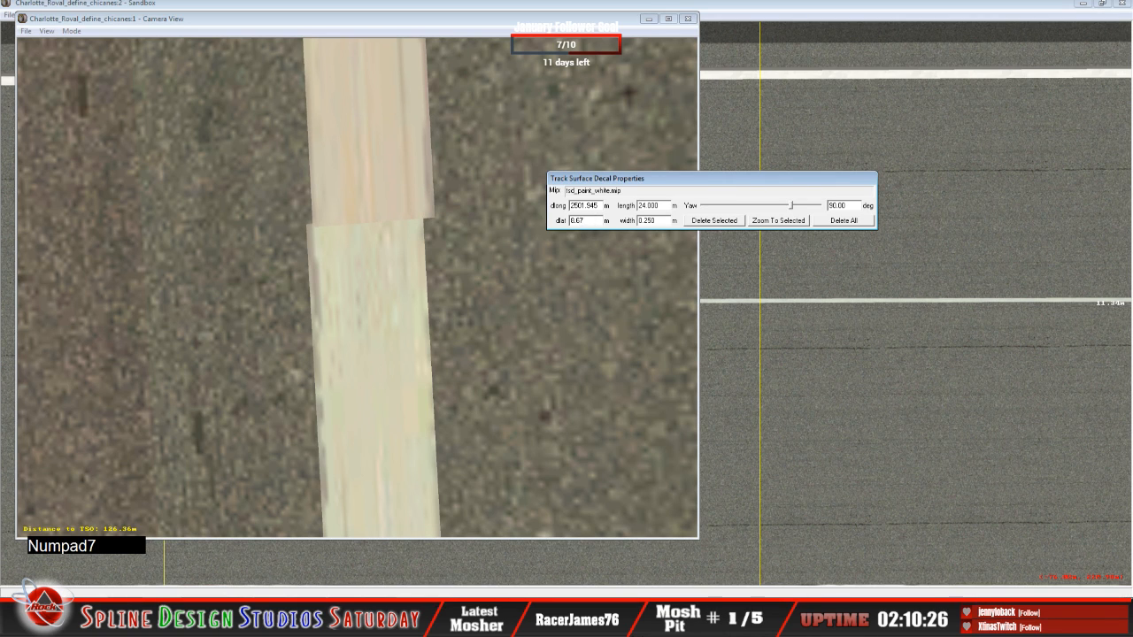
{"action": "type", "text": "5"}
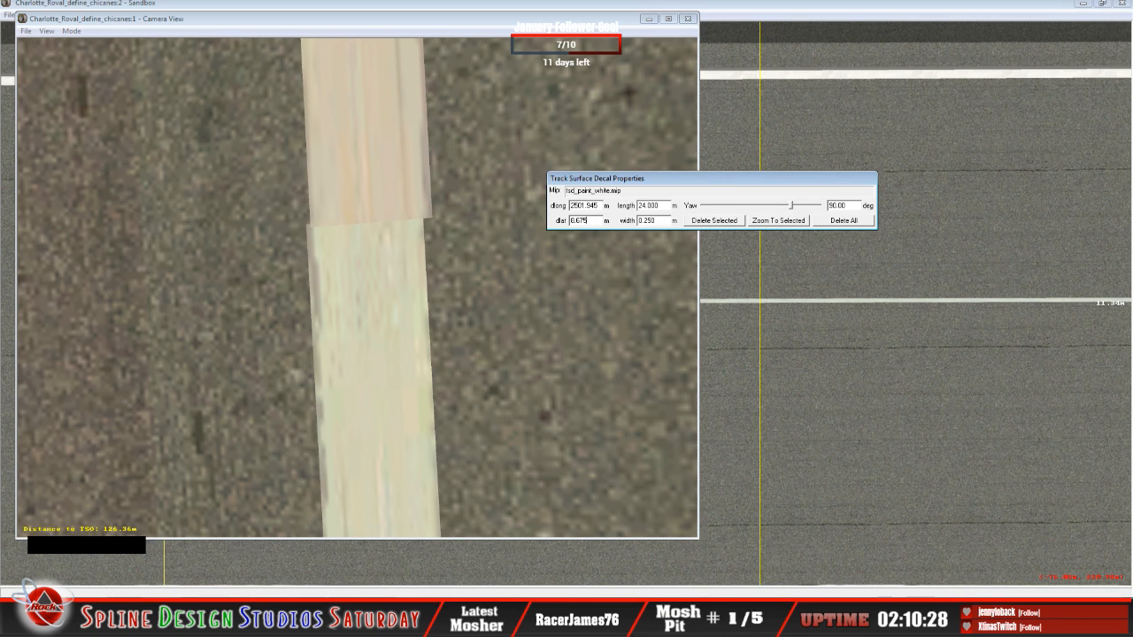
{"action": "key", "text": "BackSpace"}
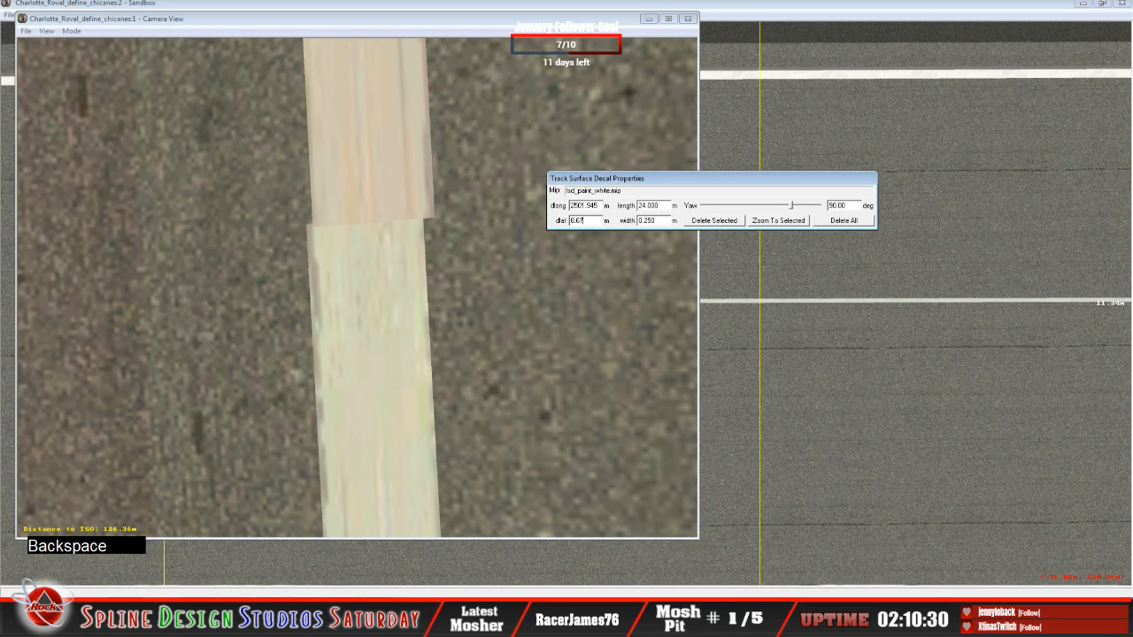
{"action": "type", "text": "5"}
{"action": "key", "text": "BackSpace"}
{"action": "key", "text": "BackSpace"}
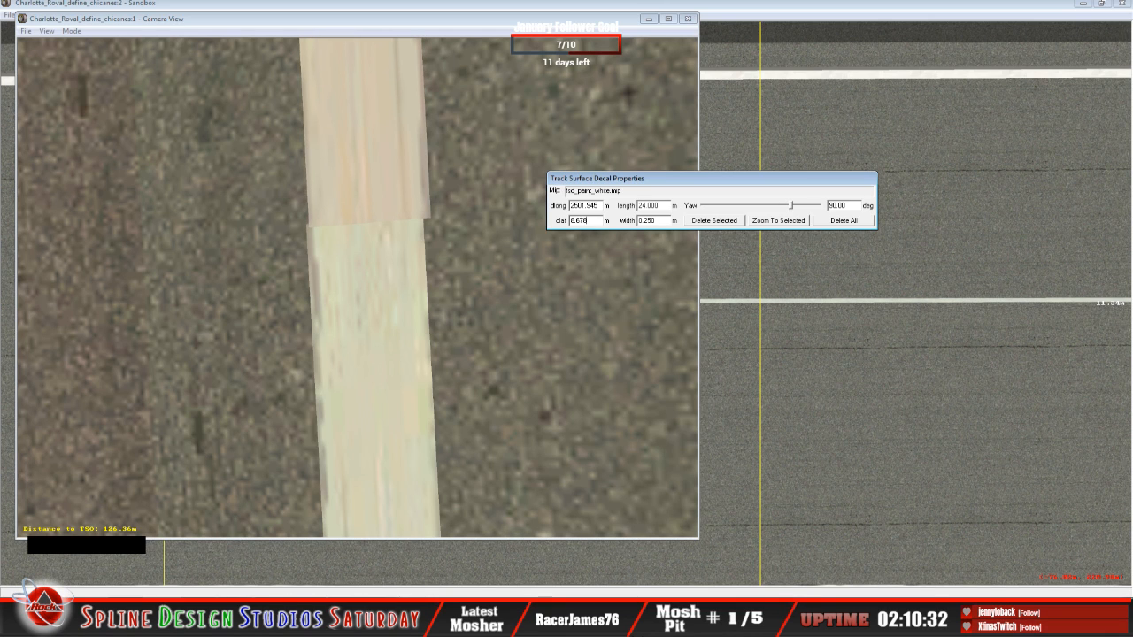
{"action": "type", "text": "8"}
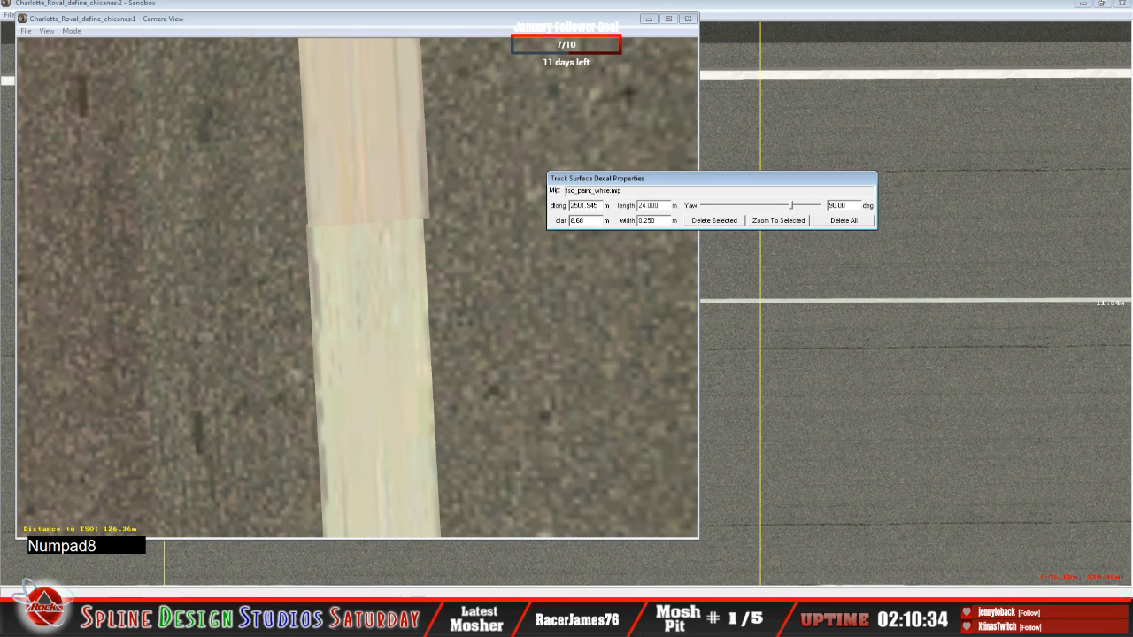
{"action": "key", "text": "BackSpace"}
{"action": "type", "text": "2"}
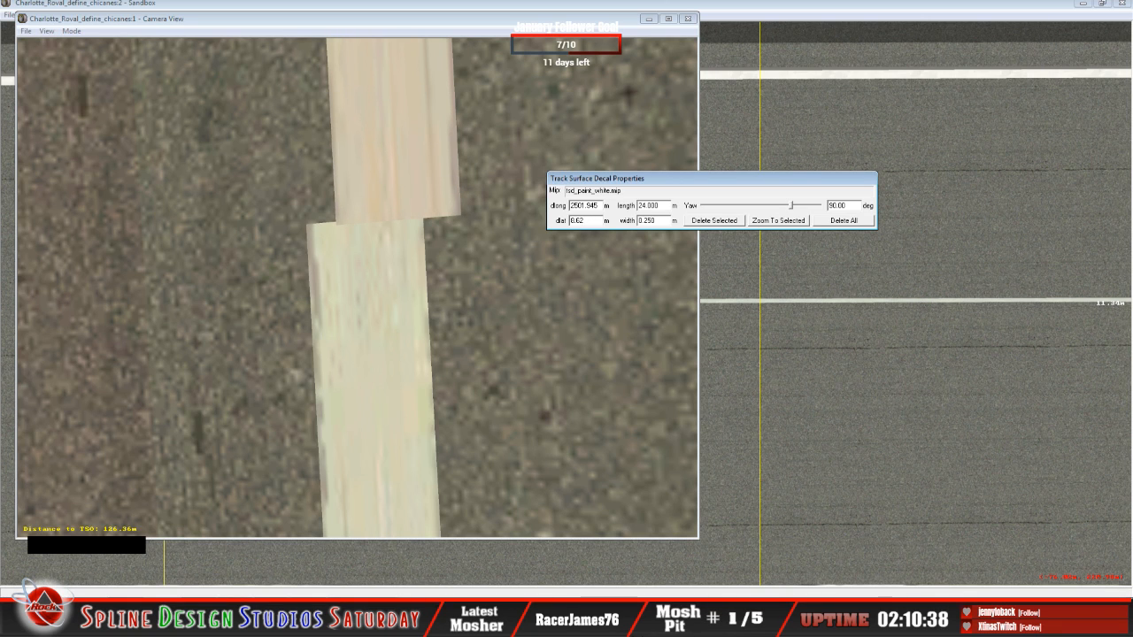
{"action": "key", "text": "BackSpace"}
{"action": "type", "text": "62"}
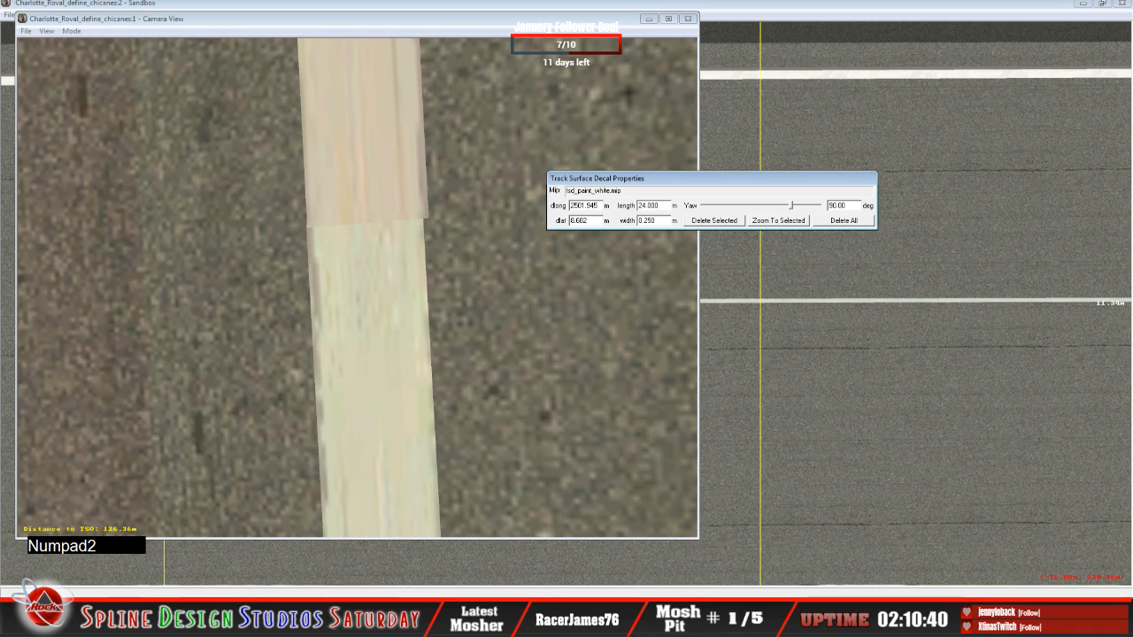
{"action": "key", "text": "BackSpace"}
{"action": "type", "text": "3"}
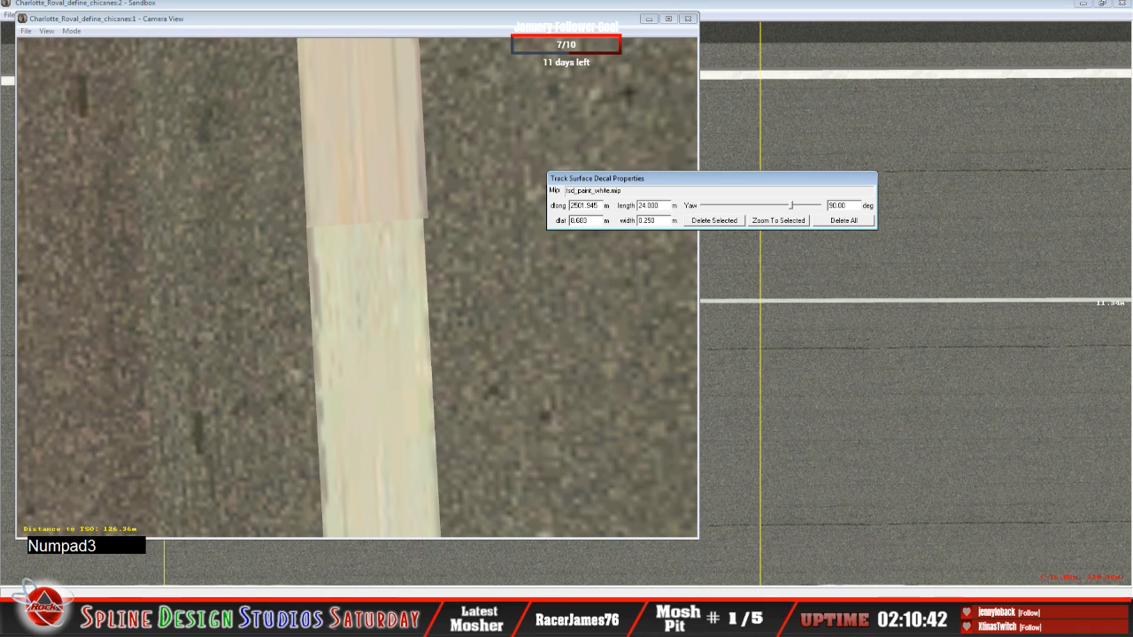
{"action": "key", "text": "BackSpace"}
{"action": "type", "text": "4"}
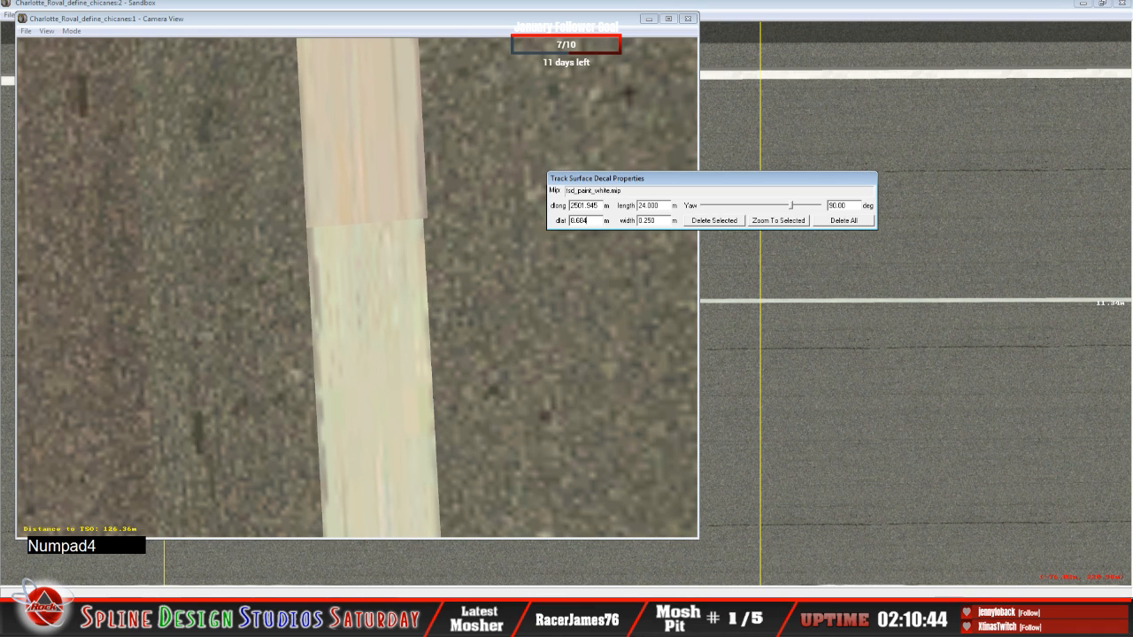
{"action": "key", "text": "BackSpace"}
{"action": "type", "text": "5"}
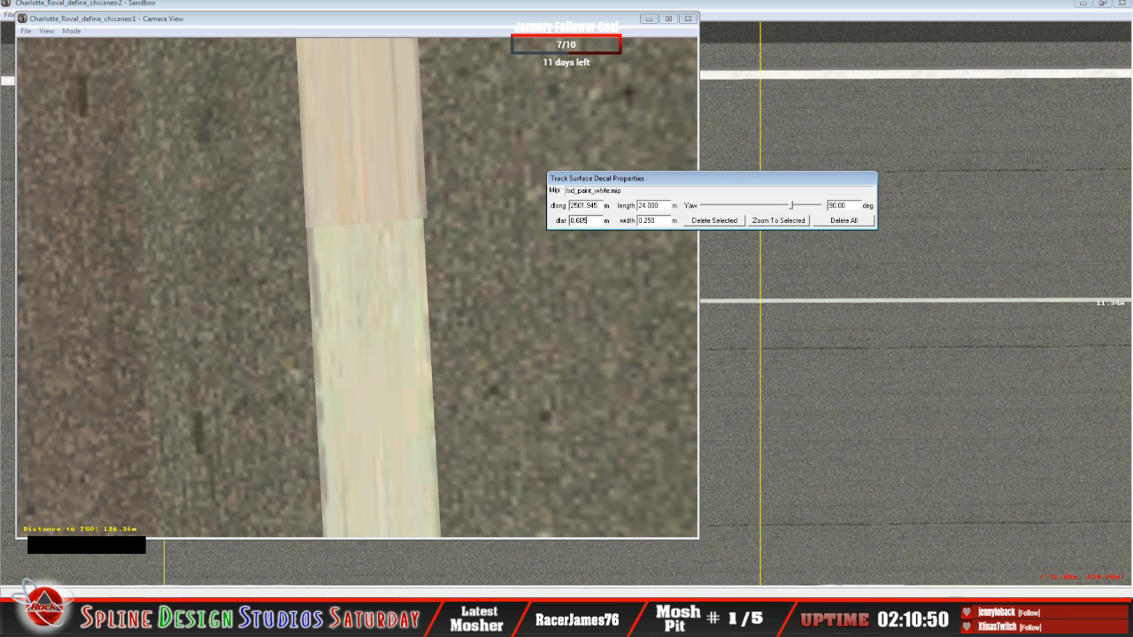
{"action": "left_click", "coordinate": [417, 215]}
{"action": "left_click", "coordinate": [71, 31]}
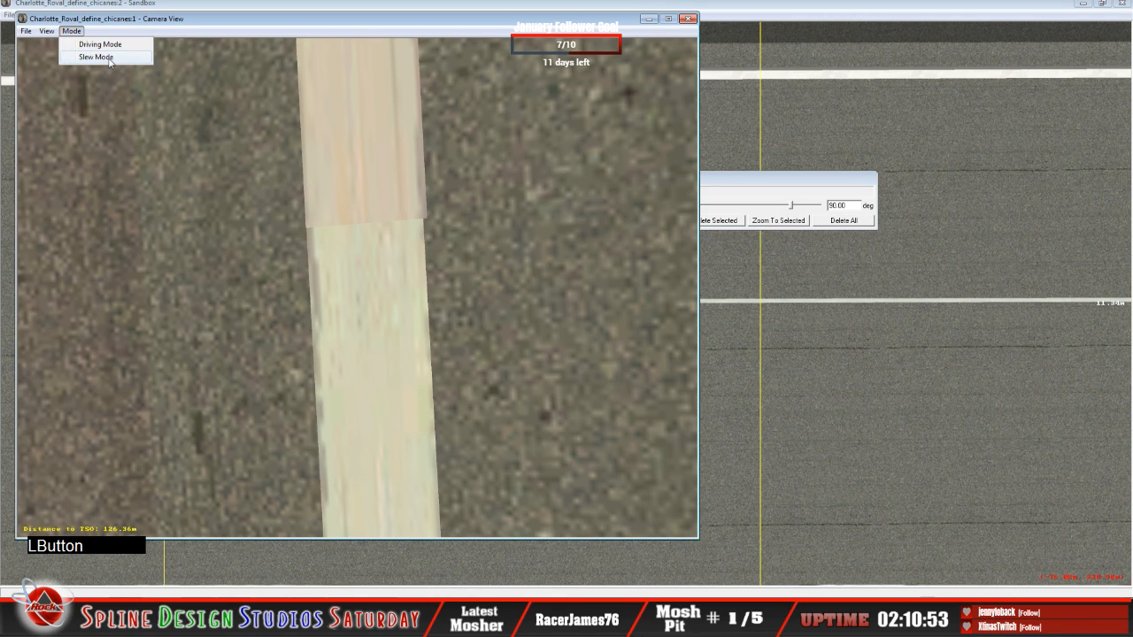
Close up the joint with the adjoining line by fine-tuning the selected white paint decal's dlong to 2501.953 m.
{"action": "left_click", "coordinate": [601, 207]}
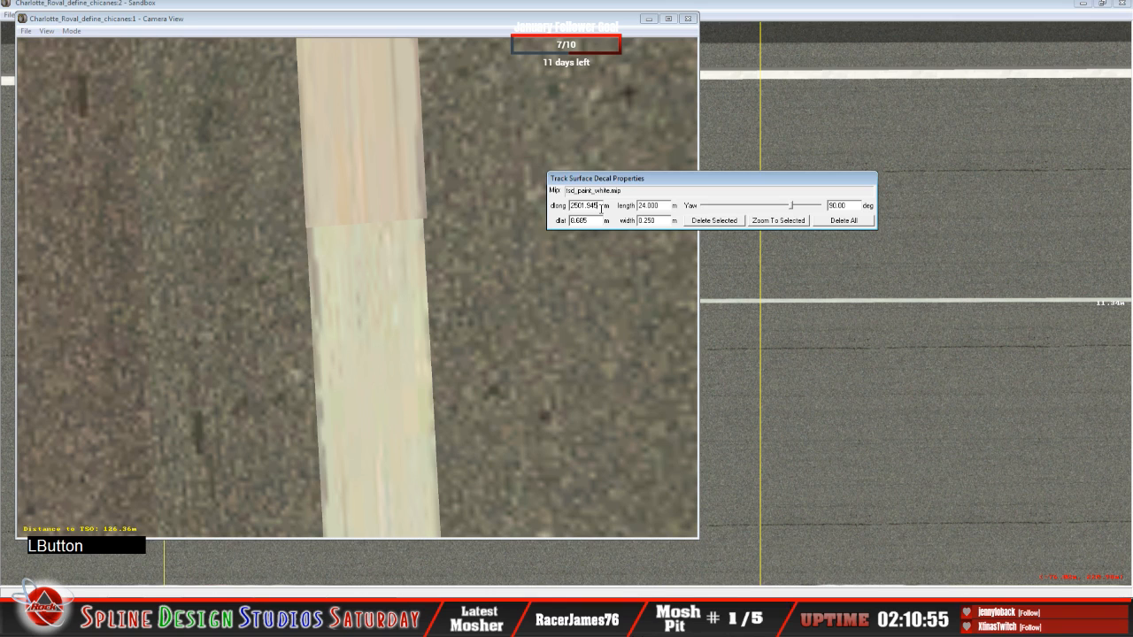
{"action": "key", "text": "BackSpace"}
{"action": "type", "text": "6"}
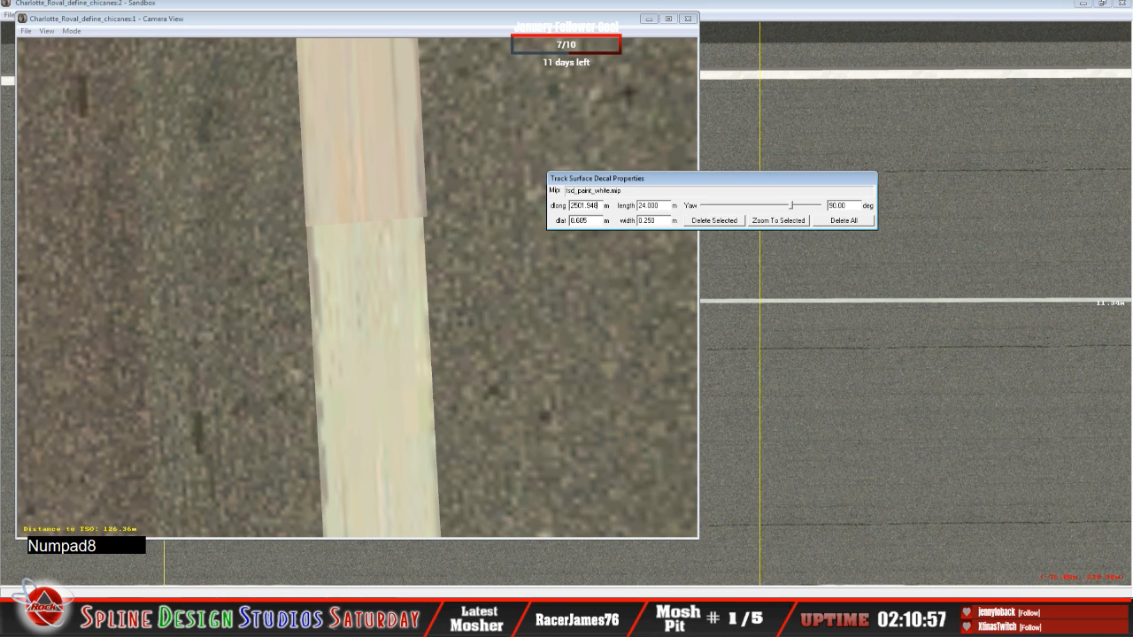
{"action": "key", "text": "BackSpace"}
{"action": "type", "text": "9"}
{"action": "key", "text": "BackSpace"}
{"action": "key", "text": "BackSpace"}
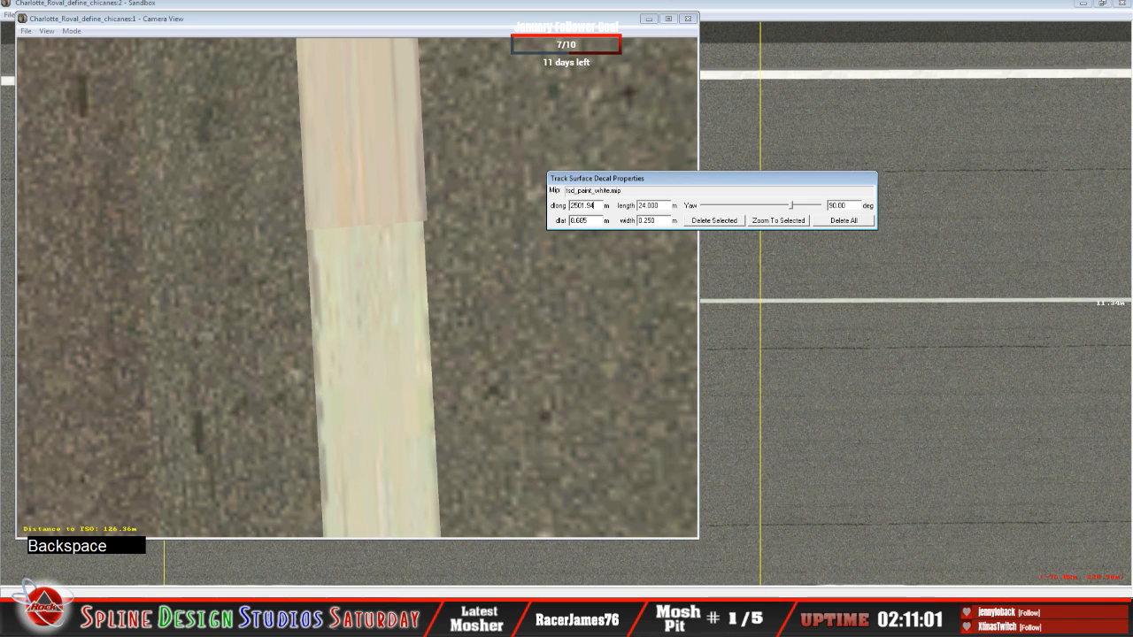
{"action": "type", "text": "50"}
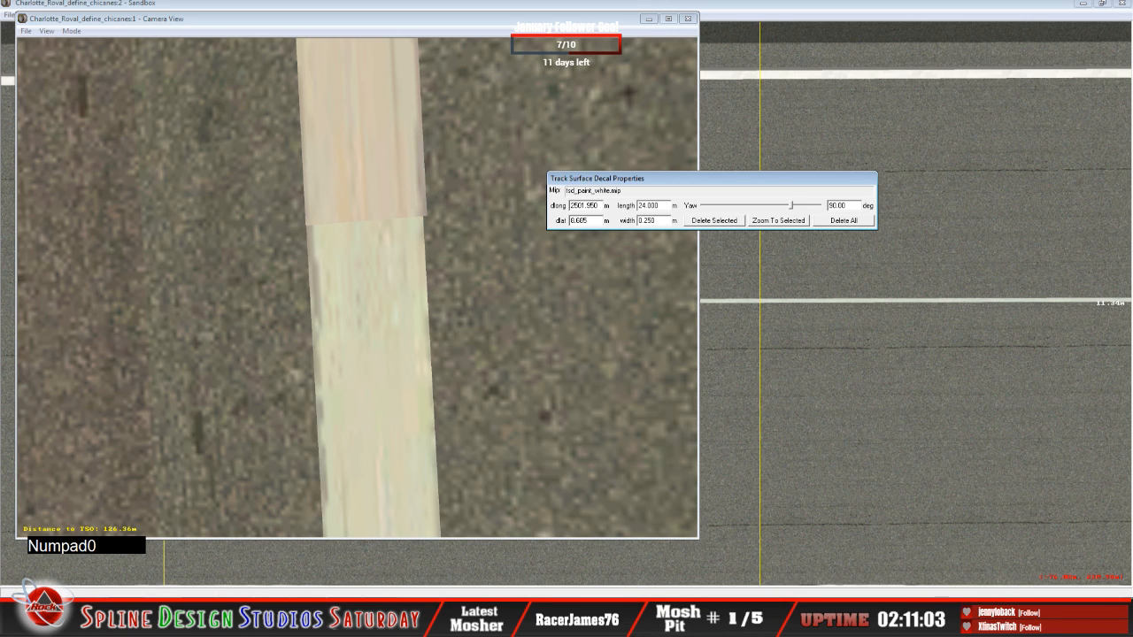
{"action": "key", "text": "BackSpace"}
{"action": "key", "text": "BackSpace"}
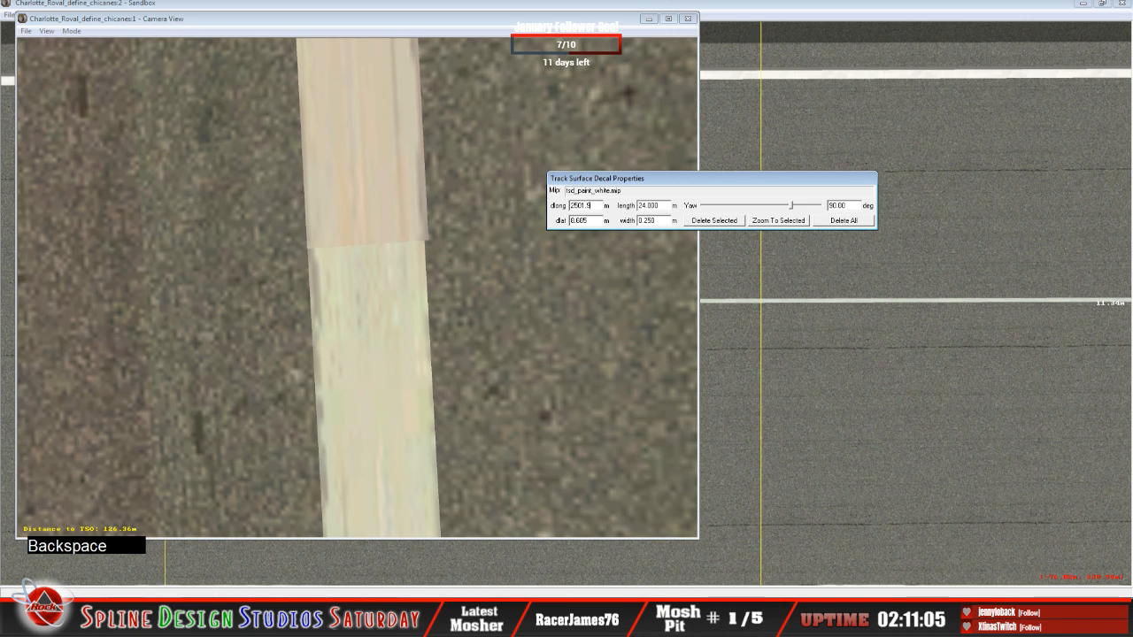
{"action": "type", "text": "55"}
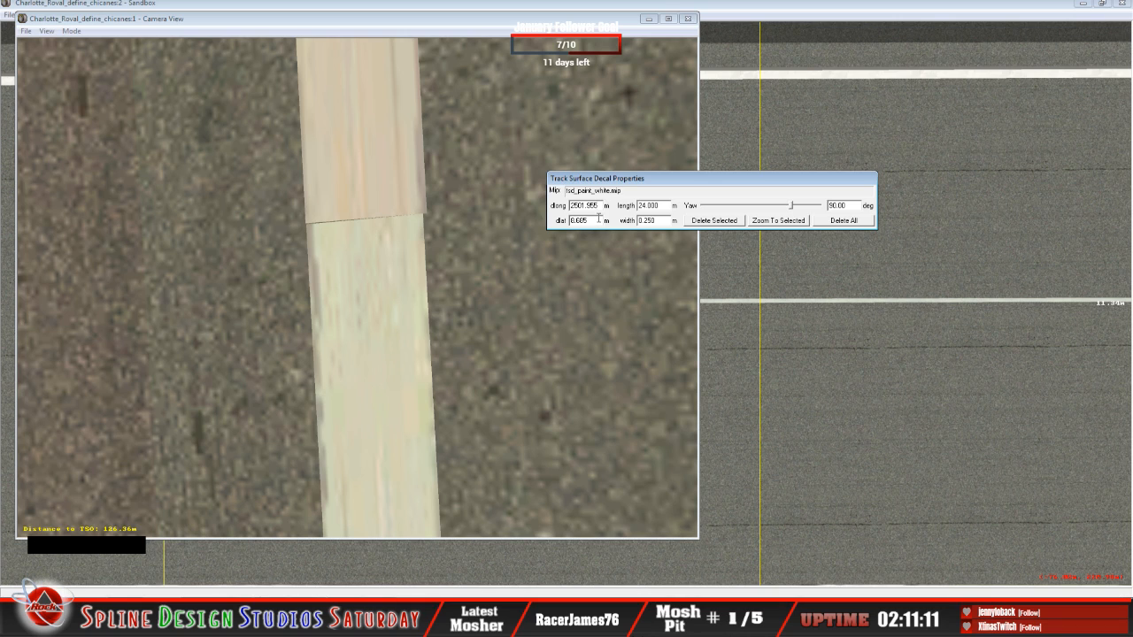
{"action": "key", "text": "BackSpace"}
{"action": "type", "text": "4"}
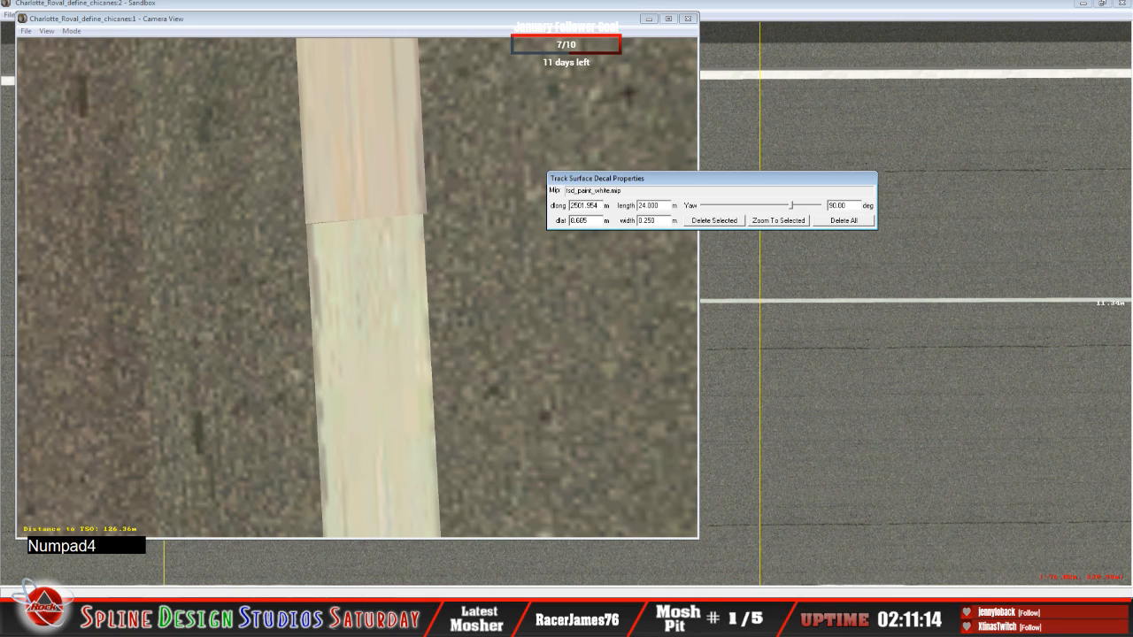
{"action": "key", "text": "BackSpace"}
{"action": "type", "text": "3"}
Fly the camera around the decal joint in slew mode and examine the white line's alignment from several directions and heights.
{"action": "left_click", "coordinate": [385, 207]}
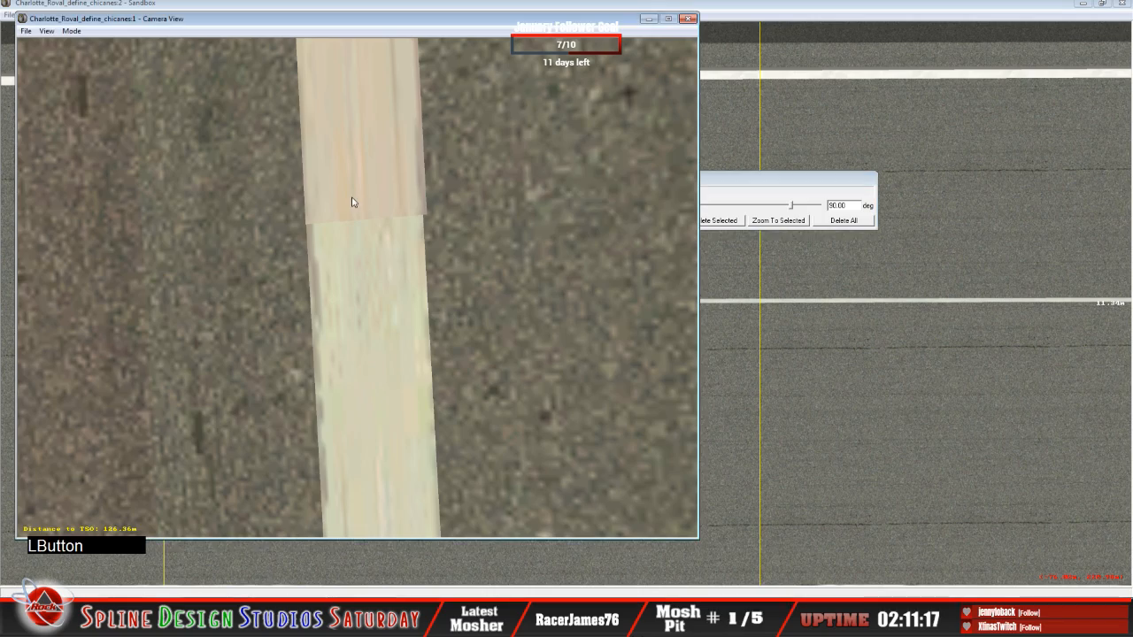
{"action": "left_click", "coordinate": [65, 34]}
{"action": "left_click", "coordinate": [81, 57]}
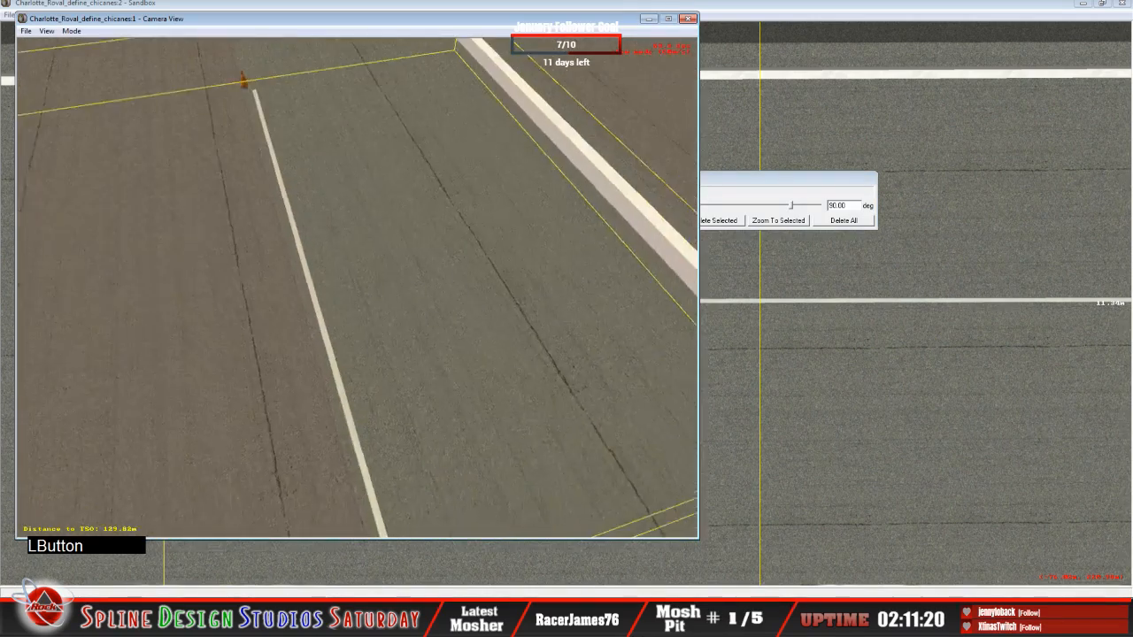
{"action": "left_click_drag", "start_coordinate": [358, 288], "coordinate": [390, 292]}
{"action": "right_click_drag", "start_coordinate": [389, 292], "coordinate": [381, 265]}
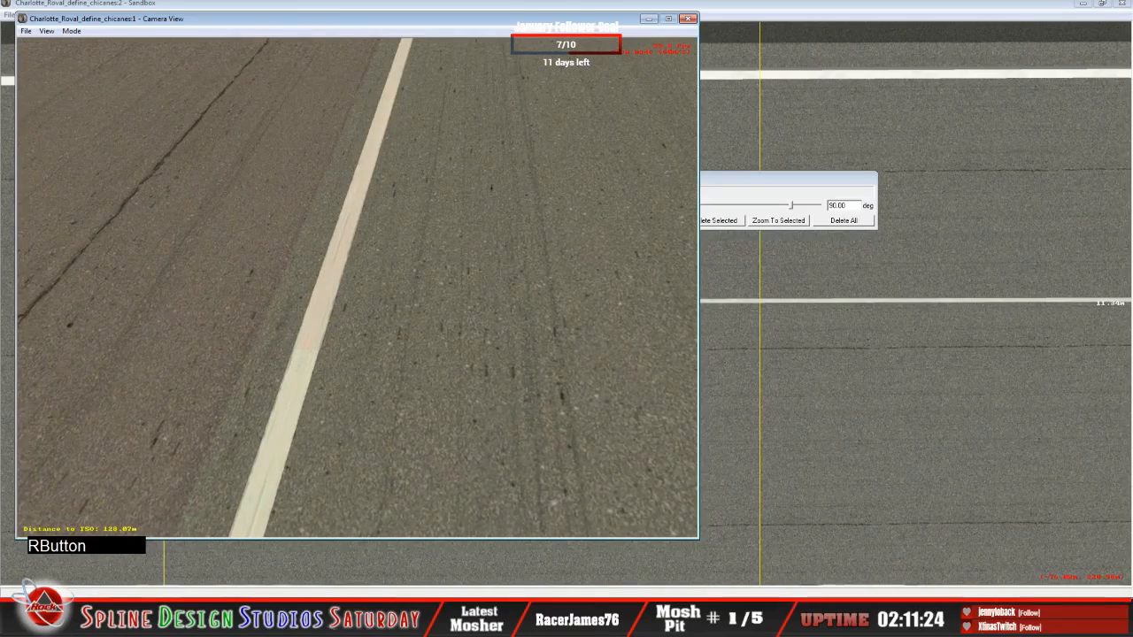
{"action": "left_click_drag", "start_coordinate": [380, 265], "coordinate": [390, 354]}
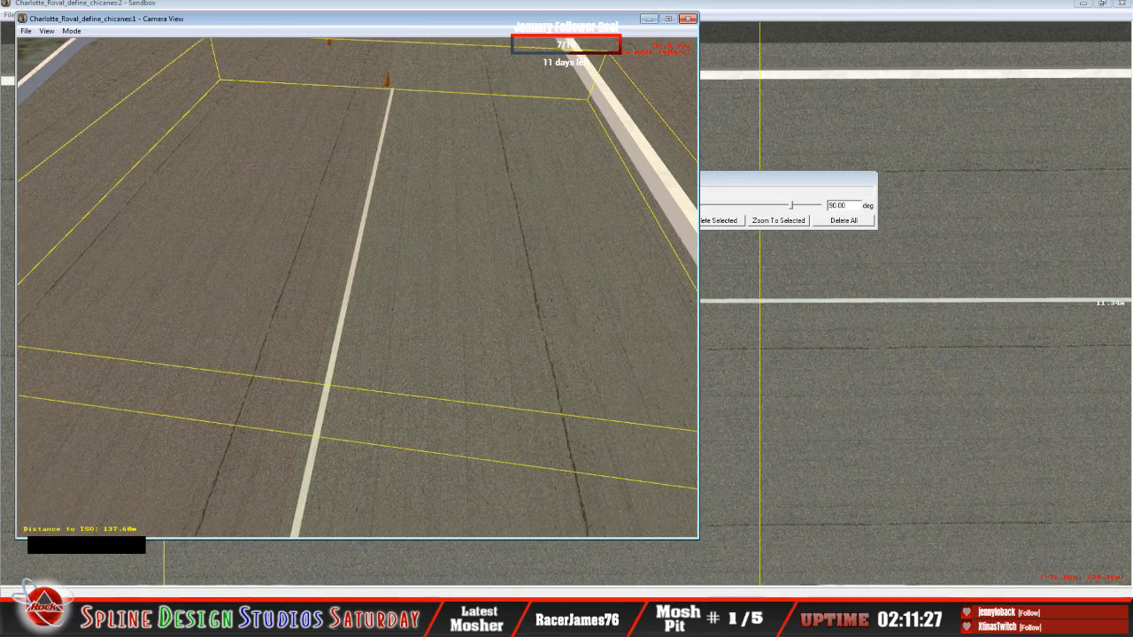
{"action": "right_click_drag", "start_coordinate": [358, 288], "coordinate": [380, 155]}
{"action": "left_click_drag", "start_coordinate": [358, 287], "coordinate": [328, 323]}
{"action": "right_click_drag", "start_coordinate": [328, 323], "coordinate": [358, 287]}
{"action": "left_click_drag", "start_coordinate": [357, 288], "coordinate": [345, 318]}
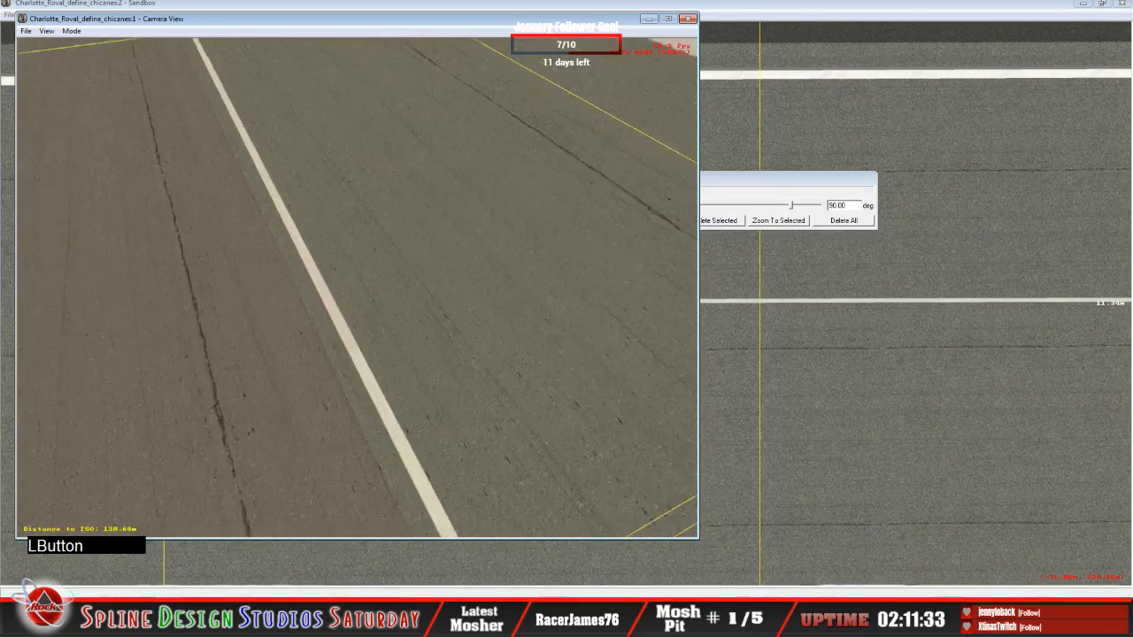
{"action": "right_click_drag", "start_coordinate": [345, 318], "coordinate": [354, 248]}
{"action": "left_click_drag", "start_coordinate": [354, 265], "coordinate": [354, 323]}
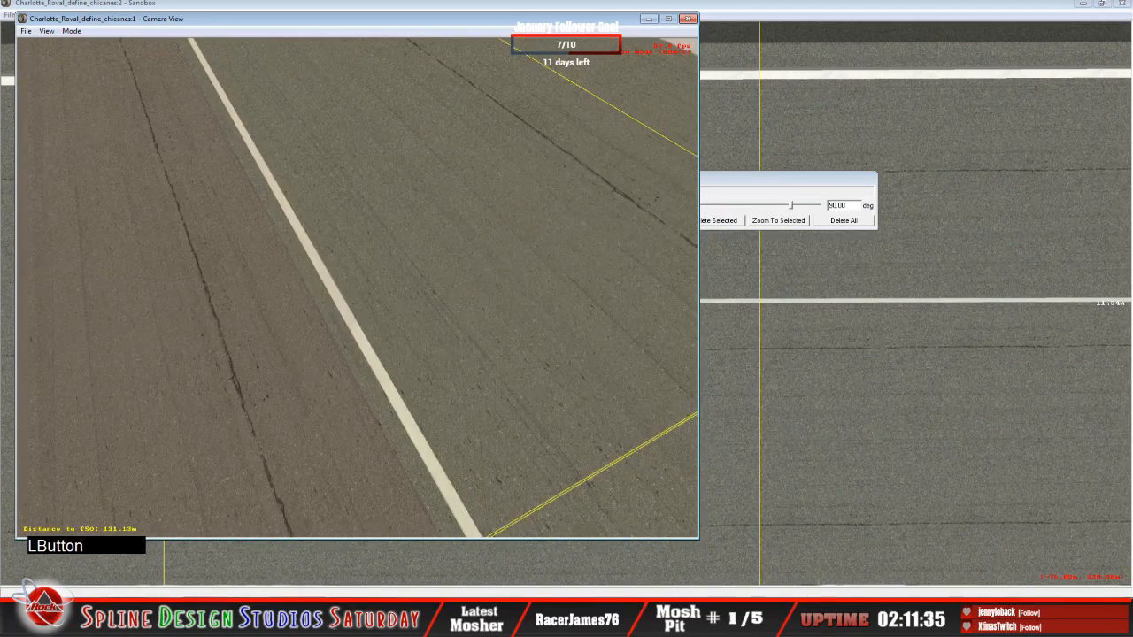
{"action": "left_click_drag", "start_coordinate": [354, 266], "coordinate": [354, 328]}
{"action": "right_click_drag", "start_coordinate": [354, 328], "coordinate": [376, 239]}
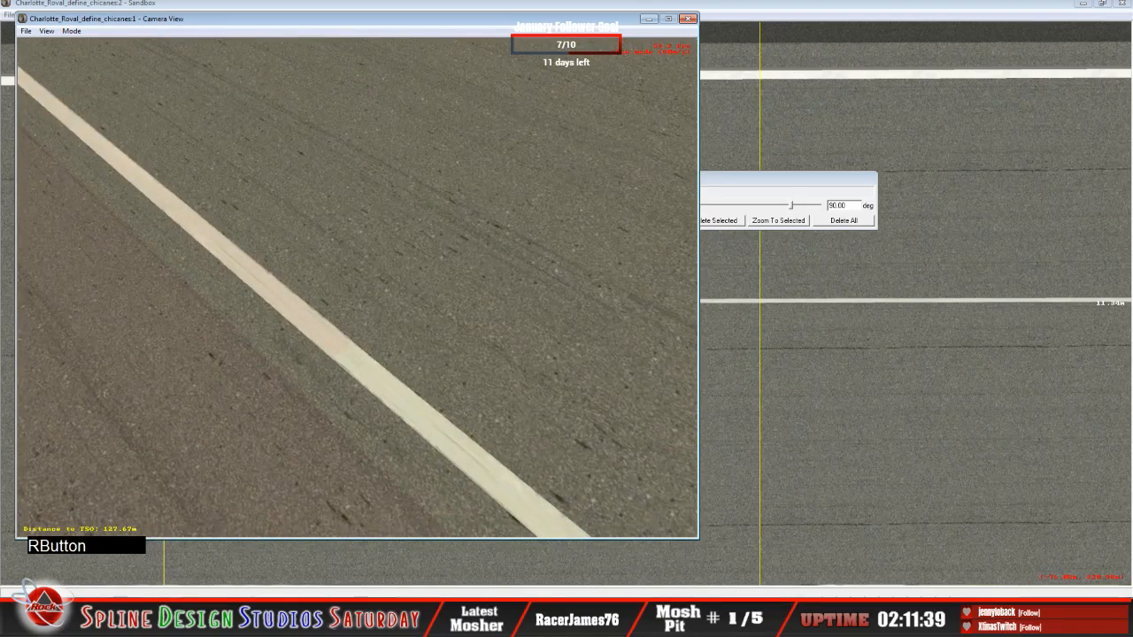
{"action": "key", "text": "space"}
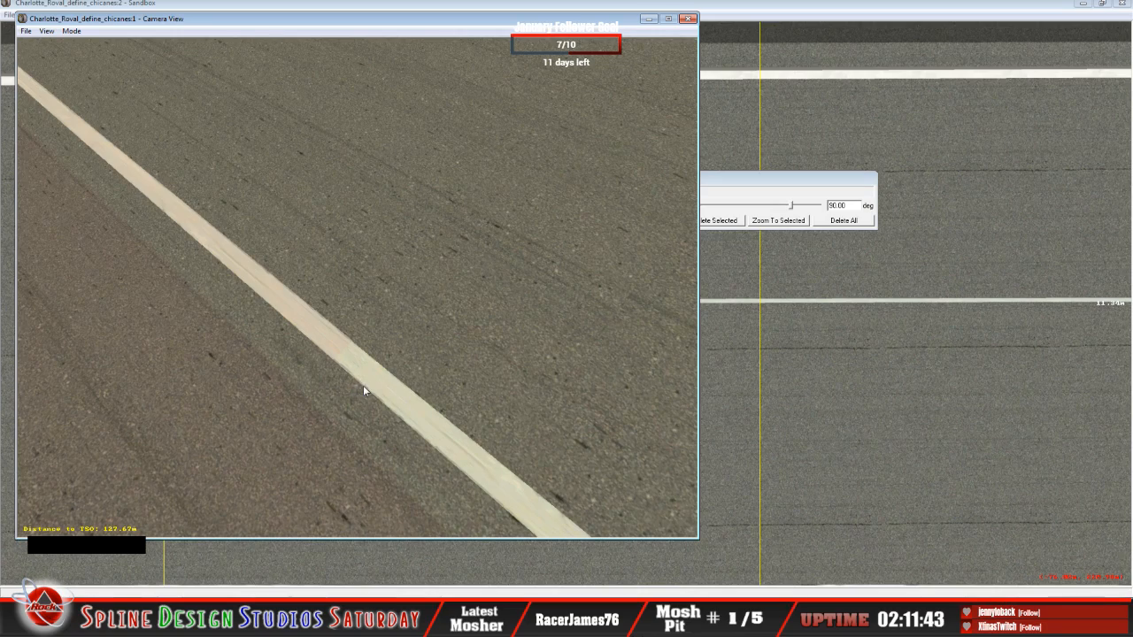
Bring the slew camera in close over the joint and inspect the seam between the two white decals.
{"action": "left_click", "coordinate": [71, 31]}
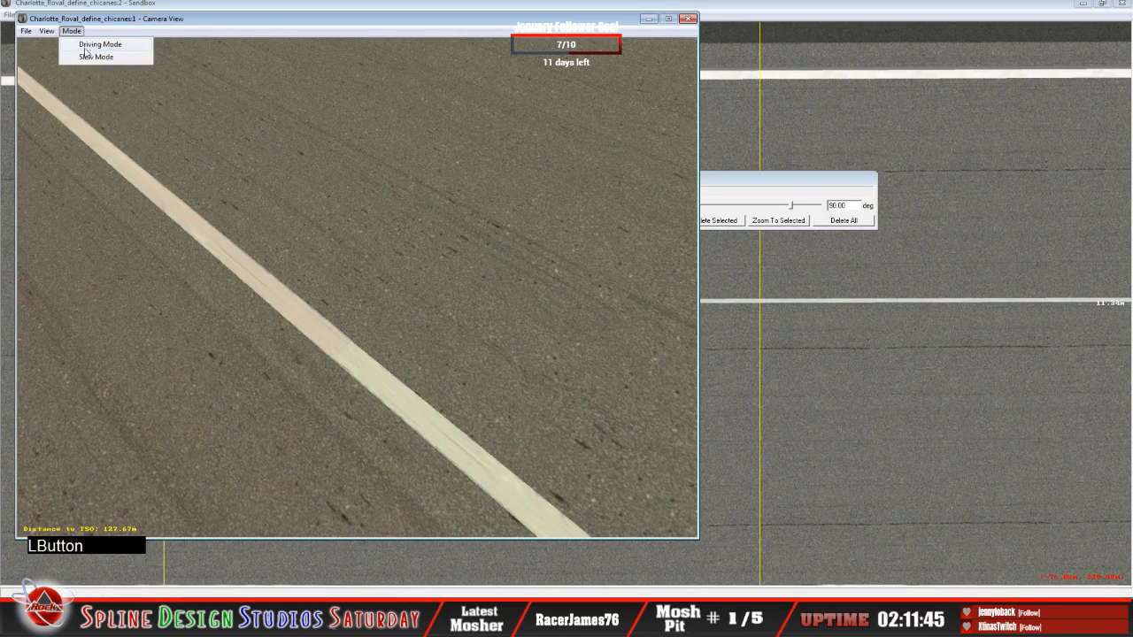
{"action": "left_click", "coordinate": [87, 56]}
{"action": "right_click_drag", "start_coordinate": [357, 288], "coordinate": [407, 405]}
{"action": "key", "text": "space"}
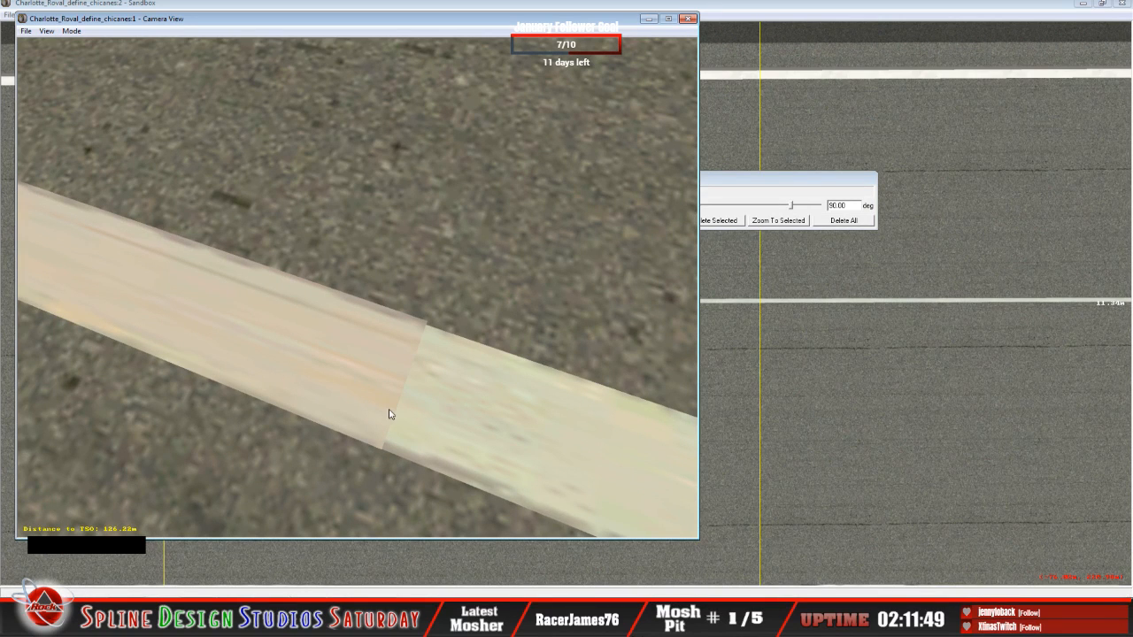
Pull the slew camera back from the seam and examine how straight the white line runs across the joined decals.
{"action": "left_click", "coordinate": [72, 33]}
{"action": "left_click", "coordinate": [88, 58]}
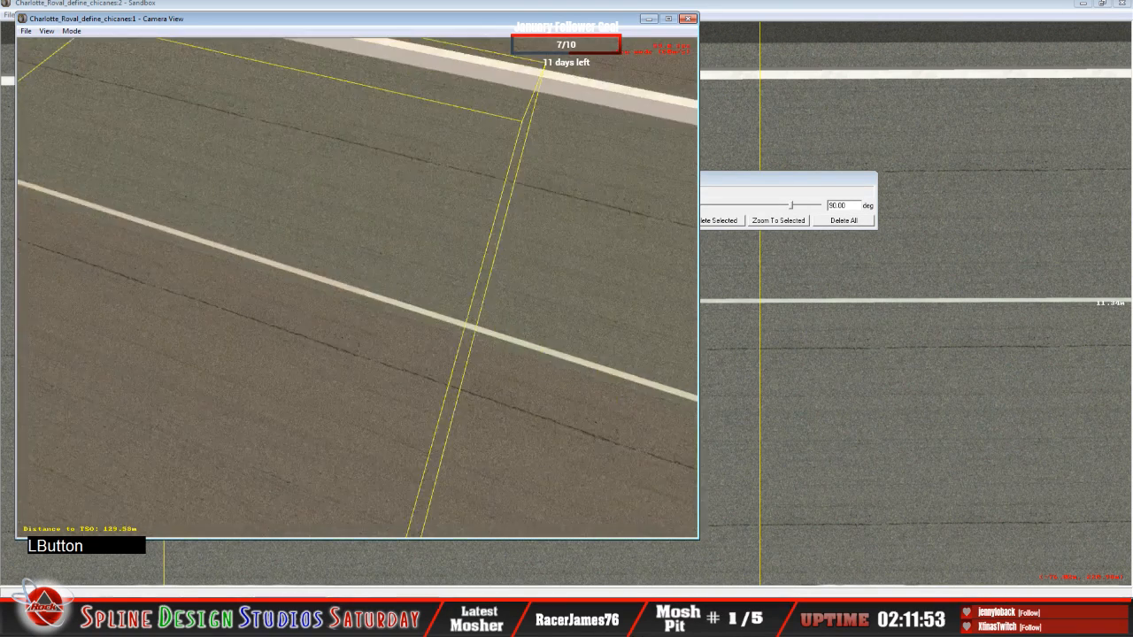
{"action": "right_click_drag", "start_coordinate": [357, 287], "coordinate": [297, 257]}
{"action": "left_click_drag", "start_coordinate": [358, 287], "coordinate": [390, 288]}
{"action": "right_click_drag", "start_coordinate": [390, 288], "coordinate": [371, 230]}
{"action": "left_click_drag", "start_coordinate": [357, 288], "coordinate": [352, 314]}
{"action": "key", "text": "space"}
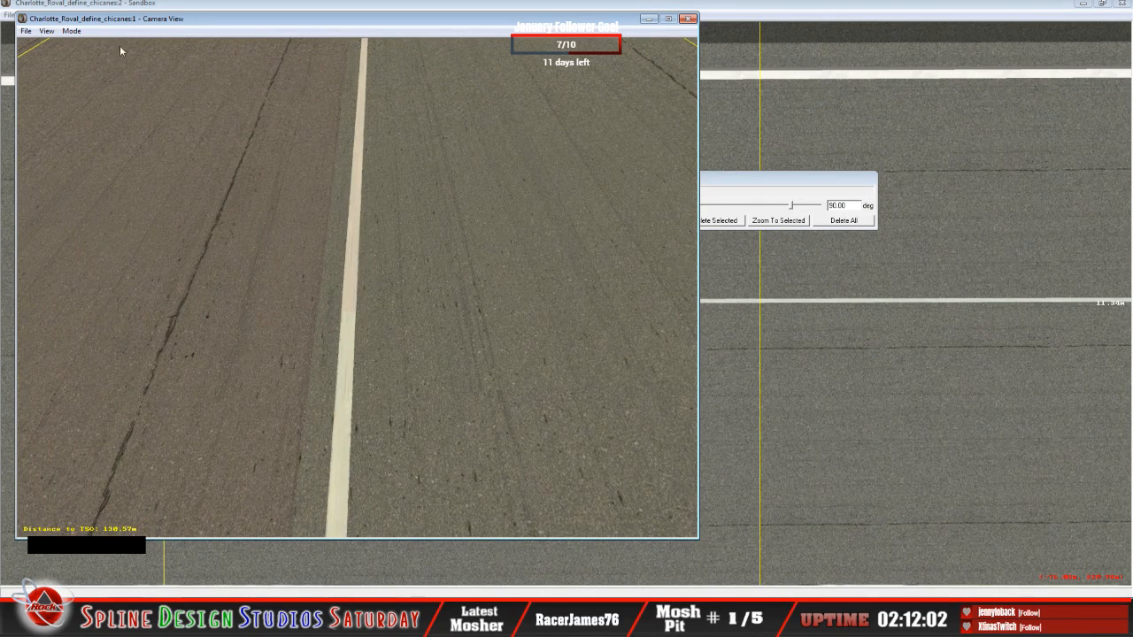
{"action": "left_click", "coordinate": [72, 31]}
{"action": "left_click", "coordinate": [89, 56]}
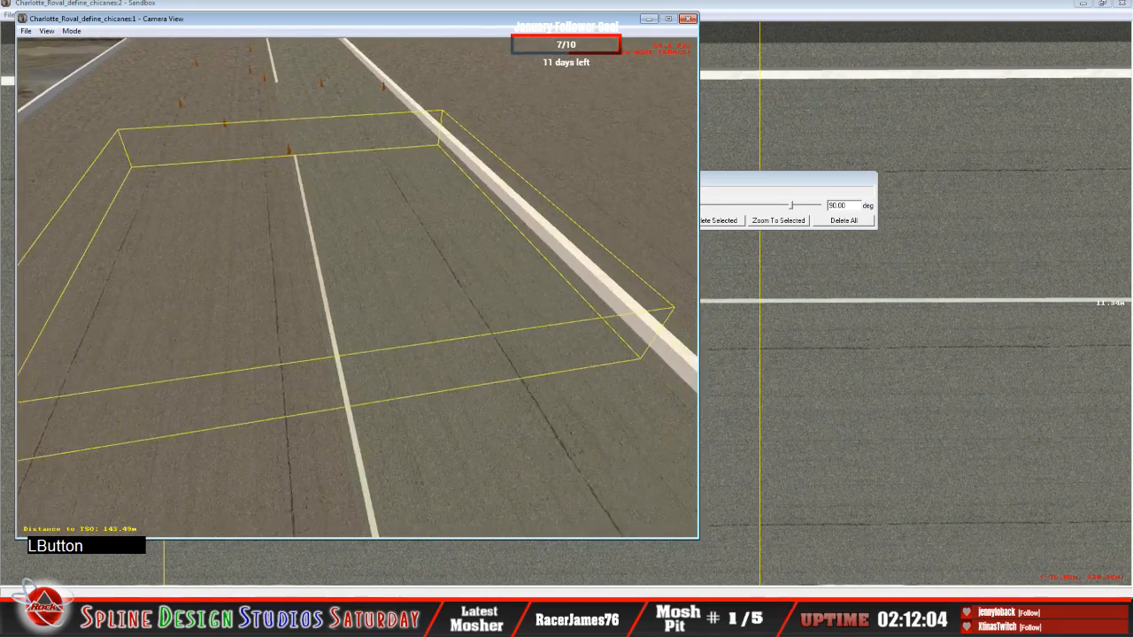
{"action": "left_click_drag", "start_coordinate": [358, 288], "coordinate": [357, 371]}
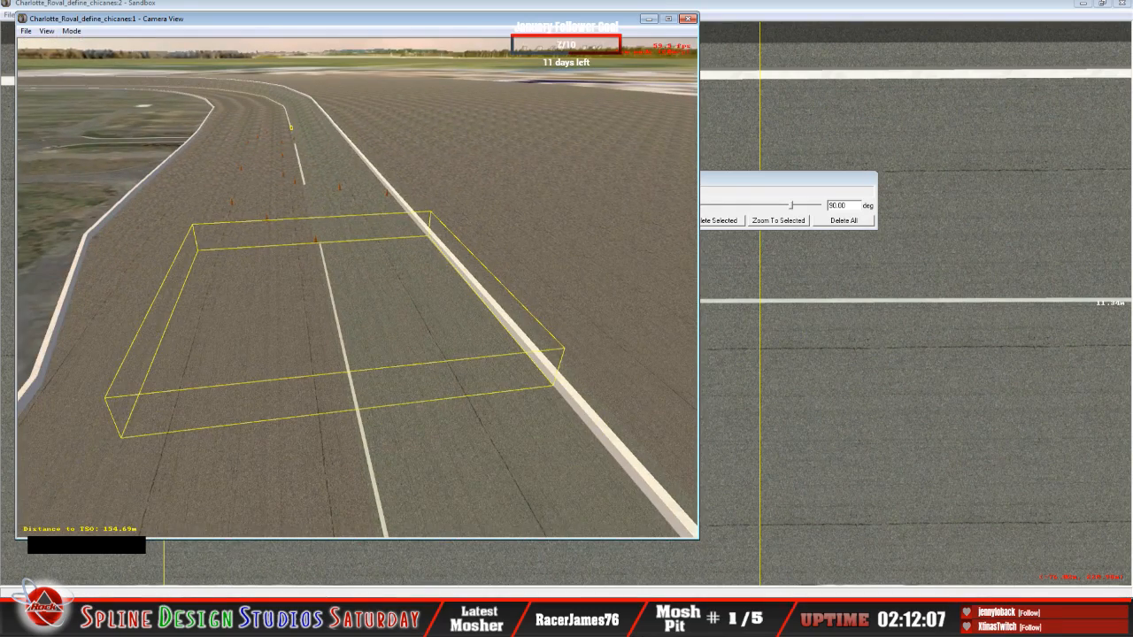
{"action": "left_click_drag", "start_coordinate": [357, 288], "coordinate": [358, 323]}
{"action": "right_click_drag", "start_coordinate": [358, 287], "coordinate": [301, 327]}
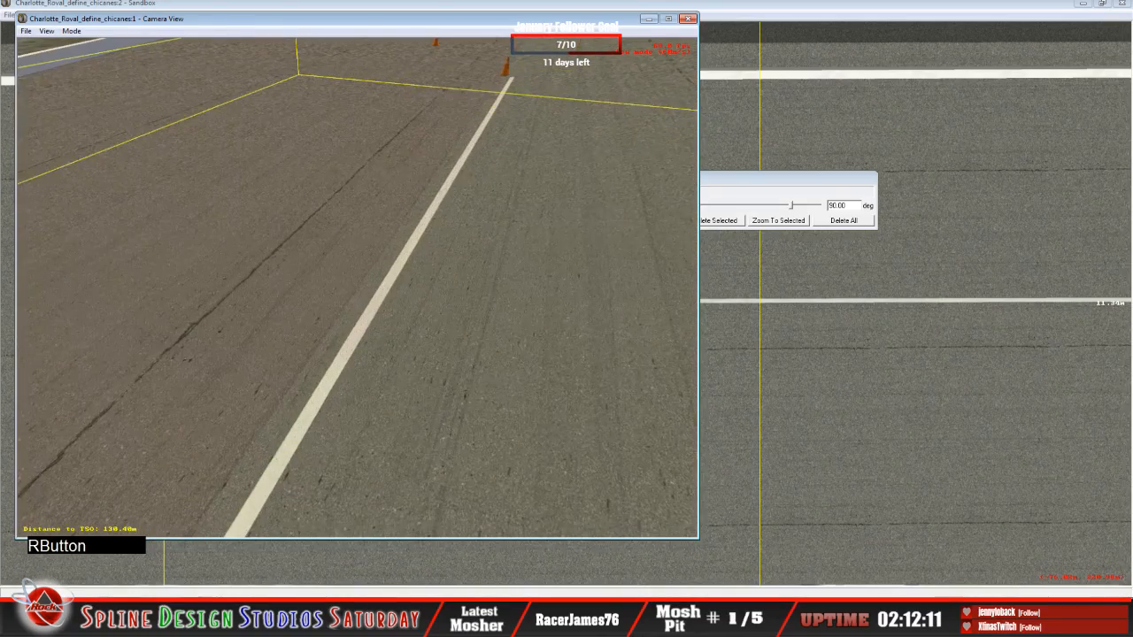
{"action": "key", "text": "space"}
Examine the joined white line looking toward the cones, from high above the track and from close to the surface.
{"action": "left_click", "coordinate": [71, 31]}
{"action": "left_click", "coordinate": [89, 56]}
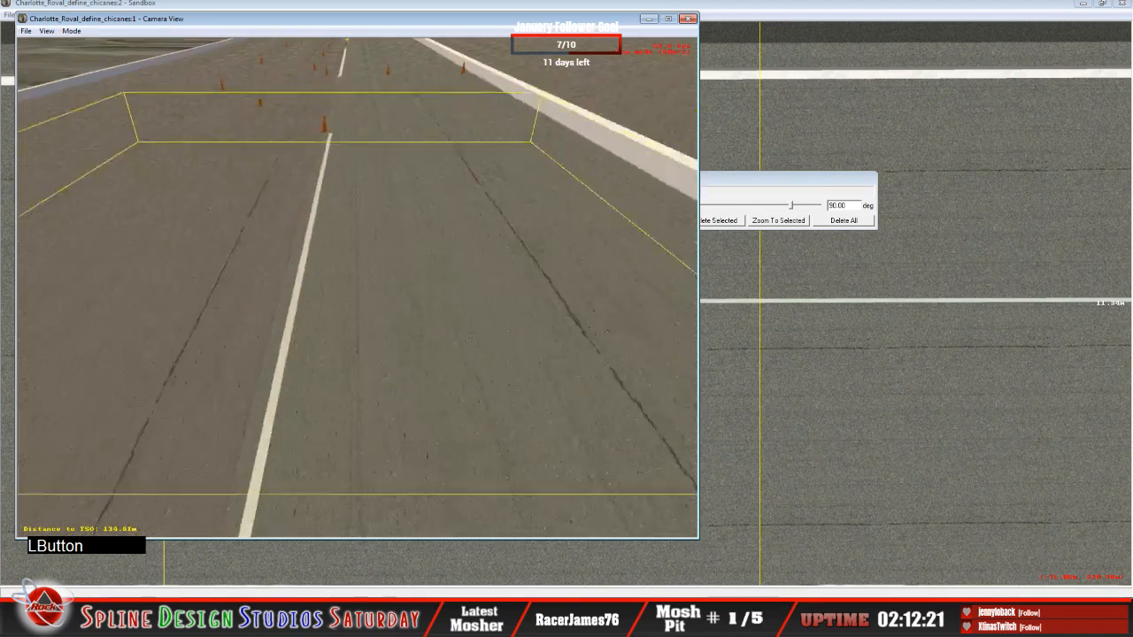
{"action": "key", "text": "space"}
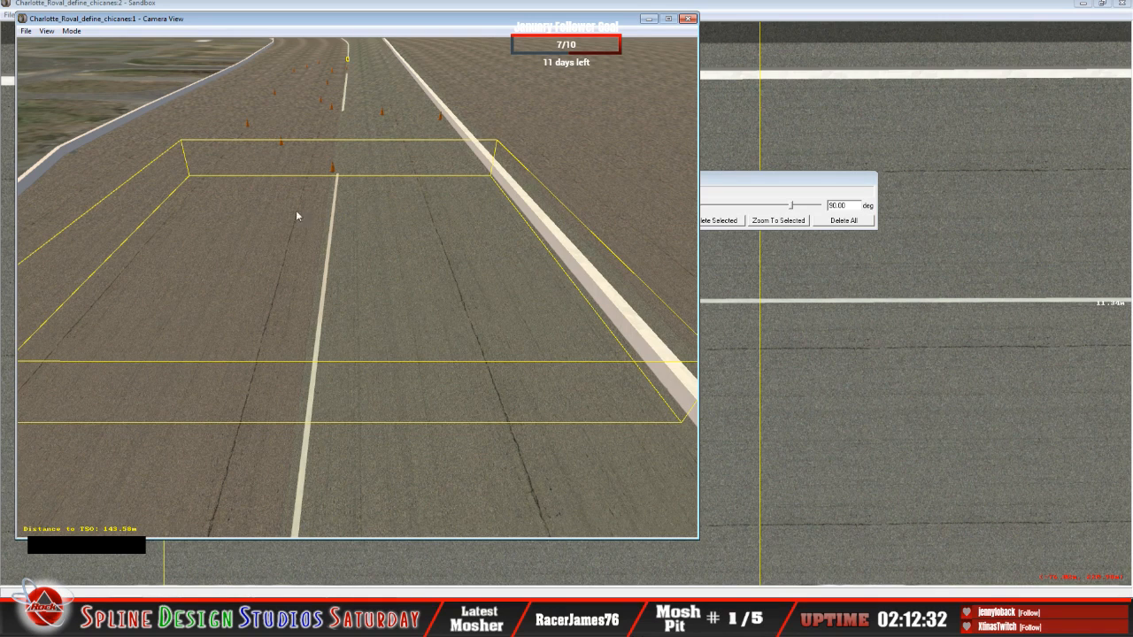
{"action": "left_click", "coordinate": [70, 31]}
{"action": "left_click", "coordinate": [100, 56]}
{"action": "left_click_drag", "start_coordinate": [357, 288], "coordinate": [357, 354]}
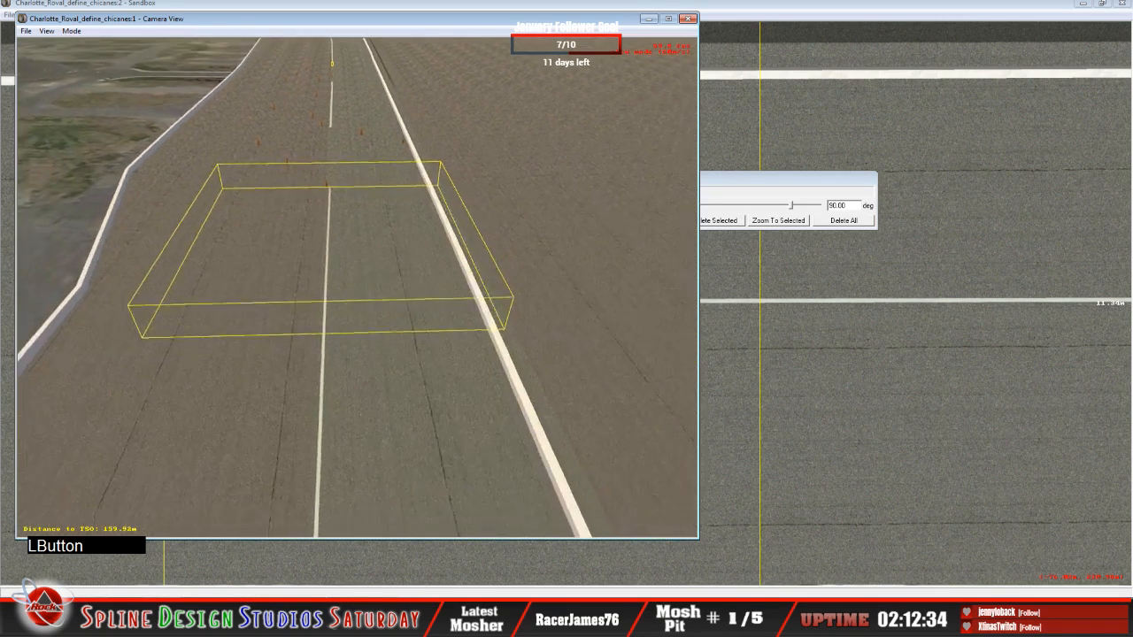
{"action": "right_click_drag", "start_coordinate": [357, 354], "coordinate": [357, 265]}
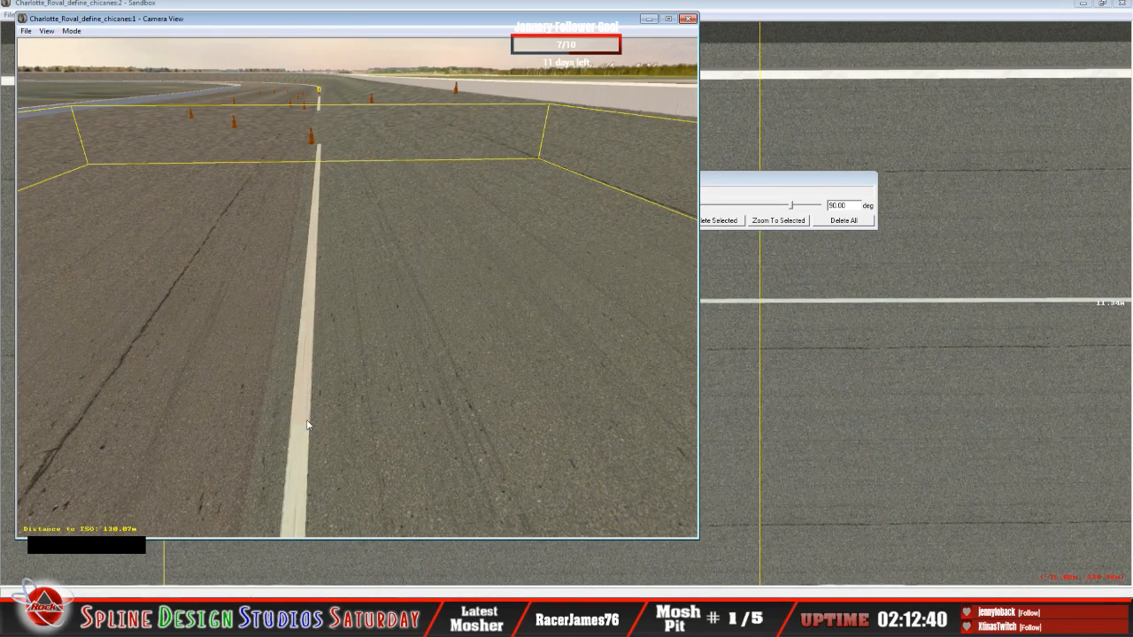
{"action": "left_click", "coordinate": [776, 189]}
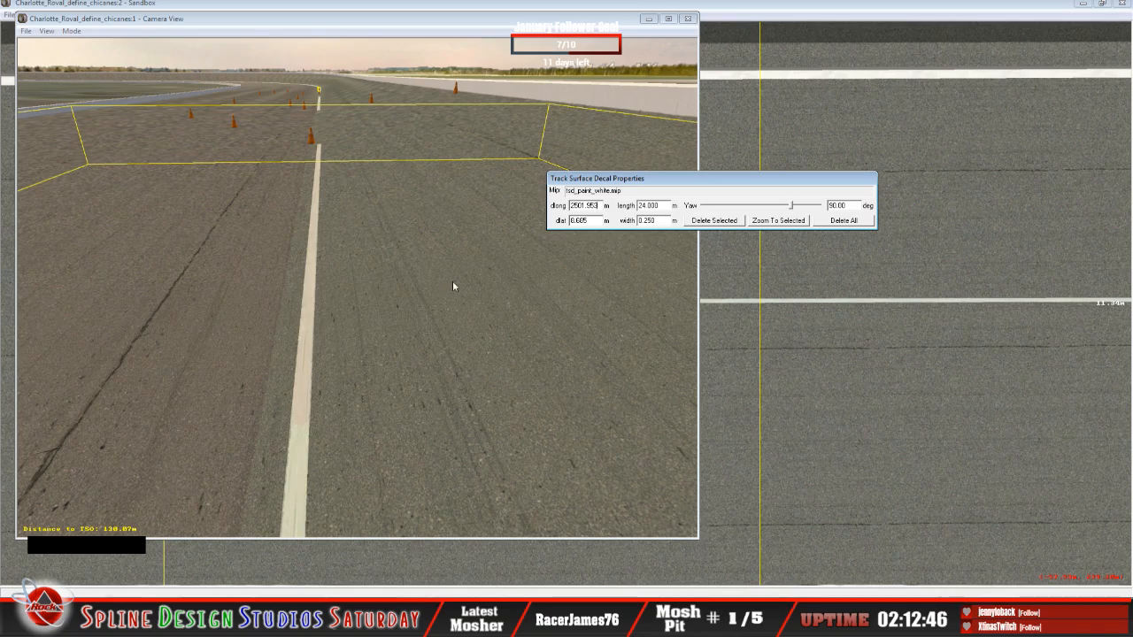
Fly the slew camera along the white line and view its end beside the first chicane cone.
{"action": "left_click", "coordinate": [76, 31]}
{"action": "left_click", "coordinate": [92, 58]}
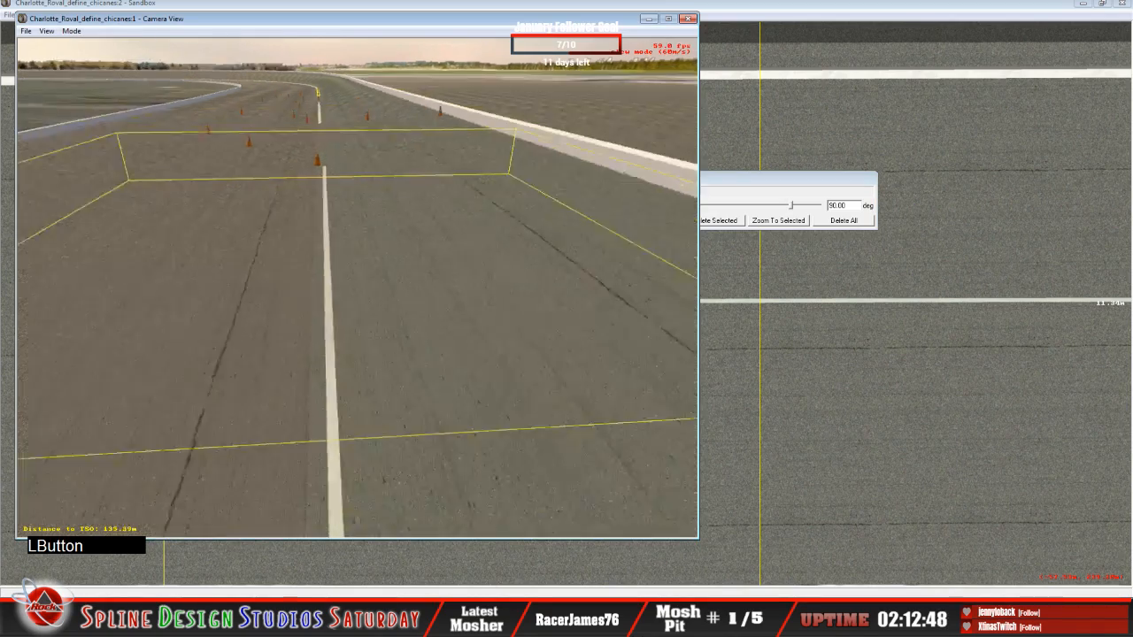
{"action": "left_click_drag", "start_coordinate": [357, 288], "coordinate": [358, 319]}
{"action": "right_click_drag", "start_coordinate": [357, 318], "coordinate": [319, 239]}
{"action": "key", "text": "space"}
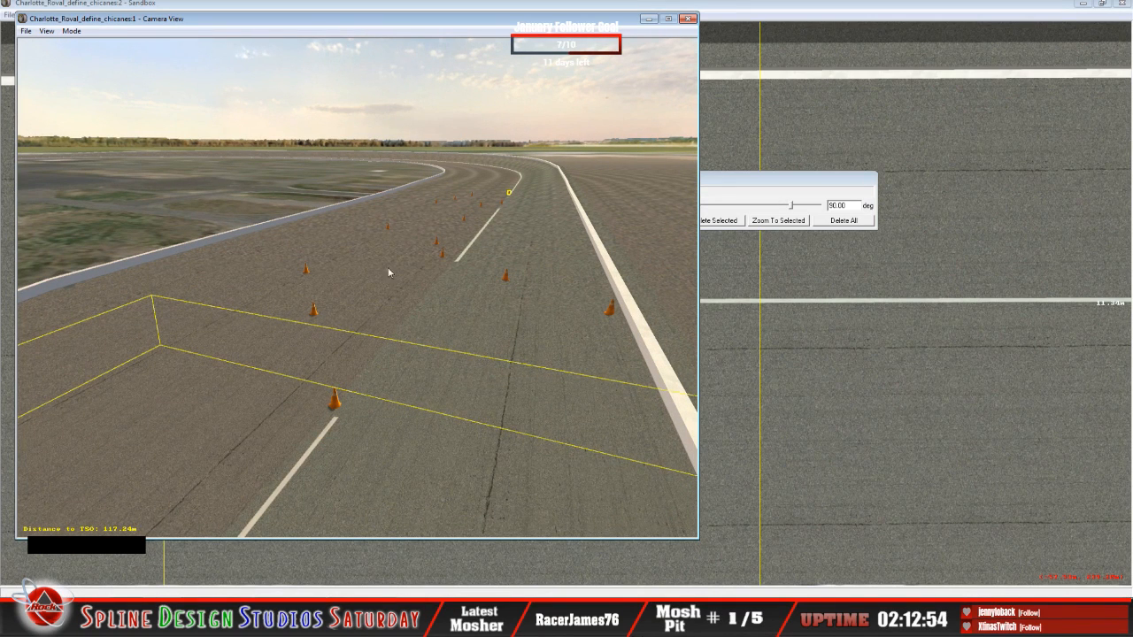
View the chicane cones and the gap between white line segments from the side, finishing in the top-down track window.
{"action": "left_click", "coordinate": [70, 30]}
{"action": "left_click", "coordinate": [99, 56]}
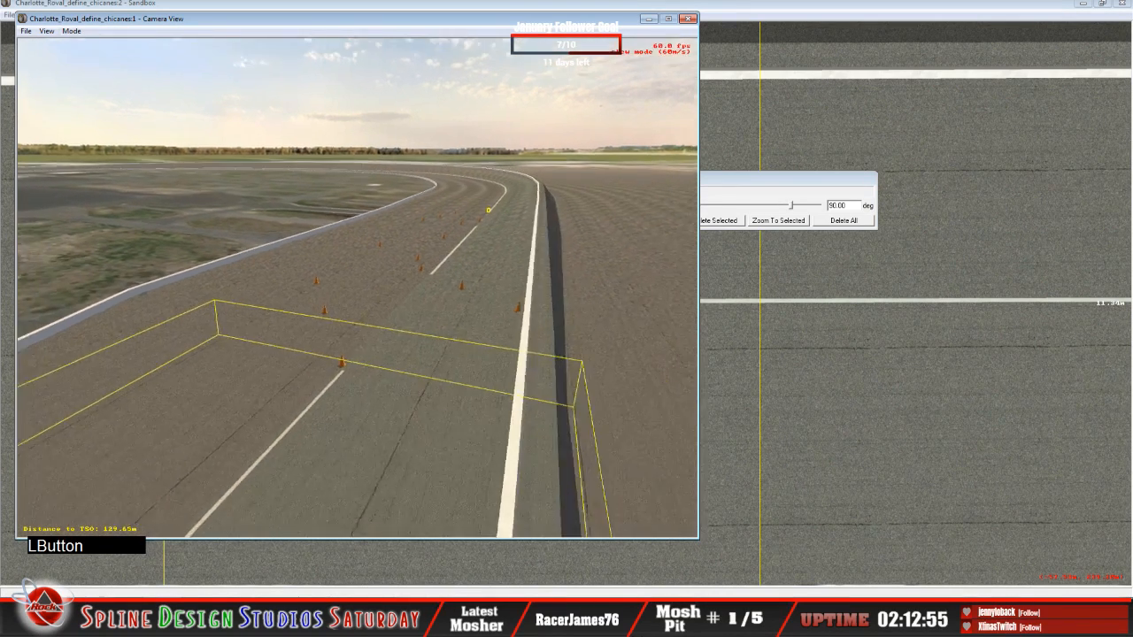
{"action": "right_click_drag", "start_coordinate": [357, 287], "coordinate": [357, 253]}
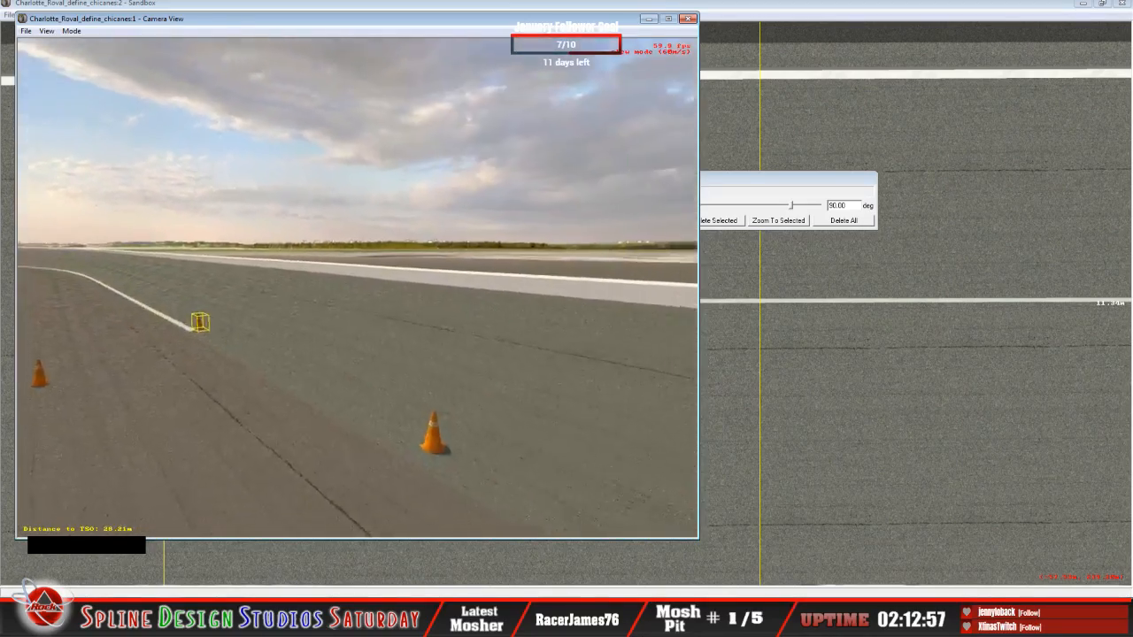
{"action": "left_click_drag", "start_coordinate": [357, 287], "coordinate": [357, 354]}
{"action": "right_click_drag", "start_coordinate": [357, 287], "coordinate": [357, 274]}
{"action": "left_click_drag", "start_coordinate": [356, 286], "coordinate": [425, 393]}
{"action": "key", "text": "space"}
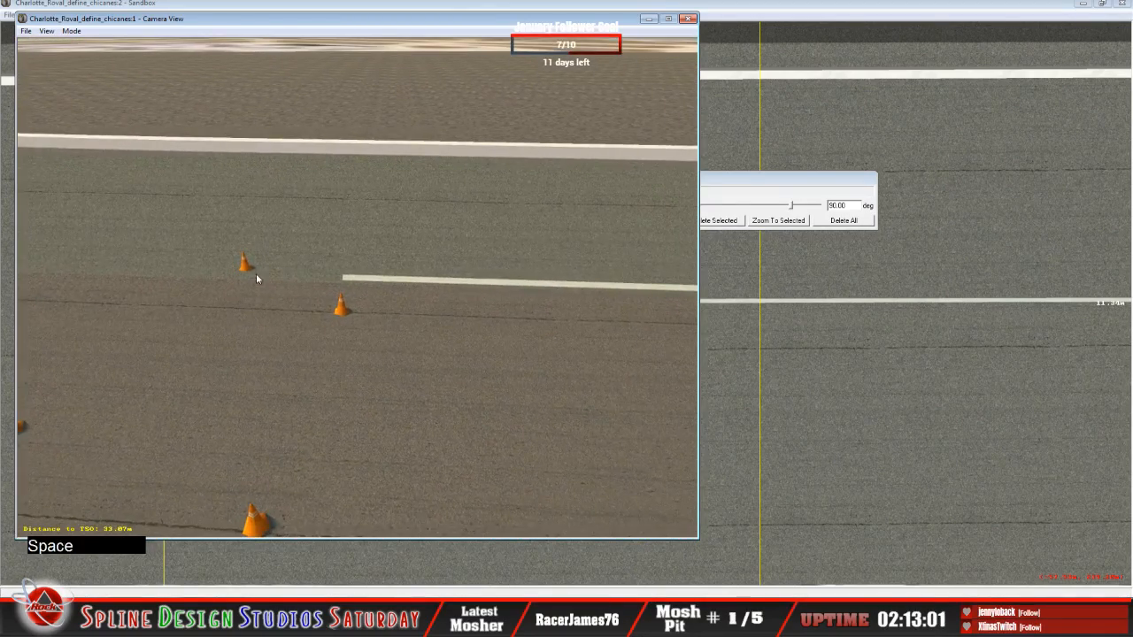
{"action": "left_click", "coordinate": [71, 30]}
{"action": "left_click", "coordinate": [92, 57]}
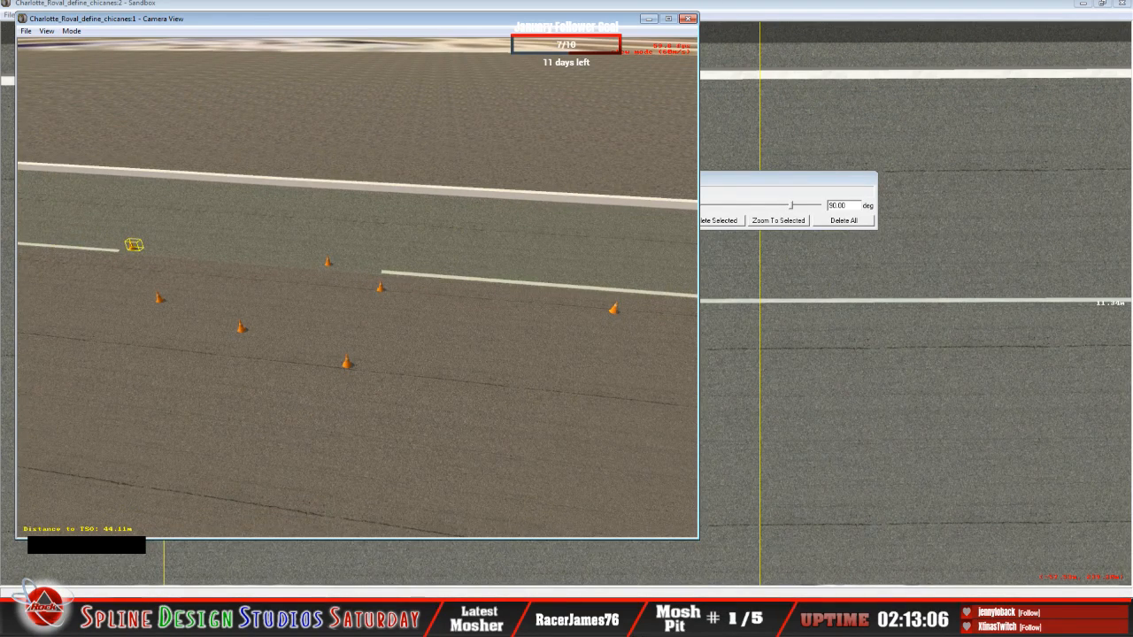
{"action": "key", "text": "space"}
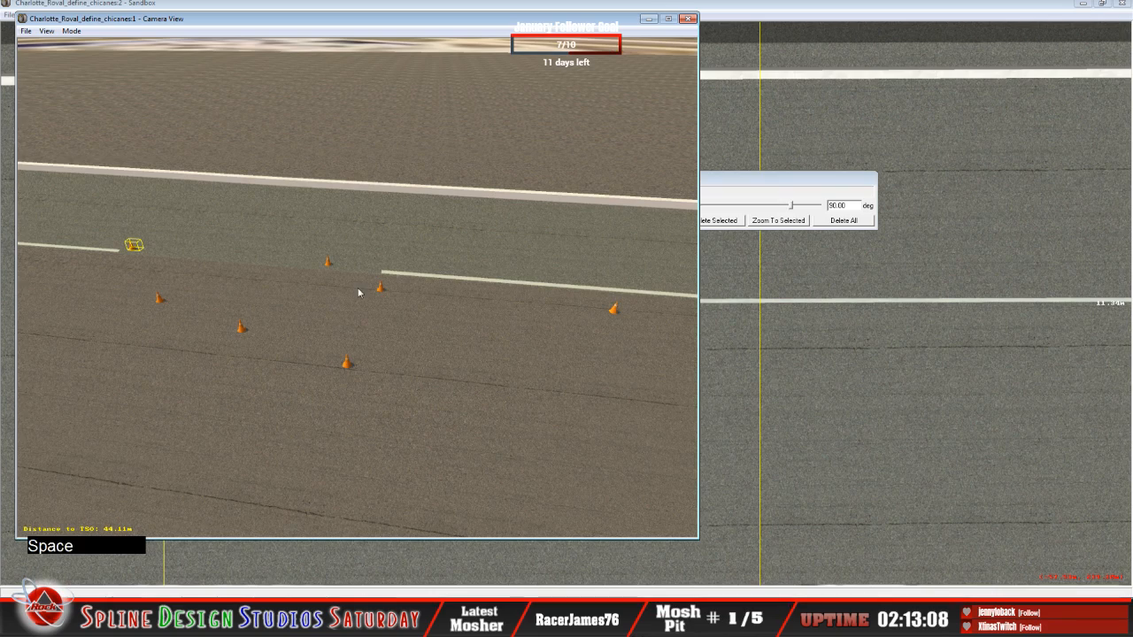
{"action": "left_click", "coordinate": [770, 9]}
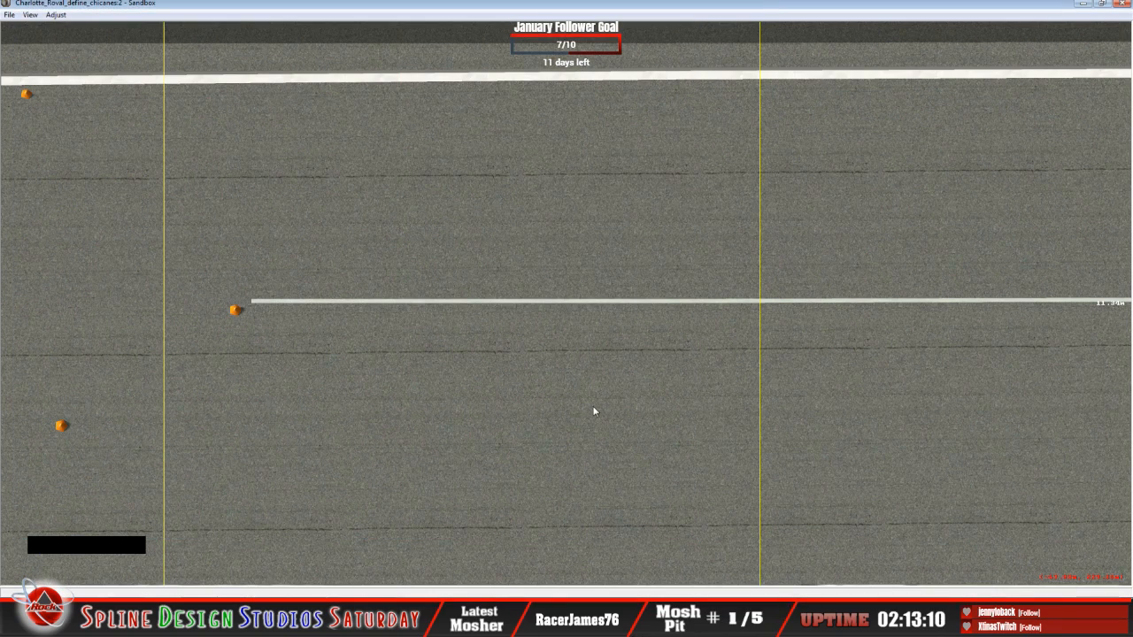
Show the white line segment between the chicane cones in the geometry editing view.
{"action": "key", "text": "x"}
{"action": "key", "text": "c"}
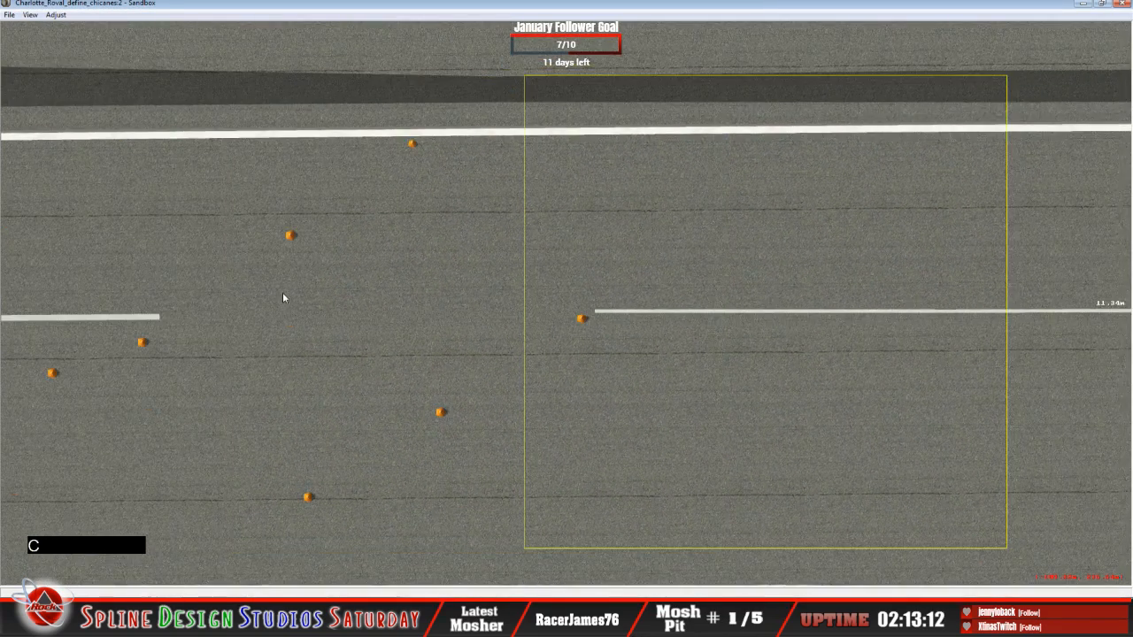
{"action": "key", "text": "c"}
{"action": "key", "text": "c"}
{"action": "key", "text": "c"}
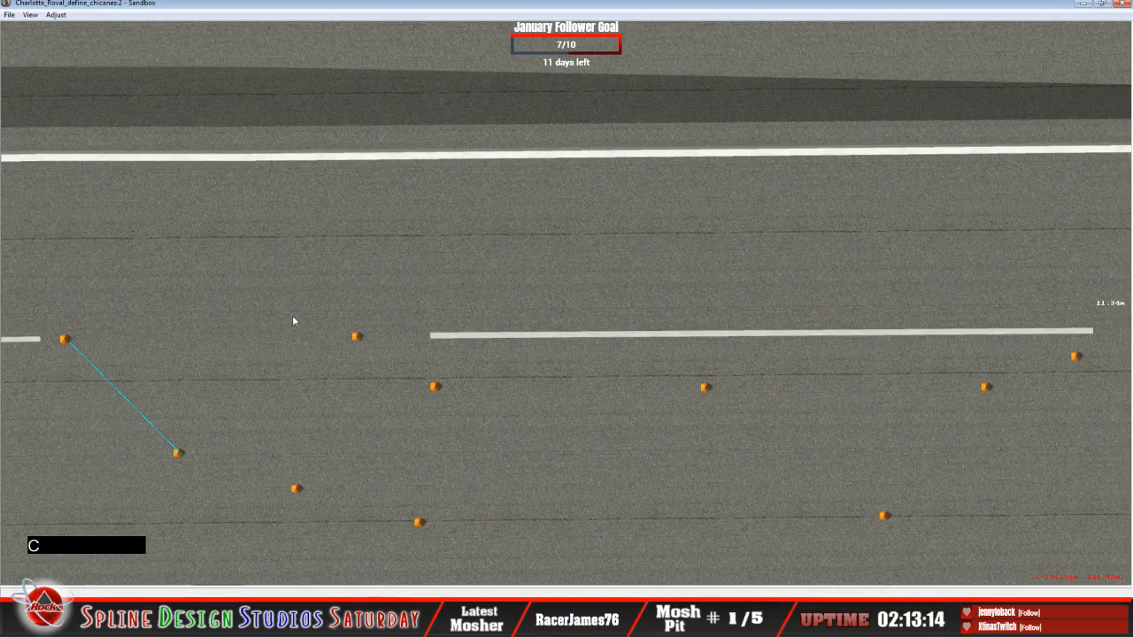
{"action": "left_click", "coordinate": [31, 15]}
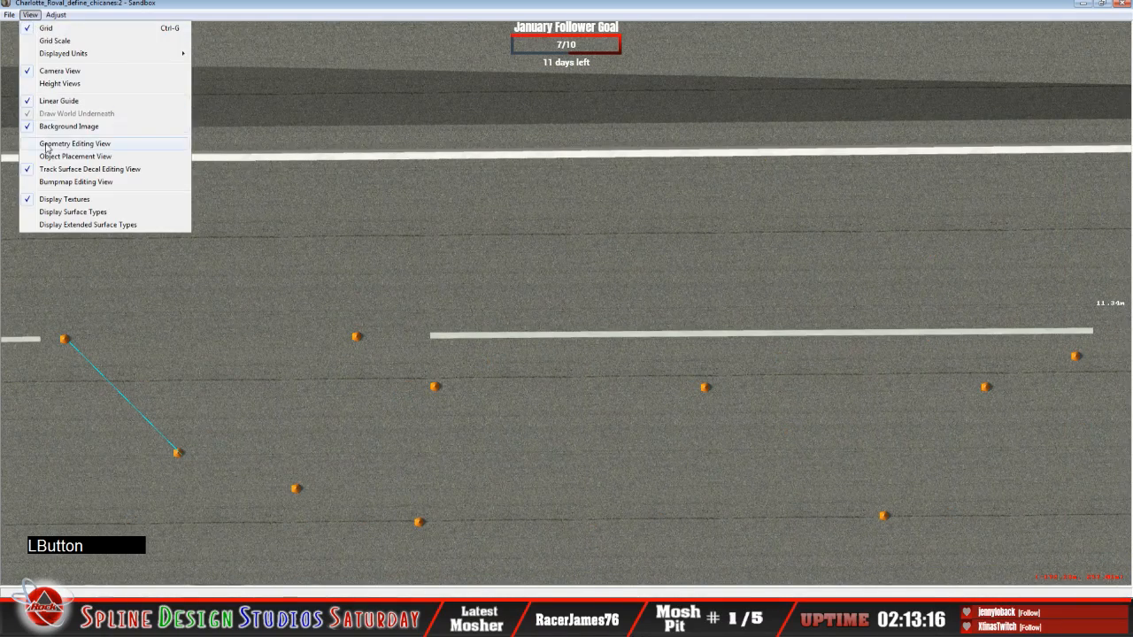
{"action": "left_click", "coordinate": [49, 145]}
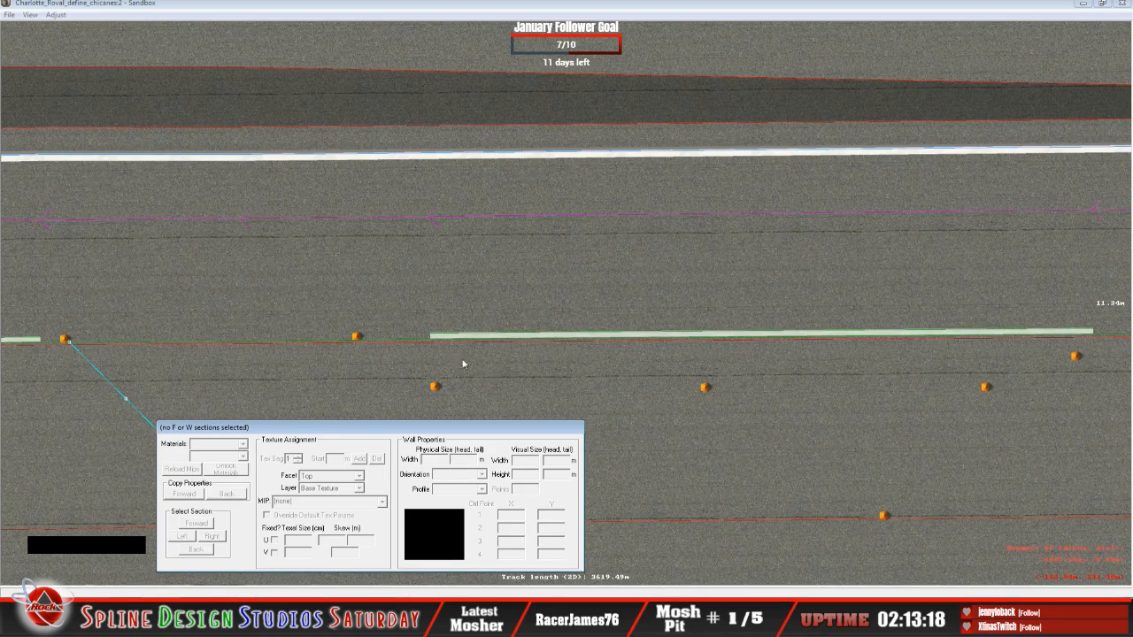
{"action": "left_click", "coordinate": [414, 321]}
{"action": "key", "text": "c"}
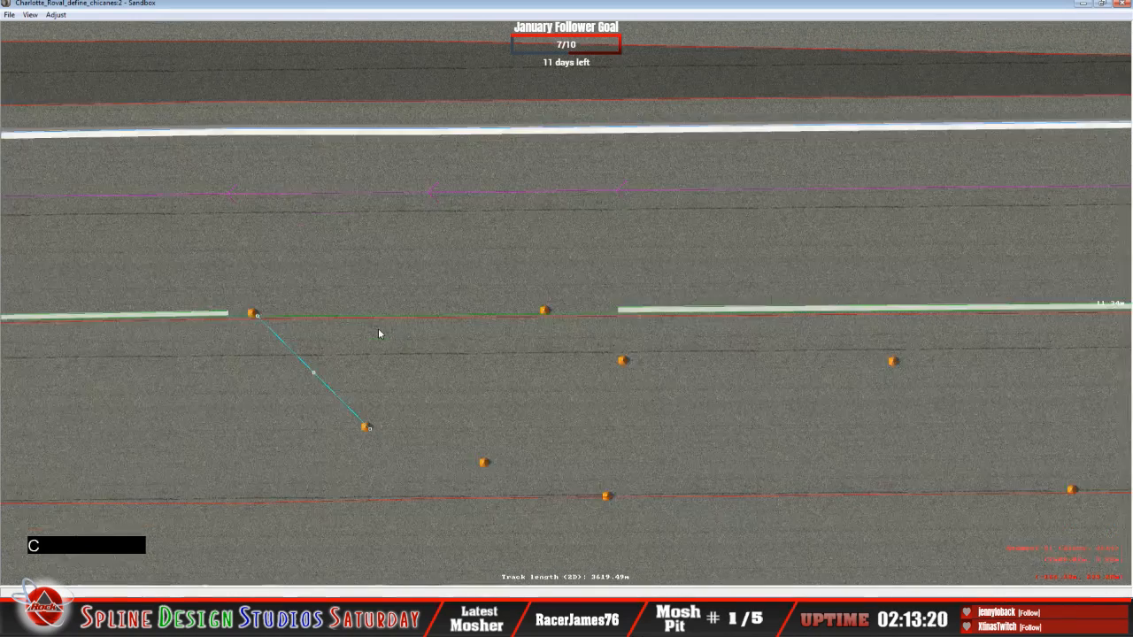
Hide the drawn world to compare the white line gap with the aerial background image, and show the world again.
{"action": "left_click", "coordinate": [31, 15]}
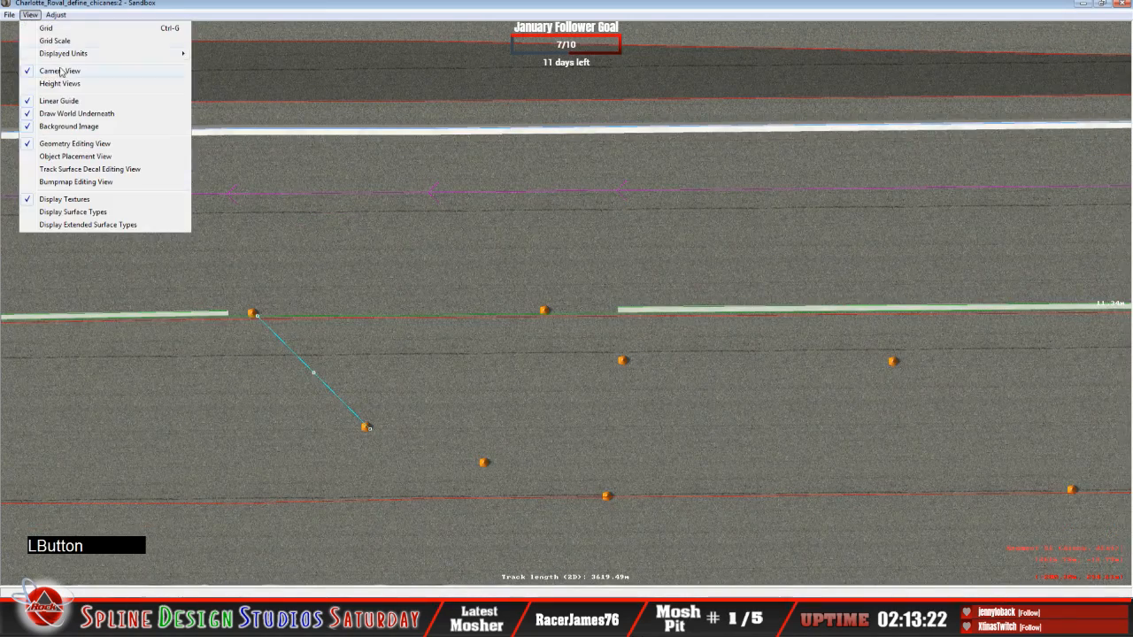
{"action": "left_click", "coordinate": [114, 134]}
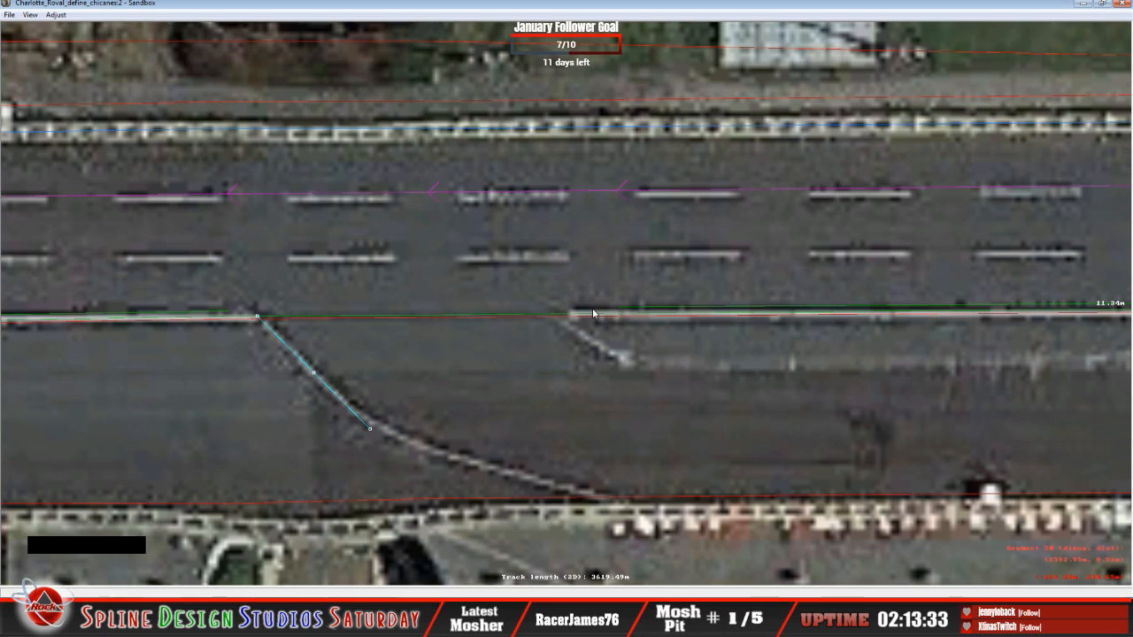
{"action": "left_click", "coordinate": [31, 15]}
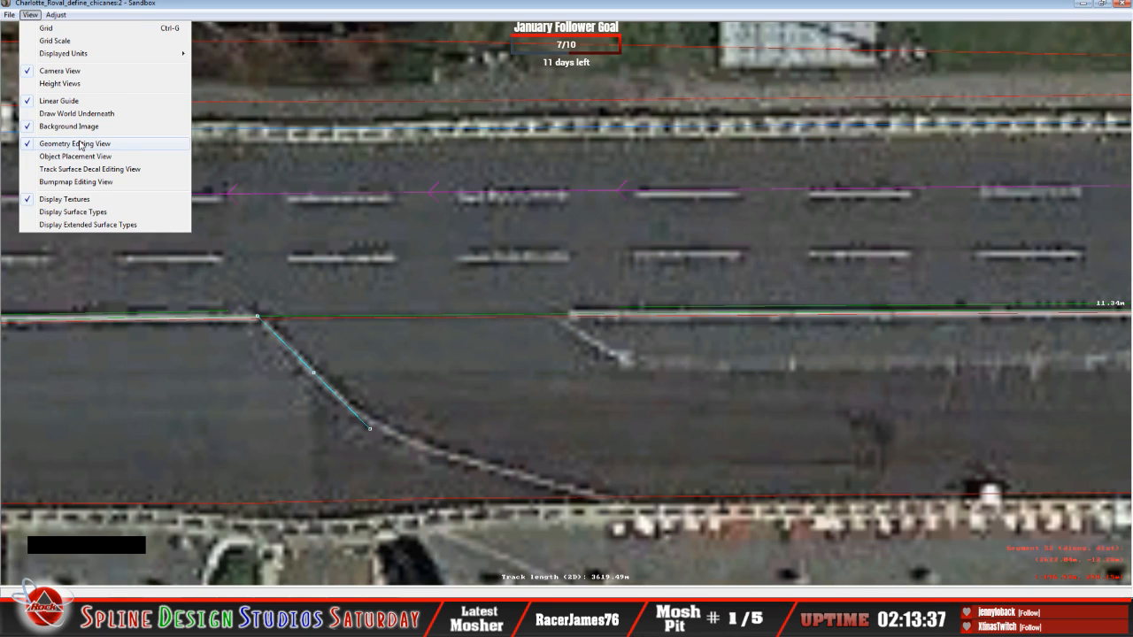
{"action": "left_click", "coordinate": [78, 113]}
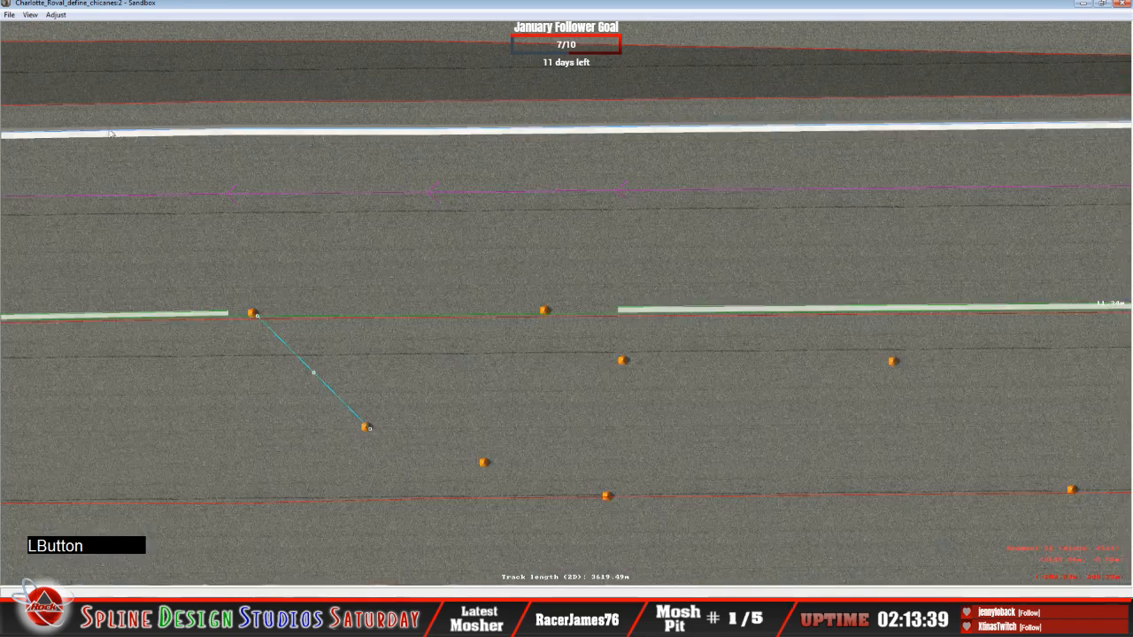
Narrow the tail and head ends of the white line section between the chicane gaps to about 0.25 m wide.
{"action": "left_click", "coordinate": [275, 8]}
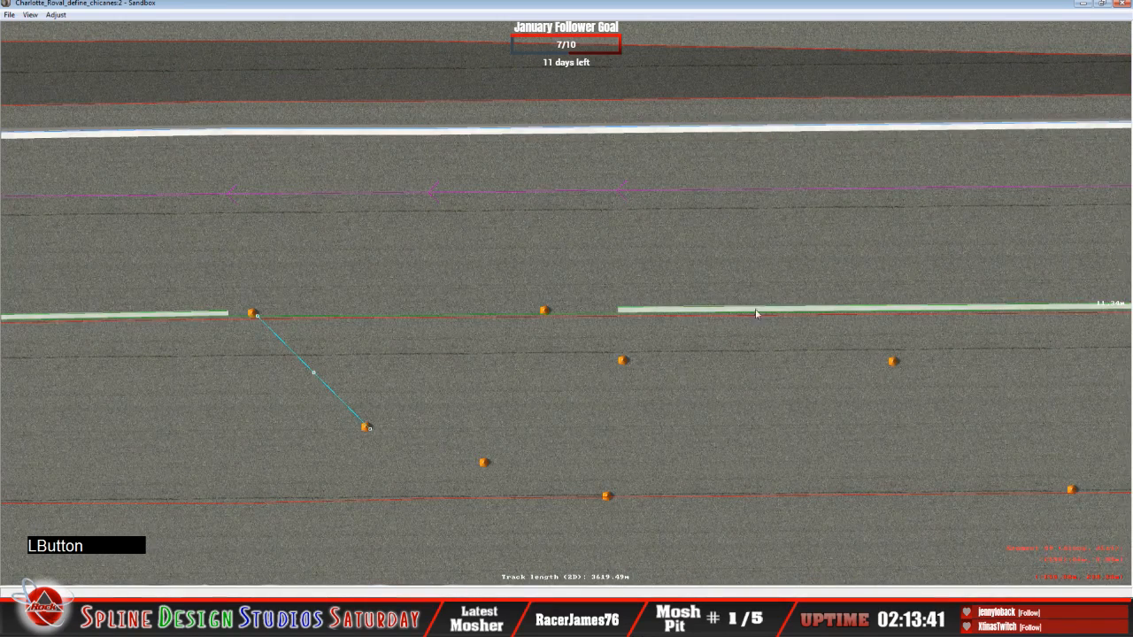
{"action": "left_click", "coordinate": [445, 315]}
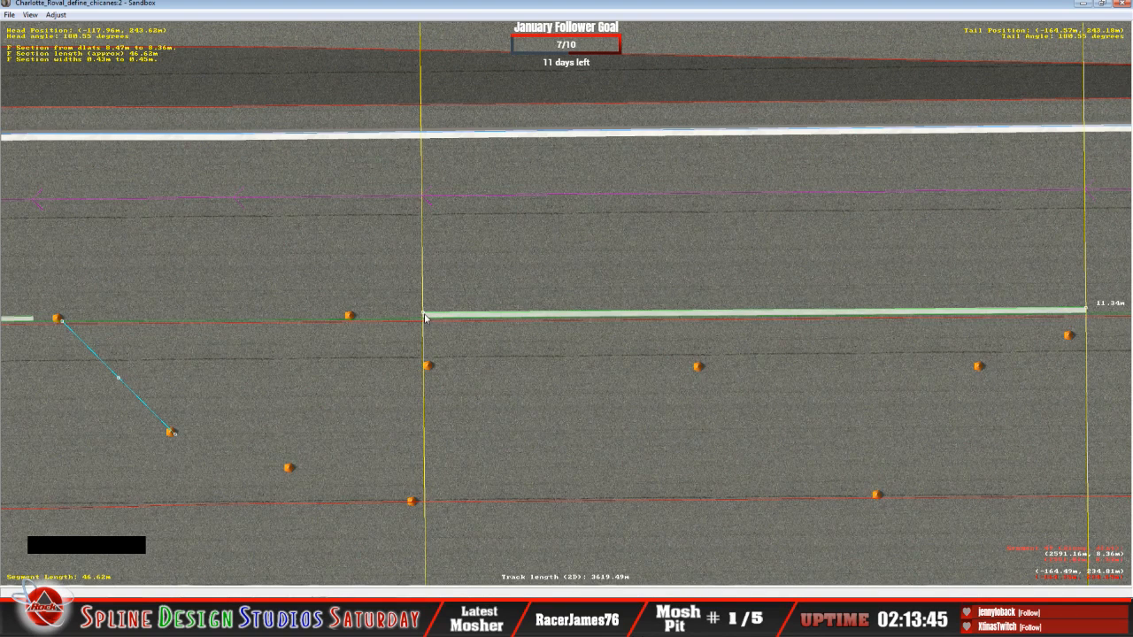
{"action": "left_click_drag", "start_coordinate": [423, 315], "coordinate": [425, 317]}
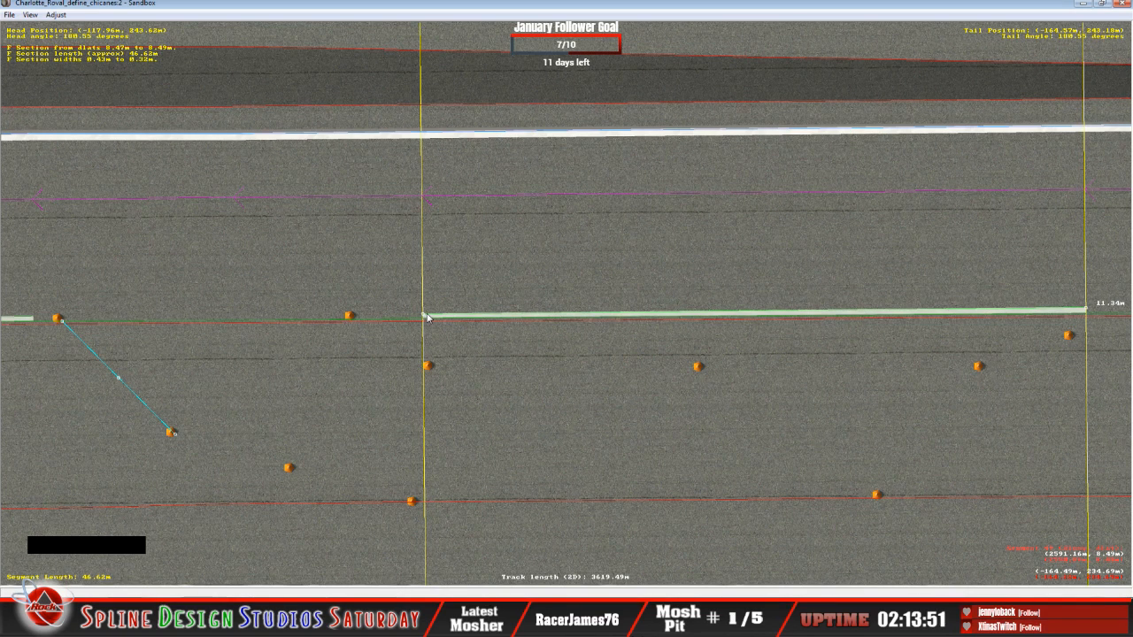
{"action": "left_click_drag", "start_coordinate": [427, 317], "coordinate": [429, 314]}
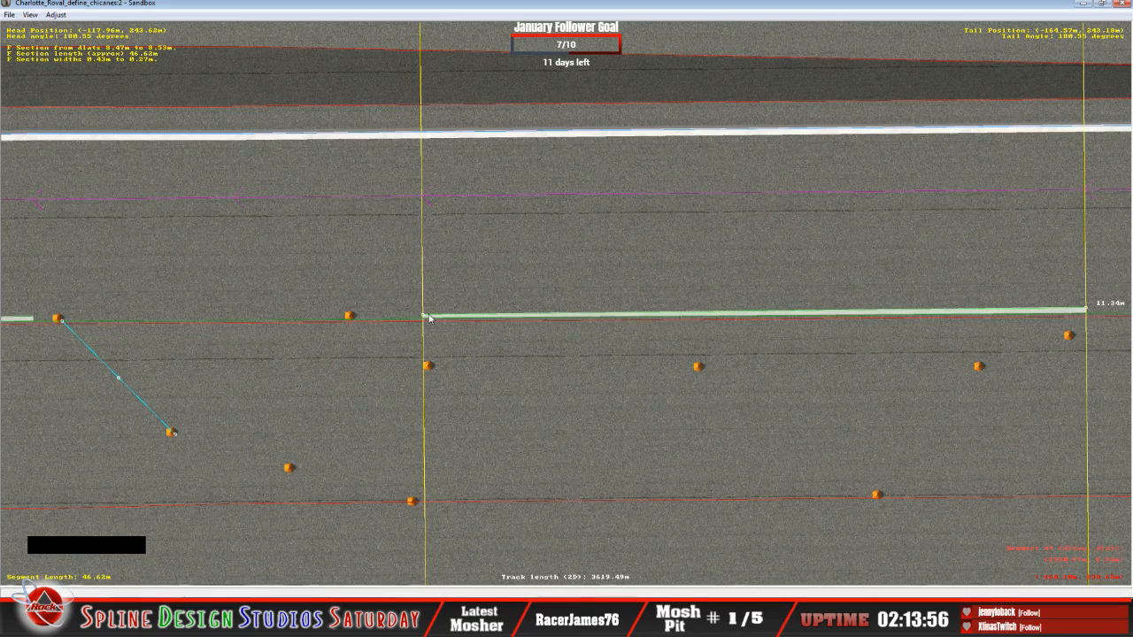
{"action": "key", "text": "z"}
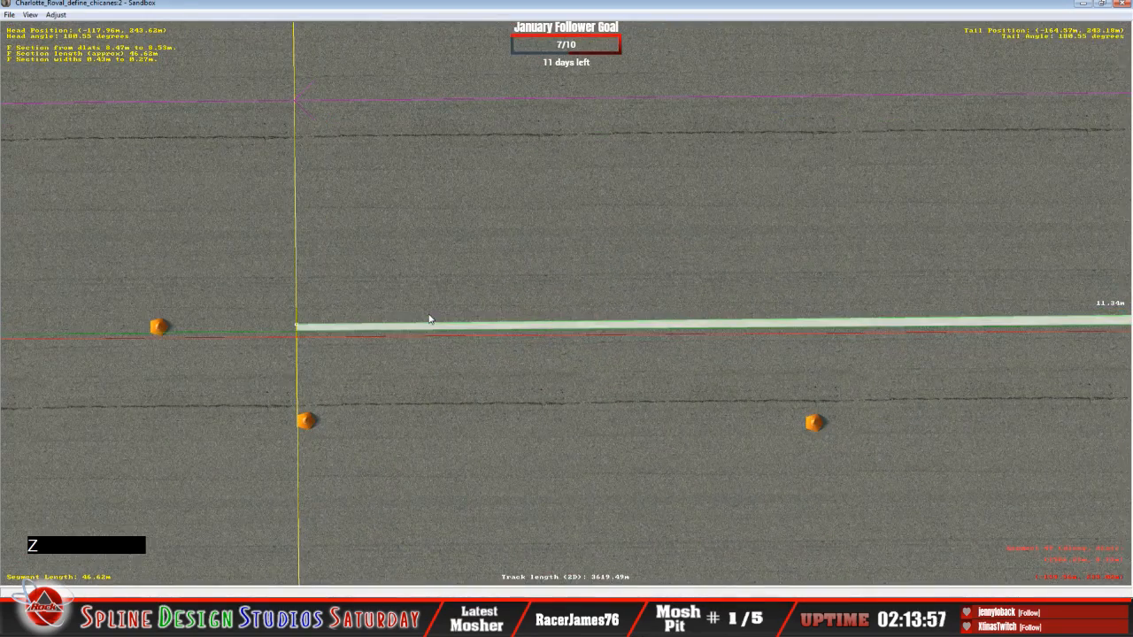
{"action": "left_click", "coordinate": [298, 327]}
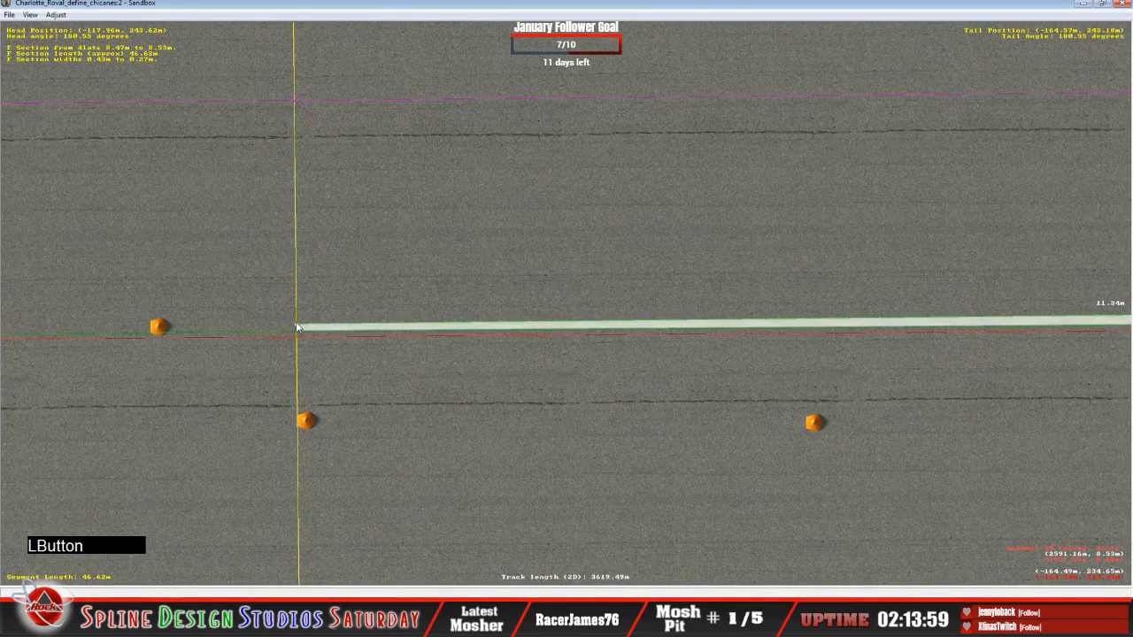
{"action": "left_click_drag", "start_coordinate": [297, 327], "coordinate": [297, 329]}
{"action": "key", "text": "c"}
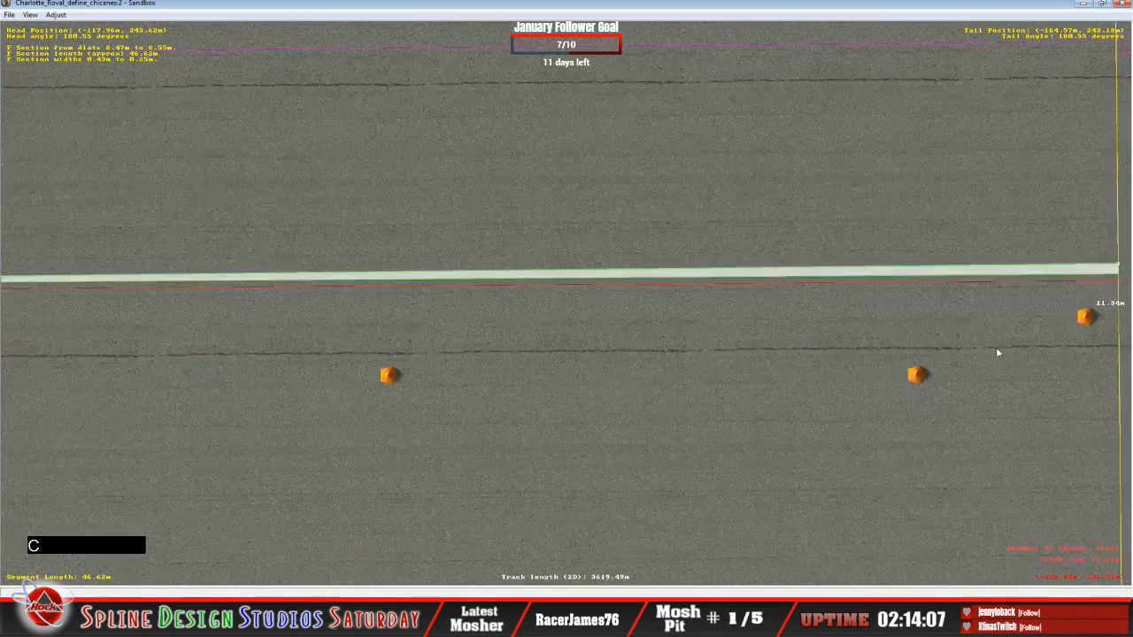
{"action": "left_click_drag", "start_coordinate": [481, 302], "coordinate": [484, 303]}
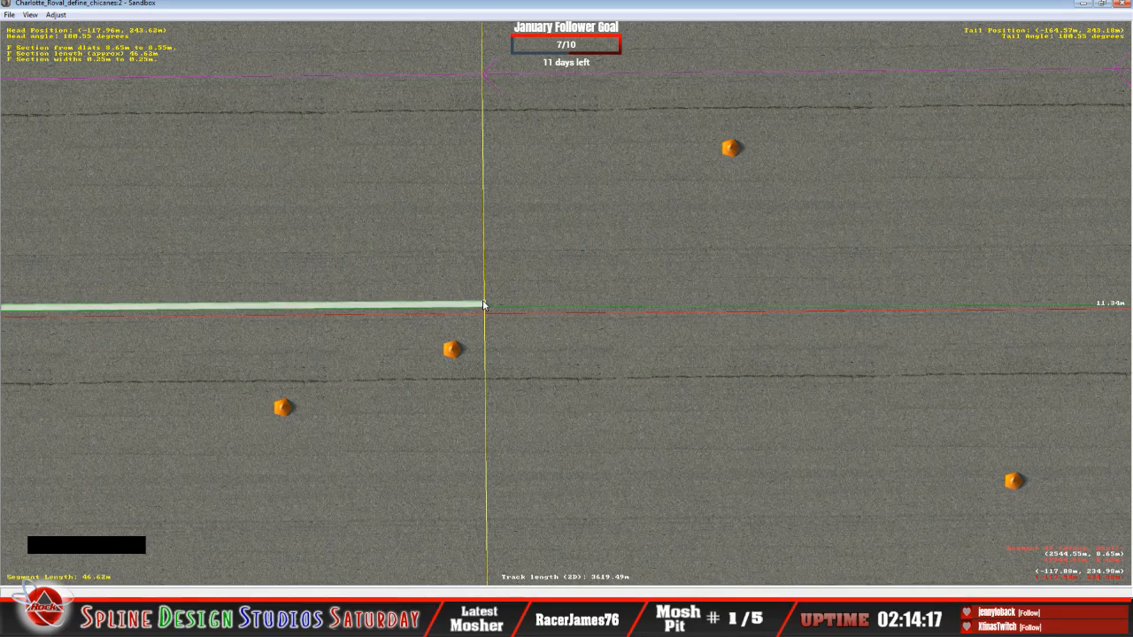
Narrow the head end of the adjoining white line section, just before the first cone, to about 0.24 m.
{"action": "key", "text": "c"}
{"action": "key", "text": "c"}
{"action": "key", "text": "c"}
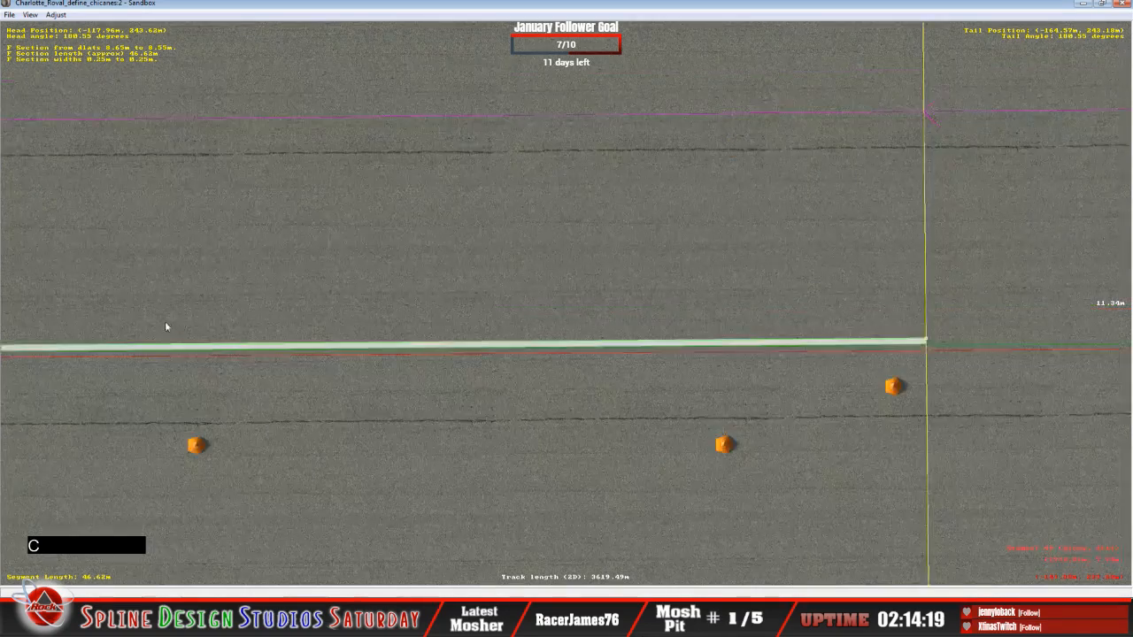
{"action": "left_click", "coordinate": [193, 269]}
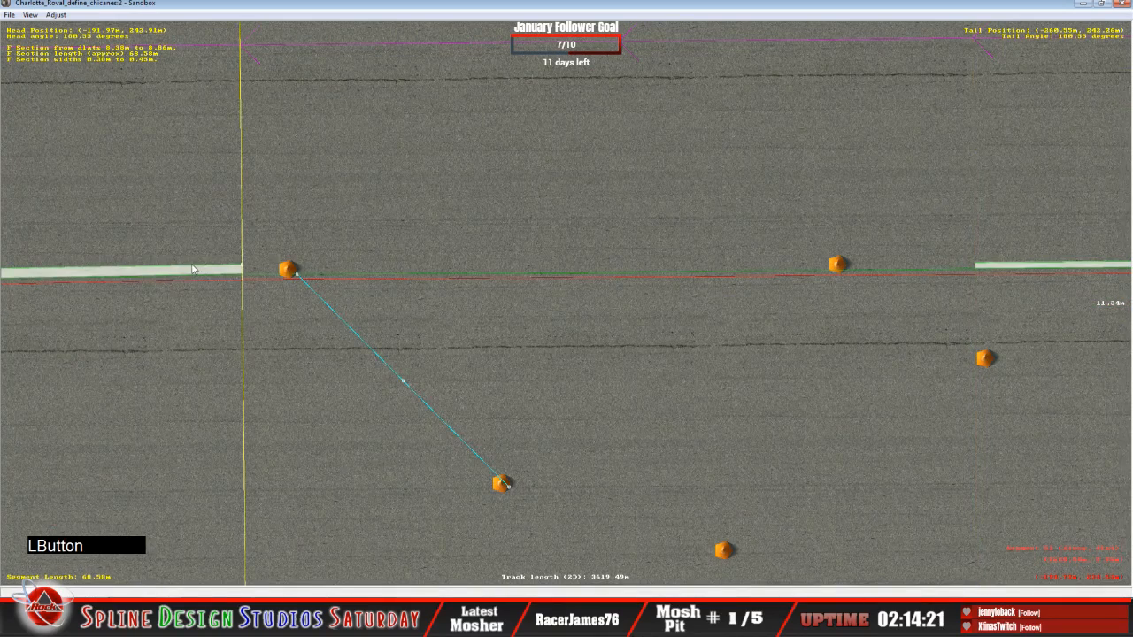
{"action": "left_click", "coordinate": [242, 269]}
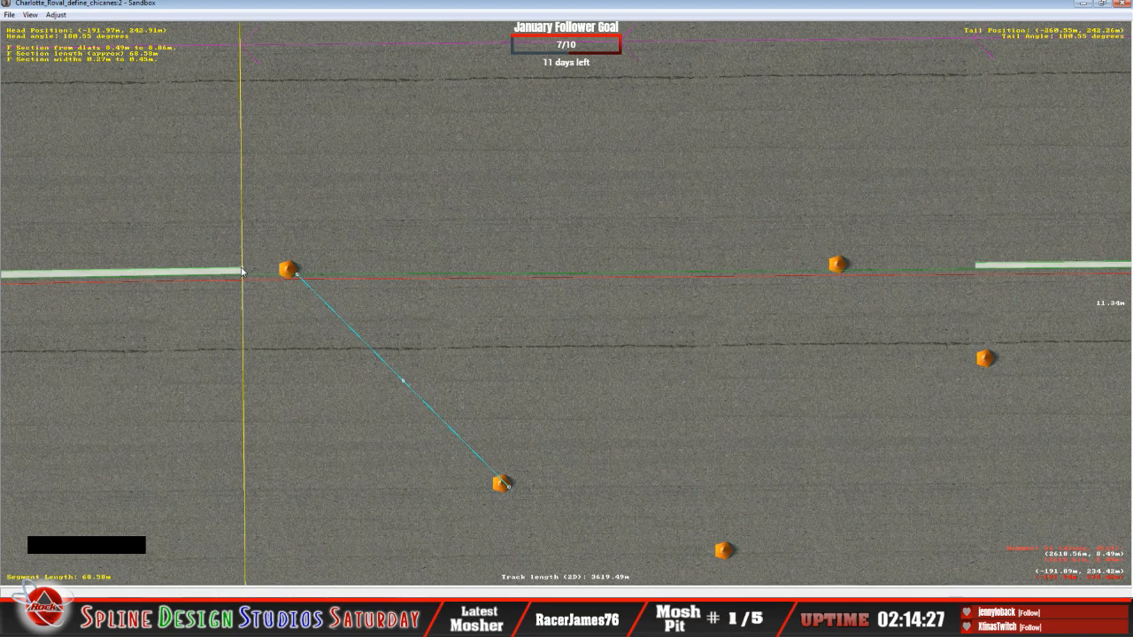
{"action": "left_click_drag", "start_coordinate": [242, 267], "coordinate": [241, 271]}
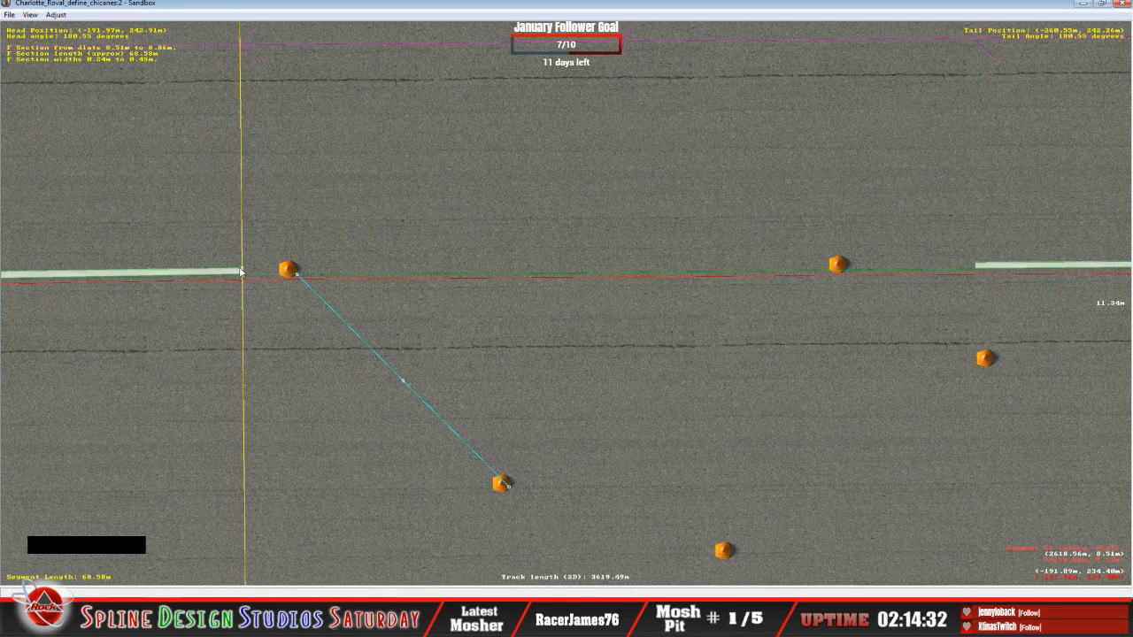
{"action": "left_click_drag", "start_coordinate": [241, 272], "coordinate": [241, 270]}
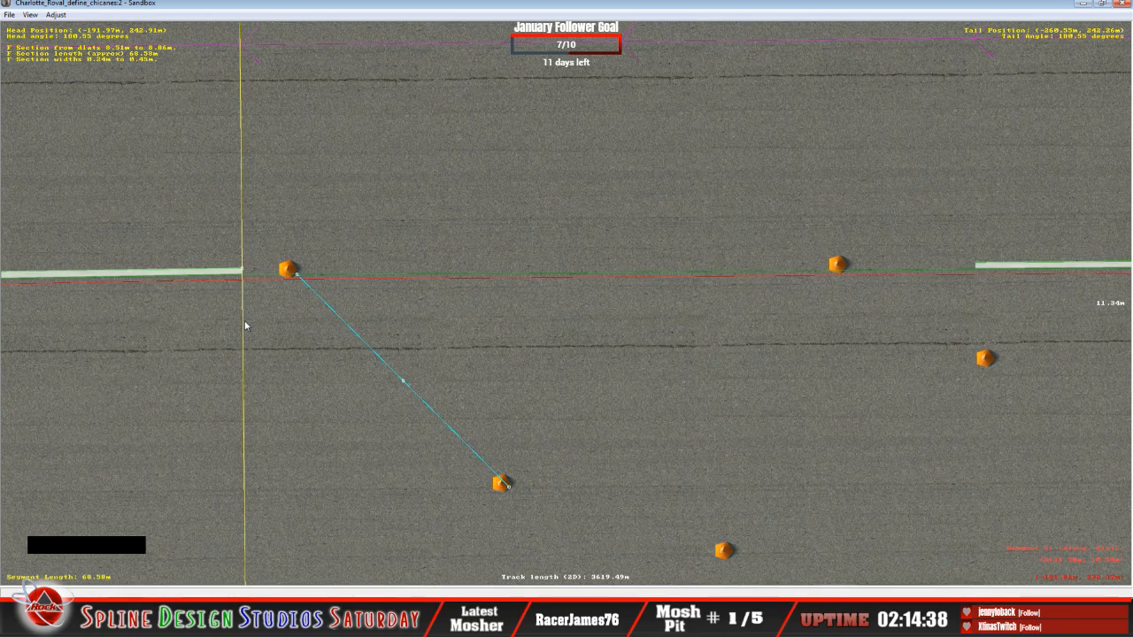
Examine the white line ends and the gaps between the segments along the chicane cones.
{"action": "key", "text": "c"}
{"action": "key", "text": "x"}
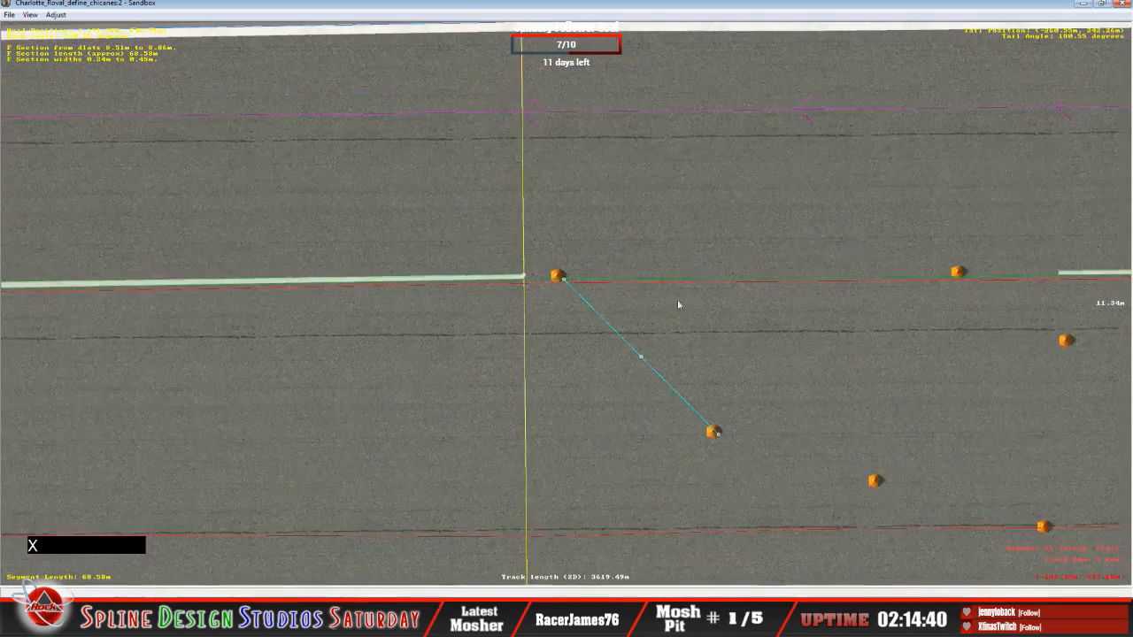
{"action": "key", "text": "c"}
{"action": "key", "text": "c"}
{"action": "key", "text": "c"}
{"action": "key", "text": "c"}
{"action": "key", "text": "c"}
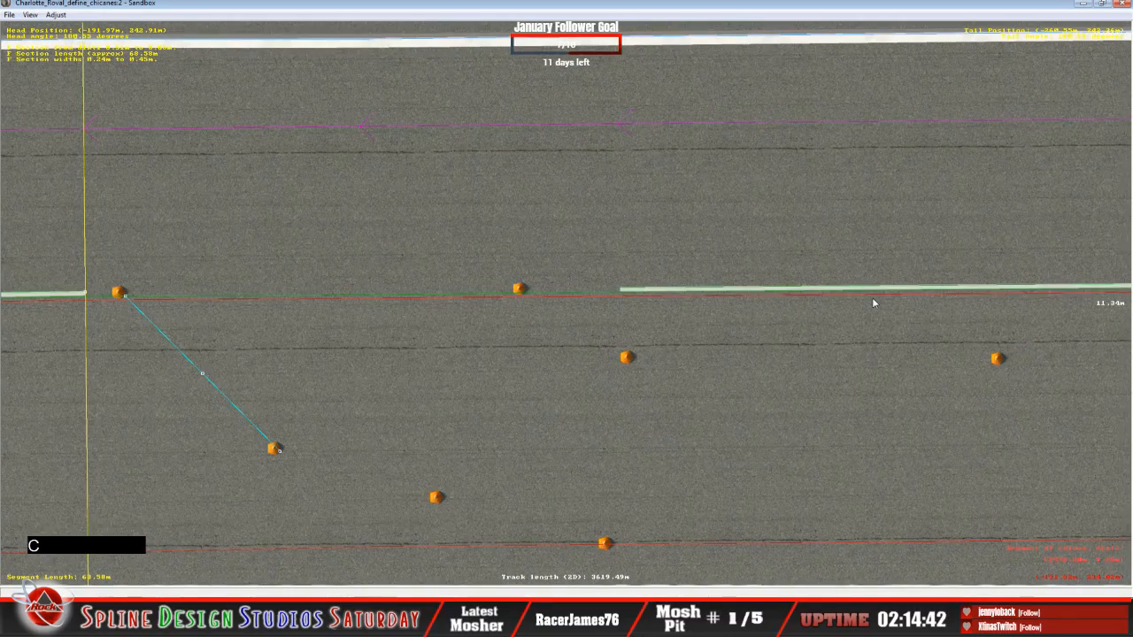
{"action": "key", "text": "c"}
{"action": "key", "text": "c"}
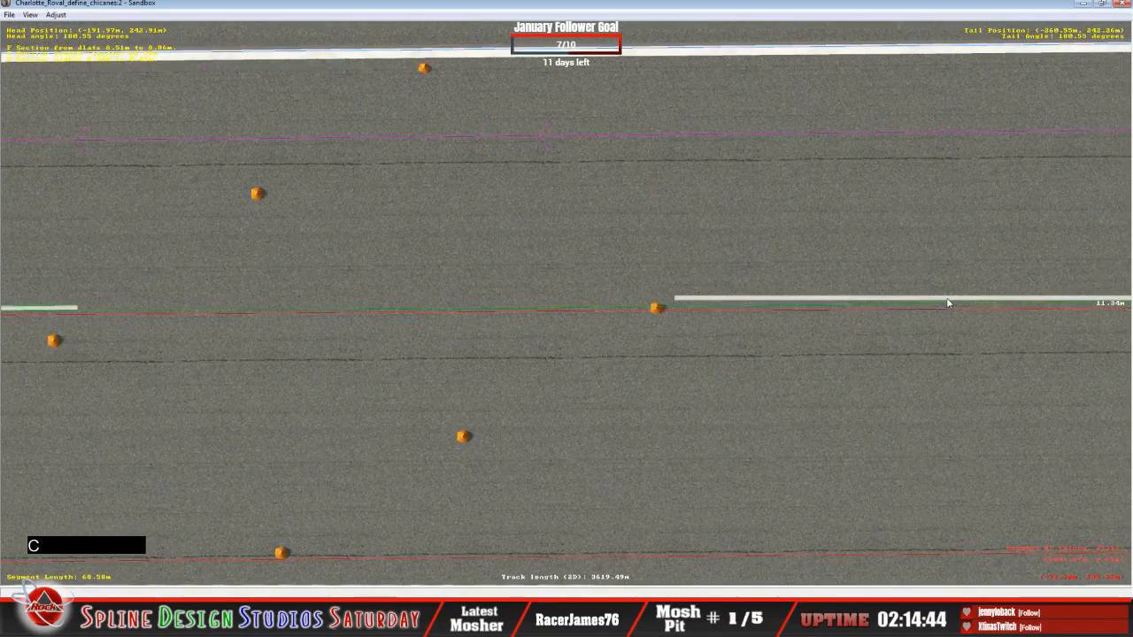
{"action": "key", "text": "c"}
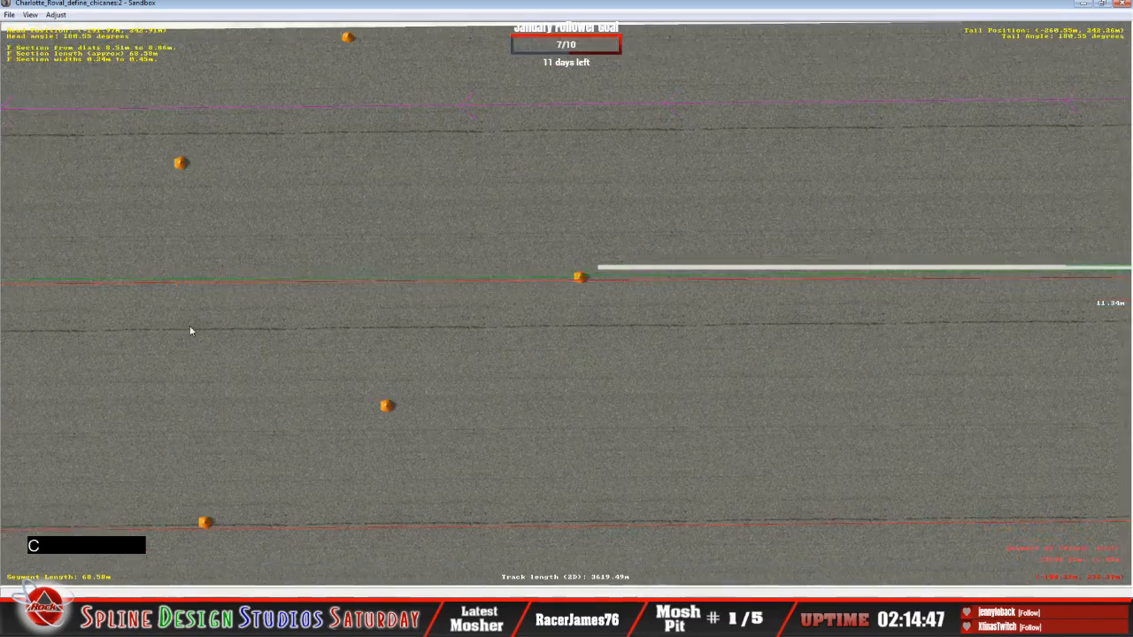
{"action": "key", "text": "c"}
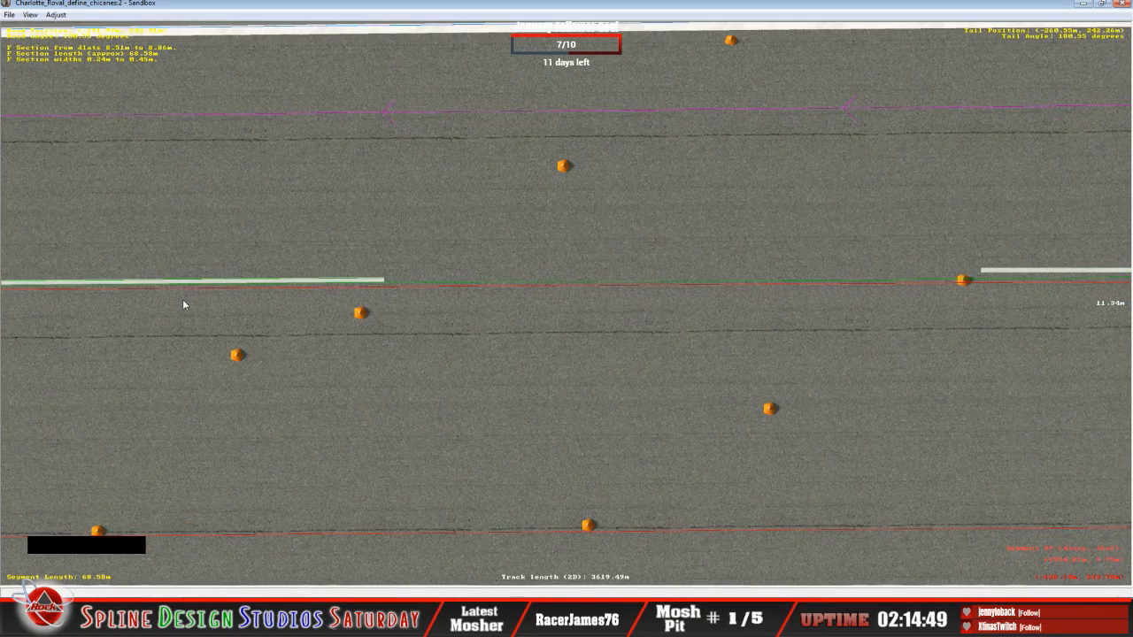
{"action": "key", "text": "c"}
{"action": "key", "text": "c"}
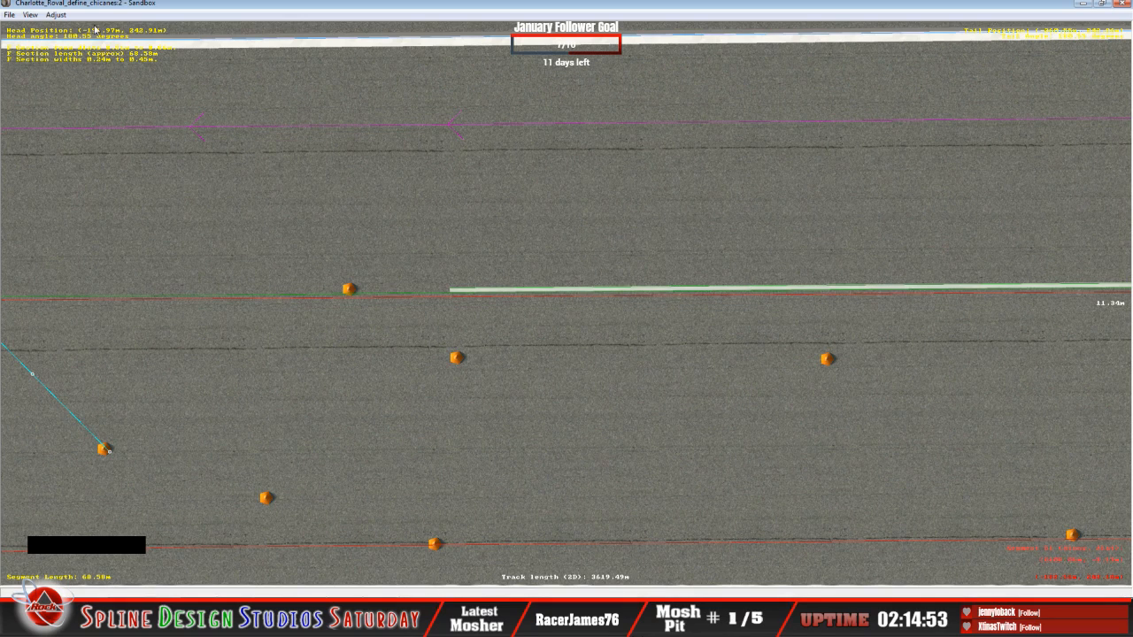
Place a tsd_paint_white.mip track surface decal between the upper cone and the start of the white line section.
{"action": "left_click", "coordinate": [30, 15]}
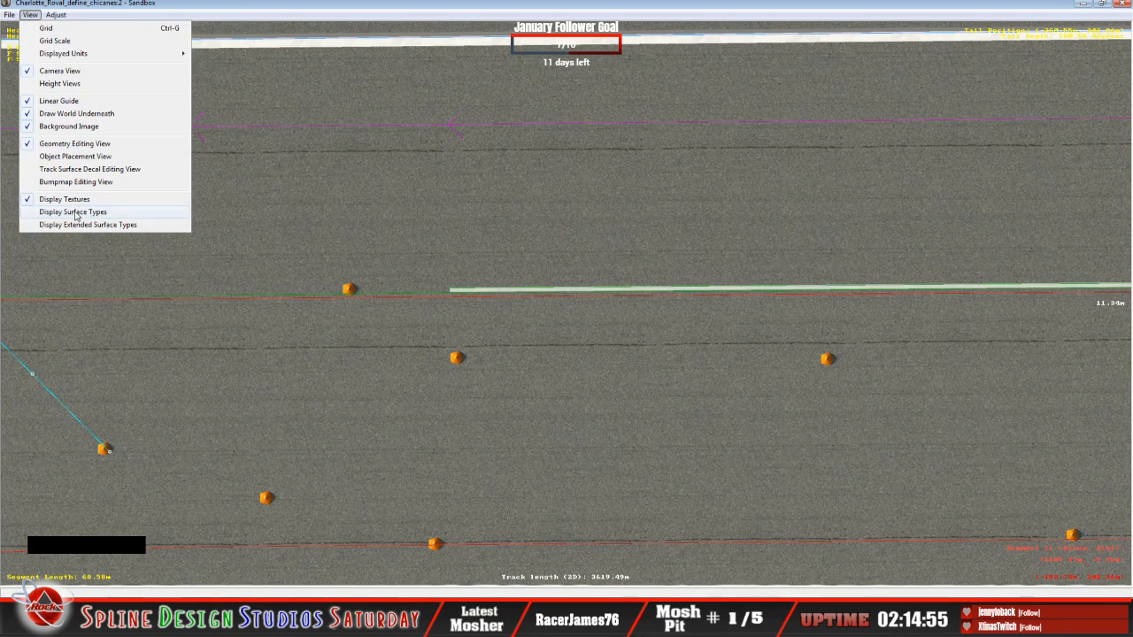
{"action": "left_click", "coordinate": [74, 169]}
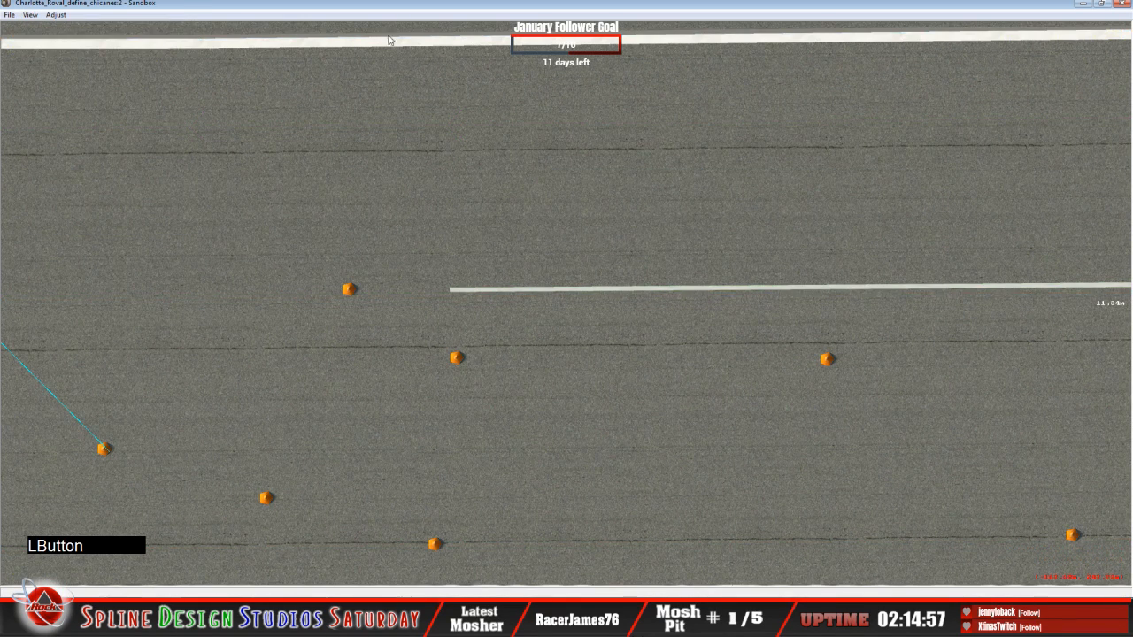
{"action": "right_click", "coordinate": [390, 281]}
{"action": "left_click", "coordinate": [417, 278]}
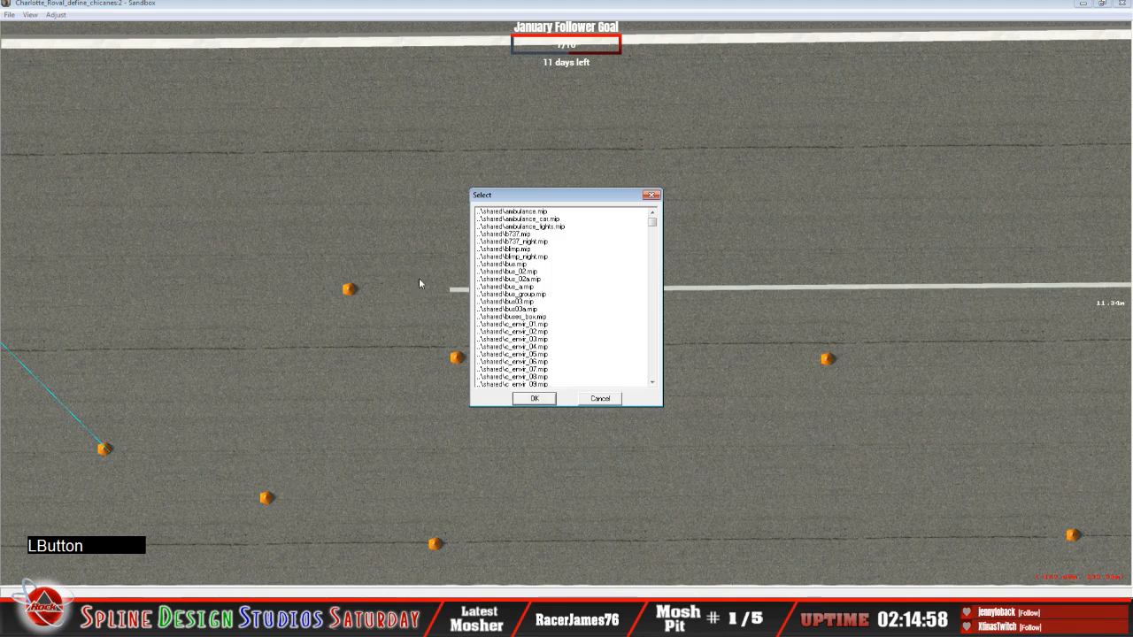
{"action": "scroll", "coordinate": [633, 288], "scroll_direction": "down", "scroll_amount": 5}
{"action": "scroll", "coordinate": [633, 288], "scroll_direction": "down", "scroll_amount": 10}
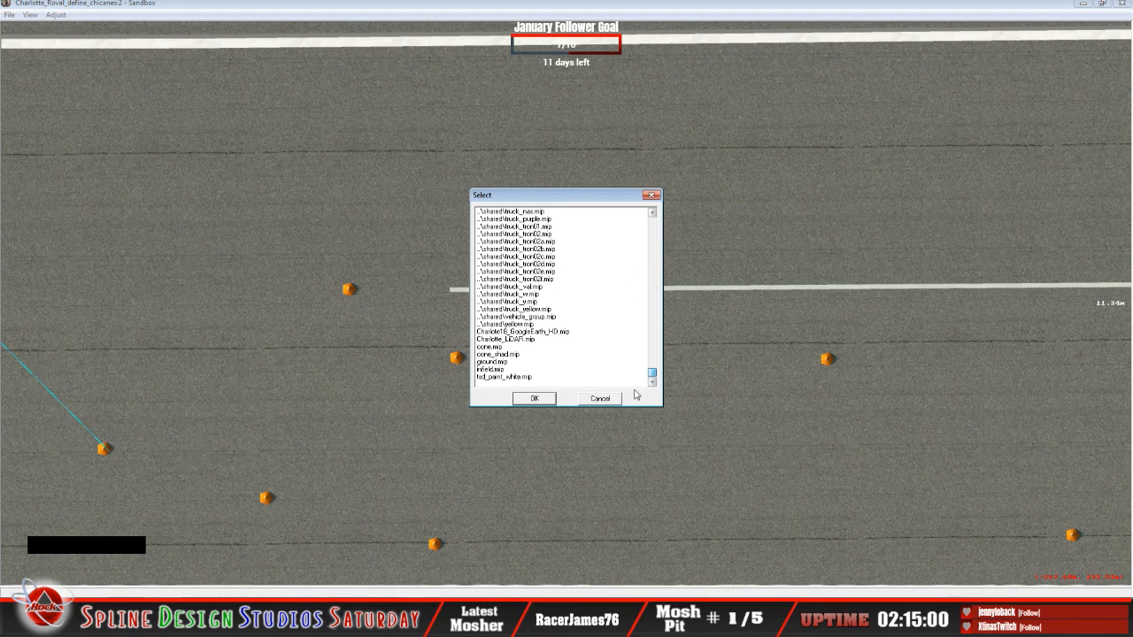
{"action": "left_click", "coordinate": [520, 378]}
{"action": "left_click", "coordinate": [535, 397]}
{"action": "left_click", "coordinate": [391, 291]}
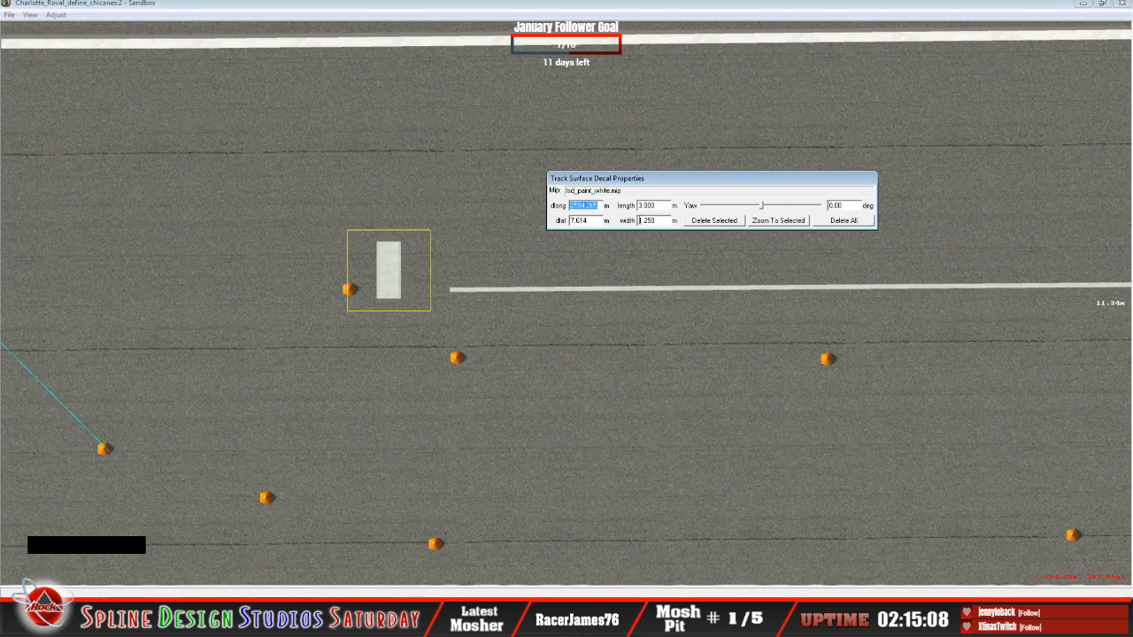
Set the new white paint decal's width to 0.250 m.
{"action": "left_click", "coordinate": [640, 220]}
{"action": "key", "text": "Delete"}
{"action": "key", "text": "Delete"}
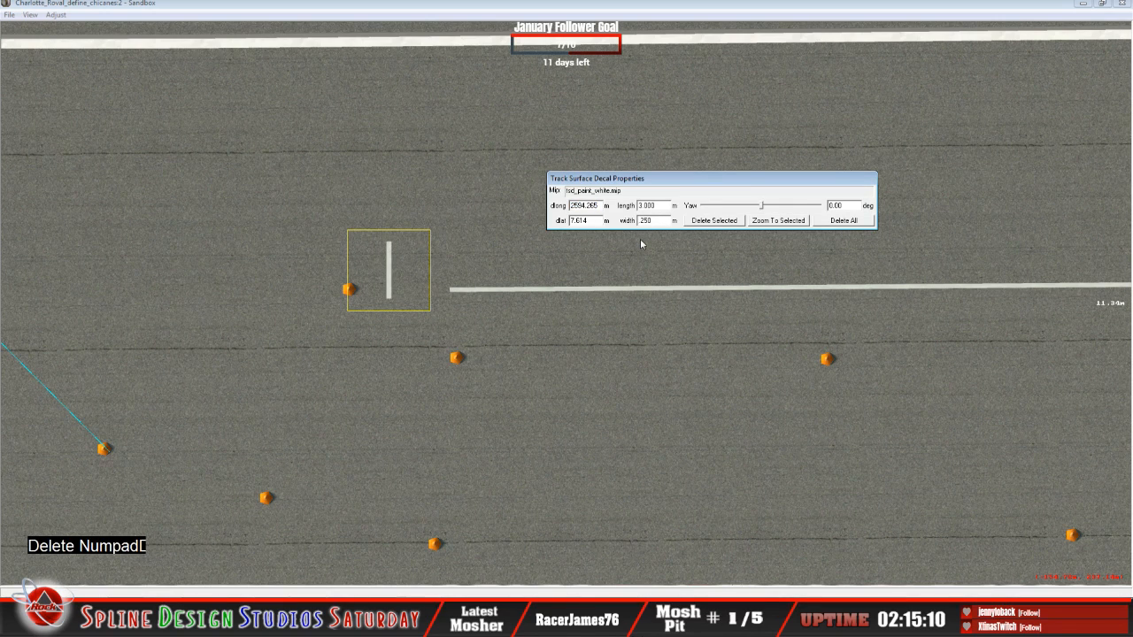
{"action": "type", "text": "0"}
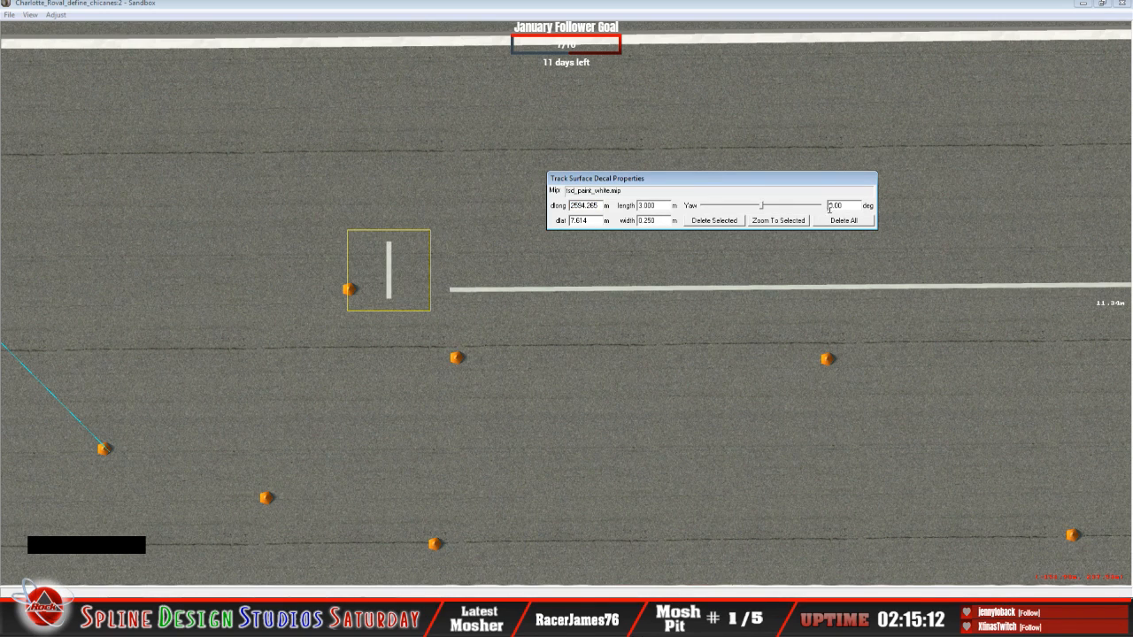
Rotate the new white paint decal to a yaw of 90 degrees and move it in line with the white line's start.
{"action": "left_click", "coordinate": [828, 207]}
{"action": "type", "text": "9"}
{"action": "left_click_drag", "start_coordinate": [385, 268], "coordinate": [417, 291]}
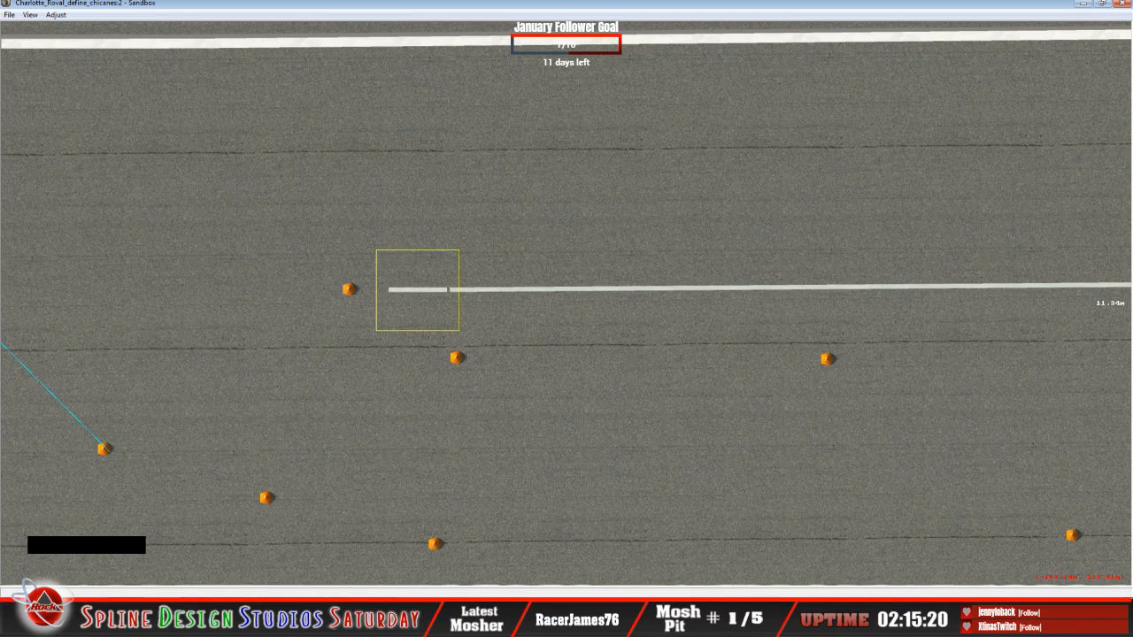
Set the white paint decal's length to 5.000 m and move it to bridge the gap between the upper cone and the white line.
{"action": "left_click", "coordinate": [346, 591]}
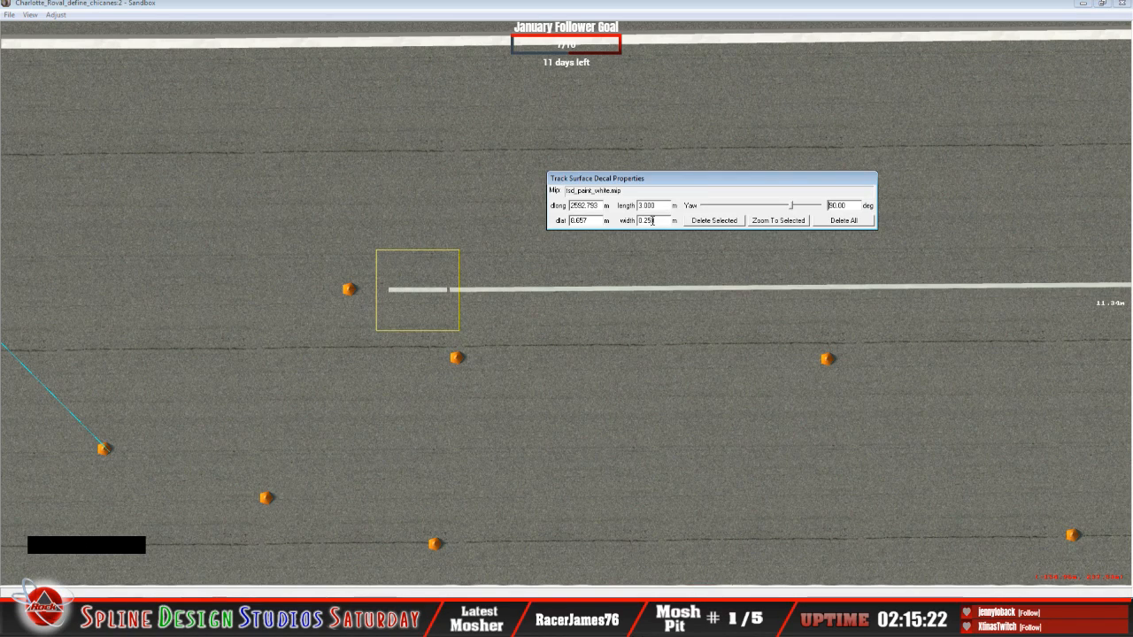
{"action": "left_click", "coordinate": [639, 221]}
{"action": "key", "text": "Delete"}
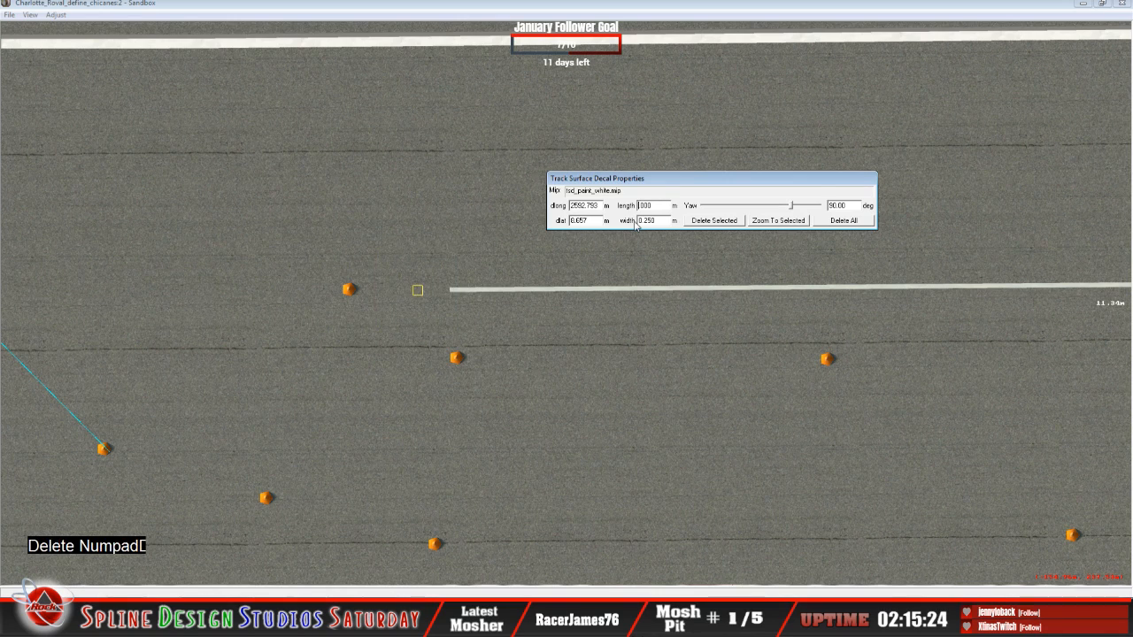
{"action": "type", "text": "5"}
{"action": "left_click_drag", "start_coordinate": [397, 293], "coordinate": [381, 289]}
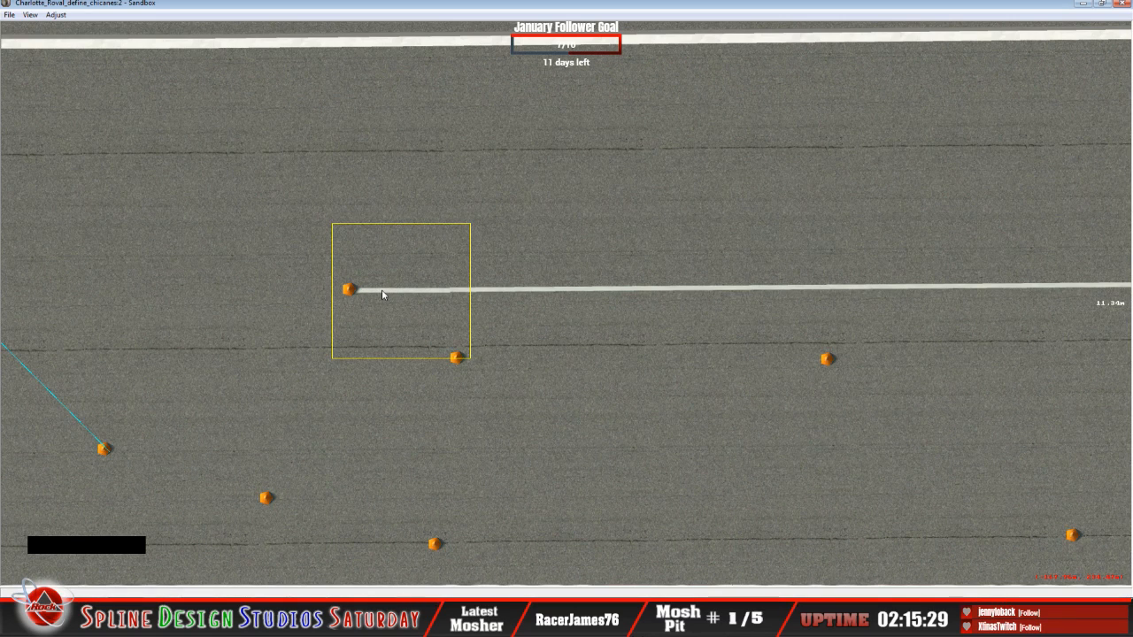
Examine up close in the camera view's slew mode how the new decal joins the existing white line.
{"action": "left_click", "coordinate": [383, 564]}
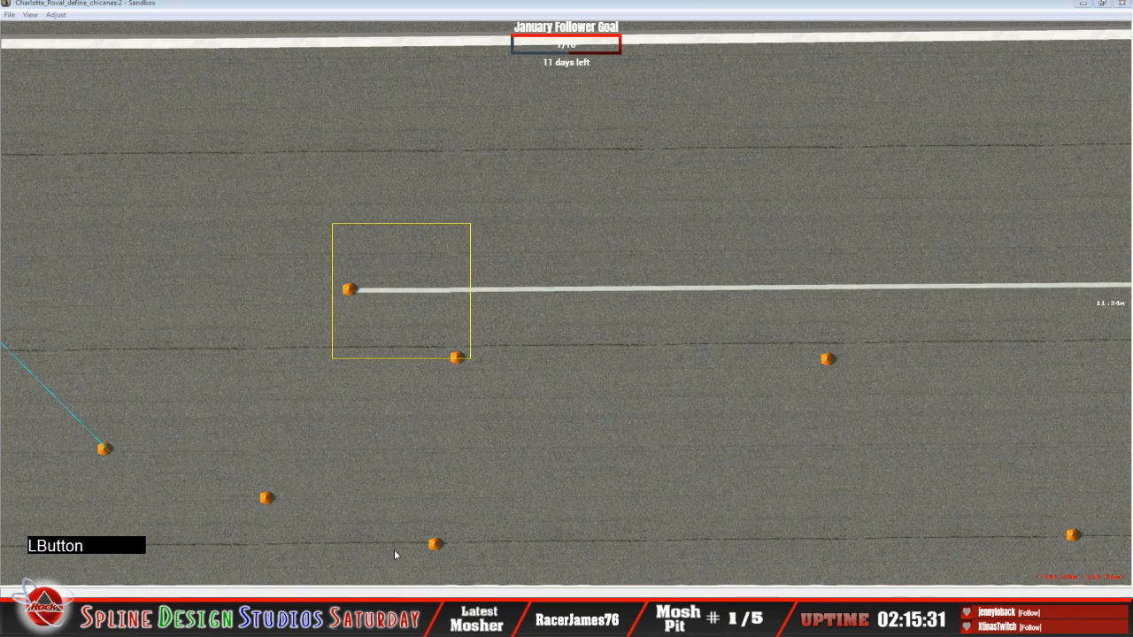
{"action": "left_click", "coordinate": [395, 554]}
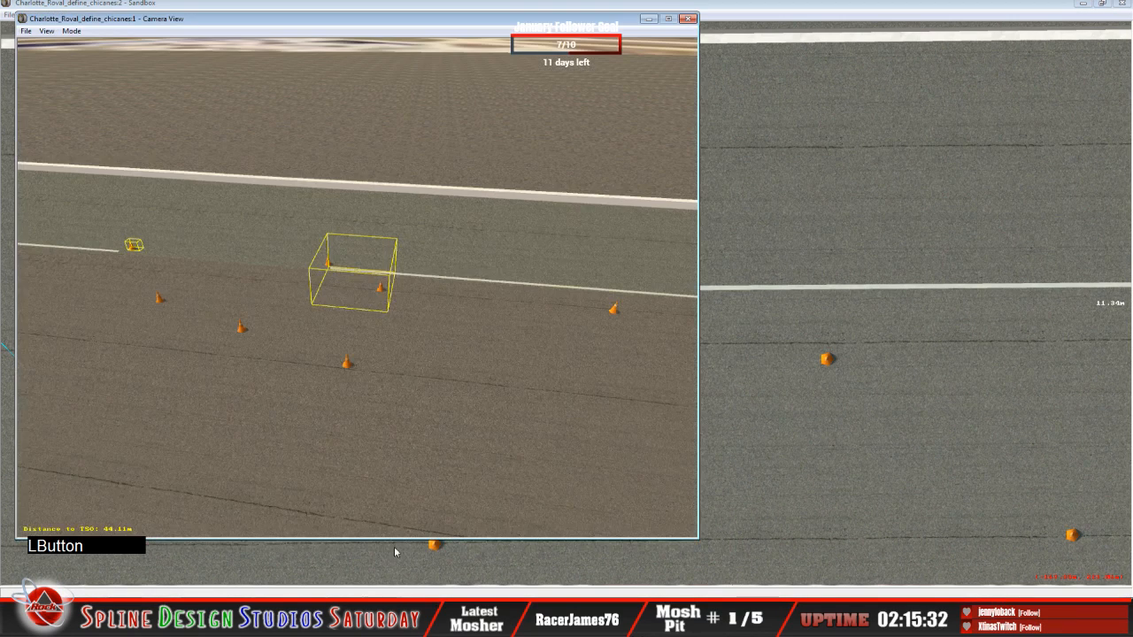
{"action": "left_click", "coordinate": [71, 31]}
{"action": "left_click", "coordinate": [86, 56]}
{"action": "left_click_drag", "start_coordinate": [357, 288], "coordinate": [356, 305]}
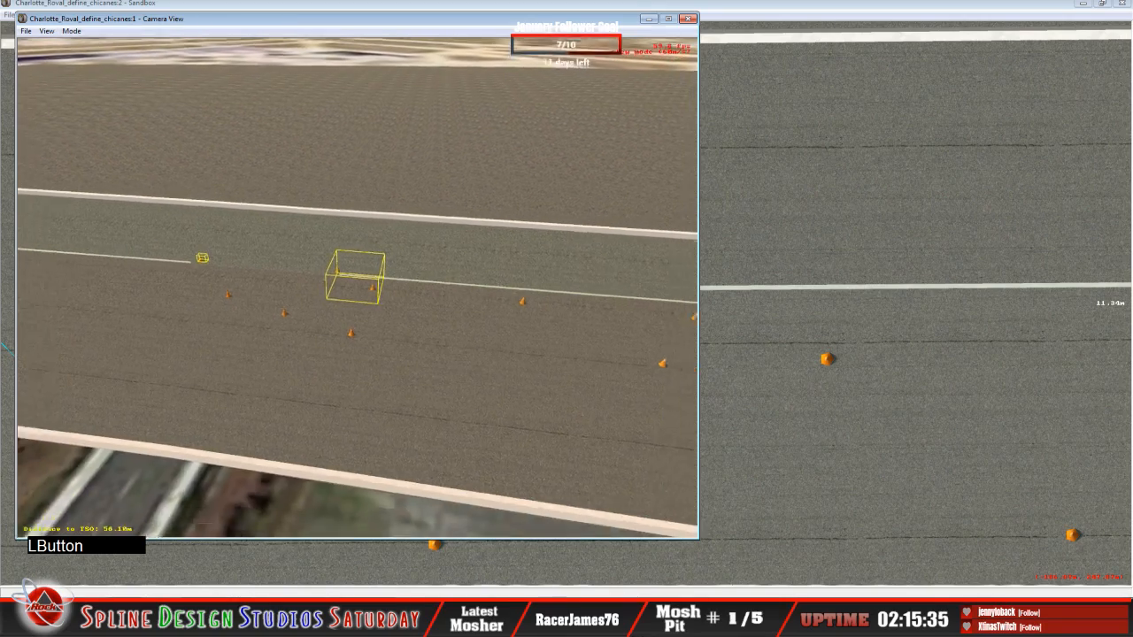
{"action": "right_click_drag", "start_coordinate": [356, 287], "coordinate": [301, 336]}
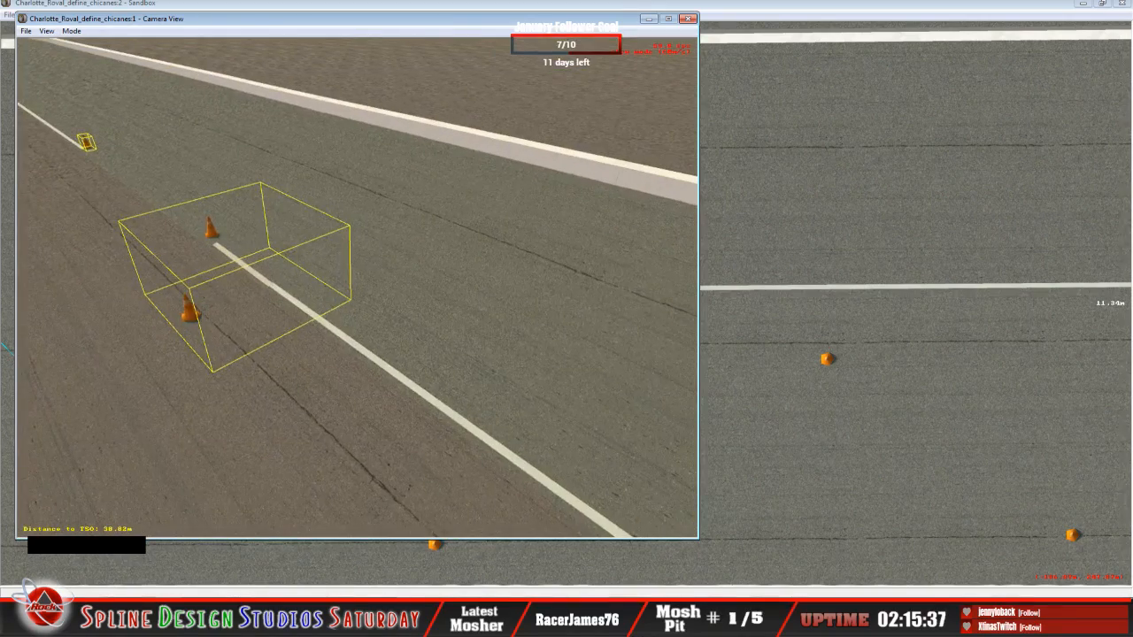
{"action": "right_click_drag", "start_coordinate": [356, 287], "coordinate": [332, 345]}
{"action": "left_click_drag", "start_coordinate": [356, 287], "coordinate": [357, 305]}
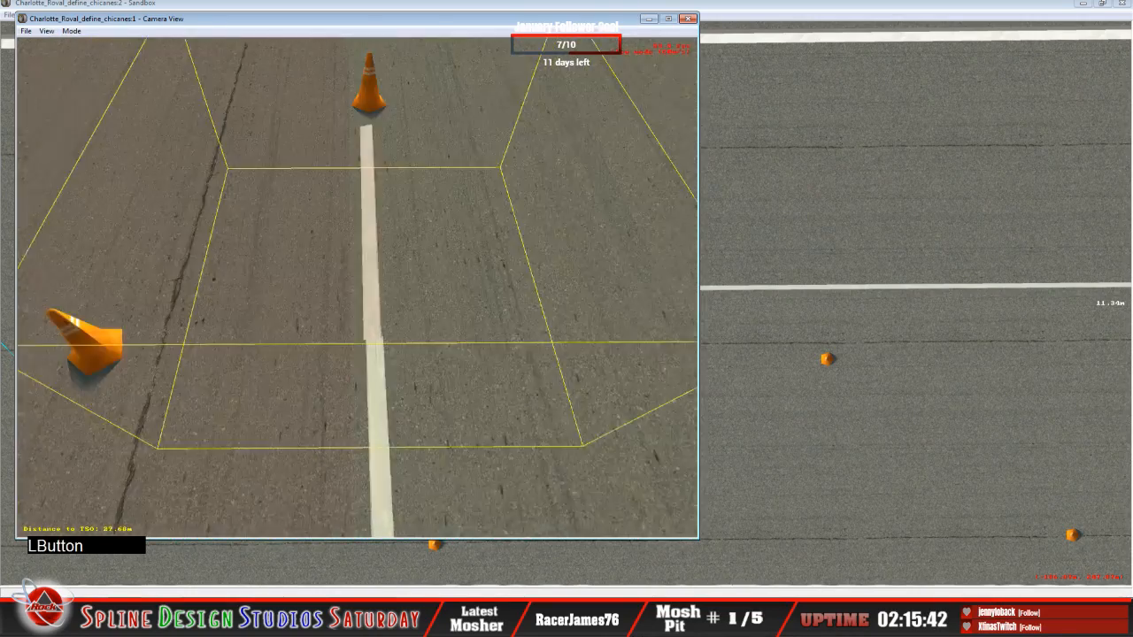
{"action": "right_click_drag", "start_coordinate": [357, 287], "coordinate": [356, 301]}
{"action": "left_click_drag", "start_coordinate": [357, 287], "coordinate": [357, 306]}
{"action": "right_click_drag", "start_coordinate": [357, 287], "coordinate": [356, 279]}
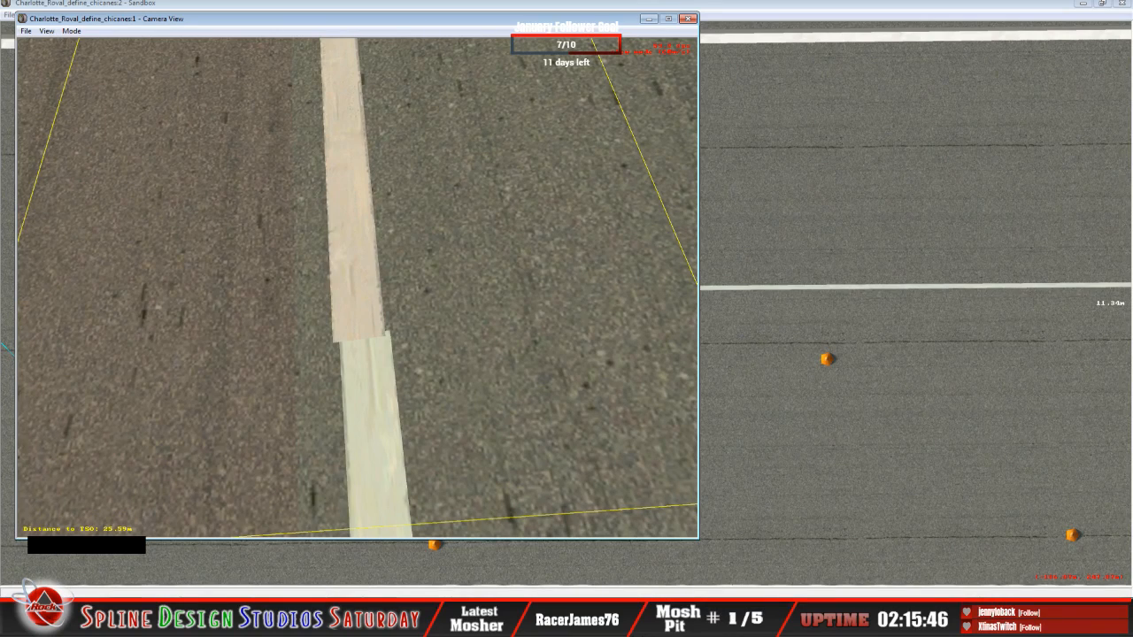
{"action": "key", "text": "KP_Subtract"}
{"action": "left_click_drag", "start_coordinate": [357, 287], "coordinate": [357, 319]}
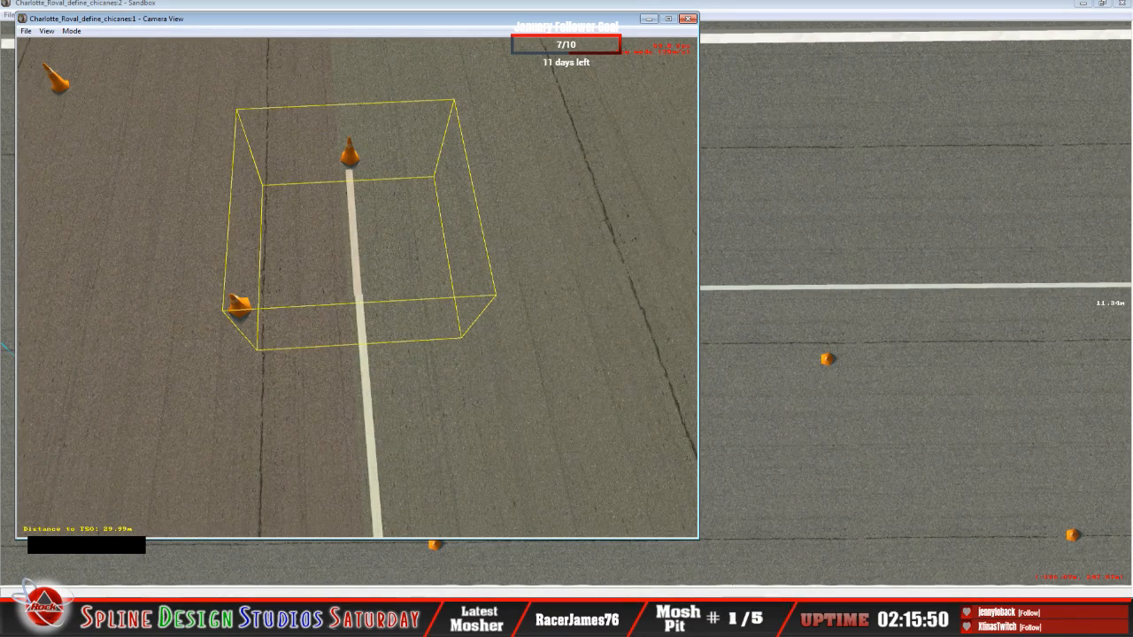
{"action": "right_click_drag", "start_coordinate": [357, 288], "coordinate": [356, 221]}
{"action": "key", "text": "KP_Subtract"}
{"action": "right_click_drag", "start_coordinate": [358, 287], "coordinate": [358, 347]}
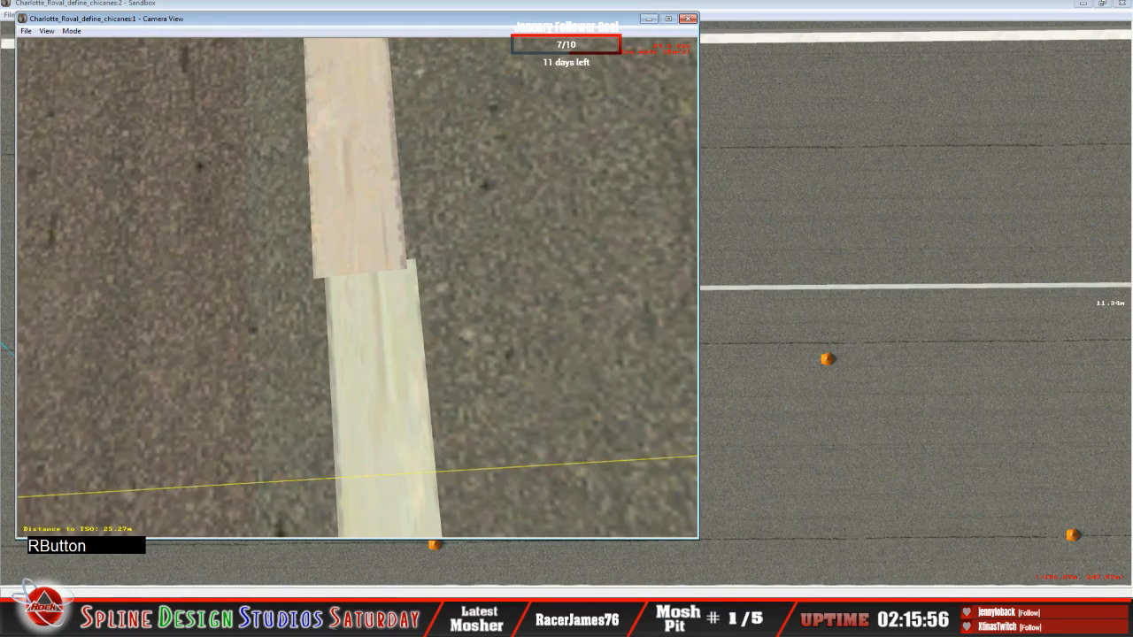
{"action": "key", "text": "space"}
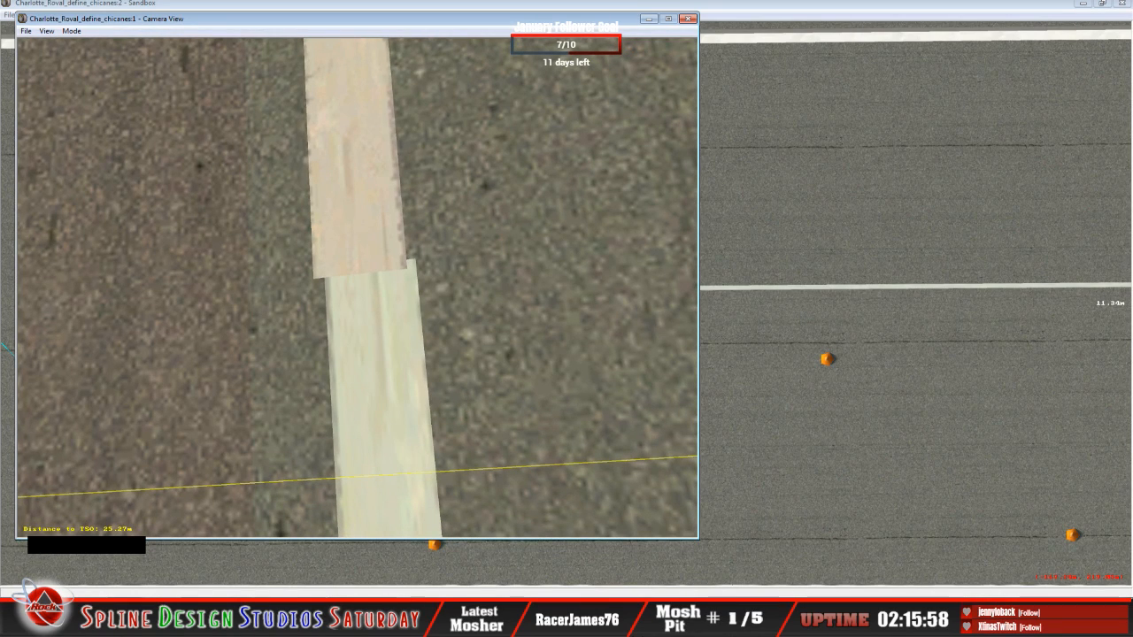
Set the white paint decal's dlat to 8.650 m so its edges line up with the existing white line.
{"action": "left_click", "coordinate": [402, 522]}
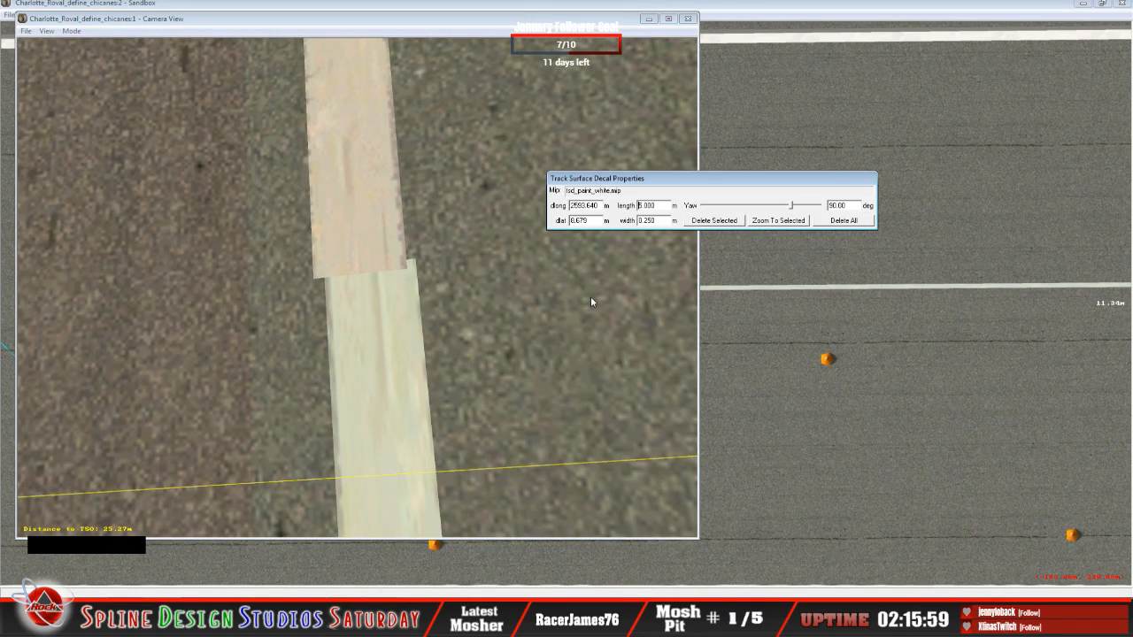
{"action": "left_click", "coordinate": [586, 205]}
{"action": "left_click", "coordinate": [594, 221]}
{"action": "key", "text": "BackSpace"}
{"action": "key", "text": "BackSpace"}
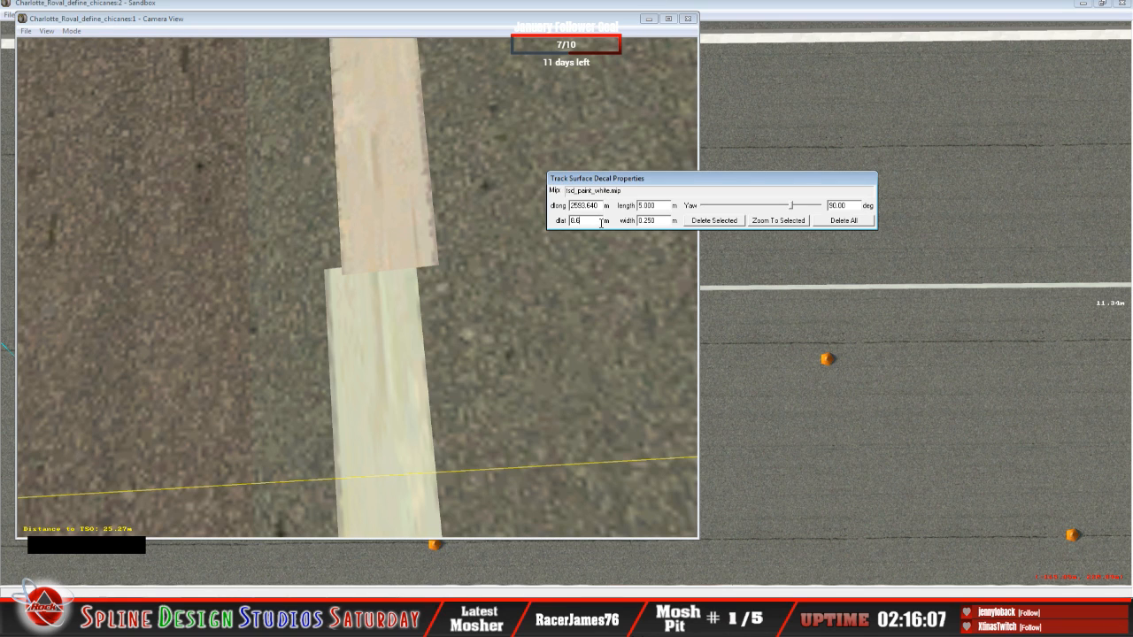
{"action": "type", "text": "2"}
{"action": "key", "text": "BackSpace"}
{"action": "type", "text": "35"}
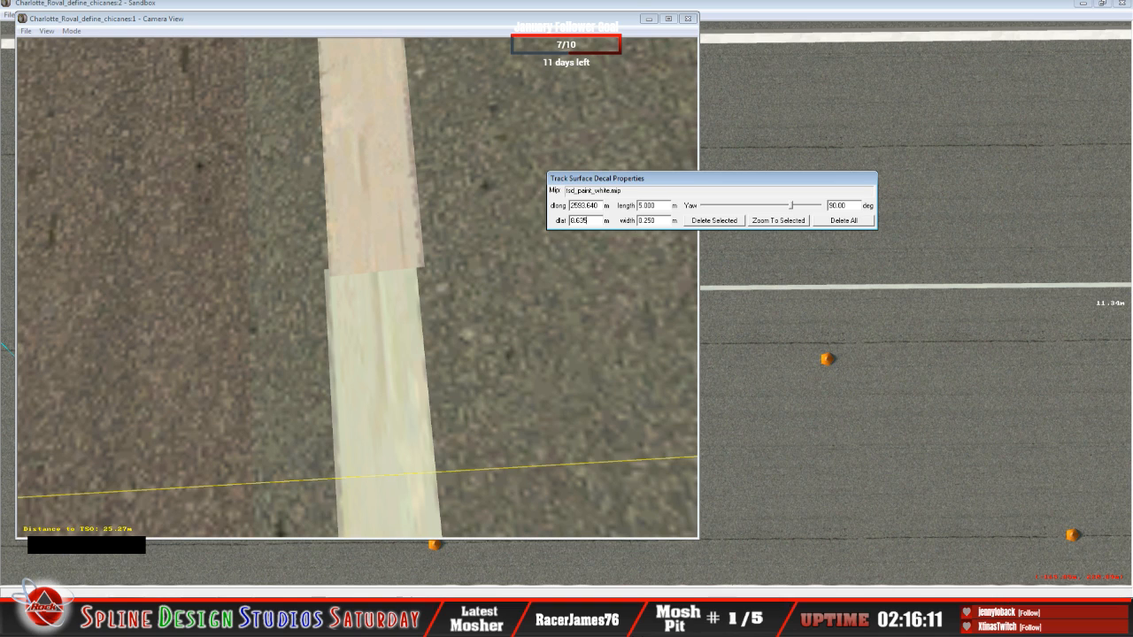
{"action": "key", "text": "BackSpace"}
{"action": "key", "text": "BackSpace"}
{"action": "type", "text": "40"}
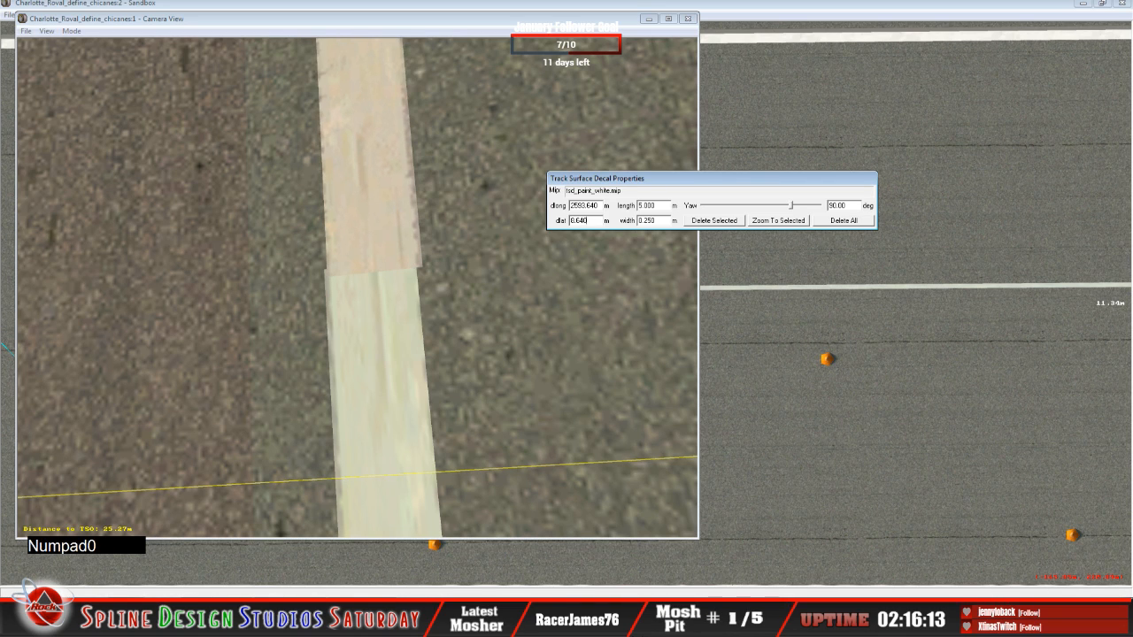
{"action": "key", "text": "BackSpace"}
{"action": "type", "text": "5"}
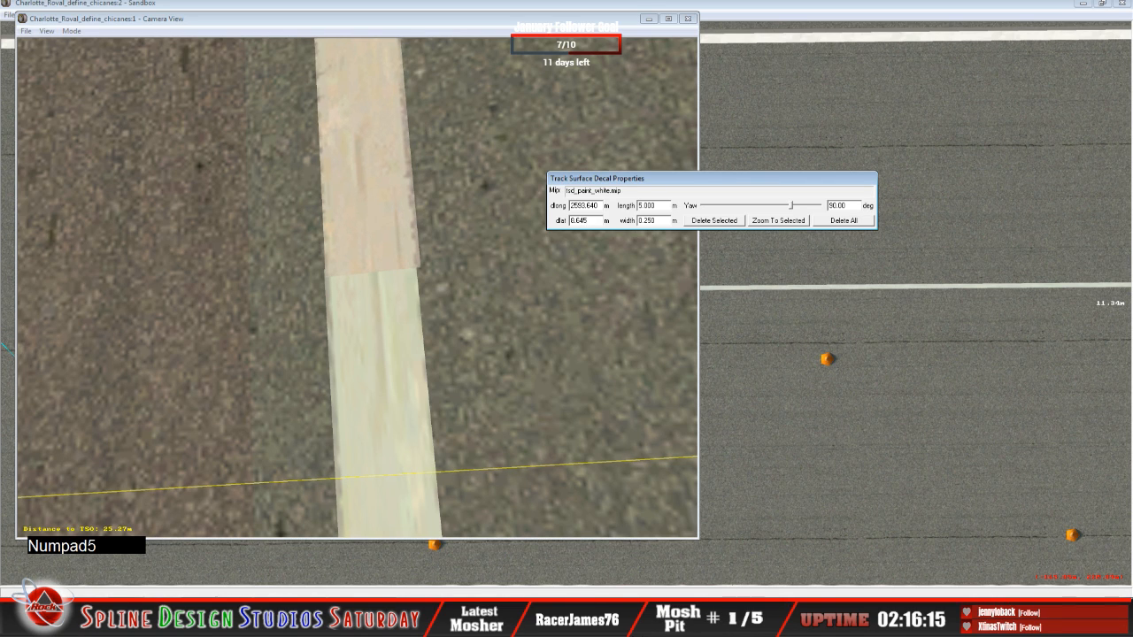
{"action": "key", "text": "BackSpace"}
{"action": "key", "text": "BackSpace"}
{"action": "type", "text": "5"}
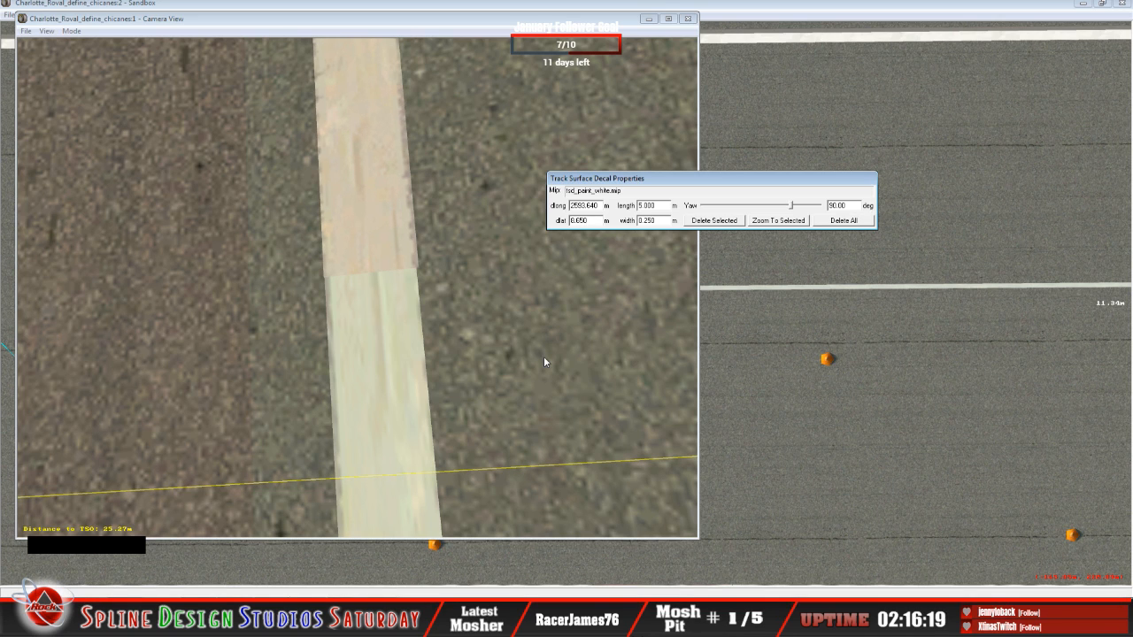
Set the white paint decal's dlong to 2593.66 m so its end meets the existing white line without a gap.
{"action": "left_click", "coordinate": [600, 207]}
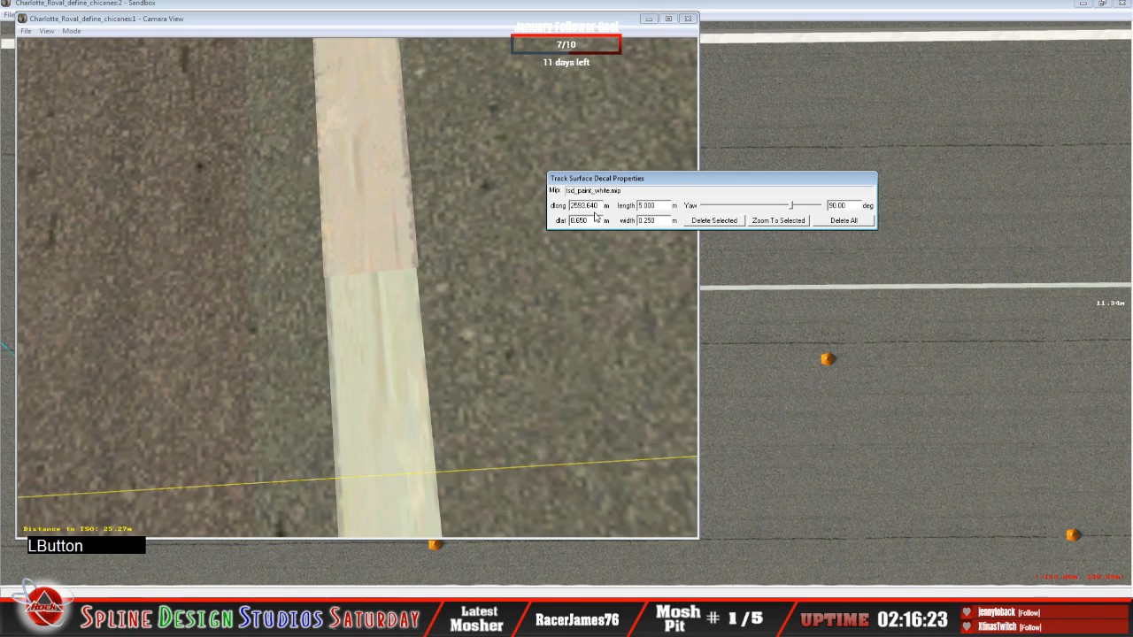
{"action": "key", "text": "BackSpace"}
{"action": "key", "text": "BackSpace"}
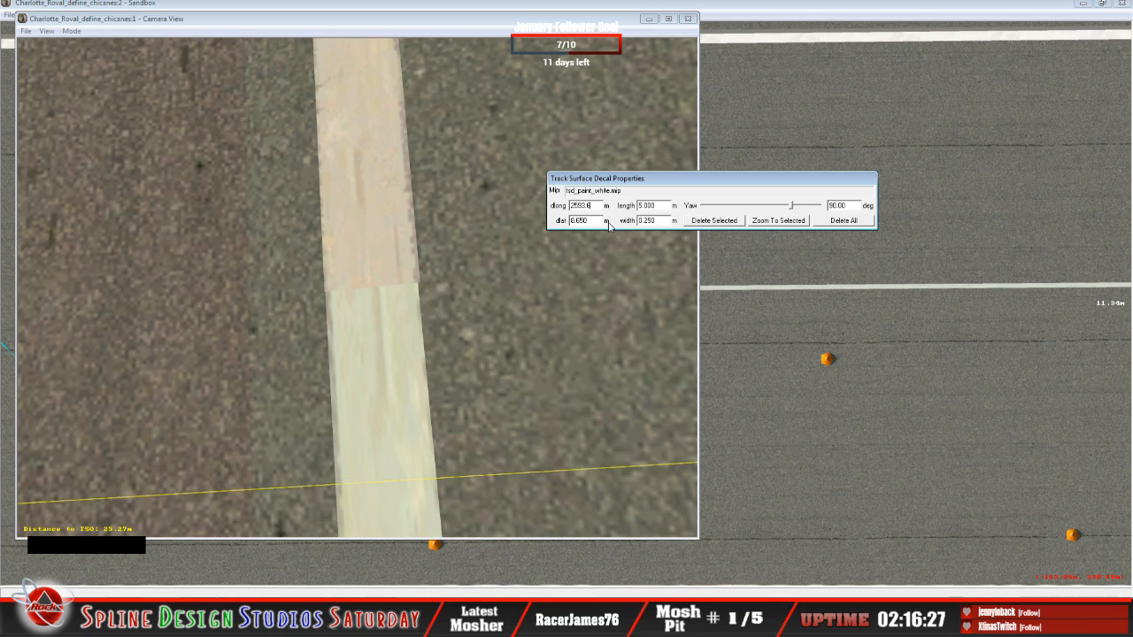
{"action": "type", "text": "5"}
{"action": "key", "text": "BackSpace"}
{"action": "type", "text": "6"}
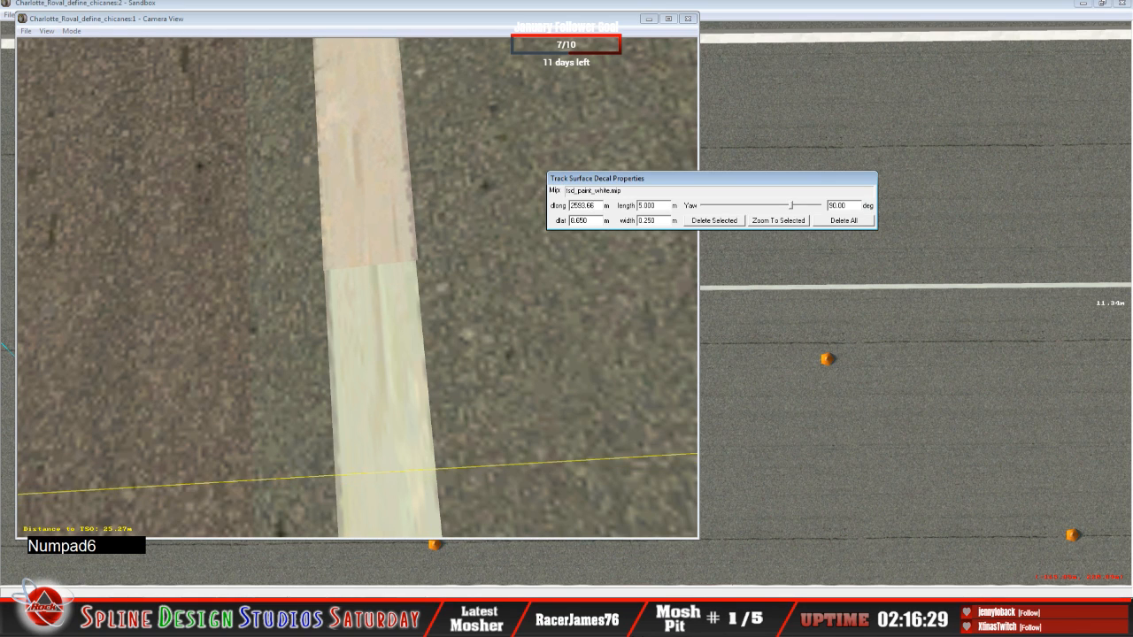
{"action": "key", "text": "BackSpace"}
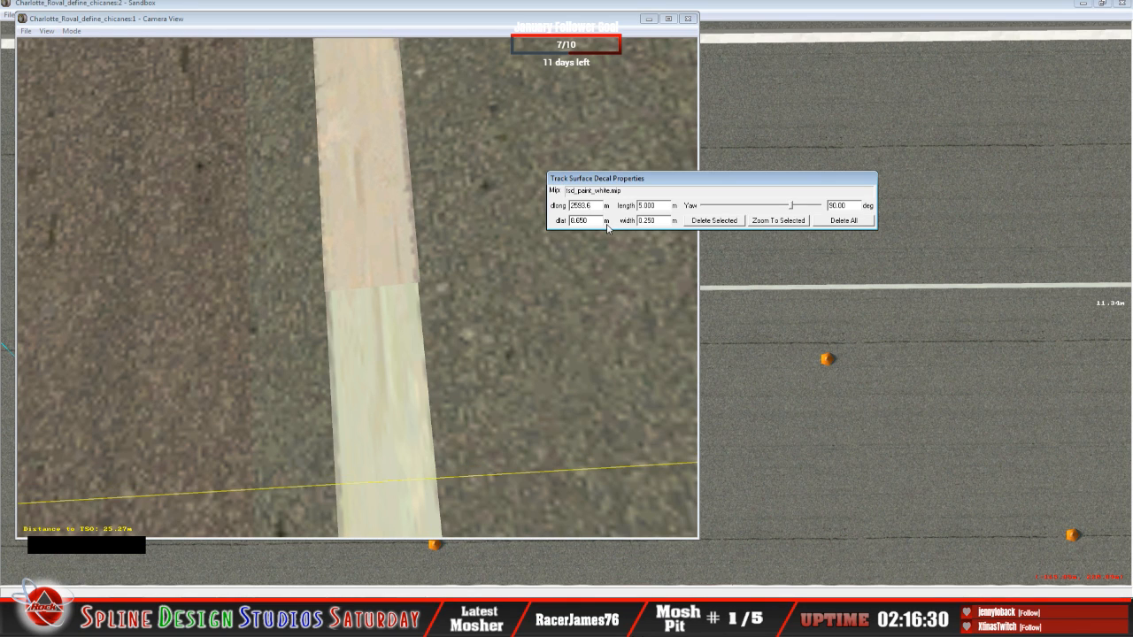
{"action": "type", "text": "5"}
{"action": "key", "text": "BackSpace"}
{"action": "key", "text": "BackSpace"}
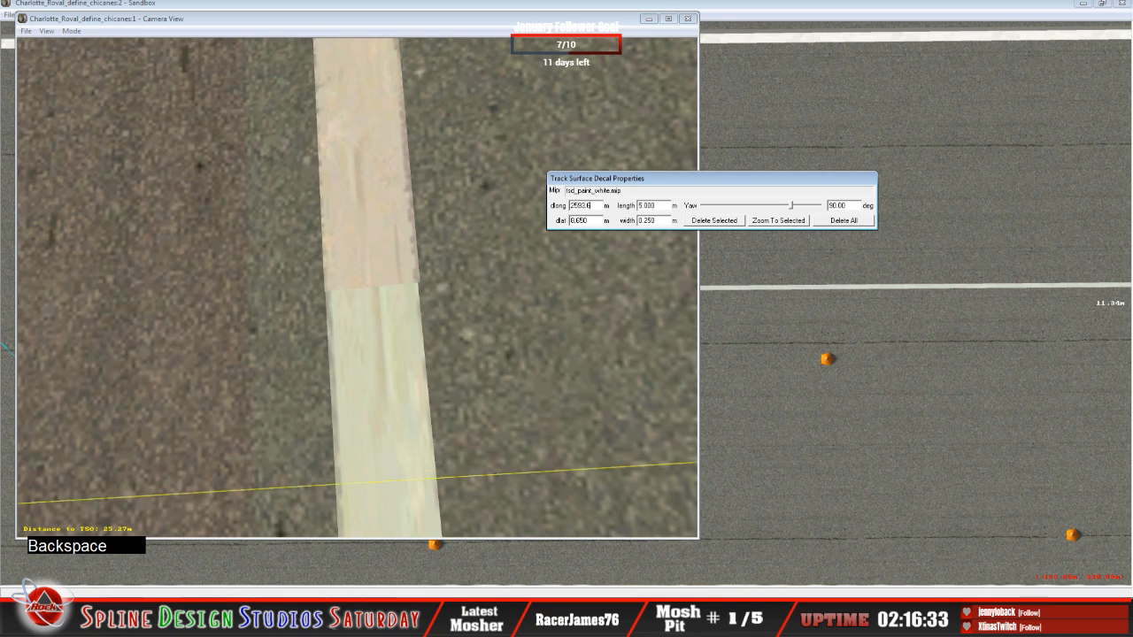
{"action": "type", "text": "8"}
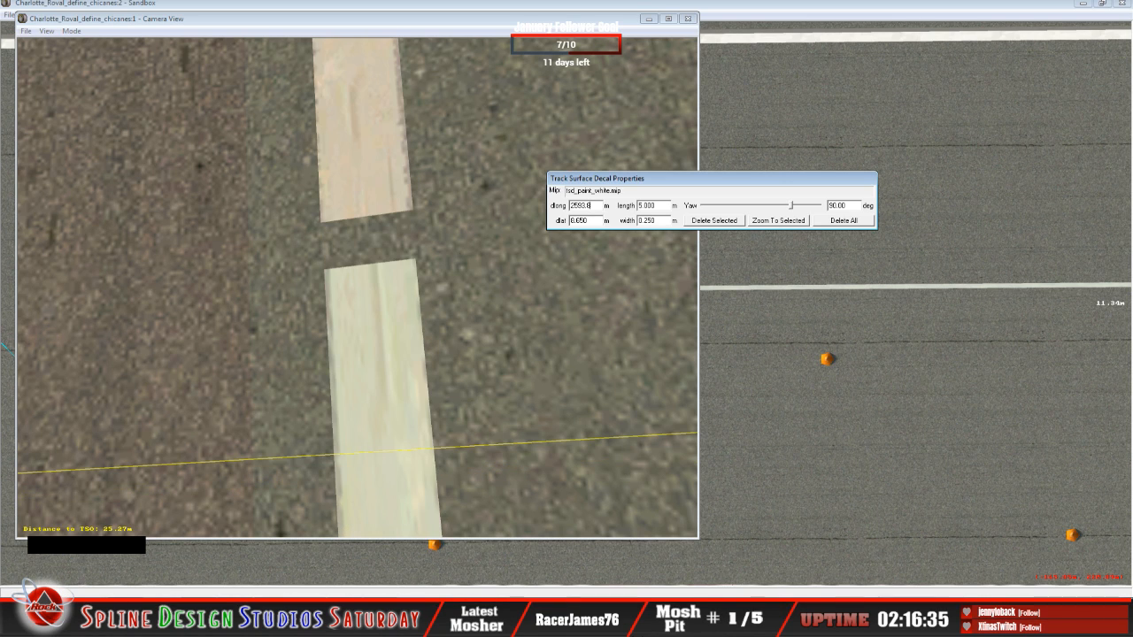
{"action": "key", "text": "BackSpace"}
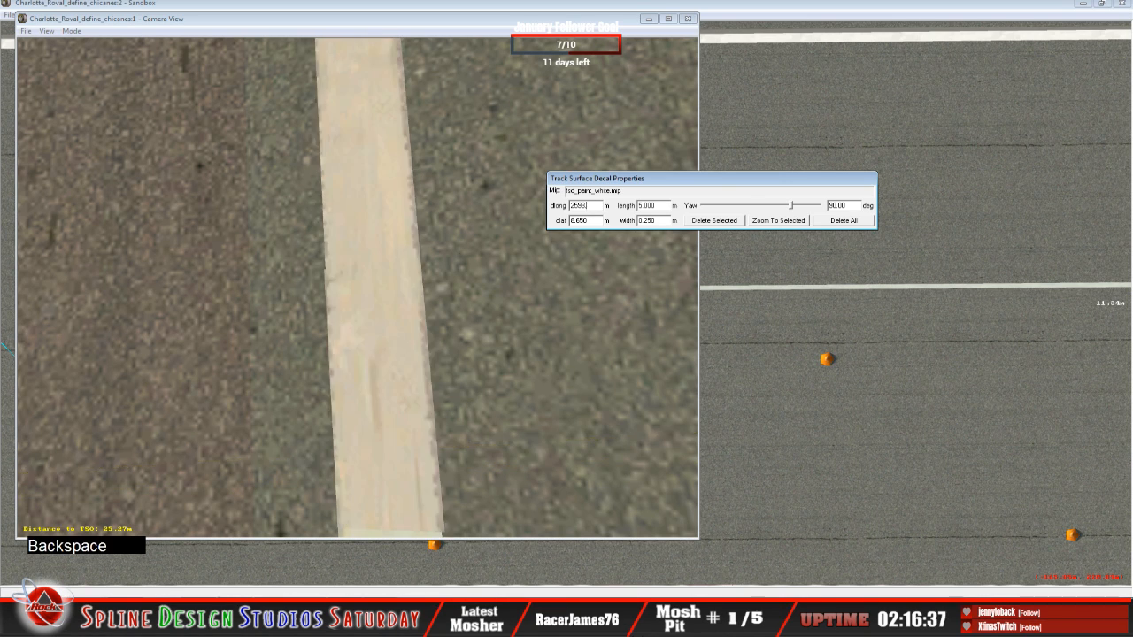
{"action": "type", "text": "68"}
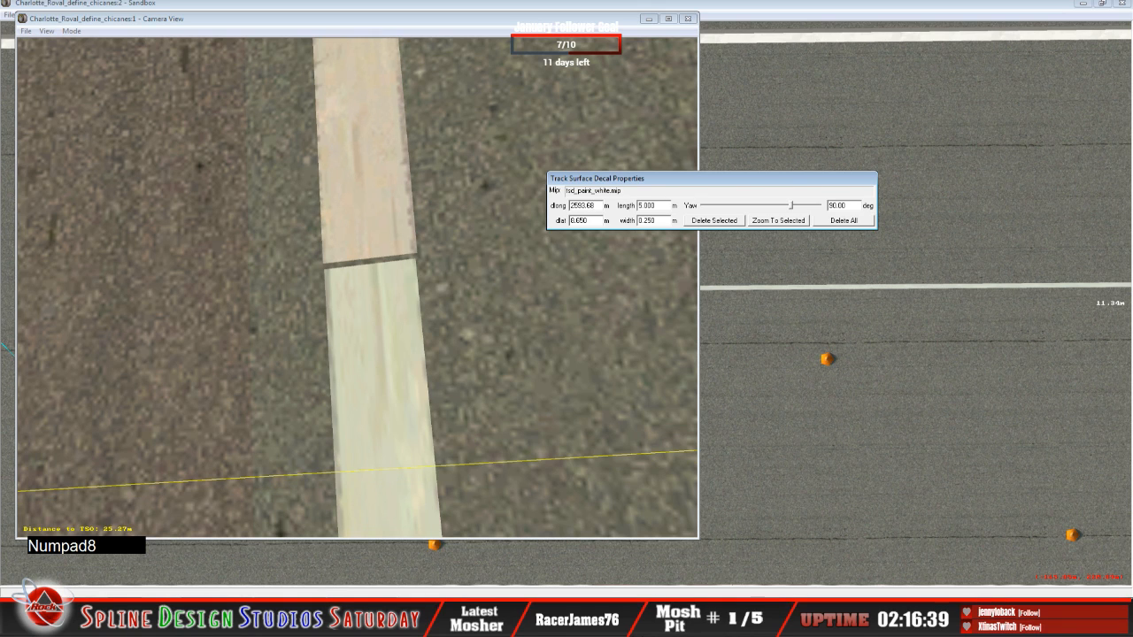
{"action": "key", "text": "BackSpace"}
{"action": "type", "text": "5"}
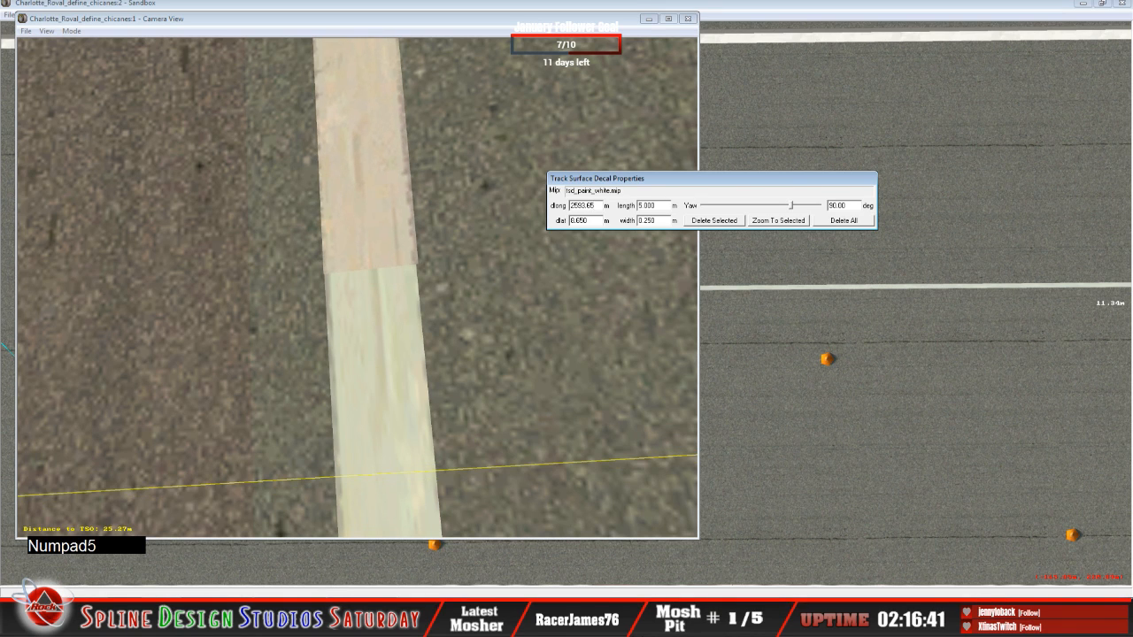
{"action": "key", "text": "BackSpace"}
{"action": "type", "text": "6"}
{"action": "key", "text": "BackSpace"}
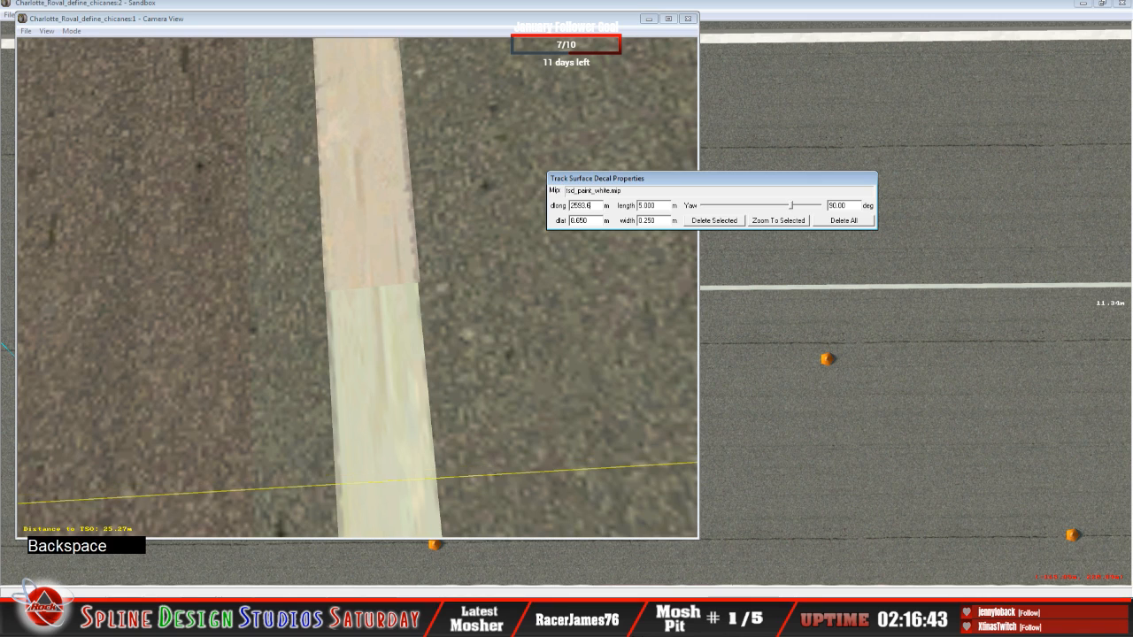
{"action": "type", "text": "7"}
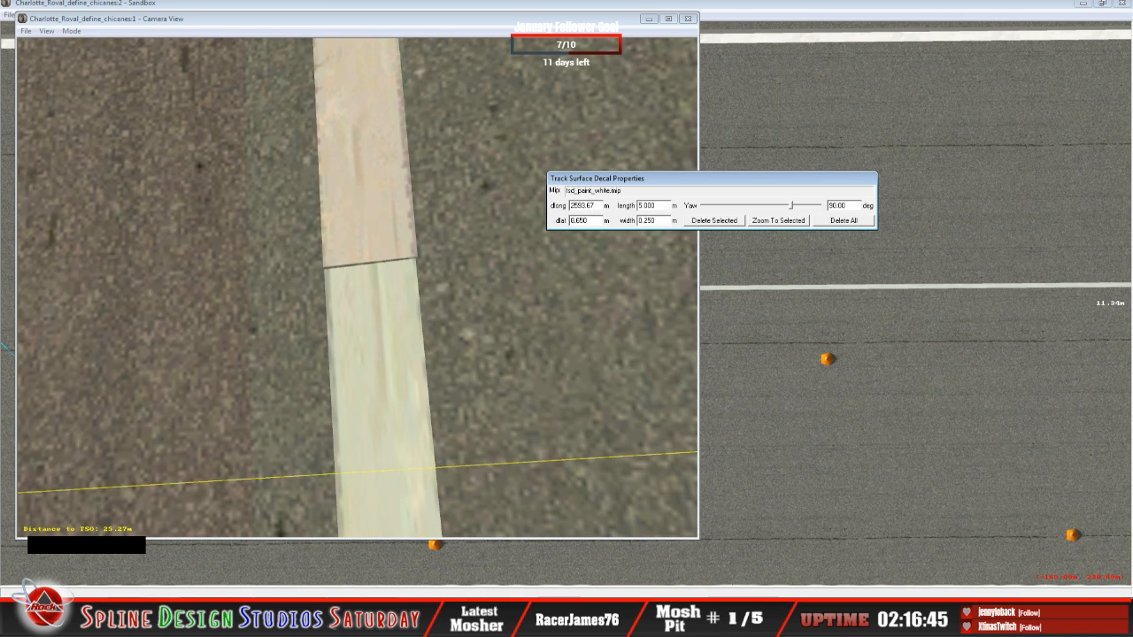
{"action": "key", "text": "BackSpace"}
{"action": "type", "text": "6"}
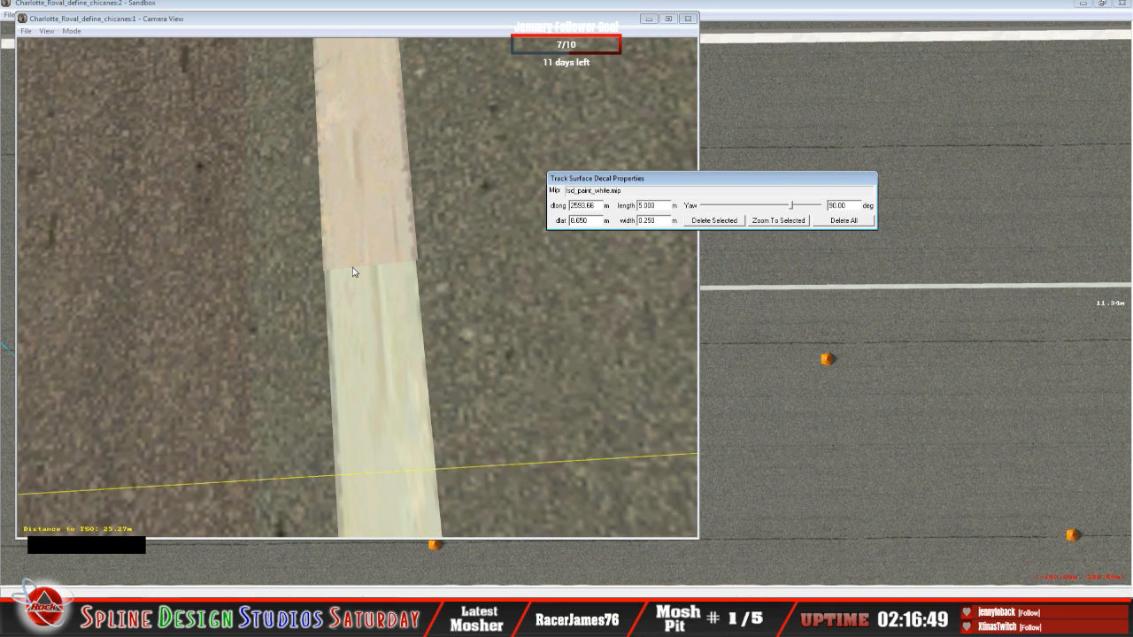
Inspect the full decal and its end beside the cone in the camera view's slew mode.
{"action": "left_click", "coordinate": [70, 31]}
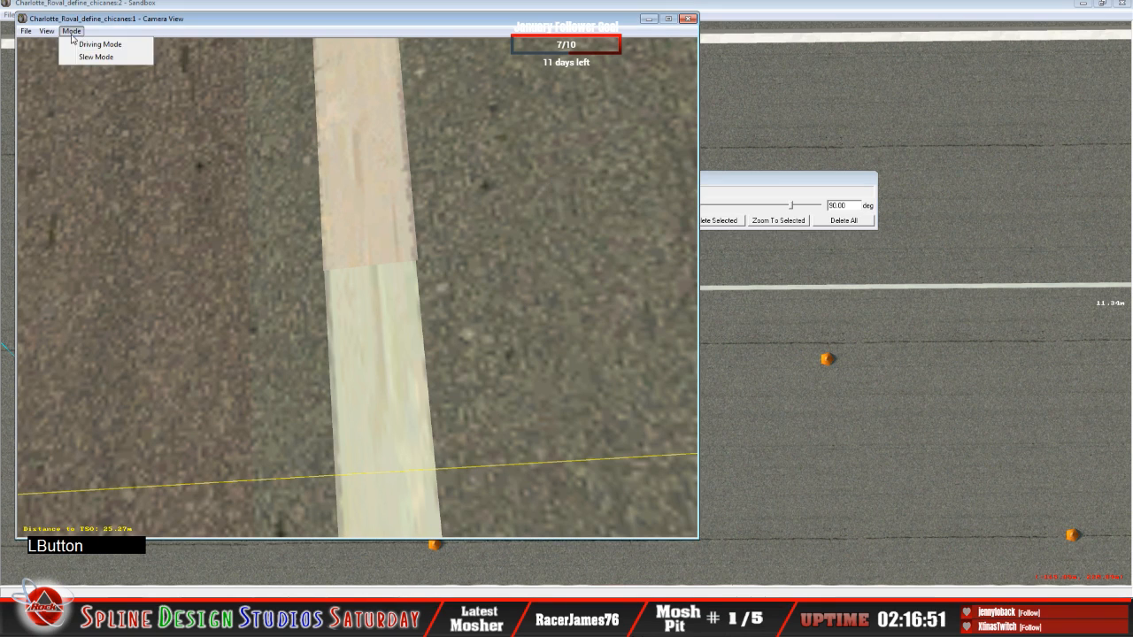
{"action": "left_click", "coordinate": [96, 57]}
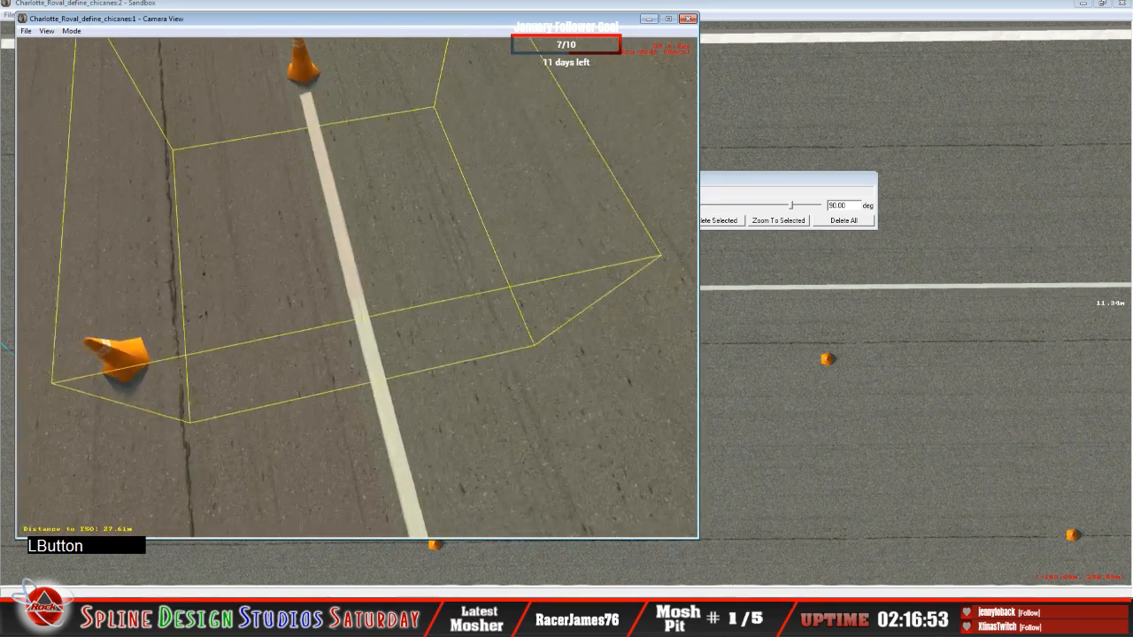
{"action": "right_click_drag", "start_coordinate": [357, 288], "coordinate": [358, 288]}
{"action": "left_click_drag", "start_coordinate": [357, 288], "coordinate": [358, 288]}
{"action": "right_click_drag", "start_coordinate": [357, 288], "coordinate": [358, 287]}
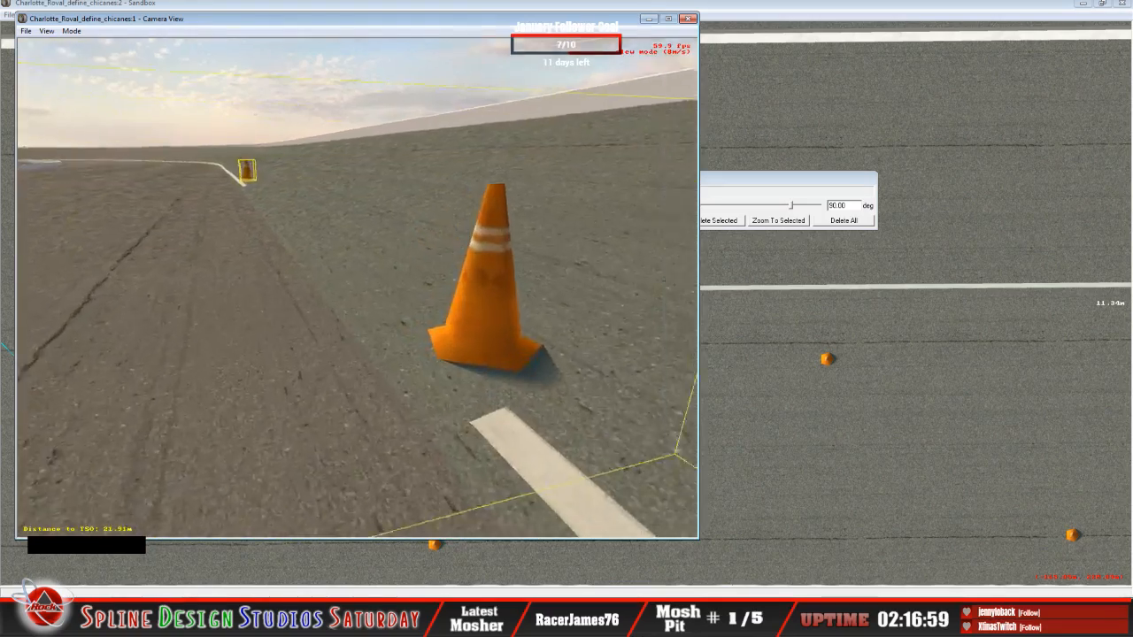
{"action": "left_click_drag", "start_coordinate": [357, 288], "coordinate": [357, 287]}
{"action": "right_click_drag", "start_coordinate": [358, 287], "coordinate": [357, 287]}
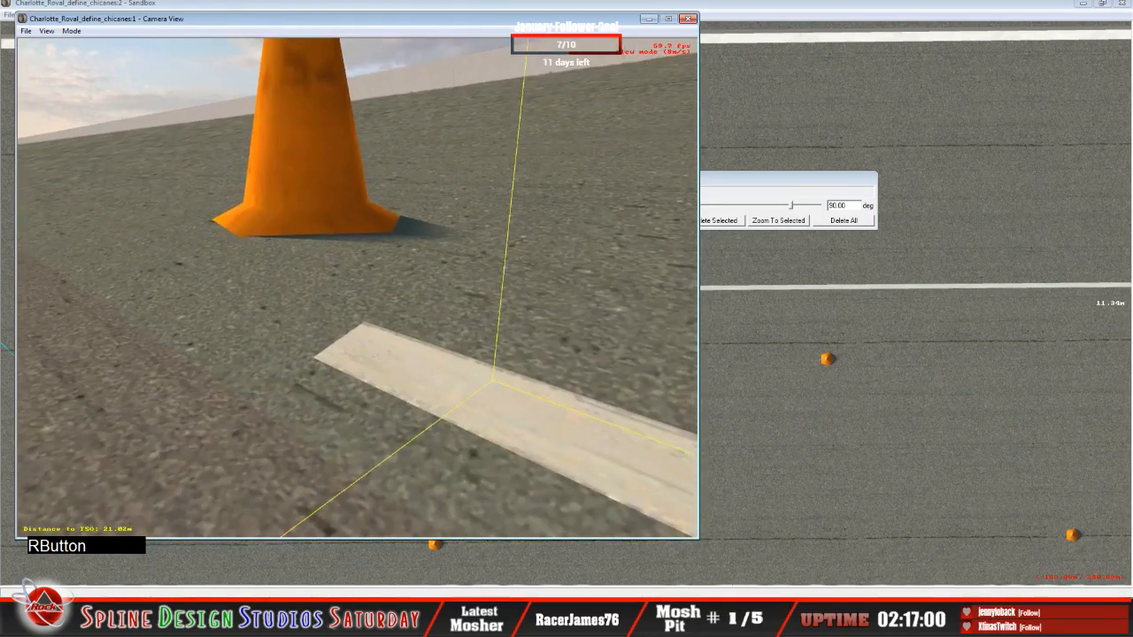
Examine the space between the white decal's end and the nearby cone from several angles in the camera view.
{"action": "left_click_drag", "start_coordinate": [358, 288], "coordinate": [358, 287]}
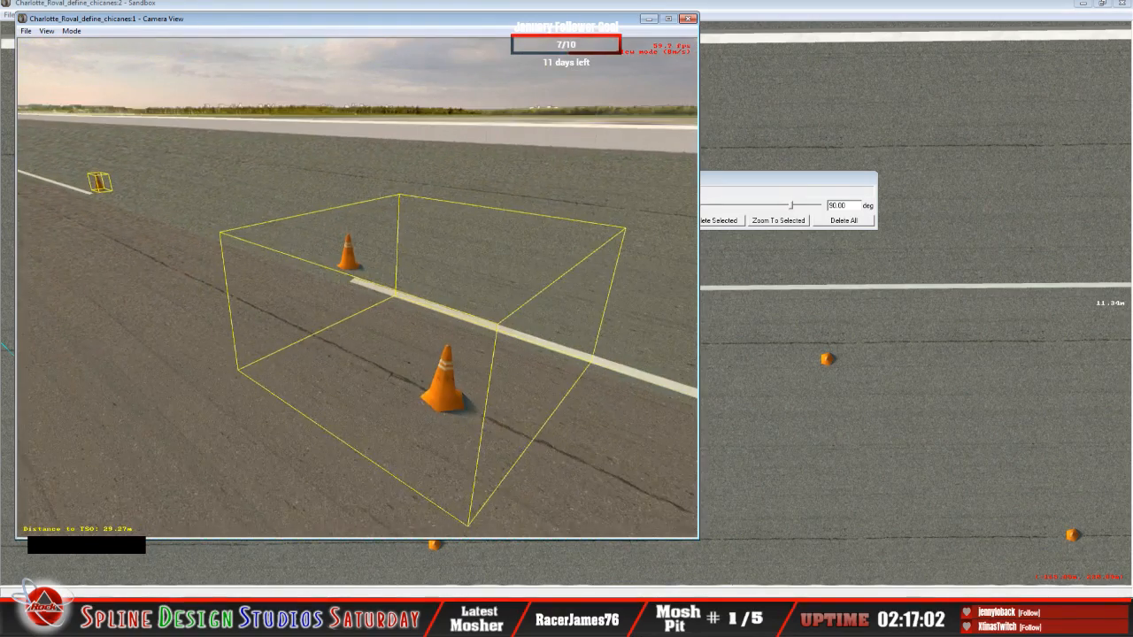
{"action": "right_click_drag", "start_coordinate": [358, 288], "coordinate": [357, 287]}
{"action": "left_click_drag", "start_coordinate": [358, 288], "coordinate": [358, 287]}
{"action": "right_click_drag", "start_coordinate": [358, 288], "coordinate": [358, 287]}
{"action": "left_click_drag", "start_coordinate": [357, 287], "coordinate": [357, 288]}
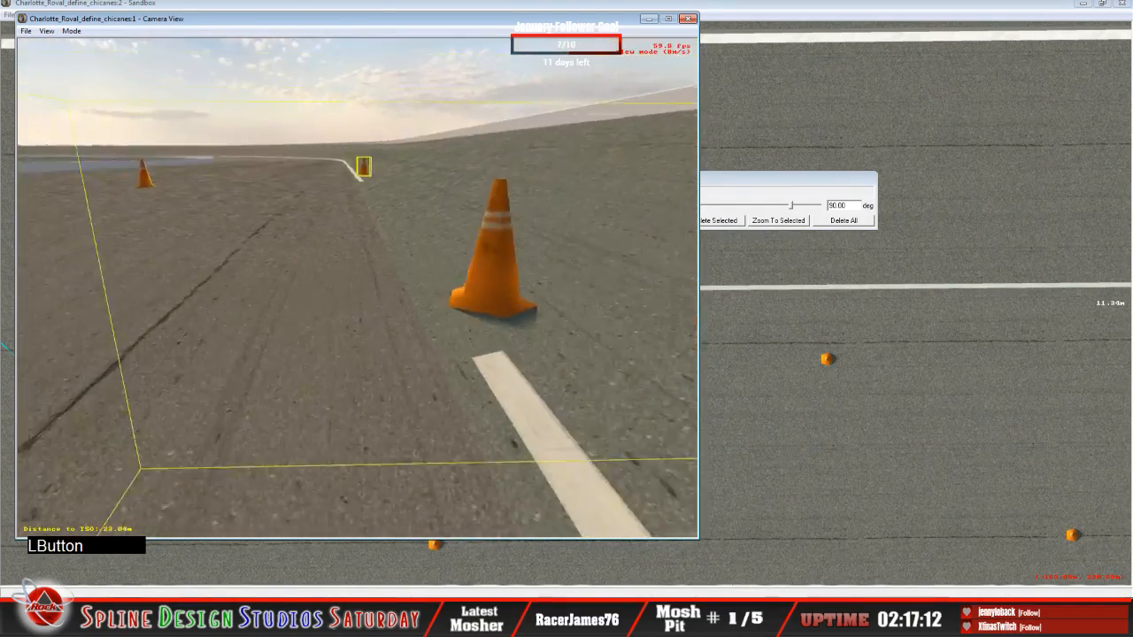
{"action": "right_click_drag", "start_coordinate": [357, 288], "coordinate": [357, 288]}
{"action": "key", "text": "space"}
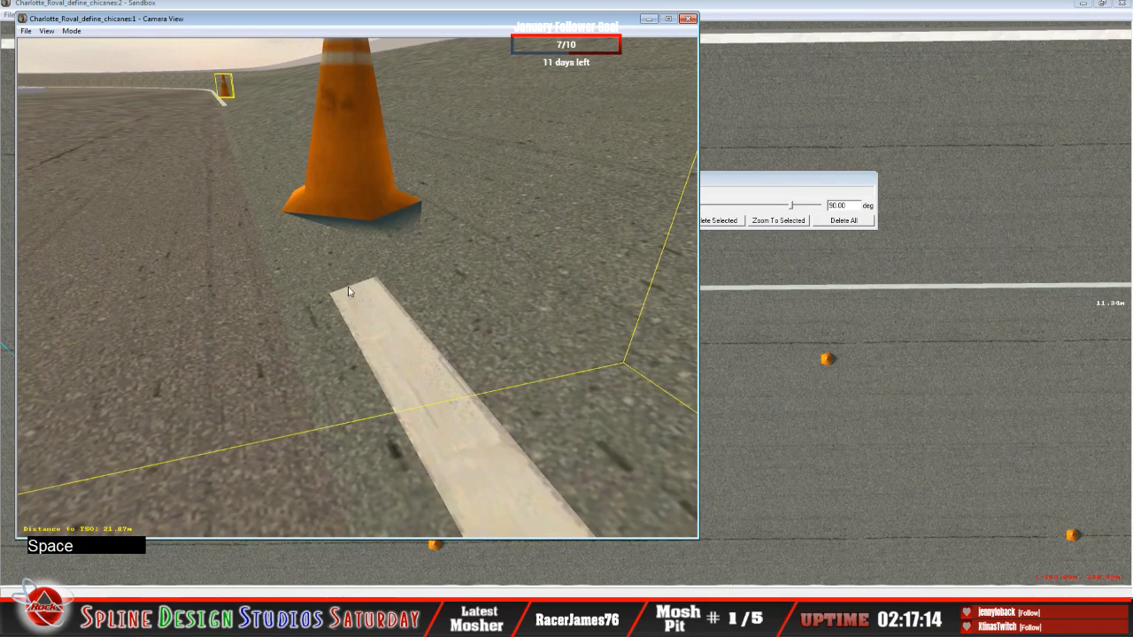
Switch to object placement editing, select the cone at the end of the white line and bring up its track side object properties.
{"action": "left_click", "coordinate": [745, 27]}
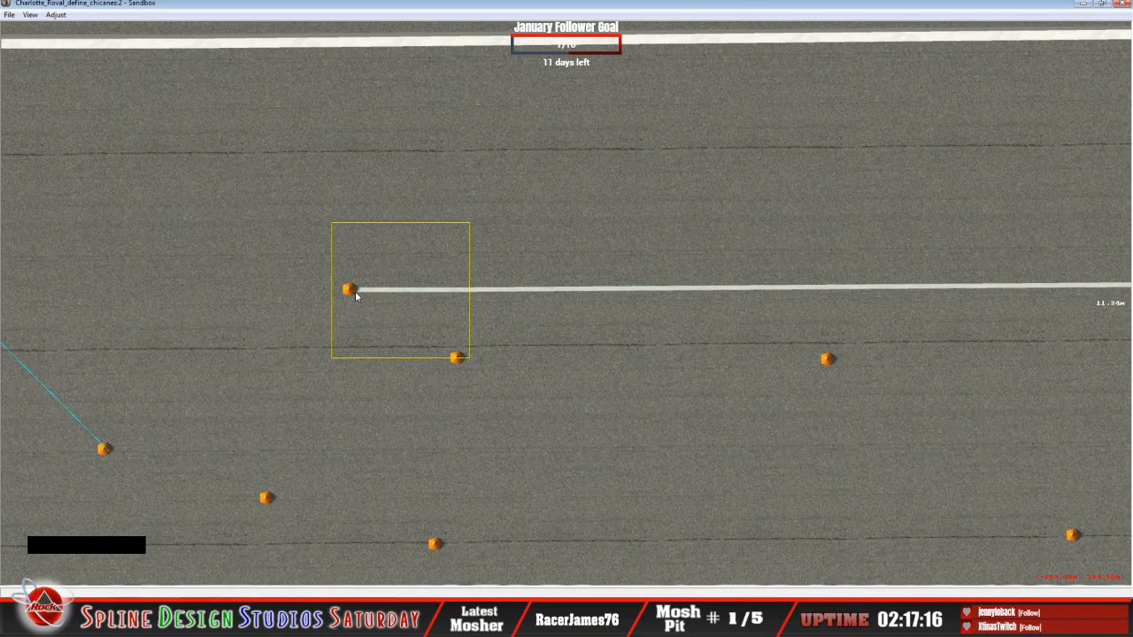
{"action": "left_click", "coordinate": [31, 15]}
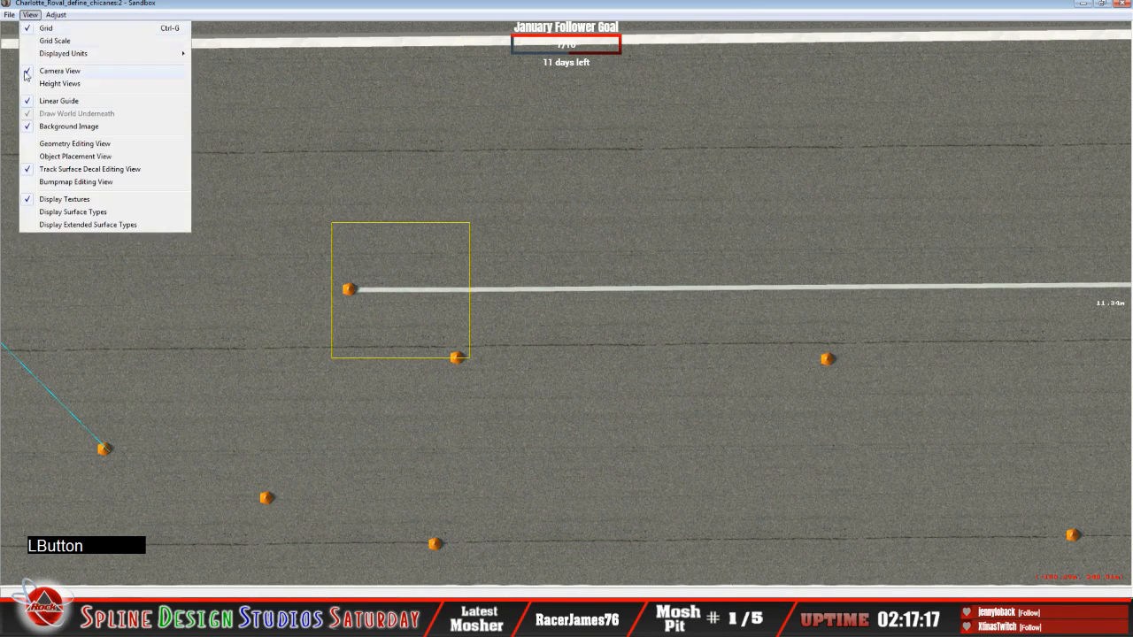
{"action": "left_click", "coordinate": [57, 164]}
{"action": "left_click", "coordinate": [380, 611]}
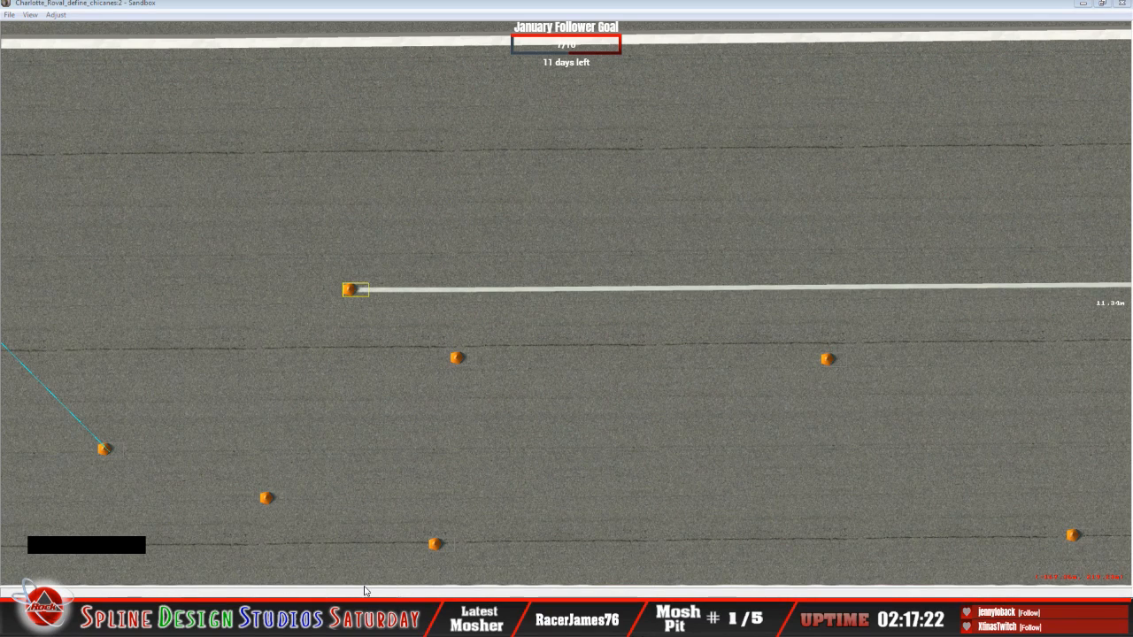
{"action": "left_click", "coordinate": [390, 549]}
{"action": "left_click", "coordinate": [368, 609]}
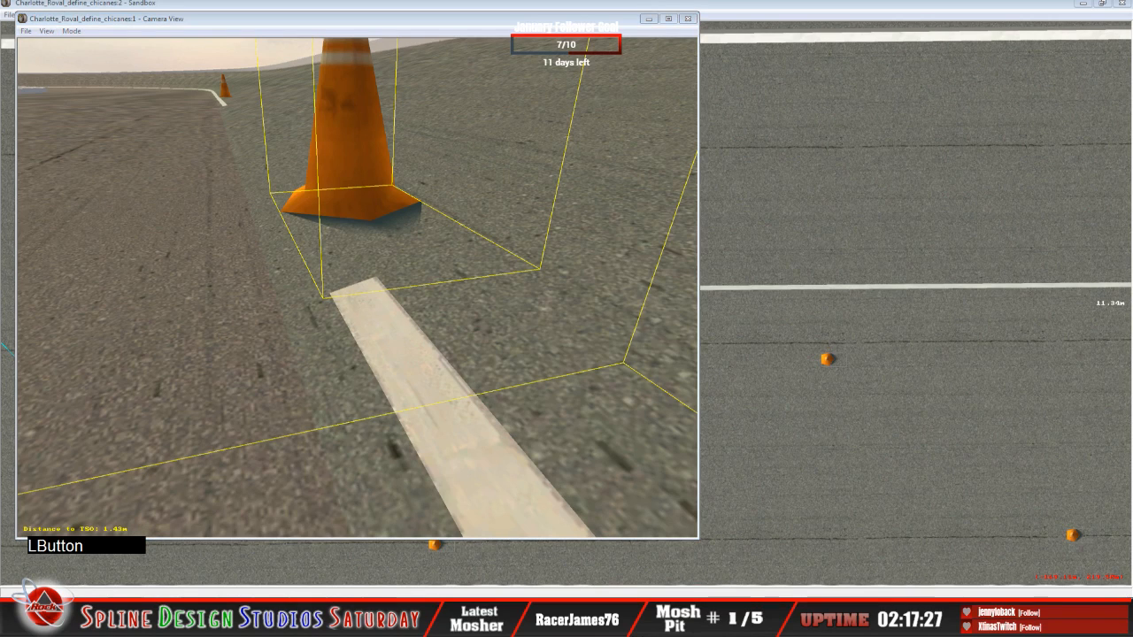
{"action": "left_click", "coordinate": [368, 584]}
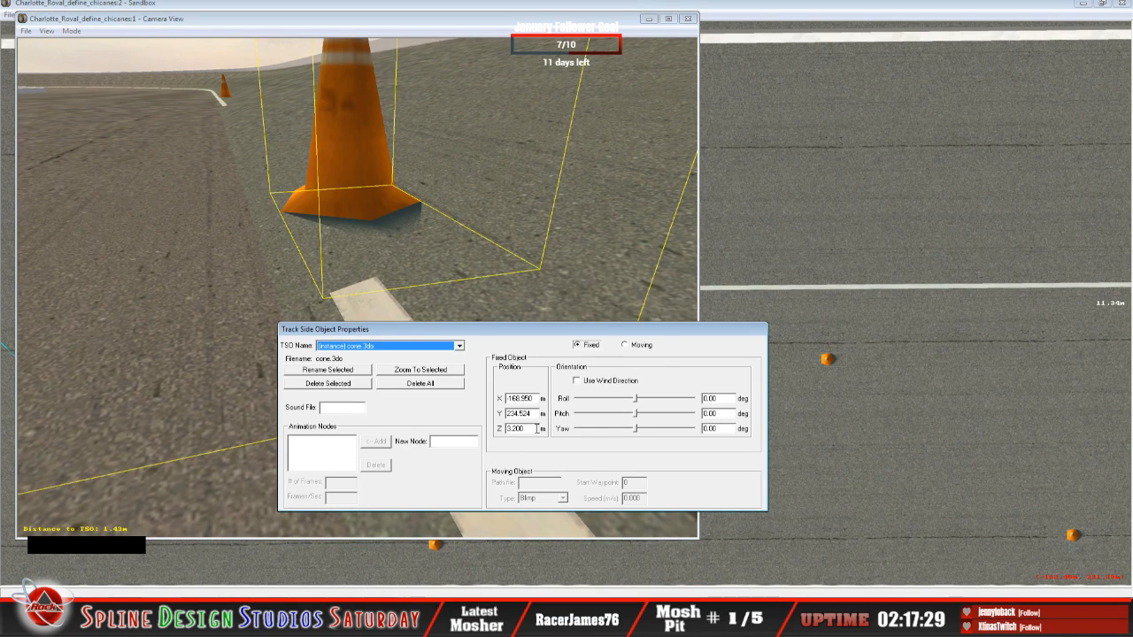
Set the Z position of the cone at the white line's end to 2.8 m.
{"action": "left_click", "coordinate": [536, 428]}
{"action": "key", "text": "BackSpace"}
{"action": "key", "text": "BackSpace"}
{"action": "key", "text": "BackSpace"}
{"action": "key", "text": "BackSpace"}
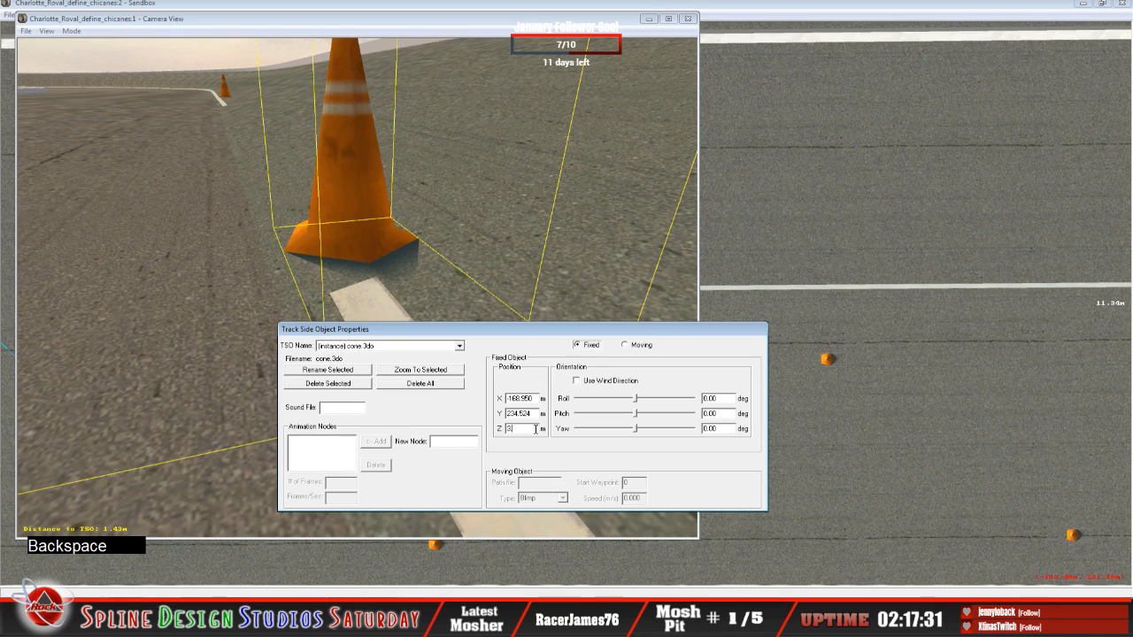
{"action": "key", "text": "BackSpace"}
{"action": "key", "text": "BackSpace"}
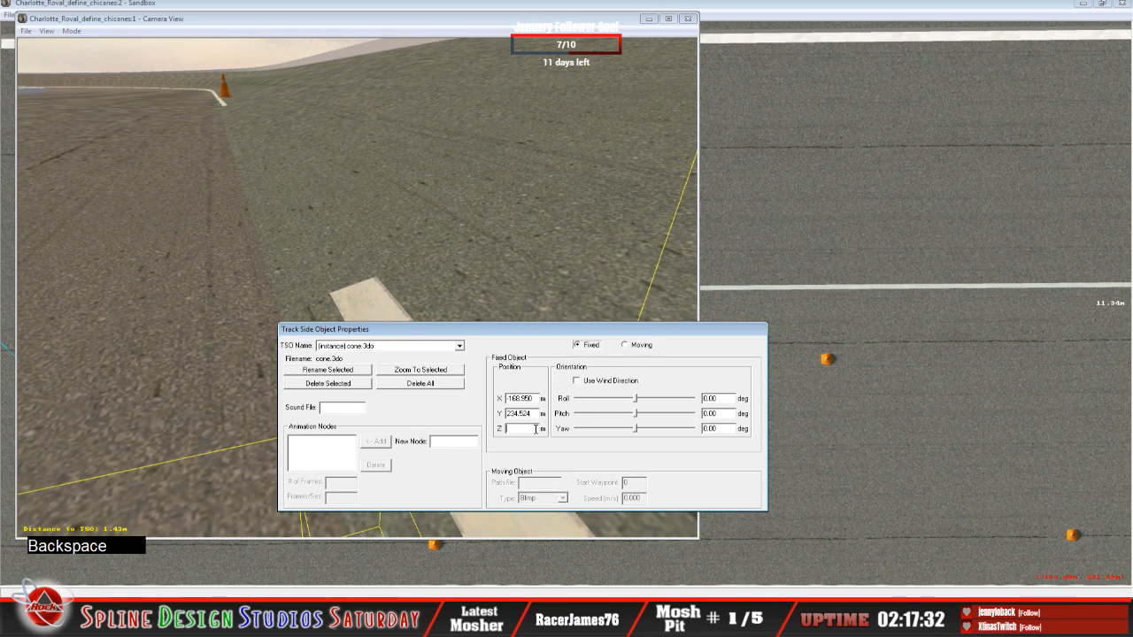
{"action": "type", "text": "2.8"}
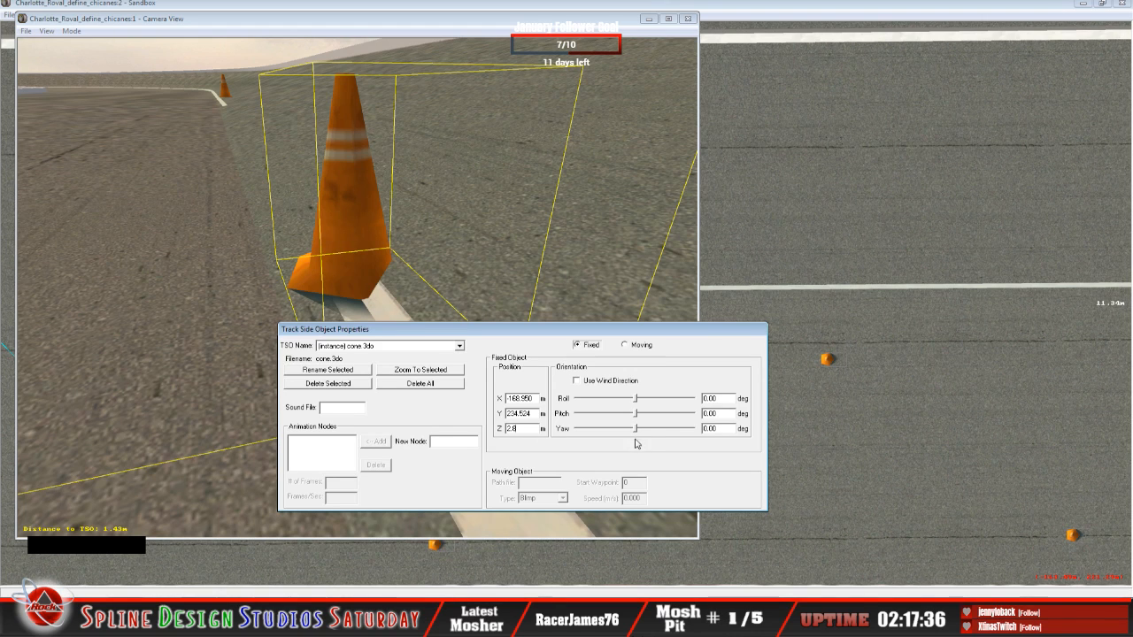
Orient the cone at the line's end with roll 14, pitch 4 and yaw 7 degrees.
{"action": "left_click_drag", "start_coordinate": [636, 429], "coordinate": [639, 432]}
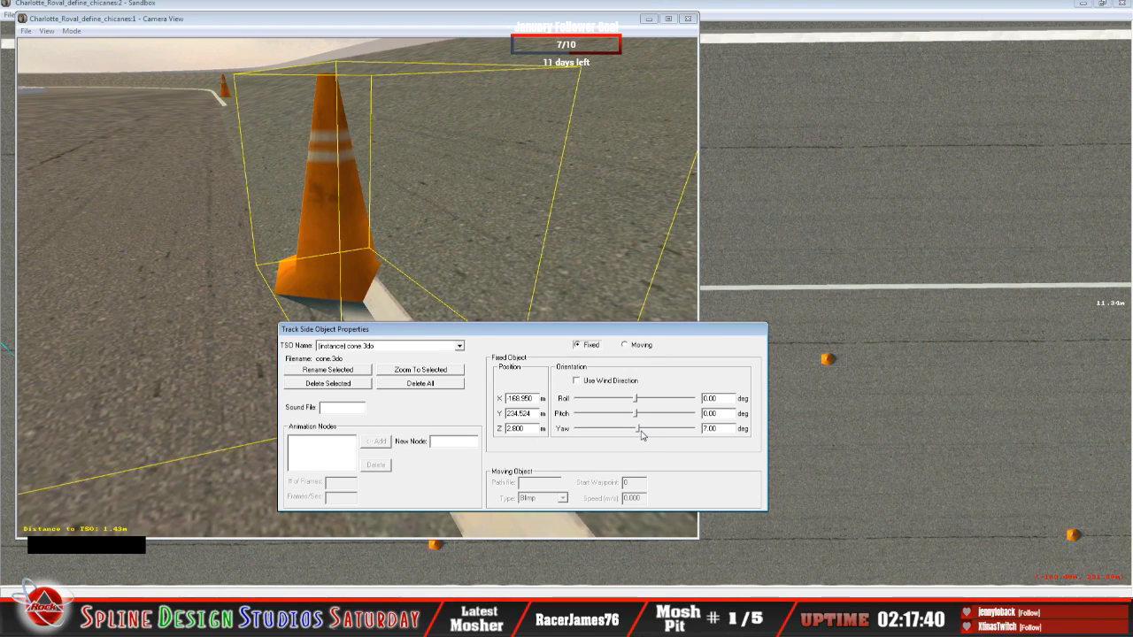
{"action": "mouse_move", "coordinate": [637, 413]}
{"action": "left_mouse_down"}
{"action": "mouse_move", "coordinate": [635, 400]}
{"action": "mouse_move", "coordinate": [641, 411]}
{"action": "left_mouse_up"}
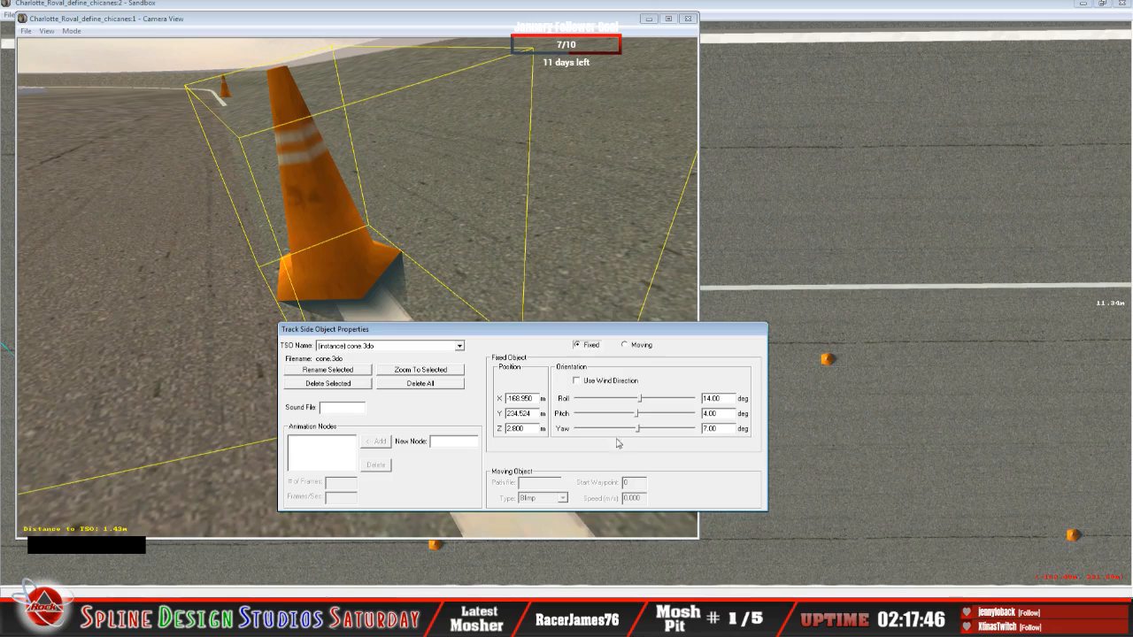
Fly around the chicane in the camera view's slew mode to examine the adjusted cone, the other cones and the white line ends.
{"action": "left_click", "coordinate": [162, 222]}
{"action": "left_click", "coordinate": [71, 31]}
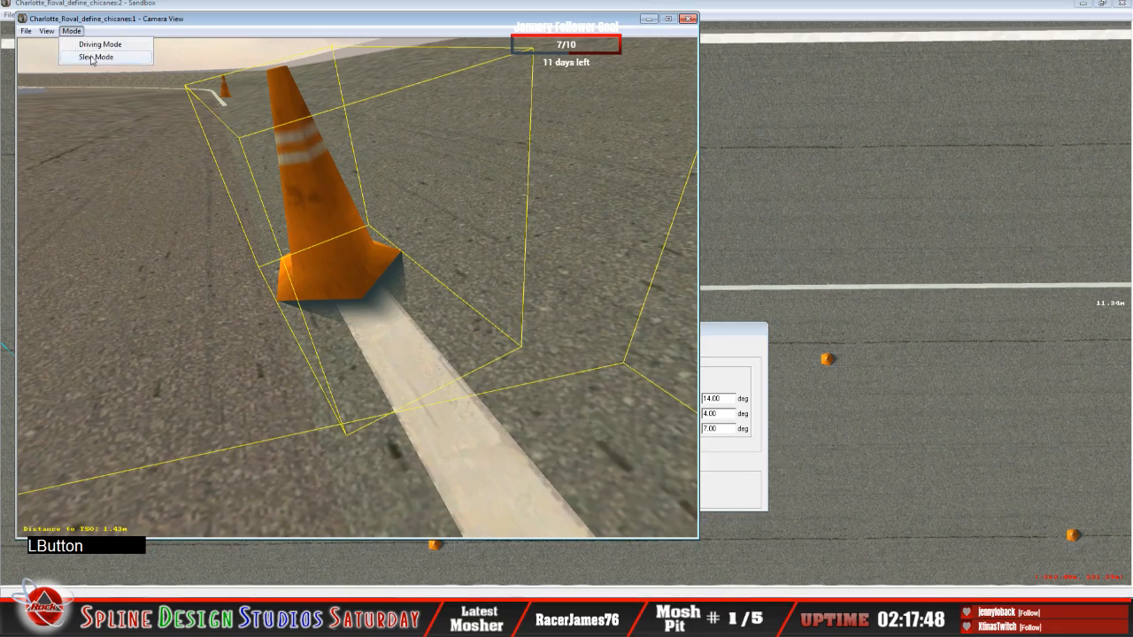
{"action": "left_click", "coordinate": [93, 57]}
{"action": "left_click_drag", "start_coordinate": [358, 288], "coordinate": [221, 217]}
{"action": "left_click_drag", "start_coordinate": [358, 288], "coordinate": [469, 266]}
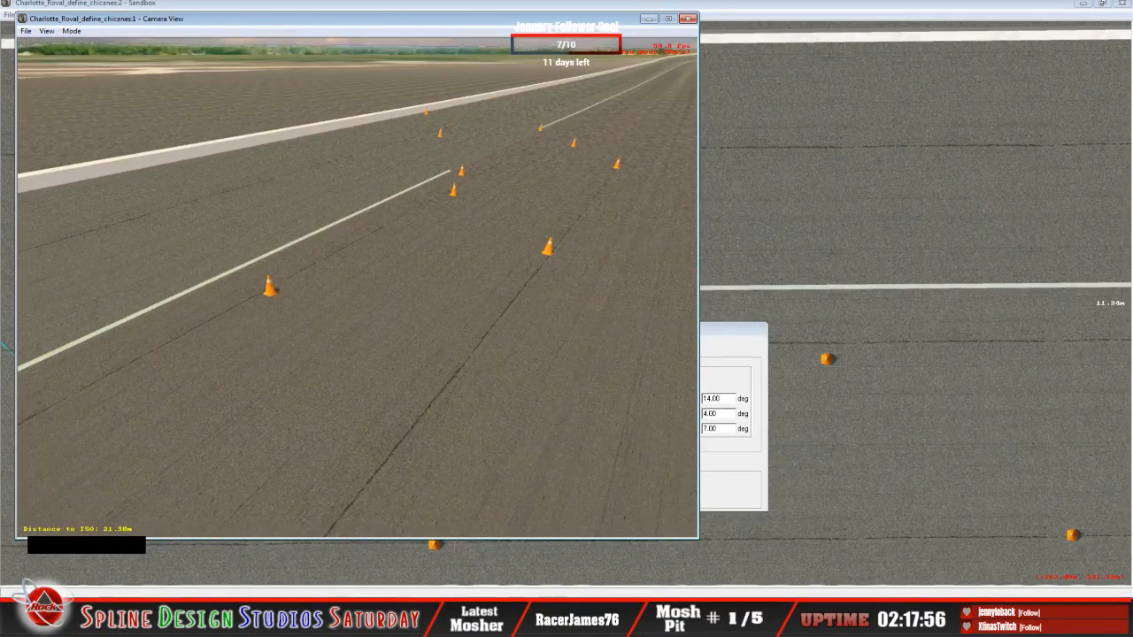
{"action": "mouse_move", "coordinate": [357, 287]}
{"action": "right_mouse_down"}
{"action": "mouse_move", "coordinate": [358, 425]}
{"action": "mouse_move", "coordinate": [357, 288]}
{"action": "right_mouse_up"}
{"action": "key", "text": "KP_Add"}
{"action": "left_click_drag", "start_coordinate": [357, 287], "coordinate": [357, 288]}
{"action": "mouse_move", "coordinate": [358, 288]}
{"action": "right_mouse_down"}
{"action": "mouse_move", "coordinate": [389, 275]}
{"action": "mouse_move", "coordinate": [345, 297]}
{"action": "right_mouse_up"}
{"action": "left_click_drag", "start_coordinate": [345, 297], "coordinate": [319, 287]}
{"action": "right_click_drag", "start_coordinate": [319, 288], "coordinate": [318, 279]}
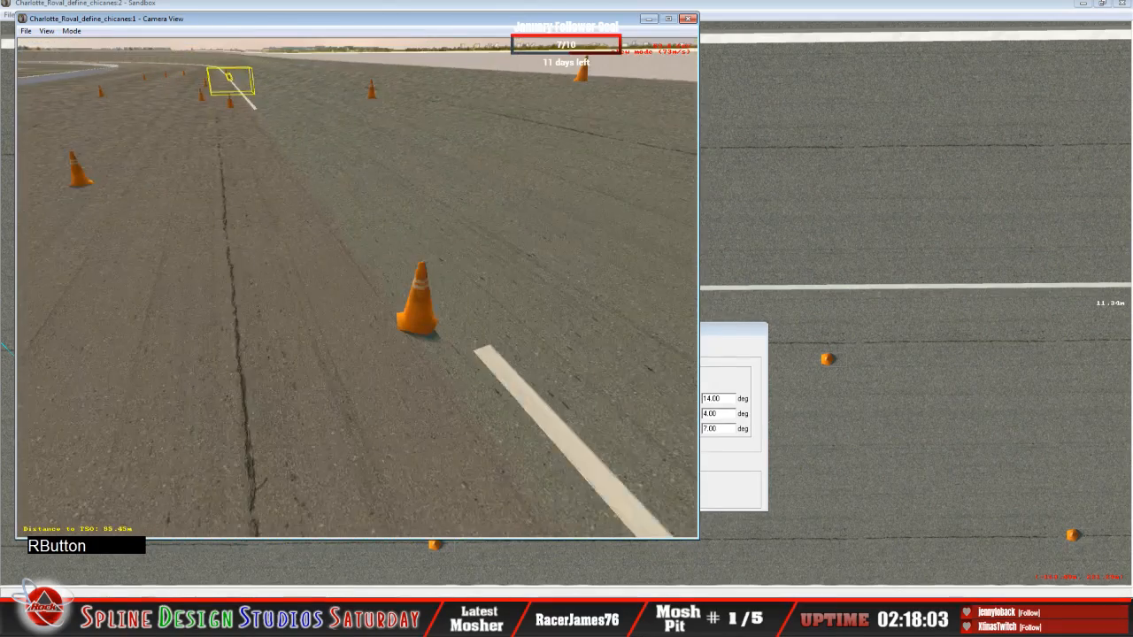
{"action": "left_click_drag", "start_coordinate": [357, 287], "coordinate": [328, 212]}
{"action": "right_click_drag", "start_coordinate": [357, 287], "coordinate": [337, 247]}
{"action": "right_click_drag", "start_coordinate": [357, 288], "coordinate": [478, 265]}
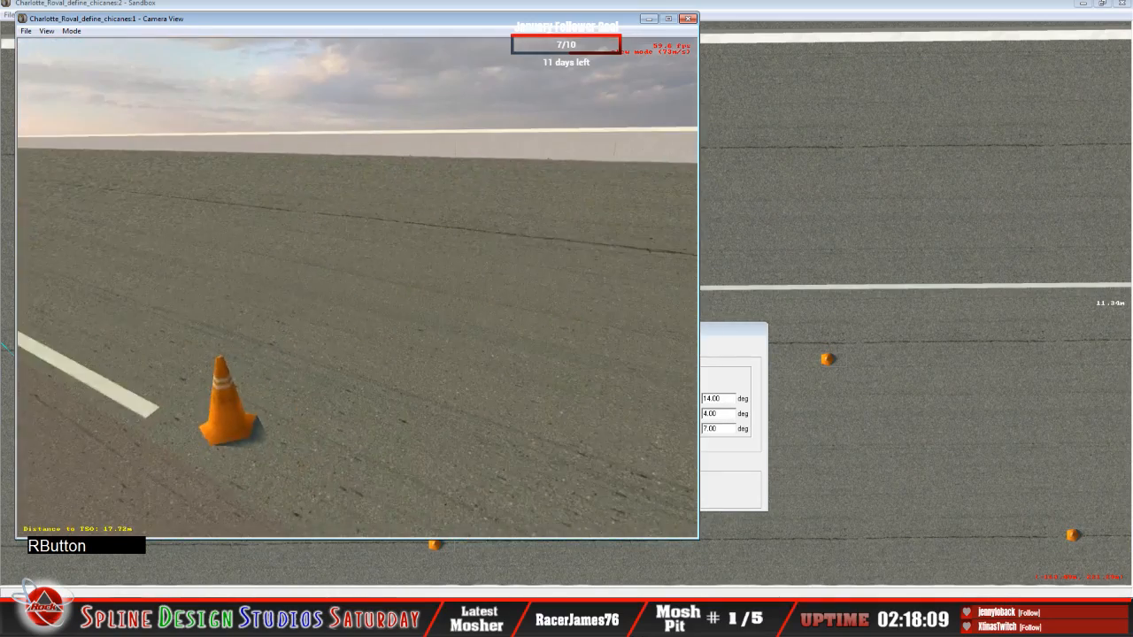
{"action": "left_click_drag", "start_coordinate": [357, 287], "coordinate": [478, 283]}
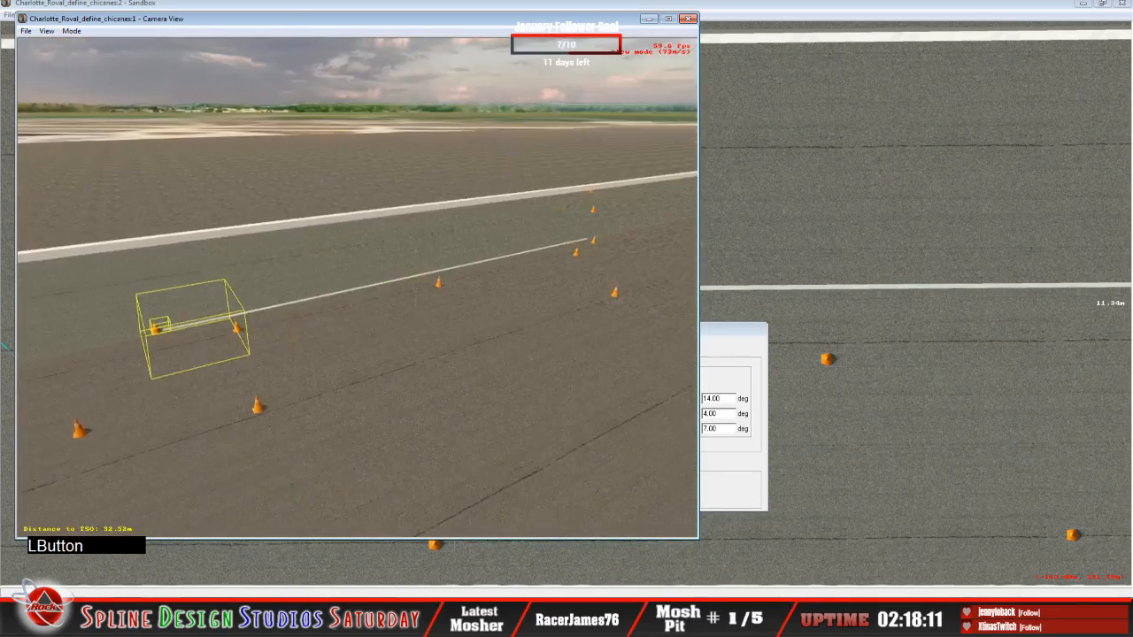
{"action": "left_click_drag", "start_coordinate": [357, 287], "coordinate": [478, 252]}
{"action": "right_click_drag", "start_coordinate": [358, 288], "coordinate": [358, 261]}
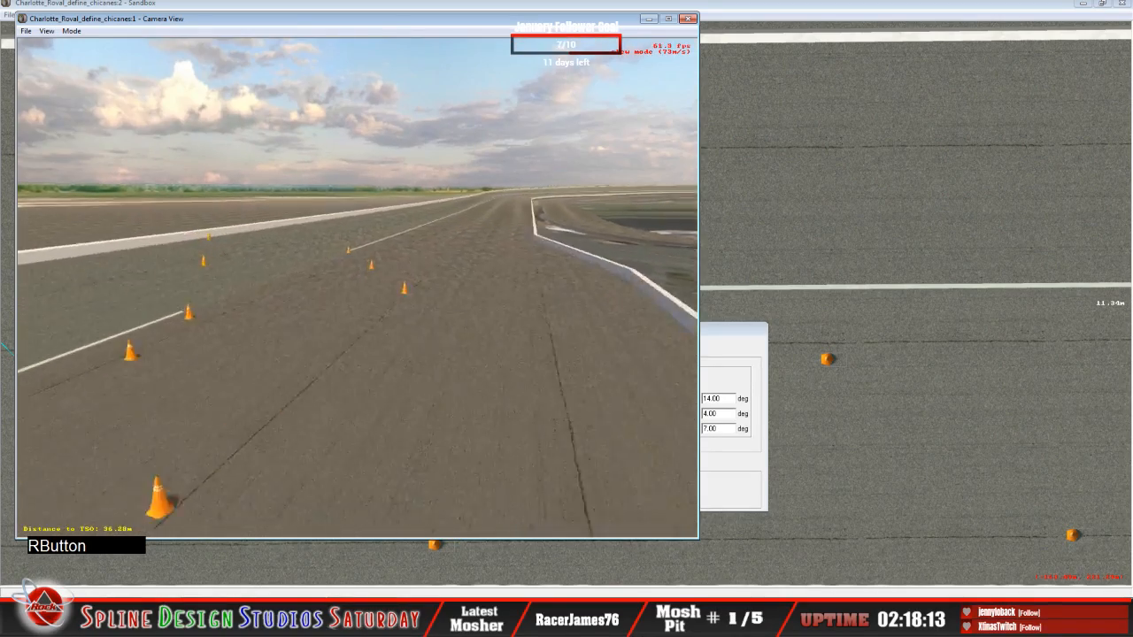
{"action": "left_click_drag", "start_coordinate": [358, 287], "coordinate": [239, 323]}
{"action": "right_click_drag", "start_coordinate": [358, 288], "coordinate": [331, 230]}
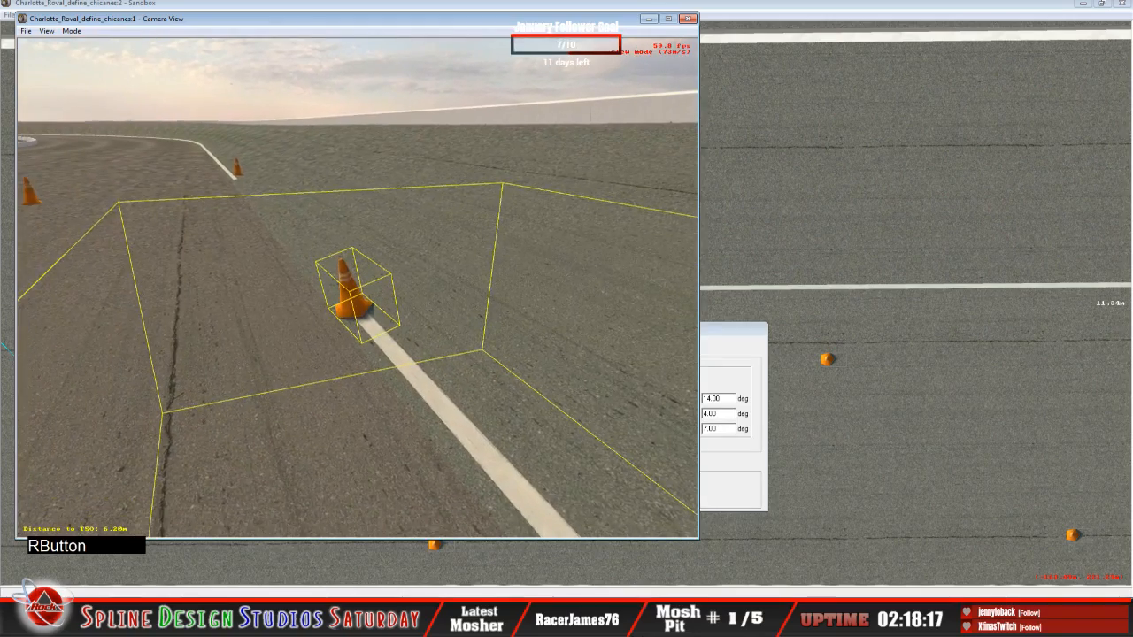
{"action": "left_click_drag", "start_coordinate": [358, 287], "coordinate": [460, 288]}
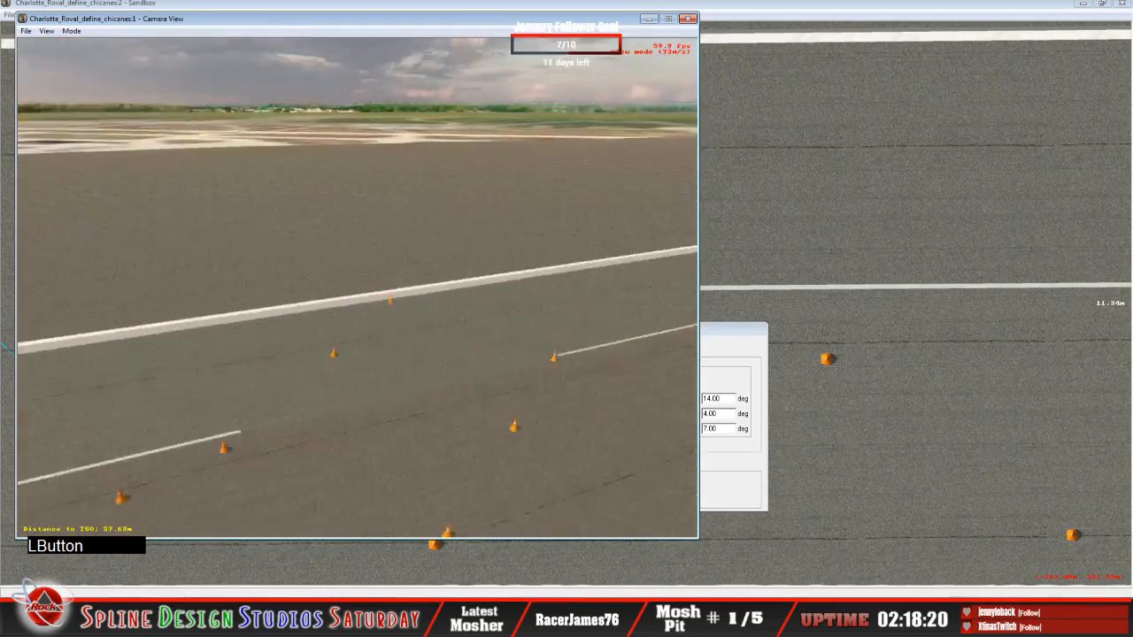
{"action": "mouse_move", "coordinate": [357, 287]}
{"action": "right_mouse_down"}
{"action": "mouse_move", "coordinate": [442, 274]}
{"action": "mouse_move", "coordinate": [336, 288]}
{"action": "right_mouse_up"}
{"action": "left_click_drag", "start_coordinate": [358, 287], "coordinate": [381, 310]}
{"action": "right_click_drag", "start_coordinate": [357, 287], "coordinate": [381, 265]}
{"action": "left_click_drag", "start_coordinate": [357, 287], "coordinate": [381, 345]}
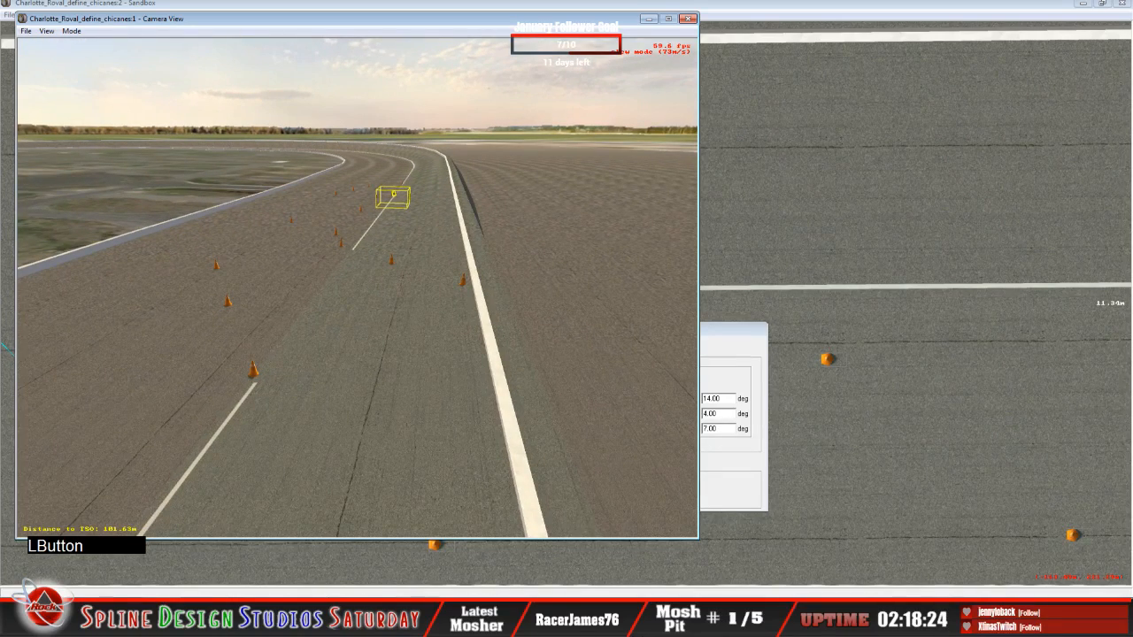
{"action": "key", "text": "space"}
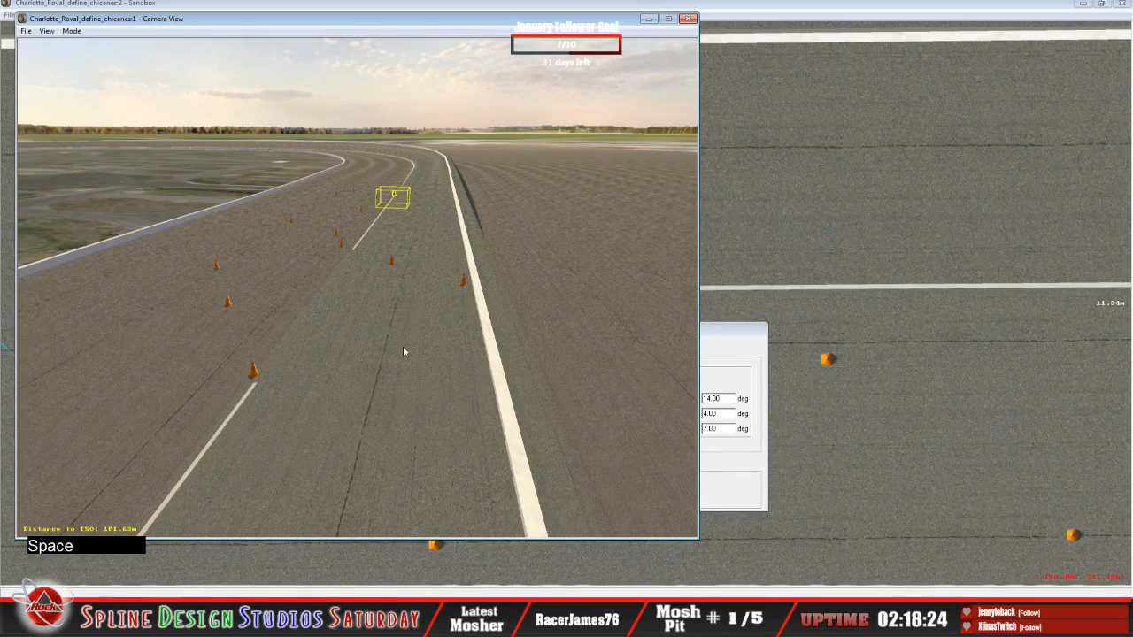
Switch to geometry editing and look over the chicane's line sections and cones, then the whole track layout.
{"action": "left_click", "coordinate": [812, 13]}
{"action": "key", "text": "x"}
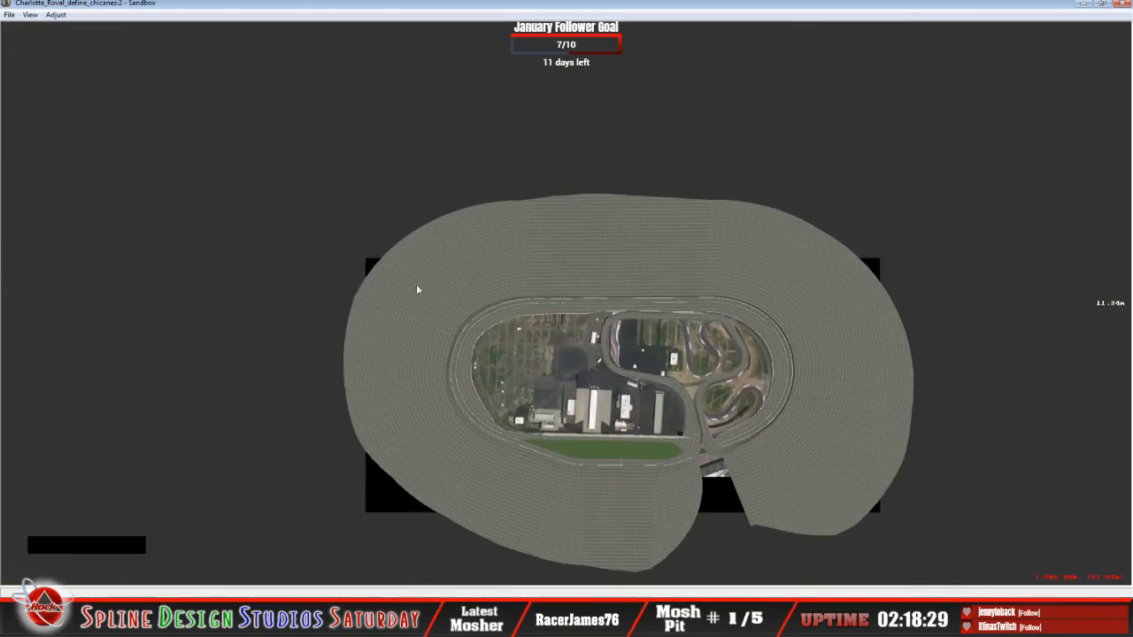
{"action": "left_click", "coordinate": [284, 149]}
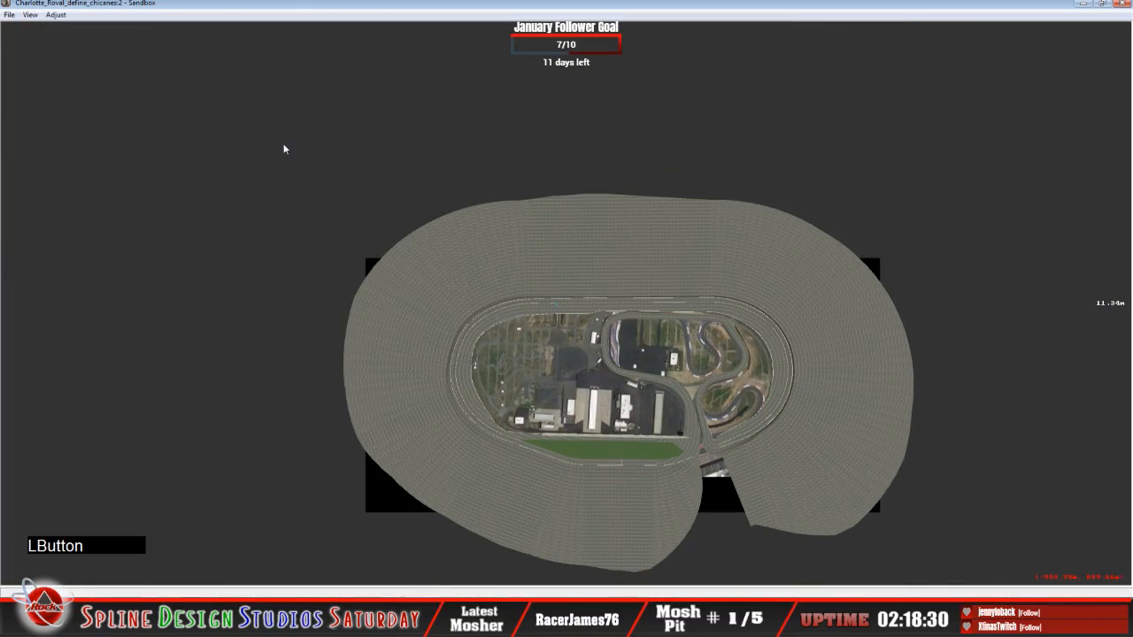
{"action": "left_click", "coordinate": [30, 14]}
{"action": "left_click", "coordinate": [71, 146]}
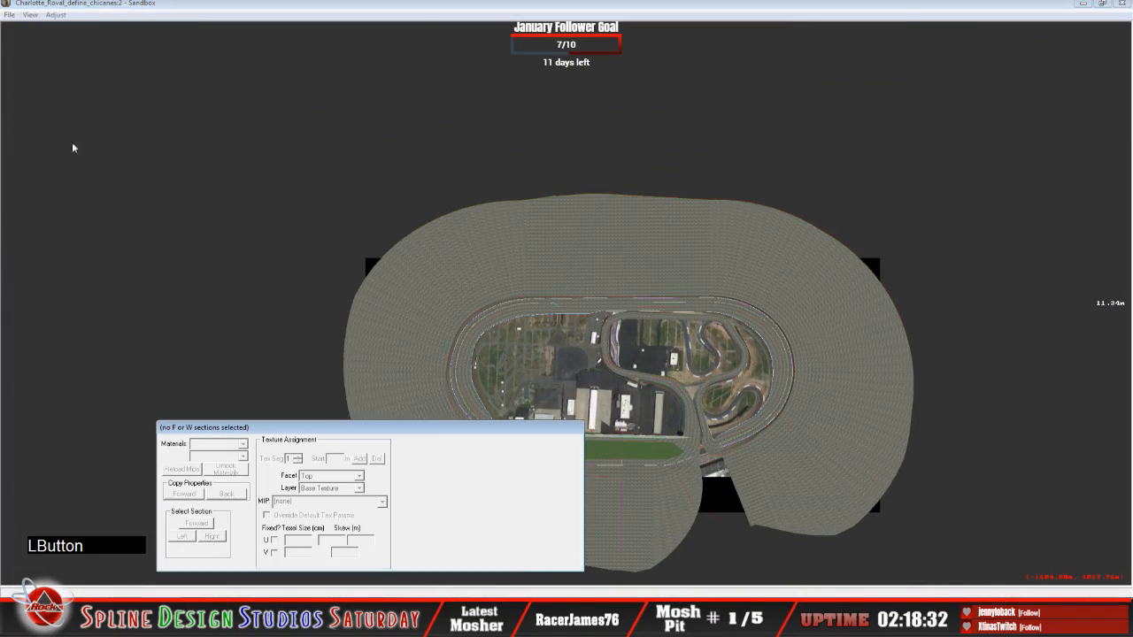
{"action": "left_click", "coordinate": [423, 15]}
{"action": "key", "text": "z"}
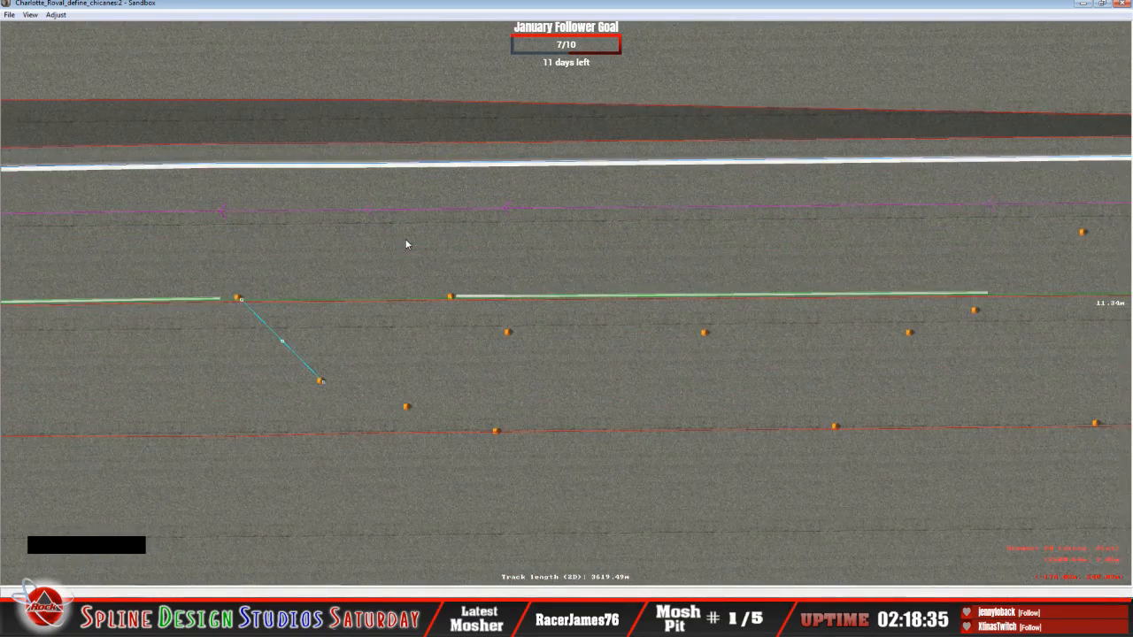
{"action": "right_click", "coordinate": [696, 297]}
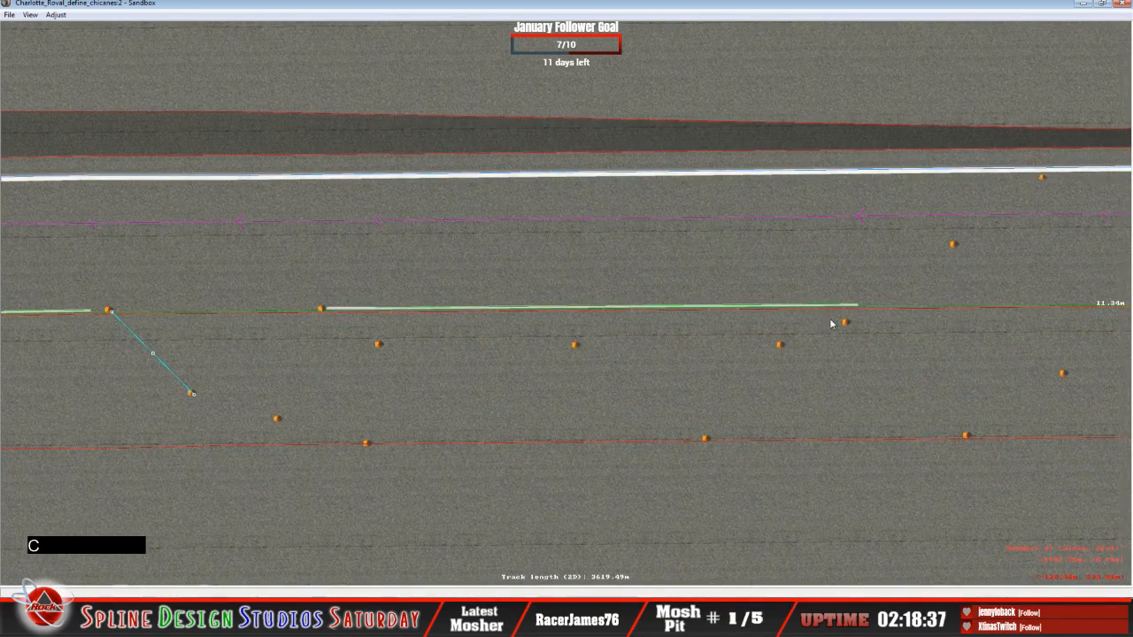
{"action": "key", "text": "x"}
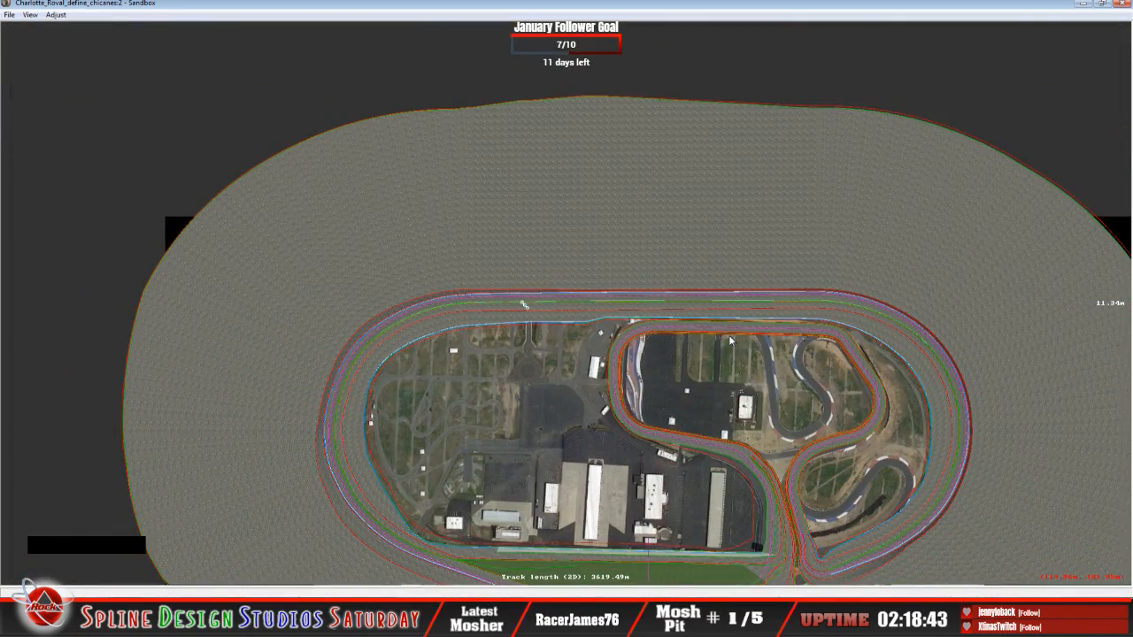
Save the track as a new version named Charlotte_Roval_define_chicanesB in the Charlotte_Roval folder.
{"action": "left_click", "coordinate": [10, 15]}
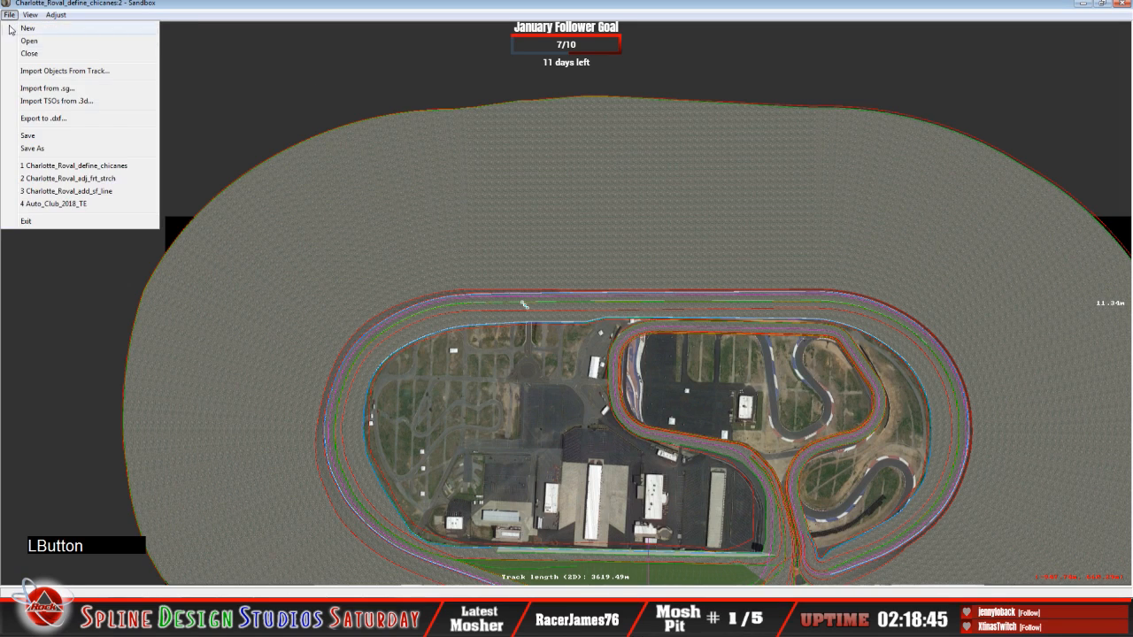
{"action": "left_click", "coordinate": [32, 148]}
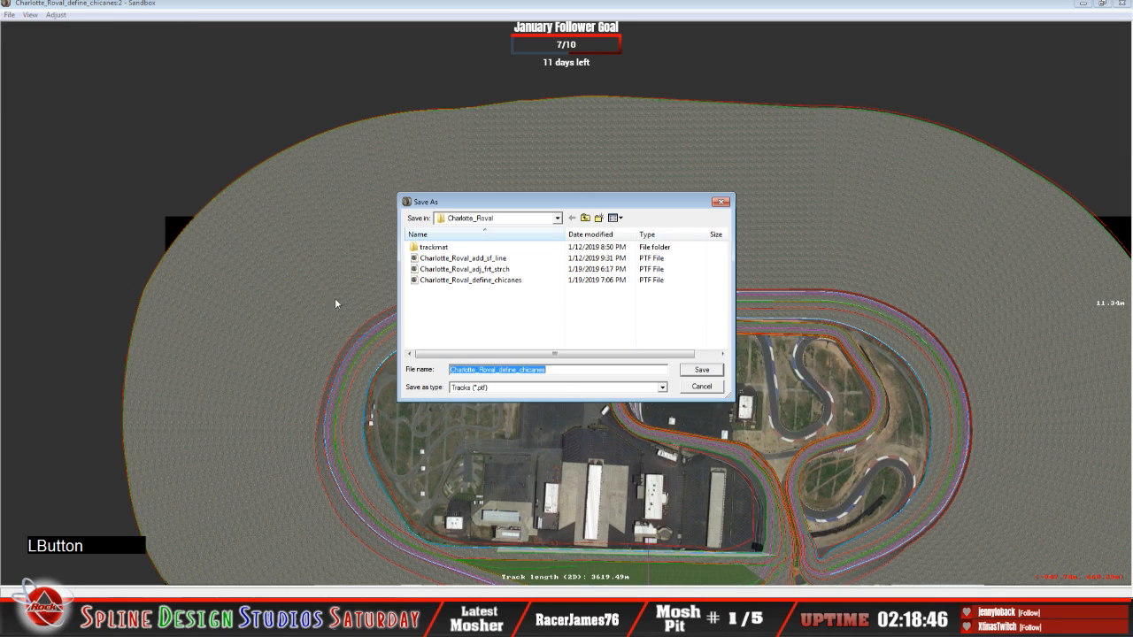
{"action": "left_click", "coordinate": [557, 370]}
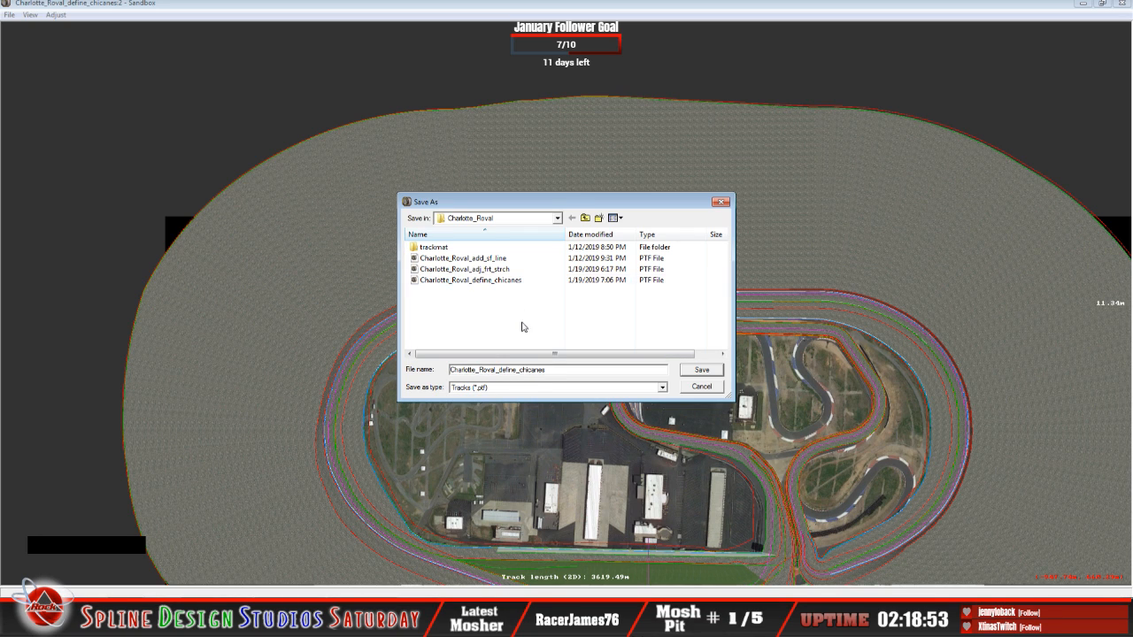
{"action": "left_click", "coordinate": [554, 369]}
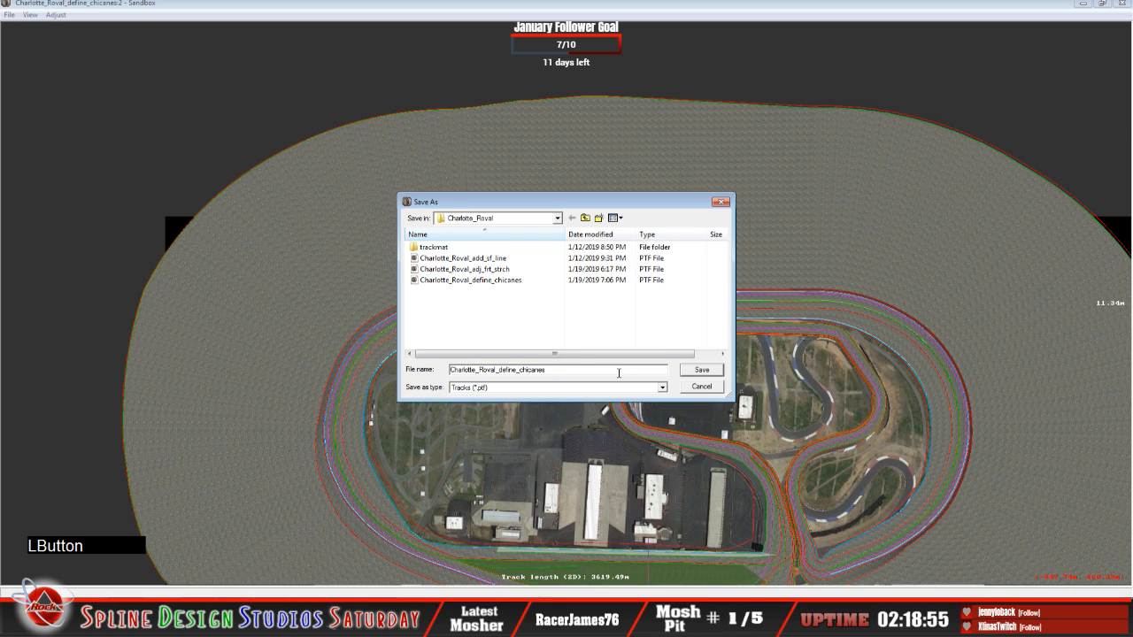
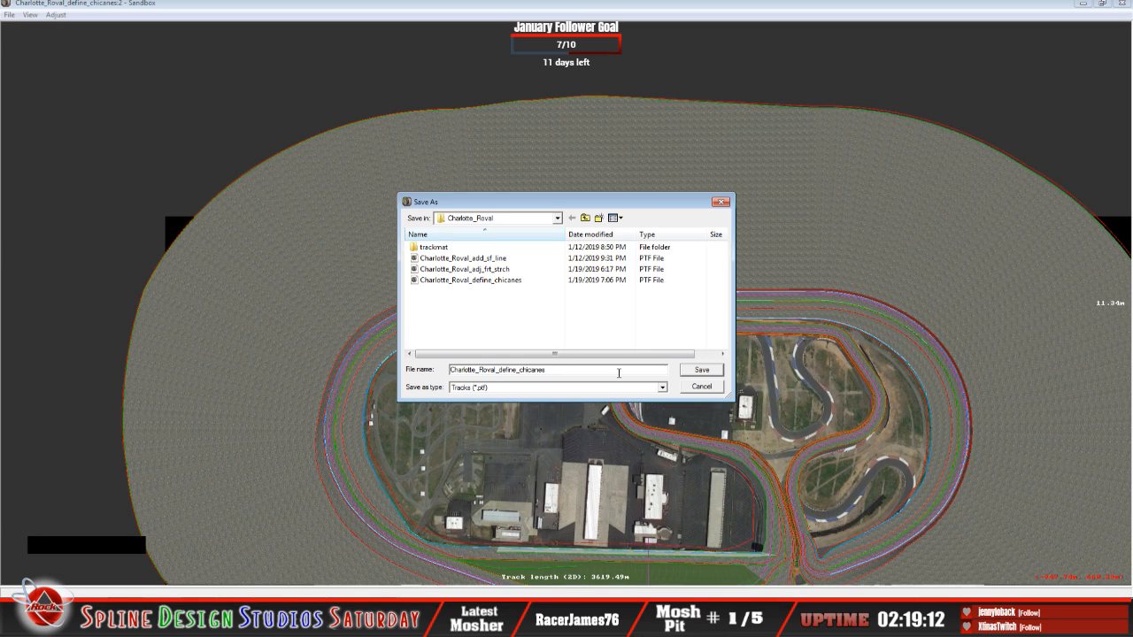
{"action": "type", "text": "B"}
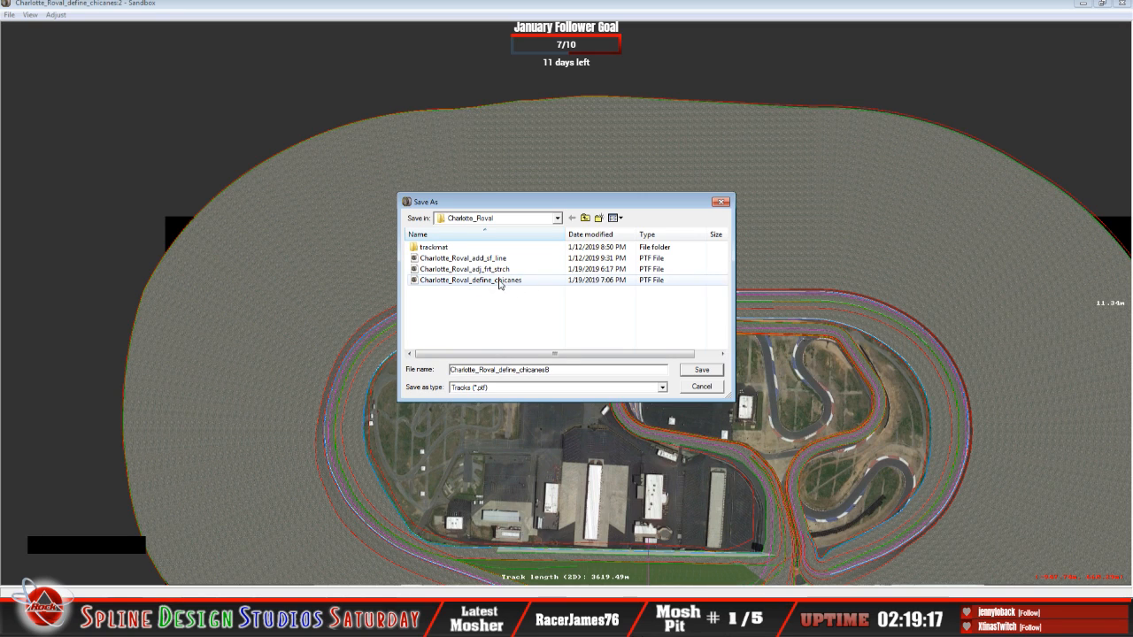
{"action": "left_click", "coordinate": [692, 372]}
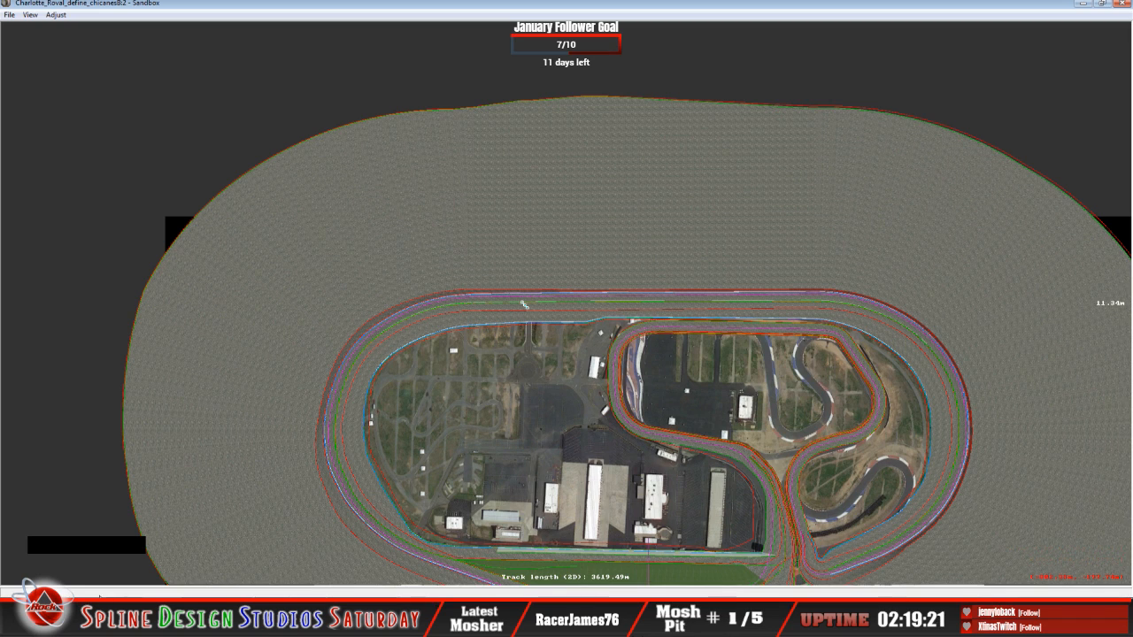
Check the Charlotte_Roval_define_chicanesB file in the Charlotte_Roval folder in Windows Explorer, and return to Sandbox.
{"action": "left_click", "coordinate": [75, 603]}
{"action": "left_click", "coordinate": [69, 556]}
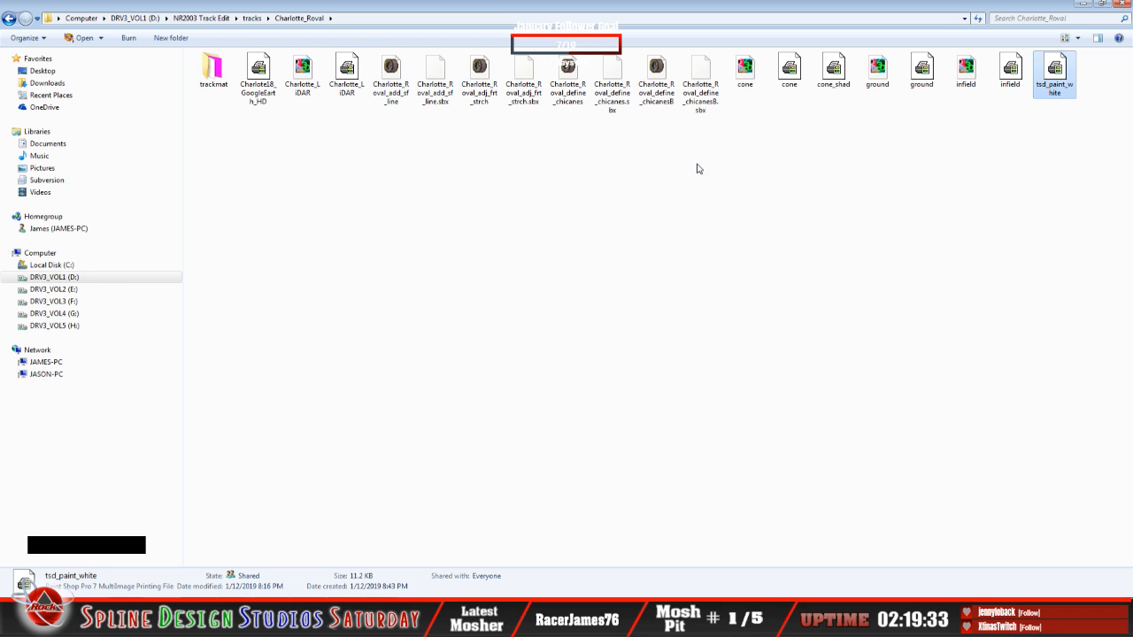
{"action": "left_click", "coordinate": [669, 89]}
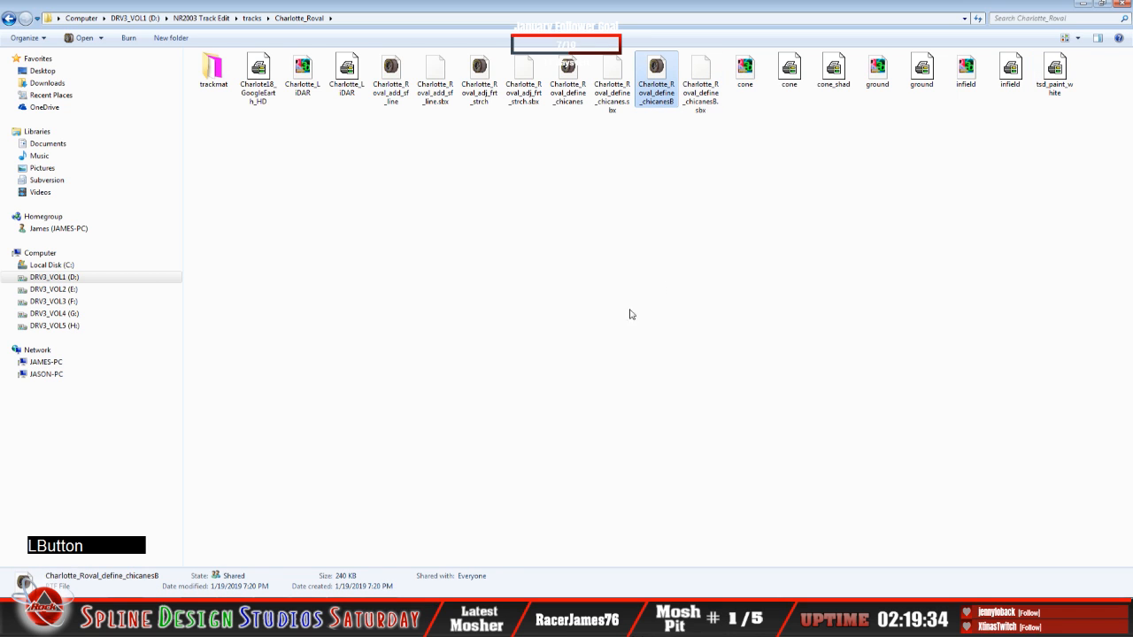
{"action": "left_click", "coordinate": [395, 596]}
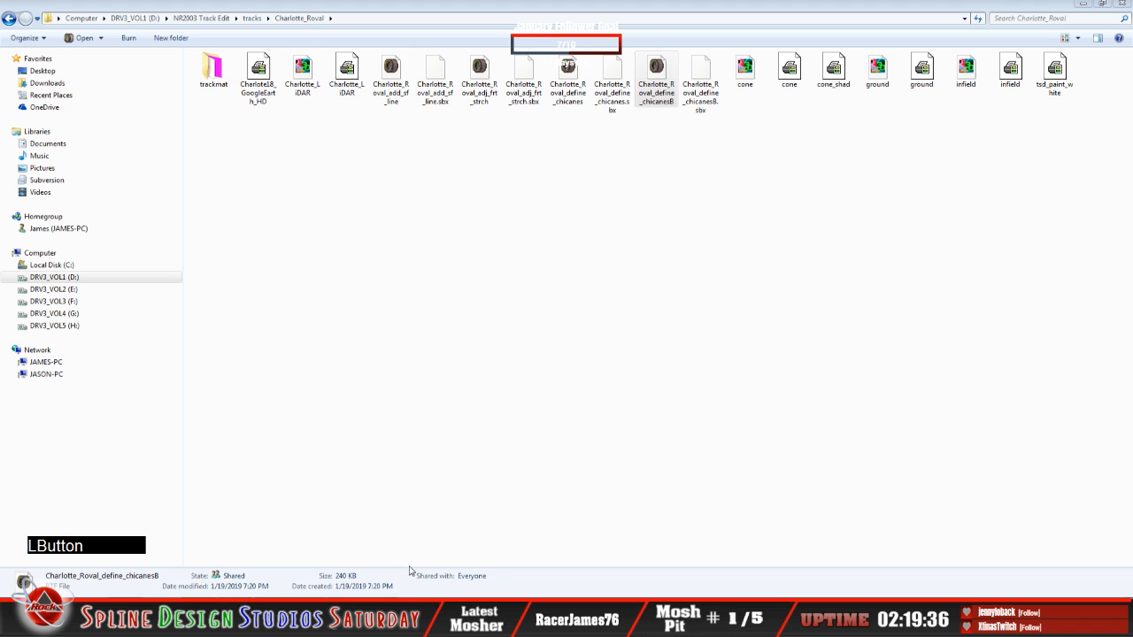
{"action": "left_click", "coordinate": [417, 565]}
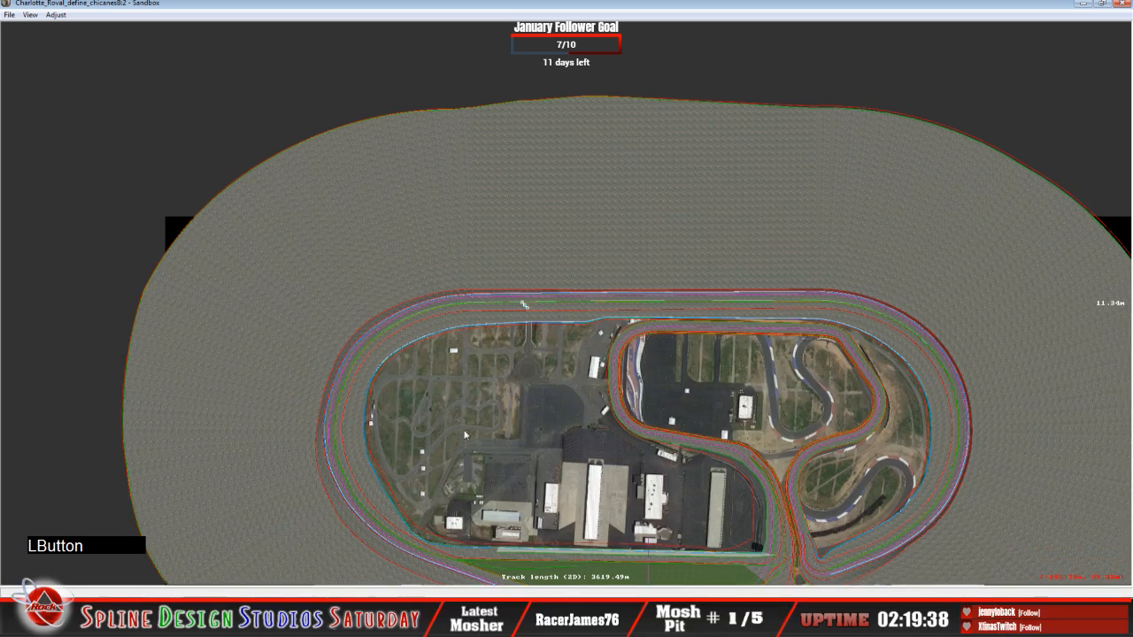
{"action": "left_click", "coordinate": [445, 21]}
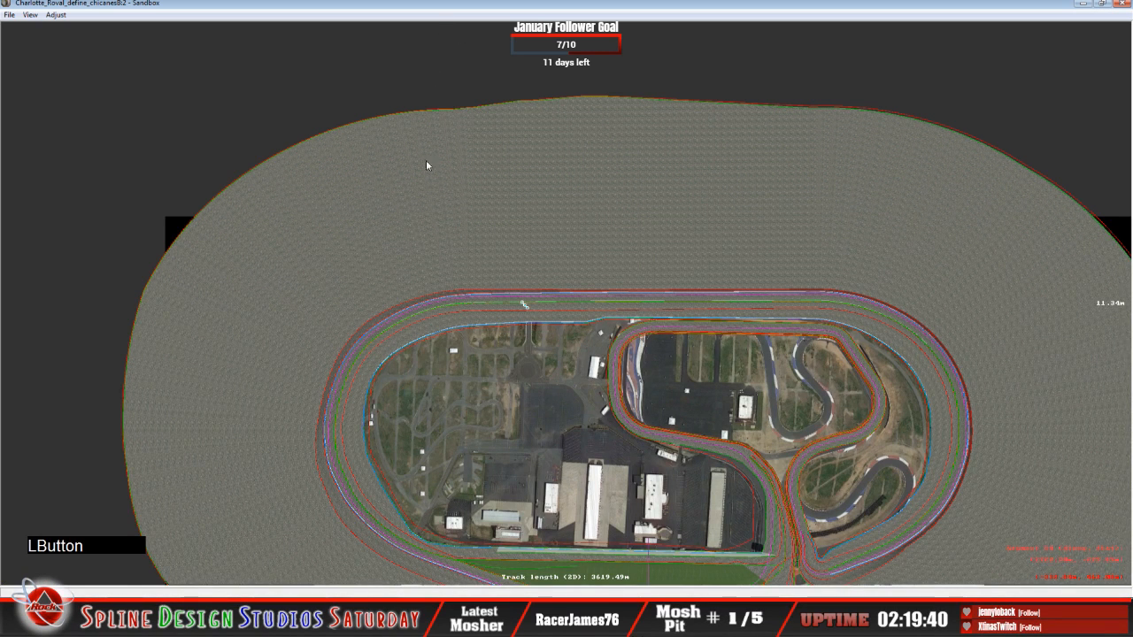
Look over the back-stretch chicane, the infield, the front-stretch grass and start/finish line, and the back-stretch cones again.
{"action": "scroll", "coordinate": [429, 254], "scroll_direction": "up", "scroll_amount": 5}
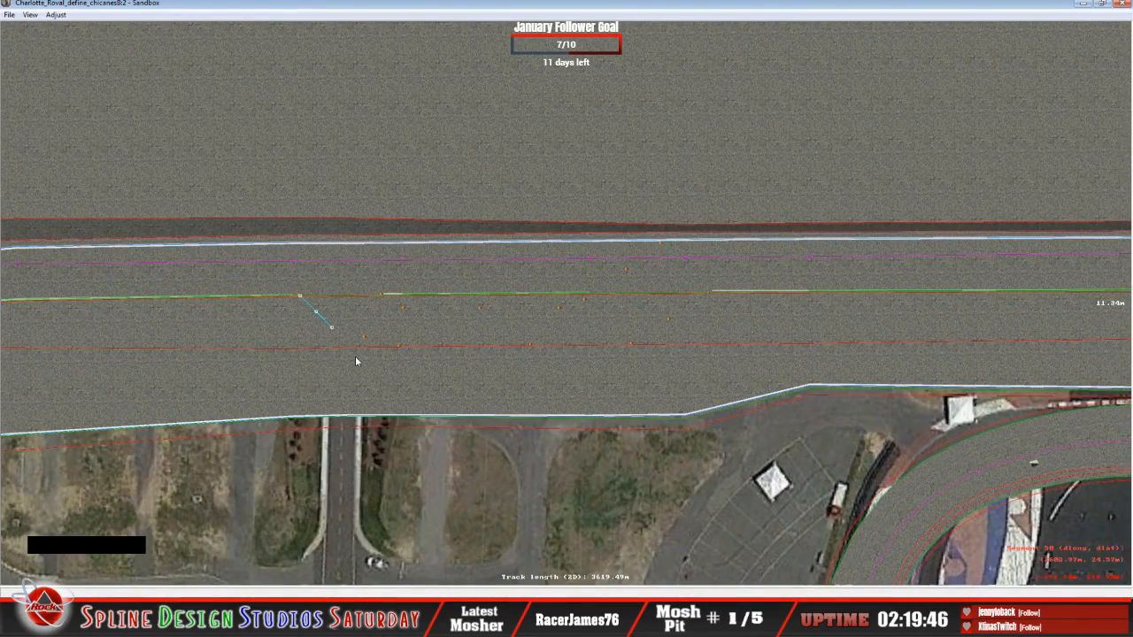
{"action": "key", "text": "c"}
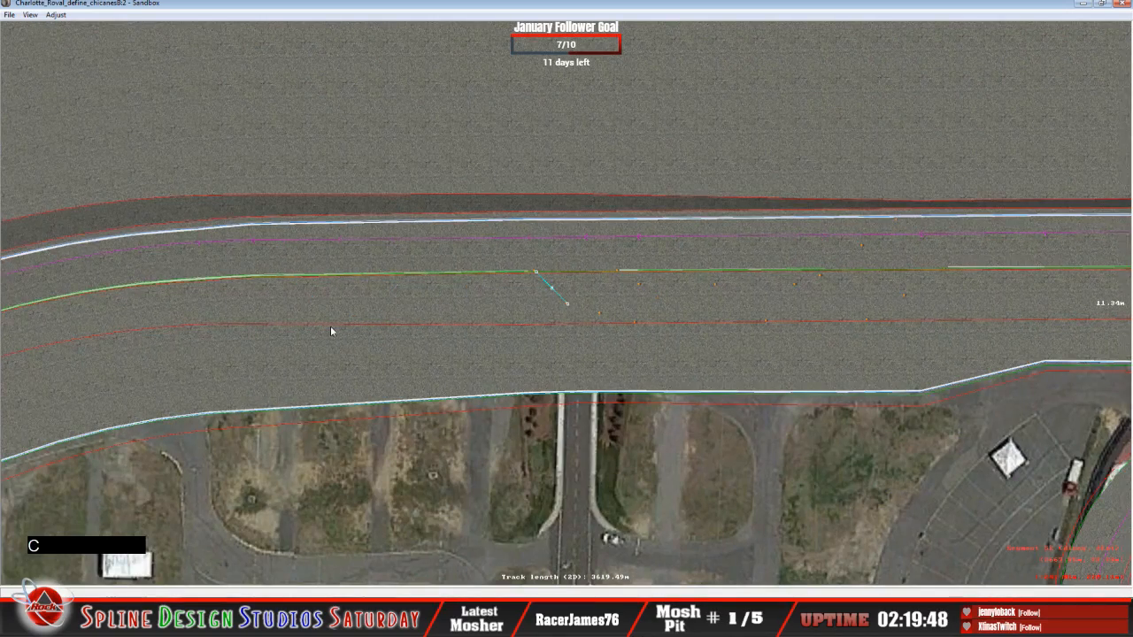
{"action": "key", "text": "c"}
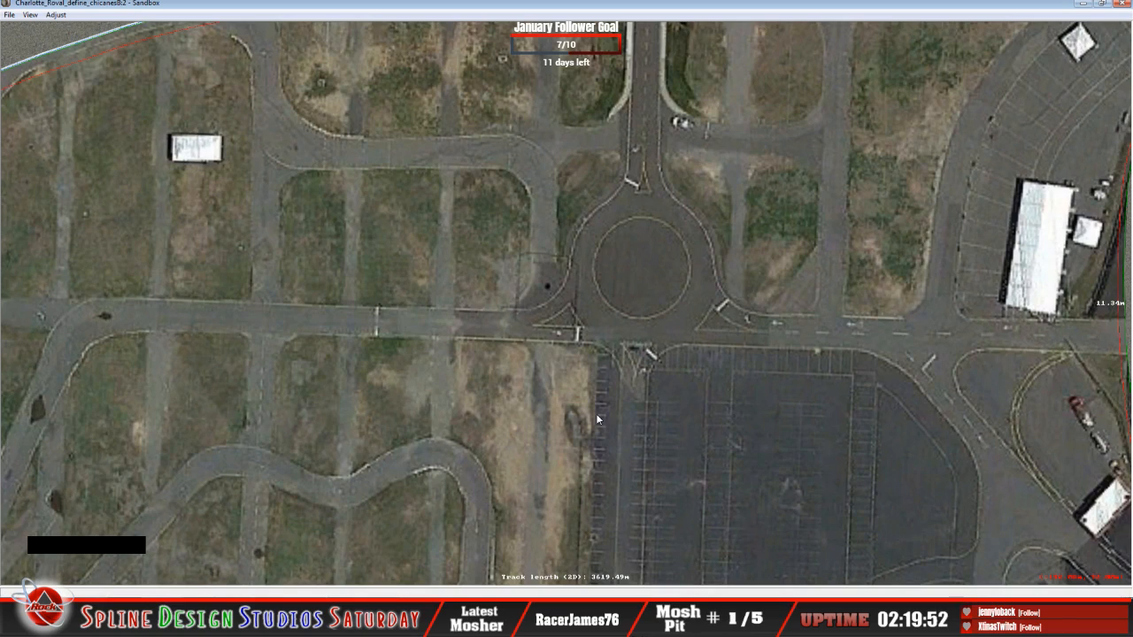
{"action": "key", "text": "c"}
{"action": "key", "text": "c"}
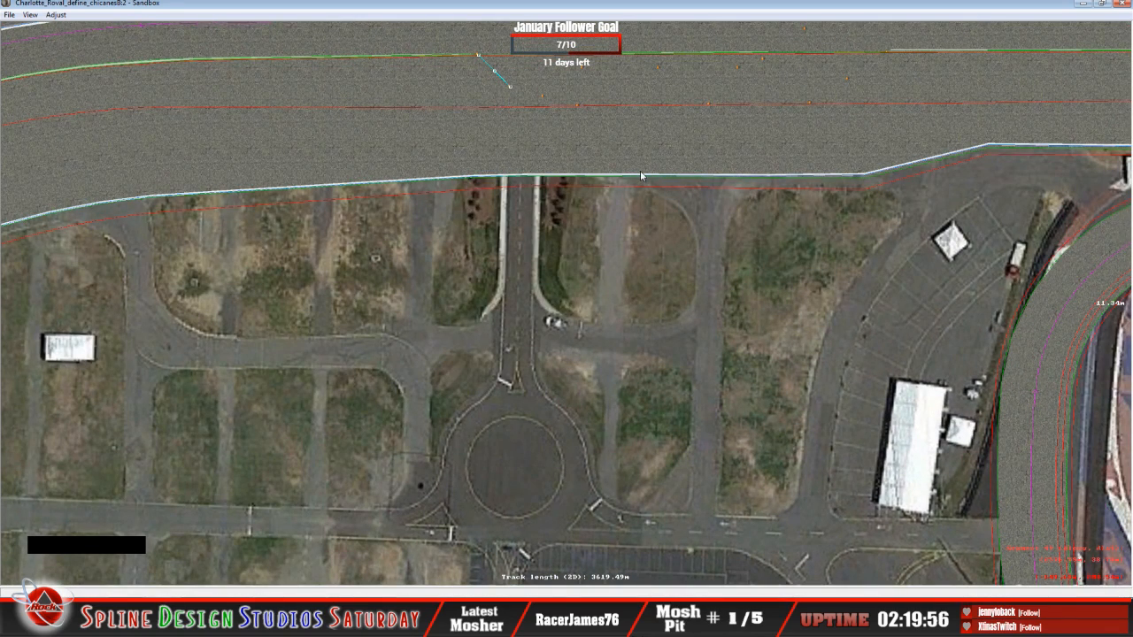
{"action": "key", "text": "c"}
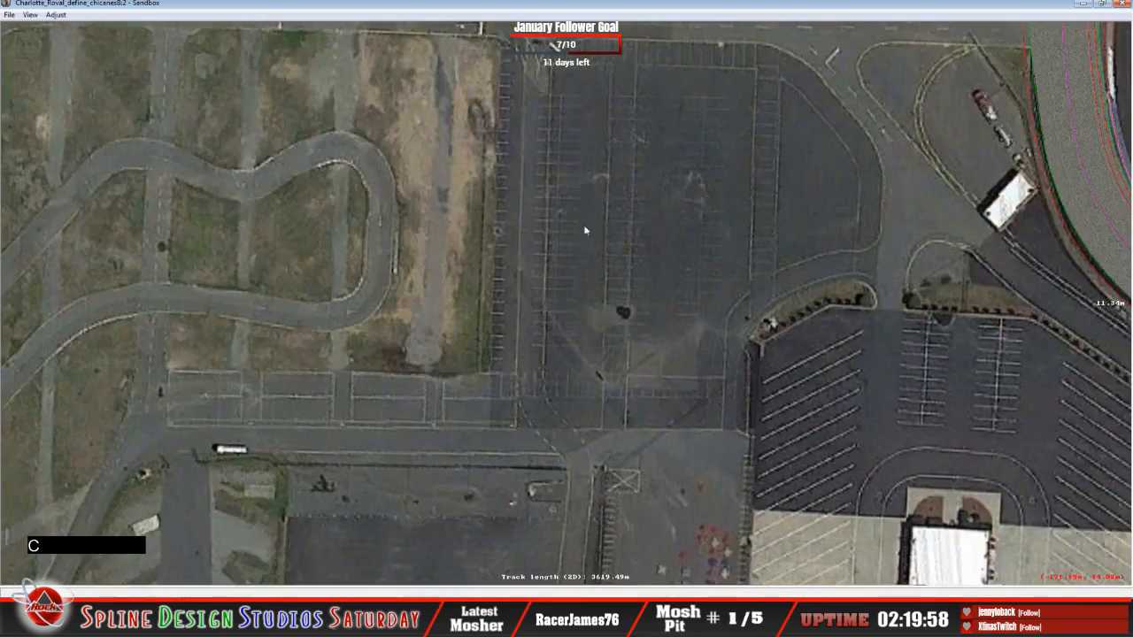
{"action": "key", "text": "c"}
{"action": "key", "text": "c"}
{"action": "key", "text": "c"}
{"action": "key", "text": "c"}
{"action": "key", "text": "c"}
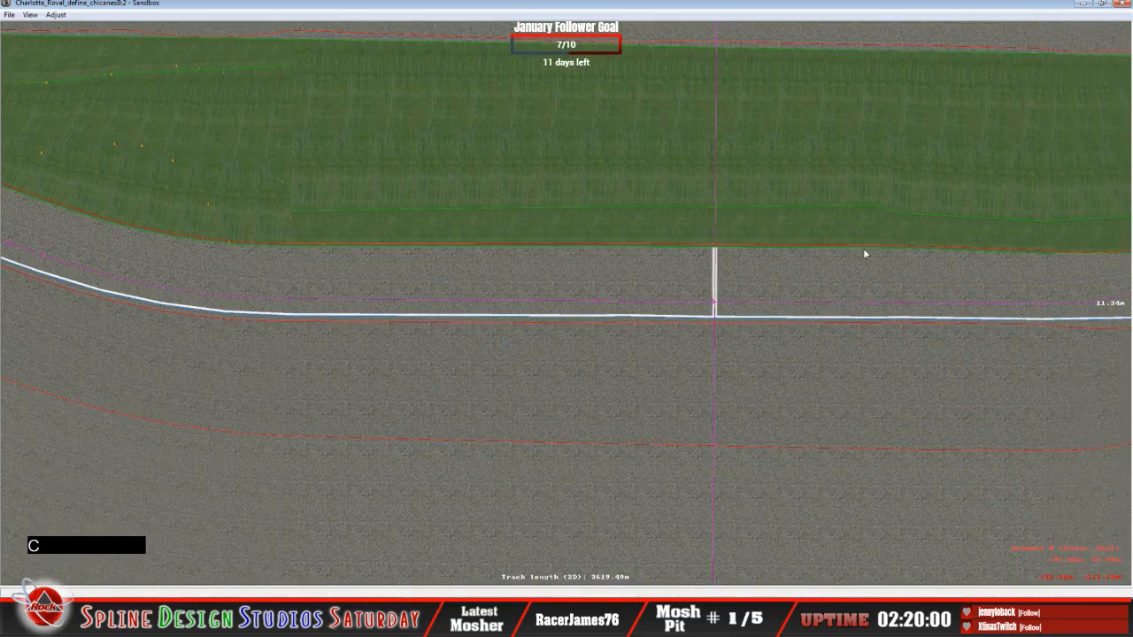
{"action": "key", "text": "c"}
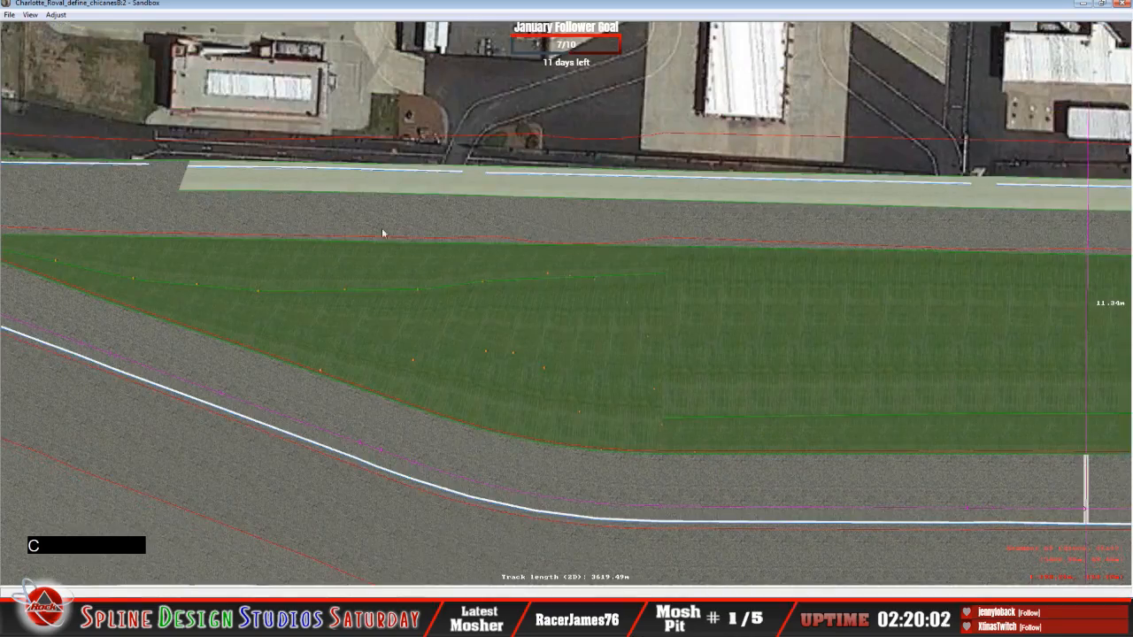
{"action": "key", "text": "c"}
{"action": "key", "text": "c"}
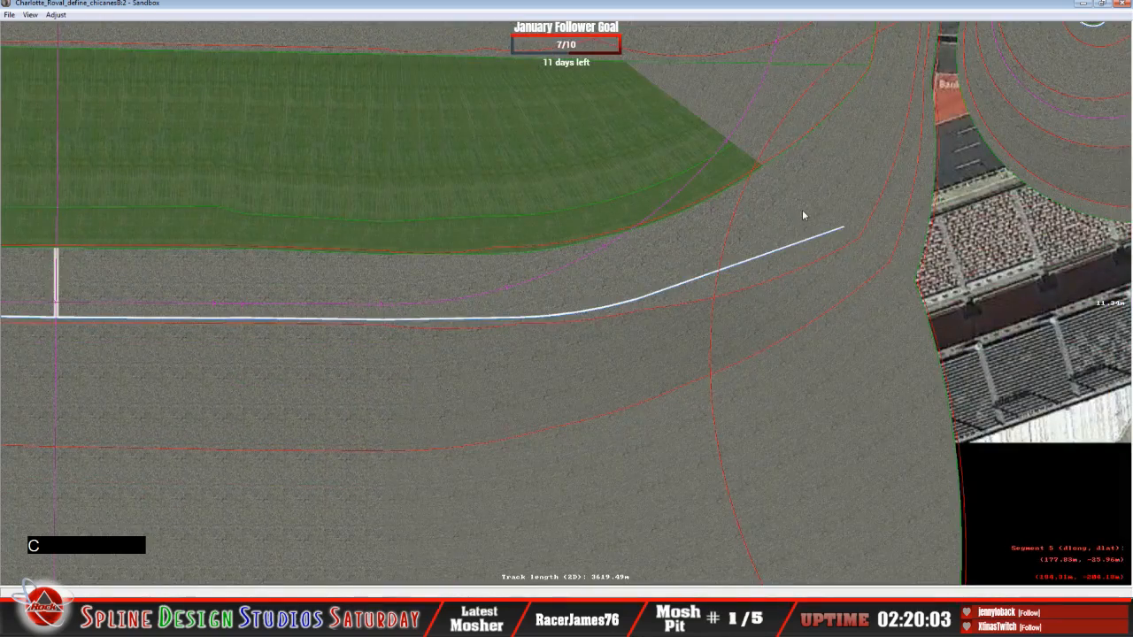
{"action": "key", "text": "c"}
{"action": "key", "text": "c"}
{"action": "key", "text": "c"}
{"action": "key", "text": "c"}
{"action": "key", "text": "c"}
{"action": "key", "text": "c"}
{"action": "key", "text": "c"}
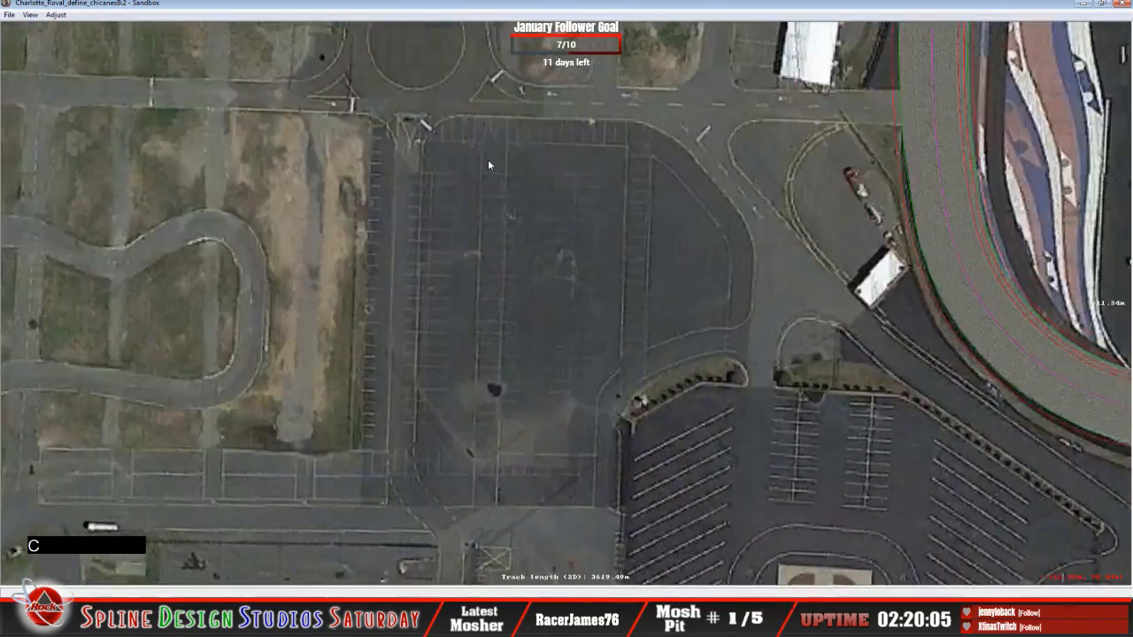
{"action": "key", "text": "c"}
{"action": "key", "text": "c"}
{"action": "key", "text": "c"}
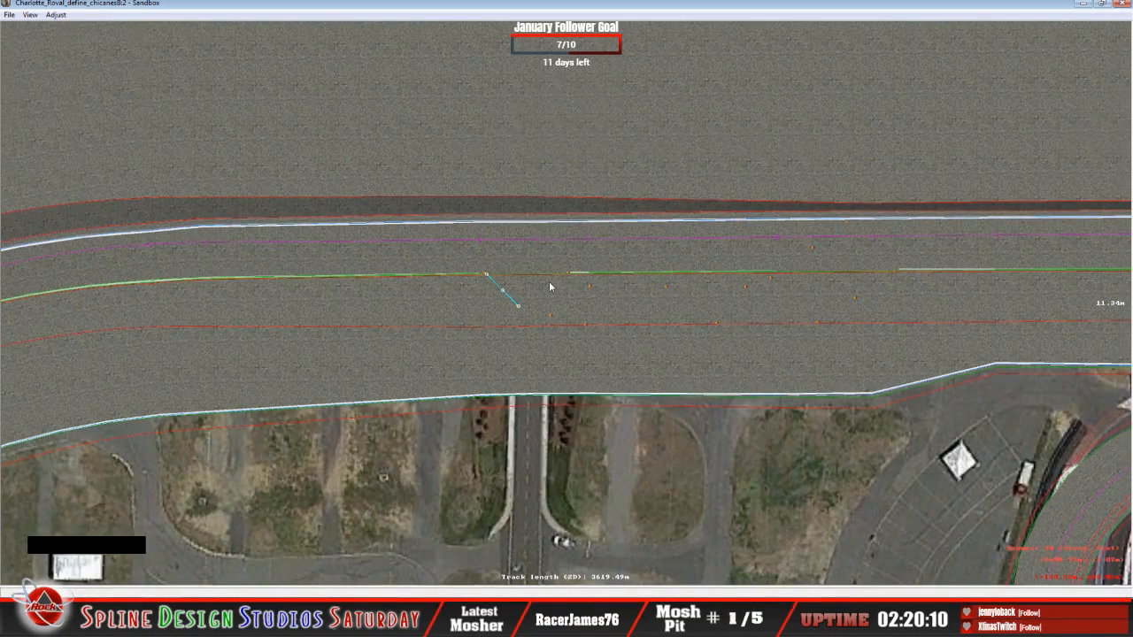
Narrow the tail end of the straight white line section before the chicane's first cone to a width of 0.25 m.
{"action": "scroll", "coordinate": [531, 286], "scroll_direction": "up", "scroll_amount": 4}
{"action": "left_click", "coordinate": [338, 234]}
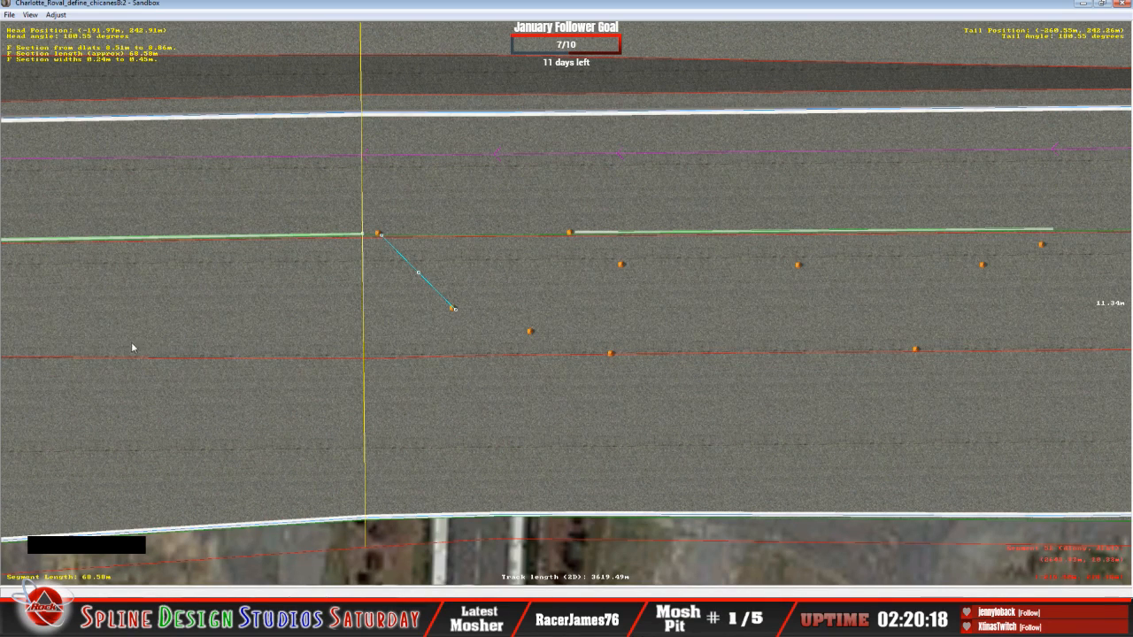
{"action": "key", "text": "c"}
{"action": "key", "text": "z"}
{"action": "key", "text": "z"}
{"action": "key", "text": "z"}
{"action": "key", "text": "z"}
{"action": "key", "text": "z"}
{"action": "key", "text": "z"}
{"action": "key", "text": "z"}
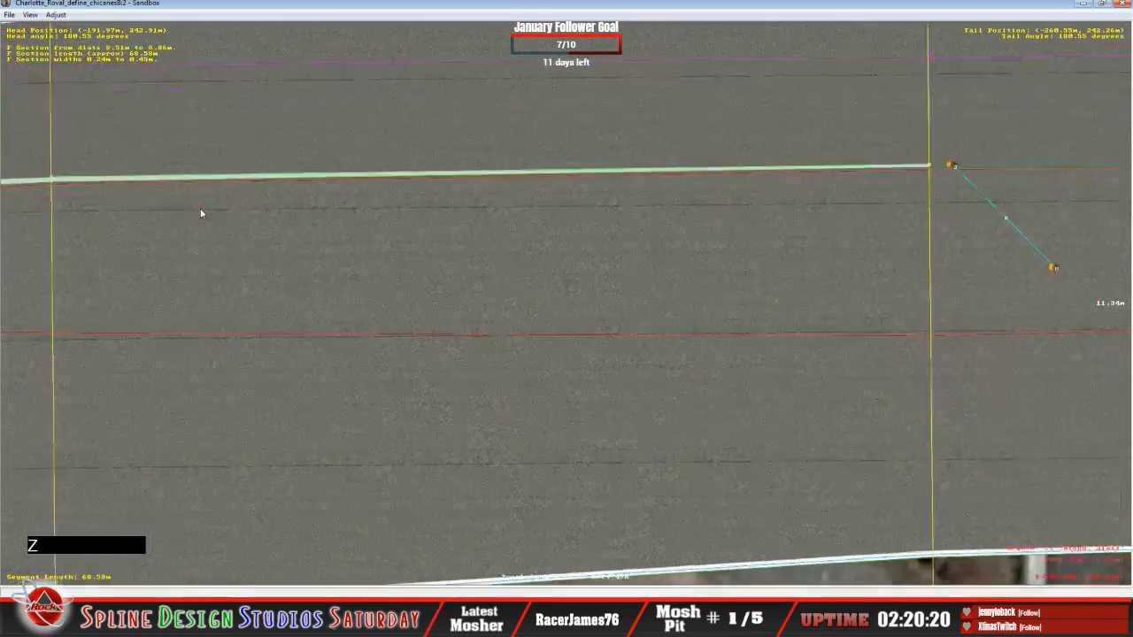
{"action": "key", "text": "c"}
{"action": "key", "text": "c"}
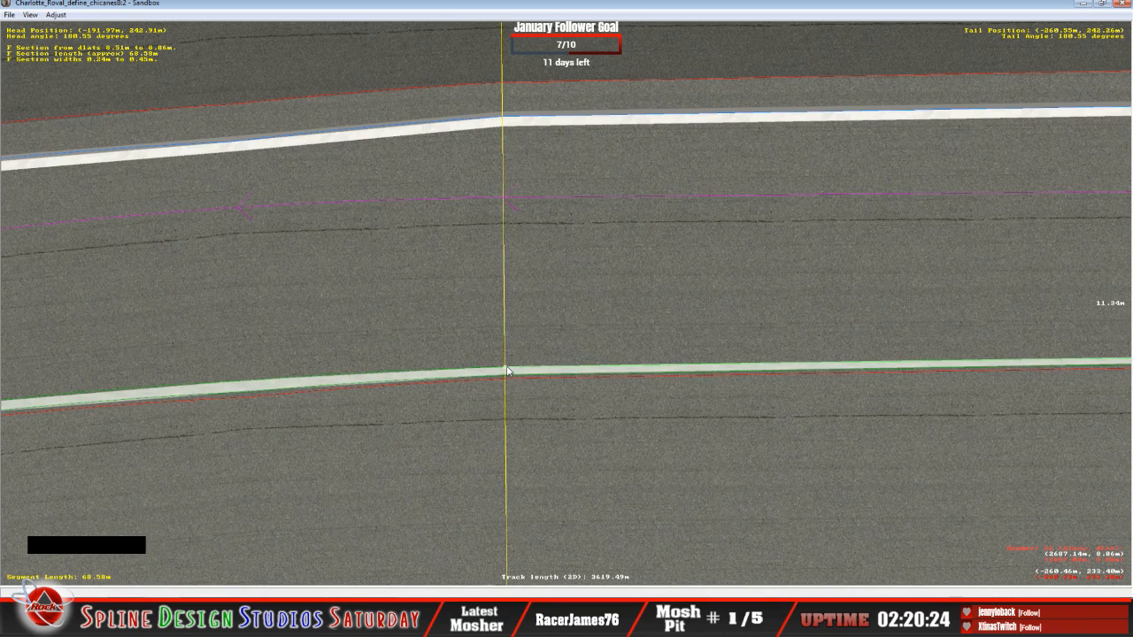
{"action": "left_click", "coordinate": [507, 370]}
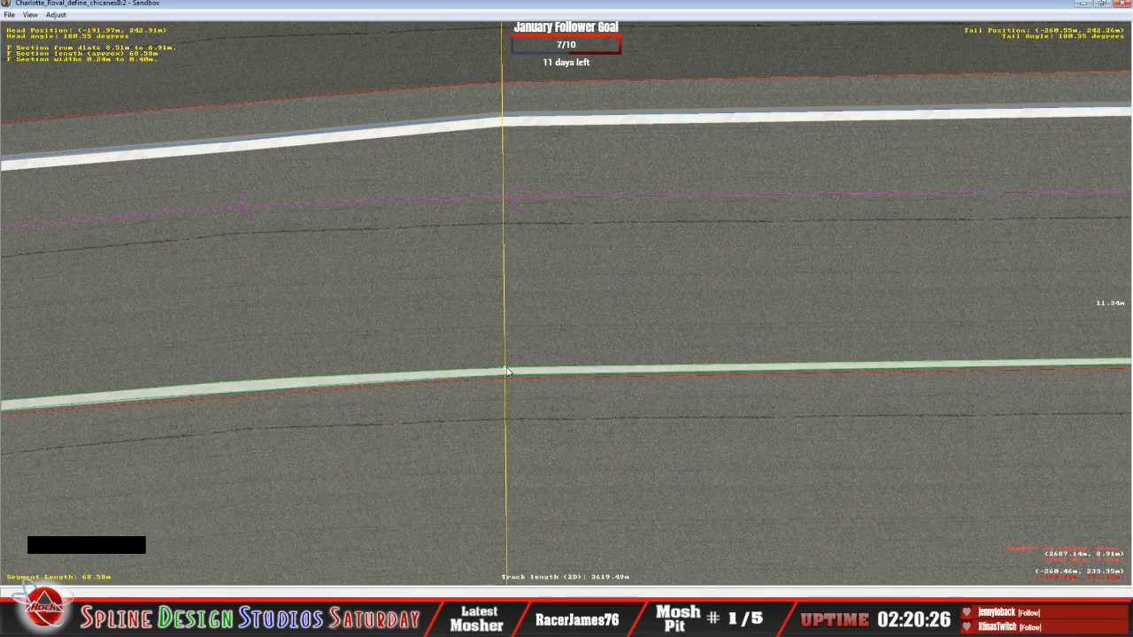
{"action": "left_click", "coordinate": [507, 371]}
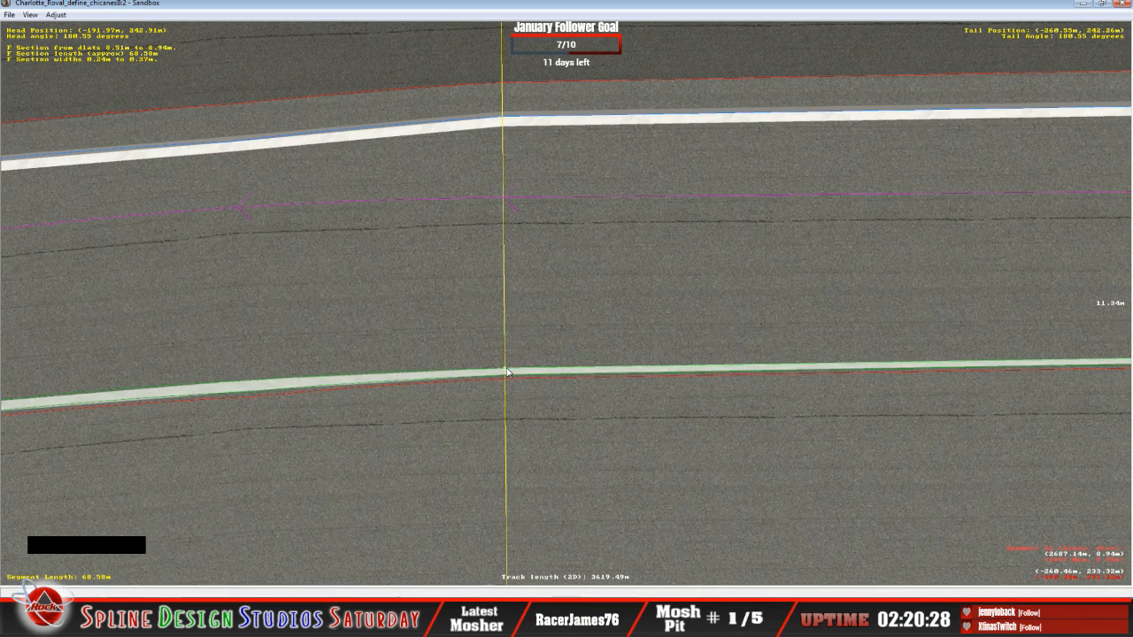
{"action": "left_click", "coordinate": [508, 372]}
{"action": "left_click", "coordinate": [506, 373]}
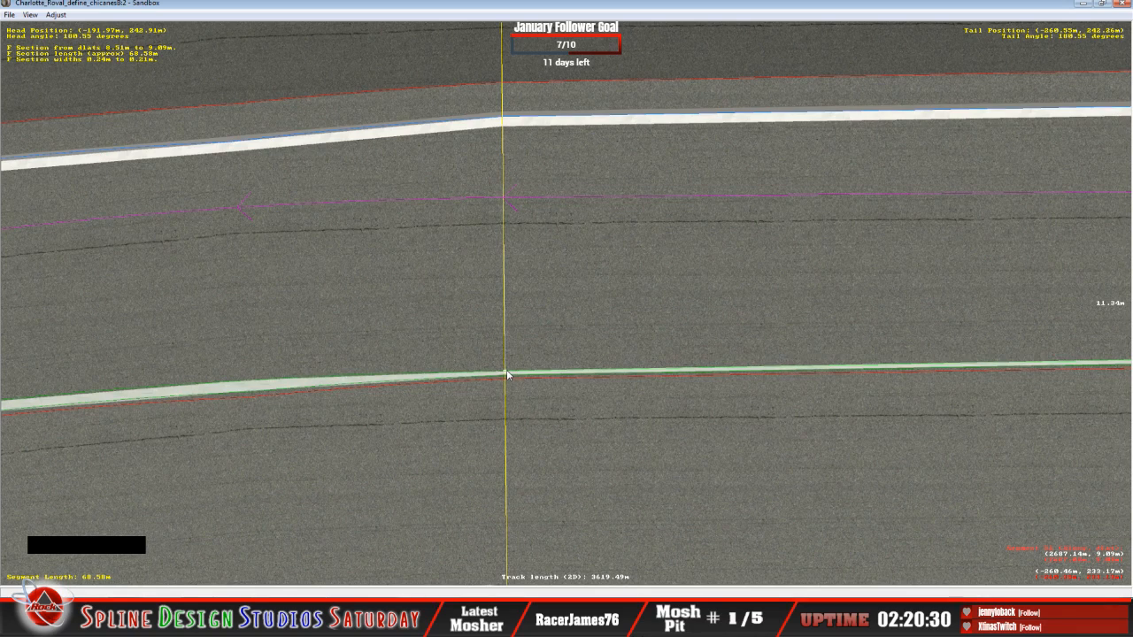
{"action": "left_click", "coordinate": [507, 369]}
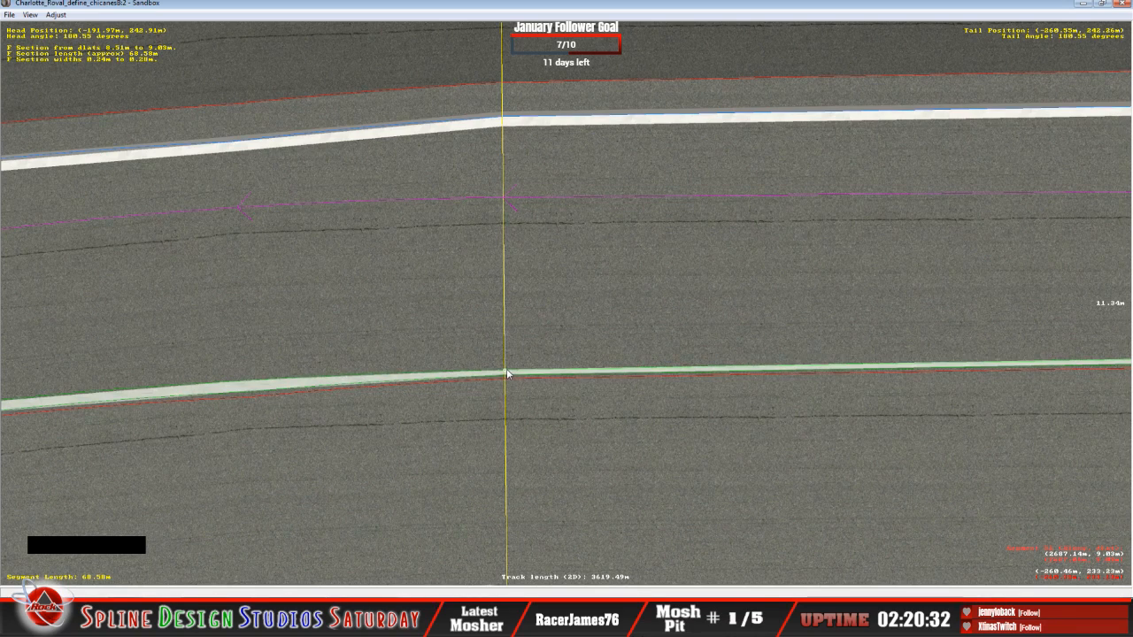
{"action": "key", "text": "z"}
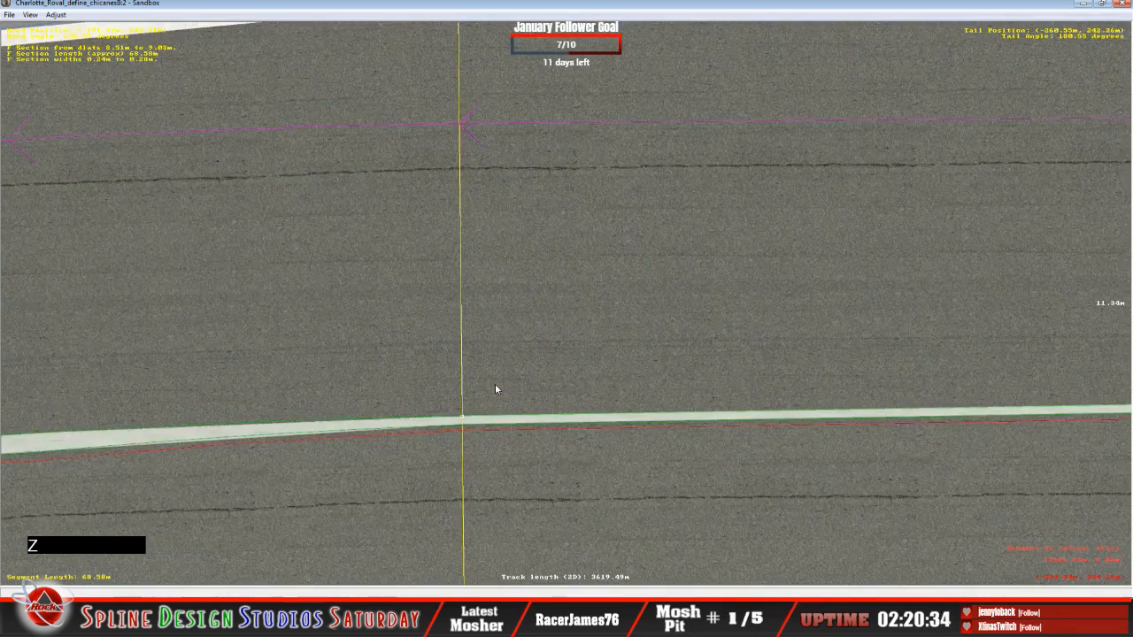
{"action": "key", "text": "c"}
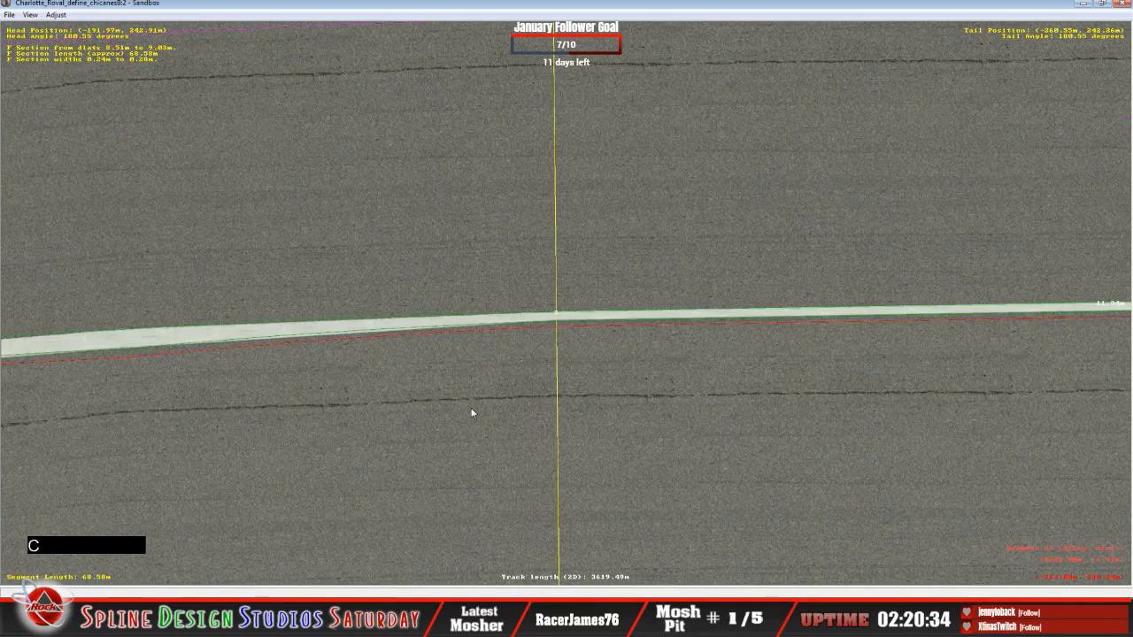
{"action": "left_click", "coordinate": [556, 316]}
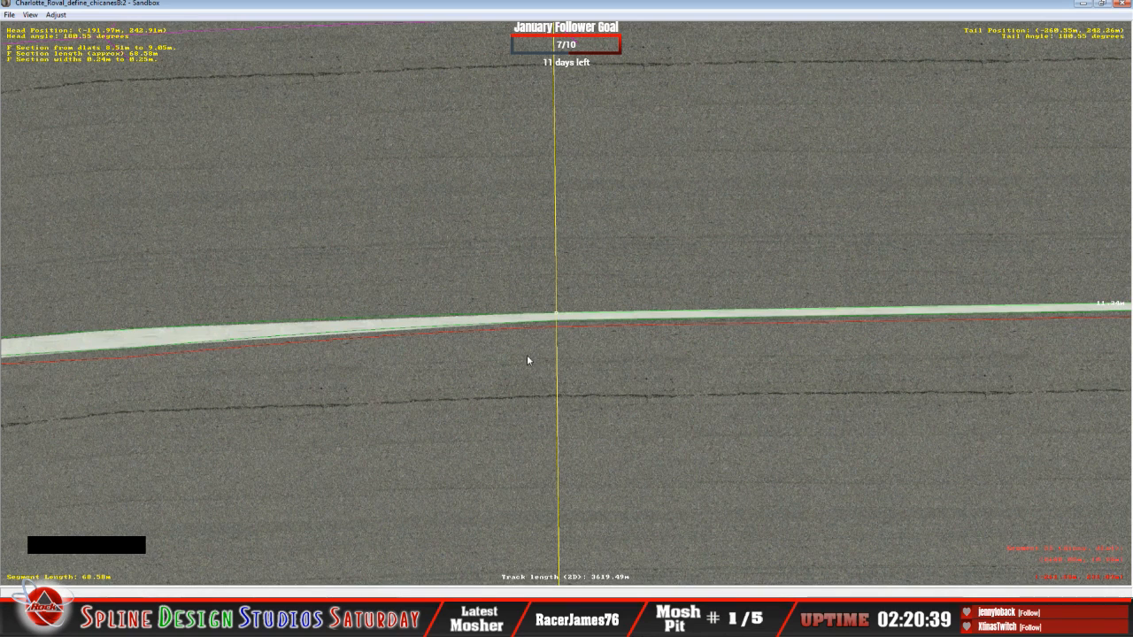
Narrow the tail end of the adjoining curved white line section to a width of 0.24 m.
{"action": "left_click", "coordinate": [450, 320]}
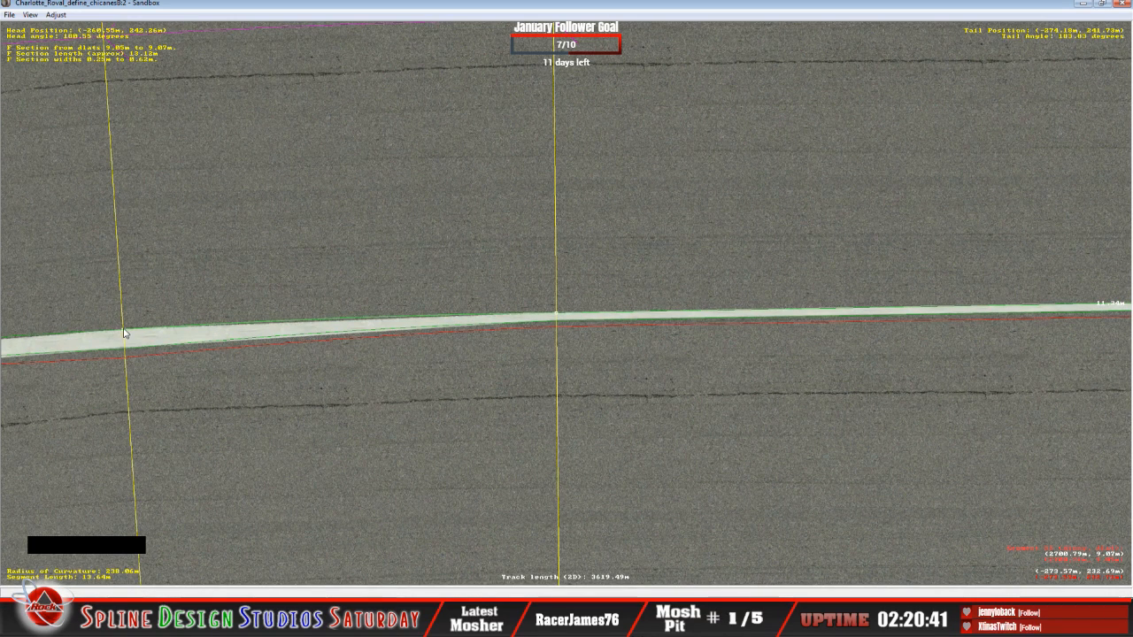
{"action": "left_click", "coordinate": [125, 338]}
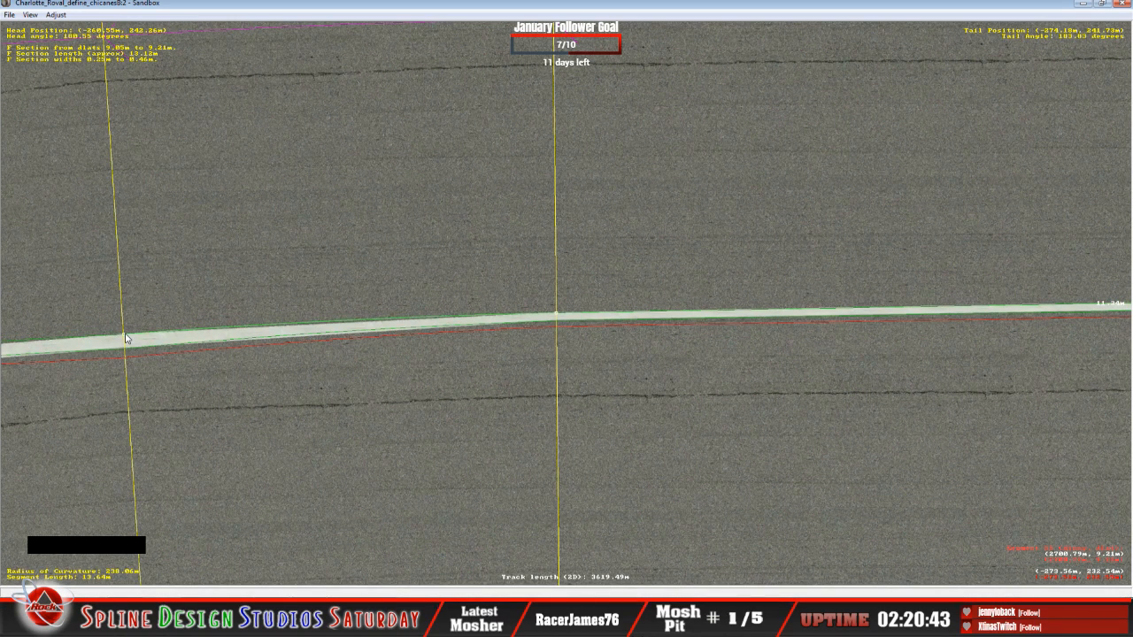
{"action": "left_click_drag", "start_coordinate": [126, 338], "coordinate": [126, 345]}
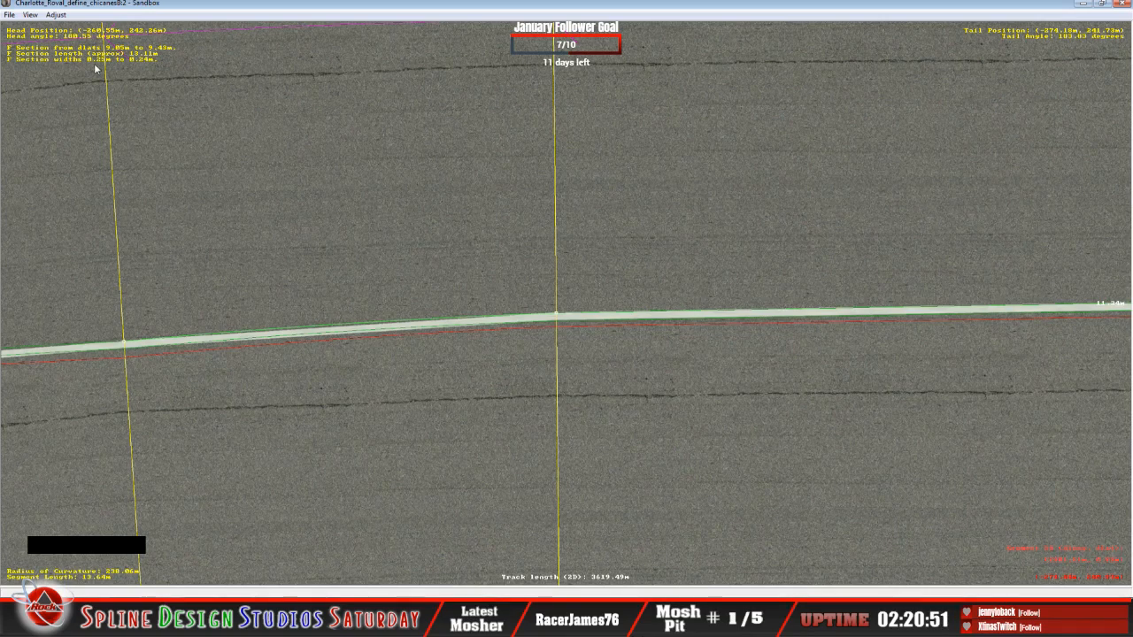
Narrow the tail end of the next curved white line section, about 60 m long, to a width of 0.25 m.
{"action": "left_click", "coordinate": [223, 332]}
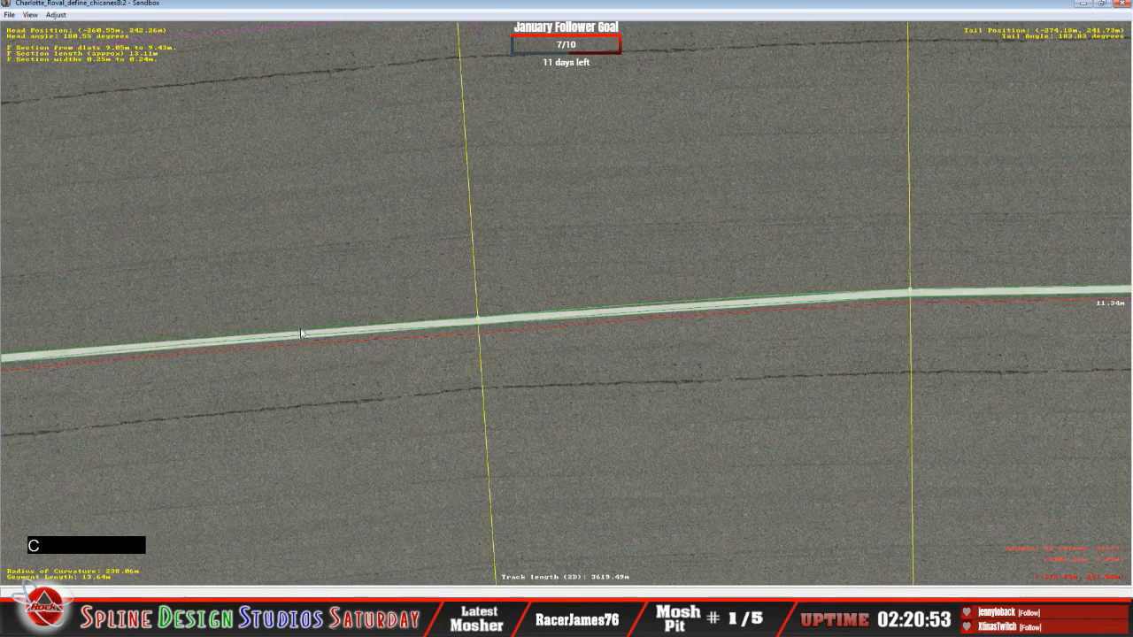
{"action": "key", "text": "c"}
{"action": "key", "text": "c"}
{"action": "key", "text": "c"}
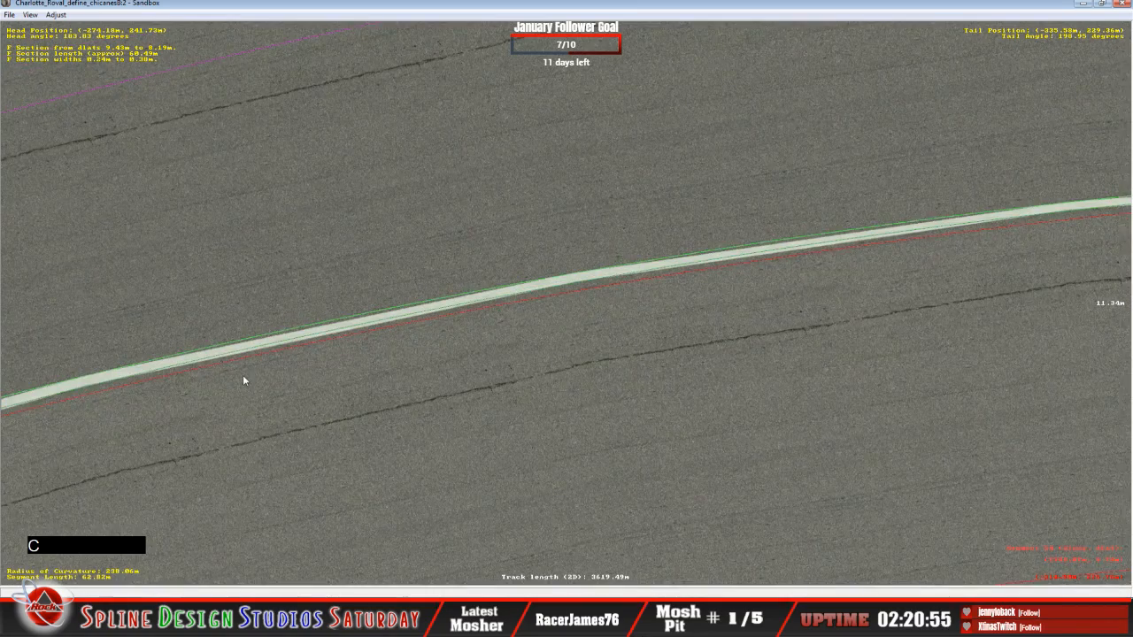
{"action": "key", "text": "c"}
{"action": "key", "text": "c"}
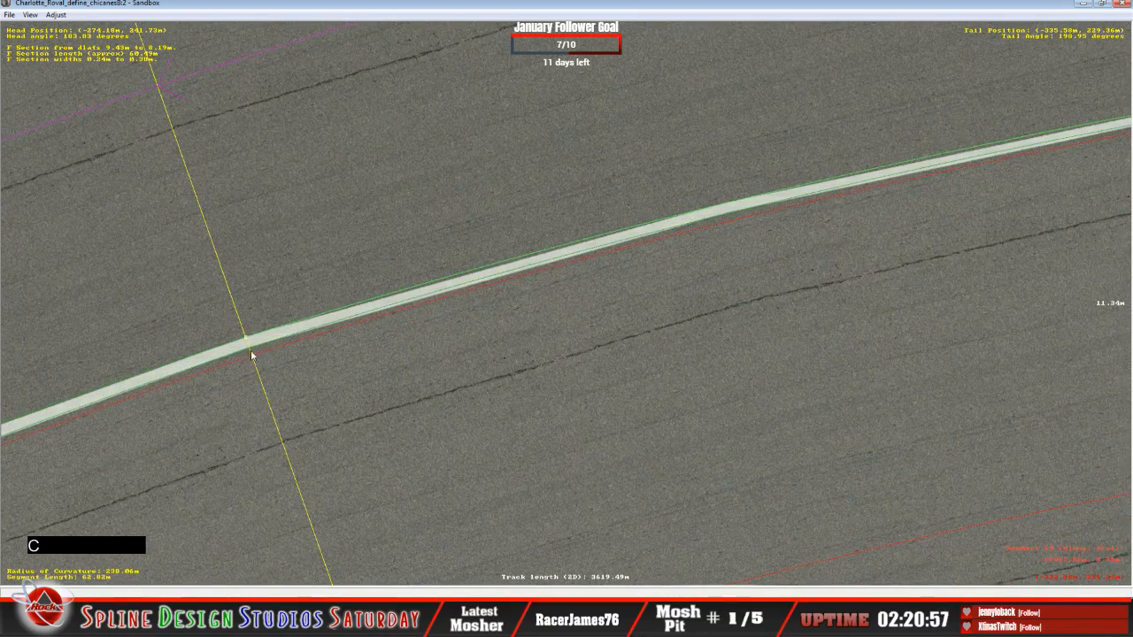
{"action": "left_click", "coordinate": [248, 343]}
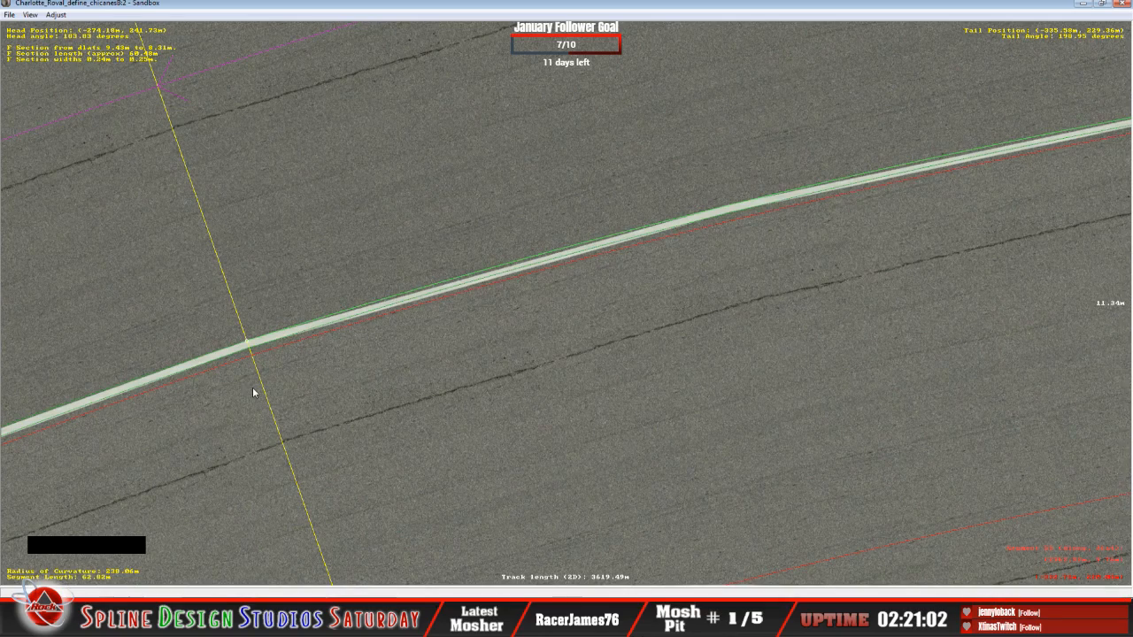
Narrow the tail end of the adjoining white line section, about 80 m long with a 266 m curve radius, to 0.24 m.
{"action": "left_click", "coordinate": [208, 359]}
{"action": "key", "text": "c"}
{"action": "key", "text": "c"}
{"action": "key", "text": "c"}
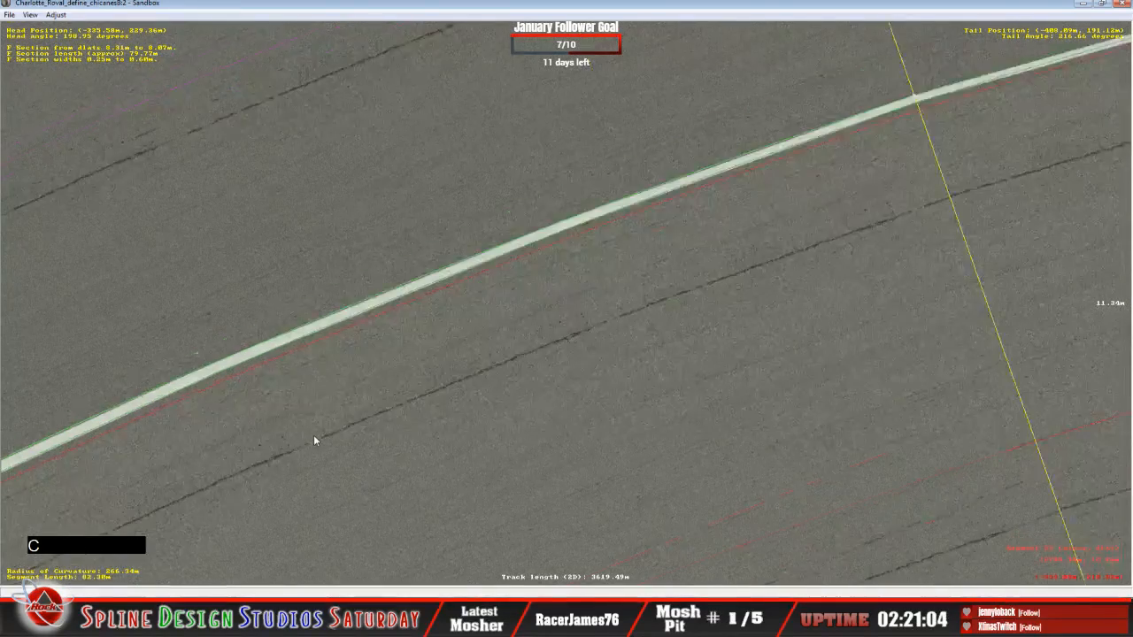
{"action": "key", "text": "c"}
{"action": "key", "text": "c"}
{"action": "key", "text": "c"}
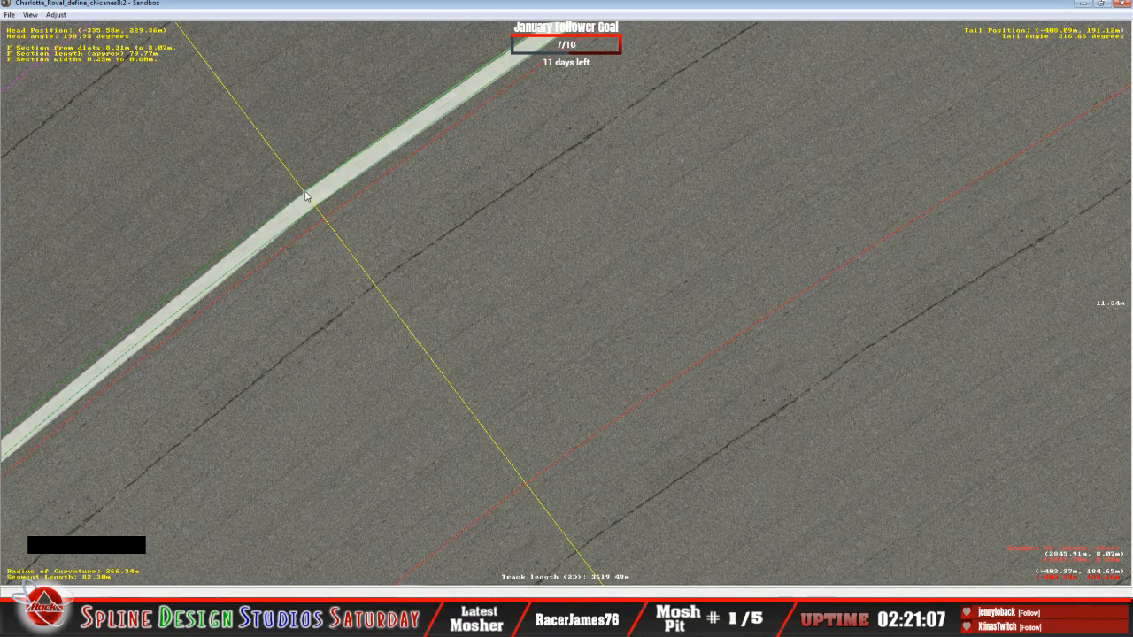
{"action": "left_click_drag", "start_coordinate": [305, 195], "coordinate": [295, 246]}
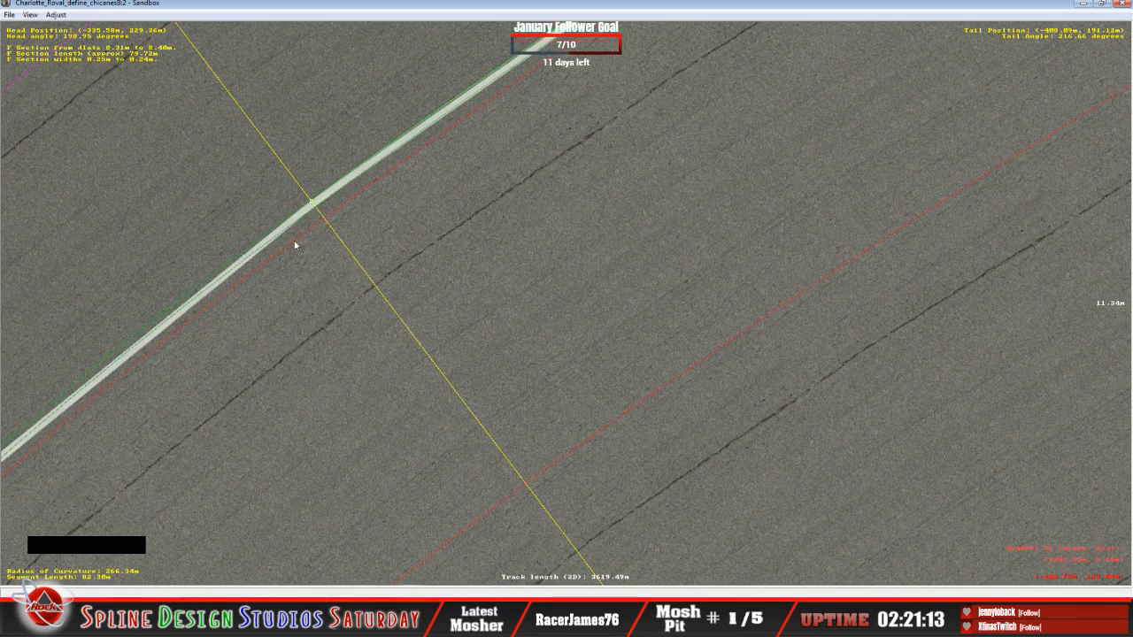
Narrow the tail end of the white line section on the tighter 151 m radius curve to a width of 0.26 m.
{"action": "key", "text": "c"}
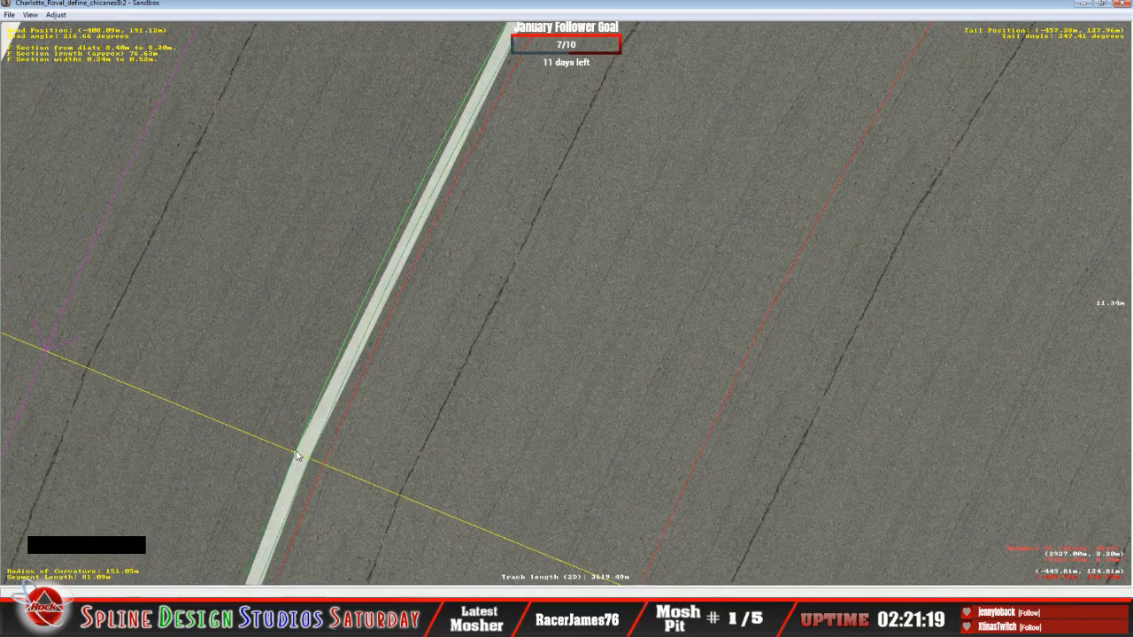
{"action": "left_click", "coordinate": [296, 456]}
{"action": "left_click_drag", "start_coordinate": [296, 451], "coordinate": [303, 456]}
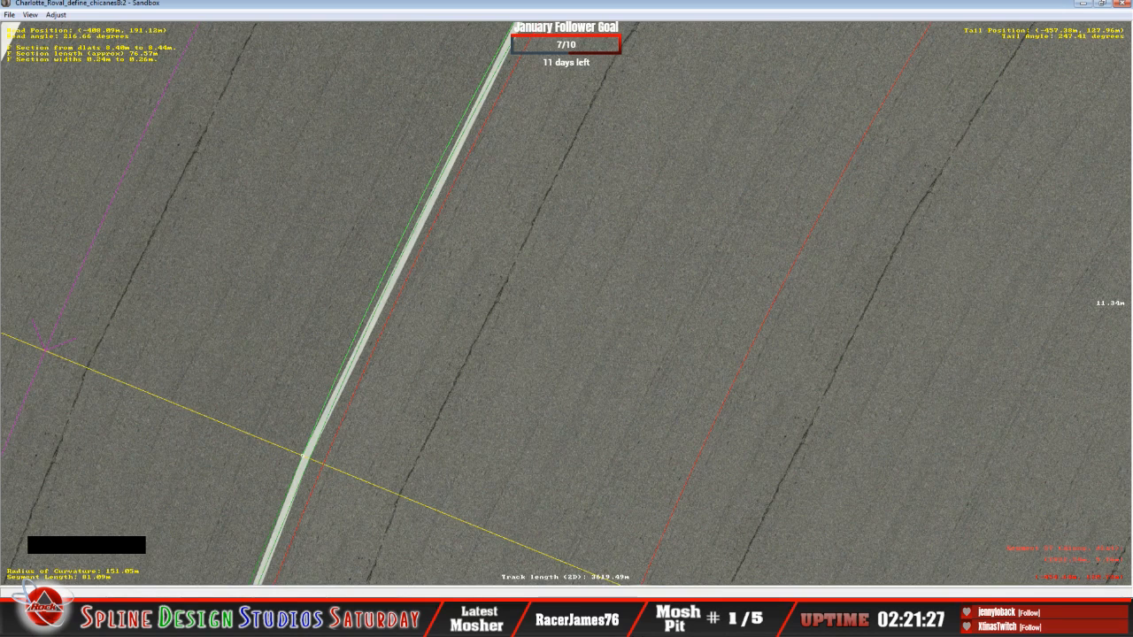
Switch to Windows Explorer and open the Charlotte 2018 folder in Track Update Info, 1 NASCAR Cup Tracks, Lowes Update.
{"action": "left_click", "coordinate": [89, 619]}
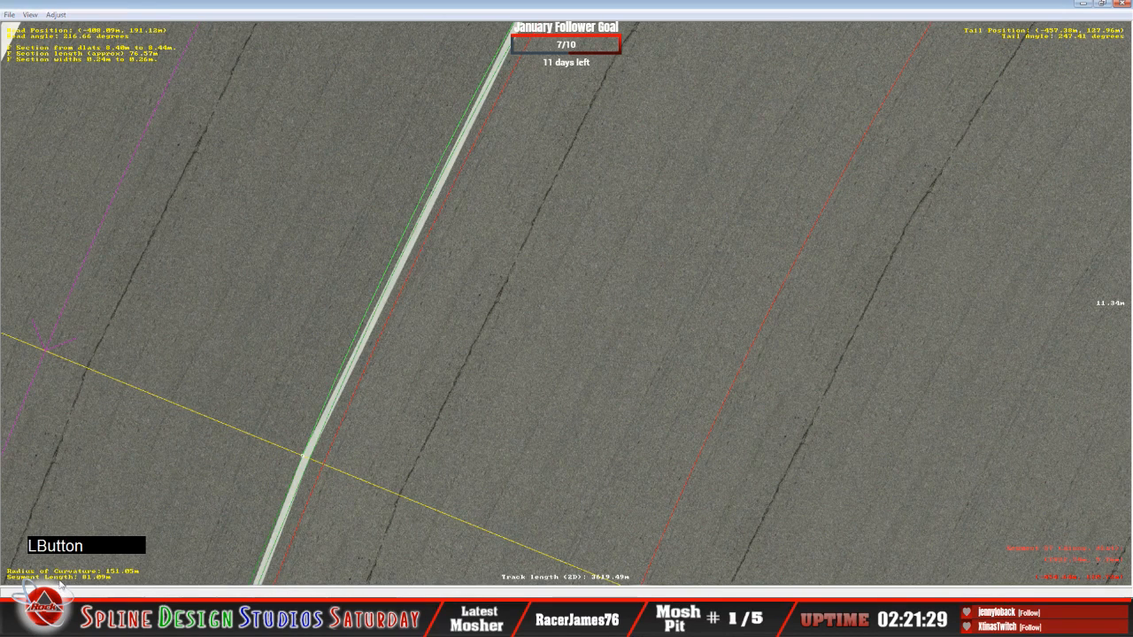
{"action": "left_click", "coordinate": [61, 619]}
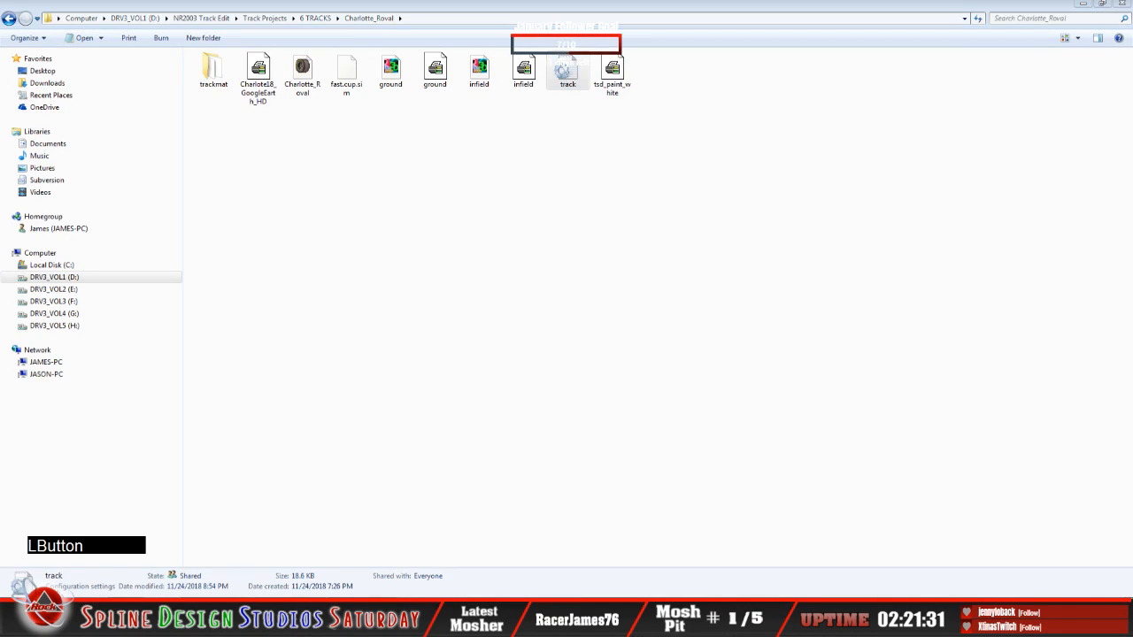
{"action": "left_click", "coordinate": [59, 565]}
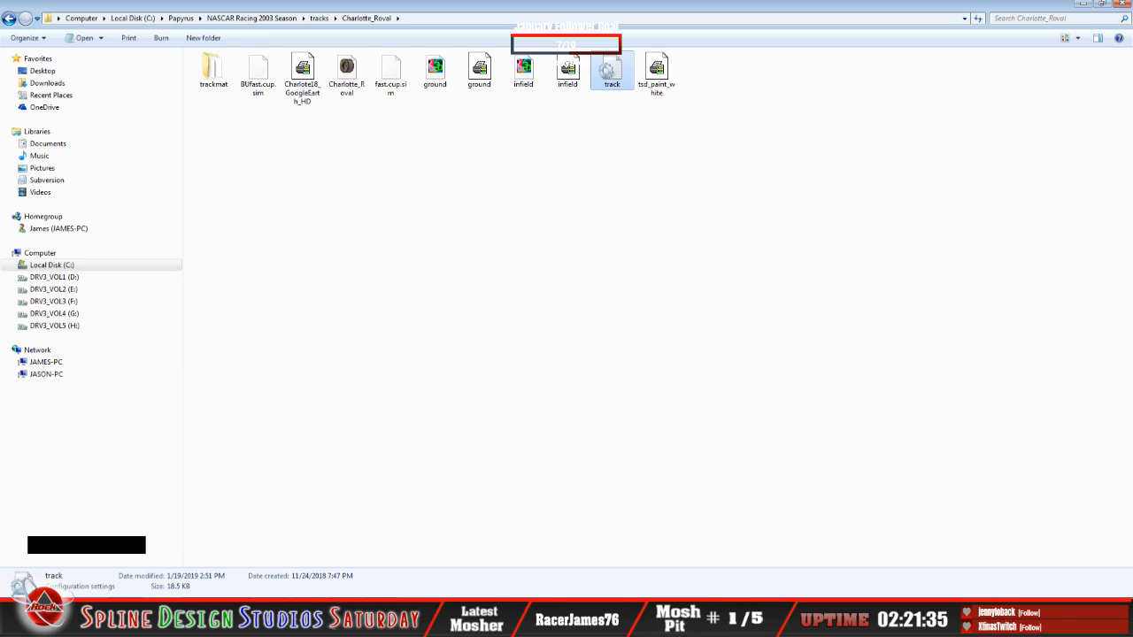
{"action": "left_click", "coordinate": [60, 585]}
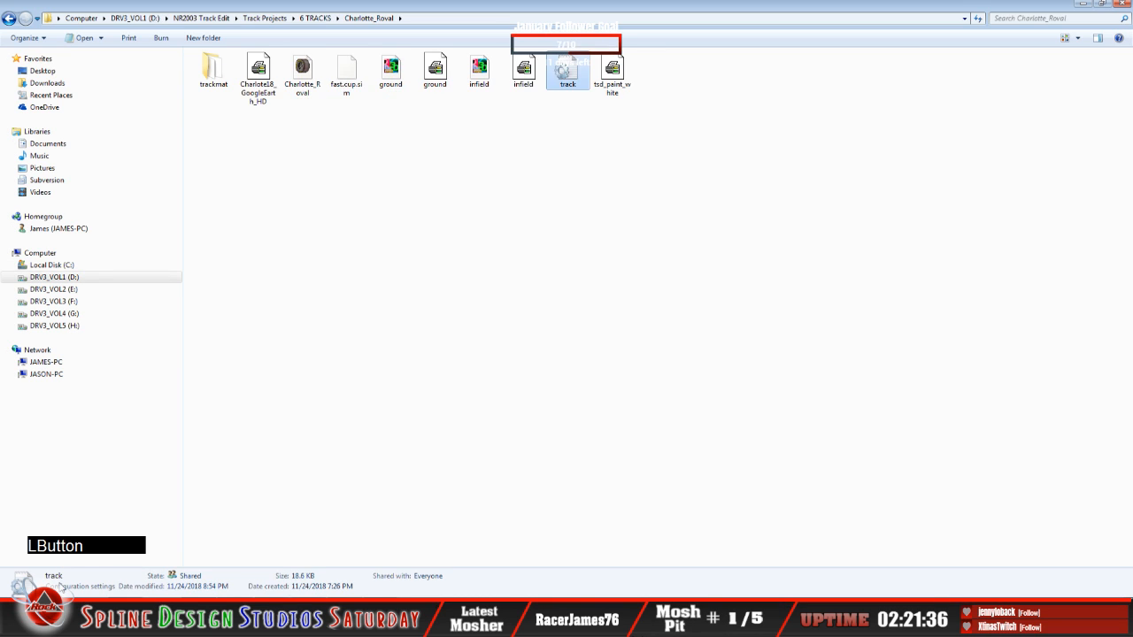
{"action": "left_click", "coordinate": [10, 19]}
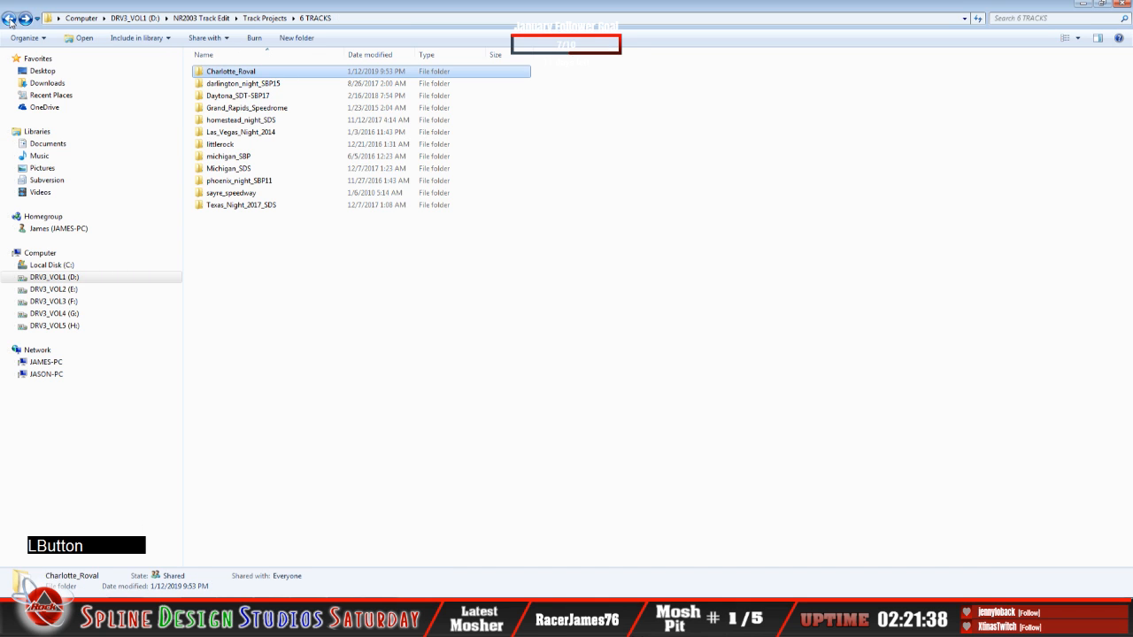
{"action": "left_click", "coordinate": [10, 19]}
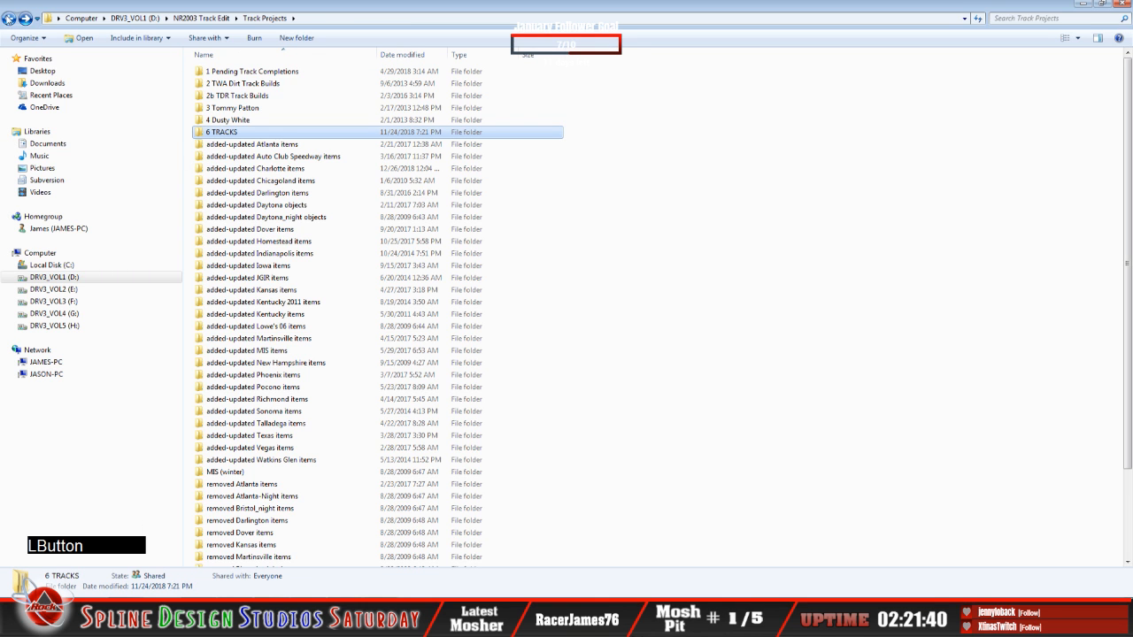
{"action": "left_click", "coordinate": [9, 19]}
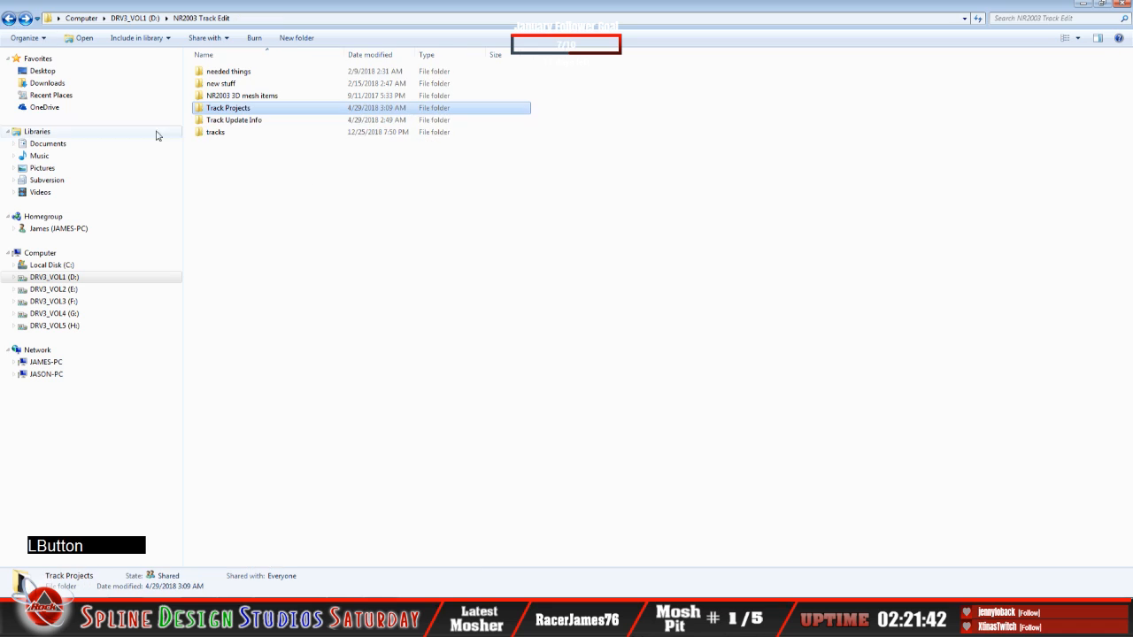
{"action": "double_click", "coordinate": [235, 119]}
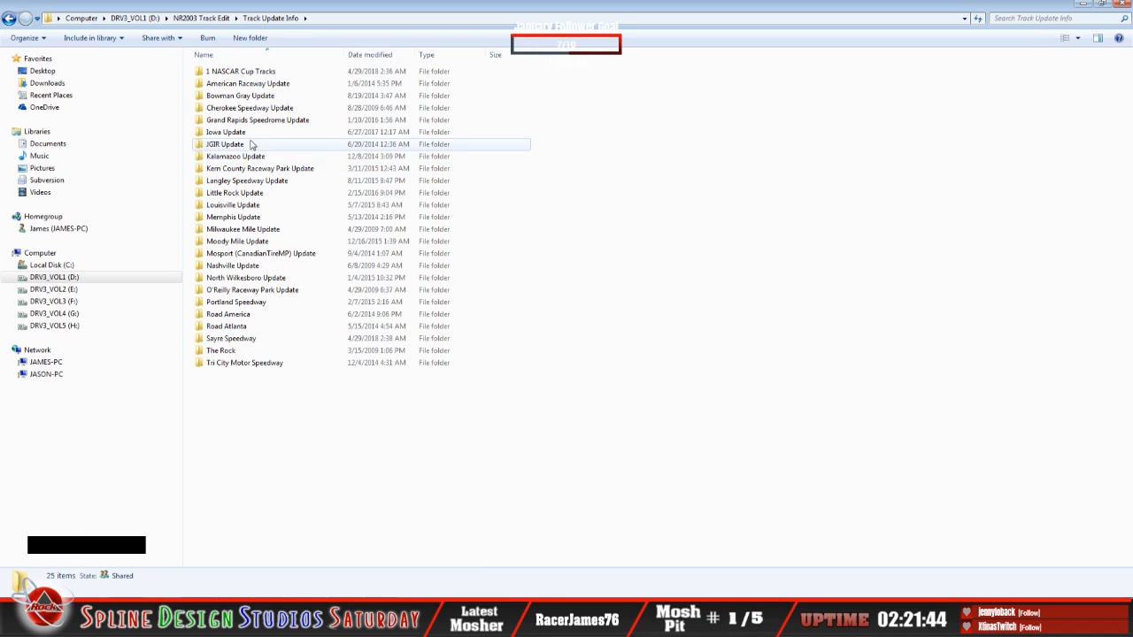
{"action": "double_click", "coordinate": [232, 72]}
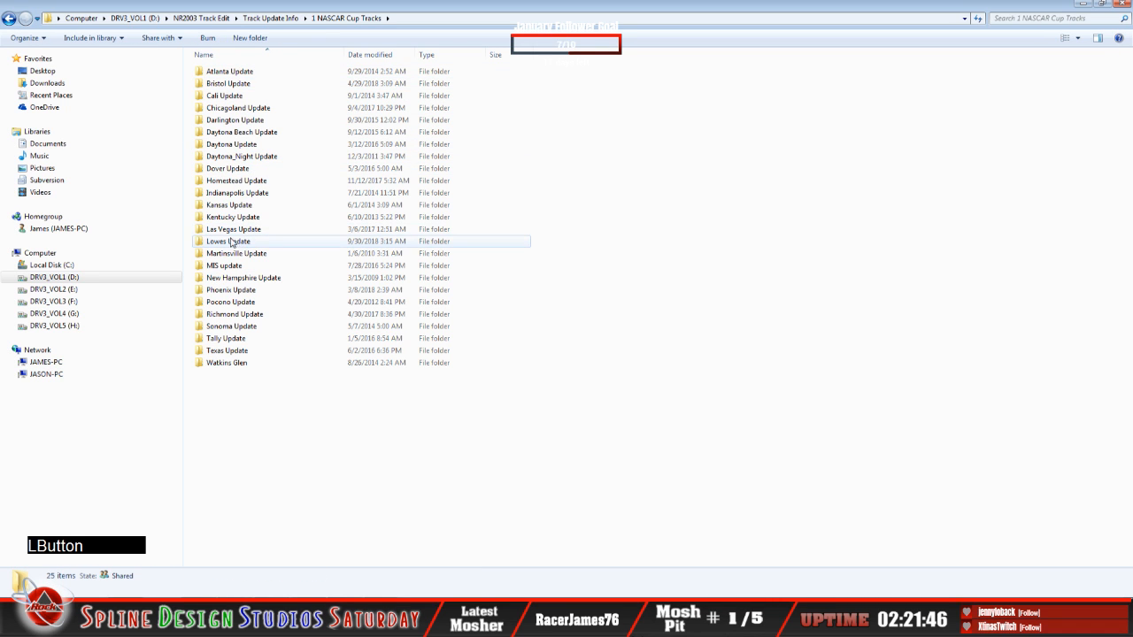
{"action": "double_click", "coordinate": [231, 243]}
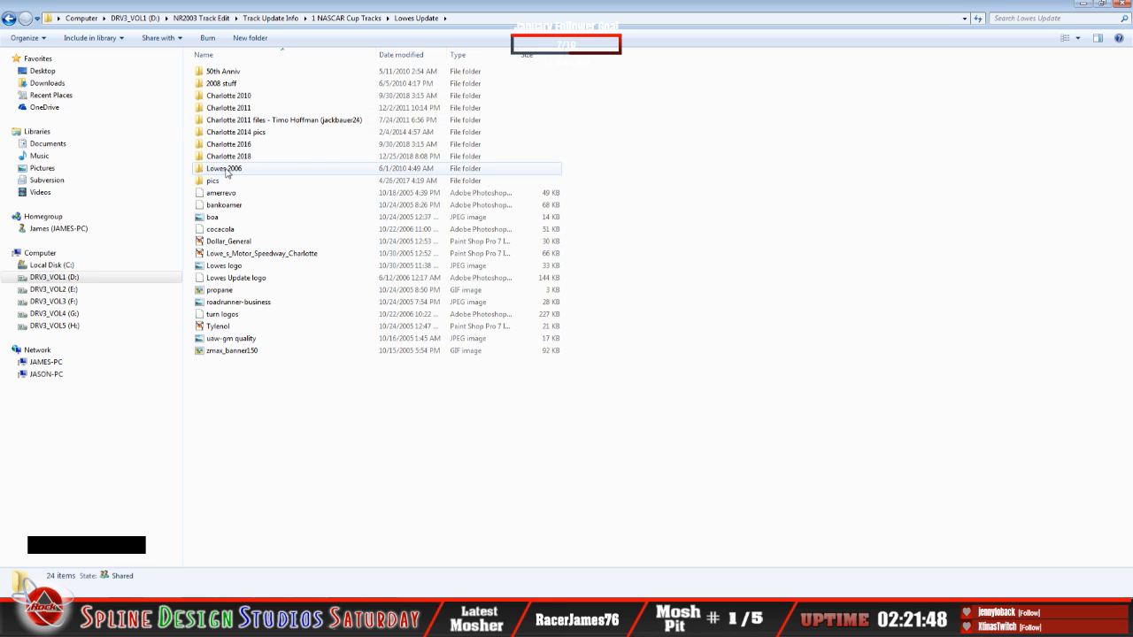
{"action": "double_click", "coordinate": [229, 157]}
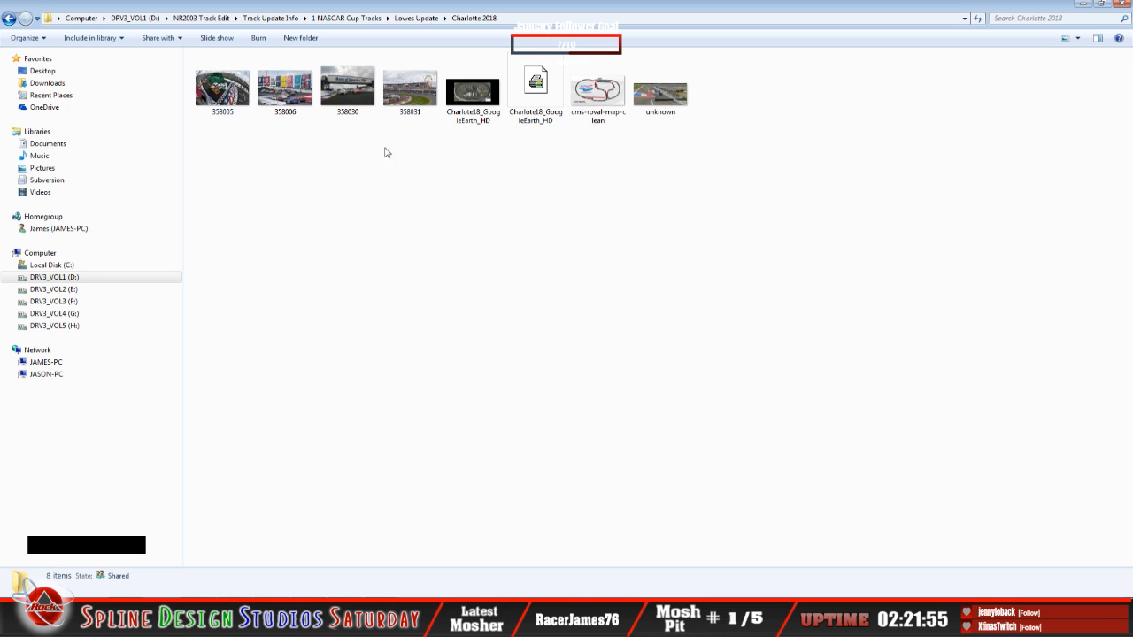
Examine the banked turn's track lines in reference photo 358031, and return to Sandbox.
{"action": "double_click", "coordinate": [411, 92]}
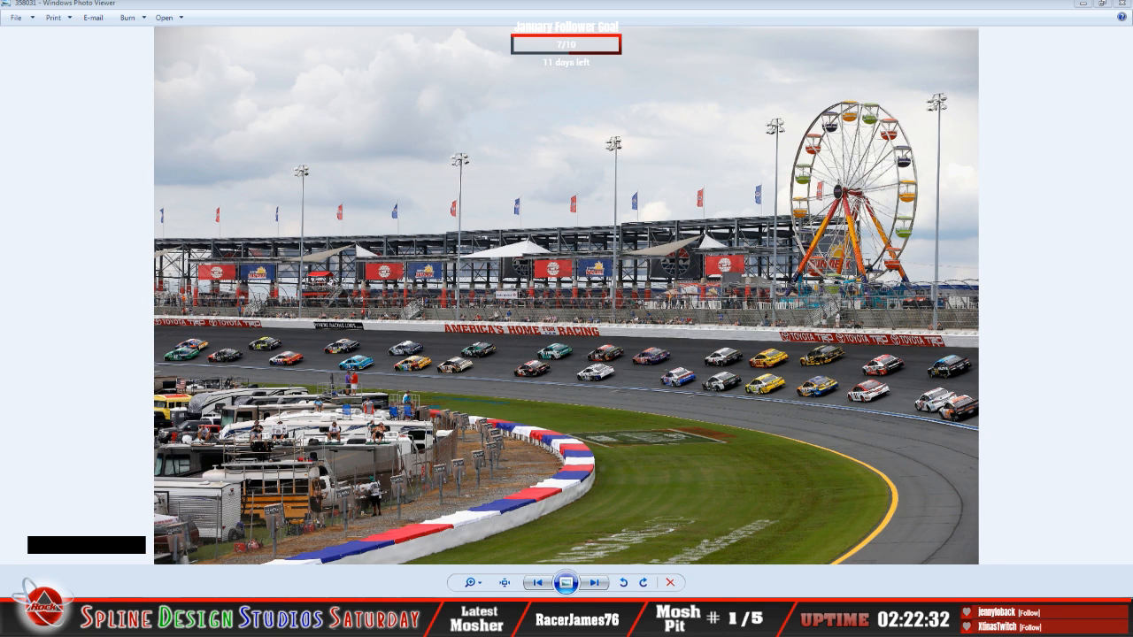
{"action": "left_click", "coordinate": [386, 620]}
{"action": "left_click", "coordinate": [416, 569]}
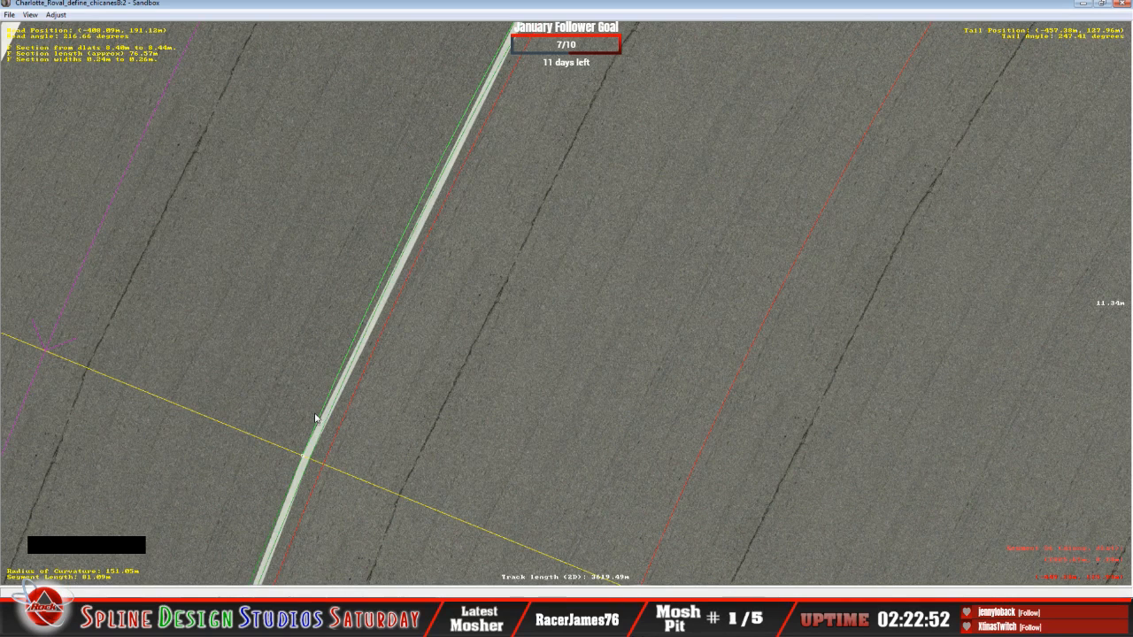
{"action": "right_click", "coordinate": [260, 353]}
{"action": "mouse_move", "coordinate": [292, 436]}
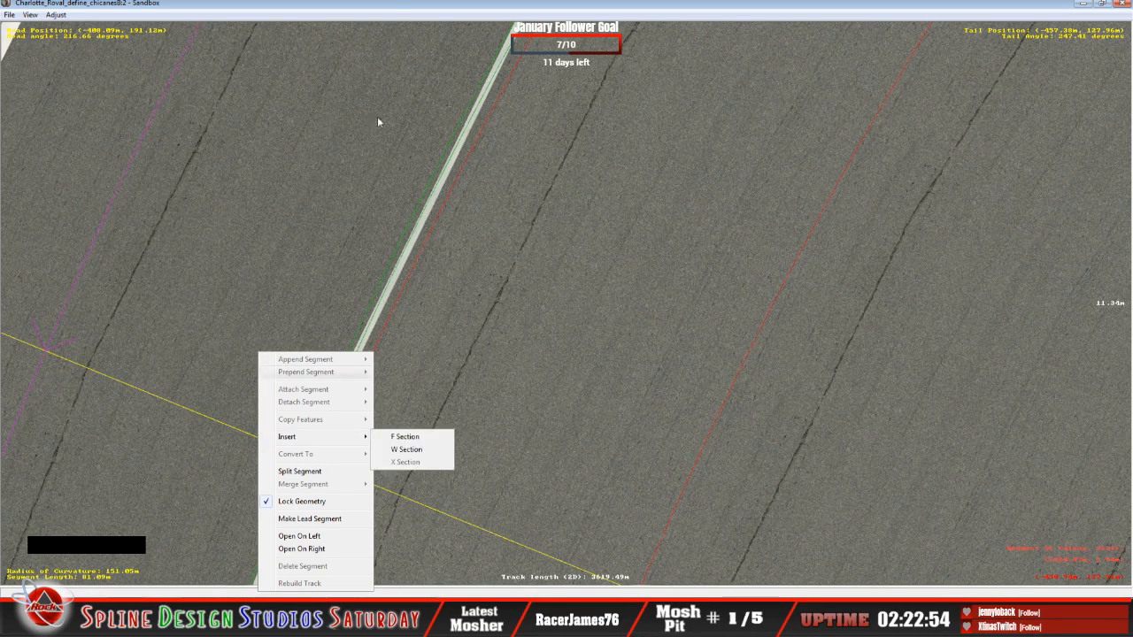
{"action": "left_click", "coordinate": [341, 305]}
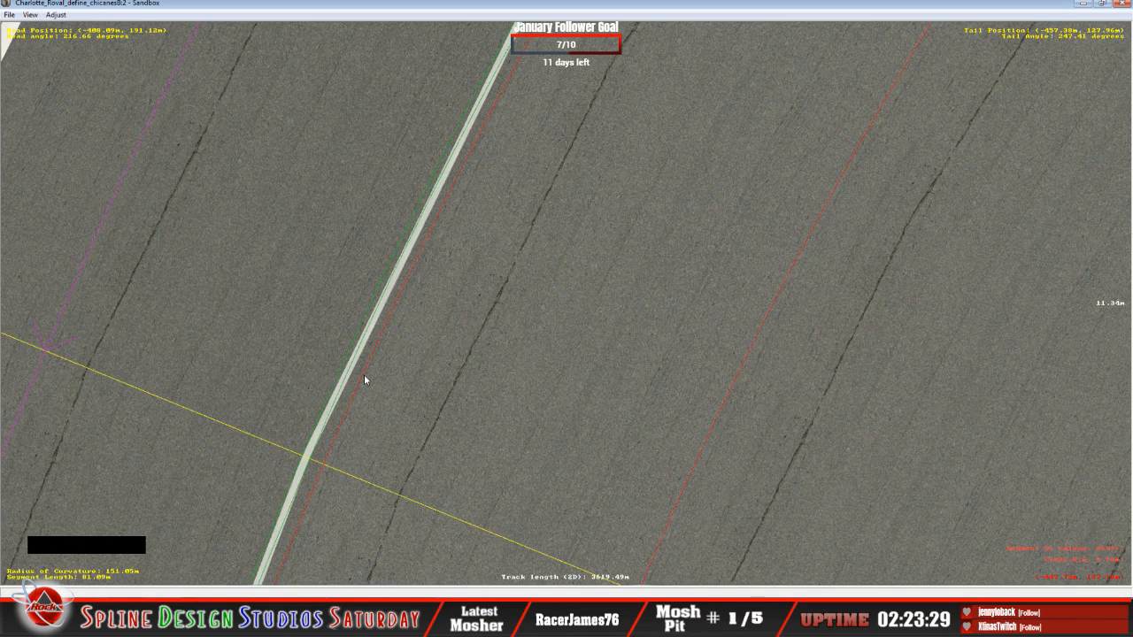
Select the next white line section beyond the 151 m radius curve and check its F Section Properties.
{"action": "left_click", "coordinate": [356, 11]}
{"action": "left_click", "coordinate": [284, 497]}
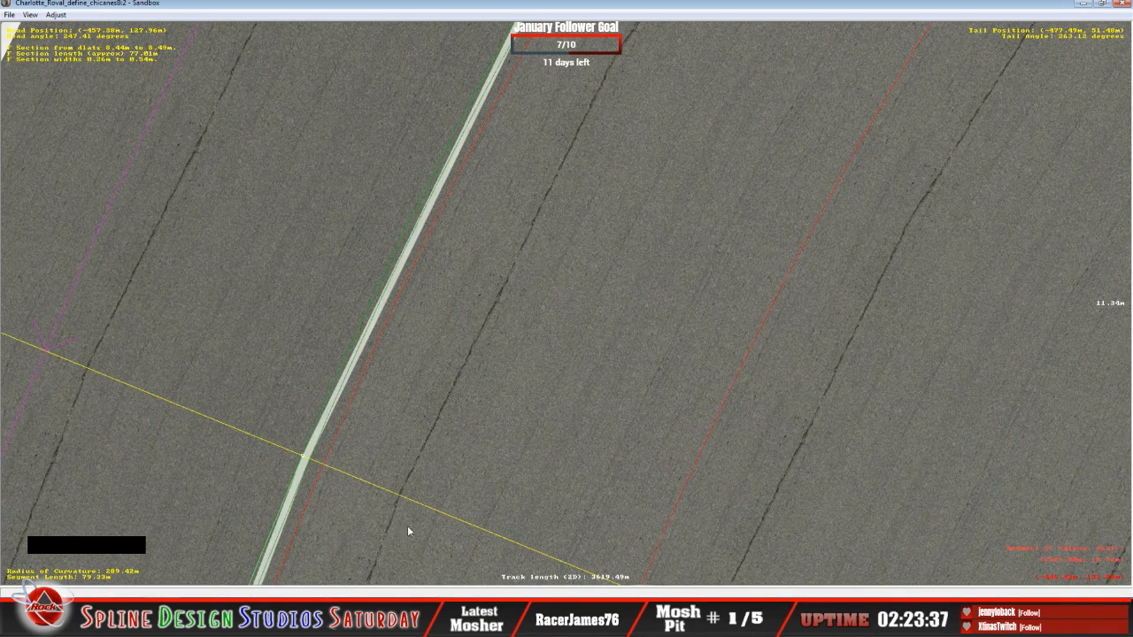
{"action": "key", "text": "c"}
{"action": "double_click", "coordinate": [386, 580]}
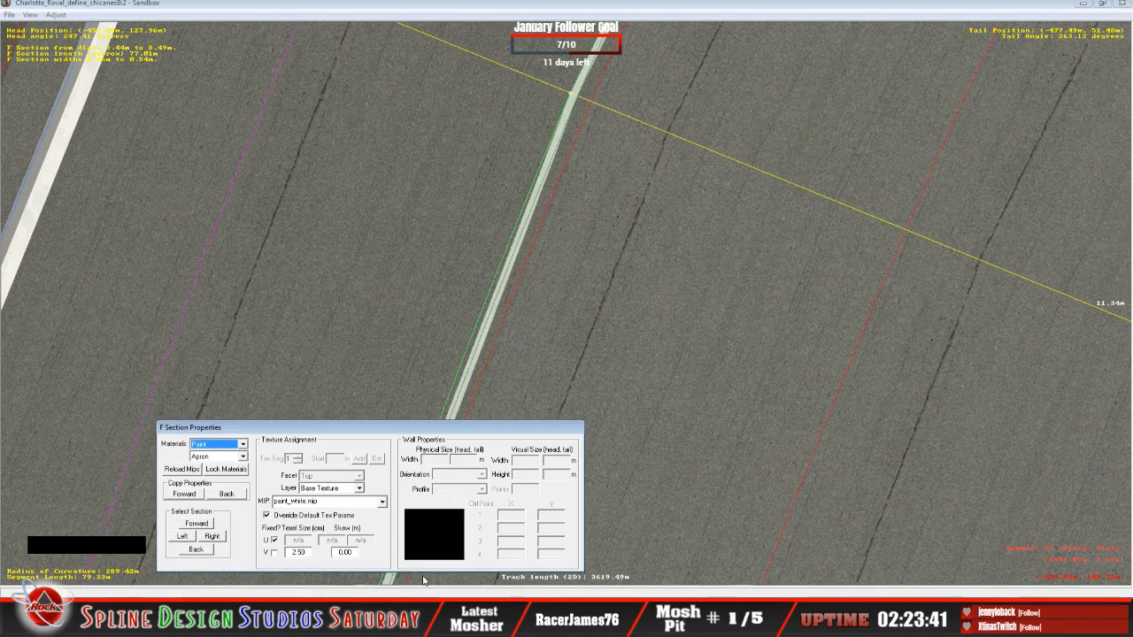
{"action": "left_click", "coordinate": [472, 337]}
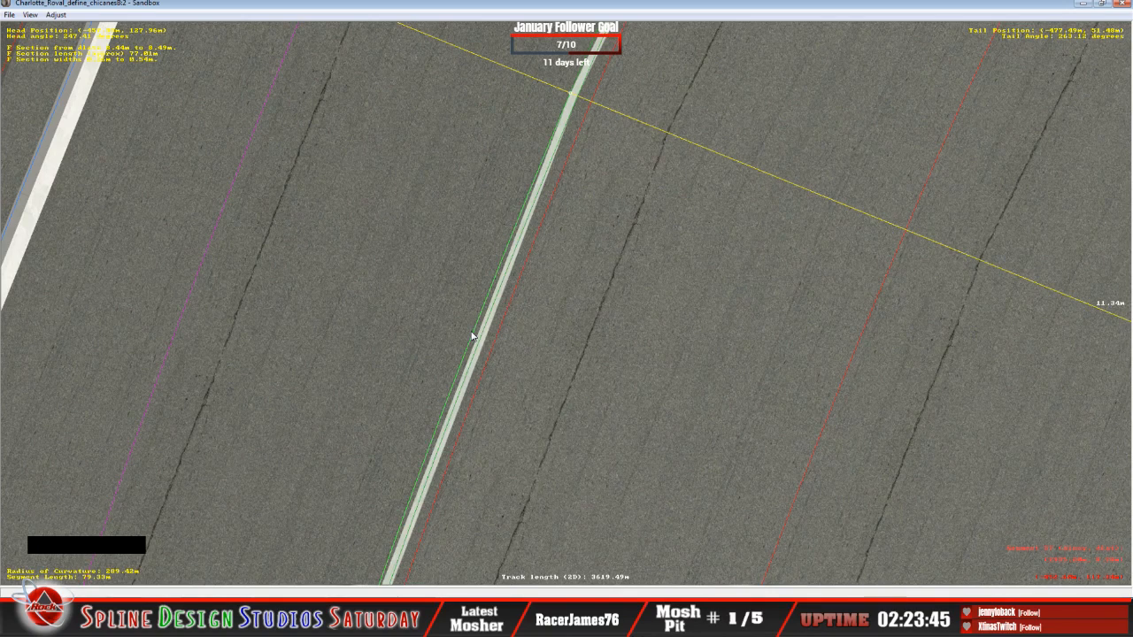
Narrow the tail end of the selected white line section on the 289 m radius curve to a width of 0.25 m.
{"action": "left_click", "coordinate": [397, 26]}
{"action": "key", "text": "c"}
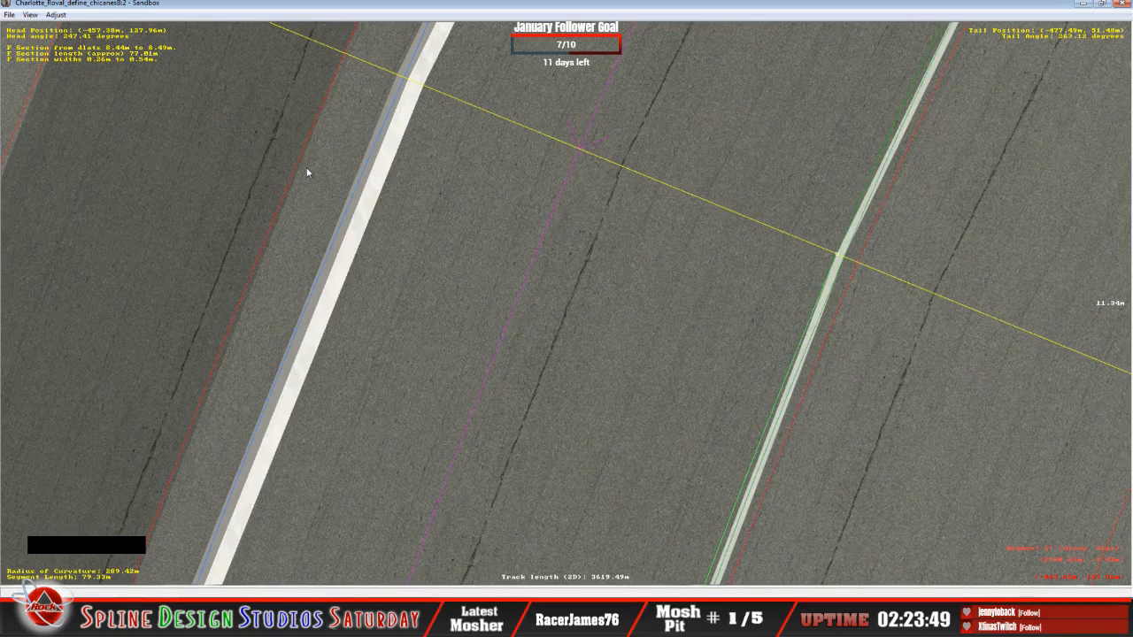
{"action": "key", "text": "c"}
{"action": "key", "text": "c"}
{"action": "key", "text": "c"}
{"action": "key", "text": "c"}
{"action": "key", "text": "c"}
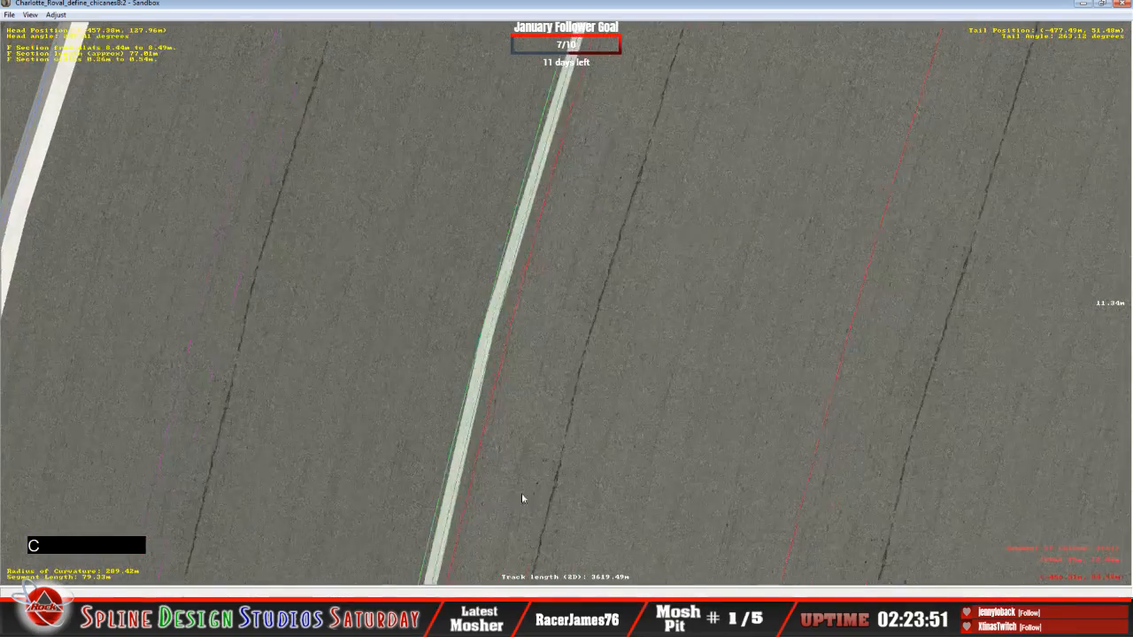
{"action": "key", "text": "c"}
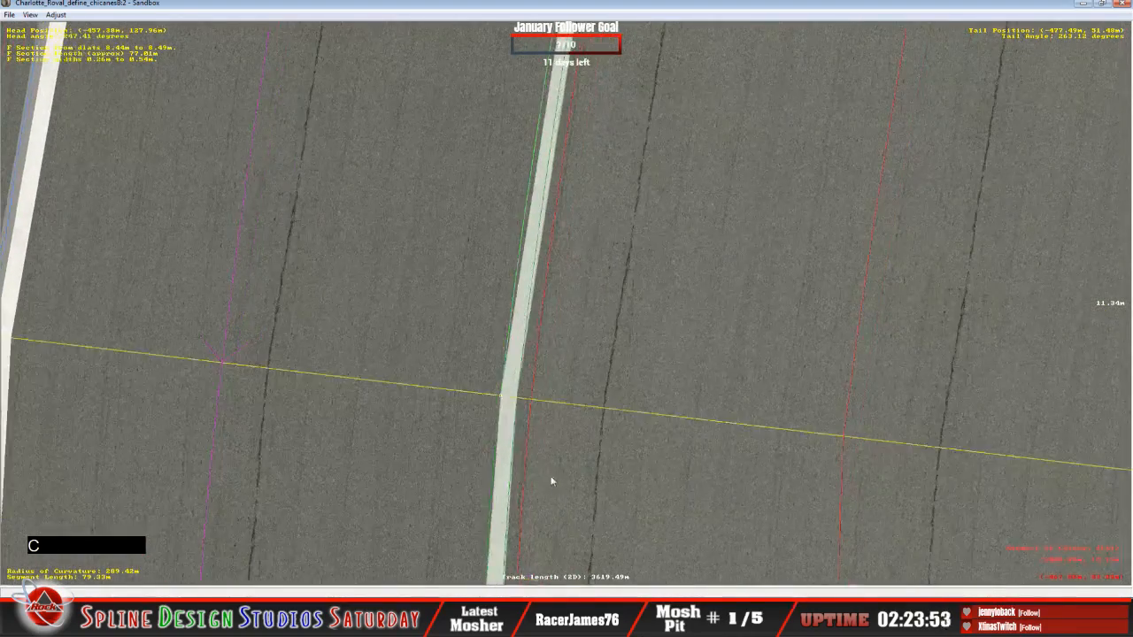
{"action": "left_click", "coordinate": [501, 400]}
{"action": "left_click_drag", "start_coordinate": [500, 400], "coordinate": [510, 405]}
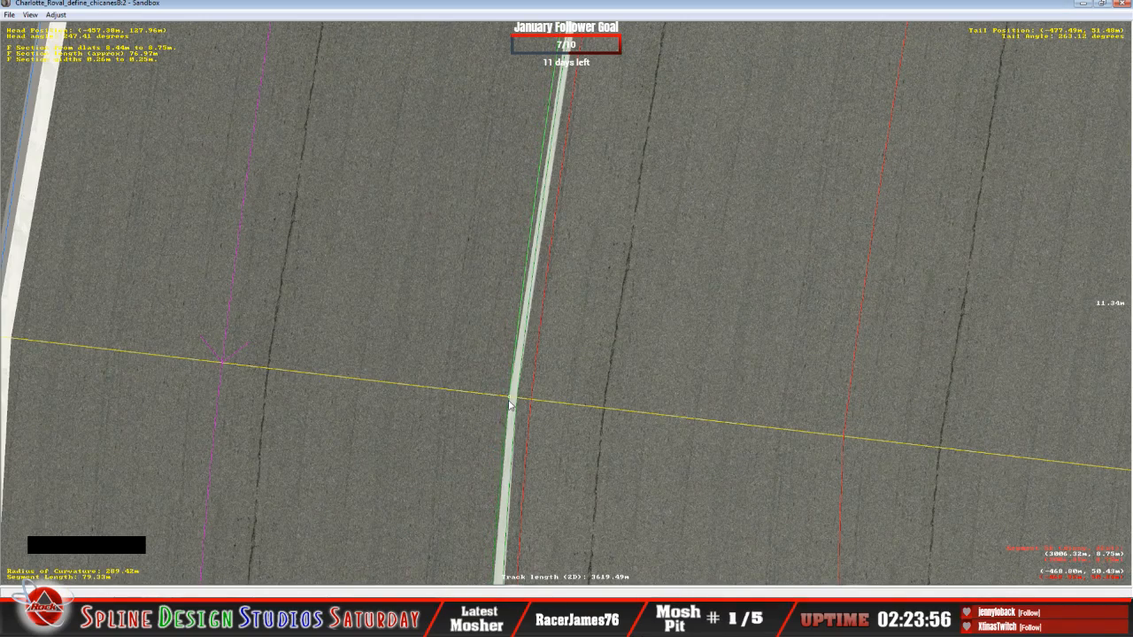
Narrow the tail end of the following short white line section, about 32 m long, to a width of 0.25 m.
{"action": "left_click", "coordinate": [503, 488]}
{"action": "key", "text": "c"}
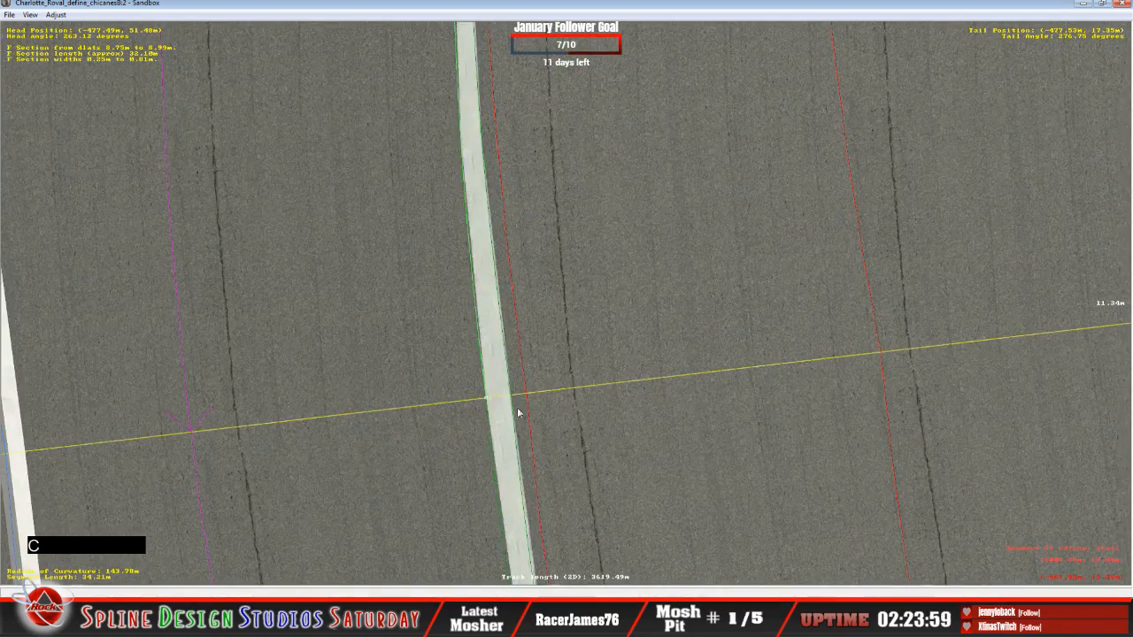
{"action": "left_click", "coordinate": [493, 401]}
{"action": "left_click_drag", "start_coordinate": [493, 401], "coordinate": [504, 401]}
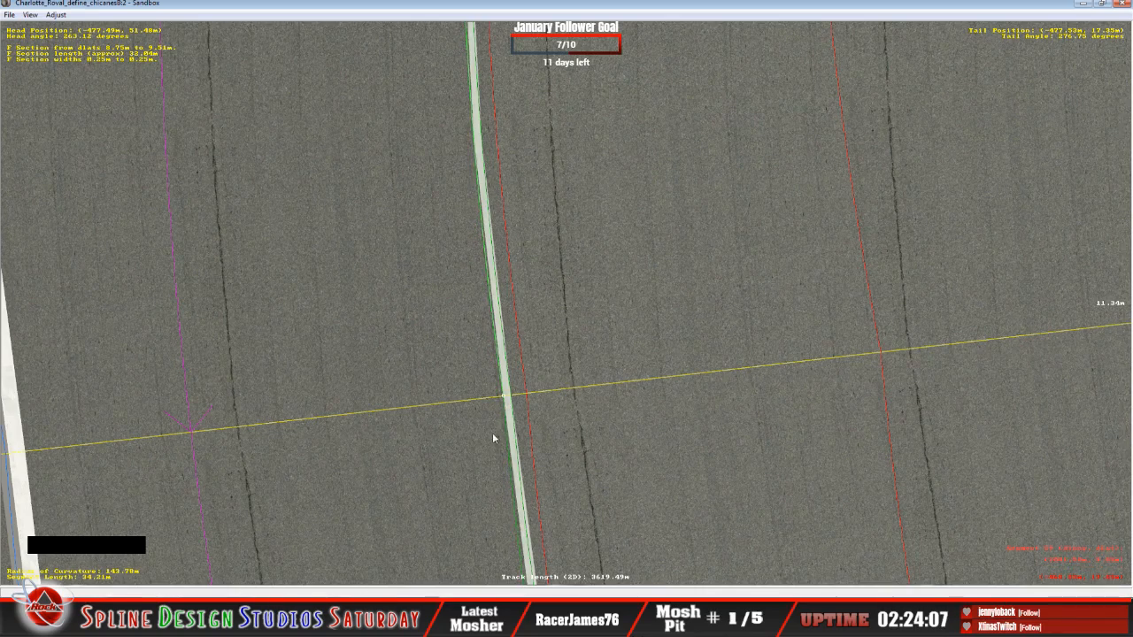
Narrow the tail end of the next white line section, about 41 m long on the 144 m radius curve, to a width of 0.26 m.
{"action": "left_click", "coordinate": [507, 451]}
{"action": "key", "text": "c"}
{"action": "key", "text": "c"}
{"action": "key", "text": "c"}
{"action": "key", "text": "c"}
{"action": "key", "text": "c"}
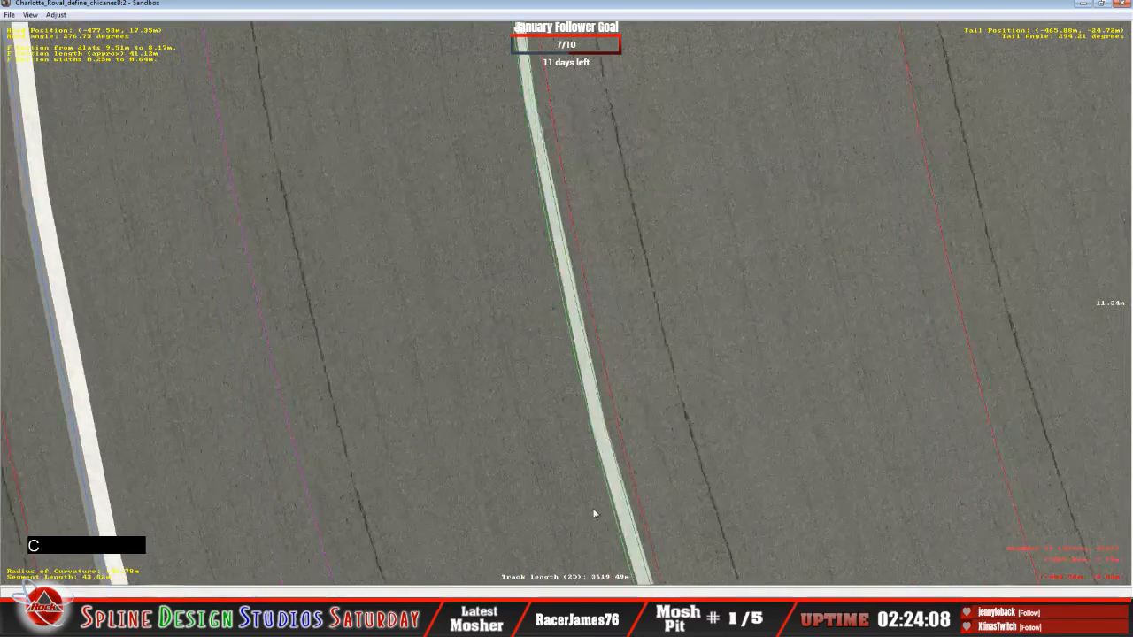
{"action": "key", "text": "c"}
{"action": "key", "text": "c"}
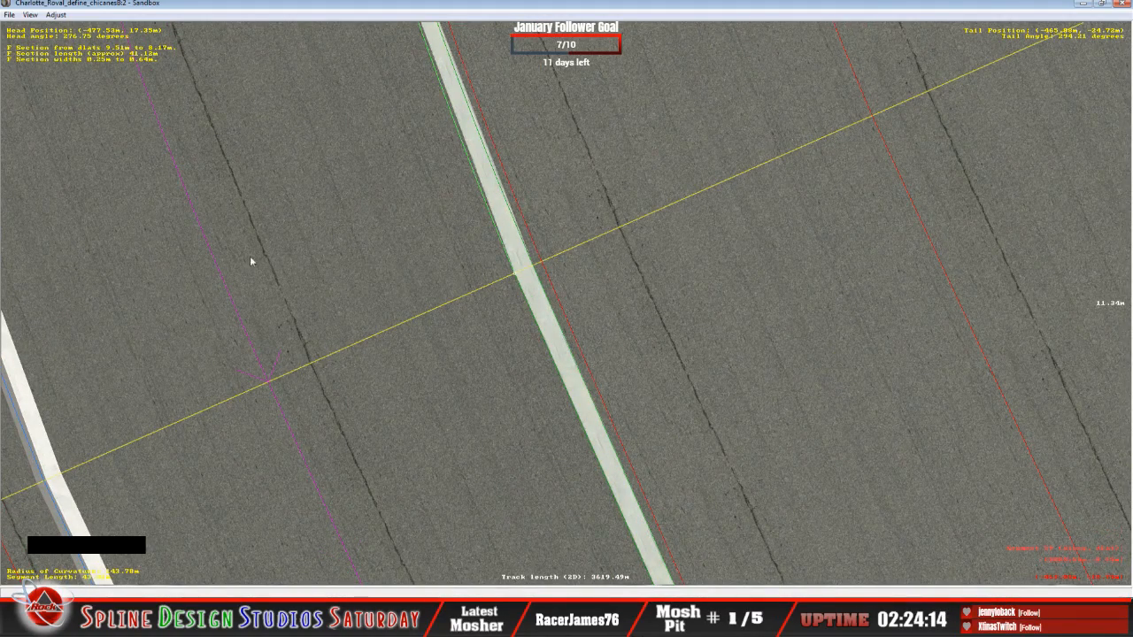
{"action": "left_click", "coordinate": [519, 279]}
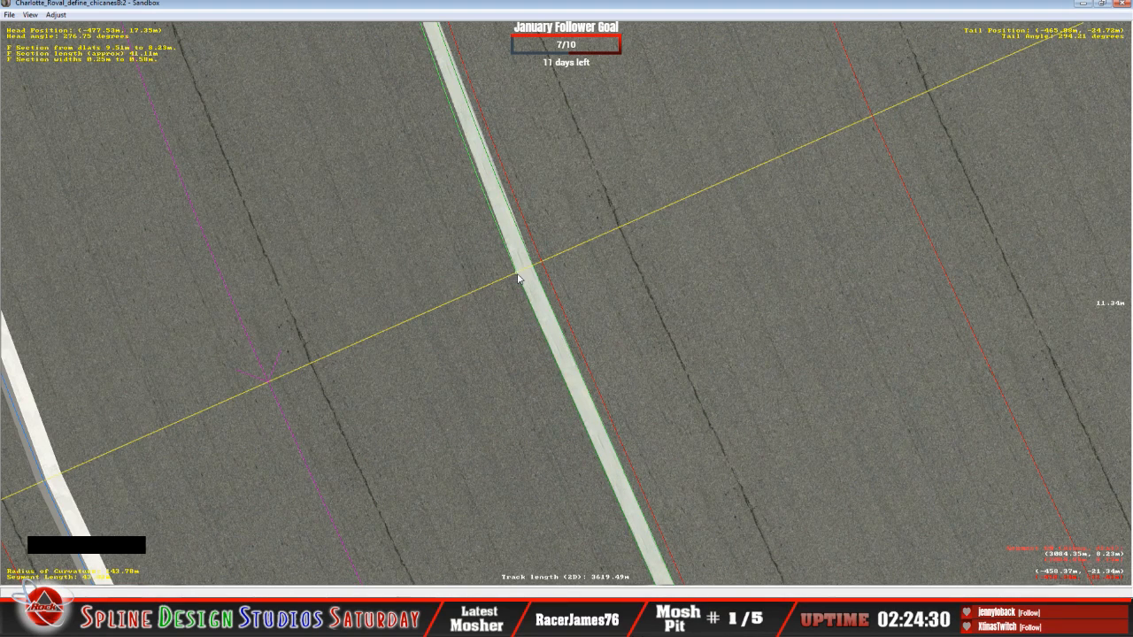
{"action": "left_click_drag", "start_coordinate": [518, 274], "coordinate": [529, 280]}
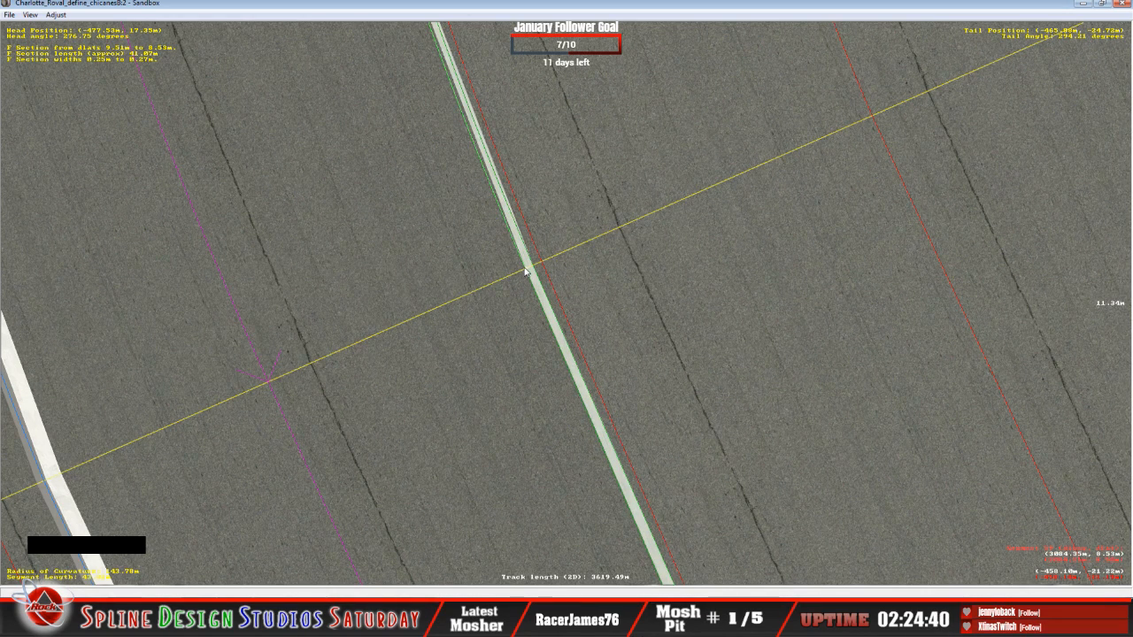
{"action": "left_click_drag", "start_coordinate": [524, 274], "coordinate": [525, 273]}
Narrow the tail end of the next white line section, on the 1655 m radius curve, to a width of 0.25 m.
{"action": "left_click", "coordinate": [671, 396]}
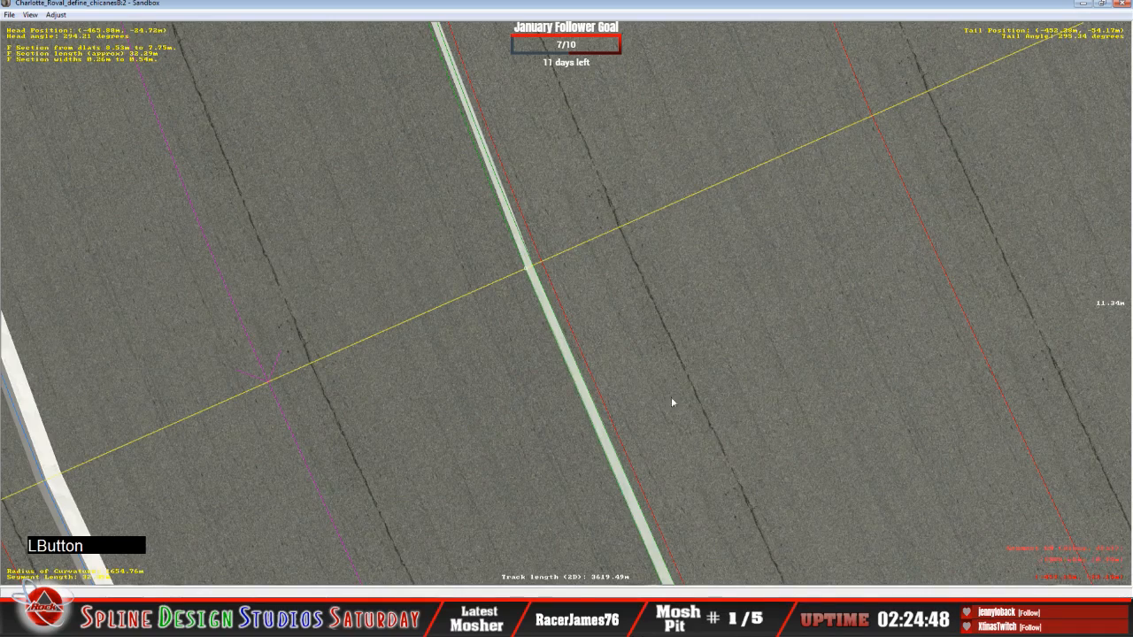
{"action": "key", "text": "c"}
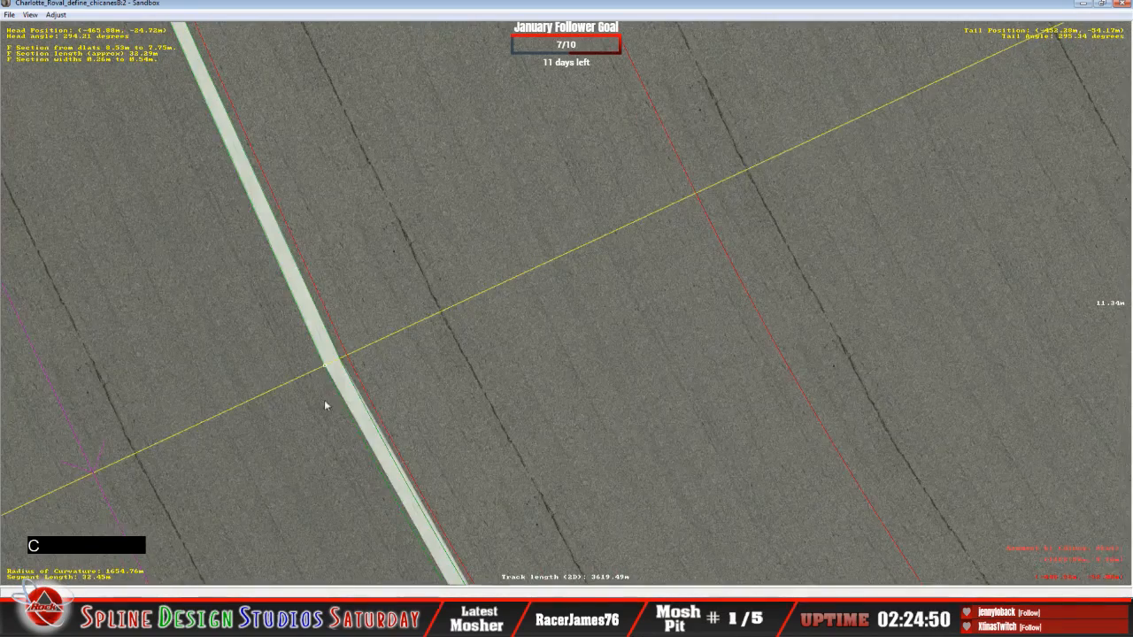
{"action": "left_click", "coordinate": [325, 369]}
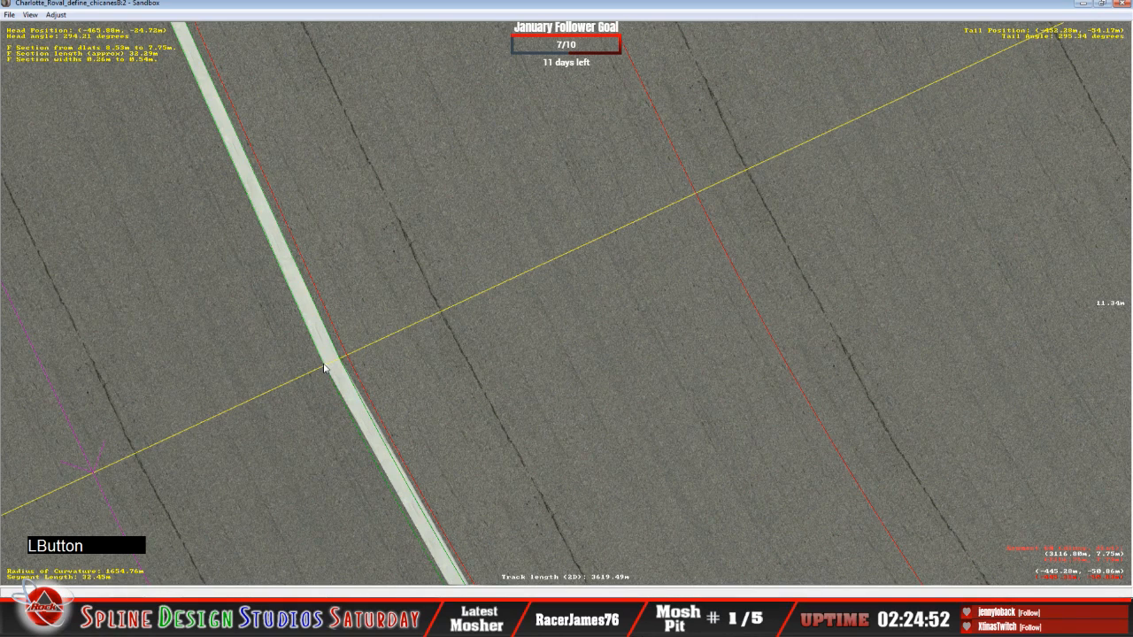
{"action": "left_click_drag", "start_coordinate": [326, 364], "coordinate": [335, 367]}
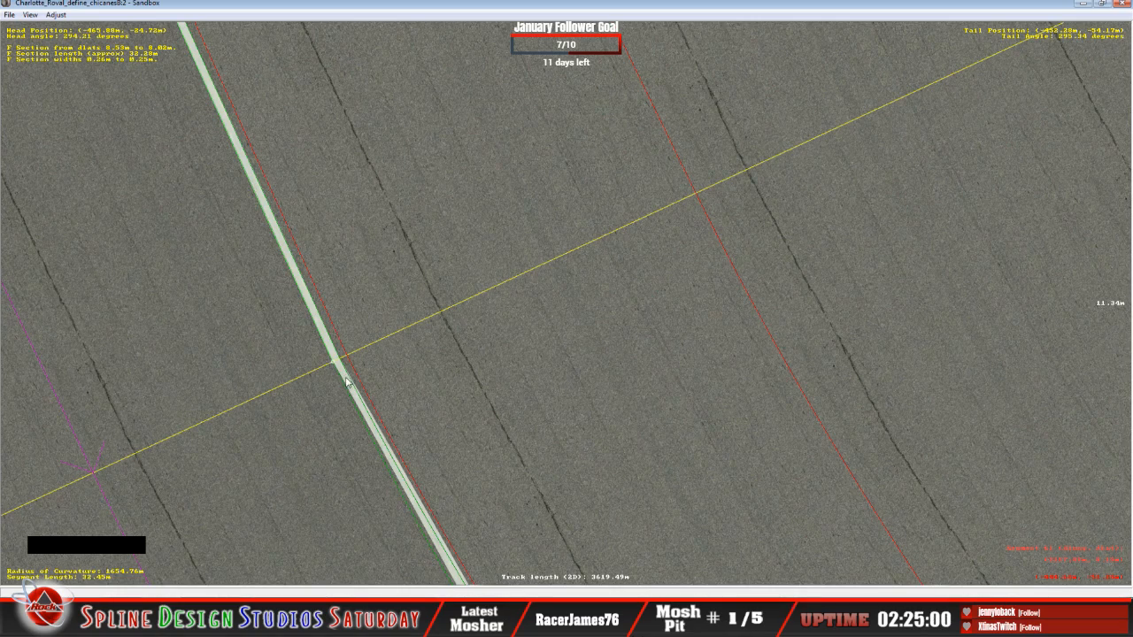
Narrow the tail end of the white line section on the 132 m radius curve to a width of 0.26 m.
{"action": "left_click", "coordinate": [422, 436]}
{"action": "key", "text": "c"}
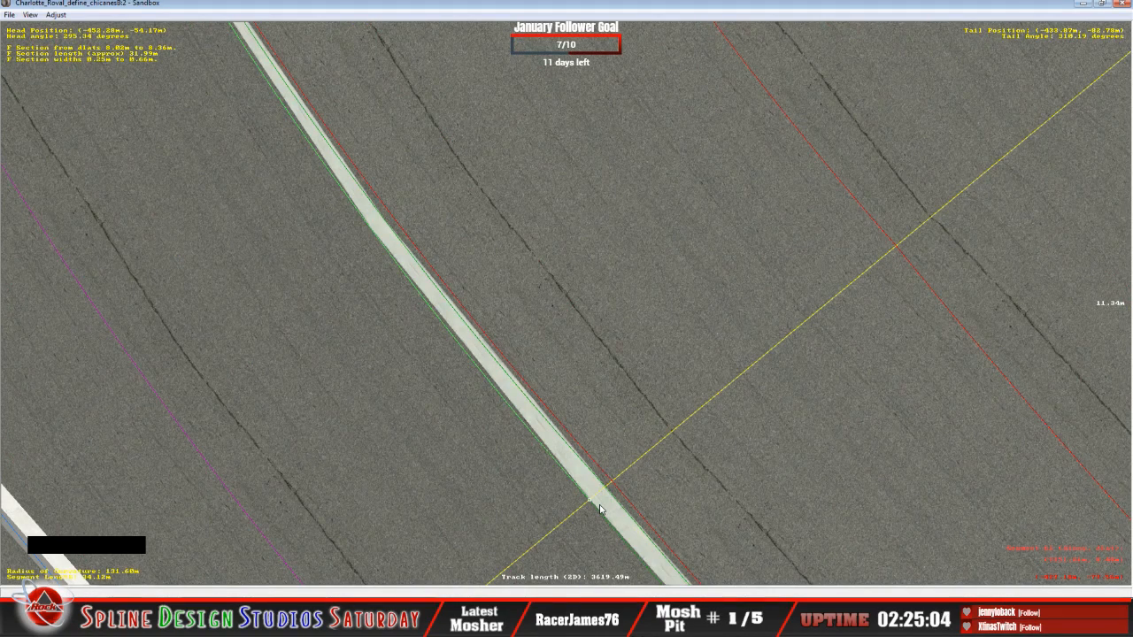
{"action": "left_click", "coordinate": [592, 501]}
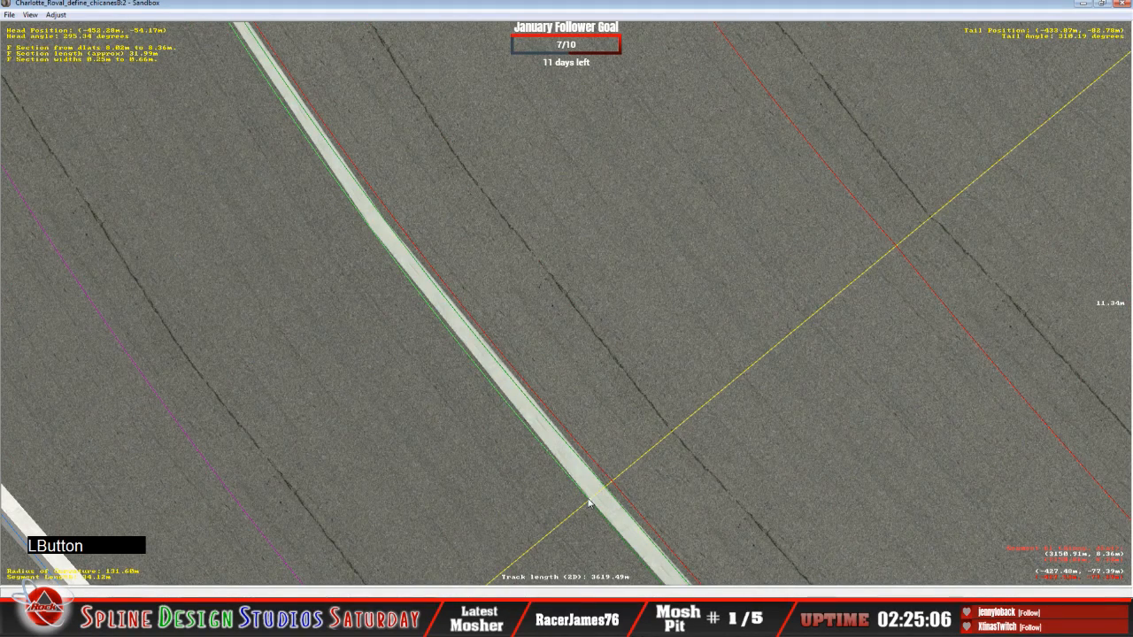
{"action": "left_click_drag", "start_coordinate": [593, 498], "coordinate": [597, 497]}
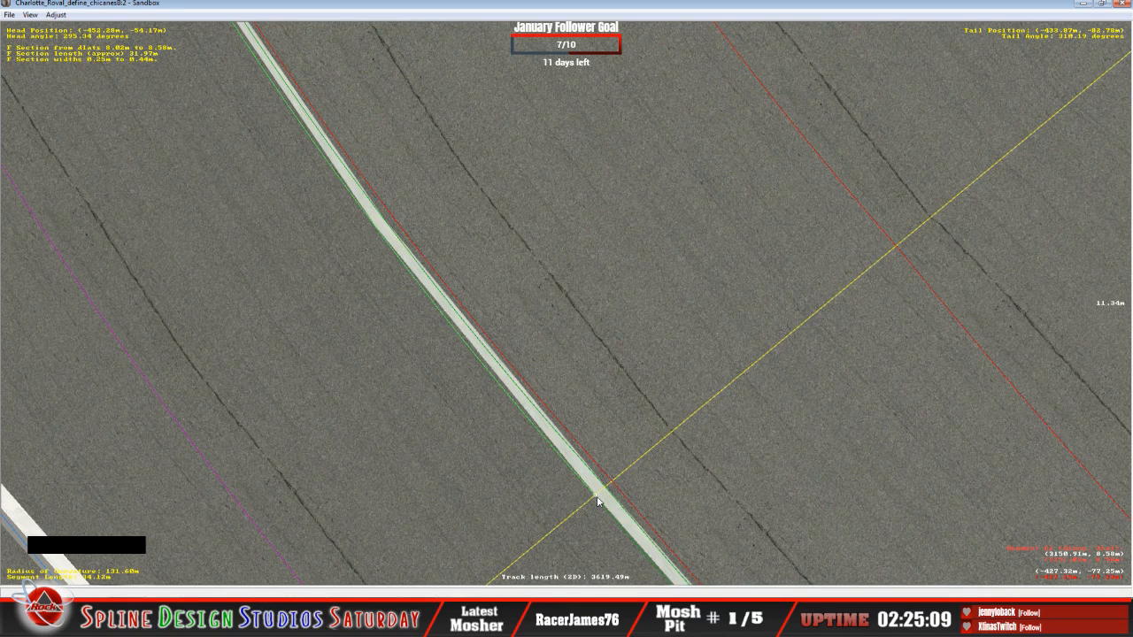
{"action": "left_click_drag", "start_coordinate": [598, 502], "coordinate": [608, 503]}
Narrow the tail end of the following white line section, about 84 m long on the 230 m radius curve, to 0.26 m wide.
{"action": "key", "text": "c"}
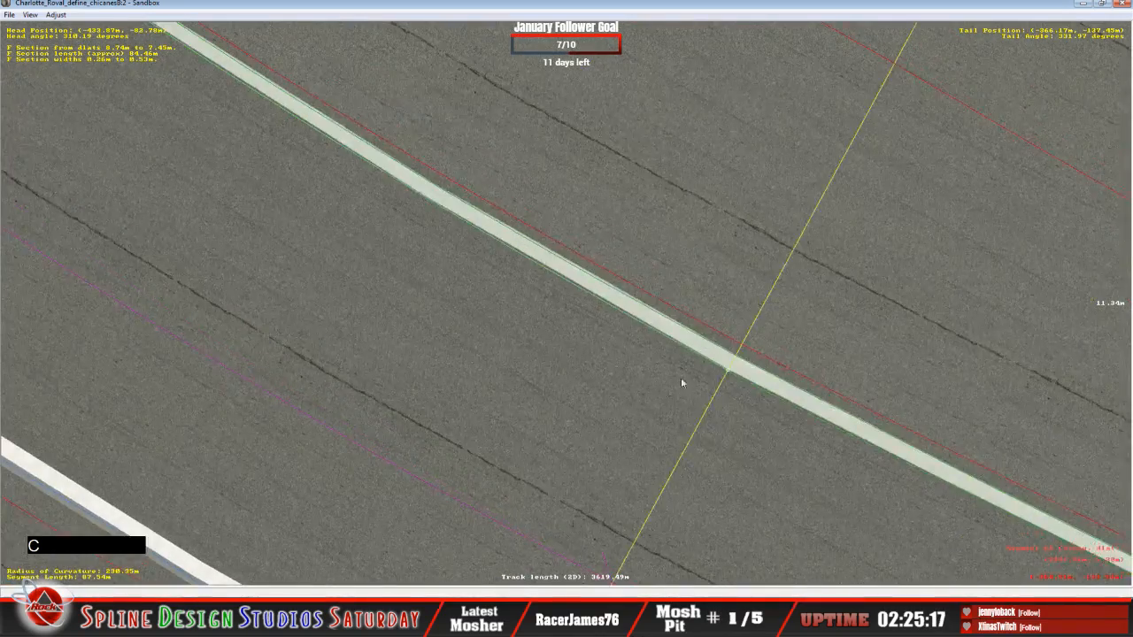
{"action": "left_click", "coordinate": [726, 372]}
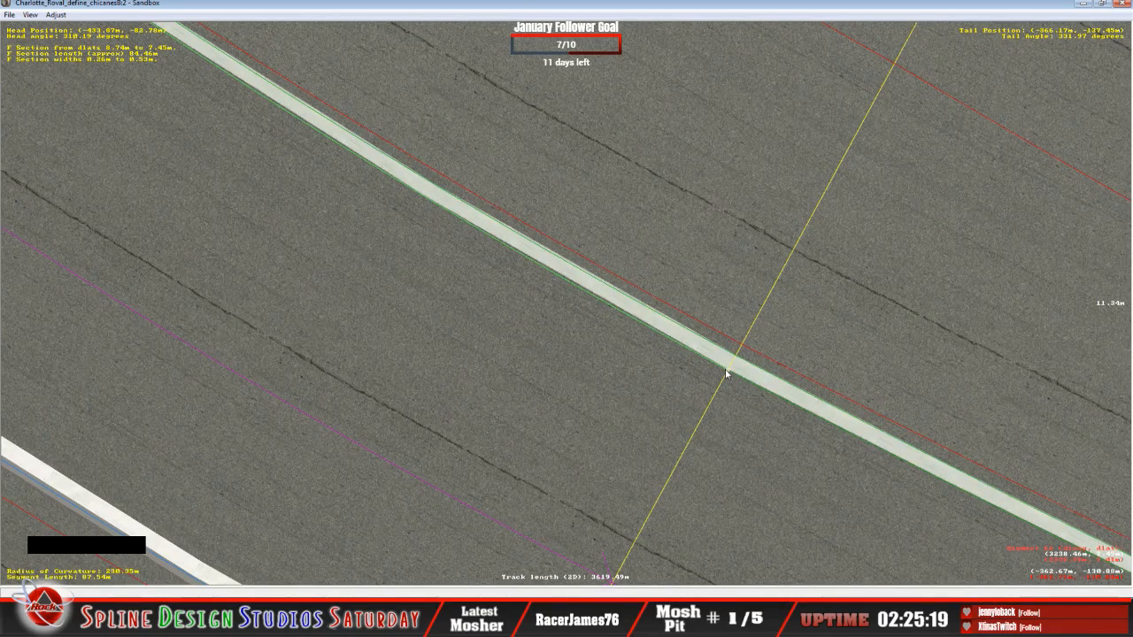
{"action": "left_click_drag", "start_coordinate": [726, 372], "coordinate": [734, 363]}
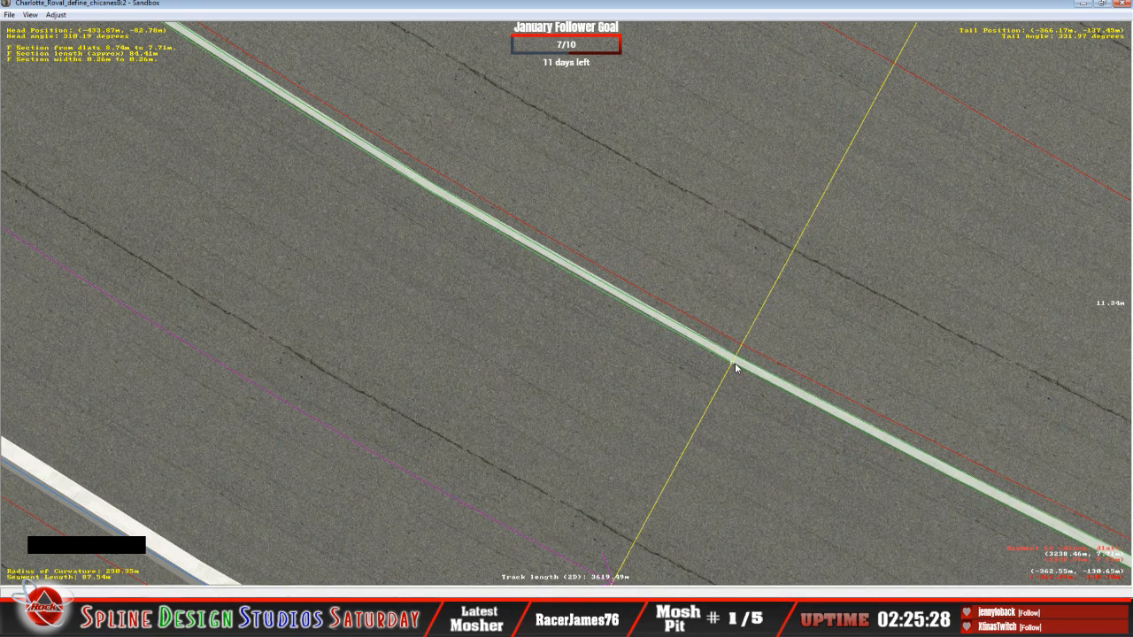
Narrow the tail end of the next white line section, about 29 m long on the 579 m radius curve, to a width of 0.25 m.
{"action": "left_click", "coordinate": [749, 369]}
{"action": "key", "text": "c"}
{"action": "key", "text": "c"}
{"action": "key", "text": "c"}
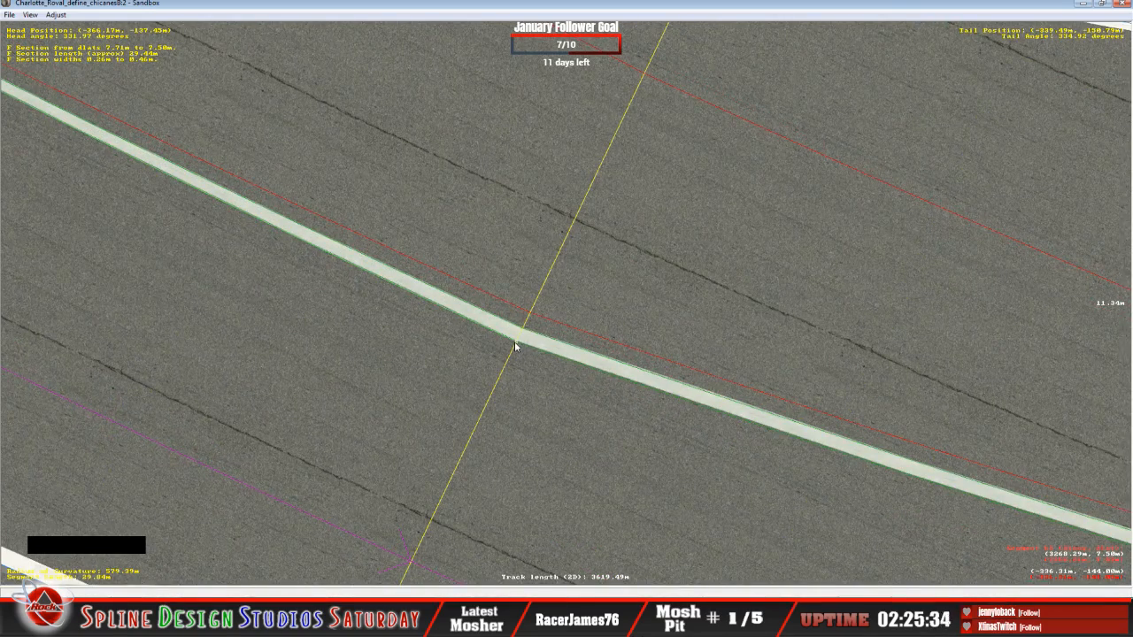
{"action": "left_click_drag", "start_coordinate": [516, 346], "coordinate": [528, 339]}
Narrow the tail end of the last white line section, where it meets the tip of the grass, to a width of 0.24 m.
{"action": "left_click", "coordinate": [549, 349]}
{"action": "key", "text": "c"}
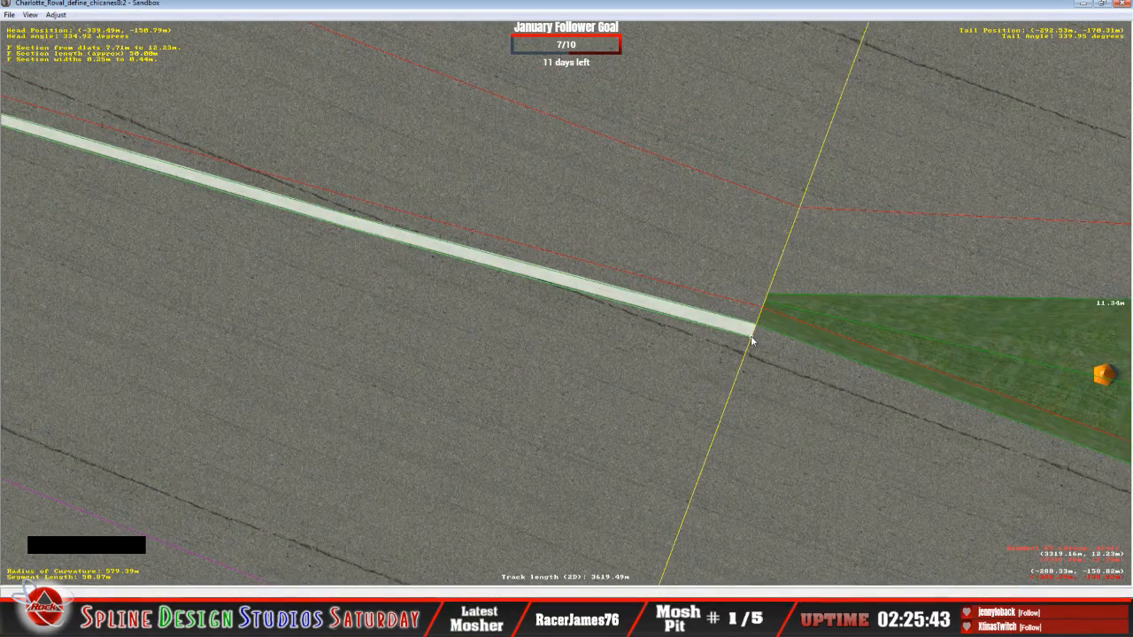
{"action": "left_click_drag", "start_coordinate": [750, 336], "coordinate": [757, 333]}
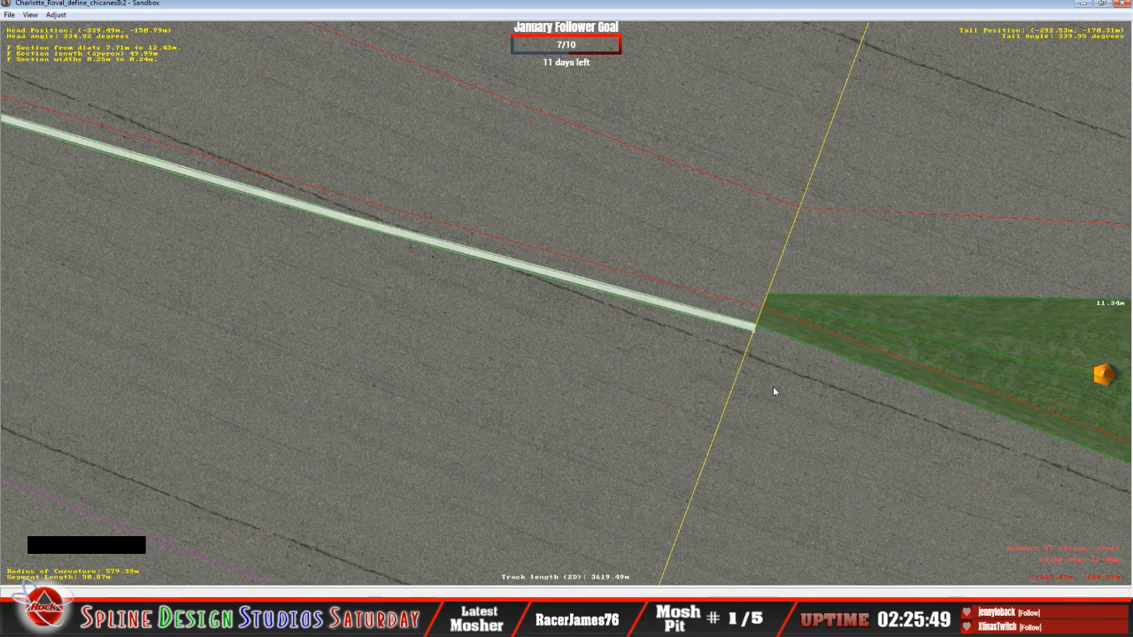
Examine the track past the grass infield and around the hairpin for the next white line that needs narrowing.
{"action": "scroll", "coordinate": [798, 401], "scroll_direction": "down", "scroll_amount": 5}
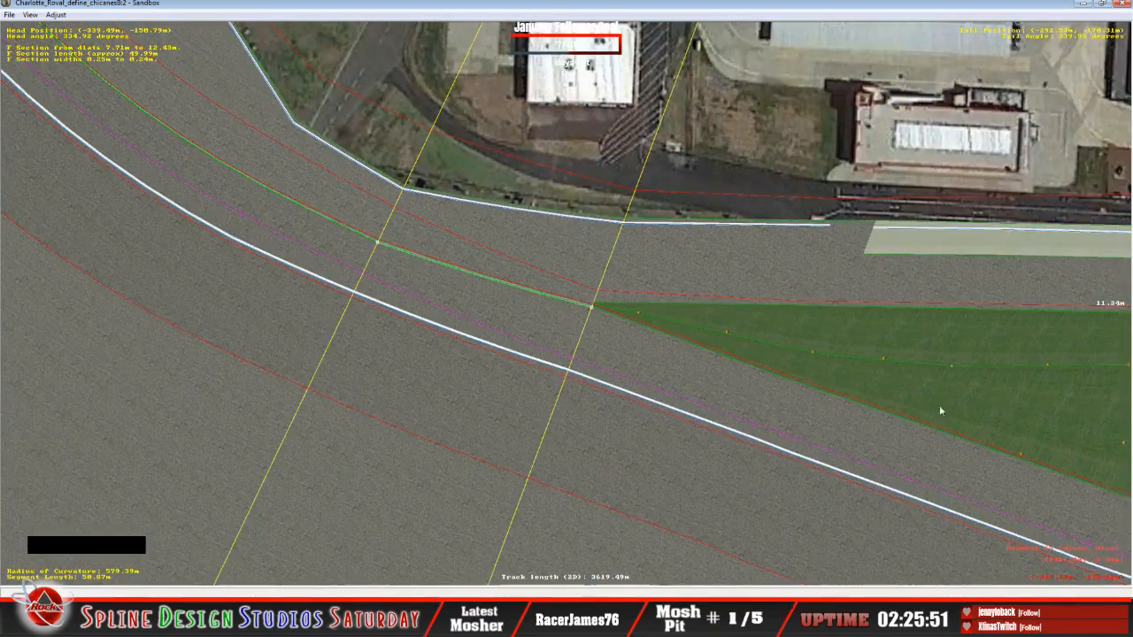
{"action": "key", "text": "c"}
{"action": "key", "text": "c"}
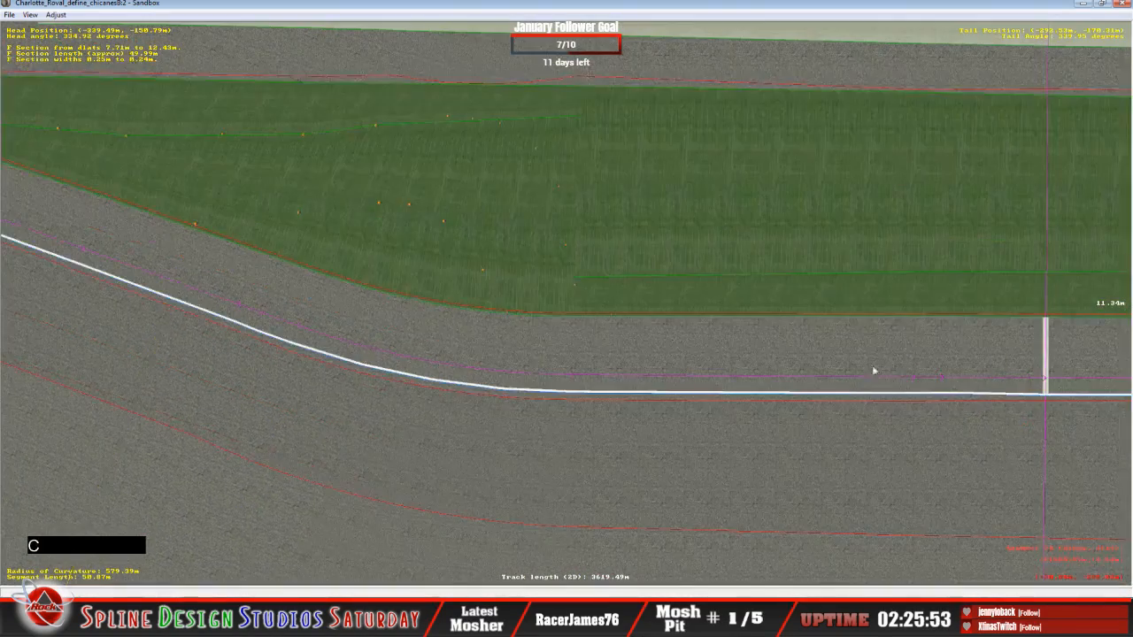
{"action": "key", "text": "c"}
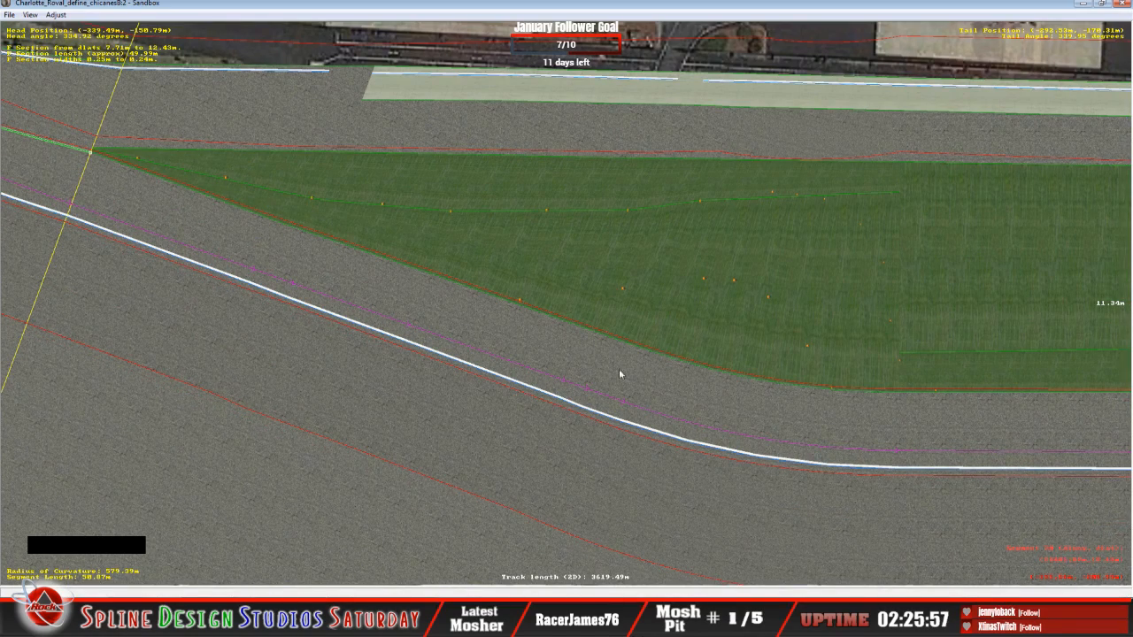
{"action": "key", "text": "c"}
{"action": "key", "text": "c"}
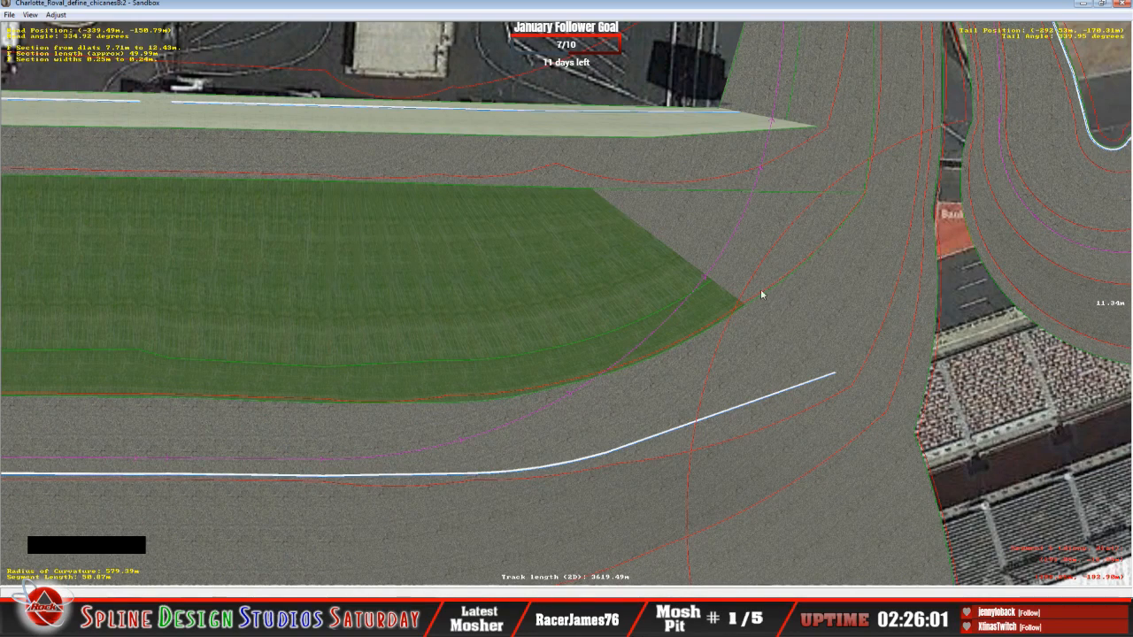
{"action": "key", "text": "c"}
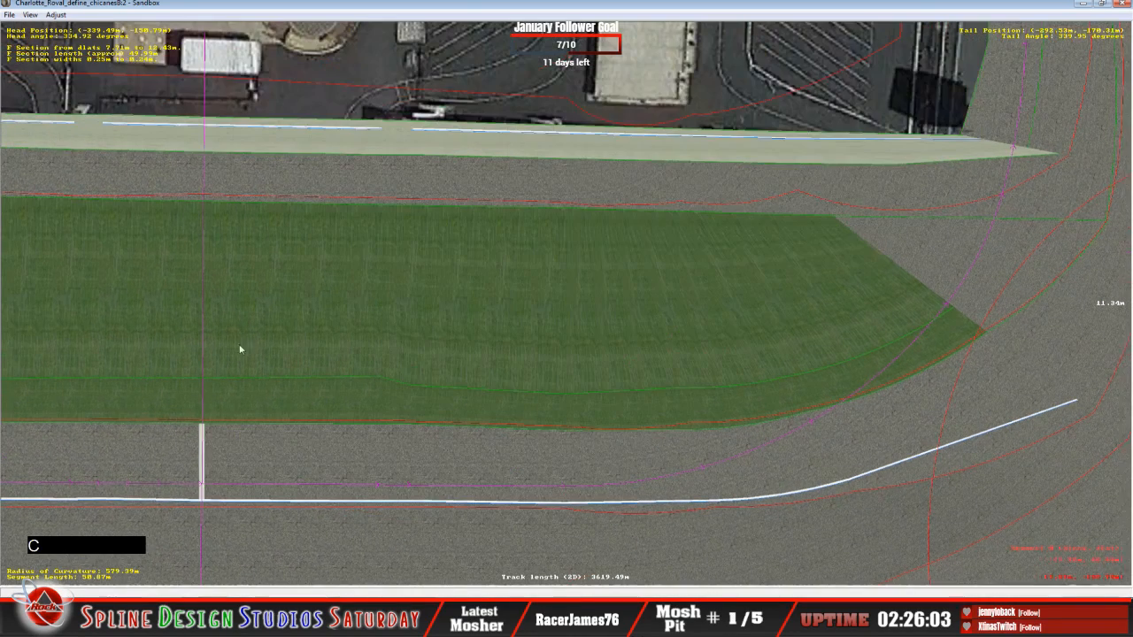
{"action": "key", "text": "c"}
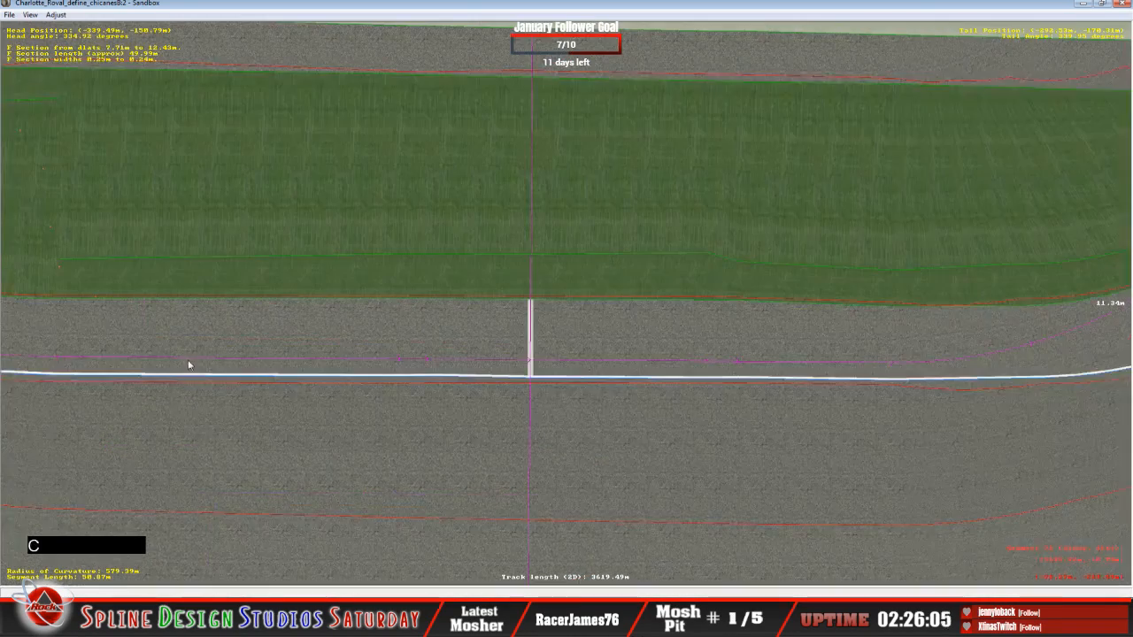
{"action": "key", "text": "c"}
{"action": "key", "text": "c"}
{"action": "key", "text": "c"}
{"action": "key", "text": "c"}
{"action": "key", "text": "c"}
{"action": "key", "text": "c"}
{"action": "key", "text": "c"}
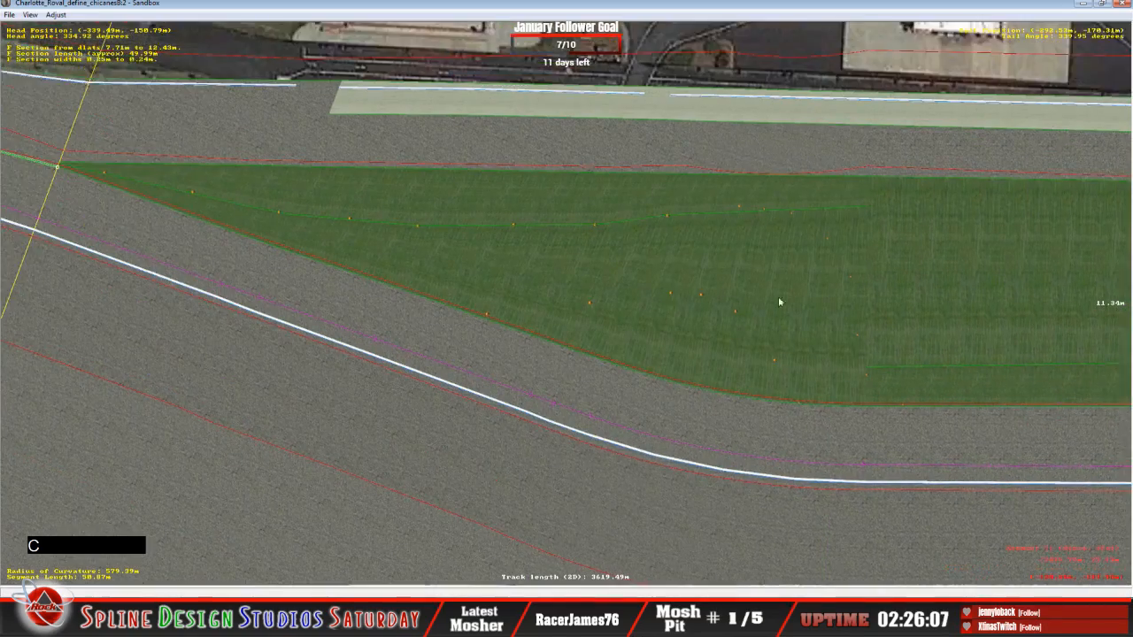
{"action": "key", "text": "c"}
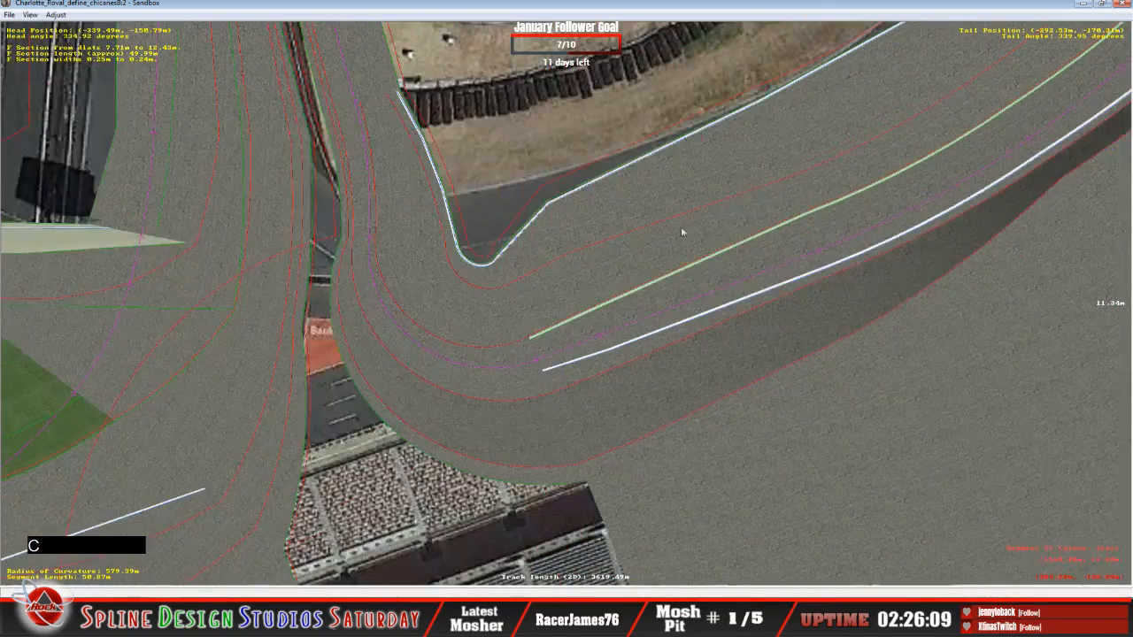
Narrow the first white line section after the hairpin to a width of 0.24 m at its head and 0.25 m at its tail.
{"action": "key", "text": "z"}
{"action": "key", "text": "z"}
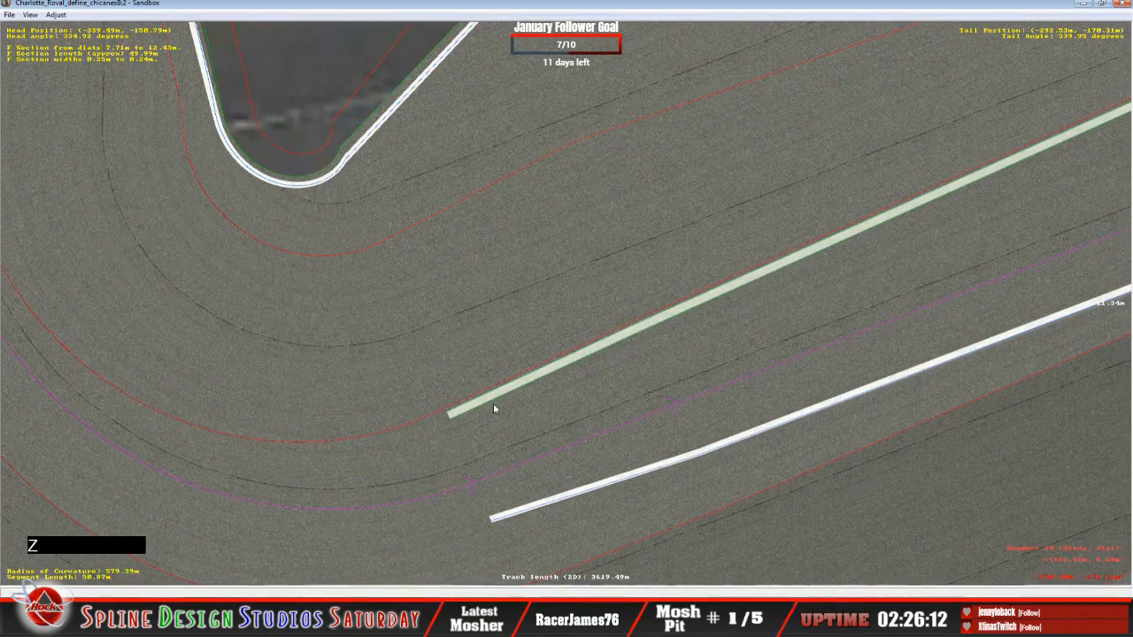
{"action": "left_click", "coordinate": [493, 412]}
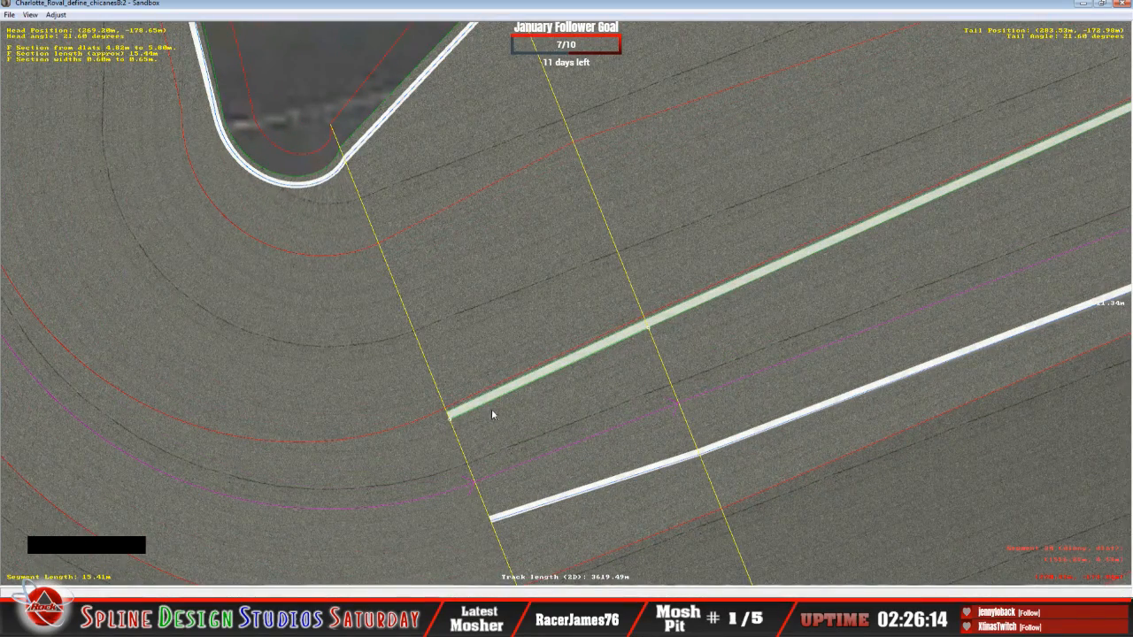
{"action": "left_click", "coordinate": [451, 422]}
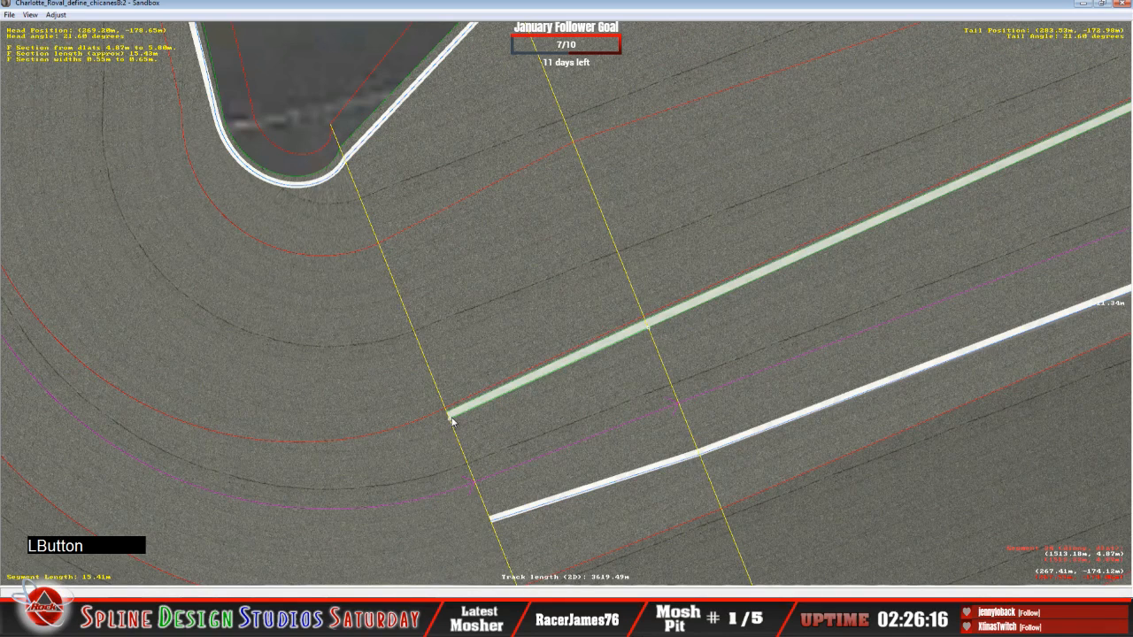
{"action": "left_click_drag", "start_coordinate": [452, 422], "coordinate": [448, 417]}
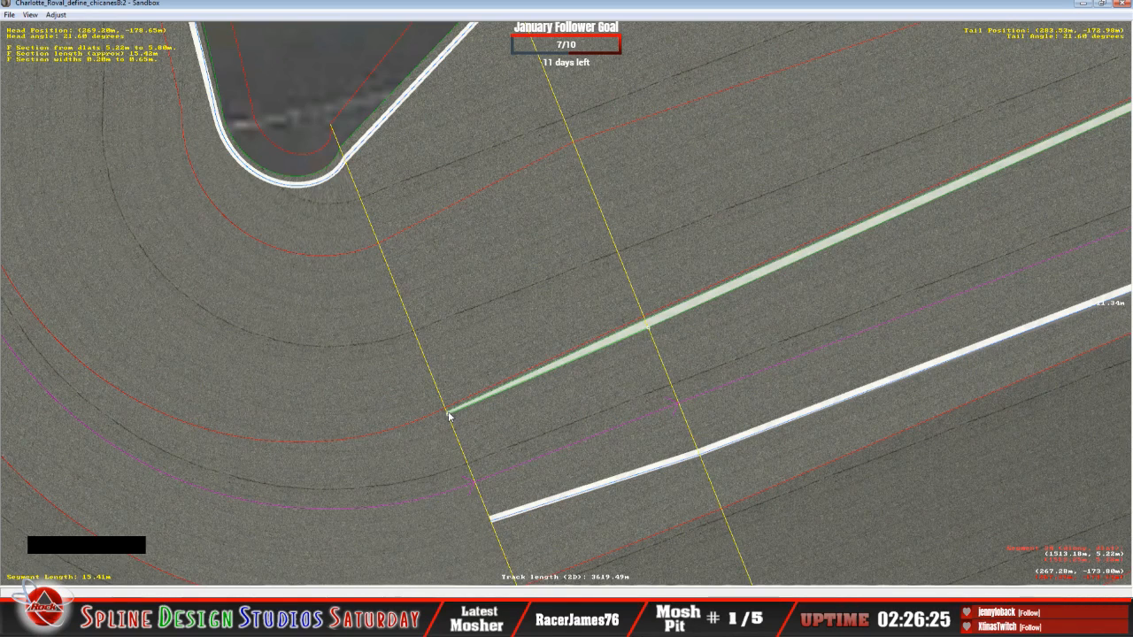
{"action": "key", "text": "z"}
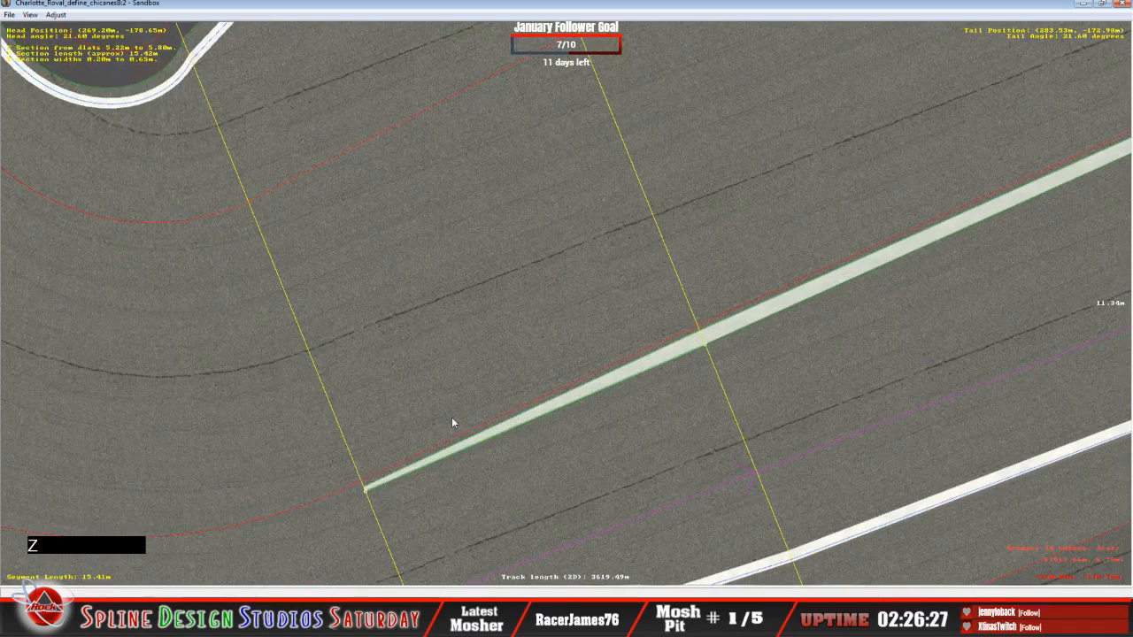
{"action": "key", "text": "c"}
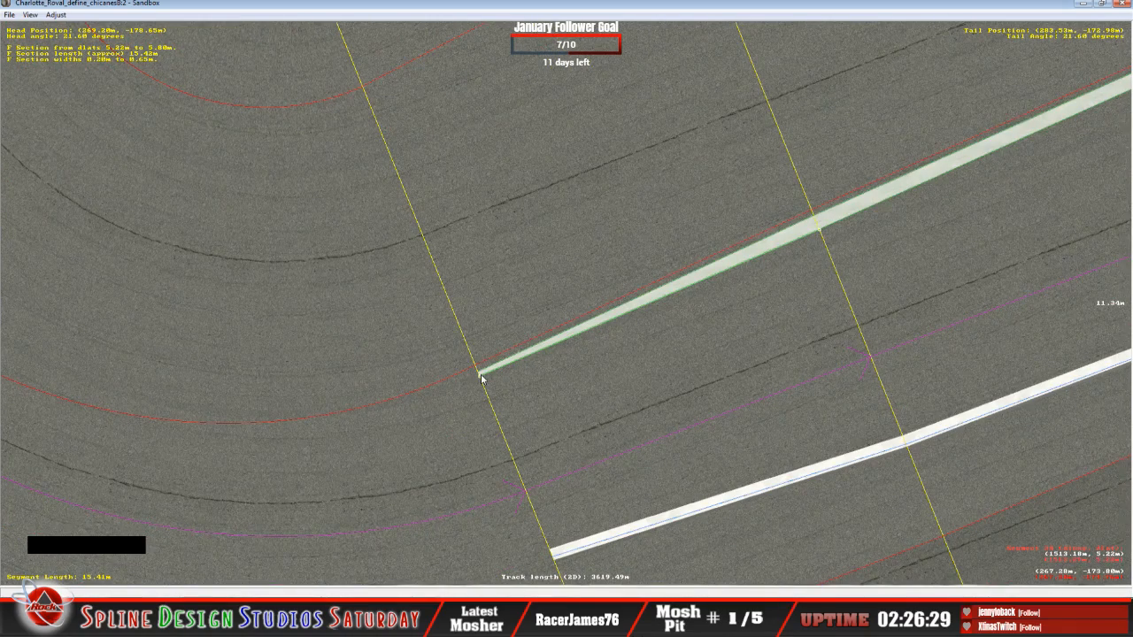
{"action": "left_click_drag", "start_coordinate": [480, 379], "coordinate": [481, 380]}
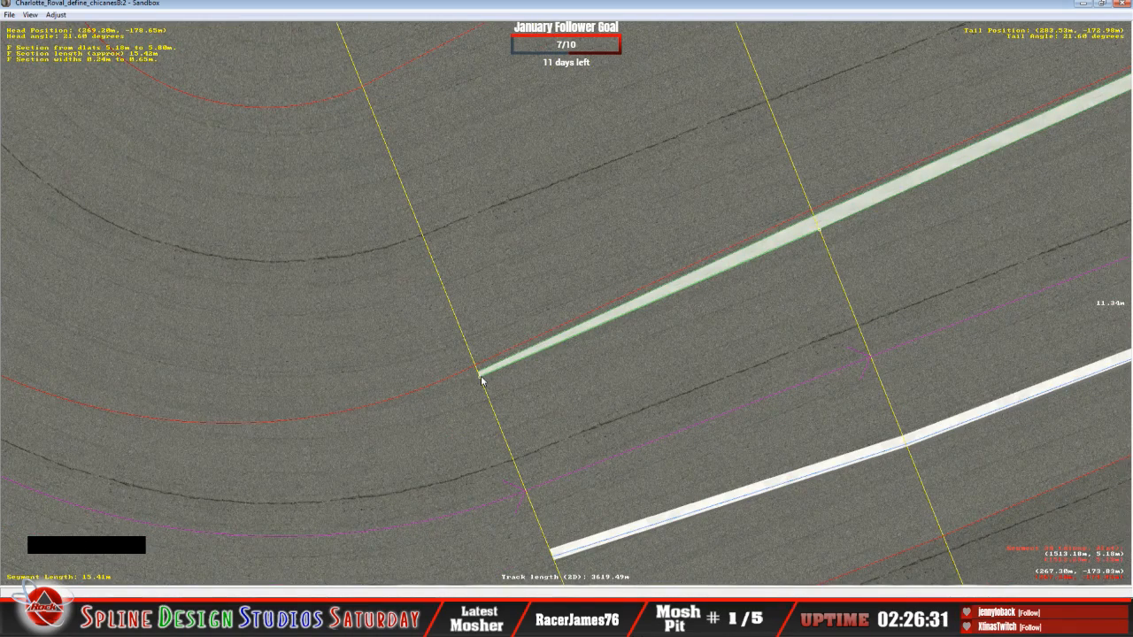
{"action": "left_click_drag", "start_coordinate": [816, 229], "coordinate": [814, 225]}
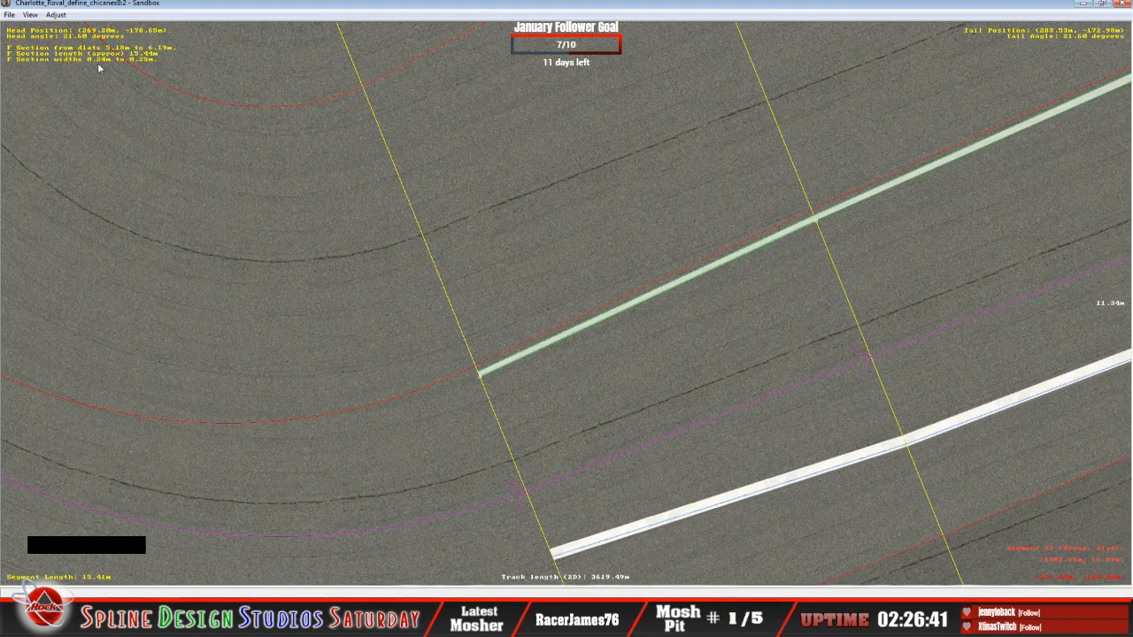
Narrow the tail end of the next straight white line section, about 53 m long, to a width of 0.25 m.
{"action": "left_click", "coordinate": [837, 213]}
{"action": "key", "text": "c"}
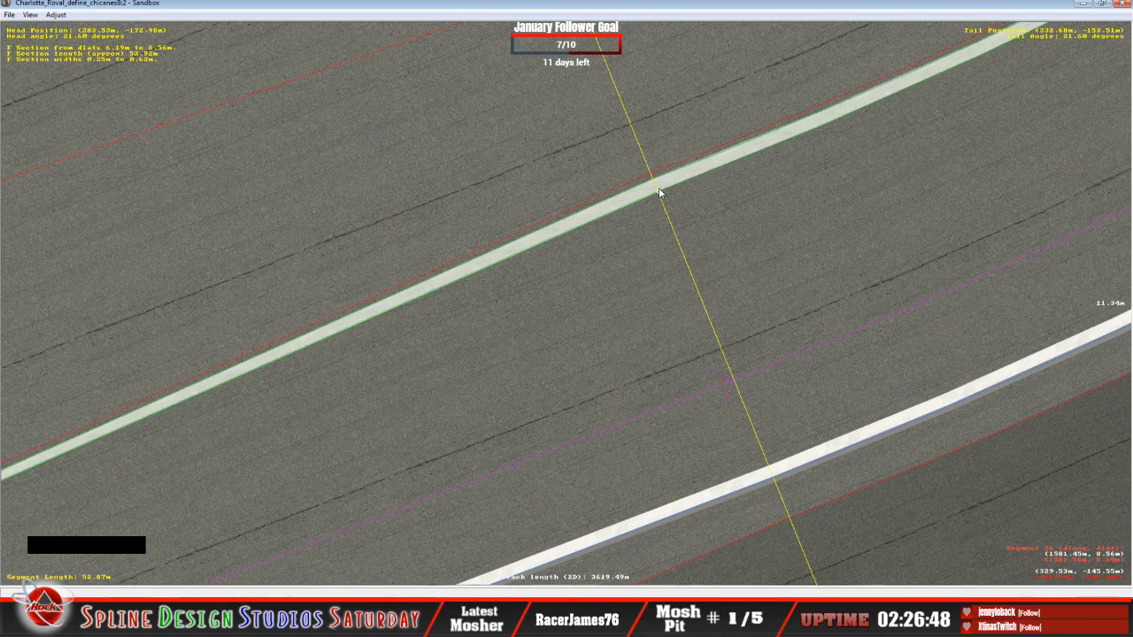
{"action": "left_click_drag", "start_coordinate": [660, 194], "coordinate": [656, 187]}
Narrow the tail end of the following curved white line section, about 51 m long, to a width of 0.25 m.
{"action": "left_click", "coordinate": [700, 172]}
{"action": "key", "text": "c"}
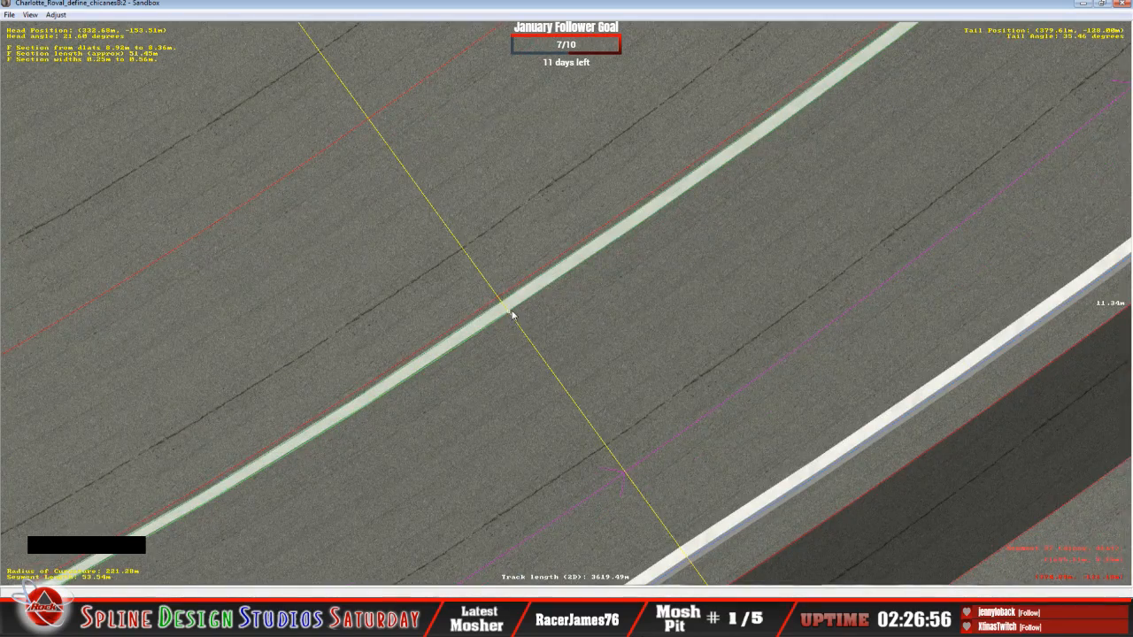
{"action": "left_click", "coordinate": [506, 309]}
{"action": "left_click_drag", "start_coordinate": [506, 309], "coordinate": [500, 307]}
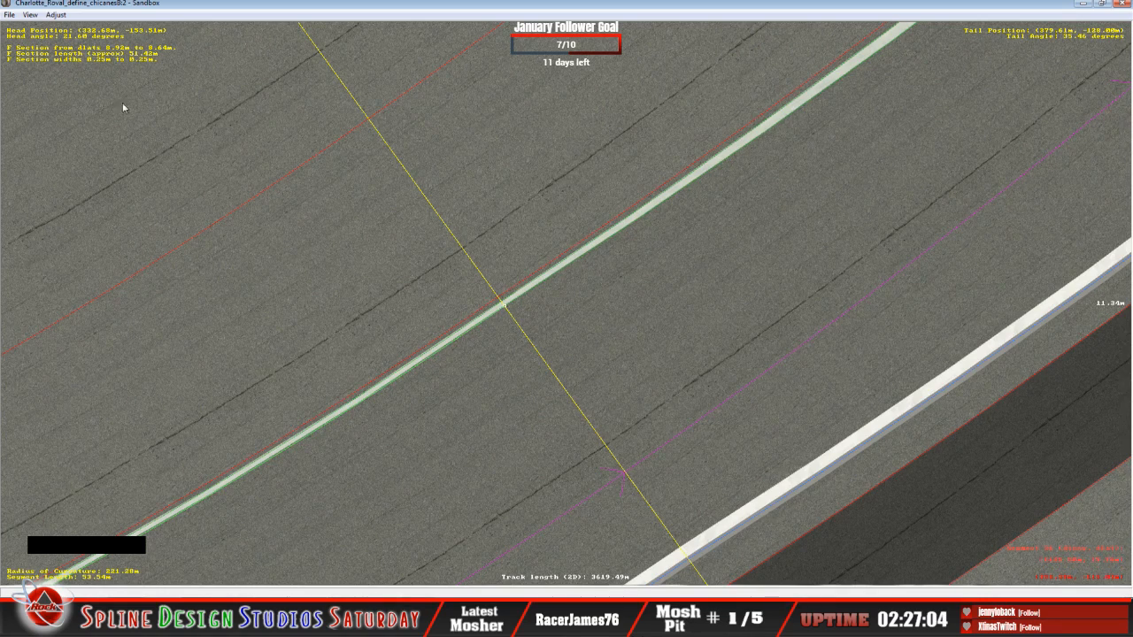
Narrow the tail end of the next short curved white line section, about 26 m long, to a width of 0.24 m.
{"action": "left_click", "coordinate": [543, 283]}
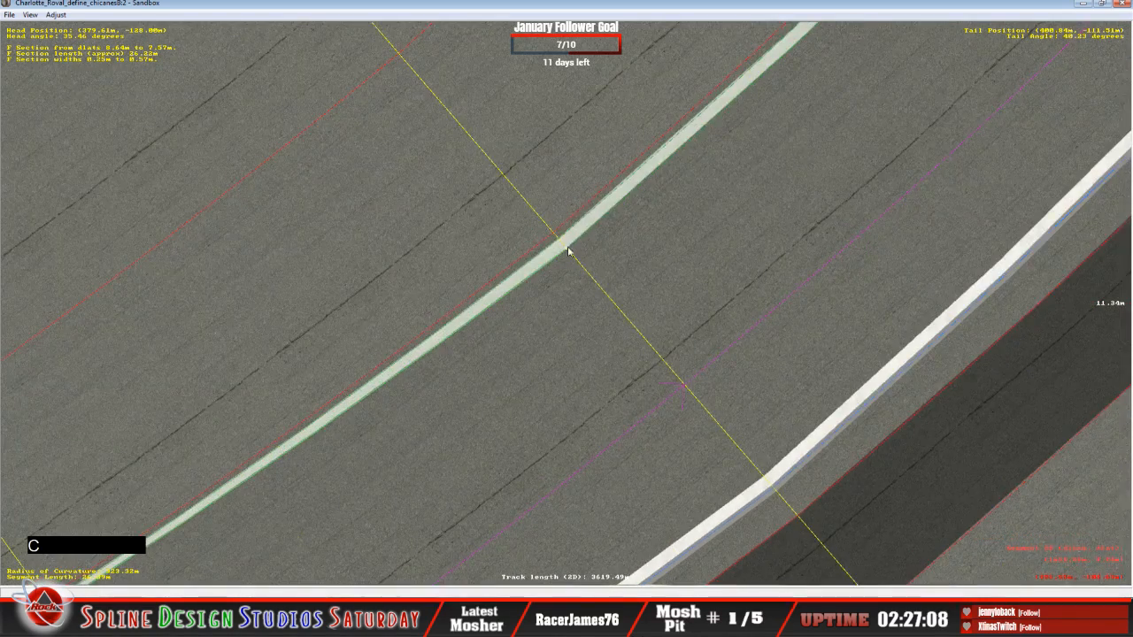
{"action": "left_click_drag", "start_coordinate": [567, 252], "coordinate": [563, 249]}
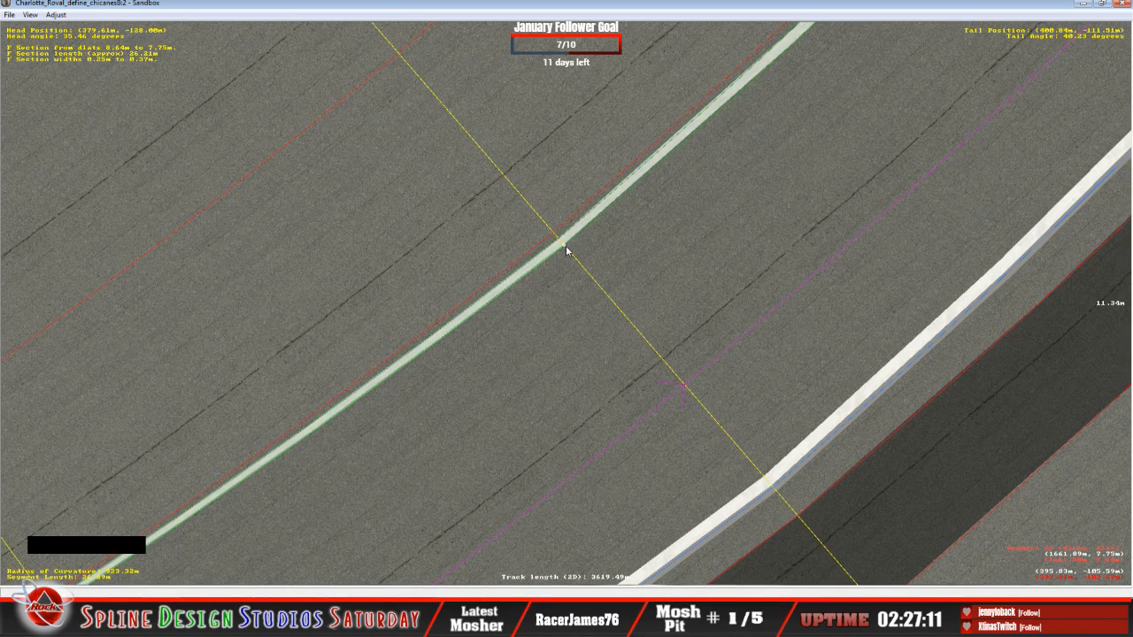
{"action": "left_click_drag", "start_coordinate": [566, 250], "coordinate": [562, 247]}
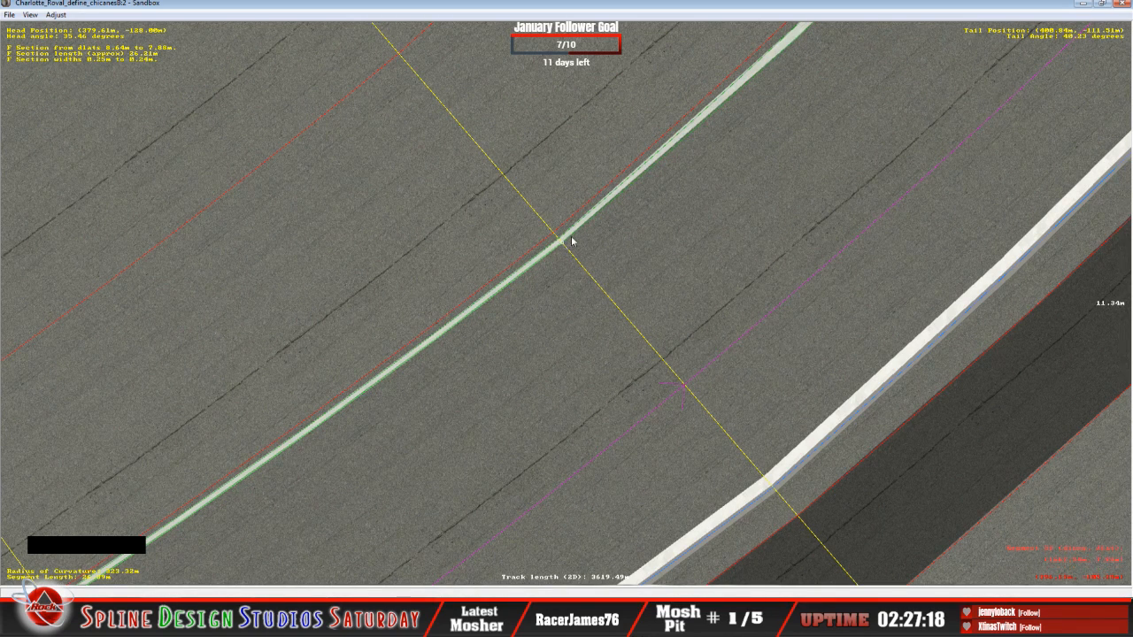
Narrow the tail end of the second short curved section, also about 26 m long, to a width of 0.25 m.
{"action": "left_click", "coordinate": [643, 203]}
{"action": "key", "text": "c"}
{"action": "key", "text": "c"}
{"action": "key", "text": "c"}
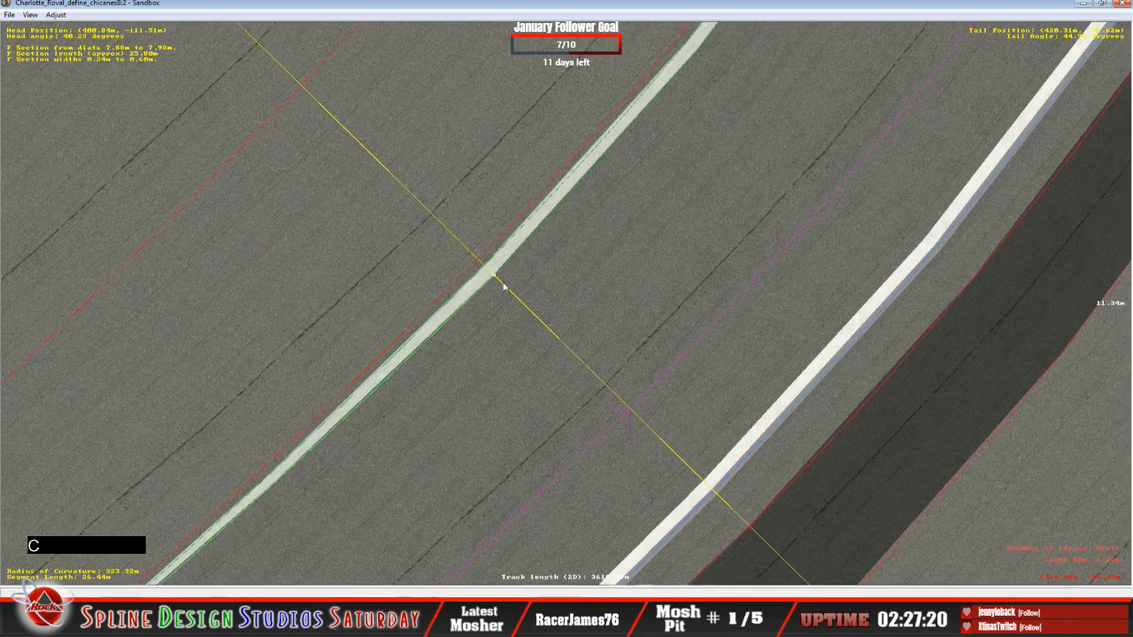
{"action": "left_click_drag", "start_coordinate": [494, 275], "coordinate": [485, 269]}
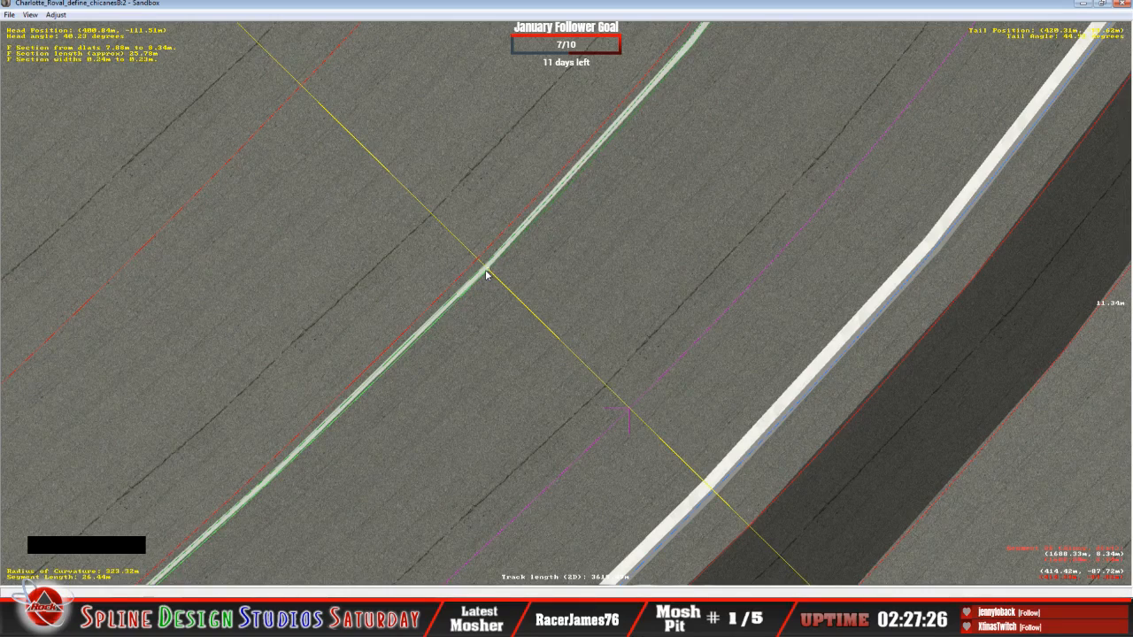
Narrow the tail end of the next white line section through the turn, with 162 m curvature radius, to a width of 0.24 m.
{"action": "left_click", "coordinate": [521, 248]}
{"action": "key", "text": "c"}
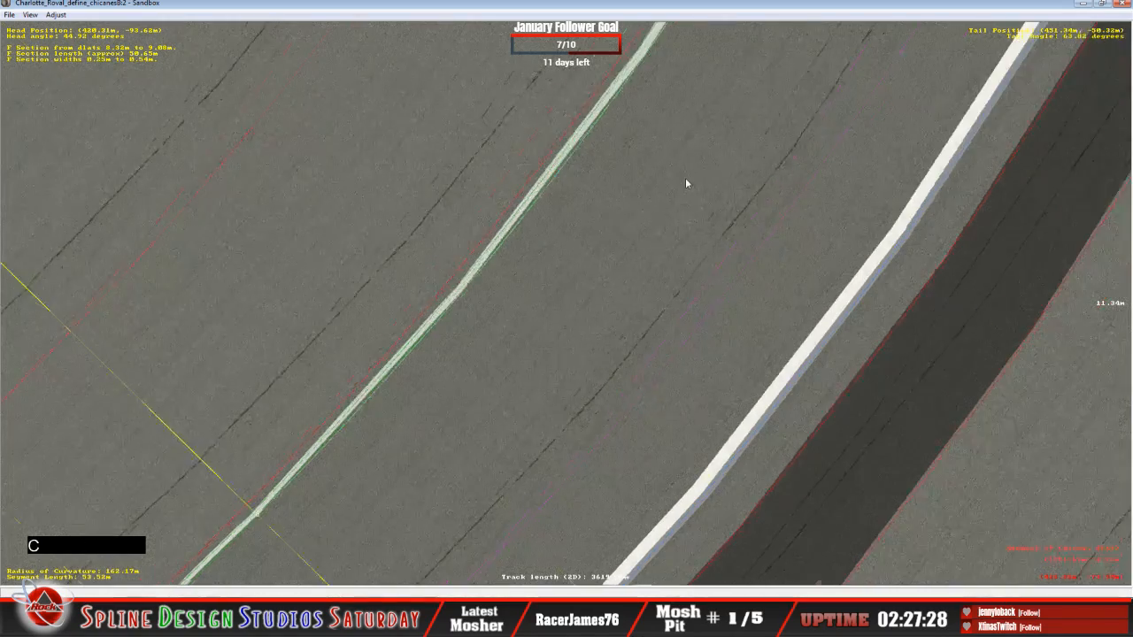
{"action": "left_click", "coordinate": [406, 156]}
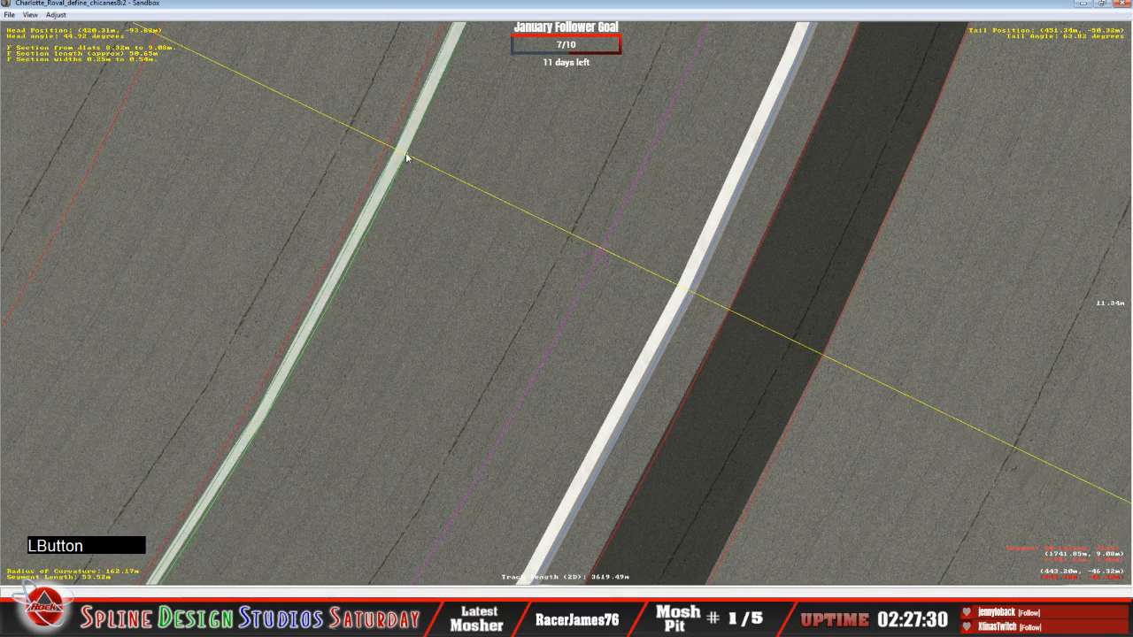
{"action": "mouse_move", "coordinate": [406, 157]}
{"action": "left_mouse_down"}
{"action": "mouse_move", "coordinate": [396, 175]}
{"action": "mouse_move", "coordinate": [397, 155]}
{"action": "left_mouse_up"}
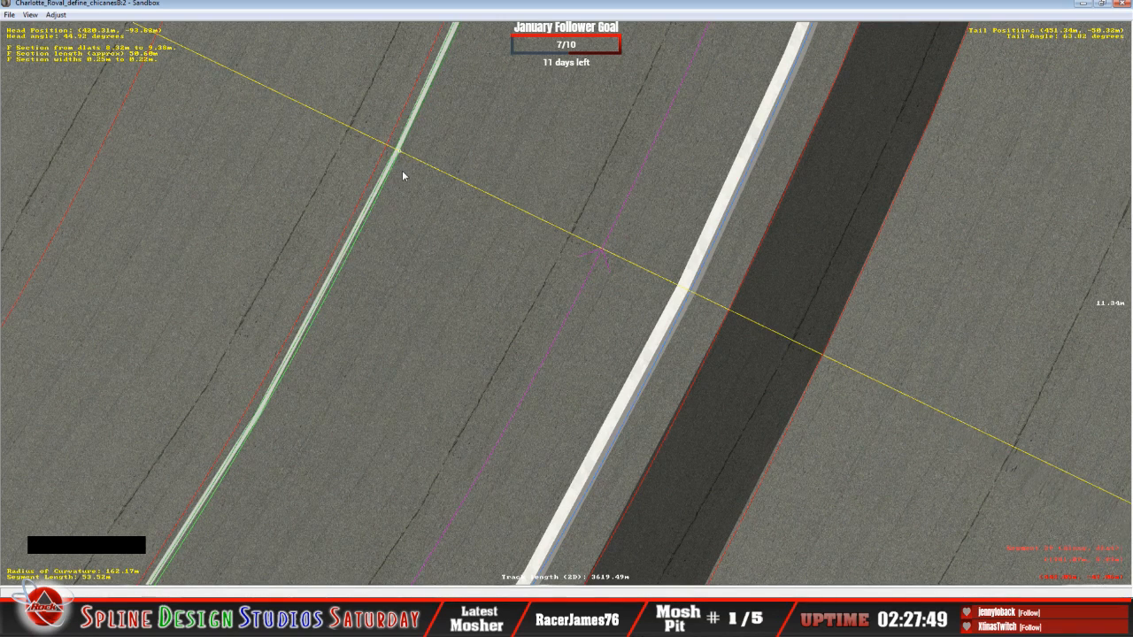
{"action": "key", "text": "z"}
{"action": "key", "text": "z"}
{"action": "key", "text": "z"}
{"action": "key", "text": "c"}
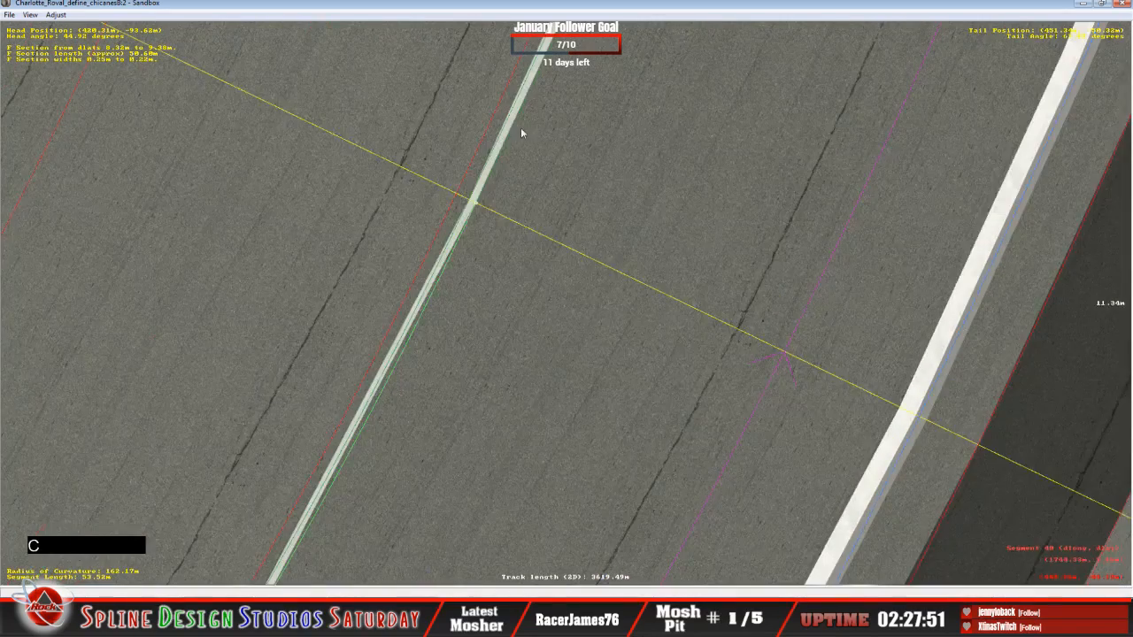
{"action": "left_click_drag", "start_coordinate": [475, 202], "coordinate": [477, 206]}
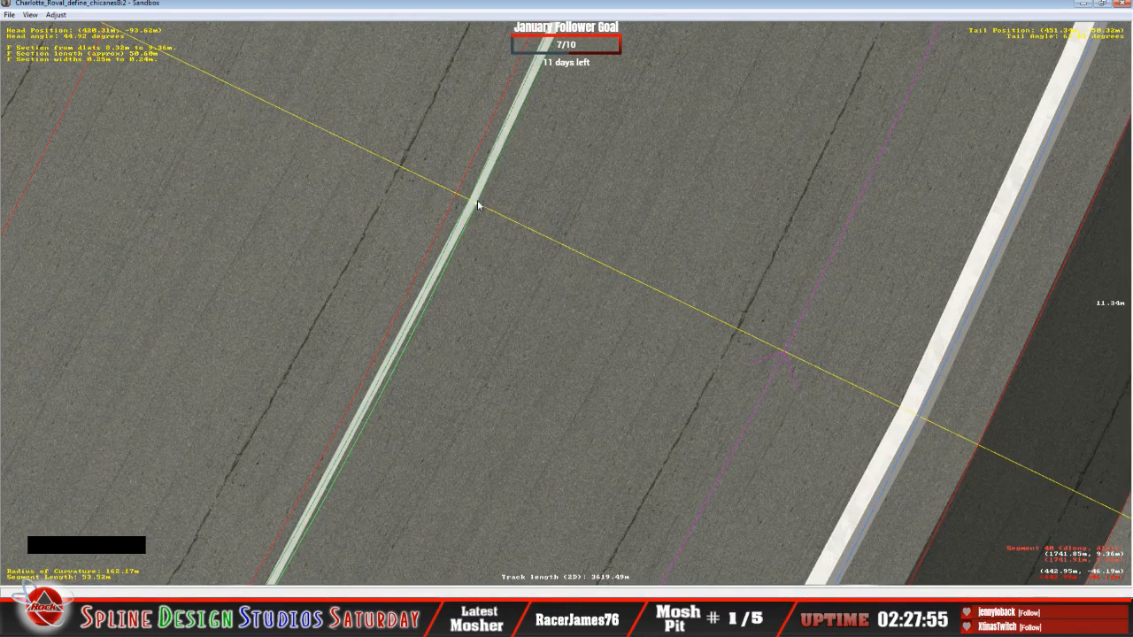
Narrow the tail end of the following white line section, with 240 m curvature radius, to a width of 0.25 m.
{"action": "left_click", "coordinate": [493, 171]}
{"action": "key", "text": "c"}
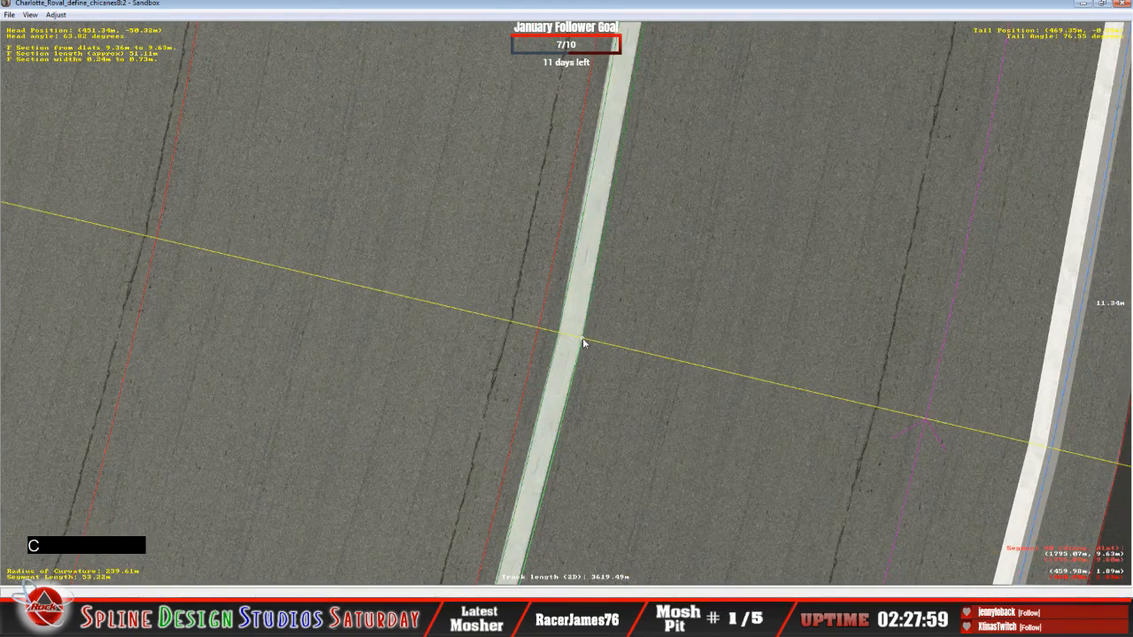
{"action": "left_click", "coordinate": [582, 342]}
{"action": "left_click_drag", "start_coordinate": [581, 337], "coordinate": [564, 336]}
Narrow the tail end of the next curved white line section, with 191 m curvature radius, to a width of 0.25 m.
{"action": "left_click", "coordinate": [578, 299]}
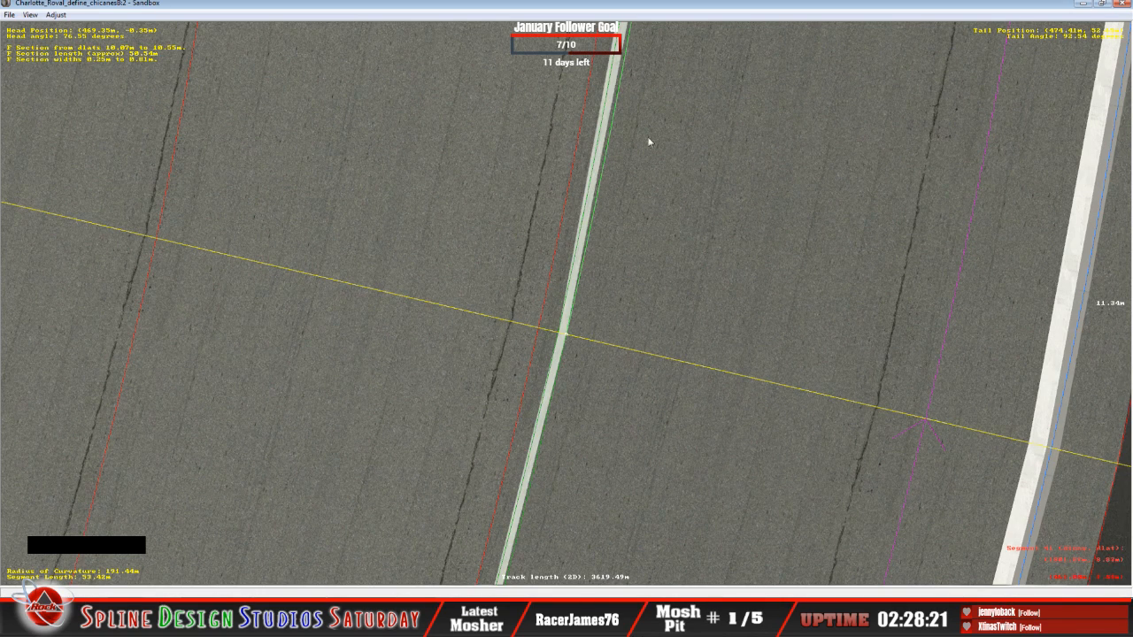
{"action": "left_click", "coordinate": [611, 139]}
{"action": "key", "text": "c"}
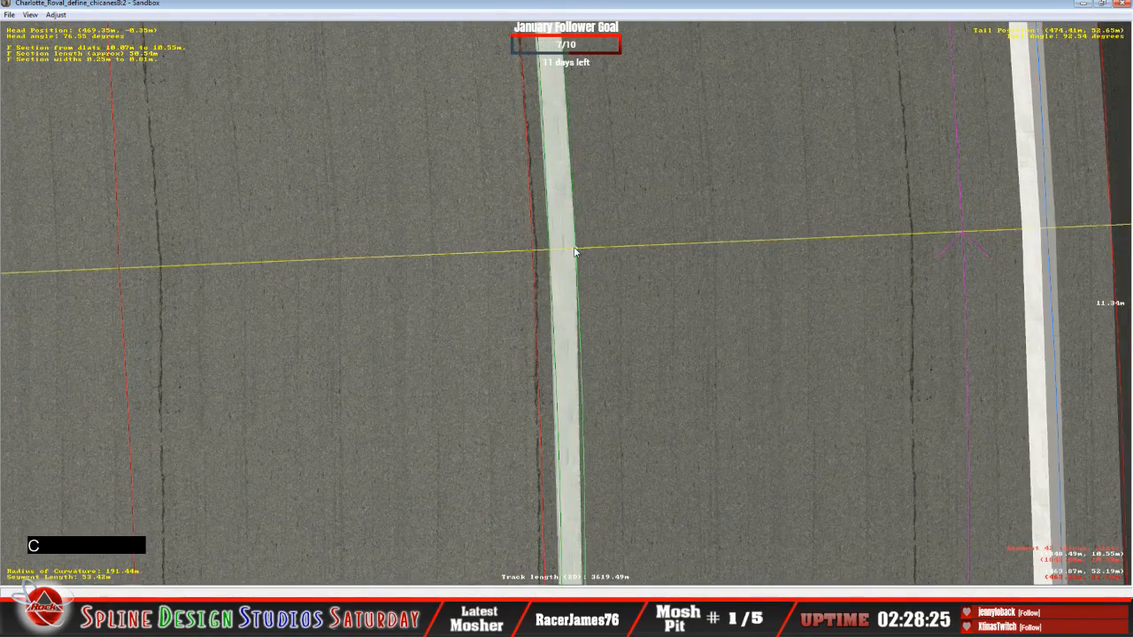
{"action": "left_click", "coordinate": [574, 251]}
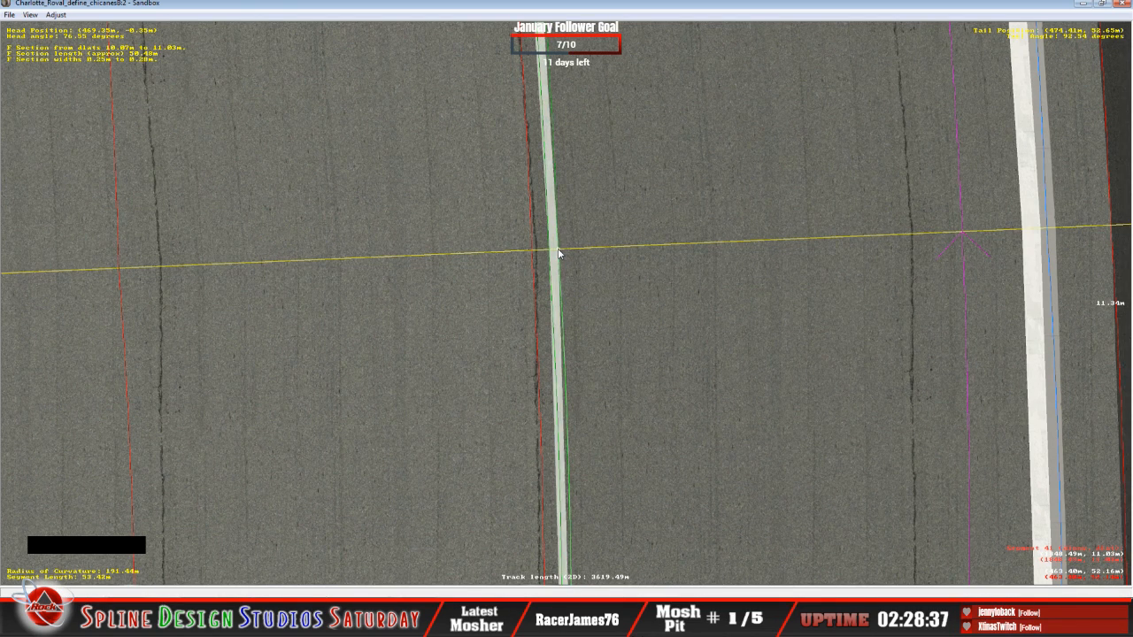
Narrow the tail end of the long curved white line section, about 166 m long, to a width of 0.26 m.
{"action": "left_click", "coordinate": [557, 239]}
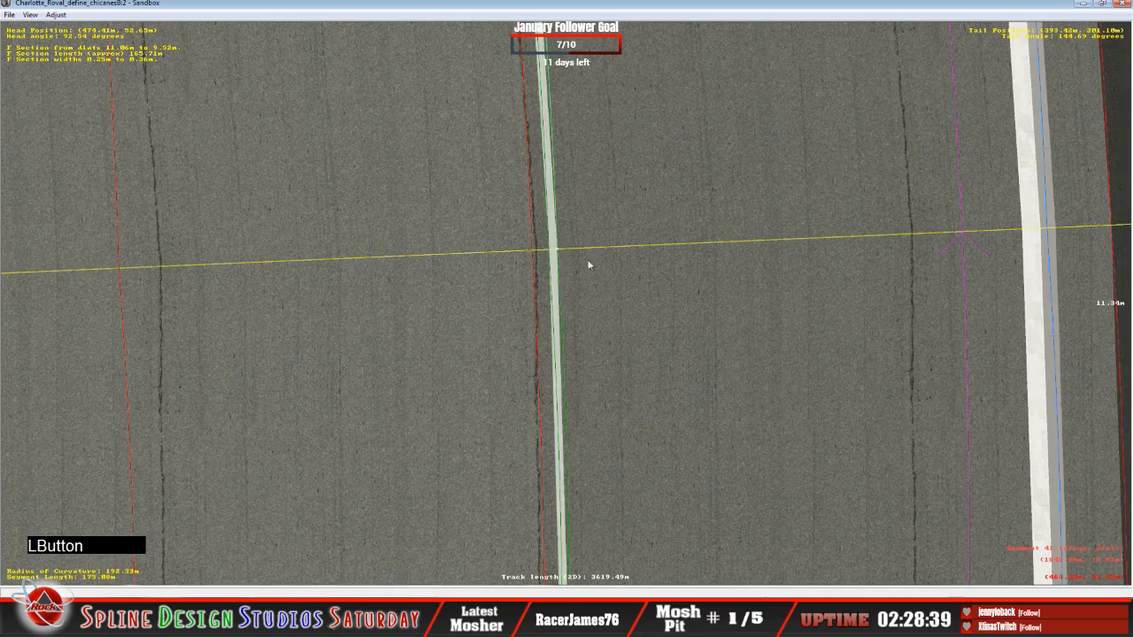
{"action": "key", "text": "c"}
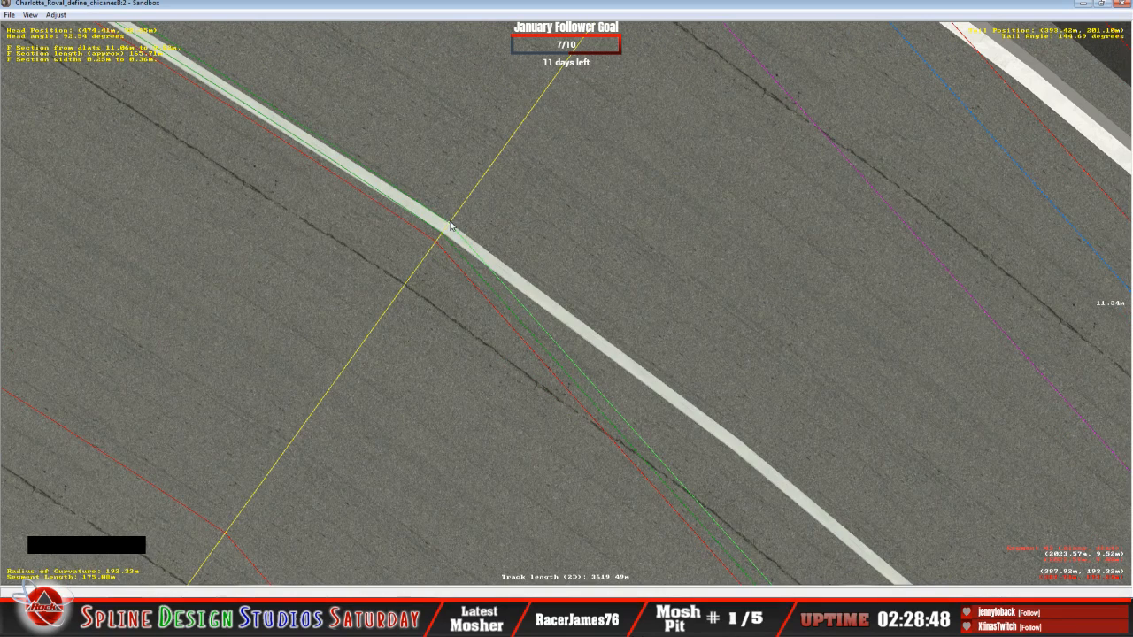
{"action": "left_click_drag", "start_coordinate": [450, 227], "coordinate": [443, 227]}
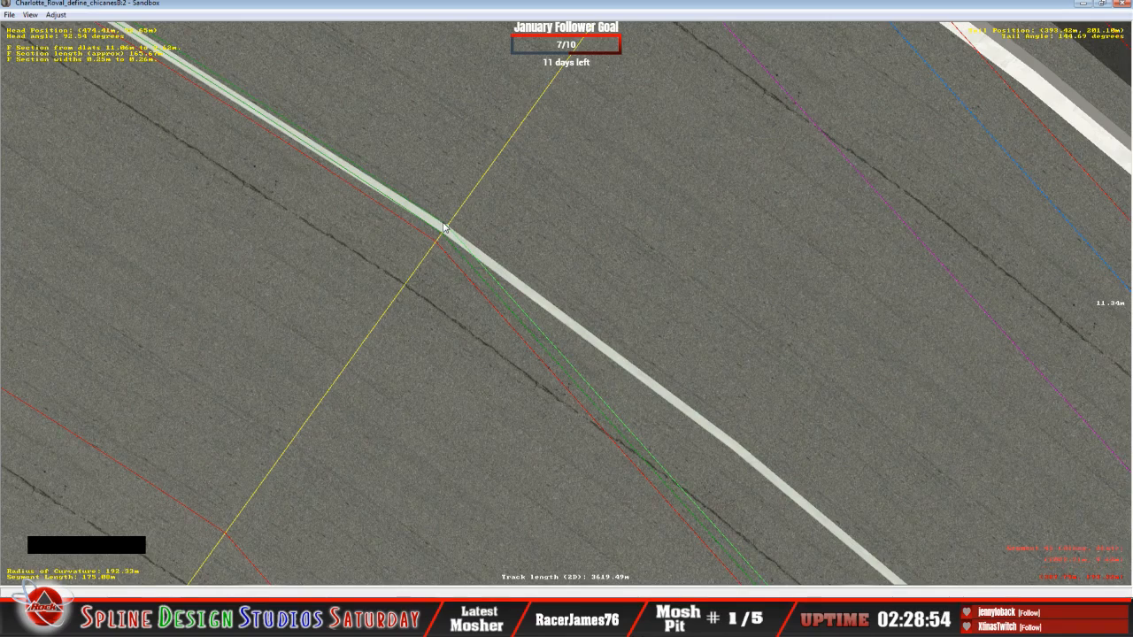
Narrow the tail end of the next curved white line section, about 117 m long, to a width of 0.25 m.
{"action": "left_click", "coordinate": [435, 220]}
{"action": "key", "text": "c"}
{"action": "key", "text": "c"}
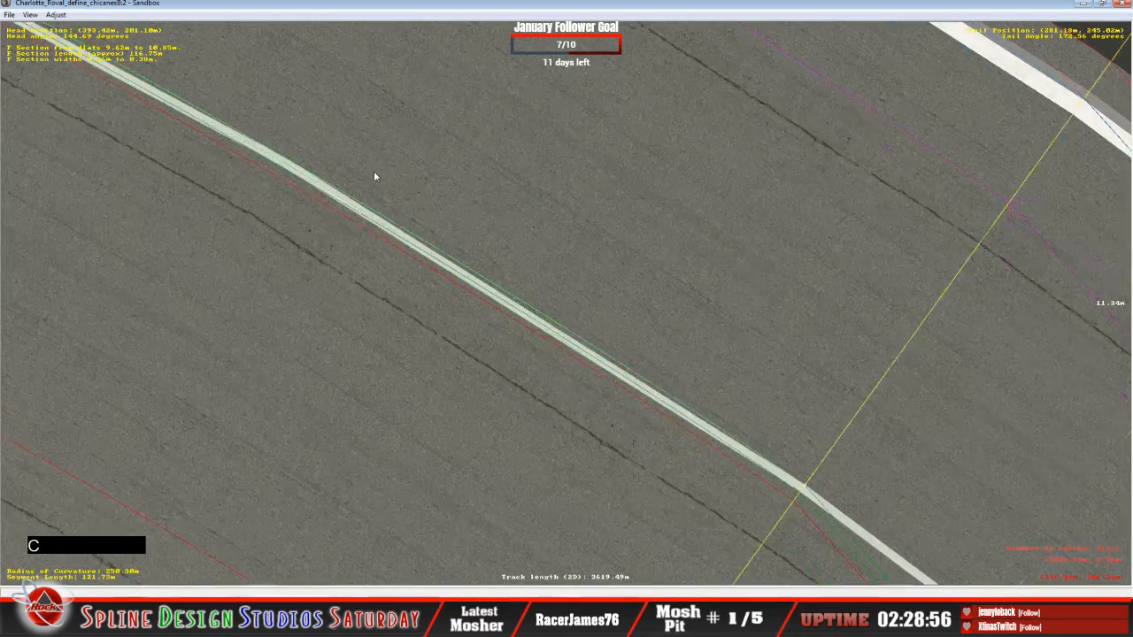
{"action": "key", "text": "c"}
{"action": "key", "text": "c"}
{"action": "key", "text": "c"}
{"action": "key", "text": "c"}
{"action": "key", "text": "c"}
{"action": "key", "text": "c"}
{"action": "key", "text": "c"}
{"action": "key", "text": "c"}
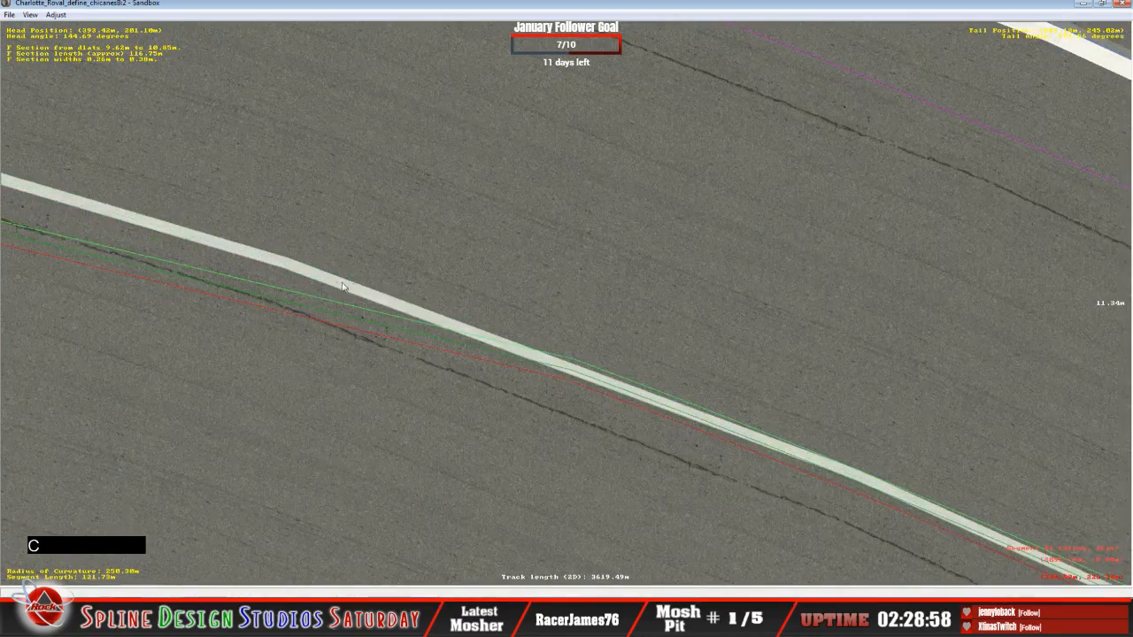
{"action": "key", "text": "c"}
{"action": "key", "text": "c"}
{"action": "key", "text": "c"}
{"action": "key", "text": "c"}
{"action": "key", "text": "c"}
{"action": "key", "text": "c"}
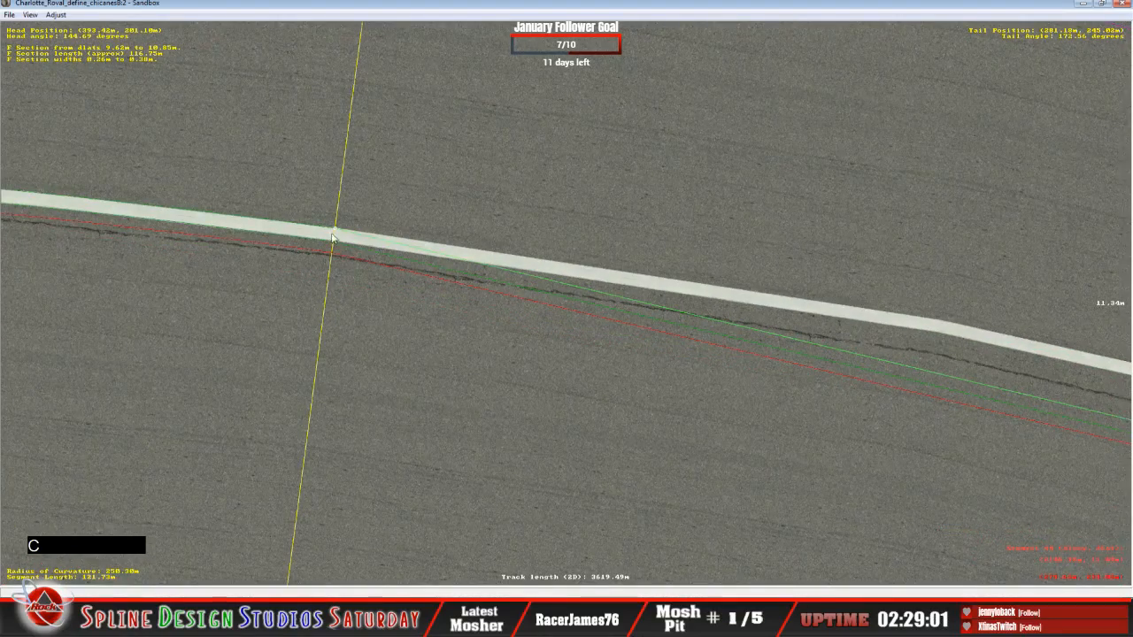
{"action": "left_click", "coordinate": [337, 233]}
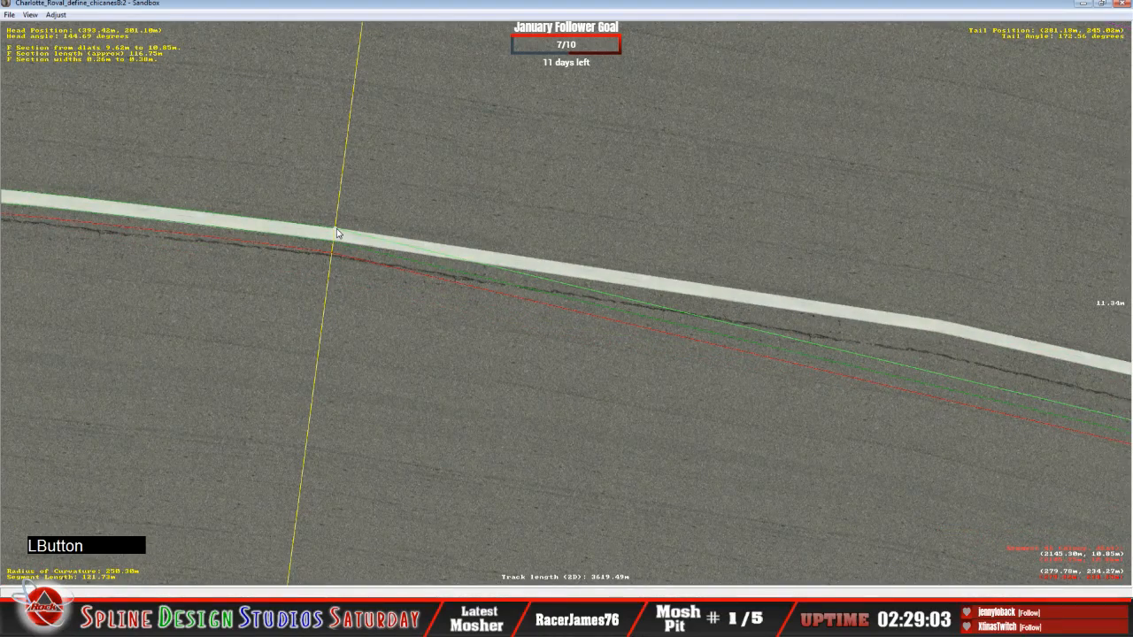
{"action": "left_click_drag", "start_coordinate": [335, 228], "coordinate": [336, 237]}
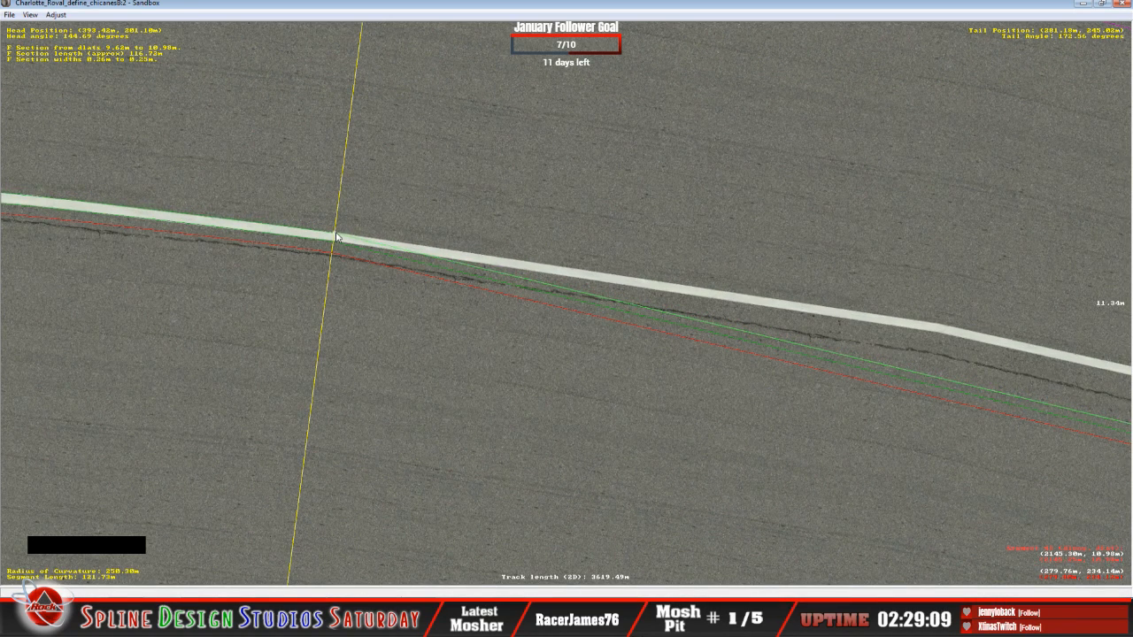
Narrow the tail end of the last curved white line section of the turn, about 33 m long, to a width of 0.25 m.
{"action": "left_click", "coordinate": [316, 236]}
{"action": "key", "text": "c"}
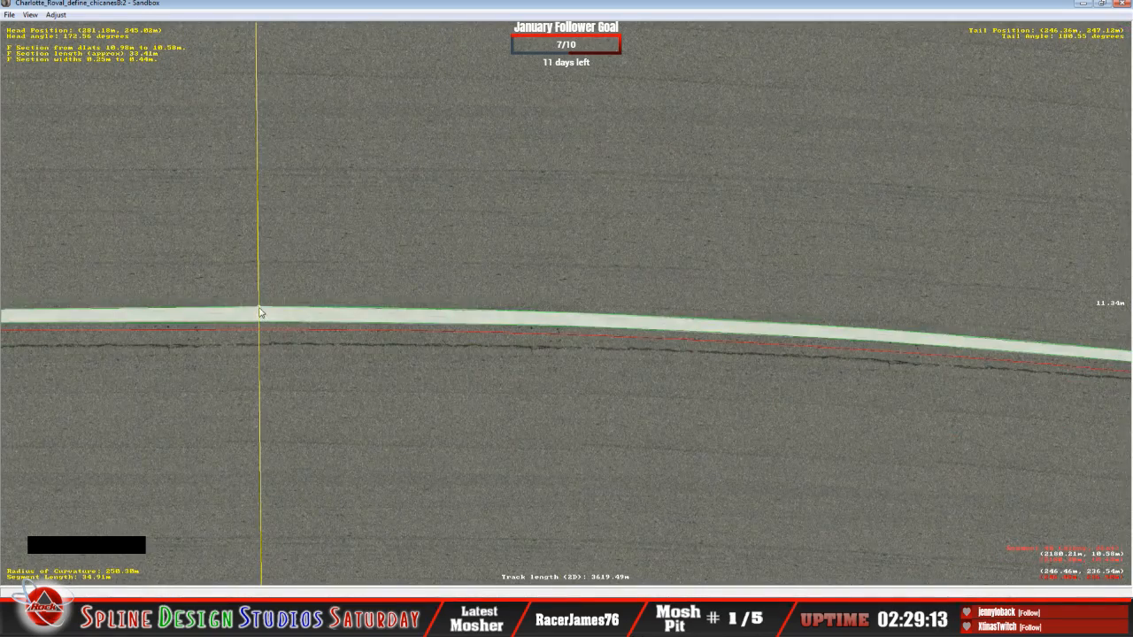
{"action": "left_click", "coordinate": [260, 313]}
{"action": "left_click_drag", "start_coordinate": [260, 310], "coordinate": [267, 312]}
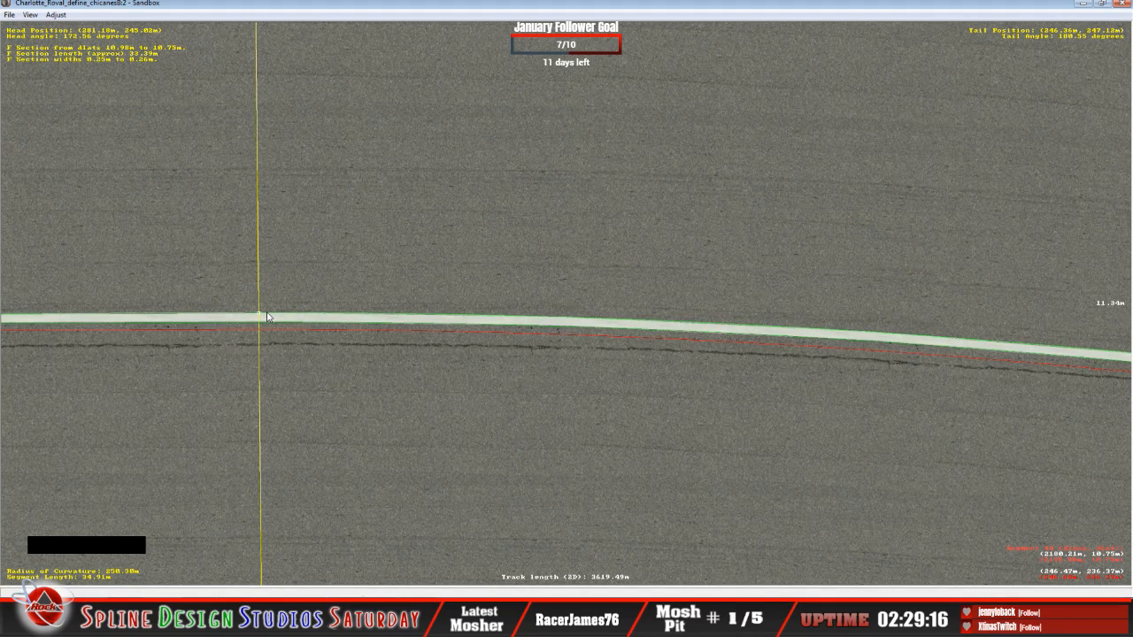
{"action": "left_click", "coordinate": [259, 317]}
{"action": "left_click_drag", "start_coordinate": [258, 312], "coordinate": [259, 314]}
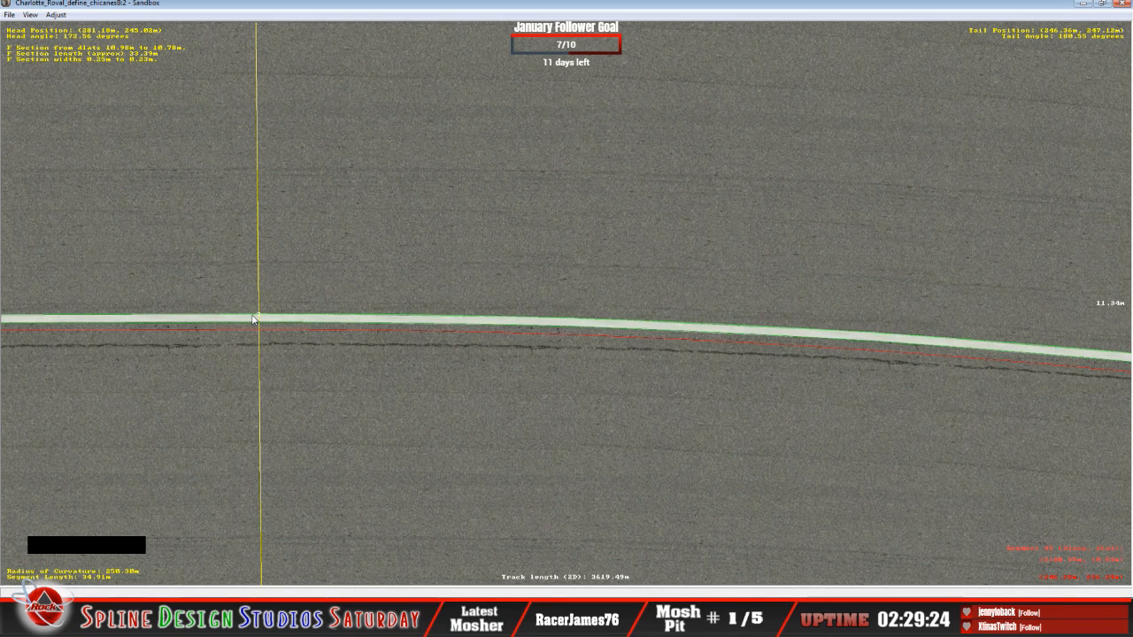
{"action": "left_click", "coordinate": [261, 318]}
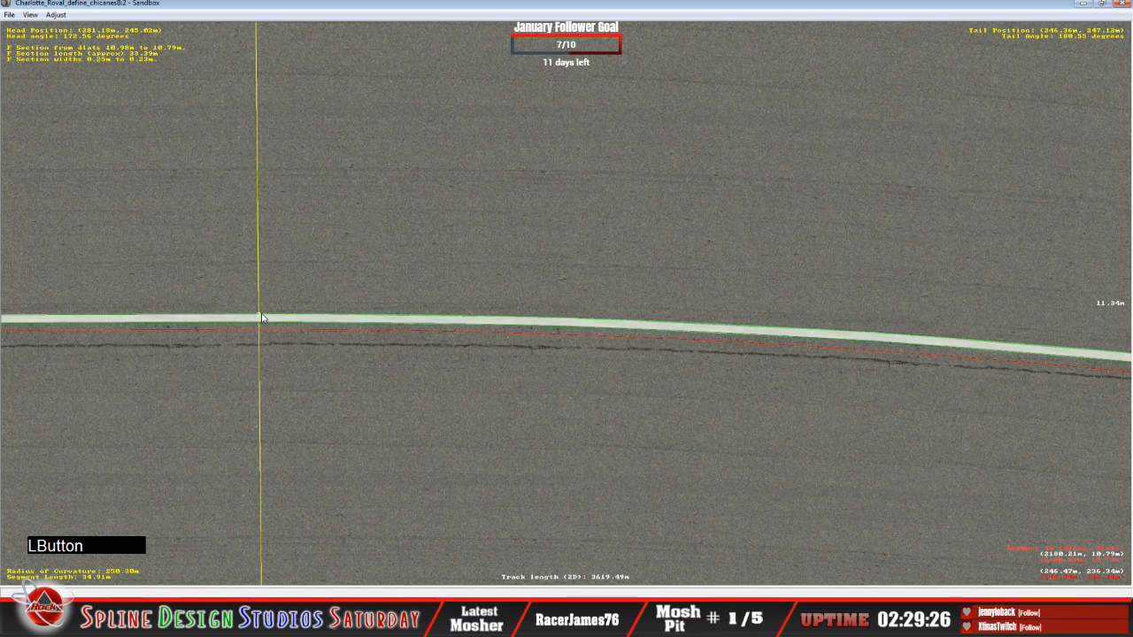
{"action": "left_click_drag", "start_coordinate": [261, 318], "coordinate": [263, 320]}
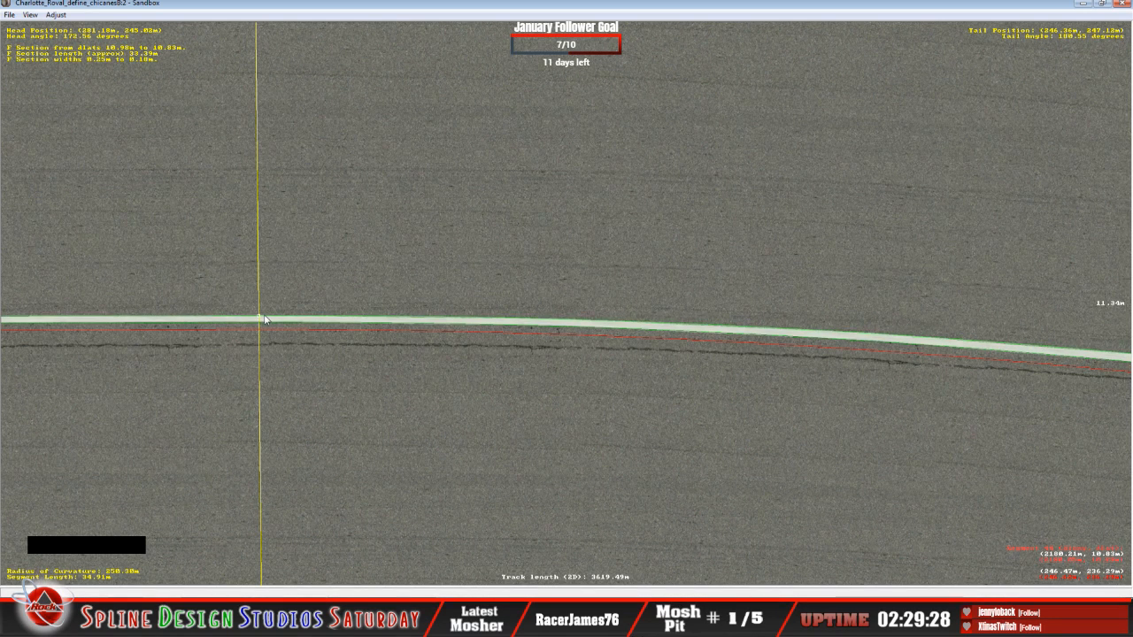
{"action": "left_click", "coordinate": [262, 320]}
Check the tail of the 29 m straight section and set the following 280 m straight section's tail width to 0.26 m.
{"action": "key", "text": "c"}
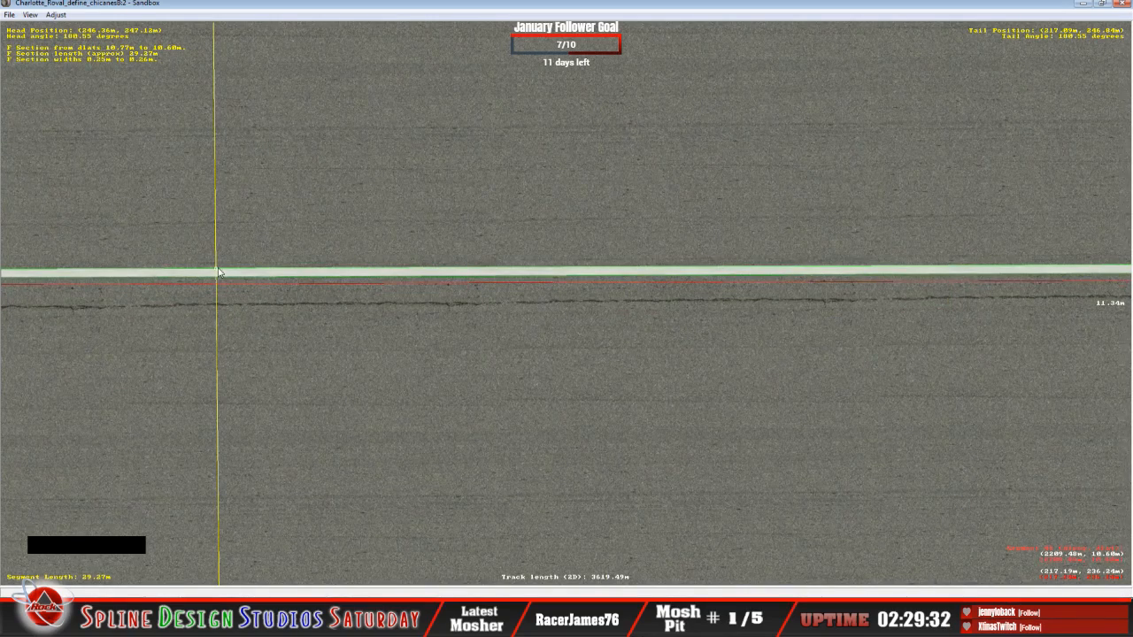
{"action": "left_click_drag", "start_coordinate": [216, 272], "coordinate": [186, 278]}
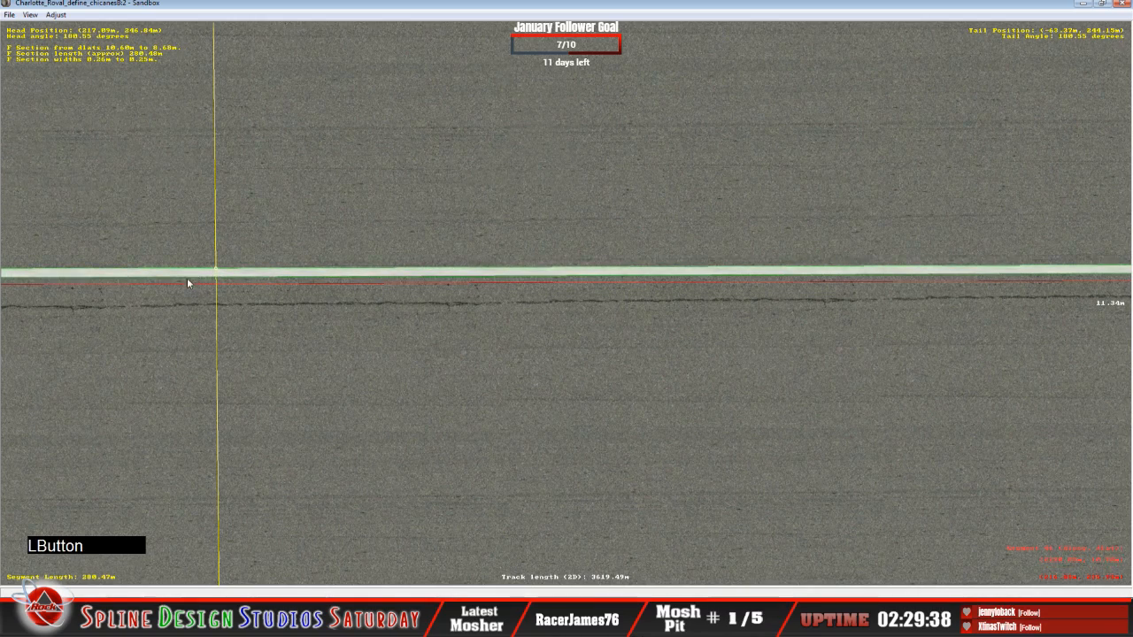
{"action": "key", "text": "c"}
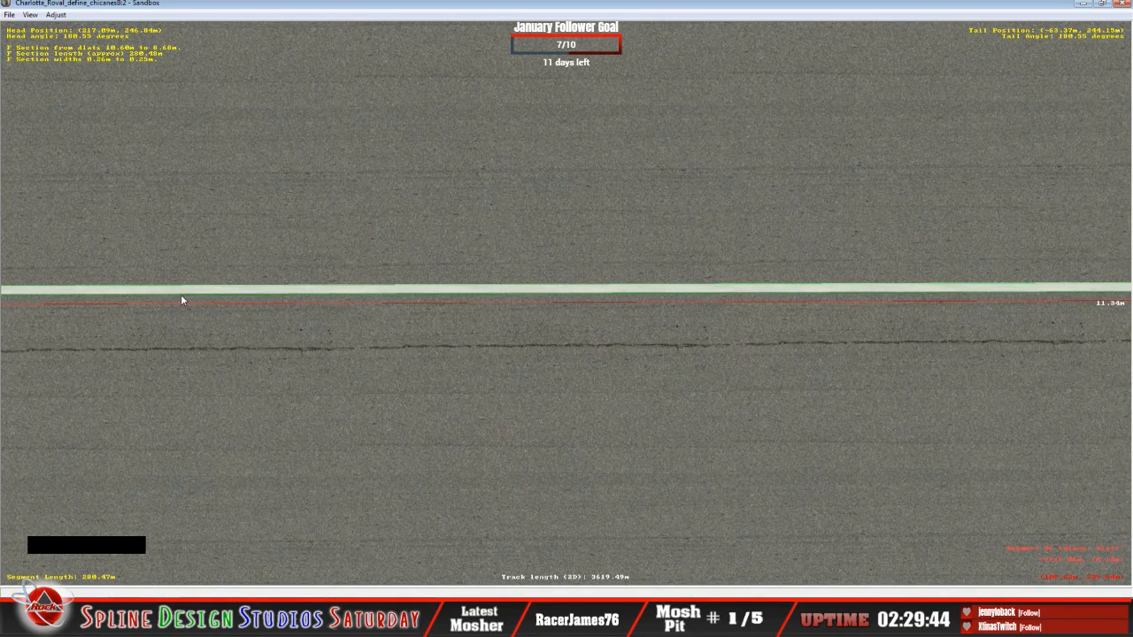
{"action": "key", "text": "c"}
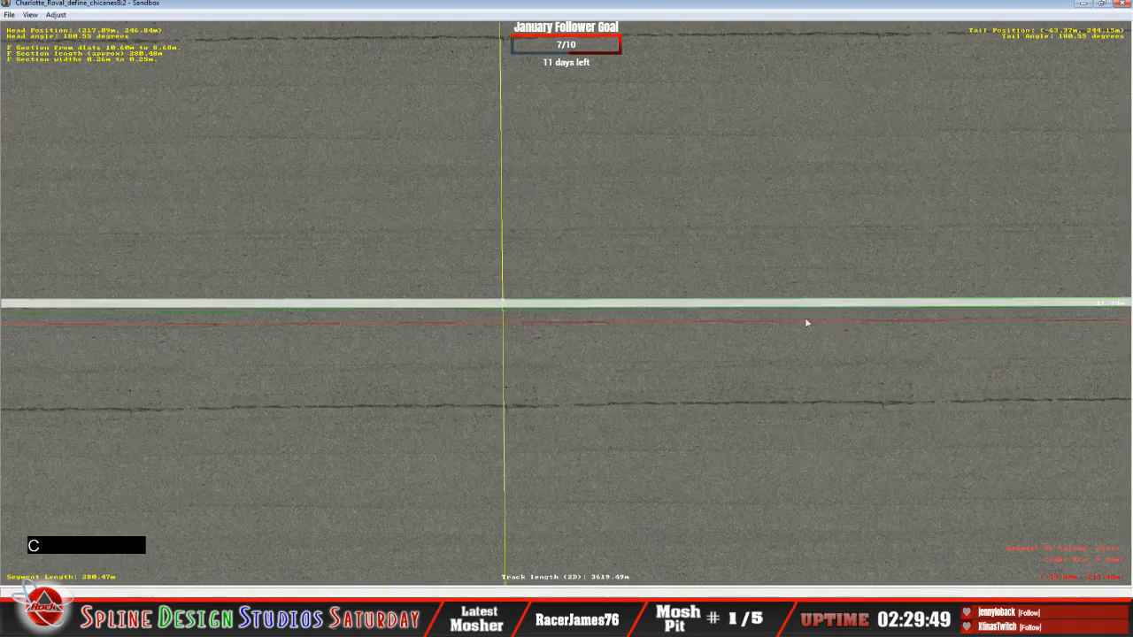
{"action": "left_click", "coordinate": [448, 306]}
{"action": "left_click_drag", "start_coordinate": [447, 301], "coordinate": [454, 307]}
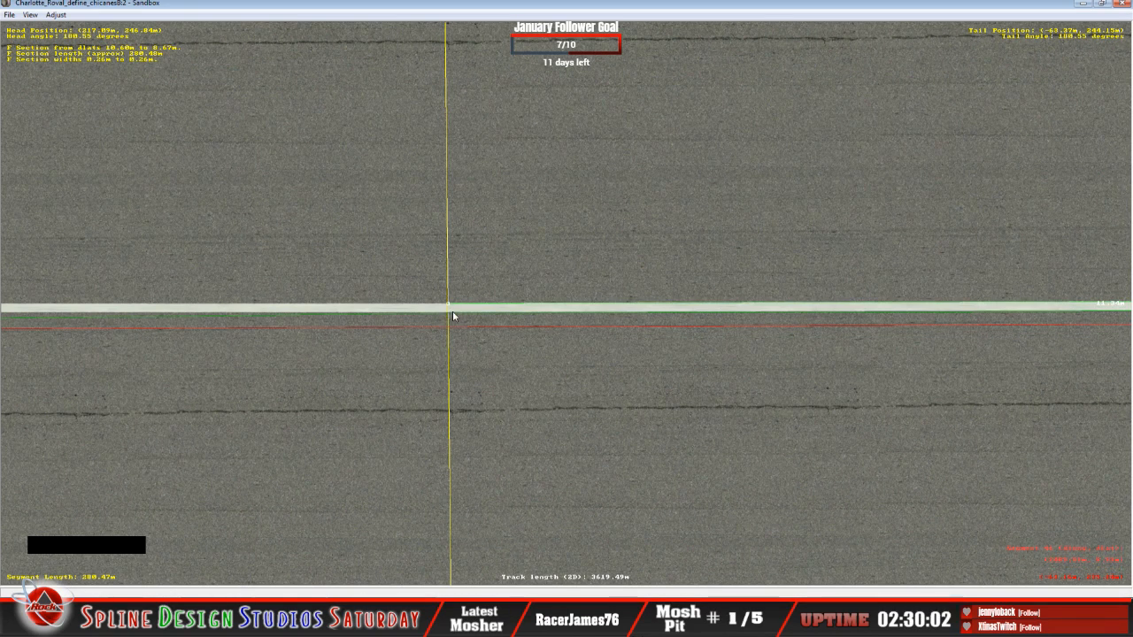
Examine the roughly 31 m section following the 280 m straight and survey the line layout around the whole track.
{"action": "key", "text": "x"}
{"action": "left_click", "coordinate": [420, 304]}
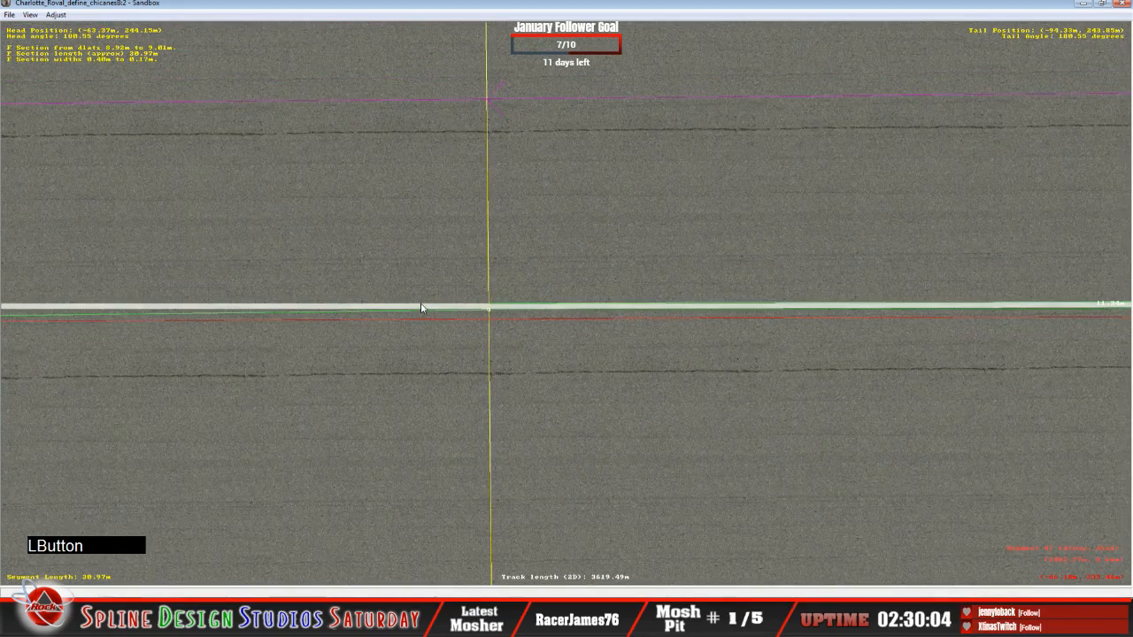
{"action": "left_click", "coordinate": [421, 307]}
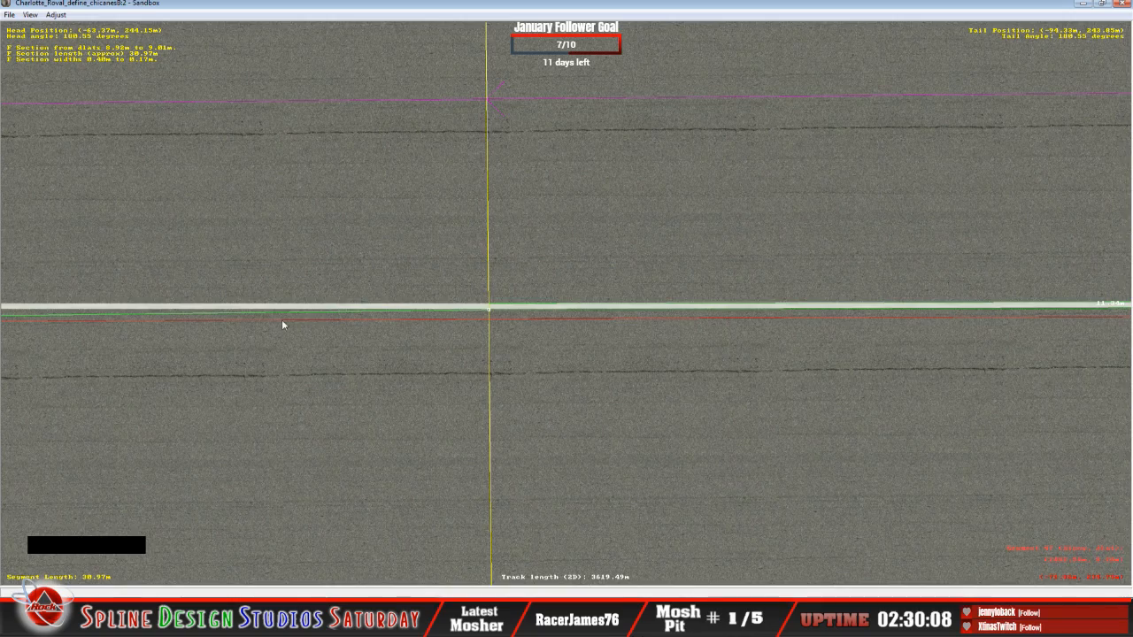
{"action": "key", "text": "c"}
{"action": "key", "text": "x"}
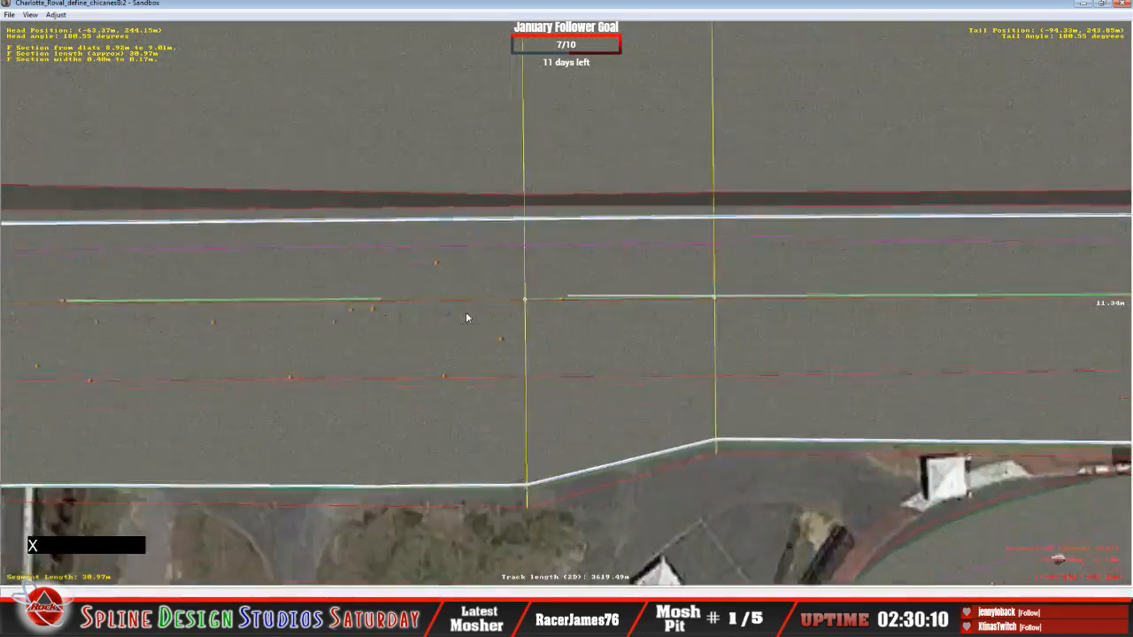
{"action": "key", "text": "c"}
{"action": "key", "text": "x"}
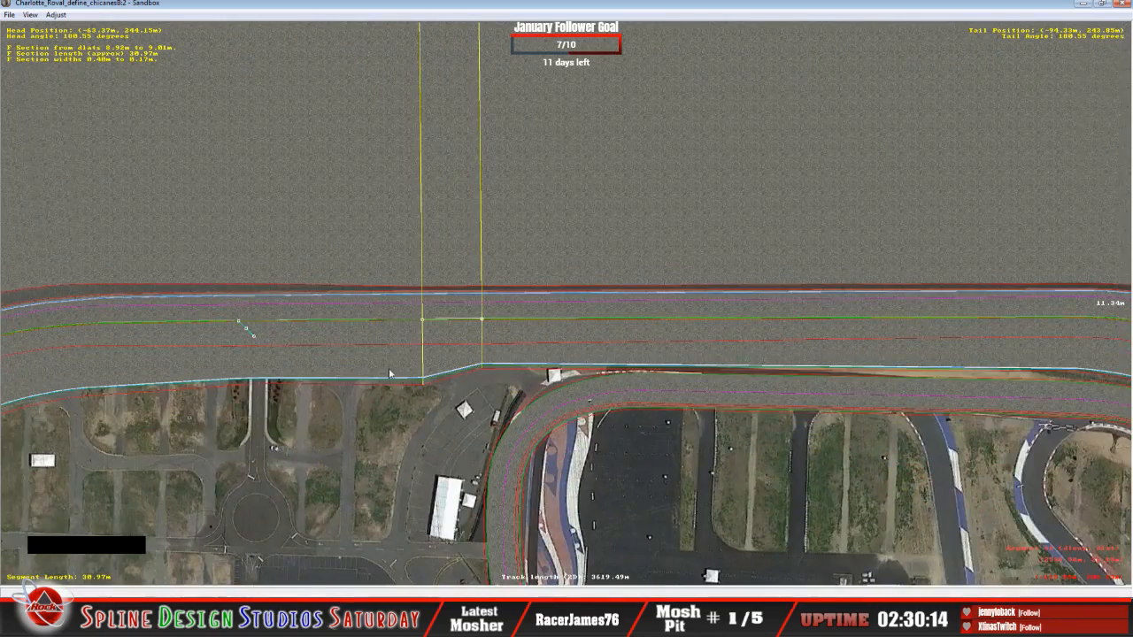
{"action": "key", "text": "x"}
{"action": "key", "text": "c"}
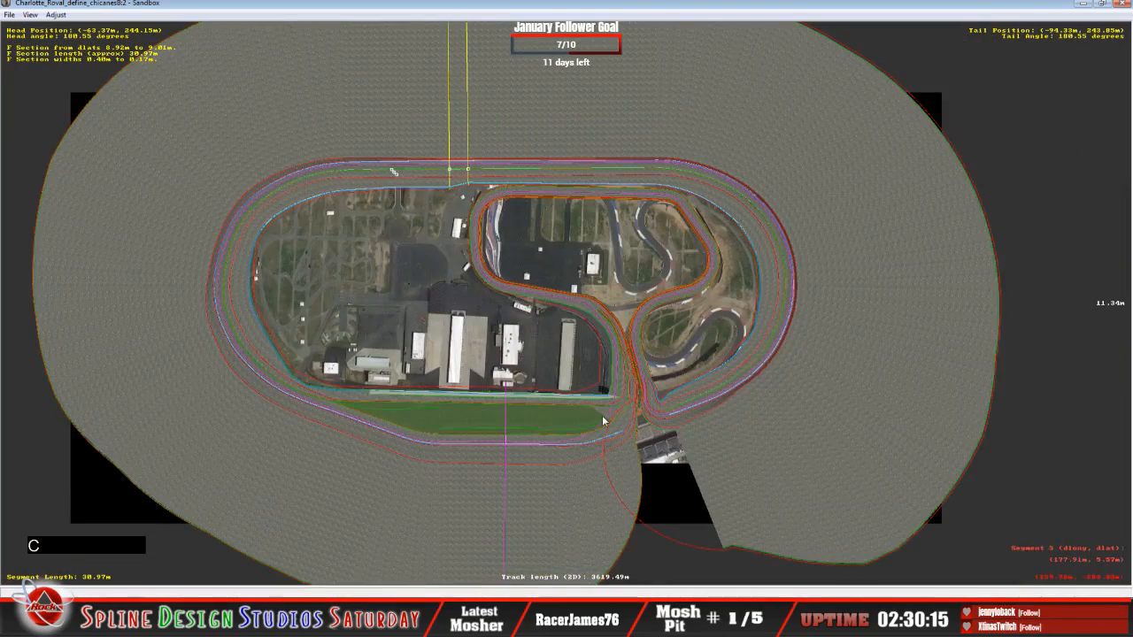
{"action": "key", "text": "c"}
{"action": "key", "text": "c"}
{"action": "key", "text": "x"}
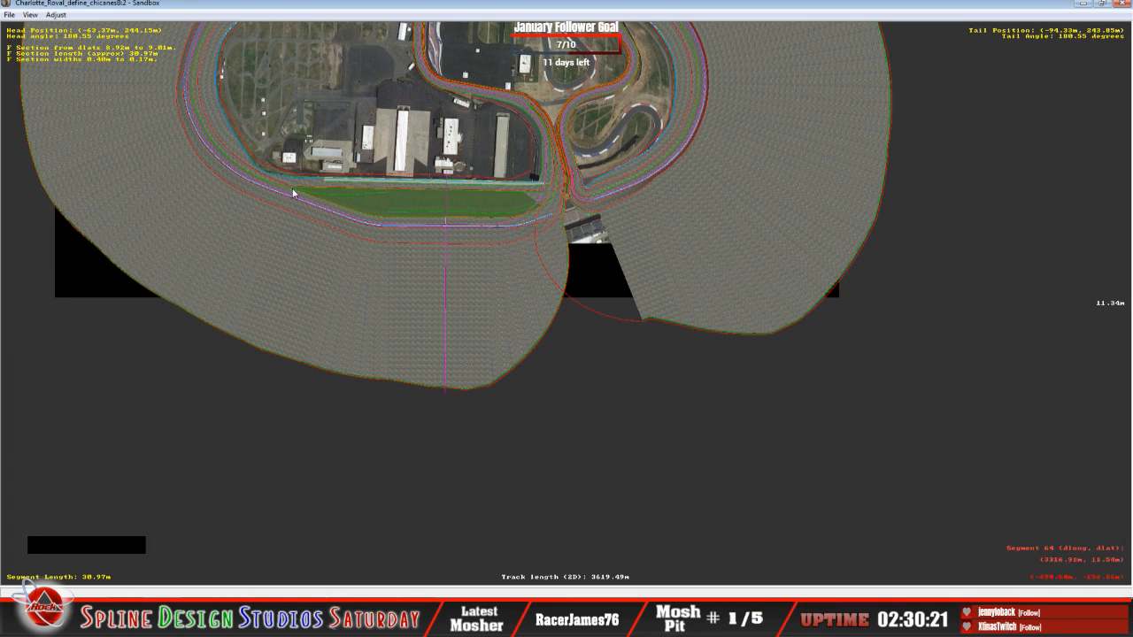
{"action": "key", "text": "x"}
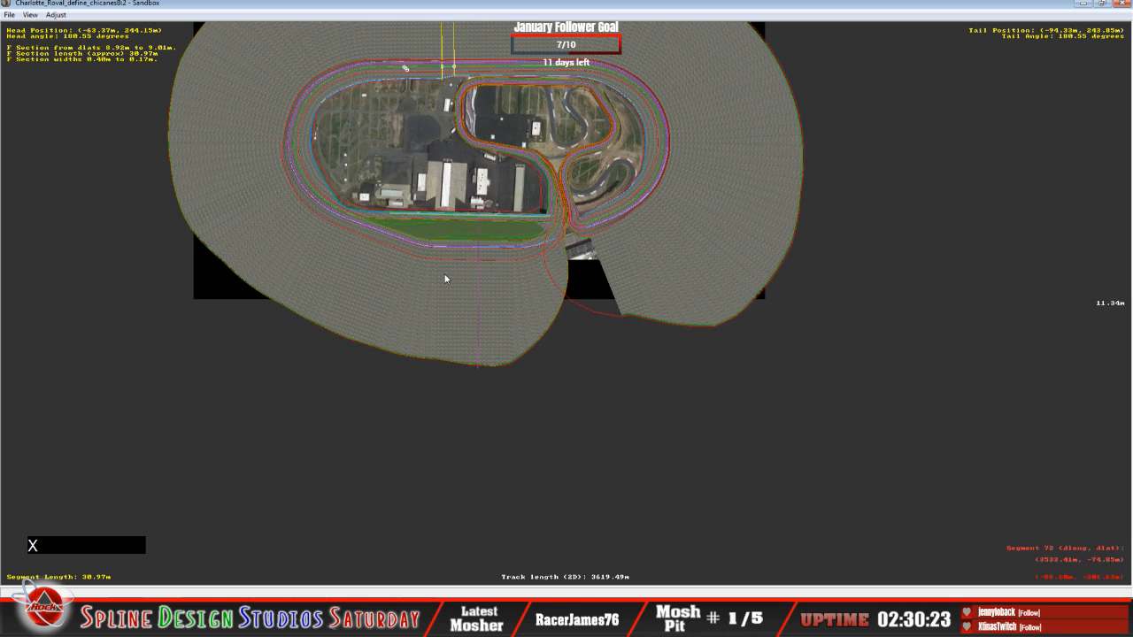
{"action": "key", "text": "c"}
Inspect the narrowed white line along the straight and into the turn in the 3D camera view.
{"action": "left_click", "coordinate": [389, 596]}
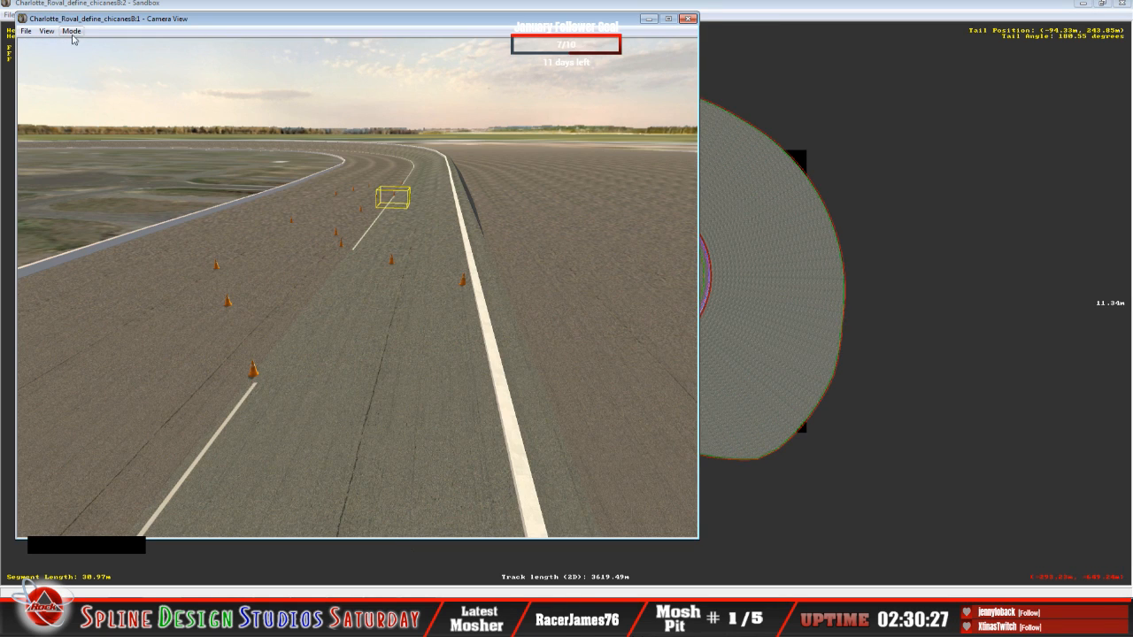
{"action": "left_click", "coordinate": [72, 31]}
{"action": "left_click", "coordinate": [99, 56]}
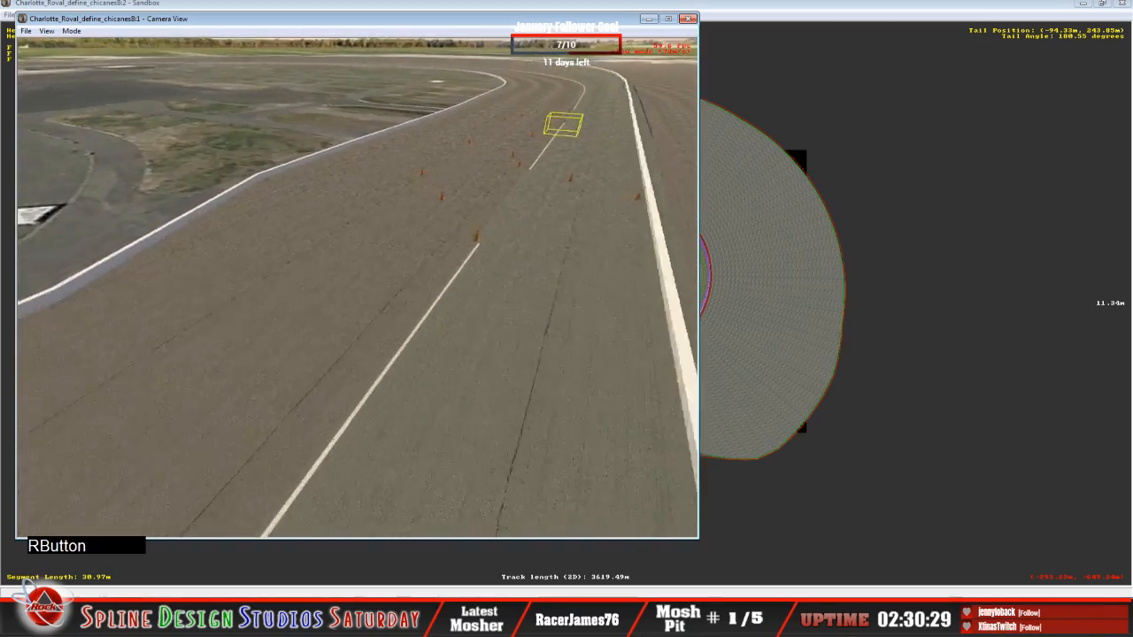
{"action": "left_click_drag", "start_coordinate": [563, 124], "coordinate": [309, 266]}
{"action": "right_click_drag", "start_coordinate": [309, 266], "coordinate": [322, 374]}
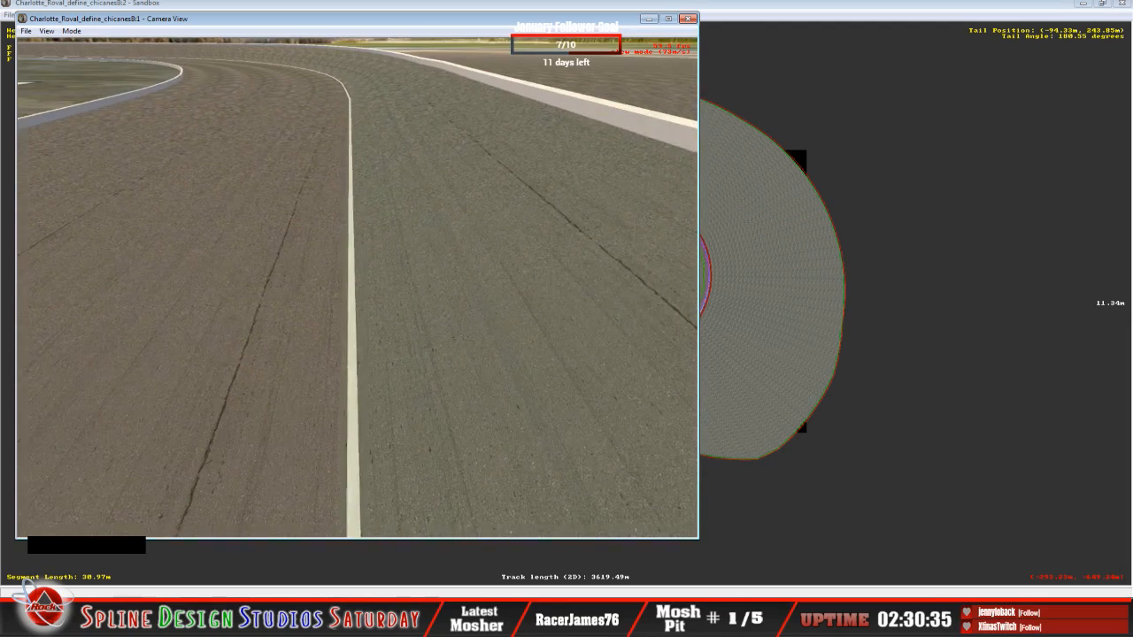
{"action": "key", "text": "space"}
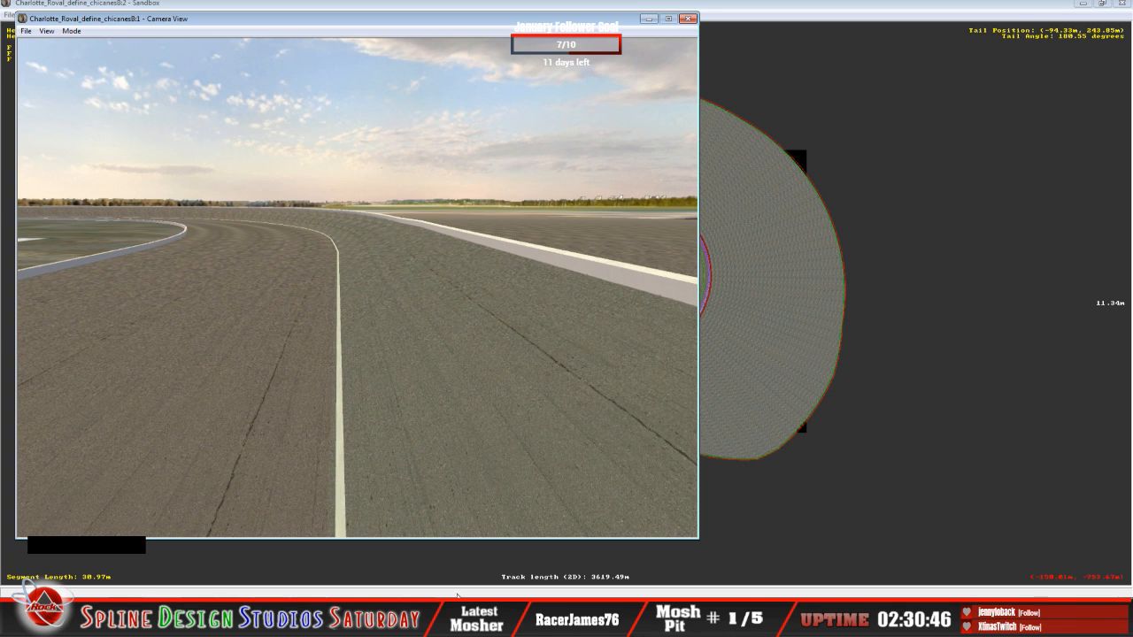
Switch to the race photo in Windows Photo Viewer and examine the painted line along the apron.
{"action": "left_click", "coordinate": [475, 619]}
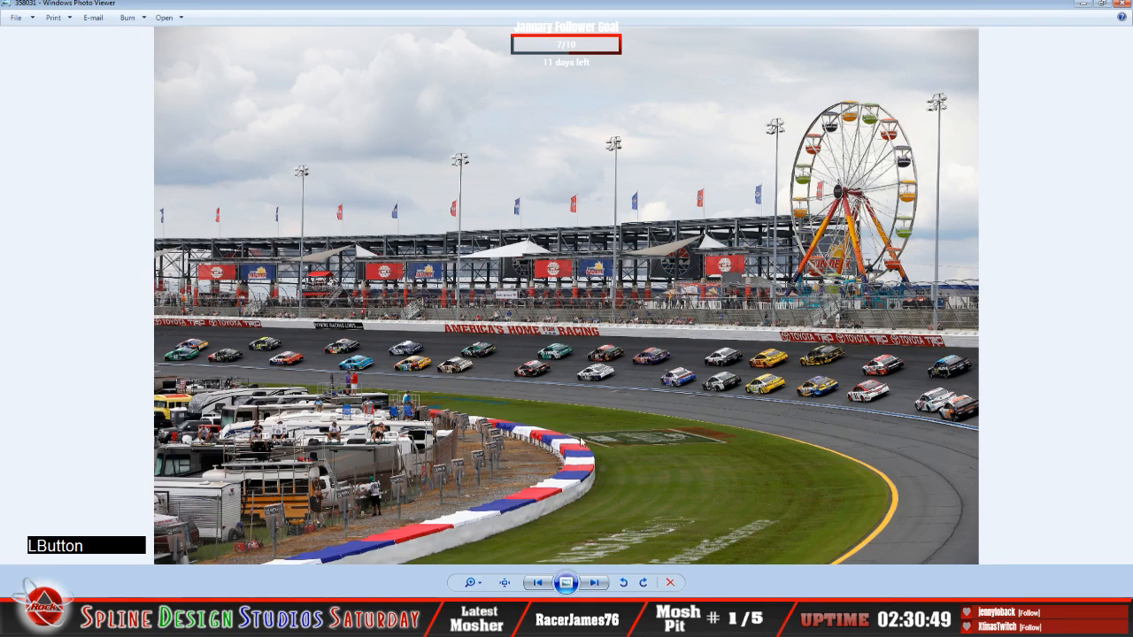
{"action": "scroll", "coordinate": [615, 387], "scroll_direction": "up", "scroll_amount": 3}
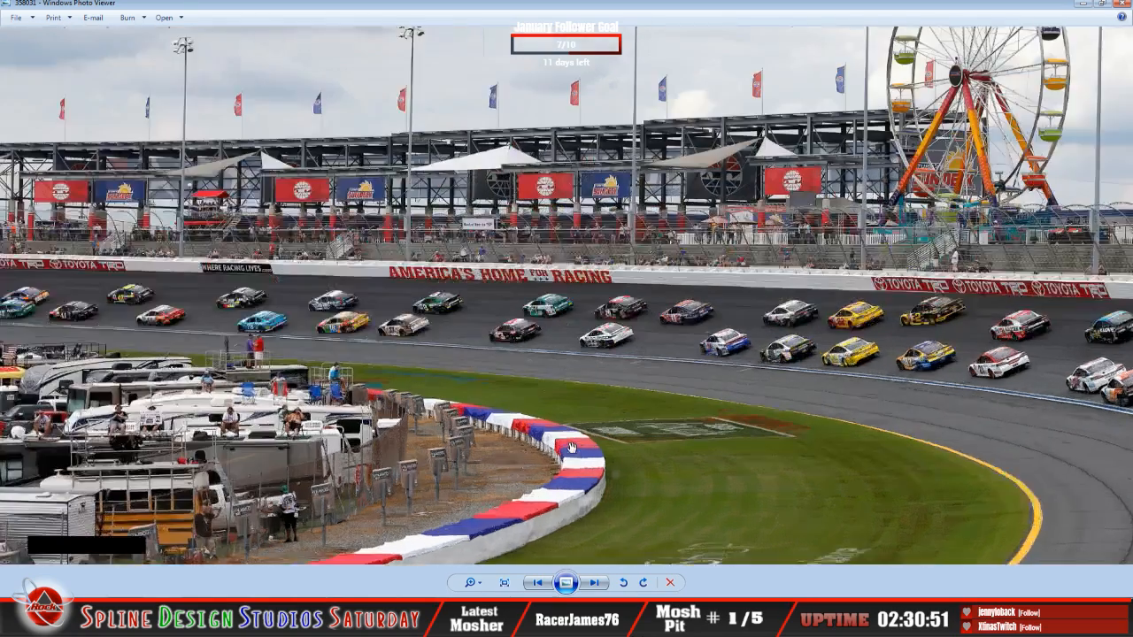
{"action": "left_click_drag", "start_coordinate": [748, 380], "coordinate": [305, 504]}
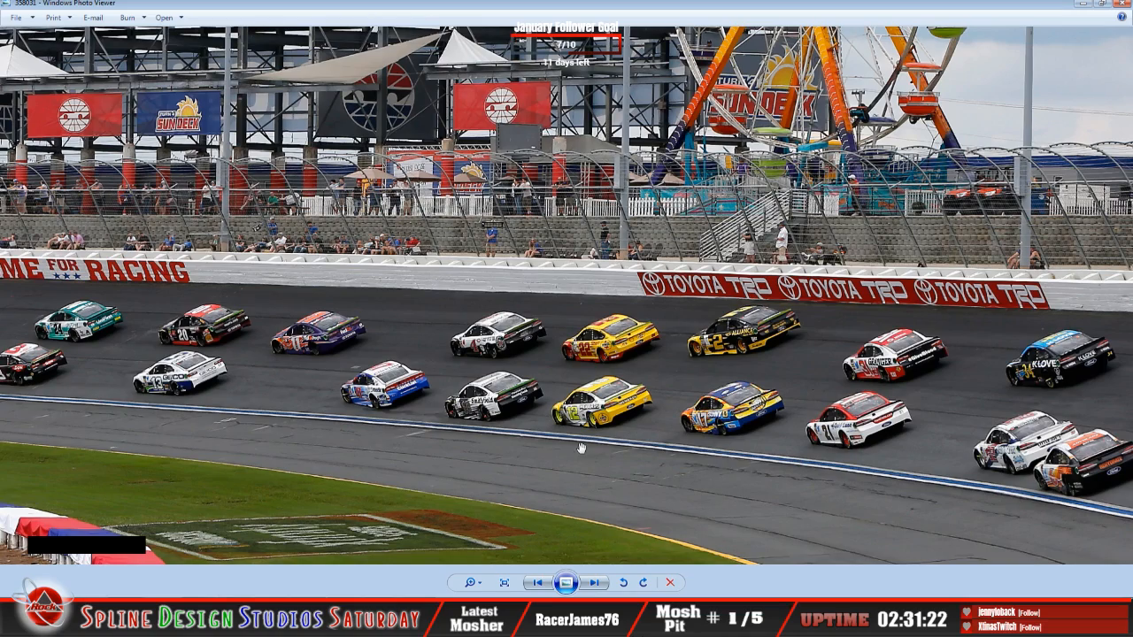
{"action": "scroll", "coordinate": [581, 448], "scroll_direction": "down", "scroll_amount": 5}
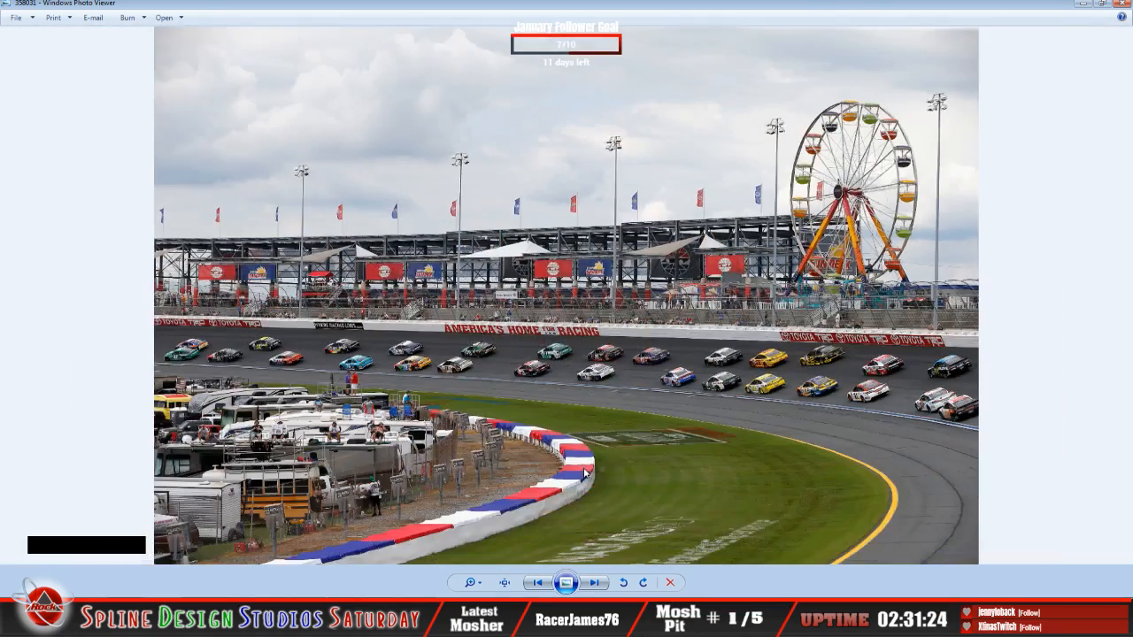
{"action": "left_click", "coordinate": [783, 508]}
Return to Sandbox and save the track as a new file named Charlotte_Roval_adj_apron_line in the Charlotte_Roval folder.
{"action": "left_click", "coordinate": [406, 618]}
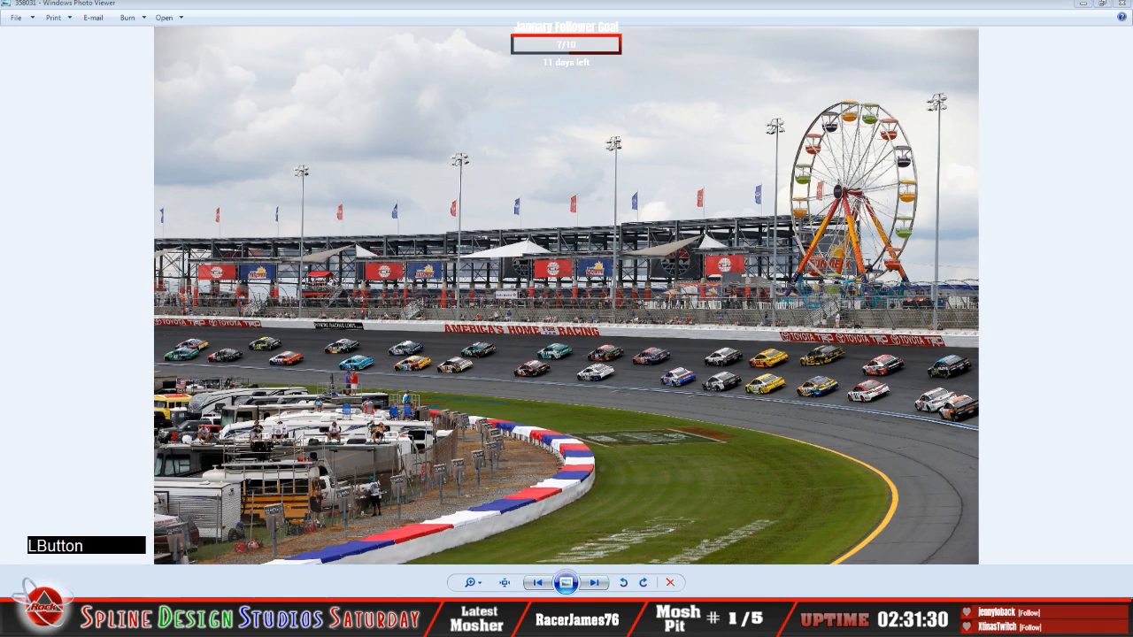
{"action": "left_click", "coordinate": [416, 573]}
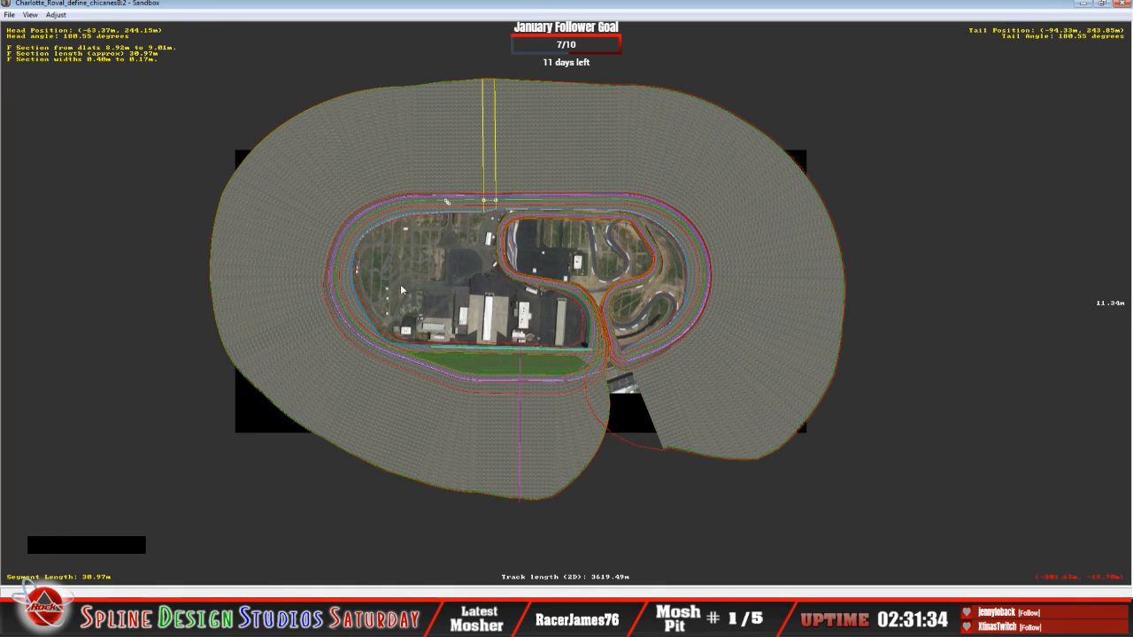
{"action": "left_click", "coordinate": [366, 12]}
{"action": "key", "text": "z"}
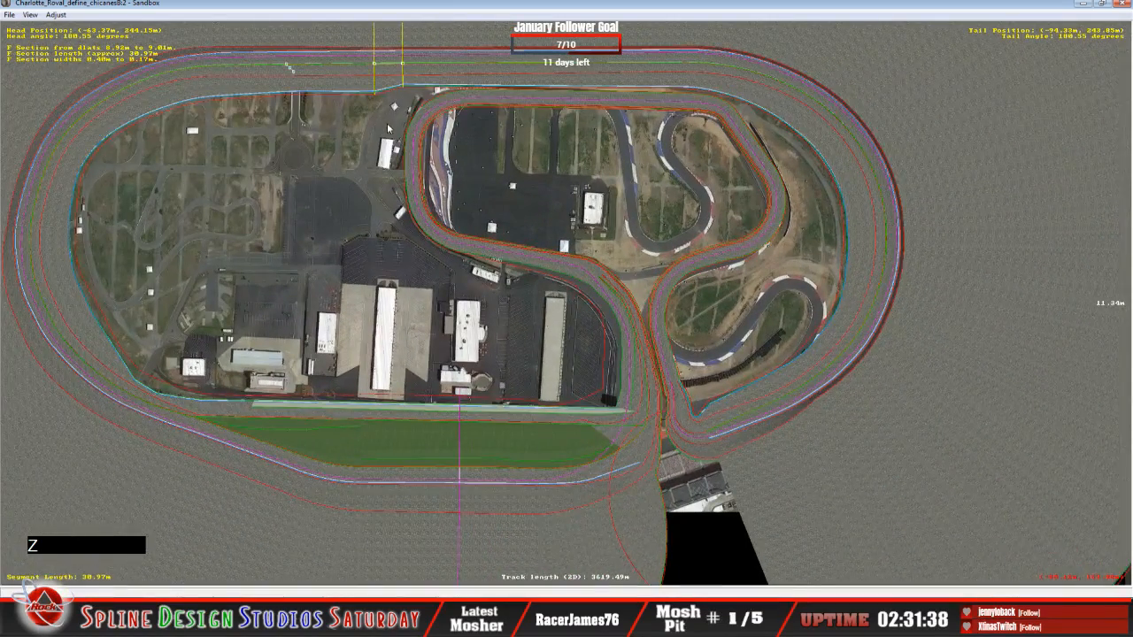
{"action": "key", "text": "x"}
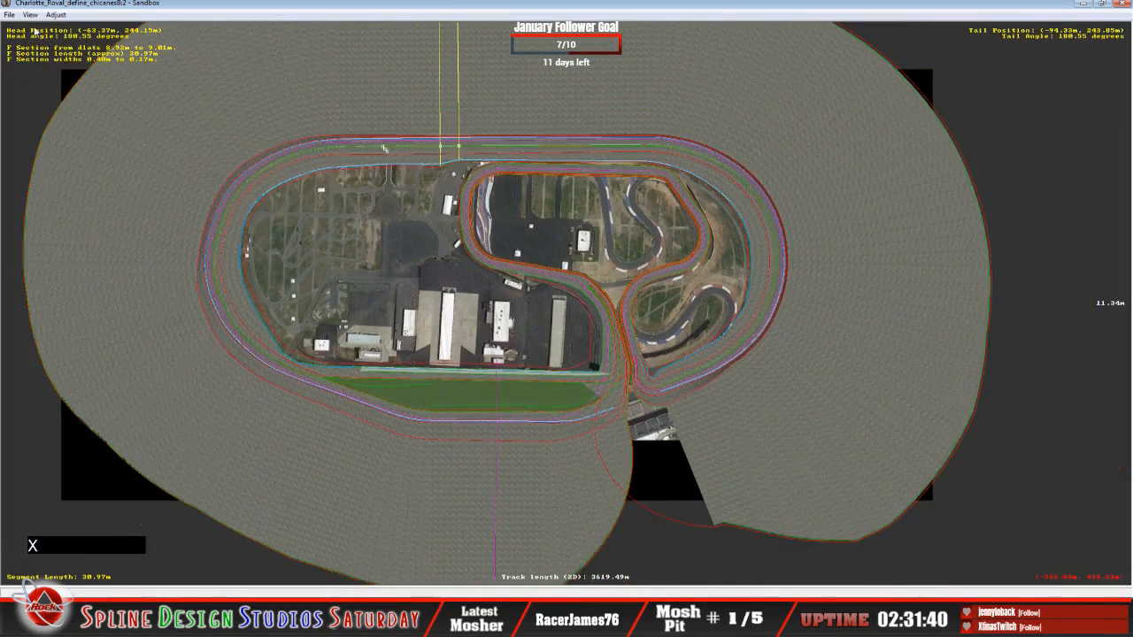
{"action": "left_click", "coordinate": [10, 15]}
{"action": "left_click", "coordinate": [71, 148]}
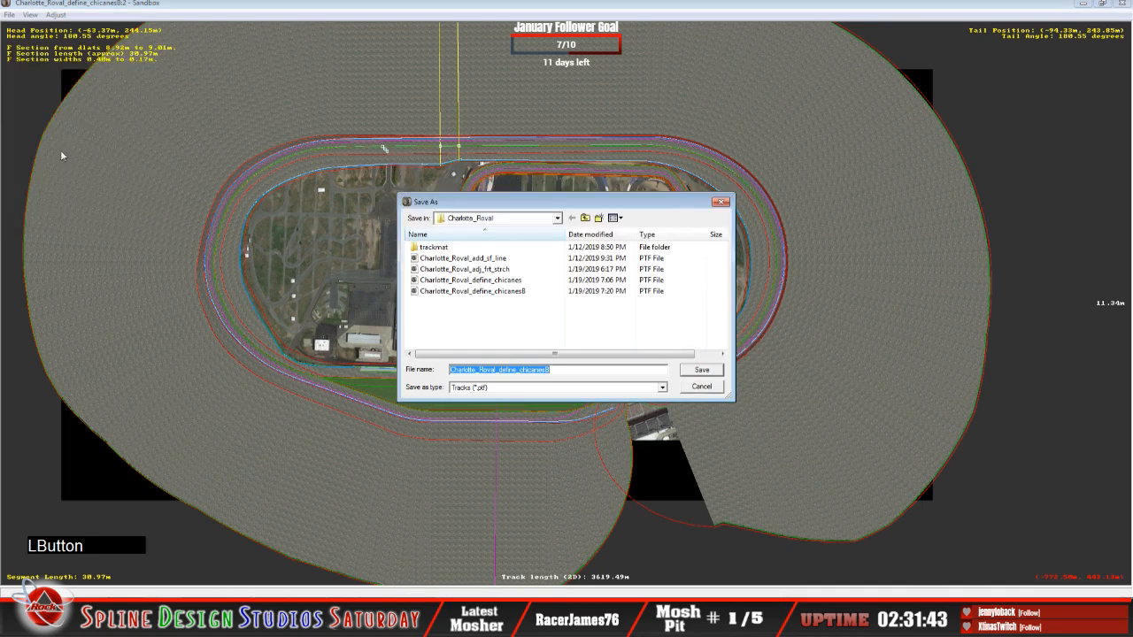
{"action": "left_click", "coordinate": [559, 369]}
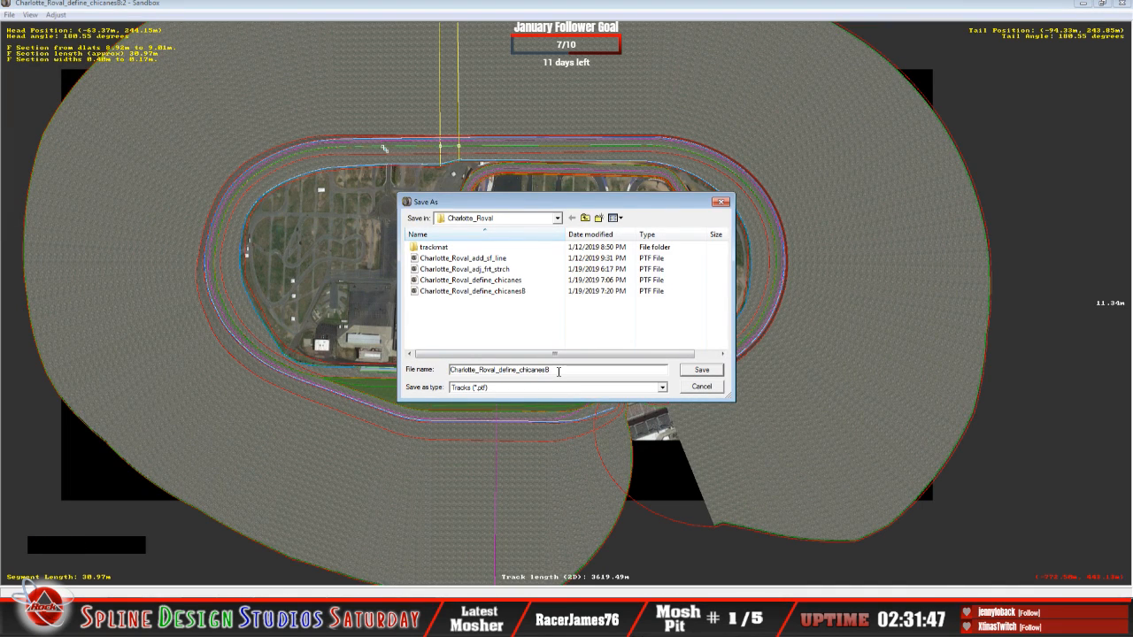
{"action": "key", "text": "BackSpace"}
{"action": "key", "text": "BackSpace"}
{"action": "key", "text": "BackSpace"}
{"action": "key", "text": "BackSpace"}
{"action": "key", "text": "BackSpace"}
{"action": "key", "text": "BackSpace"}
{"action": "key", "text": "BackSpace"}
{"action": "key", "text": "BackSpace"}
{"action": "key", "text": "BackSpace"}
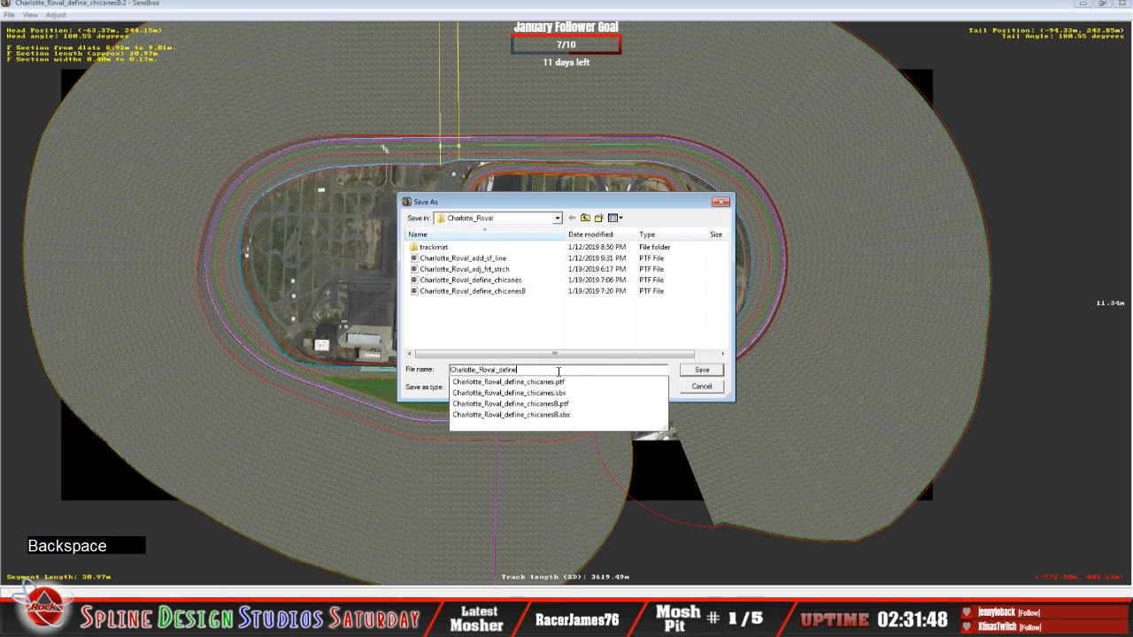
{"action": "key", "text": "BackSpace"}
{"action": "key", "text": "BackSpace"}
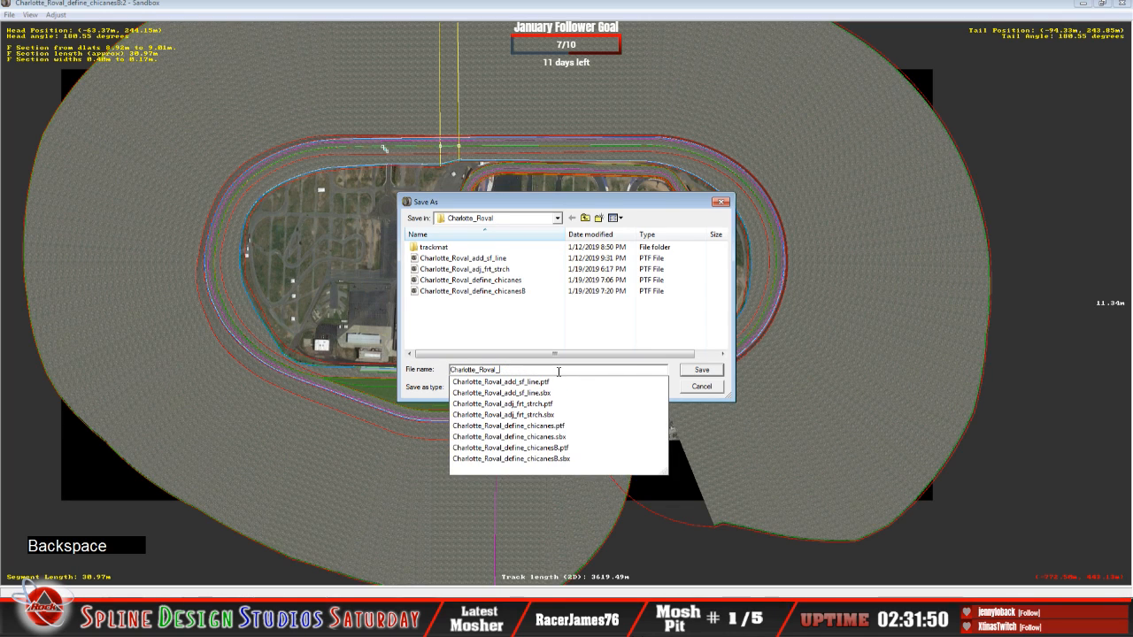
{"action": "type", "text": "ad"}
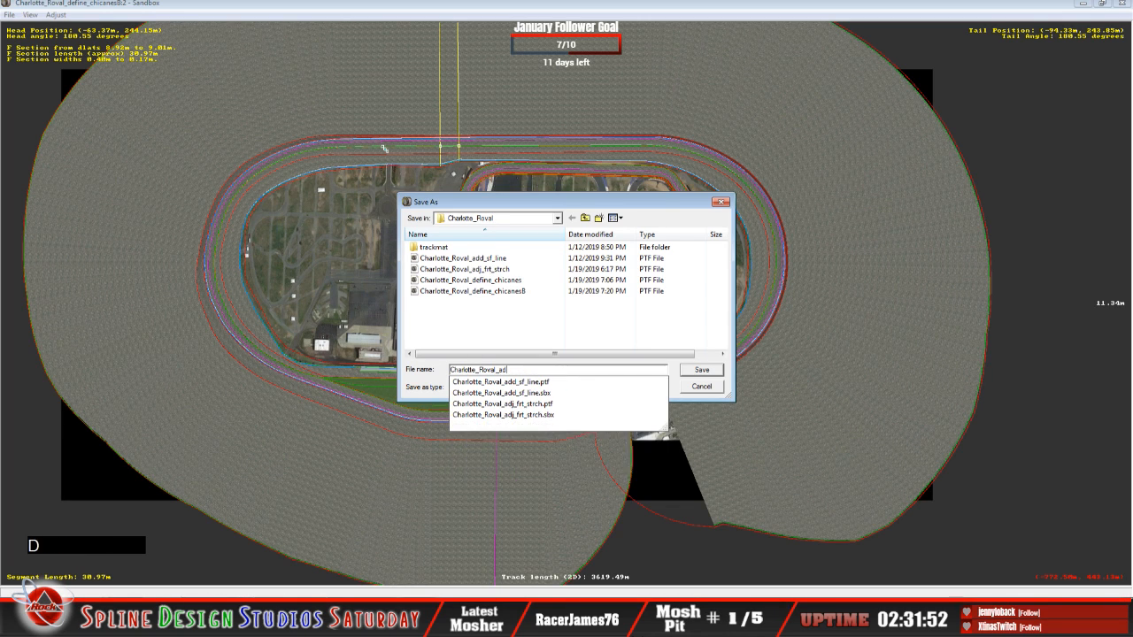
{"action": "type", "text": "j_apron"}
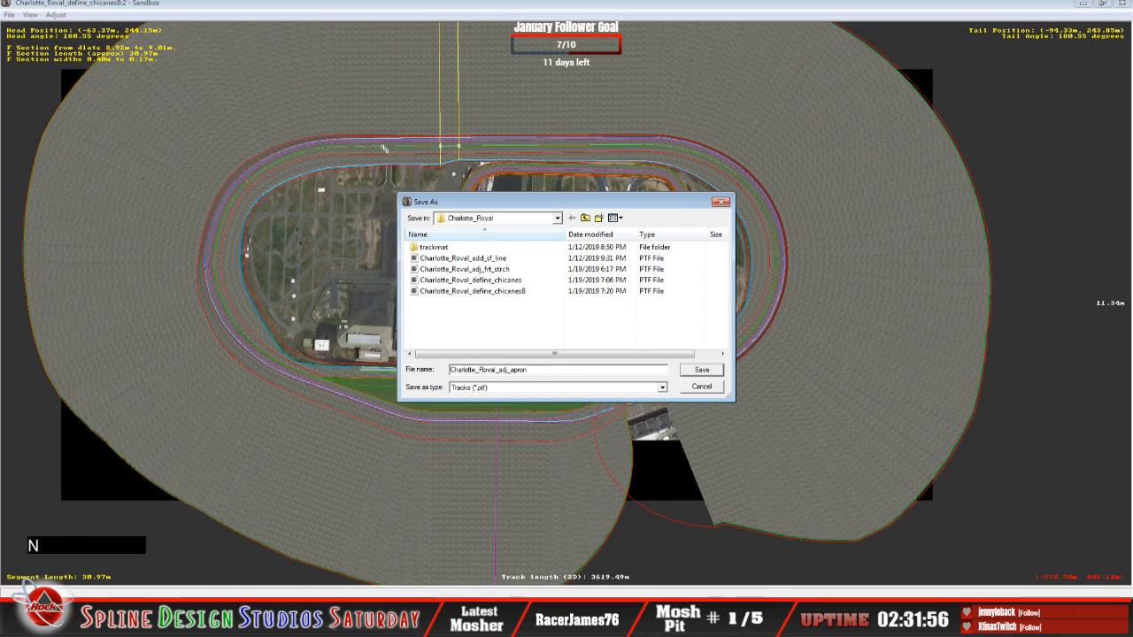
{"action": "type", "text": "_line"}
{"action": "left_click", "coordinate": [701, 369]}
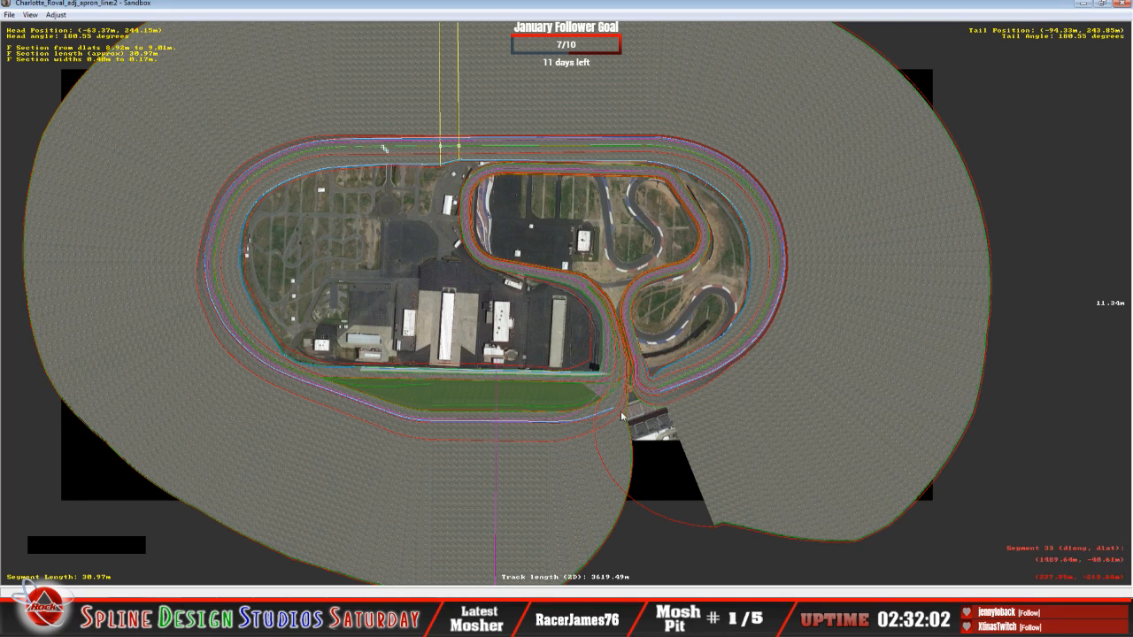
Switch to the Charlotte_Roval folder in Windows Explorer and select the Charlotte_Roval_adj_apron_line track file.
{"action": "left_click", "coordinate": [62, 611]}
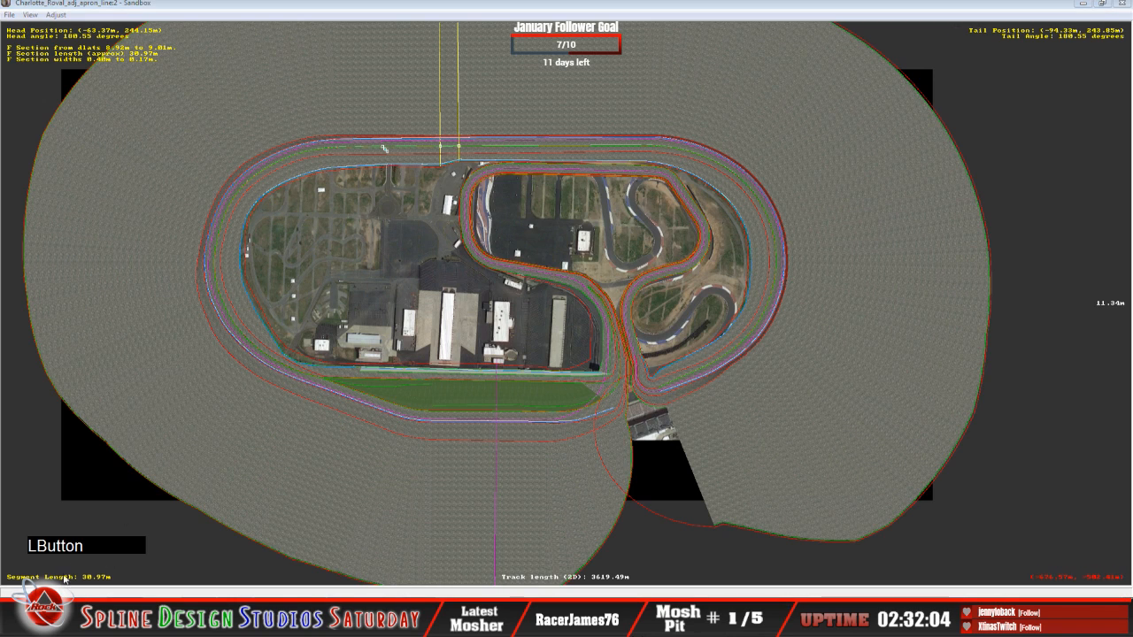
{"action": "left_click", "coordinate": [72, 548]}
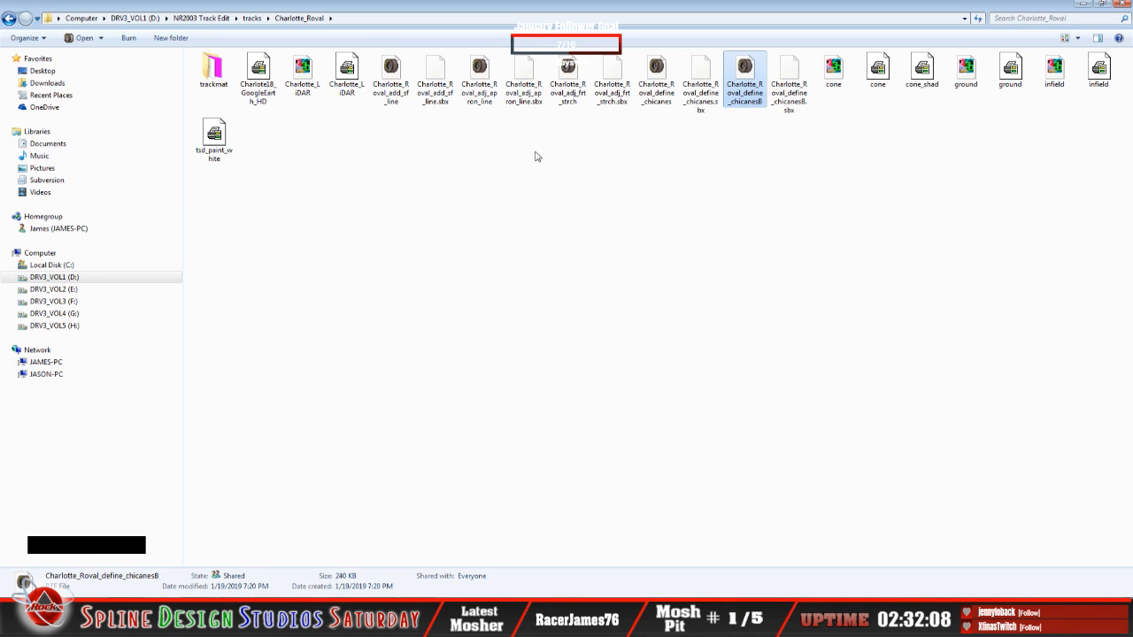
{"action": "left_click", "coordinate": [474, 92]}
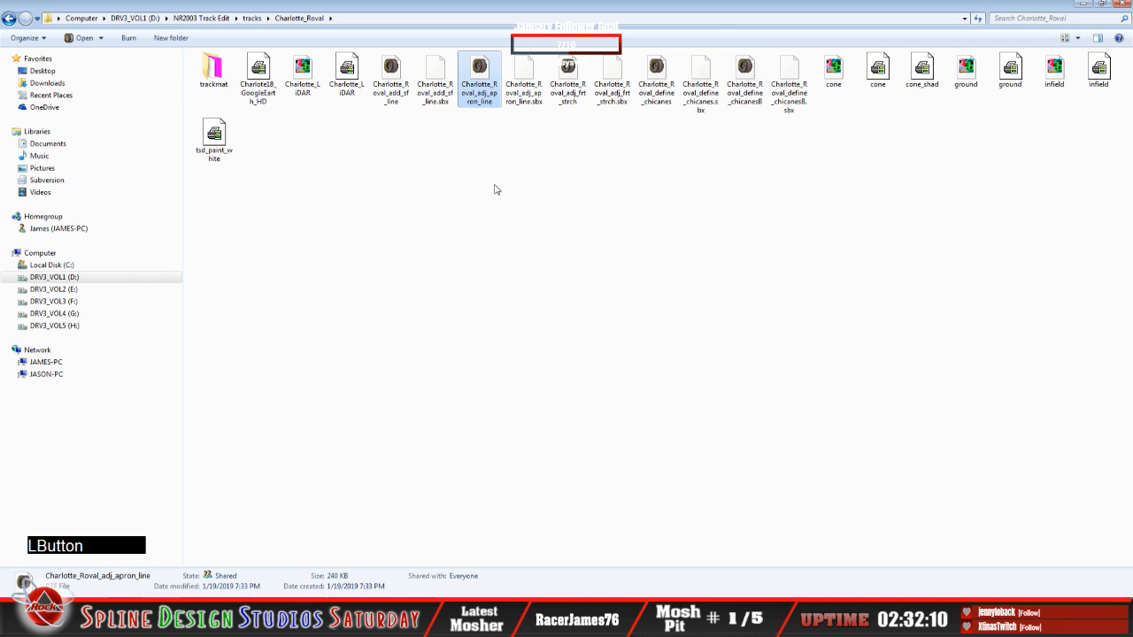
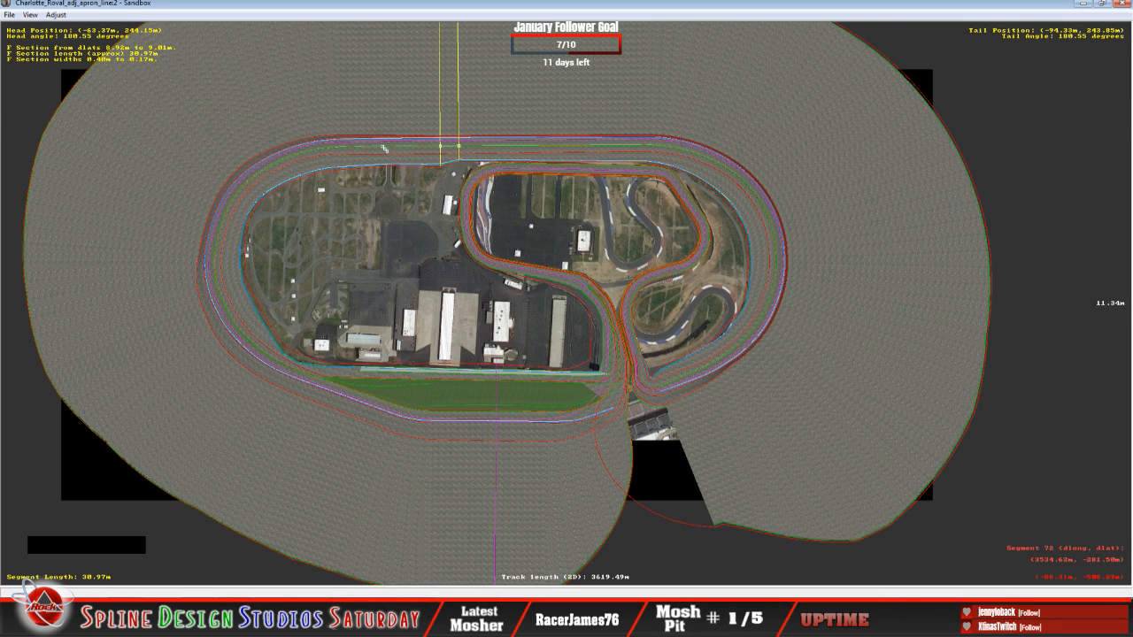
Return to Sandbox, replace the open track with a new empty one and exit the program.
{"action": "left_click", "coordinate": [64, 611]}
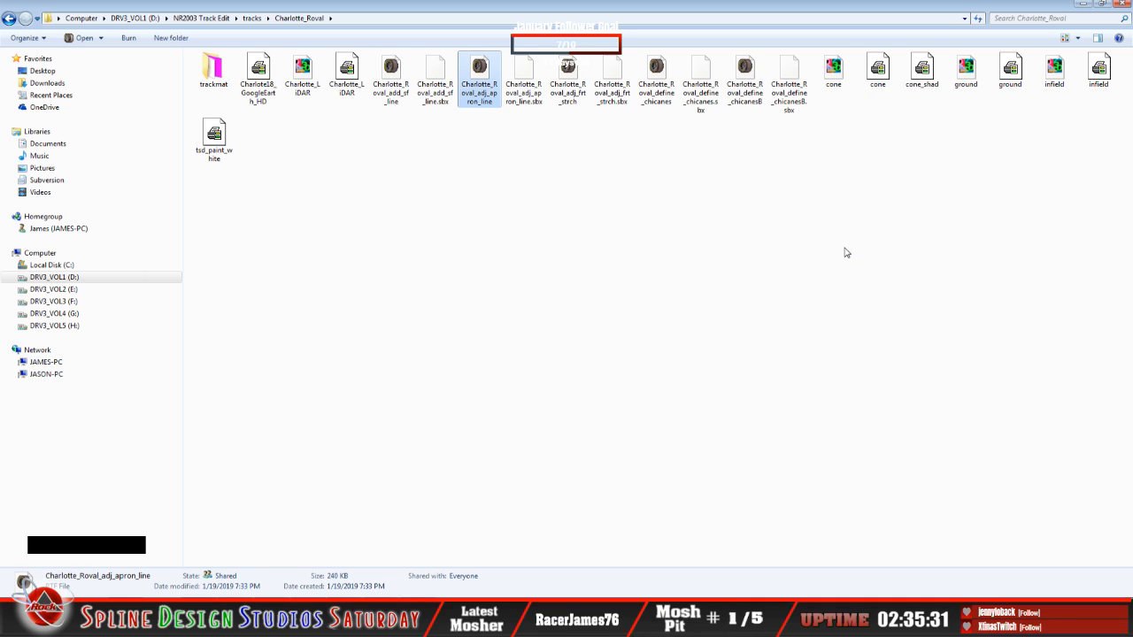
{"action": "left_click", "coordinate": [394, 619]}
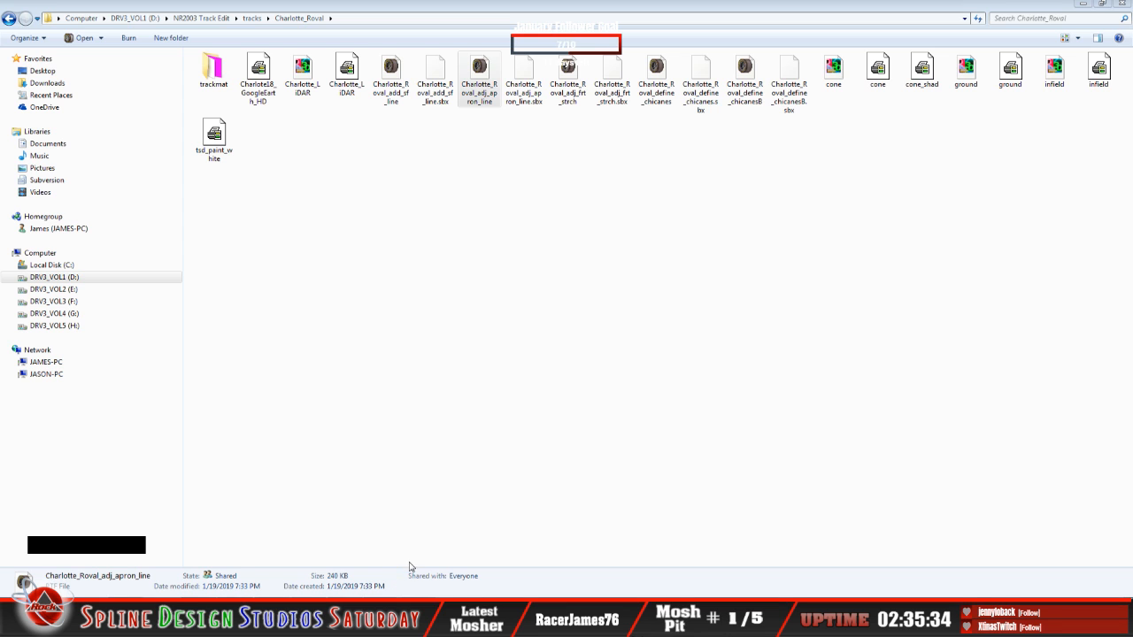
{"action": "left_click", "coordinate": [398, 620]}
{"action": "left_click", "coordinate": [12, 15]}
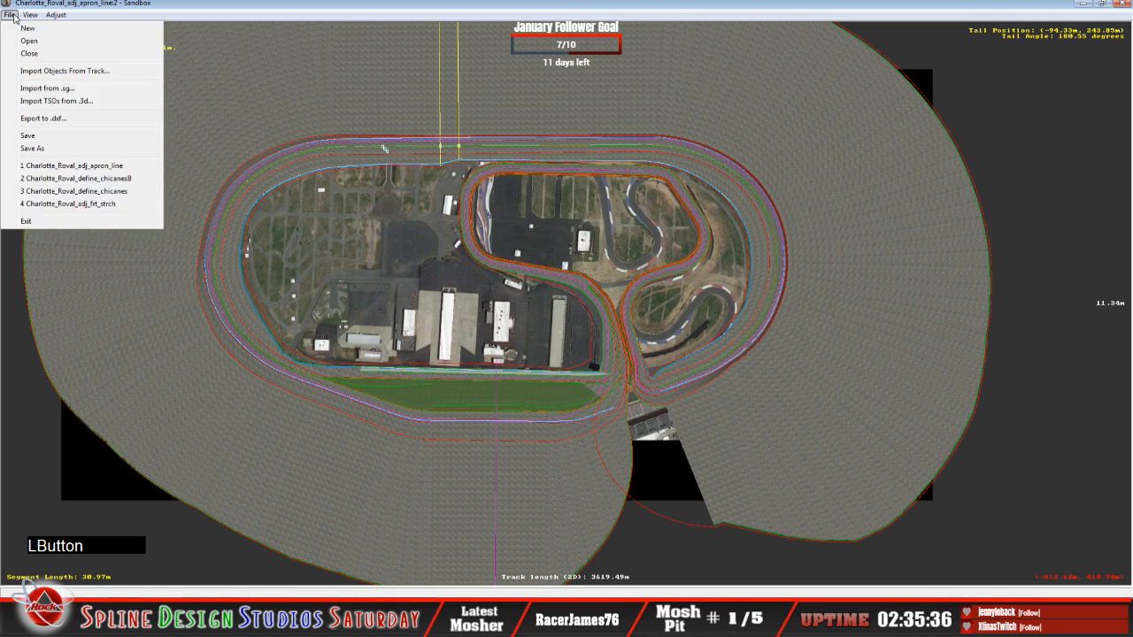
{"action": "left_click", "coordinate": [26, 28]}
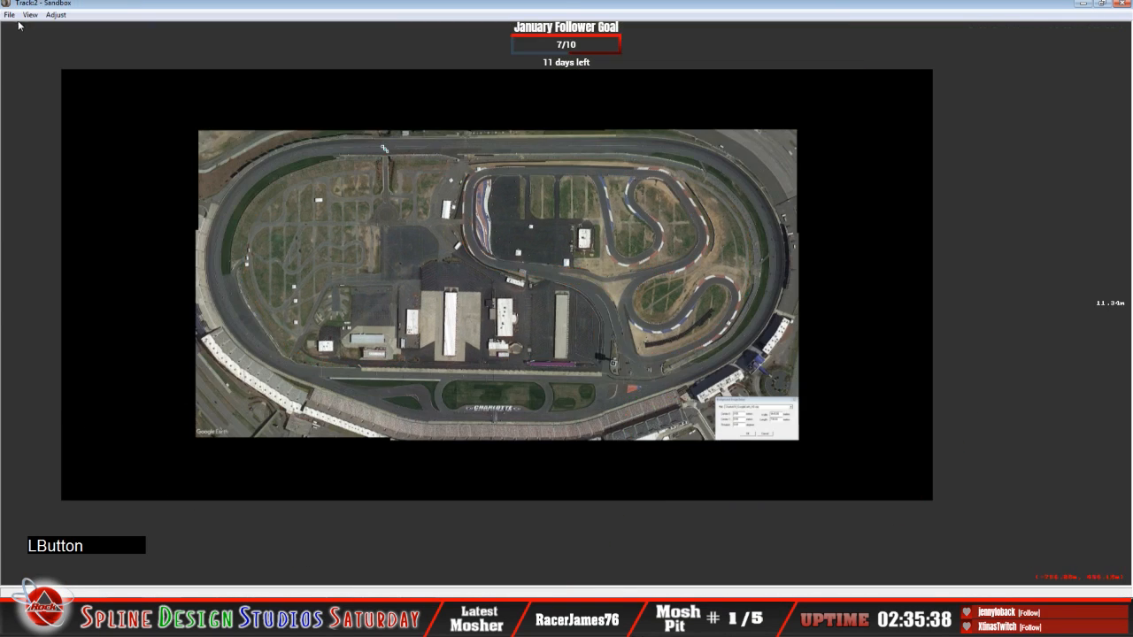
{"action": "left_click", "coordinate": [10, 15]}
{"action": "left_click", "coordinate": [26, 221]}
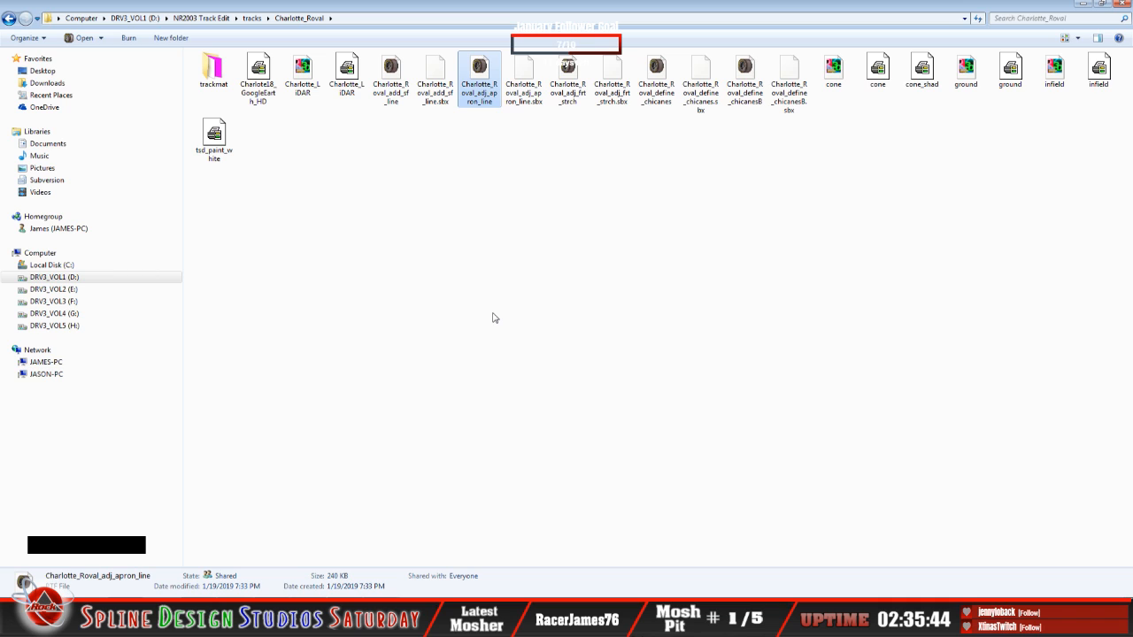
Copy the Charlotte_Roval_adj_apron_line track file into the Charlotte_Roval folder of the NASCAR Racing 2003 Season tracks.
{"action": "right_click", "coordinate": [477, 90]}
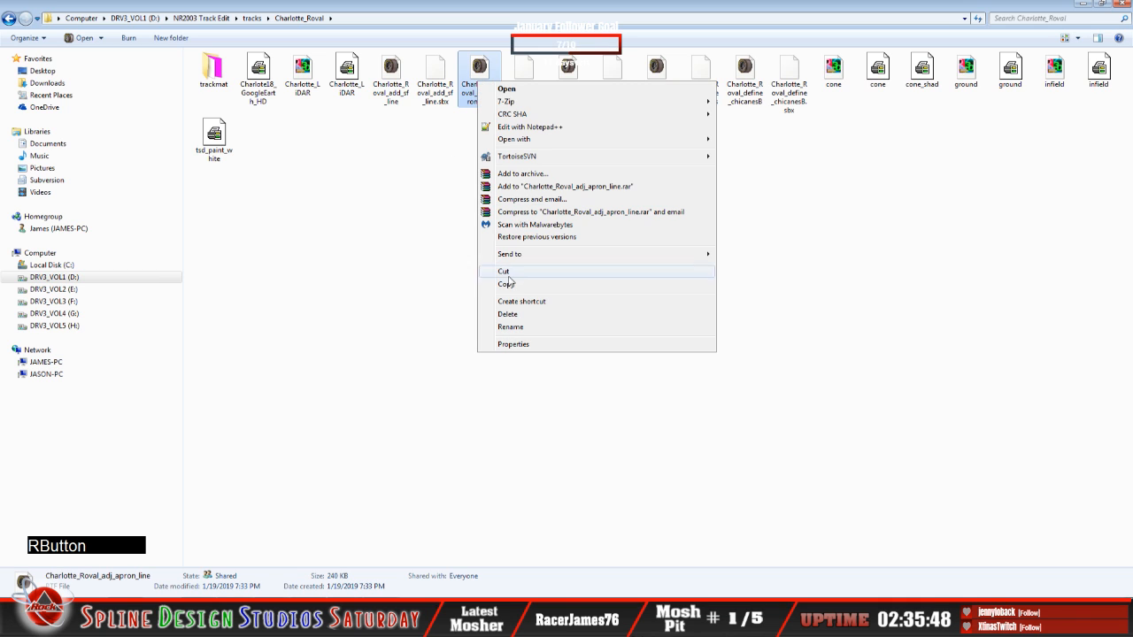
{"action": "left_click", "coordinate": [510, 285]}
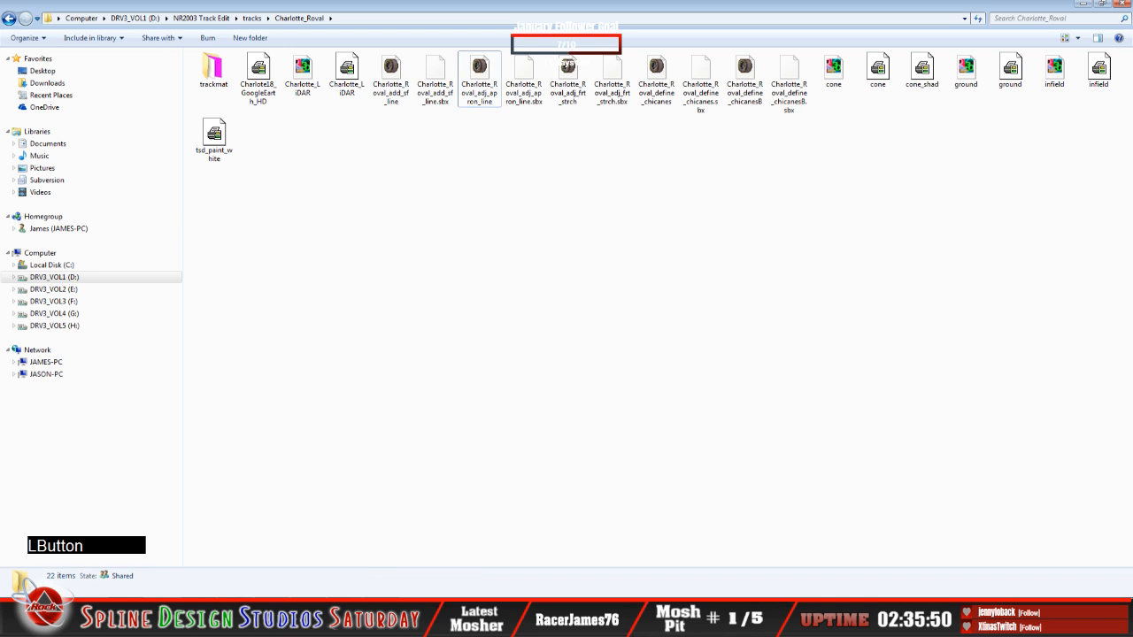
{"action": "left_click", "coordinate": [452, 362]}
{"action": "left_click", "coordinate": [58, 618]}
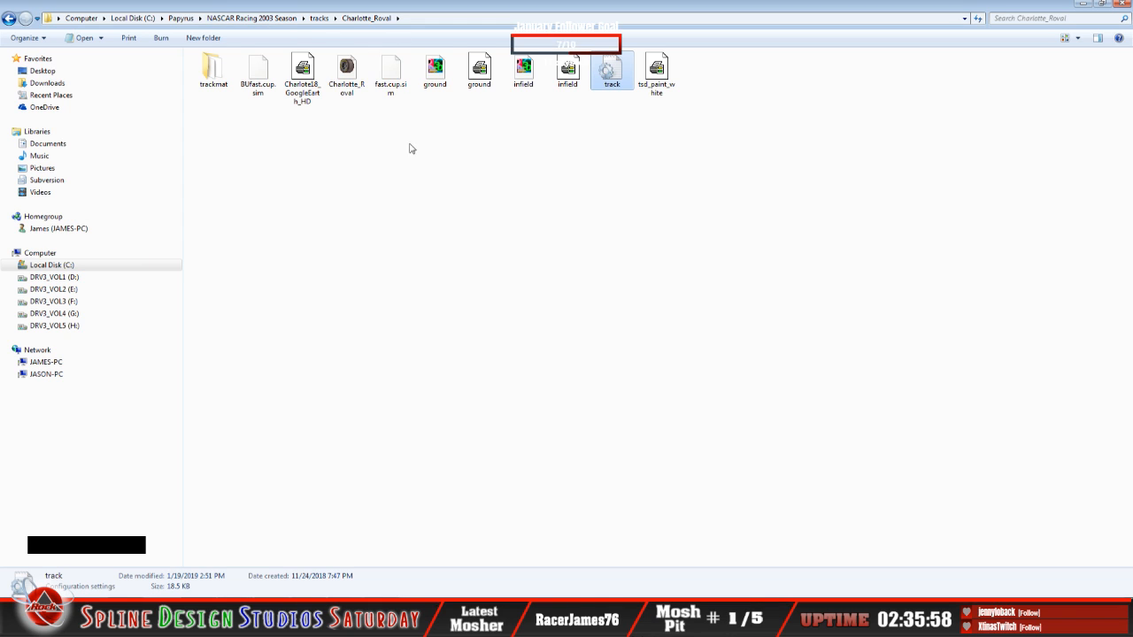
{"action": "right_click", "coordinate": [396, 181]}
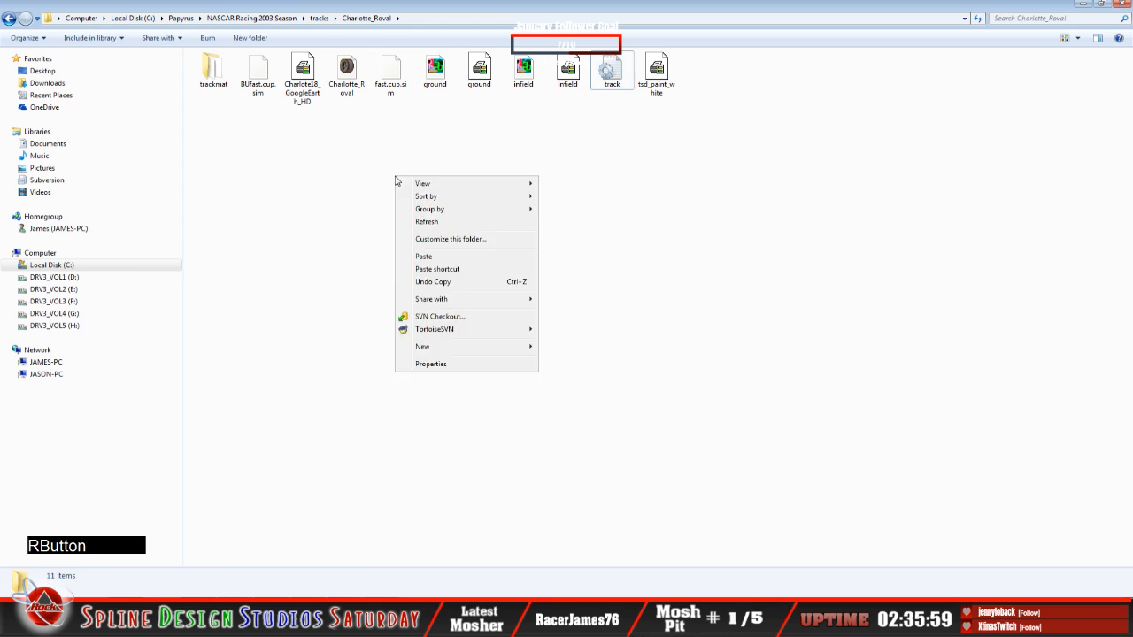
{"action": "left_click", "coordinate": [423, 256]}
Delete the old Charlotte_Roval track file from the game's Charlotte_Roval folder.
{"action": "left_click", "coordinate": [344, 85]}
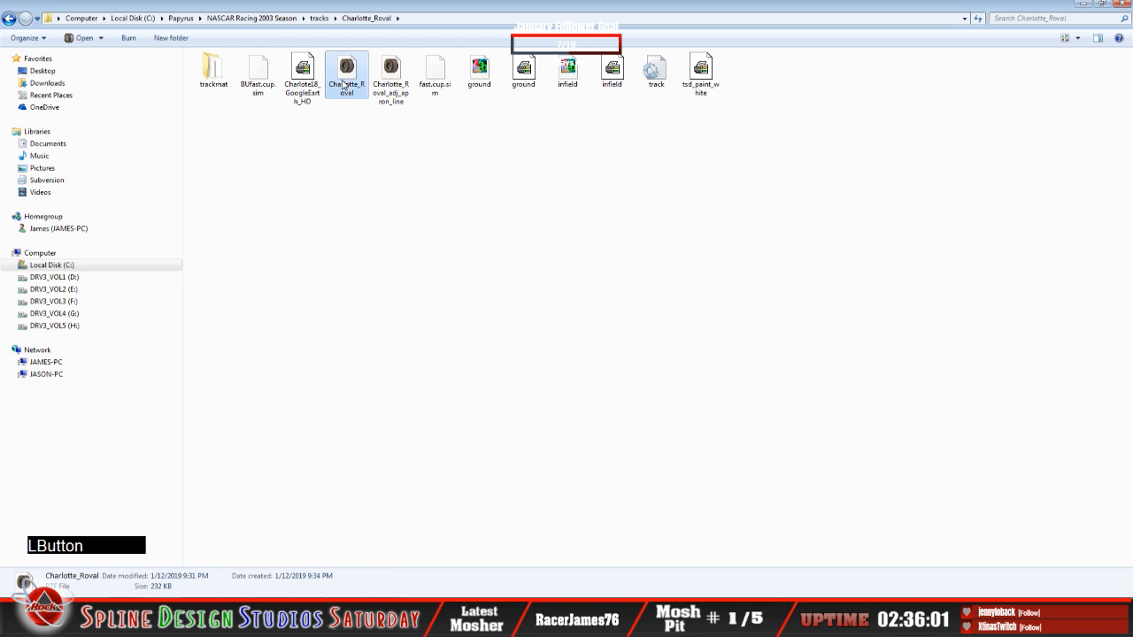
{"action": "right_click", "coordinate": [344, 85]}
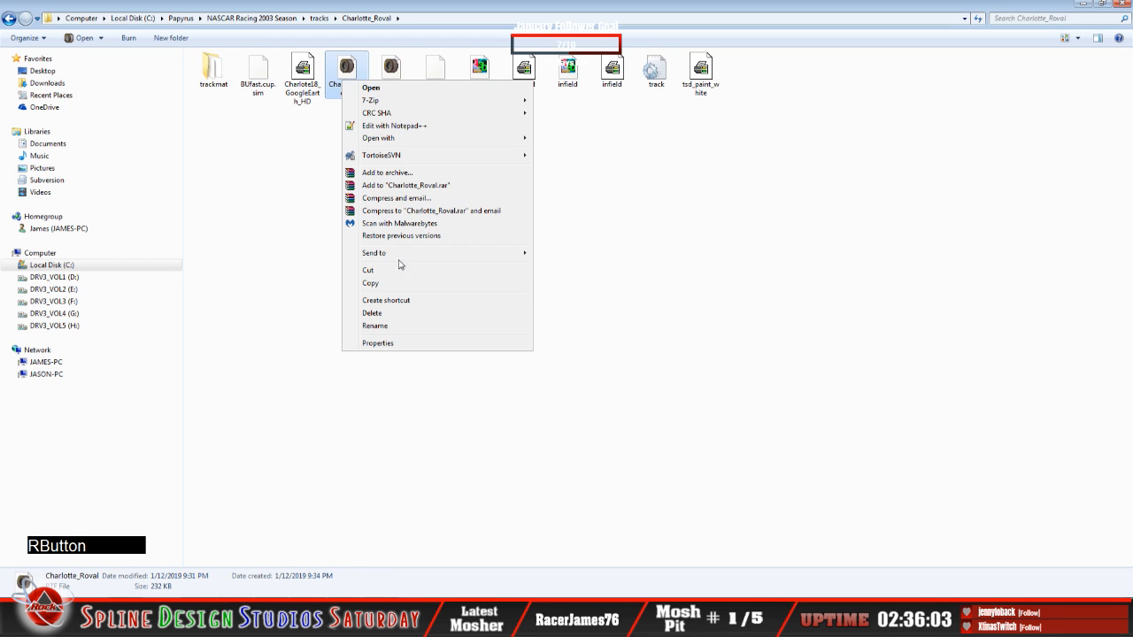
{"action": "left_click", "coordinate": [383, 319]}
{"action": "left_click", "coordinate": [614, 350]}
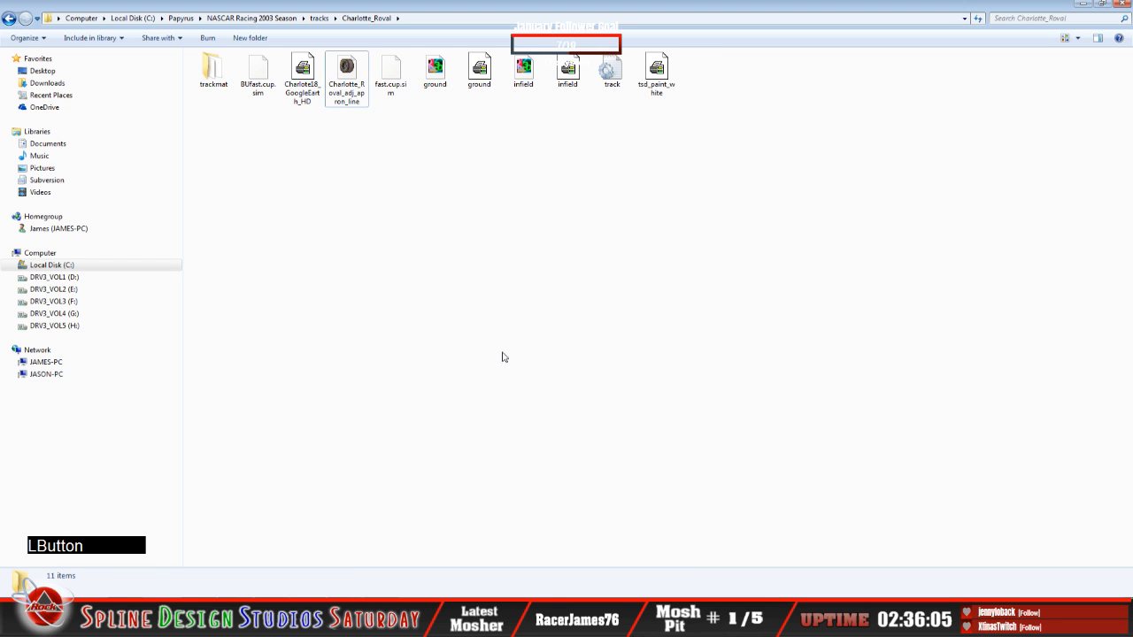
Copy the folder name Charlotte_Roval out of the current folder path.
{"action": "left_click", "coordinate": [439, 20]}
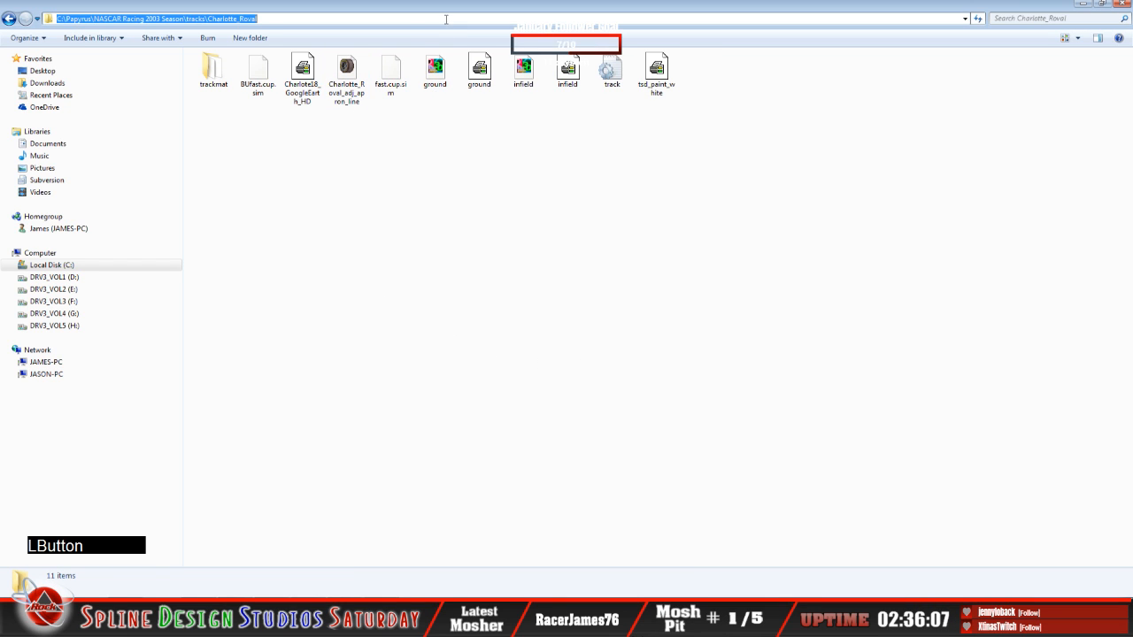
{"action": "left_click", "coordinate": [320, 19]}
{"action": "left_click_drag", "start_coordinate": [259, 19], "coordinate": [208, 19]}
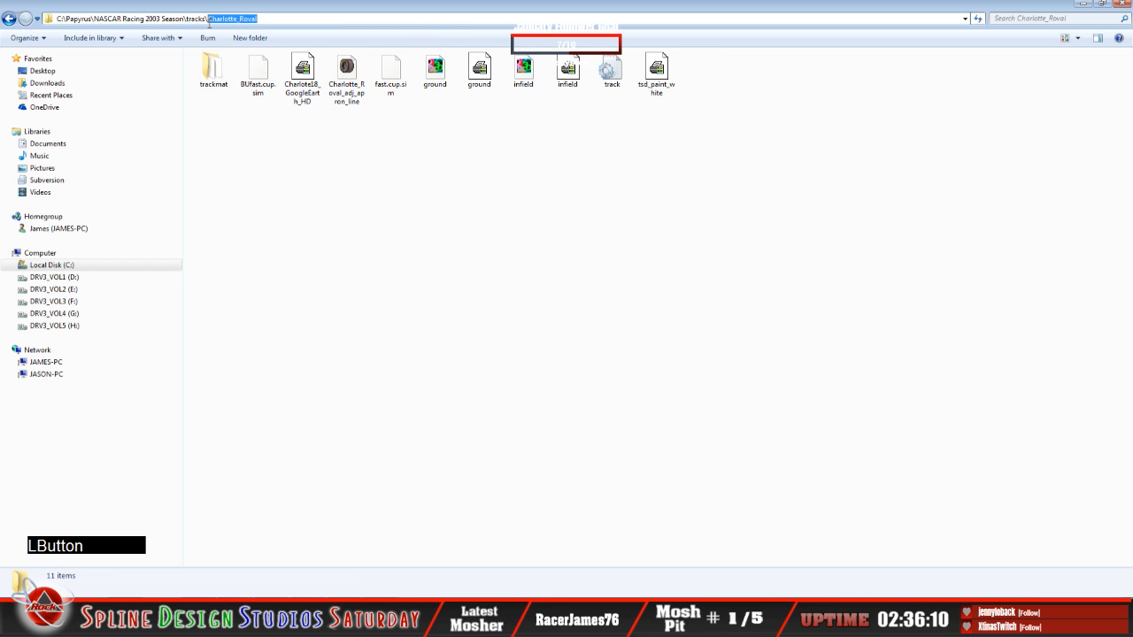
{"action": "right_click", "coordinate": [231, 22]}
{"action": "left_click", "coordinate": [258, 55]}
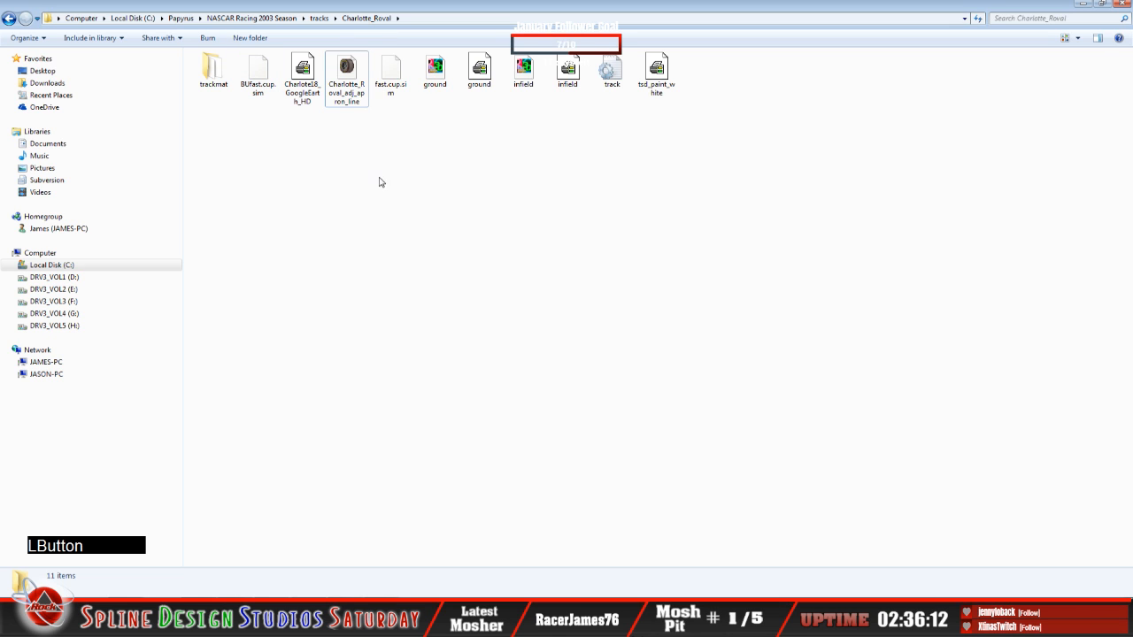
Rename the Charlotte_Roval_adj_apron_line track file as Charlotte_Roval by pasting the copied folder name.
{"action": "left_click", "coordinate": [346, 70]}
{"action": "right_click", "coordinate": [337, 86]}
{"action": "left_click", "coordinate": [395, 332]}
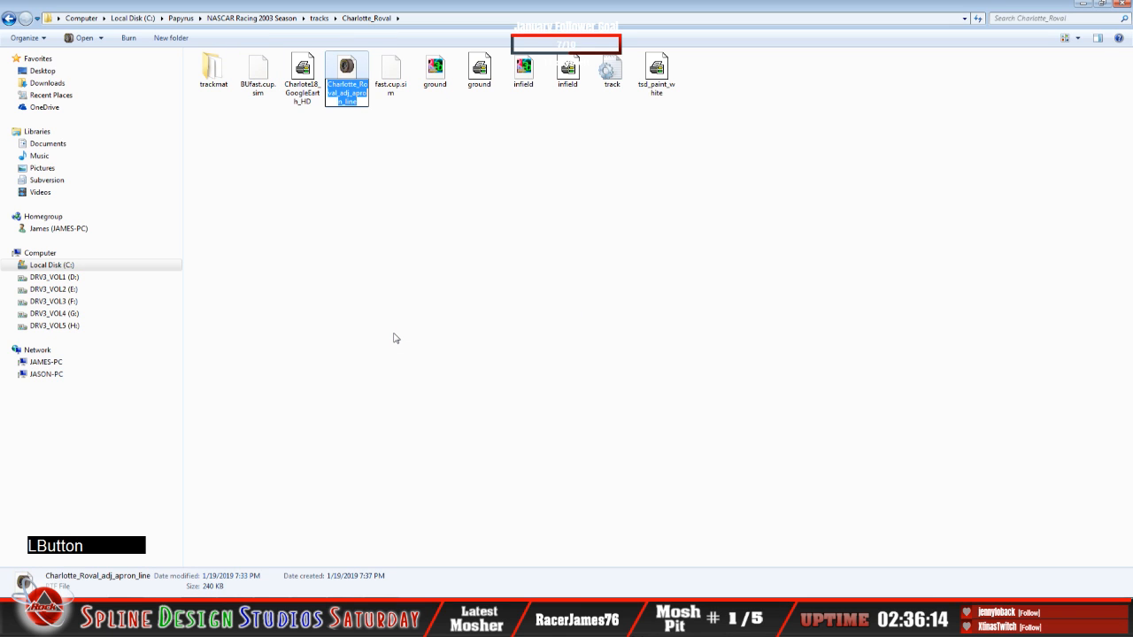
{"action": "key", "text": "KP_Delete"}
{"action": "right_click", "coordinate": [344, 92]}
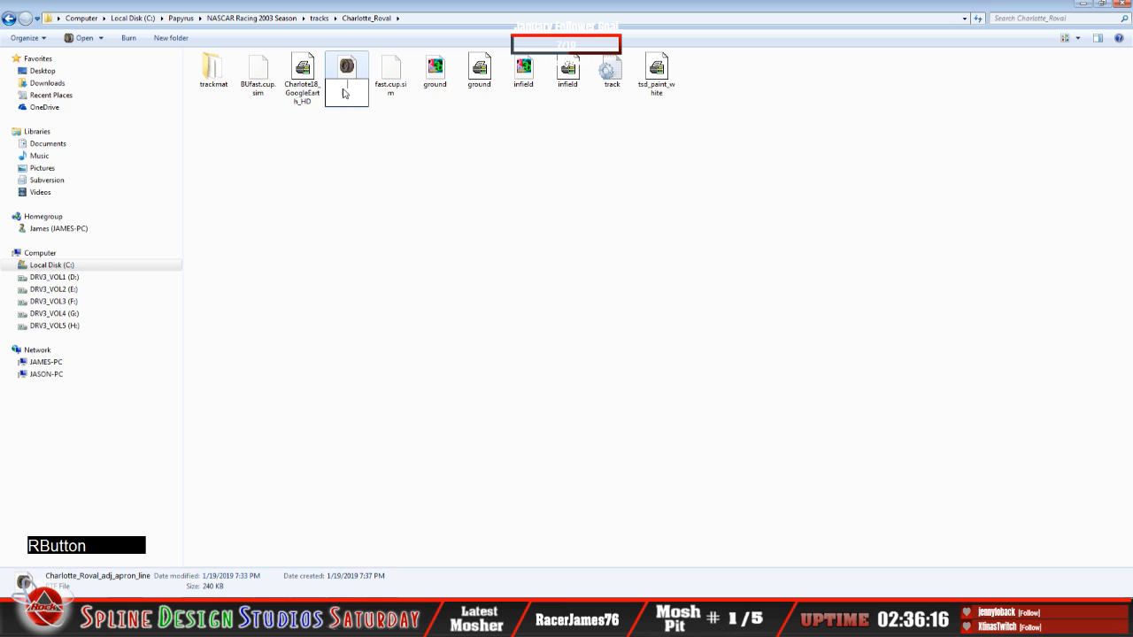
{"action": "left_click", "coordinate": [380, 144]}
{"action": "key", "text": "KP_Enter"}
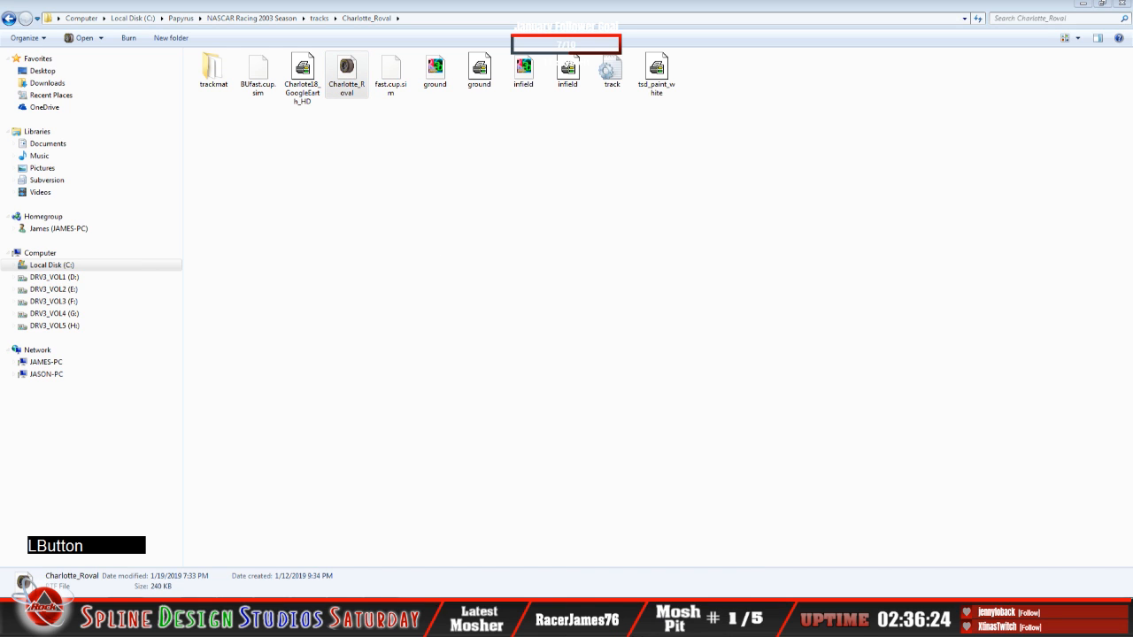
Copy both cone files and cone_shad from the NR2003 Track Edit Charlotte_Roval folder into the game's Charlotte_Roval folder.
{"action": "left_click", "coordinate": [51, 552]}
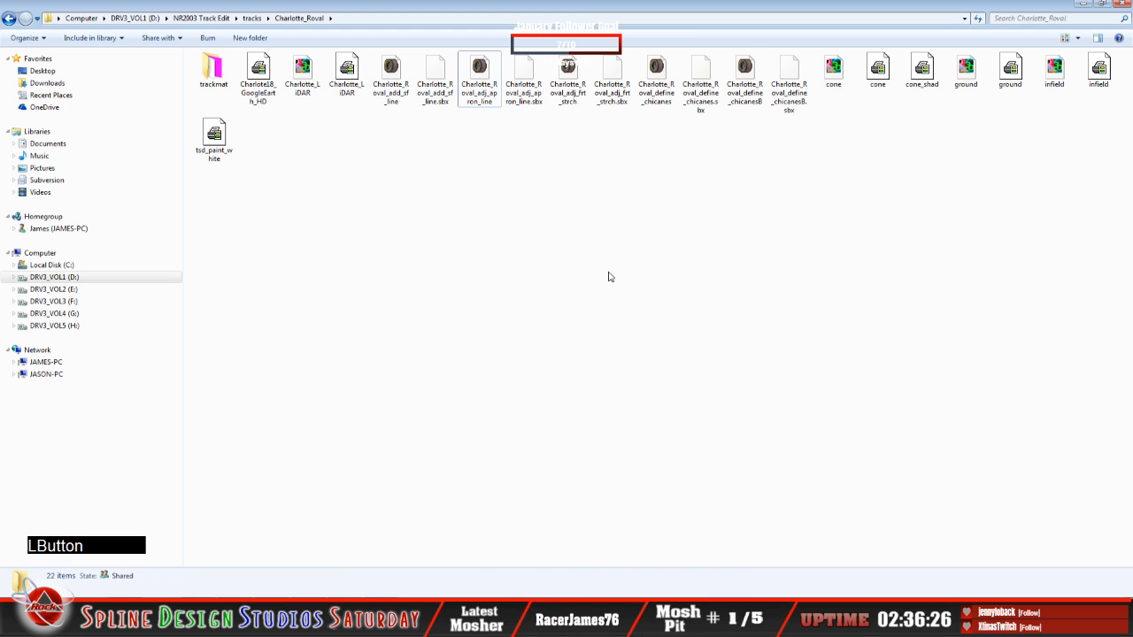
{"action": "left_click", "coordinate": [833, 71]}
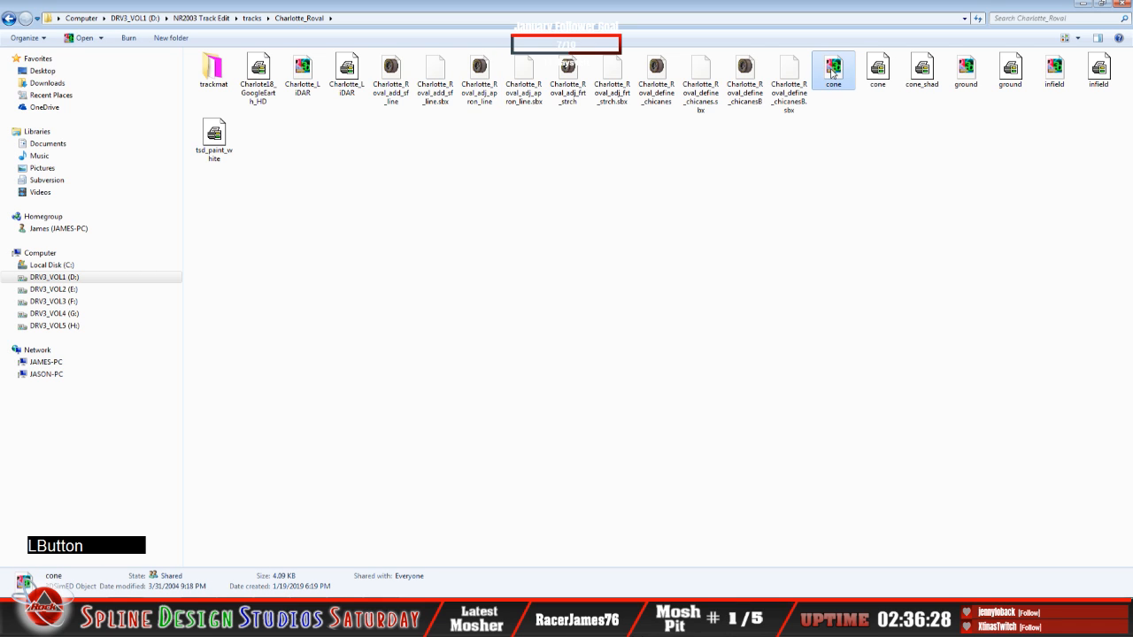
{"action": "left_click", "coordinate": [877, 71], "text": "ctrl"}
{"action": "left_click", "coordinate": [922, 71], "text": "ctrl"}
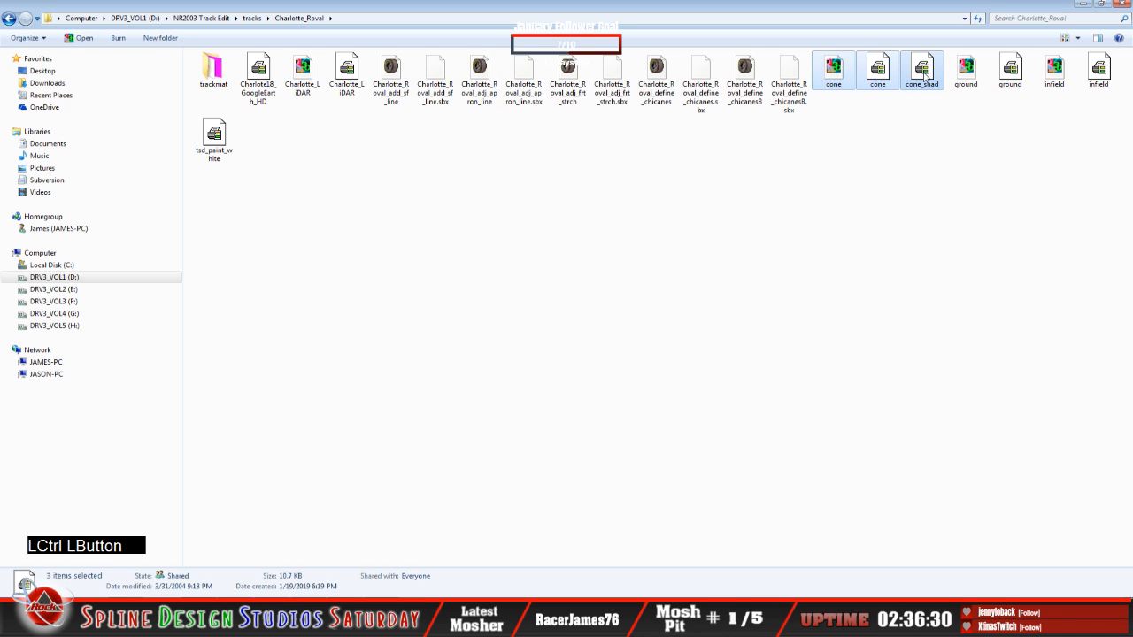
{"action": "right_click", "coordinate": [924, 78]}
{"action": "left_click", "coordinate": [954, 238]}
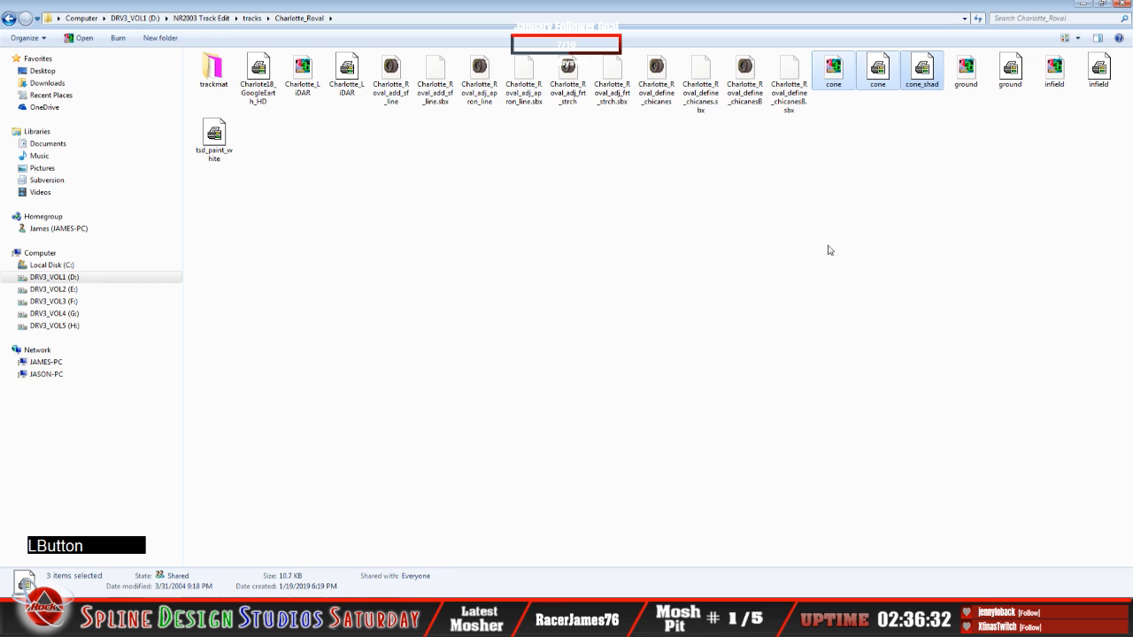
{"action": "left_click", "coordinate": [876, 122]}
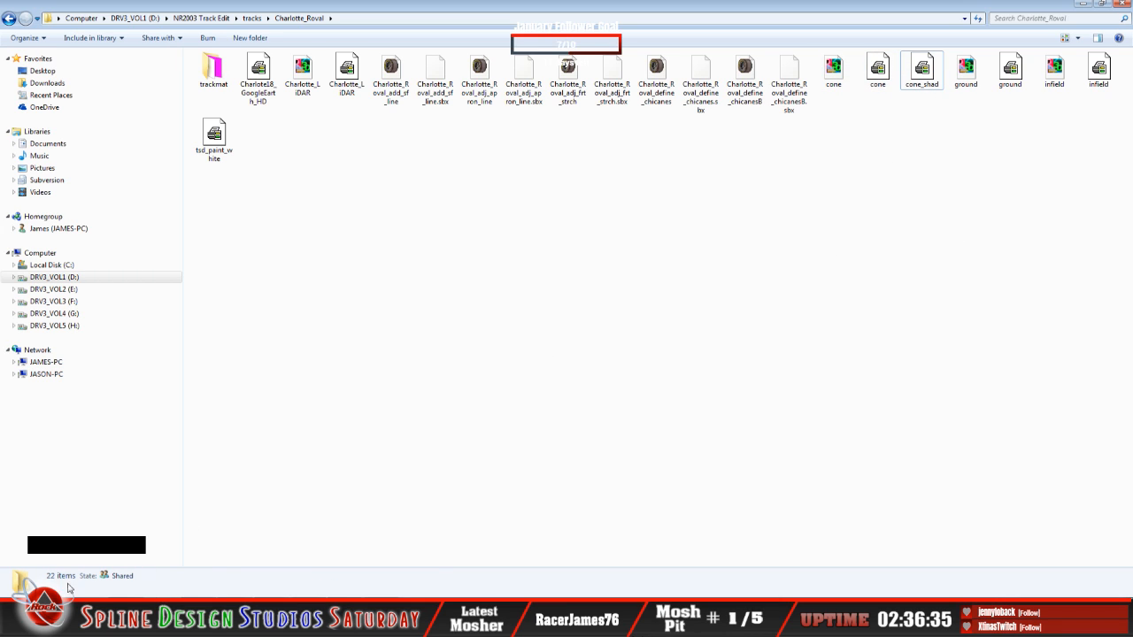
{"action": "left_click", "coordinate": [59, 619]}
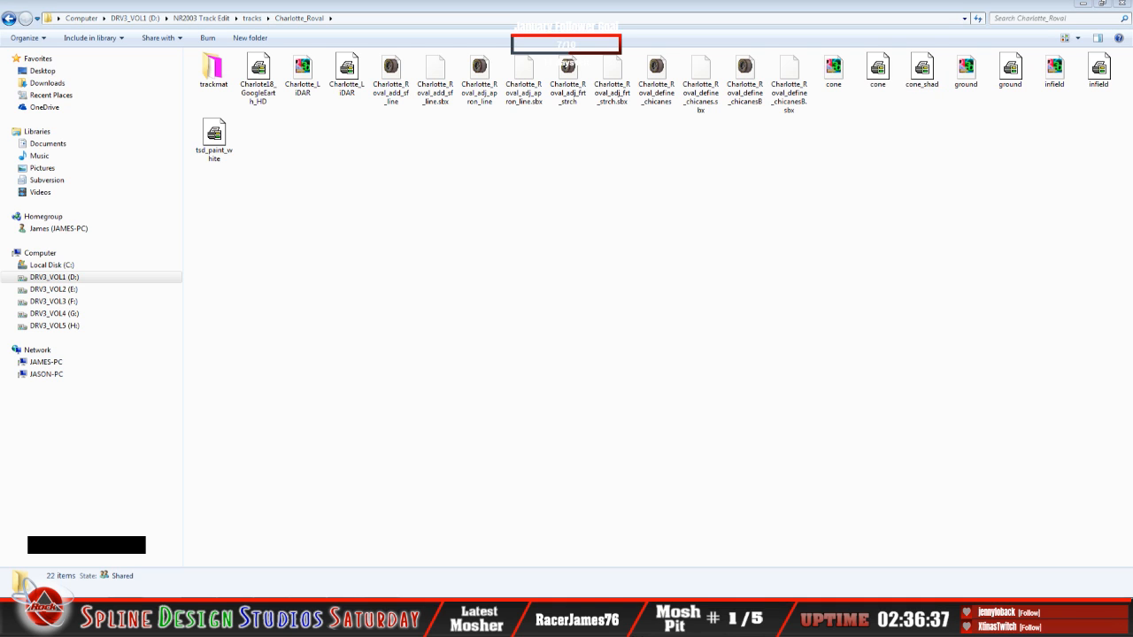
{"action": "left_click", "coordinate": [60, 573]}
{"action": "right_click", "coordinate": [463, 377]}
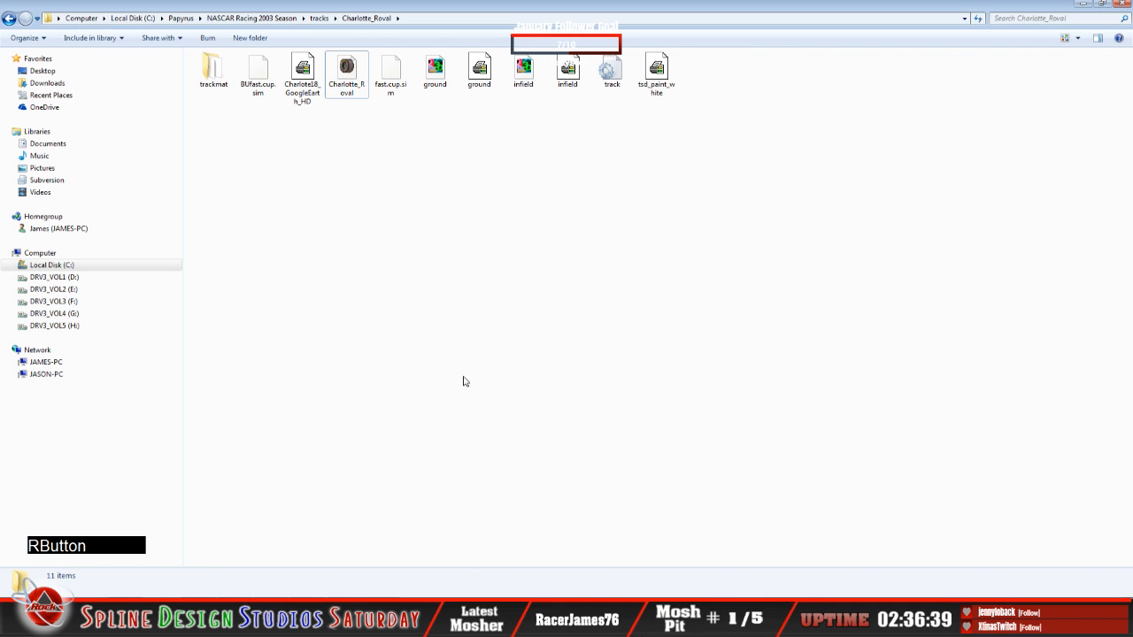
{"action": "left_click", "coordinate": [492, 456]}
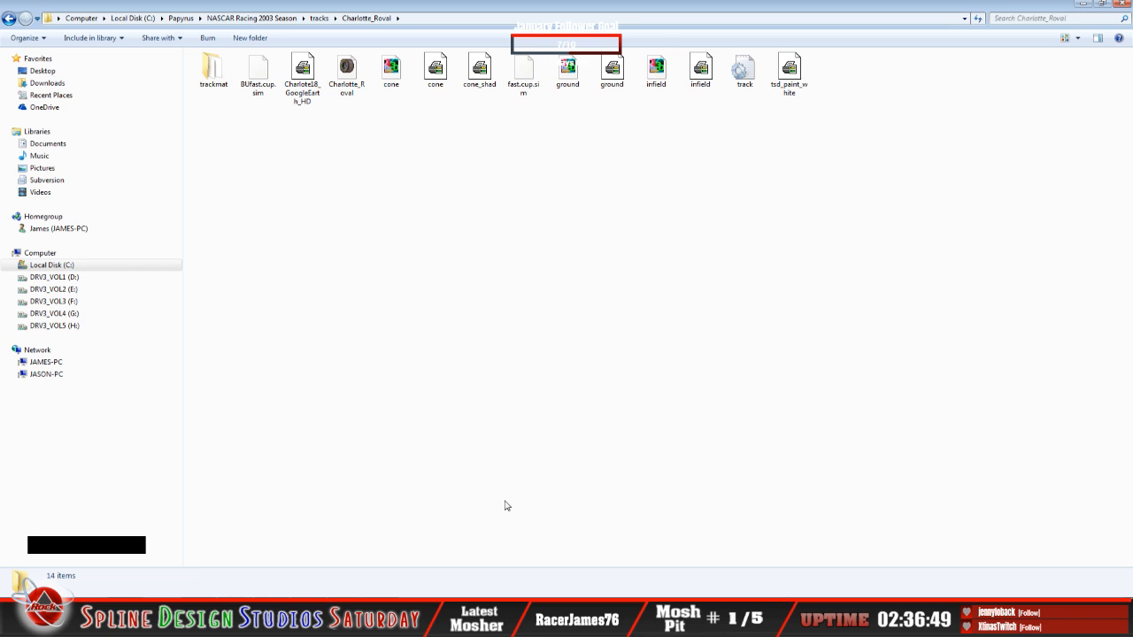
Minimise the Charlotte_Roval folder windows, go back from Charlotte 2018 to NR2003 Track Edit and open 6 TRACKS inside Track Projects.
{"action": "left_click", "coordinate": [1080, 5]}
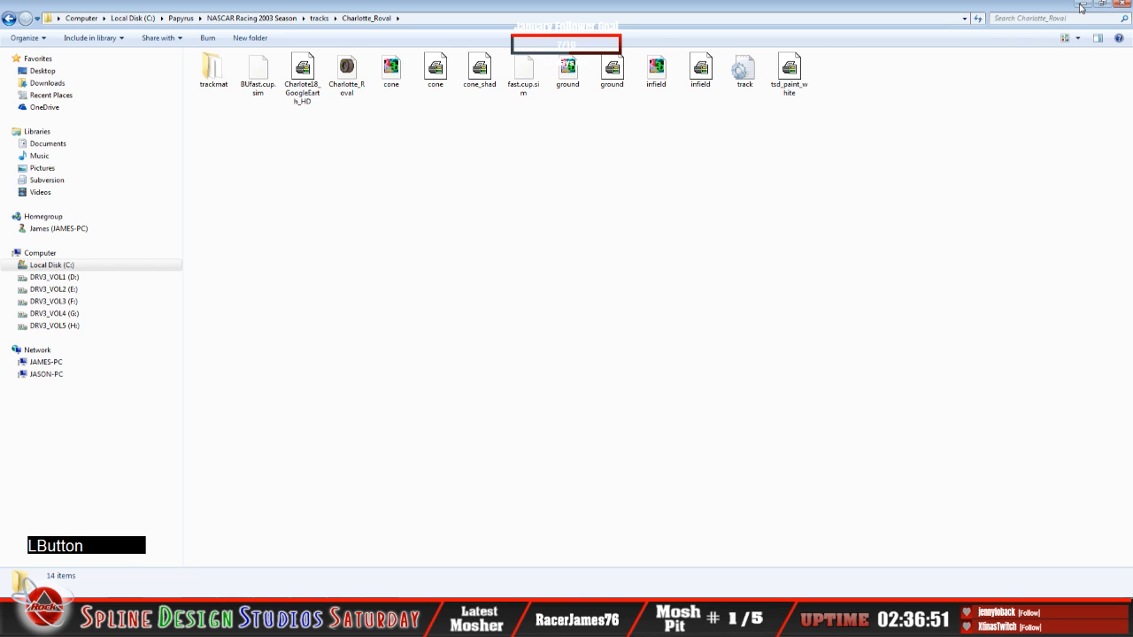
{"action": "left_click", "coordinate": [1080, 5]}
{"action": "left_click", "coordinate": [1081, 5]}
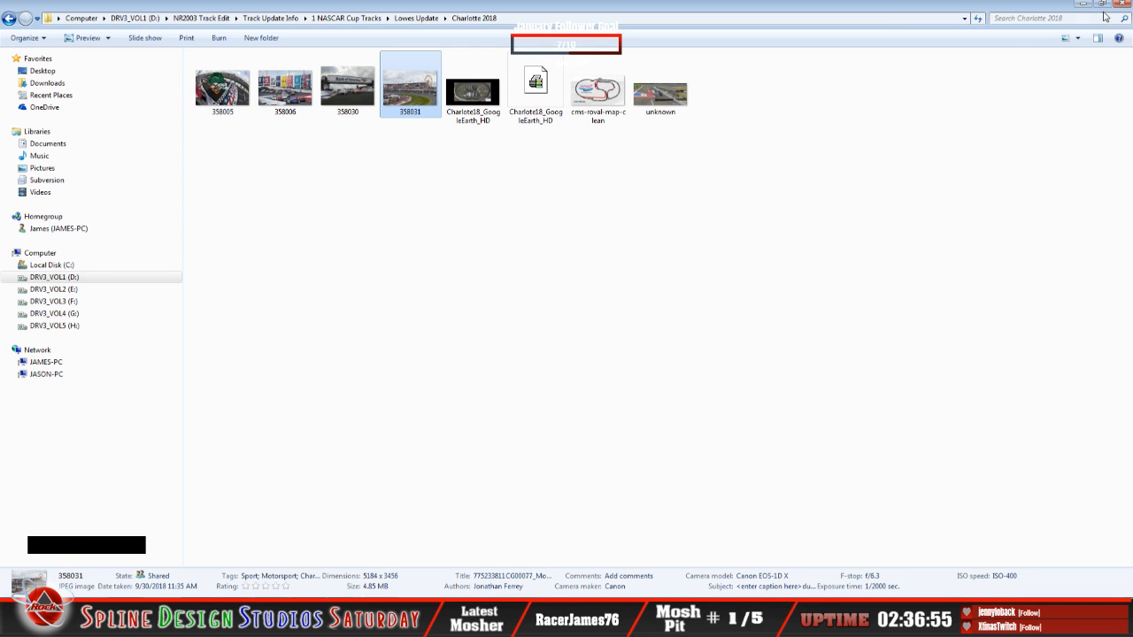
{"action": "left_click", "coordinate": [10, 18]}
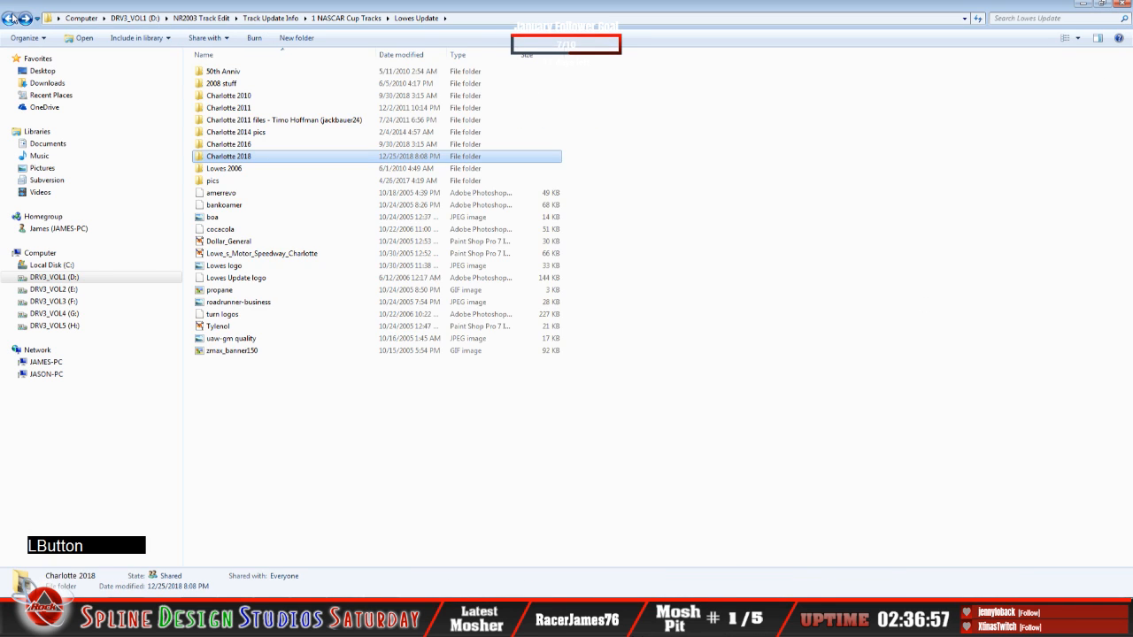
{"action": "left_click", "coordinate": [10, 18]}
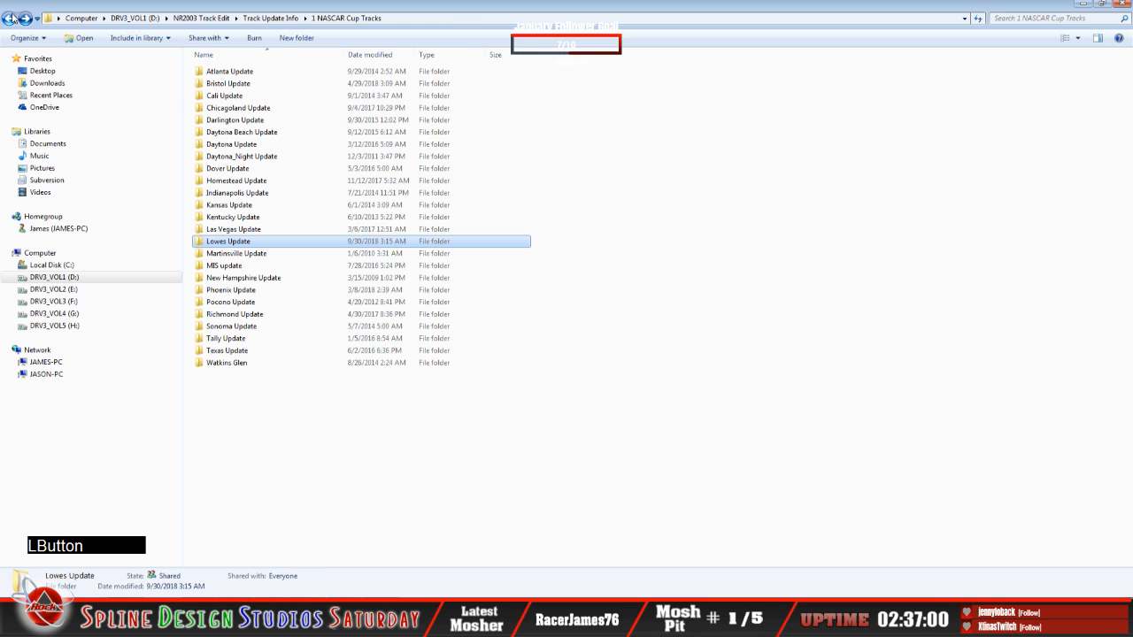
{"action": "left_click", "coordinate": [10, 18]}
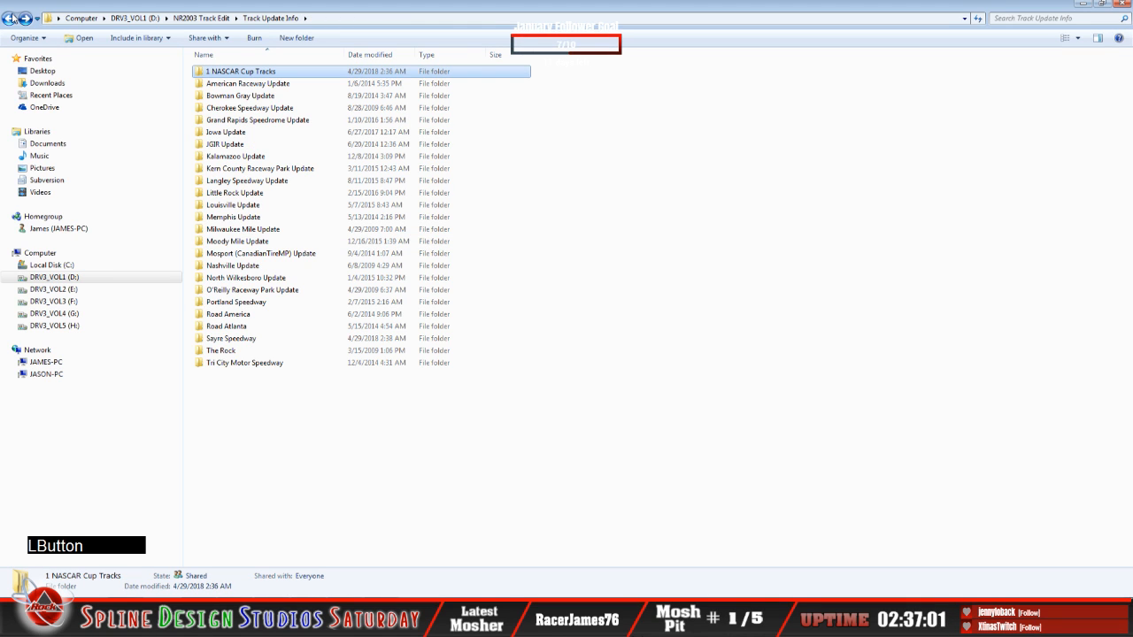
{"action": "left_click", "coordinate": [10, 18]}
{"action": "left_click", "coordinate": [228, 109]}
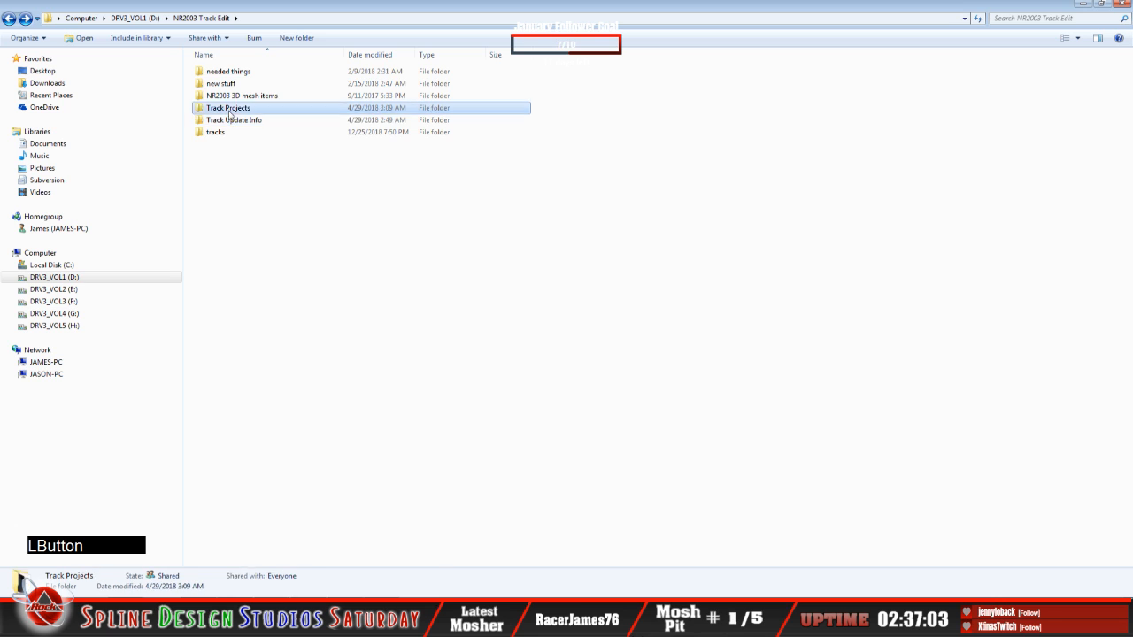
{"action": "double_click", "coordinate": [228, 110]}
{"action": "double_click", "coordinate": [225, 132]}
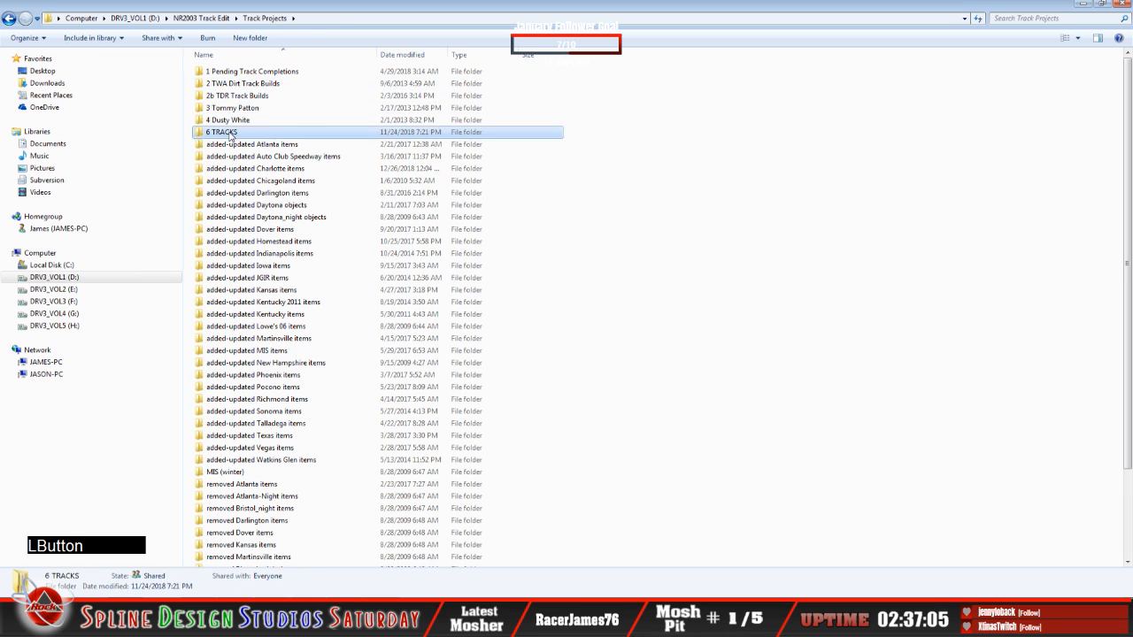
Check the contents of the Charlotte_Roval project folder in 6 TRACKS and minimize the window.
{"action": "double_click", "coordinate": [241, 73]}
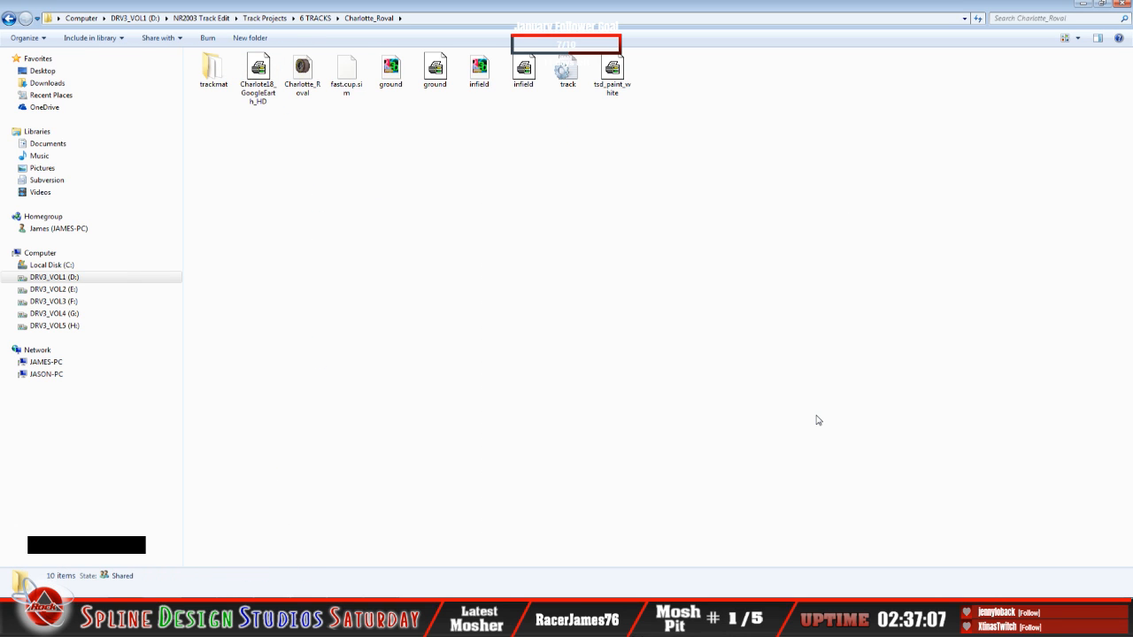
{"action": "left_click", "coordinate": [1083, 3]}
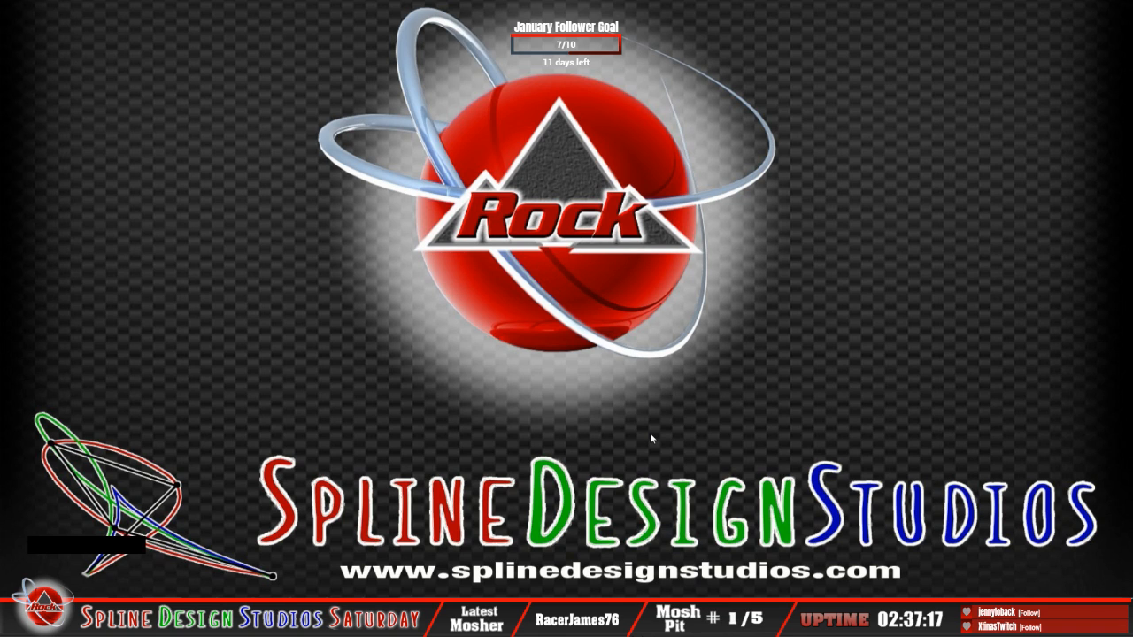
{"action": "left_click", "coordinate": [1044, 619]}
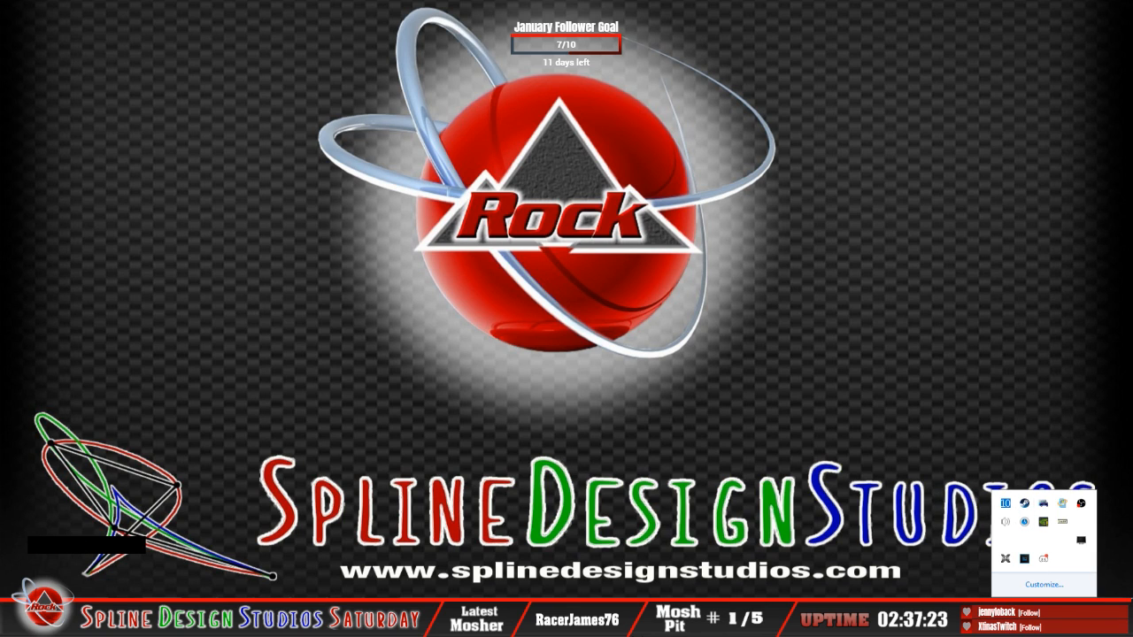
{"action": "left_click", "coordinate": [1043, 620]}
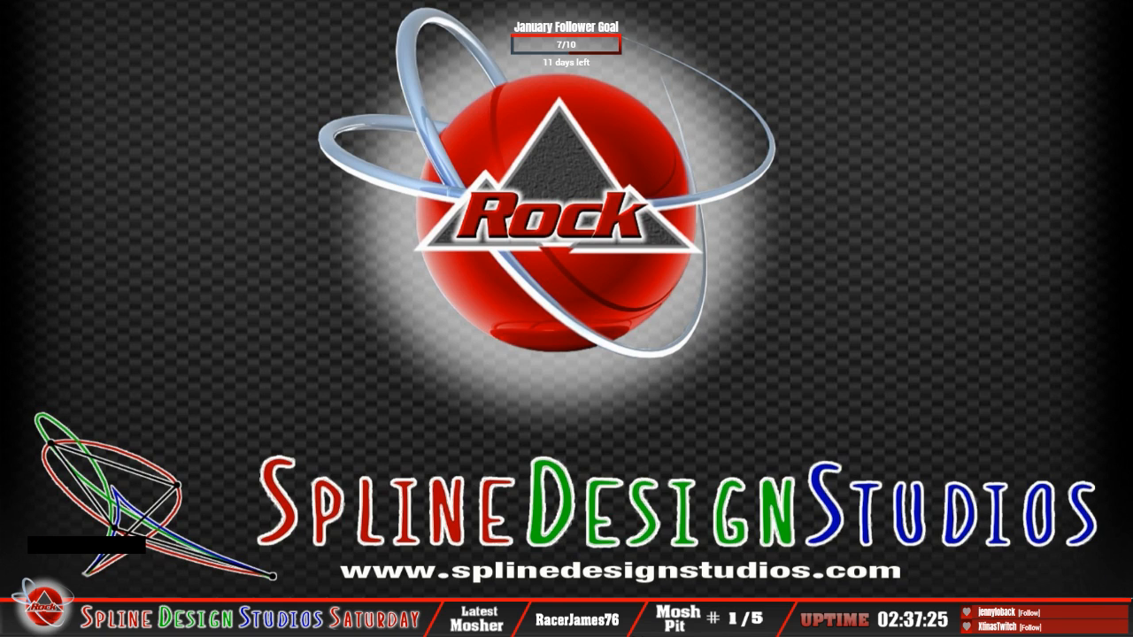
{"action": "key", "text": "shift"}
{"action": "key", "text": "c"}
{"action": "key", "text": "shift+x"}
{"action": "key", "text": "n"}
{"action": "key", "text": "s"}
{"action": "key", "text": "KP_Enter"}
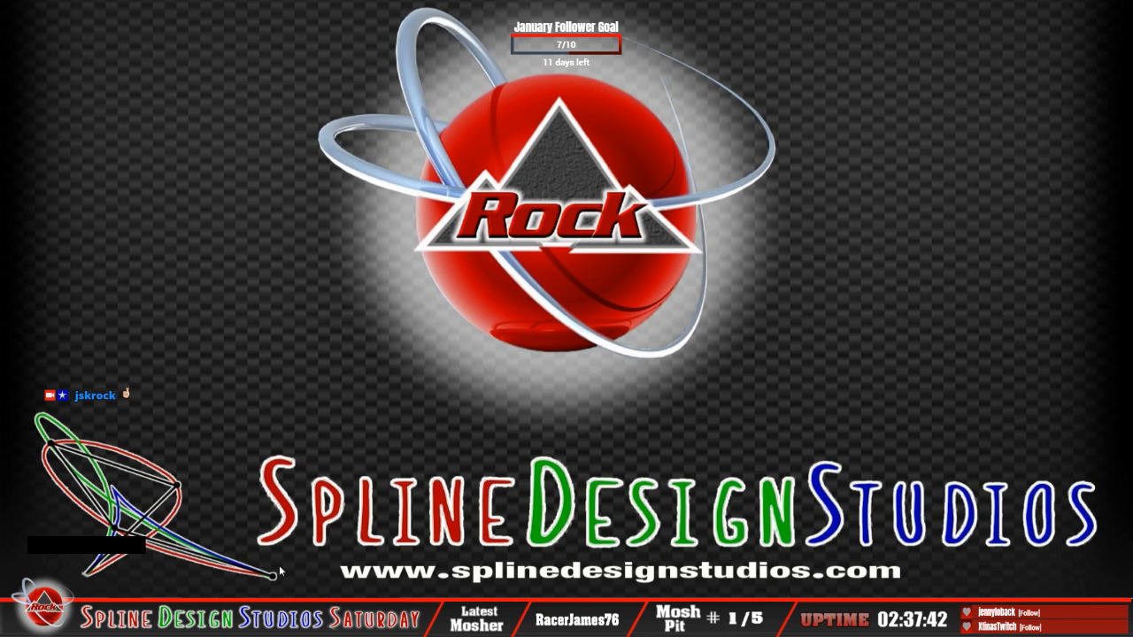
Bring up Logitech Profiler and launch the NASCAR Racing game from it.
{"action": "left_click", "coordinate": [1044, 620]}
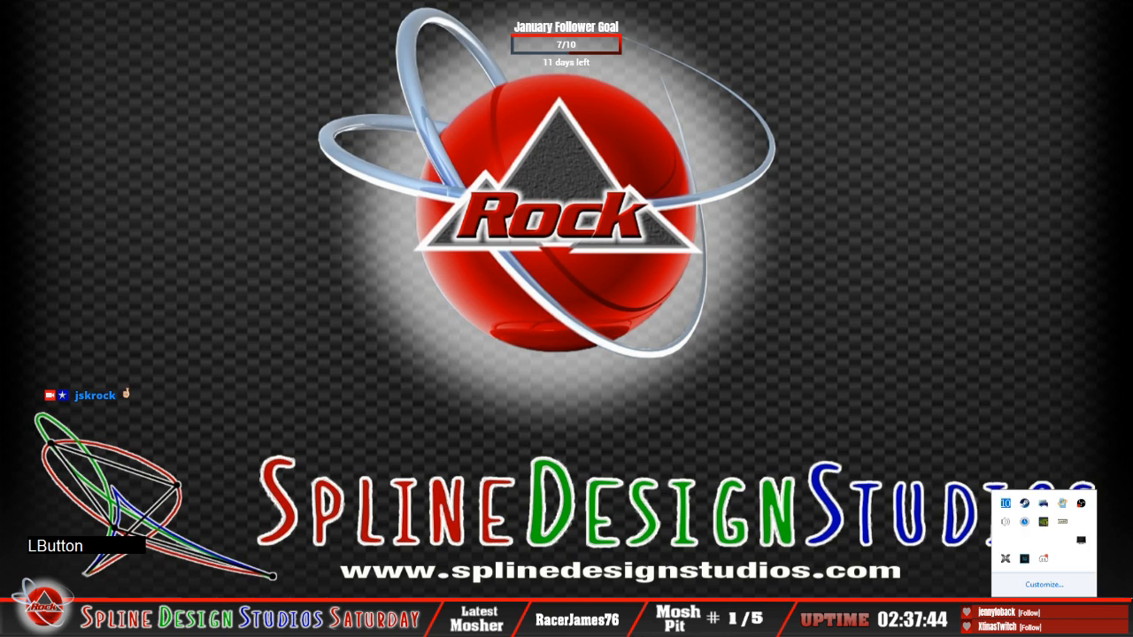
{"action": "left_click", "coordinate": [1045, 503]}
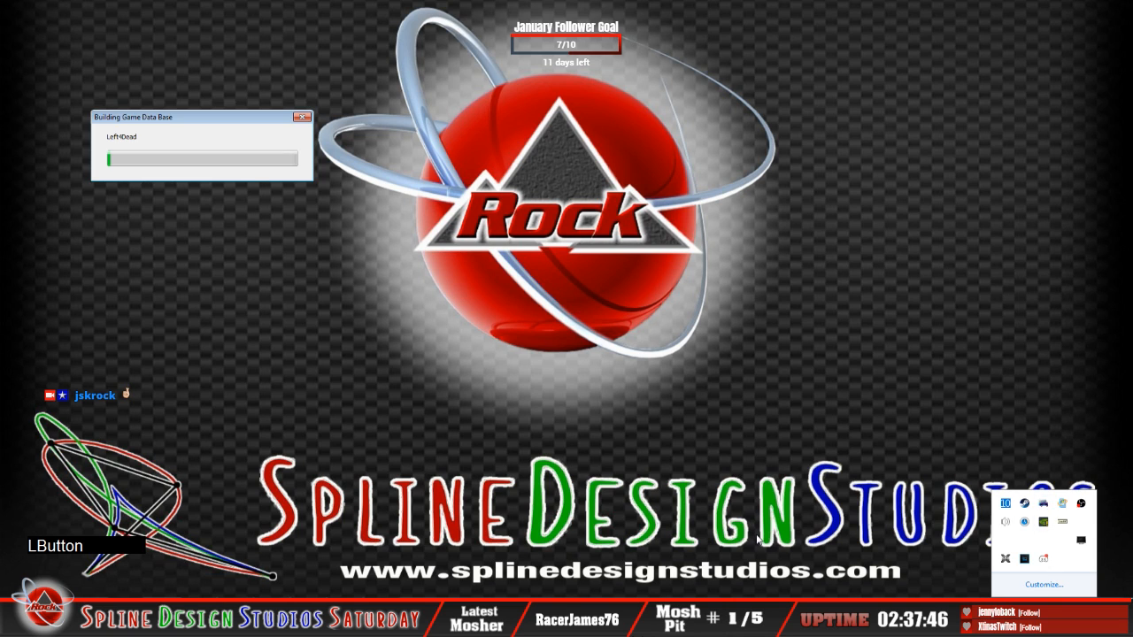
{"action": "left_click", "coordinate": [142, 152]}
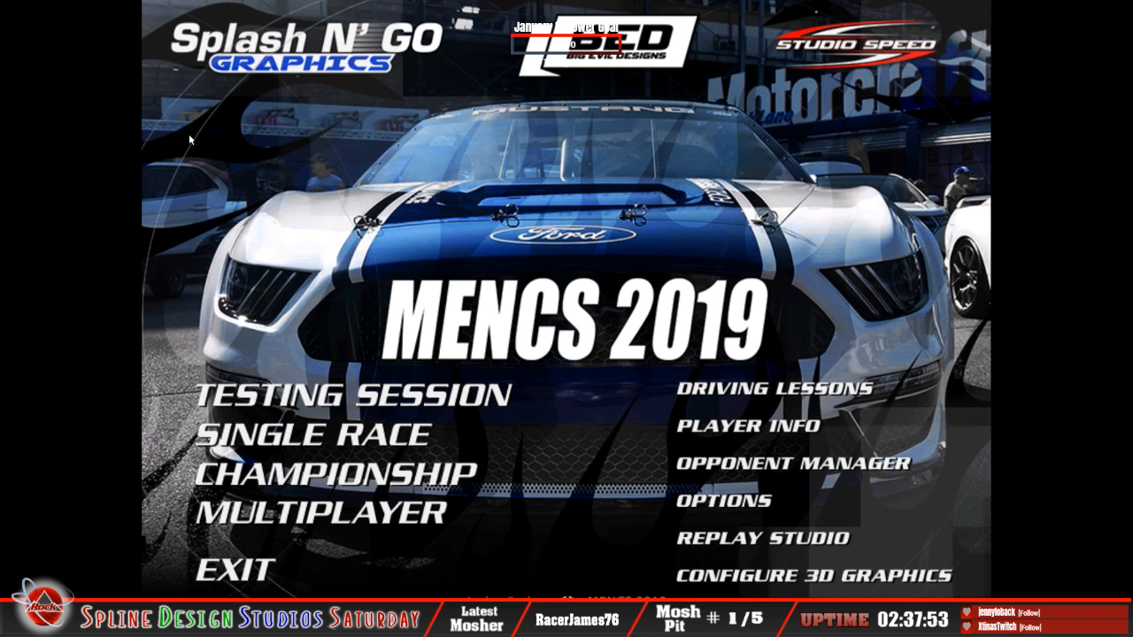
Start a testing session at Charlotte Roval and put the car on the track.
{"action": "left_click", "coordinate": [347, 396]}
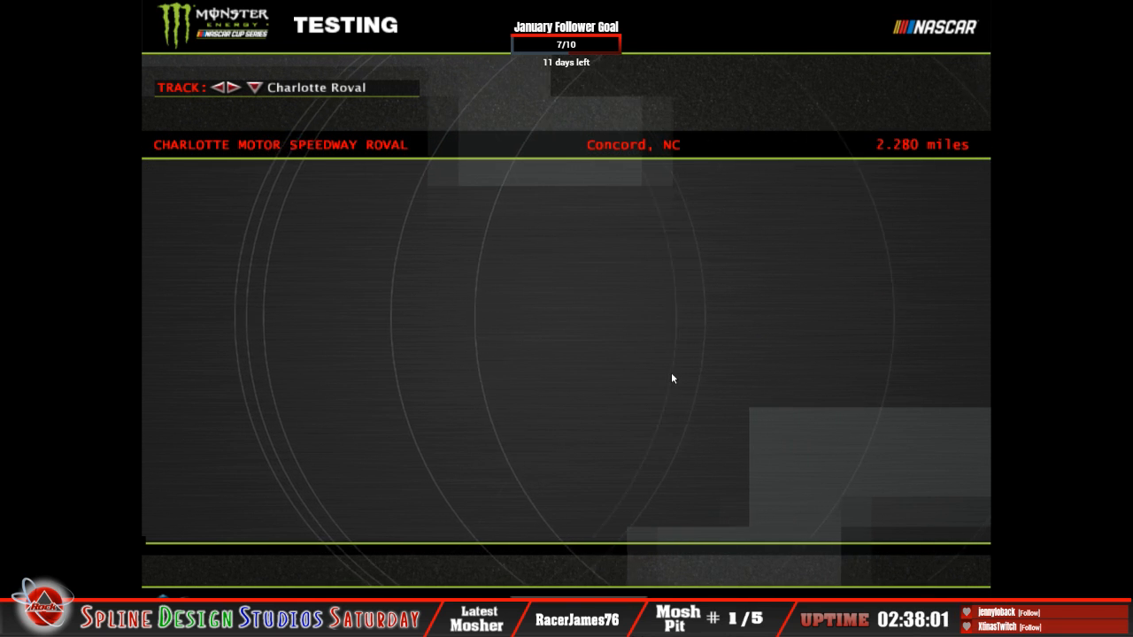
{"action": "left_click", "coordinate": [933, 573]}
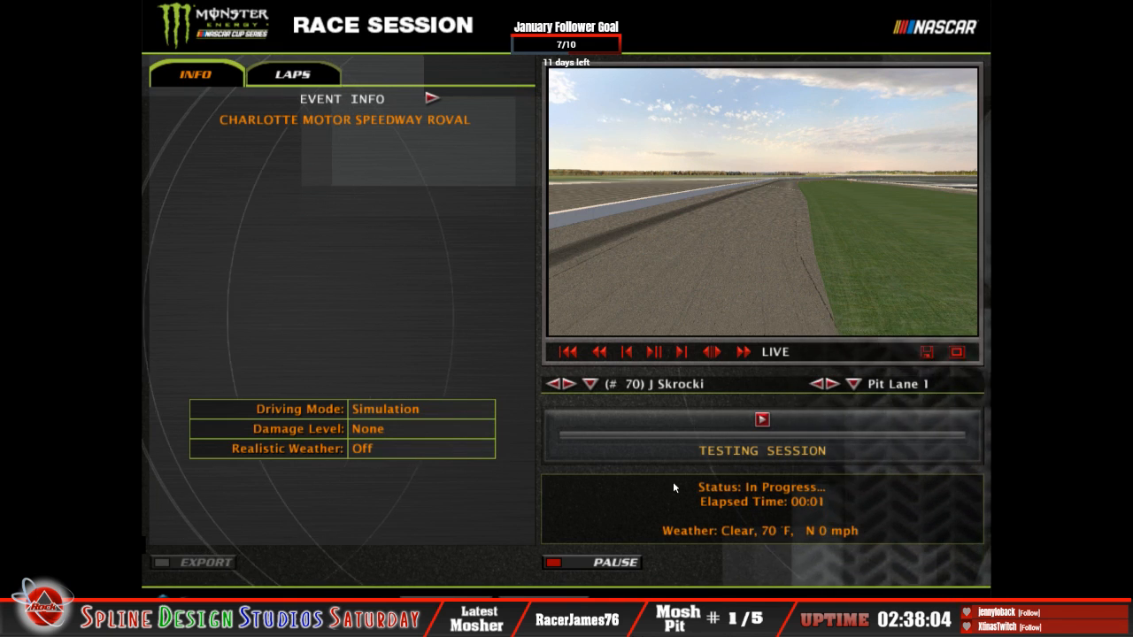
{"action": "left_click", "coordinate": [566, 600]}
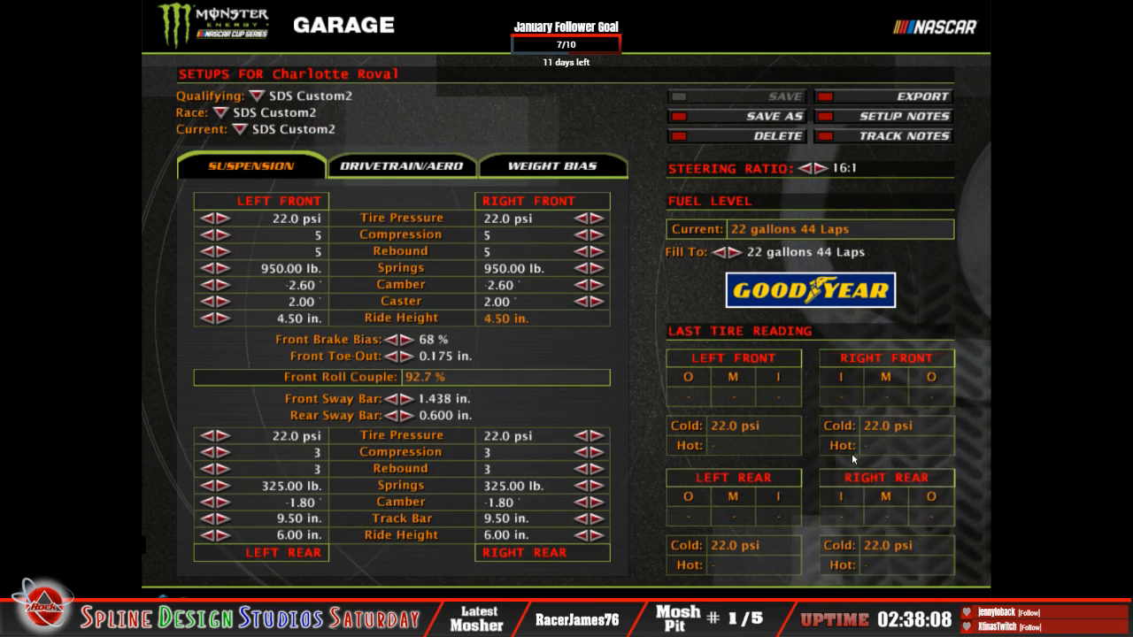
{"action": "left_click", "coordinate": [753, 600]}
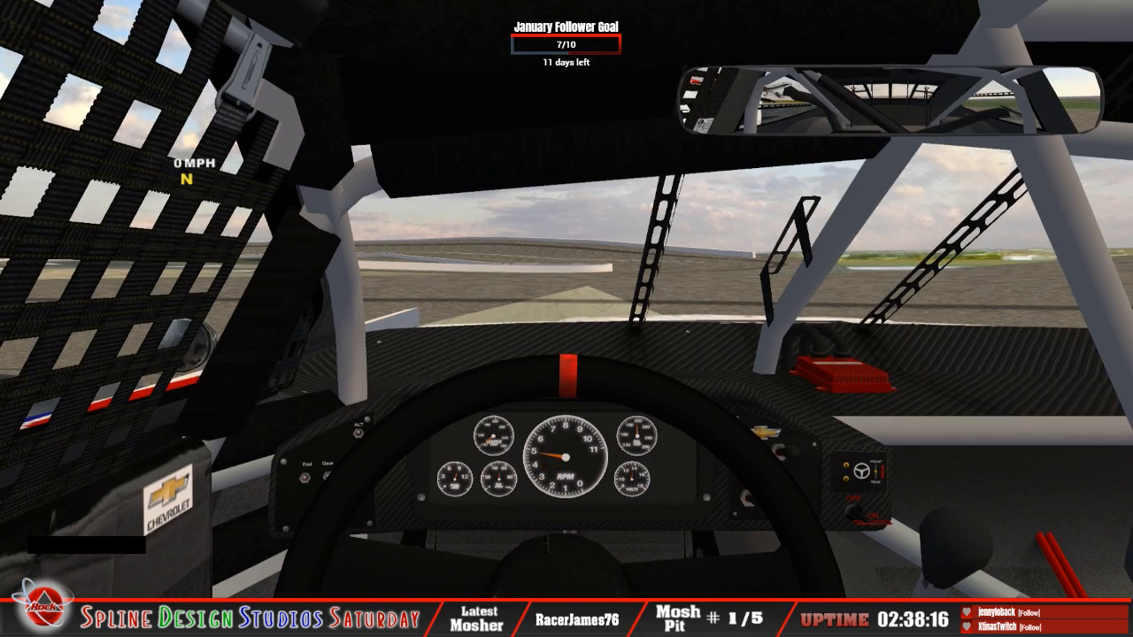
Test-drive the Charlotte Roval from the hood view and get out of the car.
{"action": "key", "text": "Page_Up"}
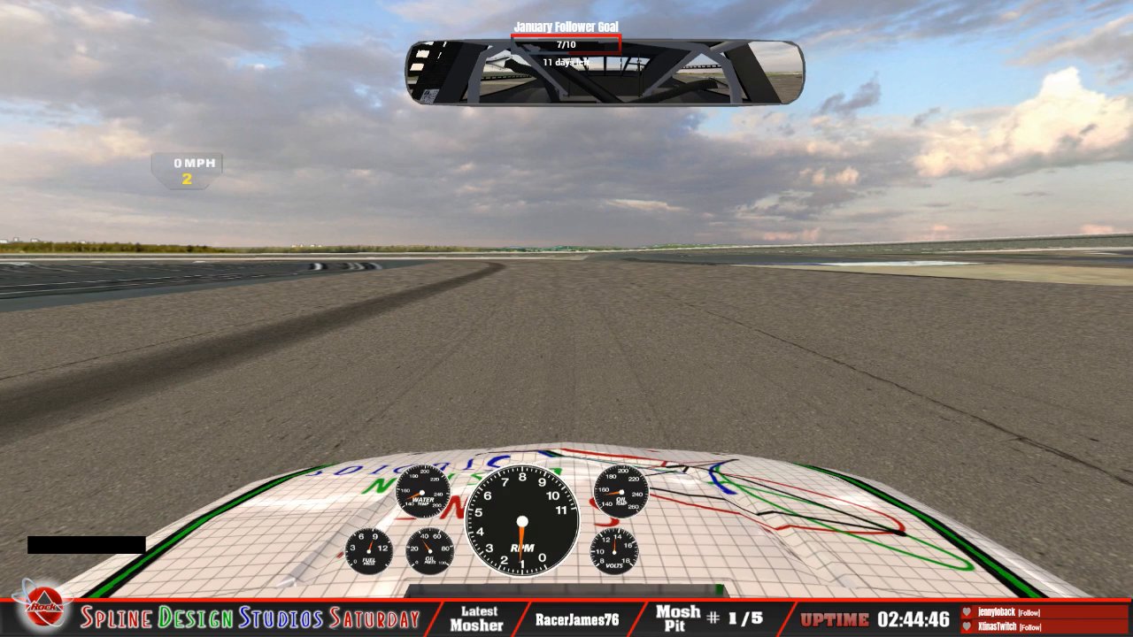
{"action": "key", "text": "Escape"}
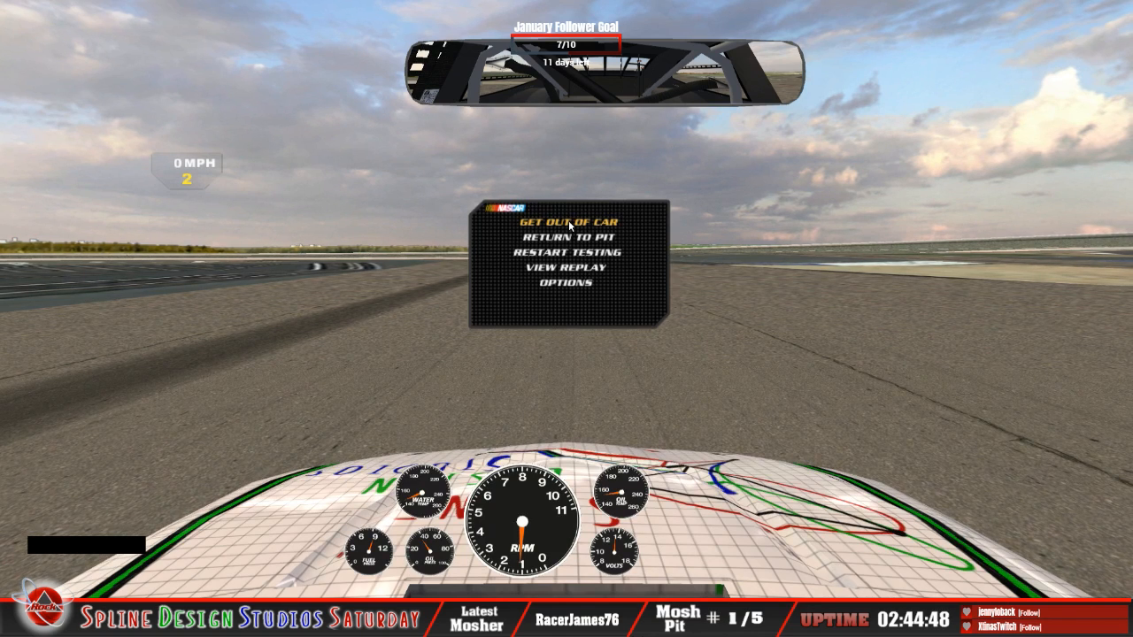
{"action": "left_click", "coordinate": [568, 221]}
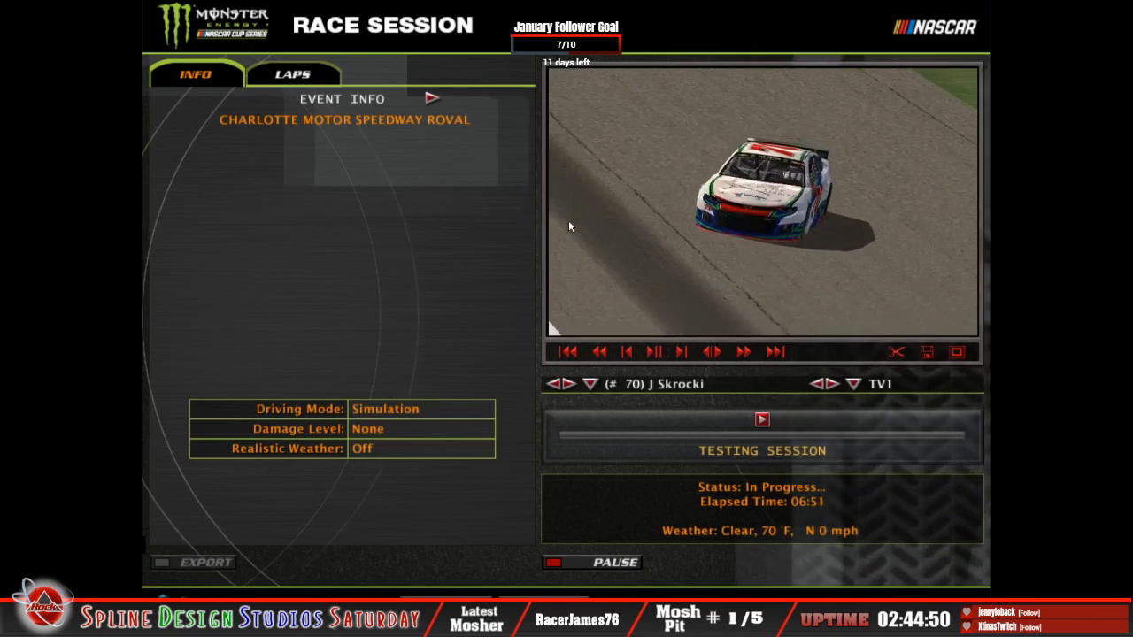
Review the test run's replay full screen from the beginning, fast-forwarding at 5x before resuming normal speed.
{"action": "left_click", "coordinate": [957, 352]}
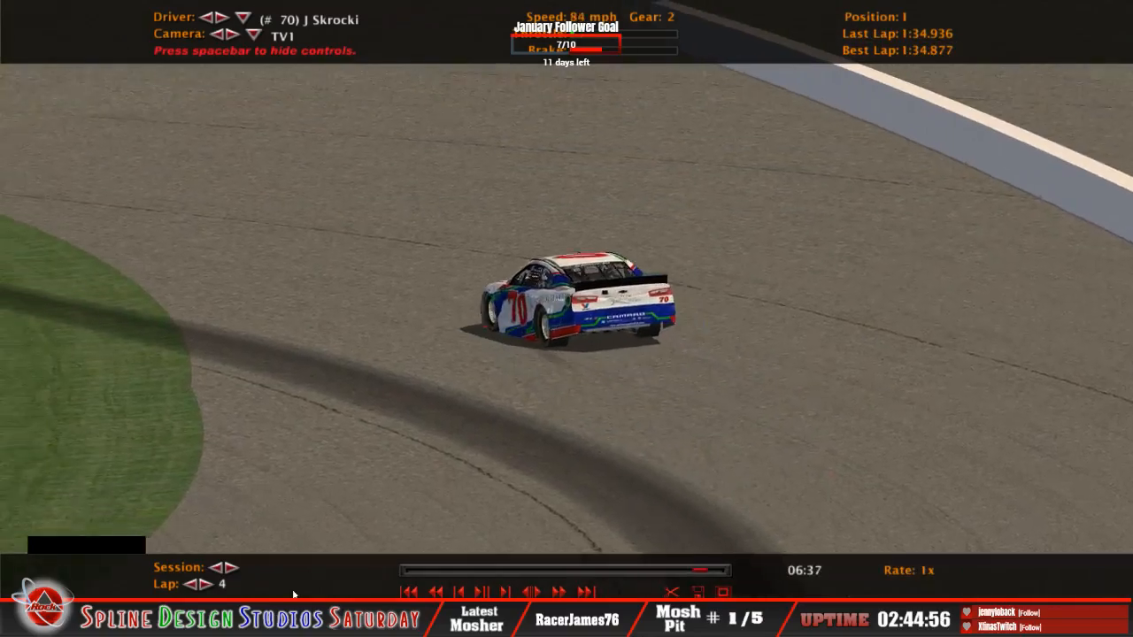
{"action": "left_click", "coordinate": [410, 592]}
{"action": "left_click", "coordinate": [558, 592]}
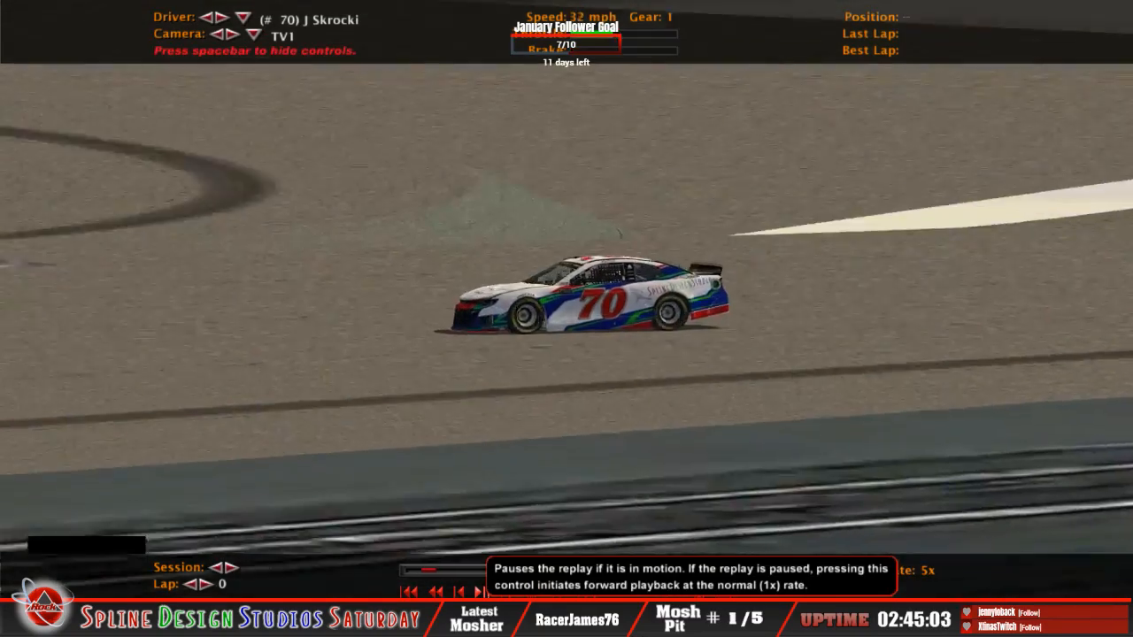
{"action": "left_click", "coordinate": [480, 592]}
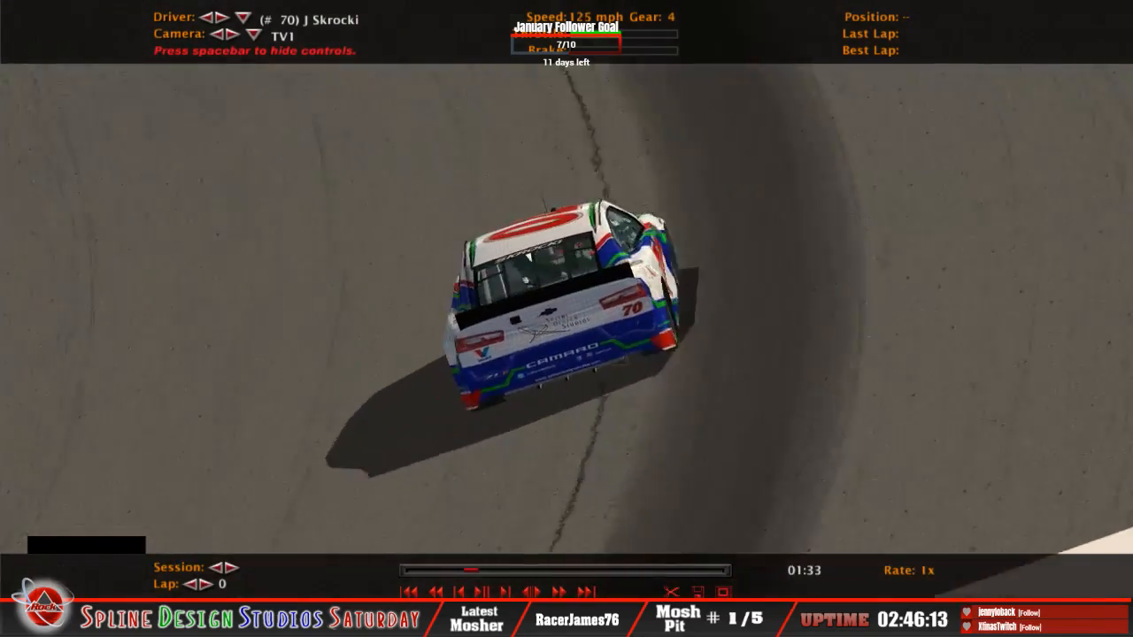
{"action": "left_click", "coordinate": [723, 592]}
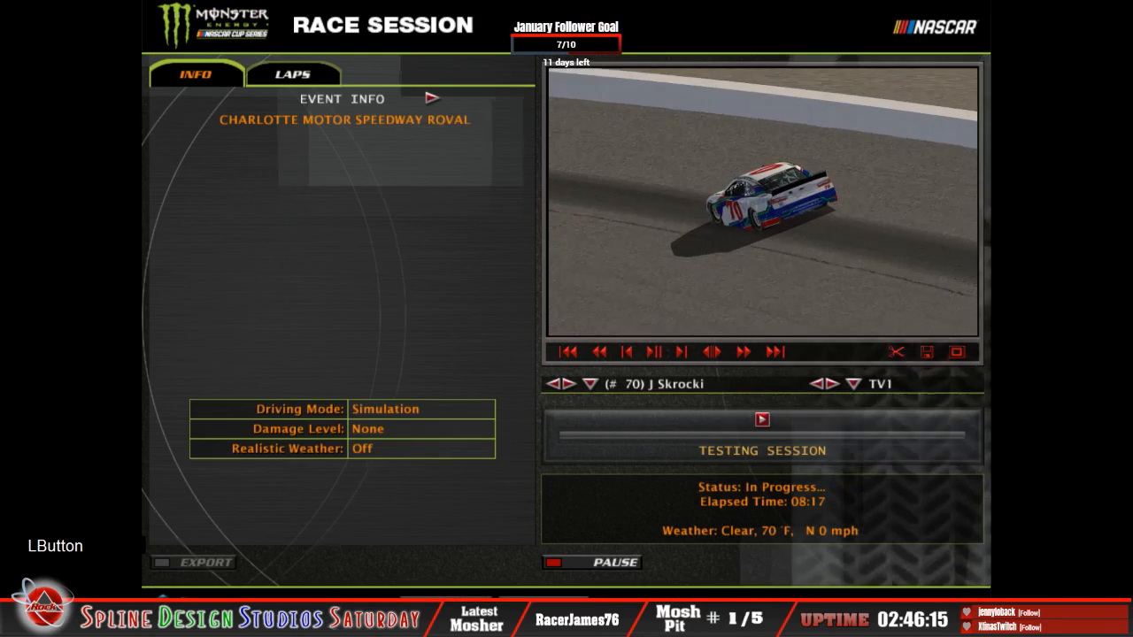
End the testing session and exit the game to the desktop.
{"action": "left_click", "coordinate": [195, 598]}
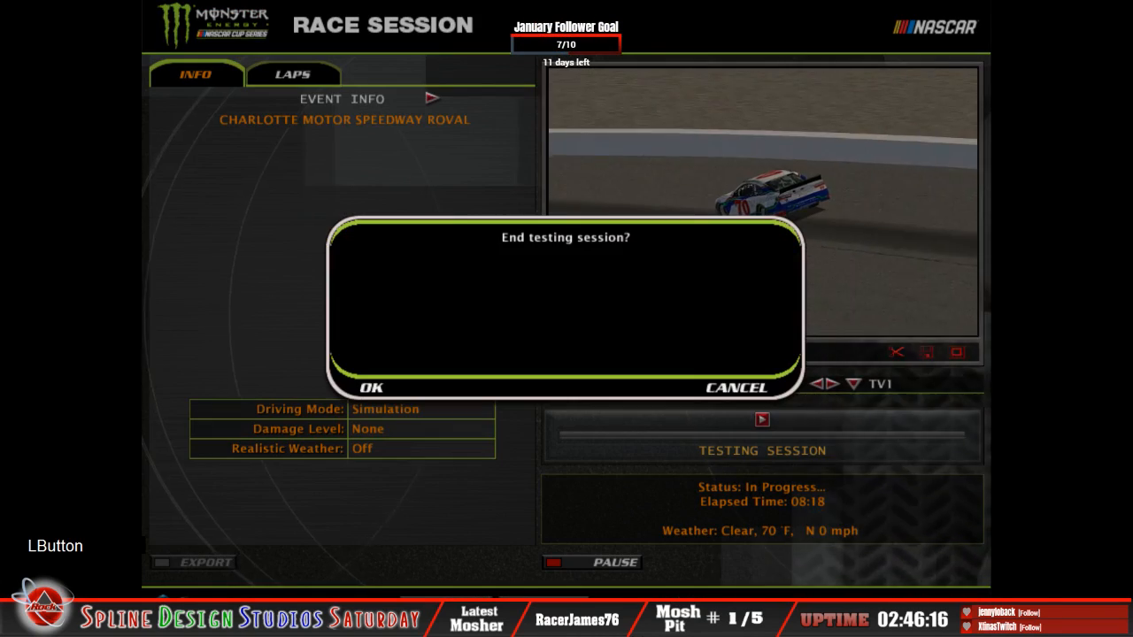
{"action": "left_click", "coordinate": [371, 389]}
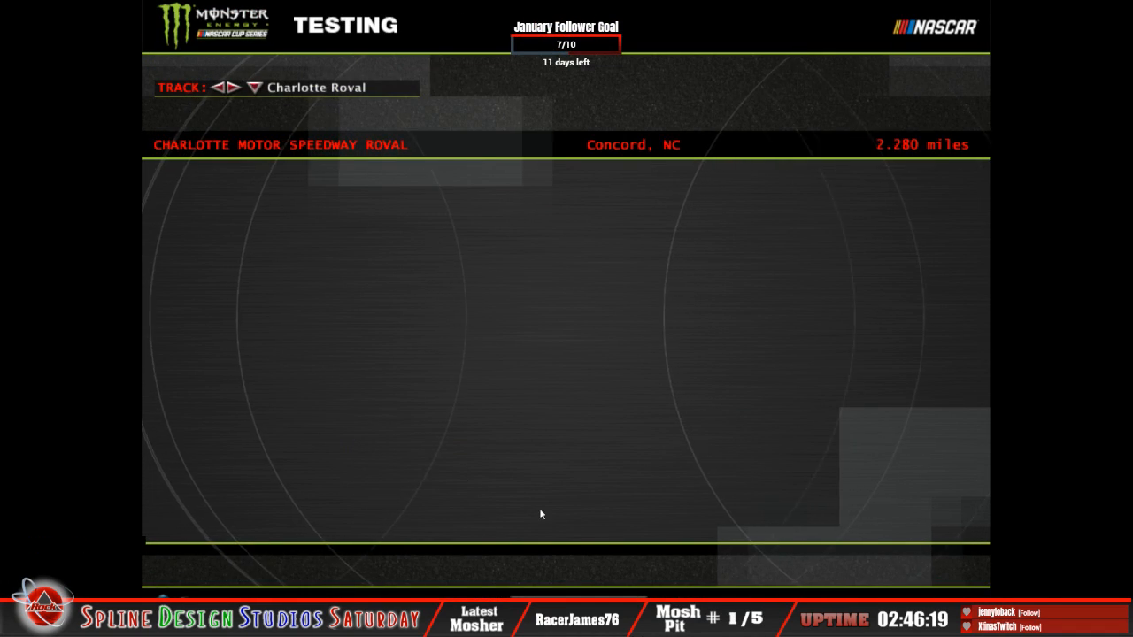
{"action": "left_click", "coordinate": [680, 550]}
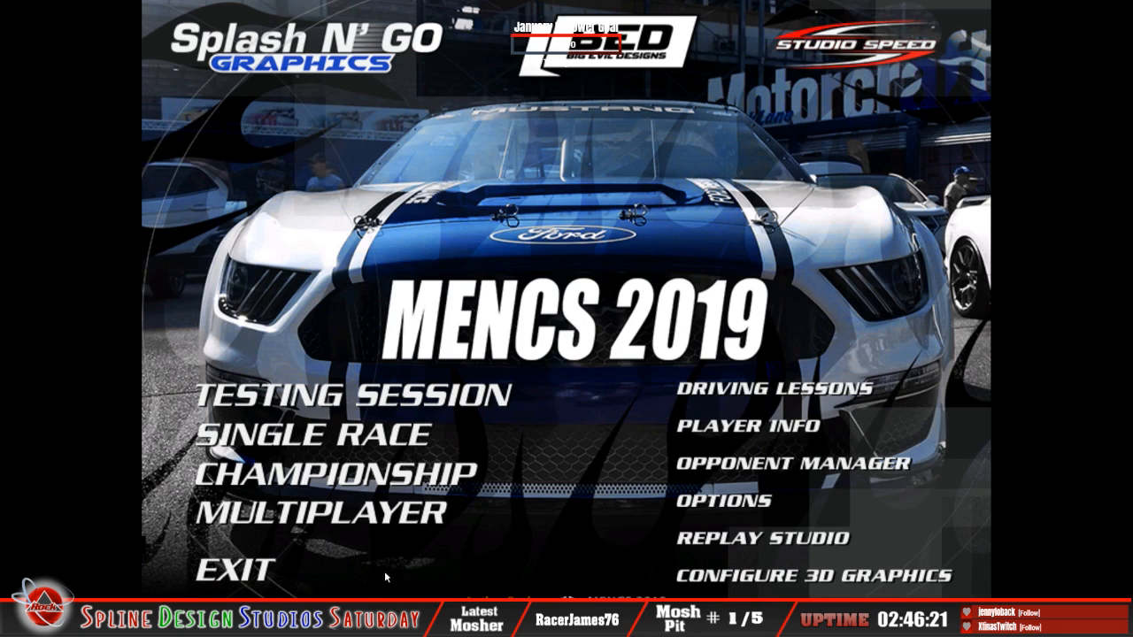
{"action": "left_click", "coordinate": [234, 569]}
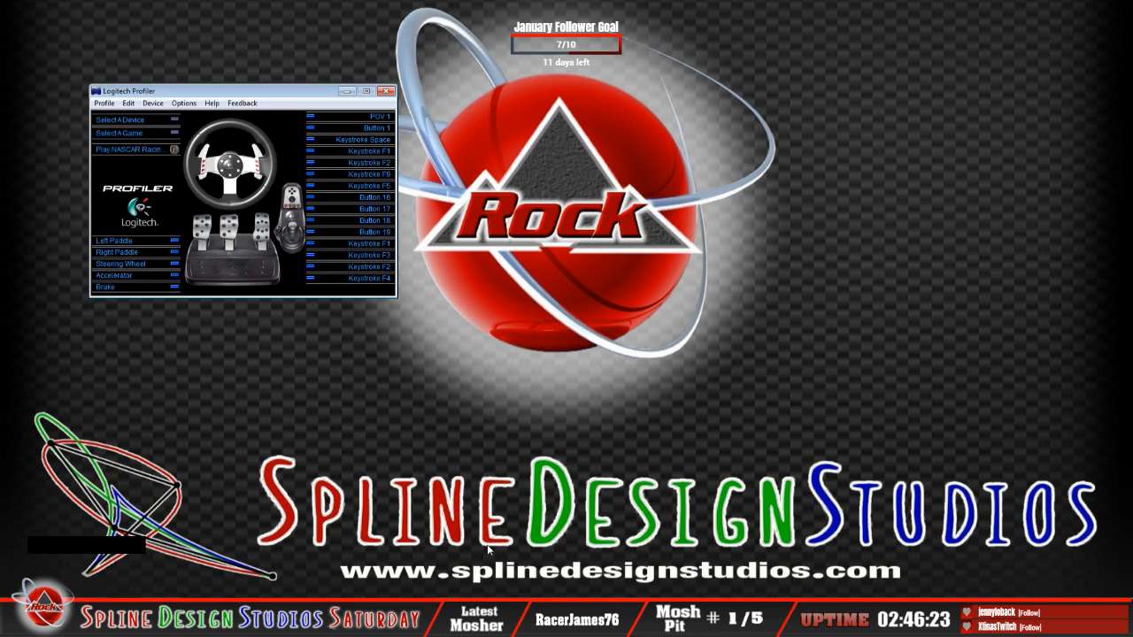
Close Logitech Profiler and minimize the Charlotte_Roval folder window.
{"action": "left_click", "coordinate": [103, 103]}
{"action": "left_click", "coordinate": [122, 212]}
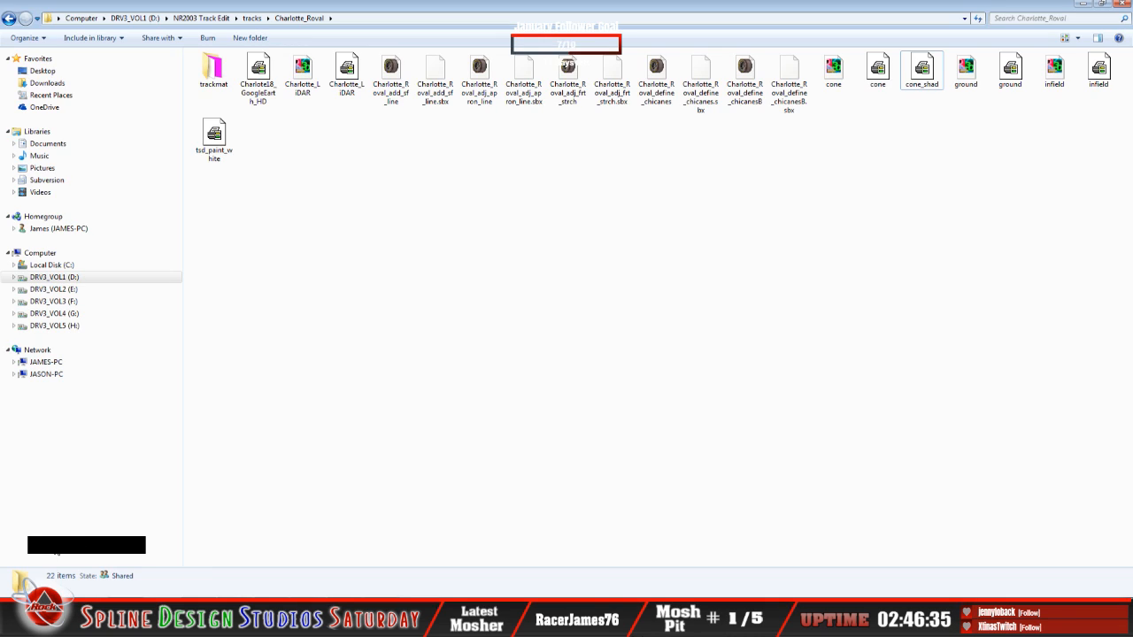
{"action": "left_click", "coordinate": [1083, 5]}
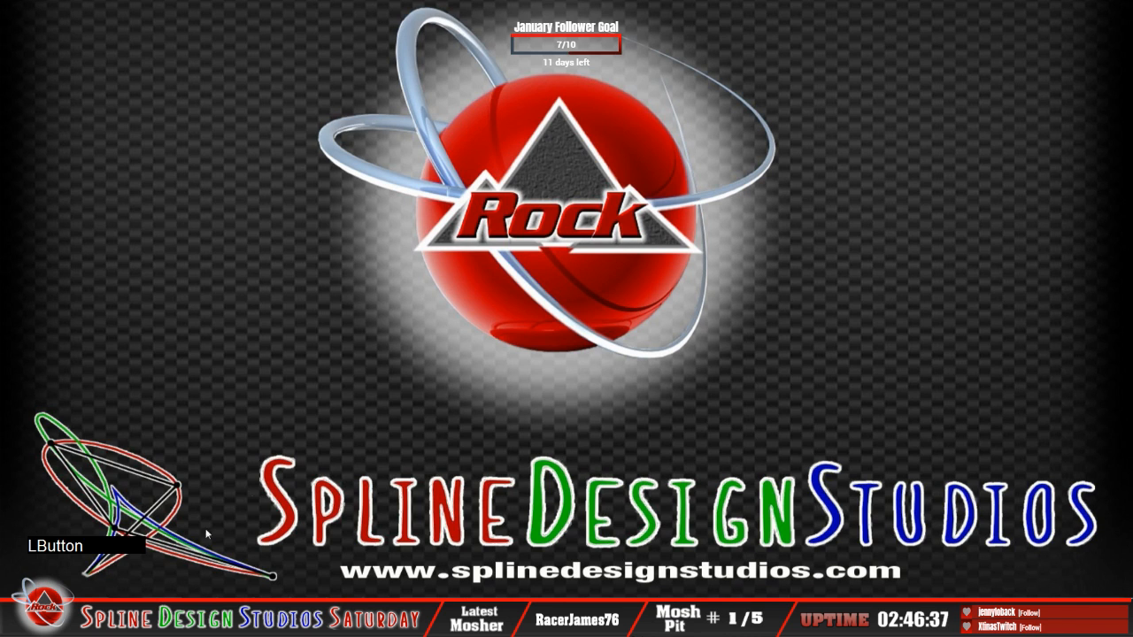
Launch the Sandbox track editor and maximize its Sandbox window.
{"action": "left_click", "coordinate": [19, 621]}
{"action": "left_click", "coordinate": [62, 297]}
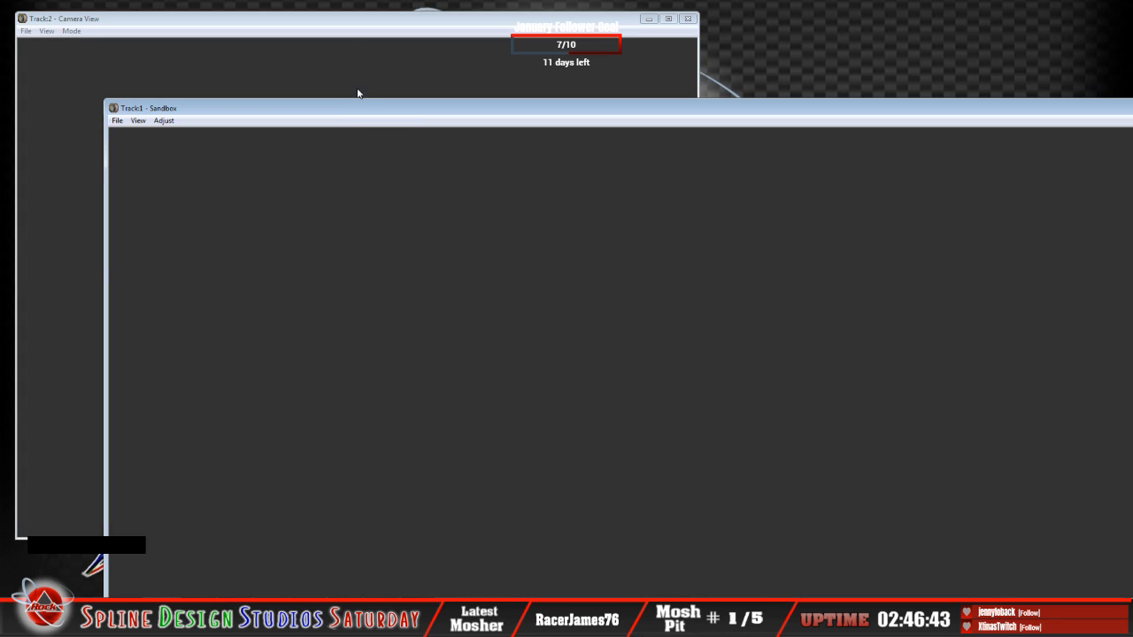
{"action": "left_click_drag", "start_coordinate": [358, 106], "coordinate": [298, 3]}
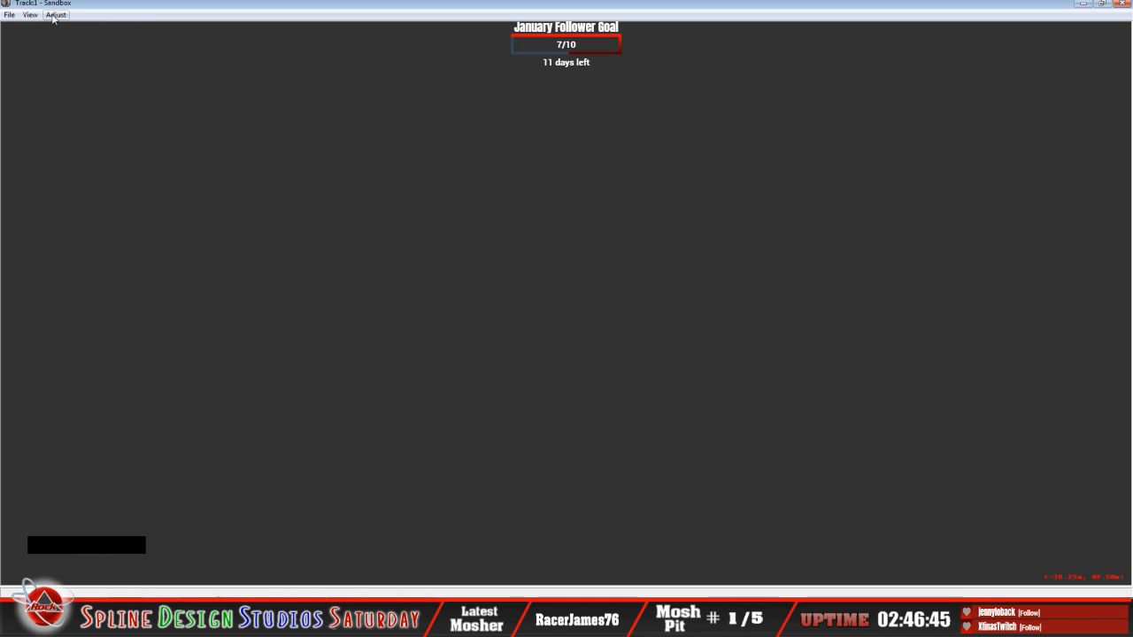
Open the track file Charlotte_Roval_adj_apron_line from the Charlotte_Roval folder.
{"action": "left_click", "coordinate": [30, 15]}
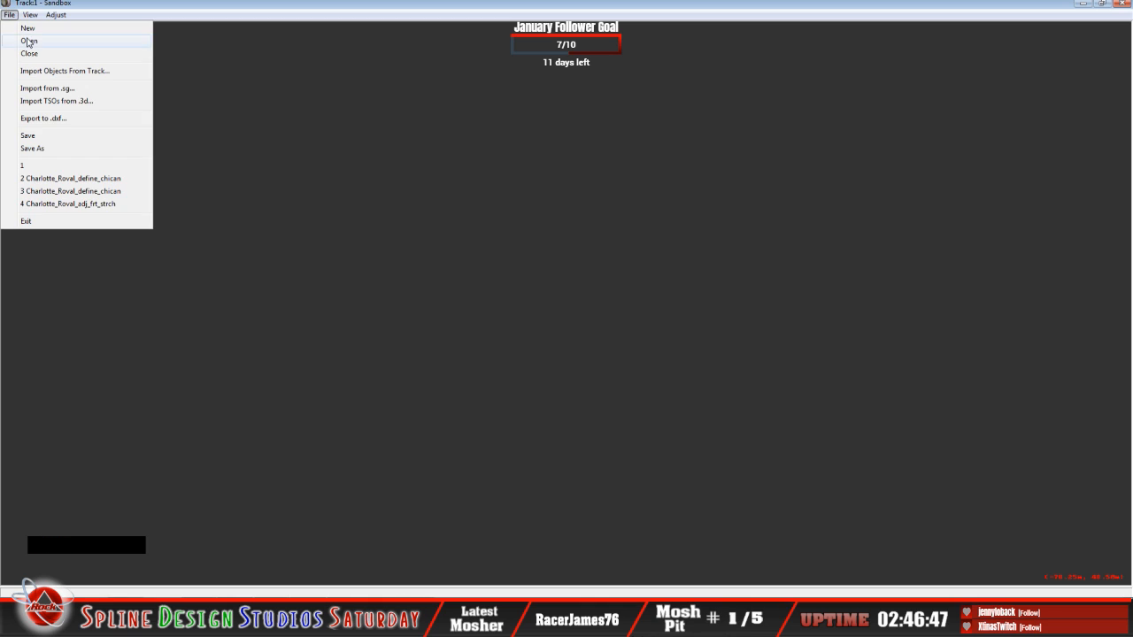
{"action": "left_click", "coordinate": [29, 42]}
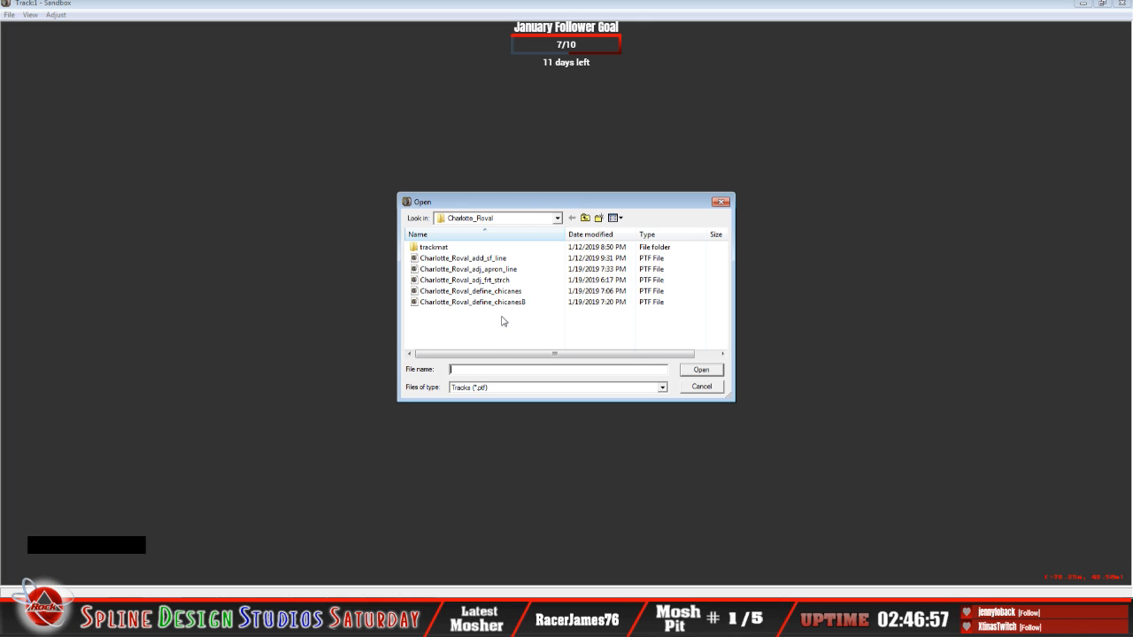
{"action": "left_click", "coordinate": [496, 269]}
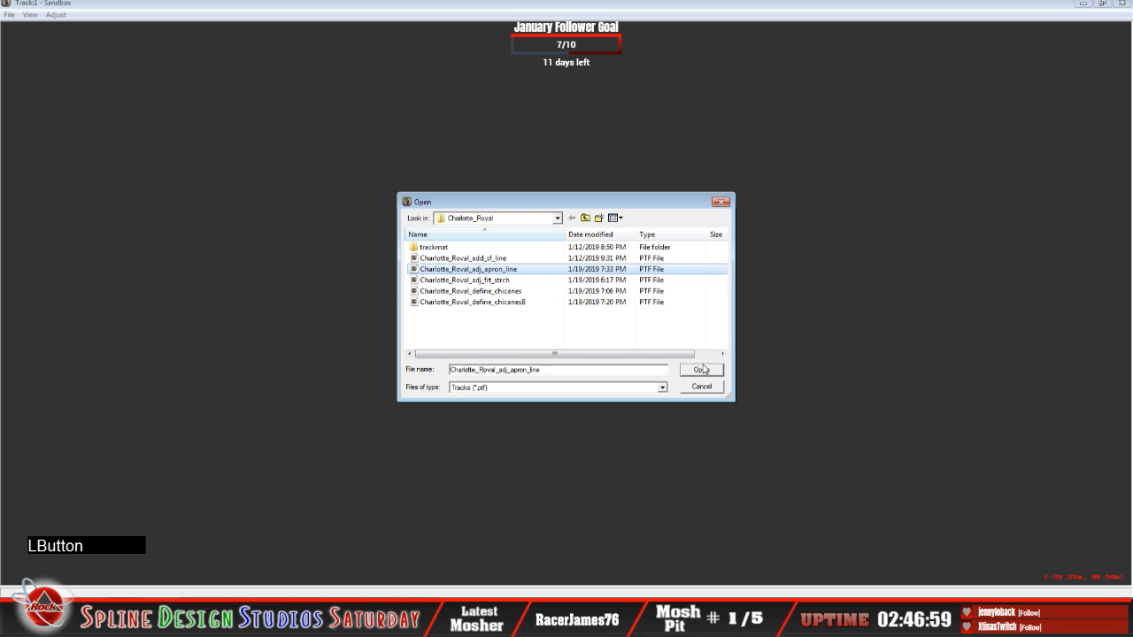
{"action": "left_click", "coordinate": [701, 370]}
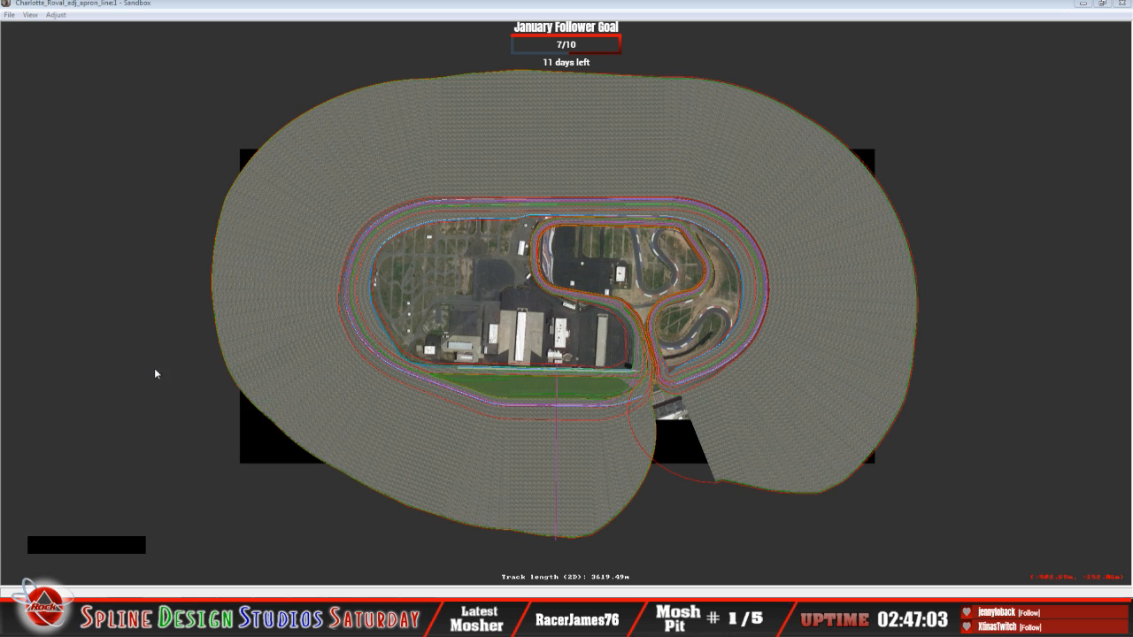
Clear the selection and turn off Draw World Underneath to expose the background image around the sharp southeast turn.
{"action": "right_click", "coordinate": [155, 373]}
{"action": "left_click", "coordinate": [203, 448]}
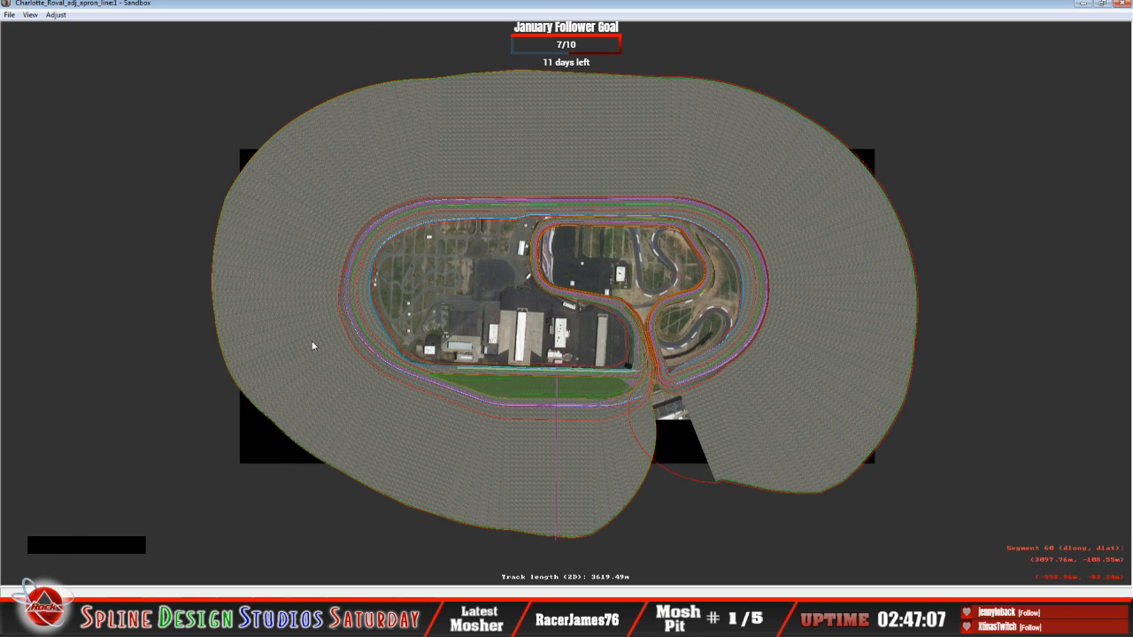
{"action": "key", "text": "z"}
{"action": "key", "text": "z"}
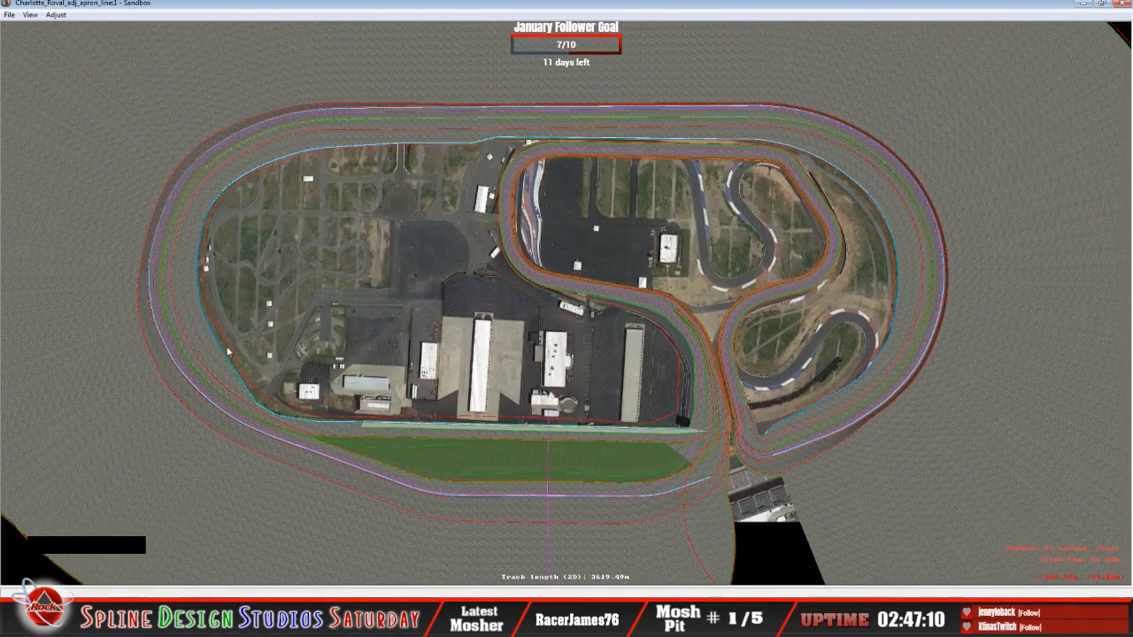
{"action": "key", "text": "z"}
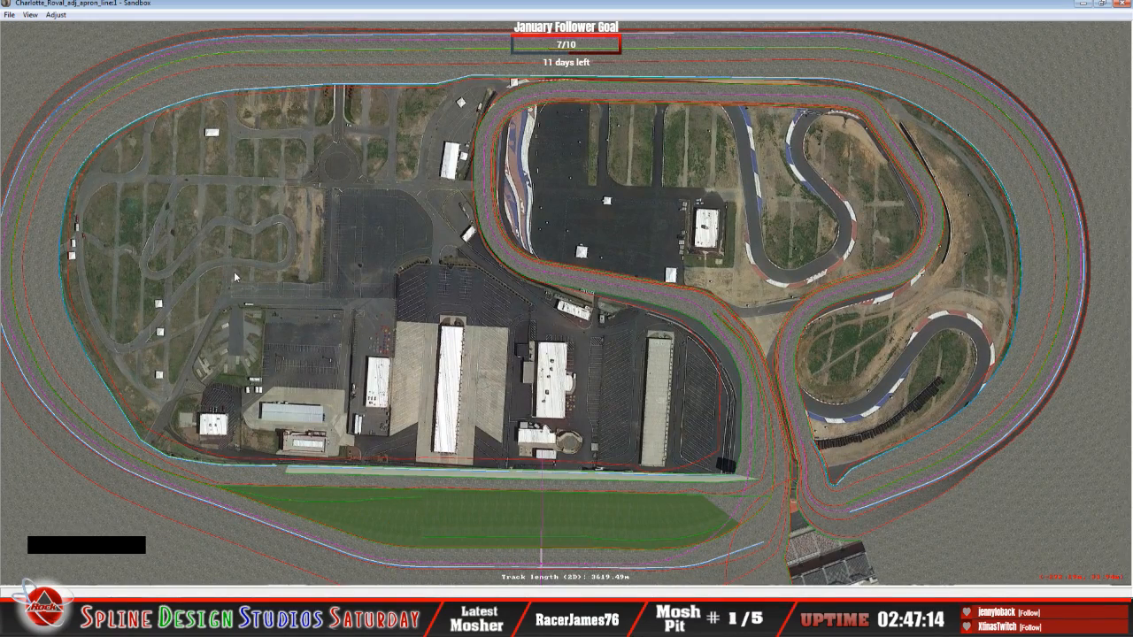
{"action": "key", "text": "c"}
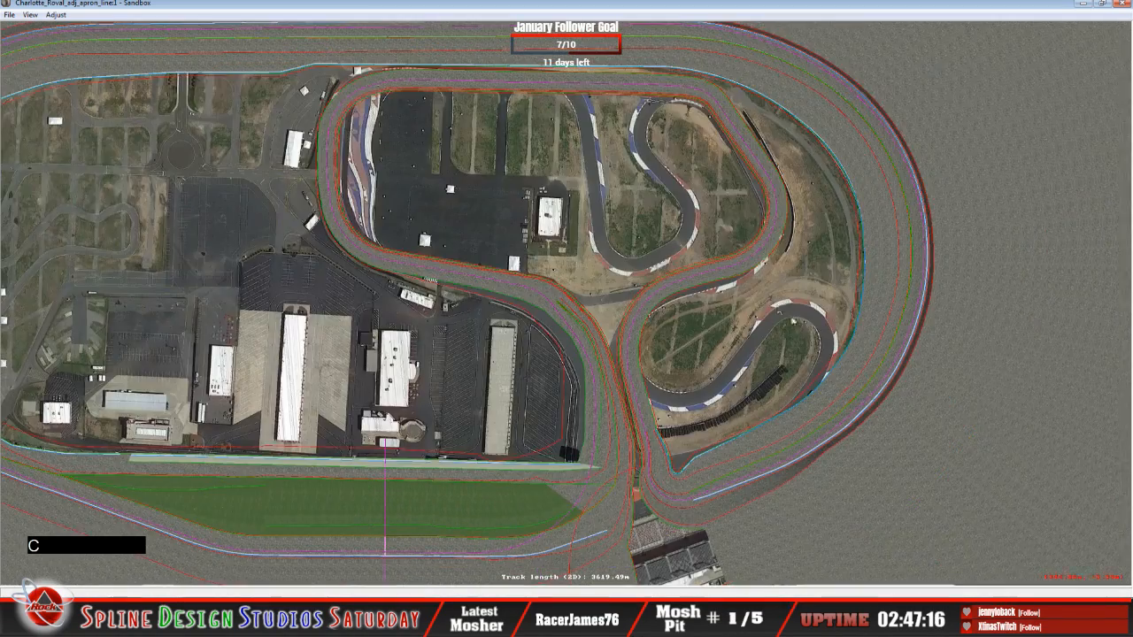
{"action": "key", "text": "z"}
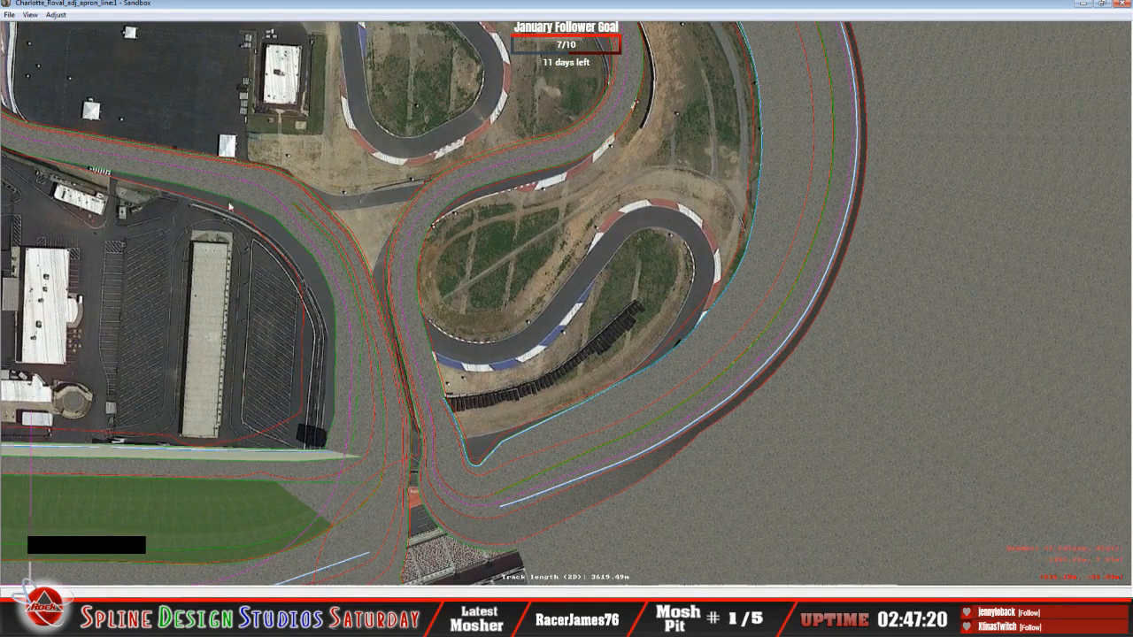
{"action": "left_click", "coordinate": [30, 15]}
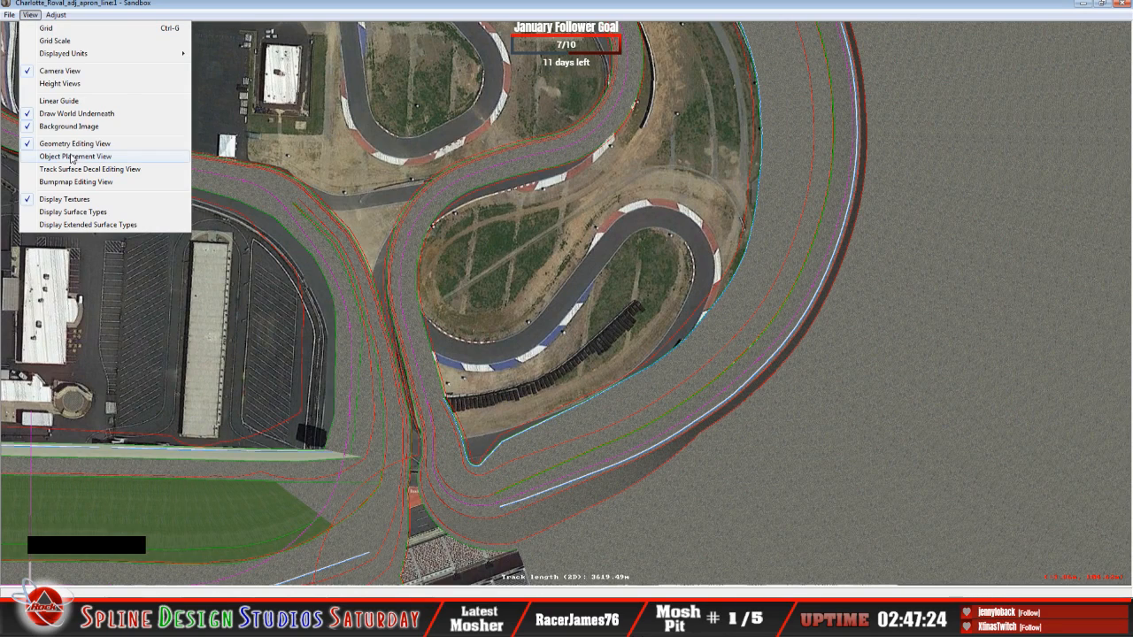
{"action": "left_click", "coordinate": [55, 123]}
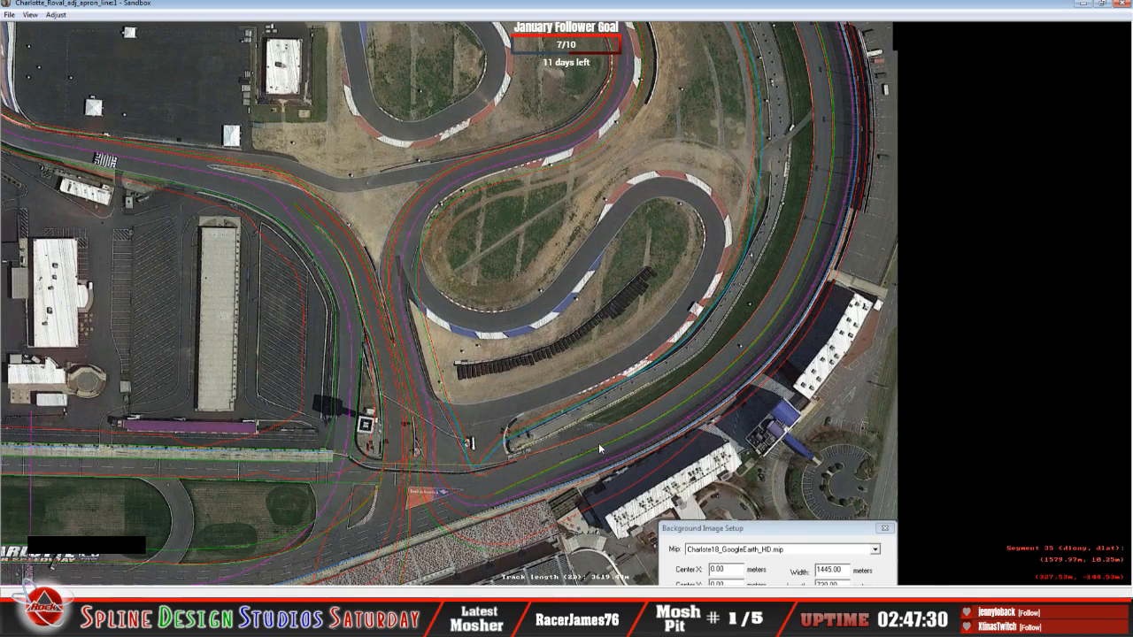
Examine the track lines against the aerial image where the infield road rejoins the oval near the Bank of America logo.
{"action": "key", "text": "z"}
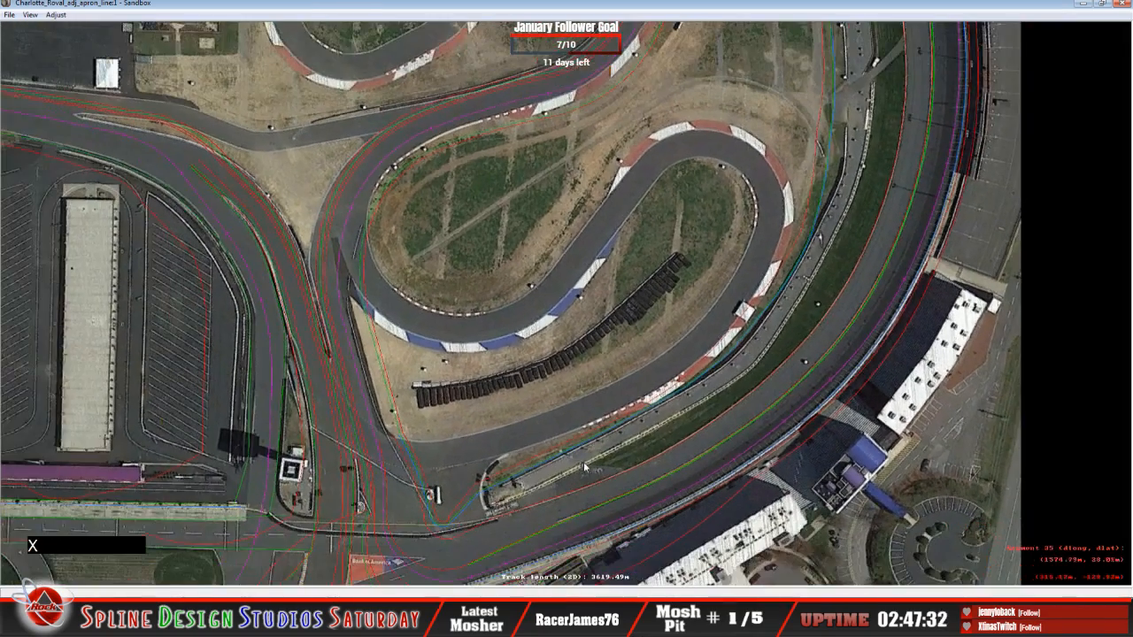
{"action": "key", "text": "z"}
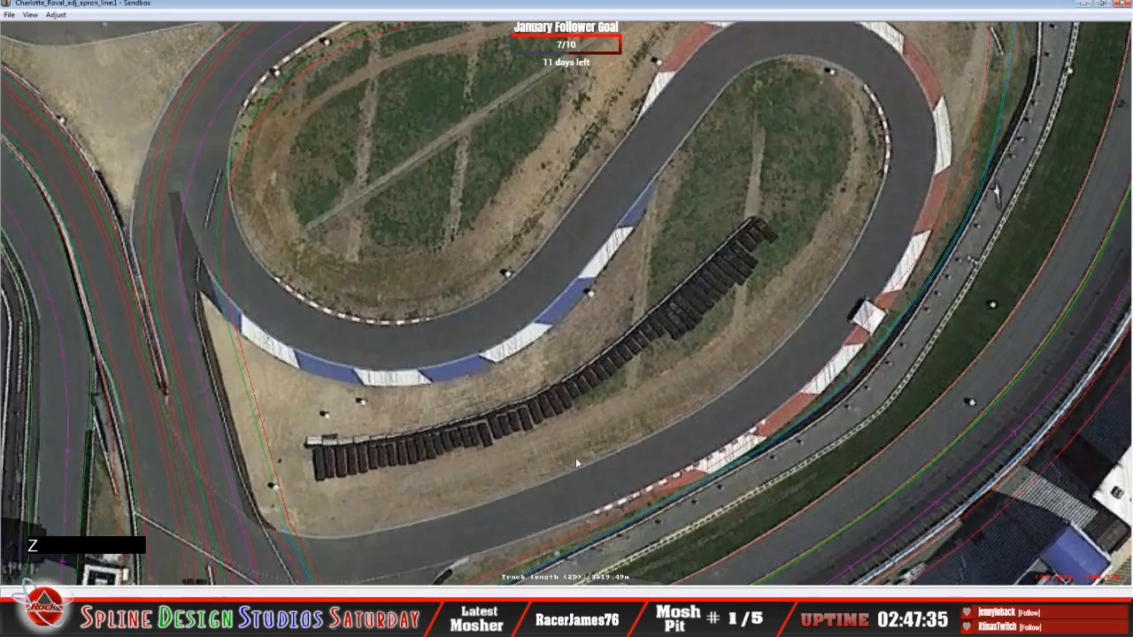
{"action": "key", "text": "c"}
{"action": "key", "text": "c"}
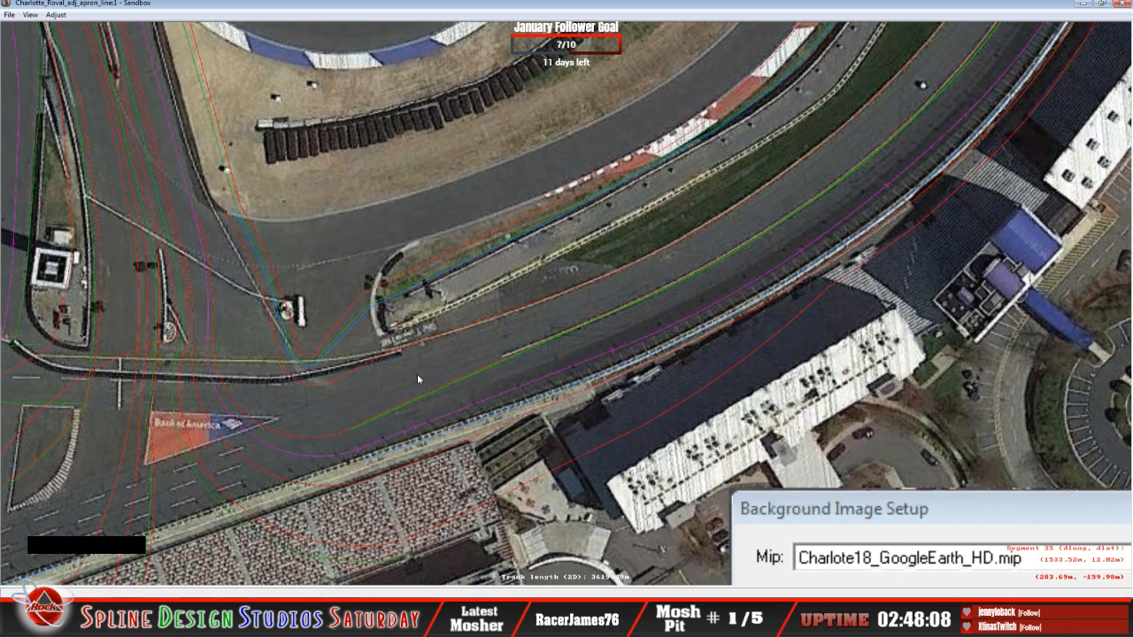
{"action": "key", "text": "c"}
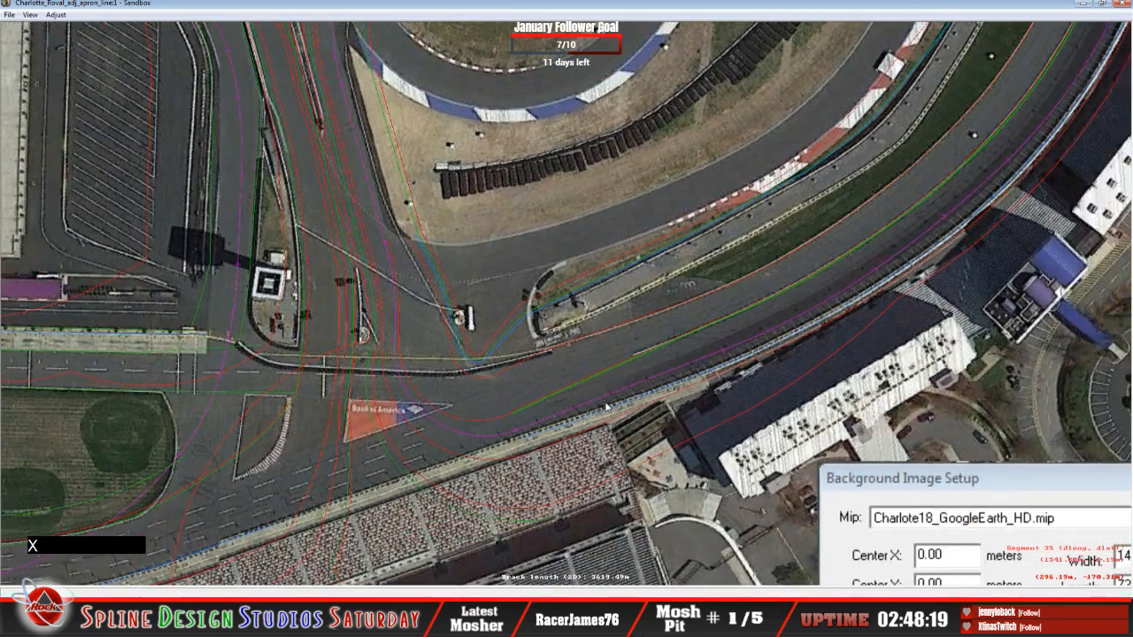
{"action": "scroll", "coordinate": [606, 406], "scroll_direction": "up", "scroll_amount": 3}
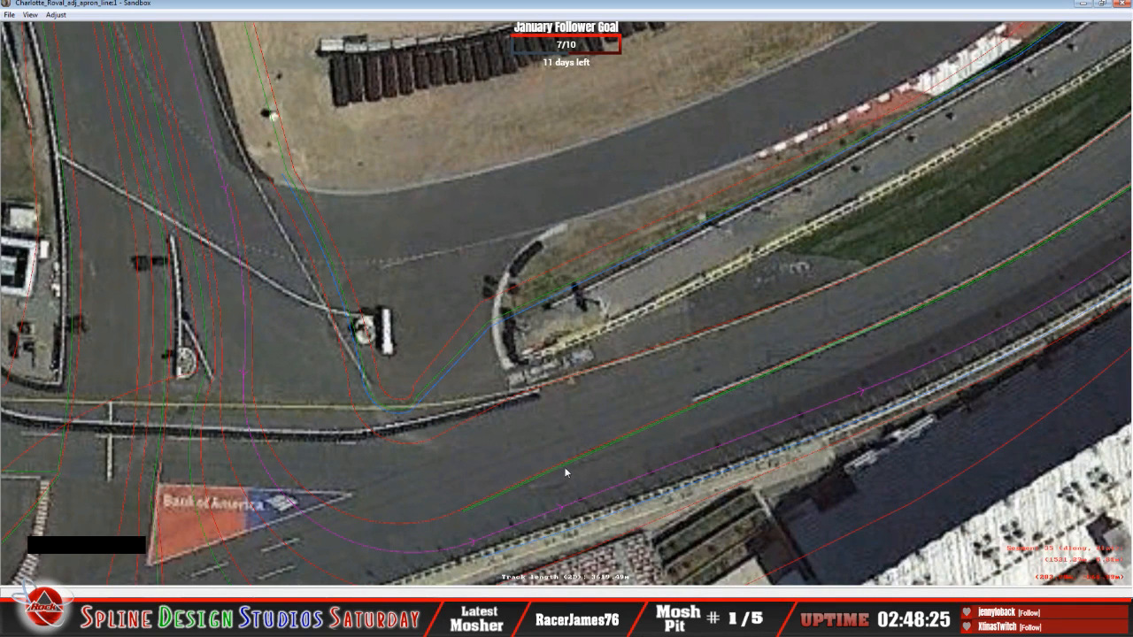
{"action": "scroll", "coordinate": [431, 483], "scroll_direction": "down", "scroll_amount": 3}
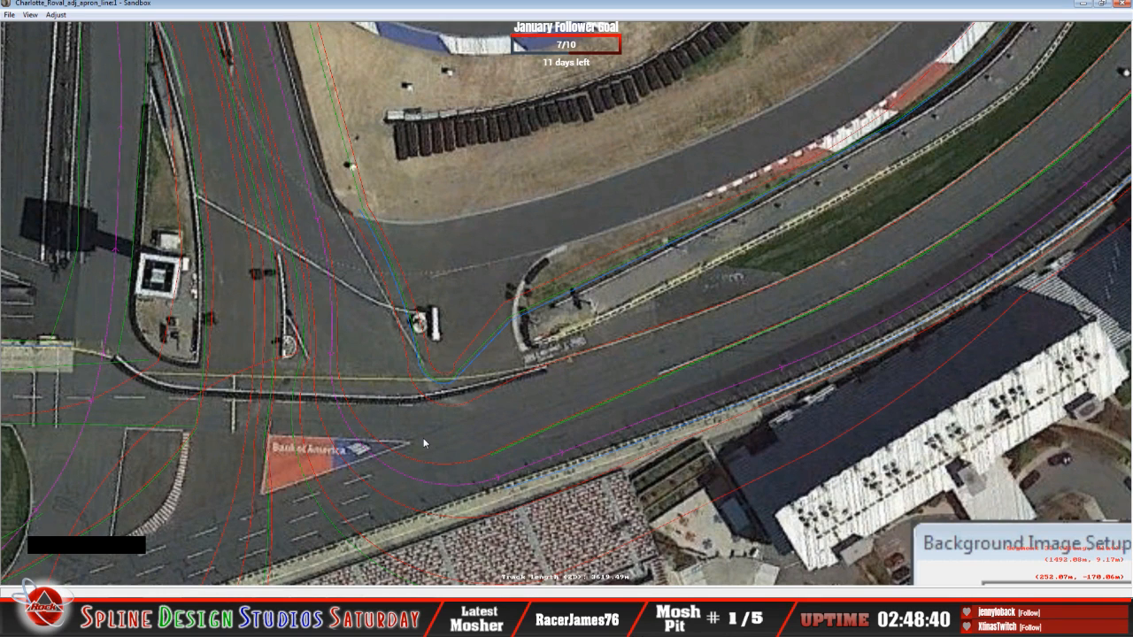
Toggle Draw World Underneath on and off again to compare the built surface with the aerial image at the infield exit.
{"action": "left_click", "coordinate": [30, 15]}
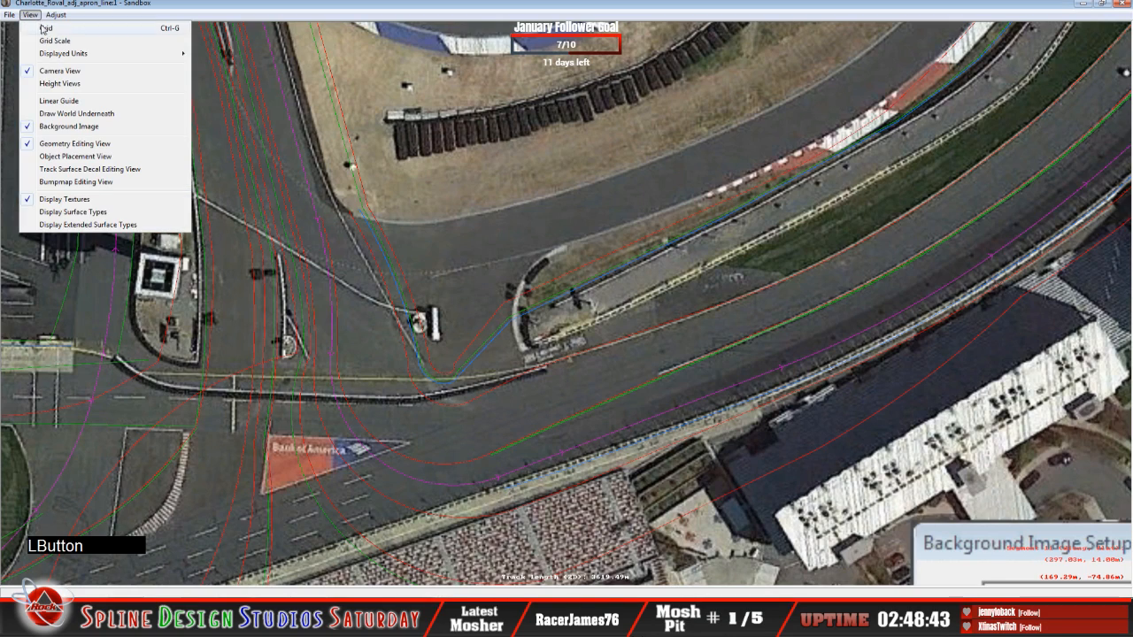
{"action": "left_click", "coordinate": [59, 114]}
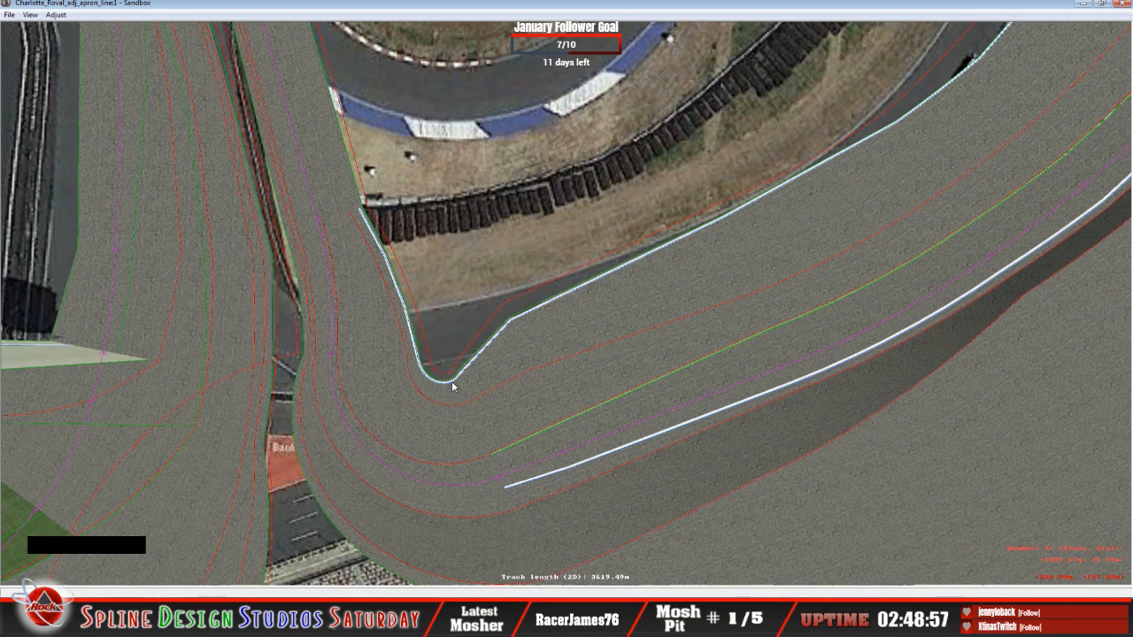
{"action": "left_click", "coordinate": [29, 14]}
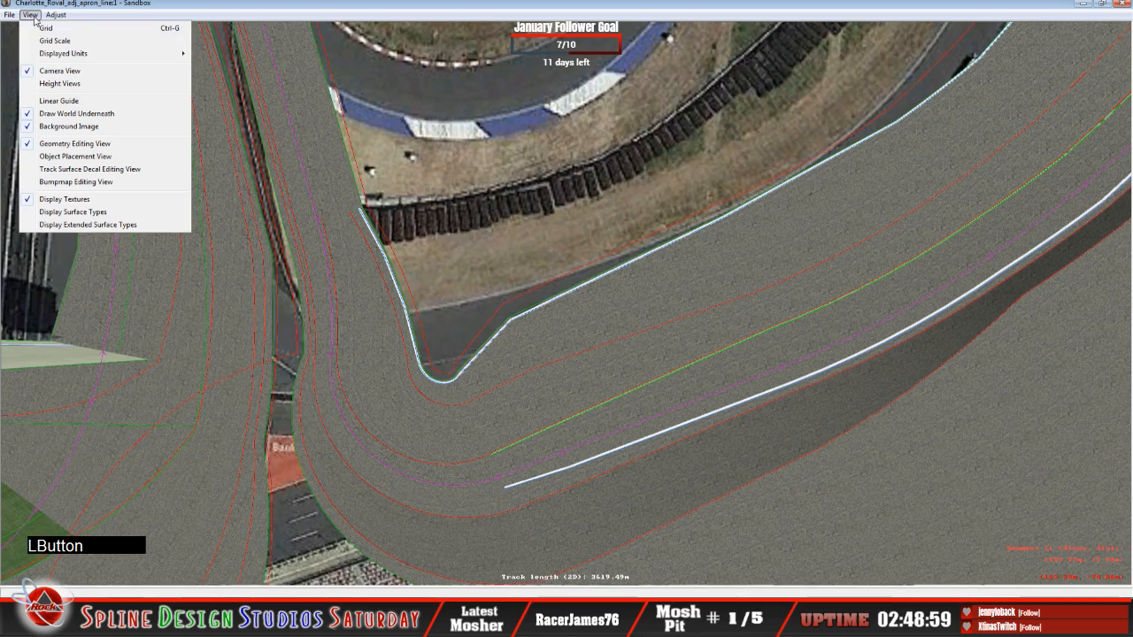
{"action": "left_click", "coordinate": [62, 113]}
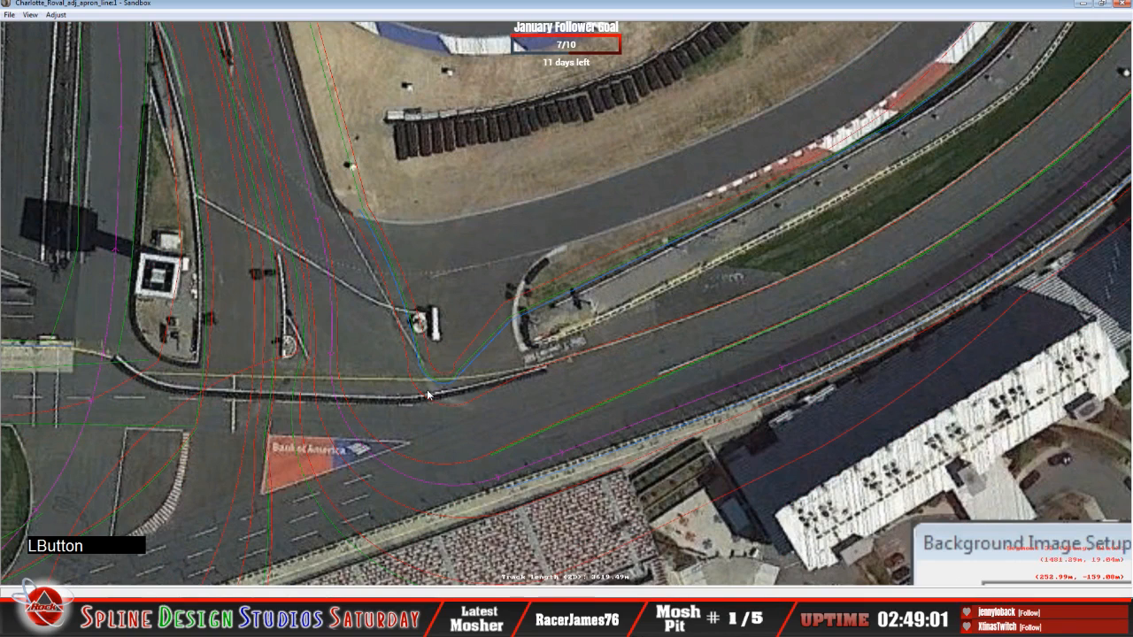
Select the wall section just past the hairpin, restore Draw World Underneath, and select the curved hairpin segment.
{"action": "left_click", "coordinate": [471, 372]}
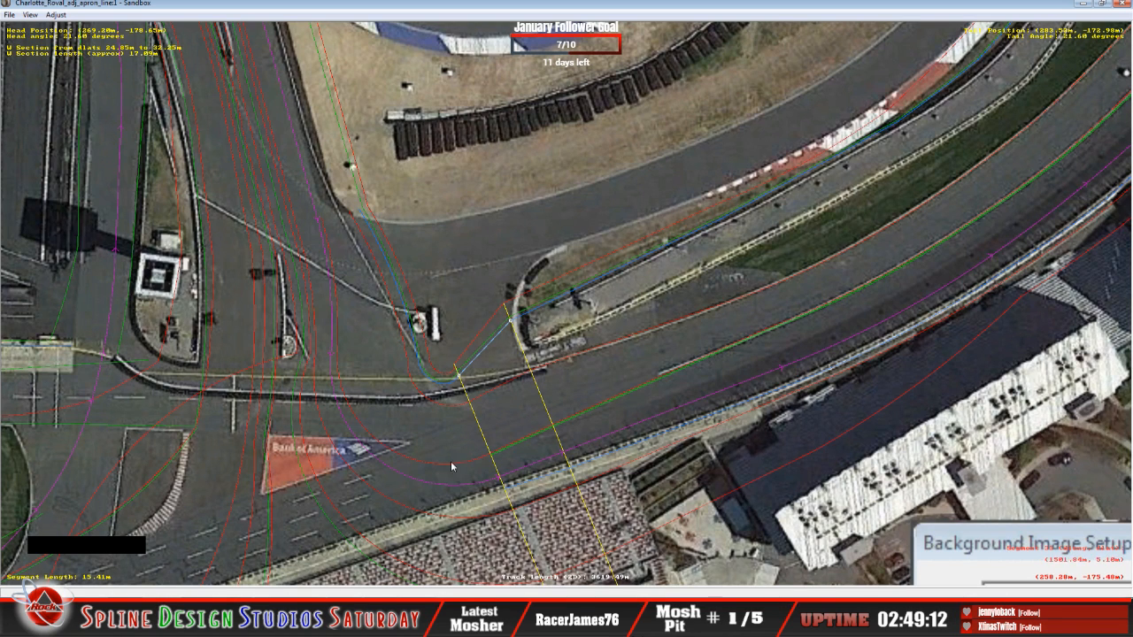
{"action": "left_click", "coordinate": [30, 14]}
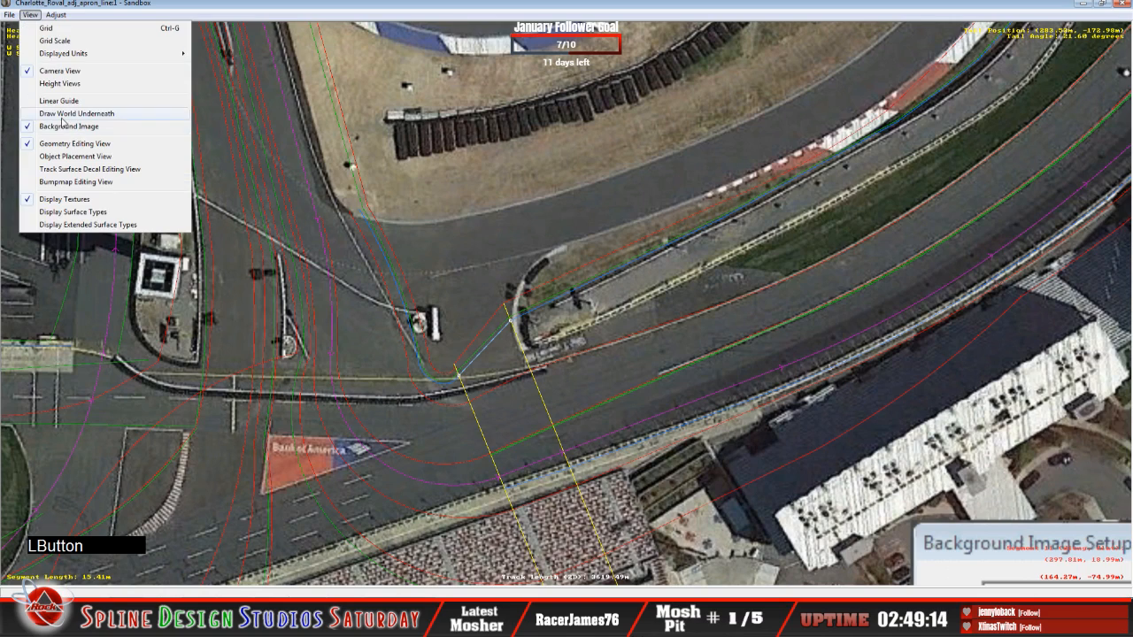
{"action": "left_click", "coordinate": [76, 114]}
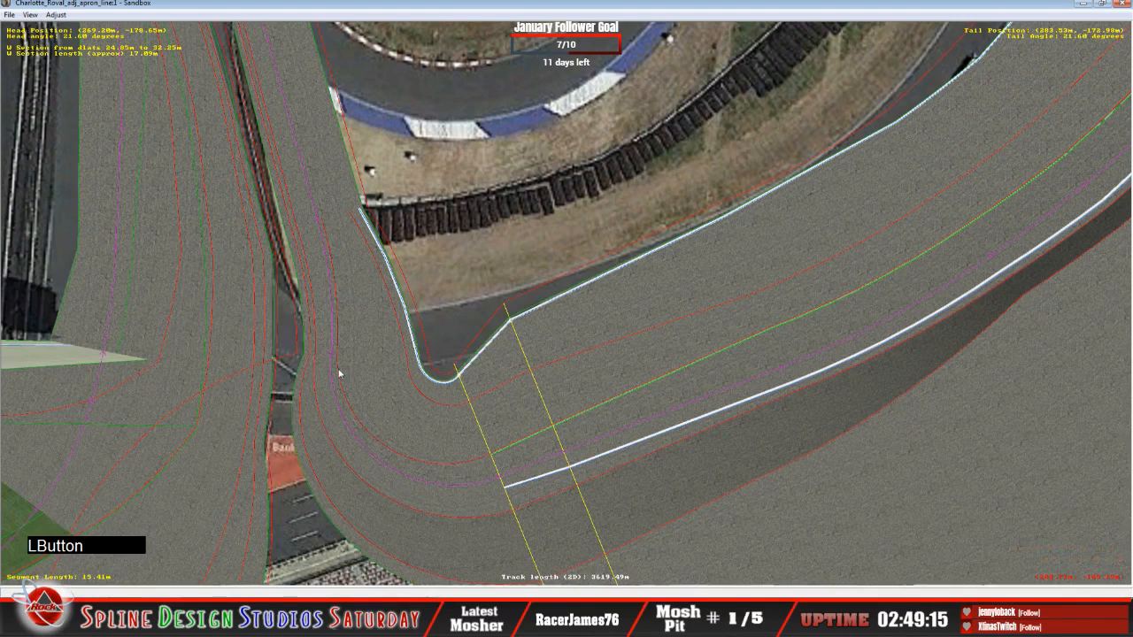
{"action": "left_click", "coordinate": [477, 453]}
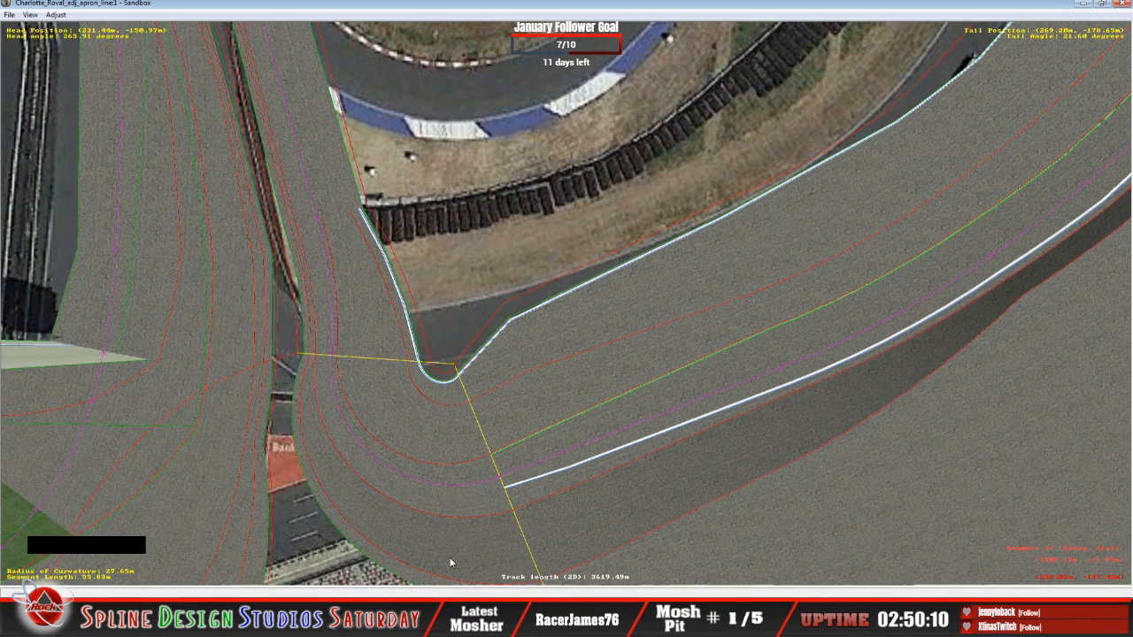
Switch to Windows Photo Viewer, browse to the cms-roval-map-clean track map for reference, and return to Sandbox.
{"action": "key", "text": "x"}
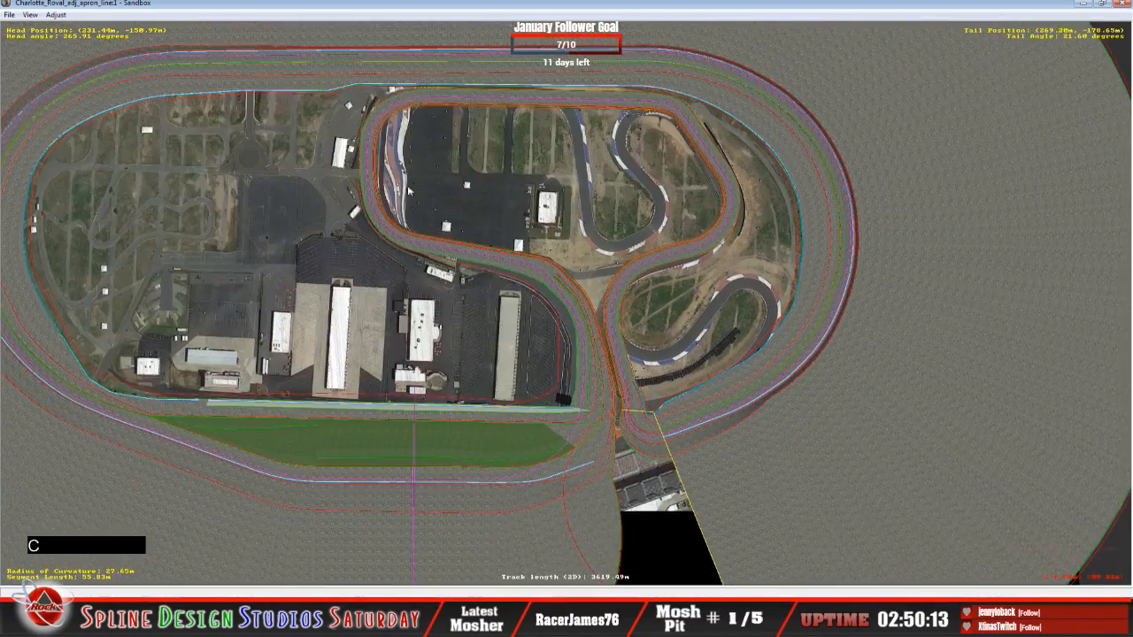
{"action": "key", "text": "c"}
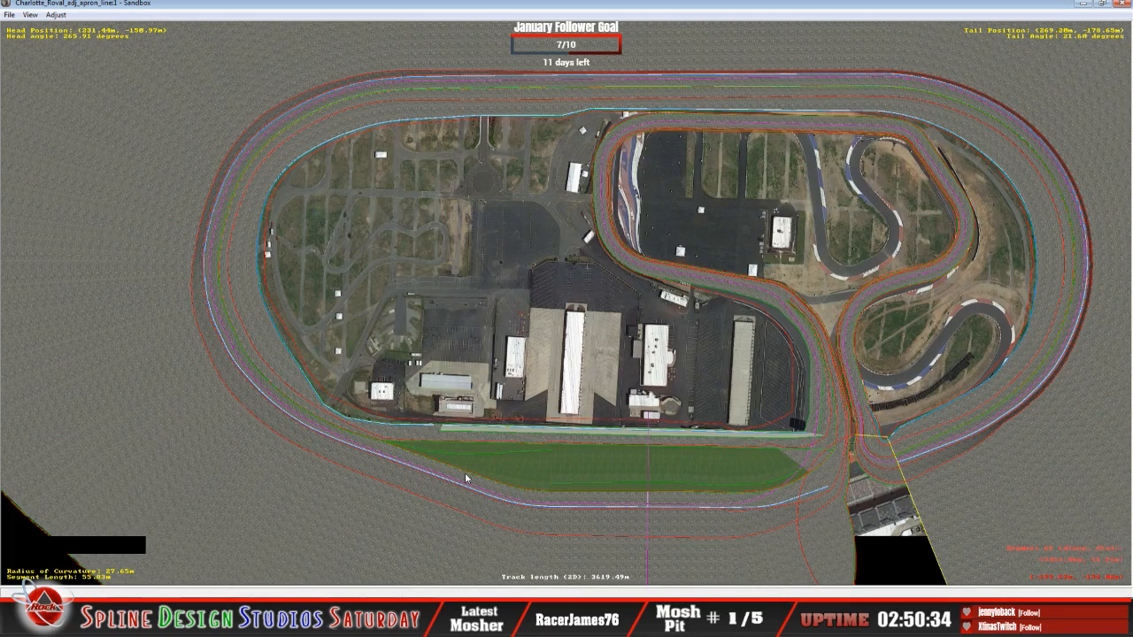
{"action": "left_click", "coordinate": [467, 620]}
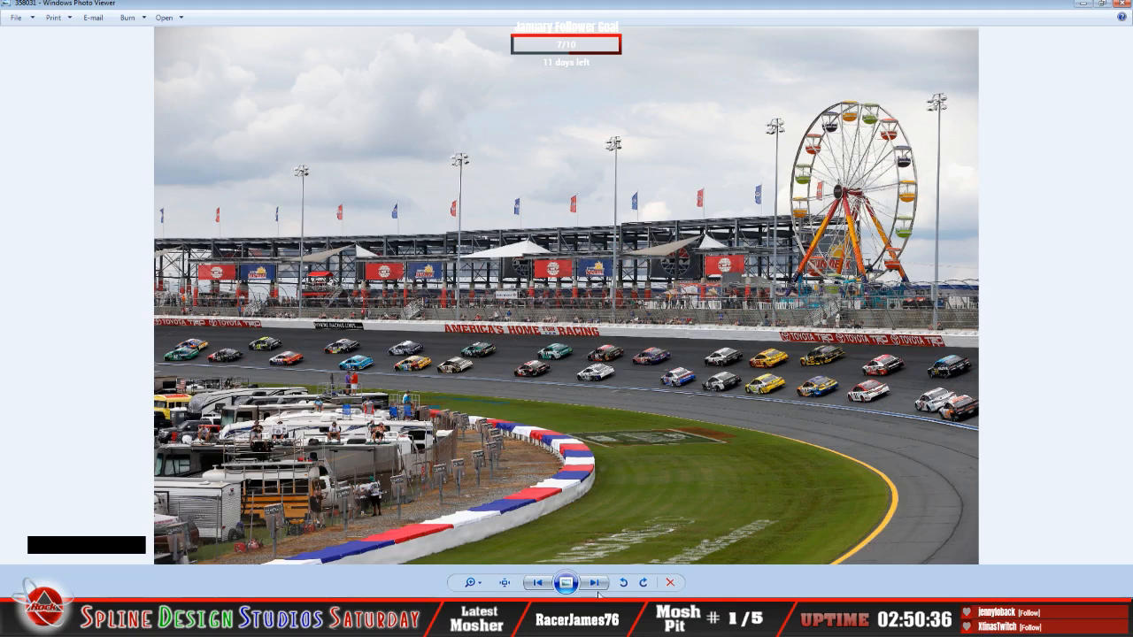
{"action": "left_click", "coordinate": [599, 584]}
{"action": "left_click", "coordinate": [599, 584]}
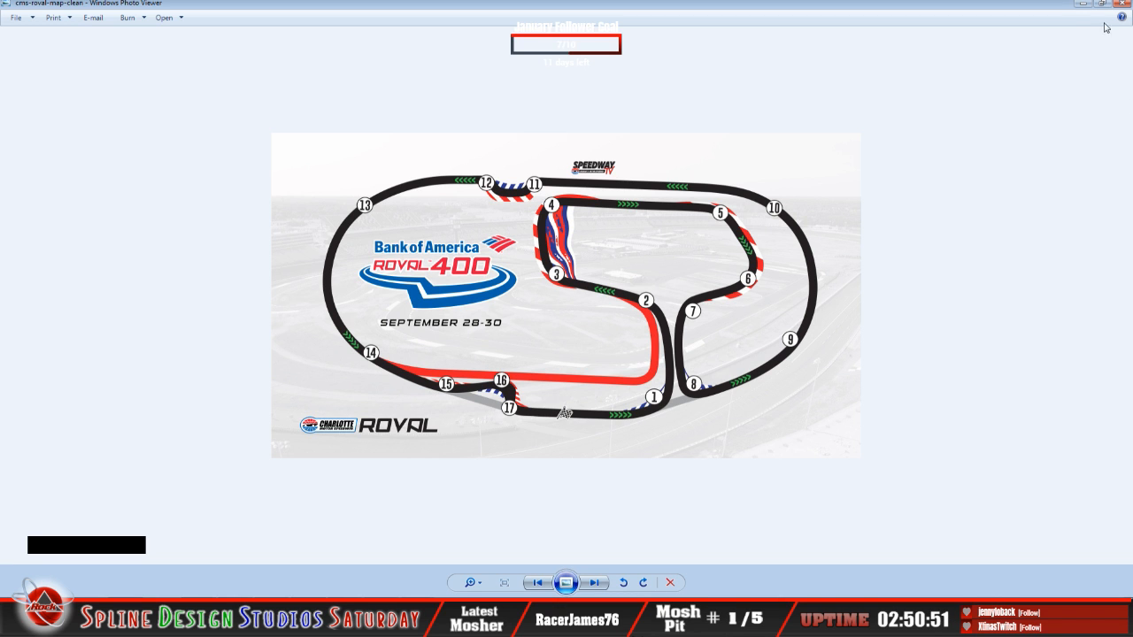
{"action": "left_click", "coordinate": [1081, 4]}
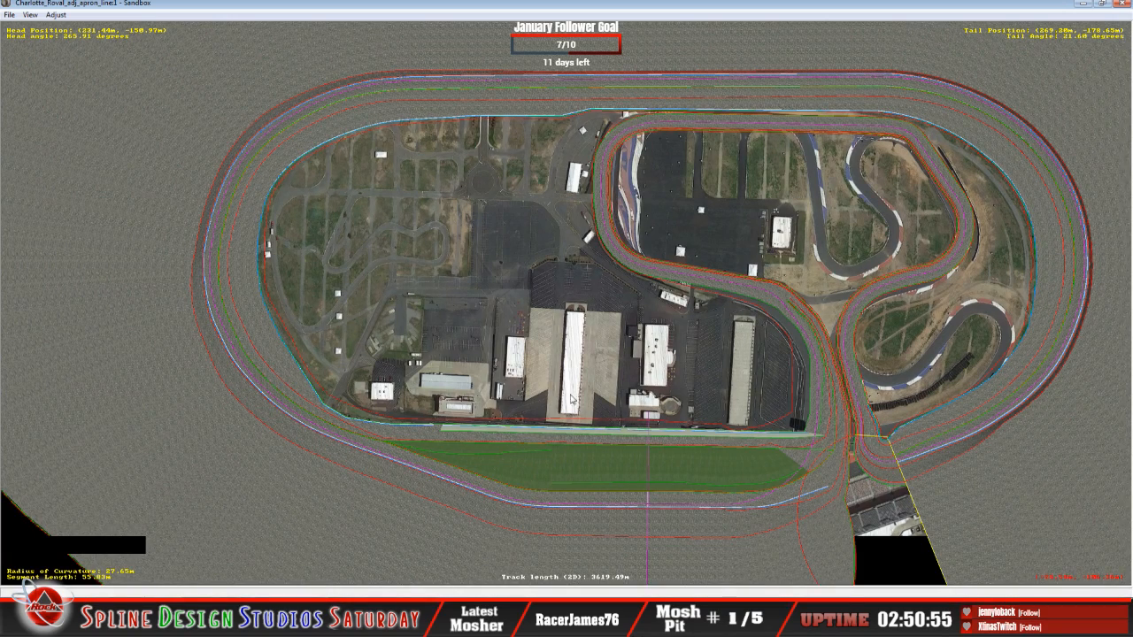
Clear the hairpin selection and inspect the southwest end of the oval where pit road splits from the banking.
{"action": "left_click", "coordinate": [321, 13]}
{"action": "key", "text": "x"}
{"action": "right_click", "coordinate": [210, 368]}
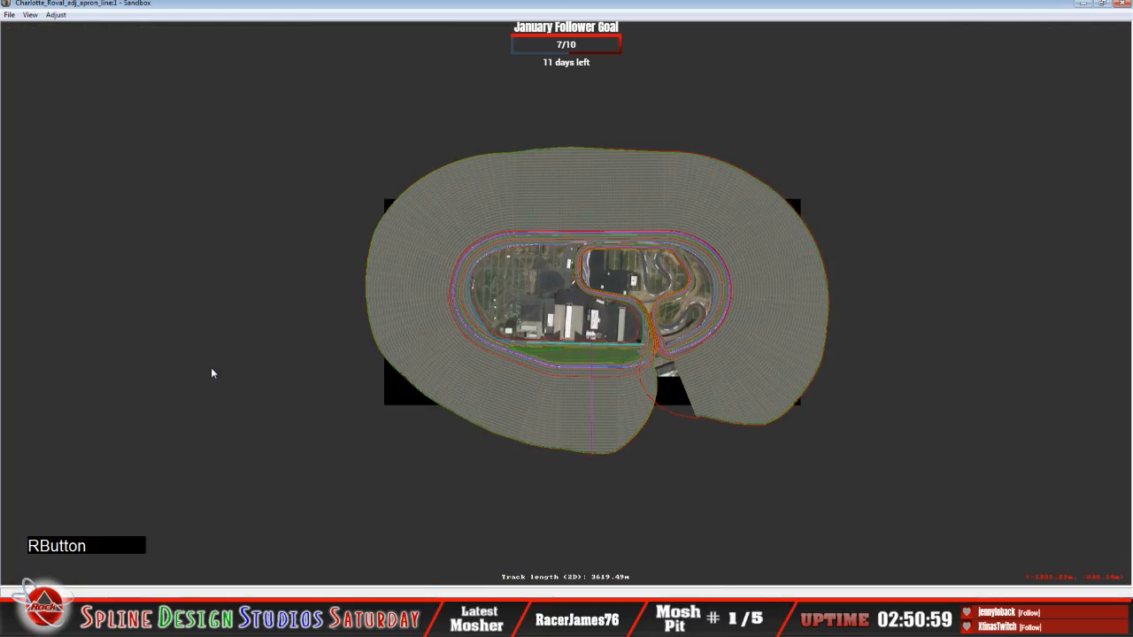
{"action": "left_click", "coordinate": [249, 454]}
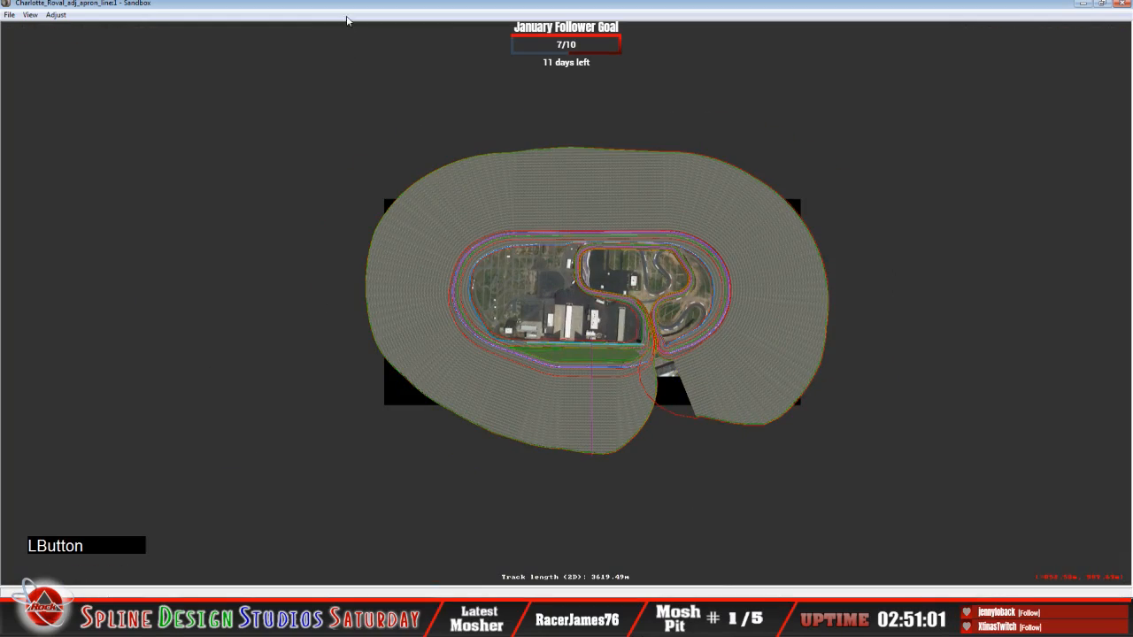
{"action": "key", "text": "z"}
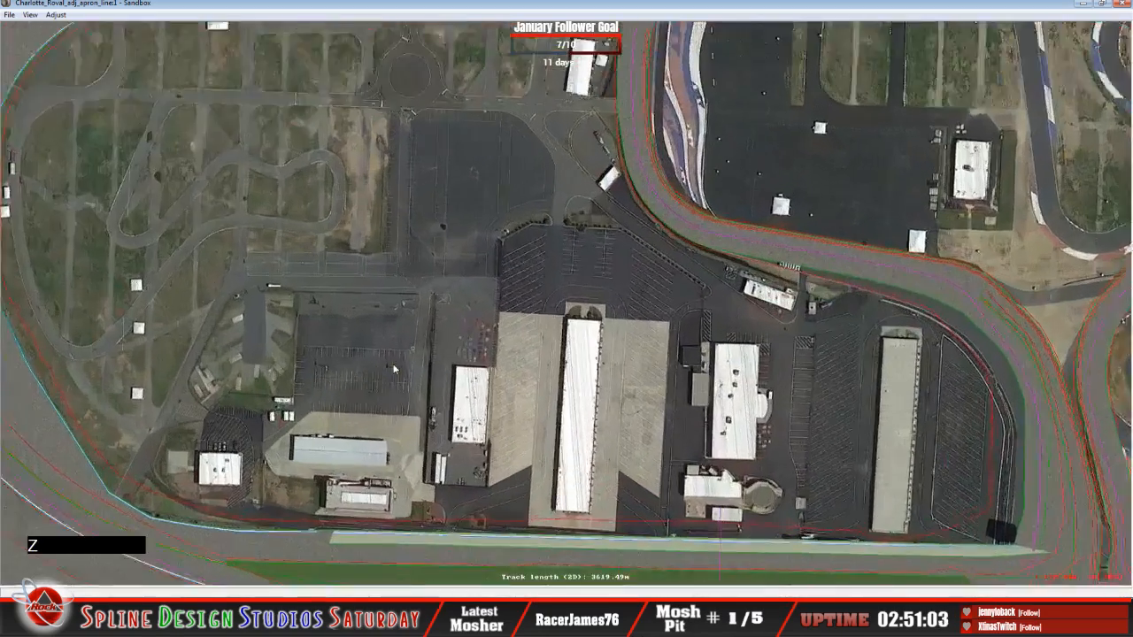
{"action": "key", "text": "c"}
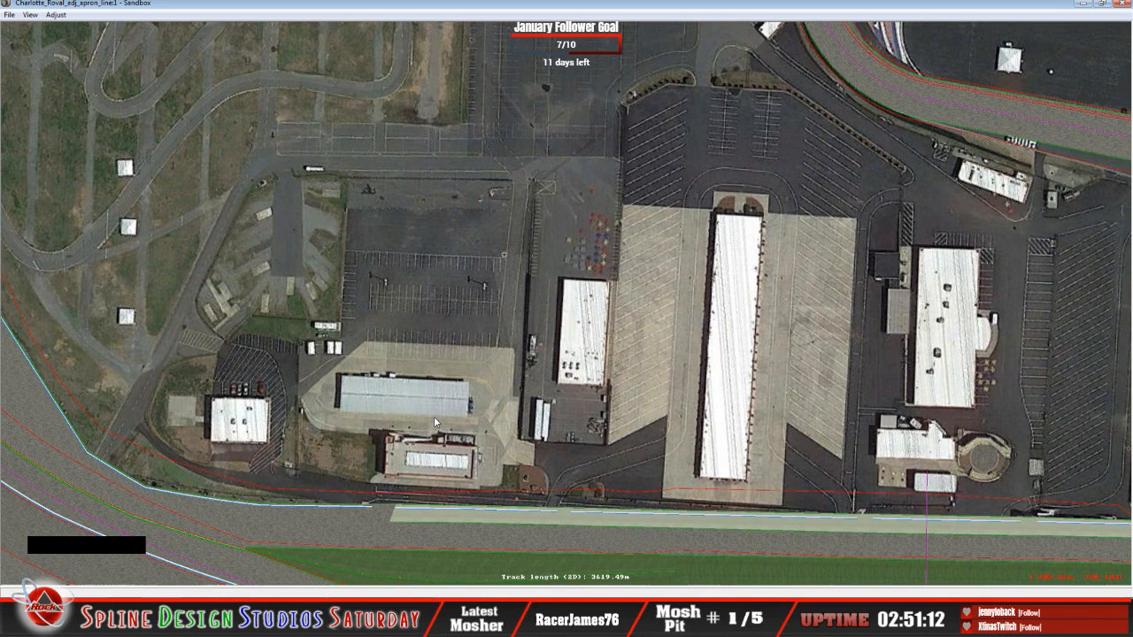
{"action": "left_click", "coordinate": [399, 20]}
{"action": "key", "text": "c"}
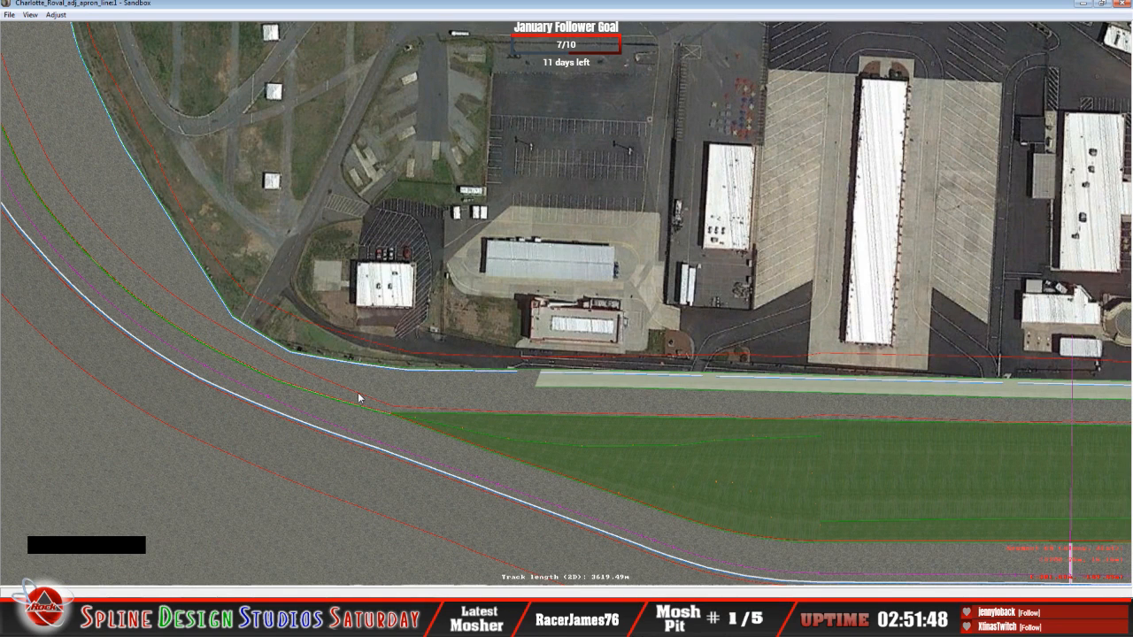
Open Height Views and select the inner apron line in the oval's southwest turn to display its cross-section.
{"action": "left_click", "coordinate": [32, 15]}
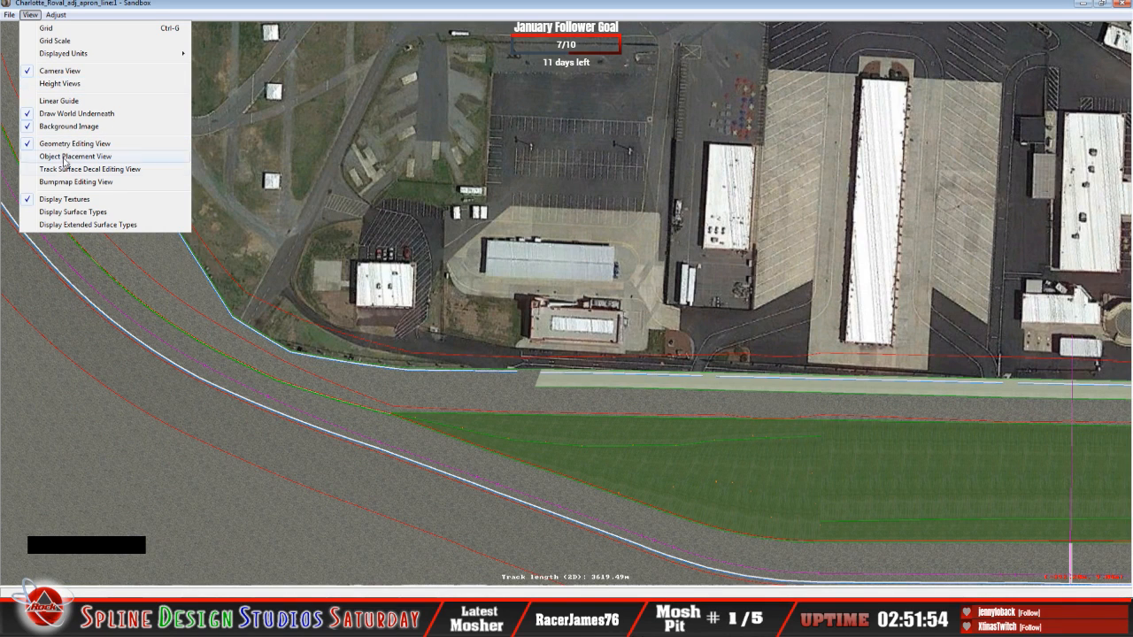
{"action": "left_click", "coordinate": [58, 84]}
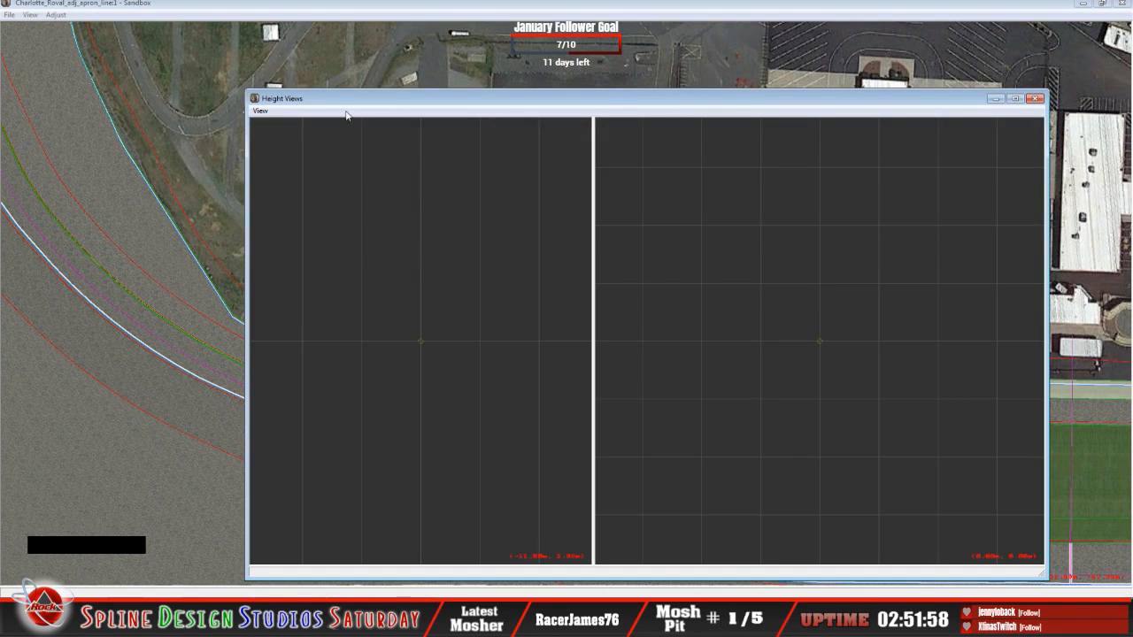
{"action": "left_click", "coordinate": [330, 15]}
{"action": "left_click", "coordinate": [177, 296]}
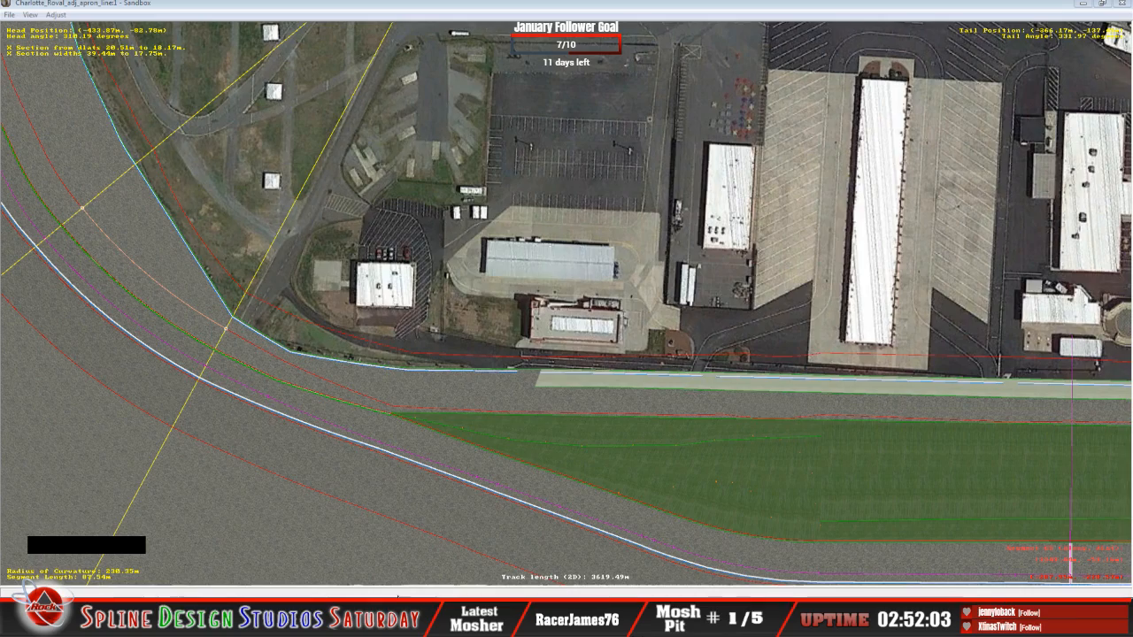
{"action": "left_click", "coordinate": [399, 591]}
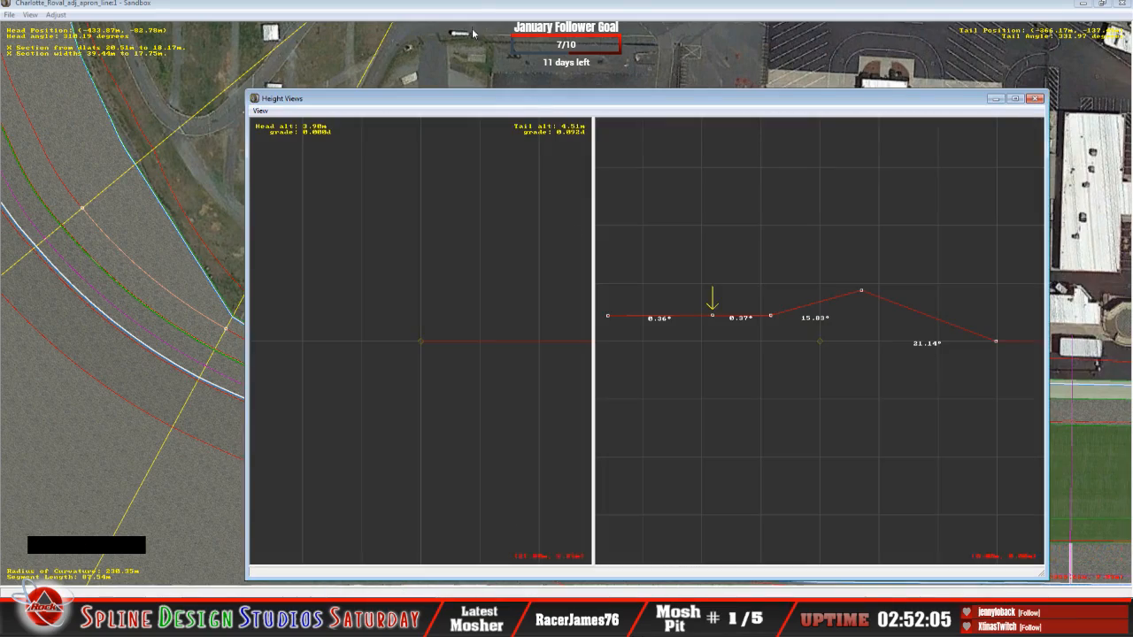
Check successive segments of the inner apron line around the oval's west turn, ending with the southwest segment selected.
{"action": "left_click", "coordinate": [478, 14]}
{"action": "key", "text": "x"}
{"action": "key", "text": "c"}
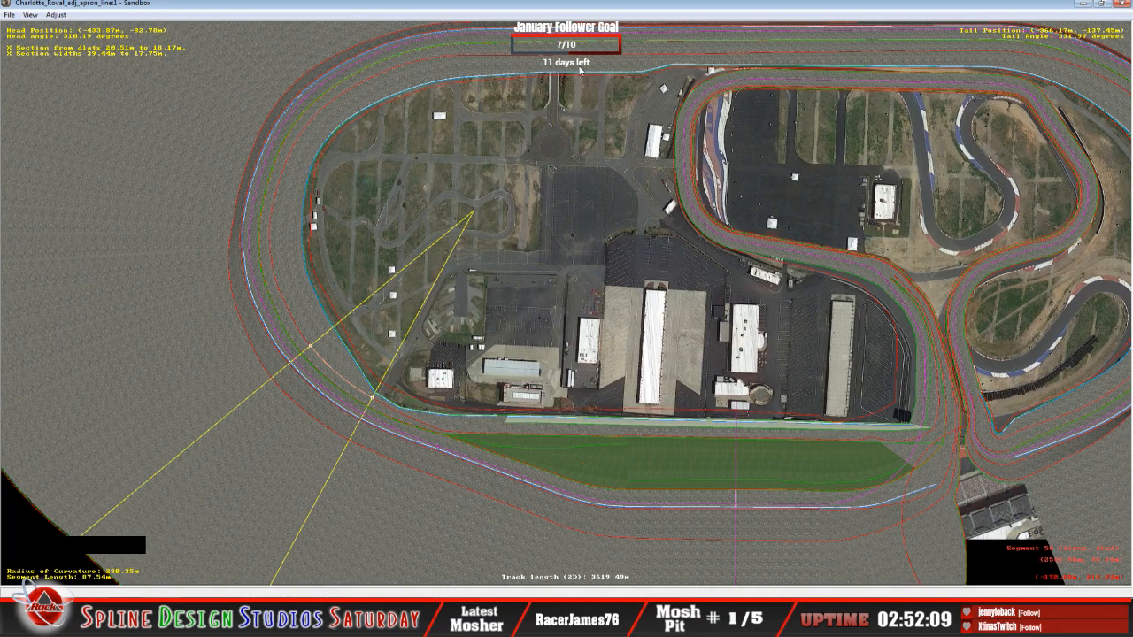
{"action": "left_click", "coordinate": [390, 71]}
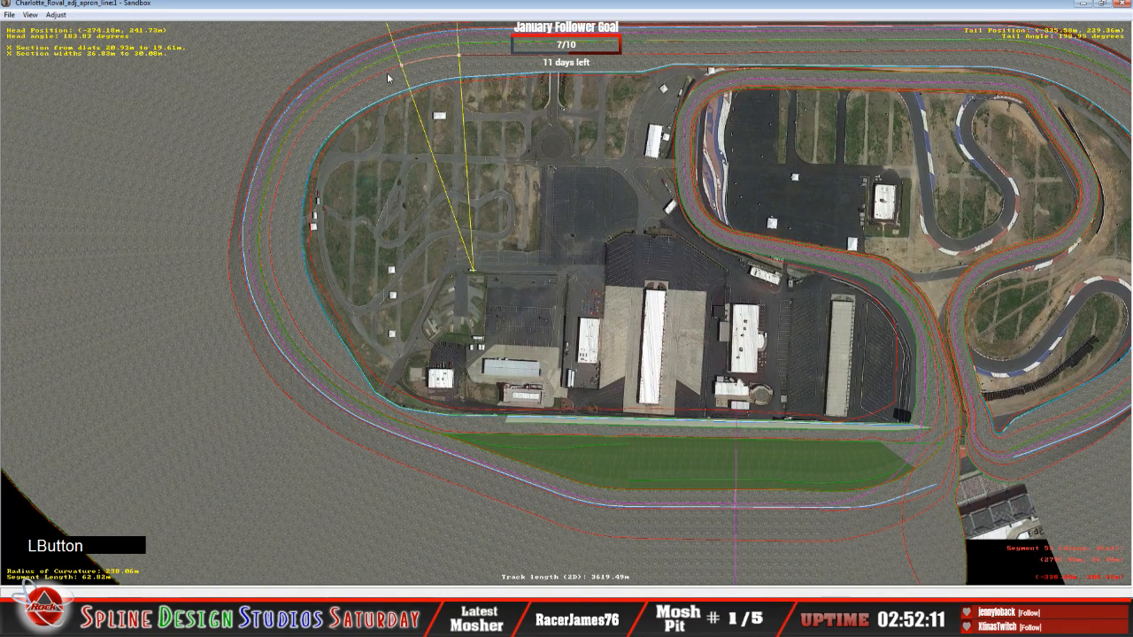
{"action": "left_click", "coordinate": [285, 163]}
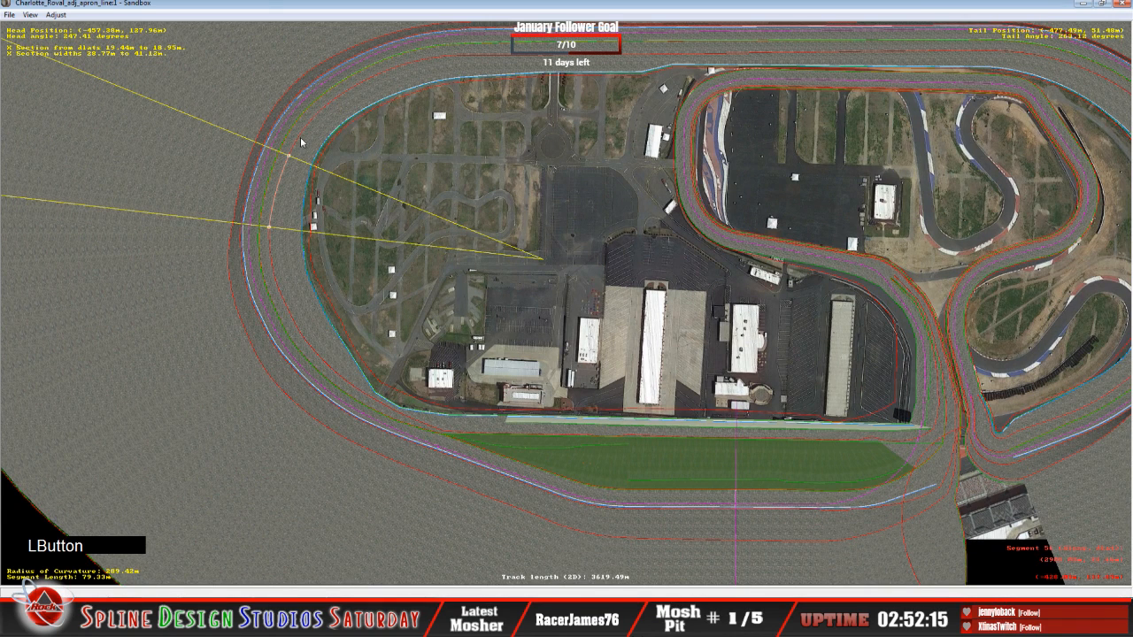
{"action": "left_click", "coordinate": [300, 157]}
{"action": "left_click", "coordinate": [289, 175]}
{"action": "left_click", "coordinate": [272, 256]}
{"action": "left_click", "coordinate": [319, 353]}
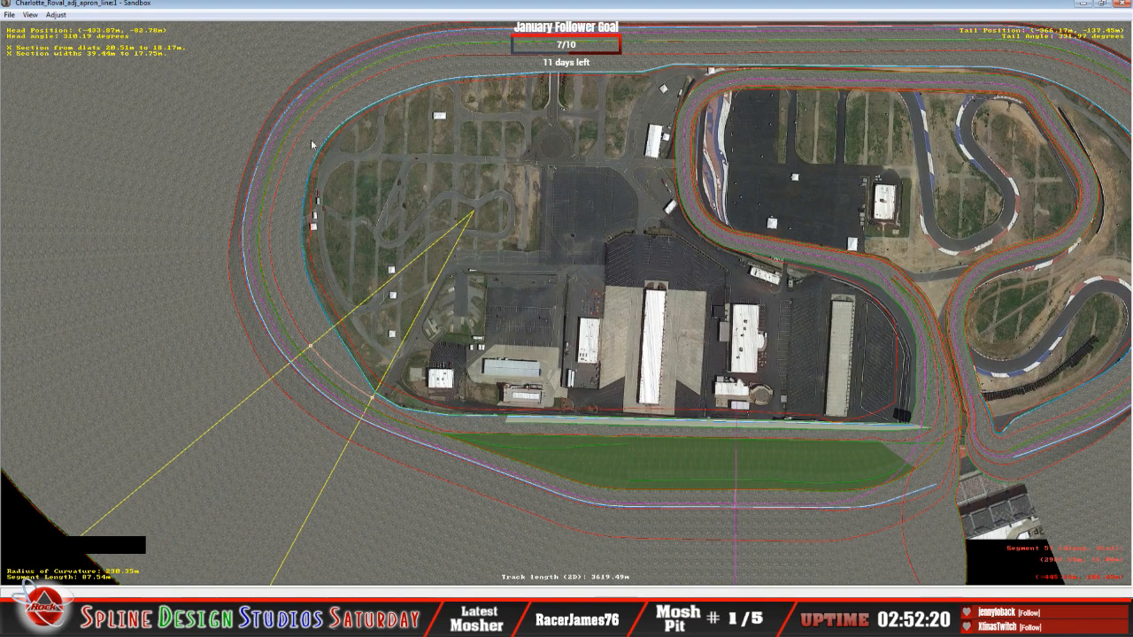
Bring back Height Views and frame the longitudinal height profile around the selected southwest apron segment.
{"action": "left_click", "coordinate": [446, 610]}
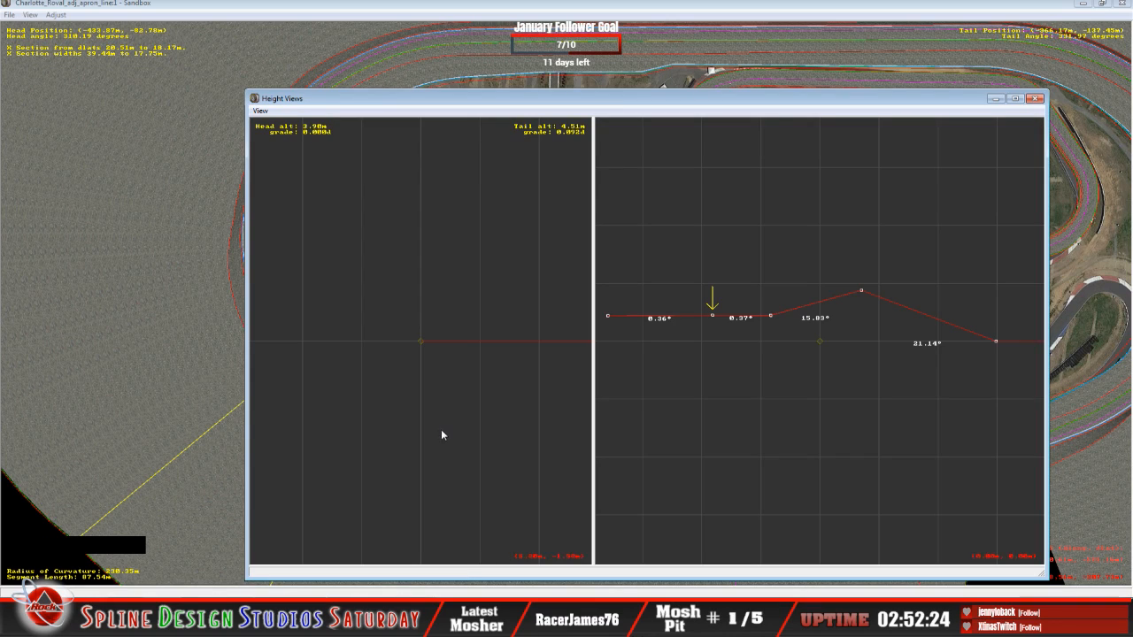
{"action": "right_click", "coordinate": [442, 435]}
{"action": "key", "text": "x"}
{"action": "right_click", "coordinate": [399, 381]}
{"action": "key", "text": "x"}
{"action": "key", "text": "c"}
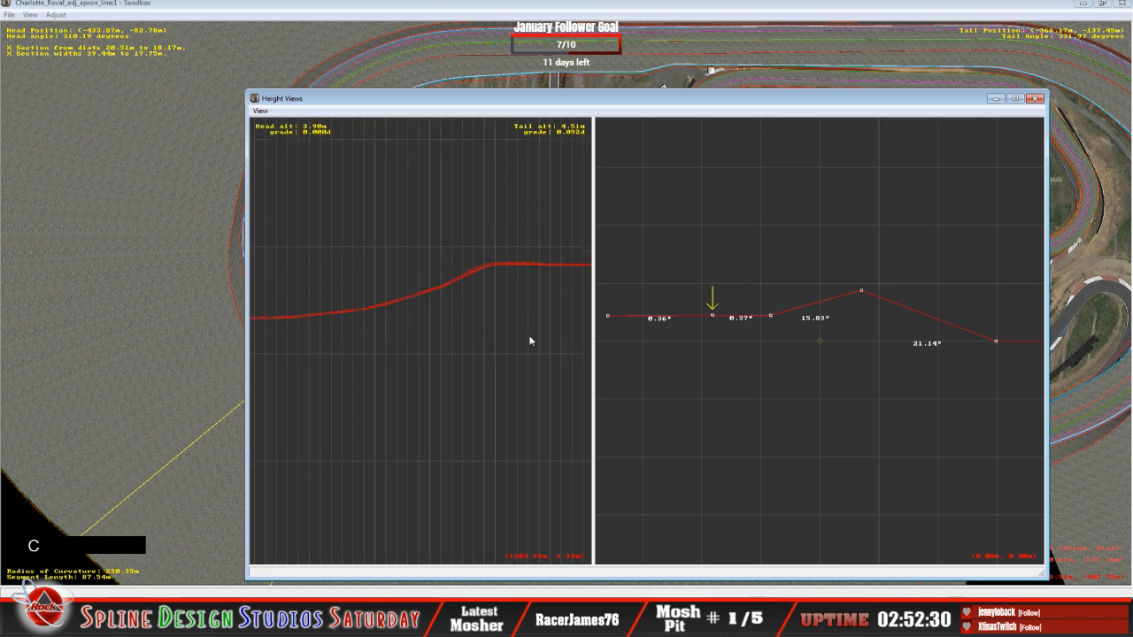
{"action": "key", "text": "x"}
{"action": "key", "text": "c"}
{"action": "key", "text": "c"}
{"action": "key", "text": "z"}
{"action": "key", "text": "z"}
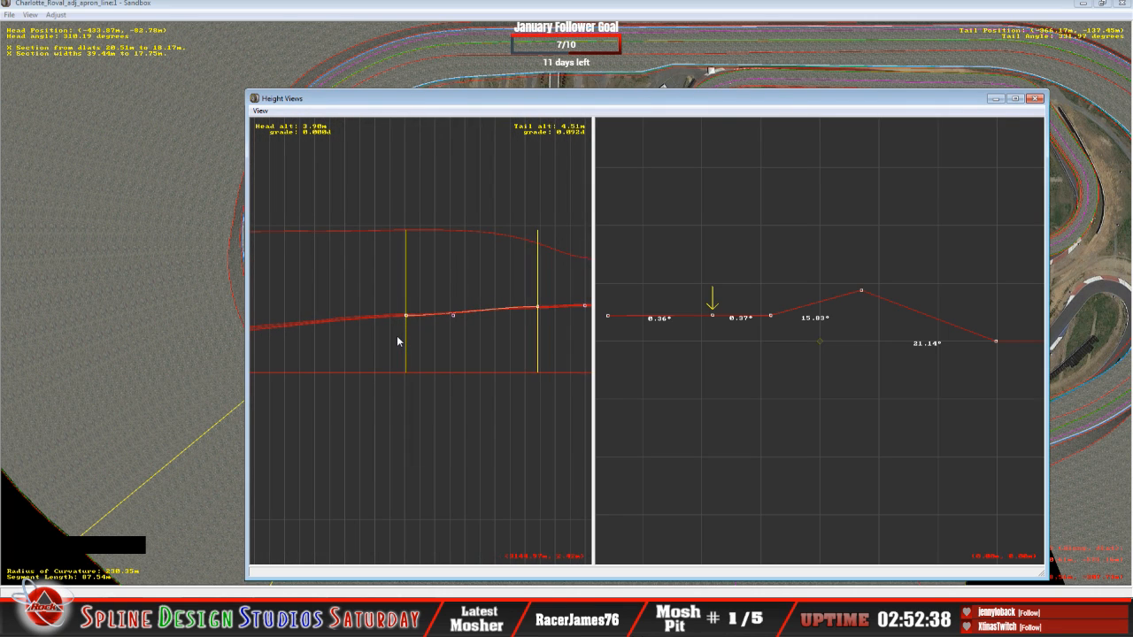
Move Height Views clear of the map's west turn and step back along the inner apron line to the short segment before the southwest one.
{"action": "left_click_drag", "start_coordinate": [551, 108], "coordinate": [739, 92]}
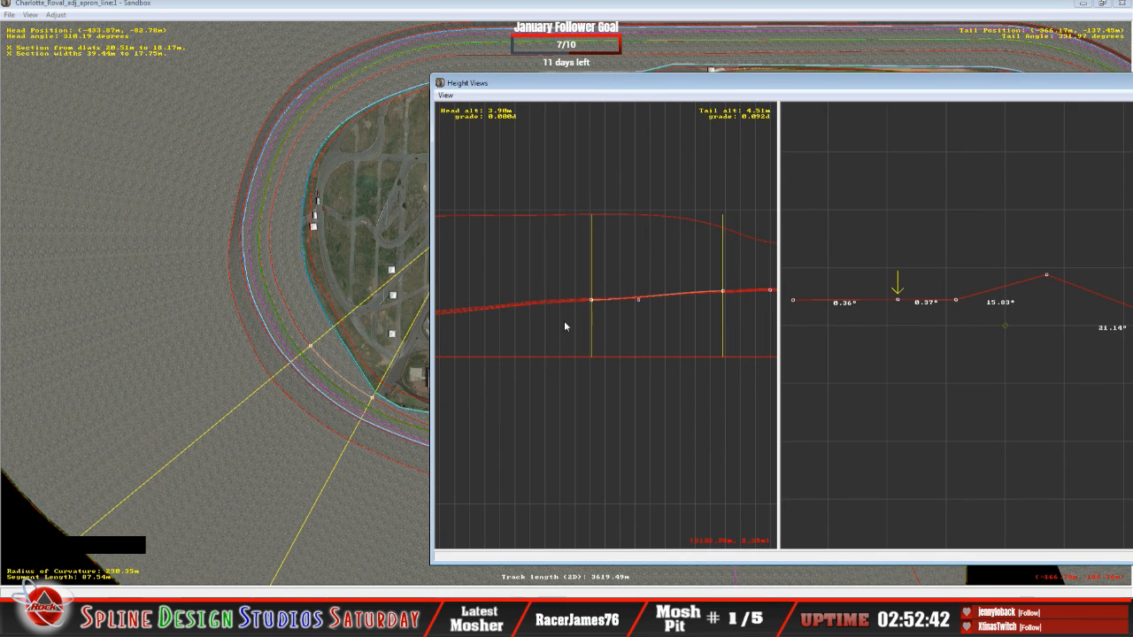
{"action": "key", "text": "z"}
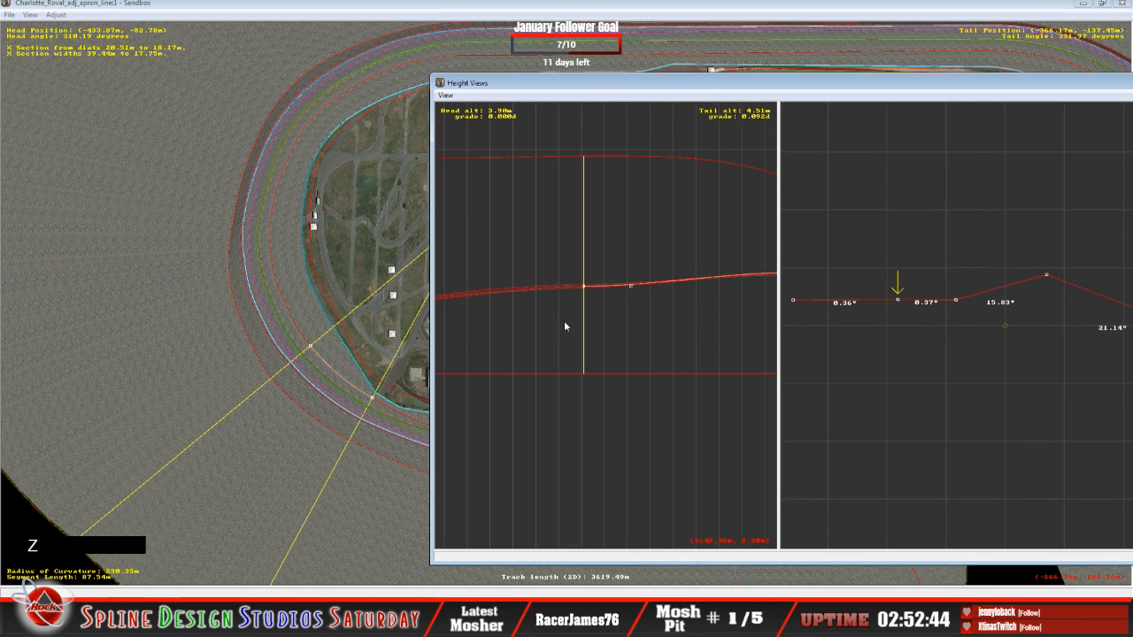
{"action": "key", "text": "x"}
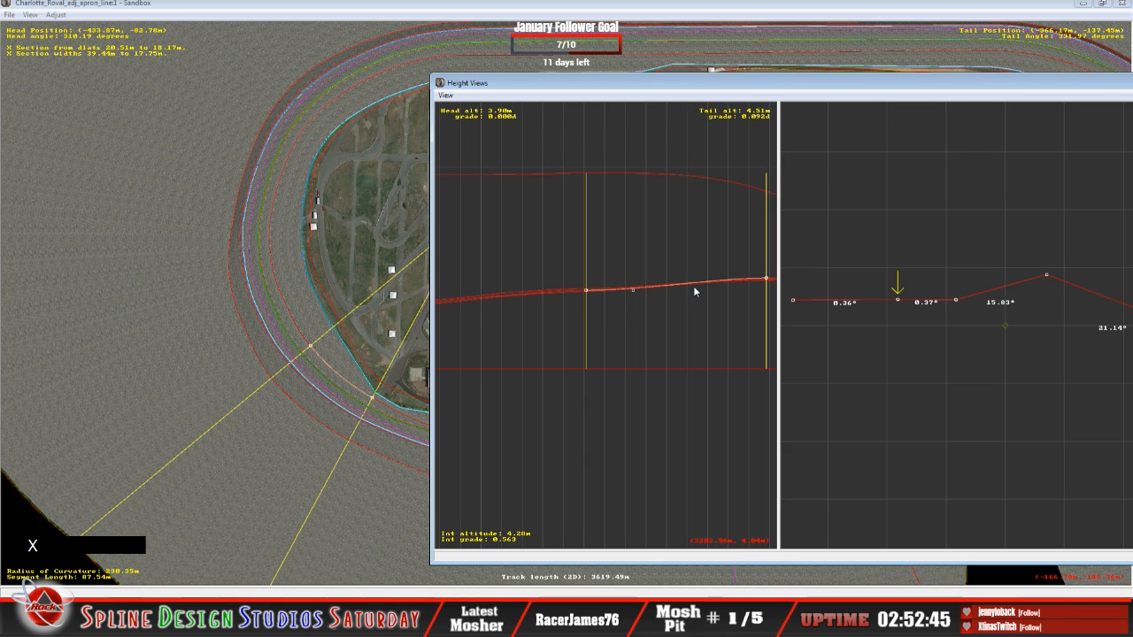
{"action": "key", "text": "x"}
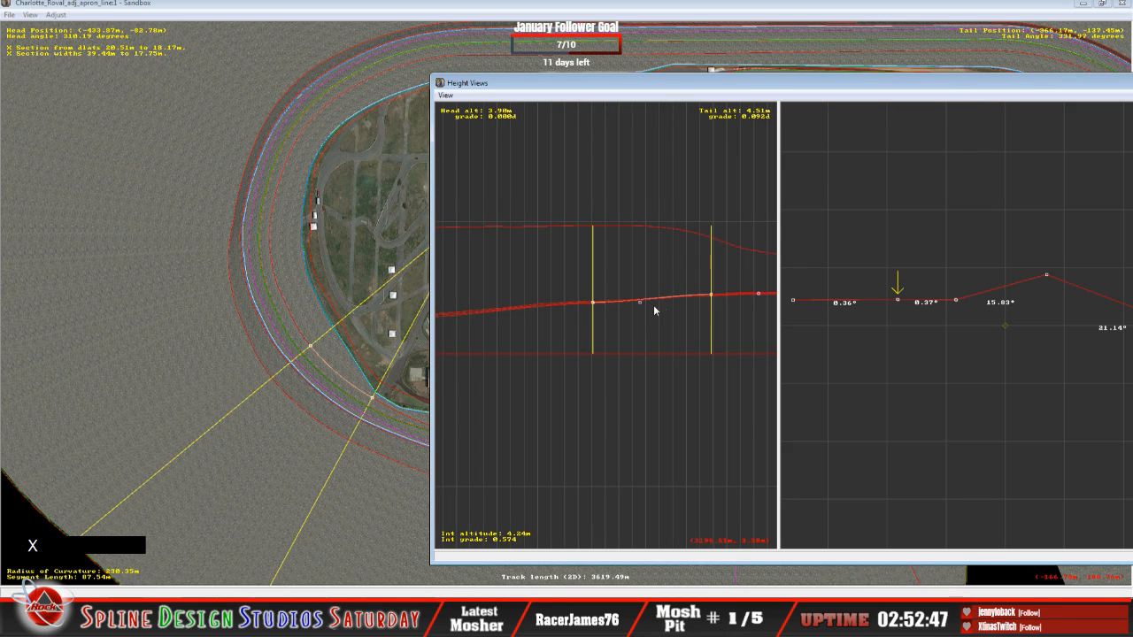
{"action": "key", "text": "Up"}
{"action": "key", "text": "Down"}
{"action": "key", "text": "Down"}
{"action": "key", "text": "Down"}
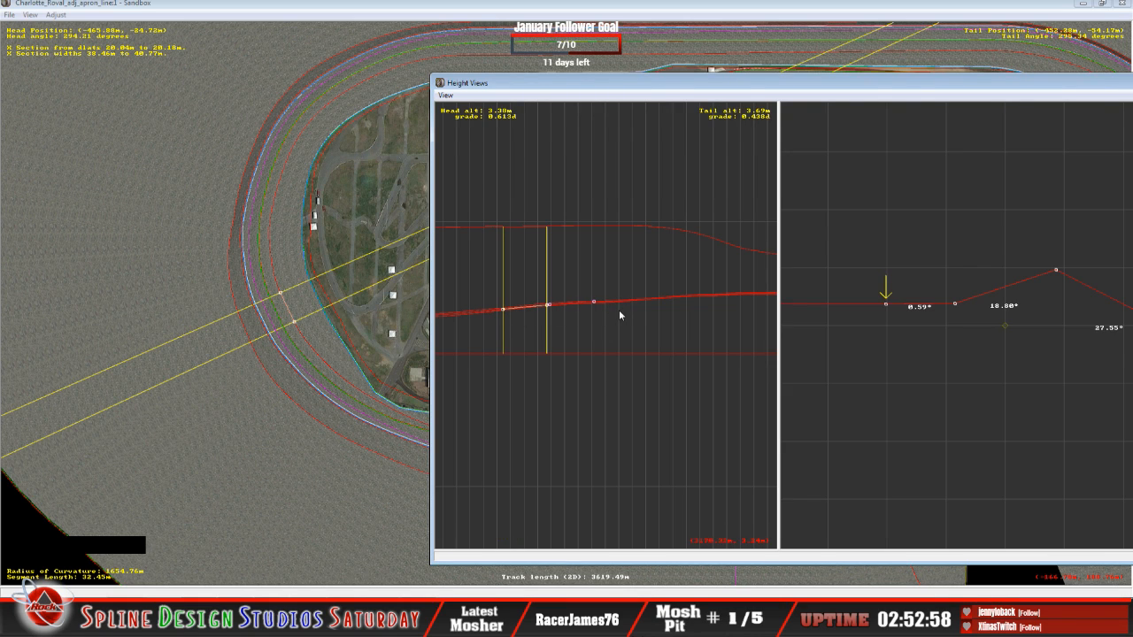
Compare the short segment's height profiles on the inner apron line, the green line and the top of the banking, ending on the green line.
{"action": "key", "text": "z"}
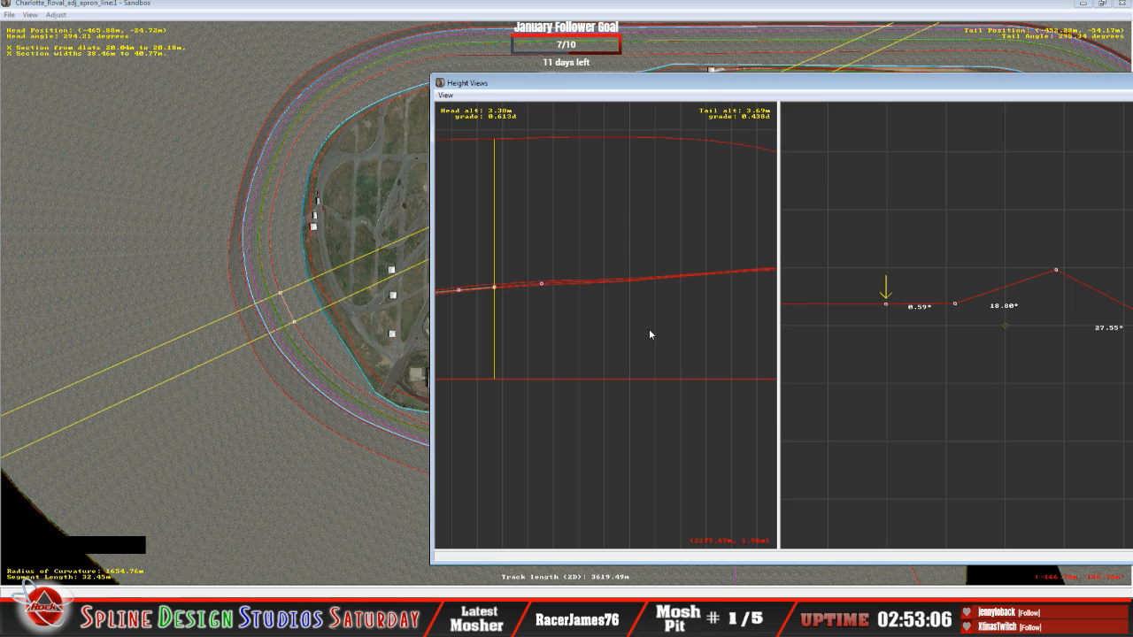
{"action": "key", "text": "c"}
{"action": "key", "text": "c"}
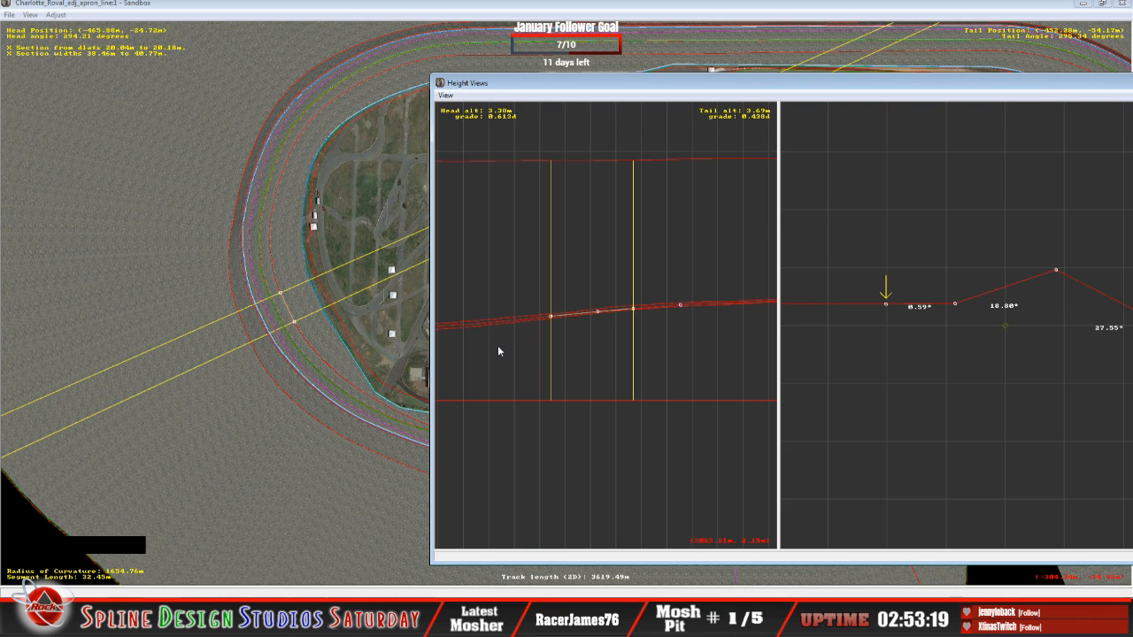
{"action": "key", "text": "Right"}
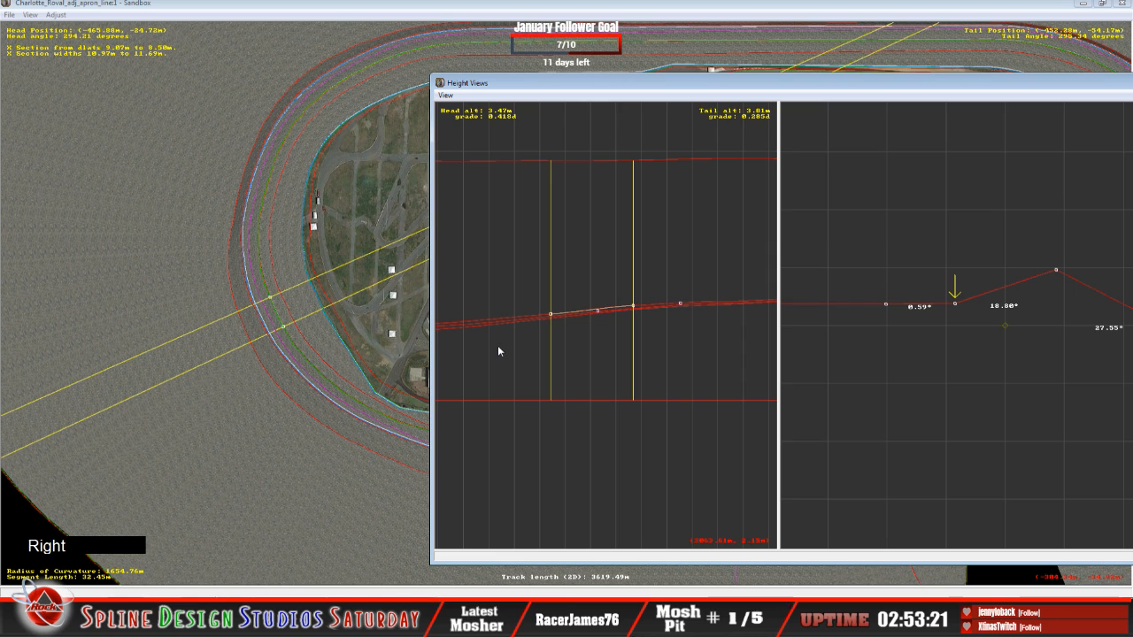
{"action": "key", "text": "Right"}
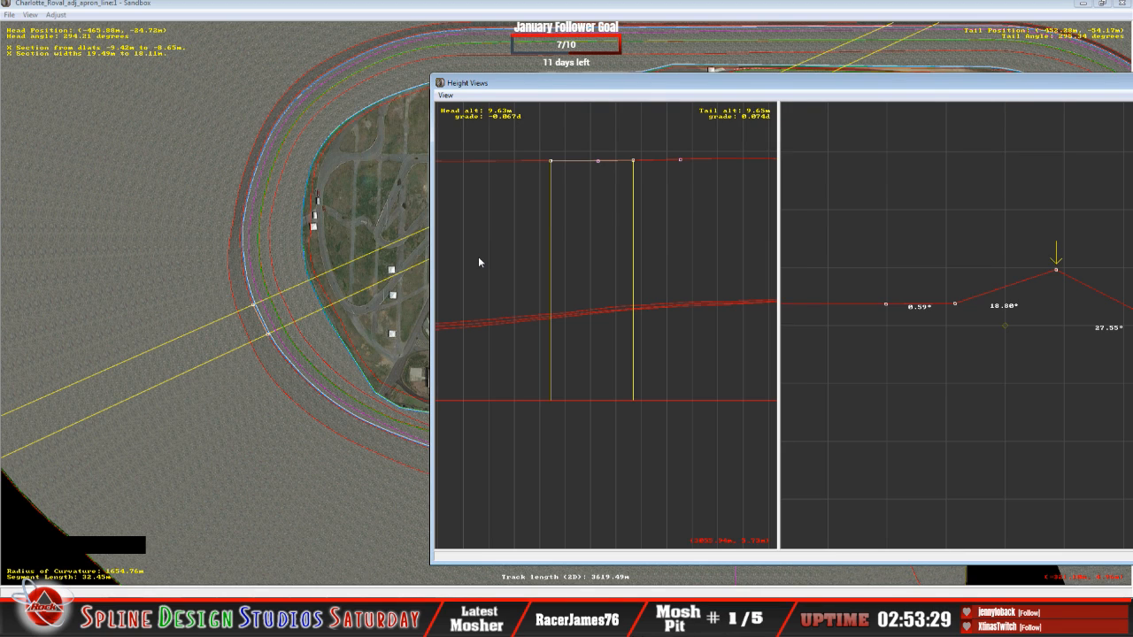
{"action": "key", "text": "Left"}
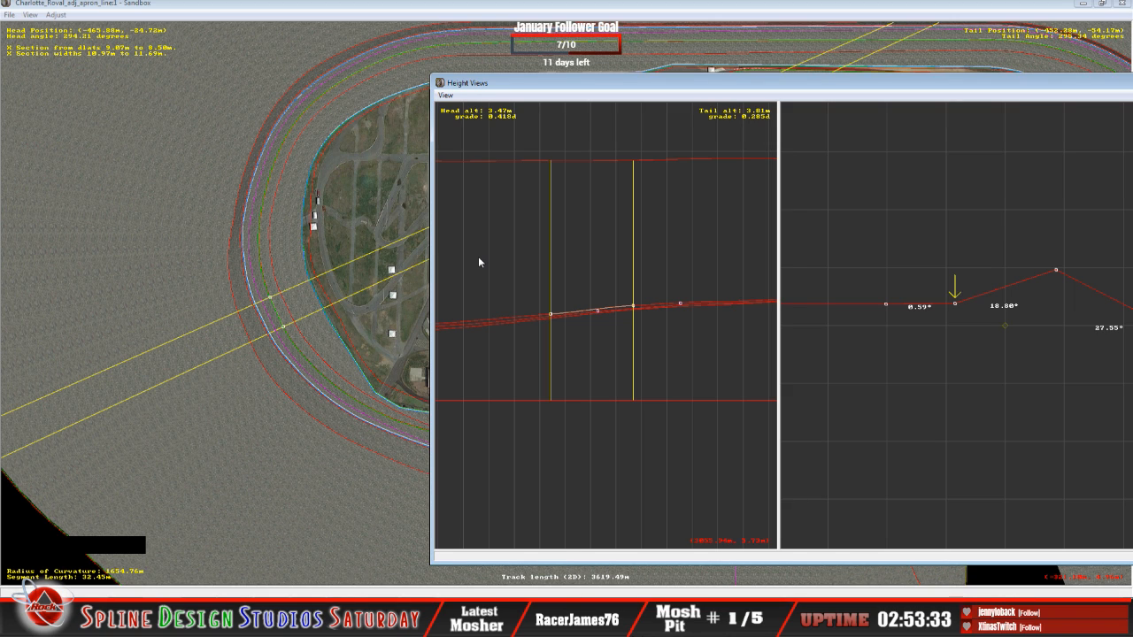
Adjust the green line's grade handles on the short segment to about 0.514 at the head and 0.359 at the tail, widening the profile pane.
{"action": "left_click", "coordinate": [598, 314]}
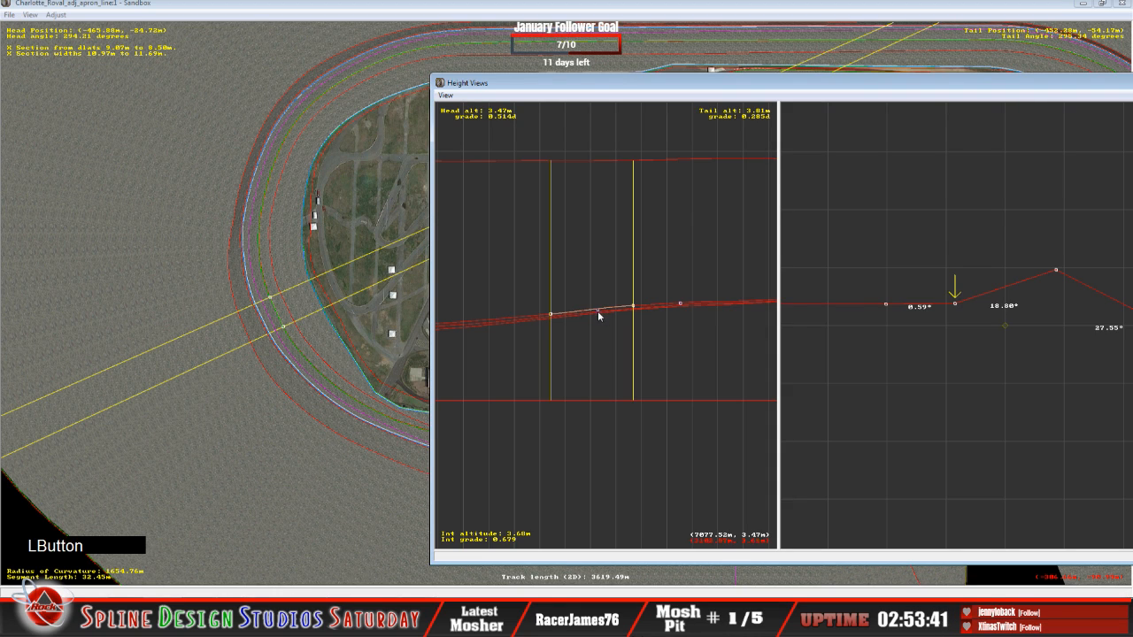
{"action": "key", "text": "z"}
{"action": "key", "text": "z"}
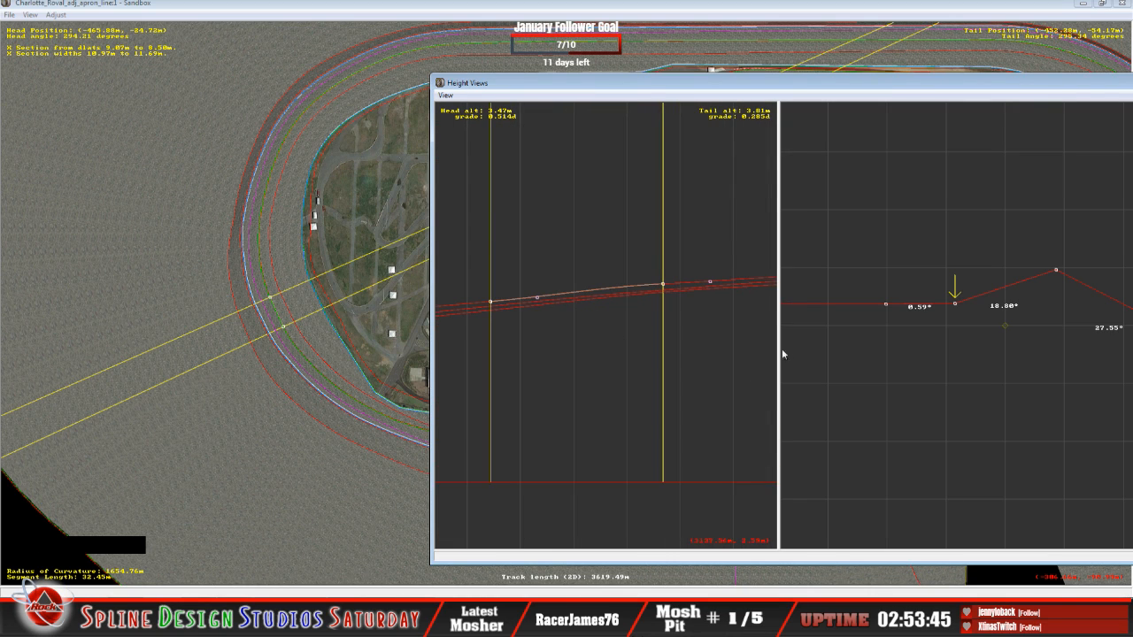
{"action": "left_click_drag", "start_coordinate": [778, 354], "coordinate": [941, 356]}
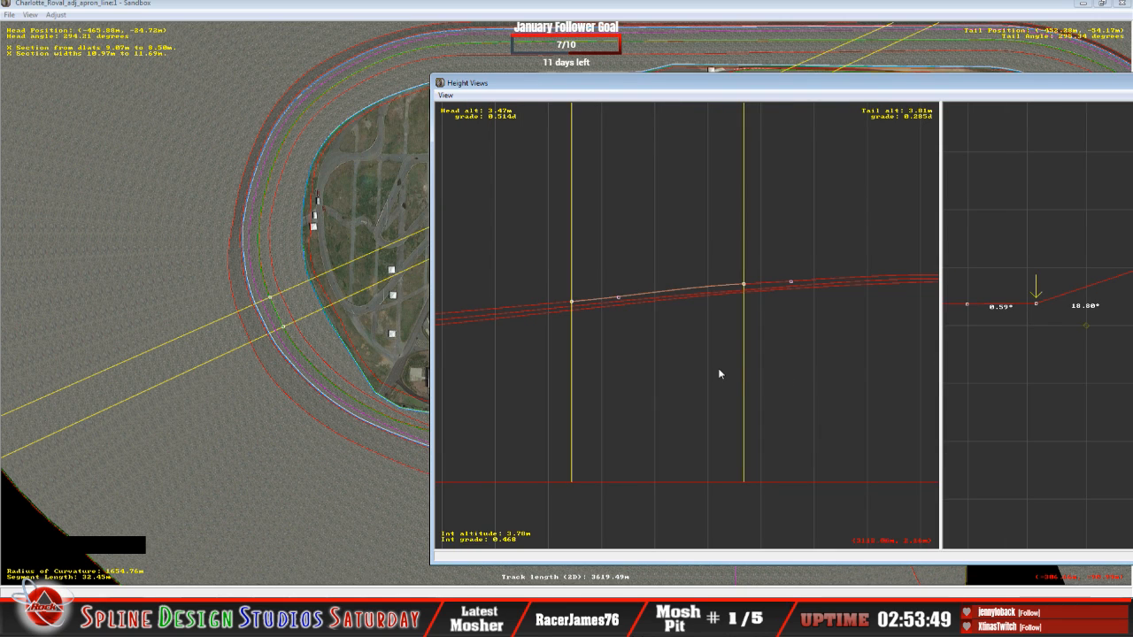
{"action": "left_click", "coordinate": [790, 281]}
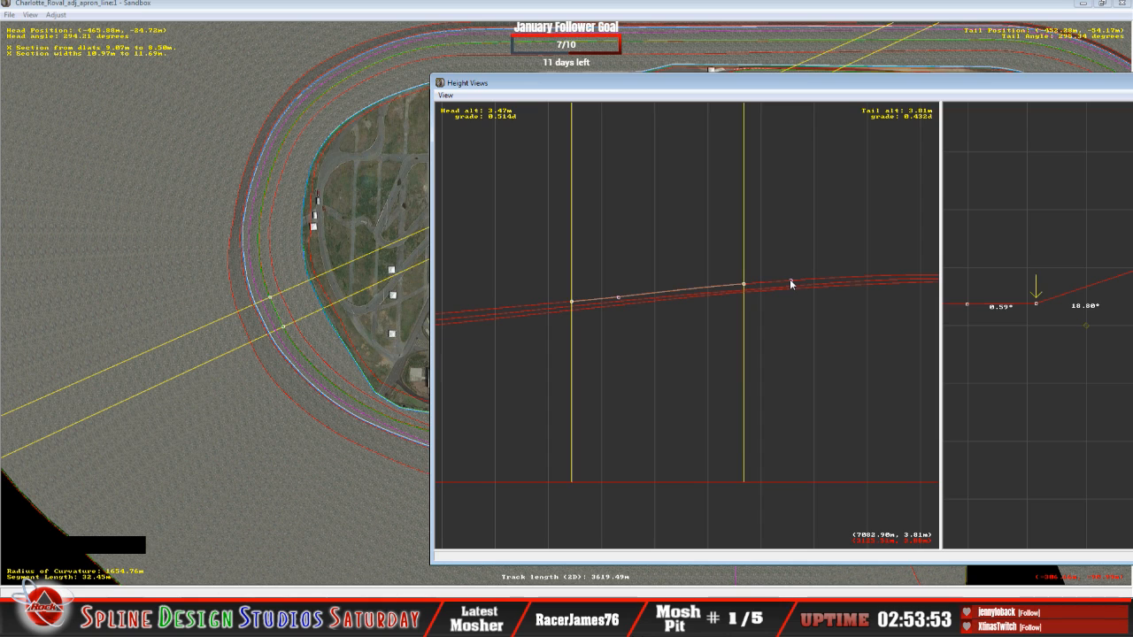
{"action": "left_click", "coordinate": [744, 284]}
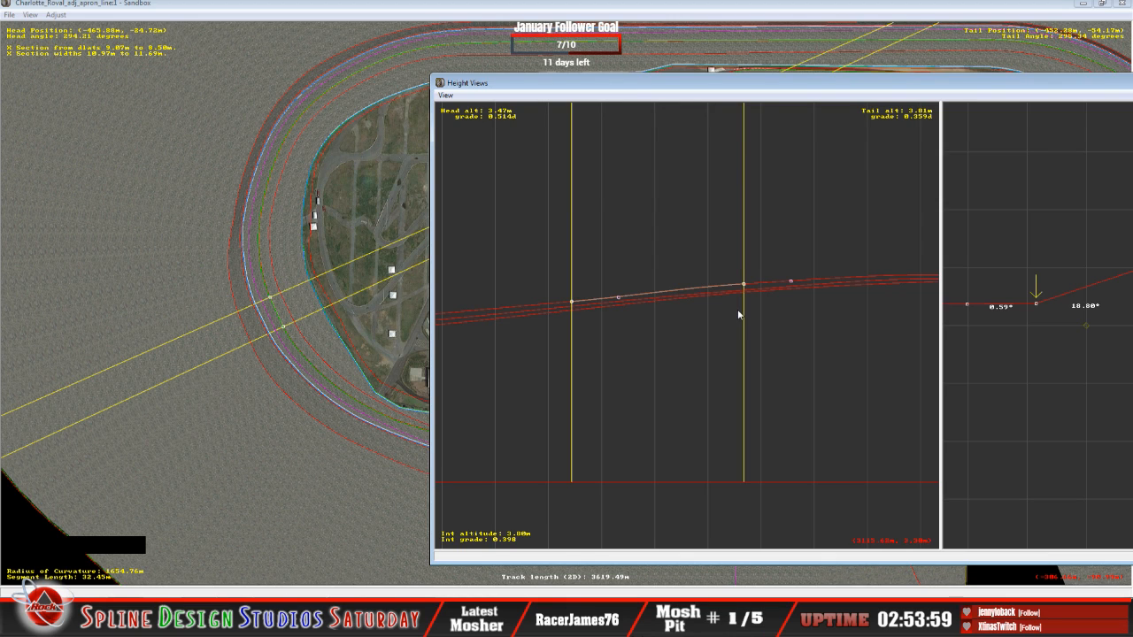
Select the inner apron line on the 34 m west-turn segment and adjust its grades to about 0.552 at the head and 0.445 at the tail.
{"action": "key", "text": "Down"}
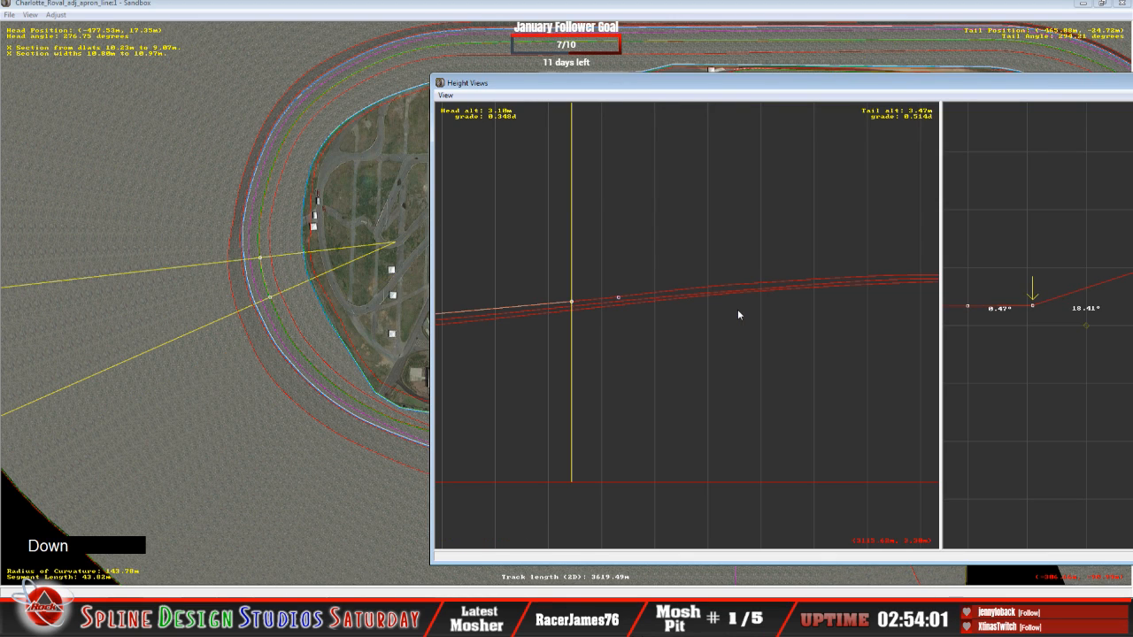
{"action": "right_click", "coordinate": [668, 339]}
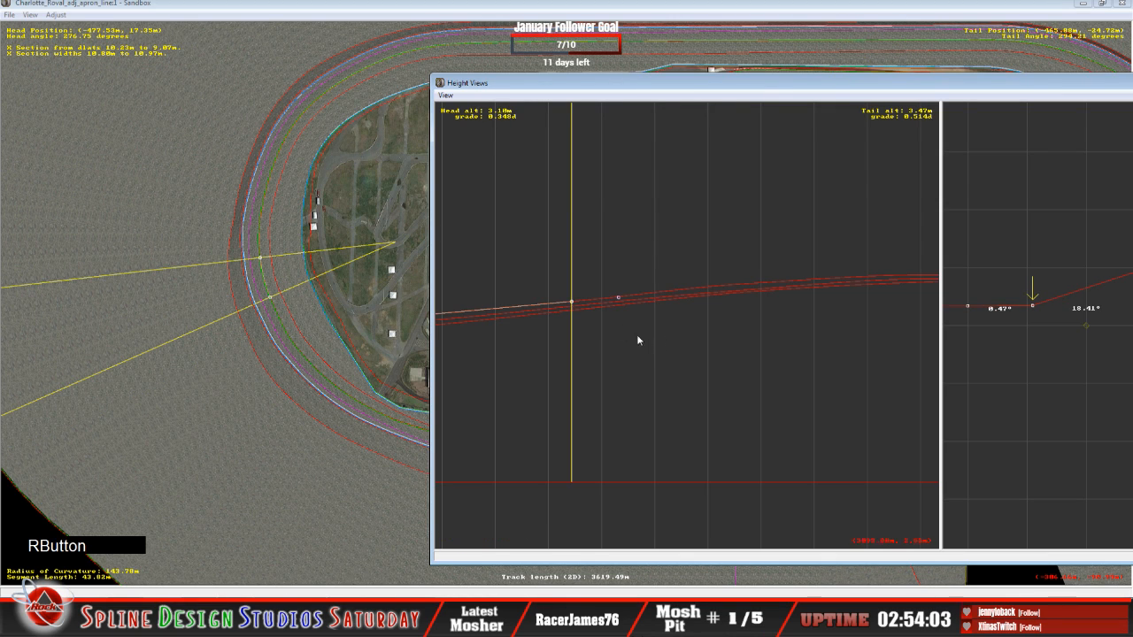
{"action": "key", "text": "c"}
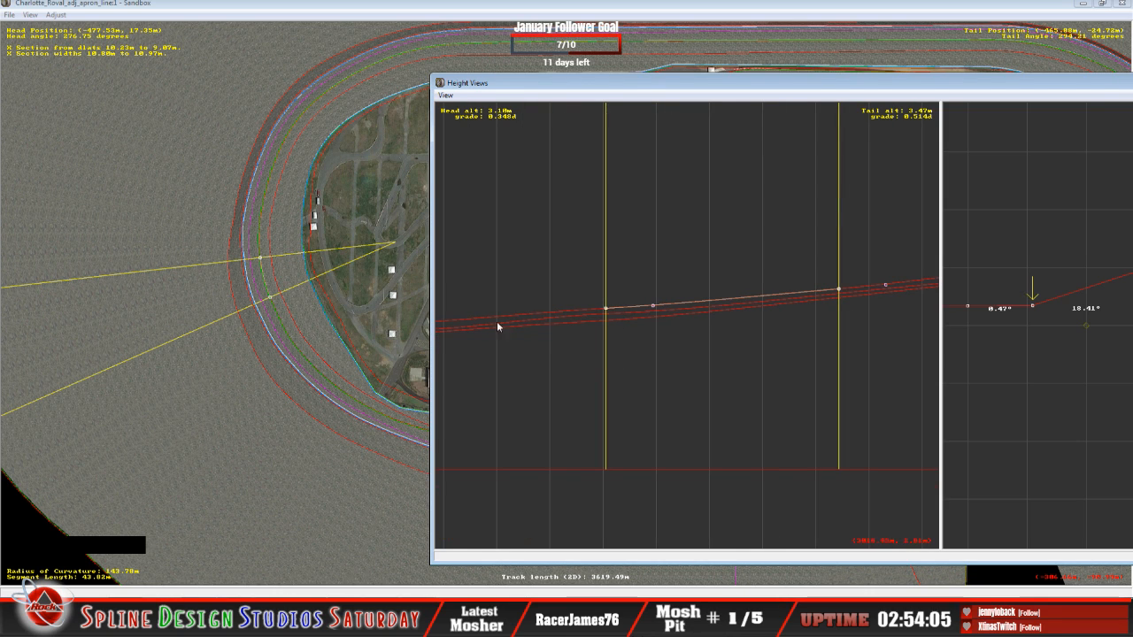
{"action": "left_click", "coordinate": [600, 316]}
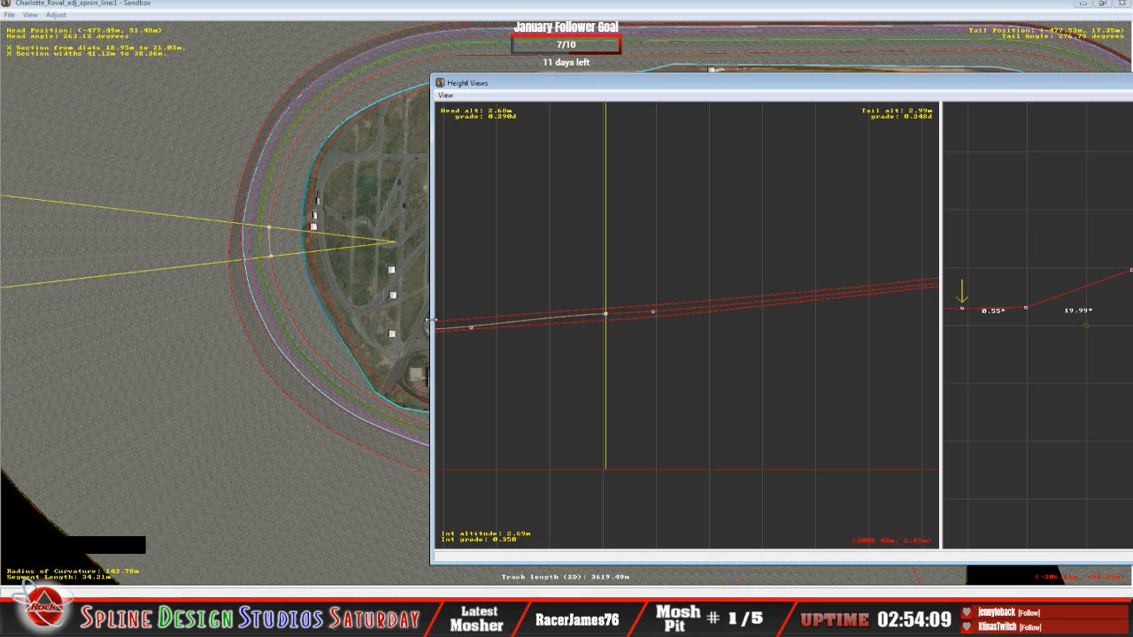
{"action": "left_click", "coordinate": [655, 312]}
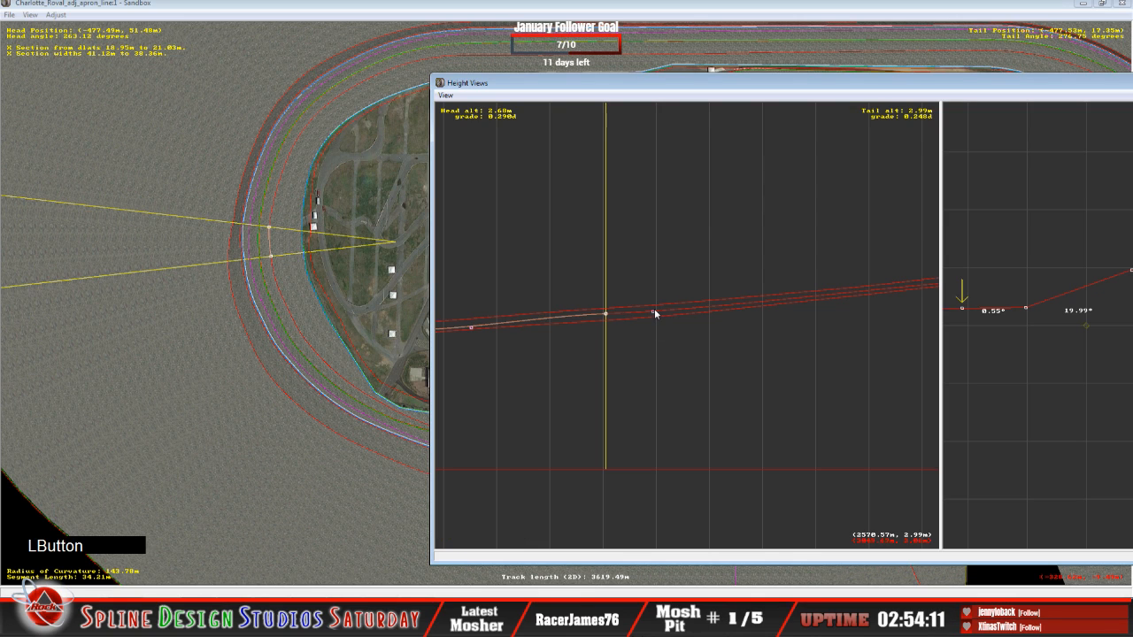
{"action": "left_click", "coordinate": [470, 327]}
{"action": "left_click_drag", "start_coordinate": [470, 326], "coordinate": [470, 325]}
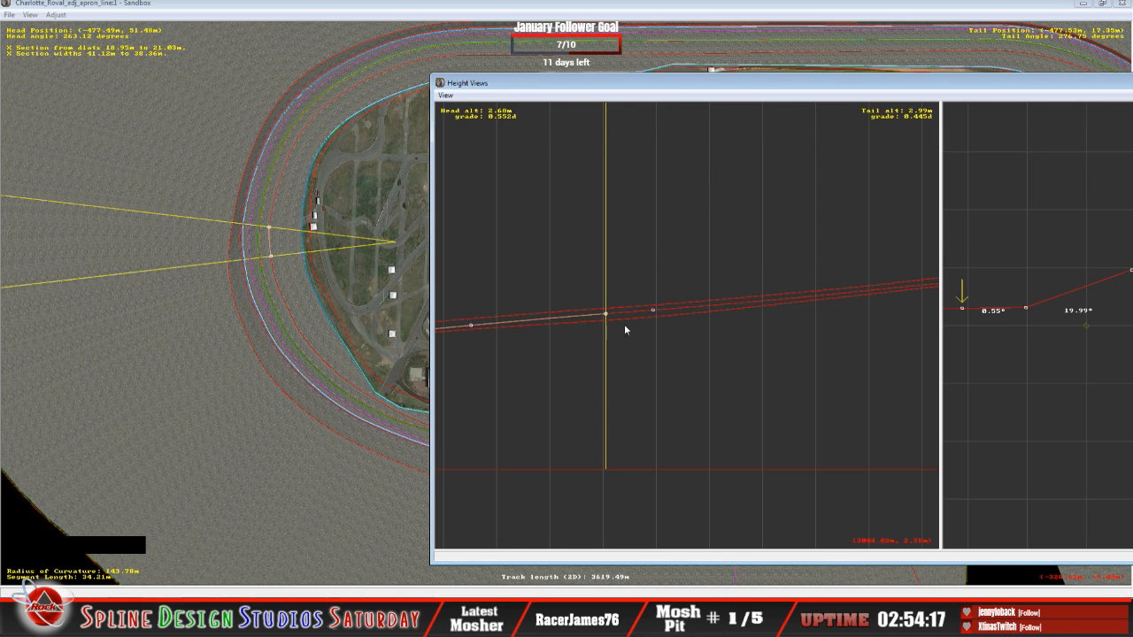
Switch to the green line, step back to the 79 m segment in the northwest turn, and frame its height profile.
{"action": "left_click_drag", "start_coordinate": [601, 315], "coordinate": [597, 310]}
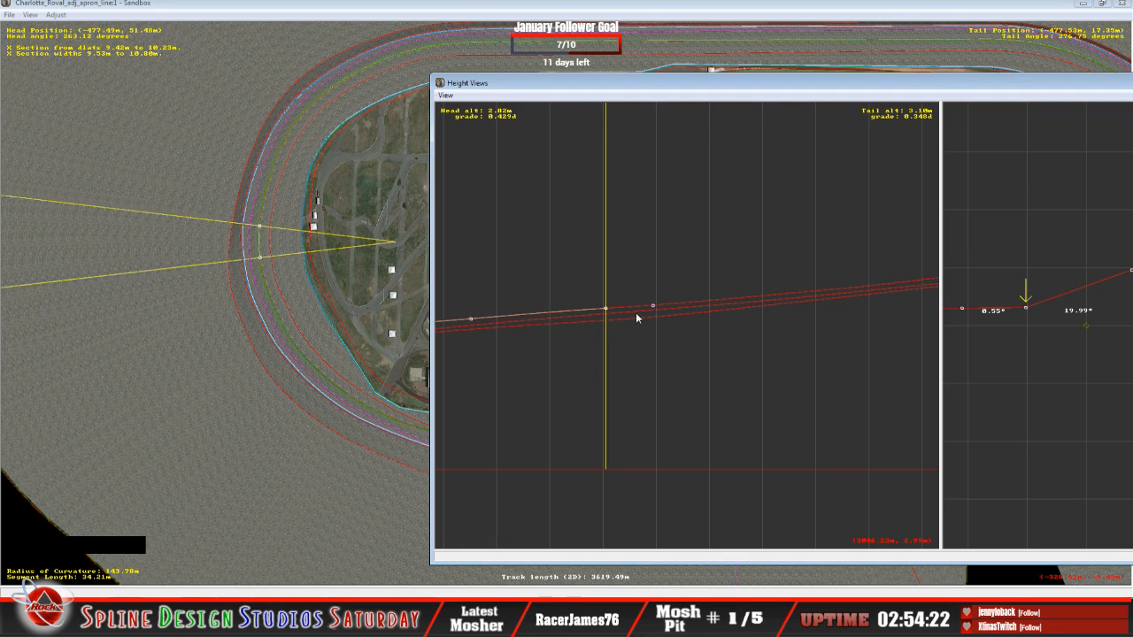
{"action": "key", "text": "Down"}
{"action": "right_click", "coordinate": [621, 371]}
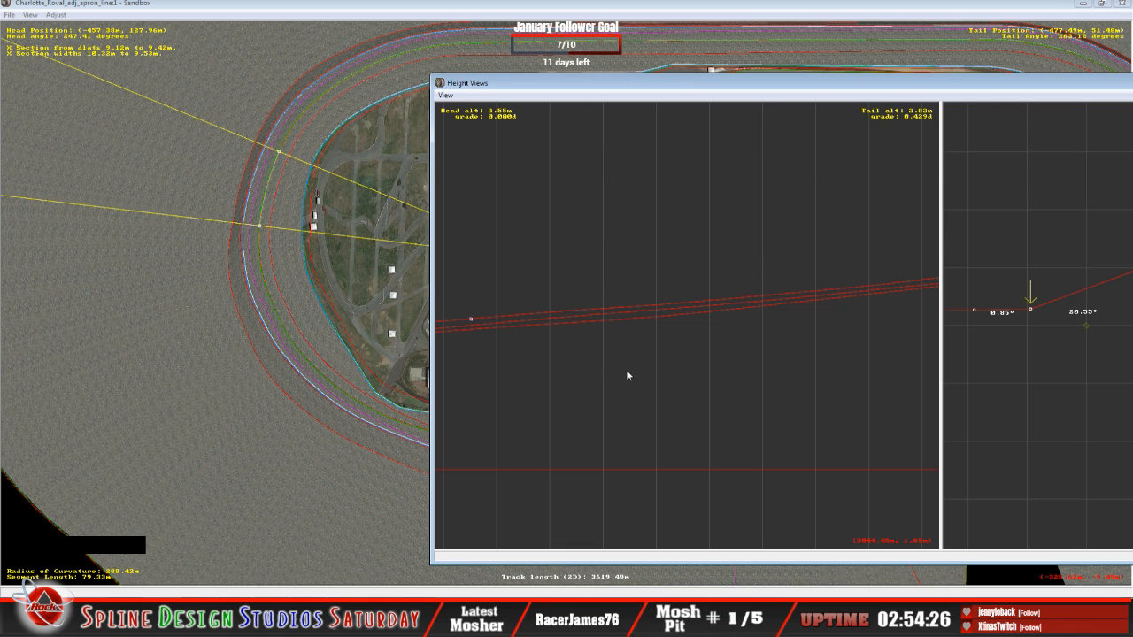
{"action": "key", "text": "c"}
{"action": "key", "text": "x"}
{"action": "key", "text": "x"}
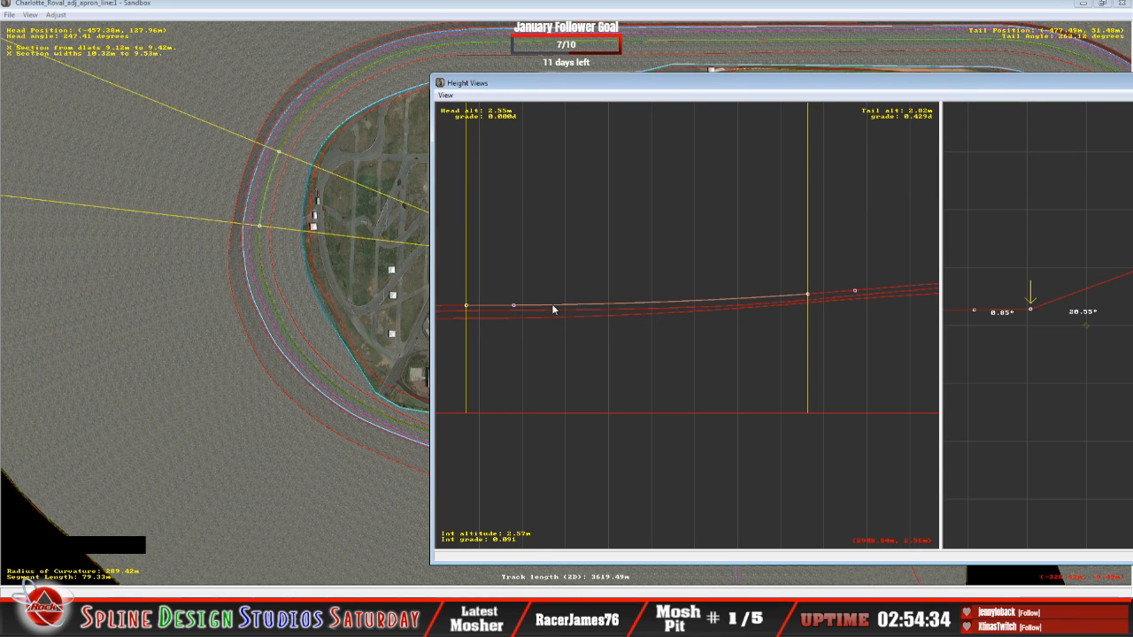
{"action": "key", "text": "c"}
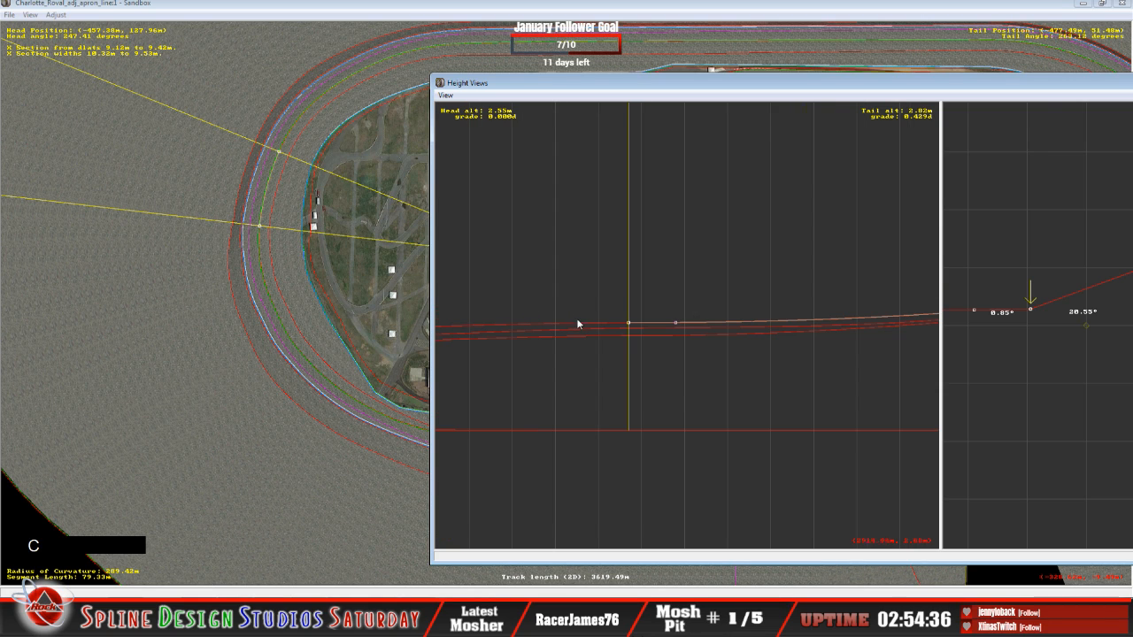
Check the inner apron line's head node on the 79 m segment and lower the green line's node there to about 2.51 m.
{"action": "left_click", "coordinate": [629, 328]}
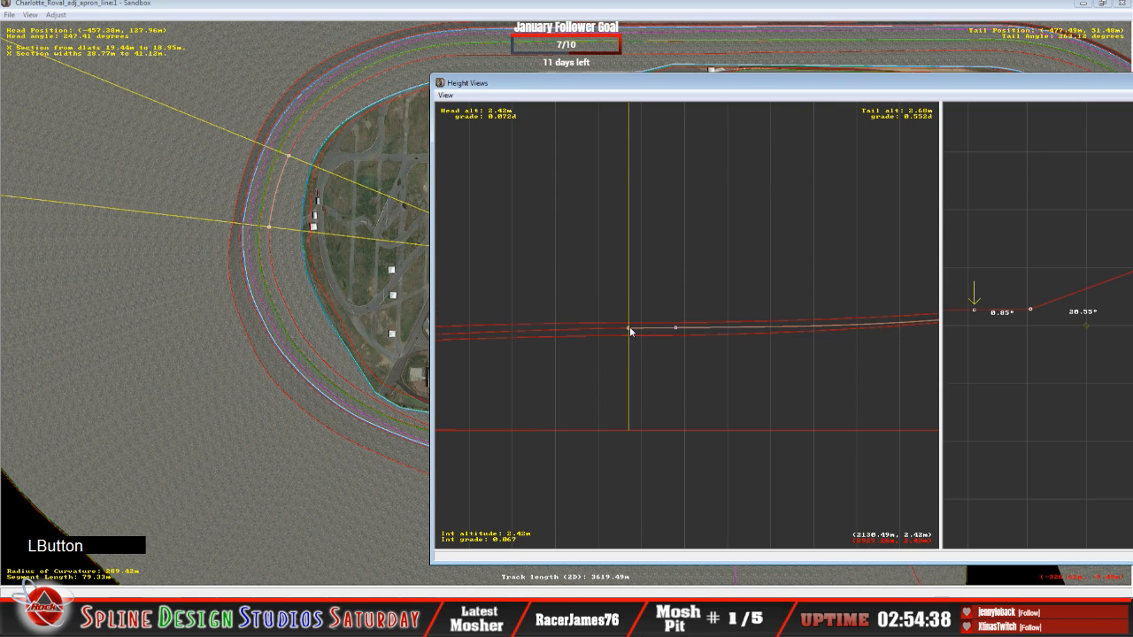
{"action": "key", "text": "z"}
{"action": "left_click", "coordinate": [624, 327]}
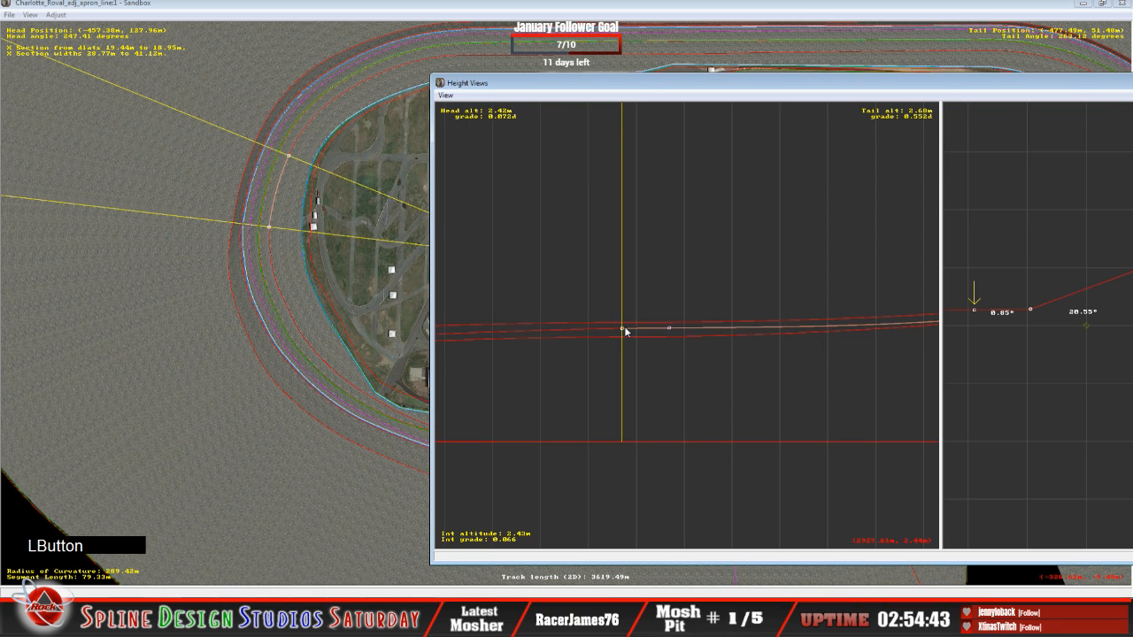
{"action": "left_click_drag", "start_coordinate": [624, 327], "coordinate": [622, 328]}
{"action": "left_click", "coordinate": [622, 327]}
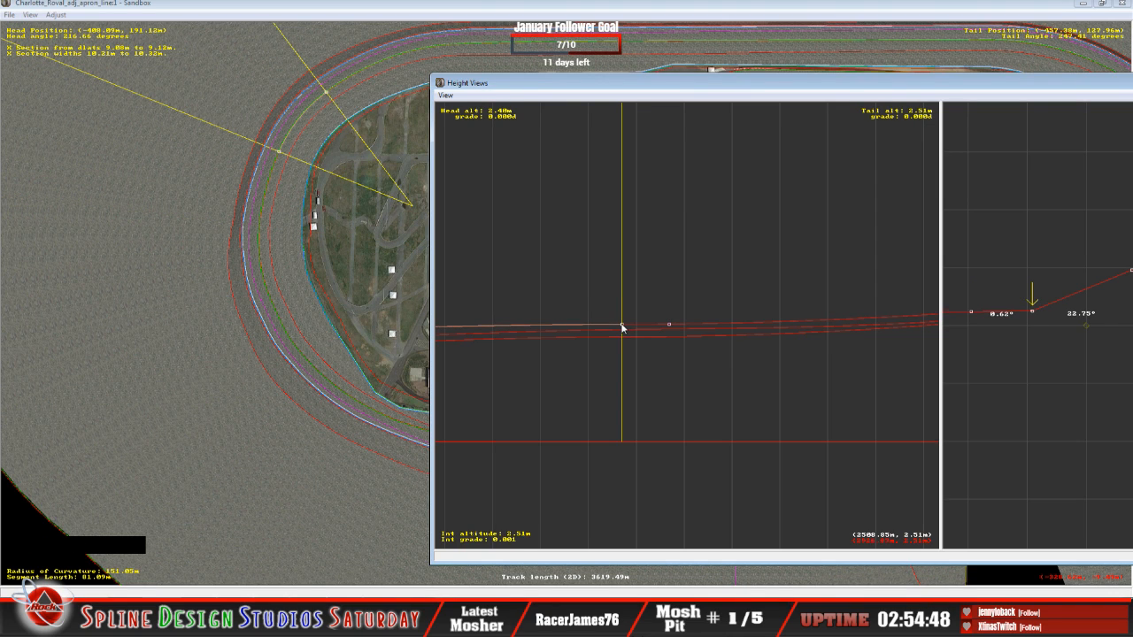
Lower the inner apron line's tail node on the 81 m northwest-turn segment to about 2.39 m.
{"action": "key", "text": "c"}
{"action": "key", "text": "x"}
{"action": "key", "text": "c"}
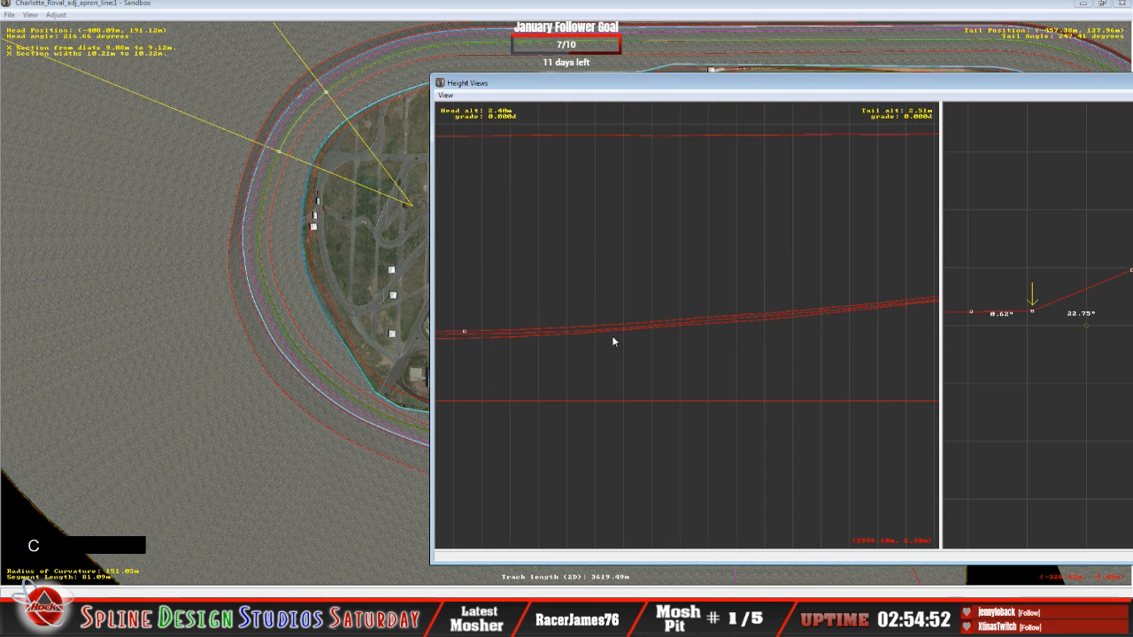
{"action": "key", "text": "c"}
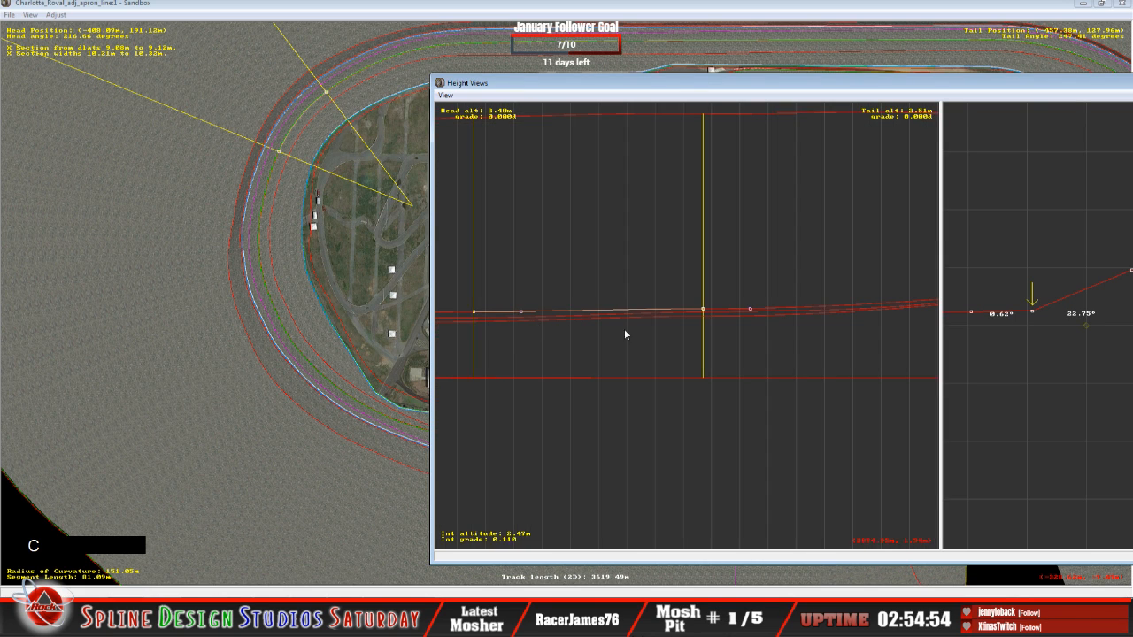
{"action": "left_click", "coordinate": [705, 311]}
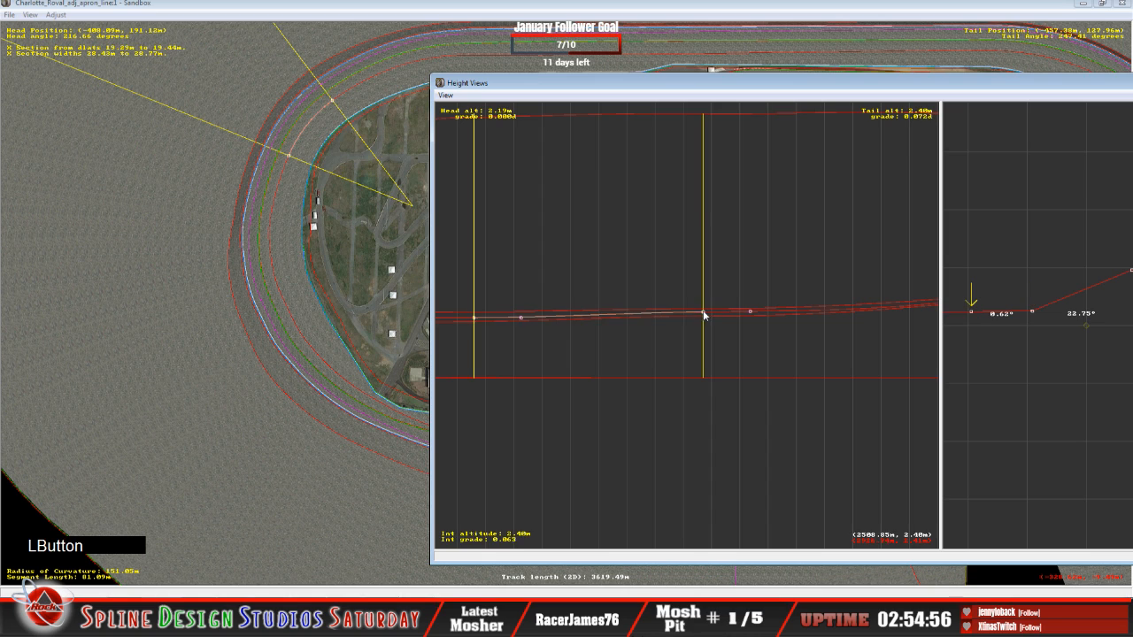
{"action": "left_click_drag", "start_coordinate": [704, 315], "coordinate": [706, 316]}
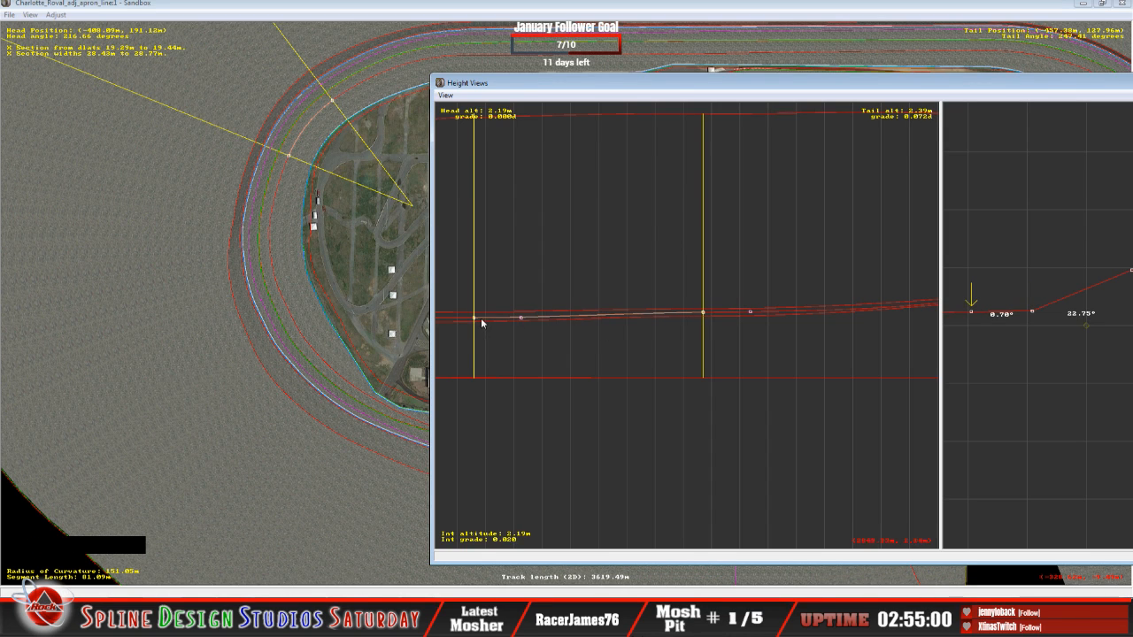
Lower the green line's head node on the 81 m northwest-turn segment to about 2.34 m and check the preceding segment.
{"action": "left_click_drag", "start_coordinate": [476, 321], "coordinate": [474, 317]}
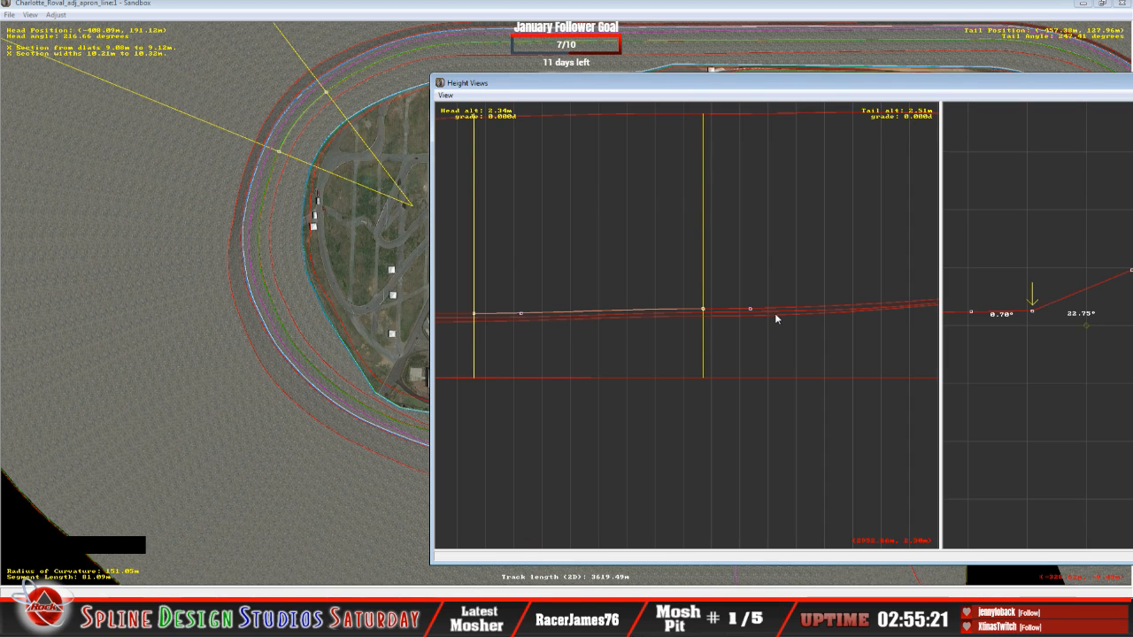
{"action": "key", "text": "Up"}
{"action": "key", "text": "Down"}
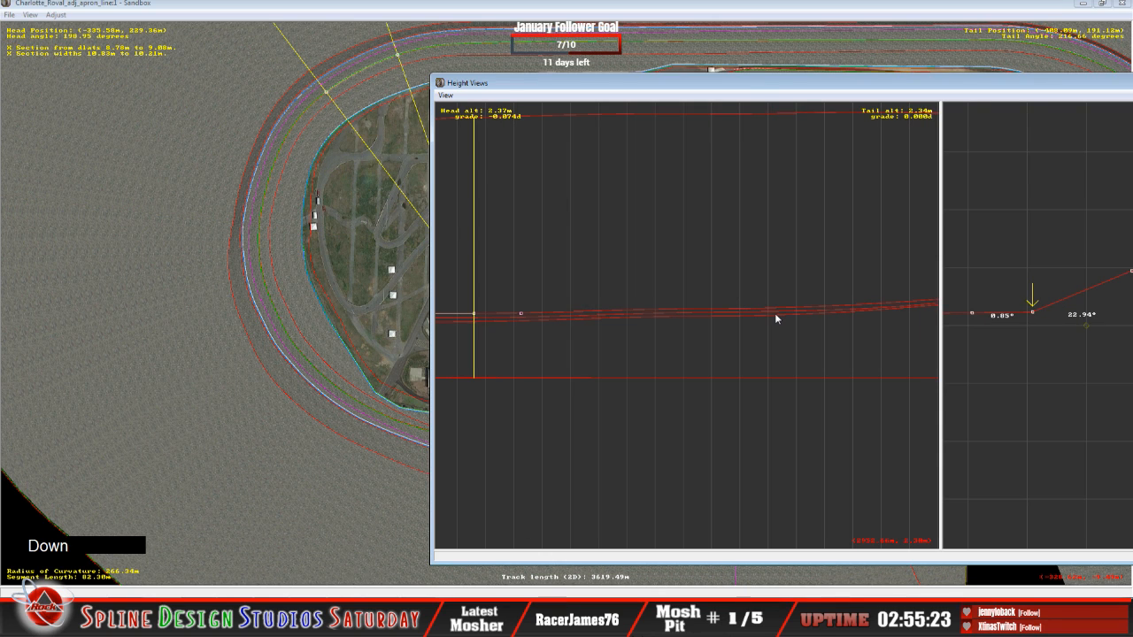
Step the green line forward to the 34 m west-turn segment, set its tail grade to about 0.391, and nudge its head node.
{"action": "key", "text": "Up"}
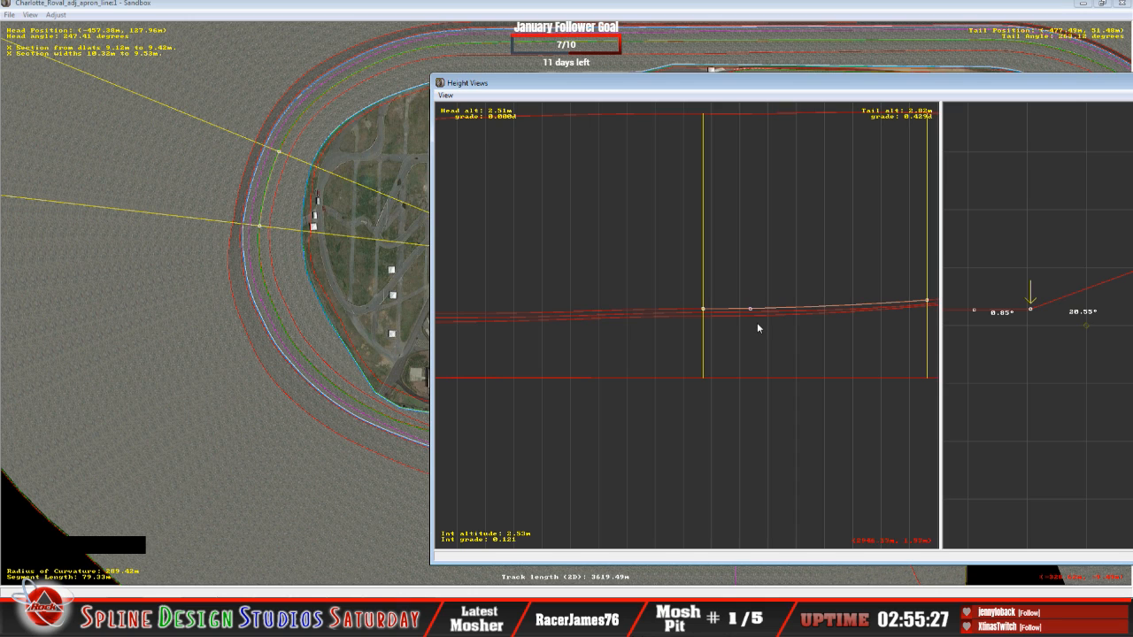
{"action": "key", "text": "c"}
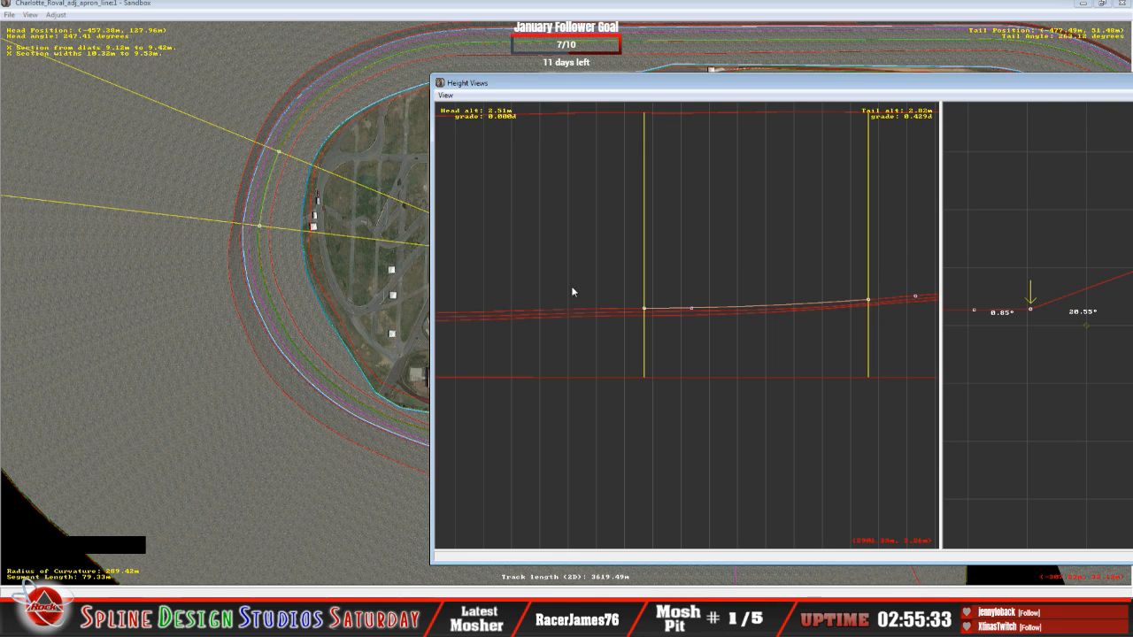
{"action": "key", "text": "c"}
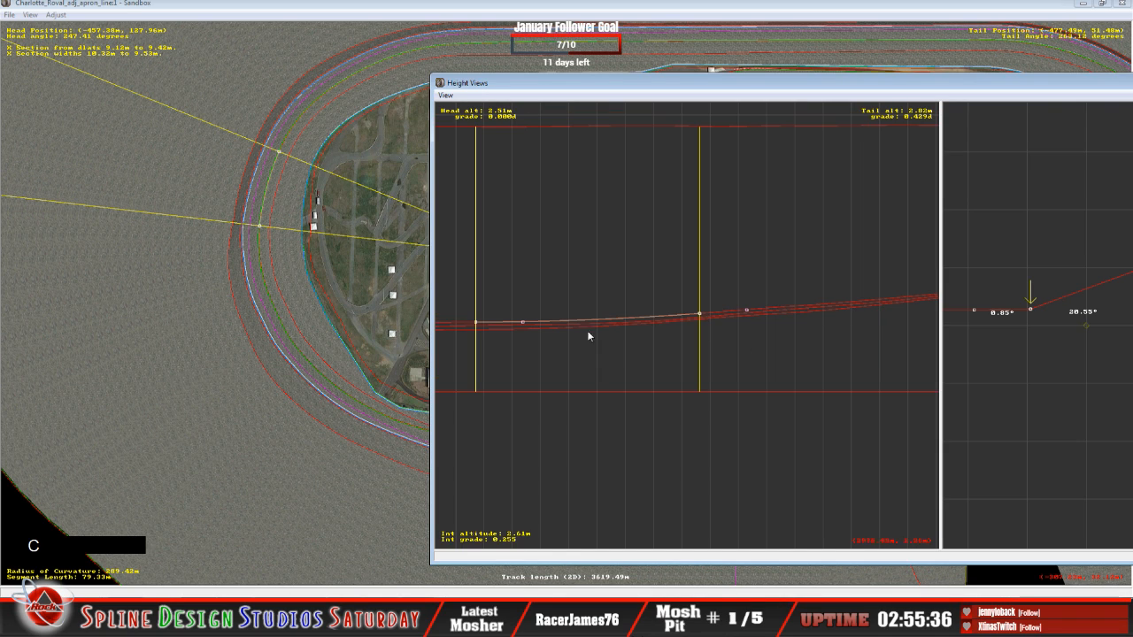
{"action": "left_click", "coordinate": [746, 312]}
{"action": "key", "text": "Up"}
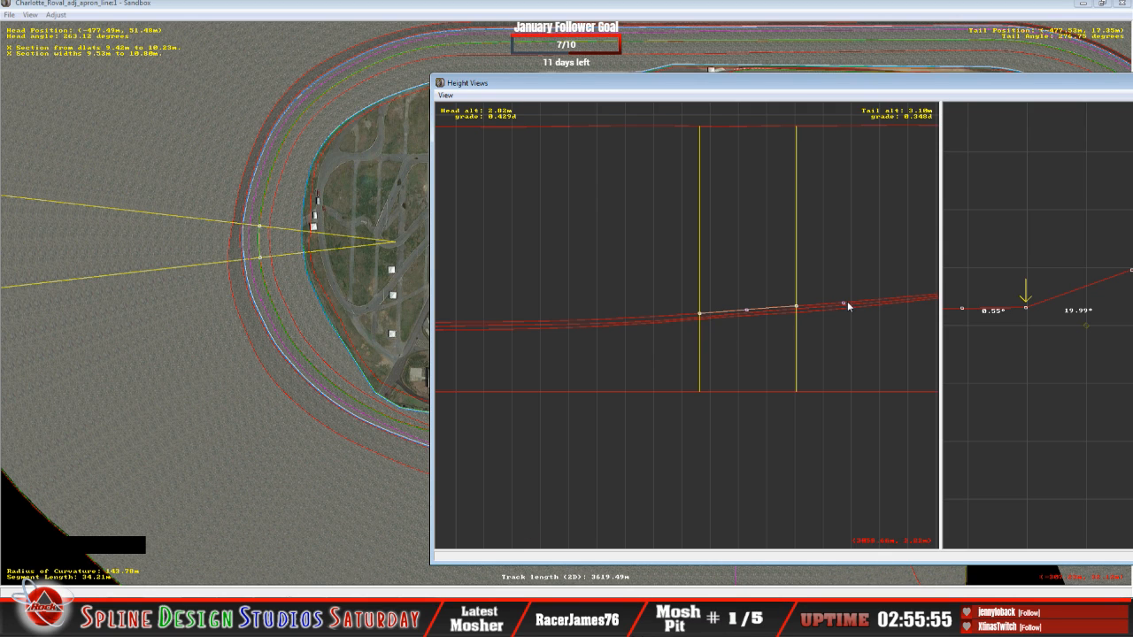
{"action": "key", "text": "z"}
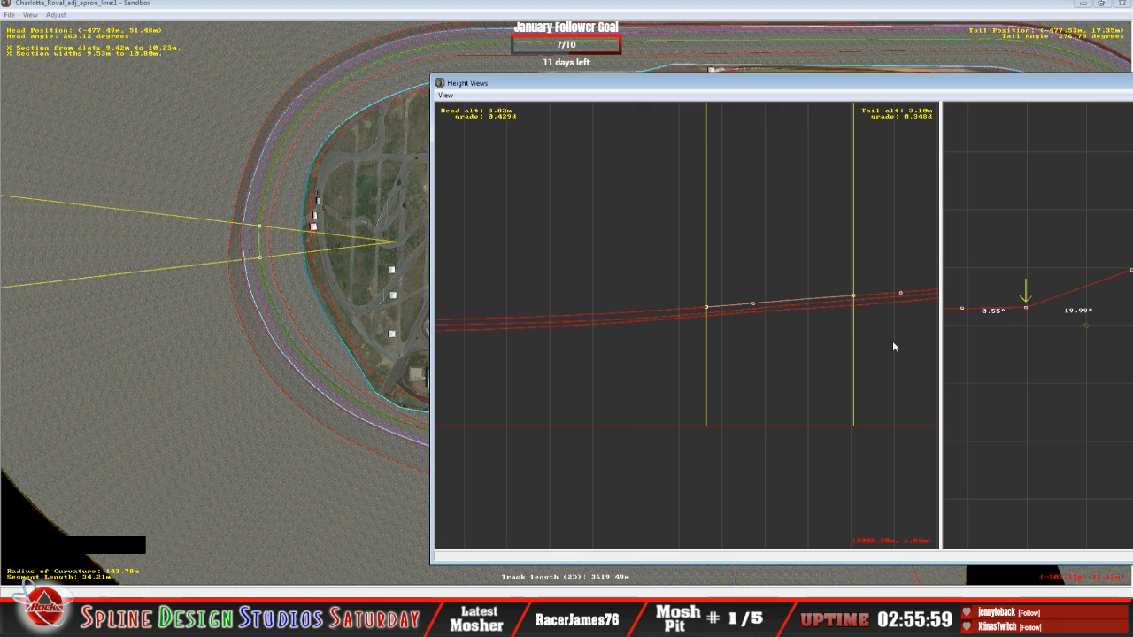
{"action": "key", "text": "c"}
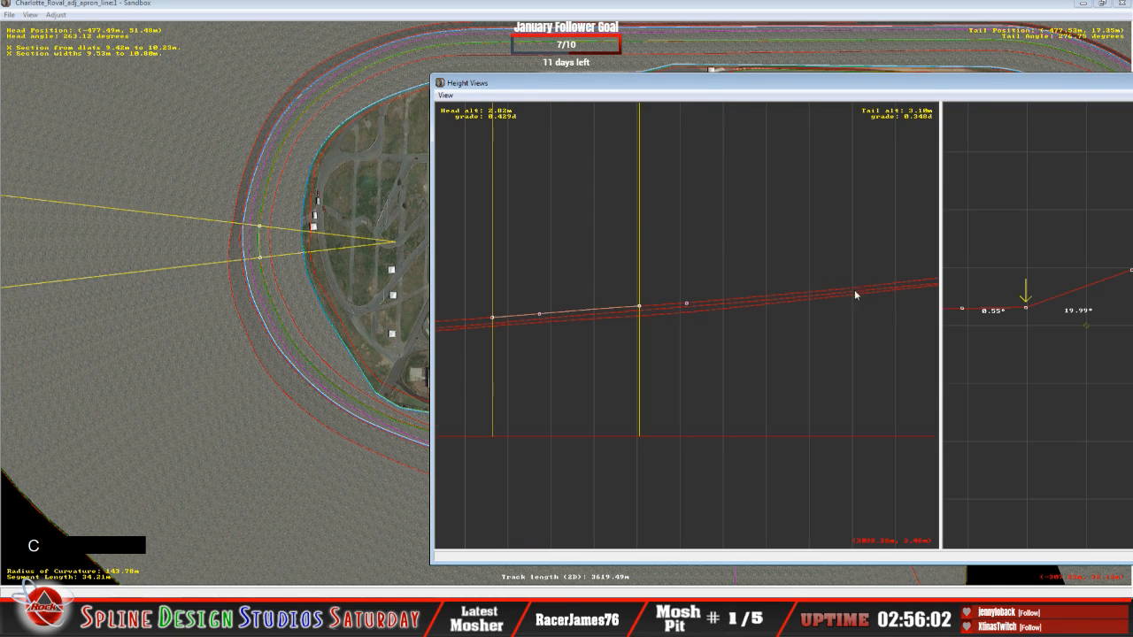
{"action": "left_click", "coordinate": [688, 301]}
{"action": "left_click_drag", "start_coordinate": [687, 300], "coordinate": [684, 302]}
{"action": "left_click", "coordinate": [492, 318]}
{"action": "left_click_drag", "start_coordinate": [491, 316], "coordinate": [493, 316]}
On the green line's 32 m segment, set the tail grade to about 0.458 and lower the tail node to about 3.79 m.
{"action": "key", "text": "c"}
{"action": "key", "text": "Down"}
{"action": "key", "text": "Up"}
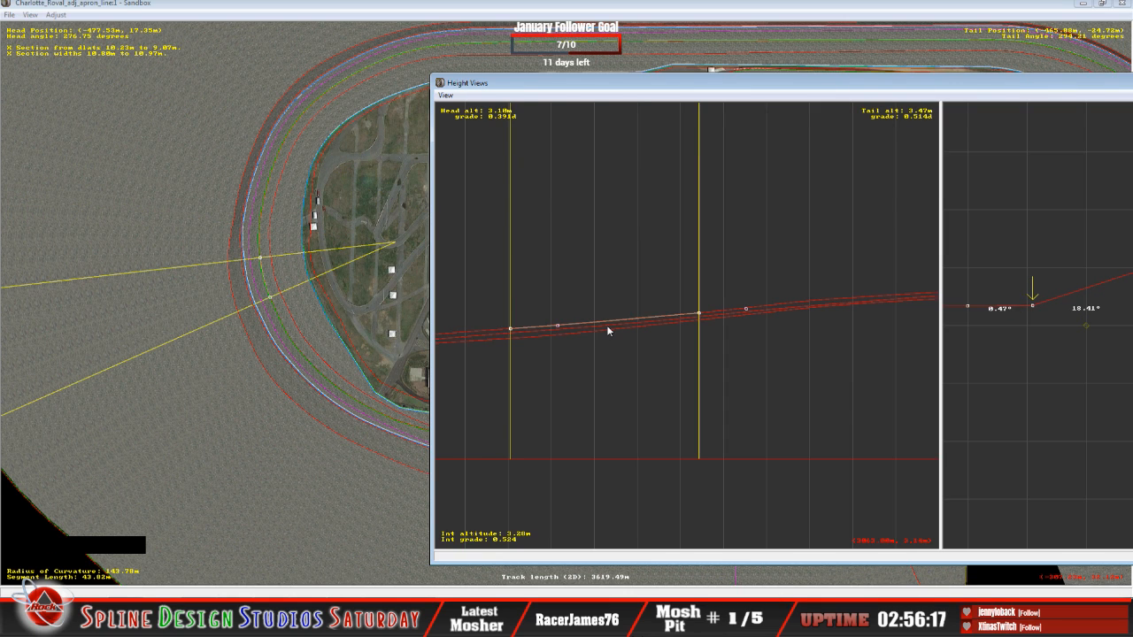
{"action": "key", "text": "Up"}
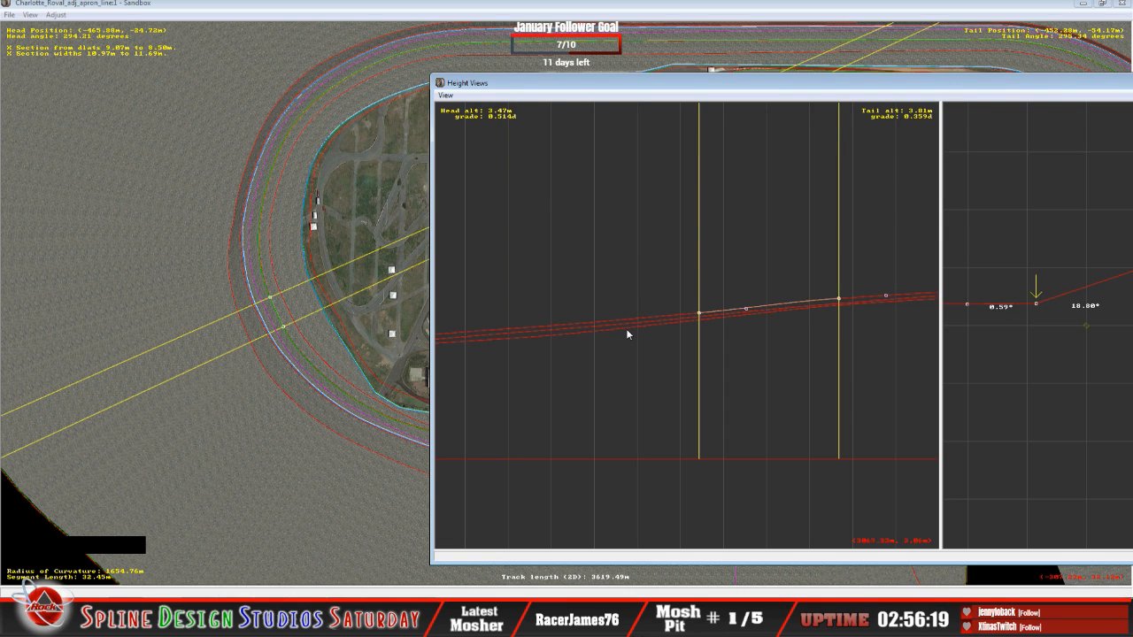
{"action": "left_click", "coordinate": [886, 296]}
{"action": "left_click_drag", "start_coordinate": [885, 293], "coordinate": [886, 299]}
{"action": "left_click", "coordinate": [839, 301]}
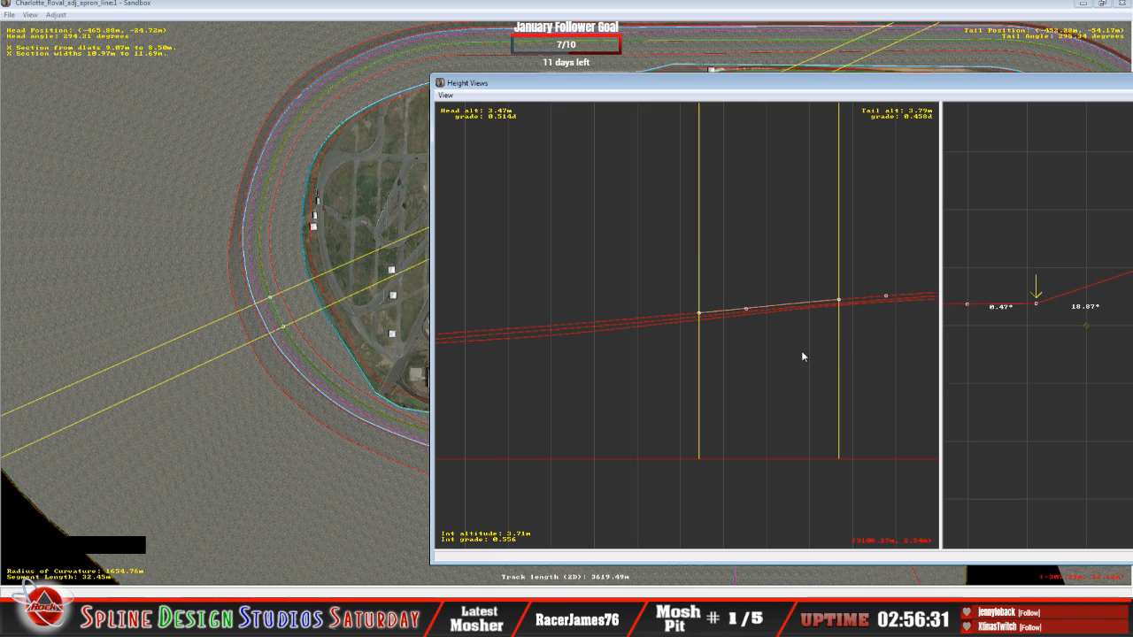
Step the green line forward to the 88 m southwest-turn segment and lower its head node to about 3.96 m.
{"action": "key", "text": "c"}
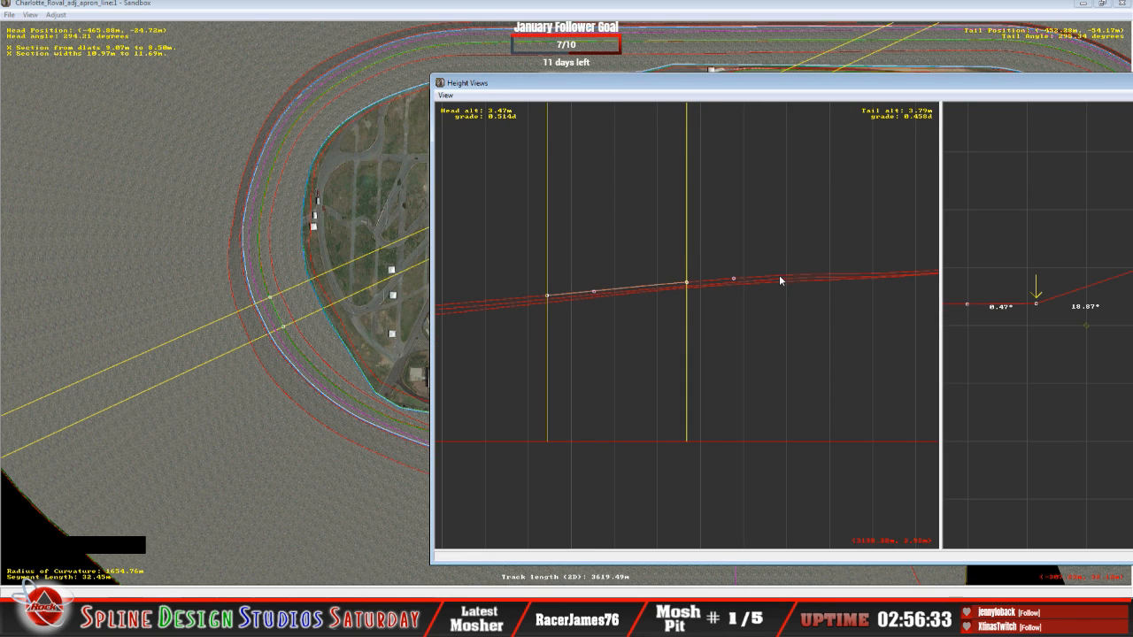
{"action": "key", "text": "Down"}
{"action": "key", "text": "Up"}
{"action": "key", "text": "Up"}
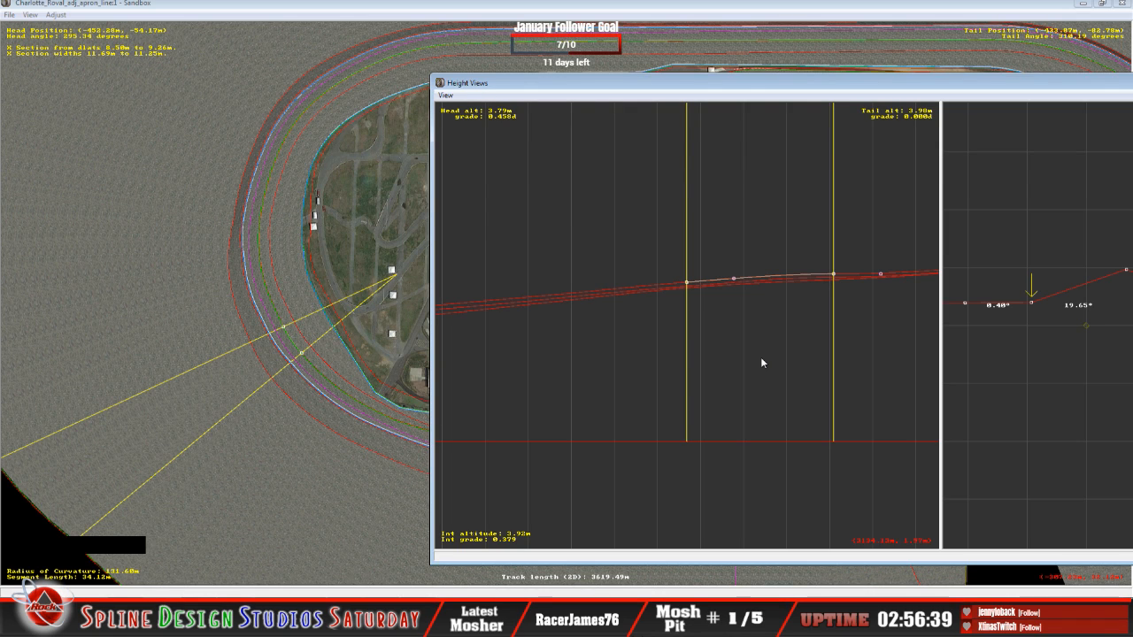
{"action": "key", "text": "z"}
{"action": "key", "text": "c"}
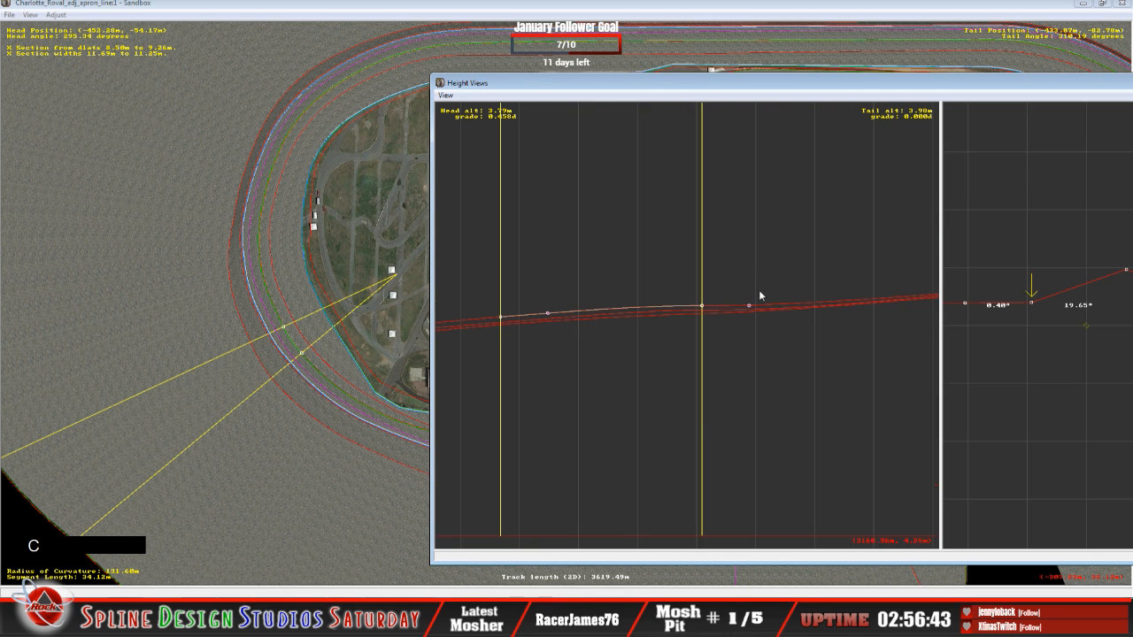
{"action": "left_click", "coordinate": [733, 308]}
{"action": "key", "text": "c"}
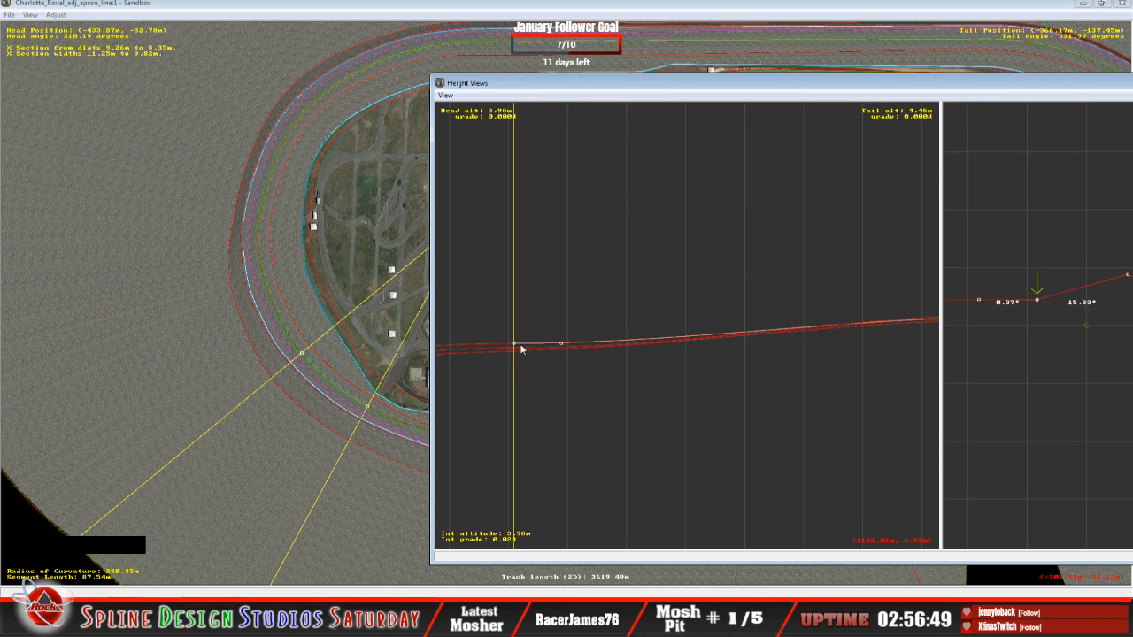
{"action": "left_click", "coordinate": [515, 345]}
{"action": "left_click_drag", "start_coordinate": [515, 342], "coordinate": [515, 345]}
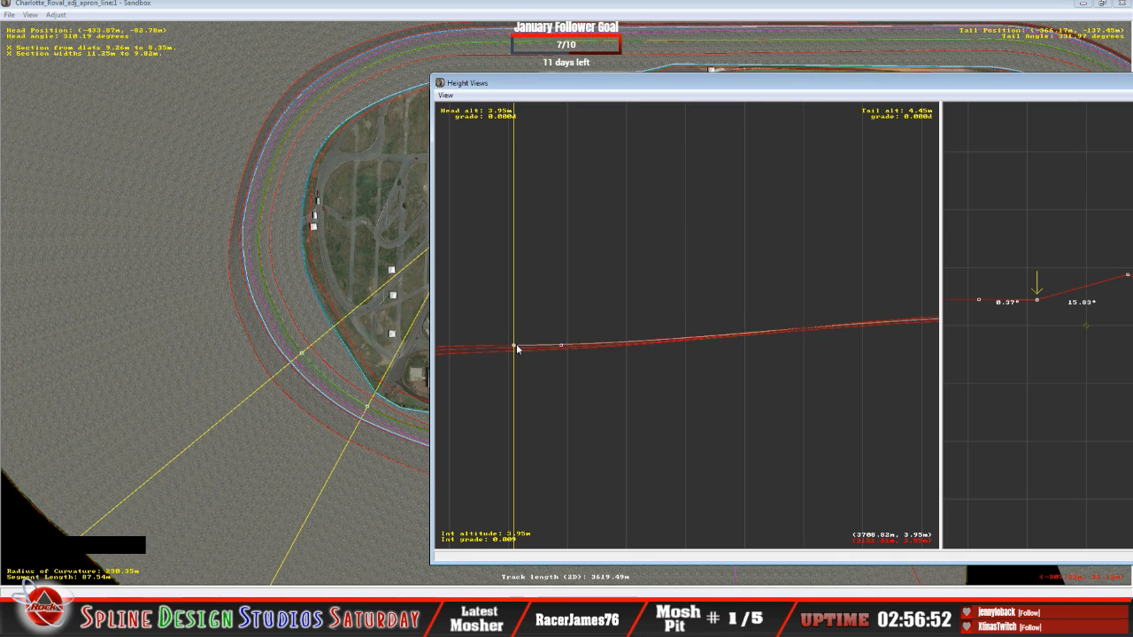
{"action": "left_click", "coordinate": [512, 349]}
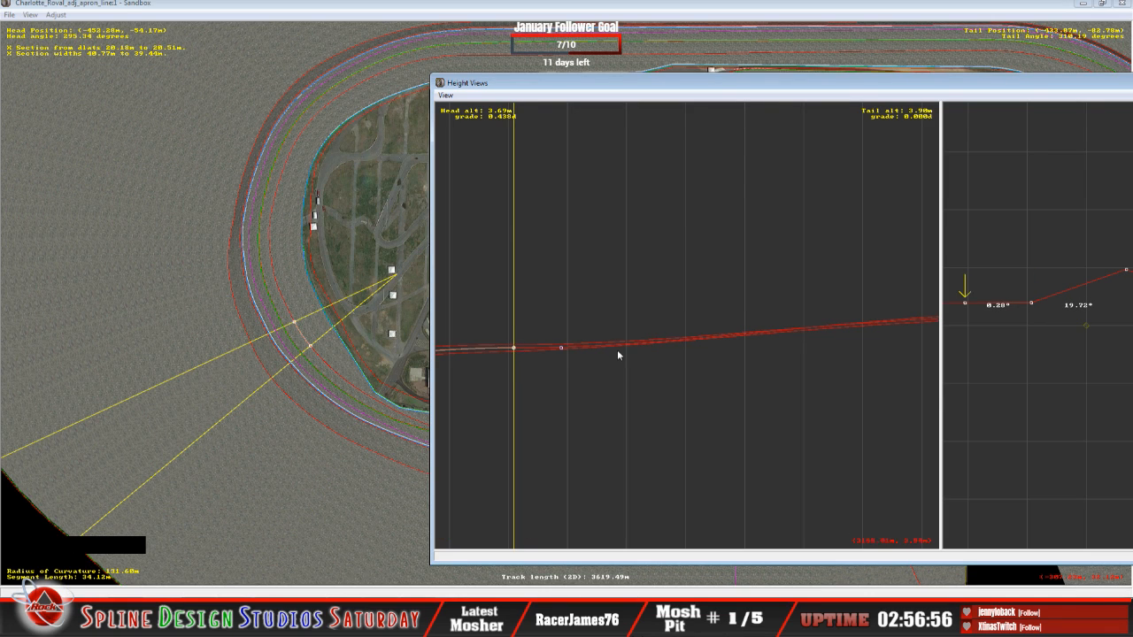
Compare the line heights at the end of the 88 m segment and lower the inner apron line's tail node to about 4.48 m.
{"action": "left_click", "coordinate": [587, 342]}
{"action": "key", "text": "c"}
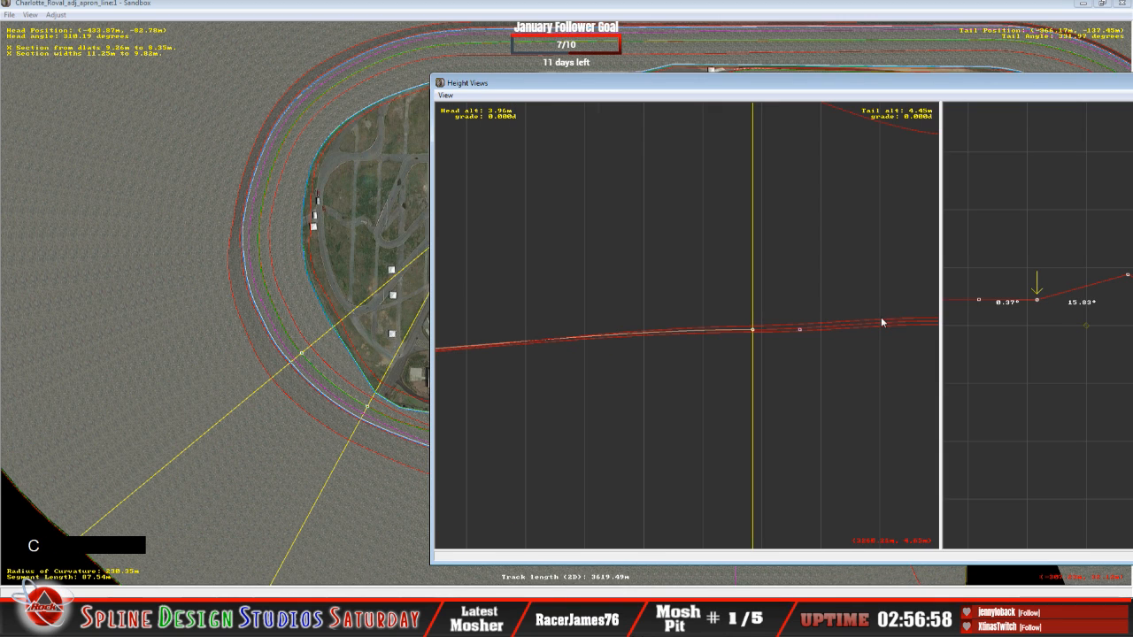
{"action": "left_click", "coordinate": [746, 329]}
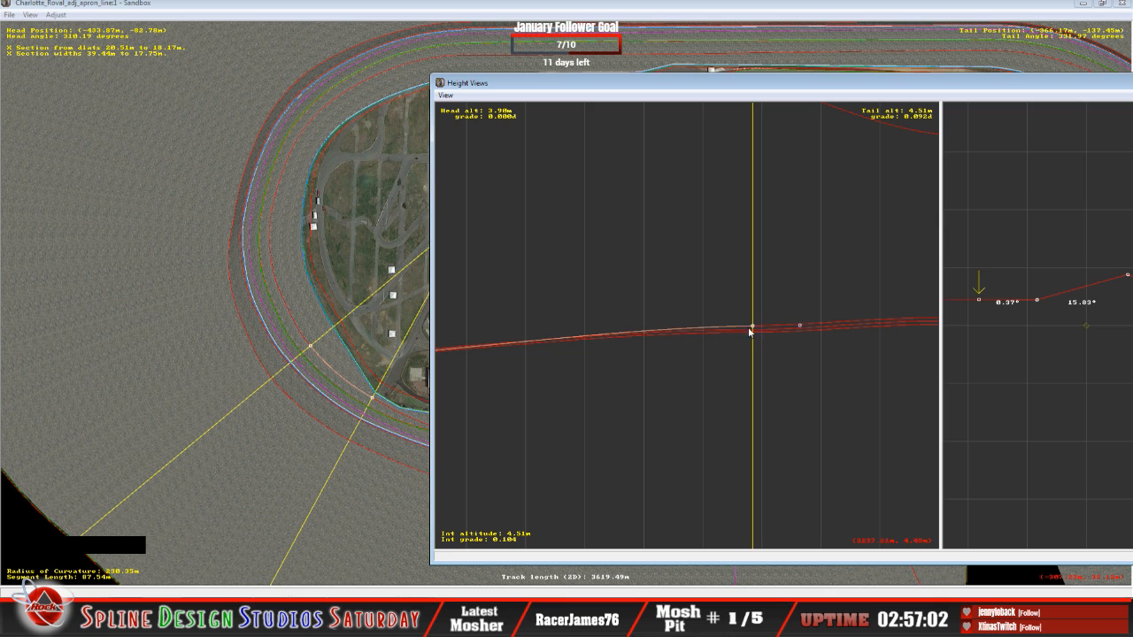
{"action": "left_click", "coordinate": [753, 333]}
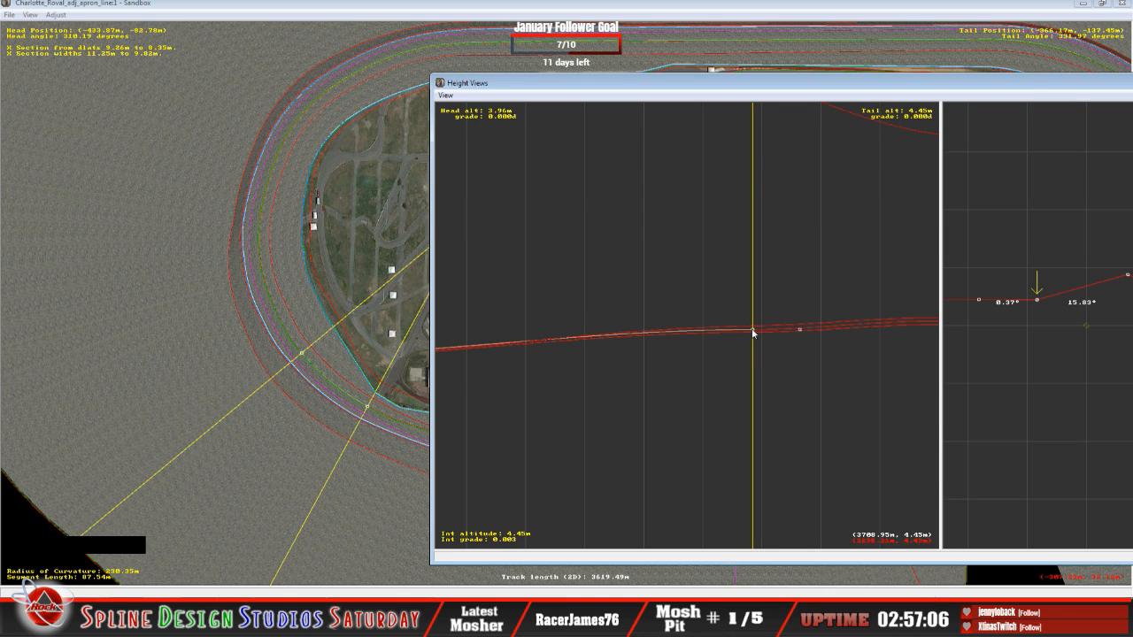
{"action": "left_click", "coordinate": [753, 331]}
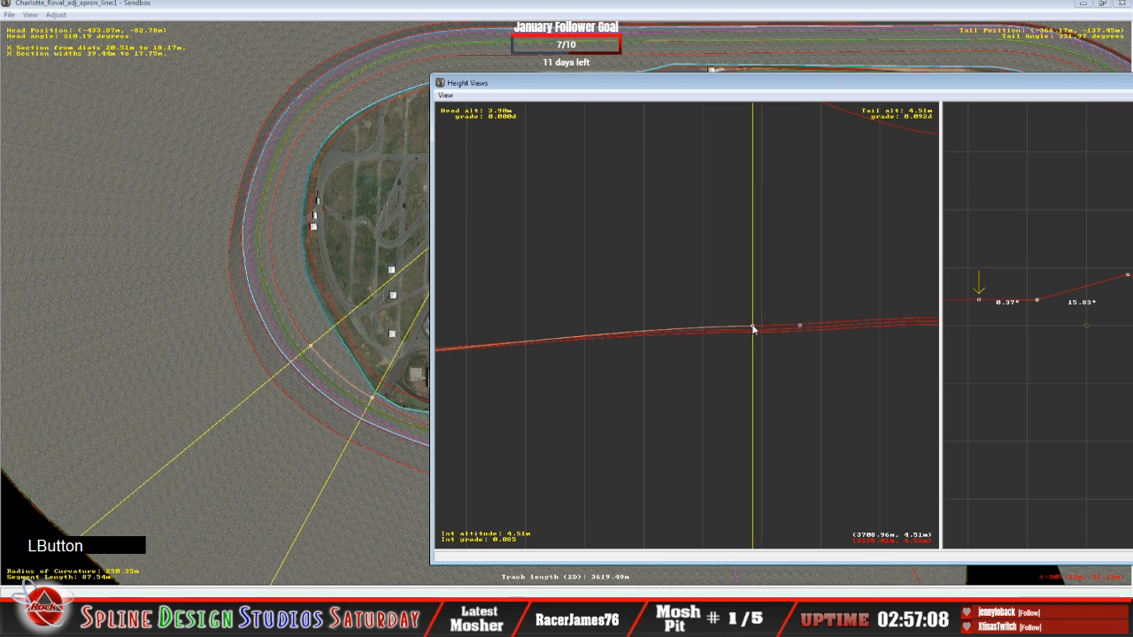
{"action": "left_click_drag", "start_coordinate": [753, 329], "coordinate": [753, 331]}
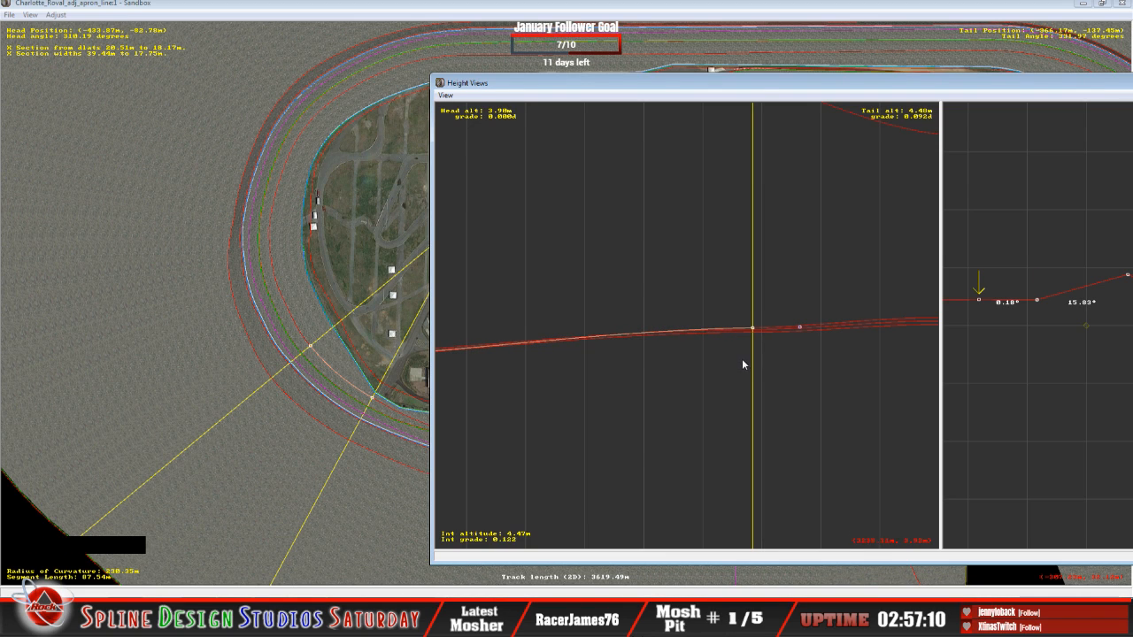
Raise the inner apron line's head grade on the 88 m southwest-turn segment to about 0.033.
{"action": "right_click", "coordinate": [617, 384]}
{"action": "key", "text": "c"}
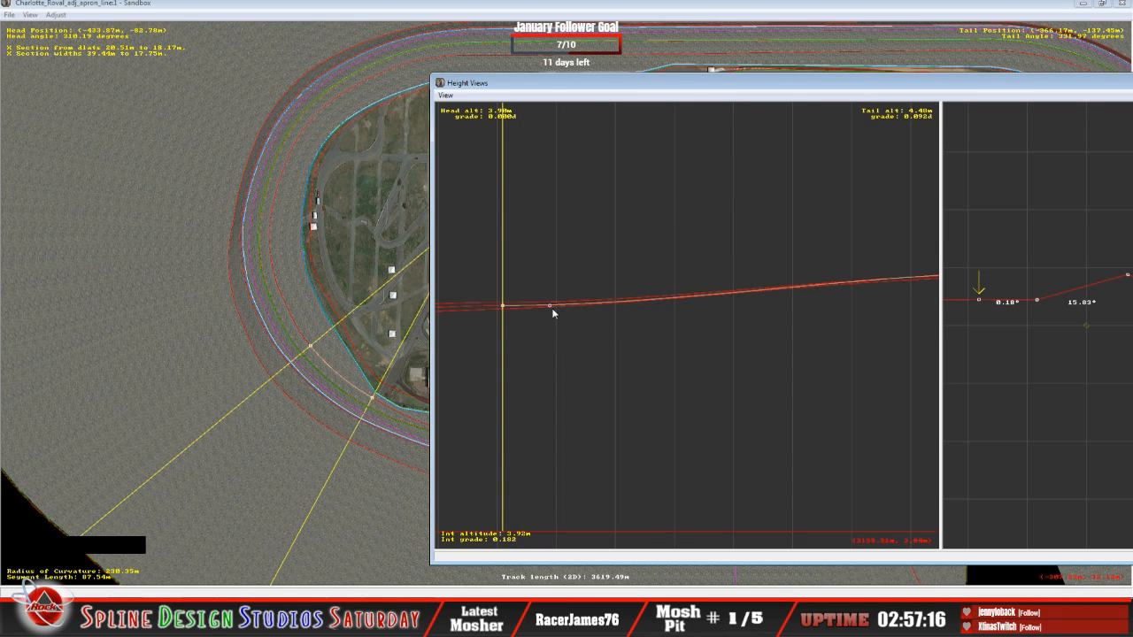
{"action": "key", "text": "c"}
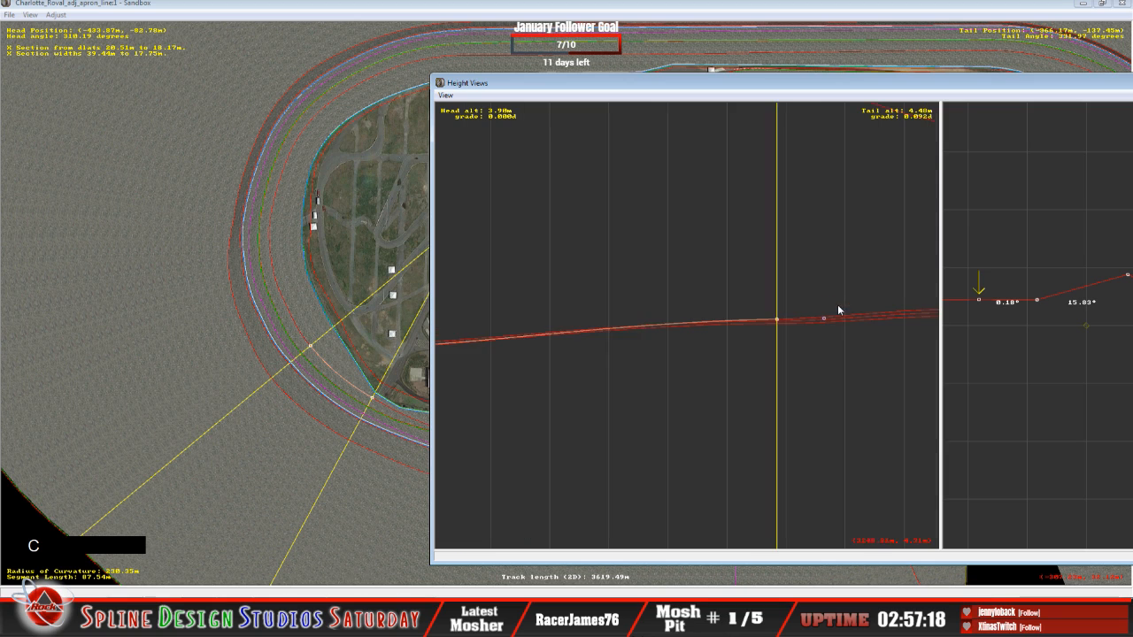
{"action": "key", "text": "c"}
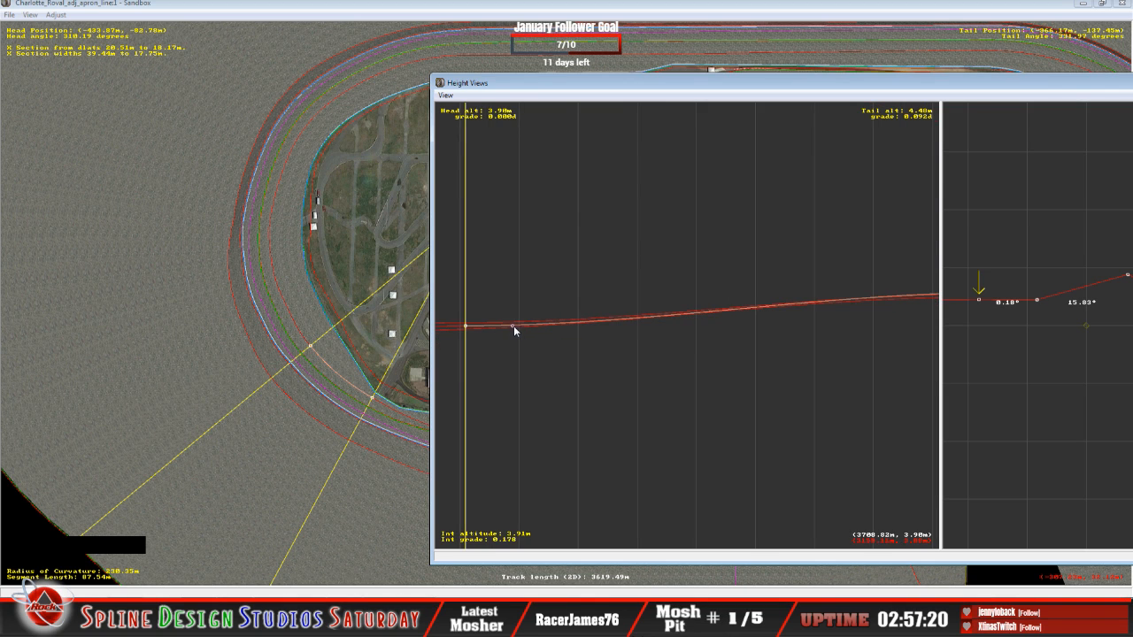
{"action": "left_click", "coordinate": [514, 326]}
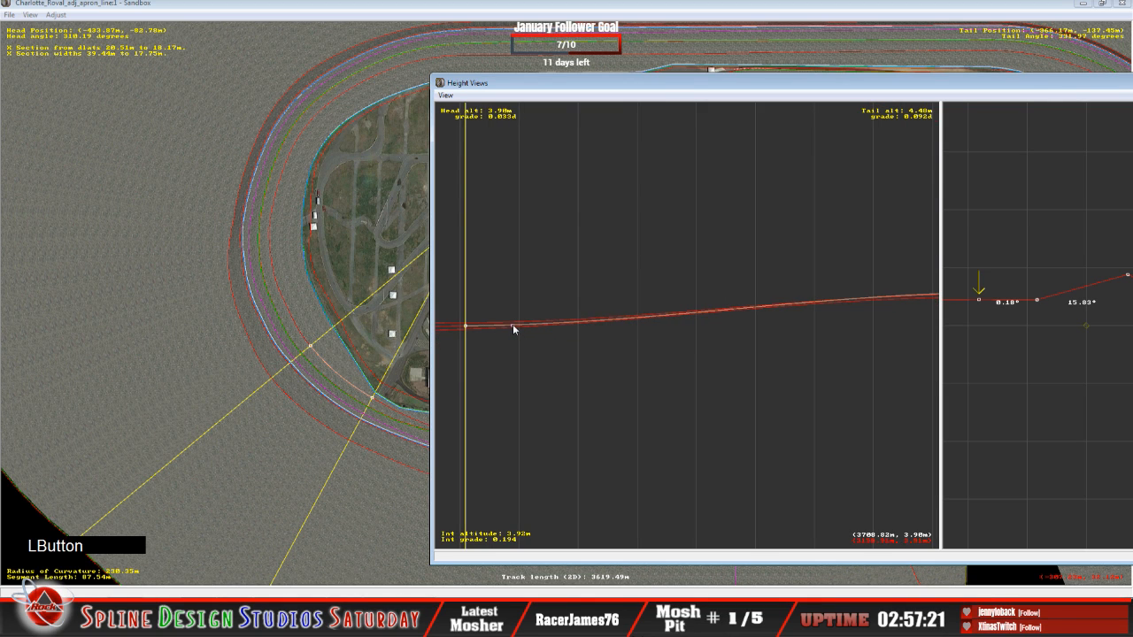
Adjust the green line's 34 m southwest segment to about 3.76 m at the head and 3.95 m at the tail, with a tail grade of 0.145.
{"action": "key", "text": "c"}
{"action": "left_click", "coordinate": [580, 321]}
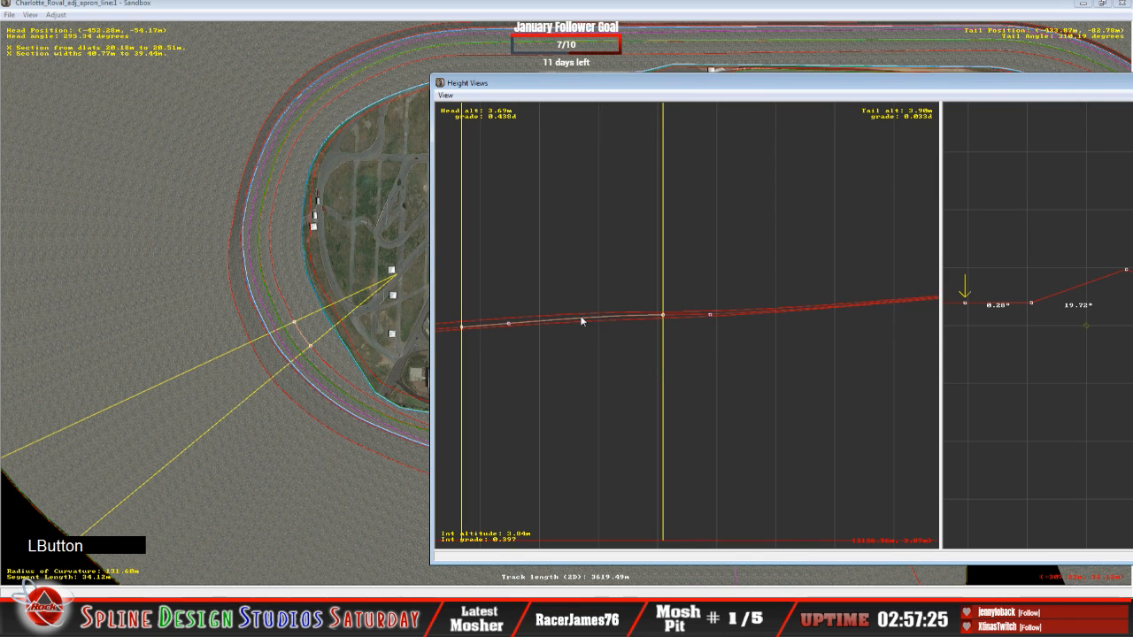
{"action": "left_click", "coordinate": [461, 326]}
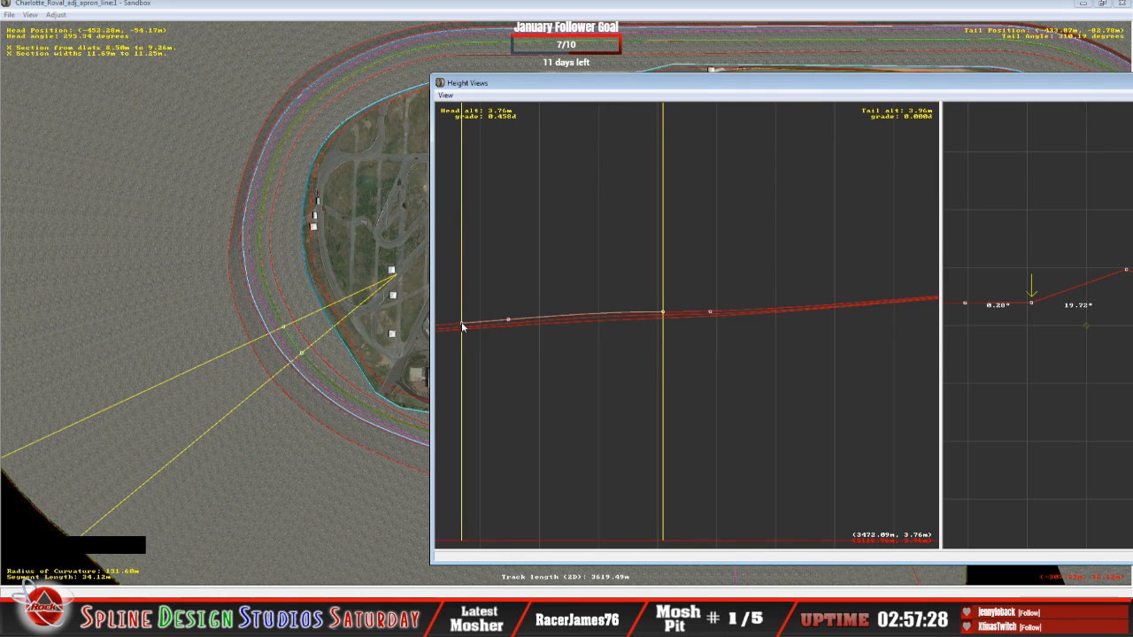
{"action": "key", "text": "c"}
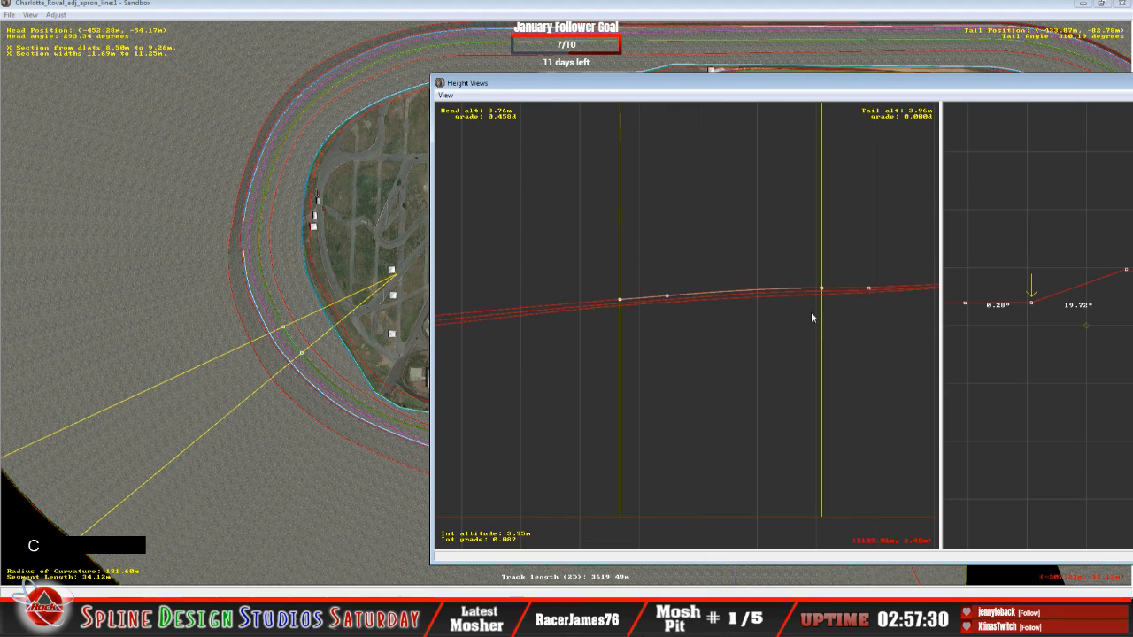
{"action": "left_click", "coordinate": [869, 288]}
{"action": "left_click_drag", "start_coordinate": [869, 288], "coordinate": [866, 285]}
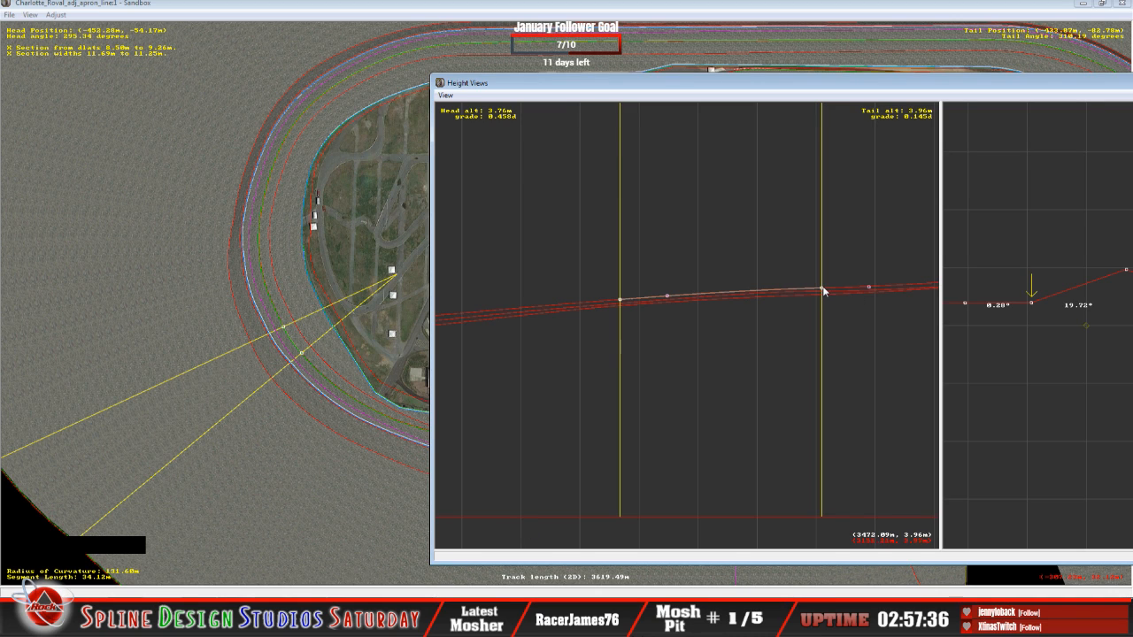
{"action": "left_click_drag", "start_coordinate": [822, 290], "coordinate": [822, 292]}
{"action": "key", "text": "c"}
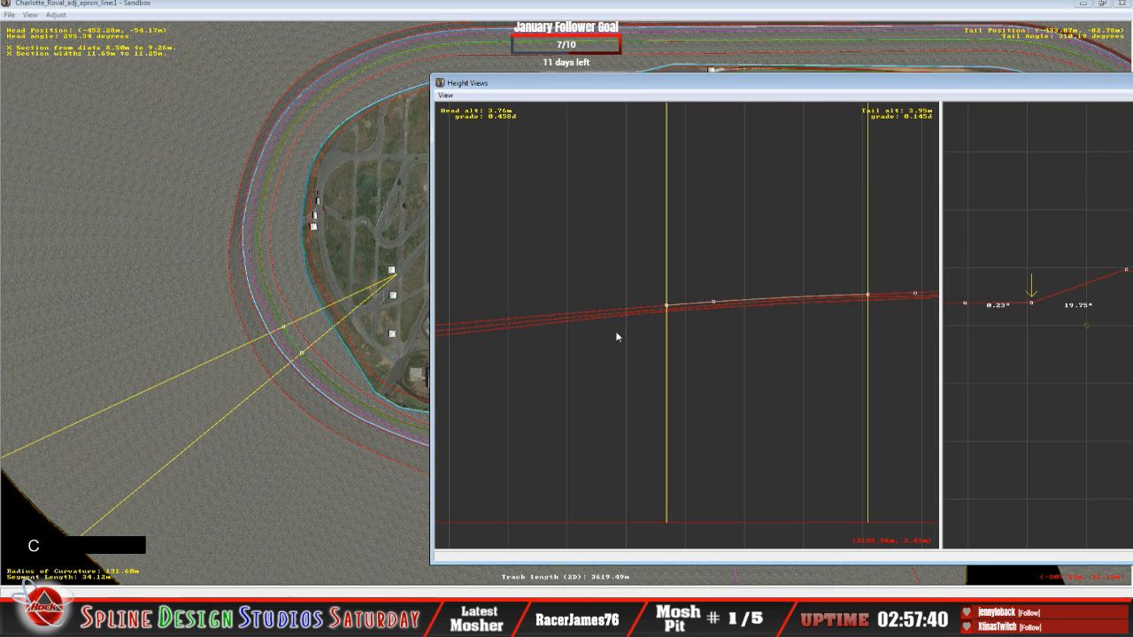
On the 34 m west-turn segment, raise the innermost line's tail node to about 2.89 m and lower the green line's head node to about 2.81 m.
{"action": "left_click", "coordinate": [549, 317]}
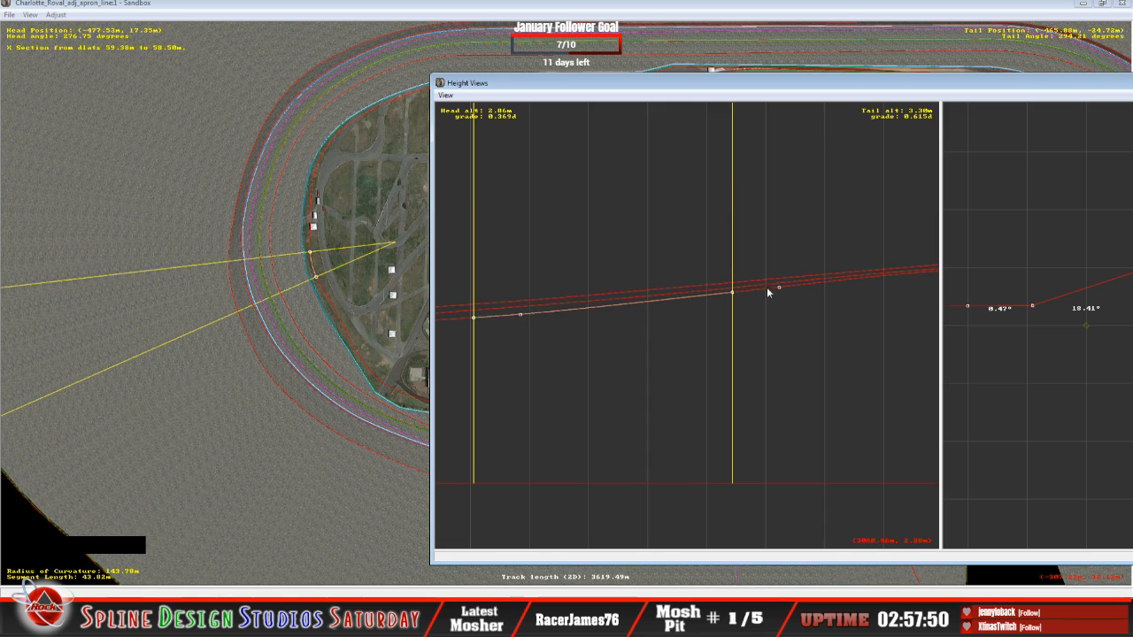
{"action": "left_click", "coordinate": [471, 317]}
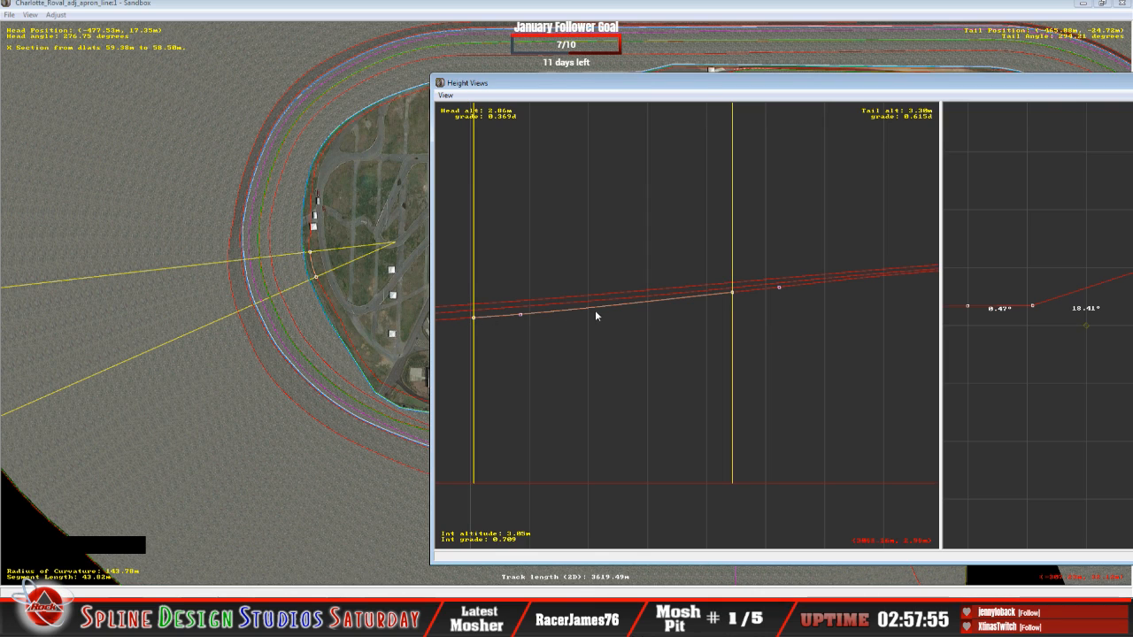
{"action": "key", "text": "c"}
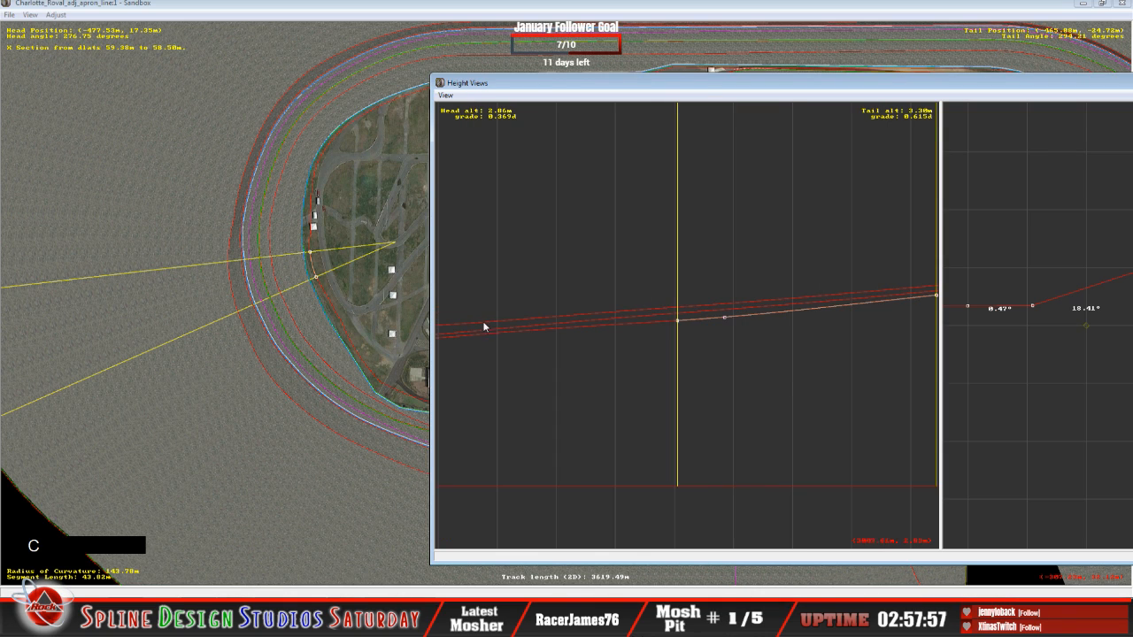
{"action": "left_click", "coordinate": [570, 328]}
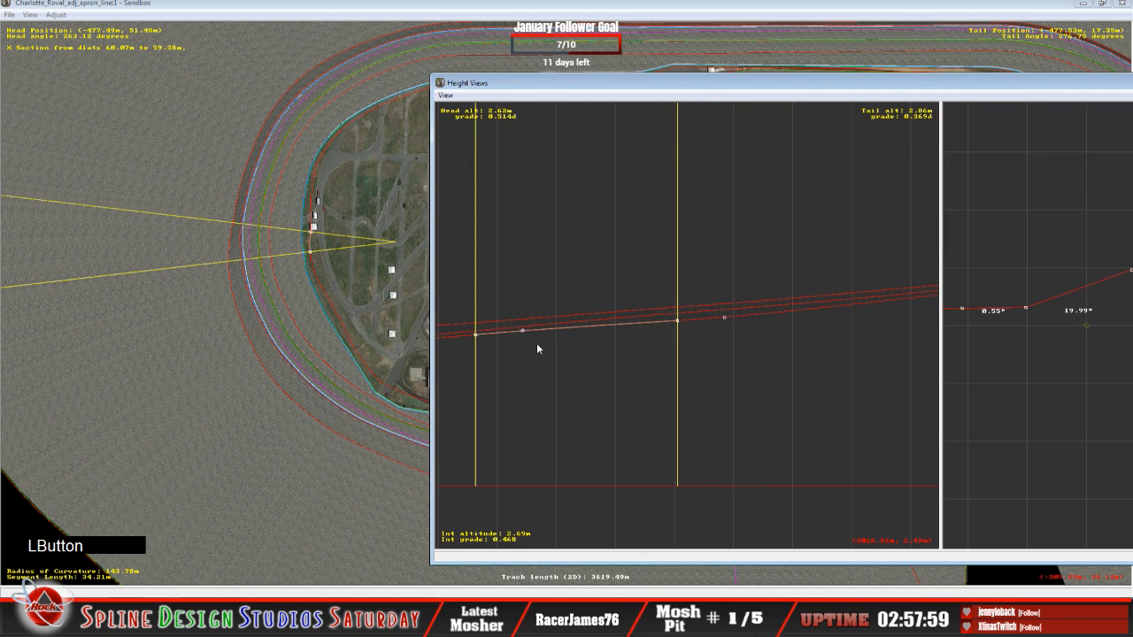
{"action": "key", "text": "c"}
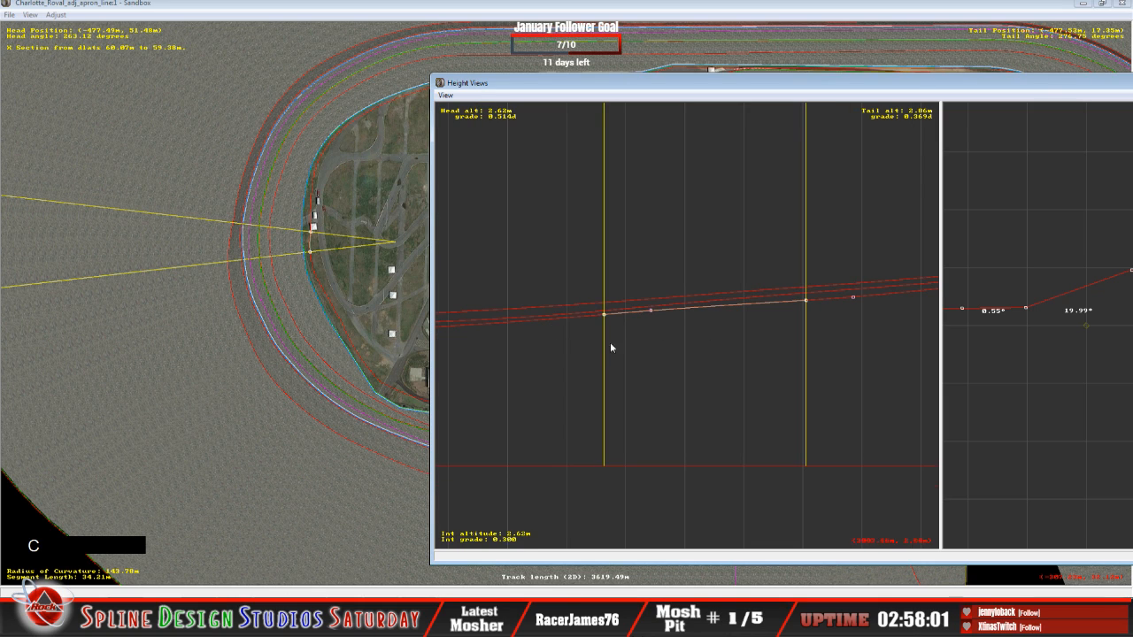
{"action": "left_click", "coordinate": [807, 304]}
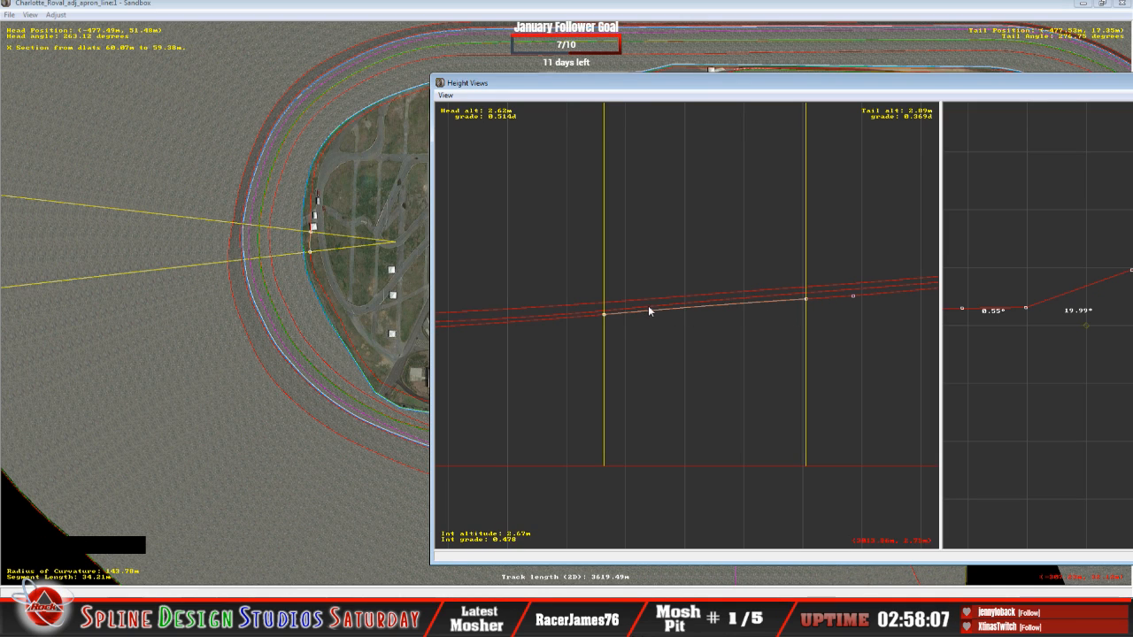
{"action": "left_click", "coordinate": [606, 305]}
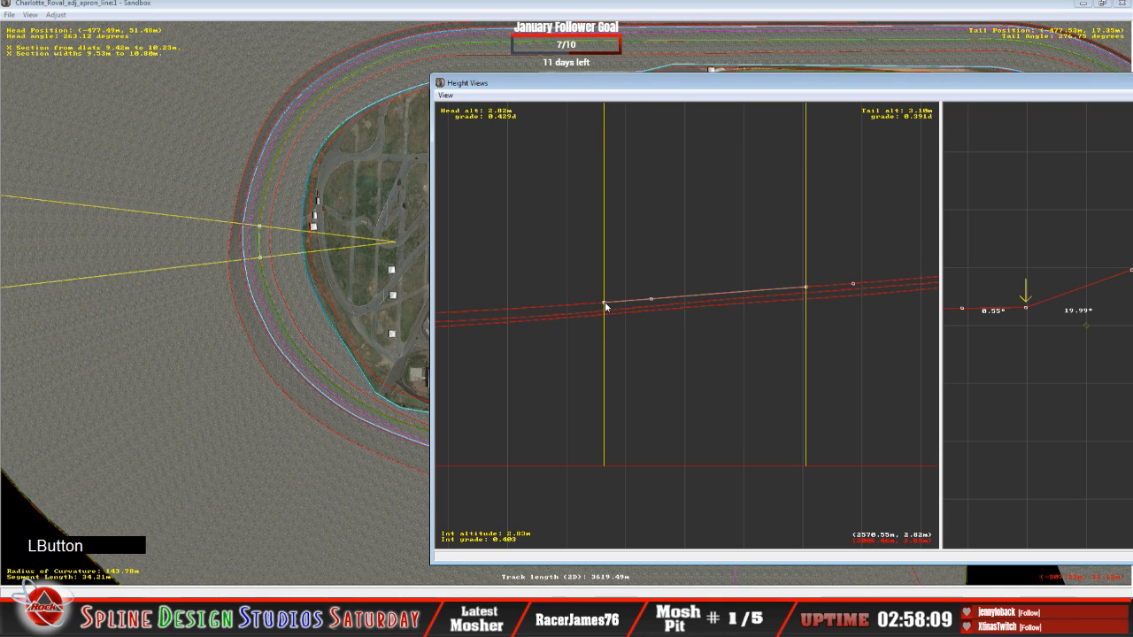
{"action": "left_click_drag", "start_coordinate": [603, 302], "coordinate": [605, 303]}
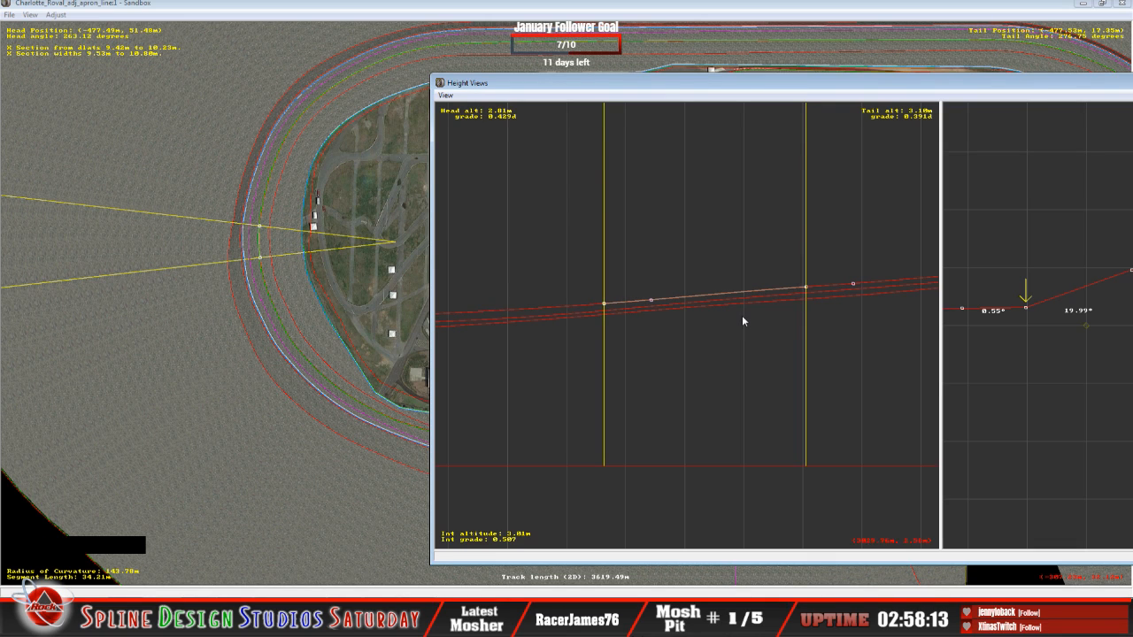
Examine the line heights along the green line's 79 m northwest-turn segment and through the neighbouring turn segments at several zoom scales.
{"action": "left_click", "coordinate": [539, 321]}
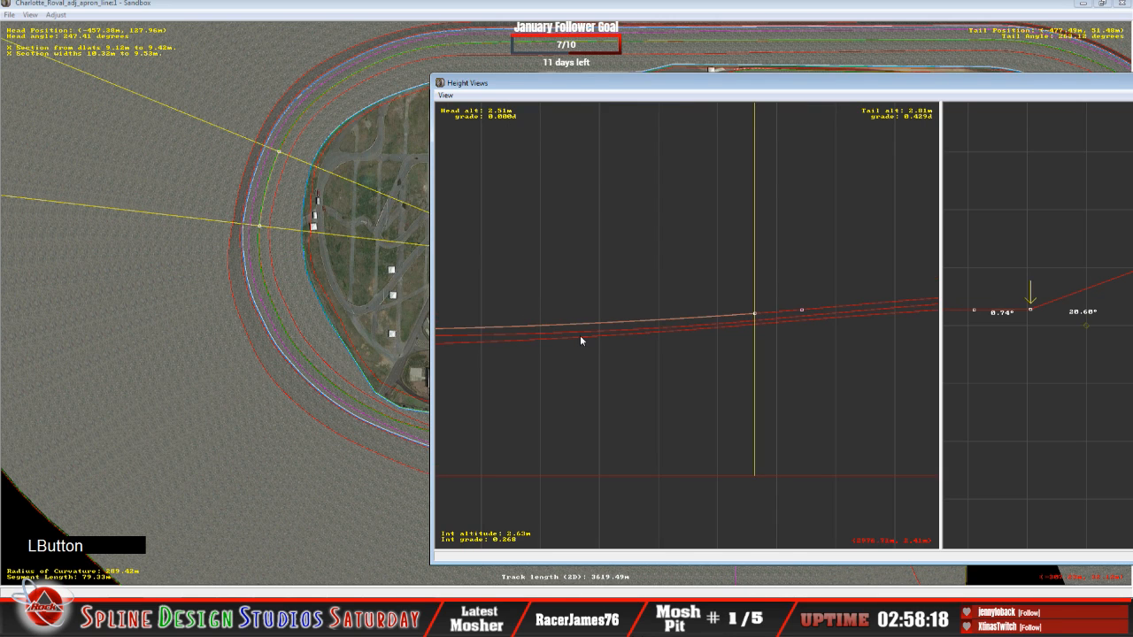
{"action": "key", "text": "c"}
{"action": "key", "text": "c"}
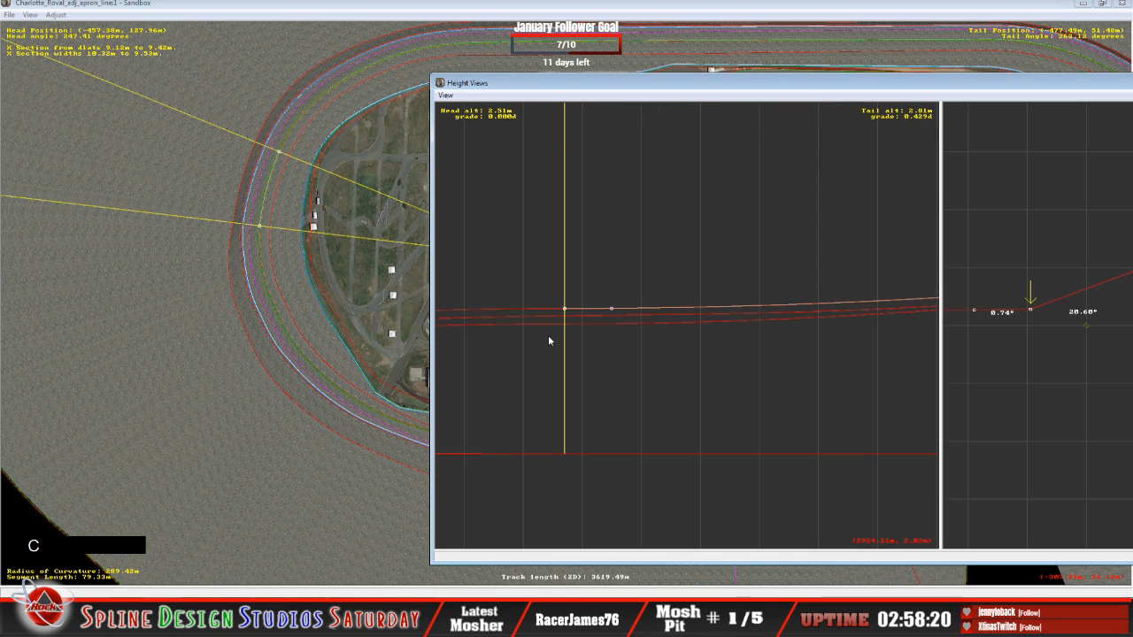
{"action": "key", "text": "x"}
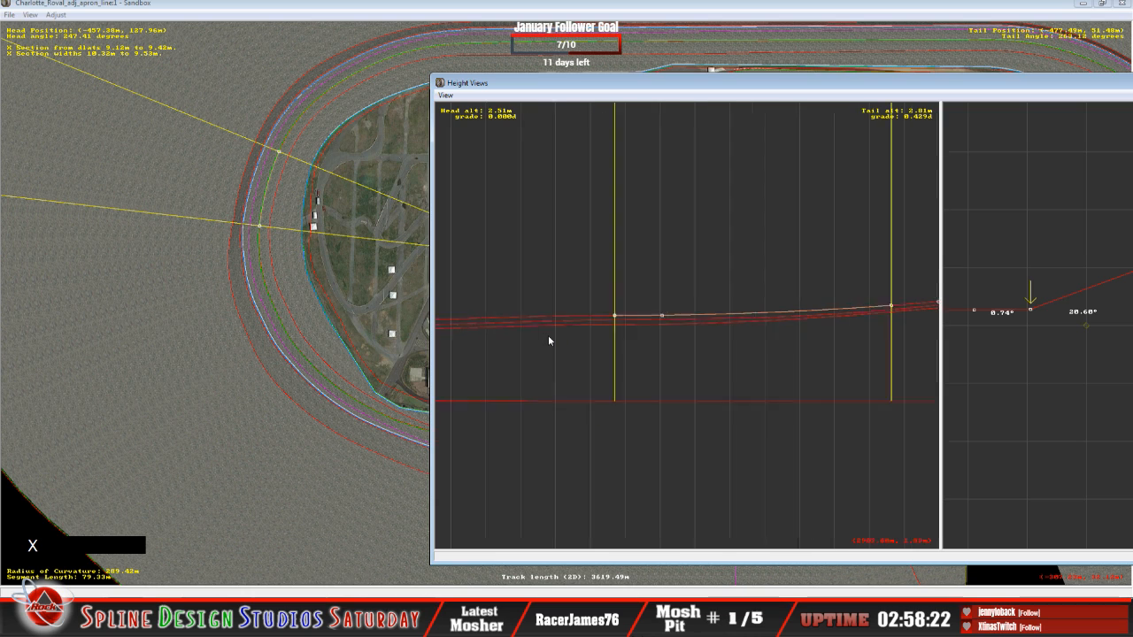
{"action": "key", "text": "x"}
{"action": "key", "text": "x"}
{"action": "key", "text": "x"}
{"action": "key", "text": "x"}
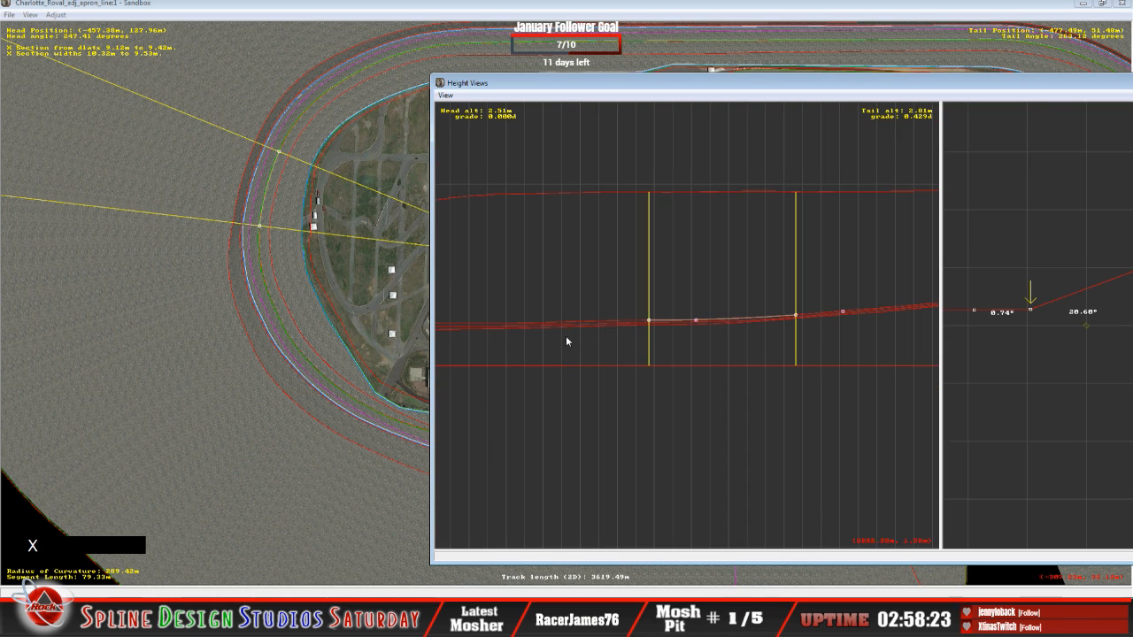
{"action": "key", "text": "c"}
{"action": "key", "text": "x"}
{"action": "key", "text": "c"}
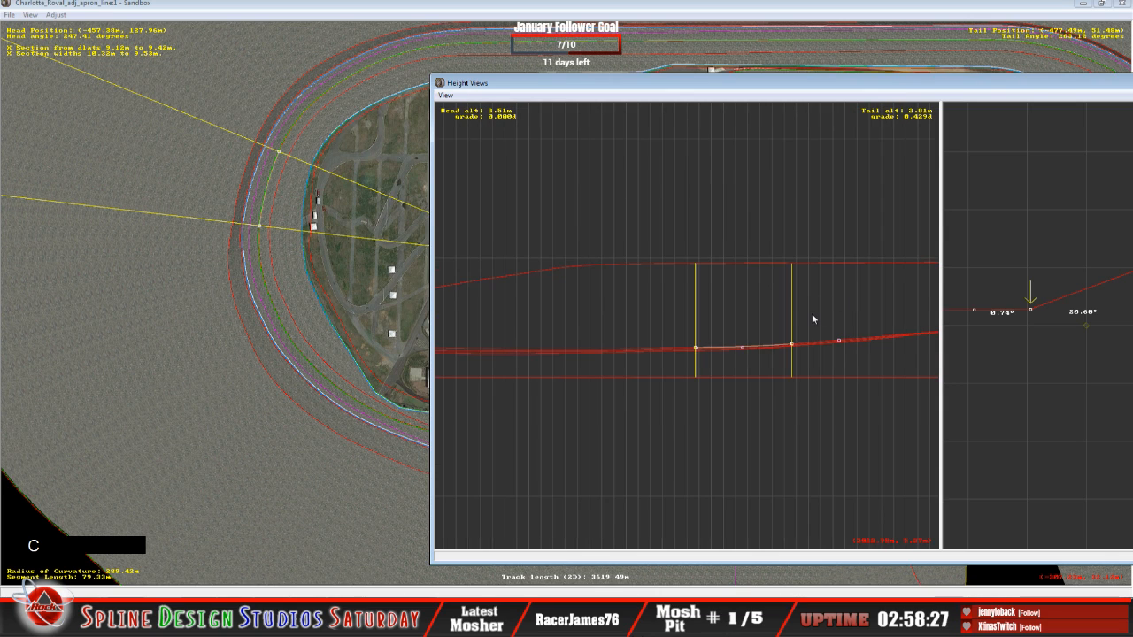
{"action": "key", "text": "c"}
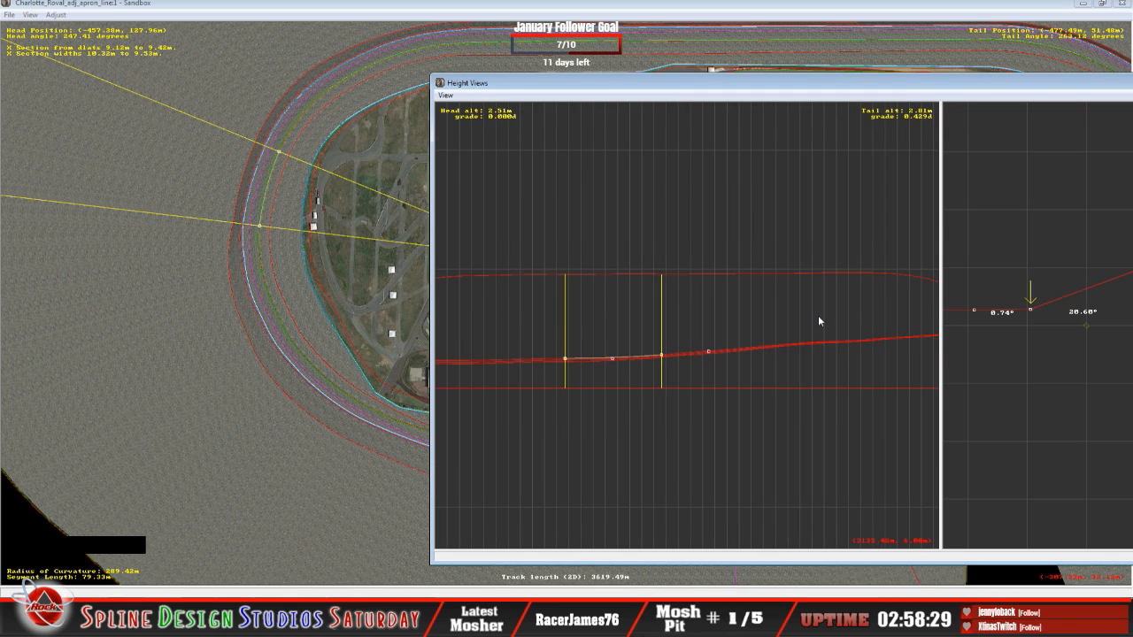
{"action": "key", "text": "c"}
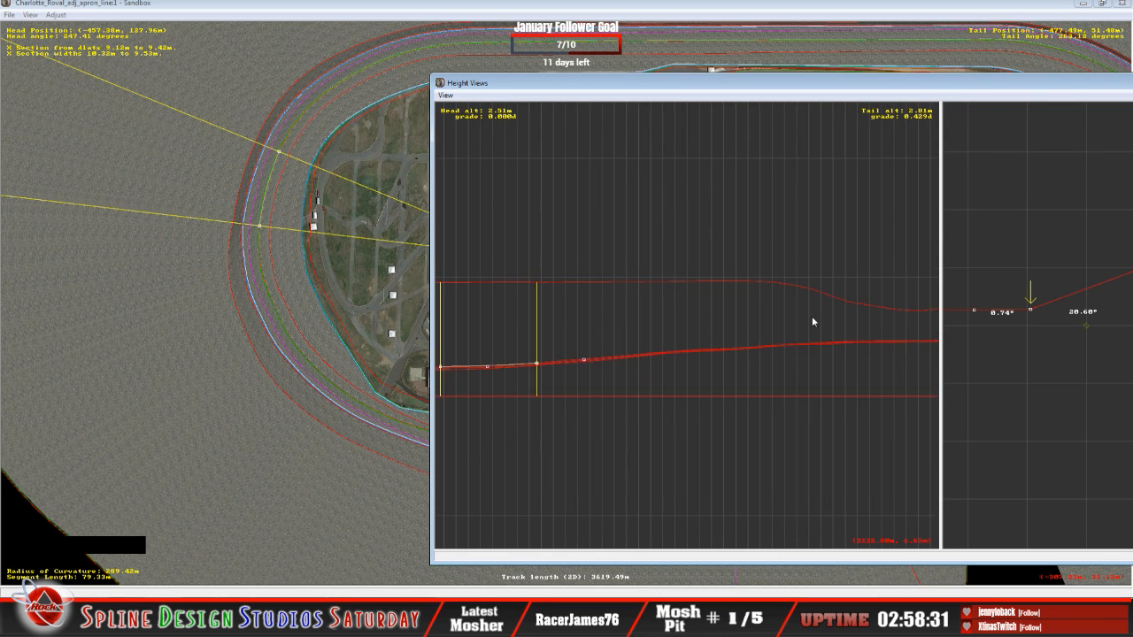
{"action": "key", "text": "c"}
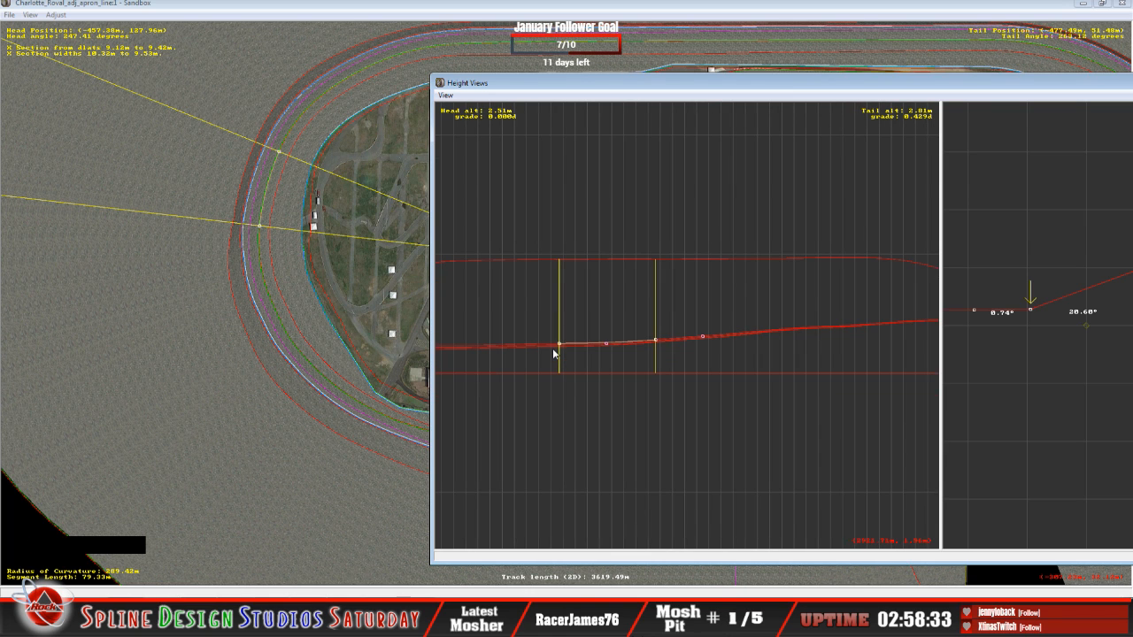
Save the track under the new name Charlotte_Roval_fix_trn13-14_bumps in the Charlotte_Roval folder.
{"action": "left_click", "coordinate": [387, 17]}
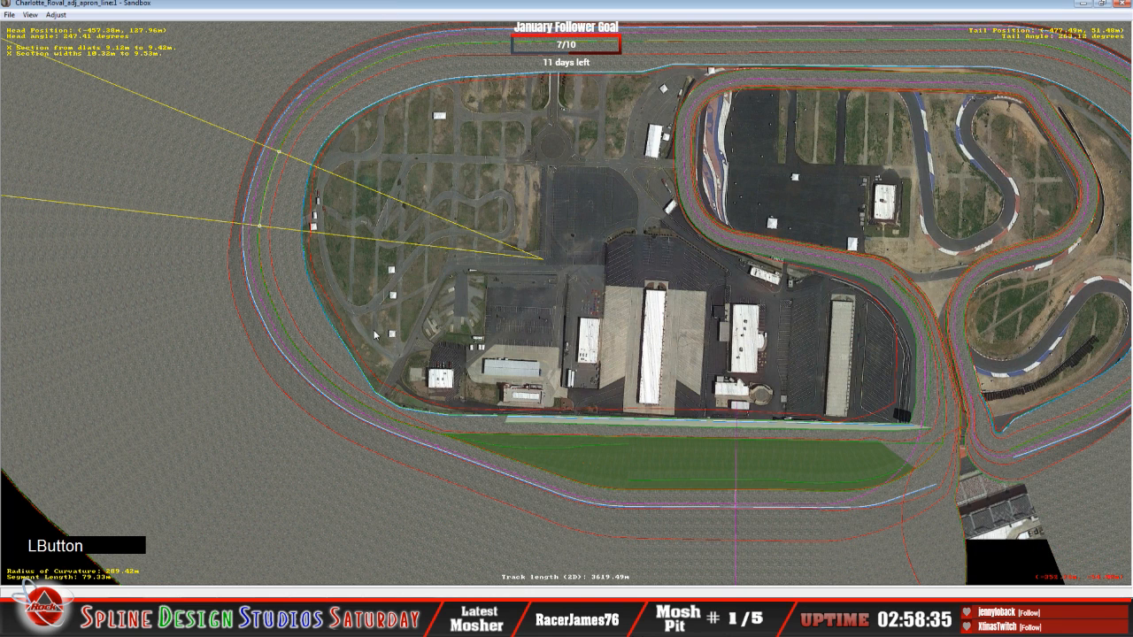
{"action": "left_click", "coordinate": [10, 14]}
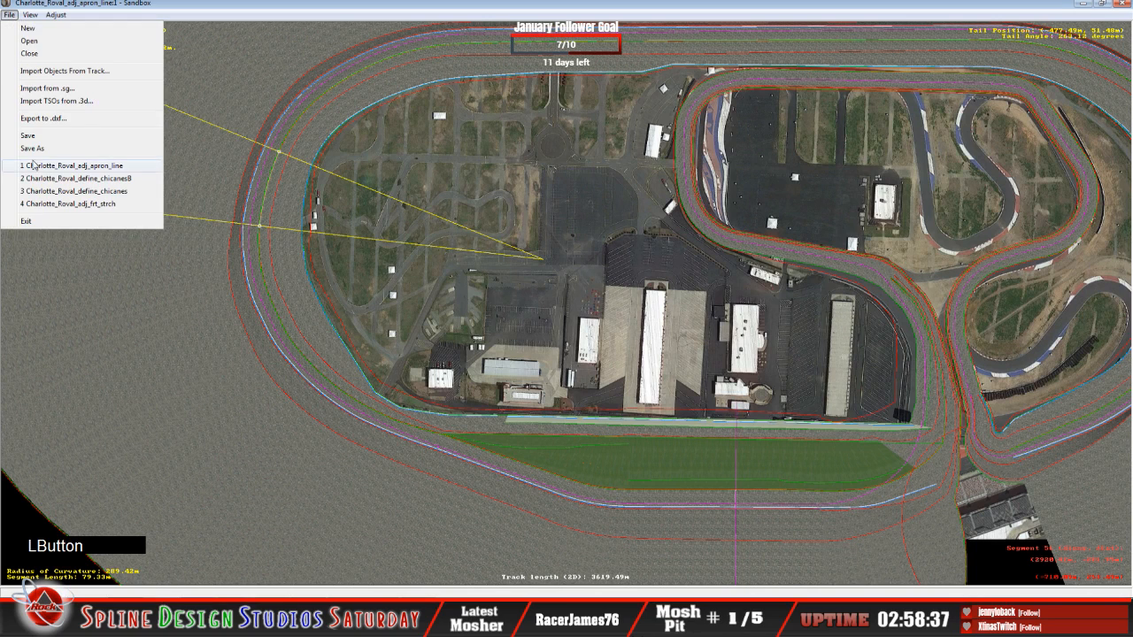
{"action": "left_click", "coordinate": [35, 161]}
{"action": "left_click", "coordinate": [578, 372]}
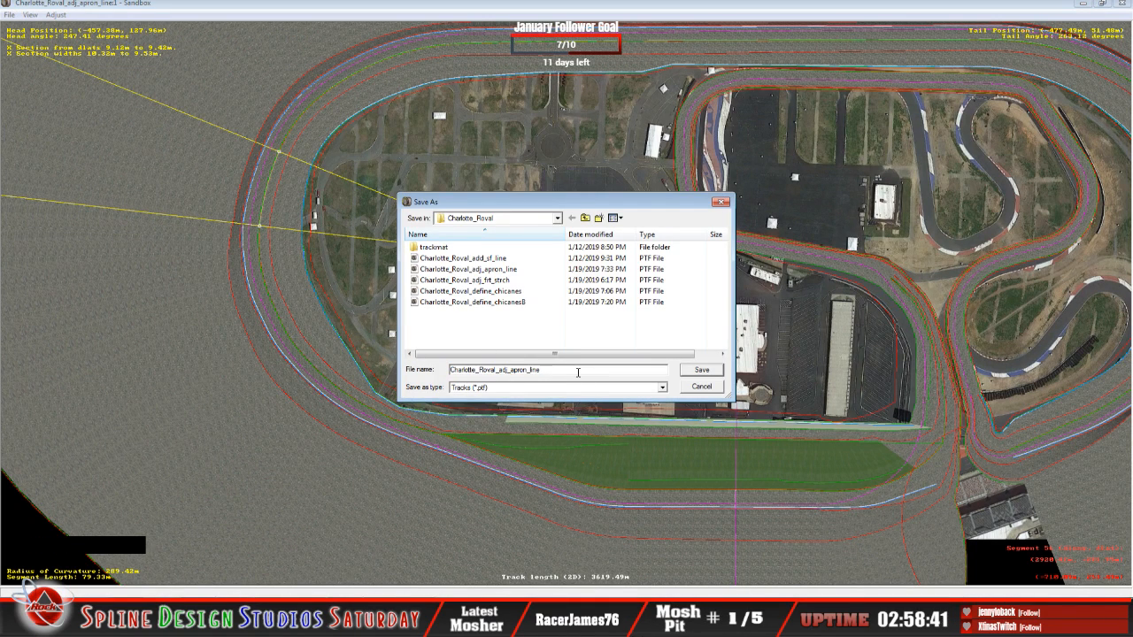
{"action": "key", "text": "BackSpace"}
{"action": "key", "text": "BackSpace"}
{"action": "key", "text": "BackSpace"}
{"action": "key", "text": "BackSpace"}
{"action": "key", "text": "BackSpace"}
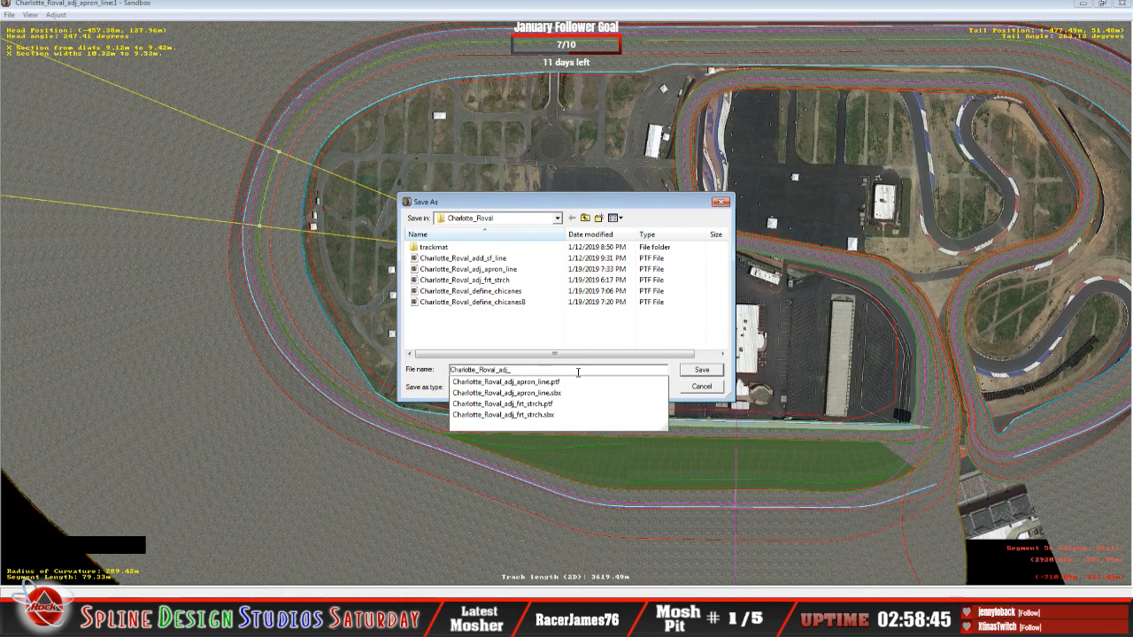
{"action": "key", "text": "BackSpace"}
{"action": "key", "text": "BackSpace"}
{"action": "key", "text": "BackSpace"}
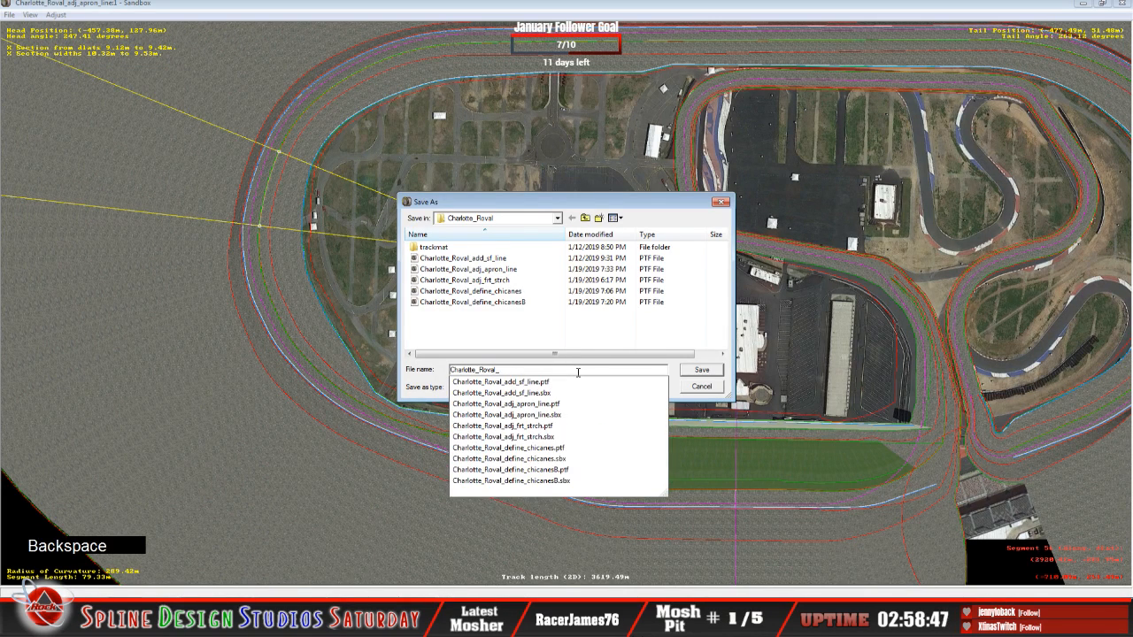
{"action": "type", "text": "fix_trn"}
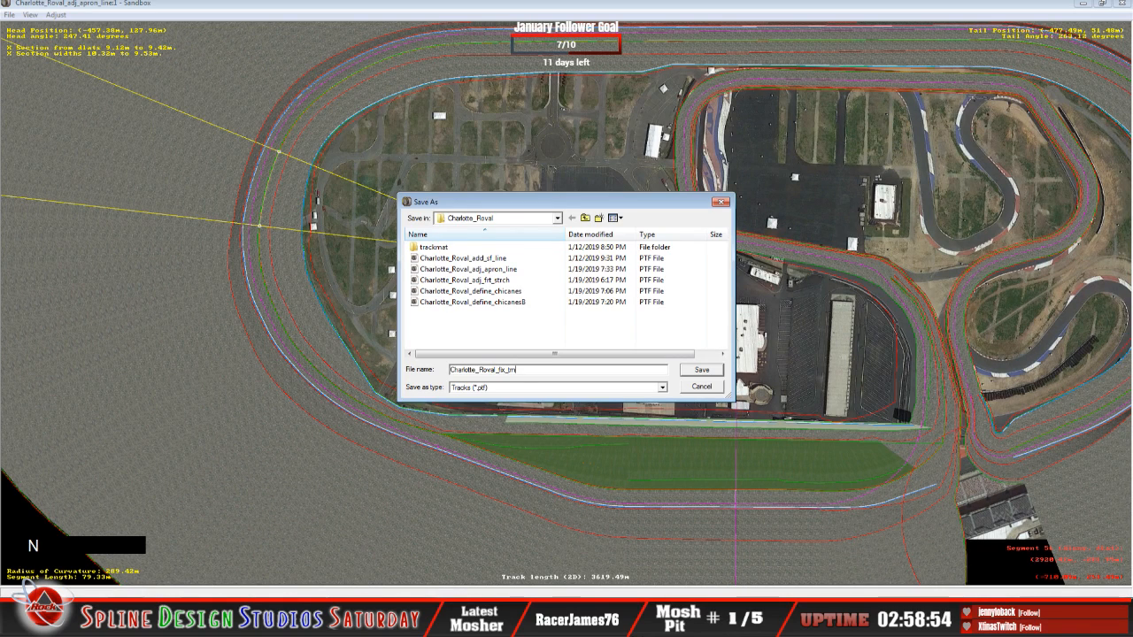
{"action": "type", "text": "-14_bumps"}
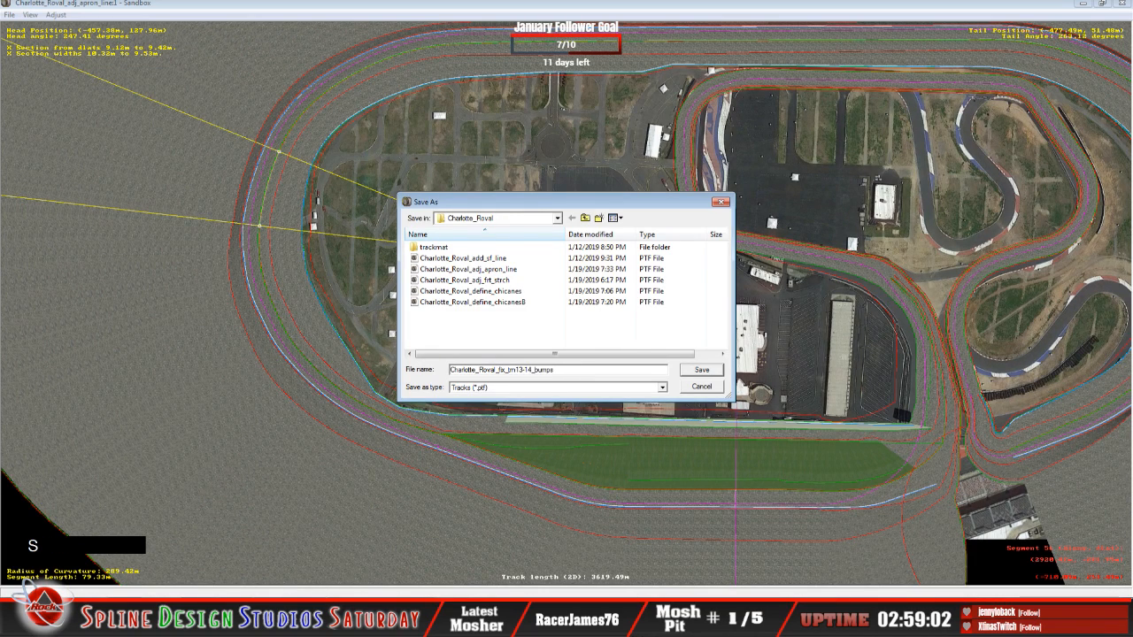
{"action": "left_click", "coordinate": [700, 370]}
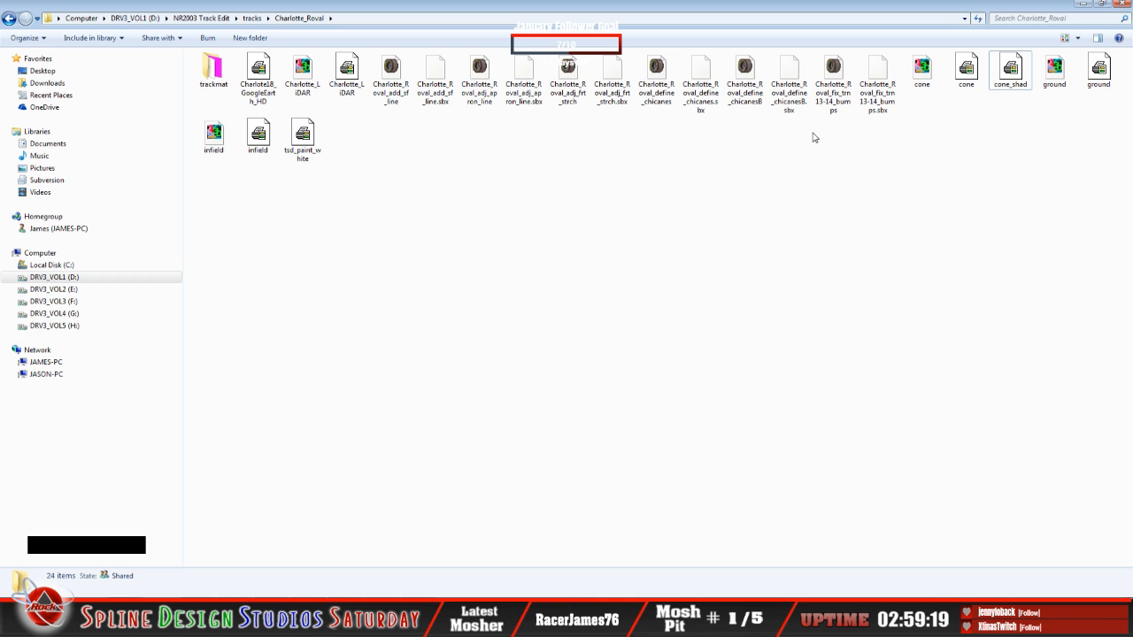
Close the saved track and exit the Sandbox editor.
{"action": "left_click", "coordinate": [835, 104]}
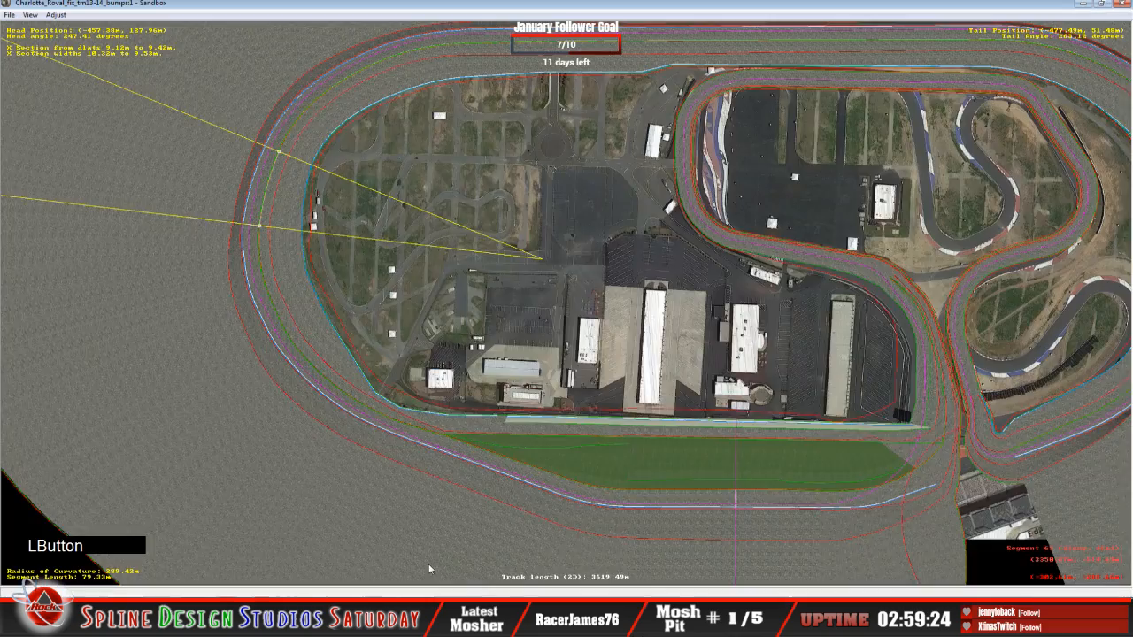
{"action": "left_click", "coordinate": [11, 15]}
{"action": "left_click", "coordinate": [27, 28]}
{"action": "left_click", "coordinate": [11, 15]}
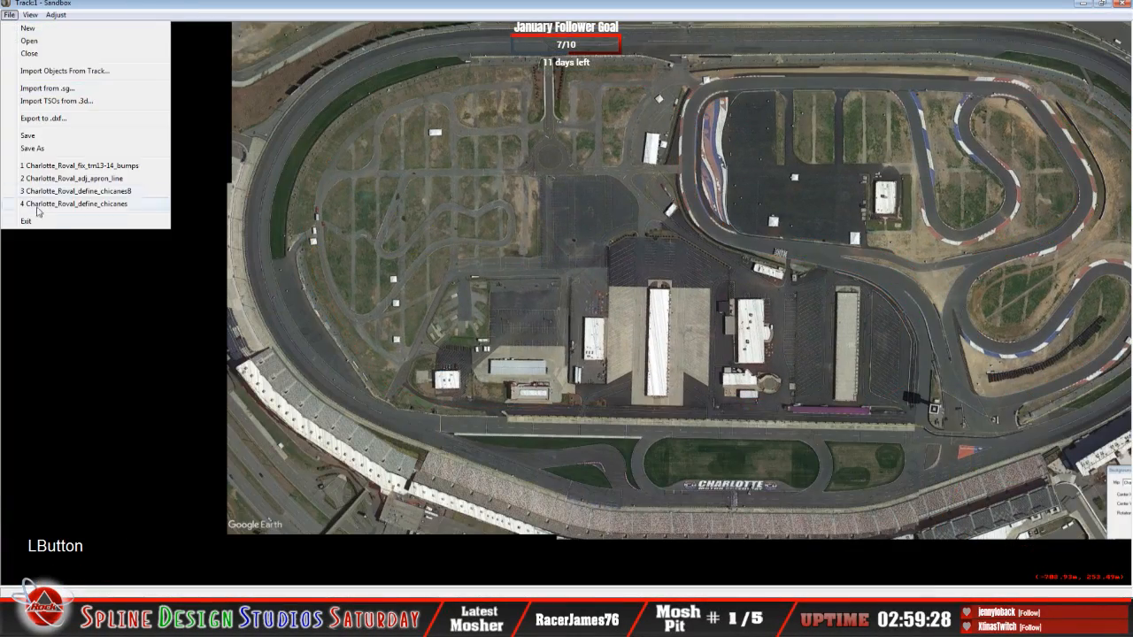
{"action": "left_click", "coordinate": [26, 220]}
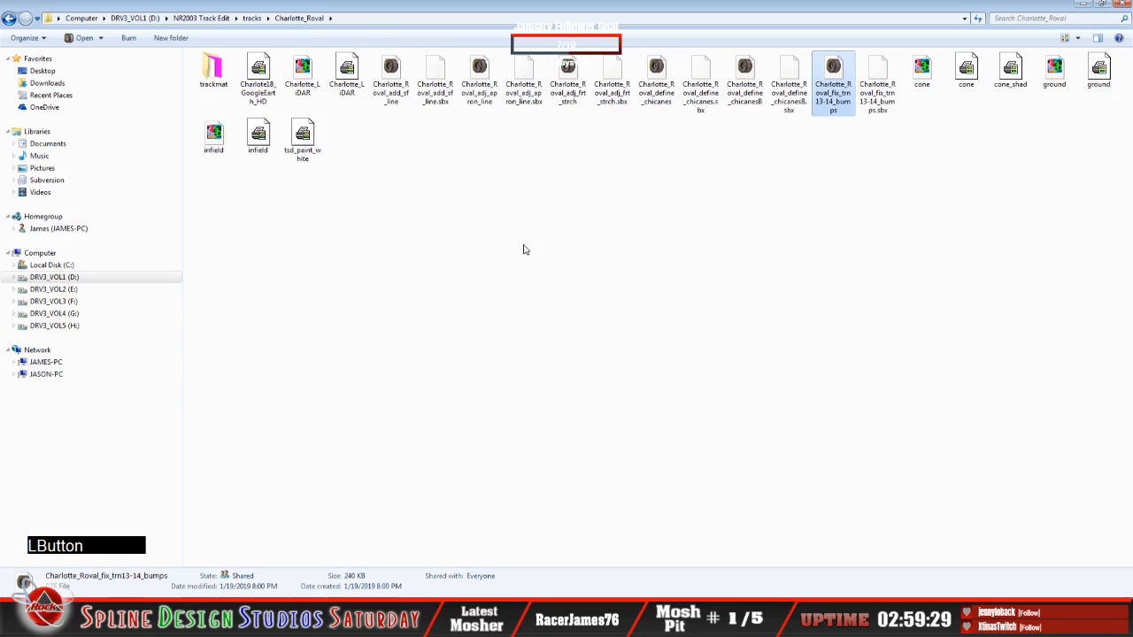
Copy the Charlotte_Roval_fix_trn13-14_bumps track file into the Charlotte_Roval tracks folder of NASCAR Racing 2003 Season.
{"action": "right_click", "coordinate": [825, 84]}
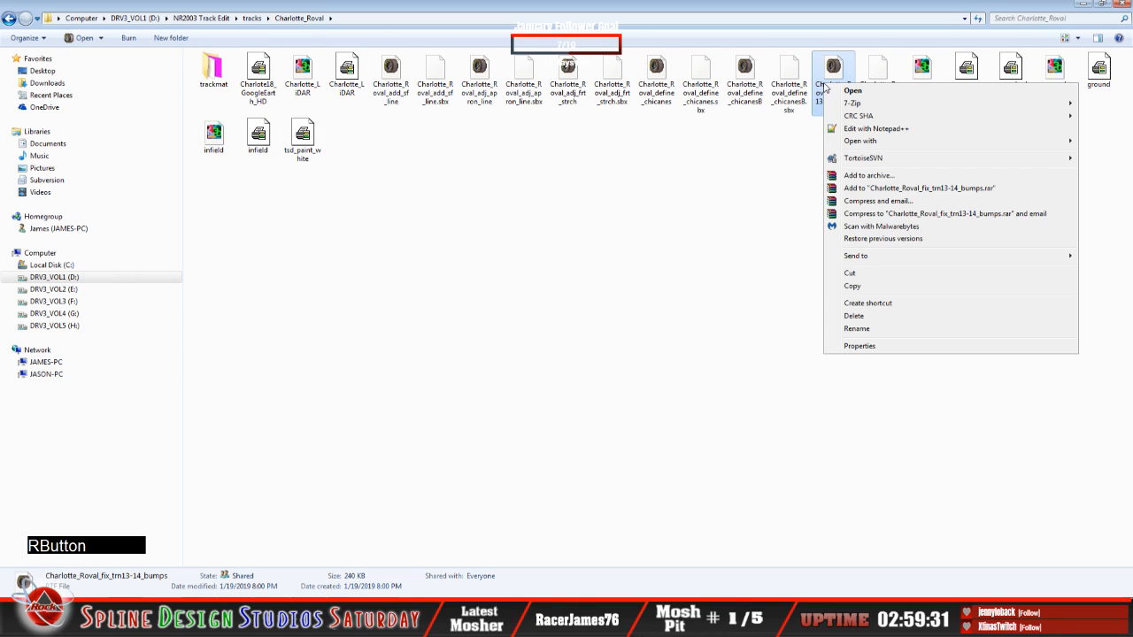
{"action": "left_click", "coordinate": [852, 286]}
{"action": "left_click", "coordinate": [546, 281]}
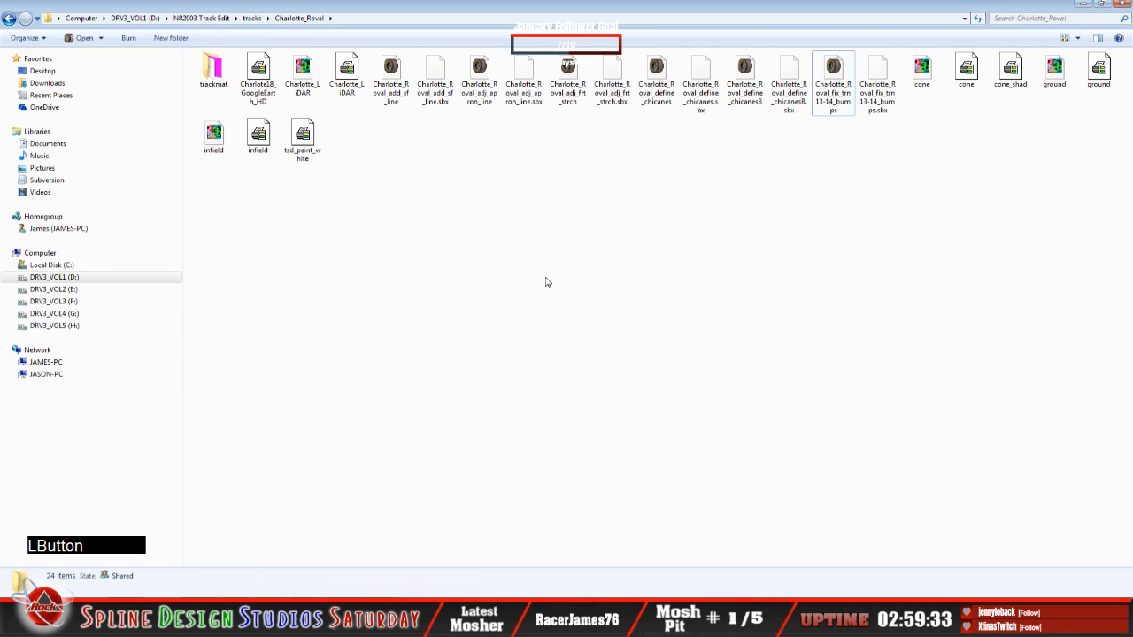
{"action": "left_click", "coordinate": [51, 565]}
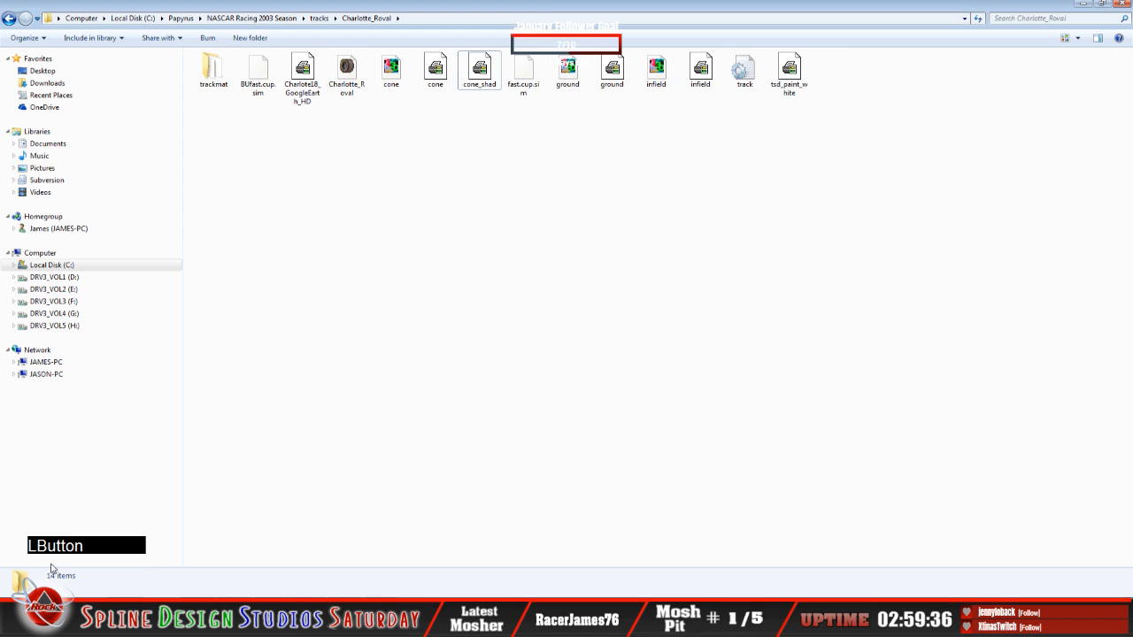
{"action": "right_click", "coordinate": [424, 357]}
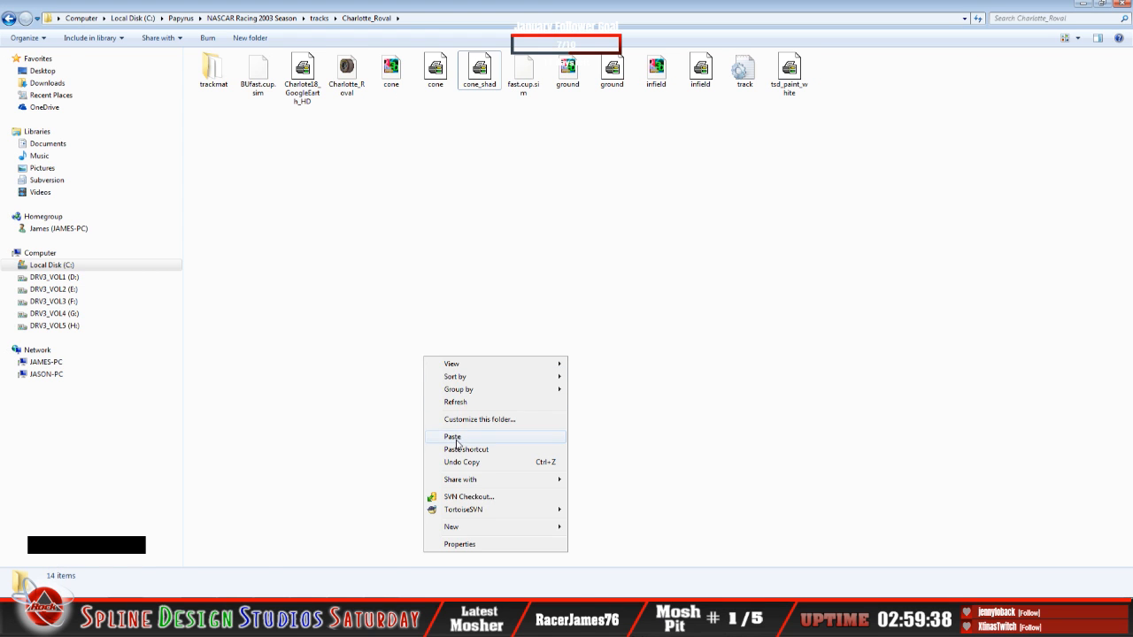
{"action": "left_click", "coordinate": [451, 436]}
Delete the old Charlotte_Roval track file from the game's Charlotte_Roval folder.
{"action": "right_click", "coordinate": [343, 82]}
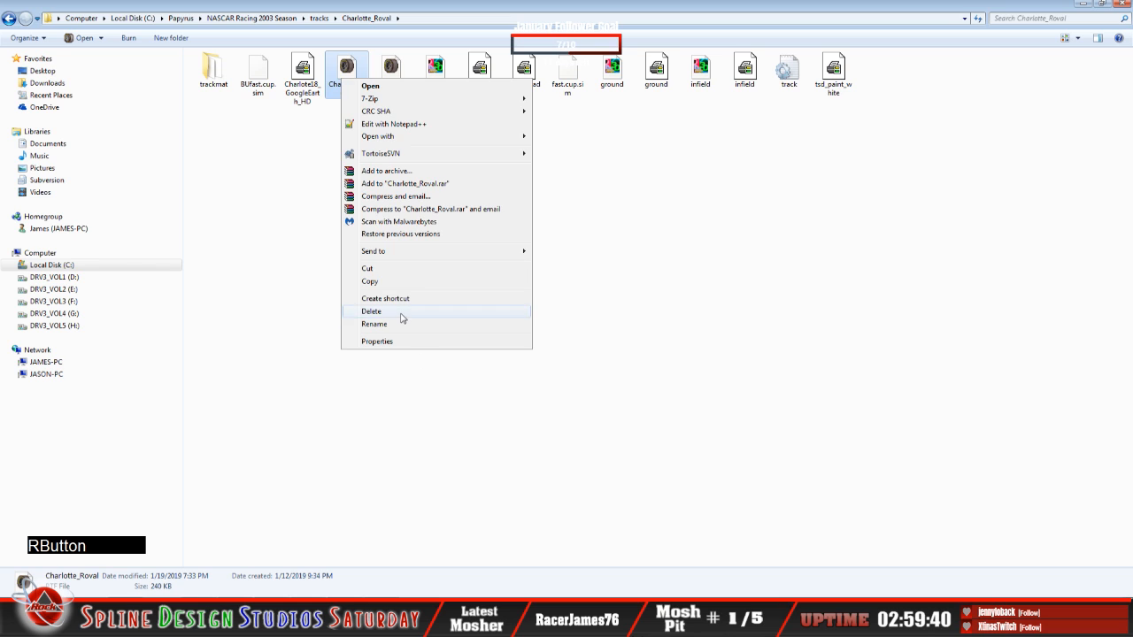
{"action": "left_click", "coordinate": [400, 317]}
{"action": "left_click", "coordinate": [611, 351]}
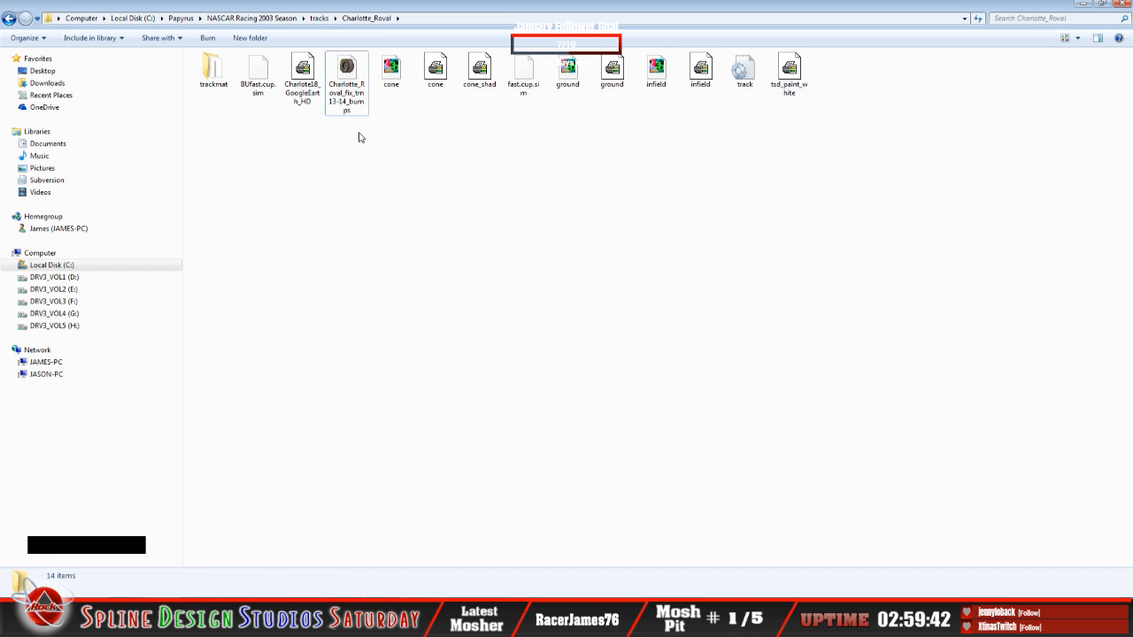
{"action": "right_click", "coordinate": [354, 93]}
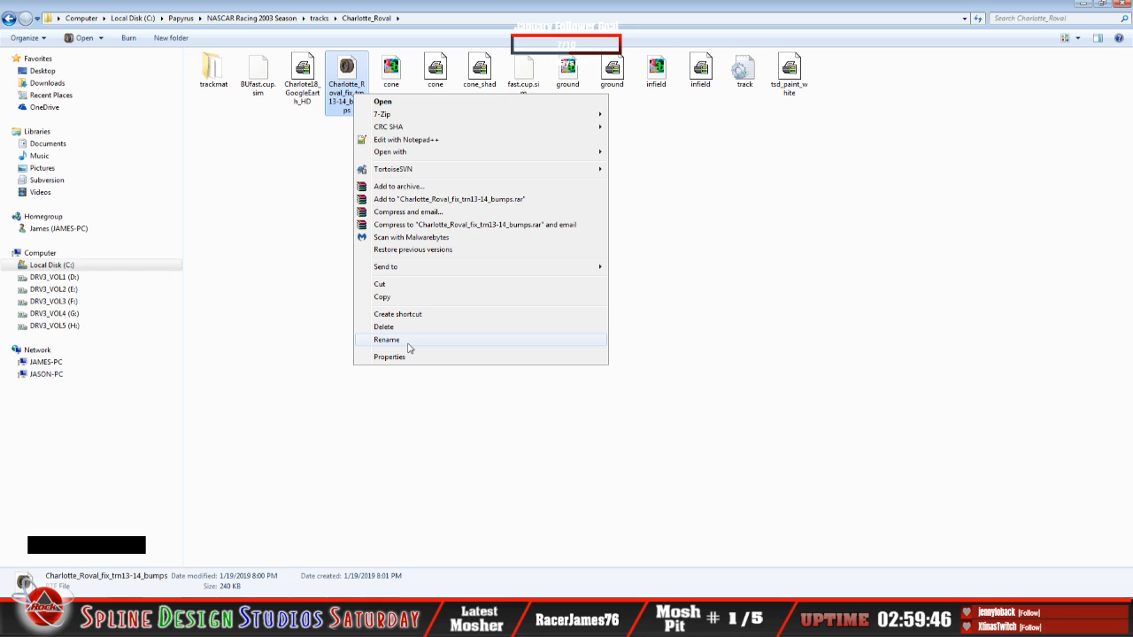
{"action": "left_click", "coordinate": [387, 340]}
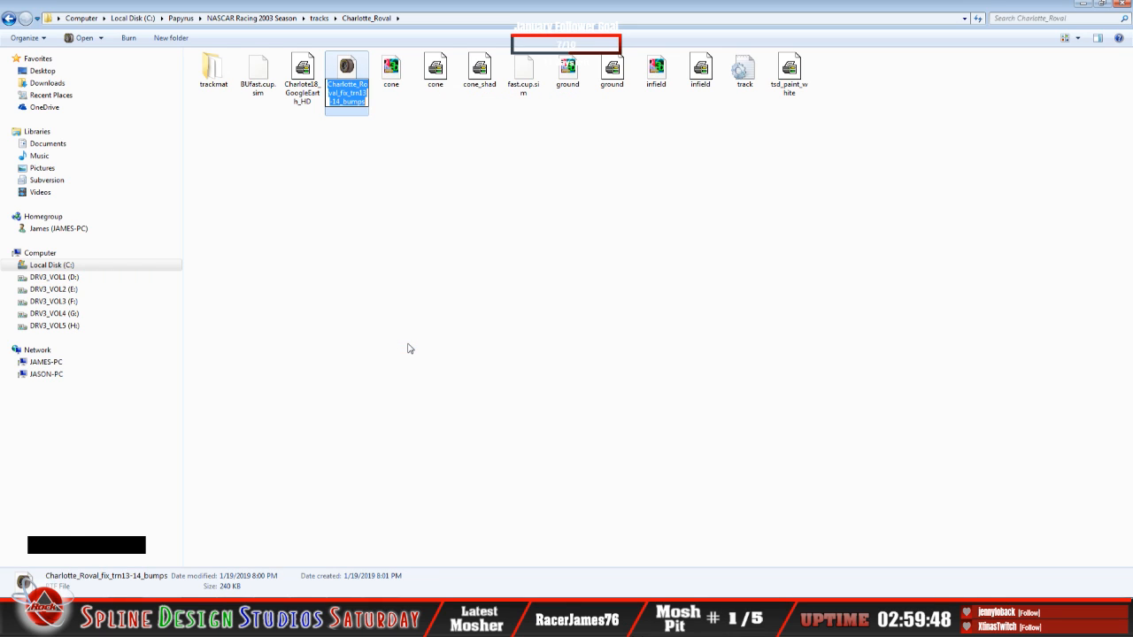
{"action": "key", "text": "Return"}
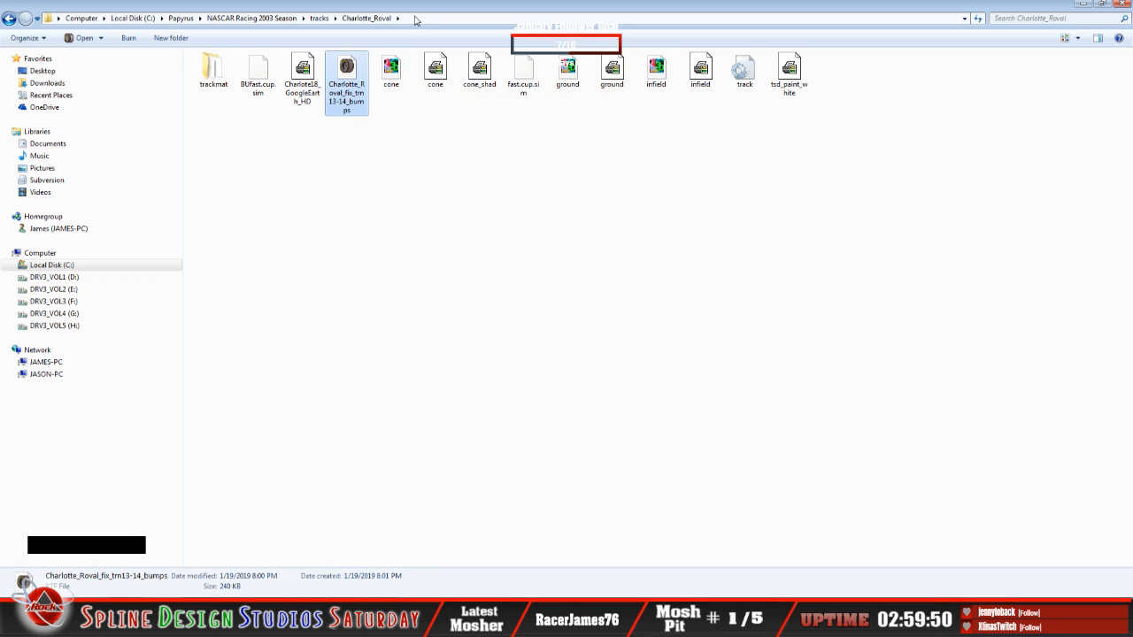
{"action": "left_click", "coordinate": [302, 19]}
{"action": "left_click", "coordinate": [295, 20]}
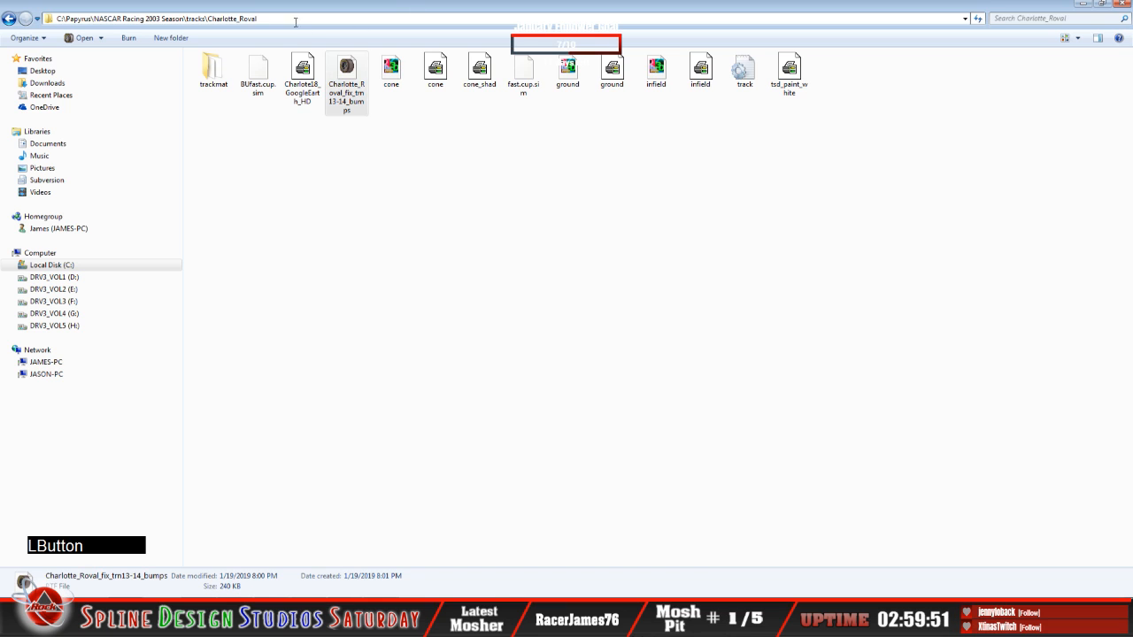
{"action": "left_click_drag", "start_coordinate": [216, 22], "coordinate": [209, 21]}
{"action": "right_click", "coordinate": [210, 21]}
{"action": "left_click", "coordinate": [252, 44]}
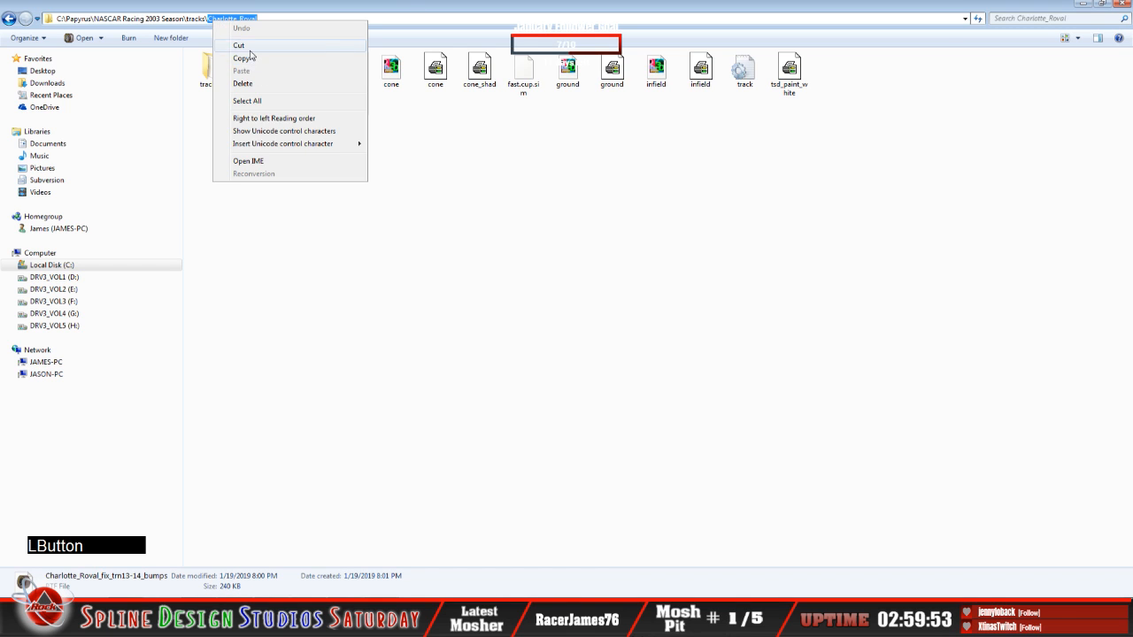
{"action": "left_click", "coordinate": [582, 331]}
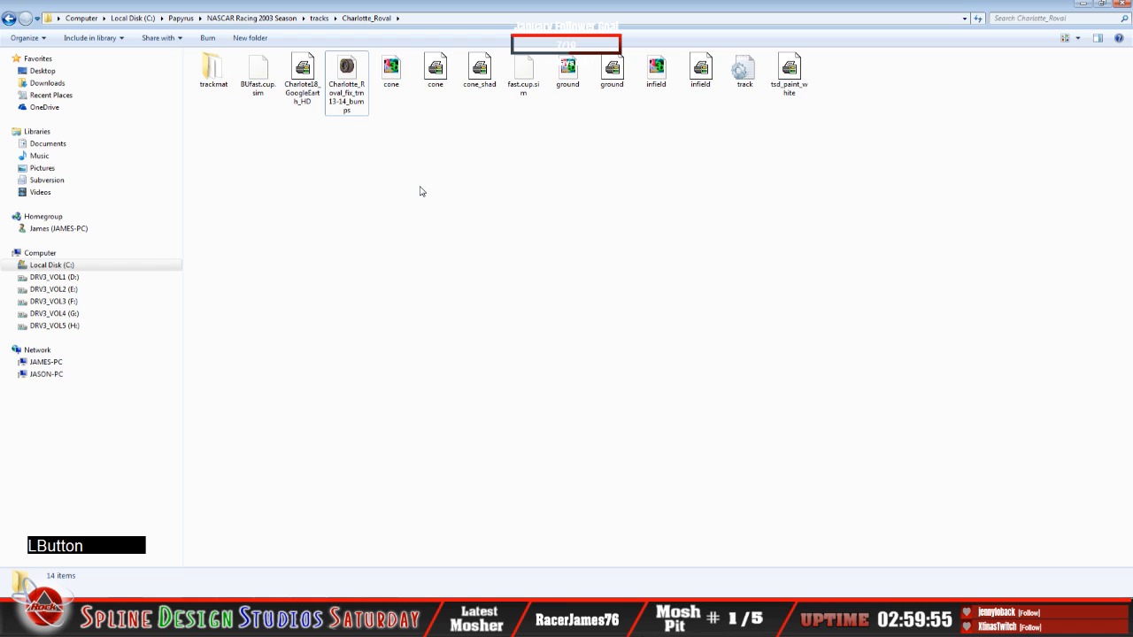
Copy the folder name Charlotte_Roval from the end of the folder path.
{"action": "left_click", "coordinate": [422, 19]}
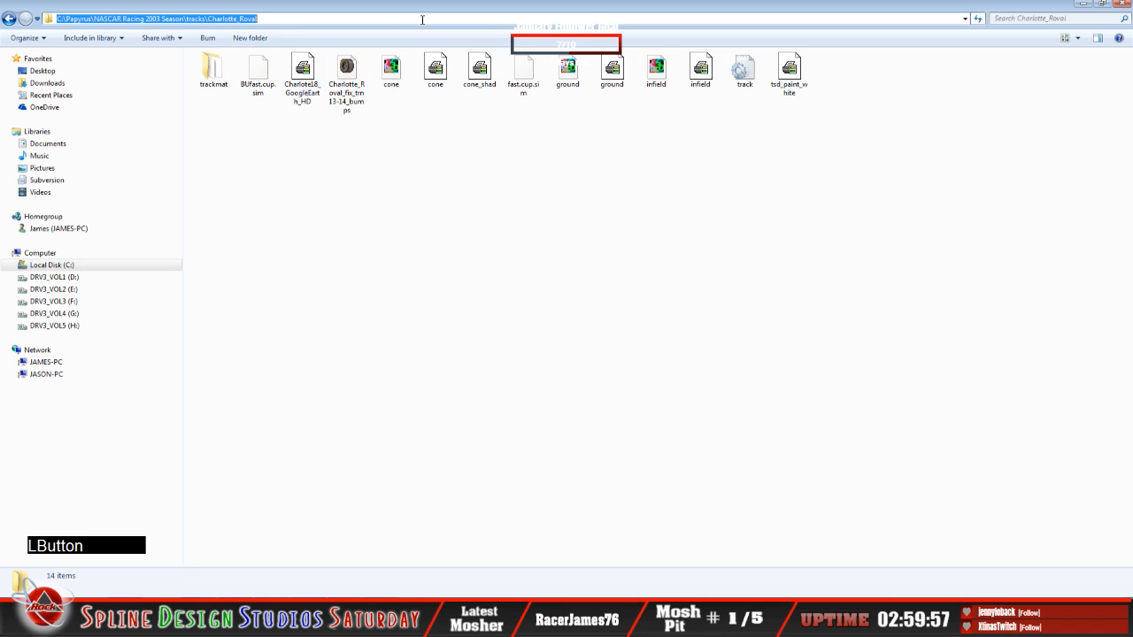
{"action": "left_click", "coordinate": [329, 19]}
{"action": "double_click", "coordinate": [251, 19]}
{"action": "right_click", "coordinate": [228, 19]}
{"action": "left_click", "coordinate": [256, 56]}
{"action": "left_click", "coordinate": [382, 157]}
Rename the Charlotte_Roval_fix_trn13-14_bumps track file to Charlotte_Roval using the copied folder name.
{"action": "right_click", "coordinate": [342, 93]}
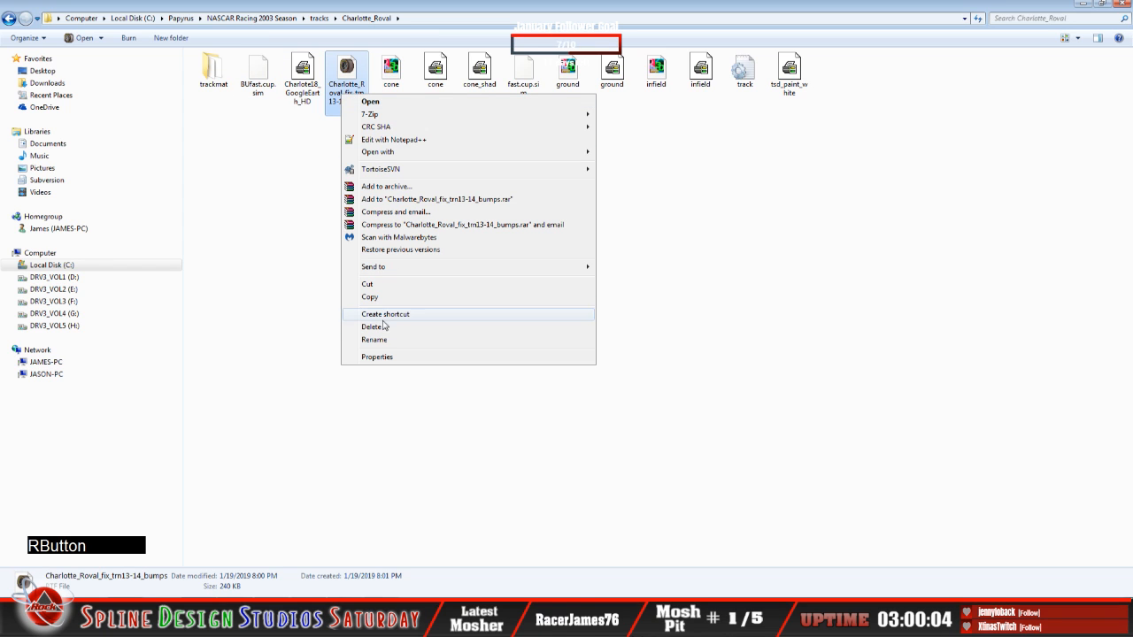
{"action": "left_click", "coordinate": [373, 340]}
{"action": "key", "text": "Delete"}
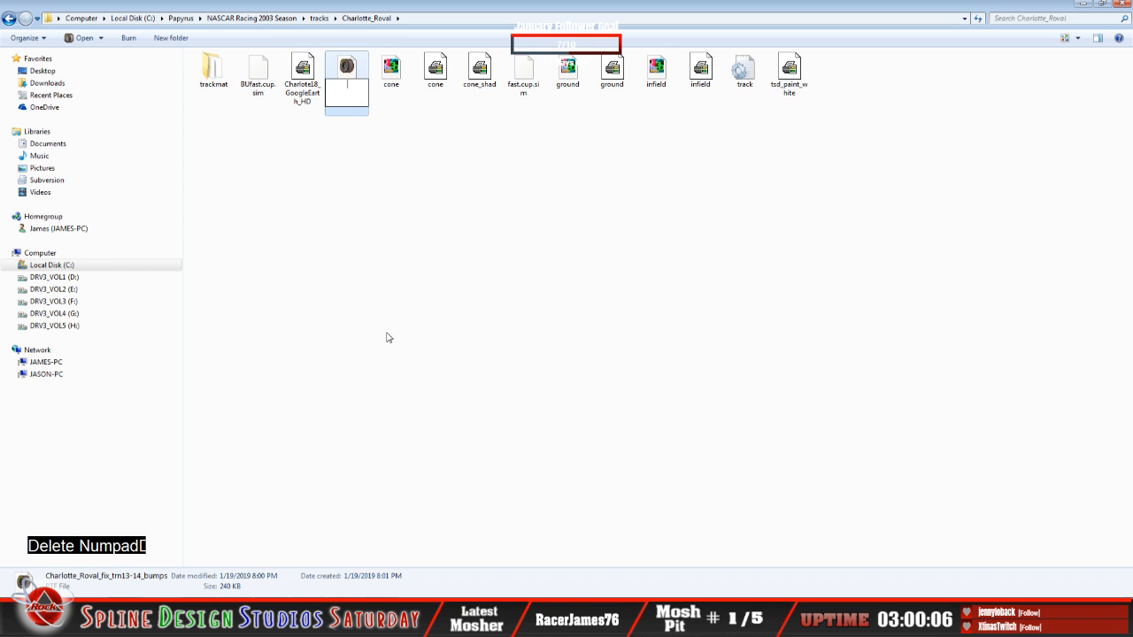
{"action": "right_click", "coordinate": [349, 98]}
{"action": "left_click", "coordinate": [372, 149]}
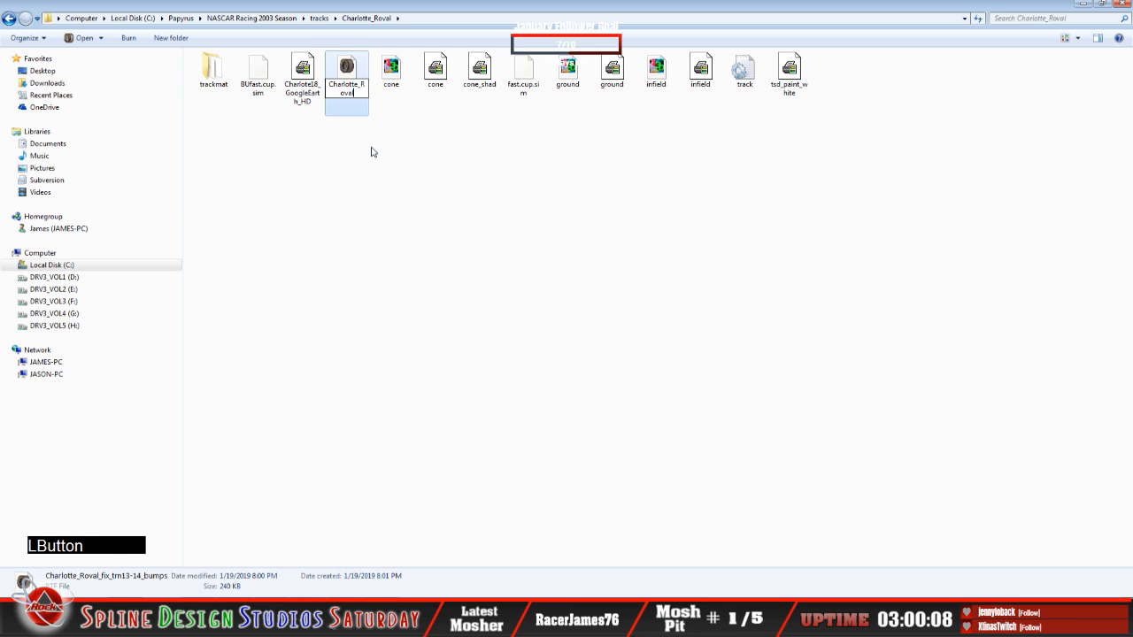
{"action": "key", "text": "Return"}
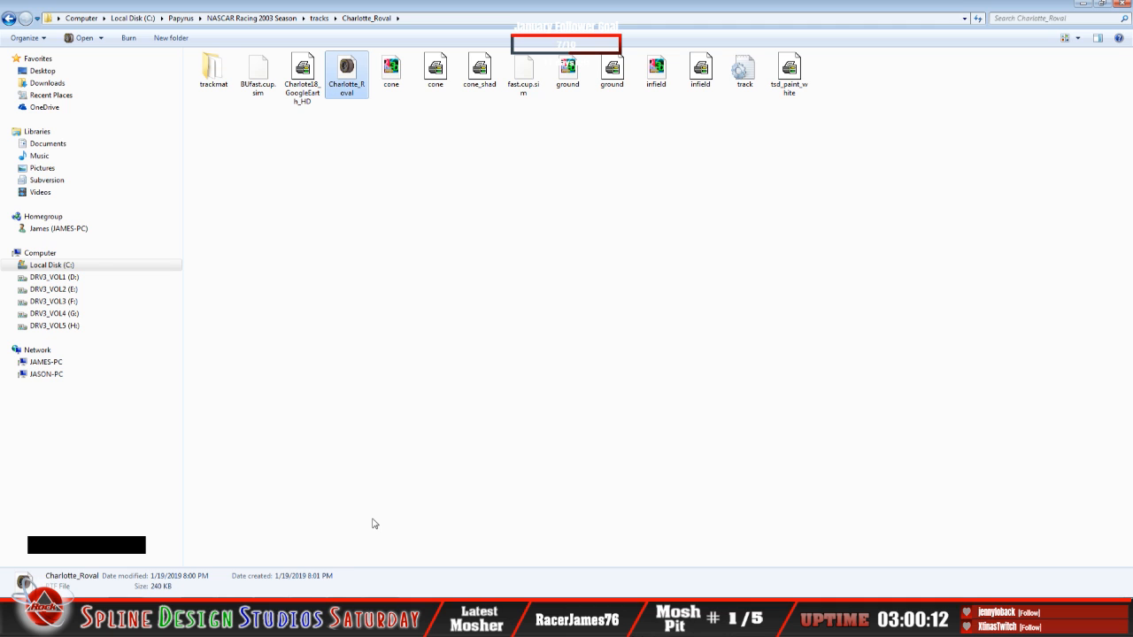
Minimize both folder windows and launch NASCAR Racing 2003 Season from the Logitech Profiler.
{"action": "left_click", "coordinate": [1082, 4]}
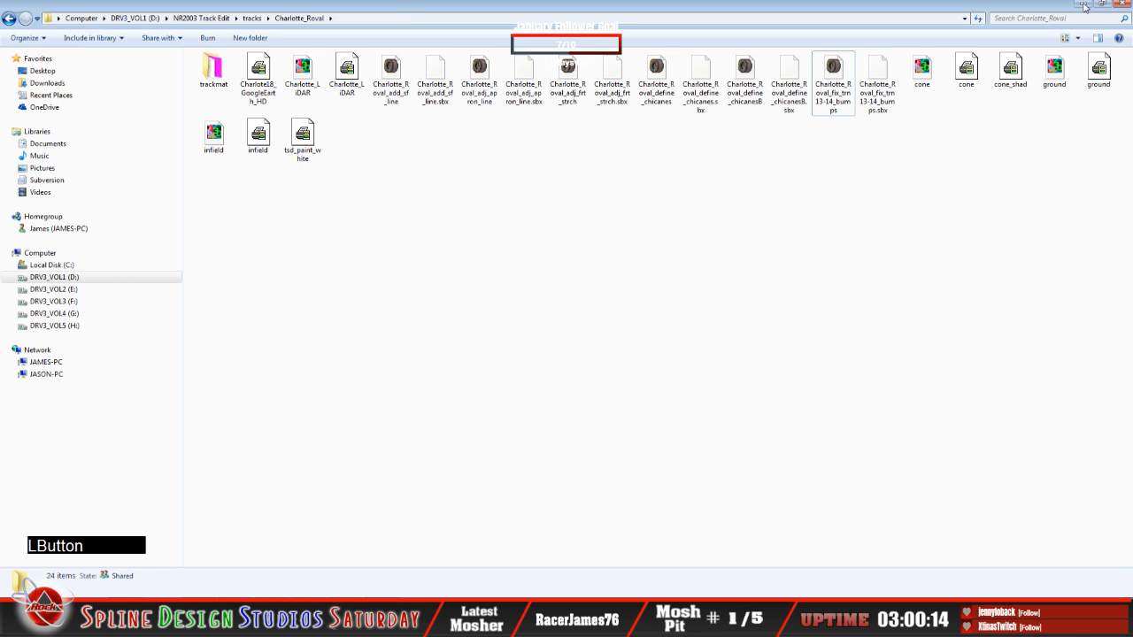
{"action": "left_click", "coordinate": [1084, 6]}
{"action": "left_click", "coordinate": [1044, 621]}
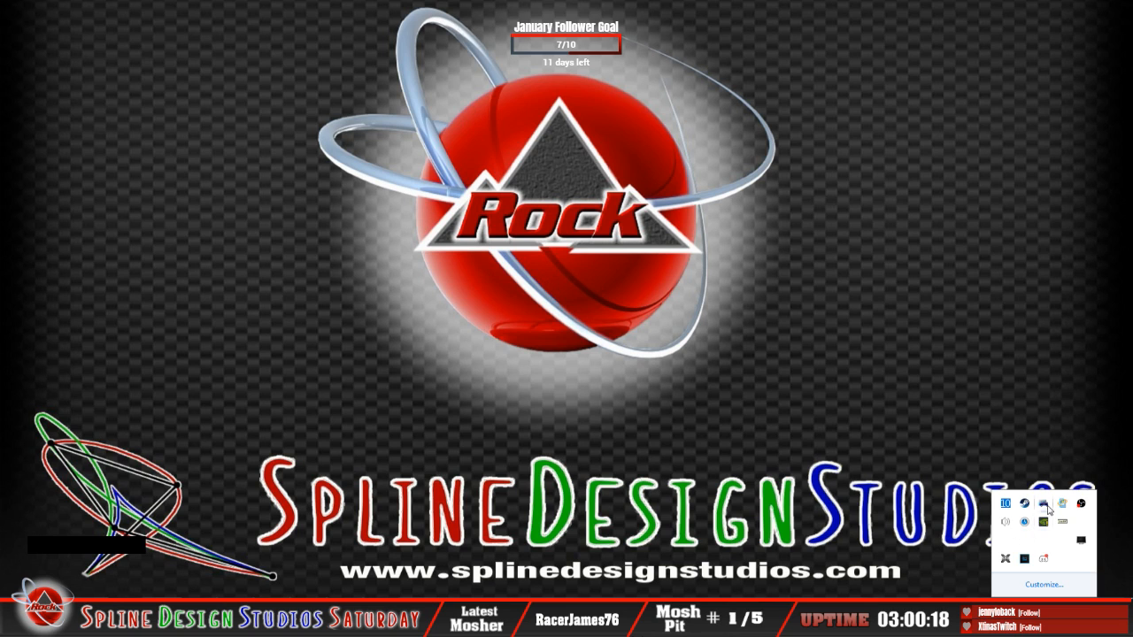
{"action": "left_click", "coordinate": [1044, 503]}
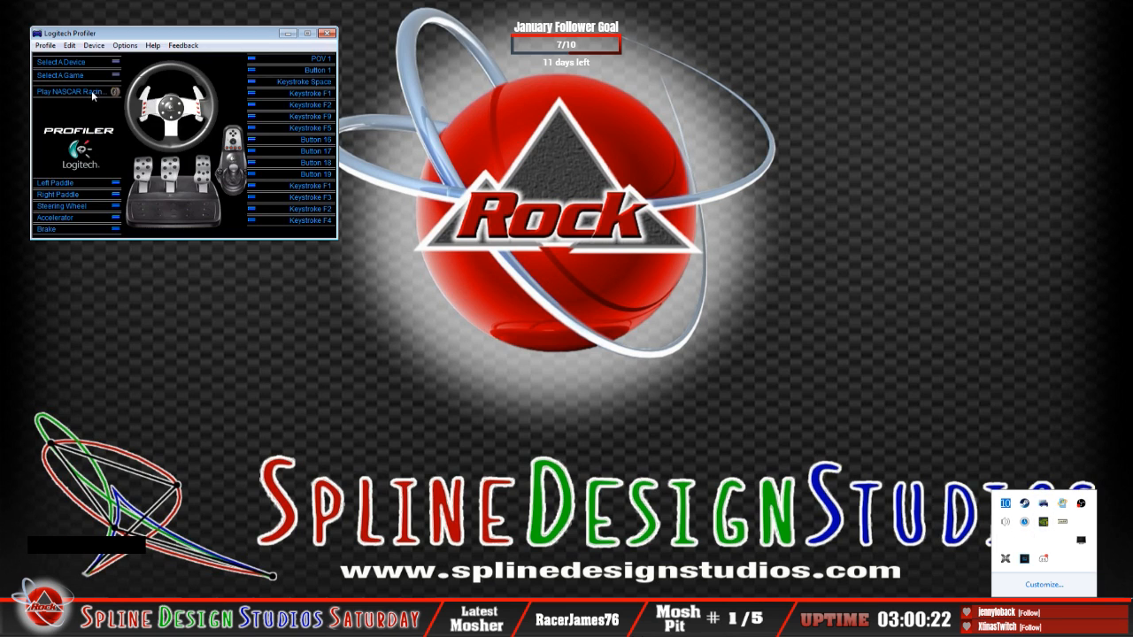
{"action": "left_click", "coordinate": [95, 93]}
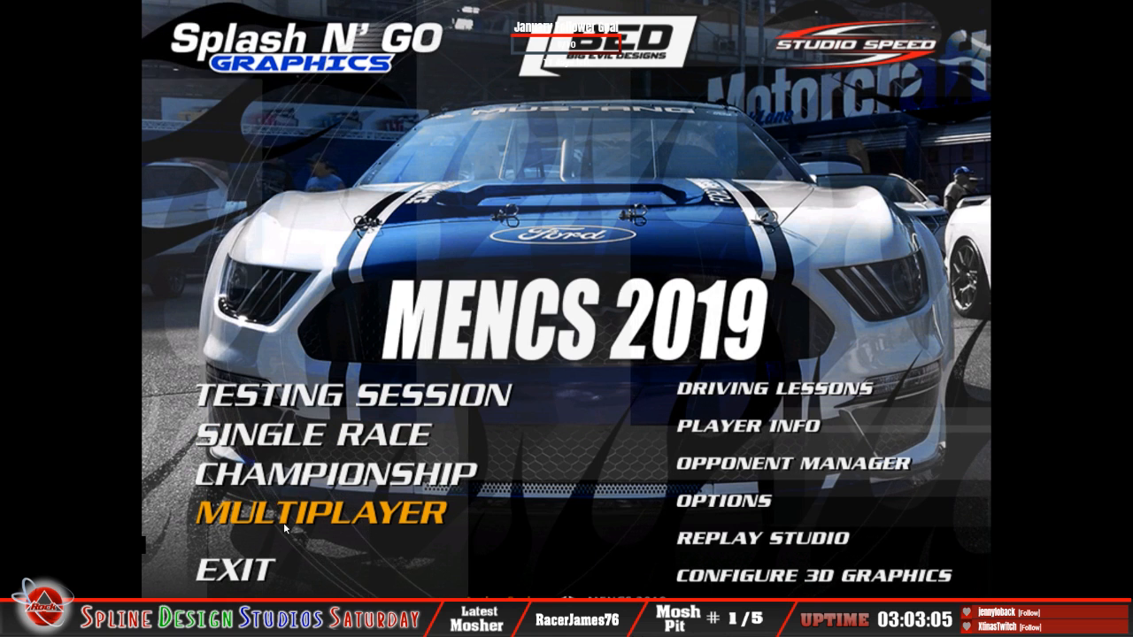
Start a testing session at Charlotte Roval and enter the car to drive the track.
{"action": "left_click", "coordinate": [332, 413]}
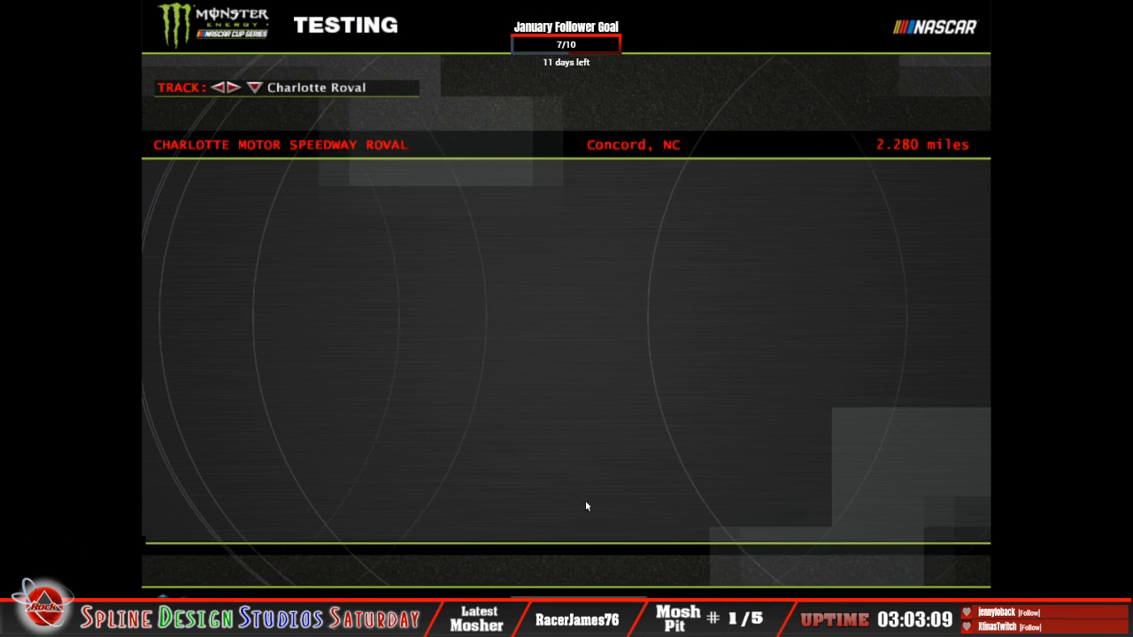
{"action": "left_click", "coordinate": [829, 457]}
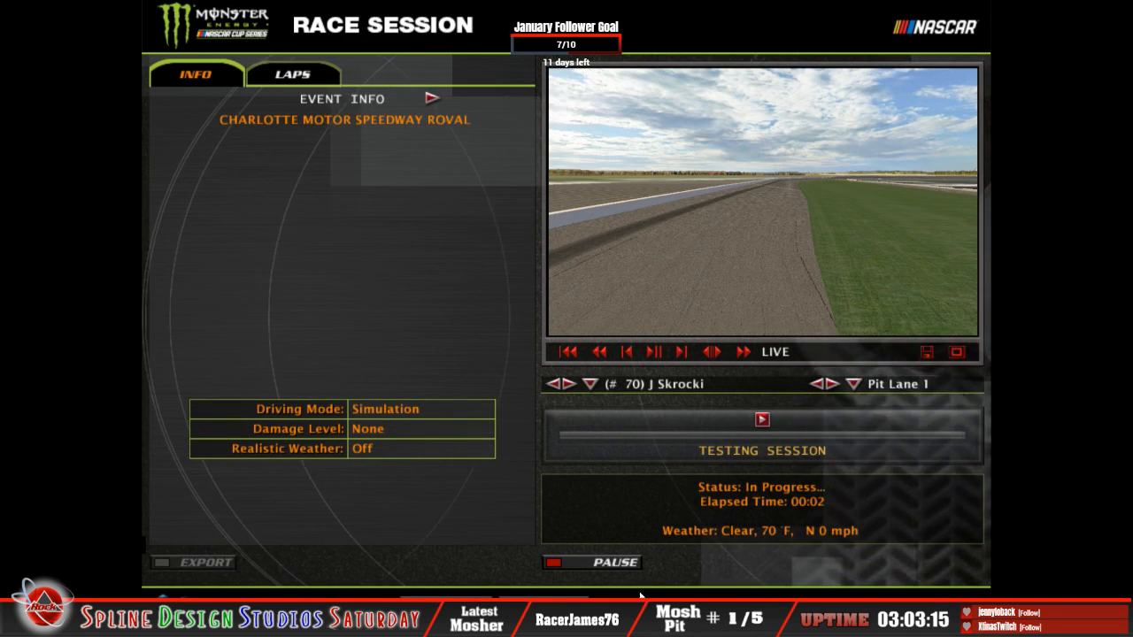
{"action": "left_click", "coordinate": [829, 456]}
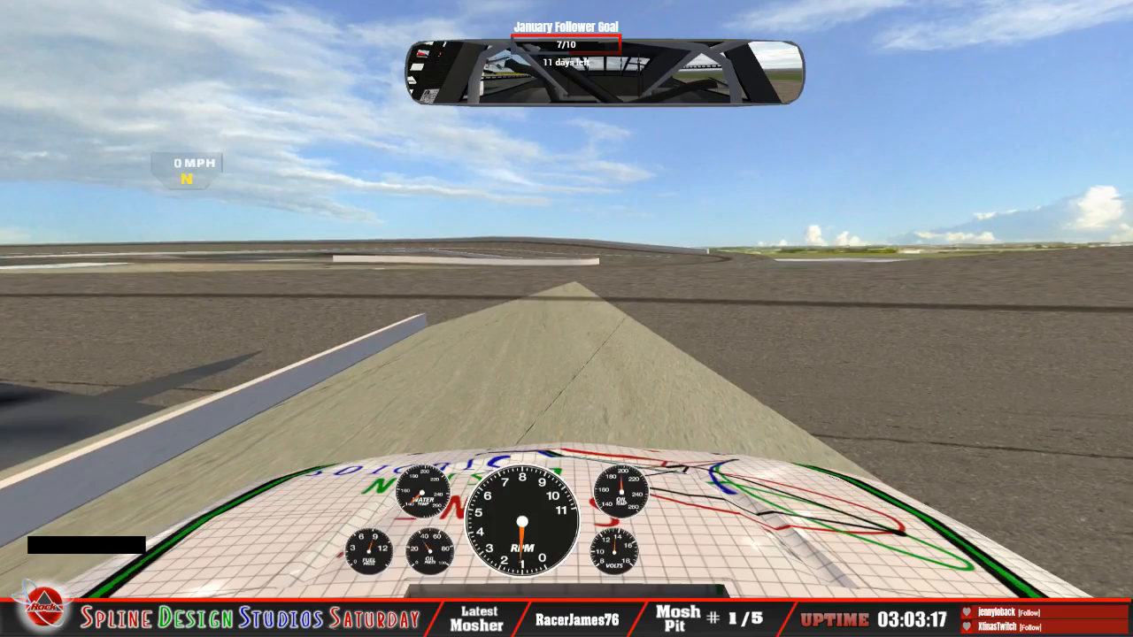
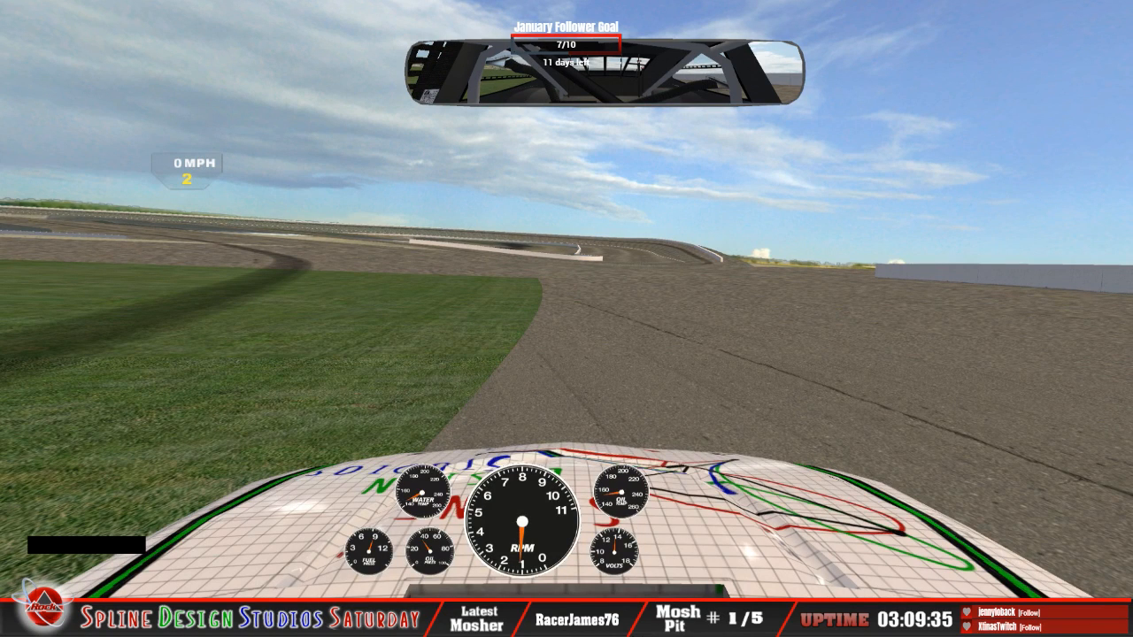
Leave the car and view the test run's replay in full screen.
{"action": "key", "text": "Escape"}
{"action": "key", "text": "Return"}
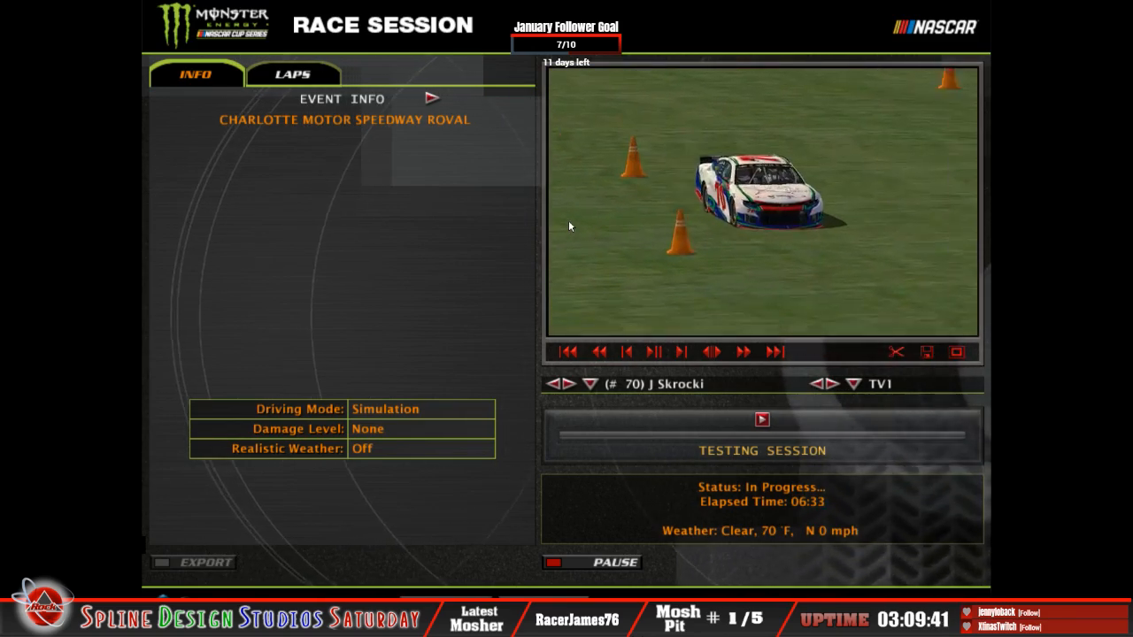
{"action": "left_click", "coordinate": [956, 351]}
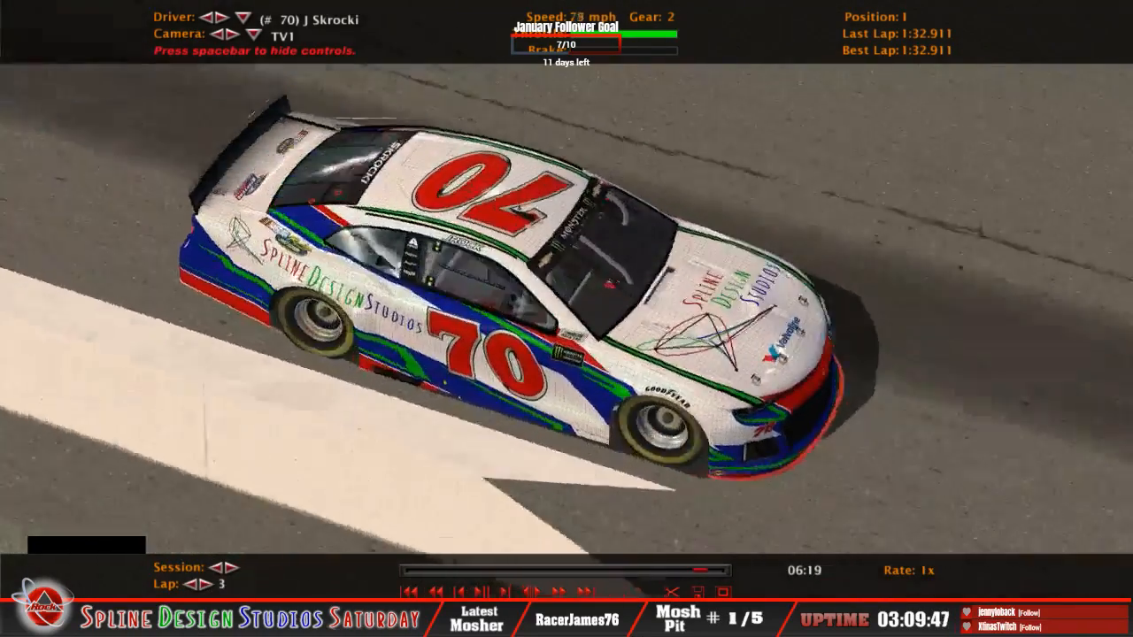
{"action": "left_click", "coordinate": [927, 440]}
End the testing session and exit the game, minimizing the Logitech Profiler left on the desktop.
{"action": "left_click", "coordinate": [190, 597]}
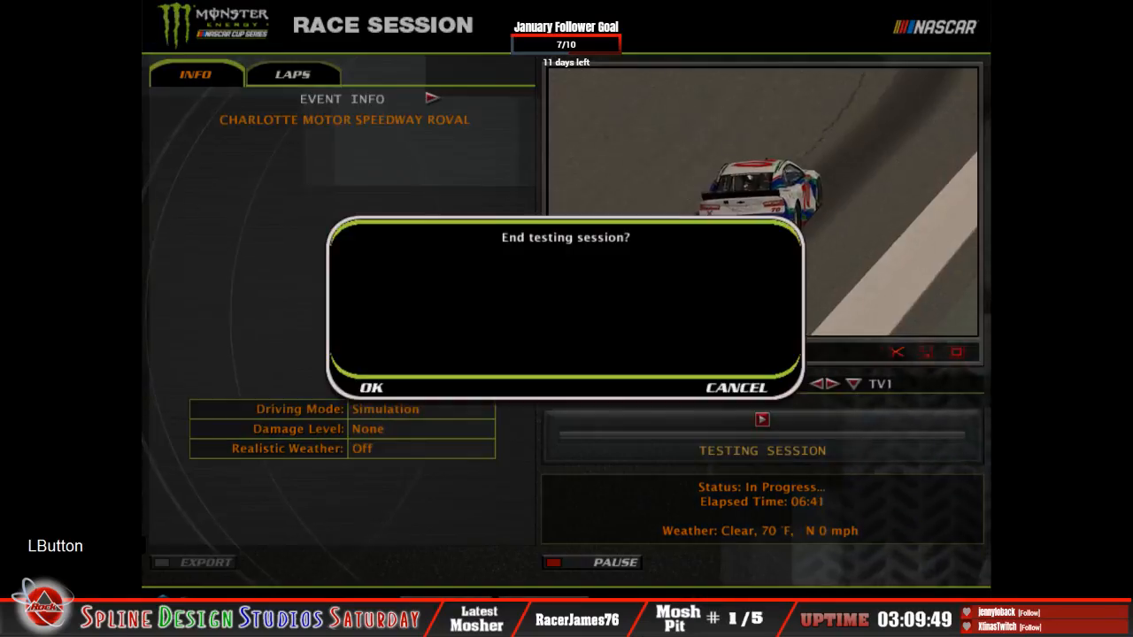
{"action": "left_click", "coordinate": [380, 390]}
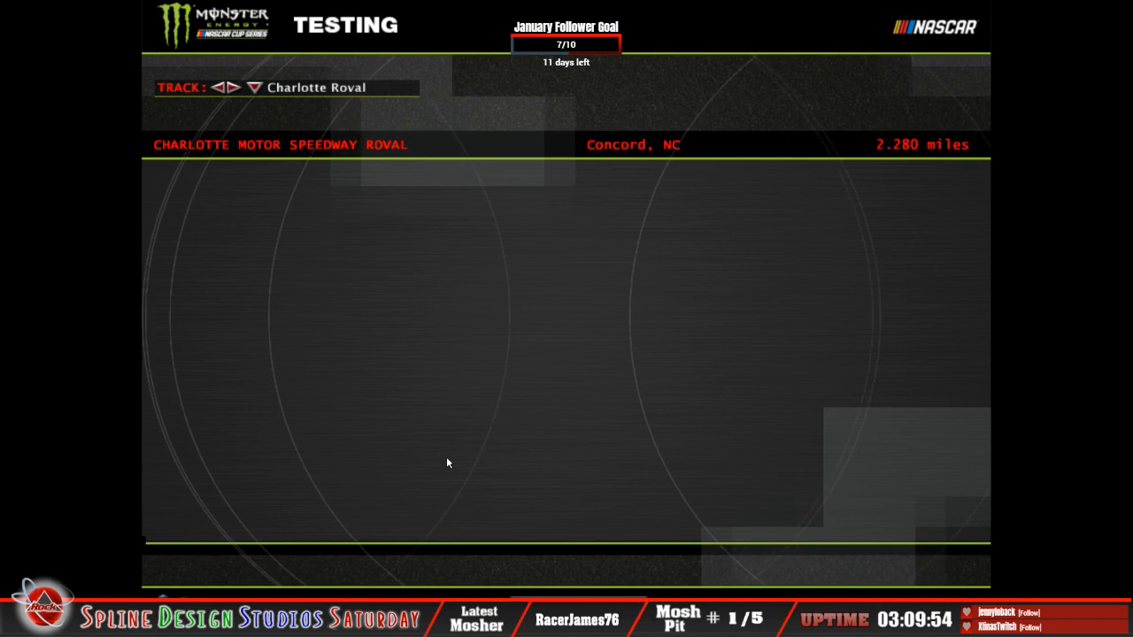
{"action": "left_click", "coordinate": [164, 597]}
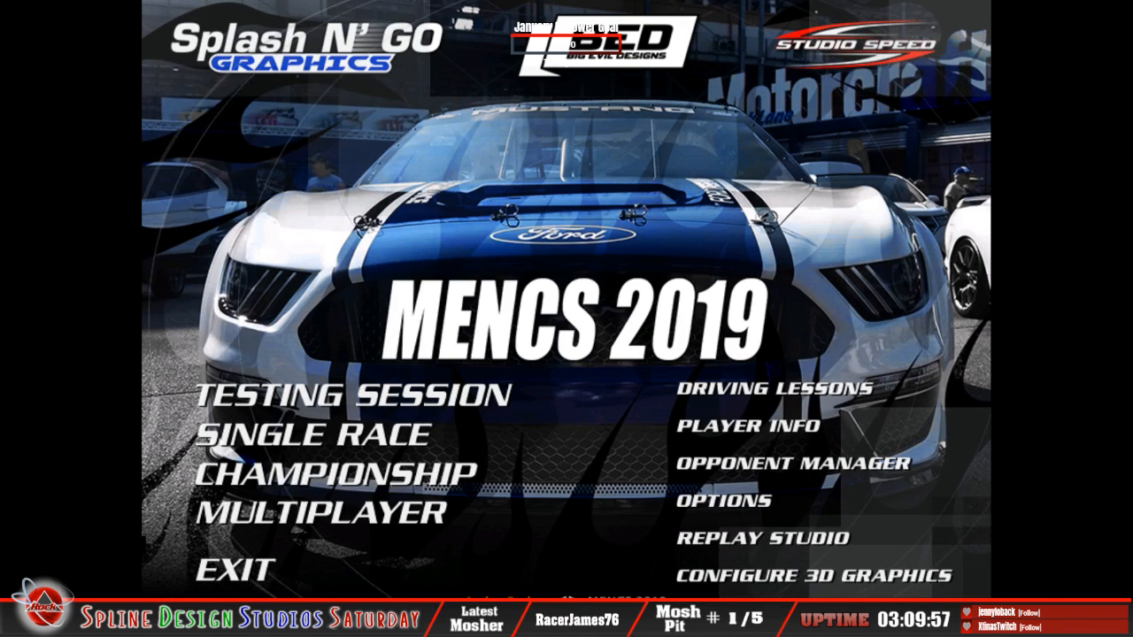
{"action": "left_click", "coordinate": [235, 570]}
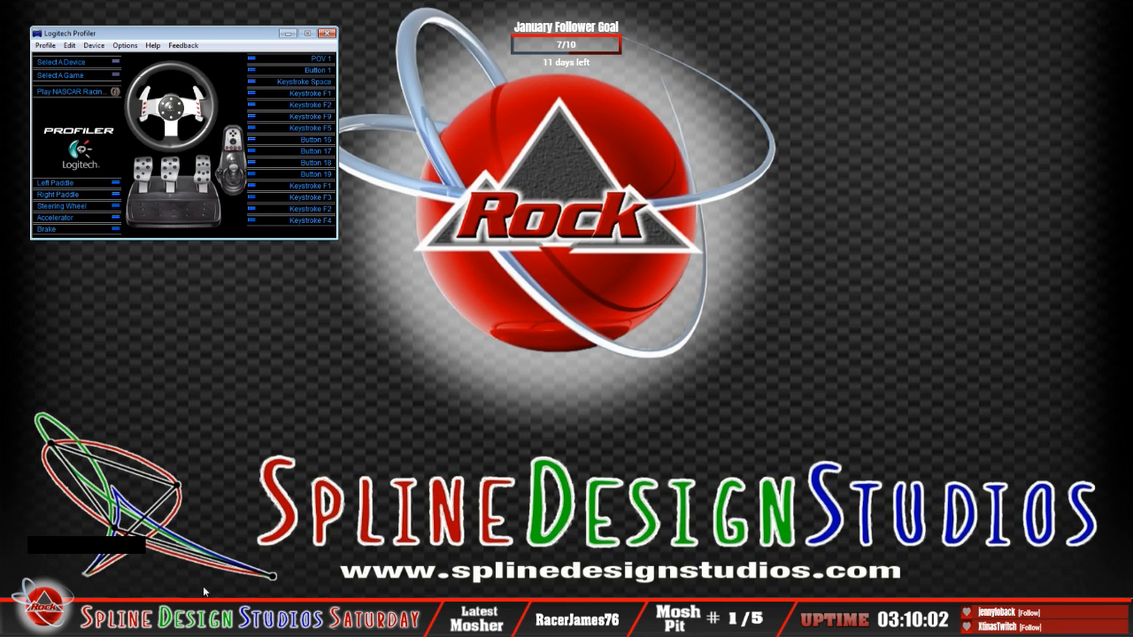
{"action": "left_click", "coordinate": [281, 35]}
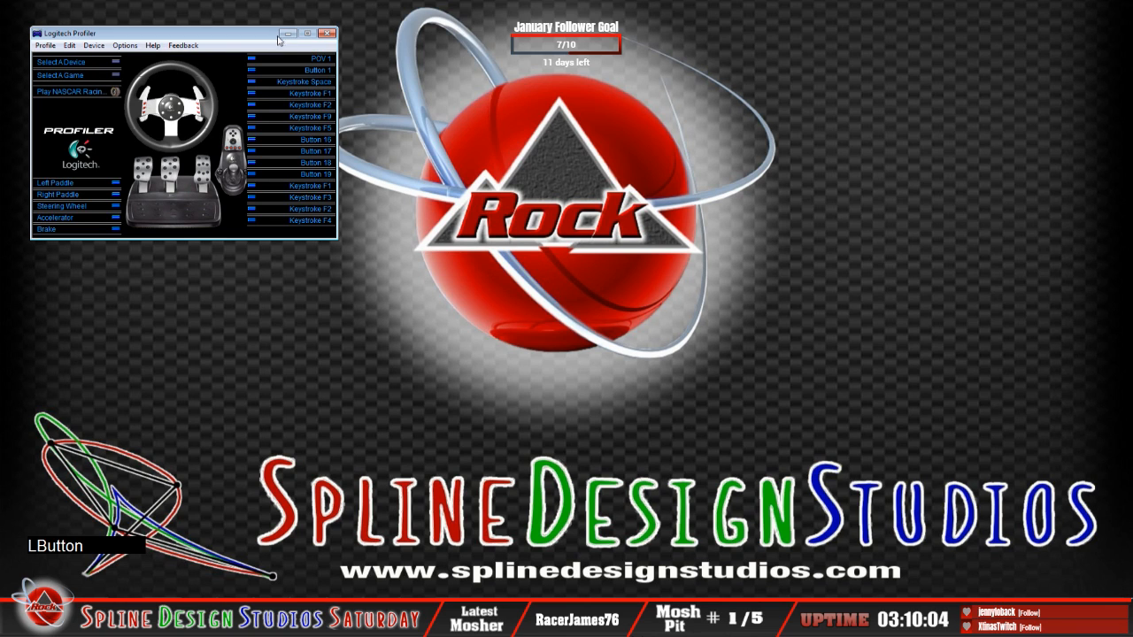
{"action": "left_click", "coordinate": [288, 34]}
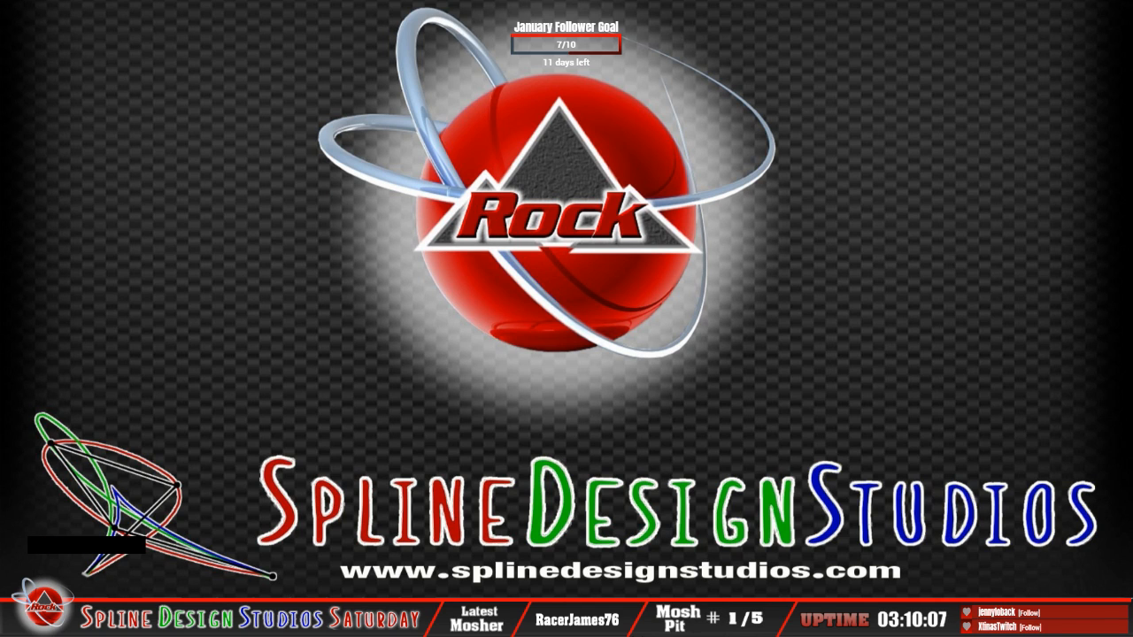
Launch the Sandbox editor and maximize its main track window.
{"action": "left_click", "coordinate": [20, 618]}
{"action": "left_click", "coordinate": [60, 300]}
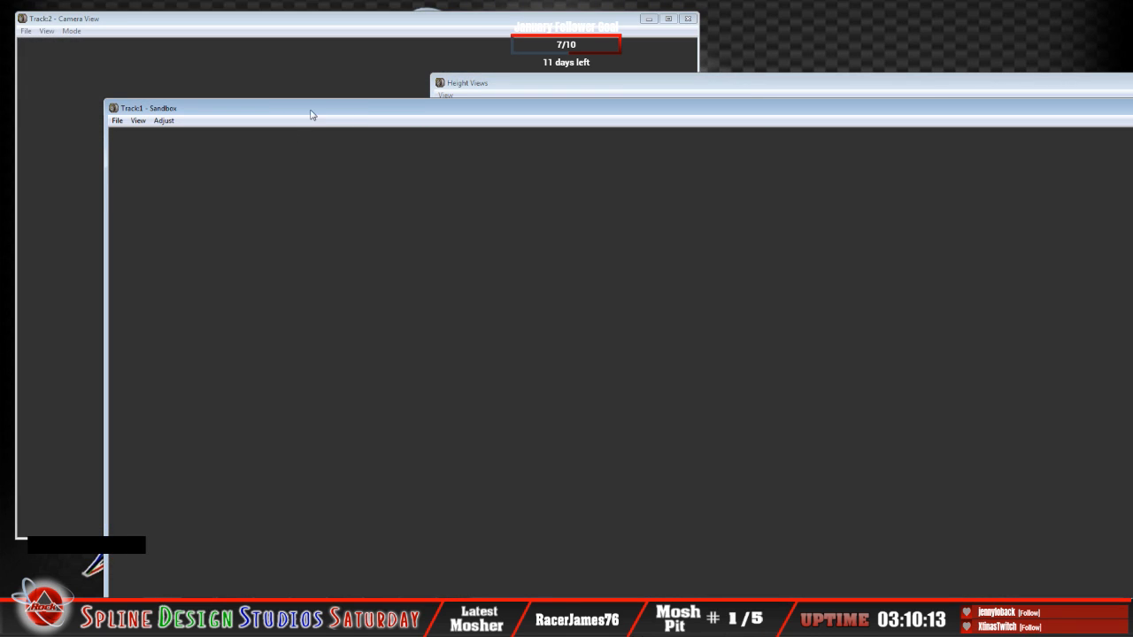
{"action": "double_click", "coordinate": [310, 114]}
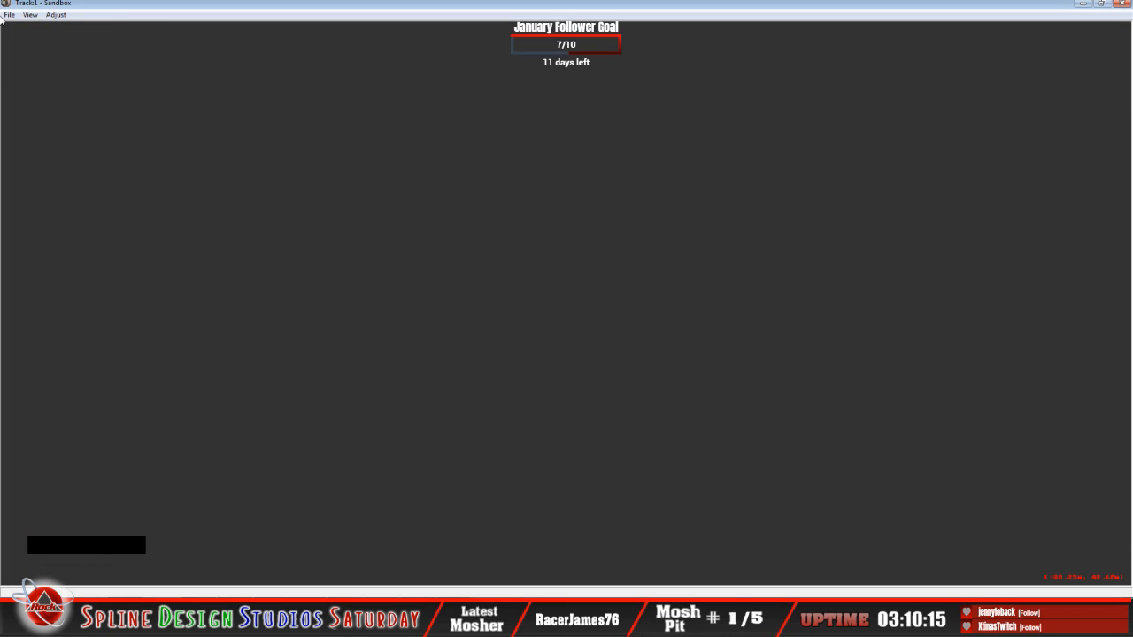
Check the turn numbers on the cms-roval-map-clean image and open the Charlotte_Roval_fix_trn13-14_bumps track in Sandbox.
{"action": "left_click", "coordinate": [8, 15]}
{"action": "left_click", "coordinate": [30, 41]}
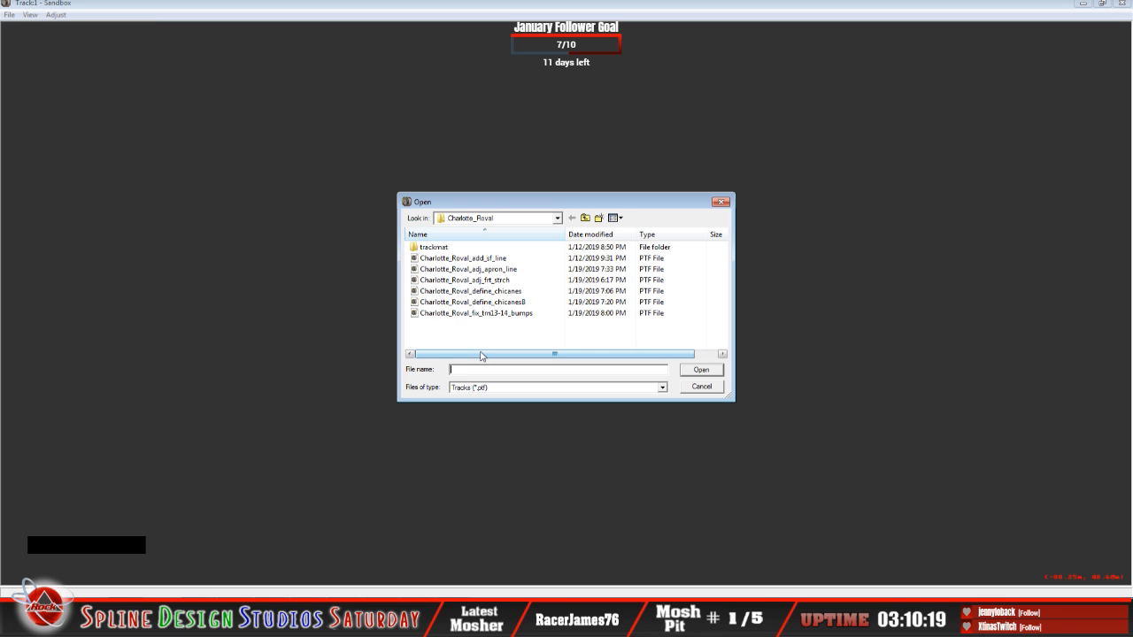
{"action": "left_click", "coordinate": [384, 619]}
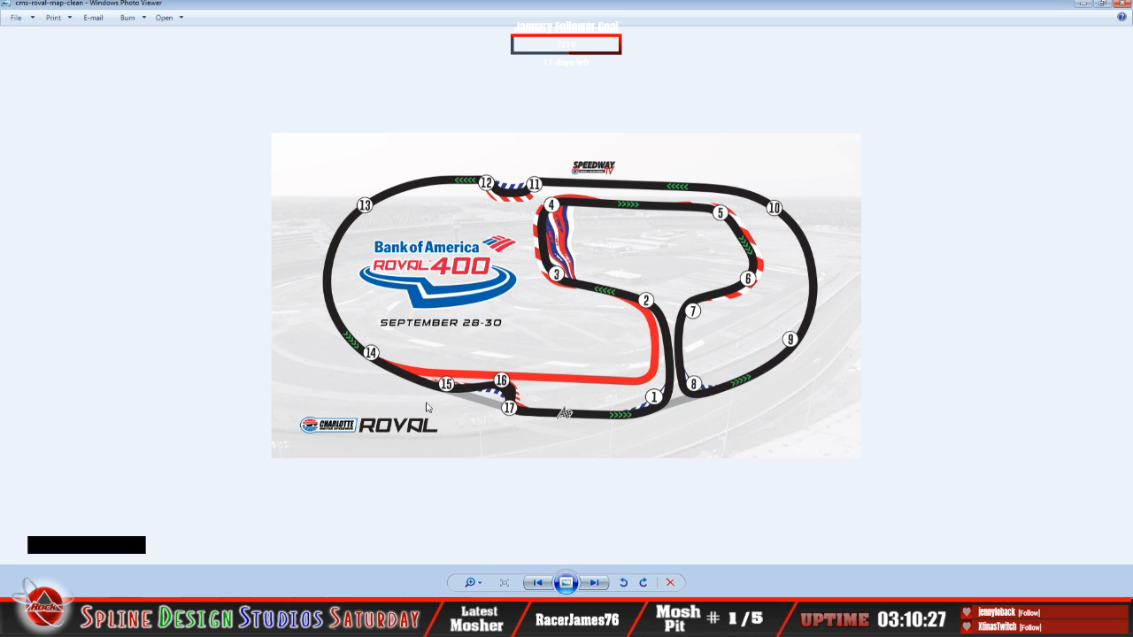
{"action": "left_click", "coordinate": [1080, 5]}
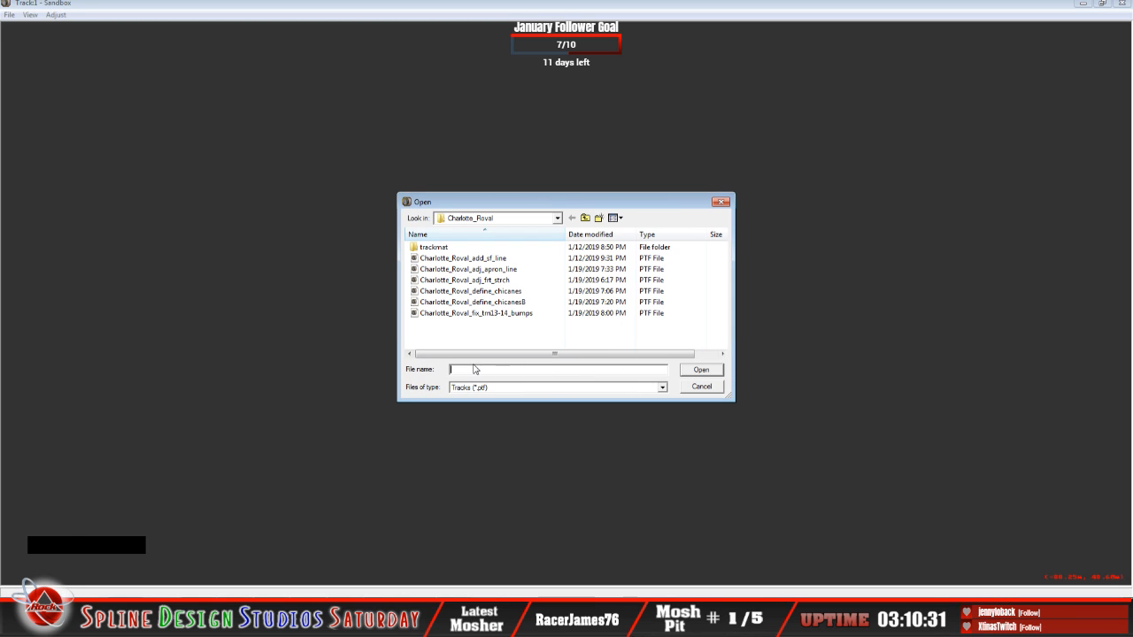
{"action": "left_click", "coordinate": [499, 313]}
{"action": "left_click", "coordinate": [701, 372]}
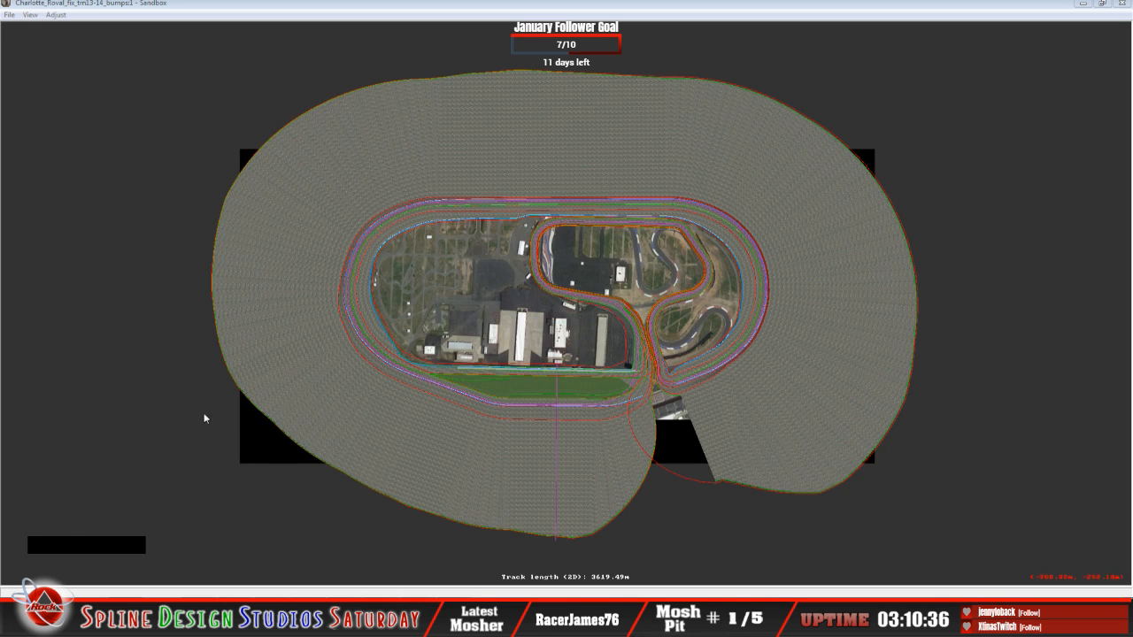
Unlock all geometry of the loaded track.
{"action": "right_click", "coordinate": [156, 421]}
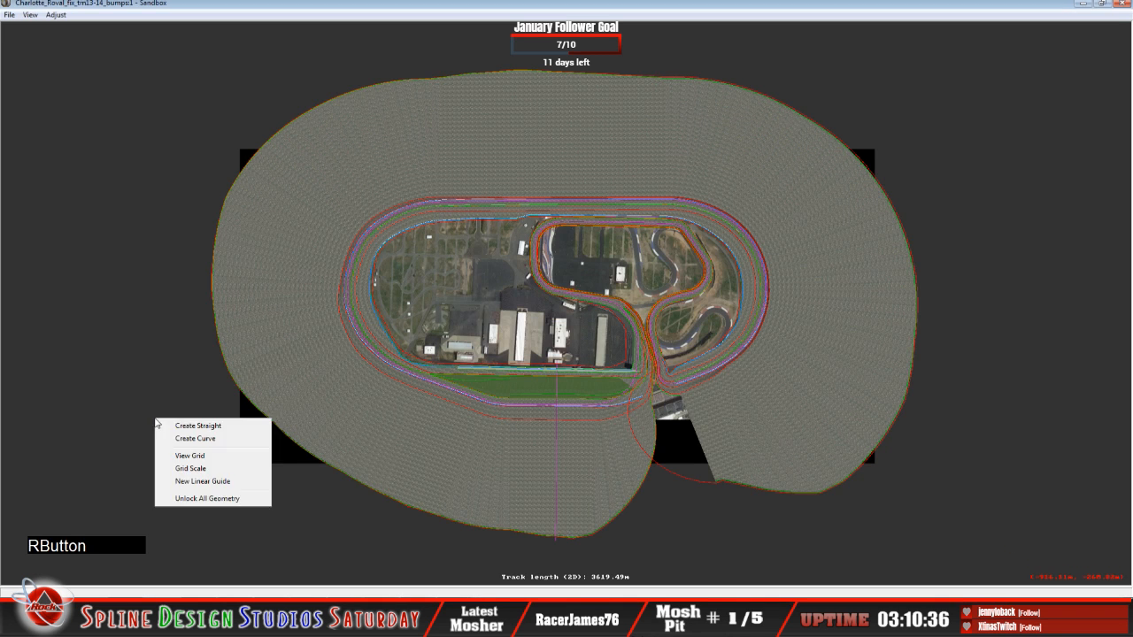
{"action": "left_click", "coordinate": [208, 498]}
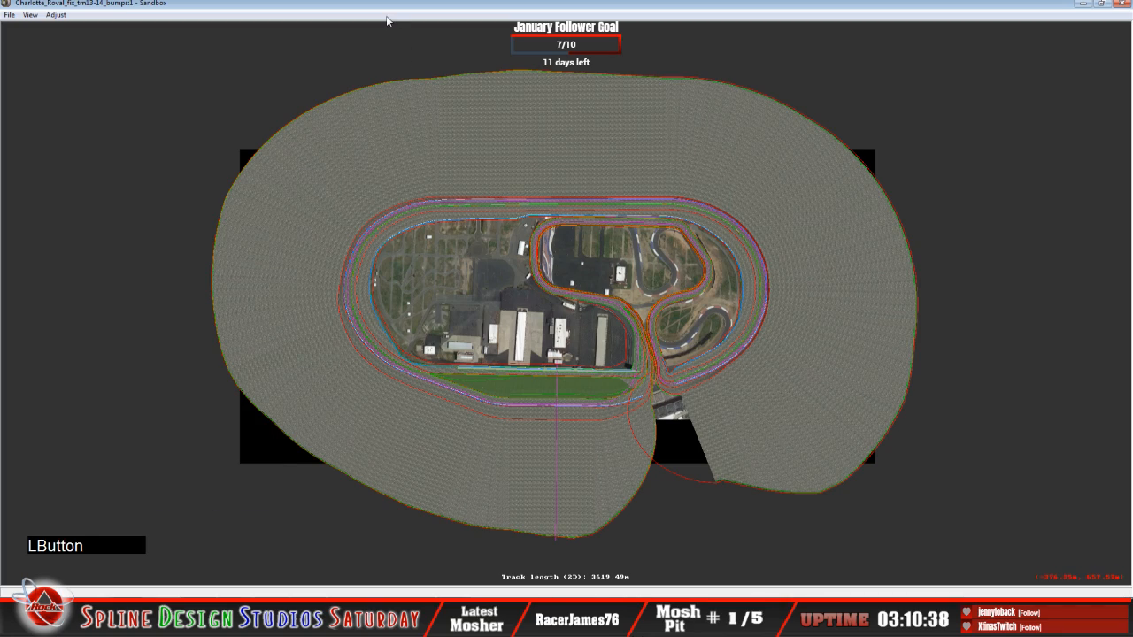
Select the track segment on the oval's southwest curve, just before the grass infield along the front straight.
{"action": "key", "text": "z"}
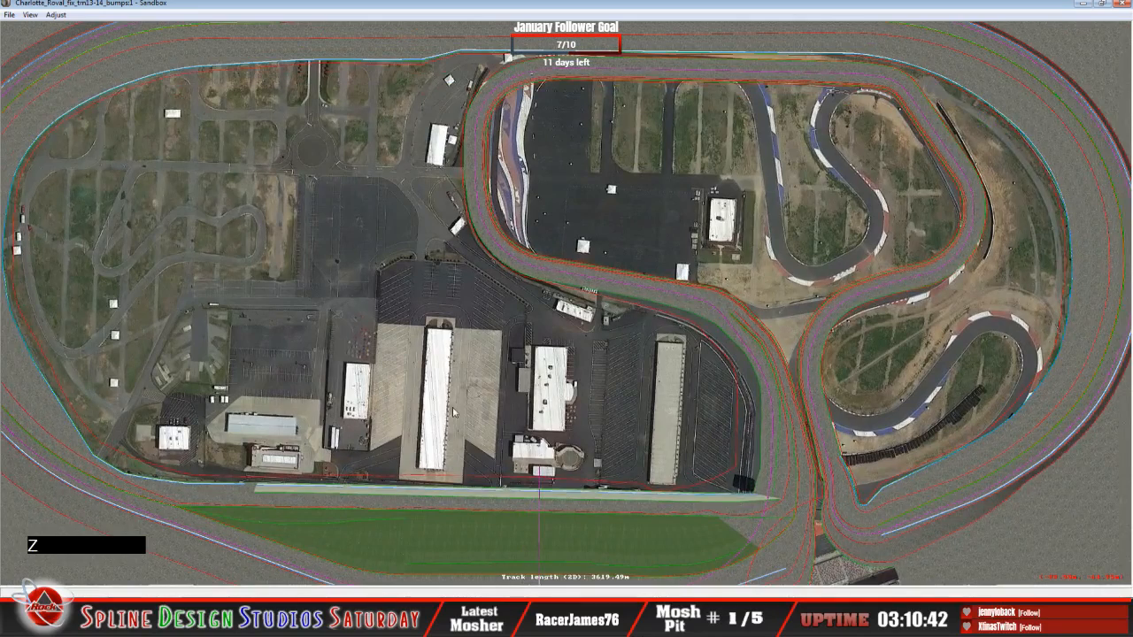
{"action": "key", "text": "c"}
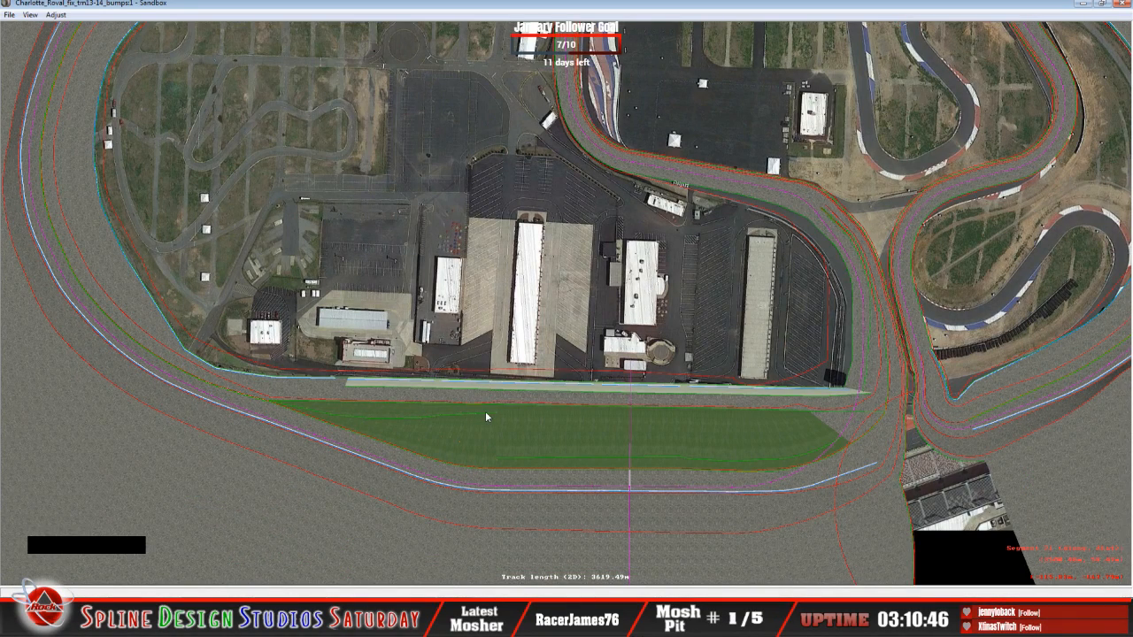
{"action": "left_click", "coordinate": [123, 314]}
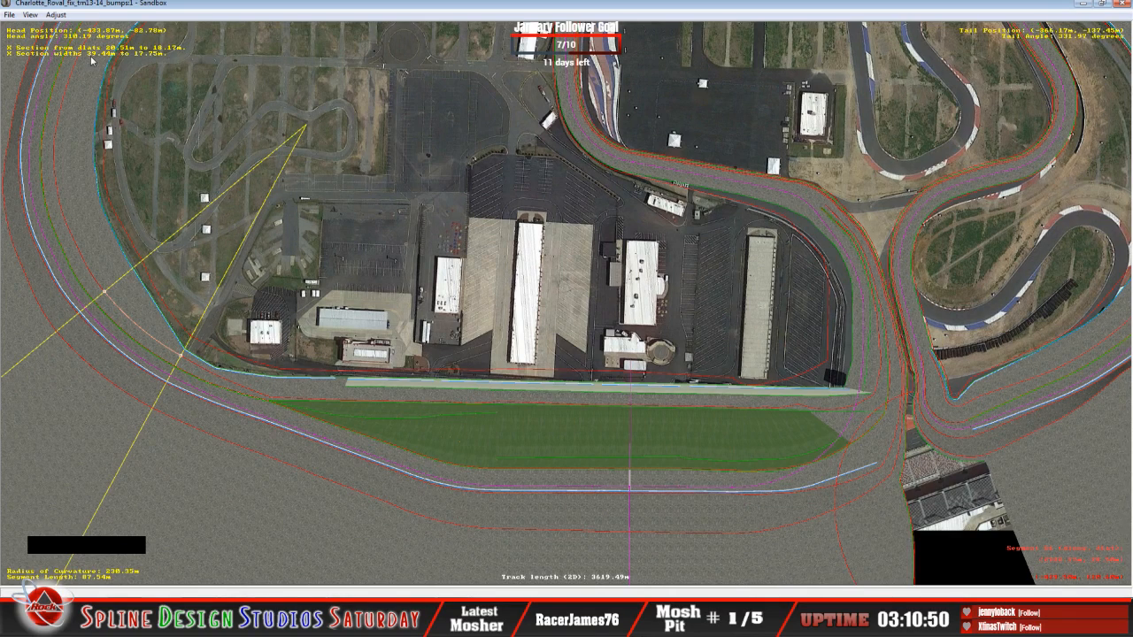
{"action": "key", "text": "c"}
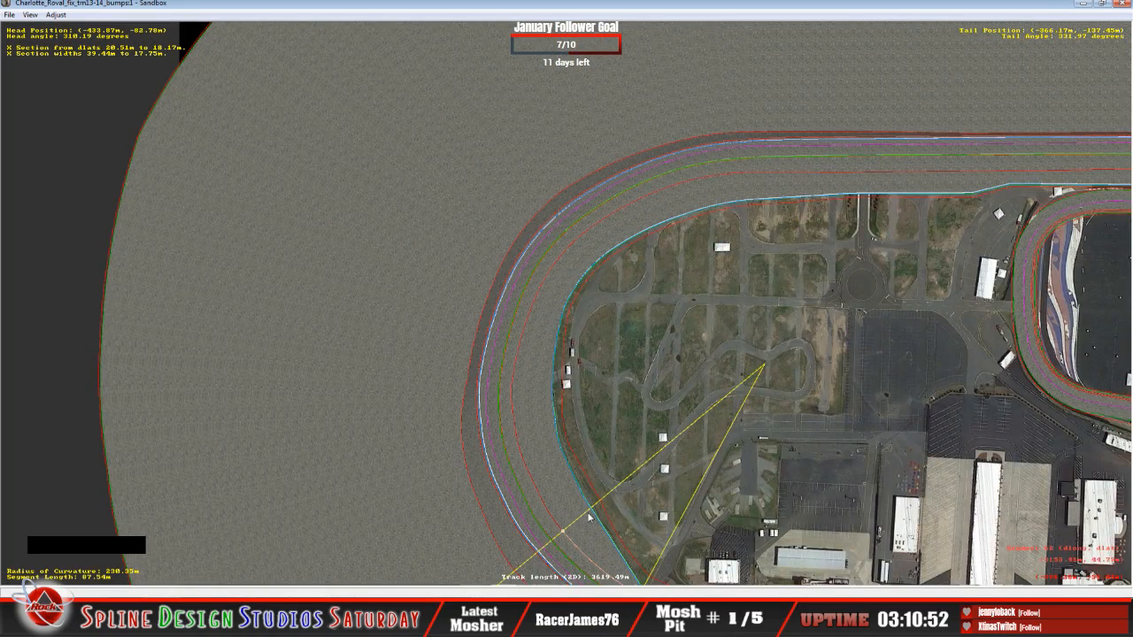
{"action": "key", "text": "x"}
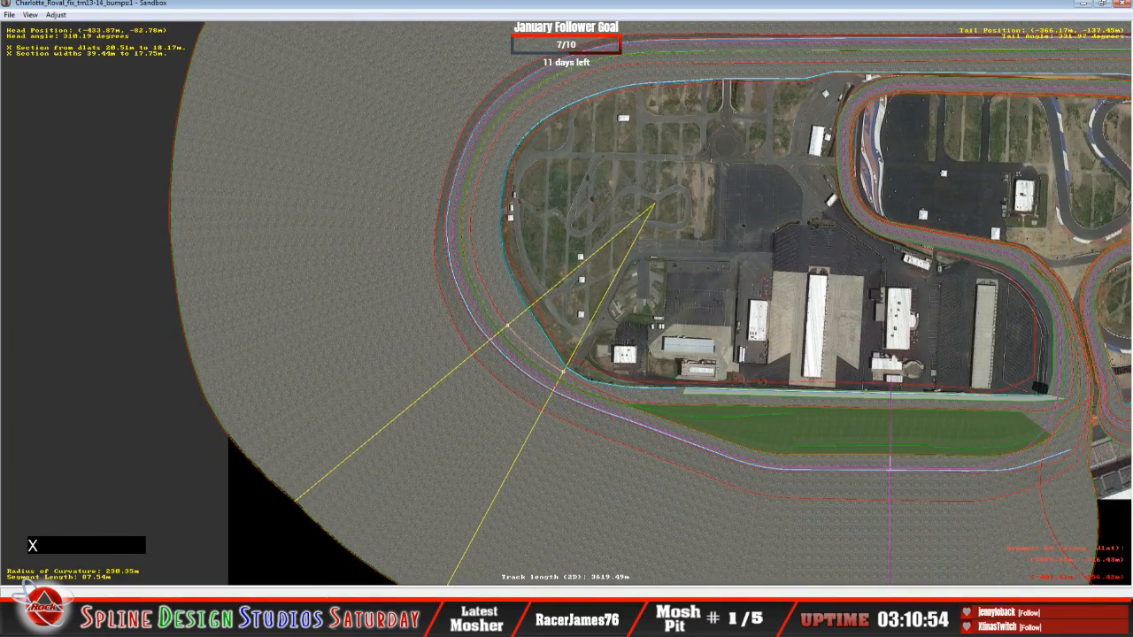
Reopen the Height Views window and move it fully into view over the track map.
{"action": "left_click", "coordinate": [29, 16]}
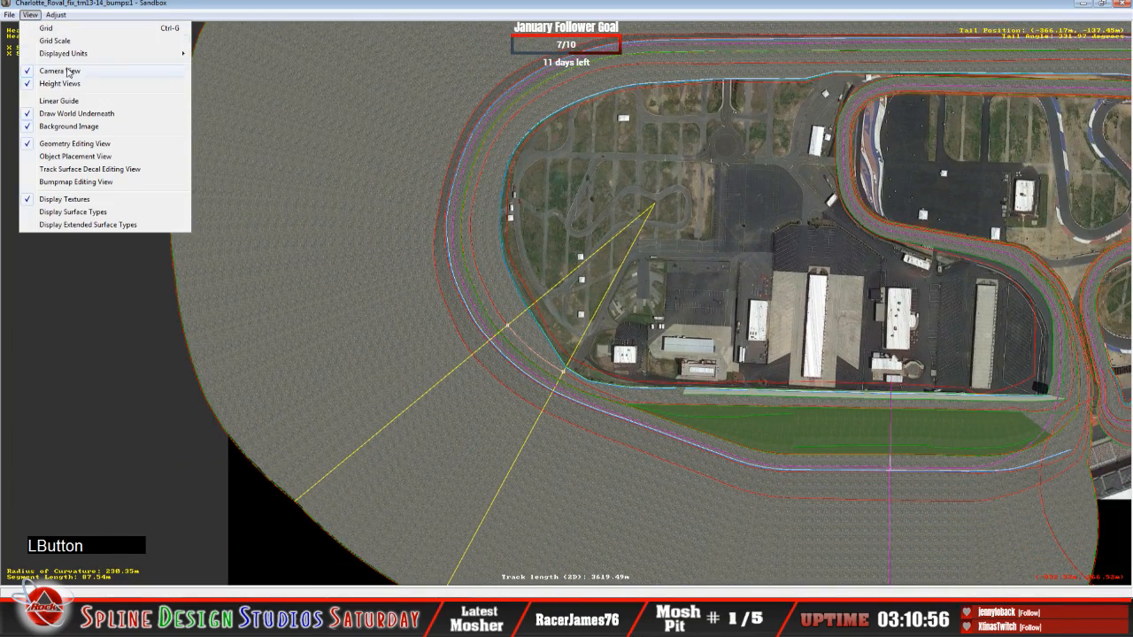
{"action": "left_click", "coordinate": [70, 89]}
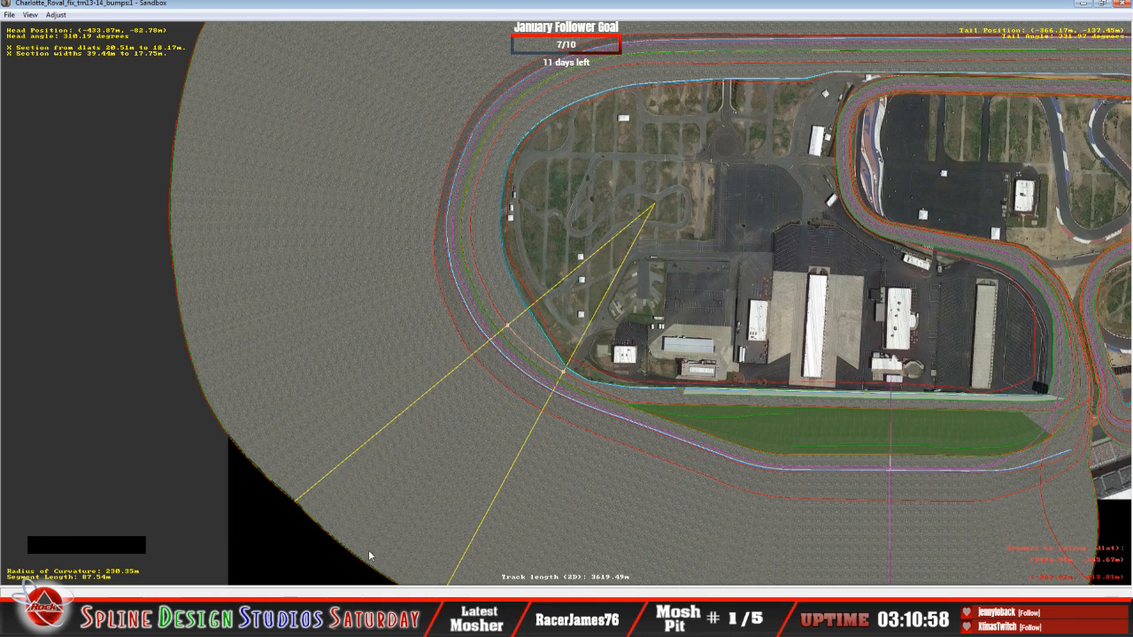
{"action": "left_click", "coordinate": [29, 15]}
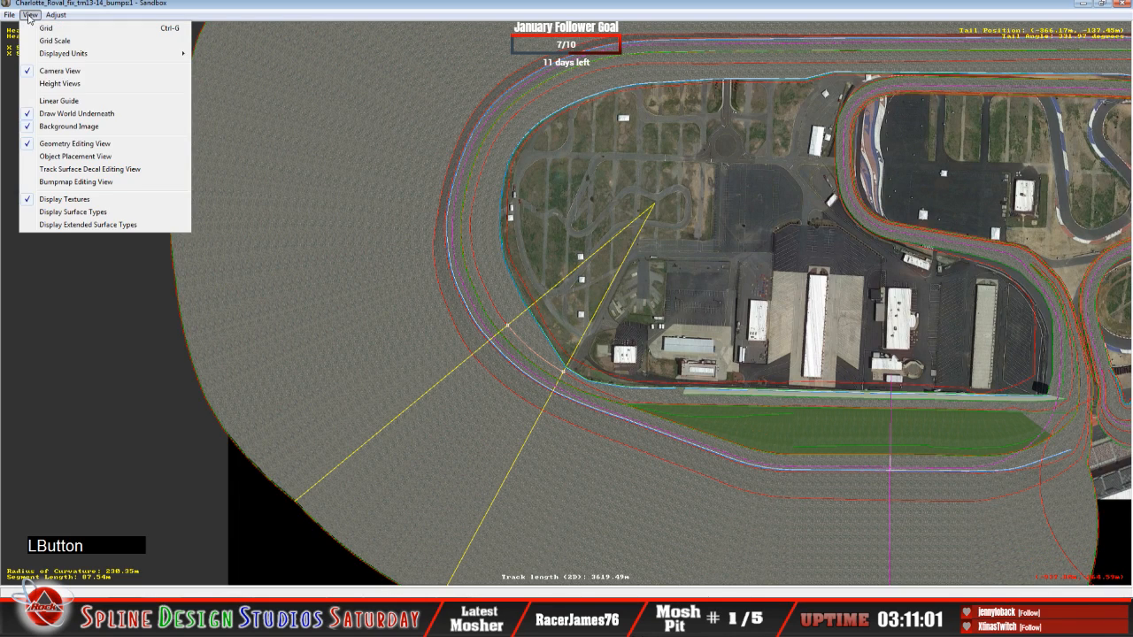
{"action": "left_click", "coordinate": [71, 82]}
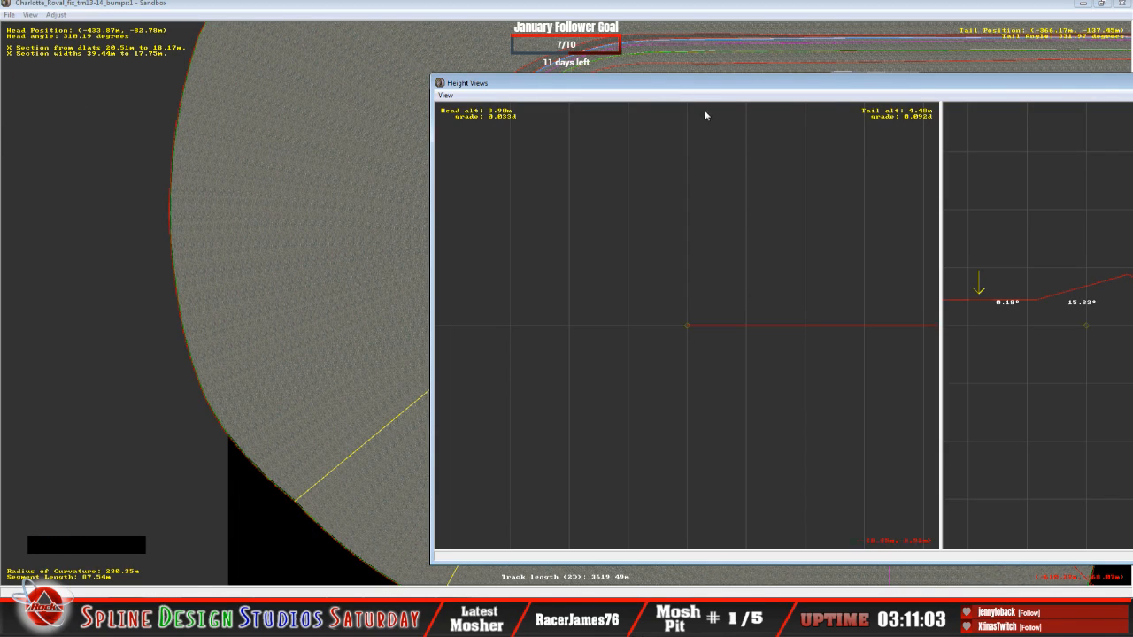
{"action": "left_click", "coordinate": [392, 99]}
{"action": "left_click_drag", "start_coordinate": [644, 92], "coordinate": [373, 92]}
Compare the selected segment's cross-section with the next segment's, and locate the selected segment in the altitude profile.
{"action": "right_click", "coordinate": [781, 384]}
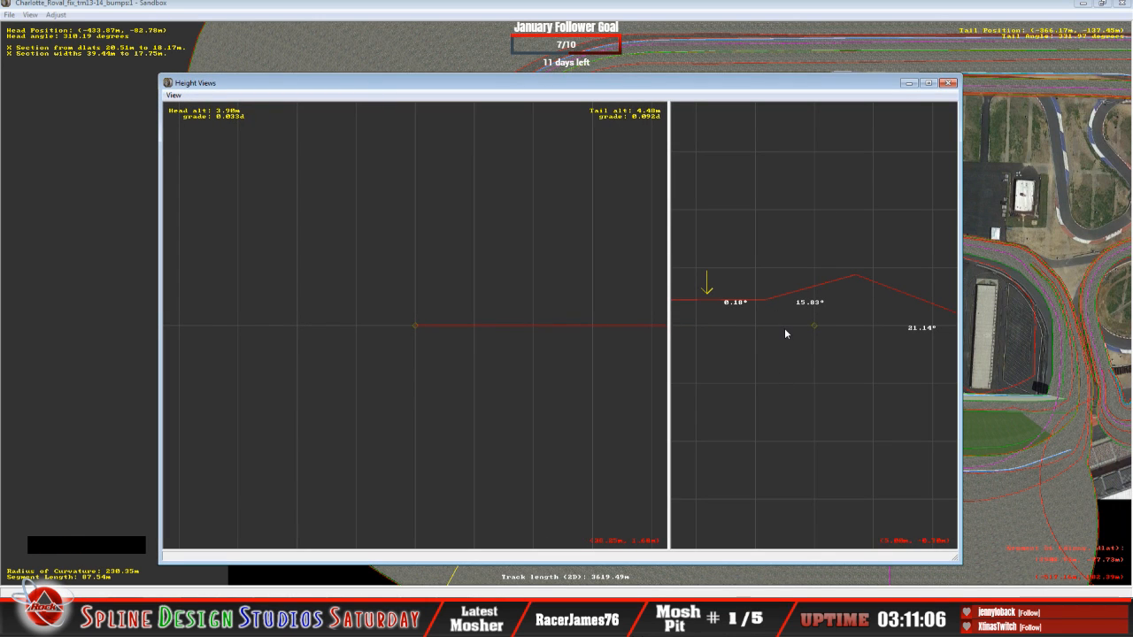
{"action": "key", "text": "Up"}
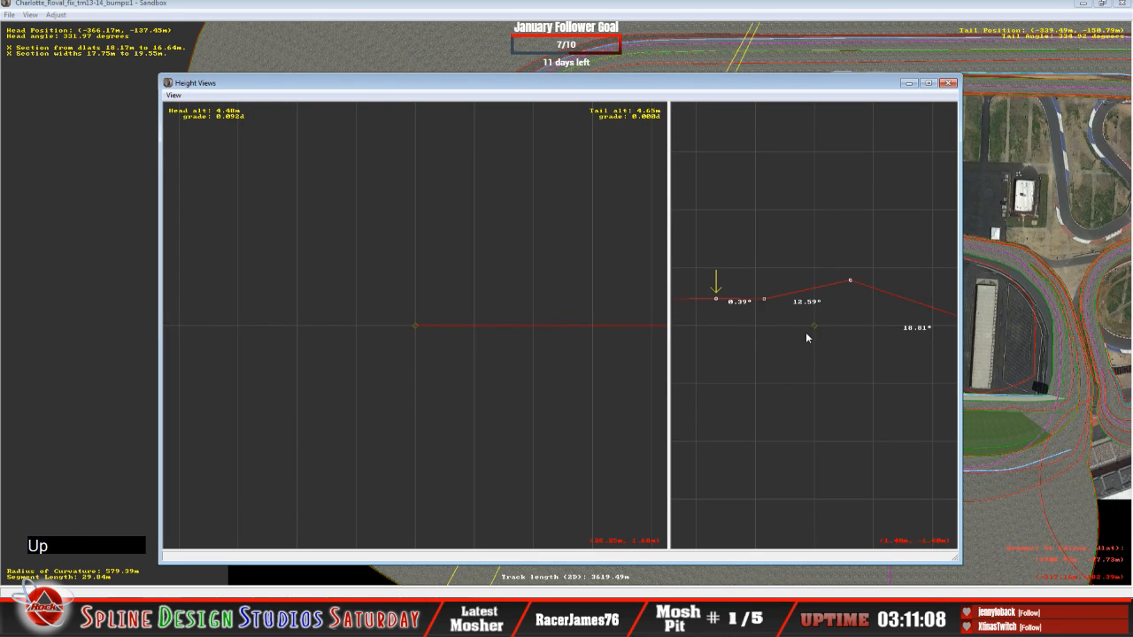
{"action": "key", "text": "Down"}
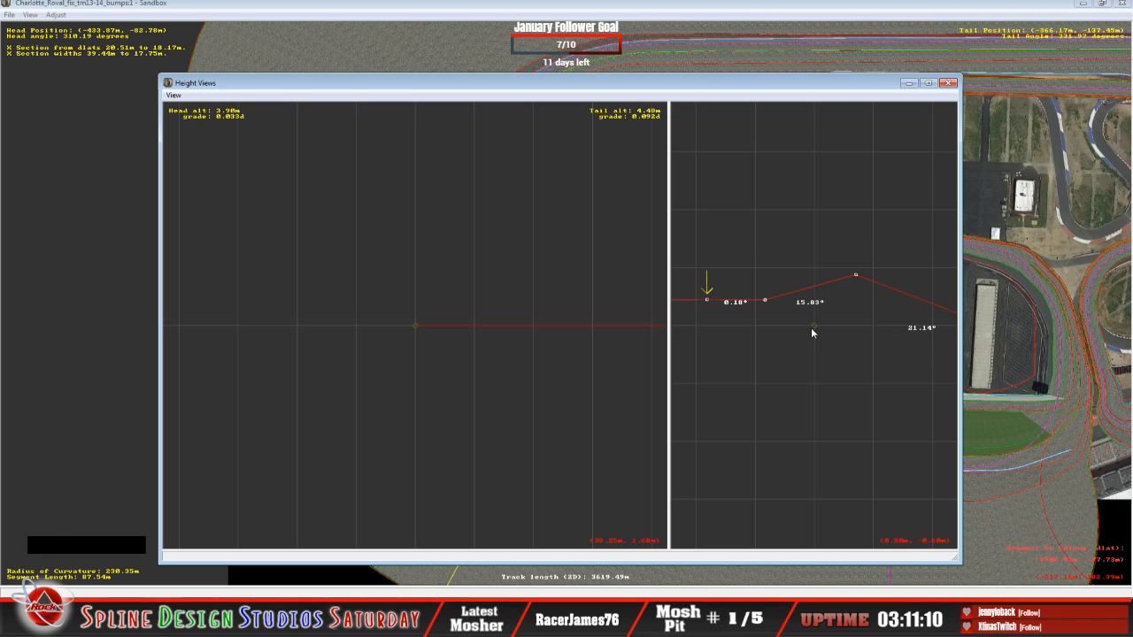
{"action": "right_click", "coordinate": [468, 398]}
{"action": "key", "text": "x"}
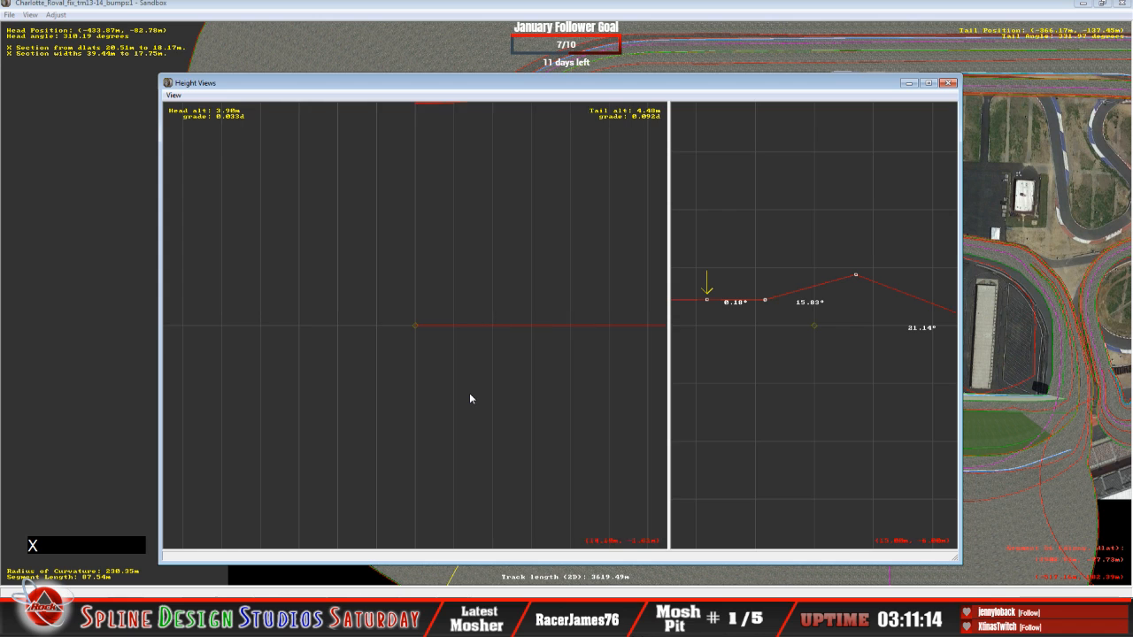
{"action": "key", "text": "c"}
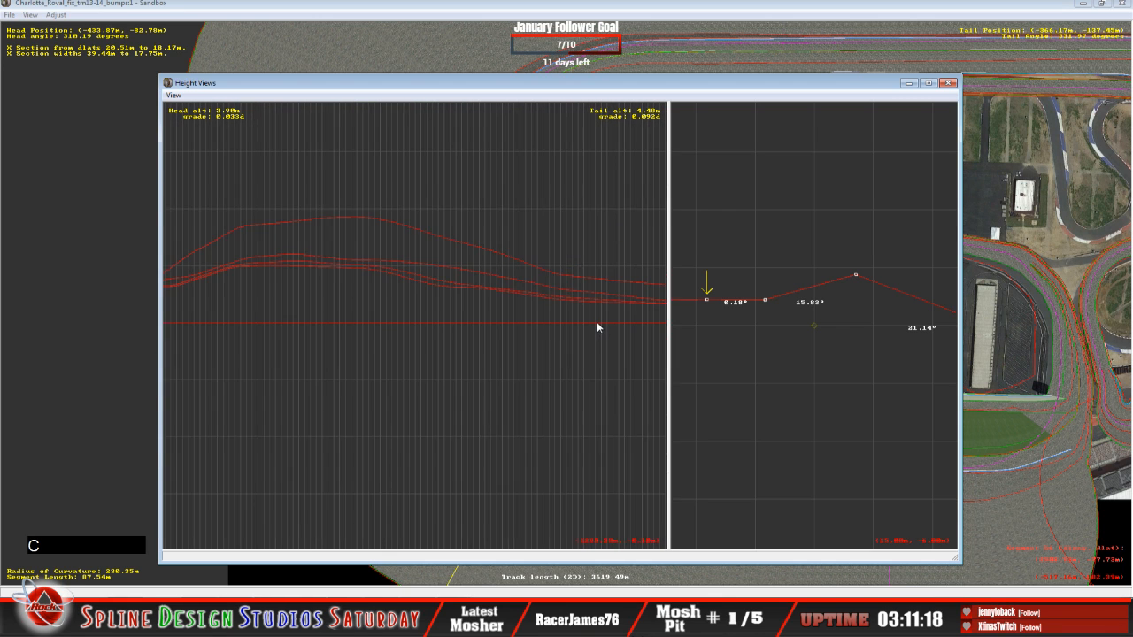
{"action": "key", "text": "z"}
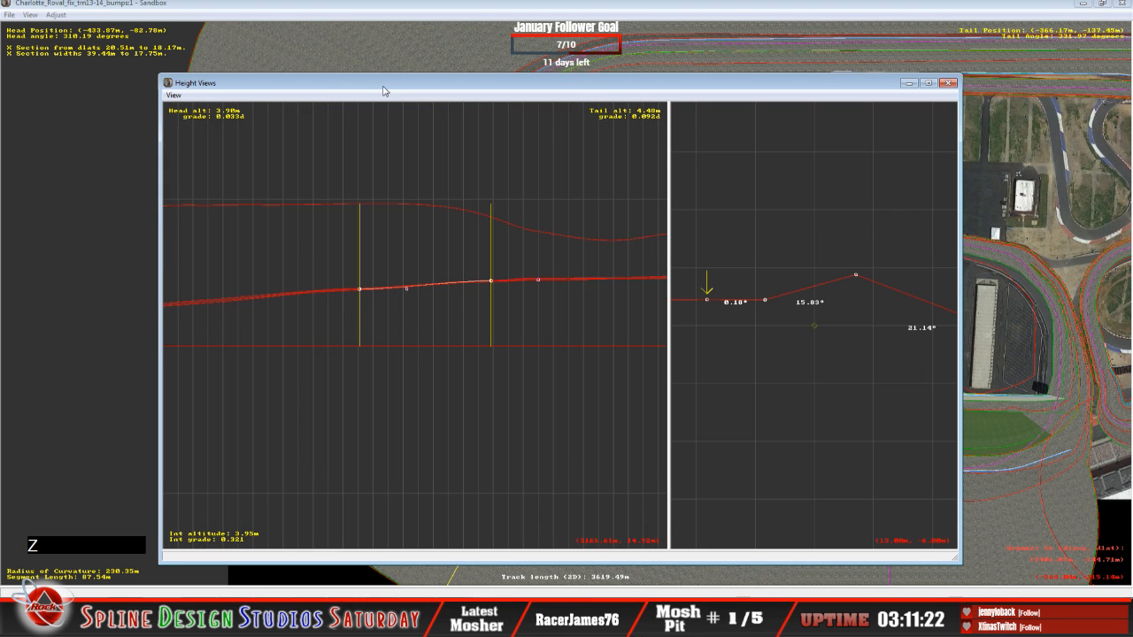
Move the Height Views window aside, frame the whole oval in the track map, and bring the height views back to the front.
{"action": "left_click_drag", "start_coordinate": [384, 91], "coordinate": [716, 97]}
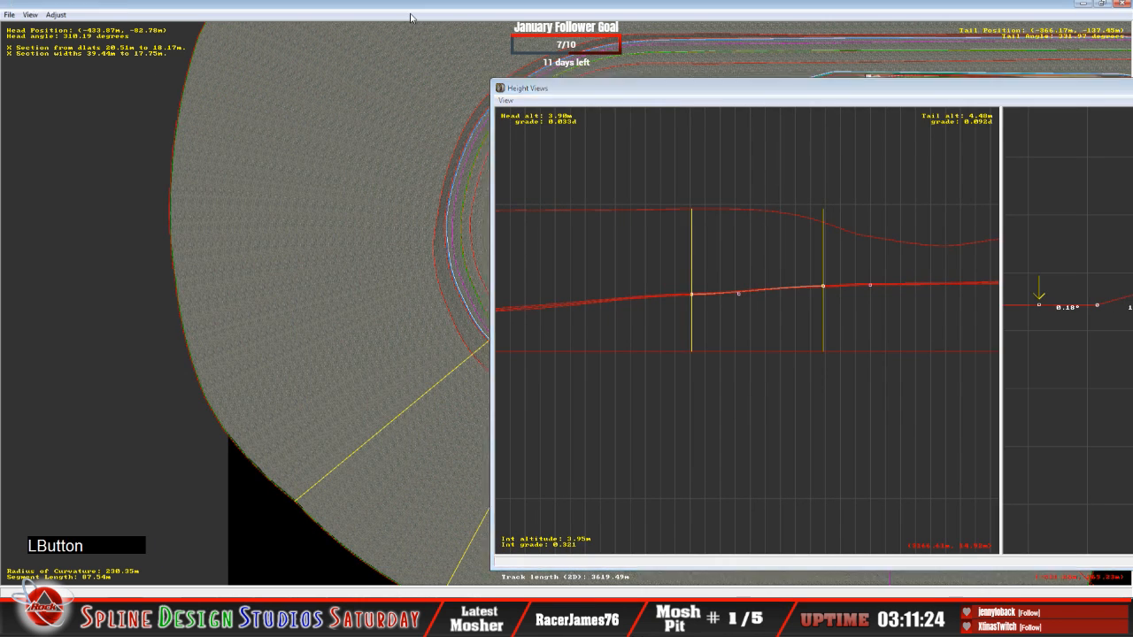
{"action": "left_click", "coordinate": [362, 282]}
{"action": "key", "text": "c"}
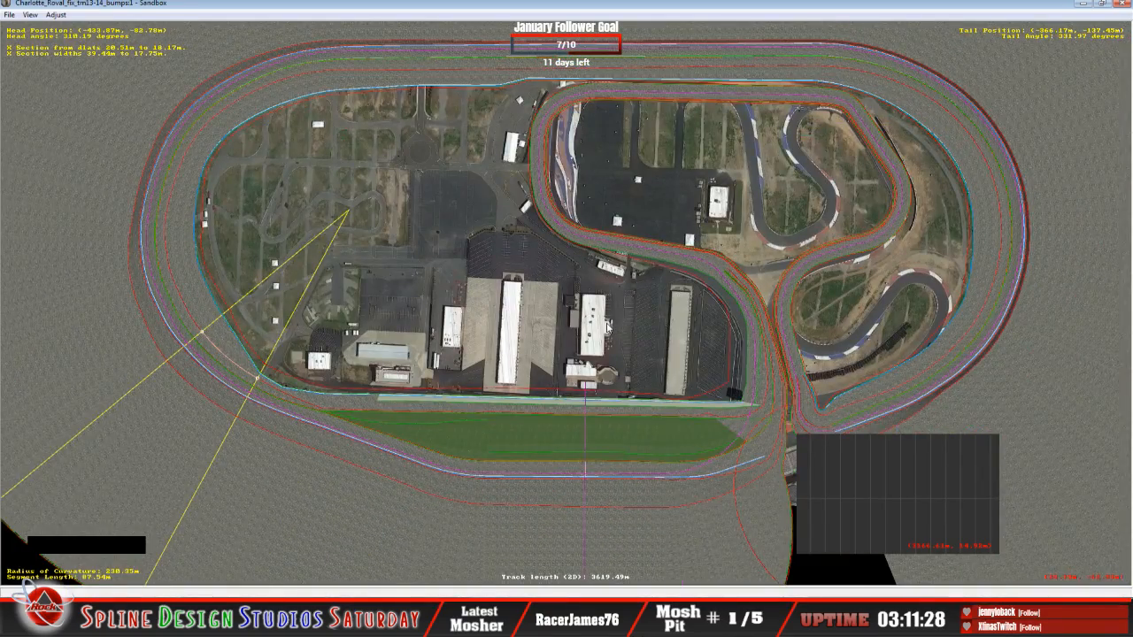
{"action": "key", "text": "c"}
{"action": "left_click", "coordinate": [430, 593]}
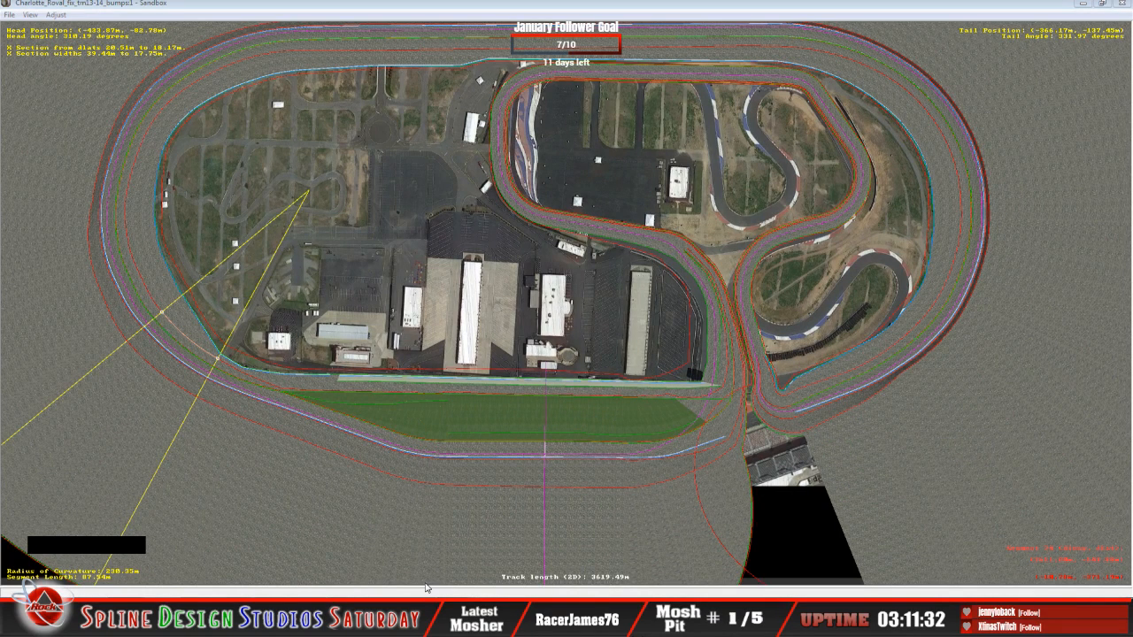
{"action": "left_click", "coordinate": [426, 591]}
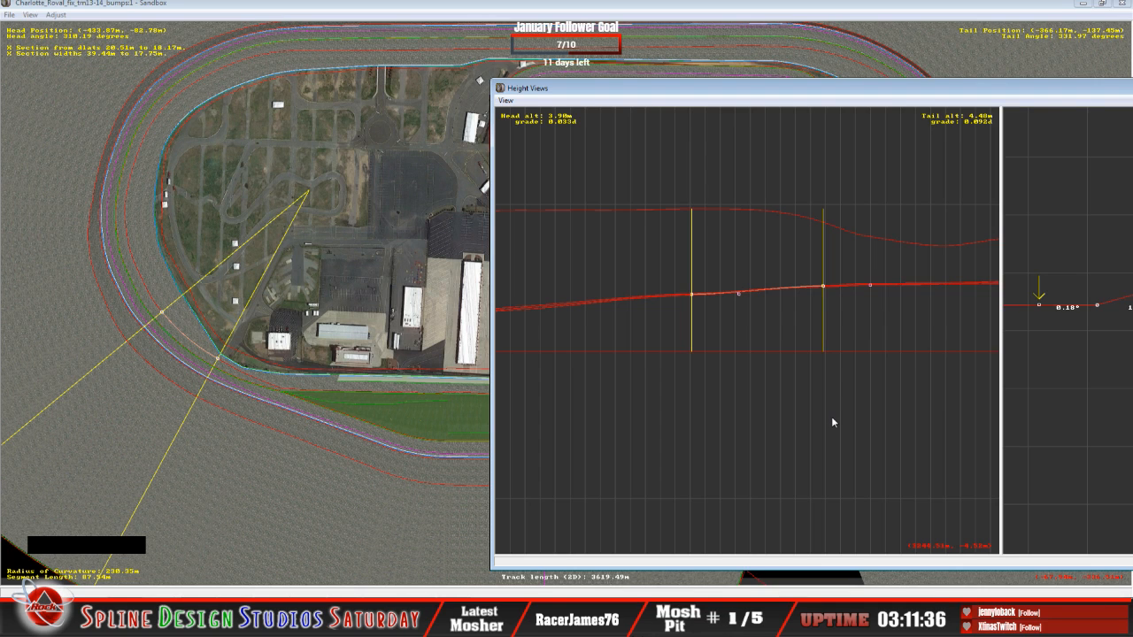
Step back and forth through the segments of the oval's west turn, examining their altitudes and banking.
{"action": "key", "text": "Down"}
{"action": "key", "text": "Down"}
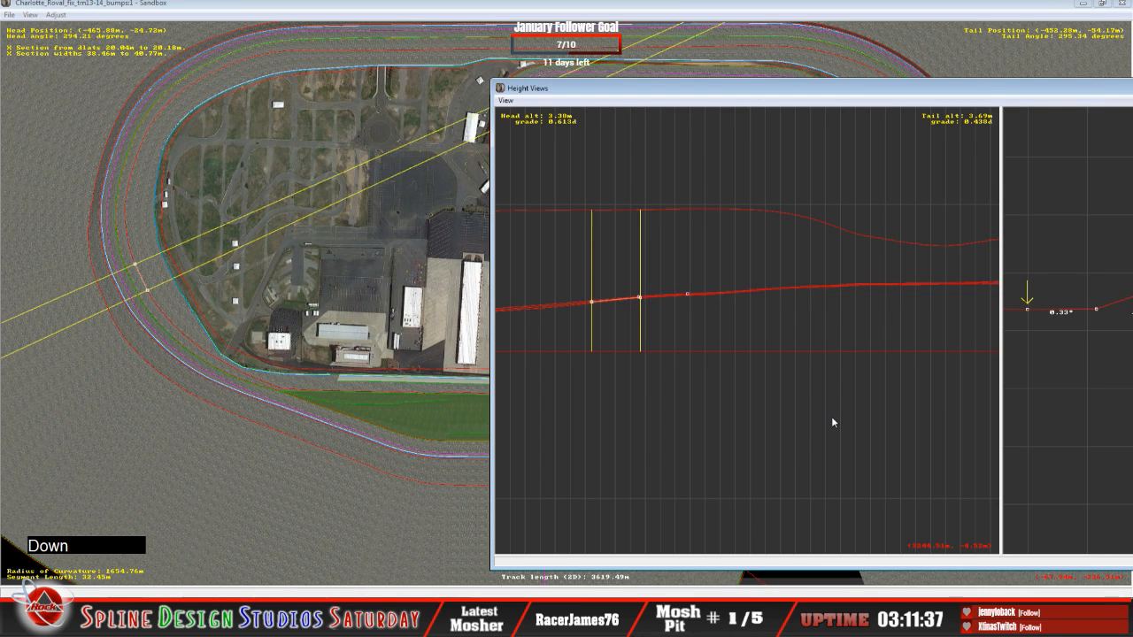
{"action": "key", "text": "Down"}
{"action": "key", "text": "Down"}
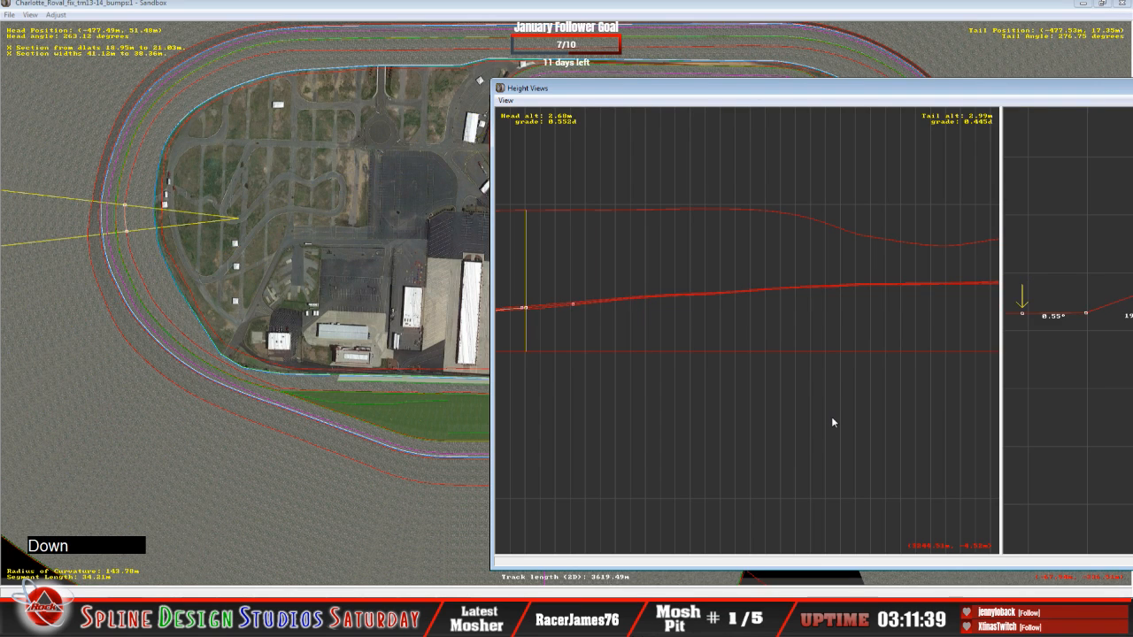
{"action": "key", "text": "Up"}
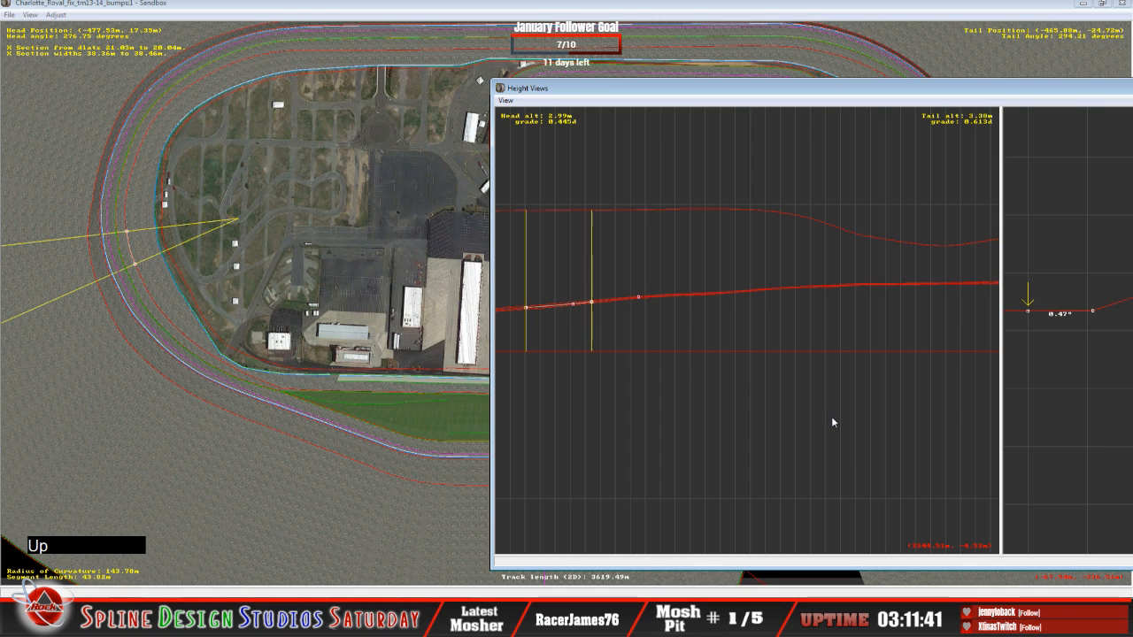
{"action": "key", "text": "Up"}
{"action": "key", "text": "Up"}
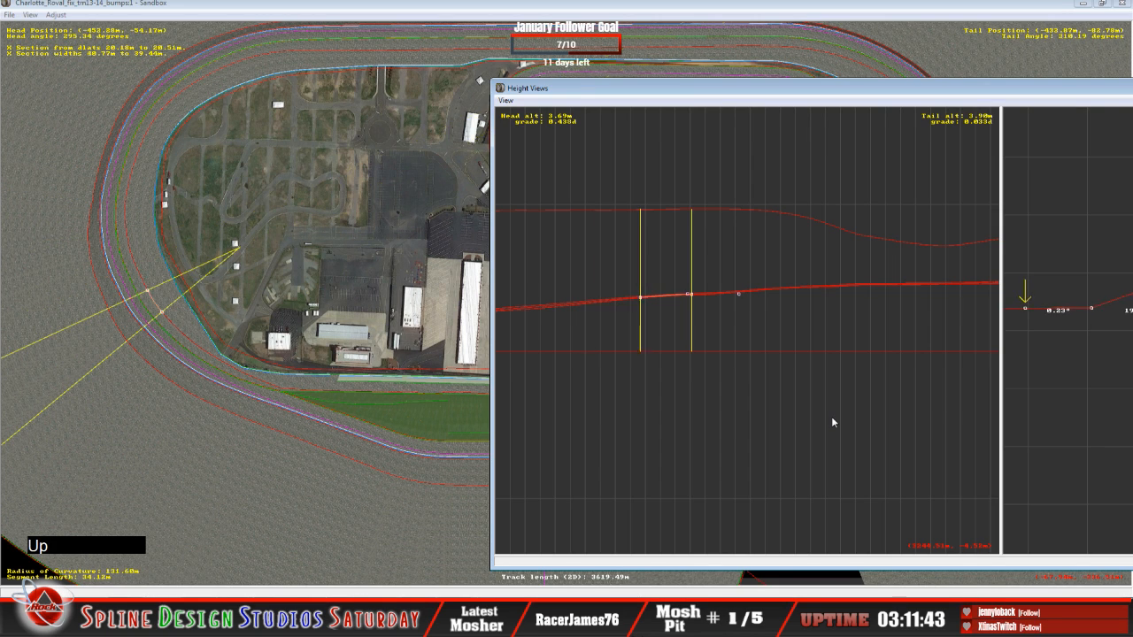
{"action": "key", "text": "Down"}
{"action": "key", "text": "Down"}
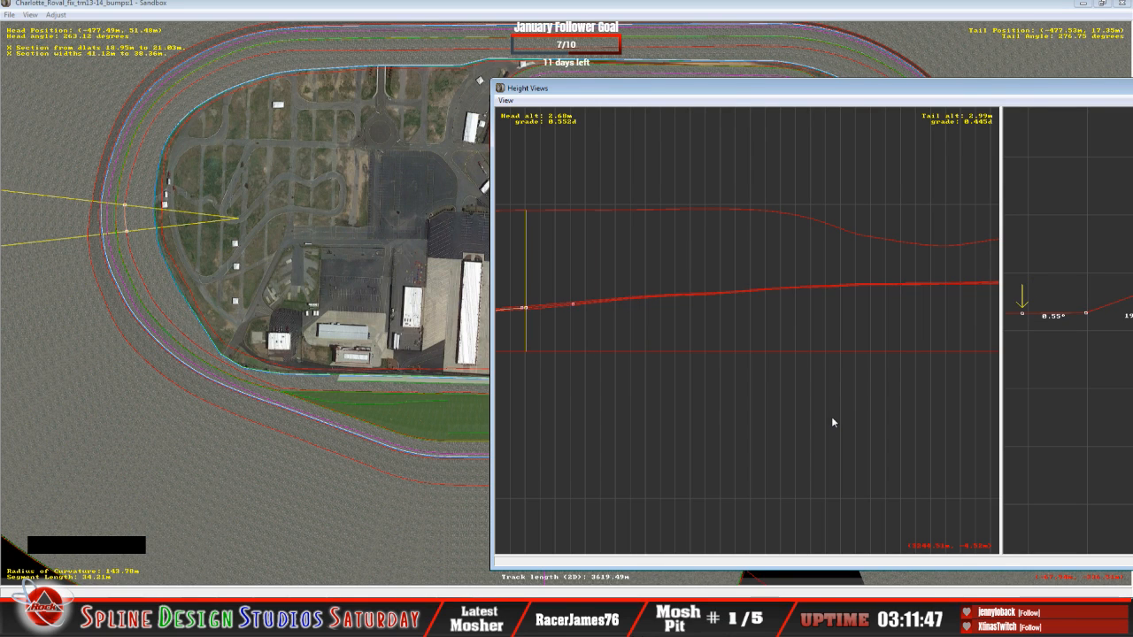
Examine the altitude profile around the selected west-turn segment at several magnifications.
{"action": "left_click", "coordinate": [697, 329]}
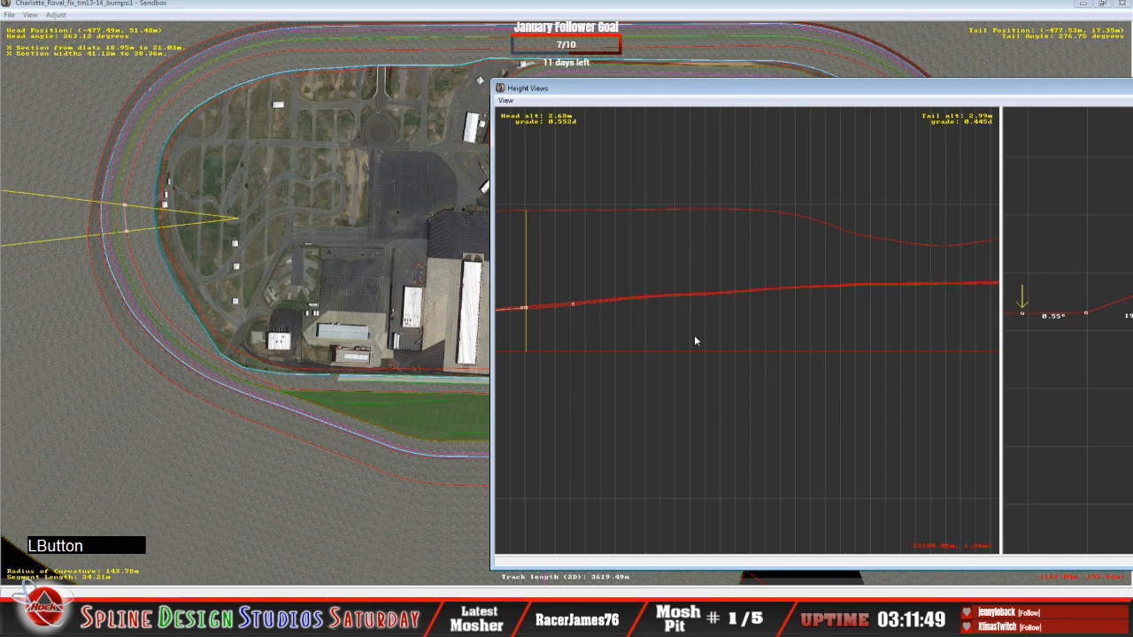
{"action": "key", "text": "c"}
{"action": "key", "text": "c"}
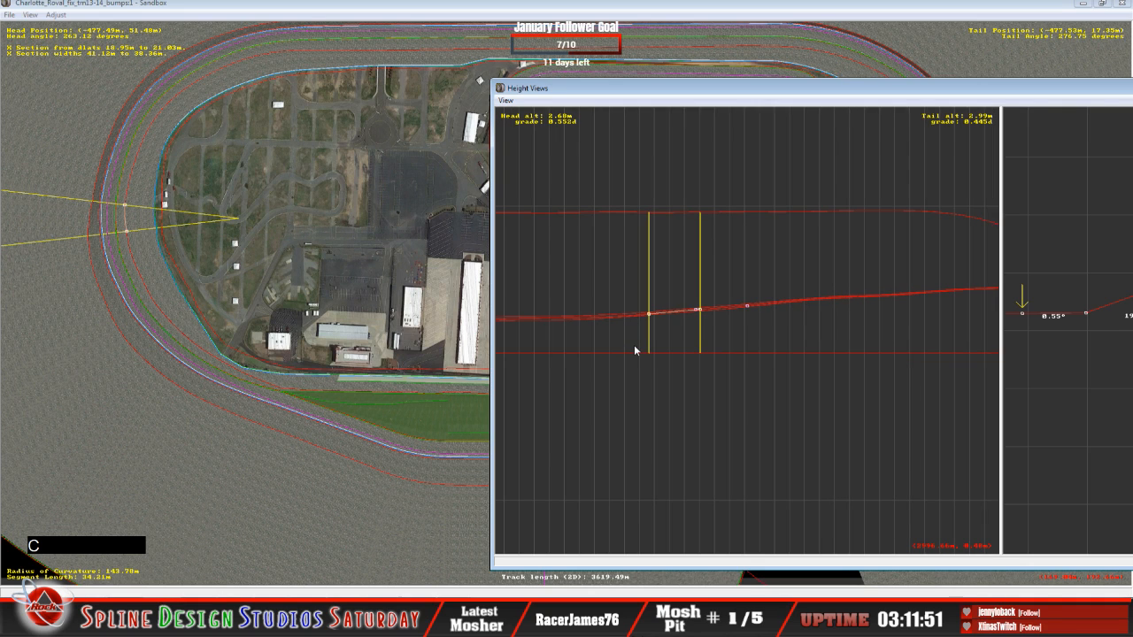
{"action": "key", "text": "z"}
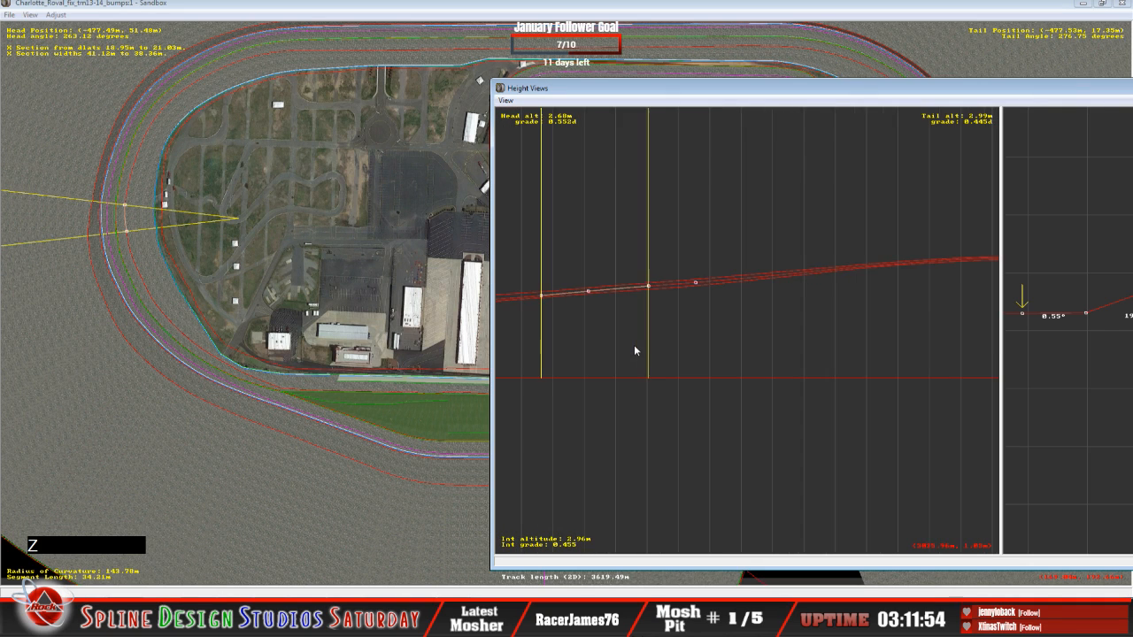
{"action": "key", "text": "c"}
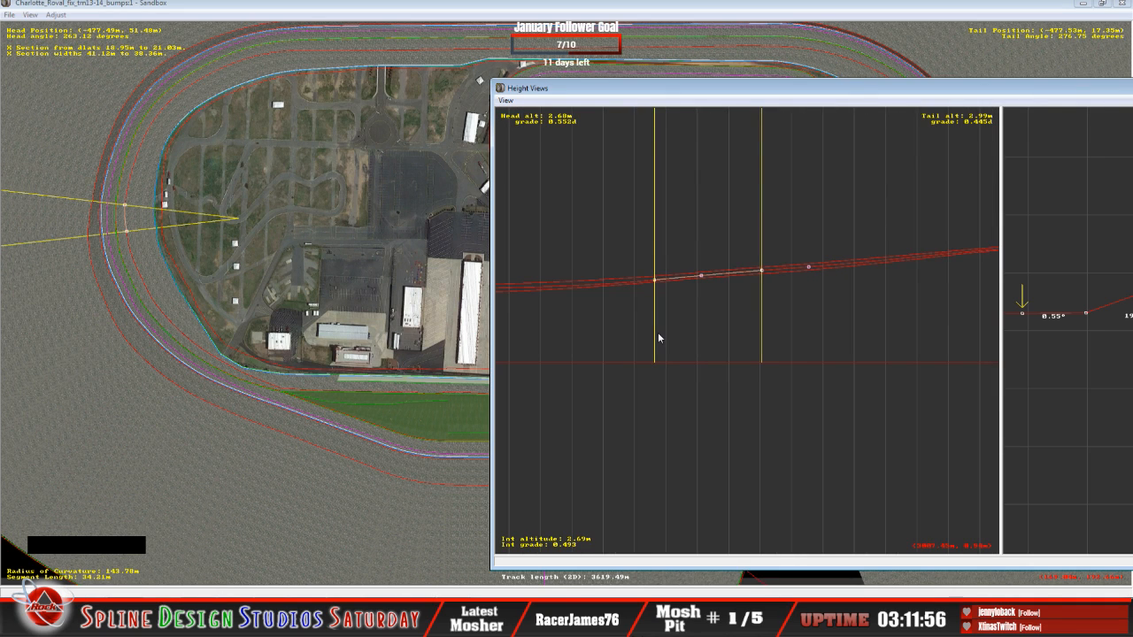
{"action": "key", "text": "z"}
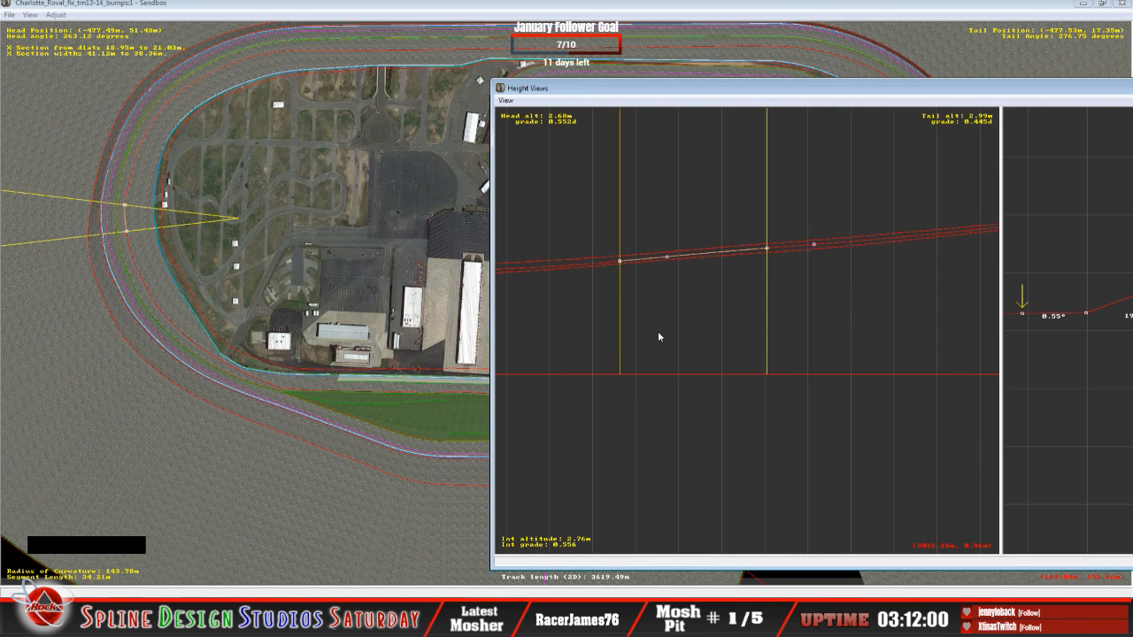
{"action": "key", "text": "c"}
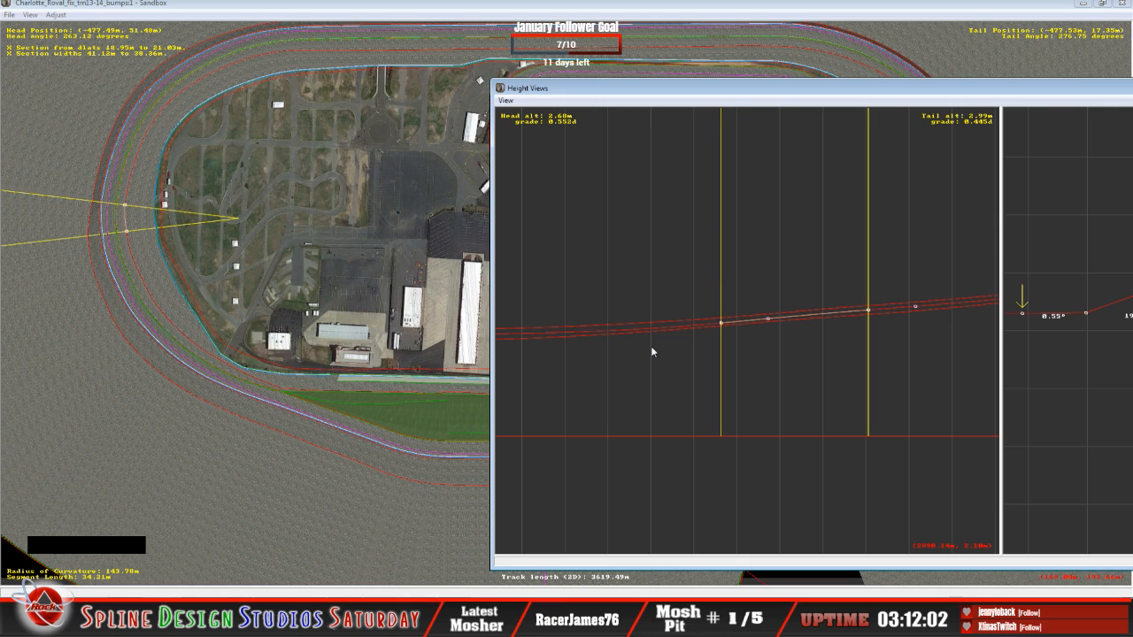
{"action": "key", "text": "x"}
{"action": "key", "text": "x"}
{"action": "key", "text": "x"}
{"action": "key", "text": "x"}
{"action": "key", "text": "x"}
{"action": "key", "text": "x"}
{"action": "key", "text": "x"}
{"action": "key", "text": "c"}
{"action": "key", "text": "c"}
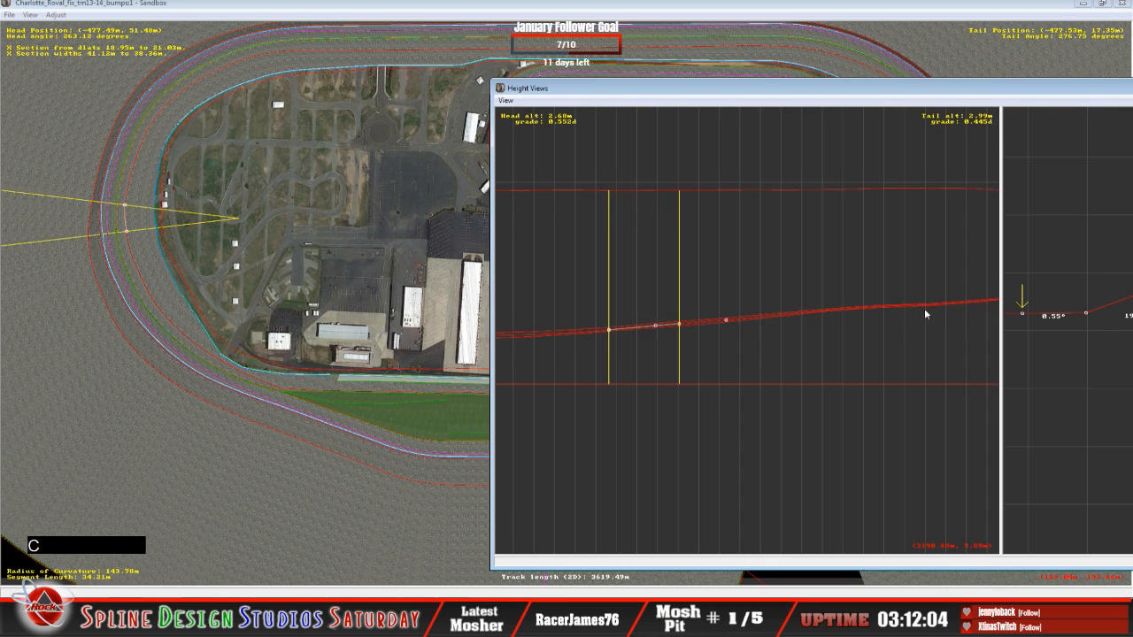
{"action": "key", "text": "c"}
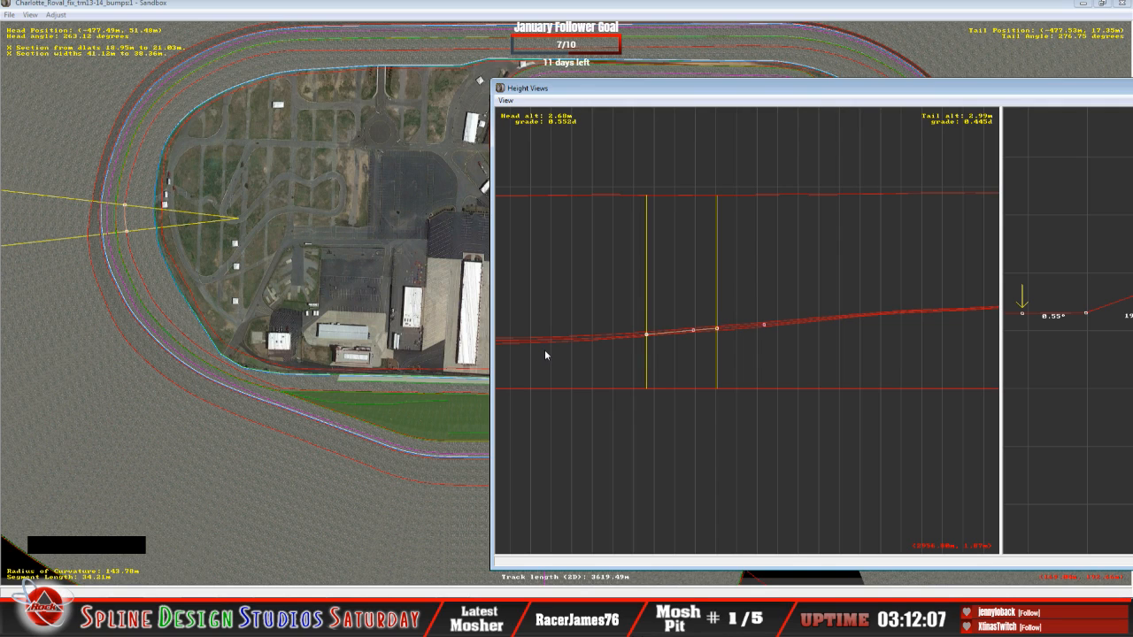
Select the short segment in the oval's northwest curve from the altitude profile and examine the heights around it.
{"action": "key", "text": "c"}
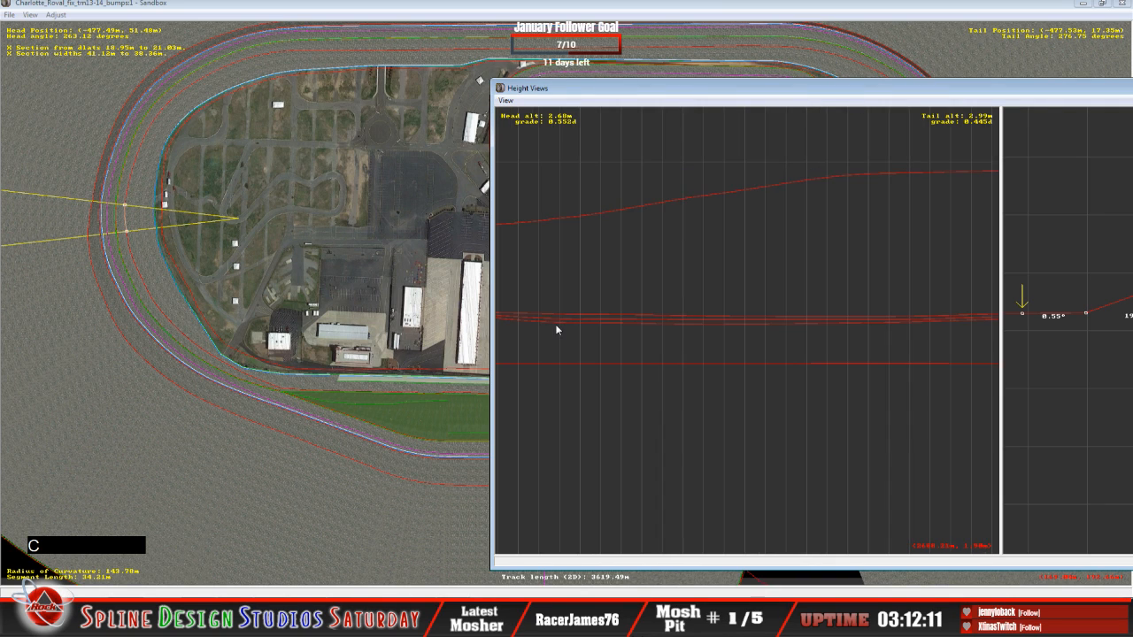
{"action": "left_click", "coordinate": [567, 318]}
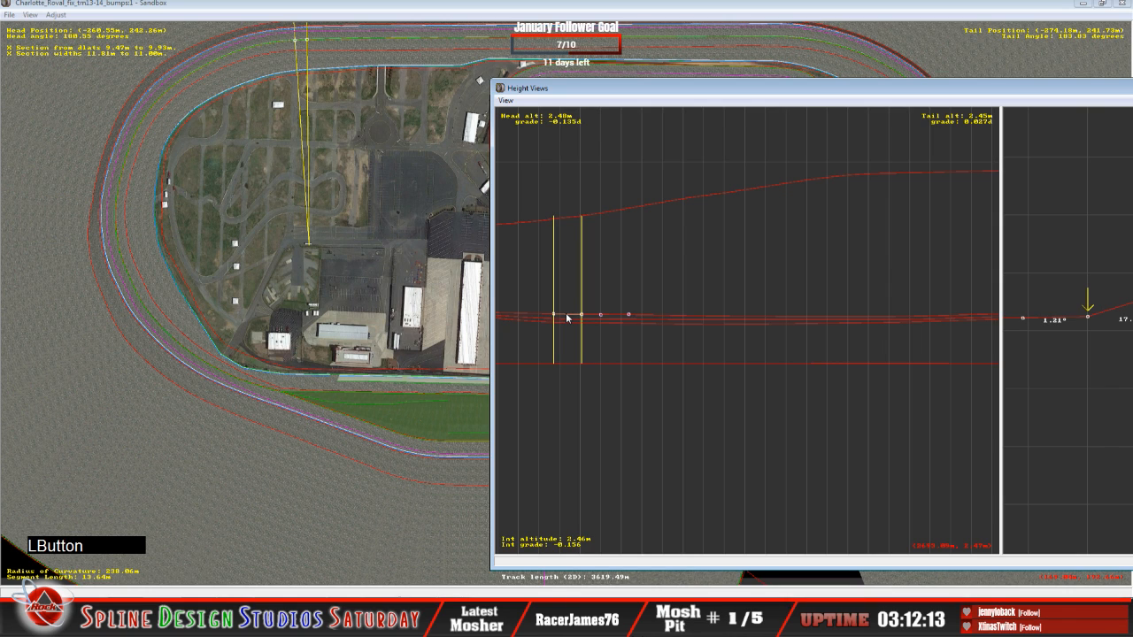
{"action": "key", "text": "c"}
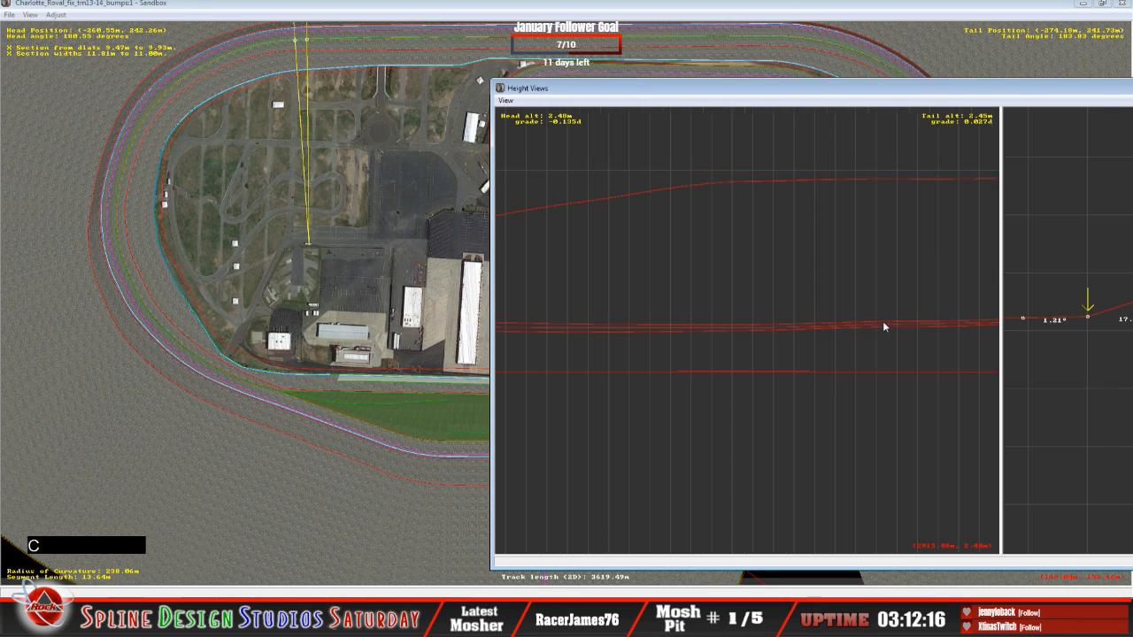
Step through the consecutive west-turn segments along the outer trace in the altitude profile, examining their altitudes and grades.
{"action": "left_click", "coordinate": [825, 324]}
{"action": "key", "text": "c"}
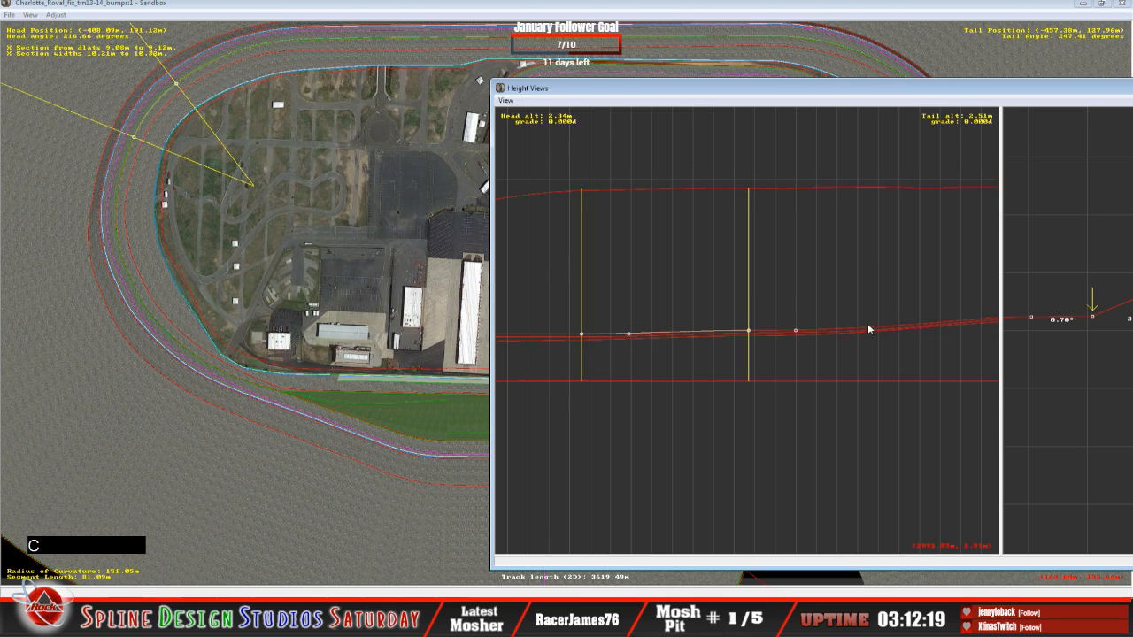
{"action": "left_click", "coordinate": [781, 332]}
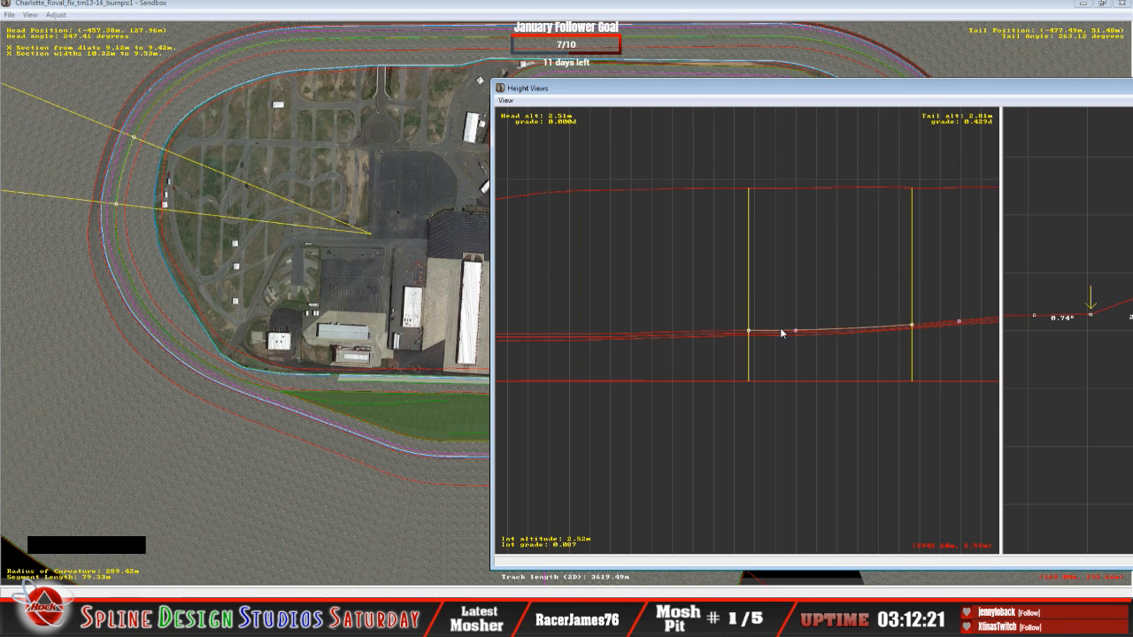
{"action": "key", "text": "c"}
{"action": "left_click", "coordinate": [808, 324]}
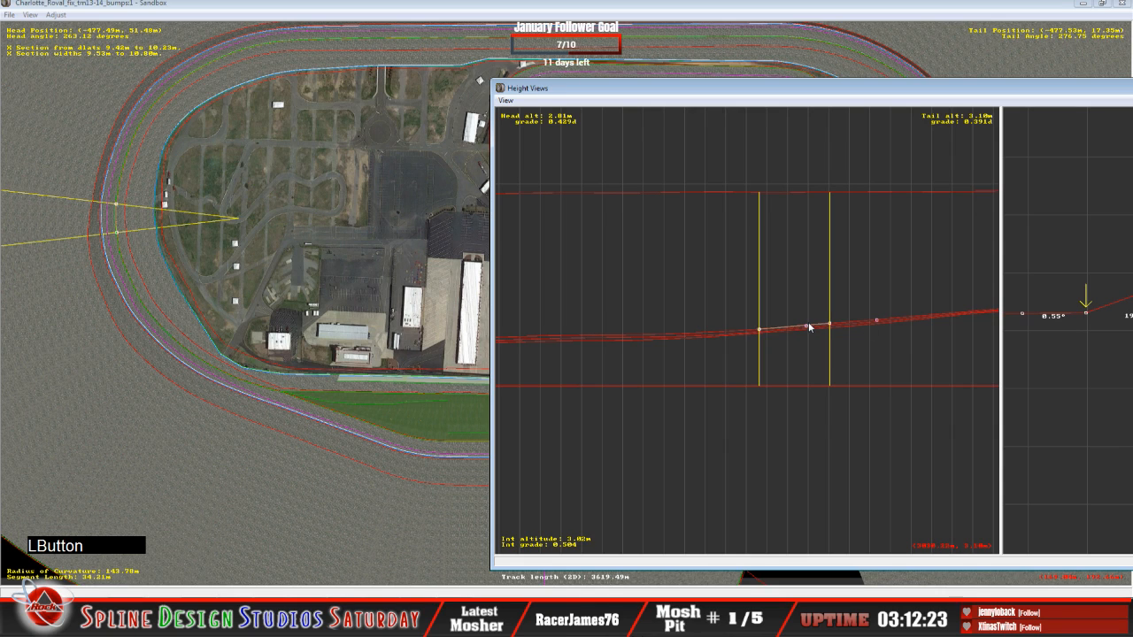
{"action": "left_click", "coordinate": [866, 318]}
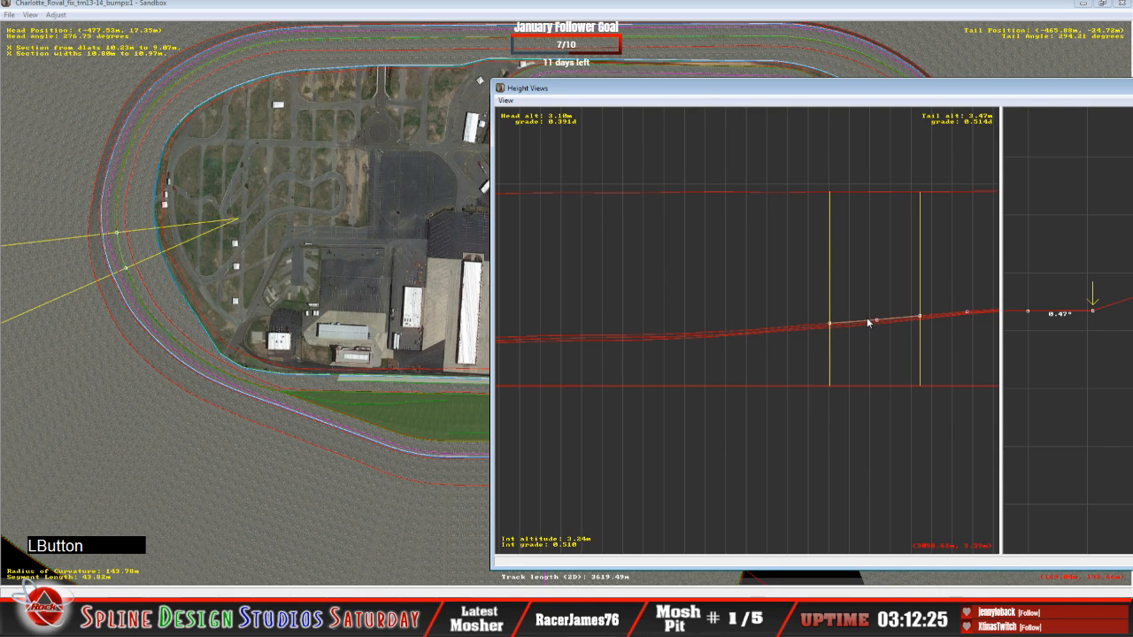
{"action": "key", "text": "c"}
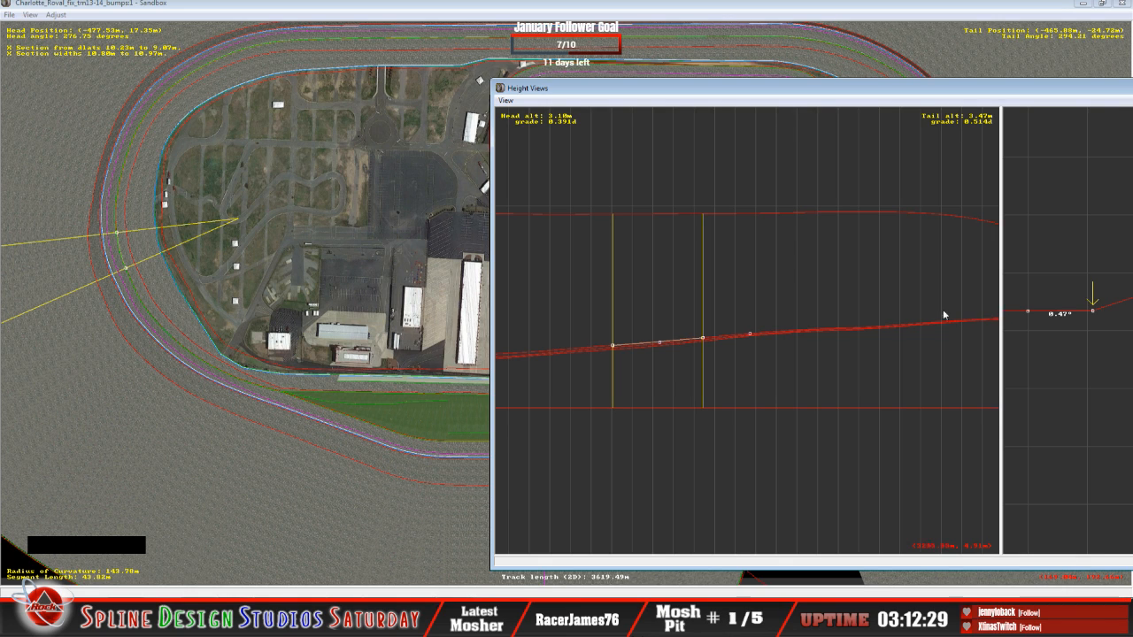
Compare the altitude profiles of the innermost, middle and outer traces on the 43.82 m west-turn segment.
{"action": "left_click", "coordinate": [649, 346]}
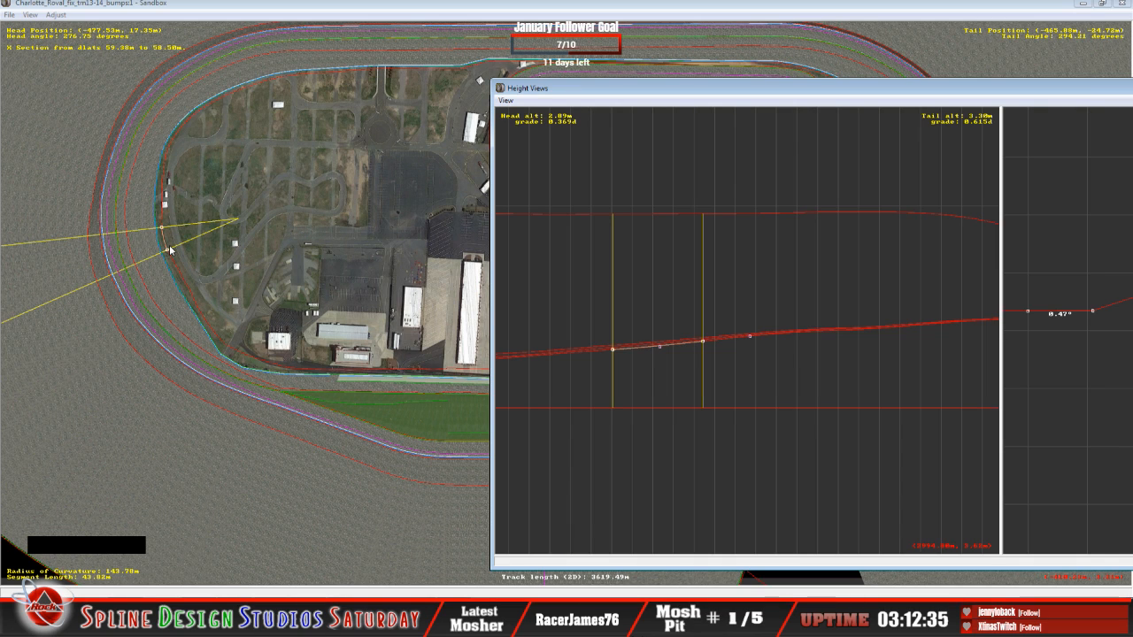
{"action": "key", "text": "z"}
{"action": "key", "text": "z"}
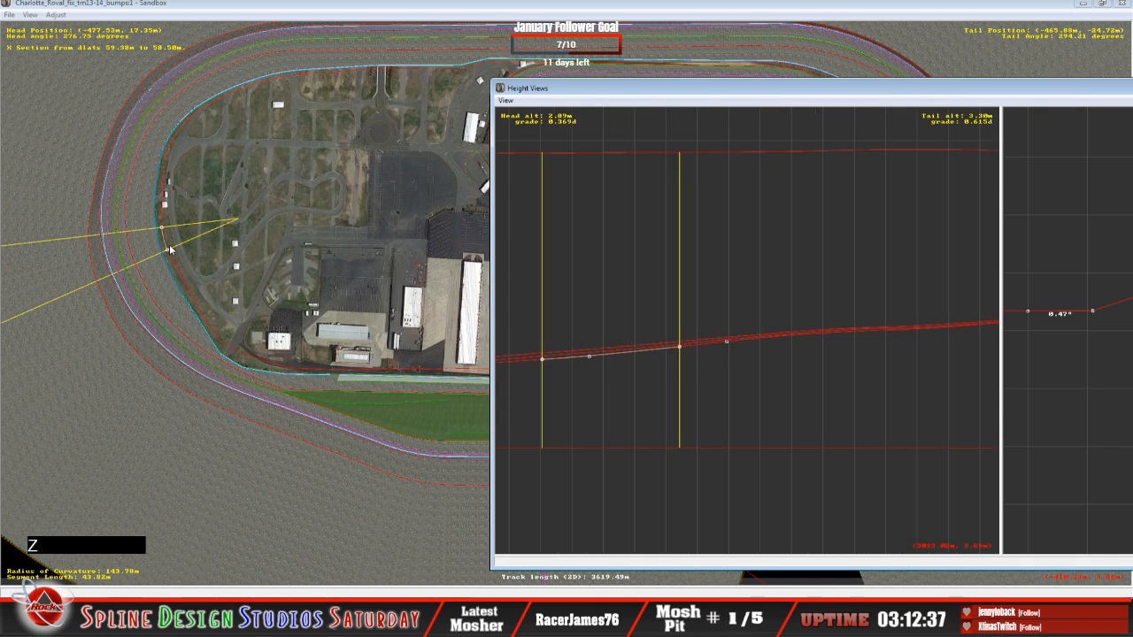
{"action": "key", "text": "c"}
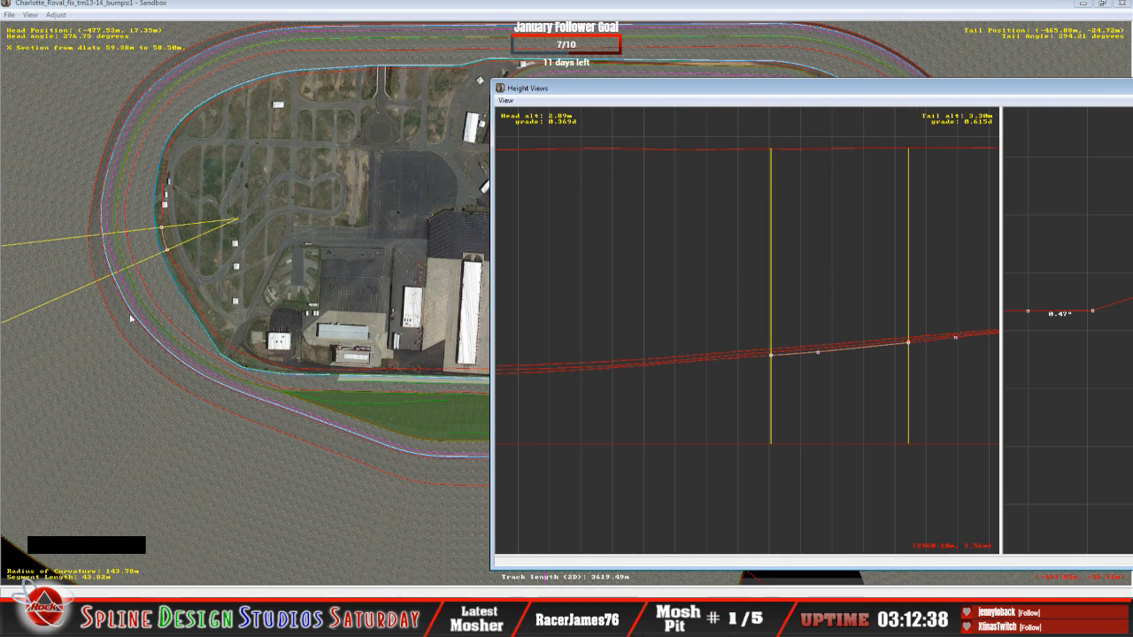
{"action": "left_click", "coordinate": [783, 352]}
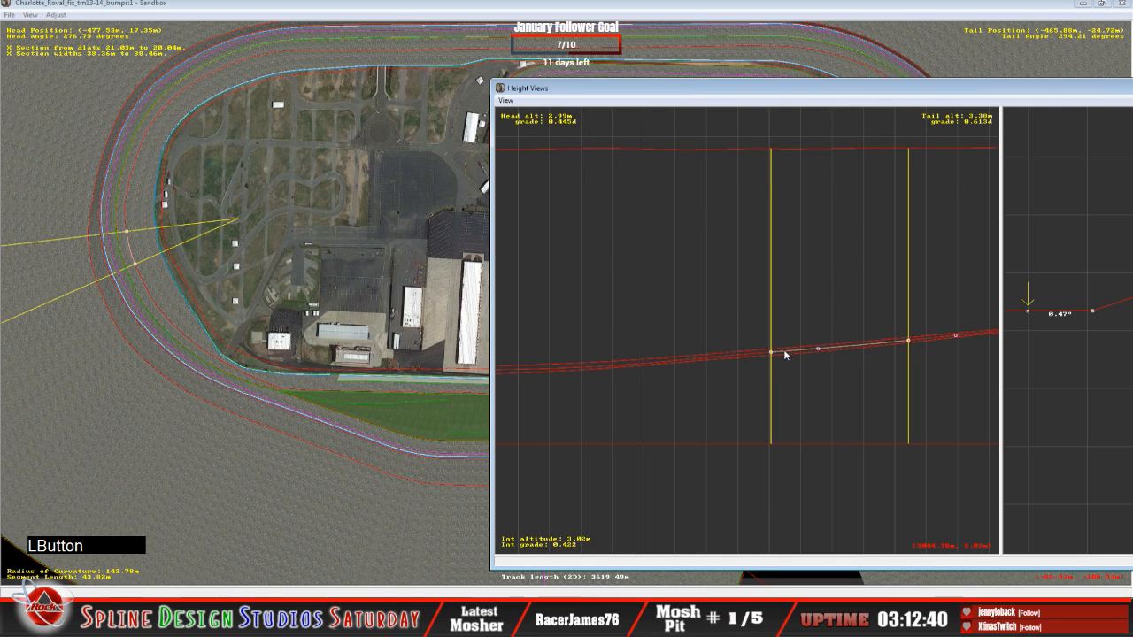
{"action": "left_click", "coordinate": [783, 349]}
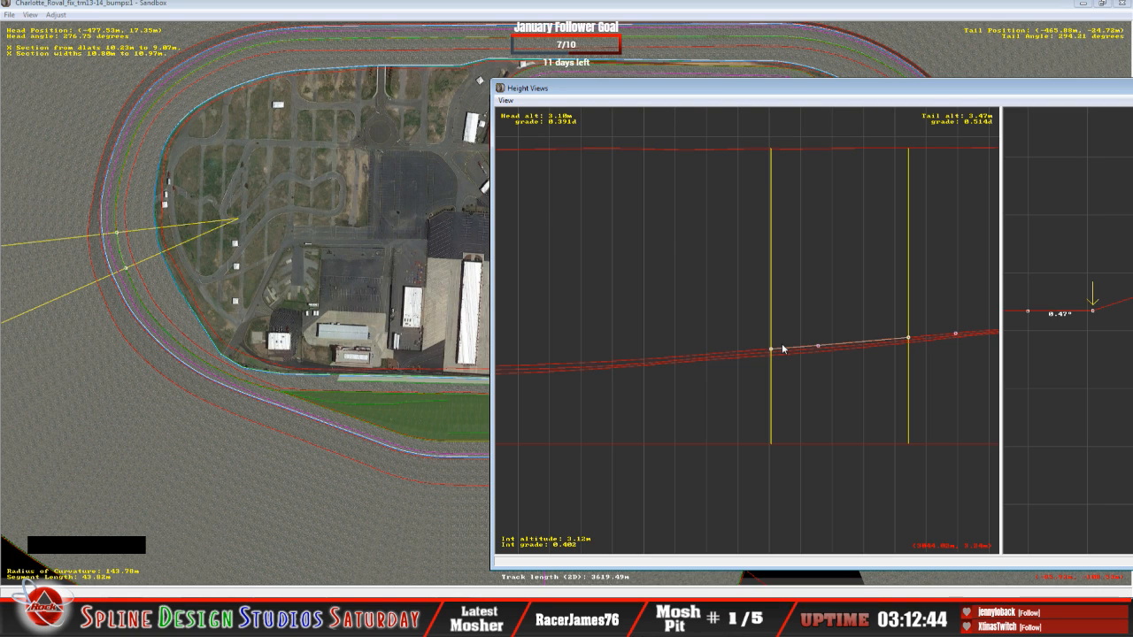
{"action": "key", "text": "z"}
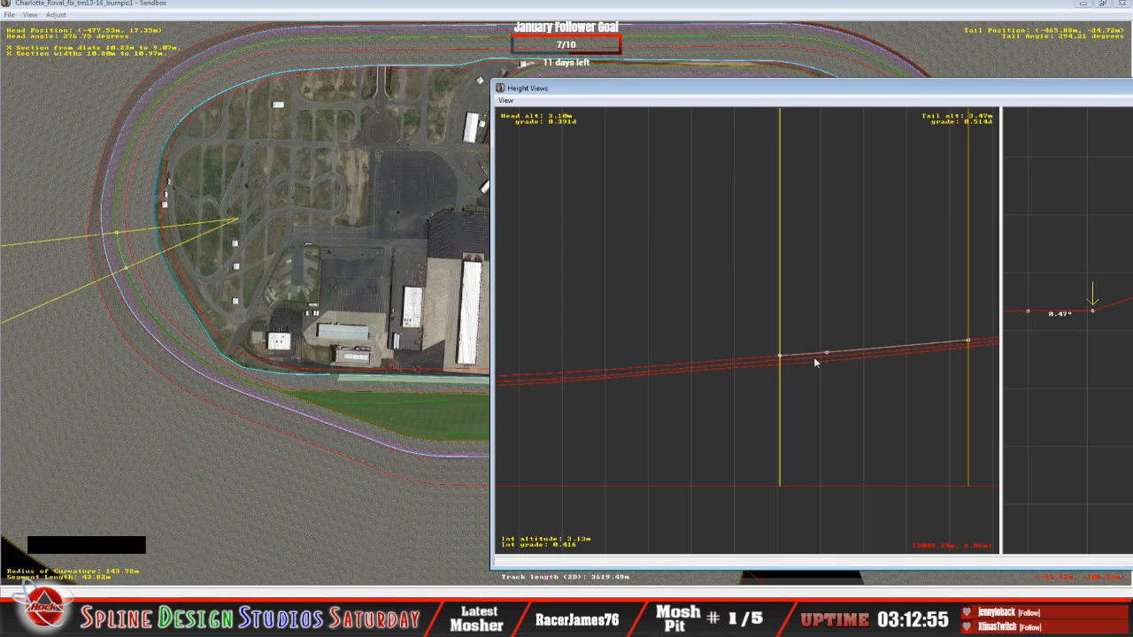
{"action": "key", "text": "c"}
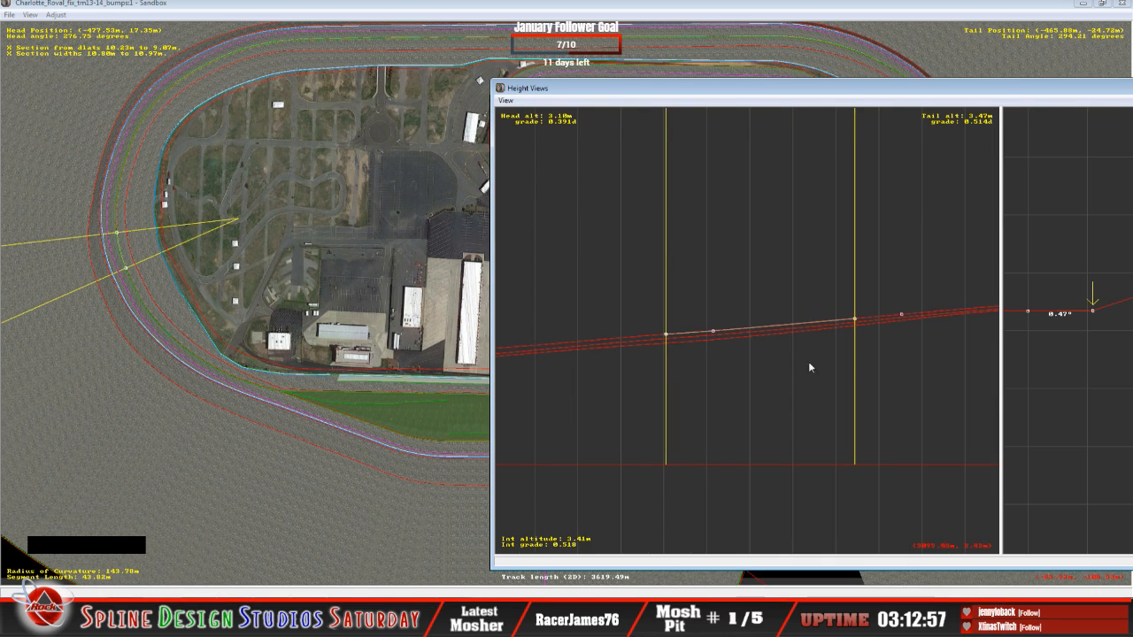
Reduce the middle trace's tail grade on the 43.82 m west-turn segment to about 0.520 degrees.
{"action": "left_click_drag", "start_coordinate": [667, 337], "coordinate": [666, 339]}
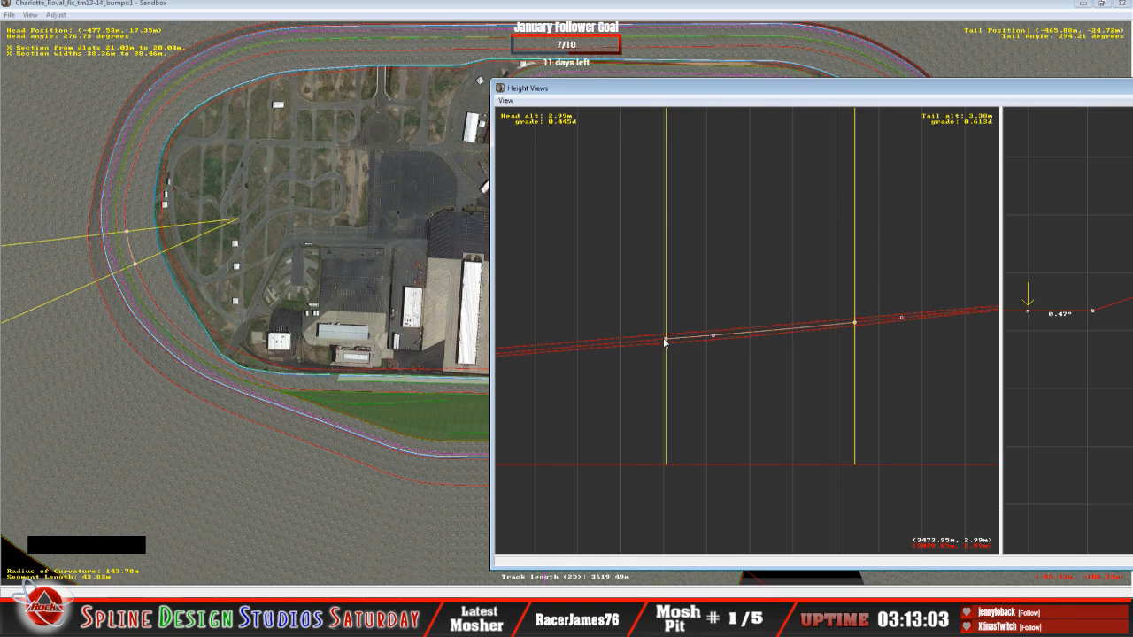
{"action": "left_click", "coordinate": [903, 317]}
{"action": "left_click_drag", "start_coordinate": [903, 315], "coordinate": [902, 317]}
On the 34.21 m west-turn segment, lower the outer trace's tail altitude to 3.07 m and the middle trace's to 2.97 m with a 0.490-degree grade.
{"action": "left_click", "coordinate": [665, 338]}
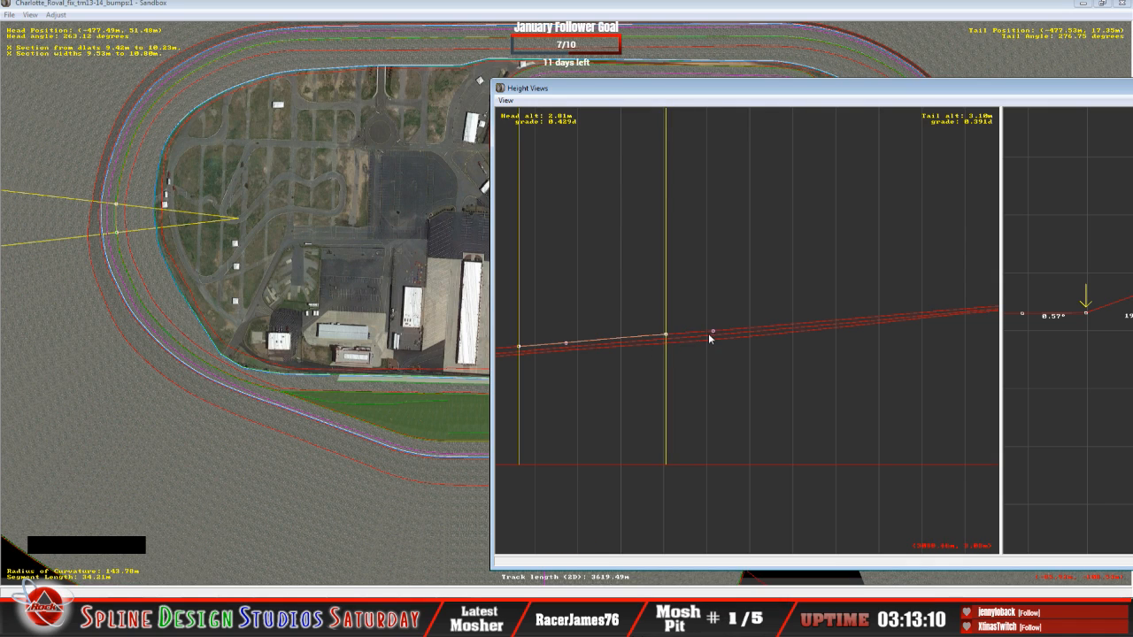
{"action": "left_click_drag", "start_coordinate": [668, 336], "coordinate": [669, 341]}
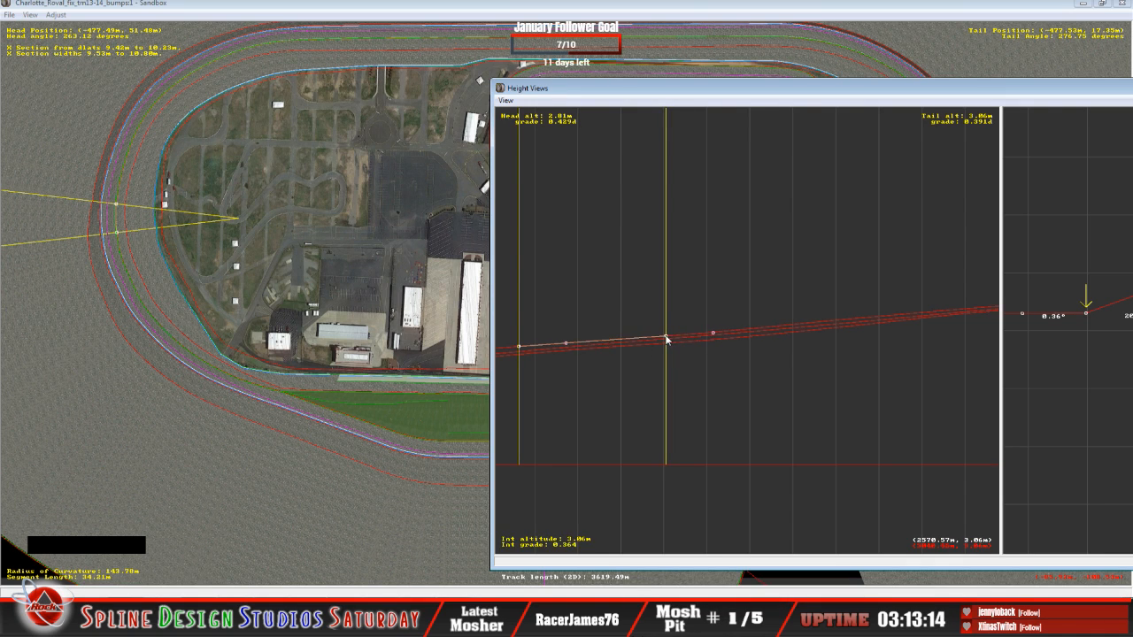
{"action": "left_click", "coordinate": [664, 340]}
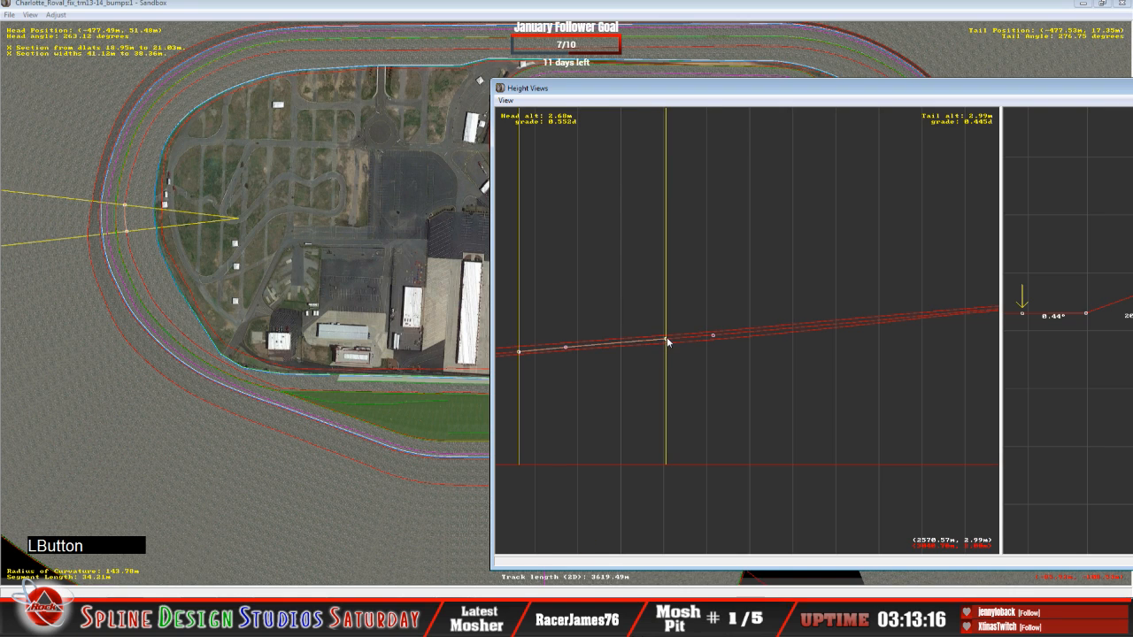
{"action": "left_click_drag", "start_coordinate": [668, 341], "coordinate": [709, 338]}
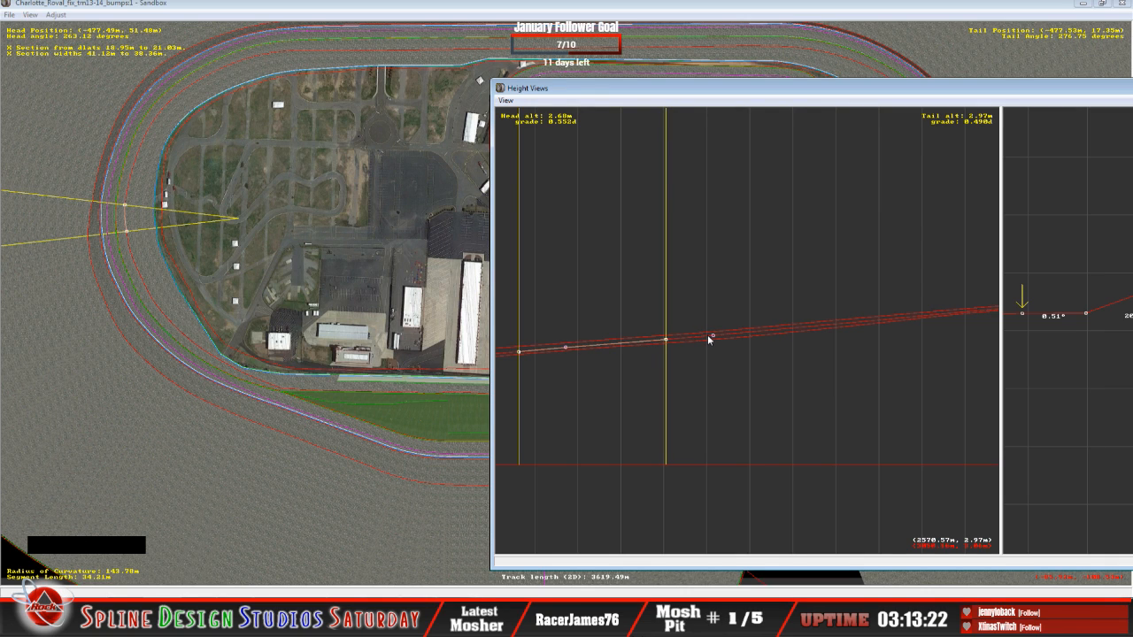
{"action": "left_click", "coordinate": [634, 343]}
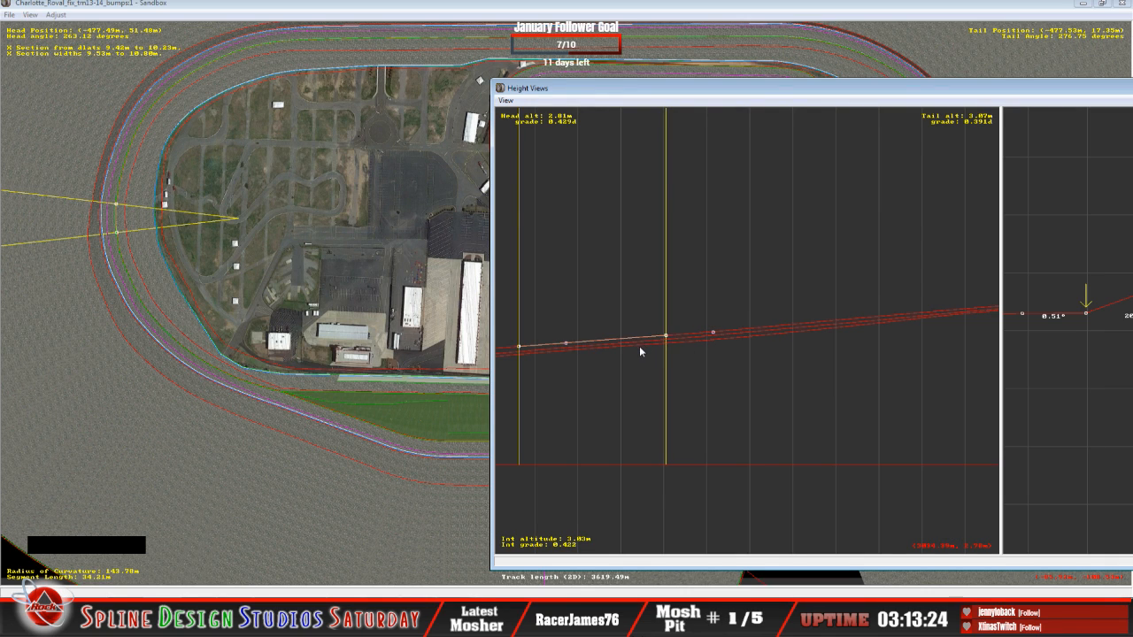
{"action": "key", "text": "c"}
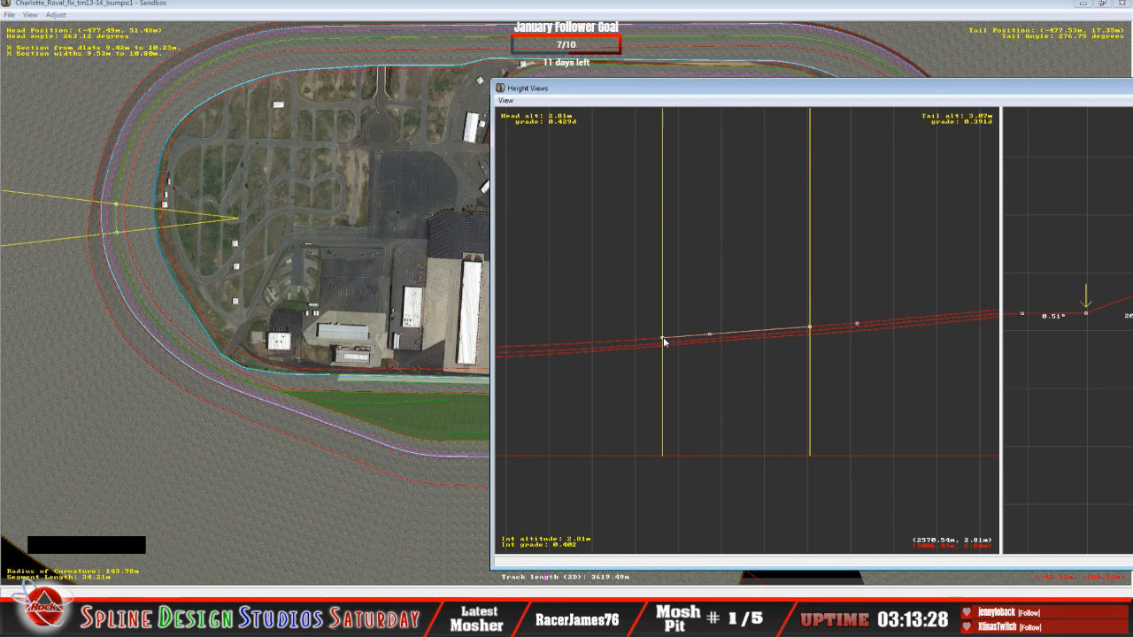
{"action": "left_click_drag", "start_coordinate": [661, 338], "coordinate": [660, 337]}
Reduce the middle trace's tail grade on the 79.33 m west-turn segment to 0.439 degrees.
{"action": "left_click", "coordinate": [648, 343]}
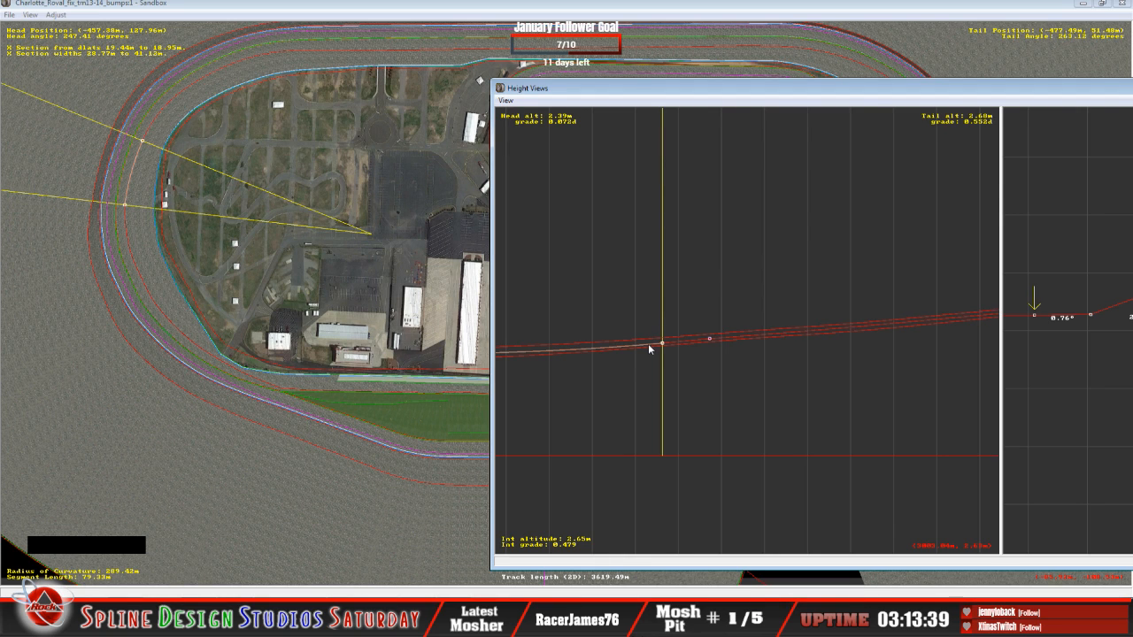
{"action": "key", "text": "c"}
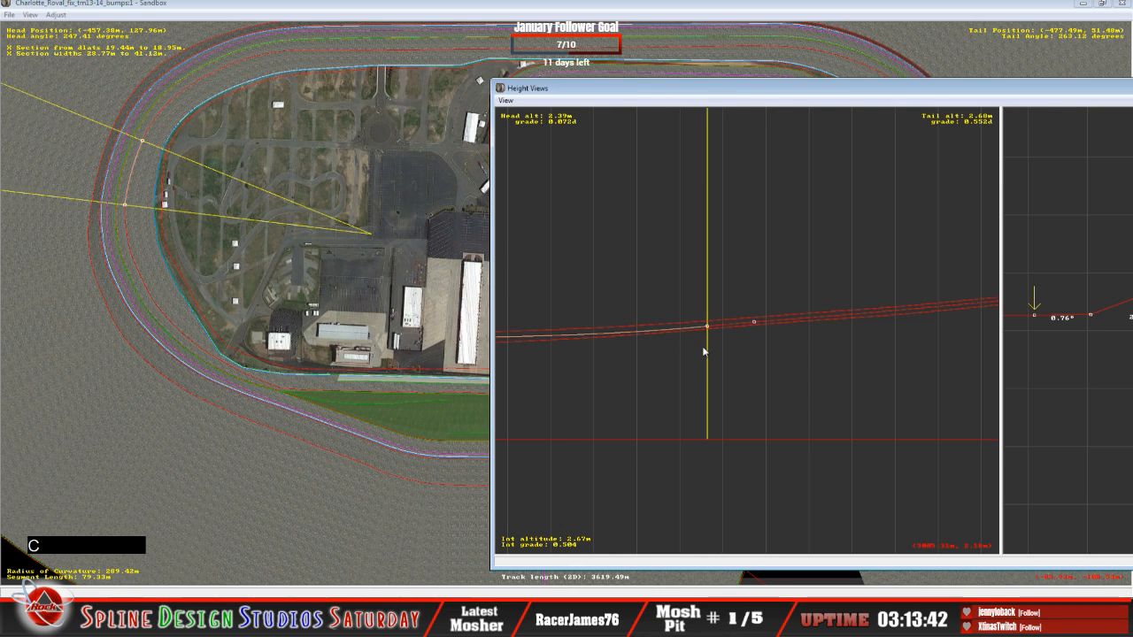
{"action": "key", "text": "x"}
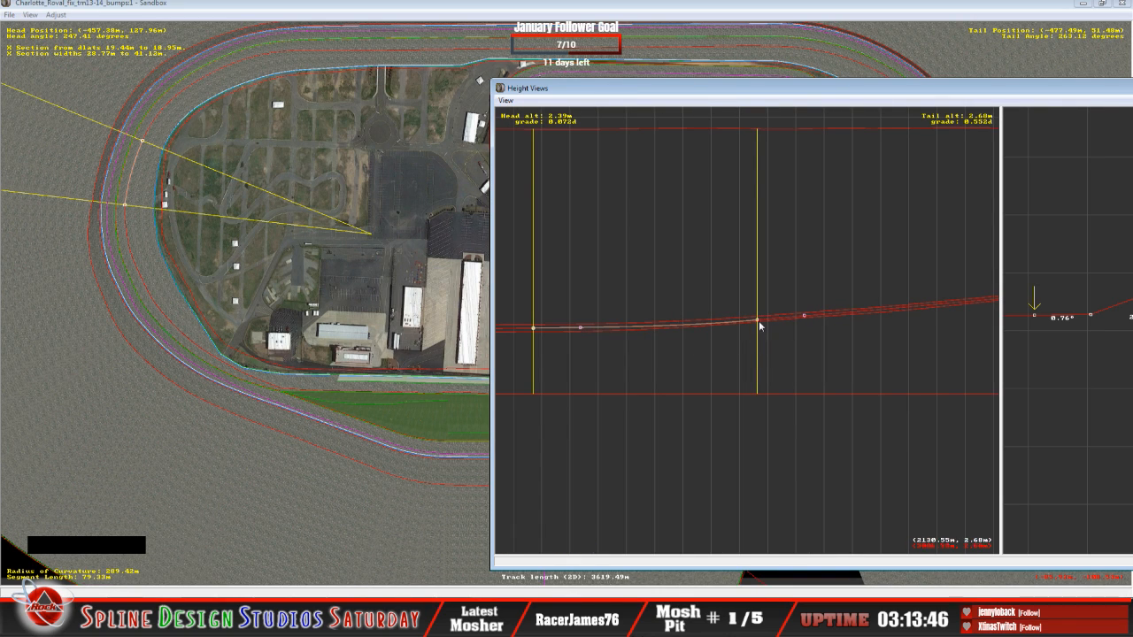
{"action": "left_click", "coordinate": [803, 318]}
{"action": "left_click_drag", "start_coordinate": [805, 314], "coordinate": [806, 315]}
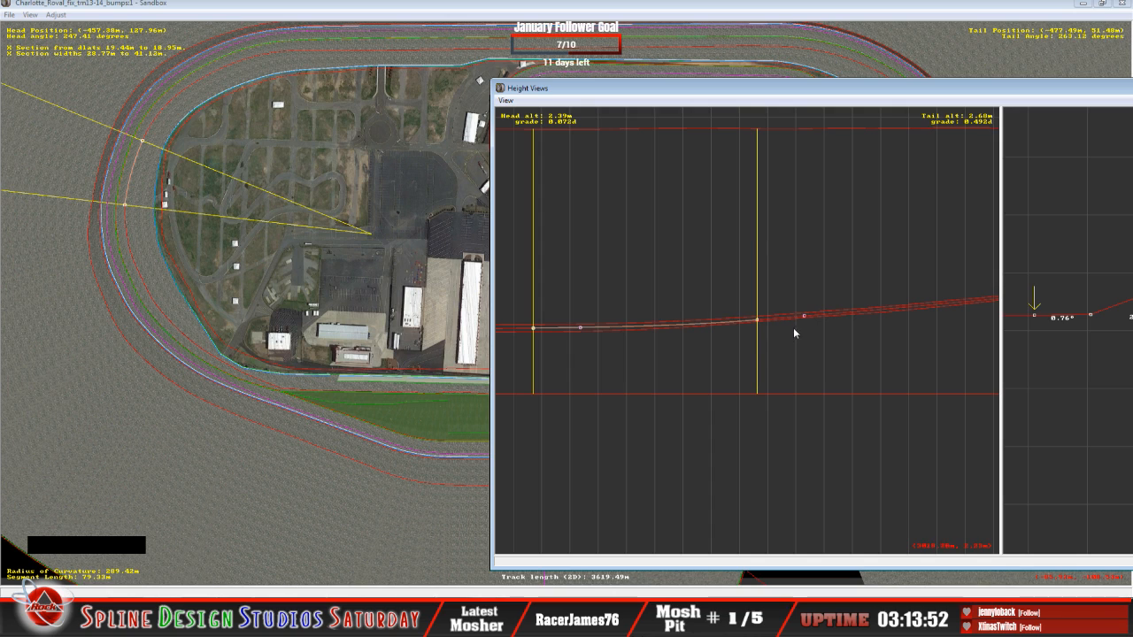
{"action": "left_click_drag", "start_coordinate": [804, 315], "coordinate": [803, 314]}
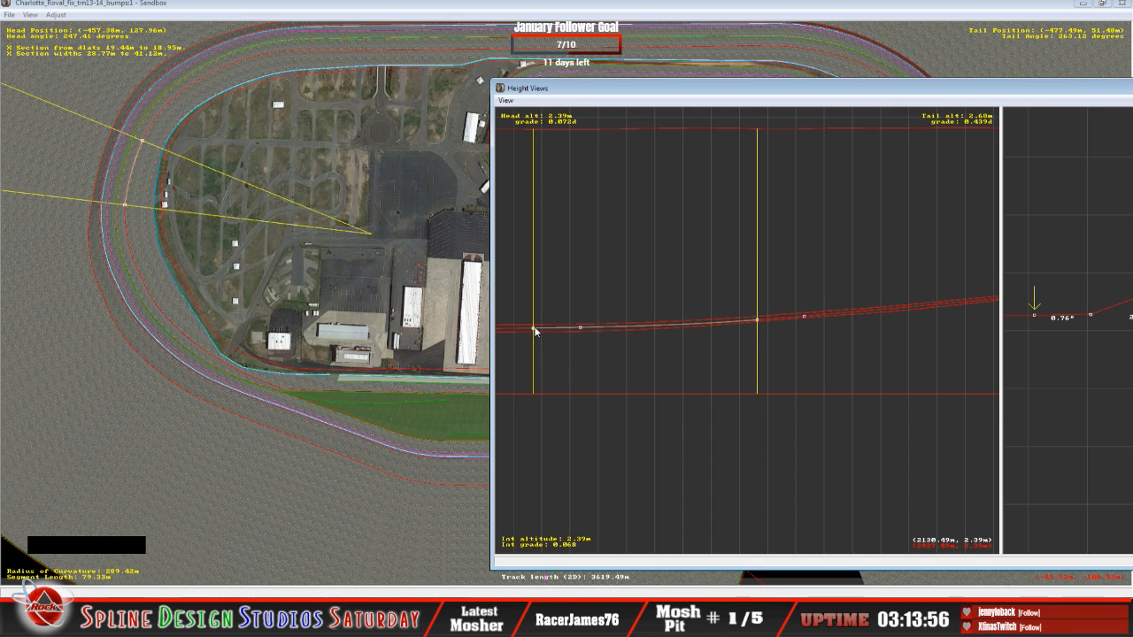
{"action": "left_click", "coordinate": [534, 329]}
{"action": "left_click_drag", "start_coordinate": [535, 330], "coordinate": [535, 329]}
Examine how the outer, innermost and middle traces run through the 34.21 m and 43.82 m west-turn segments.
{"action": "left_click", "coordinate": [771, 316]}
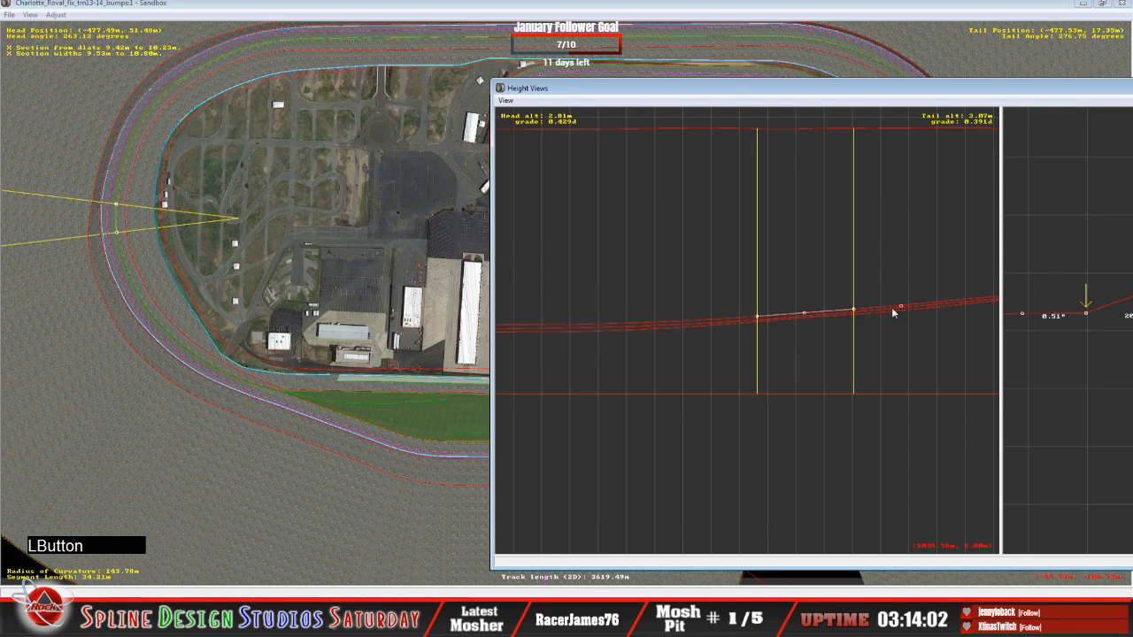
{"action": "left_click", "coordinate": [920, 301]}
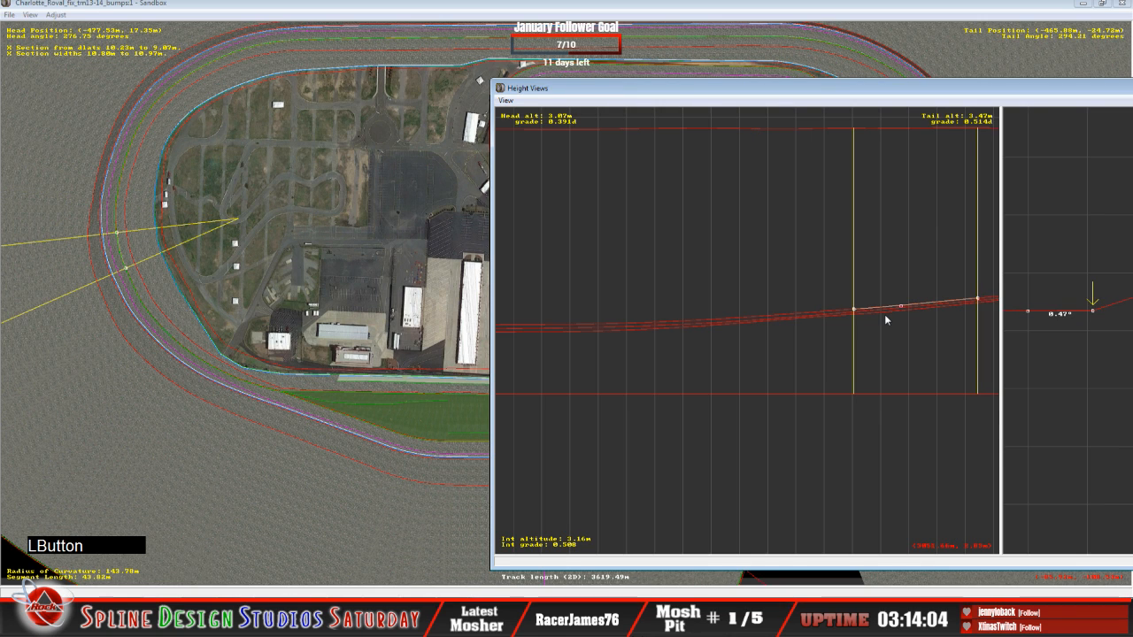
{"action": "key", "text": "z"}
{"action": "key", "text": "z"}
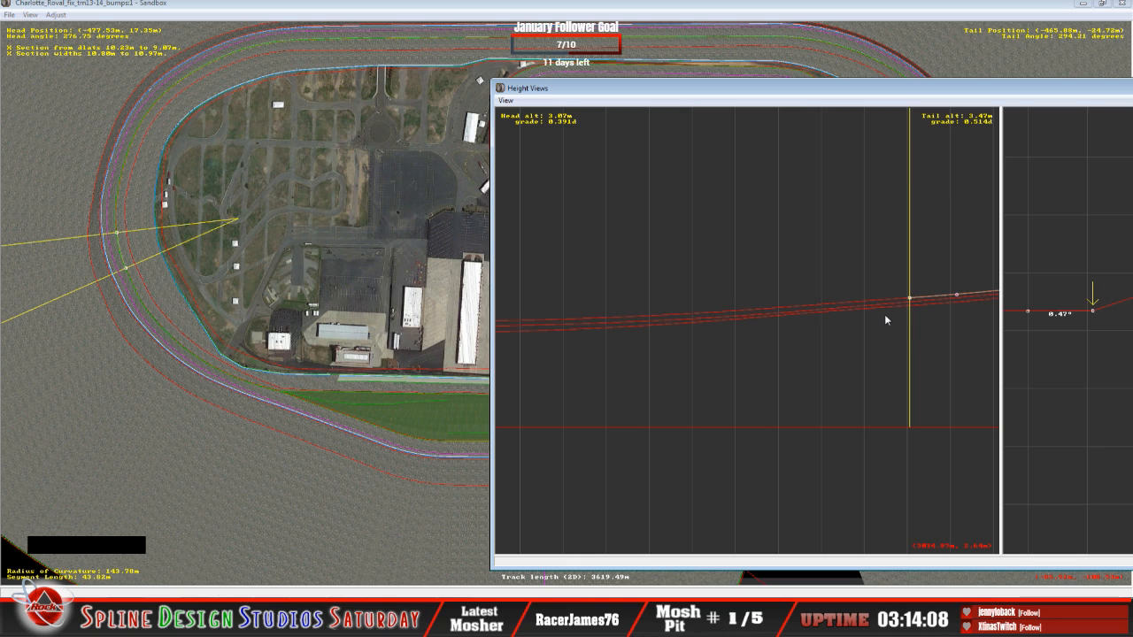
{"action": "key", "text": "c"}
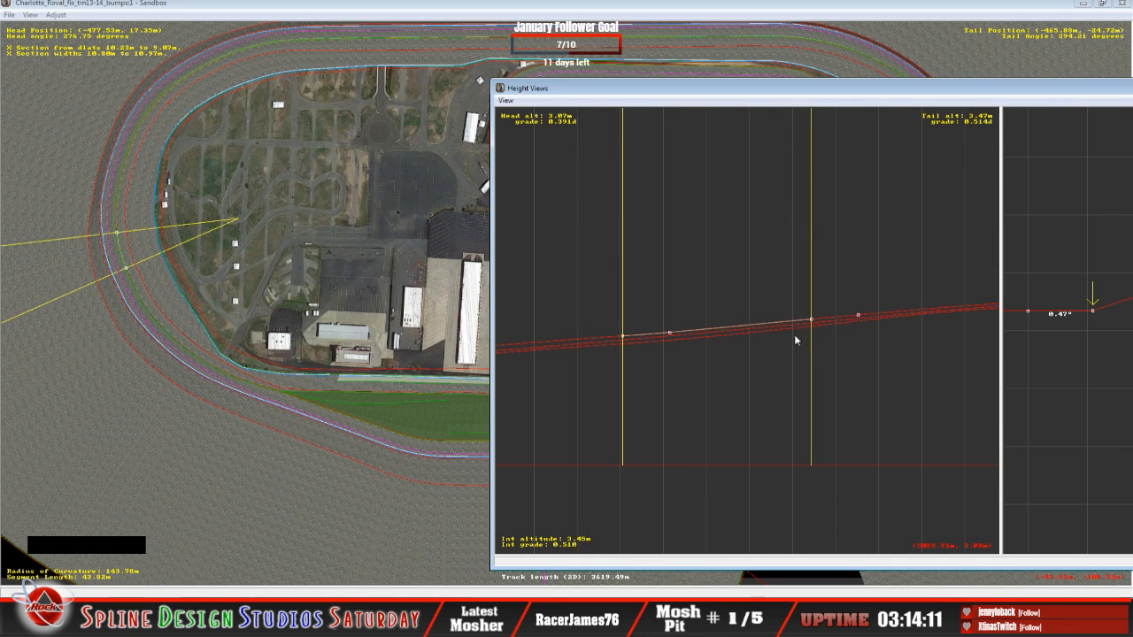
{"action": "left_click", "coordinate": [707, 338]}
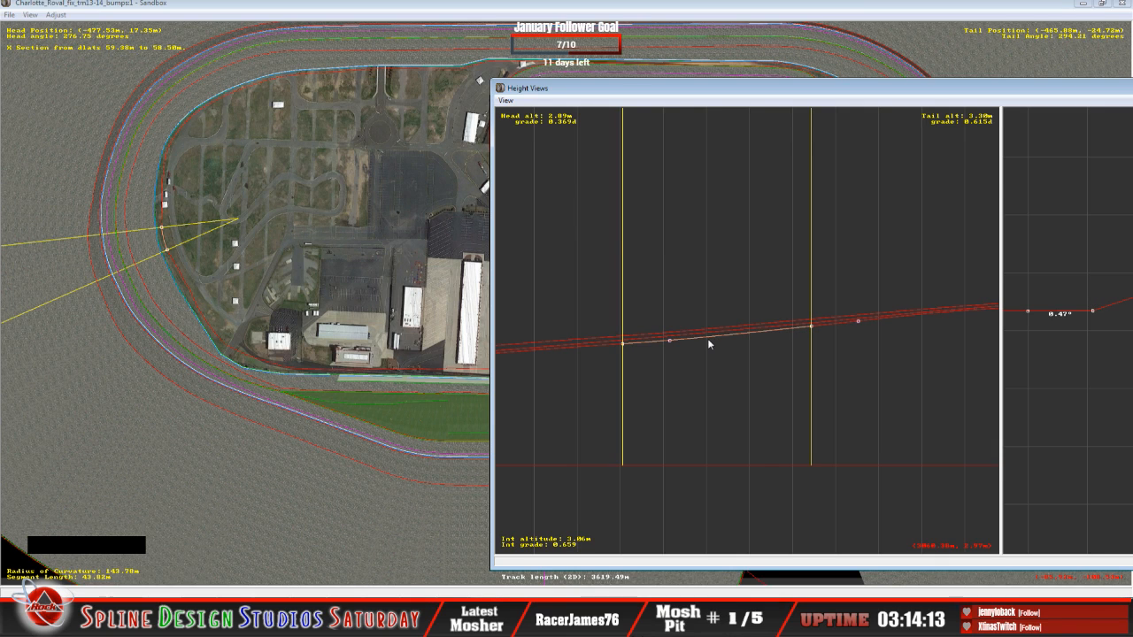
{"action": "left_click", "coordinate": [625, 341]}
{"action": "key", "text": "z"}
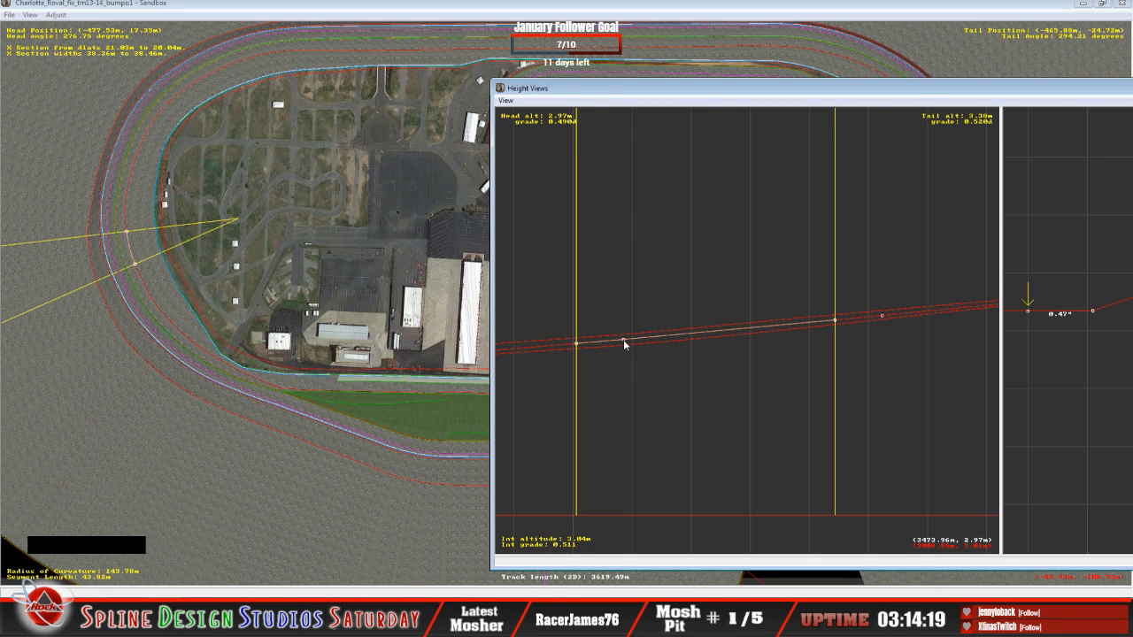
Lower the outer trace's tail altitude on the 79.33 m west-turn segment to 2.79 m.
{"action": "left_click", "coordinate": [545, 348]}
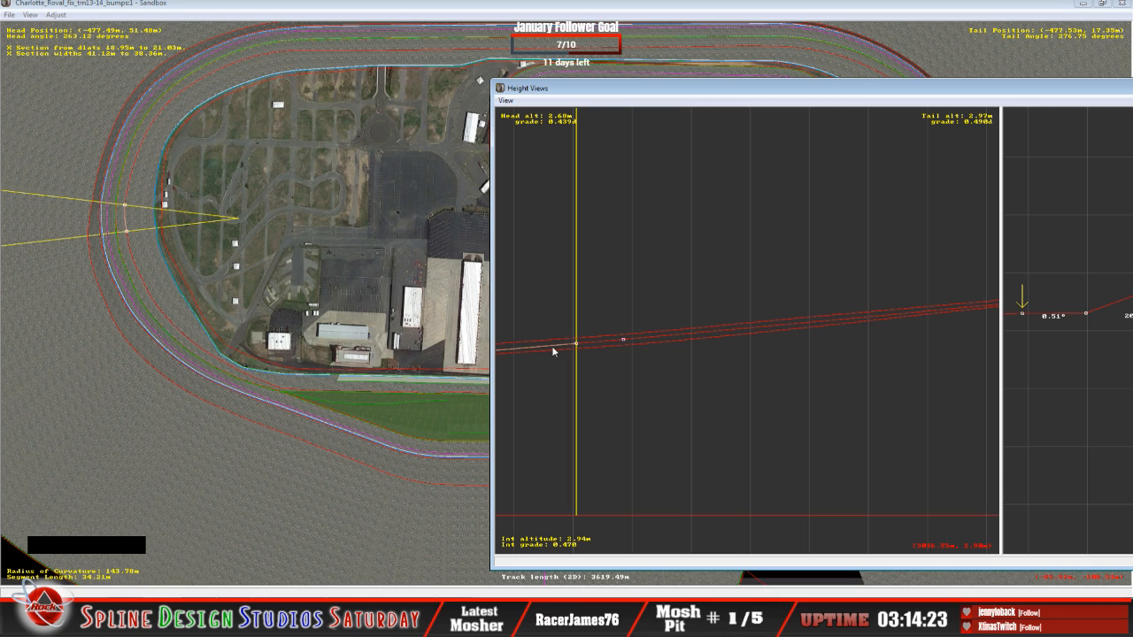
{"action": "key", "text": "c"}
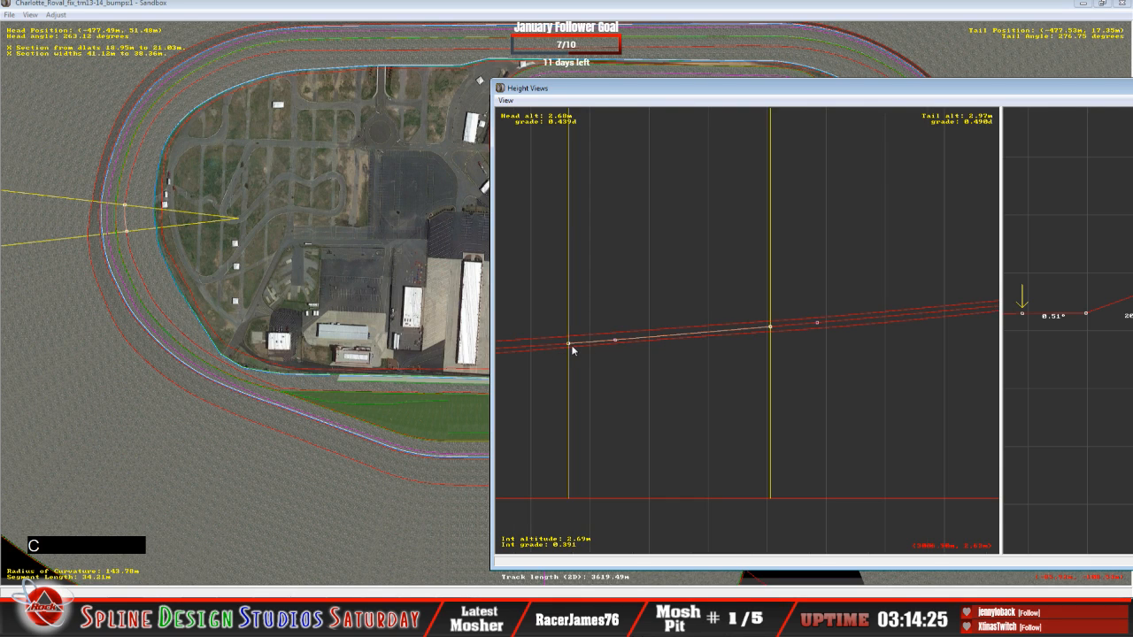
{"action": "key", "text": "c"}
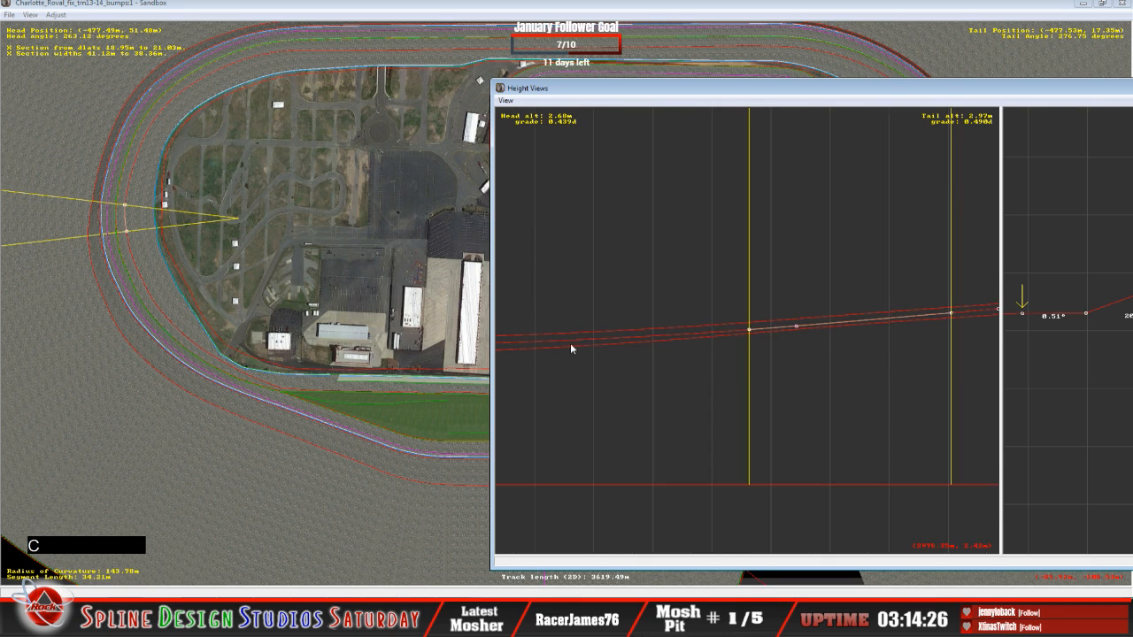
{"action": "left_click", "coordinate": [748, 326]}
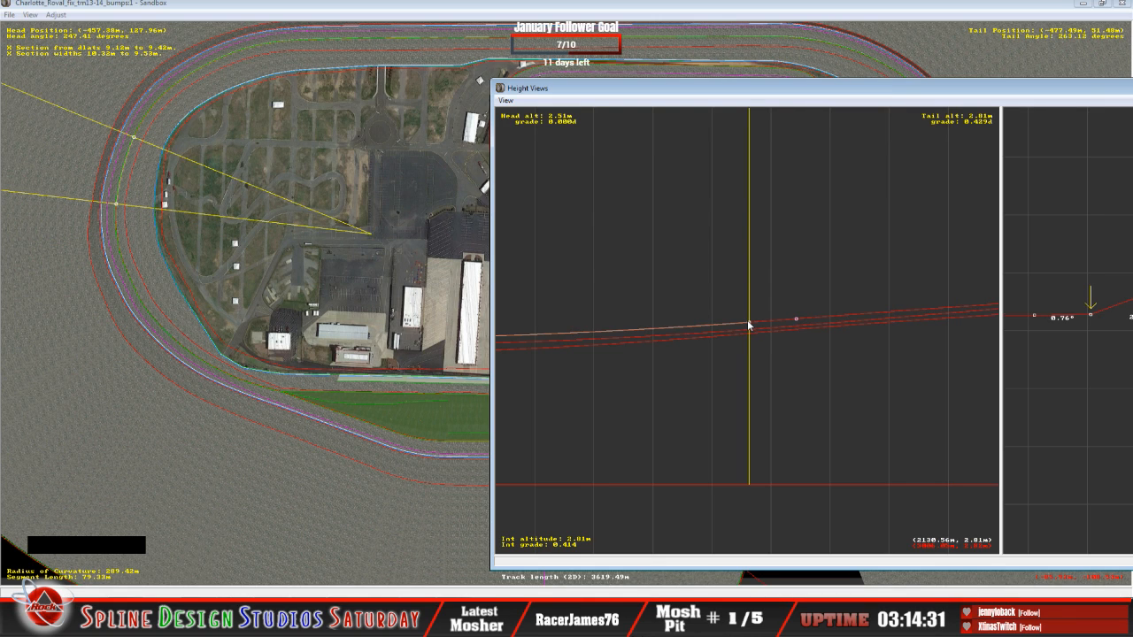
{"action": "left_click", "coordinate": [748, 326]}
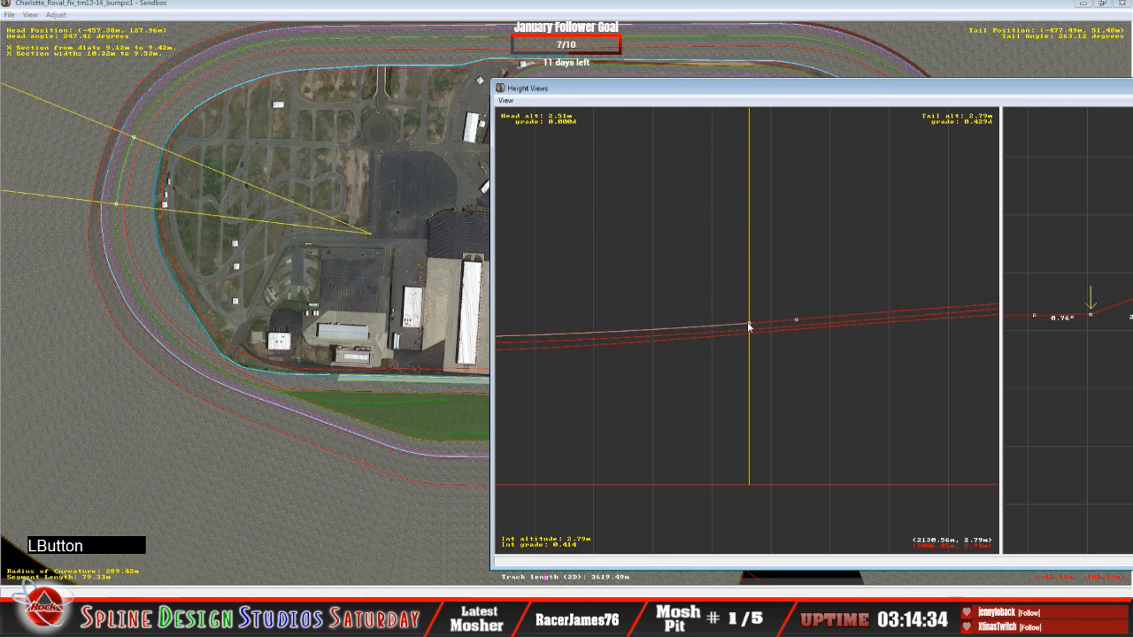
Raise the innermost trace's head grade on the 43.82 m west-turn segment to 0.574 degrees.
{"action": "key", "text": "c"}
{"action": "key", "text": "c"}
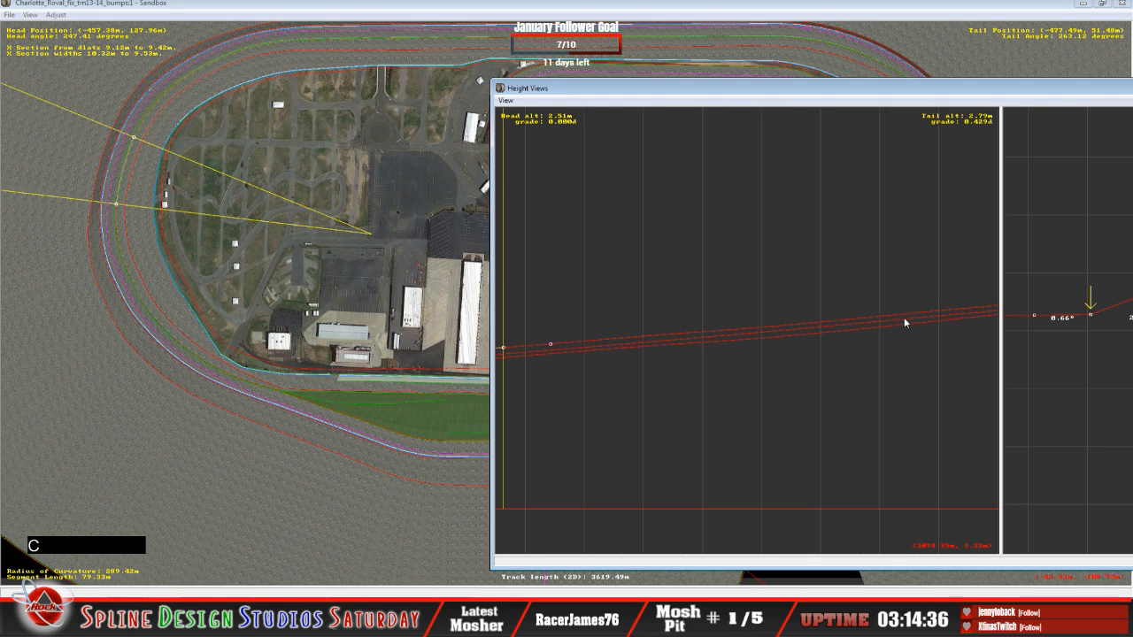
{"action": "left_click", "coordinate": [813, 332]}
{"action": "key", "text": "c"}
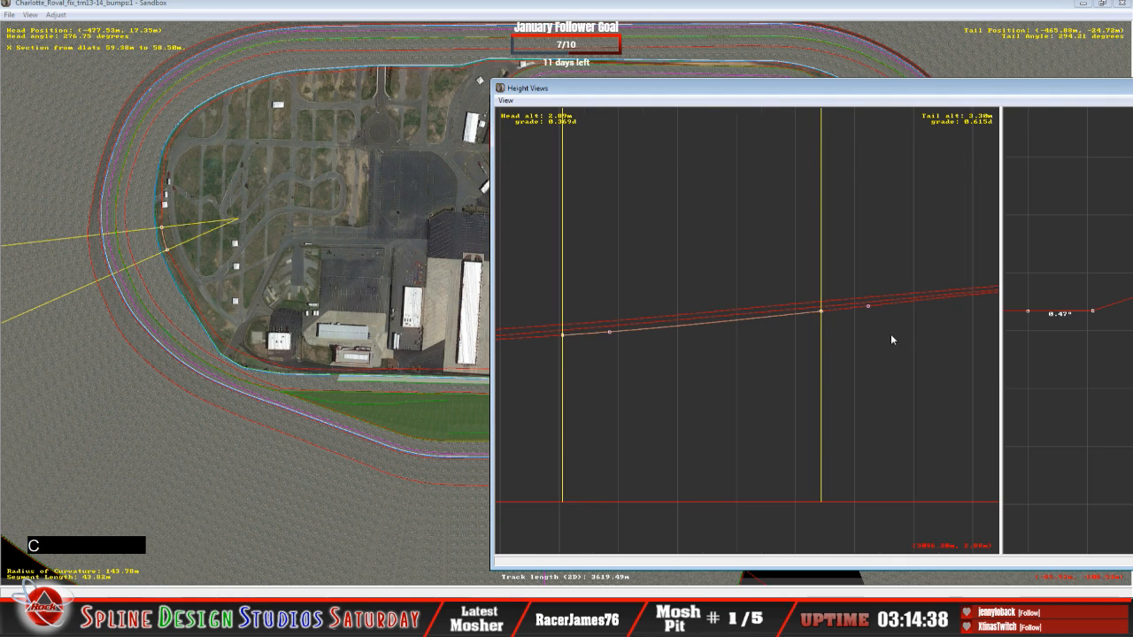
{"action": "left_click", "coordinate": [611, 333]}
{"action": "left_click_drag", "start_coordinate": [610, 334], "coordinate": [608, 330]}
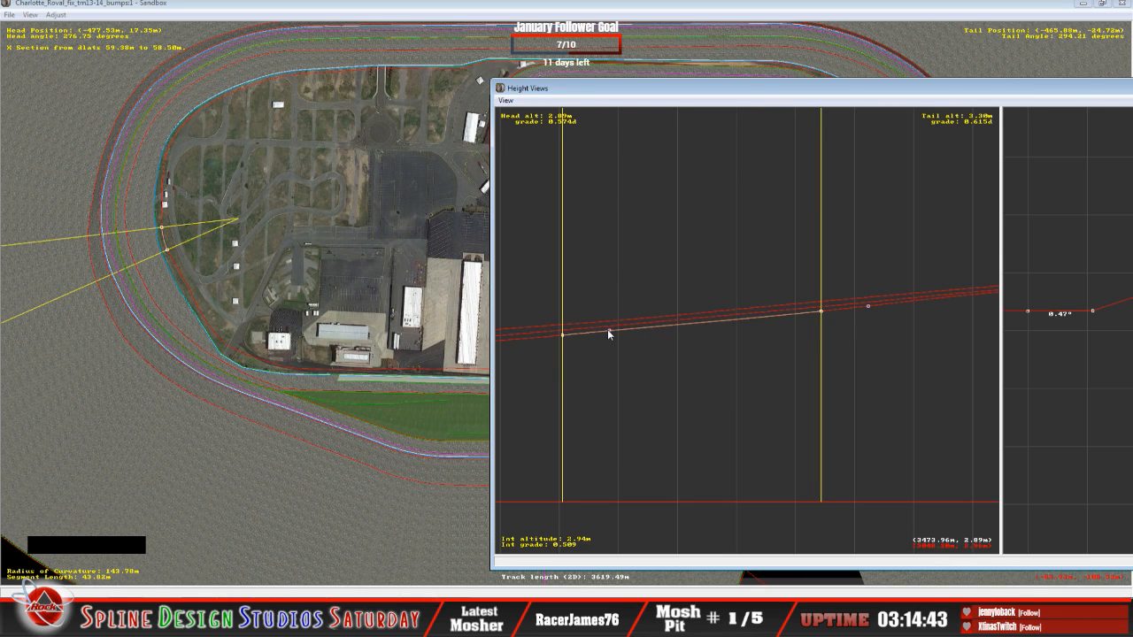
Examine how the traces' height profiles run through and beyond the 43.82 m segment, at close and wide scale.
{"action": "key", "text": "c"}
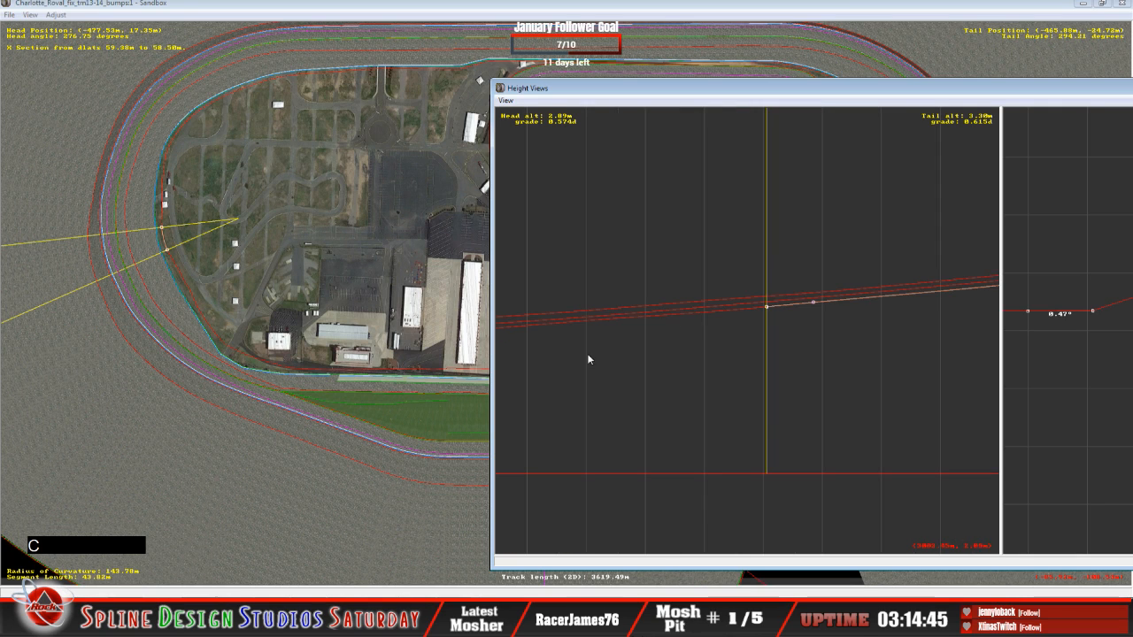
{"action": "key", "text": "c"}
{"action": "key", "text": "c"}
{"action": "key", "text": "c"}
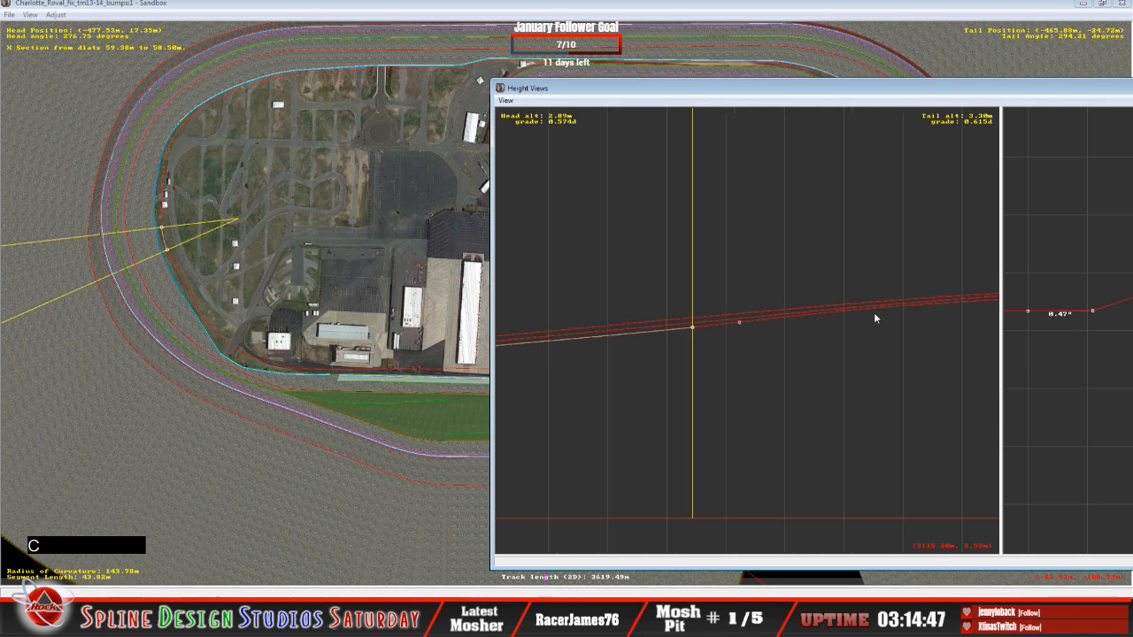
{"action": "key", "text": "x"}
{"action": "key", "text": "x"}
{"action": "key", "text": "x"}
{"action": "key", "text": "x"}
{"action": "key", "text": "x"}
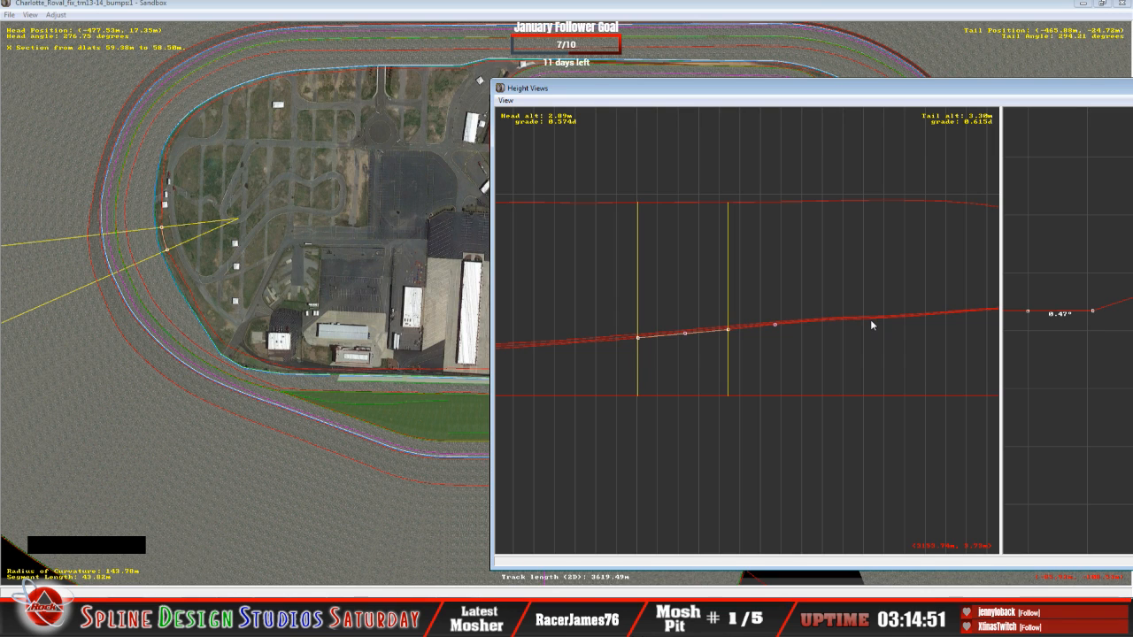
Bring the full cross-section of the Height Views window into view and compare banking across the 79.33 m, 34.21 m and 43.82 m segments.
{"action": "left_click_drag", "start_coordinate": [788, 99], "coordinate": [525, 112]}
{"action": "left_click_drag", "start_coordinate": [719, 389], "coordinate": [655, 388]}
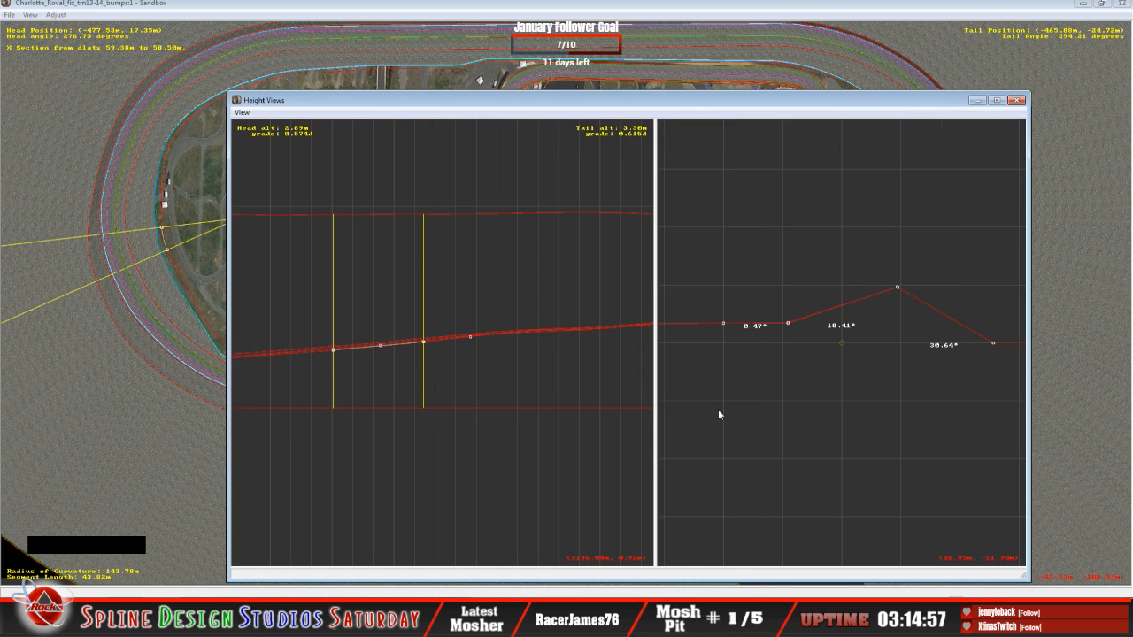
{"action": "right_click", "coordinate": [778, 406]}
{"action": "key", "text": "Down"}
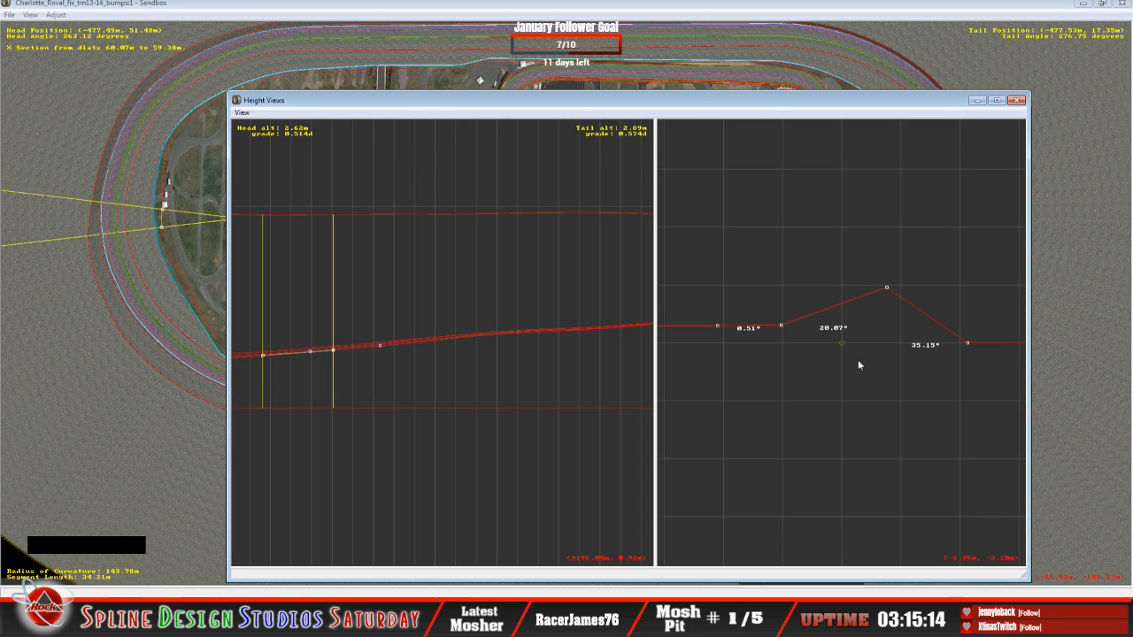
{"action": "key", "text": "Up"}
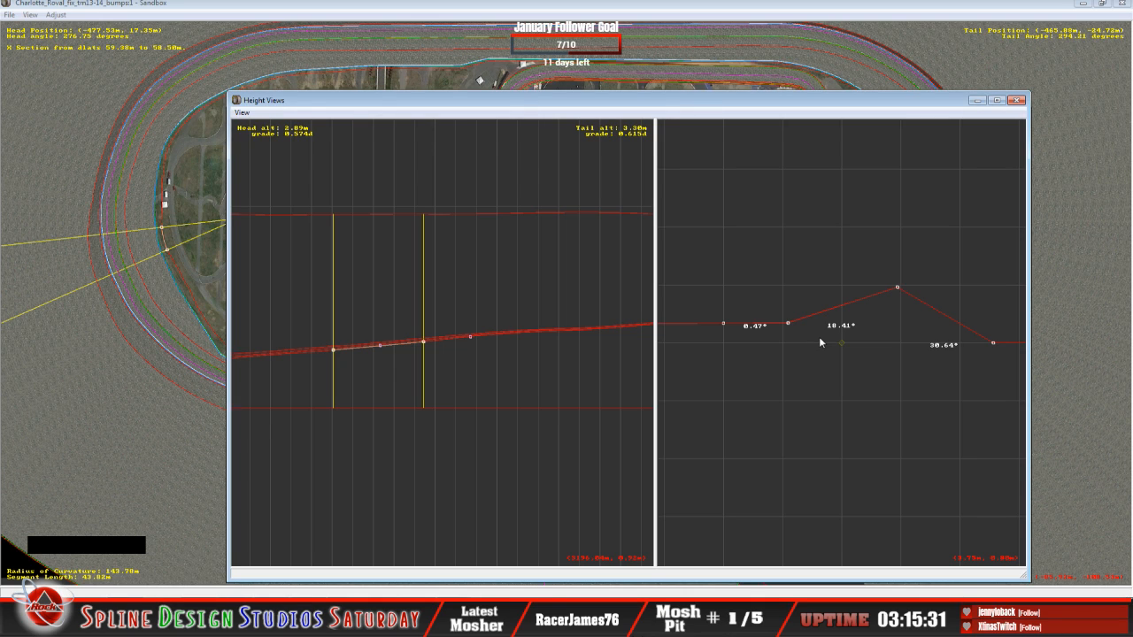
{"action": "key", "text": "Down"}
{"action": "key", "text": "Up"}
{"action": "key", "text": "Down"}
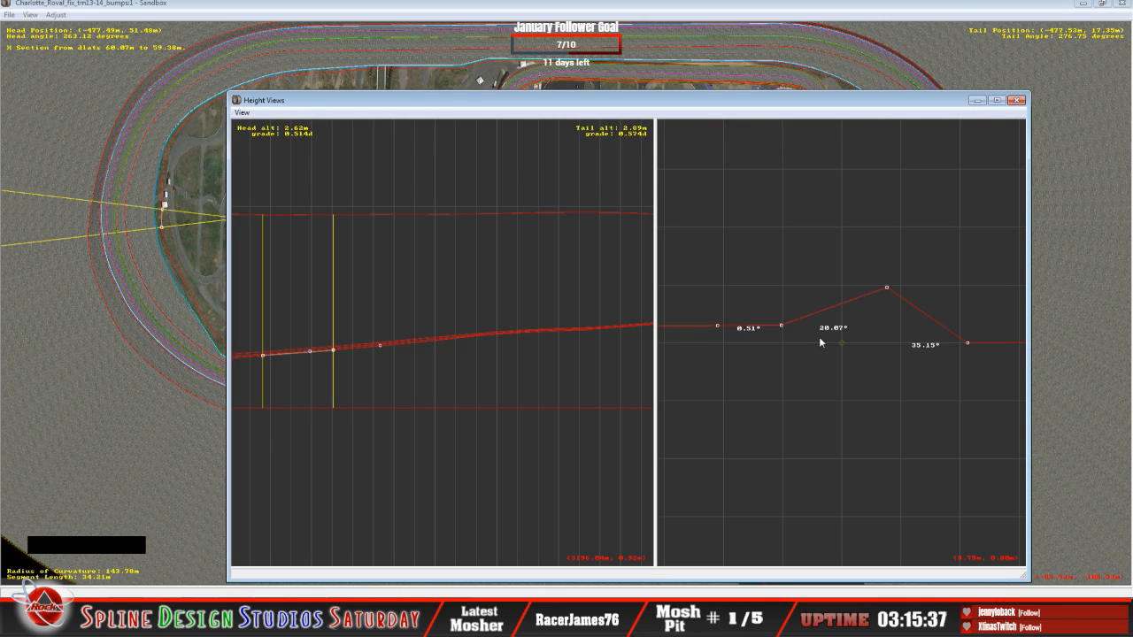
{"action": "key", "text": "Down"}
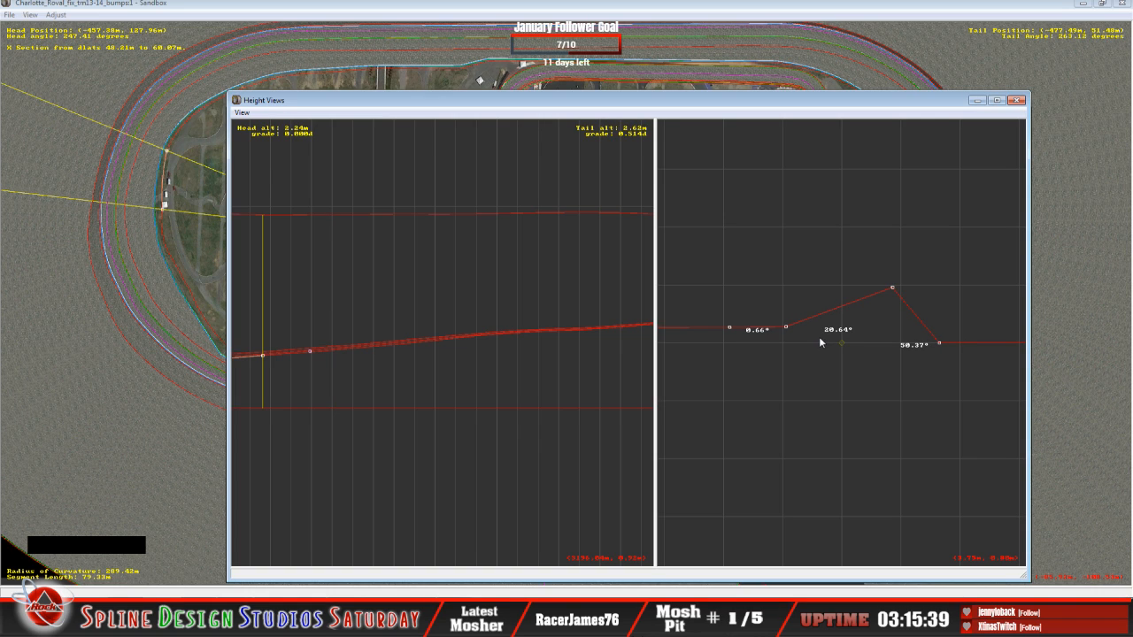
{"action": "key", "text": "Up"}
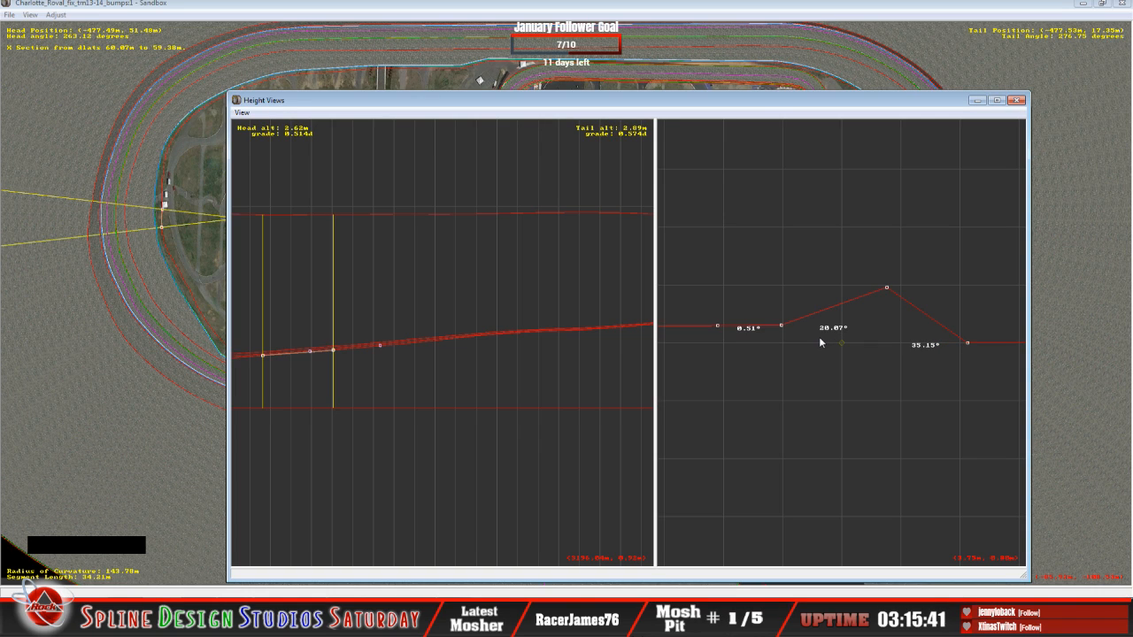
{"action": "key", "text": "Up"}
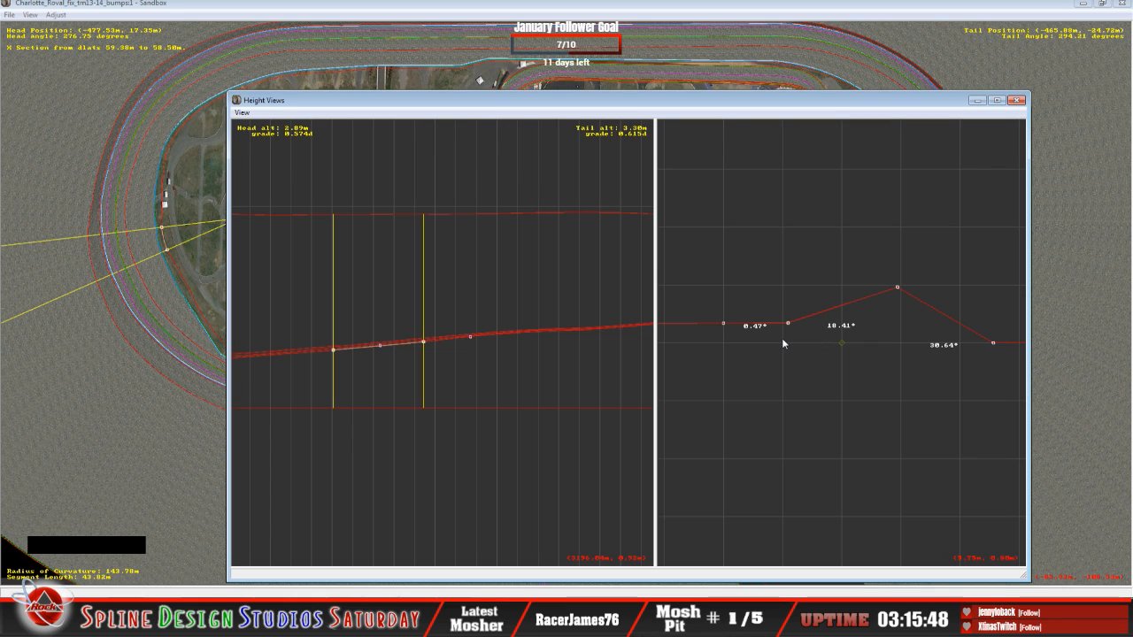
On the 43.82 m segment, lower the outer trace's tail altitude to 3.10 m and the middle trace's to 3.00 m.
{"action": "left_click", "coordinate": [788, 324]}
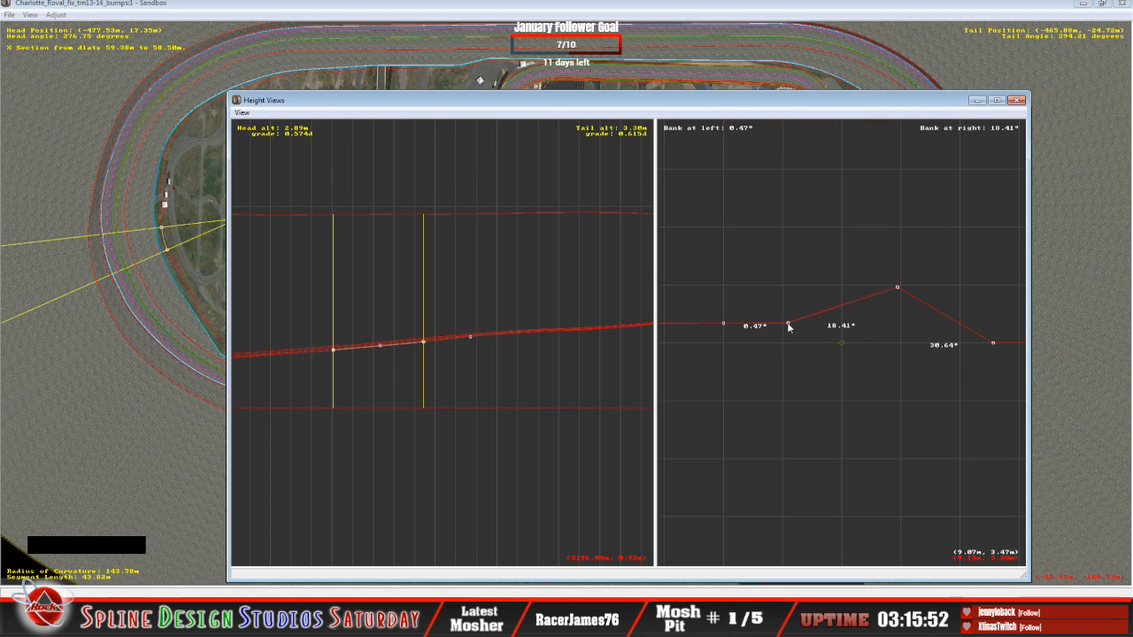
{"action": "key", "text": "Left"}
{"action": "key", "text": "Right"}
{"action": "key", "text": "Right"}
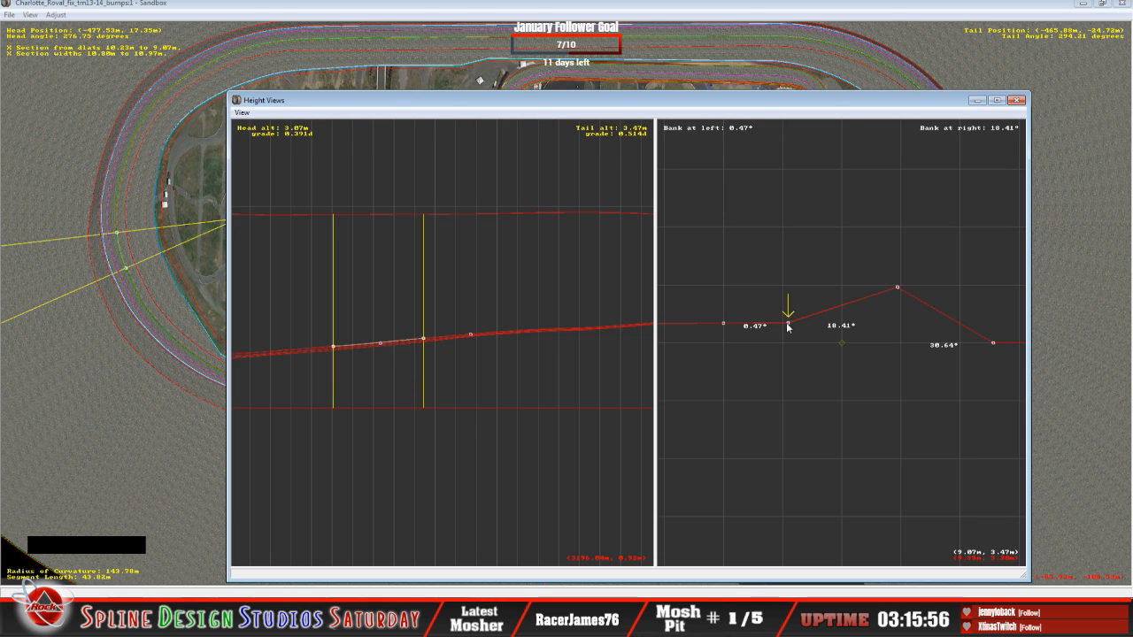
{"action": "left_click", "coordinate": [788, 326]}
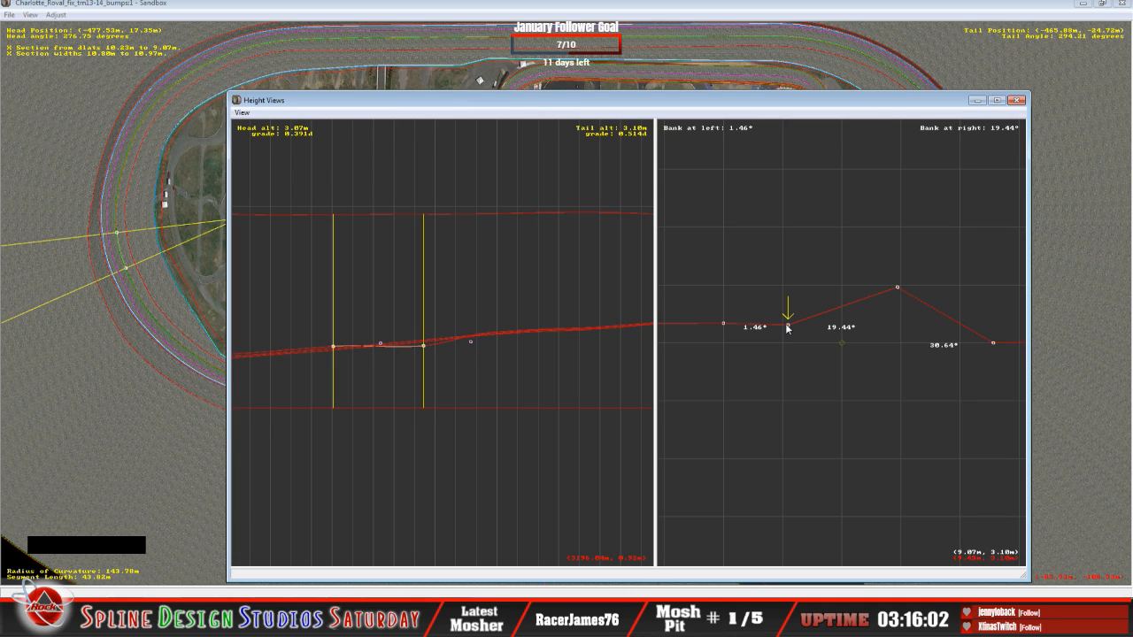
{"action": "key", "text": "Left"}
{"action": "left_click", "coordinate": [725, 327]}
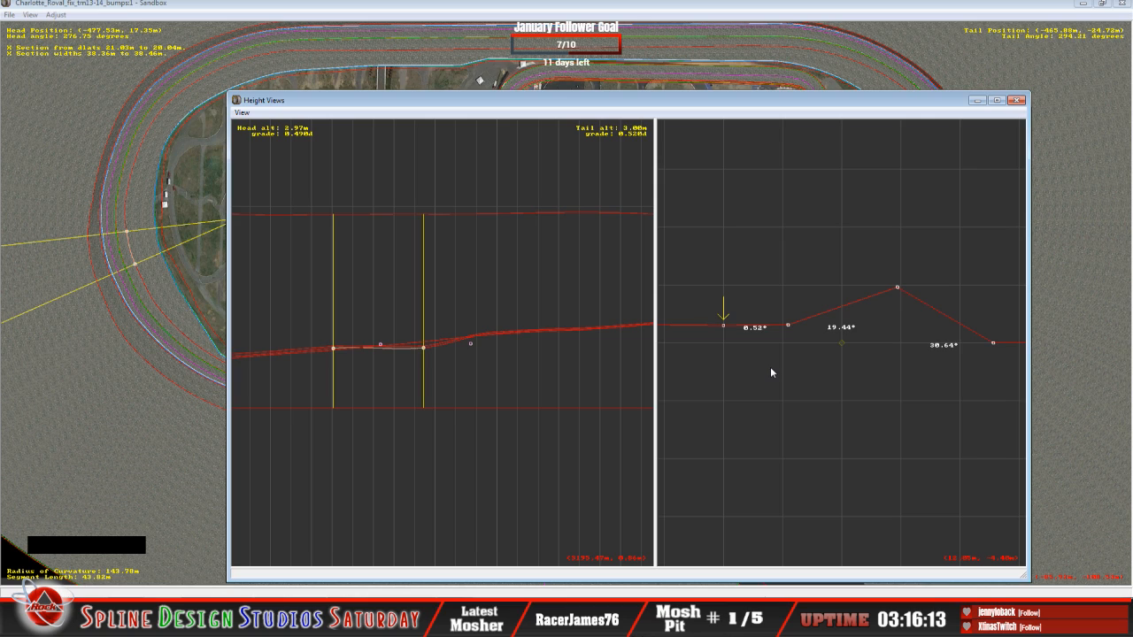
On the adjoining 32.45 m segment, lower the middle trace's tail altitude to 3.30 m and the outer trace's to 3.50 m.
{"action": "key", "text": "Down"}
{"action": "key", "text": "Up"}
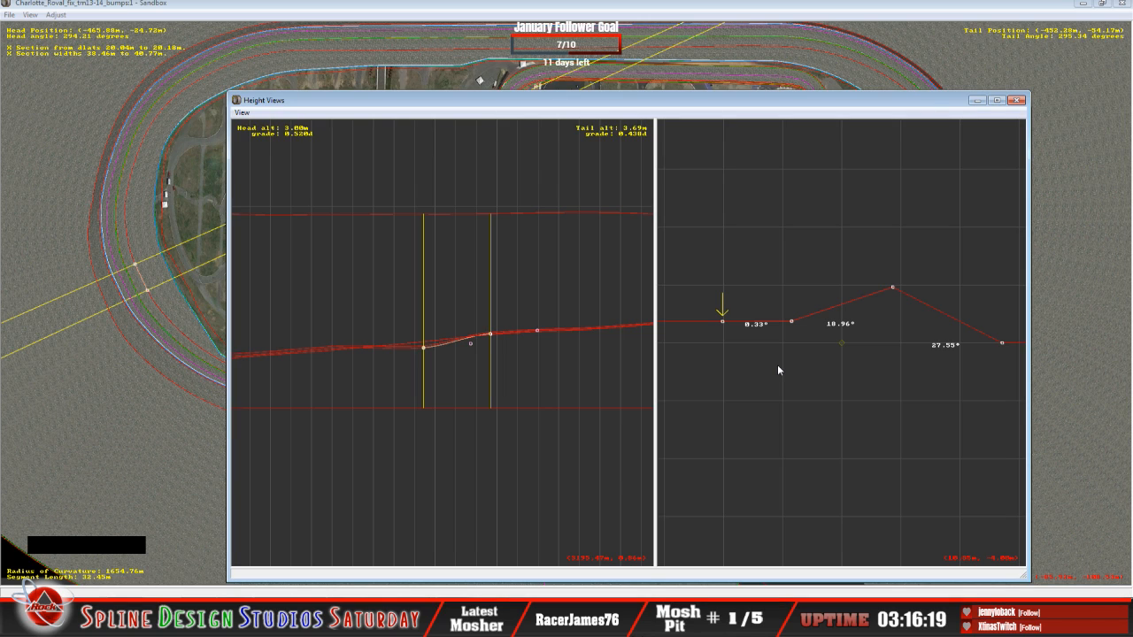
{"action": "left_click_drag", "start_coordinate": [723, 322], "coordinate": [721, 317]}
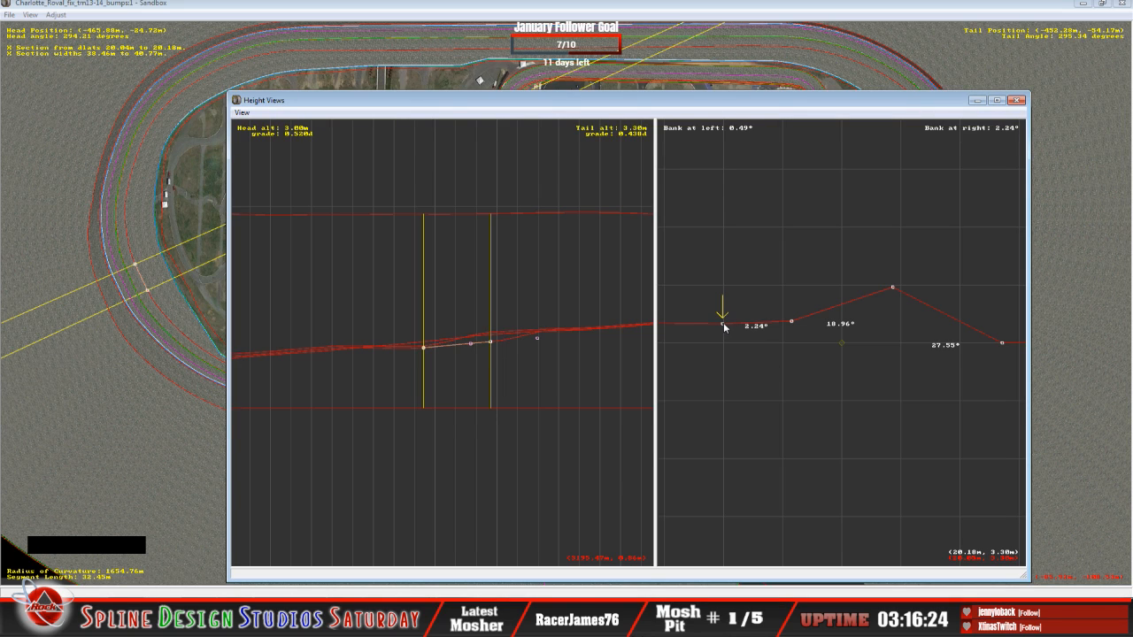
{"action": "key", "text": "Right"}
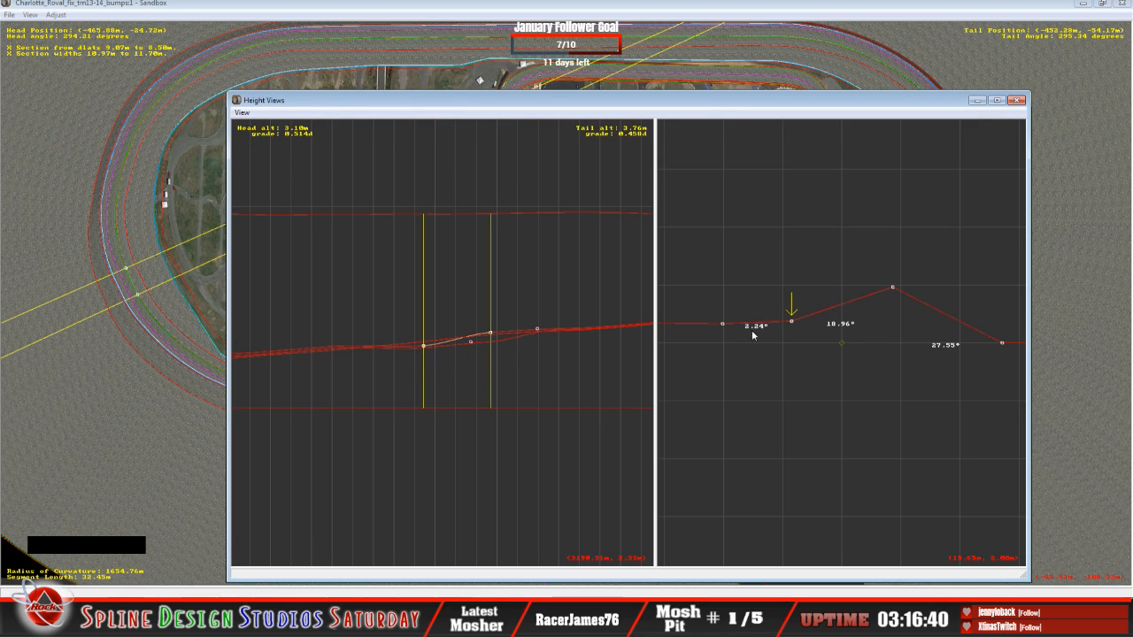
{"action": "left_click", "coordinate": [793, 325]}
{"action": "left_click_drag", "start_coordinate": [793, 325], "coordinate": [793, 327]}
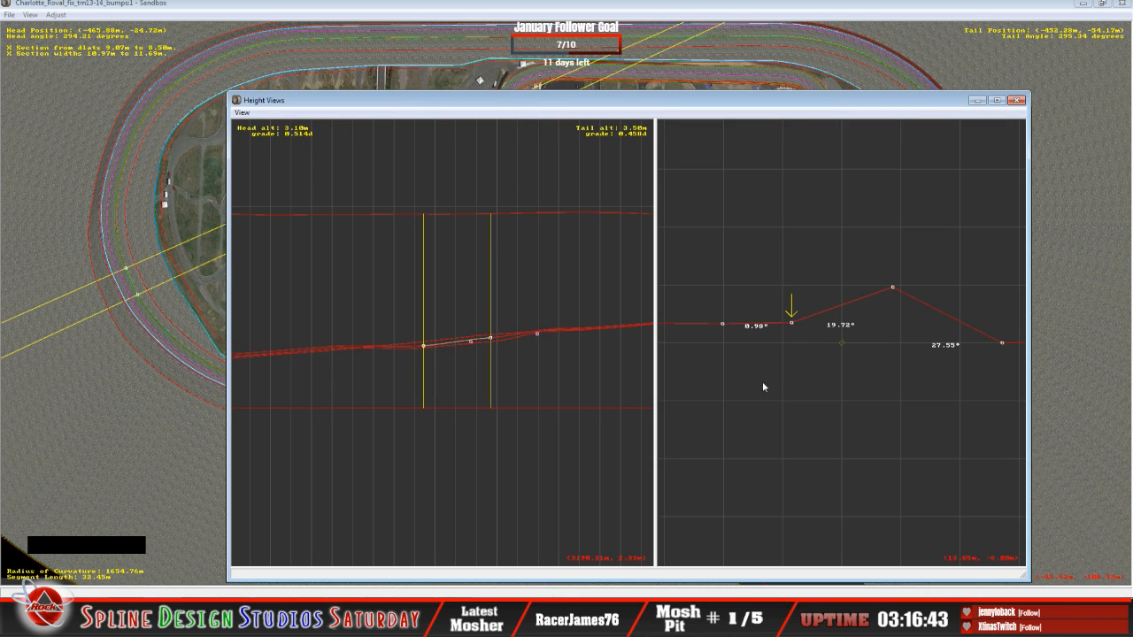
{"action": "key", "text": "Left"}
{"action": "left_click_drag", "start_coordinate": [724, 326], "coordinate": [724, 327]}
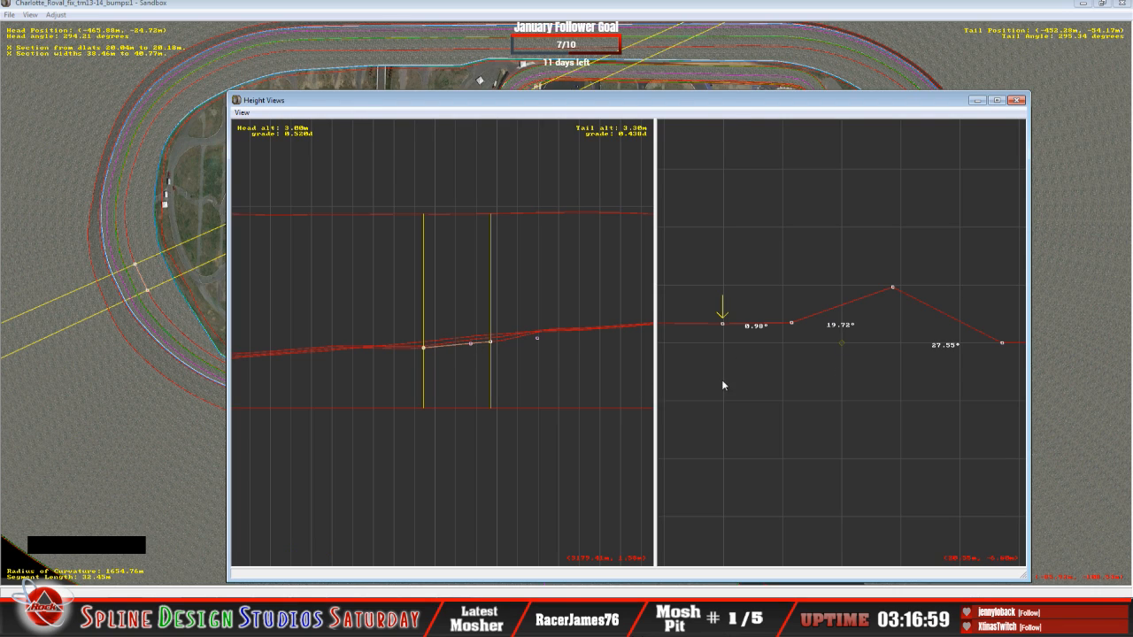
Examine the middle trace's height profile and the banking from the 79.33 m segment through to the 34.12 m segment.
{"action": "key", "text": "Down"}
{"action": "key", "text": "Down"}
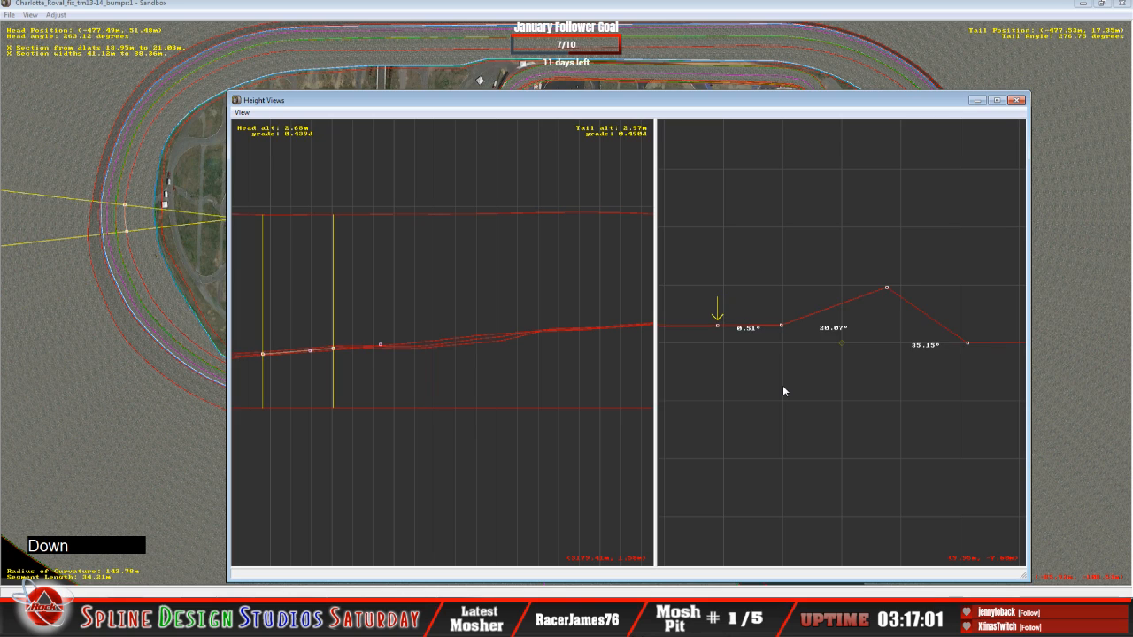
{"action": "key", "text": "Down"}
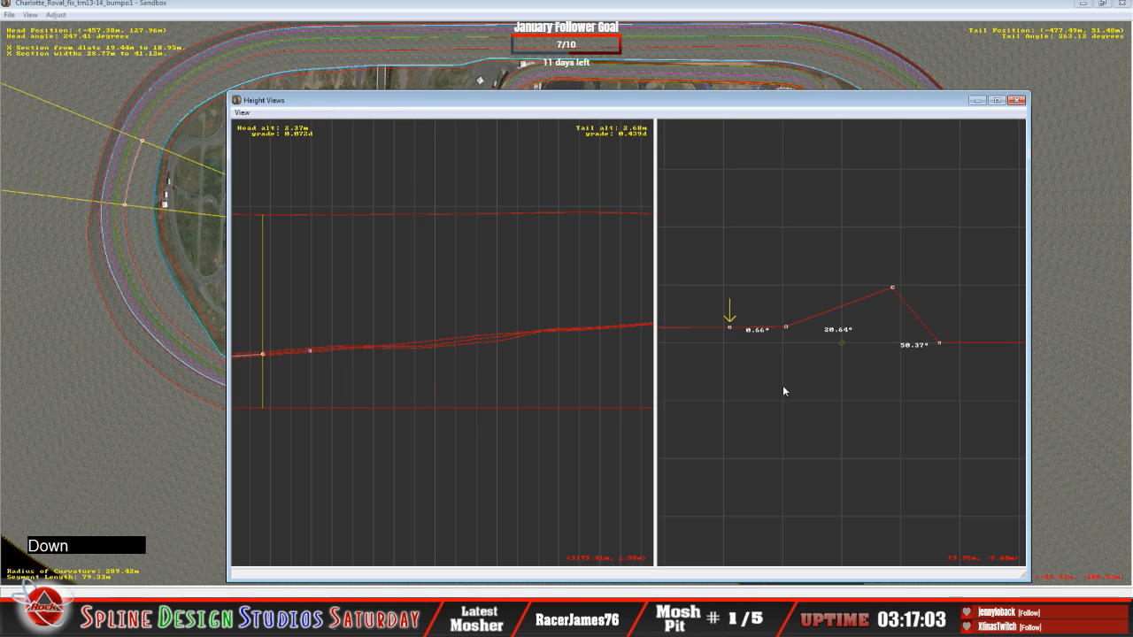
{"action": "key", "text": "Up"}
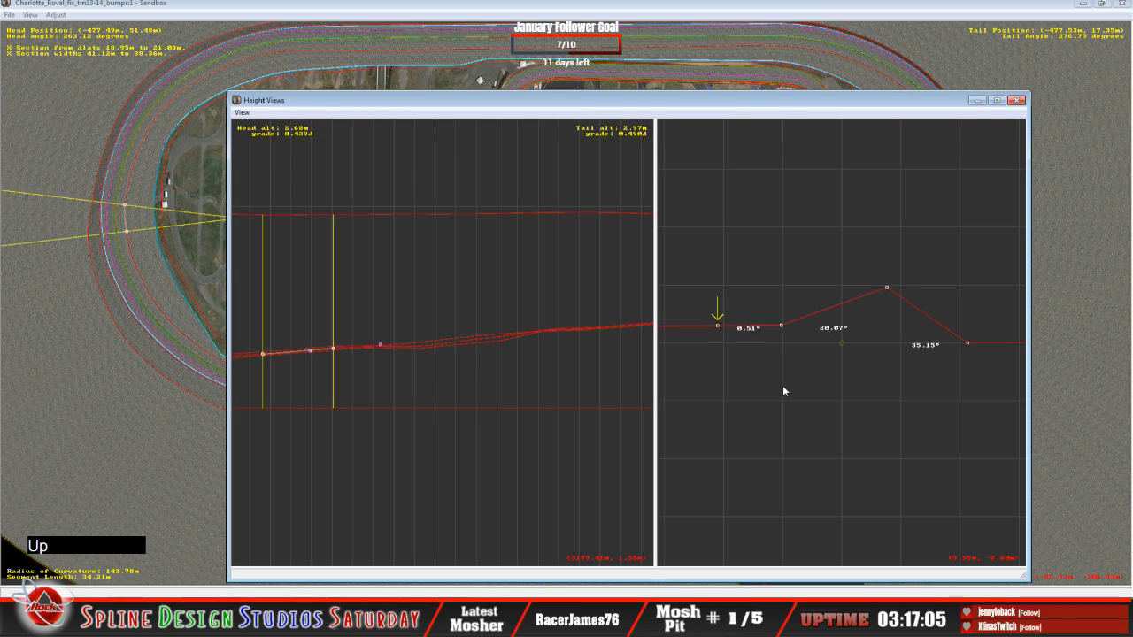
{"action": "key", "text": "Up"}
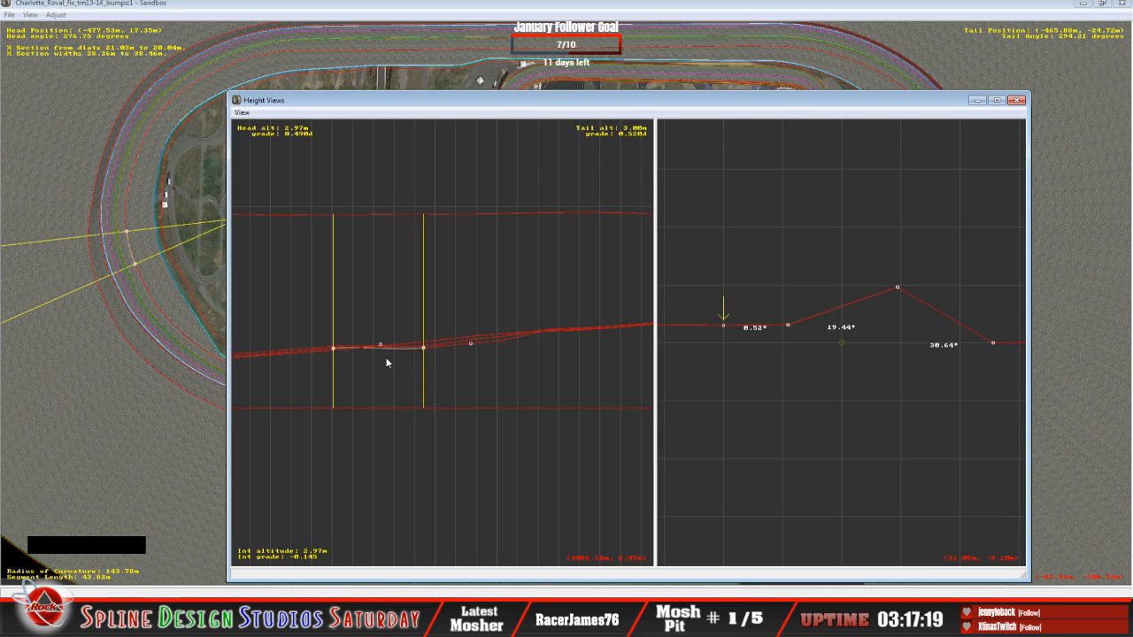
{"action": "left_click", "coordinate": [456, 346]}
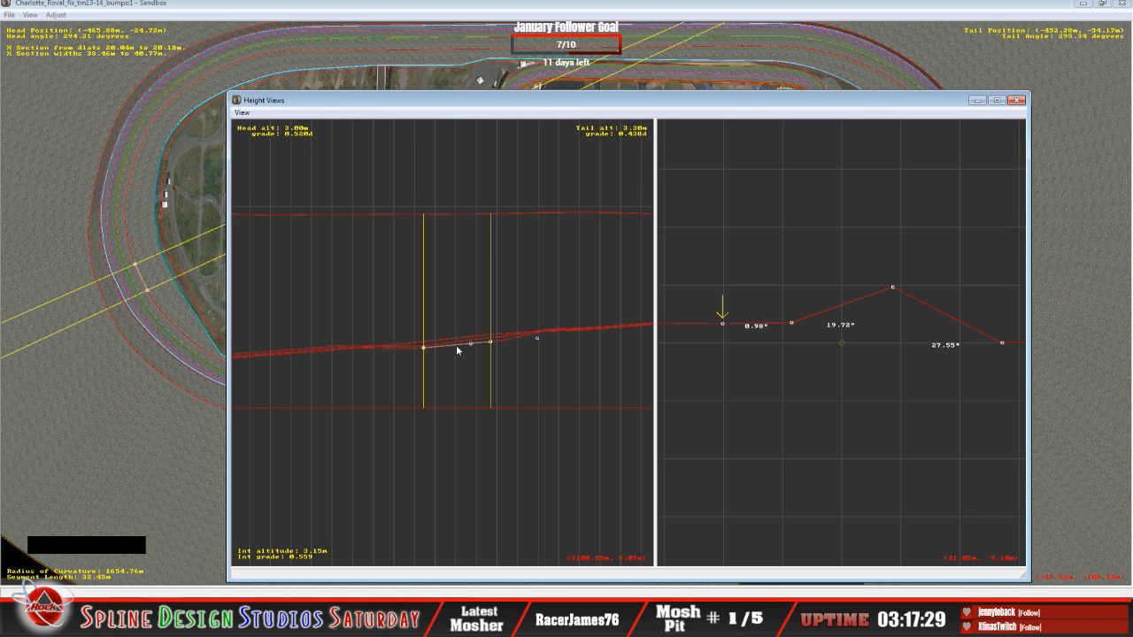
{"action": "left_click", "coordinate": [529, 338]}
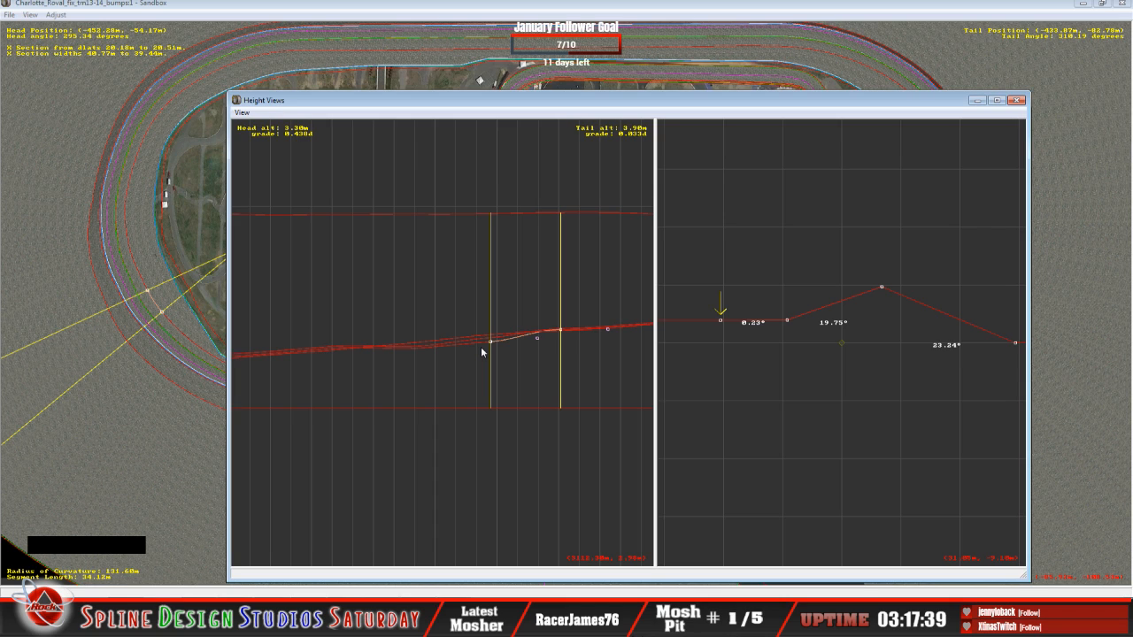
{"action": "right_click", "coordinate": [829, 384]}
{"action": "key", "text": "Up"}
{"action": "key", "text": "Down"}
{"action": "key", "text": "Down"}
{"action": "key", "text": "Down"}
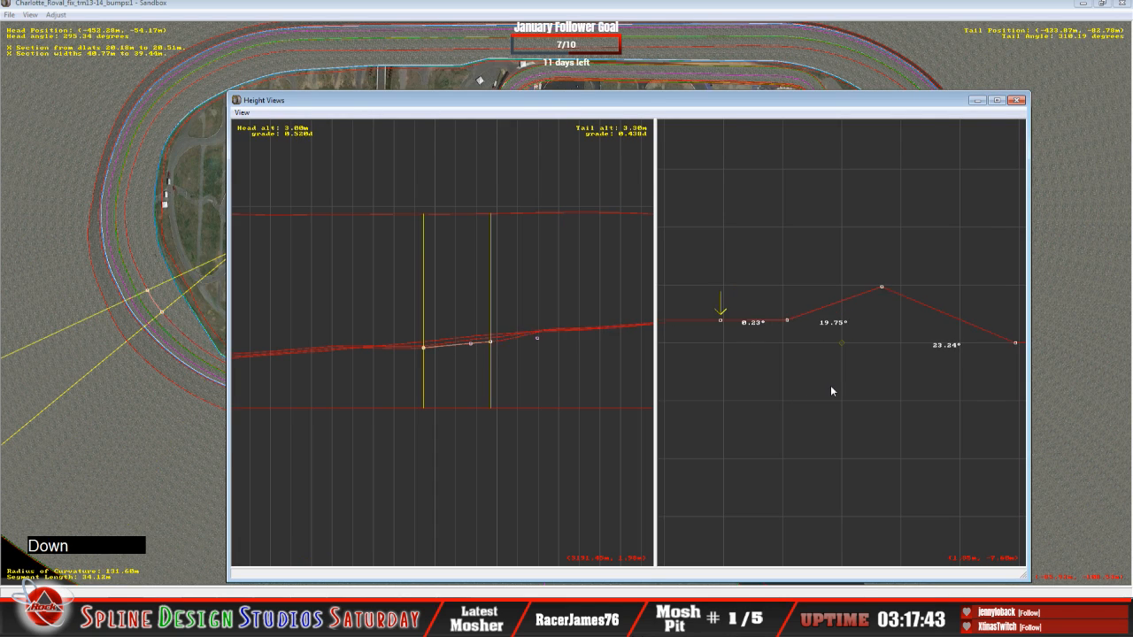
{"action": "key", "text": "Down"}
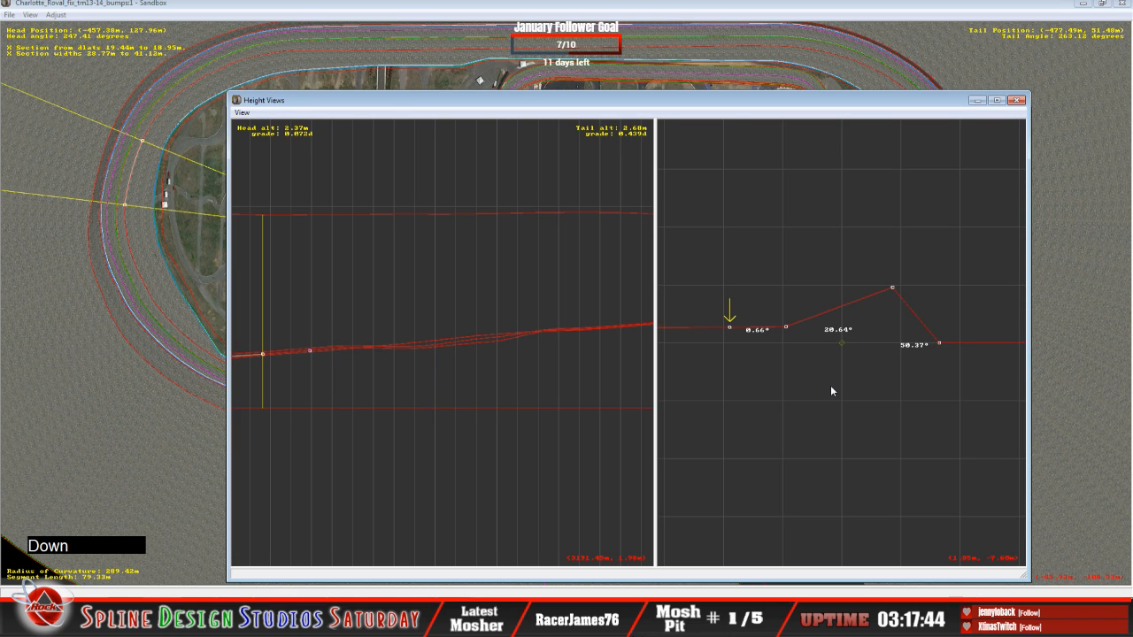
On the 43.82 m segment, raise the middle trace's tail altitude to 3.21 m and raise the outer trace's tail altitude as well.
{"action": "key", "text": "Up"}
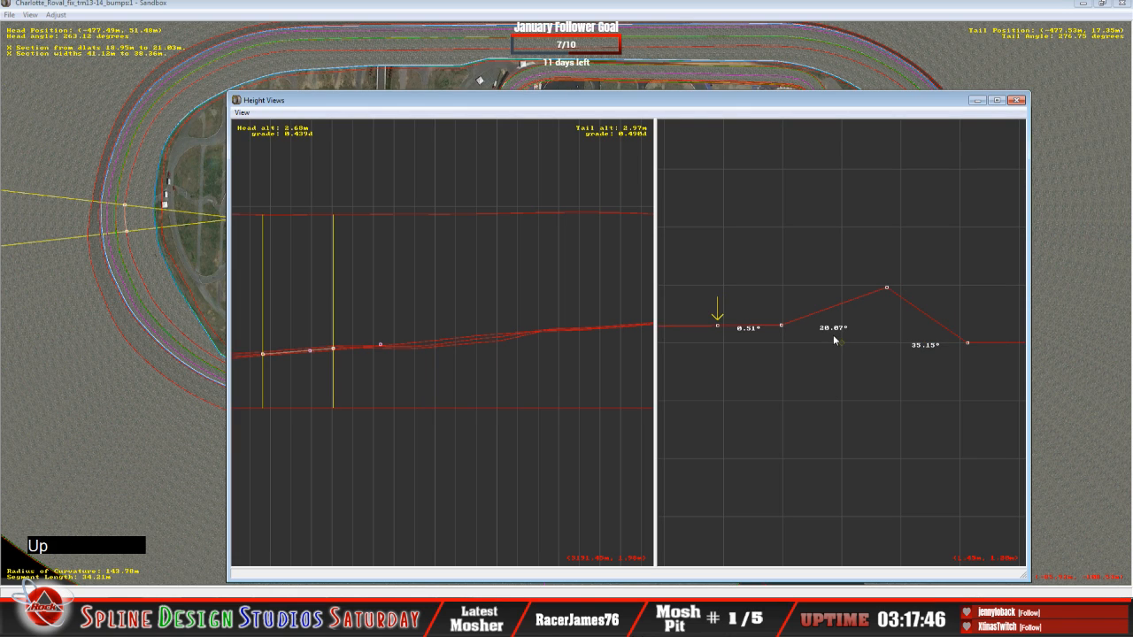
{"action": "key", "text": "Up"}
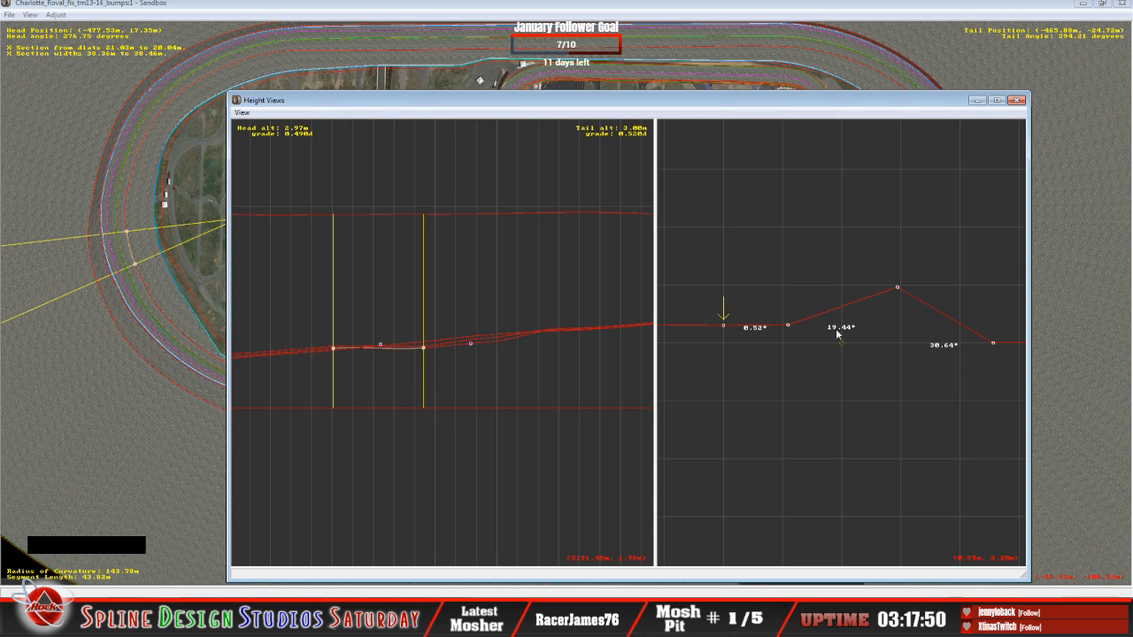
{"action": "left_click_drag", "start_coordinate": [423, 350], "coordinate": [425, 348]}
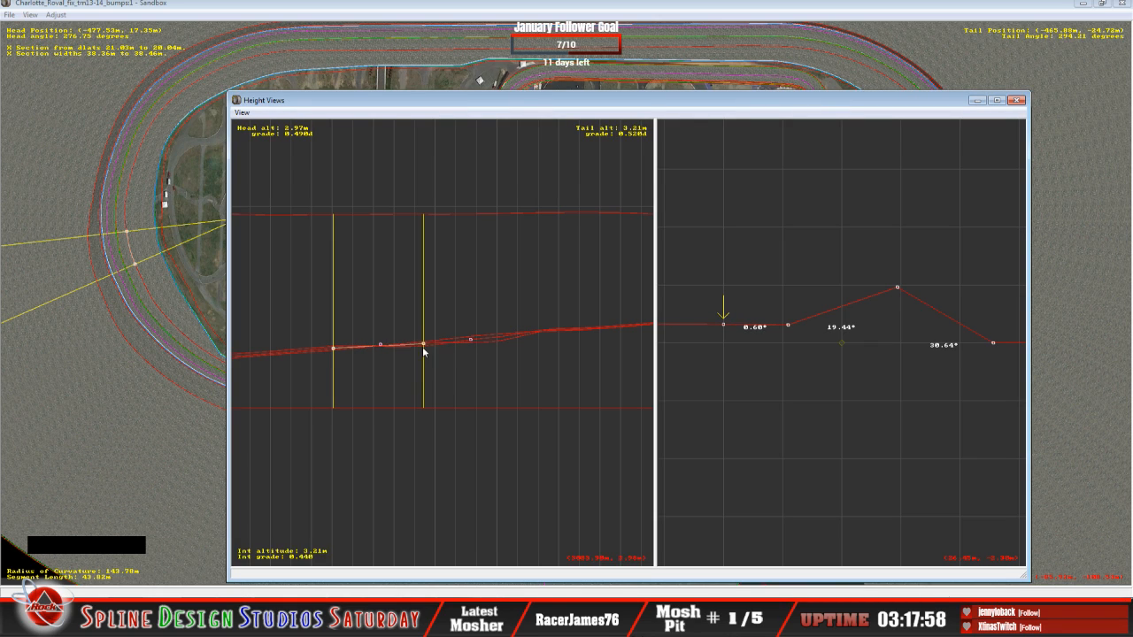
{"action": "left_click", "coordinate": [417, 346]}
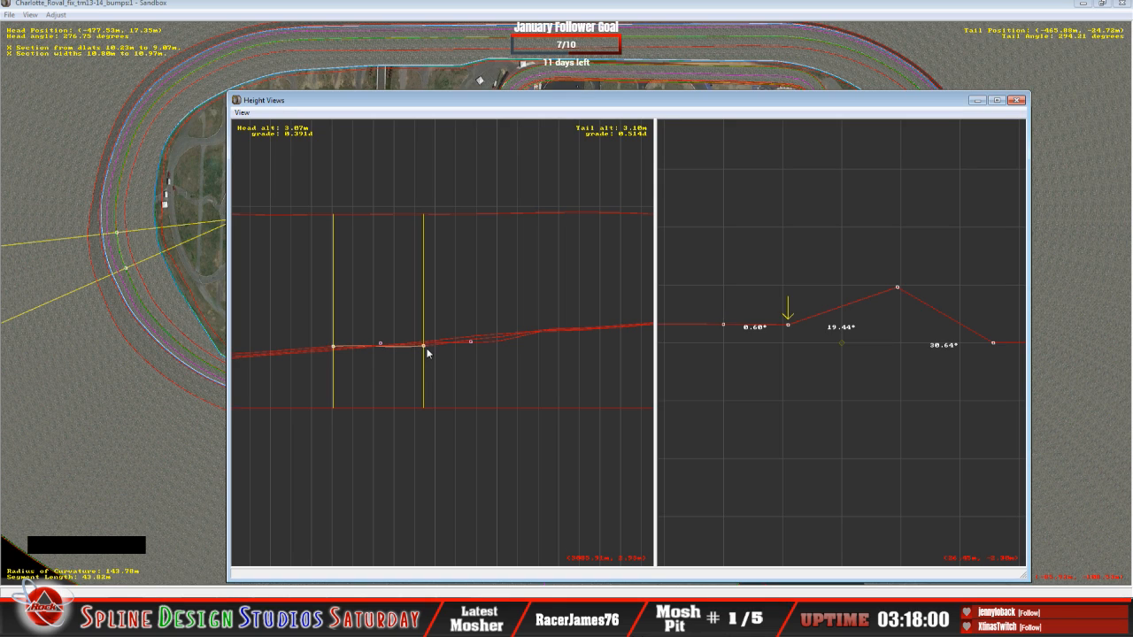
{"action": "left_click", "coordinate": [424, 346]}
{"action": "left_click_drag", "start_coordinate": [423, 346], "coordinate": [424, 343]}
{"action": "left_click", "coordinate": [492, 342]}
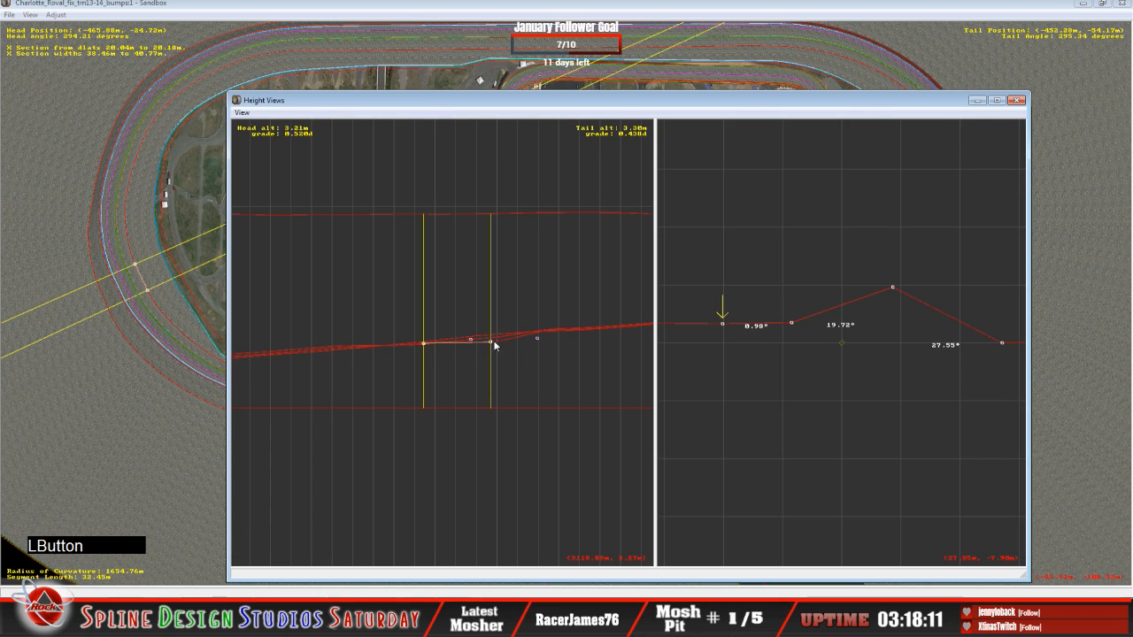
On the 32.45 m segment, raise the middle trace's tail altitude to 3.47 m and lower the inner trace's tail altitude to 3.62 m.
{"action": "left_click_drag", "start_coordinate": [491, 340], "coordinate": [491, 338]}
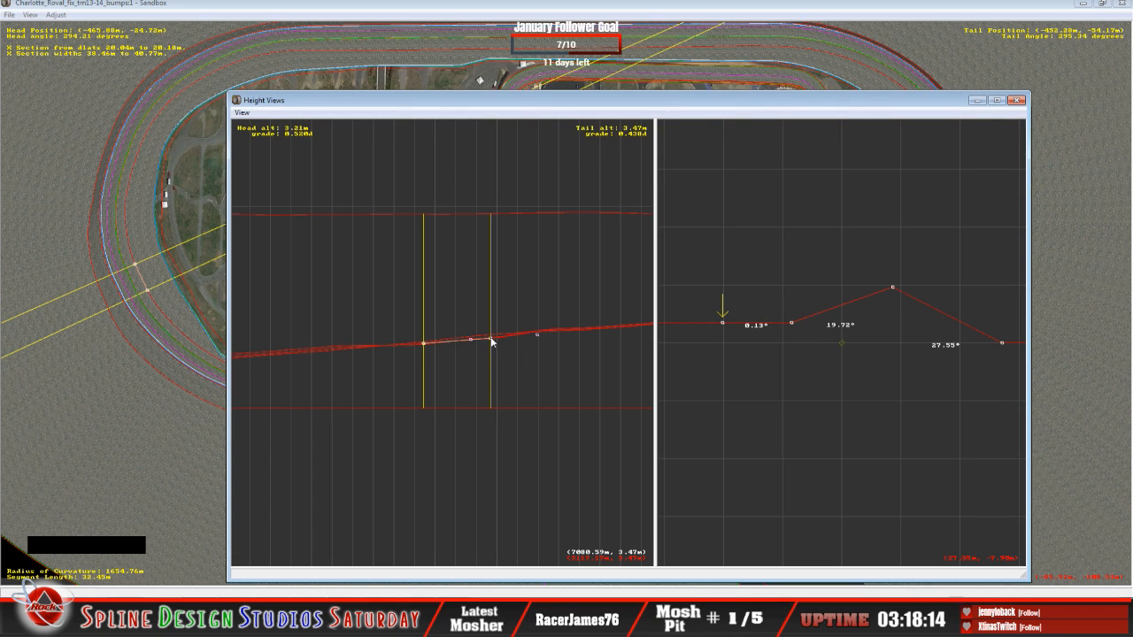
{"action": "left_click", "coordinate": [485, 338]}
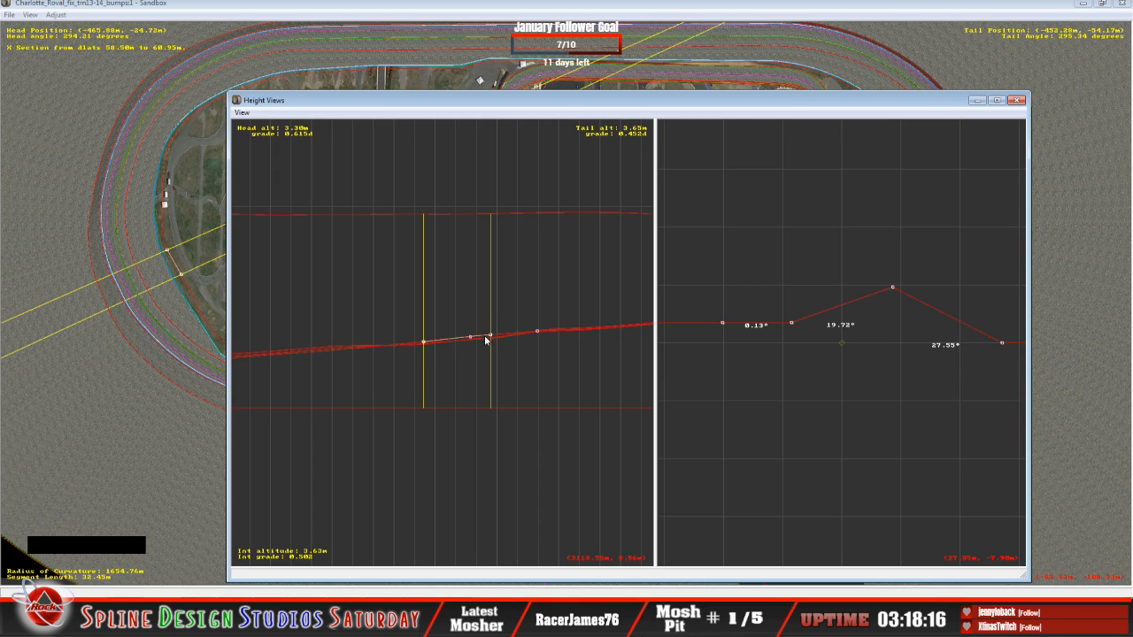
{"action": "left_click", "coordinate": [492, 338]}
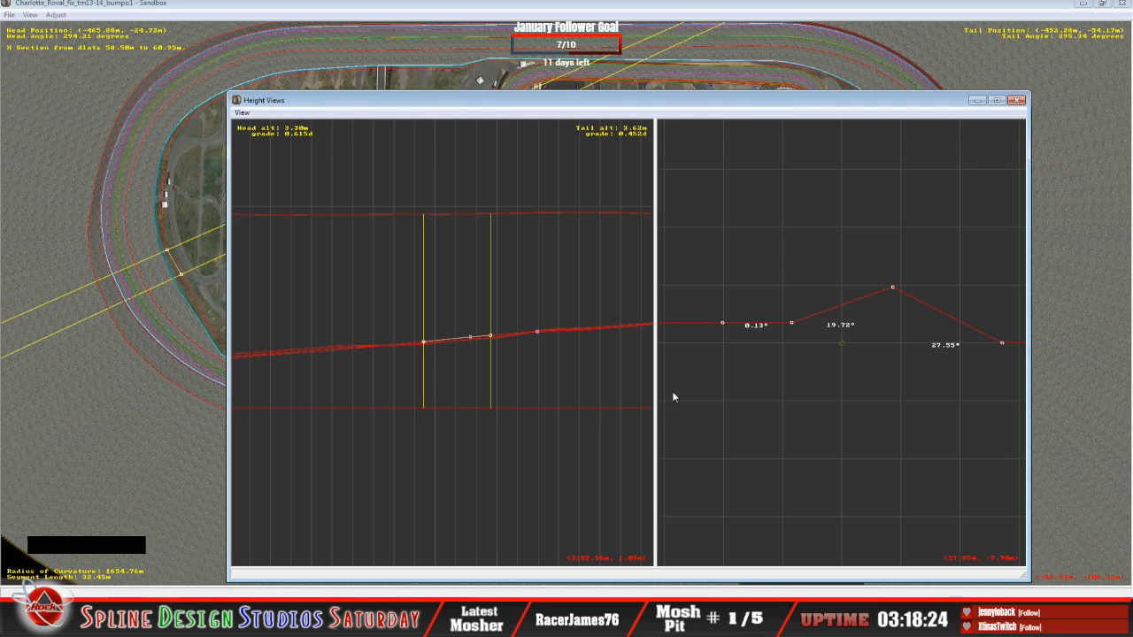
Examine the banking angles back and forth along the west turn between the 34.21 m segment and the 87.54 m segment.
{"action": "right_click", "coordinate": [793, 391]}
{"action": "key", "text": "Down"}
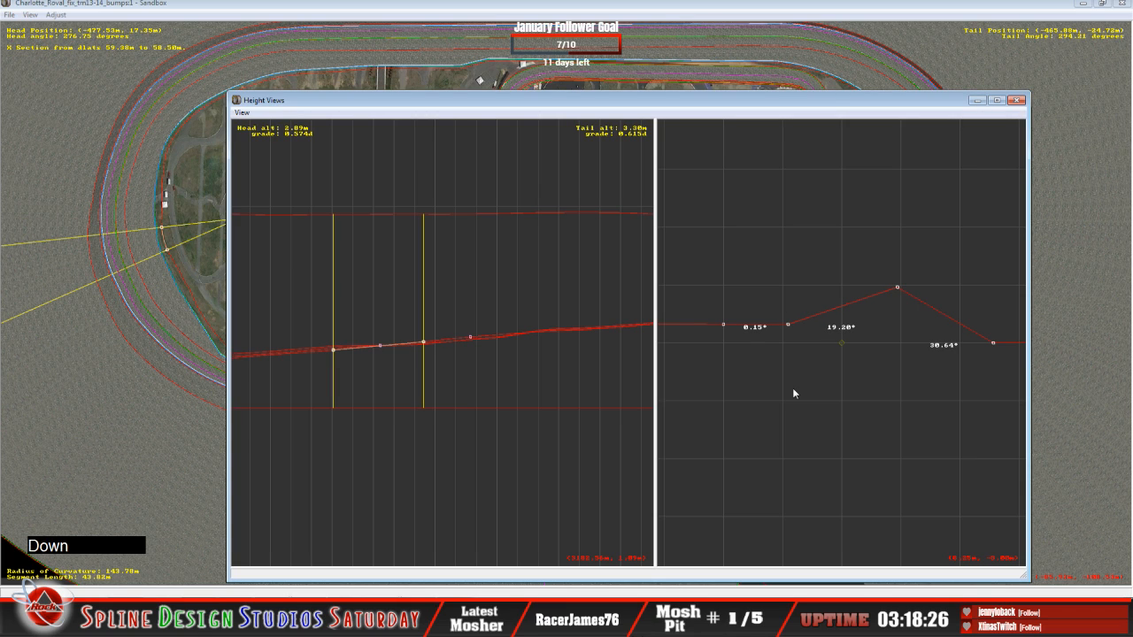
{"action": "key", "text": "Down"}
{"action": "key", "text": "Up"}
{"action": "key", "text": "Up"}
{"action": "key", "text": "Up"}
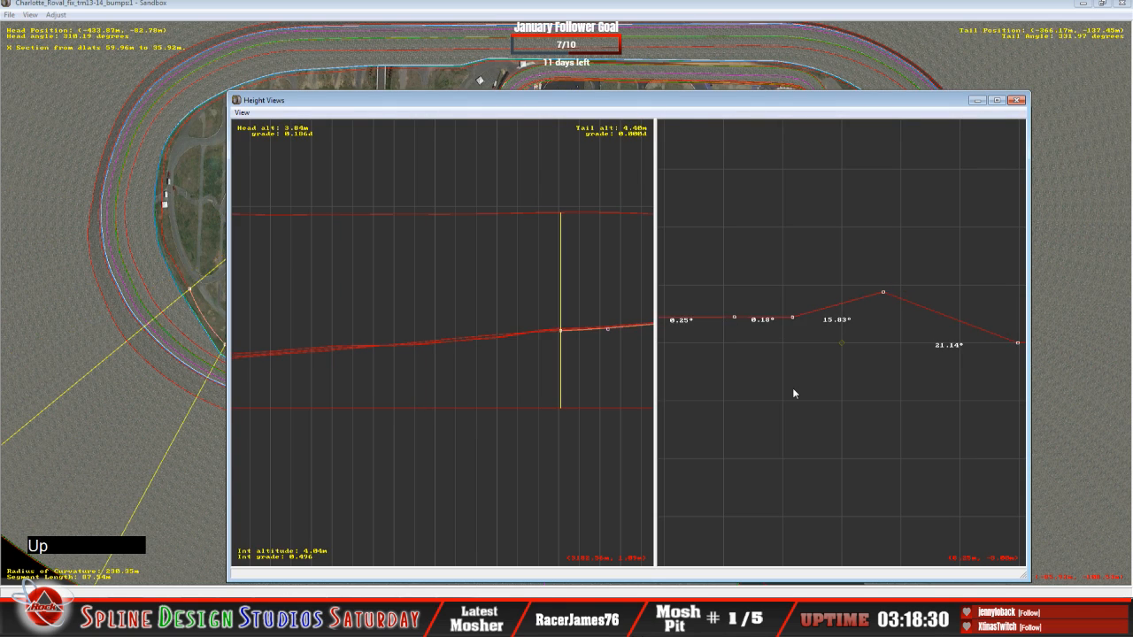
{"action": "key", "text": "Up"}
{"action": "key", "text": "Down"}
{"action": "key", "text": "Down"}
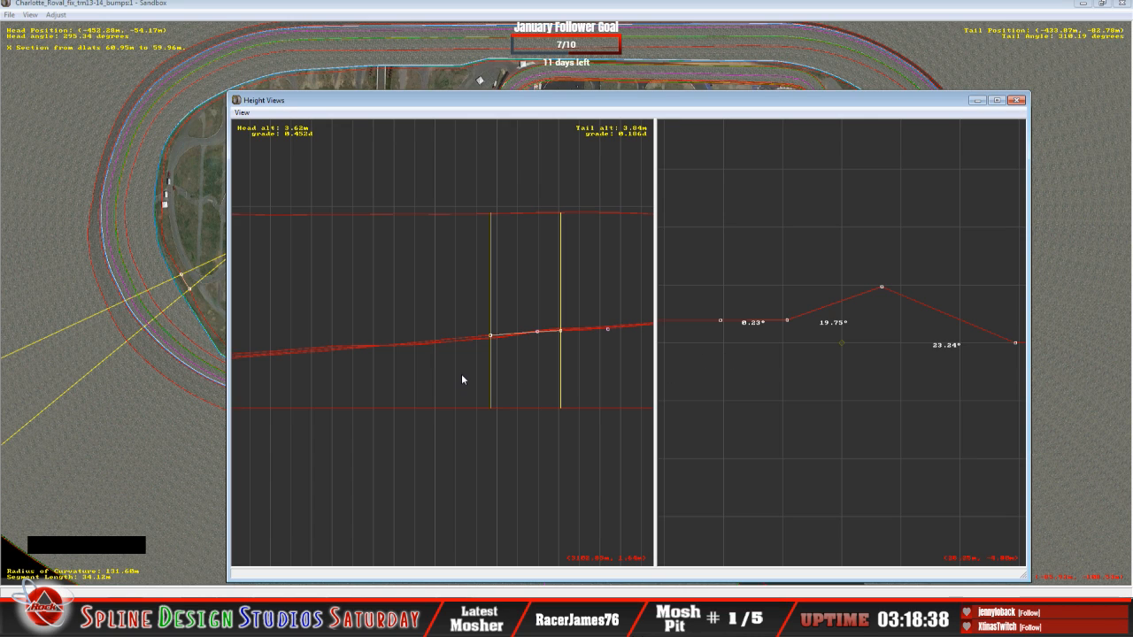
{"action": "key", "text": "Down"}
{"action": "key", "text": "Down"}
{"action": "key", "text": "Down"}
{"action": "key", "text": "Down"}
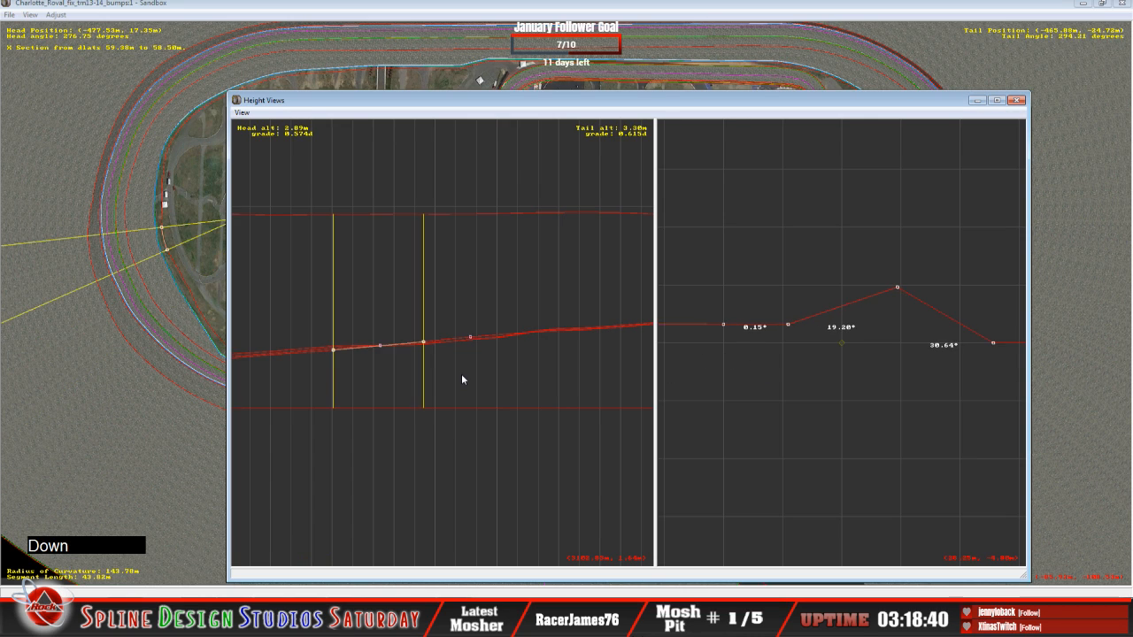
{"action": "key", "text": "Down"}
{"action": "key", "text": "Up"}
{"action": "key", "text": "Up"}
{"action": "key", "text": "Up"}
{"action": "key", "text": "Up"}
{"action": "key", "text": "Down"}
{"action": "key", "text": "Down"}
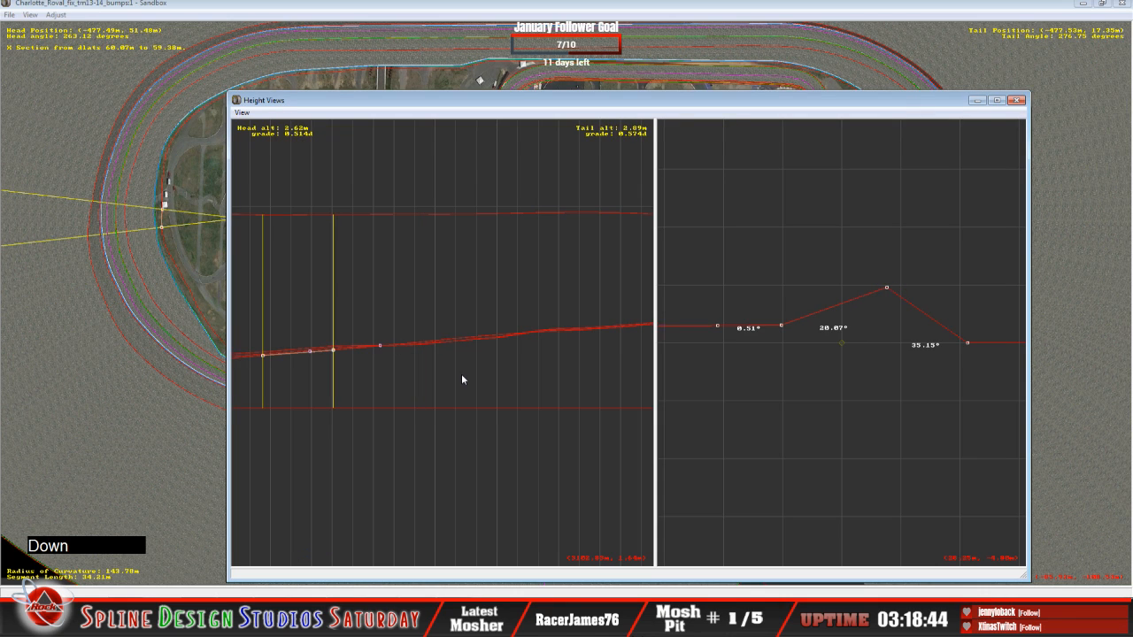
Lower the outer trace's head altitude on the 43.82 m segment and raise the inner trace's tail grade on the 32.45 m segment to 0.642.
{"action": "left_click", "coordinate": [346, 344]}
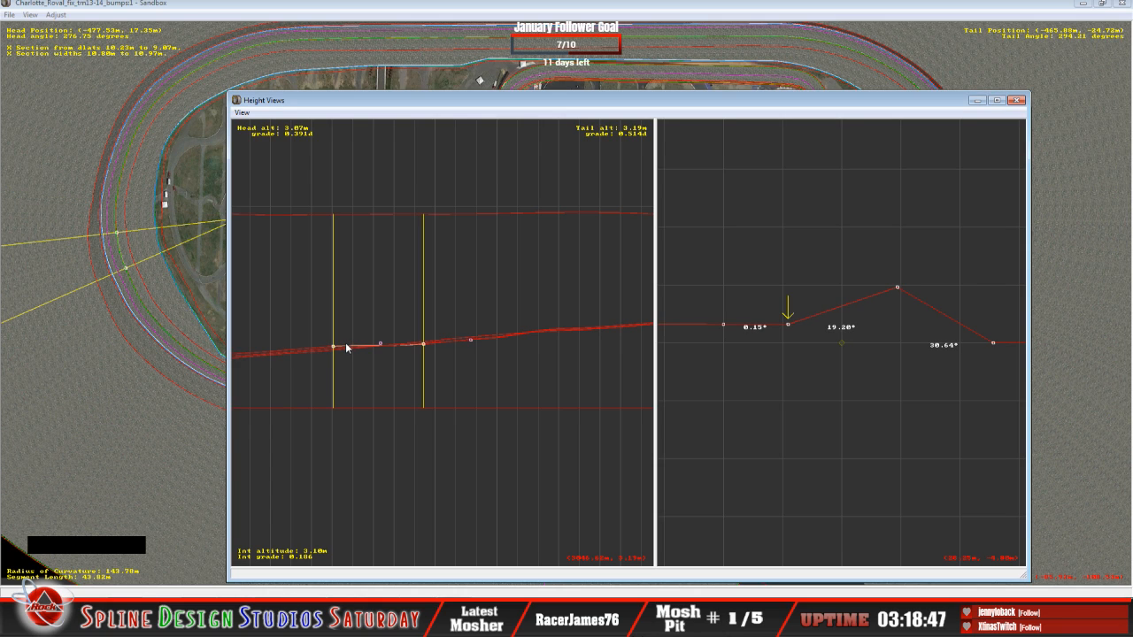
{"action": "left_click_drag", "start_coordinate": [336, 344], "coordinate": [336, 346]}
{"action": "left_click", "coordinate": [486, 336]}
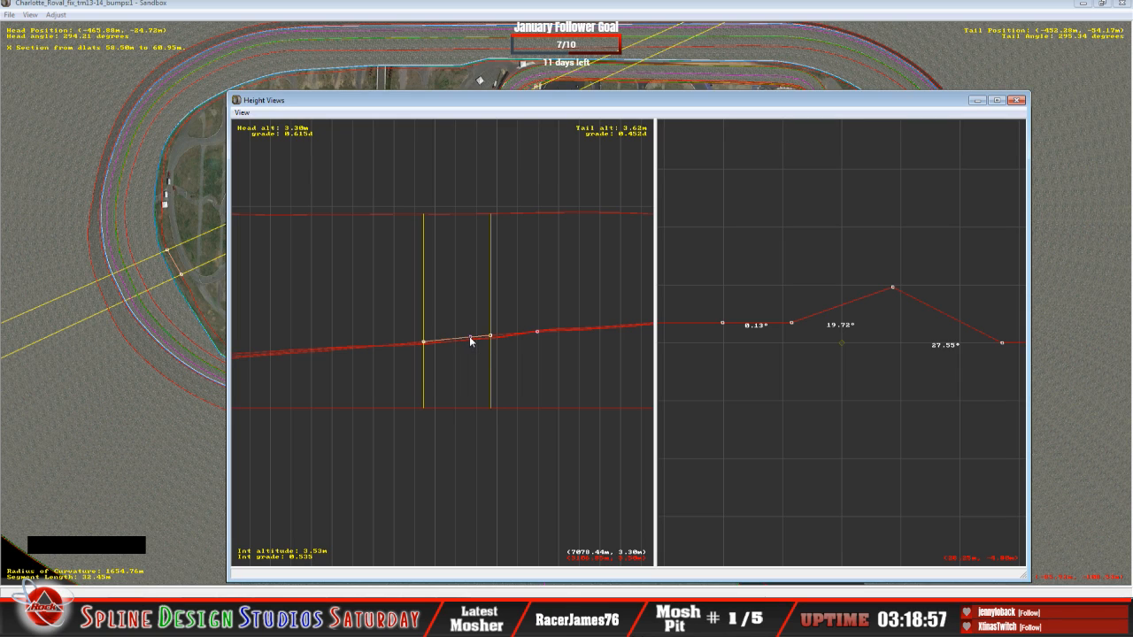
{"action": "left_click", "coordinate": [537, 332]}
{"action": "key", "text": "z"}
{"action": "key", "text": "z"}
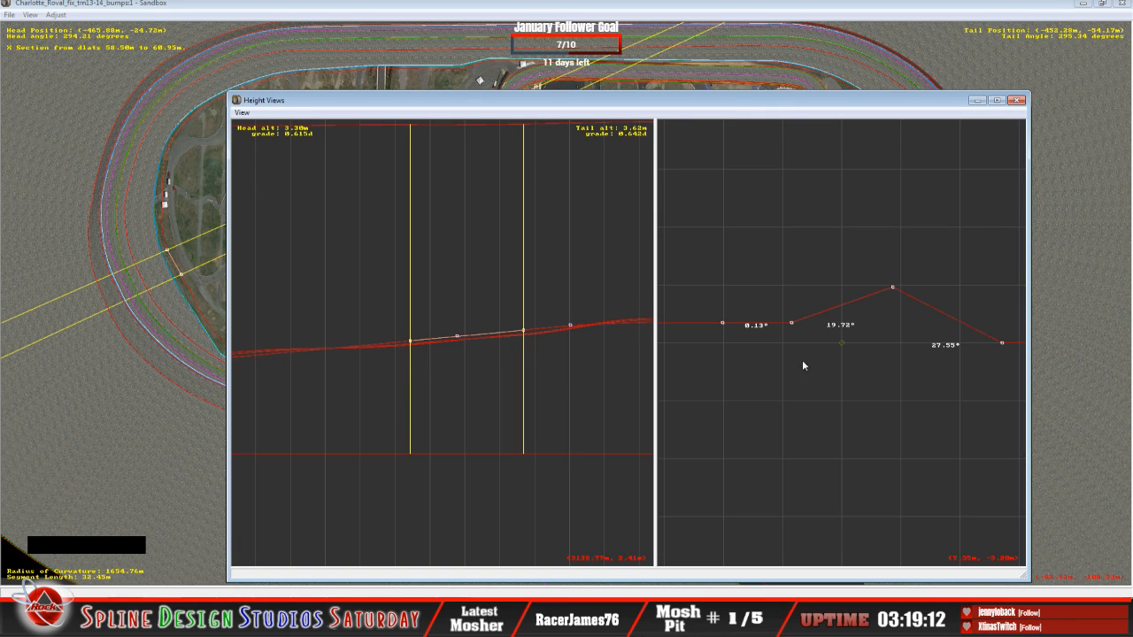
Review the cross-section banking segment by segment from the 79.33 m segment to the 87.54 m segment.
{"action": "right_click", "coordinate": [830, 391]}
{"action": "right_click", "coordinate": [858, 345]}
{"action": "key", "text": "Up"}
{"action": "key", "text": "Up"}
{"action": "key", "text": "Down"}
{"action": "key", "text": "Down"}
{"action": "key", "text": "Down"}
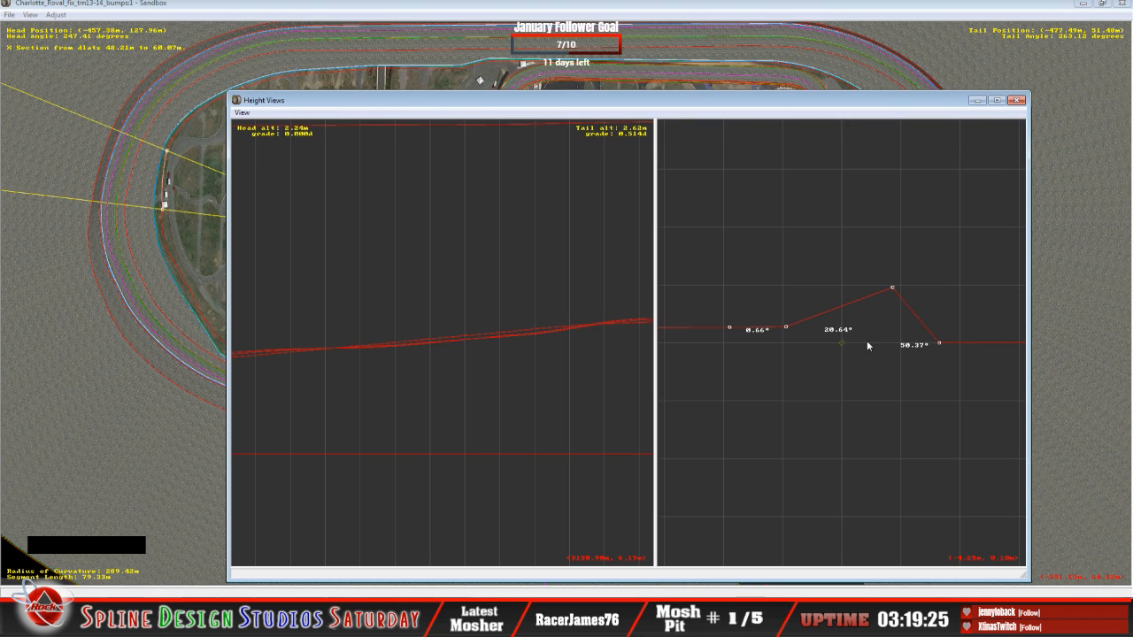
{"action": "key", "text": "Up"}
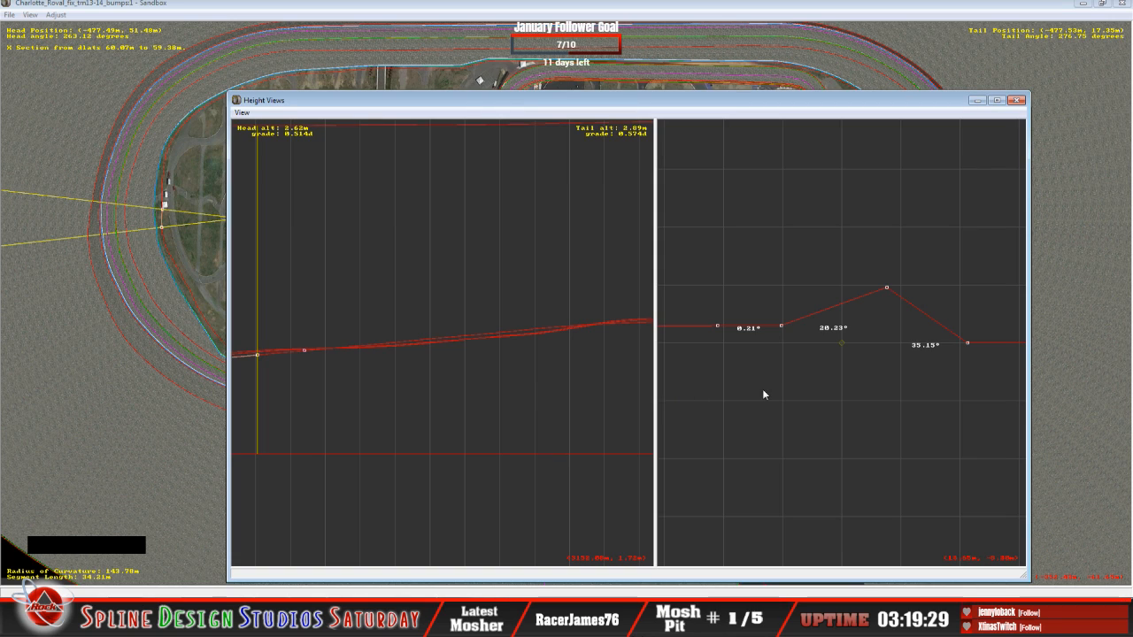
{"action": "key", "text": "Up"}
{"action": "key", "text": "Up"}
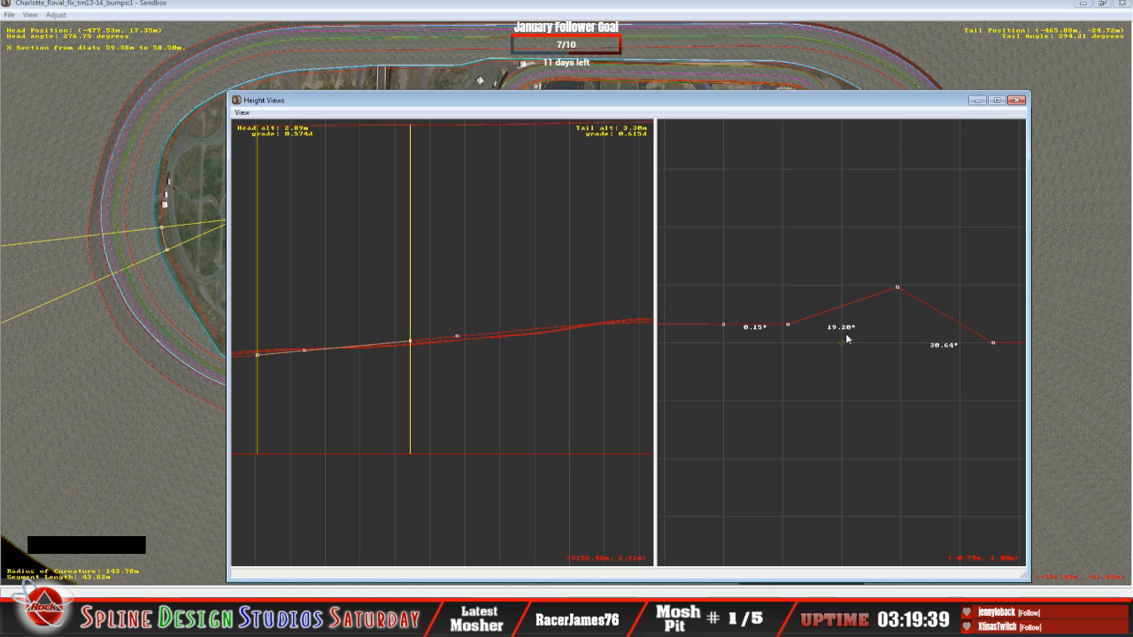
{"action": "key", "text": "Up"}
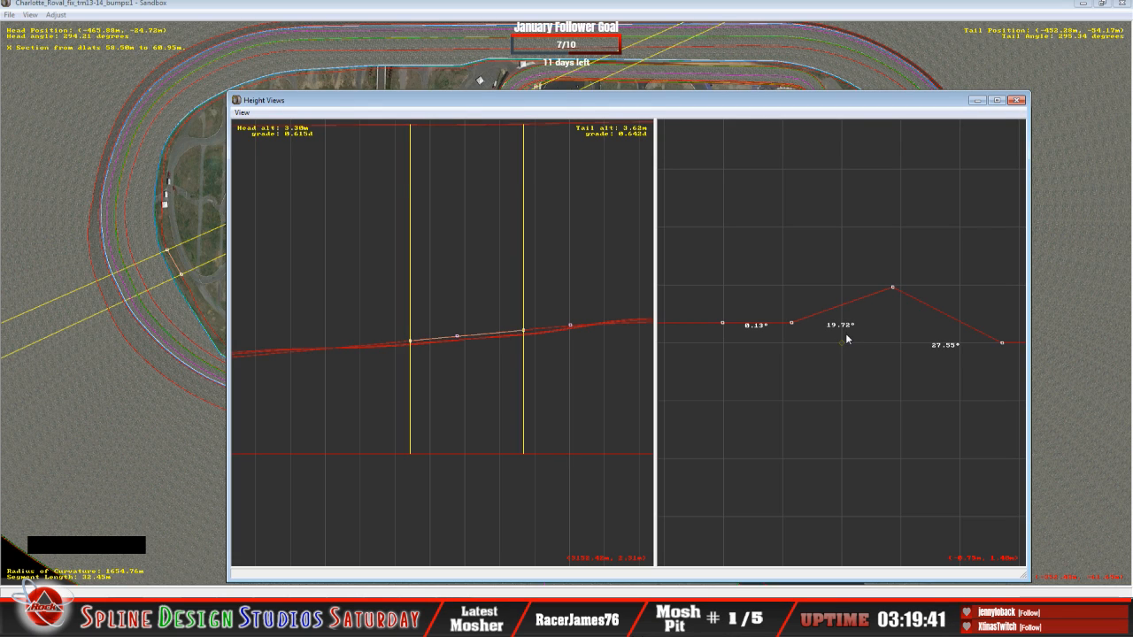
{"action": "key", "text": "Up"}
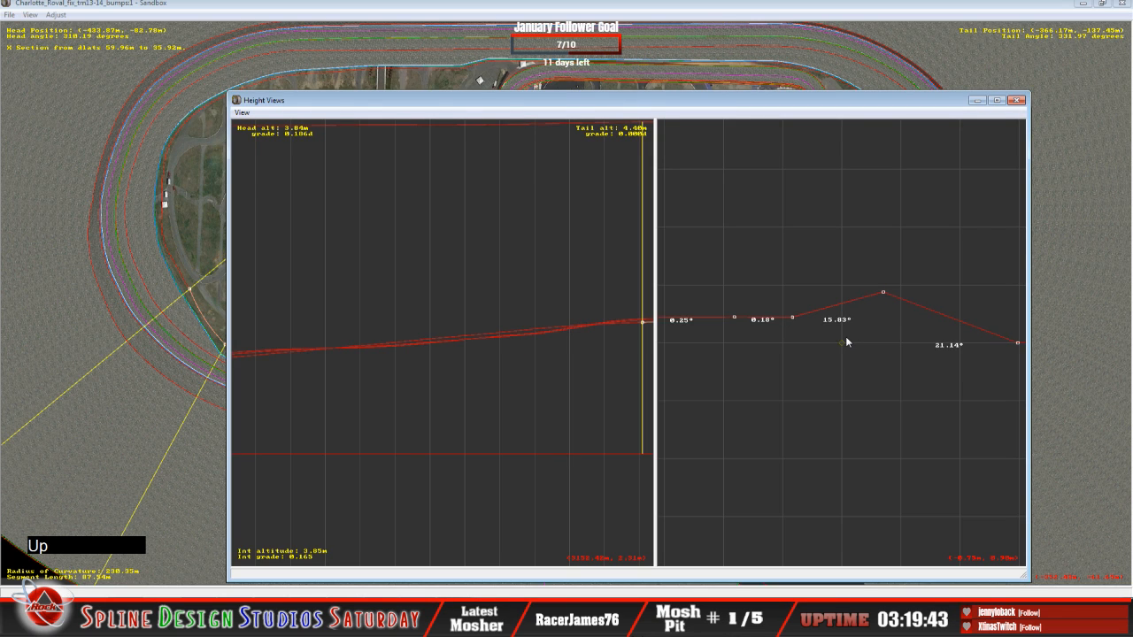
{"action": "key", "text": "Down"}
{"action": "key", "text": "Down"}
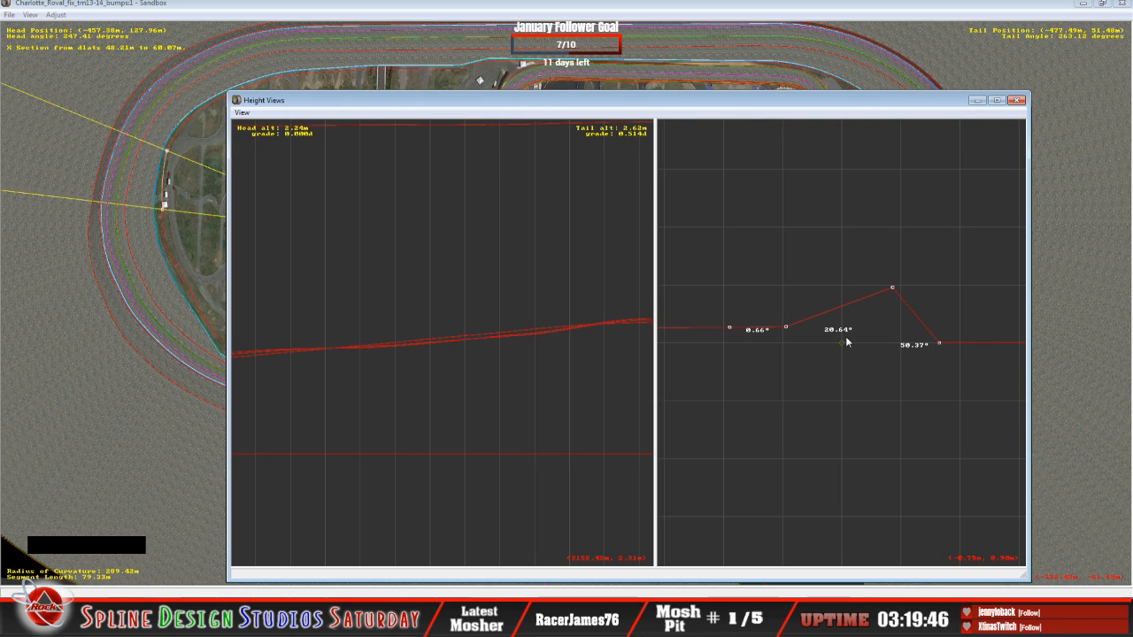
Save the track as a new file named Charlotte_Roval_fix_trn13-14_bumpsB in the Charlotte_Roval folder.
{"action": "left_click", "coordinate": [388, 14]}
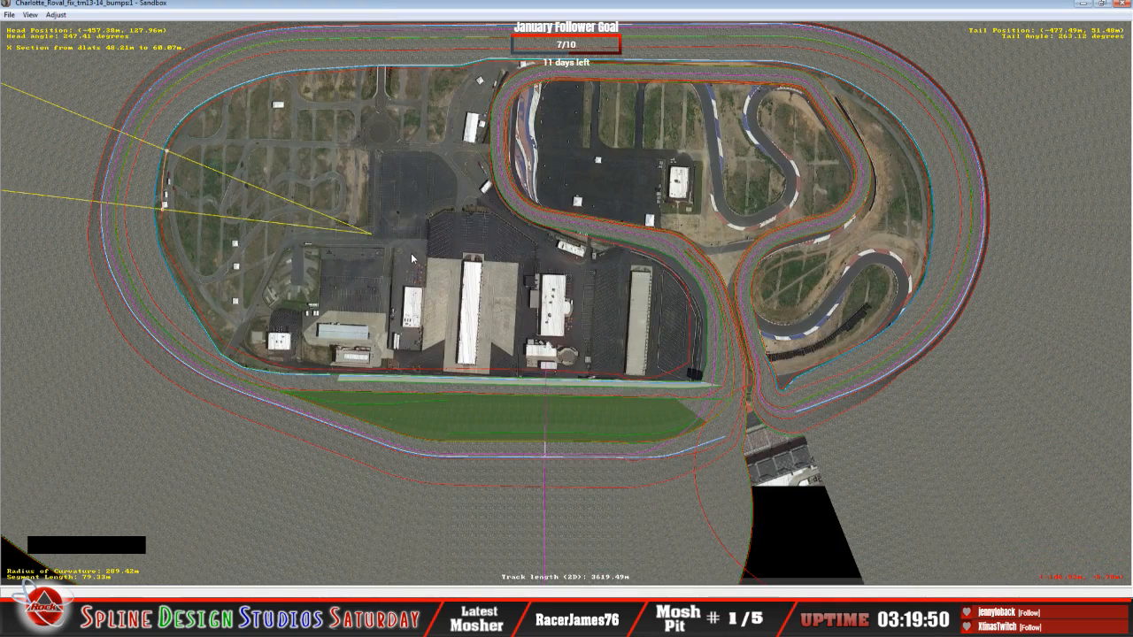
{"action": "key", "text": "x"}
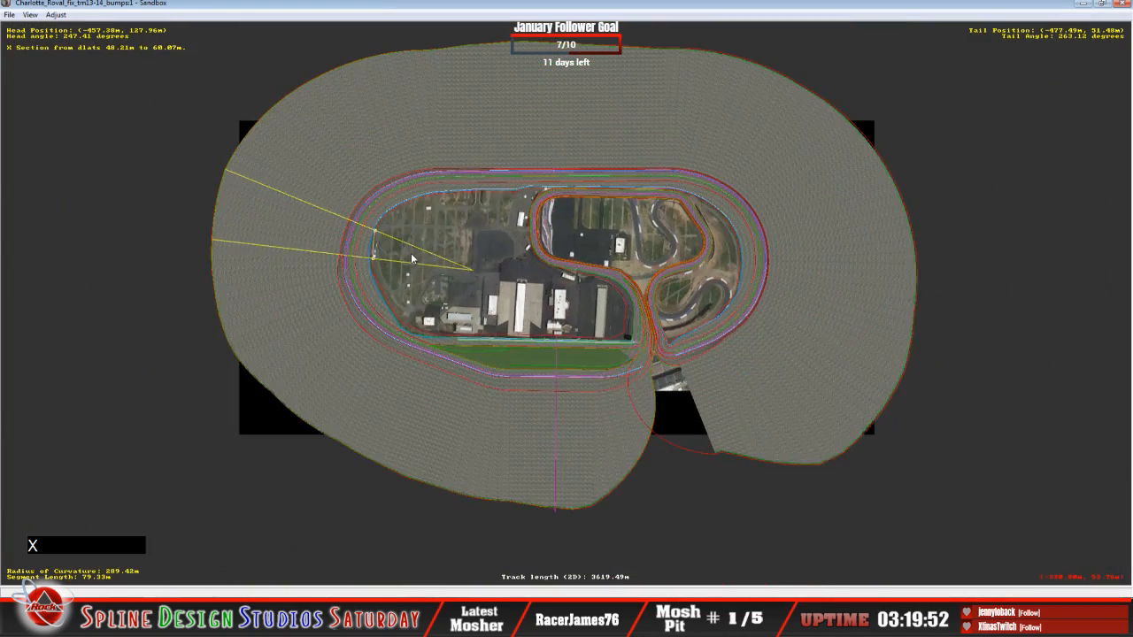
{"action": "key", "text": "x"}
{"action": "key", "text": "x"}
{"action": "key", "text": "x"}
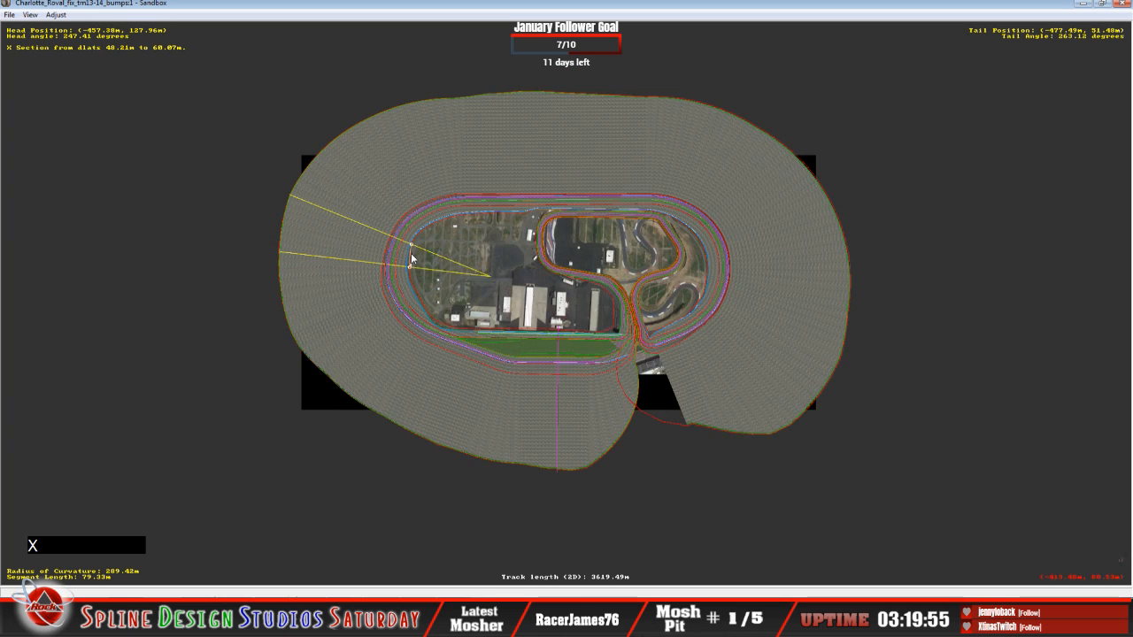
{"action": "left_click", "coordinate": [9, 15]}
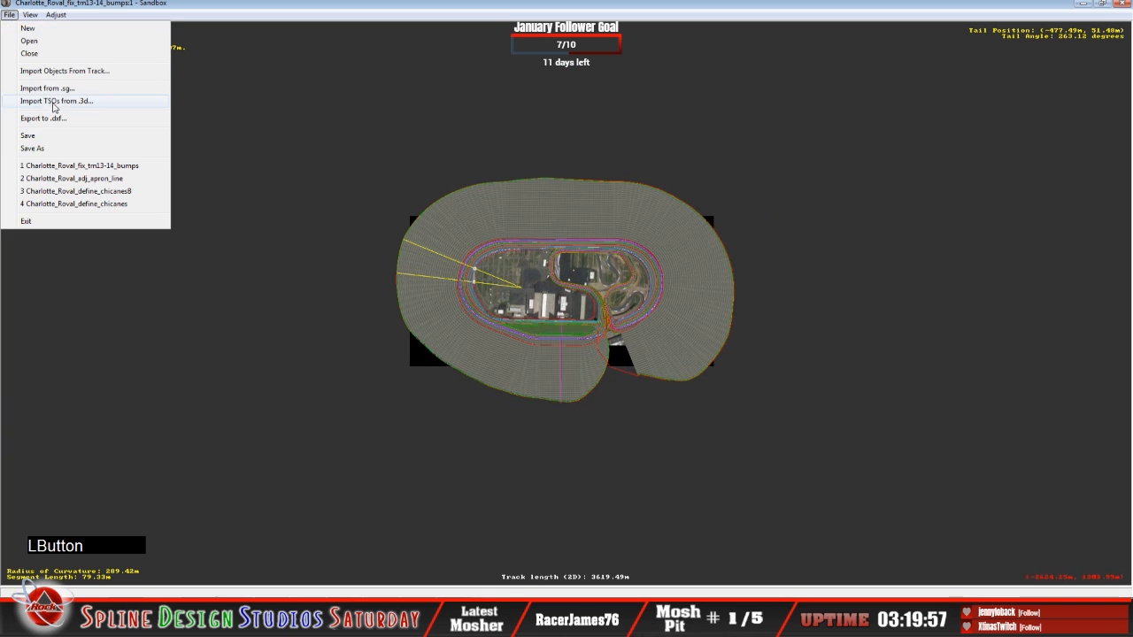
{"action": "left_click", "coordinate": [30, 148]}
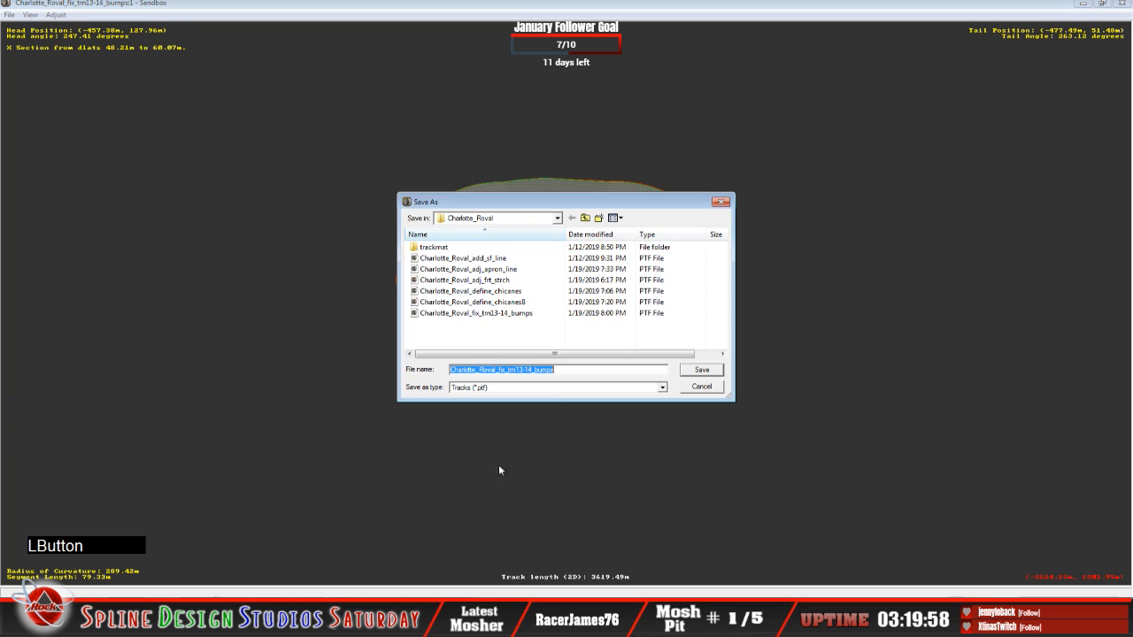
{"action": "left_click", "coordinate": [566, 372]}
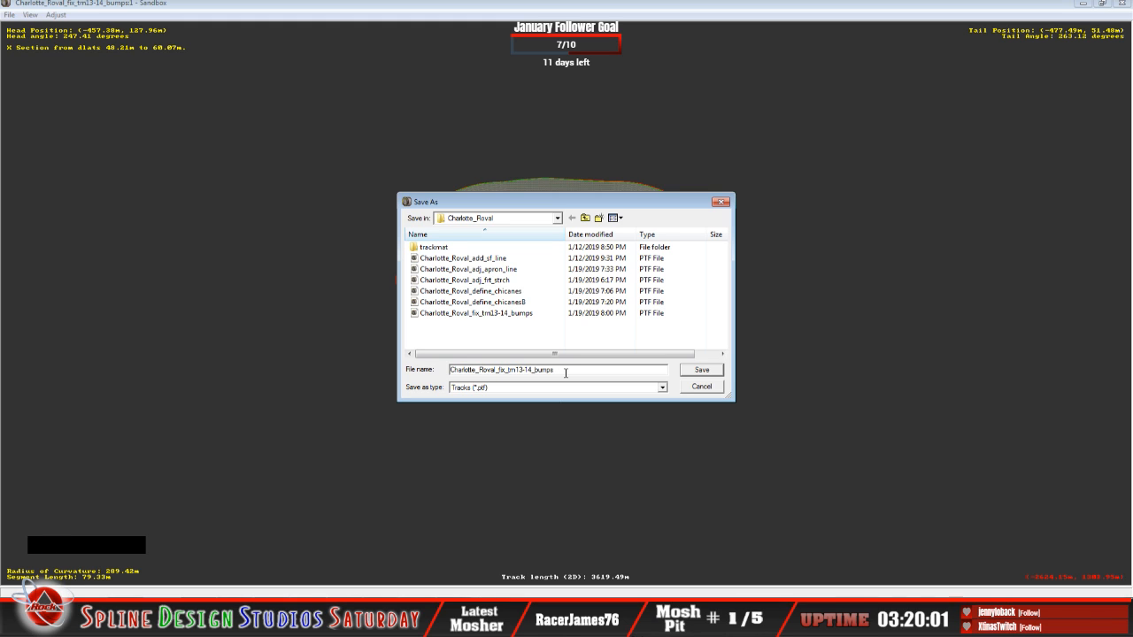
{"action": "type", "text": "B"}
{"action": "left_click", "coordinate": [701, 370]}
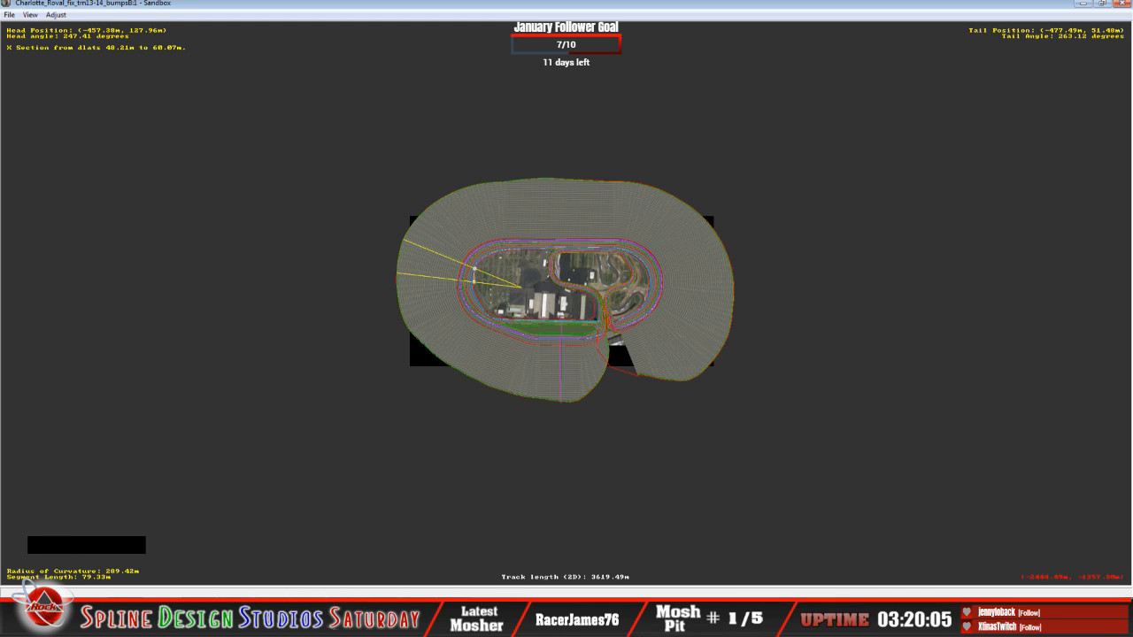
In Windows Explorer, copy the Charlotte_Roval_fix_trn13-14_bumpsB PTF file into the NASCAR Racing 2003 Season tracks\Charlotte_Roval folder.
{"action": "left_click", "coordinate": [66, 556]}
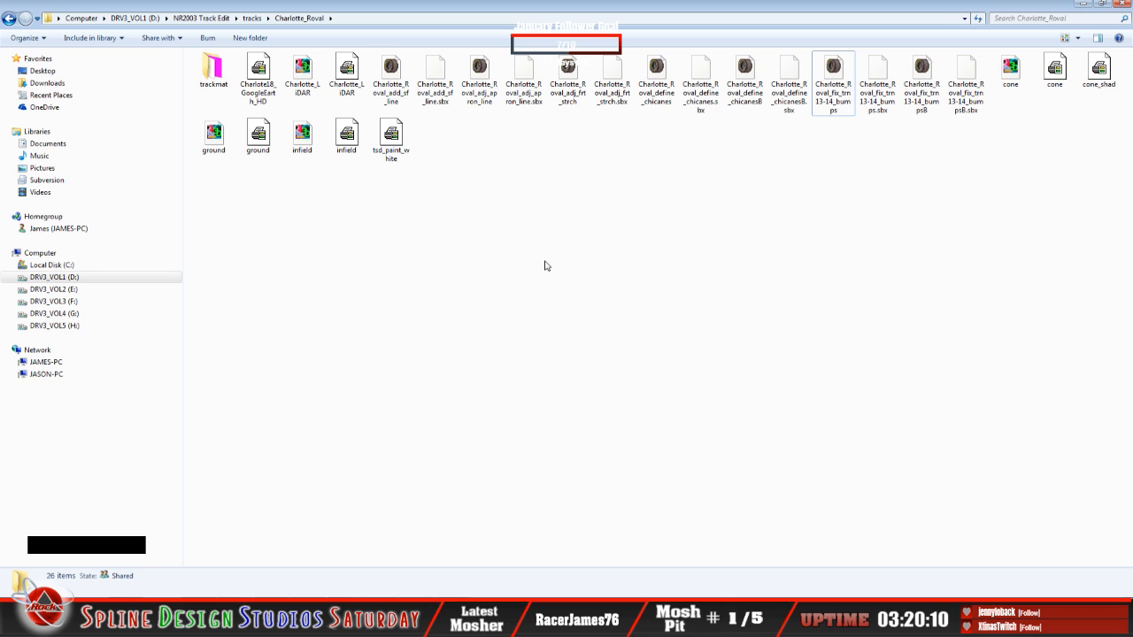
{"action": "left_click", "coordinate": [919, 107]}
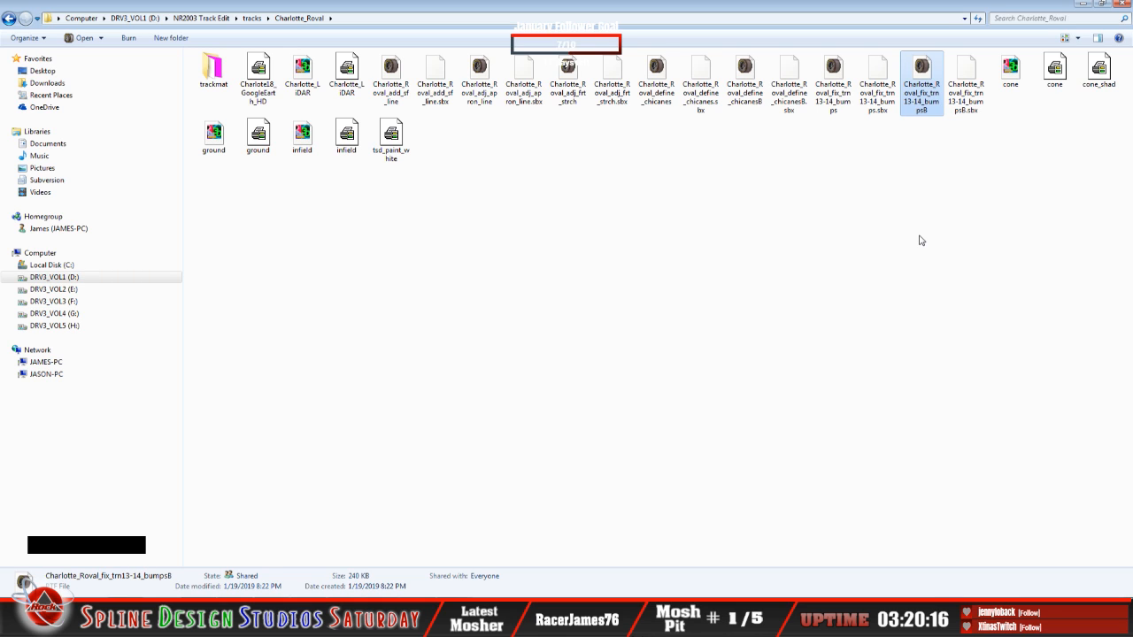
{"action": "right_click", "coordinate": [918, 108]}
{"action": "left_click", "coordinate": [540, 440]}
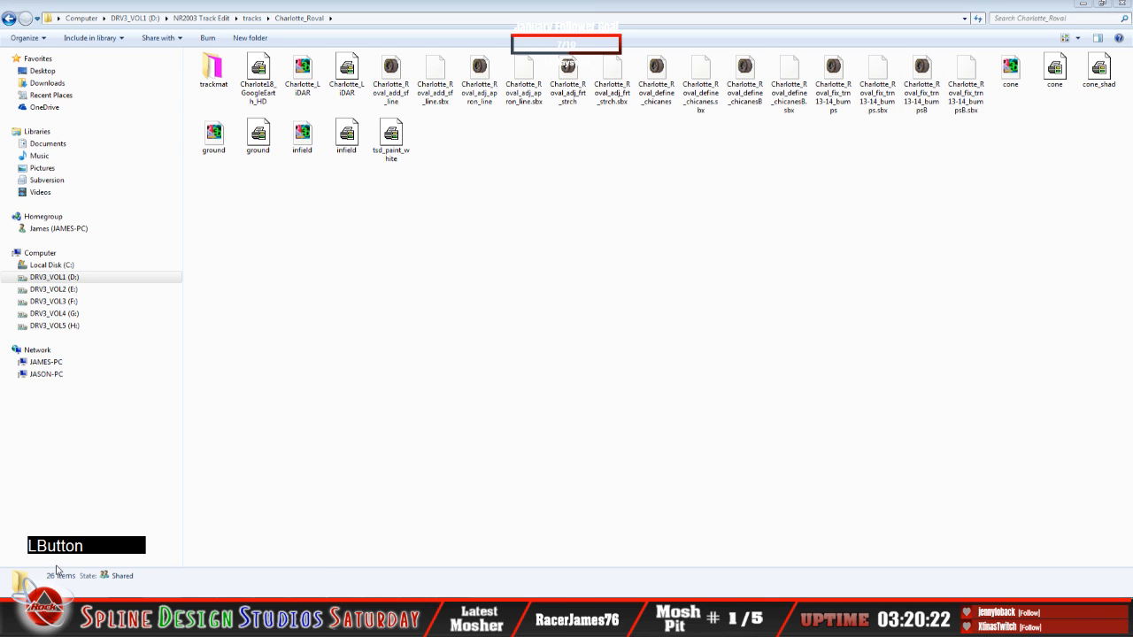
{"action": "left_click", "coordinate": [207, 511]}
{"action": "right_click", "coordinate": [328, 325]}
{"action": "left_click", "coordinate": [360, 403]}
Delete the old Charlotte_Roval PTF file from the game's Charlotte_Roval track folder.
{"action": "right_click", "coordinate": [348, 82]}
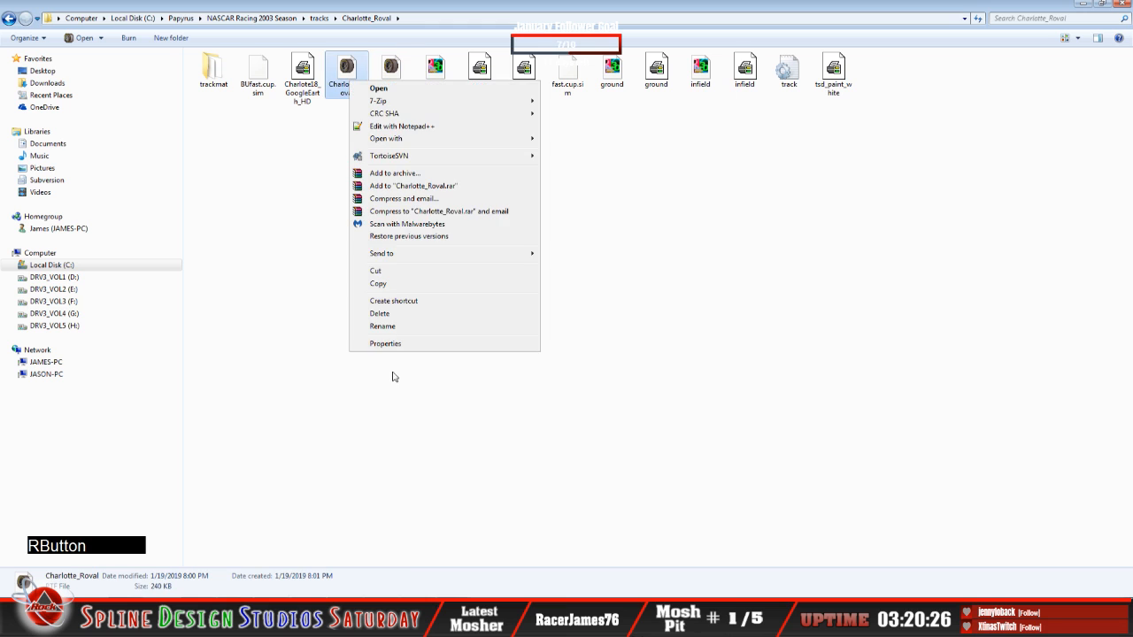
{"action": "left_click", "coordinate": [379, 313]}
{"action": "left_click", "coordinate": [599, 351]}
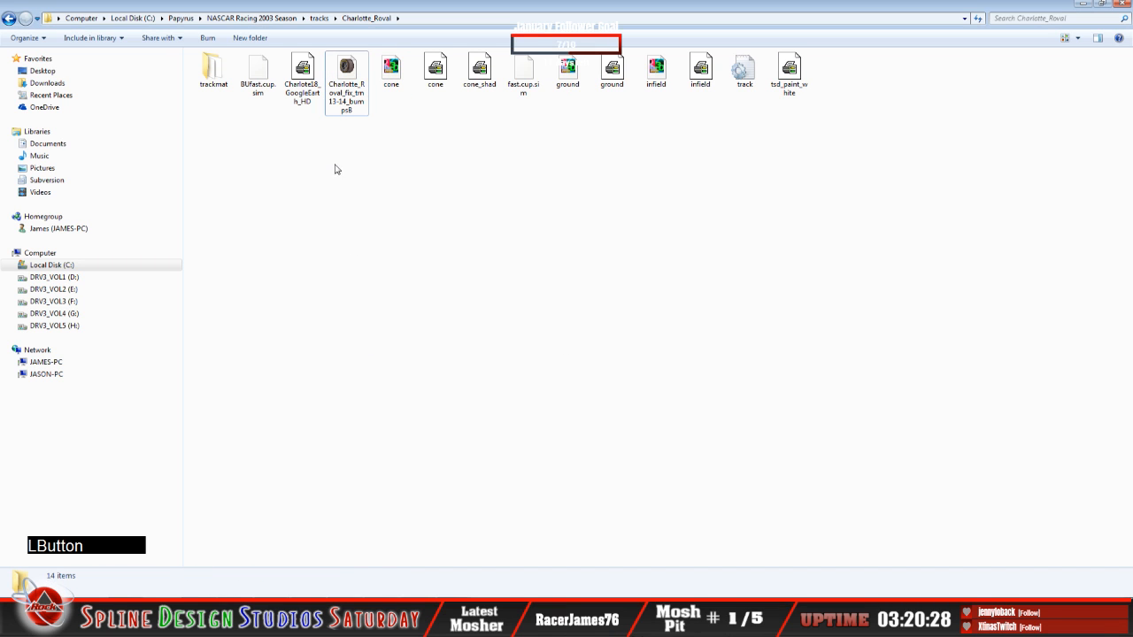
{"action": "right_click", "coordinate": [345, 104]}
{"action": "left_click", "coordinate": [375, 350]}
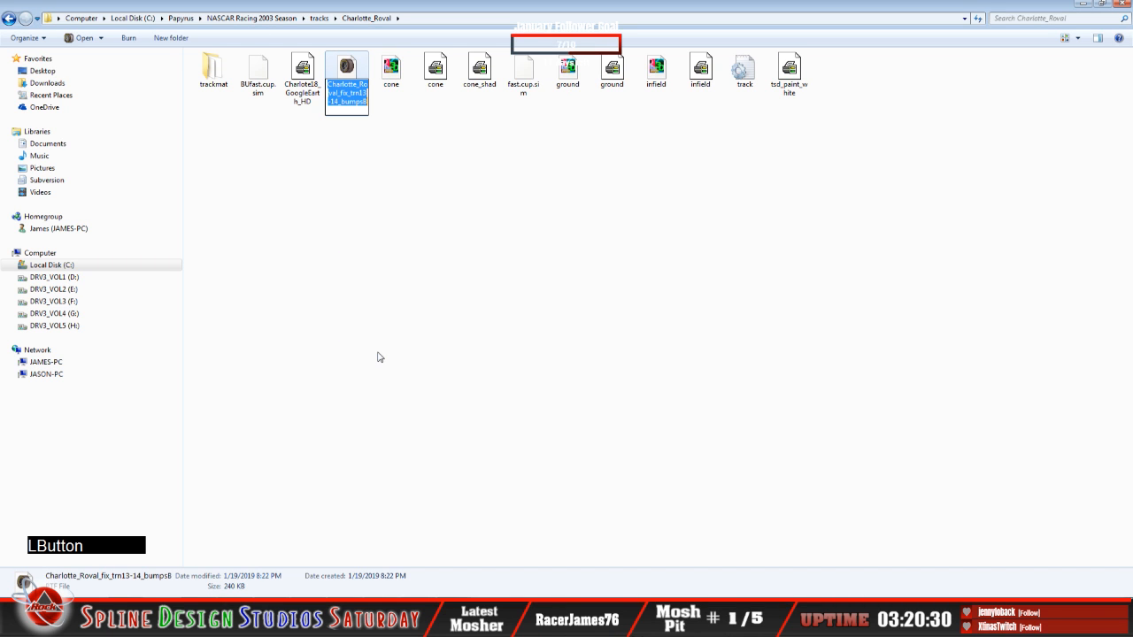
{"action": "key", "text": "Return"}
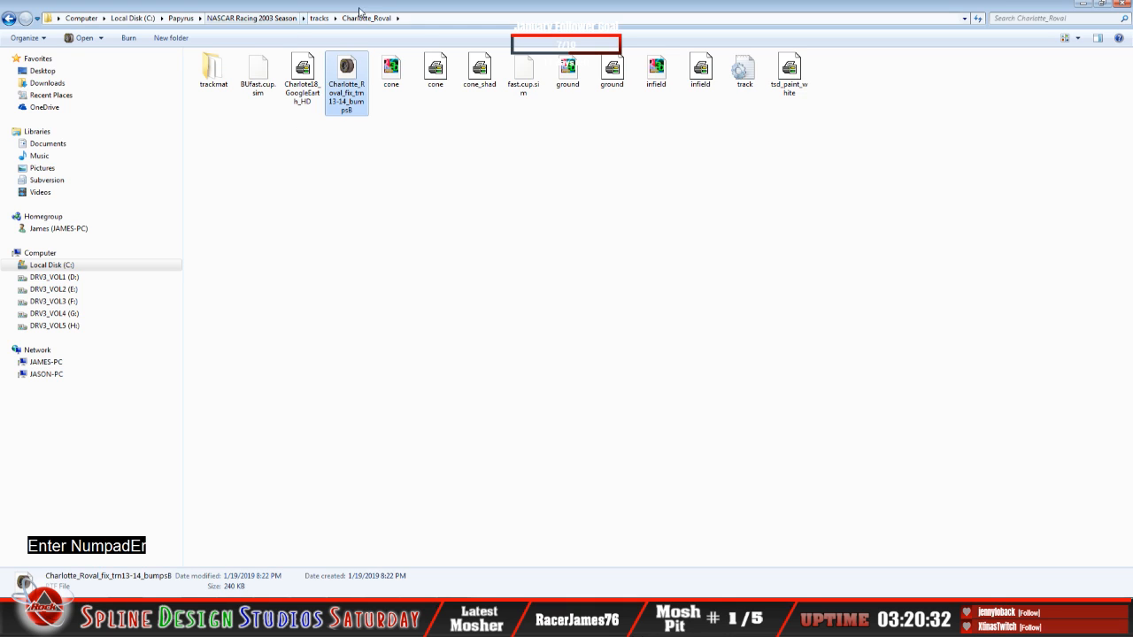
Copy the folder name from the path and rename the pasted bumpsB track file as Charlotte_Roval.
{"action": "left_click", "coordinate": [386, 19]}
{"action": "left_click_drag", "start_coordinate": [315, 28], "coordinate": [207, 21]}
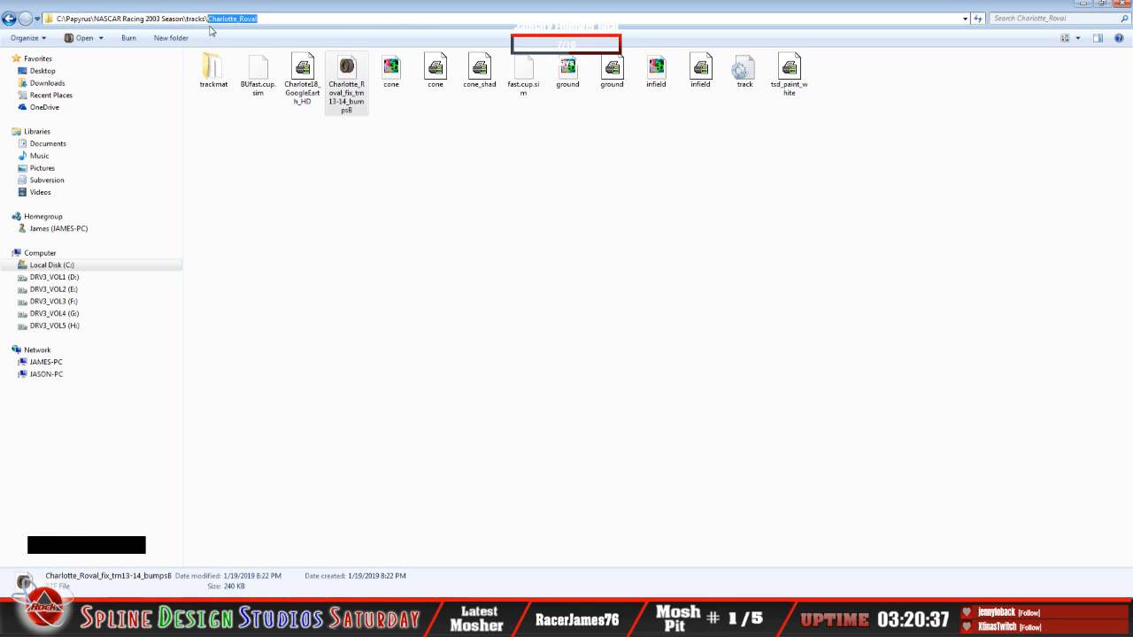
{"action": "right_click", "coordinate": [221, 19]}
{"action": "left_click", "coordinate": [251, 58]}
{"action": "right_click", "coordinate": [345, 97]}
{"action": "left_click", "coordinate": [381, 352]}
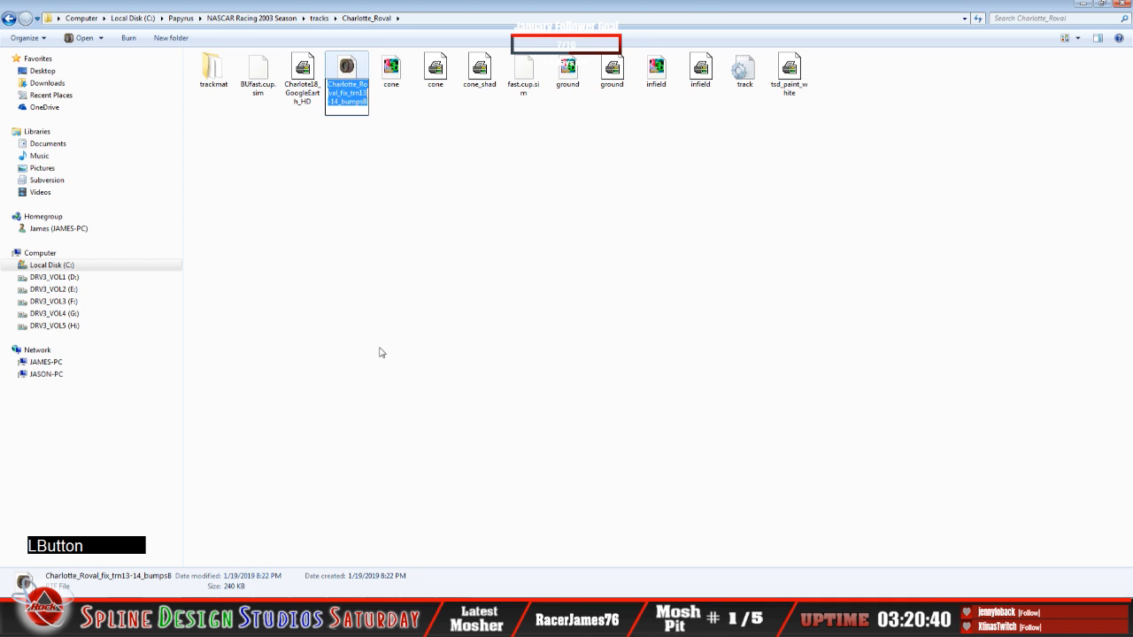
{"action": "key", "text": "Delete"}
{"action": "right_click", "coordinate": [346, 97]}
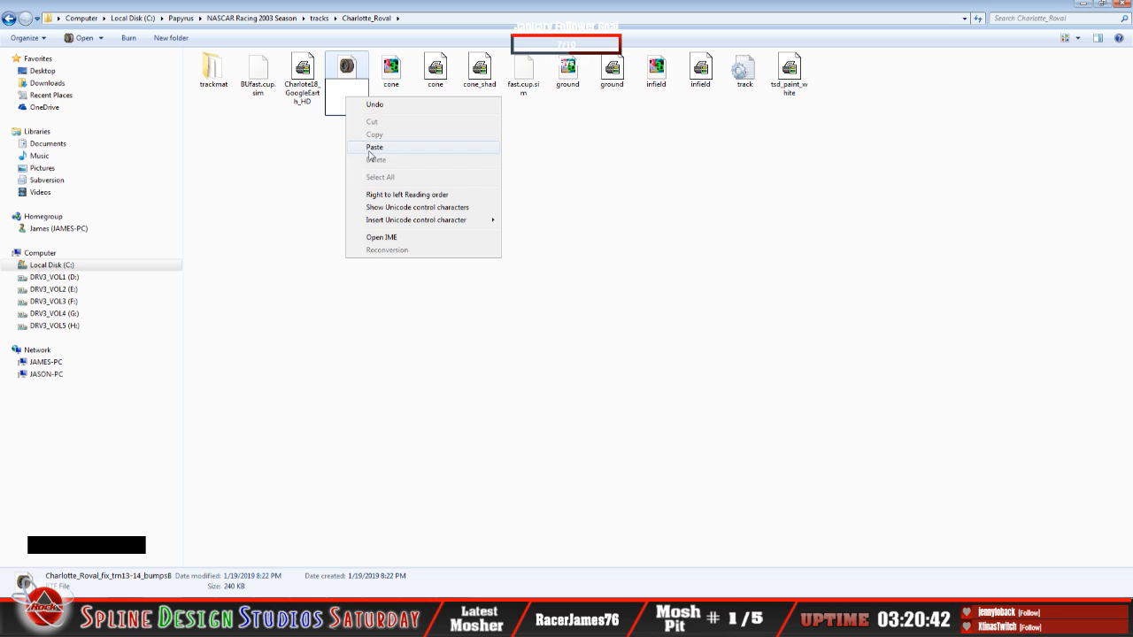
{"action": "left_click", "coordinate": [370, 148]}
{"action": "key", "text": "Return"}
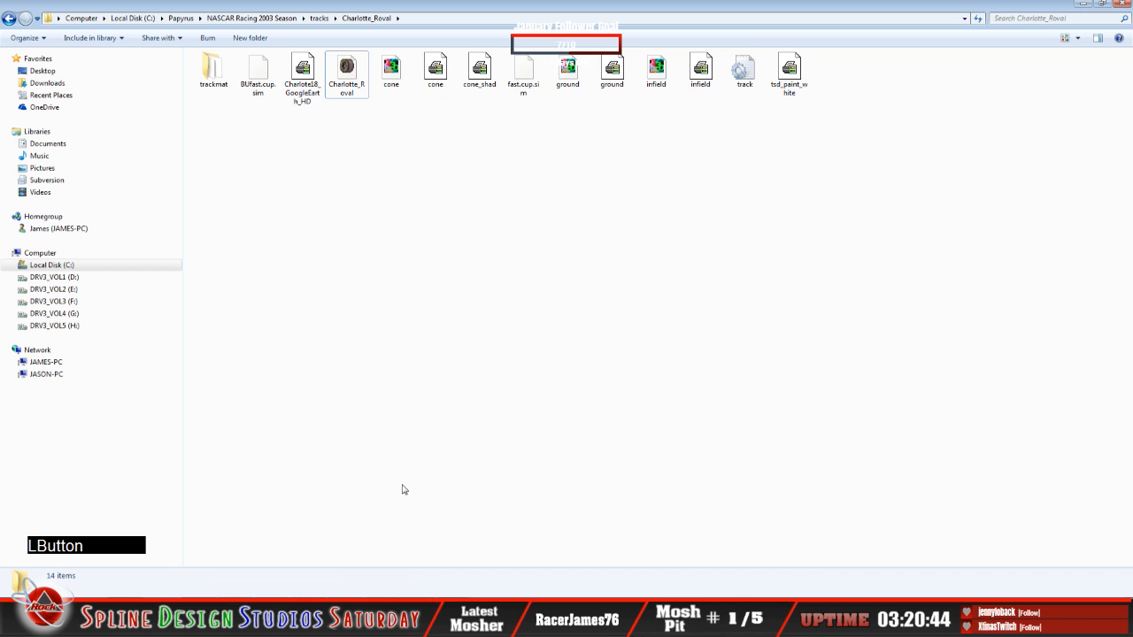
Minimize both Charlotte_Roval folder windows and exit Sandbox.
{"action": "left_click", "coordinate": [1082, 5]}
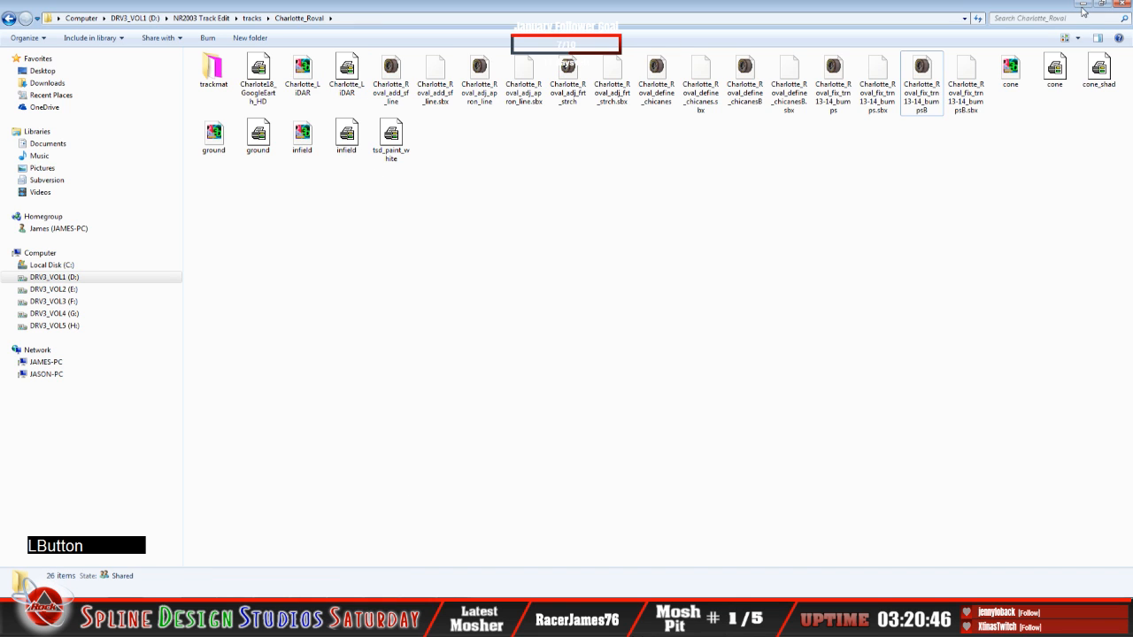
{"action": "left_click", "coordinate": [1083, 6]}
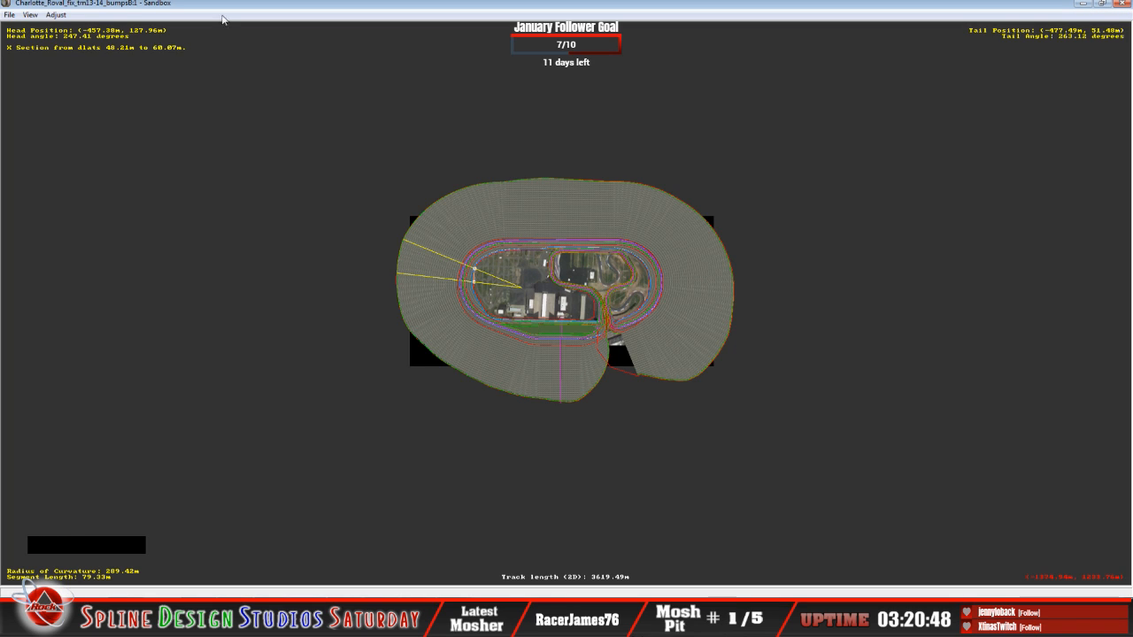
{"action": "left_click", "coordinate": [10, 14]}
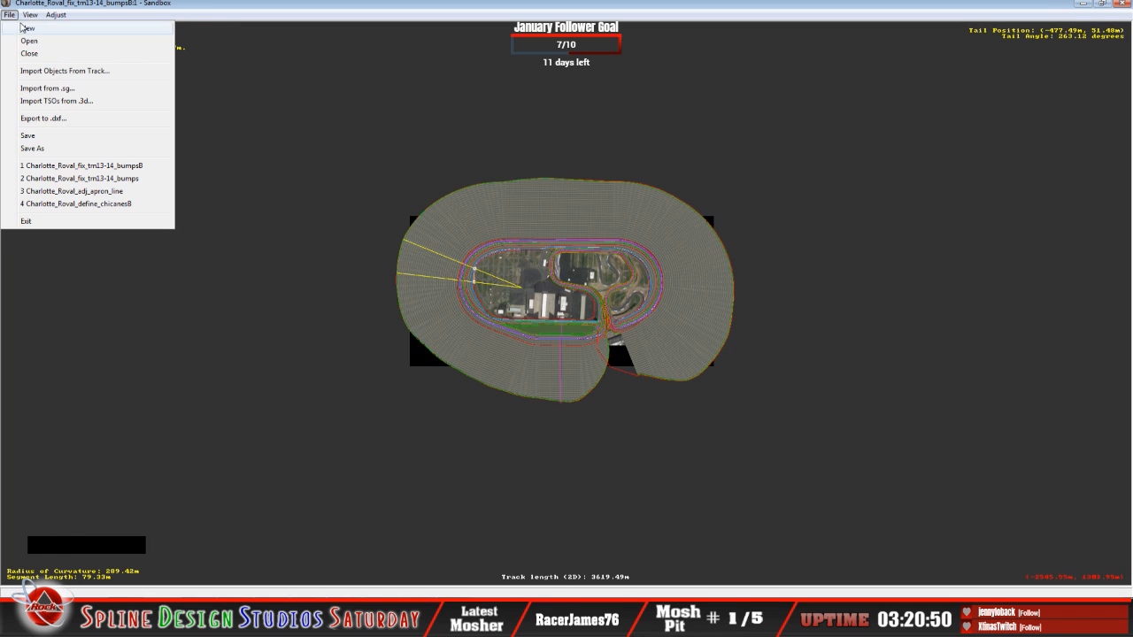
{"action": "left_click", "coordinate": [20, 28]}
{"action": "left_click", "coordinate": [10, 14]}
{"action": "left_click", "coordinate": [25, 221]}
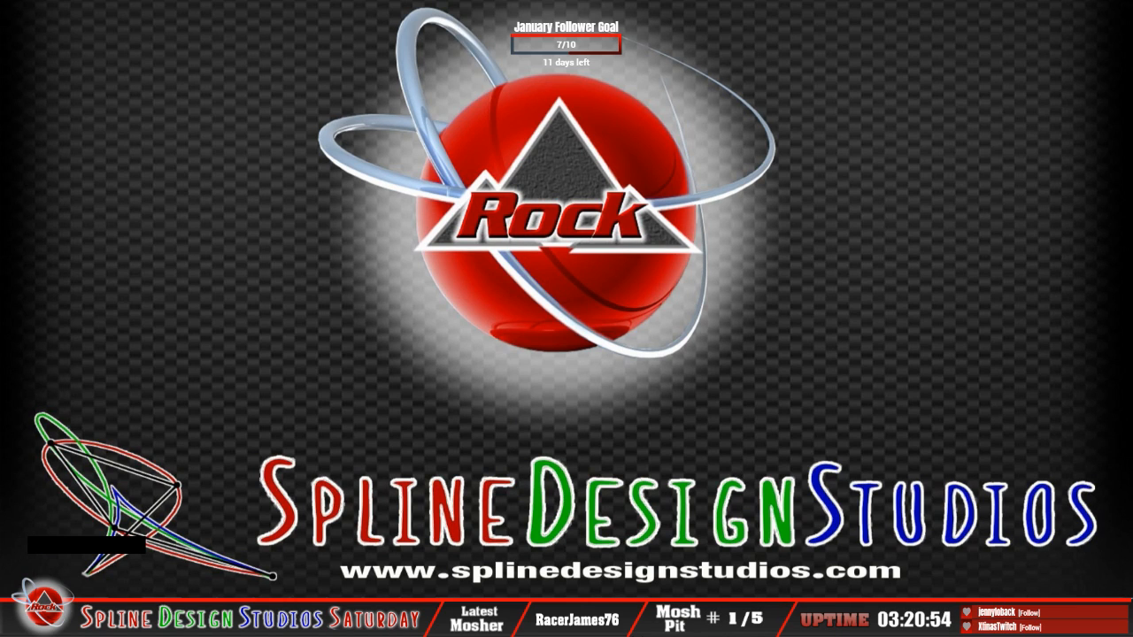
Switch to NASCAR Racing 2003 Season and test-drive the Charlotte Motor Speedway Roval in a testing session.
{"action": "left_click", "coordinate": [122, 140]}
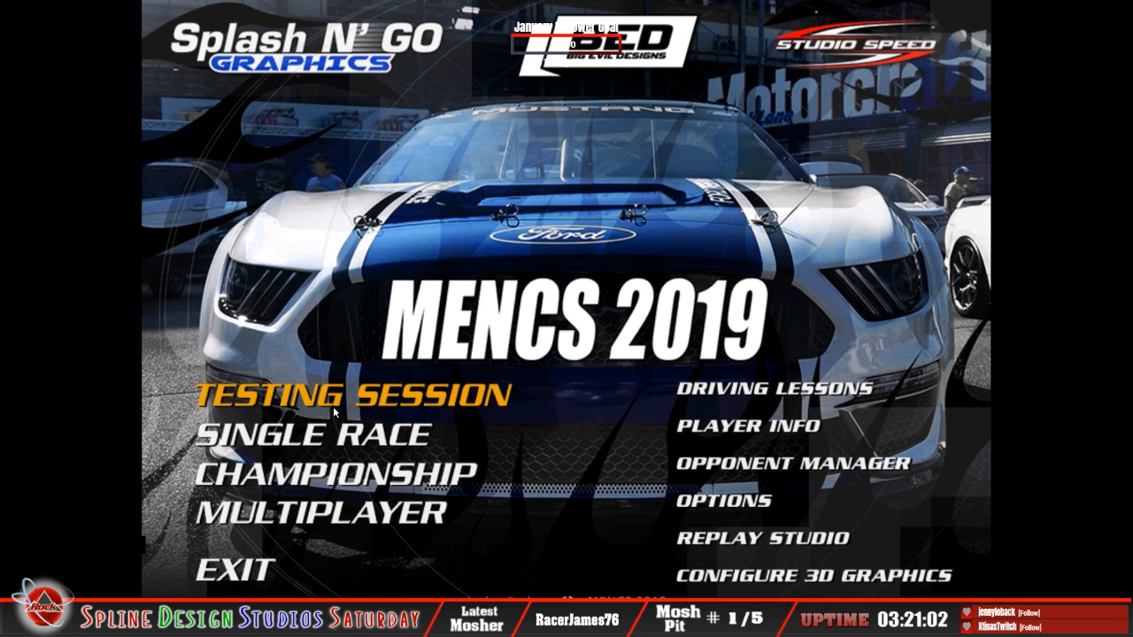
{"action": "mouse_move", "coordinate": [334, 408]}
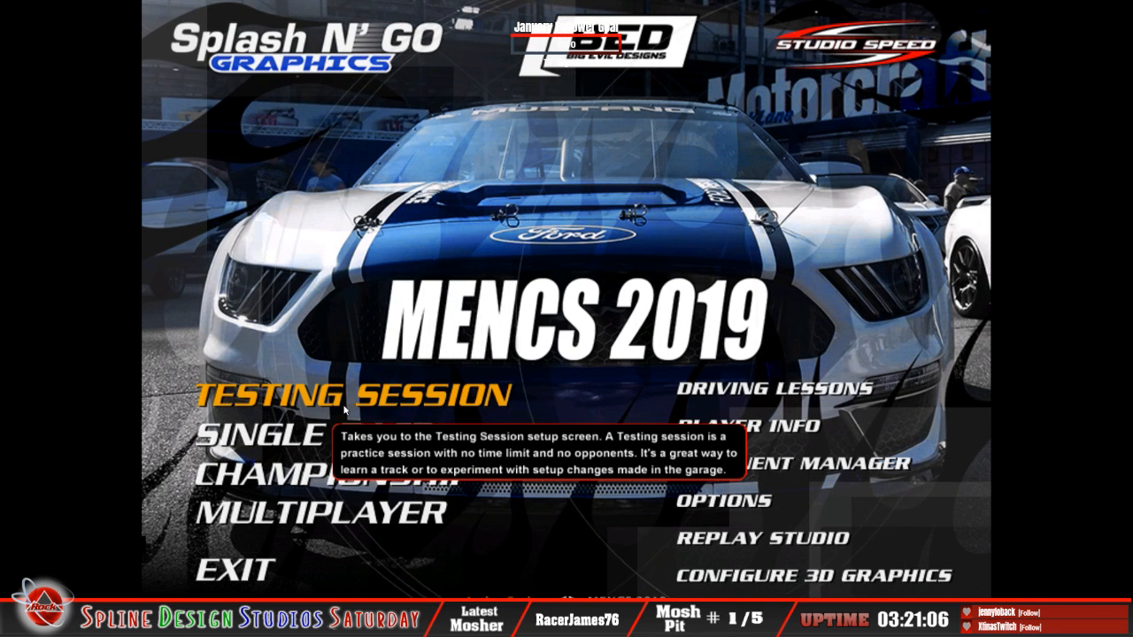
{"action": "left_click", "coordinate": [345, 408]}
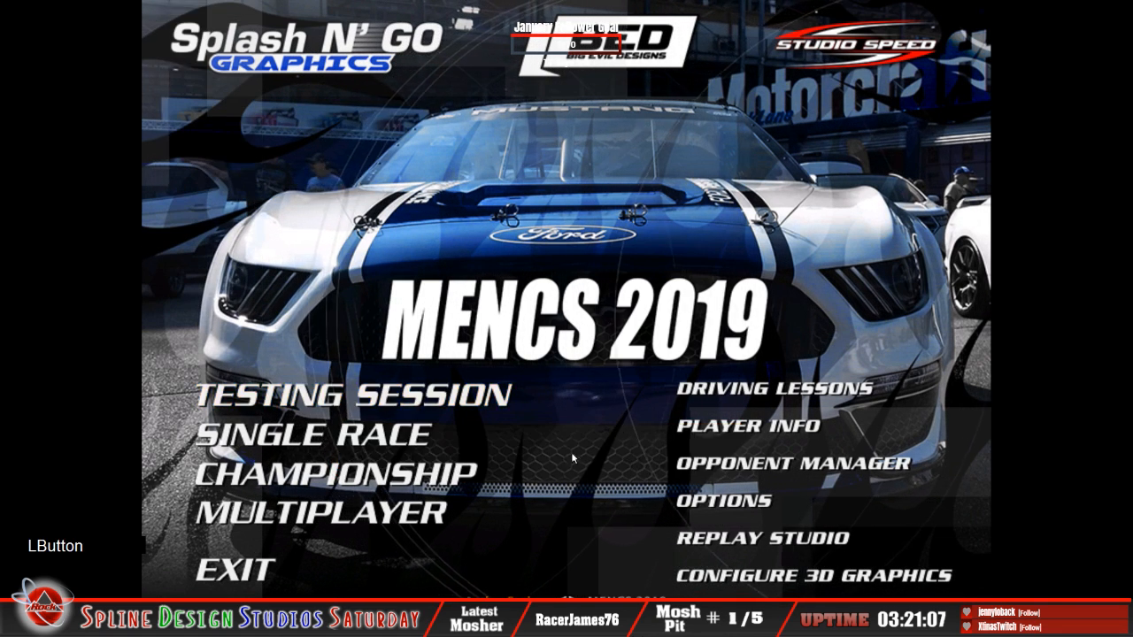
{"action": "left_click", "coordinate": [743, 594]}
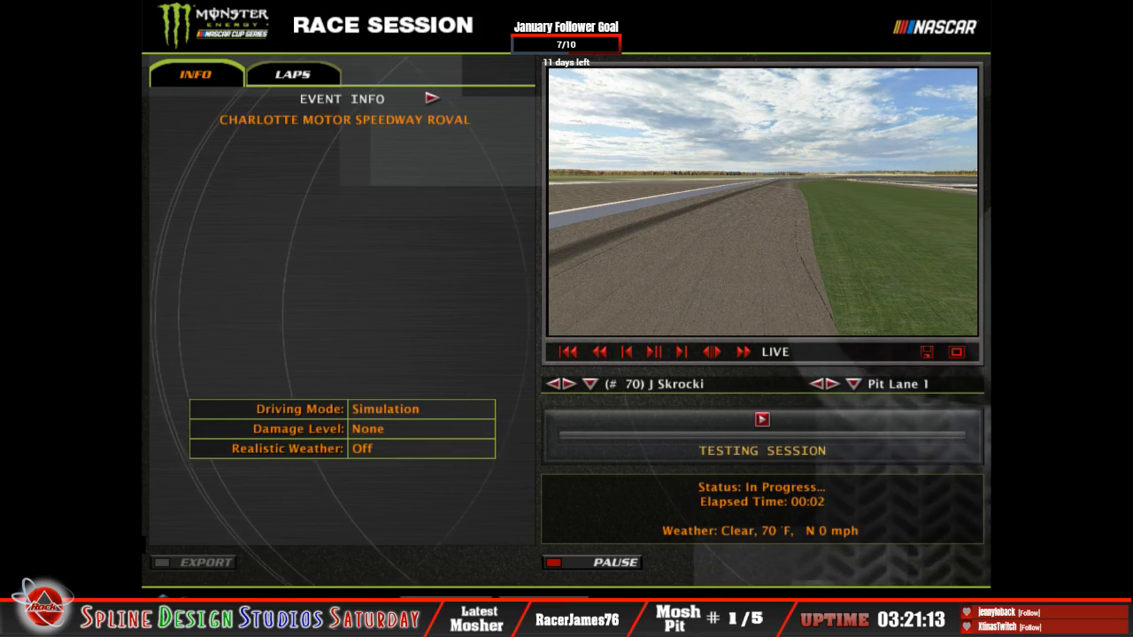
{"action": "left_click", "coordinate": [796, 598]}
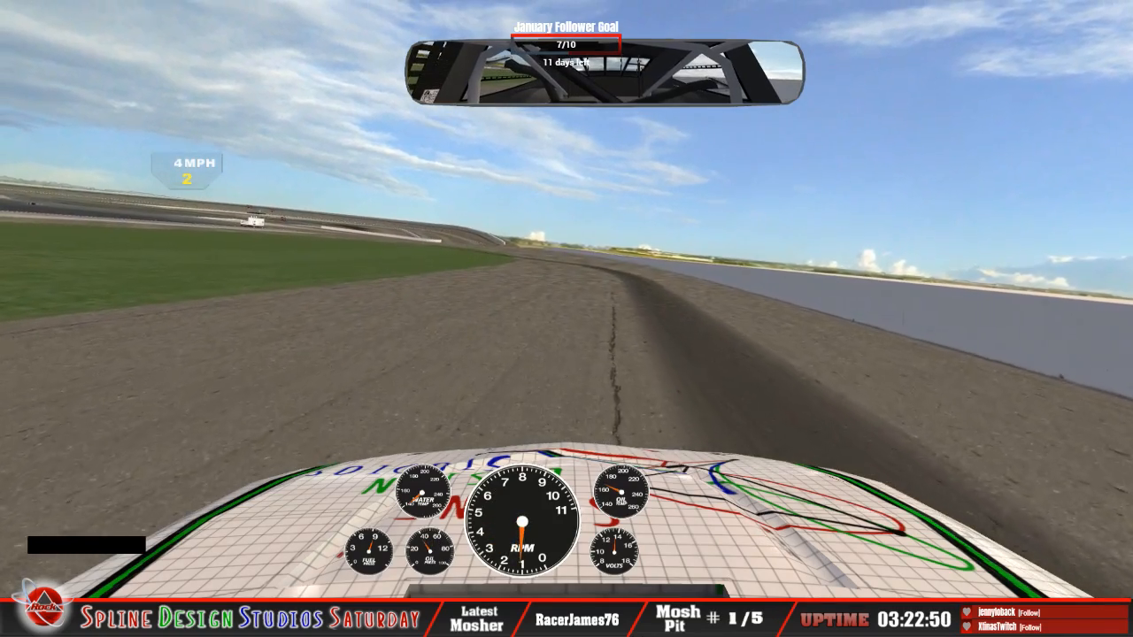
Stop driving and review the car's run in the full-screen replay, rewinding it at increased speed before playing it forward.
{"action": "key", "text": "Escape"}
{"action": "key", "text": "Return"}
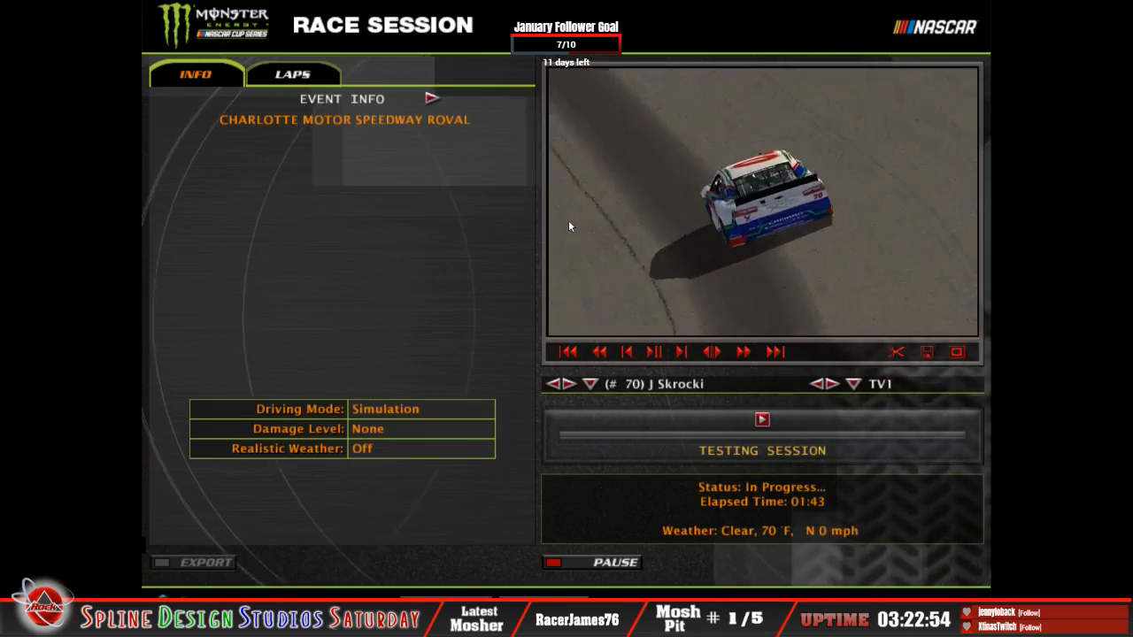
{"action": "left_click", "coordinate": [957, 353]}
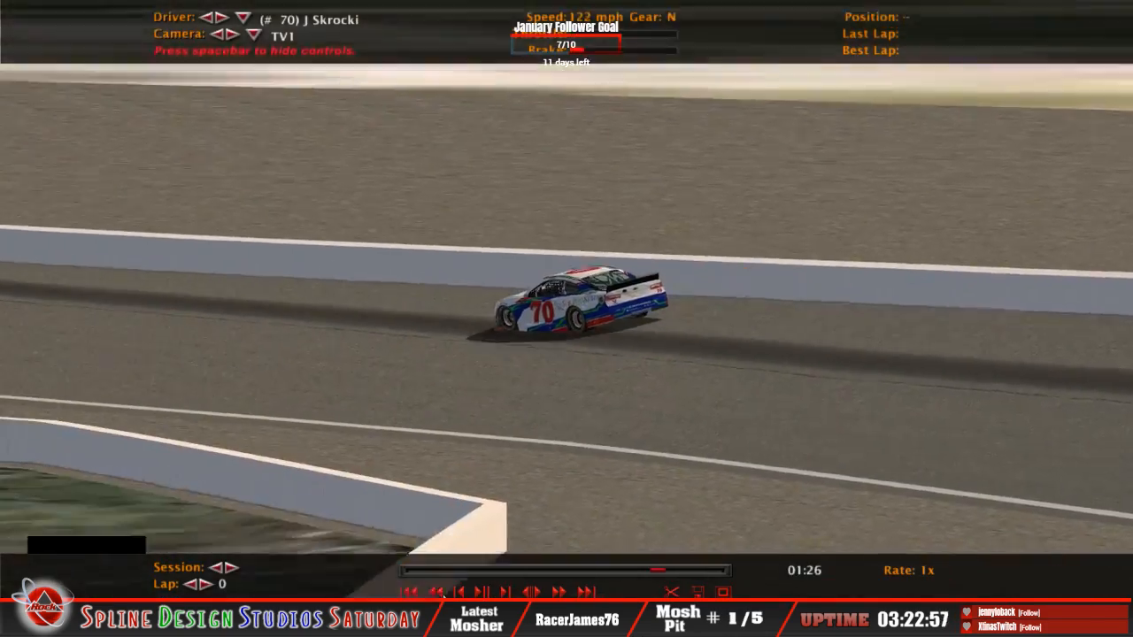
{"action": "left_click", "coordinate": [437, 592]}
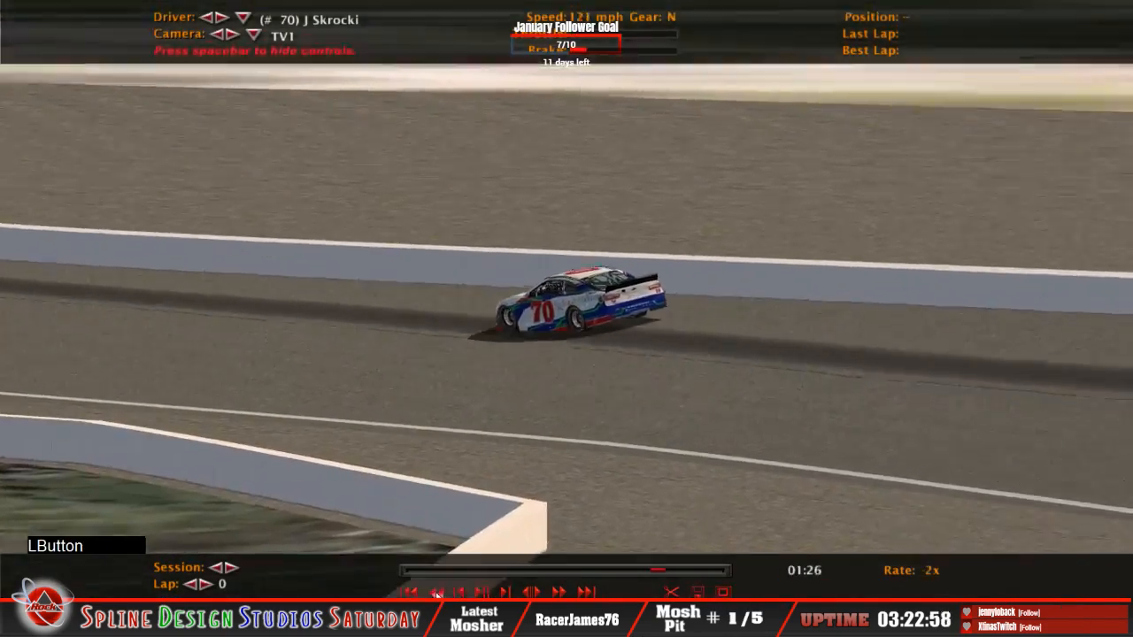
{"action": "left_click", "coordinate": [437, 592]}
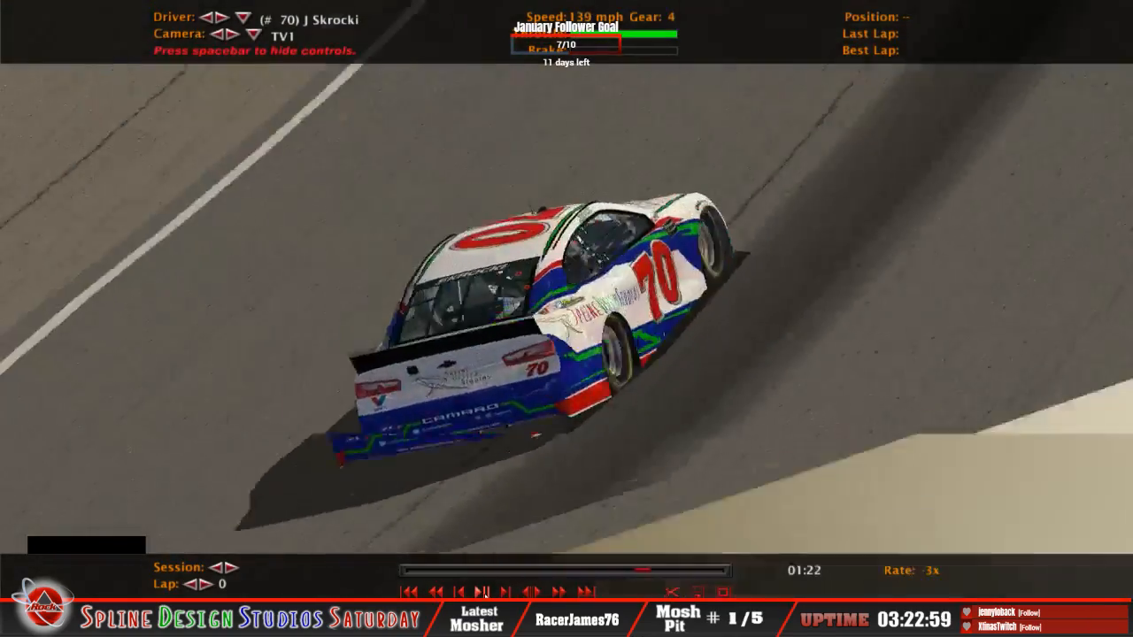
{"action": "left_click", "coordinate": [483, 592]}
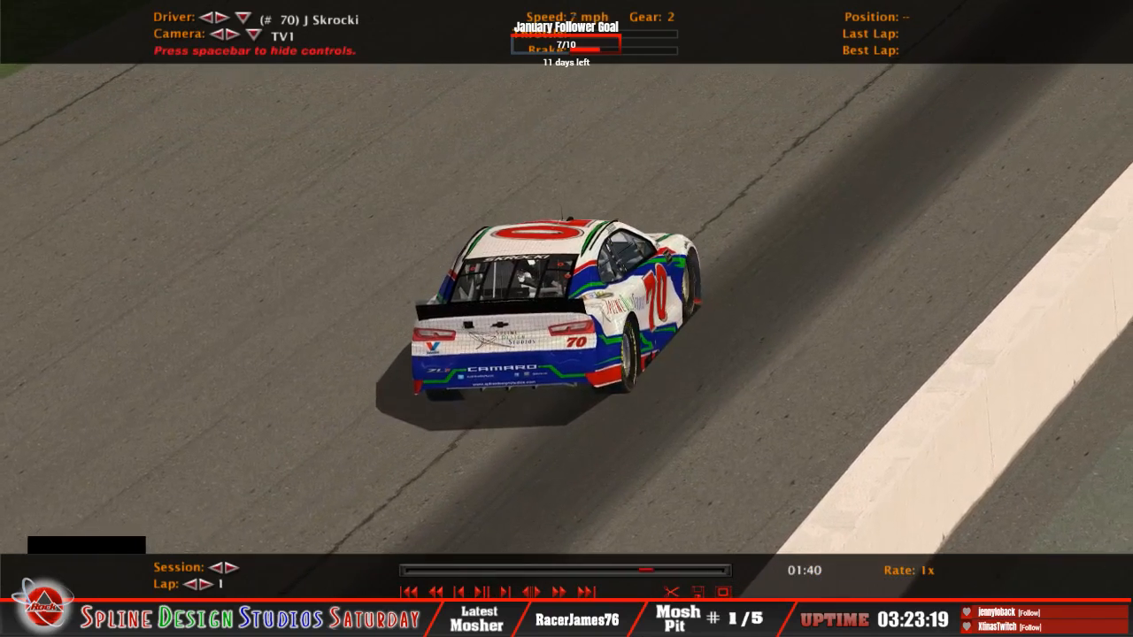
{"action": "left_click", "coordinate": [723, 591]}
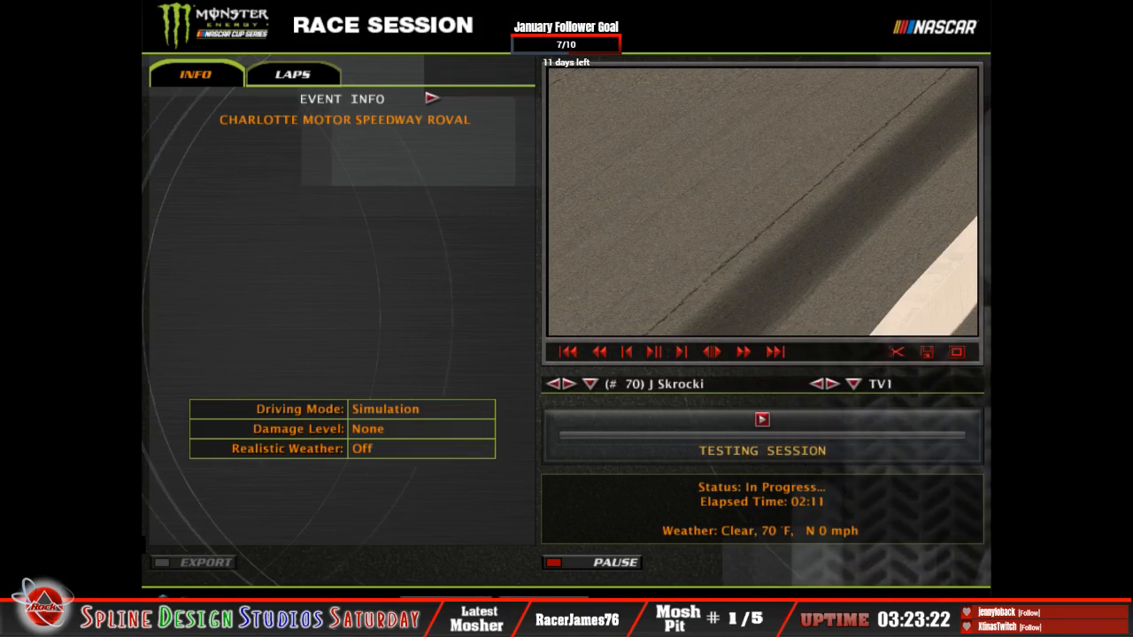
Leave the testing session to exit the game to the desktop, and hide the Logitech Profiler.
{"action": "key", "text": "Escape"}
{"action": "left_click", "coordinate": [369, 387]}
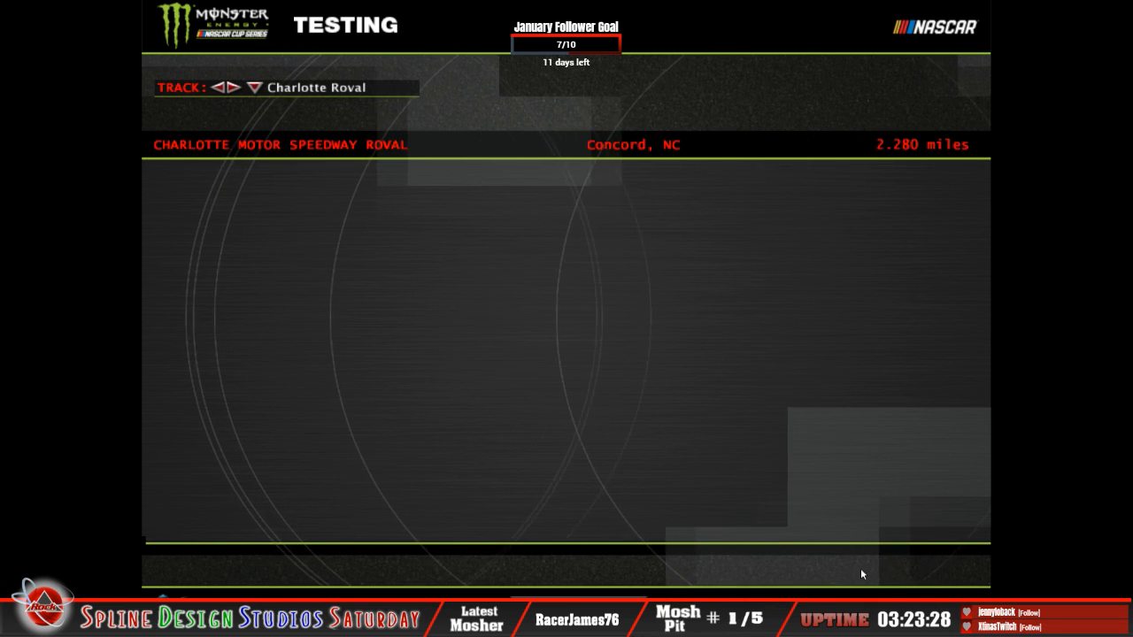
{"action": "left_click", "coordinate": [312, 569]}
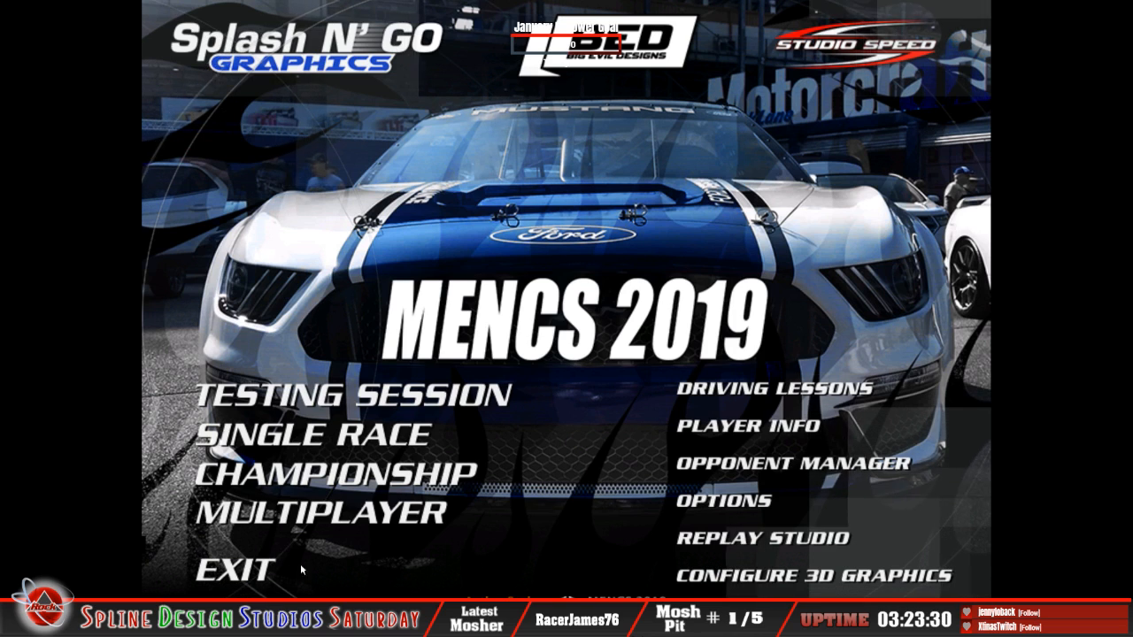
{"action": "left_click", "coordinate": [312, 570]}
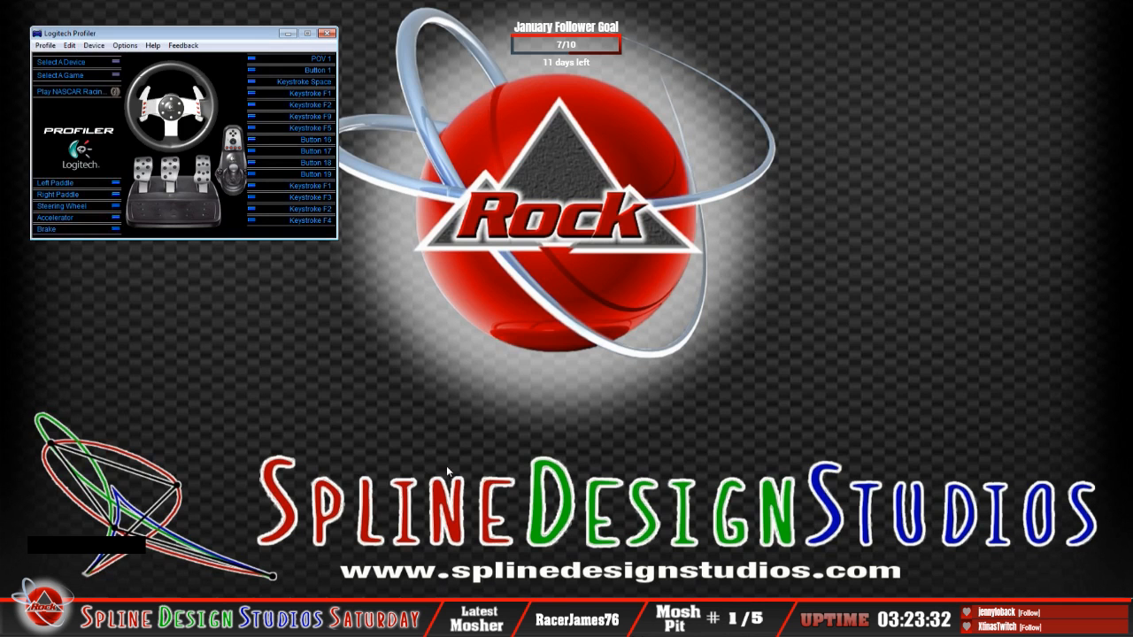
{"action": "left_click", "coordinate": [41, 49]}
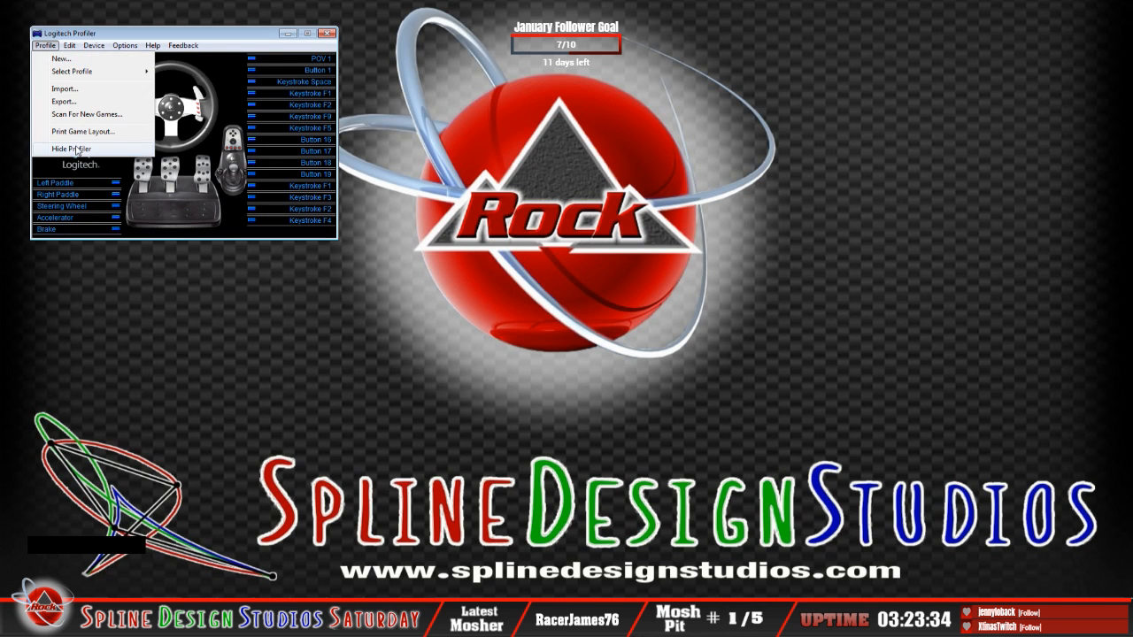
{"action": "left_click", "coordinate": [77, 150]}
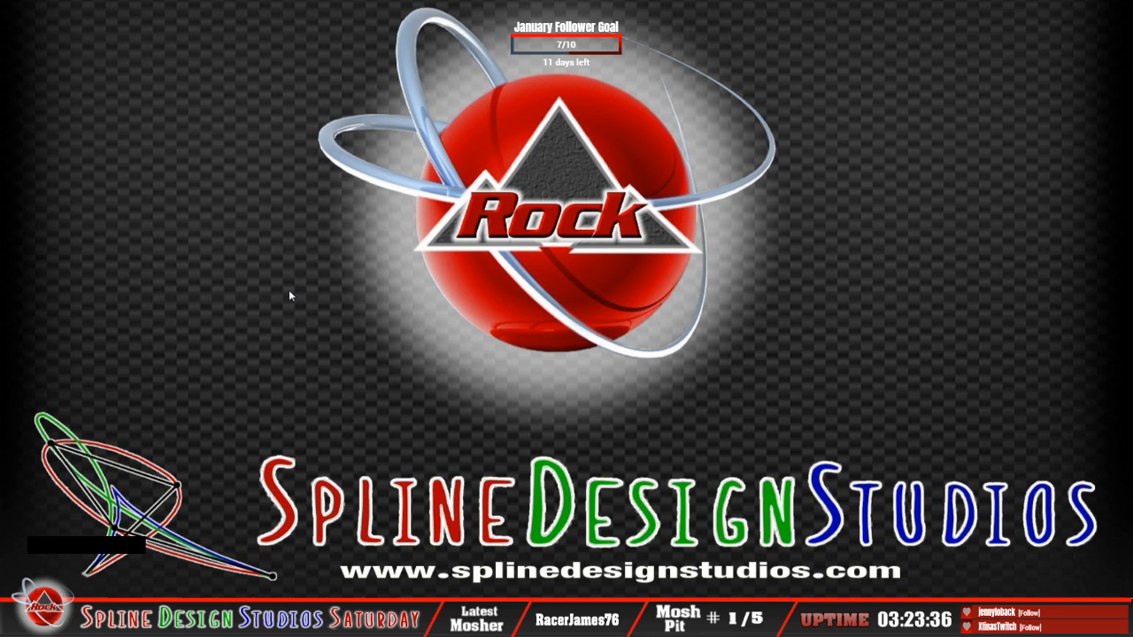